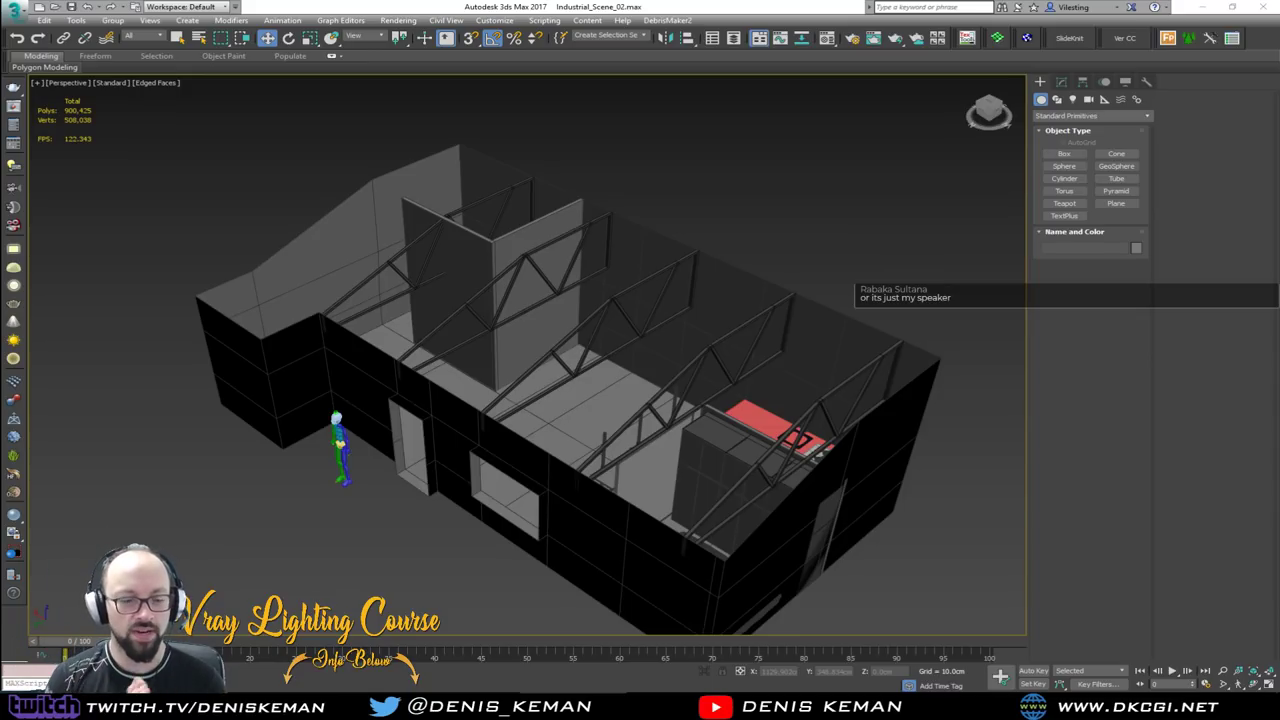
Isolate the Shelves group to examine it apart from the rest of the building
middle_click_drag(281, 338, 130, 345, "alt")
scroll(401, 356, "up", 5)
scroll(401, 356, "up", 5)
scroll(506, 398, "up", 2)
middle_click_drag(506, 398, 870, 200)
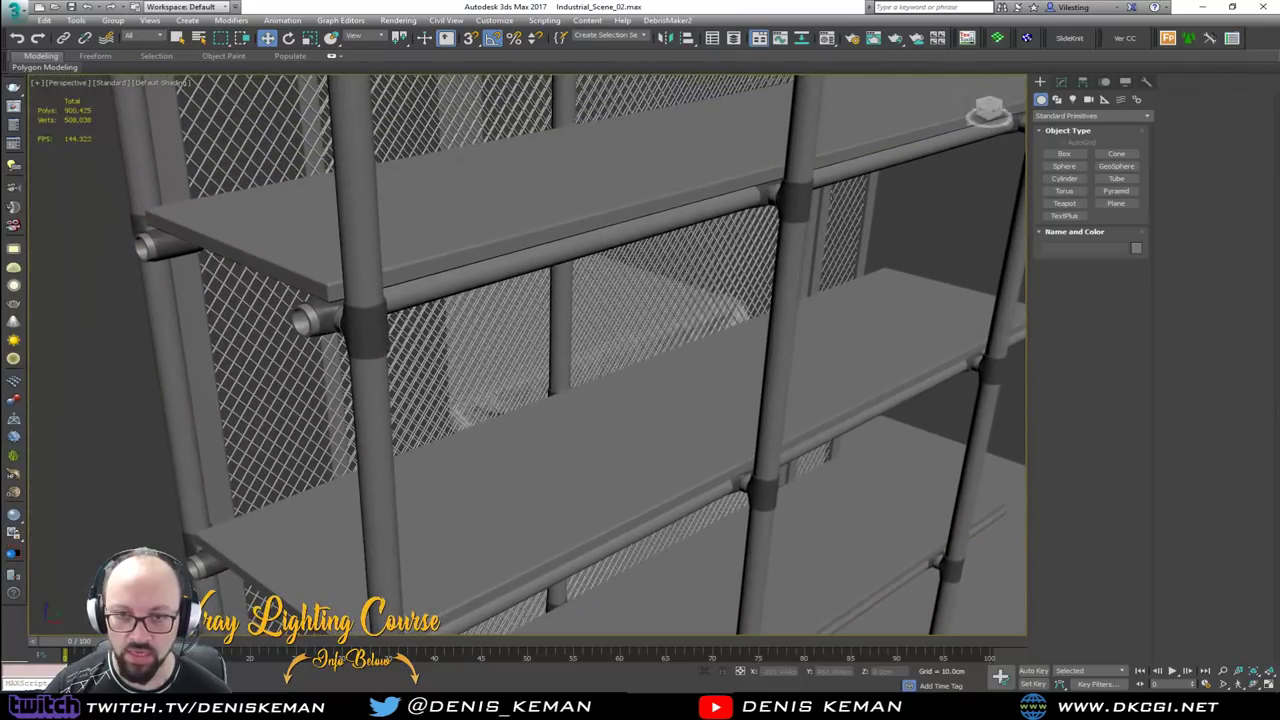
scroll(361, 266, "up", 4)
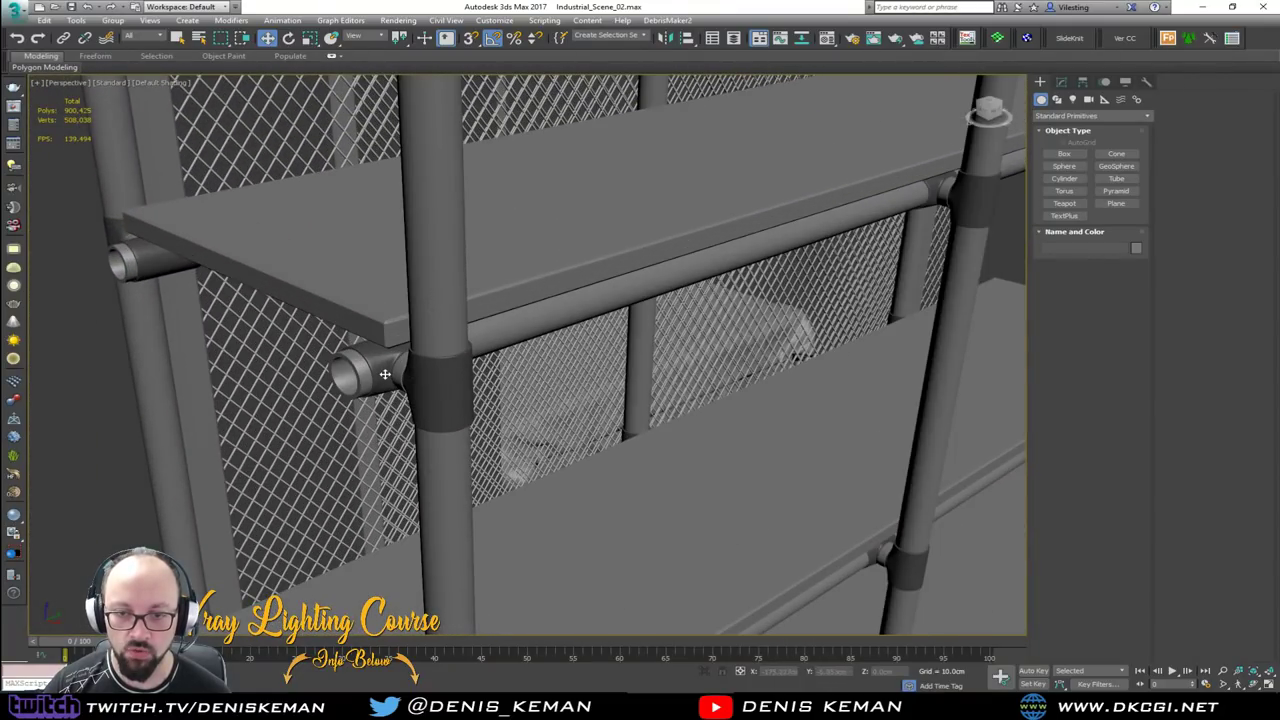
left_click(386, 370)
key("alt+q")
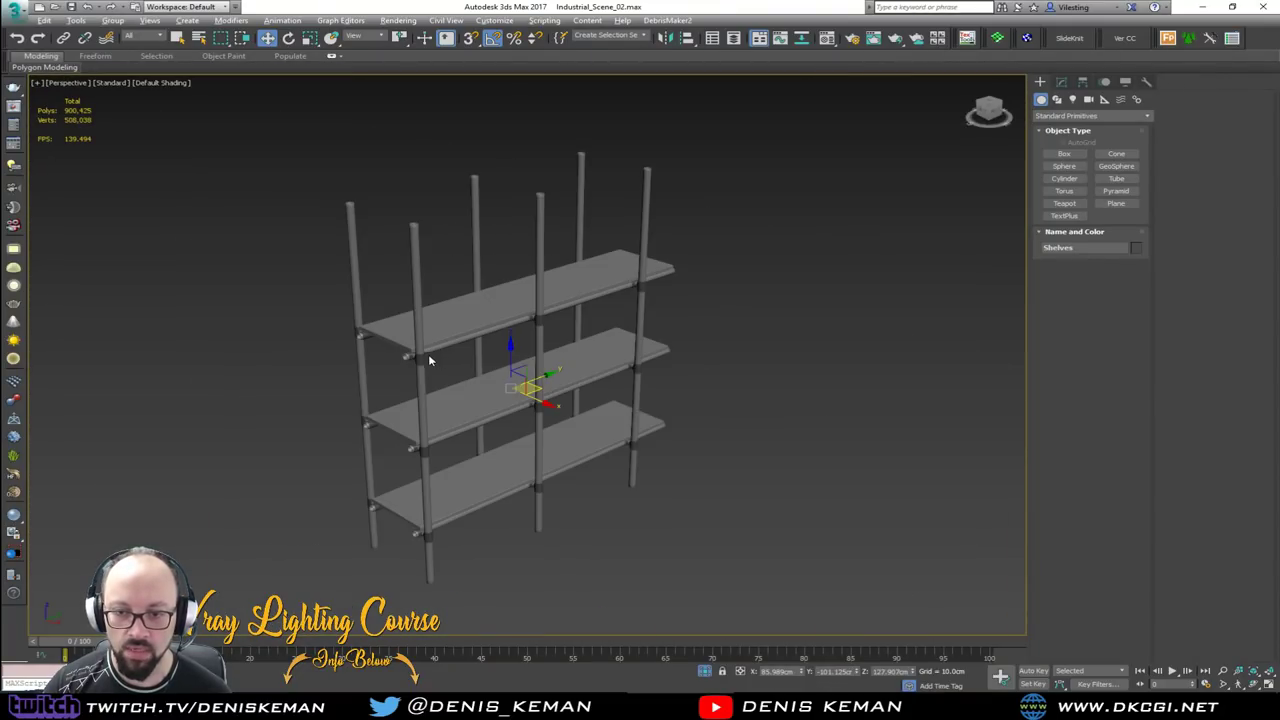
Show edged faces and open the Shelves group for access to its individual parts
scroll(430, 358, "up", 8)
scroll(459, 325, "up", 5)
key("F4")
middle_click_drag(414, 450, 407, 308)
left_click(118, 21)
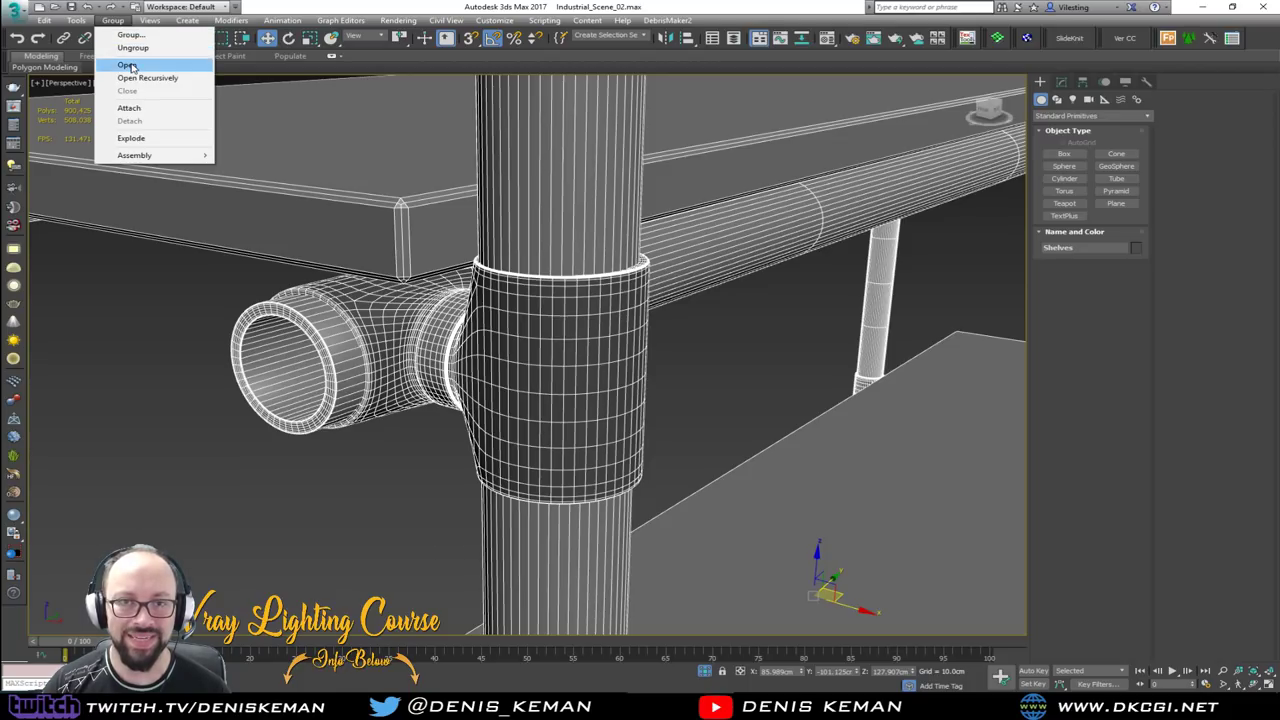
left_click(132, 67)
Isolate the three pieces of the pipe connector at the shelf's front corner
left_click(390, 354)
left_click(487, 364, "ctrl")
left_click(438, 363, "ctrl")
key("alt+q")
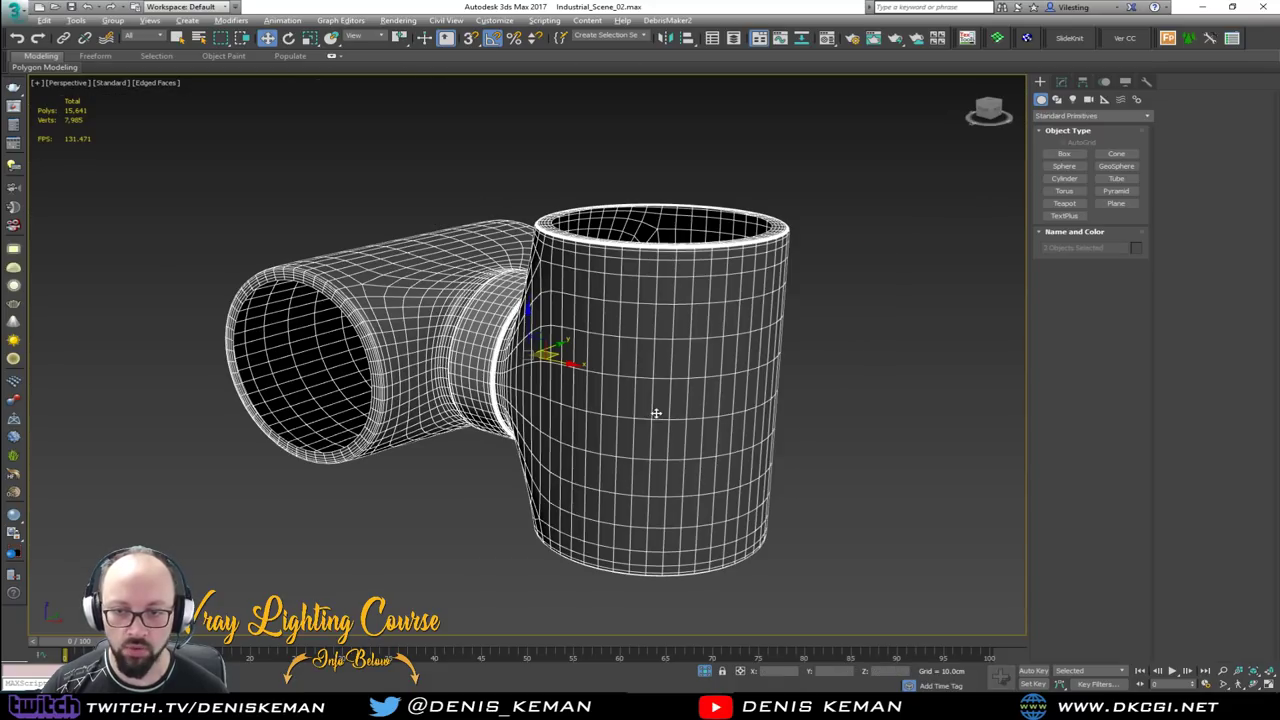
Pull the pipe connector's pieces apart along X to show how they fit together, and undo the moves
left_click(797, 340)
middle_click_drag(797, 340, 609, 325, "alt")
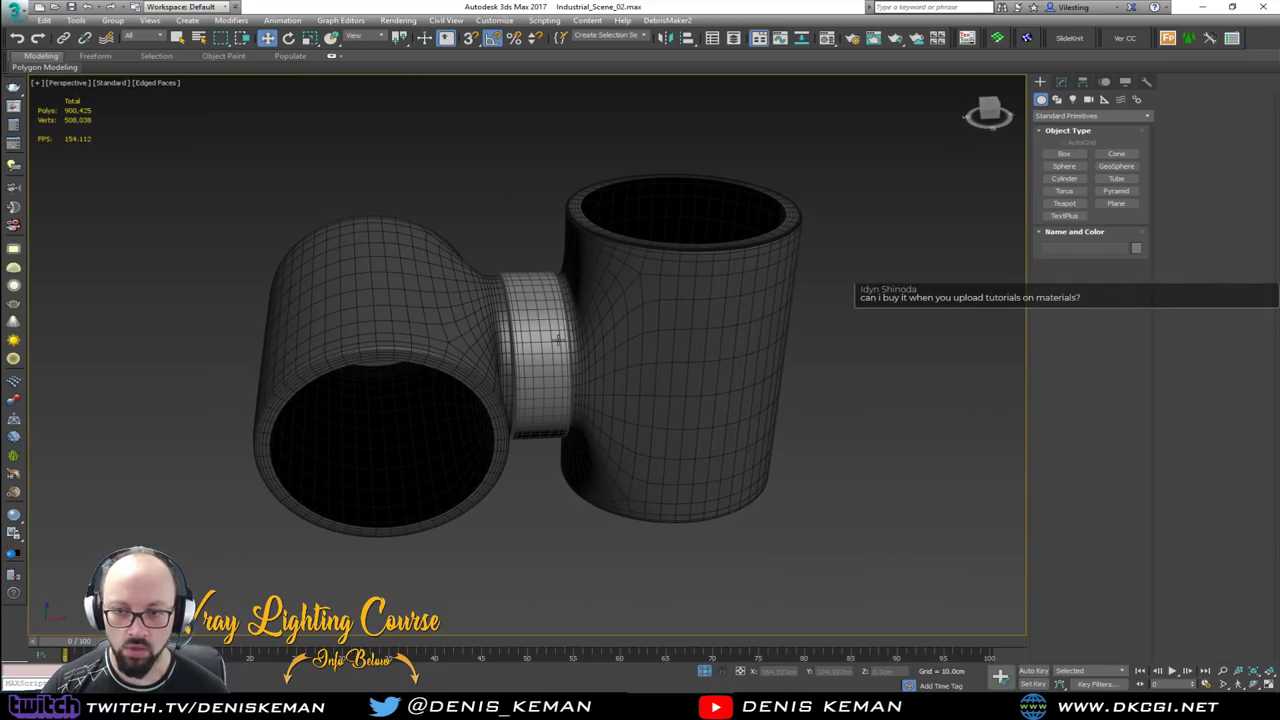
left_click(666, 331)
left_click_drag(455, 359, 551, 347)
left_click(407, 352)
middle_click_drag(551, 347, 524, 340, "alt")
key("ctrl+z")
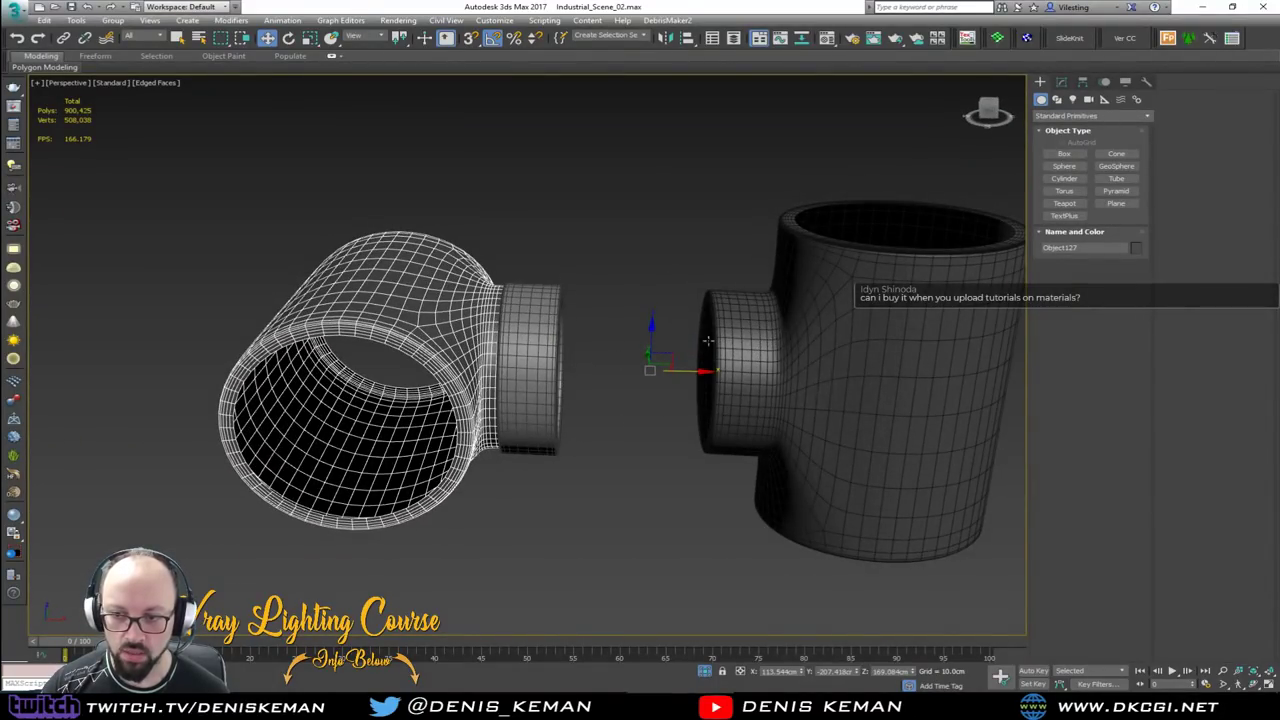
left_click(927, 341)
left_click_drag(927, 341, 732, 343)
End the isolation of the connector pieces and close the Shelves group
middle_click_drag(596, 337, 538, 295, "alt")
left_click(540, 345)
right_click(538, 295)
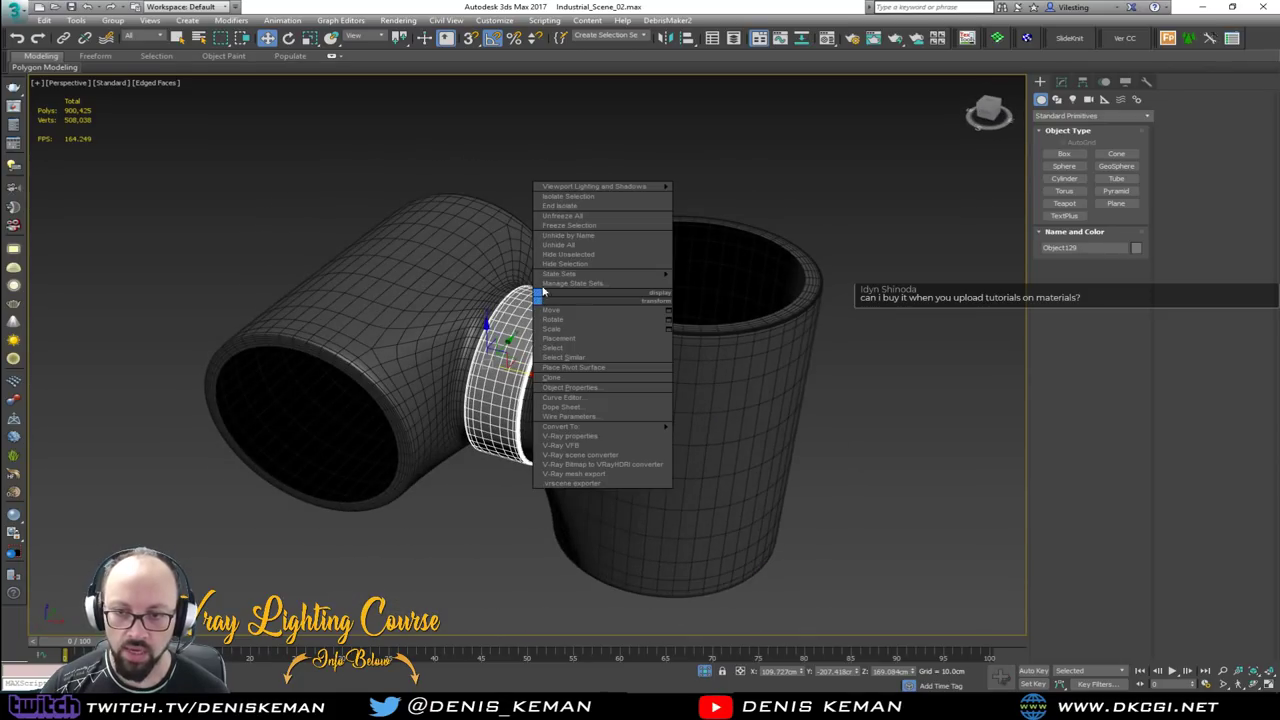
left_click(562, 206)
middle_click_drag(560, 211, 508, 326, "alt")
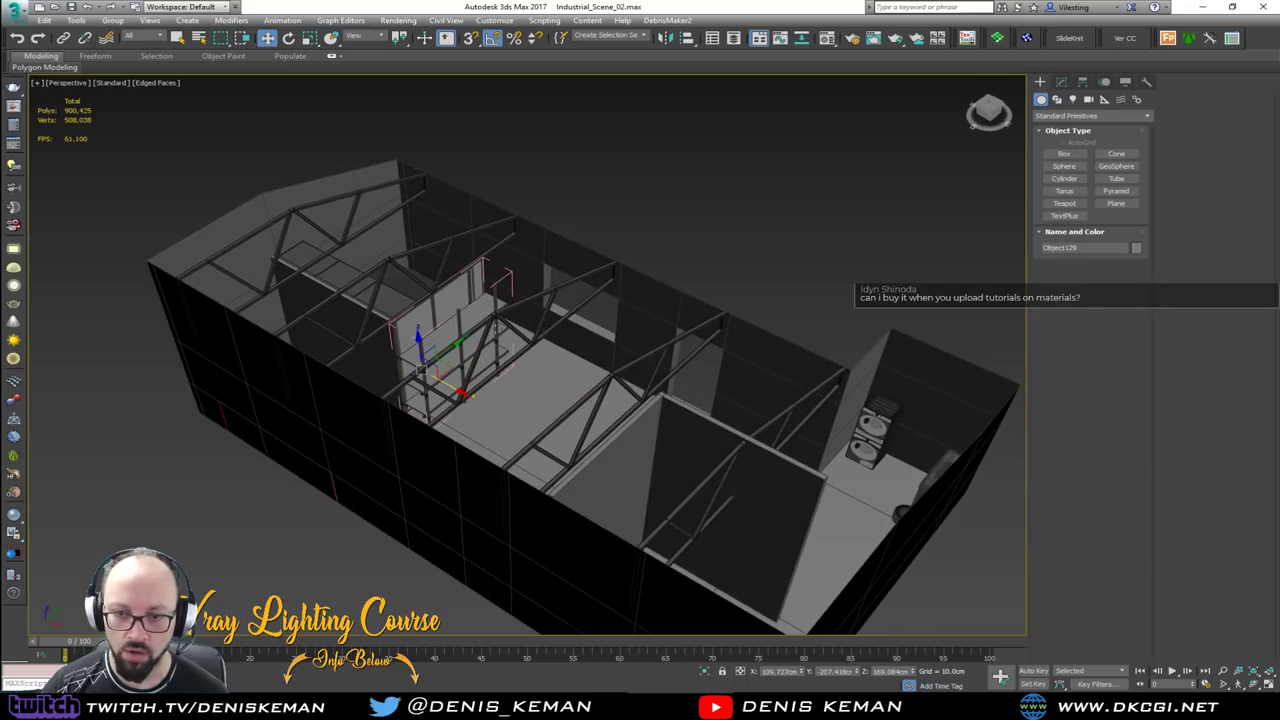
scroll(412, 360, "up", 10)
middle_click_drag(530, 462, 535, 383)
left_click(531, 409)
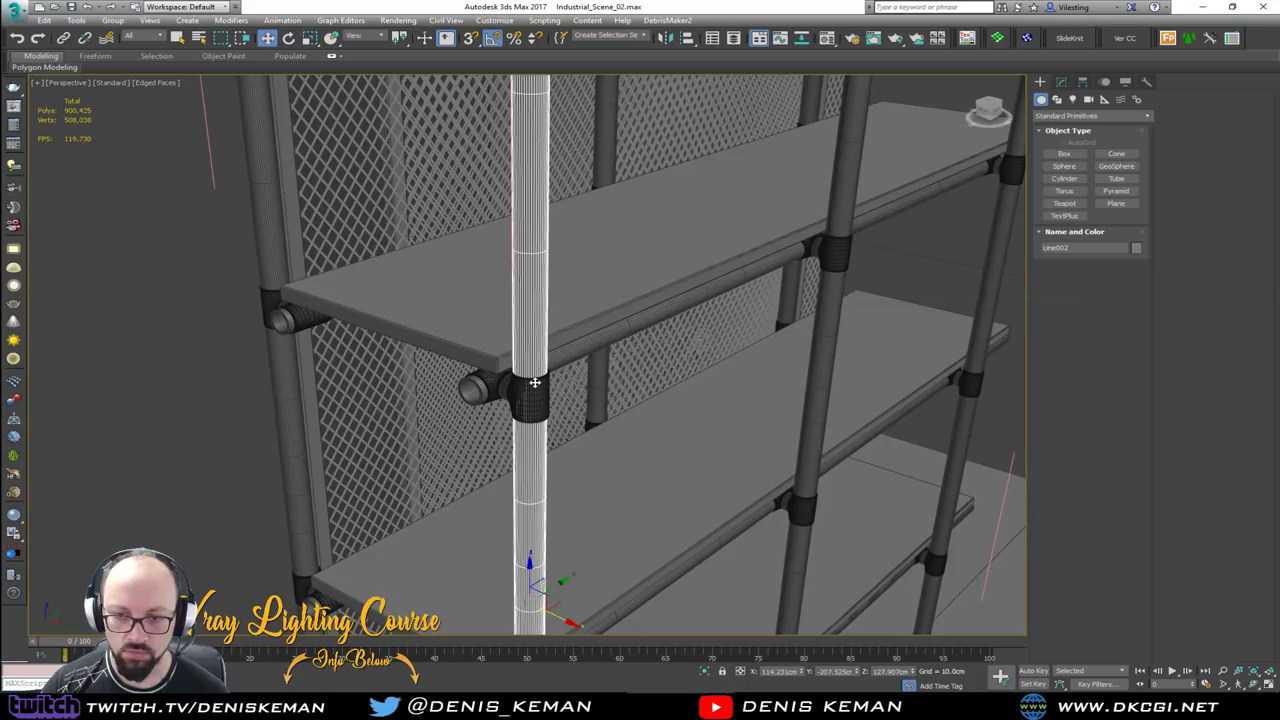
left_click(113, 20)
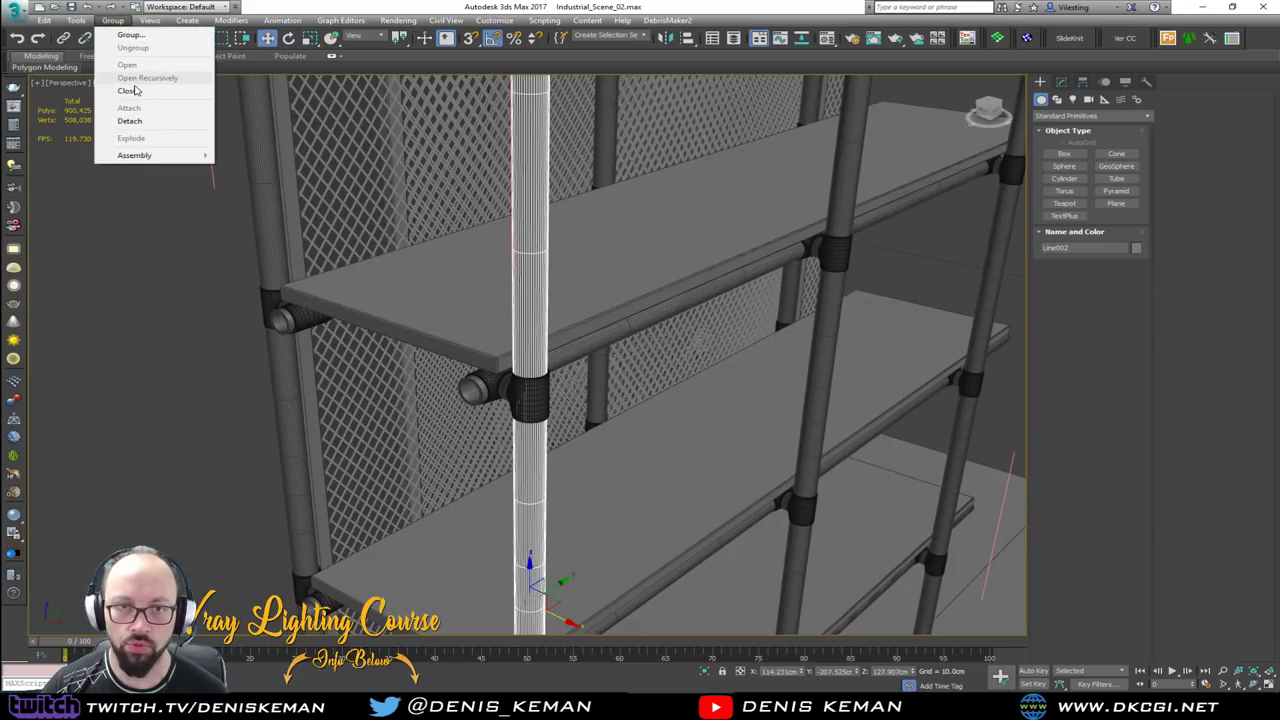
left_click(128, 90)
Check the wire mesh behind the shelves in wireframe display, restore shaded display and clear the selection
scroll(508, 392, "up", 2)
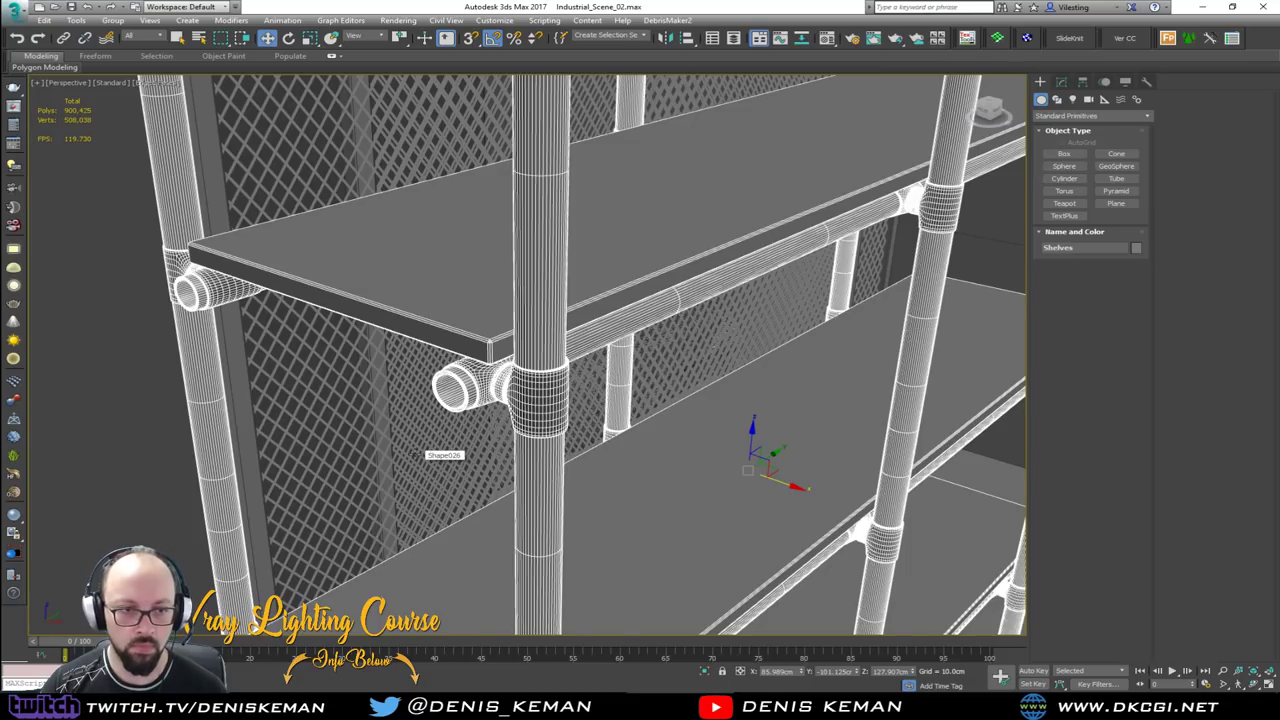
key("F3")
left_click(412, 443)
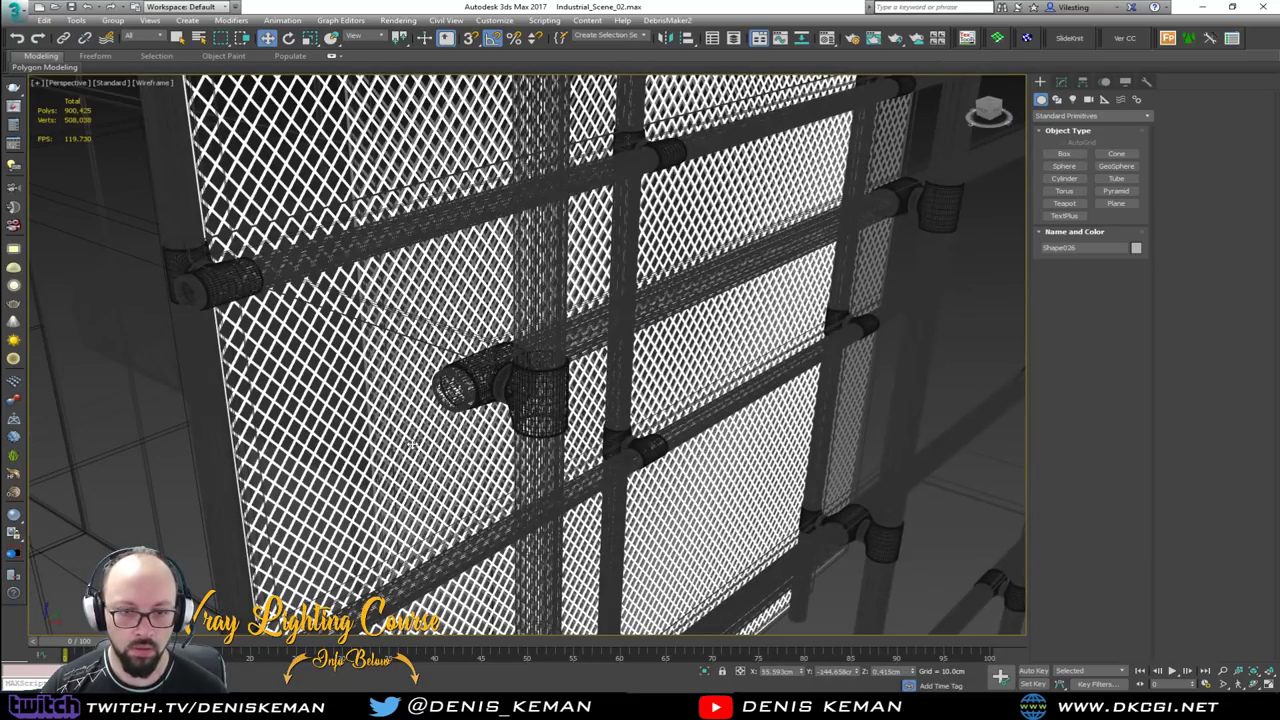
key("F3")
scroll(400, 435, "down", 10)
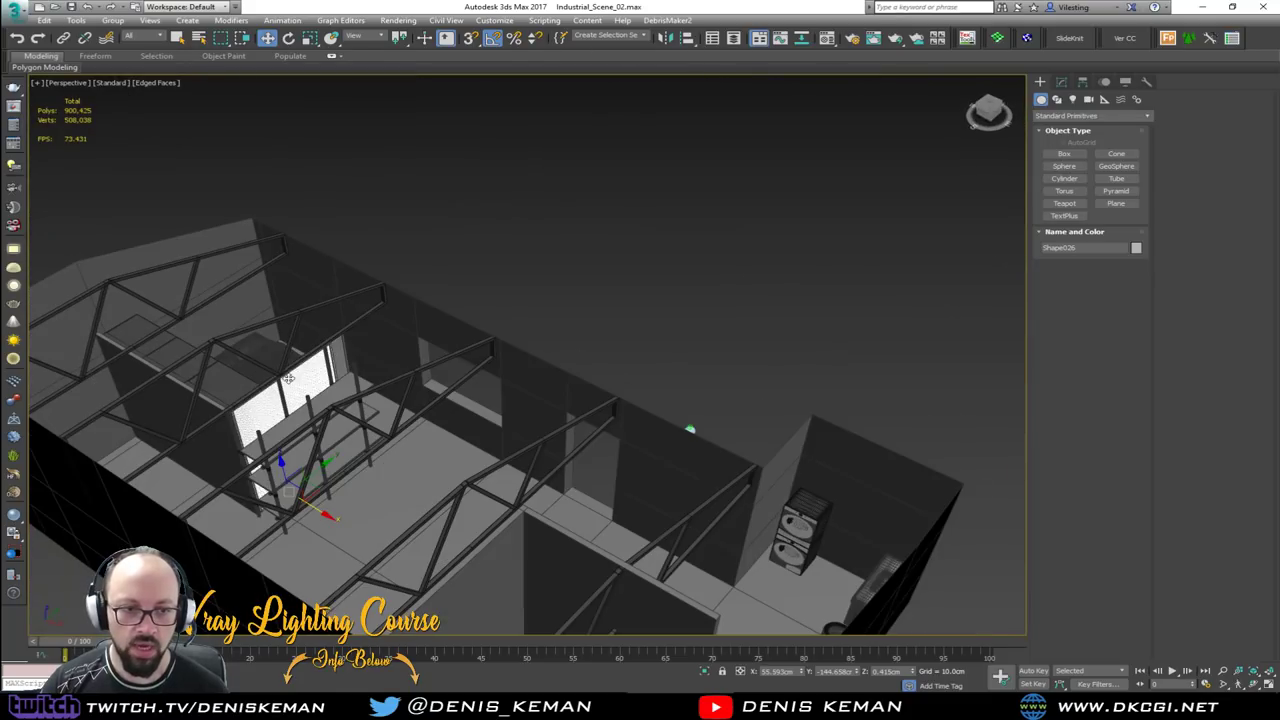
left_click(592, 196)
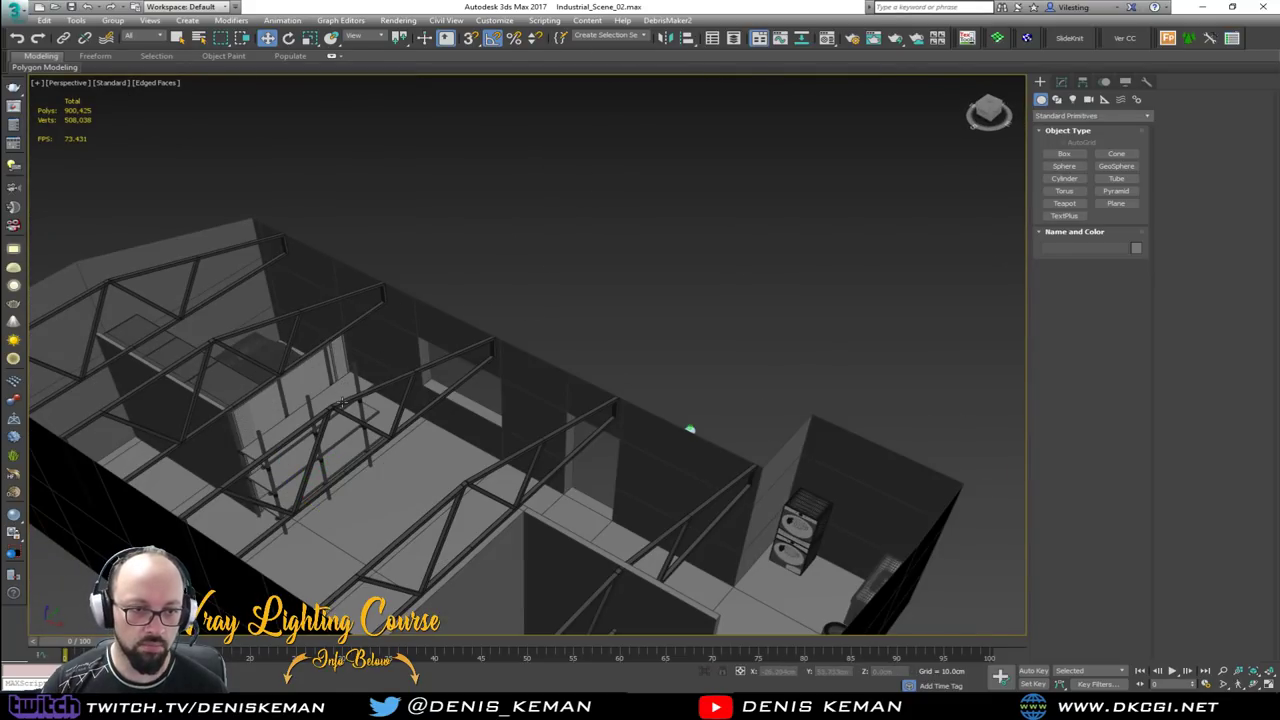
Examine the shelves, the L-shaped partition walls and the overall room layout from several angles
scroll(316, 451, "up", 12)
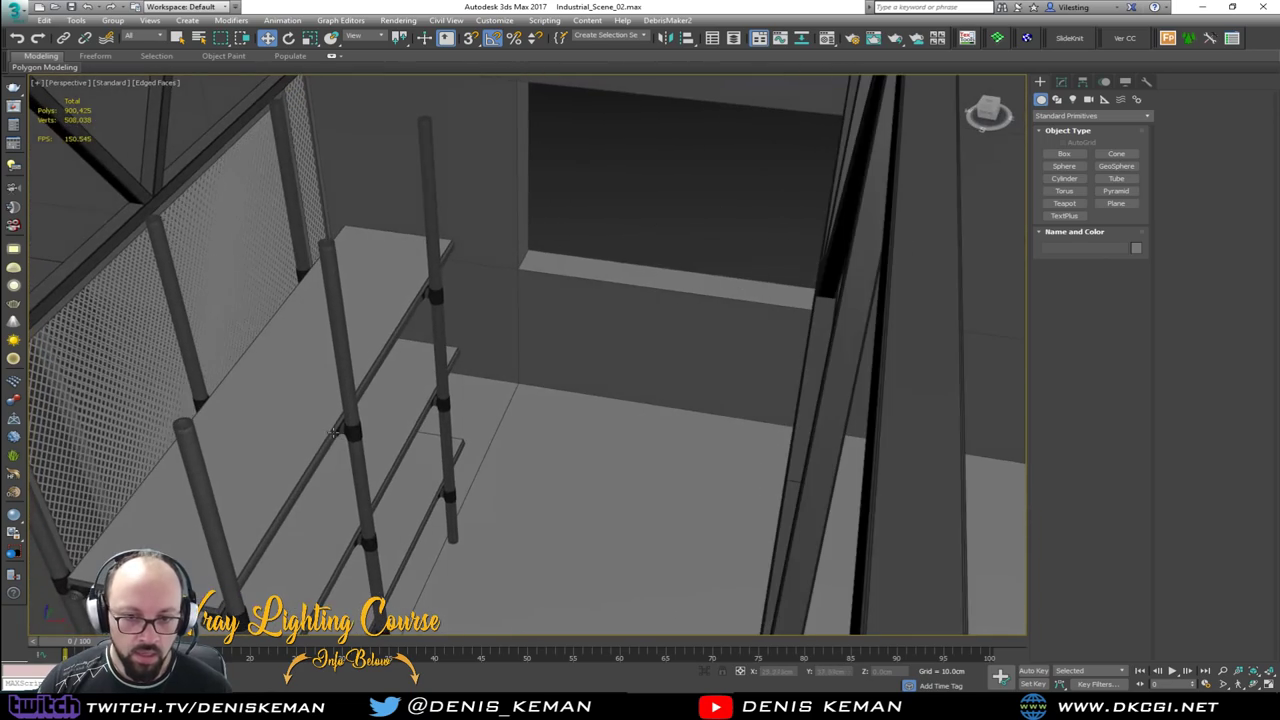
middle_click_drag(337, 437, 502, 338)
middle_click_drag(502, 338, 422, 430, "alt")
scroll(421, 374, "up", 4)
middle_click_drag(453, 326, 740, 398, "alt")
scroll(530, 364, "down", 5)
middle_click_drag(740, 398, 594, 337, "alt")
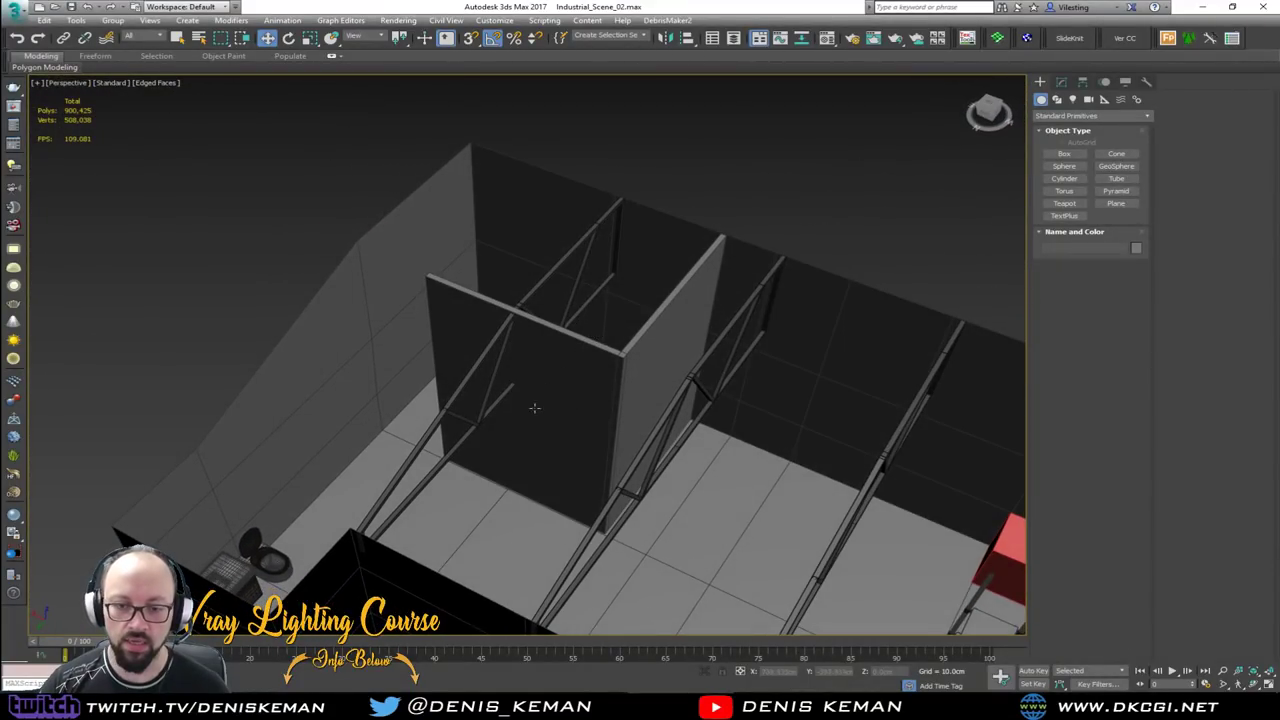
scroll(493, 390, "up", 4)
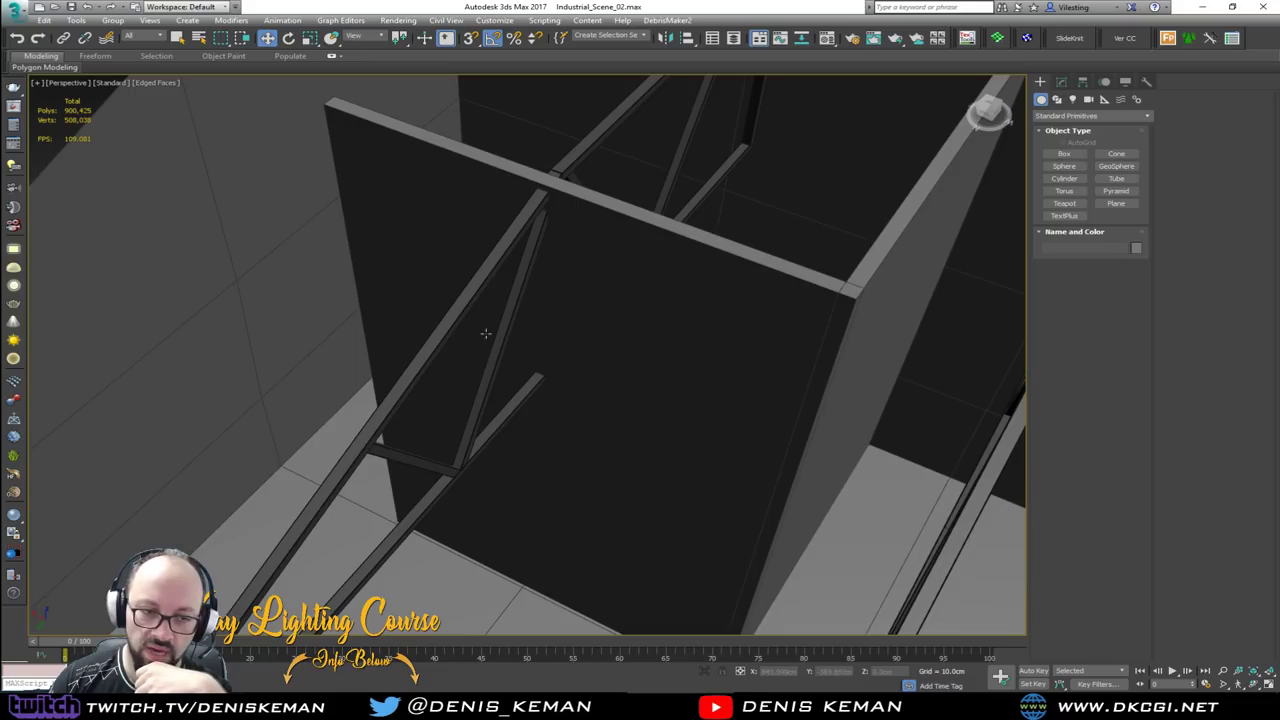
middle_click_drag(588, 370, 471, 294)
scroll(469, 296, "down", 3)
middle_click_drag(439, 366, 497, 403)
scroll(329, 309, "down", 5)
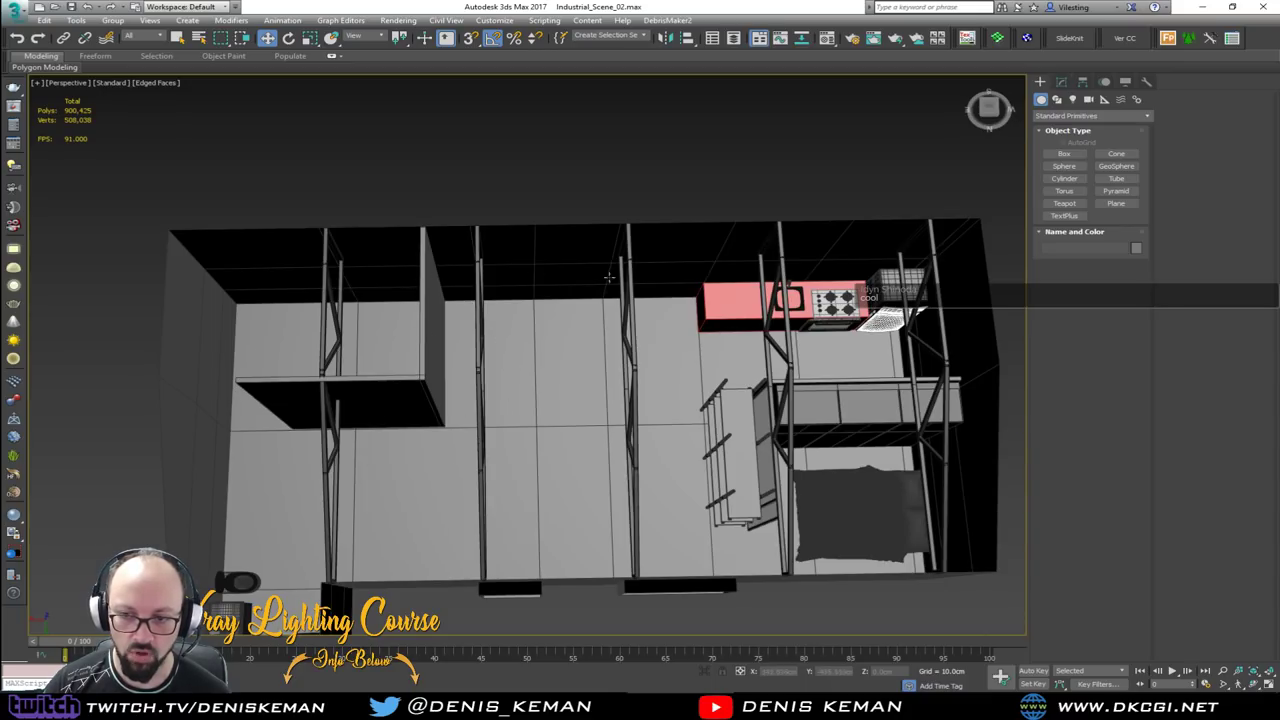
Examine the bathroom area around the toilet, the sink cabinet and the stacked washing machines
middle_click_drag(335, 380, 563, 346, "alt")
scroll(528, 420, "up", 5)
middle_click_drag(526, 420, 372, 351, "alt")
left_click(693, 481)
middle_click_drag(693, 481, 519, 468, "alt")
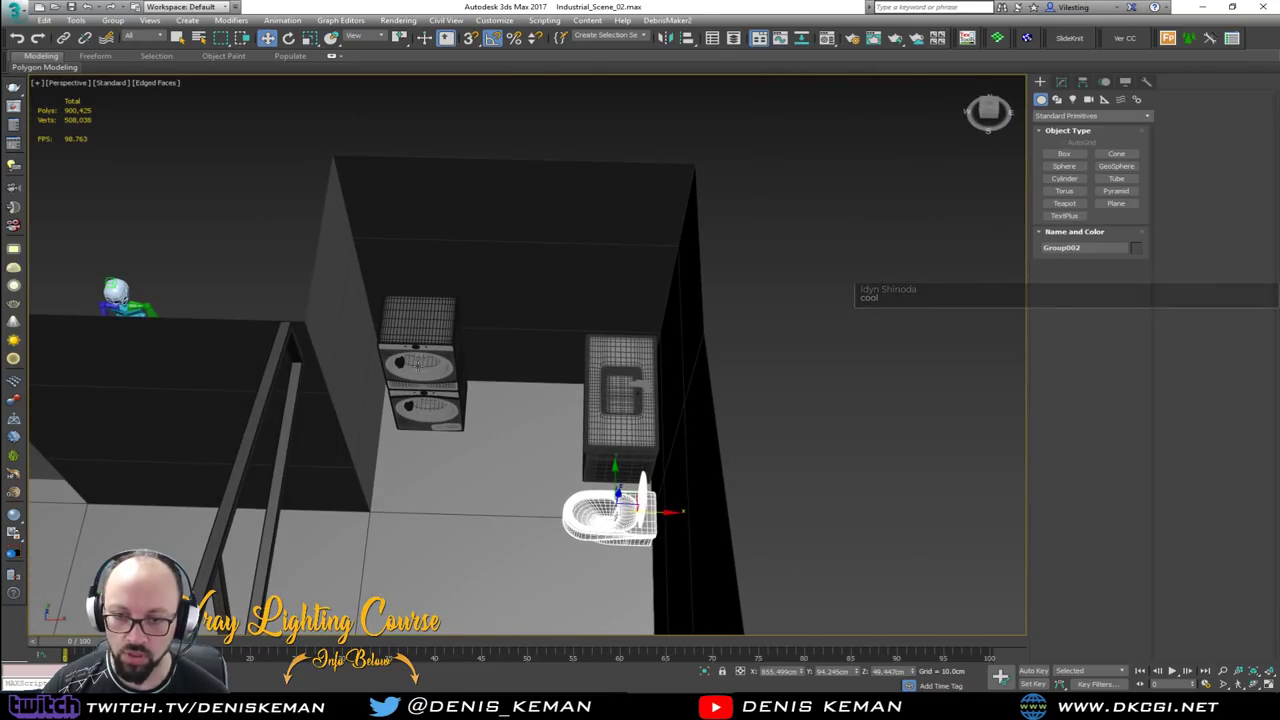
middle_click_drag(565, 425, 524, 349, "alt")
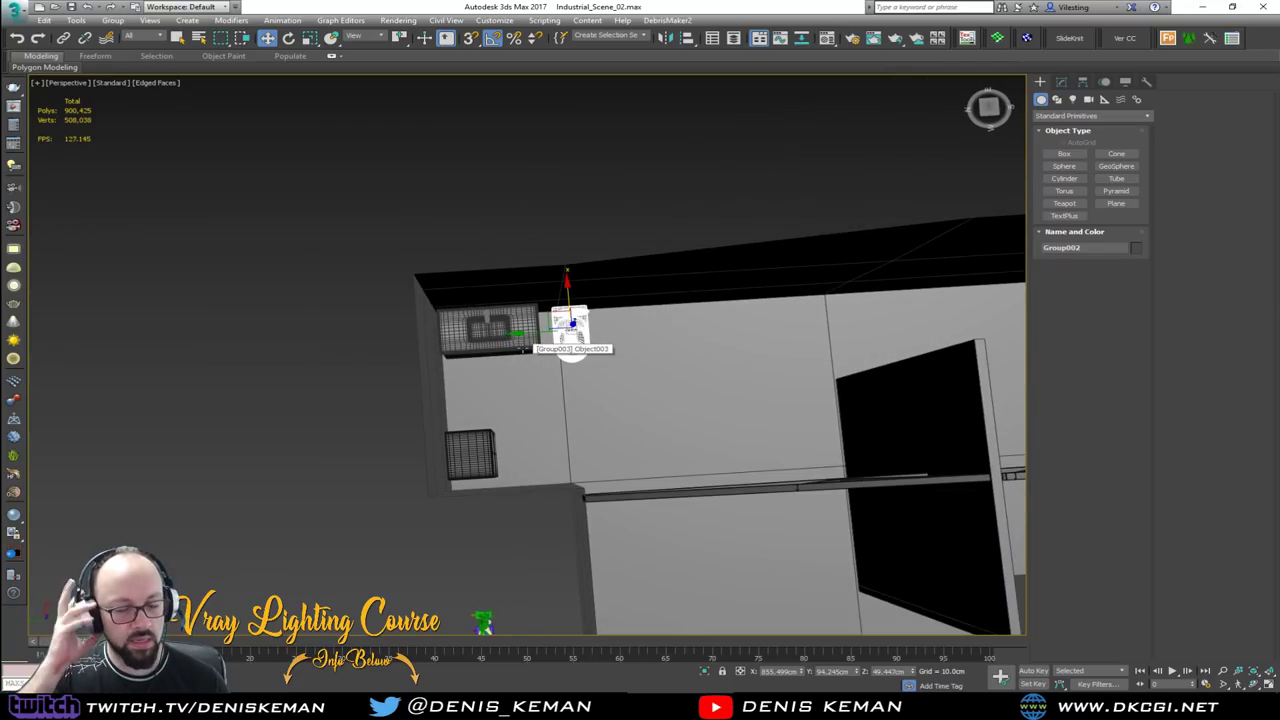
Extend the bathroom by moving the eight end-wall vertices of the Base building shell 200 cm along Y
left_click(549, 413)
middle_click_drag(545, 410, 541, 403, "alt")
key("4")
key("1")
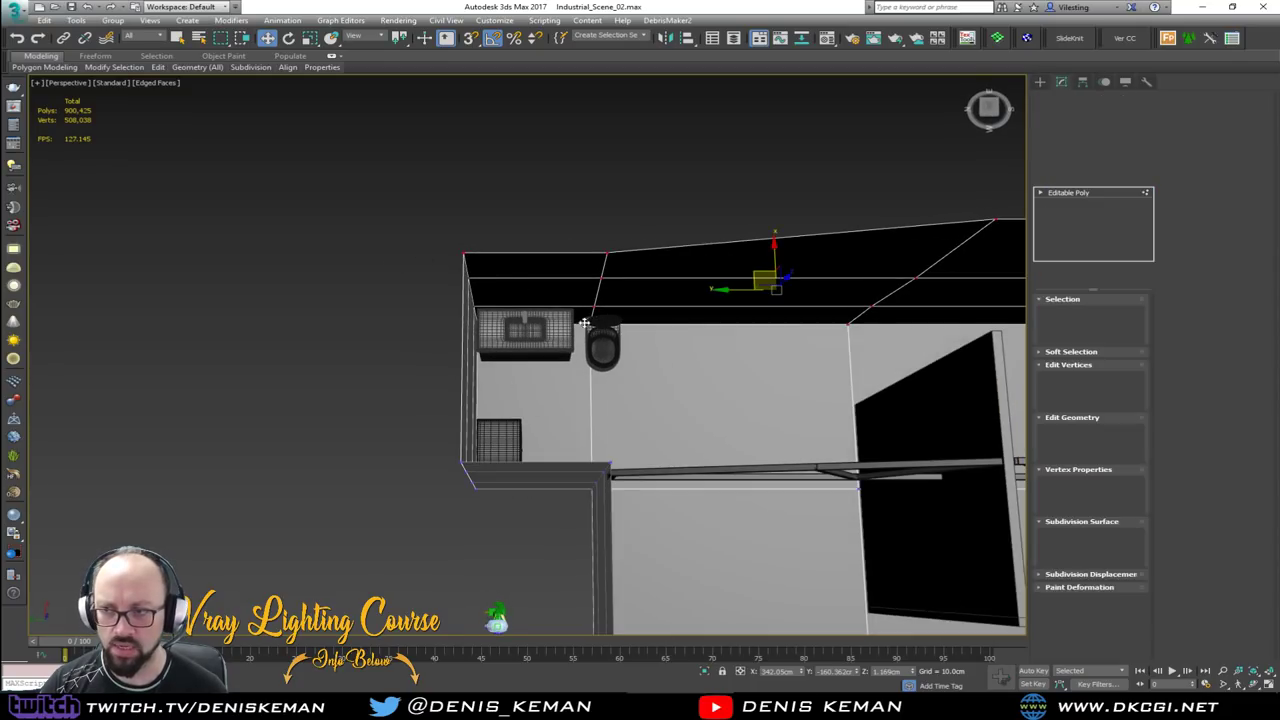
left_click_drag(367, 193, 521, 510)
middle_click_drag(521, 510, 520, 434, "alt")
right_click(267, 38)
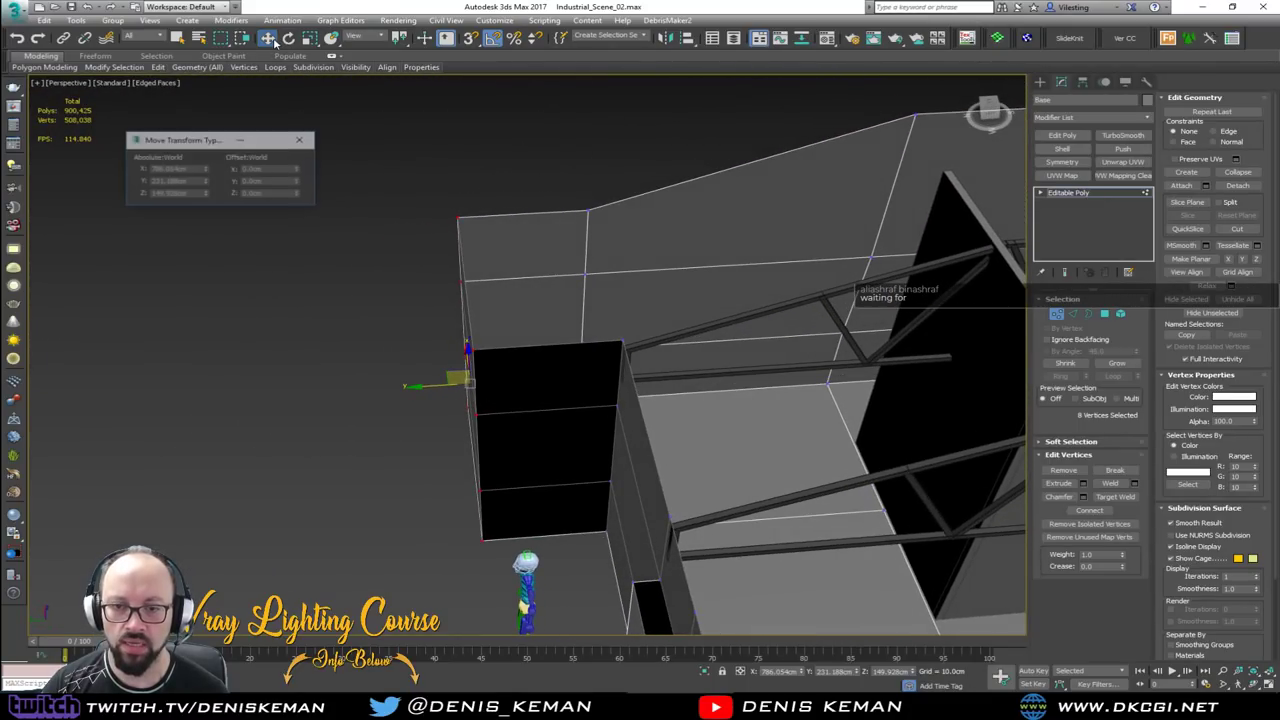
left_click(277, 181)
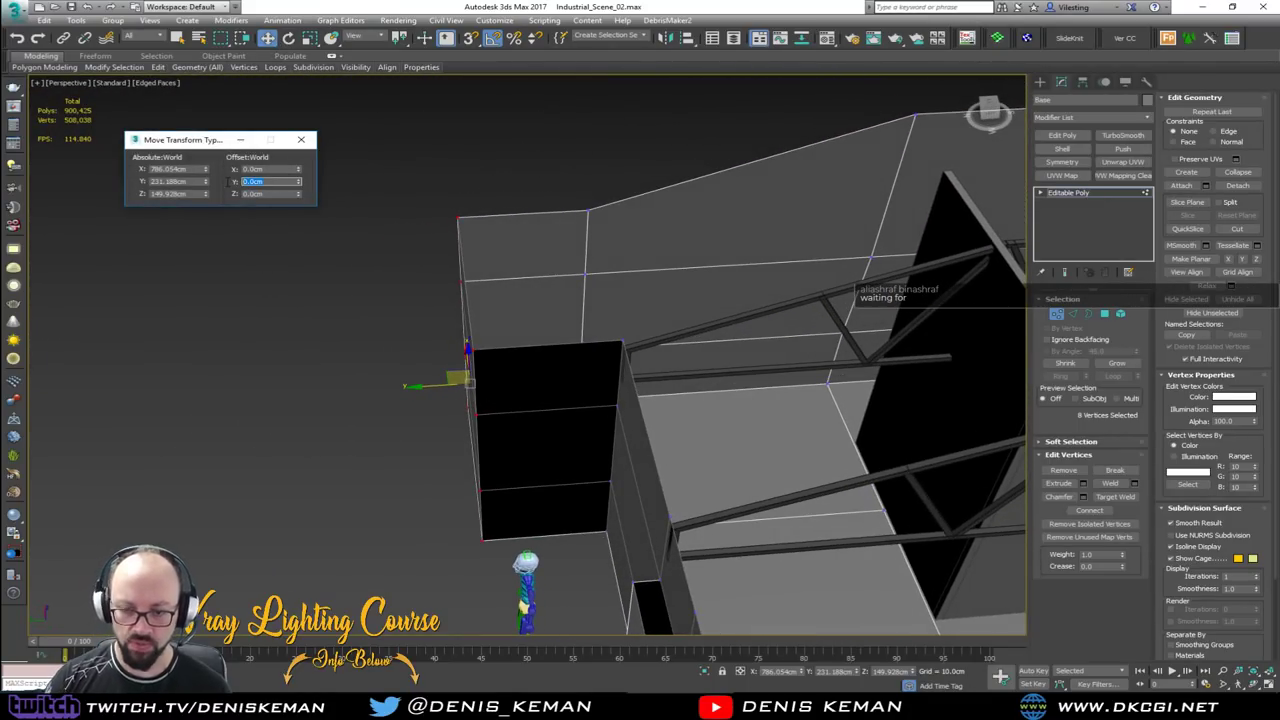
type("200")
key("Return")
middle_click_drag(401, 281, 440, 335, "alt")
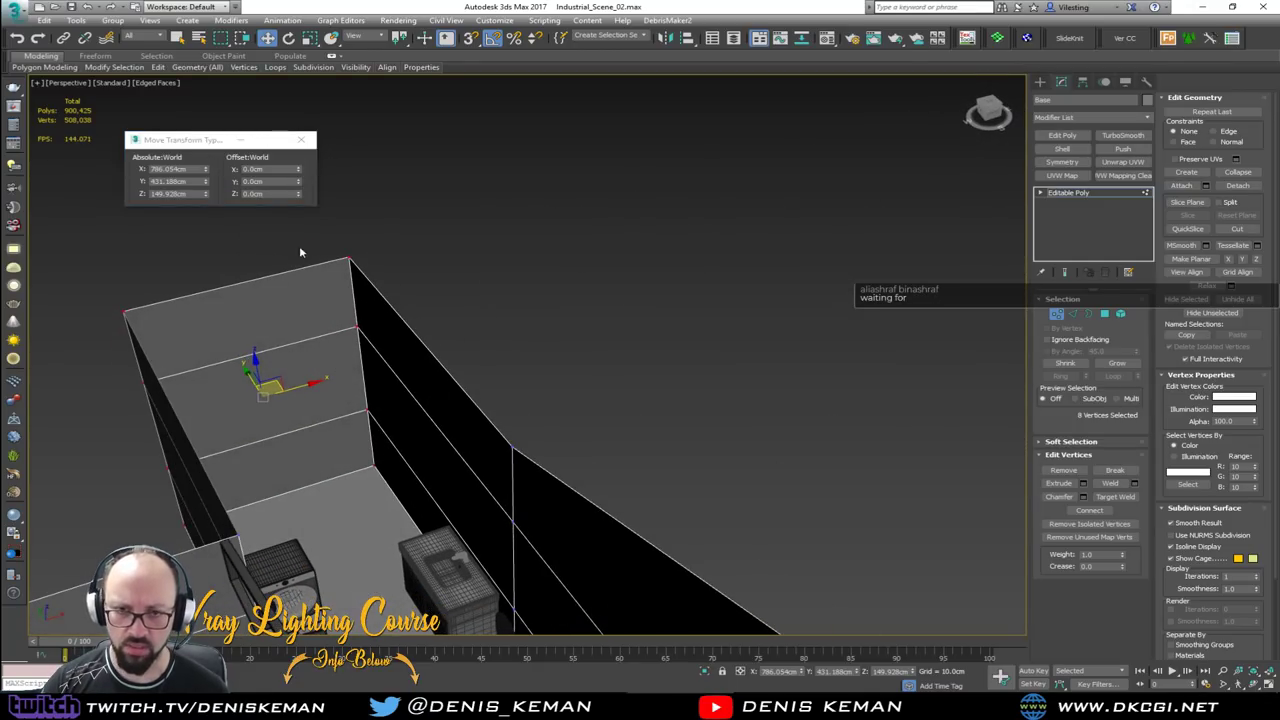
left_click(301, 139)
key("1")
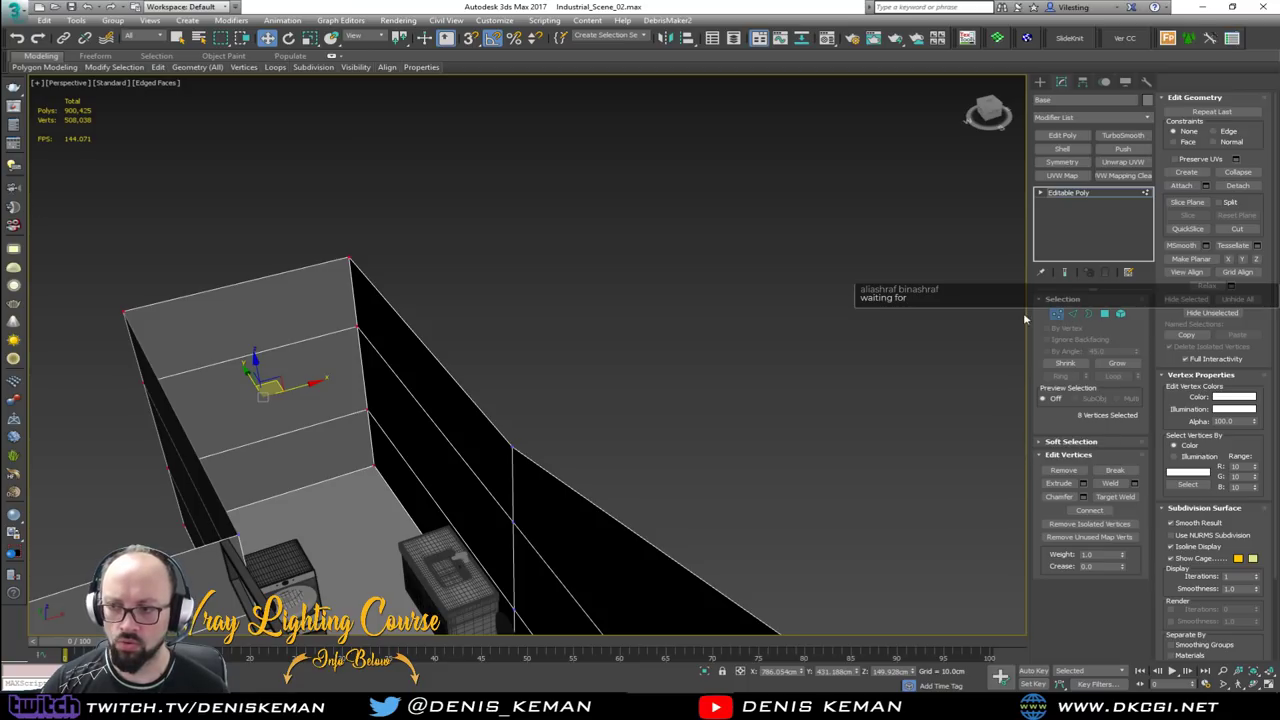
Unhide all objects and move the ceiling's two end vertices above the bathroom 200 cm along Y
right_click(737, 264)
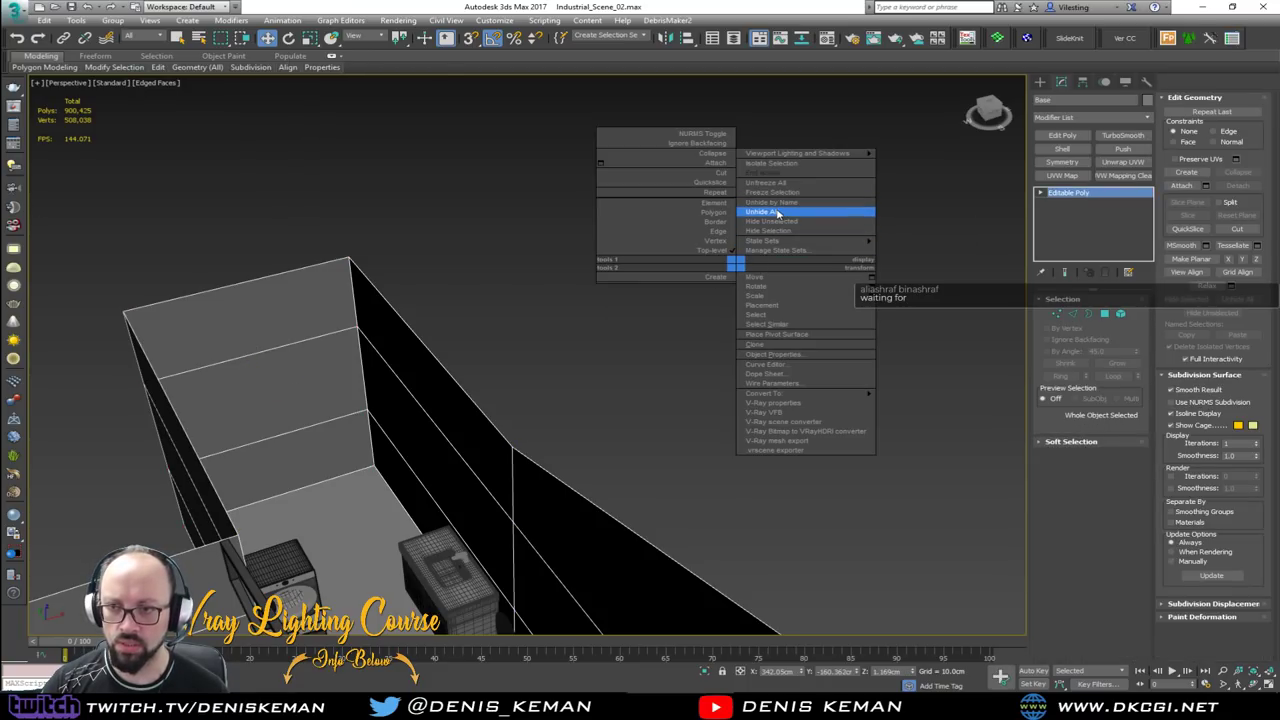
left_click(770, 221)
left_click(317, 450)
middle_click_drag(319, 452, 1034, 392, "alt")
middle_click_drag(258, 414, 594, 306, "alt")
key("1")
left_click_drag(586, 257, 425, 528)
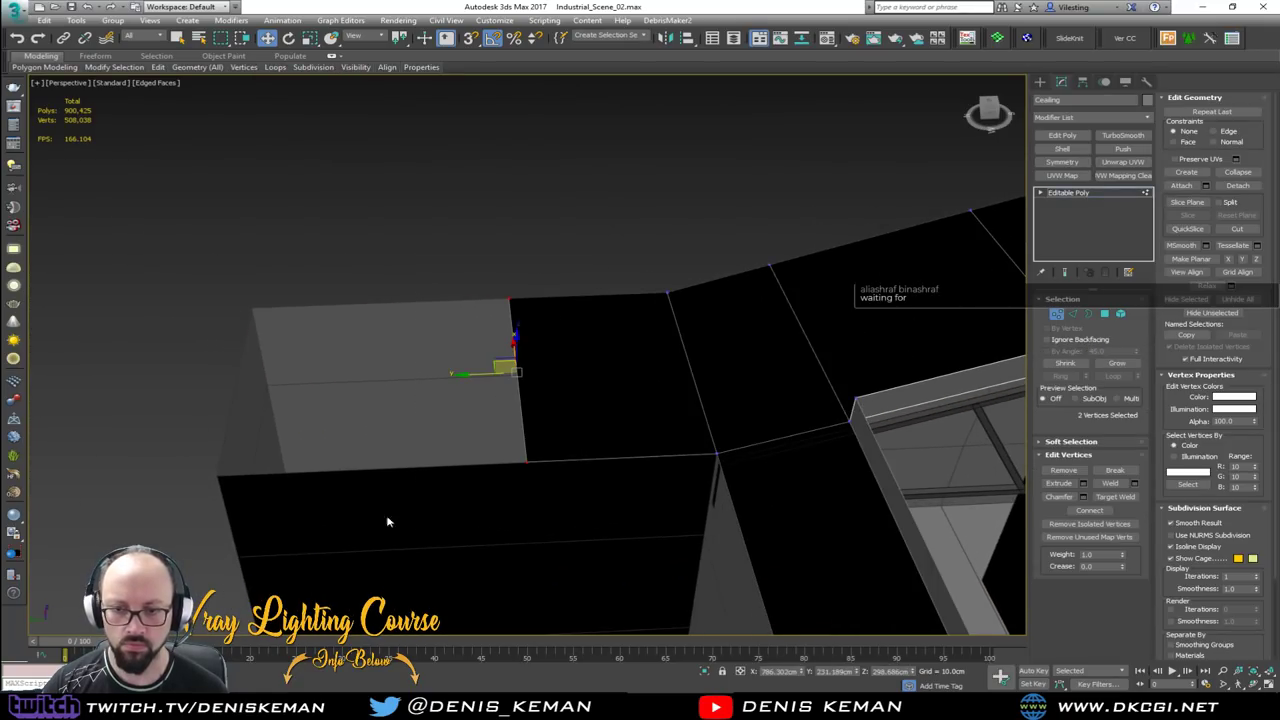
right_click(267, 37)
left_click(270, 181)
type("20")
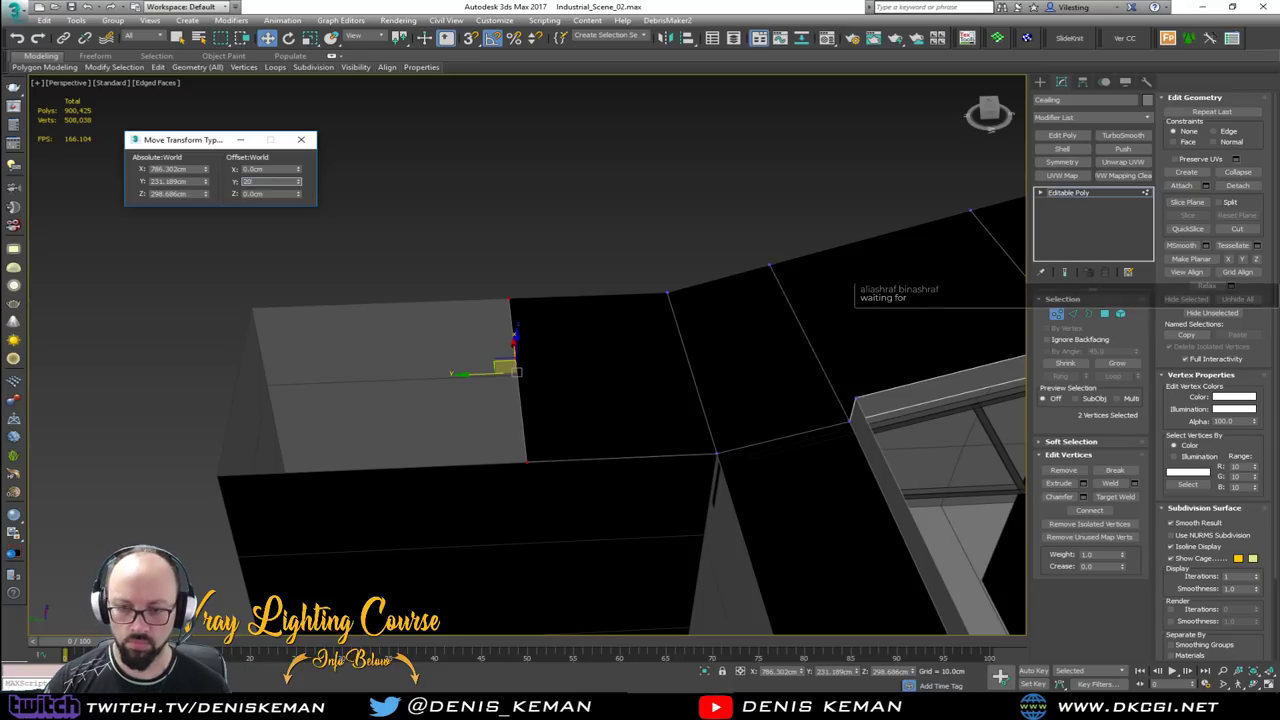
type("0")
key("Return")
left_click(301, 139)
left_click(1056, 313)
Hide the ceiling to expose the building's interior
right_click(694, 353)
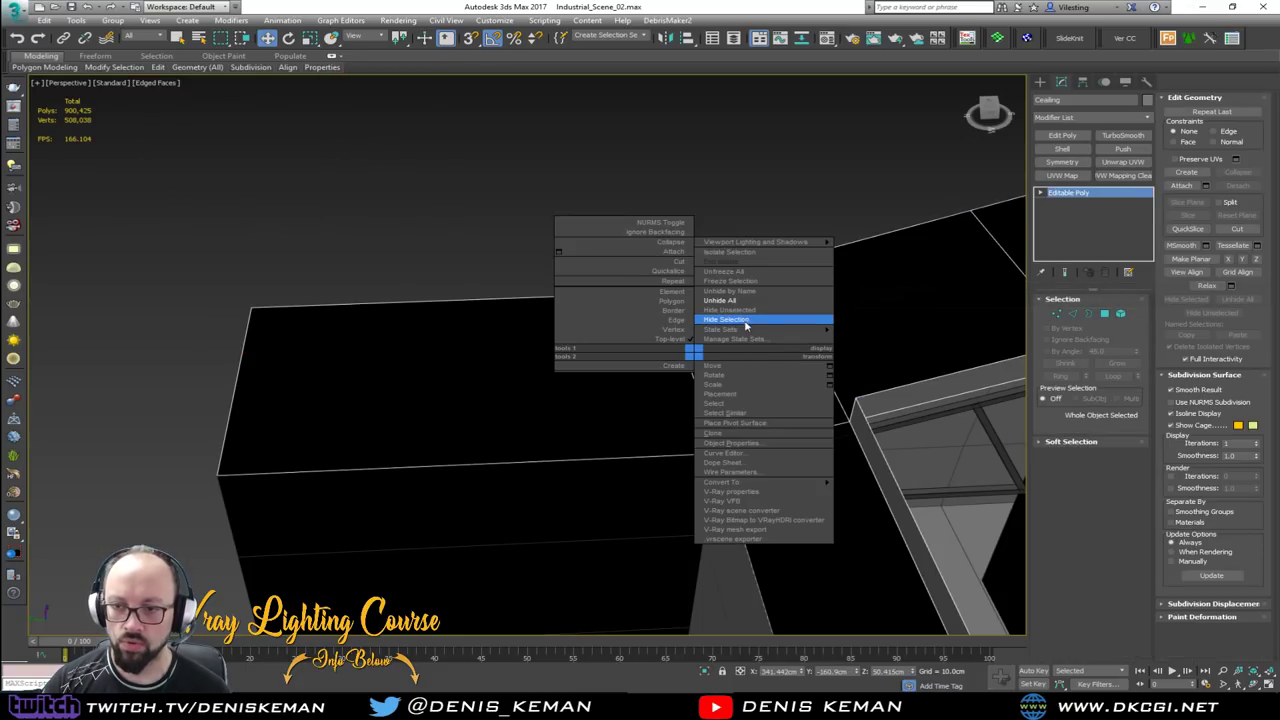
left_click(746, 320)
middle_click_drag(715, 325, 360, 310, "alt")
middle_click_drag(360, 310, 314, 282)
middle_click_drag(428, 364, 595, 364, "alt")
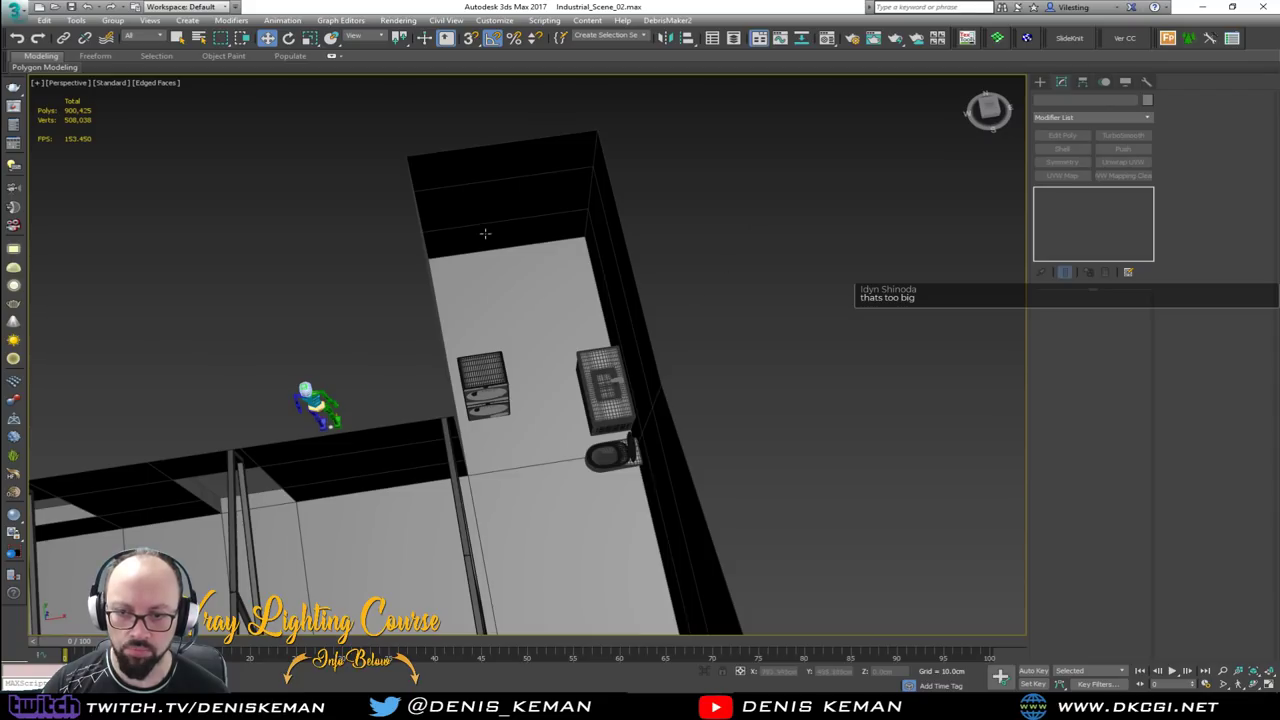
Examine the extended bathroom and the space toward the partition walls from several angles
middle_click_drag(575, 352, 603, 342, "alt")
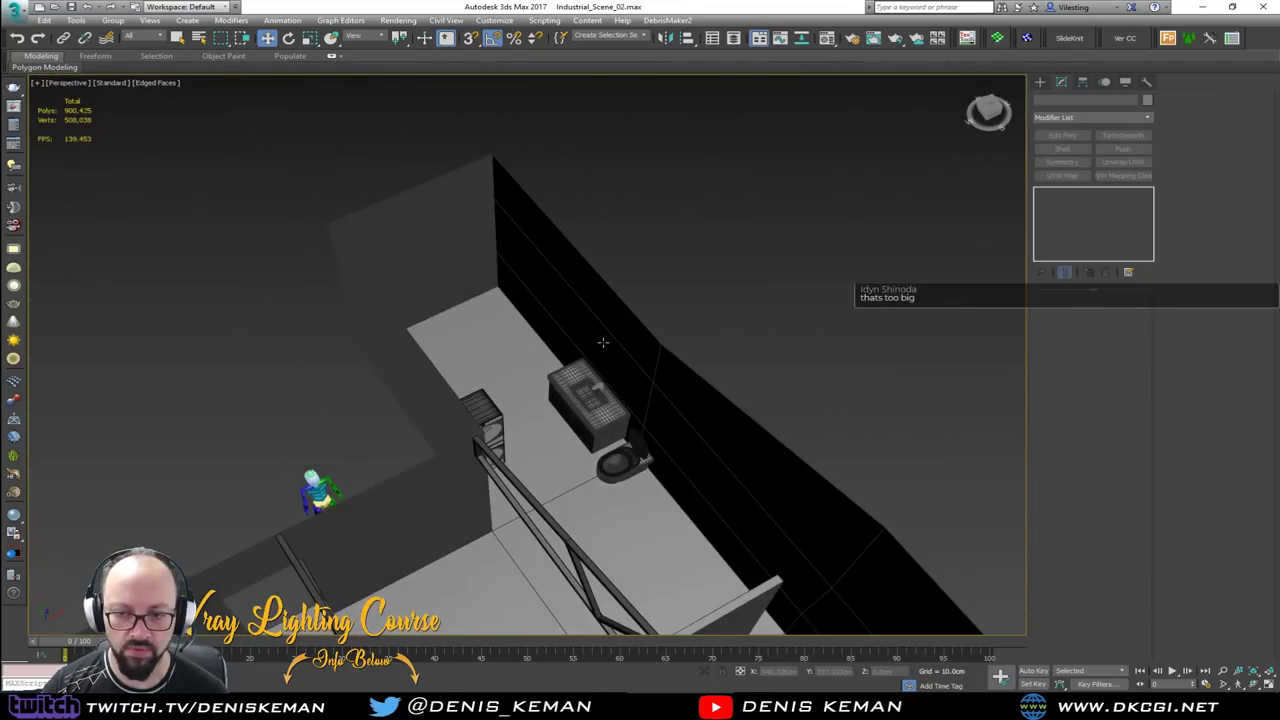
scroll(592, 427, "up", 6)
middle_click_drag(428, 286, 508, 337)
scroll(589, 334, "down", 4)
middle_click_drag(589, 334, 474, 338, "alt")
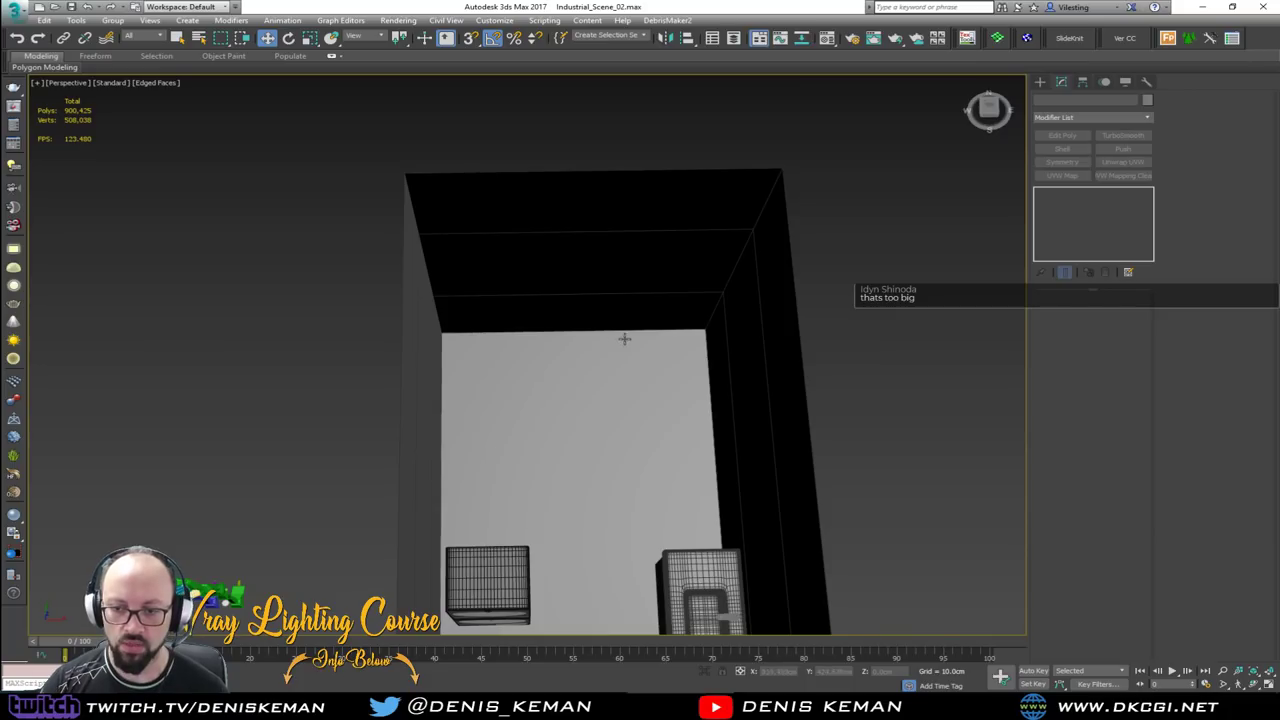
middle_click_drag(579, 391, 701, 390, "alt")
middle_click_drag(538, 340, 563, 310, "alt")
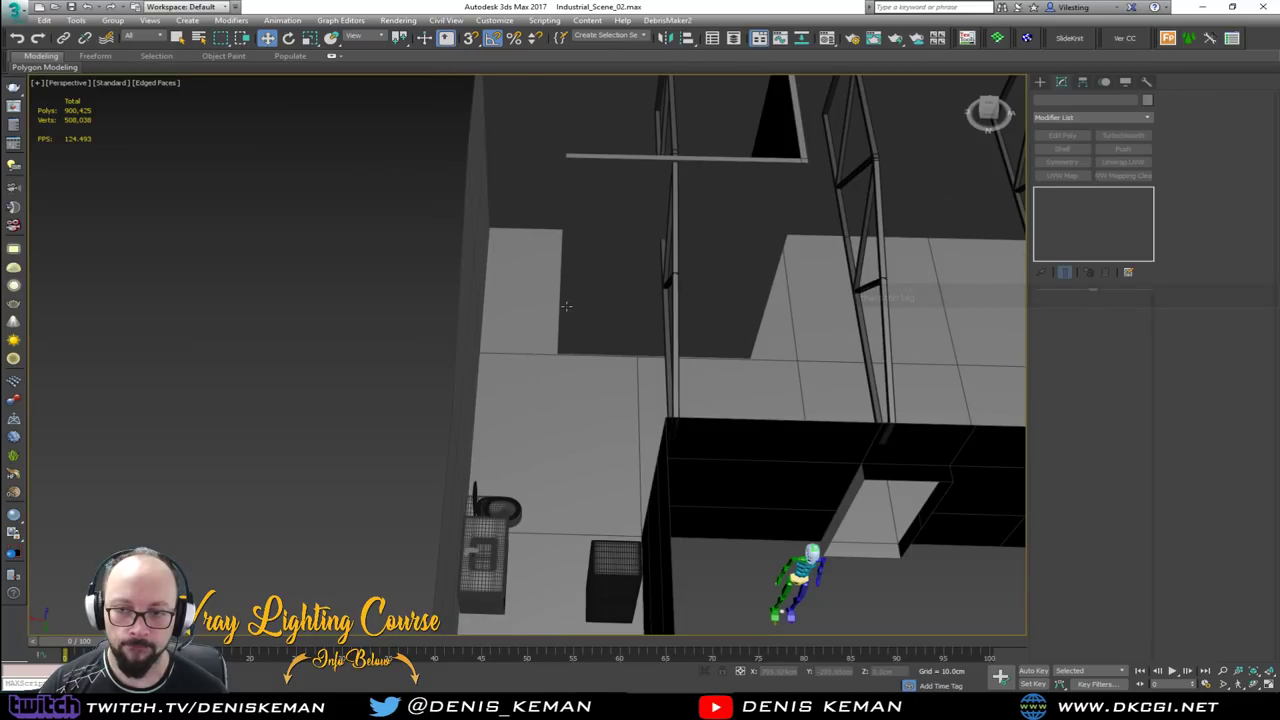
Delete the L-shaped partition wall standing on the main floor near the bathroom
left_click(566, 310)
scroll(628, 374, "down", 5)
middle_click_drag(657, 363, 617, 355, "alt")
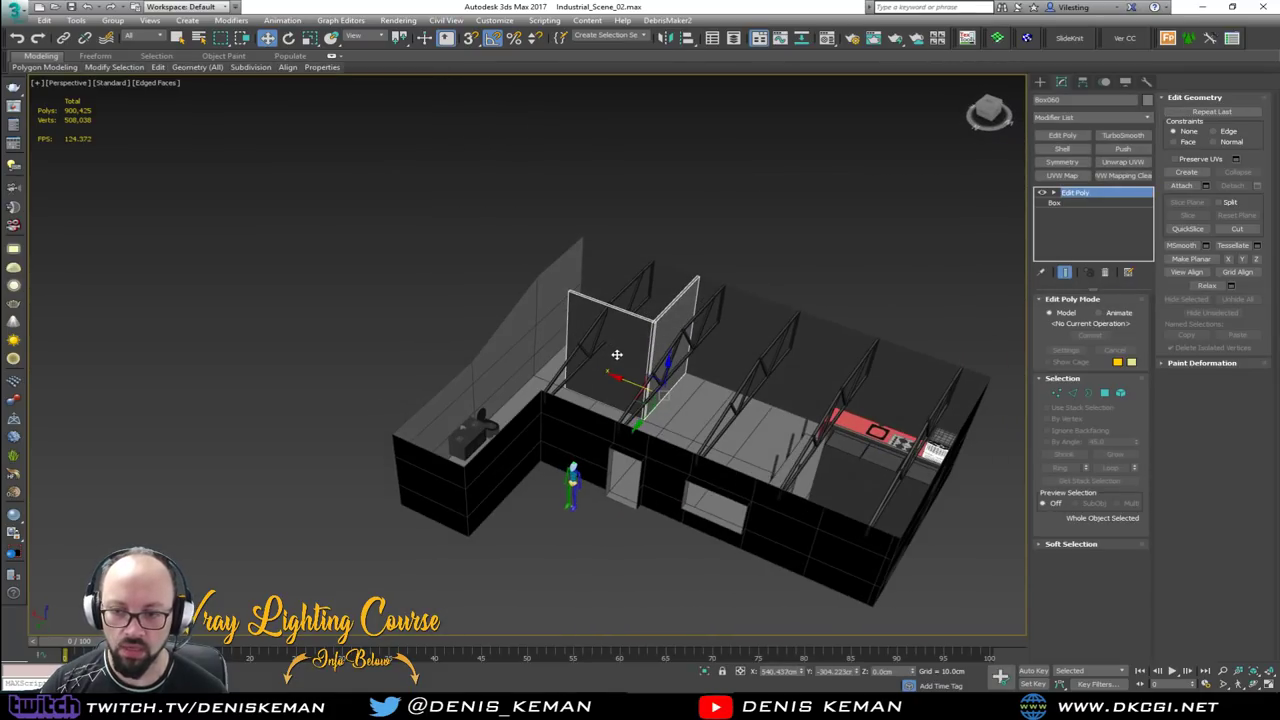
key("Delete")
scroll(617, 355, "down", 3)
scroll(625, 360, "up", 9)
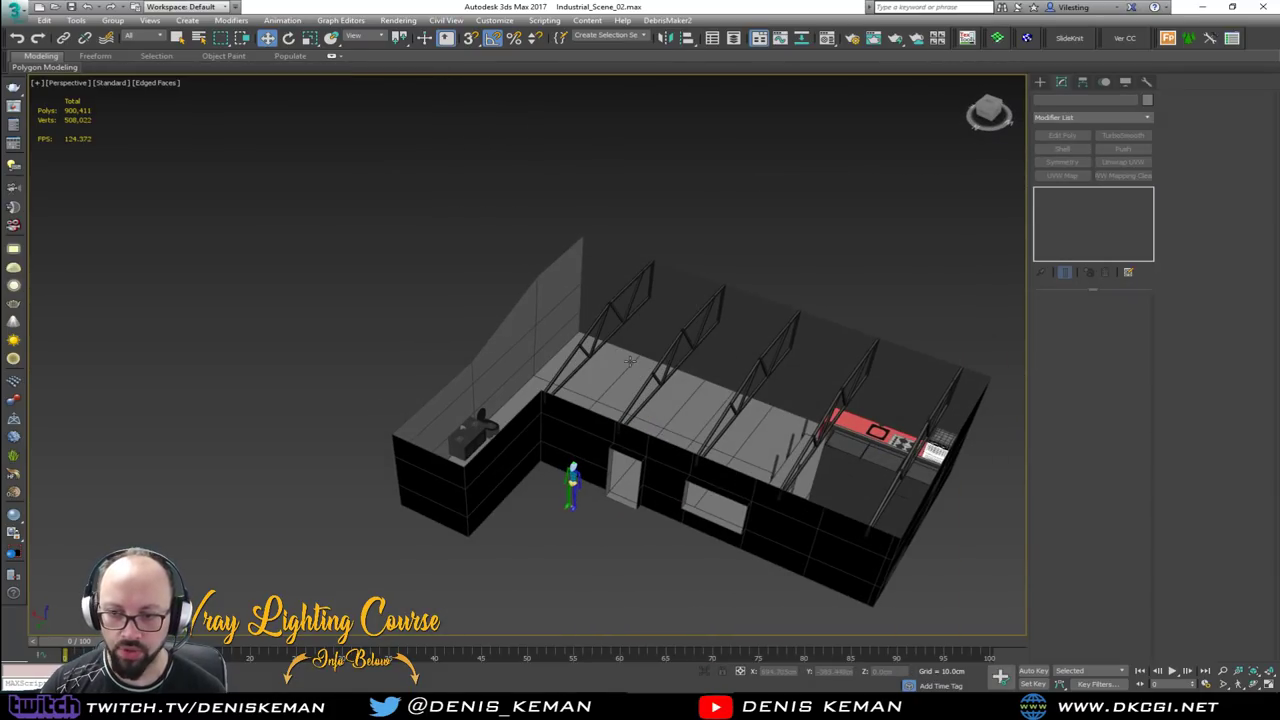
Move the stacked washer and dryer together to the extended end of the bathroom, beside the long side wall
middle_click_drag(630, 362, 399, 474, "alt")
left_click(386, 472)
left_click(386, 458, "ctrl")
scroll(394, 445, "up", 3)
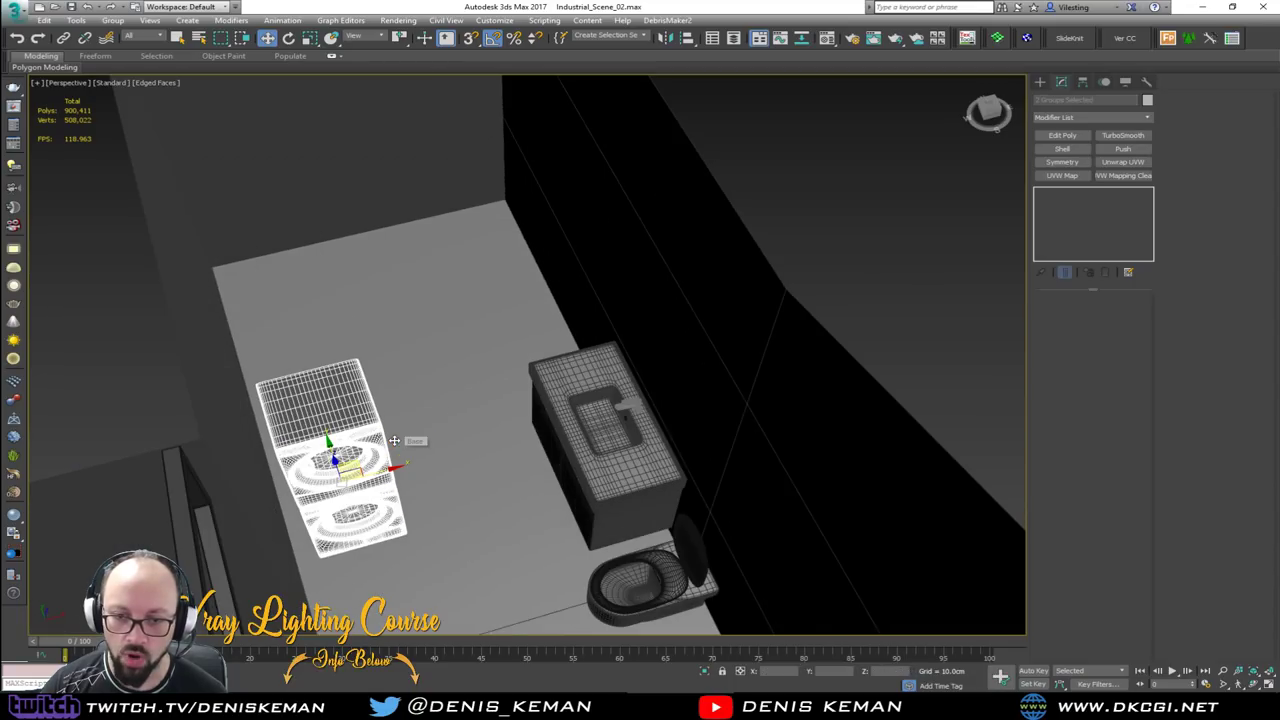
left_click_drag(359, 460, 494, 178)
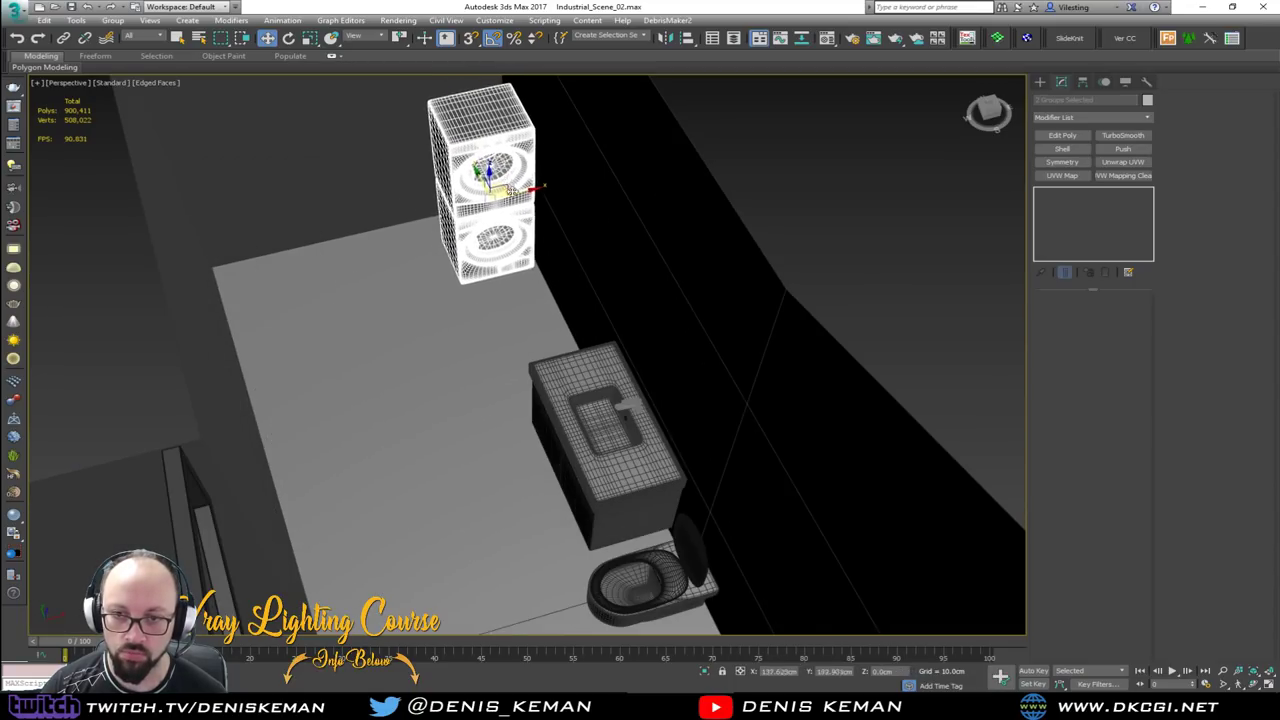
Rotate the stacked washer and dryer to face into the bathroom and place them in the far corner
key("z")
middle_click_drag(531, 248, 662, 345, "alt")
scroll(662, 350, "down", 4)
key("e")
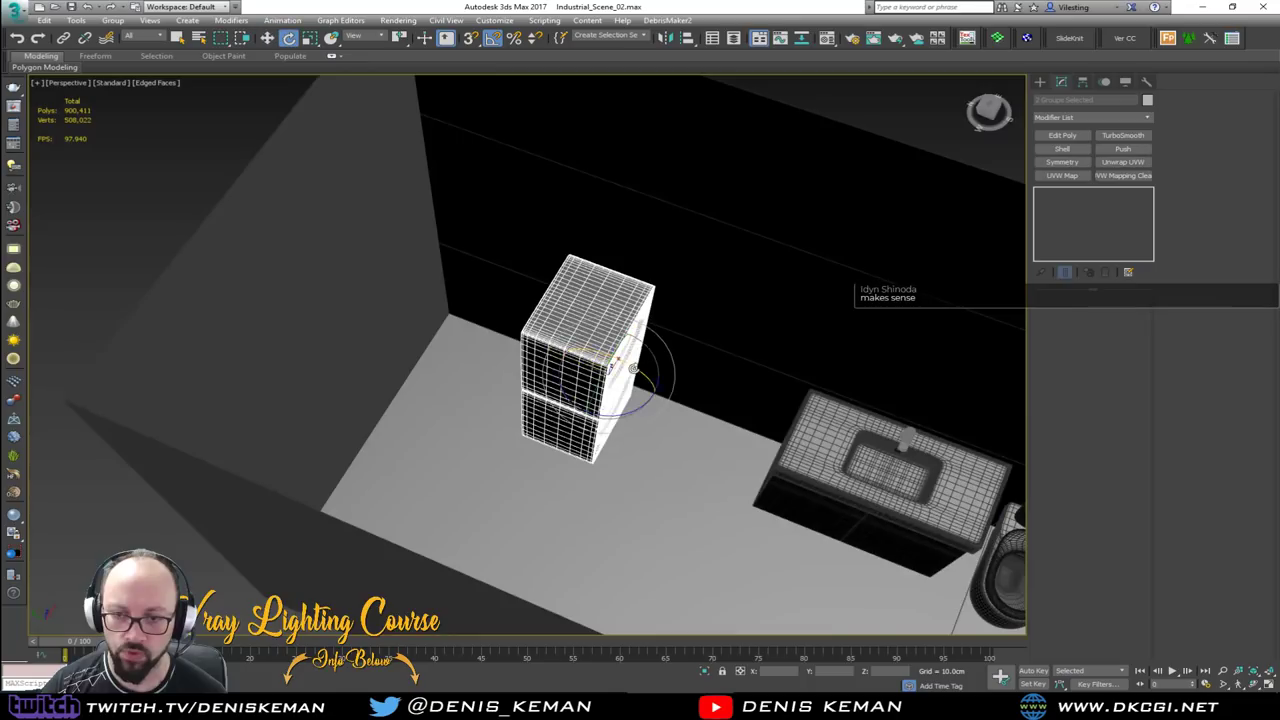
left_click_drag(627, 416, 570, 428)
left_click_drag(594, 356, 428, 302)
Move the sink cabinet and toilet together along the bathroom wall toward the washer and dryer
middle_click_drag(744, 394, 566, 322)
left_click(700, 400)
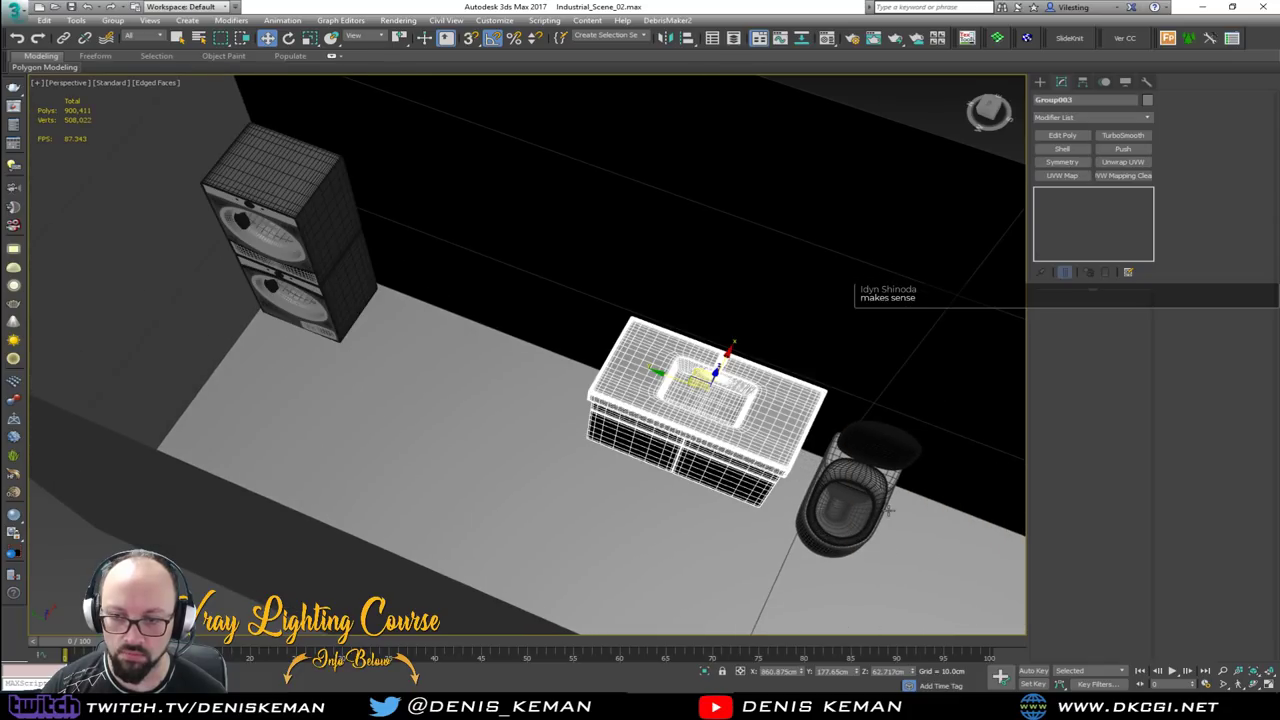
left_click(866, 495, "ctrl")
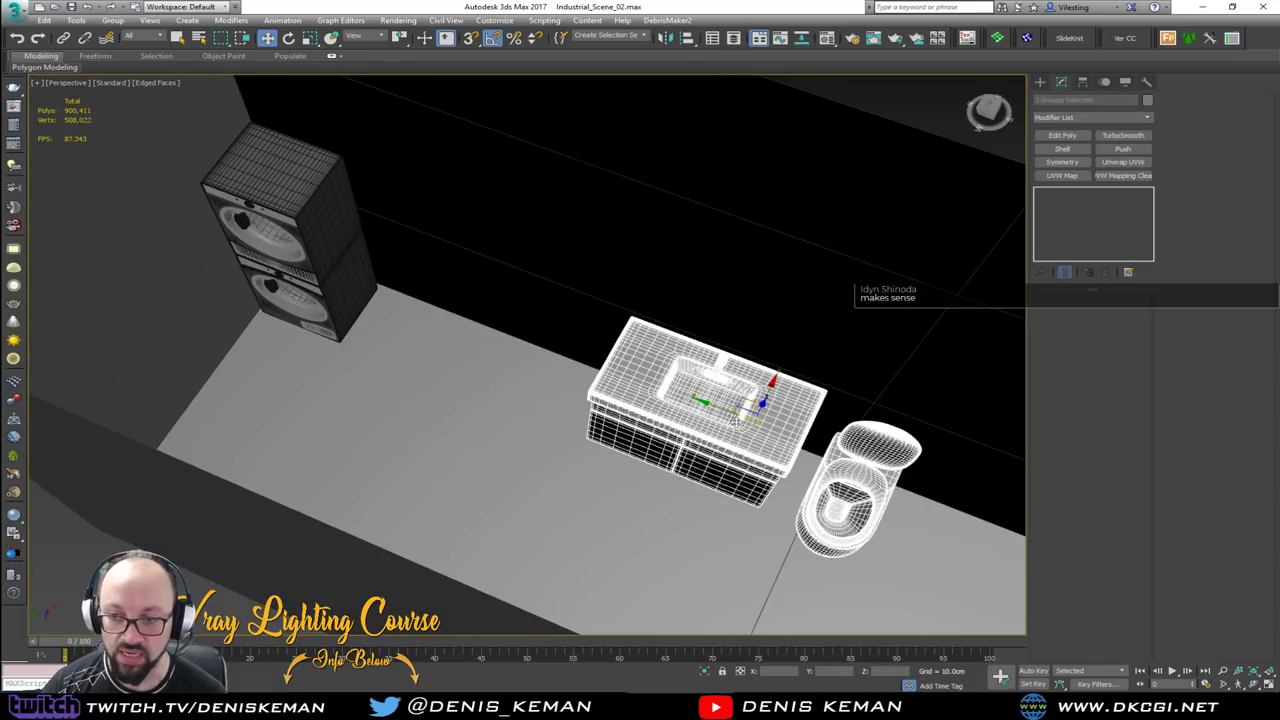
left_click_drag(719, 405, 497, 341)
left_click(581, 384)
Move the thin partition wall behind the wardrobe about 517 cm along negative X, out of the building
middle_click_drag(600, 296, 612, 407)
scroll(612, 407, "down", 3)
left_click(691, 249)
scroll(656, 272, "down", 3)
middle_click_drag(726, 343, 494, 405)
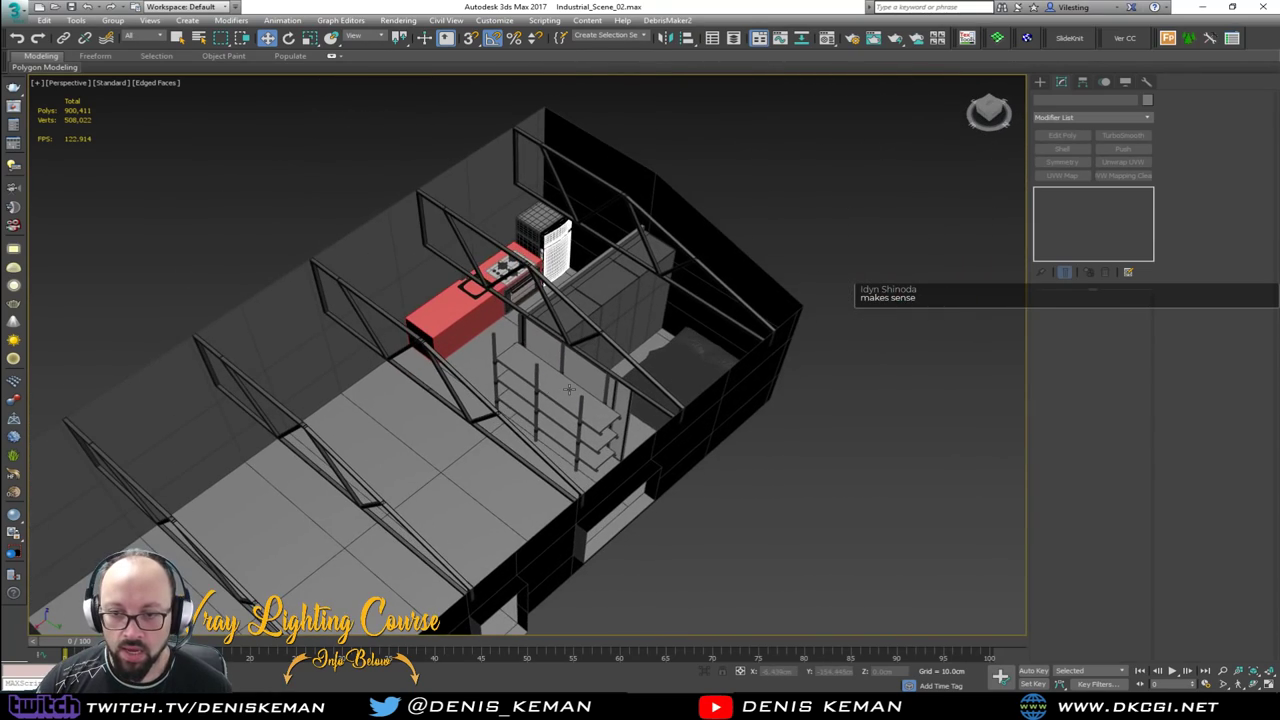
scroll(568, 390, "up", 5)
middle_click_drag(355, 183, 734, 474)
scroll(466, 306, "down", 3)
middle_click_drag(466, 306, 479, 407)
left_click(400, 348)
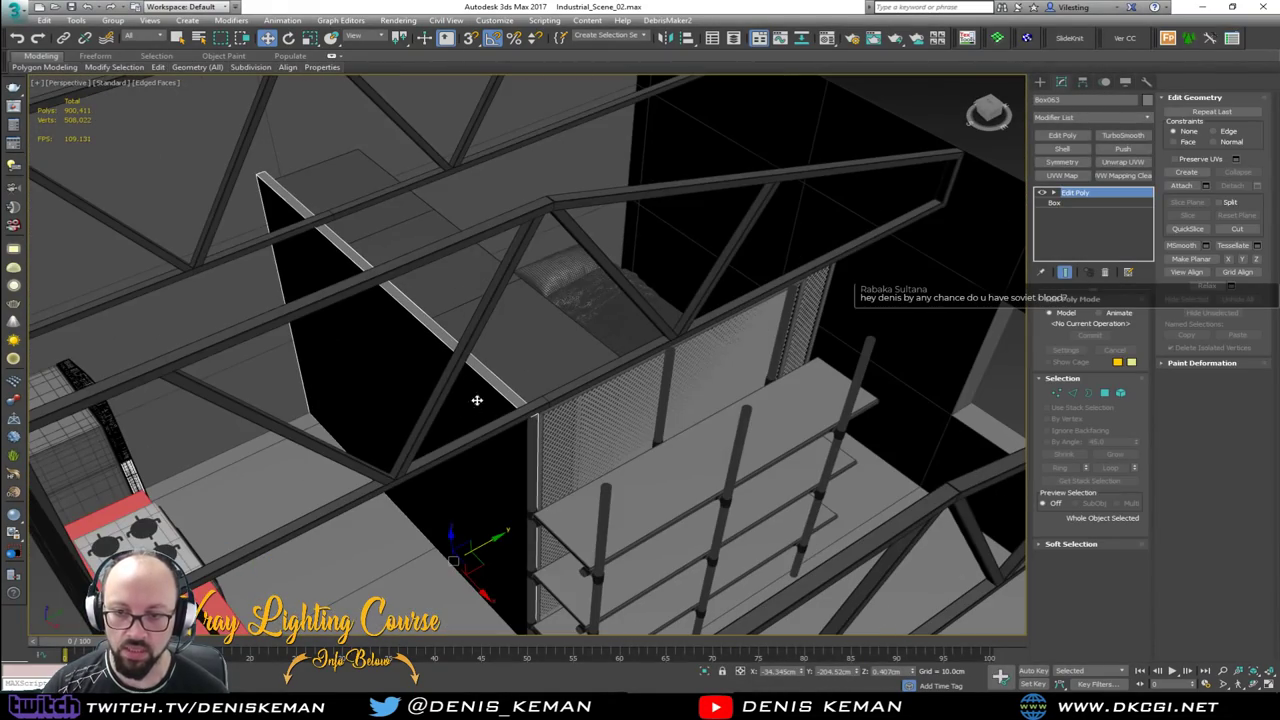
middle_click_drag(378, 328, 586, 377, "alt")
scroll(435, 342, "up", 2)
scroll(586, 377, "down", 5)
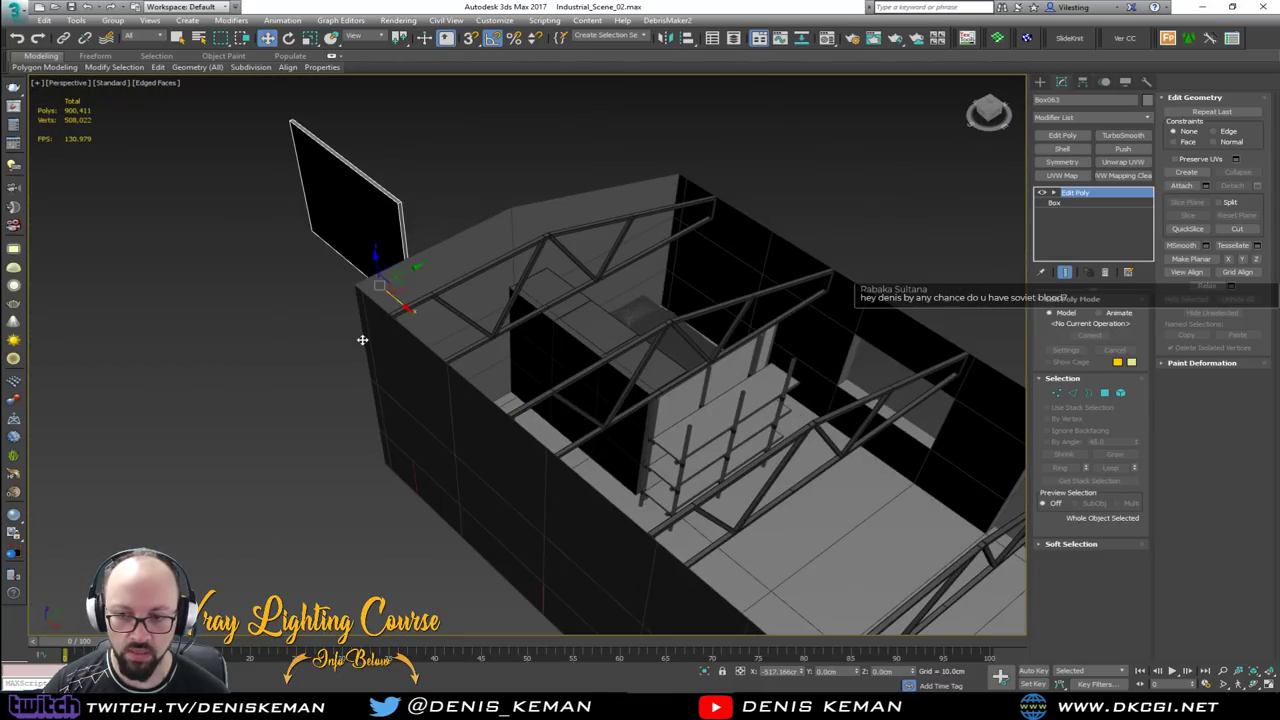
Shade the Top view and move the wardrobe body and its doors slightly along Y, away from the bed
left_click(560, 360)
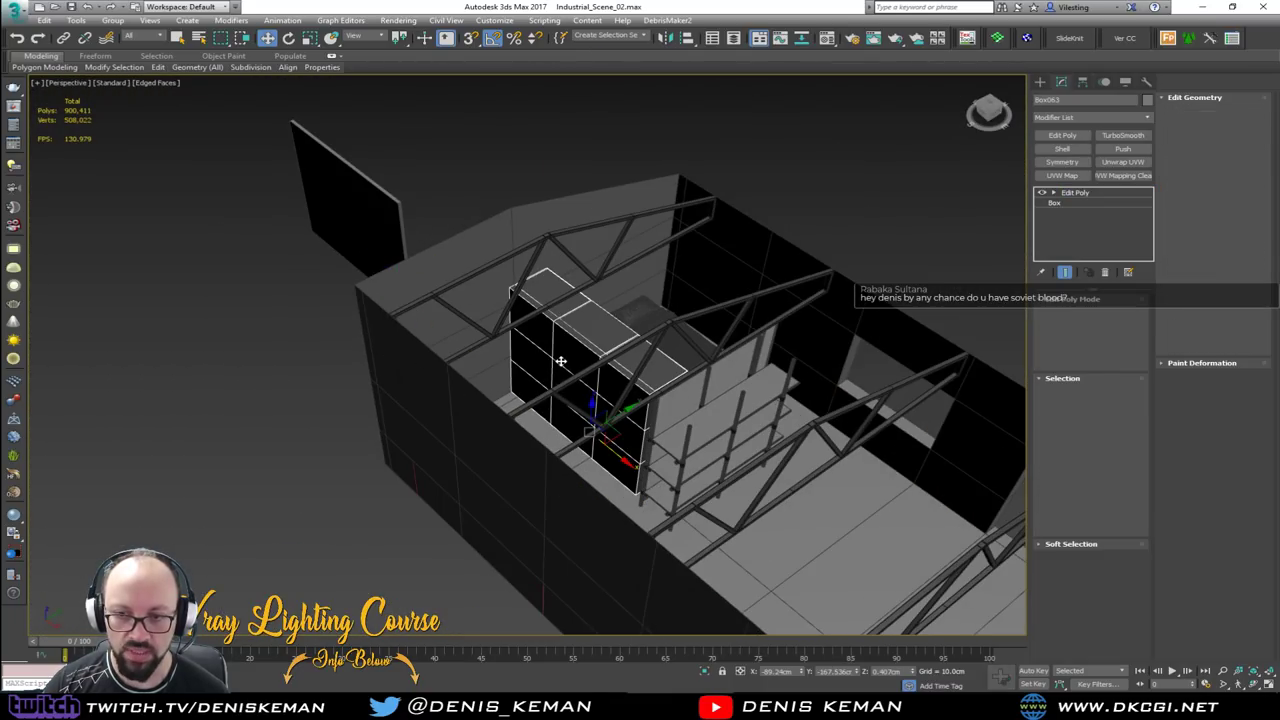
scroll(563, 363, "up", 8)
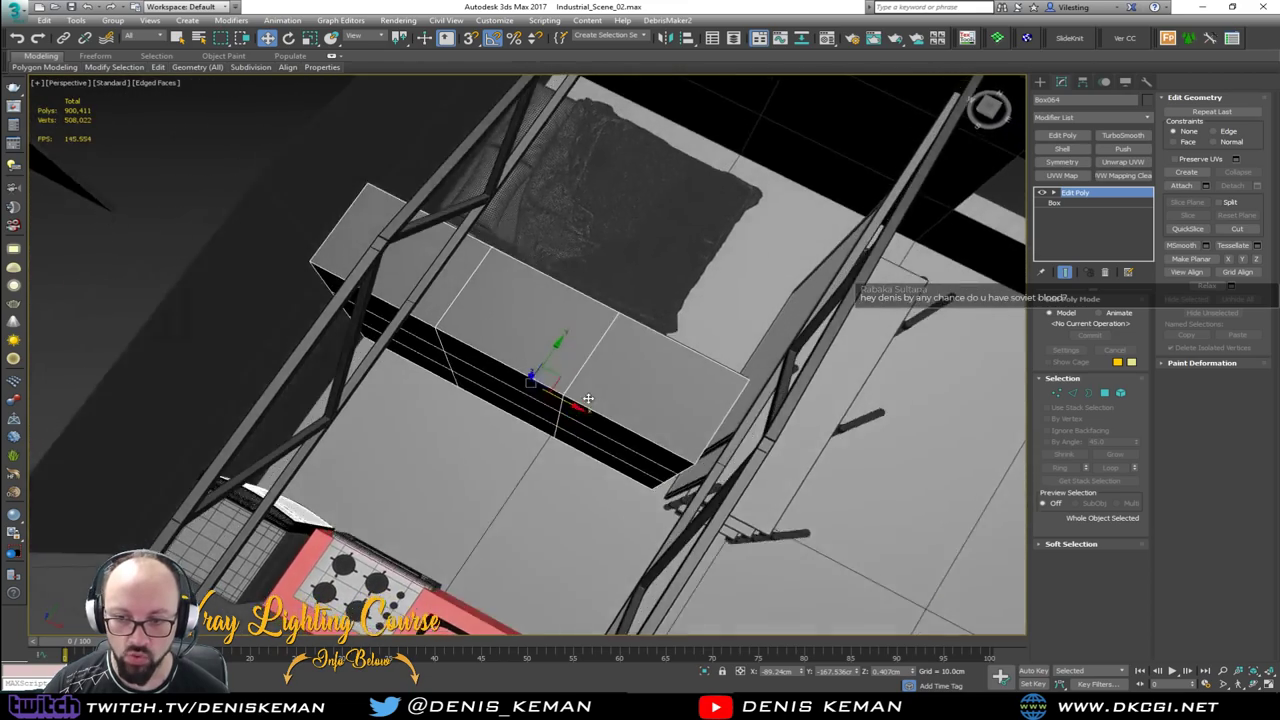
middle_click_drag(588, 398, 406, 362, "alt")
scroll(410, 358, "up", 5)
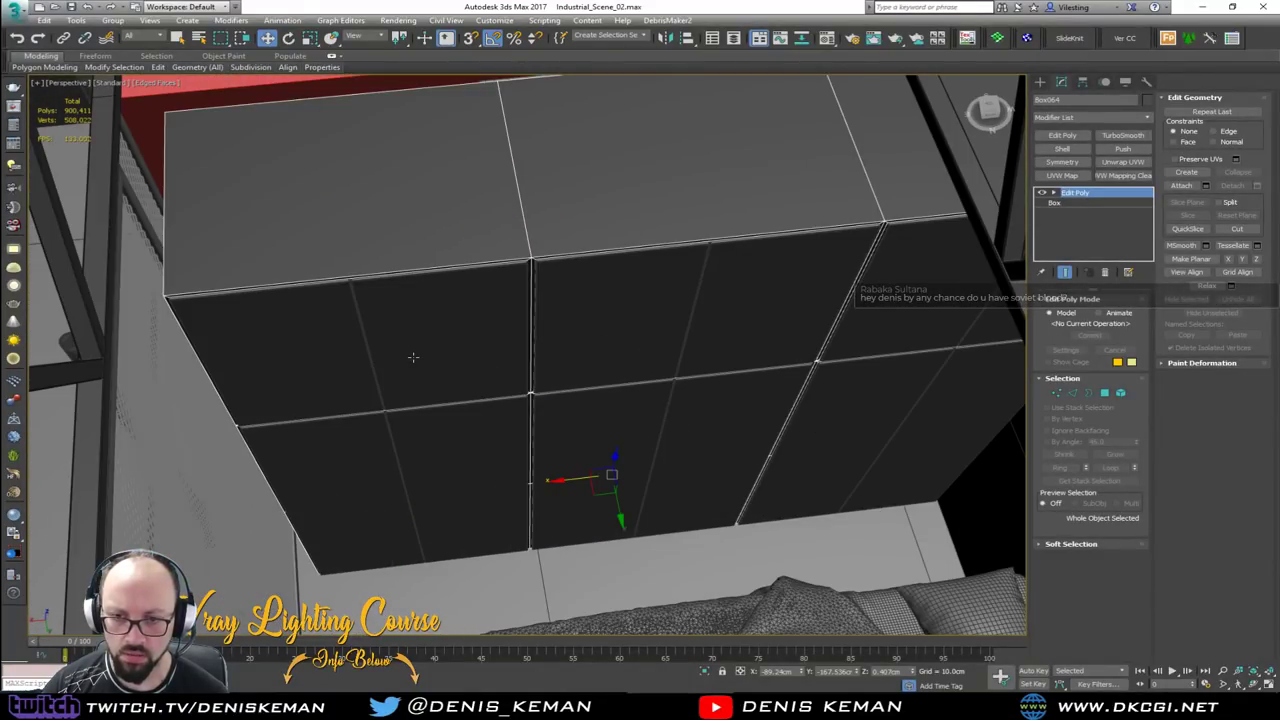
left_click(412, 357, "ctrl")
middle_click_drag(578, 308, 688, 376)
scroll(581, 355, "down", 4)
key("alt+w")
middle_click(270, 256)
key("z")
key("alt+w")
scroll(337, 262, "down", 3)
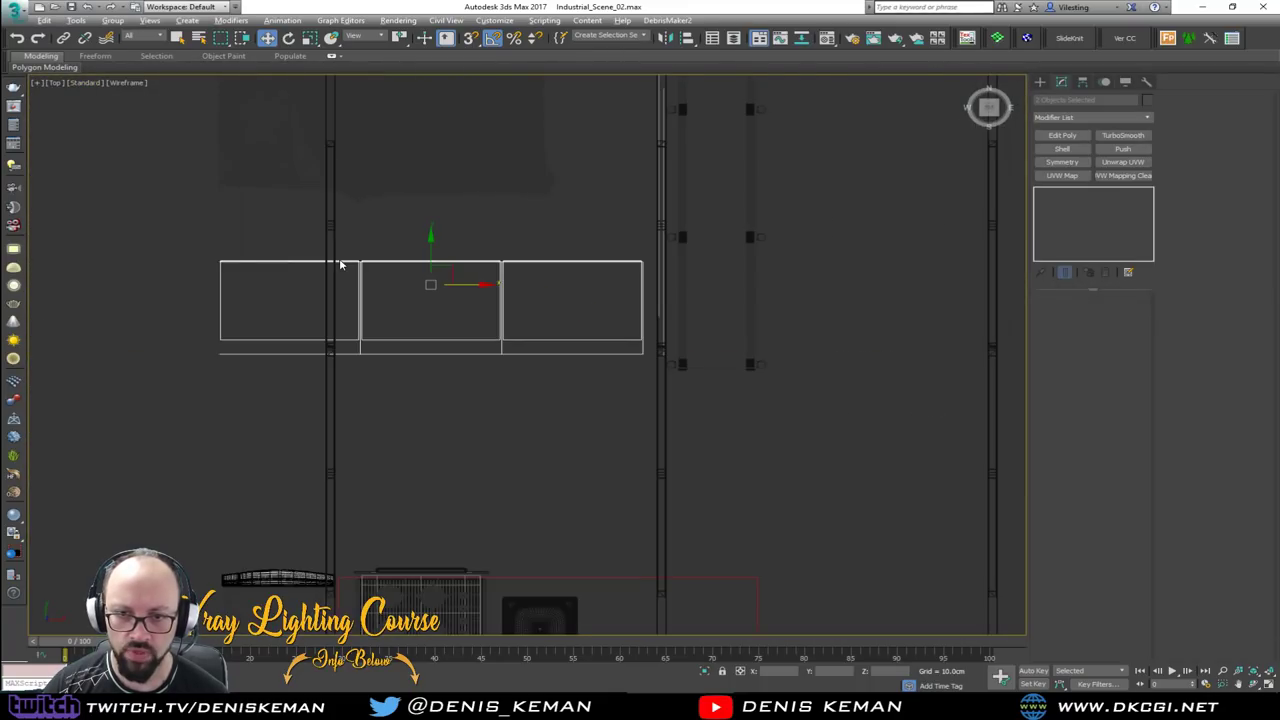
key("F3")
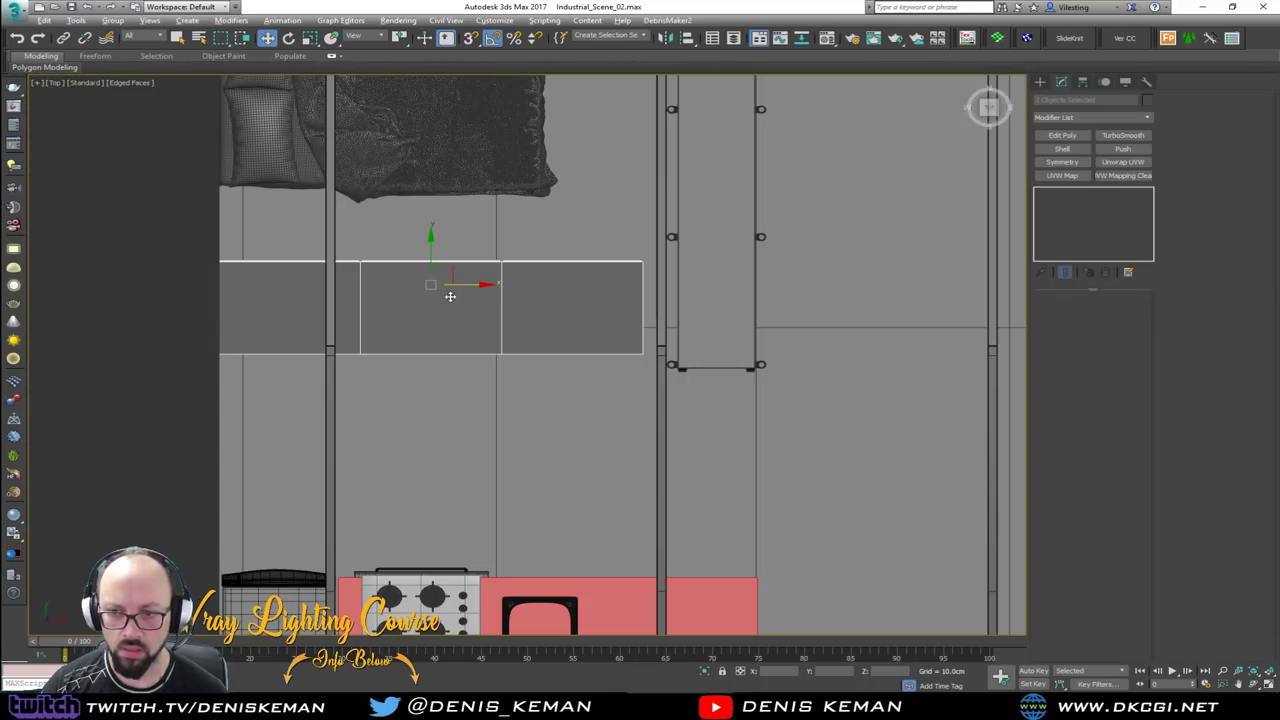
scroll(412, 298, "up", 2)
left_click_drag(436, 249, 430, 271)
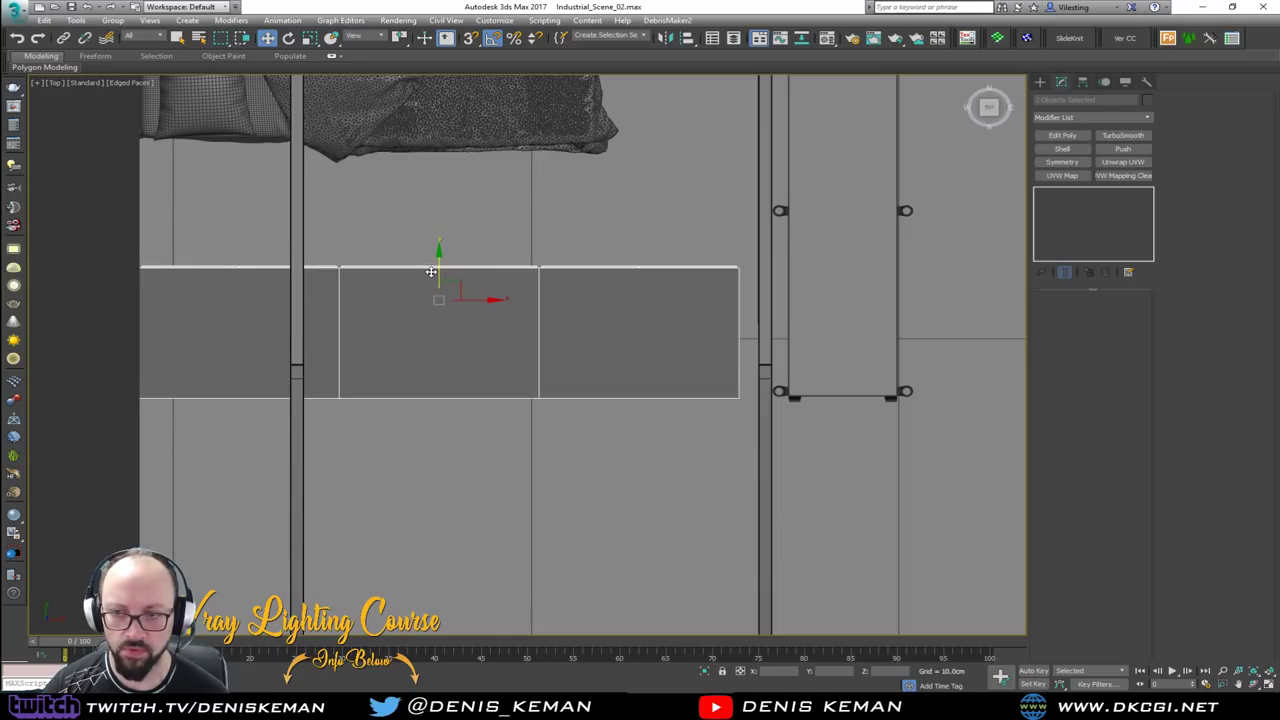
Scale the wardrobe and its doors slightly wider along X
key("alt+w")
middle_click(672, 476)
key("alt+w")
middle_click_drag(660, 476, 524, 407, "alt")
scroll(722, 389, "up", 3)
key("r")
left_click_drag(591, 413, 590, 416)
key("w")
middle_click_drag(590, 416, 524, 406, "alt")
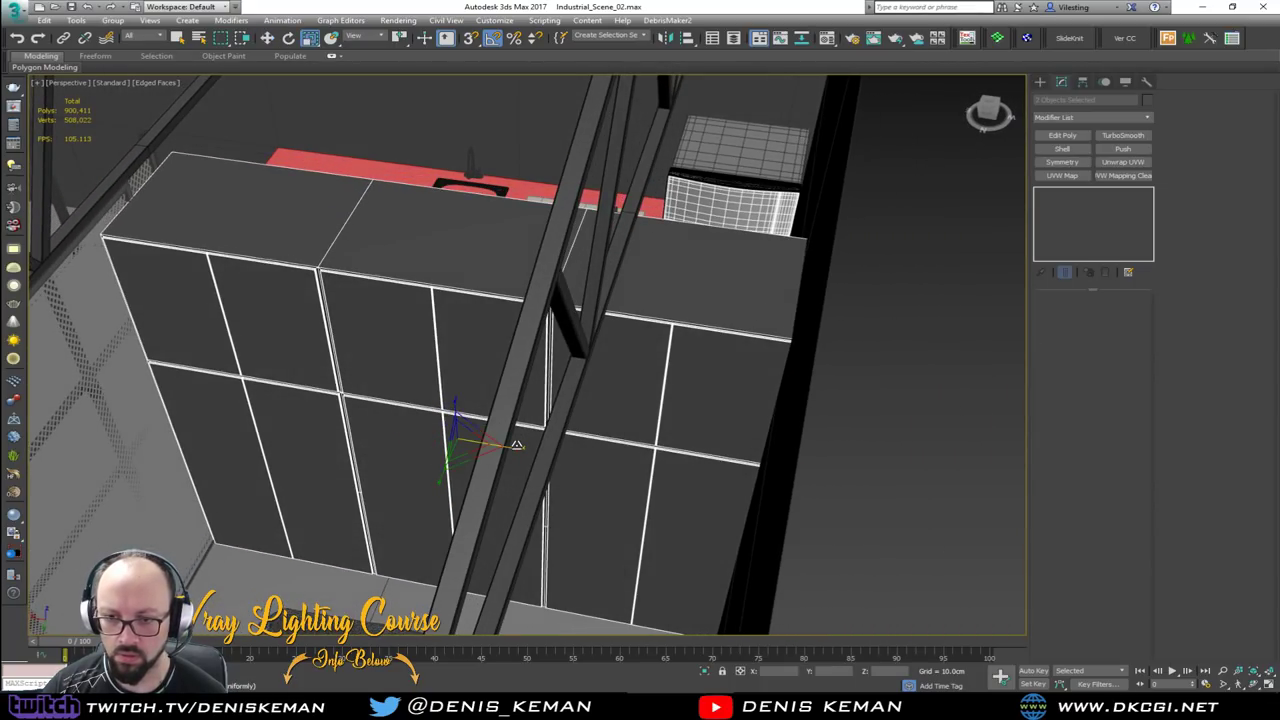
left_click_drag(517, 445, 515, 446)
Move the wardrobe and its doors about 1.5 cm along X in the Top view
key("alt+w")
middle_click(288, 191)
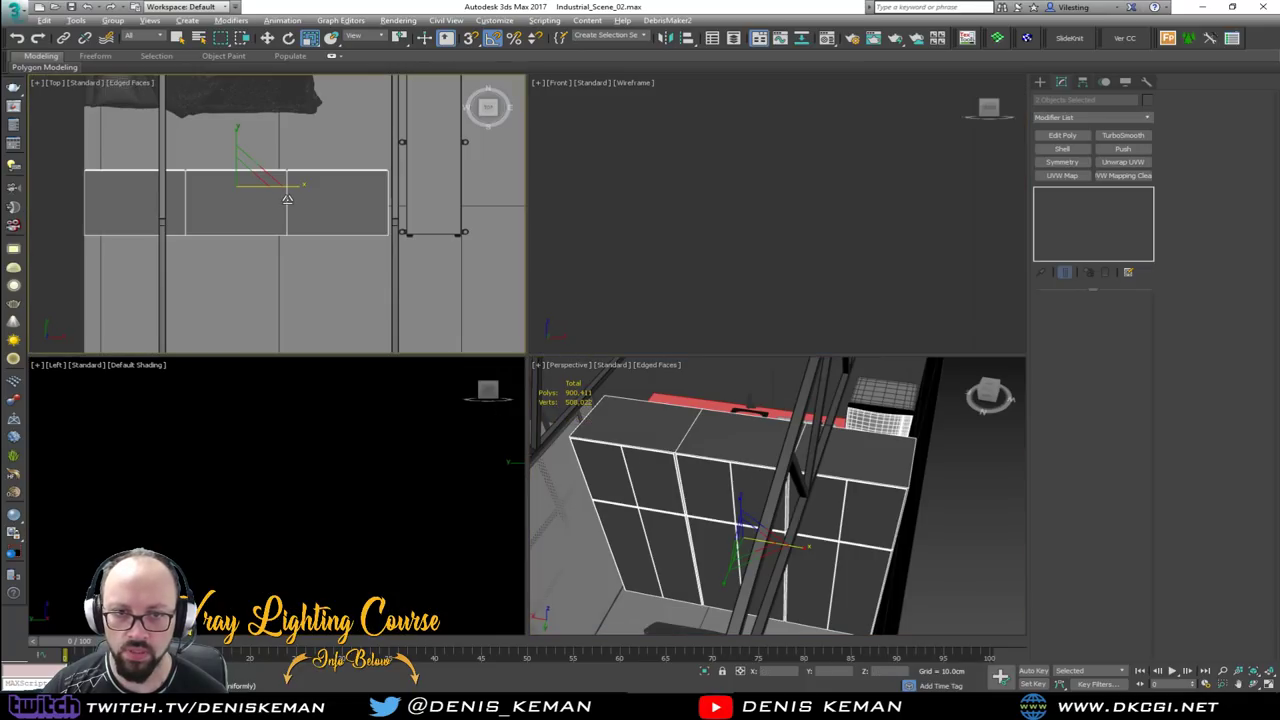
key("alt+w")
middle_click_drag(562, 271, 550, 291)
key("w")
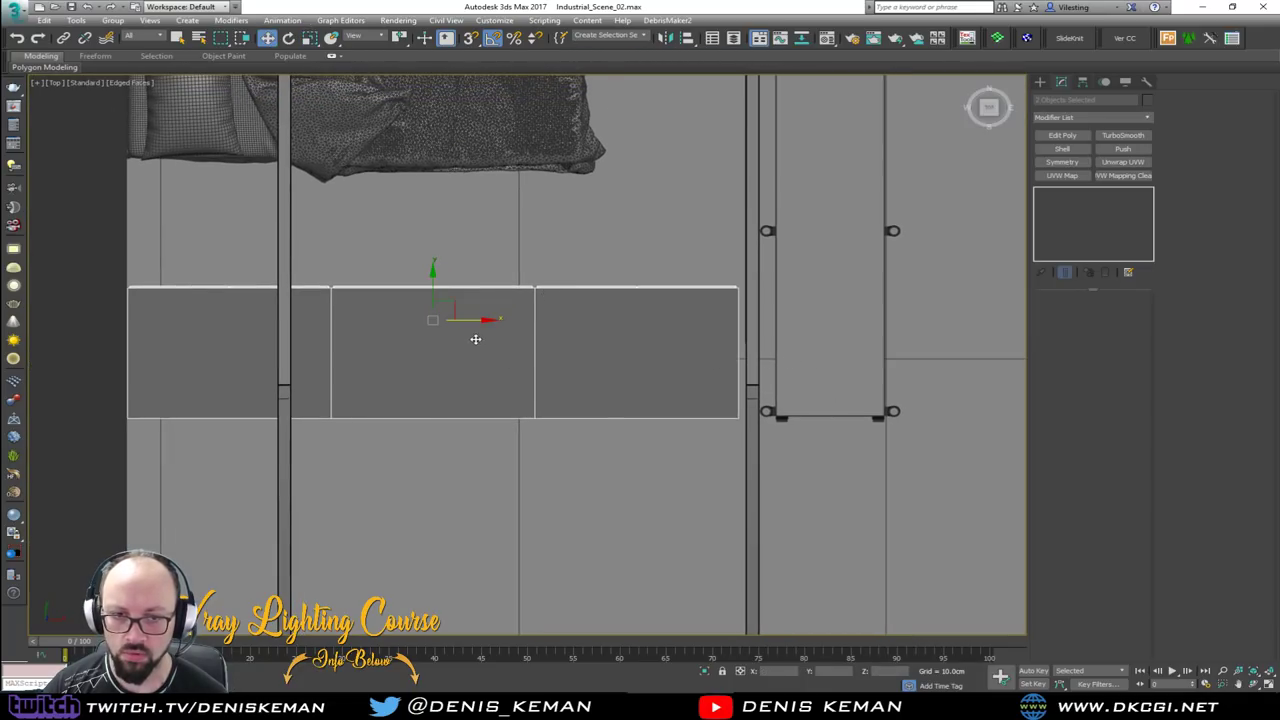
left_click_drag(474, 321, 478, 321)
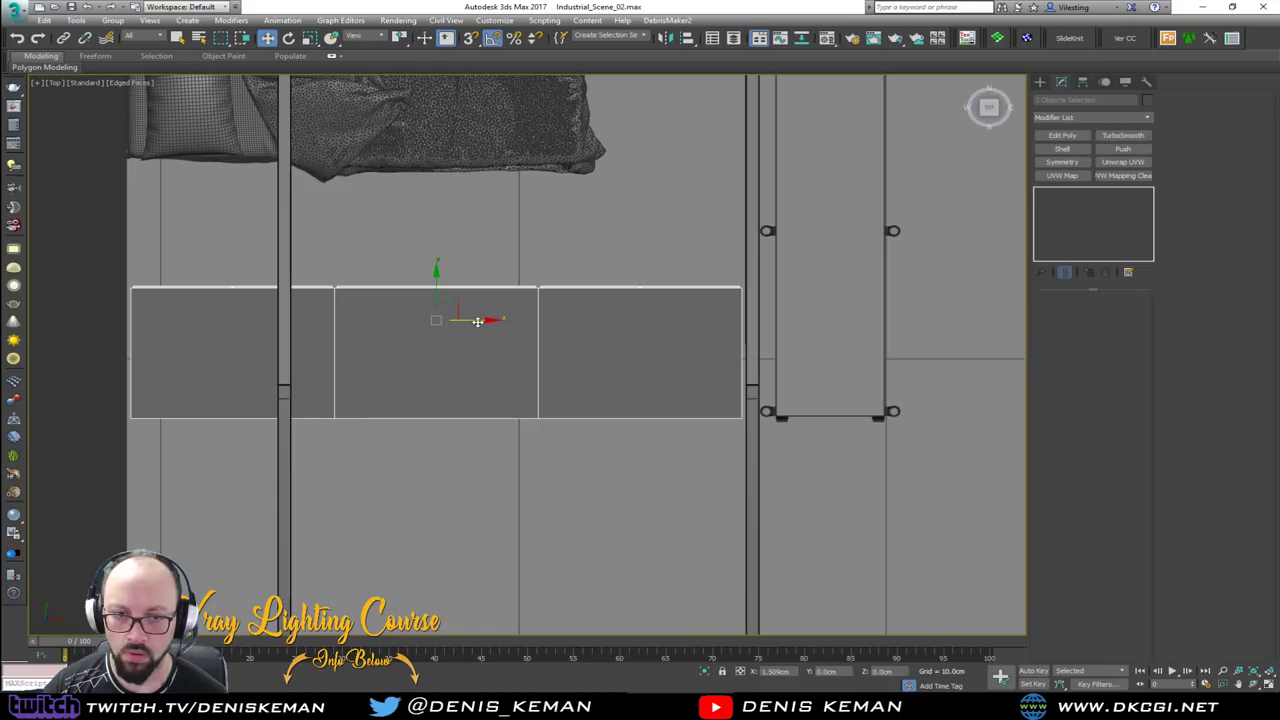
Turn off edged faces in the Perspective view and examine the rearranged interior around the kitchen, shelves and bed
key("alt+w")
middle_click(668, 469)
key("alt+w")
scroll(637, 409, "down", 3)
middle_click_drag(637, 409, 531, 394)
left_click(766, 413)
mouse_move(325, 341)
middle_mouse_down()
mouse_move(433, 340)
mouse_move(382, 352)
middle_mouse_up()
scroll(350, 322, "up", 4)
key("F4")
left_click(389, 283)
middle_click_drag(389, 283, 566, 280, "alt")
middle_click_drag(634, 600, 597, 324, "alt")
left_click(934, 316)
middle_click_drag(700, 350, 565, 408, "alt")
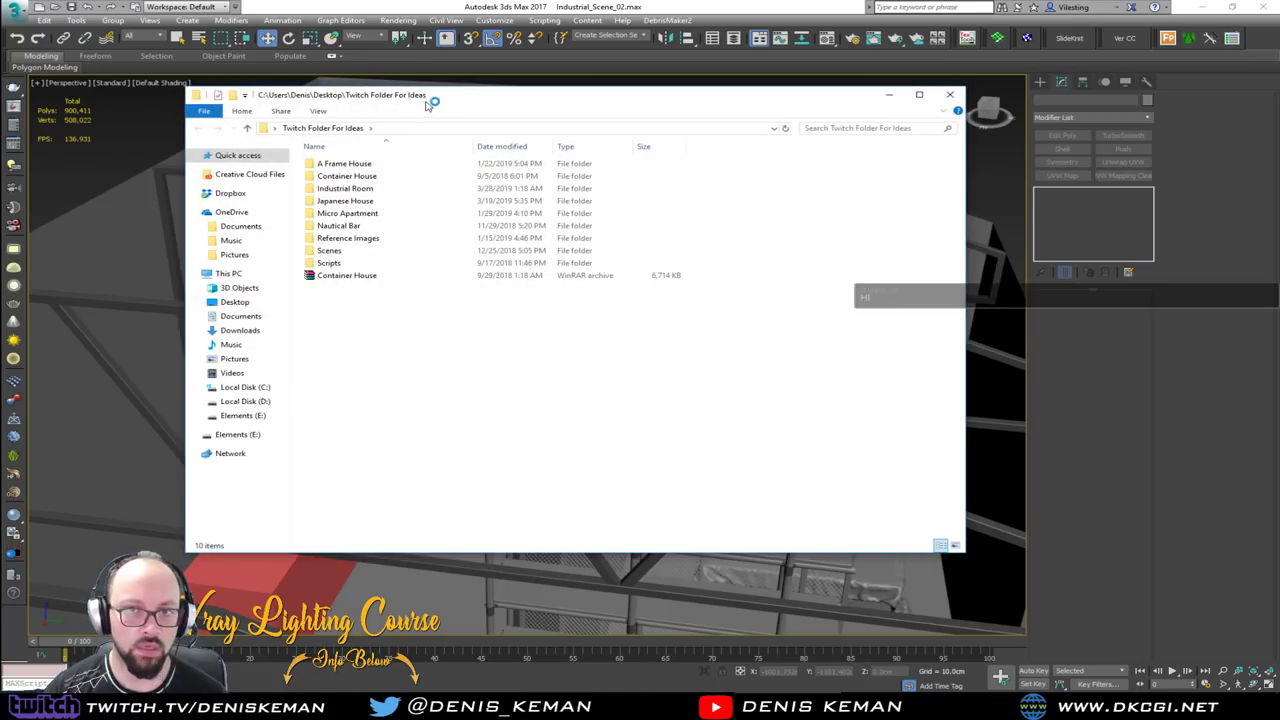
Move the Twitch Folder For Ideas window off the viewport and examine the kitchen counter, oven and fridge up close
left_click_drag(428, 95, 6, 88)
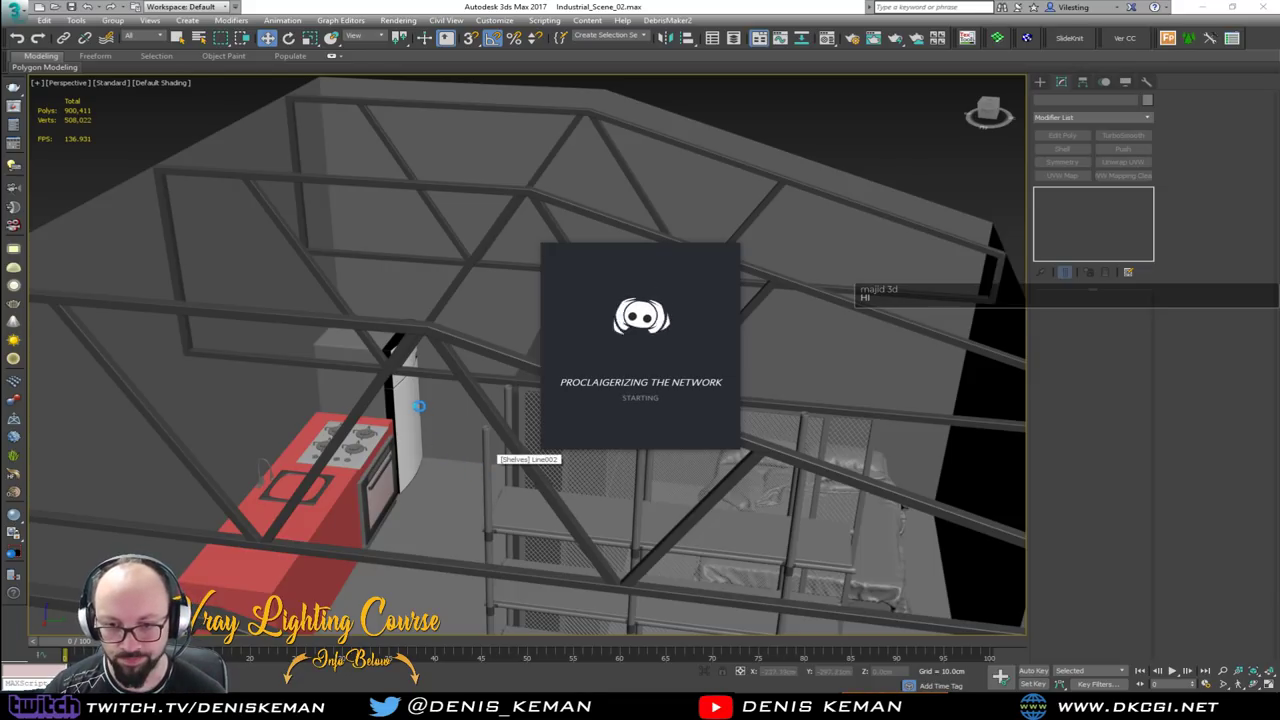
middle_click_drag(432, 442, 455, 468, "alt")
middle_click_drag(455, 468, 543, 371)
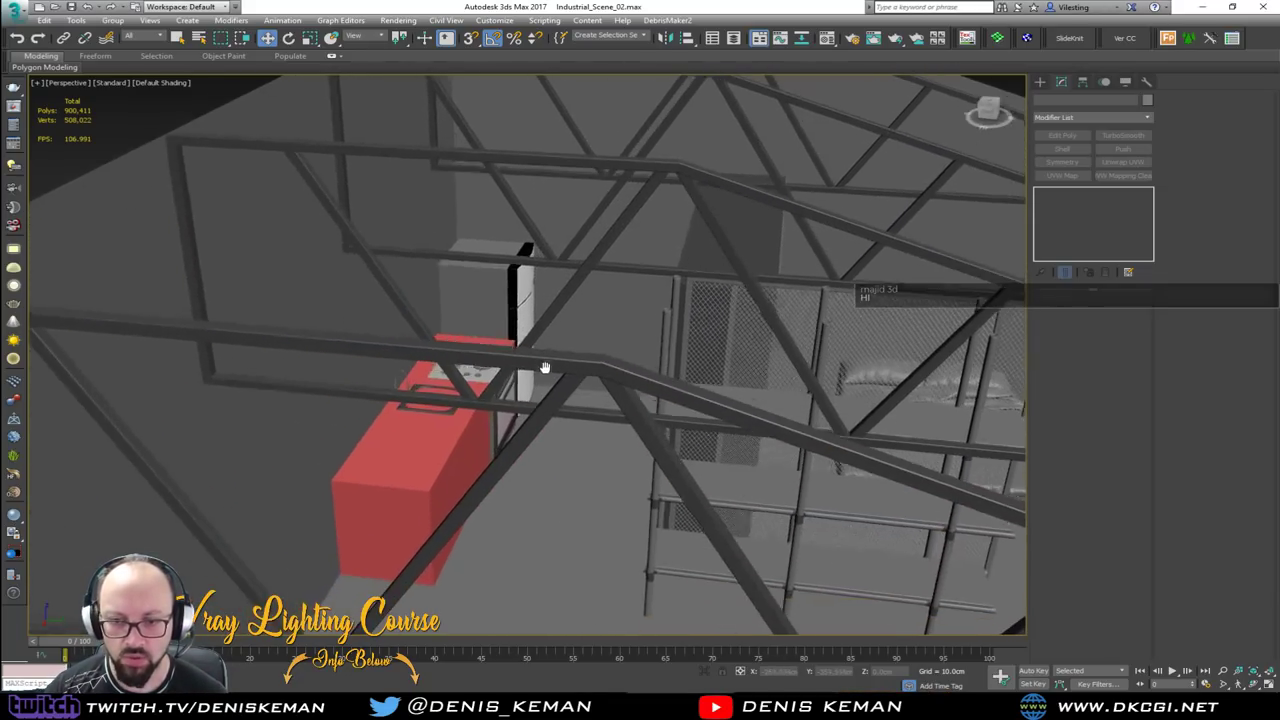
scroll(545, 370, "up", 4)
scroll(535, 408, "up", 3)
middle_click_drag(548, 460, 622, 378, "alt")
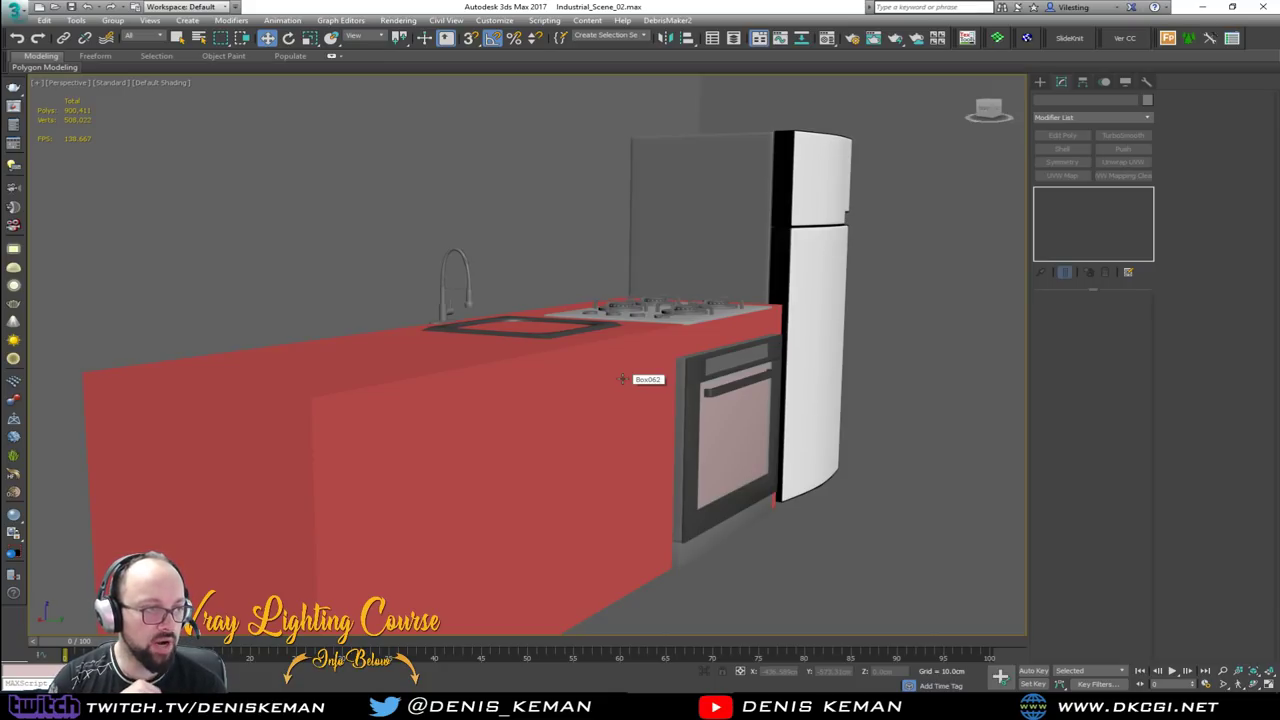
middle_click_drag(624, 192, 429, 214)
scroll(589, 338, "down", 1)
scroll(588, 339, "up", 1)
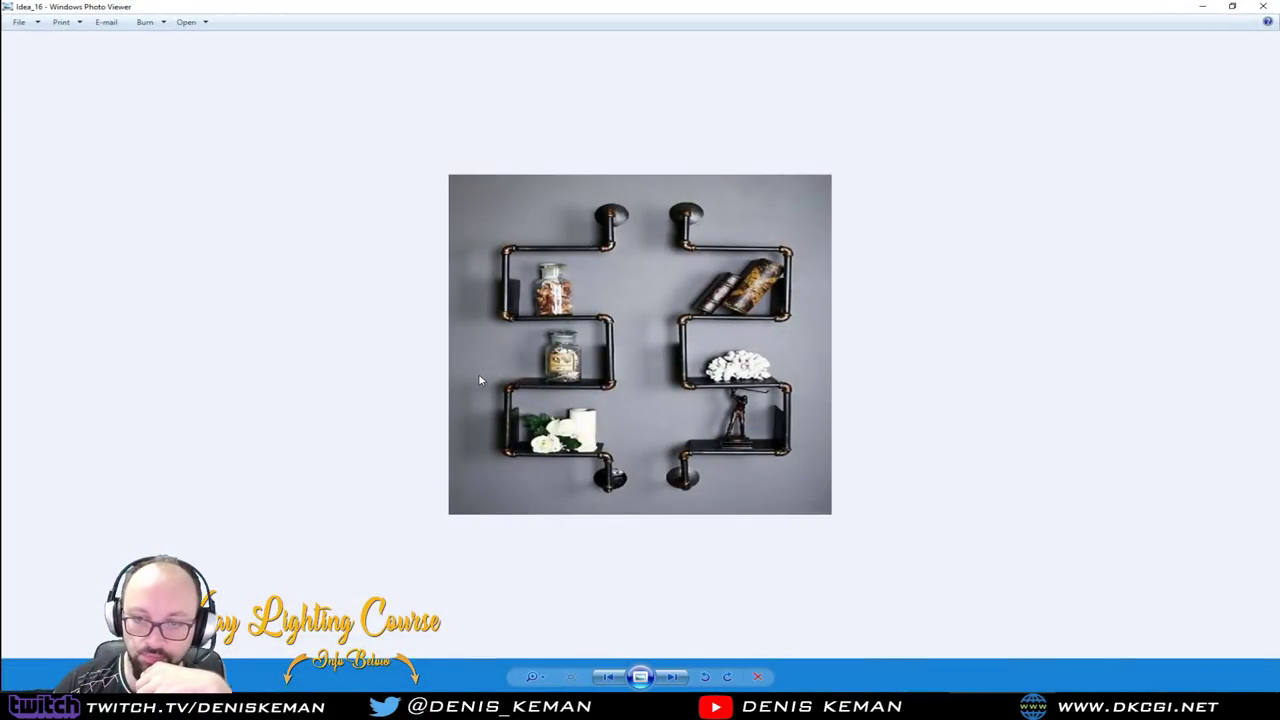
Enlarge the pipe-shelf reference Idea_16 in Windows Photo Viewer and bring the Discord window over it
scroll(642, 481, "up", 2)
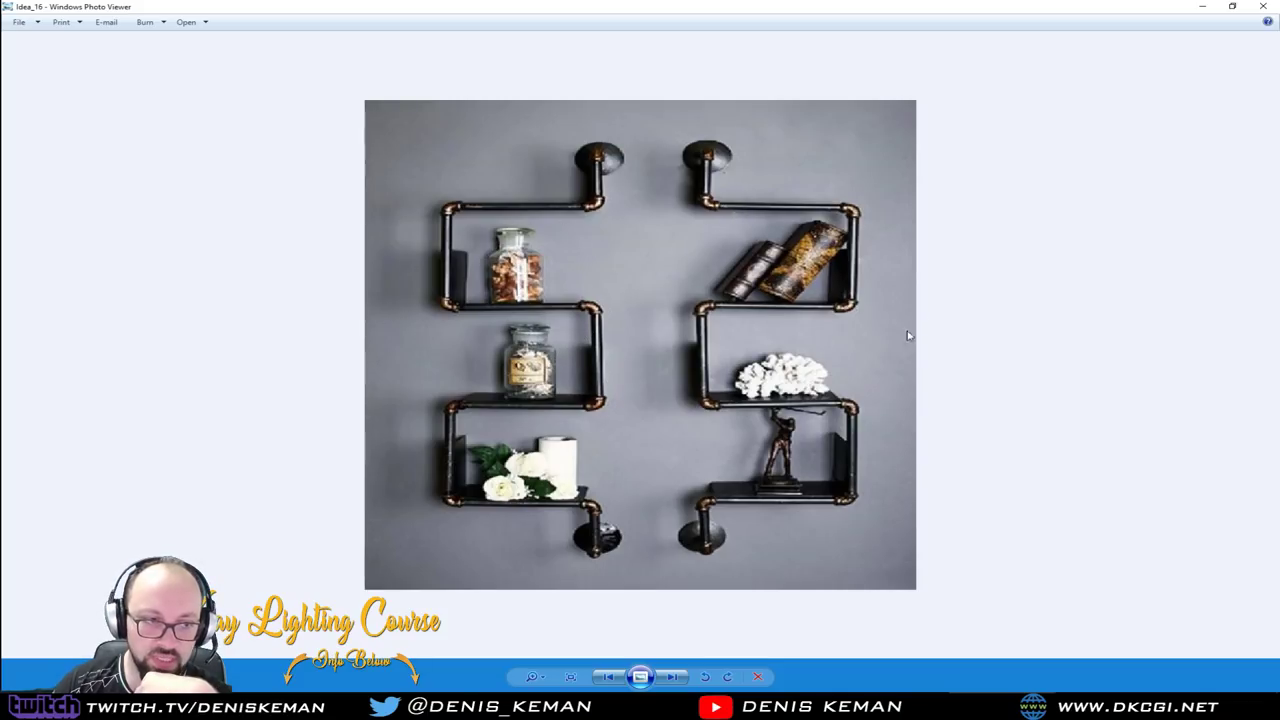
key("alt+Tab")
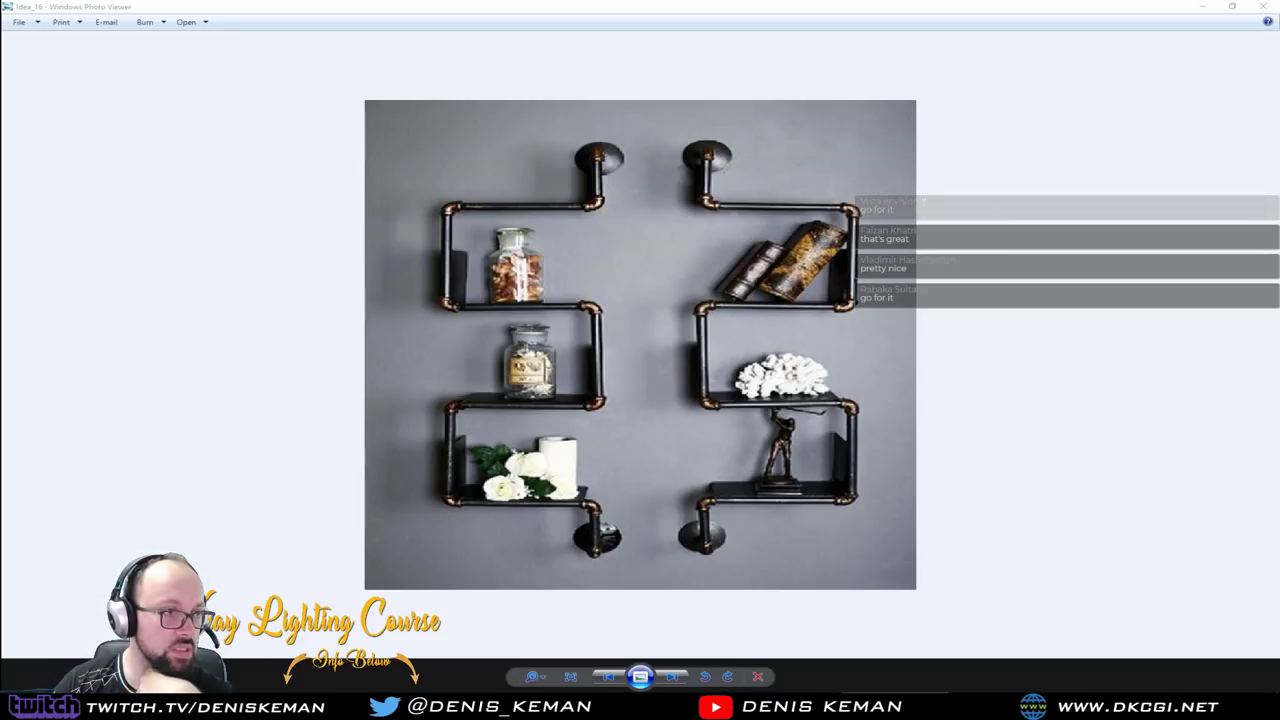
left_click_drag(2, 120, 730, 79)
Look through the furniture suggestions posted in Discord's streaming_related channel, from the wicker chair to the industrial tables
scroll(816, 332, "up", 3)
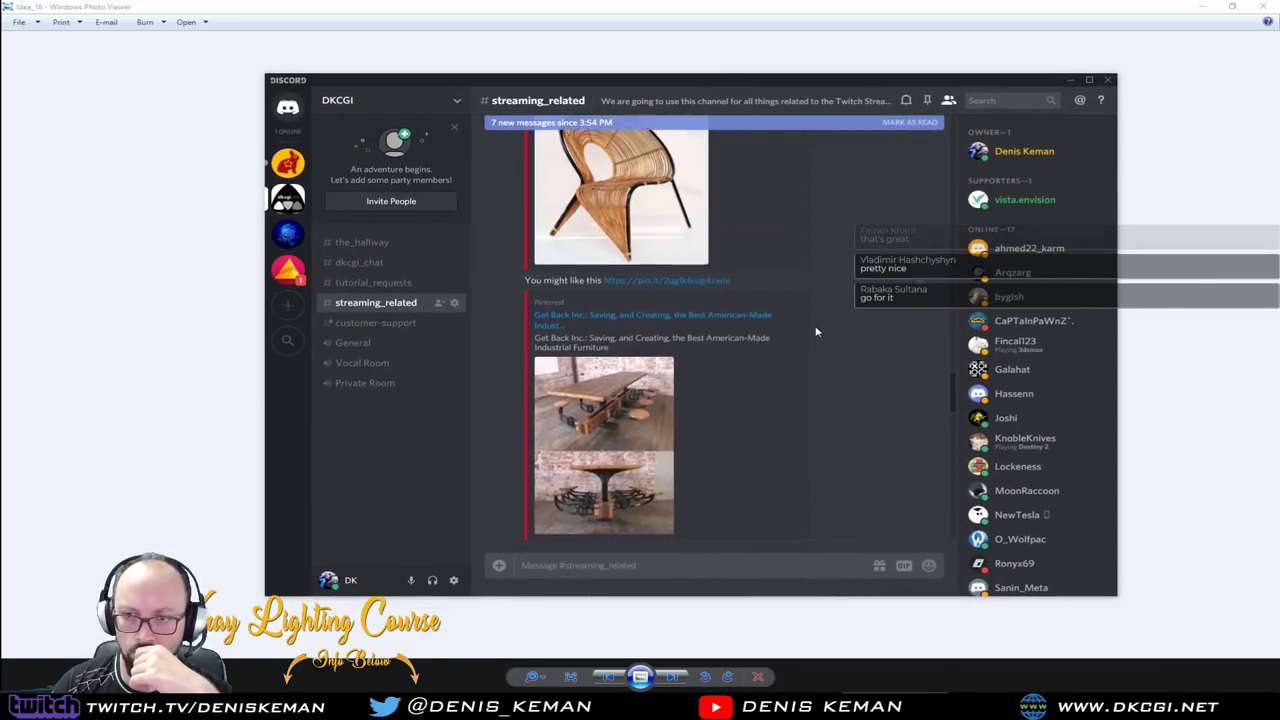
scroll(816, 332, "up", 3)
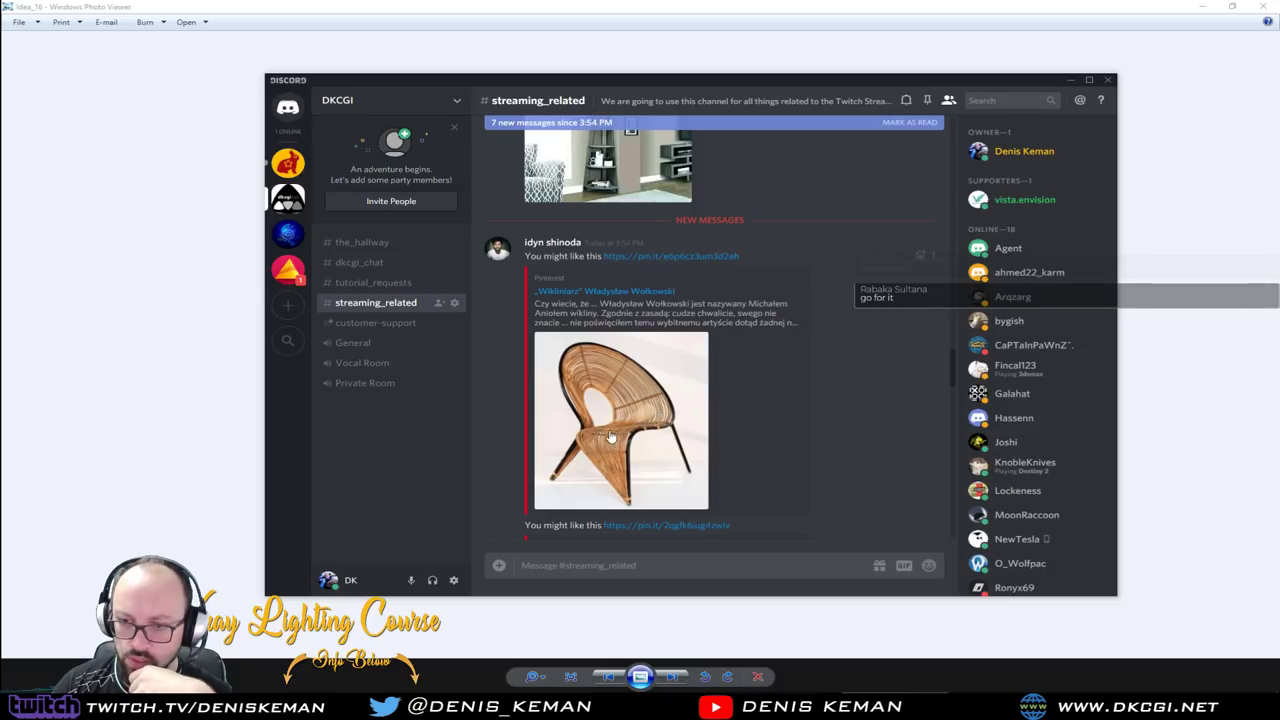
scroll(636, 484, "down", 2)
scroll(636, 484, "down", 2)
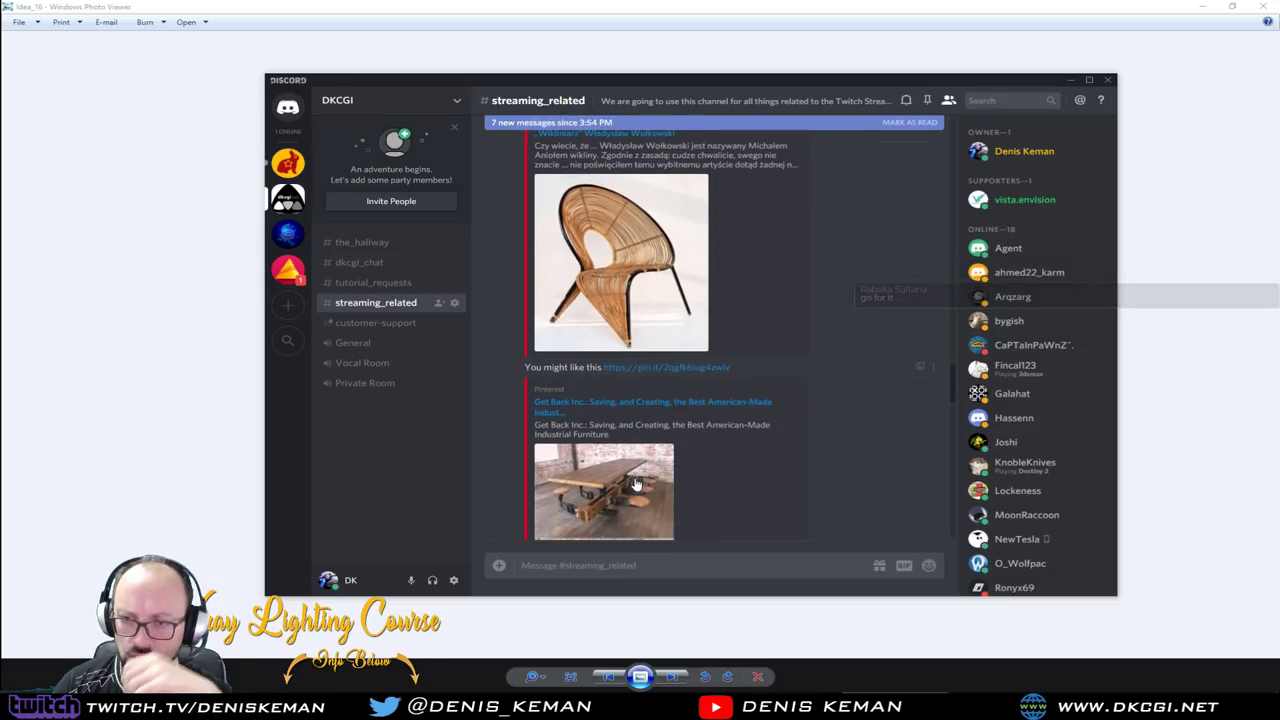
scroll(648, 320, "down", 2)
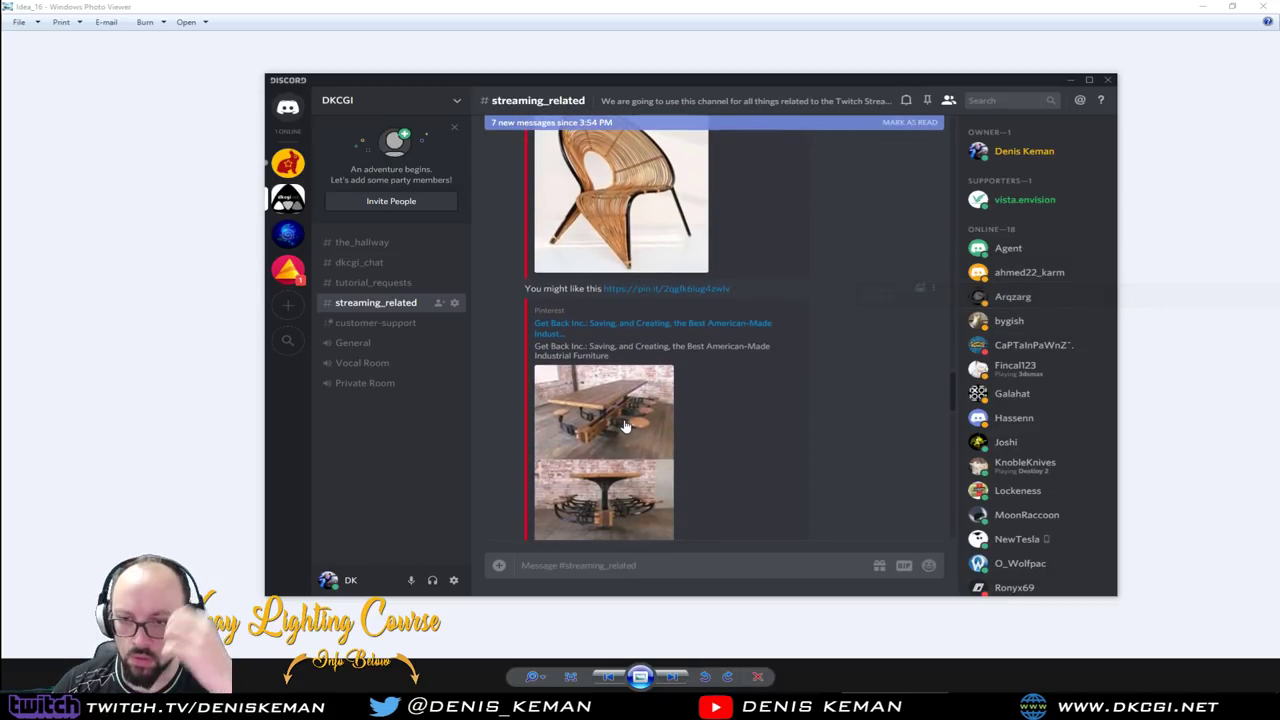
scroll(624, 427, "down", 5)
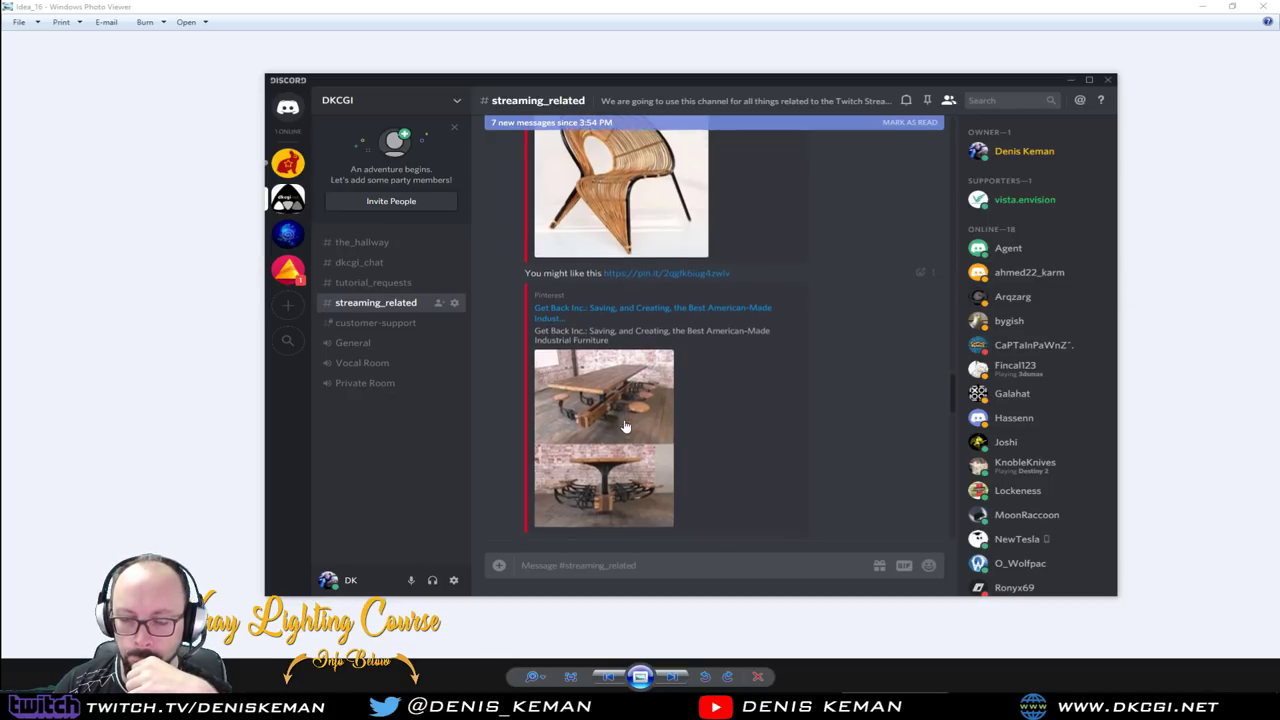
Enlarge the picture of the industrial table with attached stools, close it and look through the following furniture suggestions
left_click(616, 240)
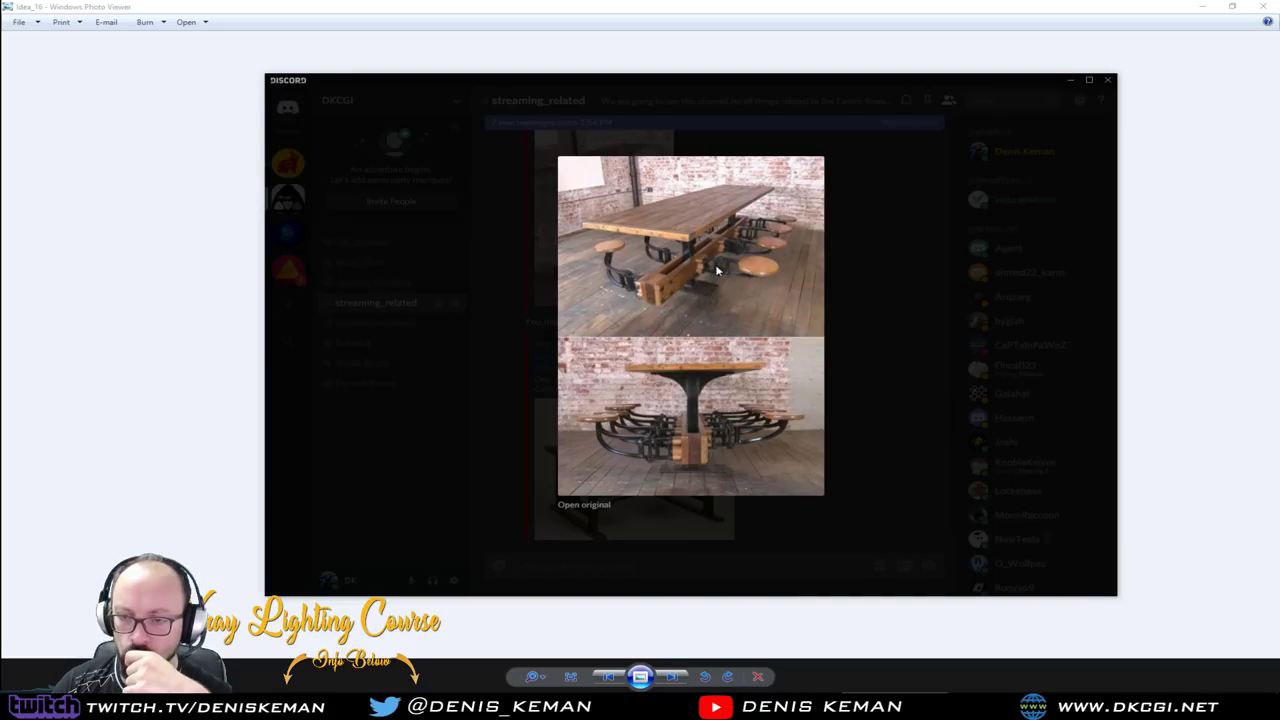
left_click(930, 400)
scroll(706, 314, "down", 5)
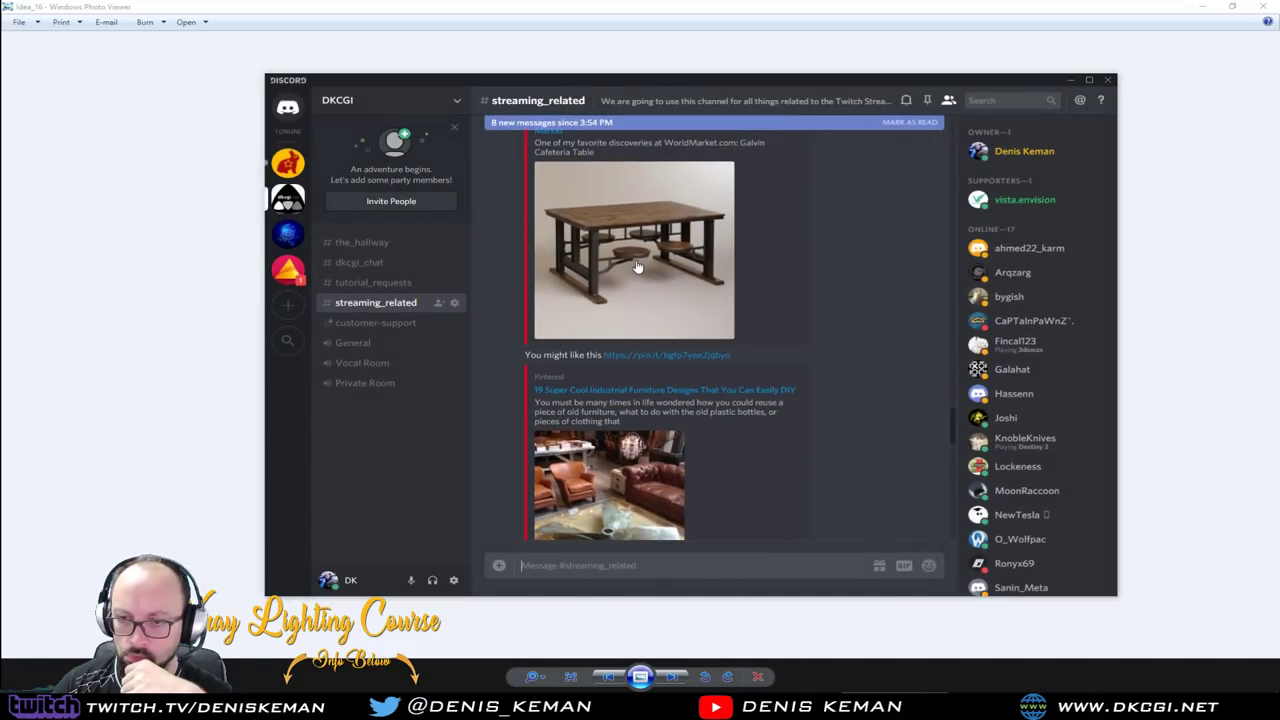
scroll(636, 267, "down", 5)
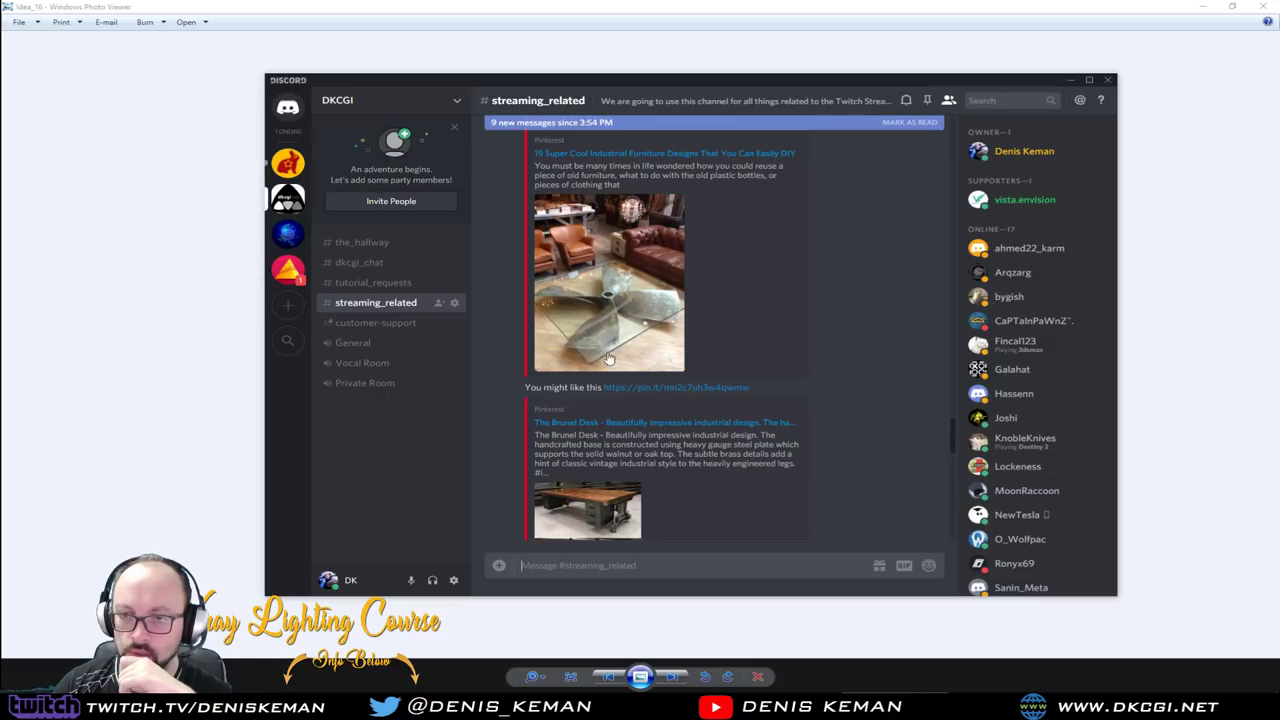
Enlarge the pictures of the propeller-blade glass table and the Brunel Desk in the streaming_related channel, closing each after viewing
scroll(651, 344, "down", 5)
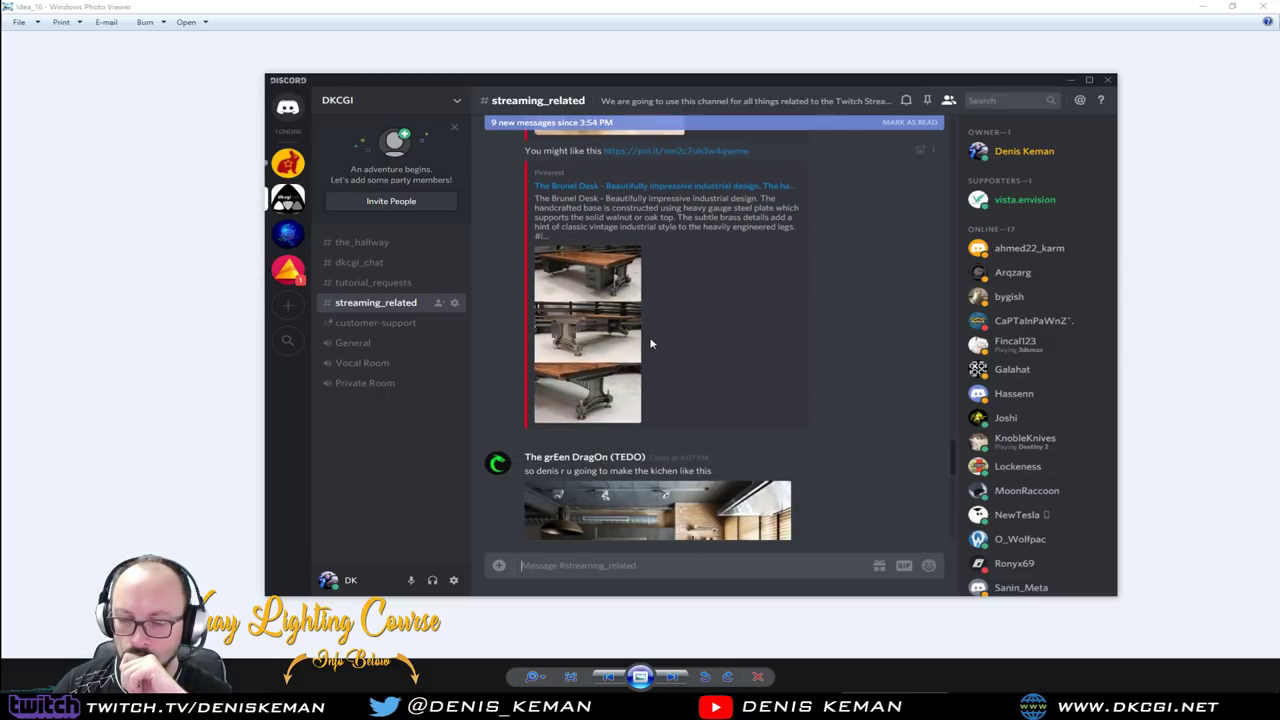
scroll(651, 344, "up", 7)
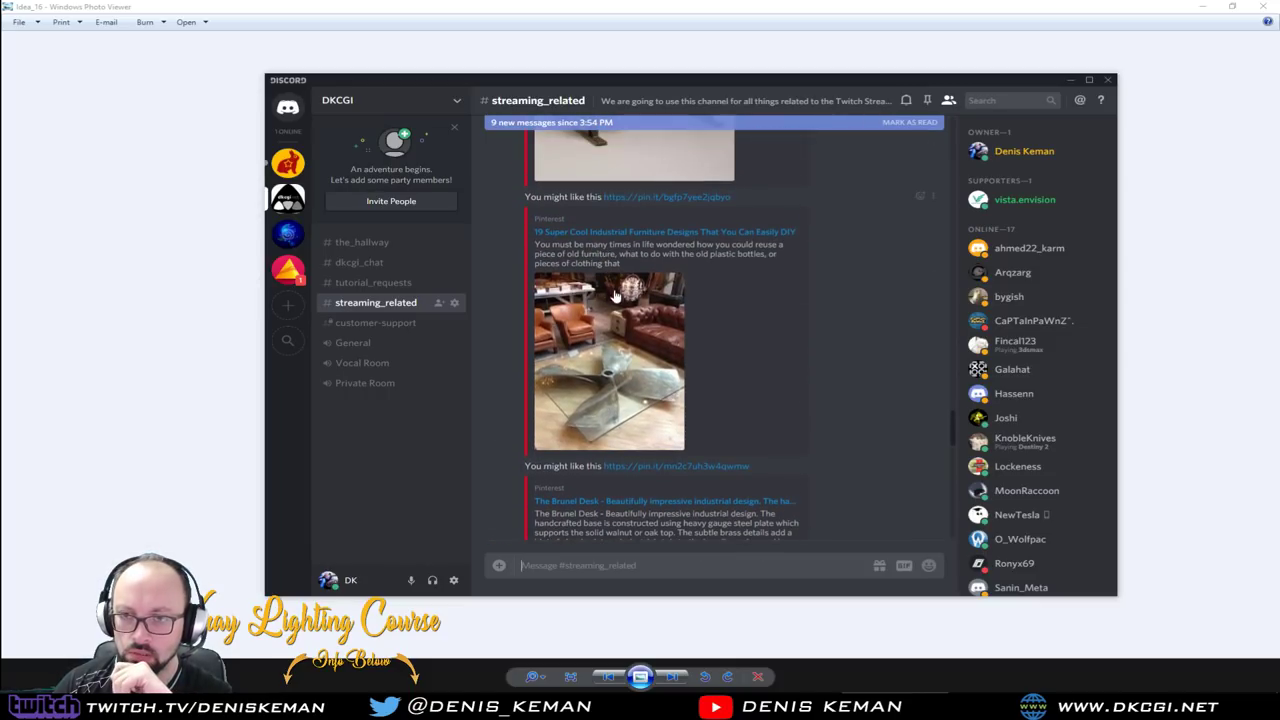
left_click(648, 371)
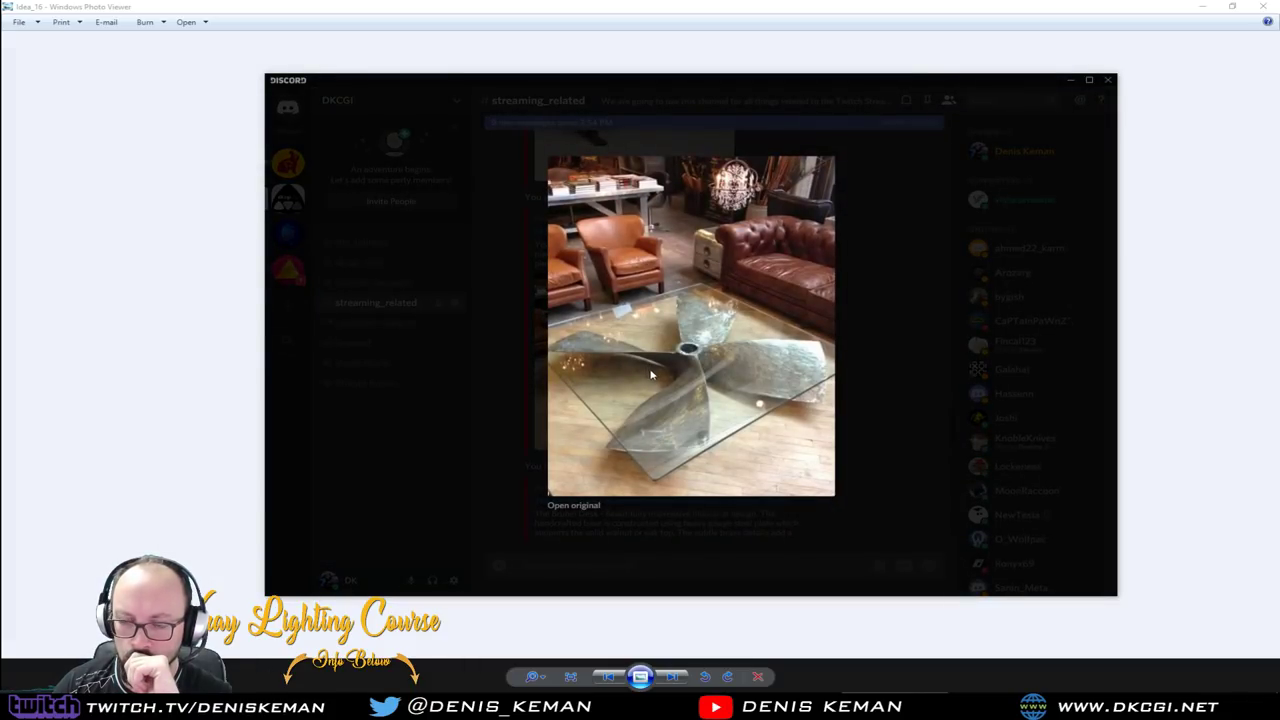
left_click(727, 553)
scroll(737, 408, "down", 7)
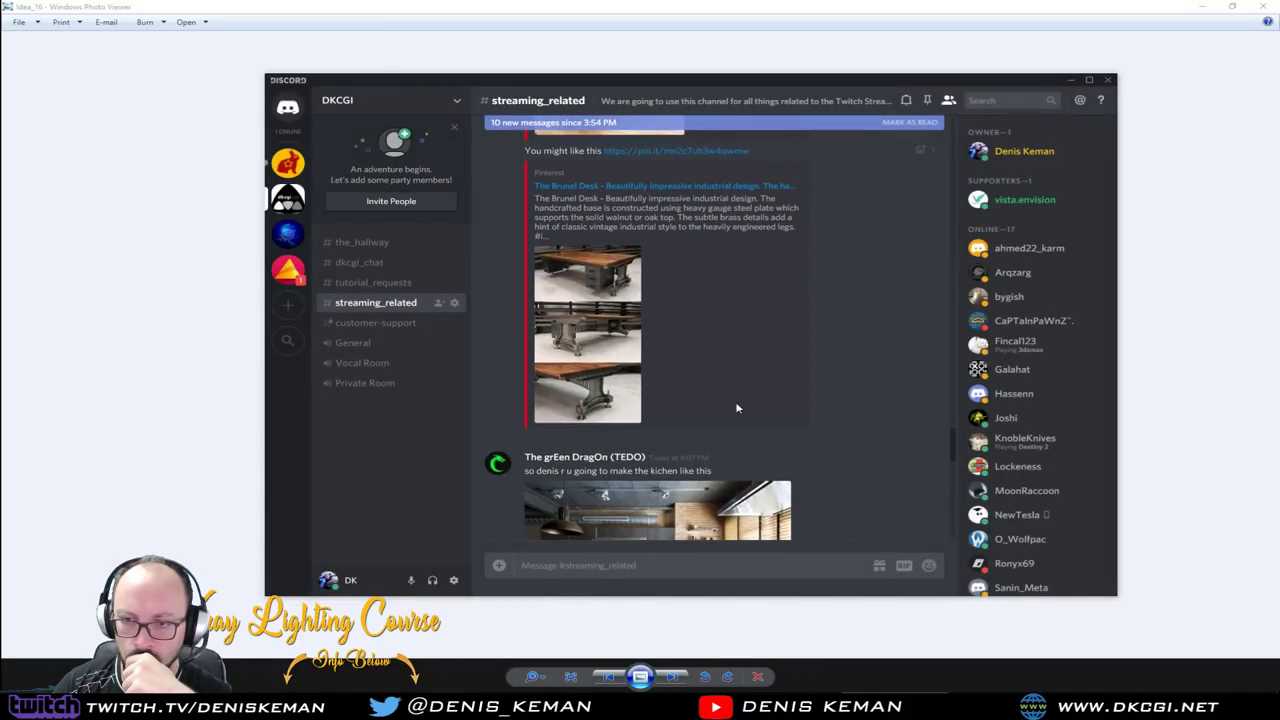
left_click(603, 395)
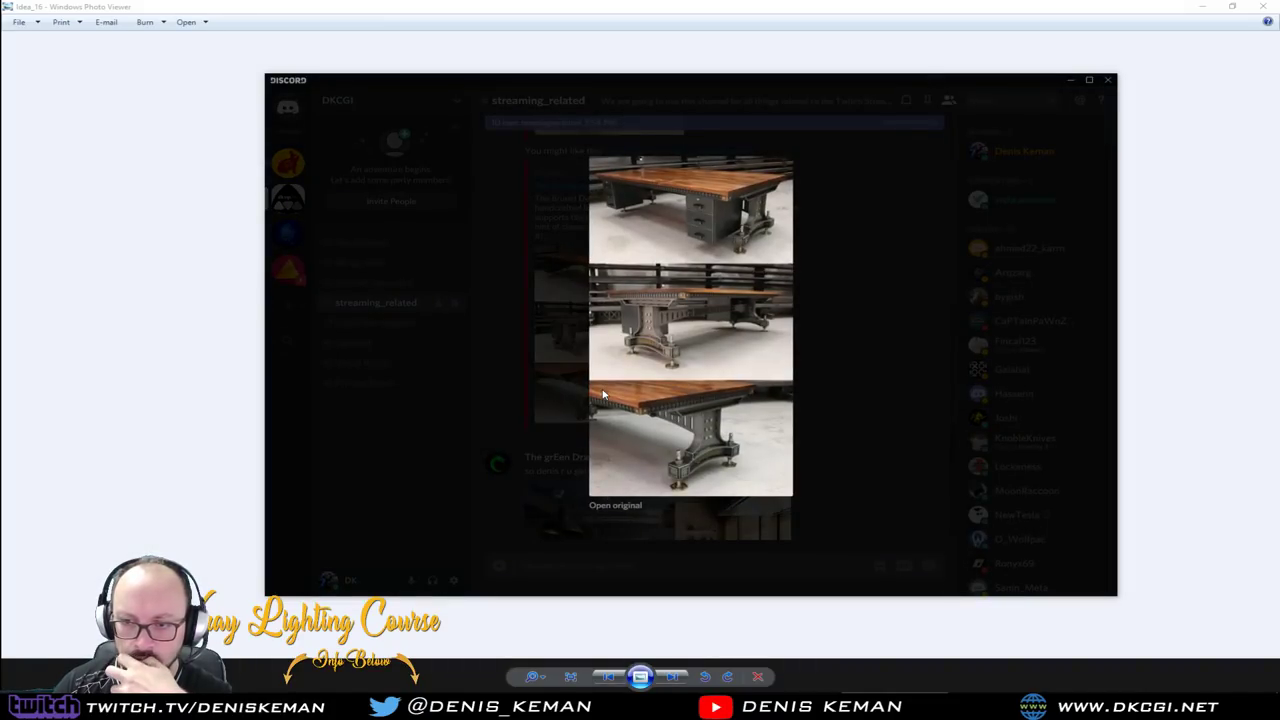
left_click(860, 400)
Look through the posted kitchen pictures, minimise Discord and move the Idea_16 picture off the 3ds Max window
scroll(766, 392, "down", 5)
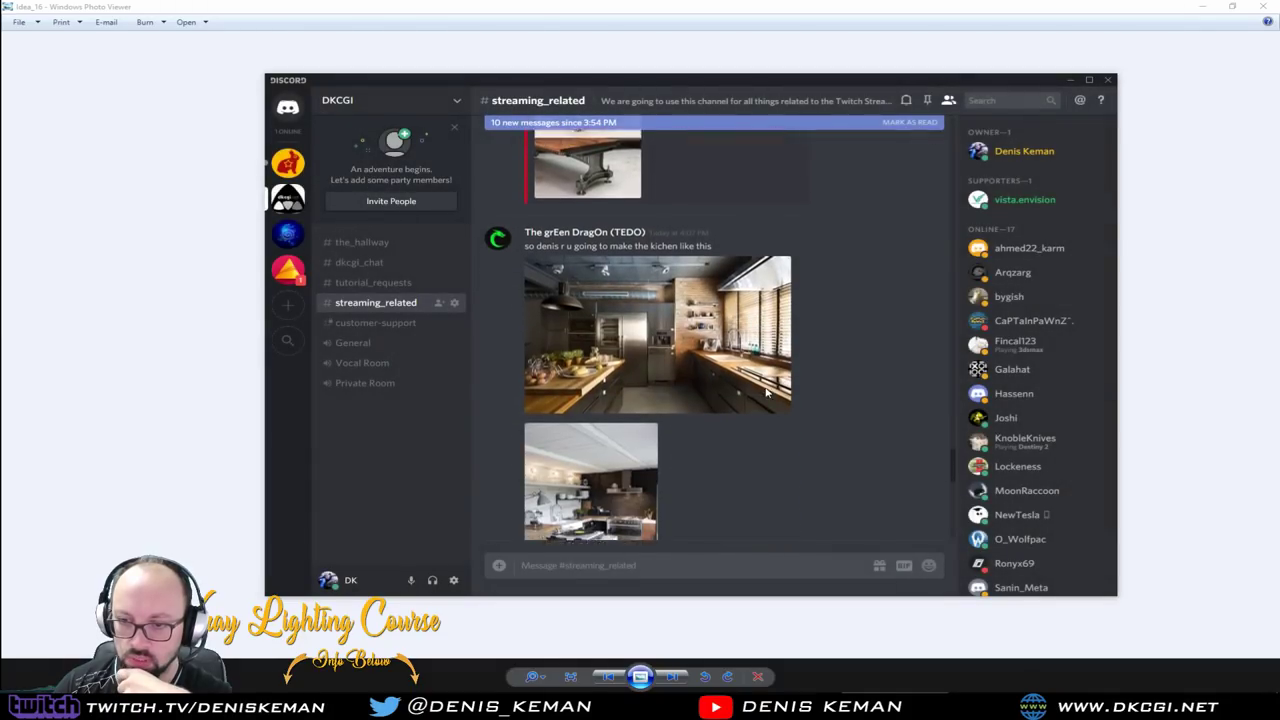
scroll(766, 392, "down", 5)
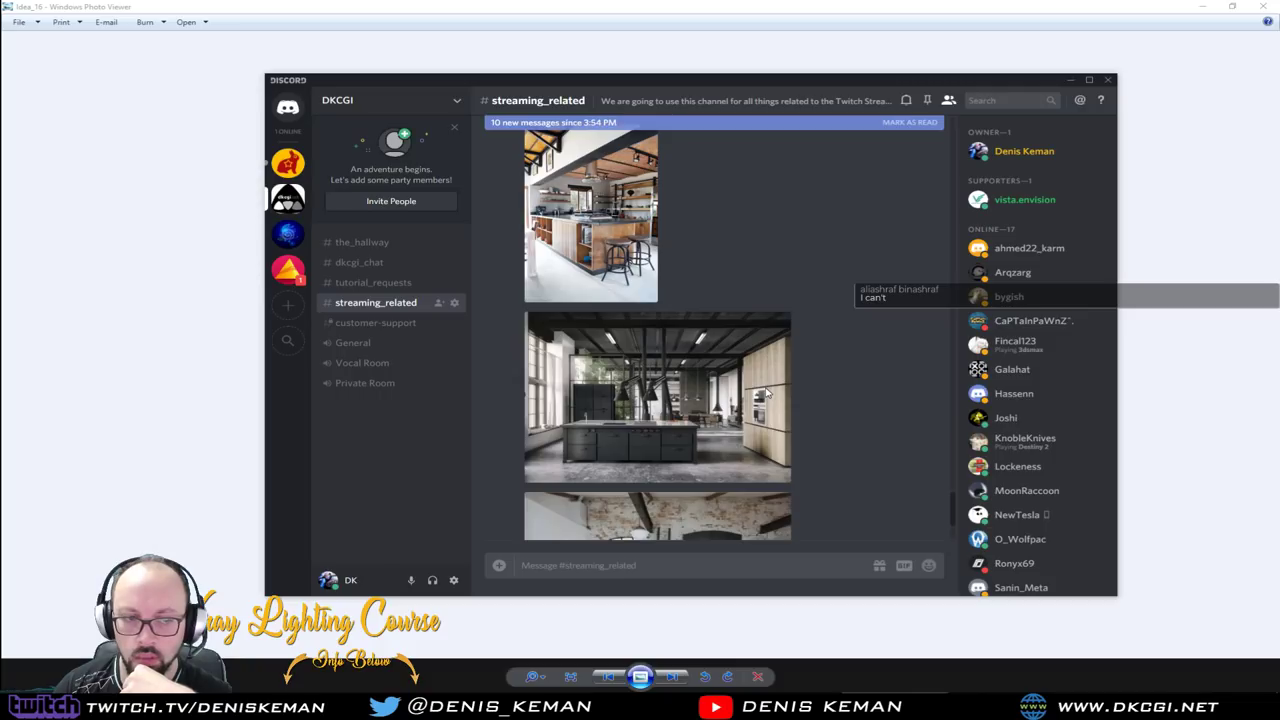
scroll(766, 394, "down", 2)
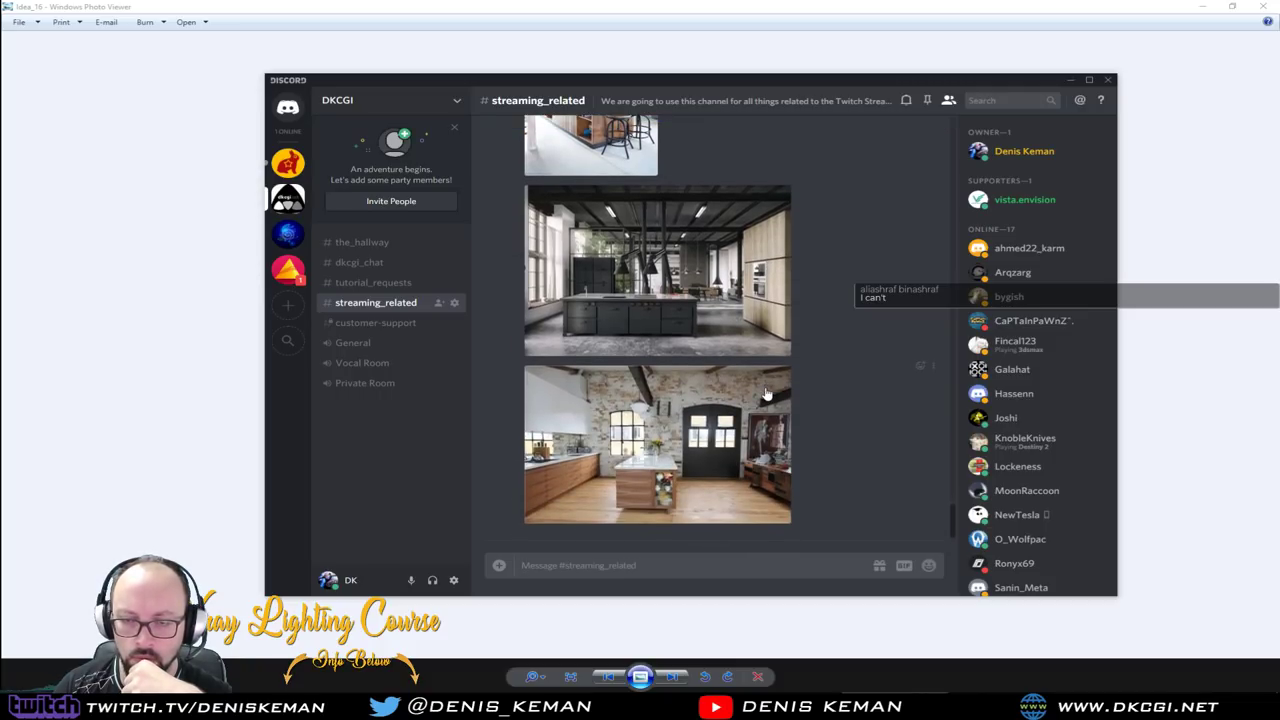
left_click(1068, 80)
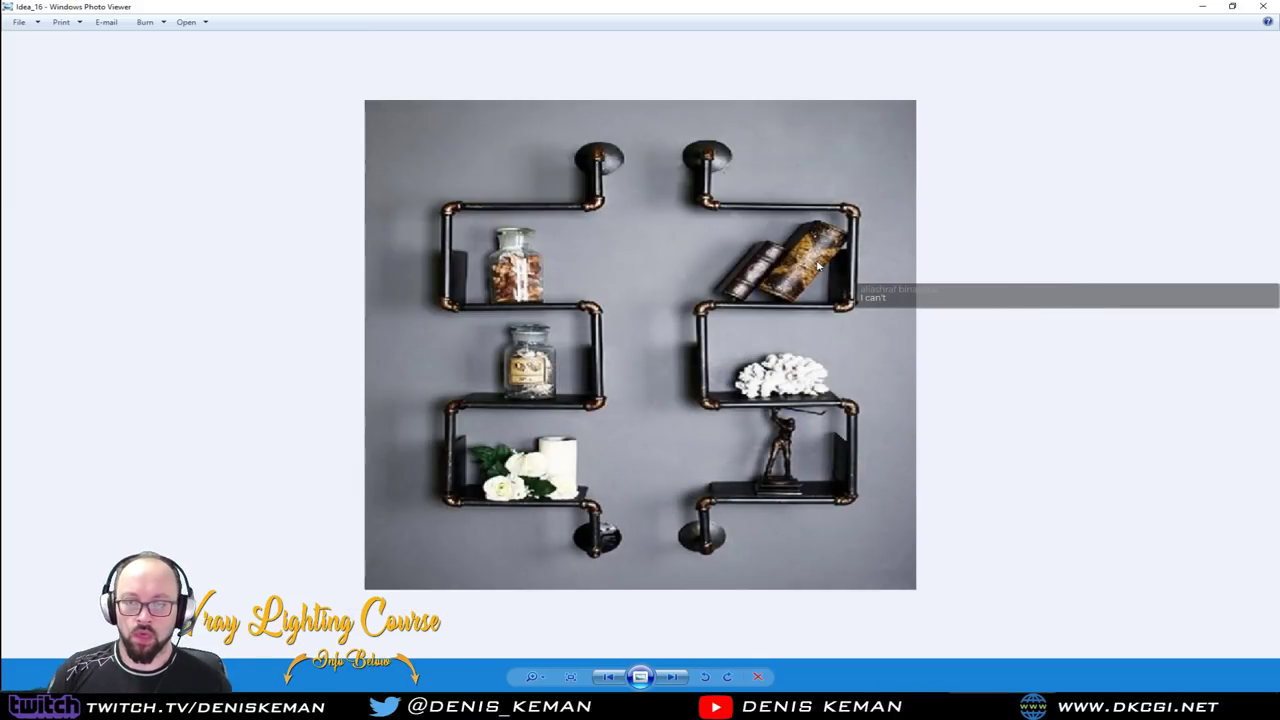
left_click_drag(738, 5, 0, 120)
Isolate the red kitchen counter together with the room's walls and floor
scroll(574, 324, "down", 3)
middle_click_drag(586, 320, 569, 374, "alt")
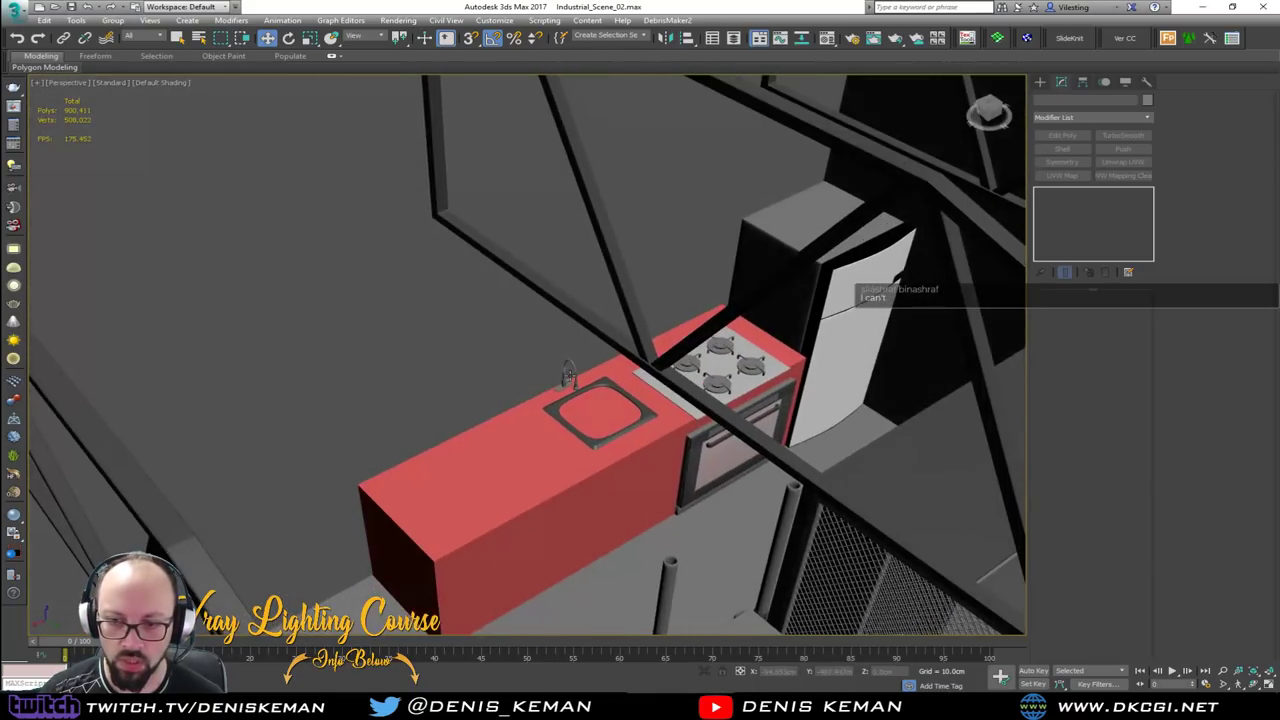
left_click(537, 428)
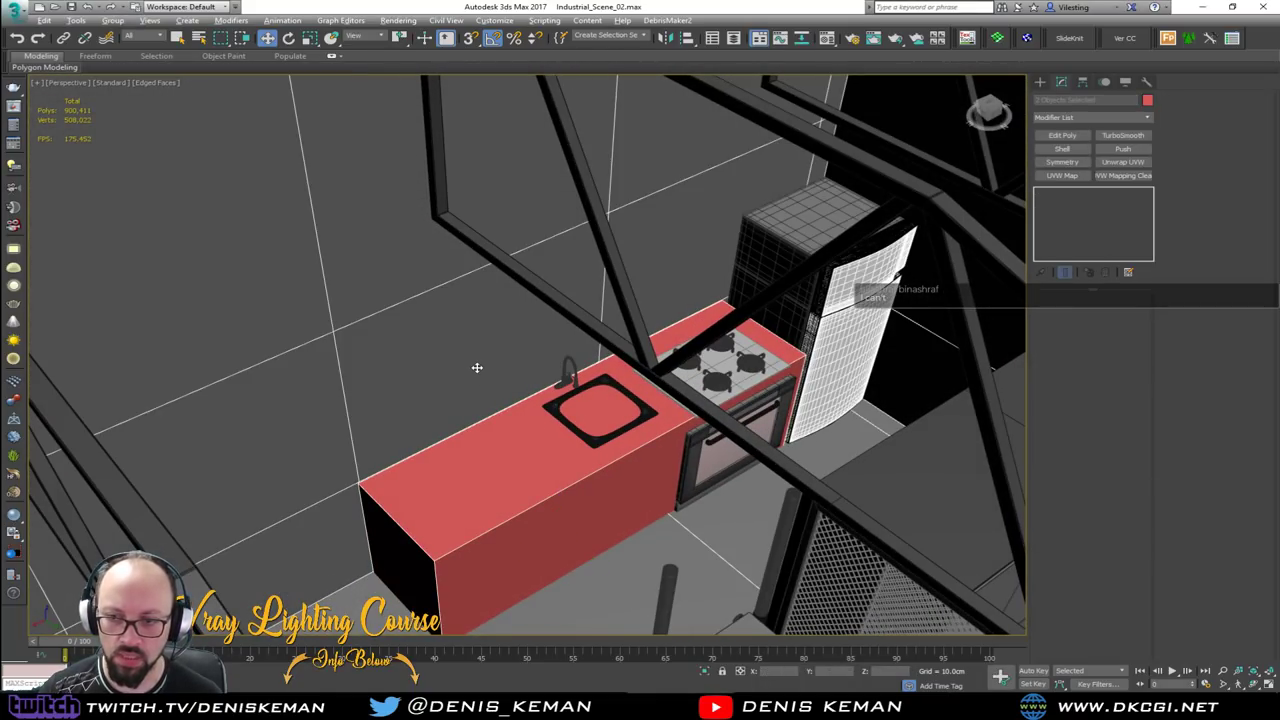
key("alt+q")
left_click(800, 420)
scroll(538, 261, "up", 4)
scroll(538, 261, "up", 5)
middle_click_drag(538, 261, 544, 380)
scroll(589, 432, "down", 2)
middle_click_drag(775, 500, 394, 198)
middle_click_drag(583, 466, 601, 421)
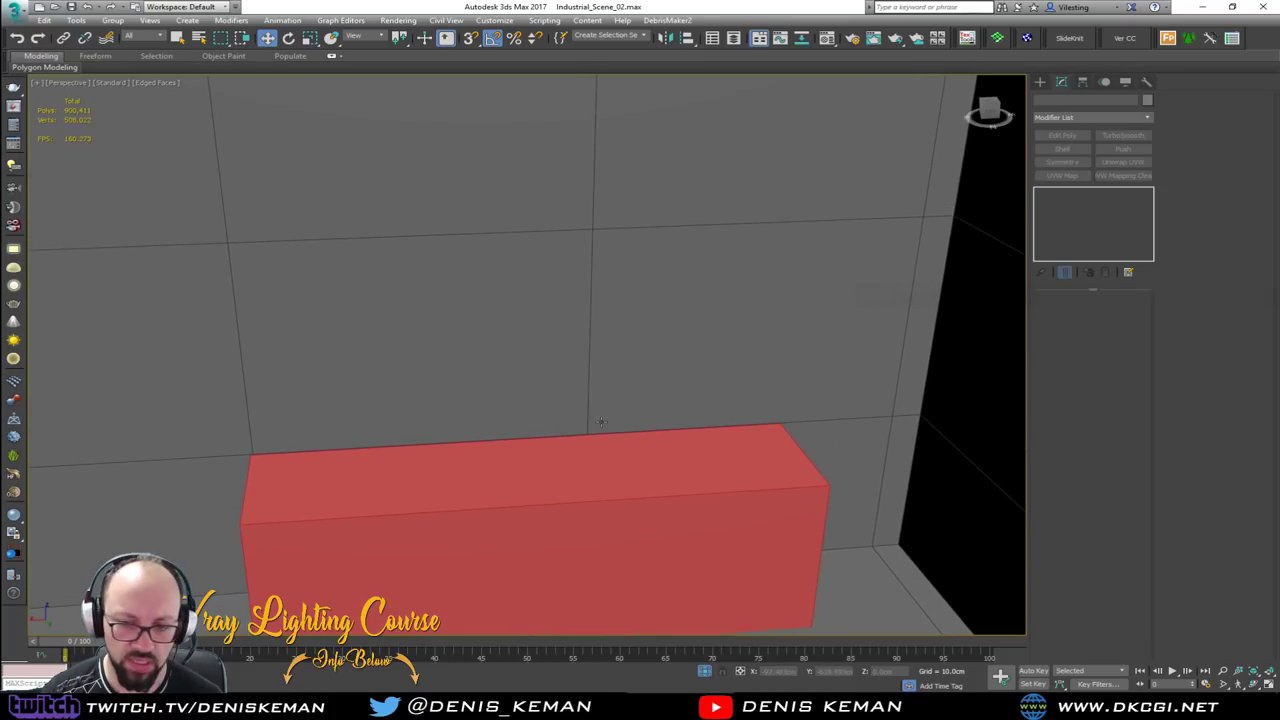
Select the red counter, frame it in the four viewports and maximise the Top view around it
left_click(562, 464)
key("alt+w")
middle_click(735, 252)
key("z")
middle_click(369, 330)
key("z")
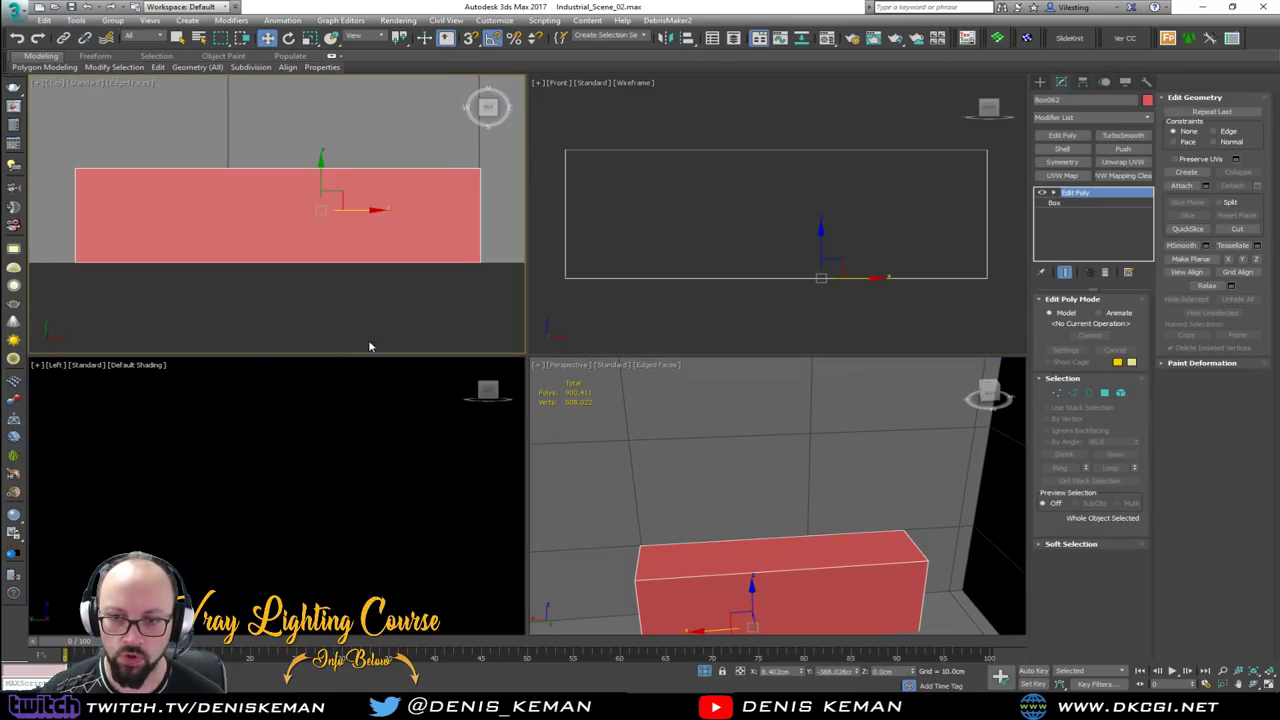
middle_click(374, 404)
key("z")
middle_click_drag(355, 197, 372, 300)
scroll(372, 300, "down", 3)
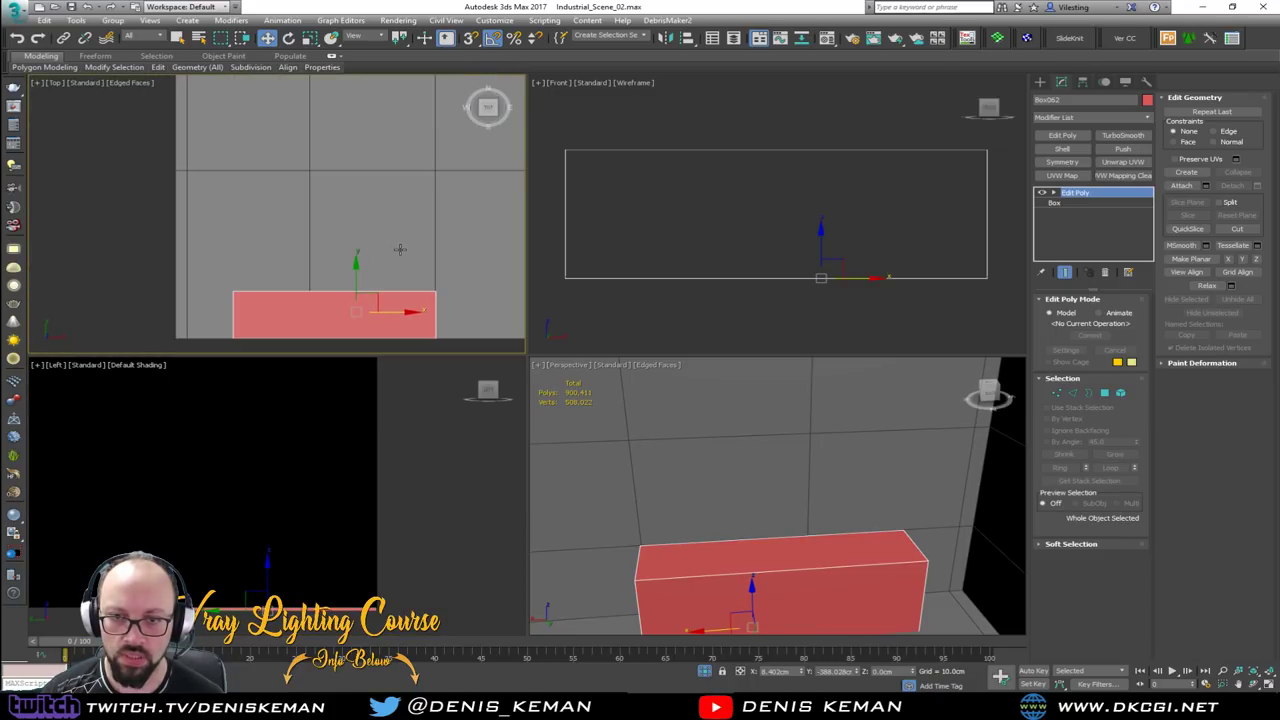
middle_click_drag(400, 249, 342, 219)
left_click(358, 322)
key("alt+w")
Check the Idea_16 pipe-shelf picture and draw a rectangle spline about 261 cm wide and 54 cm long beside the counter
right_click(586, 278)
left_click(608, 212)
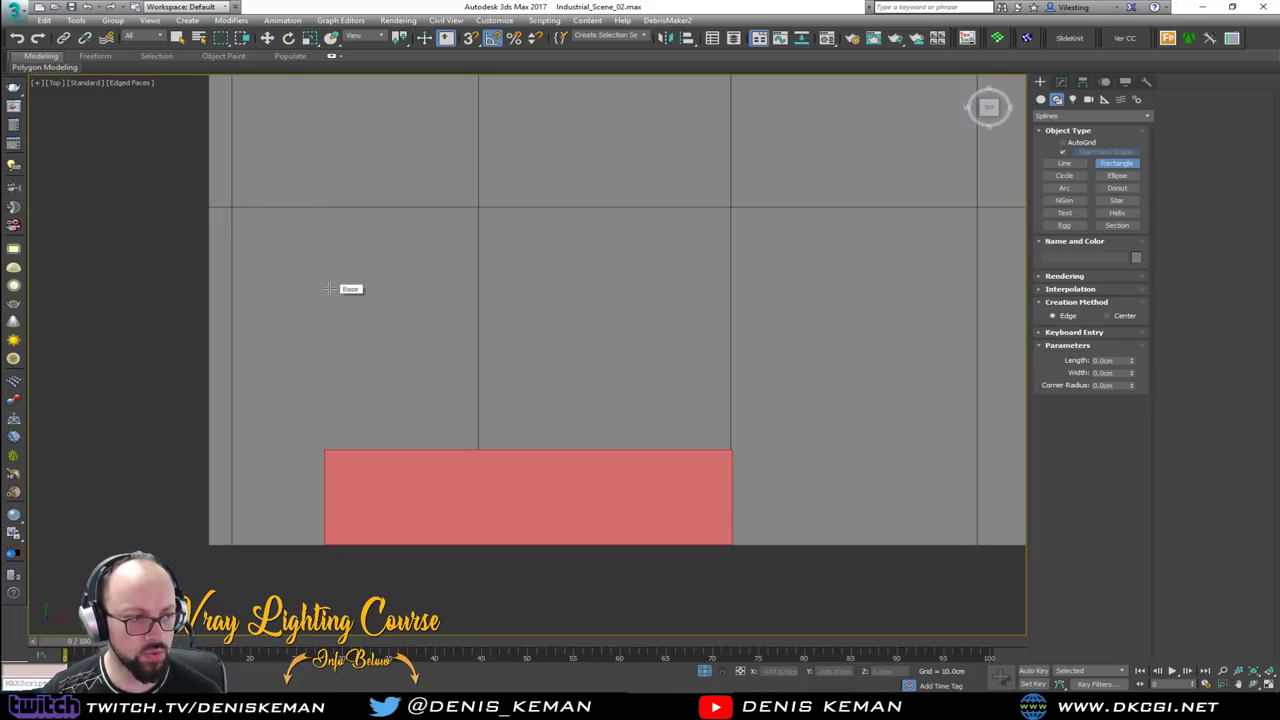
left_click_drag(0, 70, 748, 50)
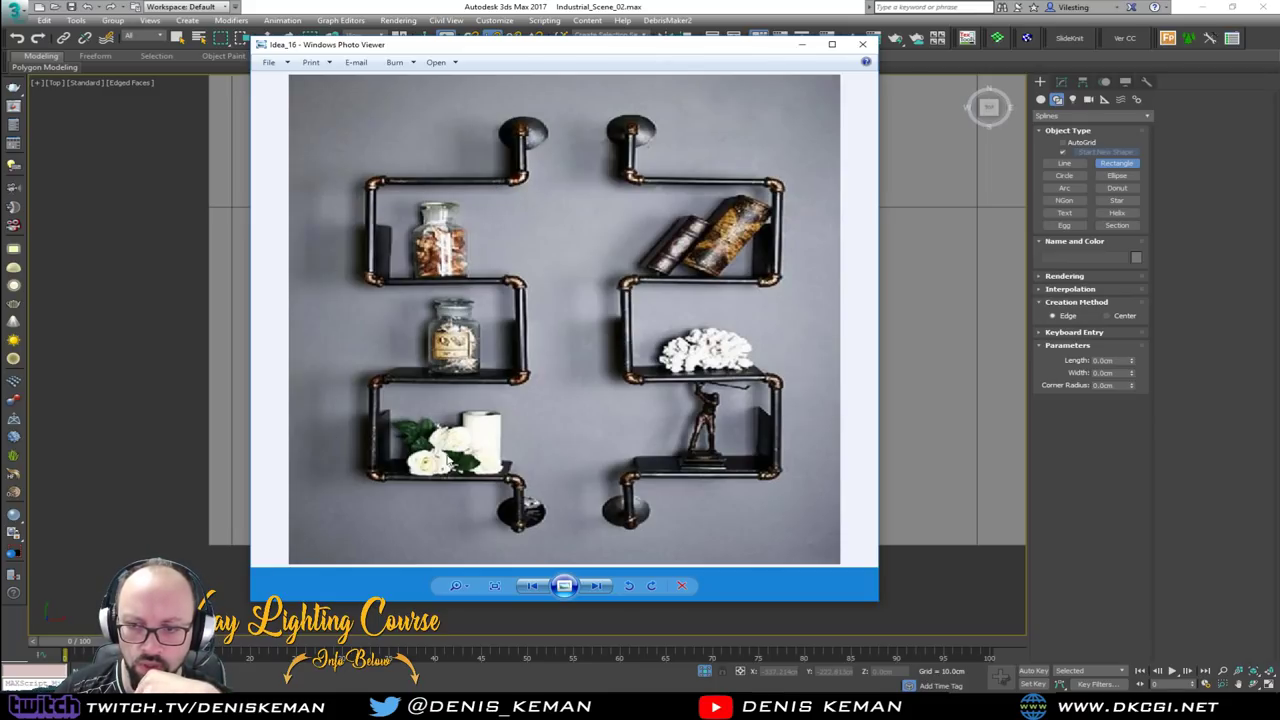
left_click_drag(611, 50, 1279, 50)
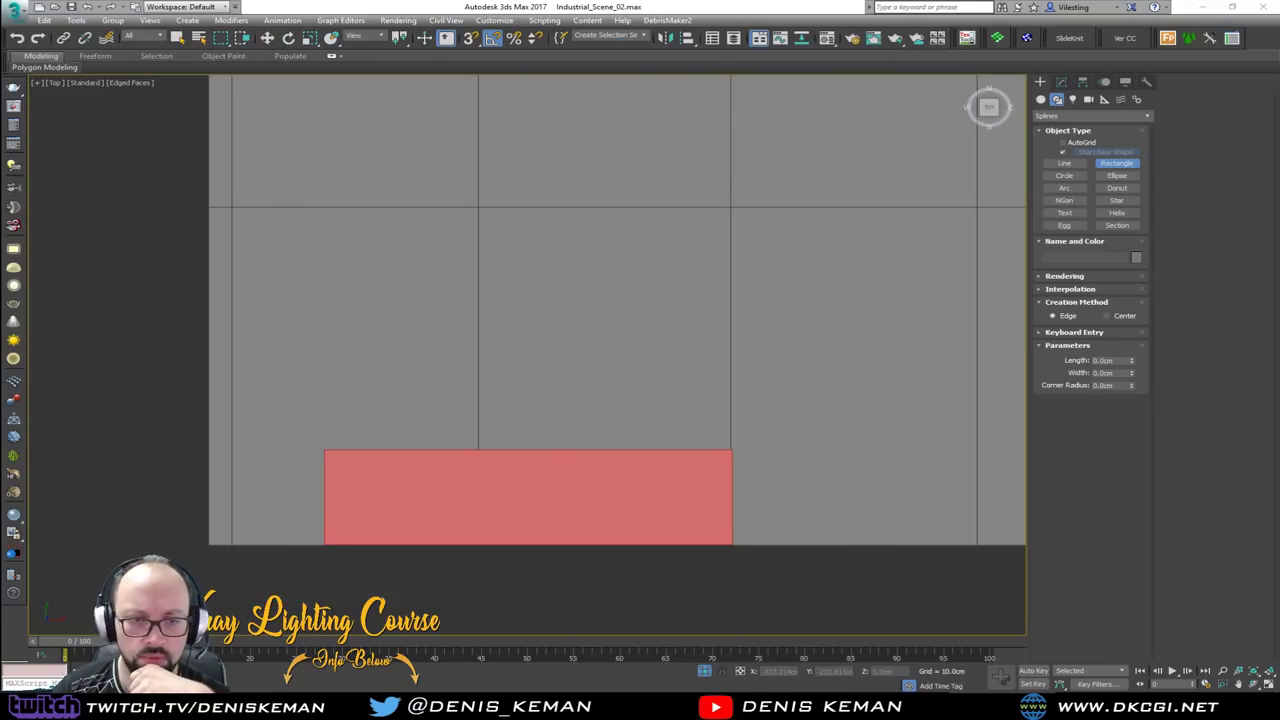
left_click_drag(325, 433, 728, 356)
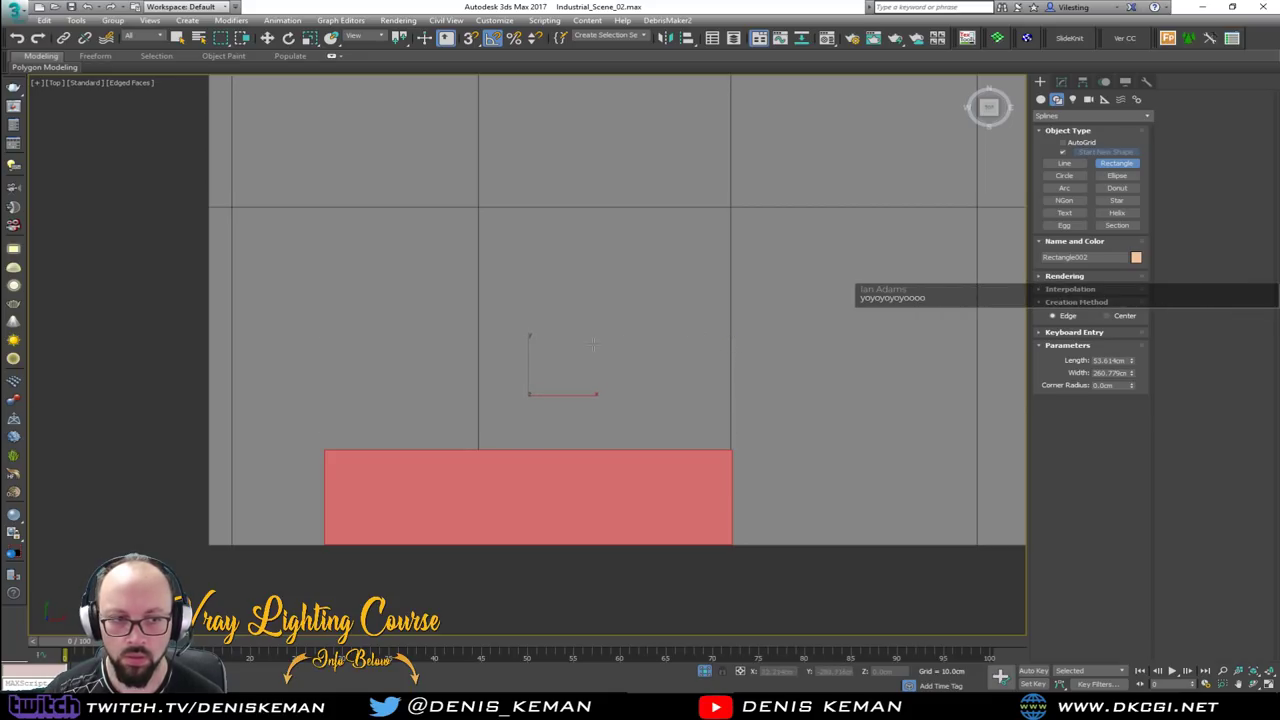
key("w")
Rotate the rectangle -90 degrees about X in the Perspective view so that it stands upright
key("alt+w")
right_click(668, 505)
key("alt+w")
scroll(624, 421, "down", 6)
middle_click_drag(624, 420, 640, 487, "alt")
scroll(626, 484, "up", 5)
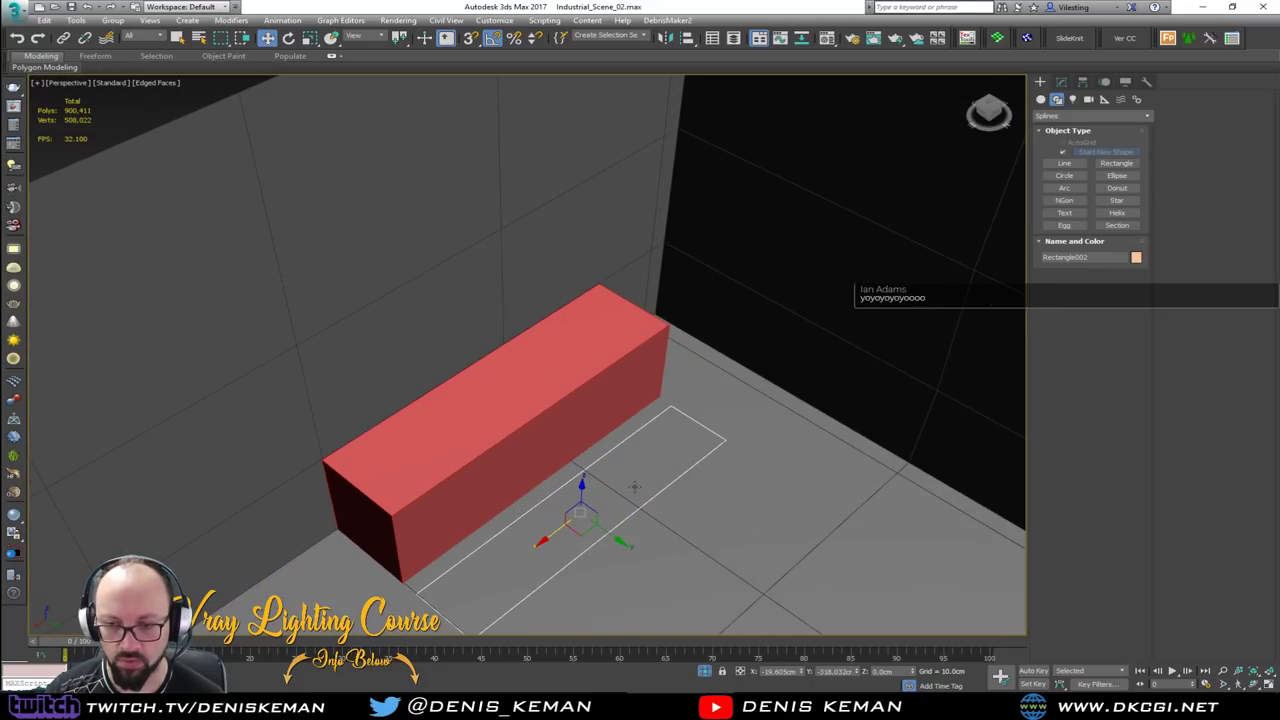
scroll(629, 380, "up", 2)
scroll(632, 382, "down", 2)
key("e")
left_click_drag(612, 398, 629, 459)
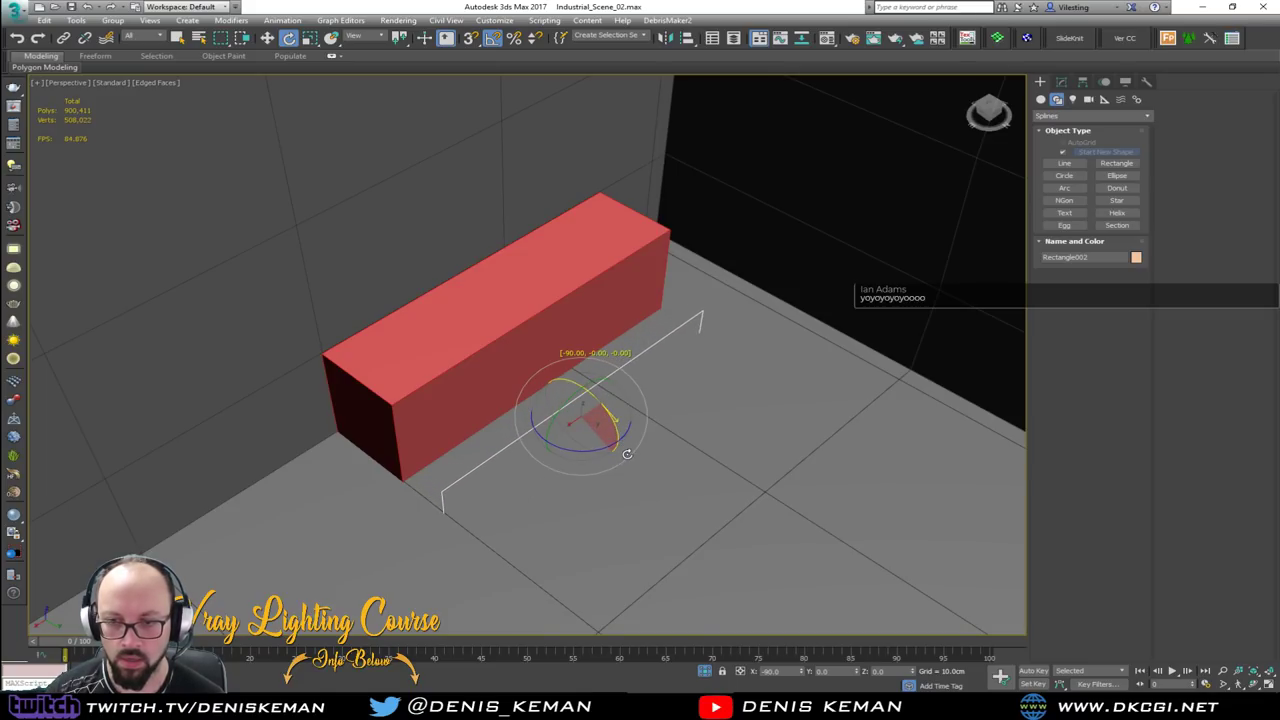
Move the upright rectangle against the wall above the counter, at a height of about 139 cm
key("w")
left_click_drag(592, 331, 480, 265)
key("z")
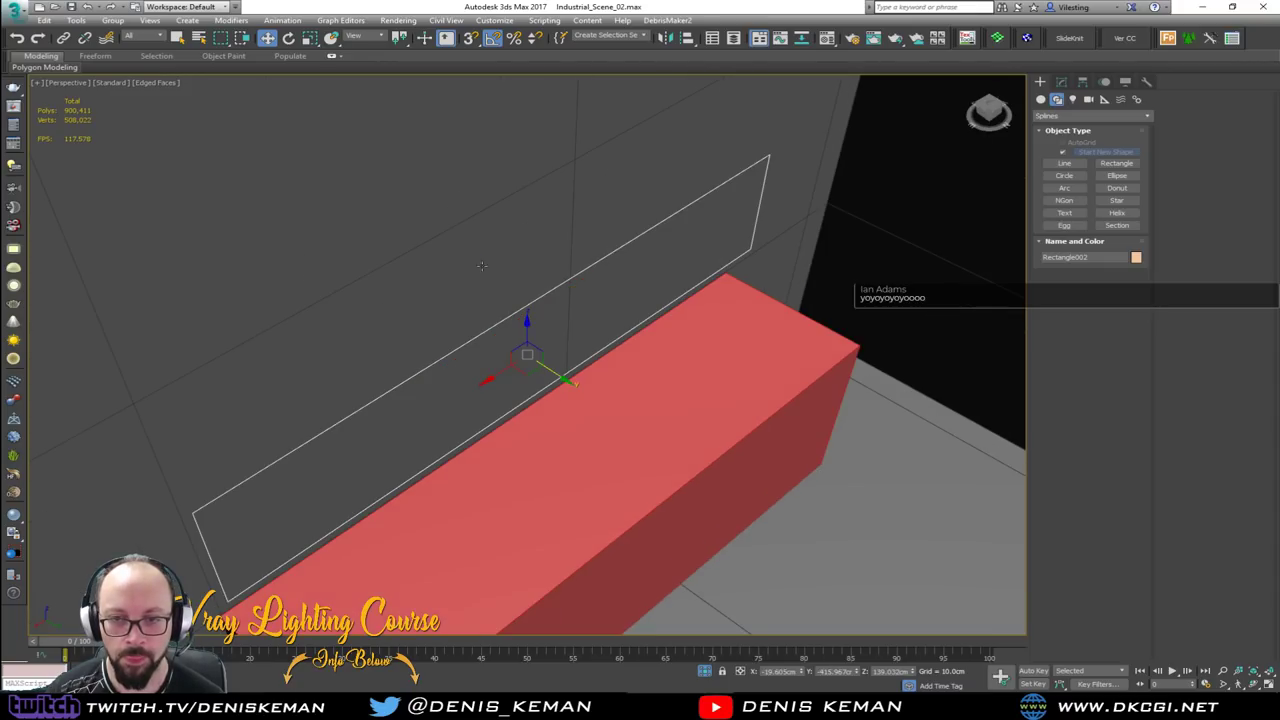
Turn on 3D snapping and clone the rectangle upward corner to corner, stacking two copies above it
scroll(524, 337, "down", 4)
middle_click_drag(524, 337, 580, 368, "alt")
scroll(514, 338, "up", 5)
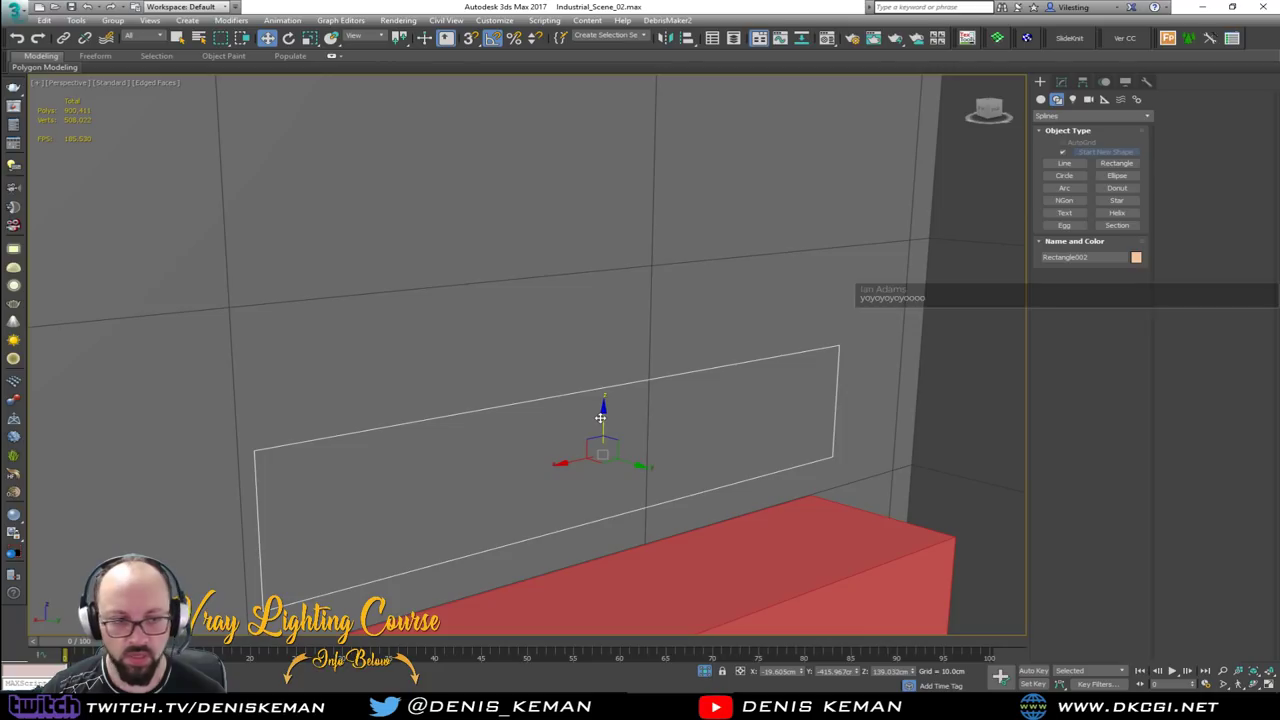
left_click_drag(600, 418, 610, 306, "shift")
left_click(695, 401)
key("s")
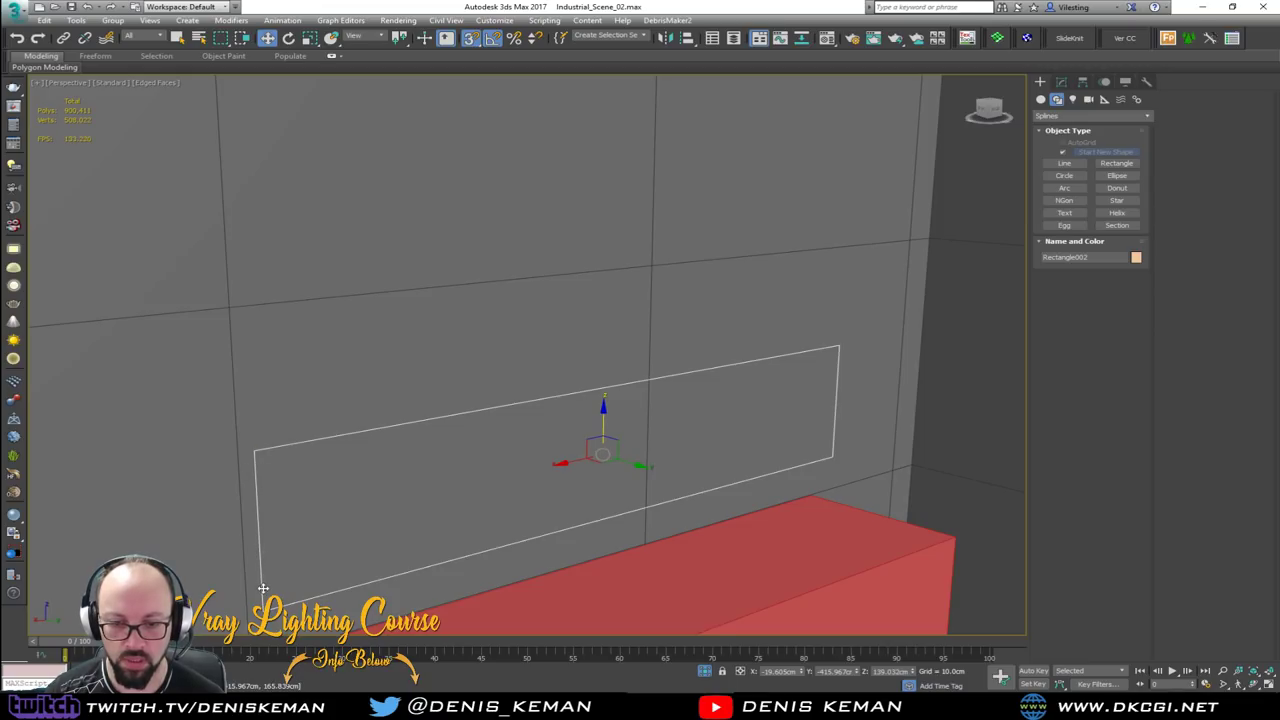
left_click_drag(260, 605, 254, 451, "shift")
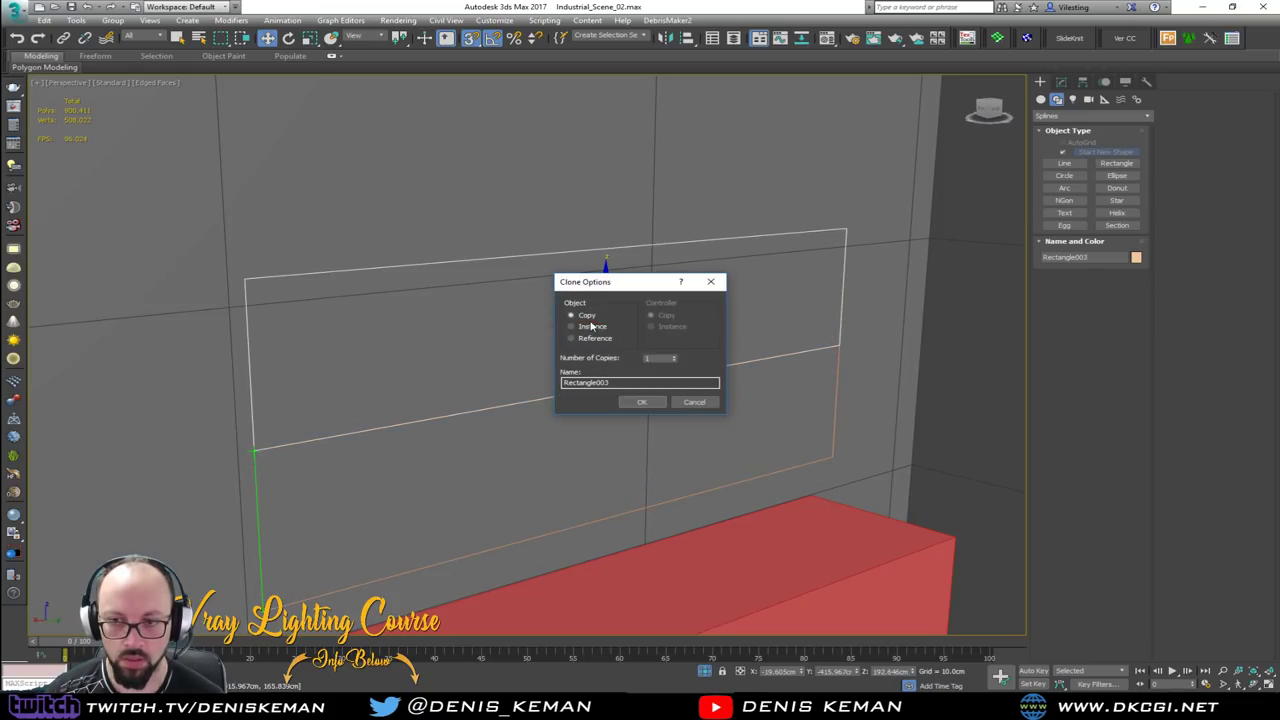
left_click(642, 401)
Scale the middle rectangle along X to about 45% of its width
left_click(248, 349)
scroll(464, 296, "down", 3)
key("r")
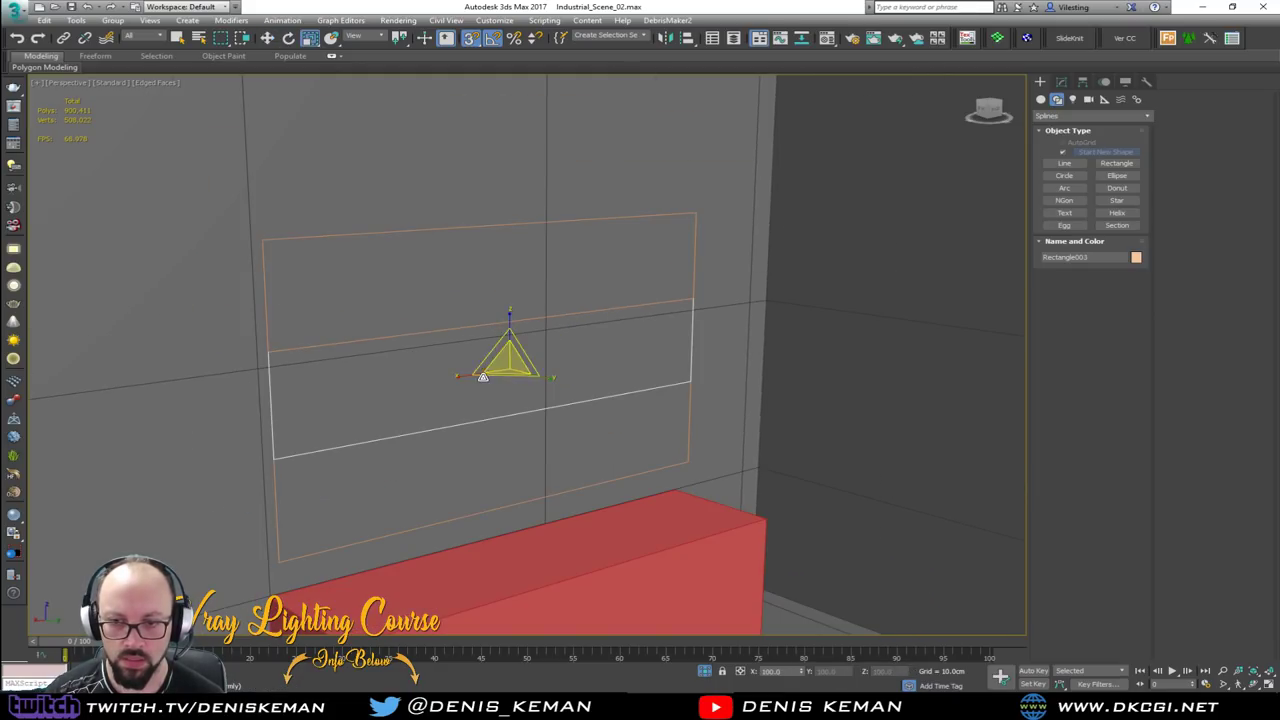
left_click_drag(474, 376, 517, 375)
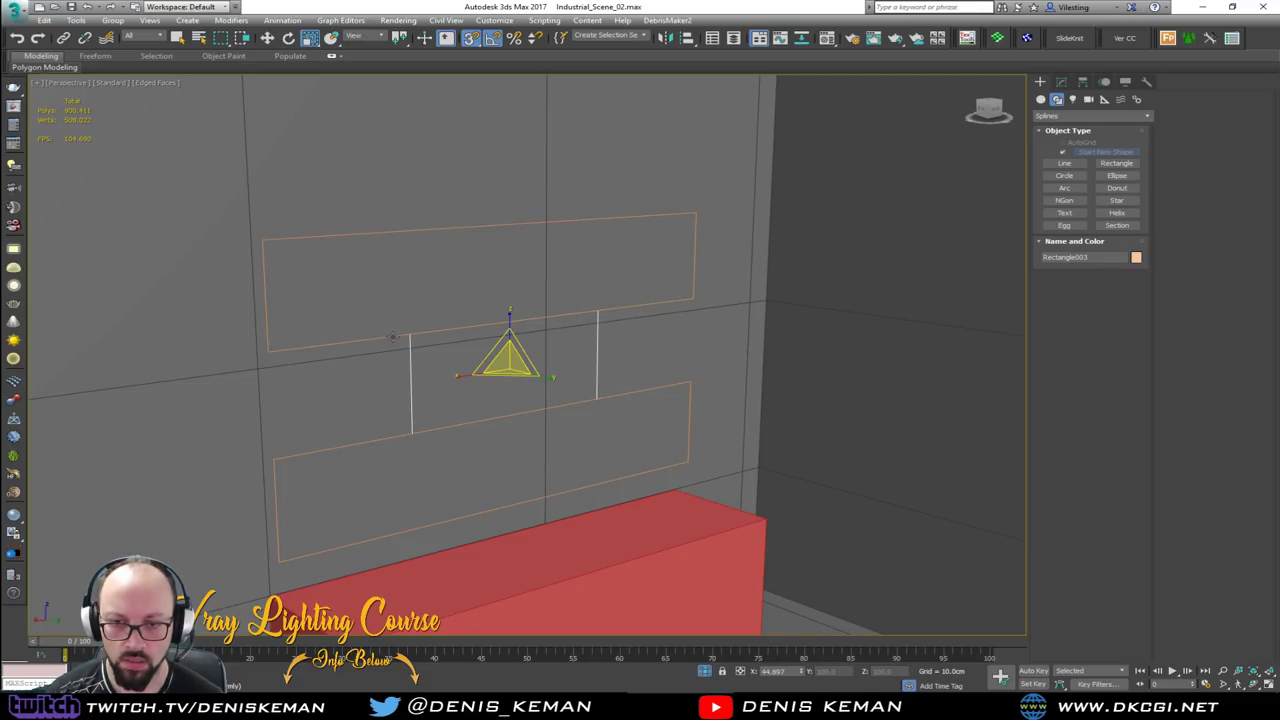
Select all three stacked rectangles and scale them along Z to 59% of their height
left_click(392, 337, "ctrl")
left_click(400, 437, "ctrl")
left_click_drag(510, 328, 507, 353)
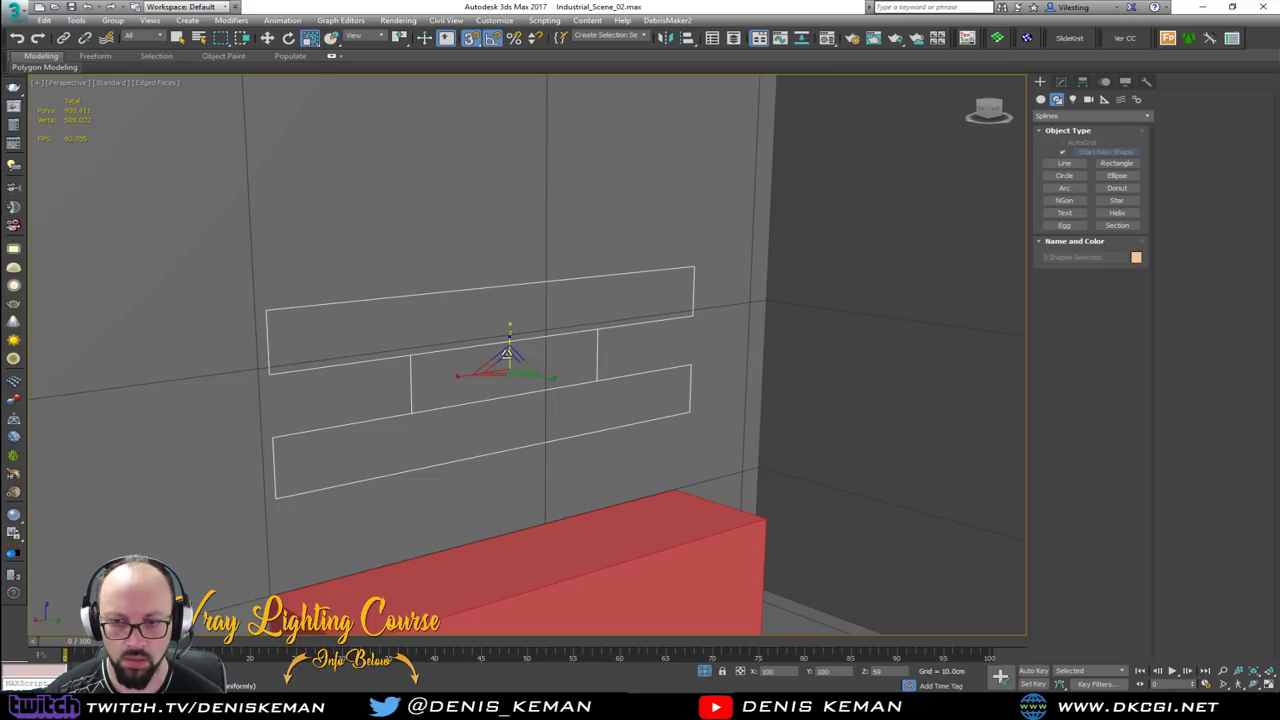
middle_click_drag(520, 358, 490, 372, "alt")
scroll(491, 365, "up", 2)
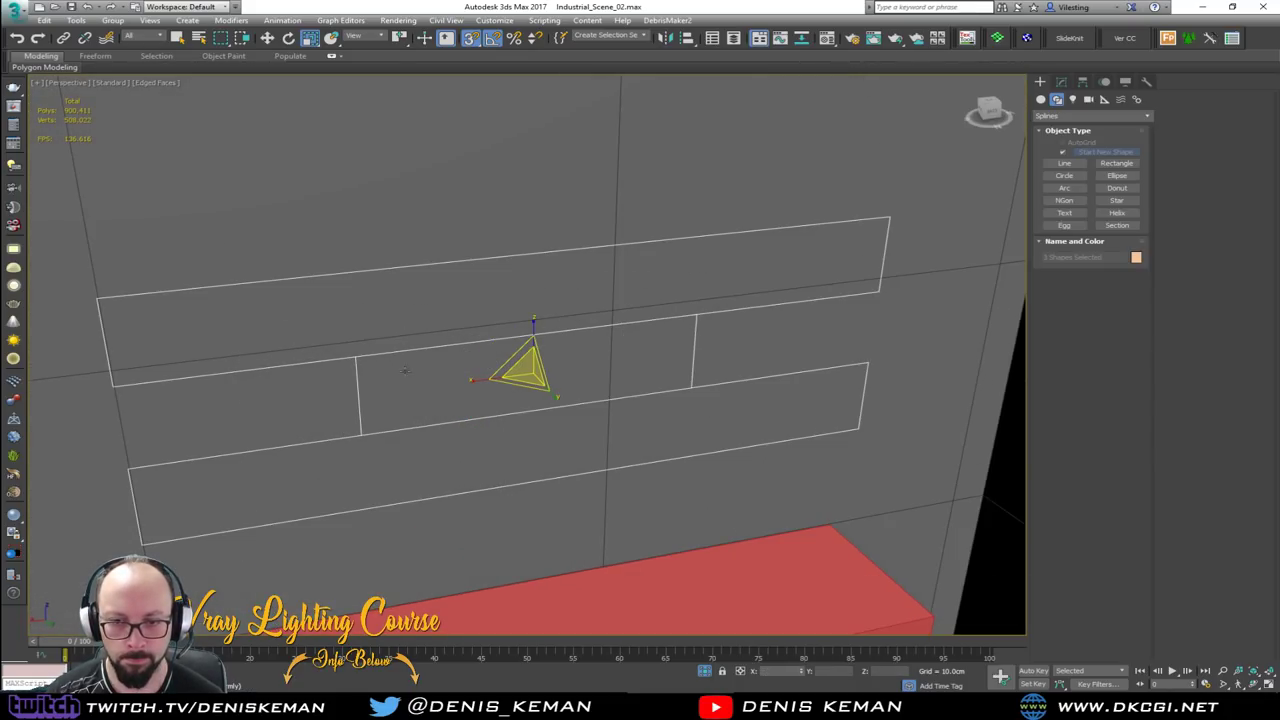
Copy the narrow middle rectangle and snap the copy onto the upper edge of the highest wide rectangle
left_click(360, 391)
key("w")
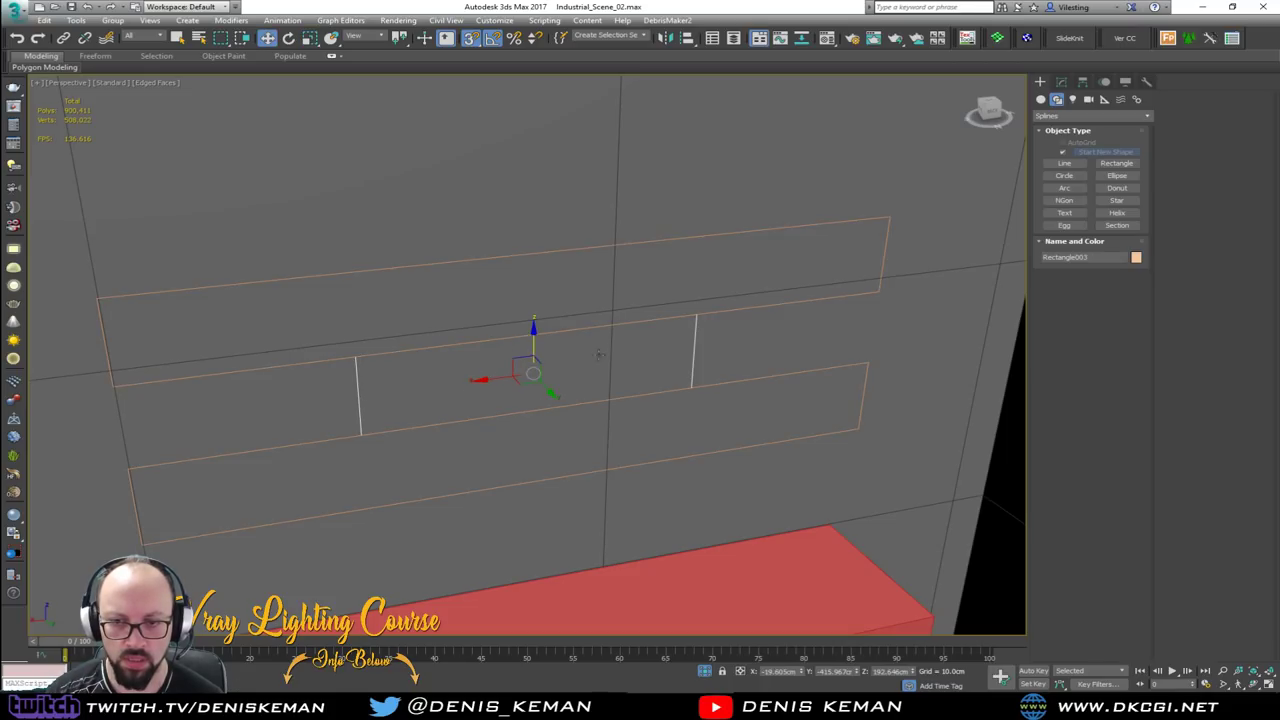
mouse_move(689, 386)
left_mouse_down("shift")
mouse_move(694, 245)
mouse_move(888, 219)
left_mouse_up("shift")
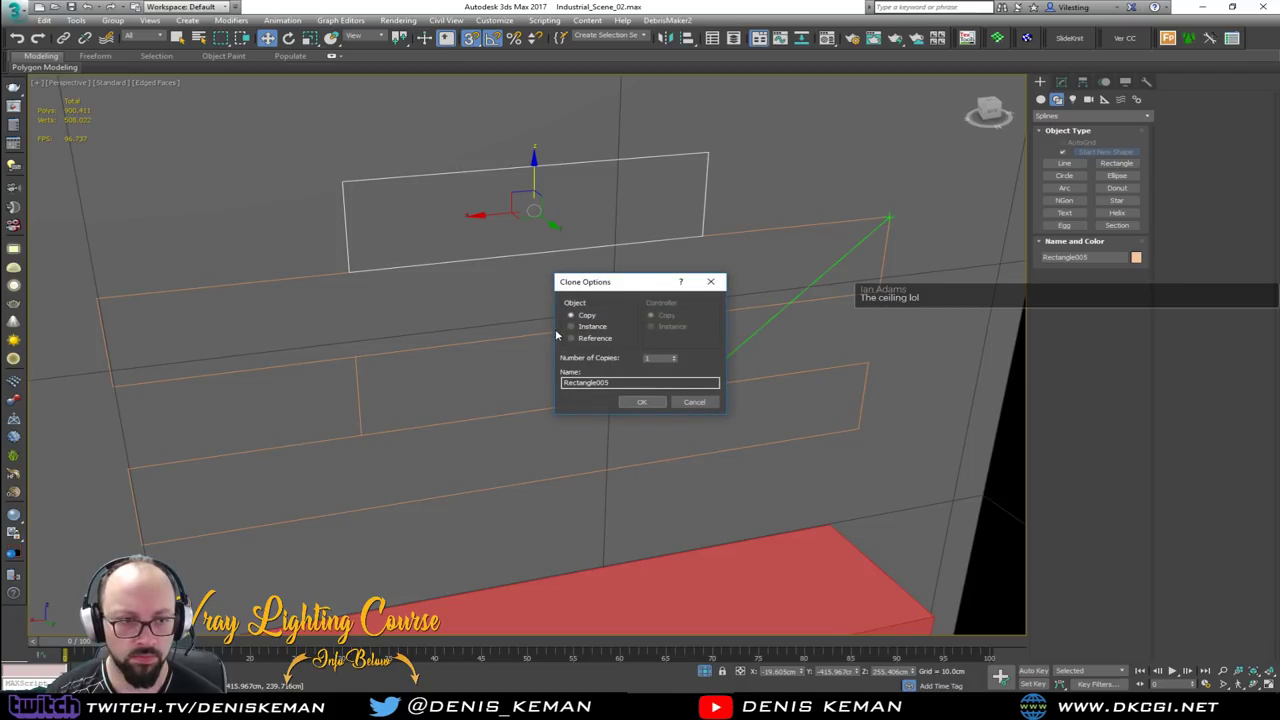
left_click(641, 401)
Select all four rectangles and isolate them from the counter and walls
left_click(620, 398, "ctrl")
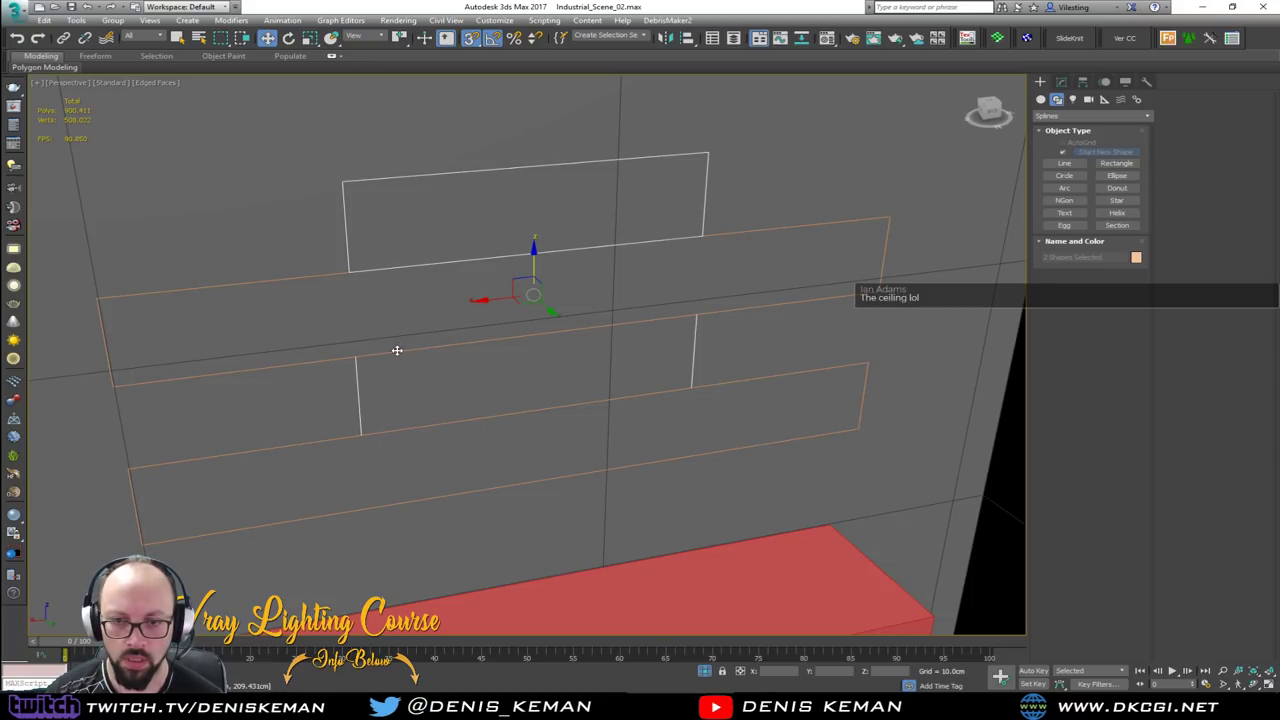
key("q")
left_click(231, 531)
key("alt+q")
left_click(710, 450)
Select the upper wide rectangle and convert it to an Editable Spline
left_click(259, 372)
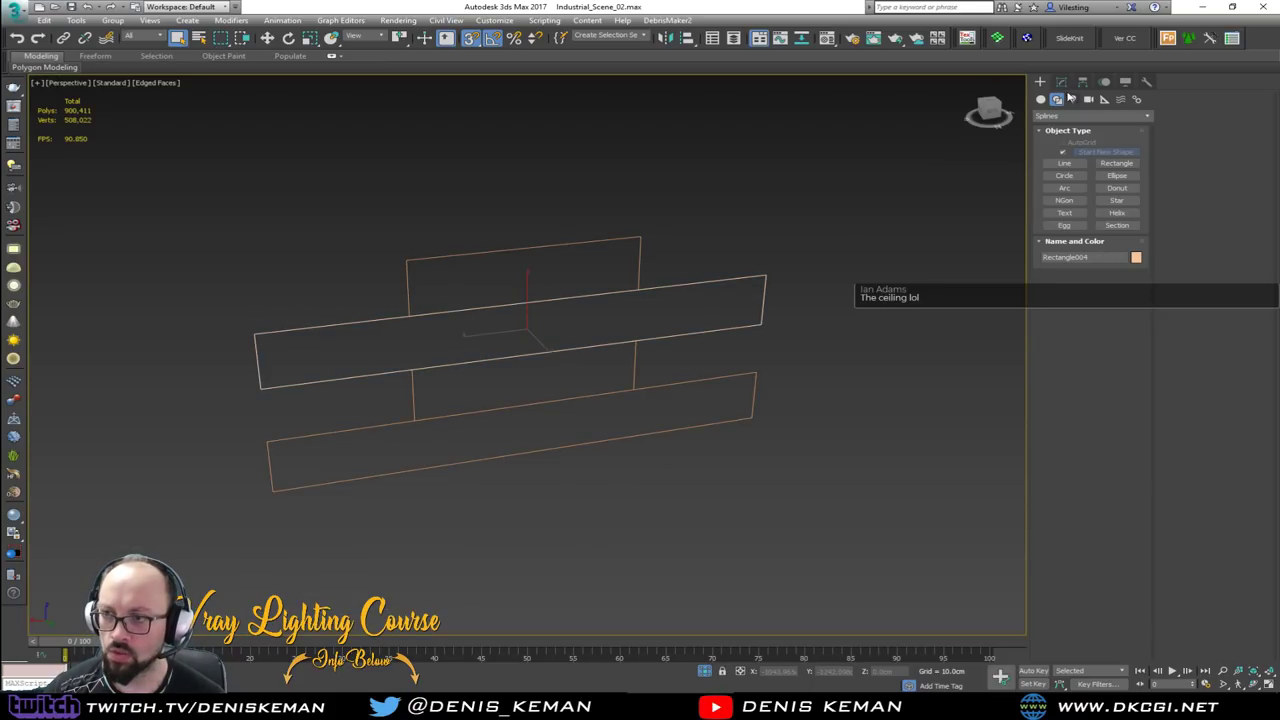
right_click(510, 298)
mouse_move(615, 428)
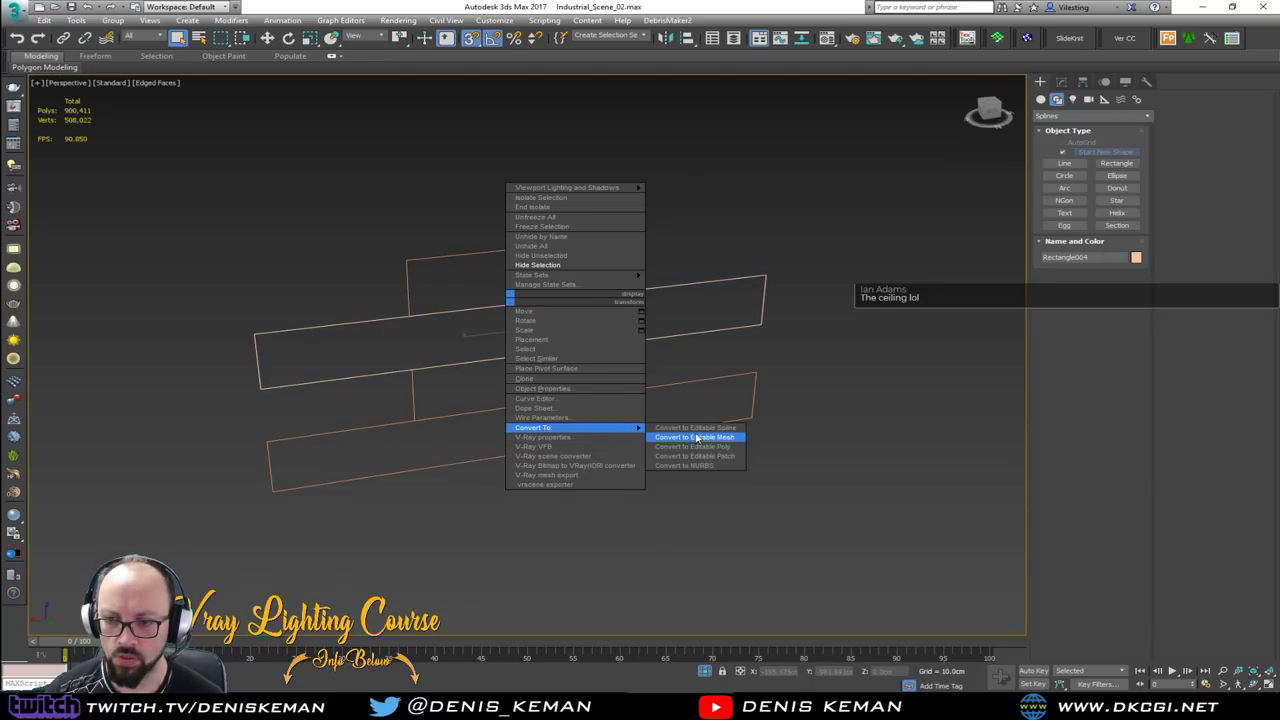
left_click(697, 428)
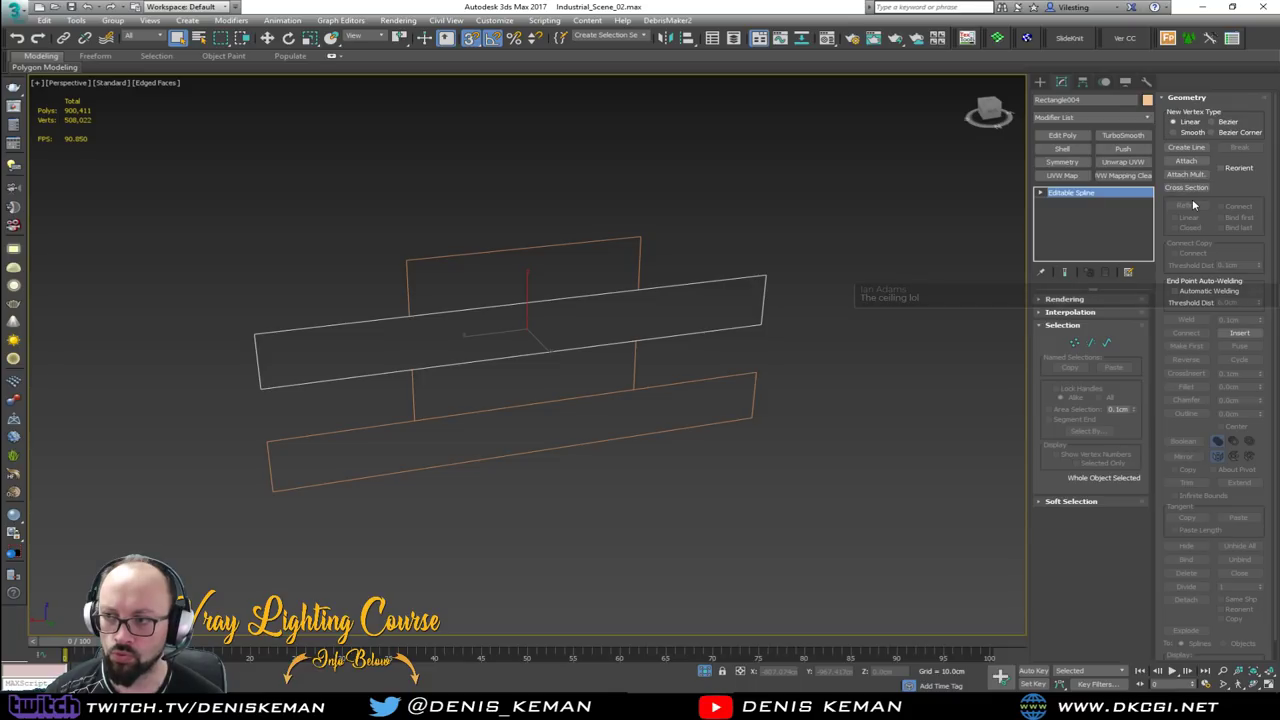
Attach the two narrow rectangles and the lowest wide rectangle to the editable spline
left_click(1186, 160)
left_click(516, 249)
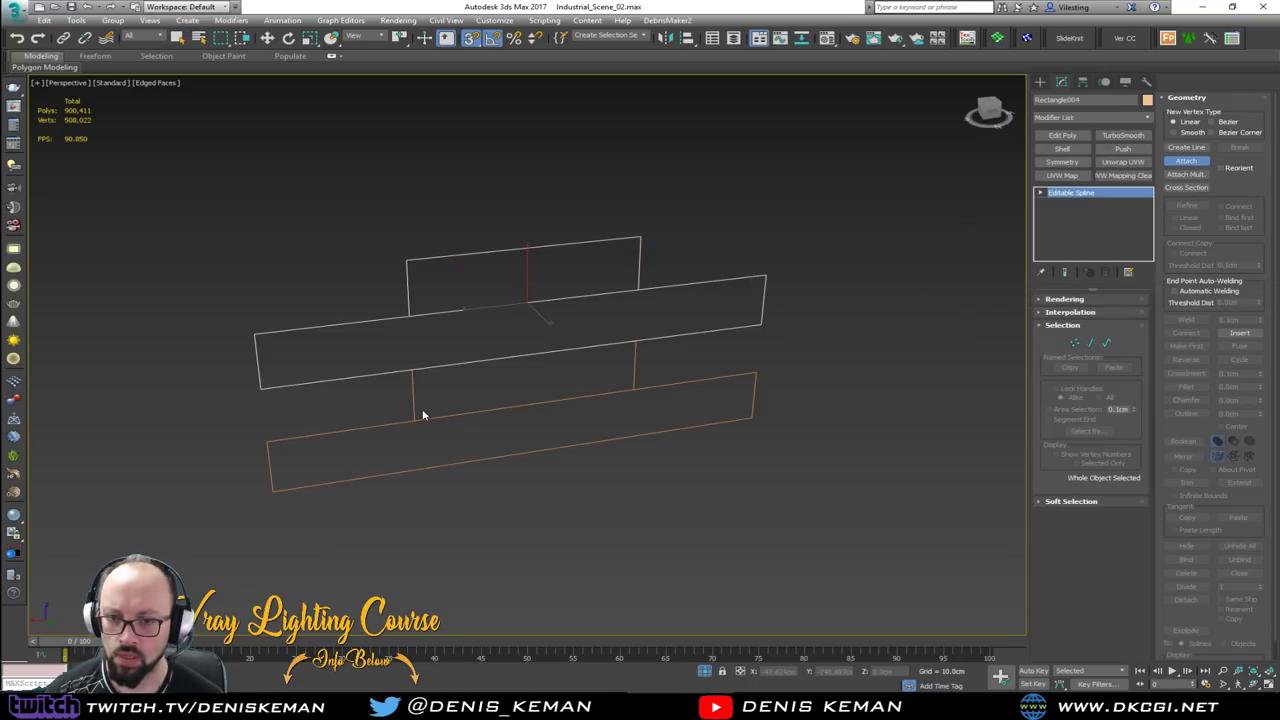
left_click(414, 413)
left_click(398, 425)
right_click(414, 443)
Select the overlapping segments along the lowest wide rectangle's upper edge and divide them by 1
scroll(437, 418, "up", 7)
scroll(438, 418, "down", 4)
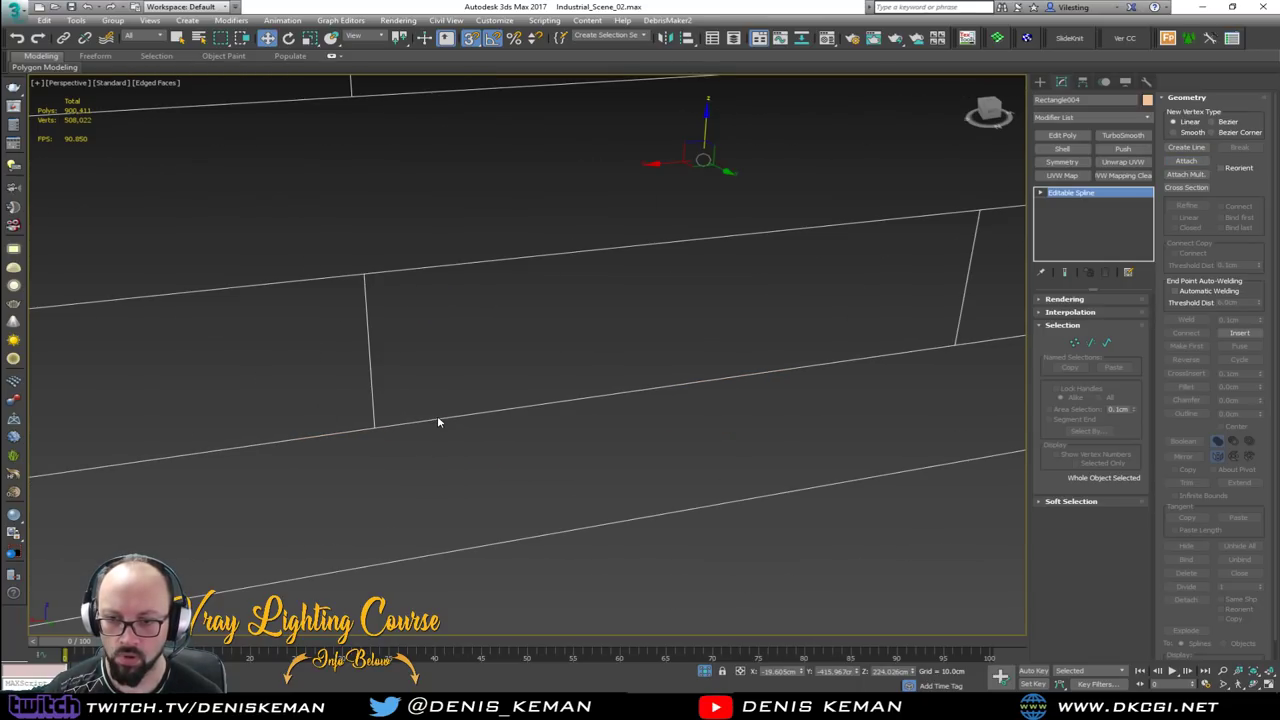
key("1")
scroll(450, 425, "down", 5)
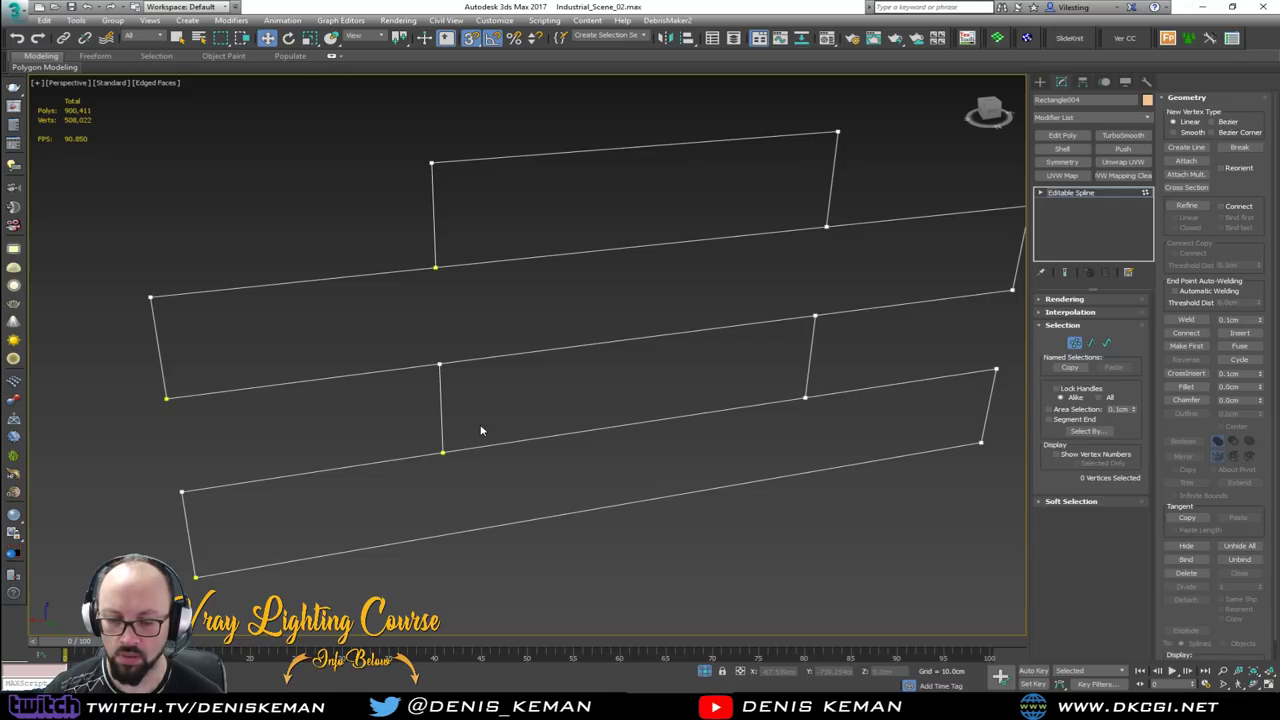
middle_click_drag(466, 429, 470, 430, "alt")
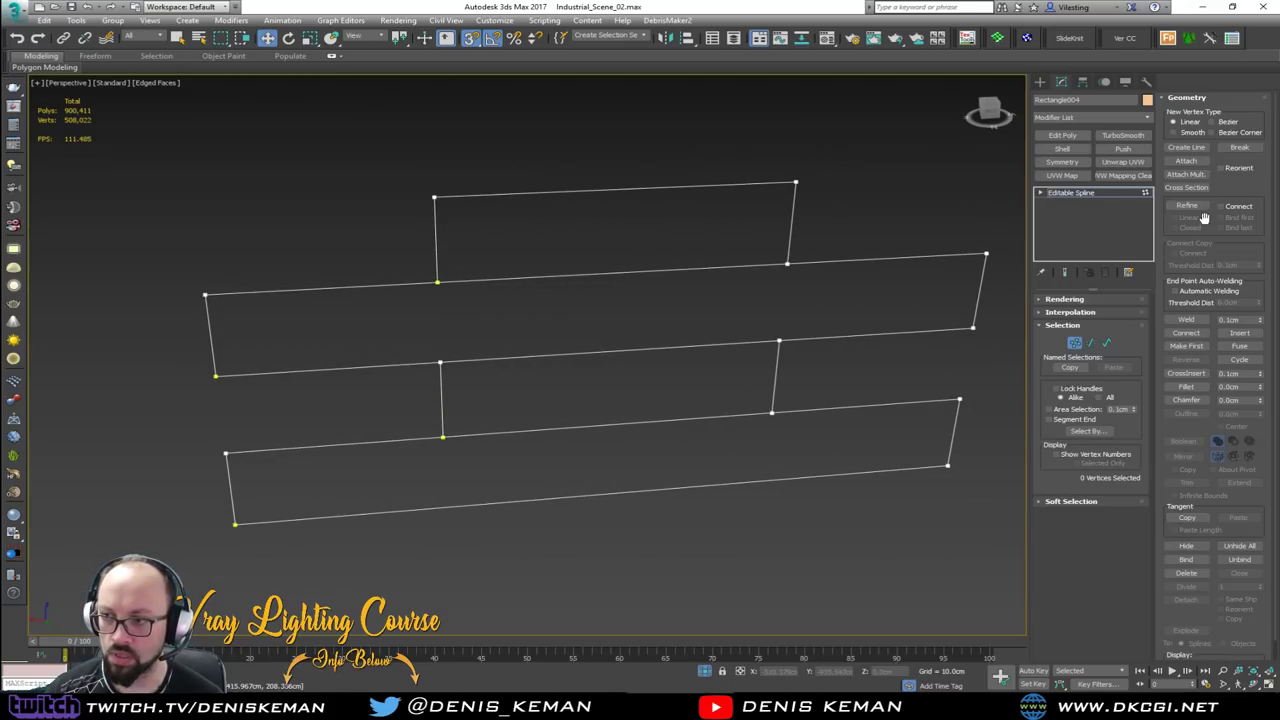
key("2")
left_click_drag(609, 400, 598, 450)
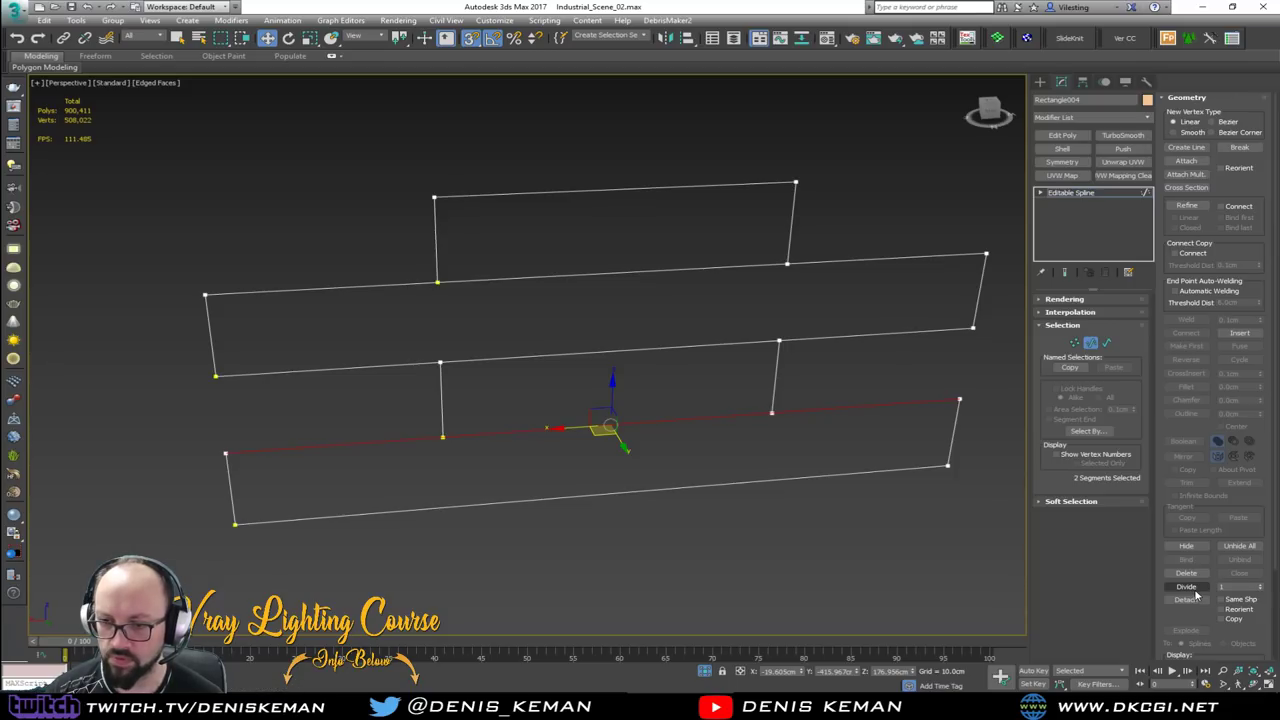
left_click(662, 432)
Snap the new vertex on the lowest rectangle's upper edge to the lower right corner of the narrow middle rectangle
left_click(608, 426)
key("1")
left_click(609, 431)
key("s")
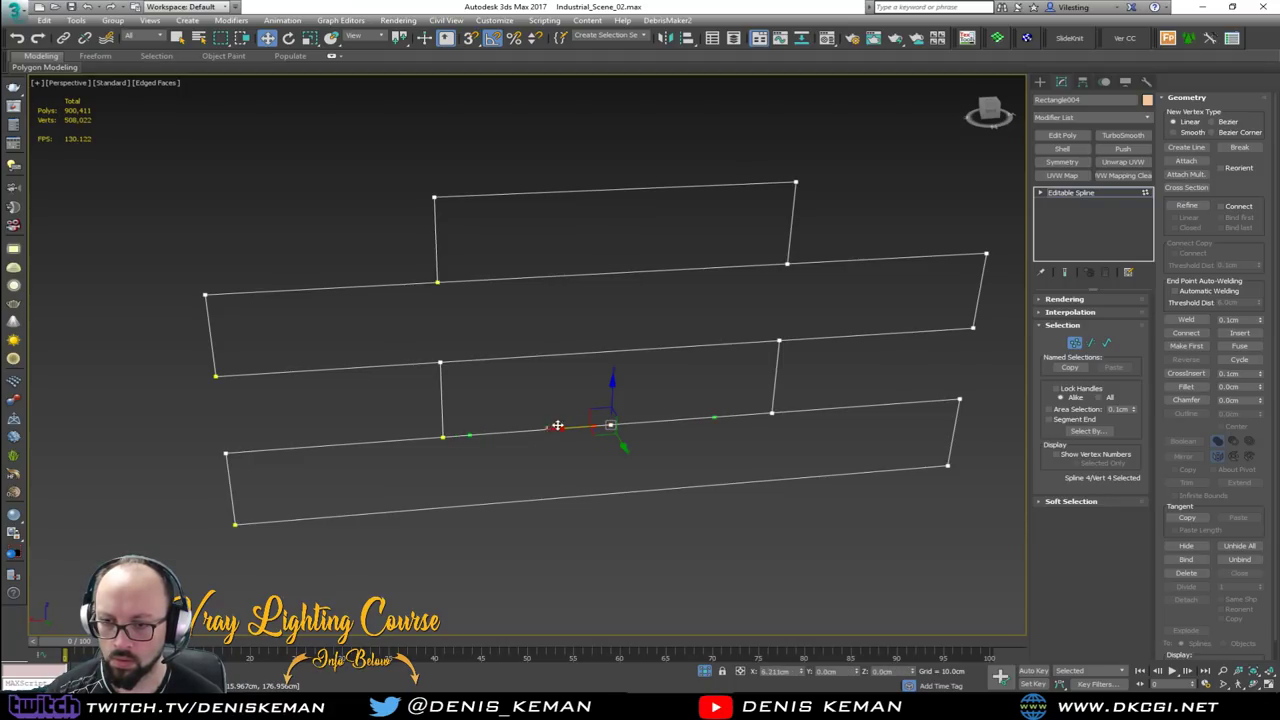
left_click_drag(615, 380, 625, 383)
key("ctrl+z")
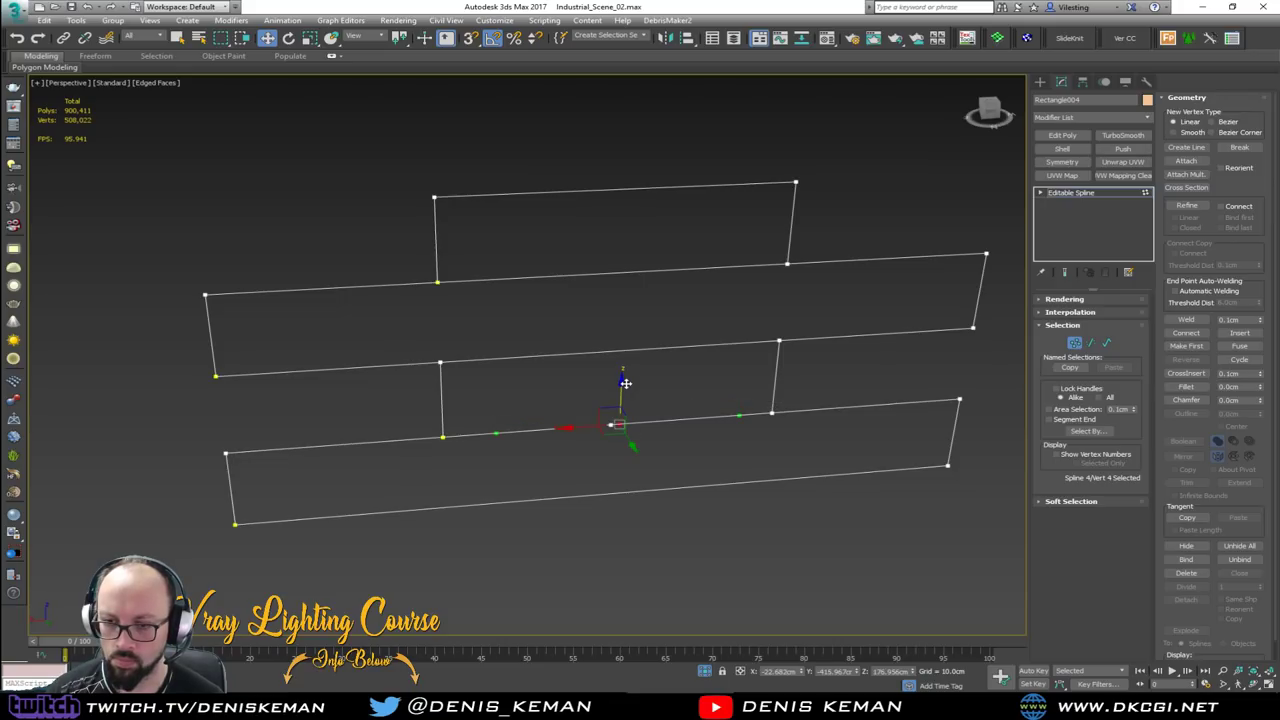
left_click_drag(569, 428, 776, 408)
key("s")
left_click(772, 412)
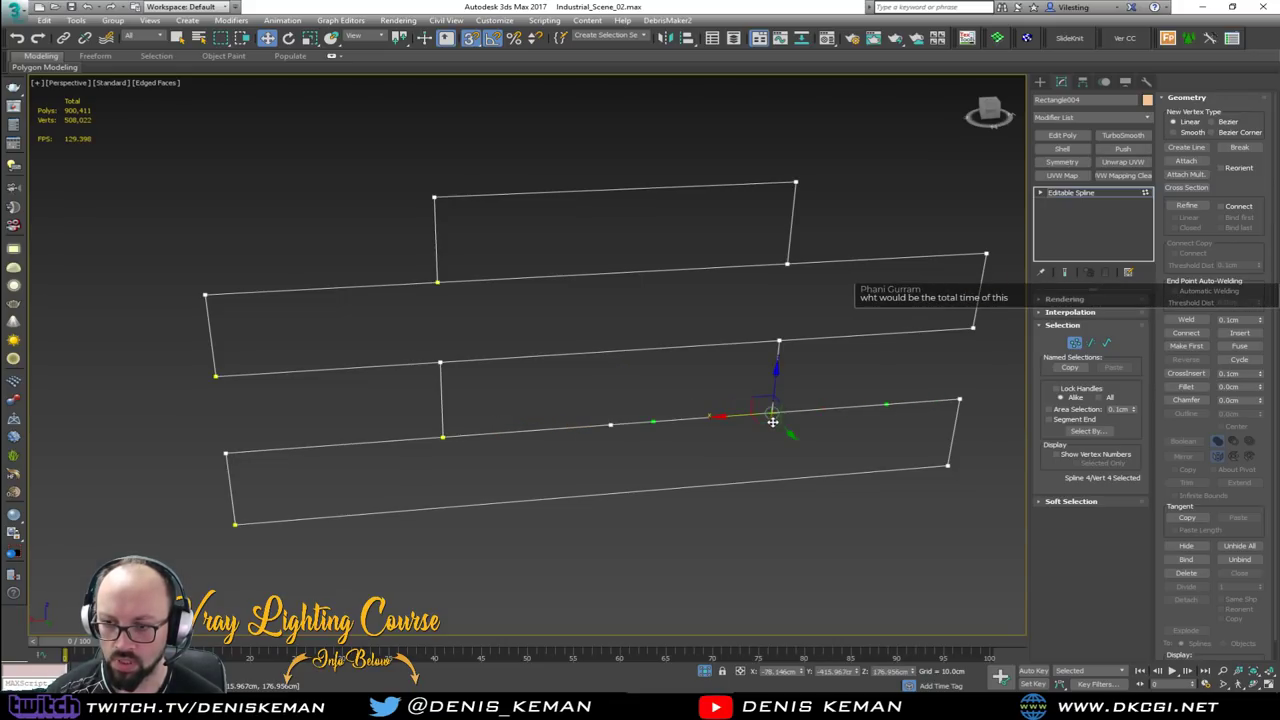
Divide the remaining long segment of that edge and snap its new vertex to the middle rectangle's lower left corner
left_click(818, 413)
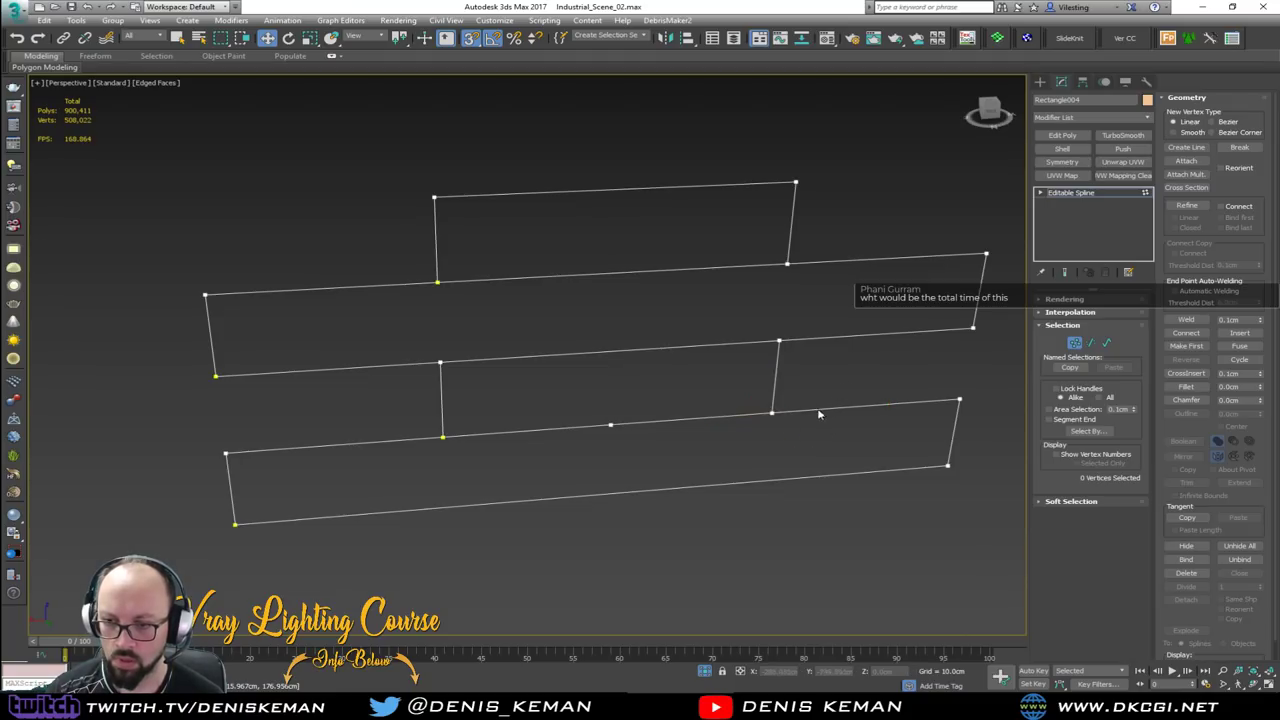
key("2")
left_click(343, 444)
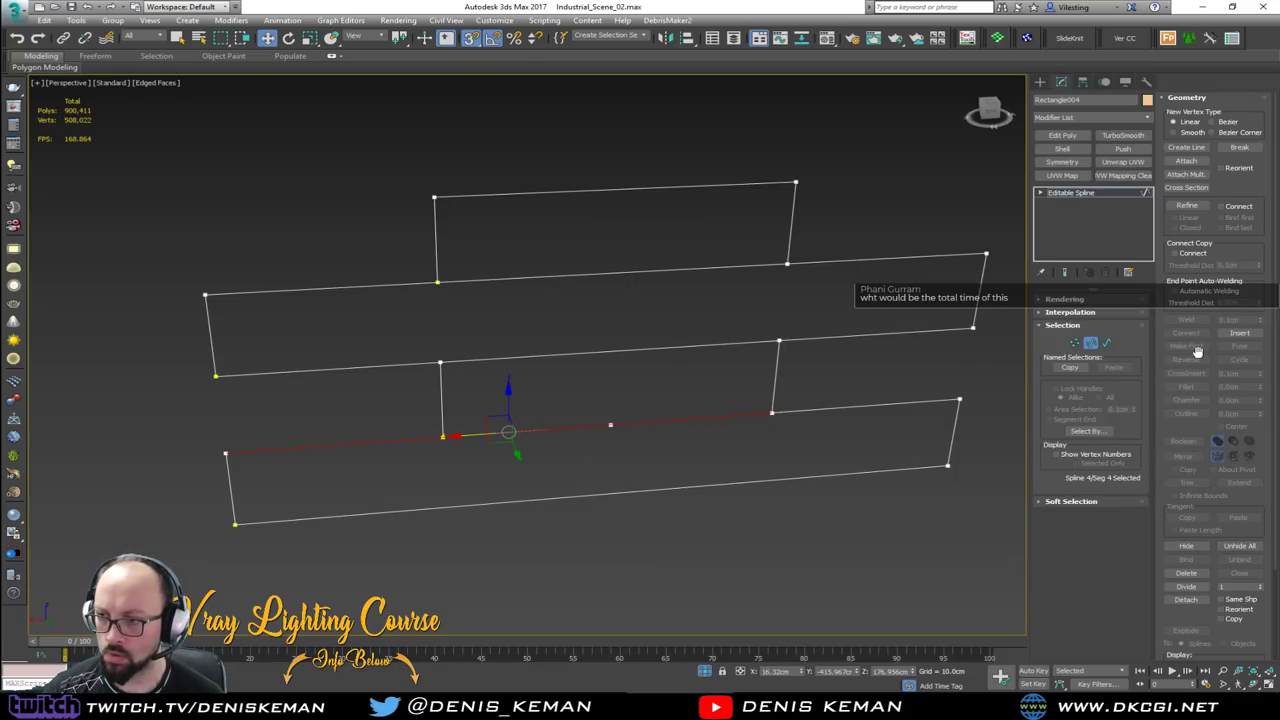
left_click(1193, 587)
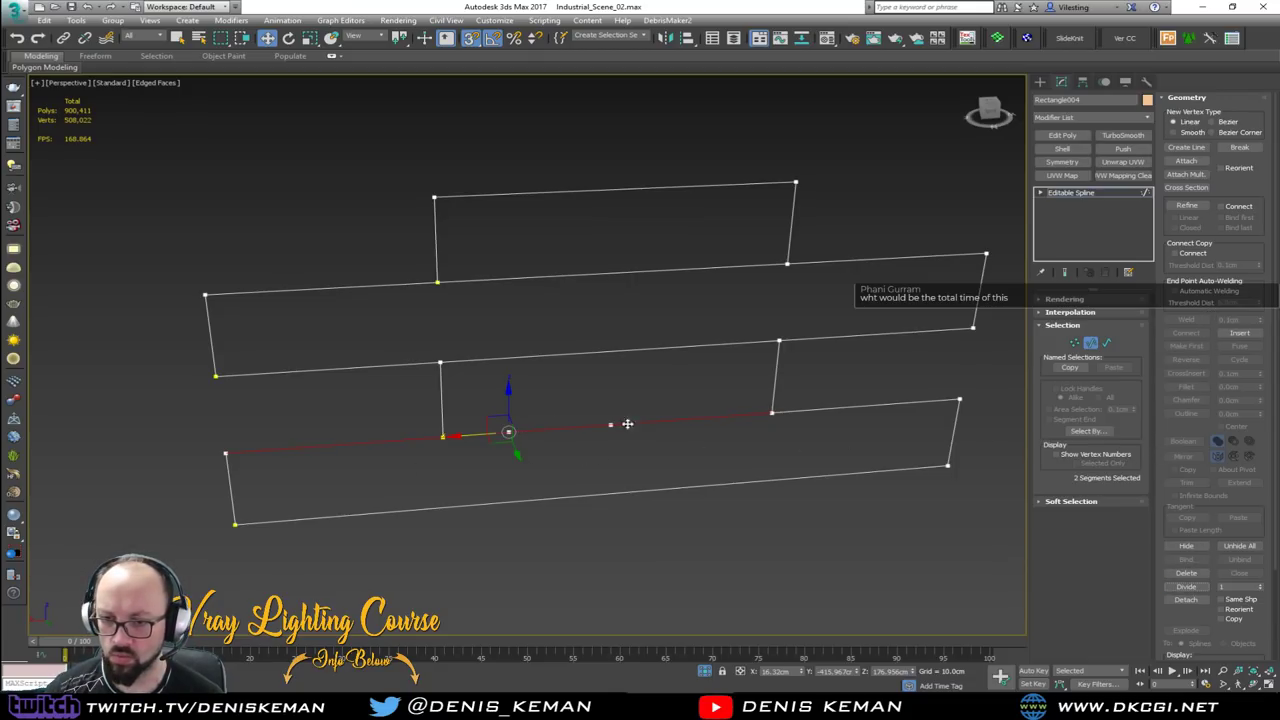
scroll(522, 430, "up", 3)
left_click(470, 444, "ctrl")
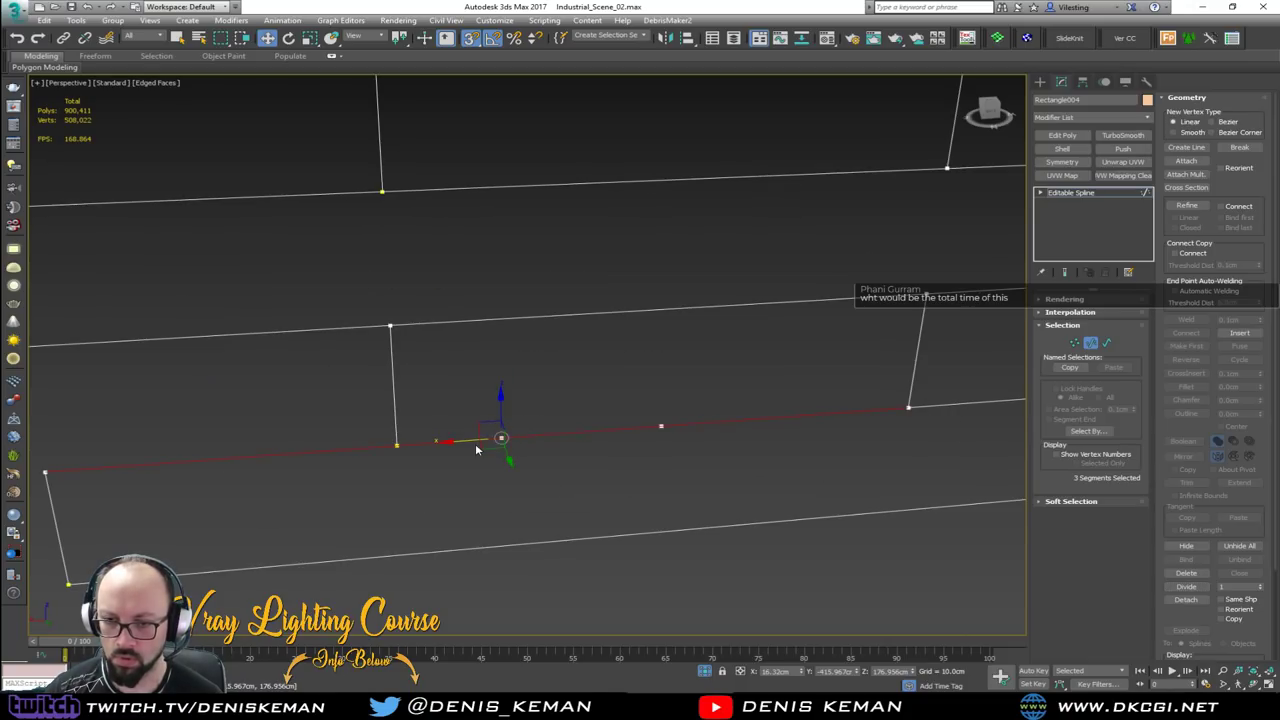
key("1")
left_click(500, 438)
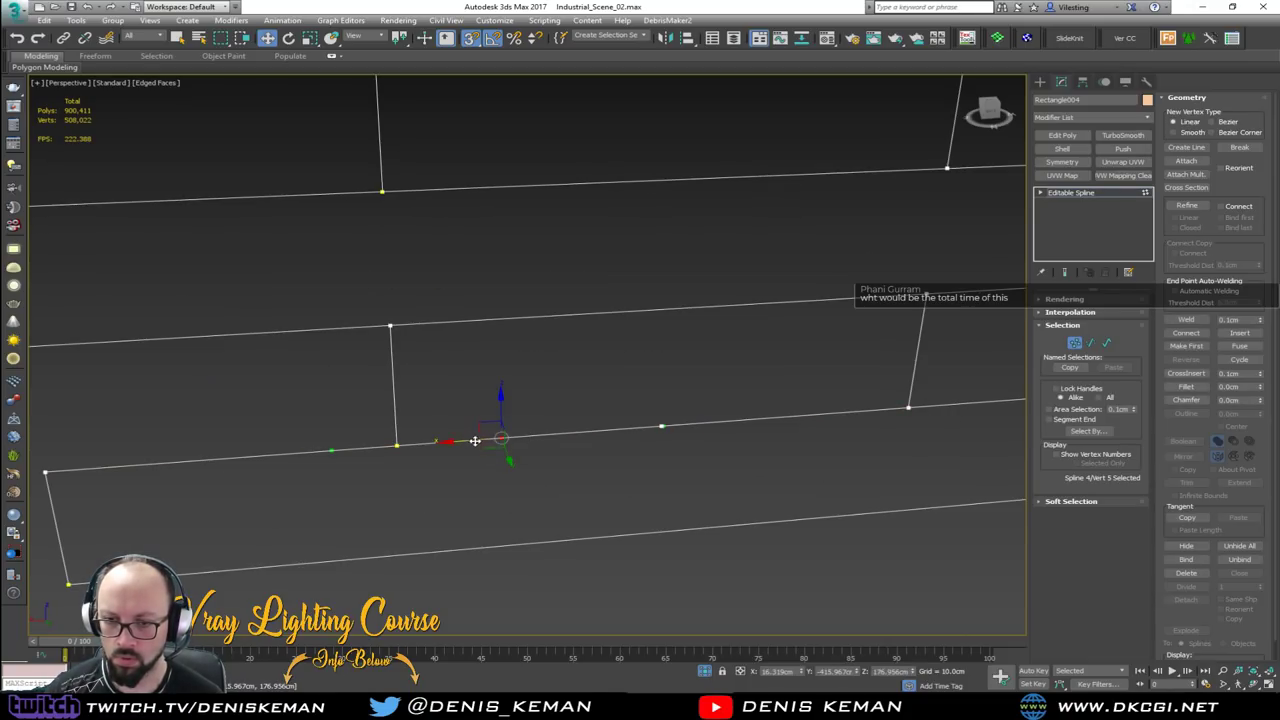
left_click(403, 442)
left_click(644, 465)
Delete the overlapping segments between the middle rectangle's two lower corners
key("2")
left_click(609, 388)
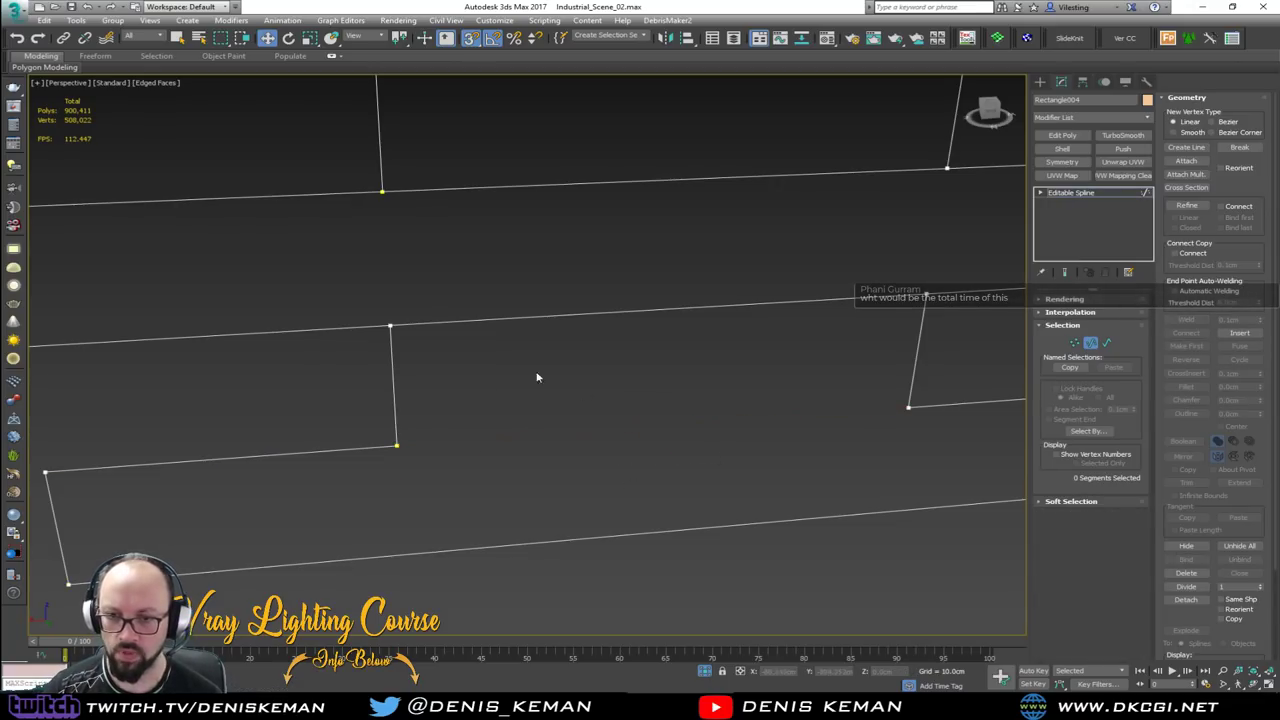
middle_click_drag(551, 380, 537, 421)
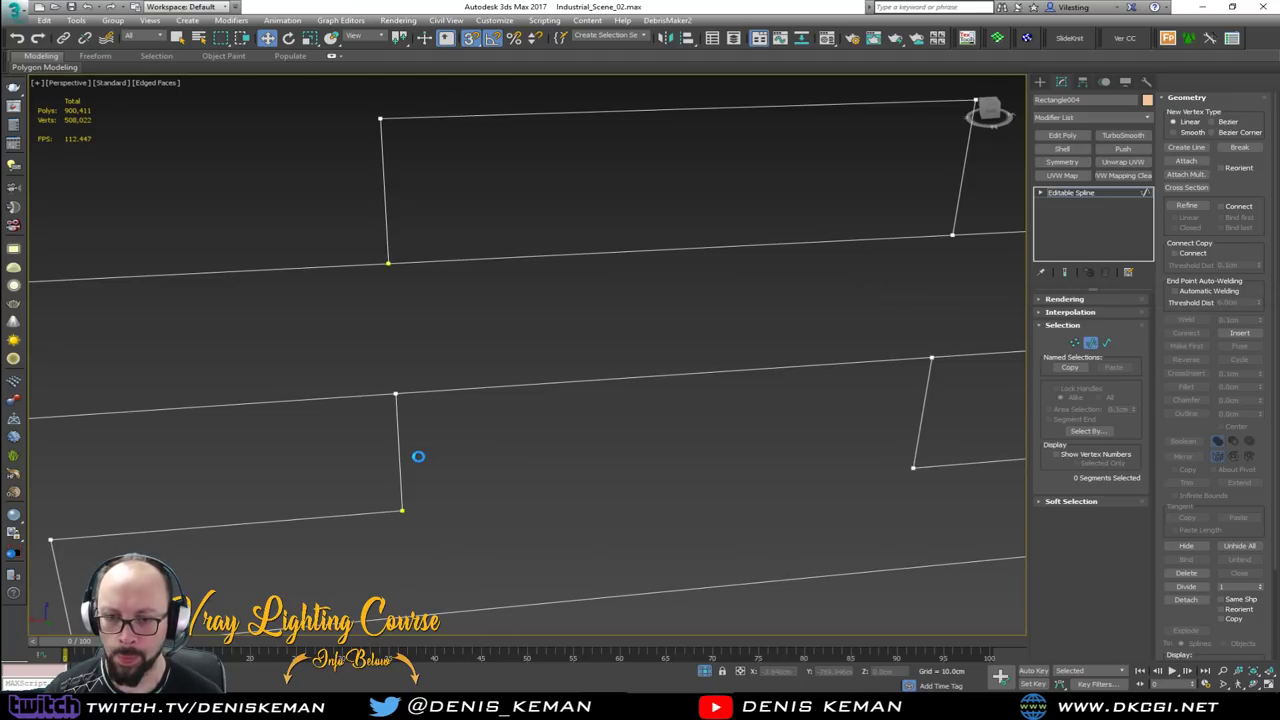
Divide the lower edge of the upper wide rectangle with the division count set to 2
key("2")
key("1")
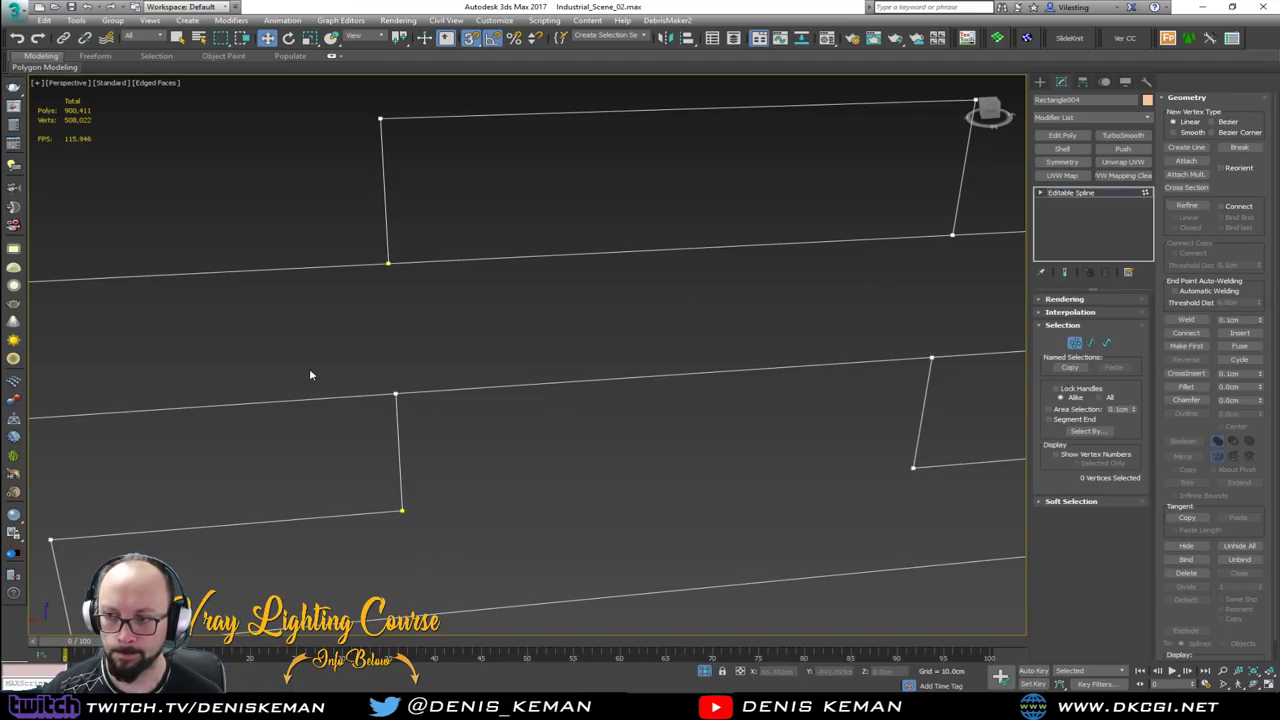
key("2")
left_click(312, 398)
left_click(1263, 583)
left_click(1186, 586)
Snap the two new vertices to the upper left and upper right corners of the narrow middle rectangle
key("1")
left_click(469, 388)
left_click_drag(427, 391, 395, 393)
left_click(867, 361)
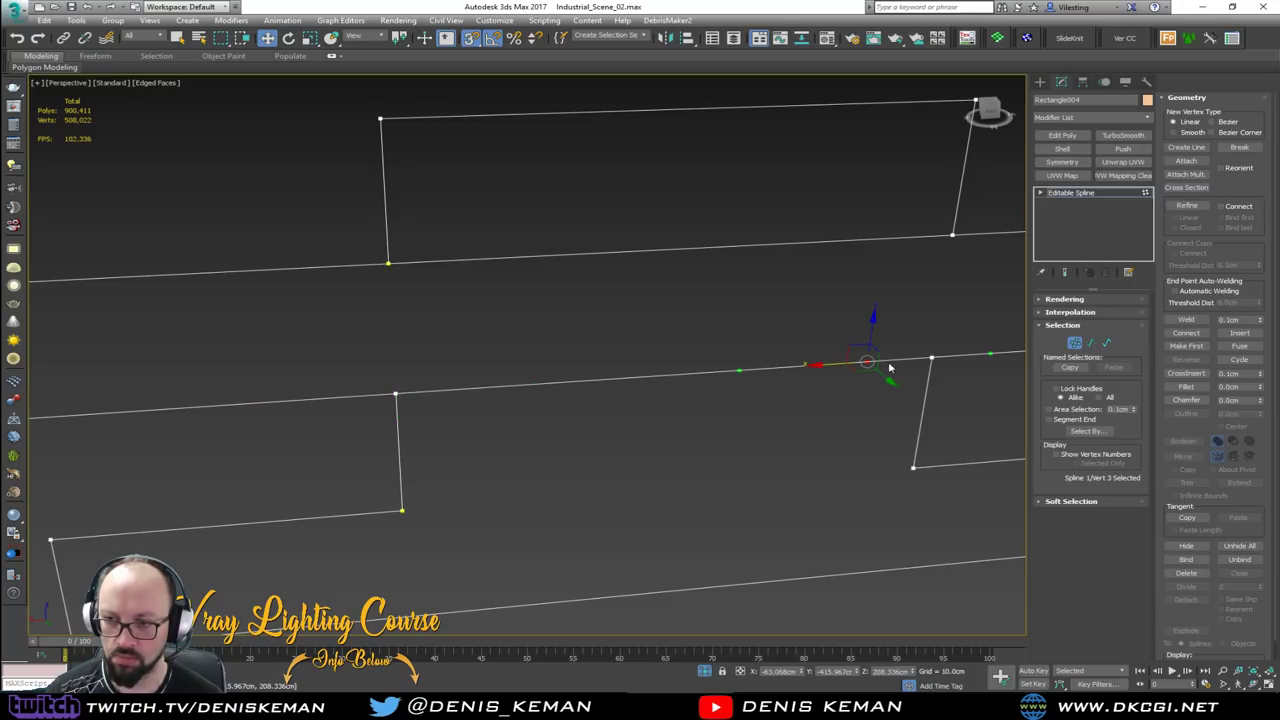
left_click_drag(925, 359, 930, 358)
Divide the upper wide rectangle's upper edge by 2 and snap its outer new vertices to the highest rectangle's lower corners
key("2")
left_click_drag(734, 229, 711, 277)
left_click(1186, 586)
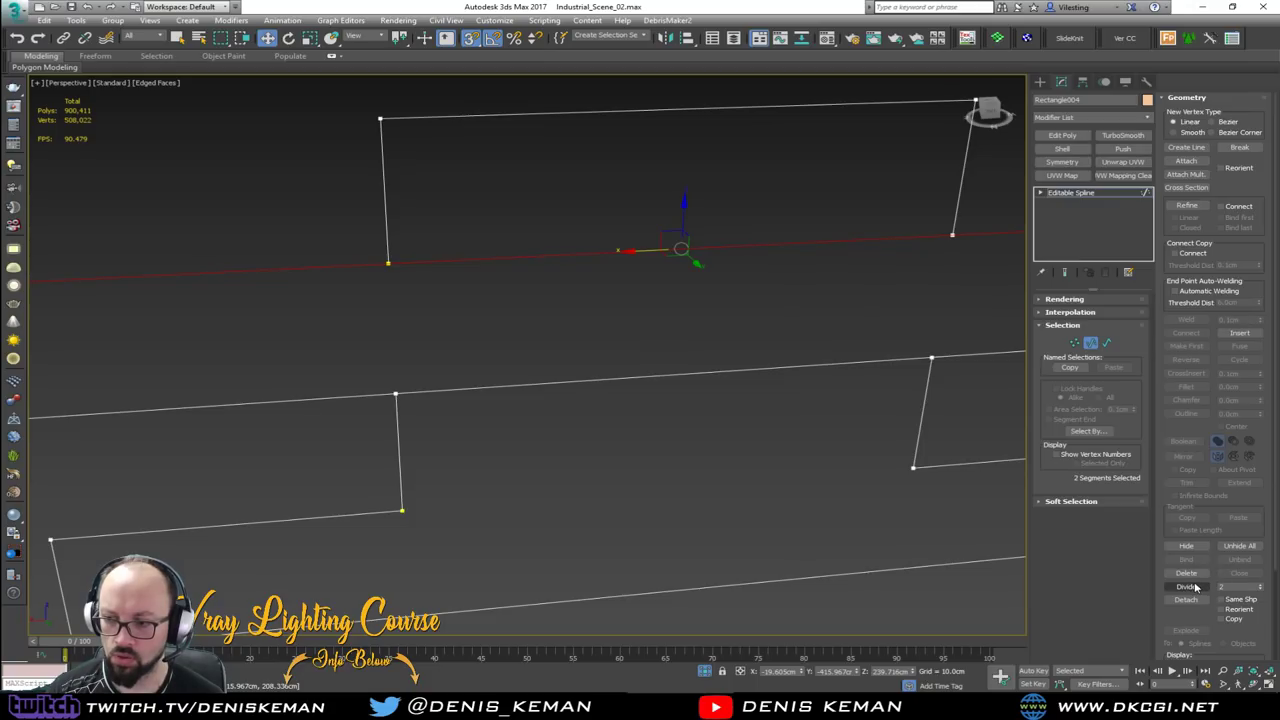
key("1")
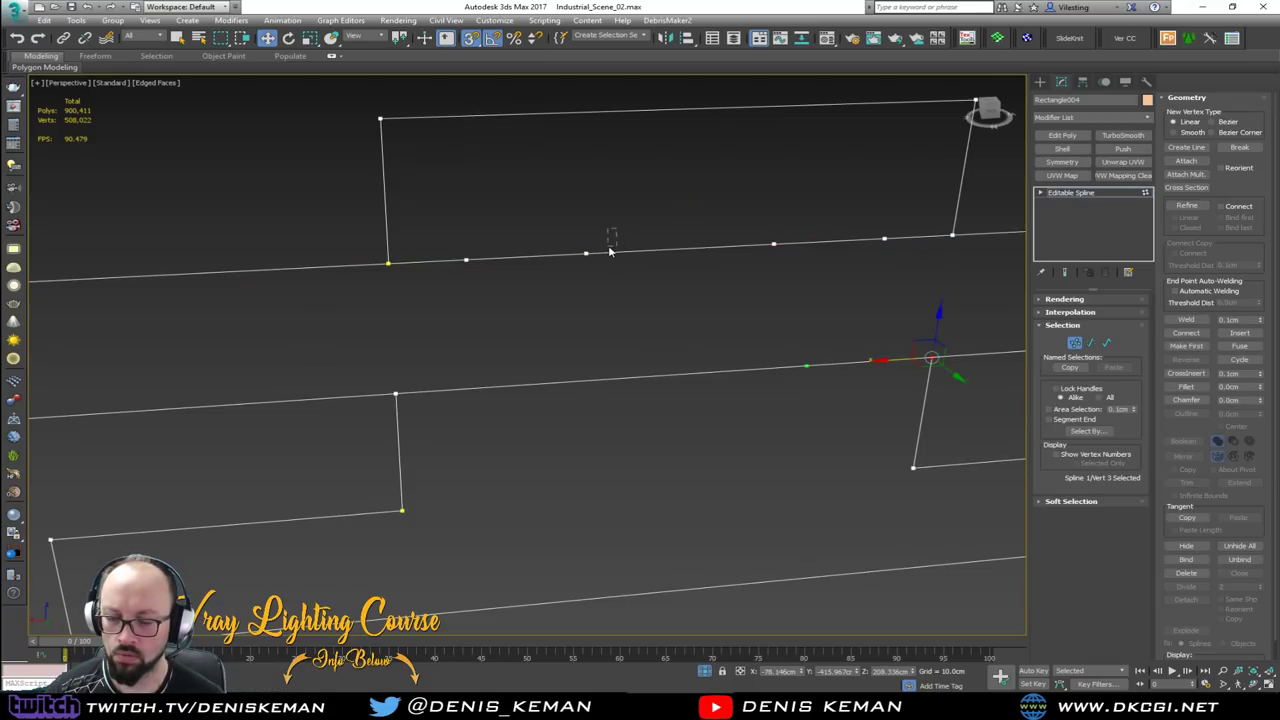
left_click(466, 260)
left_click_drag(441, 264, 388, 263)
left_click(884, 240)
left_click_drag(884, 240, 952, 235)
Delete the central horizontal segments above the lowest edge, including the highest rectangle's upper edge, to leave one stepped outline
left_click(823, 306)
scroll(823, 306, "up", 3)
middle_click_drag(815, 305, 716, 351)
scroll(716, 351, "down", 3)
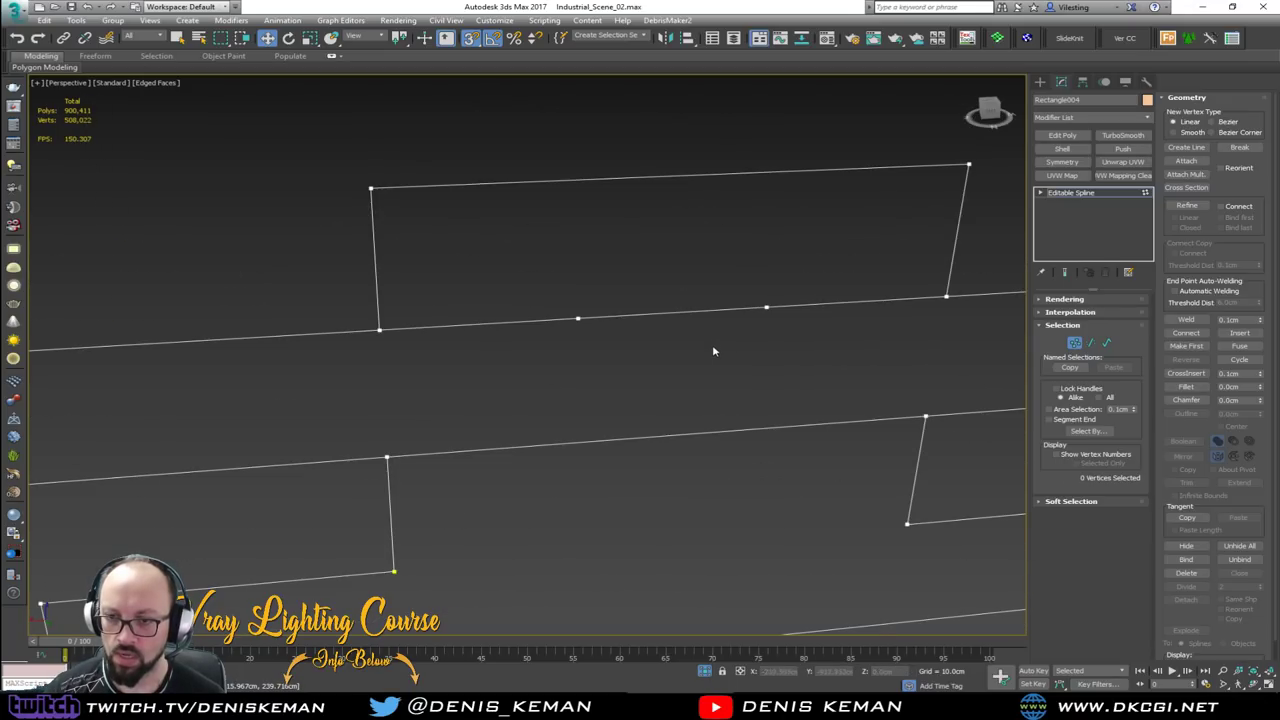
key("2")
left_click_drag(831, 260, 469, 504)
scroll(562, 450, "down", 4)
scroll(562, 450, "up", 1)
key("Delete")
left_click_drag(618, 322, 563, 384)
key("Delete")
Weld all vertices of the stepped outline with a threshold of 12.1 cm
left_click(1076, 343)
key("1")
key("1")
key("ctrl+a")
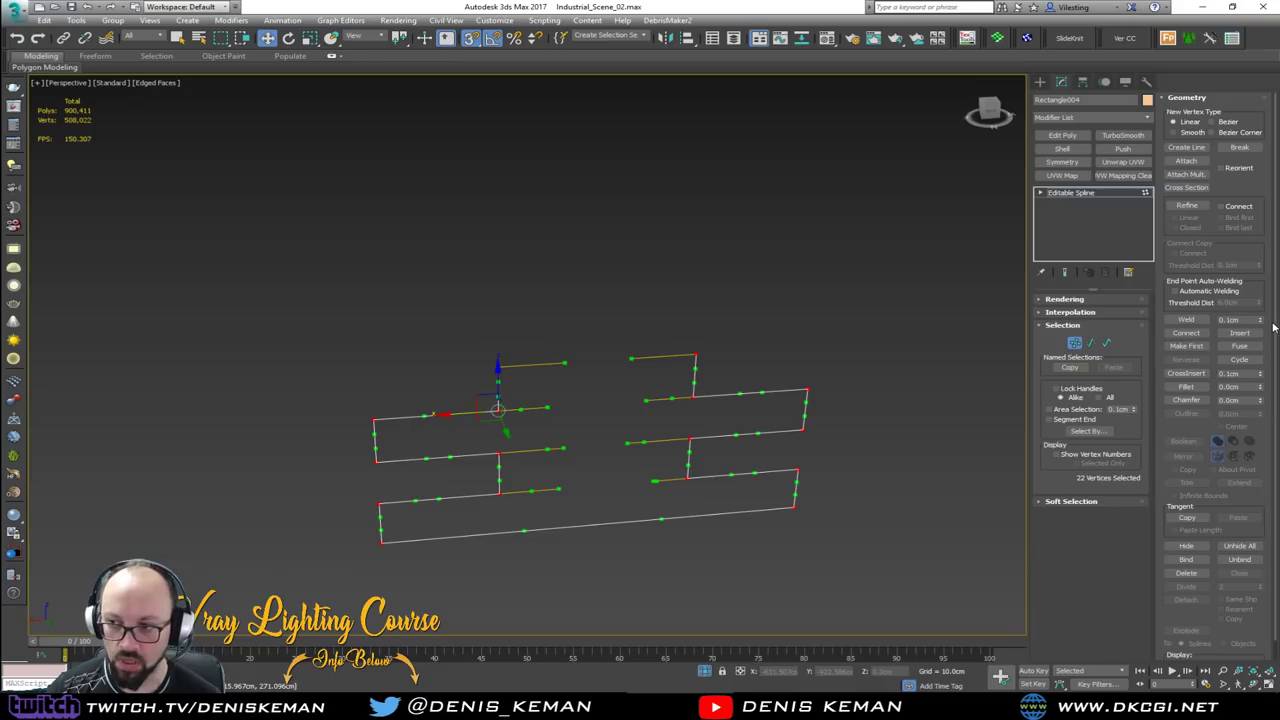
left_click_drag(1260, 321, 1261, 308)
left_click(1202, 320)
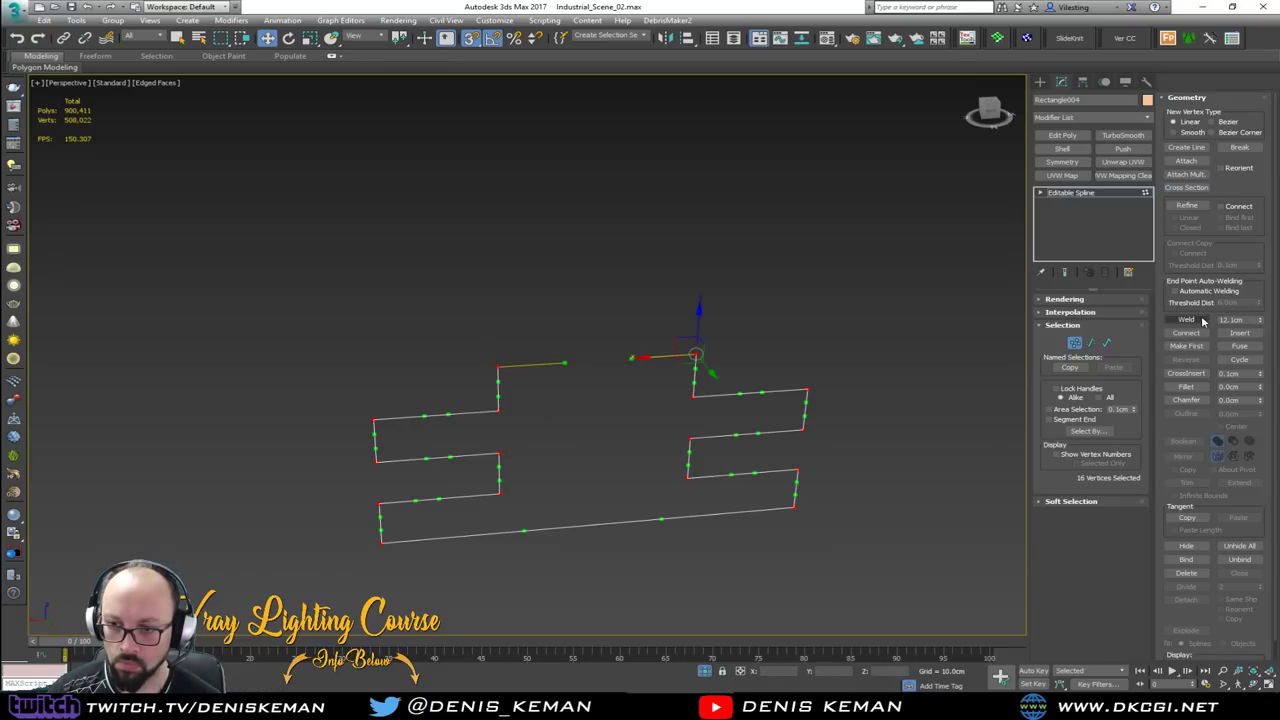
left_click(1074, 343)
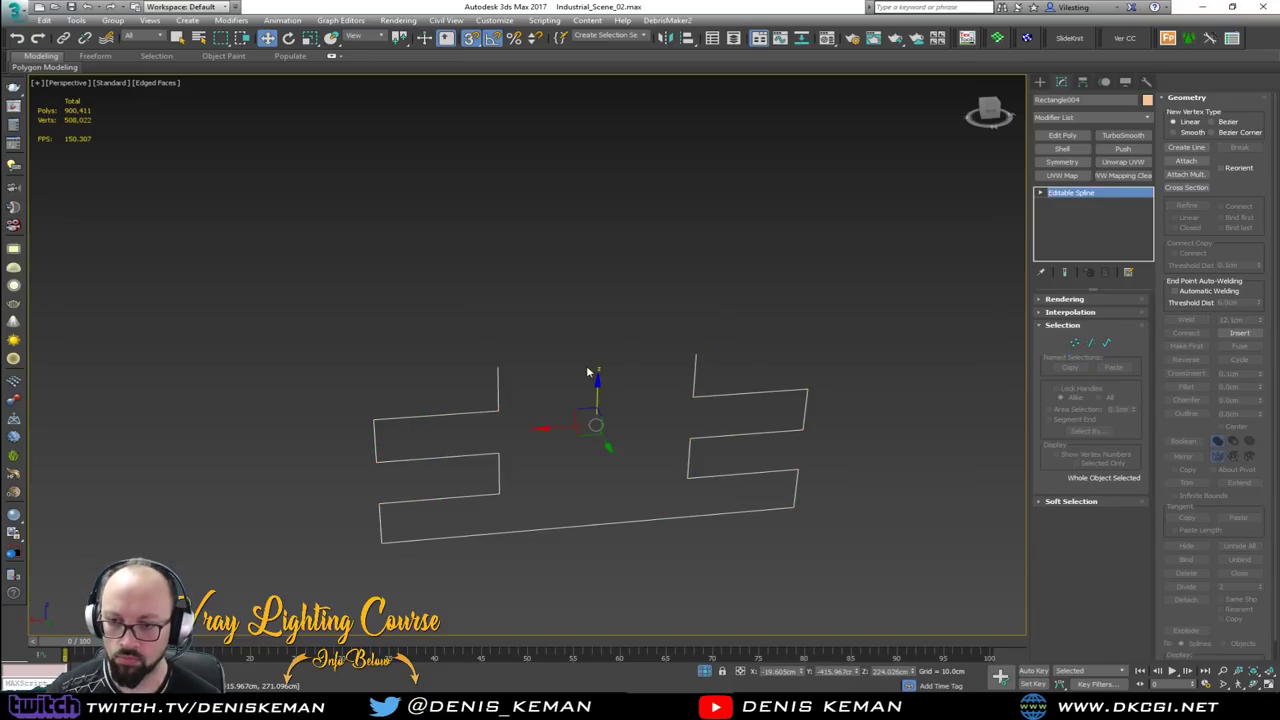
Convert all the spline's vertices to the Corner type
key("1")
right_click(675, 432)
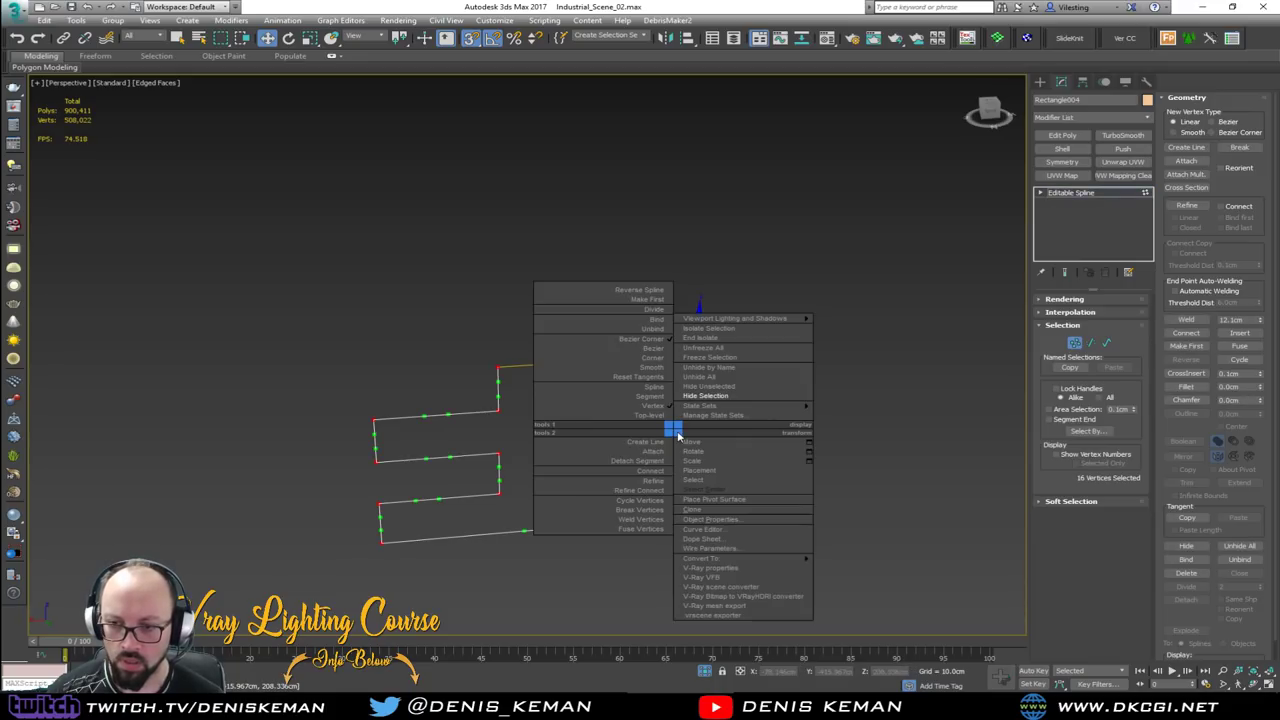
left_click(663, 359)
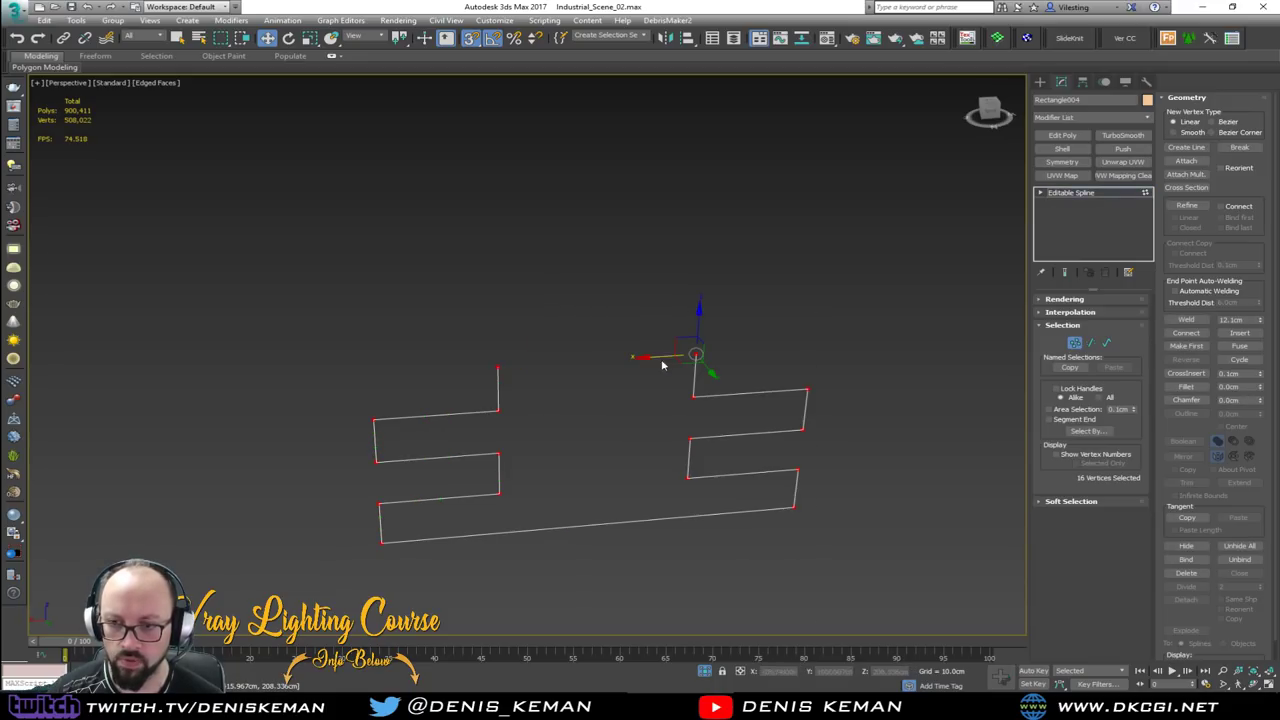
scroll(687, 448, "up", 4)
left_click(1076, 344)
scroll(712, 390, "down", 4)
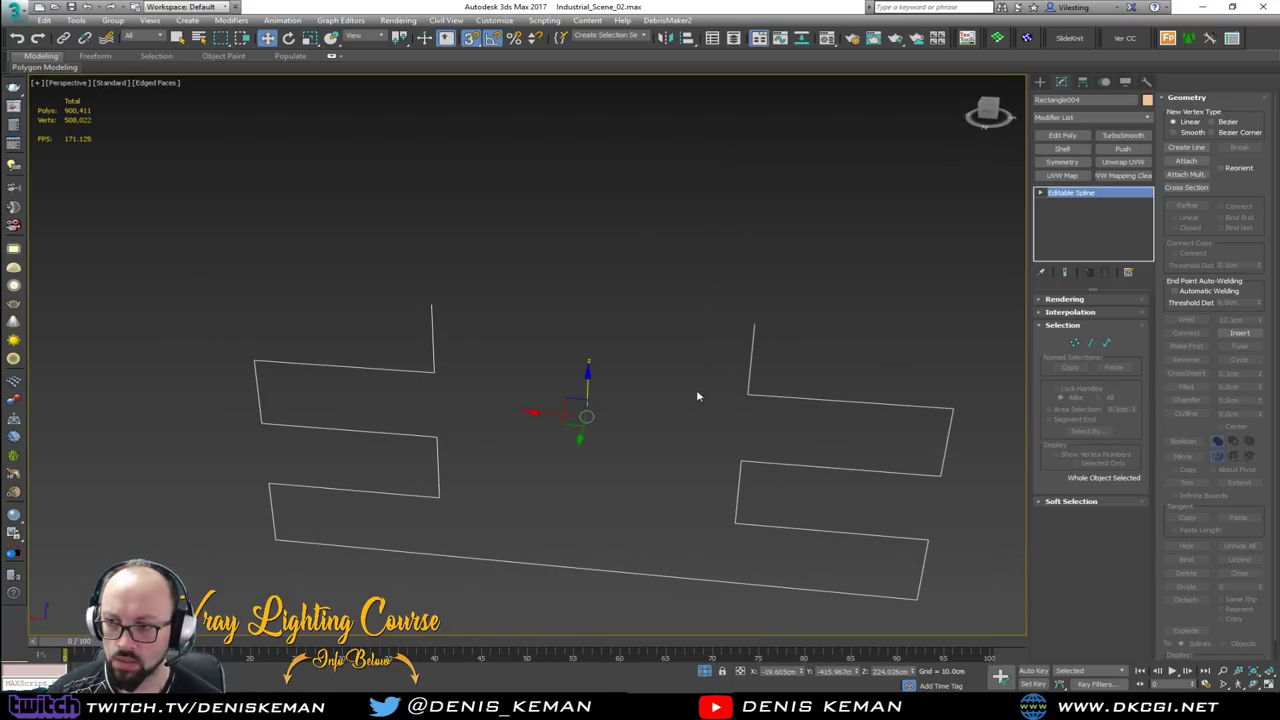
Enable the spline's rendering in the viewport and set its radial thickness to 3 cm
left_click(1064, 299)
left_click(1077, 320)
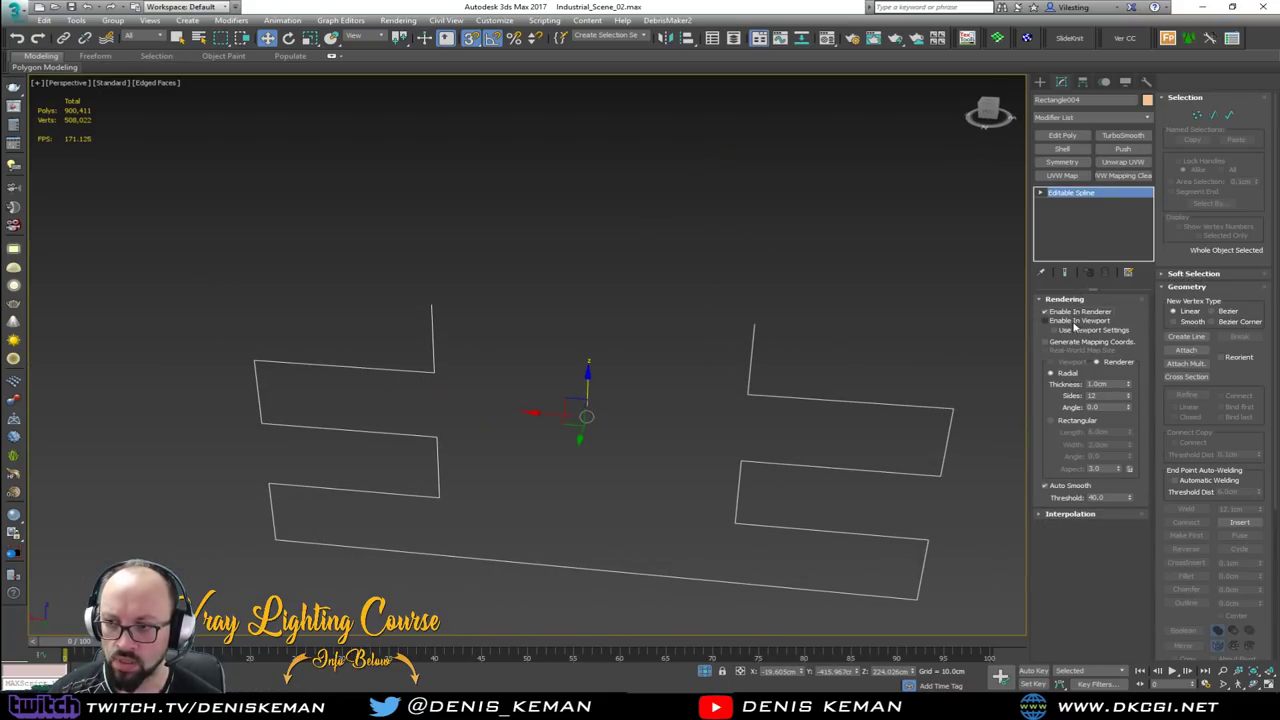
scroll(730, 505, "up", 5)
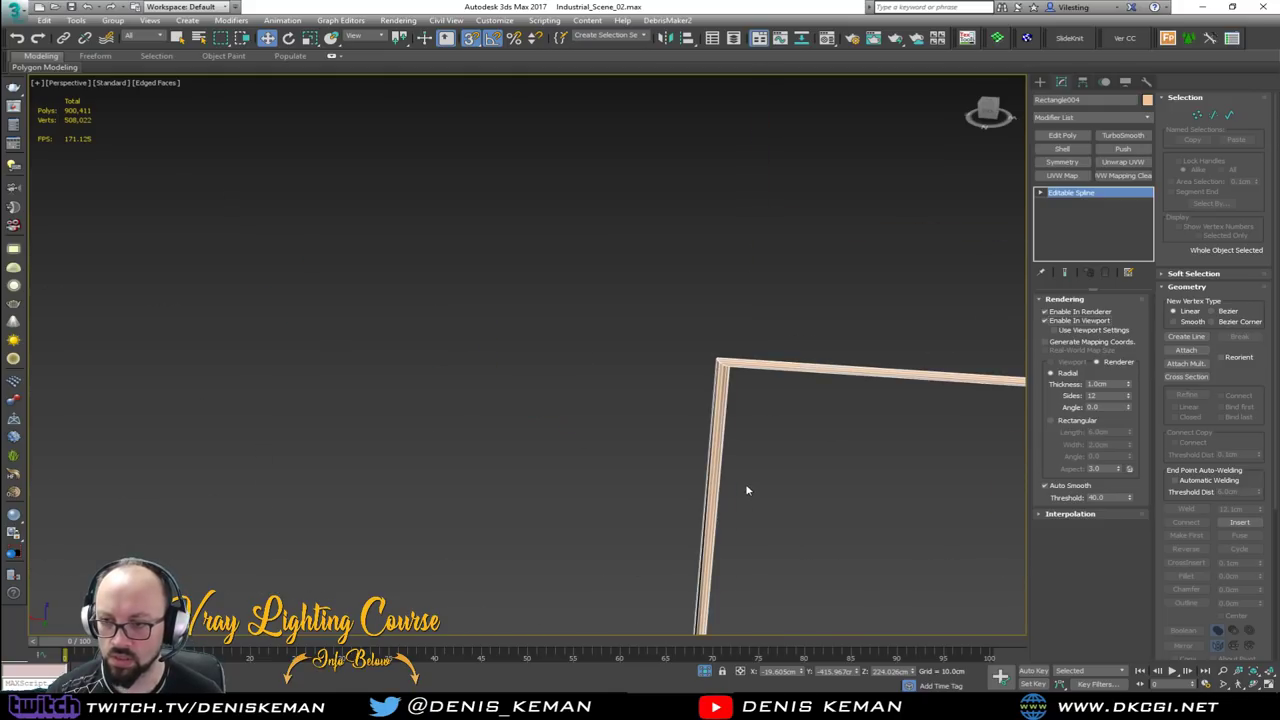
scroll(746, 490, "down", 5)
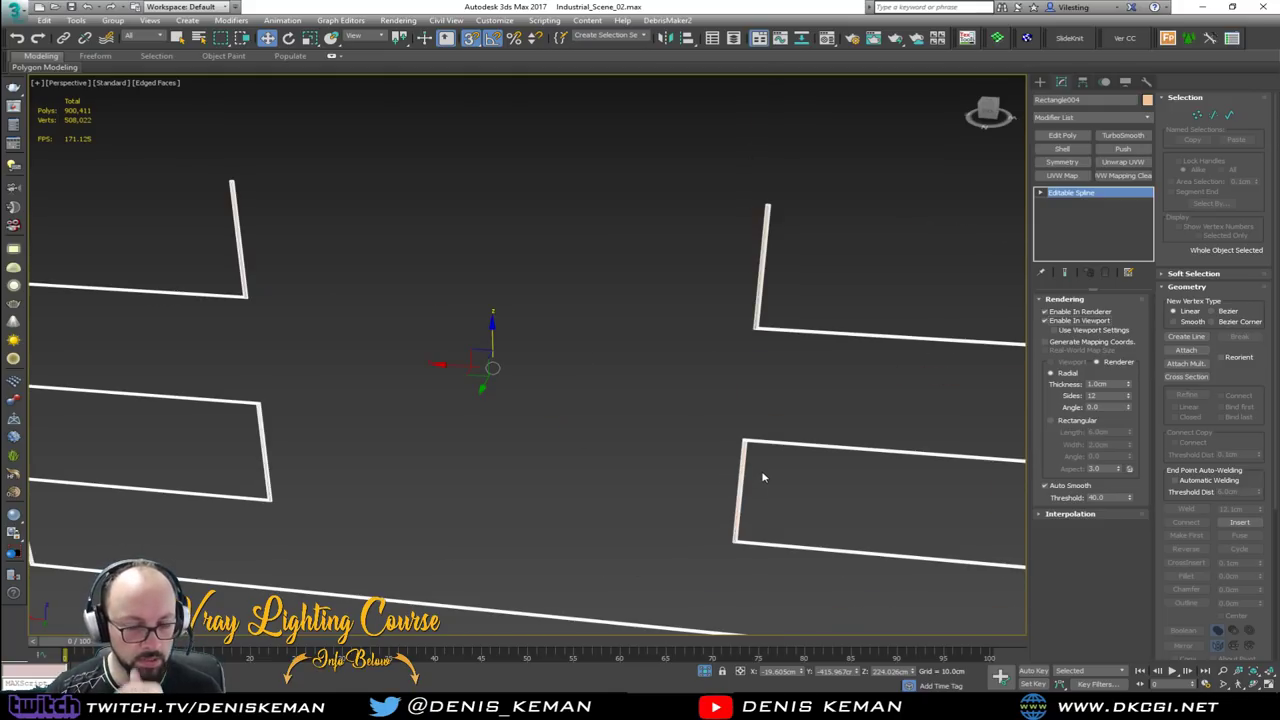
left_click_drag(1117, 386, 1050, 385)
type("3")
key("Return")
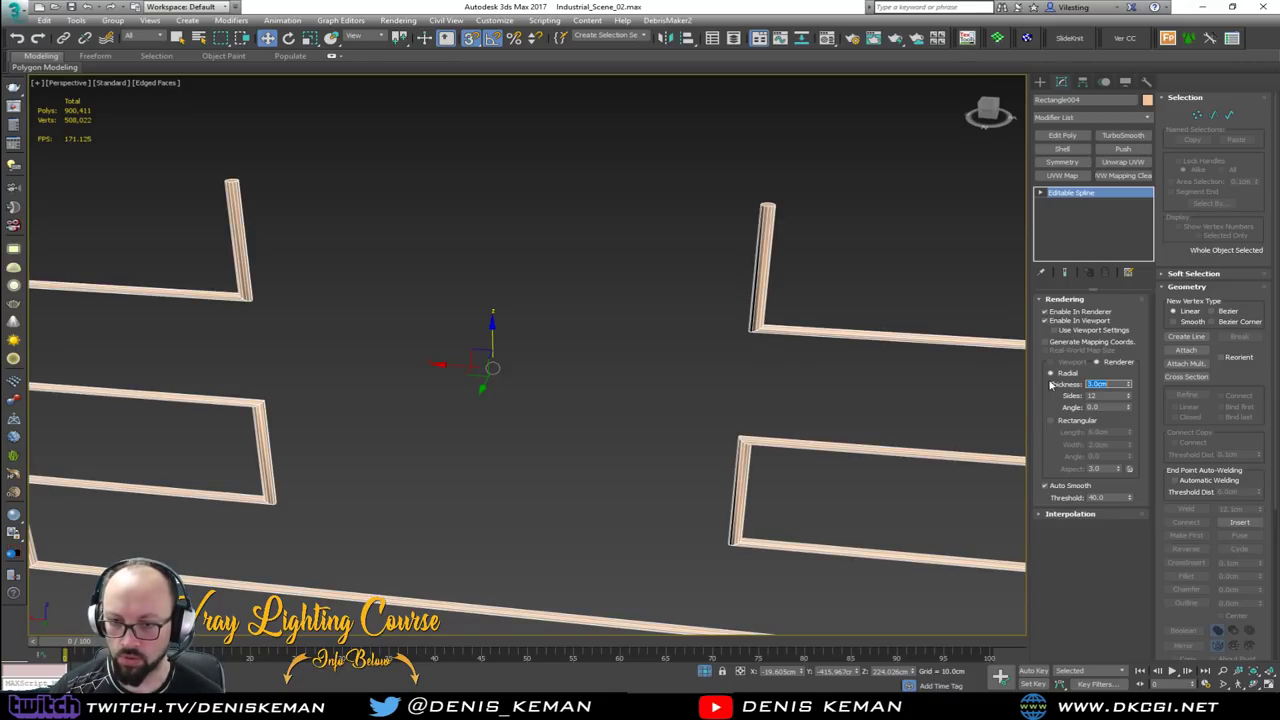
Inspect the pipe corners up close and frame the whole shelf outline in the Front view of the four-view layout
middle_click_drag(771, 379, 272, 432, "alt")
scroll(334, 371, "up", 4)
middle_click_drag(332, 368, 387, 440)
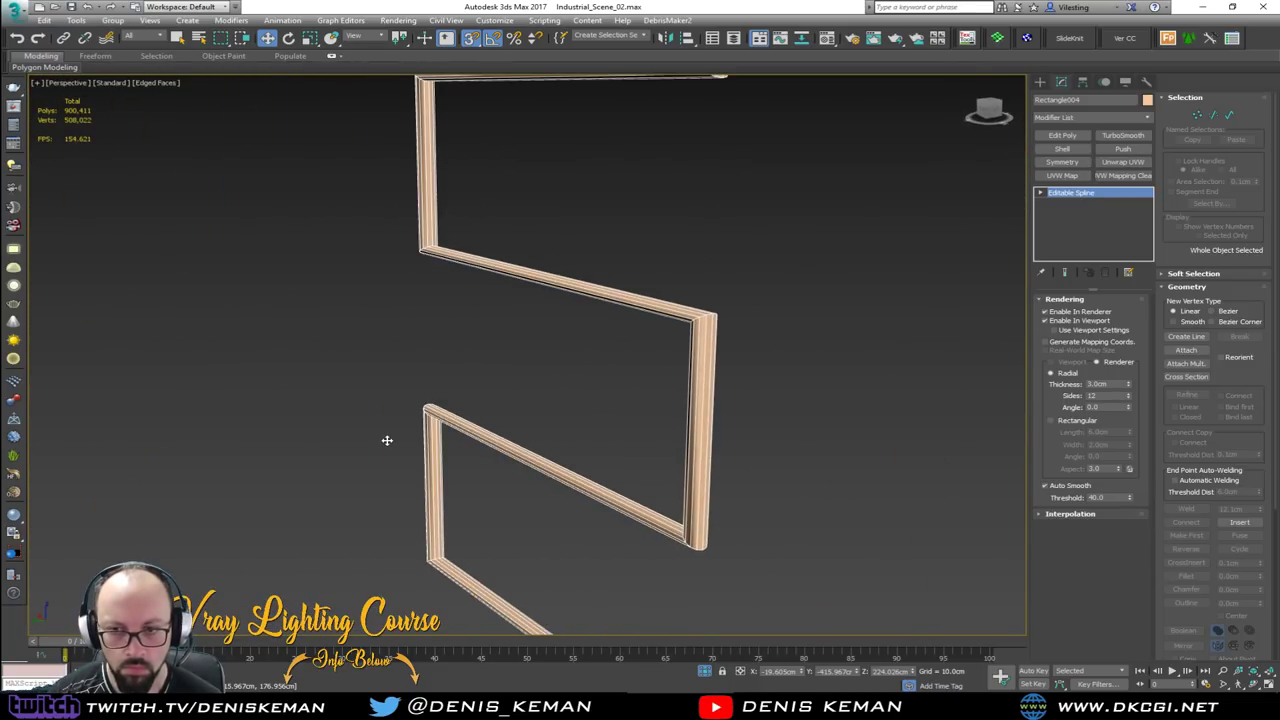
key("alt+w")
right_click(656, 257)
key("z")
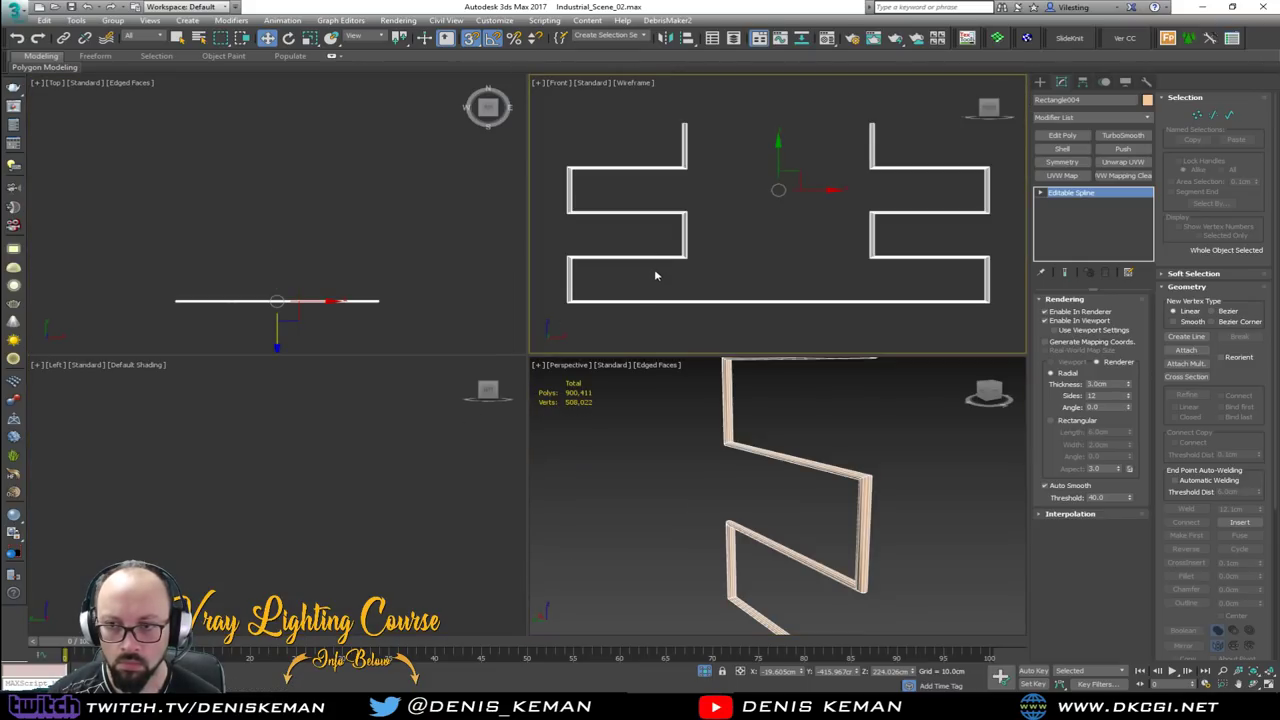
Compare the corners of the shelf outline in the maximized Front view with the pipe shelf reference image Idea_16
key("alt+w")
scroll(357, 380, "up", 3)
middle_click_drag(351, 314, 480, 375)
scroll(620, 315, "down", 3)
scroll(480, 375, "down", 2)
key("1")
key("ctrl+a")
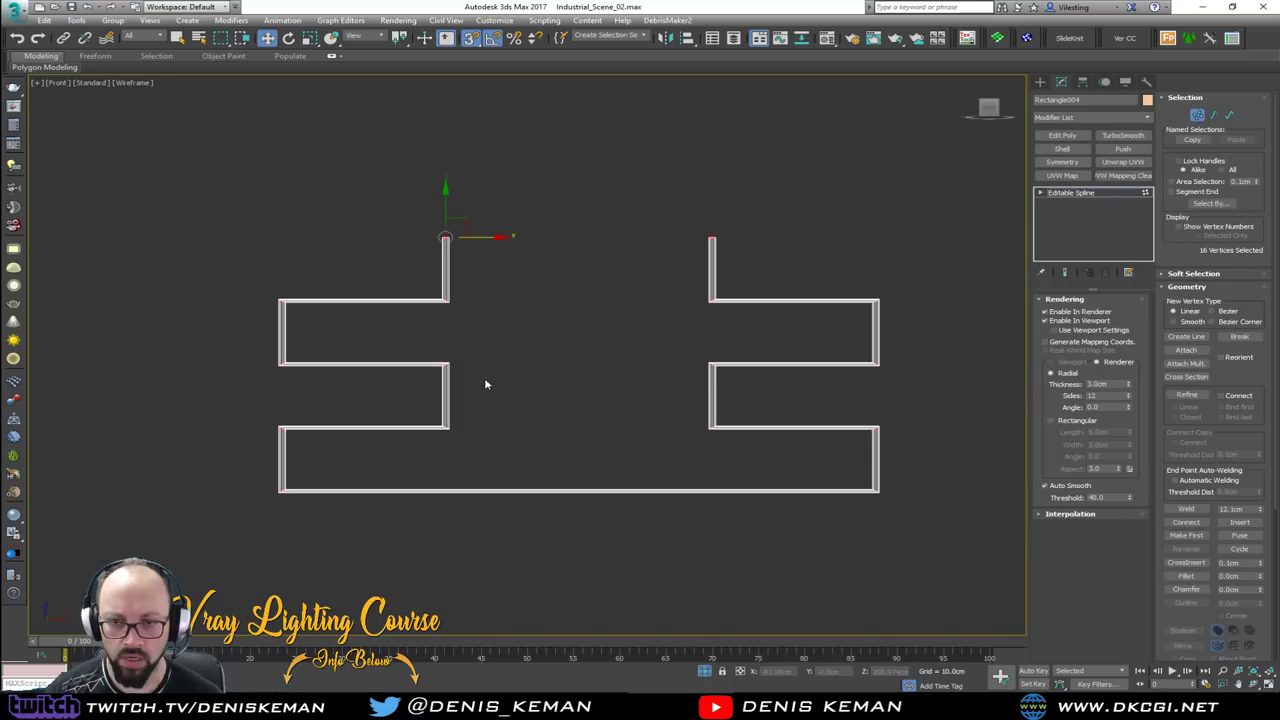
left_click(1003, 706)
left_click_drag(514, 95, 619, 79)
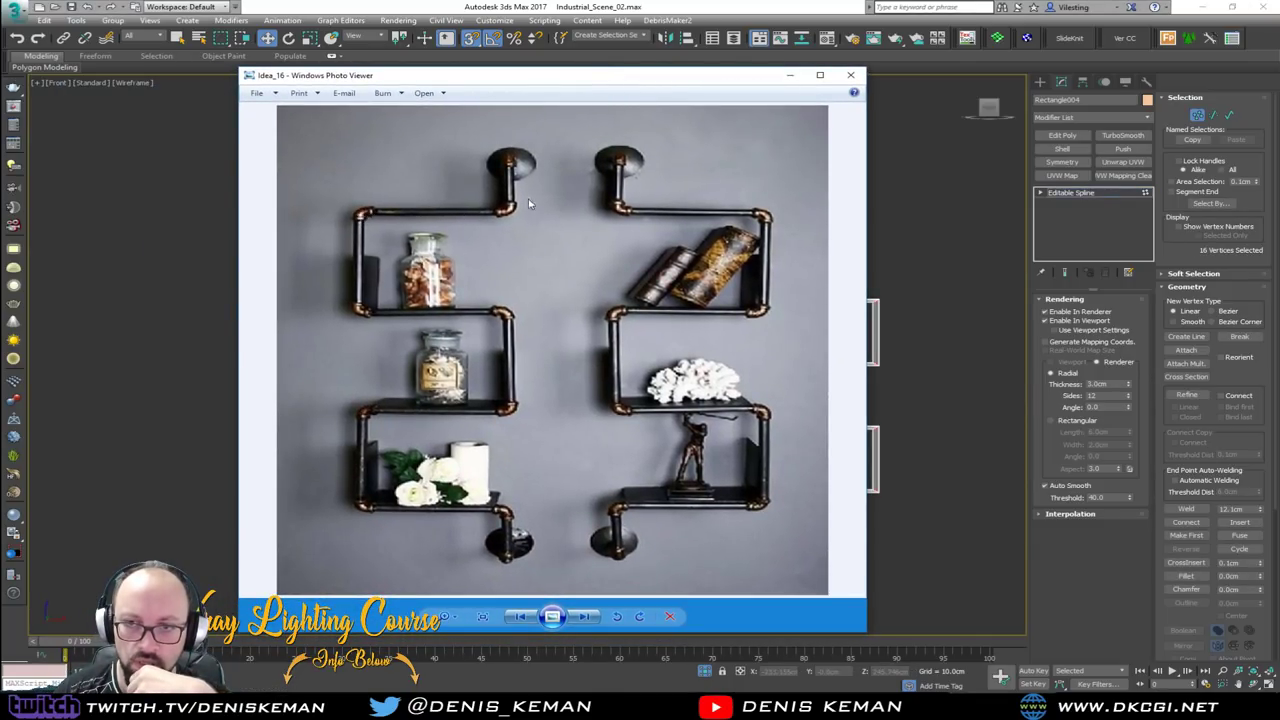
key("alt+Tab")
Select the outline's corner vertices except the two upper ends, recheck the reference image and leave vertex editing
left_click(281, 300)
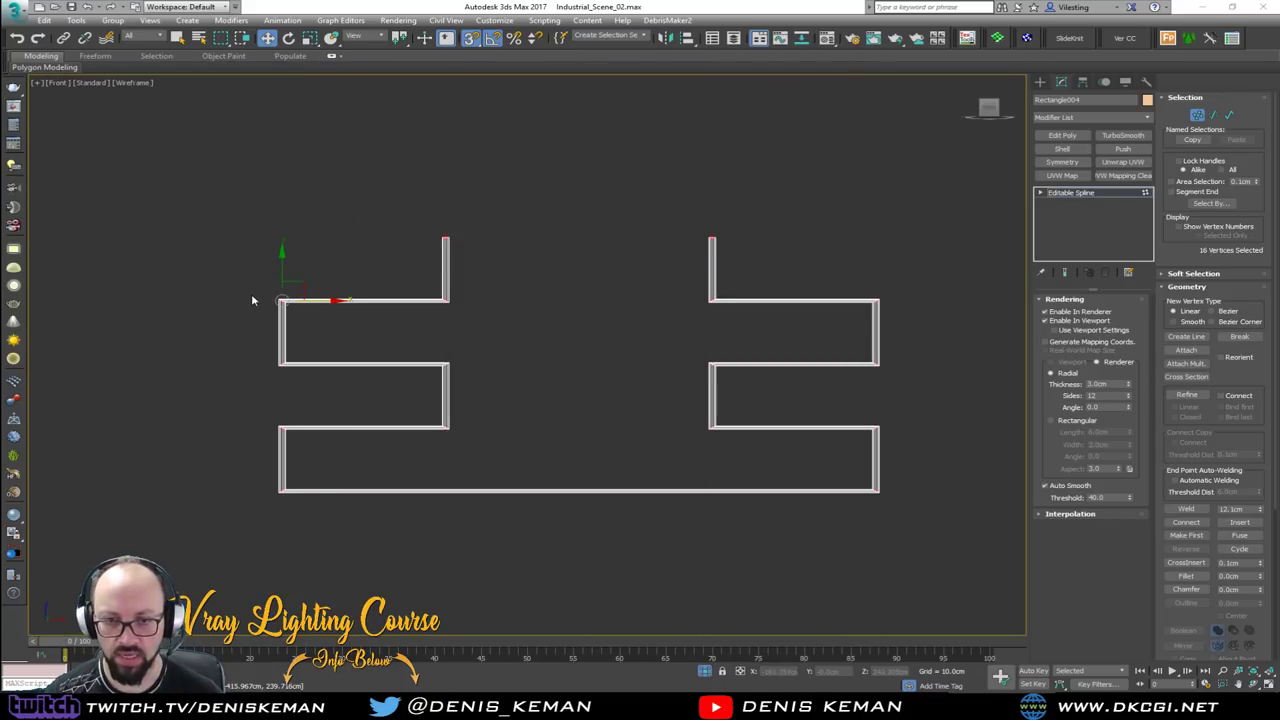
left_click_drag(254, 288, 666, 439)
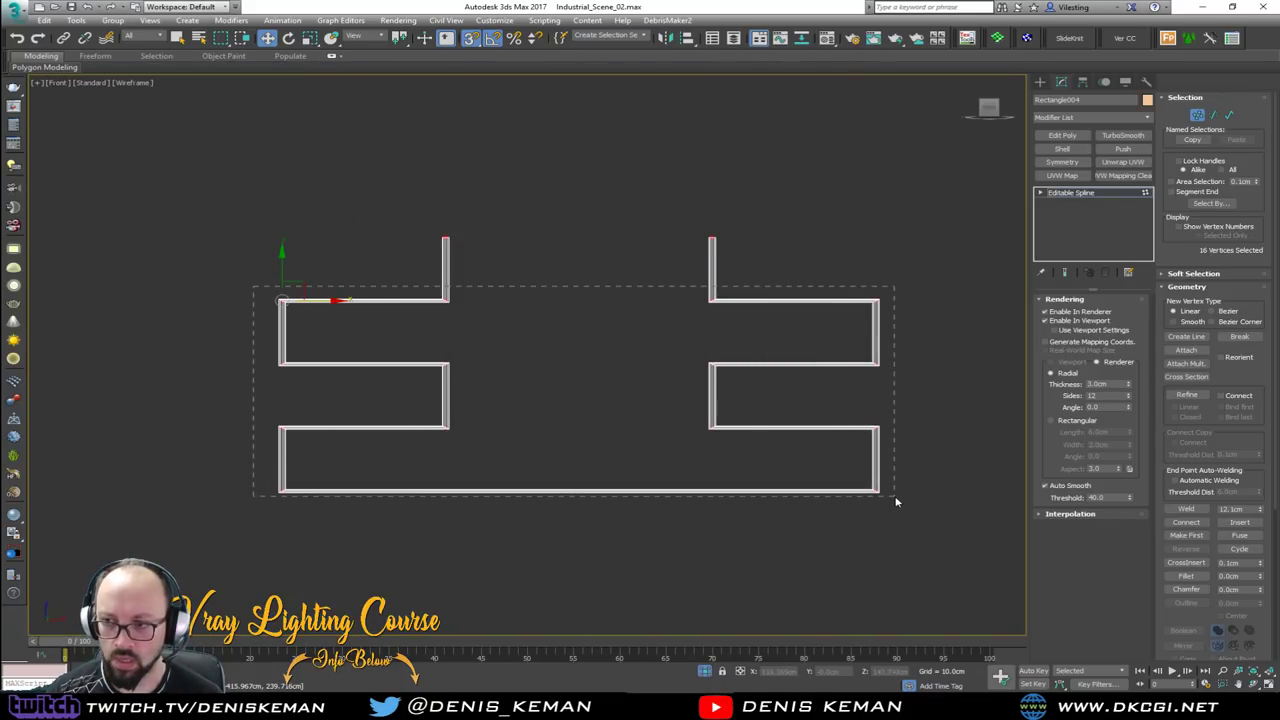
left_click_drag(744, 443, 944, 563)
left_click(876, 428)
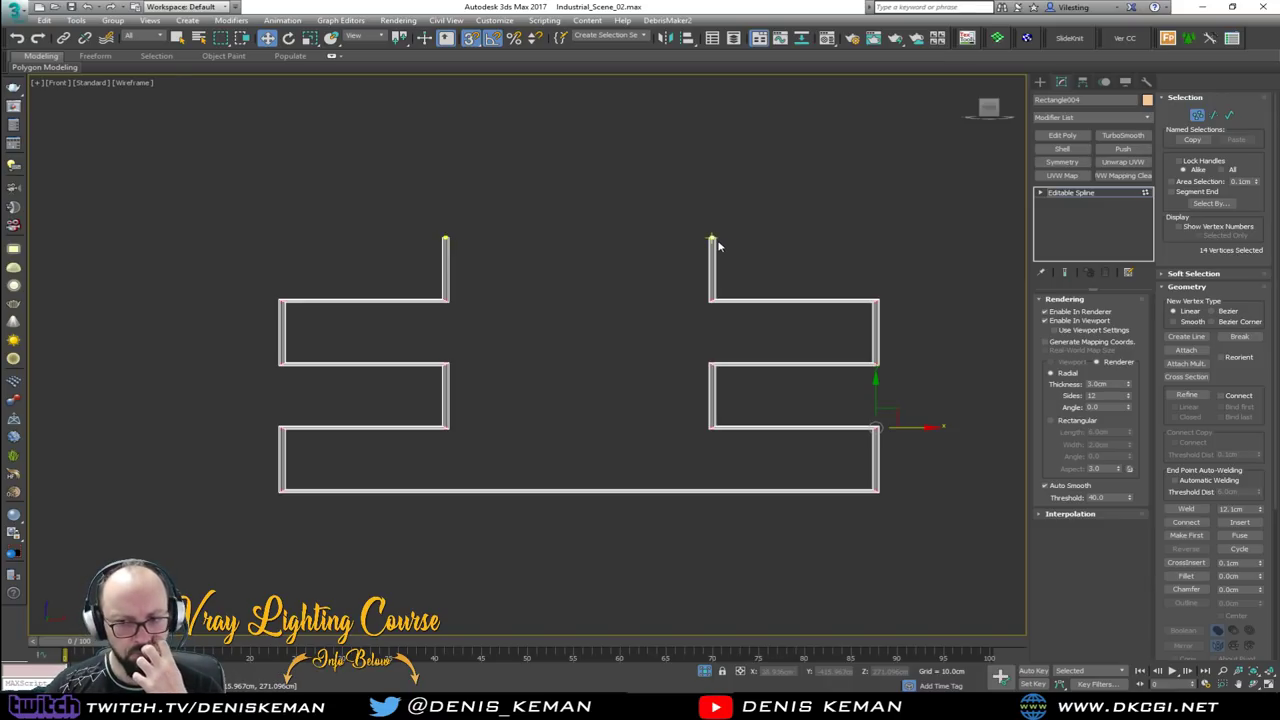
left_click(446, 427)
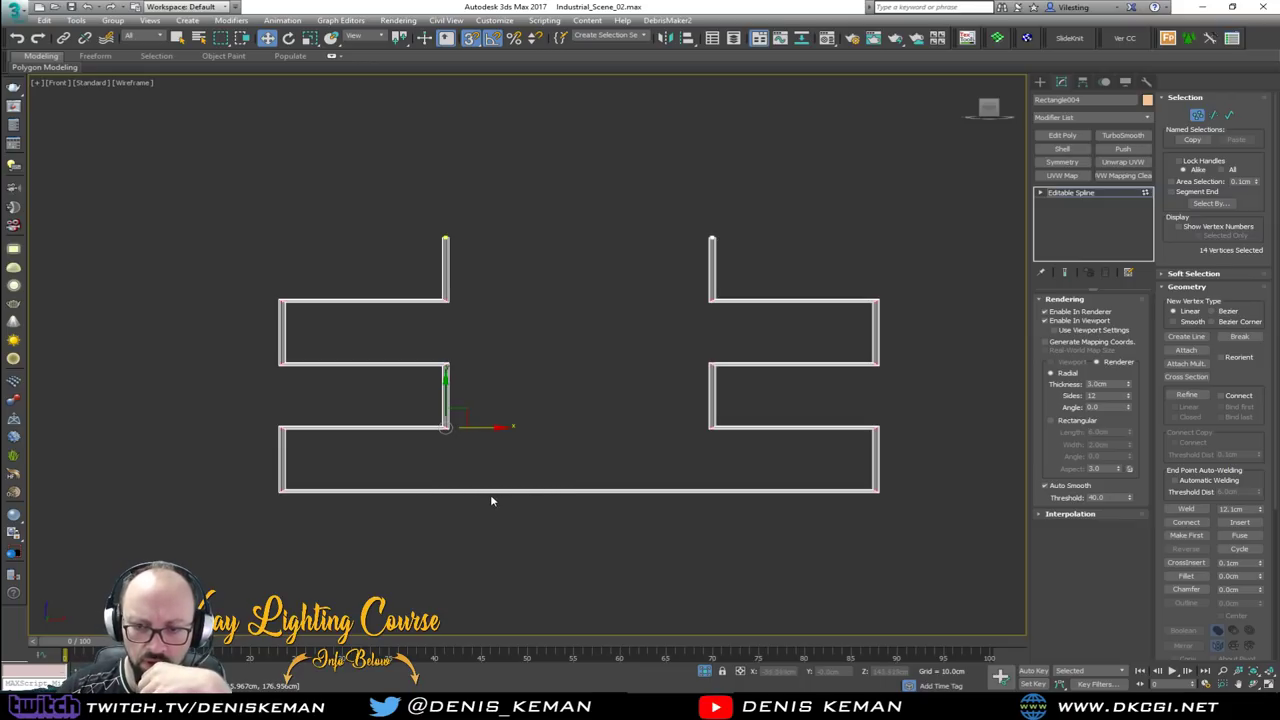
key("alt+Tab")
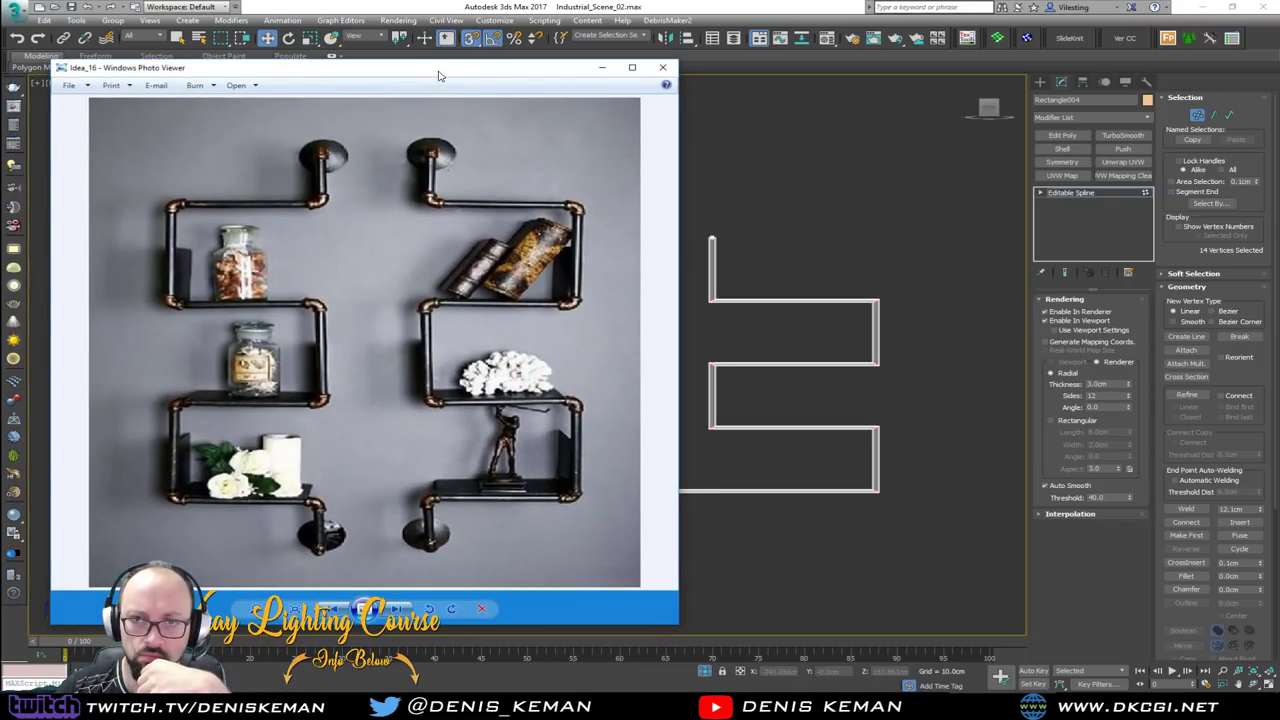
key("alt+Tab")
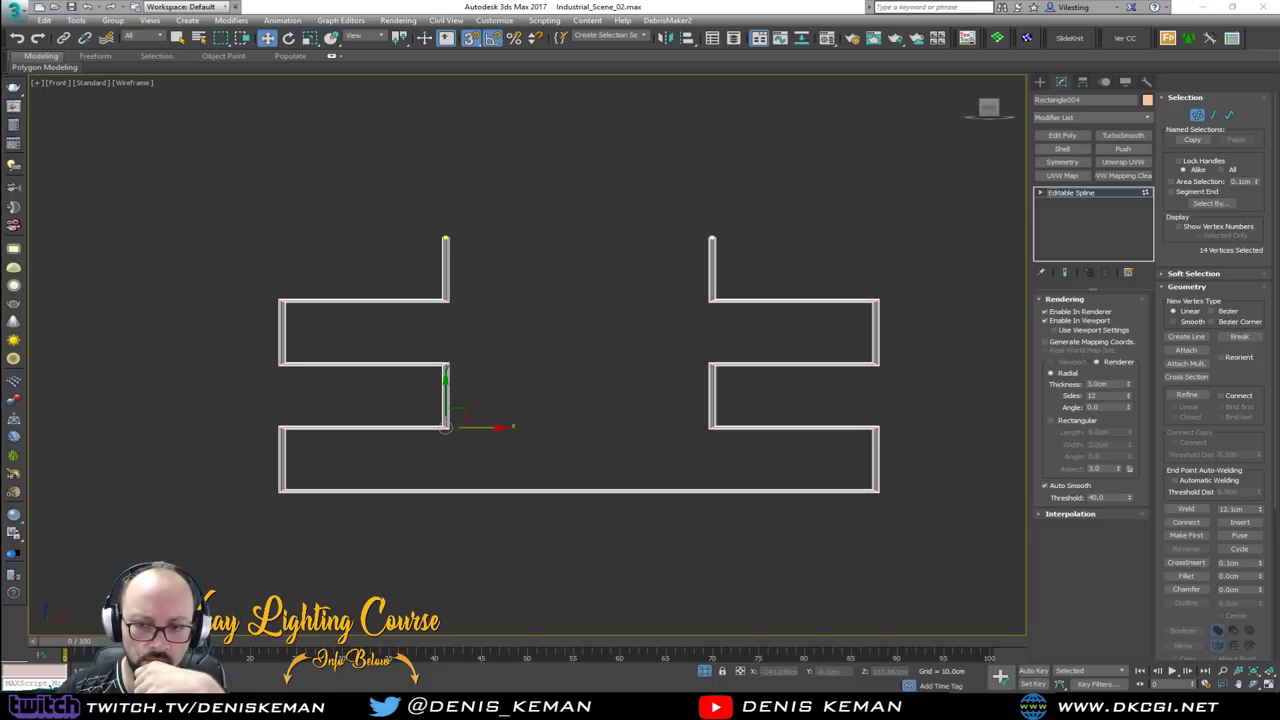
left_click(282, 300)
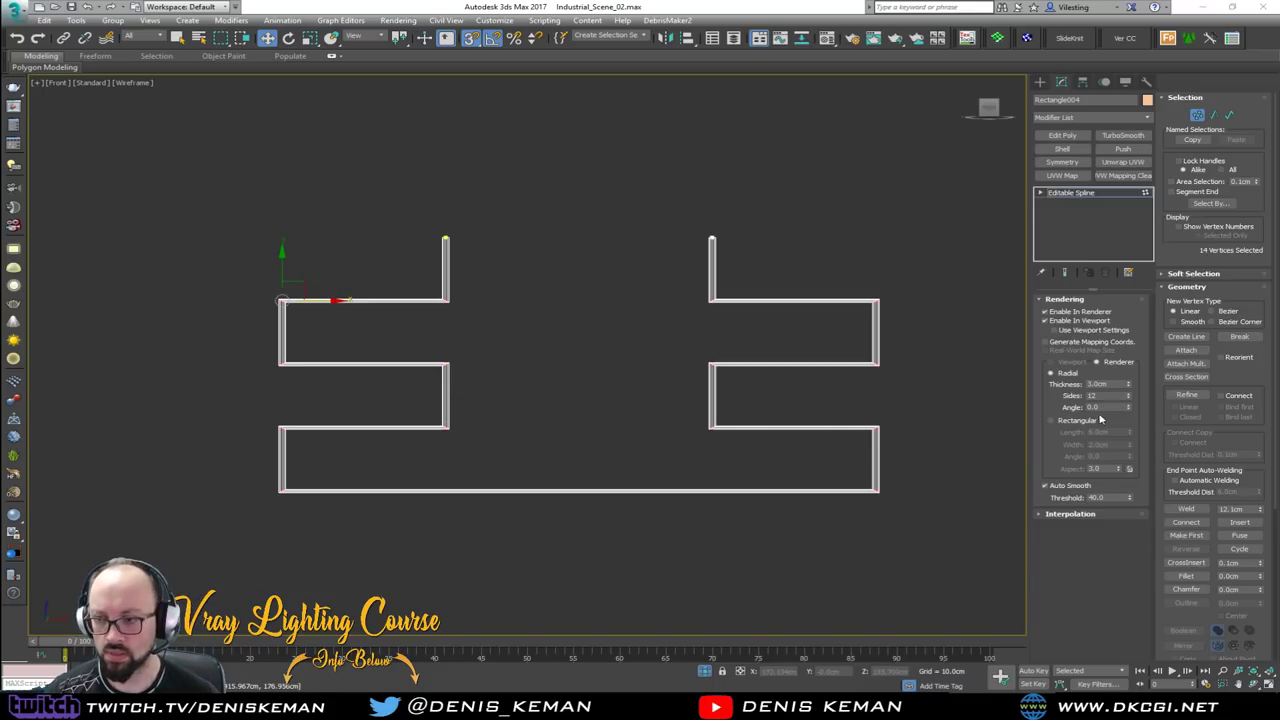
left_click(1197, 116)
Add a Symmetry modifier to the shelf spline in the Front view, mirrored along Y with Flip on
scroll(605, 366, "down", 2)
middle_click_drag(557, 375, 560, 376, "alt")
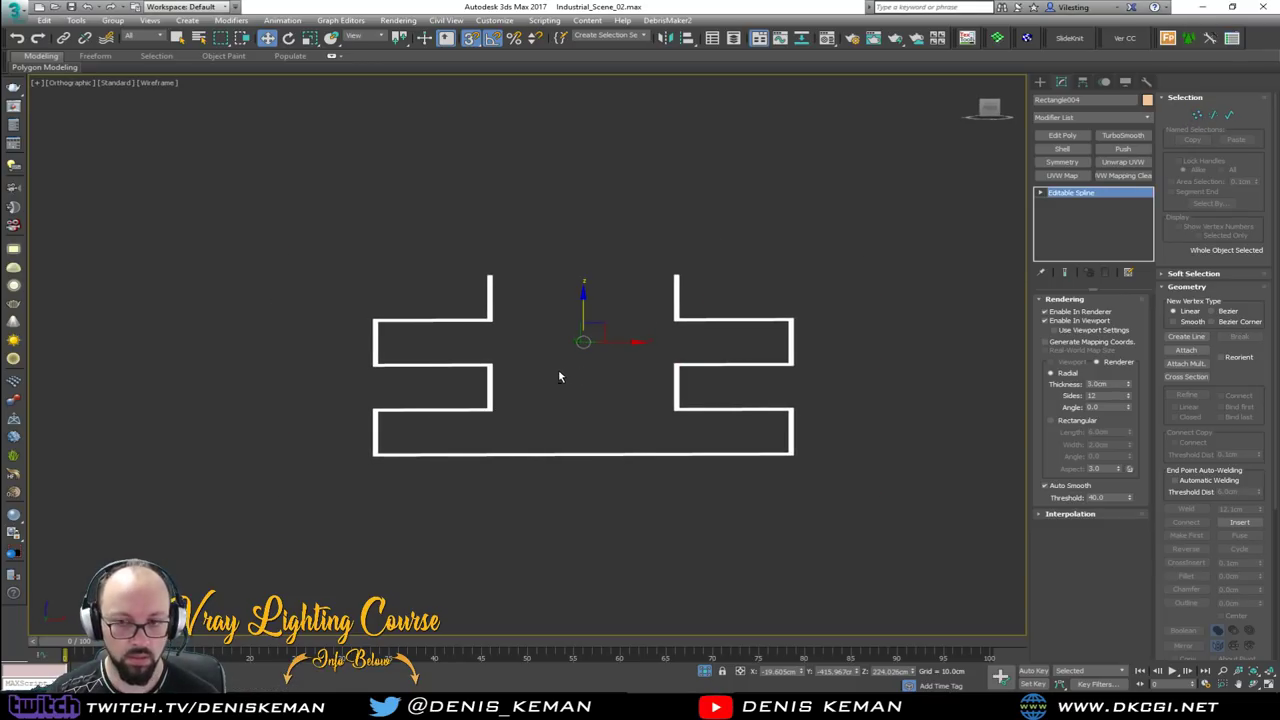
key("f")
scroll(560, 378, "down", 5)
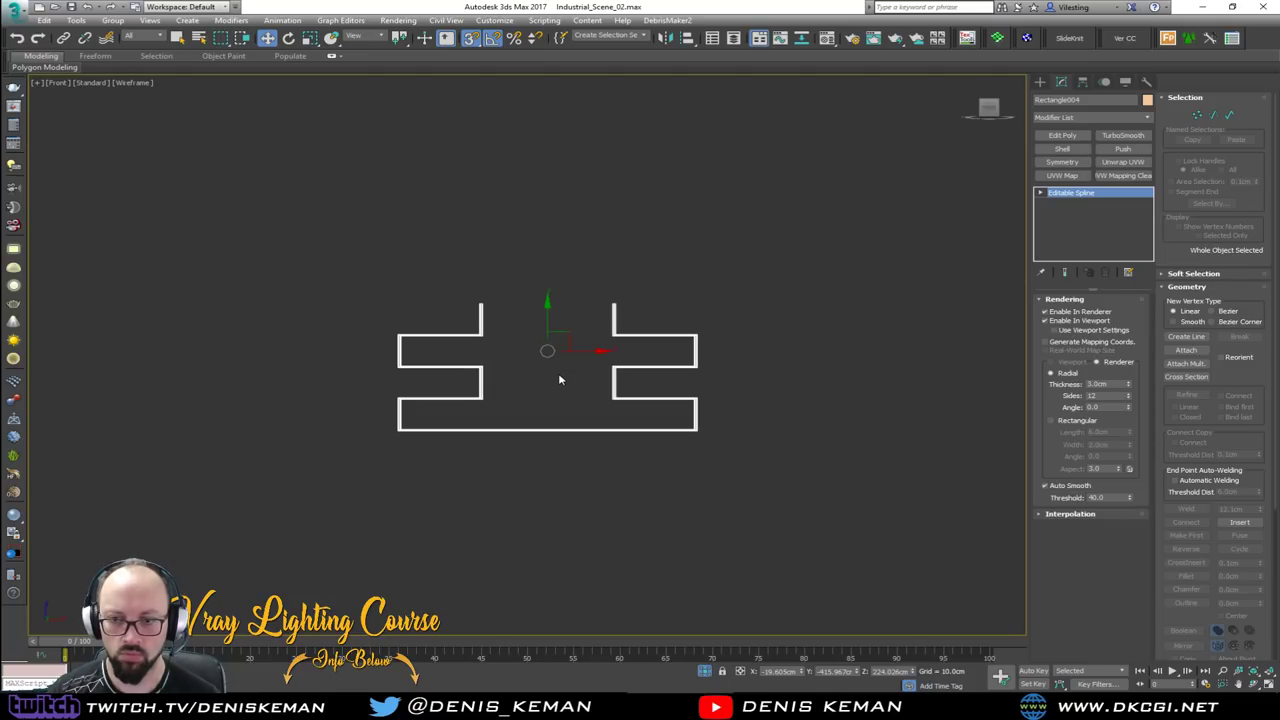
key("alt+w")
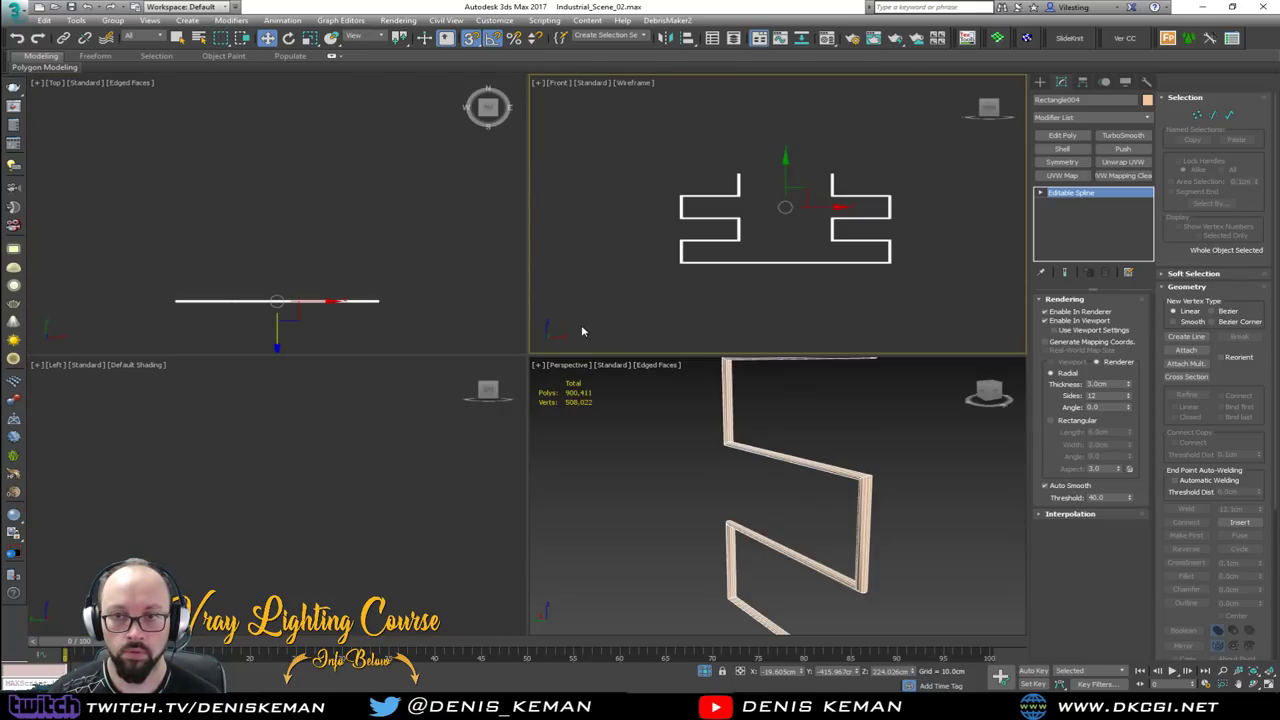
key("alt+w")
scroll(497, 380, "up", 5)
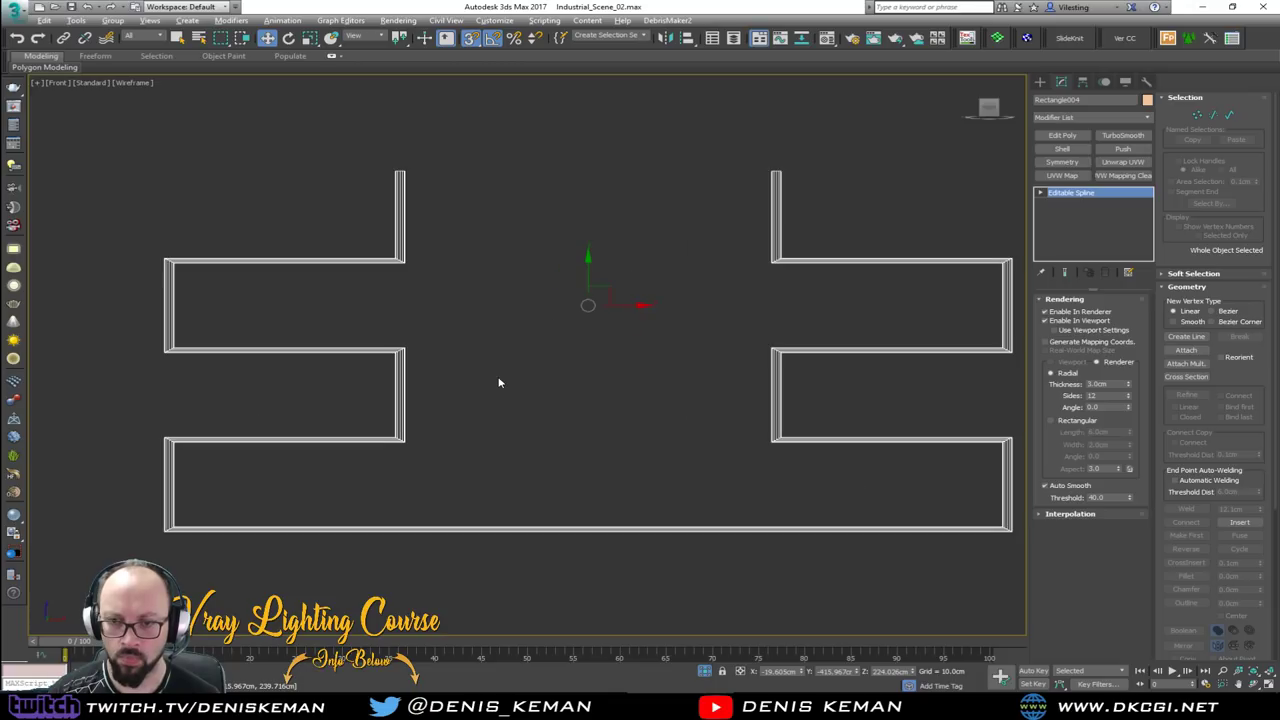
left_click(1086, 163)
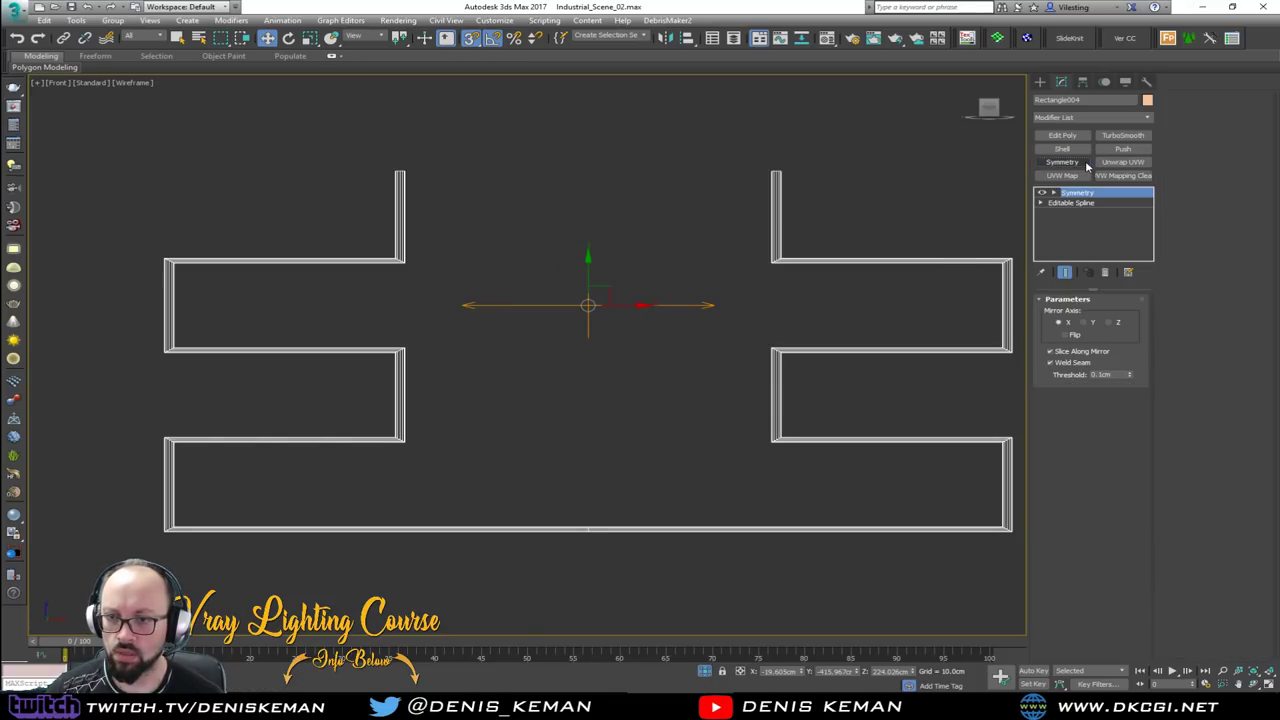
left_click(1116, 324)
left_click(1093, 324)
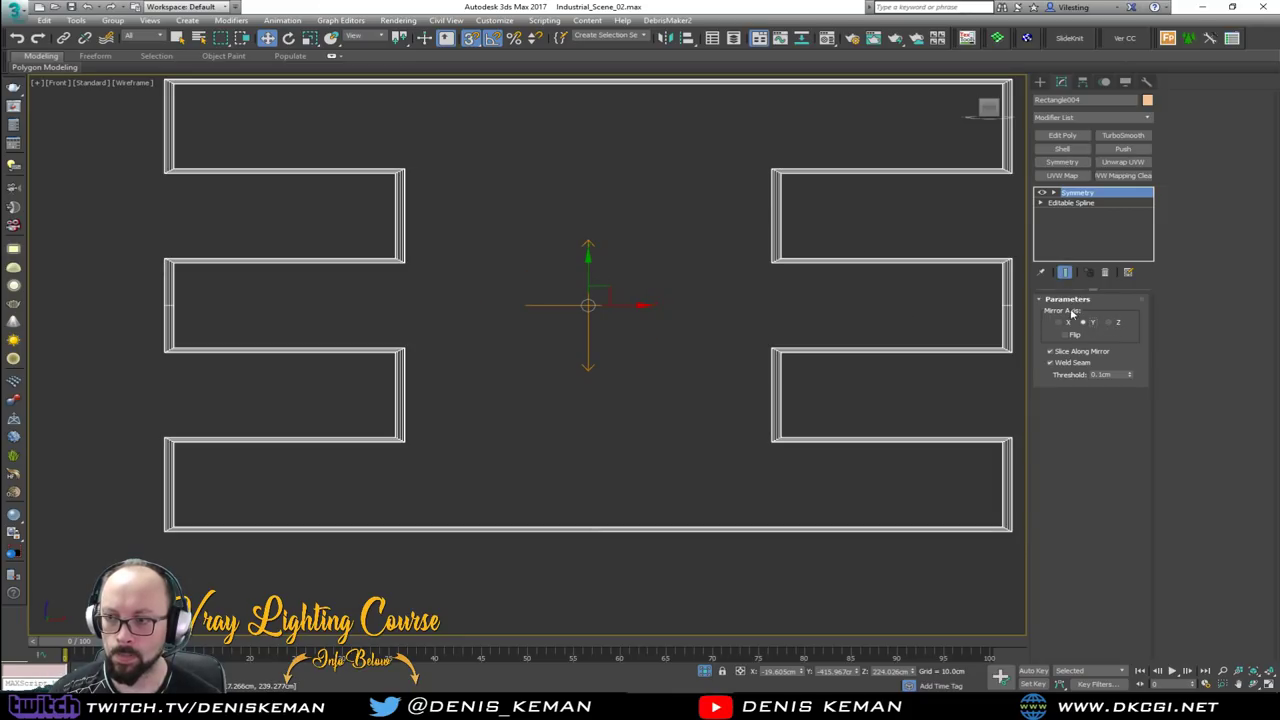
left_click(1070, 335)
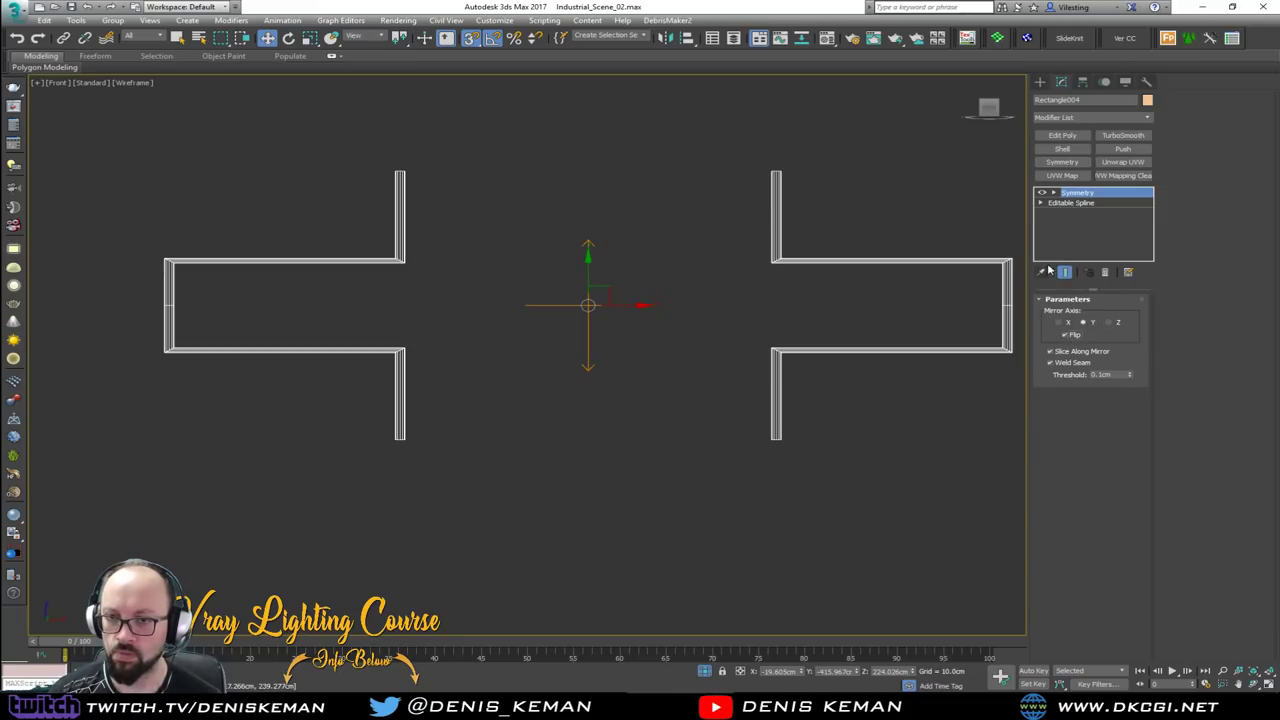
Move the Symmetry mirror plane down to the middle of the lower inner vertical pipes
left_click(1054, 192)
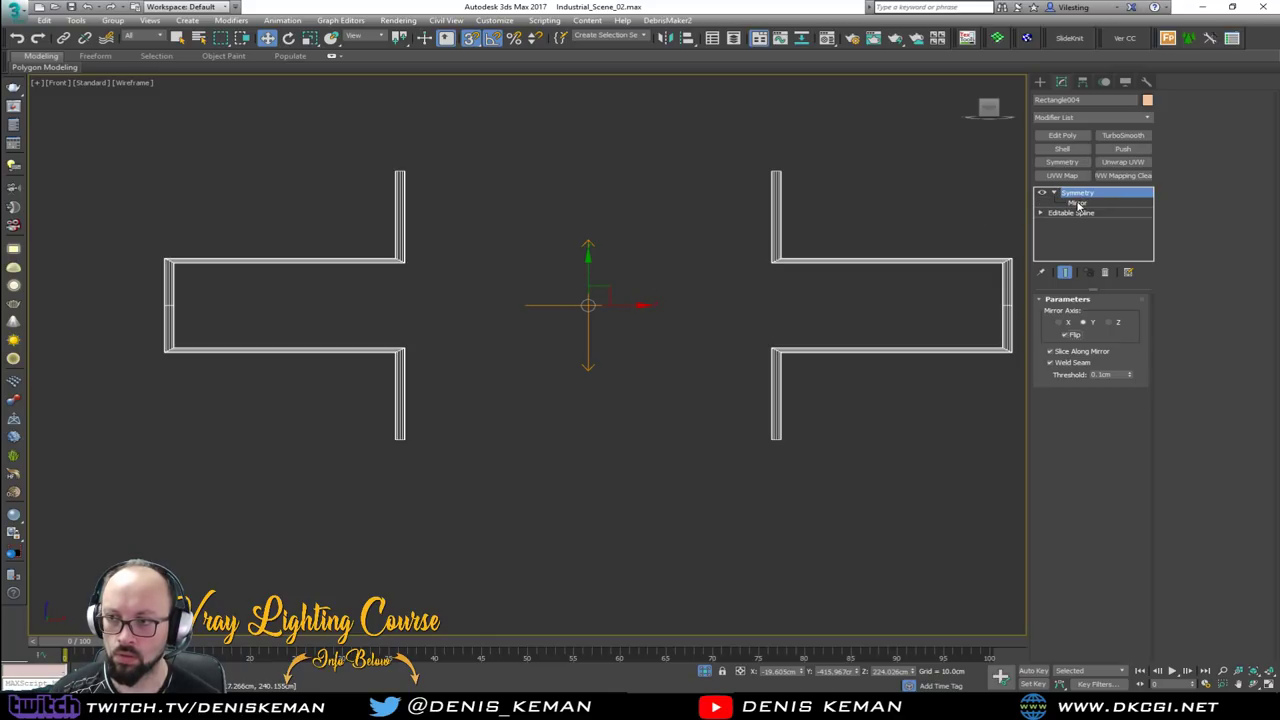
left_click(1079, 203)
left_click_drag(588, 307, 575, 401)
left_click(1052, 192)
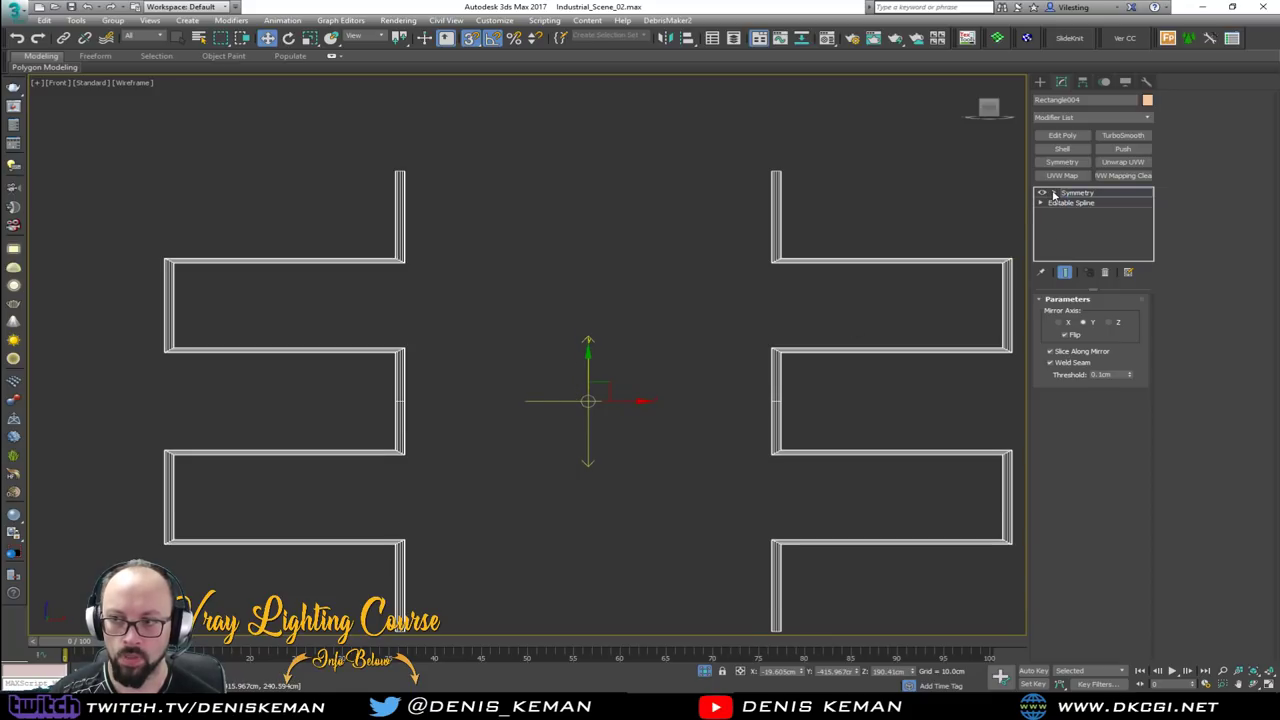
Turn the base spline's viewport rendering off, check the Symmetry result and conversion options, and turn the rendering back on
middle_click_drag(724, 329, 716, 254)
left_click(1075, 202)
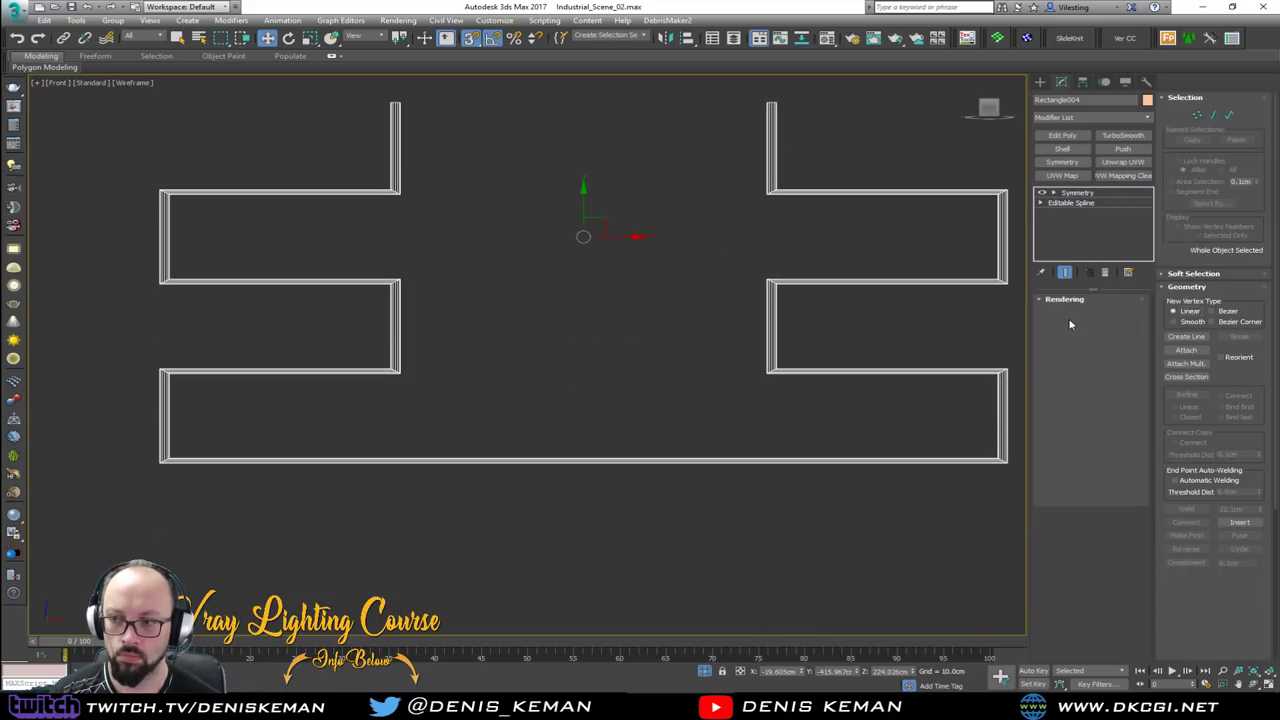
left_click(1066, 319)
left_click(1080, 193)
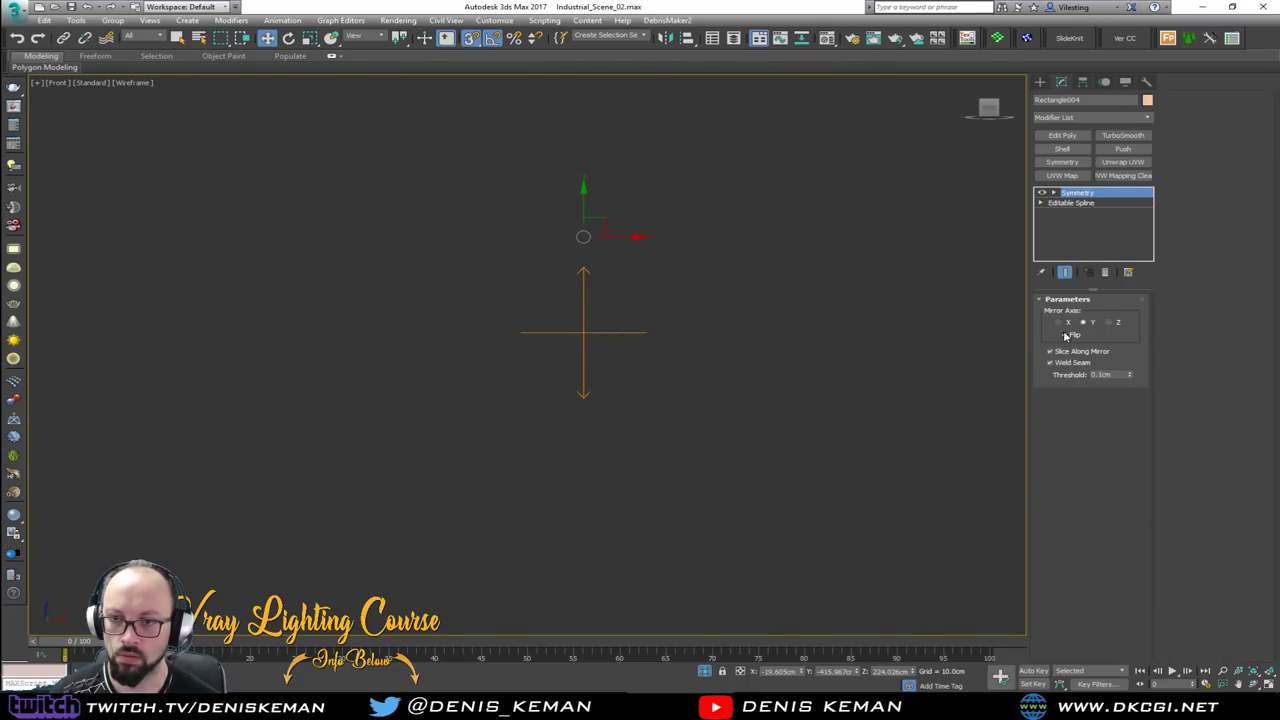
right_click(687, 276)
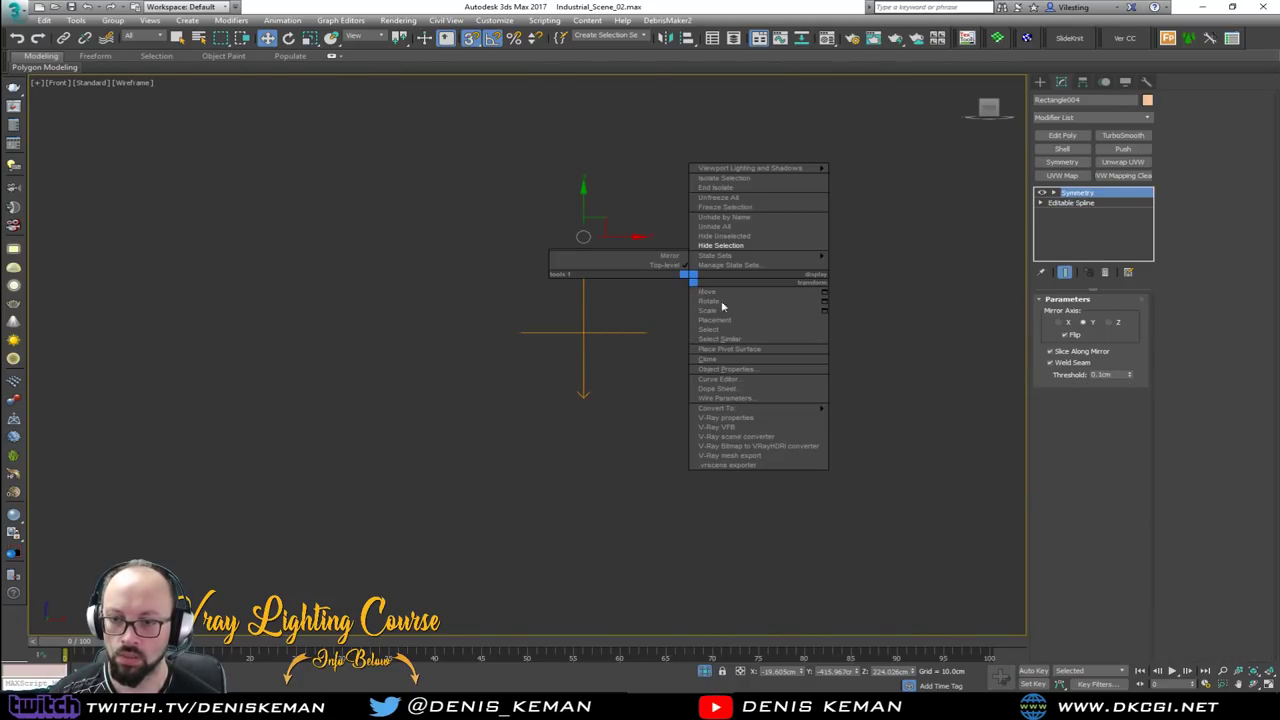
mouse_move(782, 411)
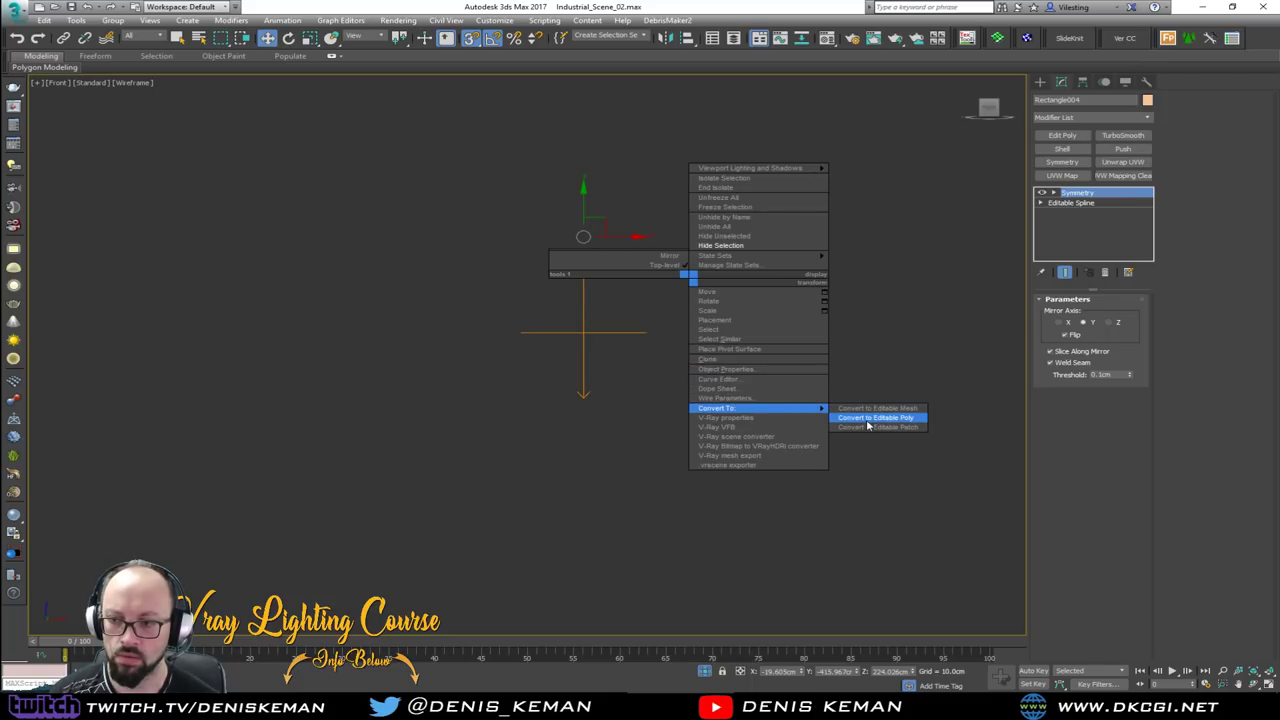
left_click(880, 349)
left_click(1075, 203)
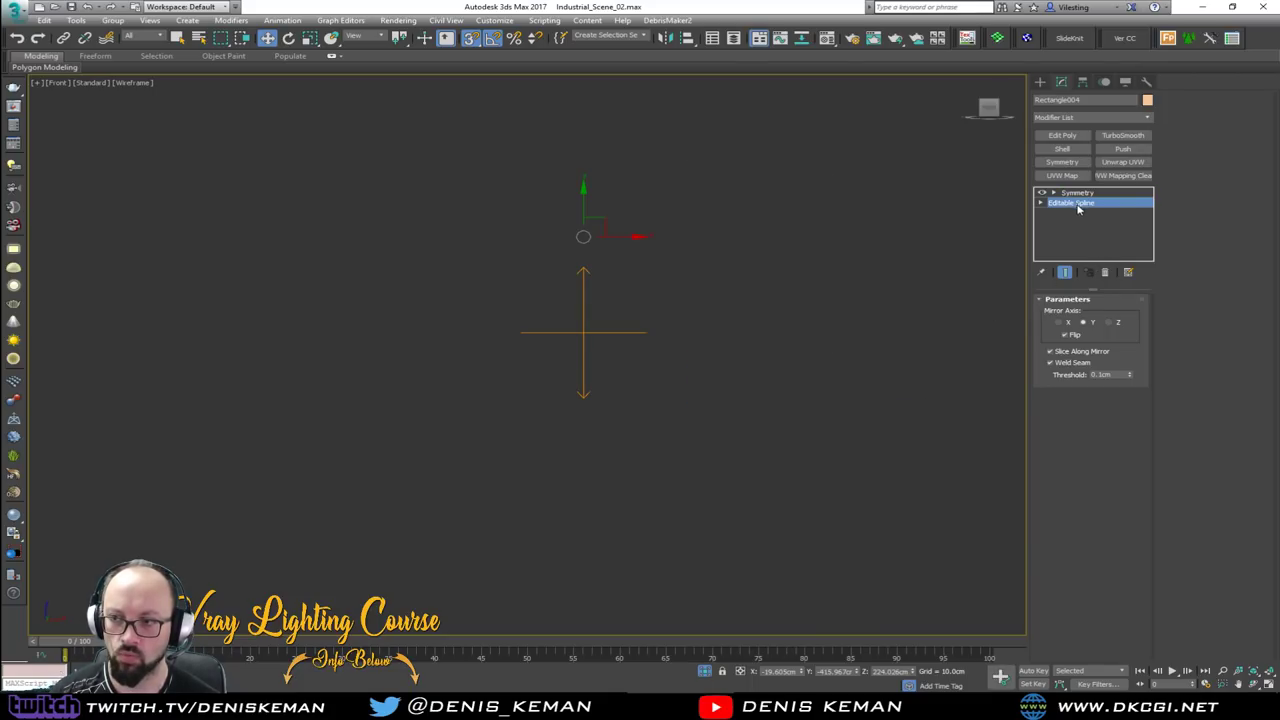
left_click(1050, 321)
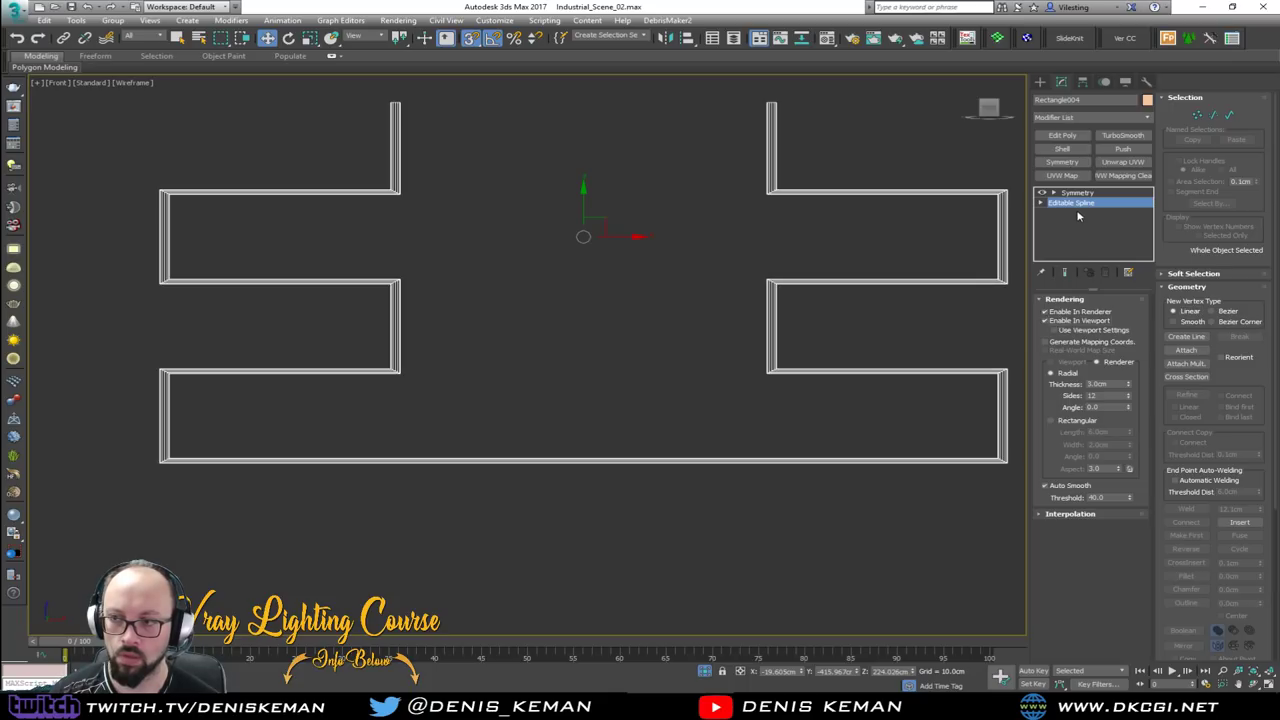
Remove the Symmetry modifier from the shelf spline
left_click(1077, 192)
middle_click_drag(633, 209, 629, 271)
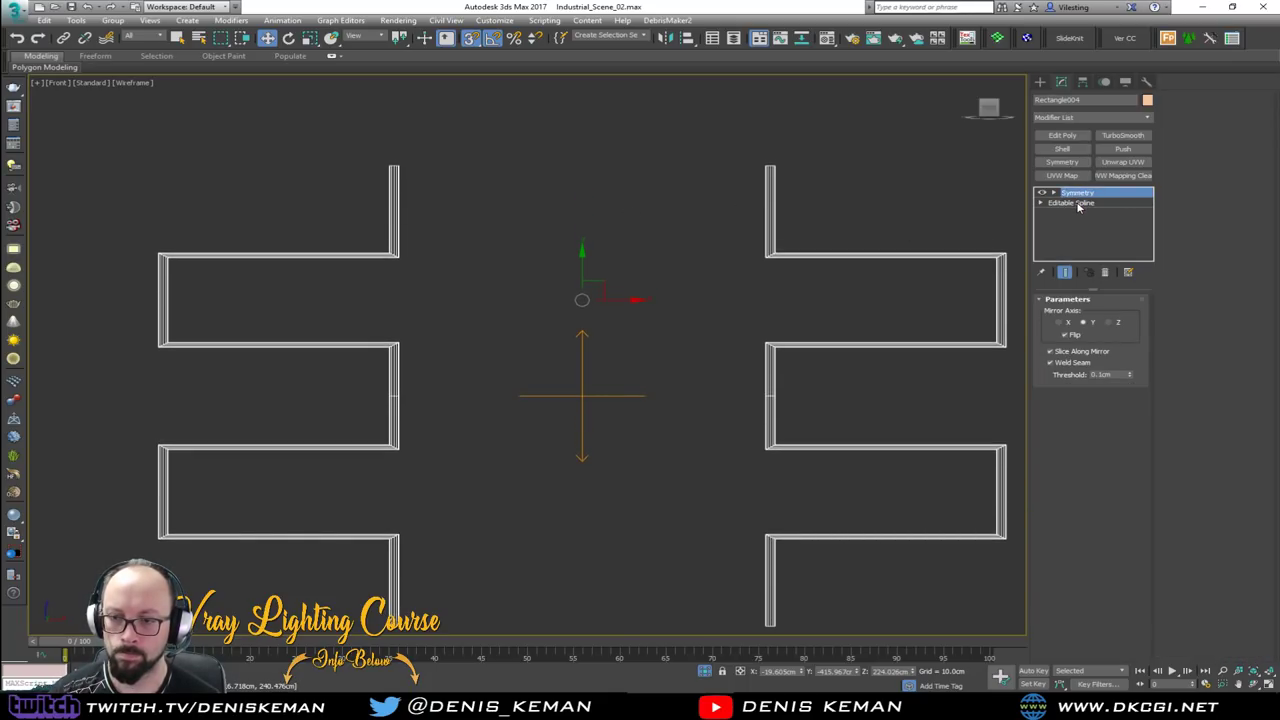
left_click(1104, 272)
Try a freehand Fillet on all corner vertices except the two upper ends of the outline, and undo it
scroll(544, 312, "down", 3)
key("1")
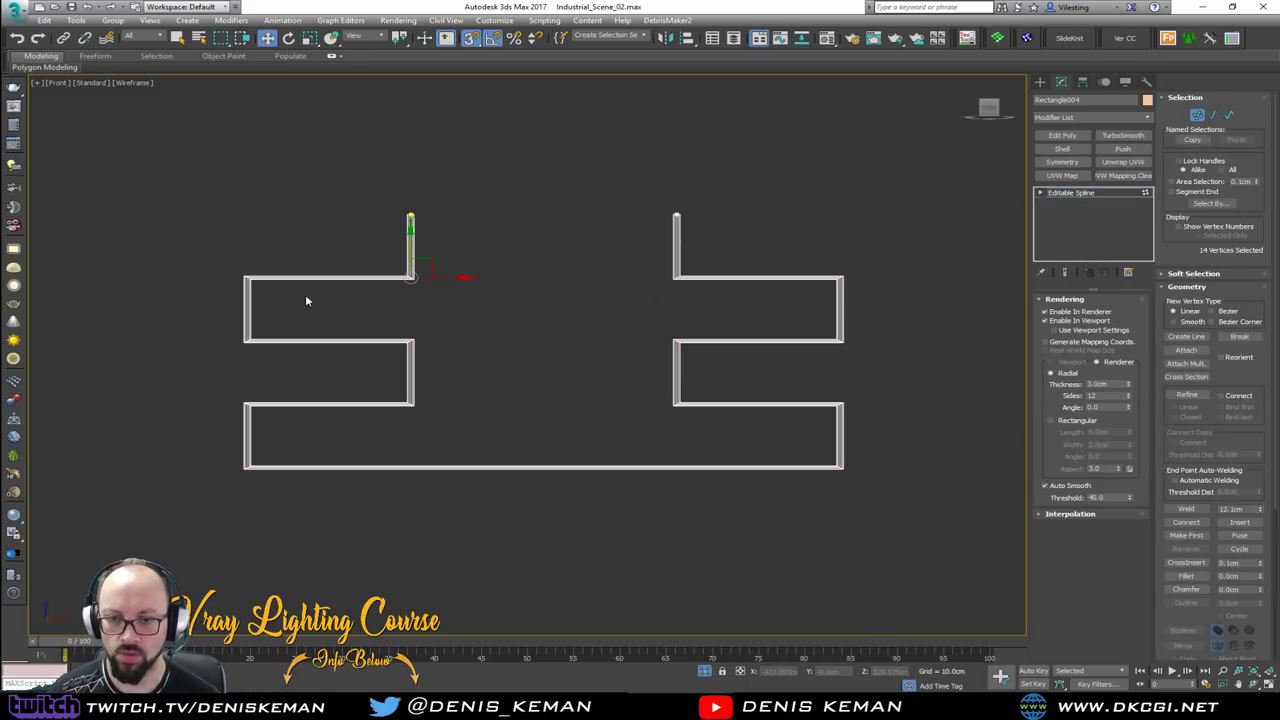
left_click_drag(221, 267, 912, 474)
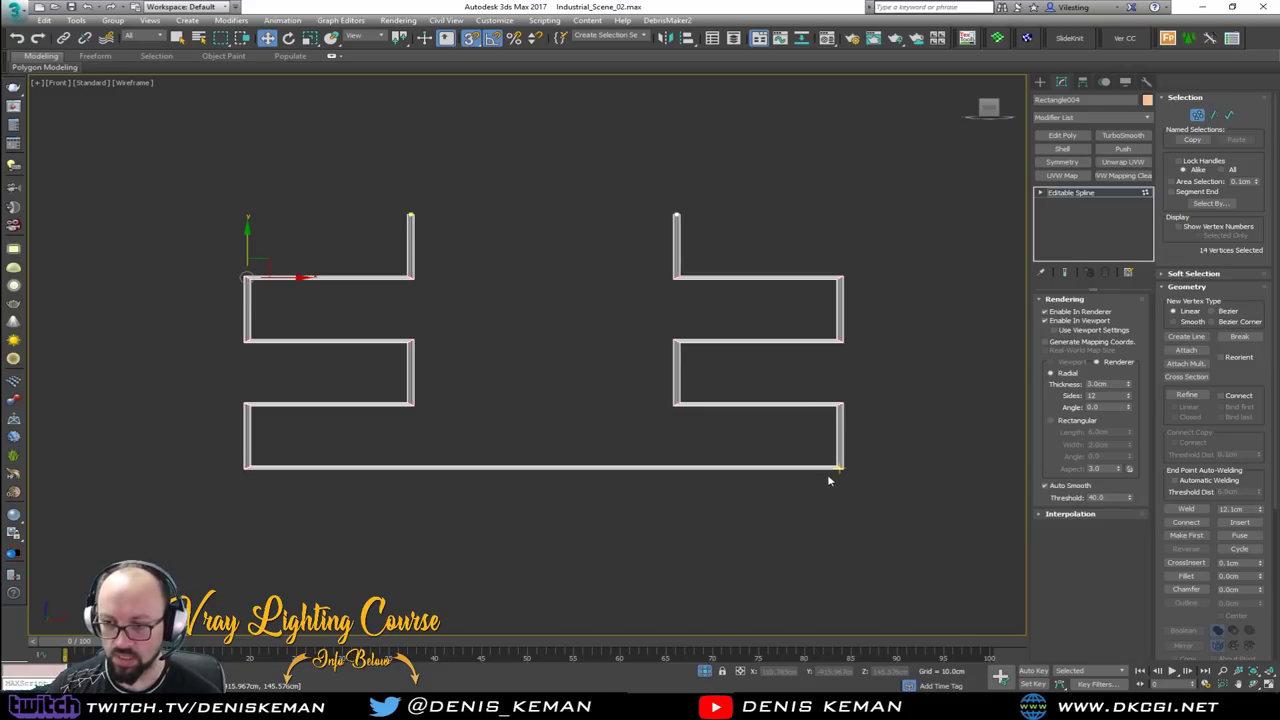
scroll(832, 478, "up", 3)
middle_click_drag(834, 480, 792, 436)
scroll(857, 538, "down", 2)
left_click(1186, 576)
left_click_drag(868, 503, 866, 478)
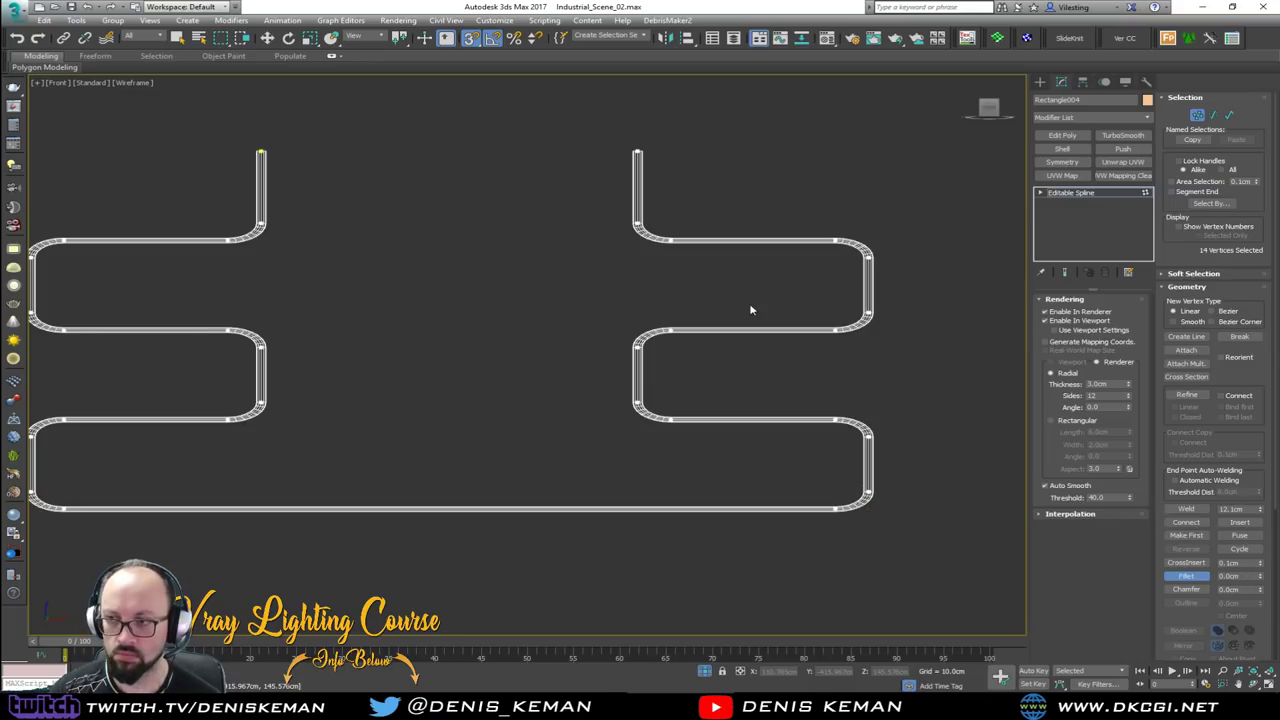
middle_click_drag(751, 310, 757, 349)
key("ctrl+z")
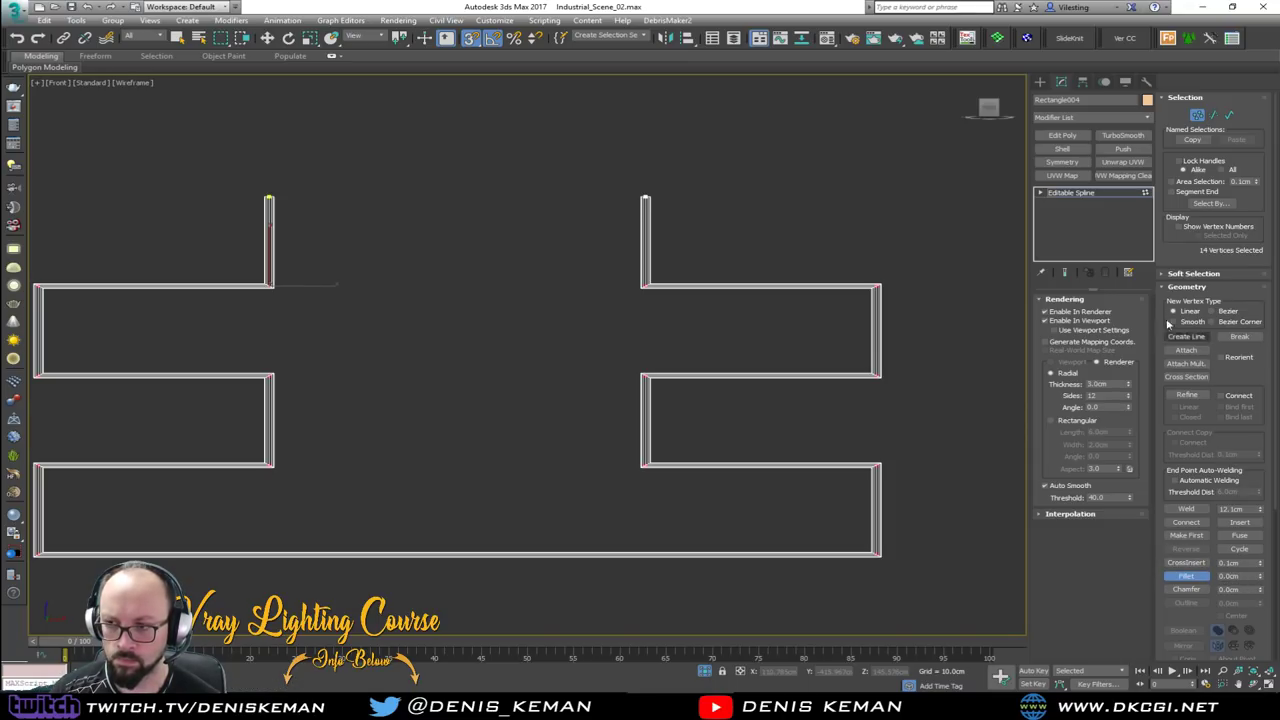
Examine the pipe corner below one of the upper ends up close in the maximized Perspective view
left_click(1197, 116)
key("alt+w")
right_click(840, 463)
key("alt+w")
middle_click_drag(593, 320, 731, 356)
scroll(558, 370, "down", 4)
scroll(616, 361, "up", 5)
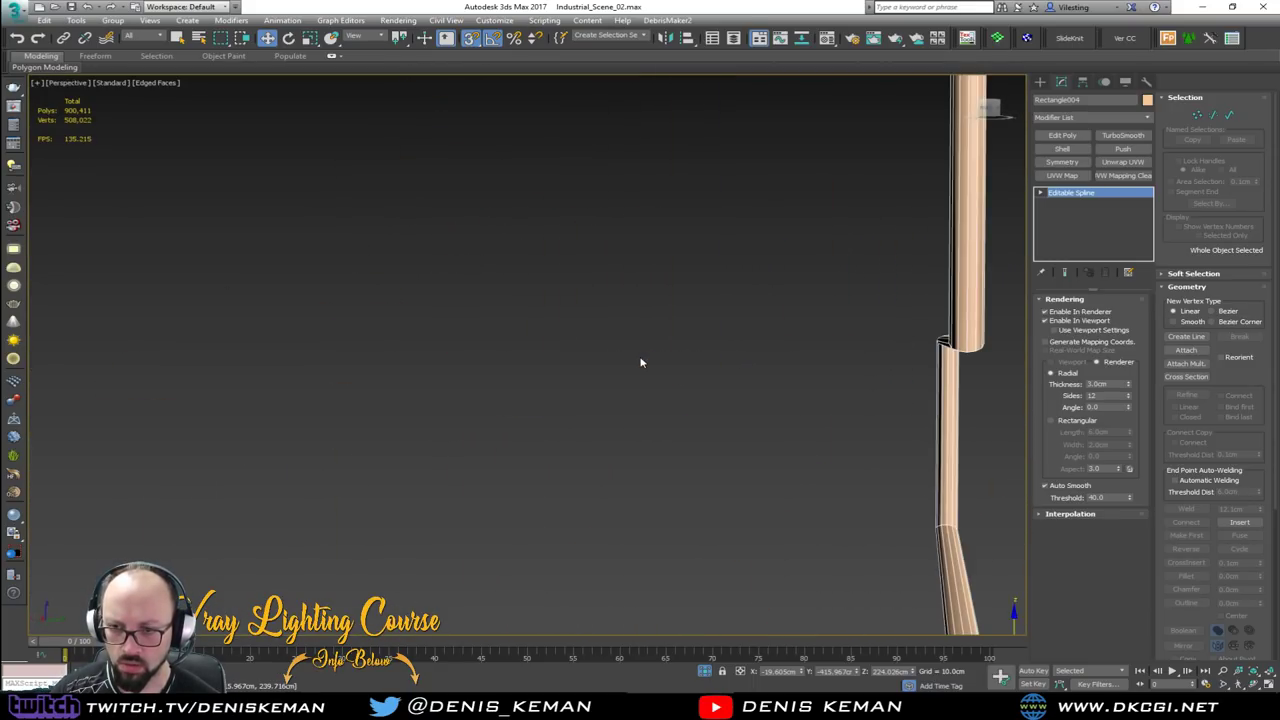
scroll(643, 365, "down", 5)
middle_click_drag(643, 365, 583, 371, "alt")
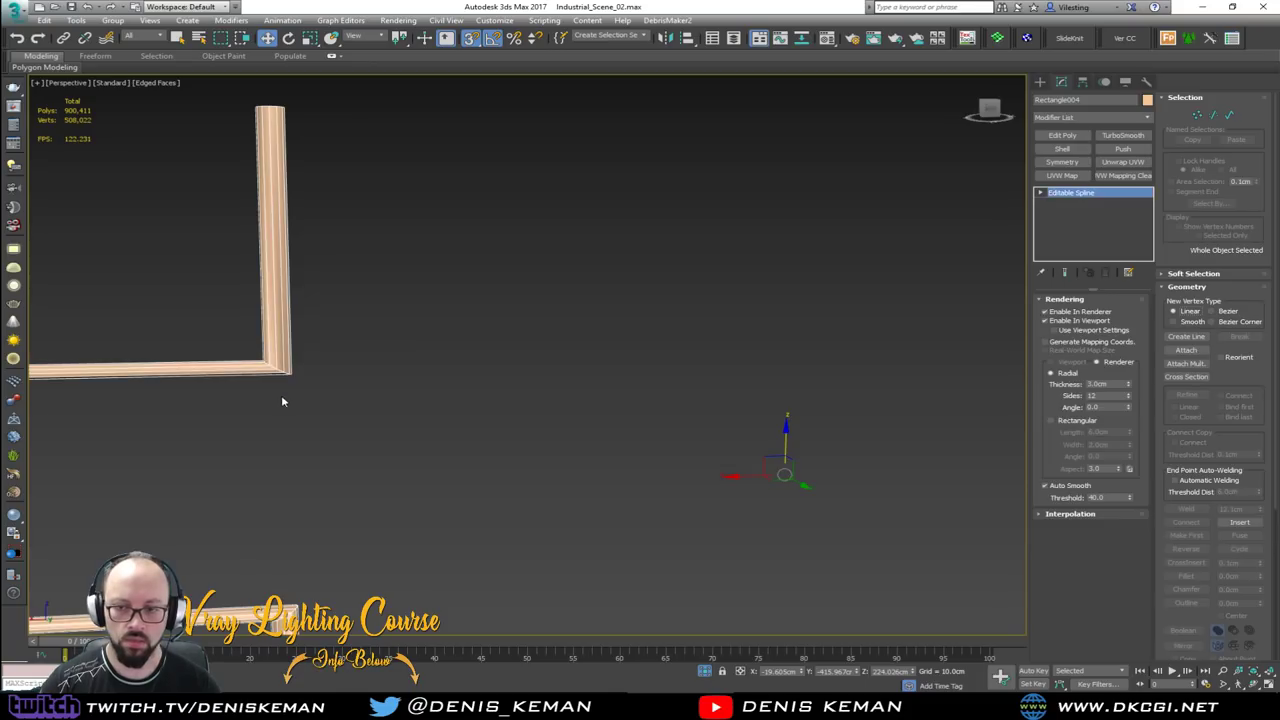
Try a small Fillet on the single corner vertex below one upper end, revert it and leave vertex editing
key("1")
key("F3")
left_click_drag(315, 396, 272, 372)
middle_click_drag(414, 400, 521, 412)
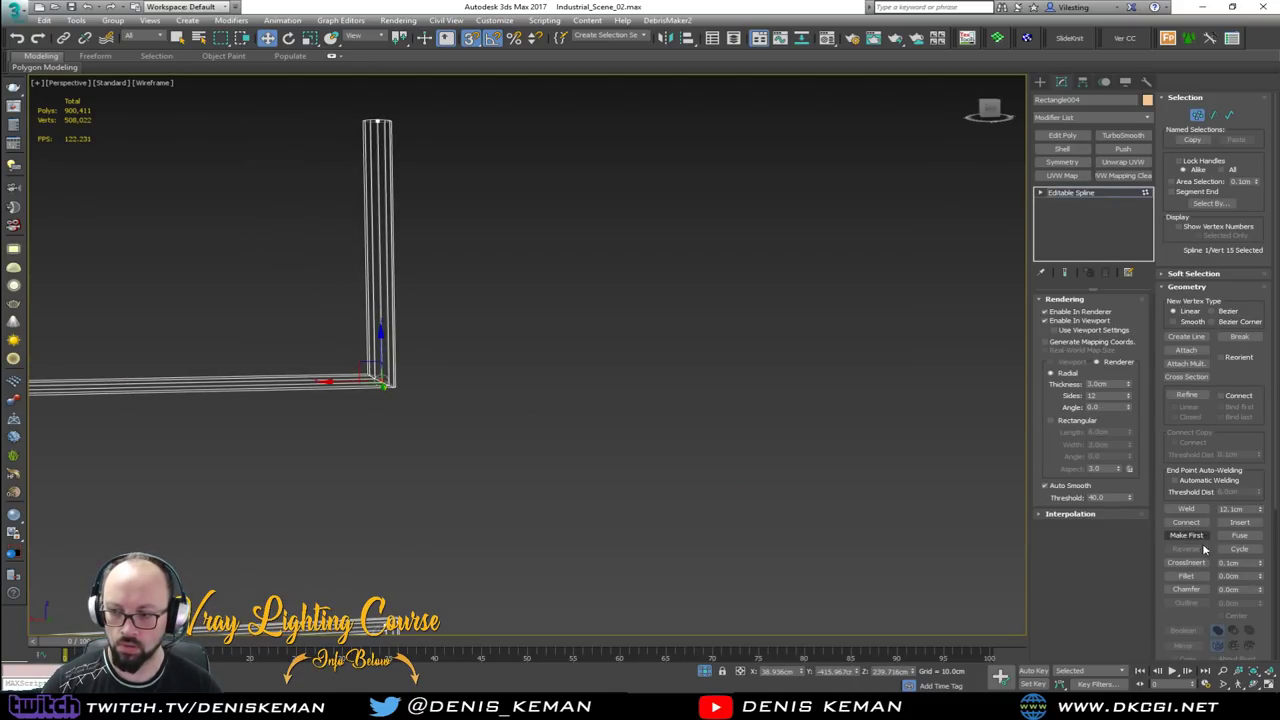
left_click_drag(1260, 579, 1260, 576)
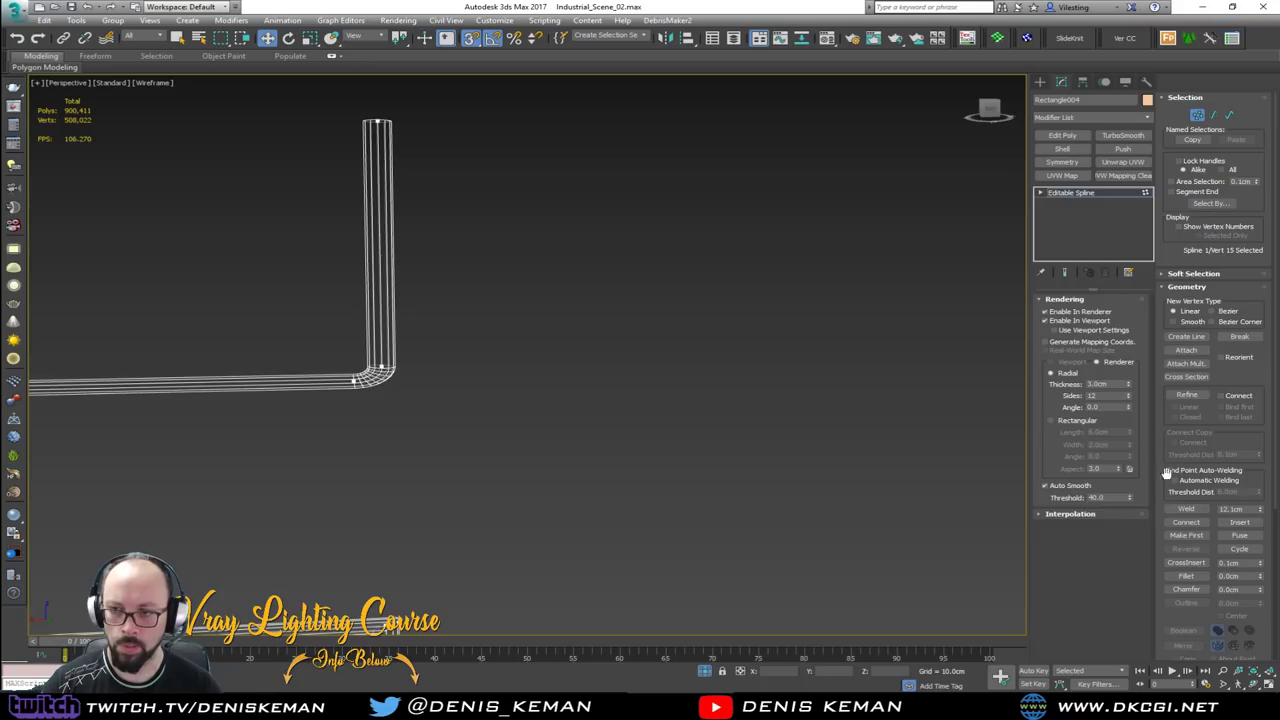
left_click(1197, 115)
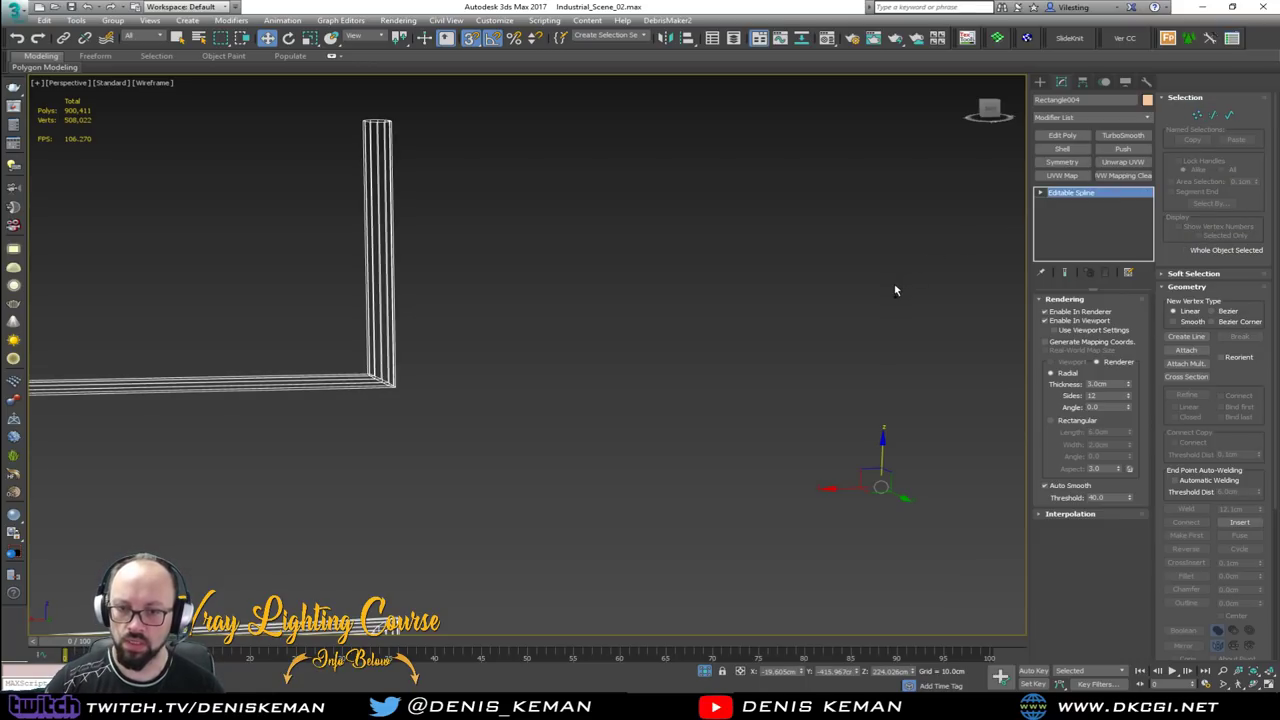
key("F3")
scroll(668, 298, "down", 8)
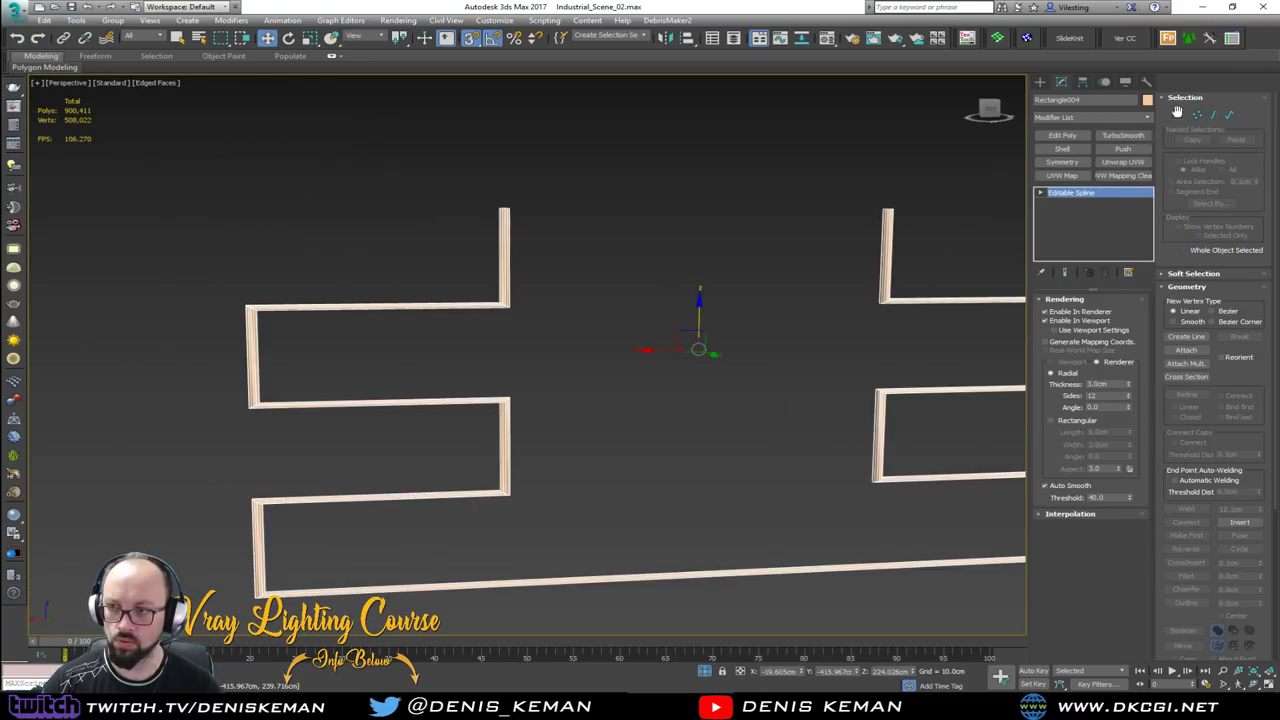
Turn off the shelf spline's pipe thickness in both the renderer and the viewport
left_click(1146, 81)
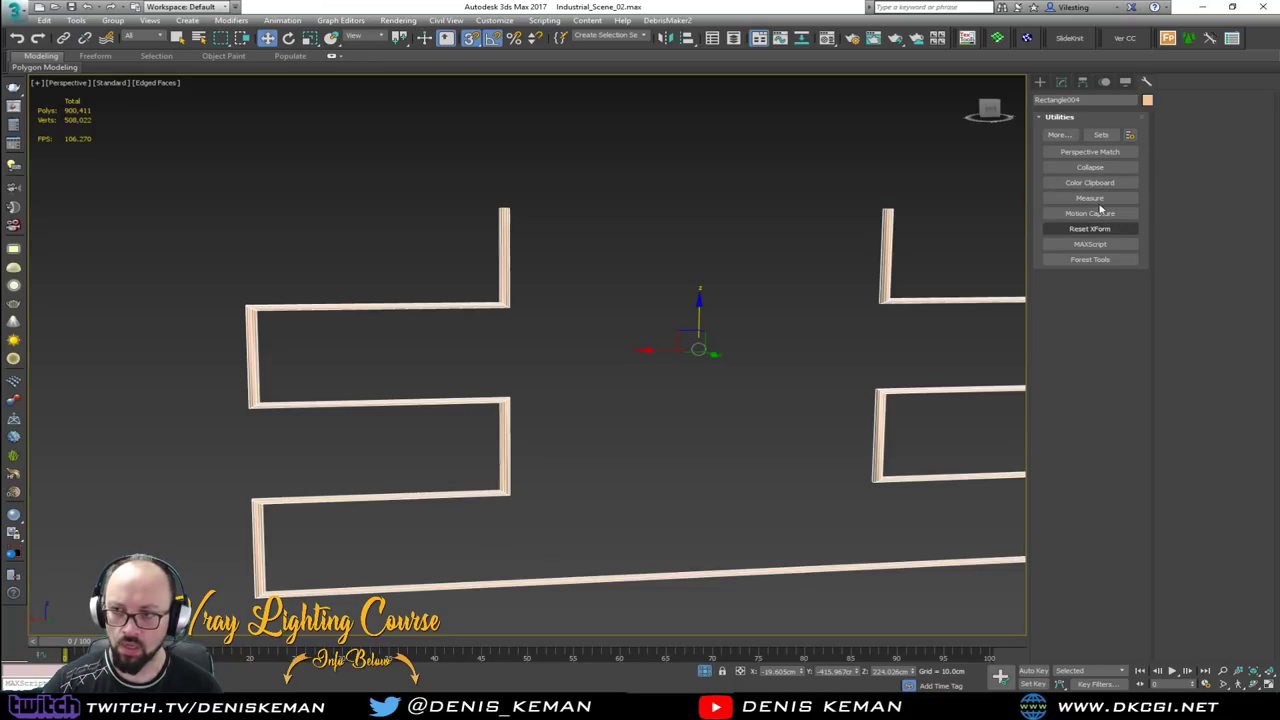
left_click(1061, 81)
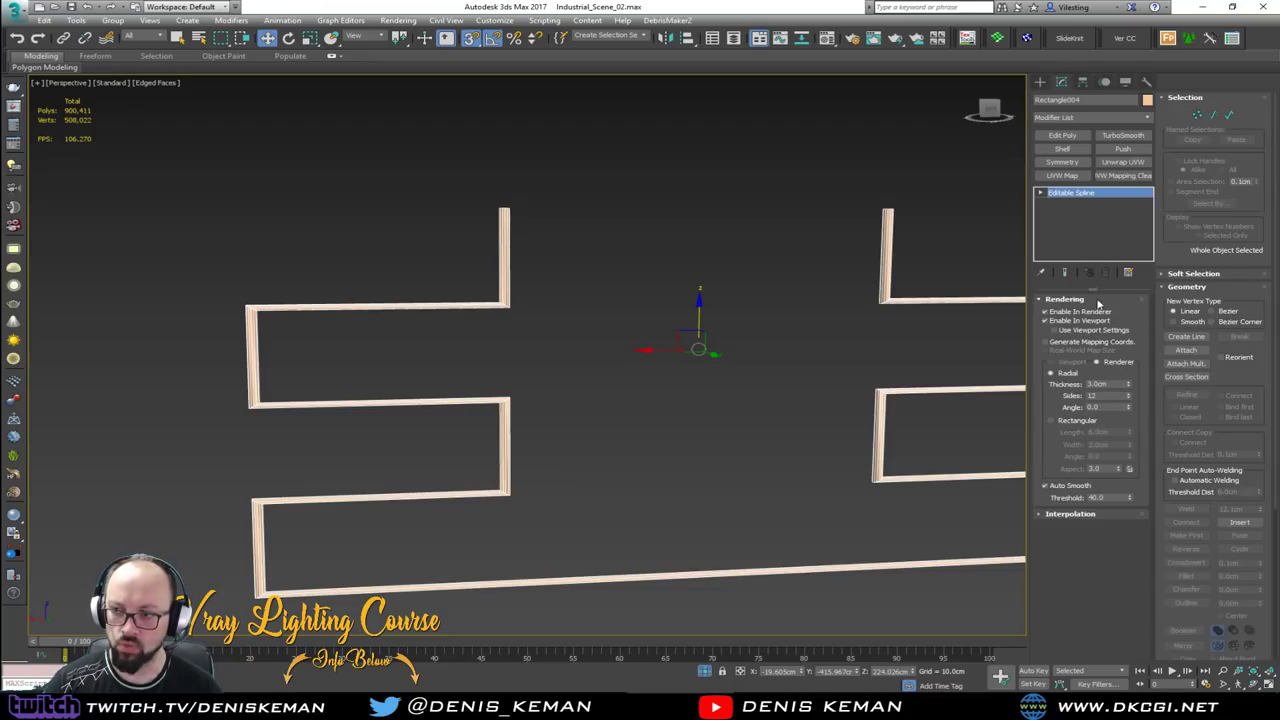
left_click(1080, 320)
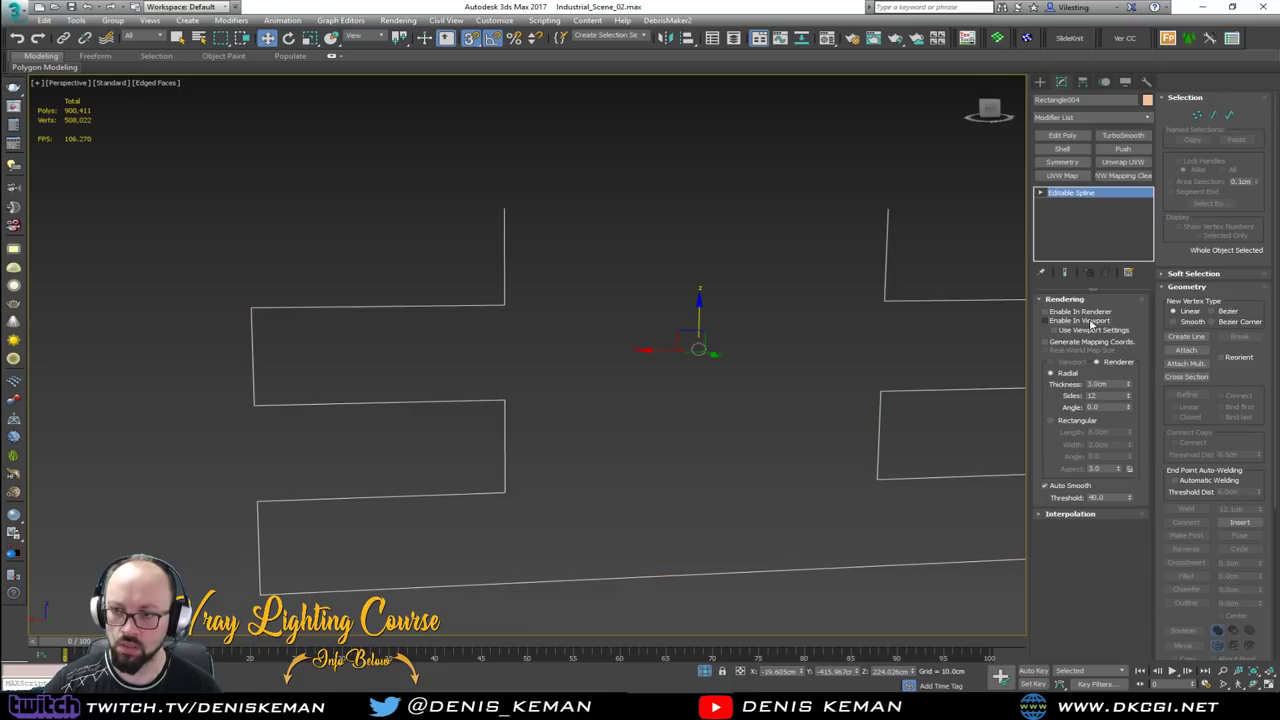
Apply Reset XForm to the shelf spline and convert it back to an Editable Spline
left_click(1146, 82)
left_click(1104, 229)
left_click(1090, 299)
left_click(1061, 81)
right_click(740, 325)
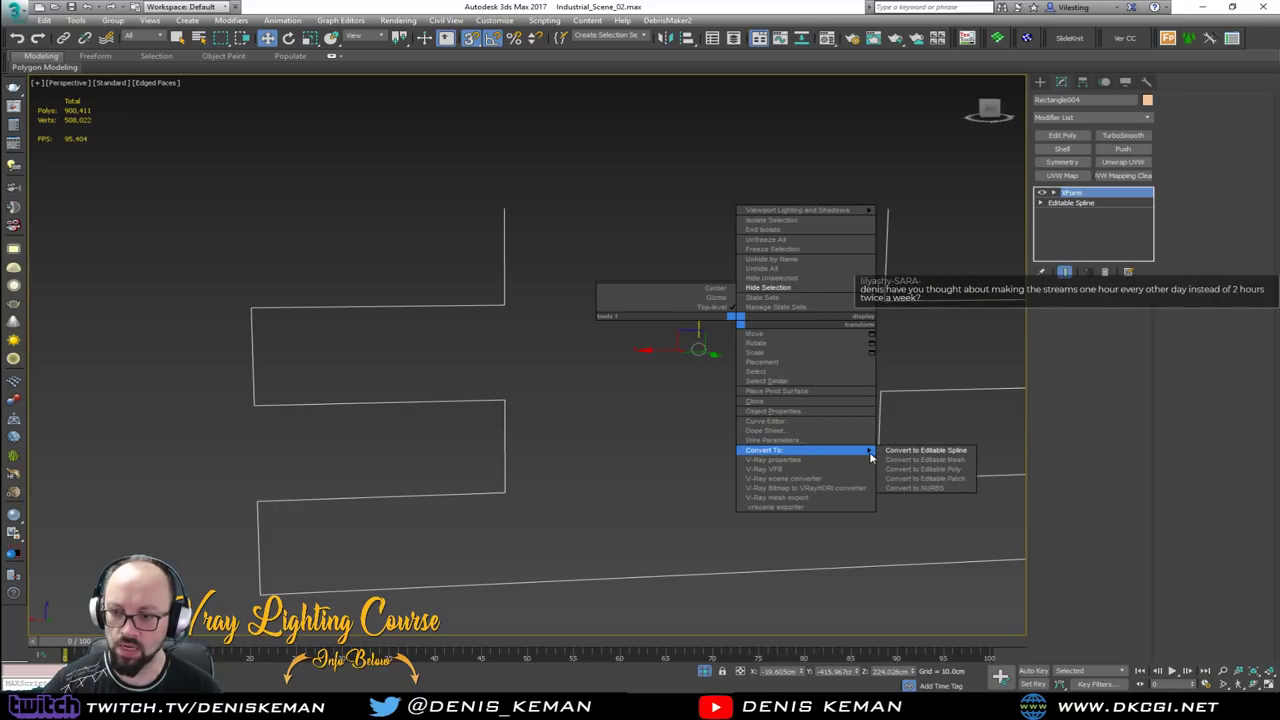
left_click(905, 455)
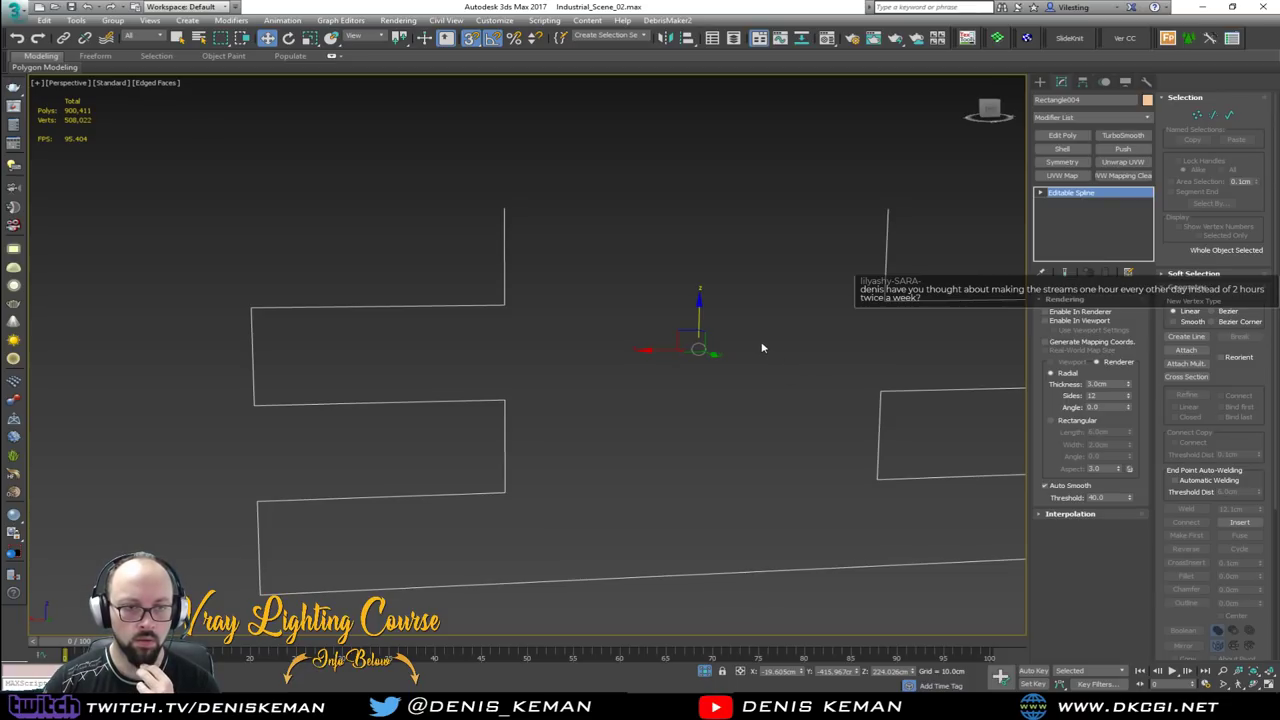
Turn the spline's pipe thickness back on in the renderer and viewport while in vertex editing
key("1")
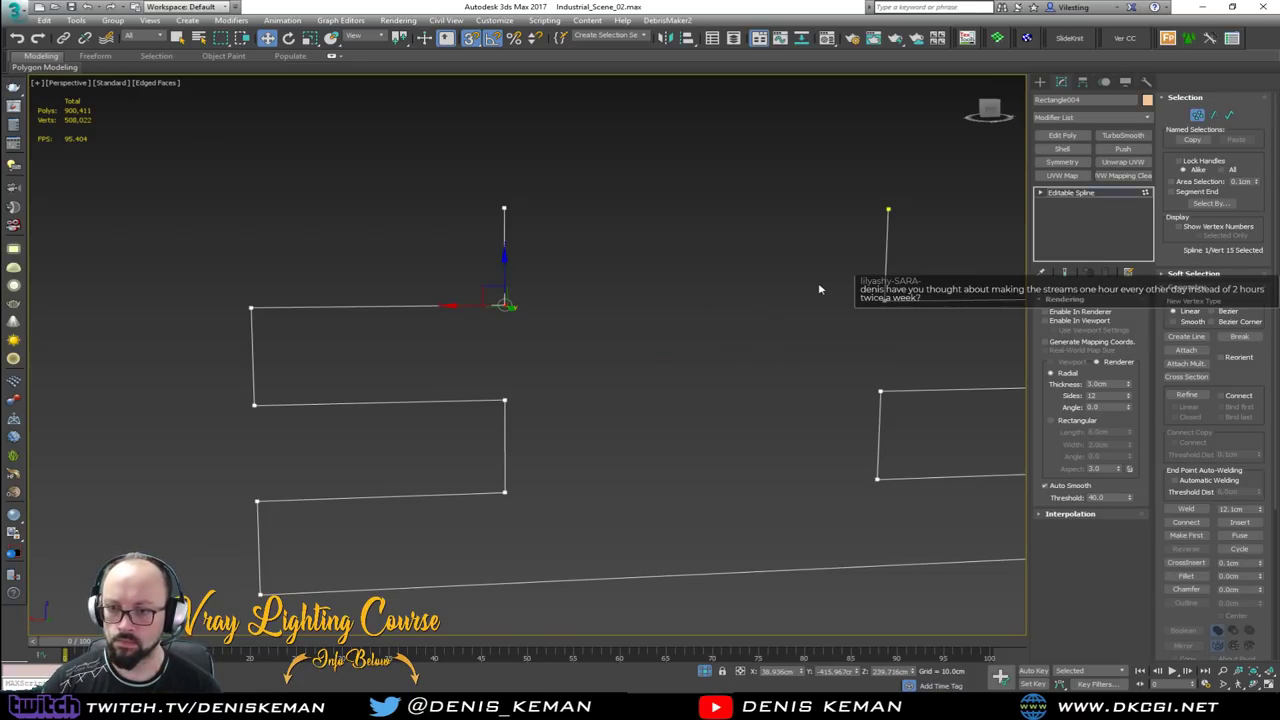
left_click(1064, 321)
left_click(1064, 321)
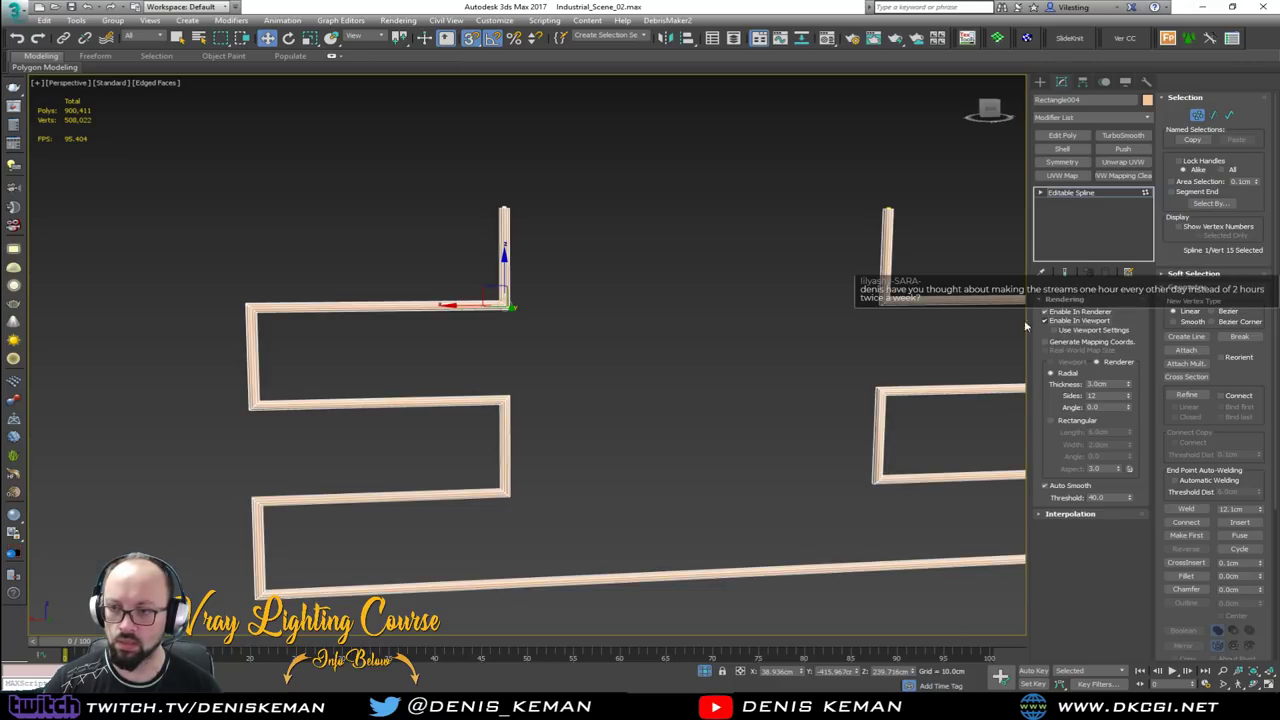
scroll(508, 314, "up", 5)
mouse_move(508, 314)
middle_mouse_down("alt")
mouse_move(640, 302)
mouse_move(557, 300)
mouse_move(508, 318)
middle_mouse_up("alt")
scroll(508, 318, "down", 10)
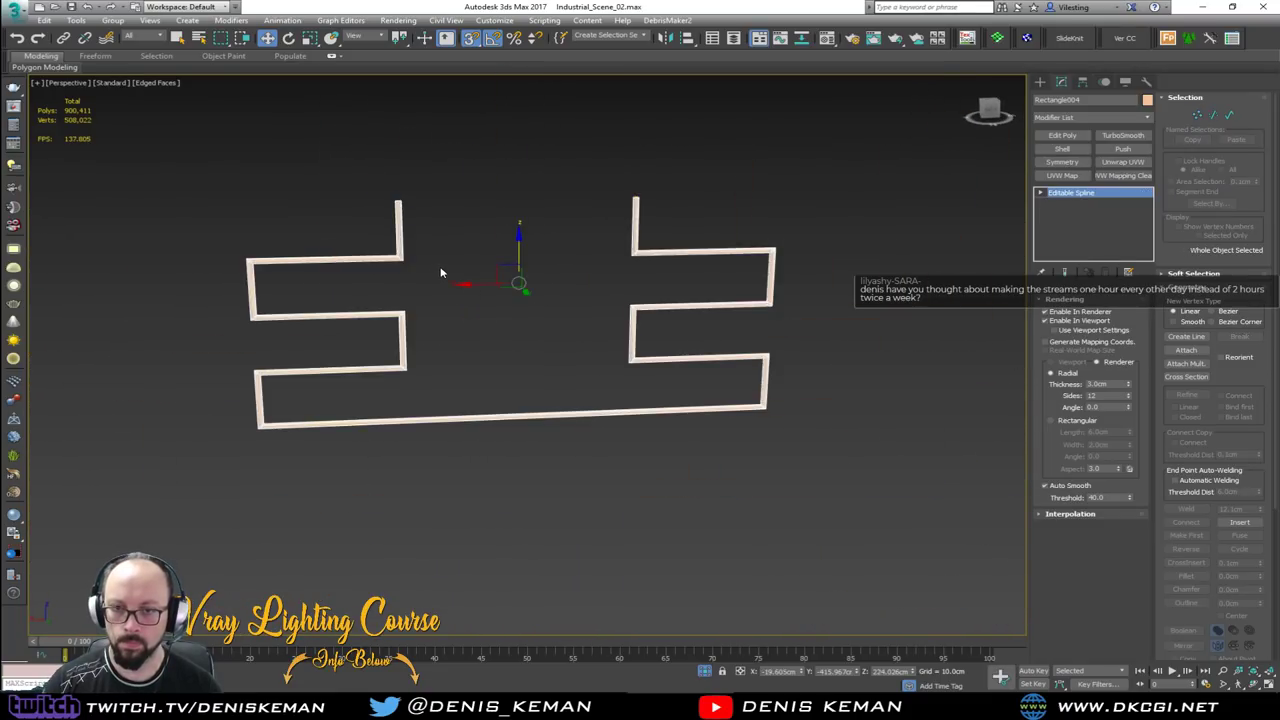
Round all 14 corner vertices except the two upper ends with a freehand Fillet and leave vertex editing
key("F3")
middle_click_drag(409, 256, 422, 249, "alt")
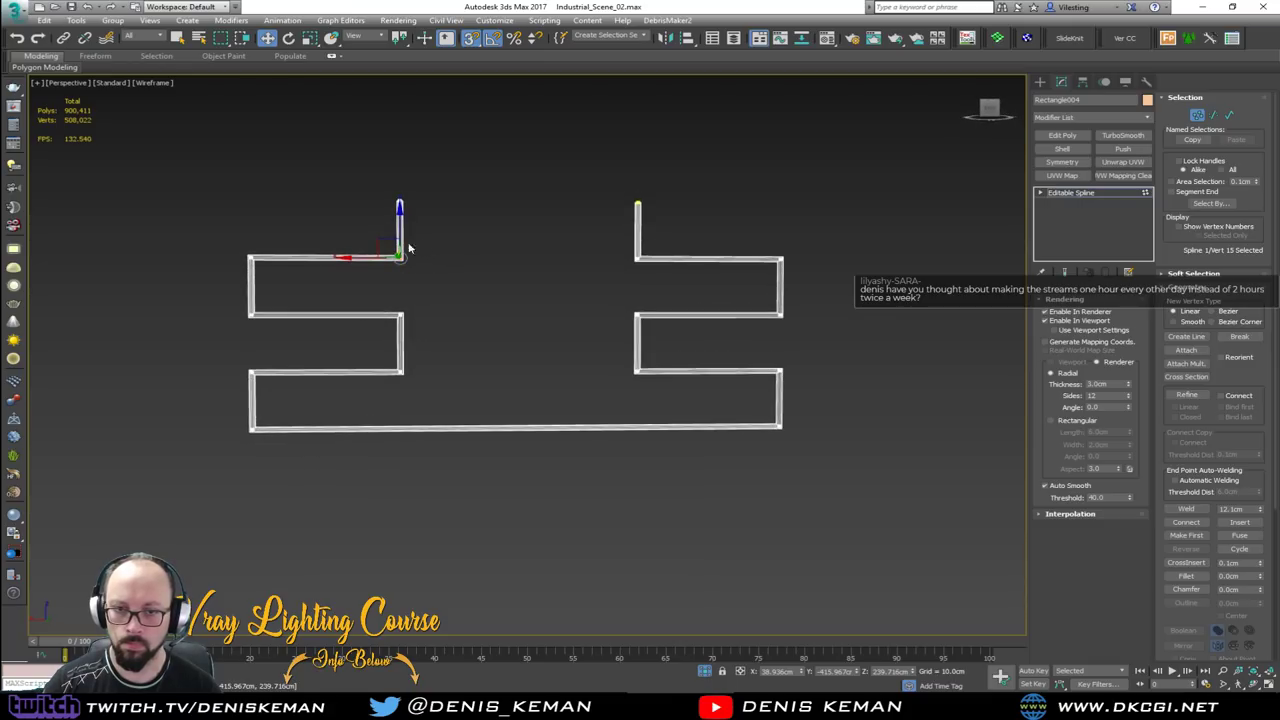
left_click_drag(948, 515, 948, 515)
scroll(703, 354, "up", 3)
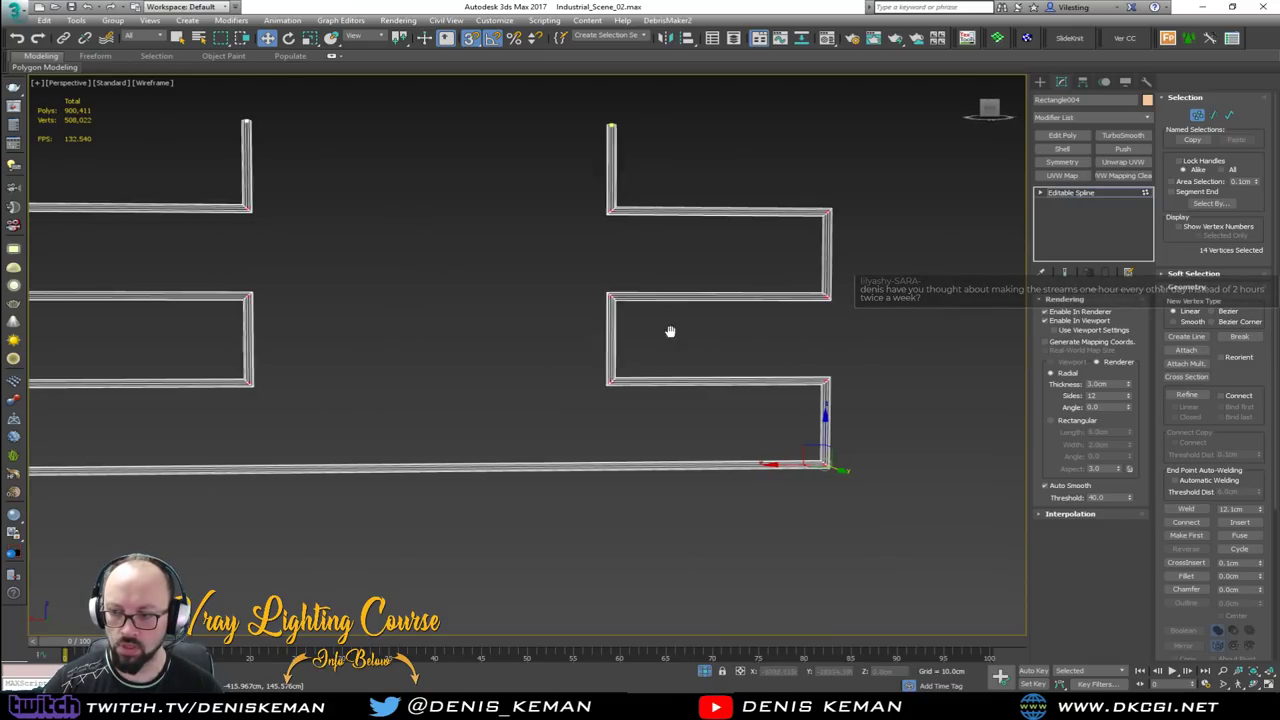
middle_click_drag(663, 326, 773, 357)
left_click(1194, 578)
left_click_drag(717, 240, 720, 222)
left_click(1197, 116)
key("F3")
Add an Edit Poly modifier to the pipe and select an edge loop around the middle of an upper bend
scroll(394, 367, "up", 3)
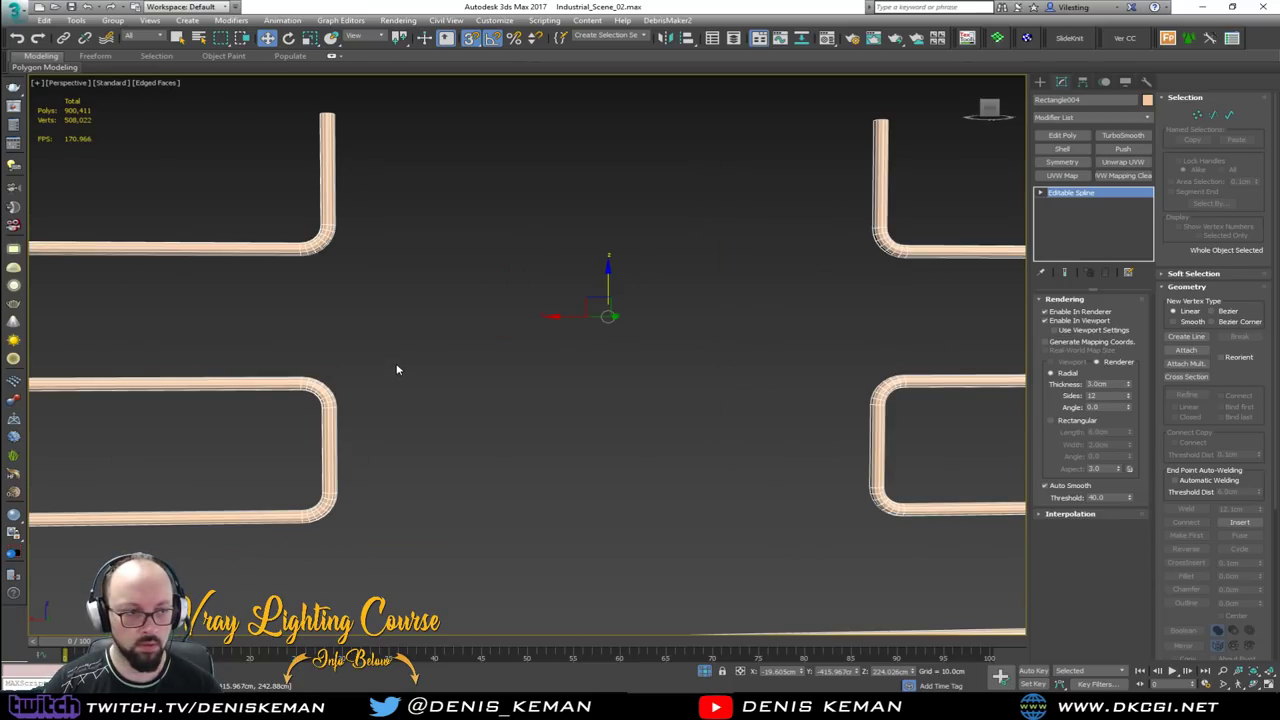
scroll(488, 380, "down", 4)
middle_click_drag(491, 380, 558, 354, "alt")
scroll(387, 299, "up", 5)
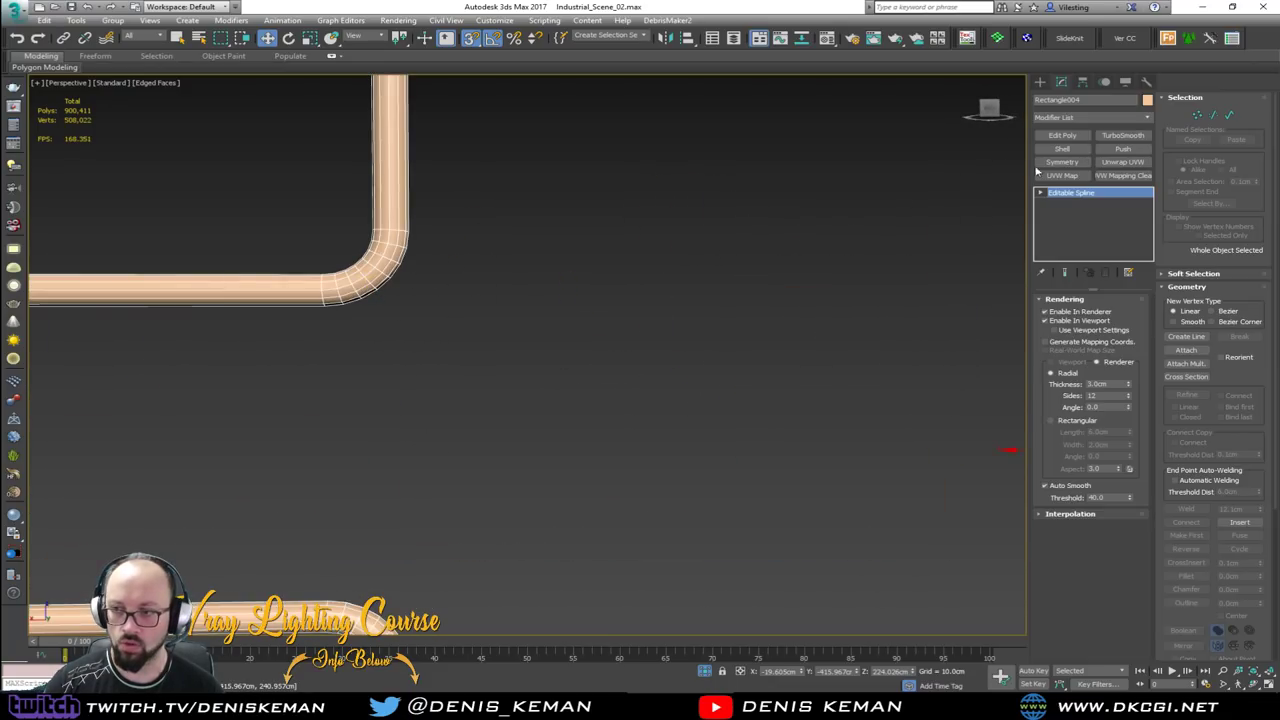
left_click(1063, 135)
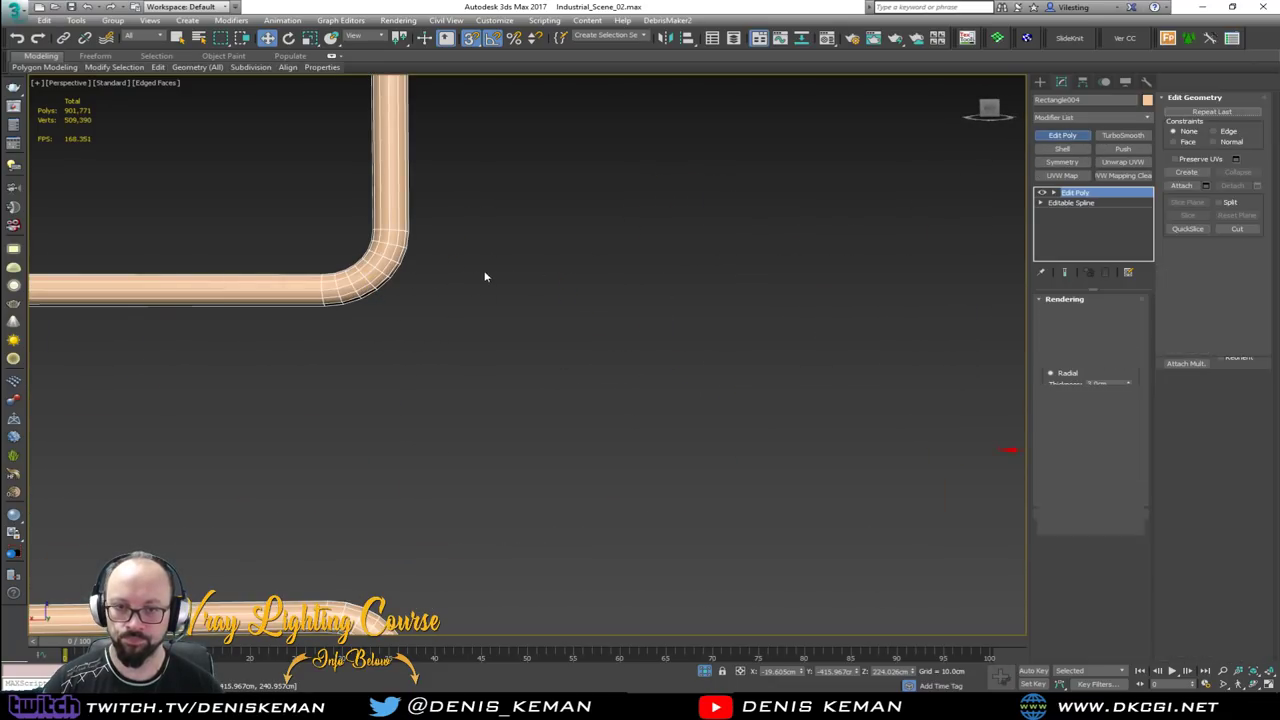
key("2")
scroll(372, 277, "up", 2)
double_click(366, 280)
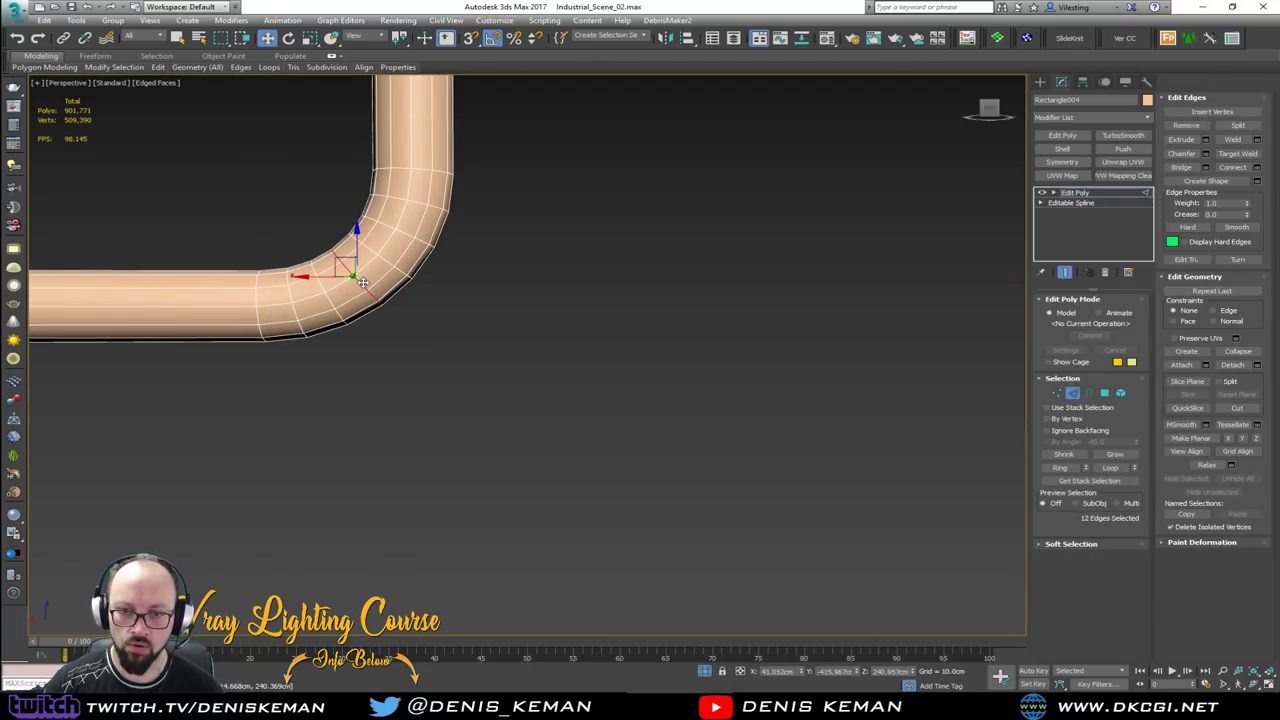
scroll(368, 285, "down", 3)
scroll(368, 285, "up", 3)
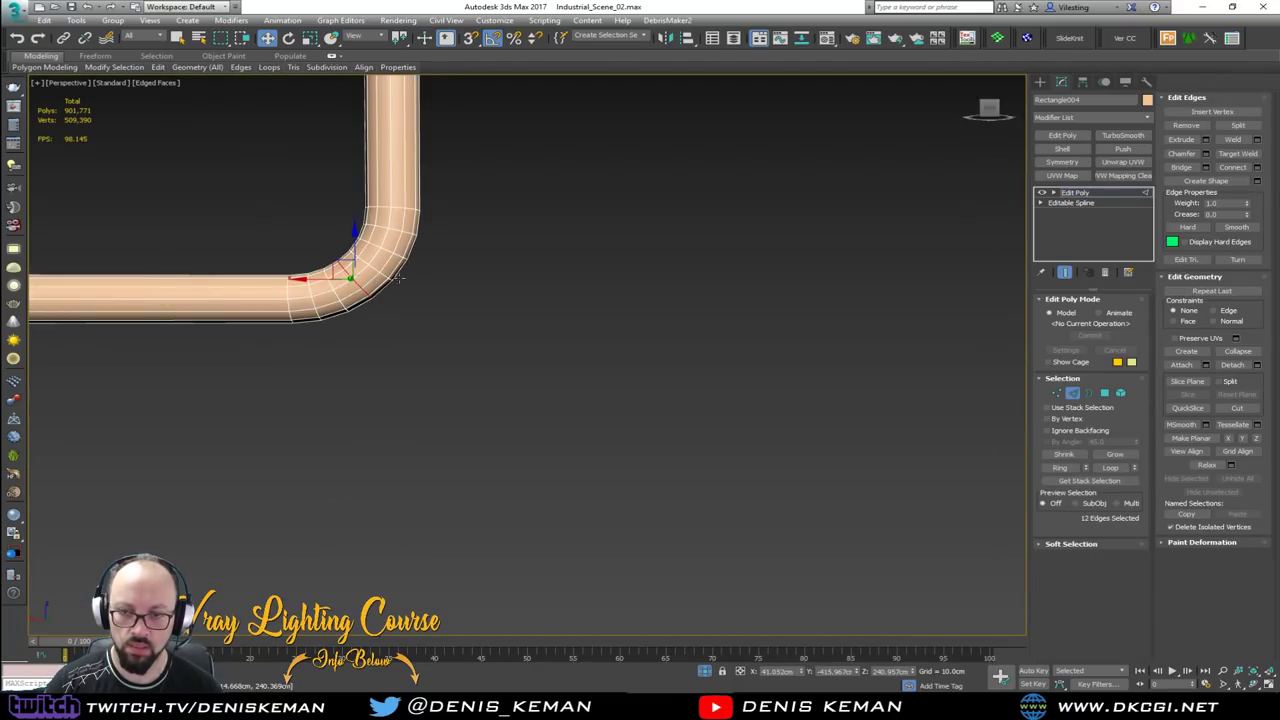
Convert the loop to a polygon selection, grow it over the whole bend and deselect the straight pipe section
left_click(1104, 393, "ctrl")
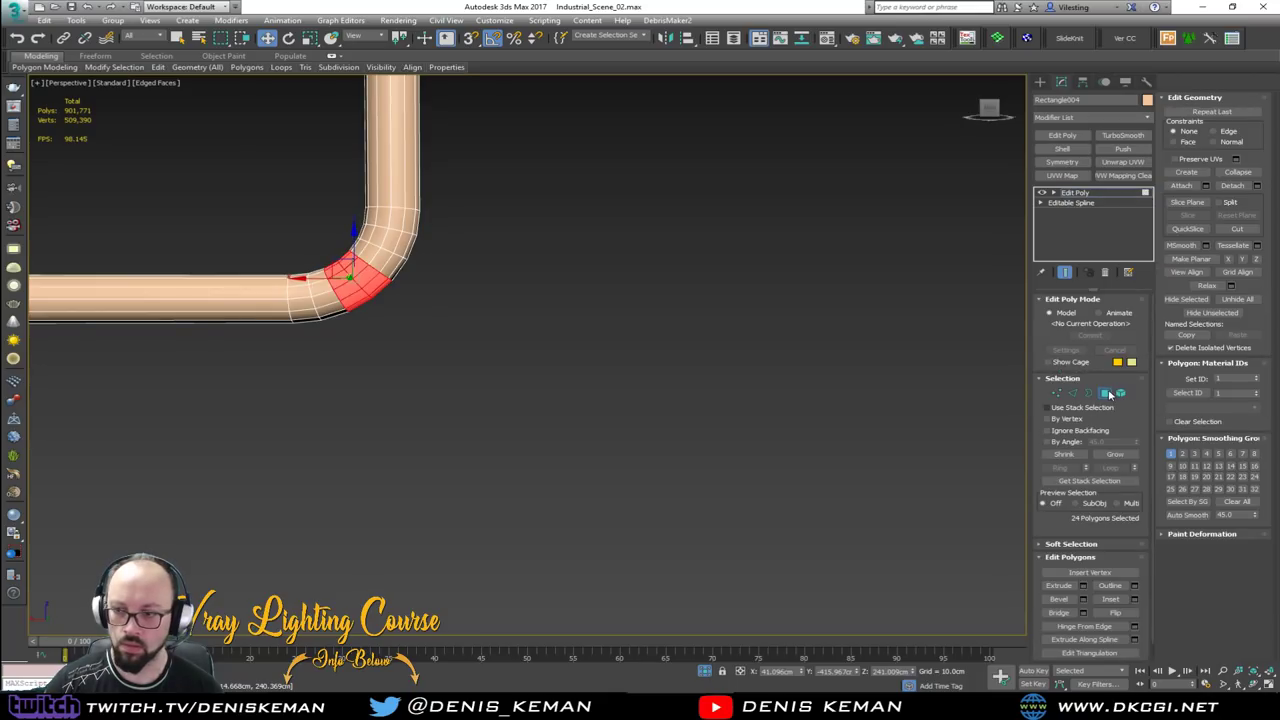
left_click(1117, 455)
left_click(1117, 455)
left_click(1117, 455)
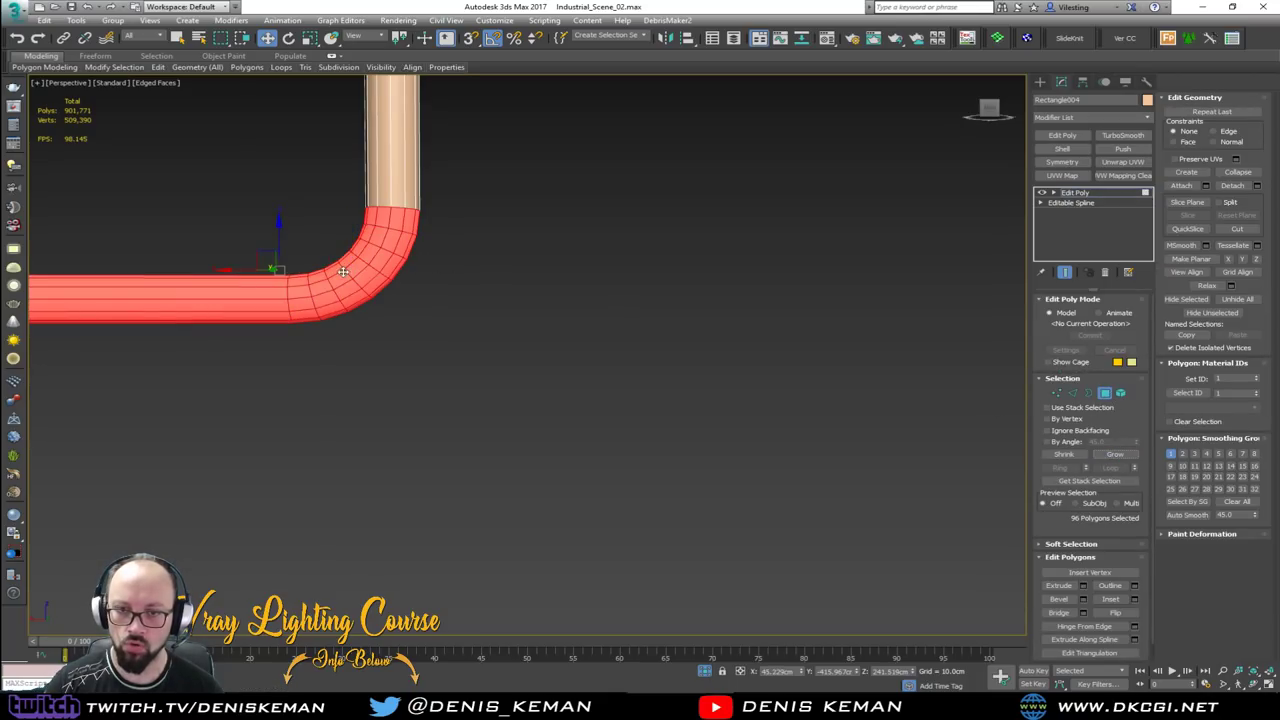
middle_click_drag(228, 242, 514, 252)
scroll(429, 248, "down", 5)
left_click_drag(383, 234, 263, 304, "alt")
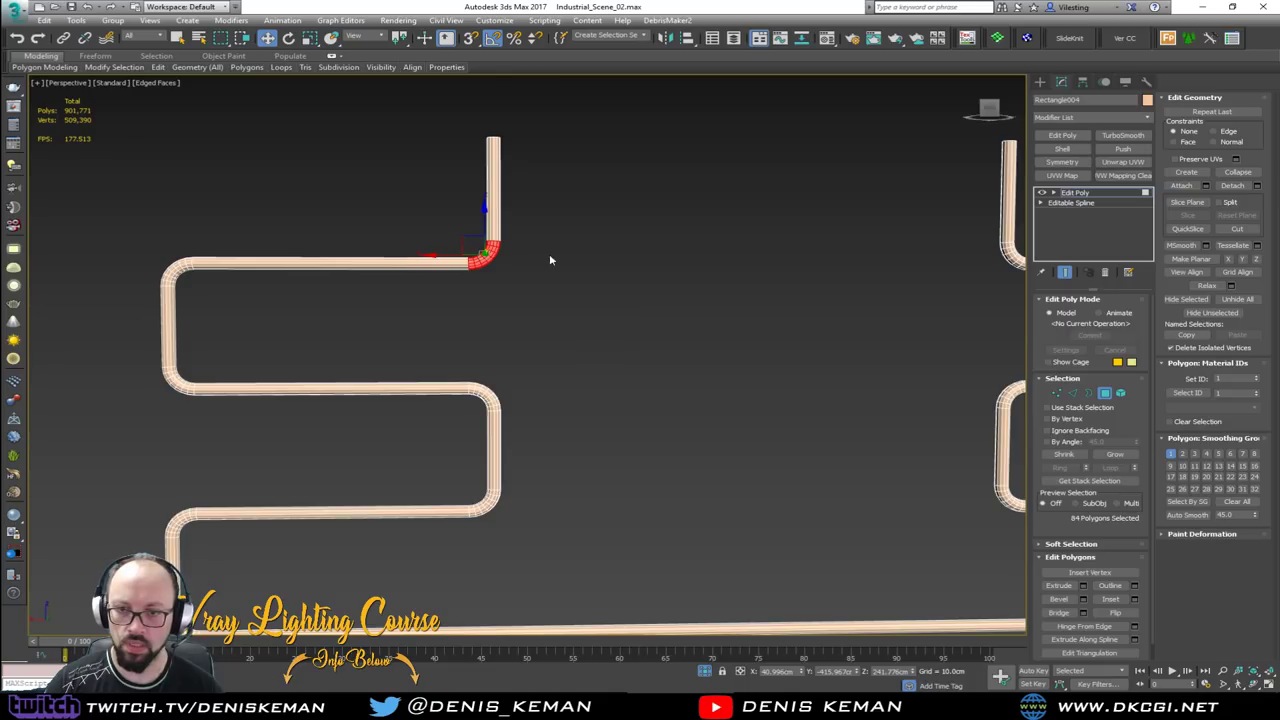
Extend the polygon selection to all the other pipe bends with Similar
middle_click_drag(695, 250, 531, 252)
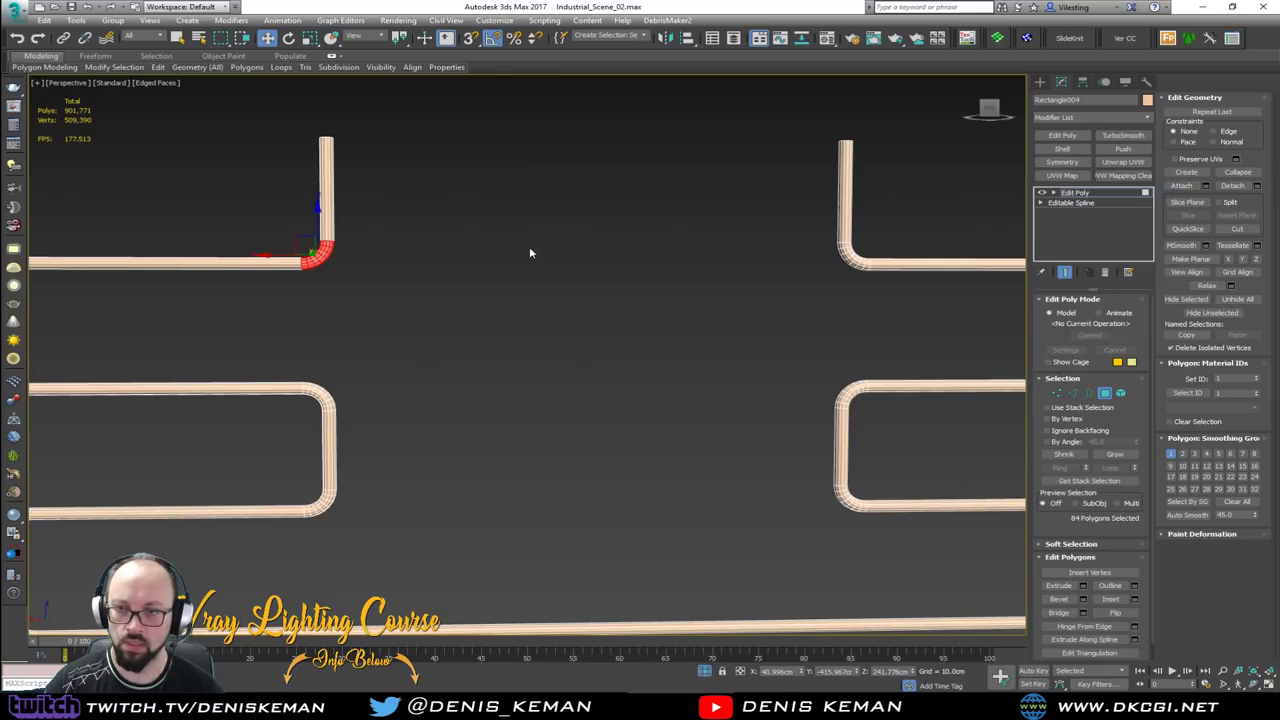
left_click(334, 57)
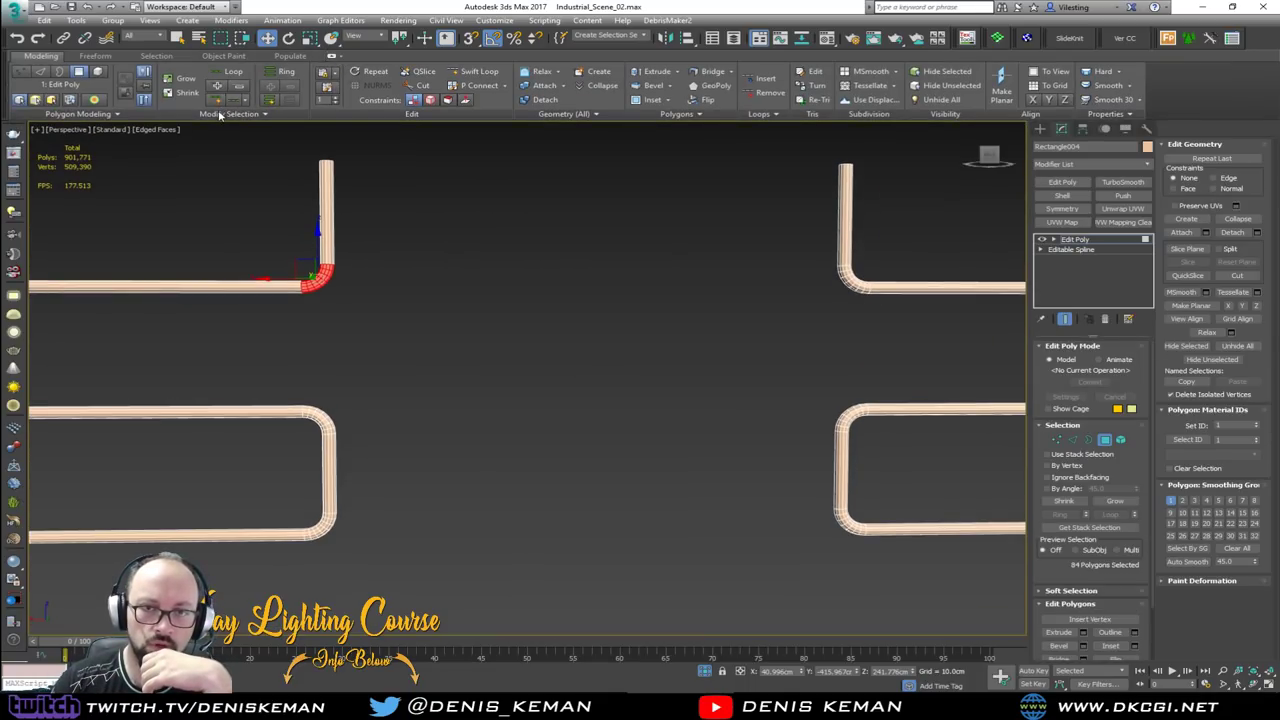
left_click(219, 114)
left_click(185, 145)
scroll(680, 318, "down", 3)
middle_click_drag(580, 334, 481, 342)
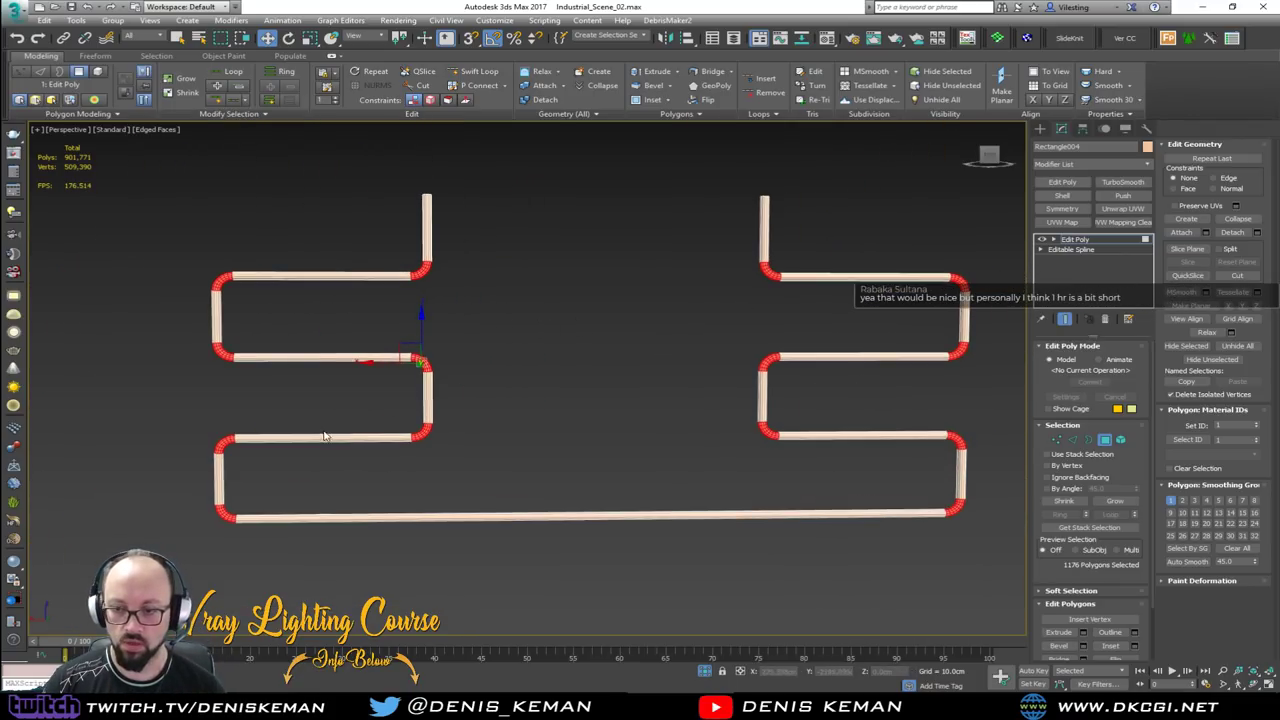
Detach the selected bends as a cloned separate object and leave polygon editing
left_click(1257, 233)
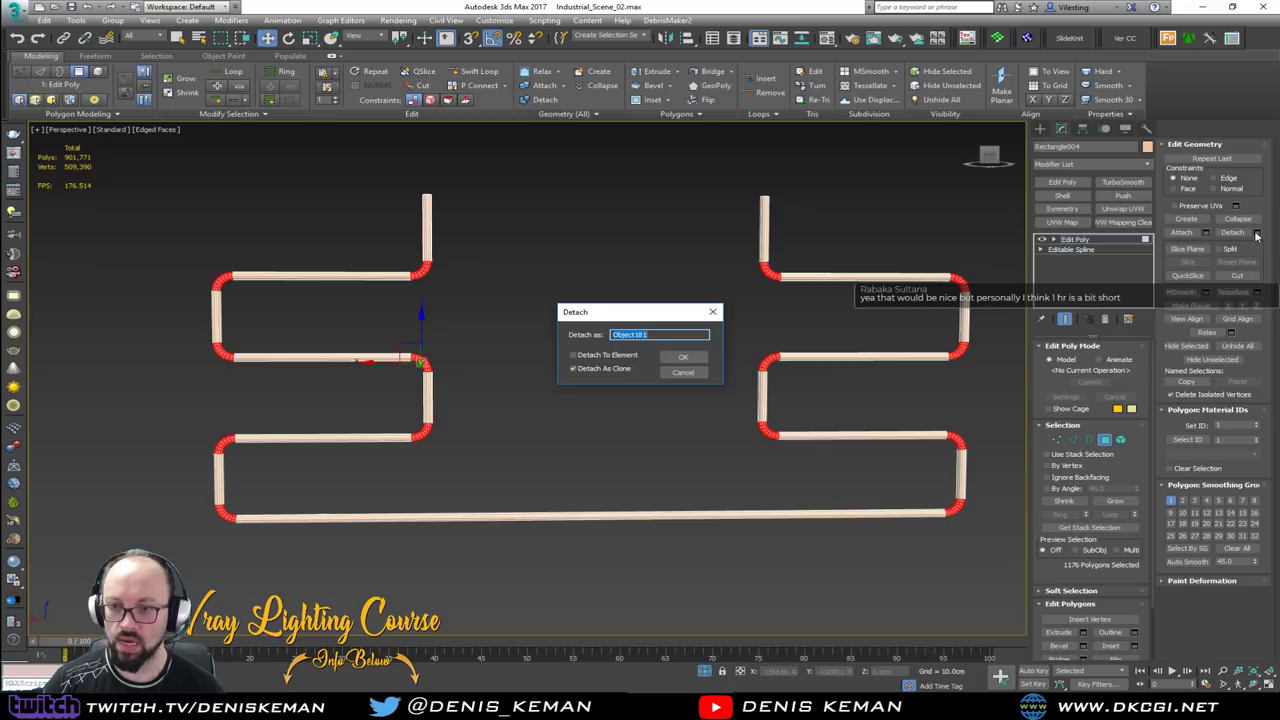
left_click(684, 357)
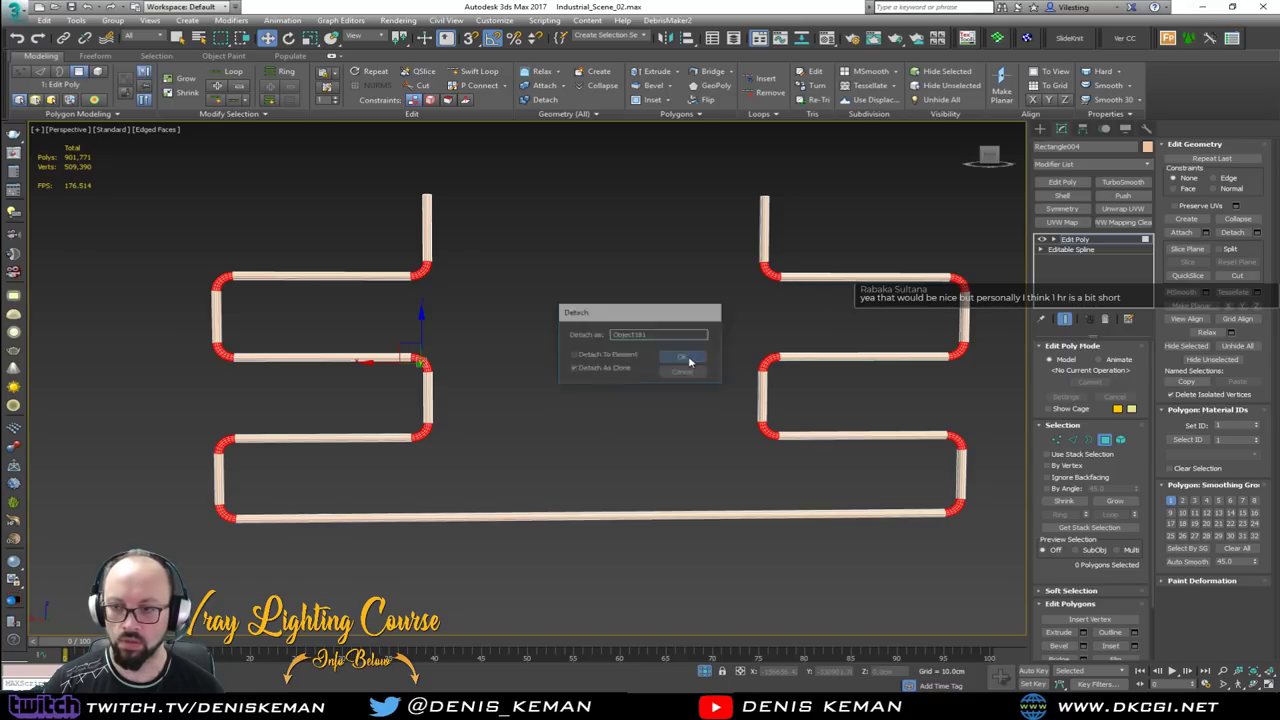
left_click(1104, 440)
Thicken the detached bend pieces with a Shell modifier using a 1.0 cm outer amount, and check the elbows up close
left_click(770, 278)
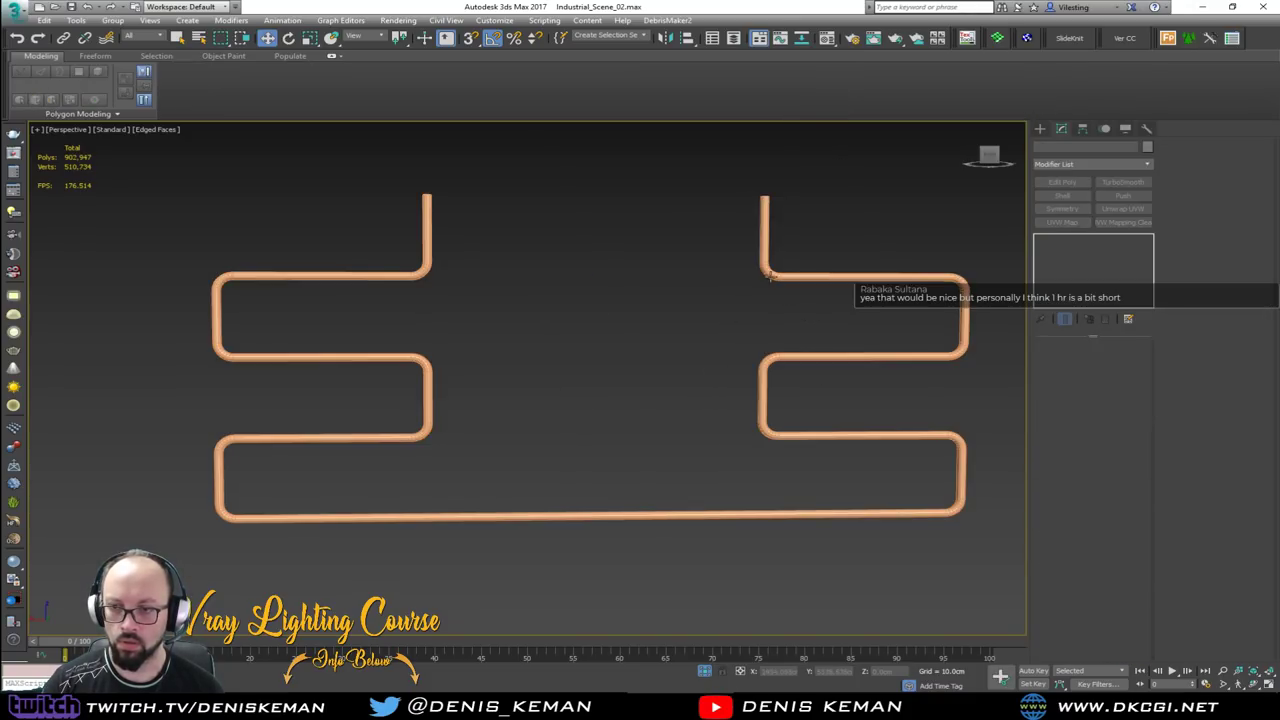
left_click(1062, 195)
scroll(762, 292, "up", 6)
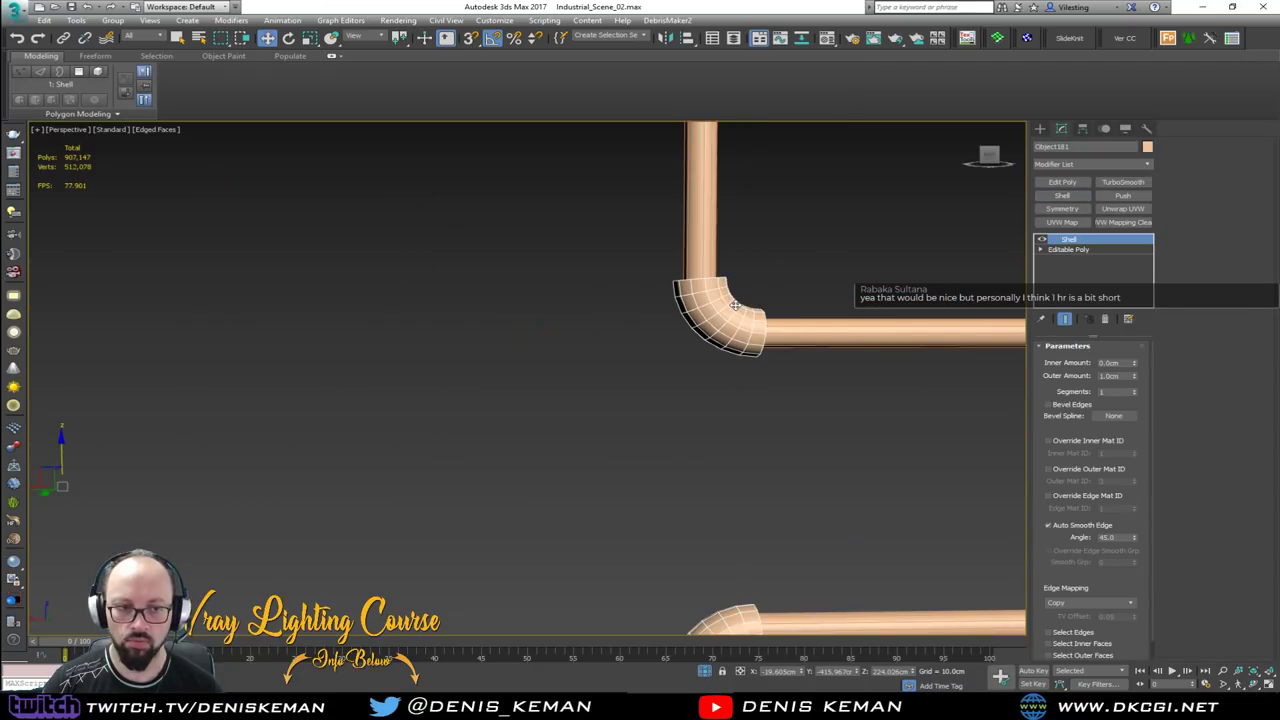
scroll(734, 305, "down", 3)
middle_click_drag(734, 305, 718, 330, "alt")
scroll(722, 340, "up", 5)
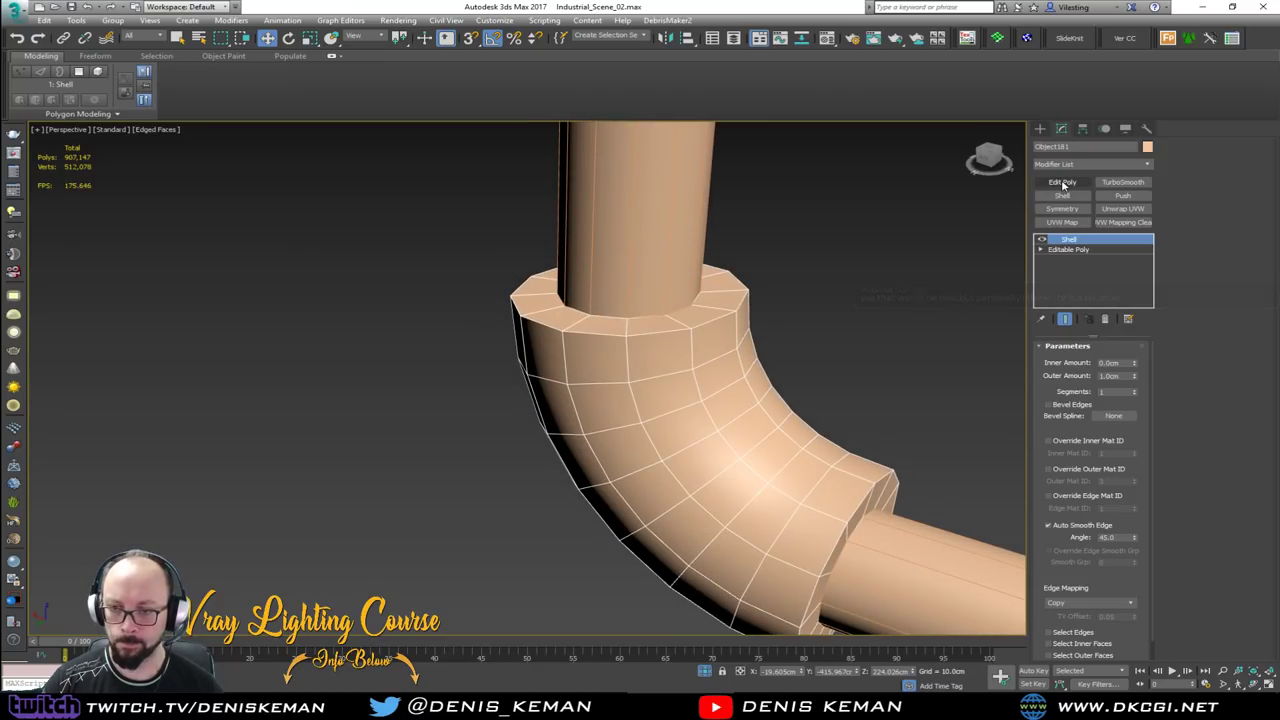
scroll(875, 296, "down", 10)
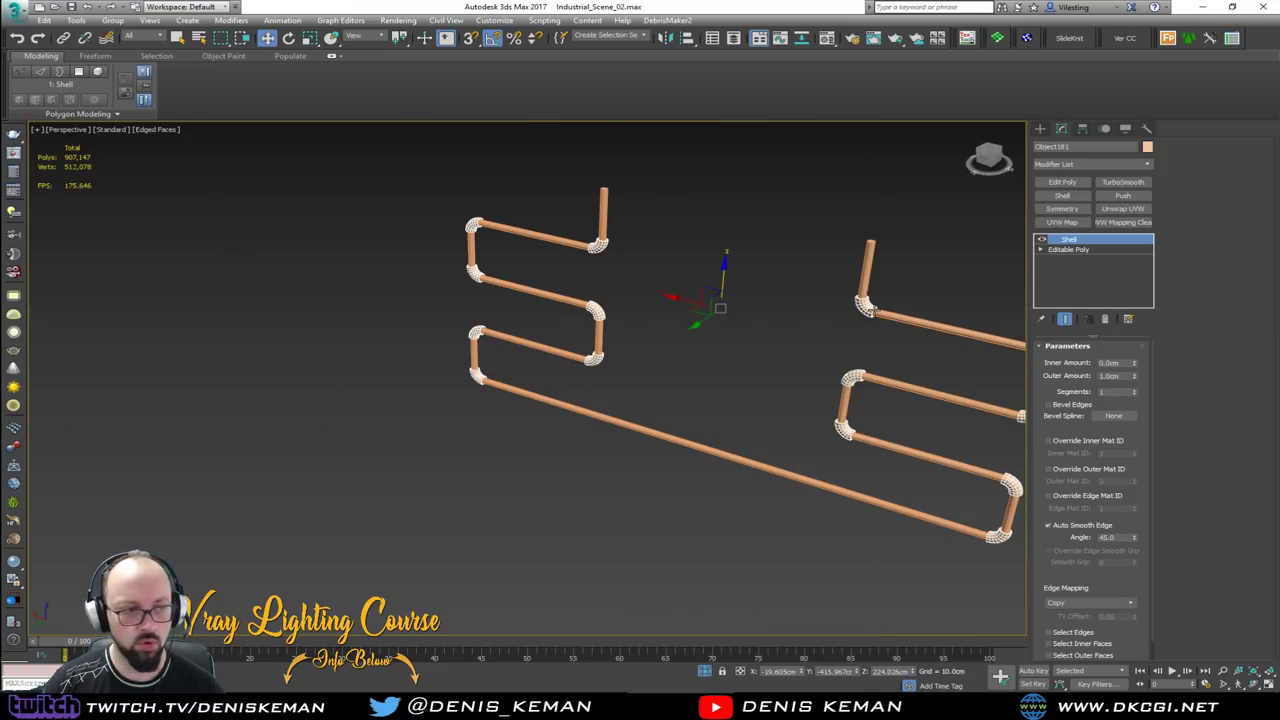
scroll(882, 311, "up", 8)
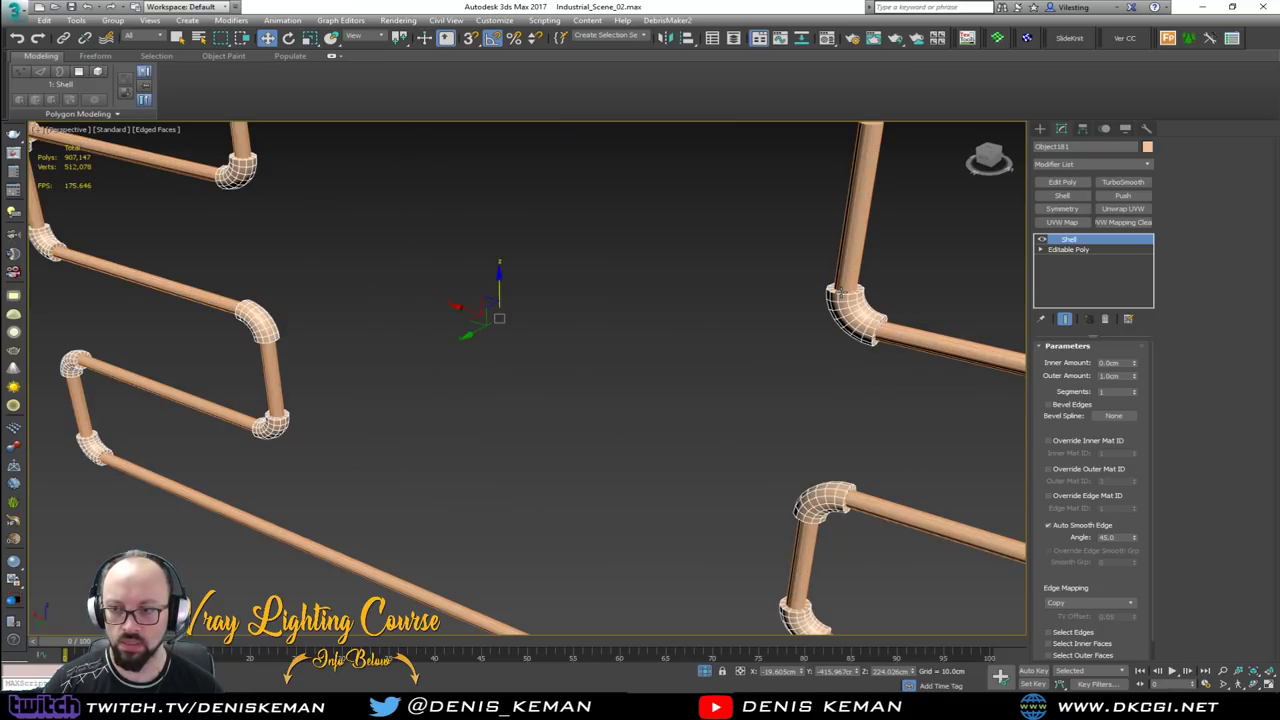
middle_click_drag(841, 292, 888, 308, "alt")
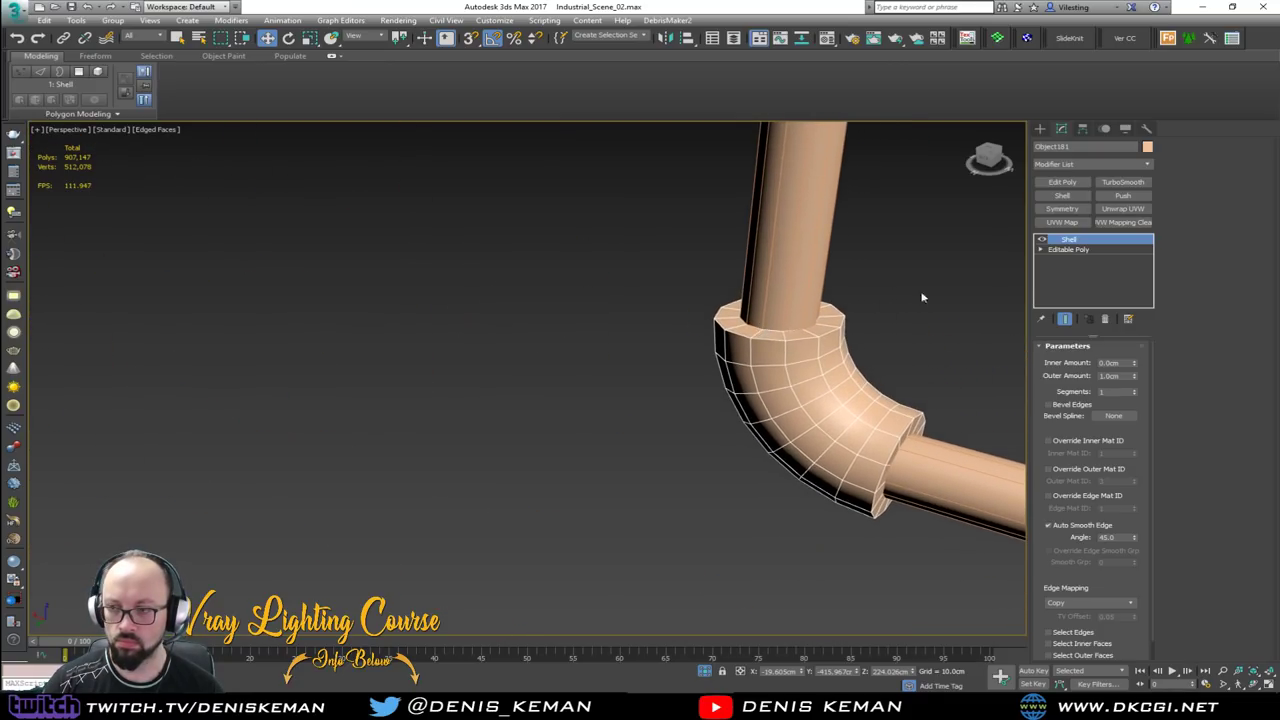
Add an Edit Poly modifier to the elbows and select the outer rim edge loops at both ends of one elbow
left_click(1070, 183)
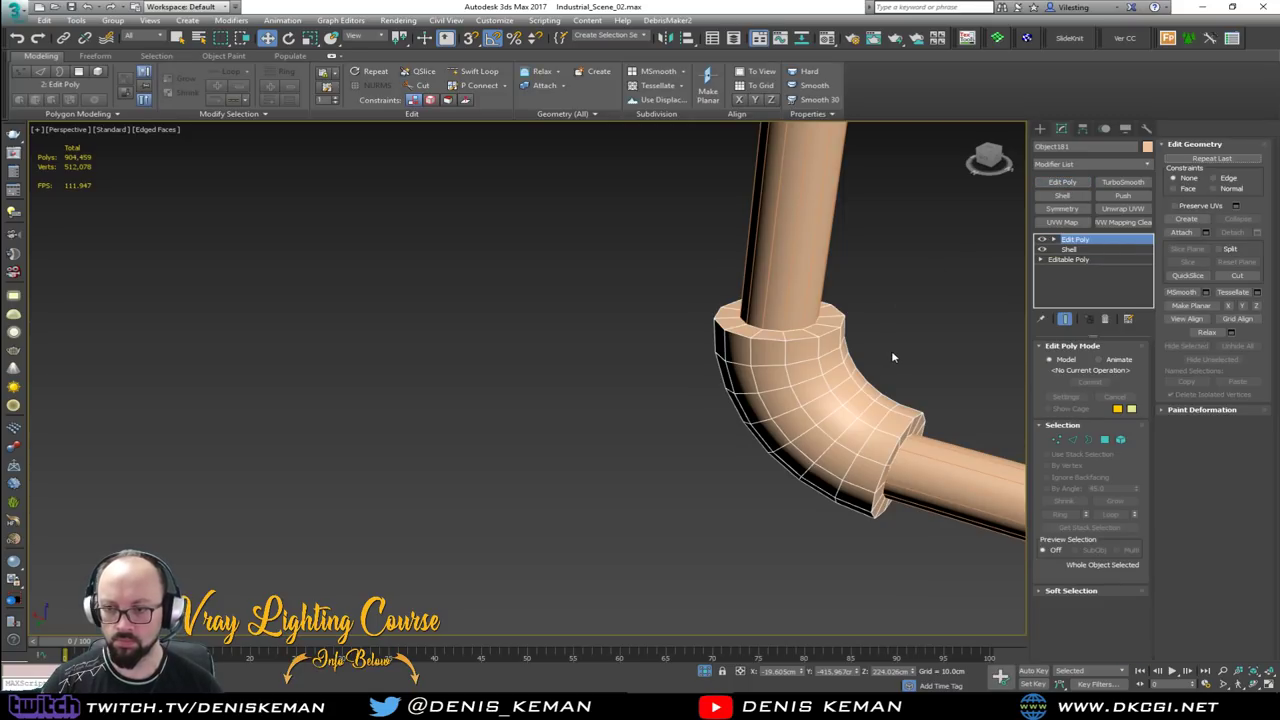
key("2")
double_click(793, 333)
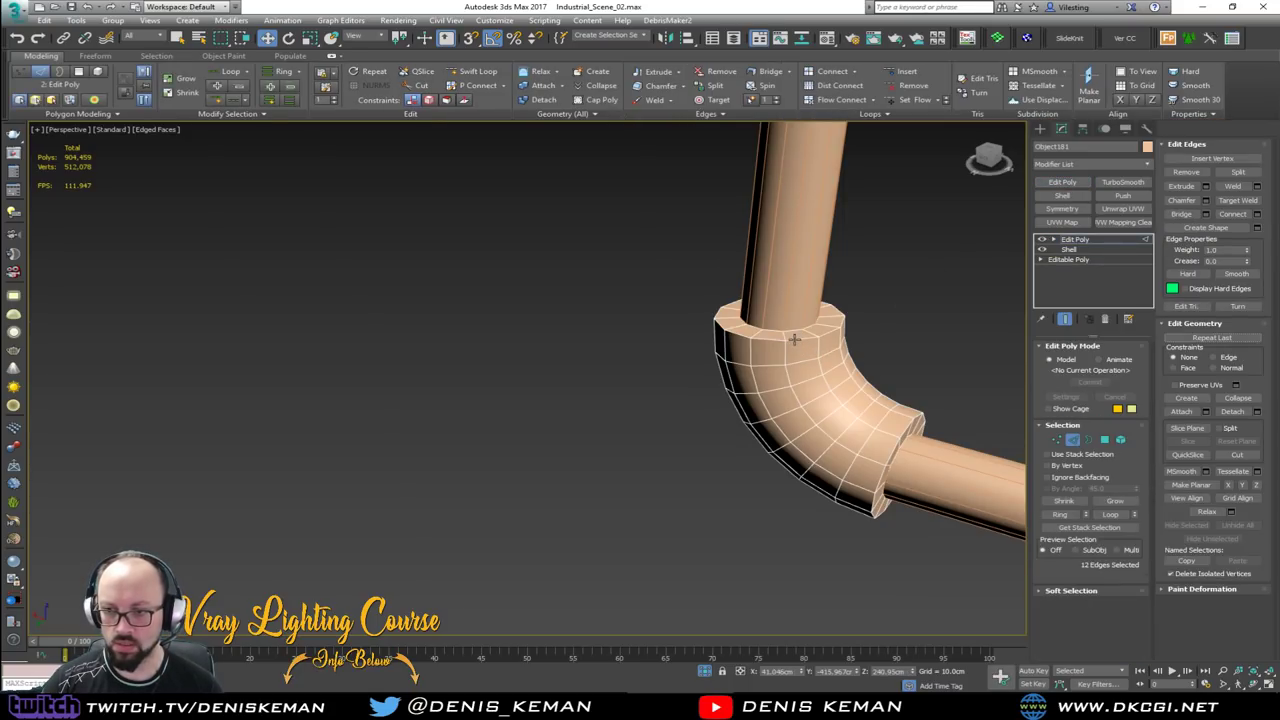
double_click(888, 454, "ctrl")
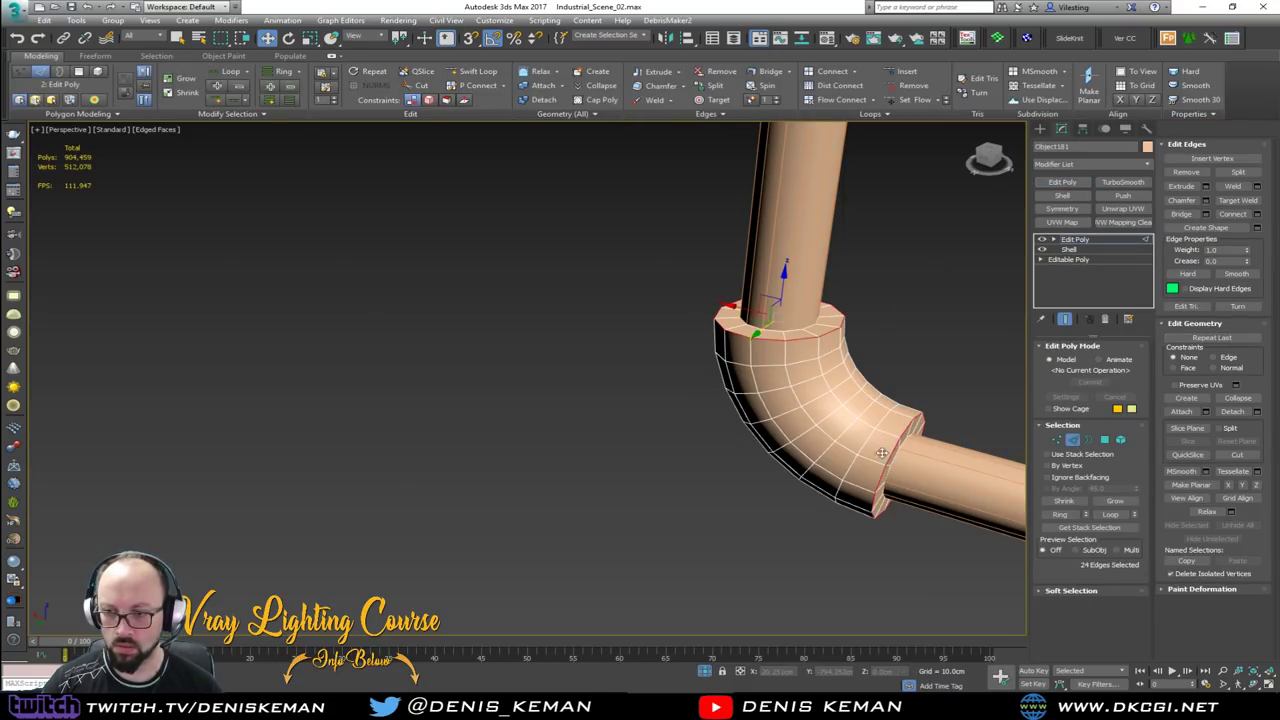
Extend the rim edge selection to the other elbows with Similar and check which edges it picks
scroll(560, 342, "down", 5)
scroll(714, 404, "up", 3)
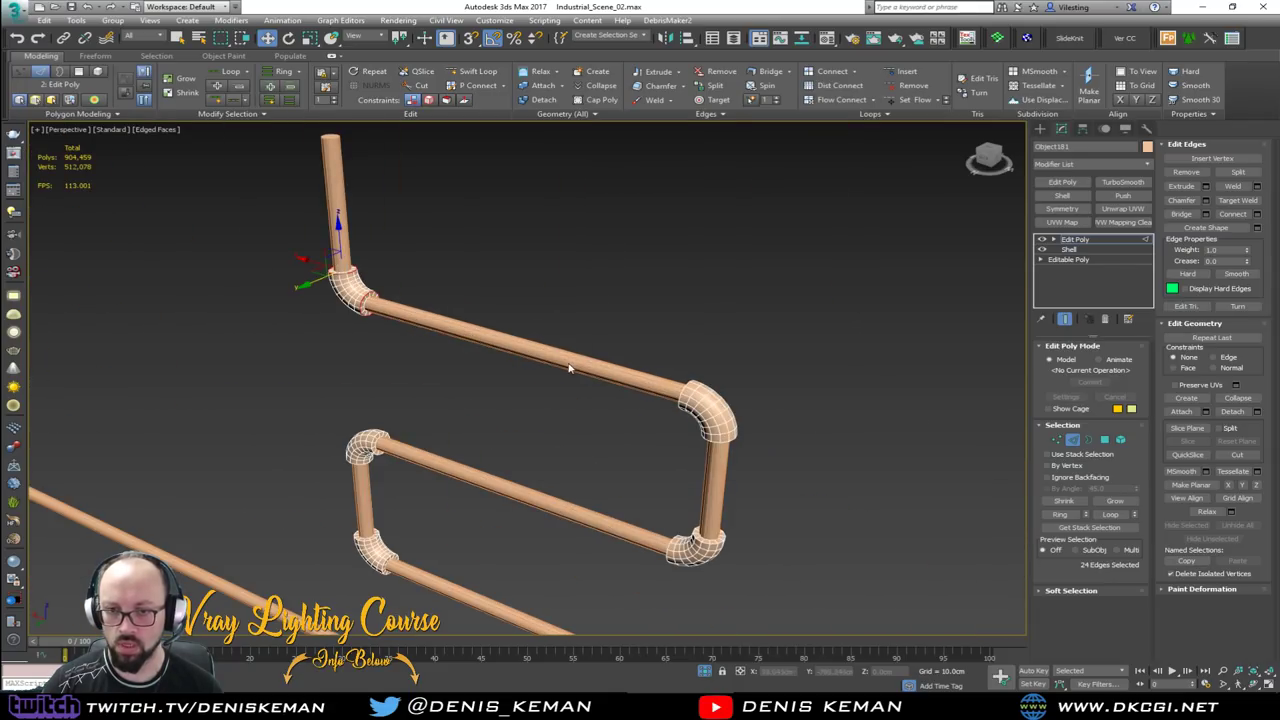
left_click(238, 116)
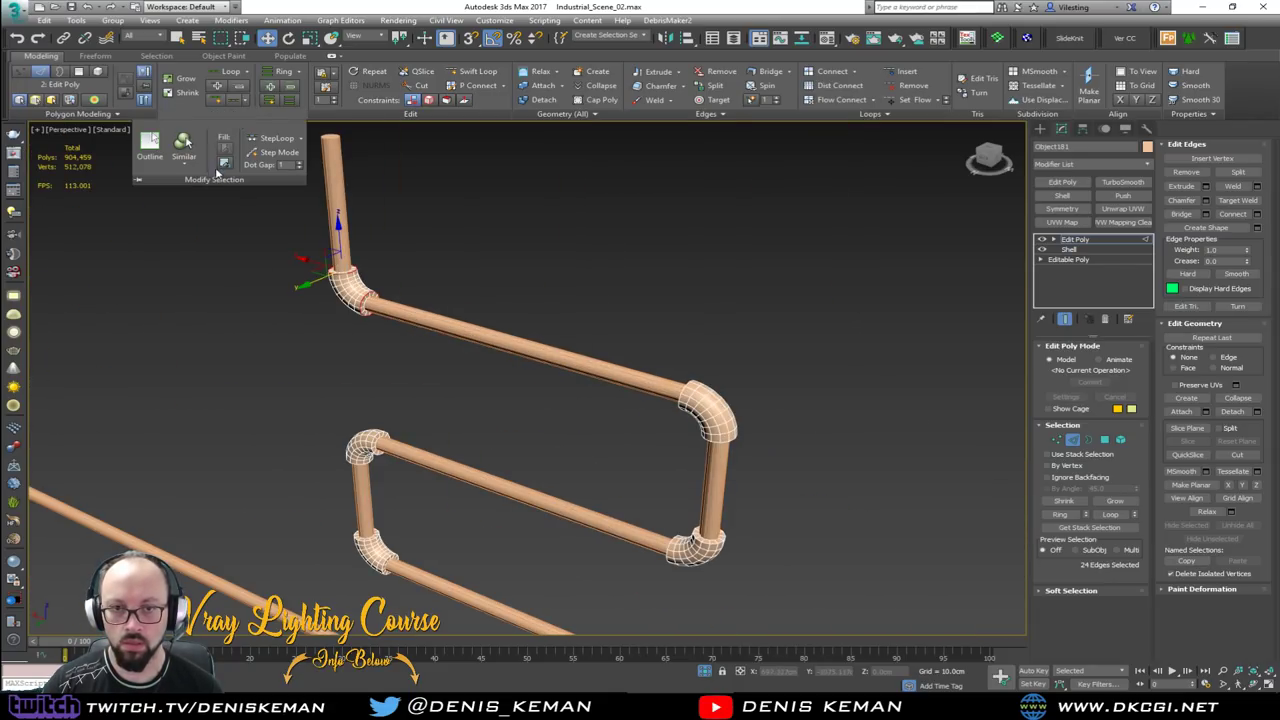
left_click(183, 145)
middle_click_drag(350, 398, 472, 345)
middle_click_drag(444, 387, 454, 337, "alt")
scroll(484, 319, "up", 3)
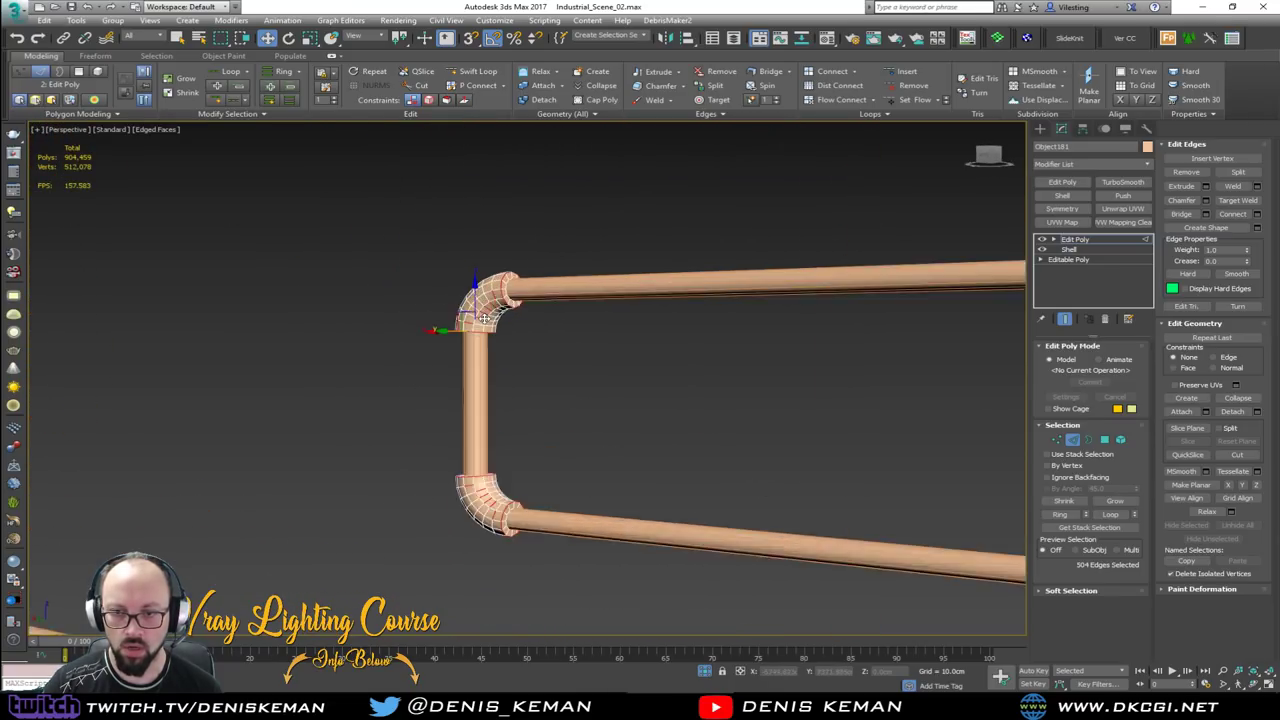
Reselect only the outer rim edge loops at both ends of the single elbow below the vertical pipe
scroll(484, 318, "up", 3)
scroll(490, 300, "down", 3)
middle_click_drag(492, 195, 568, 456)
scroll(527, 437, "down", 4)
scroll(567, 458, "up", 5)
left_click(680, 508)
double_click(678, 520)
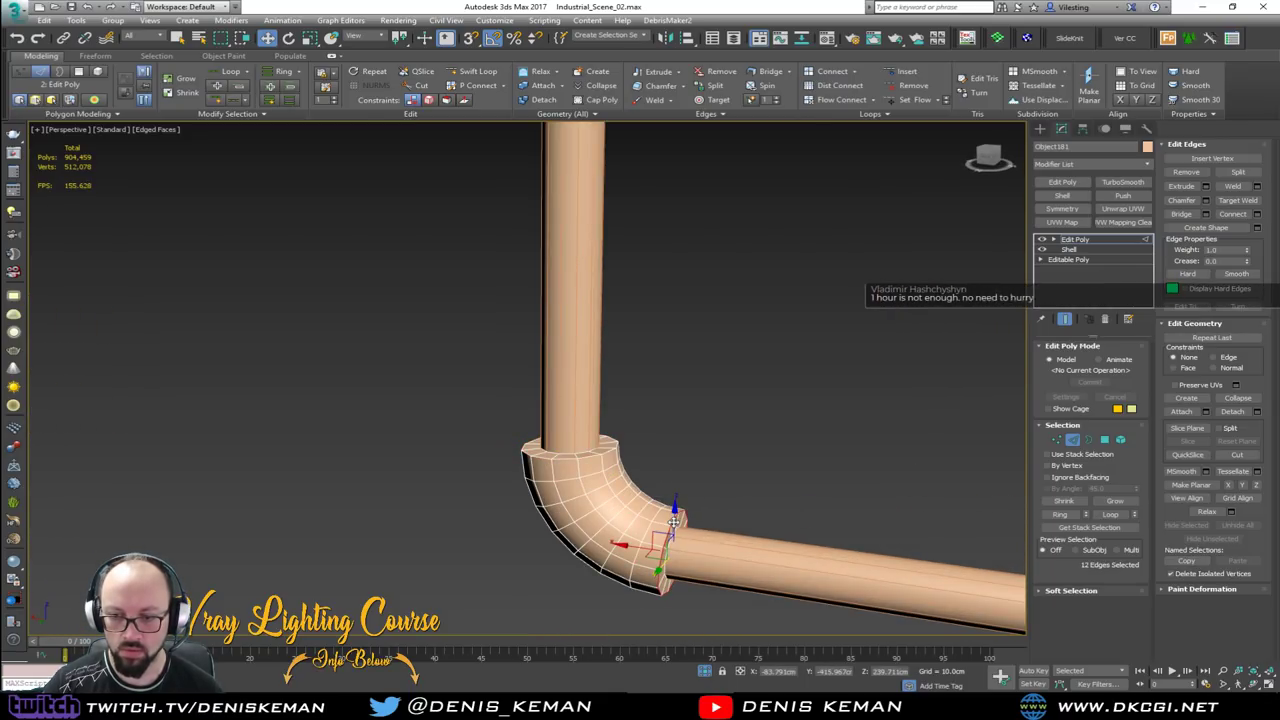
double_click(590, 458, "ctrl")
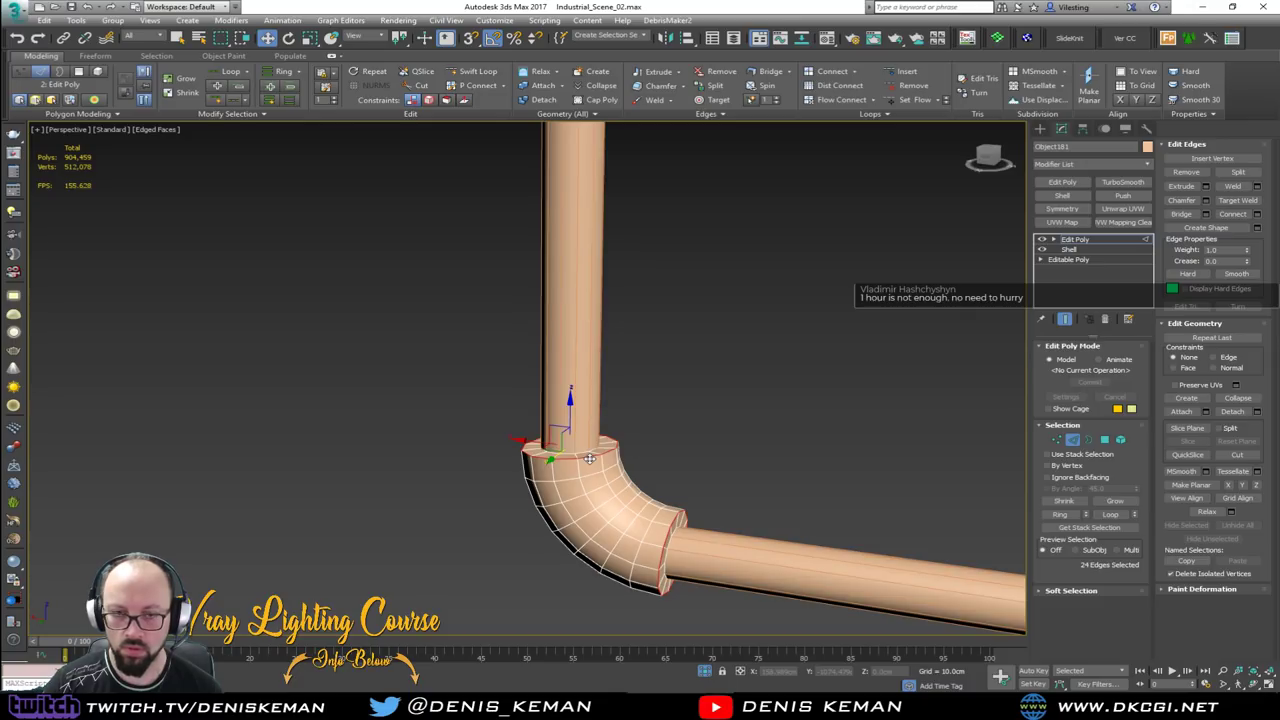
left_click(228, 113)
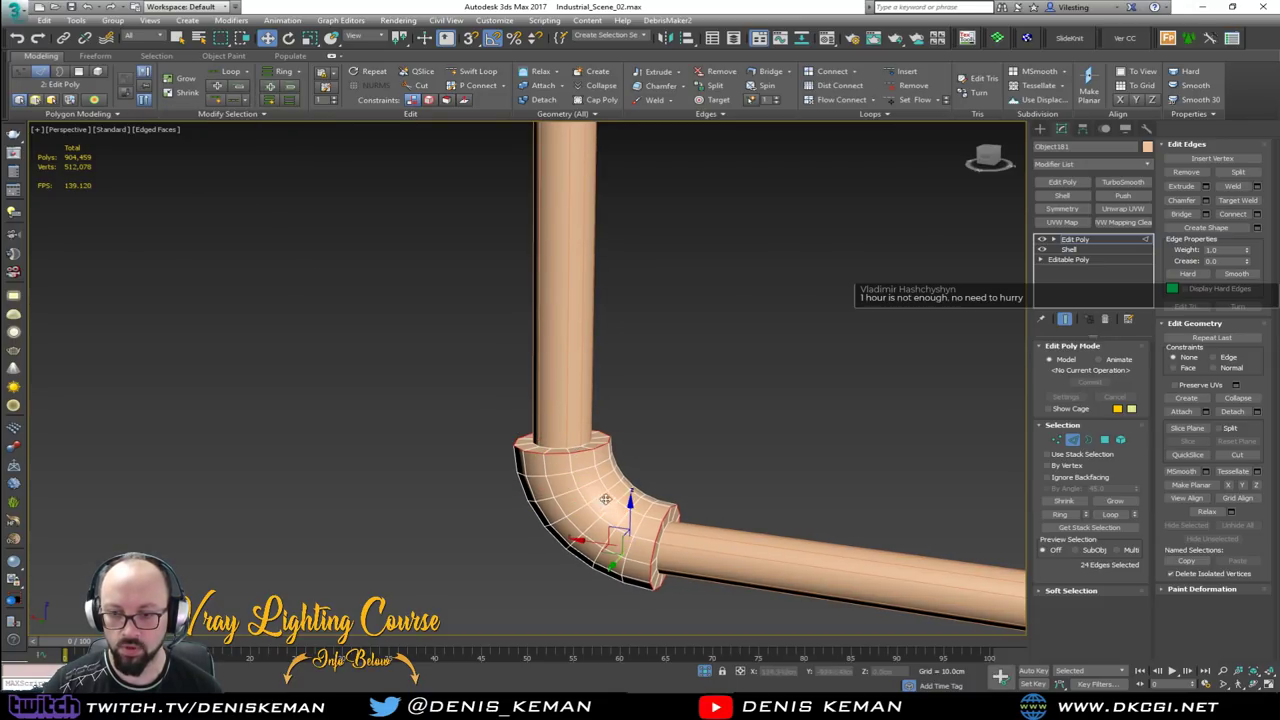
Chamfer the selected elbow rim edges by 0.2 cm and leave edge editing
scroll(580, 462, "up", 2)
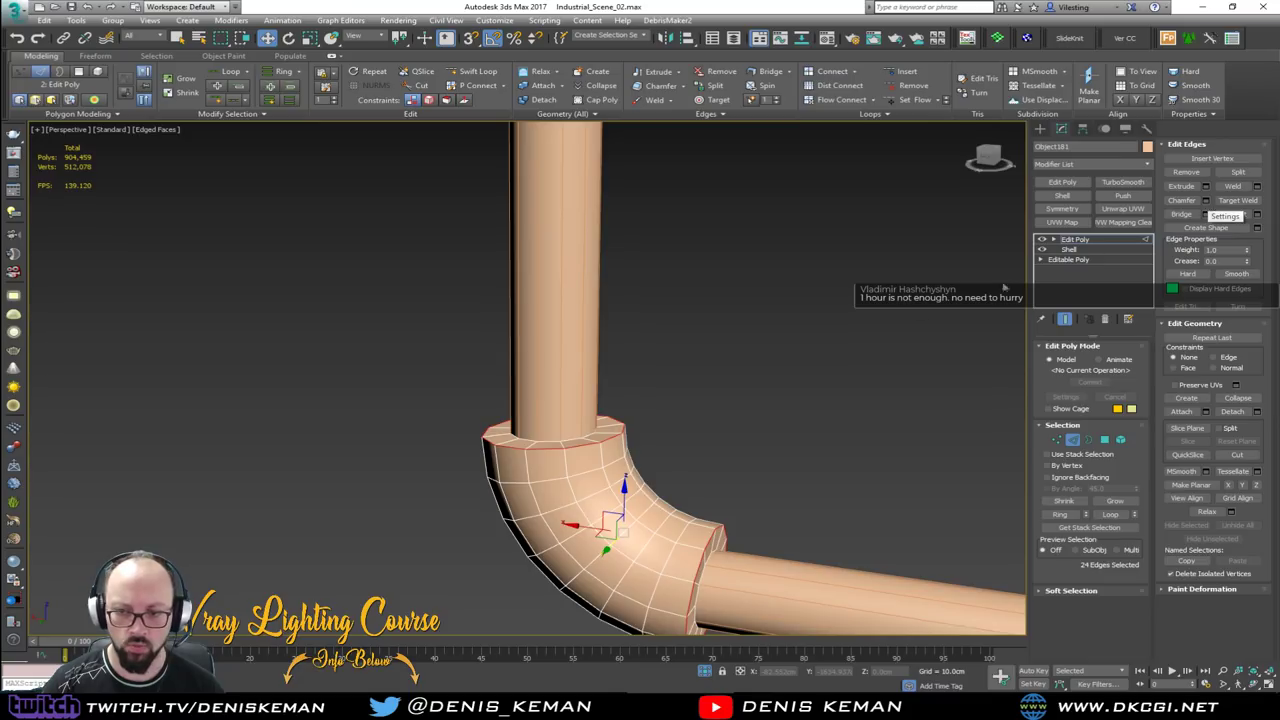
left_click(1205, 201)
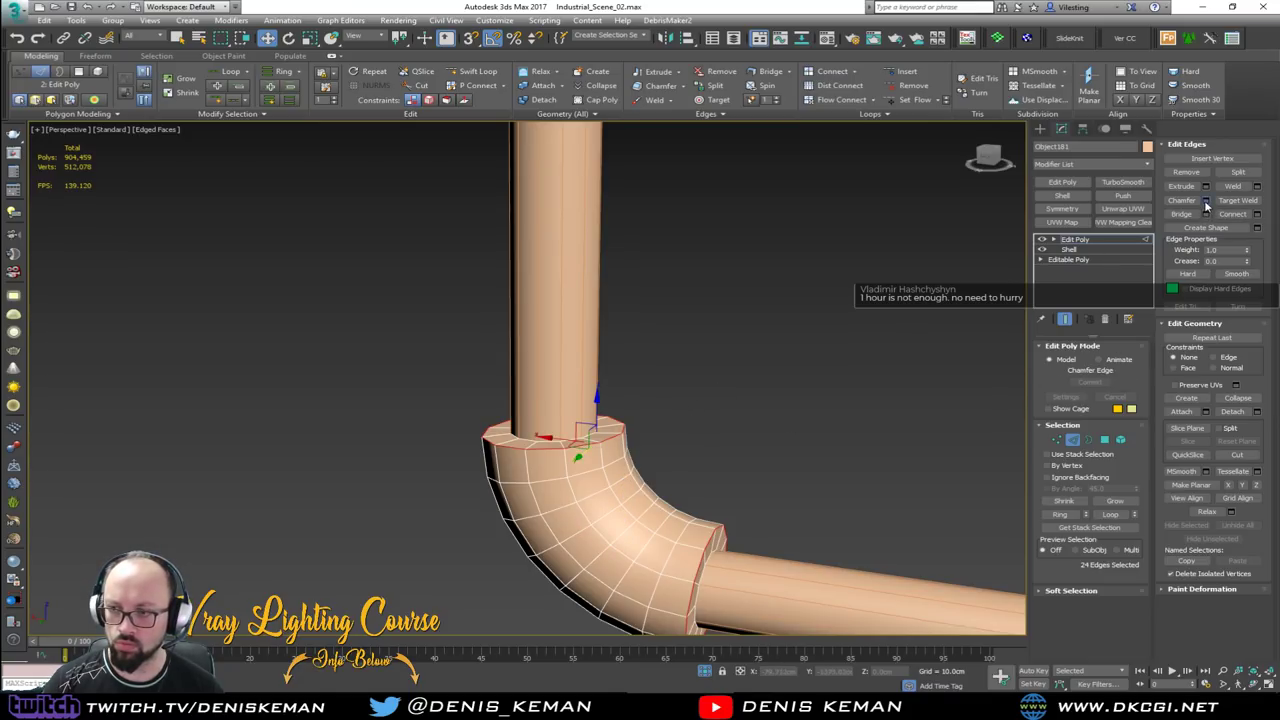
left_click_drag(541, 401, 537, 401)
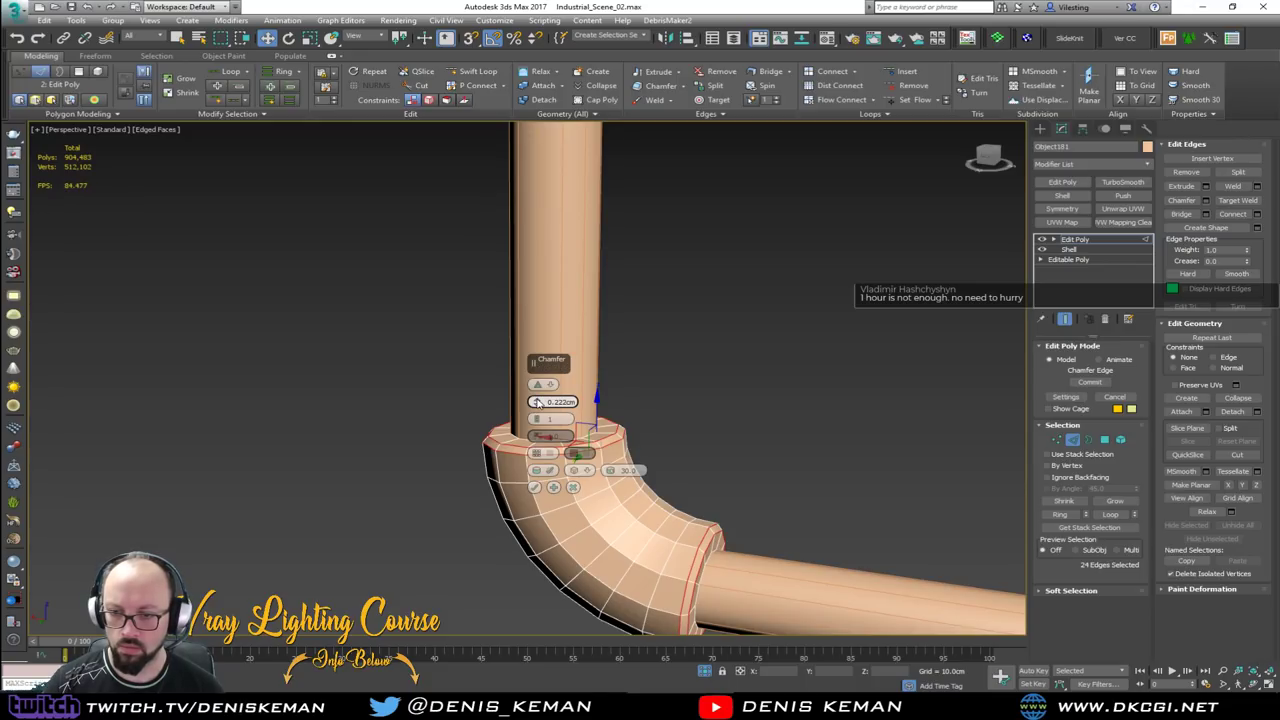
type("2")
key("Return")
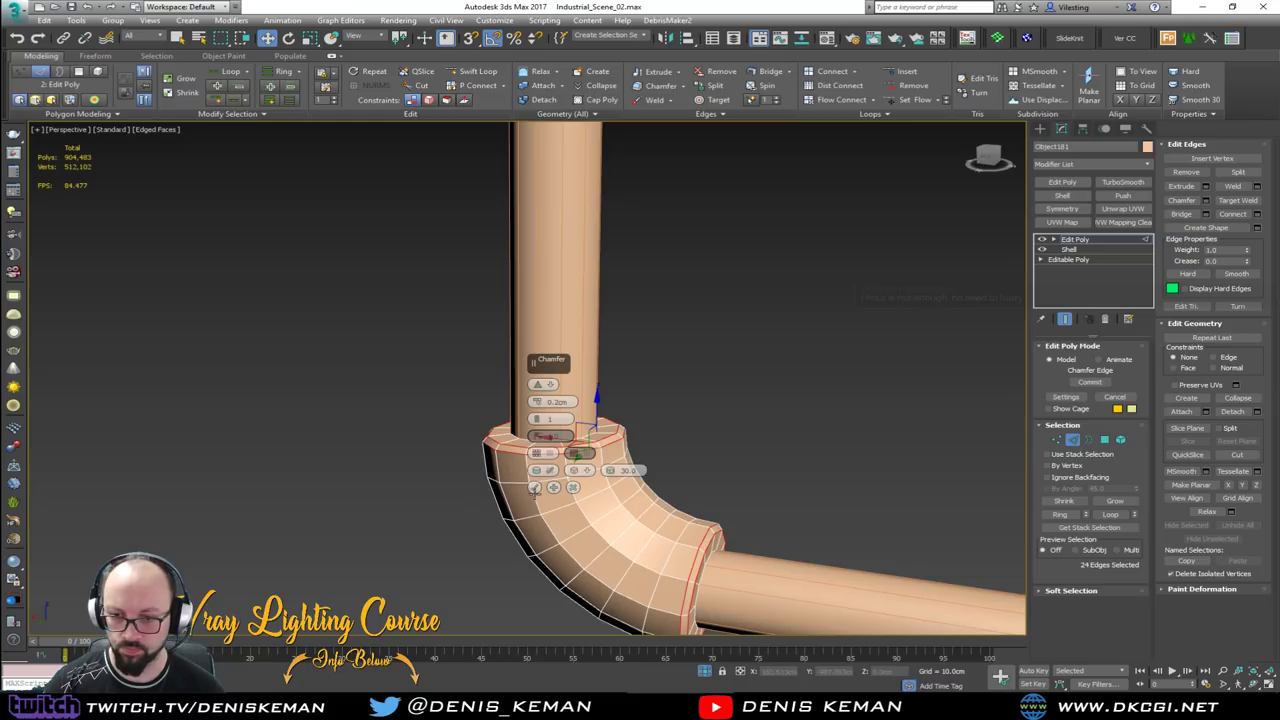
left_click(534, 487)
left_click(1078, 441)
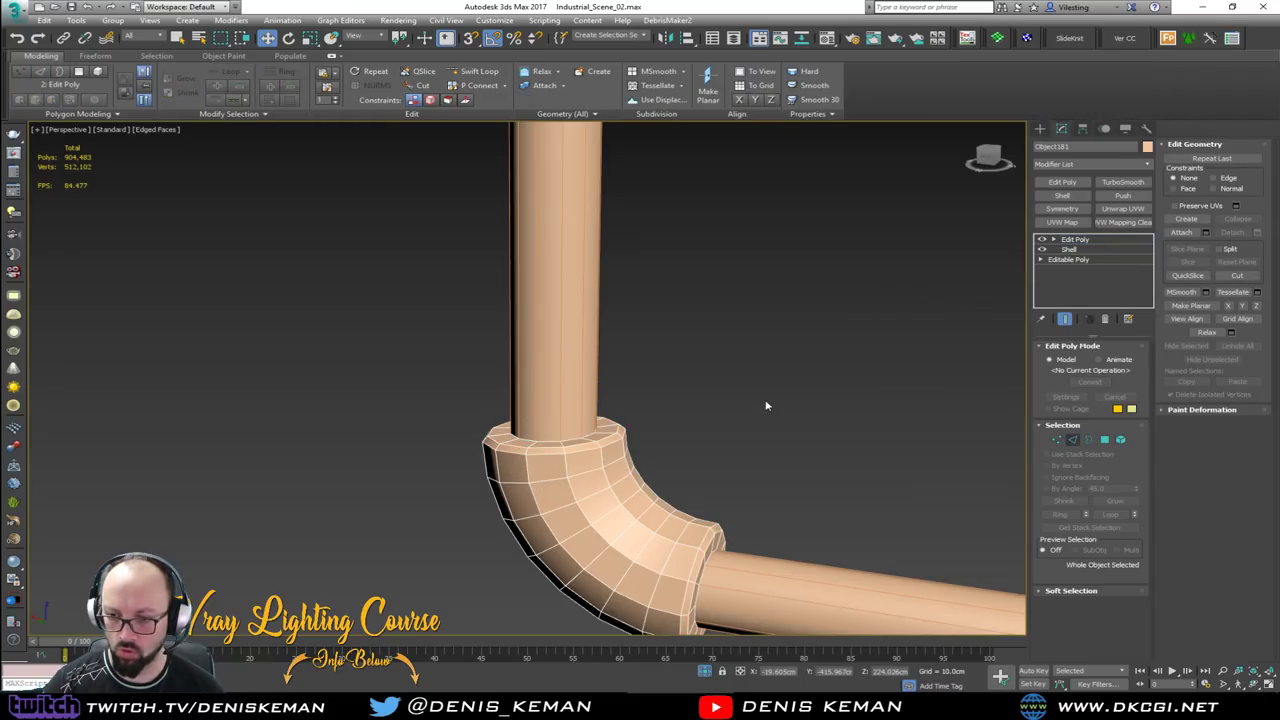
Apply TurboSmooth with 2 iterations to the elbows, turn off the edged faces display, and check the smoothed fittings
left_click(688, 441)
scroll(600, 486, "up", 3)
left_click(600, 486)
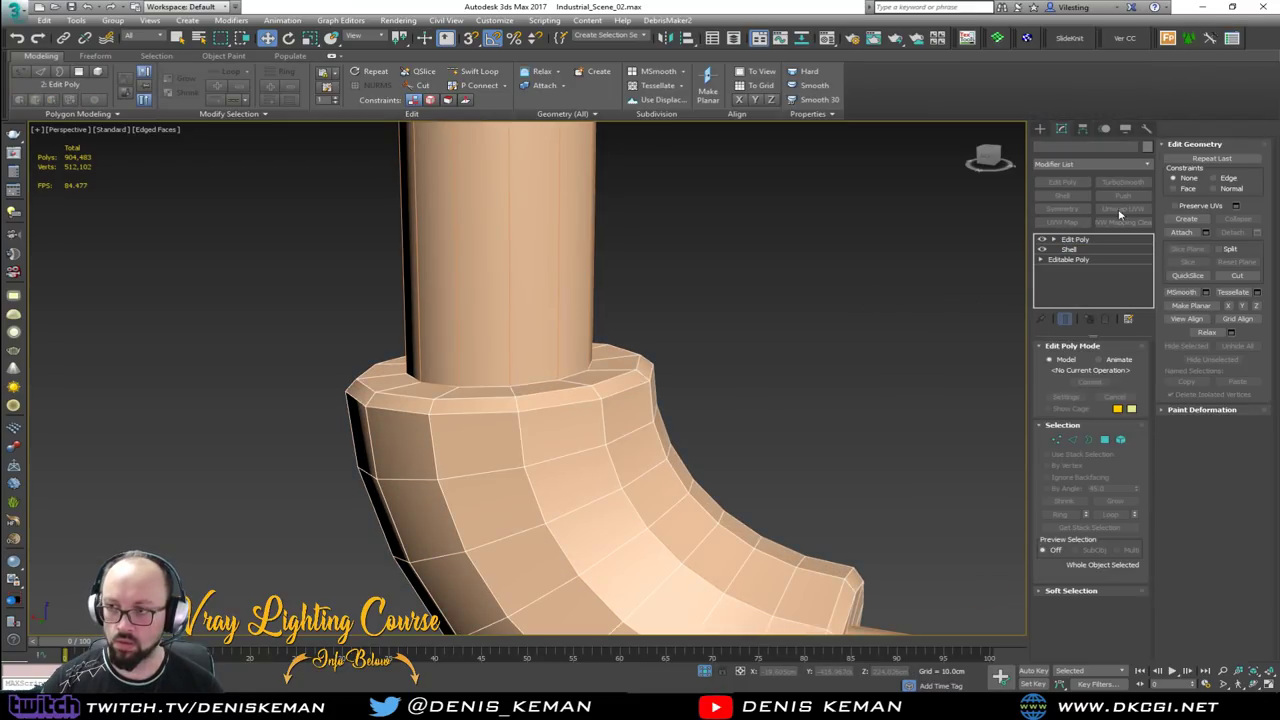
left_click(1123, 182)
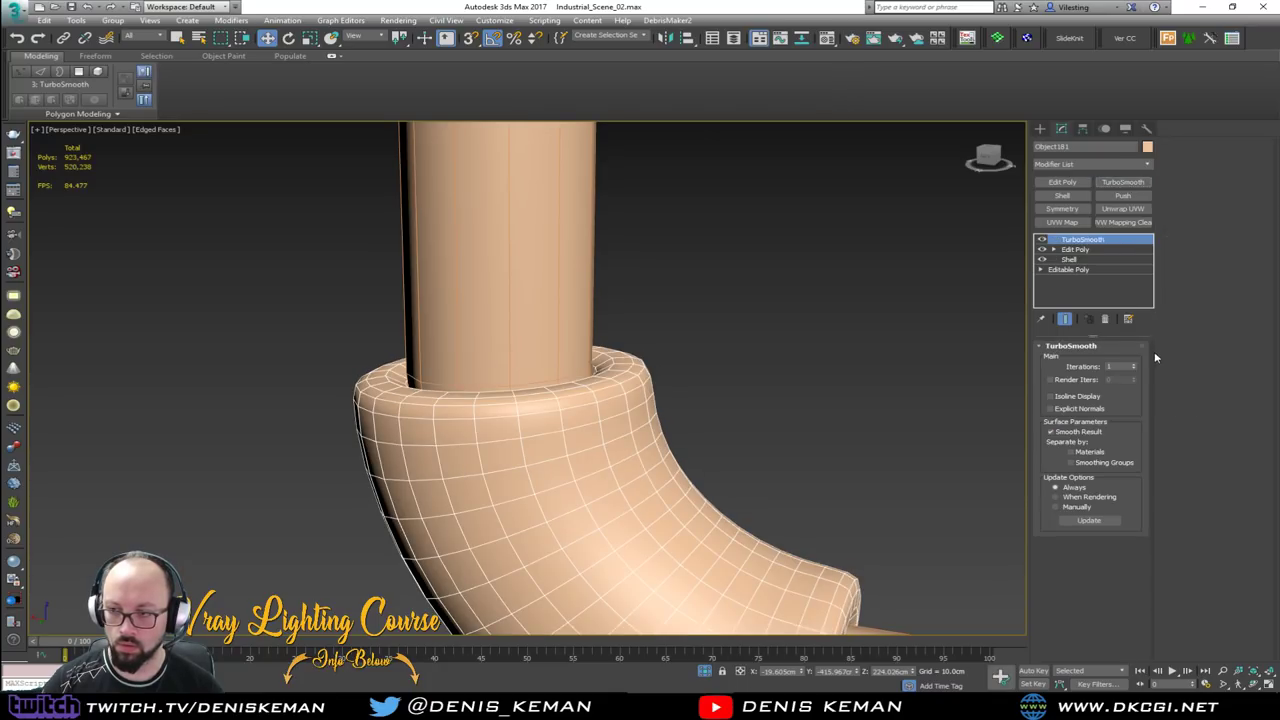
left_click(1136, 364)
key("F4")
scroll(748, 353, "down", 5)
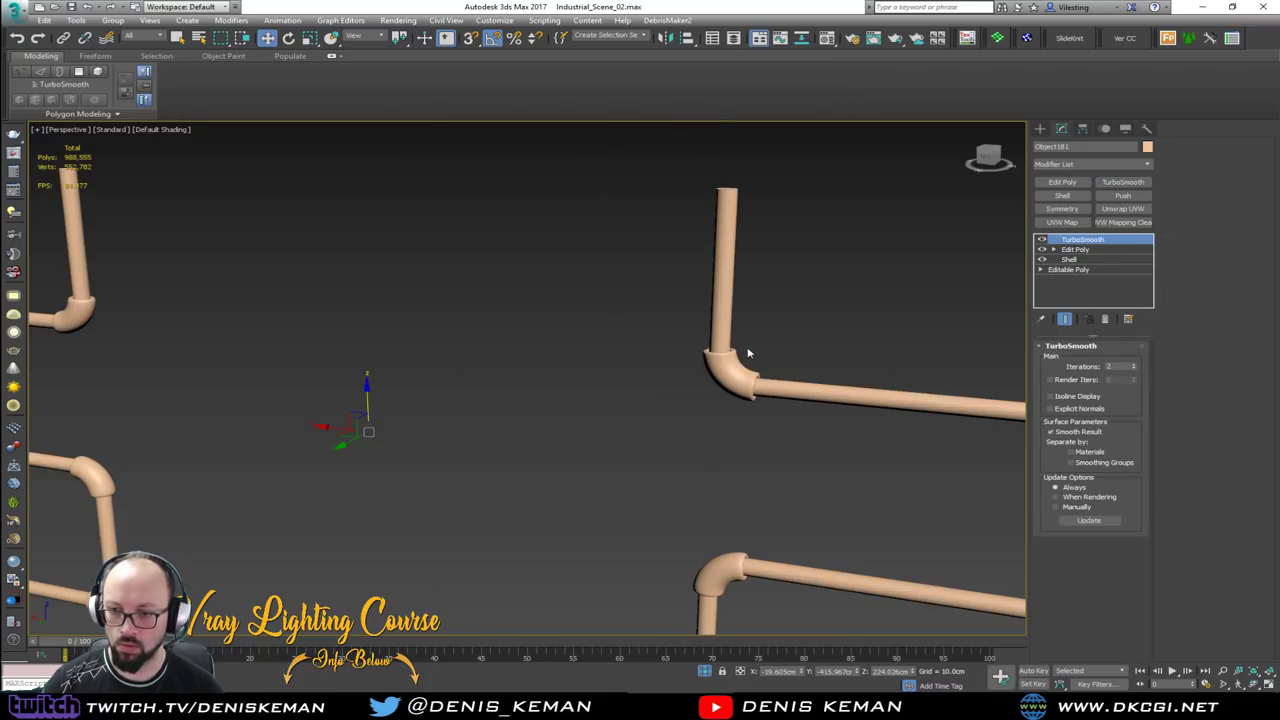
scroll(748, 353, "down", 3)
mouse_move(750, 354)
middle_mouse_down("alt")
mouse_move(799, 332)
mouse_move(757, 378)
mouse_move(741, 374)
middle_mouse_up("alt")
scroll(770, 416, "up", 6)
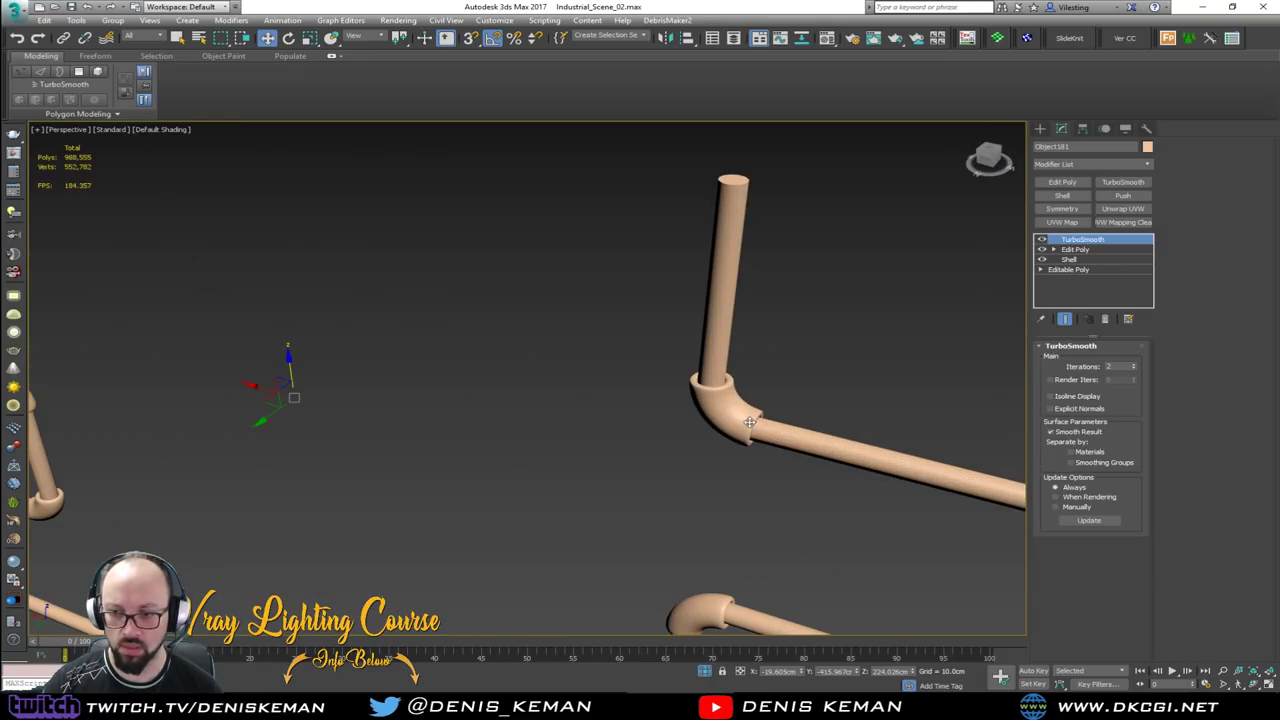
scroll(718, 388, "down", 5)
scroll(718, 388, "down", 3)
middle_click_drag(728, 386, 719, 359, "alt")
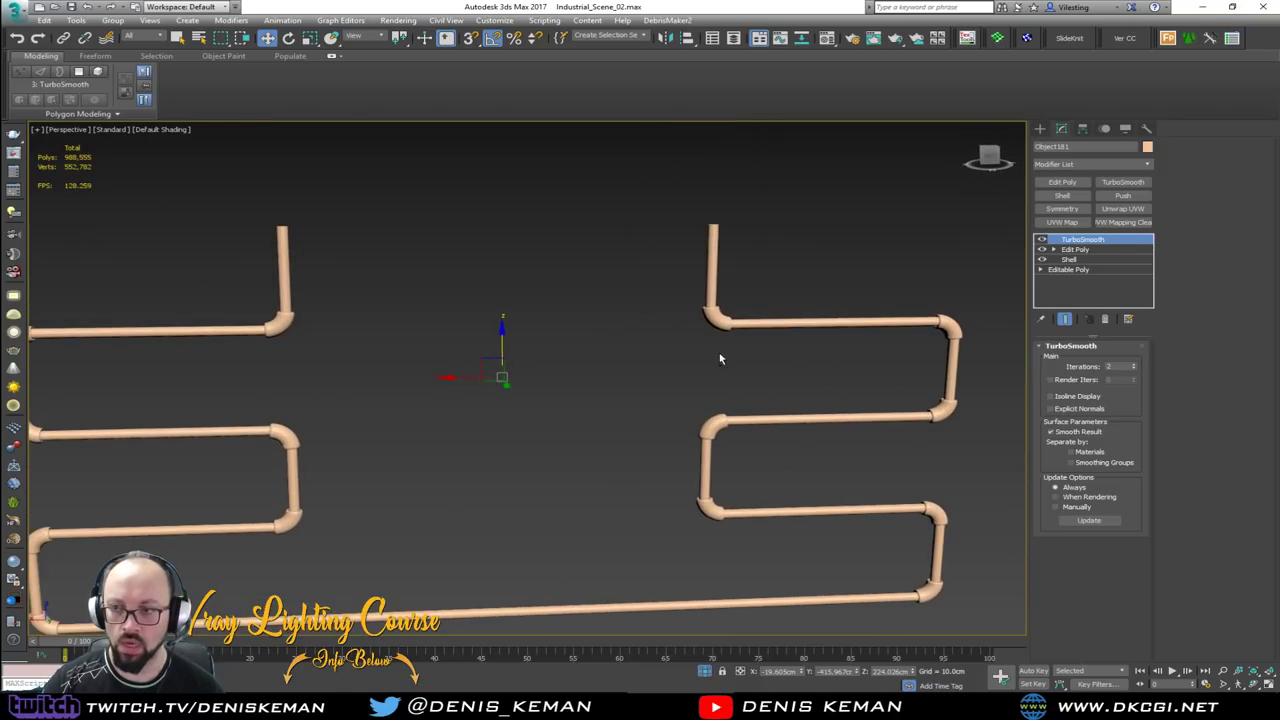
Collapse the modeling ribbon and select the two open upper end vertices in the pipe's Editable Spline with edged faces shown
left_click(331, 57)
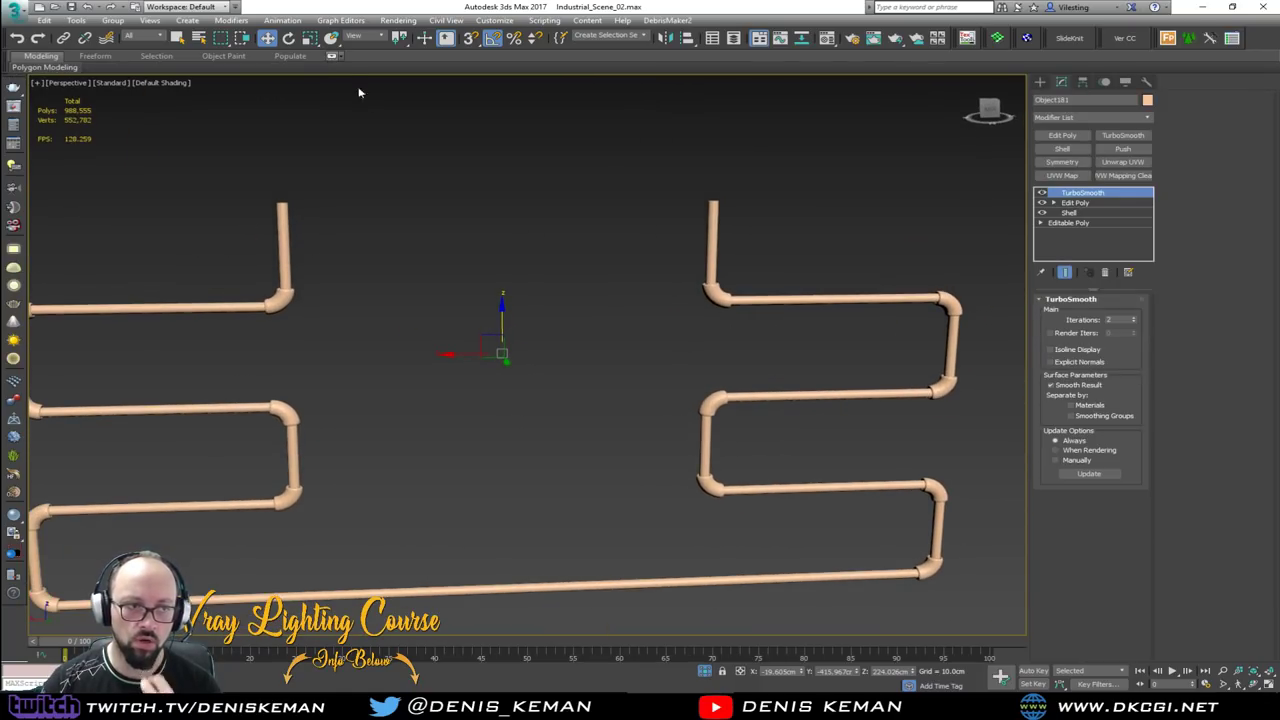
middle_click_drag(643, 257, 593, 361, "alt")
left_click(578, 355)
left_click(1085, 203)
key("1")
key("F4")
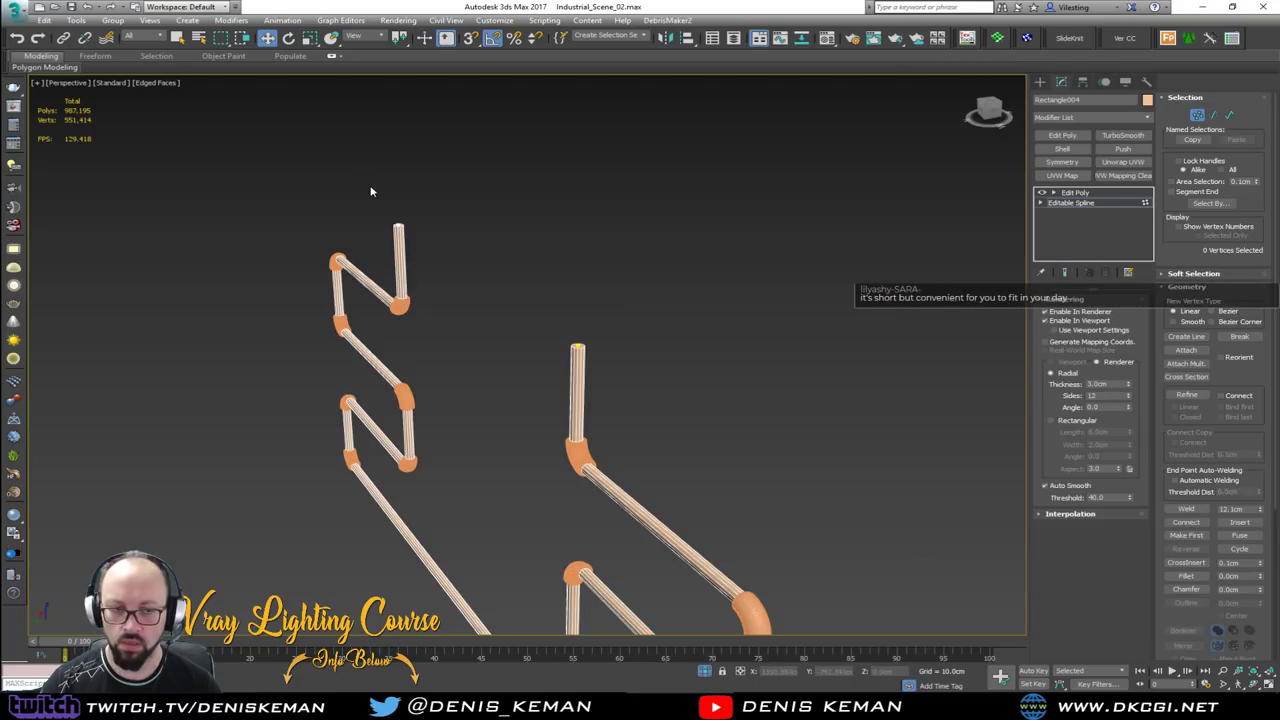
left_click_drag(381, 203, 439, 247)
left_click_drag(573, 329, 636, 376, "ctrl")
middle_click_drag(636, 376, 578, 312, "alt")
Use Refine to insert an extra spline vertex just below each open upper end of the pipe
left_click(1182, 577)
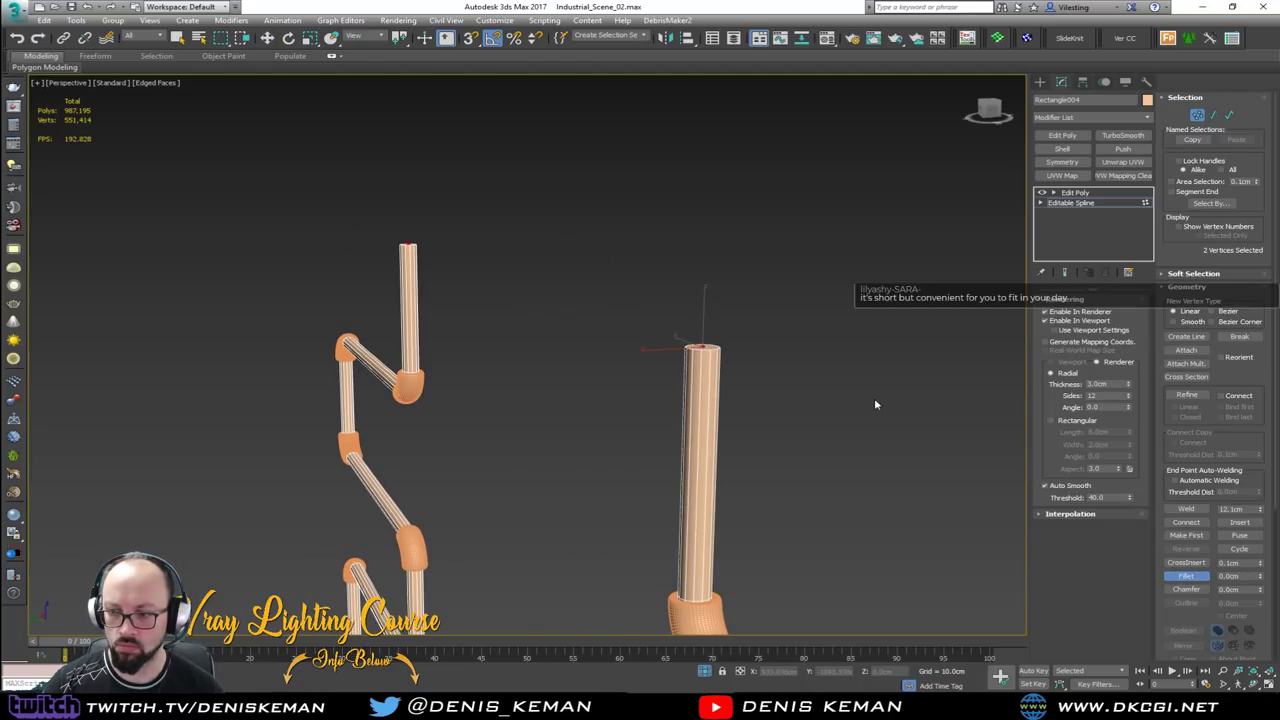
left_click(1186, 589)
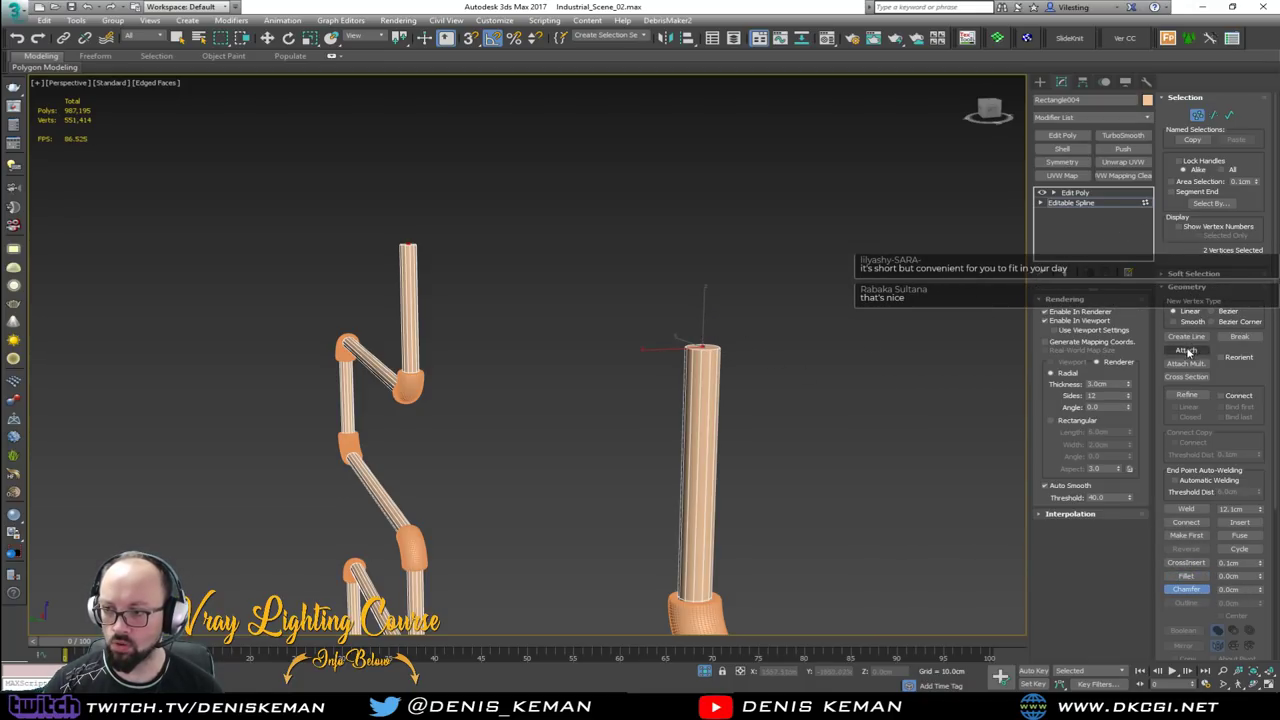
left_click(1187, 396)
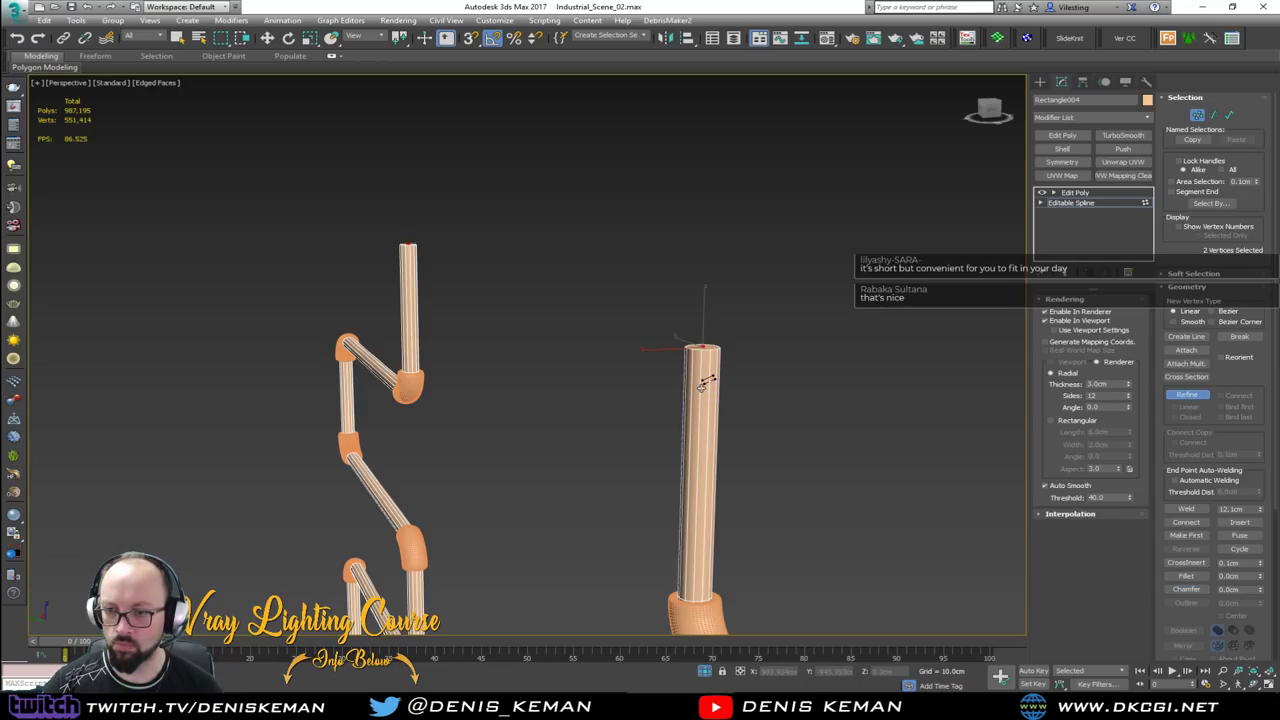
left_click(406, 266)
Move the two upper end vertices horizontally outward and about 3.5 cm down to form short bends perpendicular to the frame
key("w")
left_click_drag(431, 247, 432, 249)
left_click(705, 347, "ctrl")
left_click_drag(674, 348, 763, 343)
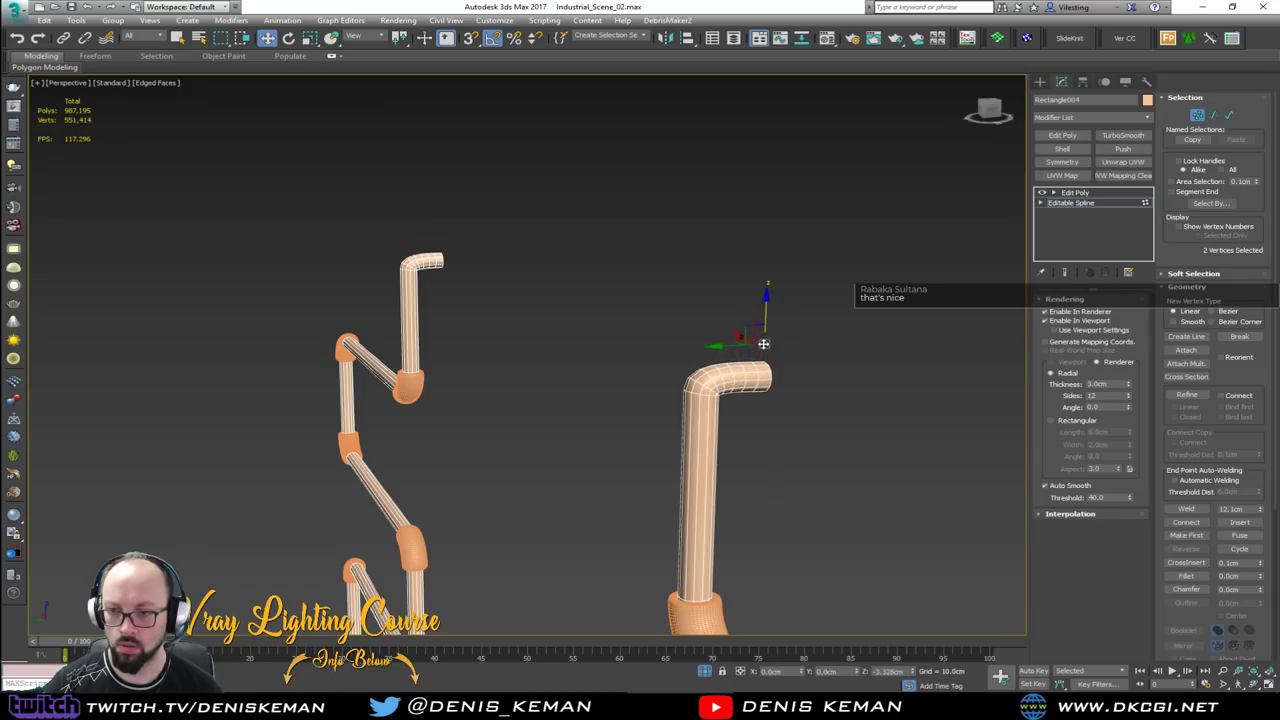
middle_click_drag(763, 343, 735, 347, "alt")
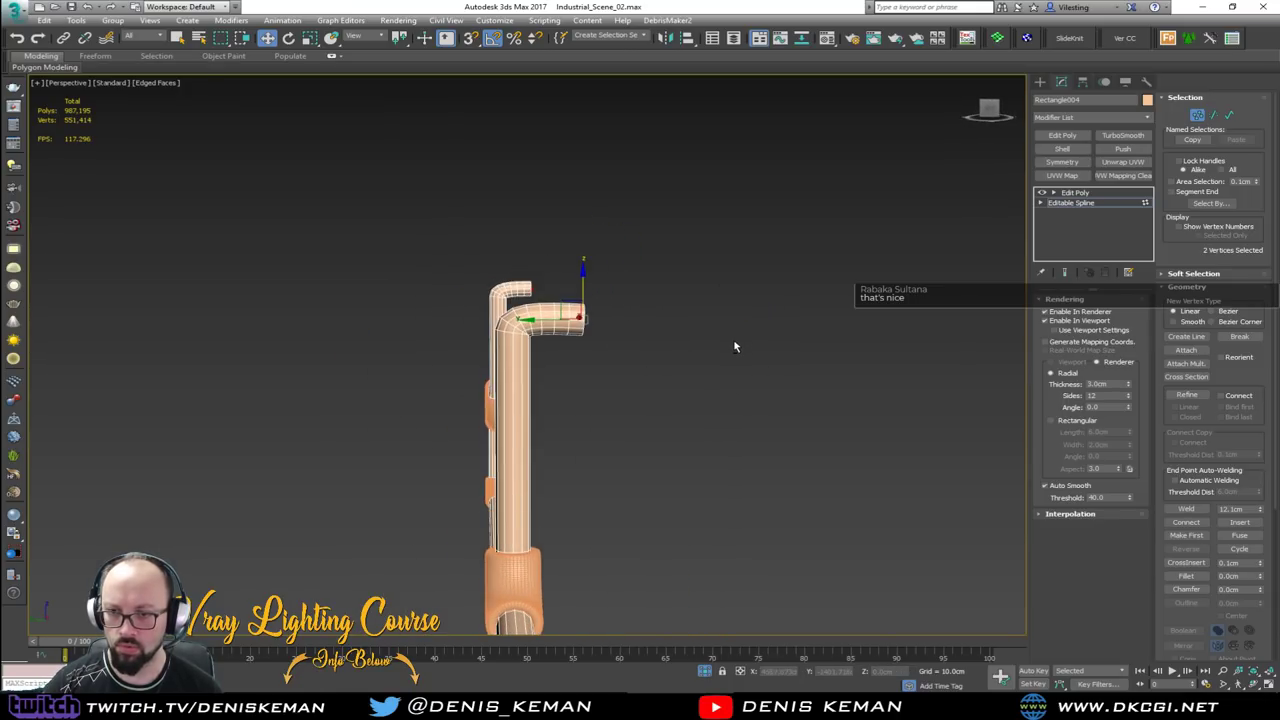
middle_click_drag(505, 320, 342, 295, "alt")
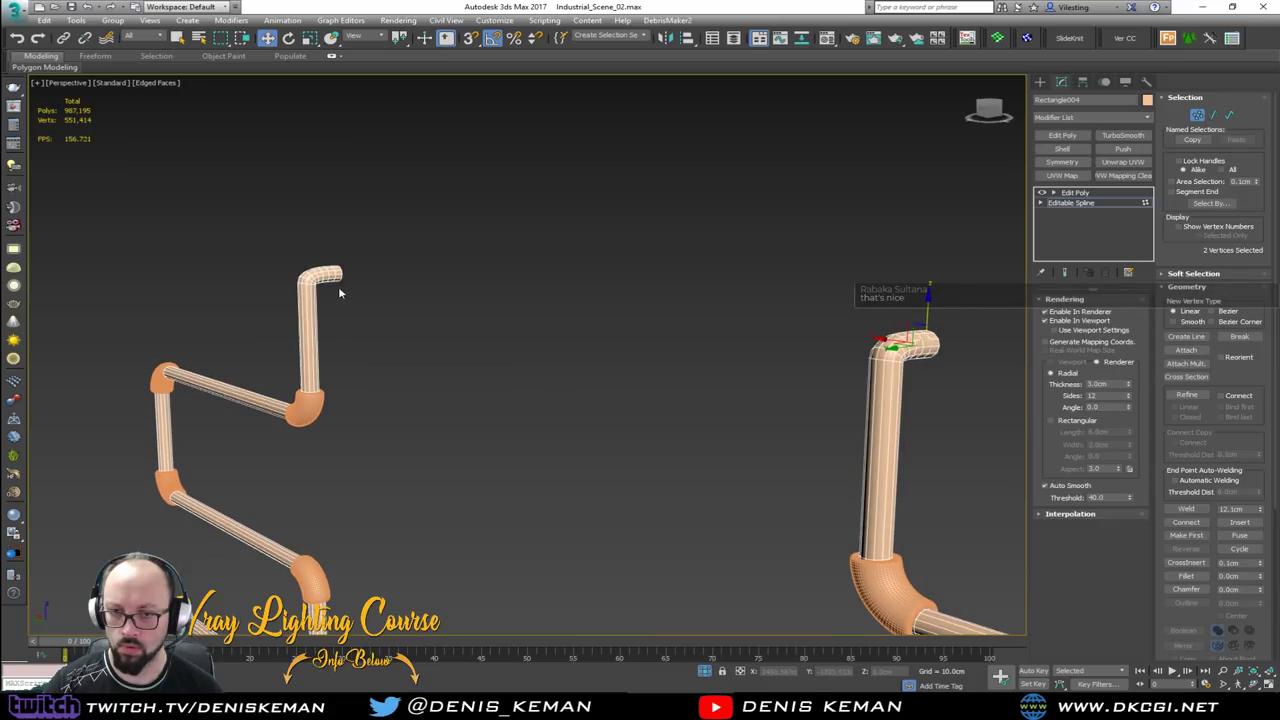
Select the corner vertices of both upper bends, adjust them slightly in wireframe, then leave vertex editing and restore shading
left_click_drag(310, 295, 311, 296)
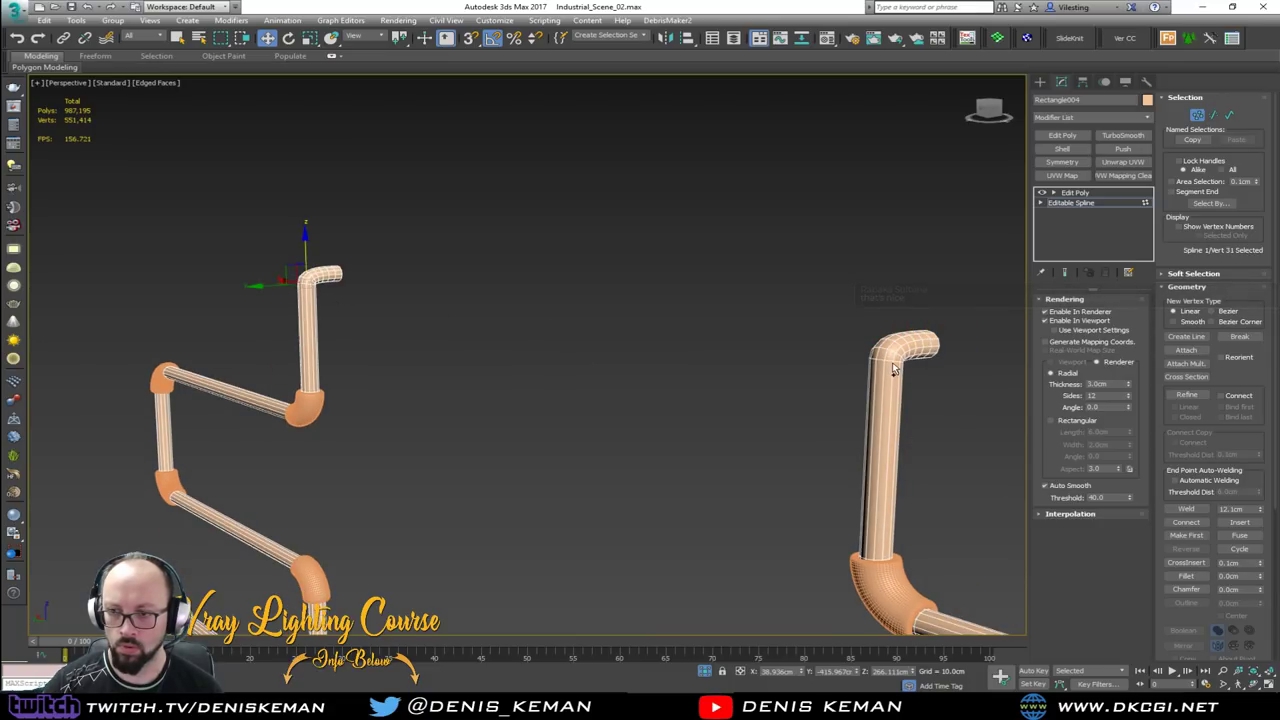
left_click_drag(910, 379, 911, 376, "ctrl")
middle_click_drag(911, 376, 897, 380, "alt")
key("F3")
left_click_drag(817, 375, 820, 384)
middle_click_drag(820, 384, 774, 368, "alt")
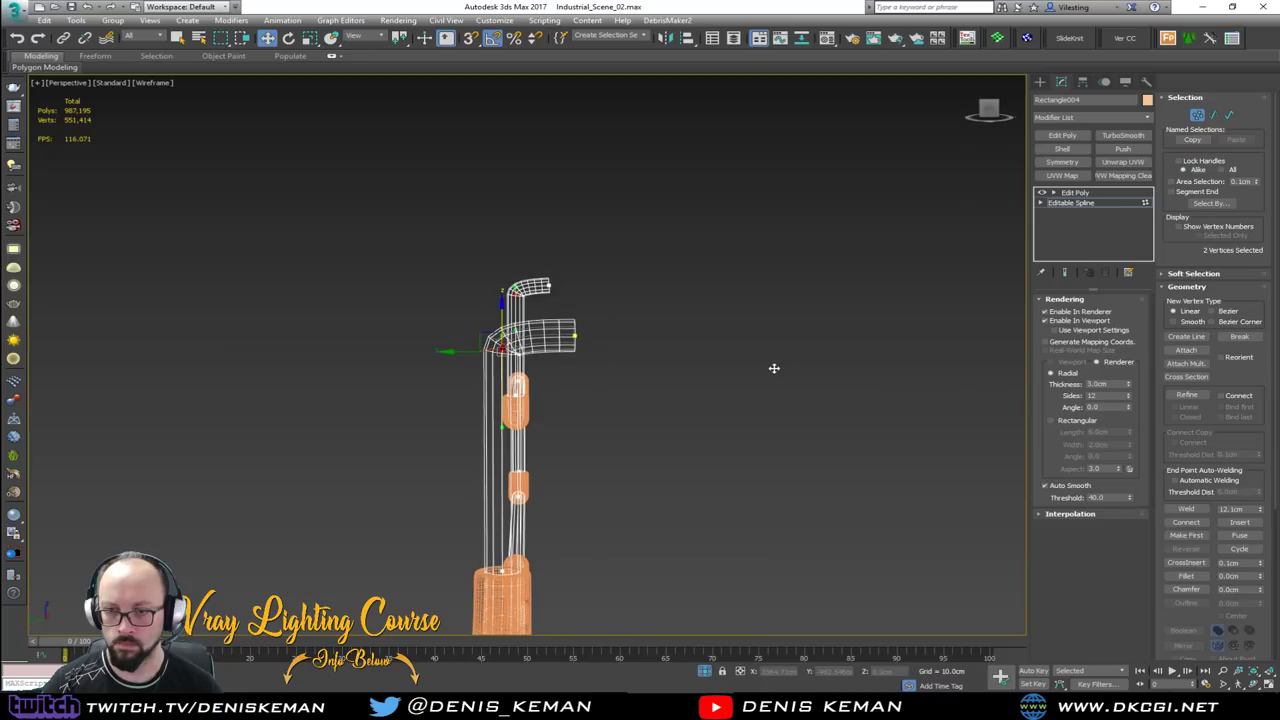
left_click(1196, 117)
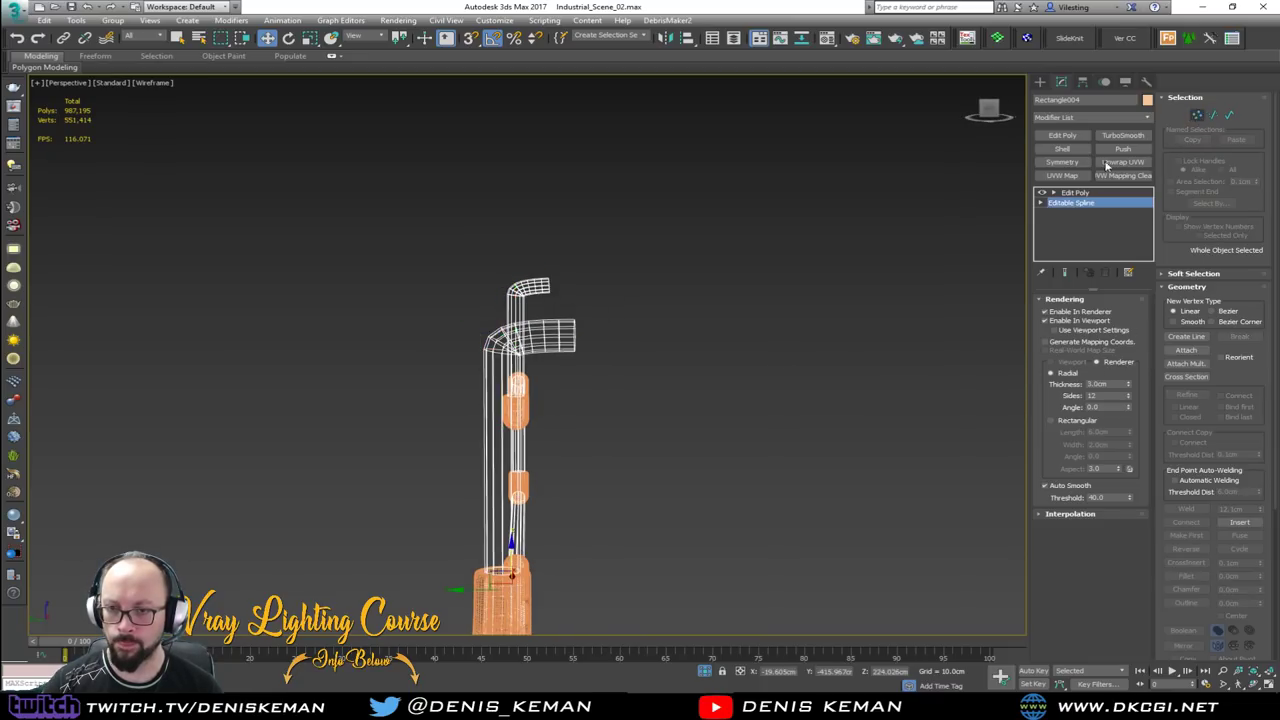
mouse_move(686, 325)
middle_mouse_down("alt")
mouse_move(610, 384)
mouse_move(868, 220)
middle_mouse_up("alt")
key("F3")
Delete the pipe's old Edit Poly modifier and add a fresh one above the Editable Spline
left_click(1075, 193)
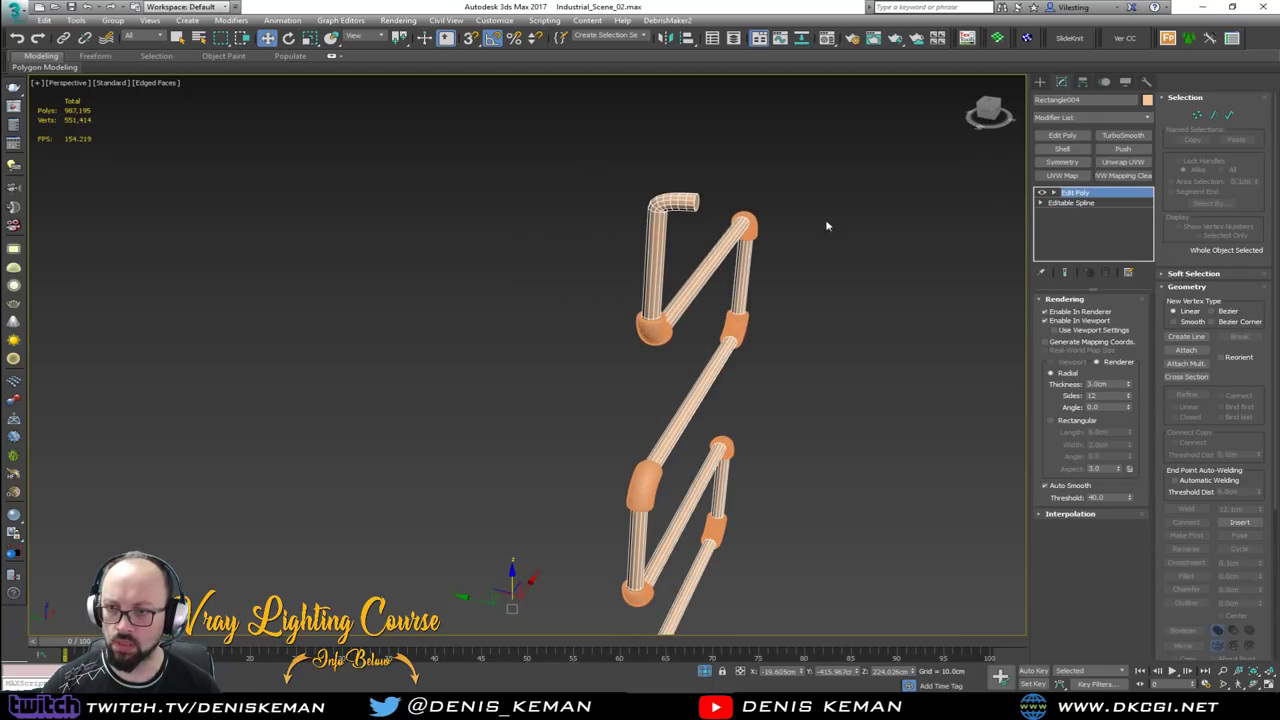
left_click(1069, 194)
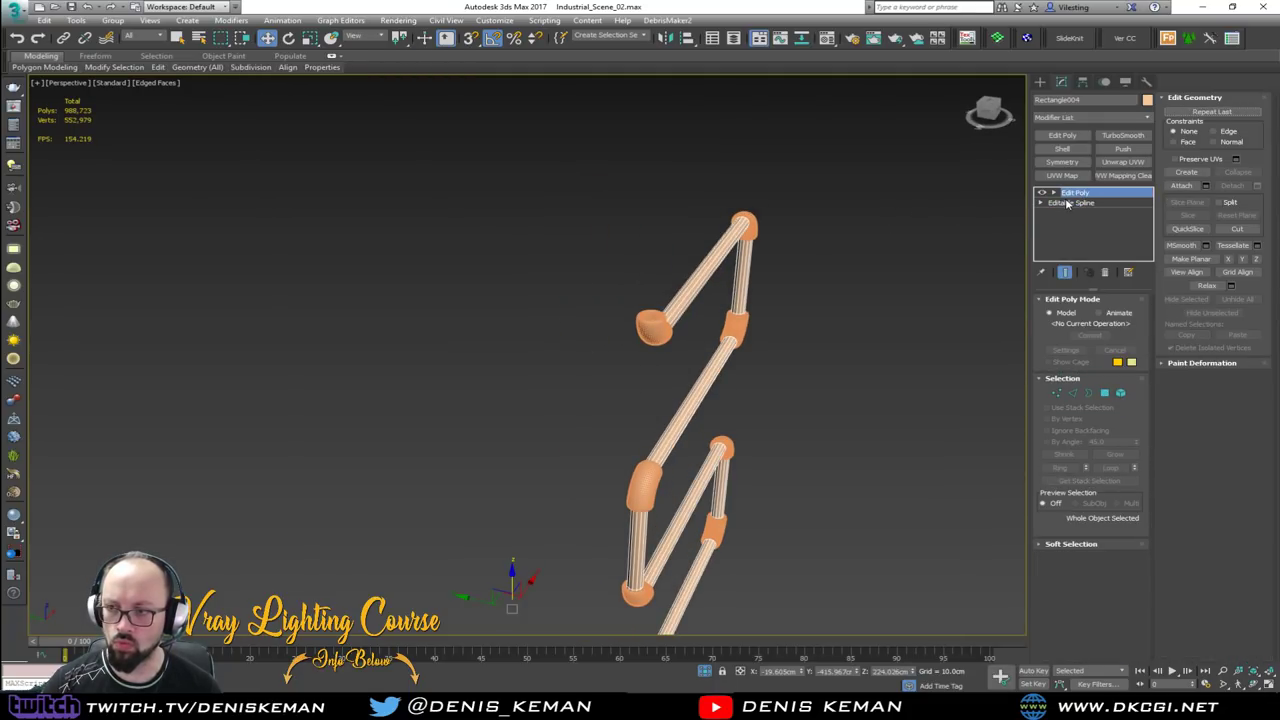
left_click(1079, 204)
middle_click_drag(966, 238, 828, 193, "alt")
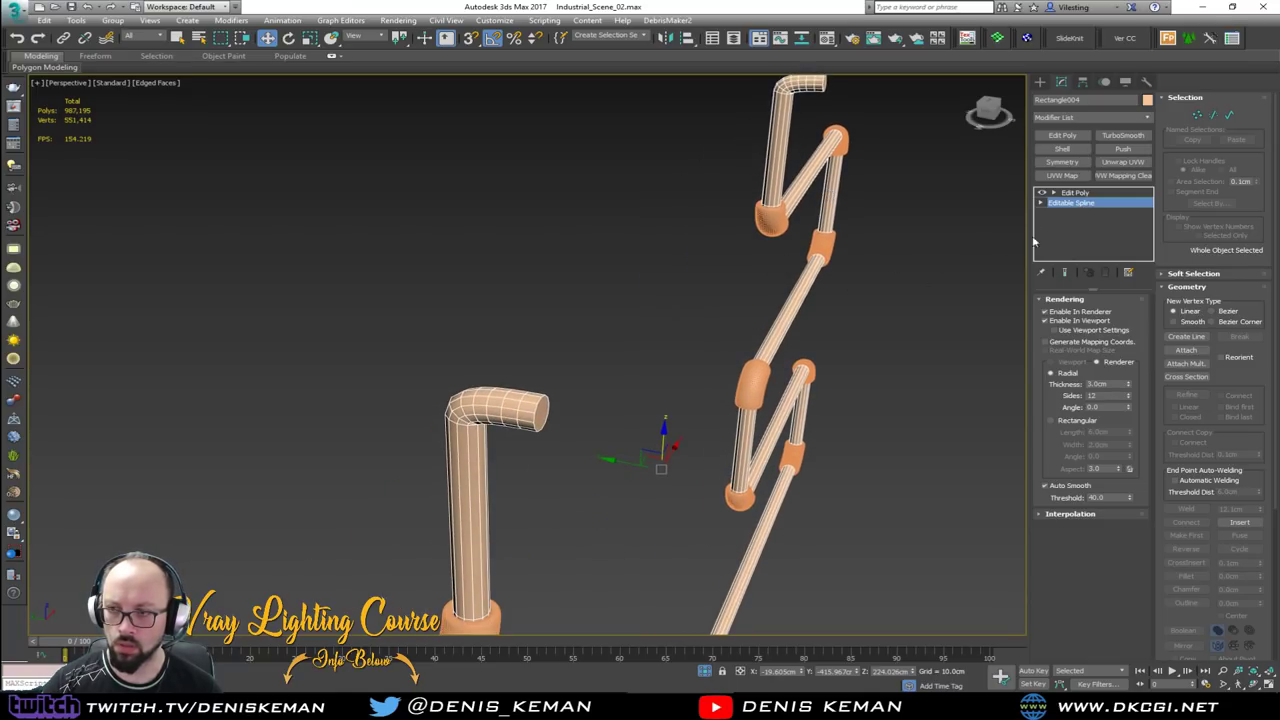
left_click(1089, 194)
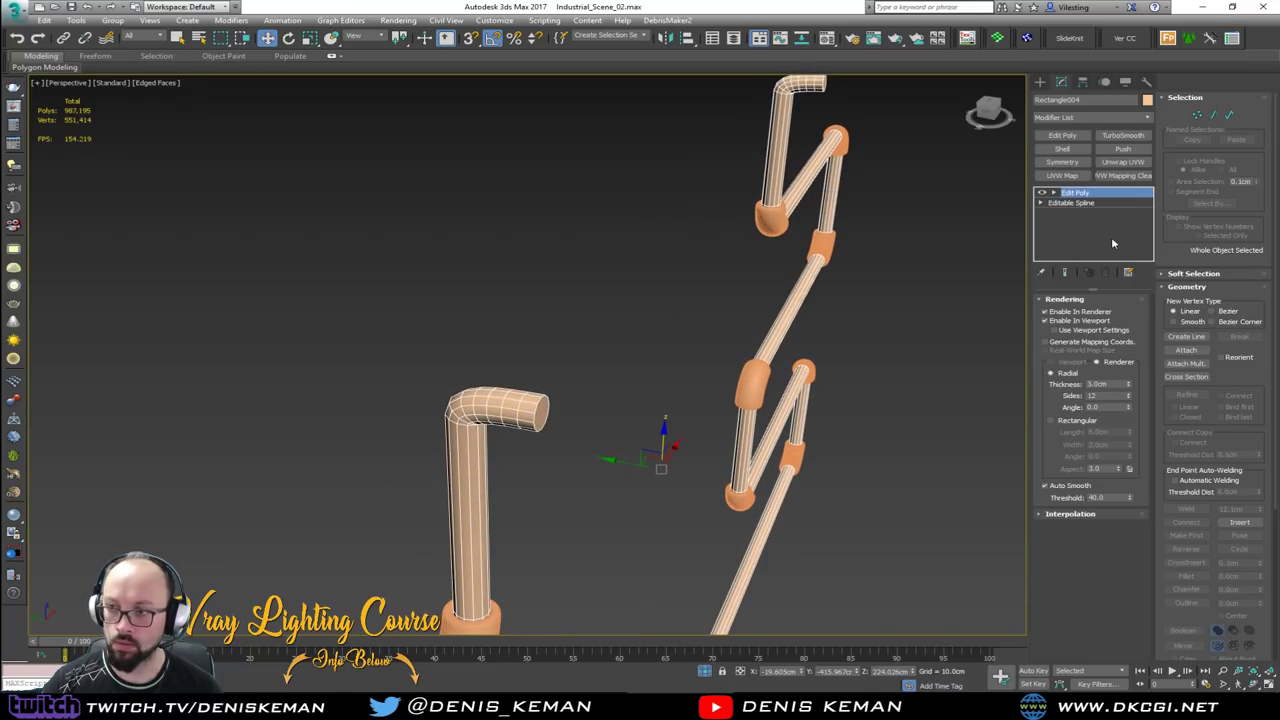
left_click(1105, 273)
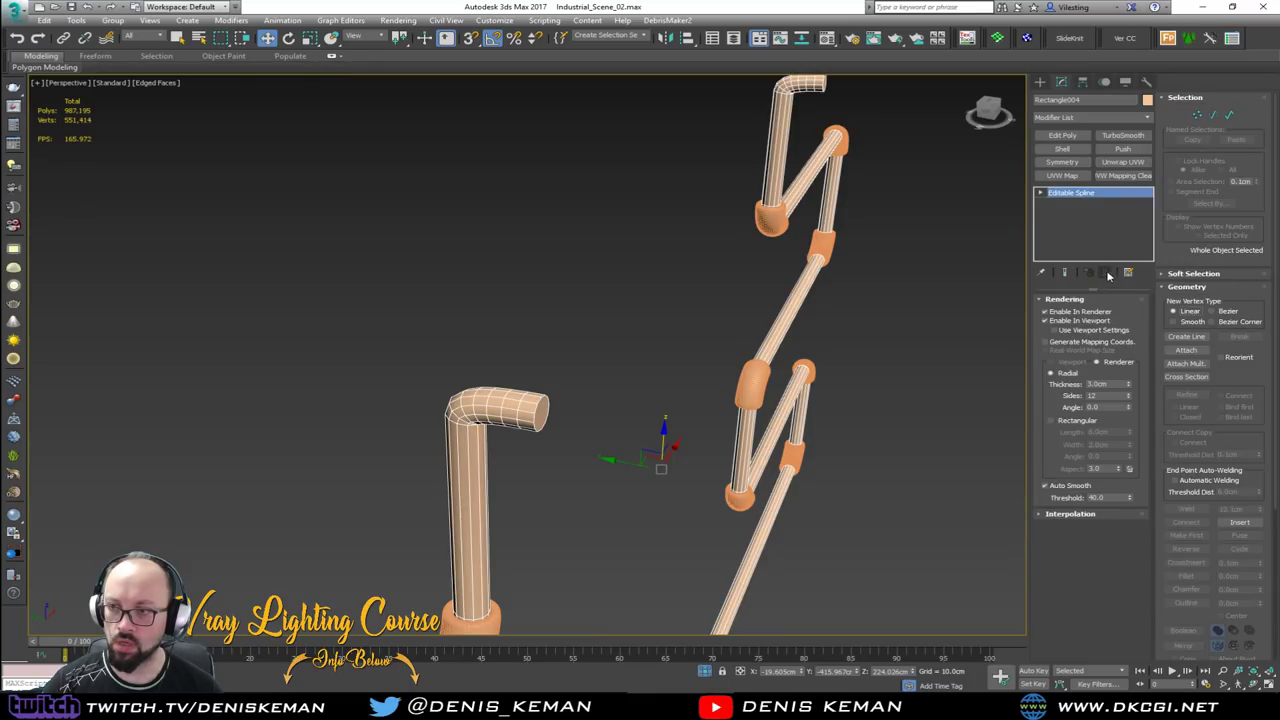
left_click(1080, 138)
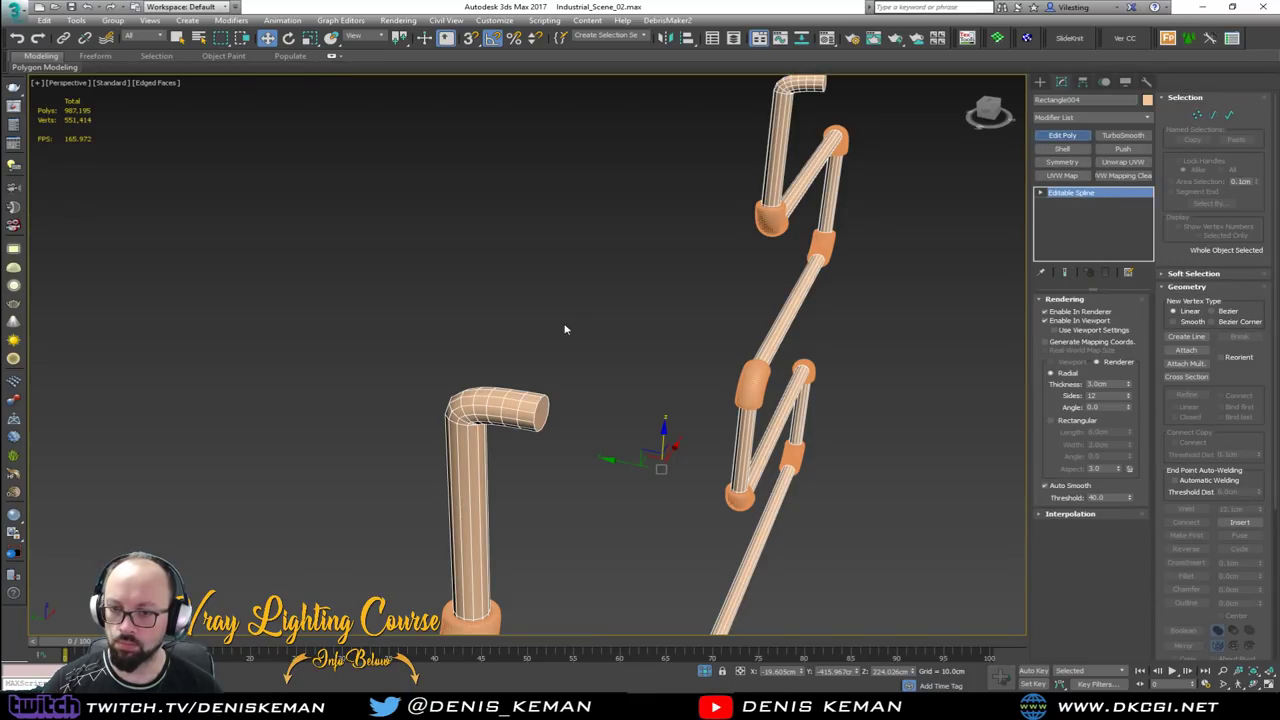
Select the cap polygons on both upper pipe ends and delete them
left_click(543, 410)
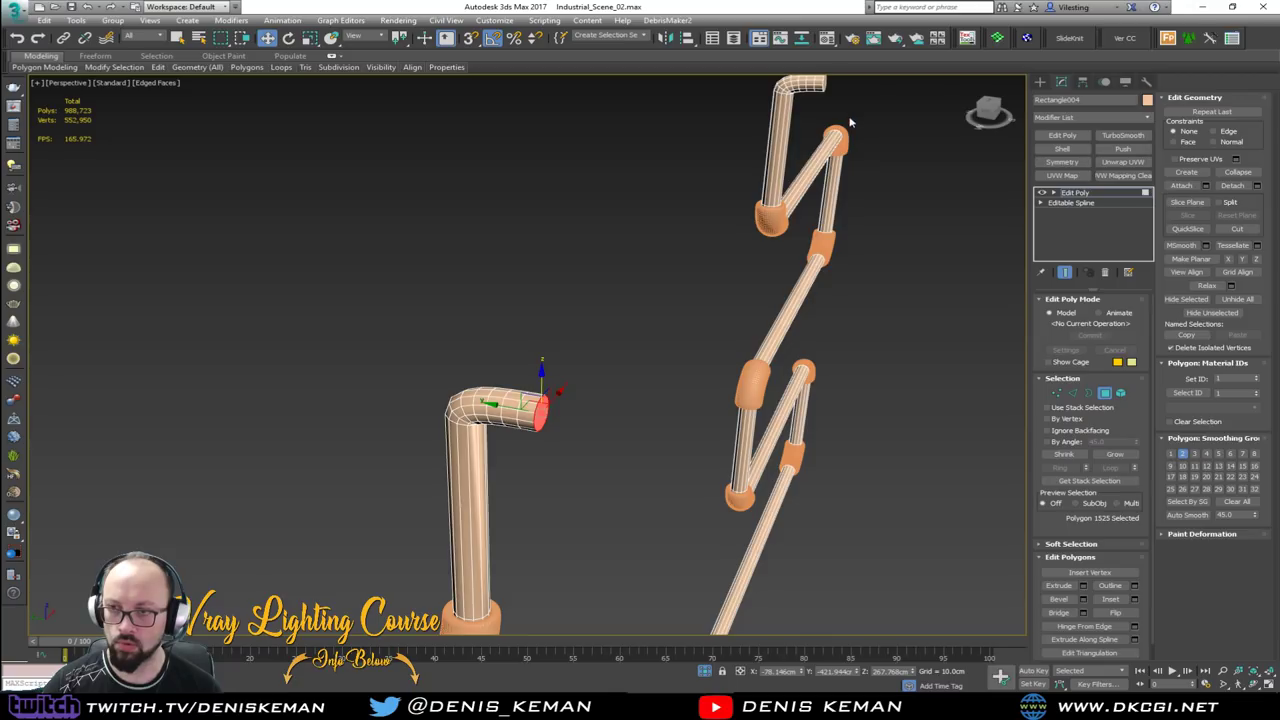
middle_click_drag(852, 125, 778, 146)
left_click(684, 171, "ctrl")
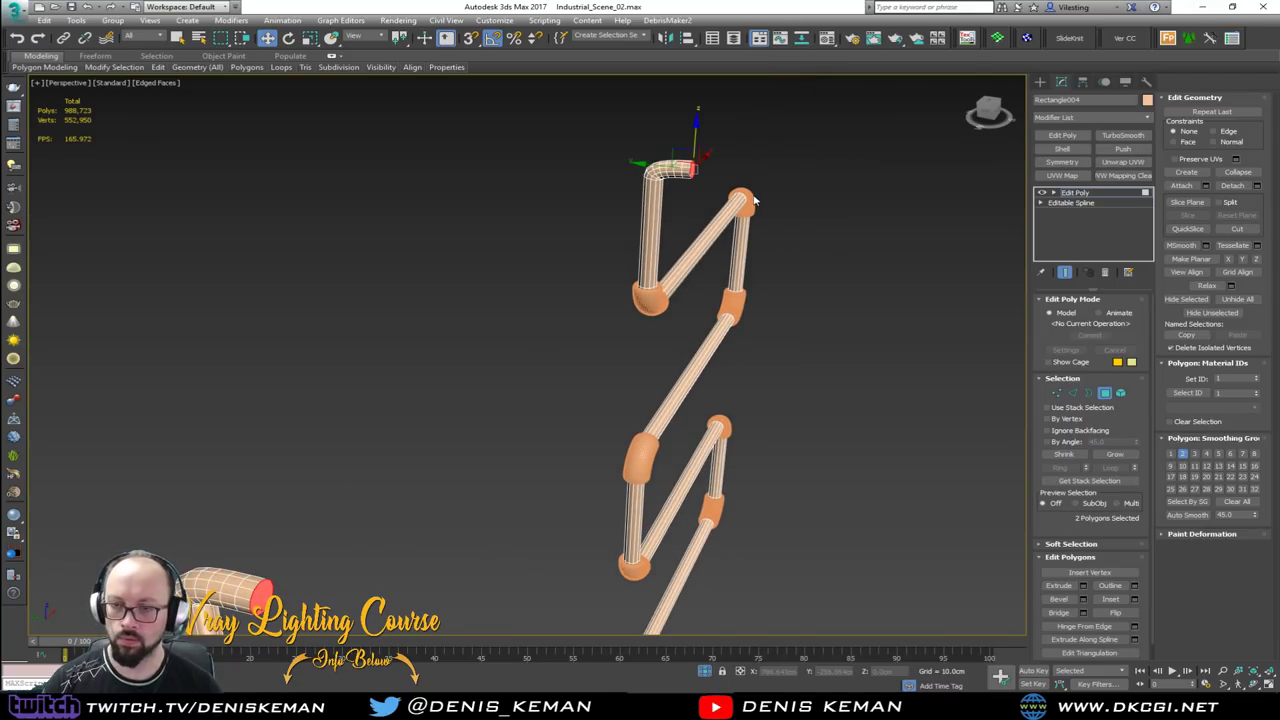
left_click(712, 178)
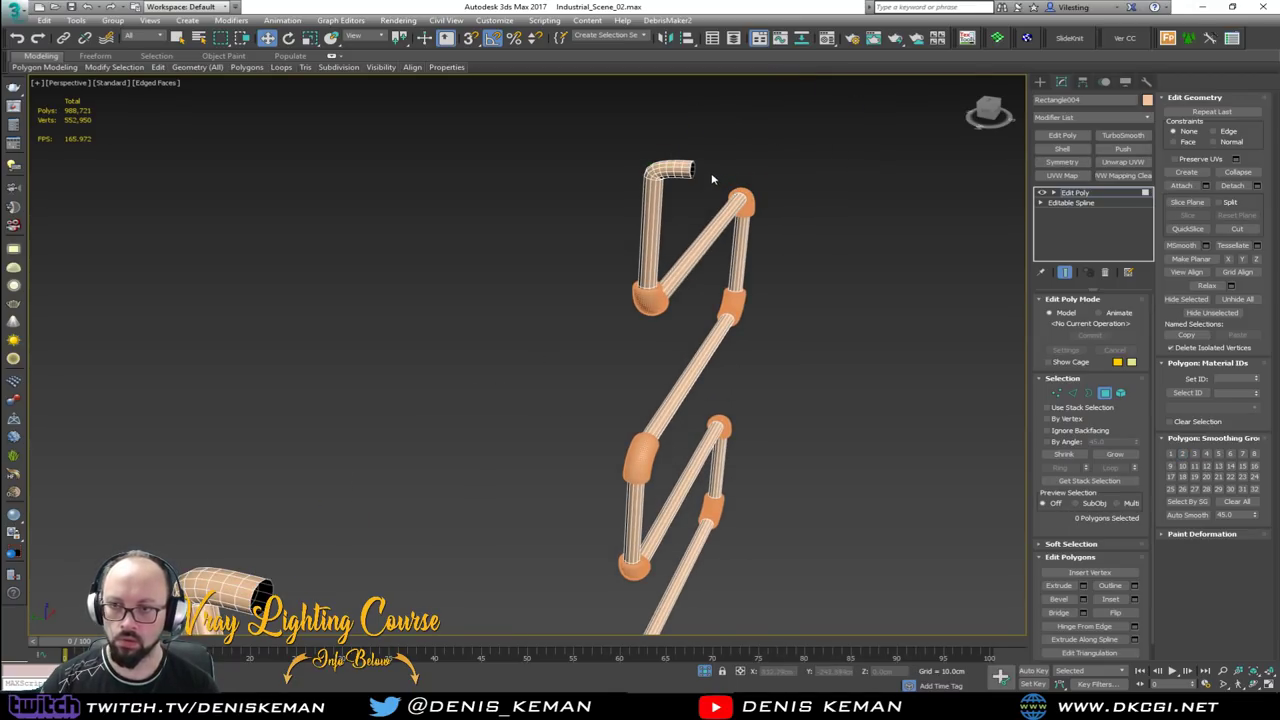
Delete the two leftover sliver polygons at the open end of the upper pipe bend and clear the selection
left_click(688, 172)
key("z")
scroll(705, 225, "down", 5)
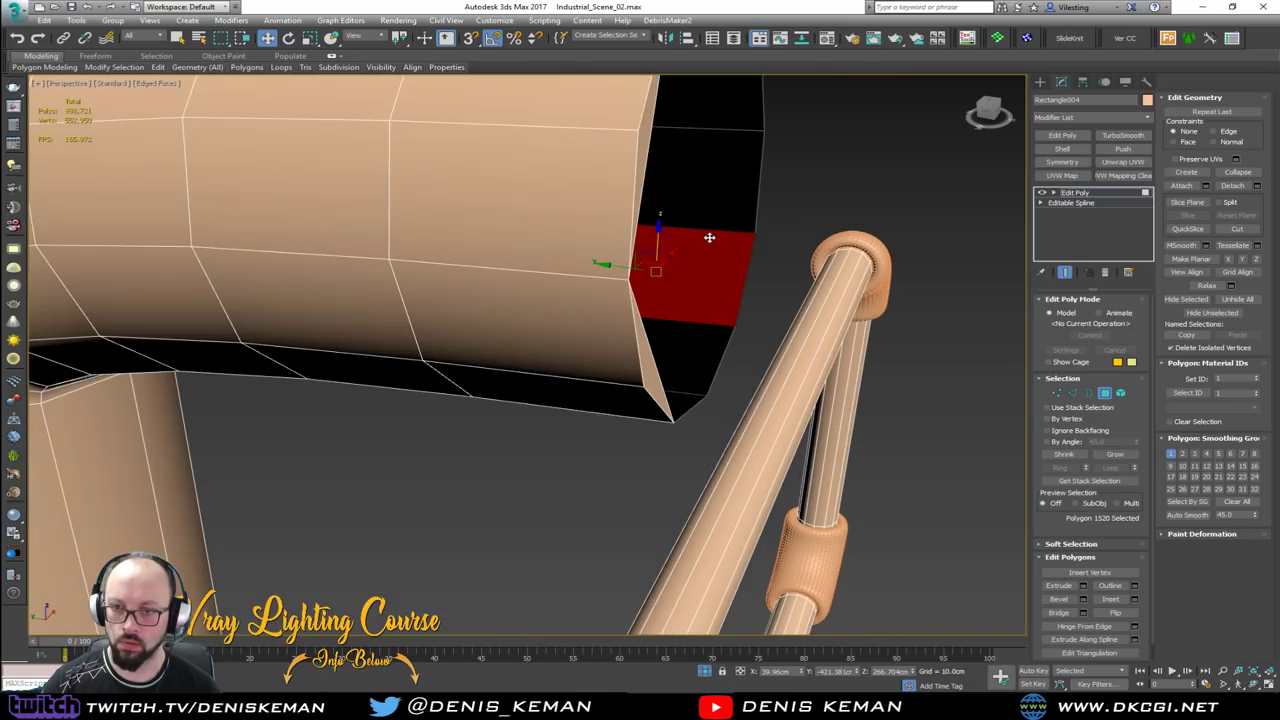
middle_click_drag(686, 243, 655, 238, "alt")
left_click(542, 167)
left_click(547, 366, "ctrl")
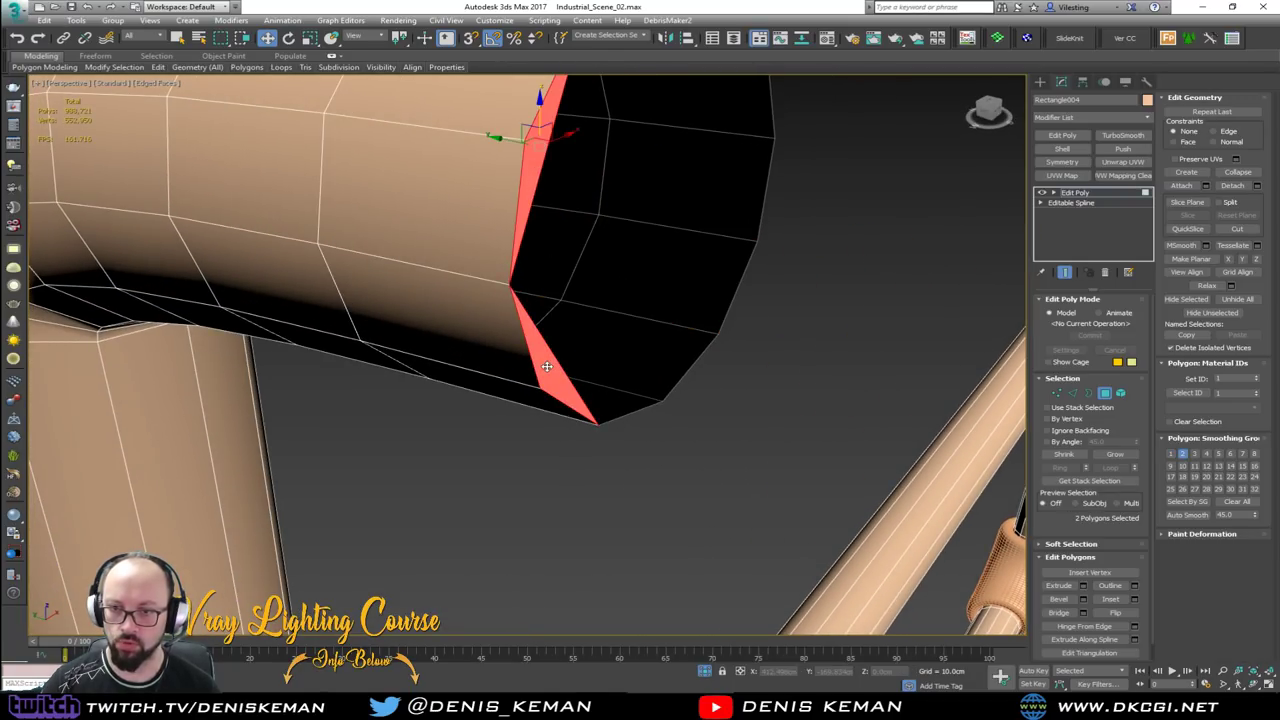
key("ctrl+d")
scroll(547, 365, "down", 4)
Select the open borders of both upper pipe ends, scale a new ring out to 175%, and extend it about 1.18 cm outward as flanges
key("3")
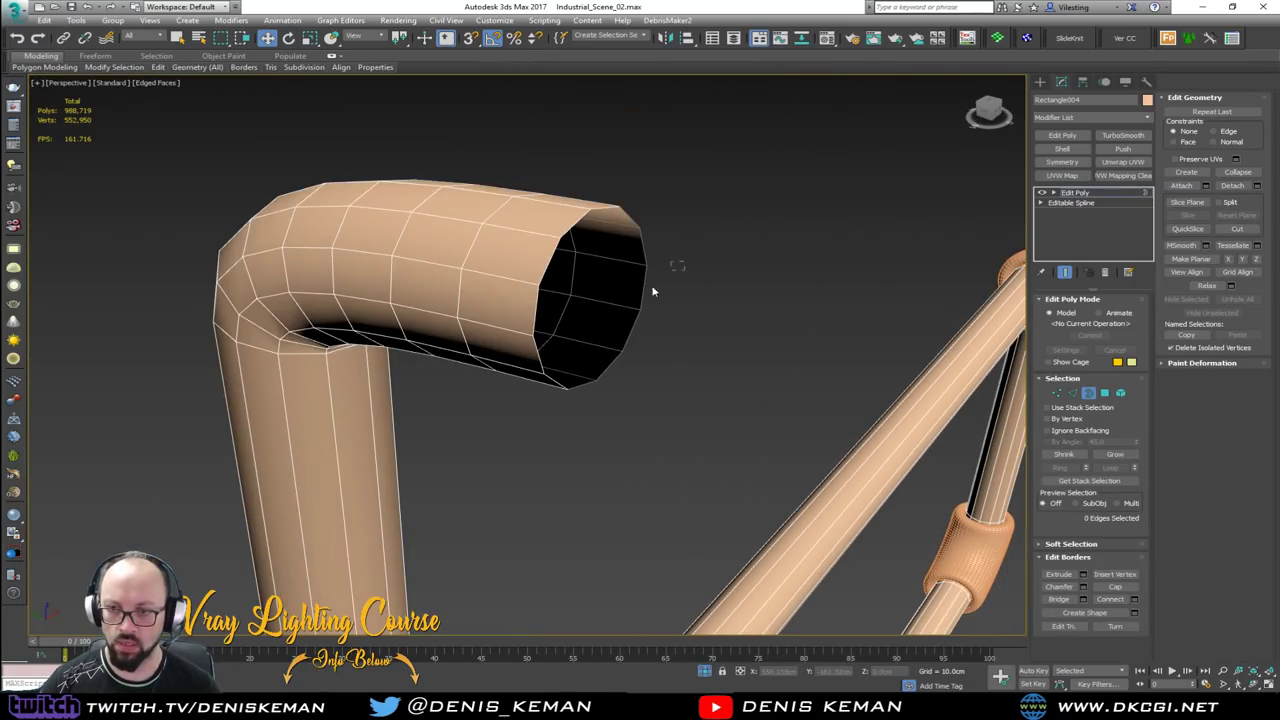
left_click(645, 278)
scroll(671, 277, "down", 8)
scroll(392, 445, "up", 4)
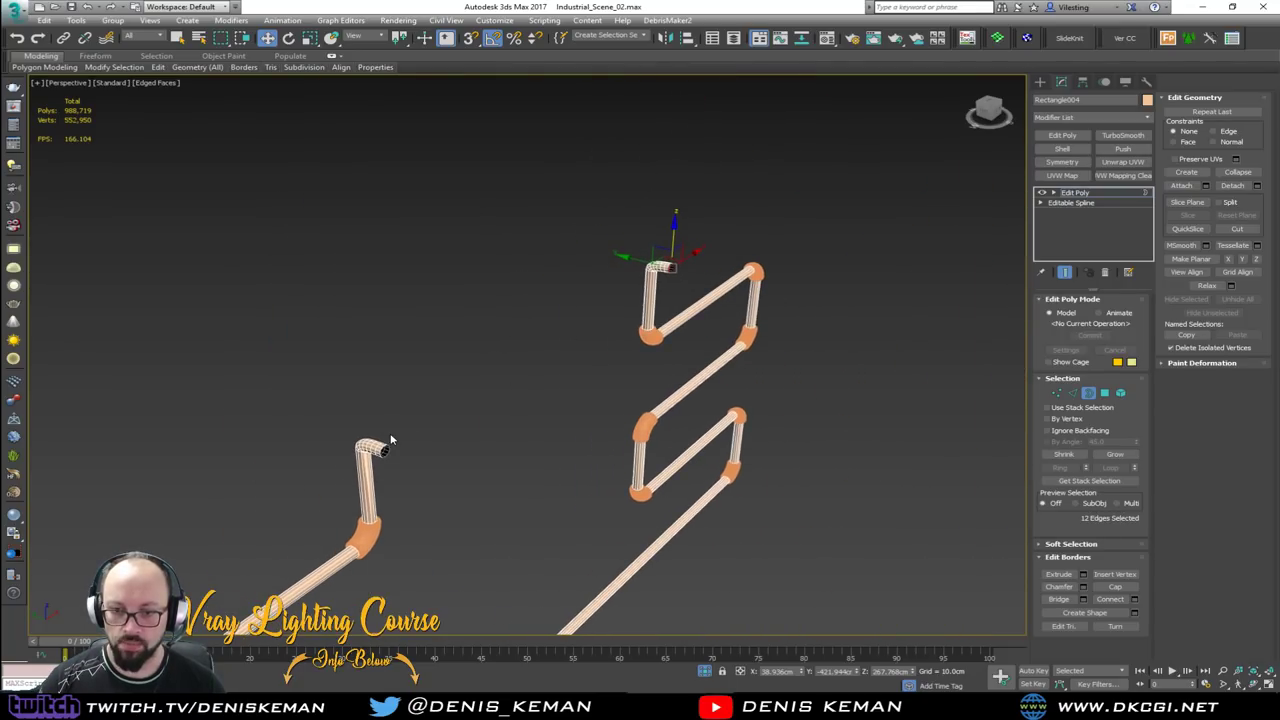
left_click(384, 472, "ctrl")
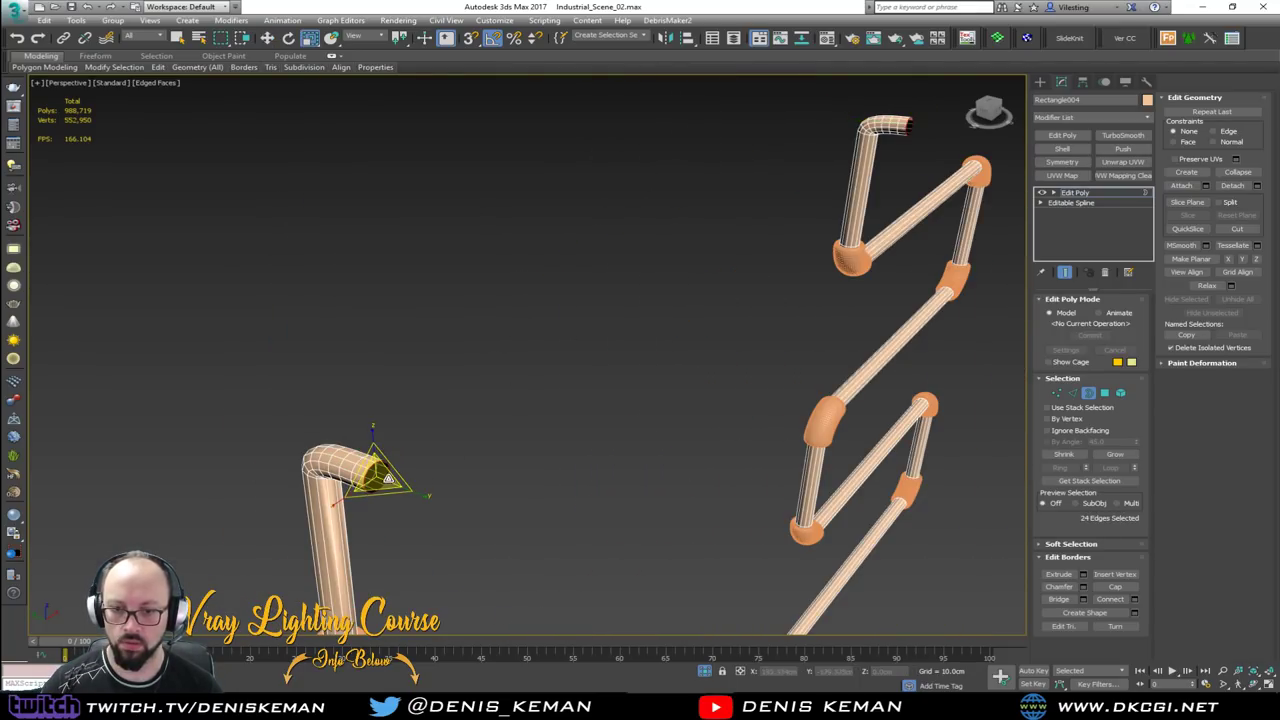
left_click_drag(378, 478, 357, 432)
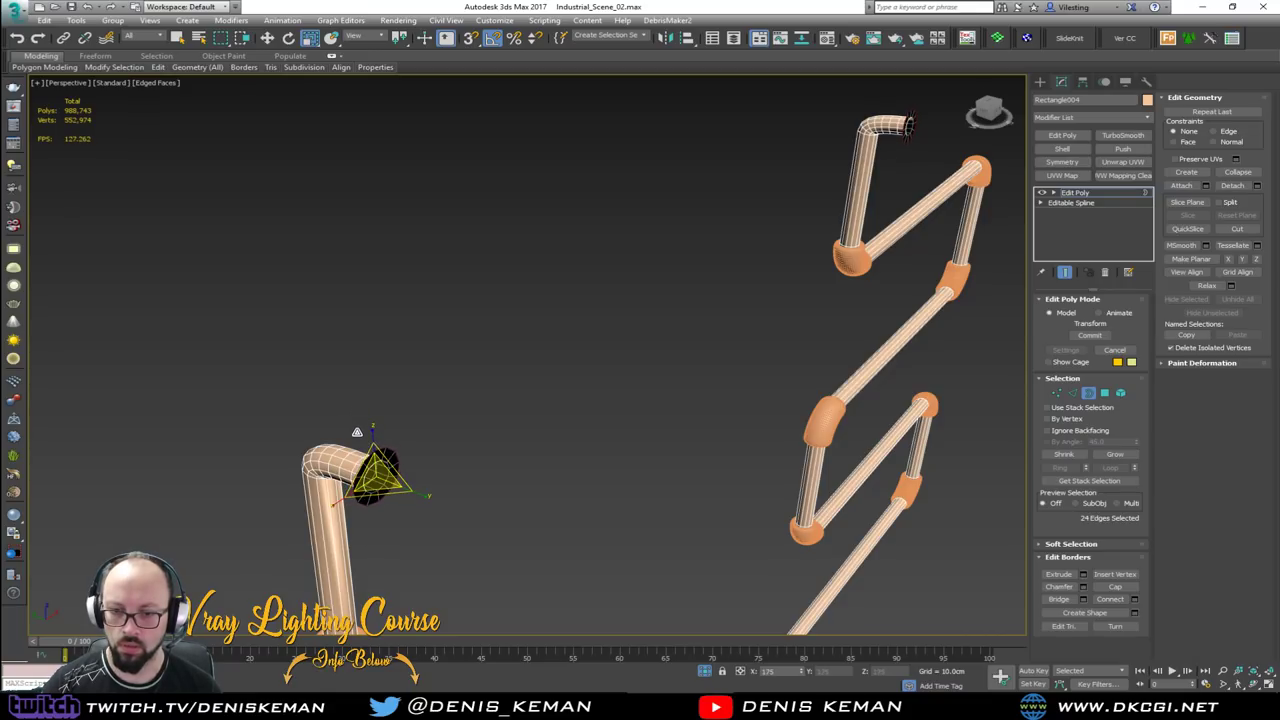
key("w")
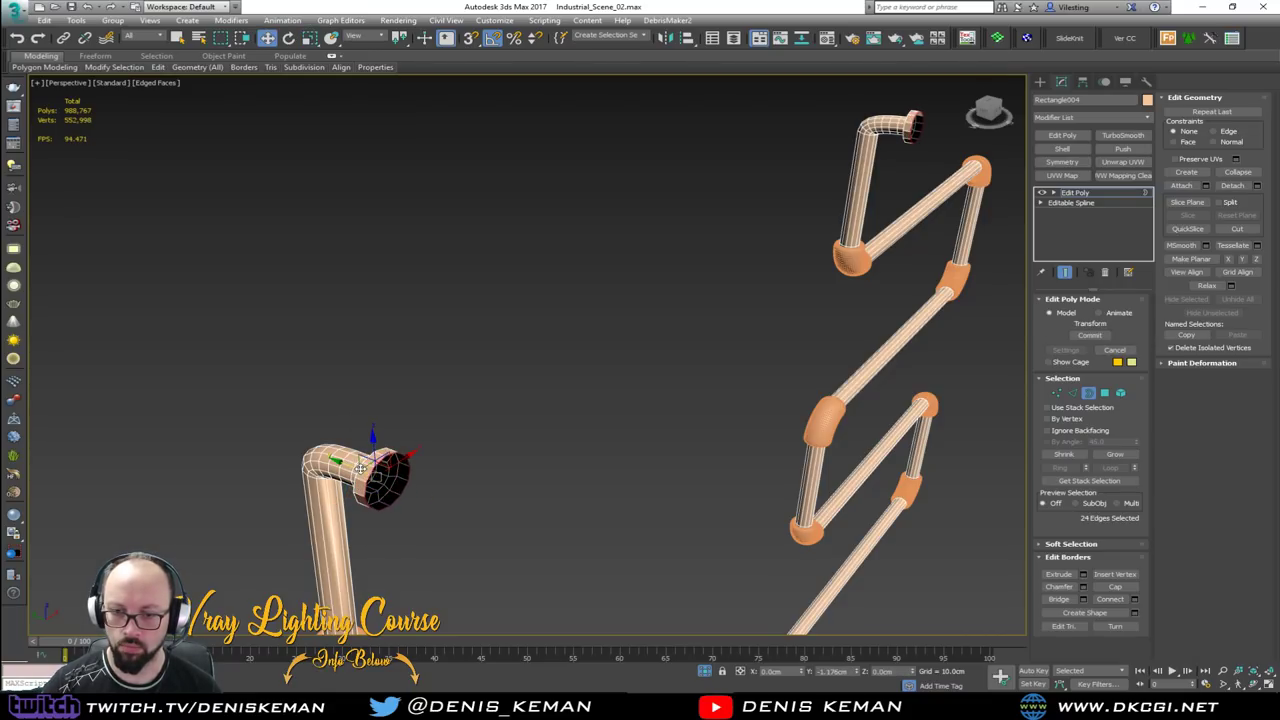
Select the circular edge loops around the flanges on both upper pipe ends
middle_click_drag(345, 462, 474, 194, "alt")
scroll(480, 150, "up", 5)
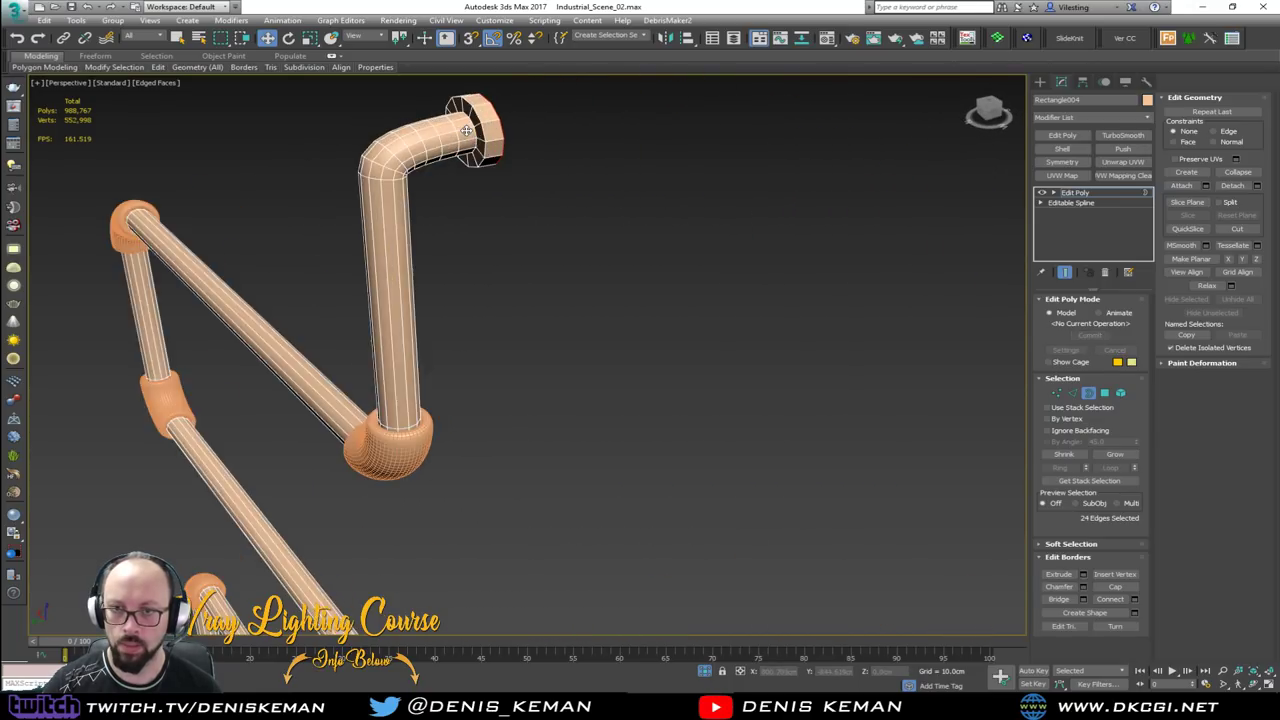
key("2")
scroll(571, 231, "down", 5)
middle_click_drag(573, 232, 481, 201)
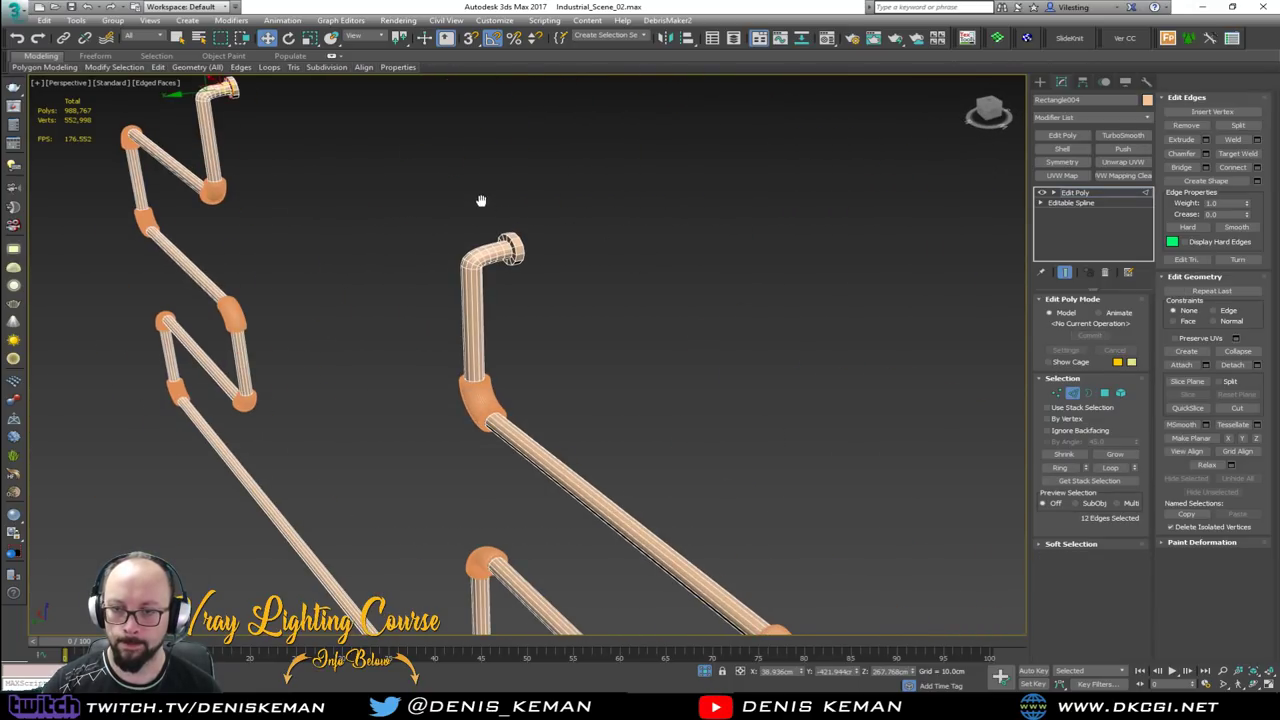
scroll(510, 250, "up", 4)
double_click(518, 243, "ctrl")
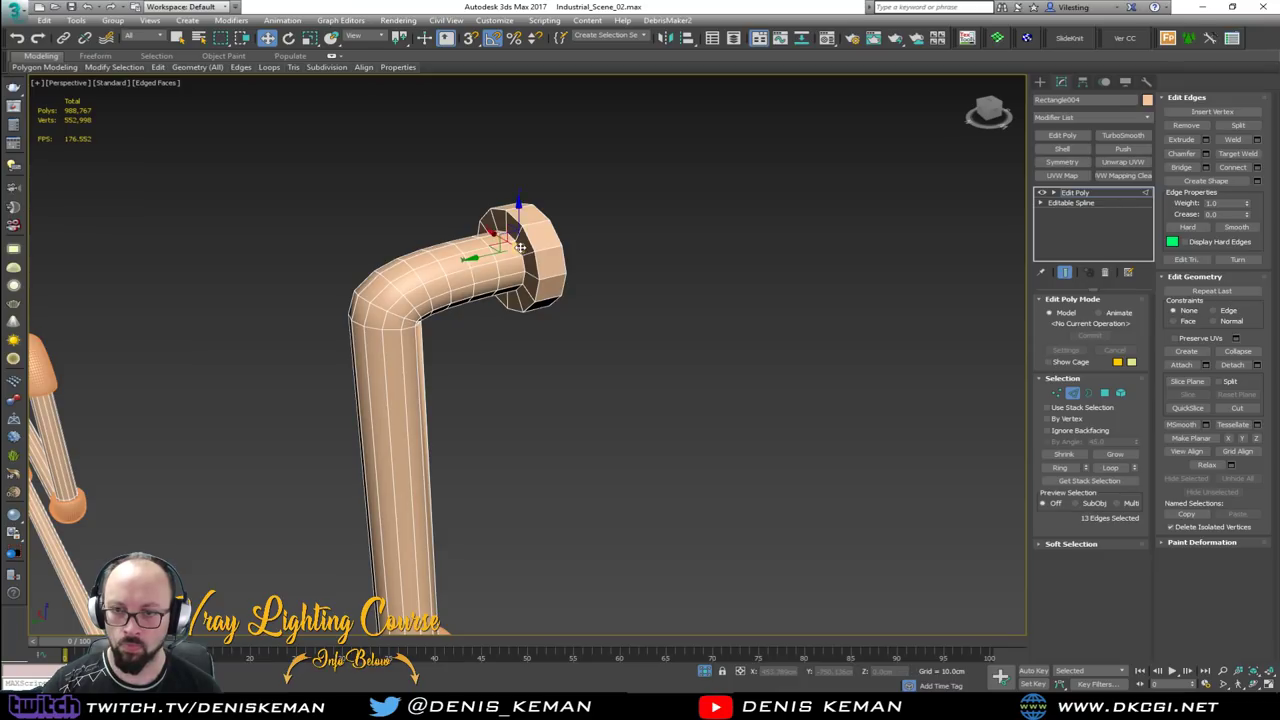
scroll(287, 140, "down", 4)
middle_click_drag(300, 152, 700, 392)
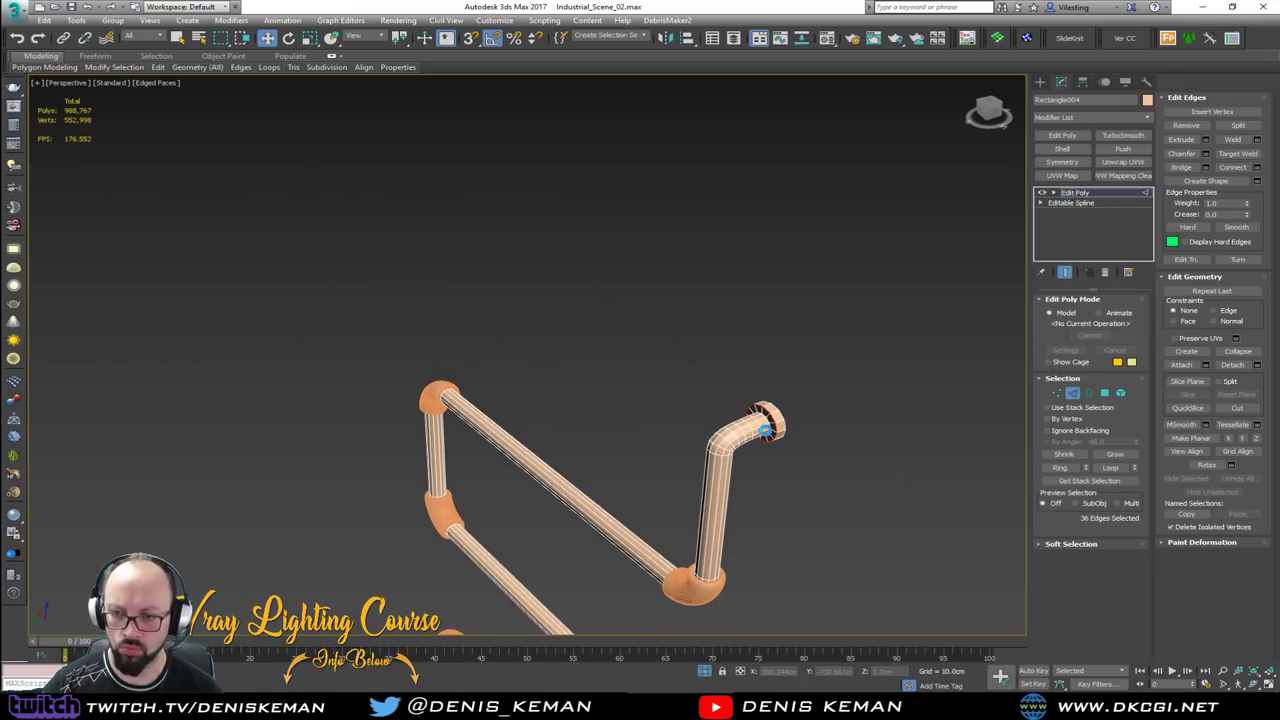
scroll(770, 420, "up", 4)
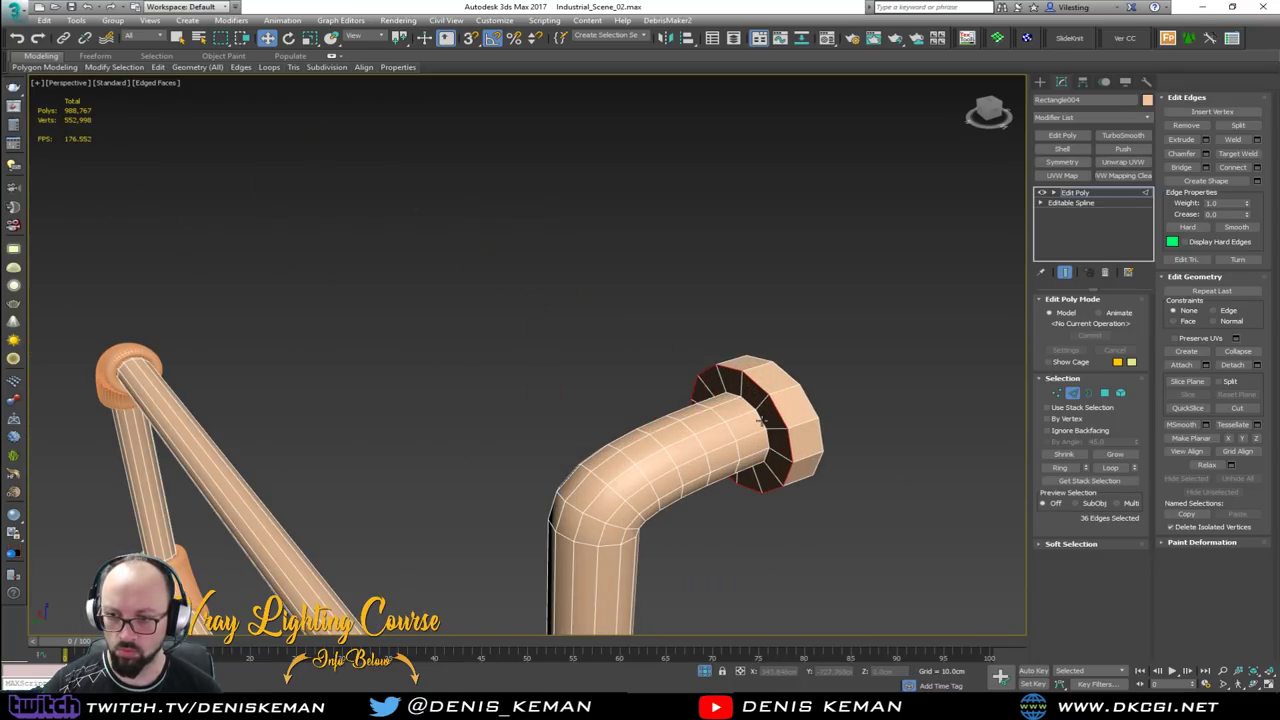
Chamfer the selected flange edge loops by 0.111 cm and leave edge editing
left_click(1206, 158)
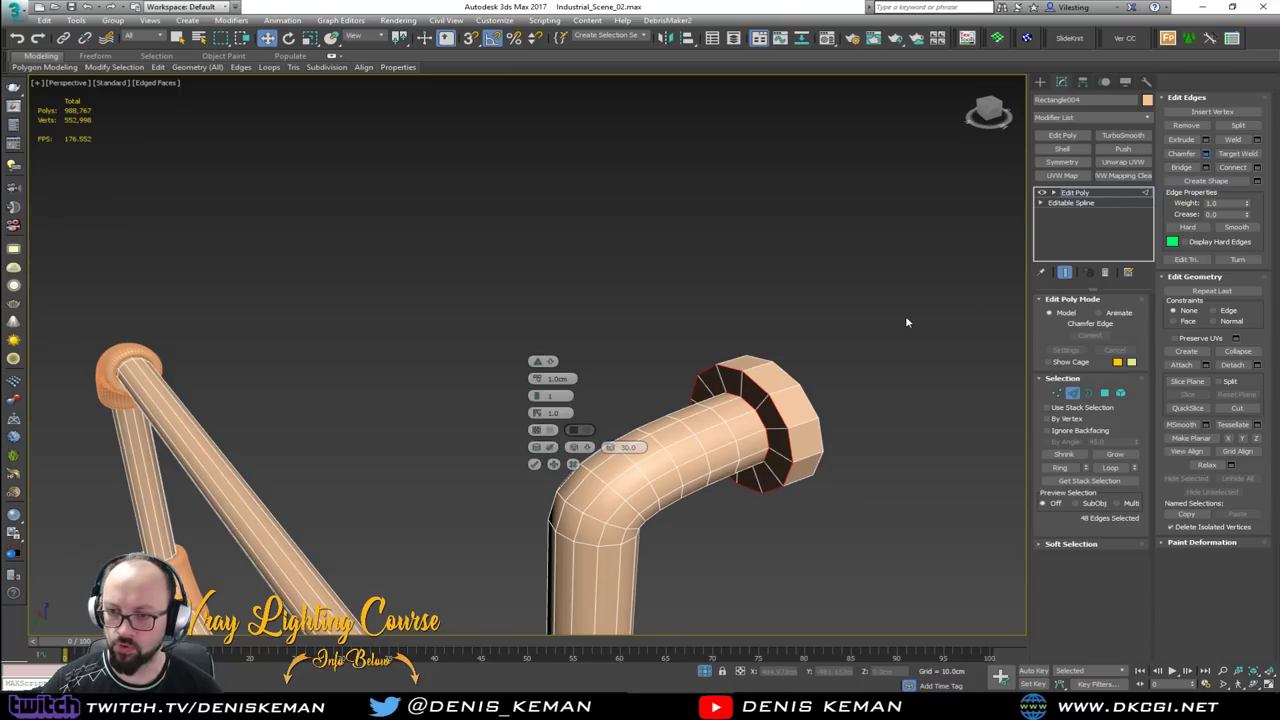
right_click(537, 378)
left_click_drag(537, 376, 537, 372)
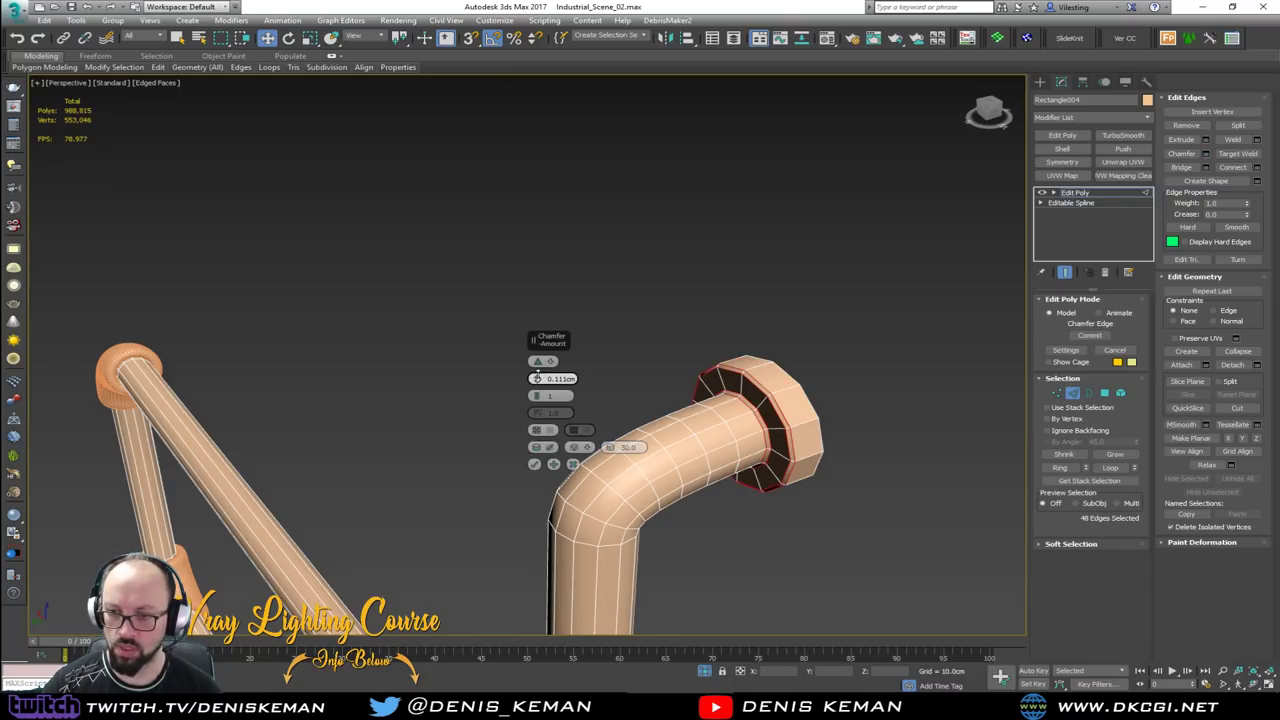
left_click(535, 464)
left_click(1072, 392)
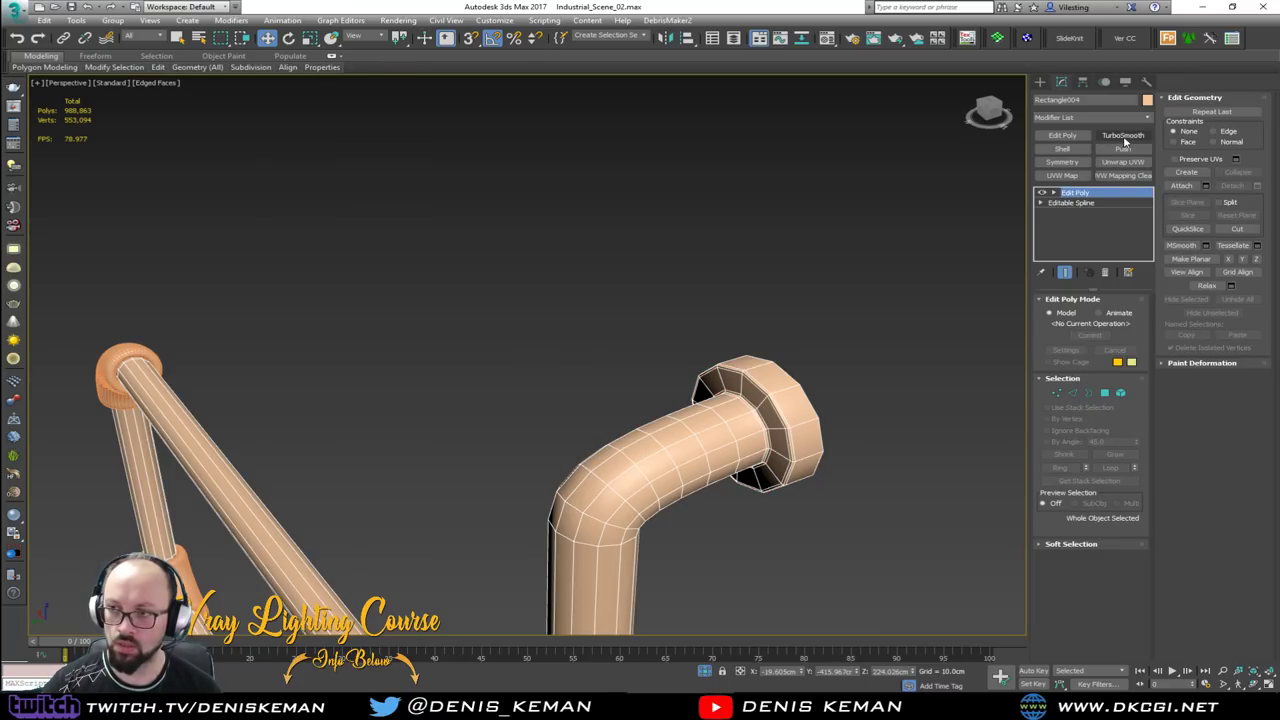
Add a TurboSmooth modifier to the pipe, deselect it, and display the model without edged faces
left_click(1123, 135)
left_click(752, 246)
key("F4")
scroll(775, 378, "down", 5)
mouse_move(780, 380)
middle_mouse_down("alt")
mouse_move(854, 371)
mouse_move(635, 340)
mouse_move(654, 365)
middle_mouse_up("alt")
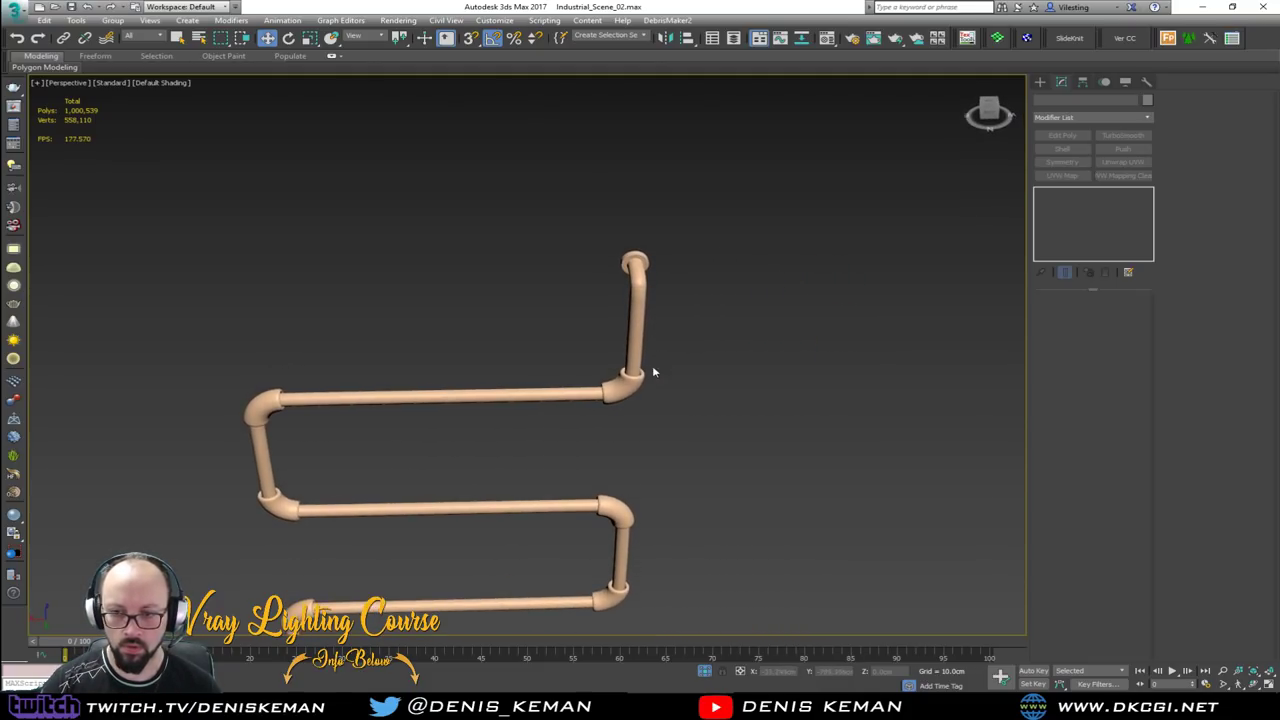
Change the object colour of the pipe and its elbow fittings to dark grey custom swatches
left_click(635, 340)
left_click(1148, 100)
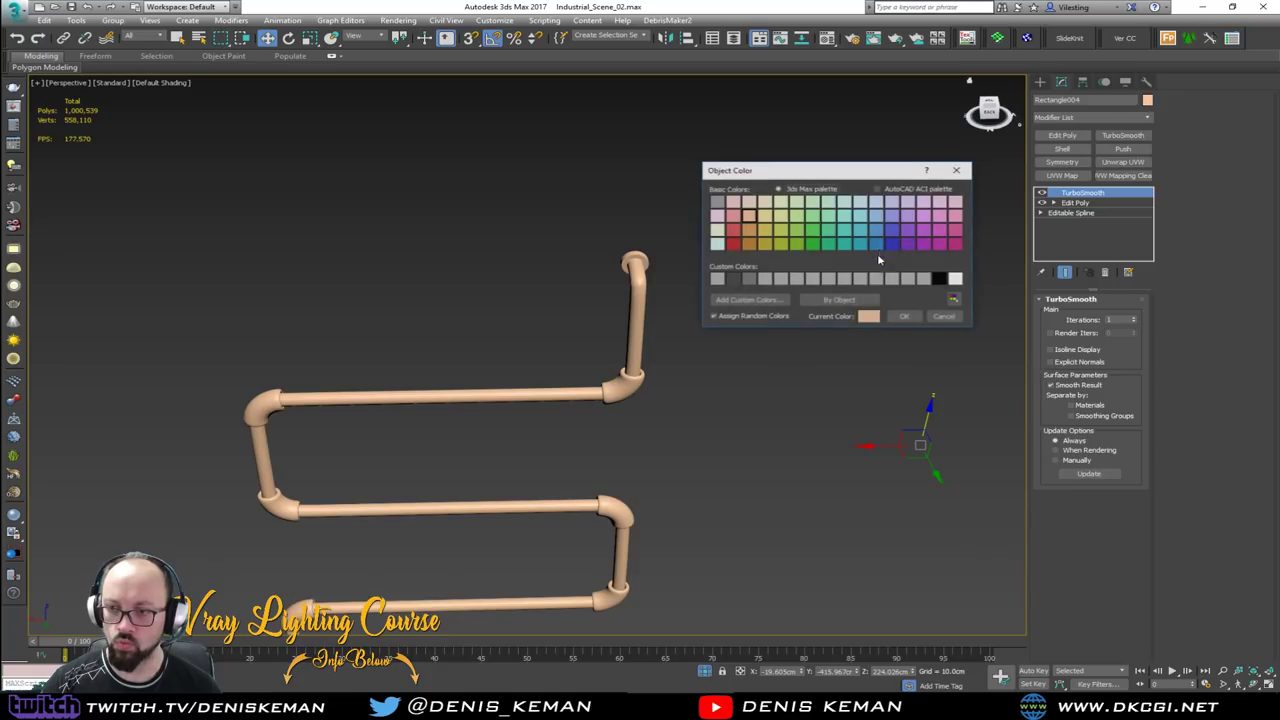
left_click(893, 319)
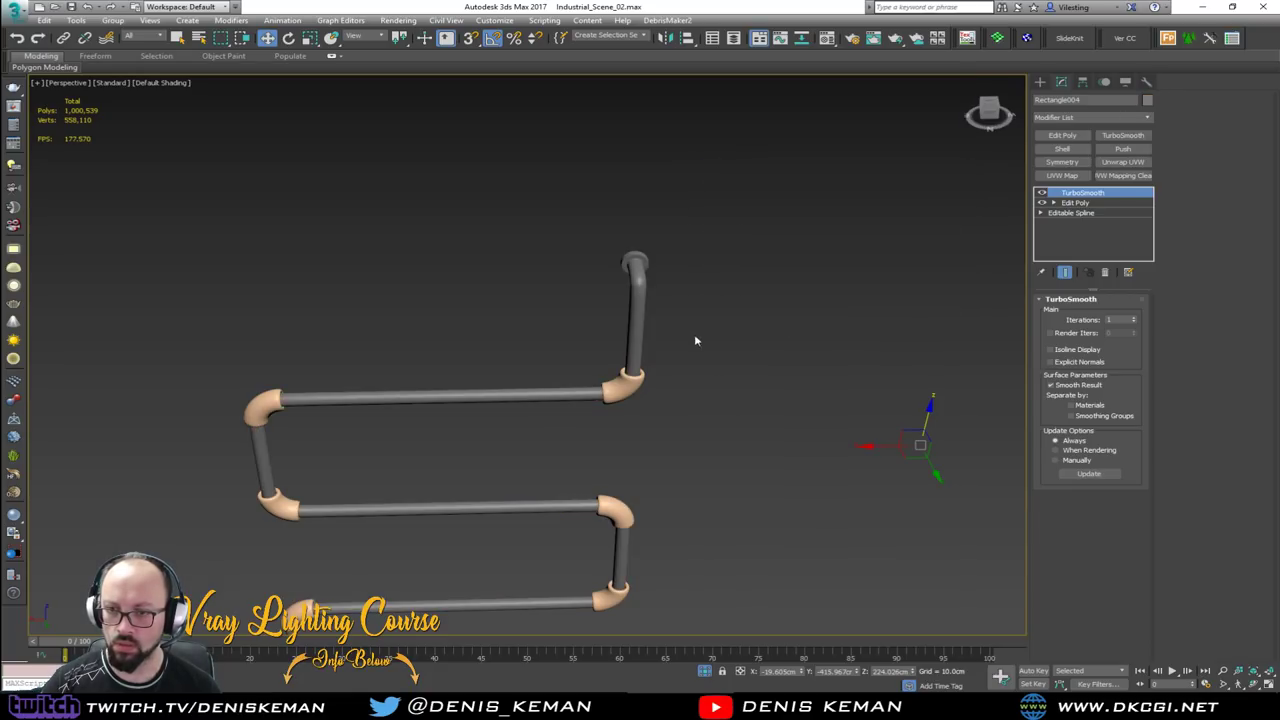
left_click(1148, 100)
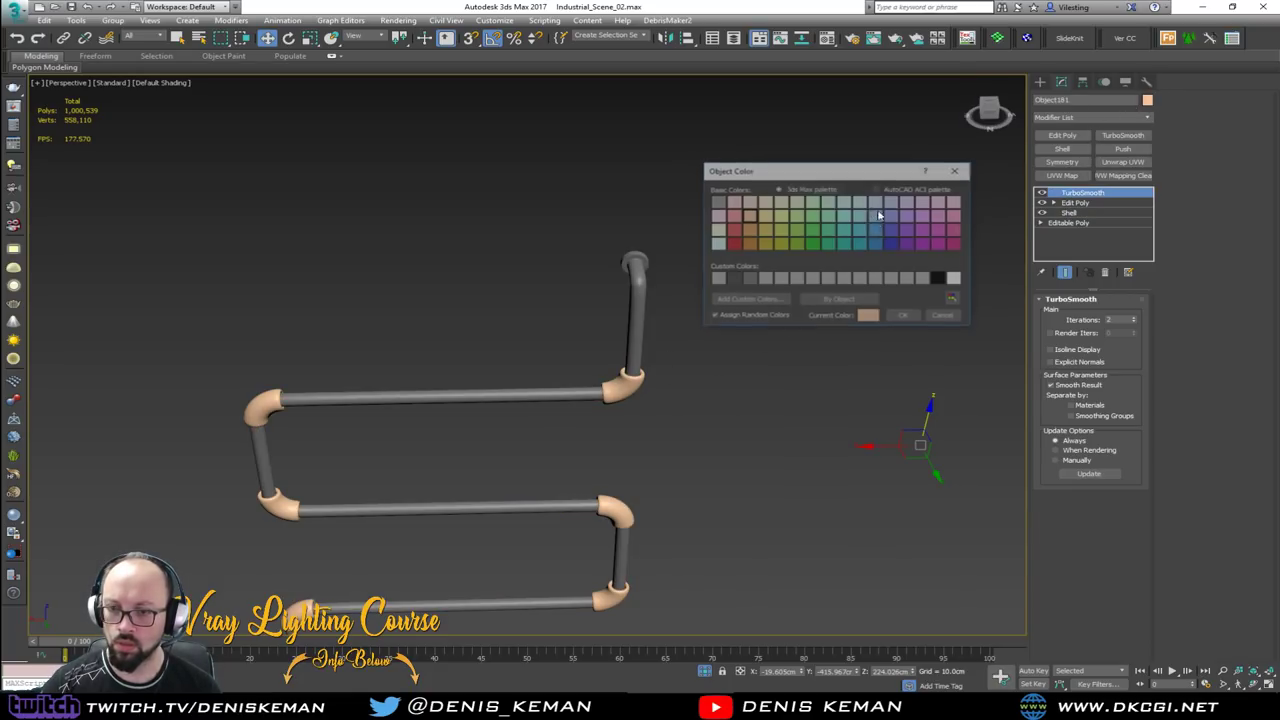
left_click(736, 280)
left_click(908, 318)
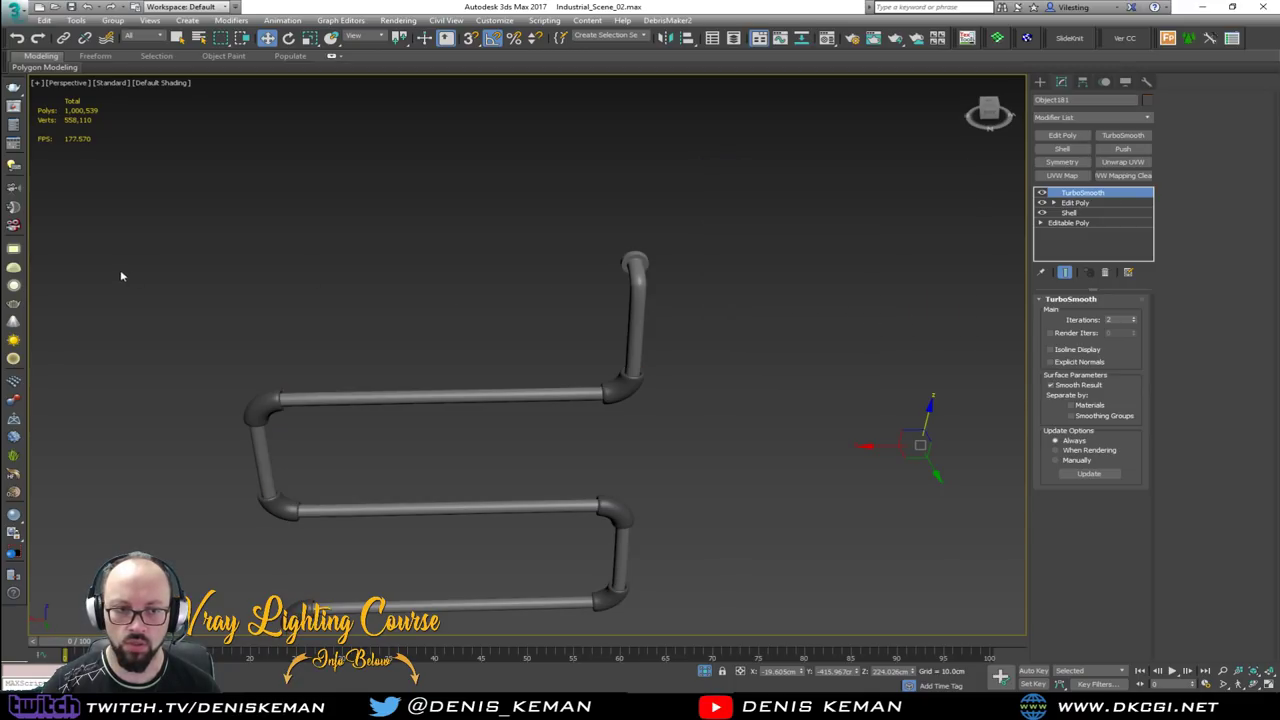
Select the whole pipe shelf with its fittings and end isolation to bring back the loft scene
left_click(392, 306)
middle_click_drag(468, 304, 369, 247)
scroll(369, 247, "down", 5)
left_click_drag(381, 206, 803, 416)
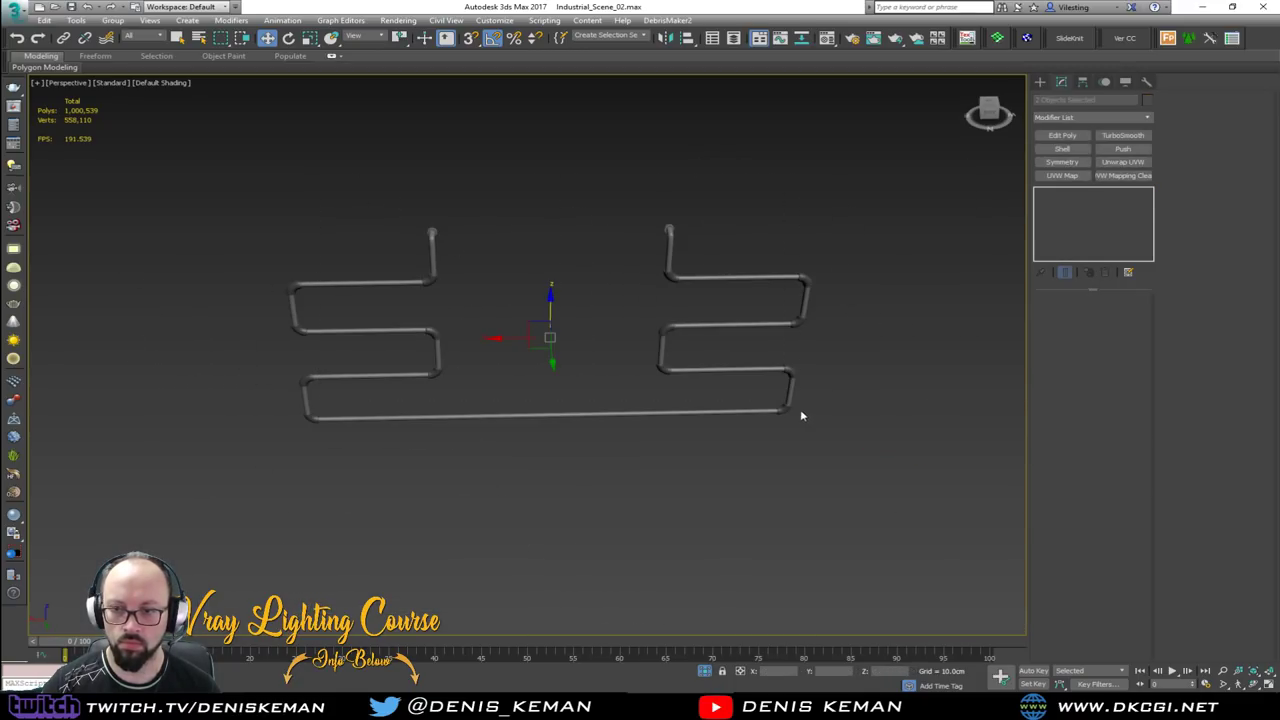
right_click(616, 285)
left_click(652, 194)
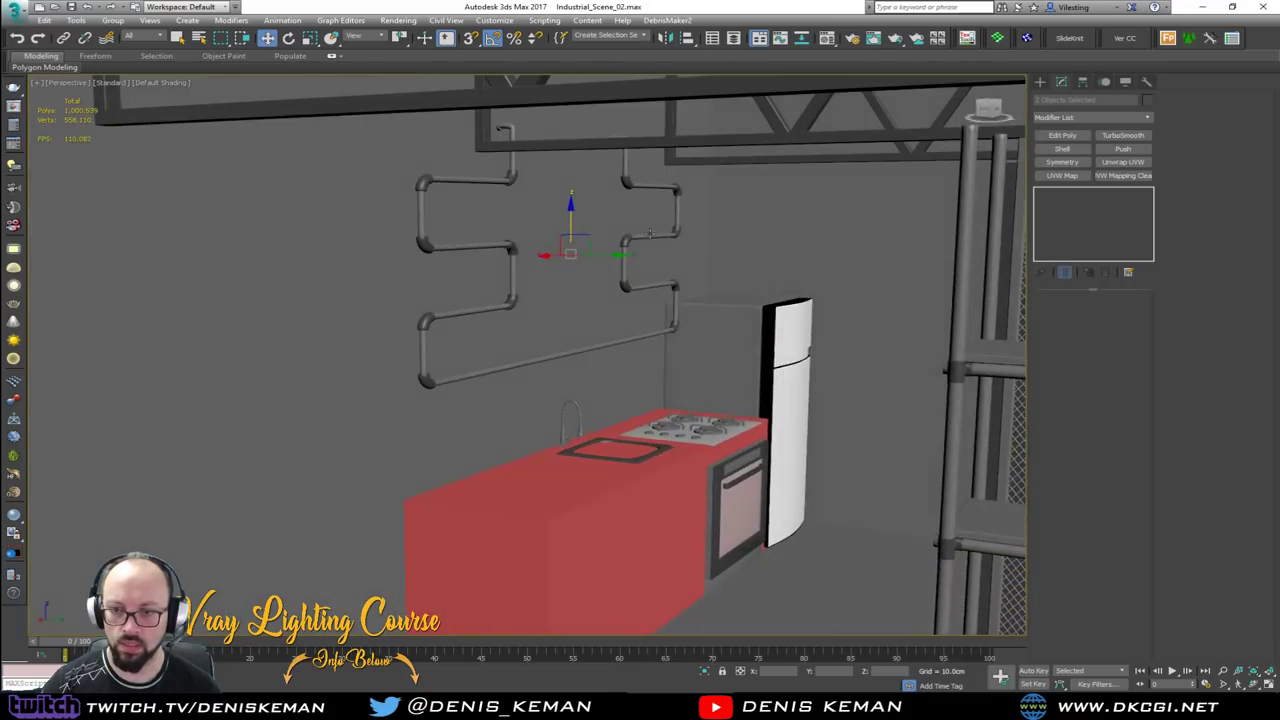
Reposition the pipe shelf above the kitchen counter, sliding it along the wall away from the fridge
mouse_move(650, 234)
middle_mouse_down("alt")
mouse_move(657, 212)
mouse_move(651, 230)
middle_mouse_up("alt")
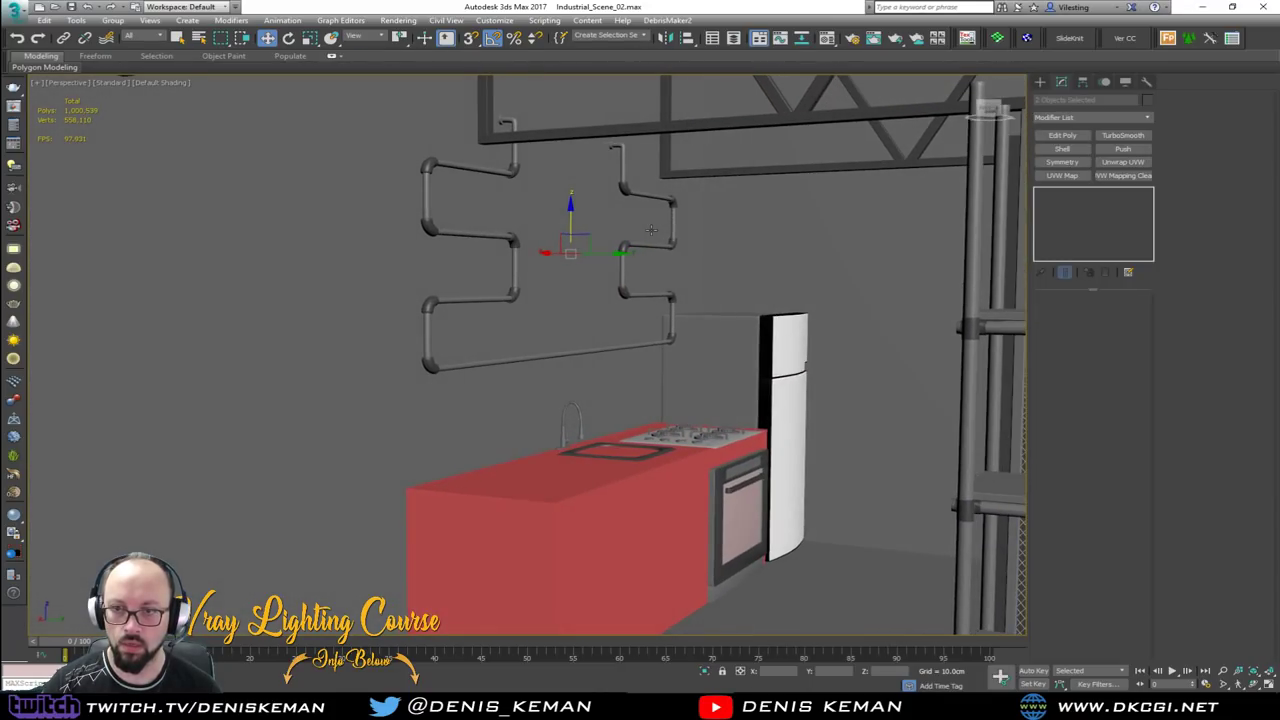
scroll(514, 266, "up", 2)
left_click_drag(600, 218, 593, 259)
middle_click_drag(593, 259, 507, 298, "alt")
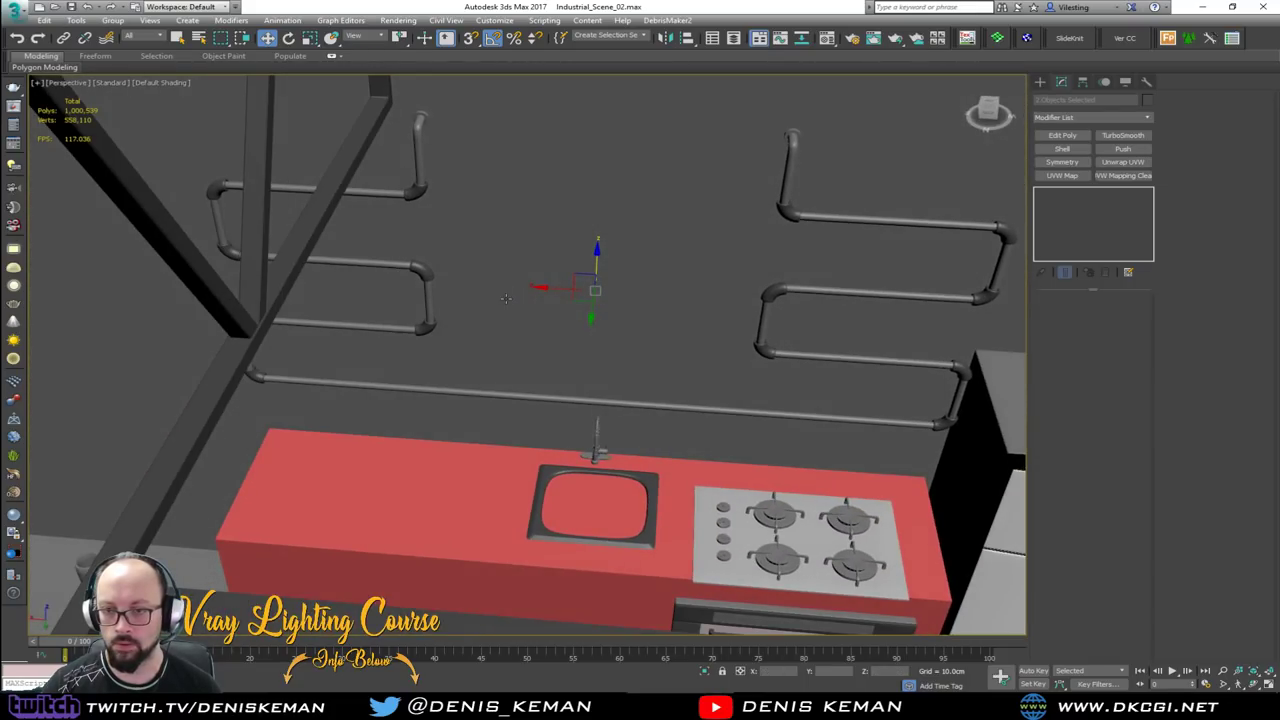
left_click_drag(564, 287, 522, 288)
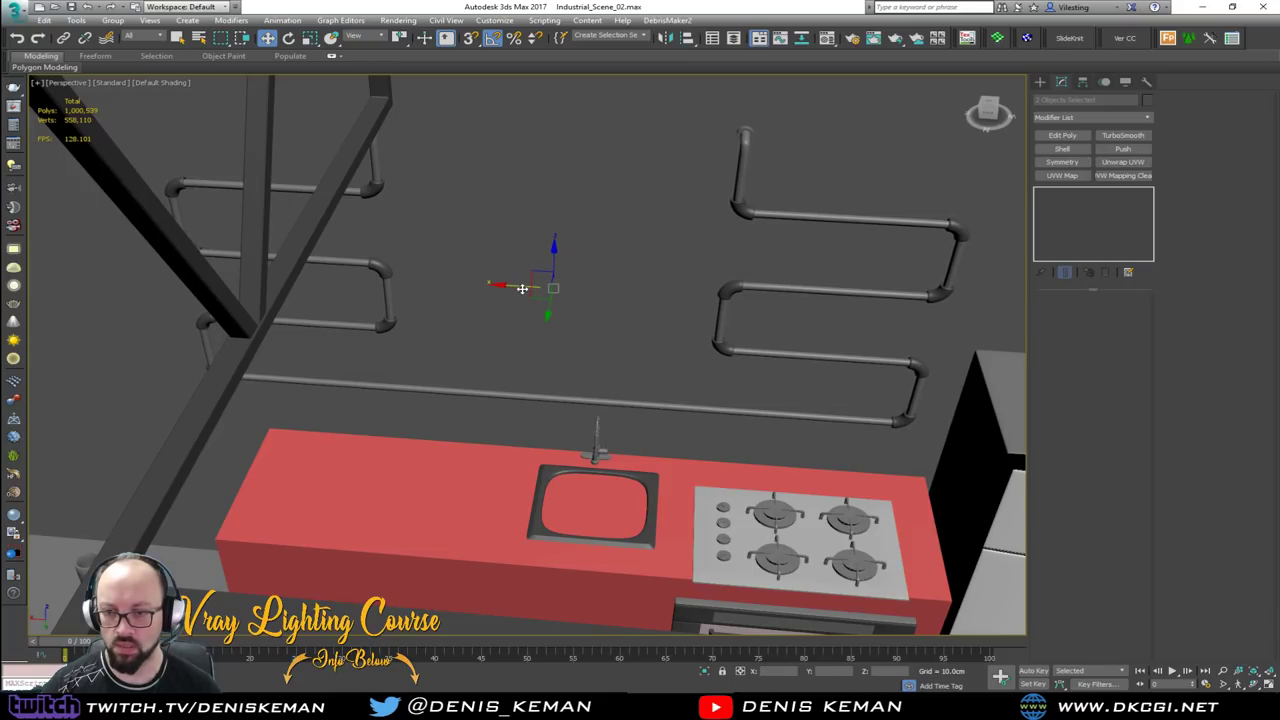
middle_click_drag(565, 323, 634, 322, "alt")
left_click_drag(597, 296, 613, 291)
Isolate the pipe shelf together with the room walls, select the pipe, and view its gap to the wall from the side
middle_click_drag(613, 291, 398, 241, "alt")
key("alt+q")
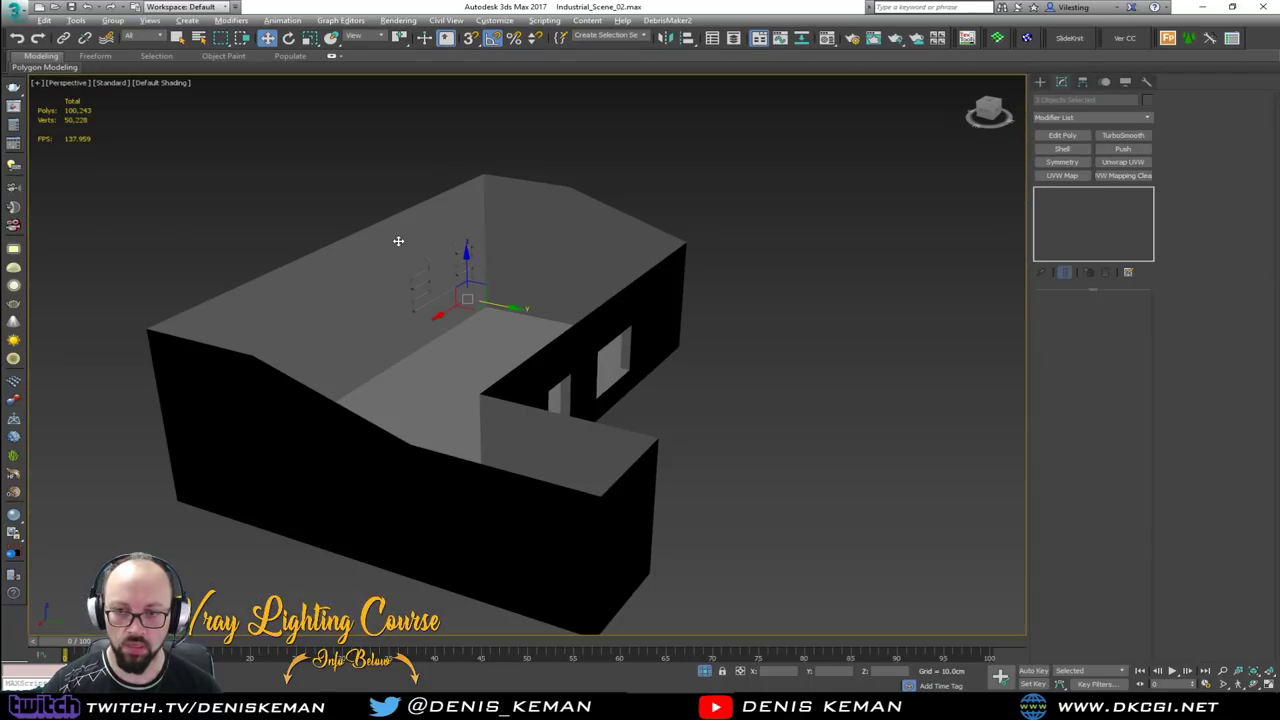
left_click(759, 239)
scroll(445, 252, "up", 7)
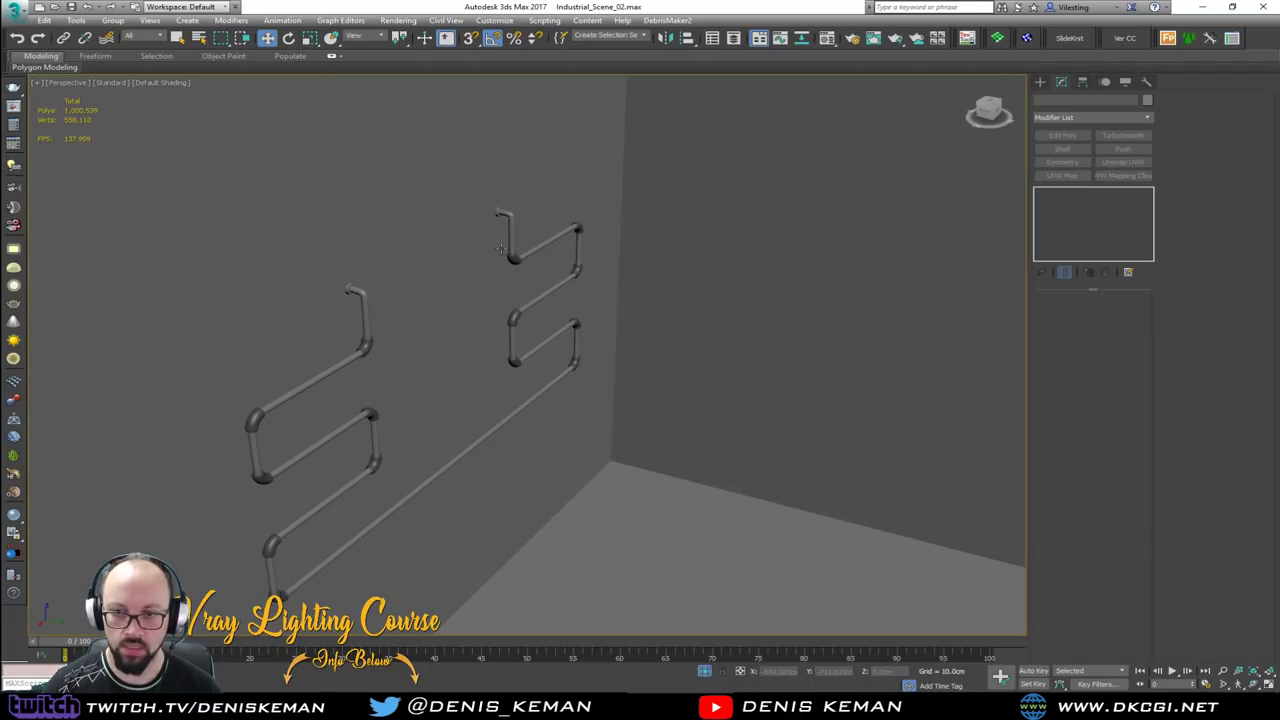
left_click(511, 235)
middle_click_drag(510, 234, 555, 229, "alt")
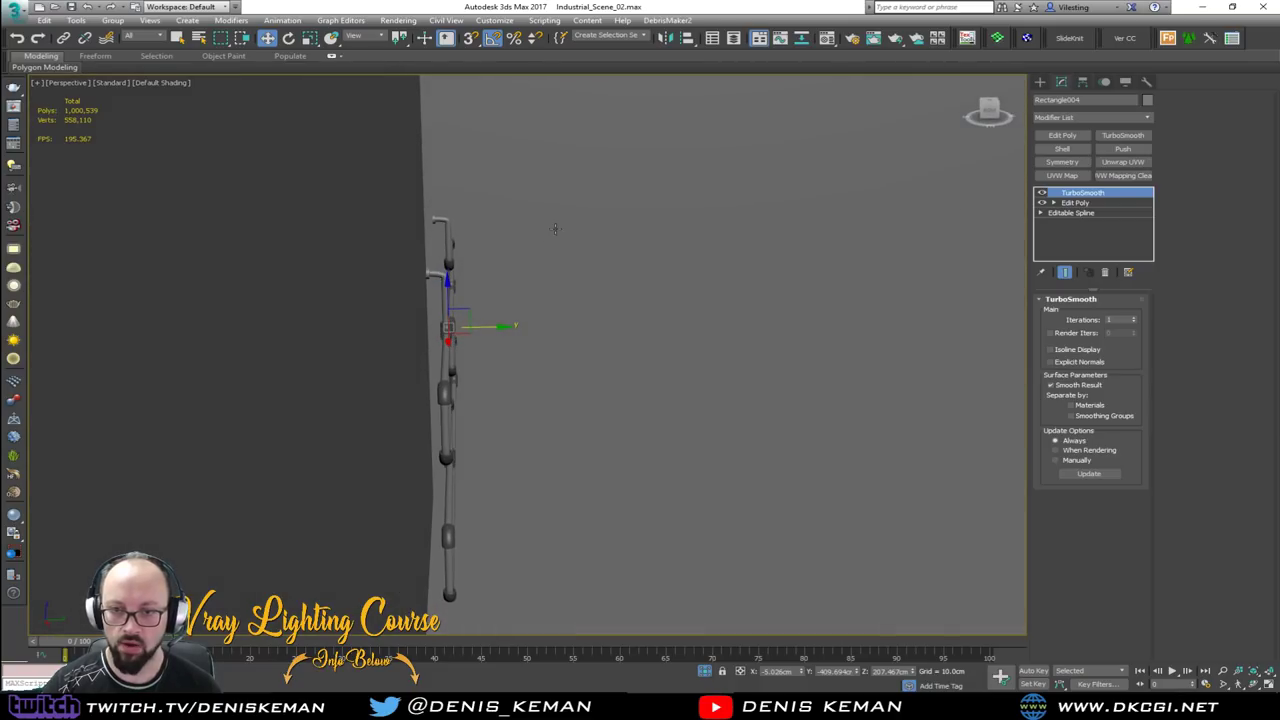
Return to the pipe's Edit Poly level, select the open borders of both flanges in wireframe, and turn off the smoothed end result
left_click(1075, 202)
key("F3")
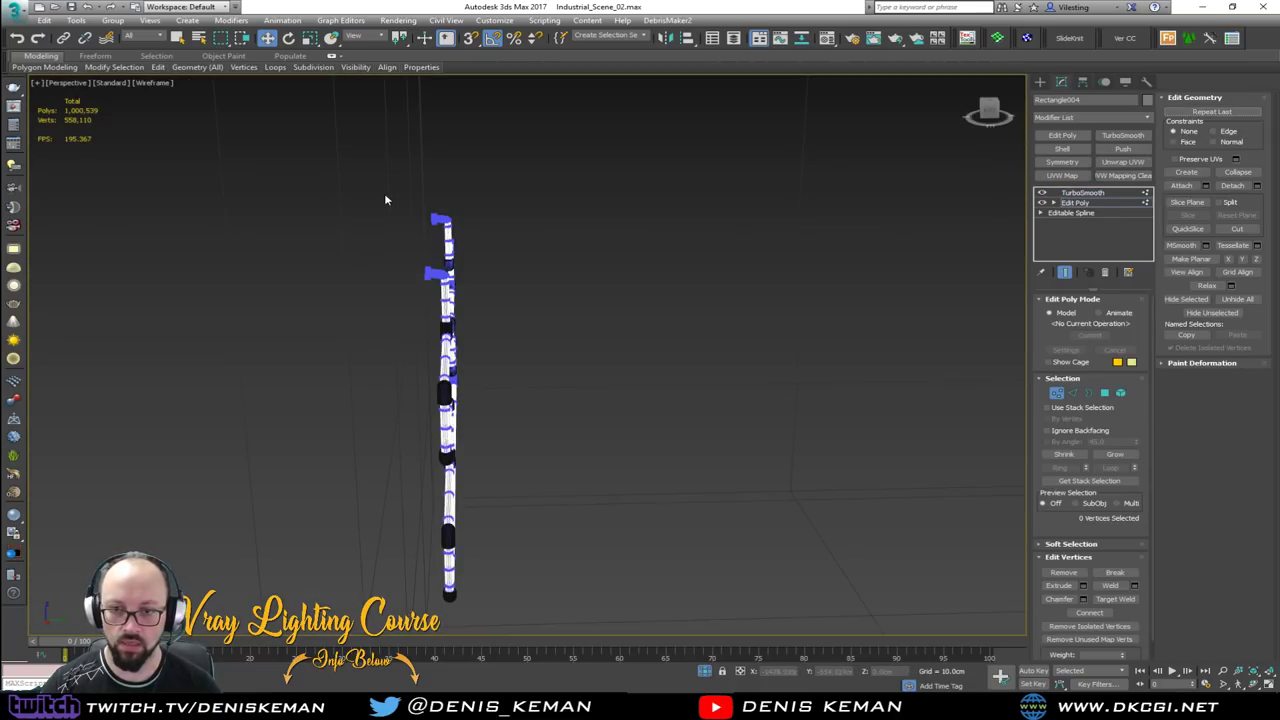
middle_click_drag(402, 199, 358, 273, "alt")
scroll(360, 280, "up", 6)
key("3")
left_click_drag(394, 421, 446, 460)
scroll(510, 200, "down", 5)
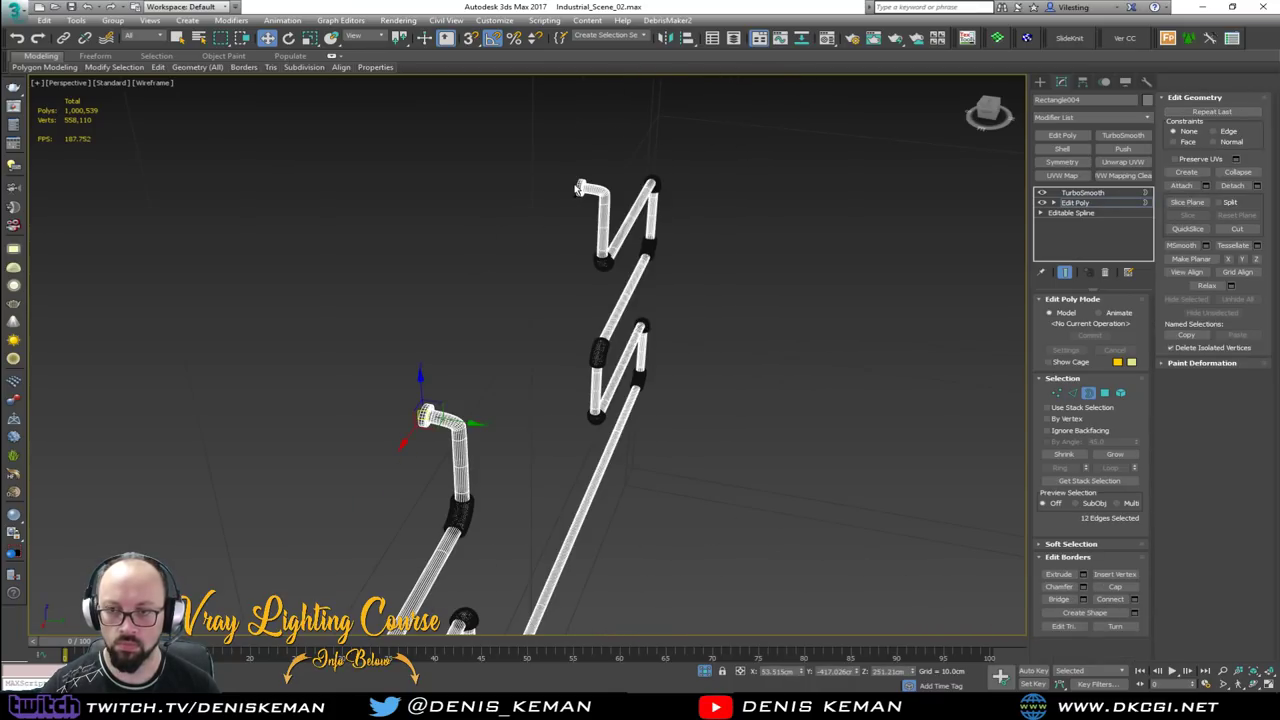
left_click_drag(588, 188, 568, 179)
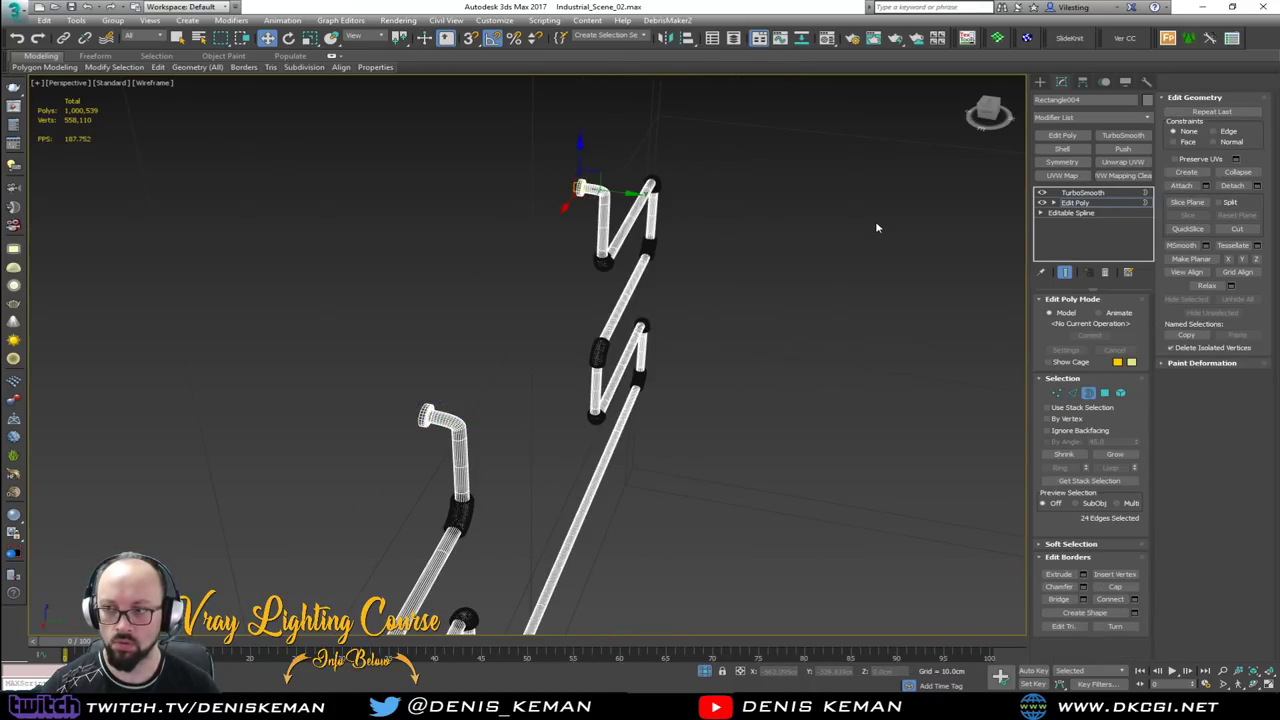
key("shift+e")
left_click(1119, 394)
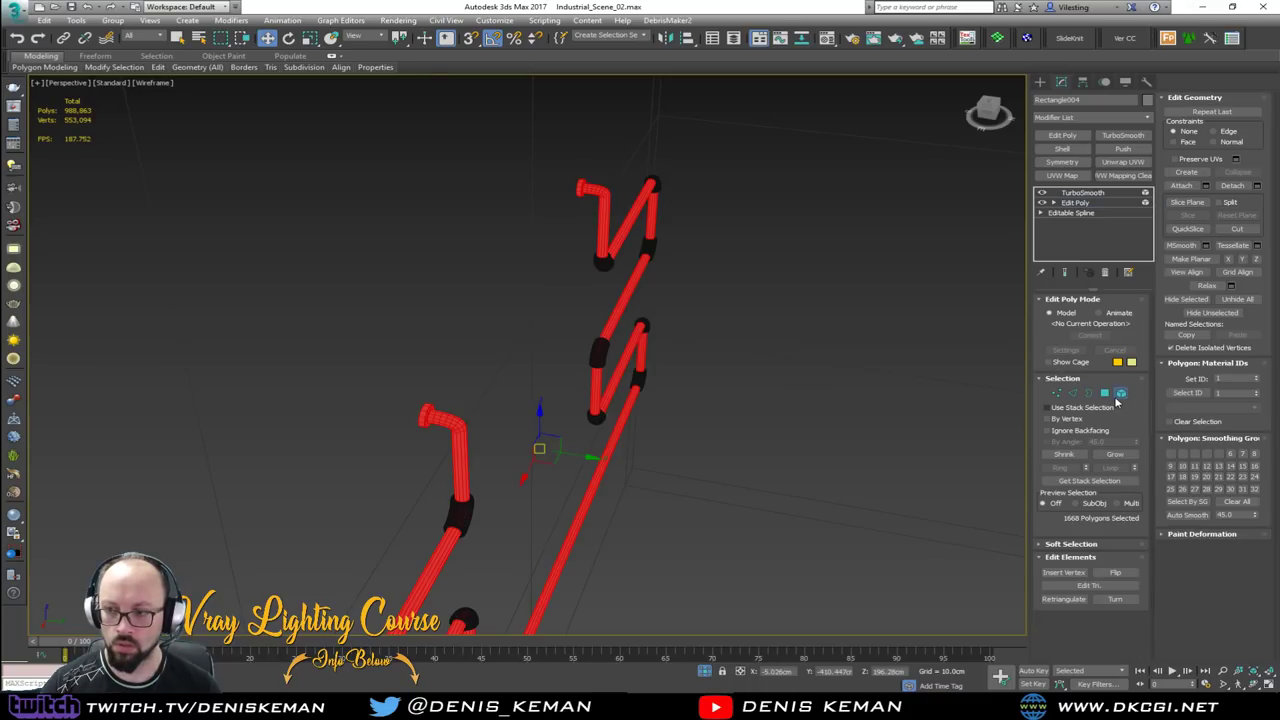
key("ctrl+d")
left_click(1105, 395)
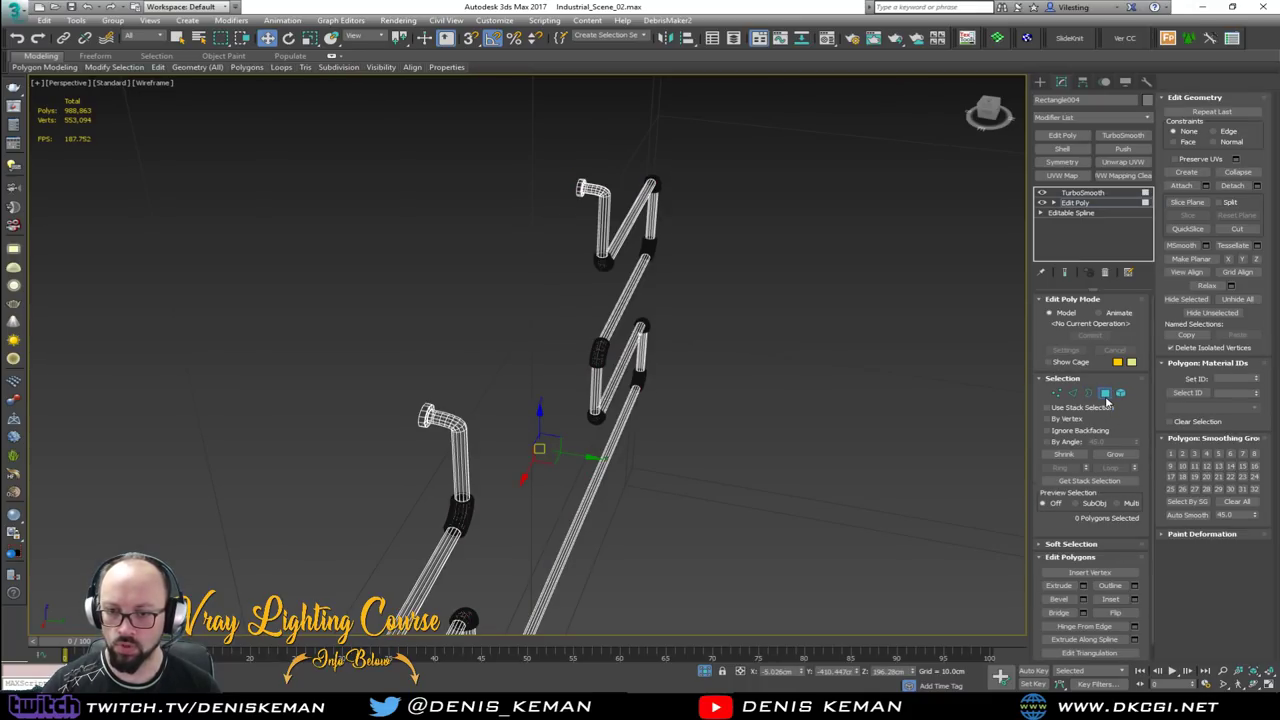
Convert the border selection to polygons and grow it until it covers both wall flanges, undoing the excess growth
key("3")
key("ctrl+a")
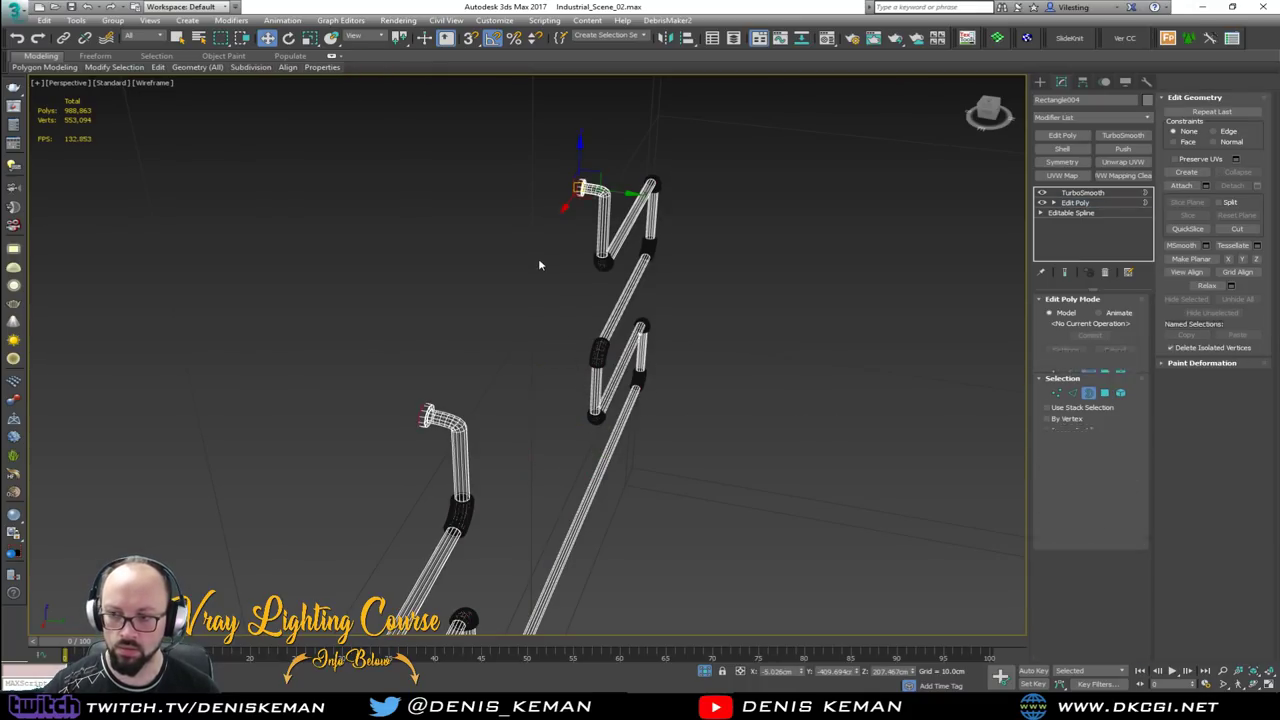
left_click(1105, 394)
scroll(486, 401, "up", 3)
key("F3")
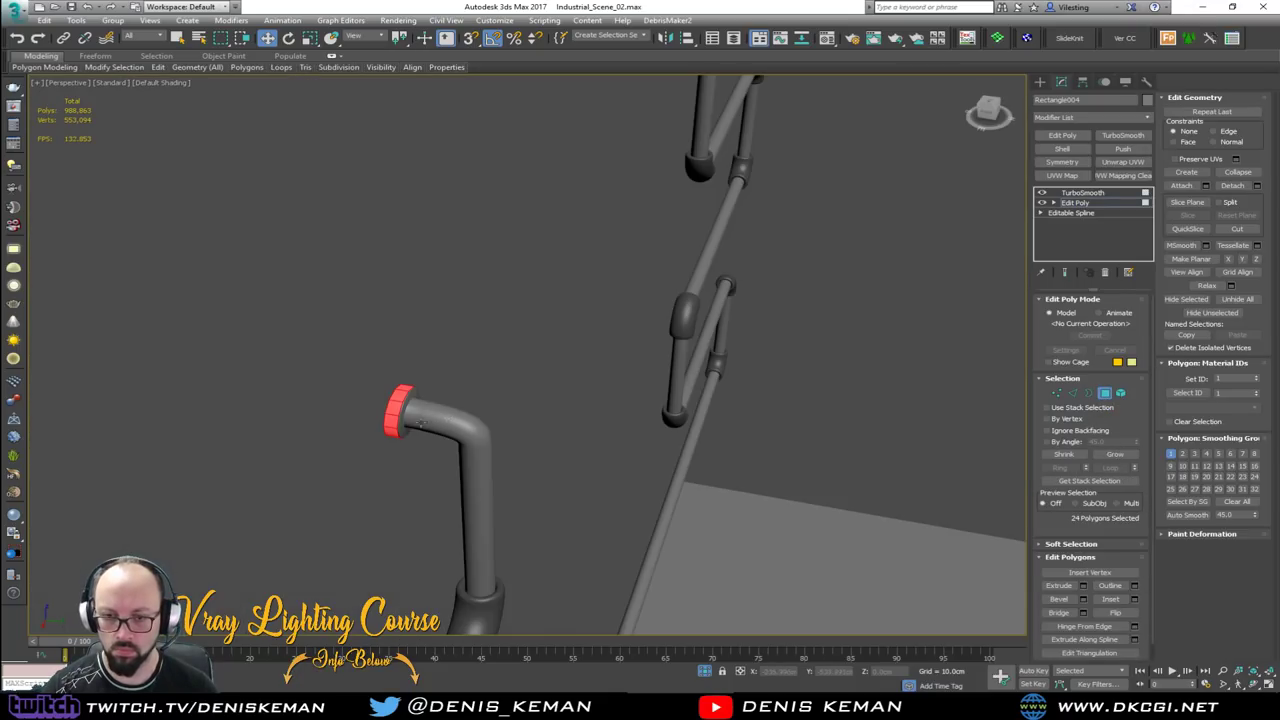
scroll(460, 430, "up", 2)
left_click(1115, 455)
left_click(1120, 456)
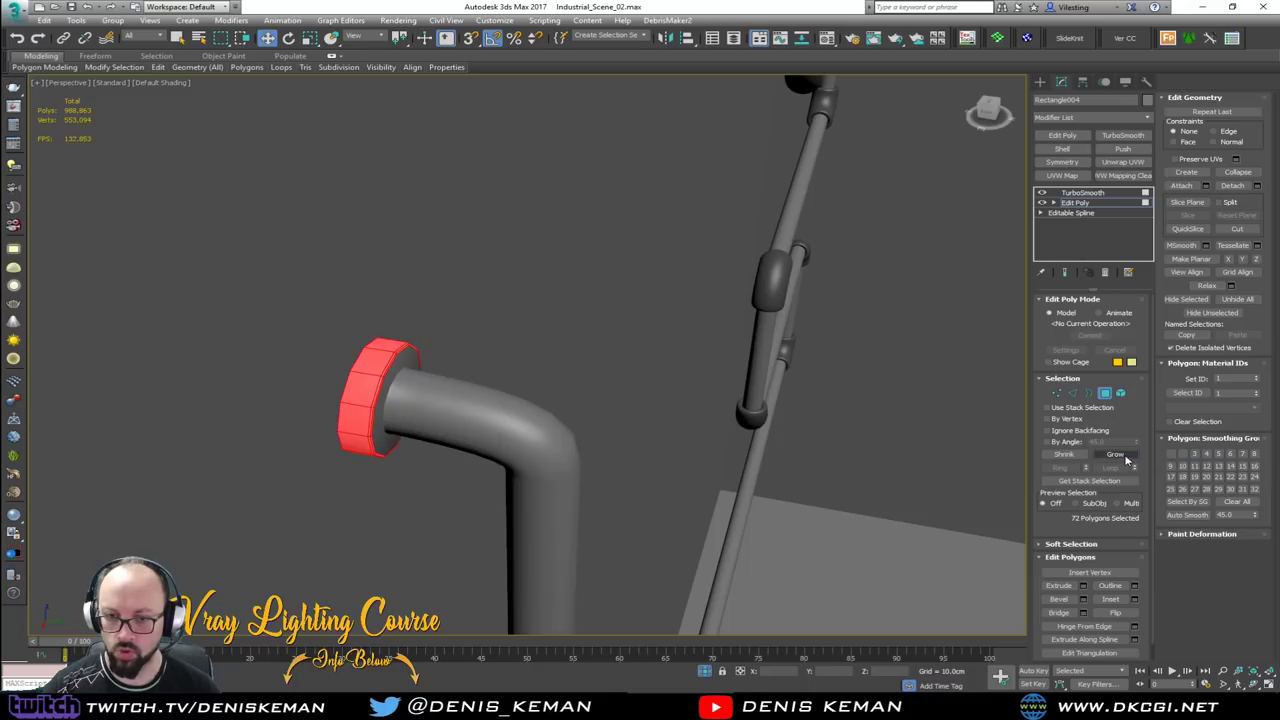
left_click(1116, 455)
left_click(1116, 455)
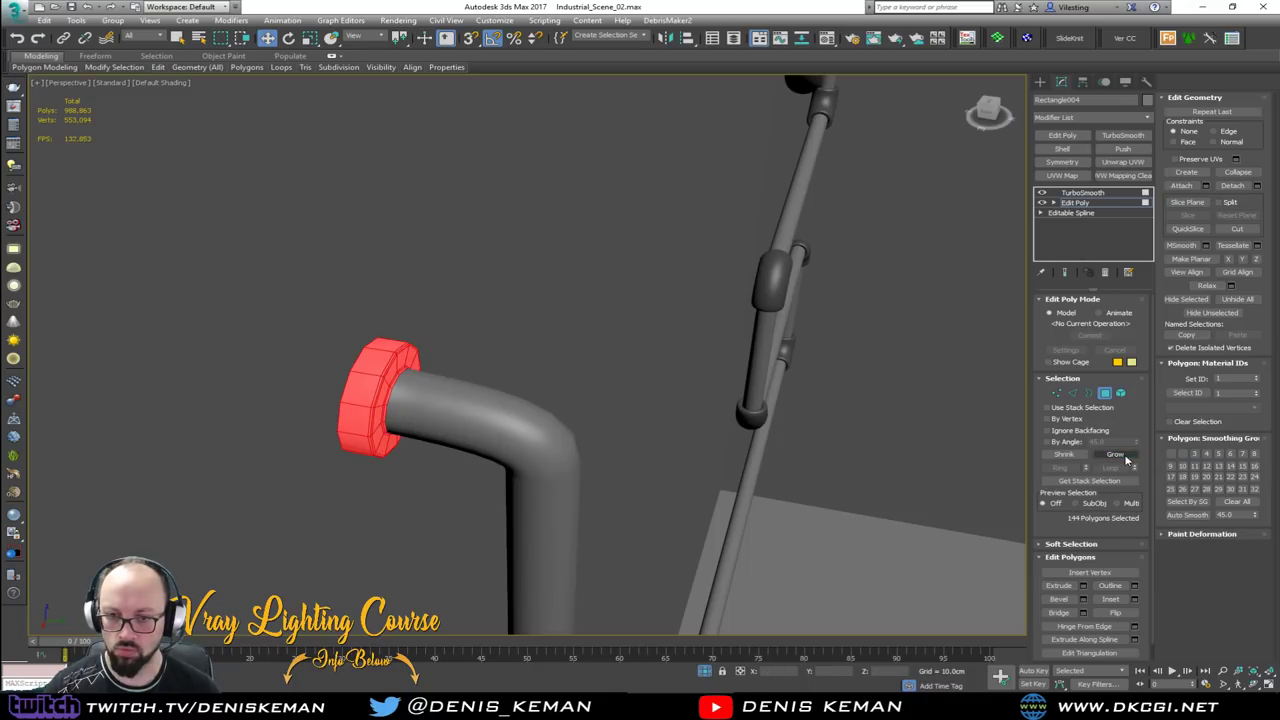
left_click(1116, 455)
key("ctrl+z")
Move the selected flanges in the top view until they sit against the wall, lengthening both pipe ends
scroll(600, 376, "down", 7)
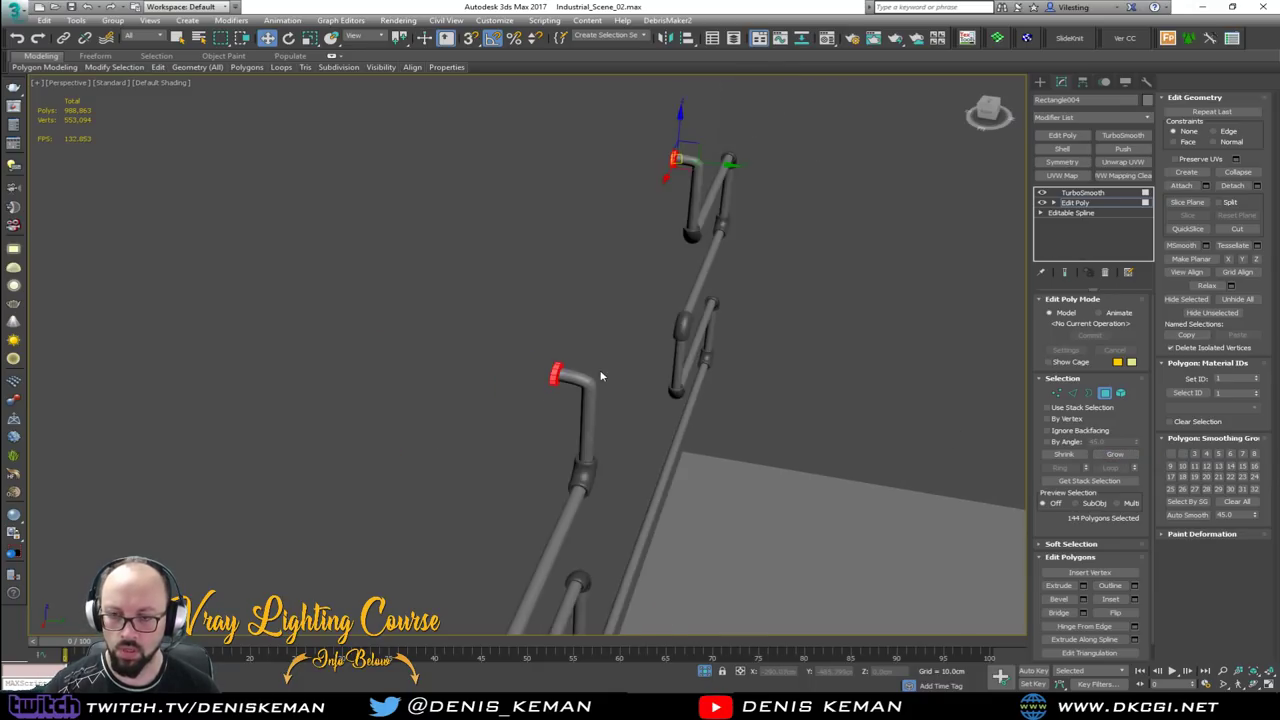
key("alt+w")
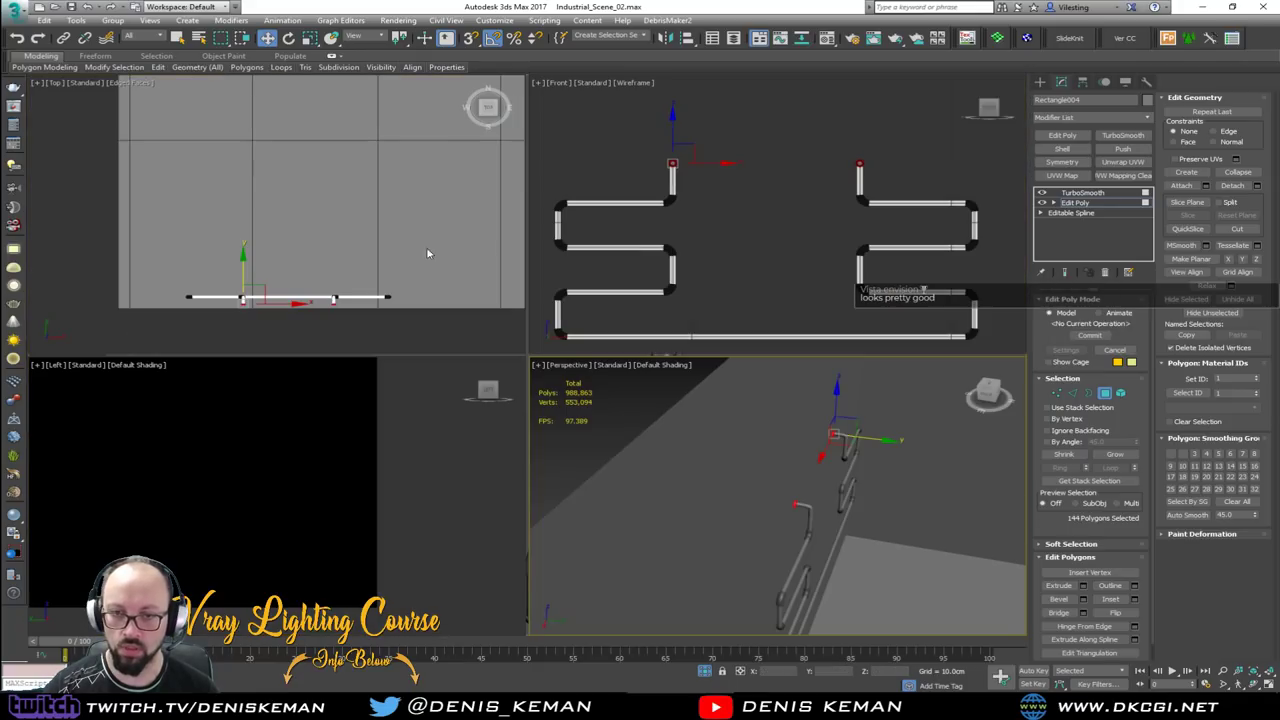
middle_click(450, 257)
key("z")
key("alt+w")
middle_click_drag(200, 347, 320, 350)
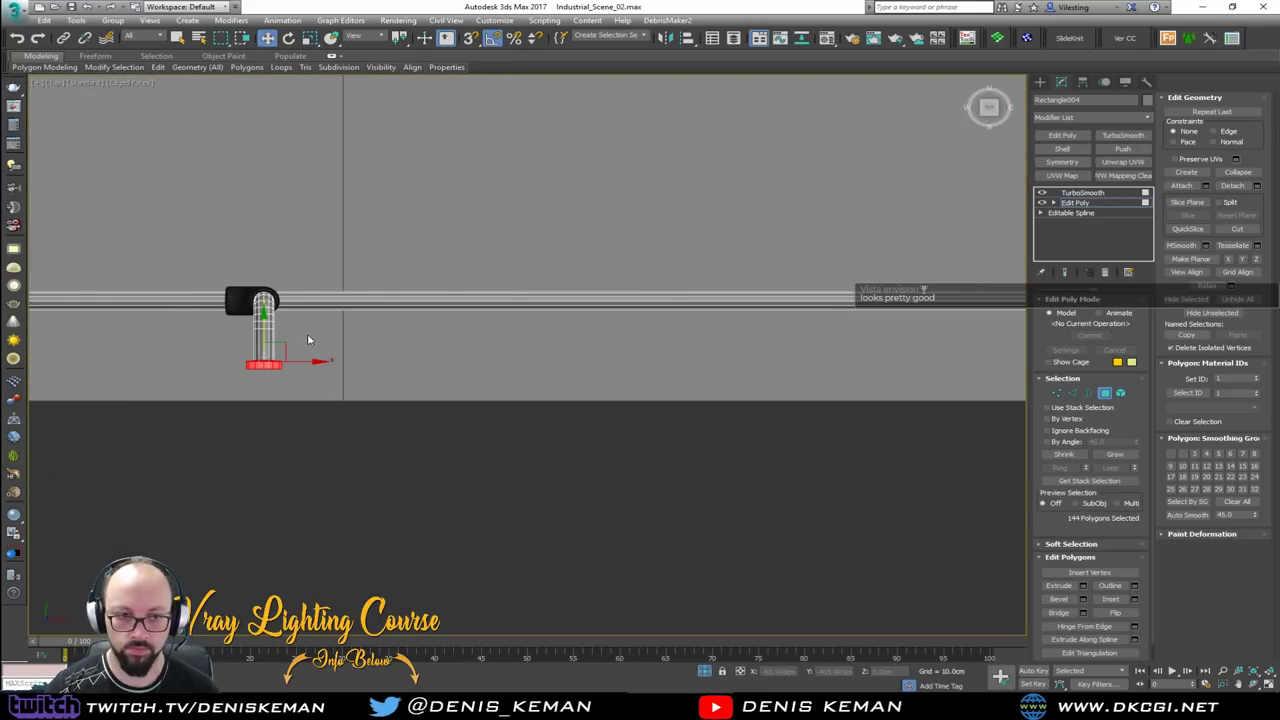
left_click_drag(266, 328, 260, 360)
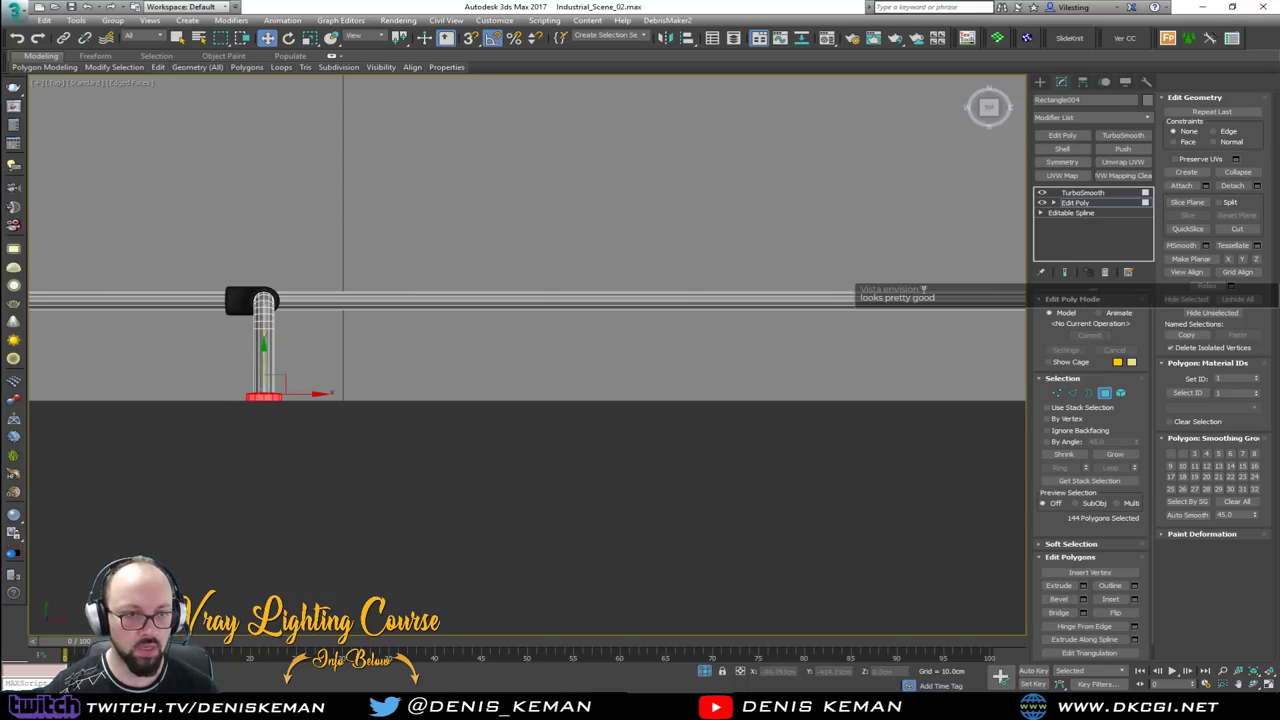
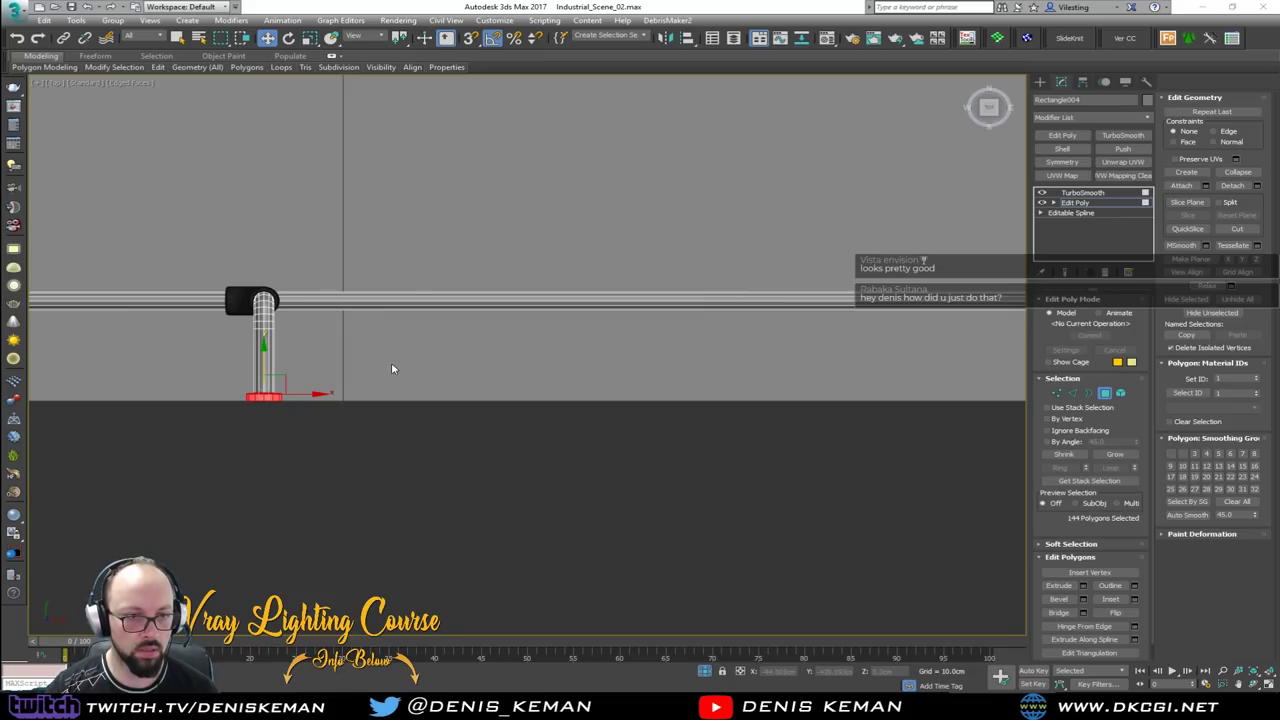
Examine the flanges against the wall in perspective, comparing the wireframe and shaded displays
scroll(391, 369, "down", 3)
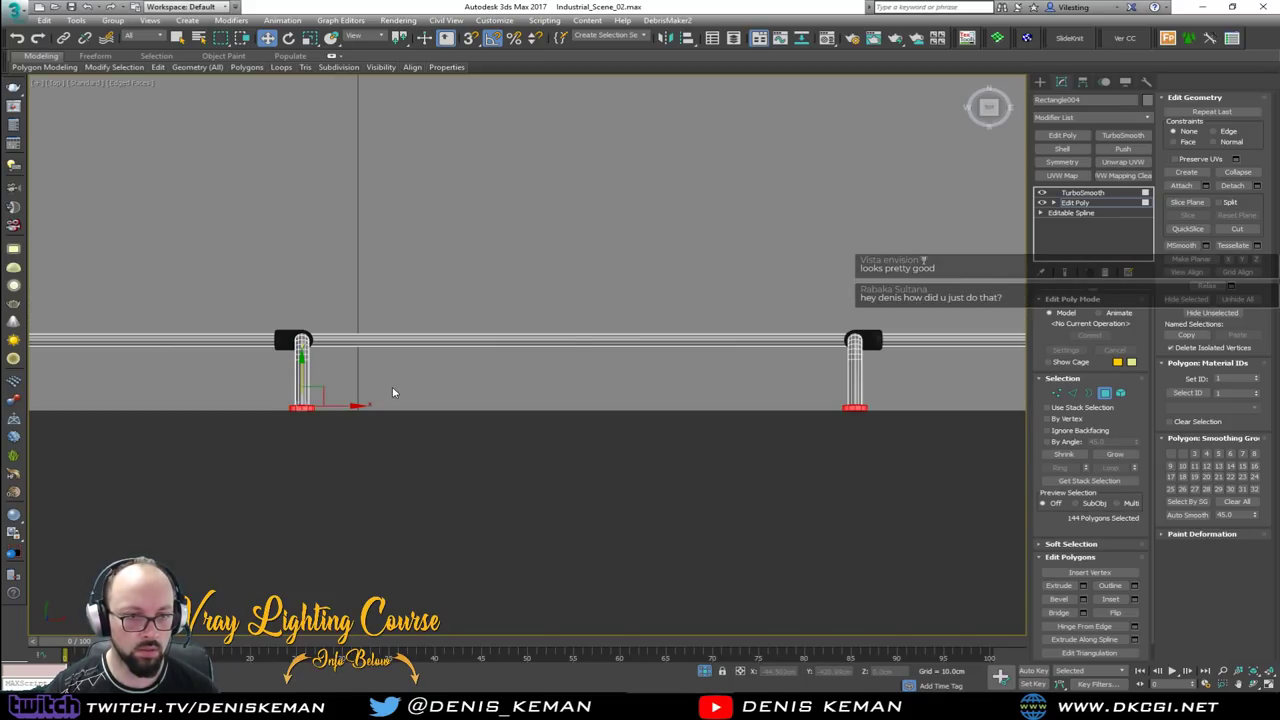
key("alt+w")
right_click(798, 474)
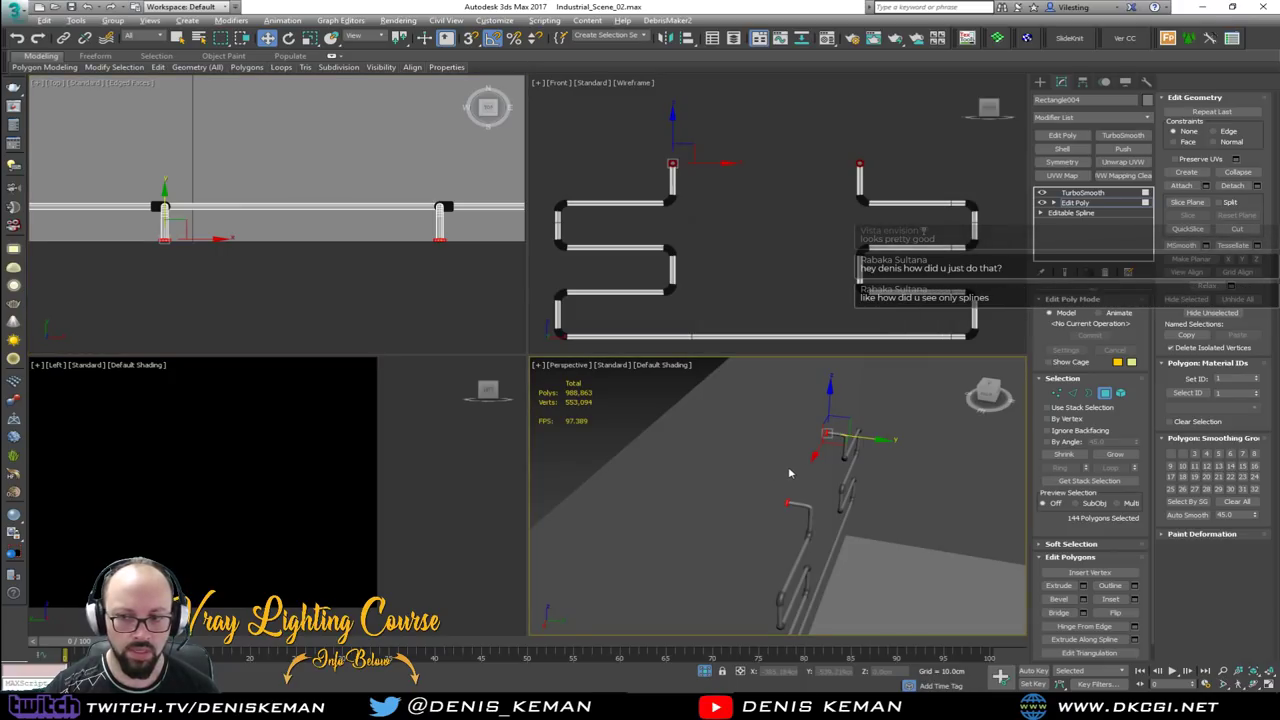
key("alt+w")
key("F3")
middle_click_drag(657, 467, 620, 443)
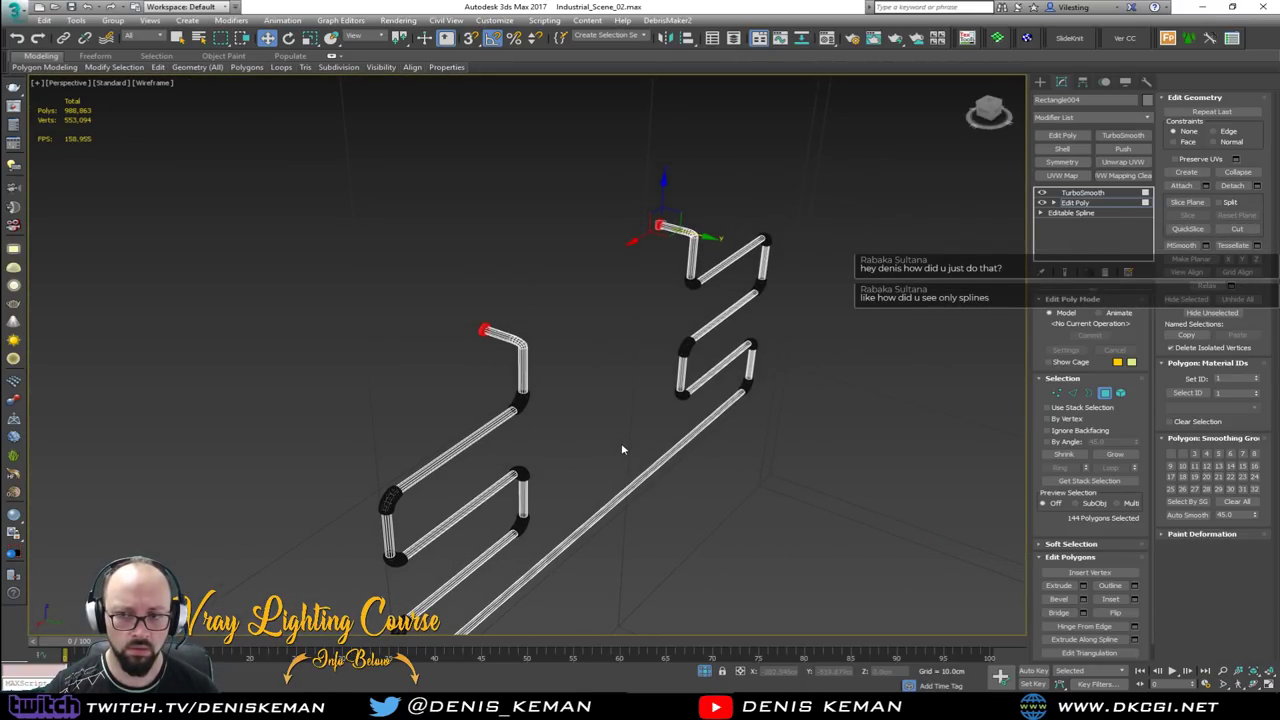
key("F3")
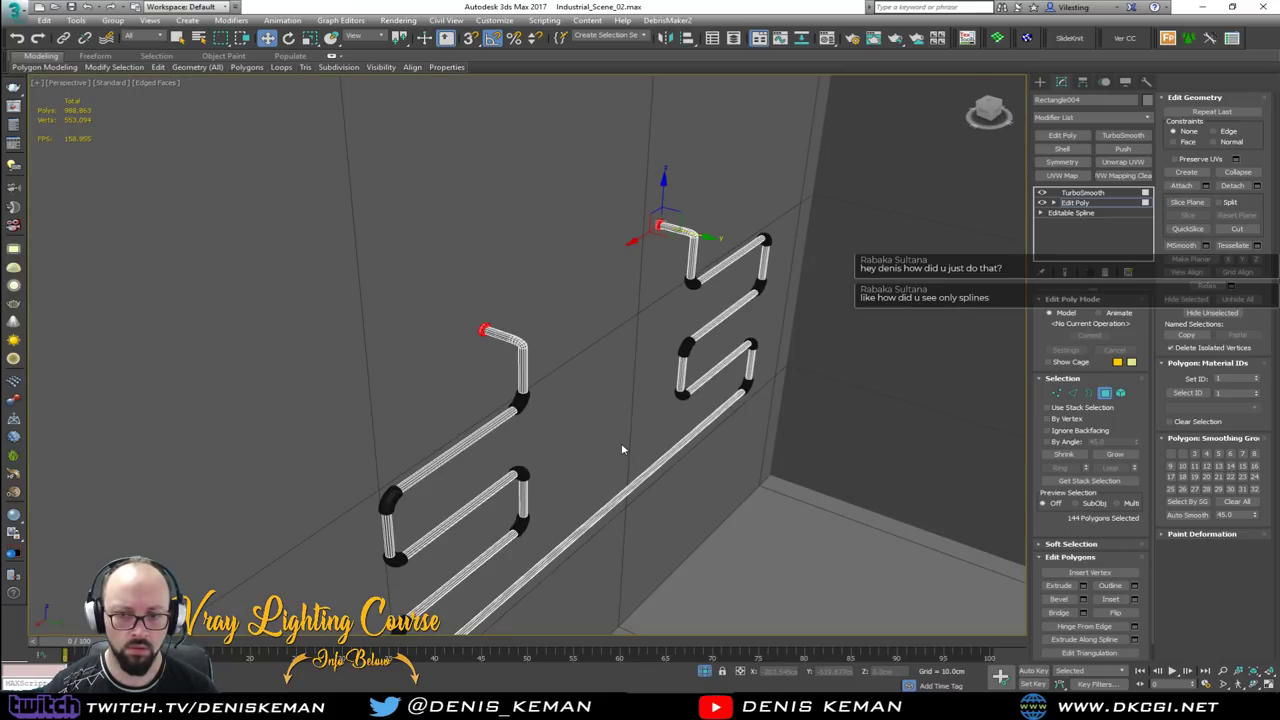
scroll(597, 410, "up", 3)
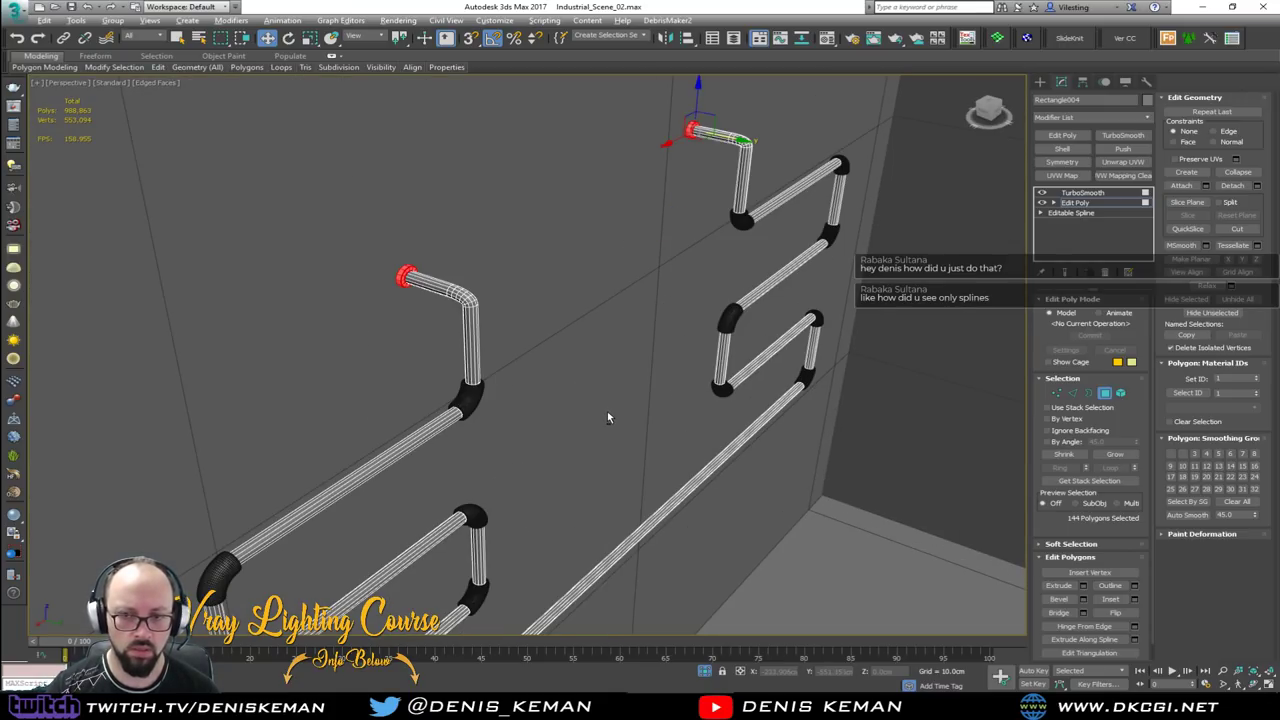
scroll(607, 411, "up", 3)
key("F3")
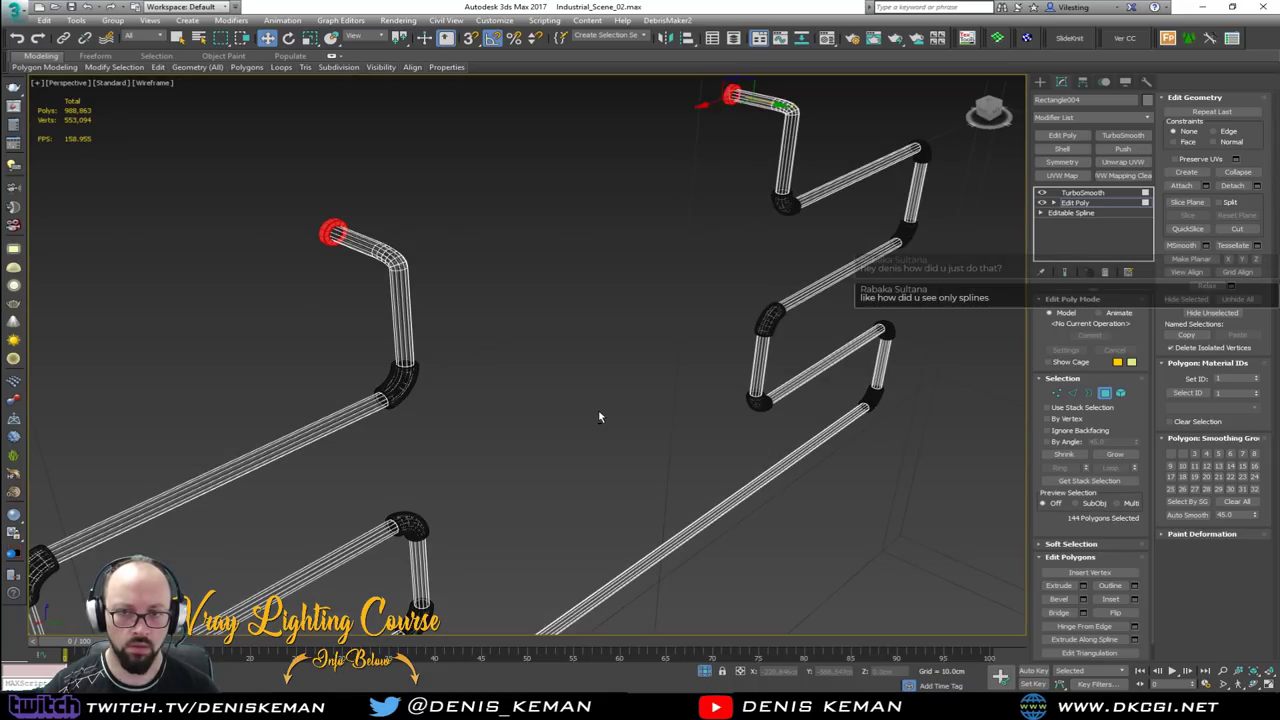
key("F3")
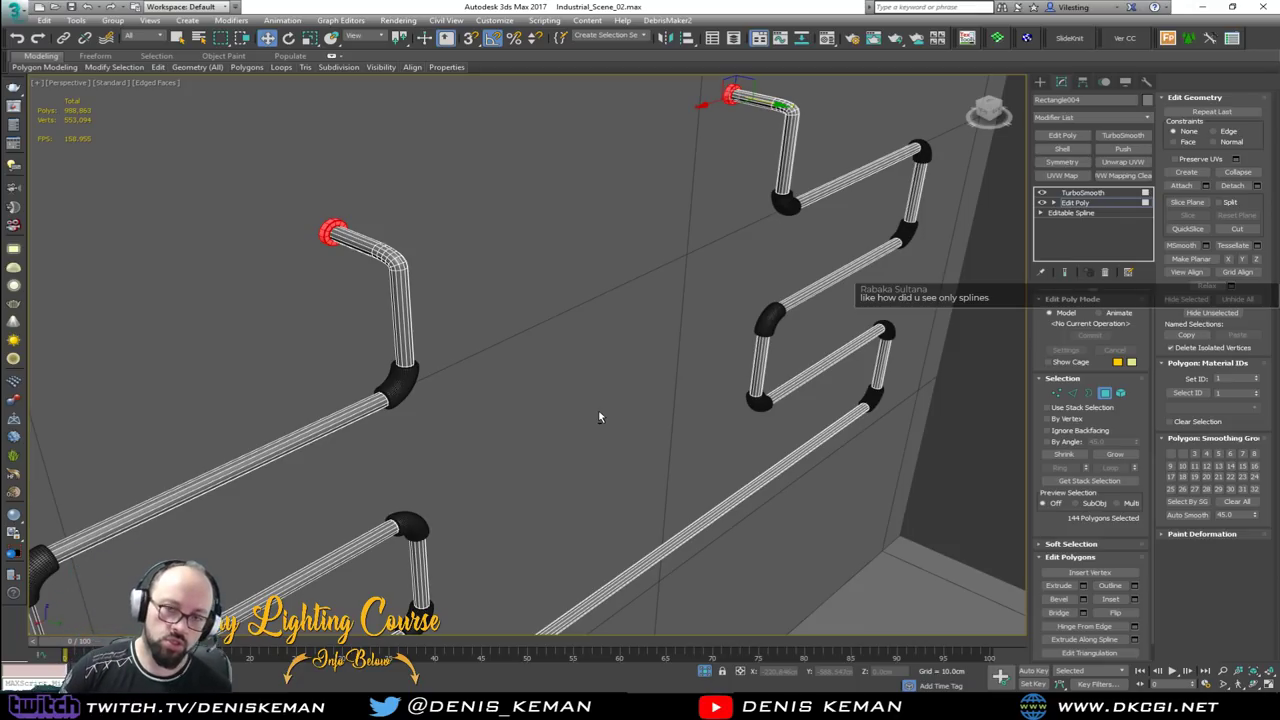
middle_click_drag(603, 203, 596, 335)
scroll(596, 335, "down", 3)
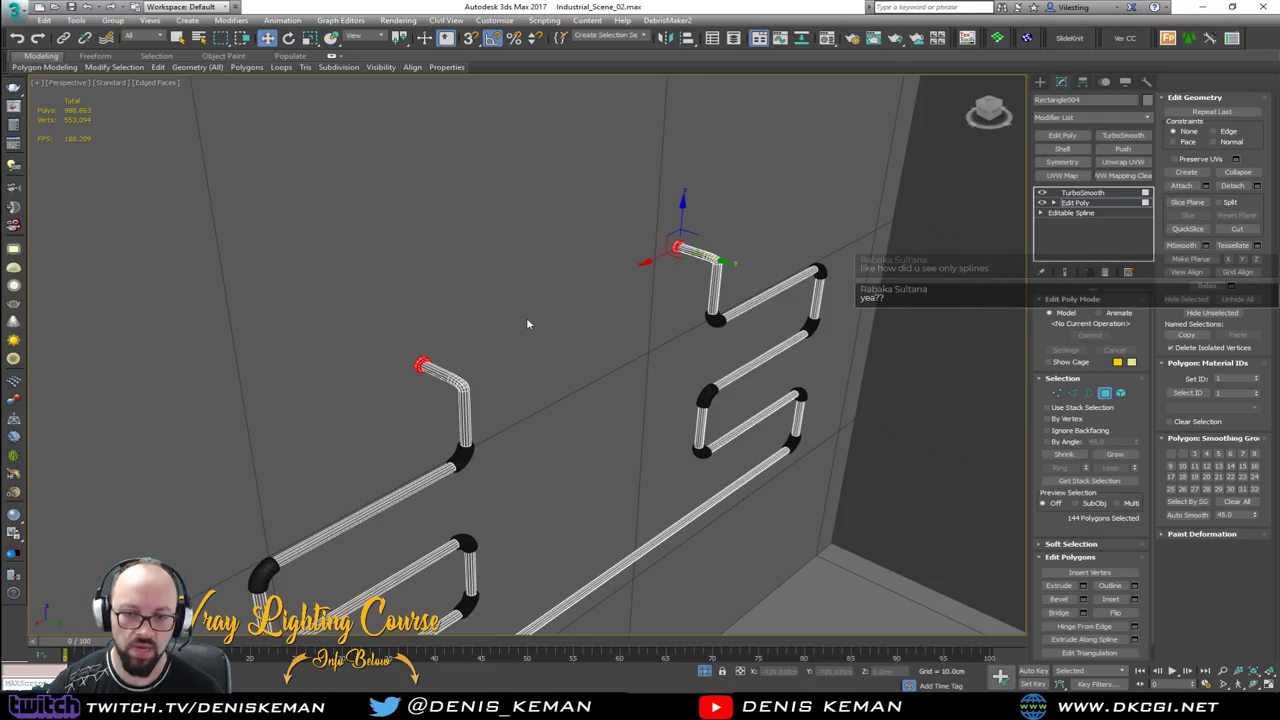
Examine one flange up close, toggling the selected-face shading, wireframe and edged-faces displays
scroll(420, 364, "up", 8)
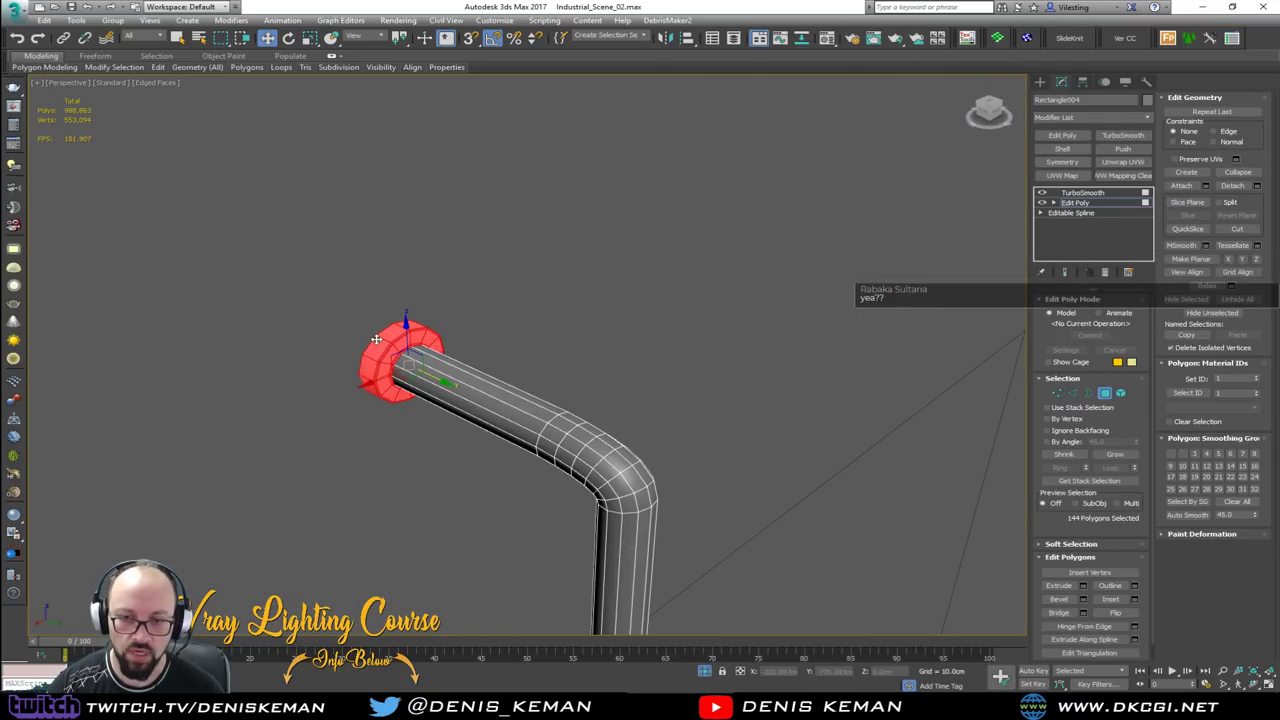
key("F2")
scroll(384, 341, "up", 5)
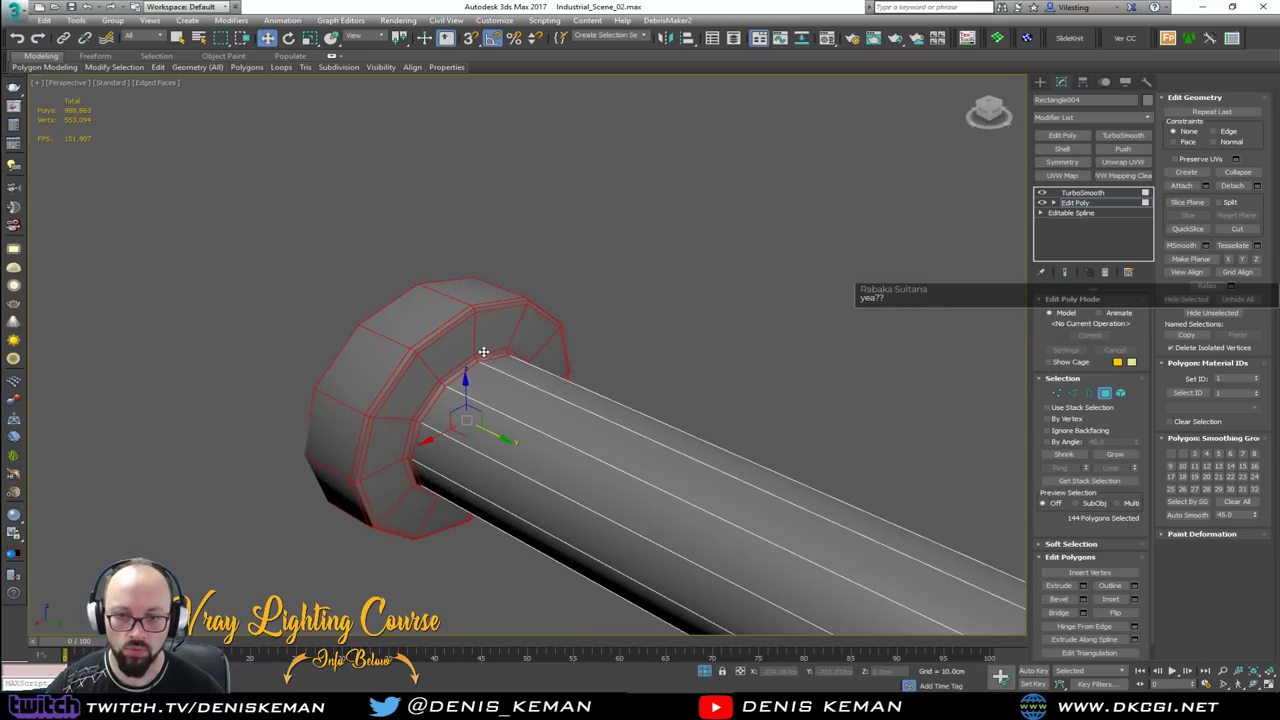
key("F2")
key("F2")
key("F2")
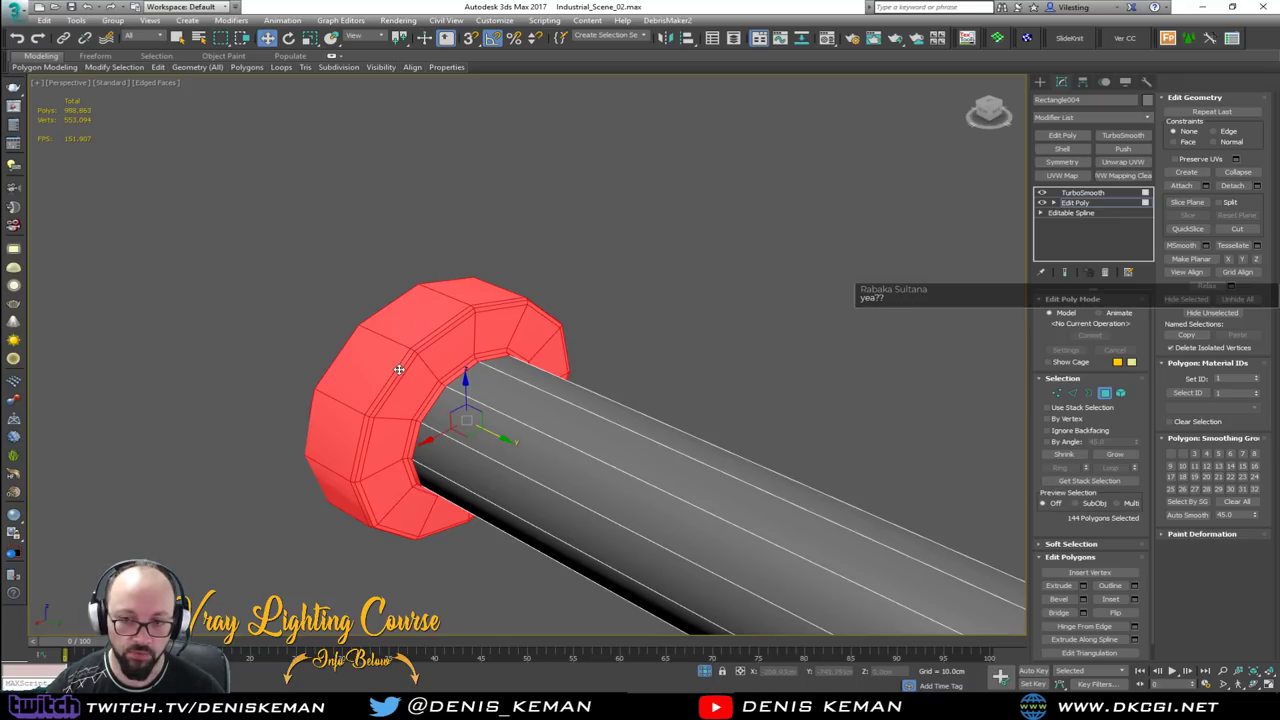
key("F3")
scroll(430, 355, "down", 8)
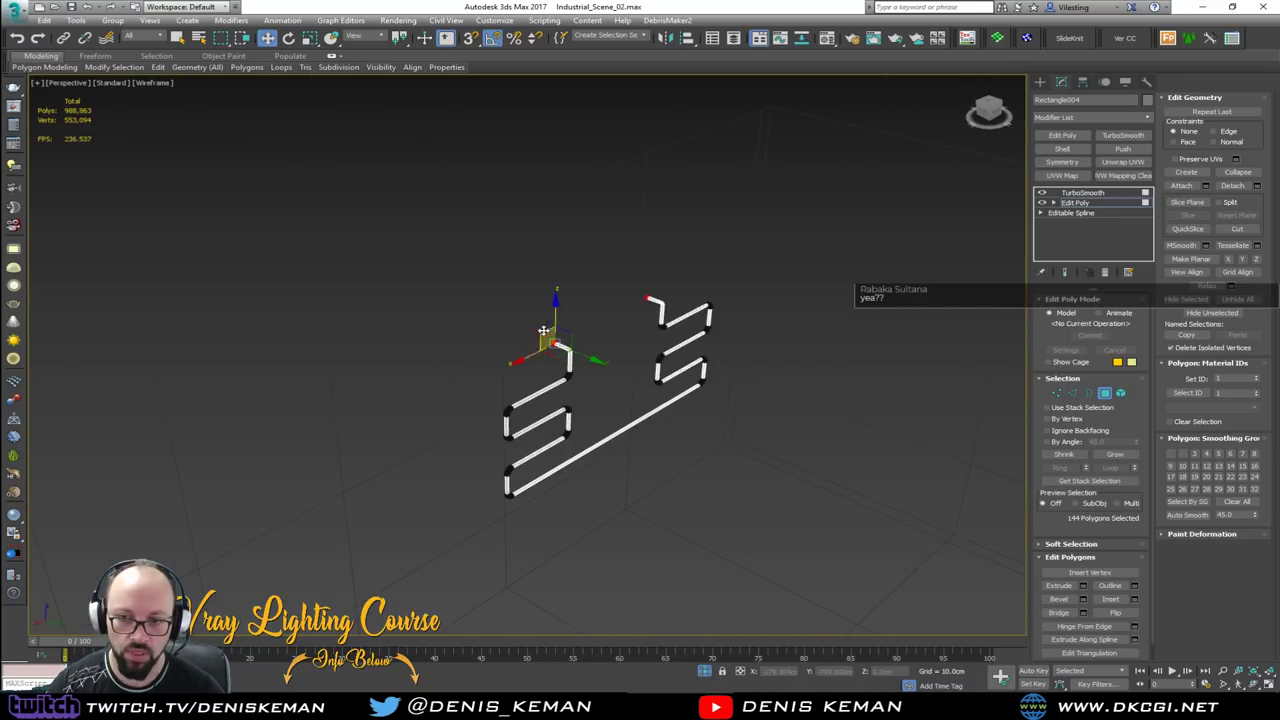
scroll(575, 368, "up", 8)
key("F3")
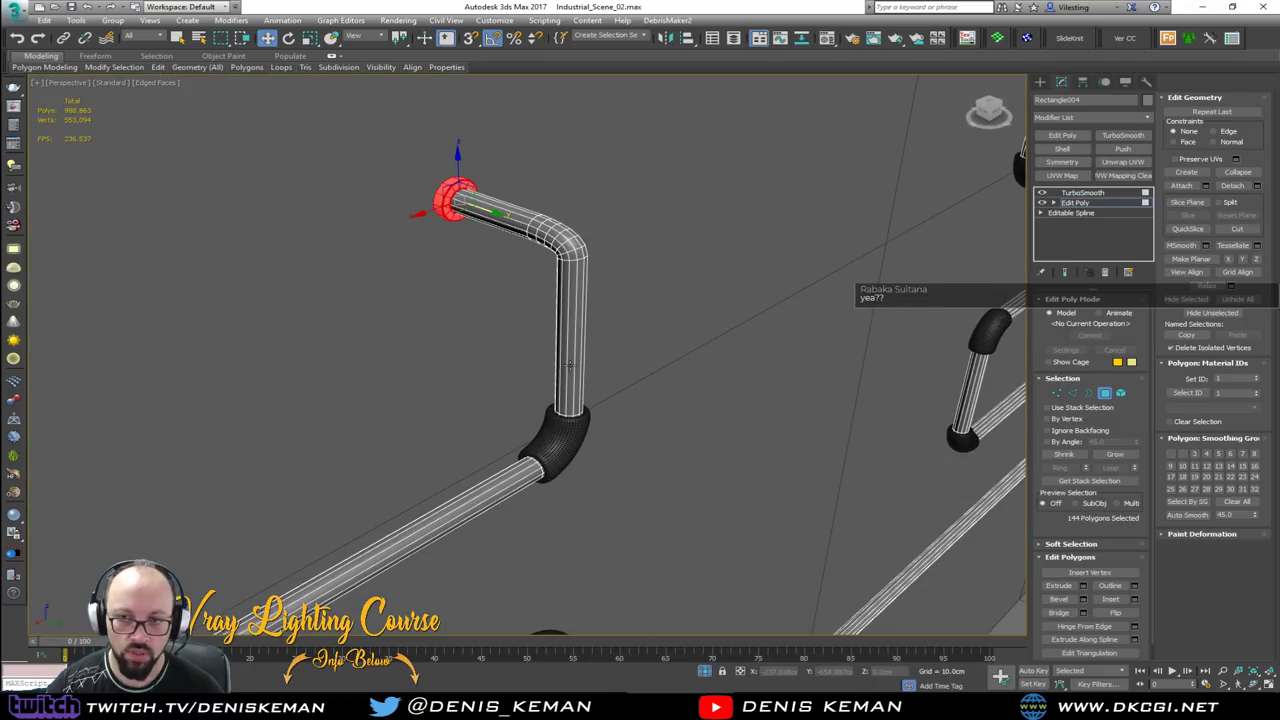
key("F4")
scroll(489, 282, "down", 8)
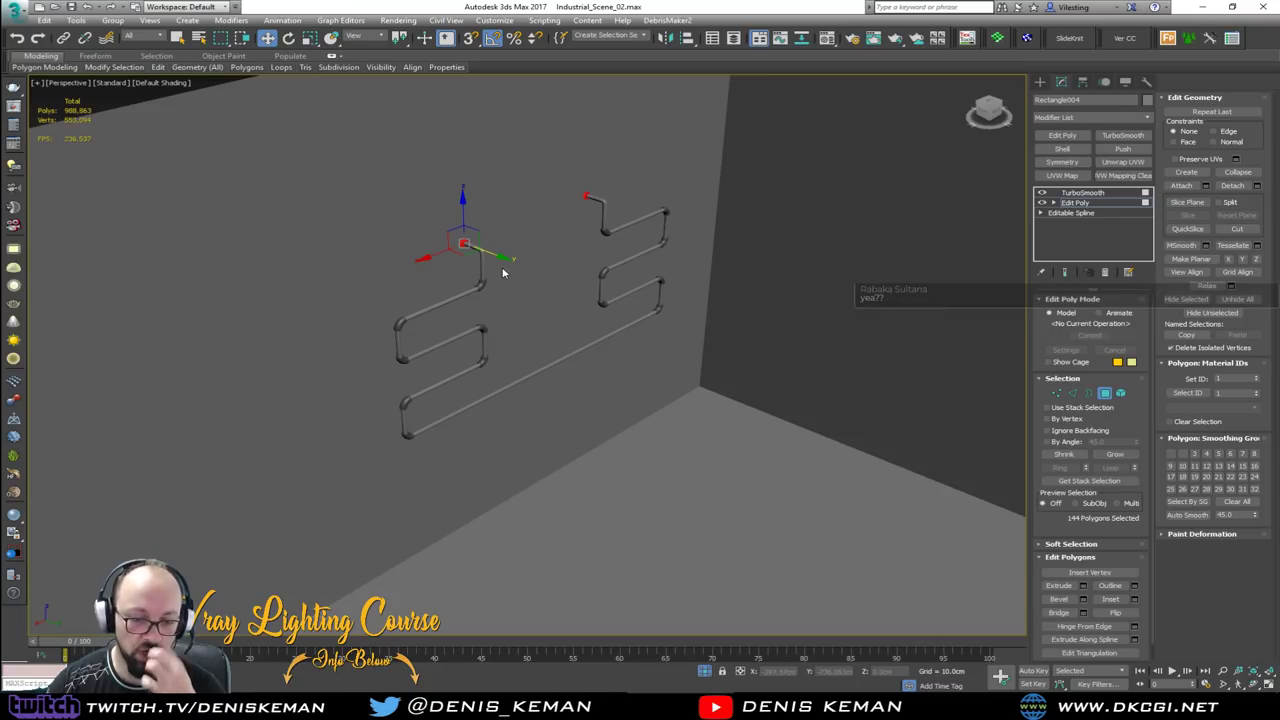
key("F4")
scroll(485, 371, "down", 3)
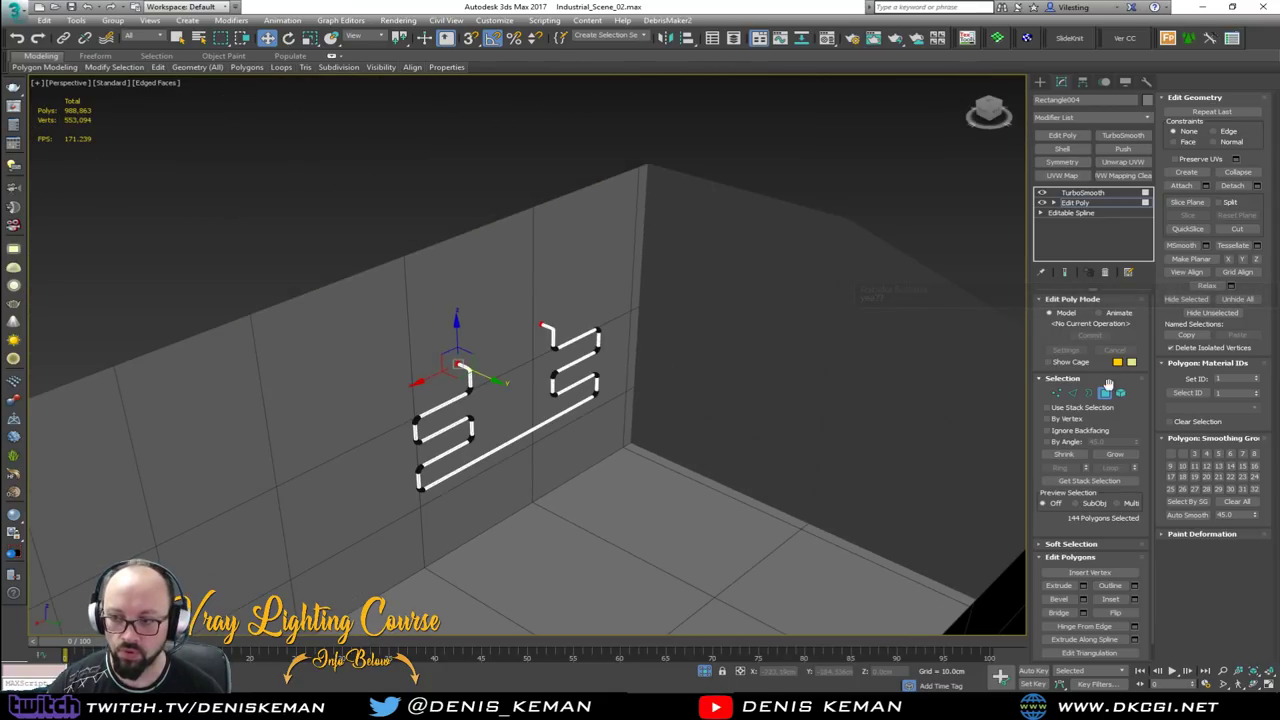
Leave polygon editing, deselect the pipe, turn off the edge display and view the shelf from the opposite side
left_click(1105, 390)
left_click(417, 183)
scroll(497, 405, "up", 5)
key("F4")
scroll(490, 358, "down", 3)
middle_click_drag(490, 358, 646, 356, "alt")
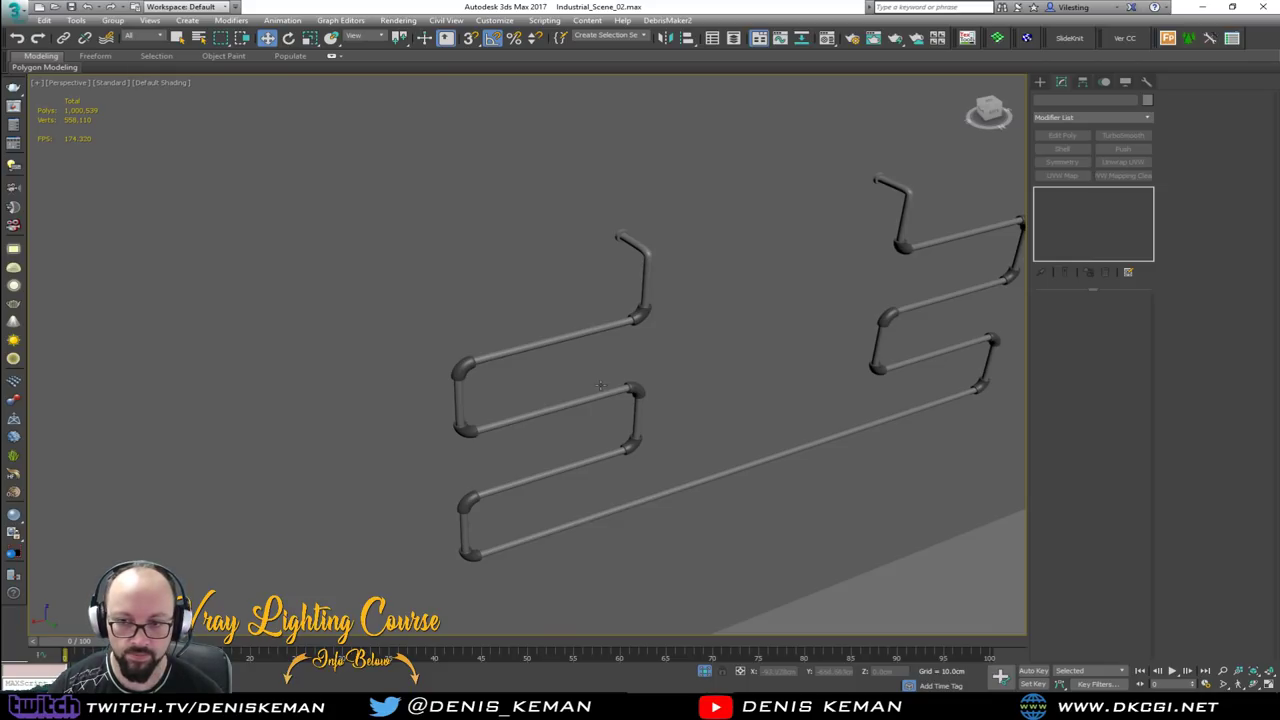
Create a box about 60.5 cm wide, 23.8 cm long and 26.5 cm high in the front view, above the uppermost horizontal pipe
left_click(605, 392)
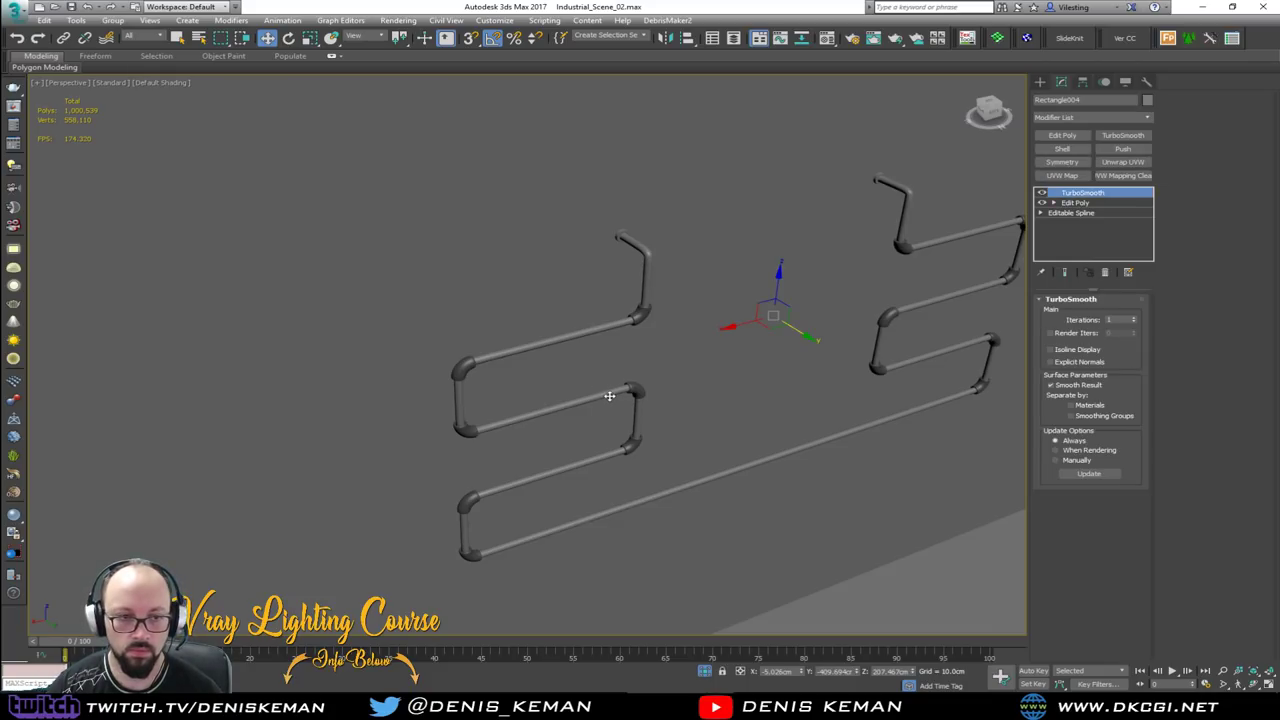
key("alt+w")
key("alt+w")
middle_click_drag(455, 304, 781, 336)
left_click(740, 338)
right_click(705, 325, "ctrl")
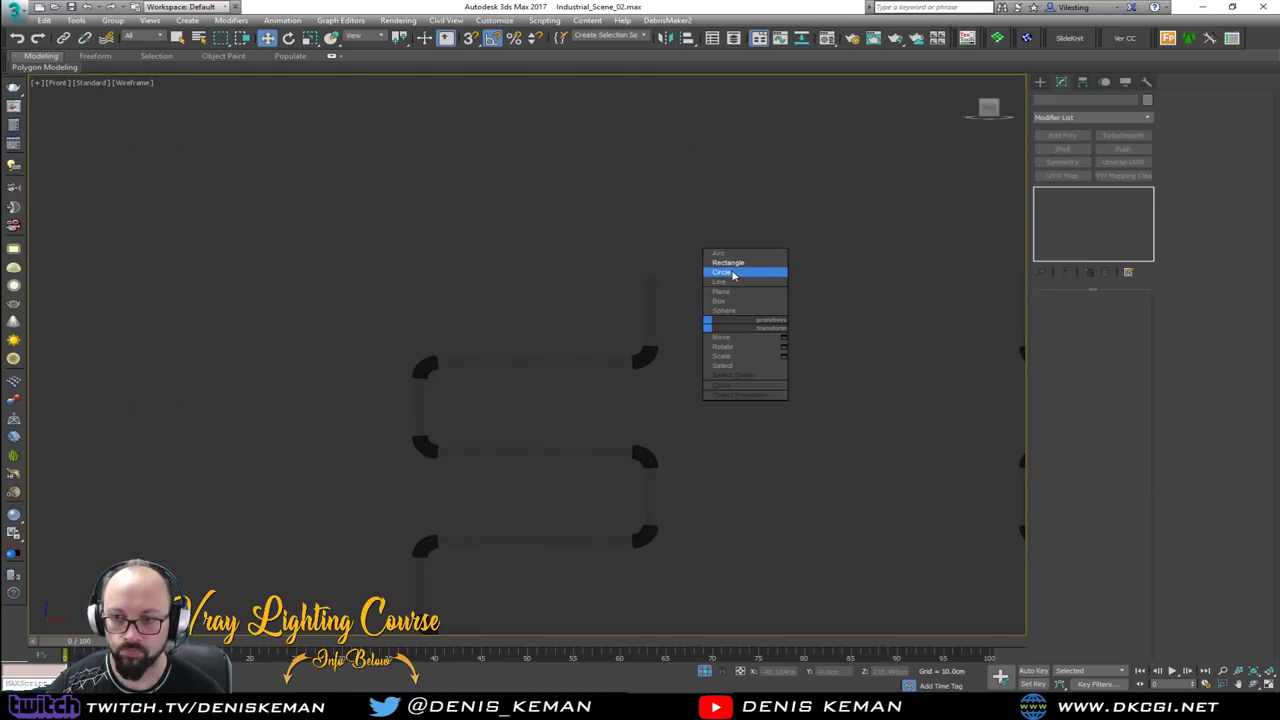
left_click(720, 302)
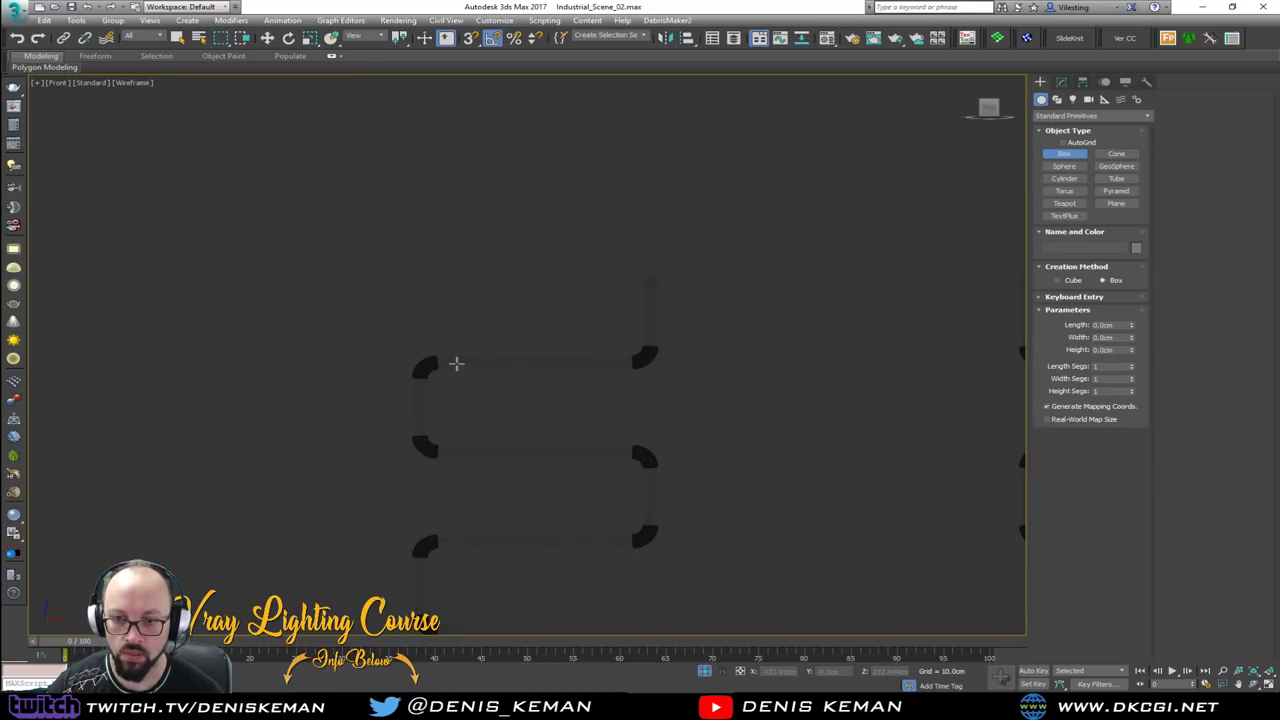
left_click_drag(457, 363, 648, 294)
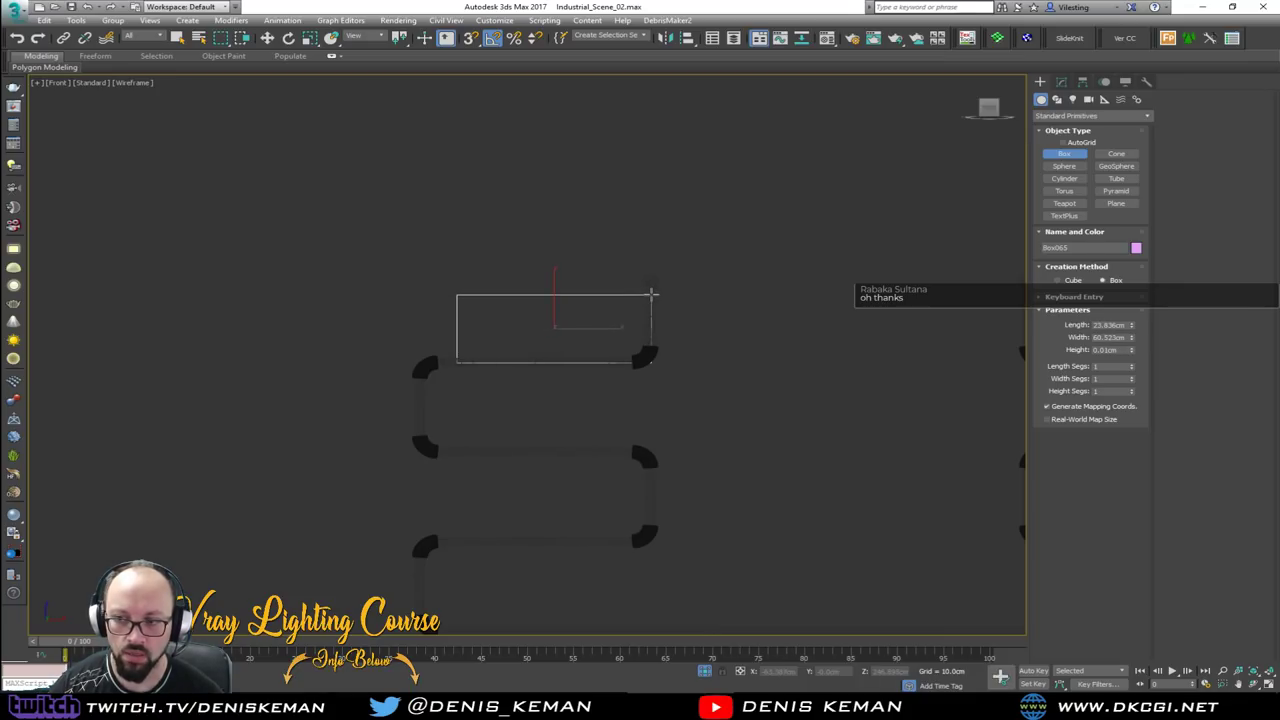
left_click(644, 218)
Move the new box to the wall so that it sits inside the top bay of the pipe shelf
key("alt+w")
middle_click(763, 466)
key("alt+w")
scroll(743, 463, "down", 6)
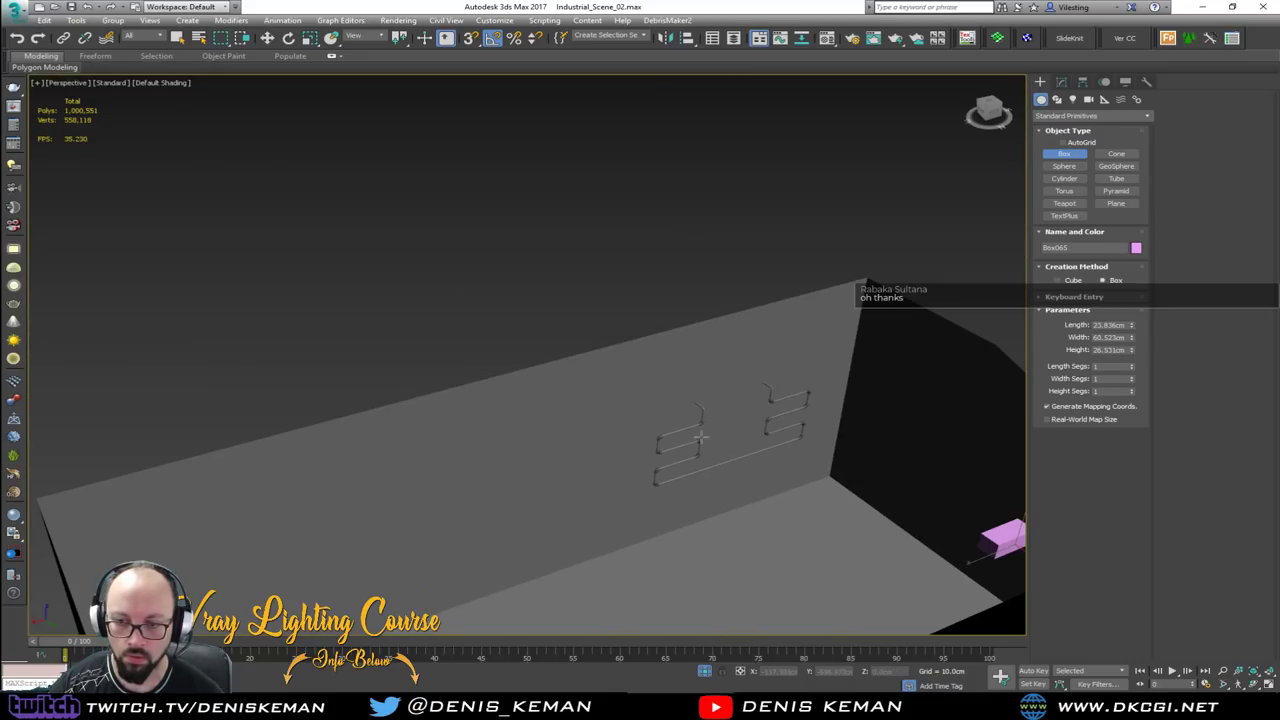
middle_click_drag(703, 440, 764, 464, "alt")
key("w")
middle_click_drag(957, 535, 875, 536)
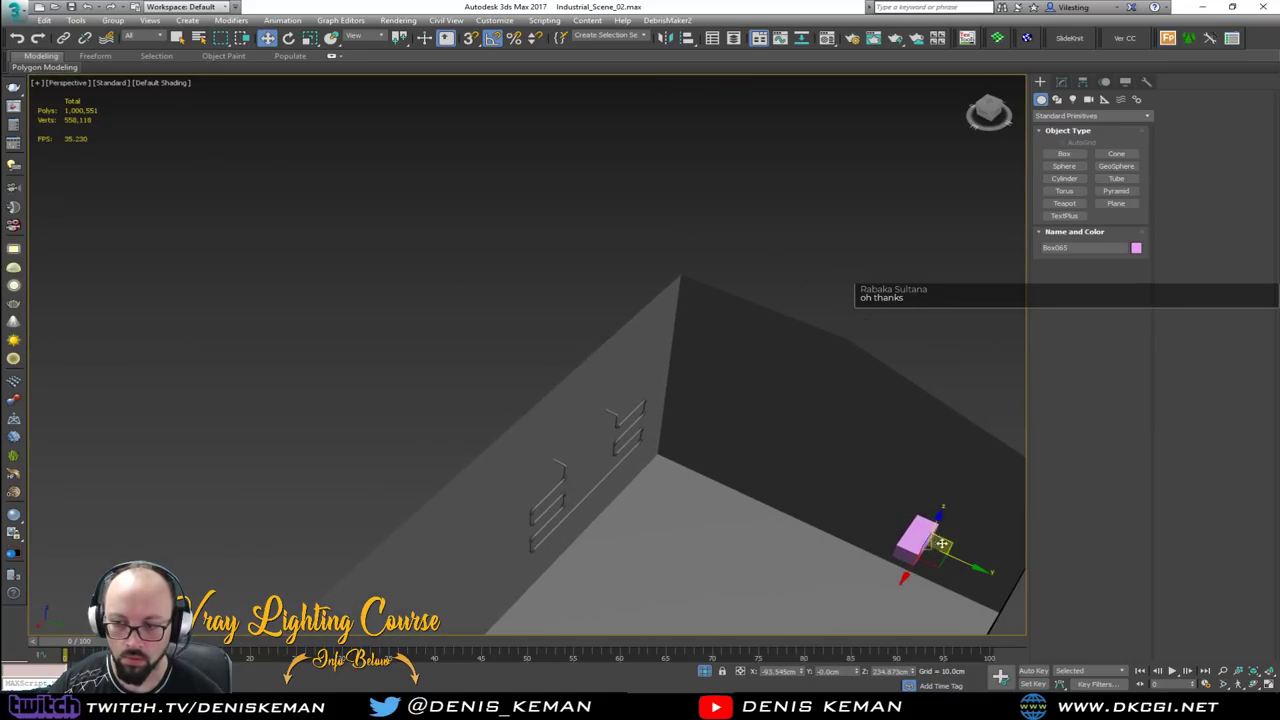
left_click_drag(958, 557, 630, 458)
key("z")
middle_click_drag(632, 458, 551, 396, "alt")
left_click_drag(413, 398, 436, 395)
middle_click_drag(436, 395, 760, 372, "alt")
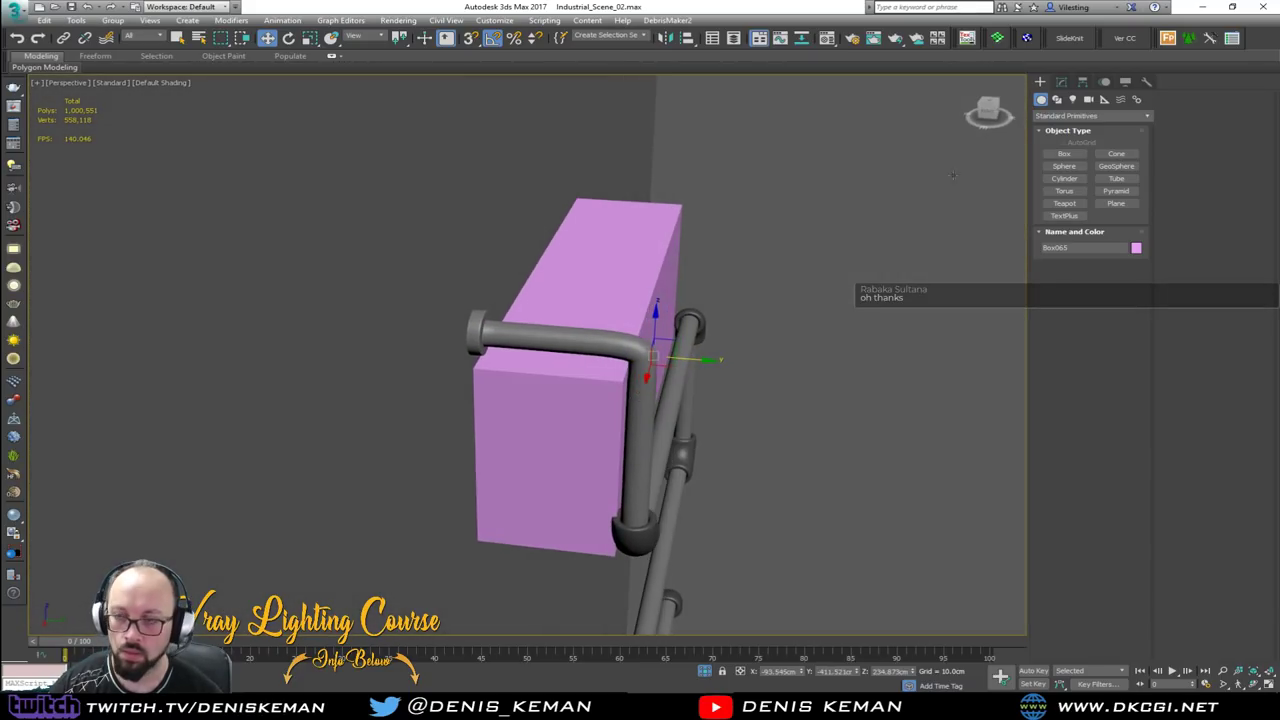
Add an Edit Poly modifier to the box, isolate nothing else, and shift its wall-side face along the Y axis
left_click(1061, 81)
left_click(1078, 140)
middle_click_drag(560, 280, 748, 246, "alt")
key("4")
left_click(551, 366)
middle_click_drag(700, 350, 608, 343, "alt")
key("alt+q")
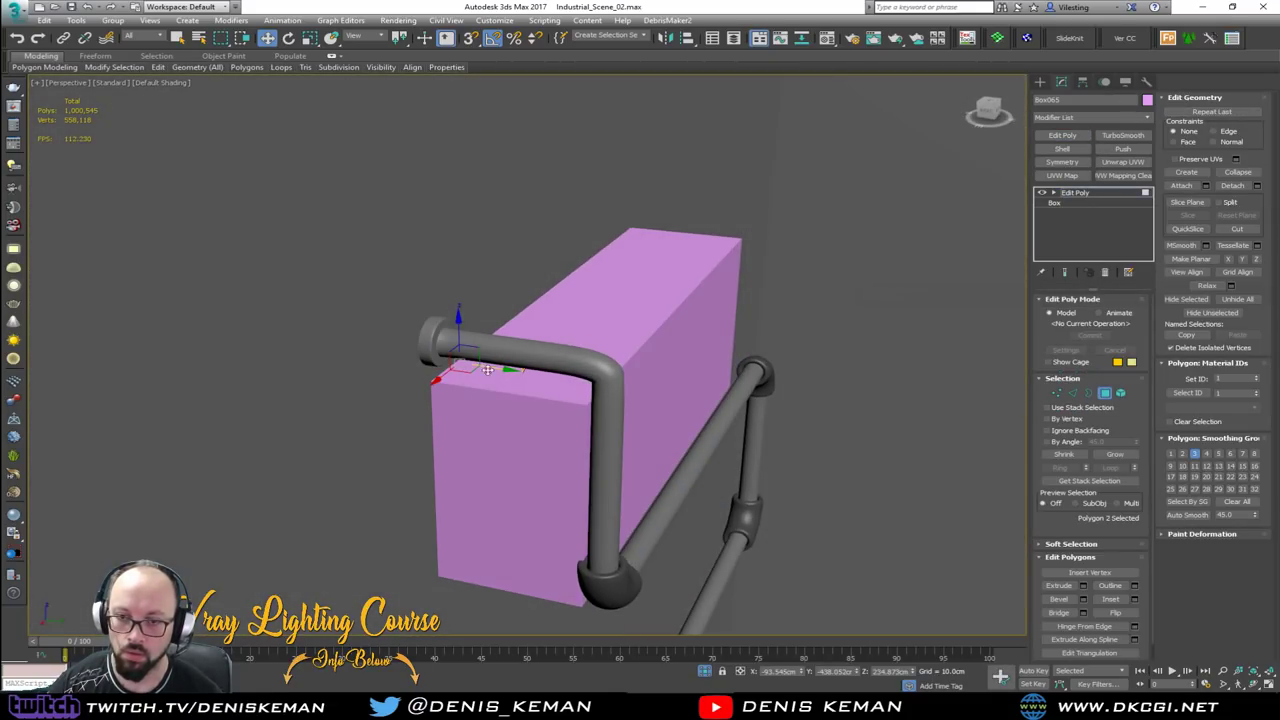
left_click(509, 366)
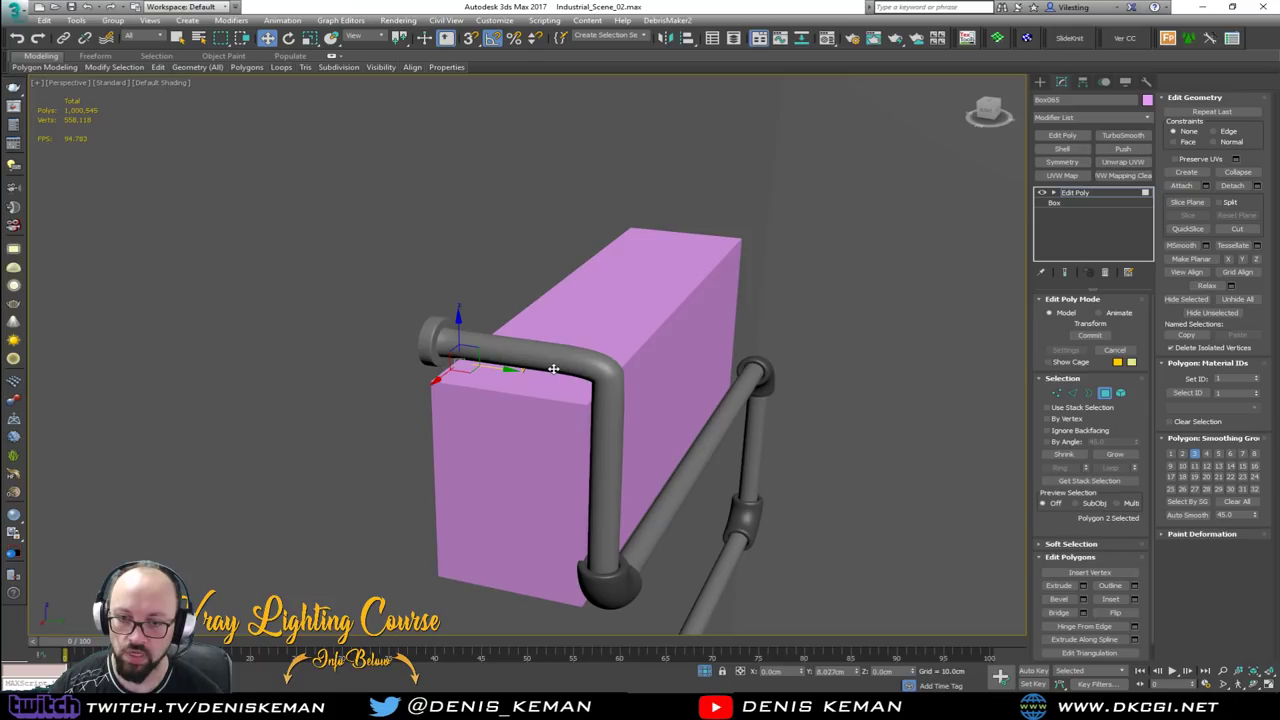
Delete the box's top, front, back and far-end faces, keeping only the bottom and the end beside the upright pipe
middle_click_drag(573, 371, 504, 346, "alt")
left_click_drag(896, 260, 764, 326)
middle_click_drag(770, 320, 751, 335, "alt")
key("Delete")
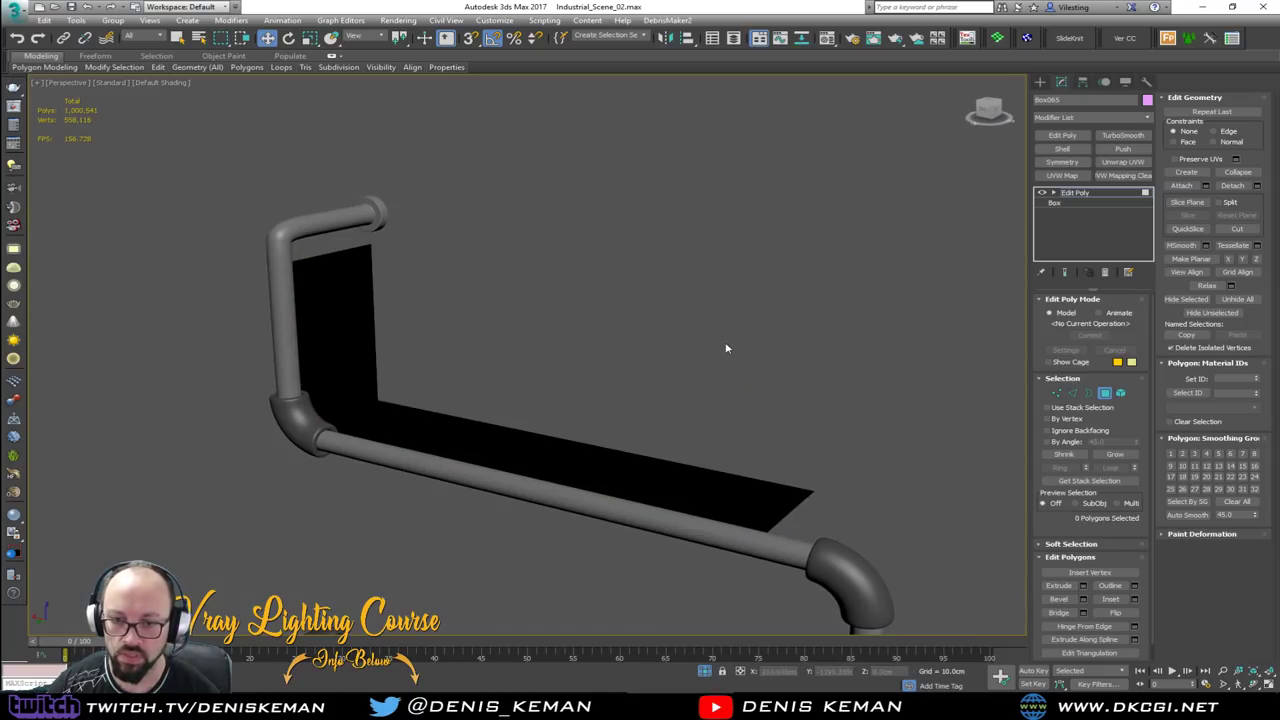
Move the two vertices at the board's free end along X to meet the elbow at the pipe's far end
left_click(1104, 393)
middle_click_drag(700, 300, 592, 335, "alt")
key("1")
left_click_drag(871, 251, 690, 425)
middle_click_drag(690, 425, 648, 409, "alt")
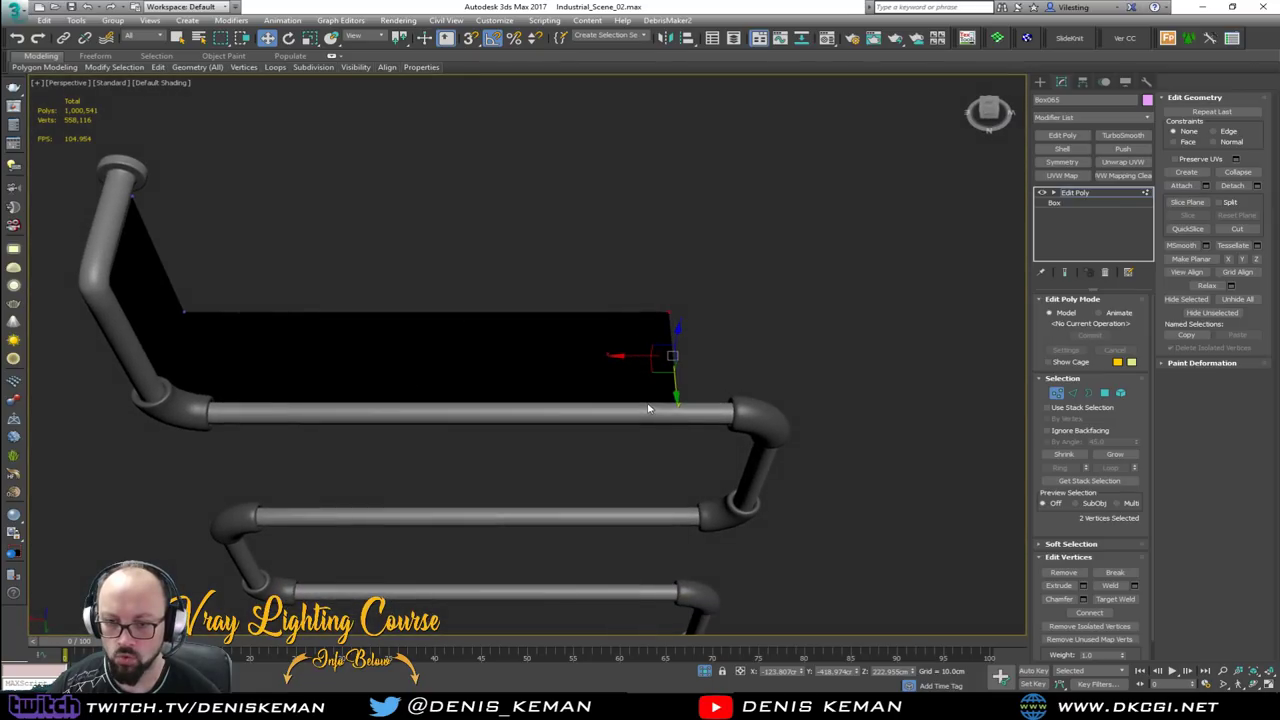
left_click_drag(642, 356, 735, 408)
key("s")
left_click(1057, 392)
Add a Shell modifier to the board with a 2 cm outer amount and straightened corners
left_click(1062, 148)
middle_click_drag(660, 289, 698, 217, "alt")
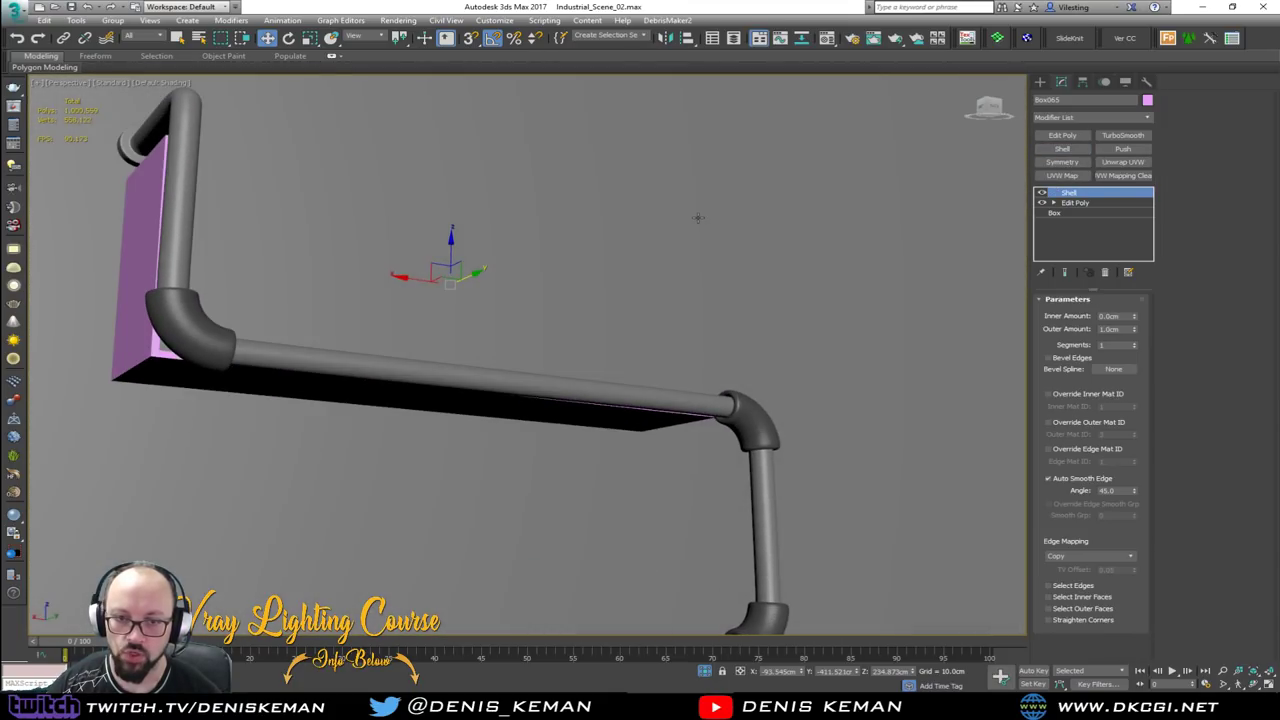
left_click(1085, 621)
middle_click_drag(441, 312, 664, 312)
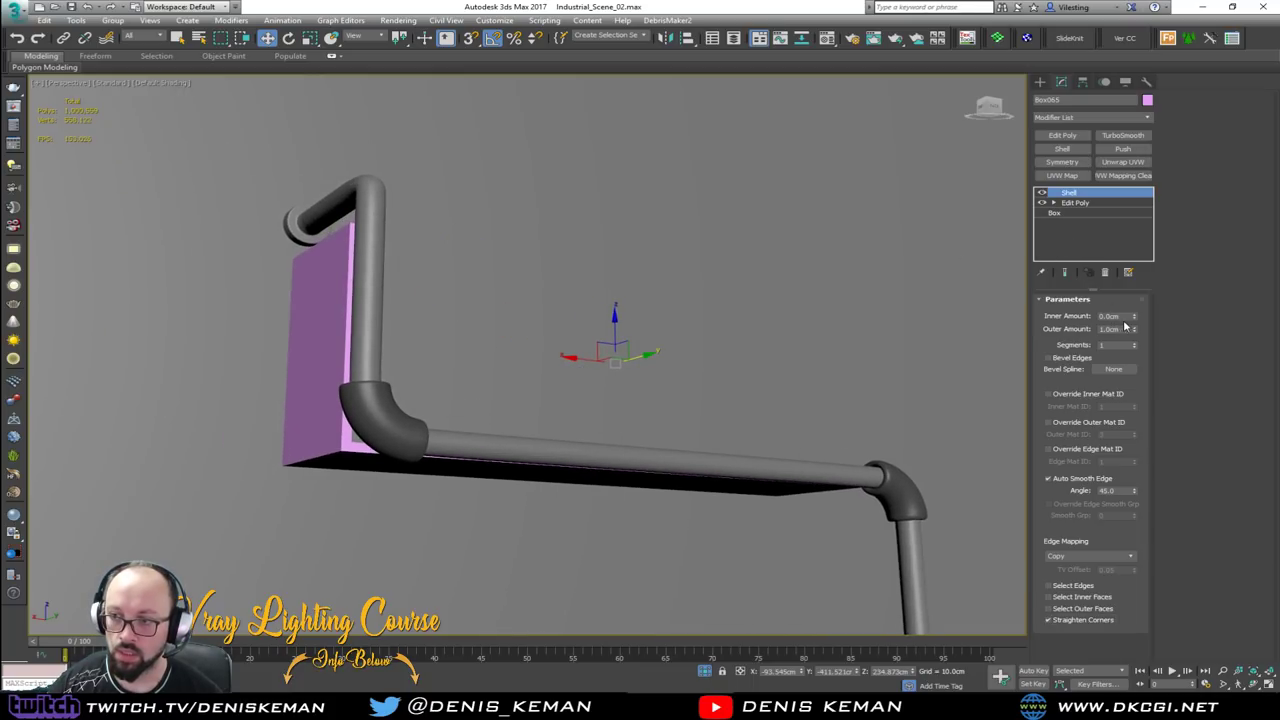
type("2")
key("Return")
middle_click_drag(717, 291, 677, 313, "alt")
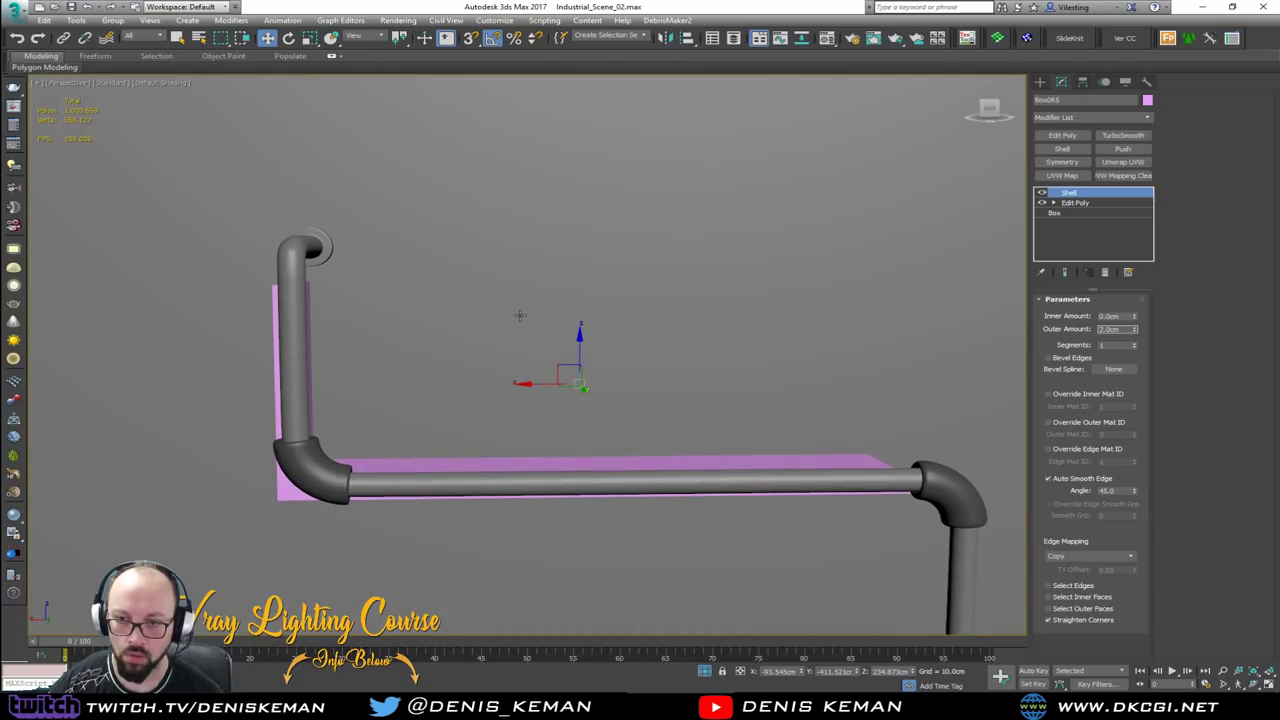
Raise the board about 1.3 cm in the front view to line it up with the horizontal pipe
key("alt+w")
right_click(772, 212)
key("z")
key("alt+w")
middle_click_drag(862, 330, 845, 306)
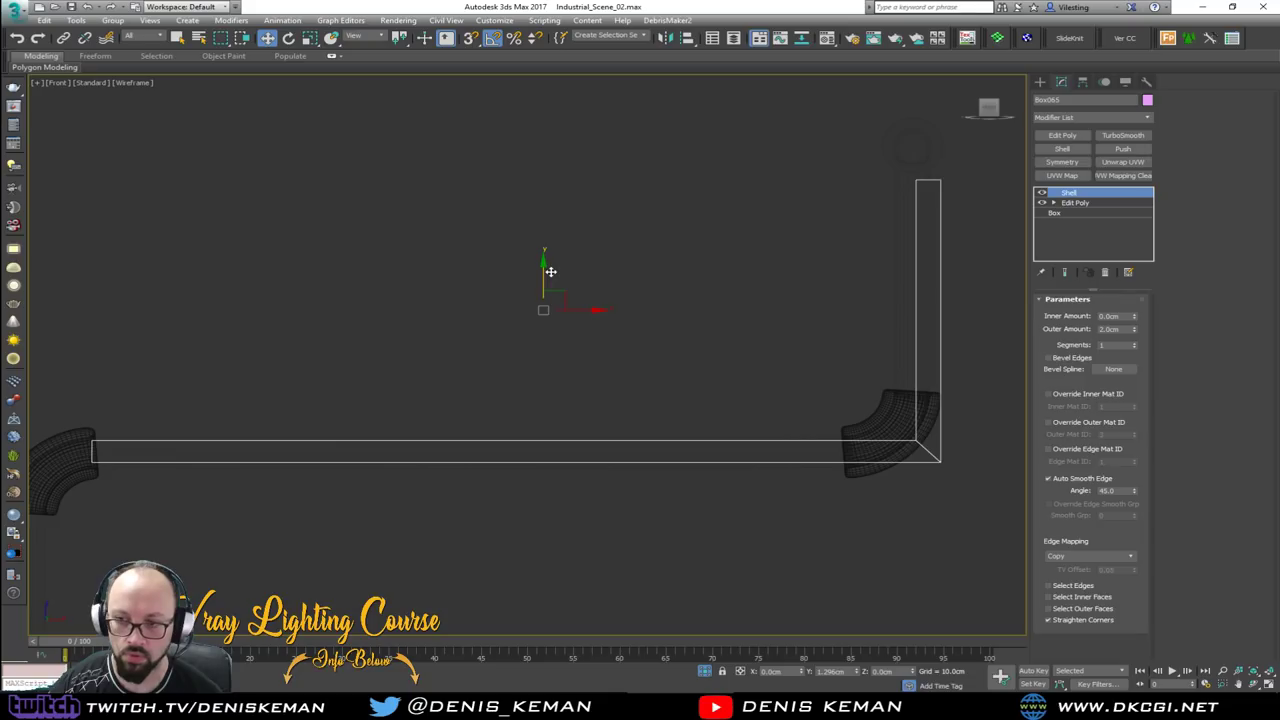
middle_click_drag(819, 296, 723, 300)
scroll(690, 302, "down", 2)
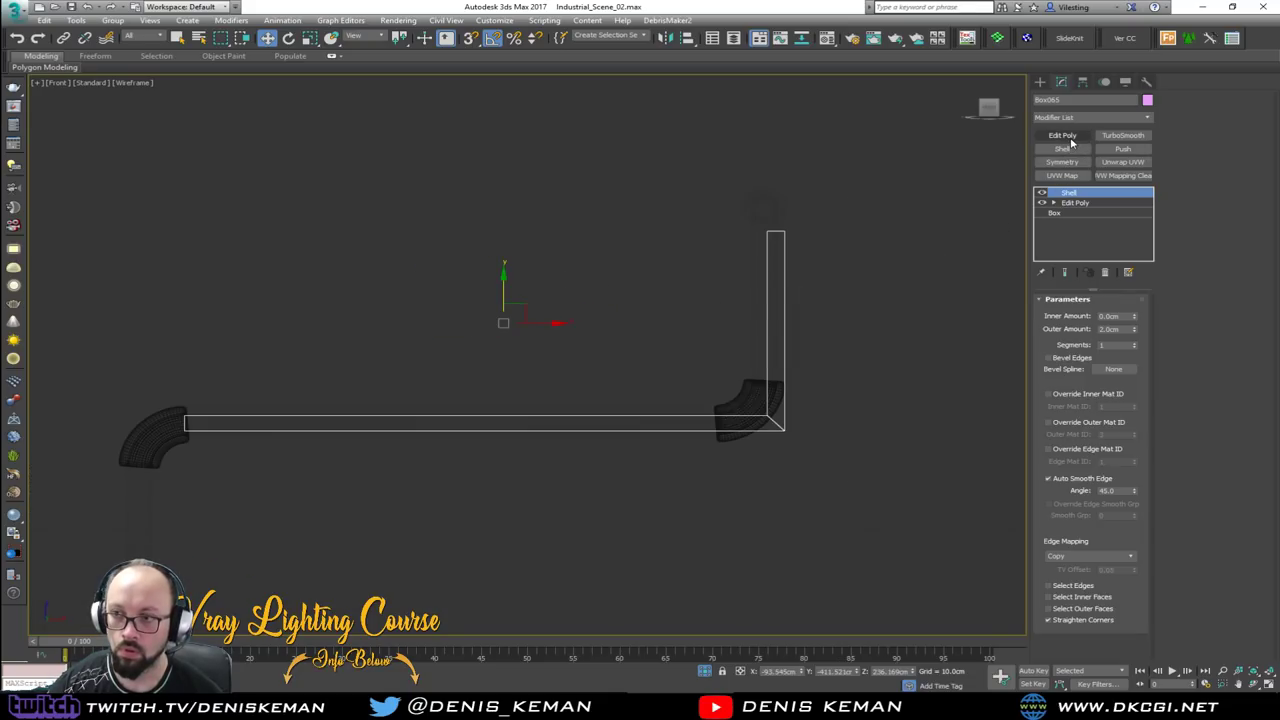
Add an Edit Poly modifier and shift the upright panel's vertices about 1.3 cm inward along X to line up with the upright pipe
left_click(1062, 135)
key("1")
left_click_drag(871, 197, 744, 460)
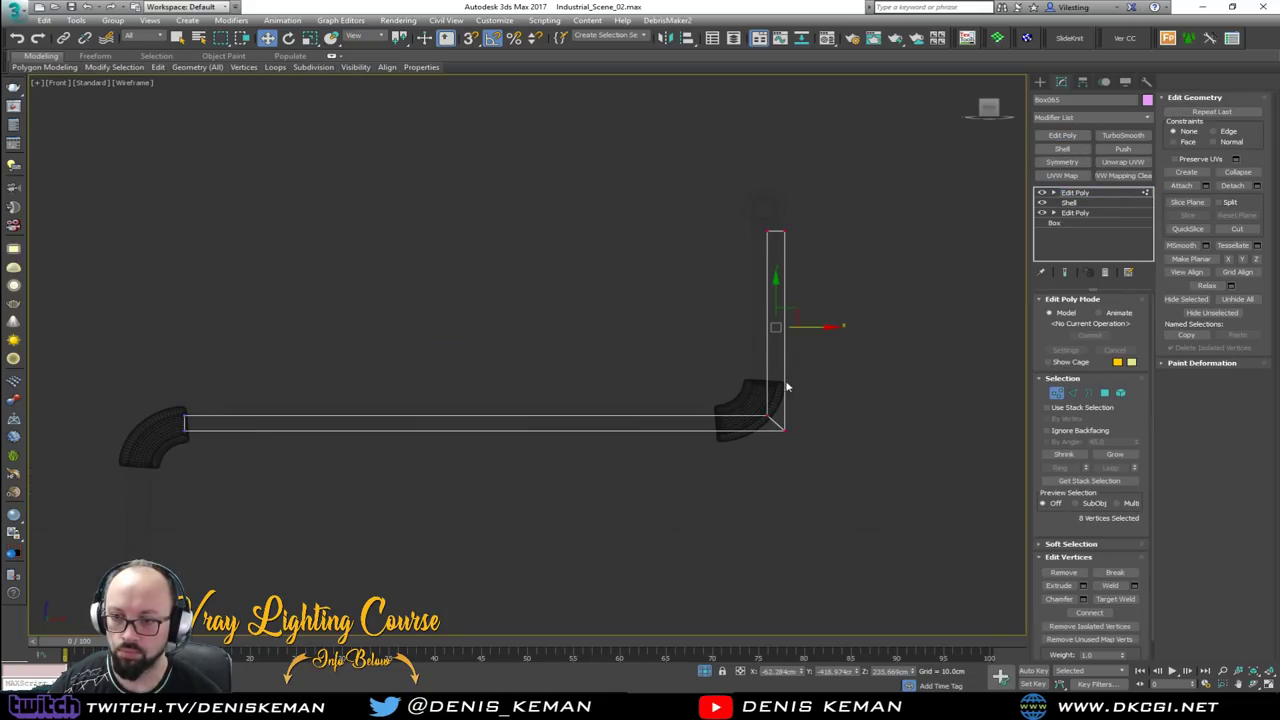
left_click_drag(816, 328, 804, 329)
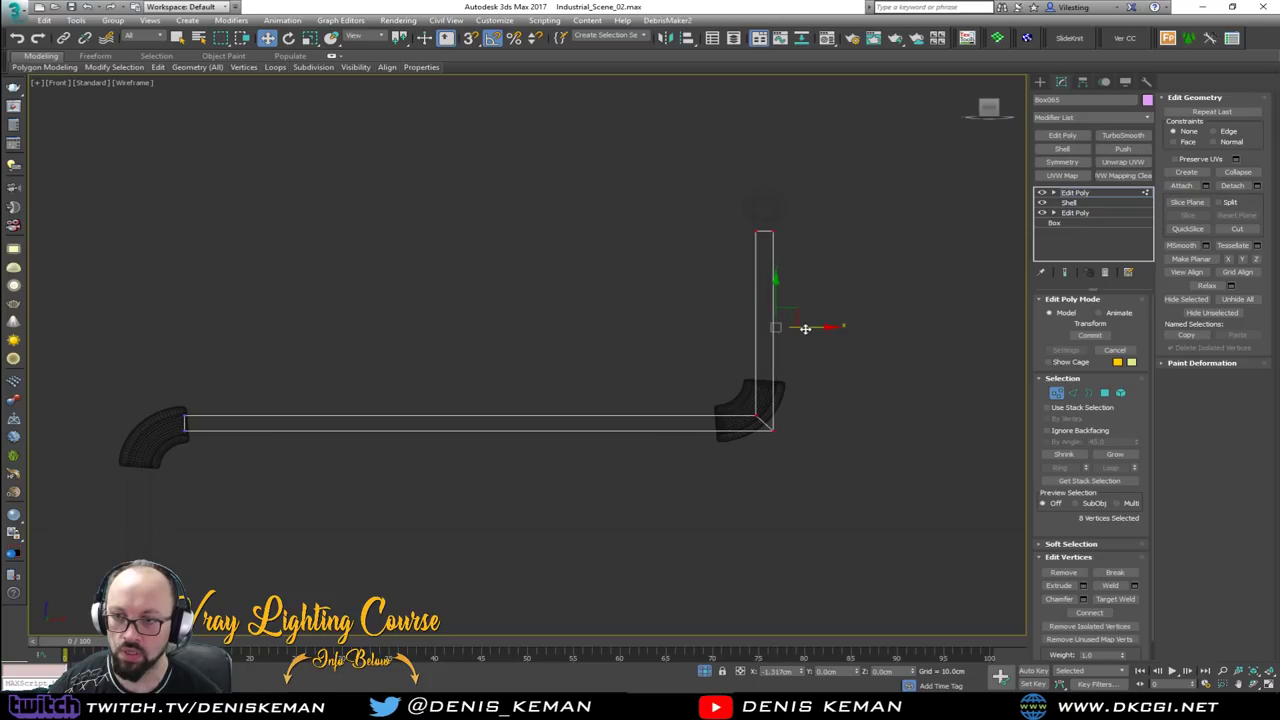
left_click(1056, 393)
Add a Chamfer modifier to the board and set its amount to 0.3 cm
left_click(1082, 119)
scroll(1080, 150, "down", 1)
left_click(1058, 189)
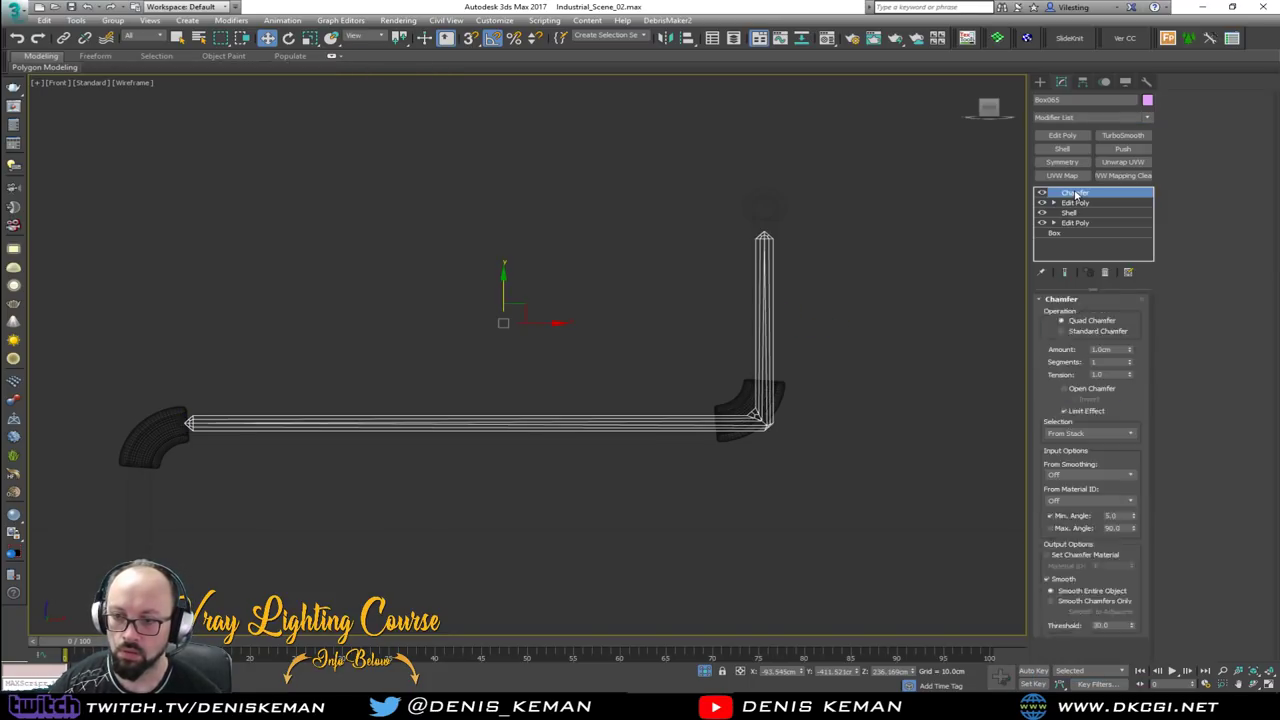
key("alt+w")
key("alt+w")
middle_click_drag(849, 497, 755, 481, "alt")
type("0.")
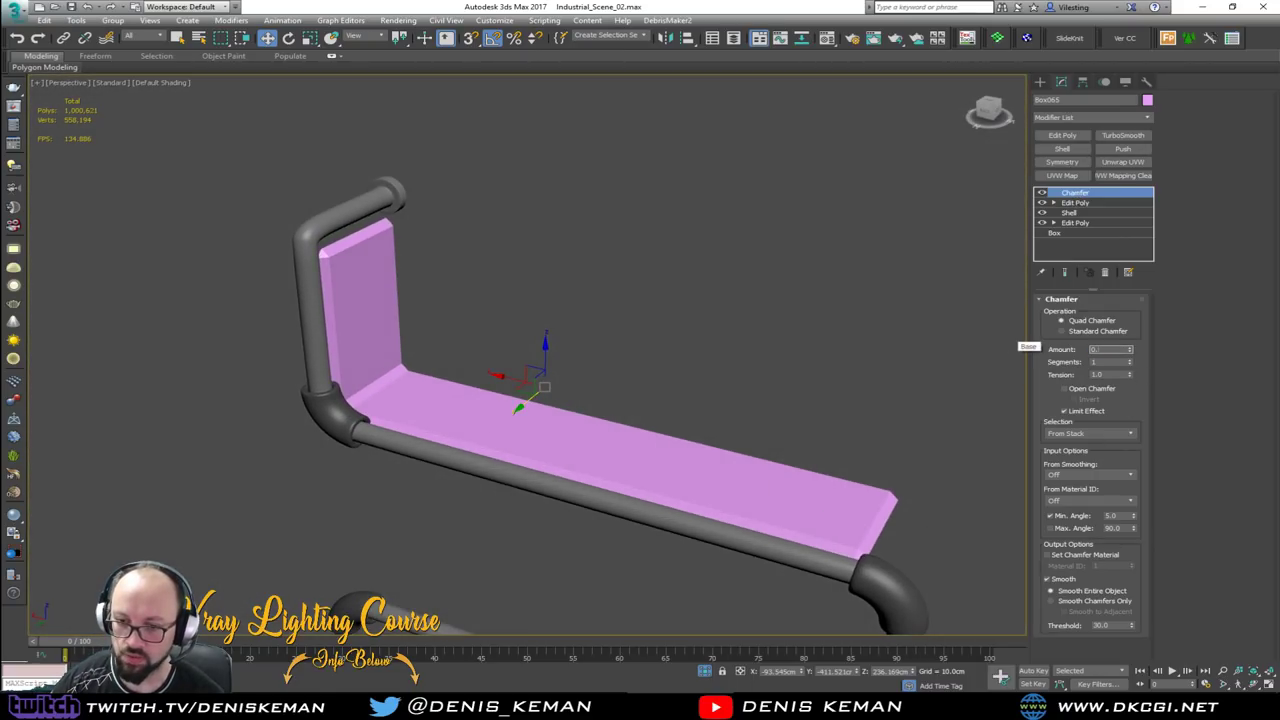
type("3")
key("Return")
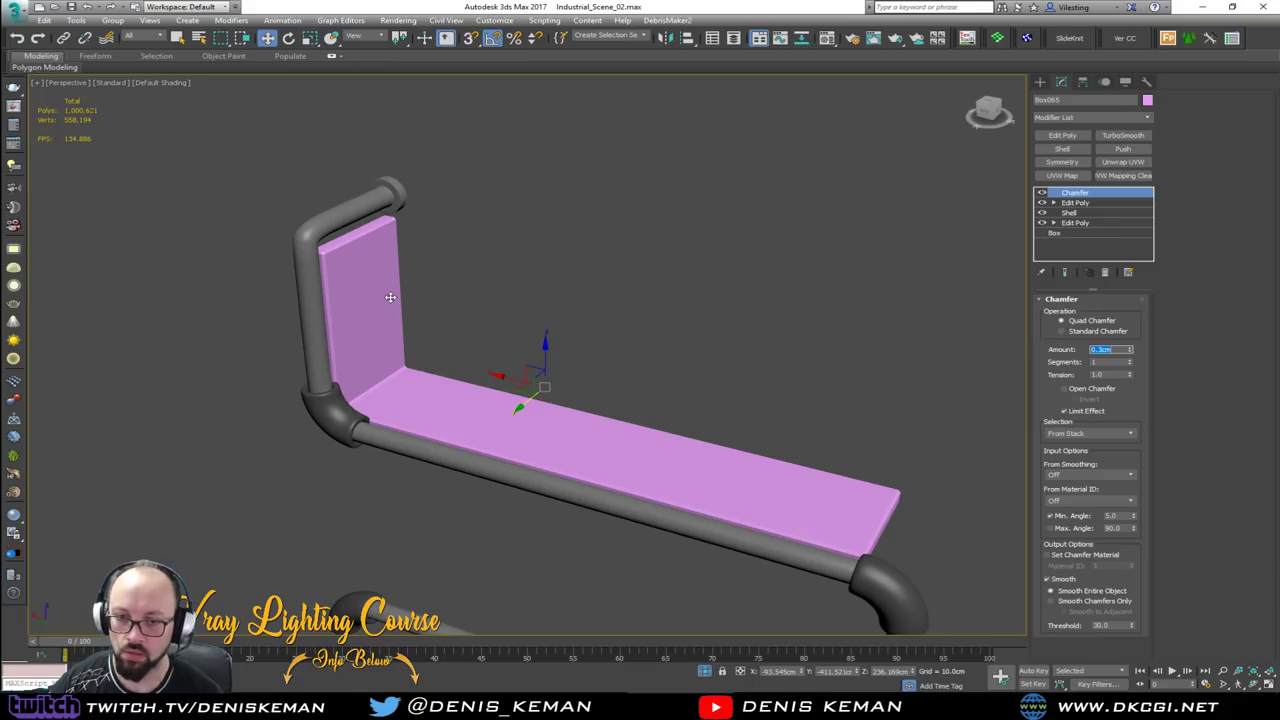
Inspect the board's chamfered edges in wireframe overlay and reduce the chamfer amount to 0.1 cm
scroll(390, 297, "up", 5)
key("F4")
middle_click_drag(358, 296, 368, 329)
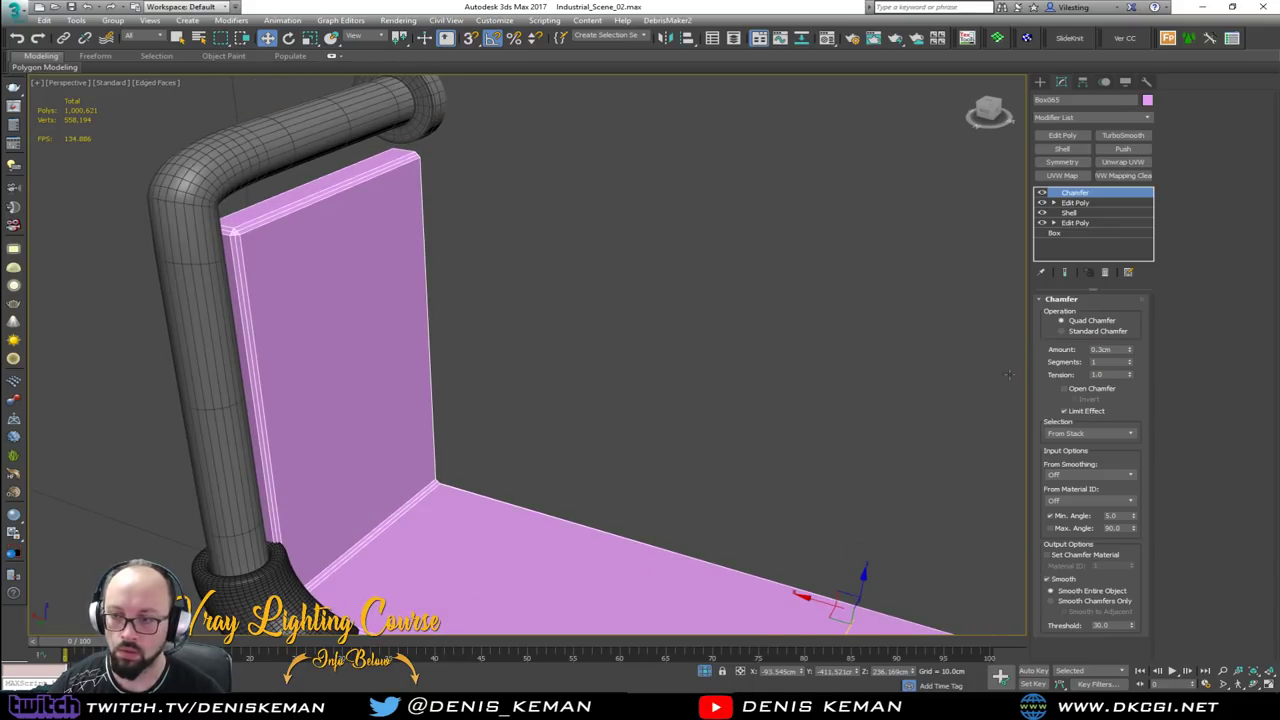
type("0.1")
key("Return")
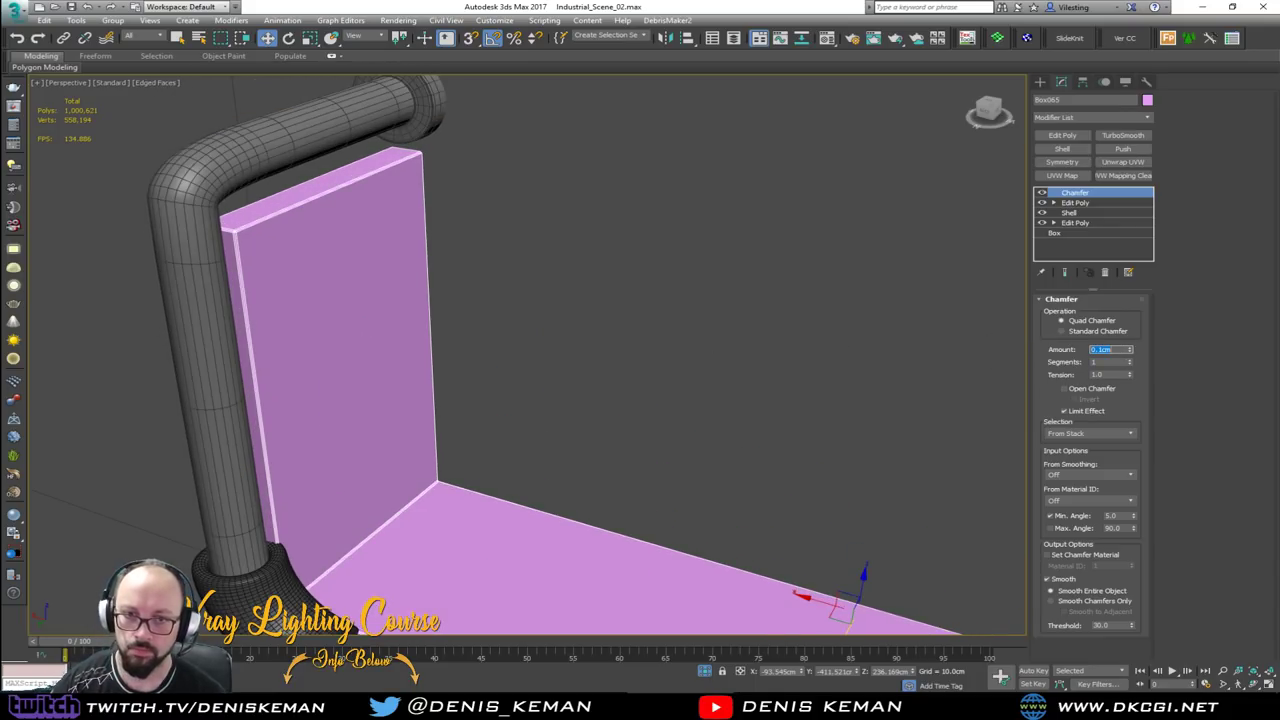
key("F4")
Copy the L-shaped board about 32 cm straight down onto the second horizontal pipe
scroll(551, 414, "down", 4)
scroll(551, 414, "down", 4)
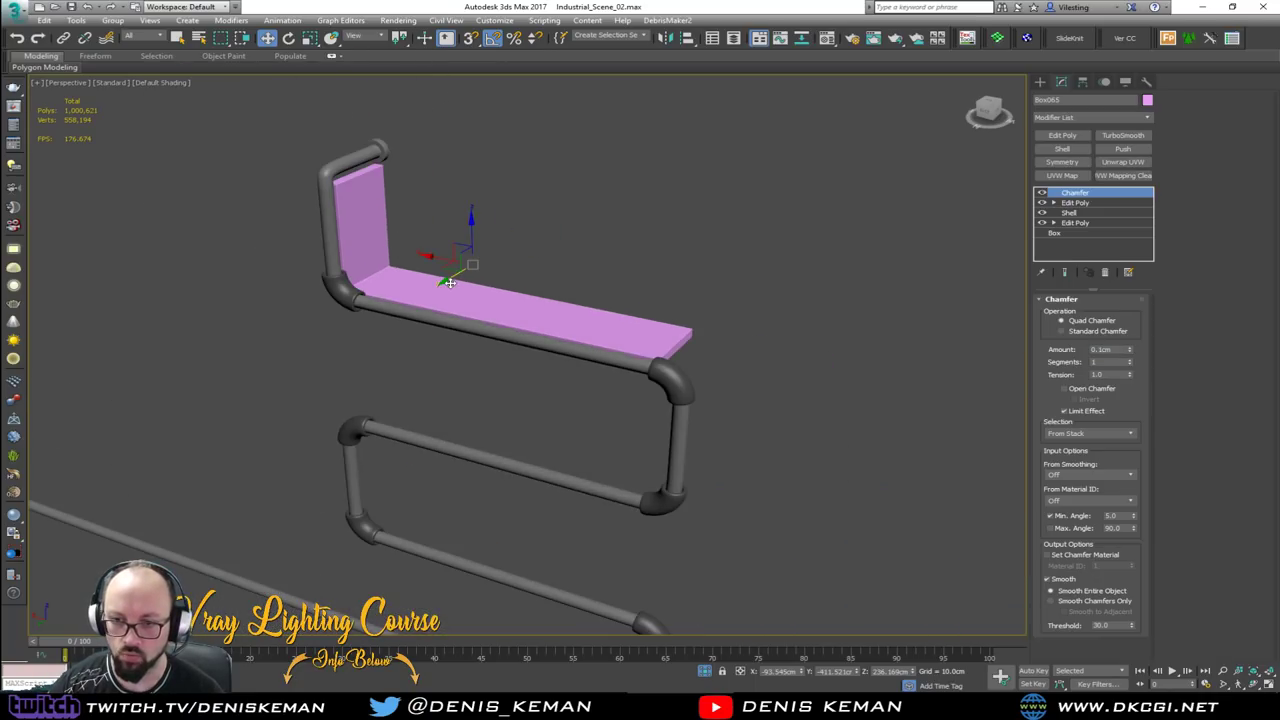
mouse_move(494, 306)
middle_mouse_down("alt")
mouse_move(549, 286)
mouse_move(484, 299)
middle_mouse_up("alt")
left_click_drag(469, 231, 463, 375, "shift")
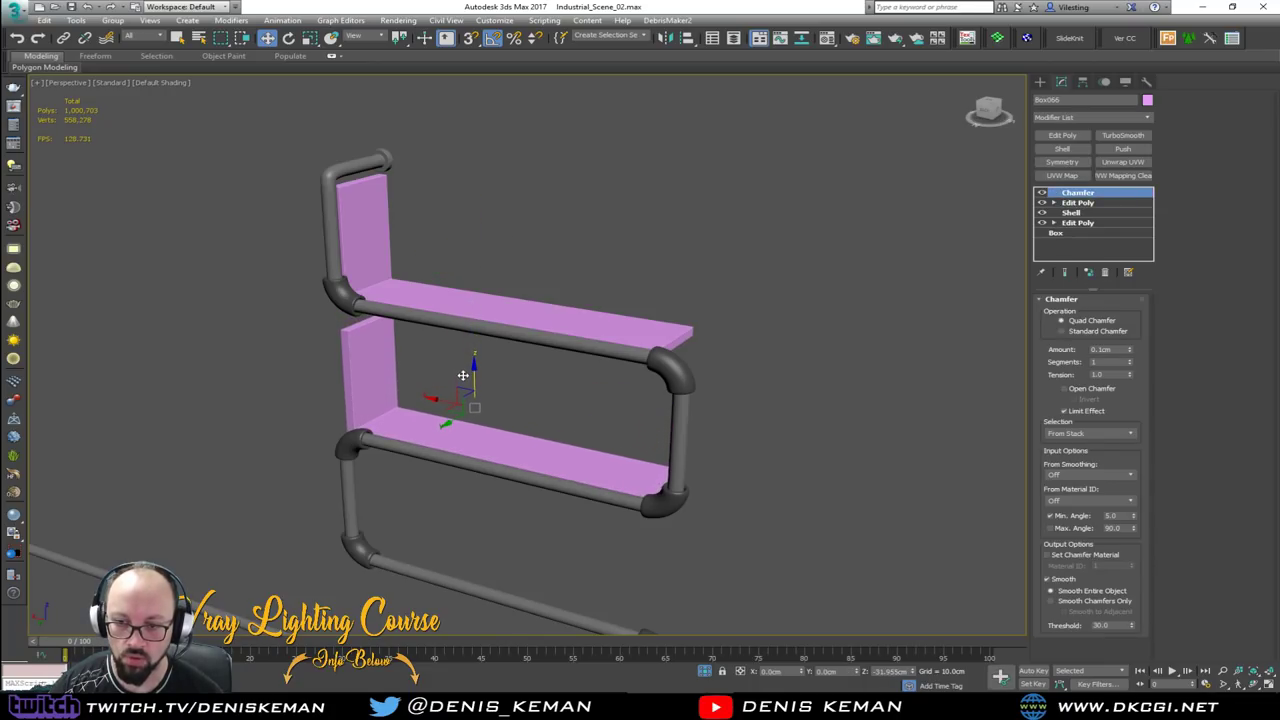
left_click(643, 403)
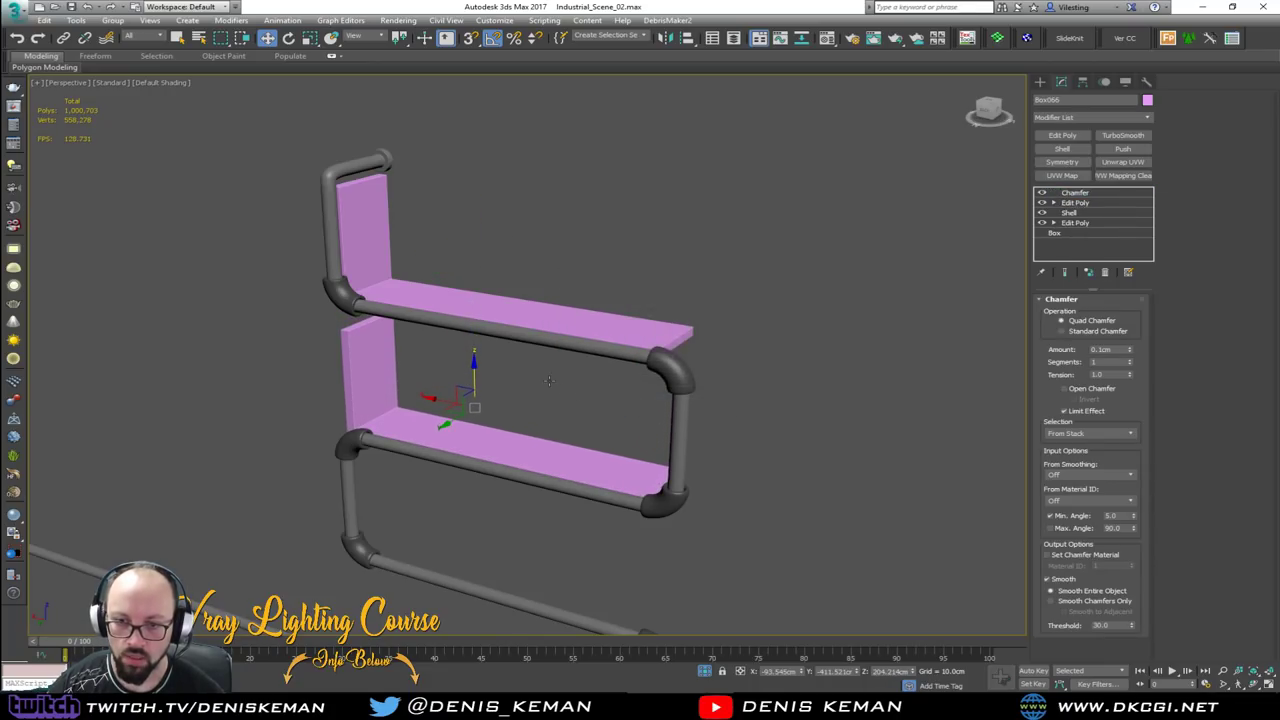
Mirror the second board about the X axis without cloning and shift it about 11.5 cm along X toward the opposite upright pipe
middle_click_drag(611, 138, 638, 120, "alt")
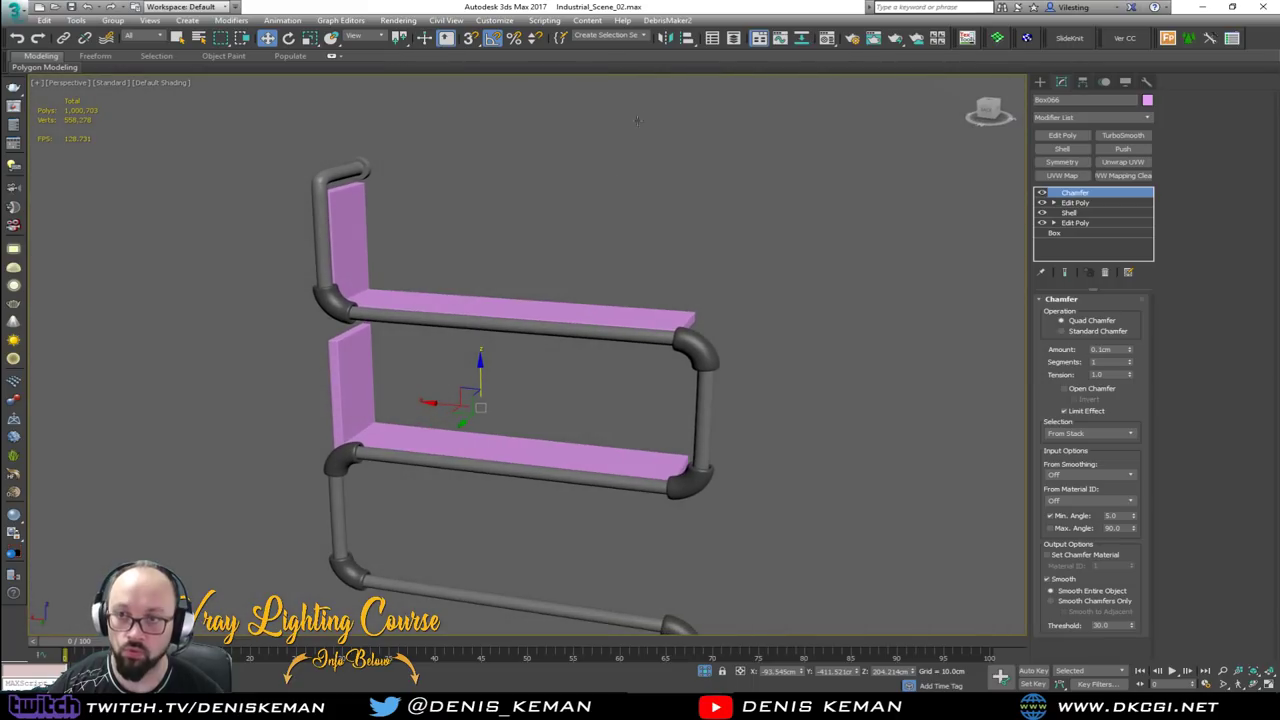
left_click(665, 38)
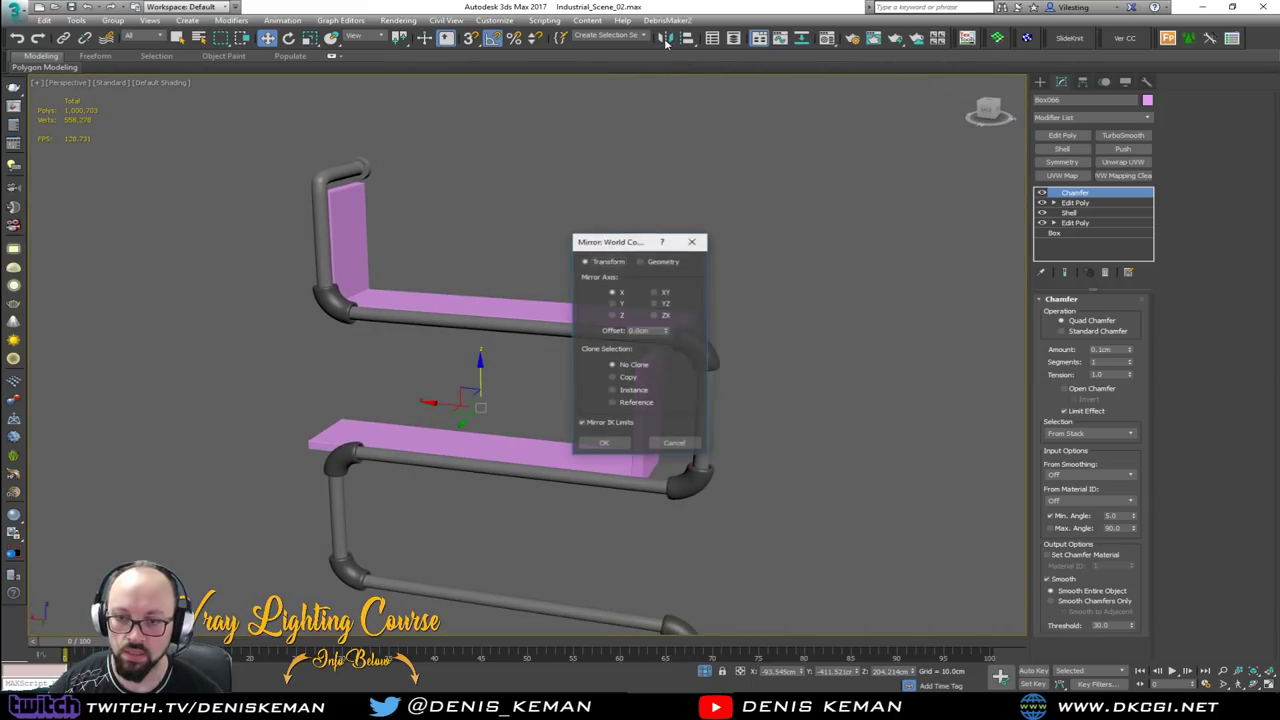
left_click(606, 443)
left_click_drag(453, 403, 512, 412)
Copy the top board about 62.8 cm straight down onto the third horizontal pipe, then select the mirrored middle board
middle_click_drag(512, 412, 480, 228, "alt")
left_click(417, 201)
left_click_drag(520, 157, 494, 441, "shift")
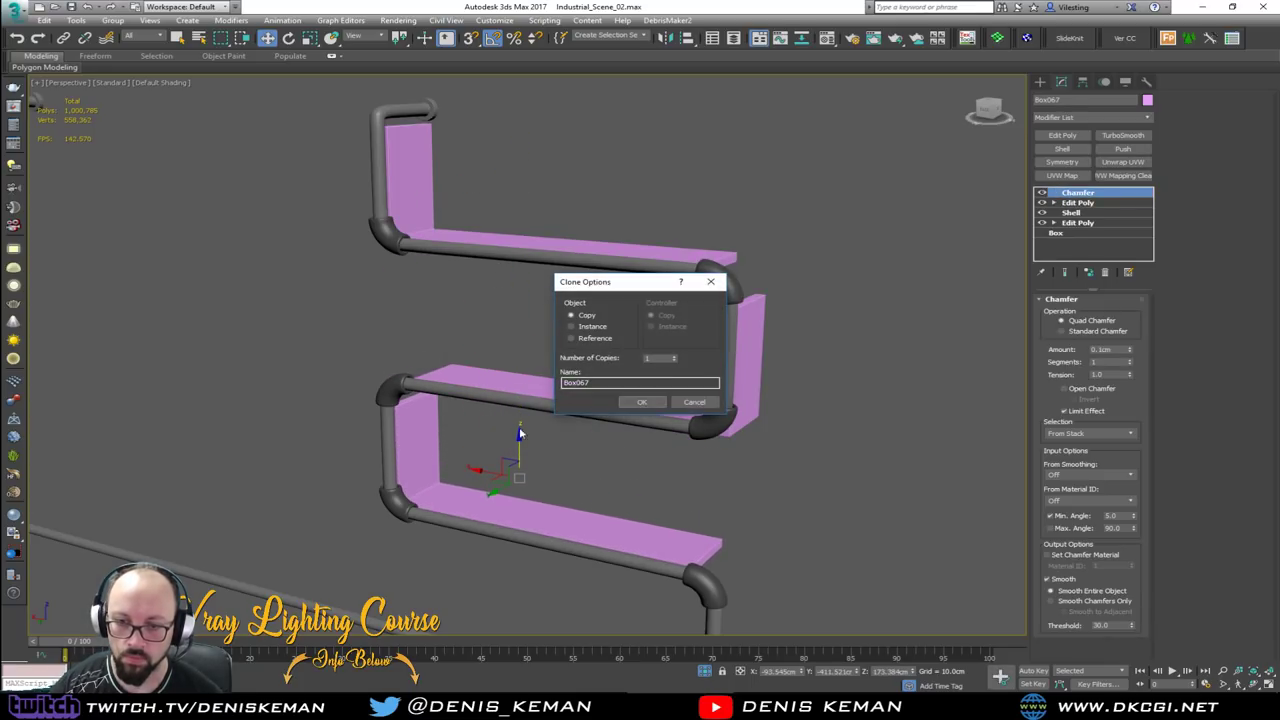
left_click(642, 402)
left_click(746, 372)
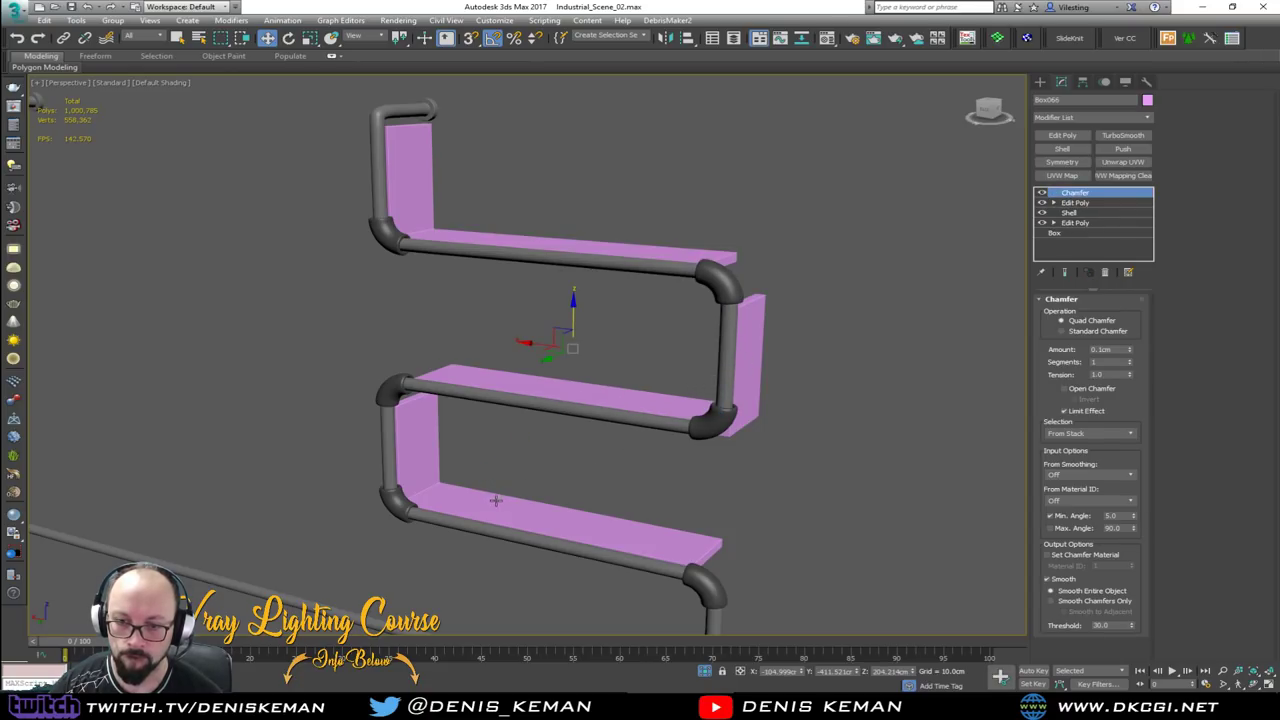
Copy the three L-shaped shelf boards once to the opposite pipe unit and mirror the copies to match its layout
left_click(500, 486)
left_click(419, 195, "ctrl")
scroll(409, 187, "down", 3)
middle_click_drag(409, 187, 750, 206)
mouse_move(906, 296)
left_mouse_down("shift")
mouse_move(876, 281)
mouse_move(447, 275)
mouse_move(254, 333)
left_mouse_up("shift")
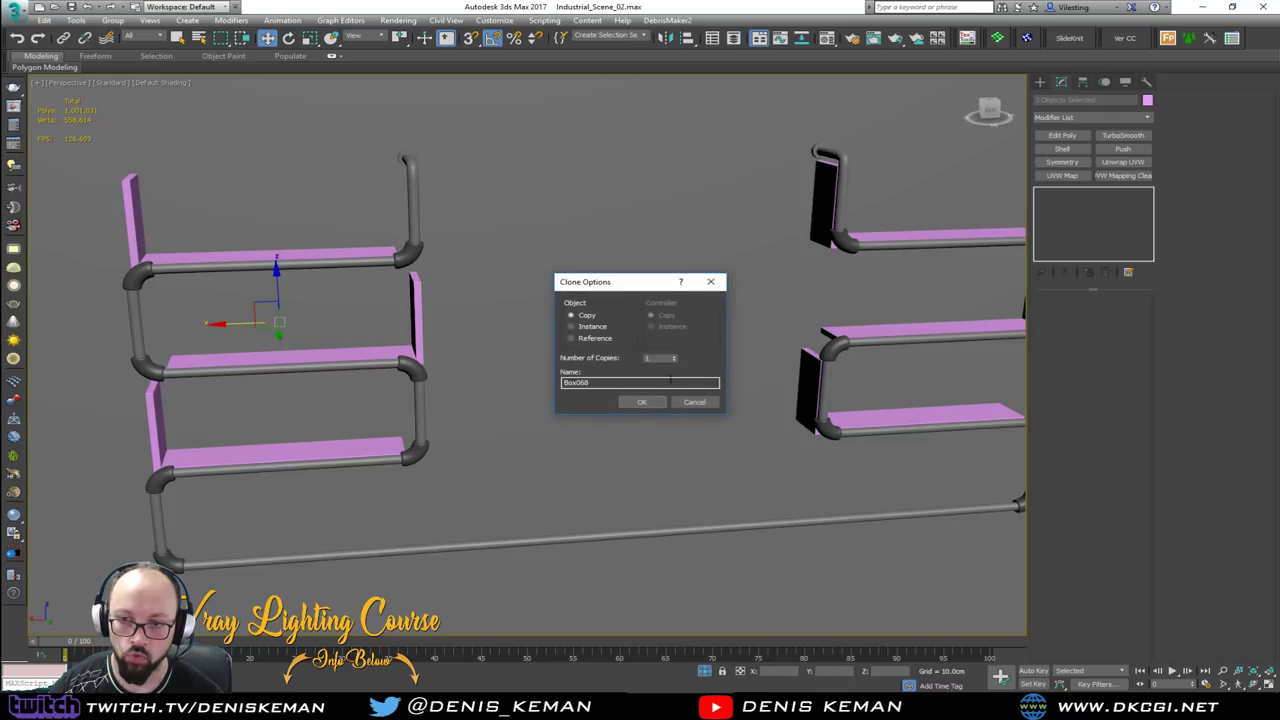
left_click(643, 400)
left_click(667, 37)
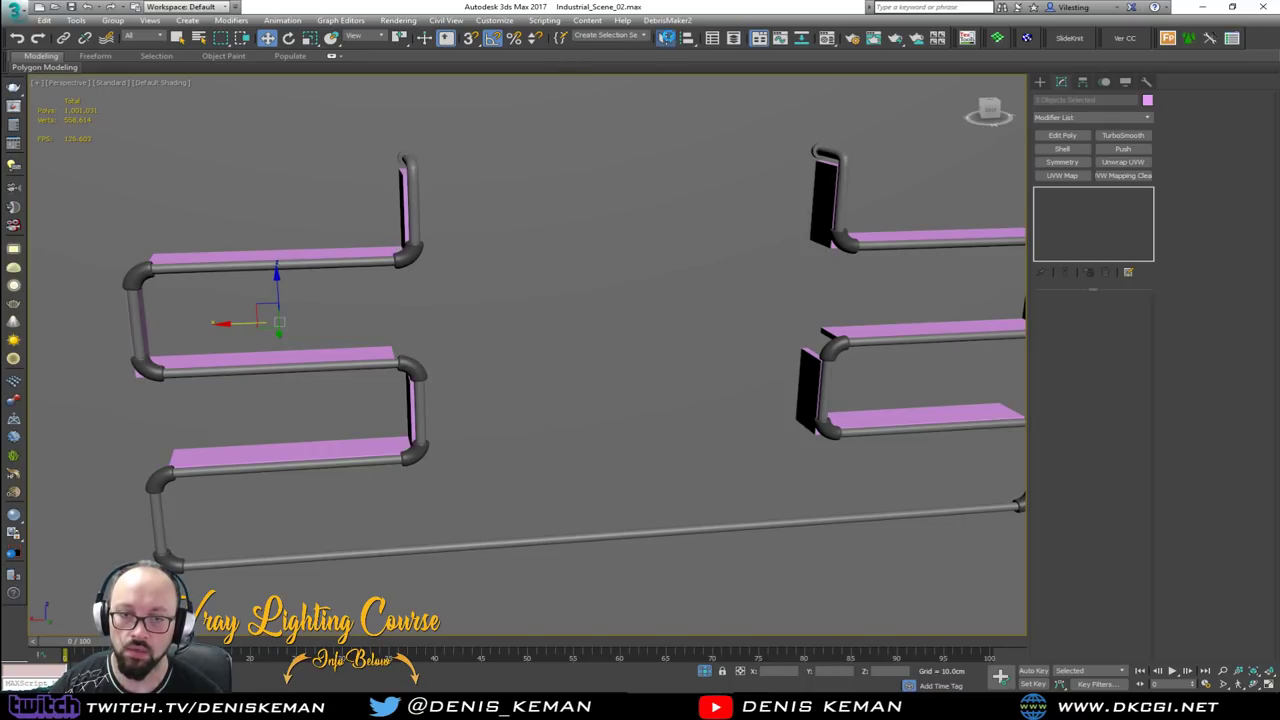
left_click(604, 443)
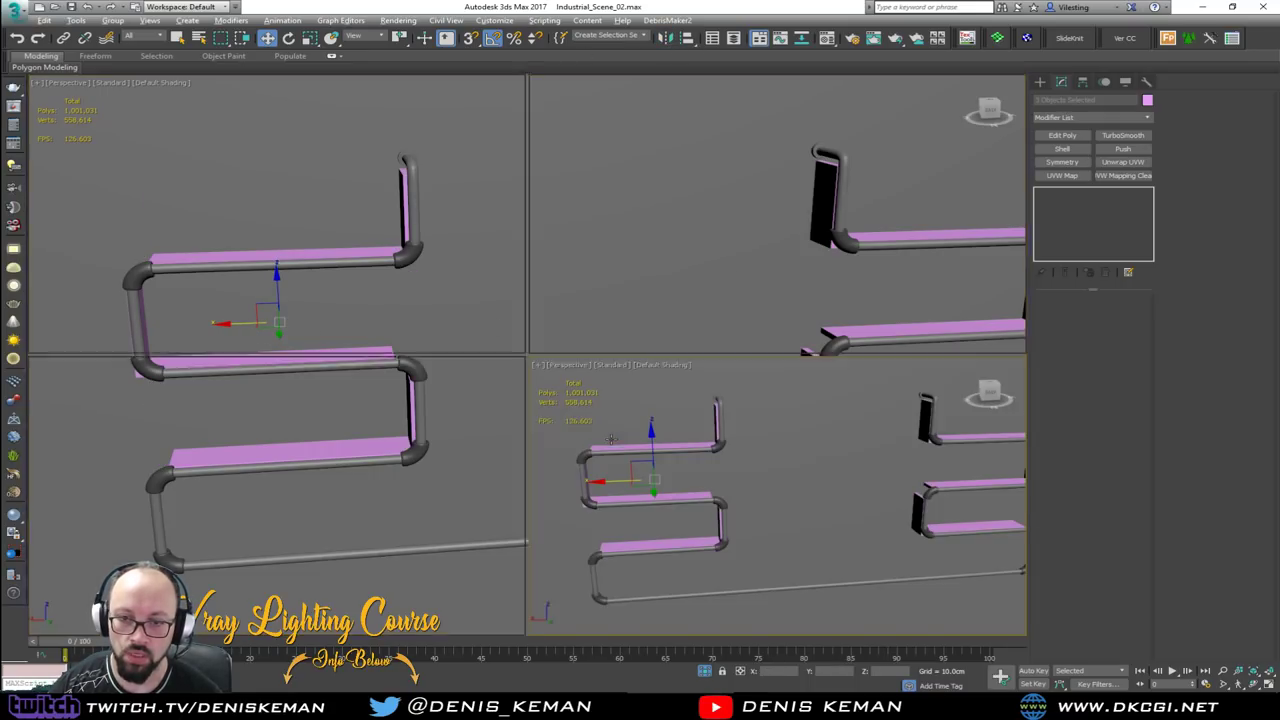
Shift the three mirrored boards about 0.8 cm sideways in the front view to line them up with the pipe corners
key("alt+w")
key("alt+w")
scroll(575, 333, "up", 2)
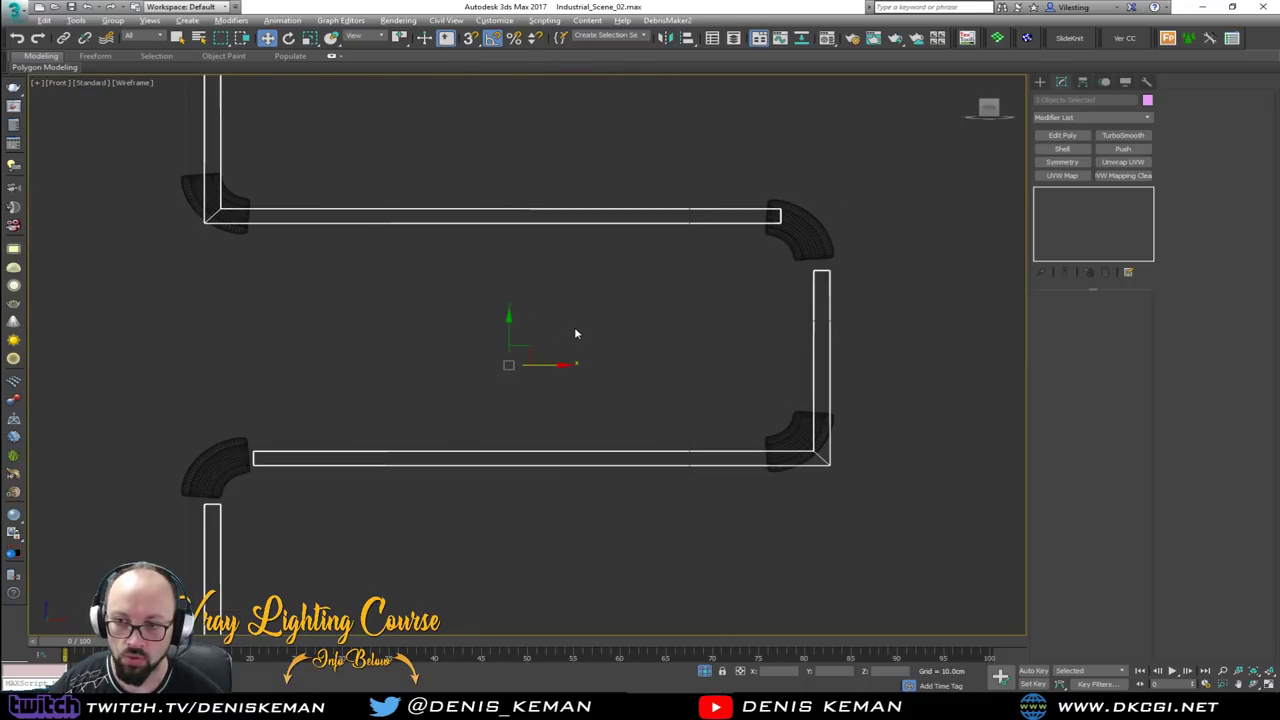
left_click_drag(542, 365, 535, 368)
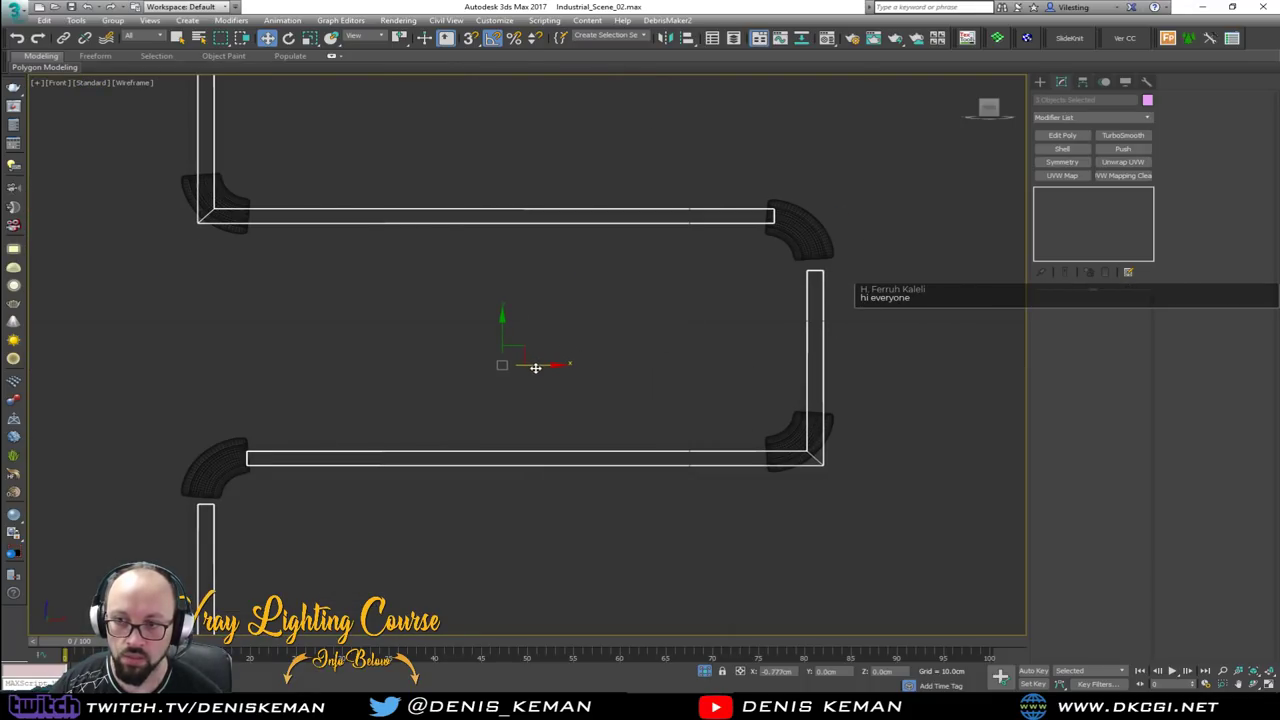
scroll(531, 309, "down", 6)
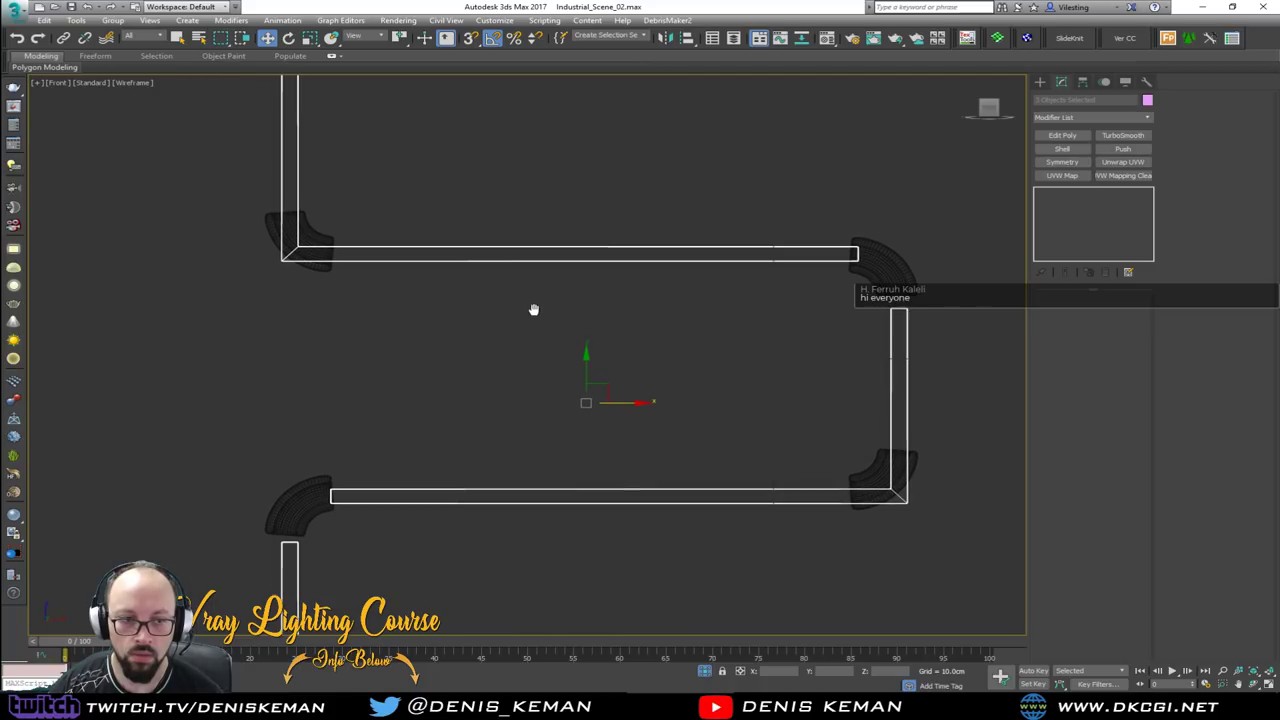
key("alt+w")
middle_click(655, 432)
key("alt+w")
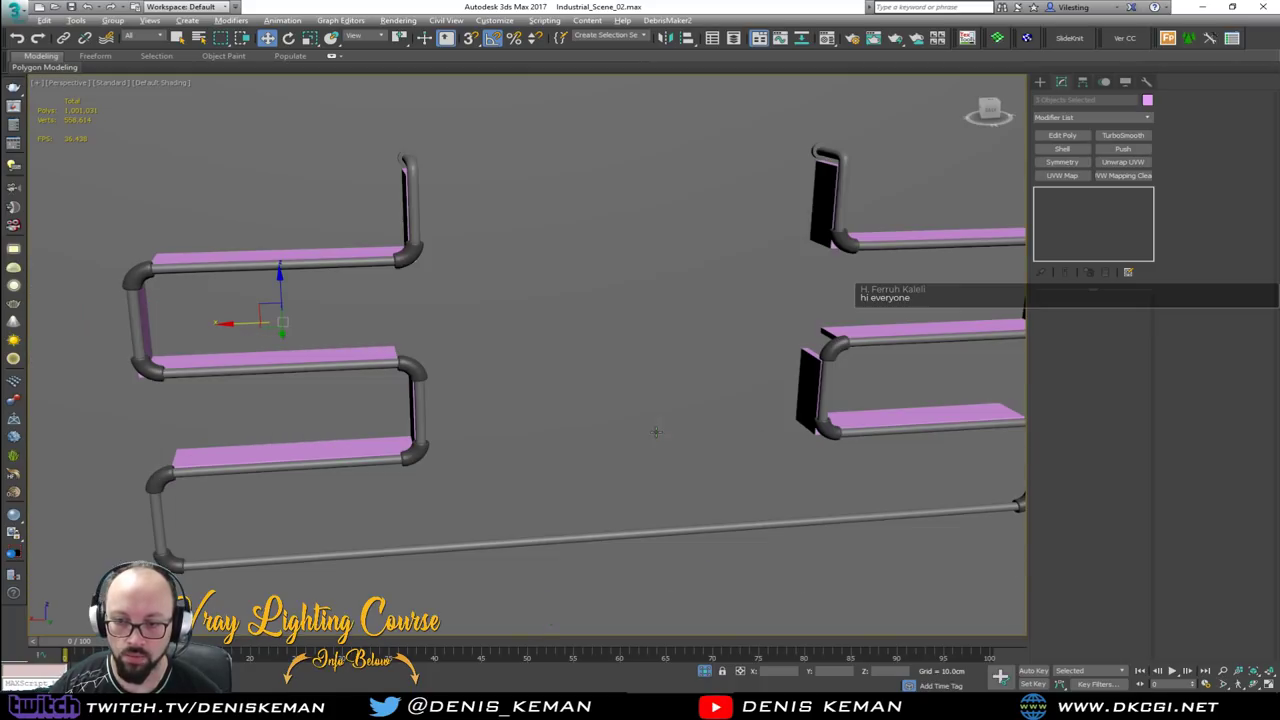
scroll(634, 362, "down", 3)
mouse_move(634, 360)
middle_mouse_down("alt")
mouse_move(714, 337)
mouse_move(552, 352)
mouse_move(600, 370)
mouse_move(621, 357)
middle_mouse_up("alt")
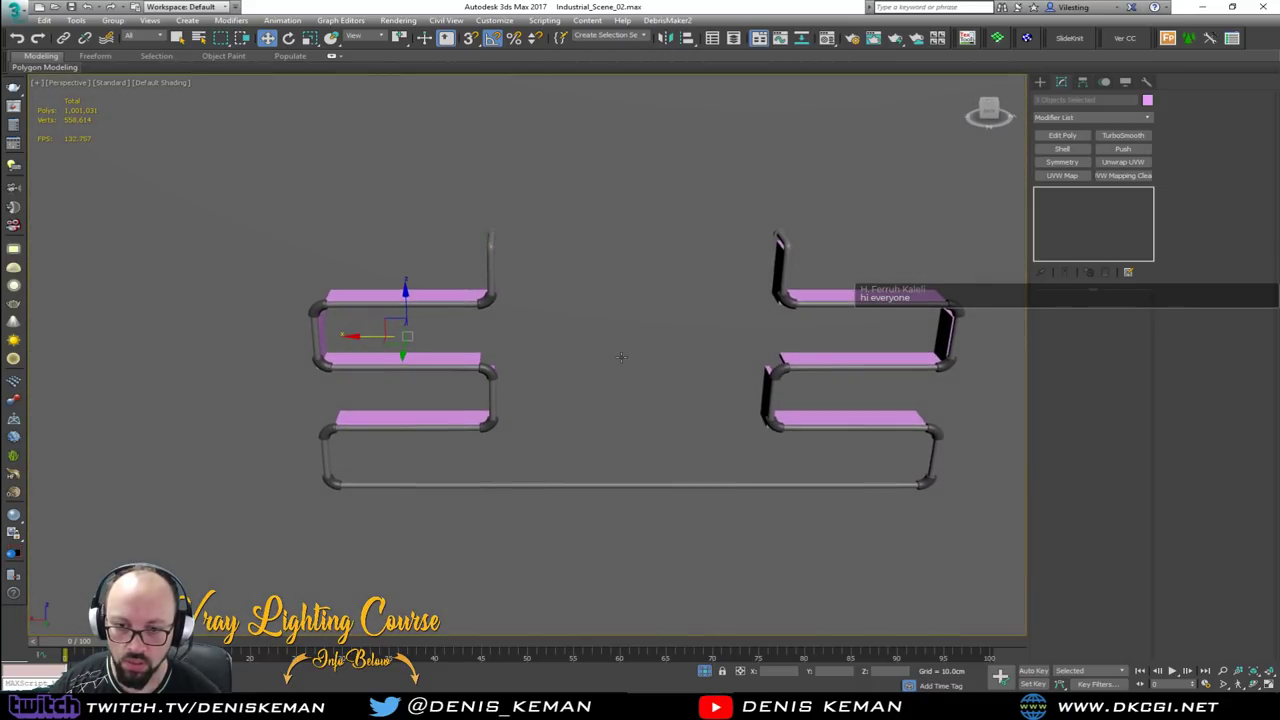
Make one copy of the second L-shaped board from the top, straight down onto the bottom pipe tier
scroll(449, 359, "up", 3)
left_click(438, 360)
middle_click_drag(438, 360, 462, 382, "alt")
scroll(430, 328, "down", 2)
left_click_drag(364, 260, 364, 432, "shift")
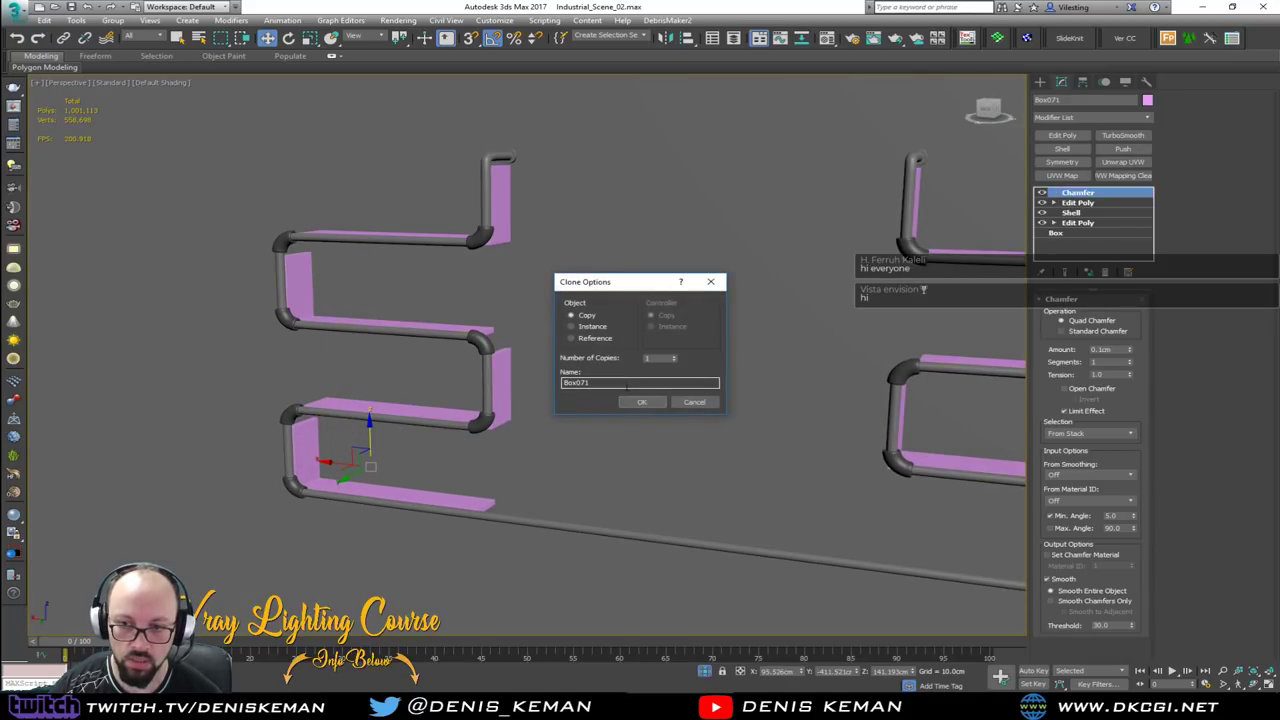
left_click(643, 402)
Mirror the bottom board across the X axis as a copy and move it to the opposite pipe unit's bottom tier
middle_click_drag(699, 392, 625, 370, "alt")
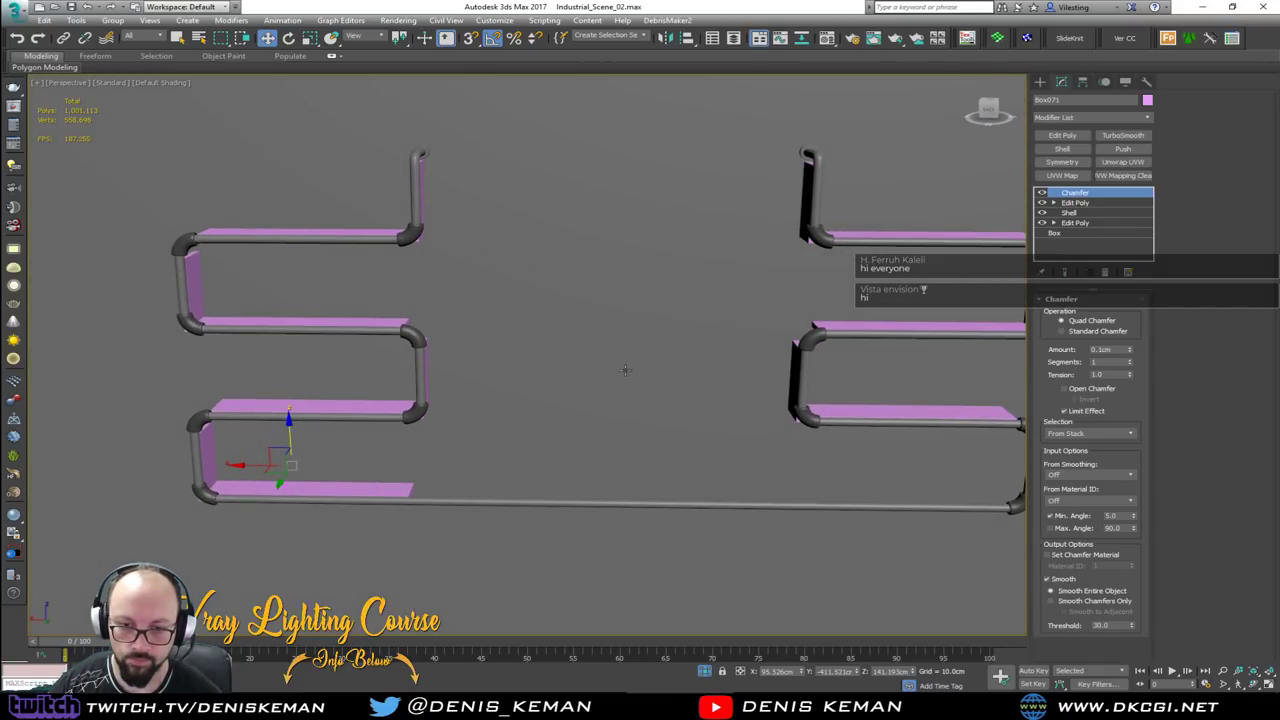
left_click(661, 40)
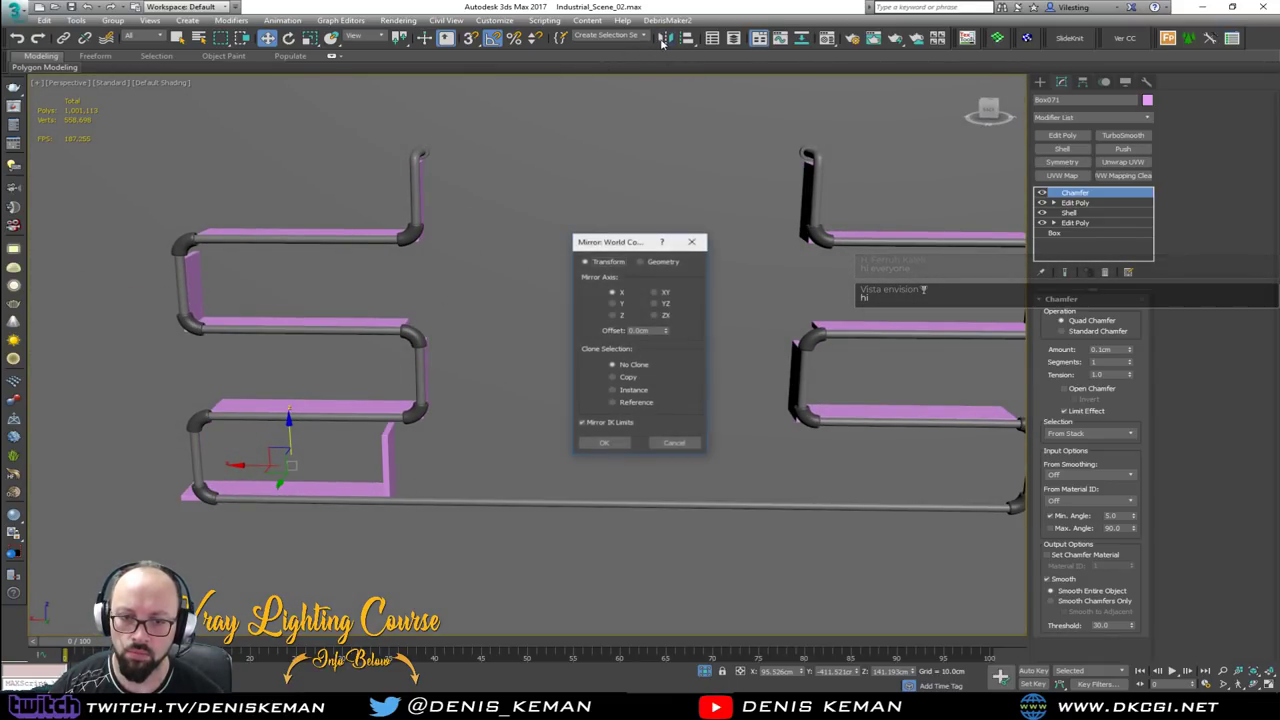
left_click(626, 378)
left_click(604, 443)
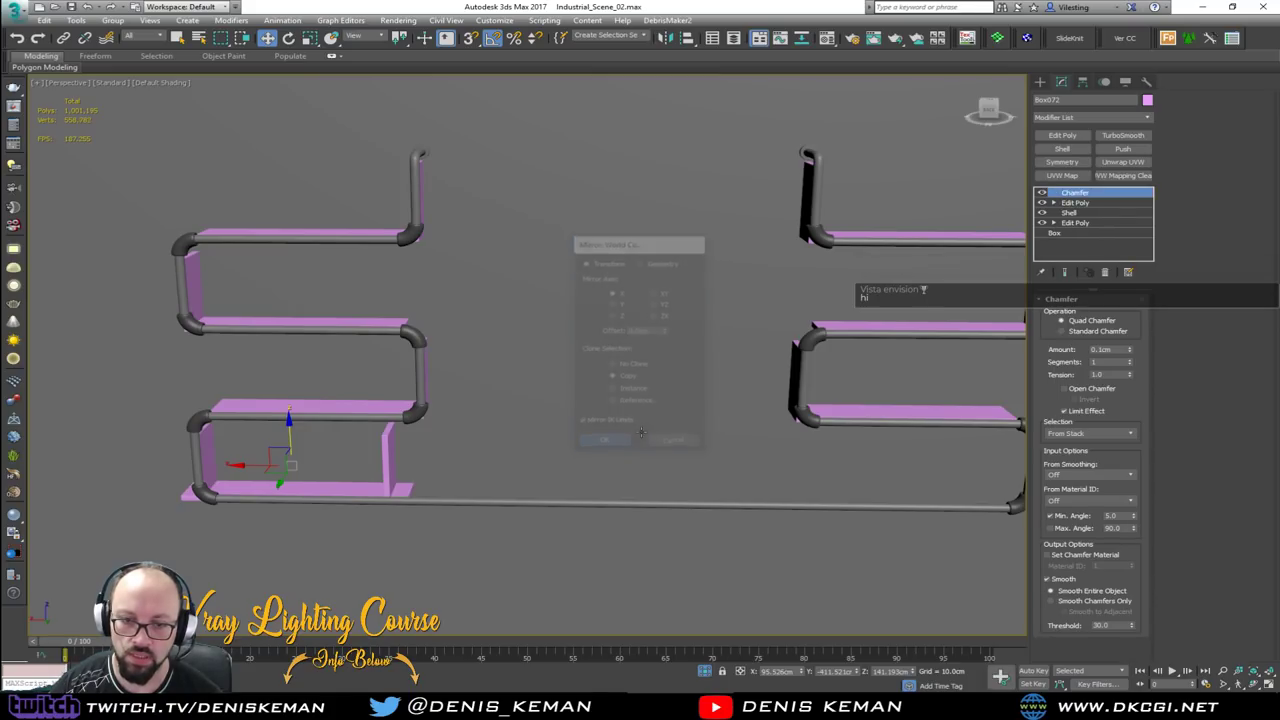
left_click_drag(262, 467, 896, 467)
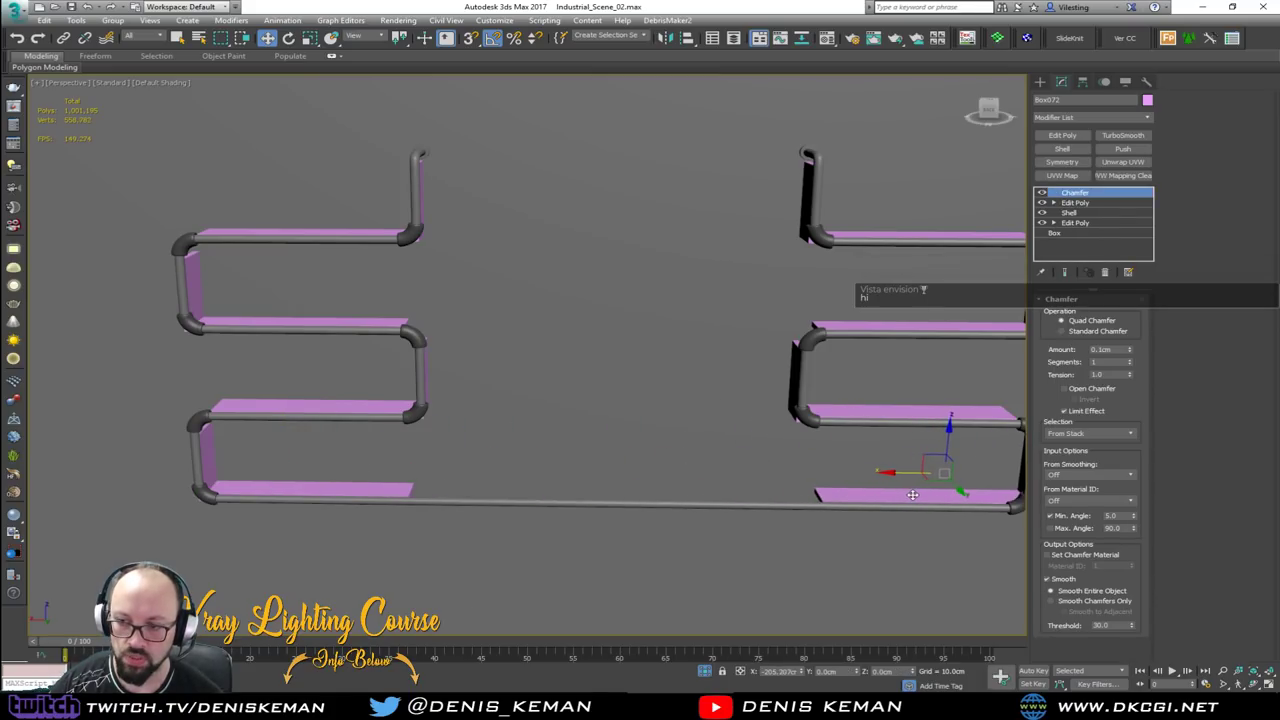
Shift the mirrored bottom board about 4 cm along X in the front view to fit the pipe corner
middle_click_drag(896, 467, 627, 488)
key("alt+w")
key("z")
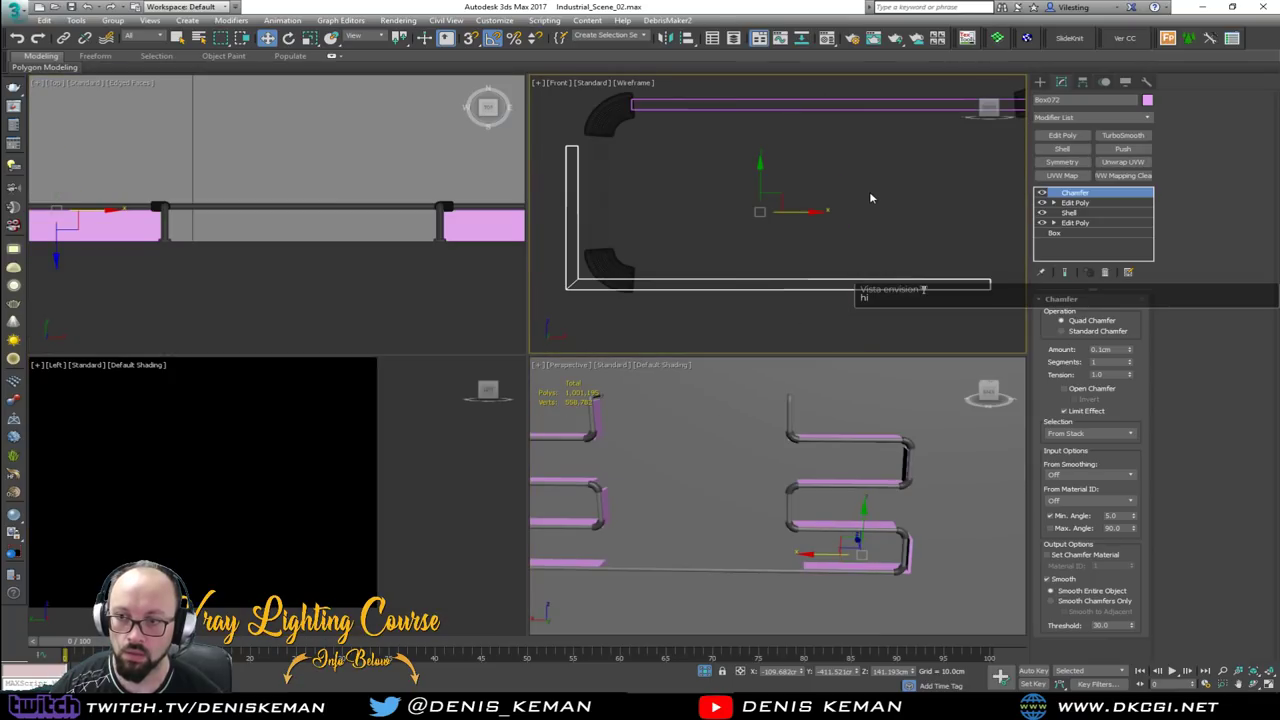
key("alt+w")
middle_click_drag(525, 351, 577, 351)
key("alt+w")
middle_click(591, 521)
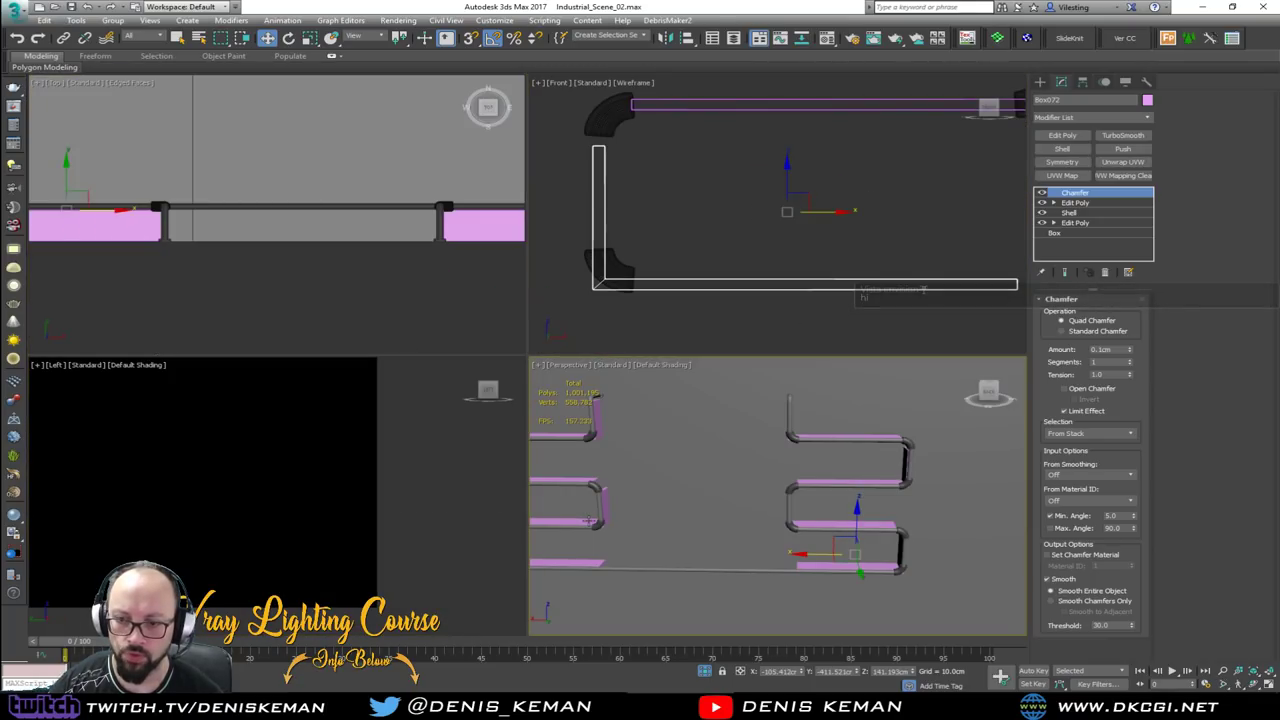
key("alt+w")
middle_click_drag(127, 472, 375, 433)
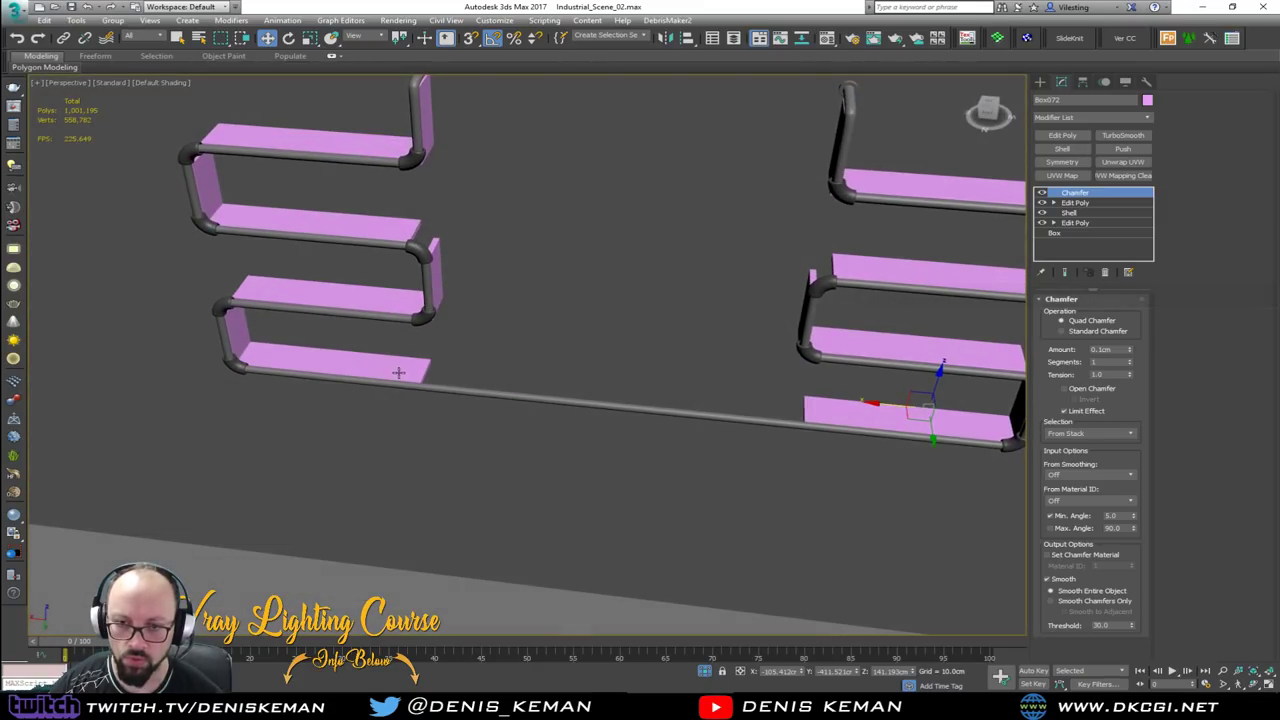
Isolate the two bottom boards and remove the Chamfer modifier from each of them
left_click(398, 372, "ctrl")
key("alt+q")
left_click(616, 355)
left_click(705, 390)
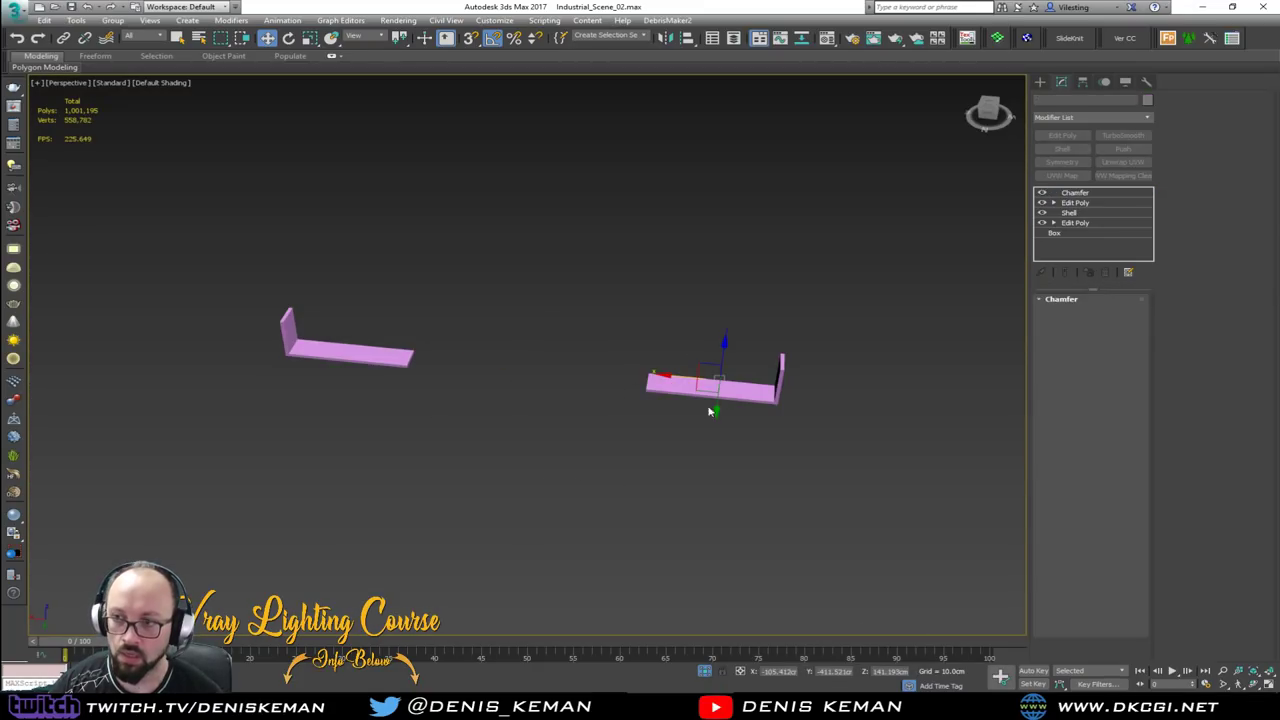
left_click(1107, 273)
left_click_drag(520, 314, 386, 414)
left_click(402, 354)
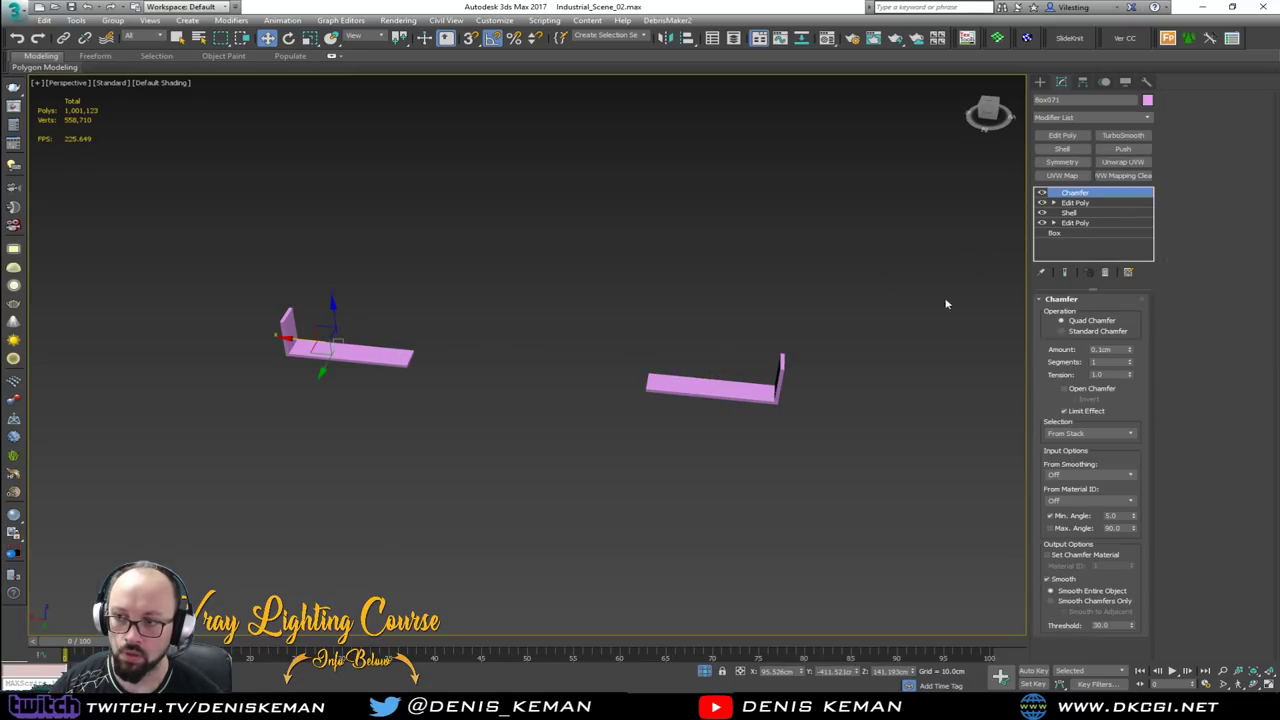
left_click(1105, 272)
Attach the other bottom board to the mirrored one in its Edit Poly modifier
left_click(695, 387)
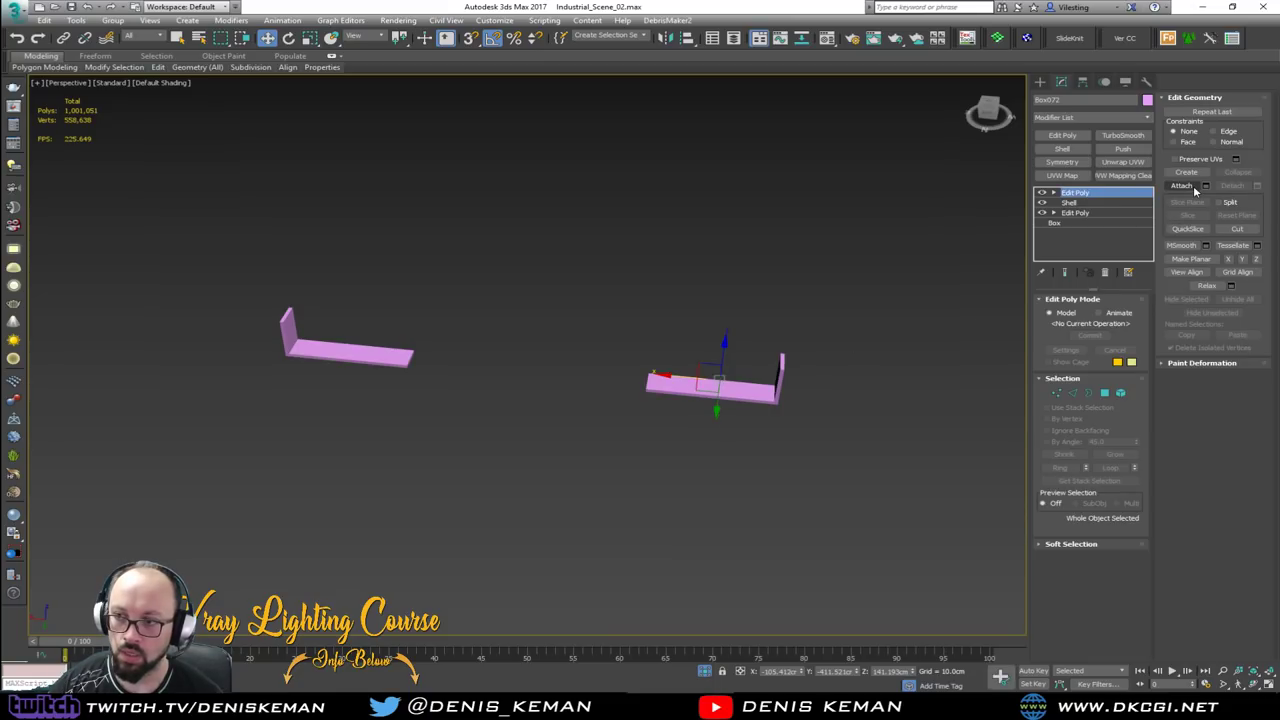
left_click(1182, 186)
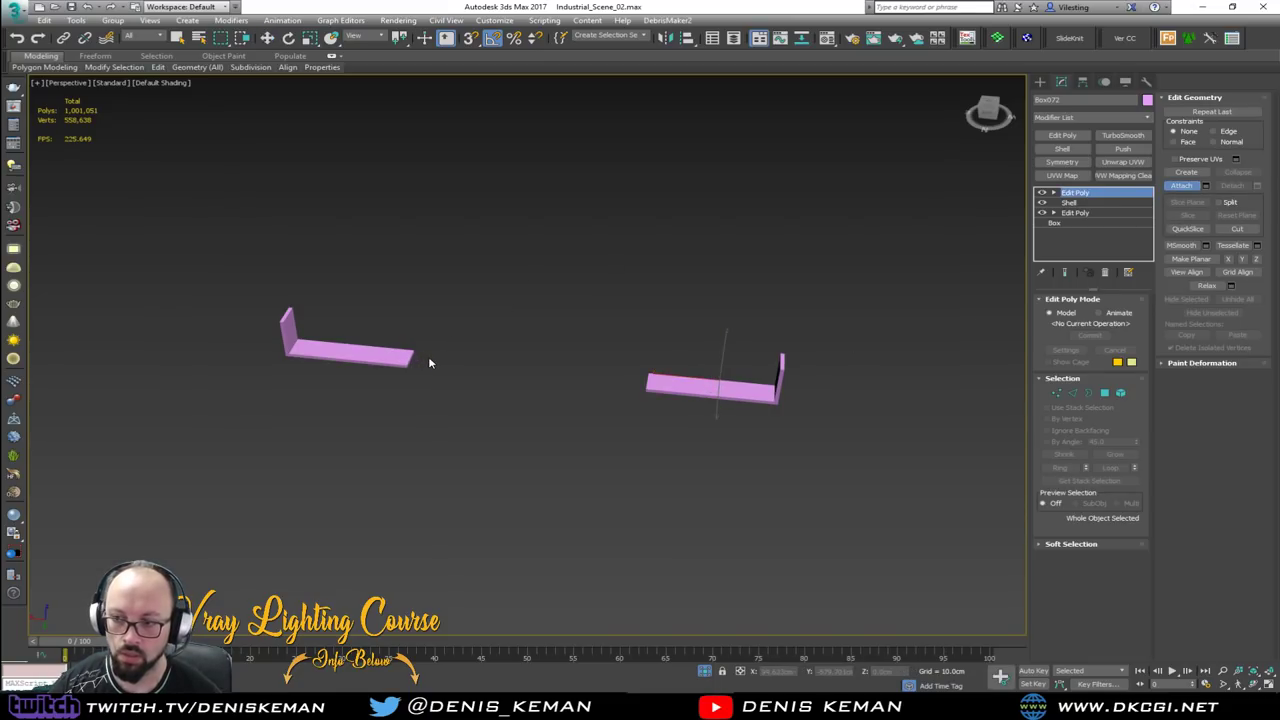
scroll(430, 362, "up", 5)
key("w")
Delete the two end polygons where the bottom boards face each other across the gap
key("4")
key("F4")
left_click(356, 386)
scroll(366, 354, "down", 6)
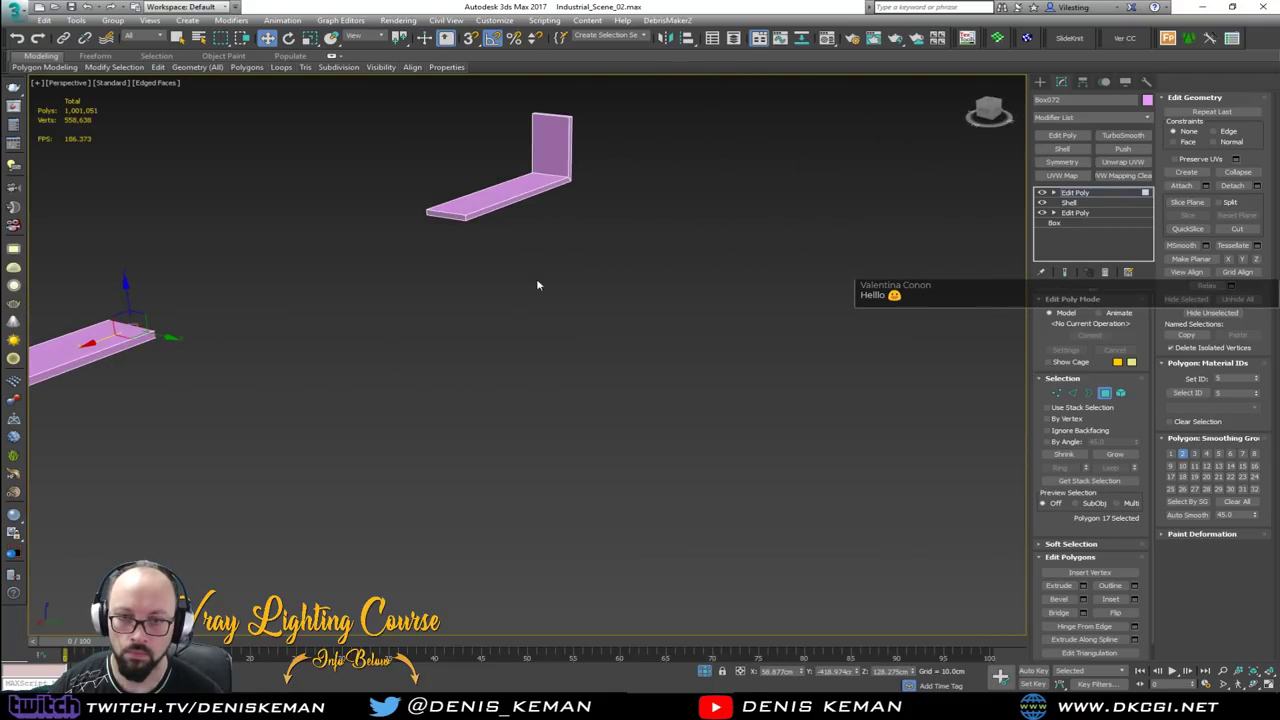
scroll(547, 290, "up", 3)
left_click(442, 213, "ctrl")
middle_click_drag(434, 259, 587, 280)
key("Delete")
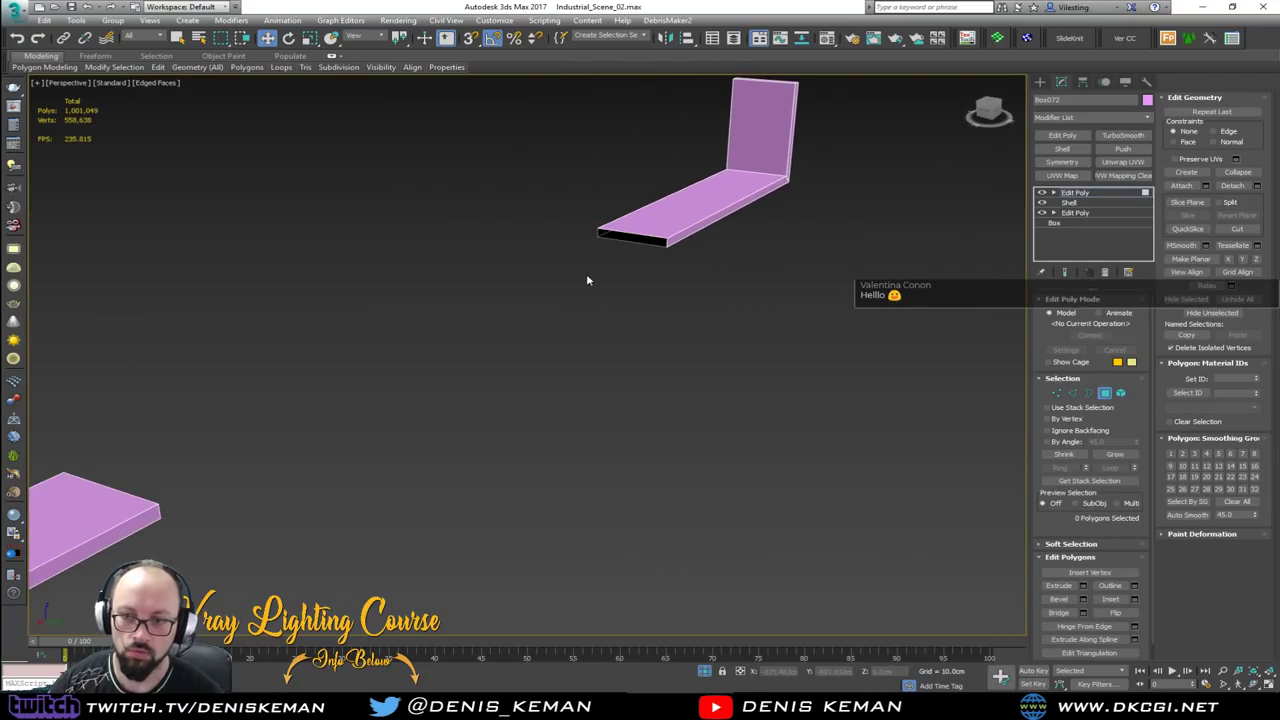
Bridge the two open end borders to join the bottom boards into one continuous shelf
key("3")
left_click(630, 238)
middle_click_drag(630, 238, 548, 264, "alt")
left_click_drag(484, 285, 485, 284, "ctrl")
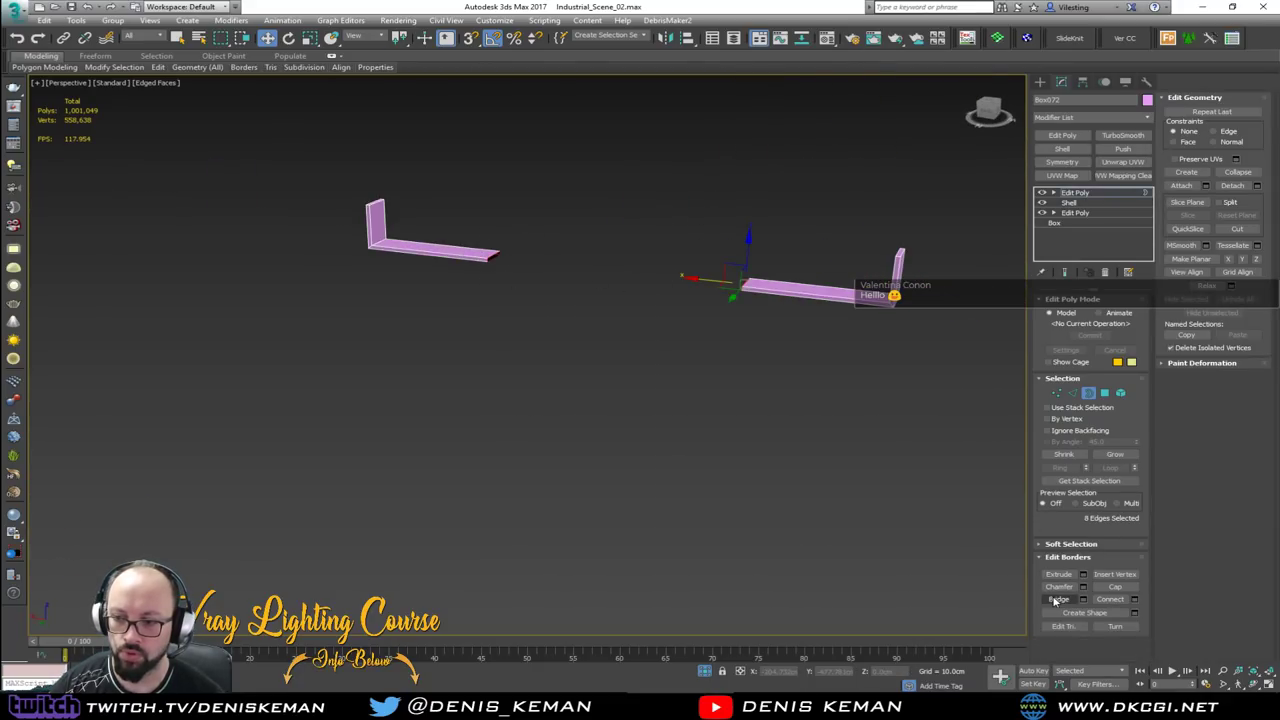
left_click(1057, 599)
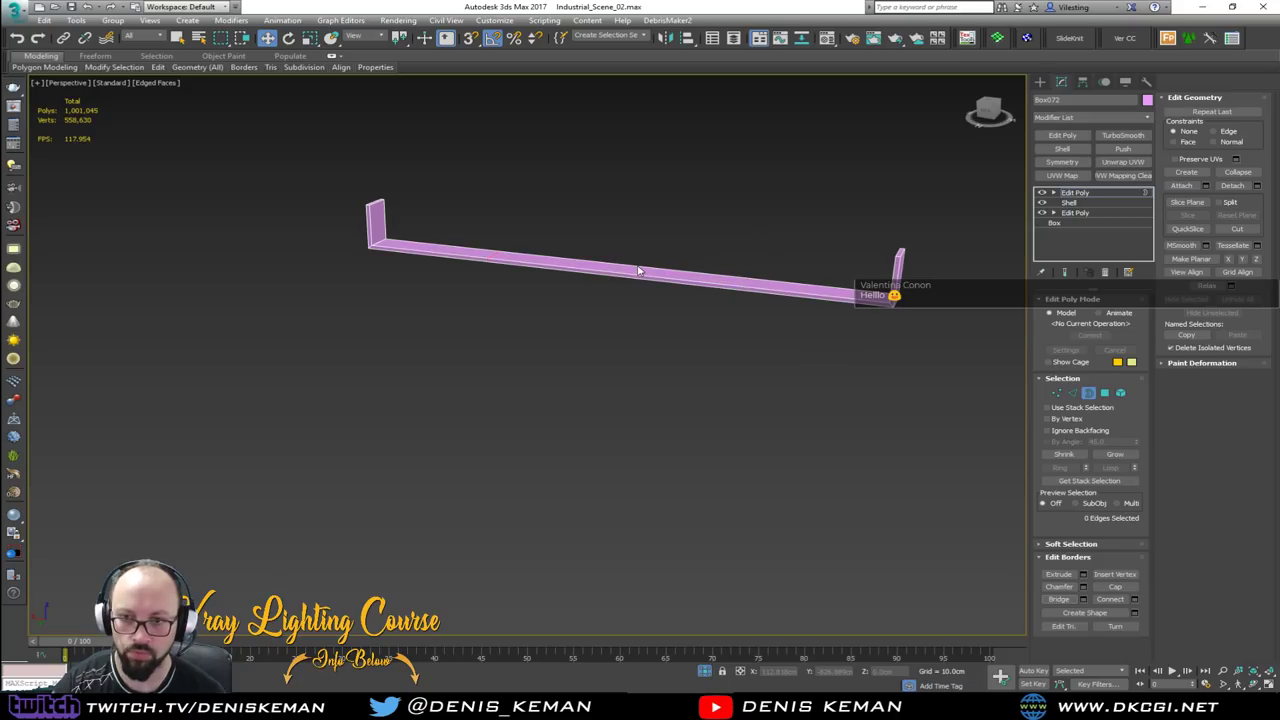
left_click(1089, 393)
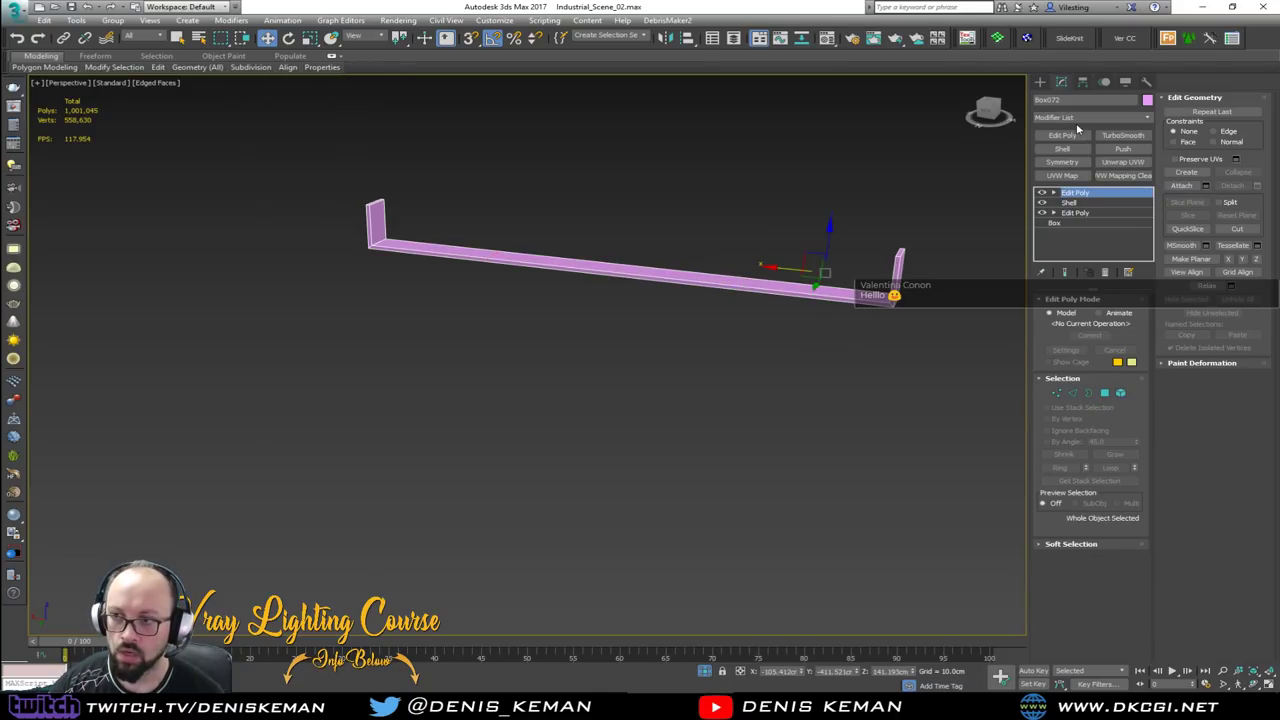
Add a Chamfer modifier to the joined bottom shelf with an amount of 0.1 cm
left_click(1077, 118)
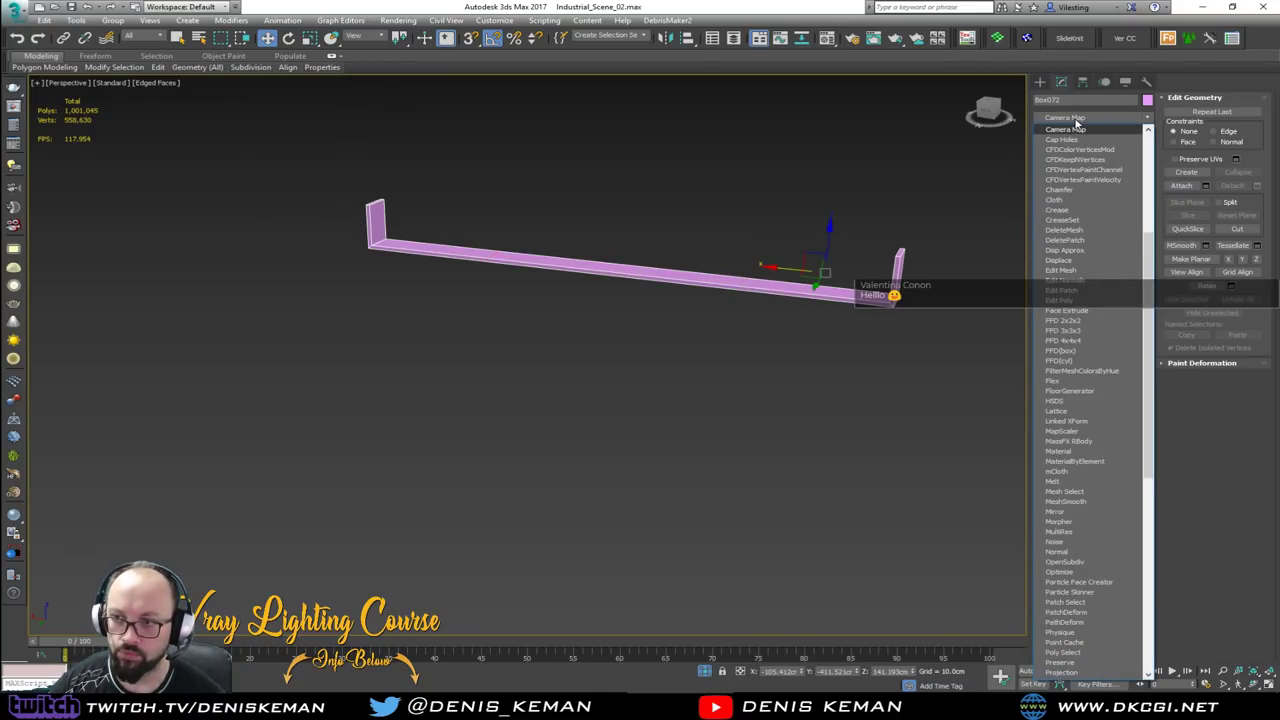
left_click(1059, 189)
scroll(905, 312, "up", 3)
scroll(905, 312, "up", 5)
scroll(884, 313, "down", 3)
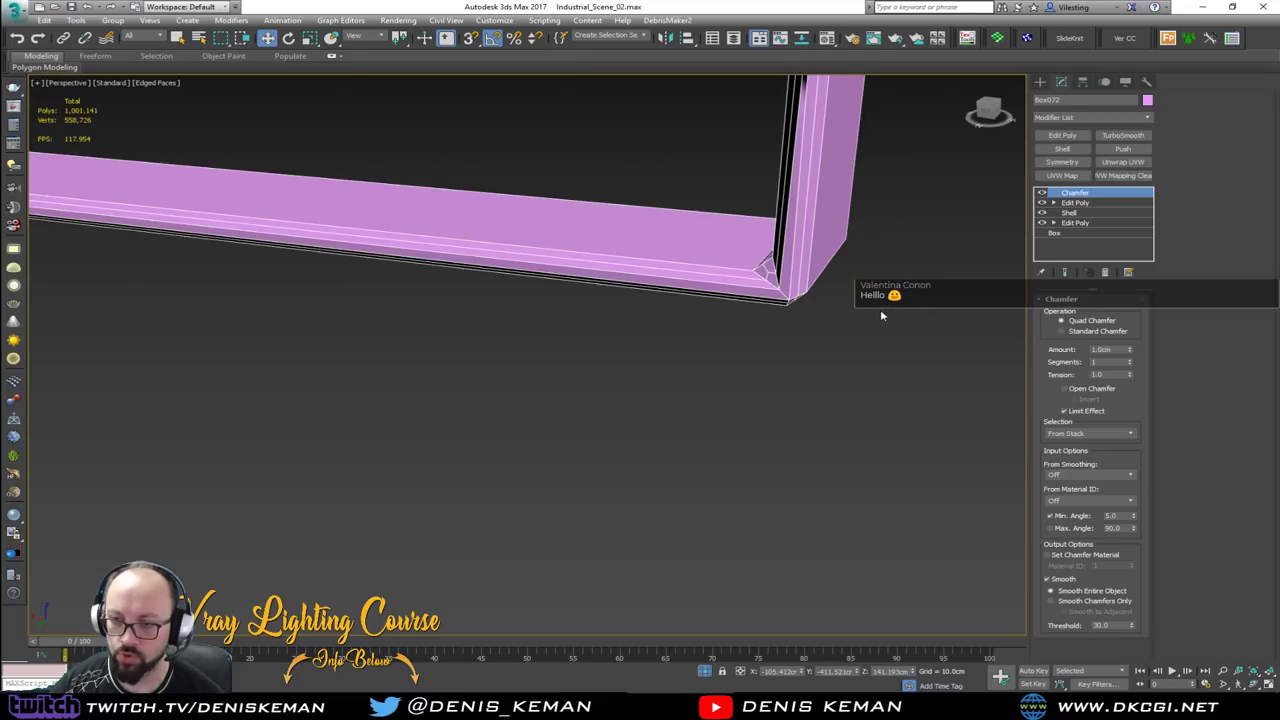
type("0.1")
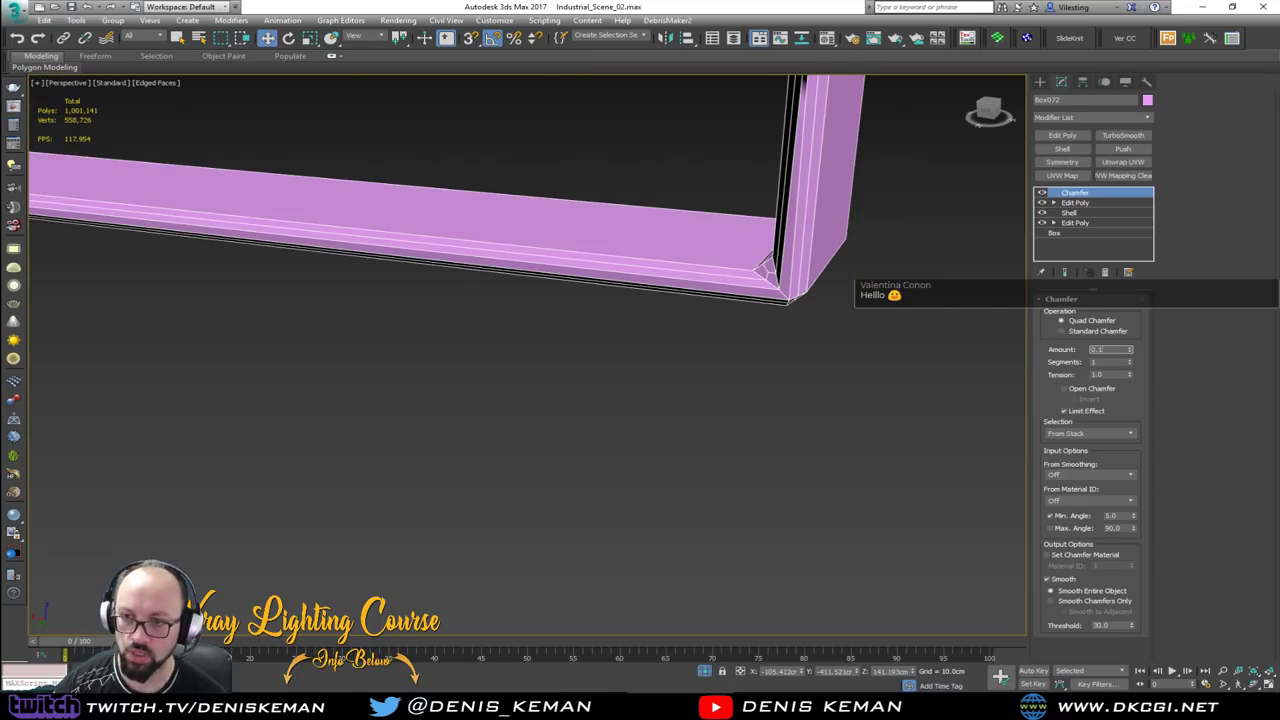
key("Return")
Bring back the whole scene without edged faces and compare the pipe shelves with the Idea_16 reference image
left_click(917, 235)
key("F4")
right_click(742, 216)
left_click(778, 123)
middle_click_drag(681, 274, 682, 233, "alt")
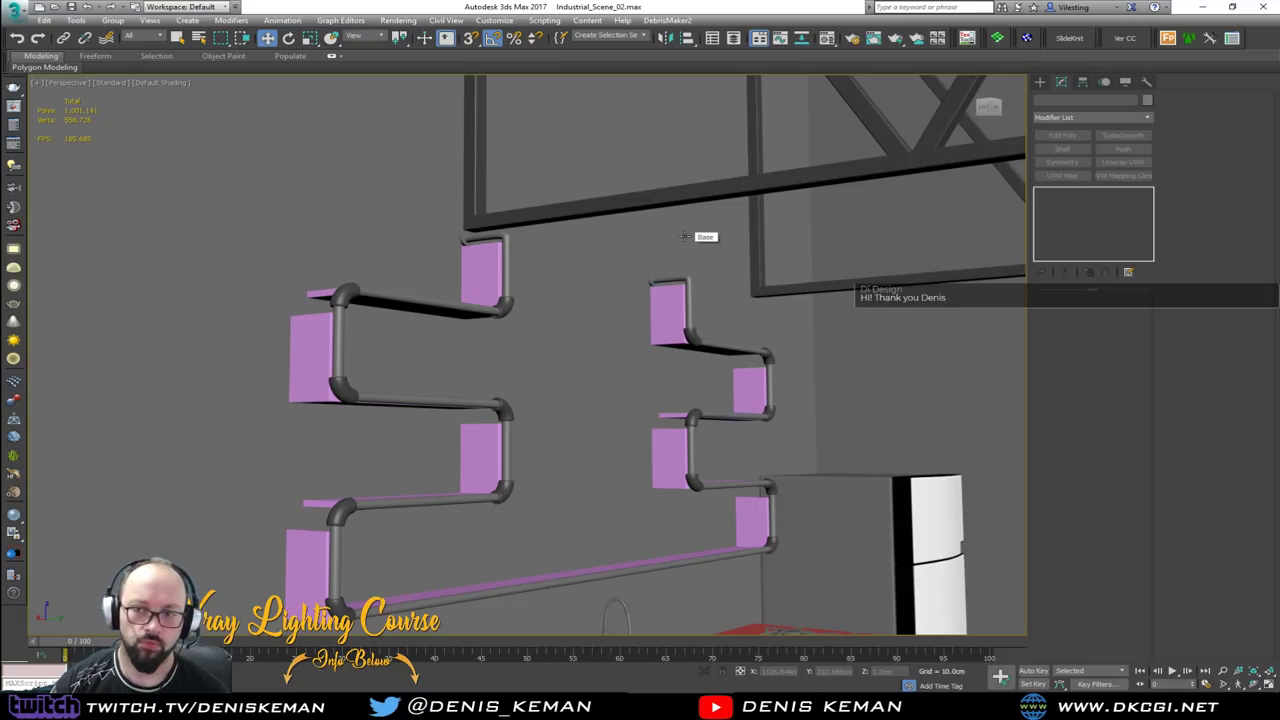
left_click_drag(0, 98, 1041, 87)
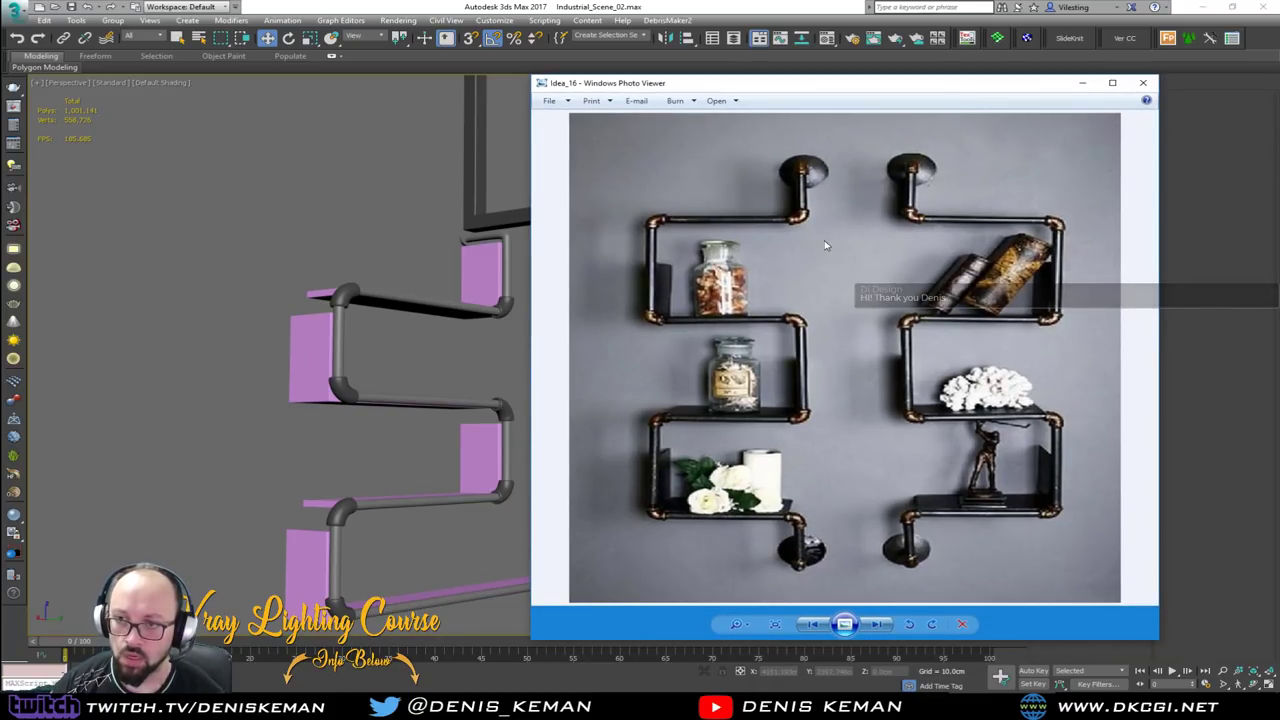
key("alt+Tab")
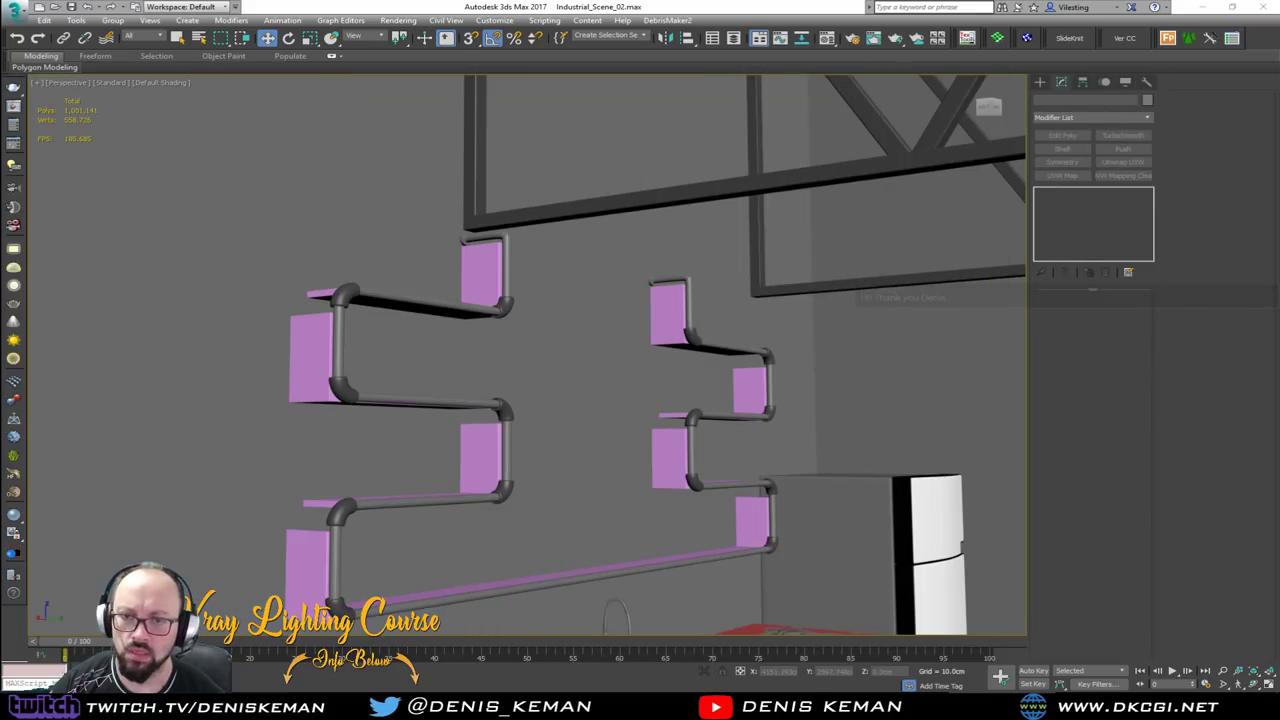
Select the open borders at both wall ends of the pipe in its Edit Poly modifier and scale them outward into wide flanges
scroll(415, 222, "up", 5)
left_click(468, 244)
key("F4")
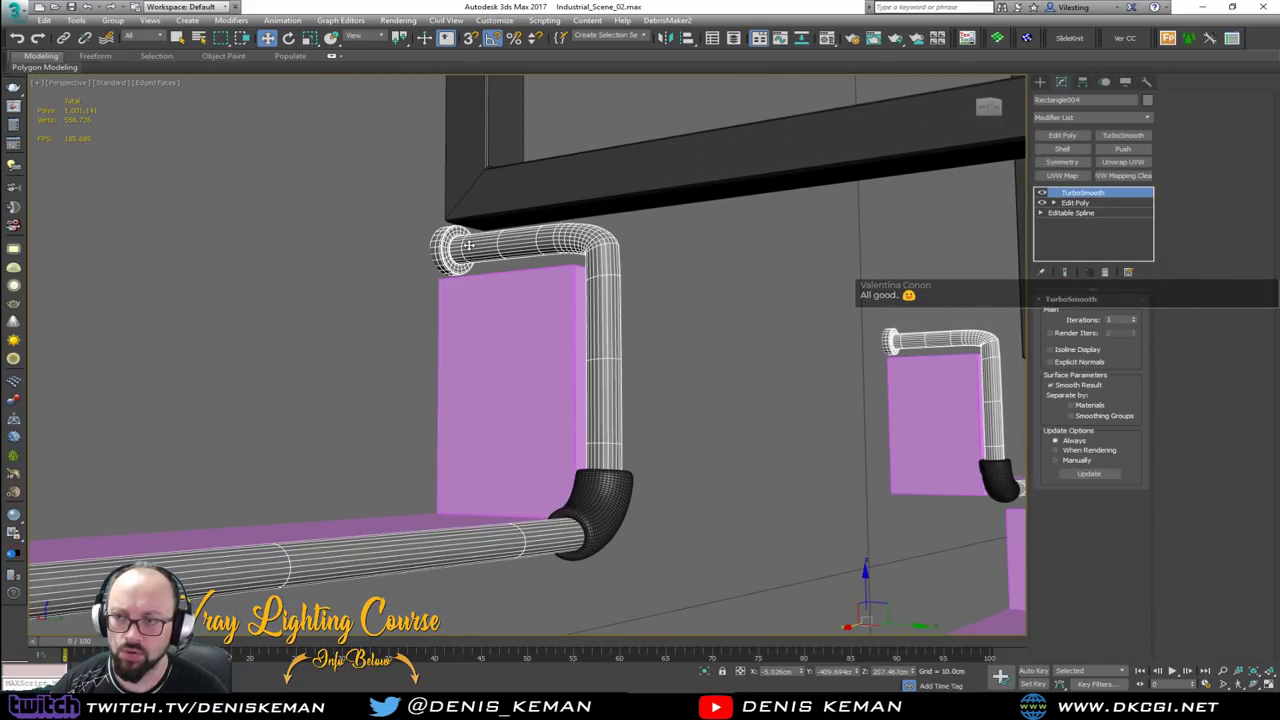
left_click(1077, 204)
key("3")
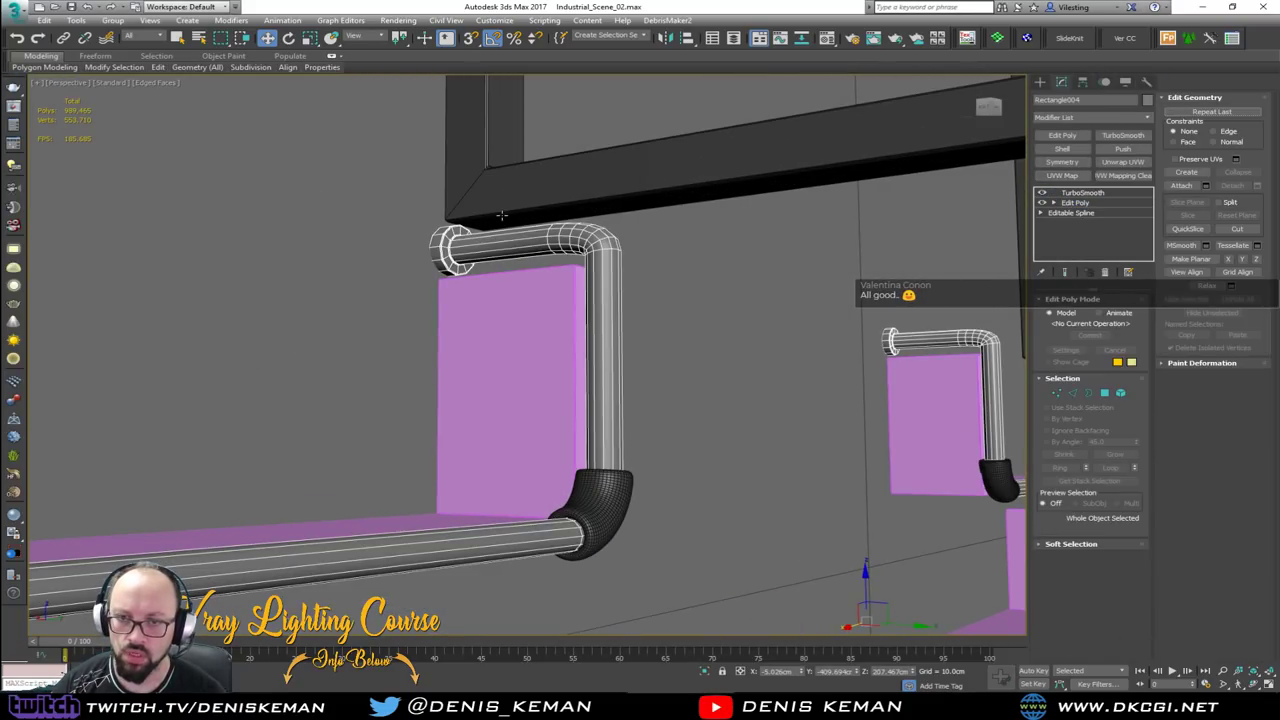
left_click_drag(411, 220, 436, 244)
left_click_drag(905, 365, 879, 247, "ctrl")
middle_click_drag(879, 248, 875, 285, "alt")
scroll(870, 287, "down", 5)
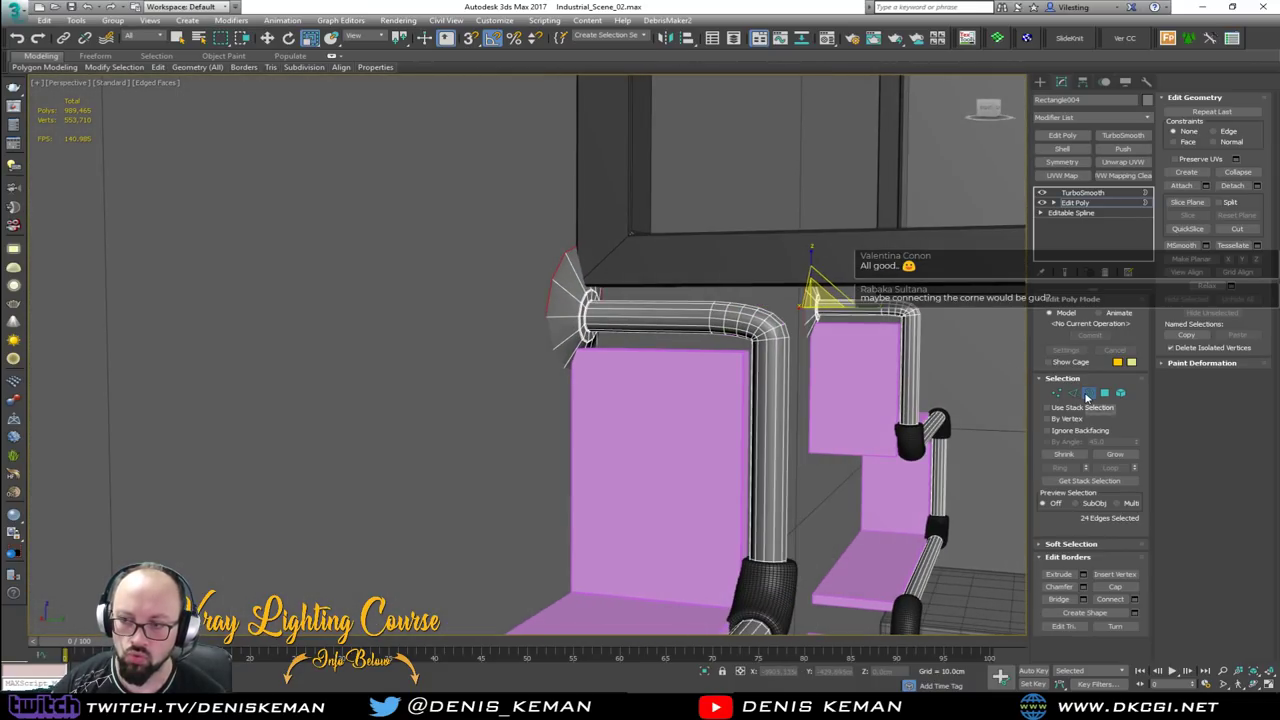
Reselect the outer borders of both wall flanges and extrude them slightly to form a thin rim
left_click(1088, 394)
middle_click_drag(631, 302, 604, 340, "alt")
key("ctrl+e")
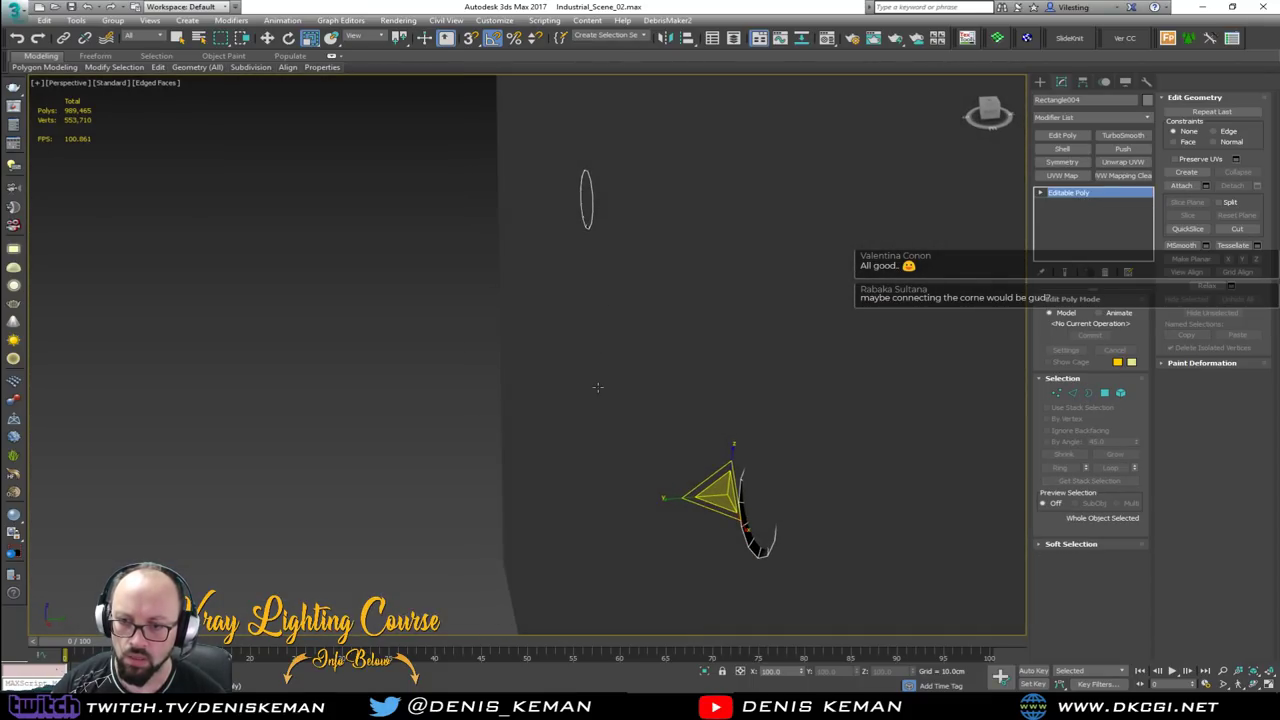
left_click(598, 387)
left_click(748, 537)
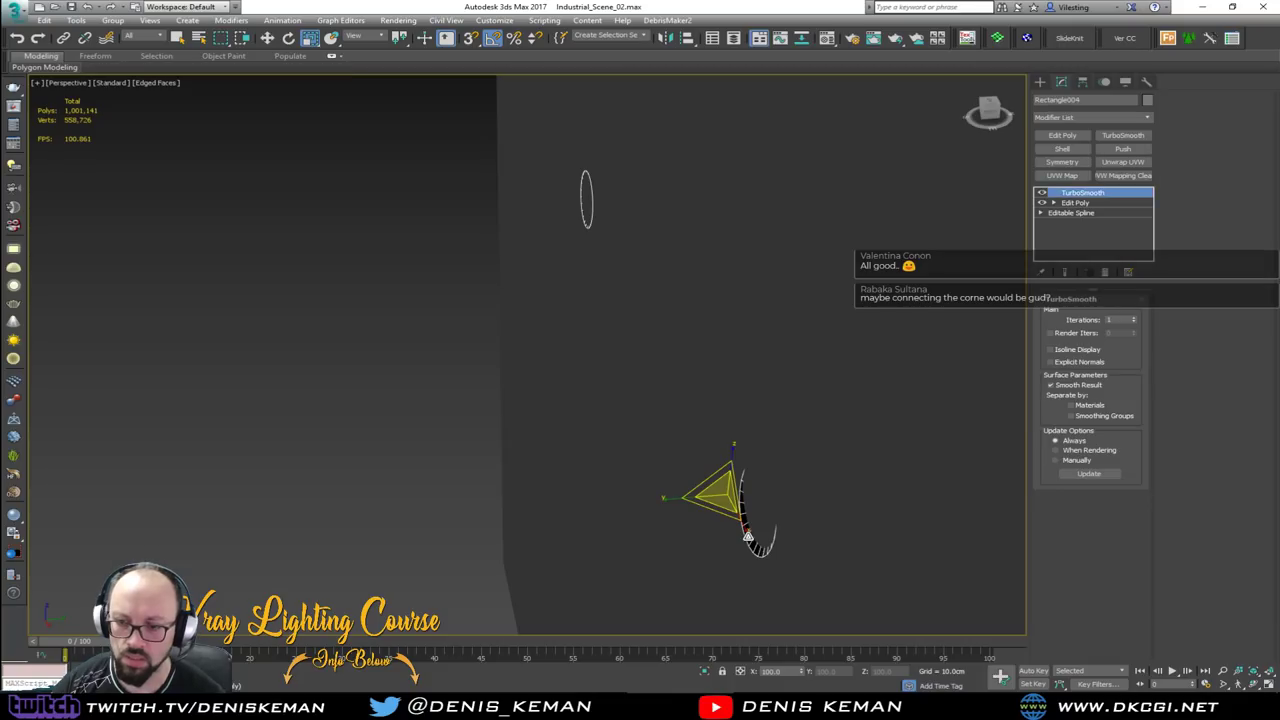
left_click(1096, 204)
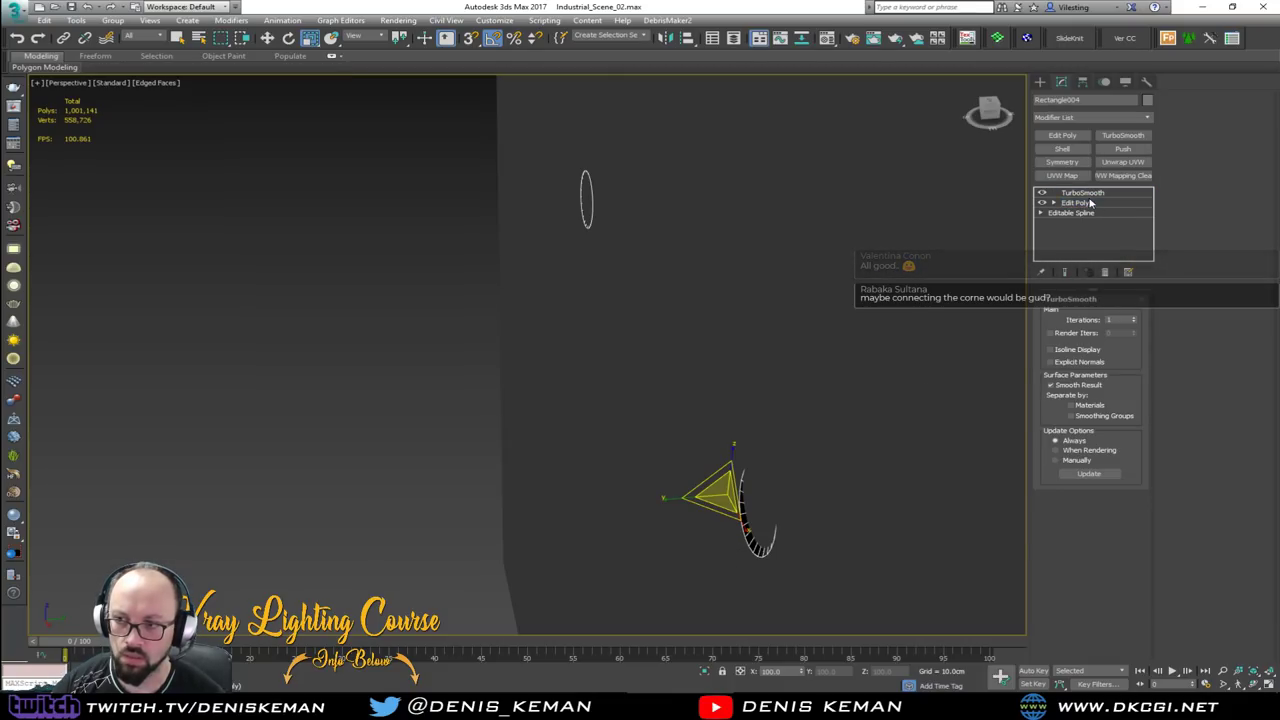
key("3")
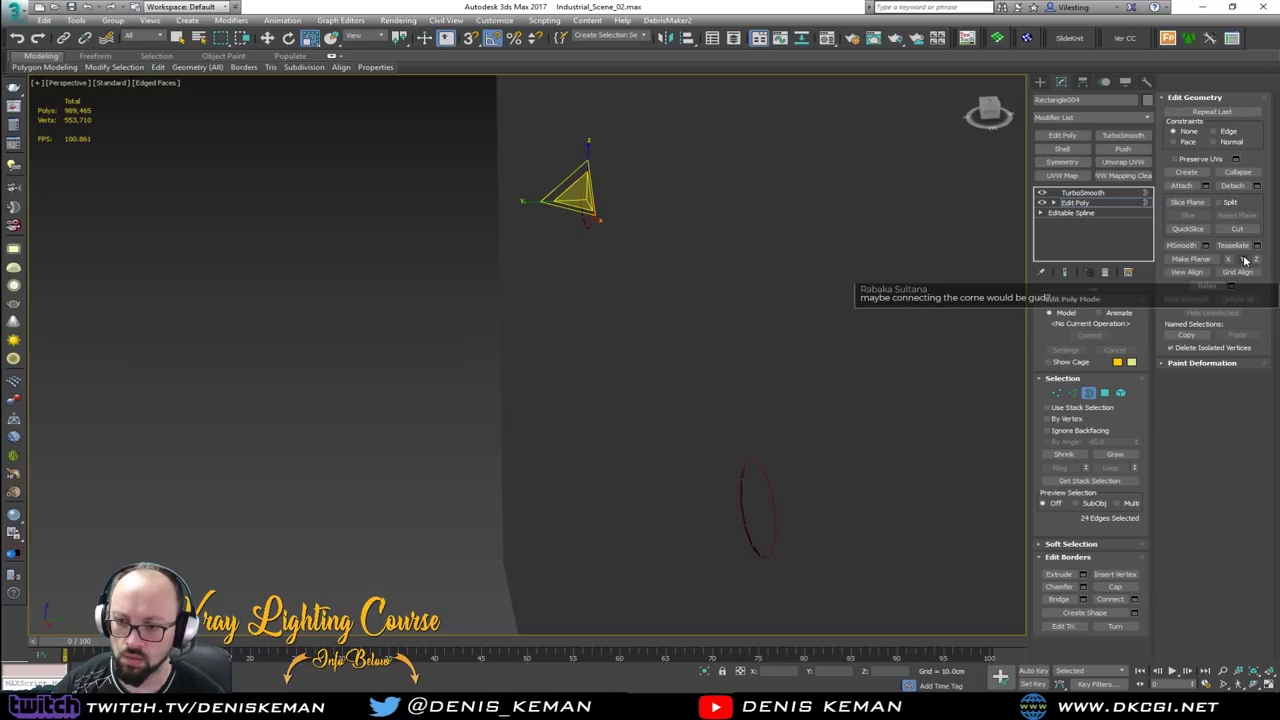
scroll(770, 315, "down", 8)
mouse_move(732, 307)
middle_mouse_down("alt")
mouse_move(740, 300)
mouse_move(723, 290)
middle_mouse_up("alt")
scroll(447, 322, "up", 6)
key("w")
left_click_drag(508, 317, 508, 320)
key("ctrl+z")
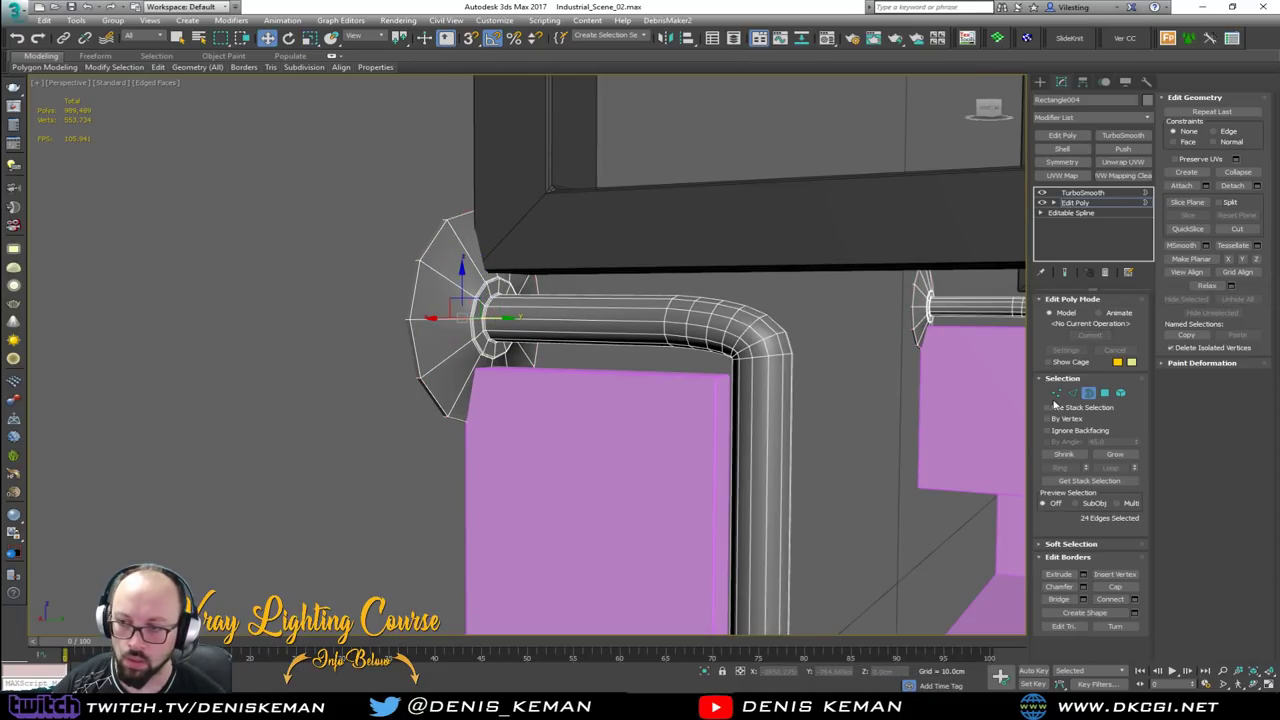
left_click(1095, 394)
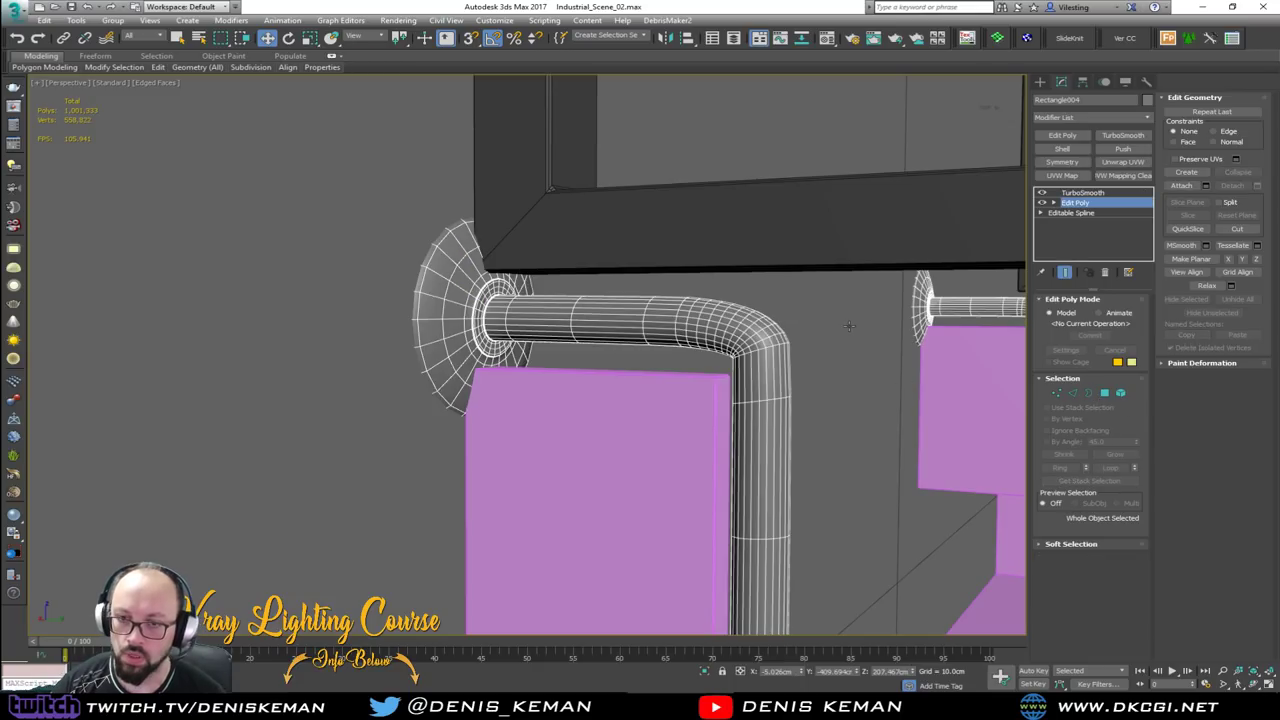
Inspect the wall flange without edged faces and compare its shape with the reference image
key("F4")
scroll(834, 331, "down", 5)
middle_click_drag(714, 271, 312, 290, "alt")
scroll(656, 324, "up", 4)
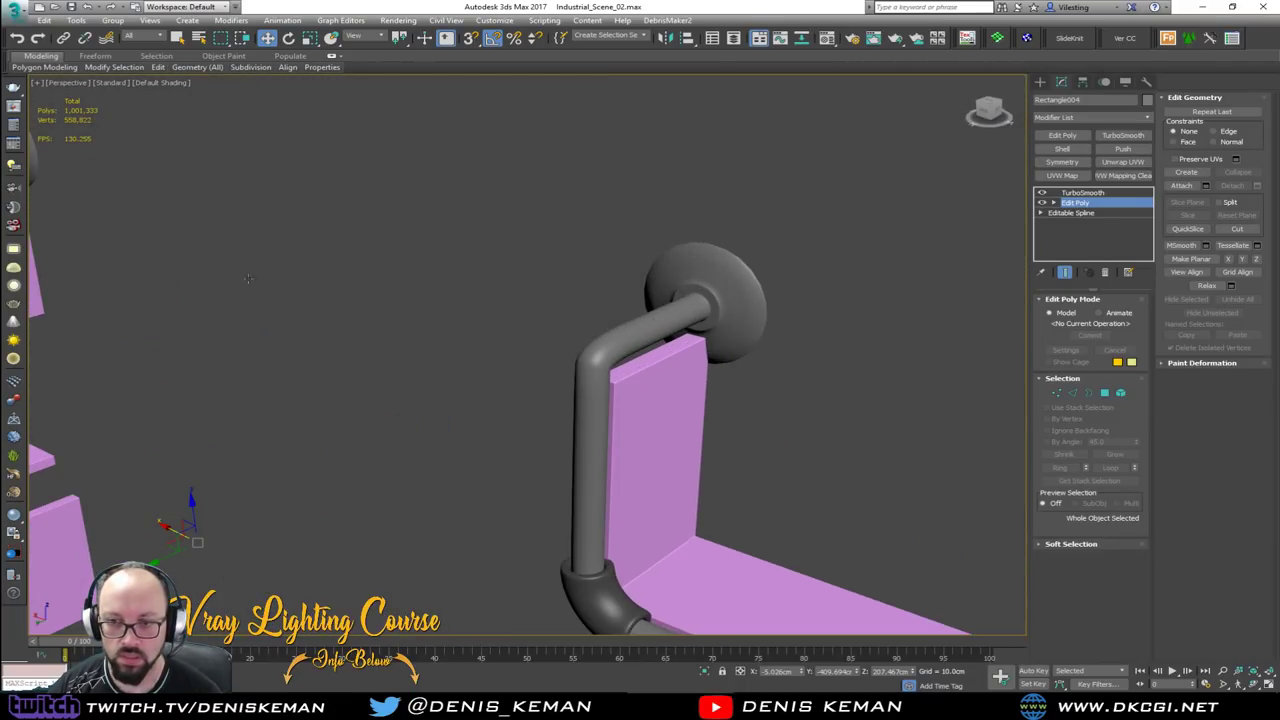
key("alt+Tab")
left_click_drag(666, 150, 0, 60)
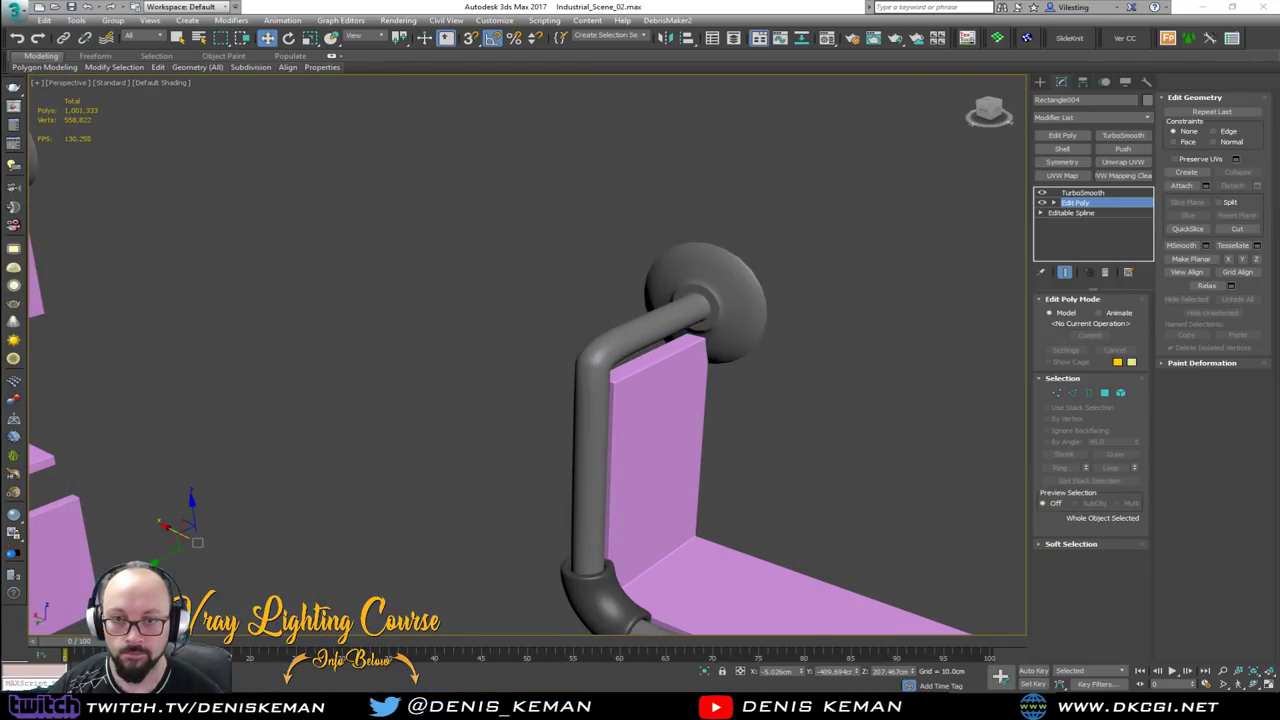
Select all the shelf boards on both sides, including the continuous bottom shelf, and set their object color to black
scroll(499, 331, "down", 6)
middle_click_drag(509, 300, 463, 413, "alt")
scroll(431, 460, "up", 6)
left_click(411, 457)
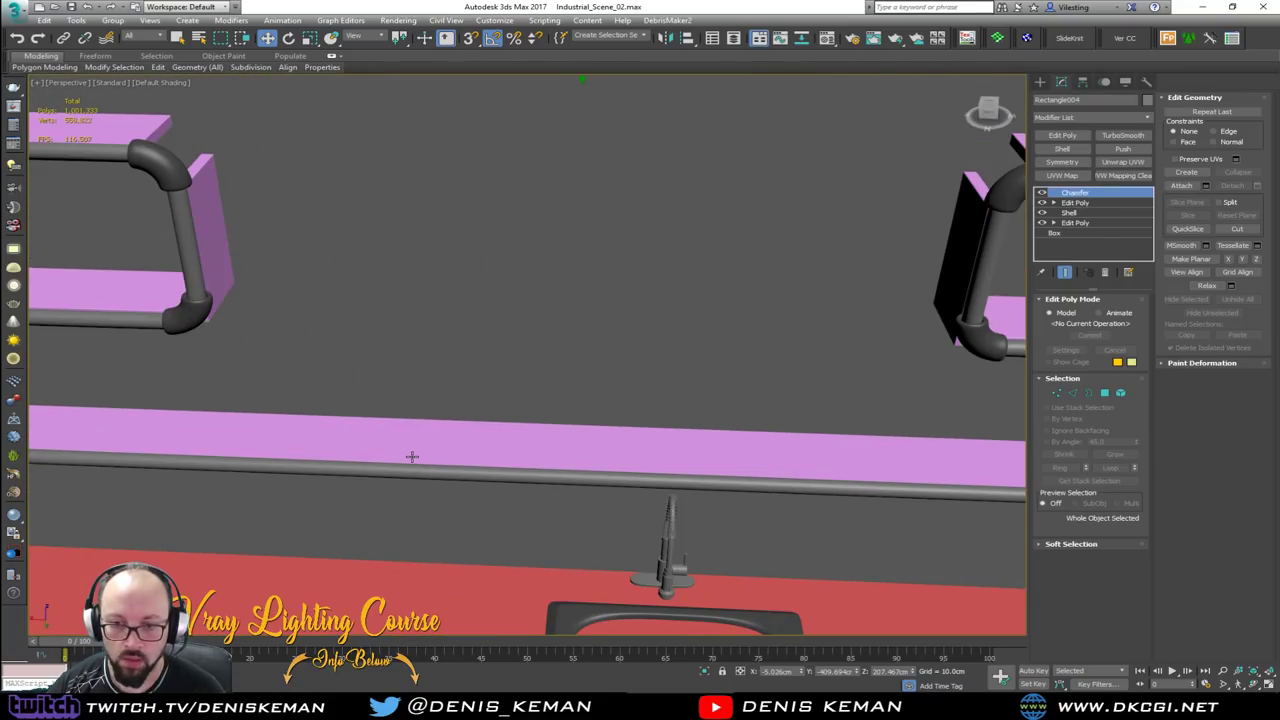
key("F4")
scroll(406, 455, "down", 4)
left_click(260, 398)
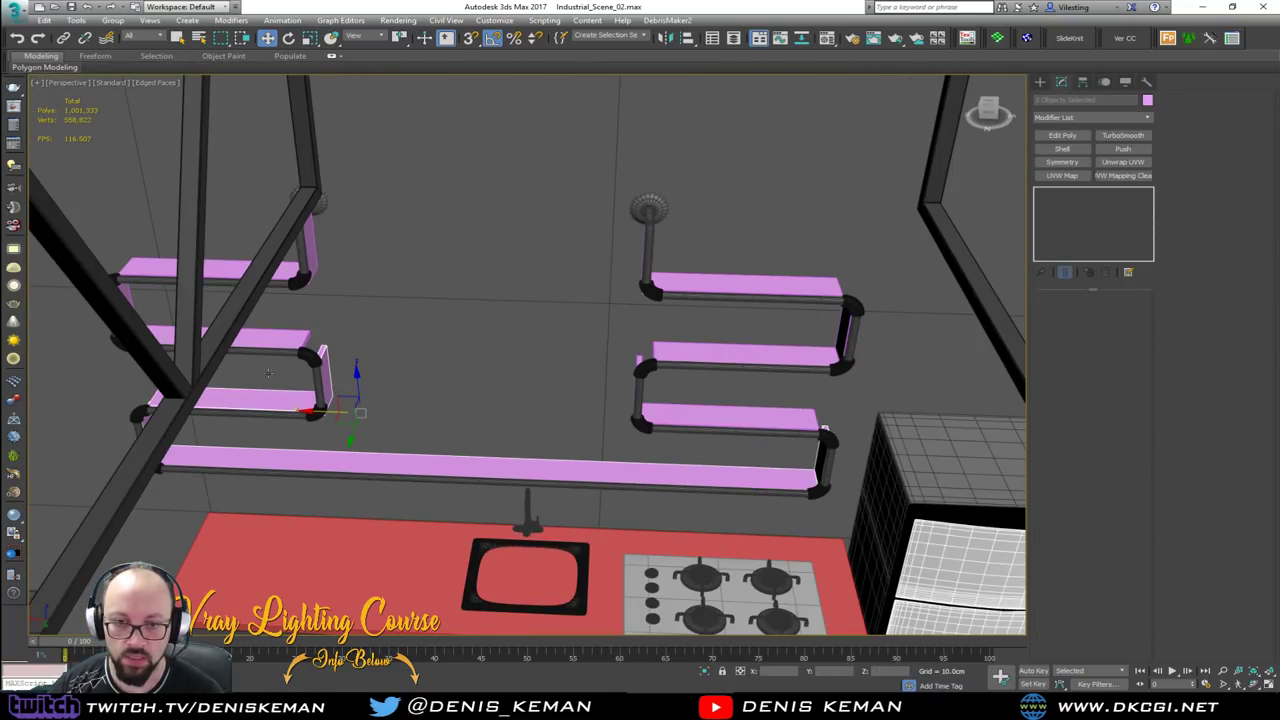
left_click(306, 240)
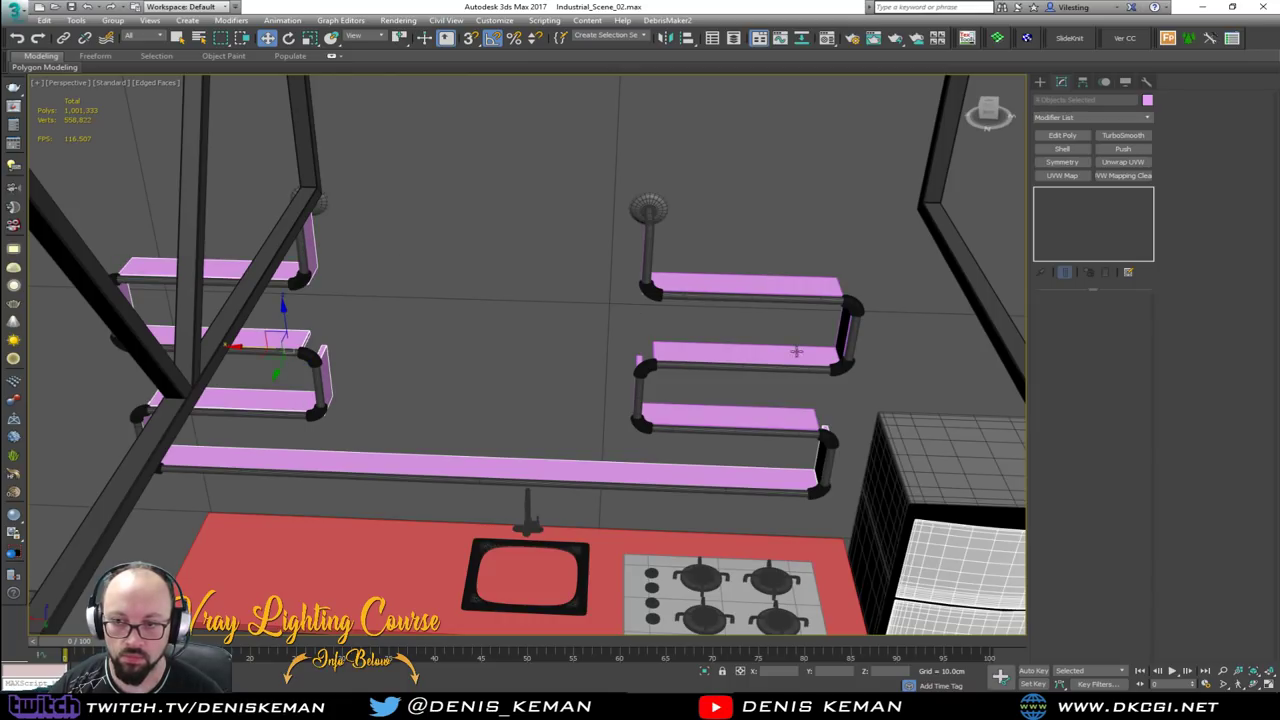
left_click(757, 286, "ctrl")
left_click(755, 356, "ctrl")
left_click(757, 414, "ctrl")
left_click(1148, 100)
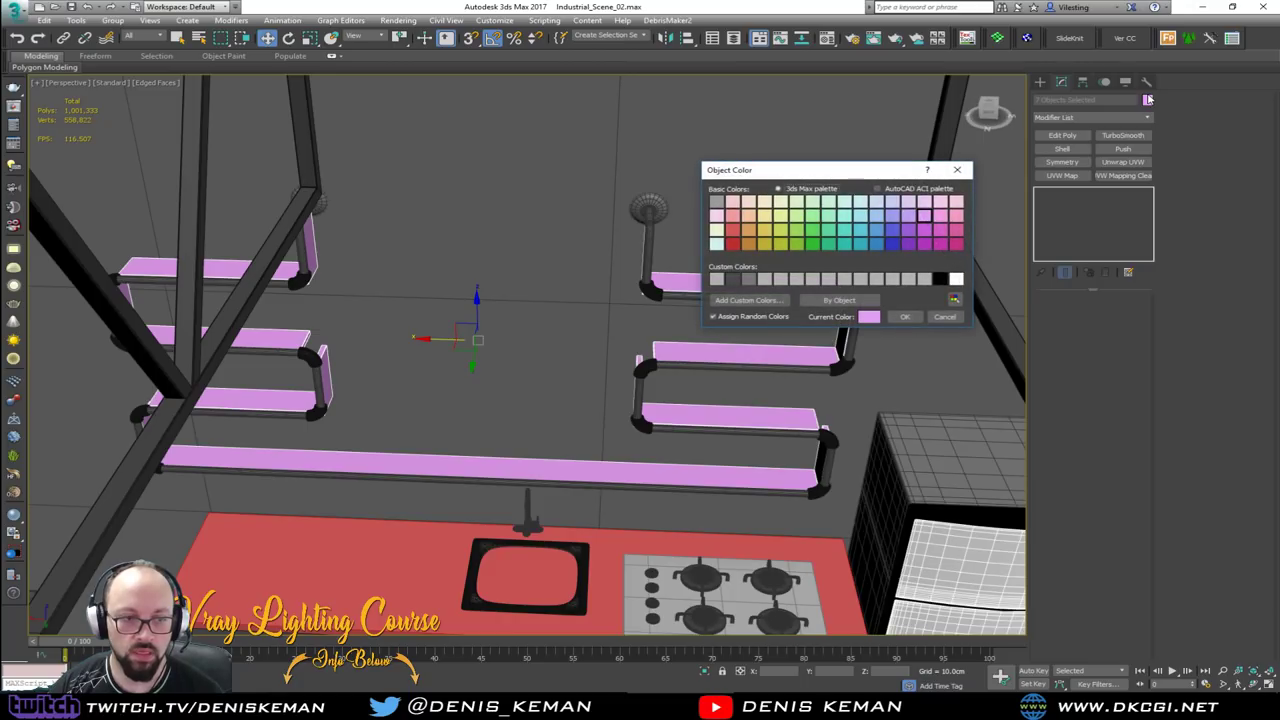
left_click(940, 279)
left_click(905, 316)
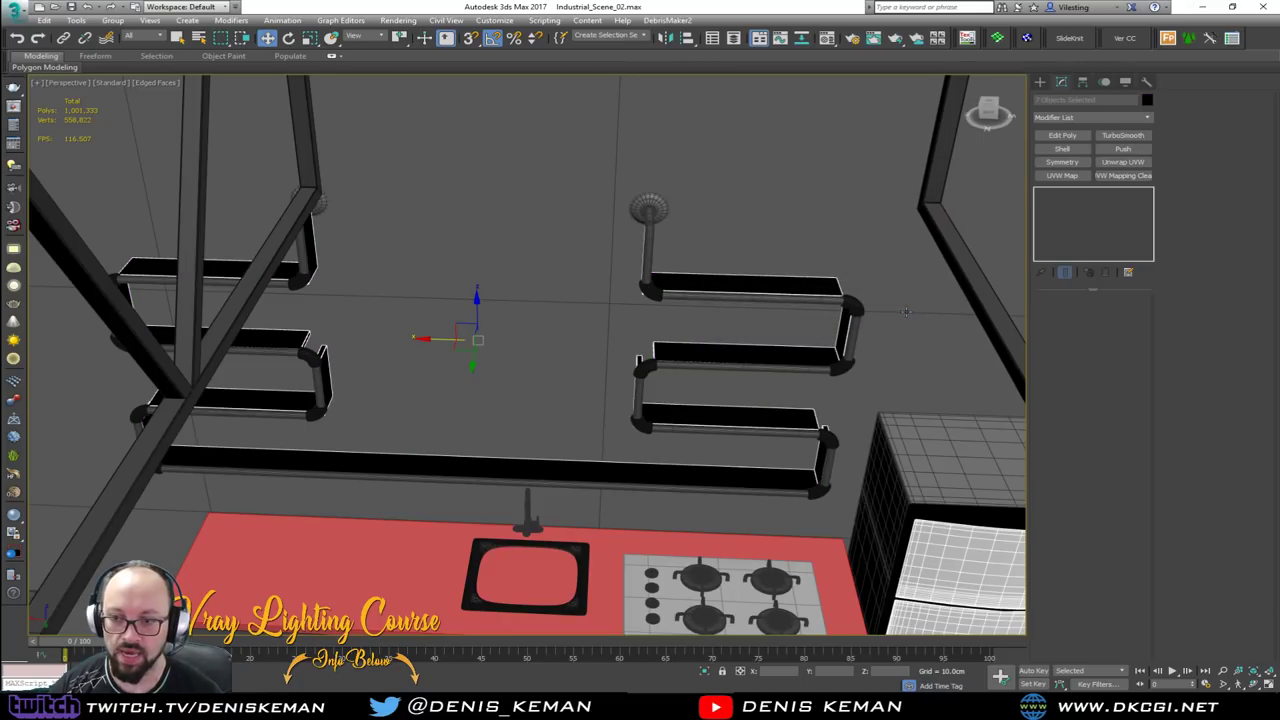
Compare the black shelf boards with the Idea_16 reference image
key("F3")
key("F3")
middle_click_drag(673, 335, 586, 271, "alt")
left_click_drag(0, 98, 963, 81)
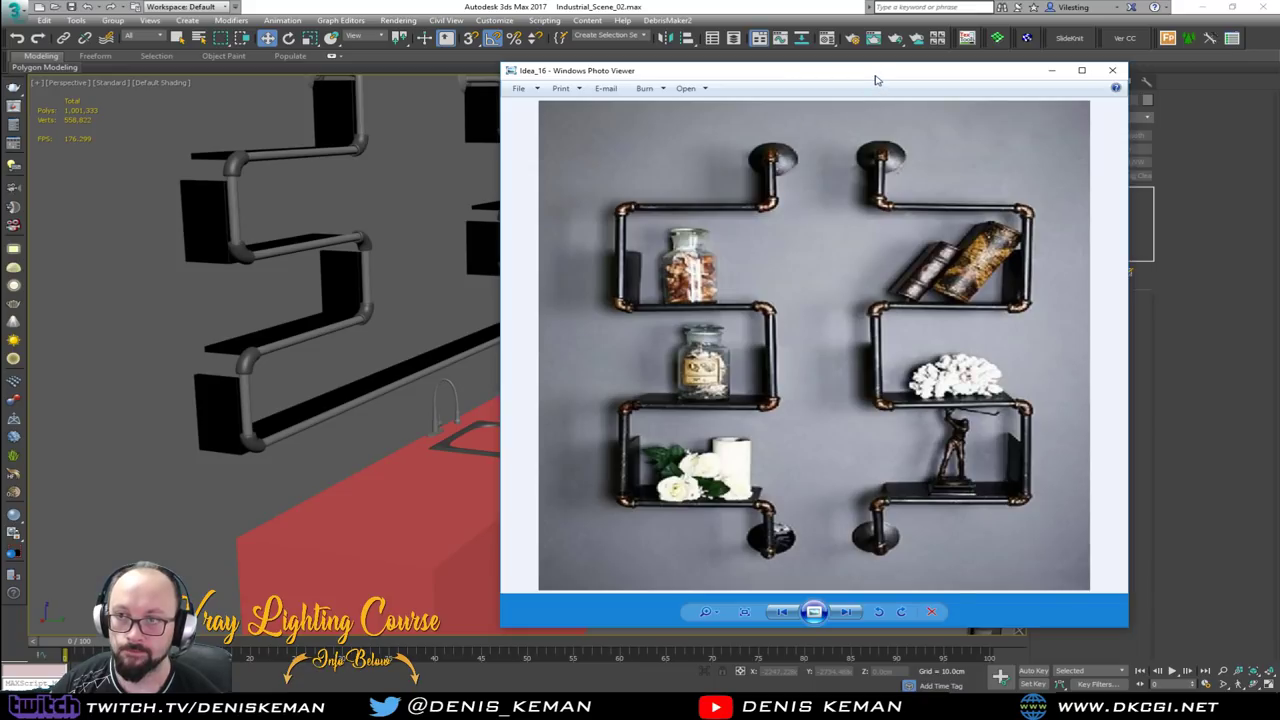
key("alt+Tab")
Set the object color of the pipe elbow fittings to orange from the basic colors
middle_click_drag(247, 173, 288, 246)
key("F4")
left_click(288, 245)
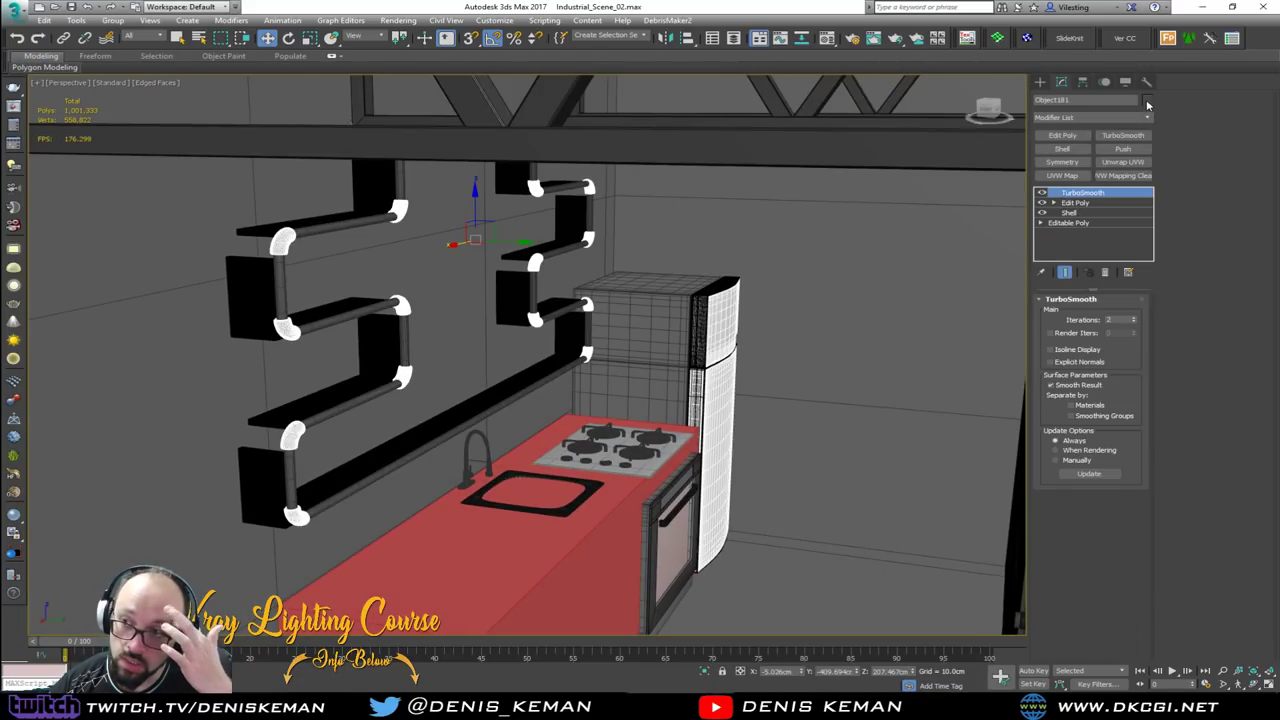
left_click(1147, 102)
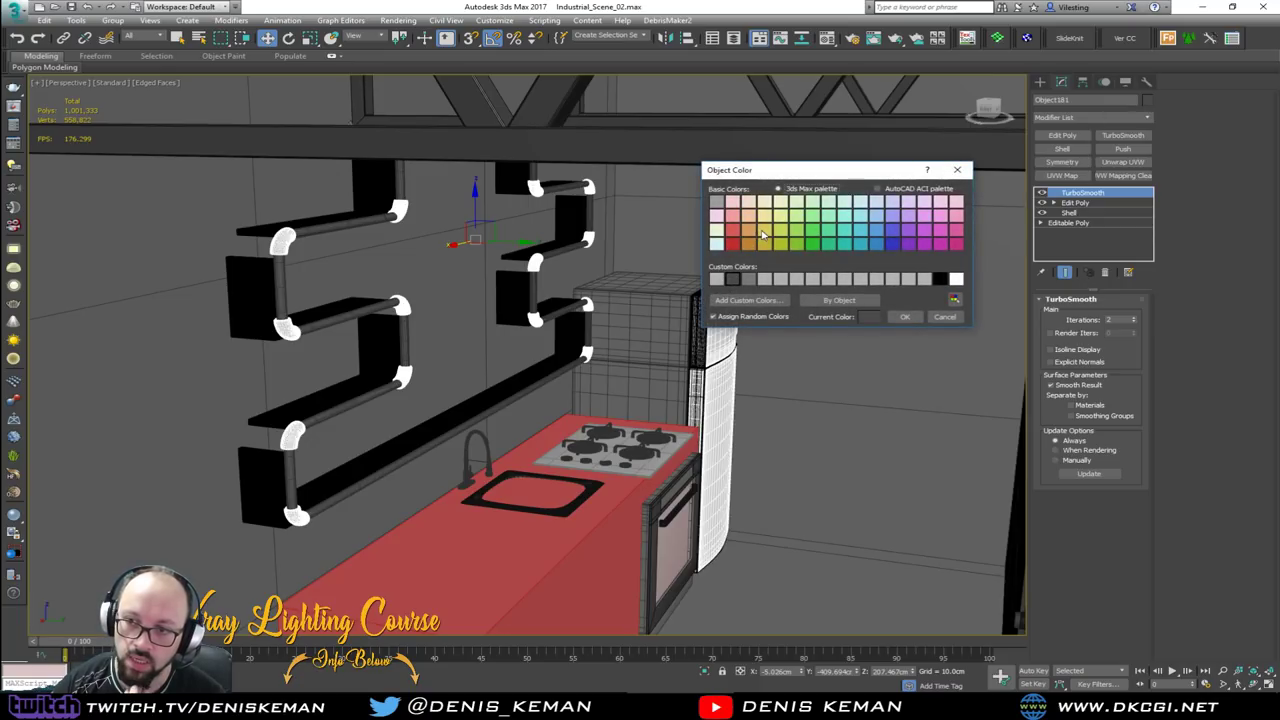
left_click(750, 243)
left_click(905, 316)
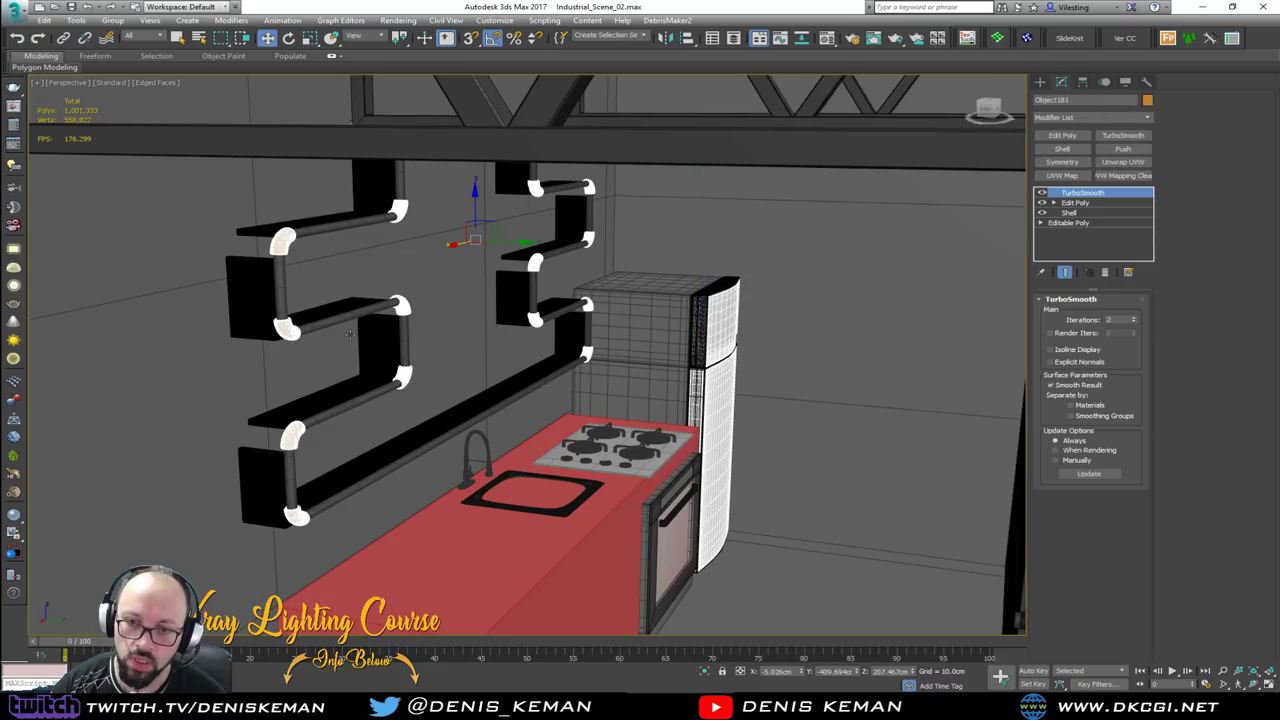
Set the object color of the shelf pipes to dark gray and display the scene shaded without edges
left_click(404, 344)
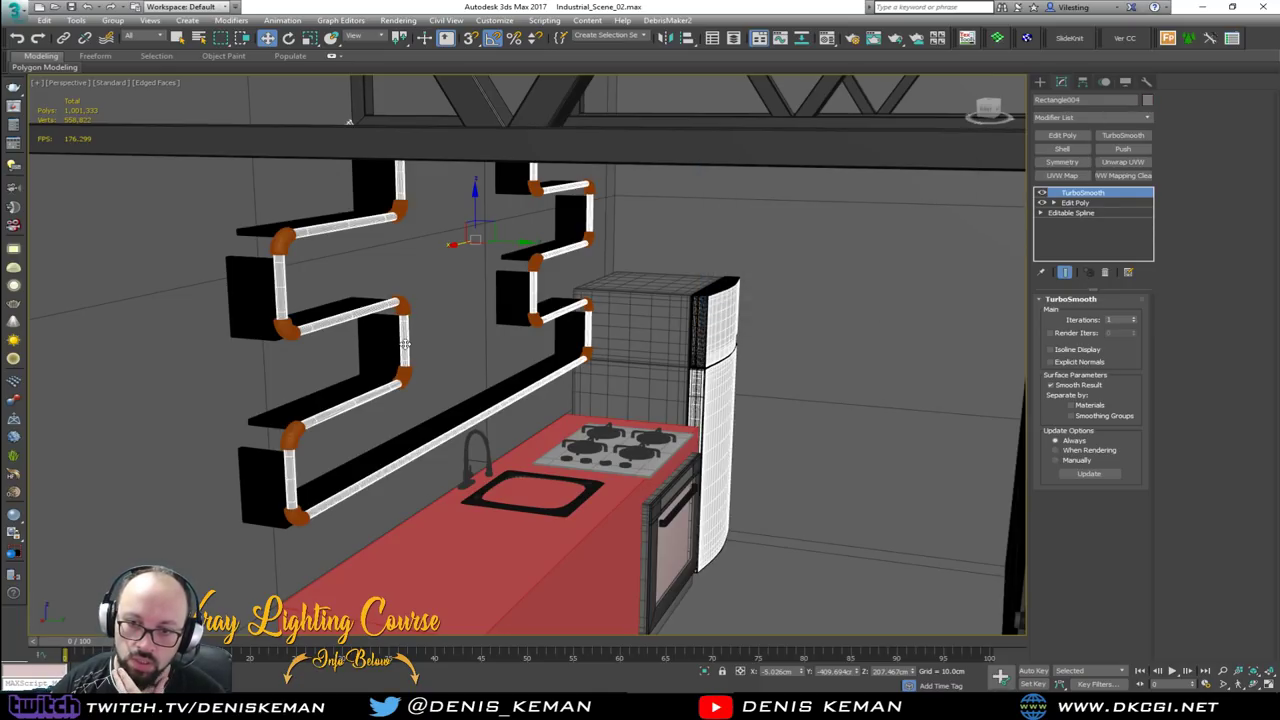
left_click(1148, 100)
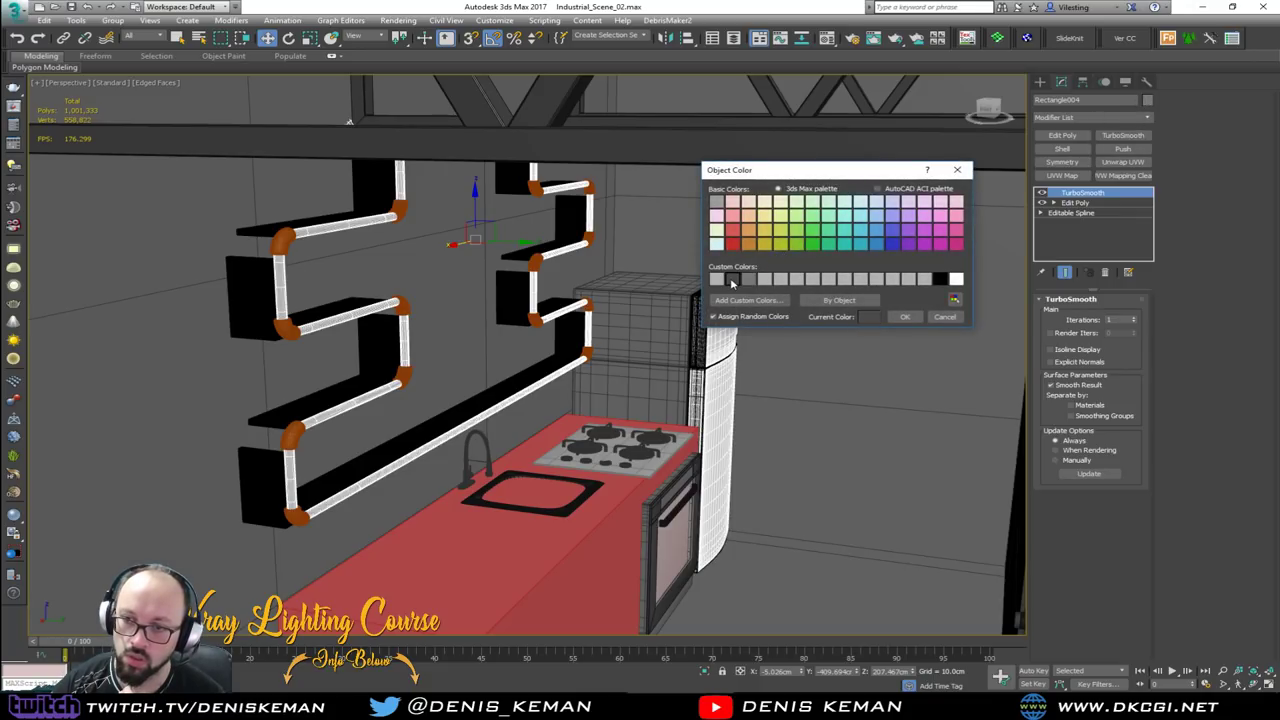
left_click(904, 316)
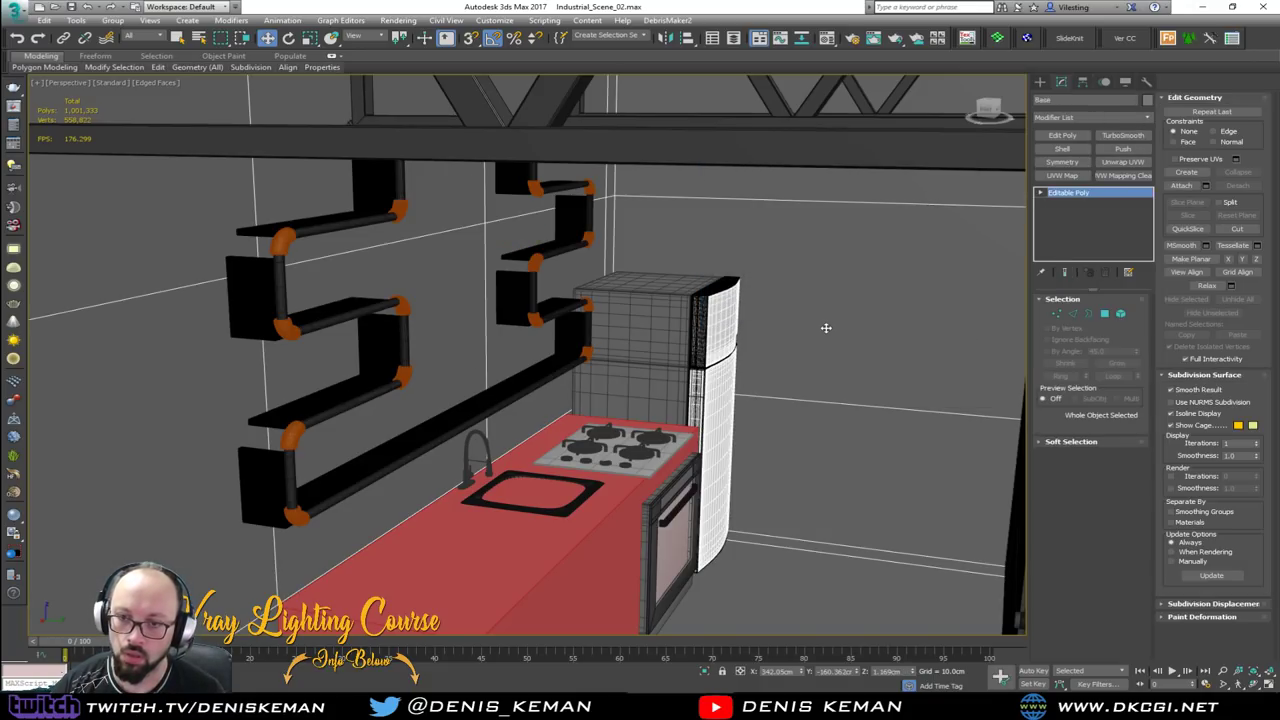
key("F3")
key("F3")
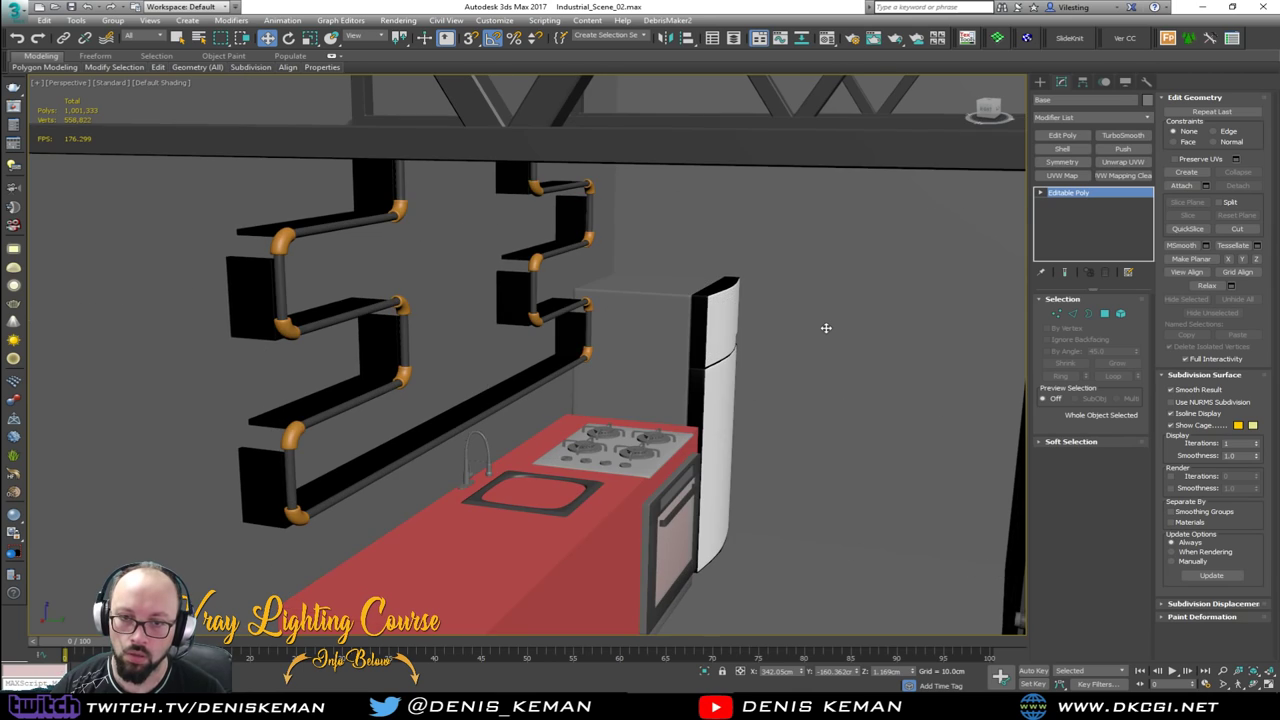
Clear the selection, bring the whole interior into view and save the scene file
scroll(825, 328, "down", 4)
middle_click_drag(883, 369, 661, 333)
scroll(526, 371, "down", 3)
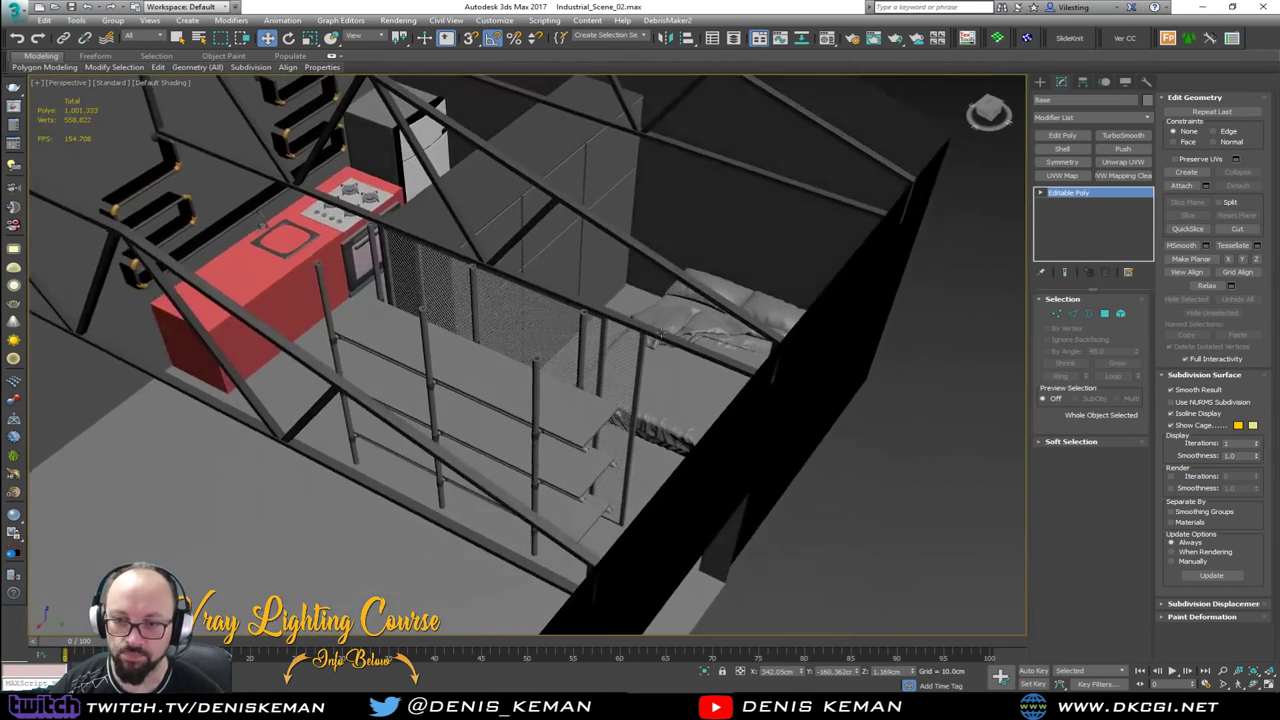
left_click(936, 445)
middle_click_drag(936, 445, 437, 283, "alt")
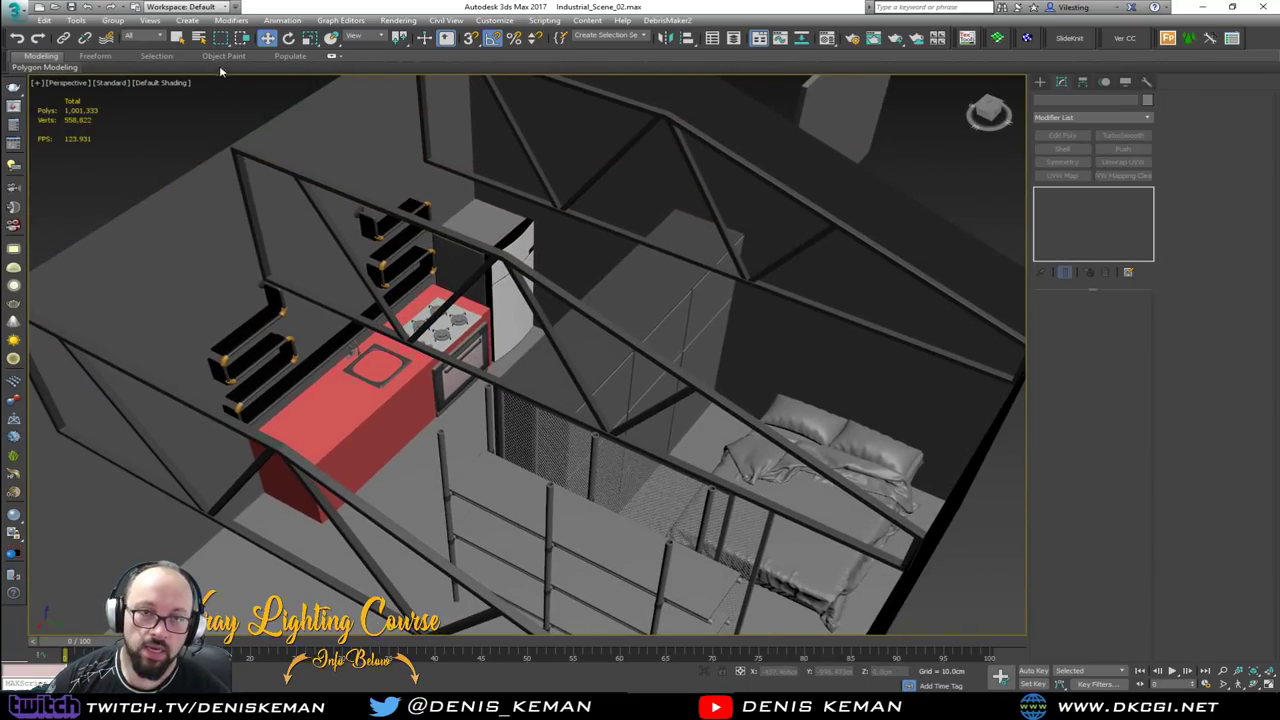
left_click(14, 14)
left_click(45, 121)
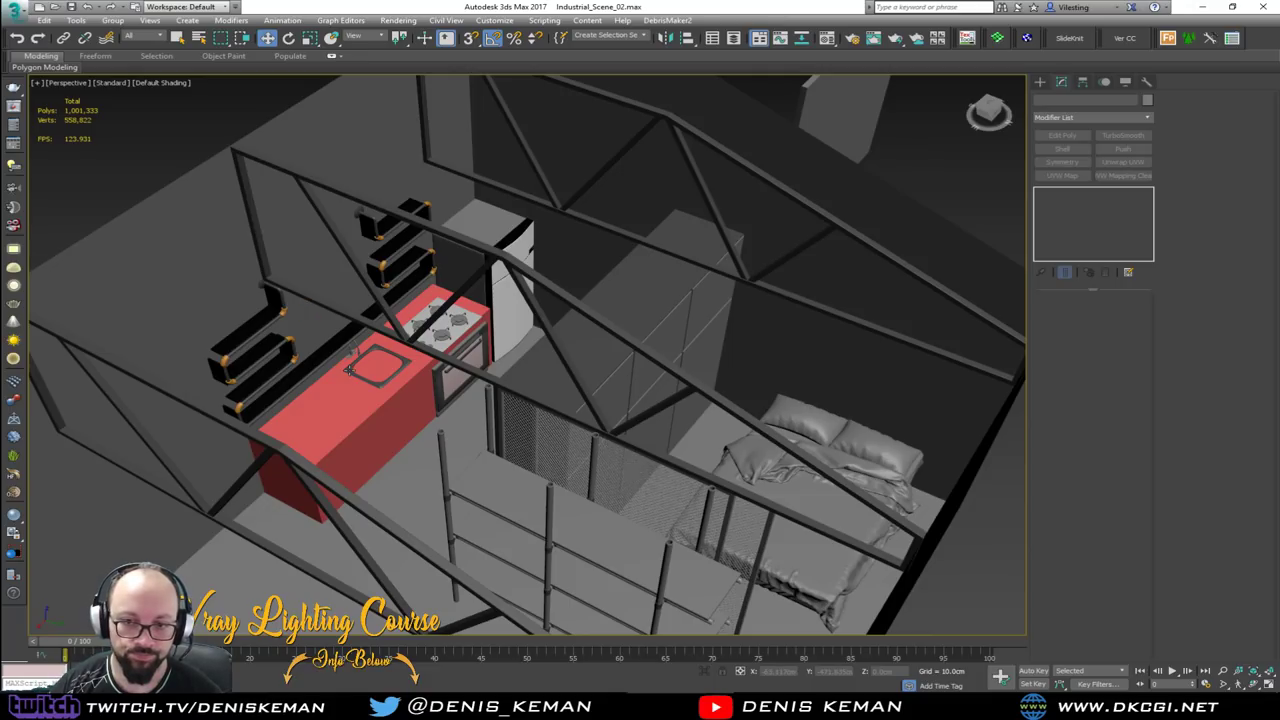
Look over the kitchen counter, switch to Discord and examine the streaming_related reference images, enlarging the copper pipe bookshelf picture
scroll(348, 370, "up", 4)
scroll(348, 370, "up", 3)
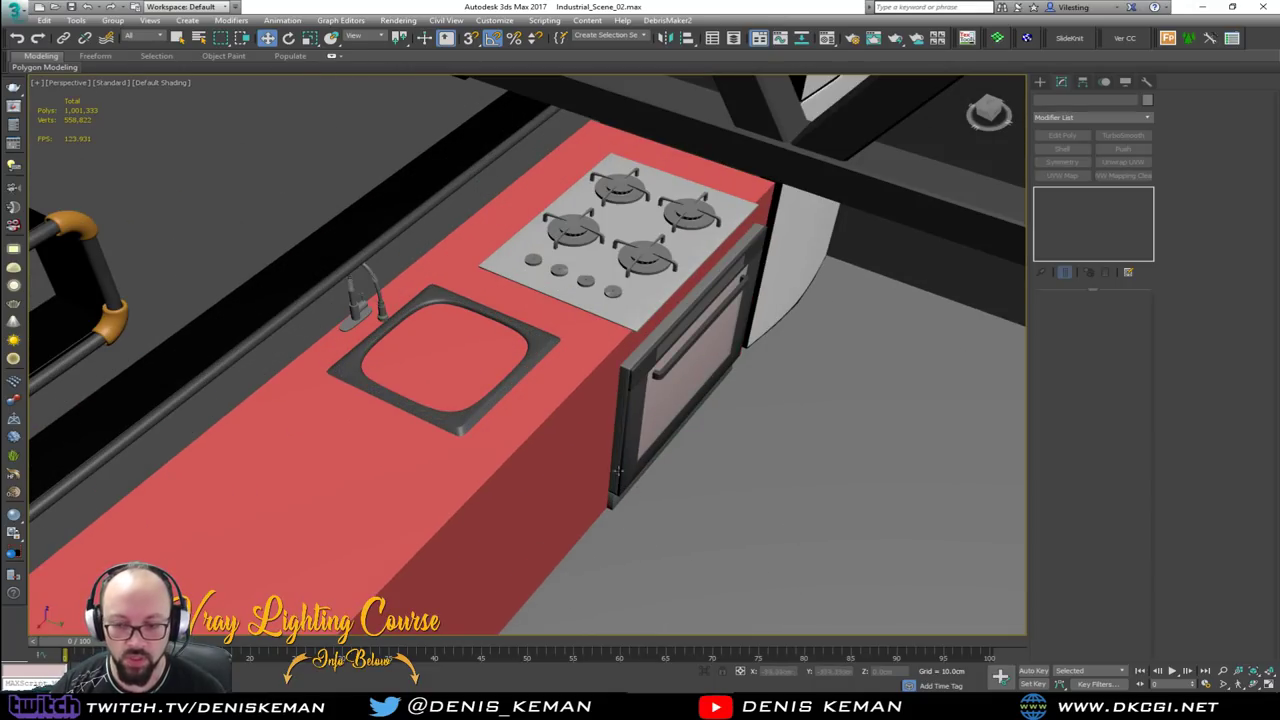
left_click(908, 706)
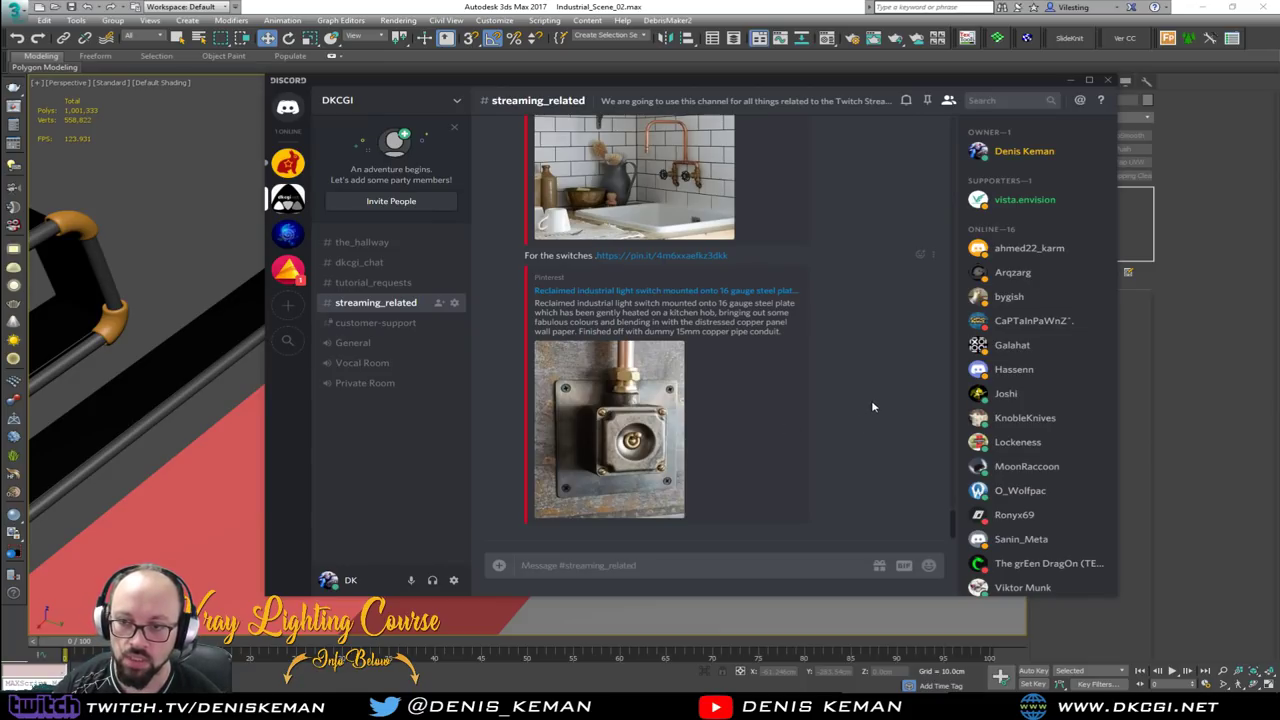
scroll(873, 405, "up", 3)
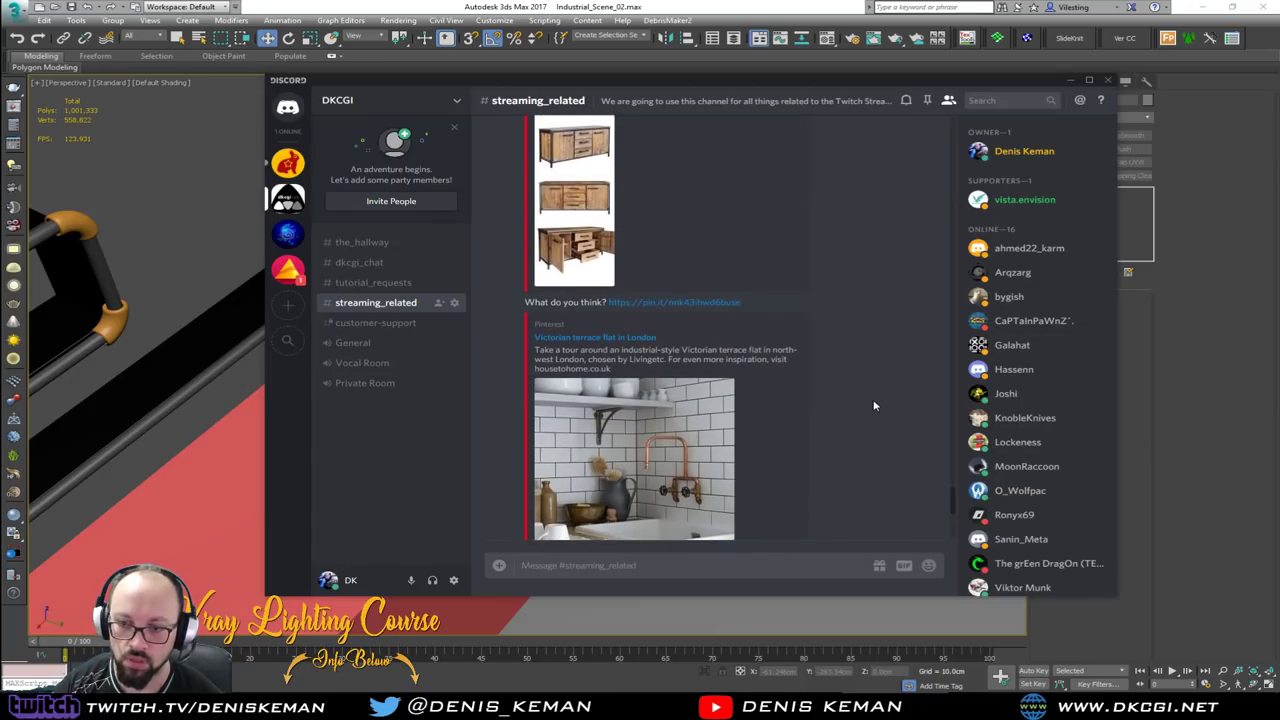
scroll(873, 405, "up", 5)
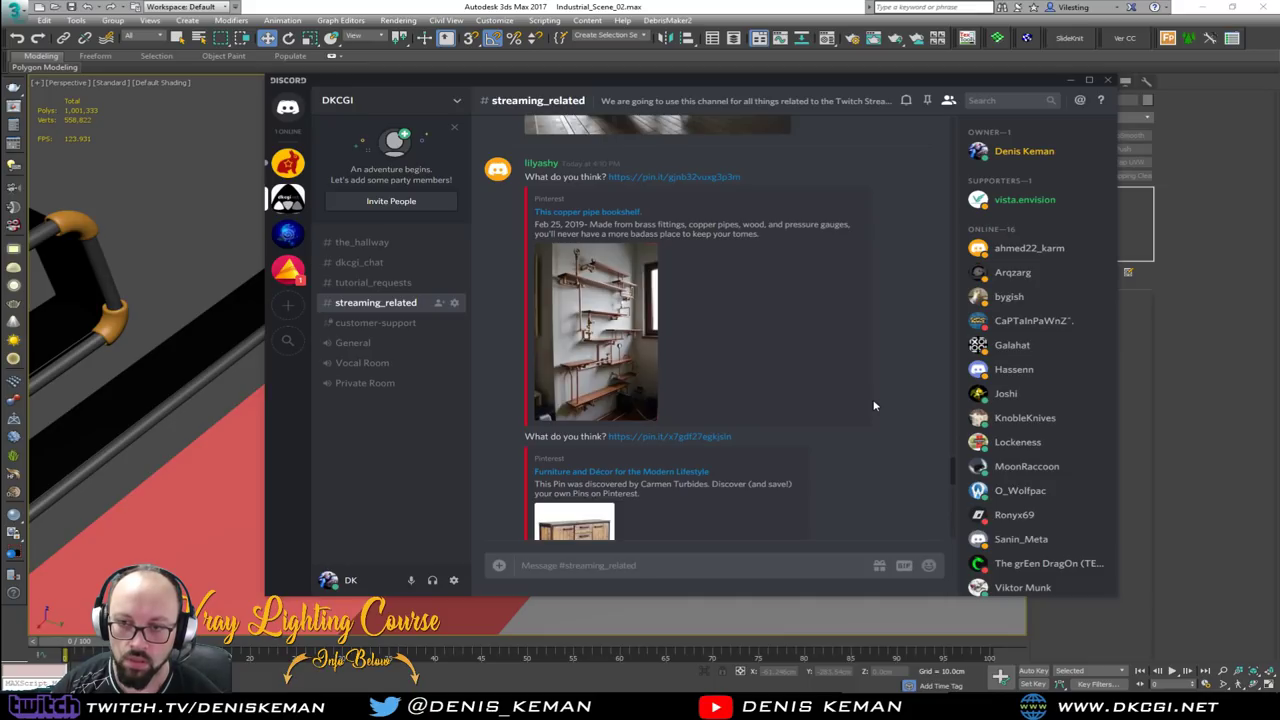
scroll(873, 405, "up", 2)
scroll(873, 405, "up", 2)
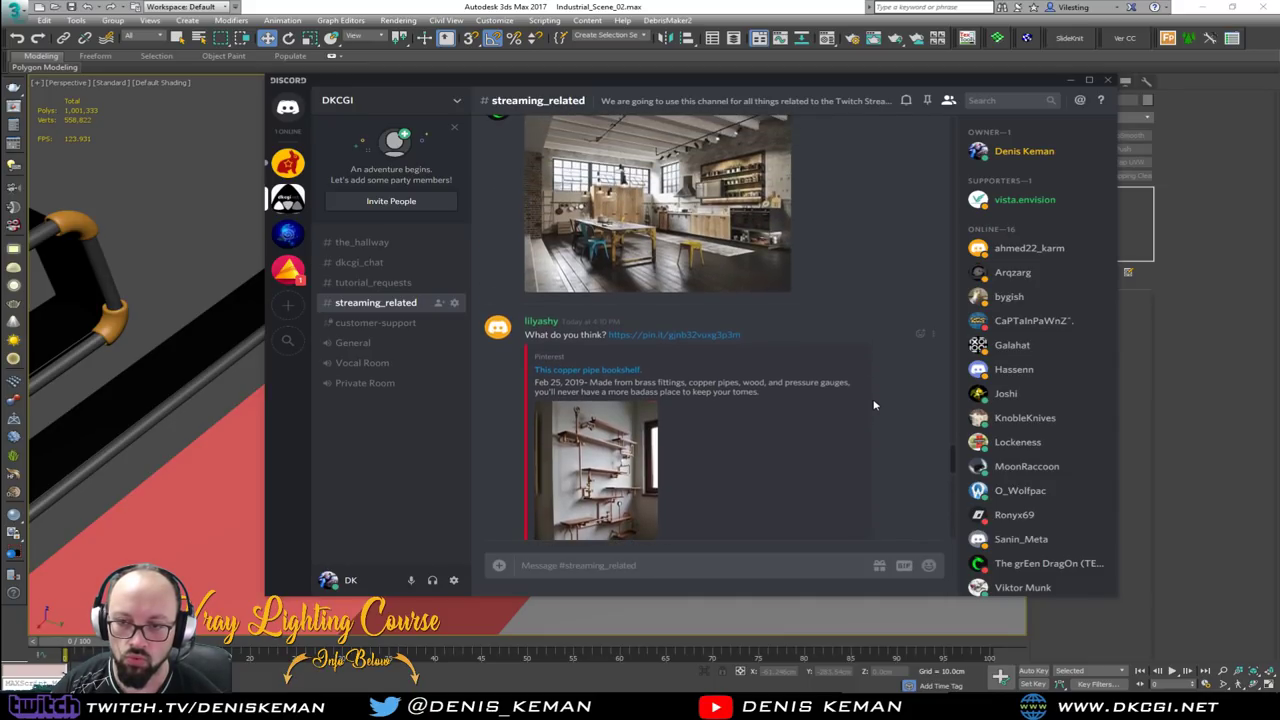
scroll(655, 433, "down", 4)
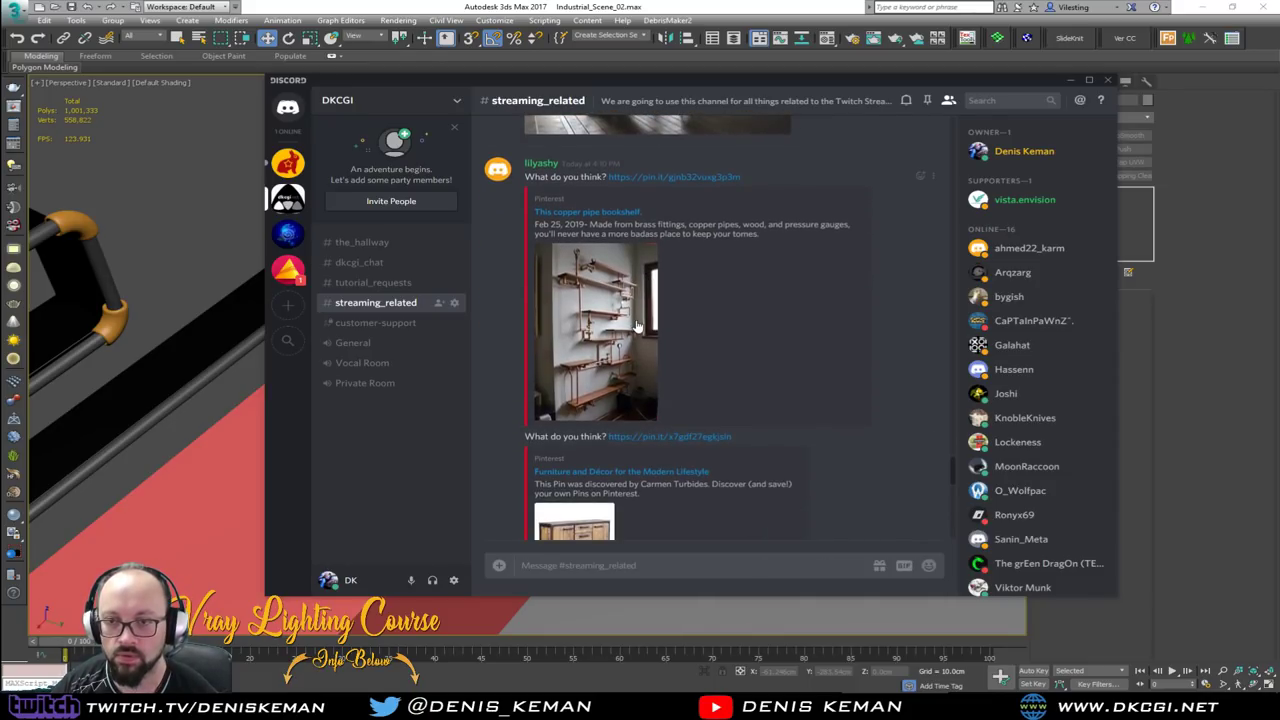
left_click(598, 347)
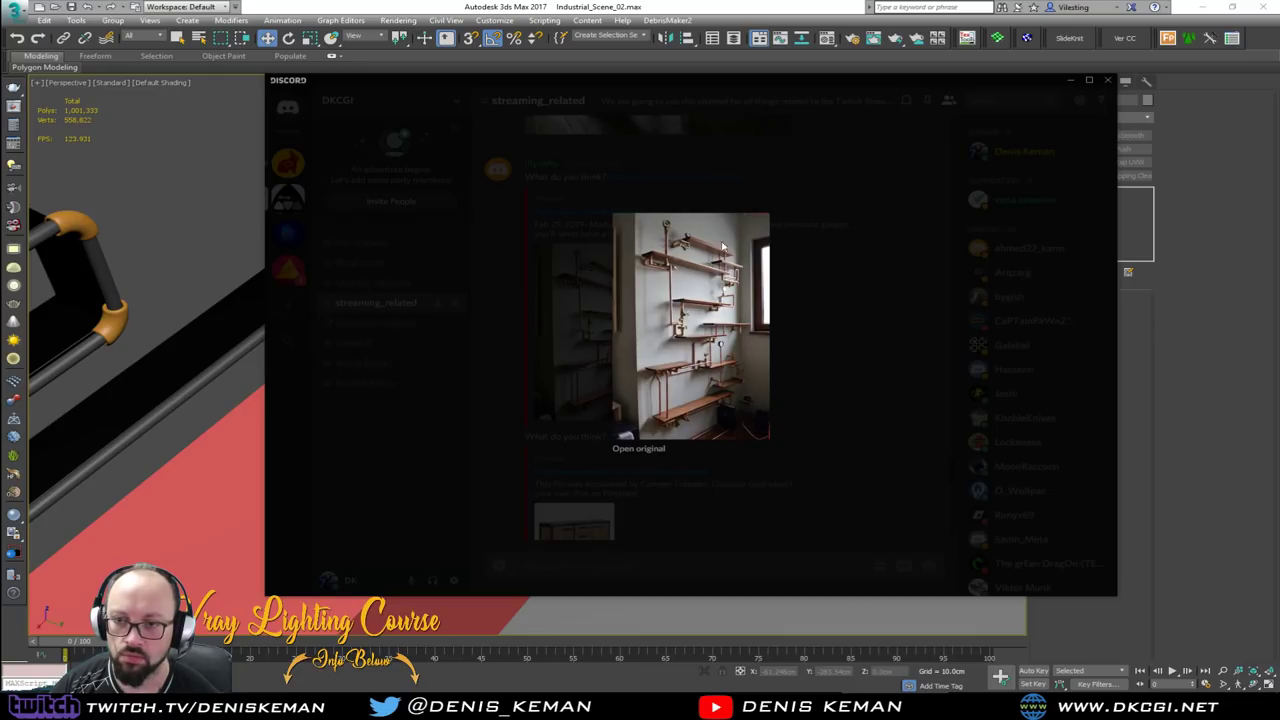
left_click(854, 337)
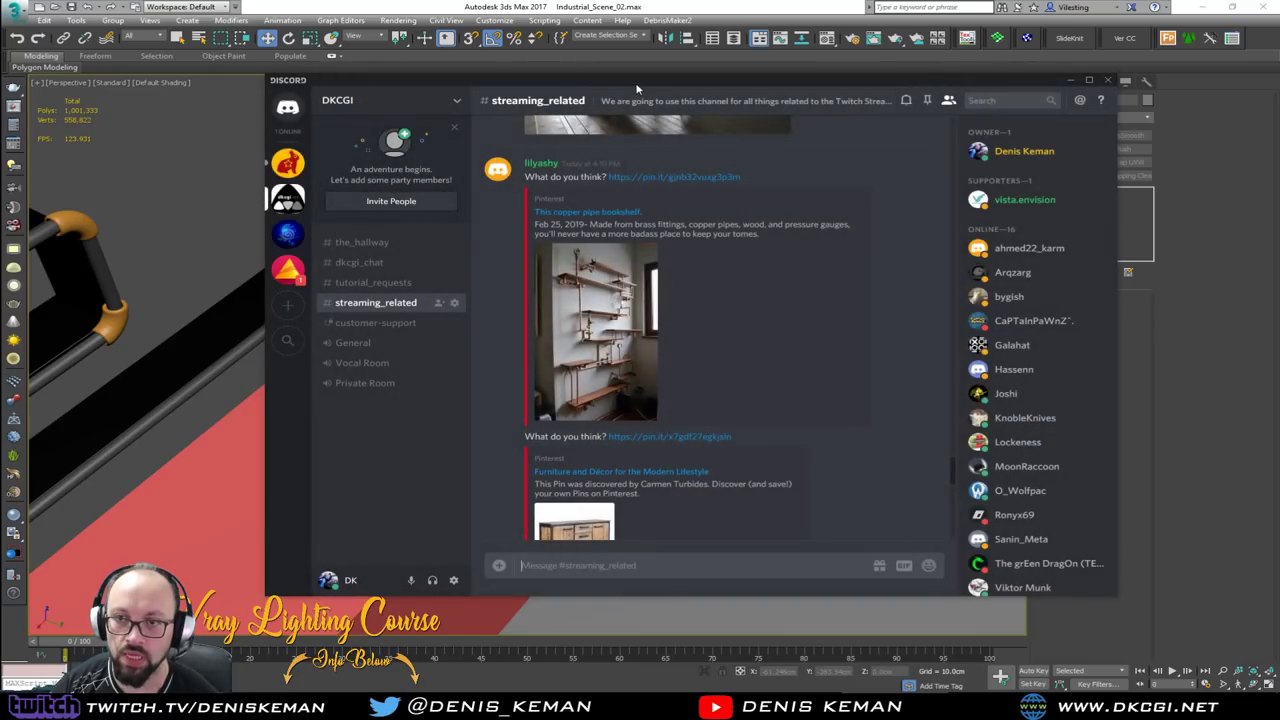
Examine the posts showing the wooden sideboards, the Victorian terrace kitchen sink and the reclaimed industrial light switch
scroll(618, 318, "down", 4)
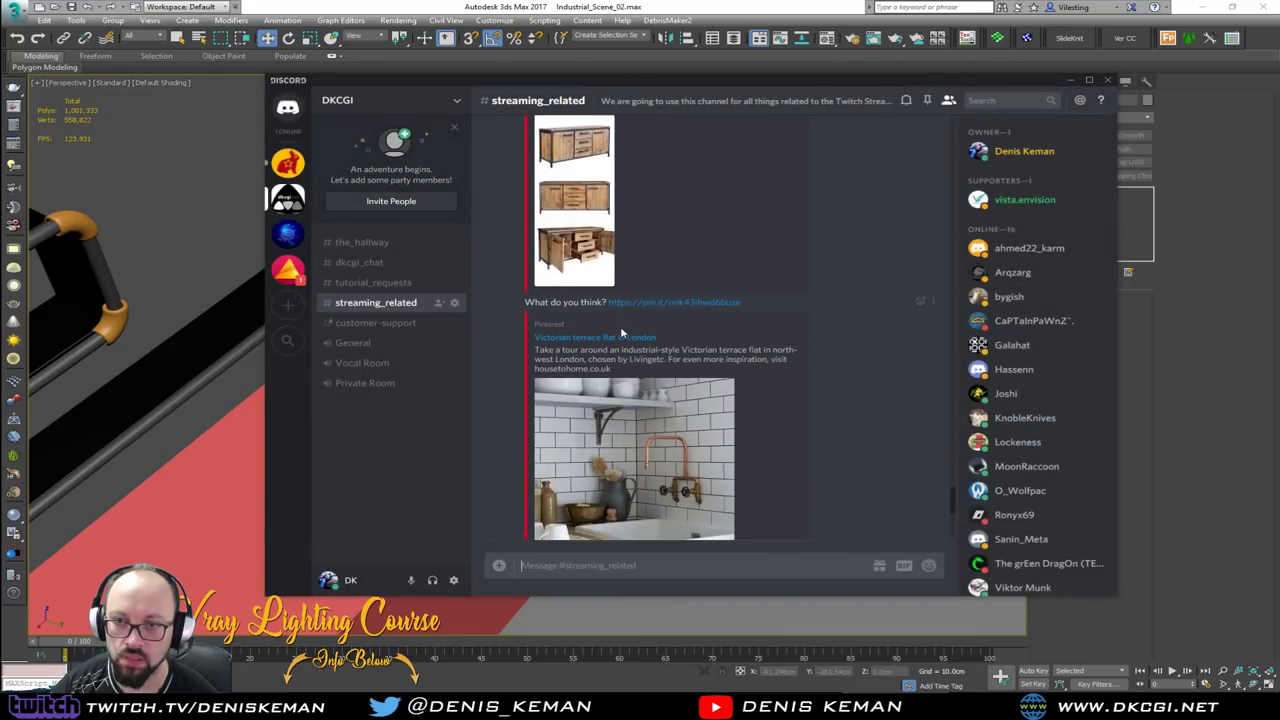
scroll(620, 332, "down", 1)
scroll(620, 332, "up", 2)
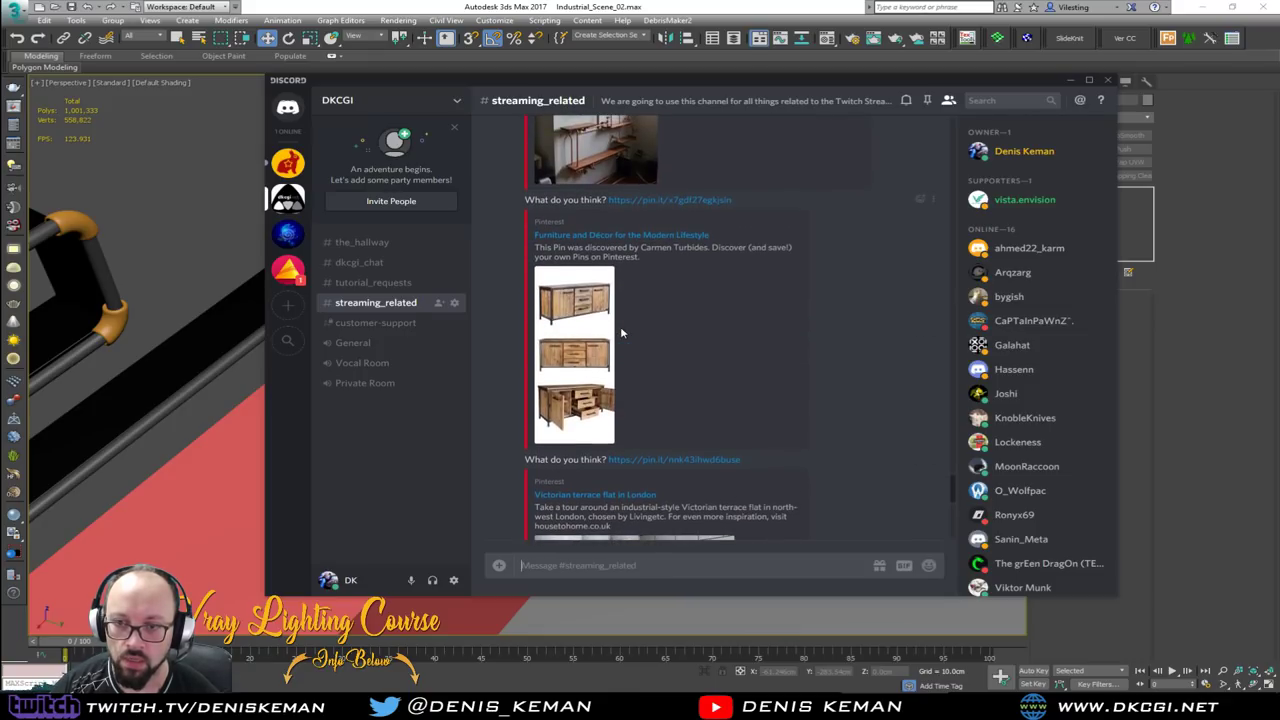
scroll(608, 341, "down", 5)
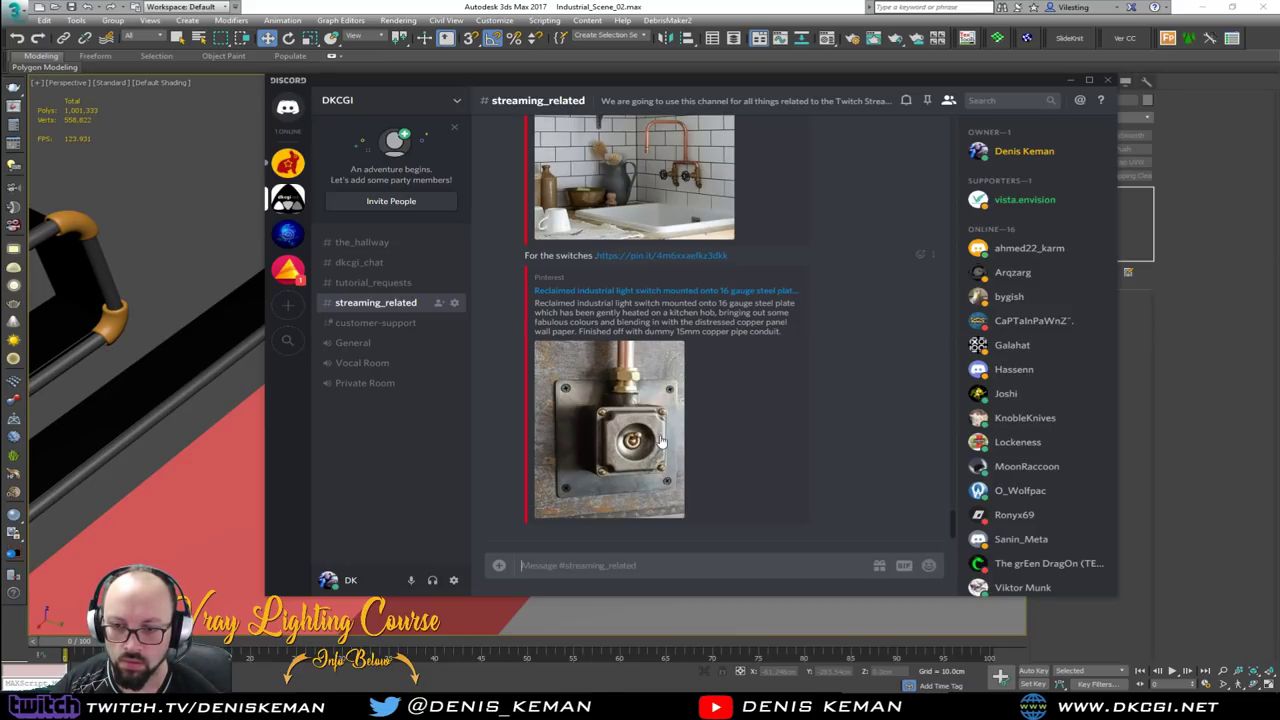
left_click_drag(723, 86, 584, 110)
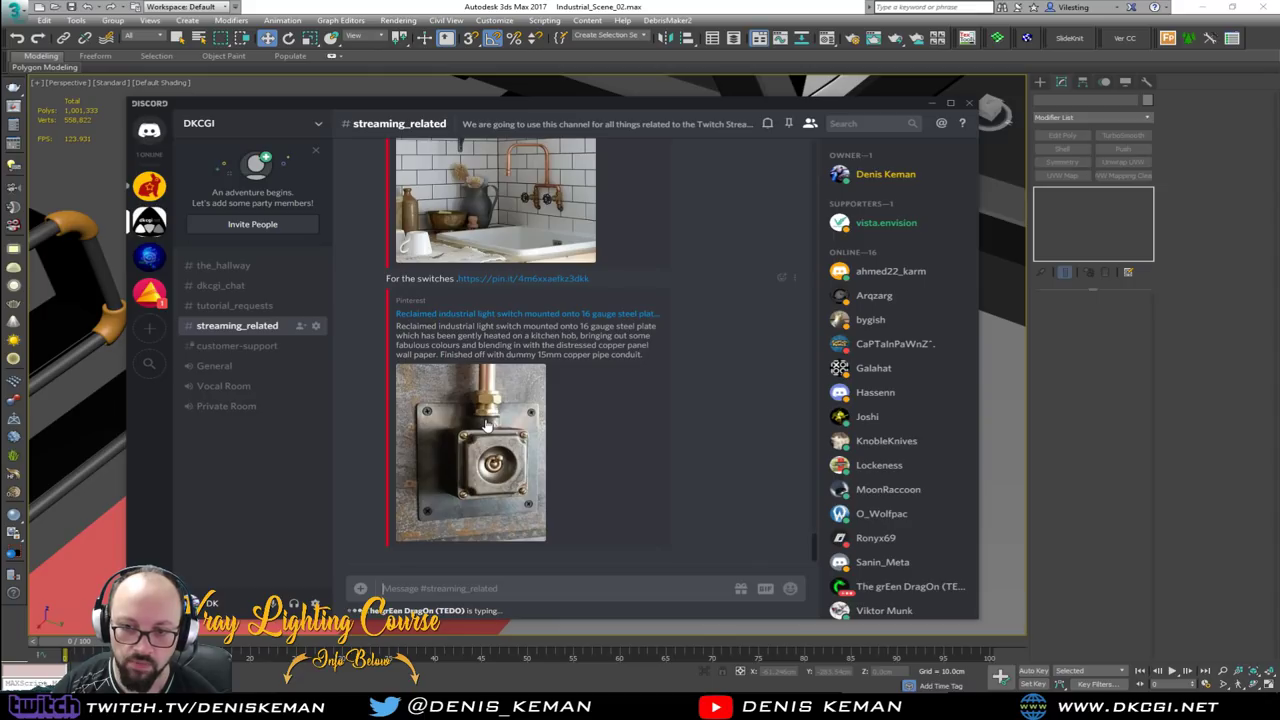
left_click_drag(734, 109, 773, 107)
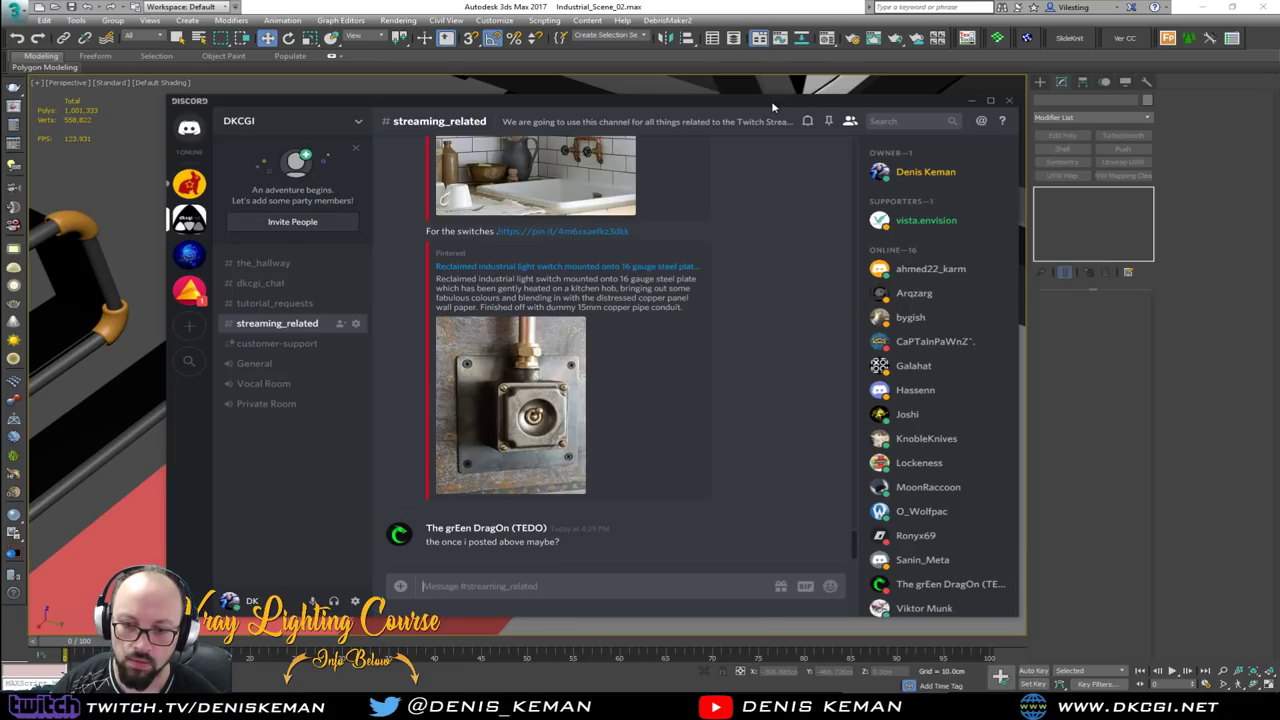
scroll(707, 326, "up", 5)
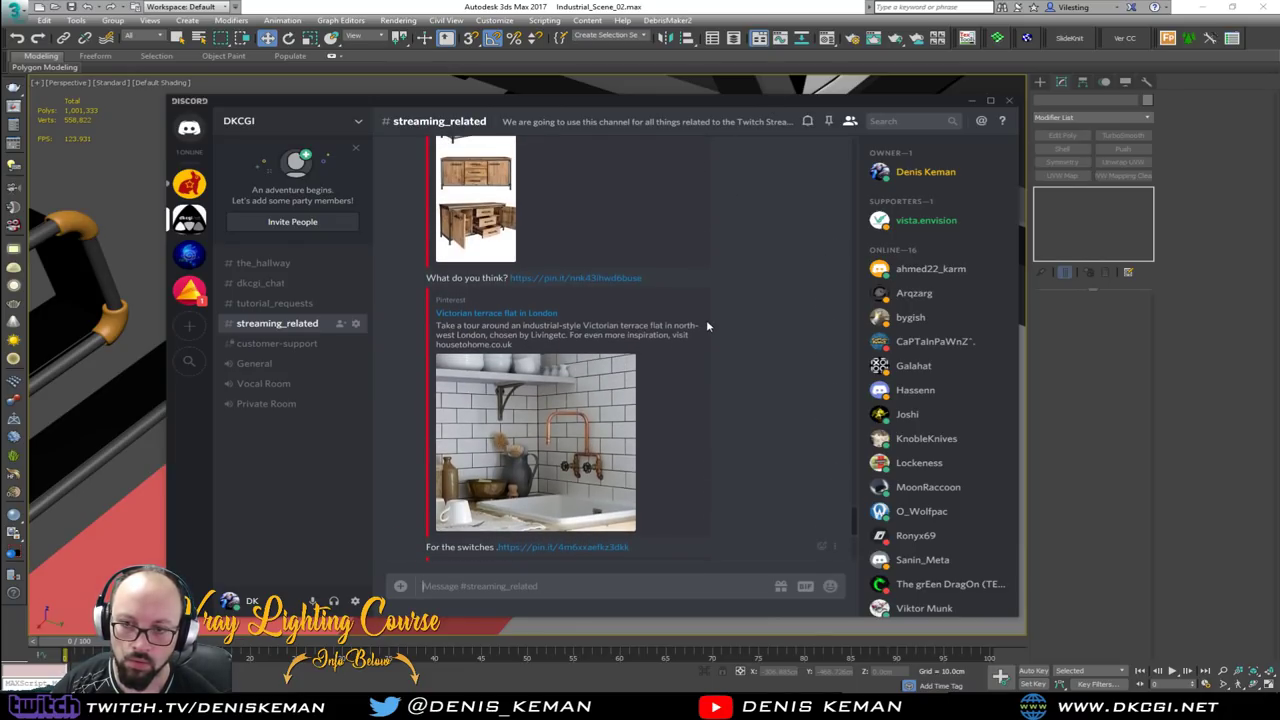
scroll(707, 326, "down", 5)
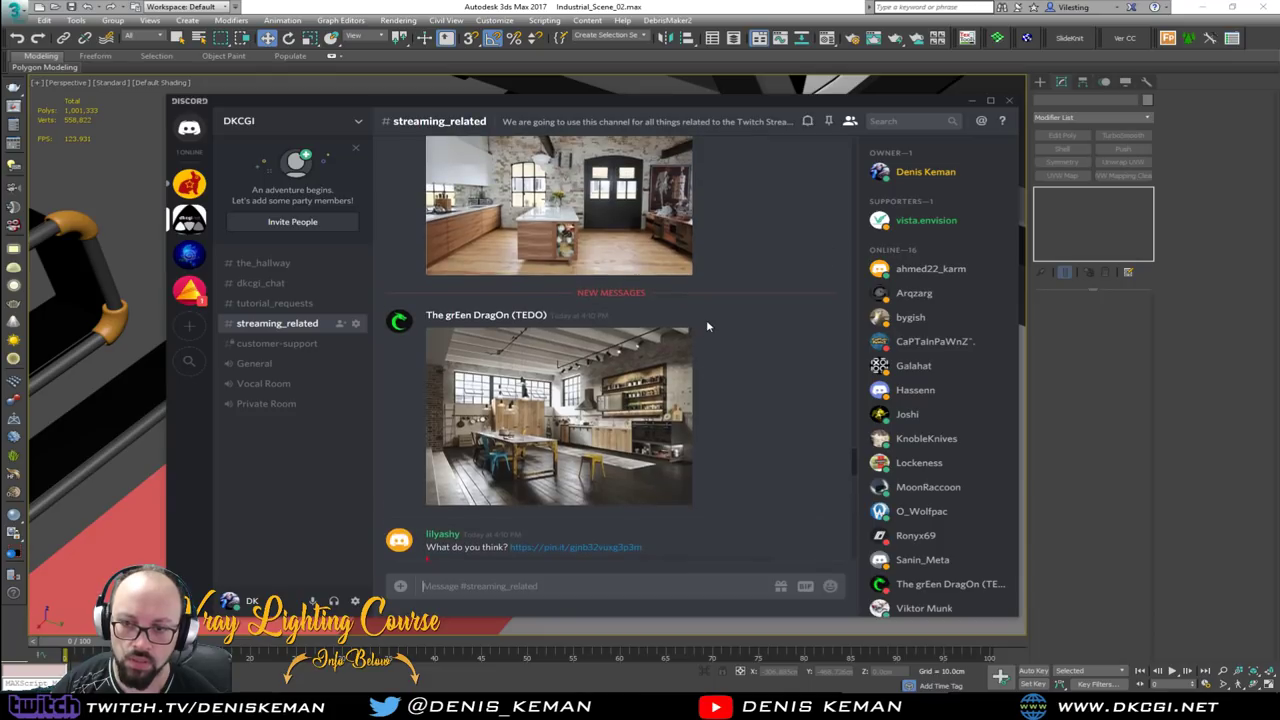
Examine the kitchen interior images posted in the streaming_related channel as references for the counters and cabinets
scroll(707, 326, "up", 3)
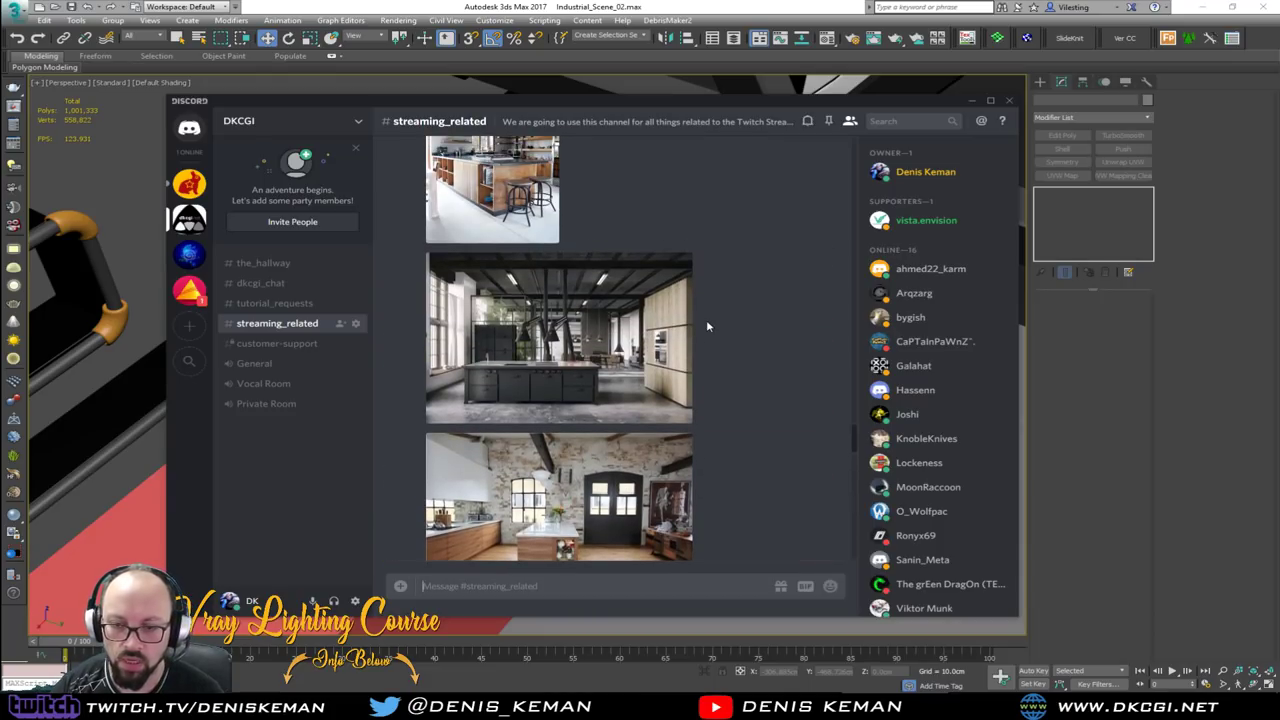
scroll(652, 452, "up", 3)
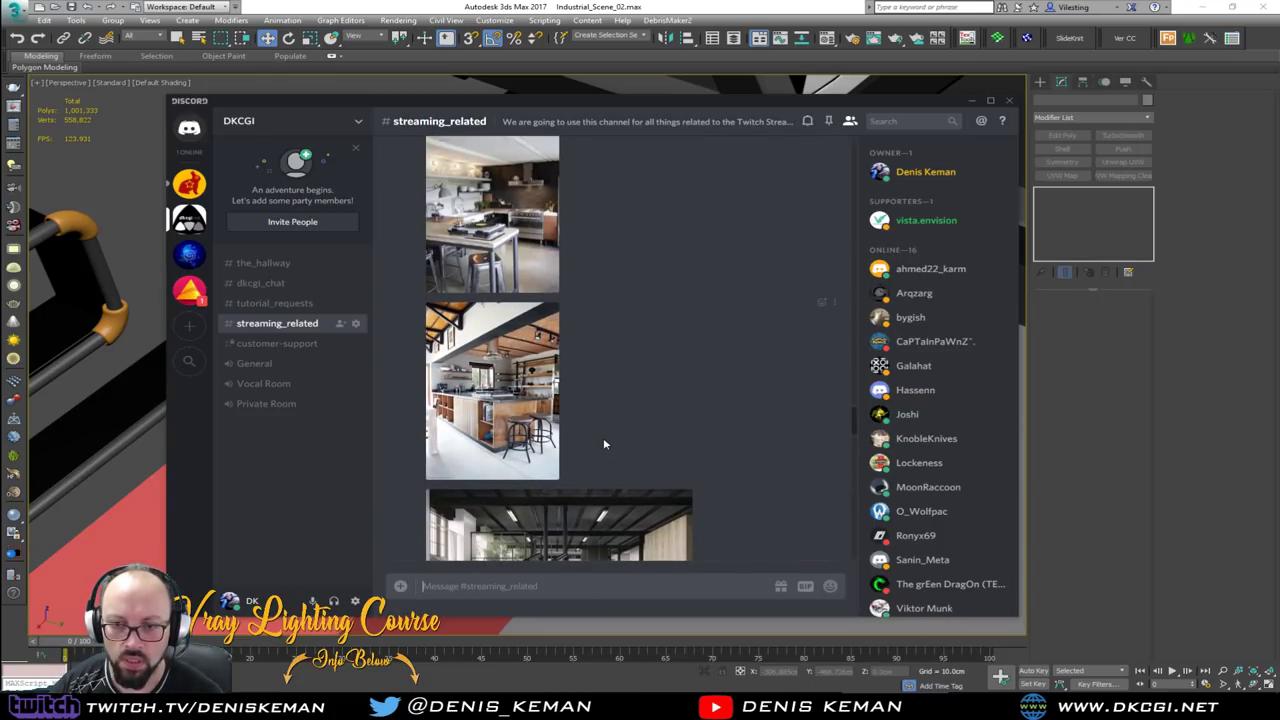
scroll(604, 443, "up", 2)
scroll(604, 443, "up", 5)
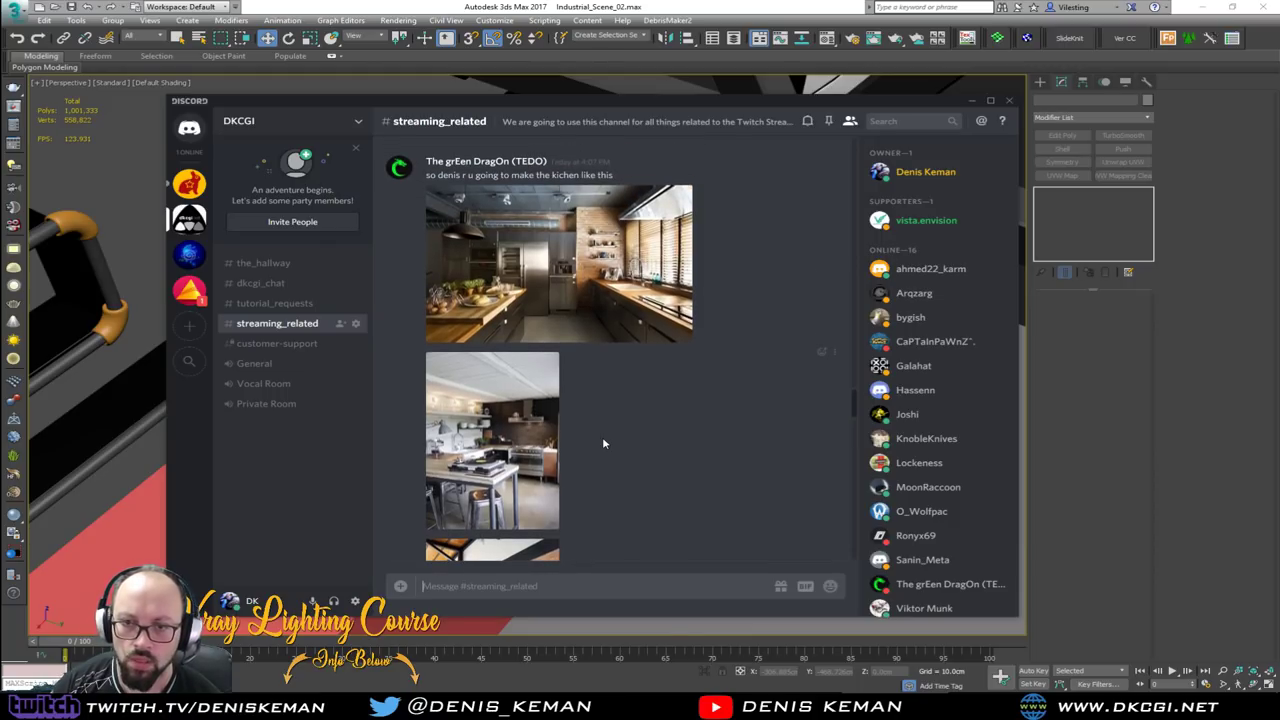
scroll(604, 443, "down", 4)
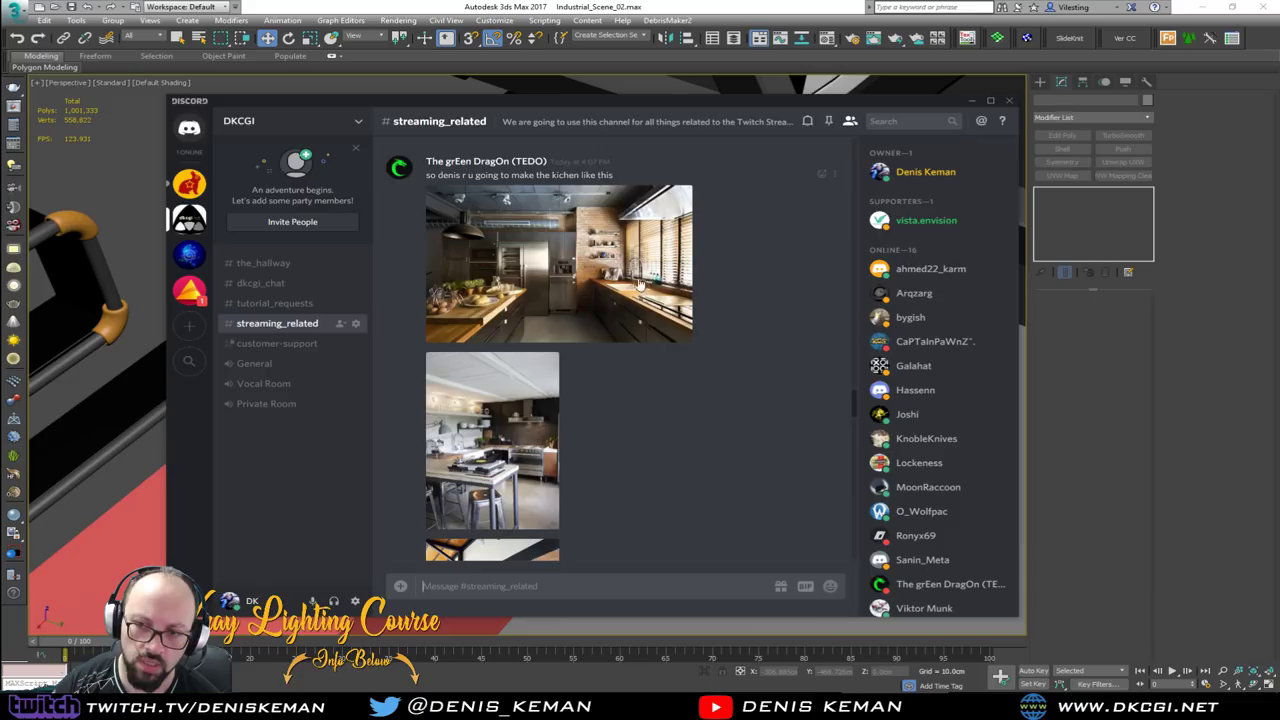
scroll(617, 305, "up", 4)
Search the channel's older posts for industrial furniture and loft interior references, including the glazed bedroom partition
scroll(629, 401, "up", 6)
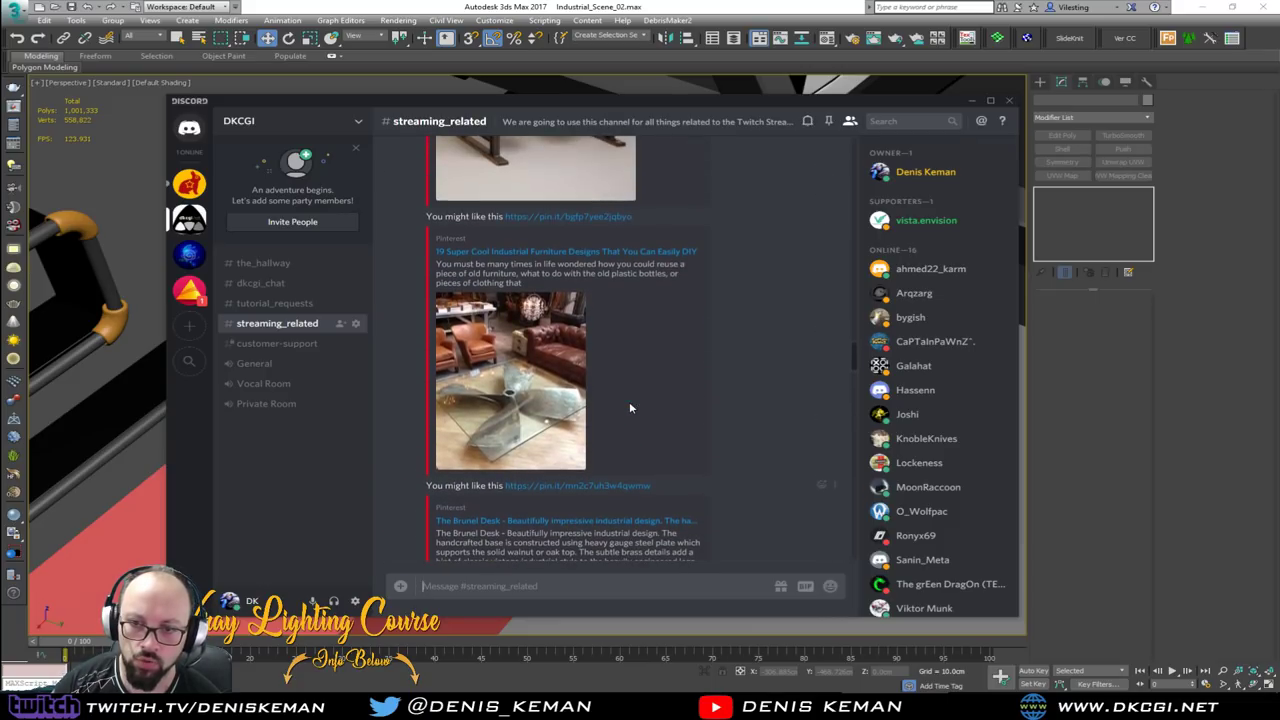
scroll(629, 407, "up", 8)
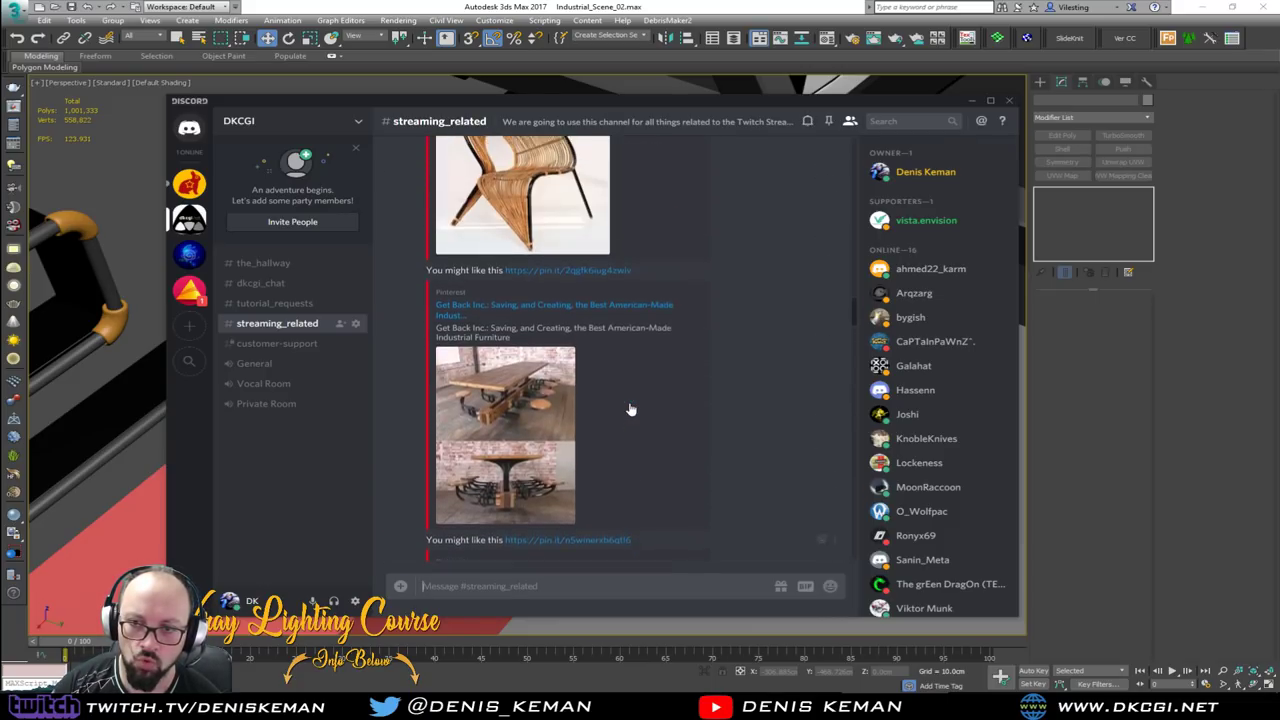
scroll(629, 407, "up", 10)
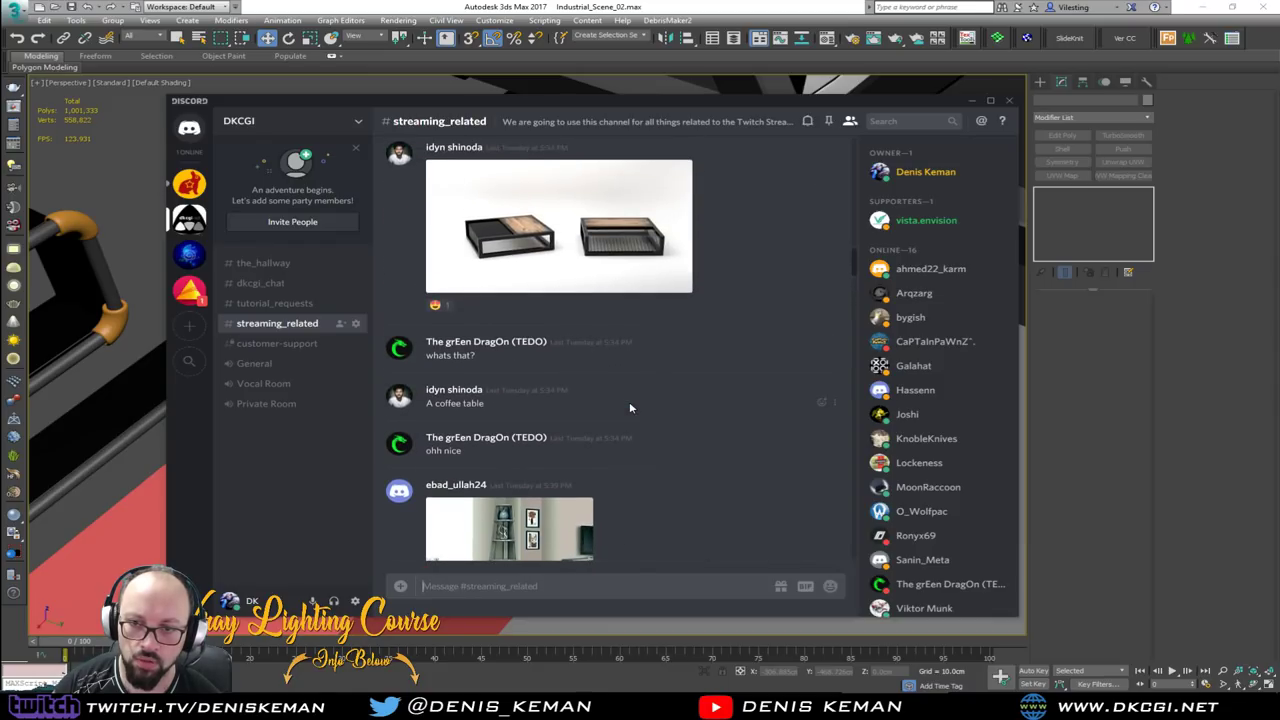
scroll(630, 407, "up", 10)
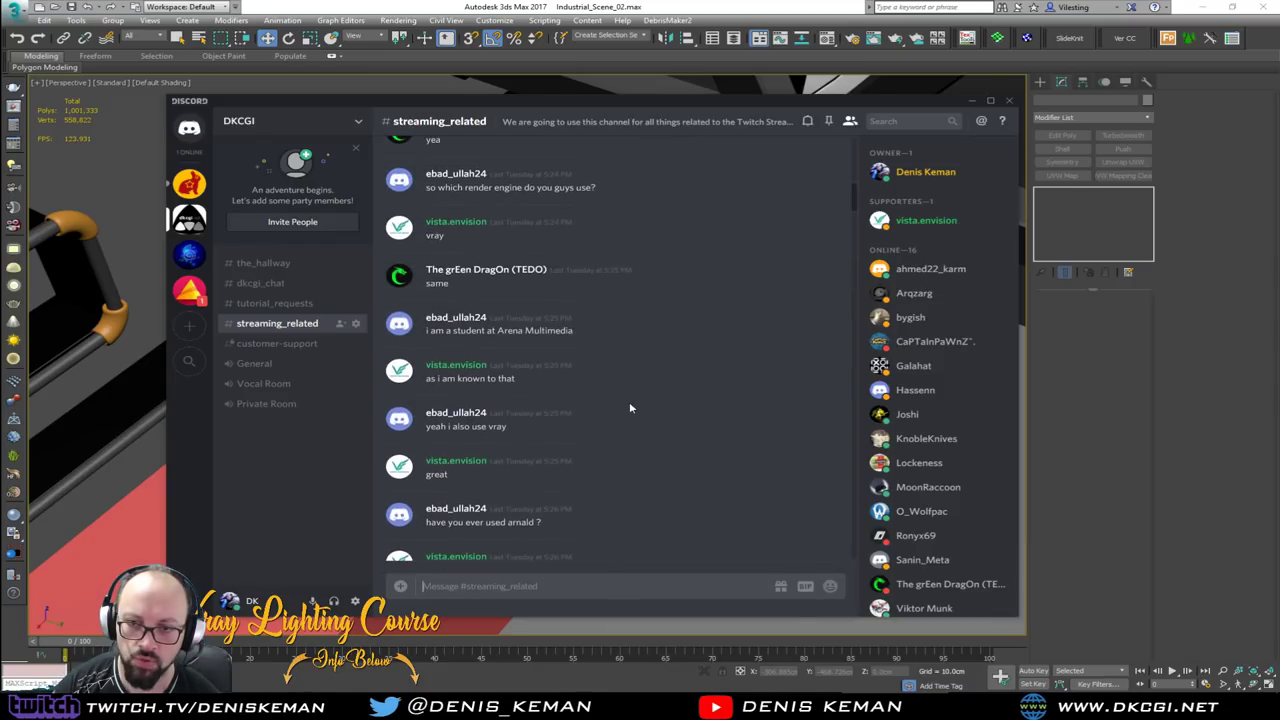
scroll(629, 403, "up", 6)
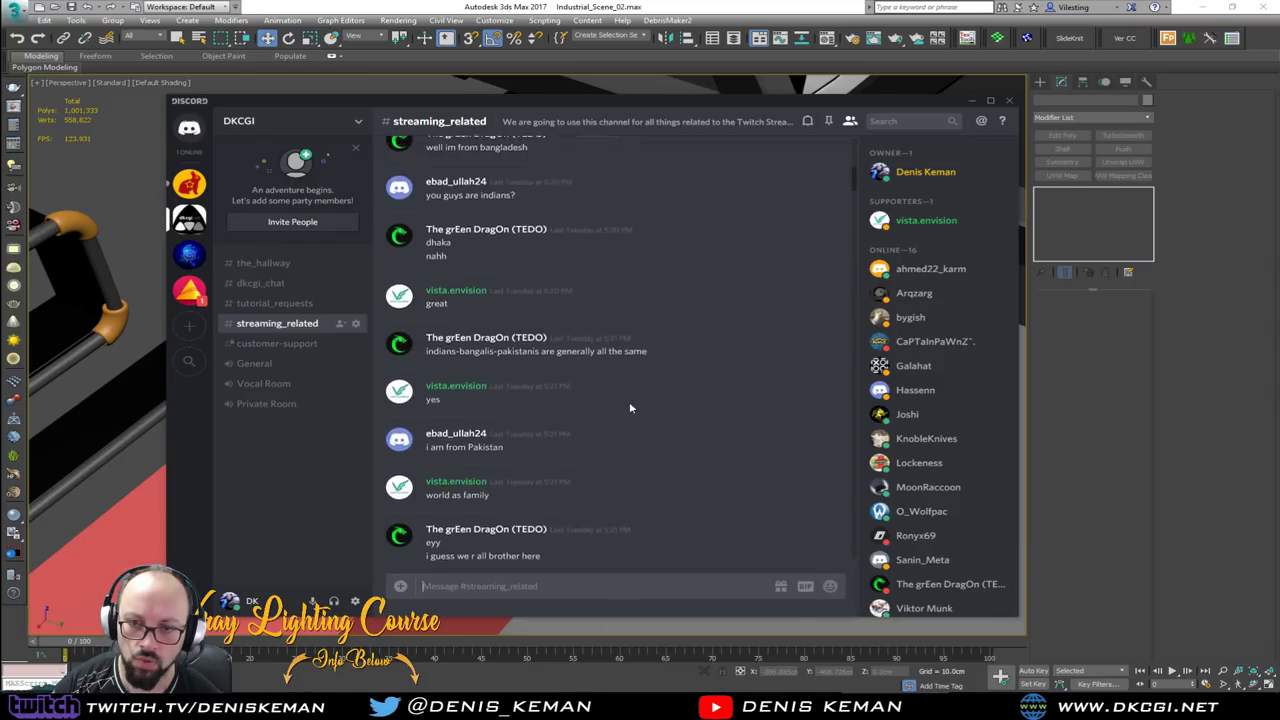
left_click_drag(856, 176, 856, 153)
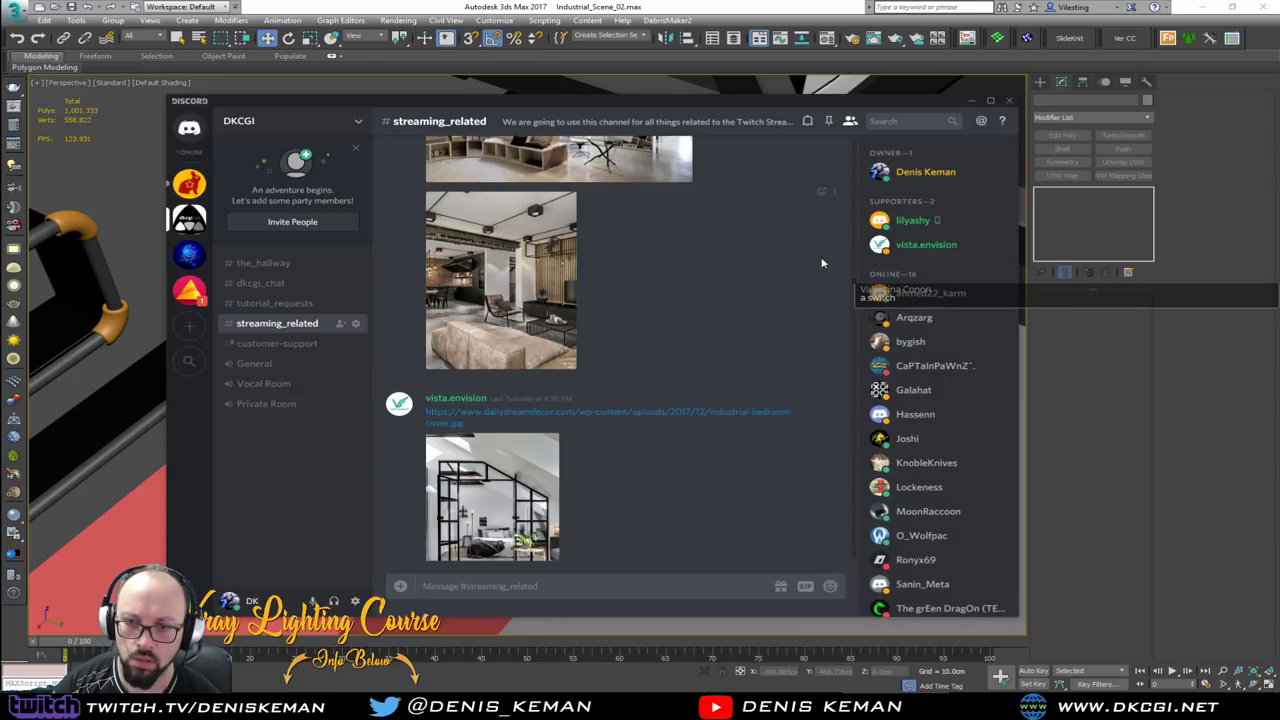
scroll(786, 440, "up", 5)
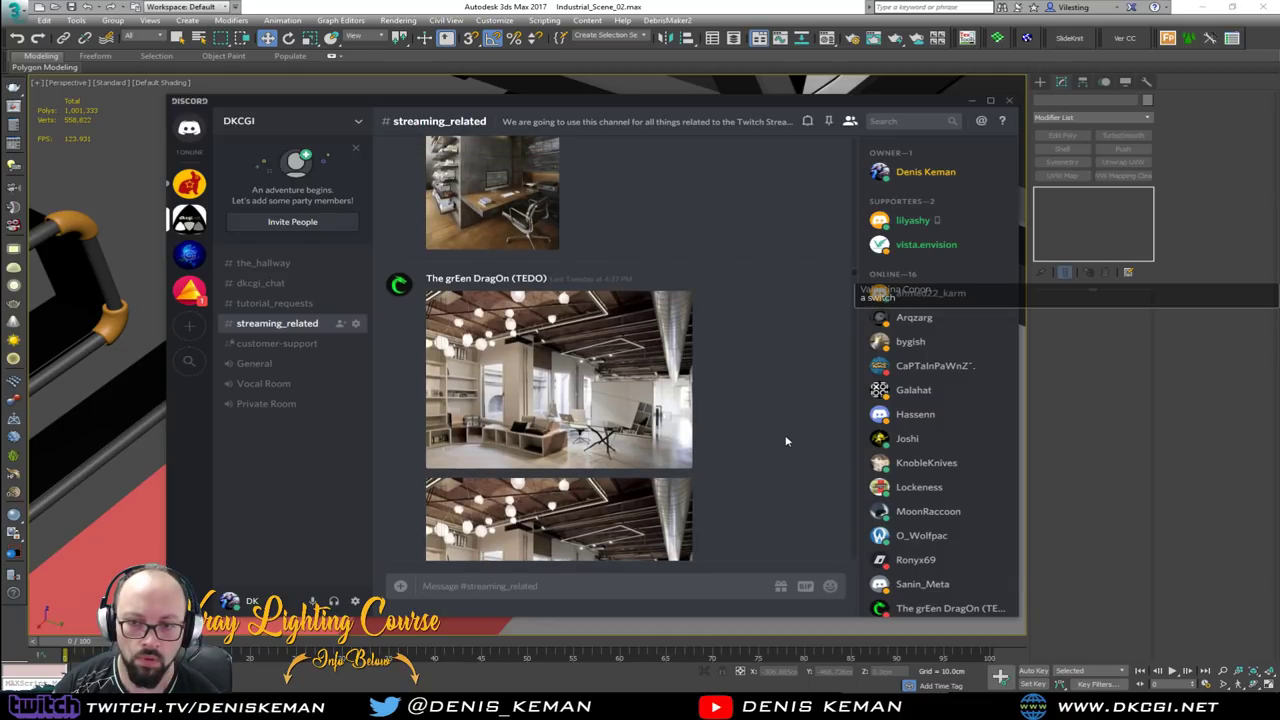
scroll(786, 440, "down", 8)
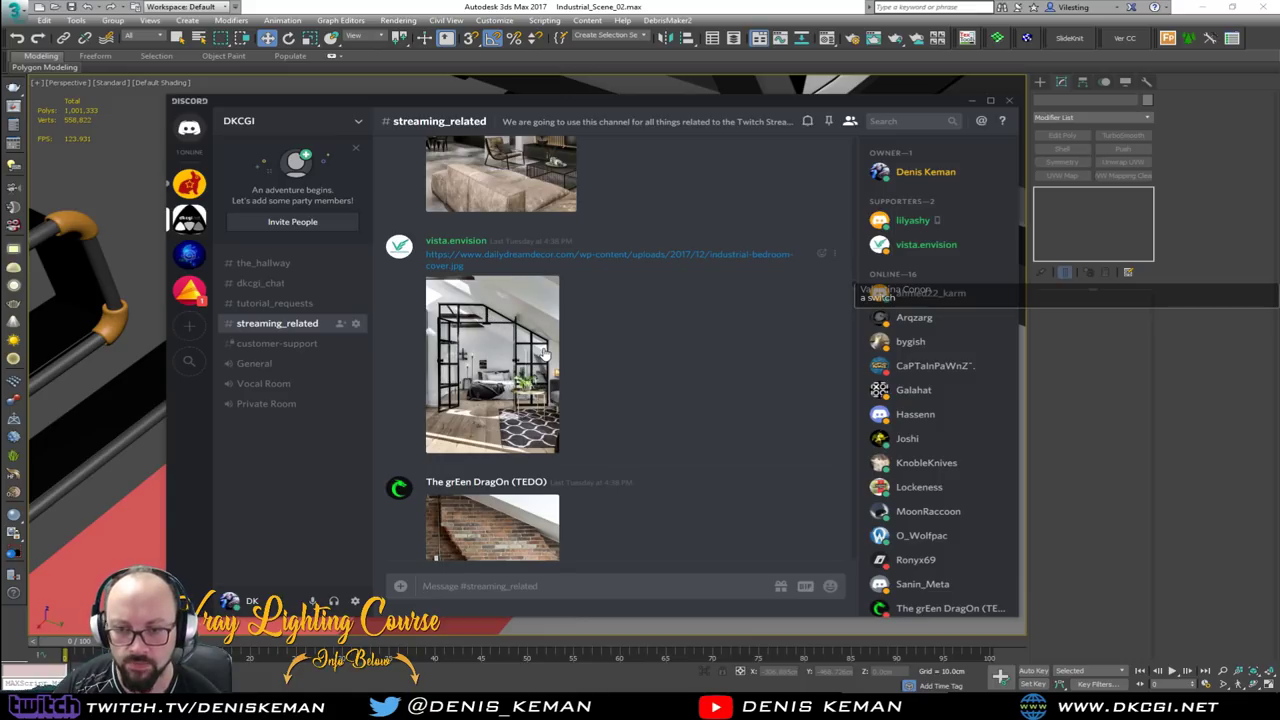
Minimize Discord to return to 3ds Max, select the red kitchen counter and inspect its front and free end
left_click(971, 101)
scroll(570, 320, "down", 8)
middle_click_drag(574, 322, 420, 279)
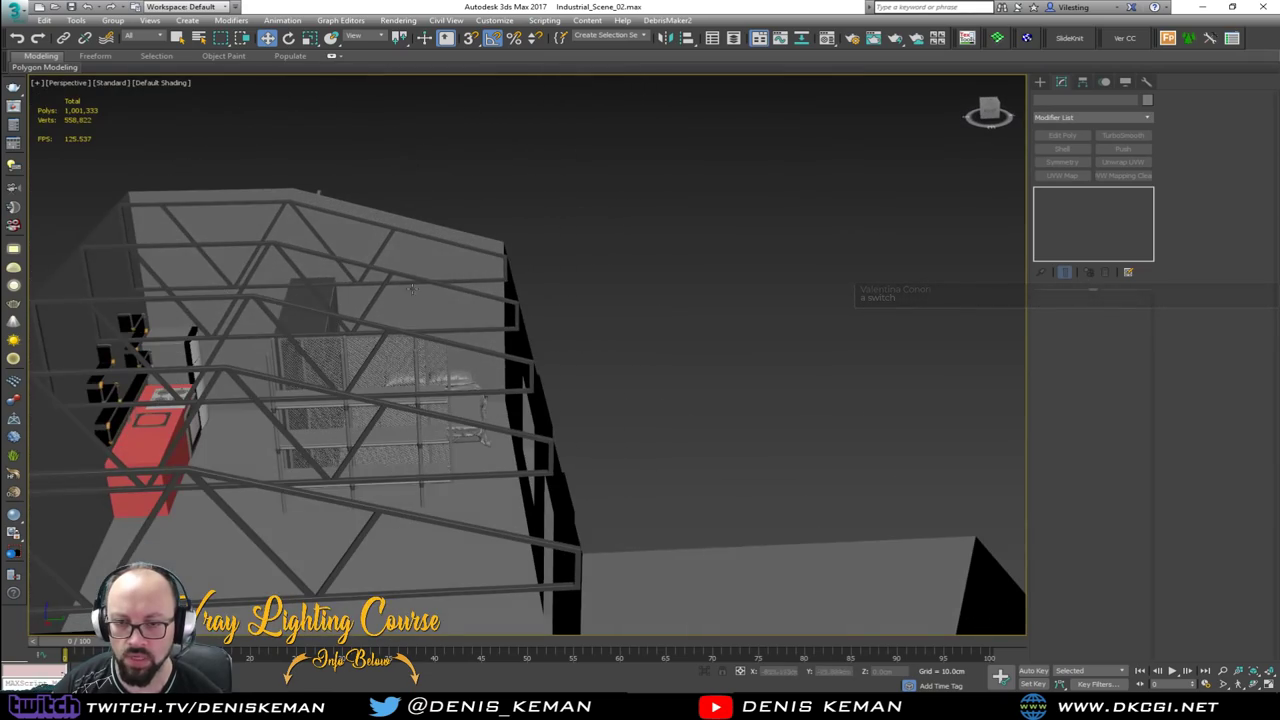
scroll(396, 362, "up", 5)
middle_click_drag(400, 374, 568, 203, "alt")
middle_click_drag(591, 257, 600, 314, "alt")
middle_click_drag(677, 368, 639, 518)
scroll(535, 398, "up", 10)
scroll(535, 398, "down", 4)
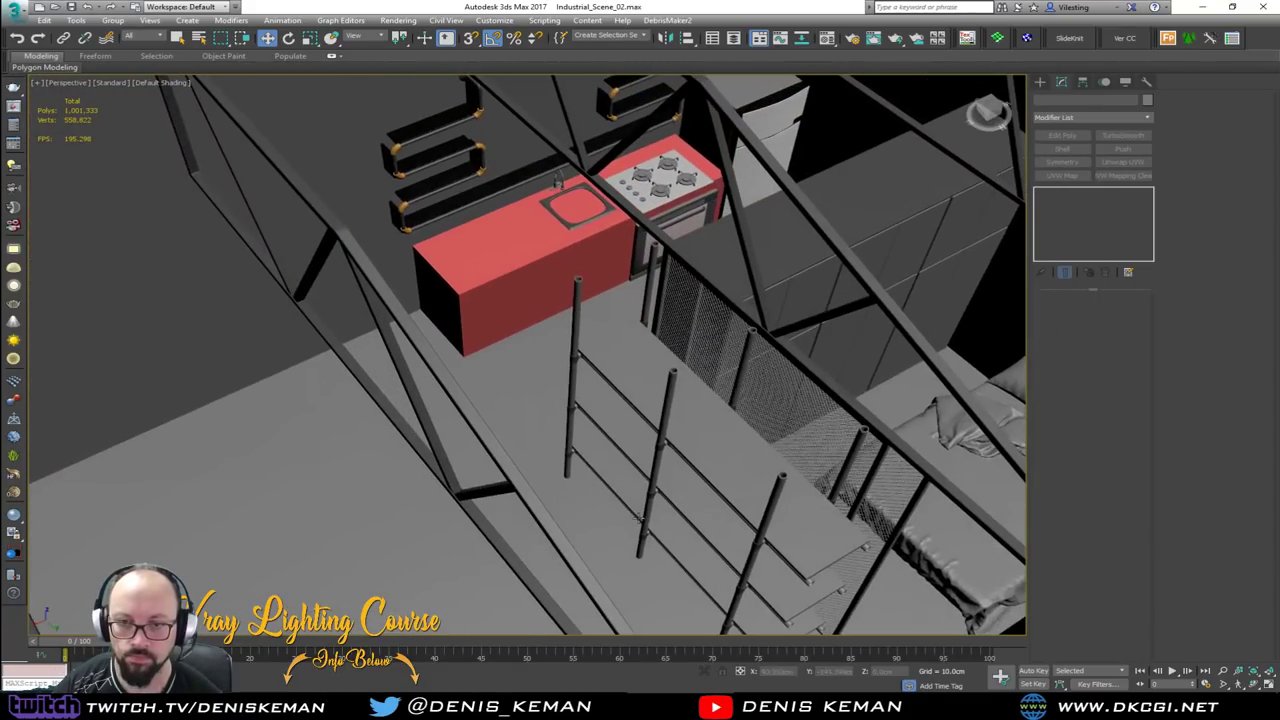
middle_click_drag(499, 255, 517, 367)
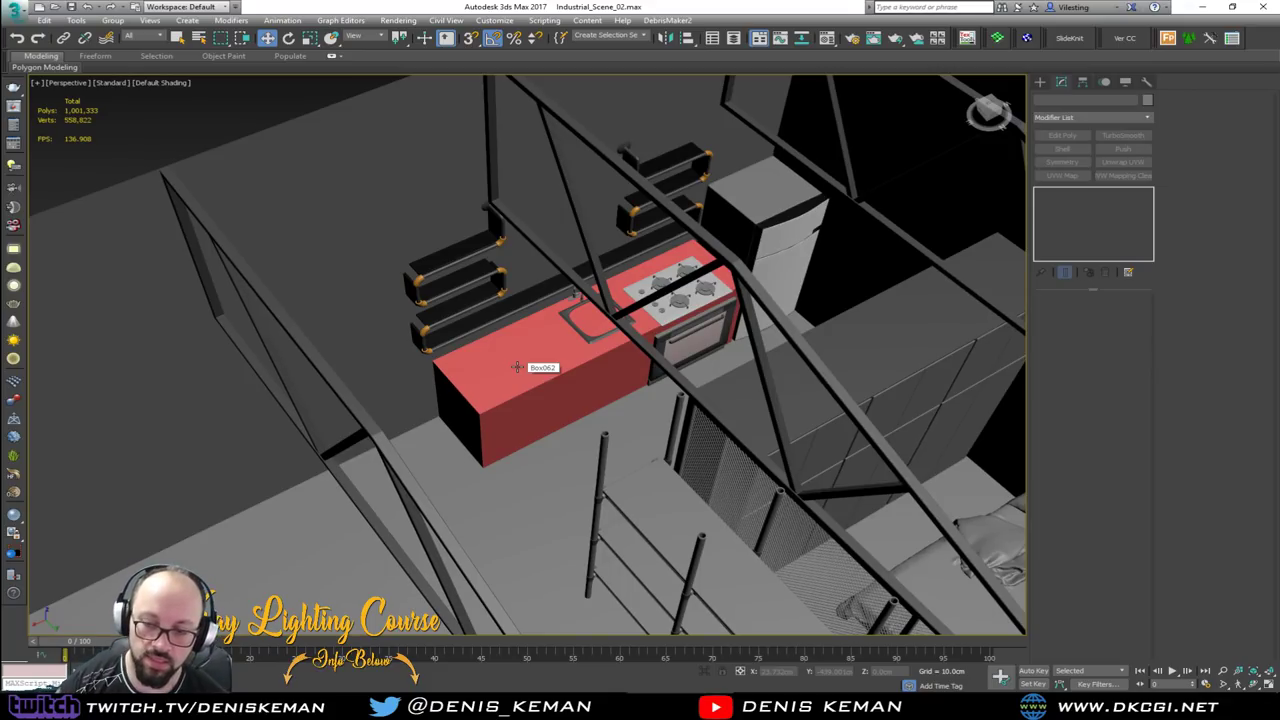
left_click(516, 367)
middle_click_drag(516, 367, 471, 330, "alt")
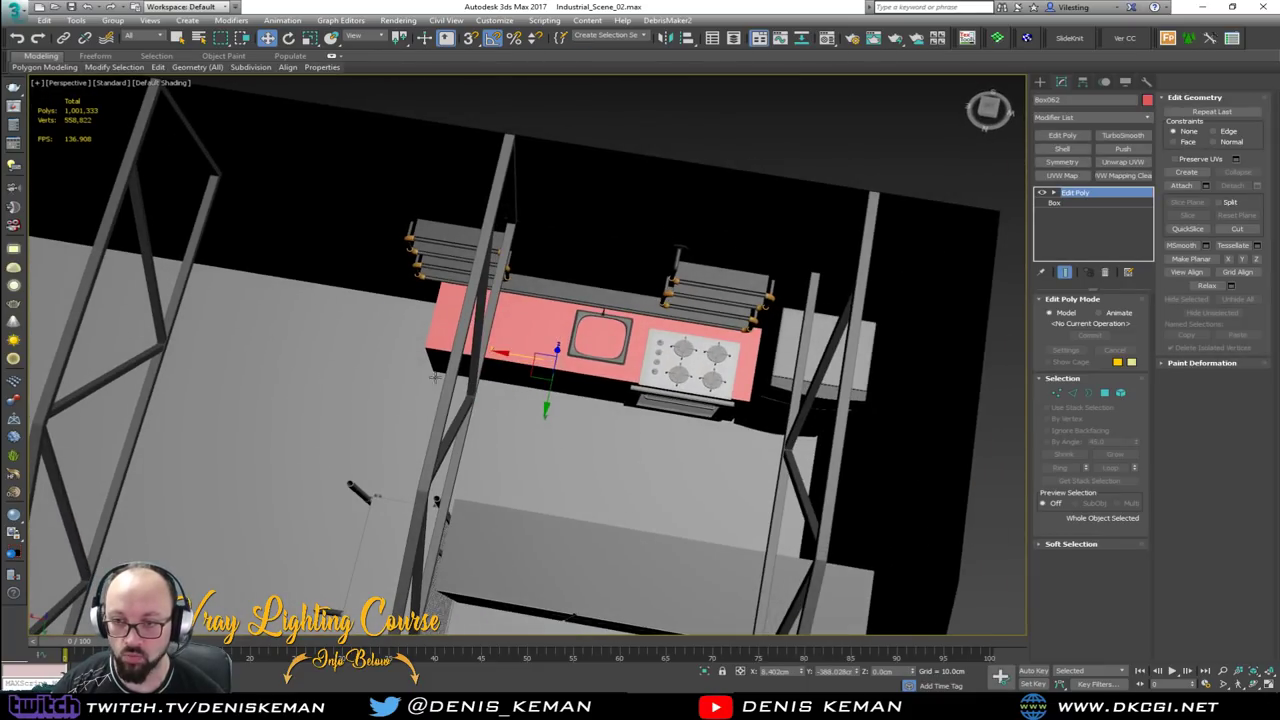
scroll(549, 374, "up", 5)
middle_click_drag(551, 377, 631, 313, "alt")
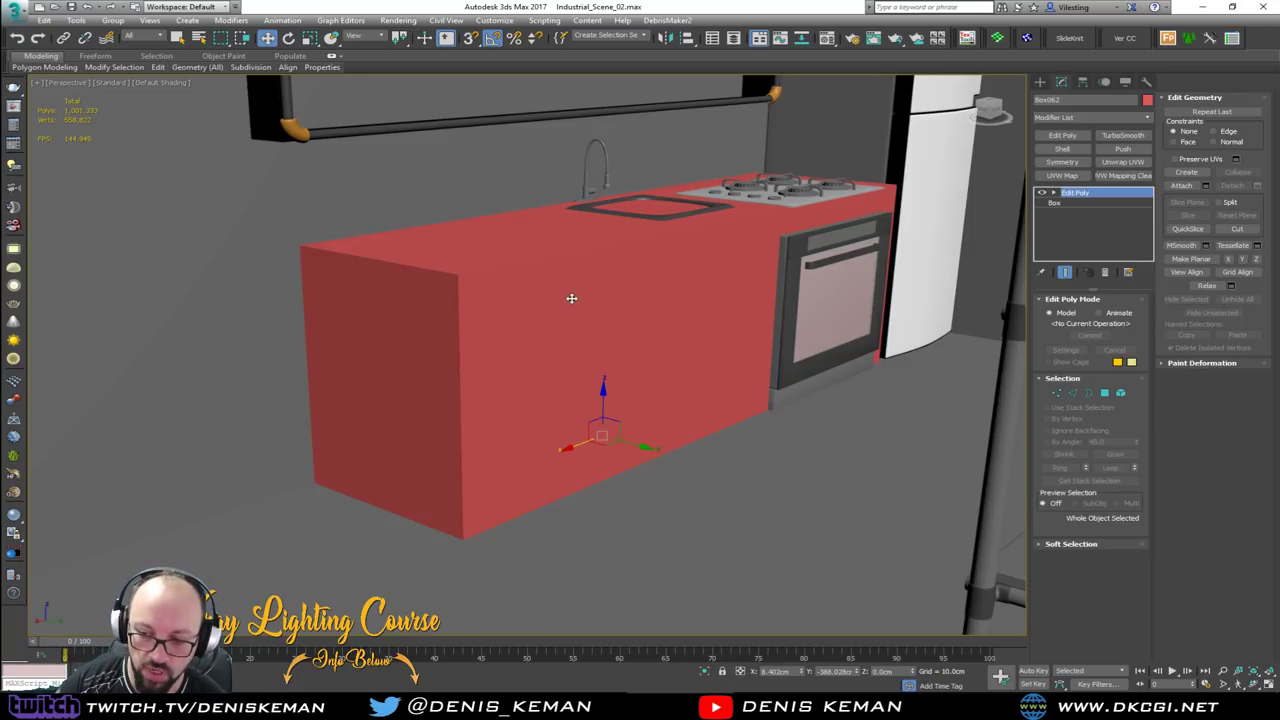
Switch to Windows Photo Viewer, examine the green kitchen cabinets in Idea_03 up close and browse on to Idea_07
left_click(1003, 707)
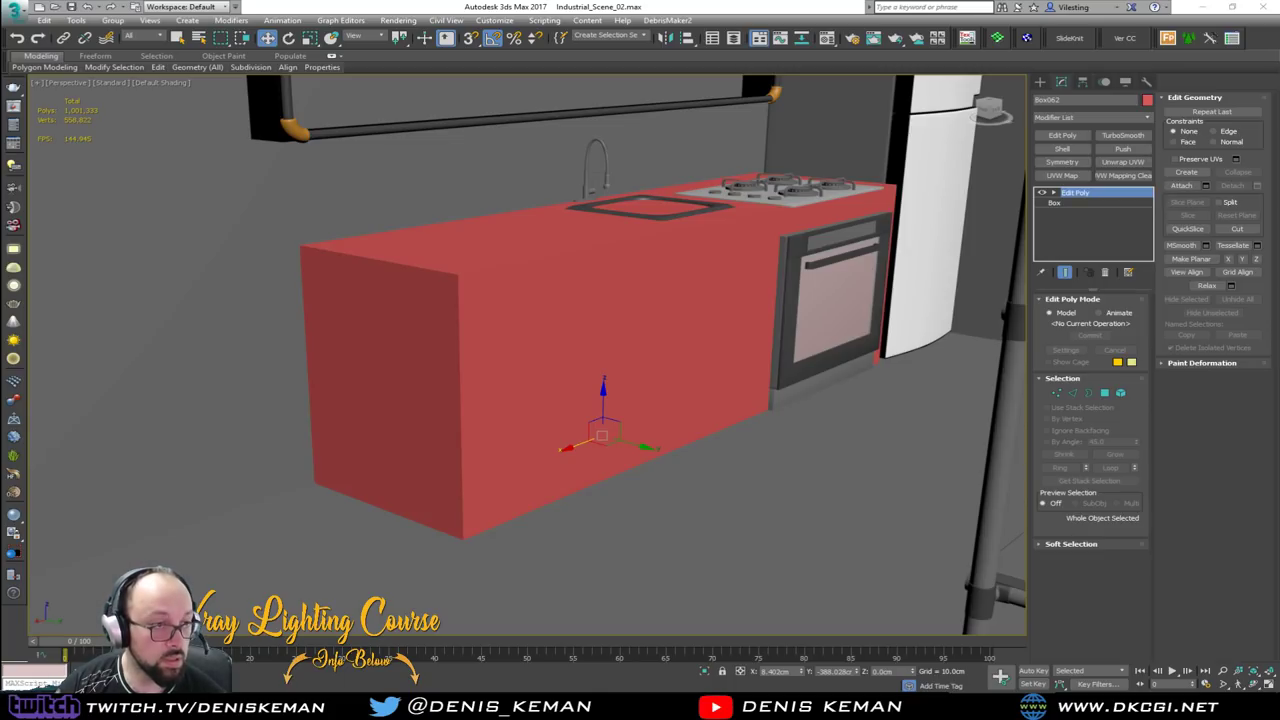
left_click_drag(0, 85, 589, 77)
double_click(589, 77)
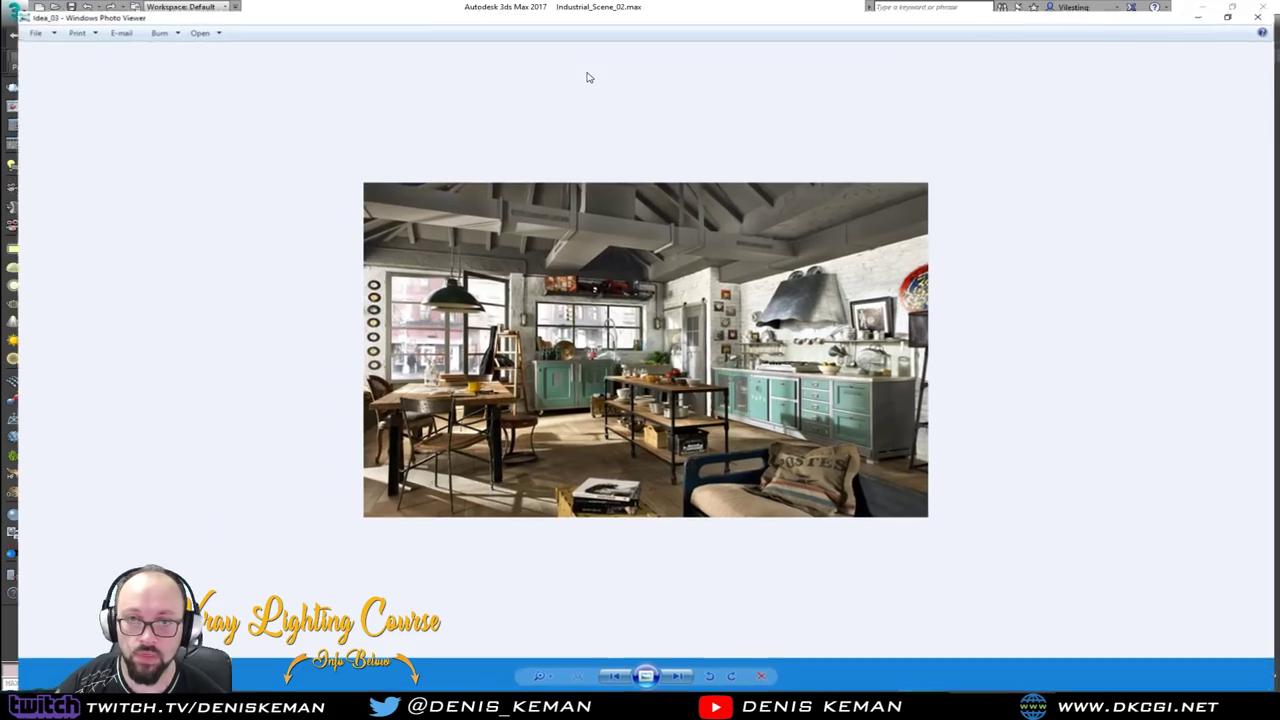
scroll(684, 345, "up", 5)
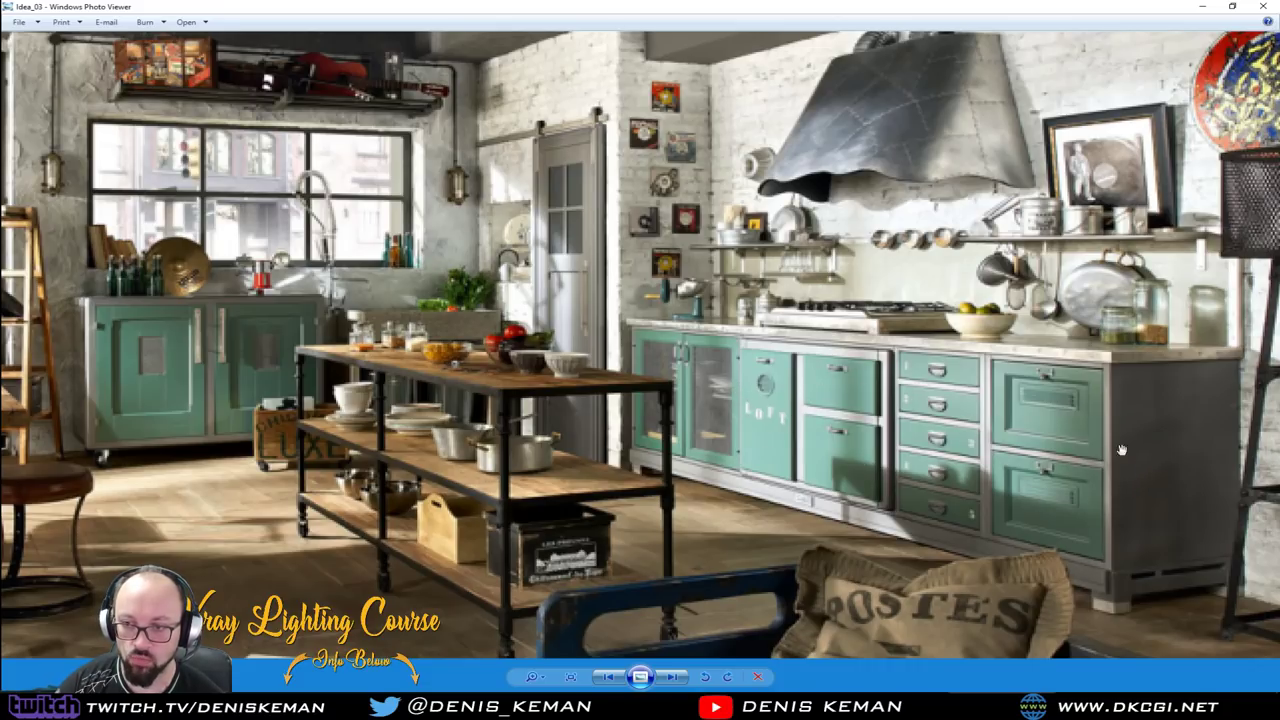
key("Right")
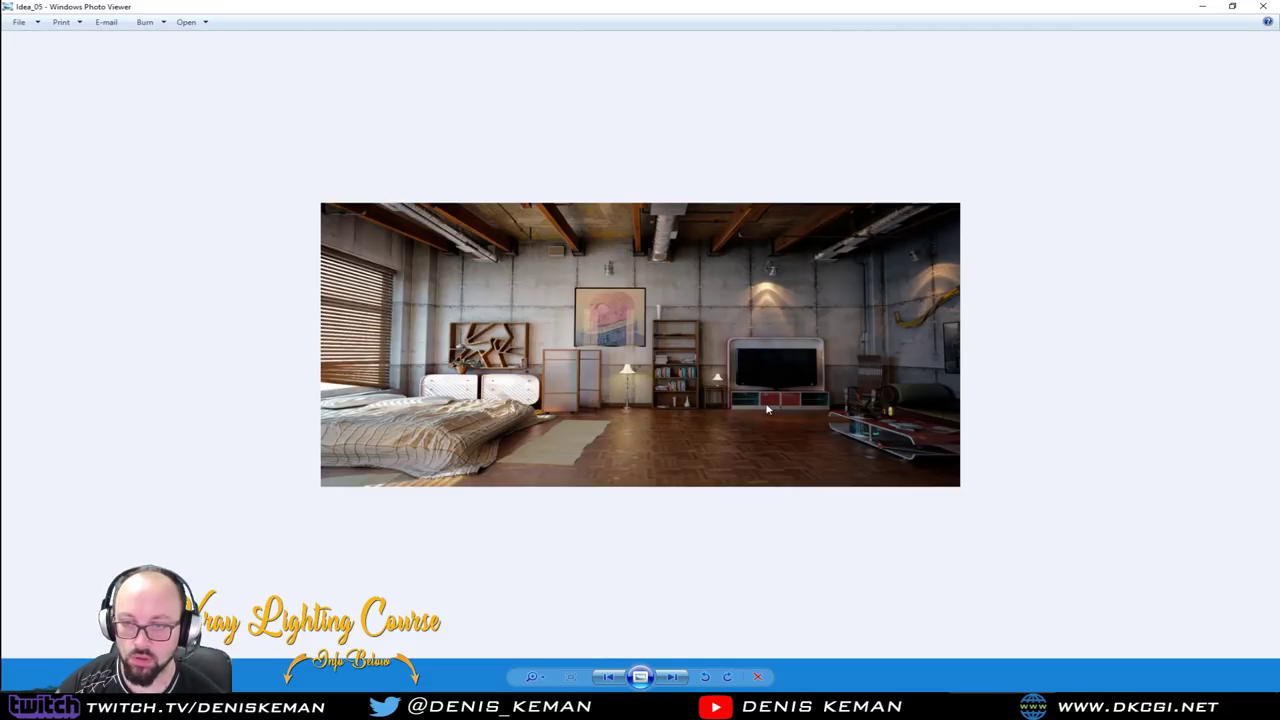
key("Right")
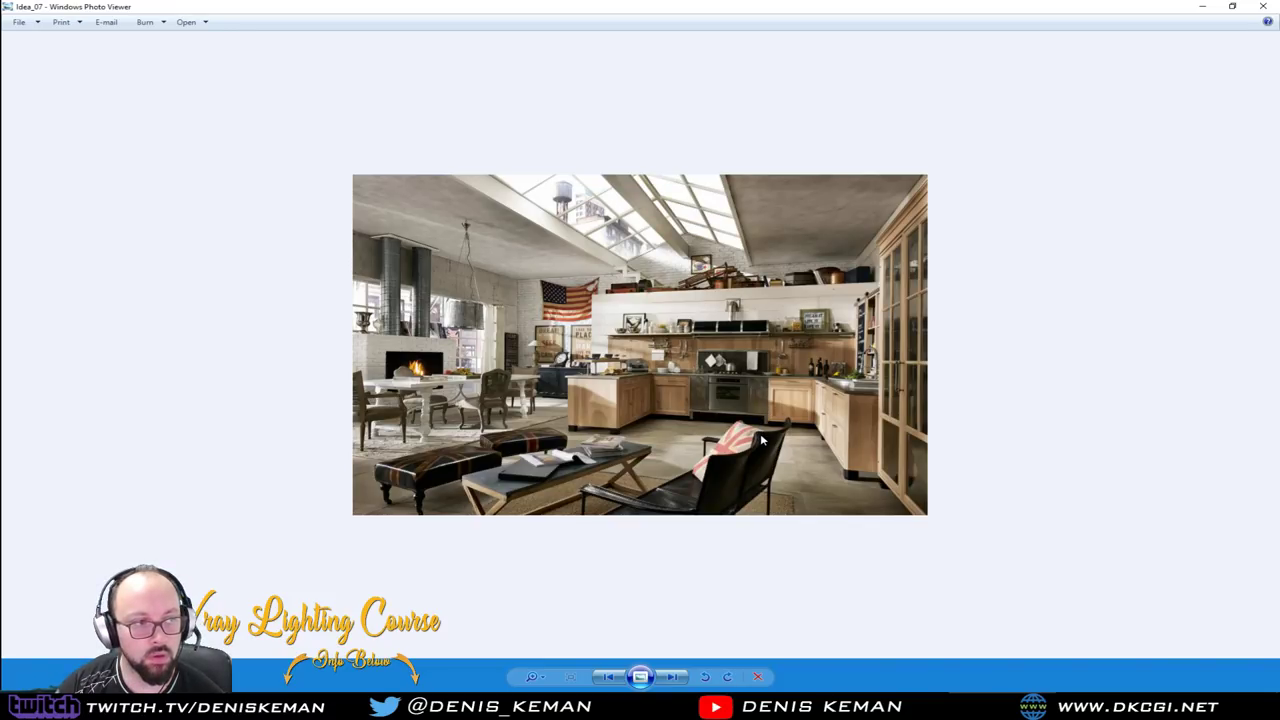
Restore the photo viewer to a smaller window over the scene and browse the reference images up to Idea_16
left_click_drag(517, 9, 420, 77)
key("Right")
key("Right")
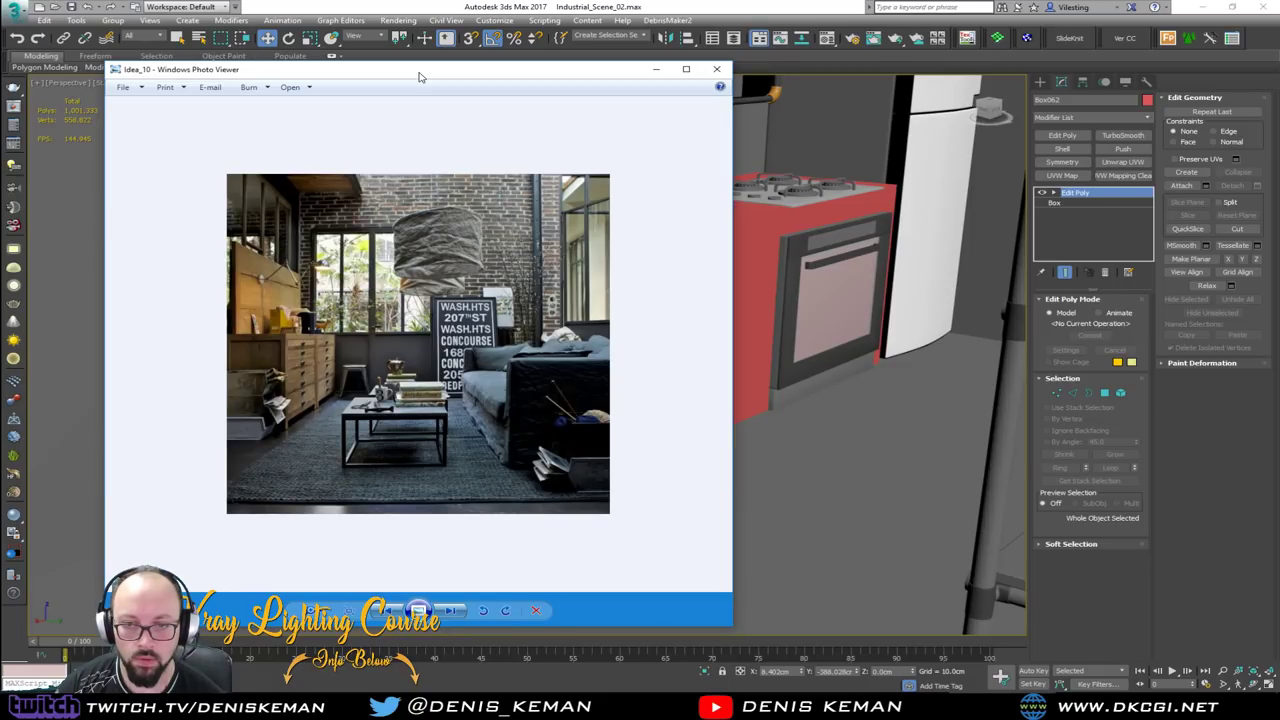
key("Right")
key("Right")
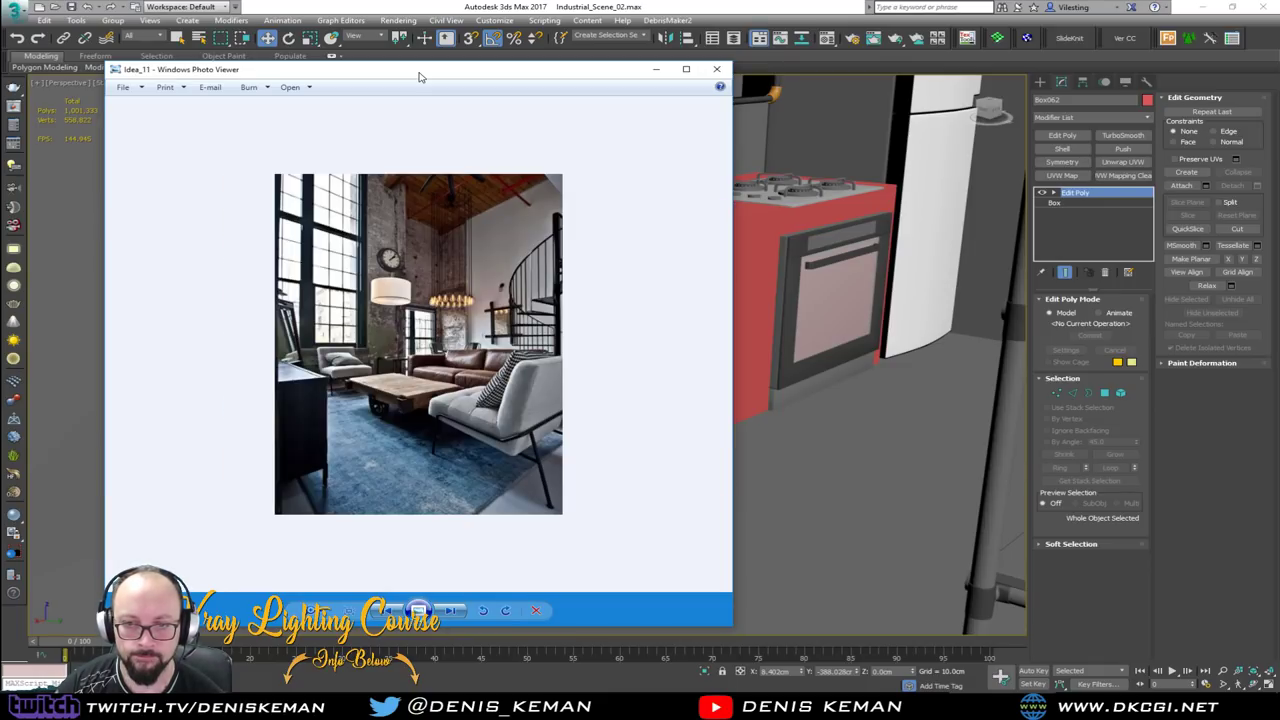
key("Left")
key("Right")
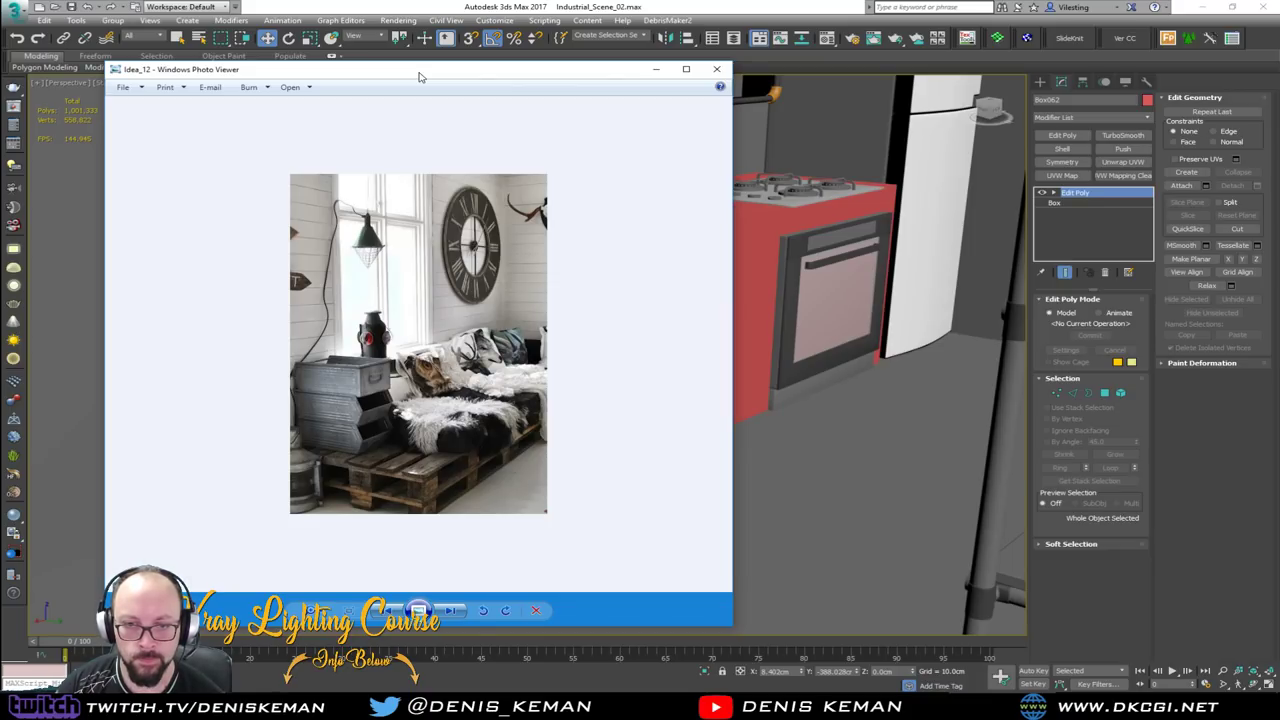
key("Right")
key("Right")
key("Right")
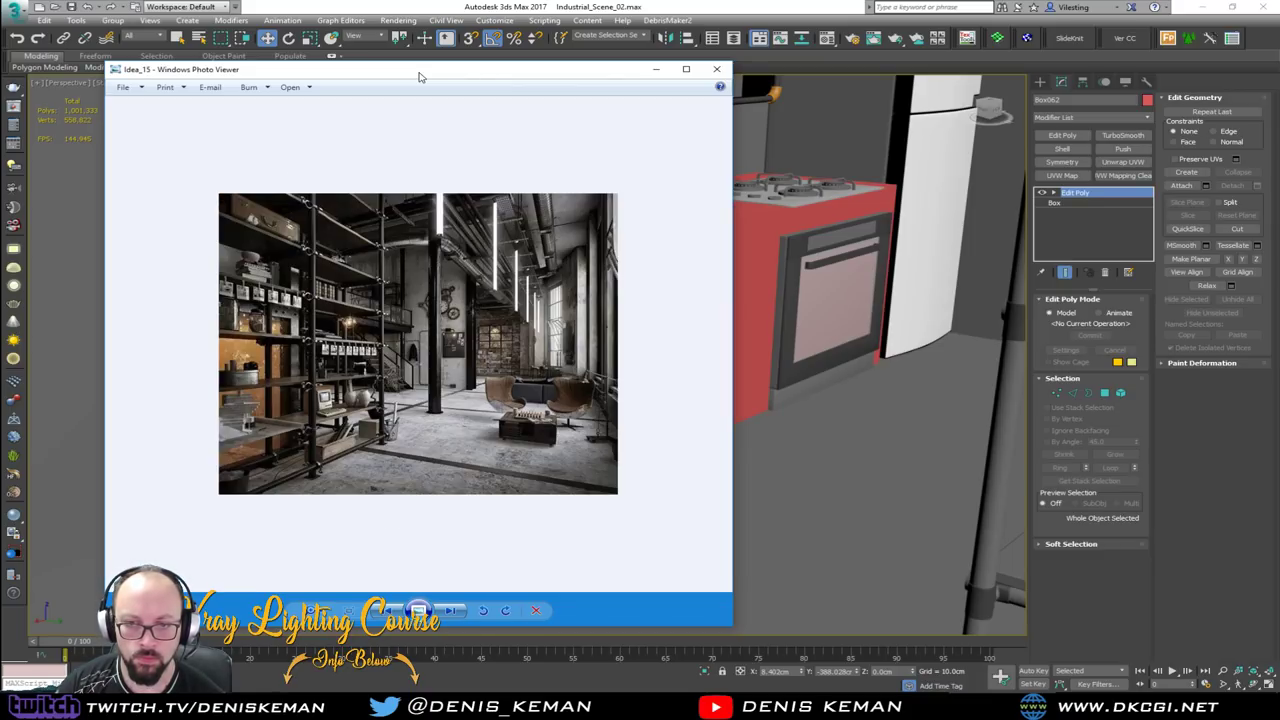
key("Right")
key("Left")
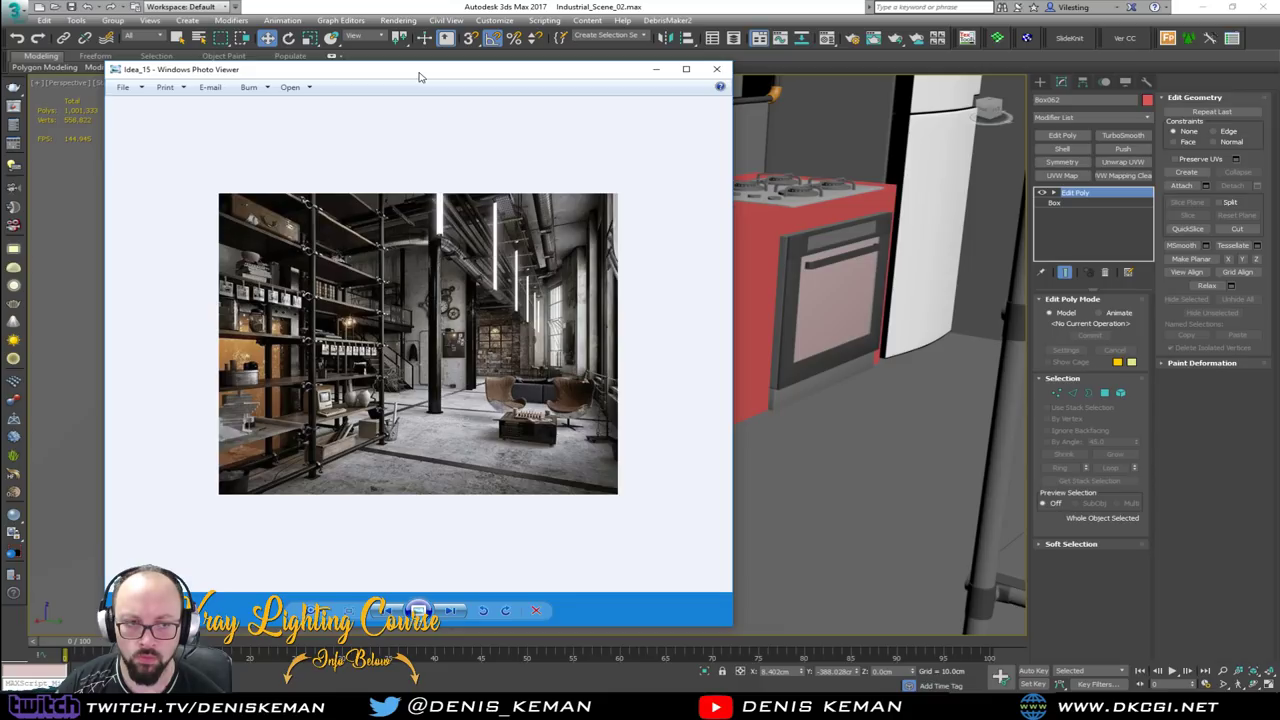
key("Right")
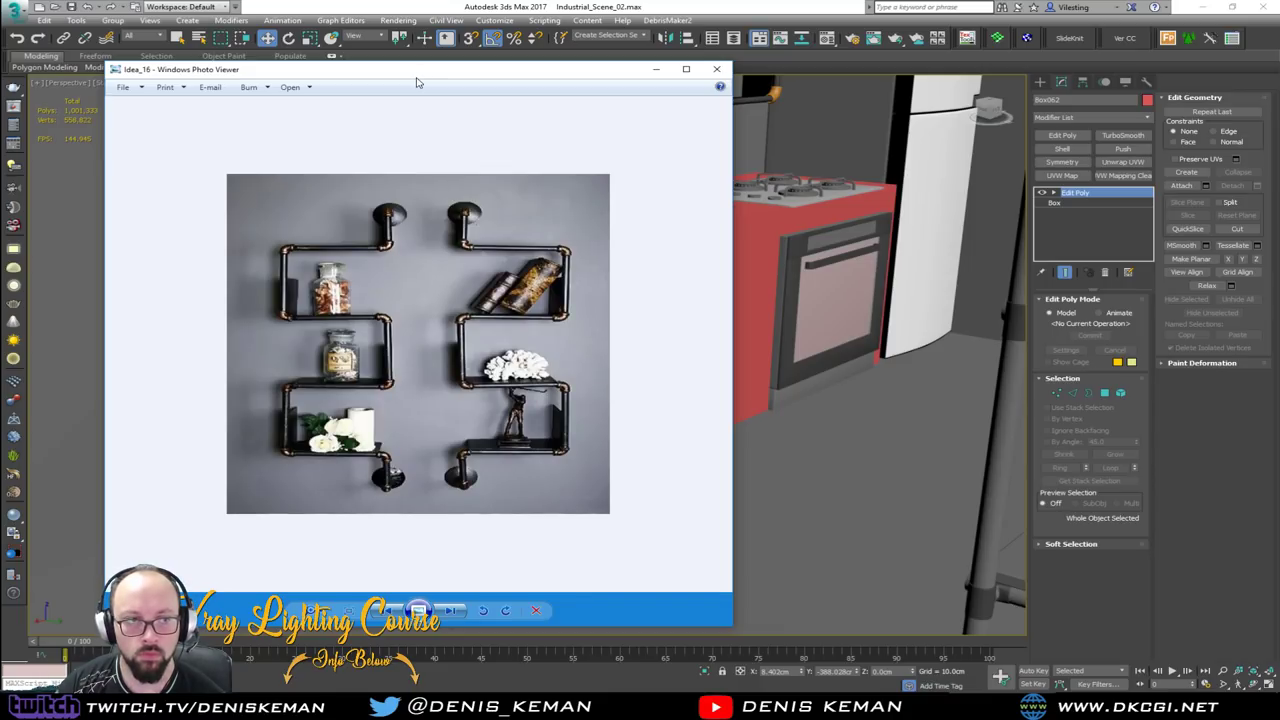
Browse the remaining reference images on to Image_07 and close the photo viewer to return to the kitchen counter
key("Right")
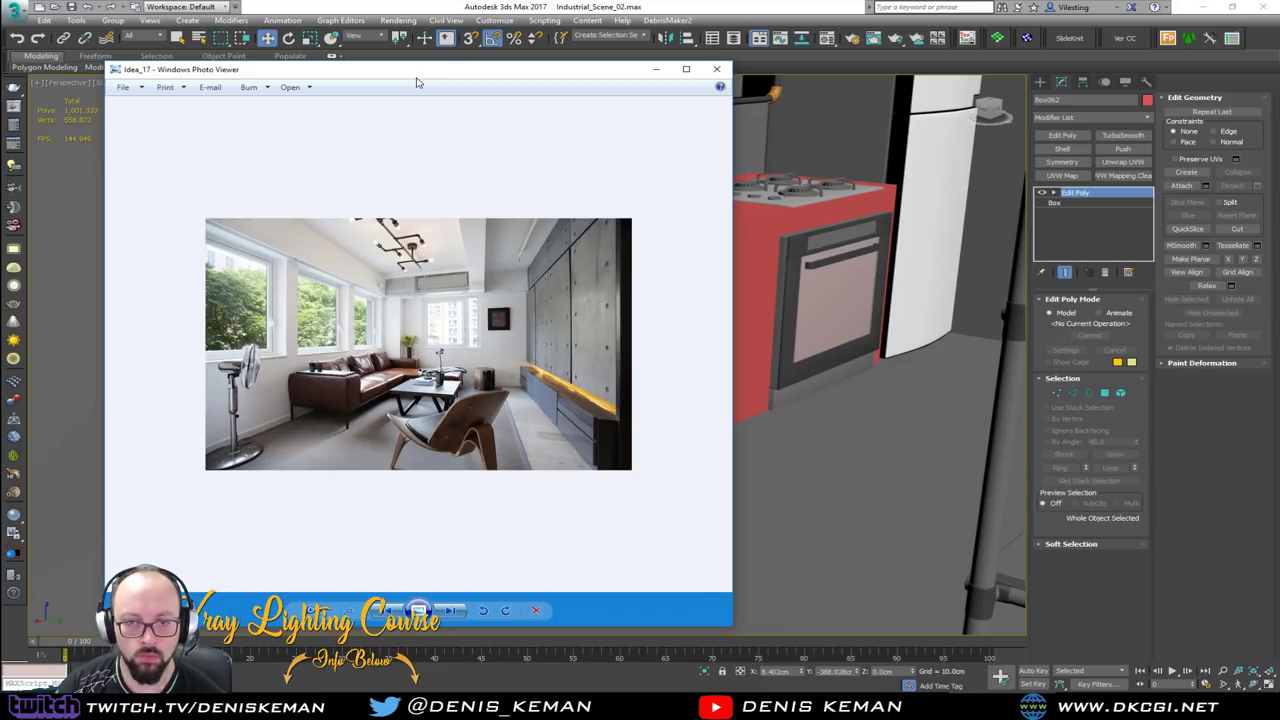
key("Right")
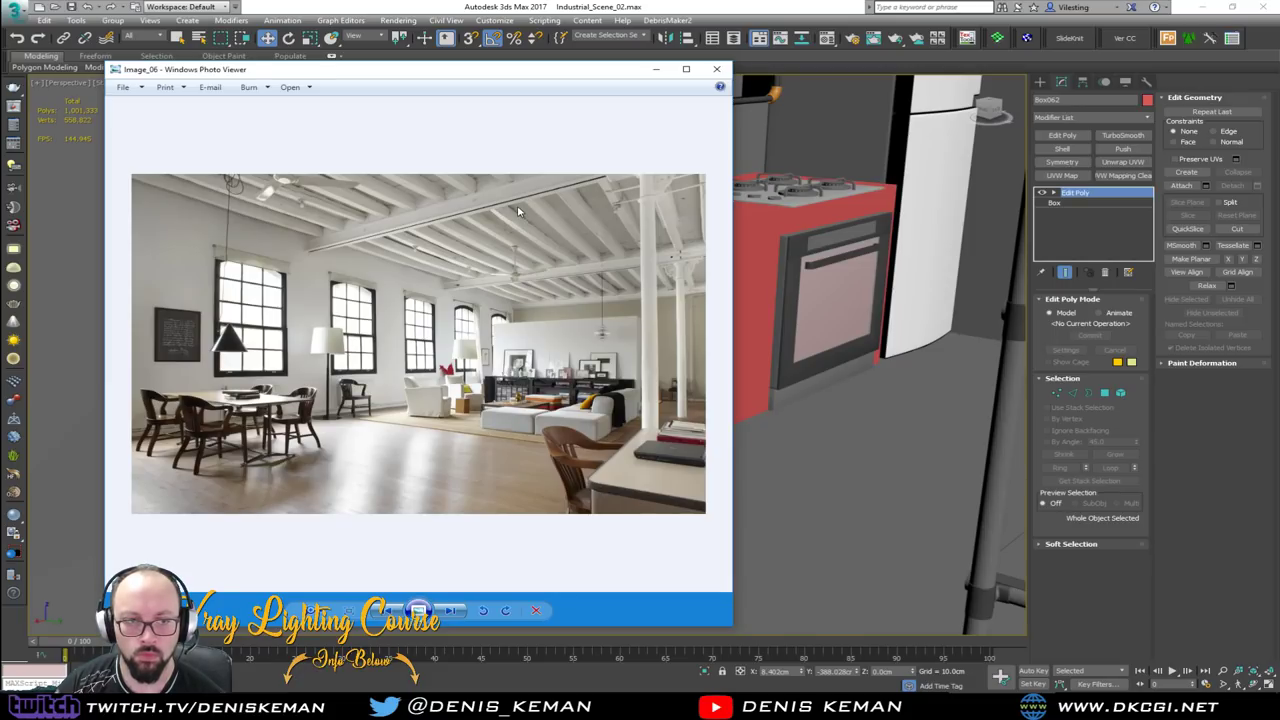
key("Right")
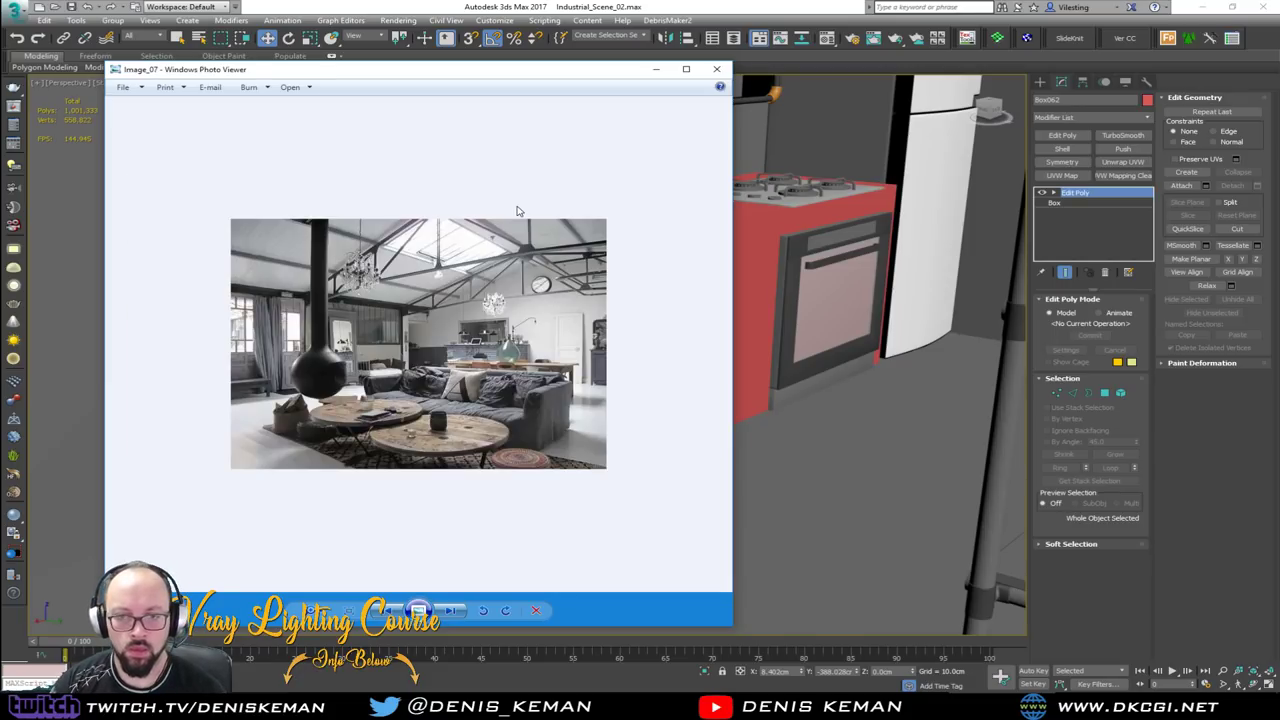
left_click(716, 69)
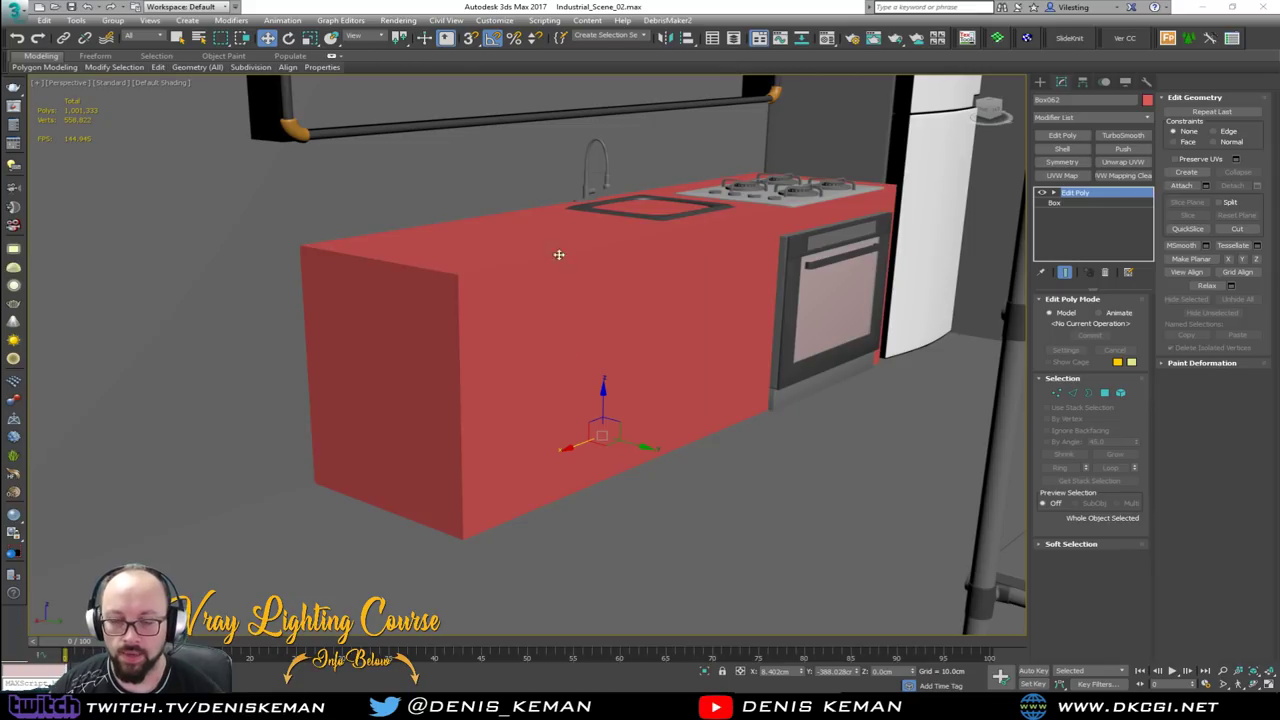
middle_click_drag(561, 245, 549, 403)
middle_click_drag(548, 346, 533, 373, "alt")
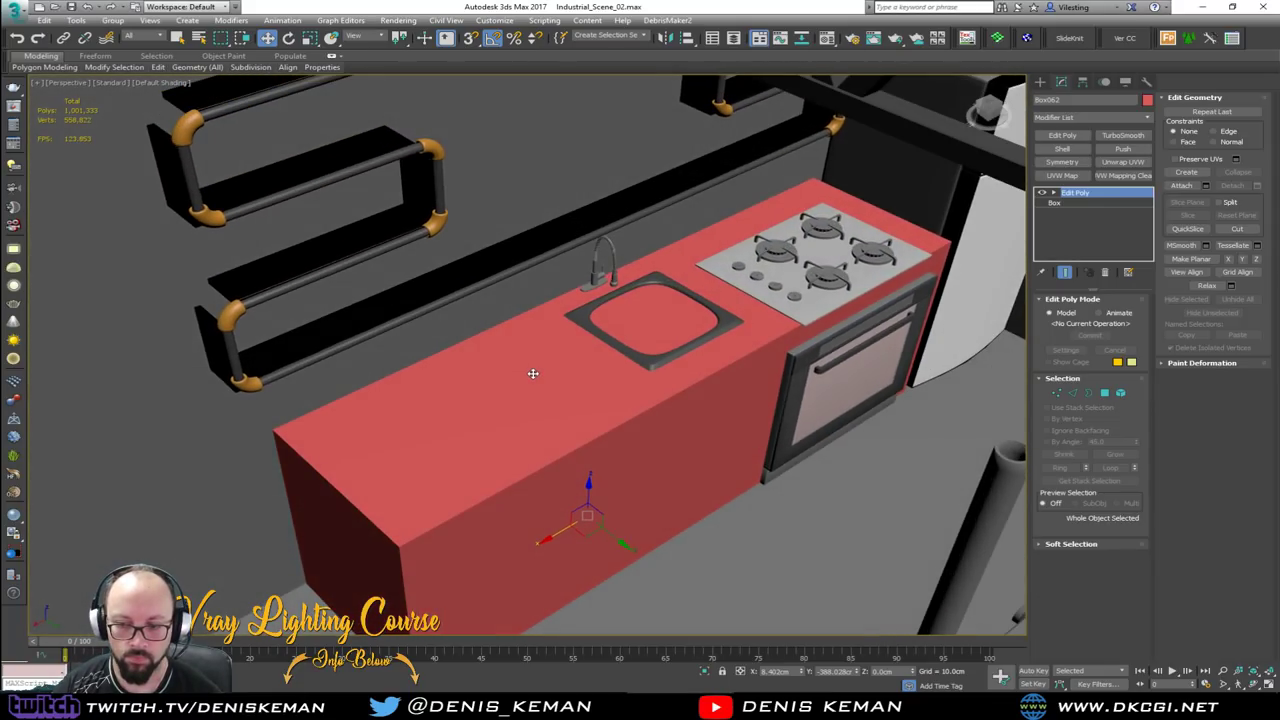
Switch to Discord, look through the newest kitchen posts in streaming_related and examine the enlarged kitchen with wooden drawers and arched window
left_click(879, 706)
scroll(658, 481, "down", 3)
left_click_drag(853, 280, 861, 603)
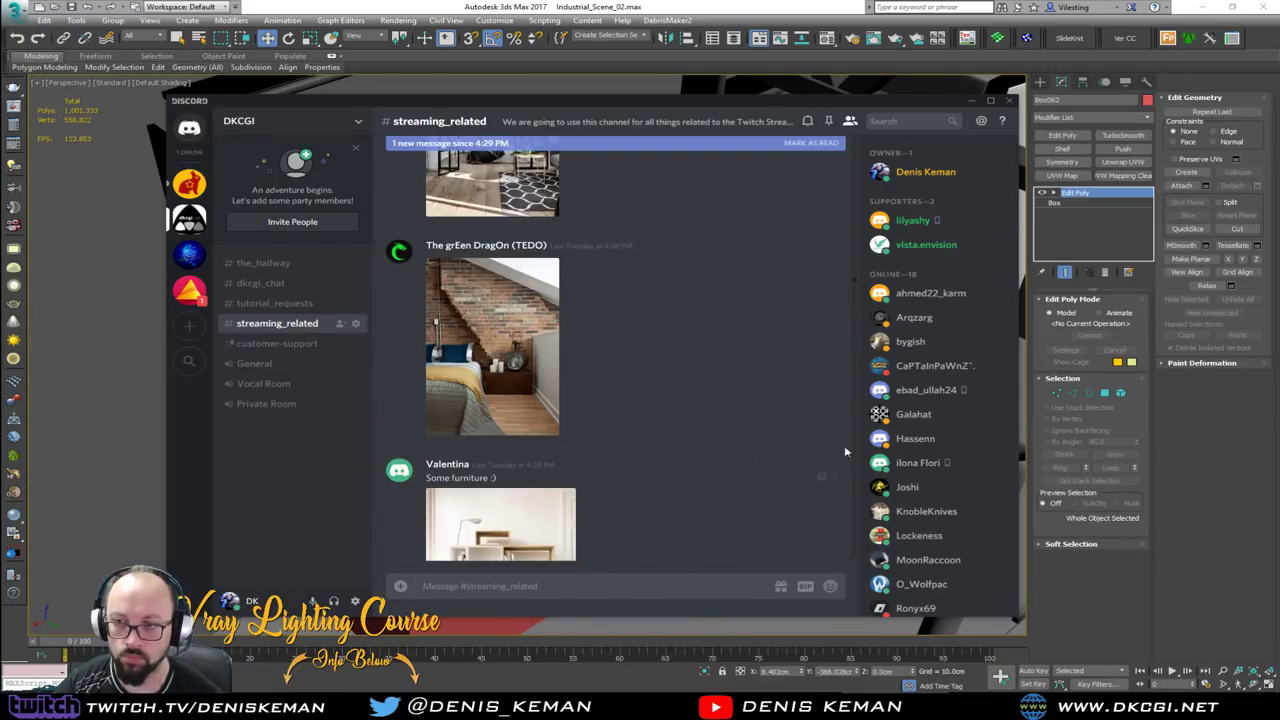
scroll(858, 280, "up", 5)
scroll(853, 550, "down", 2)
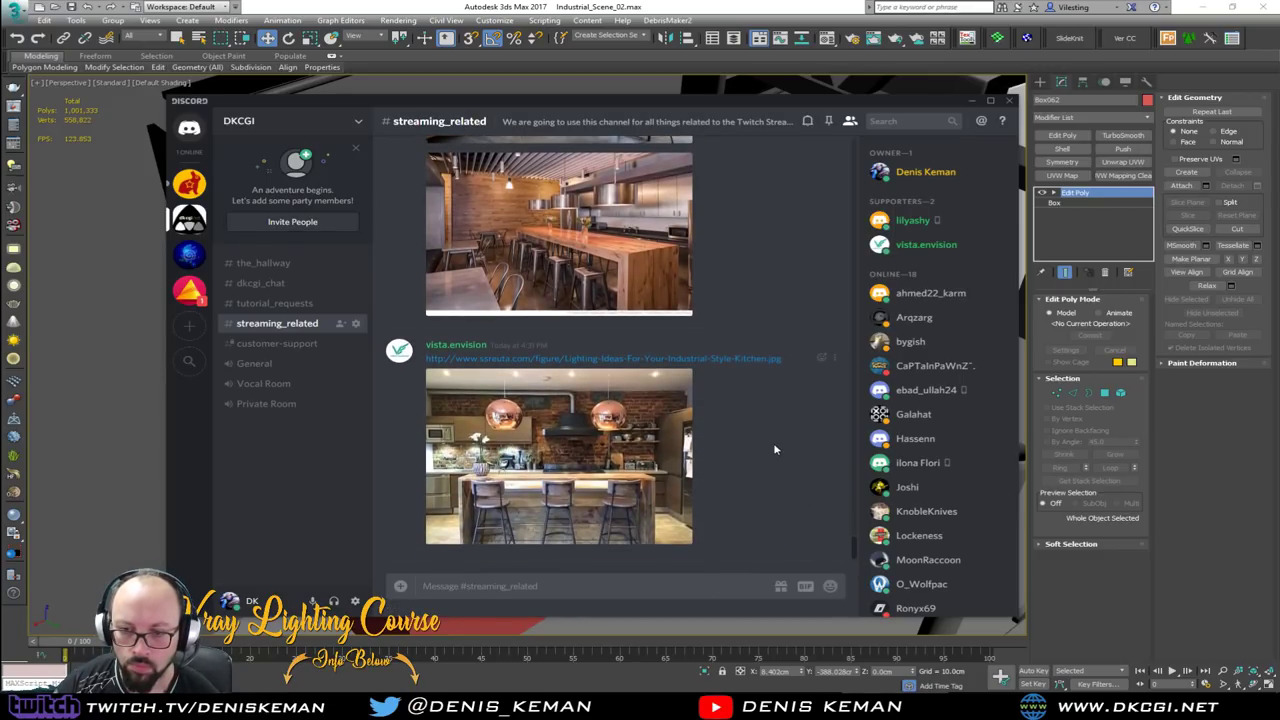
scroll(640, 430, "up", 2)
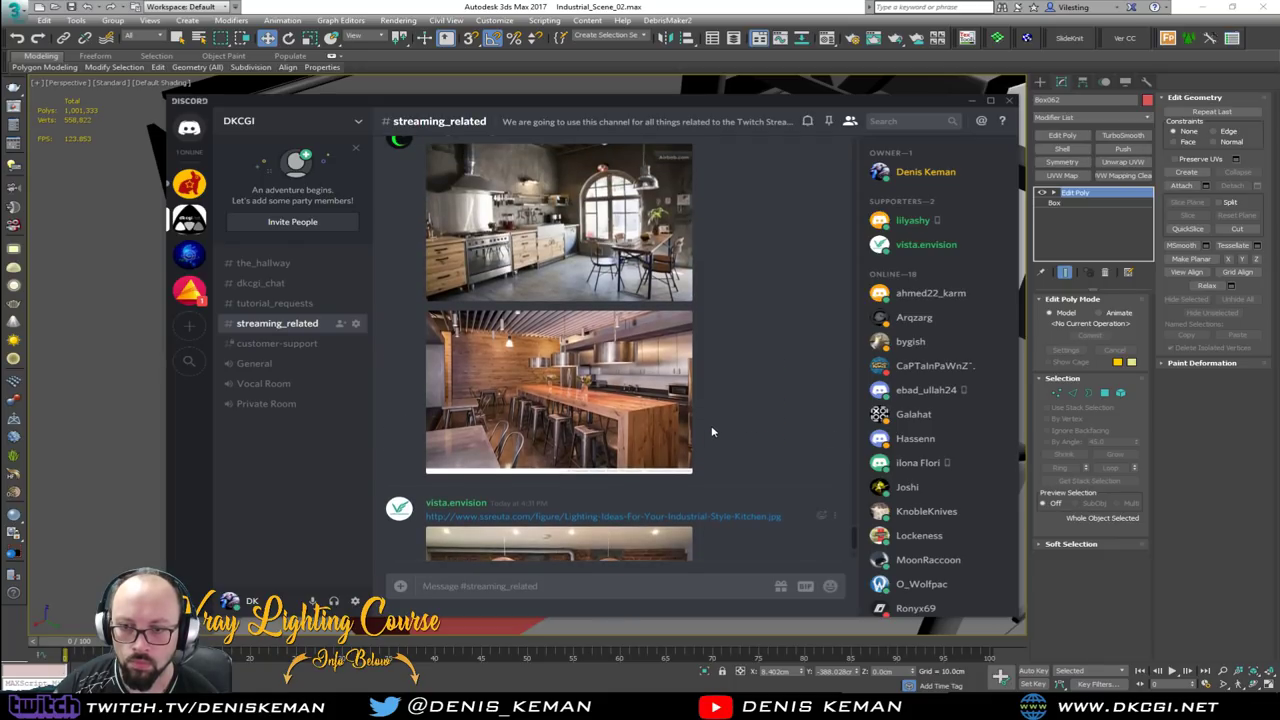
scroll(605, 414, "up", 1)
scroll(605, 414, "up", 1)
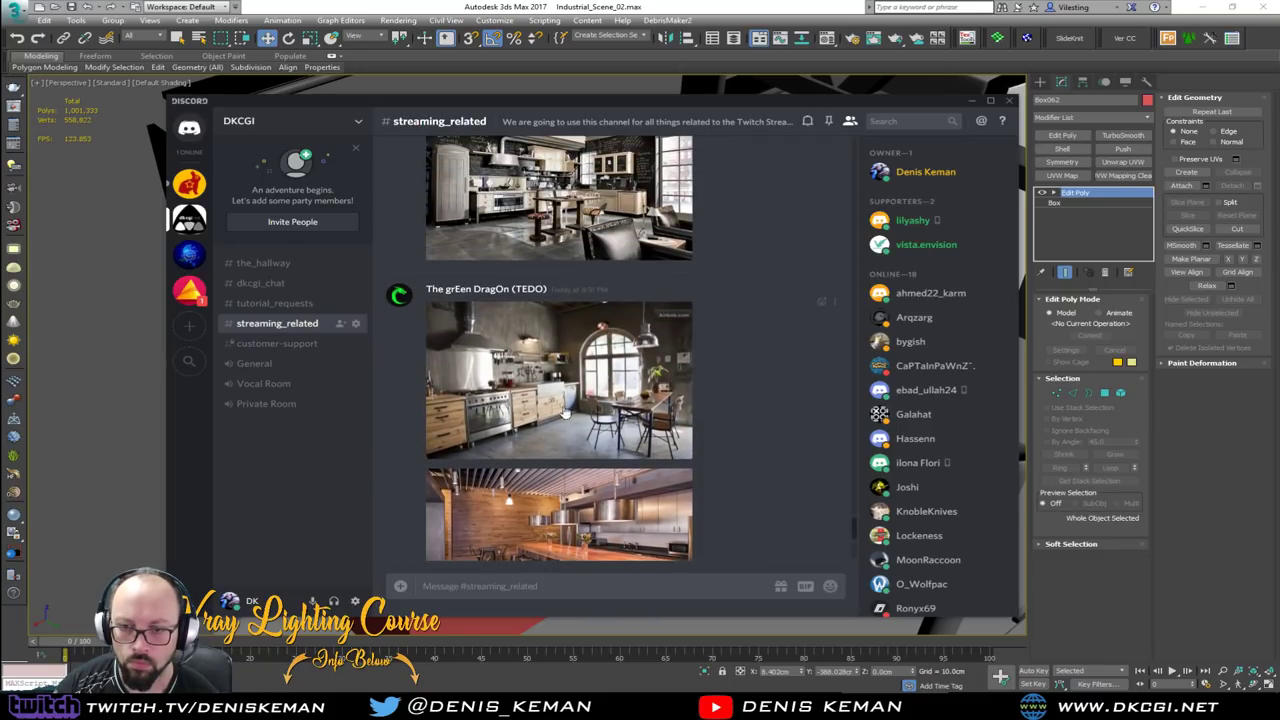
left_click(505, 410)
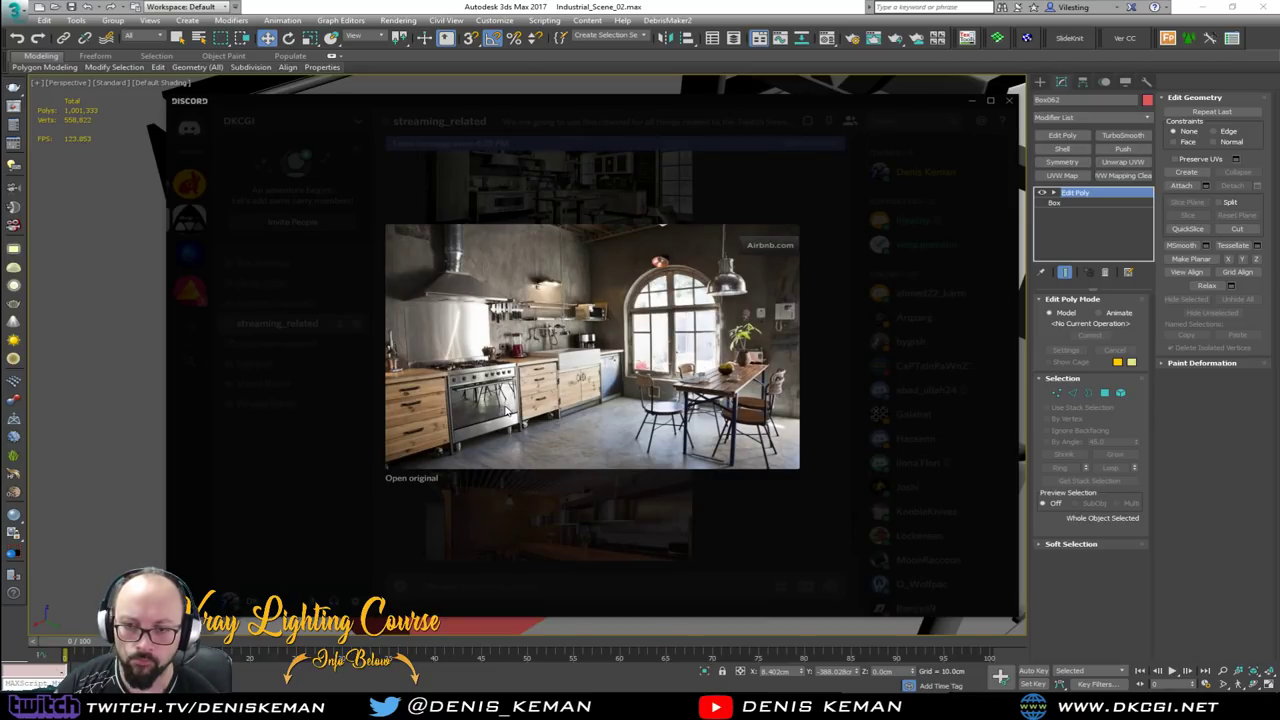
left_click(865, 341)
Look through the slightly earlier kitchen posts and examine the enlarged Hamptons kitchen with the grey island
scroll(720, 355, "up", 3)
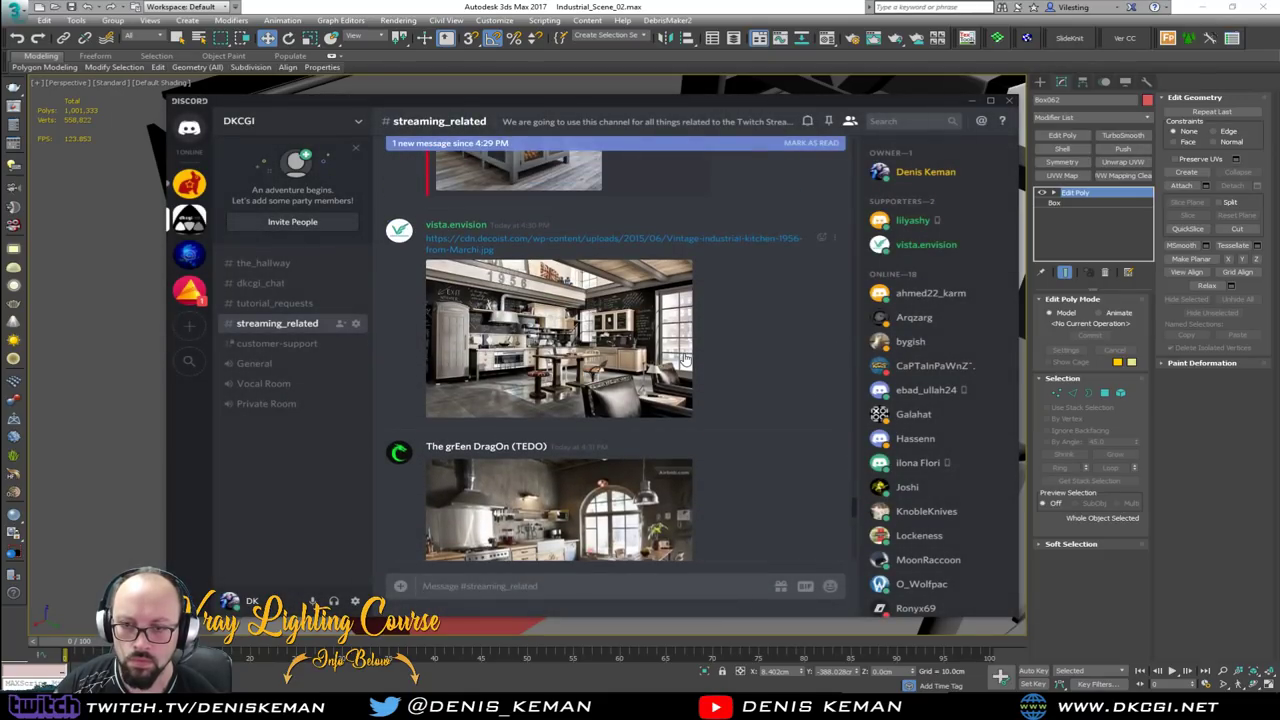
scroll(550, 325, "up", 6)
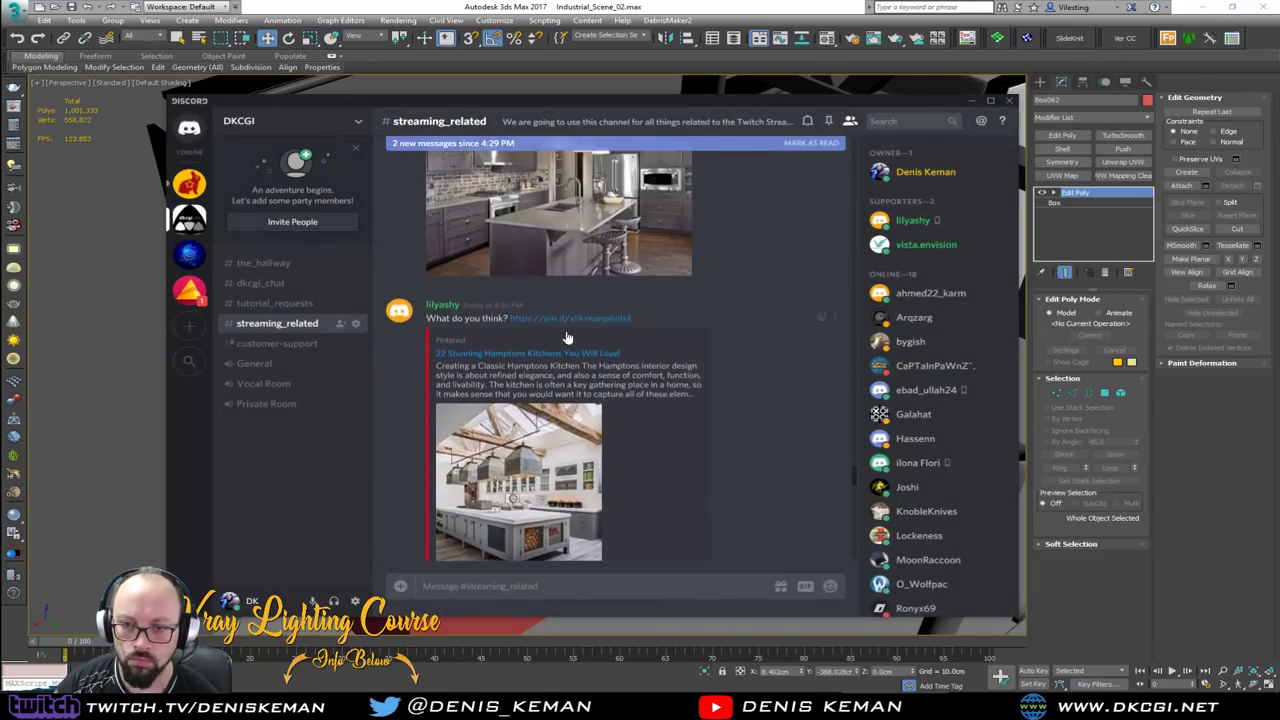
scroll(566, 337, "down", 3)
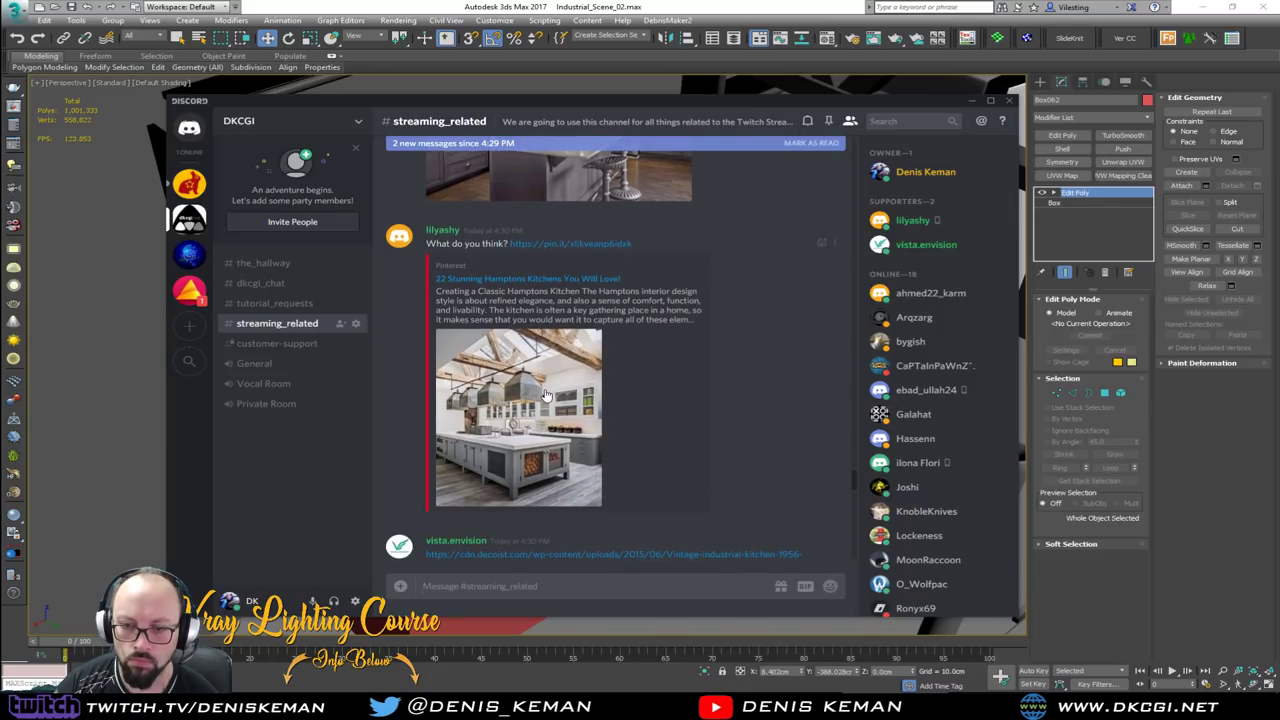
left_click(549, 395)
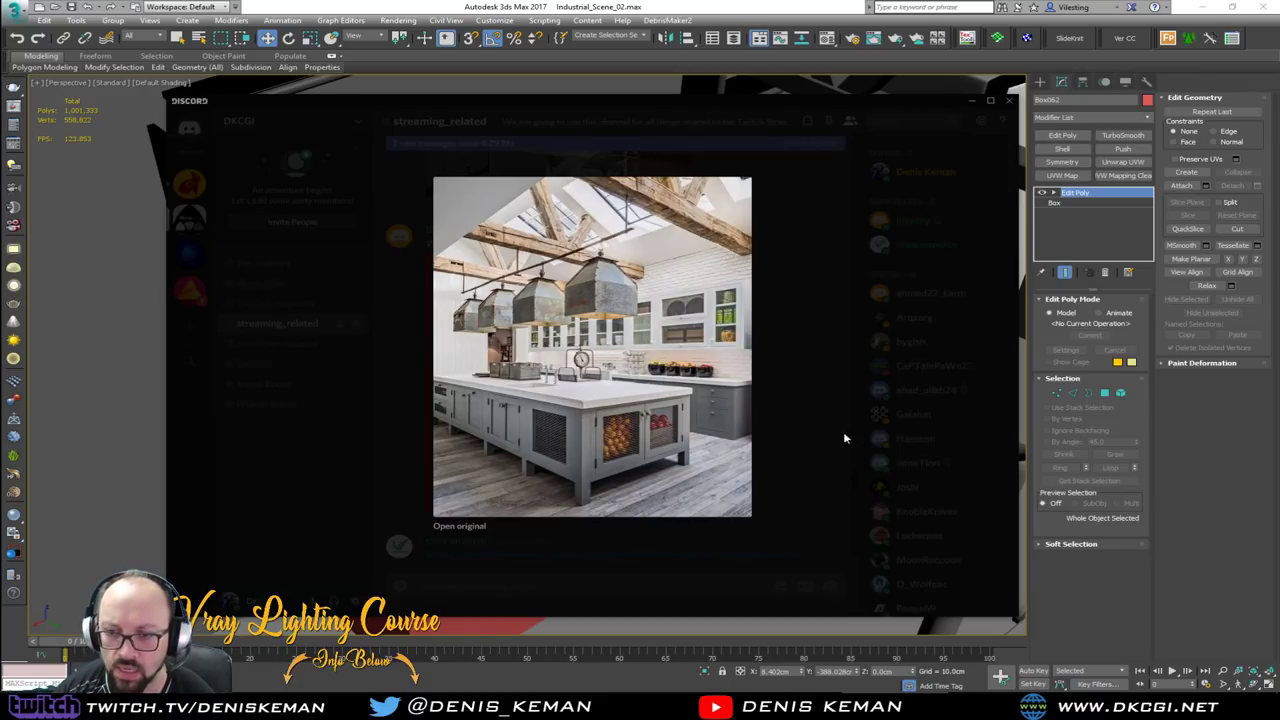
left_click(792, 414)
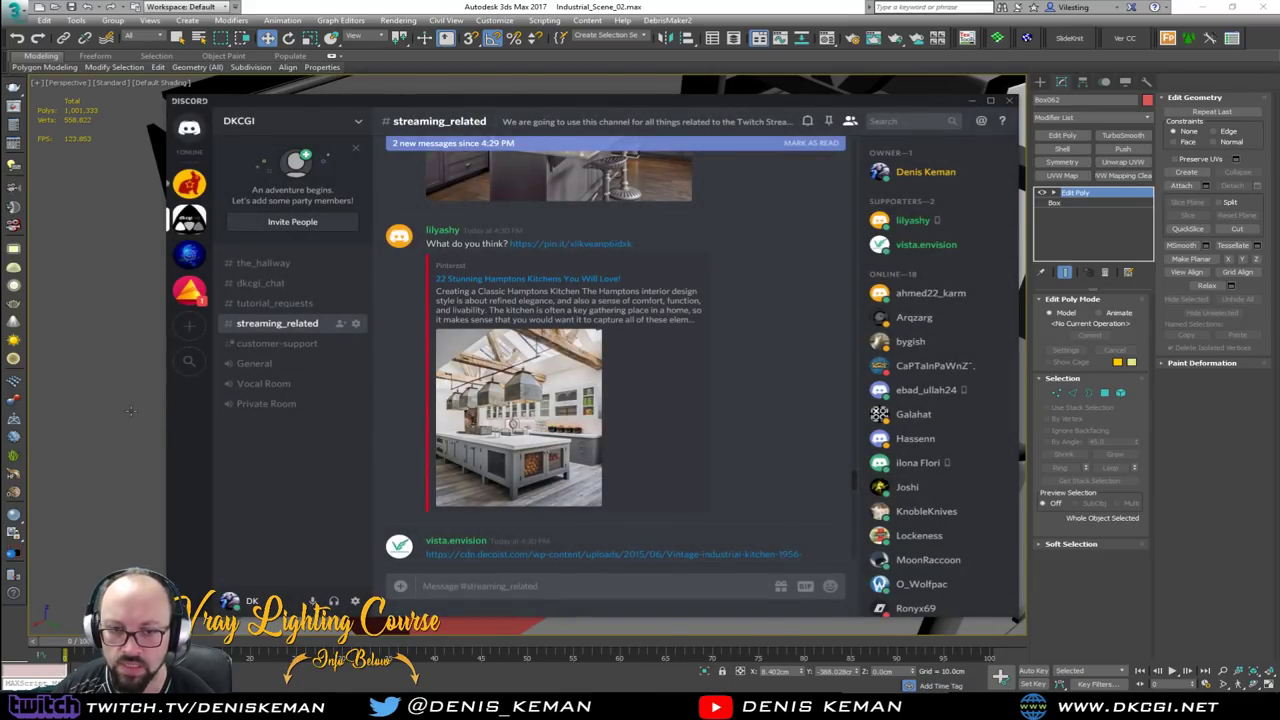
Return to 3ds Max and lengthen the red counter in the Top view by moving its free-end vertices along X to about 130.9 cm
middle_click(130, 411)
scroll(132, 410, "down", 6)
scroll(591, 323, "down", 3)
middle_click_drag(354, 399, 529, 390)
key("alt+w")
middle_click(343, 177)
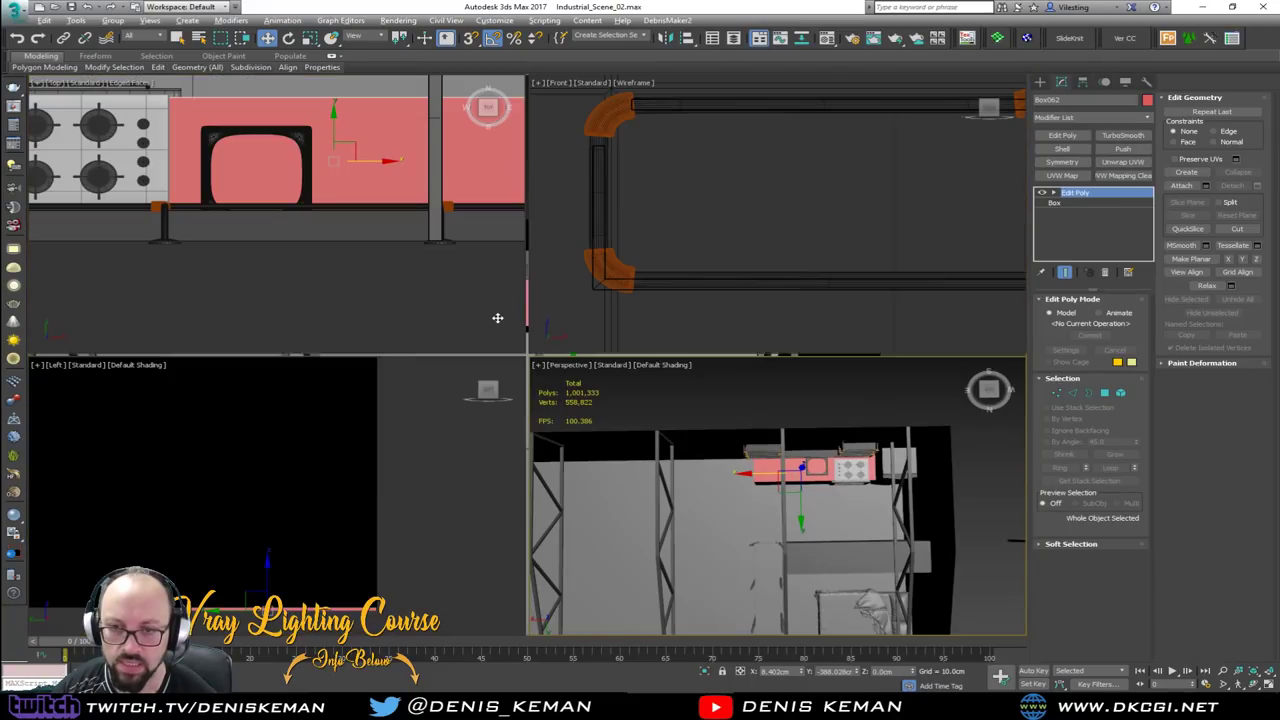
scroll(343, 177, "down", 4)
middle_click_drag(343, 177, 424, 163)
key("alt+w")
left_click_drag(456, 202, 276, 300)
scroll(276, 300, "down", 3)
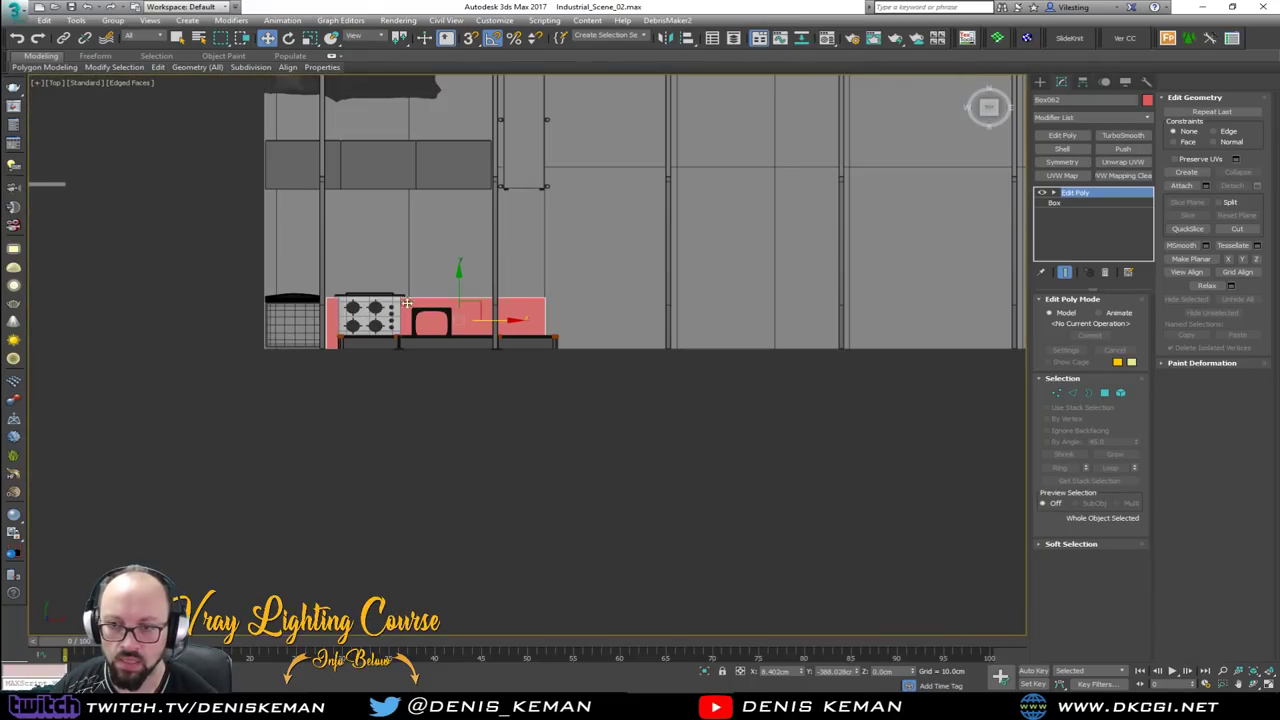
middle_click_drag(534, 267, 531, 341)
key("1")
scroll(547, 419, "up", 2)
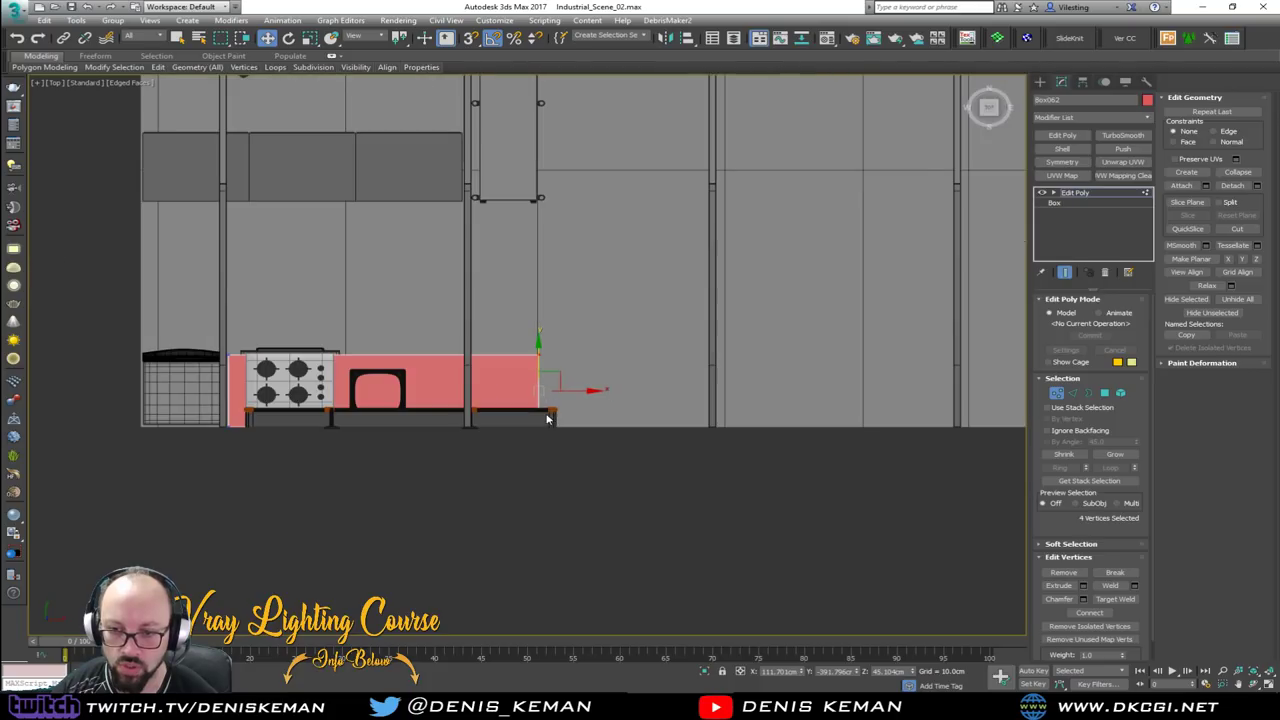
left_click_drag(584, 388, 609, 396)
key("alt+w")
middle_click(737, 480)
key("alt+w")
middle_click_drag(737, 480, 674, 430, "alt")
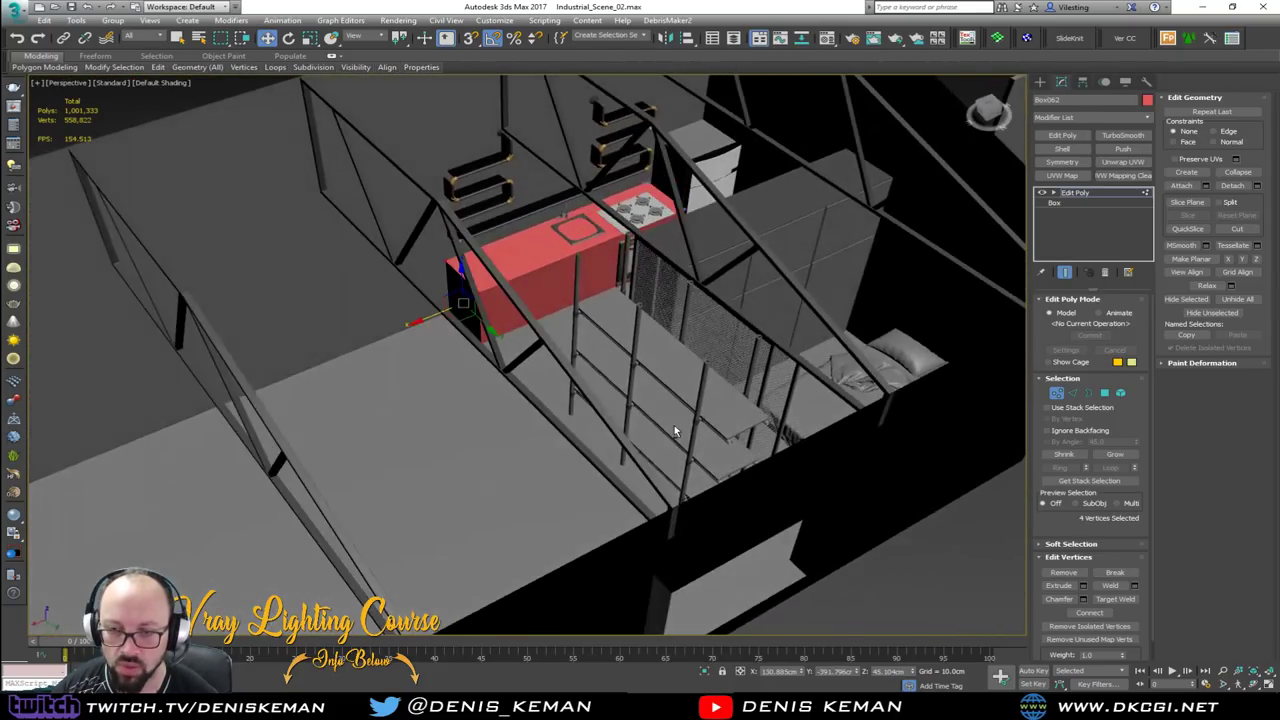
scroll(544, 311, "up", 6)
key("1")
Examine the lengthened counter's free end, front and top, along with the sink and stove area
middle_click_drag(514, 443, 508, 336, "alt")
scroll(507, 357, "up", 3)
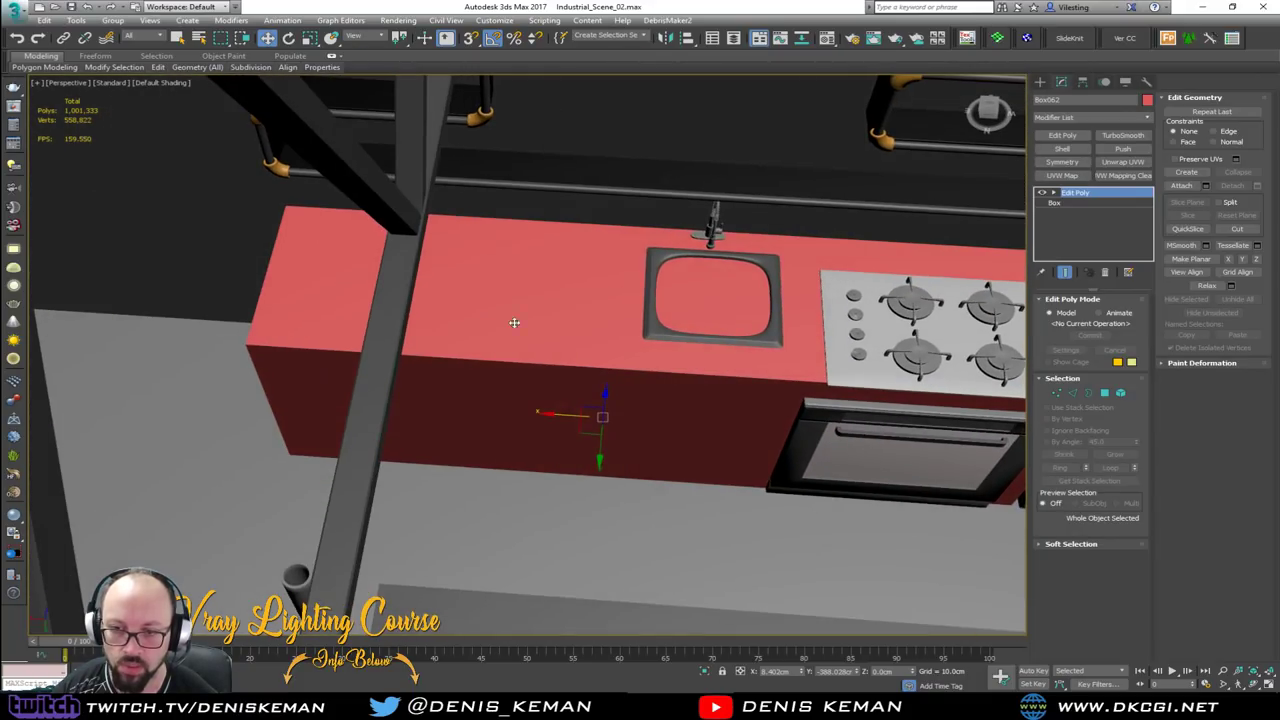
middle_click_drag(502, 506, 418, 471, "alt")
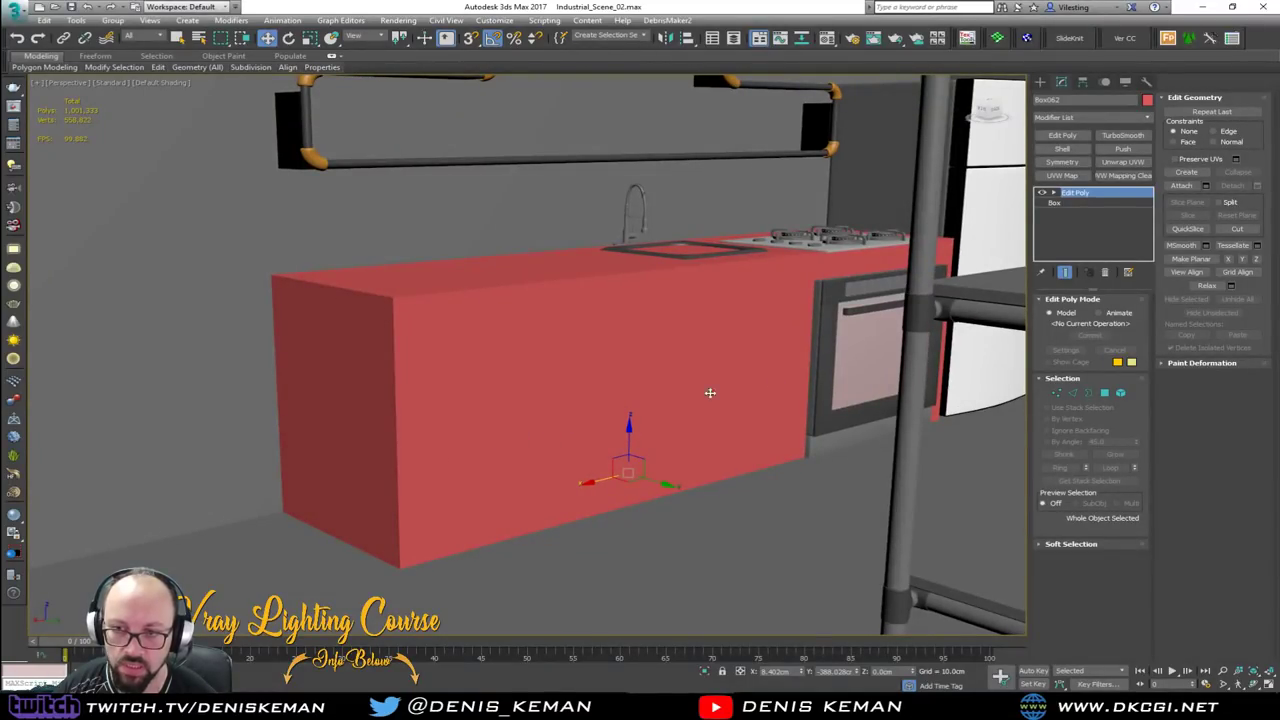
middle_click_drag(690, 399, 717, 334, "alt")
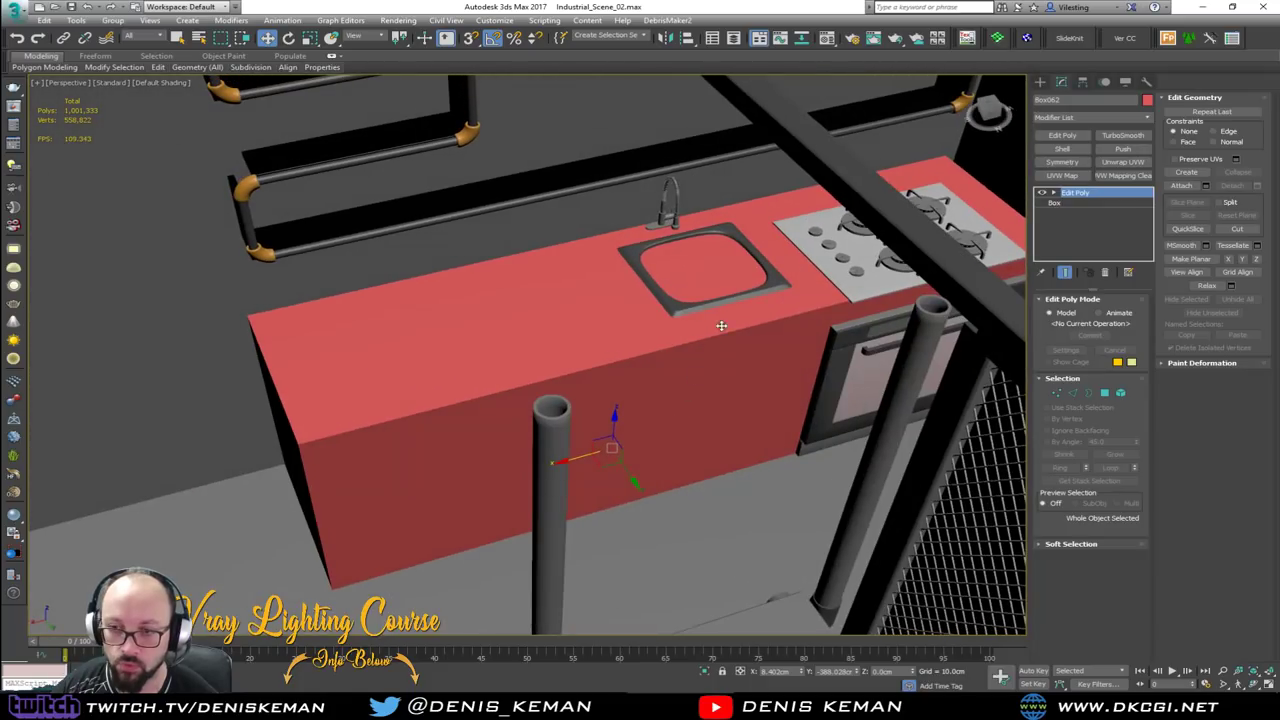
middle_click_drag(735, 292, 762, 355)
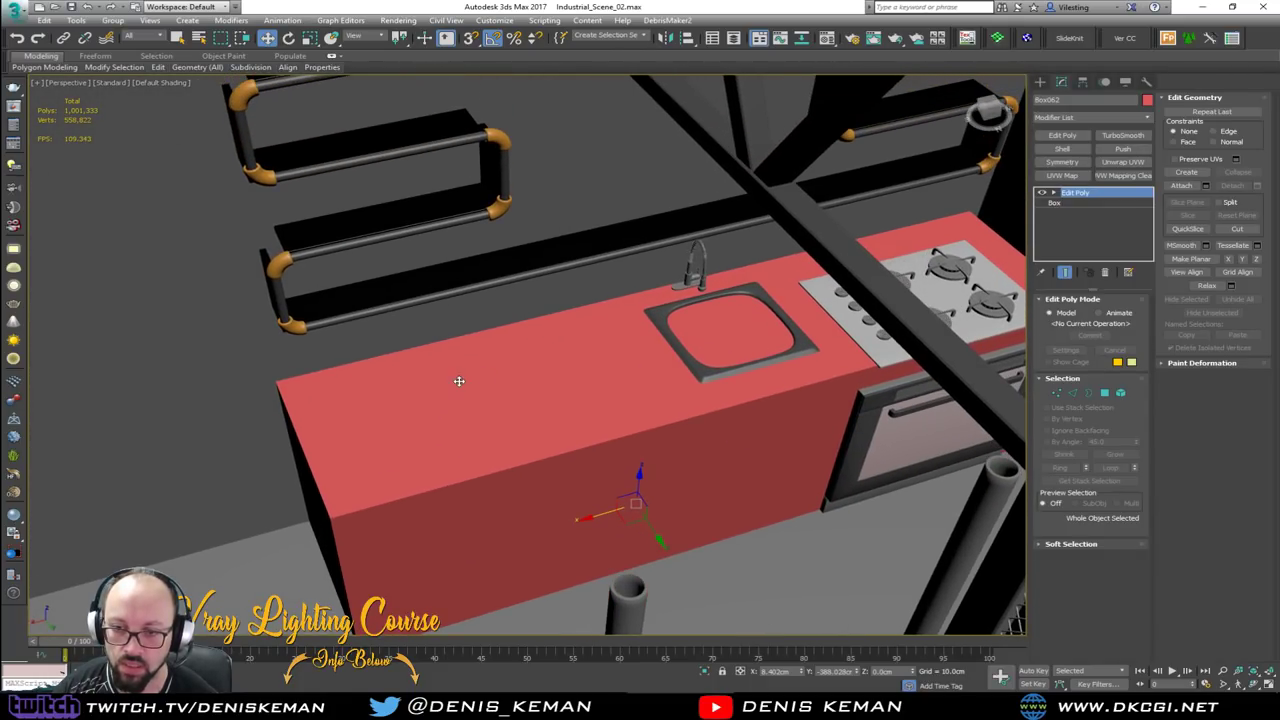
middle_click_drag(498, 523, 493, 413, "alt")
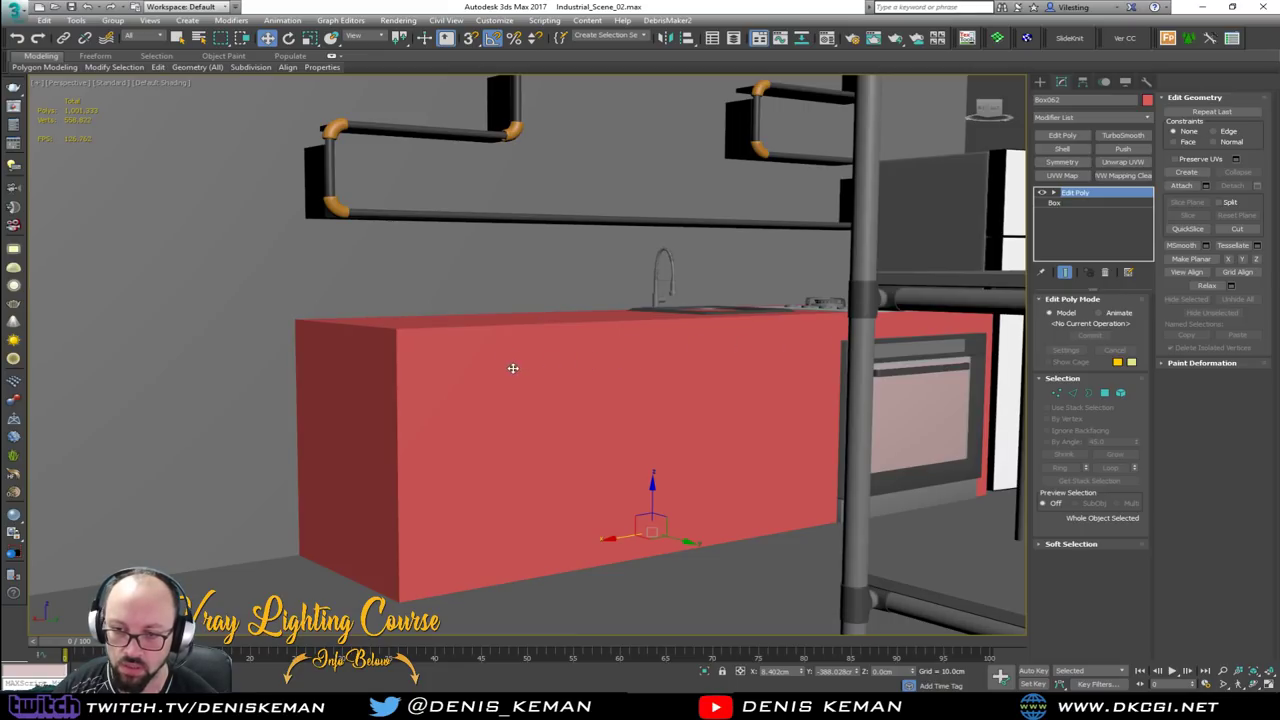
middle_click_drag(559, 362, 574, 399, "alt")
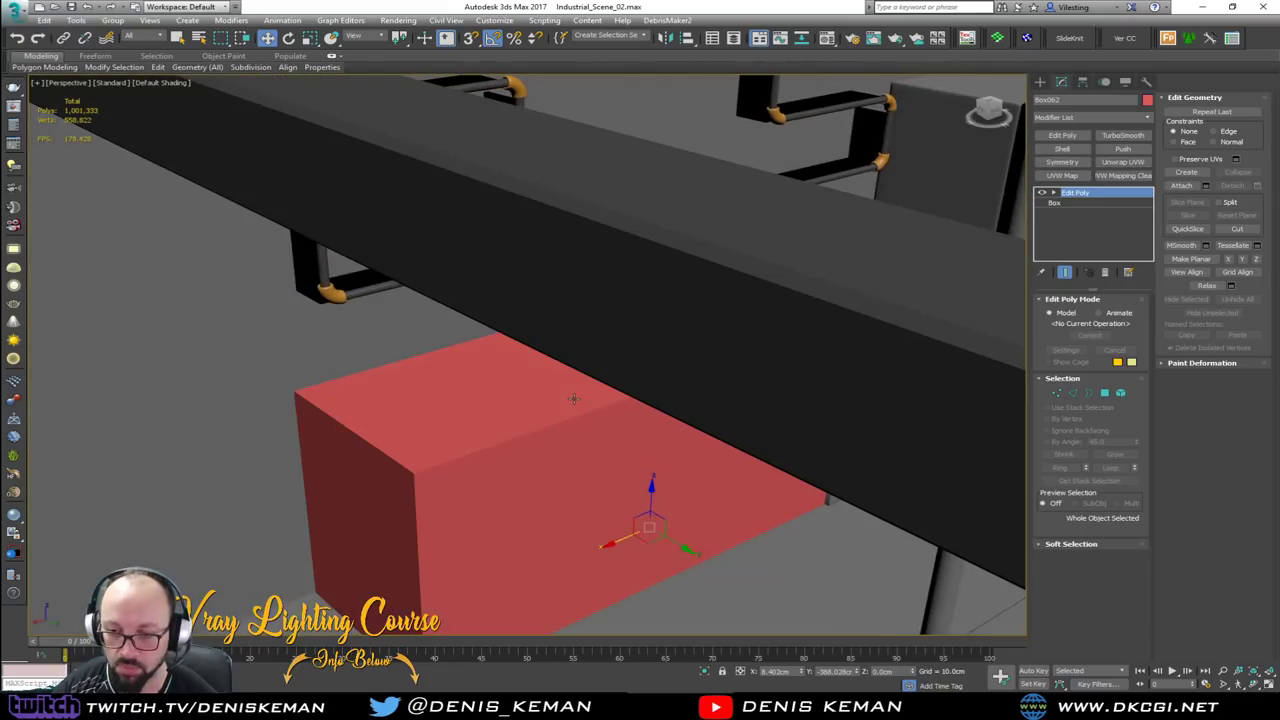
middle_click_drag(528, 482, 552, 453, "alt")
middle_click_drag(515, 397, 650, 405, "alt")
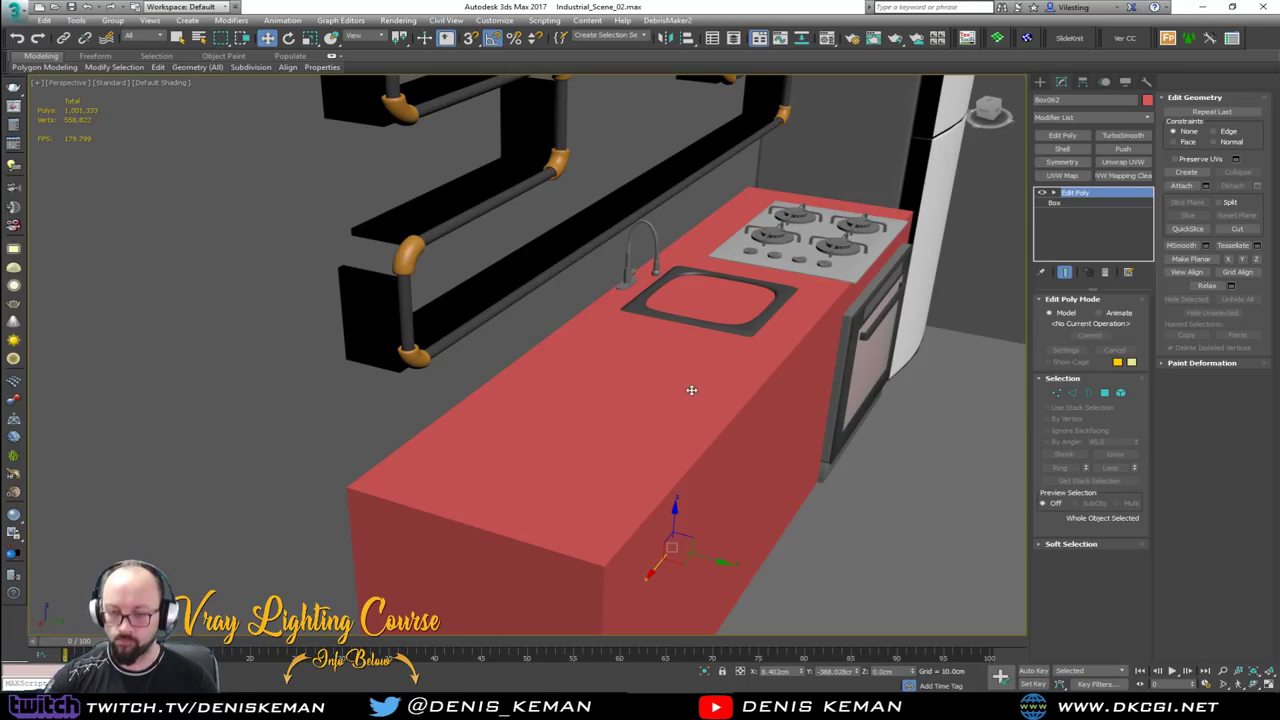
scroll(672, 346, "down", 5)
middle_click_drag(710, 454, 597, 445, "alt")
scroll(612, 436, "up", 5)
middle_click_drag(664, 392, 415, 391)
middle_click_drag(708, 372, 587, 370)
Shorten the counter to end between sink and stove by moving its fridge-side vertices along X to about -55.2 cm
key("1")
key("F3")
key("F3")
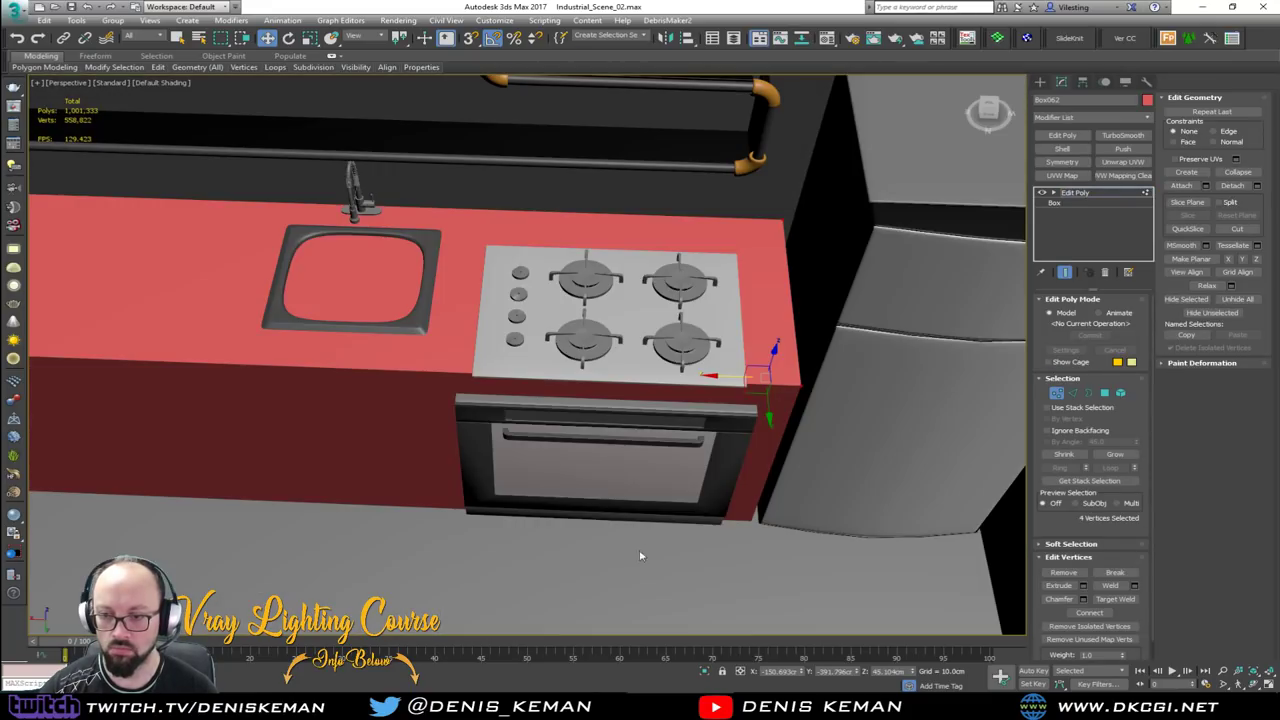
left_click_drag(732, 379, 431, 375)
middle_click_drag(556, 368, 570, 415, "alt")
left_click(1070, 398)
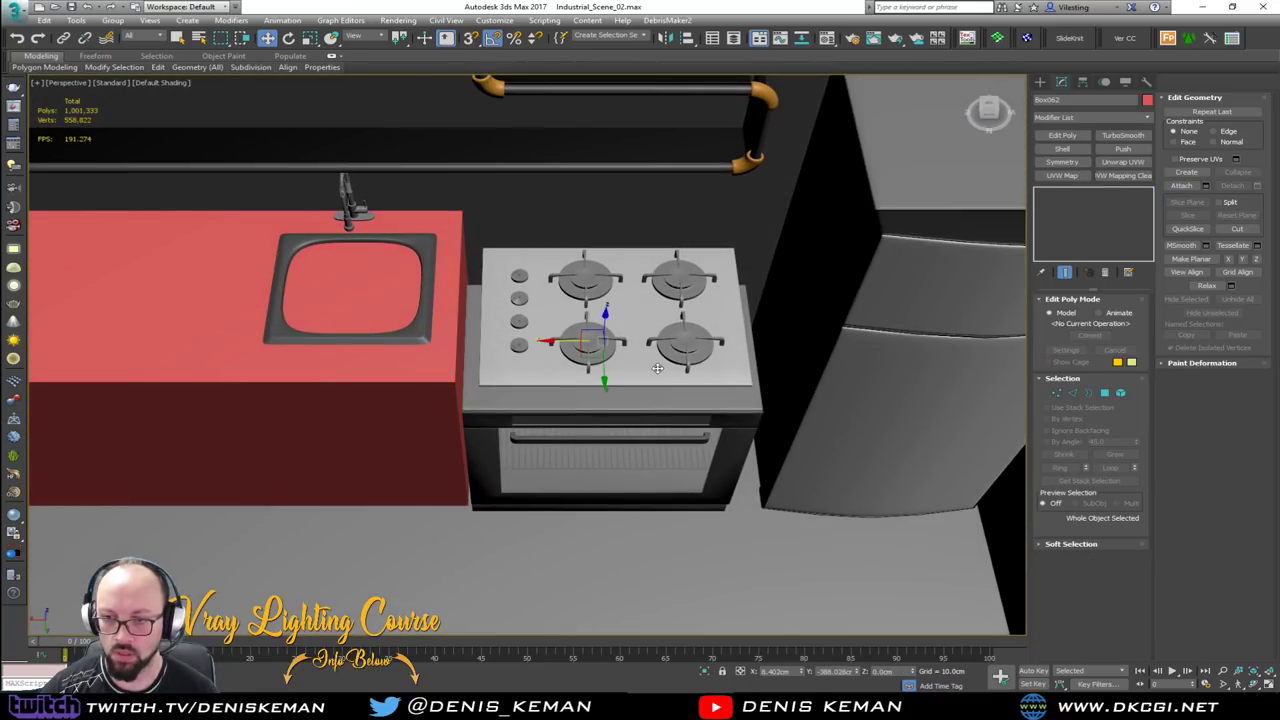
Move the stove along X to about -107.2 cm, closer to the fridge
left_click(610, 350)
left_click_drag(570, 343, 600, 340)
middle_click_drag(600, 340, 662, 315, "alt")
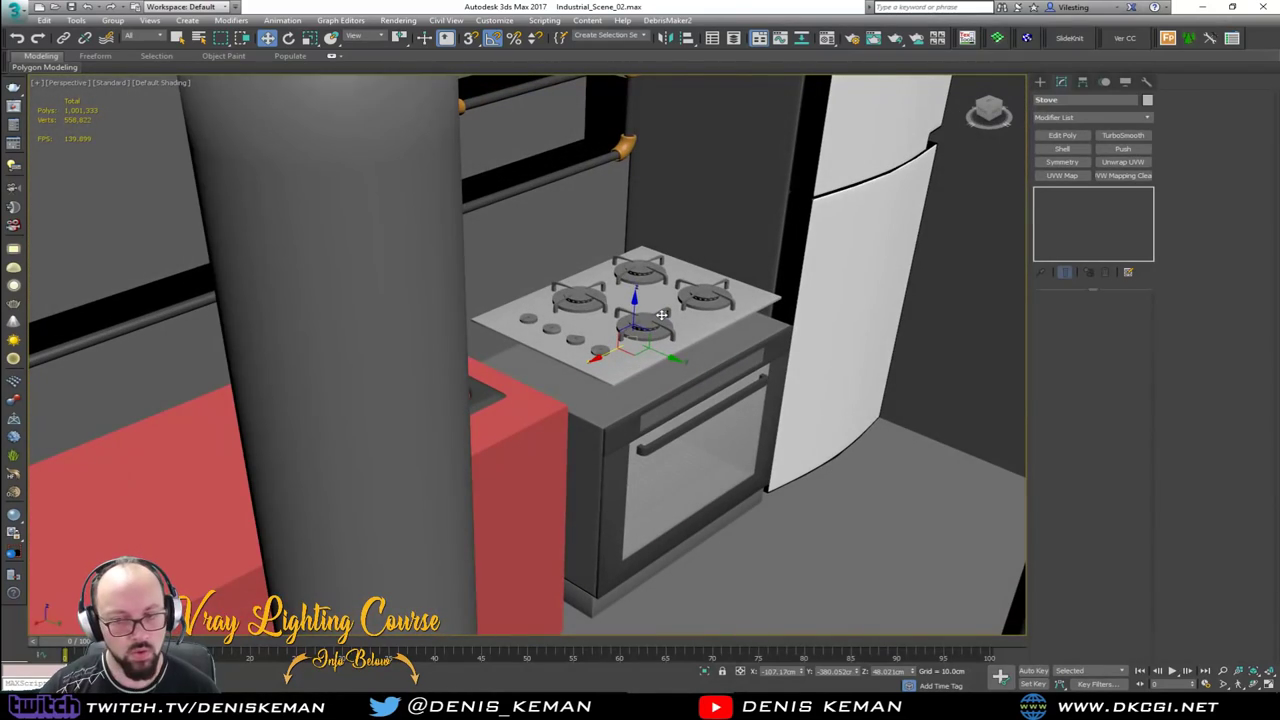
Extrude the counter's end face beside the stove and stretch the new section along X past the stove towards the fridge
left_click(551, 443)
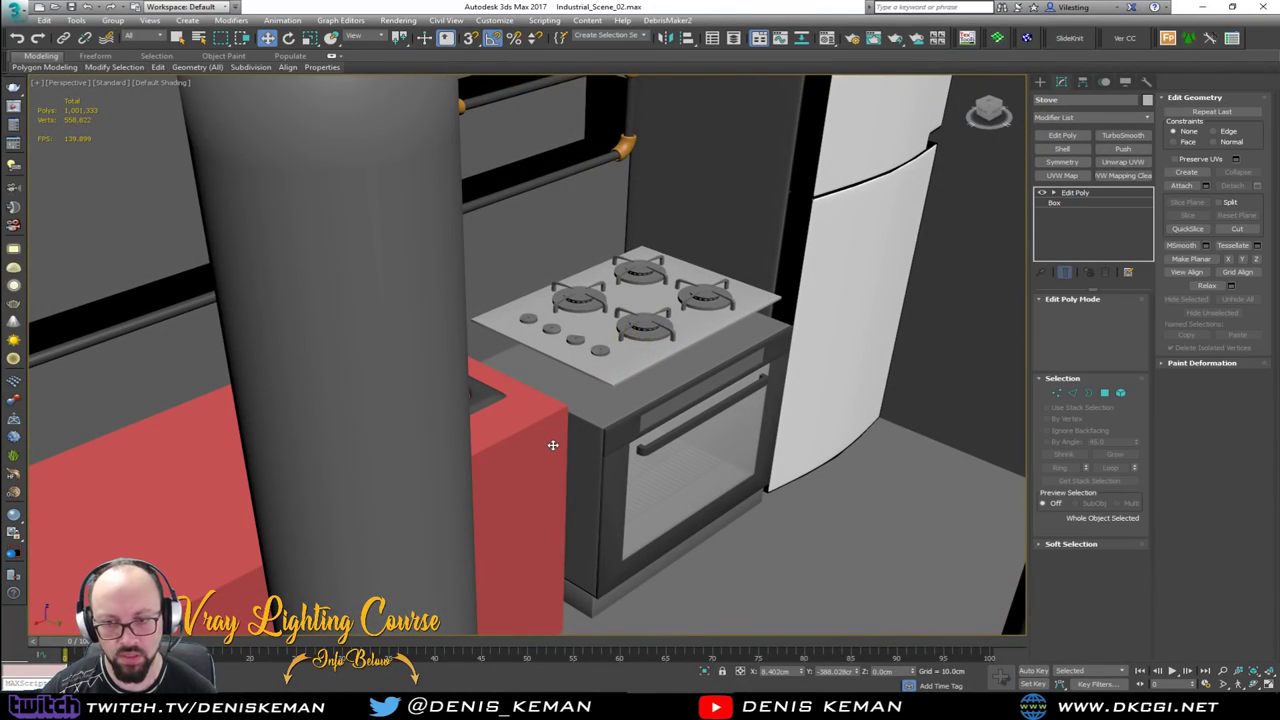
scroll(540, 450, "up", 10)
middle_click_drag(502, 463, 300, 264)
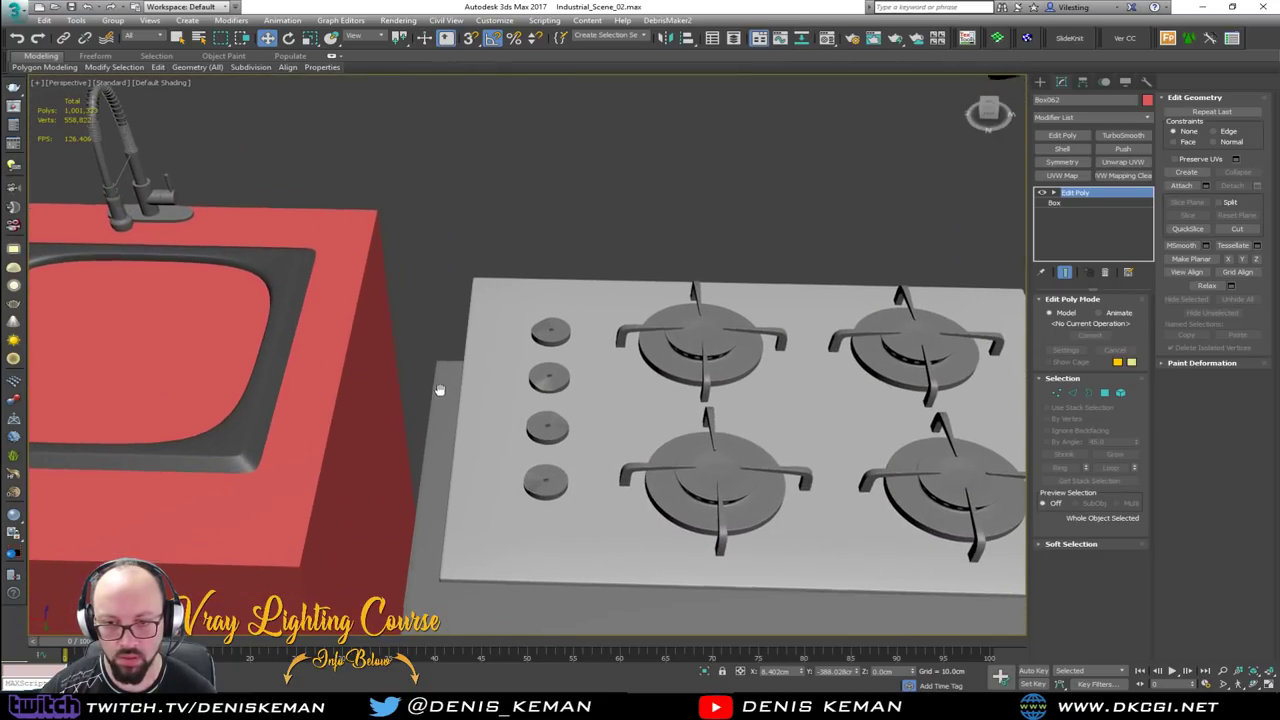
scroll(444, 407, "down", 4)
middle_click_drag(444, 407, 421, 330)
key("4")
key("4")
left_click(383, 430)
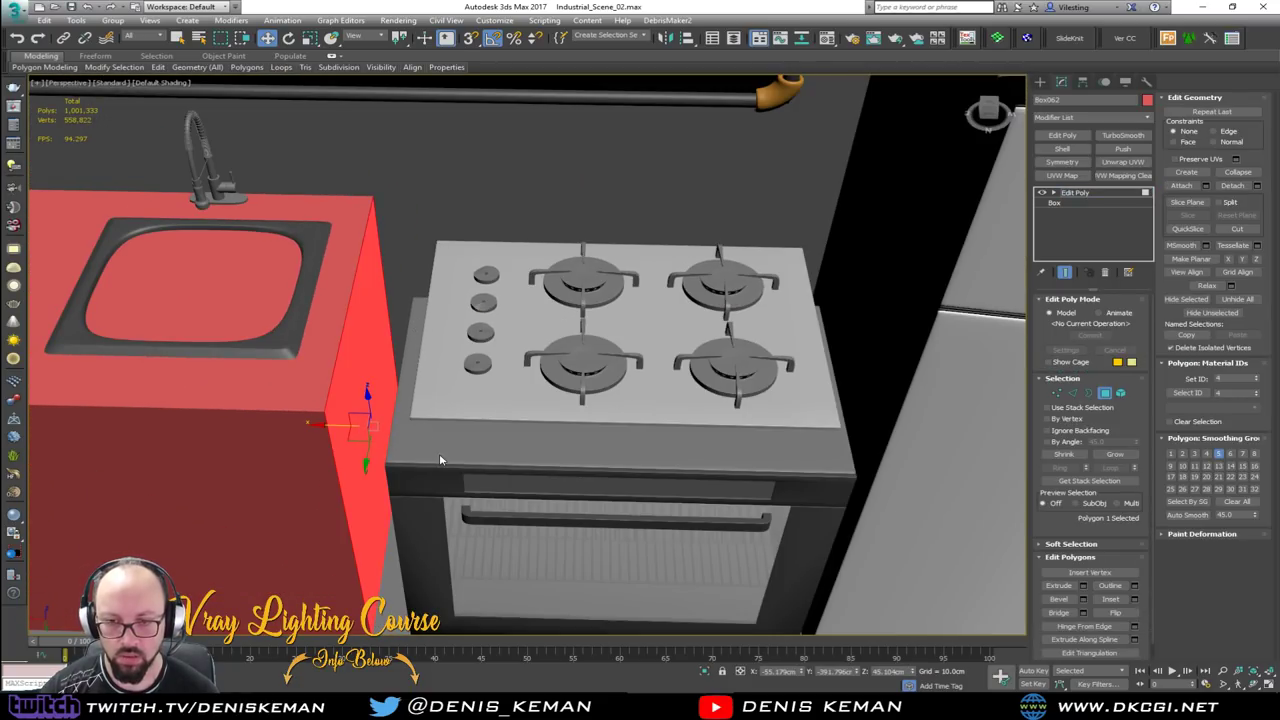
middle_click_drag(443, 457, 470, 440, "alt")
left_click(1068, 586)
left_click_drag(420, 371, 440, 171)
key("F4")
left_click_drag(546, 379, 809, 380)
middle_click_drag(735, 406, 759, 389, "alt")
Select the edge loop separating the sink and stove sections of the counter, and isolate the counter together with the stove
key("2")
double_click(447, 471)
middle_click_drag(448, 472, 554, 417)
scroll(554, 417, "down", 3)
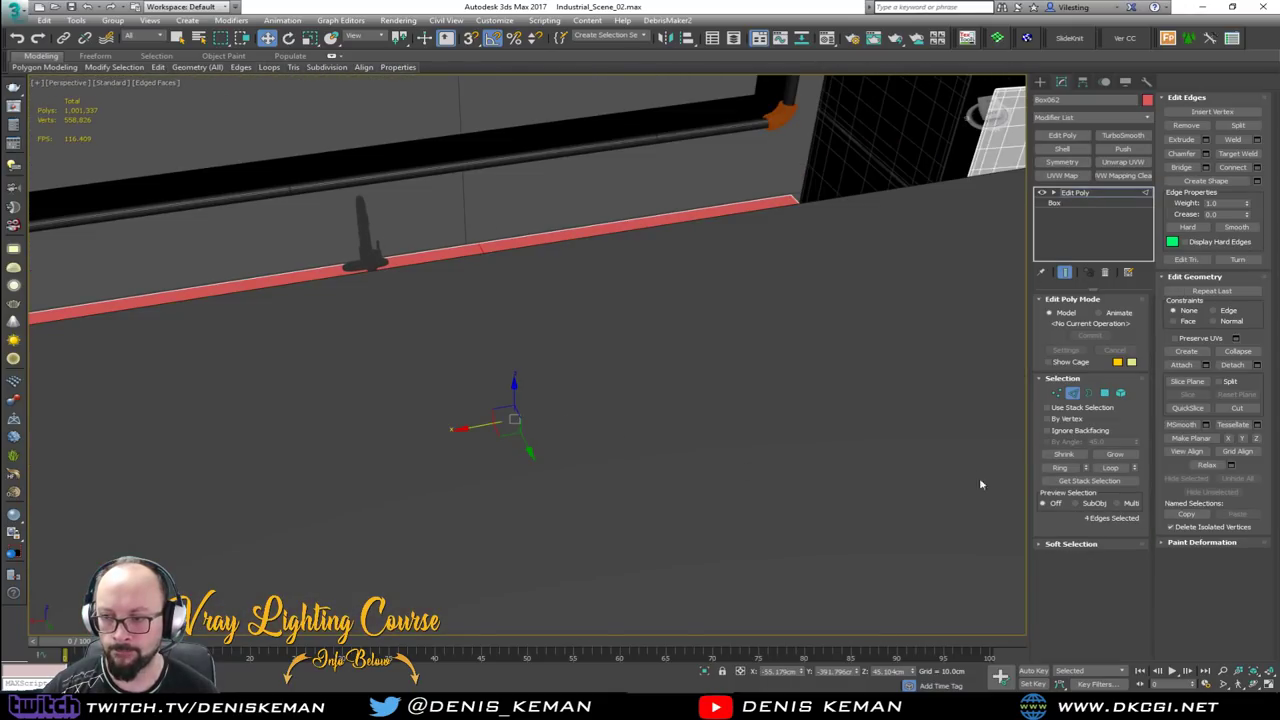
middle_click_drag(683, 403, 692, 393, "alt")
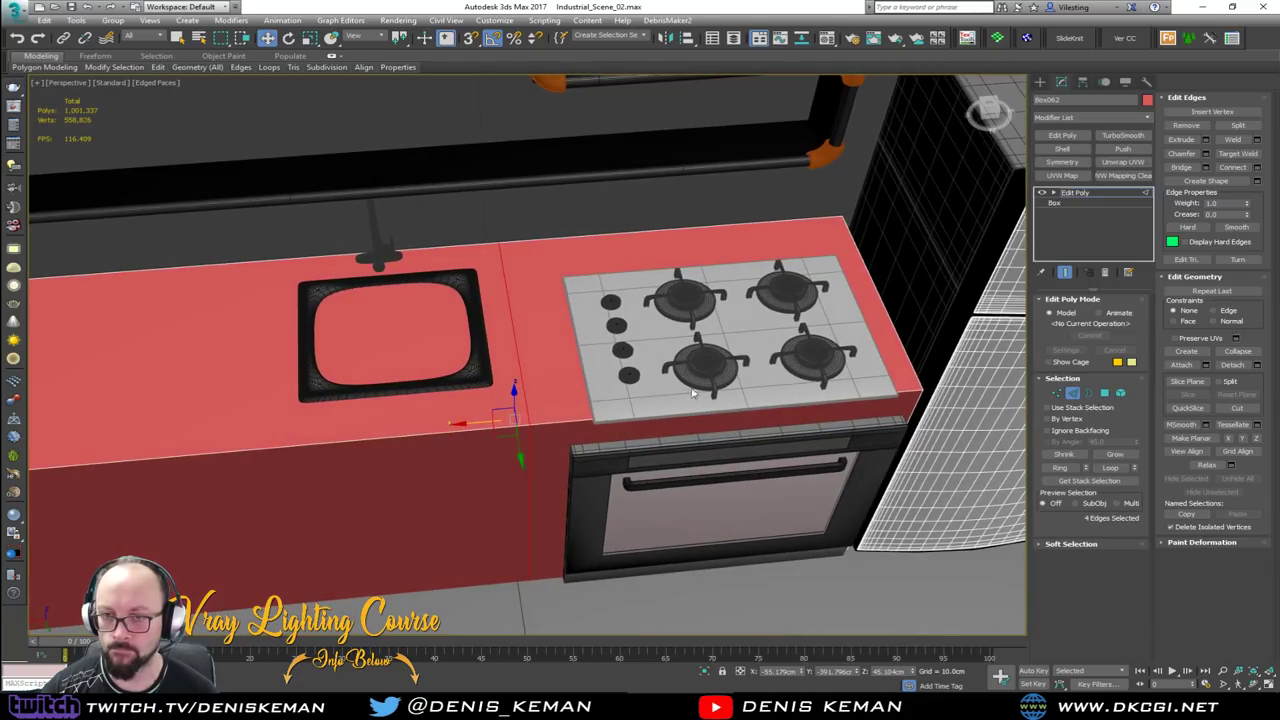
left_click(1072, 392)
left_click(604, 336, "ctrl")
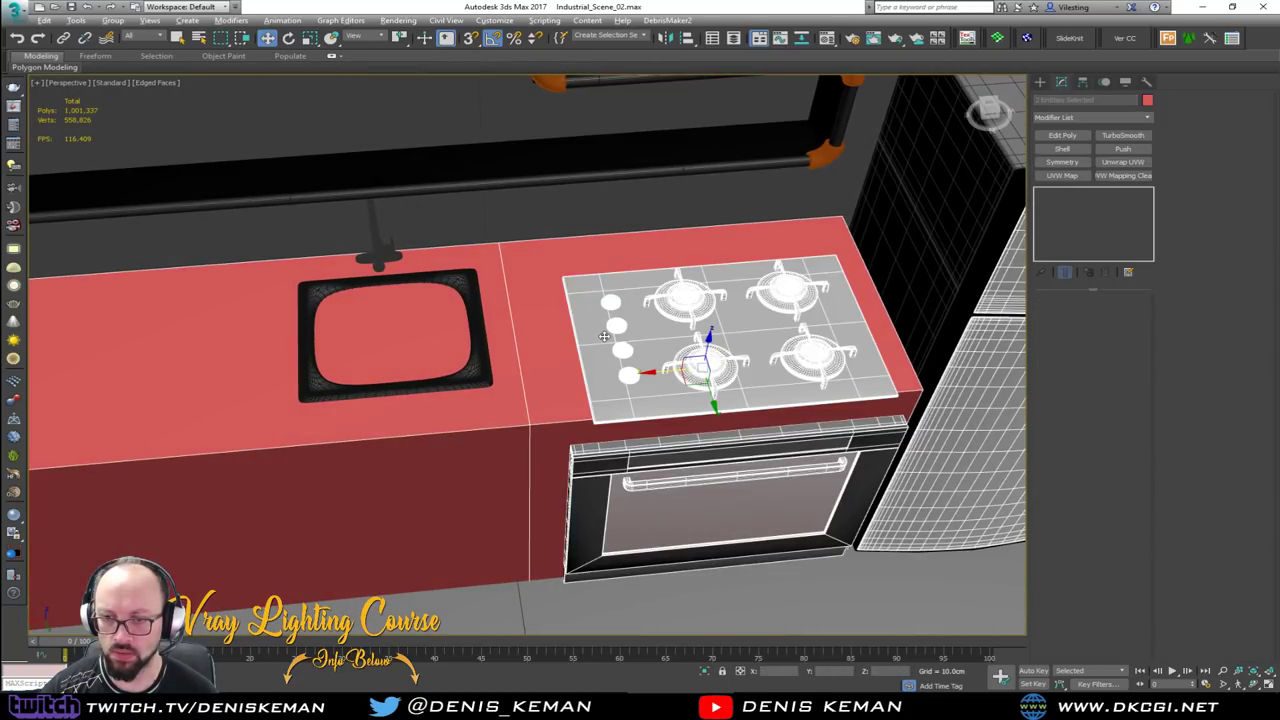
key("alt+q")
left_click(616, 383)
key("2")
key("2")
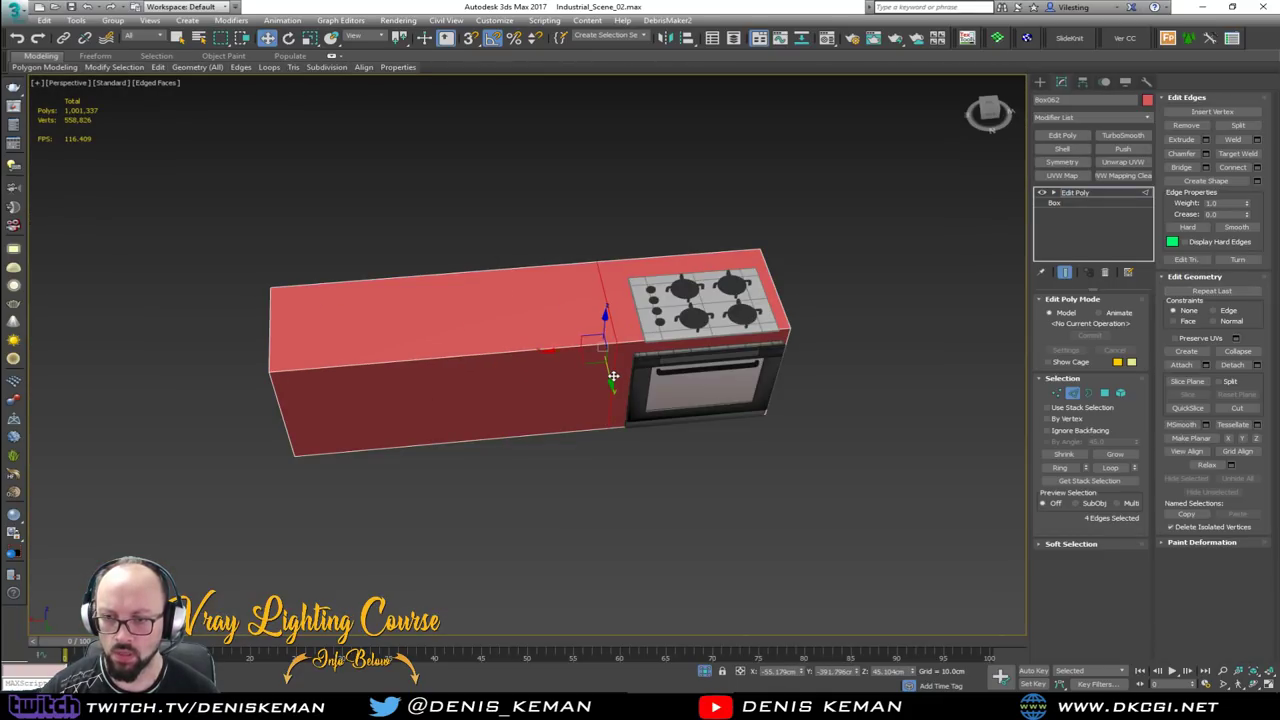
Split the counter at the selected edge loop with a 0.5 cm open chamfer and cap the resulting open borders
left_click(1206, 155)
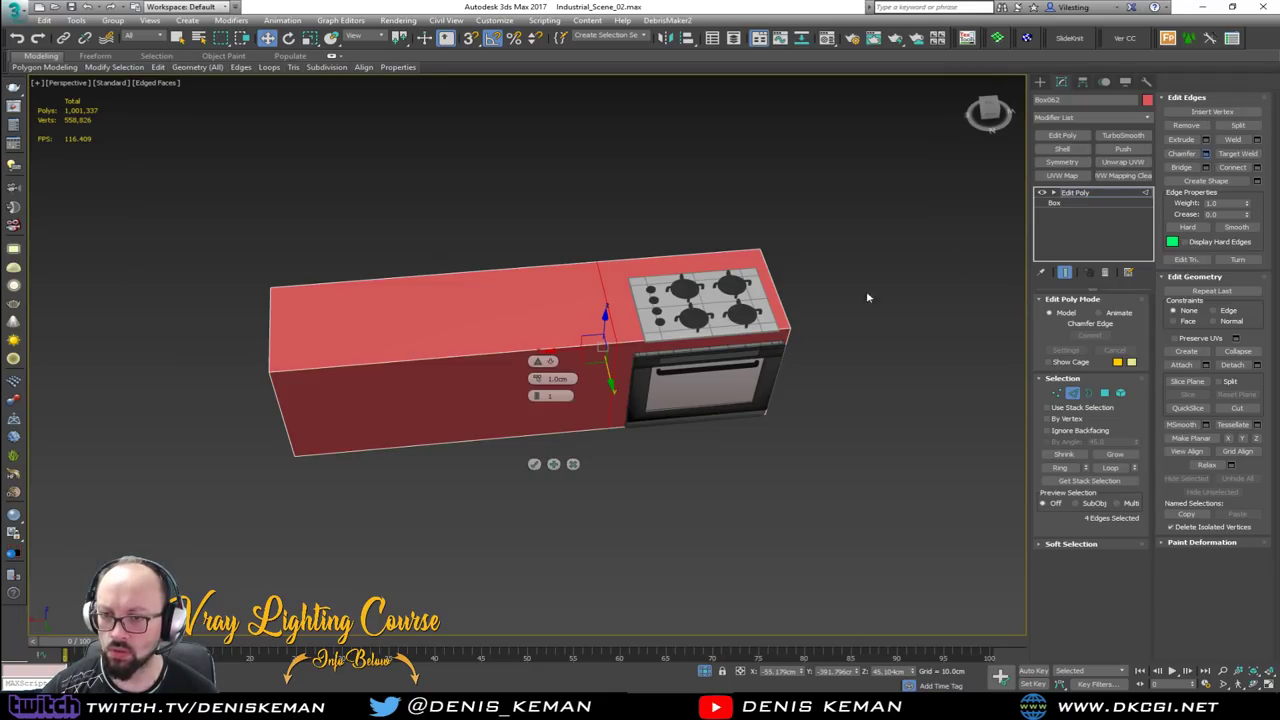
scroll(634, 347, "up", 5)
type("0.5")
key("Return")
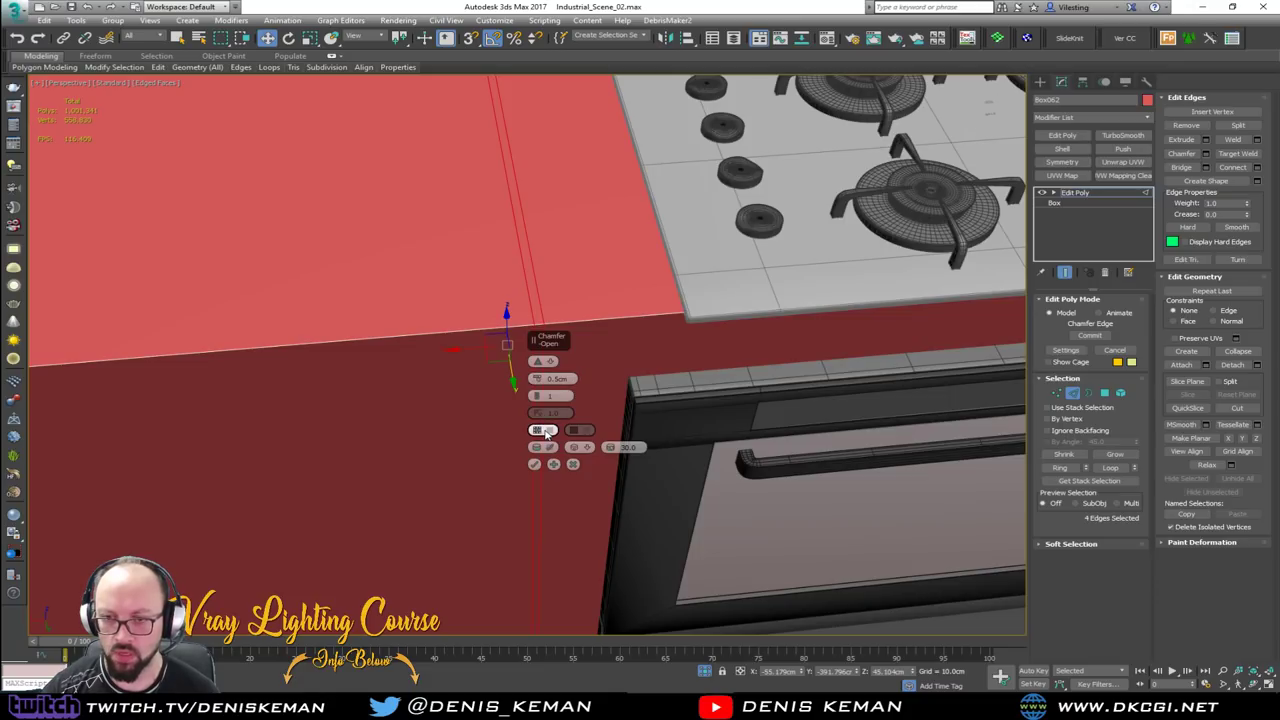
left_click(546, 431)
left_click(535, 464)
key("3")
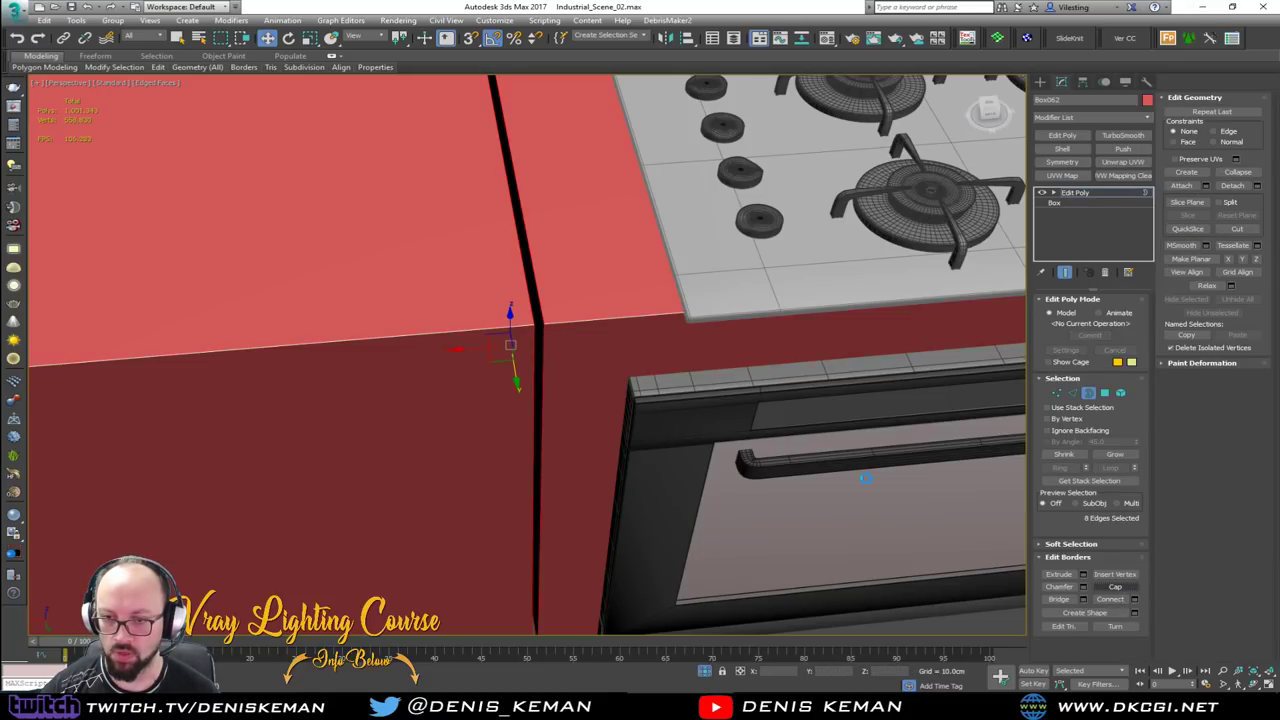
scroll(538, 408, "down", 3)
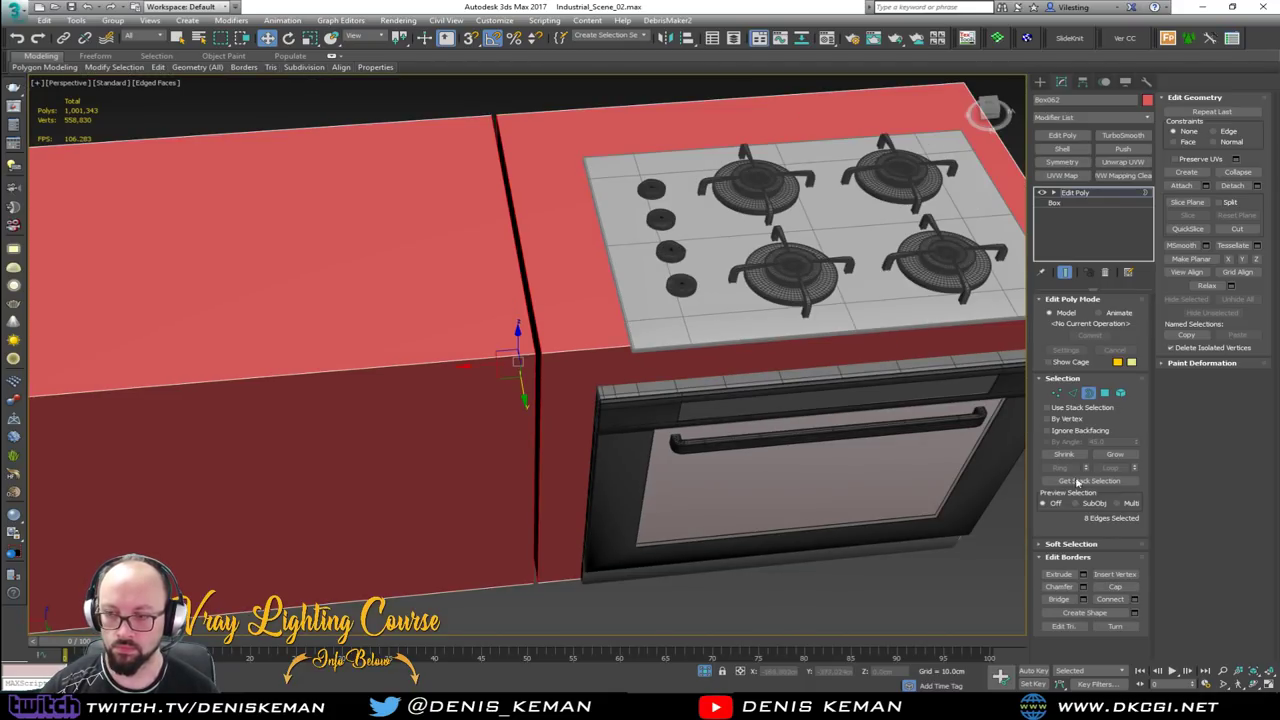
Detach the counter section around the stove as a separate object
left_click(1122, 395)
left_click(718, 330)
scroll(735, 334, "down", 3)
middle_click_drag(735, 334, 561, 383)
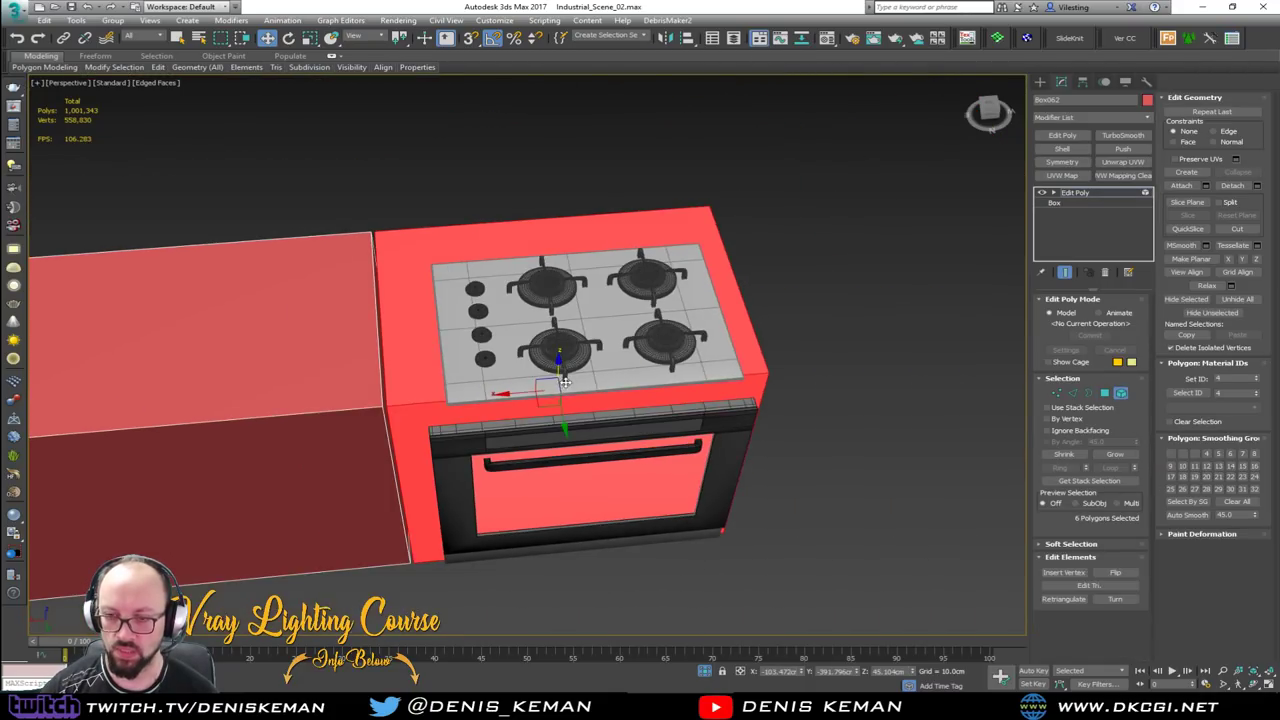
left_click(1258, 188)
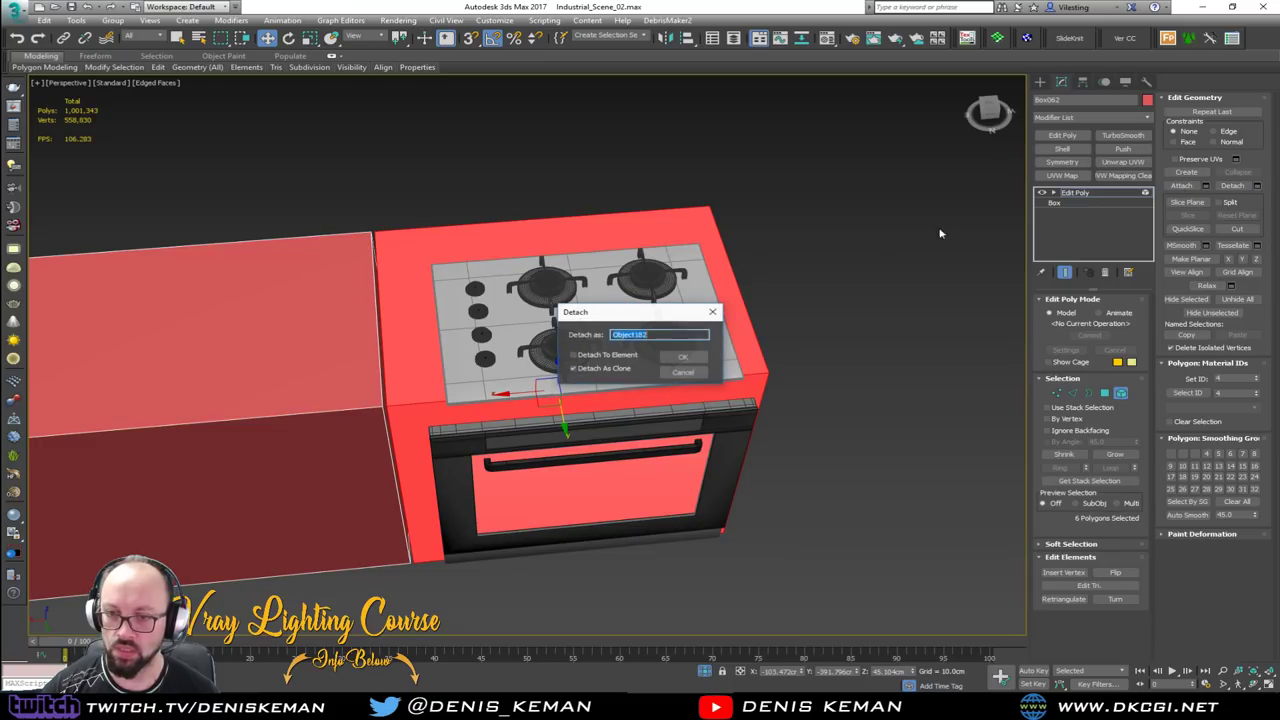
left_click(683, 357)
Move the stove back into the detached cabinet section, to about X -102.9 cm and Y -384.0 cm
left_click(1121, 393)
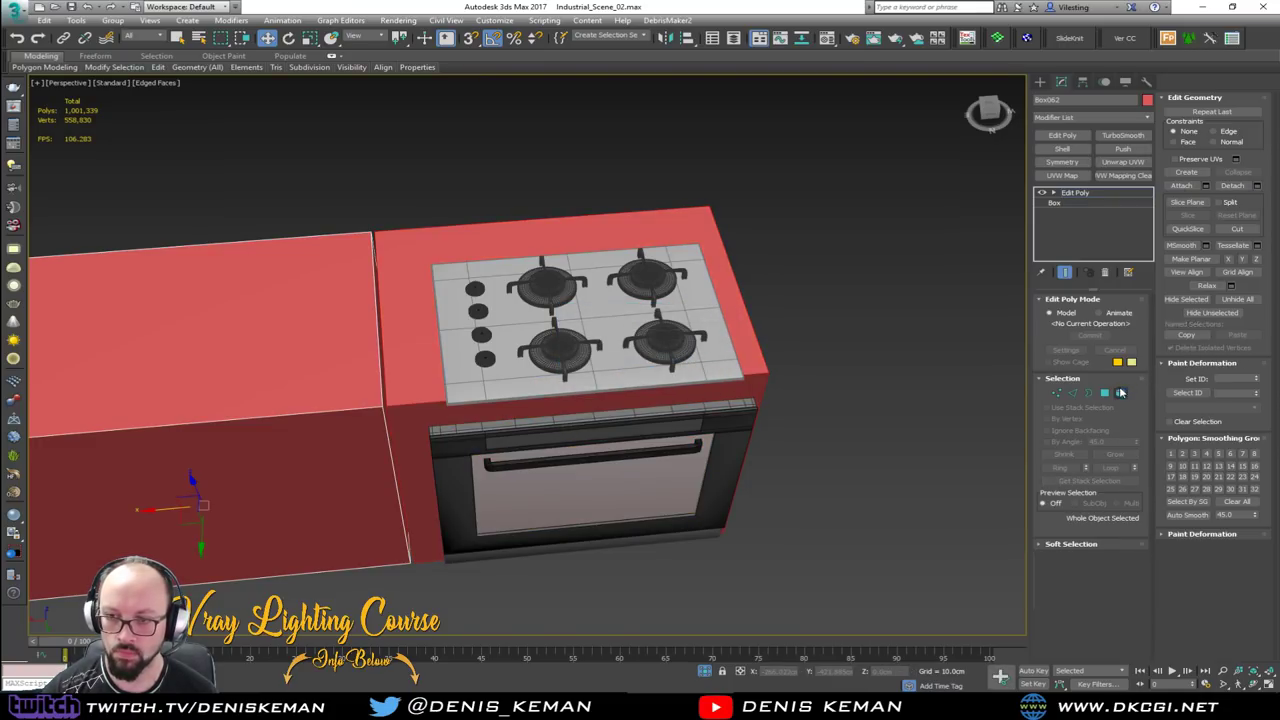
left_click(679, 340)
left_click_drag(577, 377, 525, 347)
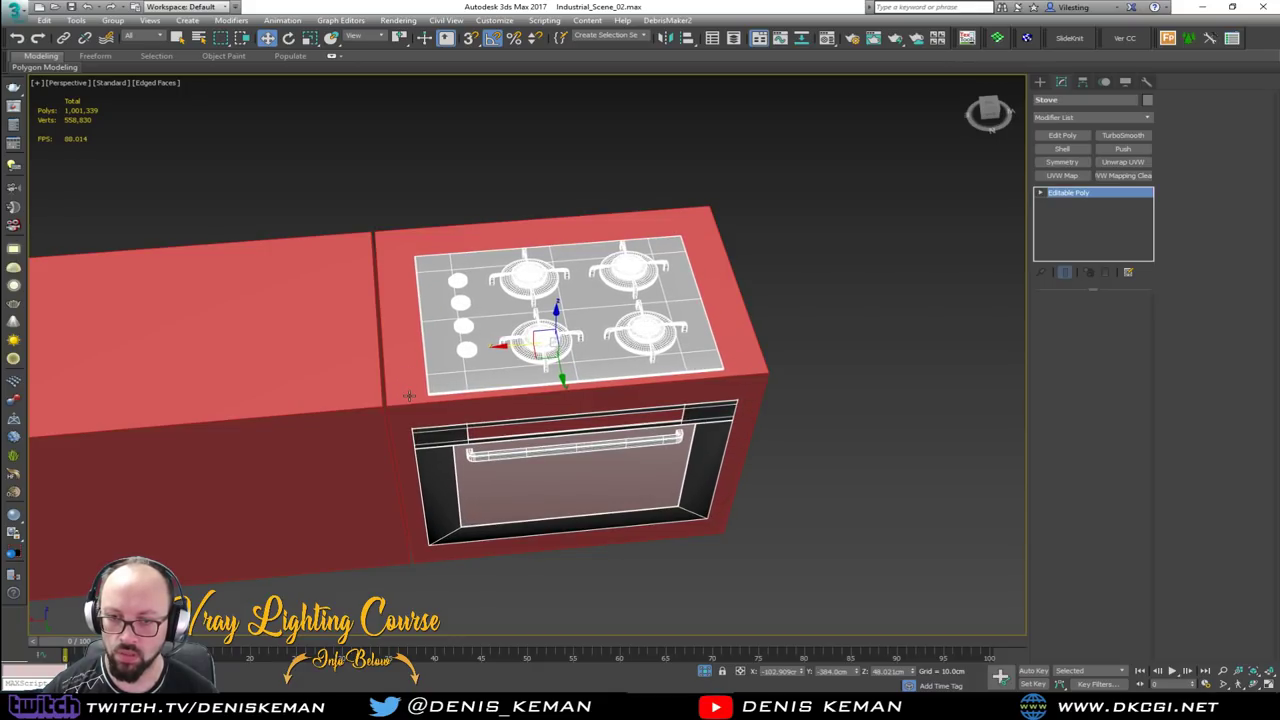
Inset the front face of the stove cabinet and scale the inset to 82% in Z to match the oven's outline
left_click(457, 420)
key("4")
scroll(457, 420, "up", 3)
key("ctrl+a")
left_click(537, 423)
middle_click_drag(537, 423, 628, 278, "alt")
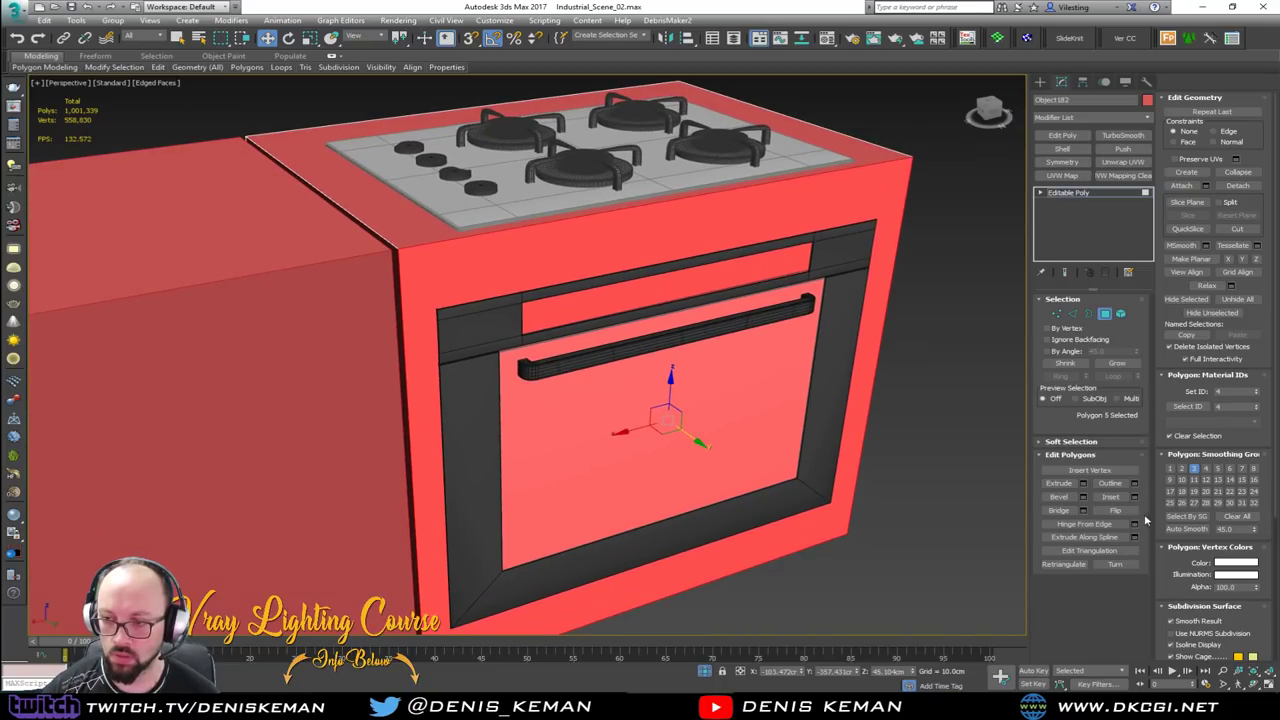
left_click(1122, 497)
left_click_drag(667, 345, 666, 315)
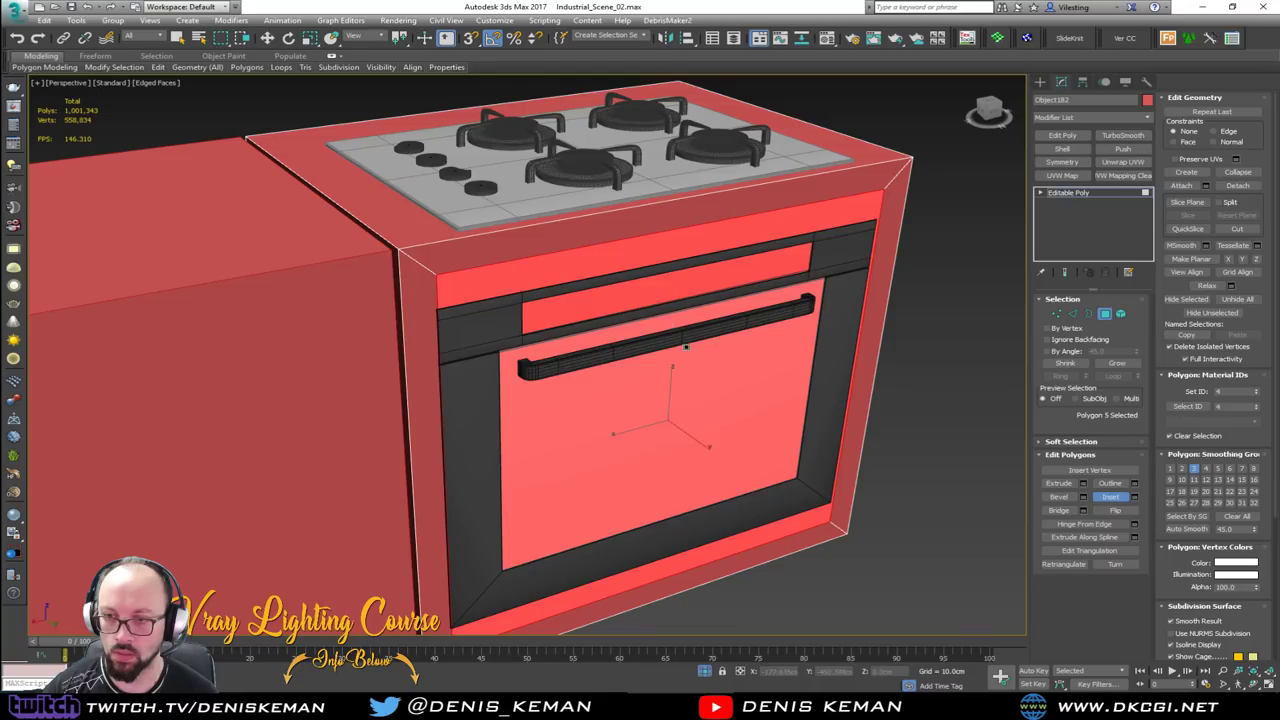
key("w")
middle_click_drag(685, 345, 702, 356, "alt")
key("r")
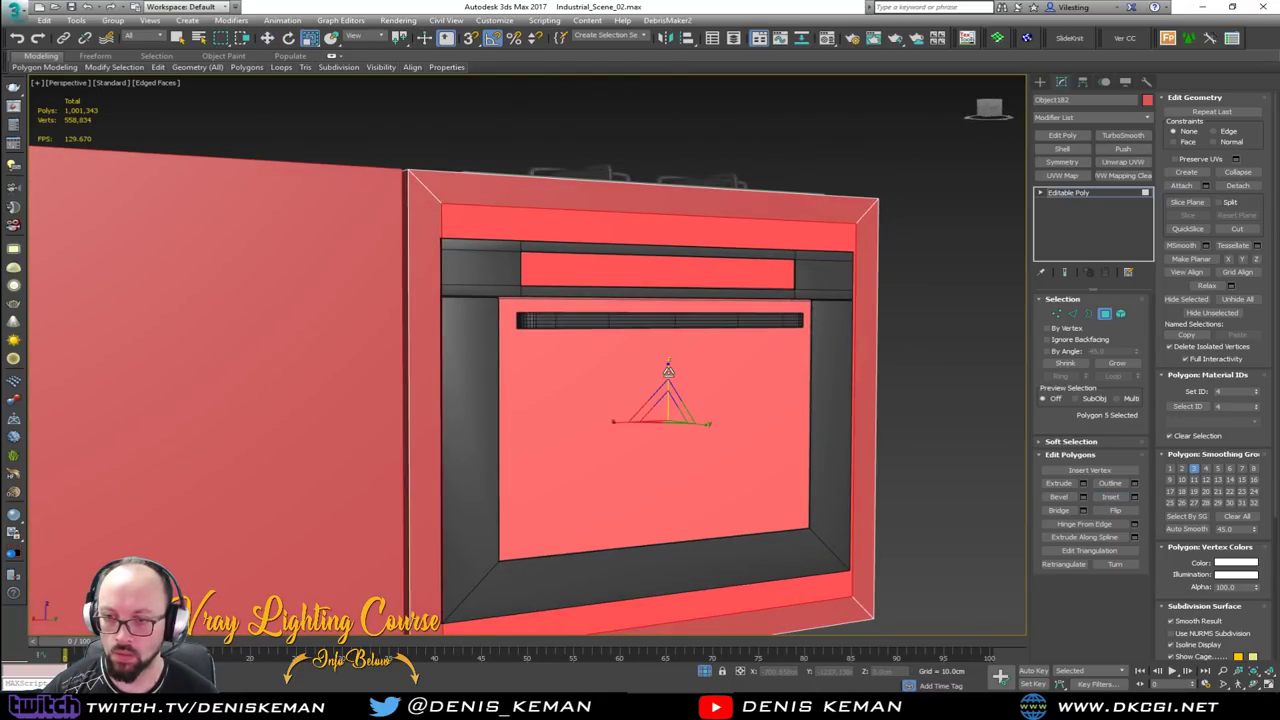
left_click_drag(668, 373, 668, 381)
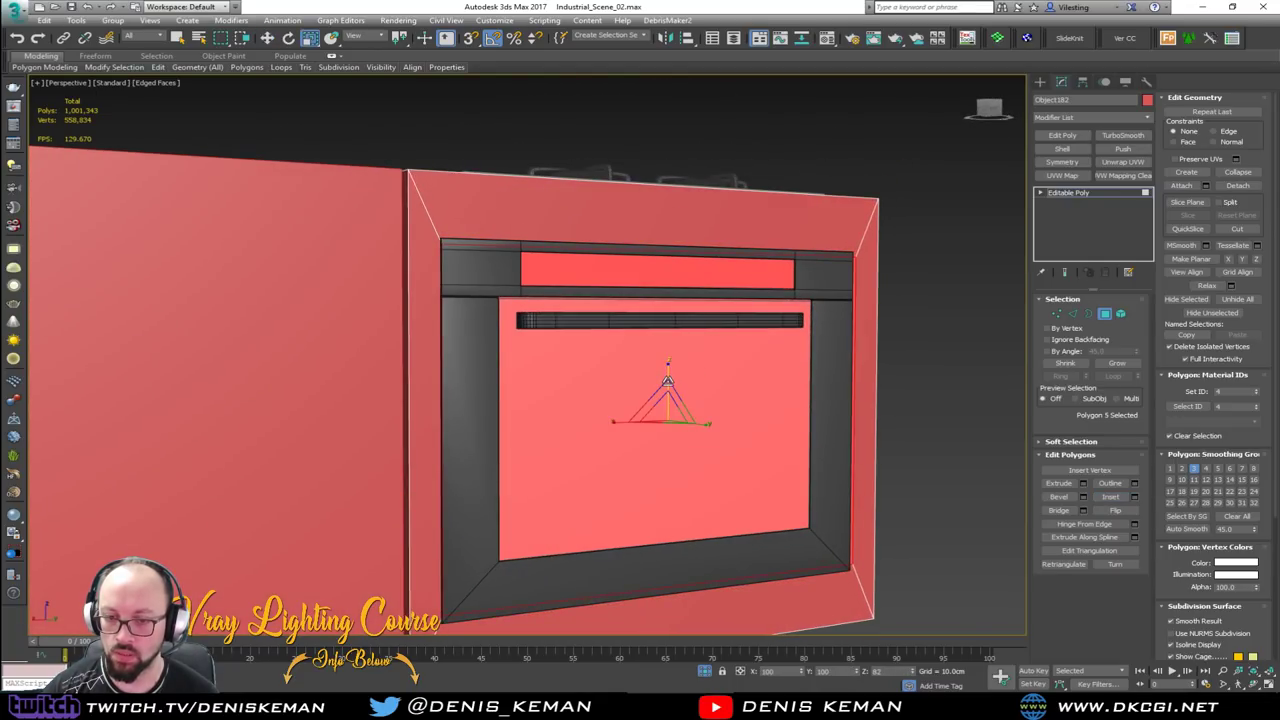
Extrude the inset front face inward through the cabinet to form a recess for the oven
left_click(1058, 483)
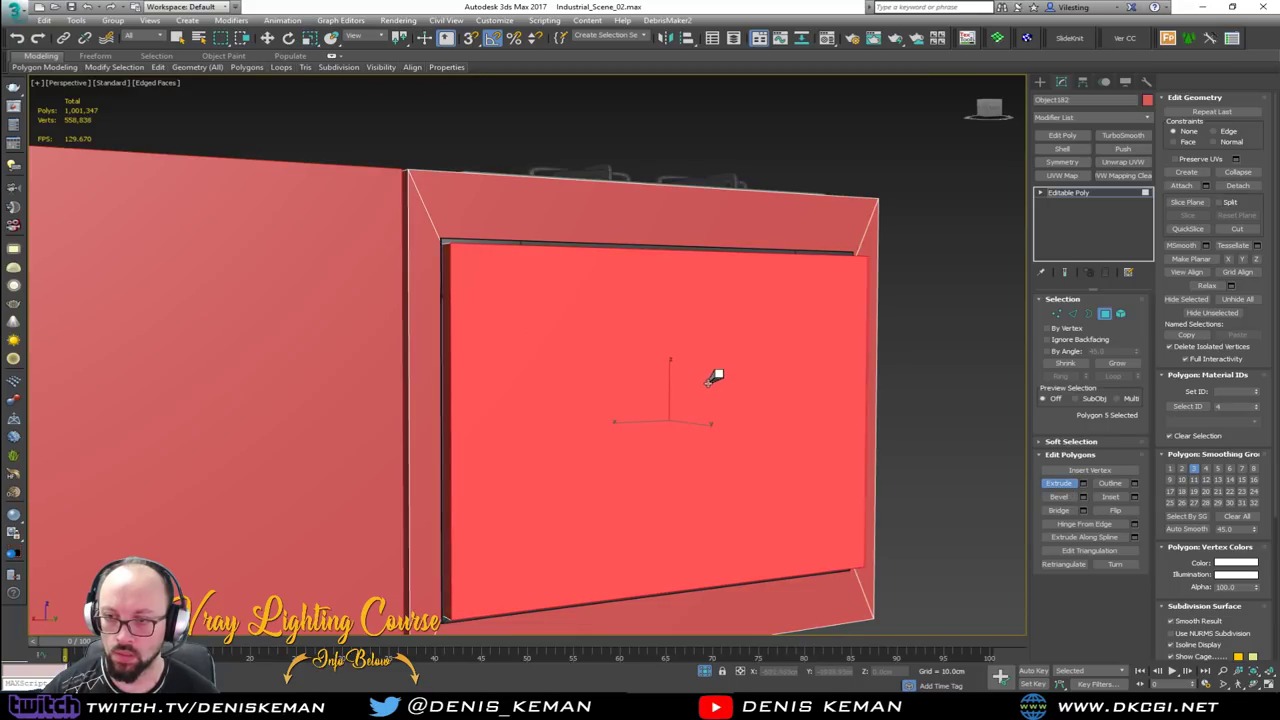
left_click_drag(718, 405, 738, 657)
key("r")
middle_click_drag(665, 504, 786, 538, "alt")
key("F3")
middle_click_drag(686, 510, 485, 408, "alt")
key("w")
left_click(1105, 314)
key("F3")
scroll(680, 366, "up", 6)
mouse_move(607, 340)
middle_mouse_down("alt")
mouse_move(647, 364)
mouse_move(589, 337)
mouse_move(589, 371)
mouse_move(518, 370)
middle_mouse_up("alt")
key("F4")
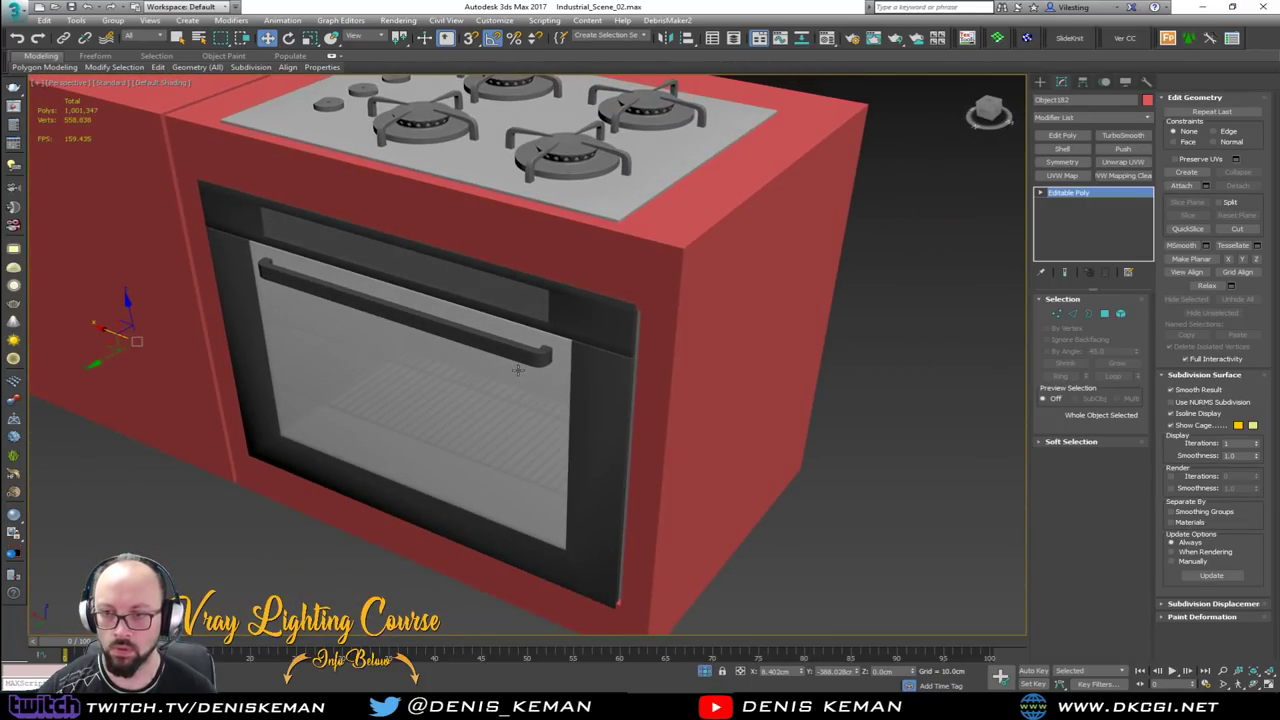
Move the stove cabinet's outer side face about 1 cm along X toward the oven
key("F4")
mouse_move(646, 367)
middle_mouse_down("alt")
mouse_move(710, 358)
mouse_move(750, 380)
mouse_move(735, 382)
middle_mouse_up("alt")
key("4")
left_click(772, 362)
left_click_drag(709, 310, 704, 310)
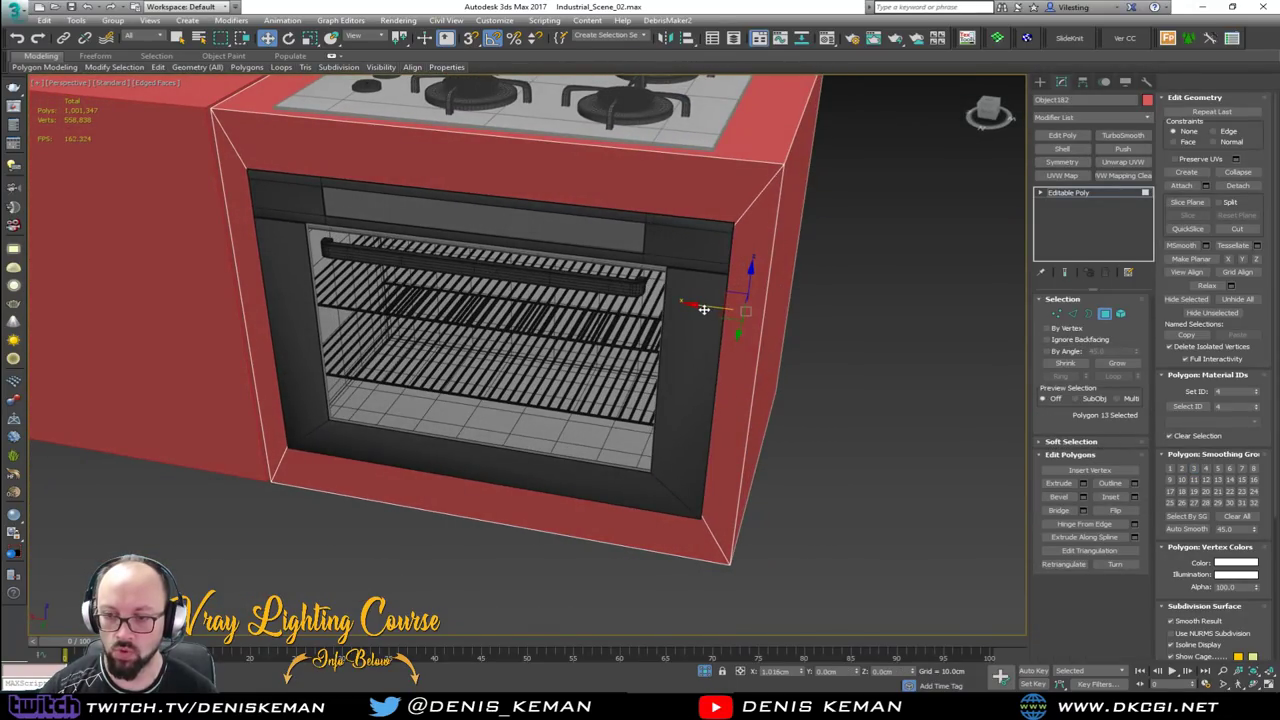
mouse_move(693, 300)
middle_mouse_down("alt")
mouse_move(580, 300)
mouse_move(700, 310)
middle_mouse_up("alt")
left_click(1105, 314)
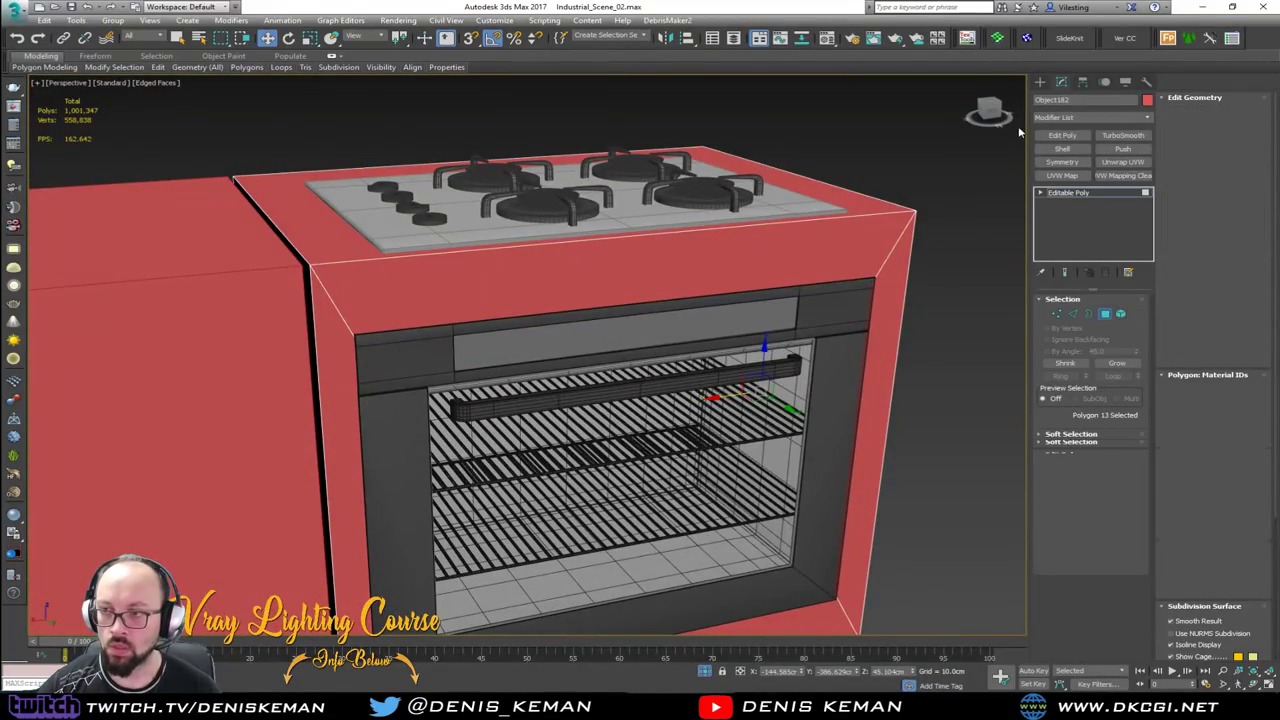
Add a Chamfer modifier to the stove cabinet with an amount of 0.1 cm and inspect its edges
left_click(1072, 117)
key("c")
left_click(1077, 188)
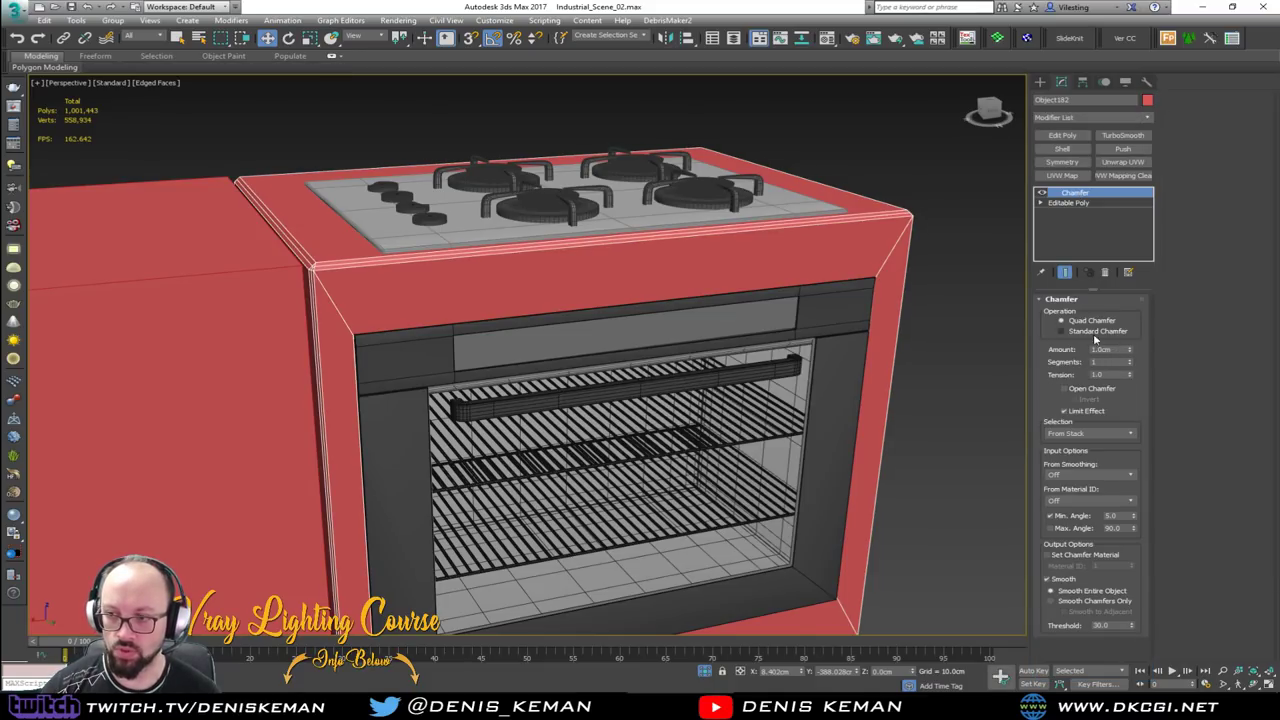
type("0.1")
key("Return")
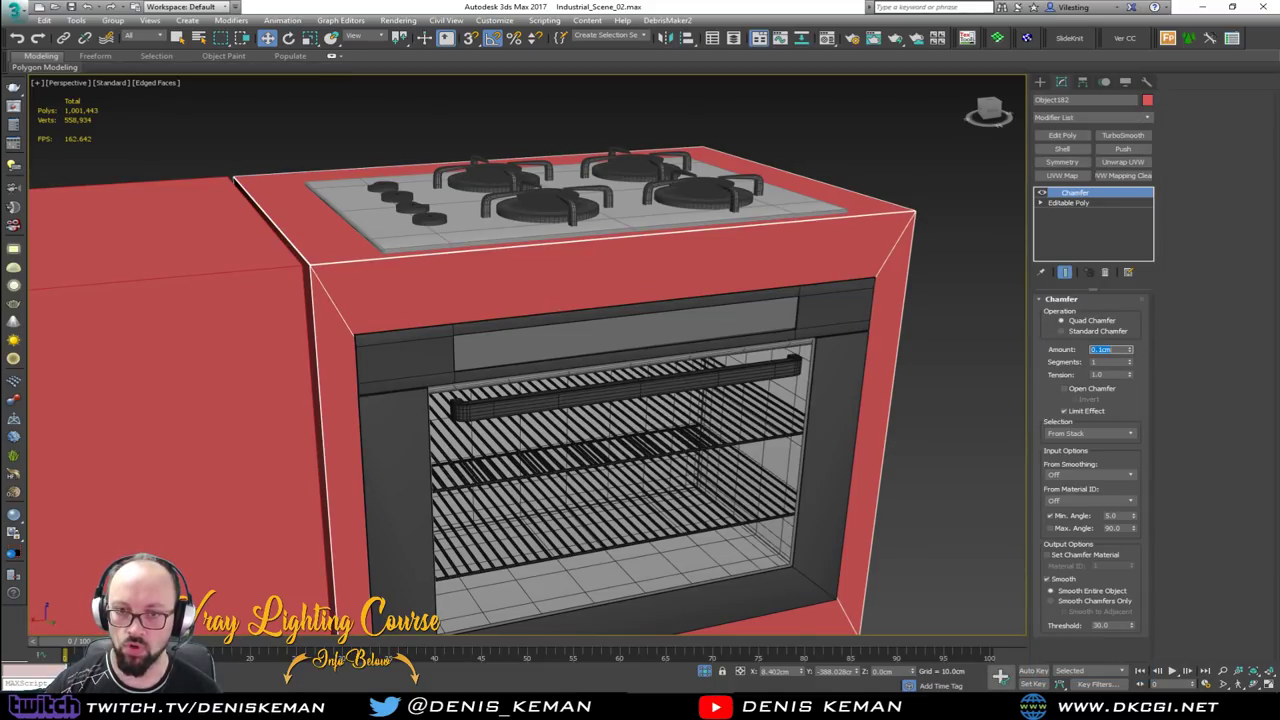
scroll(324, 261, "up", 5)
mouse_move(312, 270)
middle_mouse_down()
mouse_move(394, 346)
mouse_move(366, 354)
mouse_move(414, 314)
mouse_move(396, 282)
mouse_move(440, 250)
mouse_move(459, 209)
mouse_move(491, 286)
mouse_move(472, 299)
middle_mouse_up()
scroll(359, 327, "up", 1)
key("F4")
scroll(360, 327, "down", 3)
scroll(343, 417, "up", 5)
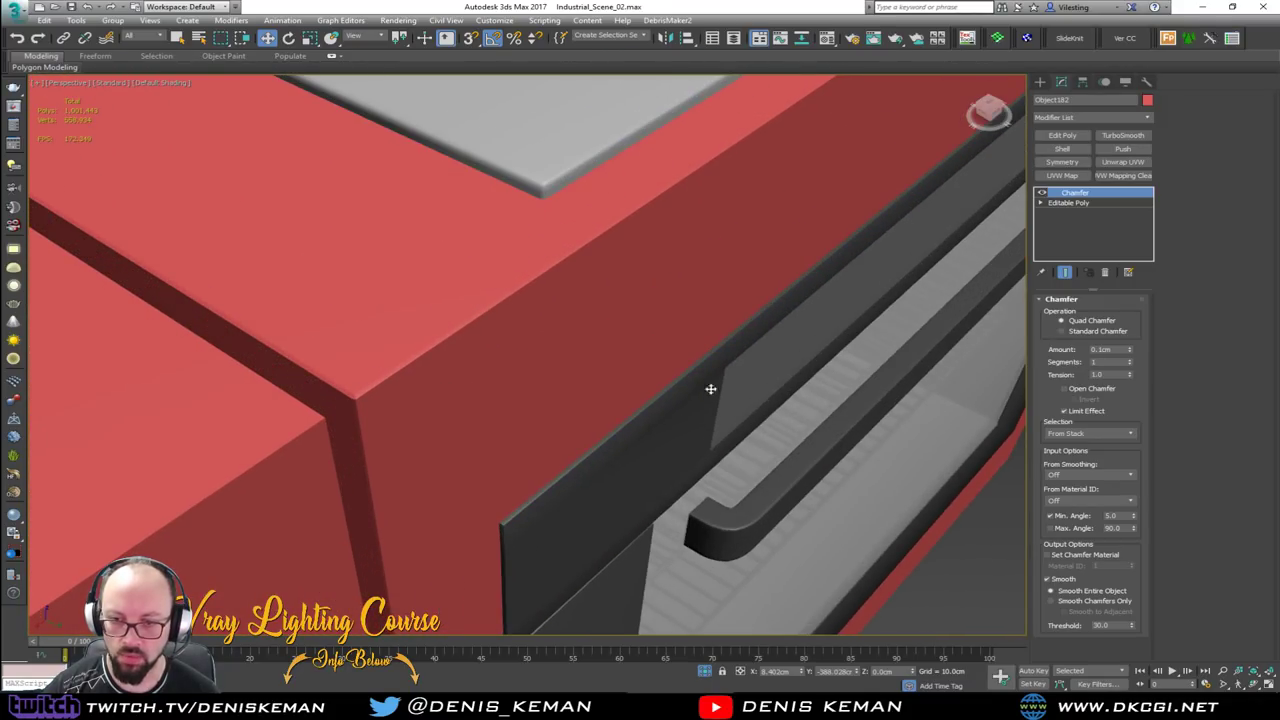
Set the stove cabinet's chamfer amount to 0.2 cm
type(".2")
key("Return")
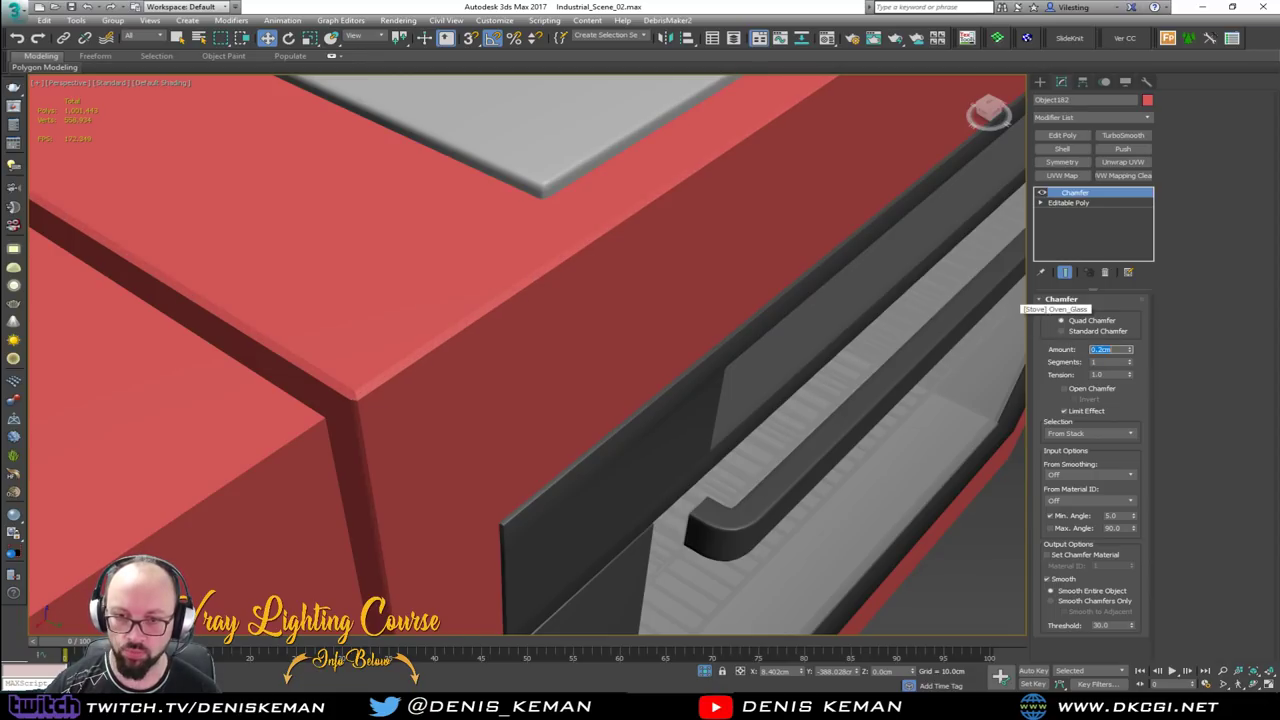
middle_click_drag(500, 295, 420, 310, "alt")
scroll(605, 271, "down", 4)
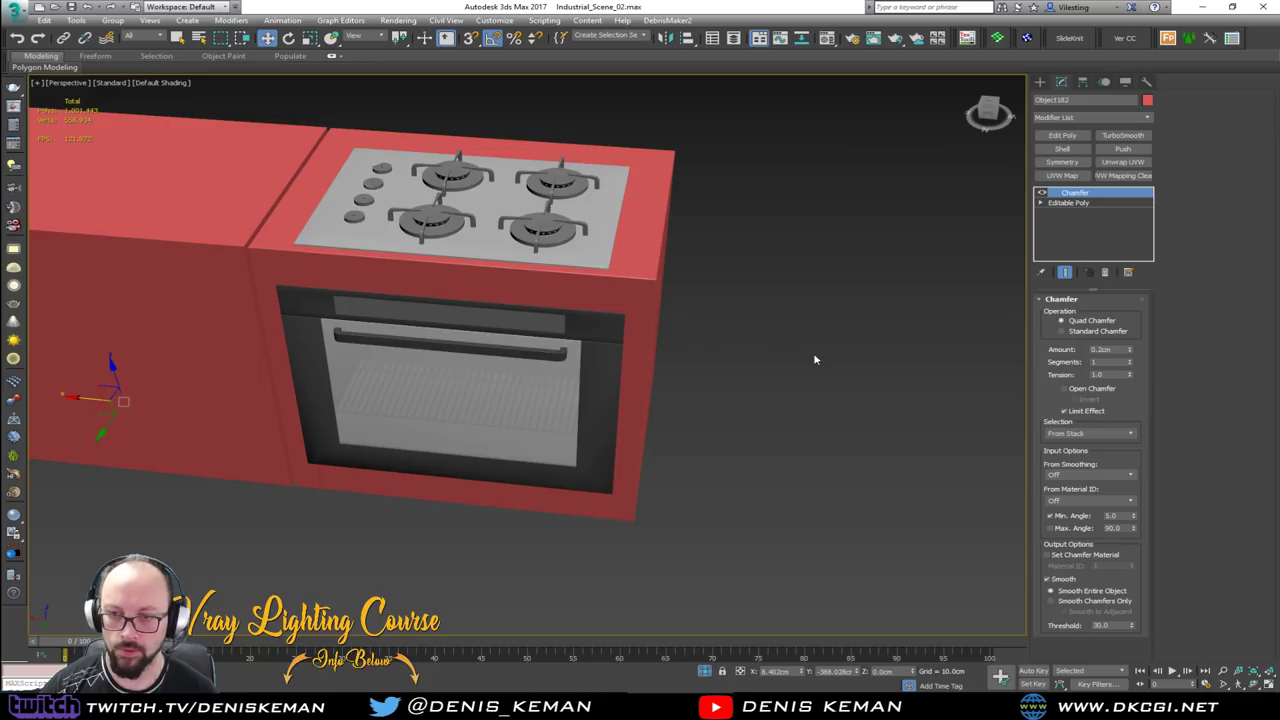
left_click(815, 360)
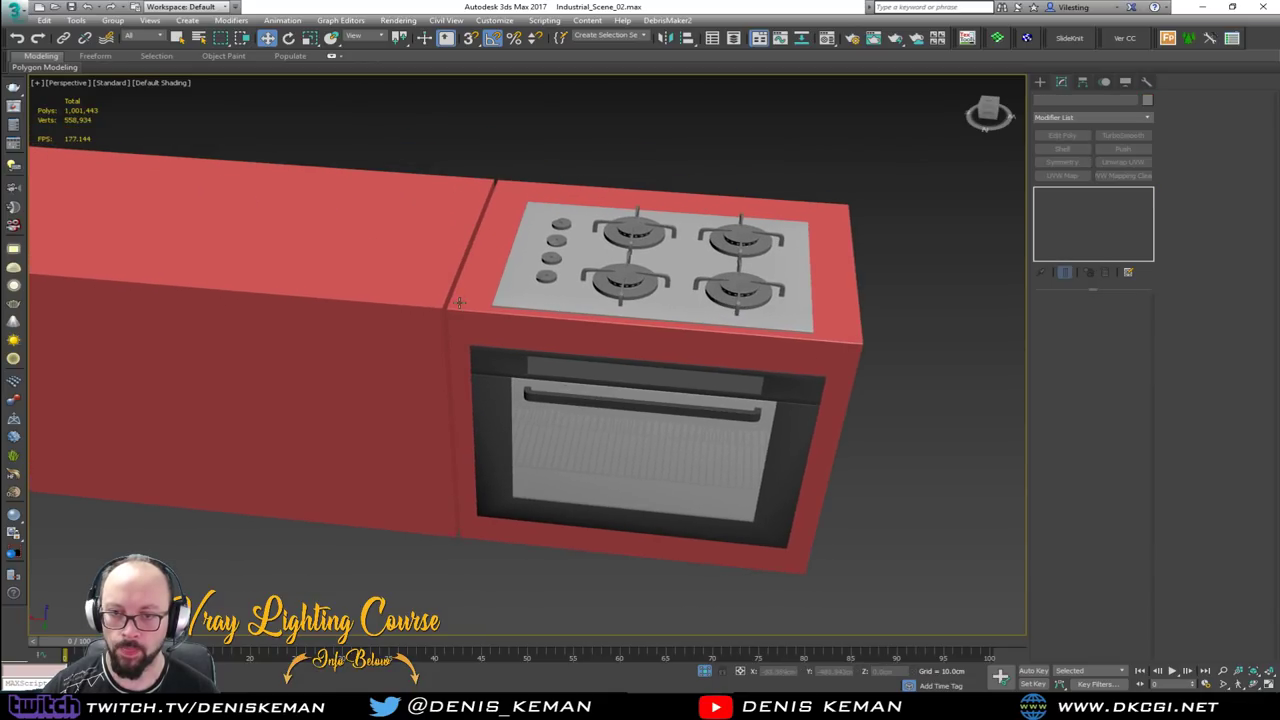
Move the long counter's end face along X toward the stove cabinet to narrow the gap between them
left_click(405, 297)
key("4")
left_click(456, 330)
key("z")
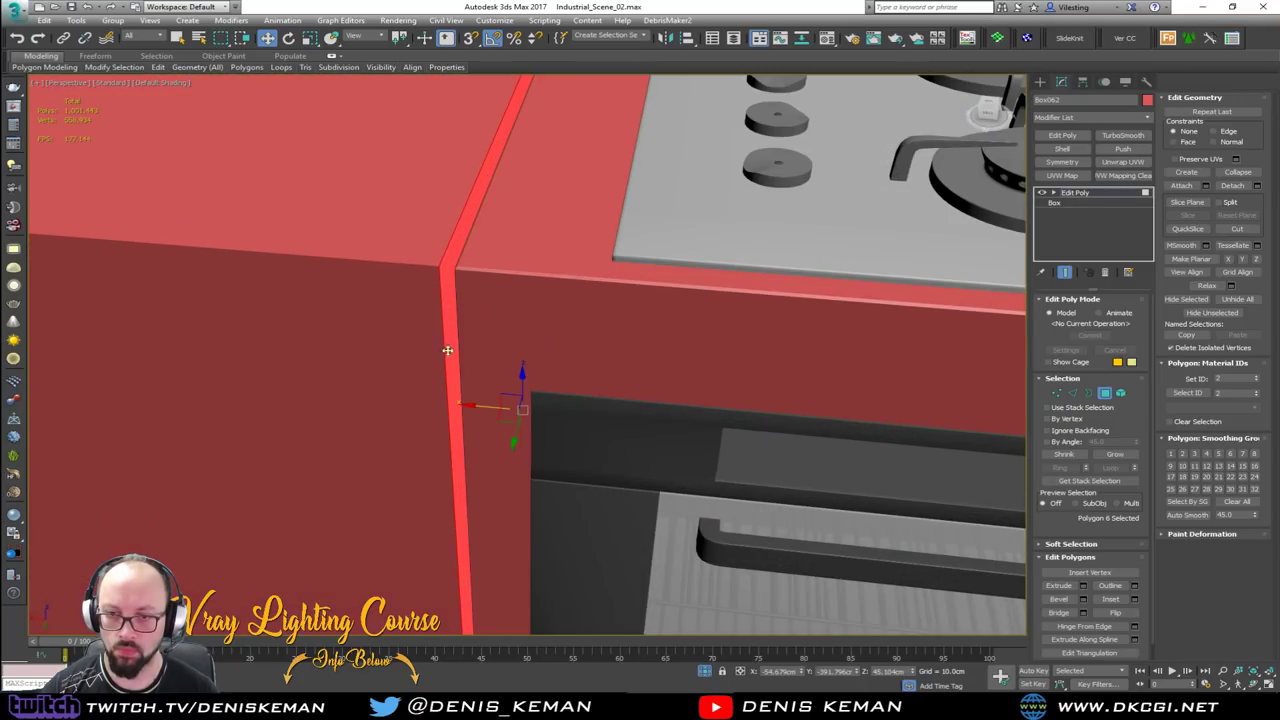
left_click_drag(480, 405, 499, 407)
left_click(1106, 396)
Add a Chamfer modifier with a 0.2 cm amount to the long counter
left_click(1093, 117)
key("c")
left_click(1062, 189)
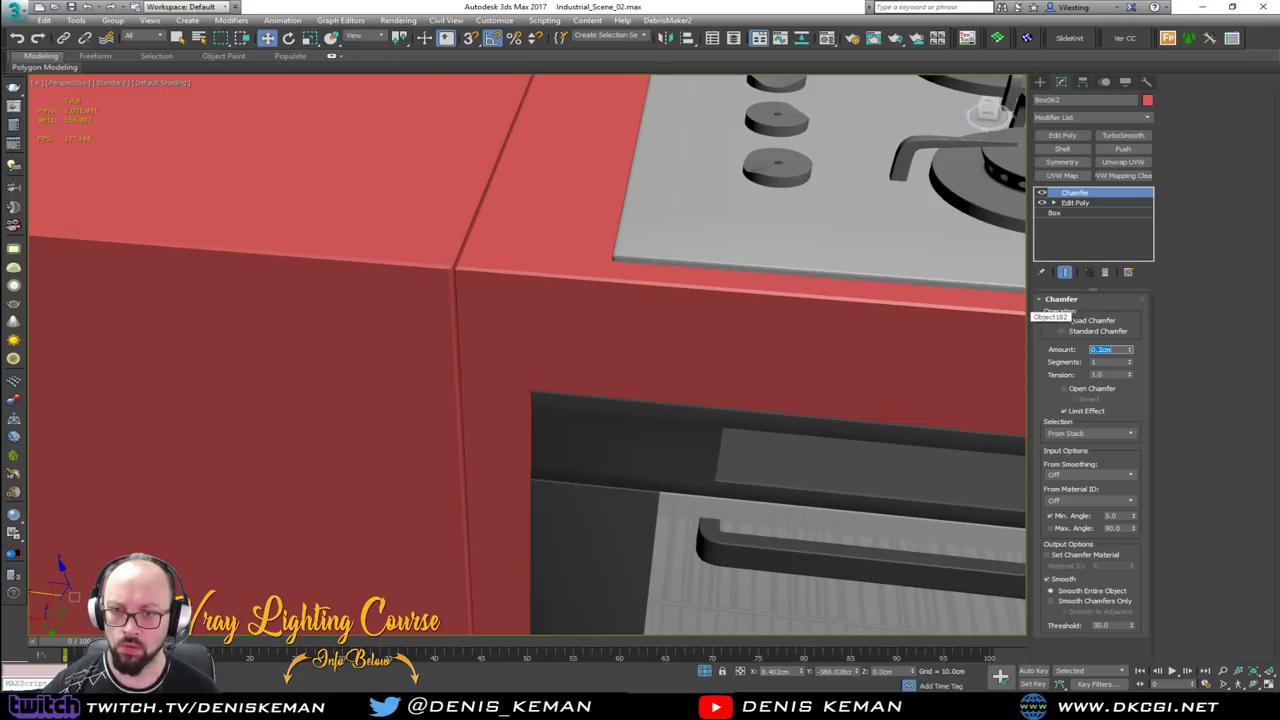
scroll(440, 220, "down", 4)
scroll(456, 246, "down", 5)
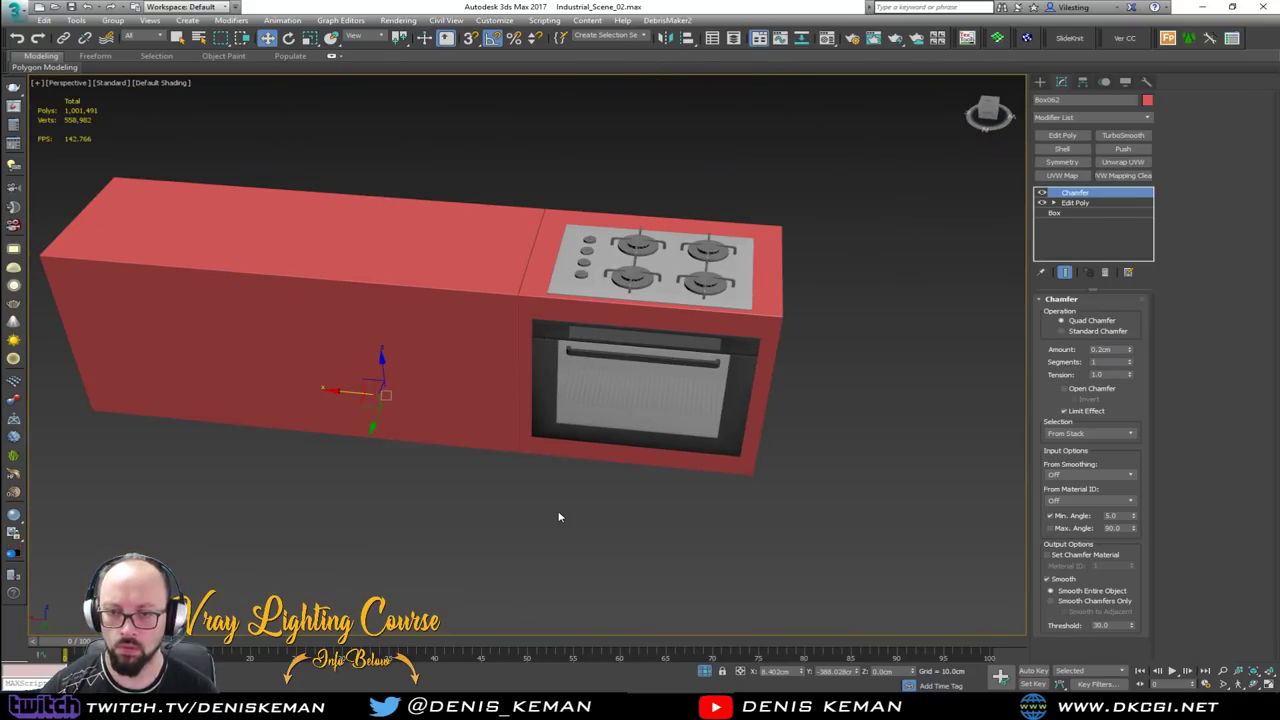
Change the object color of both the long counter and the stove cabinet to grey
left_click(532, 288, "ctrl")
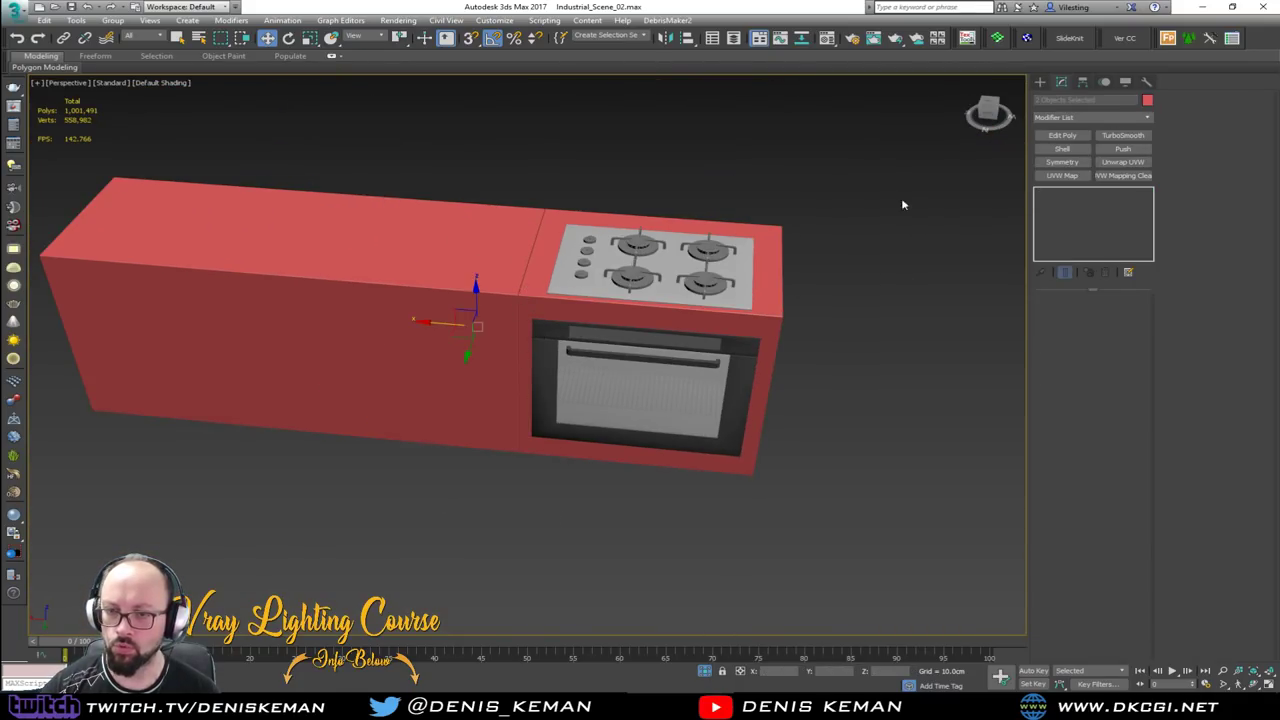
left_click(1147, 100)
left_click(902, 317)
left_click(870, 376)
middle_click_drag(475, 275, 597, 298, "alt")
scroll(605, 244, "up", 6)
scroll(667, 312, "down", 5)
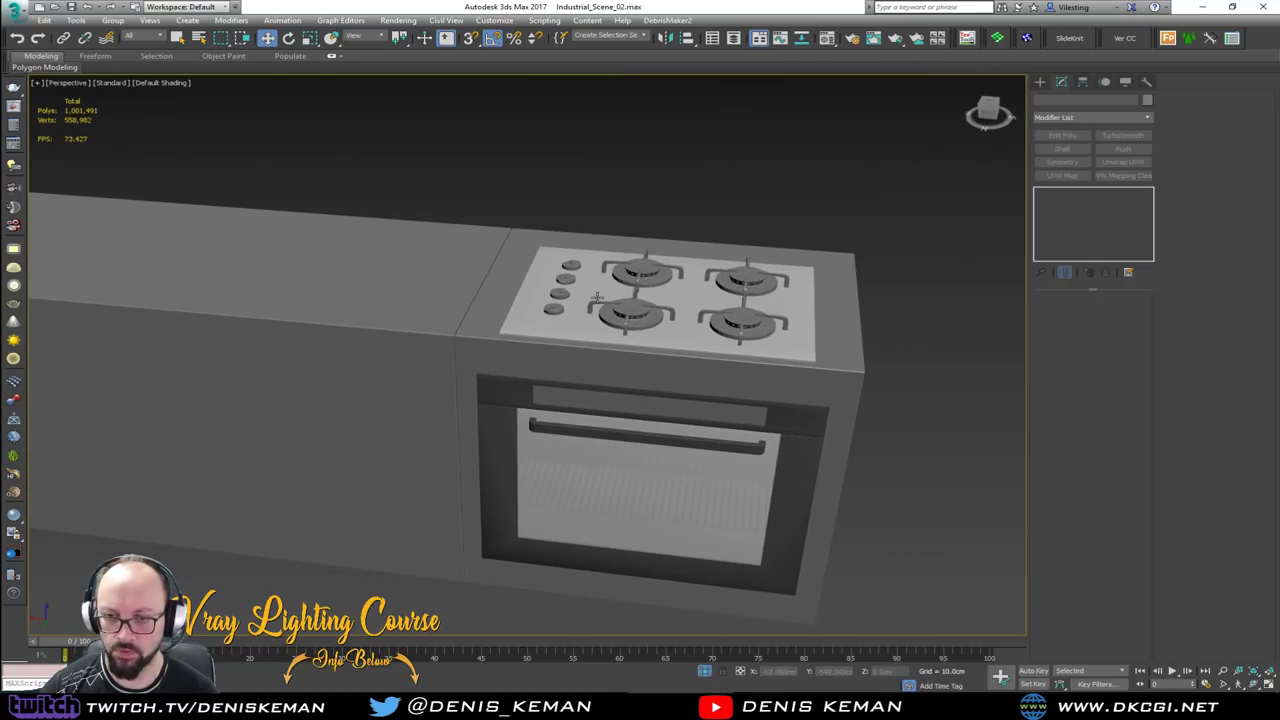
Return to the long counter's Edit Poly level and end the isolation to bring back the full scene
left_click(446, 352)
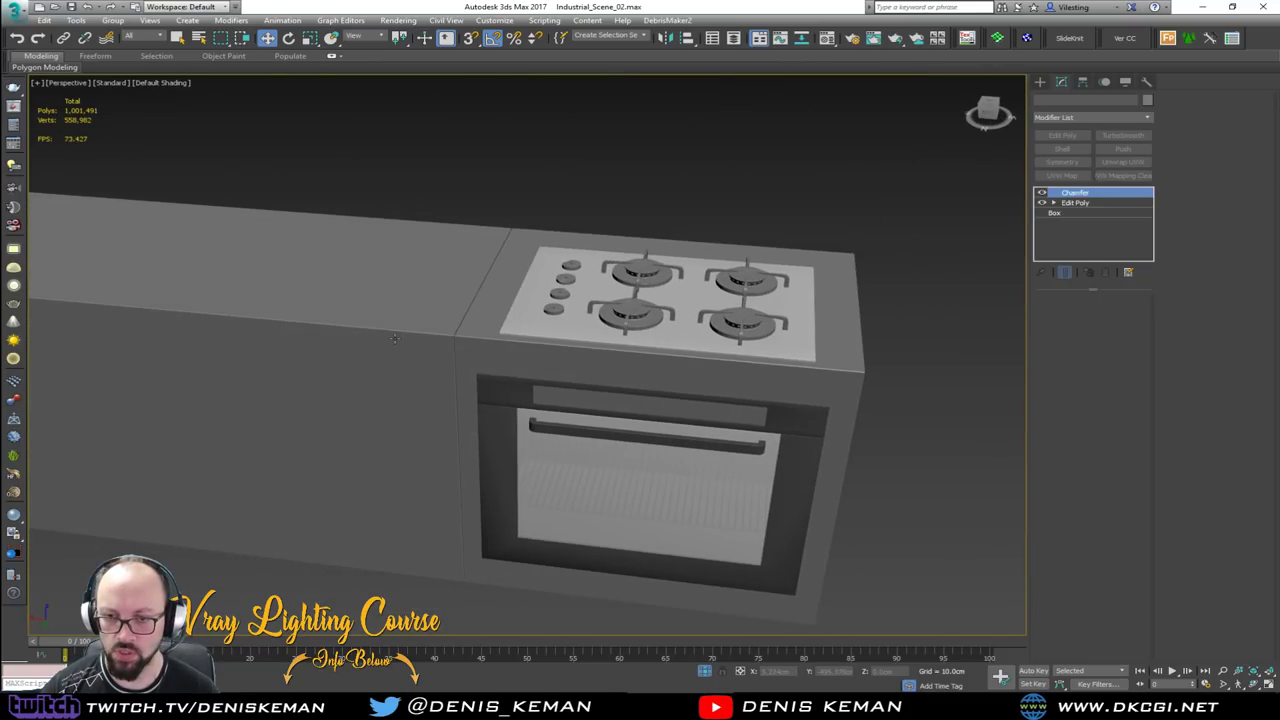
left_click(1070, 202)
middle_click_drag(423, 266, 631, 250, "alt")
middle_click_drag(497, 272, 474, 291, "alt")
right_click(496, 269)
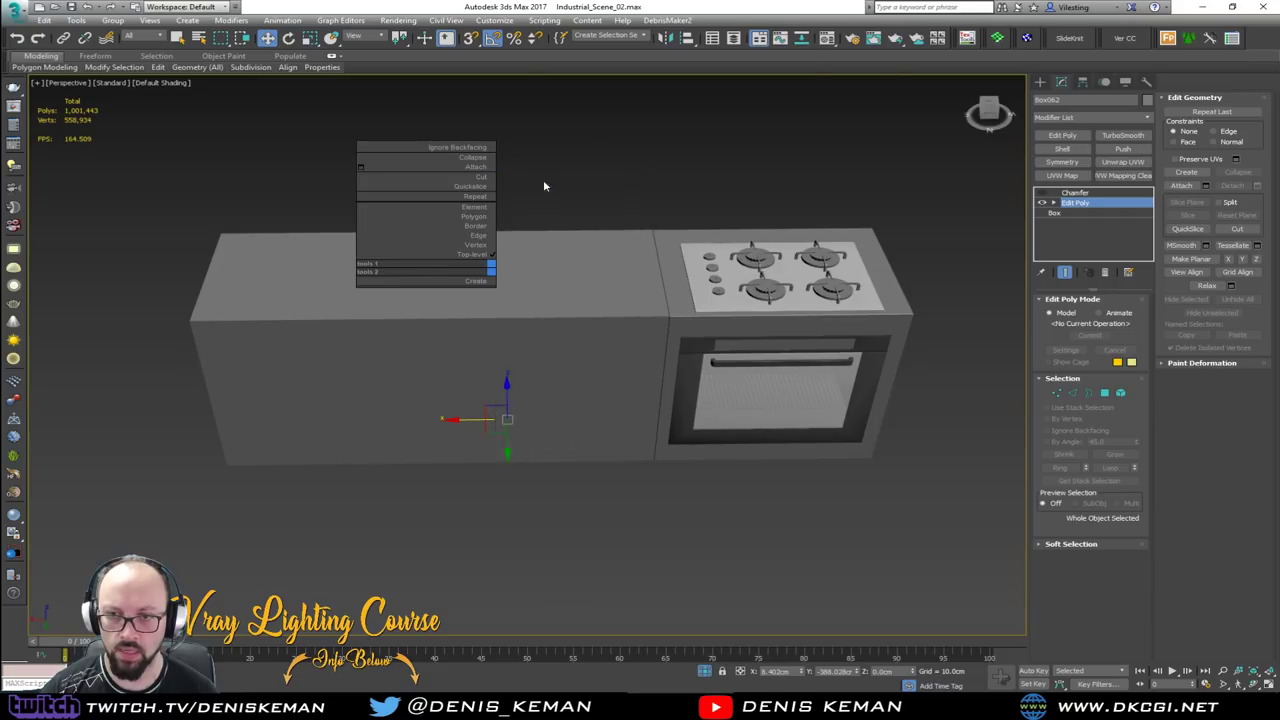
left_click(542, 178)
Isolate the long counter together with the sink and faucet
key("z")
key("F4")
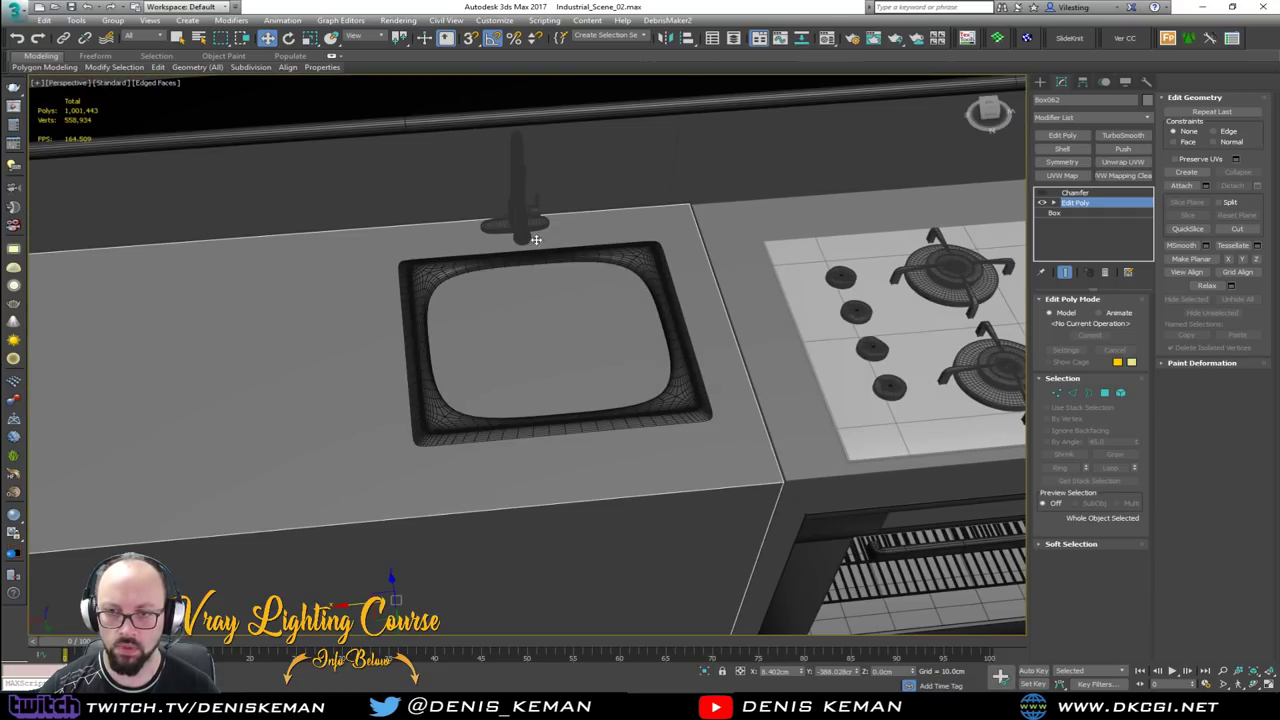
left_click(523, 230)
left_click(578, 259, "ctrl")
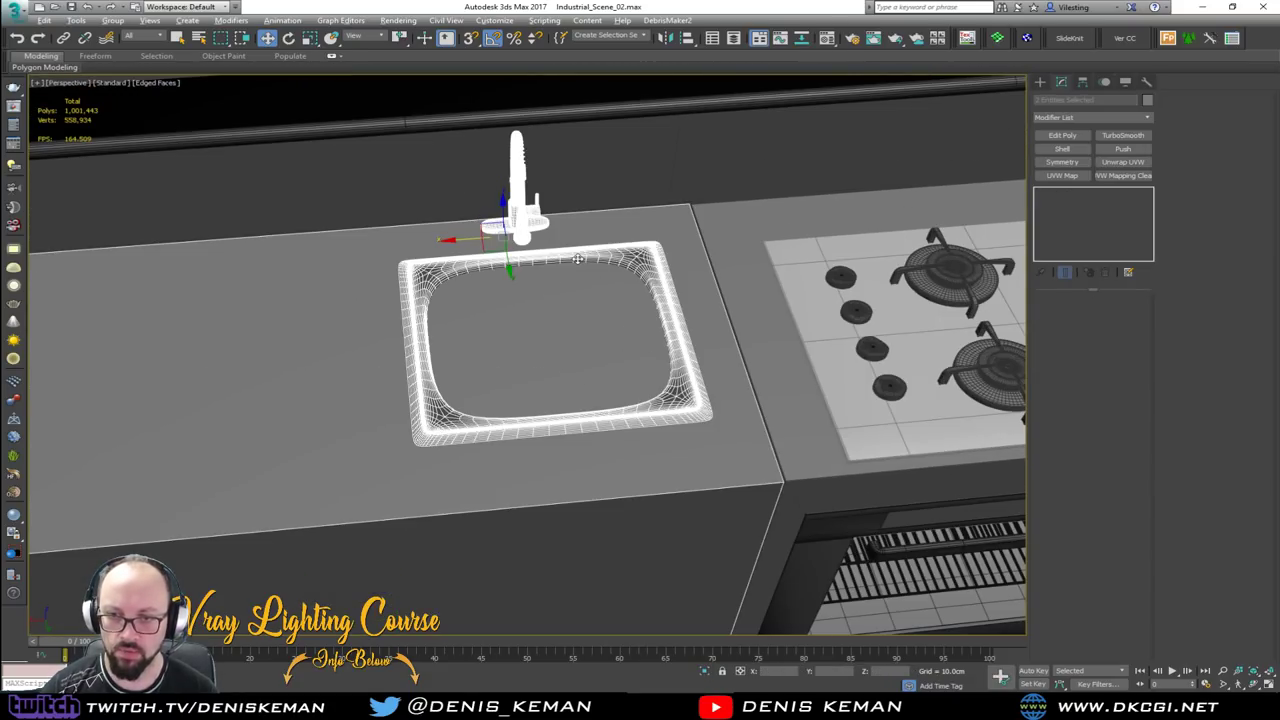
key("alt+q")
left_click(940, 341)
left_click(840, 309)
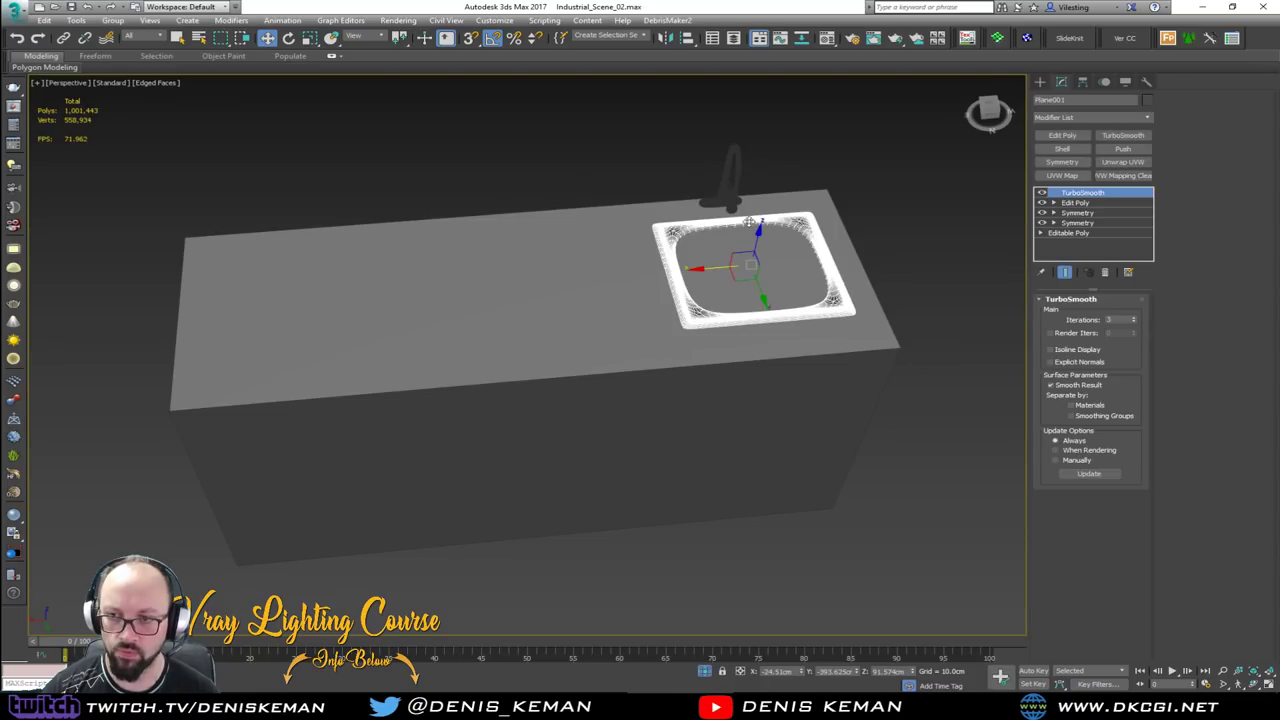
Select the sink and faucet, end the isolation, and move them along the counter away from the stove
left_click(735, 203, "ctrl")
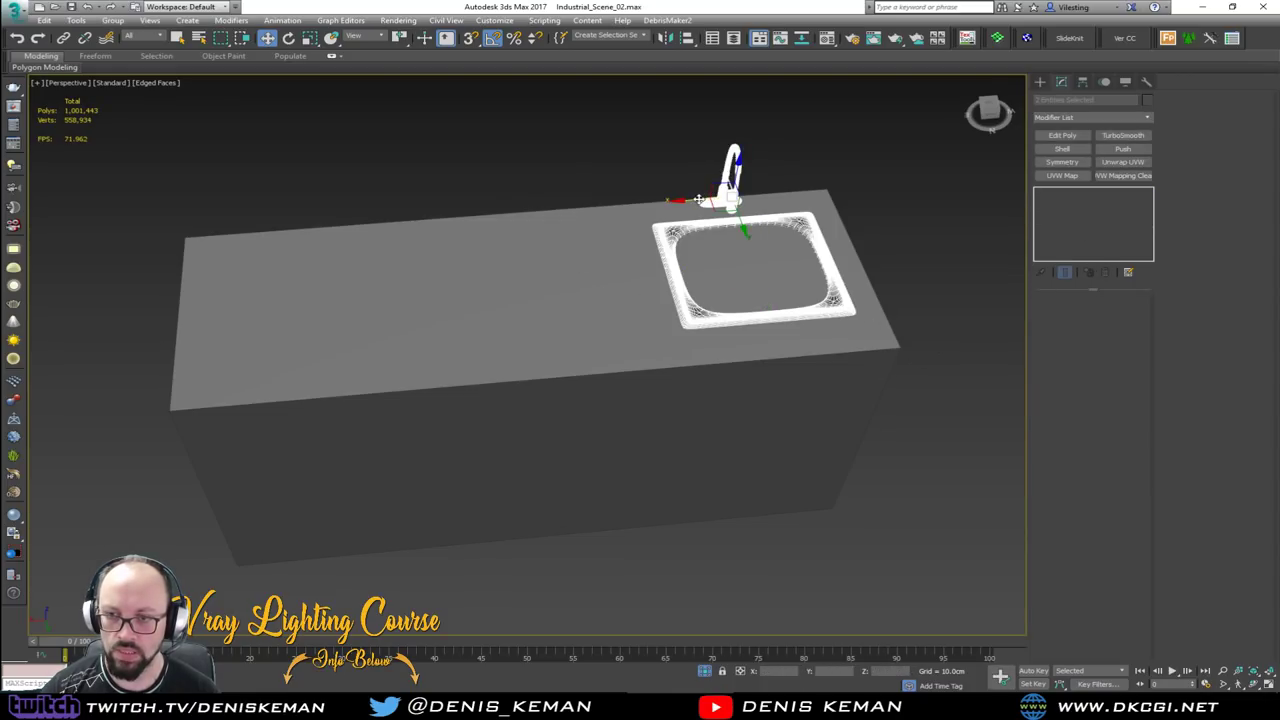
middle_click_drag(698, 199, 572, 286)
right_click(572, 286)
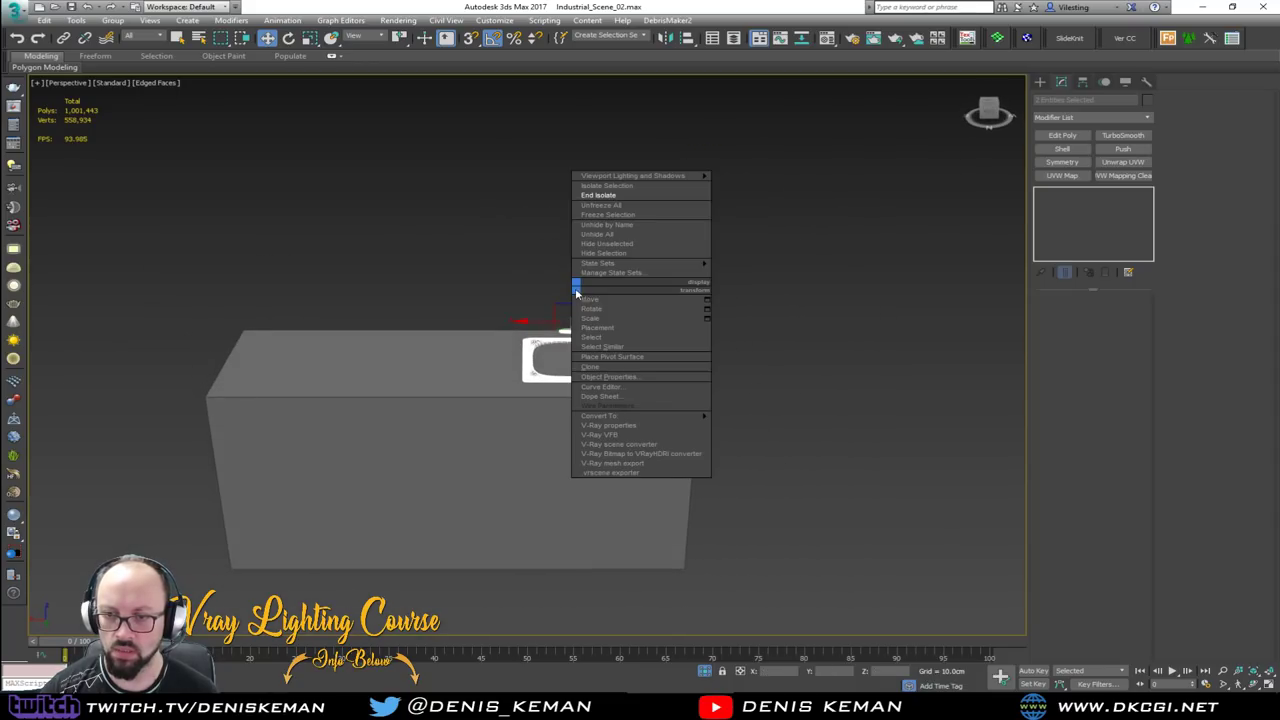
left_click(598, 195)
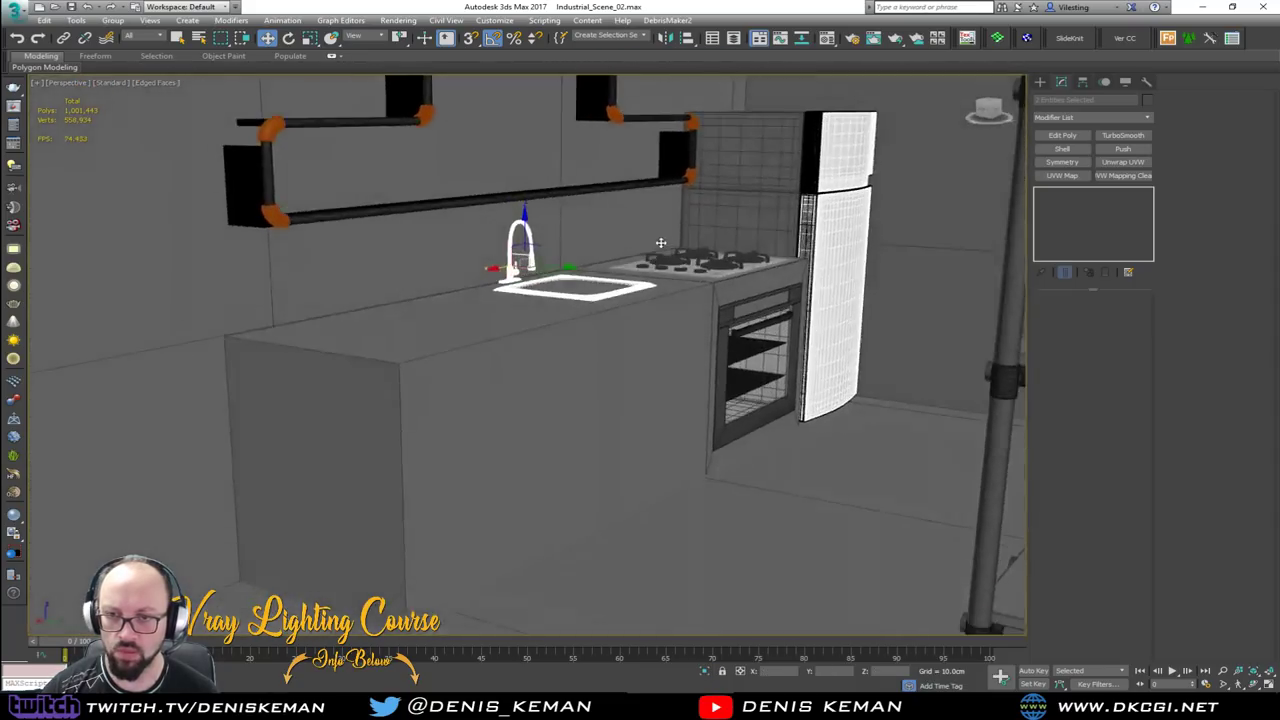
mouse_move(661, 243)
middle_mouse_down("alt")
mouse_move(694, 245)
mouse_move(649, 263)
mouse_move(531, 271)
mouse_move(520, 285)
mouse_move(551, 316)
mouse_move(583, 286)
mouse_move(551, 283)
mouse_move(623, 246)
mouse_move(669, 241)
mouse_move(662, 250)
middle_mouse_up("alt")
left_click_drag(534, 243, 600, 243)
scroll(587, 227, "down", 3)
middle_click_drag(587, 227, 436, 358, "alt")
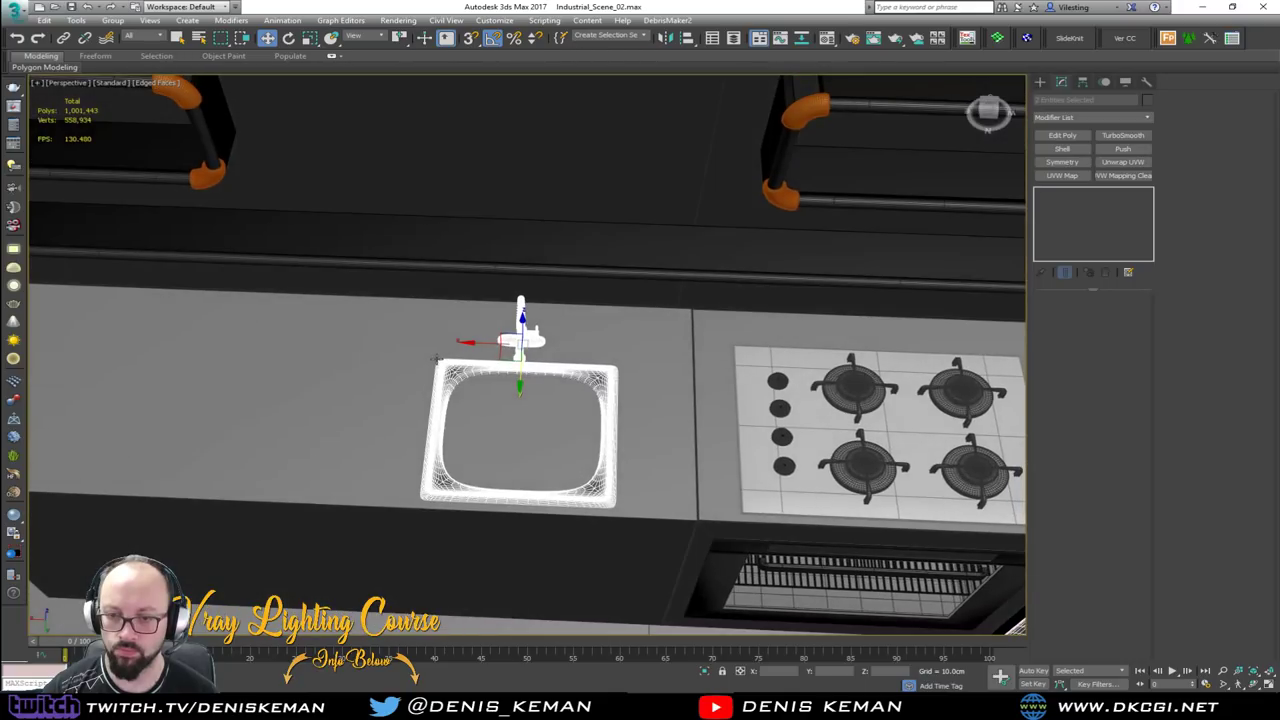
Add the long counter to the sink and faucet selection, isolate all three, and clear the selection
middle_click_drag(524, 361, 614, 346, "alt")
left_click(612, 461, "ctrl")
key("alt+q")
left_click(864, 422)
Connect the counter's four lengthwise edges with two segments at the Edit Poly level
middle_click_drag(692, 335, 628, 360, "alt")
left_click(612, 354)
left_click(1074, 204)
key("2")
left_click_drag(543, 186, 508, 657)
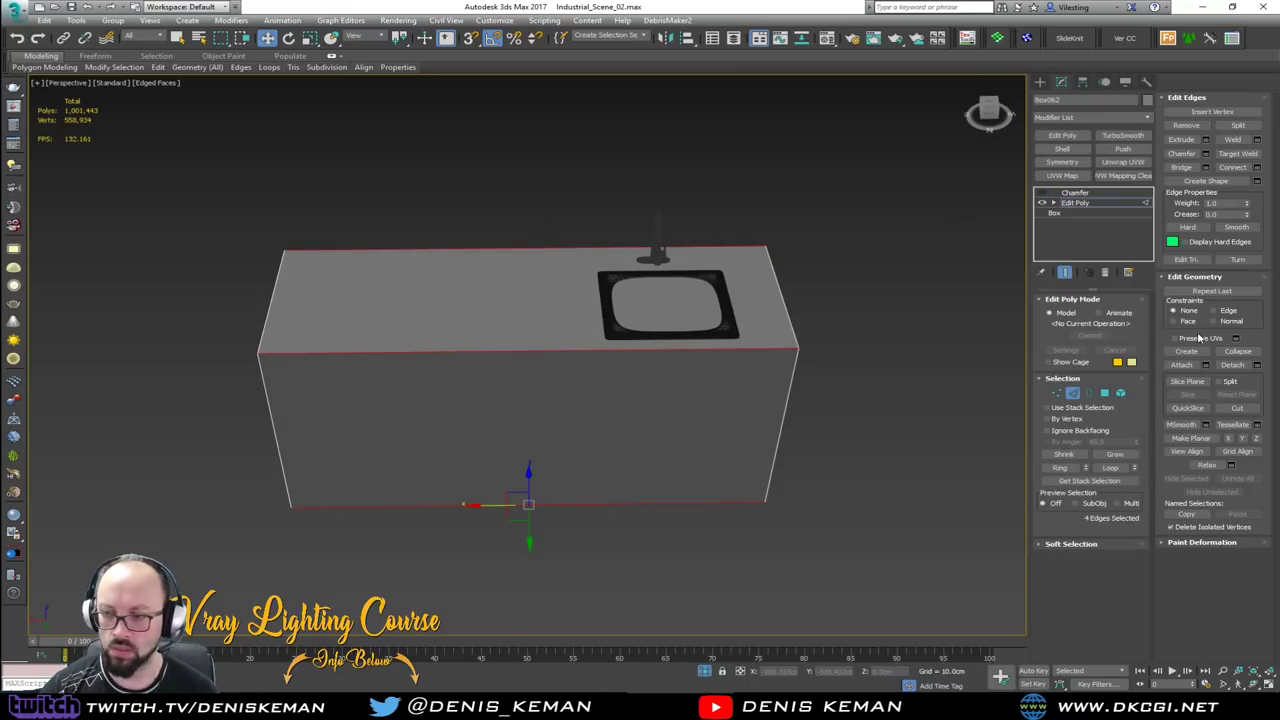
left_click(1257, 167)
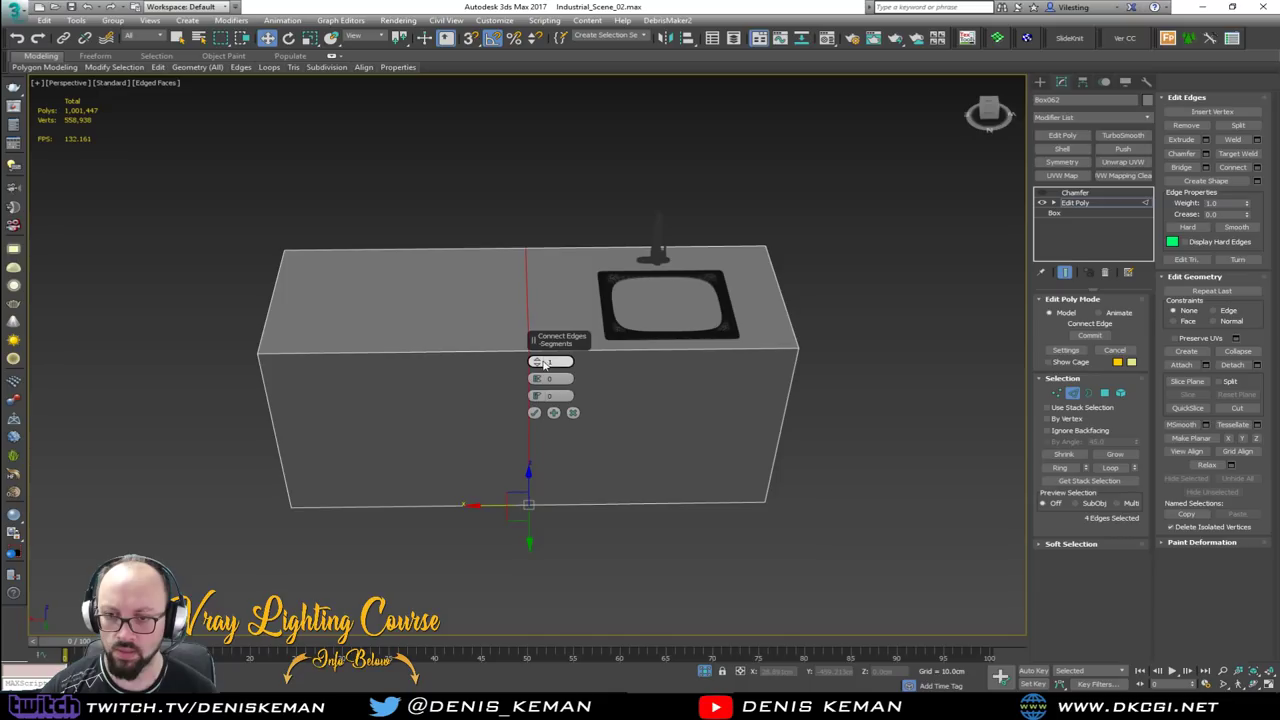
left_click(534, 412)
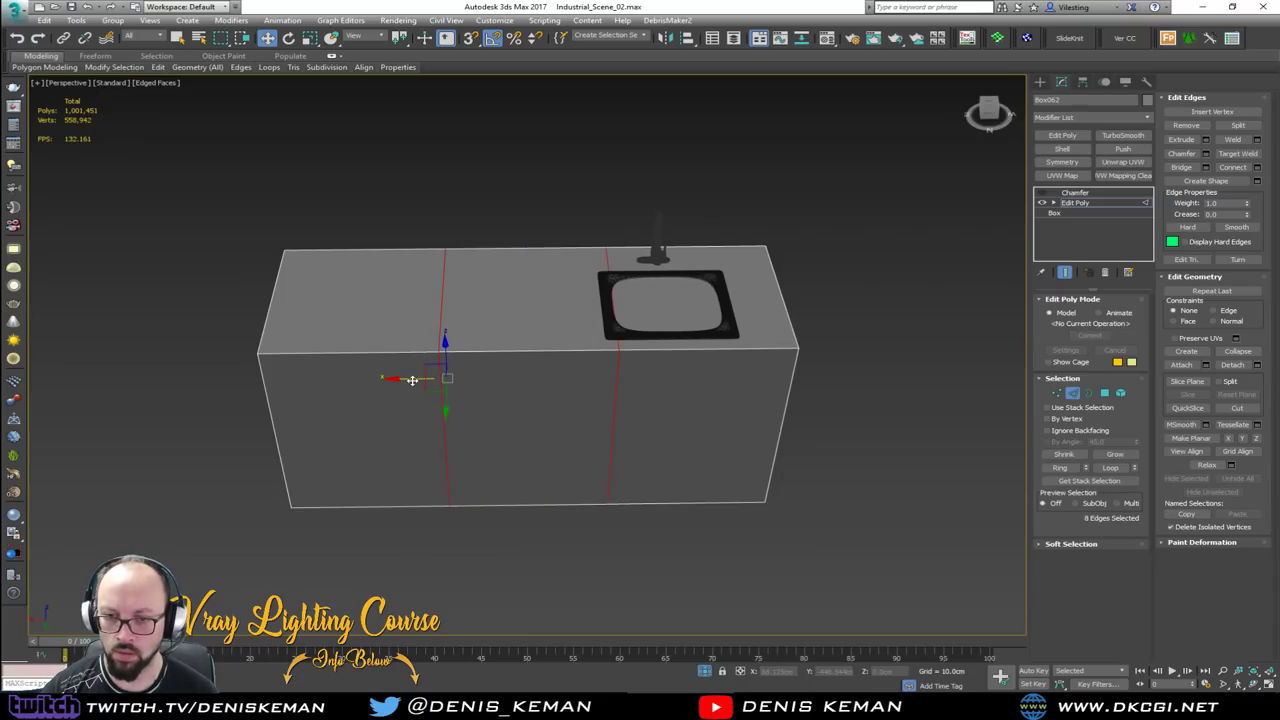
Keep only one of the new edge loops on the counter, placing it just beside the sink's outer rim
mouse_move(412, 380)
left_mouse_down()
mouse_move(355, 389)
mouse_move(390, 393)
left_mouse_up()
double_click(418, 422)
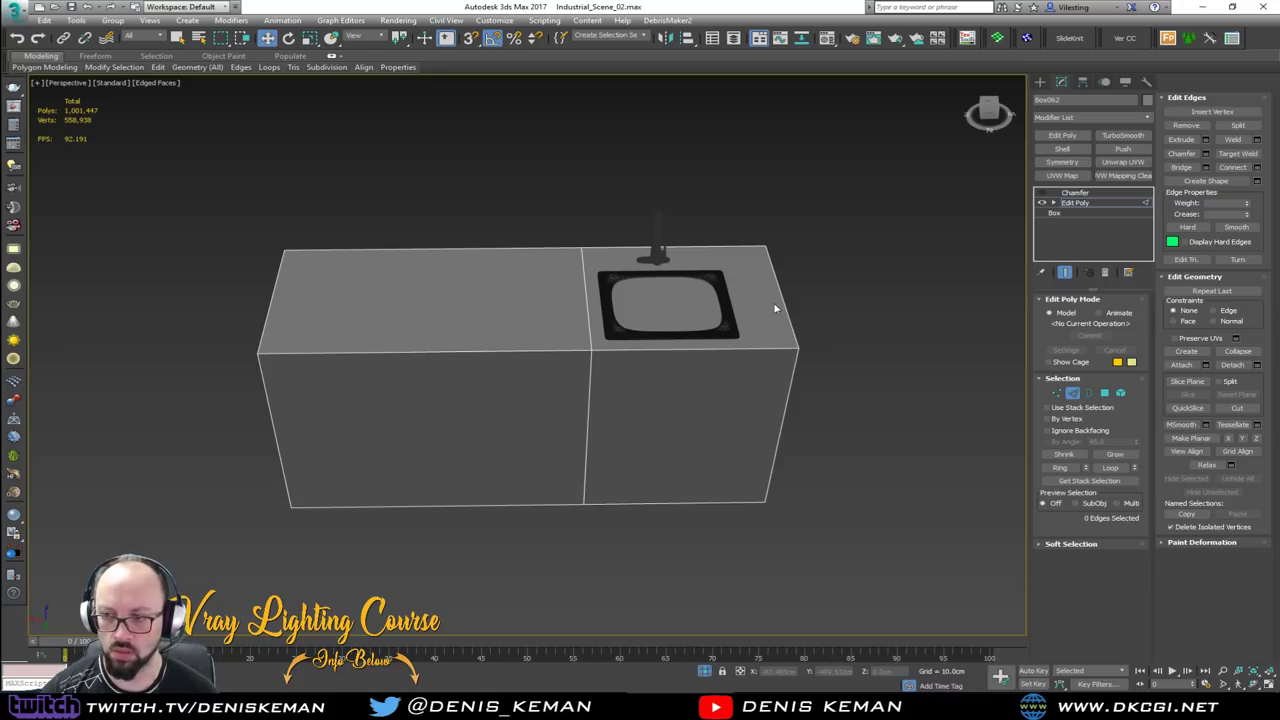
key("2")
Move the sink and faucet along X to centre them on the counter's end section
left_click_drag(750, 192, 588, 408)
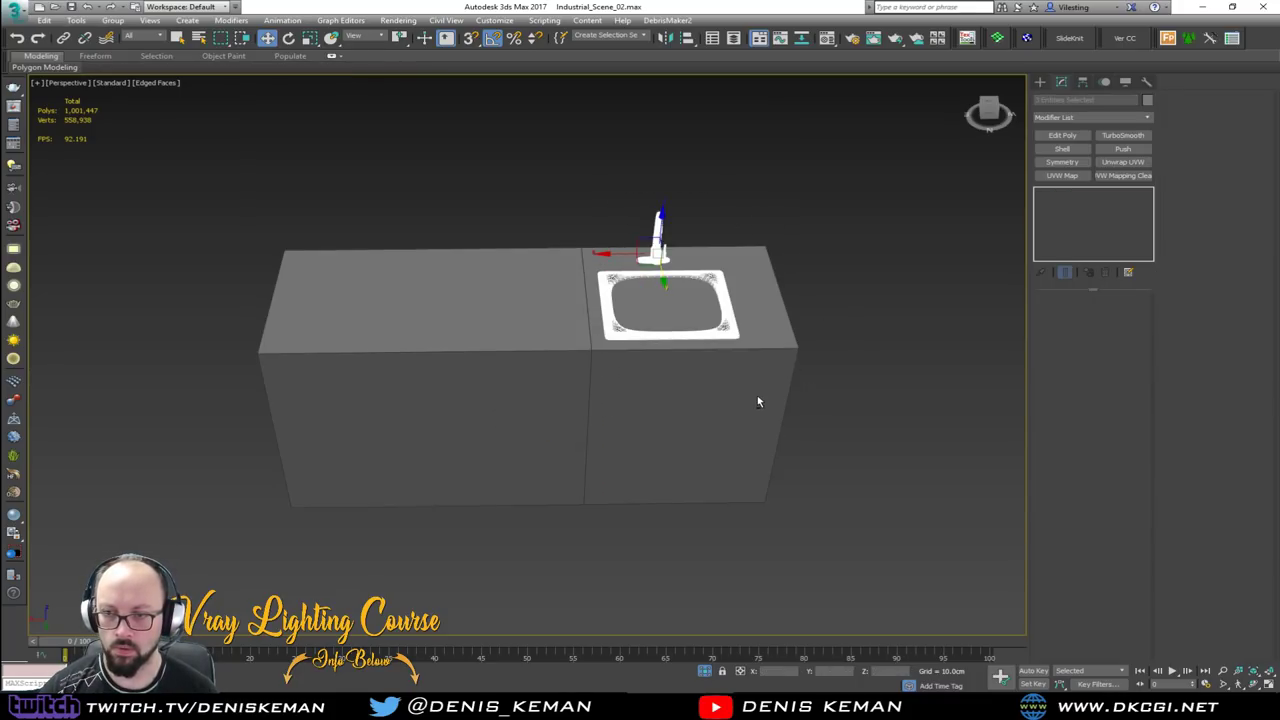
left_click_drag(626, 254, 646, 252)
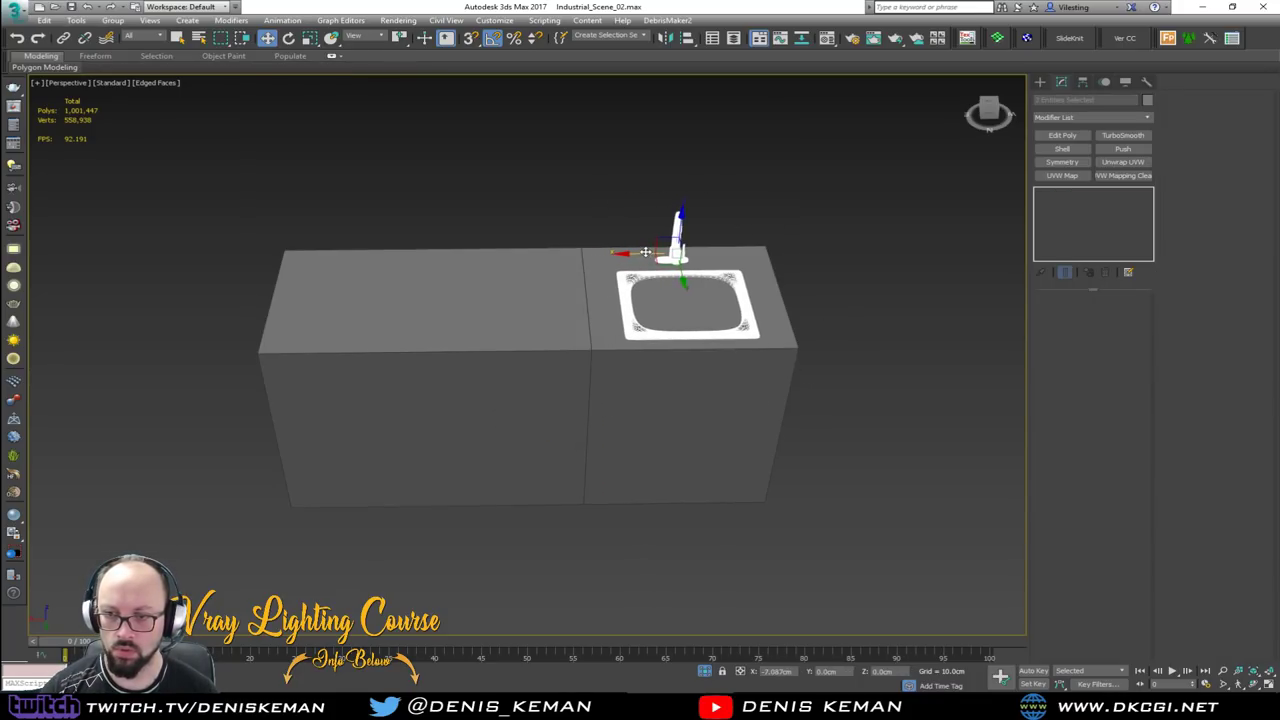
Connect the lengthwise edges of the counter section beside the sink with one segment, dividing it in half
left_click(509, 321)
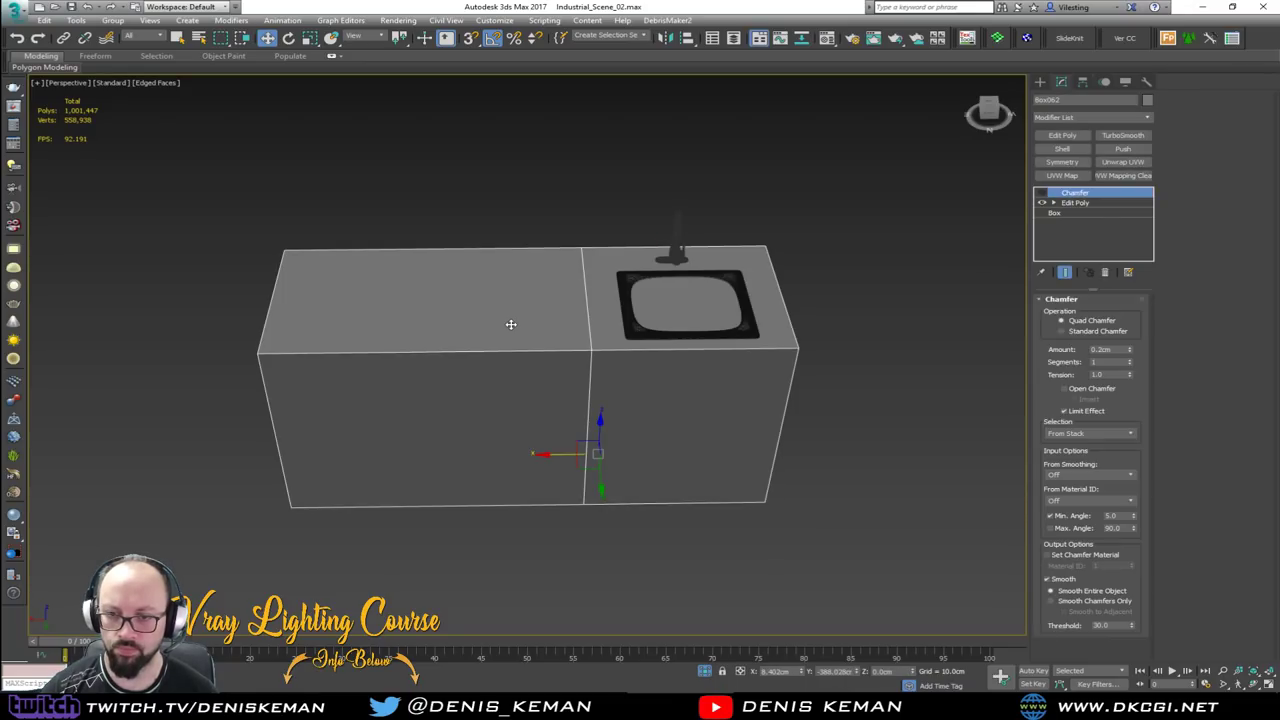
left_click(1075, 203)
key("2")
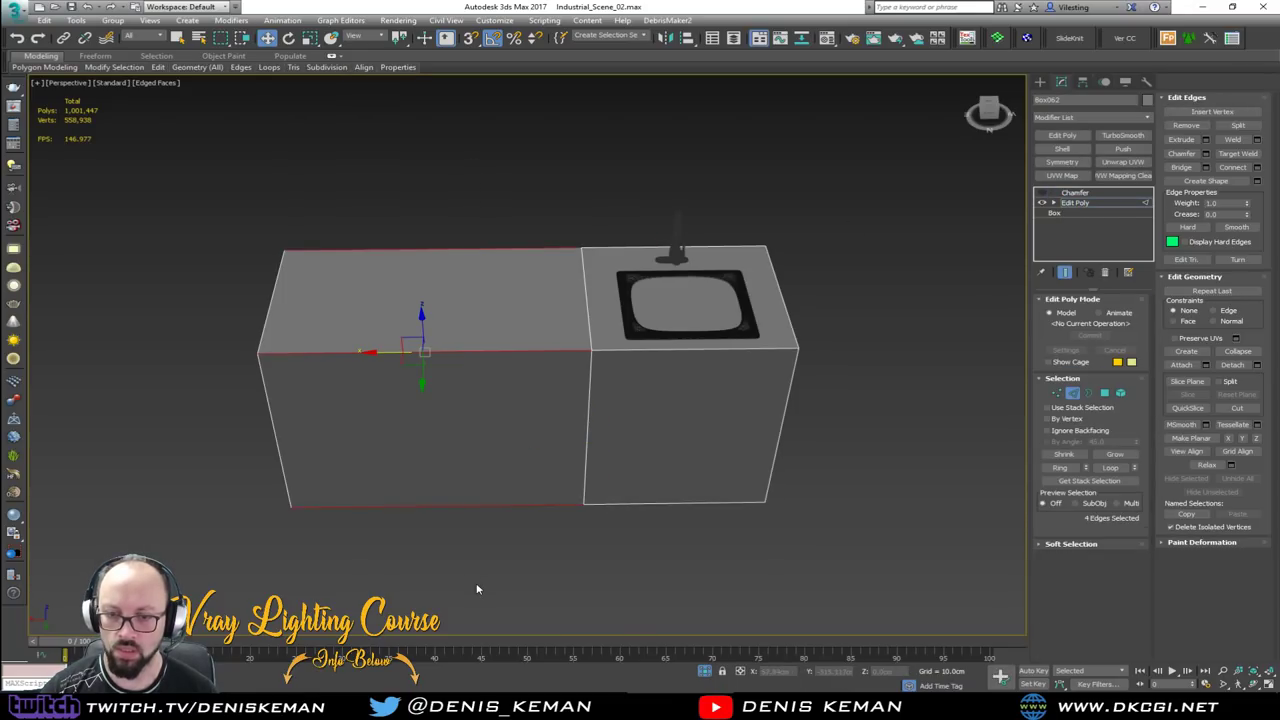
left_click(1258, 168)
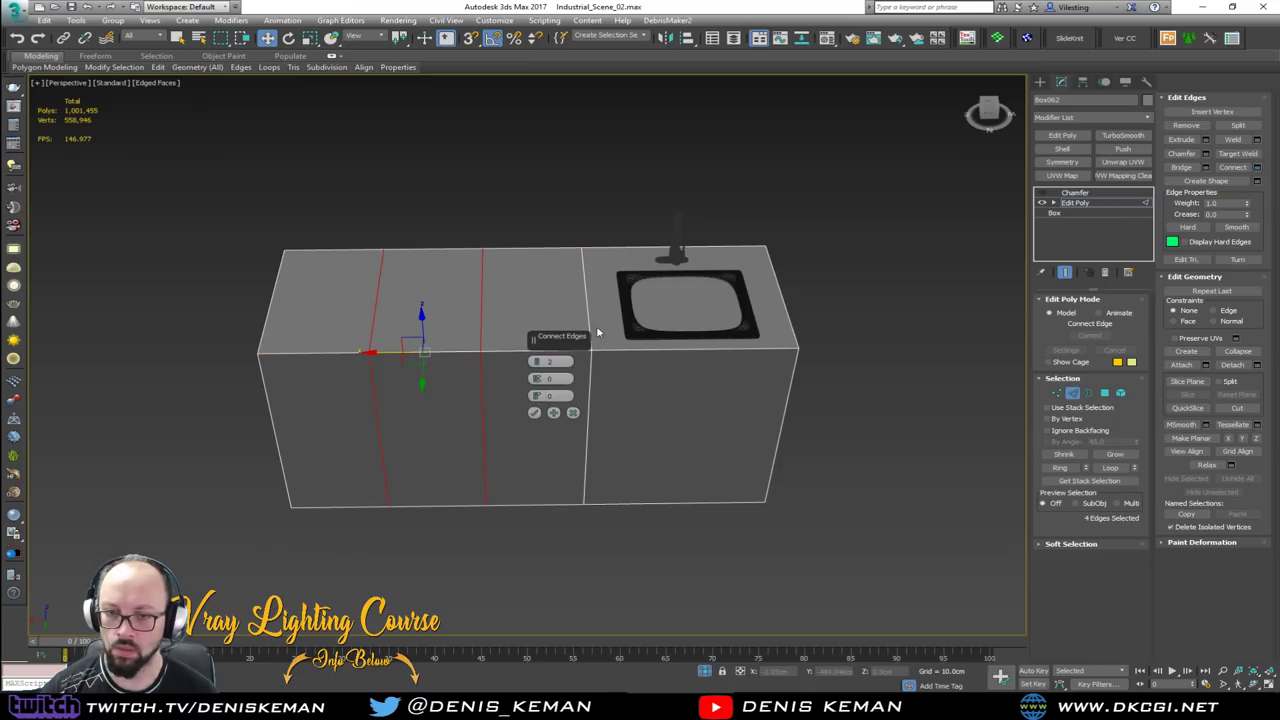
left_click(535, 413)
Connect the counter's eight vertical edges with one segment and raise the new horizontal loop toward the countertop
middle_click_drag(534, 447, 546, 394, "alt")
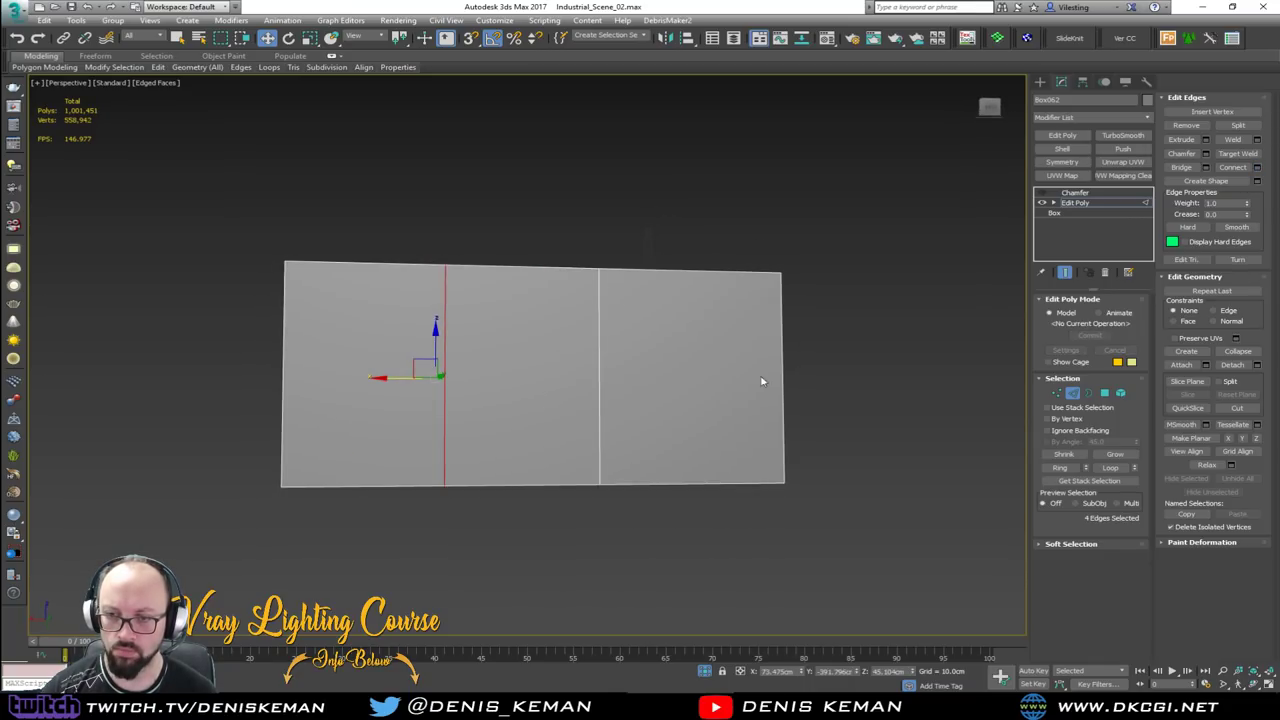
left_click_drag(17, 374, 15, 374)
middle_click_drag(478, 345, 501, 369, "alt")
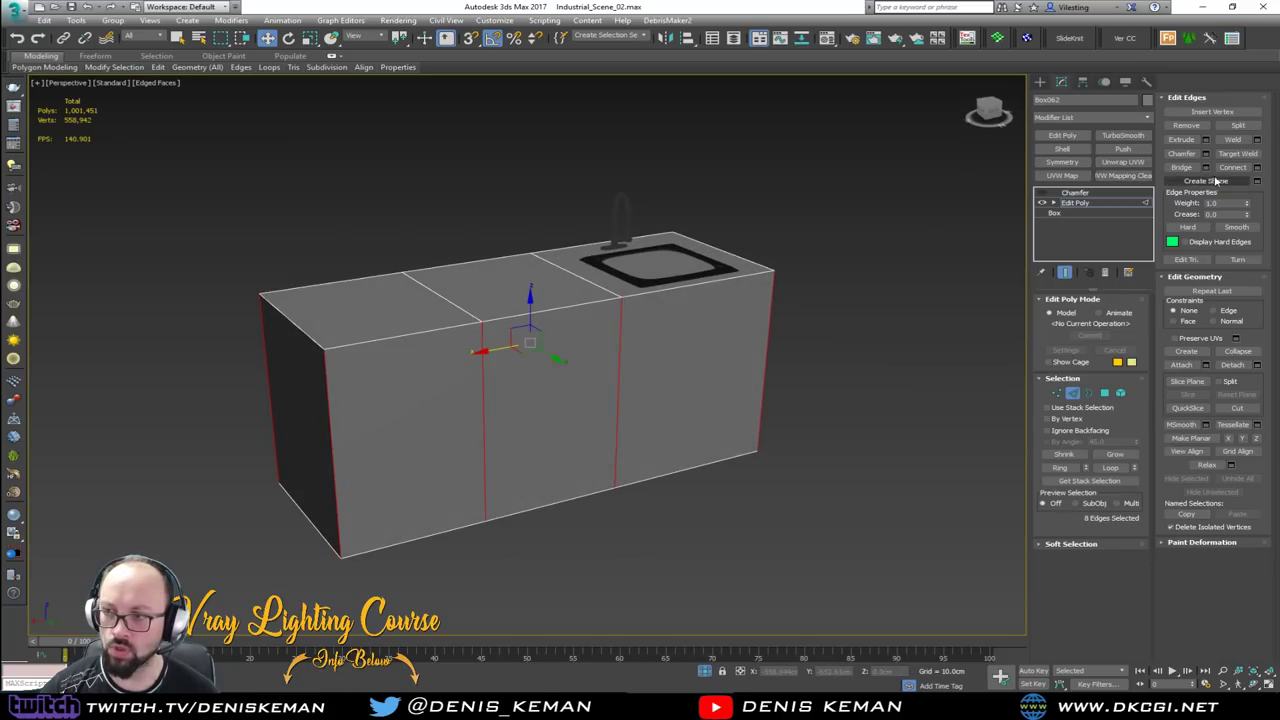
left_click(1258, 168)
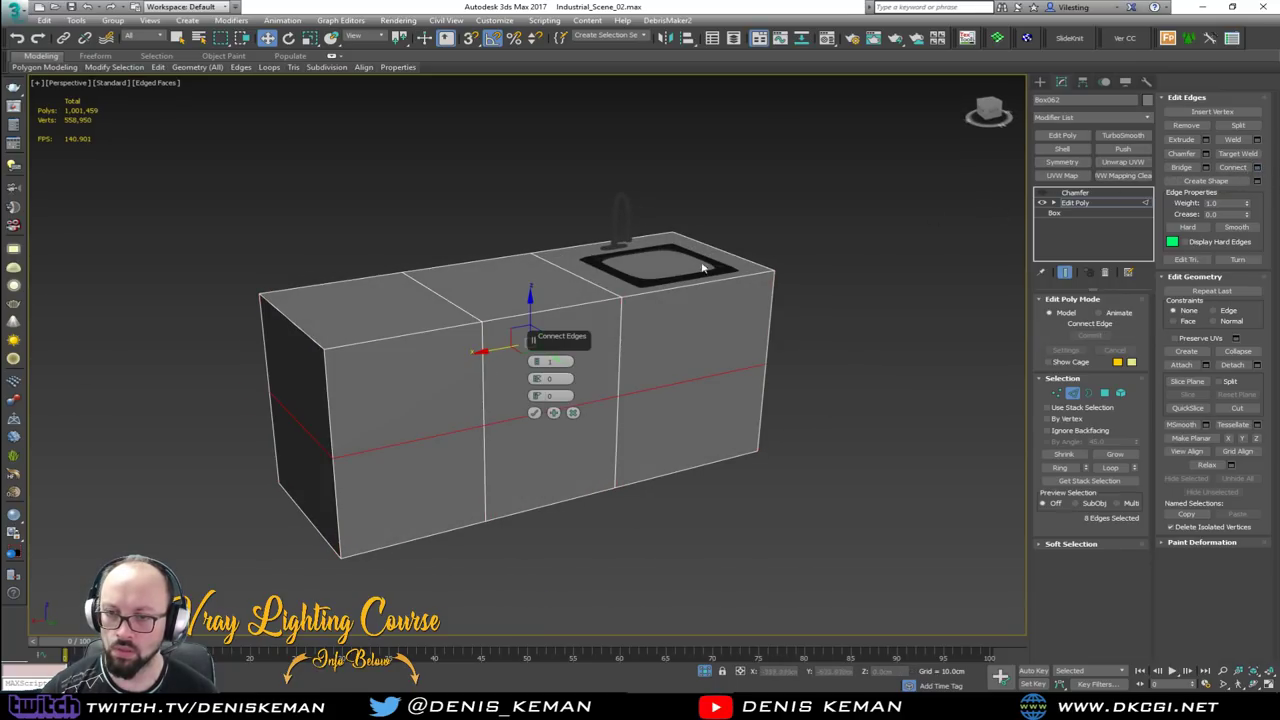
left_click(534, 414)
left_click_drag(518, 352, 518, 346)
left_click_drag(536, 302, 536, 304)
middle_click_drag(488, 352, 509, 403, "alt")
scroll(500, 411, "up", 4)
Inset the countertop polygon beneath the sink so its border lies just outside the sink's rim
key("4")
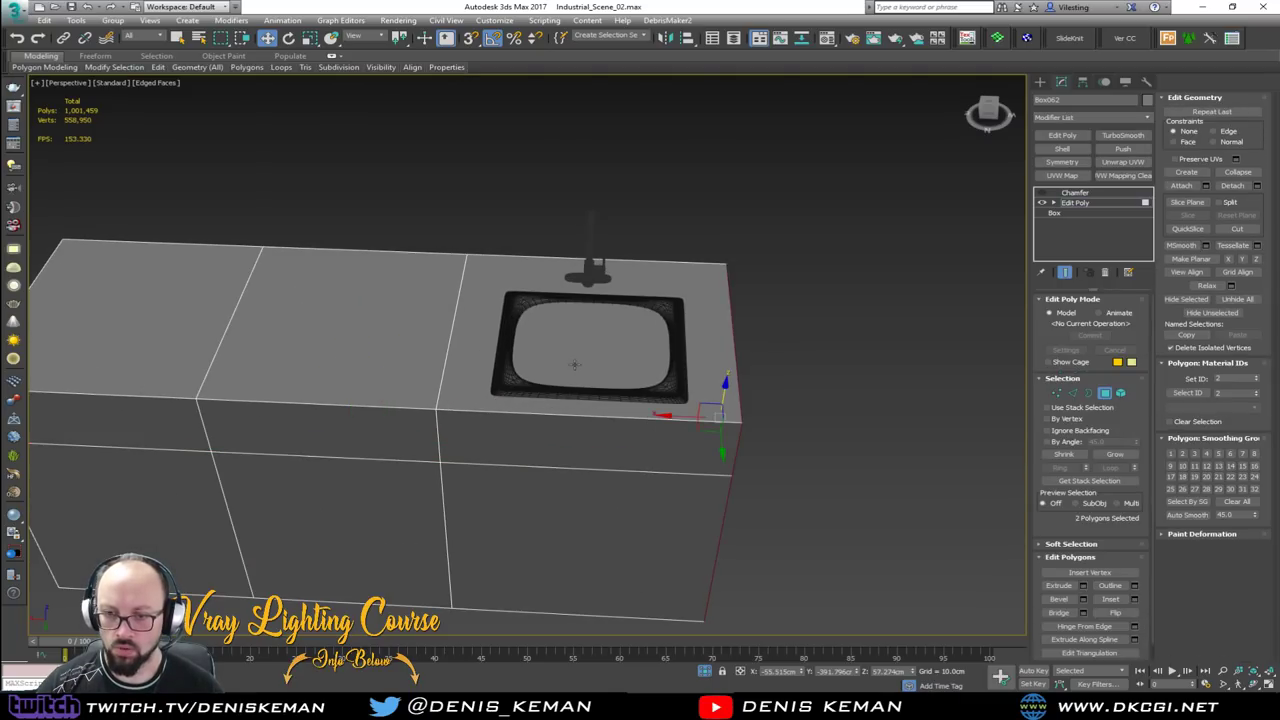
left_click(573, 372)
middle_click_drag(573, 372, 622, 372, "alt")
scroll(622, 372, "up", 3)
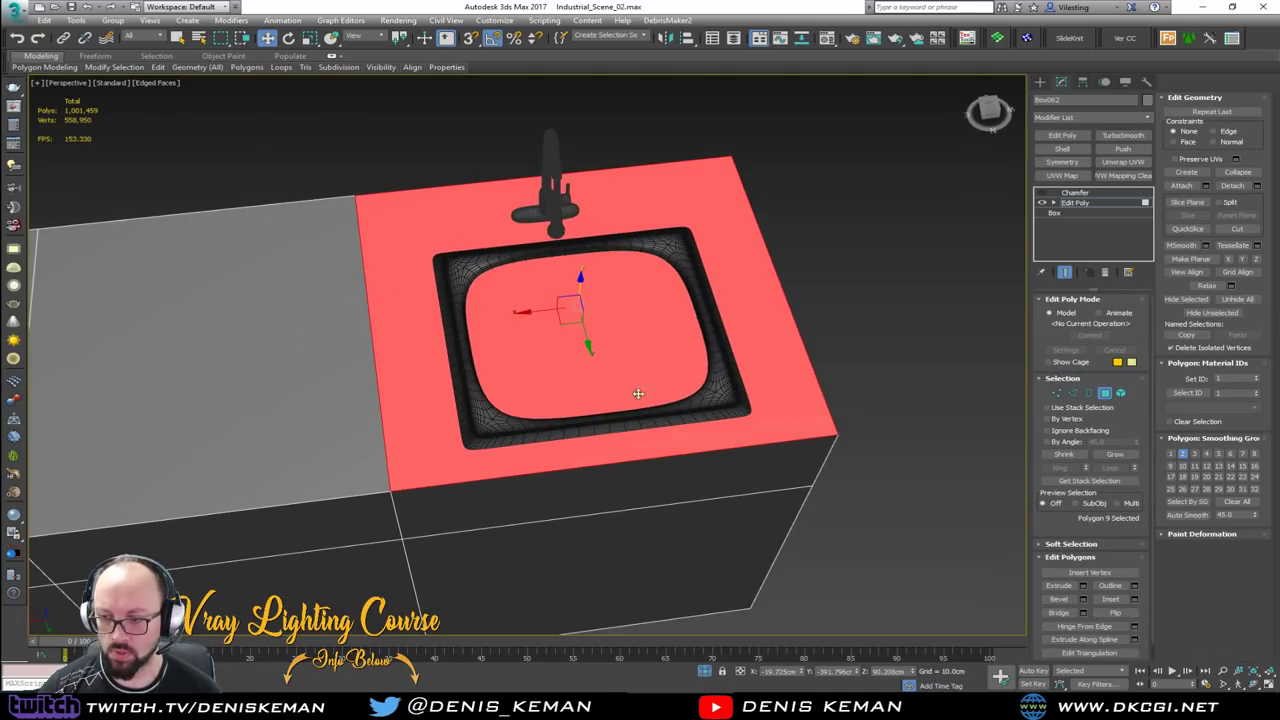
left_click(1110, 598)
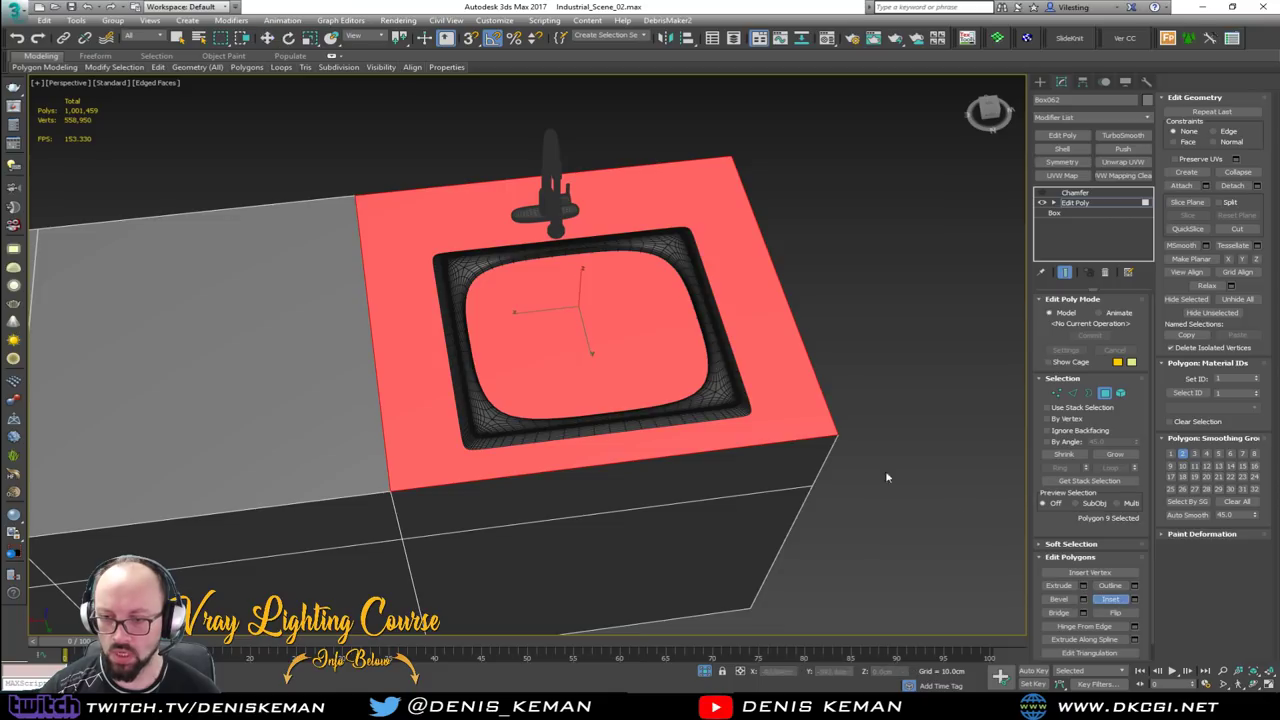
left_click_drag(643, 374, 639, 342)
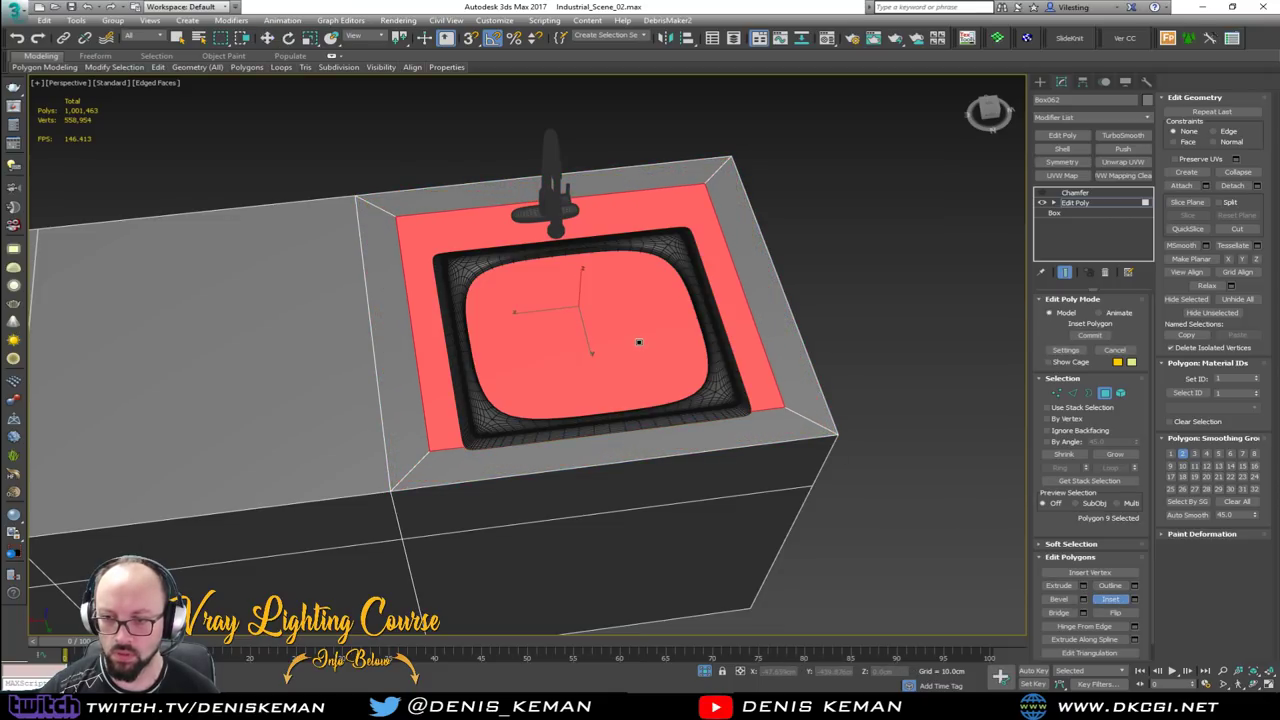
key("w")
Move the inset's rear edge forward along Y from behind the faucet to the sink's back rim
middle_click_drag(589, 334, 648, 326, "alt")
key("2")
left_click(427, 270)
left_click_drag(484, 275, 550, 291)
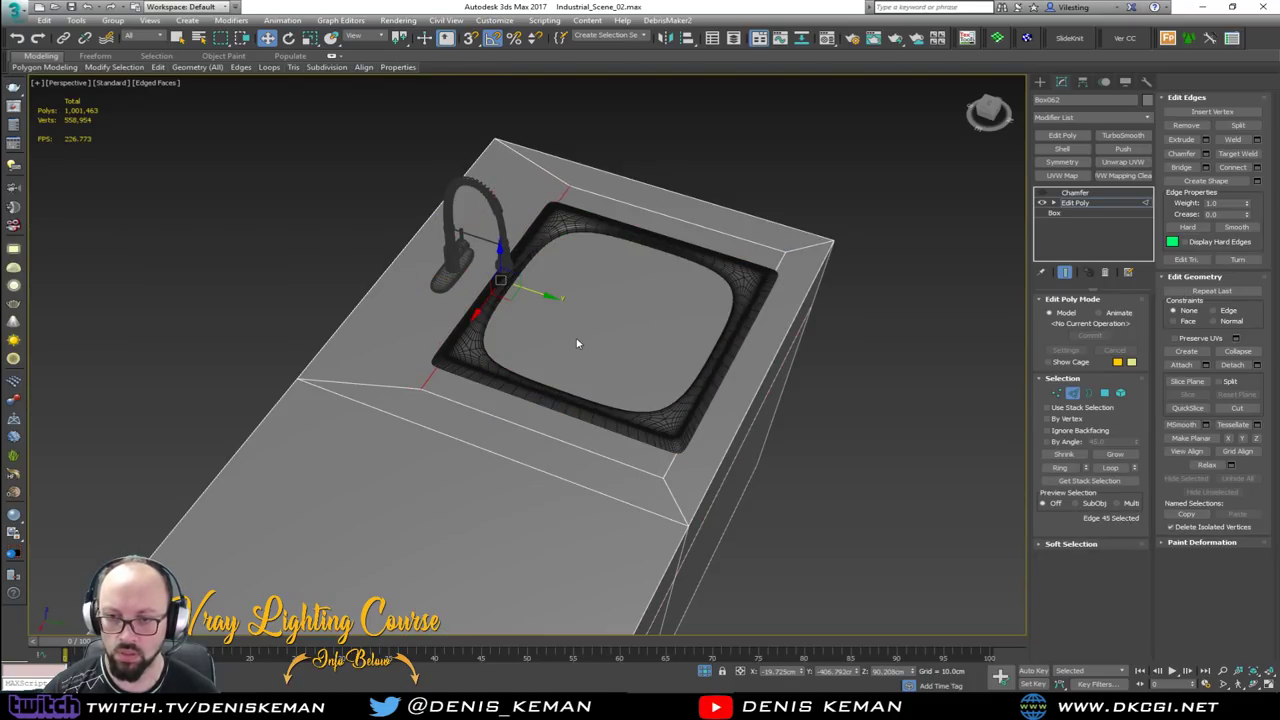
Scale the inset polygon down uniformly so its edges are hidden under the sink's rim
key("4")
middle_click_drag(577, 343, 640, 335, "alt")
key("r")
left_click_drag(661, 334, 643, 331)
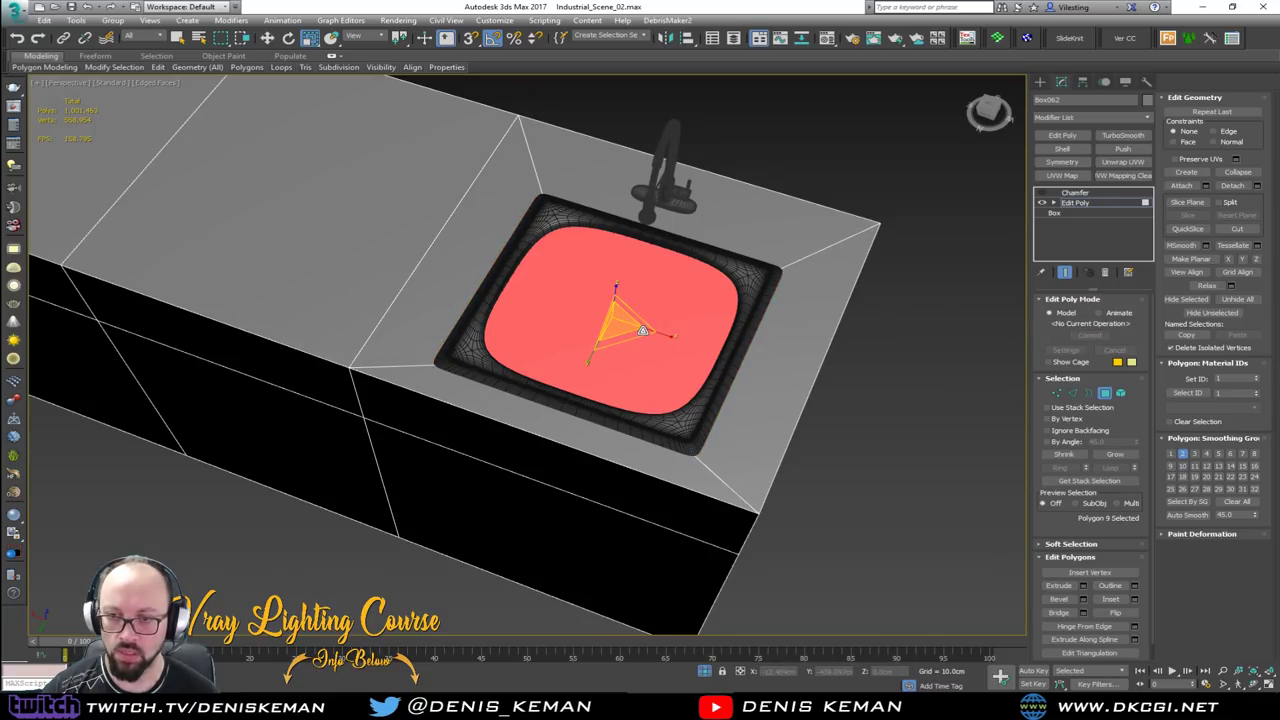
Extrude the inset polygon down into the counter to clear the sink basin, and exit polygon editing
scroll(643, 330, "up", 3)
left_click(1058, 585)
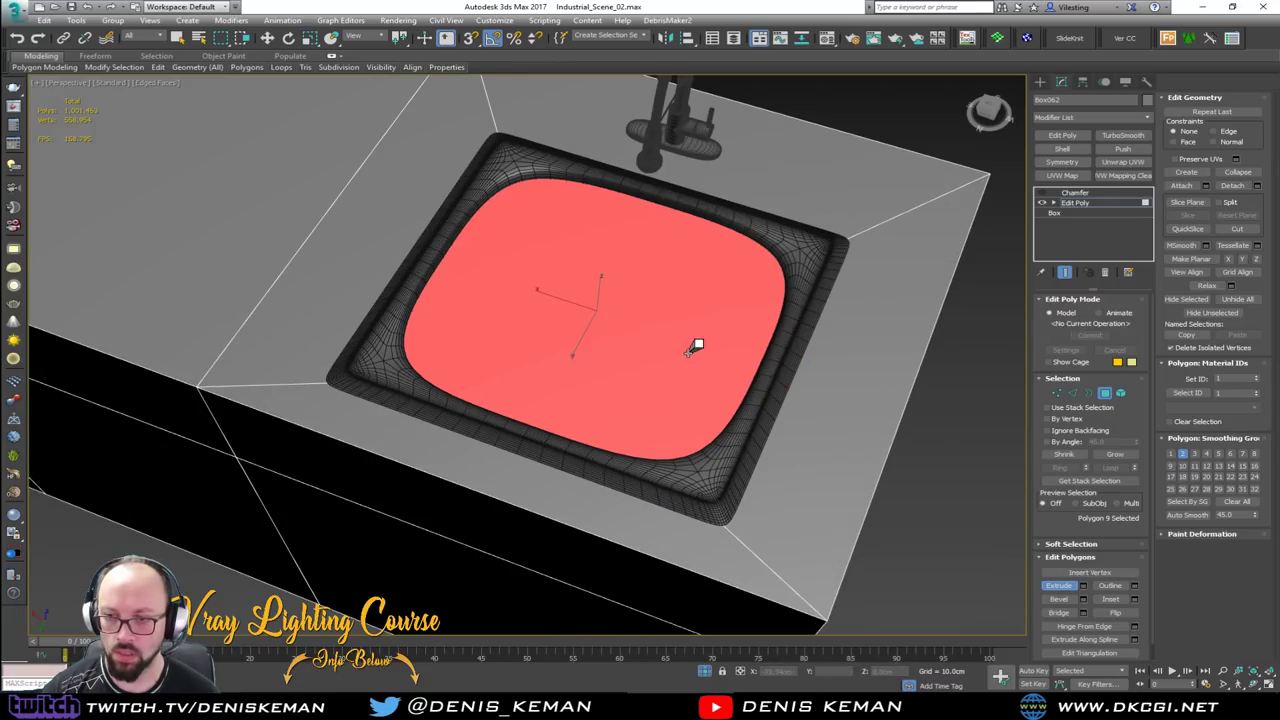
left_click_drag(671, 340, 678, 428)
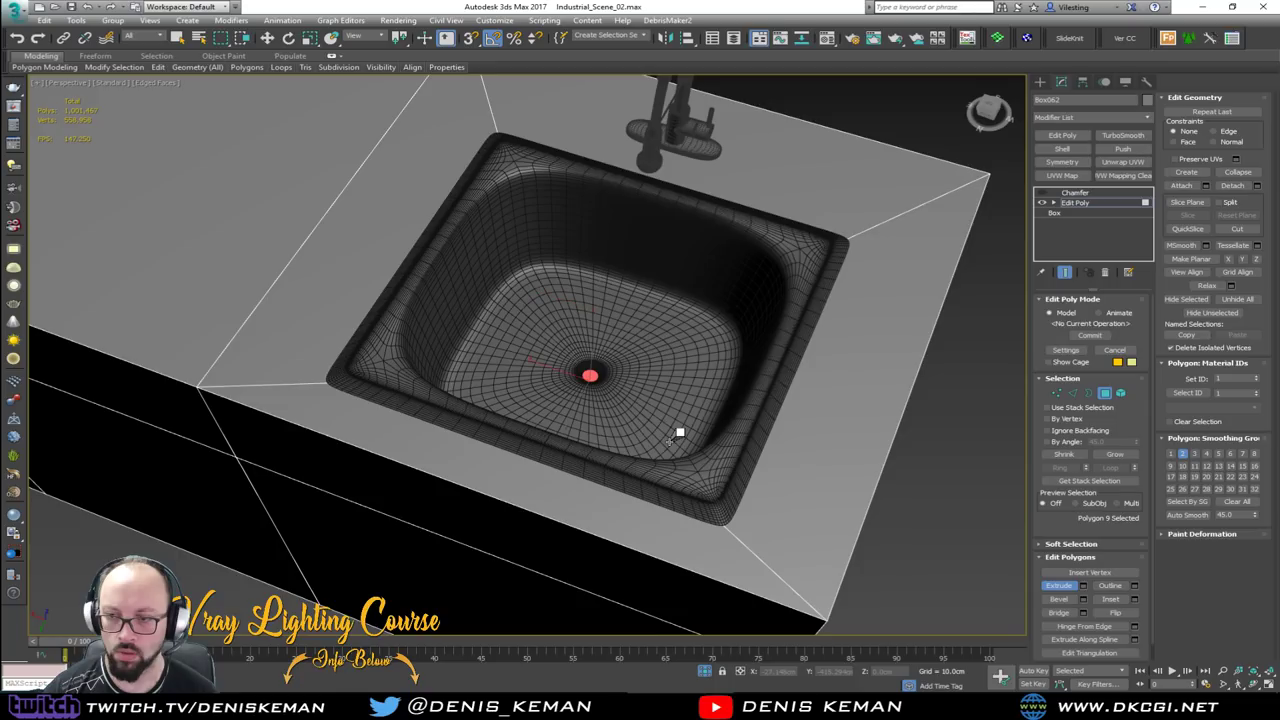
left_click(1104, 393)
left_click(968, 418)
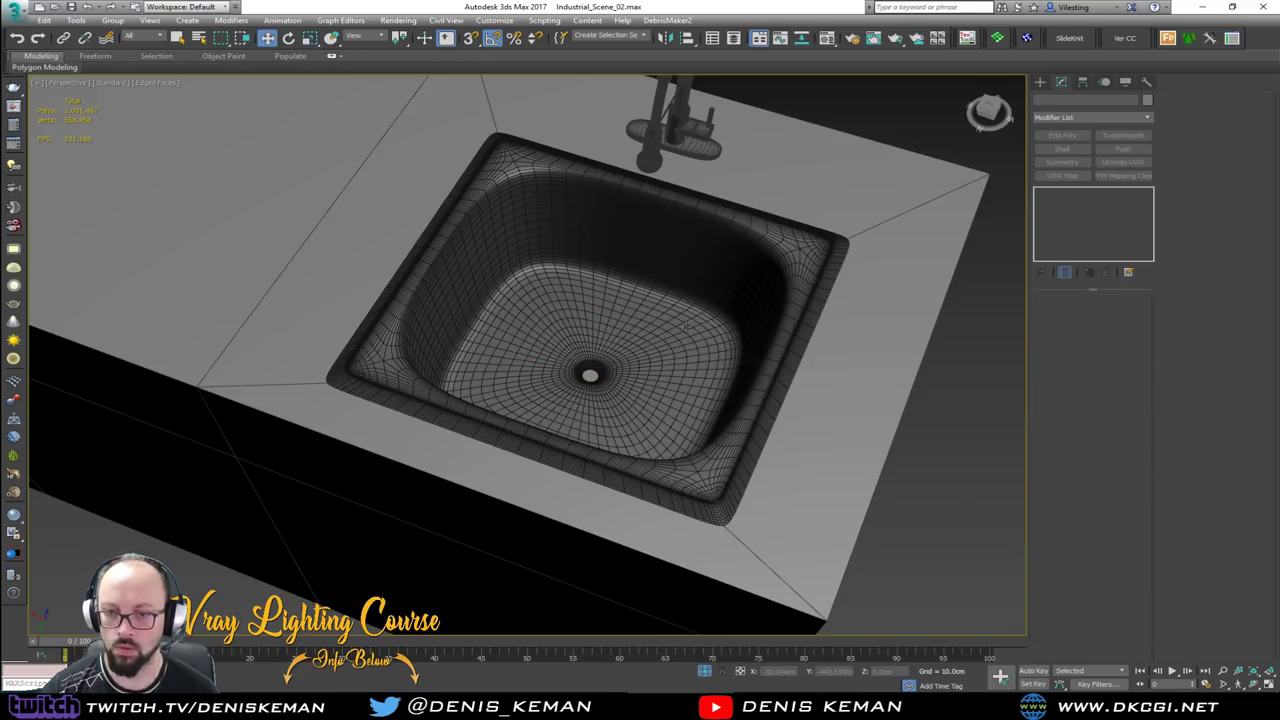
Select all six front polygons of the counter at the Edit Poly polygon level
scroll(686, 327, "down", 3)
key("F4")
scroll(652, 314, "down", 3)
middle_click_drag(652, 314, 733, 280, "alt")
left_click(633, 346)
key("F4")
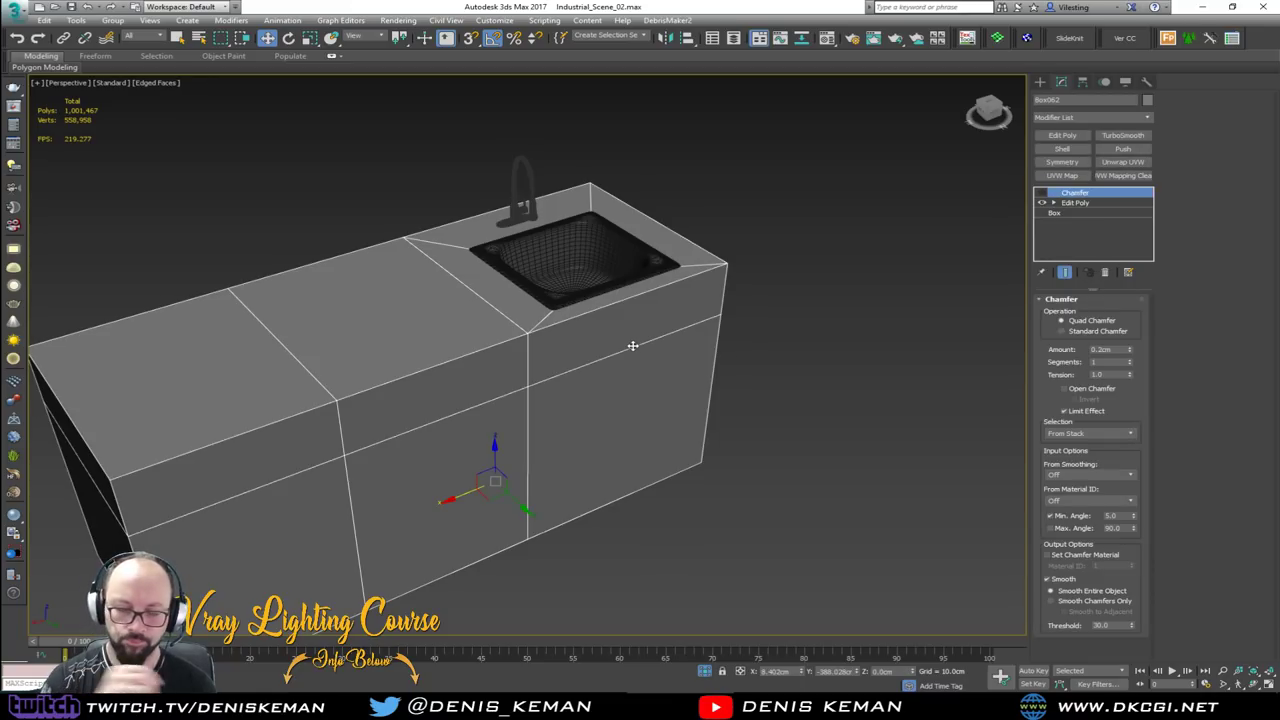
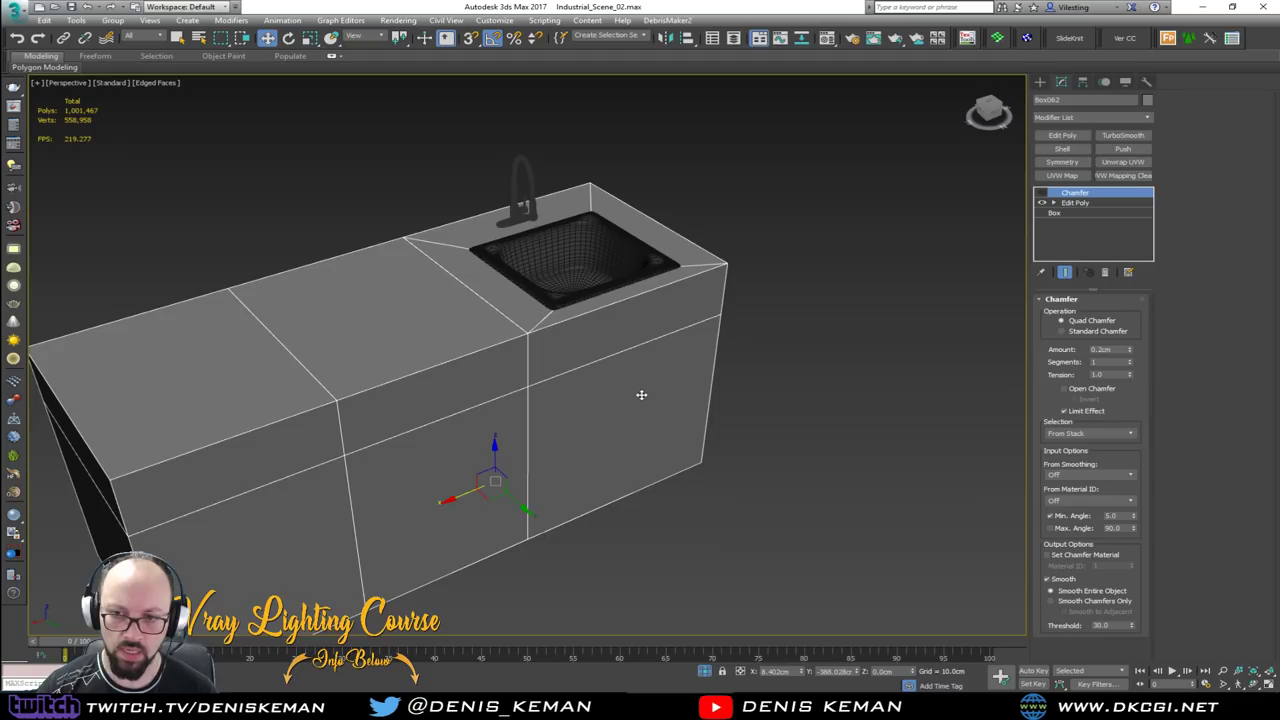
left_click(1075, 203)
key("4")
left_click(605, 391)
left_click(440, 480, "ctrl")
left_click(250, 530, "ctrl")
left_click(300, 437, "ctrl")
left_click(430, 375, "ctrl")
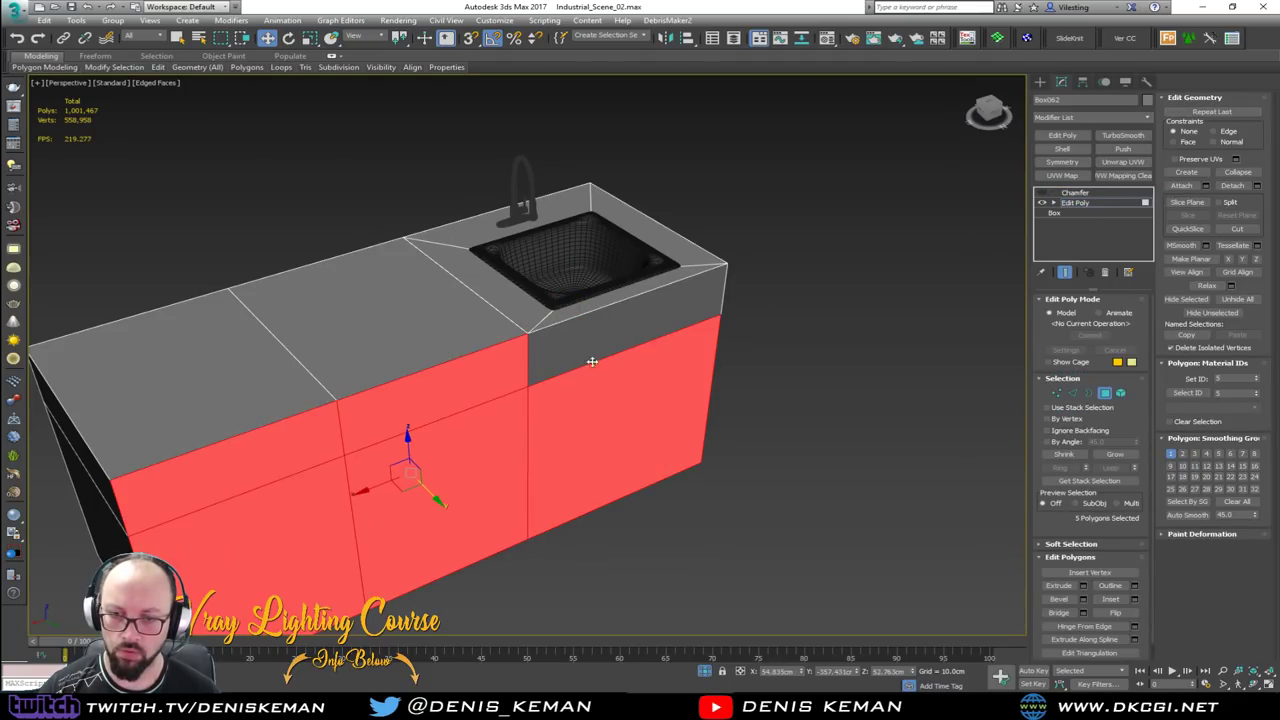
left_click(580, 366, "ctrl")
Inset the six selected counter front polygons individually, using the By Polygon type with an amount of 1 cm
left_click(1134, 598)
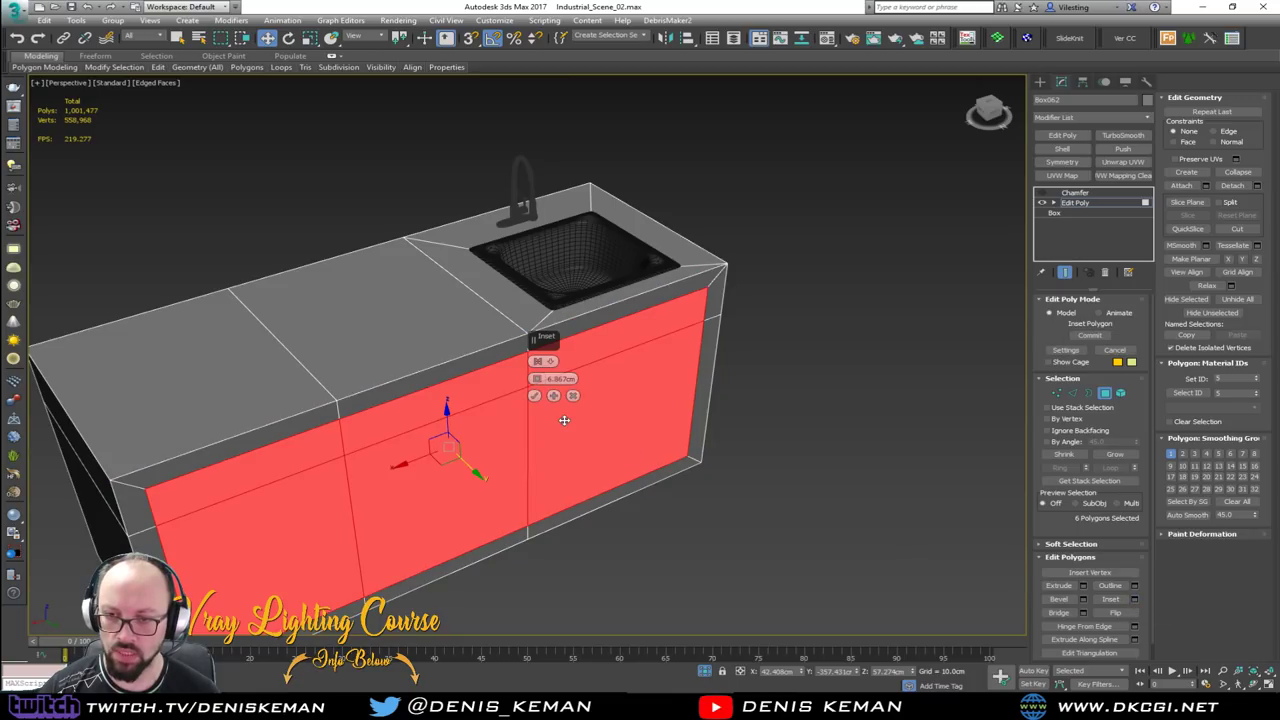
scroll(560, 385, "up", 3)
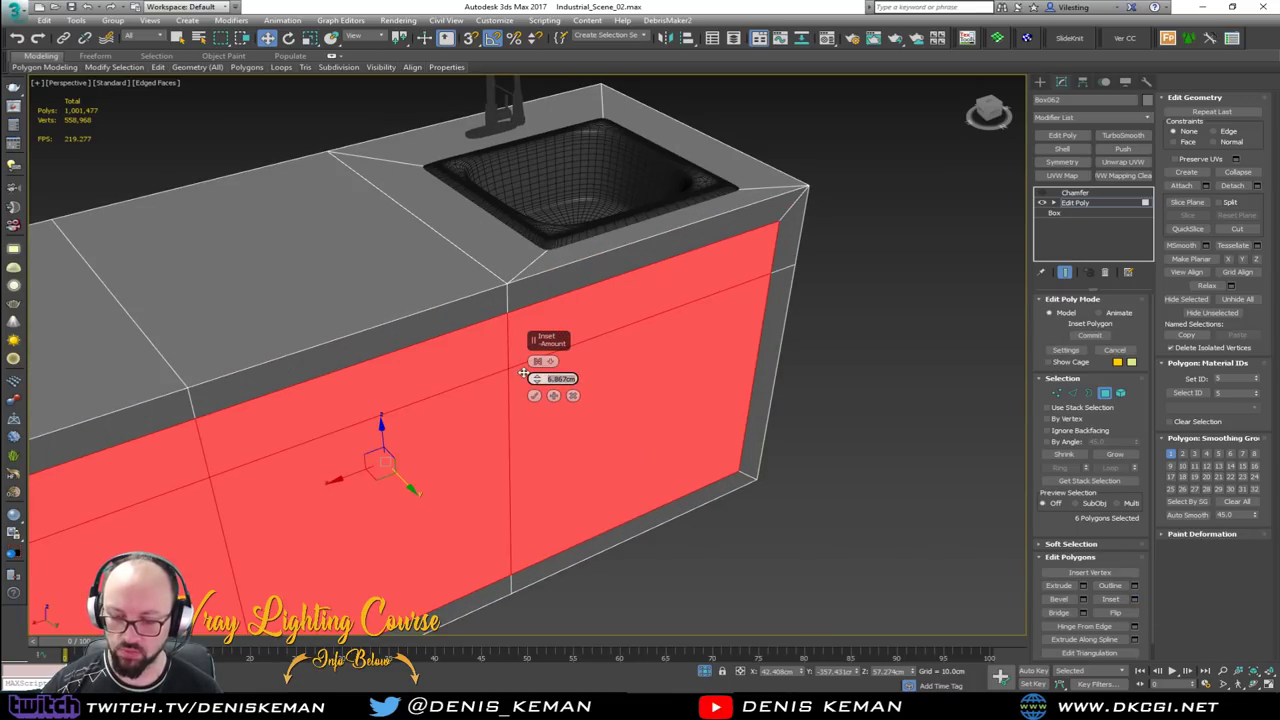
type("1")
key("Return")
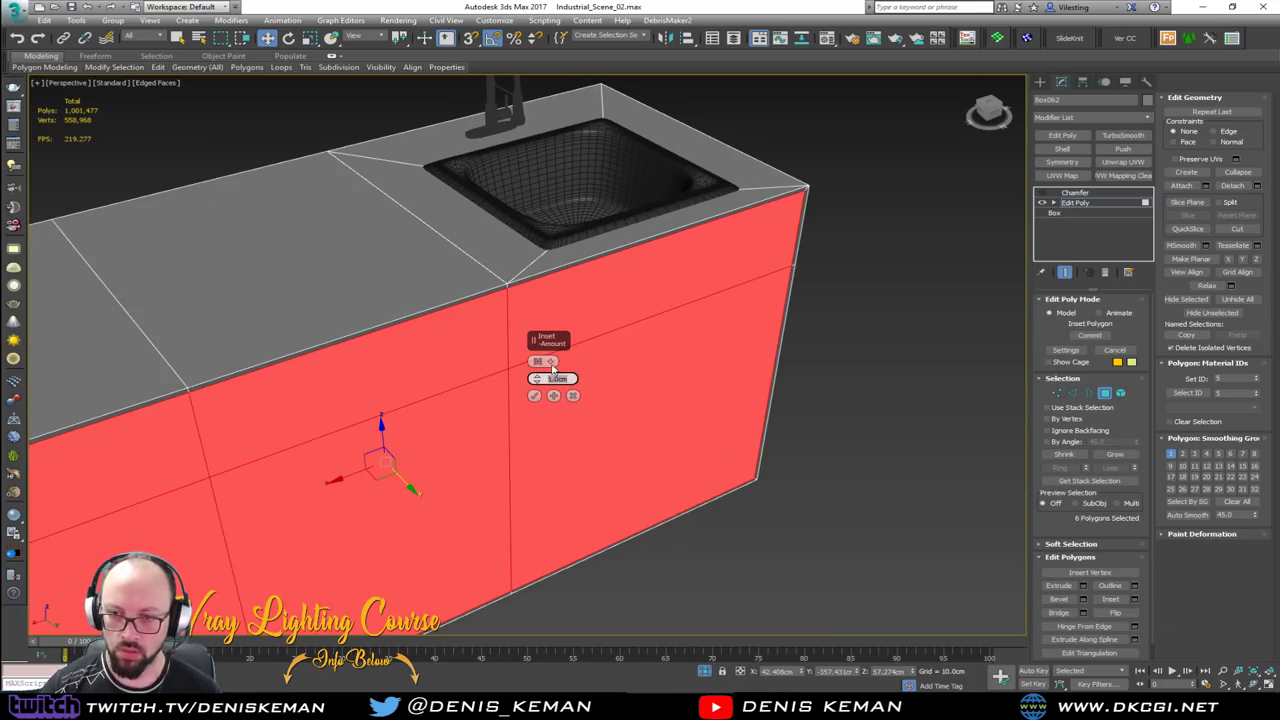
left_click(550, 362)
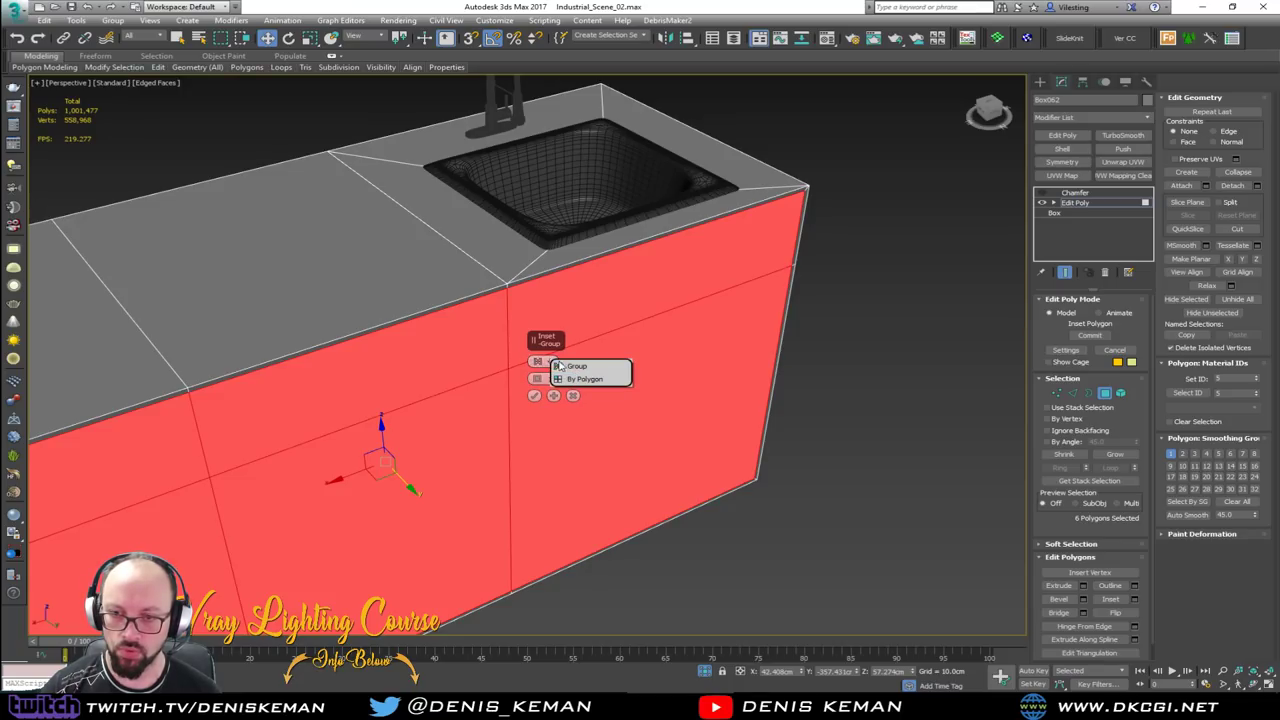
left_click(582, 378)
middle_click_drag(426, 355, 461, 330, "alt")
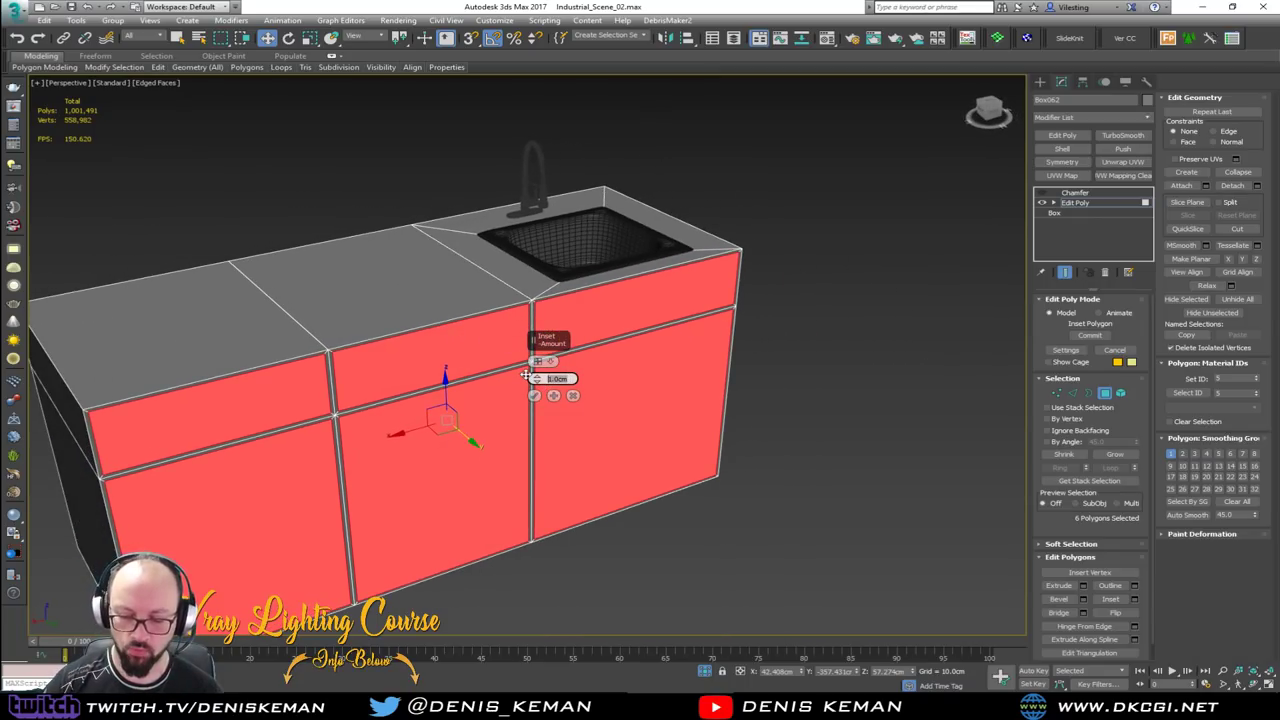
Narrow the inset to 0.5 cm, reduce it further to 0.3 cm, and apply it to the front polygons
type("5")
key("Return")
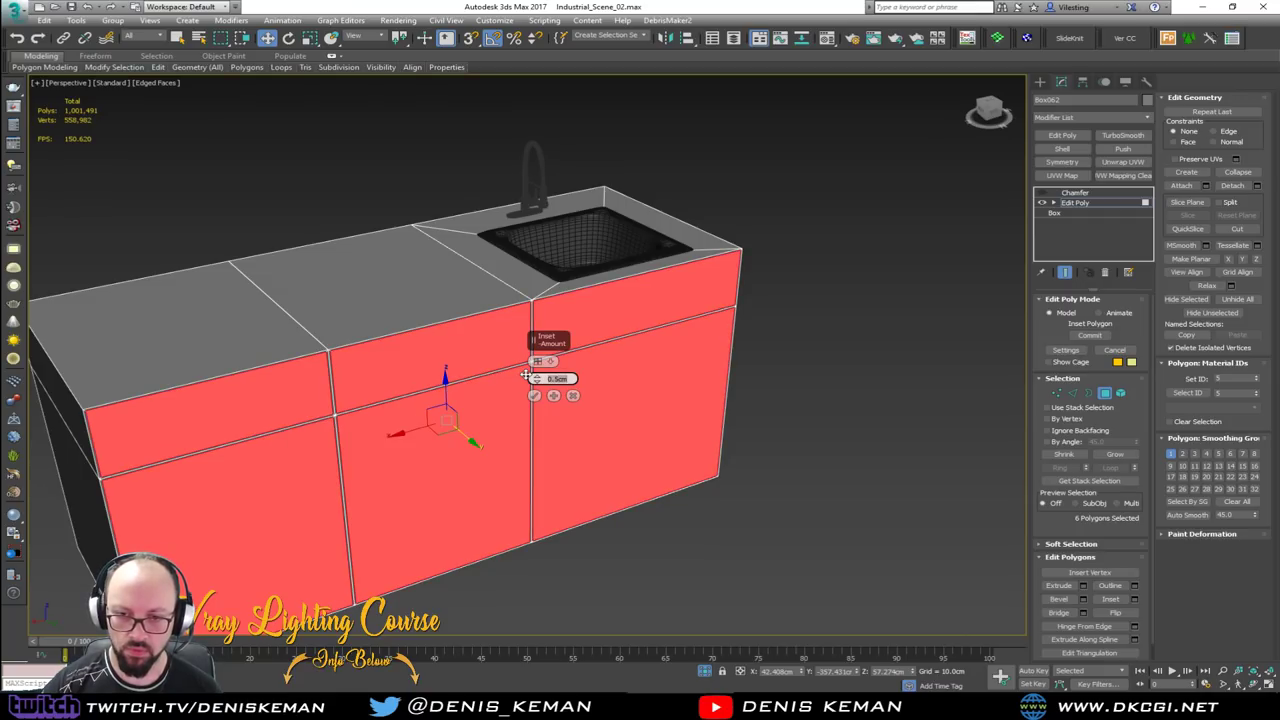
scroll(345, 414, "up", 5)
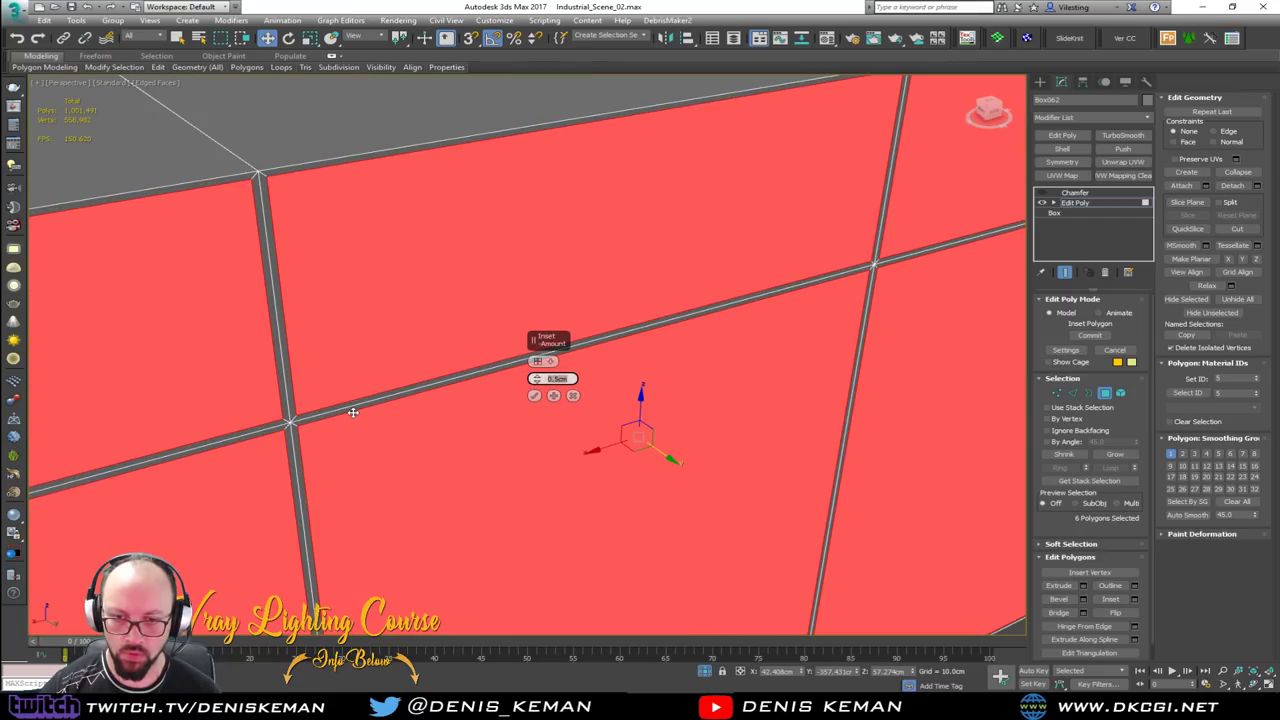
type("0.3")
key("Return")
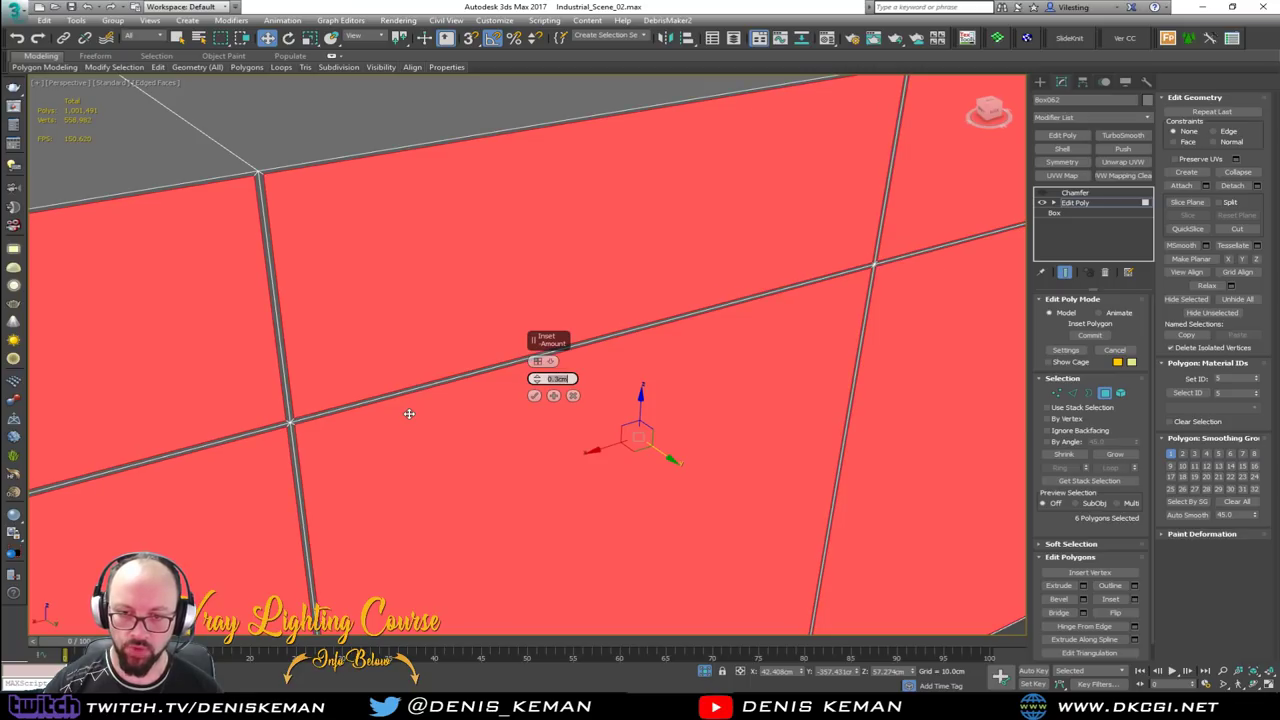
left_click(535, 396)
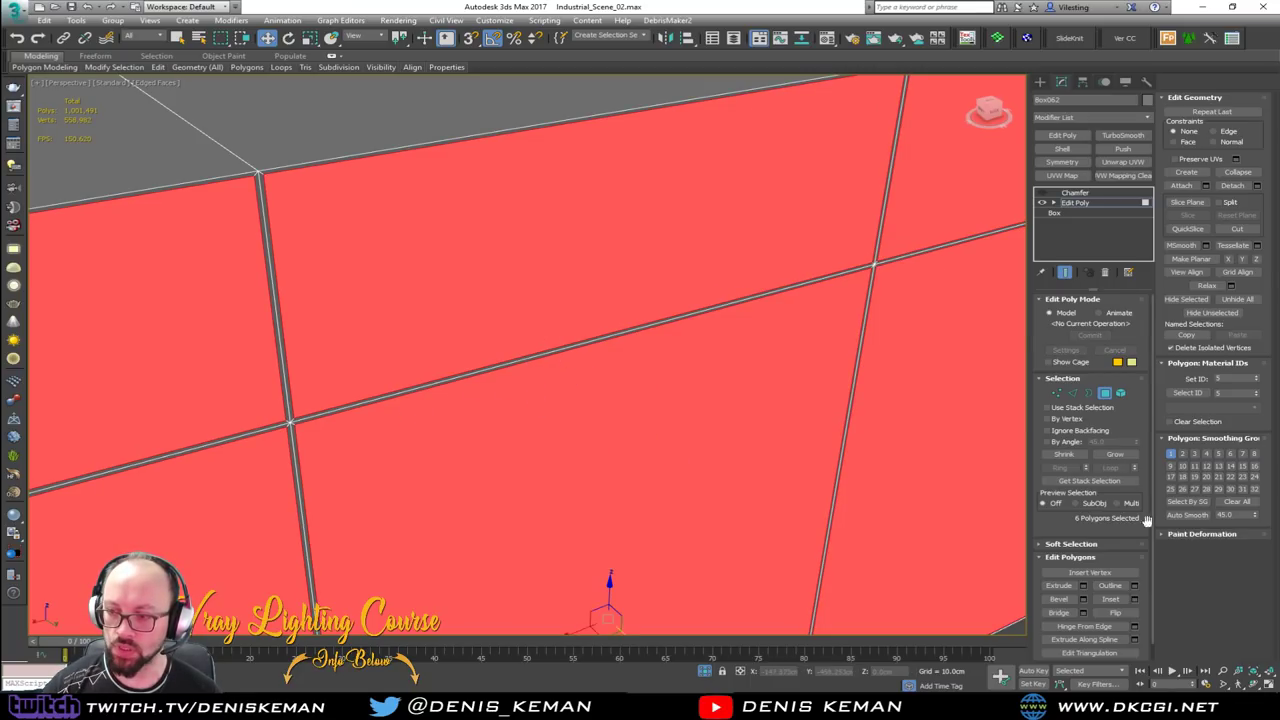
Detach the six inset front polygons as a clone, making a separate panel object
left_click(1258, 187)
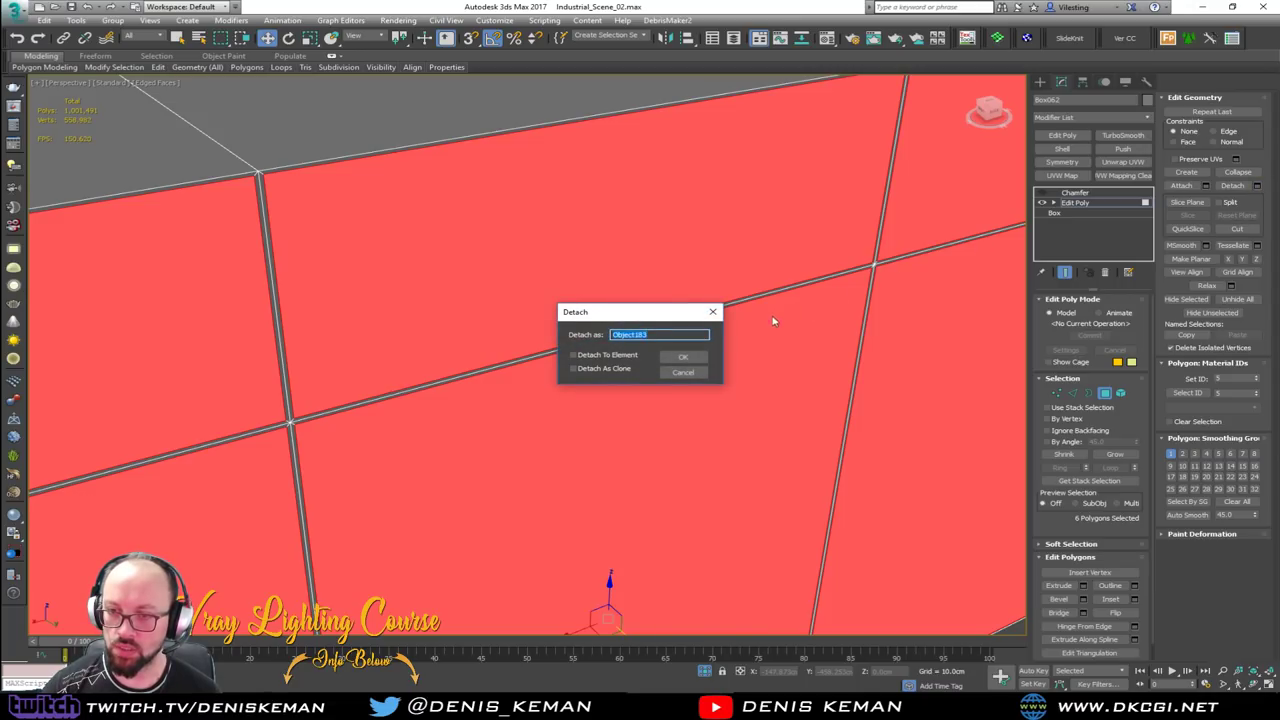
left_click(683, 357)
middle_click_drag(677, 362, 706, 343, "alt")
Select the six front polygons remaining on the counter and extrude them deep inward to form the cabinet compartments
left_click(868, 260)
left_click(868, 342, "ctrl")
left_click(661, 390, "ctrl")
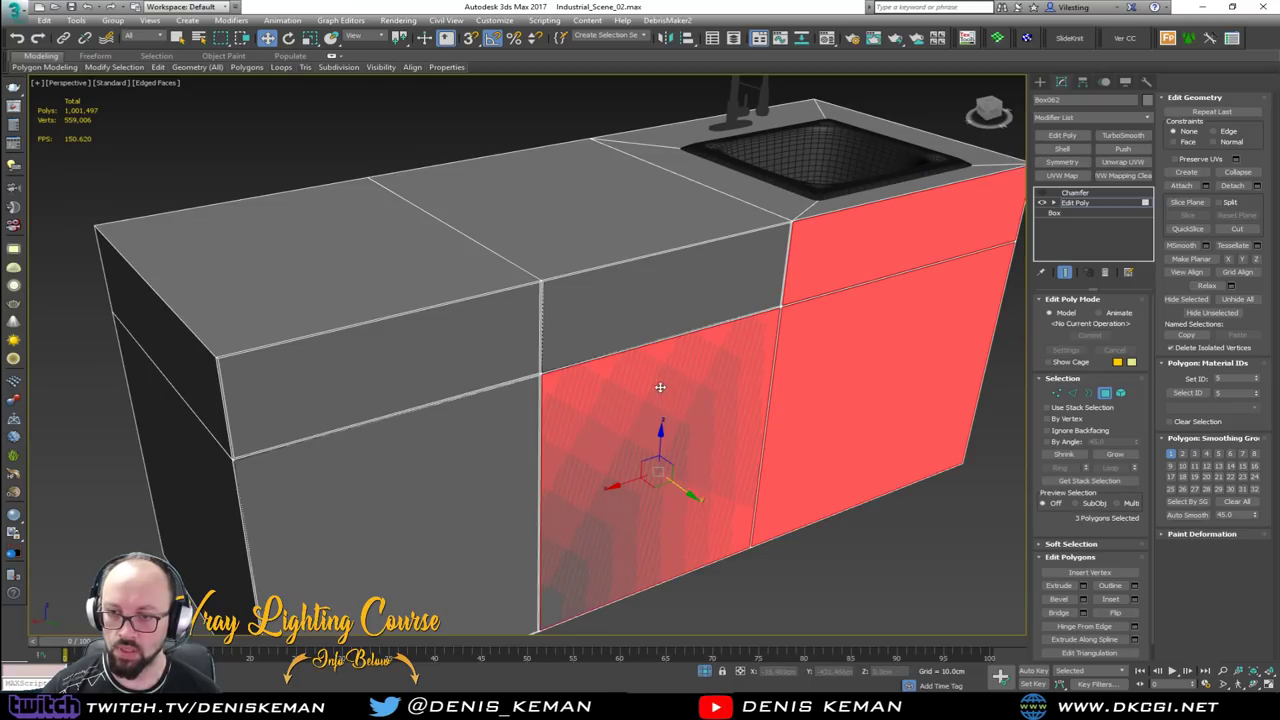
left_click(656, 308, "ctrl")
left_click(458, 361, "ctrl")
left_click(468, 427, "ctrl")
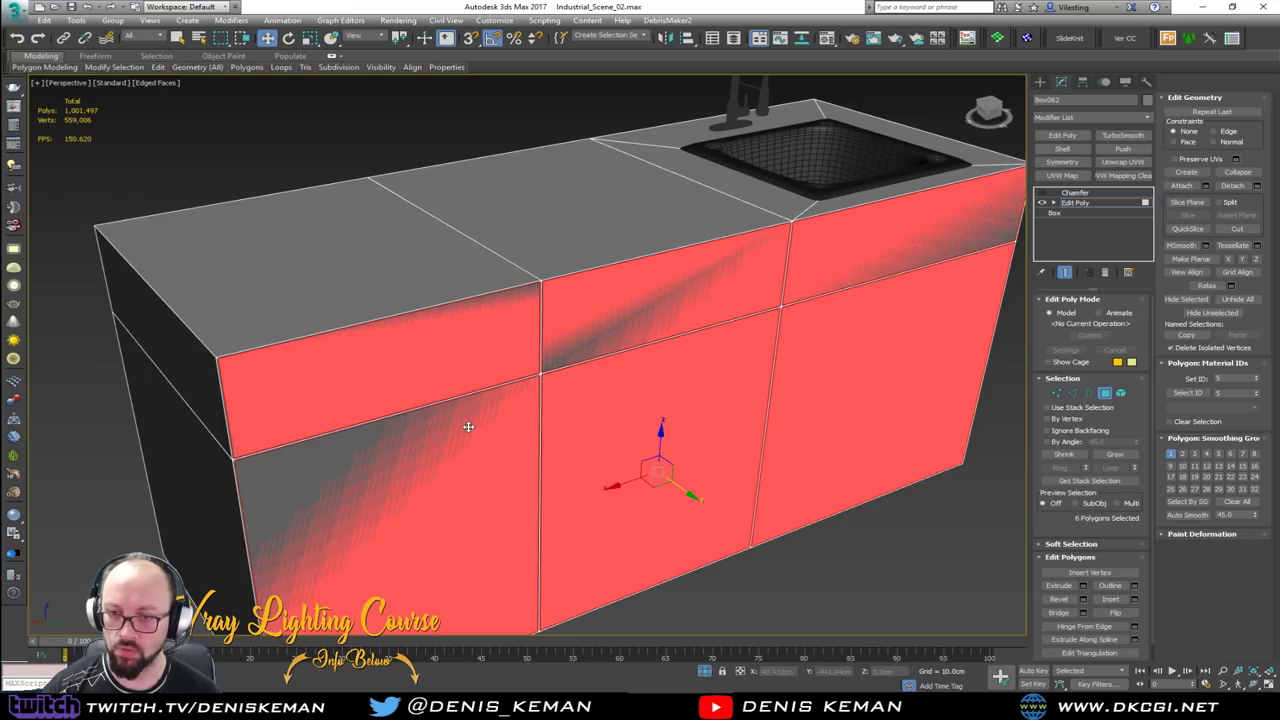
left_click(1060, 587)
key("F3")
left_click_drag(660, 446, 674, 708)
middle_click_drag(716, 361, 652, 438)
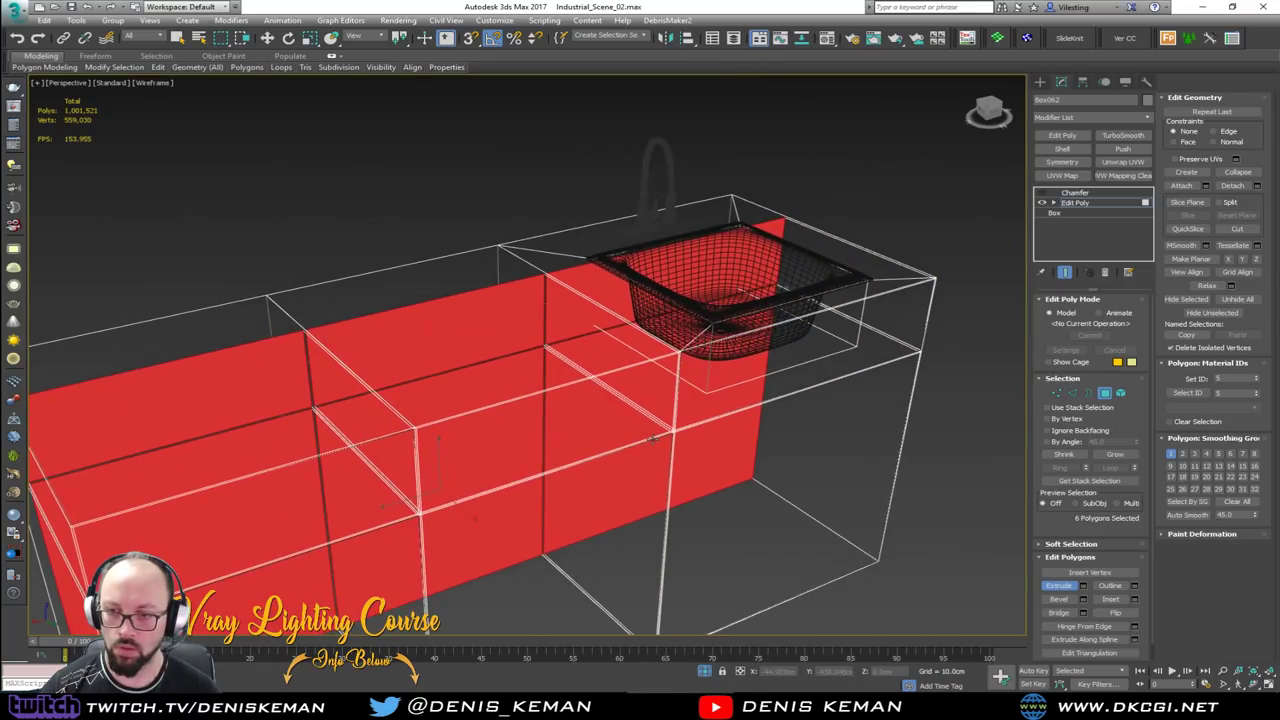
Select the recessed back polygon of the upper compartment under the sink, testing Grow and Shrink on the selection
left_click(609, 295)
left_click(583, 307)
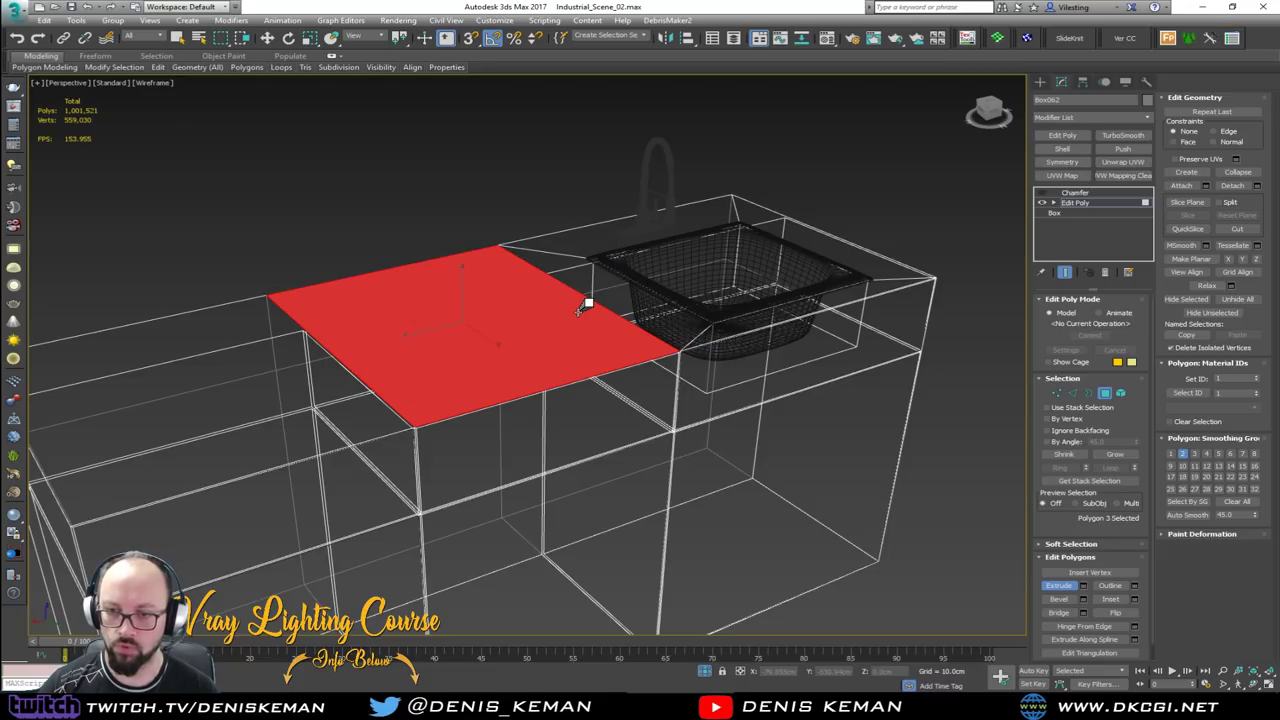
key("w")
left_click(583, 307)
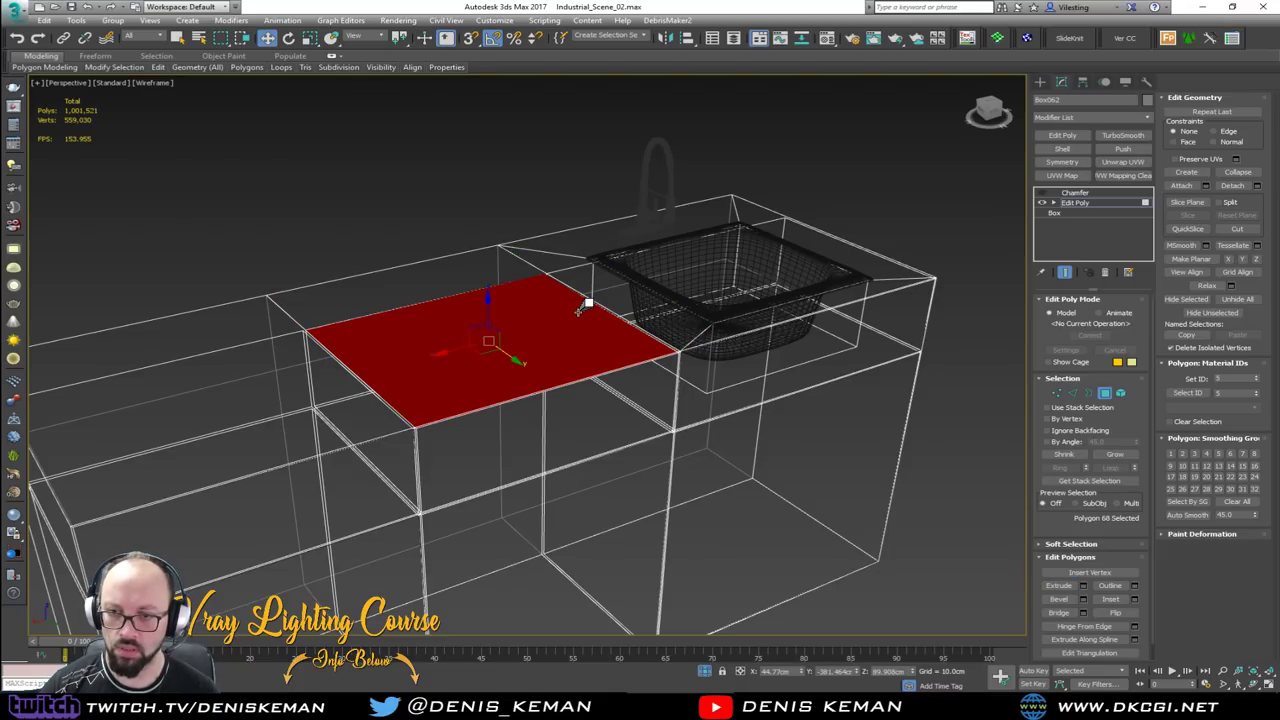
left_click(583, 307)
left_click(587, 278)
left_click(588, 278)
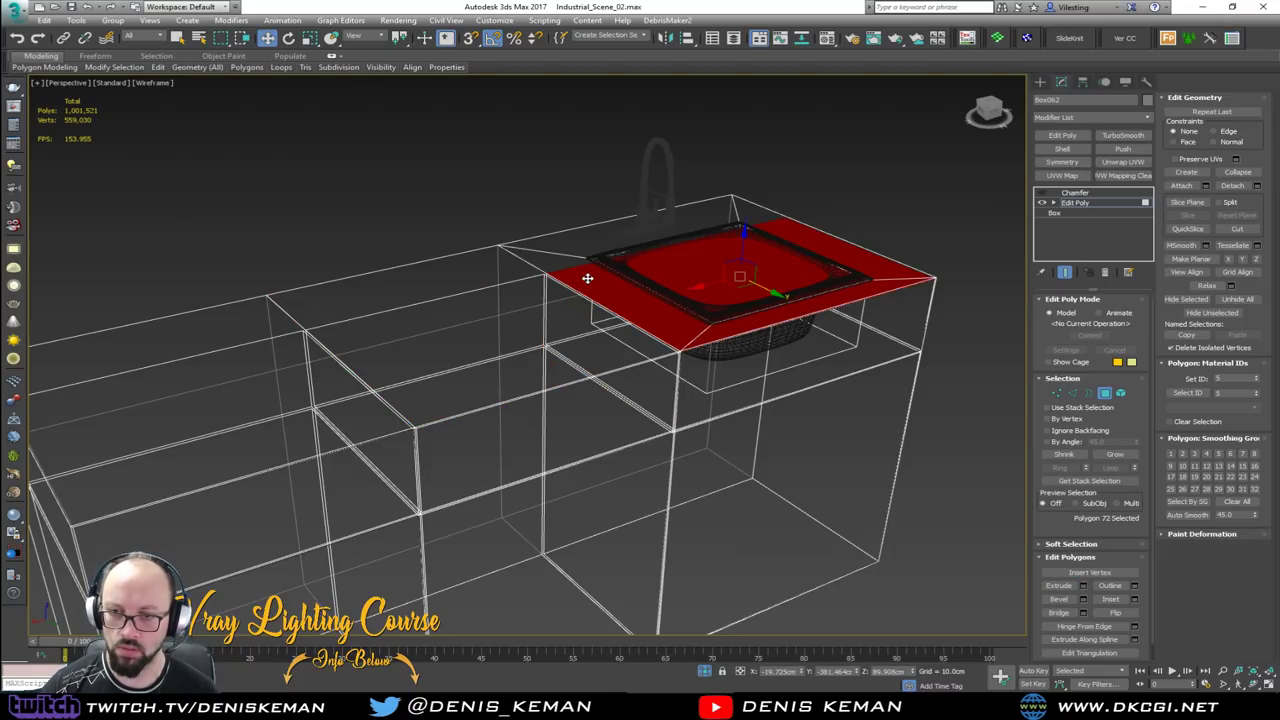
left_click(588, 278)
middle_click_drag(629, 337, 644, 344, "alt")
scroll(644, 344, "up", 3)
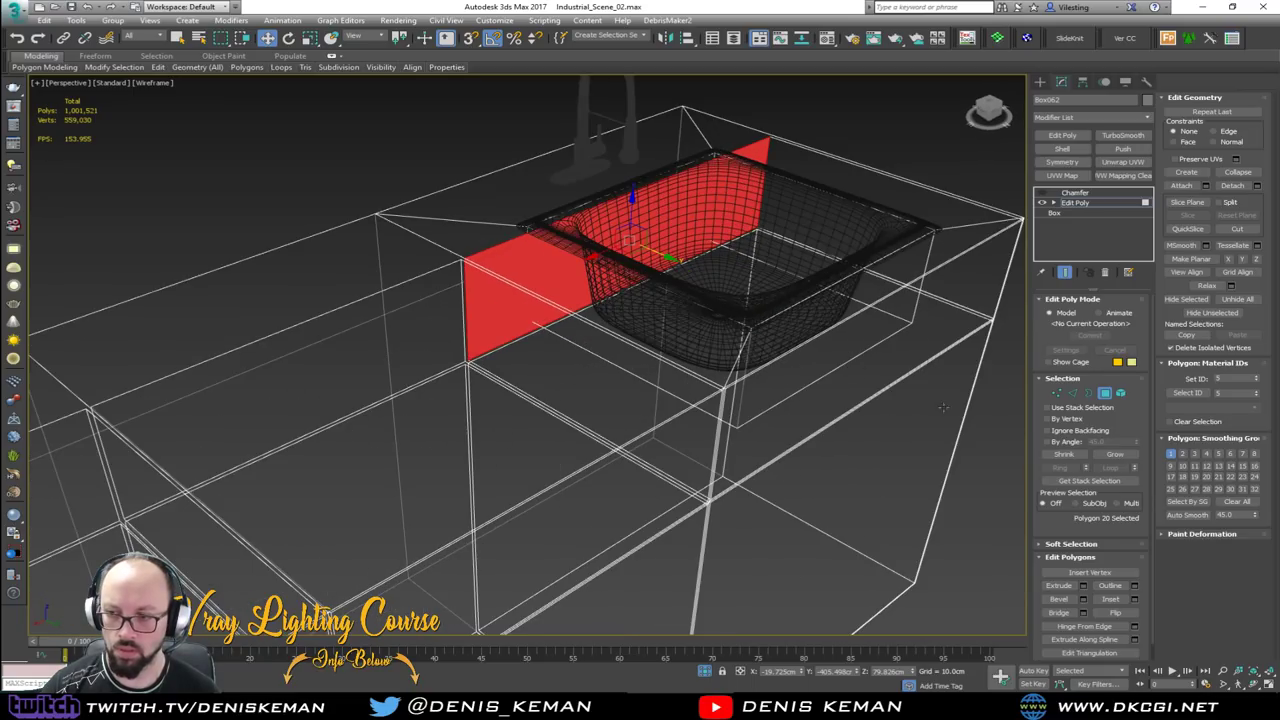
left_click(1125, 455)
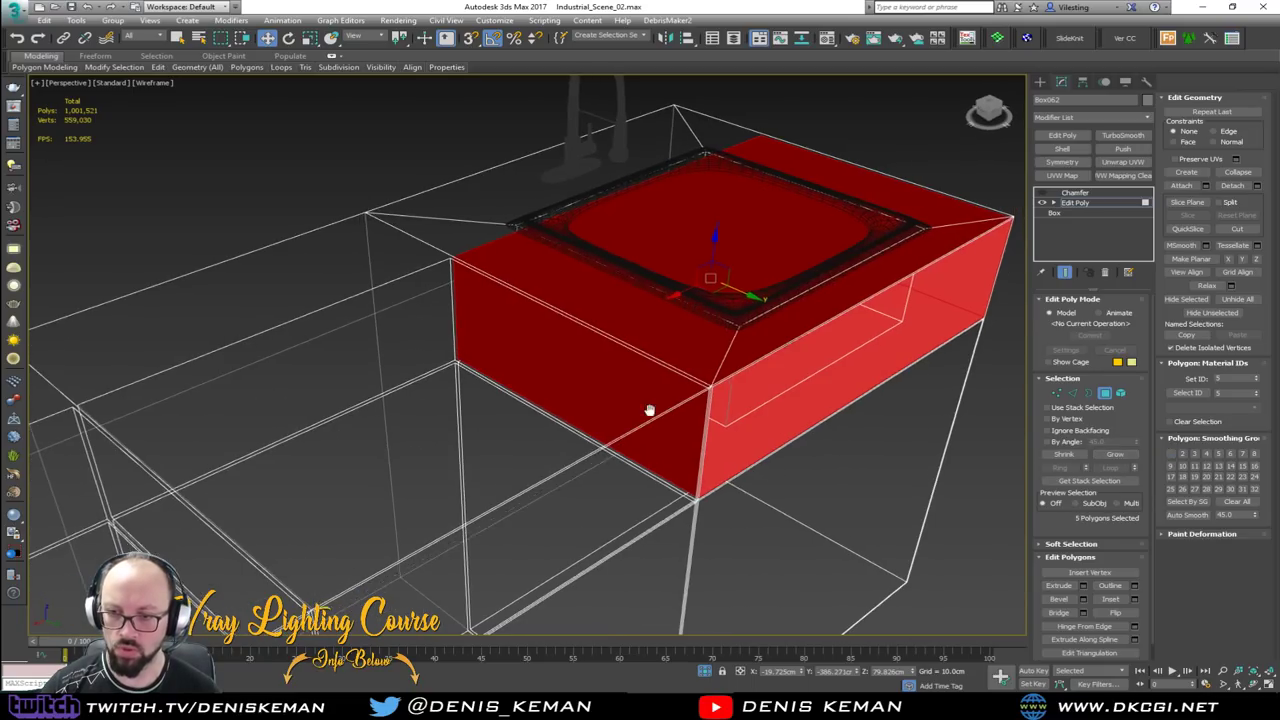
middle_click_drag(663, 409, 479, 397, "alt")
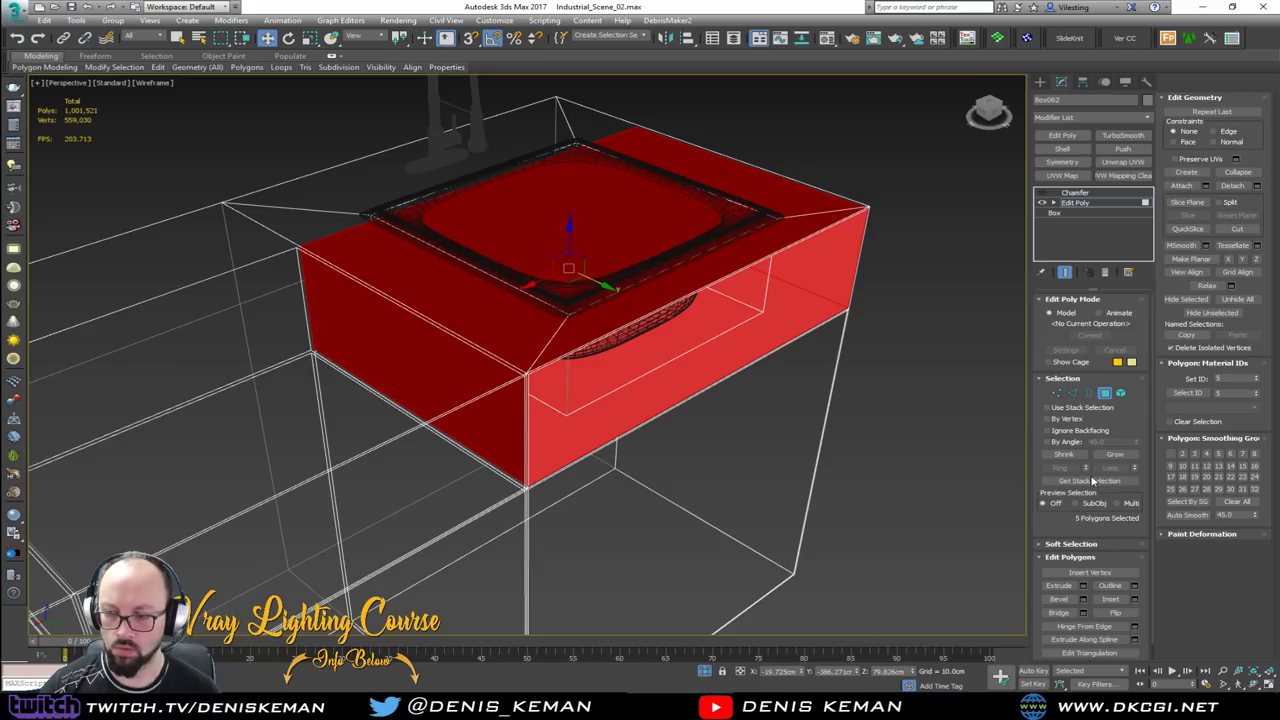
left_click(1066, 455)
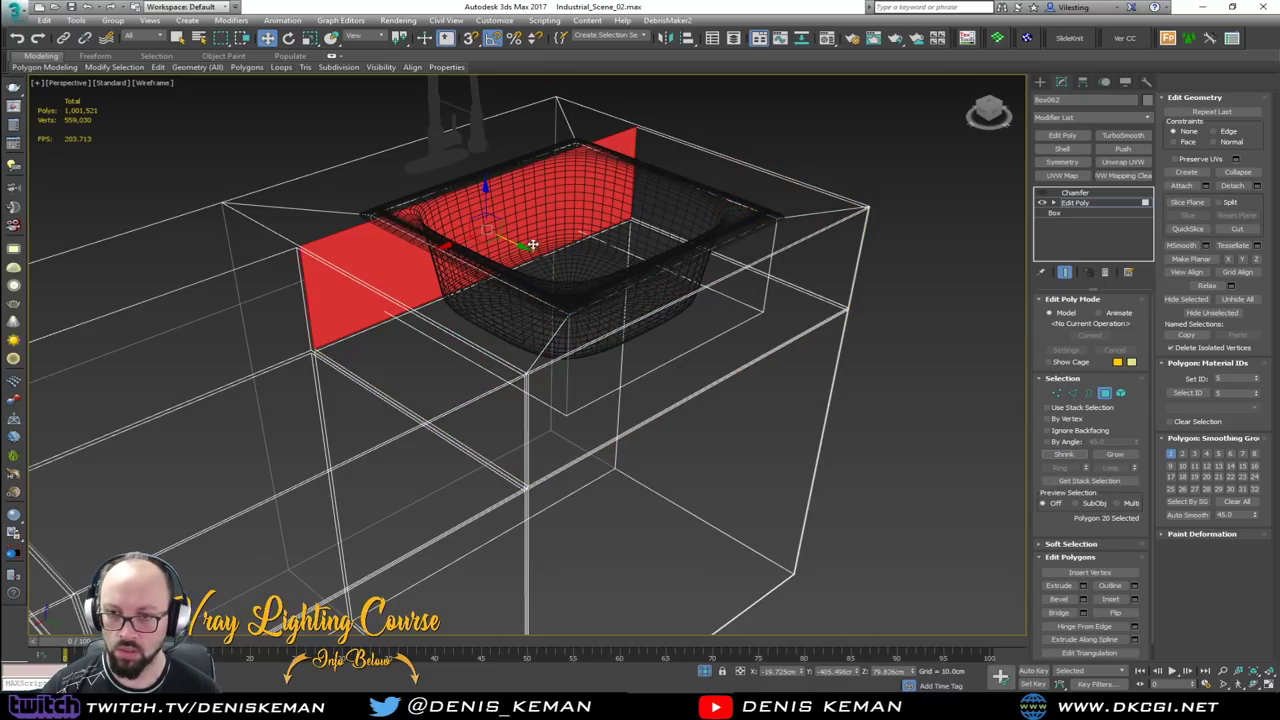
Try moving the sink compartment's back polygon forward along Y toward the counter front
left_click_drag(515, 244, 703, 310)
mouse_move(703, 310)
middle_mouse_down("alt")
mouse_move(741, 314)
mouse_move(705, 322)
middle_mouse_up("alt")
left_click_drag(705, 322, 709, 325)
key("F3")
middle_click_drag(690, 332, 446, 329, "alt")
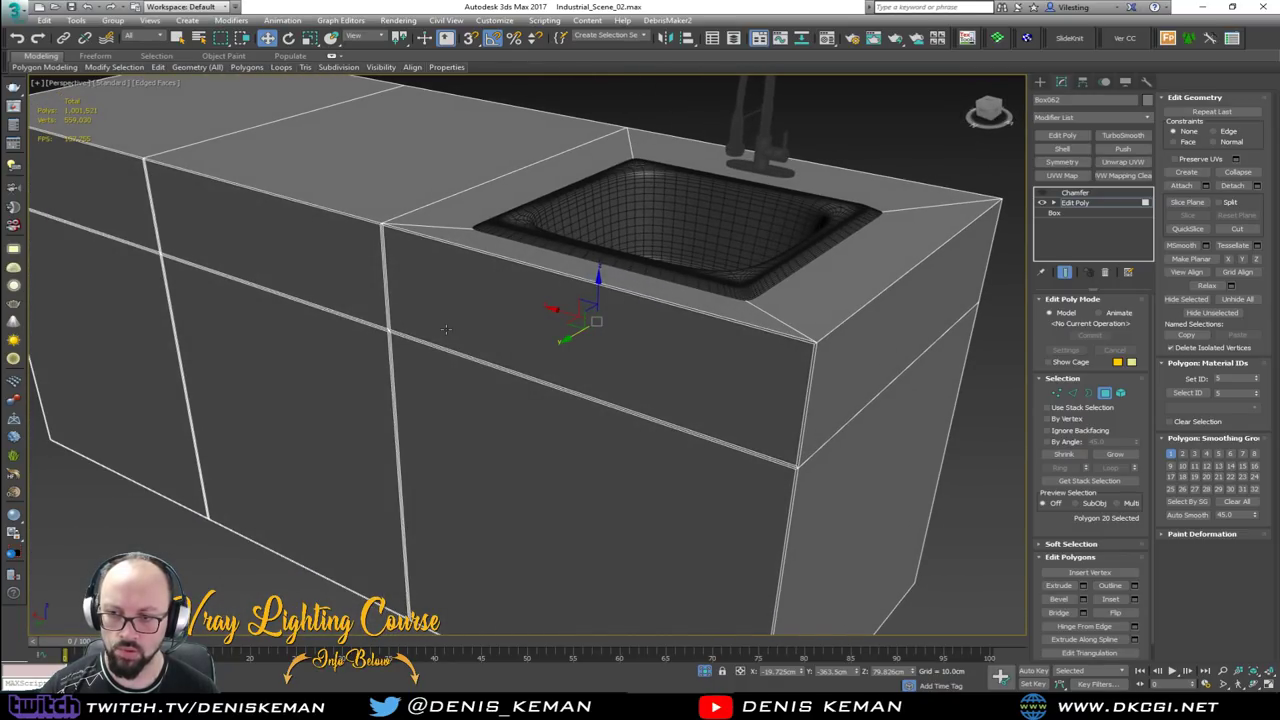
Undo the back polygon's move and the preceding selection changes, returning to the extruded compartments
key("F3")
key("ctrl+z")
key("ctrl+z")
key("ctrl+z")
key("ctrl+z")
key("ctrl+z")
key("ctrl+z")
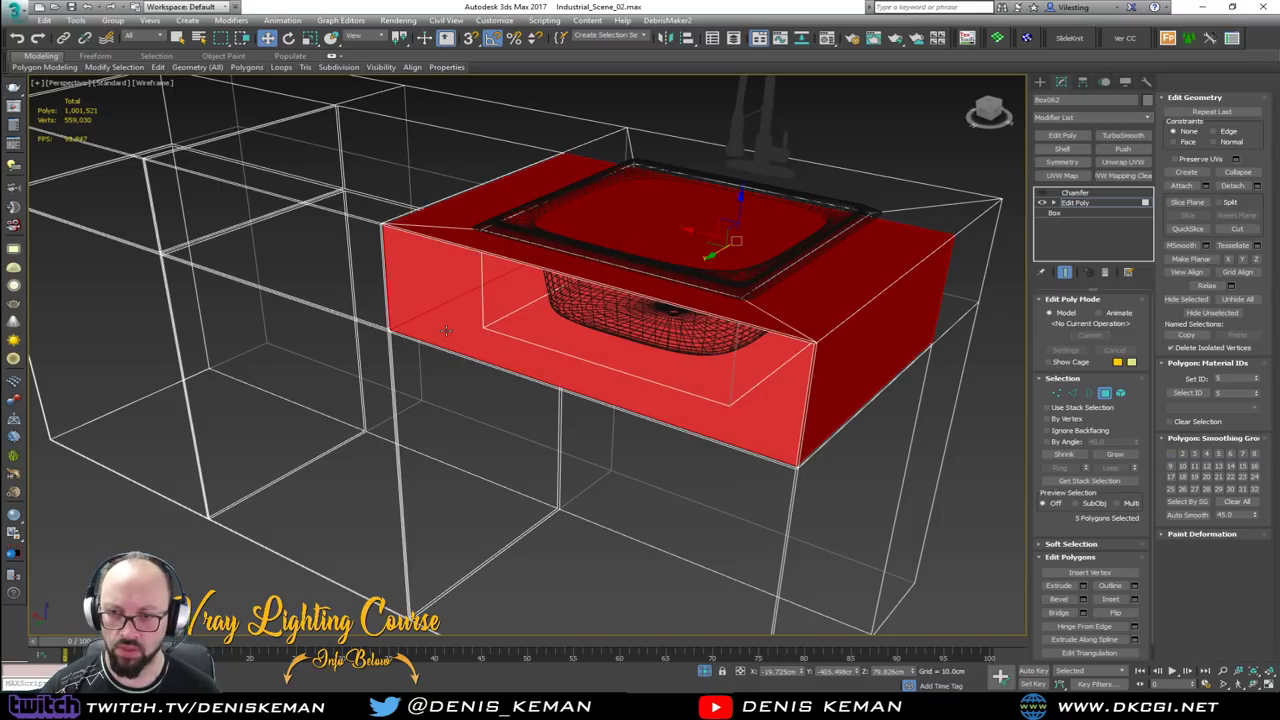
key("ctrl+z")
key("ctrl+z")
key("ctrl+z")
key("ctrl+z")
key("ctrl+z")
Select the back polygon of the upper sink compartment, grow the selection to its surrounding walls, and delete these five polygons
left_click(446, 330)
double_click(446, 330)
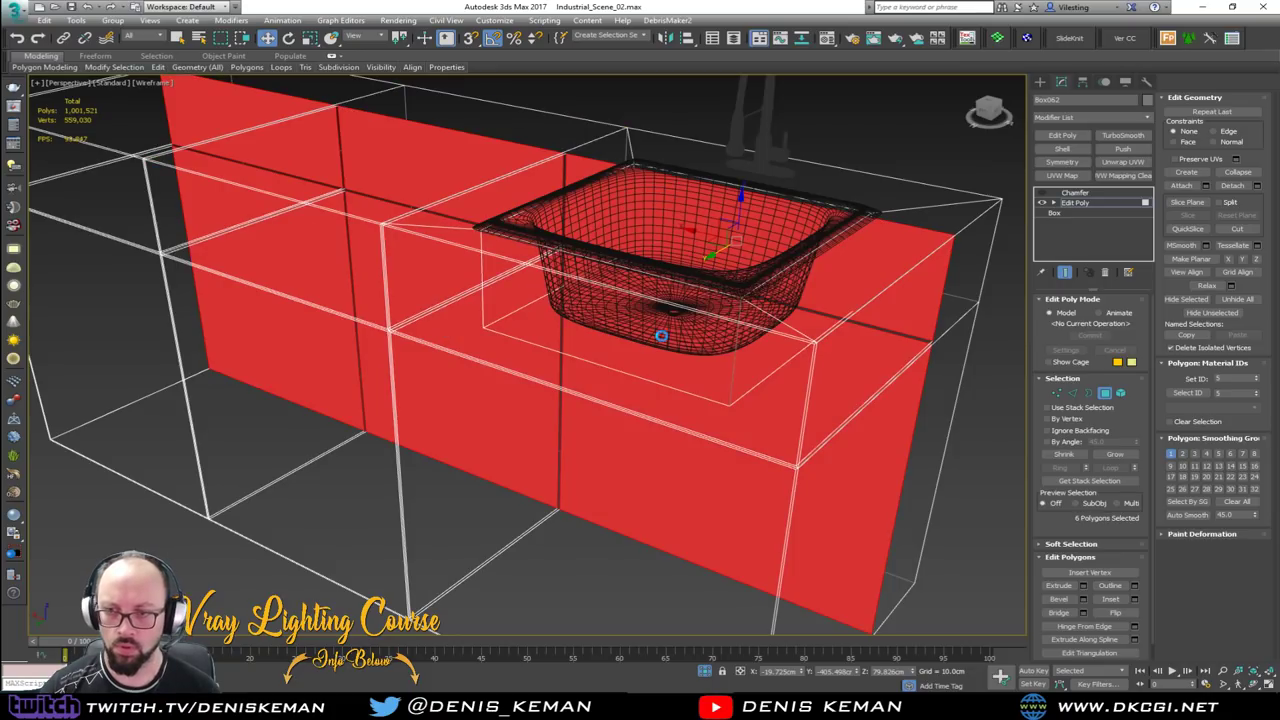
left_click(920, 285)
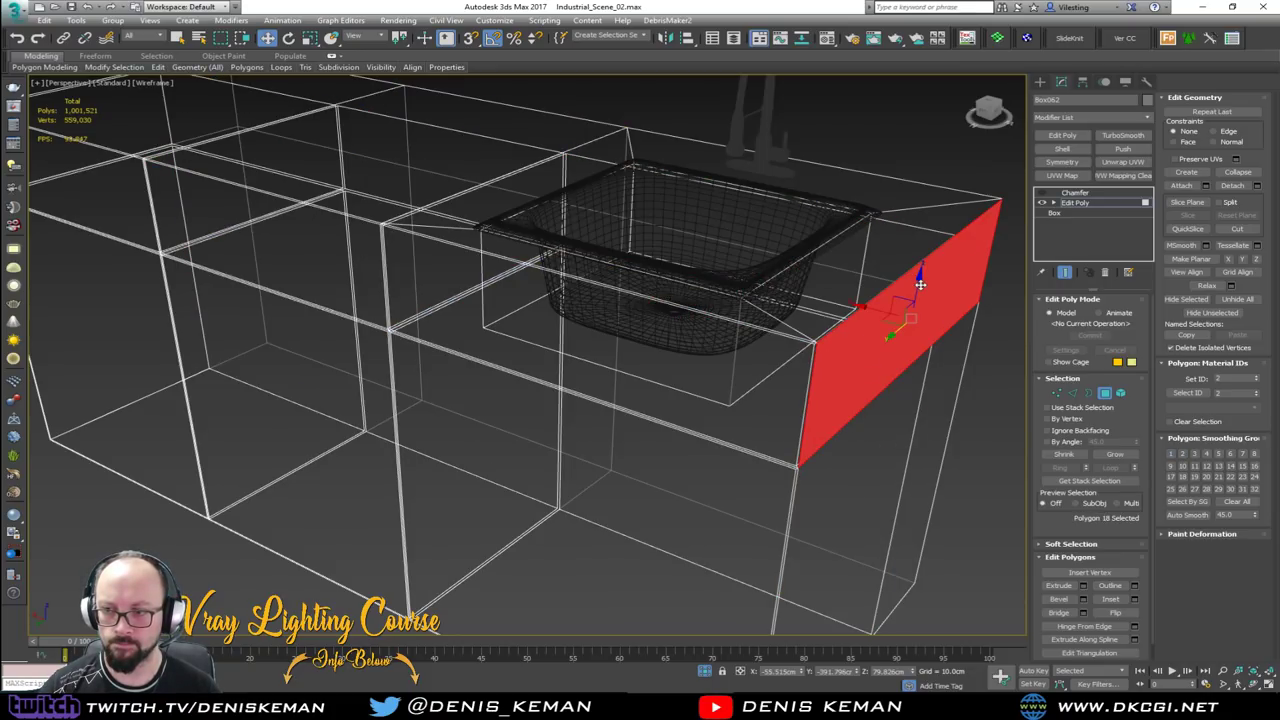
left_click(920, 285)
double_click(920, 285)
key("F3")
key("F3")
left_click(1113, 455)
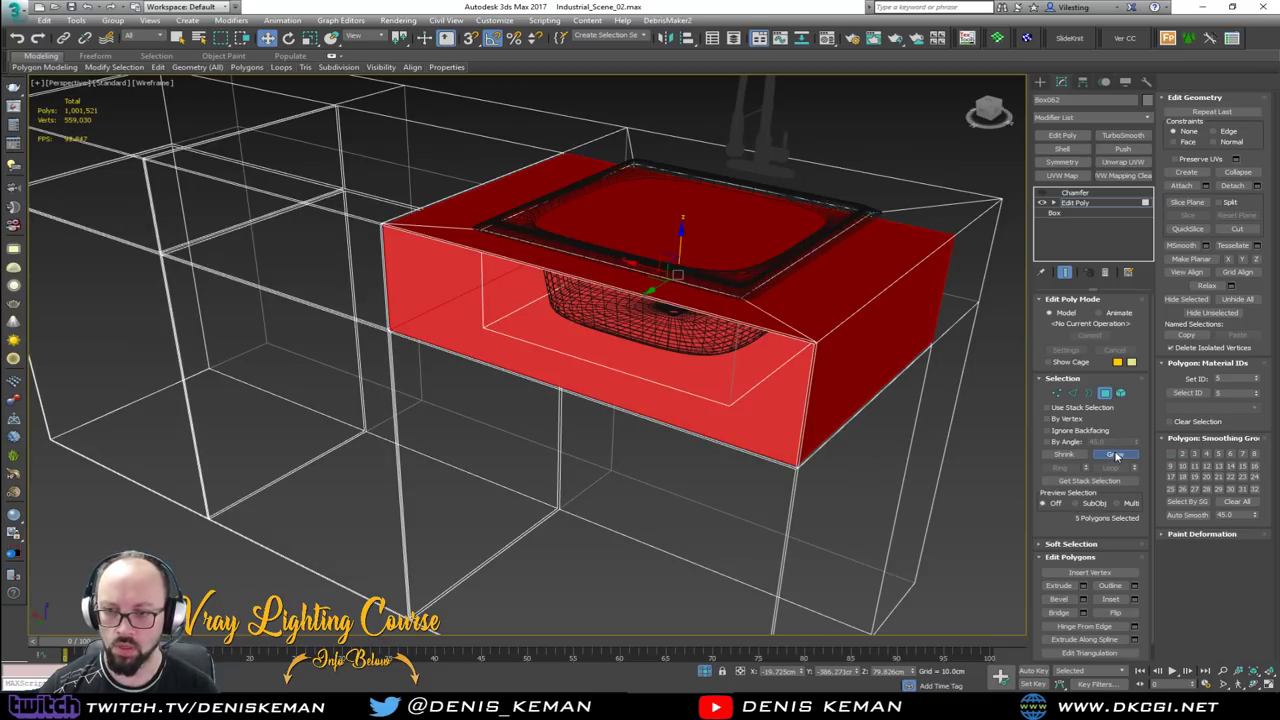
left_click(670, 343)
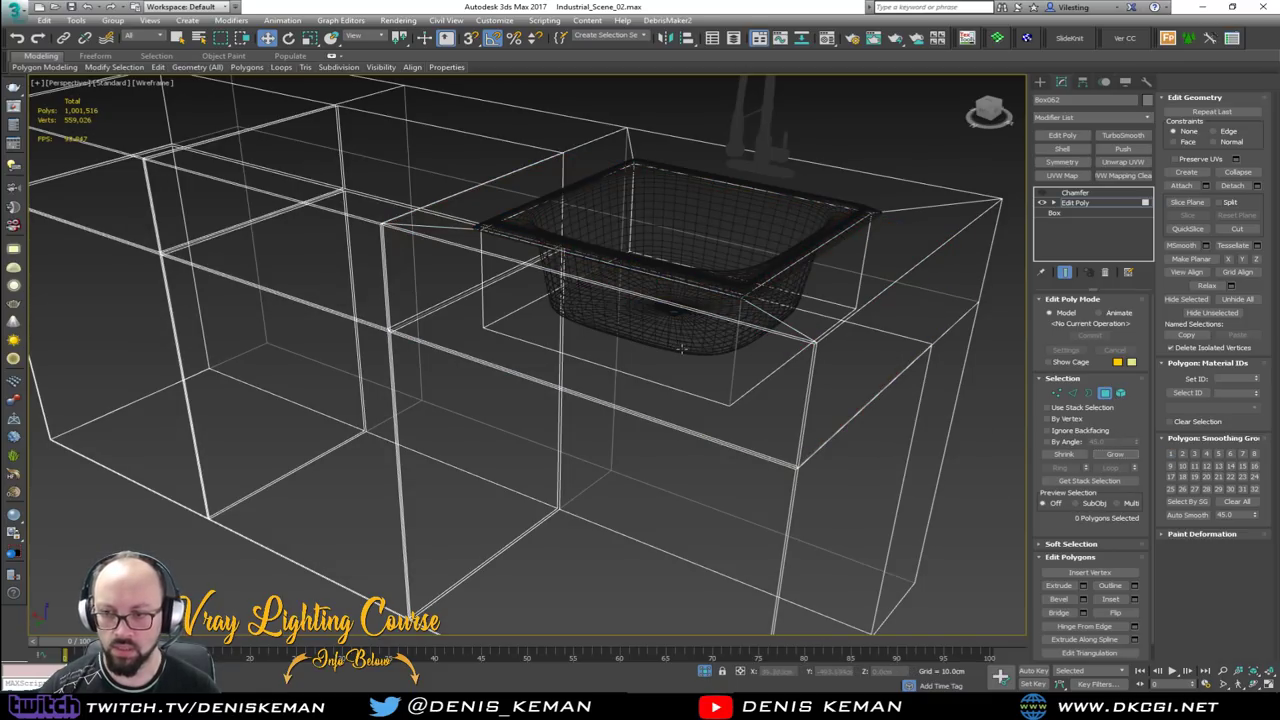
key("F3")
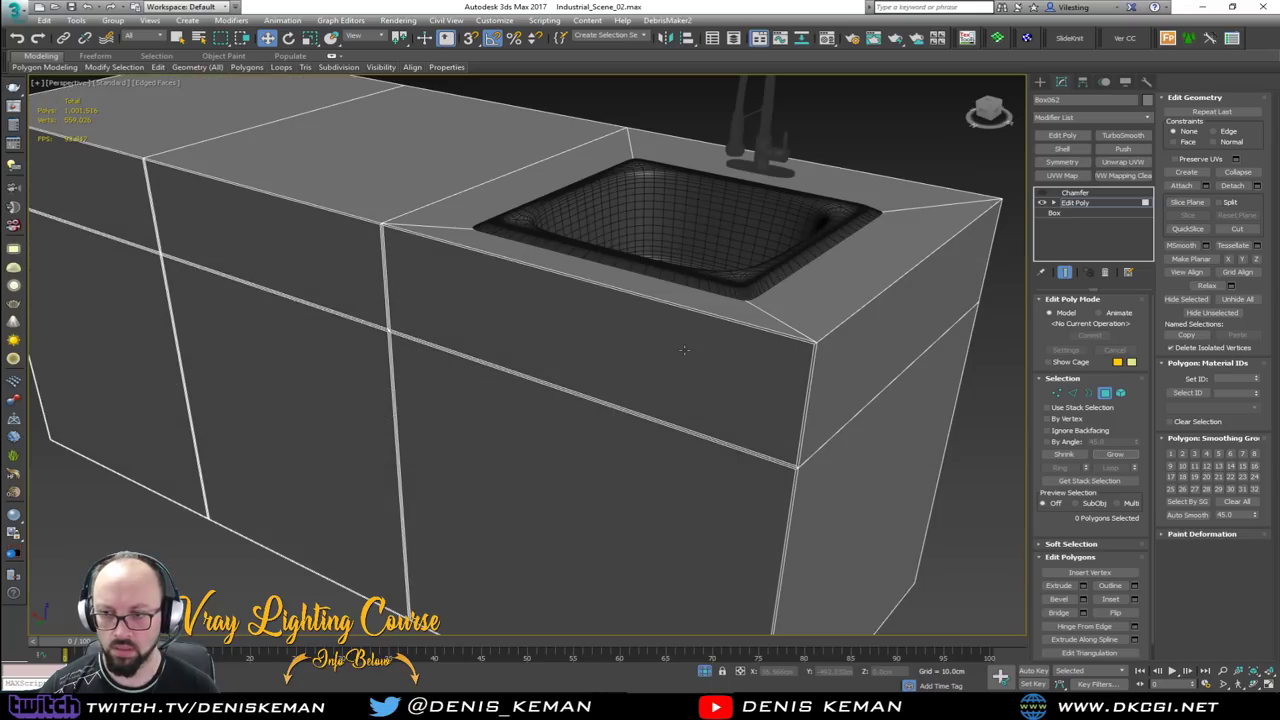
Delete the drawer front polygon below the sink from the detached panel object
left_click(1103, 395)
left_click(695, 369)
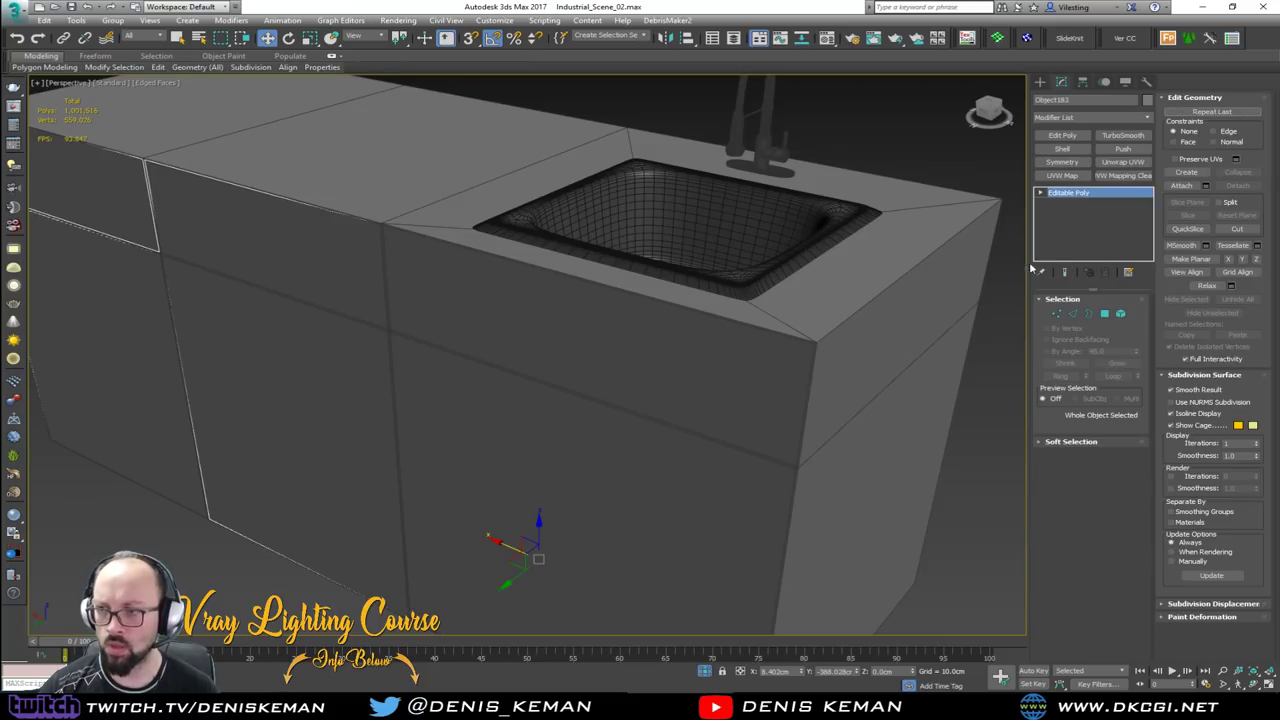
key("4")
left_click(714, 360)
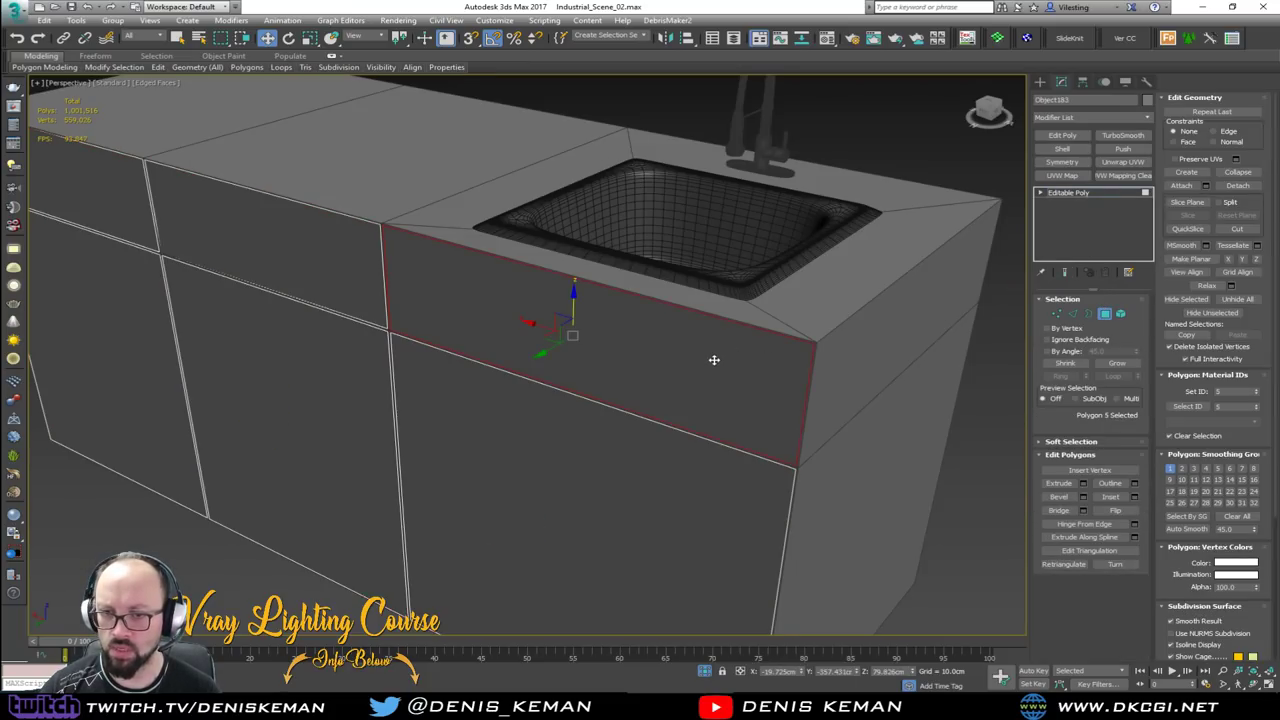
key("F2")
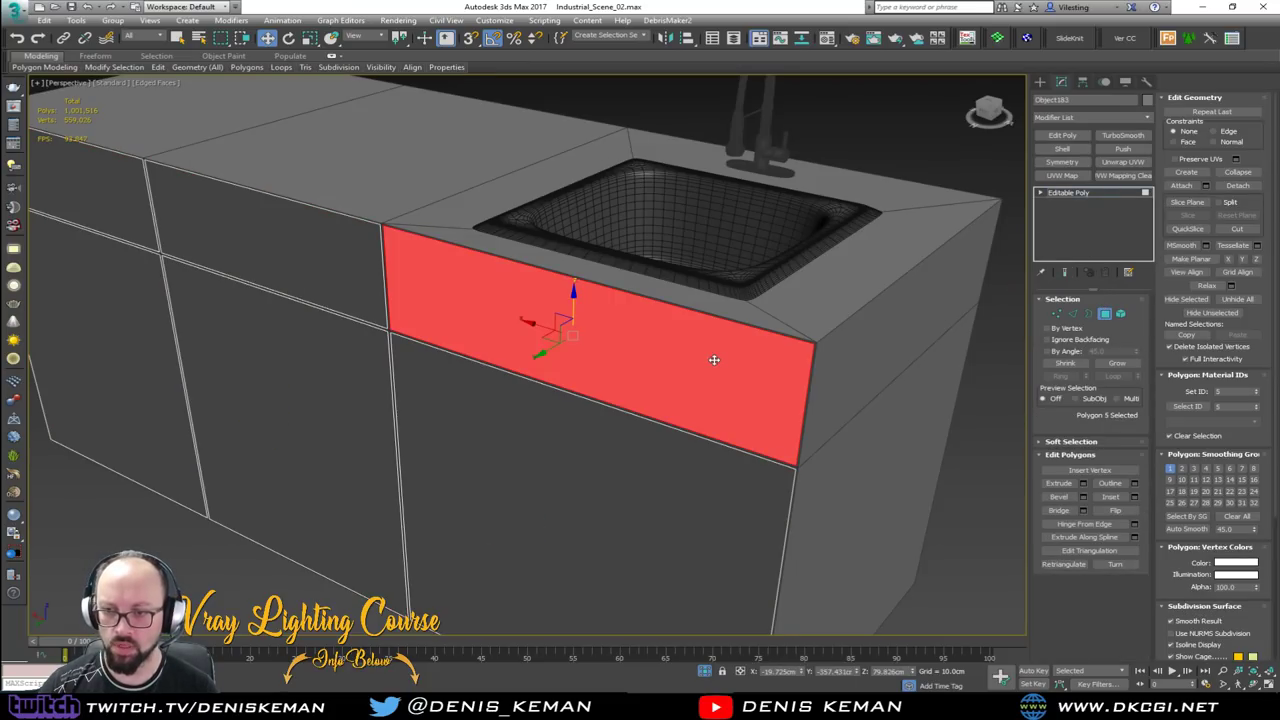
key("Delete")
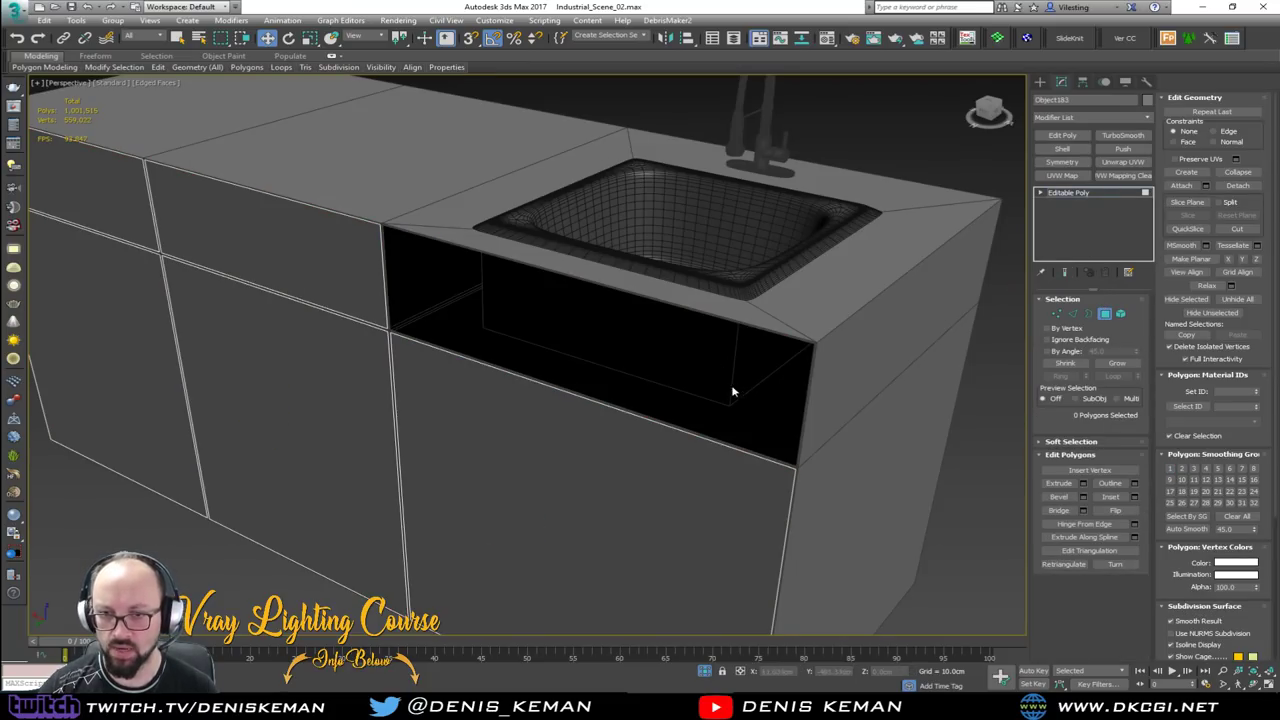
Select the open border of the gap below the sink on the counter at the Edit Poly border level
left_click(829, 333)
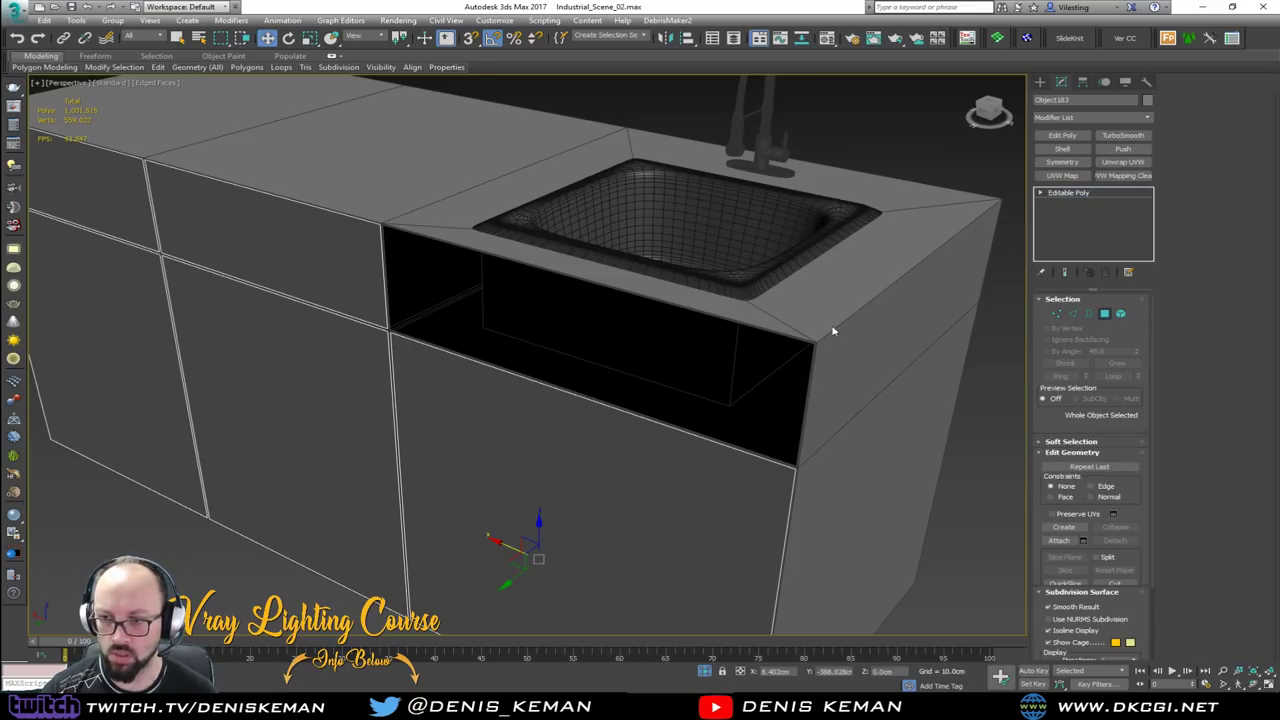
left_click(1078, 204)
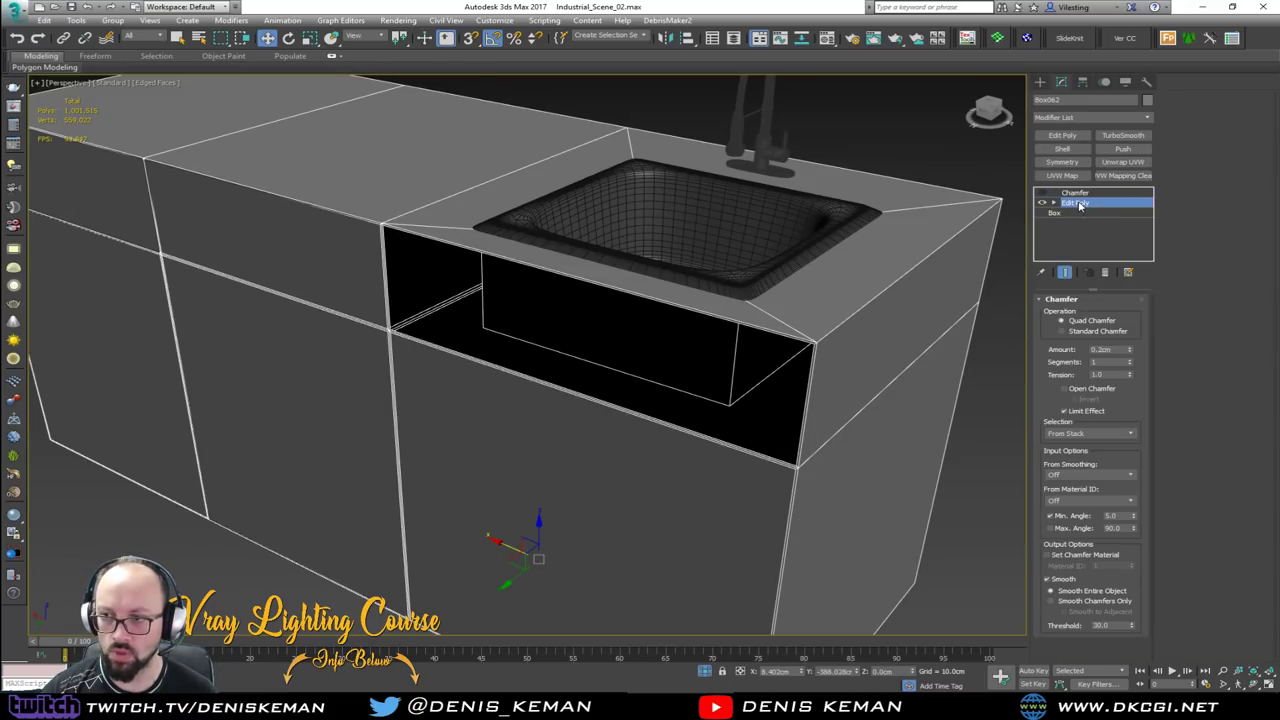
key("3")
left_click(814, 353)
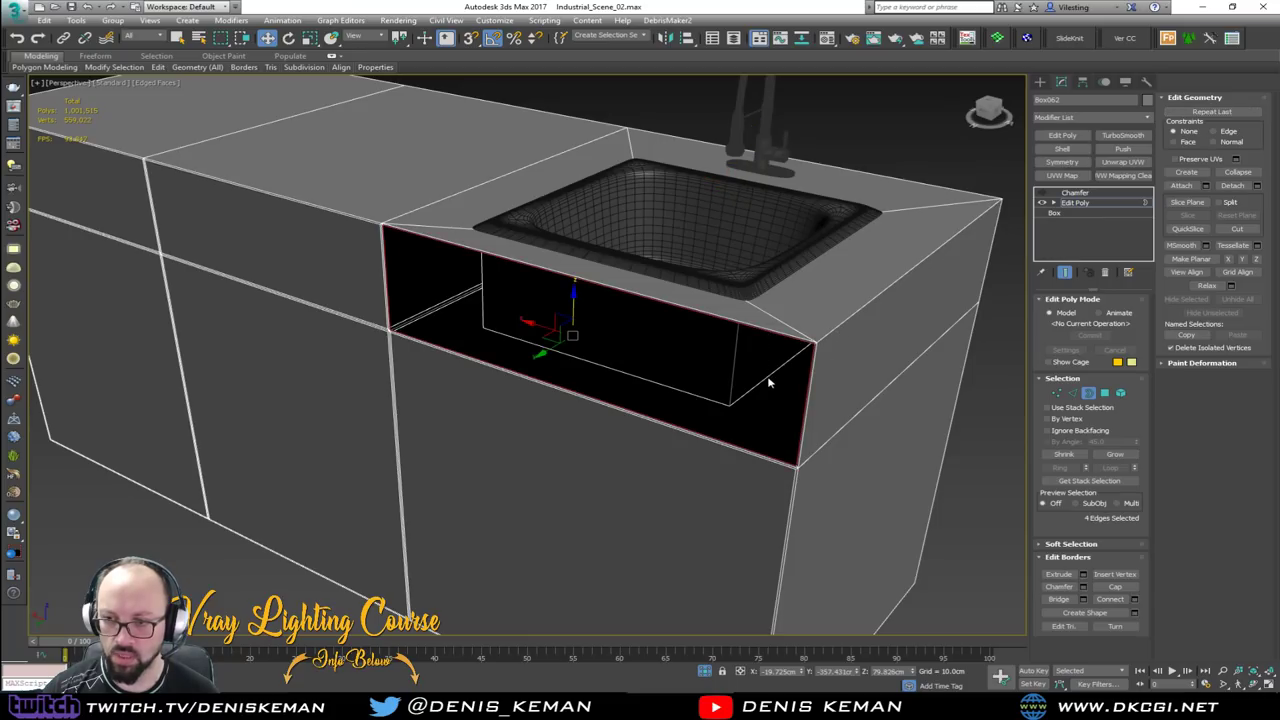
scroll(830, 412, "up", 3)
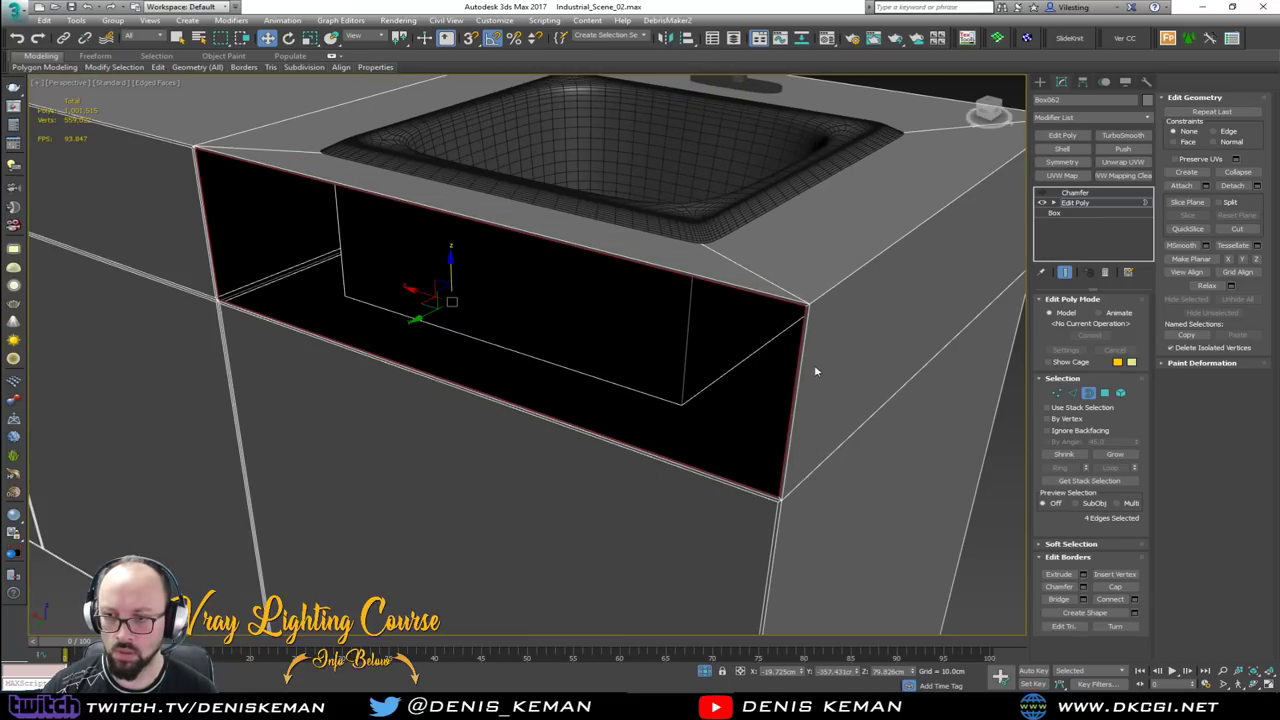
Cap the selected open border below the sink on the counter and leave the border sub-object level
left_click(1124, 586)
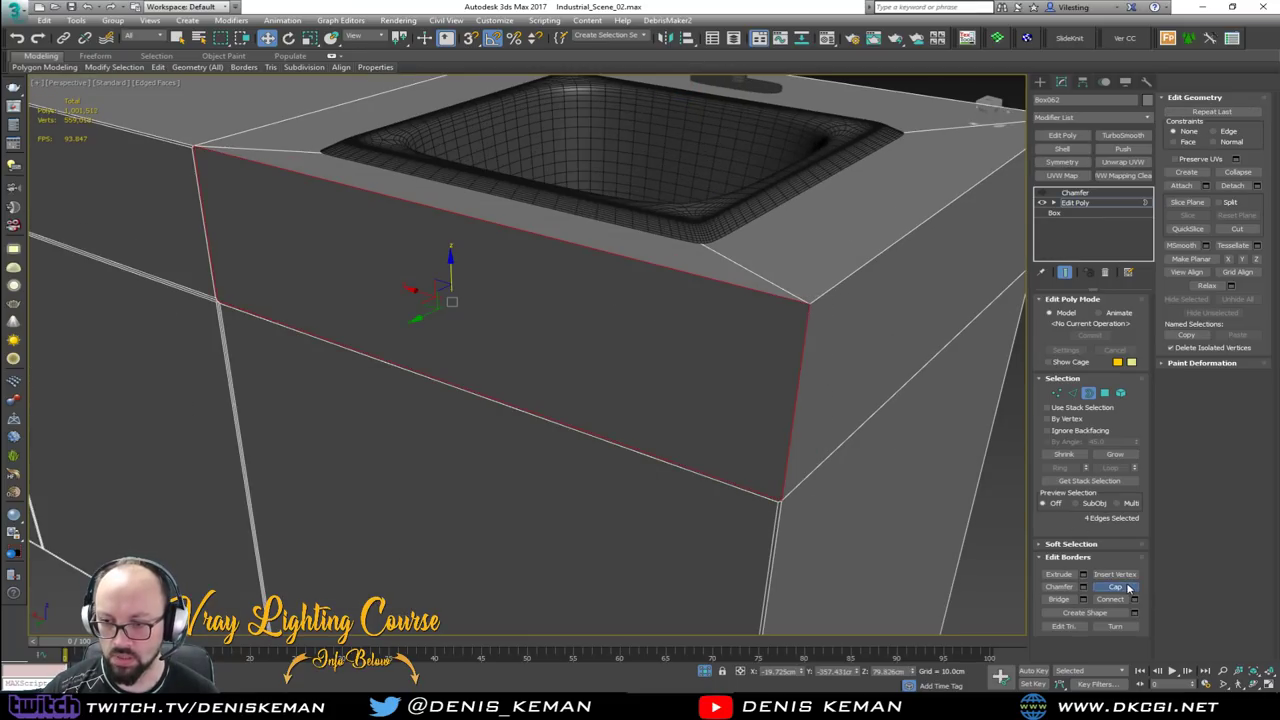
left_click(1090, 394)
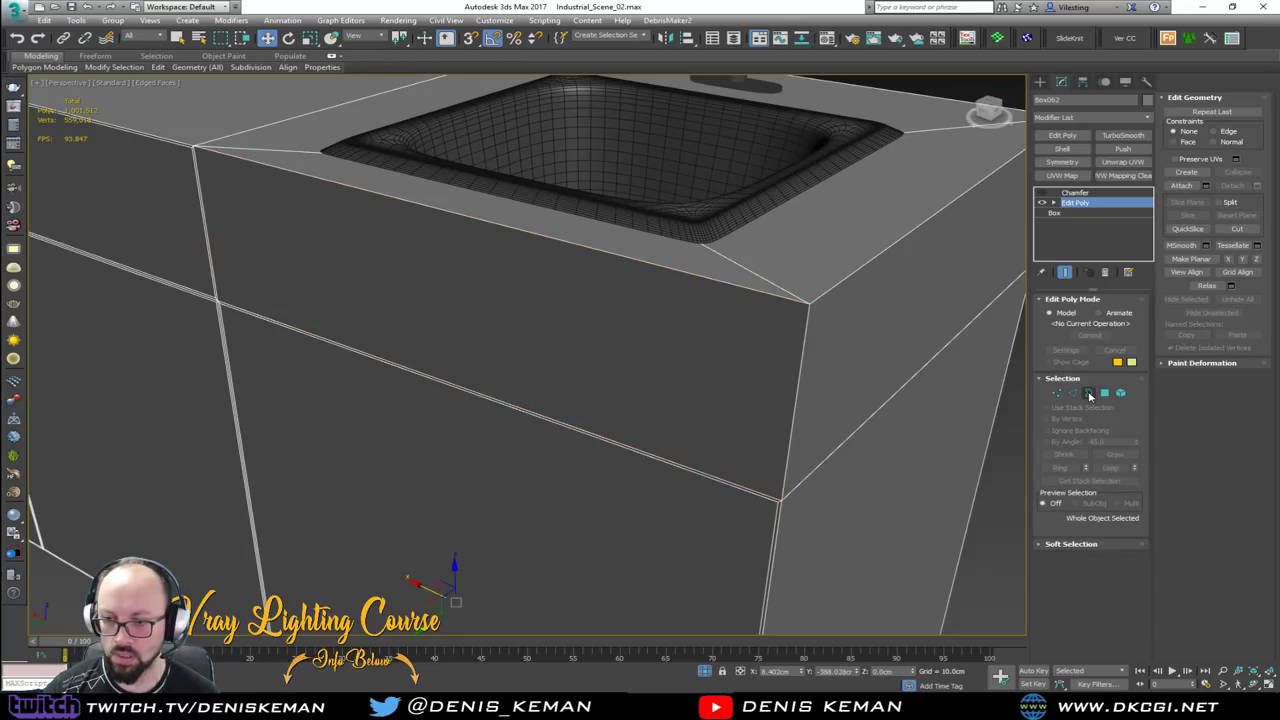
scroll(587, 376, "down", 2)
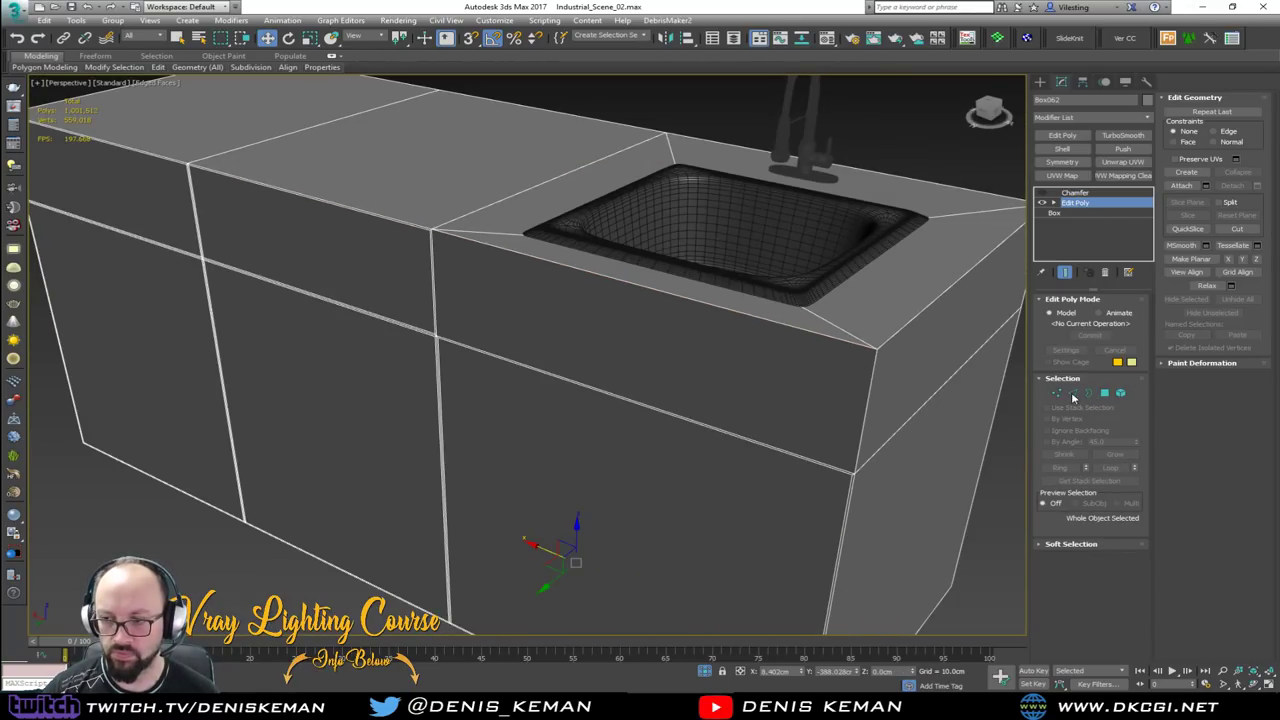
Add a Shell modifier with a 2 cm outer amount to the detached door and drawer panels
left_click(170, 380)
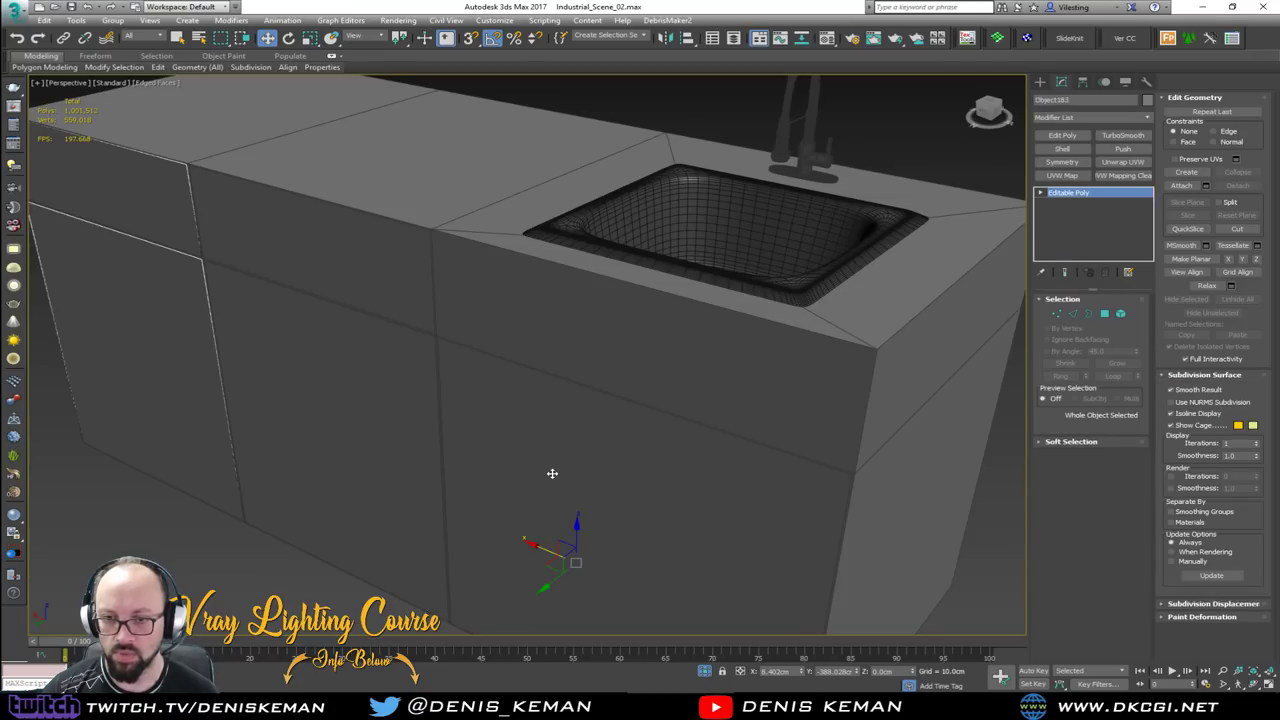
left_click(1062, 148)
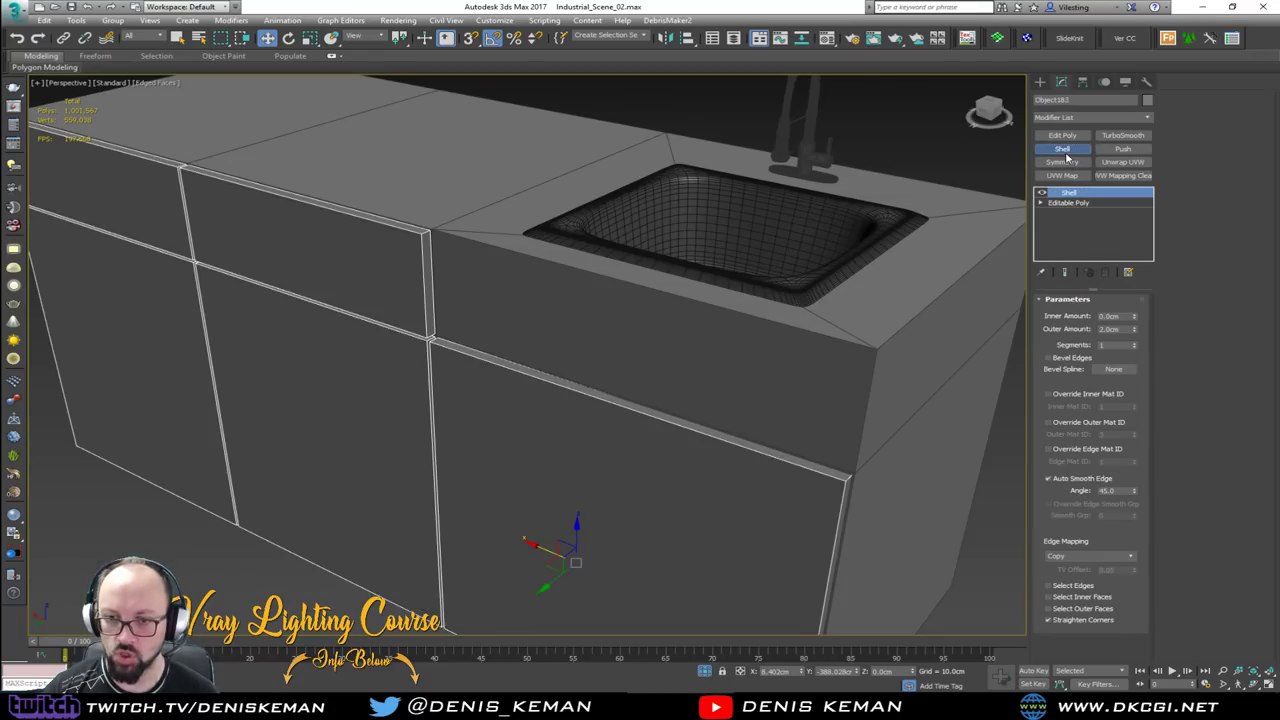
scroll(600, 337, "down", 3)
middle_click_drag(620, 344, 677, 342, "alt")
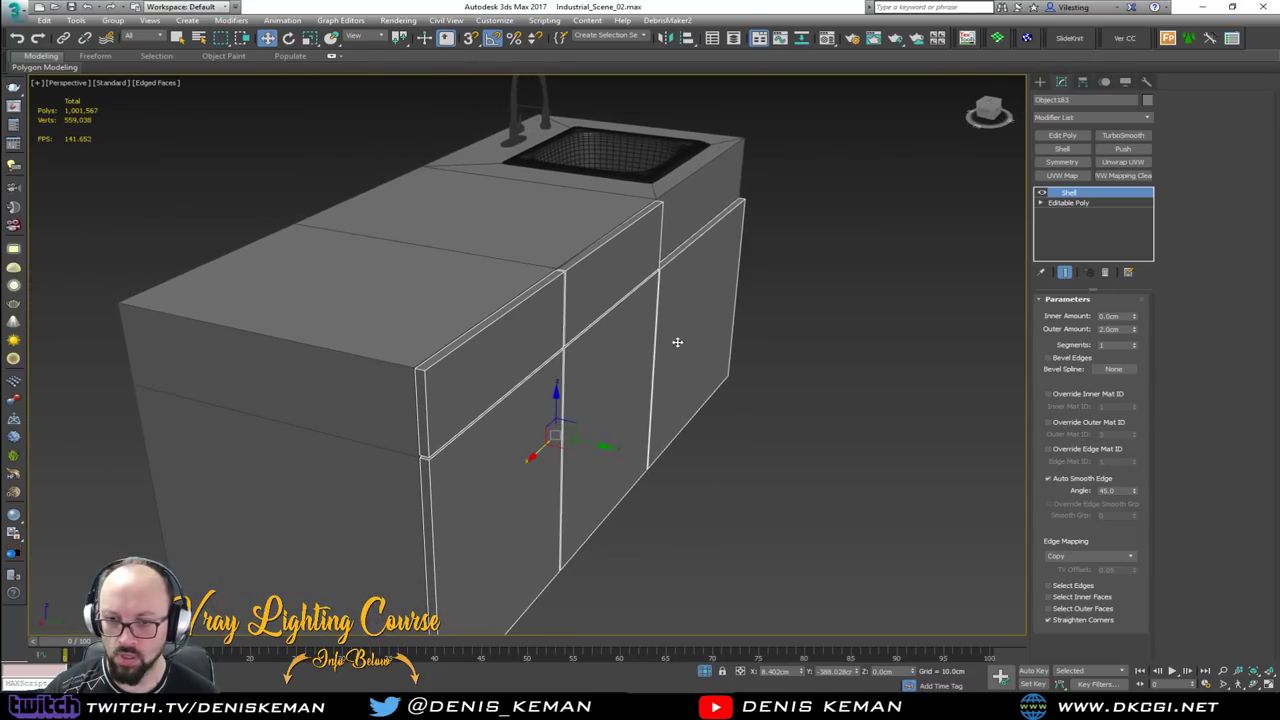
scroll(449, 380, "up", 3)
Add a Chamfer modifier above the Shell on the panels and set its amount to 0.2 cm
left_click(1065, 117)
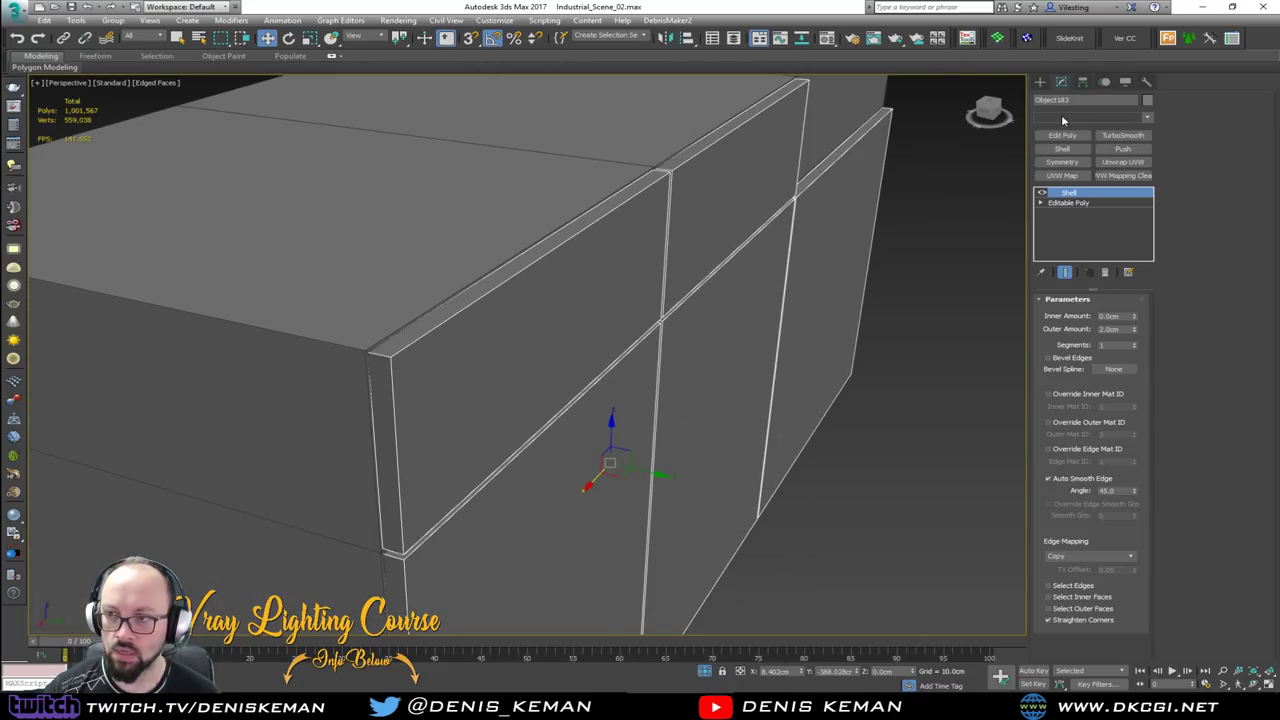
key("c")
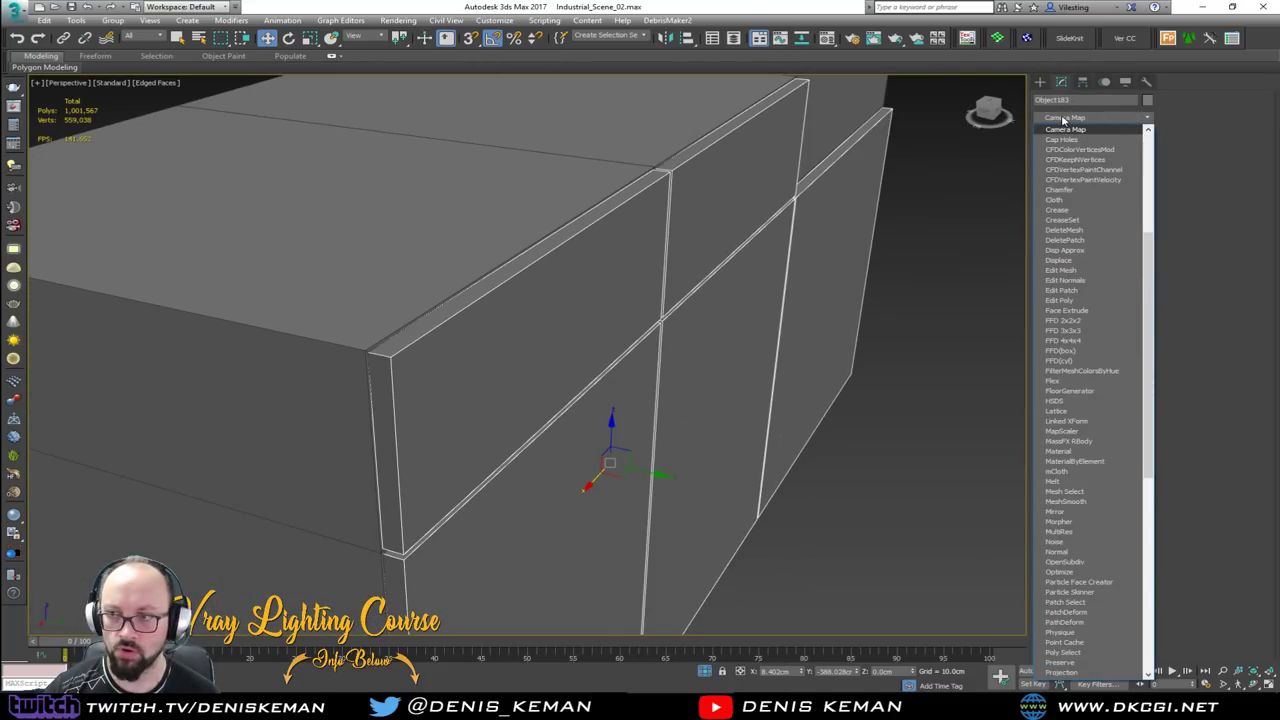
left_click(1060, 189)
type("0.2")
key("Return")
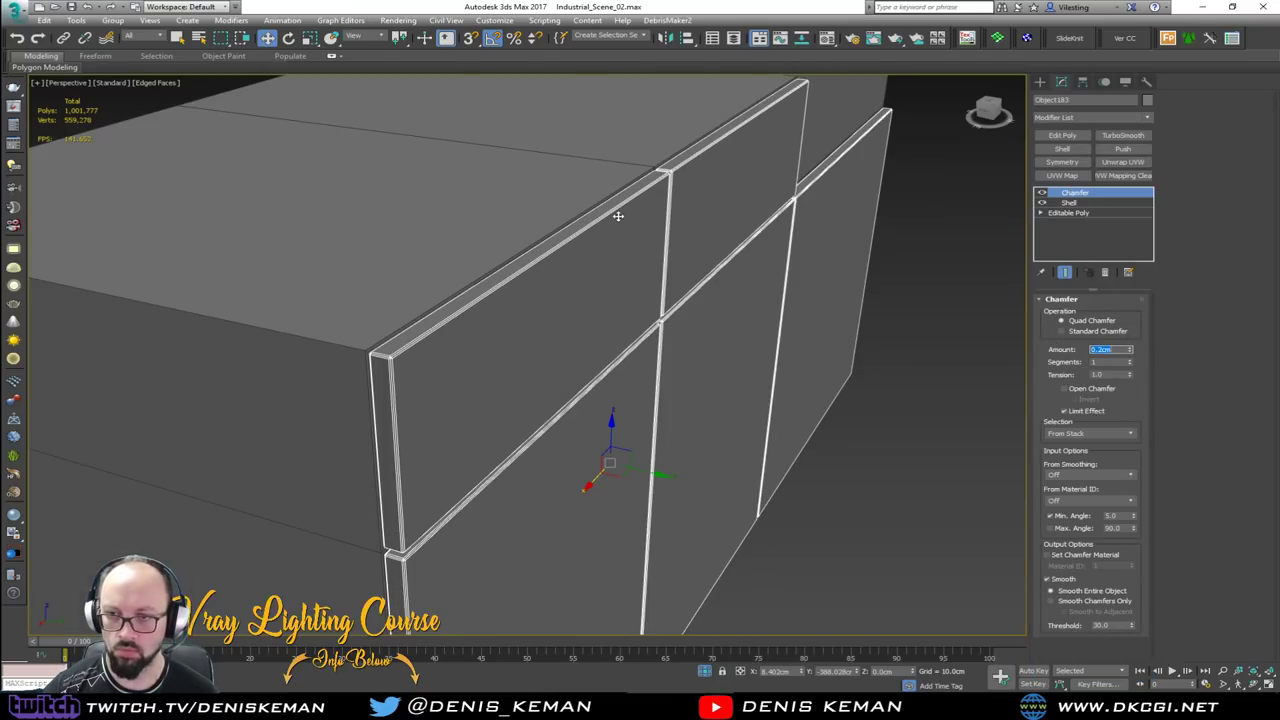
Select the counter box and turn its Chamfer modifier back on
scroll(618, 216, "down", 3)
middle_click_drag(618, 216, 566, 203, "alt")
scroll(566, 203, "down", 1)
middle_click_drag(745, 157, 506, 275, "alt")
scroll(505, 277, "up", 3)
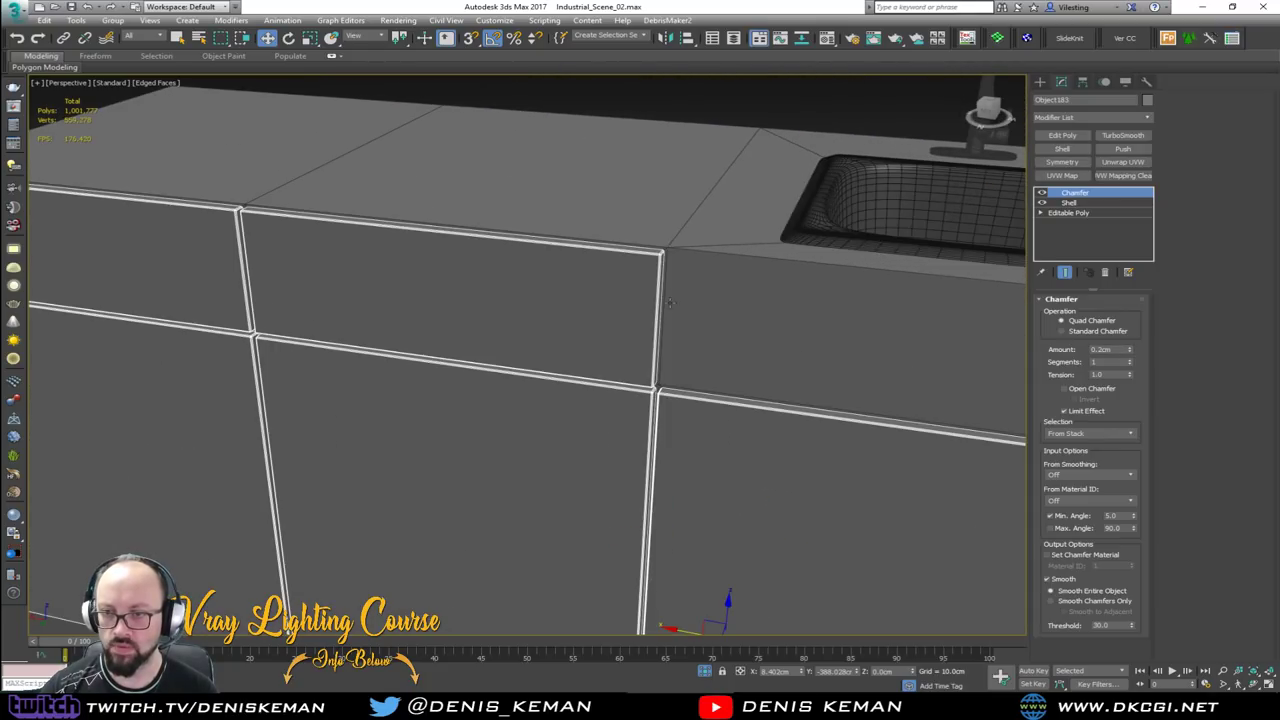
scroll(531, 246, "down", 5)
left_click(594, 309)
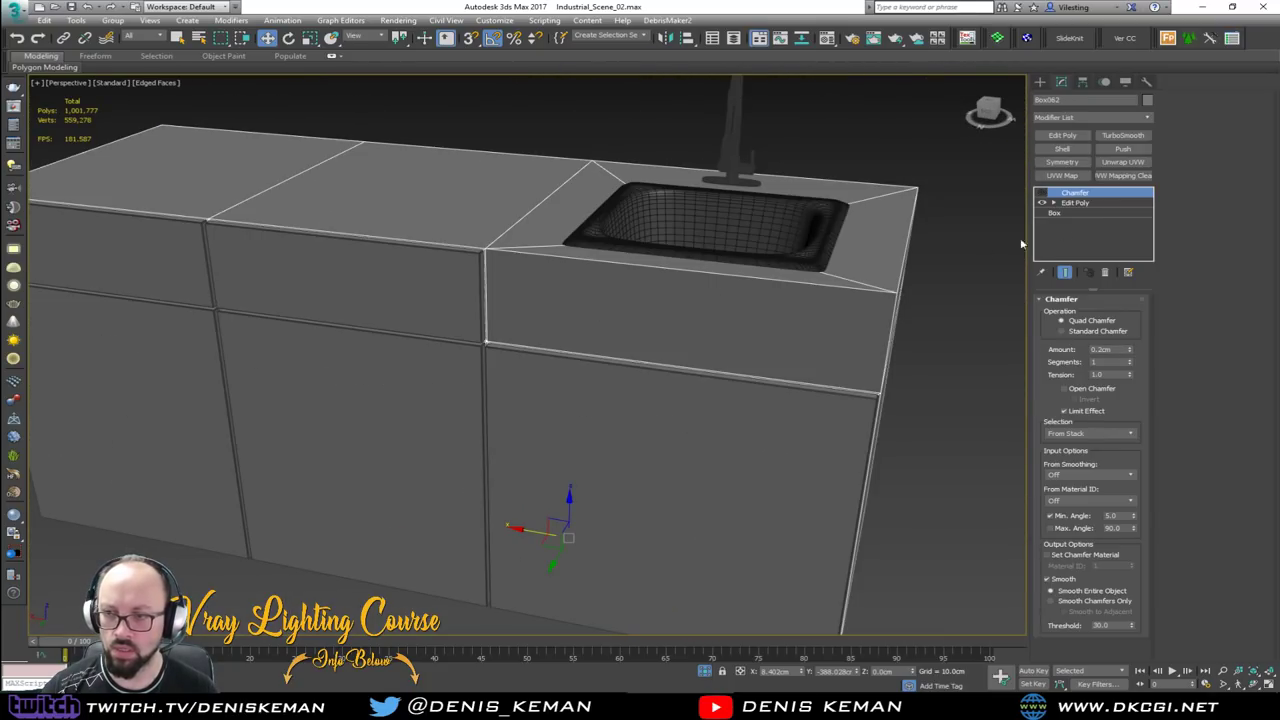
left_click(1042, 194)
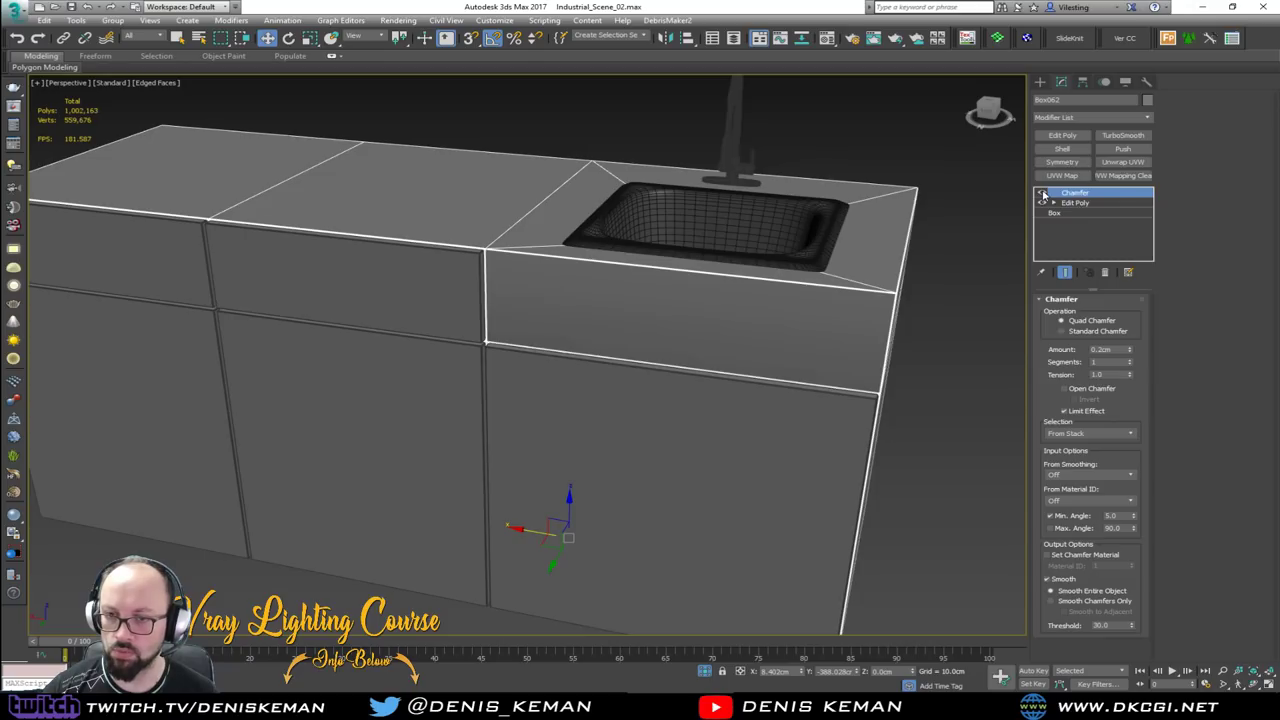
Hide the edge display and move the door and drawer panels about 1.6 cm along Y into the counter
left_click(634, 137)
key("F4")
scroll(634, 142, "down", 3)
mouse_move(634, 150)
middle_mouse_down("alt")
mouse_move(702, 210)
mouse_move(570, 186)
mouse_move(737, 177)
mouse_move(731, 203)
mouse_move(703, 222)
mouse_move(706, 195)
middle_mouse_up("alt")
left_click(406, 296)
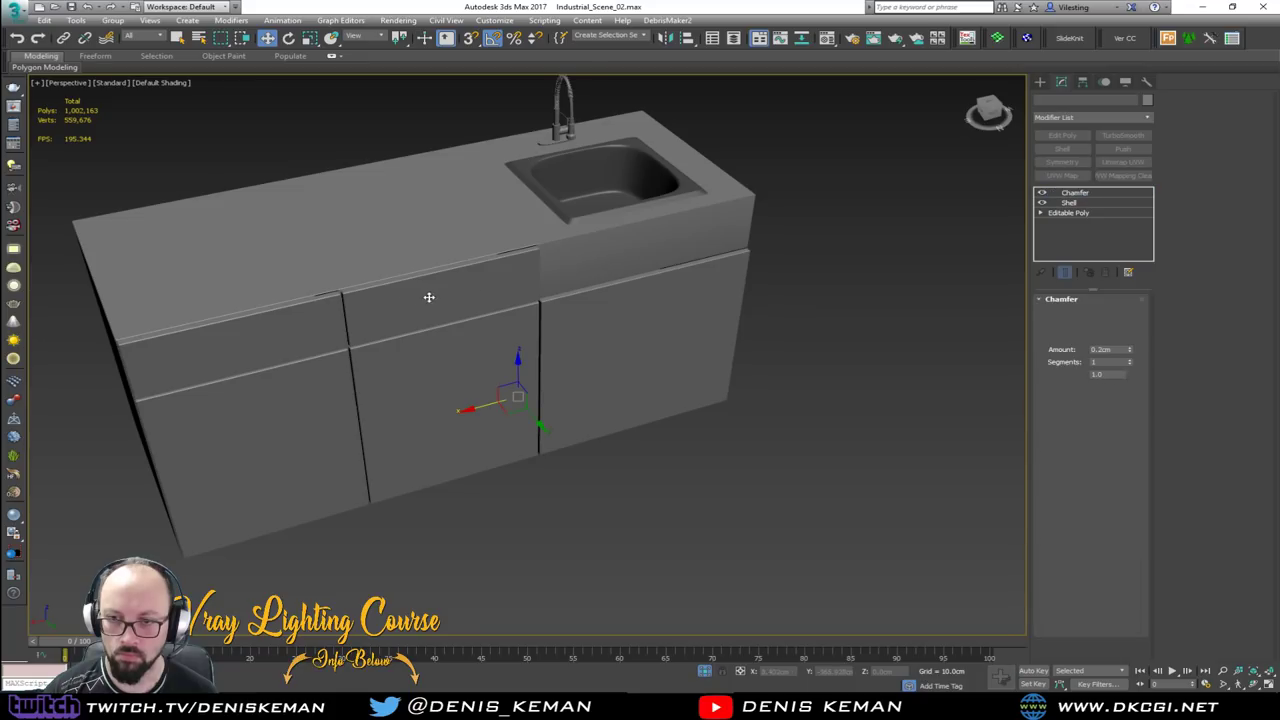
scroll(517, 251, "up", 5)
middle_click_drag(588, 142, 584, 253, "alt")
mouse_move(553, 370)
left_mouse_down()
mouse_move(694, 409)
mouse_move(531, 366)
mouse_move(543, 367)
left_mouse_up()
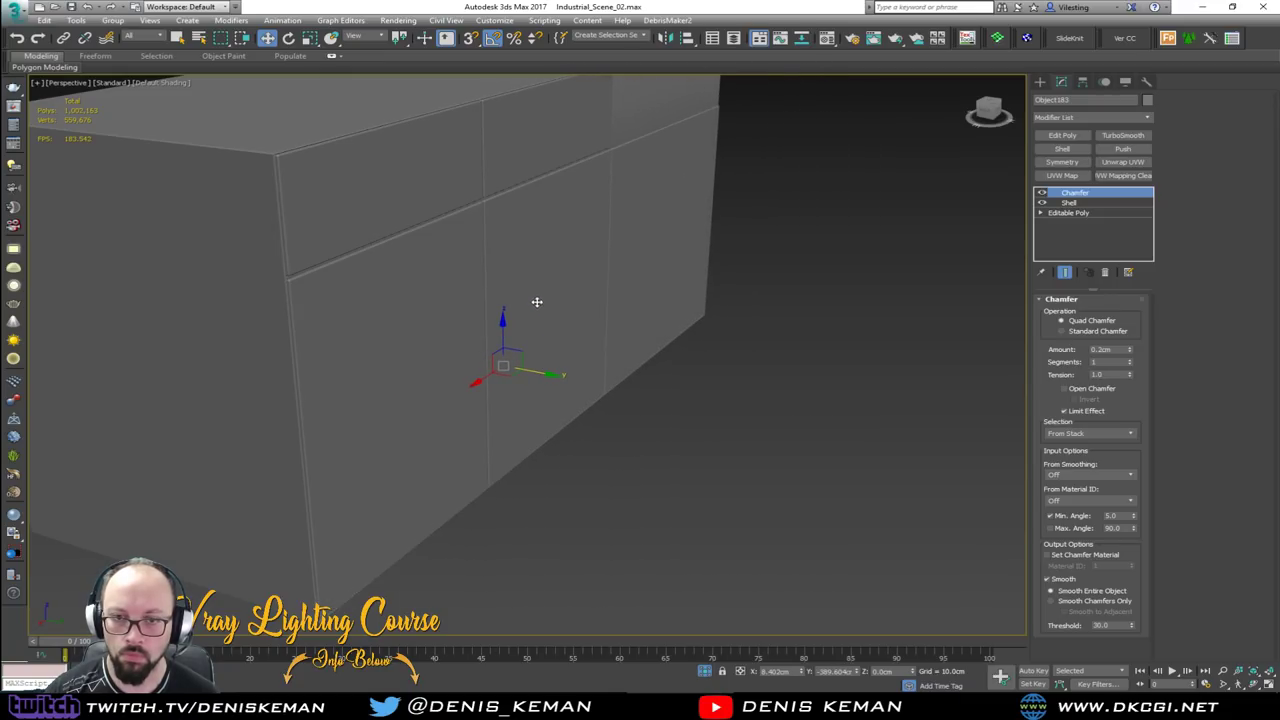
Examine how the recessed panels and their gaps sit against the counter and the plain front below the sink
middle_click_drag(527, 212, 494, 194, "alt")
scroll(494, 194, "up", 5)
scroll(486, 174, "down", 7)
middle_click_drag(480, 249, 618, 239)
left_click(823, 283)
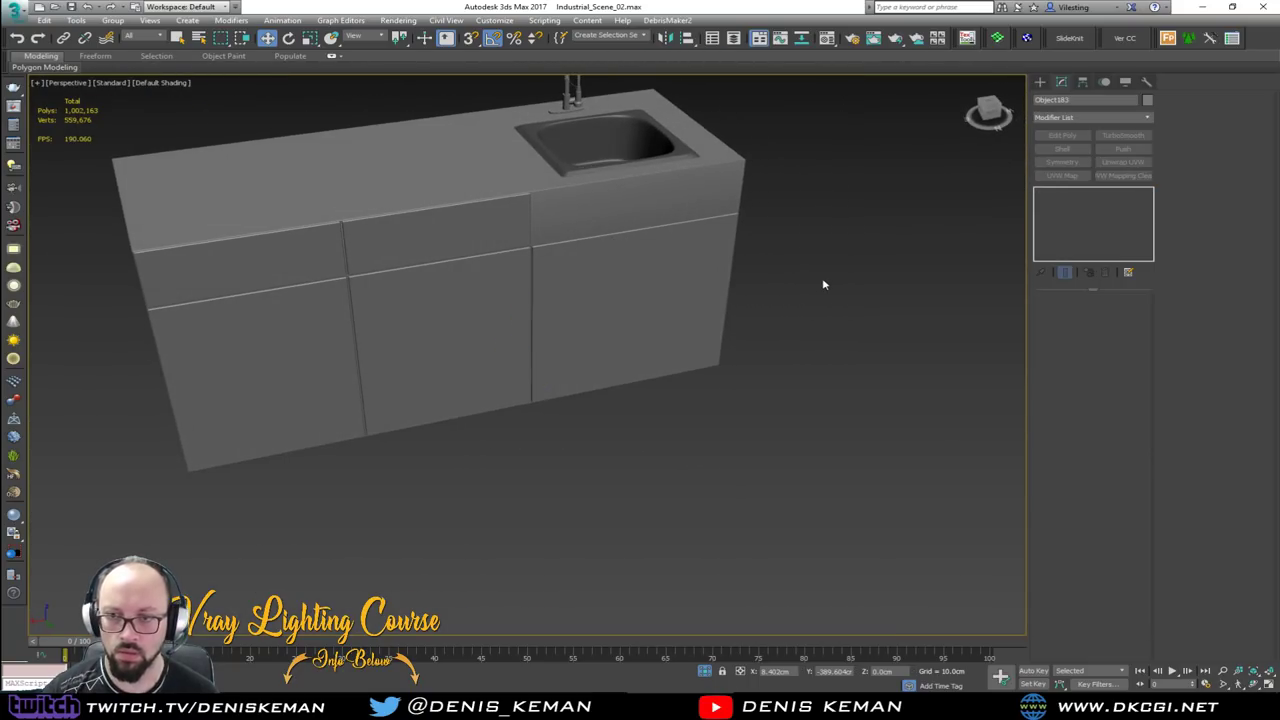
middle_click_drag(567, 195, 563, 301)
key("F4")
key("F4")
scroll(560, 316, "up", 4)
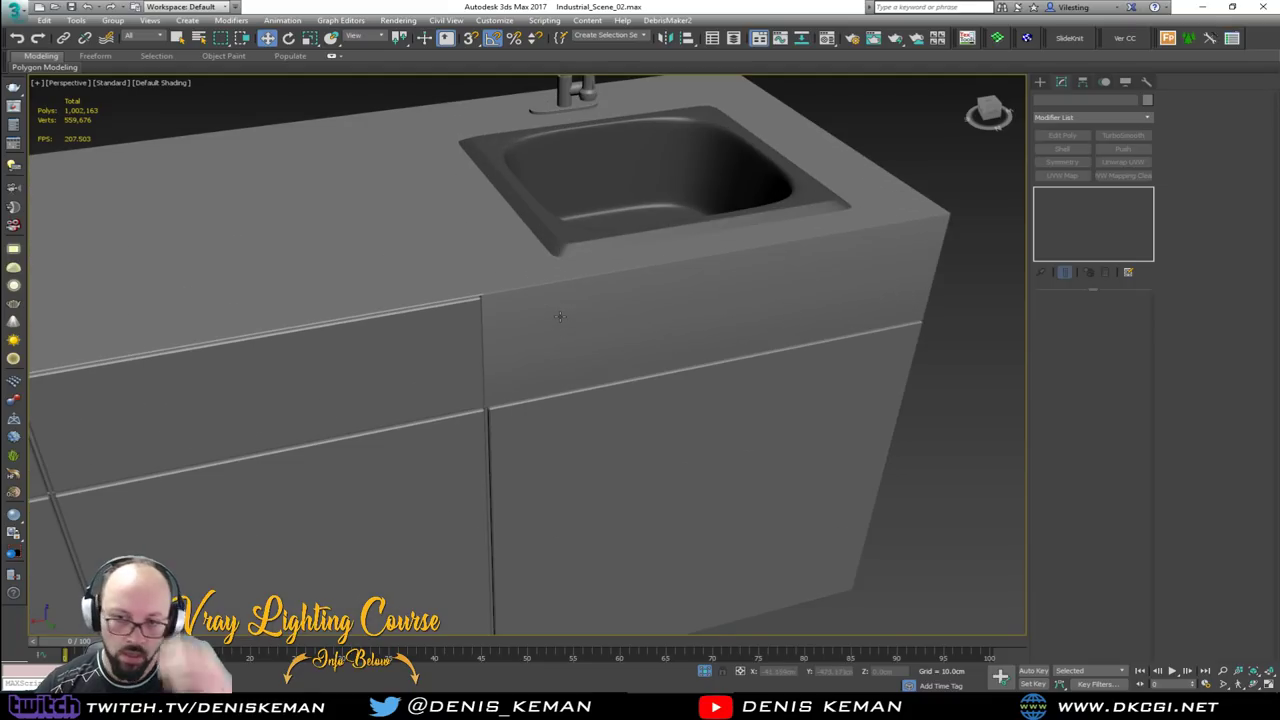
Clone the middle drawer front polygon along X to the area below the sink as an element of the panels' Editable Poly
left_click(425, 347)
key("F4")
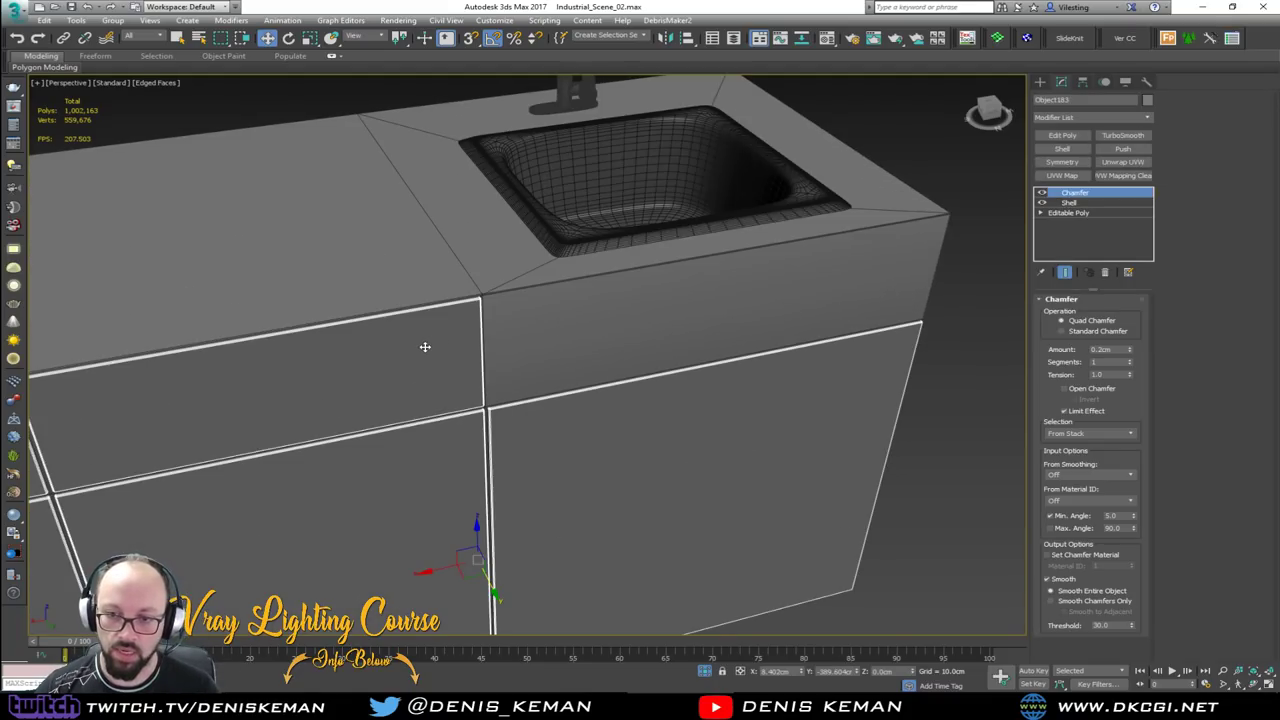
left_click(1094, 213)
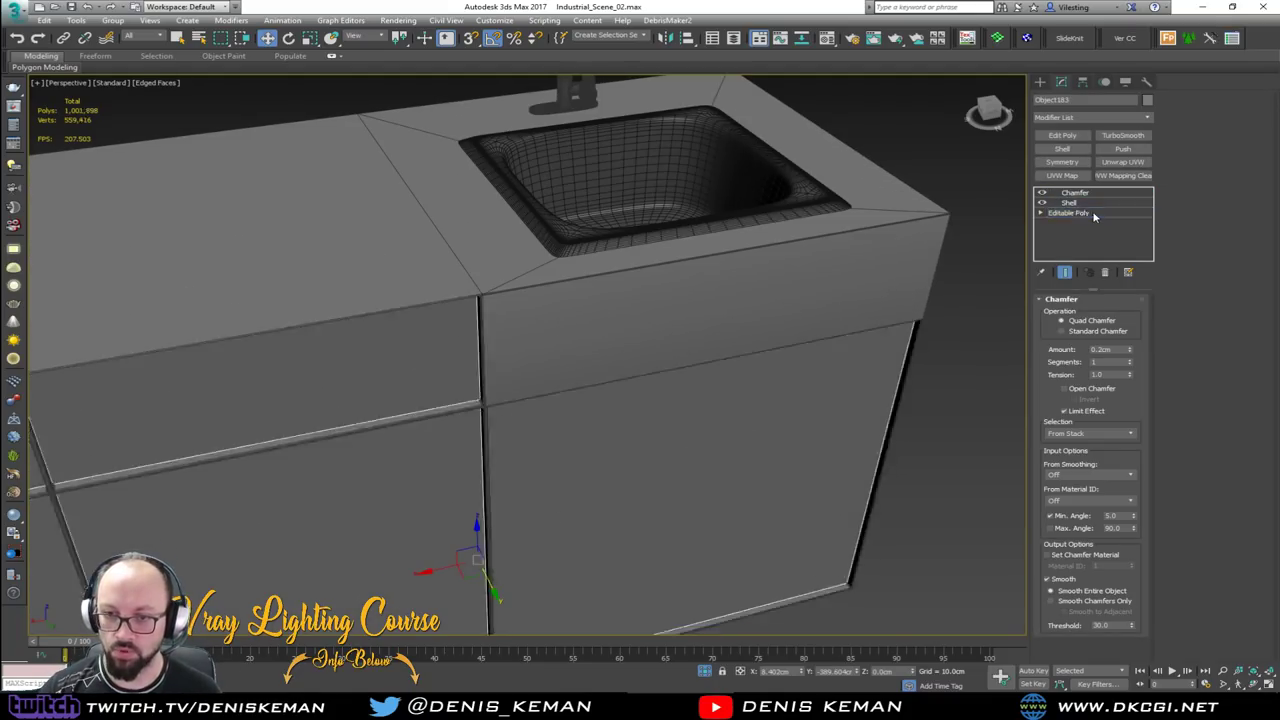
scroll(537, 366, "down", 3)
key("4")
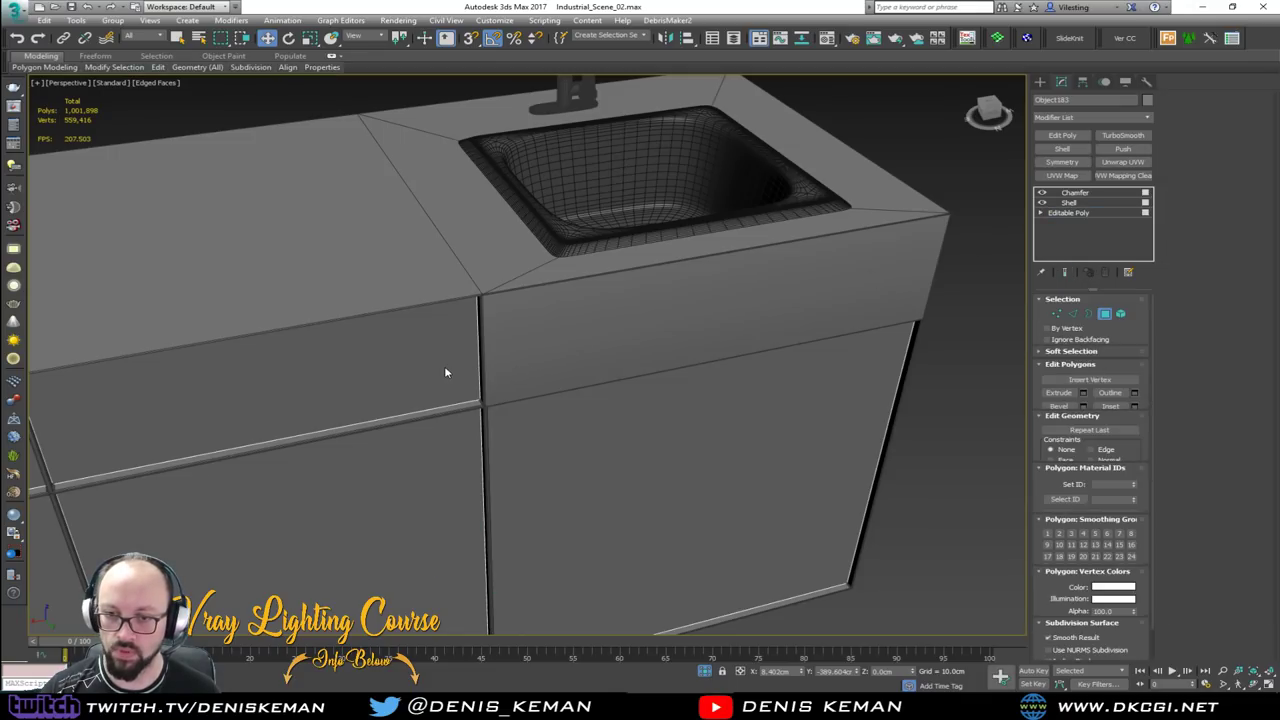
left_click(443, 371)
middle_click_drag(476, 352, 495, 352, "alt")
left_click_drag(302, 379, 574, 348, "shift")
left_click(599, 362)
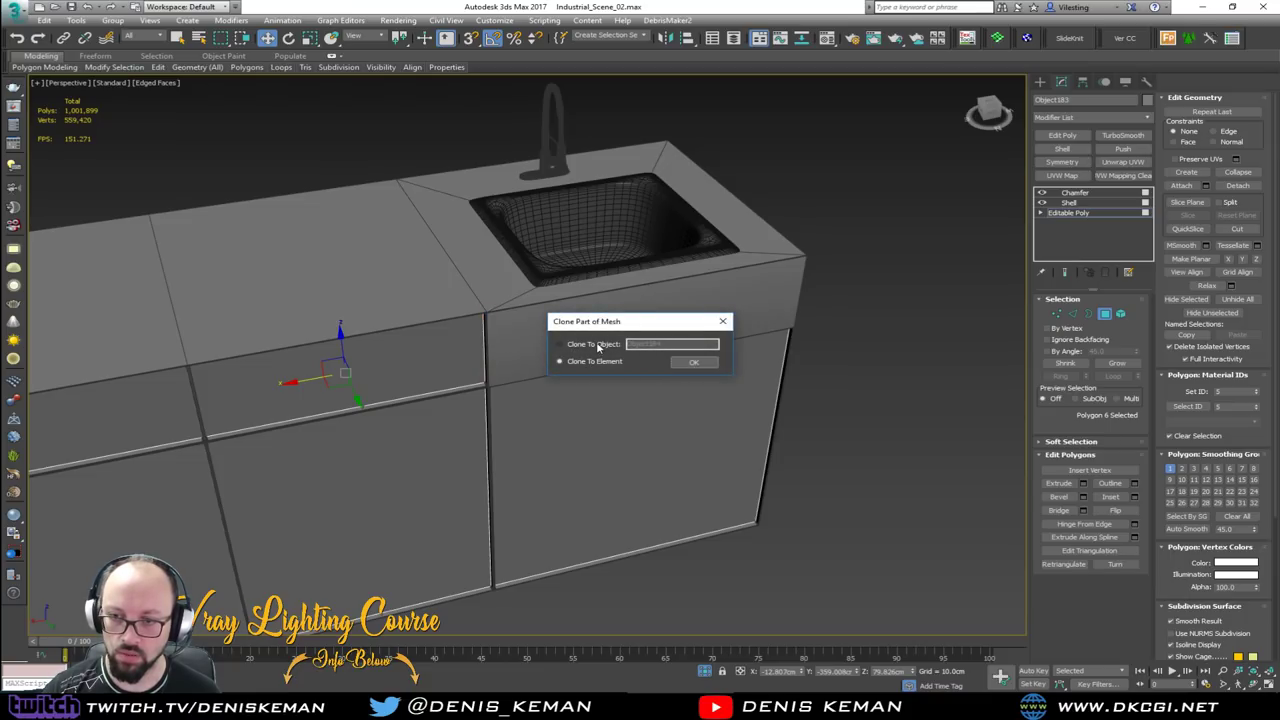
left_click(692, 362)
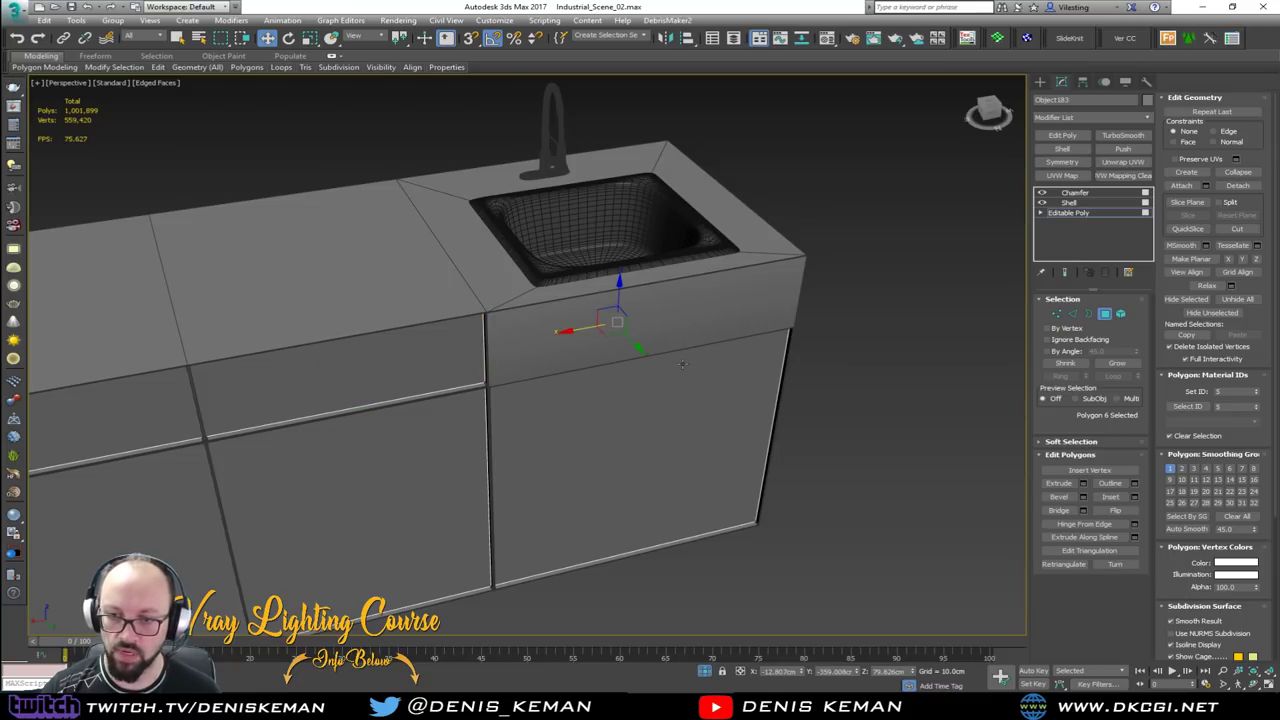
Move the two outer end vertices of the cloned drawer front out to the counter's side edge, widening the panel
key("F3")
middle_click_drag(682, 363, 621, 349, "alt")
key("ctrl+e")
key("F3")
scroll(740, 314, "up", 5)
left_click(1056, 314)
key("F3")
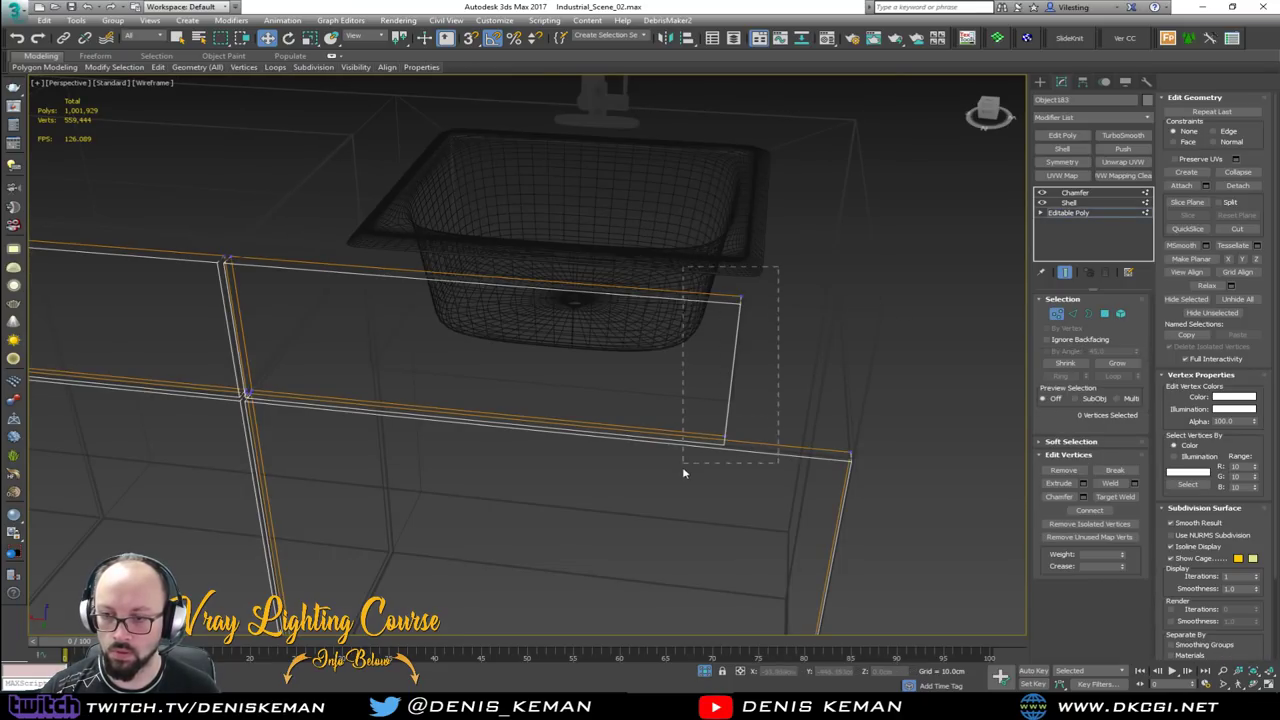
left_click_drag(684, 470, 684, 468)
key("F3")
left_click_drag(714, 368, 834, 442)
left_click(1057, 314)
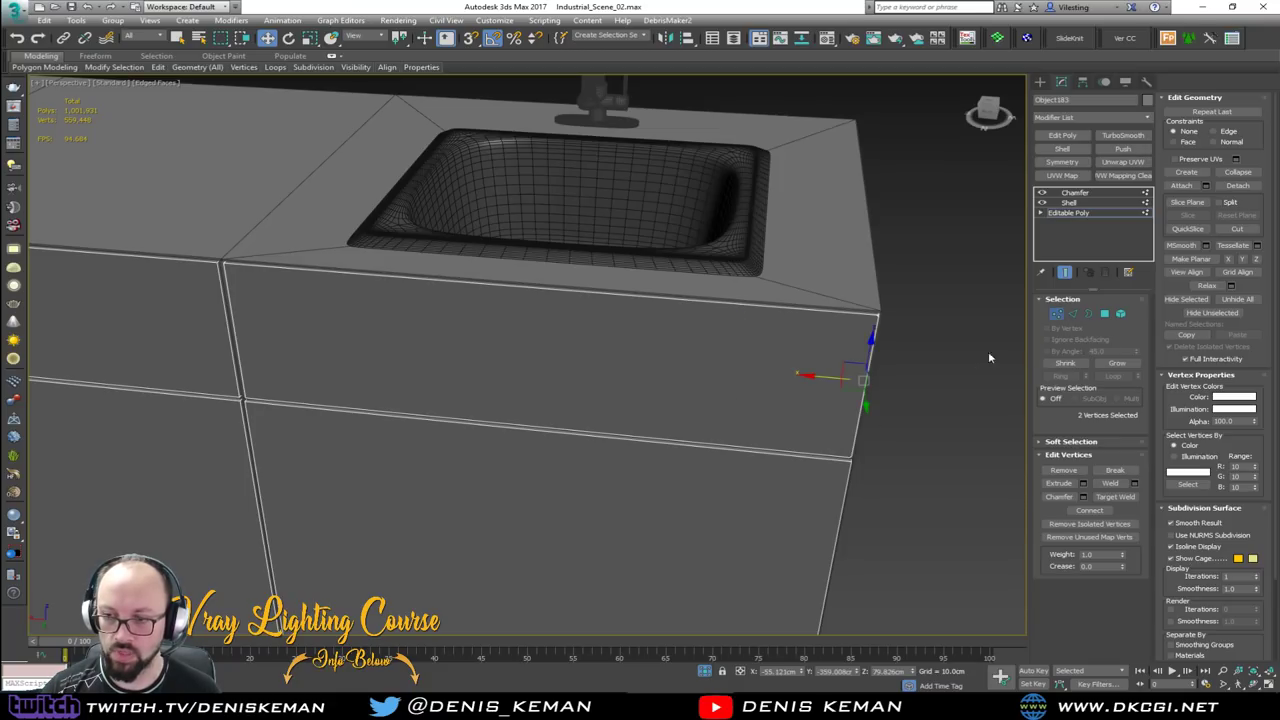
Deselect the panels, hide the edge display and examine the cabinet fronts from several angles
left_click(940, 391)
key("F4")
scroll(578, 336, "down", 2)
mouse_move(578, 336)
middle_mouse_down()
mouse_move(643, 336)
mouse_move(612, 348)
mouse_move(573, 314)
middle_mouse_up()
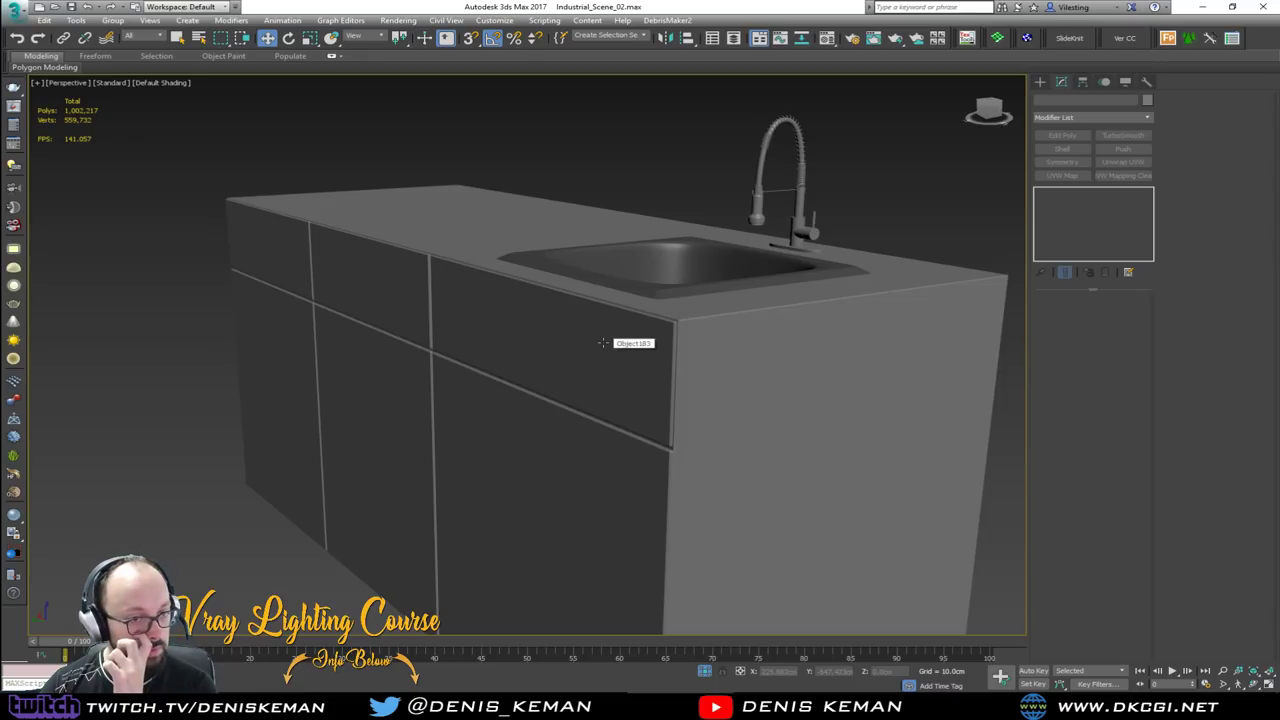
scroll(582, 335, "down", 2)
mouse_move(580, 335)
middle_mouse_down("alt")
mouse_move(599, 352)
mouse_move(672, 360)
mouse_move(683, 329)
mouse_move(749, 321)
mouse_move(669, 343)
mouse_move(717, 319)
mouse_move(598, 338)
middle_mouse_up("alt")
scroll(716, 318, "down", 3)
scroll(598, 338, "up", 4)
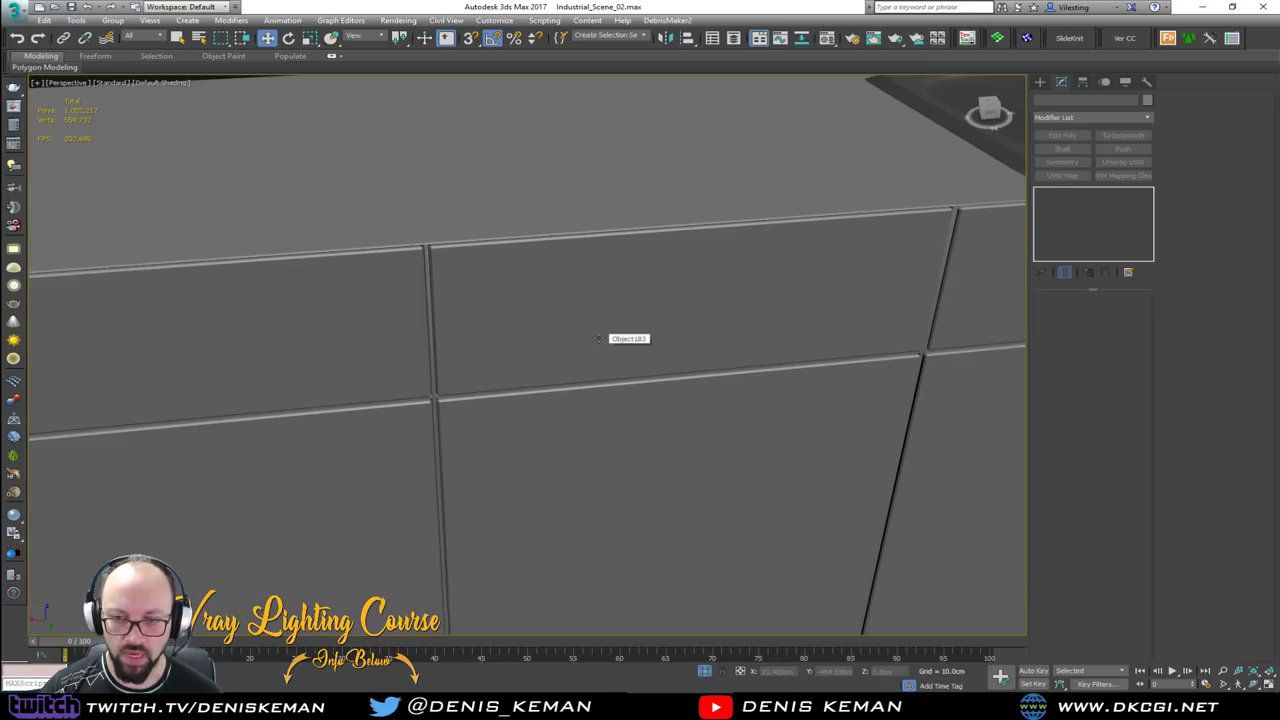
scroll(601, 339, "down", 2)
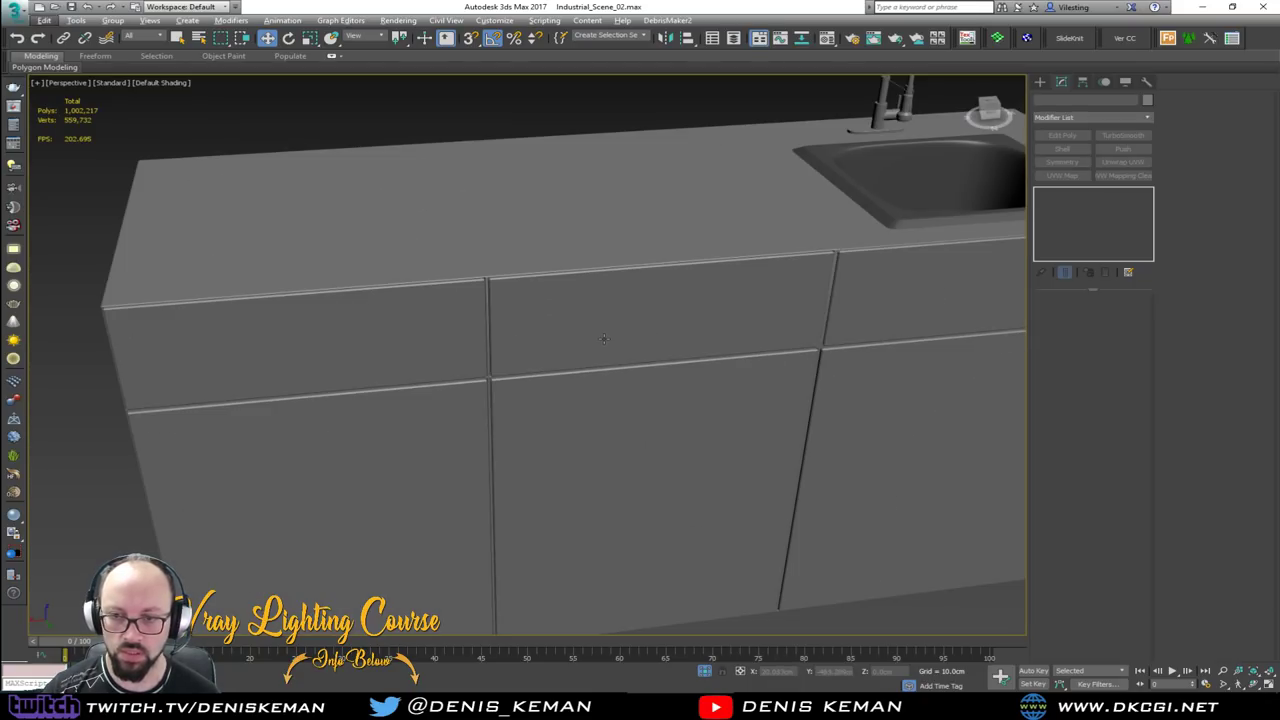
Draw a renderable rectangle spline for a handle, about 15.8 by 4.8 cm, across the sink cabinet's front in Top view
key("alt+w")
left_click(363, 177)
key("alt+w")
scroll(453, 352, "up", 4)
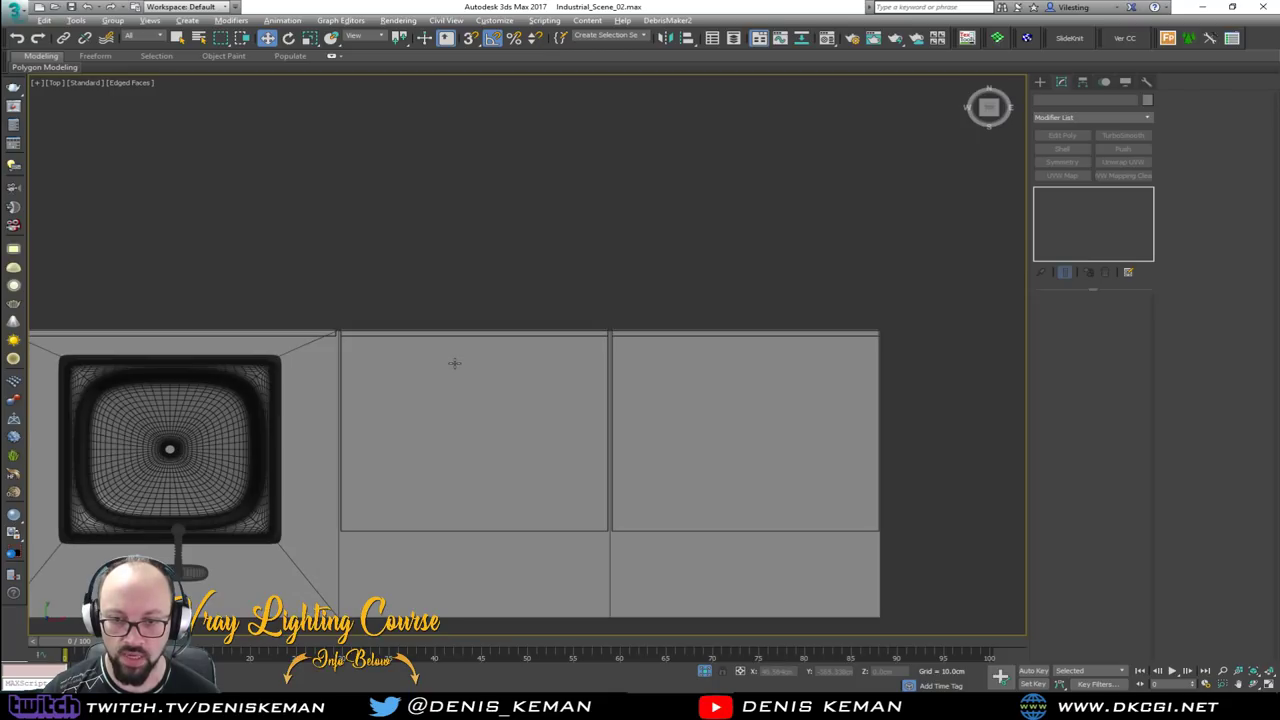
right_click(452, 362)
left_click(453, 207)
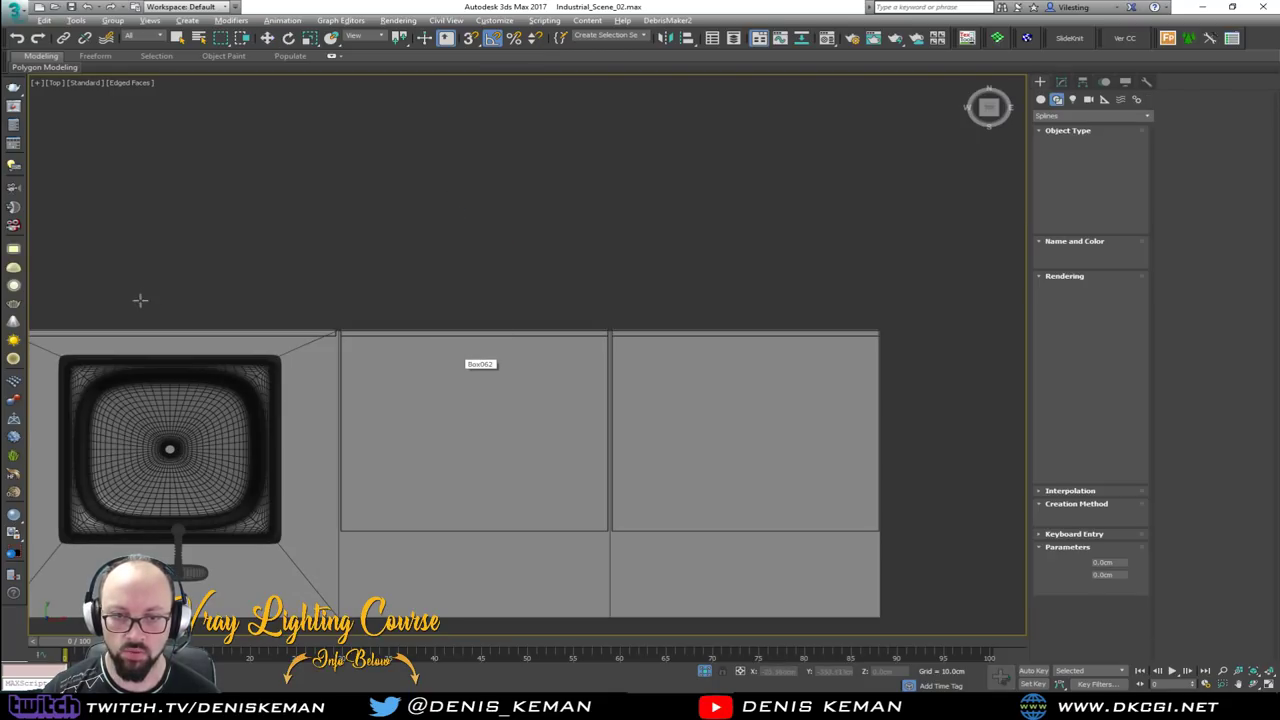
left_click_drag(100, 312, 189, 329)
Raise the handle rectangle to the drawer front below the sink, at a height of about 80 cm
key("alt+w")
middle_click(815, 436)
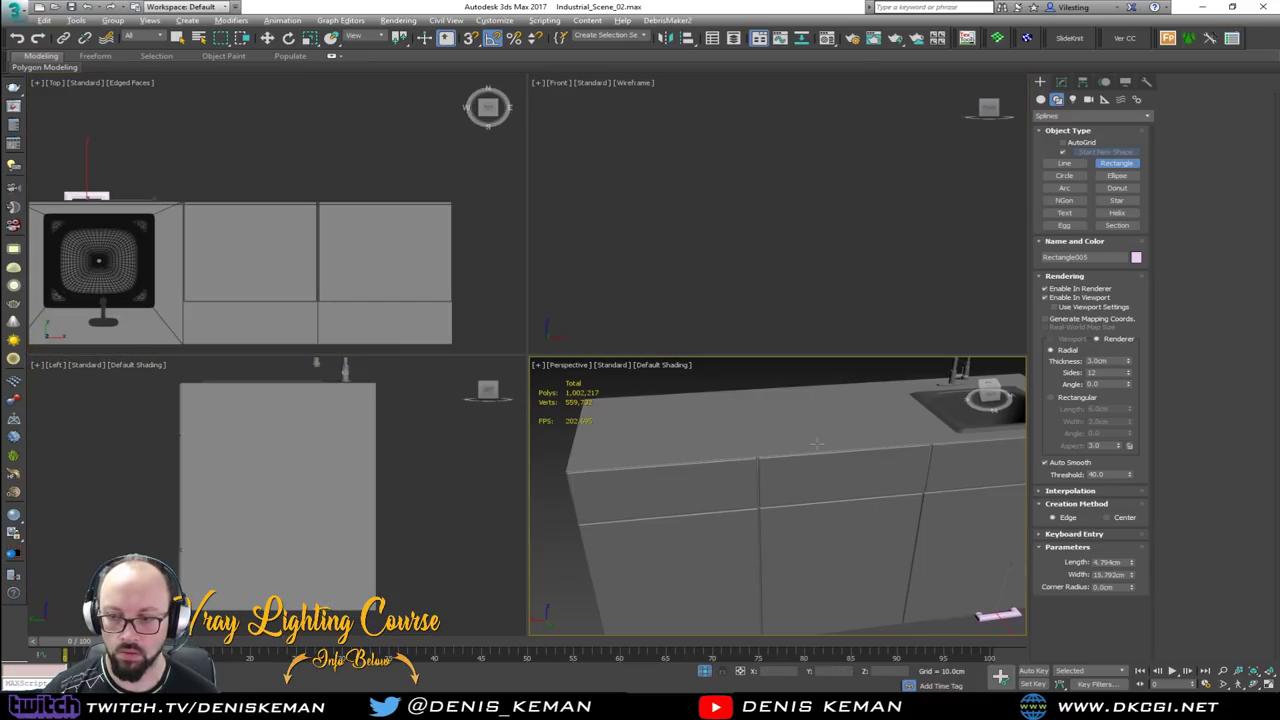
key("alt+w")
scroll(724, 346, "down", 3)
middle_click_drag(672, 355, 609, 395)
key("z")
scroll(758, 452, "down", 8)
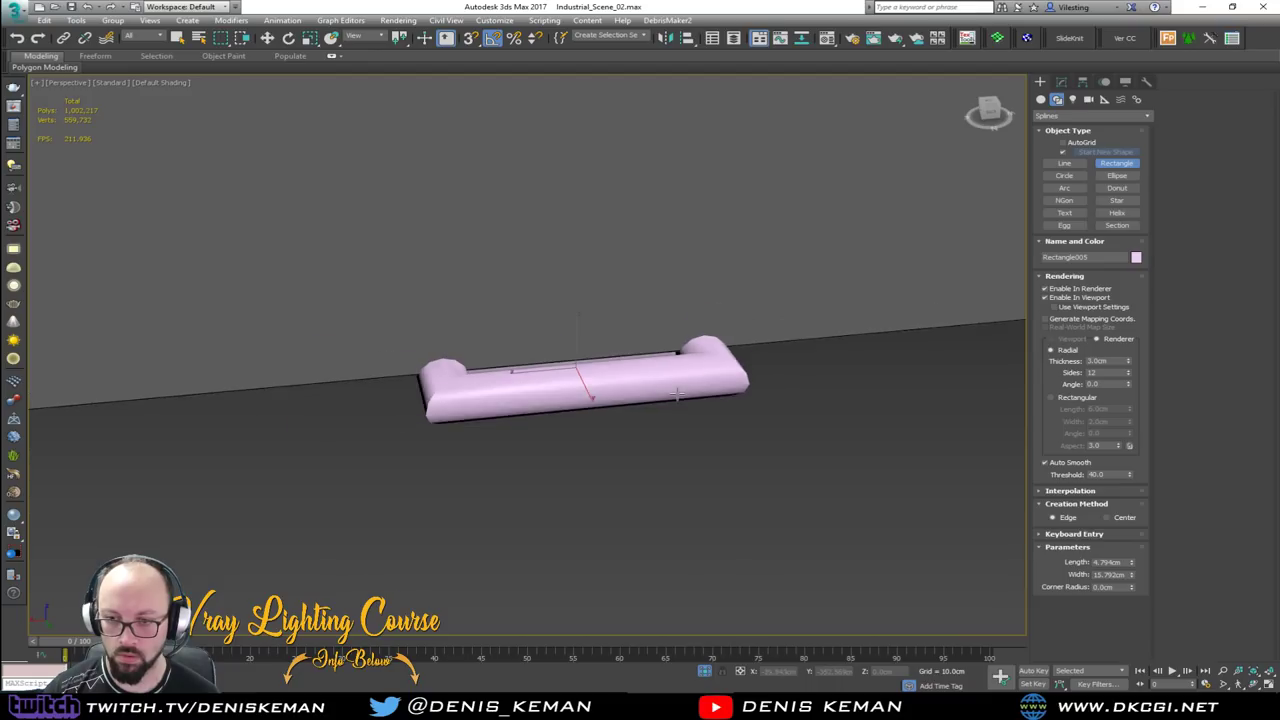
key("w")
left_click_drag(645, 365, 650, 112)
middle_click_drag(650, 112, 651, 330)
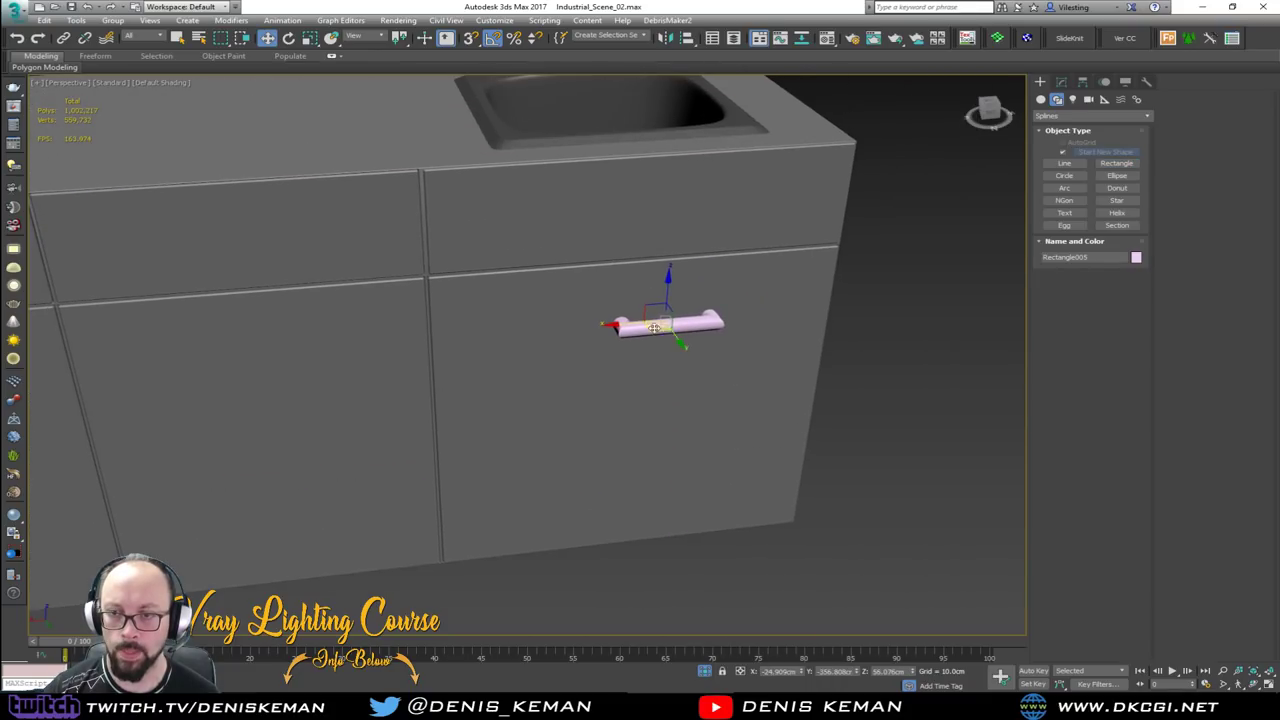
left_click_drag(666, 288, 664, 181)
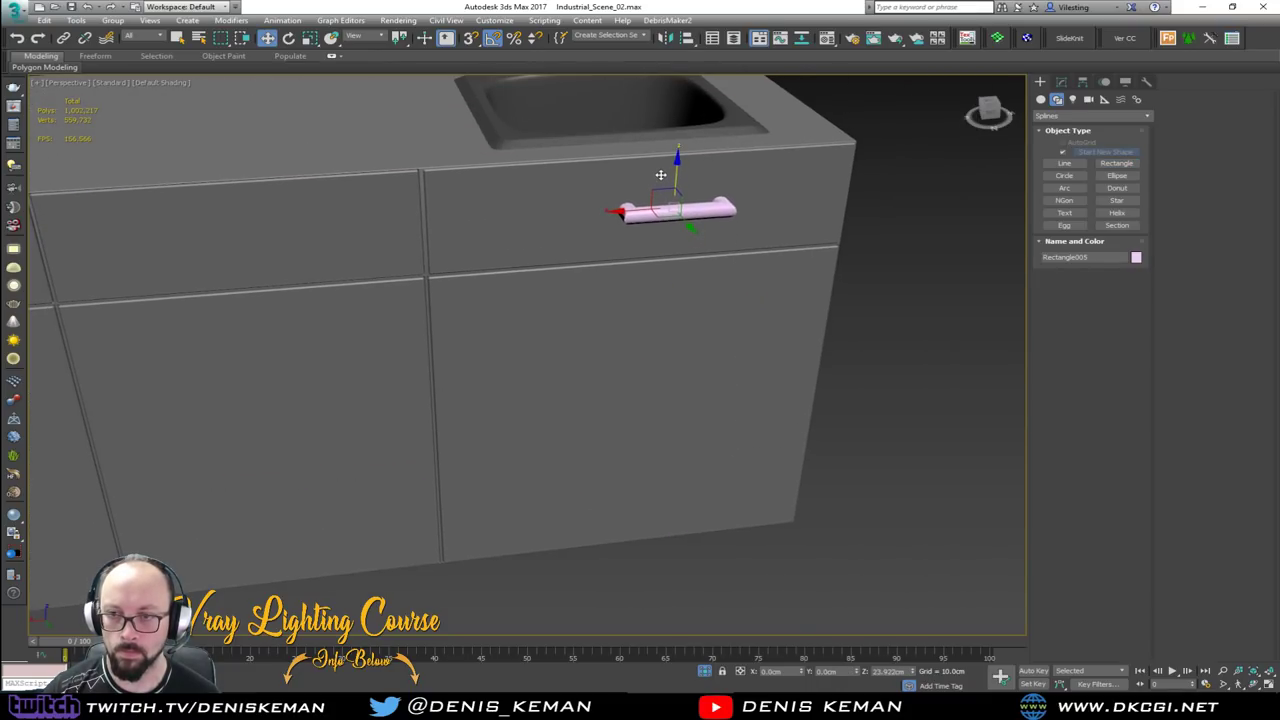
Shift the handle about 5.9 cm along X toward the middle of the drawer front below the sink
key("z")
scroll(653, 290, "down", 5)
middle_click_drag(653, 290, 640, 327, "alt")
left_click_drag(604, 306, 548, 310)
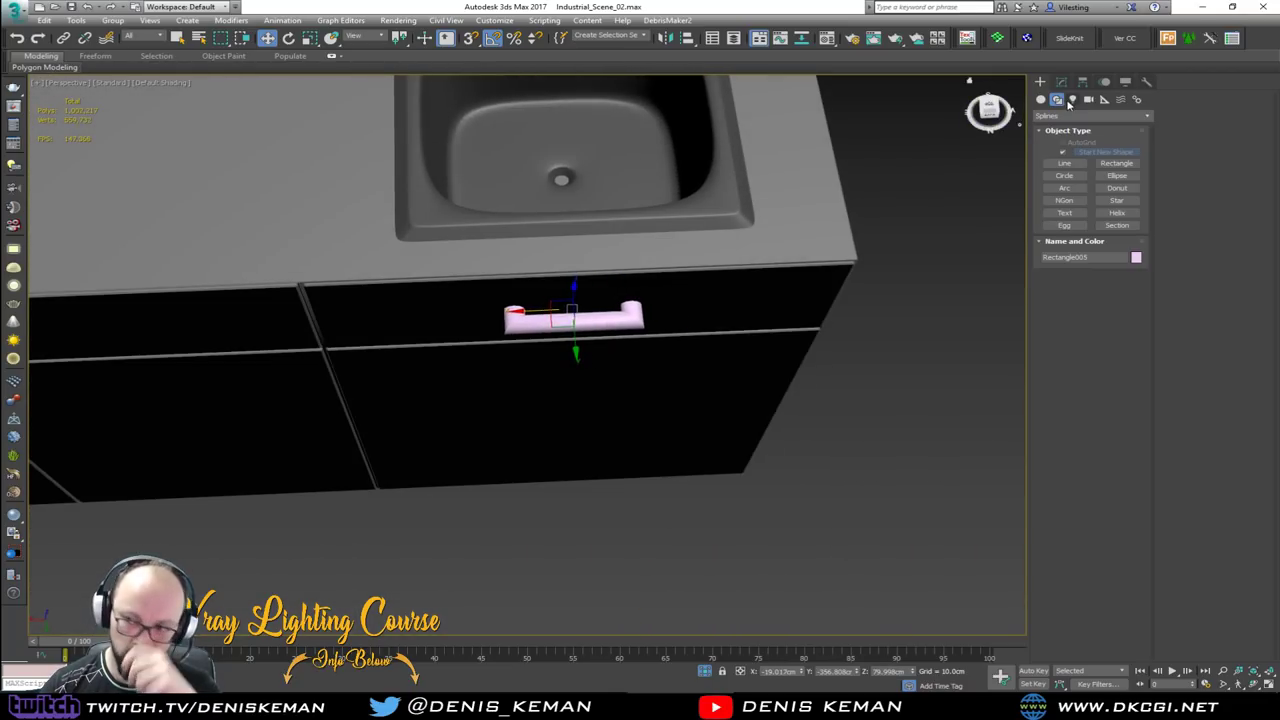
Round the handle rectangle with a corner radius of 0.7 cm
left_click(1062, 83)
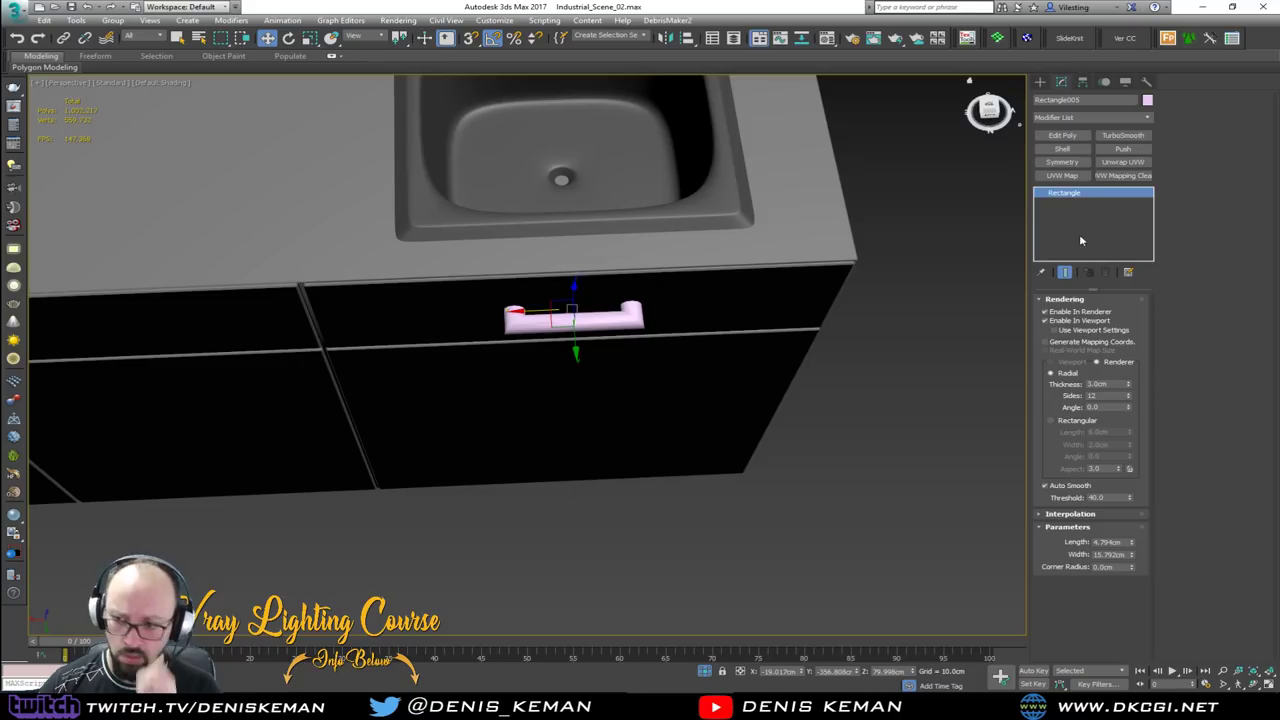
left_click_drag(1133, 567, 1133, 555)
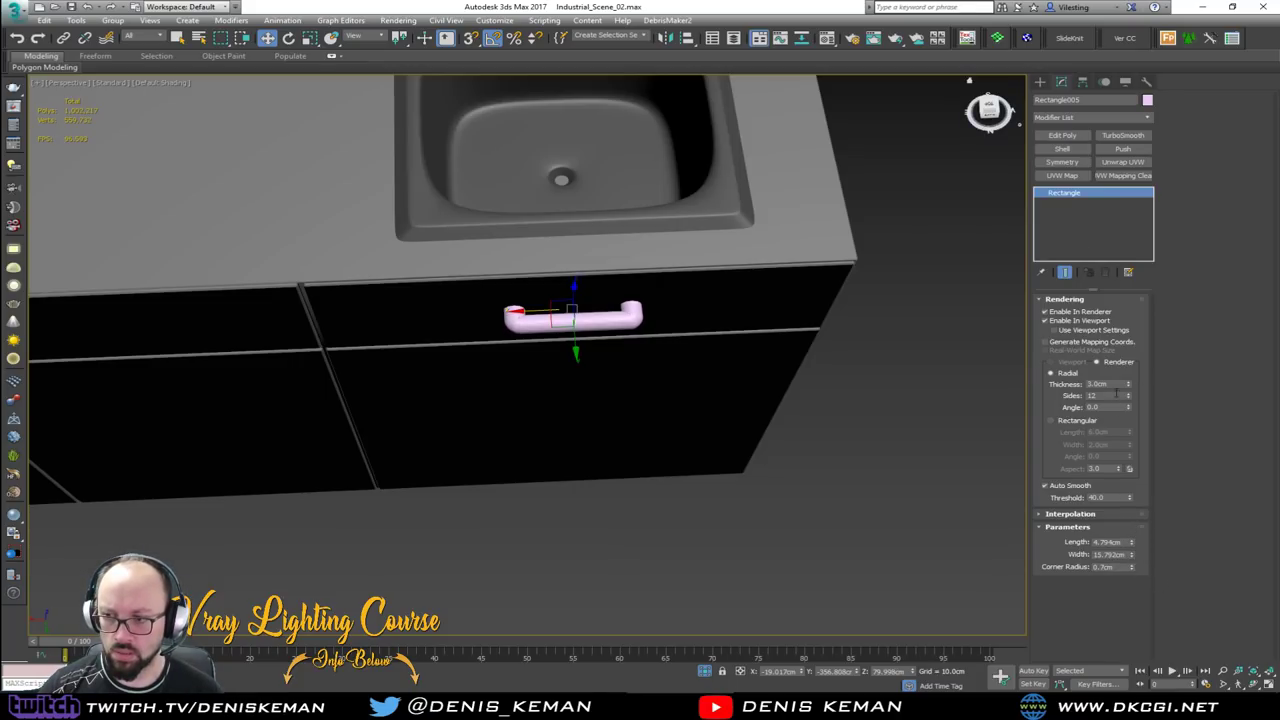
Set the handle spline's radial render thickness to 2 cm
type("2")
key("Return")
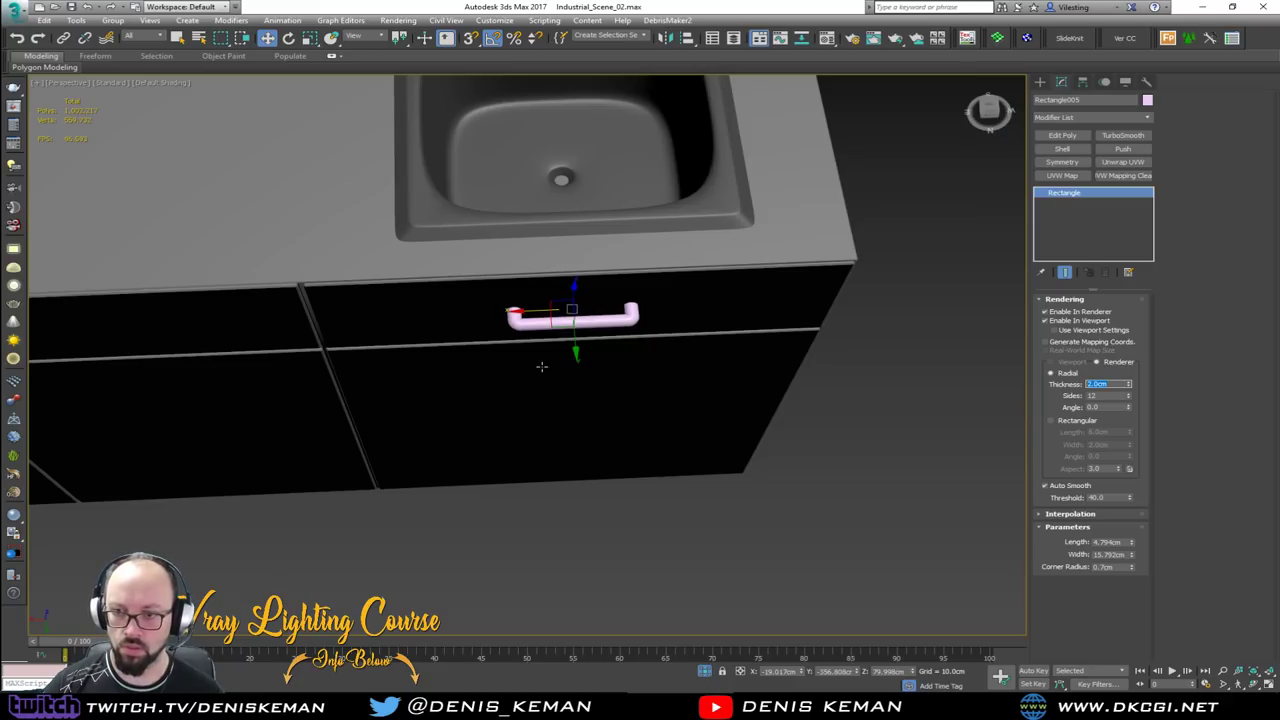
scroll(545, 292, "up", 3)
middle_click_drag(545, 290, 518, 353, "alt")
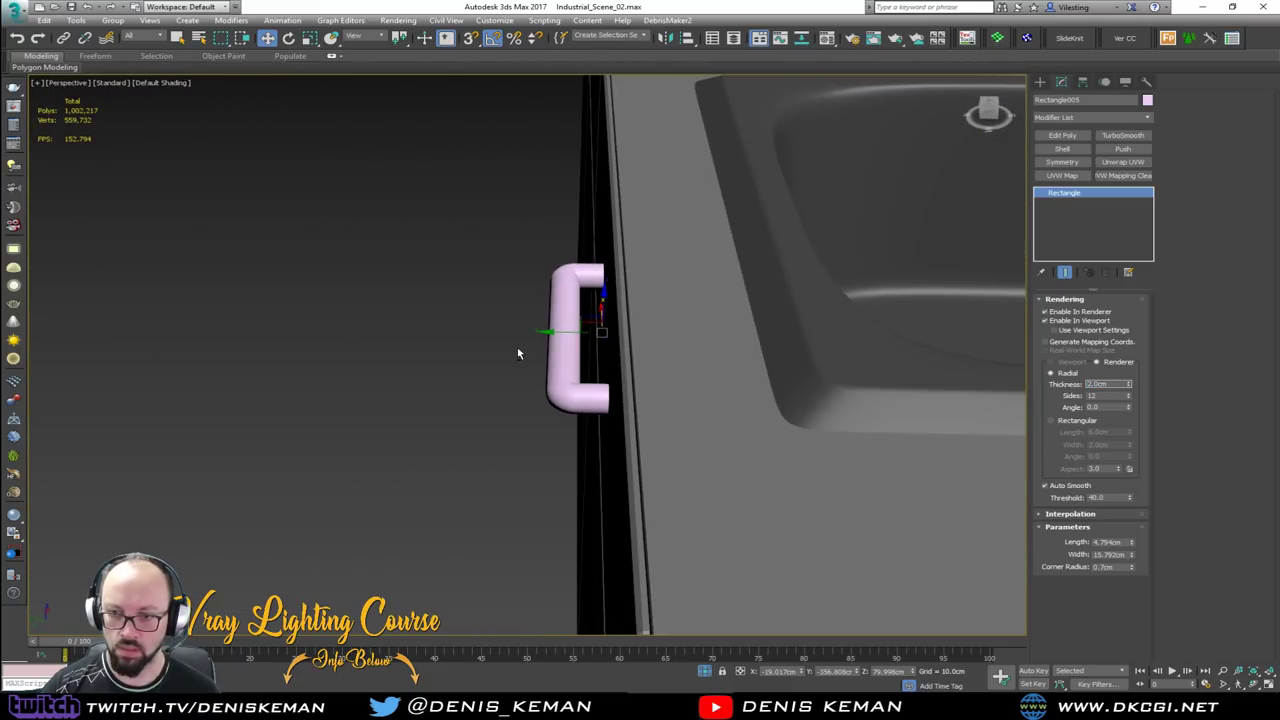
Disable the handle rectangle's rendering in the renderer and viewport, and convert it to an editable spline
middle_click_drag(735, 275, 697, 262, "alt")
key("F3")
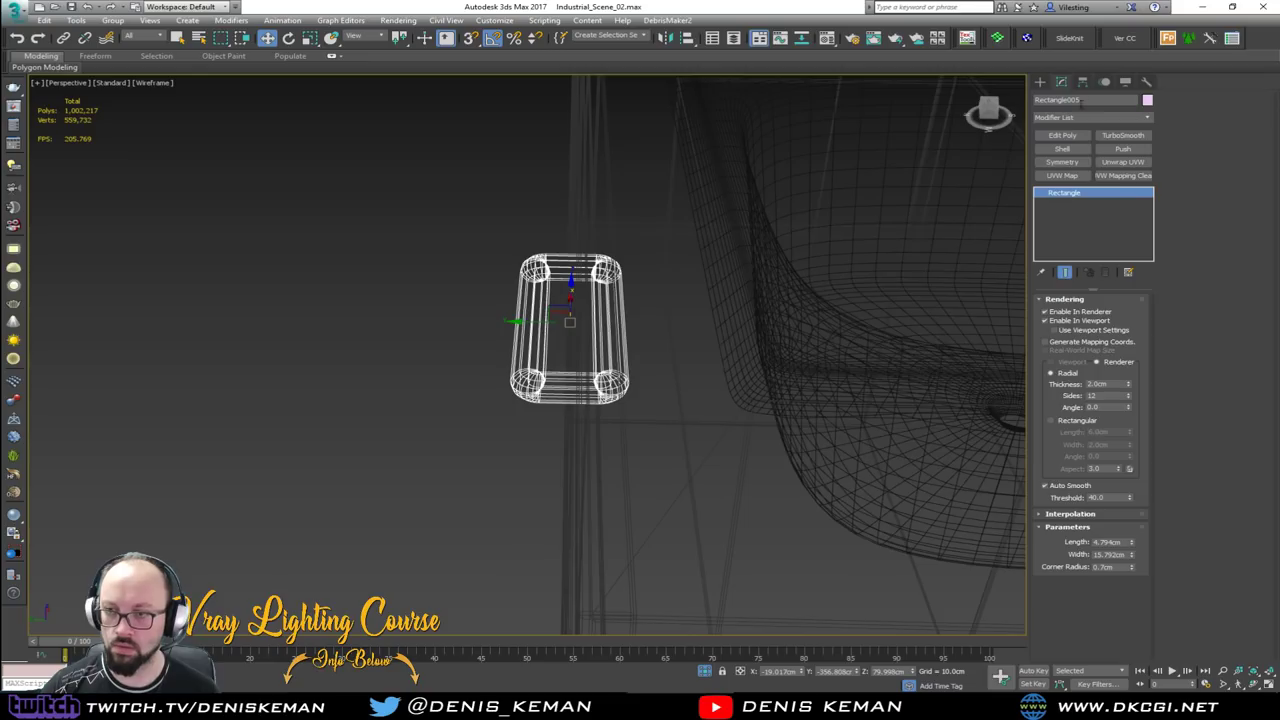
left_click(1085, 321)
right_click(645, 295)
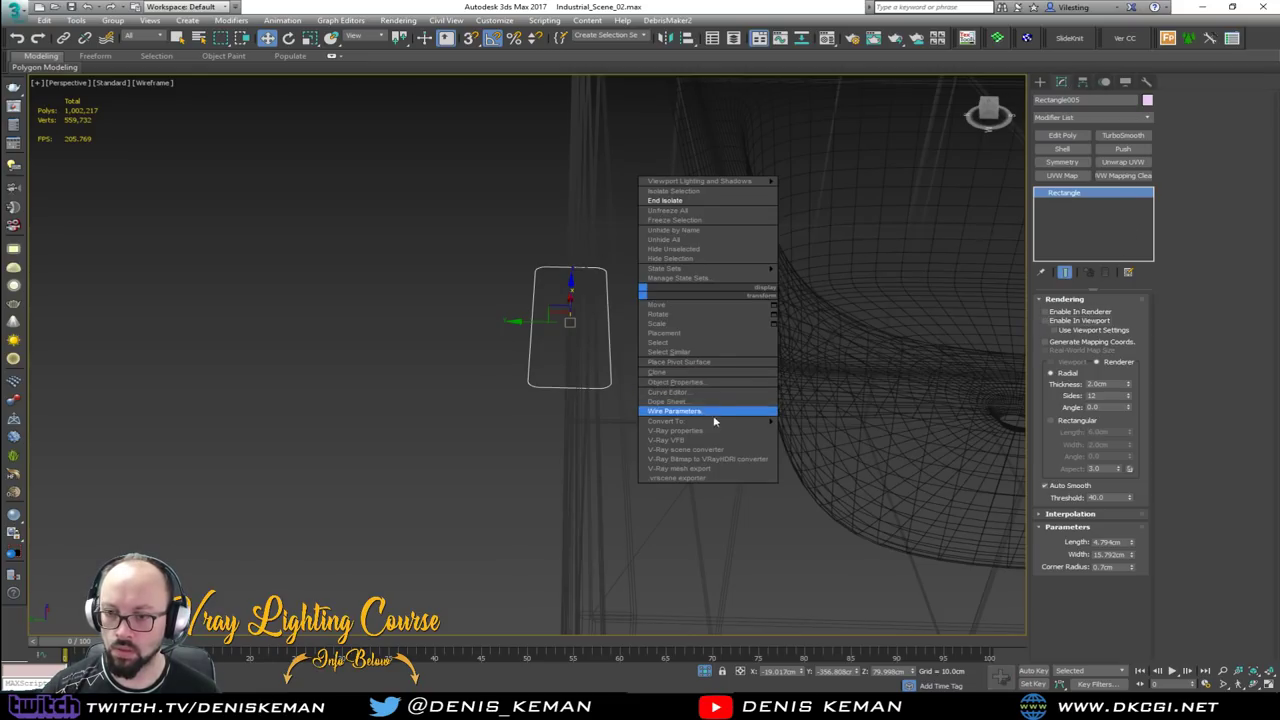
mouse_move(711, 421)
left_click(826, 422)
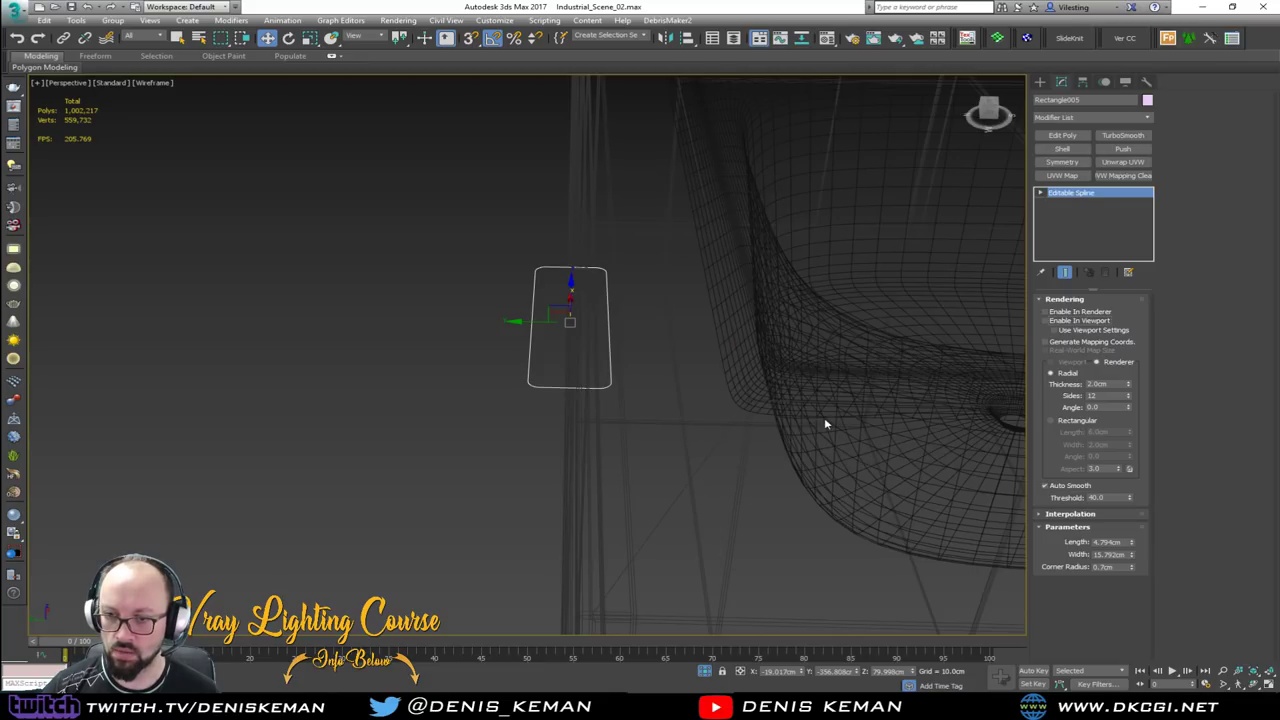
Open the handle spline by deleting its rear corner vertices and the segment across the back
left_click_drag(608, 429, 602, 430)
key("Delete")
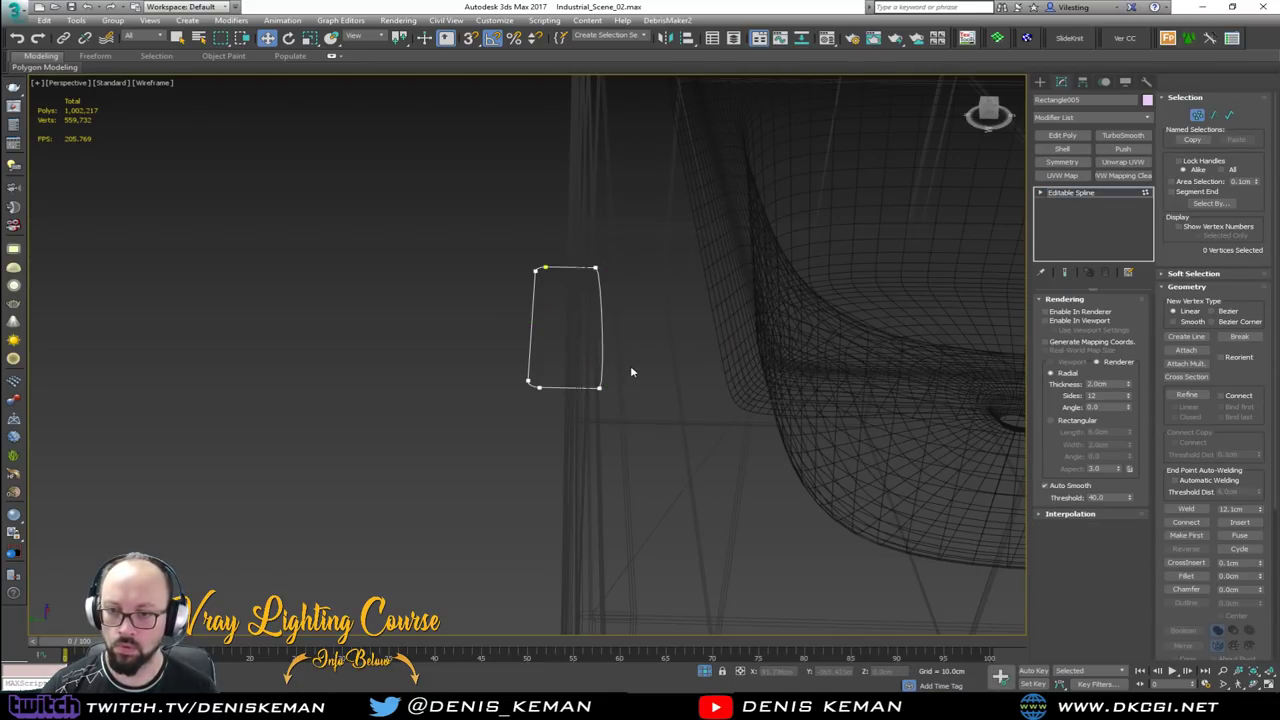
key("2")
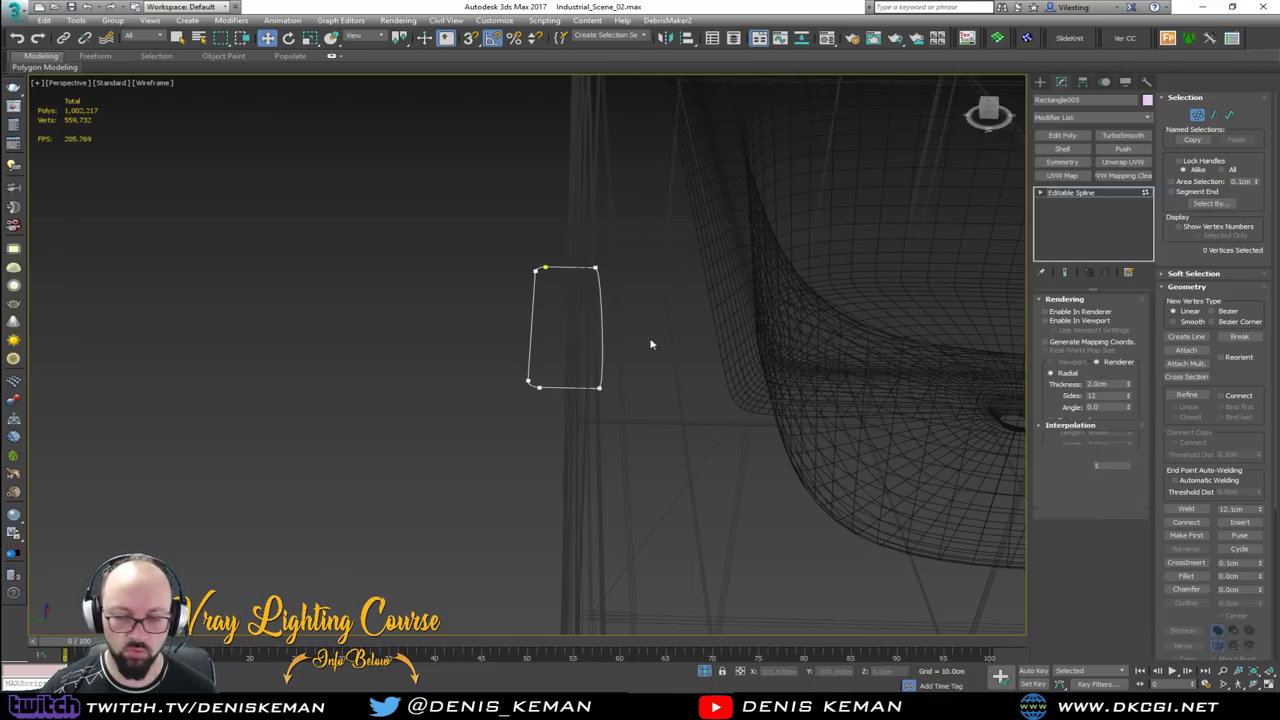
left_click(588, 350)
key("Delete")
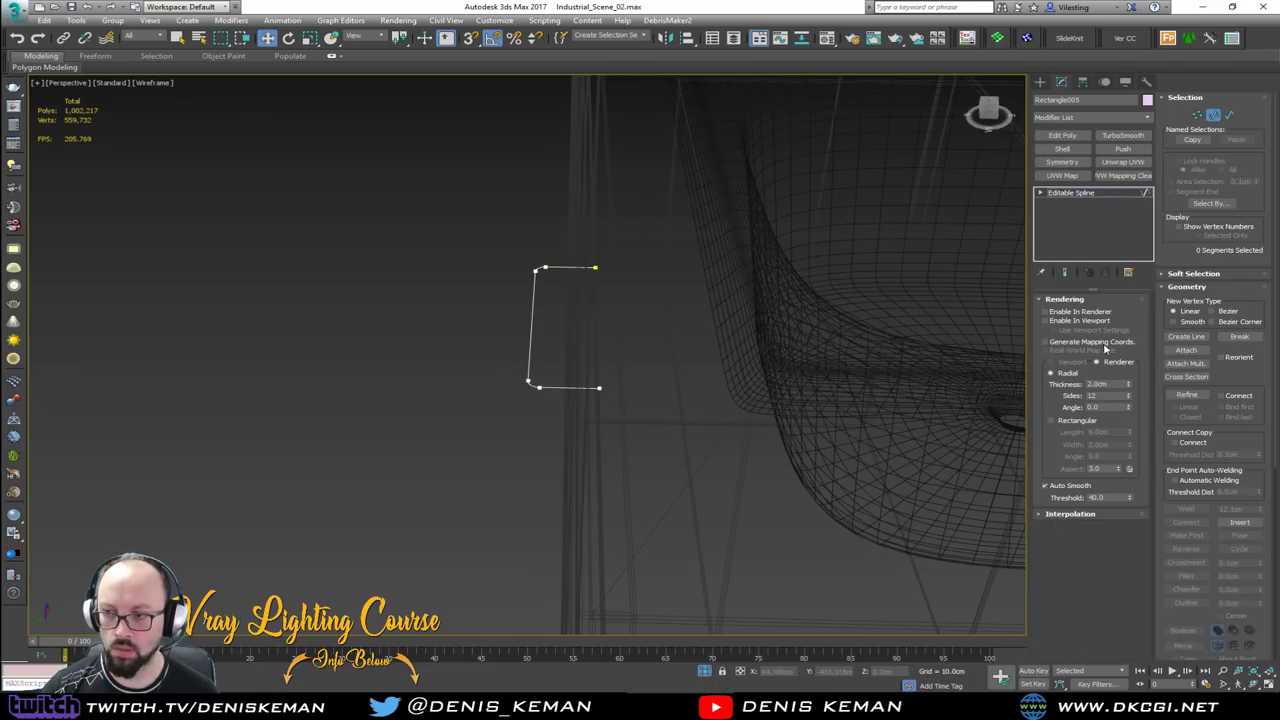
Enable the opened handle in the renderer and viewport, and reduce its thickness to 1.06 cm
left_click(1140, 194)
left_click(1068, 312)
left_click(1046, 321)
middle_click_drag(966, 320, 666, 372, "alt")
scroll(666, 372, "up", 6)
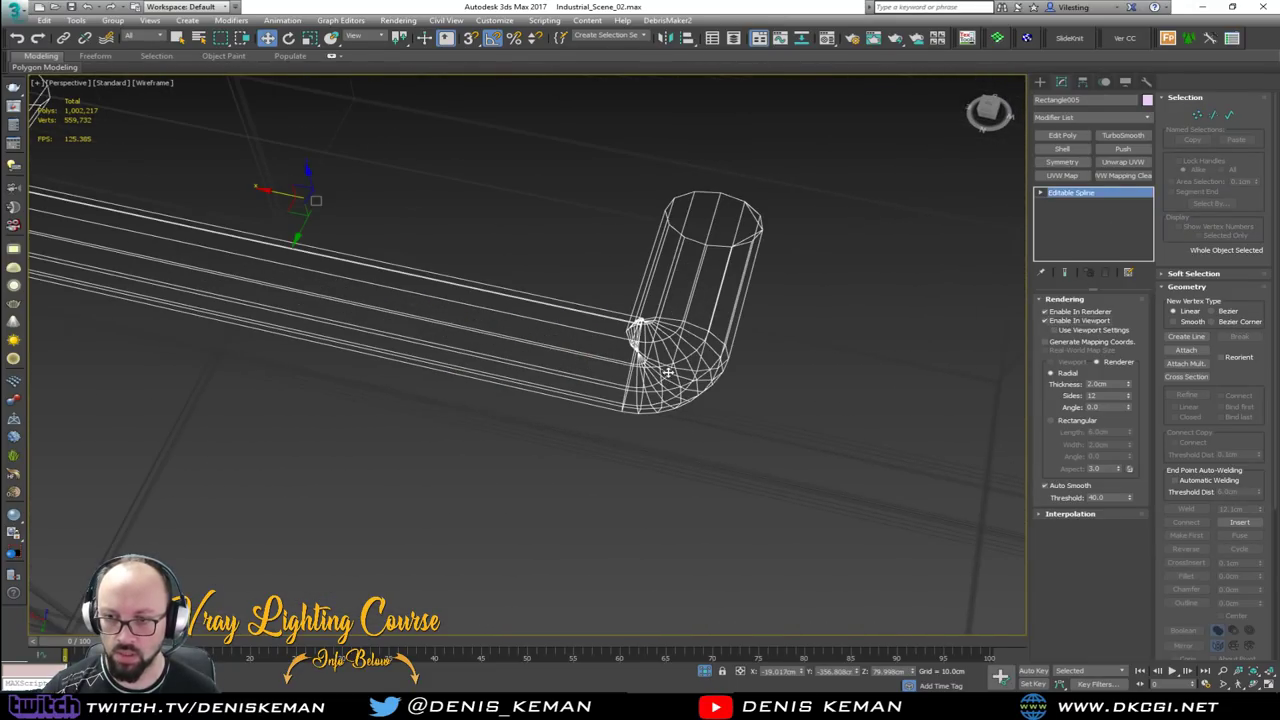
left_click_drag(1130, 388, 1124, 416)
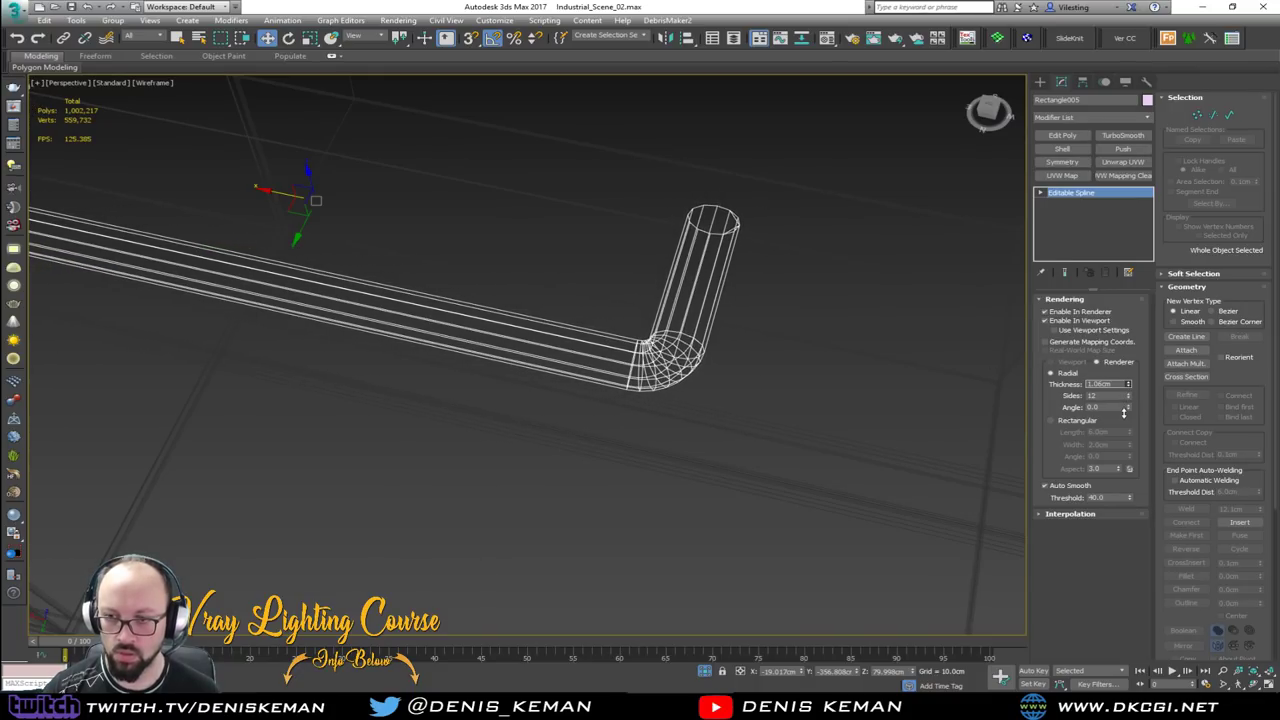
key("F3")
scroll(830, 305, "down", 8)
middle_click_drag(769, 336, 698, 315, "alt")
key("r")
left_click_drag(742, 317, 724, 317)
right_click(710, 317)
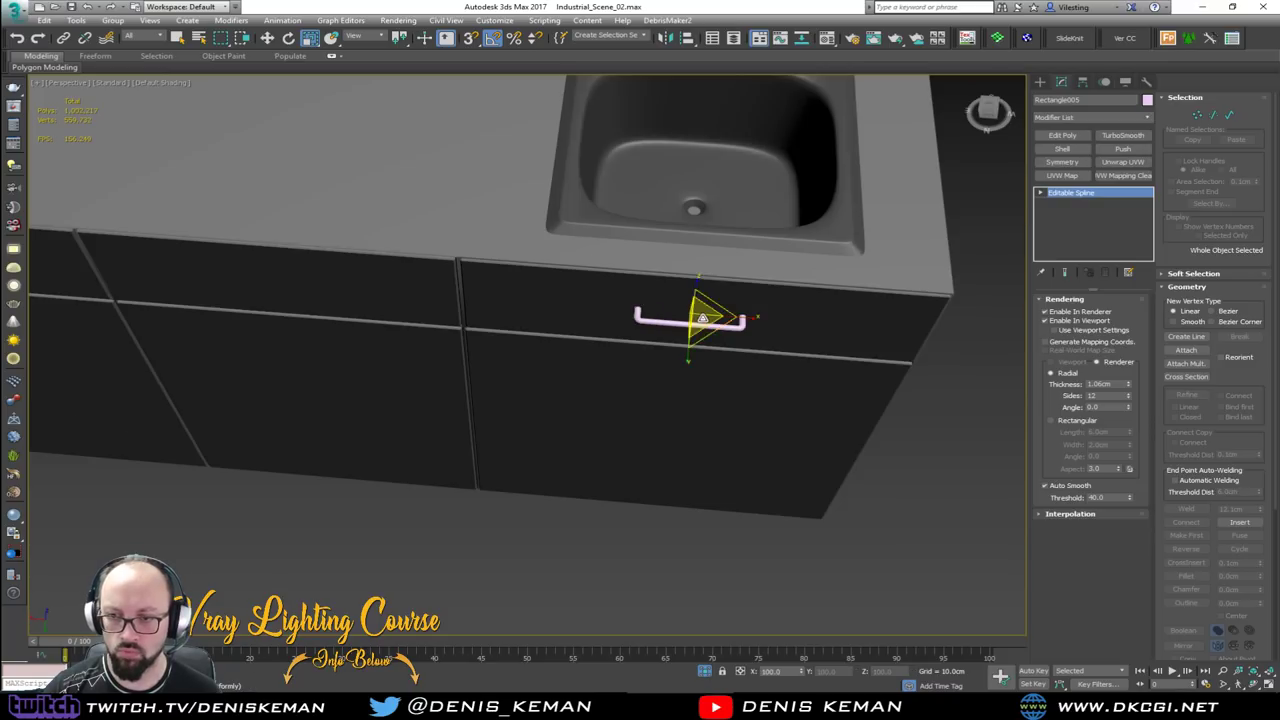
Narrow the handle by scaling all its vertices along X about the selection center
key("z")
scroll(677, 324, "down", 3)
middle_click_drag(677, 324, 684, 325, "alt")
key("1")
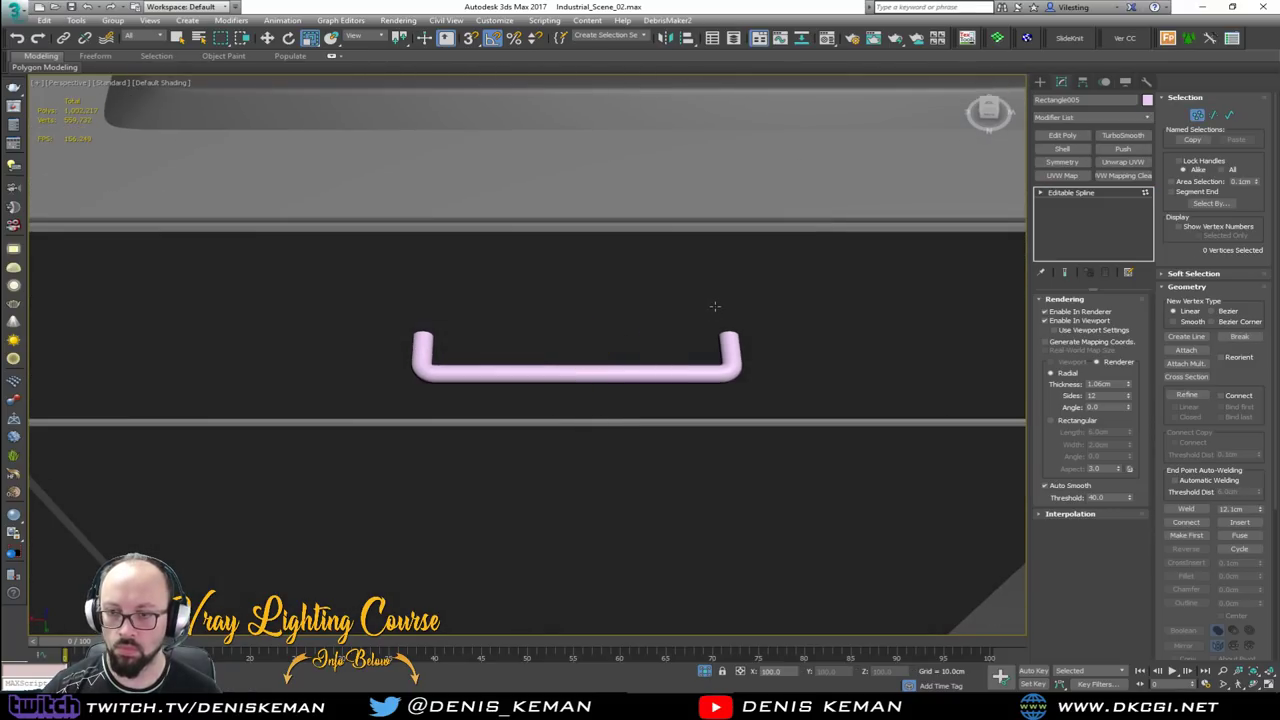
key("F3")
left_click_drag(323, 416, 503, 369)
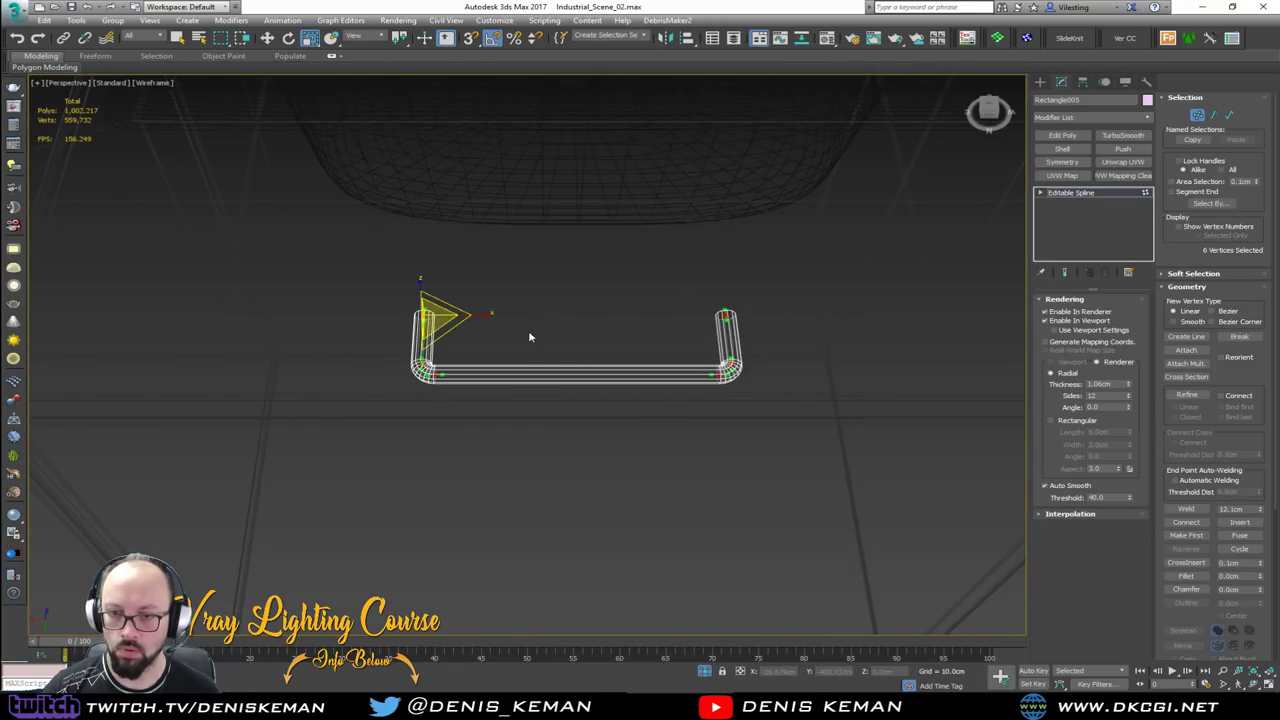
key("r")
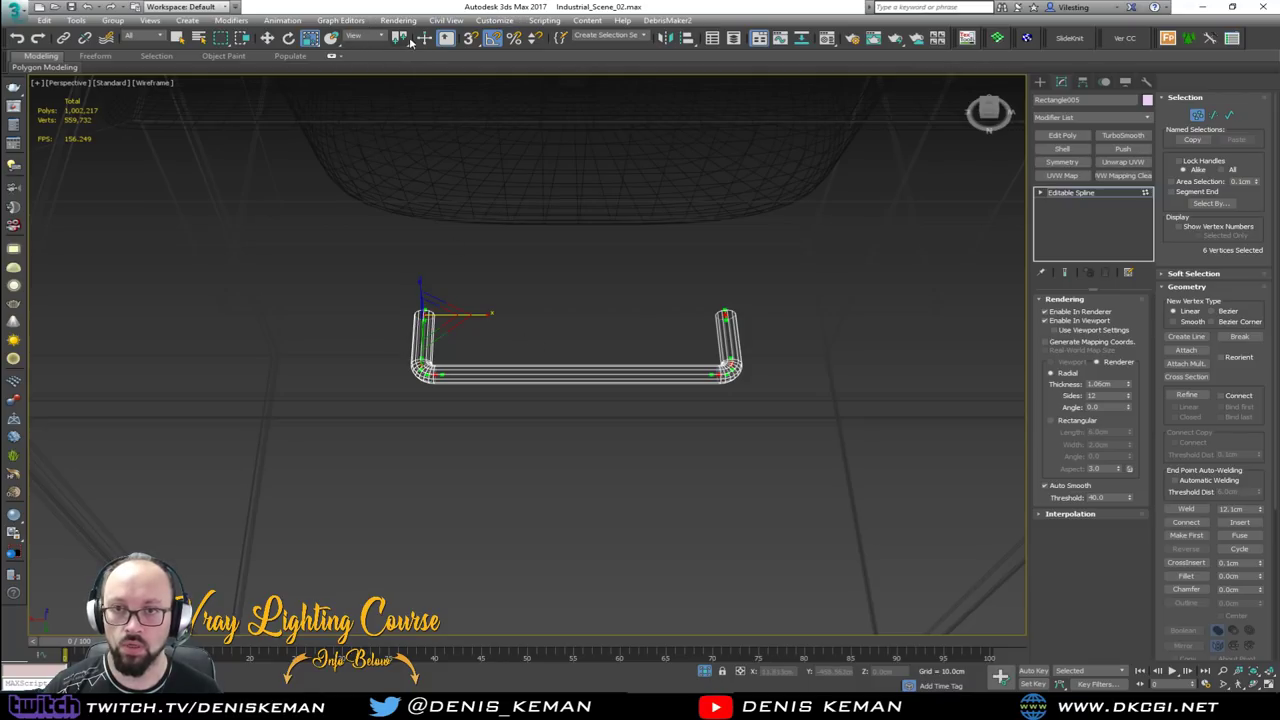
left_click_drag(400, 40, 401, 64)
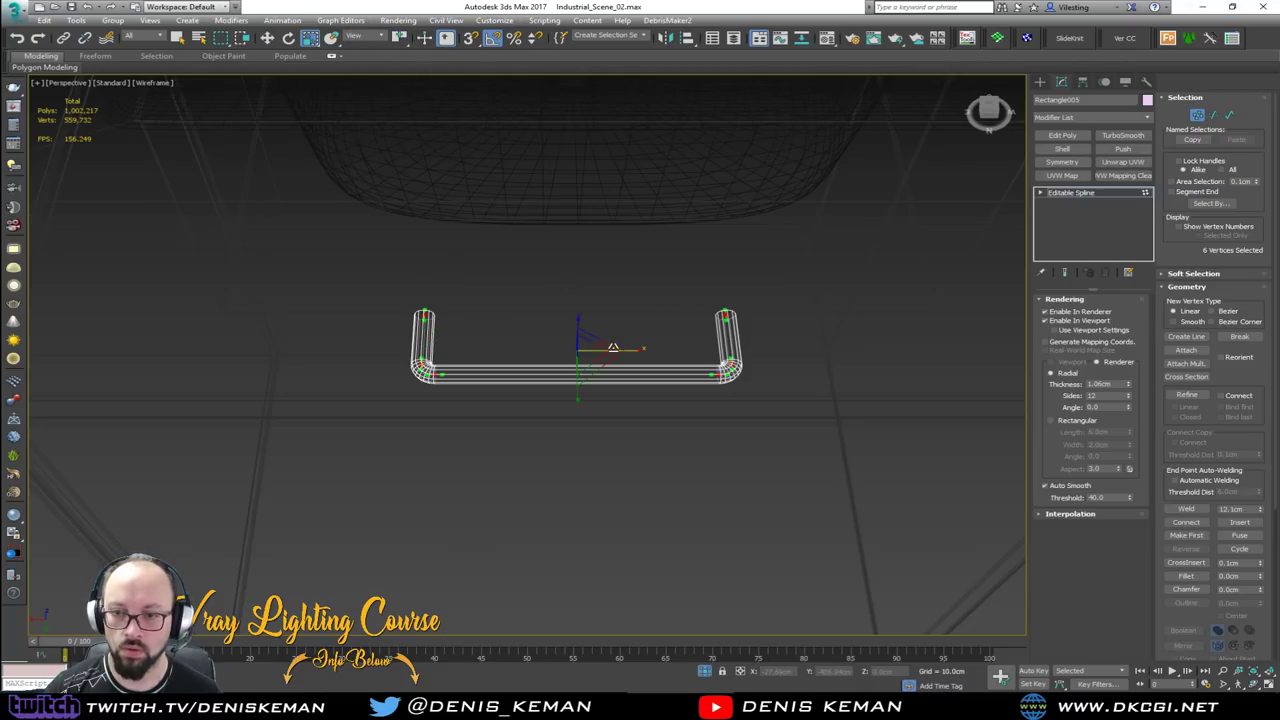
left_click_drag(620, 348, 574, 355)
key("F3")
middle_click_drag(600, 310, 770, 262, "alt")
scroll(611, 310, "down", 5)
Move the handle to the middle of the drawer front at the cabinet's end farthest from the sink
key("w")
scroll(483, 237, "down", 3)
middle_click_drag(483, 237, 779, 324)
left_click_drag(806, 322, 361, 389)
Add an Edit Poly modifier to the handle and center its pivot on the object
left_click(1065, 136)
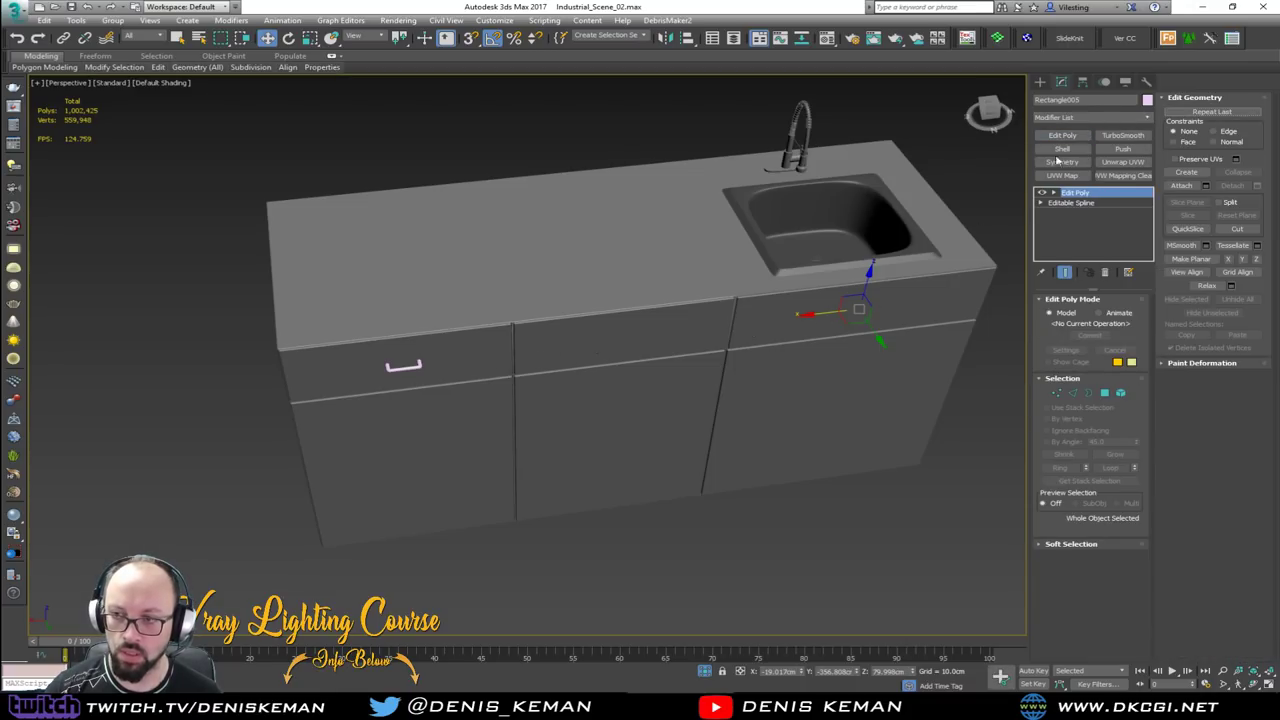
left_click(1083, 82)
left_click(1094, 163)
left_click(1095, 166)
Copy the drawer handle along X onto the middle drawer front
left_click_drag(373, 368, 592, 361, "shift")
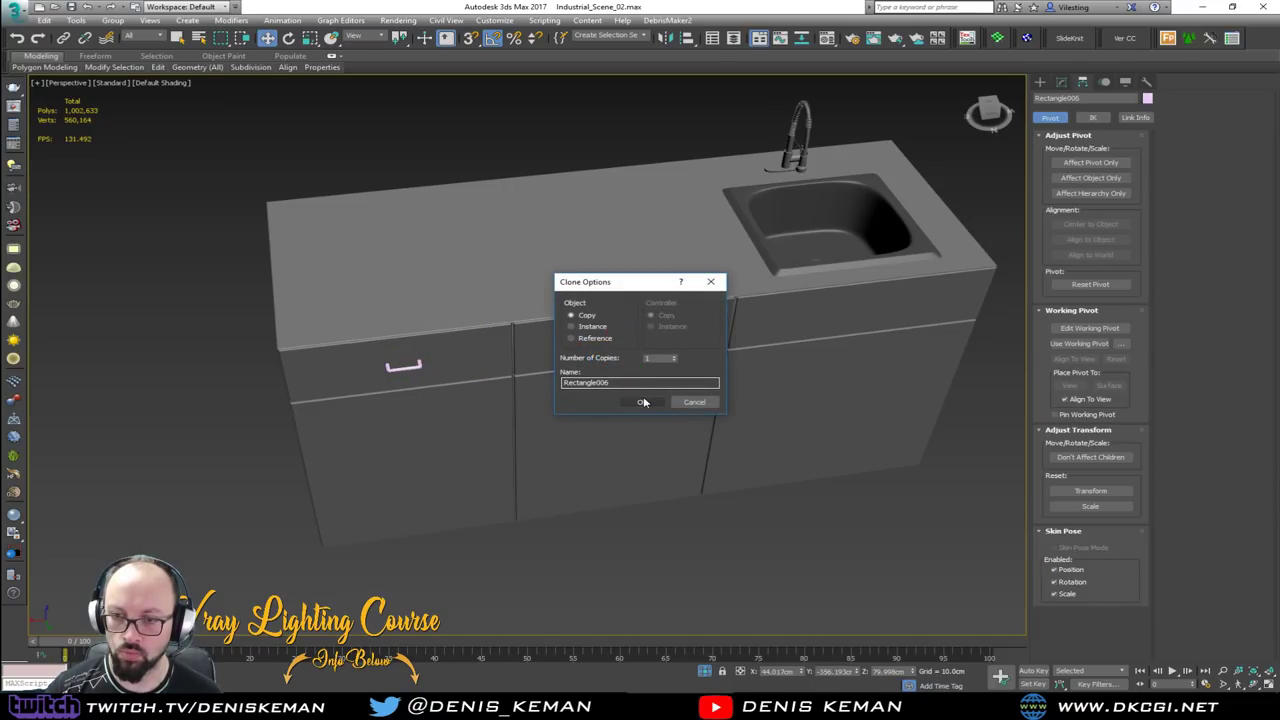
left_click(641, 401)
left_click(414, 366, "ctrl")
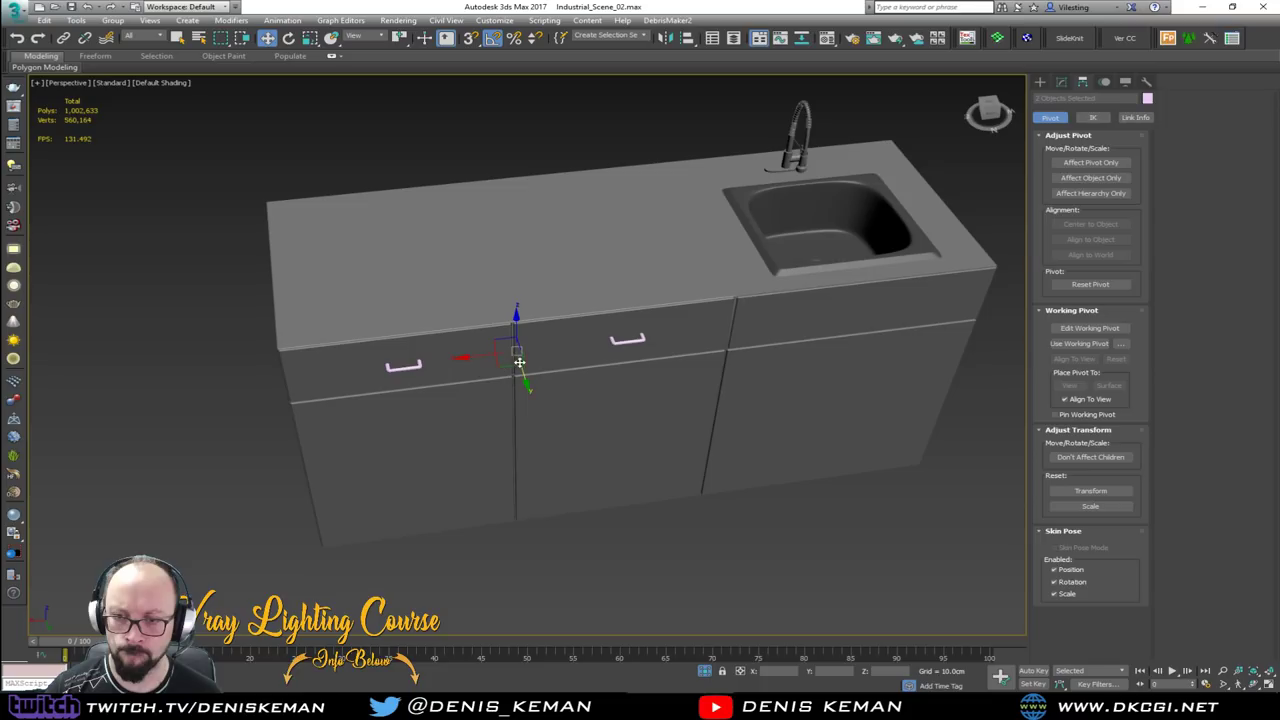
scroll(530, 364, "up", 2)
middle_click_drag(547, 367, 370, 364, "alt")
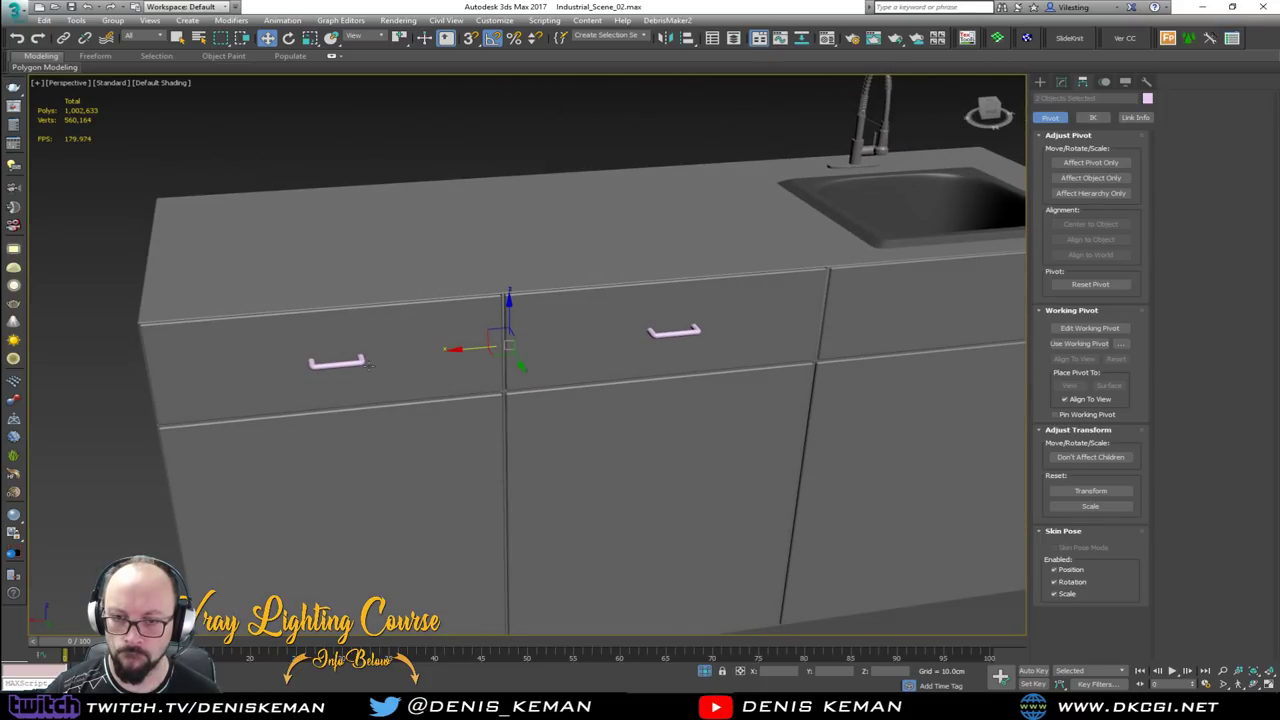
Create a copy of the end drawer's handle rotated 90 degrees to stand vertically
left_click(353, 364)
key("e")
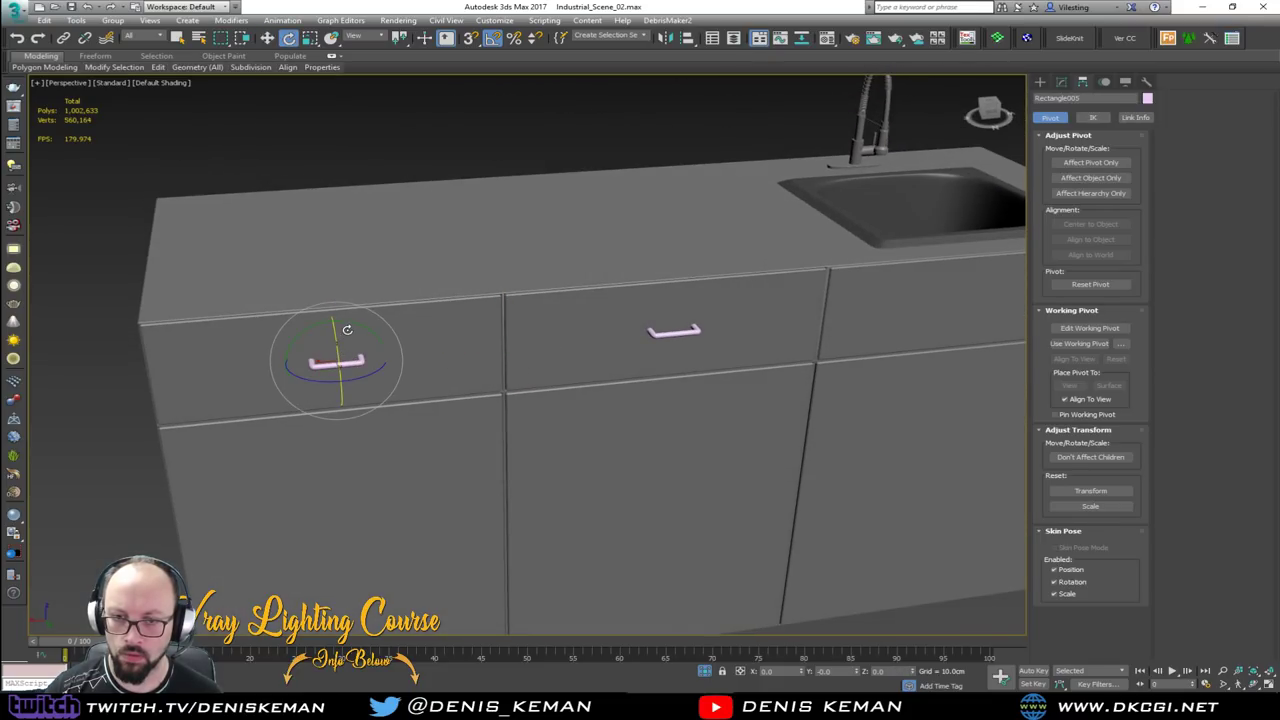
left_click_drag(355, 326, 415, 326)
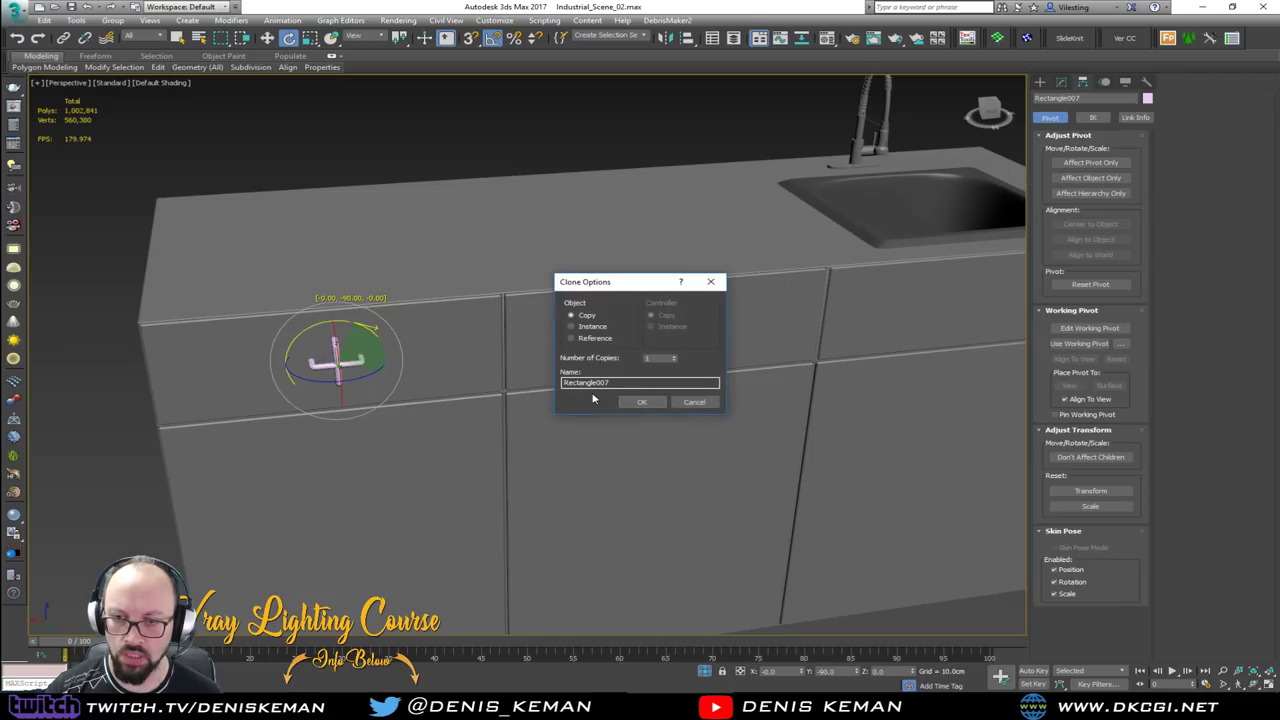
left_click(640, 401)
Place the vertical handle on the end door beside the middle door, then make two copies for the middle and sink doors
key("w")
mouse_move(312, 346)
left_mouse_down()
mouse_move(435, 482)
mouse_move(462, 567)
mouse_move(505, 571)
left_mouse_up()
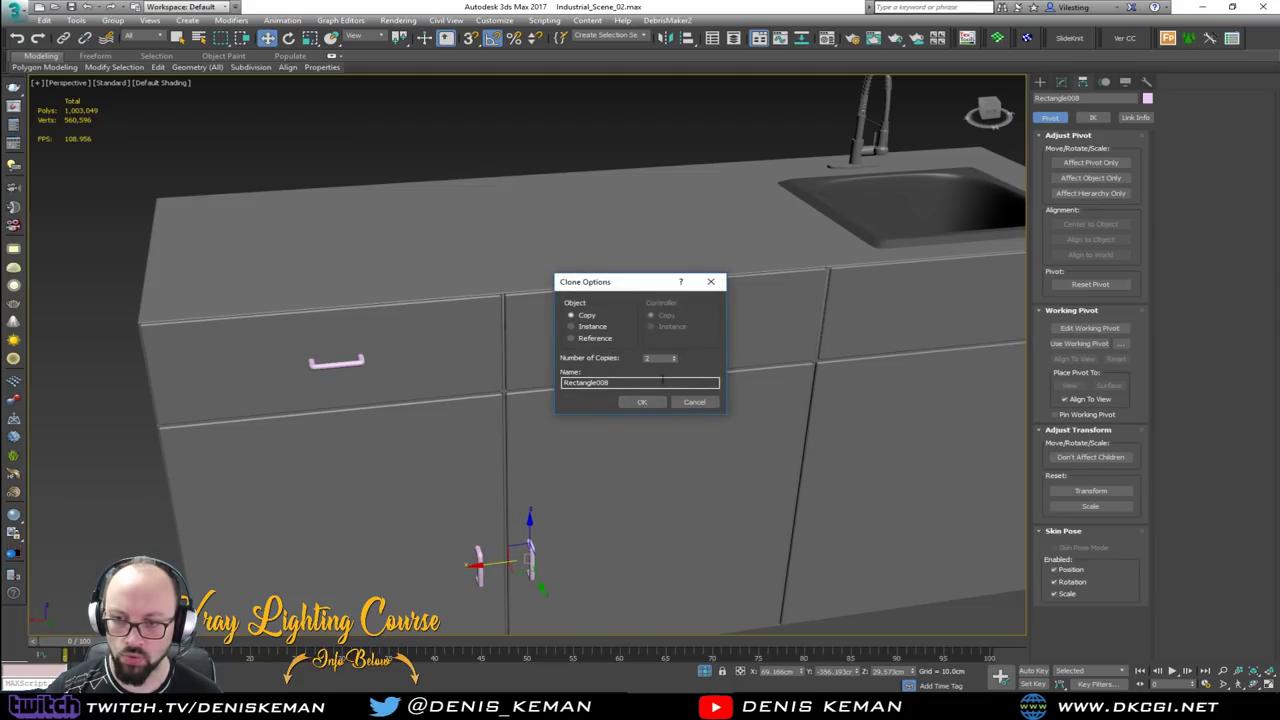
left_click(642, 401)
left_click_drag(551, 557, 785, 522)
scroll(591, 459, "down", 3)
middle_click_drag(591, 459, 507, 395, "alt")
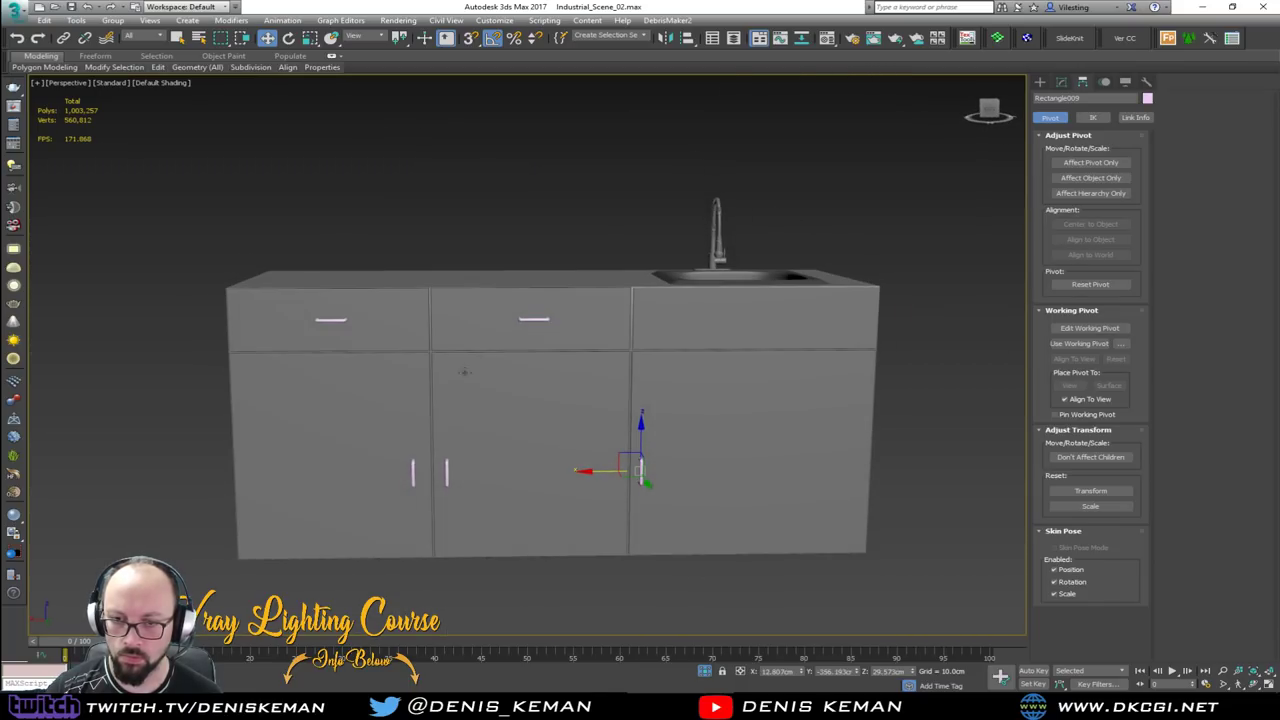
Select all five cabinet handles and assign them the dark grey custom object color
left_click_drag(634, 547, 698, 564)
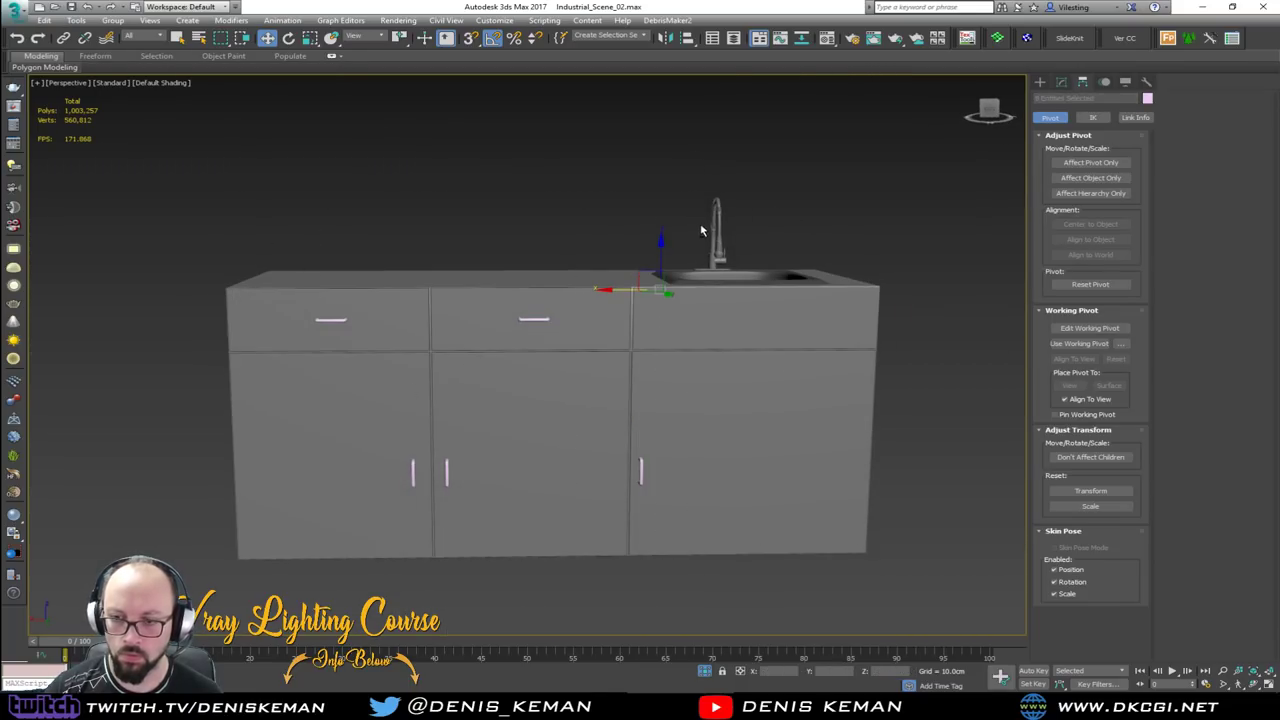
left_click_drag(754, 446, 754, 446, "alt")
key("F3")
left_click_drag(884, 200, 643, 298, "alt")
middle_click_drag(645, 305, 686, 339, "alt")
key("F3")
middle_click_drag(550, 417, 588, 428, "alt")
left_click(1147, 83)
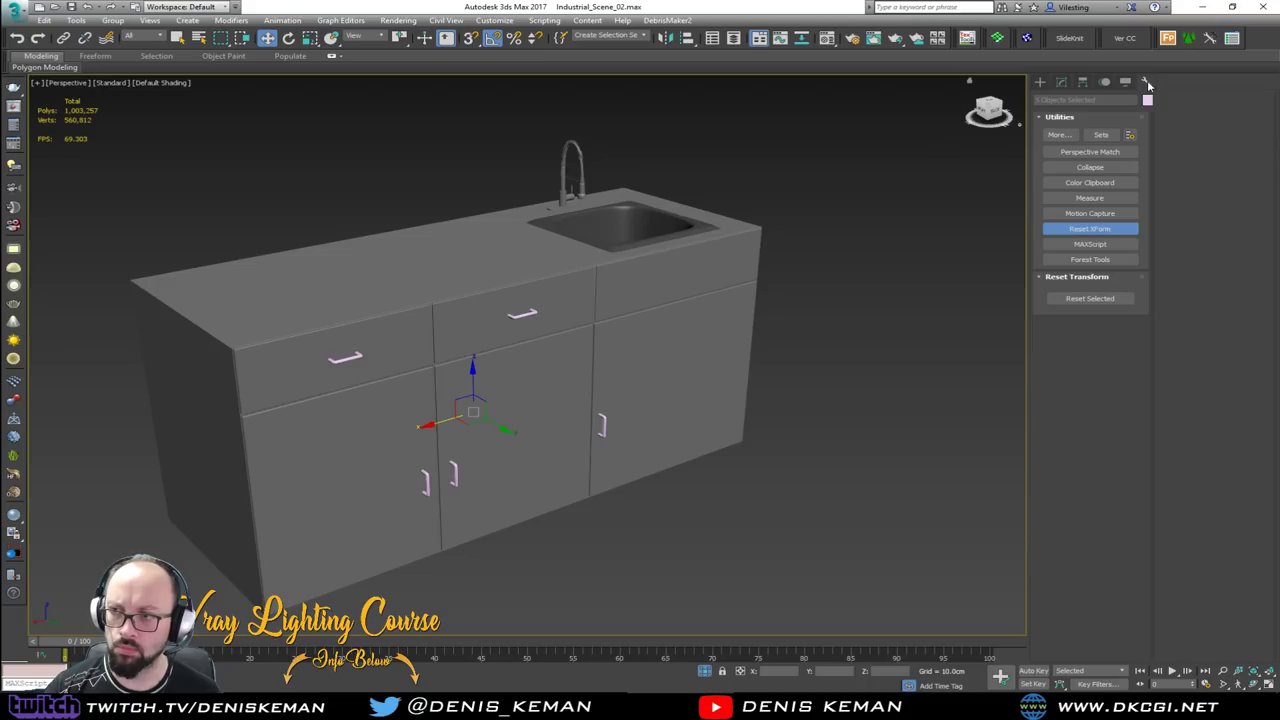
left_click(1041, 82)
left_click(1061, 83)
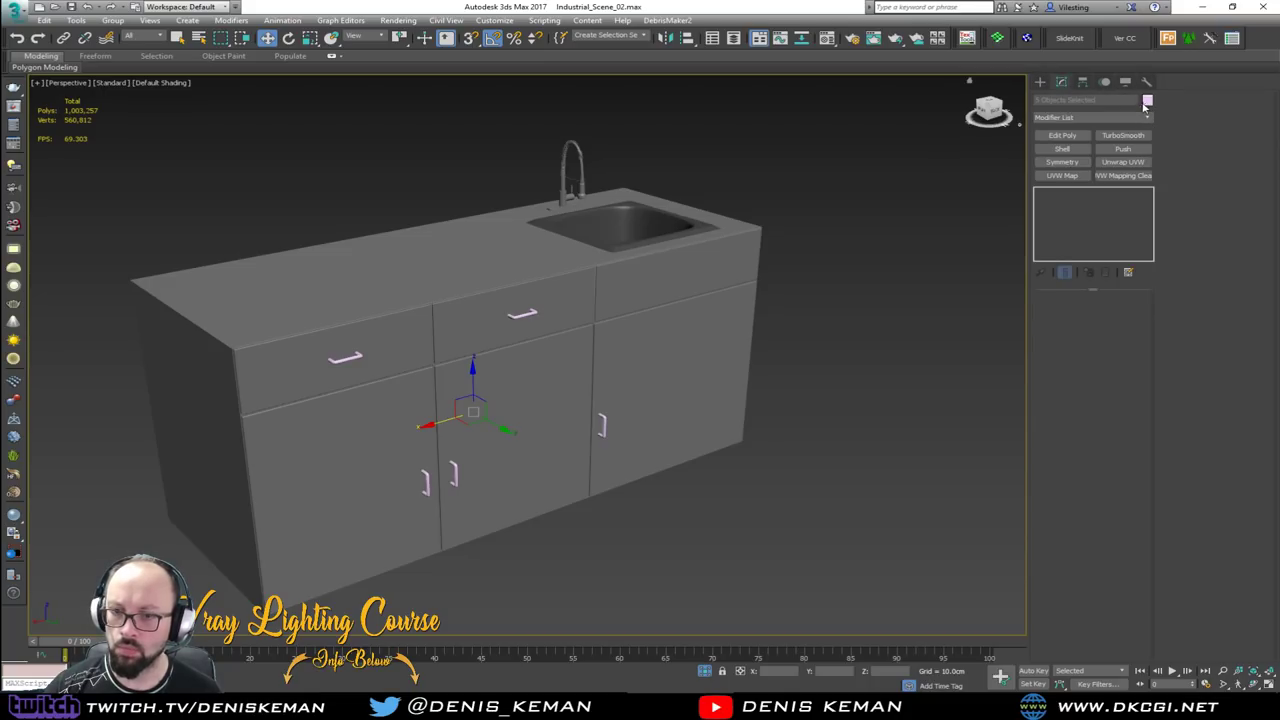
left_click(1147, 101)
left_click(740, 279)
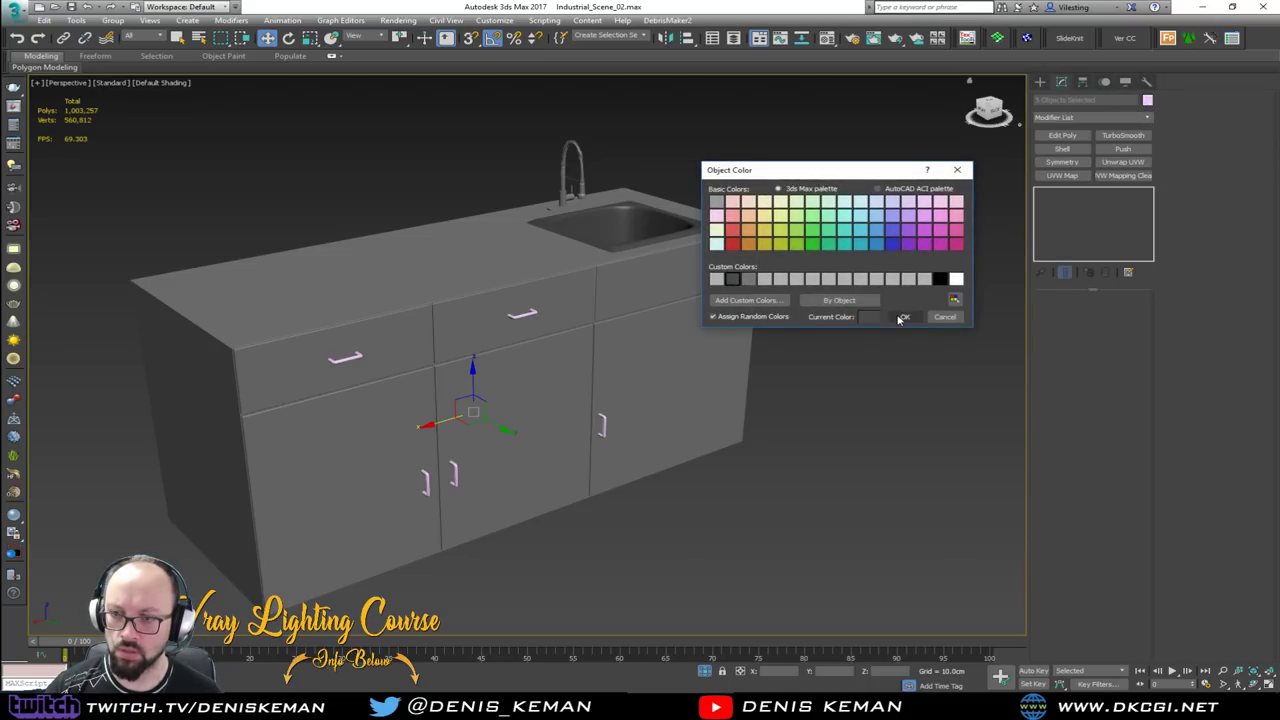
left_click(903, 317)
left_click(884, 358)
End the isolation of the kitchen cabinets to show the whole scene
right_click(593, 325)
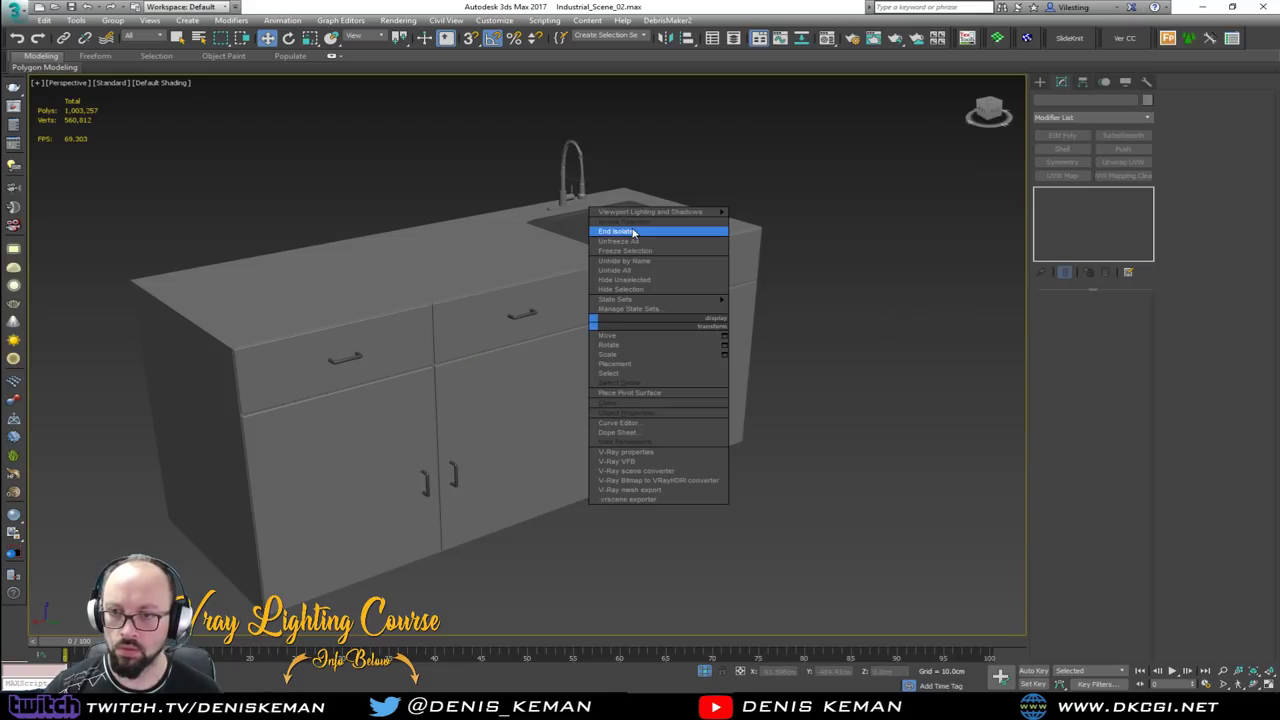
left_click(636, 231)
scroll(716, 391, "down", 3)
middle_click_drag(716, 391, 643, 282)
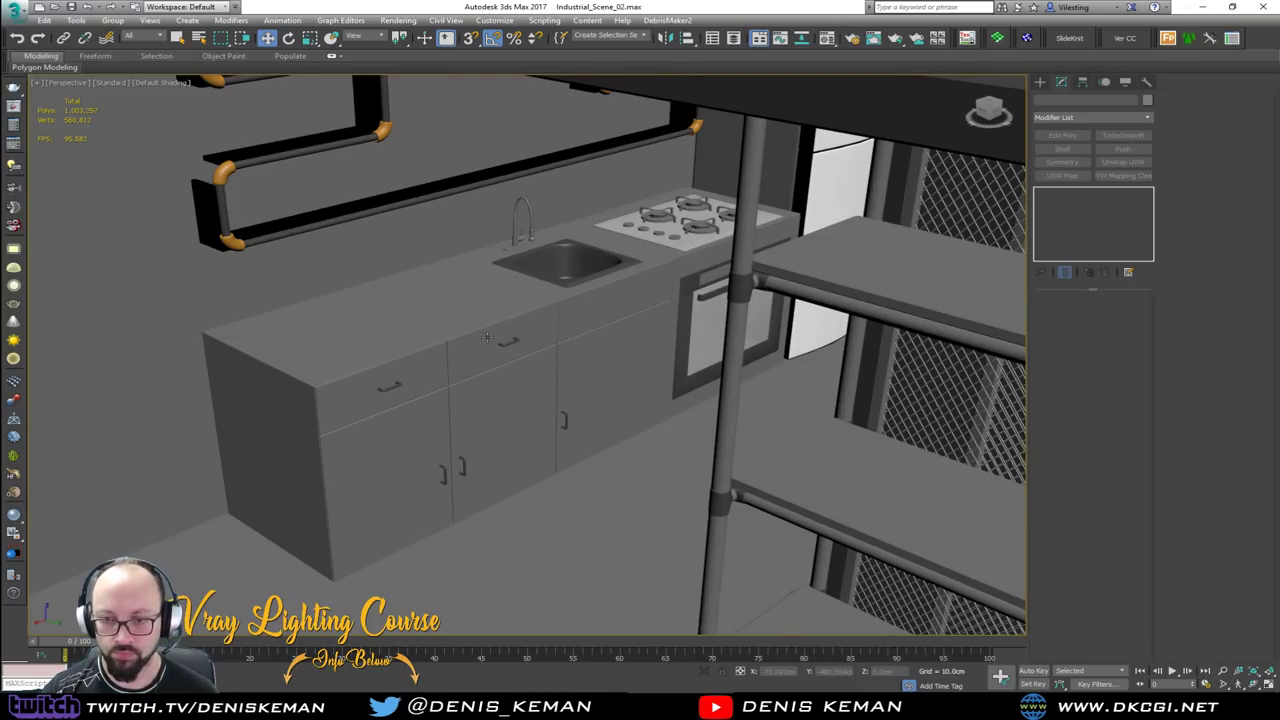
Delete the stray flat slab lying outside the building
scroll(487, 337, "up", 4)
middle_click_drag(484, 290, 422, 335)
scroll(503, 351, "down", 3)
scroll(479, 271, "down", 3)
middle_click_drag(779, 321, 657, 300)
scroll(657, 300, "down", 5)
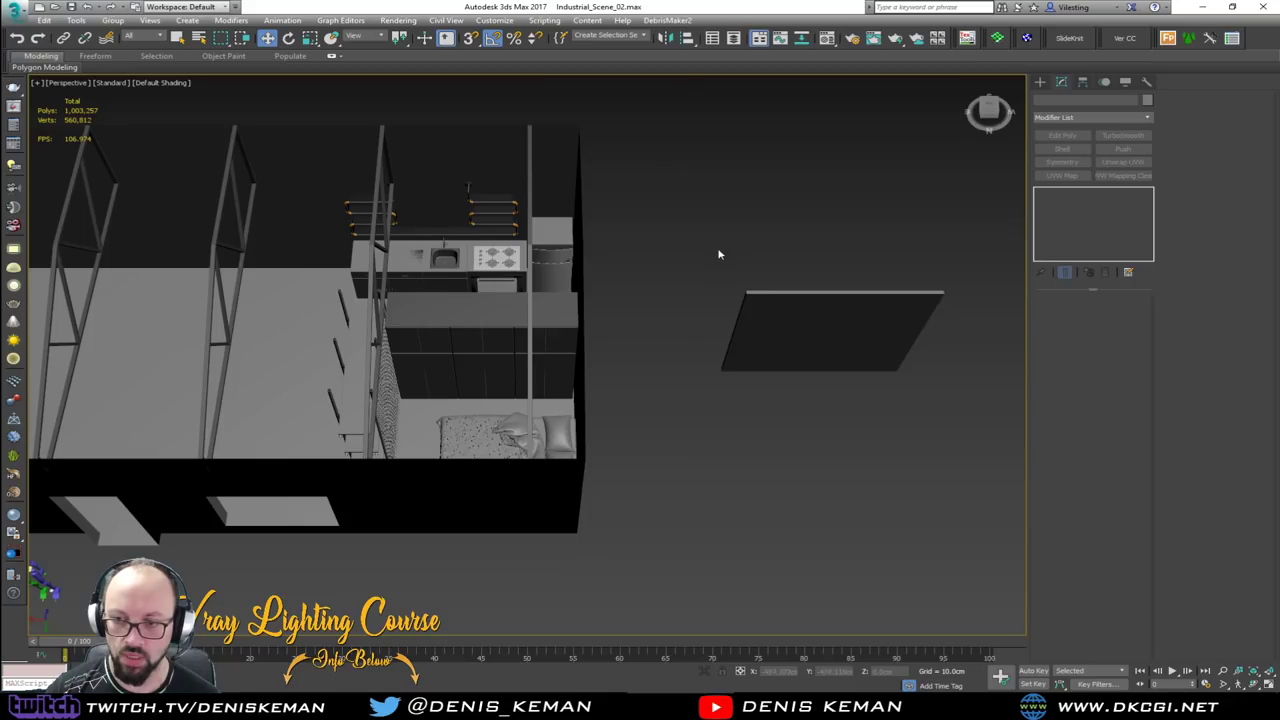
left_click_drag(953, 456, 957, 455)
key("Delete")
Save the scene
middle_click_drag(395, 240, 639, 343)
scroll(623, 393, "up", 5)
middle_click_drag(620, 252, 430, 339, "alt")
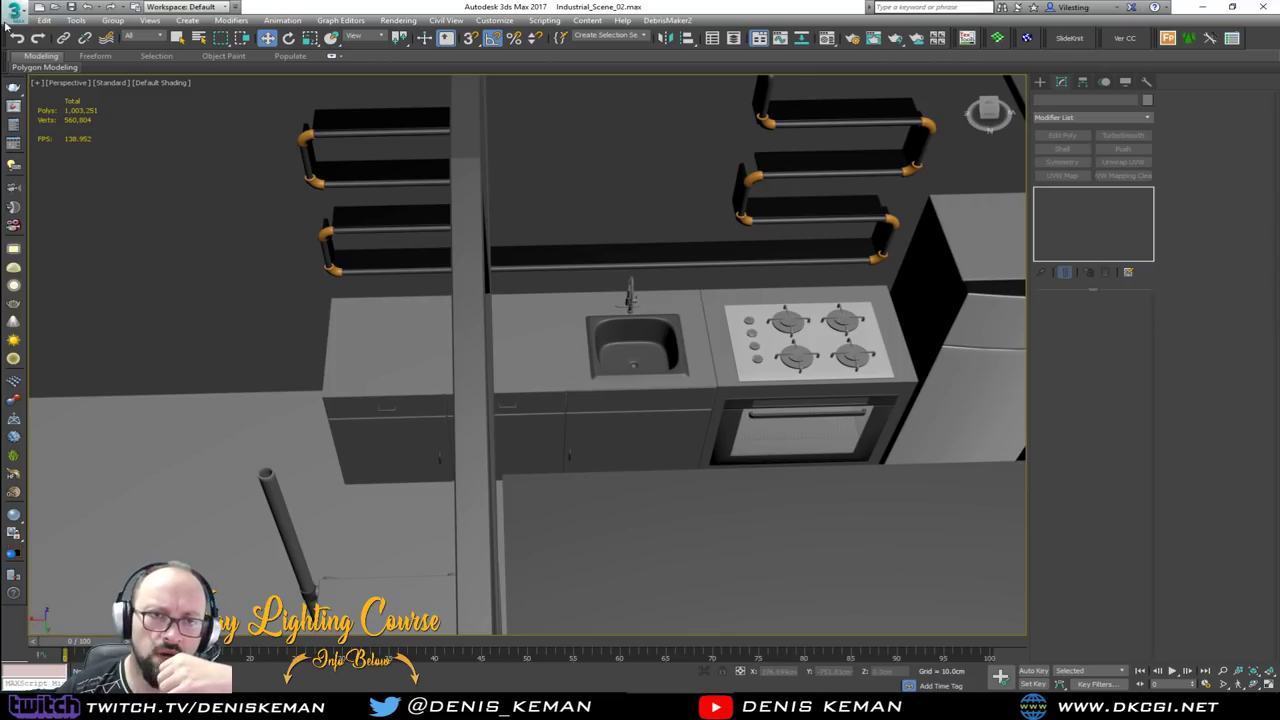
left_click(12, 8)
left_click(44, 121)
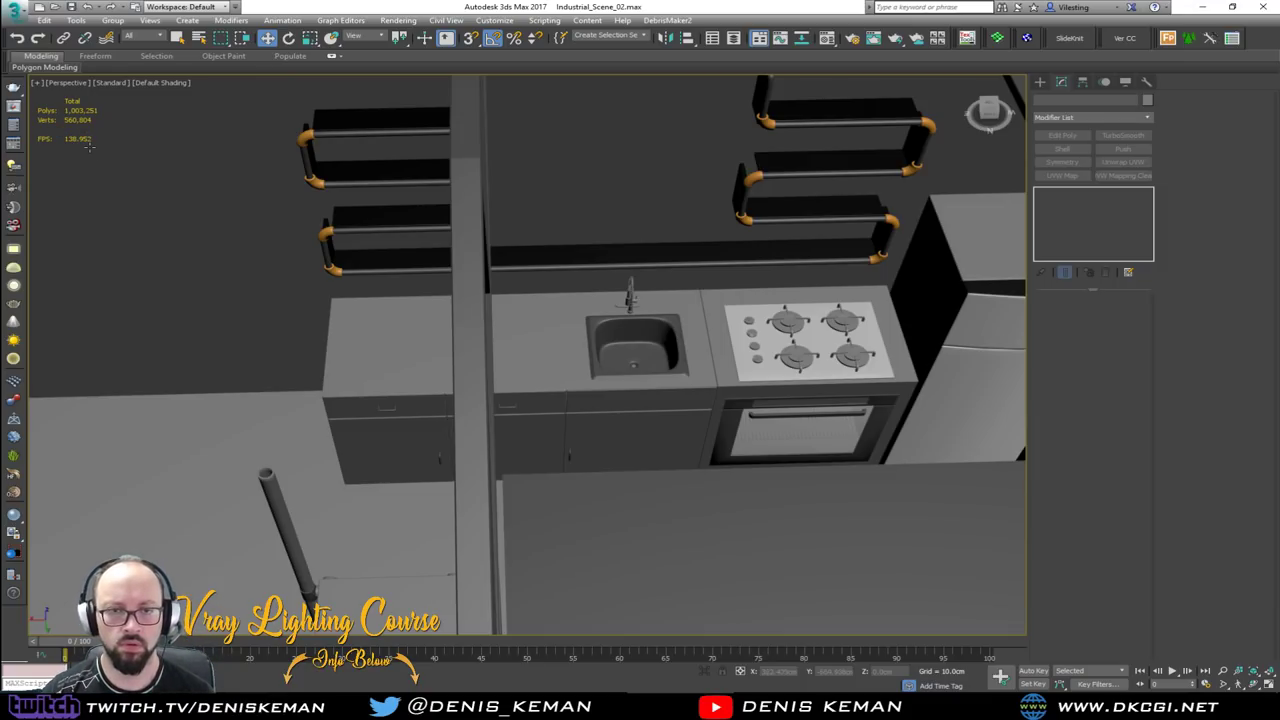
Examine the whole interior layout and the finished kitchen cabinets from several angles
scroll(356, 390, "down", 10)
middle_click_drag(804, 397, 905, 365, "alt")
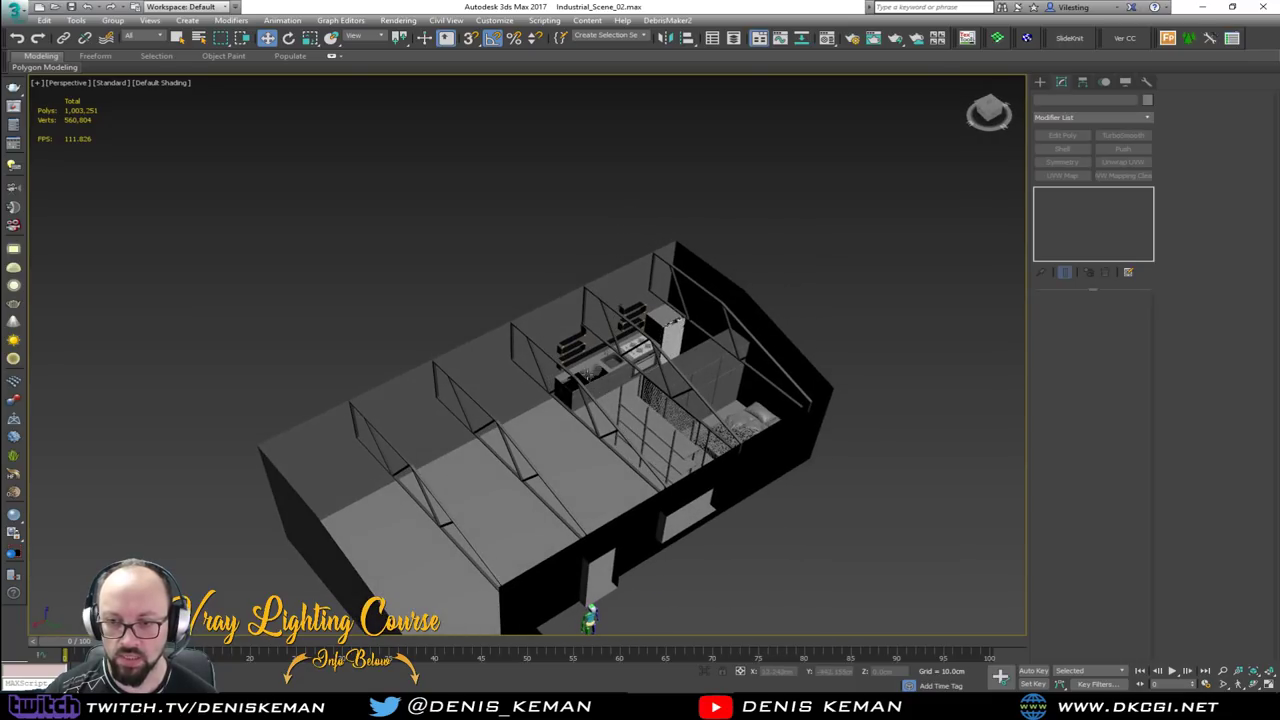
scroll(587, 408, "up", 15)
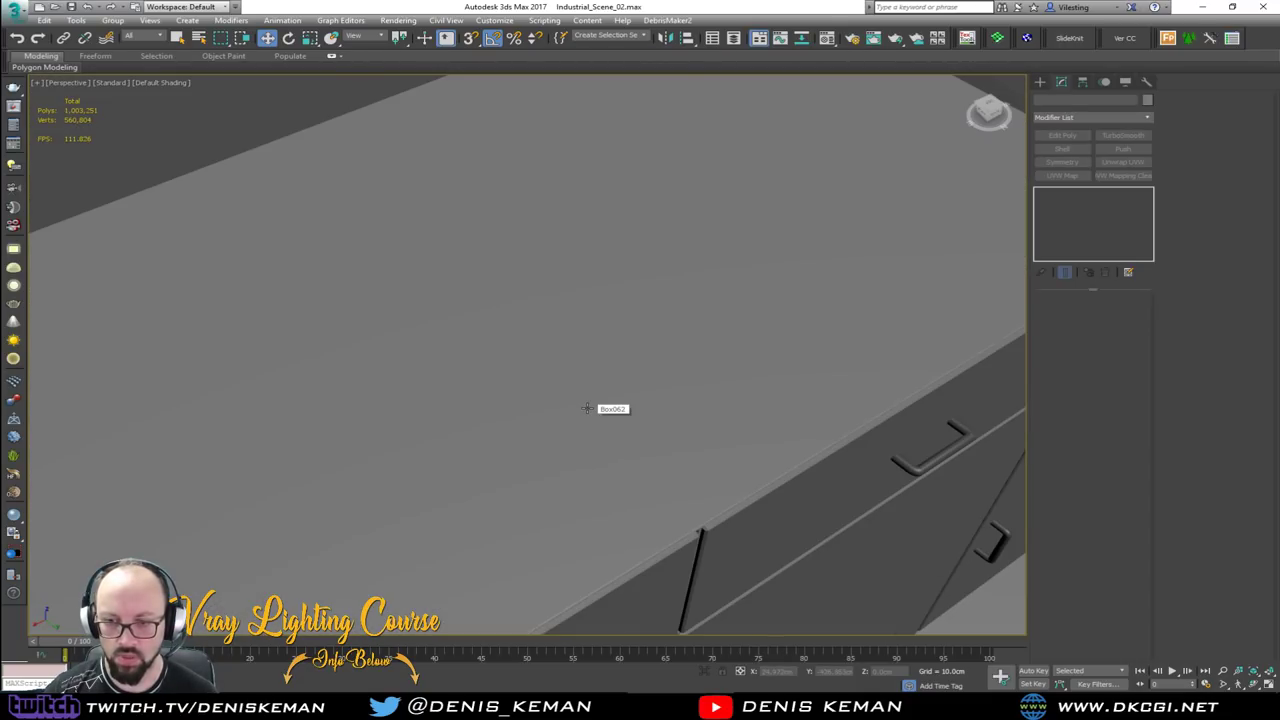
scroll(587, 408, "down", 15)
mouse_move(587, 408)
middle_mouse_down("alt")
mouse_move(646, 396)
mouse_move(590, 413)
mouse_move(640, 386)
mouse_move(545, 427)
mouse_move(566, 412)
middle_mouse_up("alt")
scroll(590, 413, "up", 15)
middle_click_drag(573, 323, 593, 366)
scroll(593, 397, "down", 10)
scroll(549, 322, "down", 8)
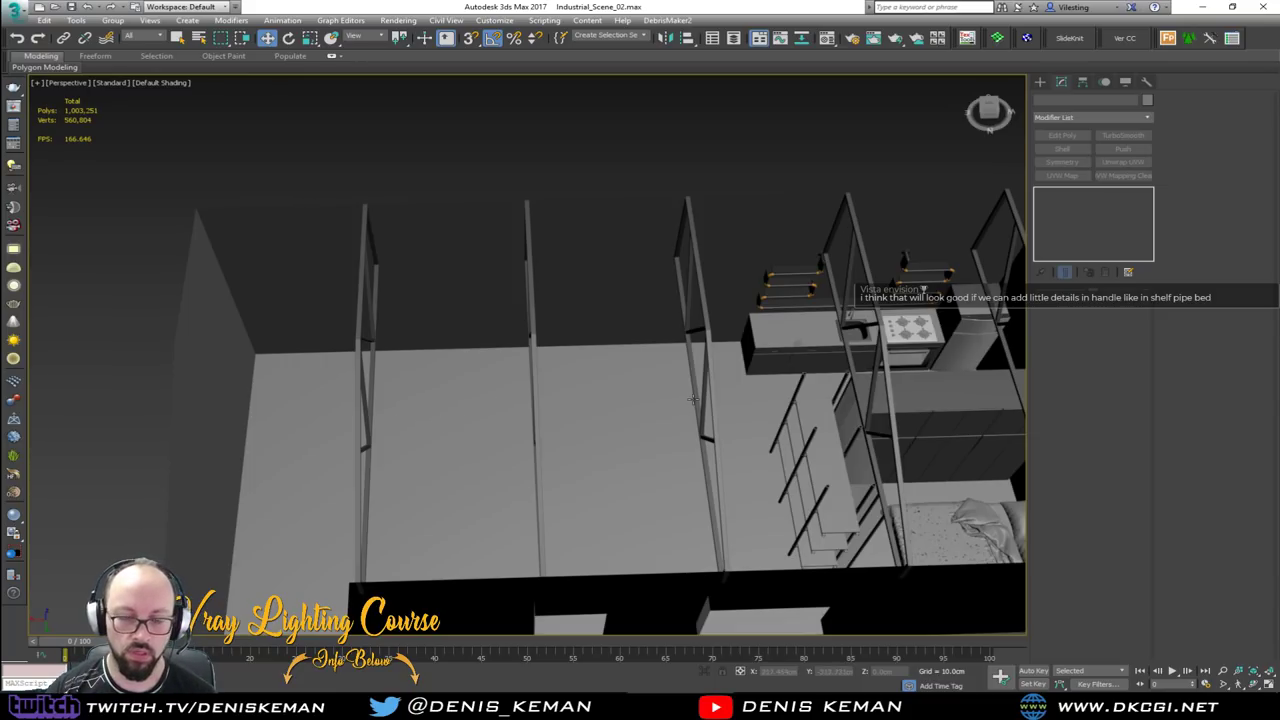
Inspect the roof trusses, pipe shelves and kitchen corner from several angles, finishing with an overhead view of the whole floor plan
middle_click_drag(800, 354, 600, 356, "alt")
scroll(593, 408, "up", 4)
middle_click_drag(594, 408, 673, 258, "alt")
scroll(673, 258, "down", 4)
middle_click_drag(632, 390, 586, 534)
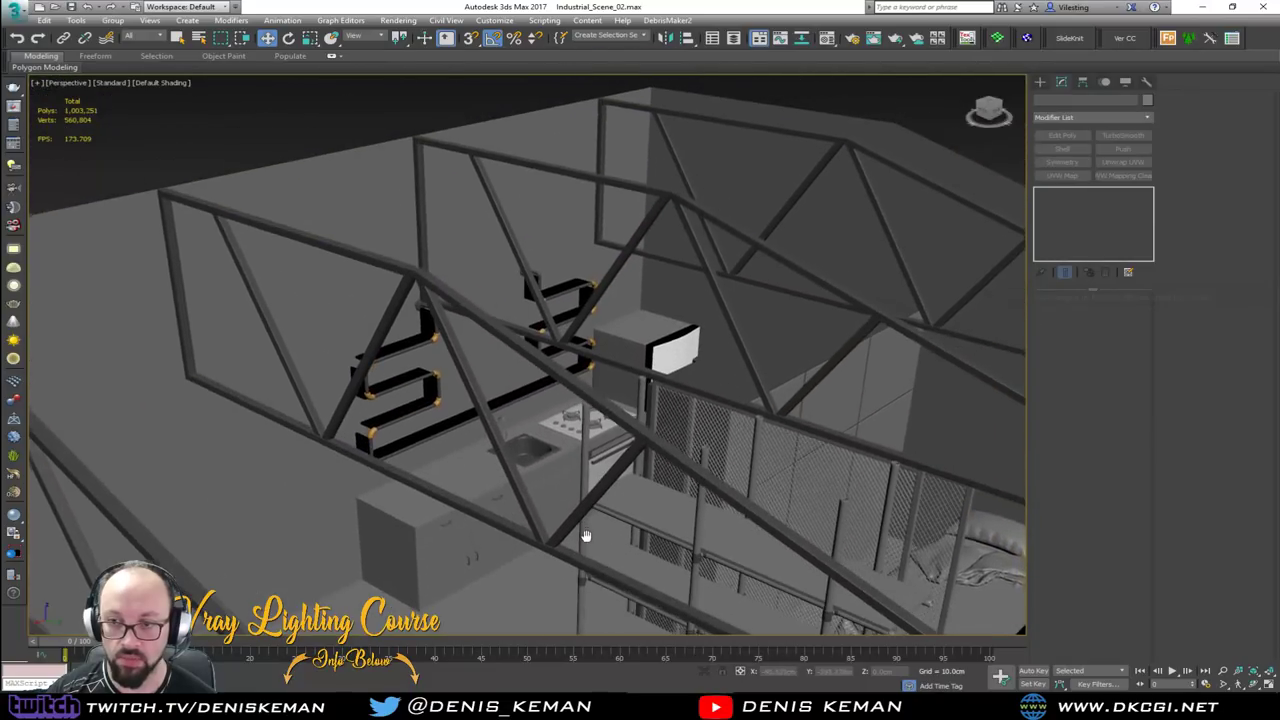
scroll(590, 470, "up", 5)
middle_click_drag(590, 470, 586, 364, "alt")
scroll(585, 365, "down", 3)
scroll(585, 365, "down", 4)
middle_click_drag(588, 300, 472, 398, "alt")
middle_click_drag(551, 397, 547, 585, "alt")
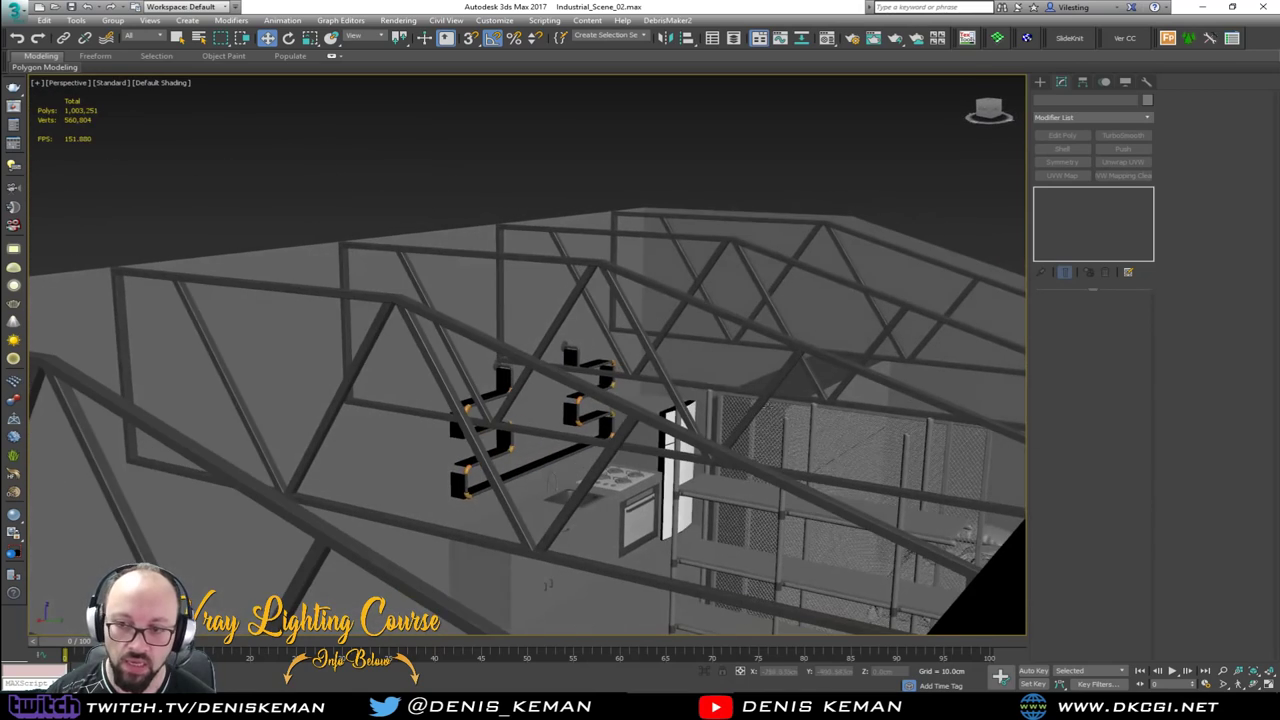
scroll(649, 381, "up", 8)
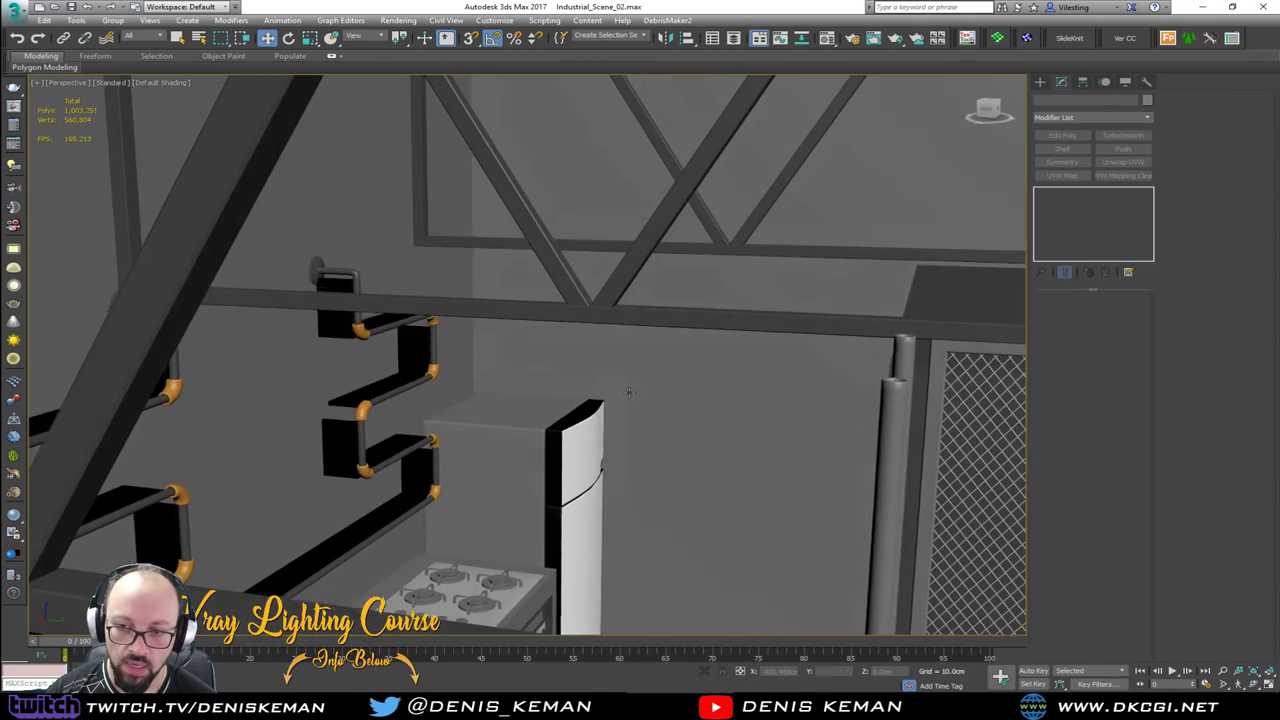
middle_click_drag(629, 393, 584, 358, "alt")
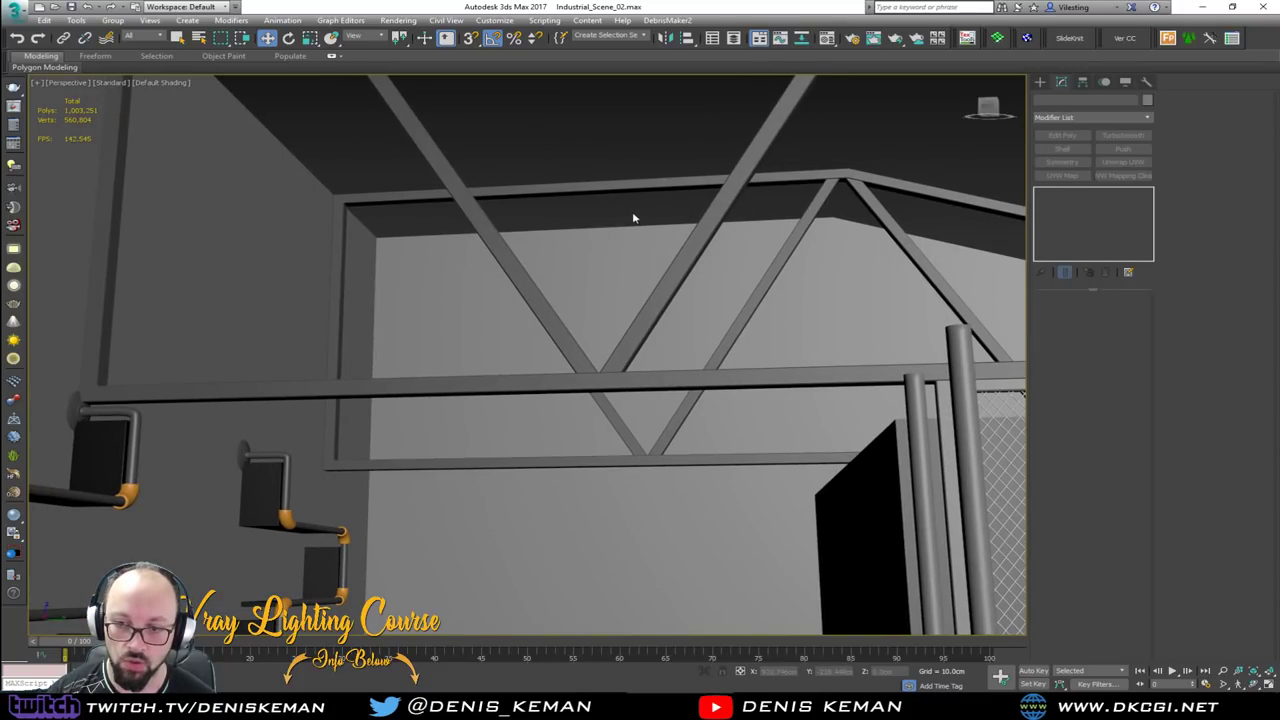
middle_click_drag(642, 351, 580, 405, "alt")
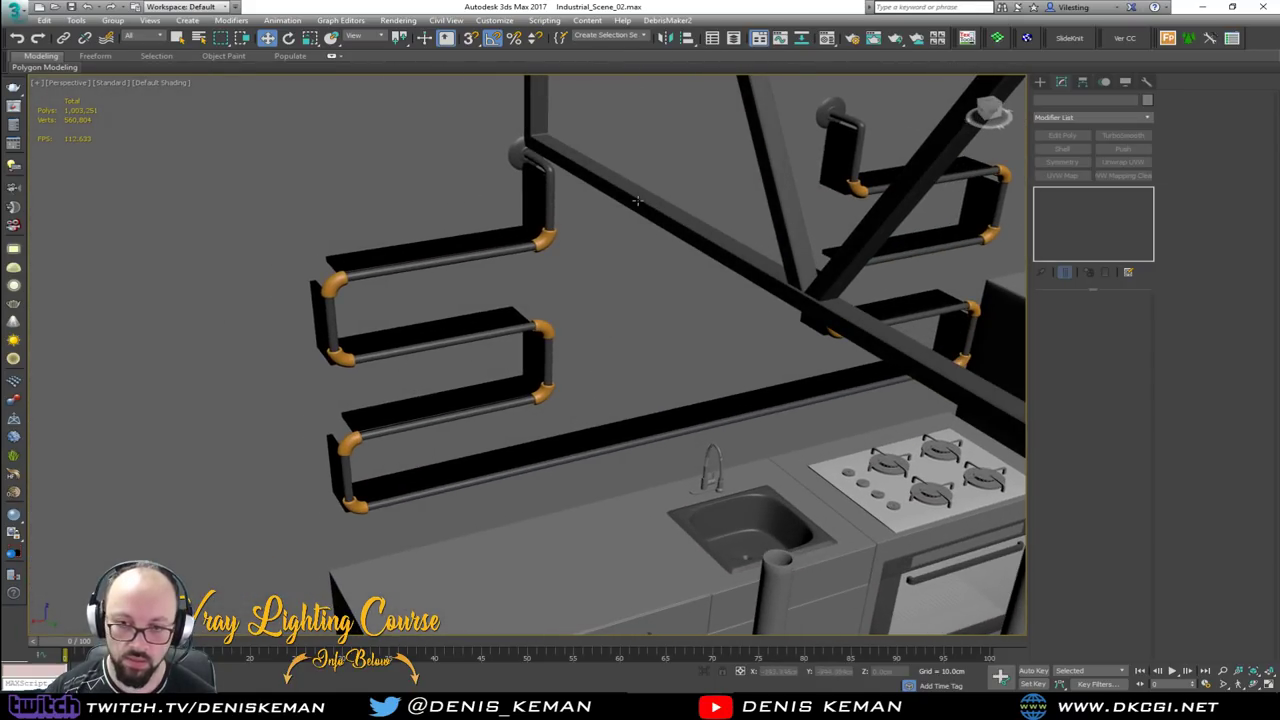
scroll(612, 356, "down", 4)
middle_click_drag(725, 312, 652, 352)
scroll(634, 327, "down", 5)
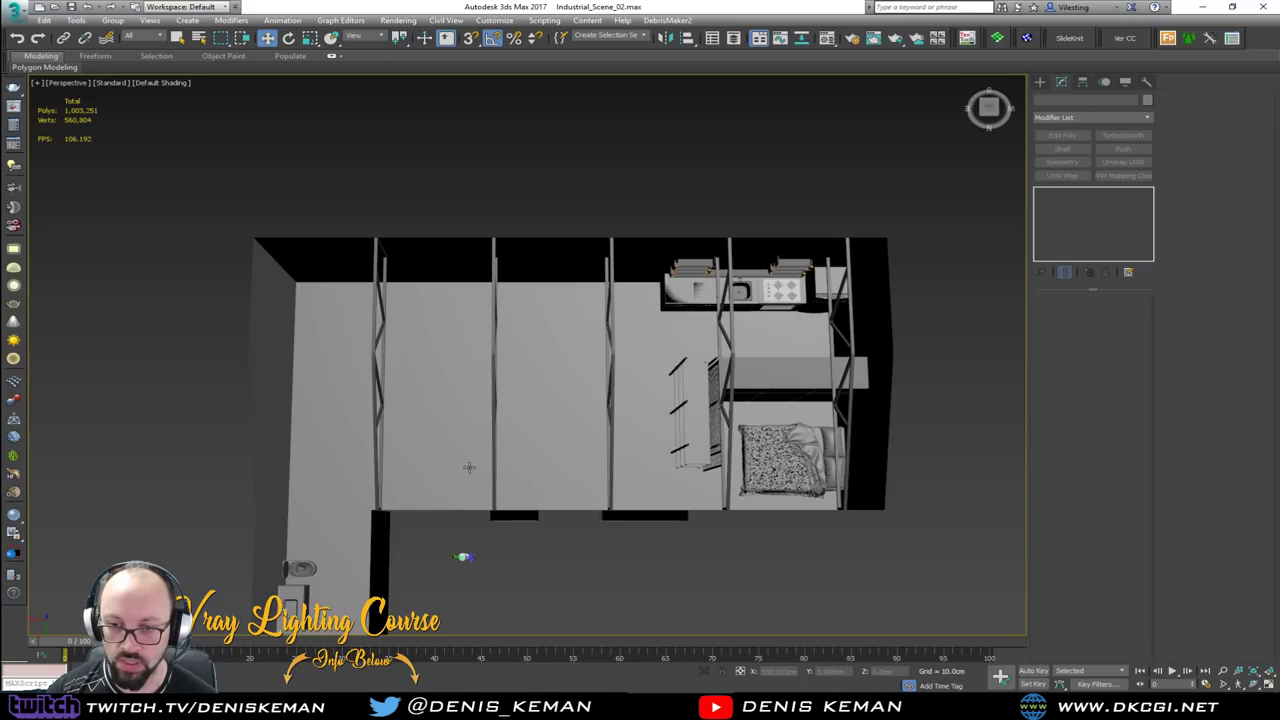
Switch to Discord and browse the shared industrial kitchen reference images in the streaming_related channel
left_click(975, 706)
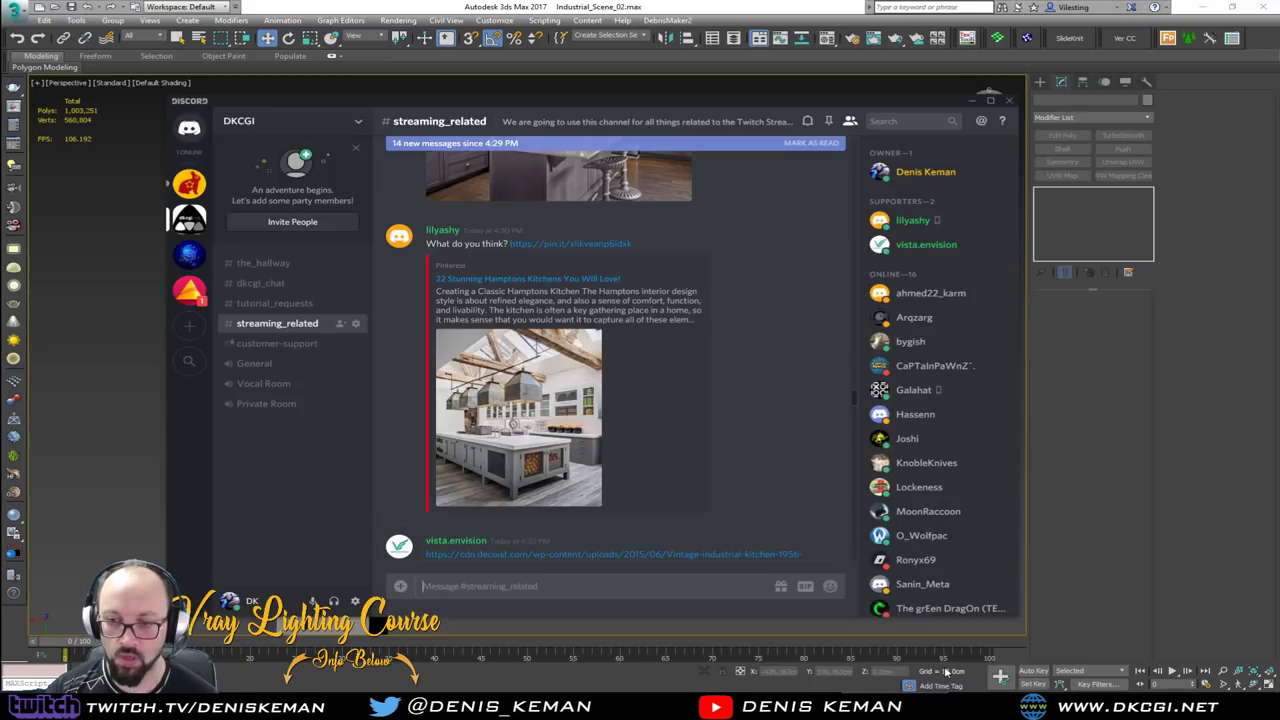
scroll(710, 459, "down", 5)
scroll(711, 461, "down", 3)
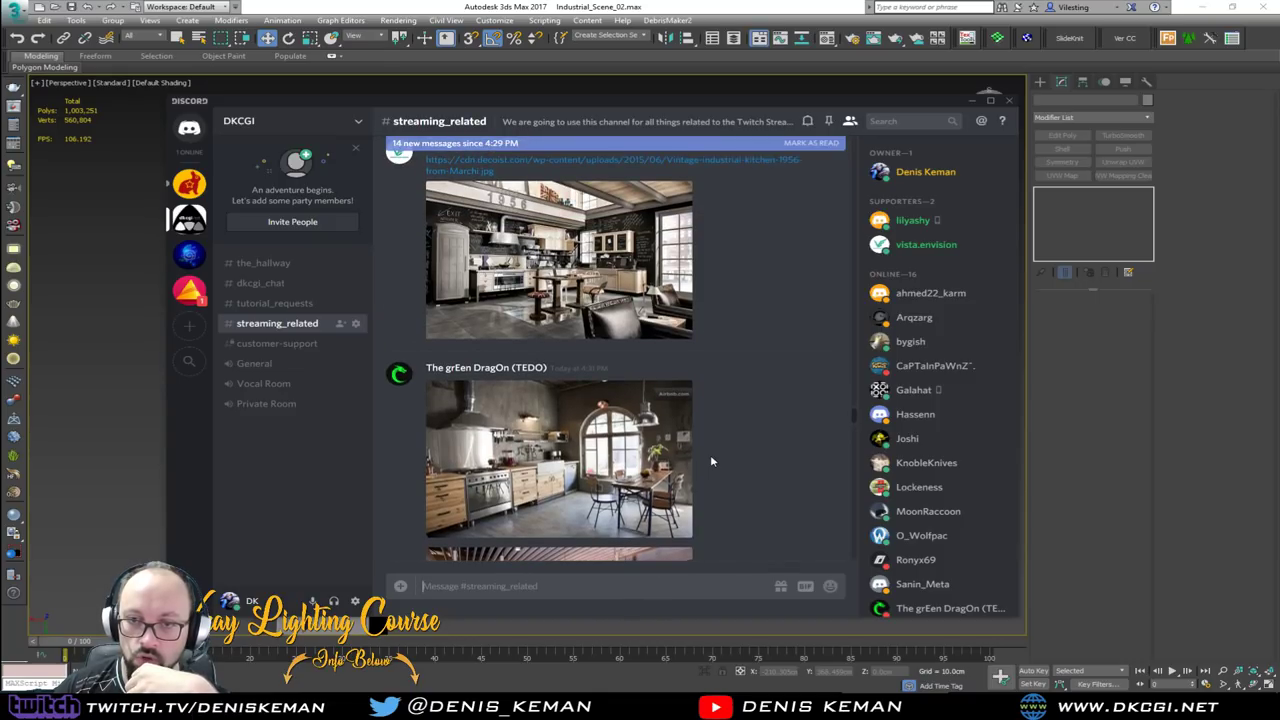
scroll(711, 461, "down", 6)
scroll(711, 461, "down", 5)
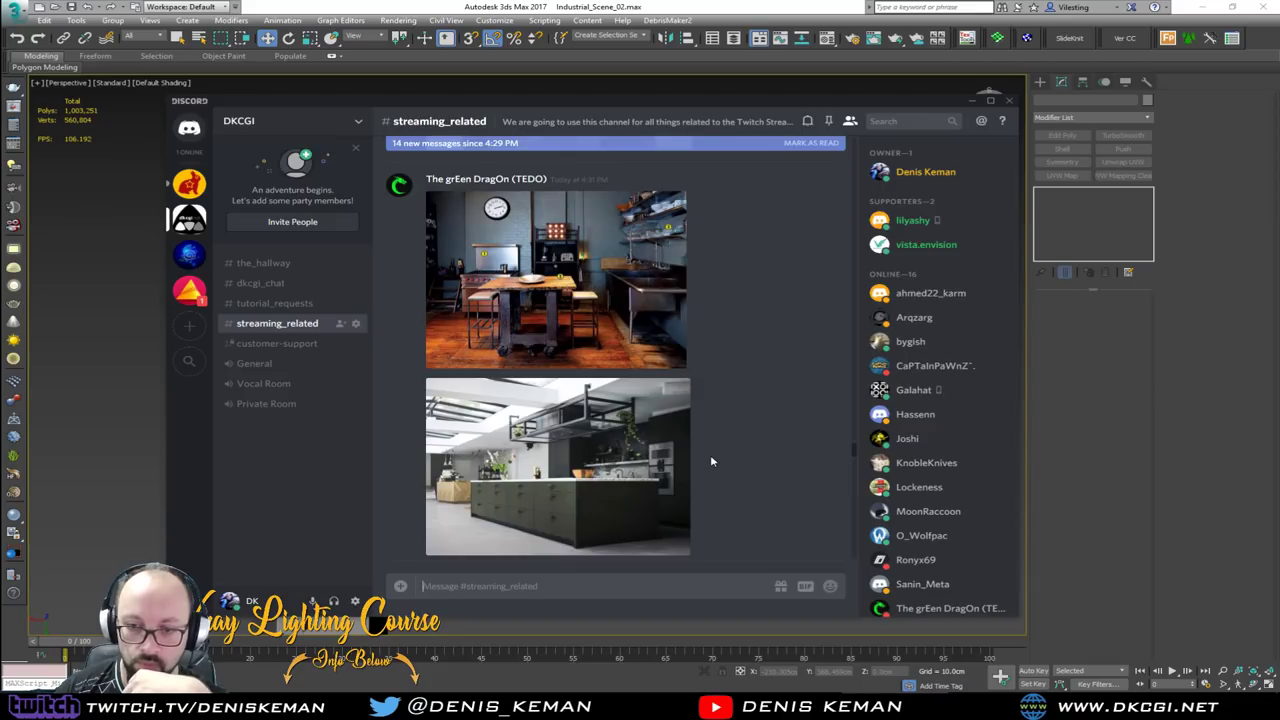
scroll(711, 461, "down", 5)
scroll(711, 461, "down", 10)
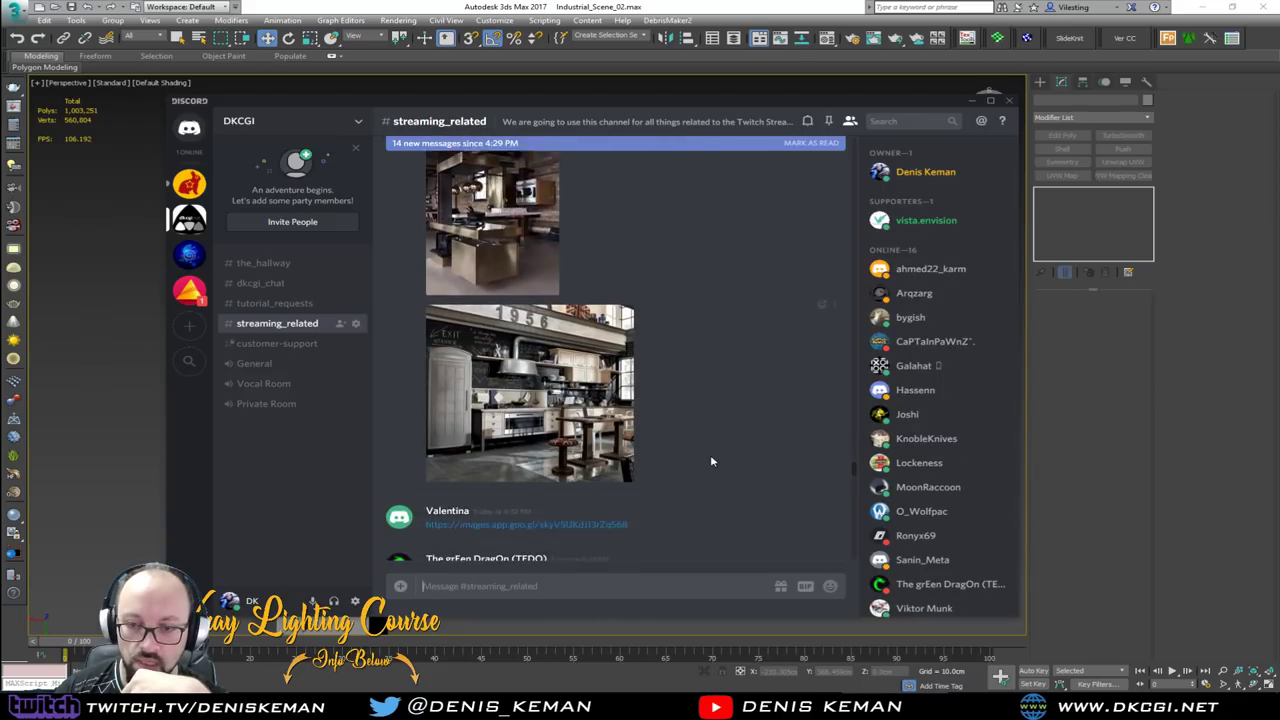
scroll(711, 461, "down", 1)
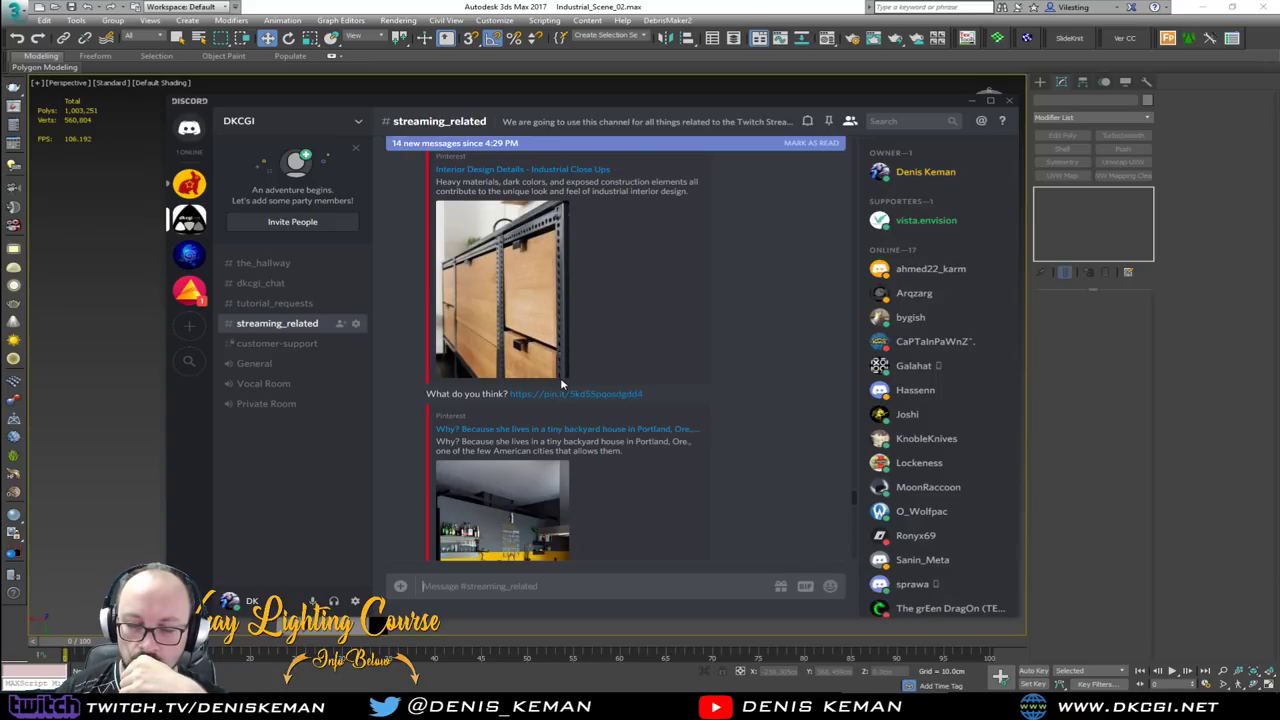
scroll(560, 377, "down", 1)
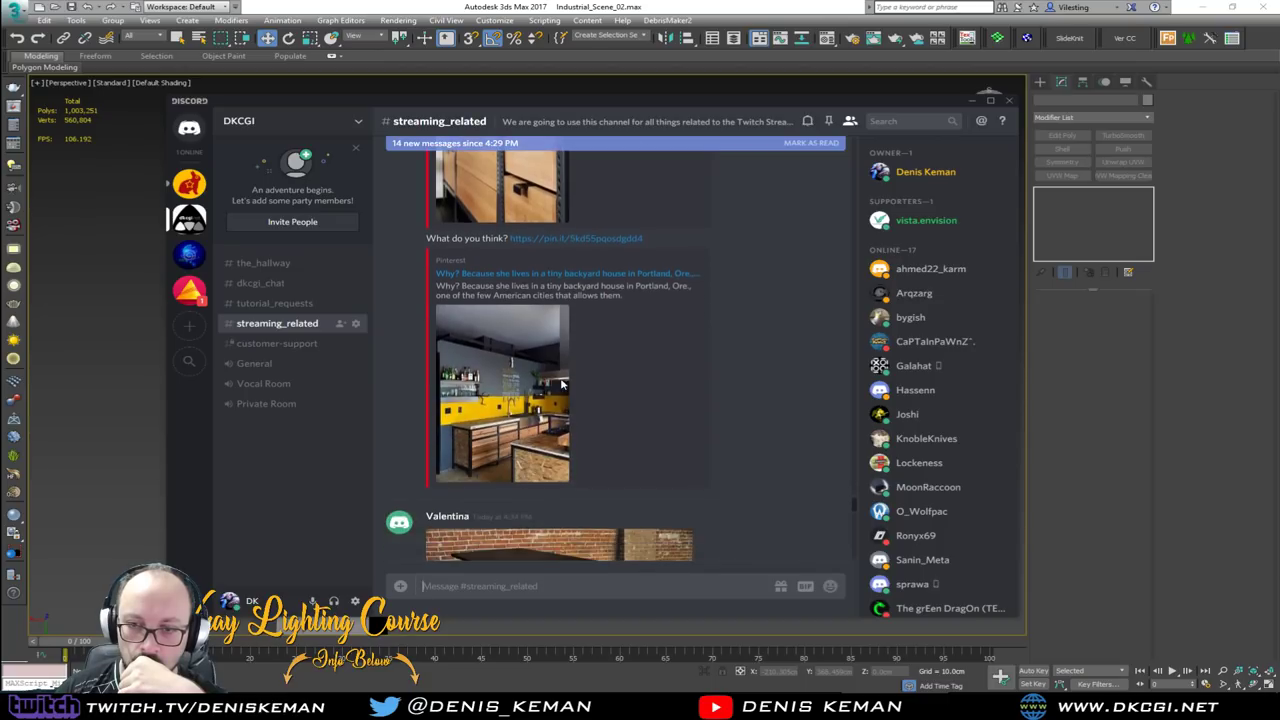
scroll(530, 347, "up", 2)
View the enlarged reference photo of the wooden drawer cabinet with the black perforated metal frame, and close it
left_click(530, 347)
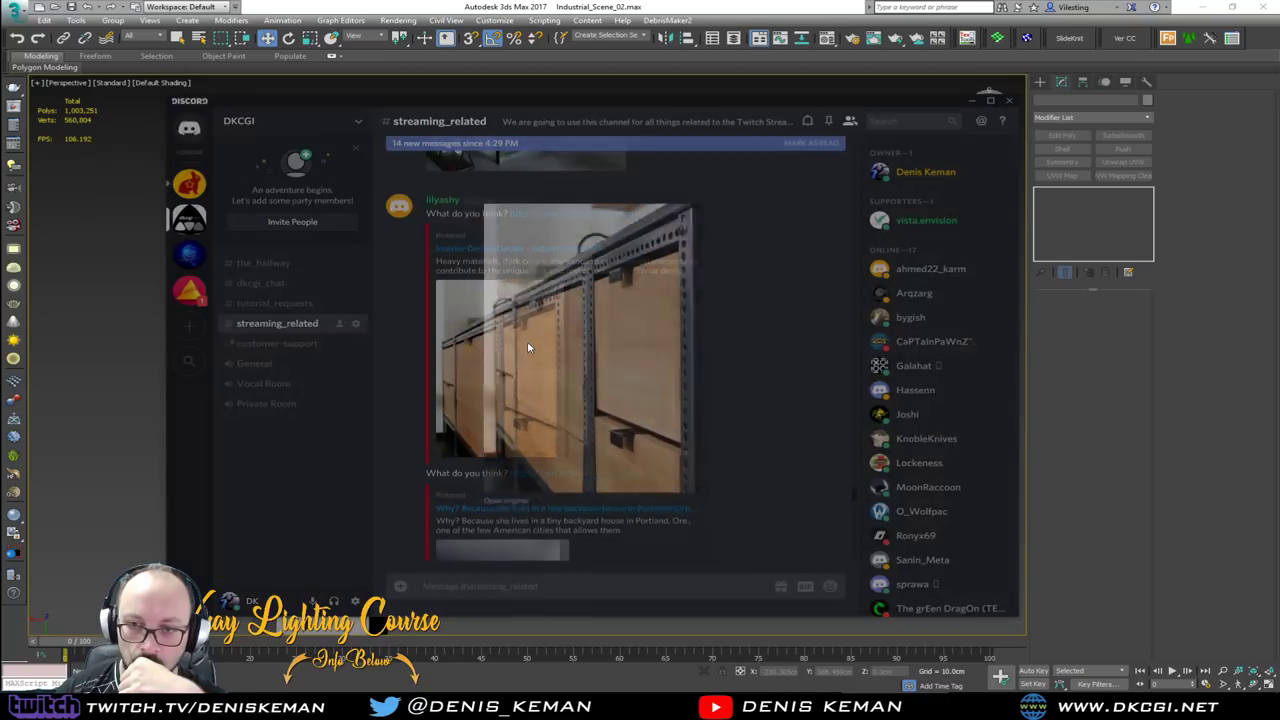
right_click(599, 343)
left_click(615, 366)
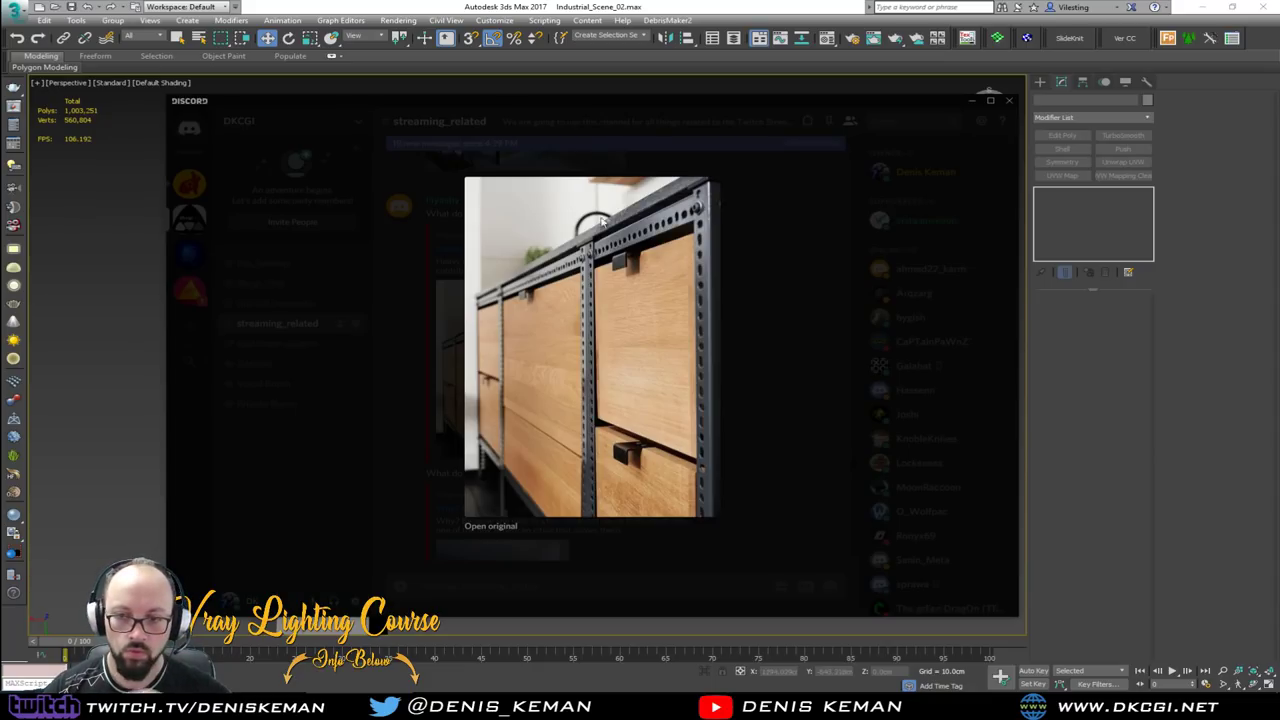
left_click(798, 357)
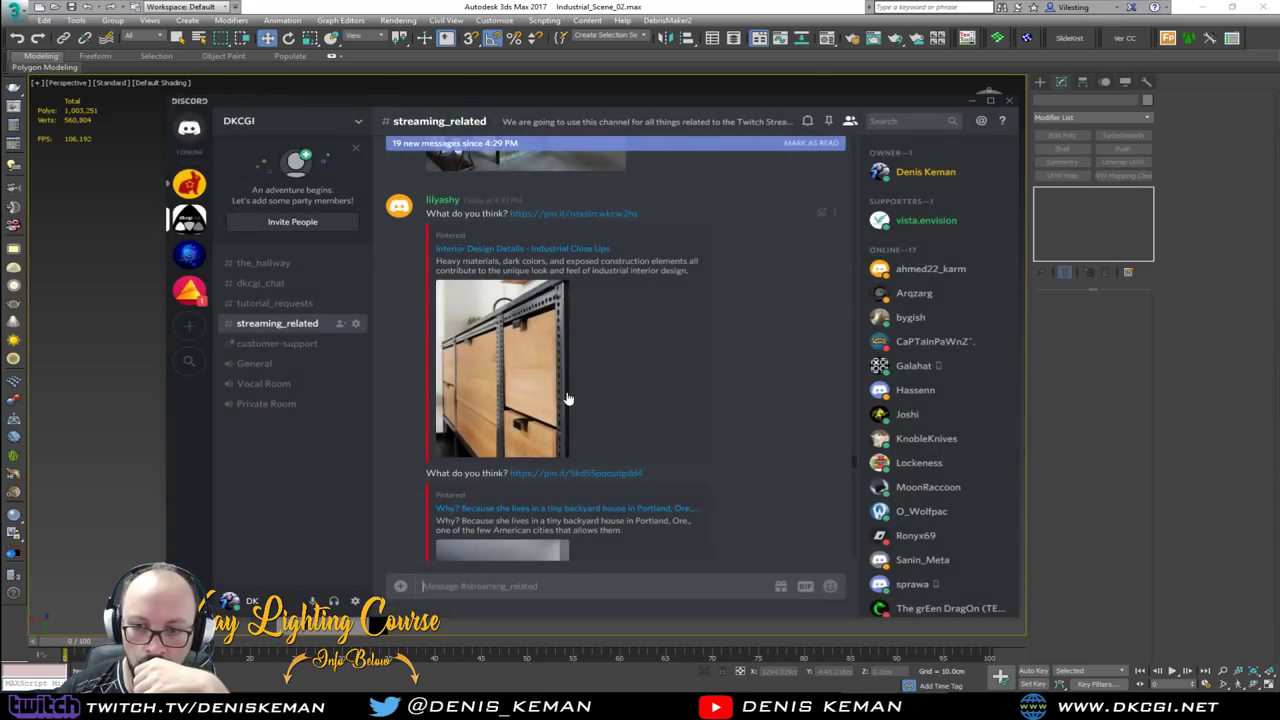
View the enlarged reference photo of the black-topped table with cast-metal crank legs, and close it
scroll(566, 399, "down", 3)
scroll(566, 399, "down", 5)
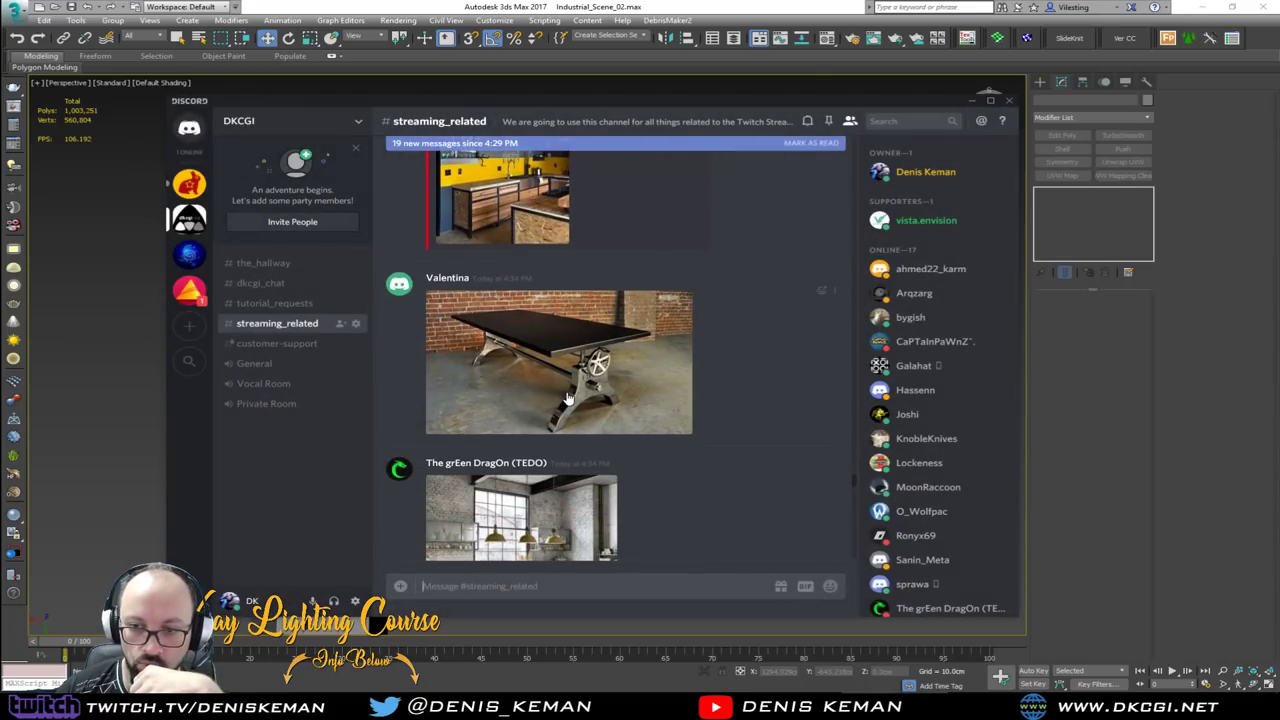
left_click(617, 296)
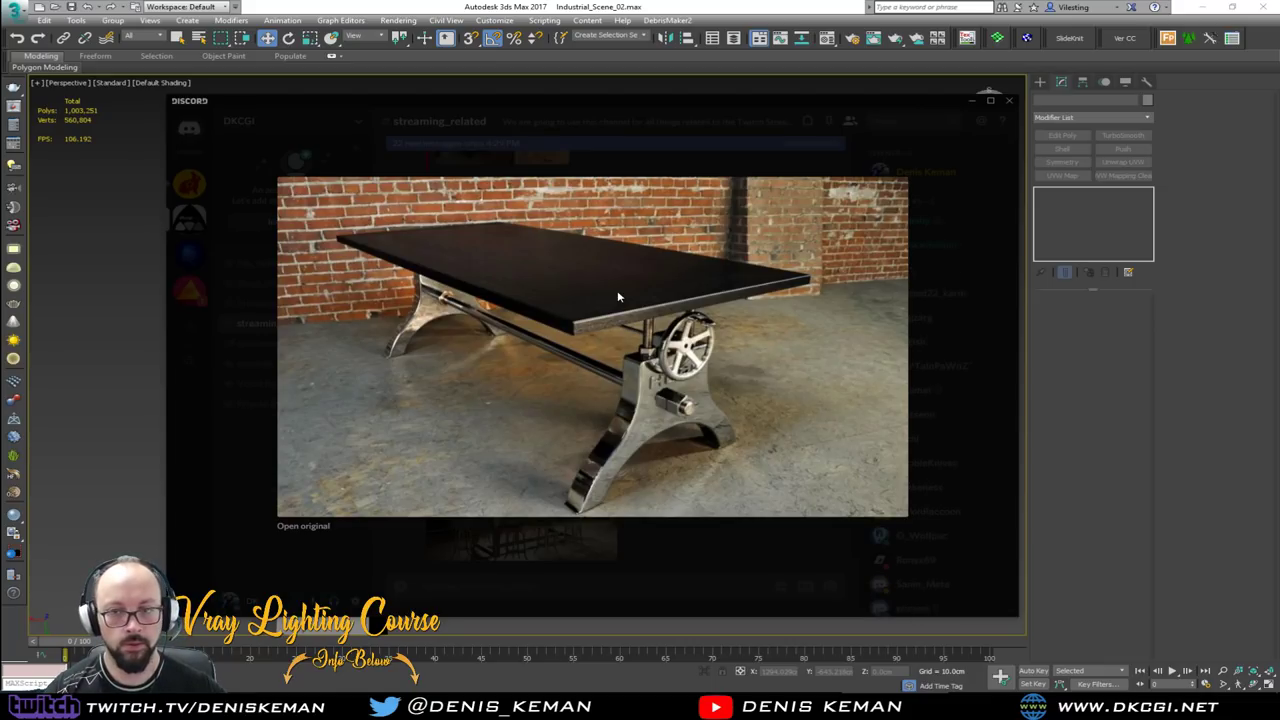
left_click(951, 400)
View the enlarged reference photo of the dining table under the black scissor-arm pendant lamp, and close it
scroll(690, 403, "down", 5)
scroll(690, 403, "down", 2)
left_click(543, 318)
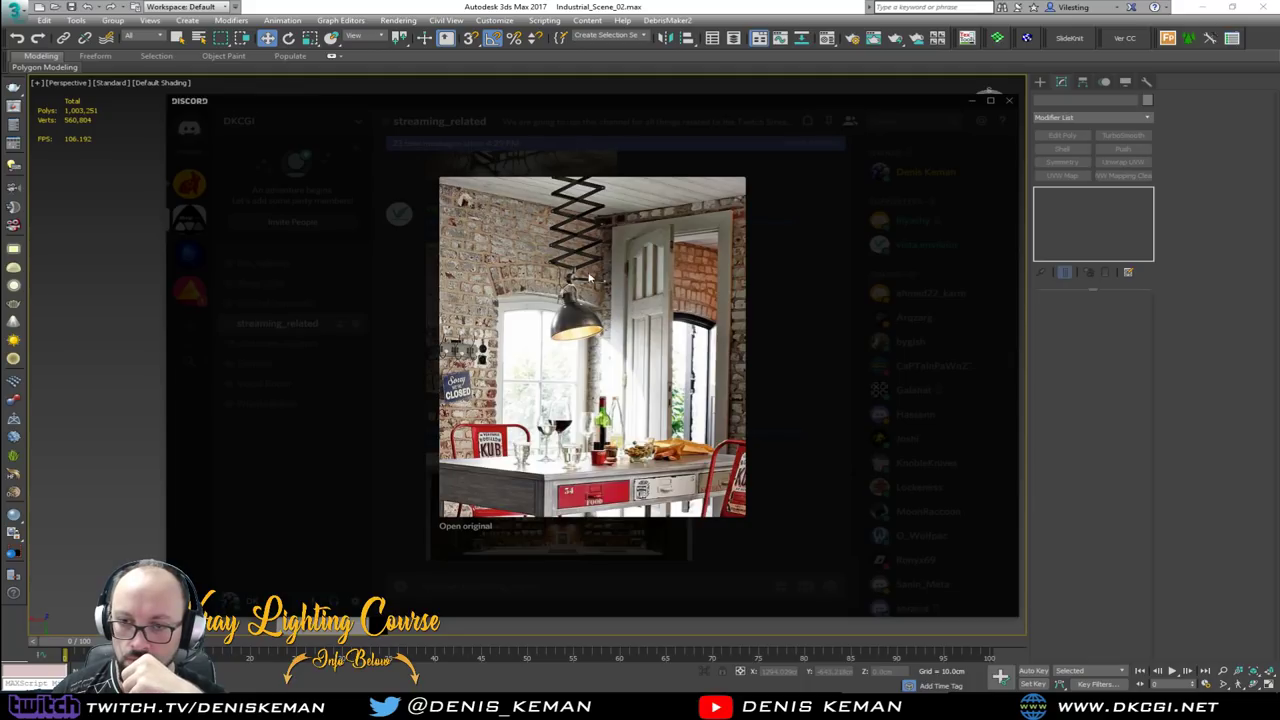
left_click(826, 398)
Browse the remaining shared references and enlarge the living room photos with the brown leather sofa and with the light corner sofa
scroll(716, 462, "down", 5)
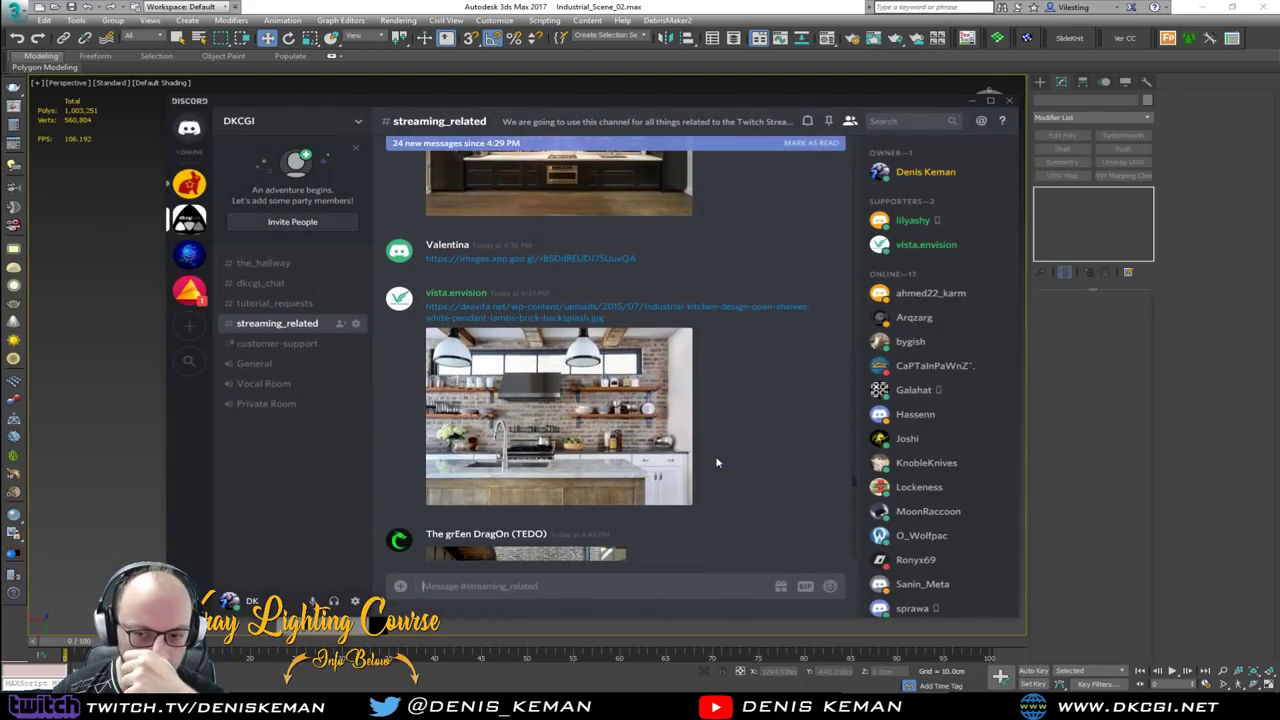
scroll(716, 462, "down", 10)
scroll(716, 462, "down", 8)
scroll(716, 462, "down", 8)
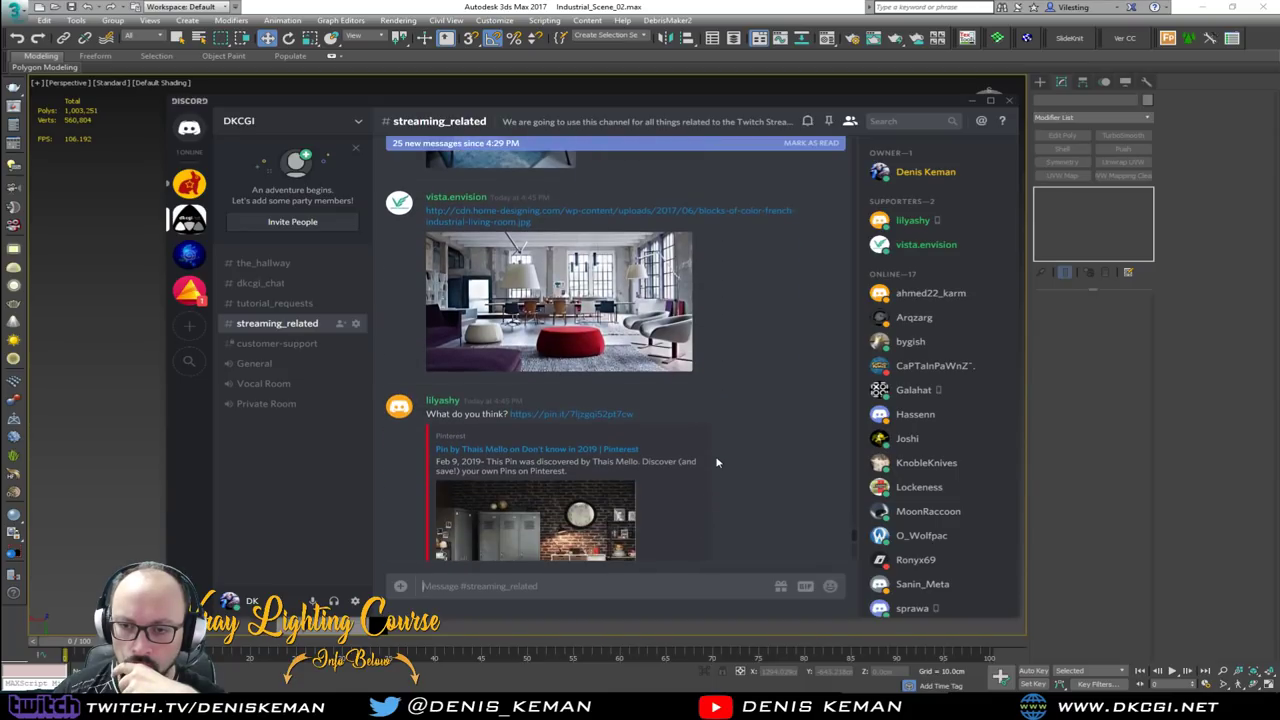
scroll(716, 462, "down", 3)
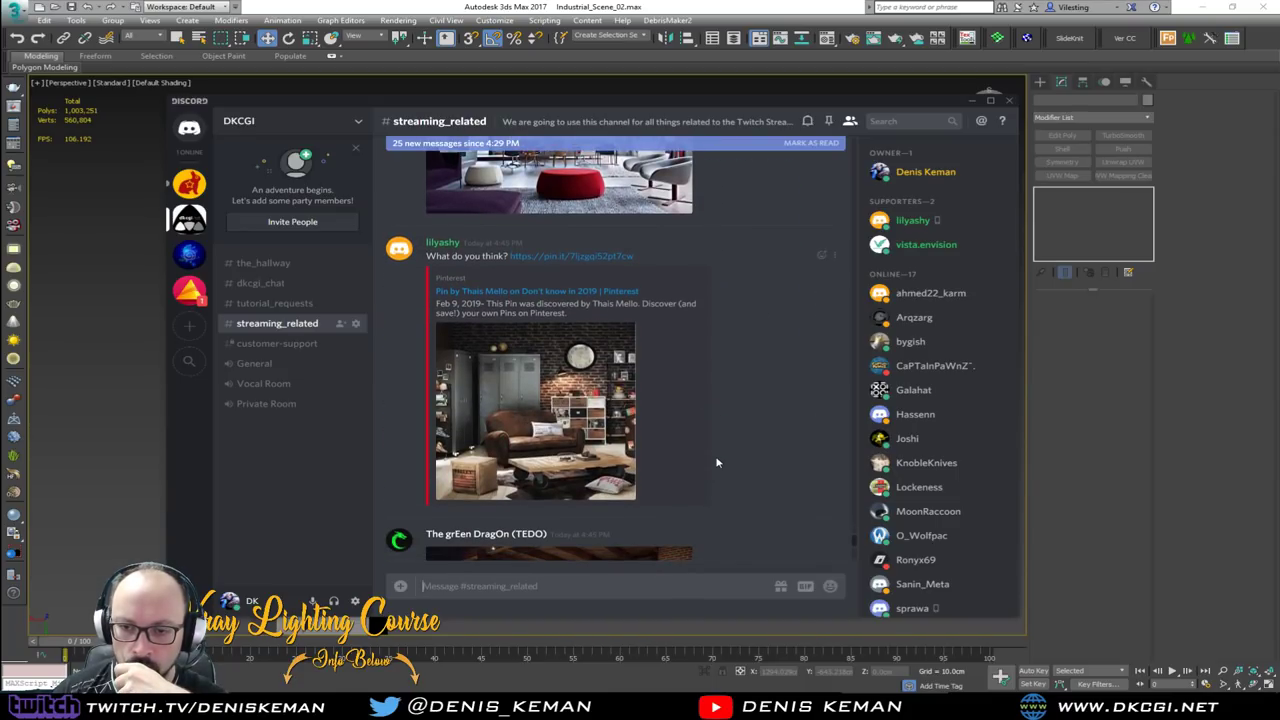
left_click(555, 366)
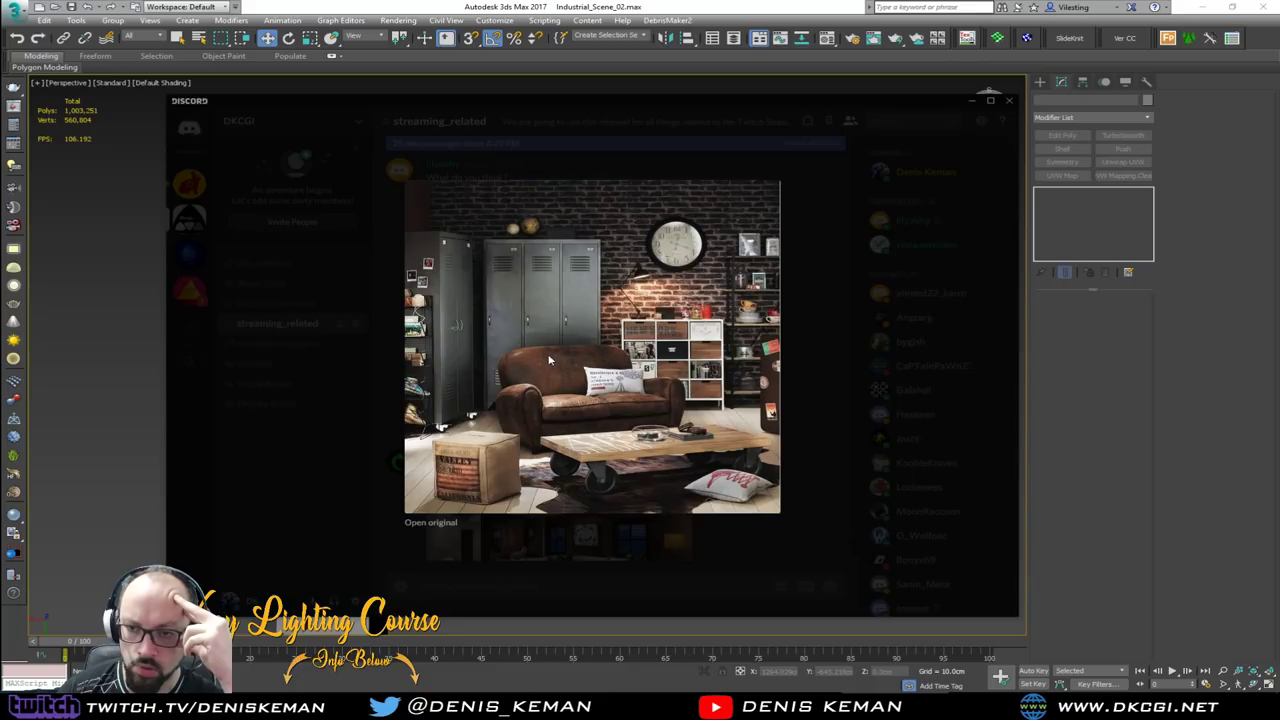
left_click(890, 484)
scroll(734, 527, "down", 3)
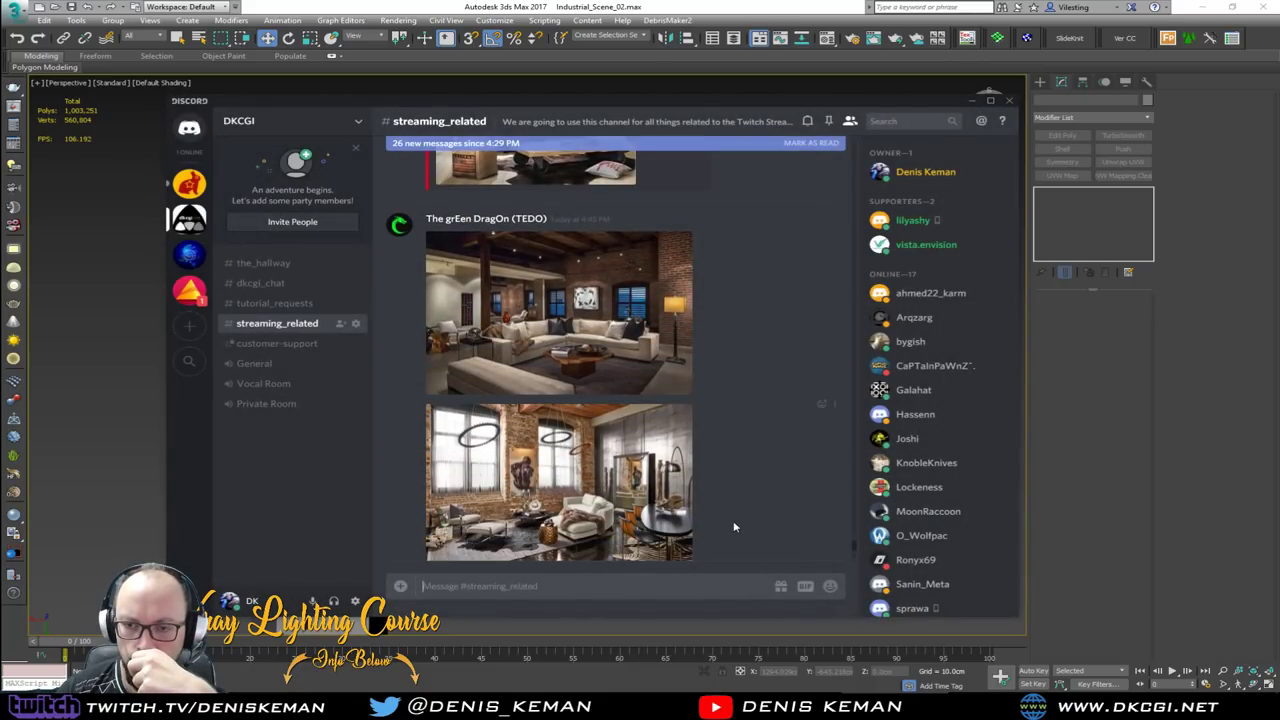
left_click(609, 374)
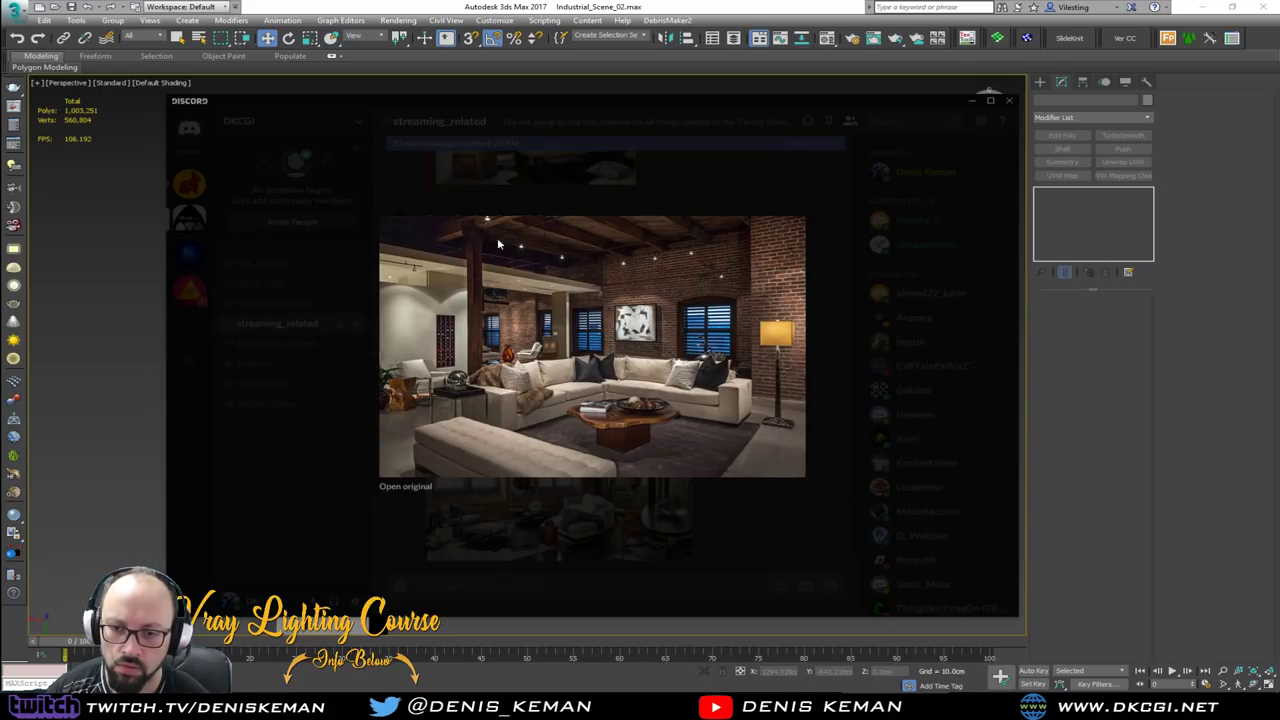
Open the link of the enlarged brick-walled living room reference image, then close its preview in the channel
right_click(615, 310)
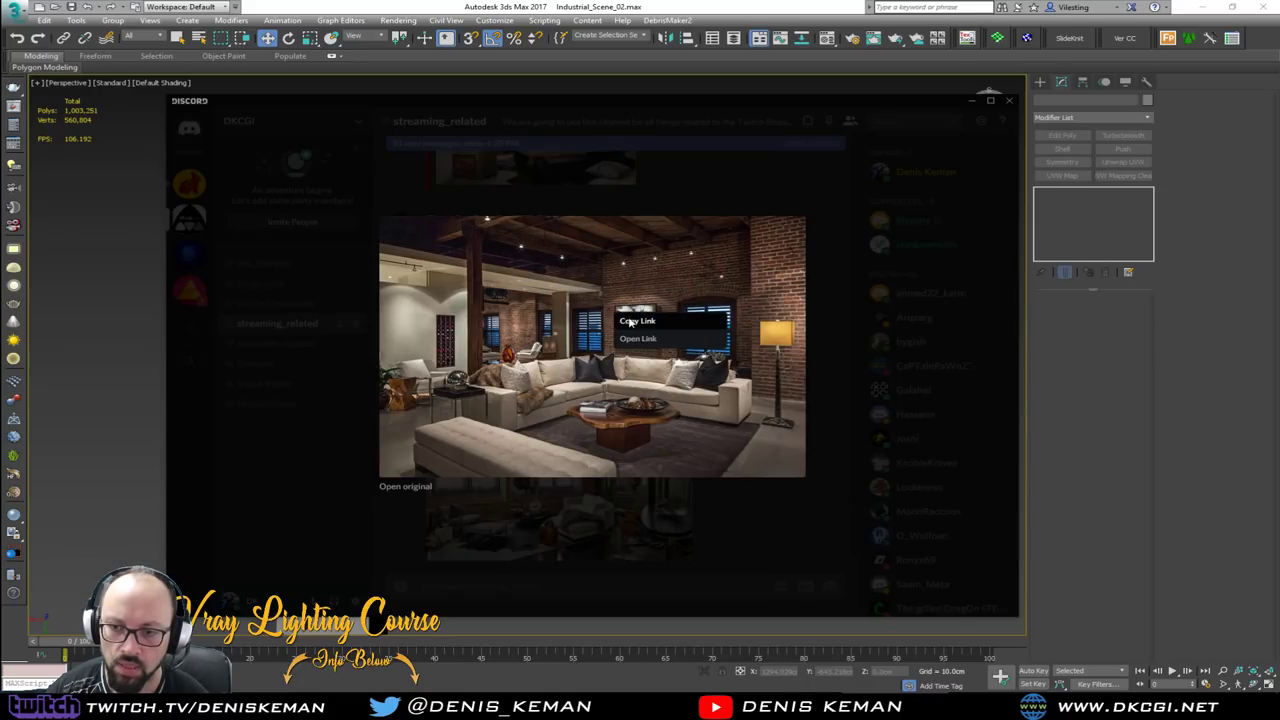
left_click(644, 338)
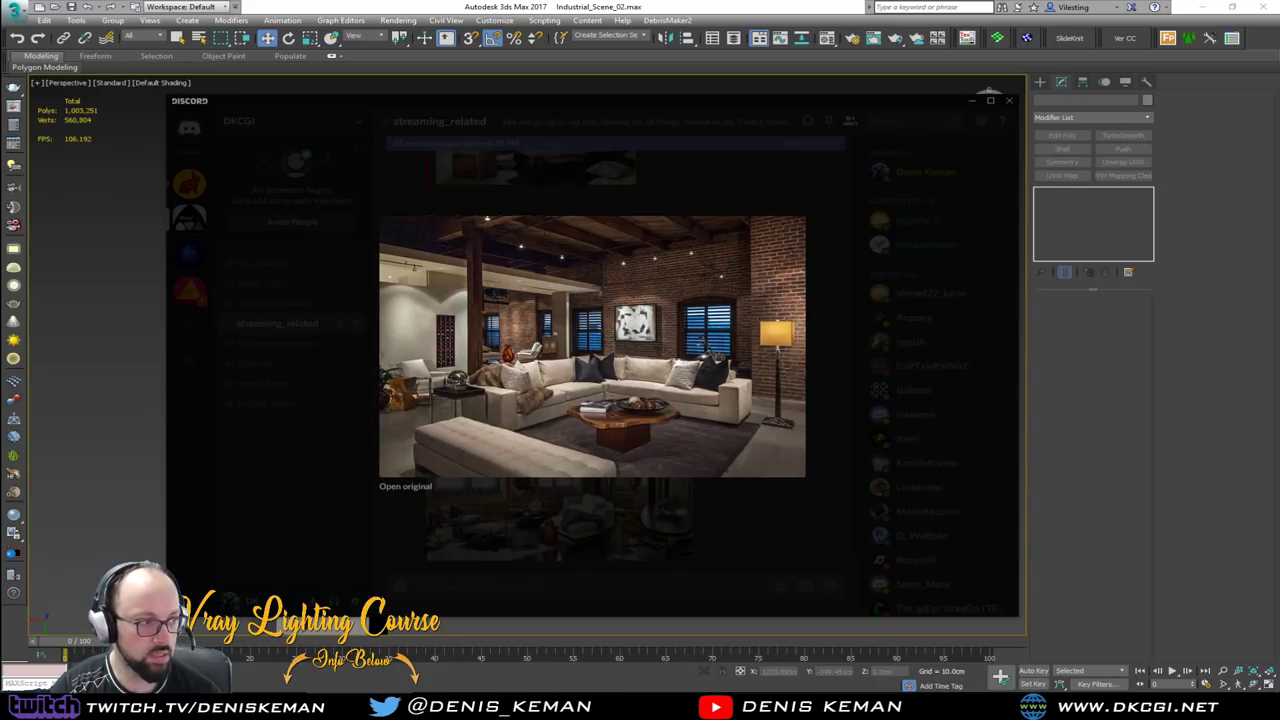
left_click(291, 361)
Find the loft image with the bulb-cluster chandelier and wooden ceiling beams in the channel, enlarge it and open its link
scroll(643, 412, "down", 6)
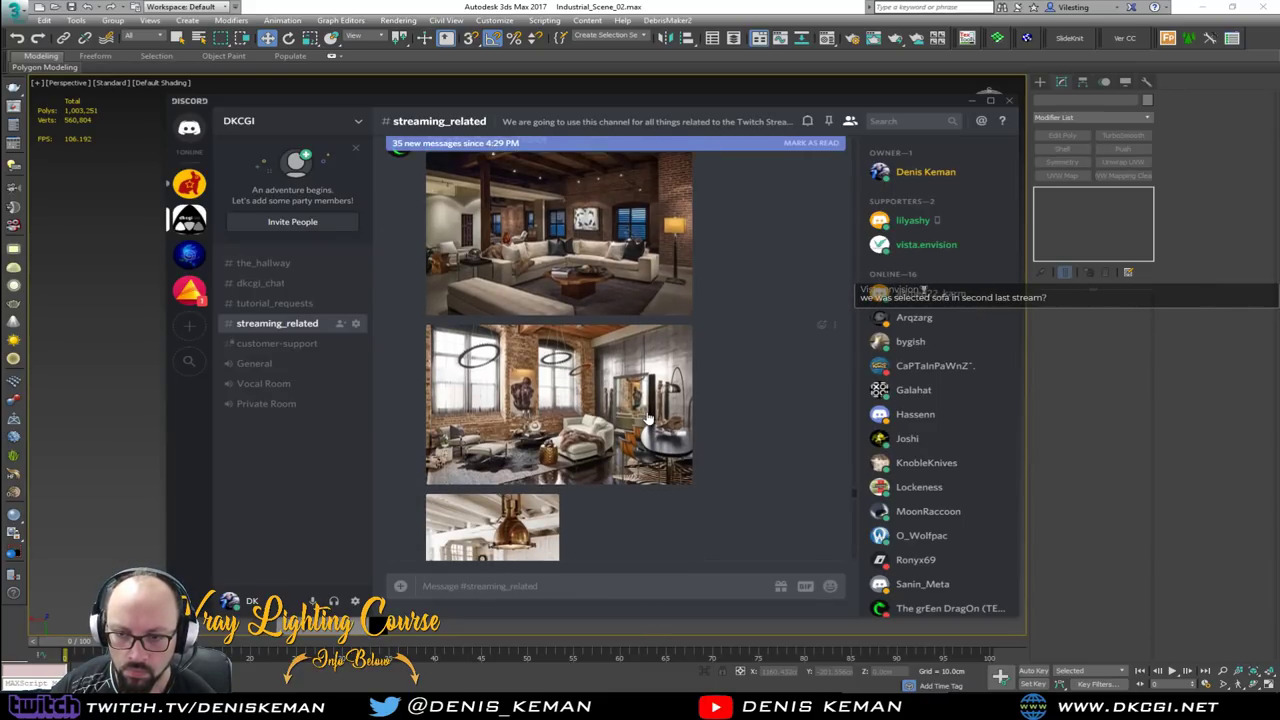
scroll(648, 418, "down", 3)
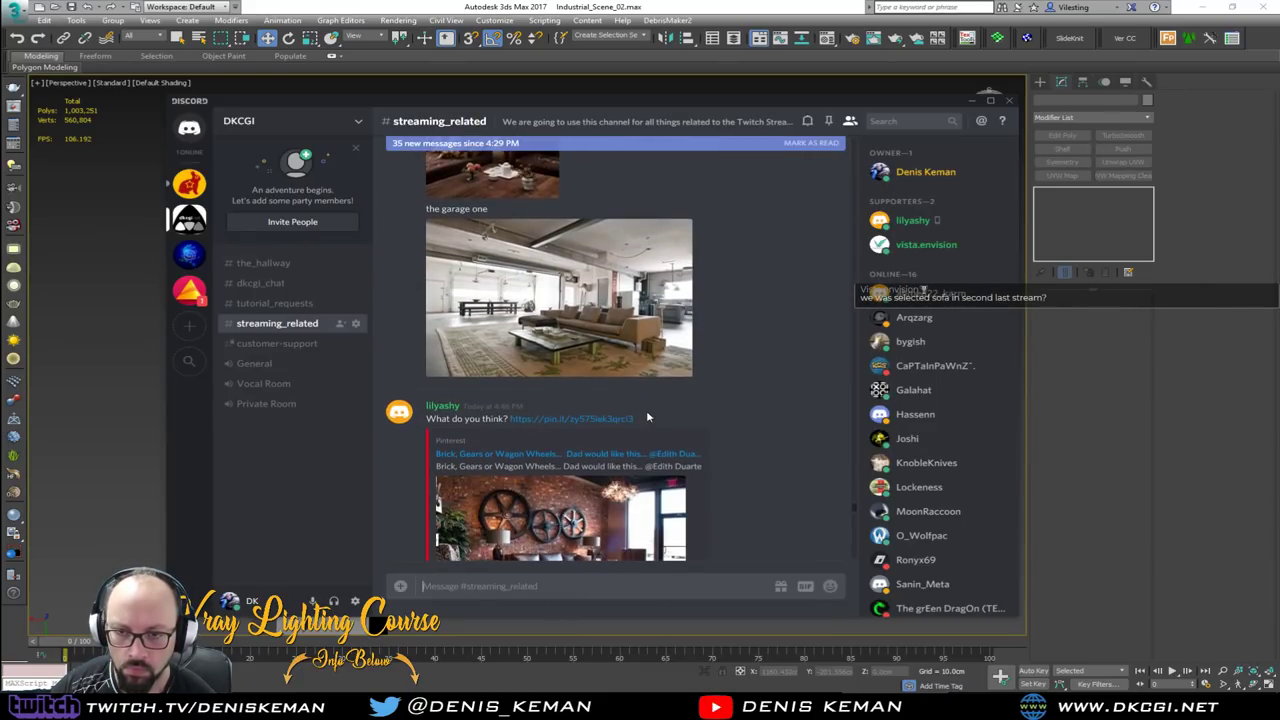
scroll(646, 417, "down", 3)
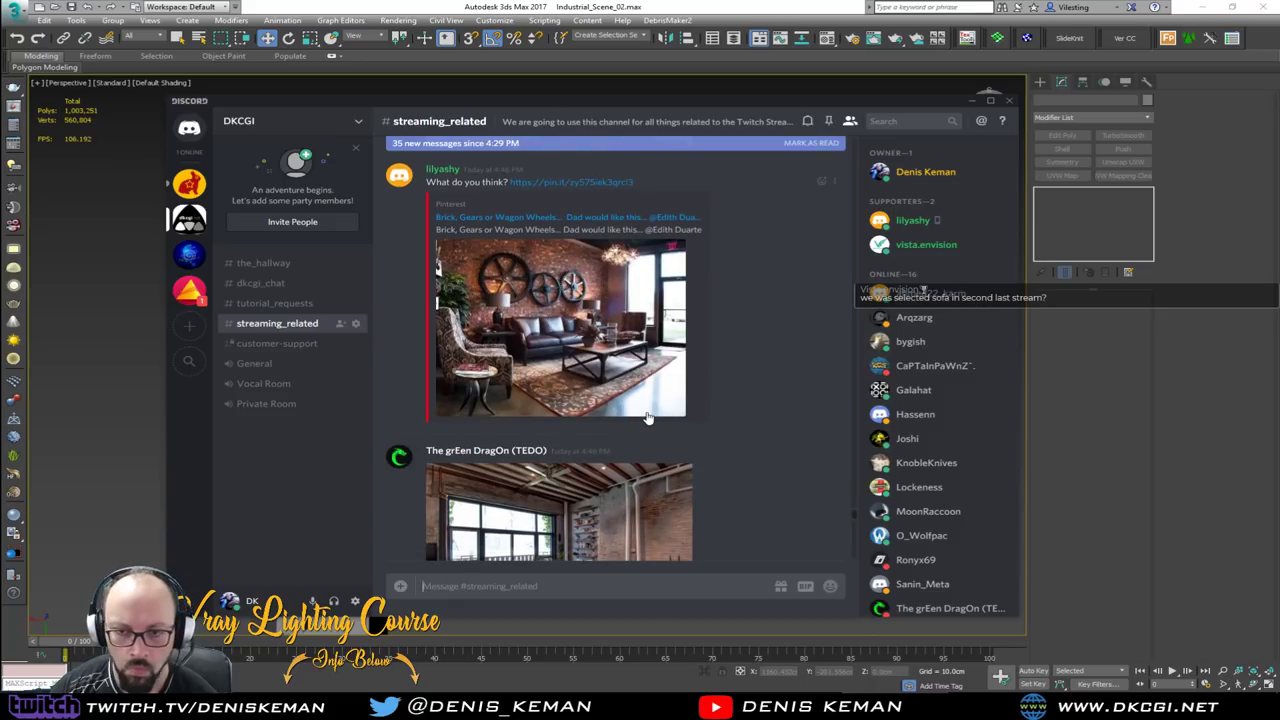
scroll(648, 418, "down", 5)
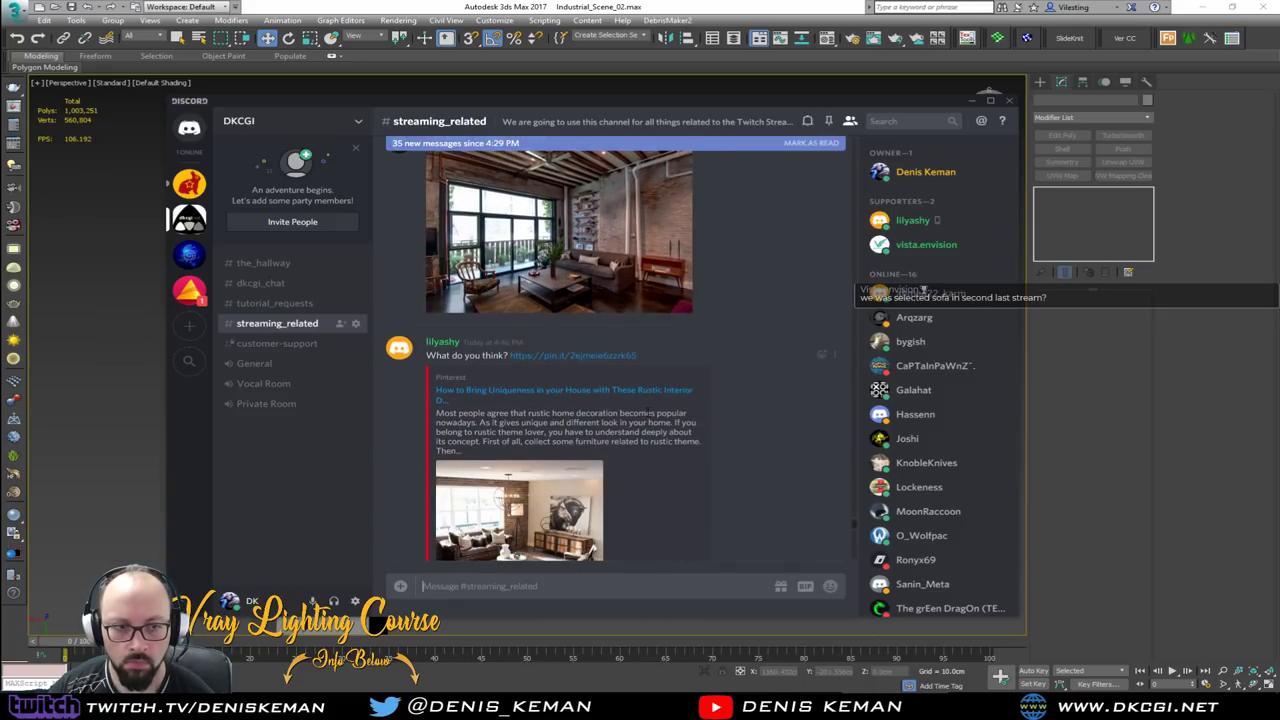
scroll(646, 410, "down", 5)
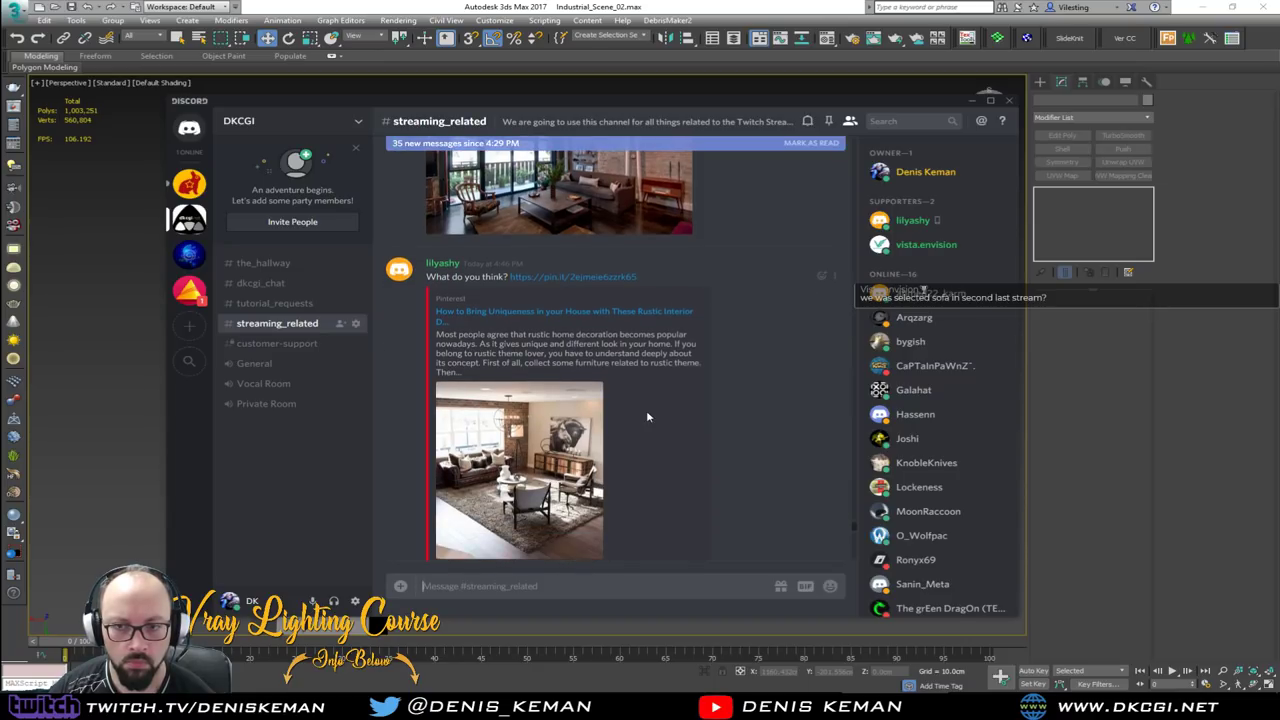
scroll(646, 414, "down", 1)
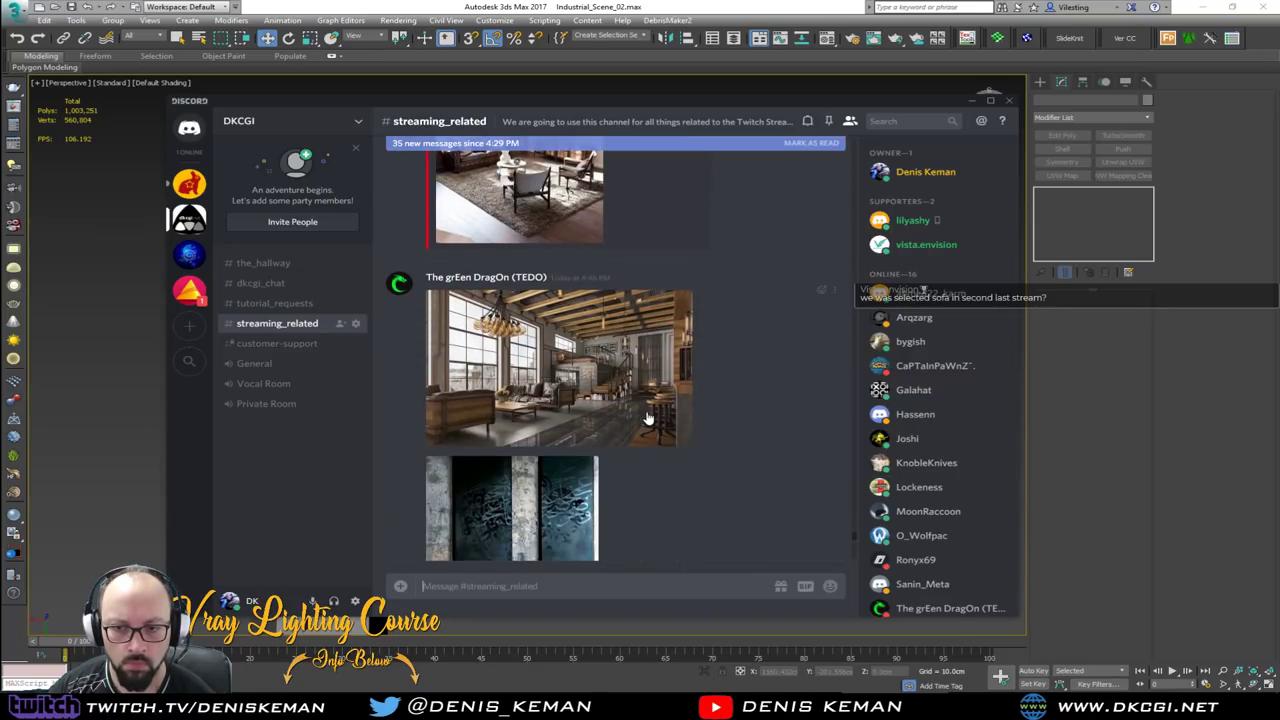
left_click(560, 400)
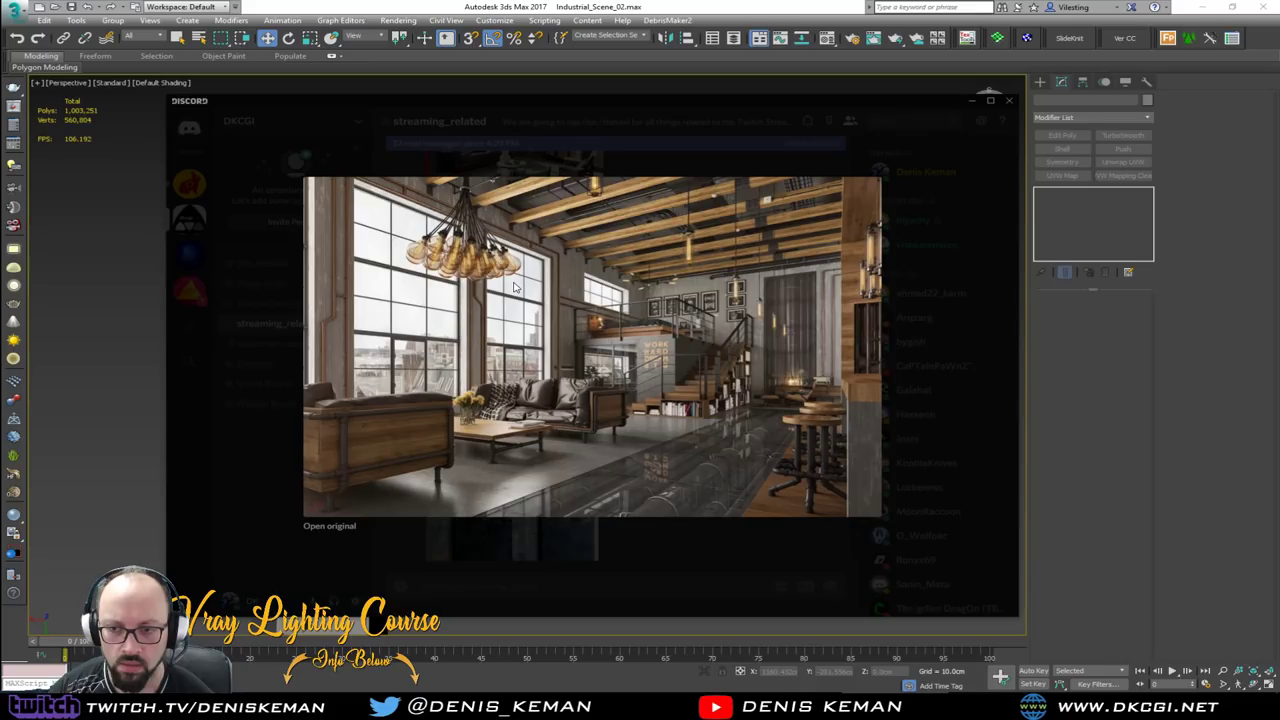
right_click(652, 312)
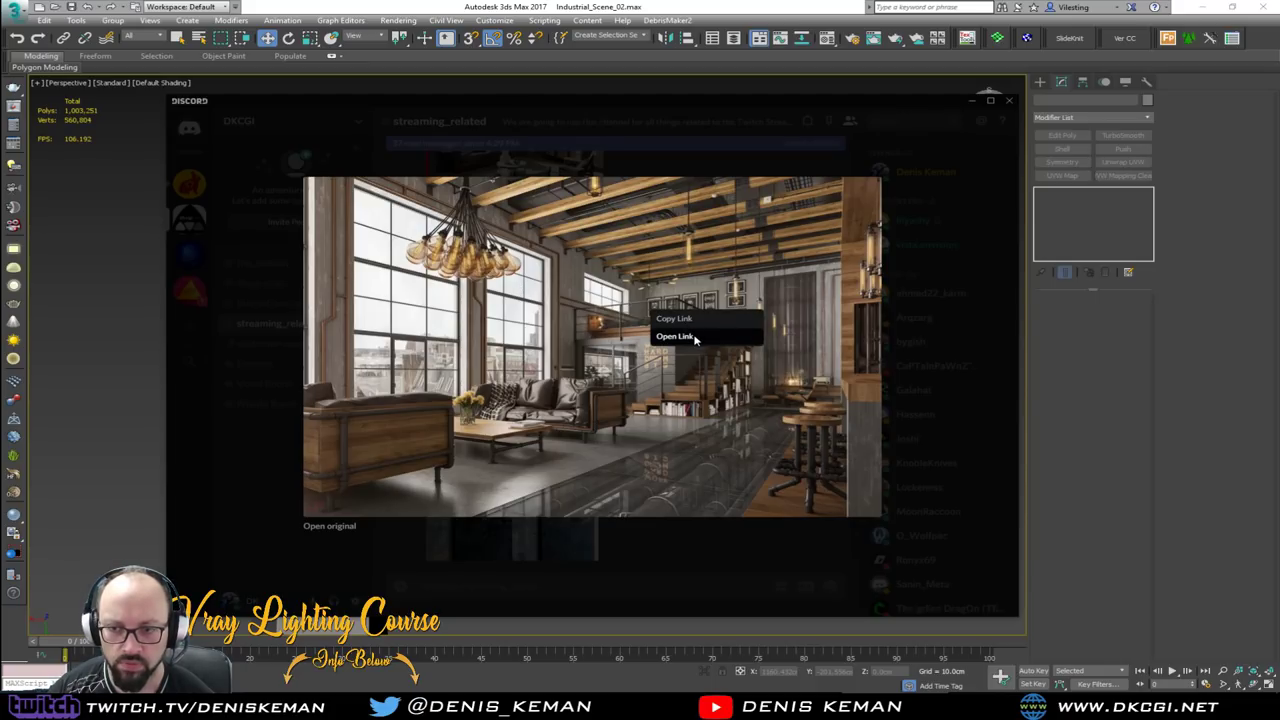
left_click(694, 337)
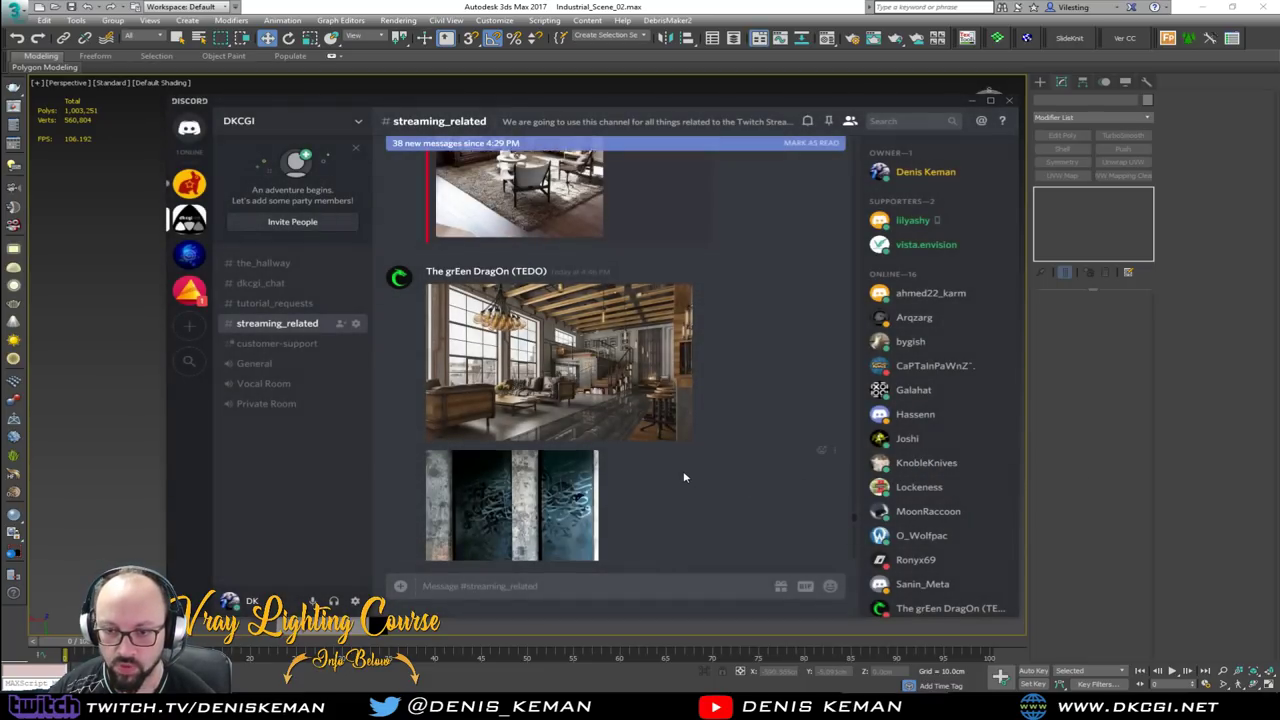
View the beamed loft image enlarged once more and close the preview
scroll(685, 478, "down", 5)
scroll(680, 477, "up", 3)
left_click(566, 376)
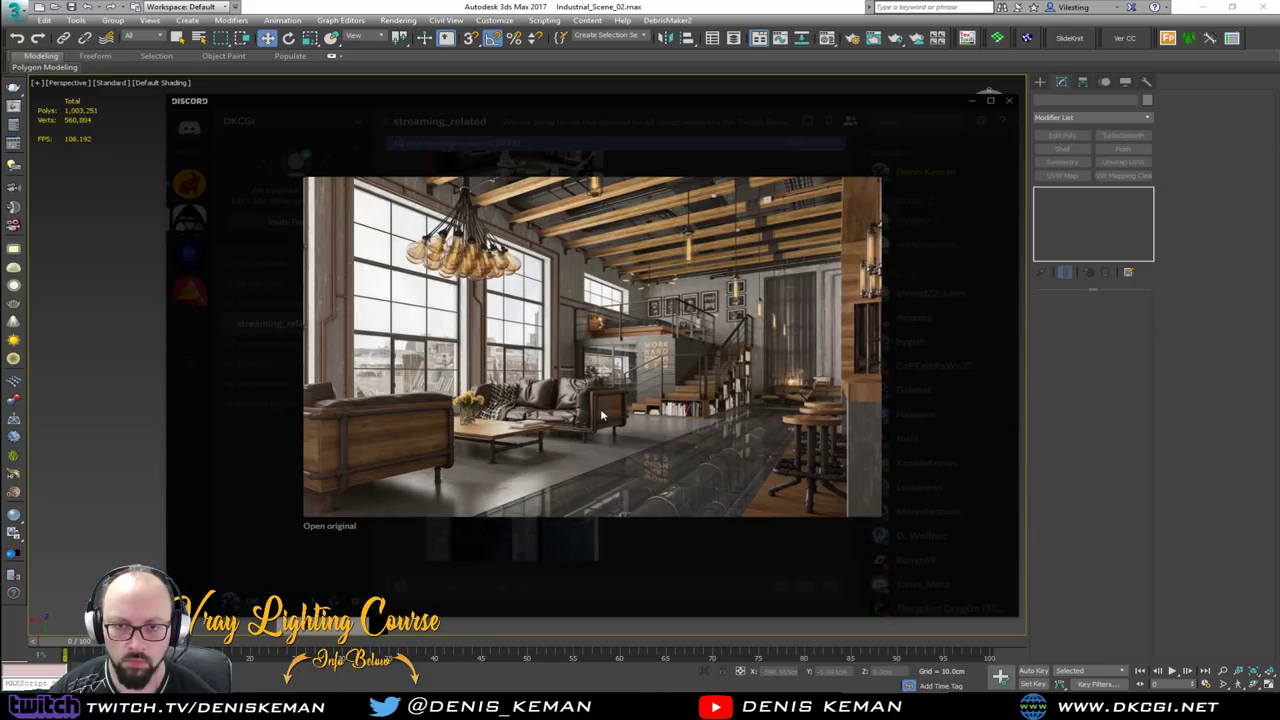
left_click(233, 341)
Browse the remaining reference posts, enlarge the image with the green pallet sofa and open its link
scroll(614, 486, "down", 4)
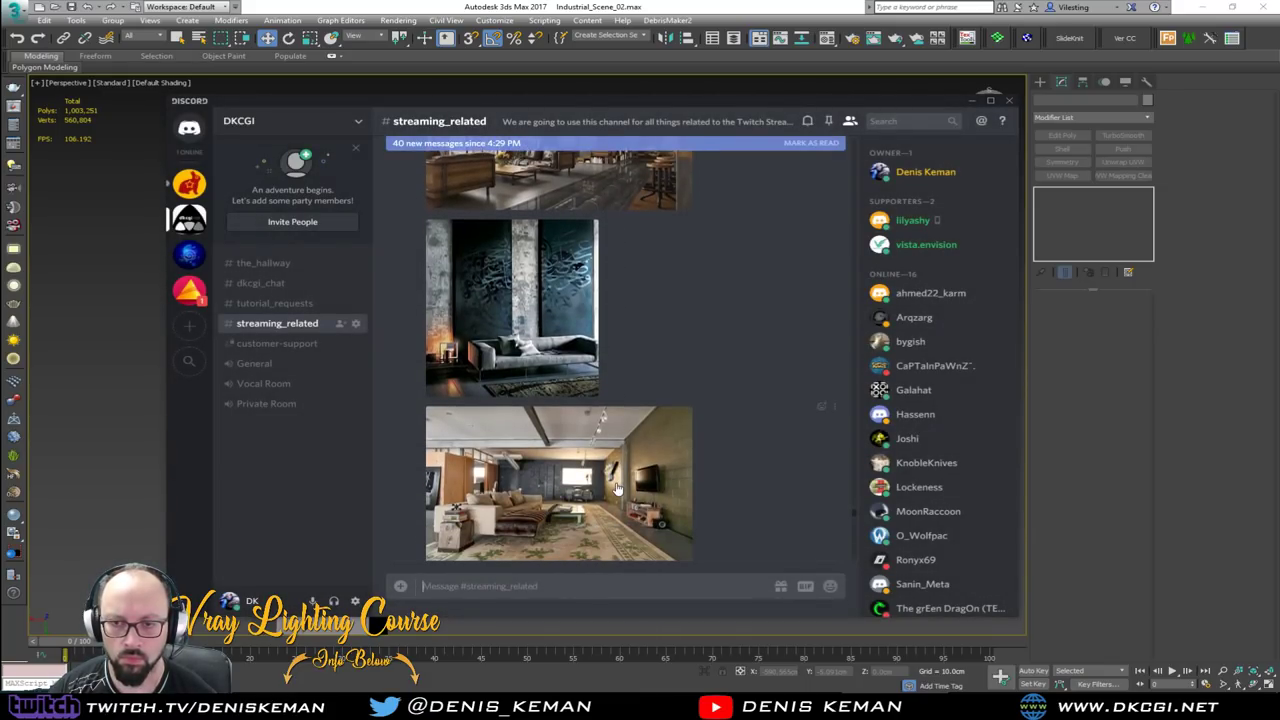
scroll(616, 487, "down", 10)
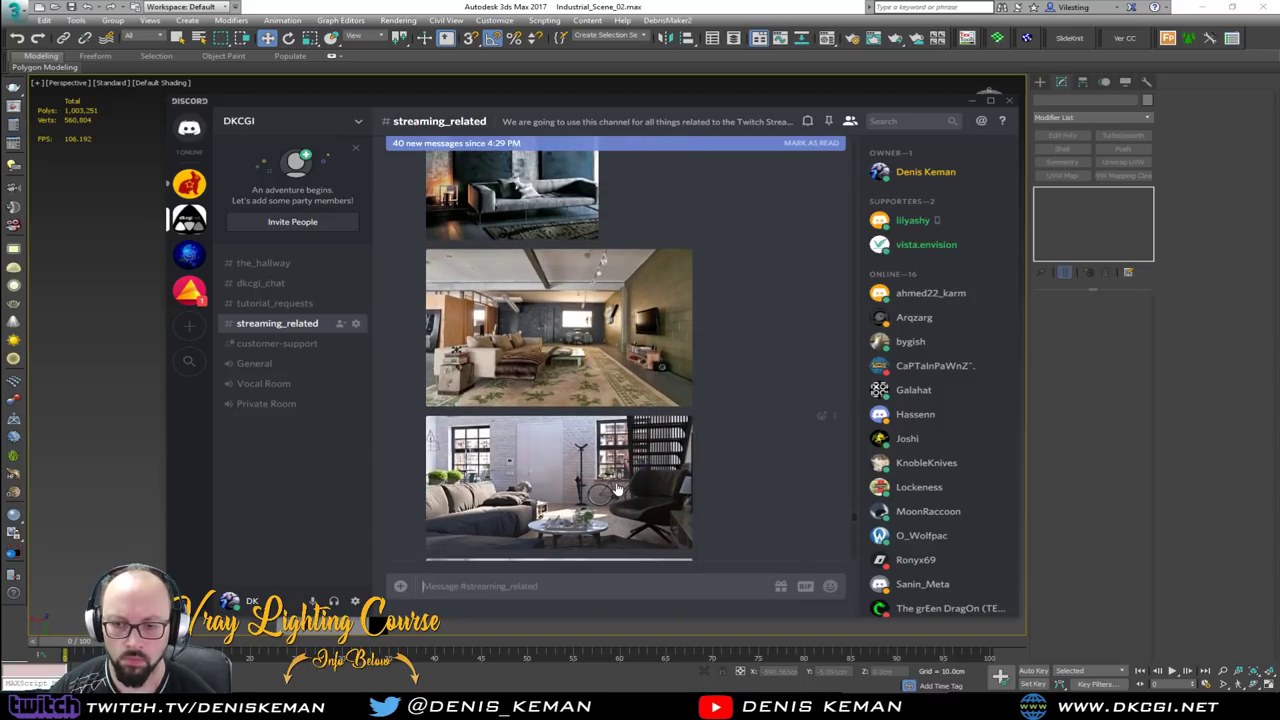
scroll(616, 487, "down", 4)
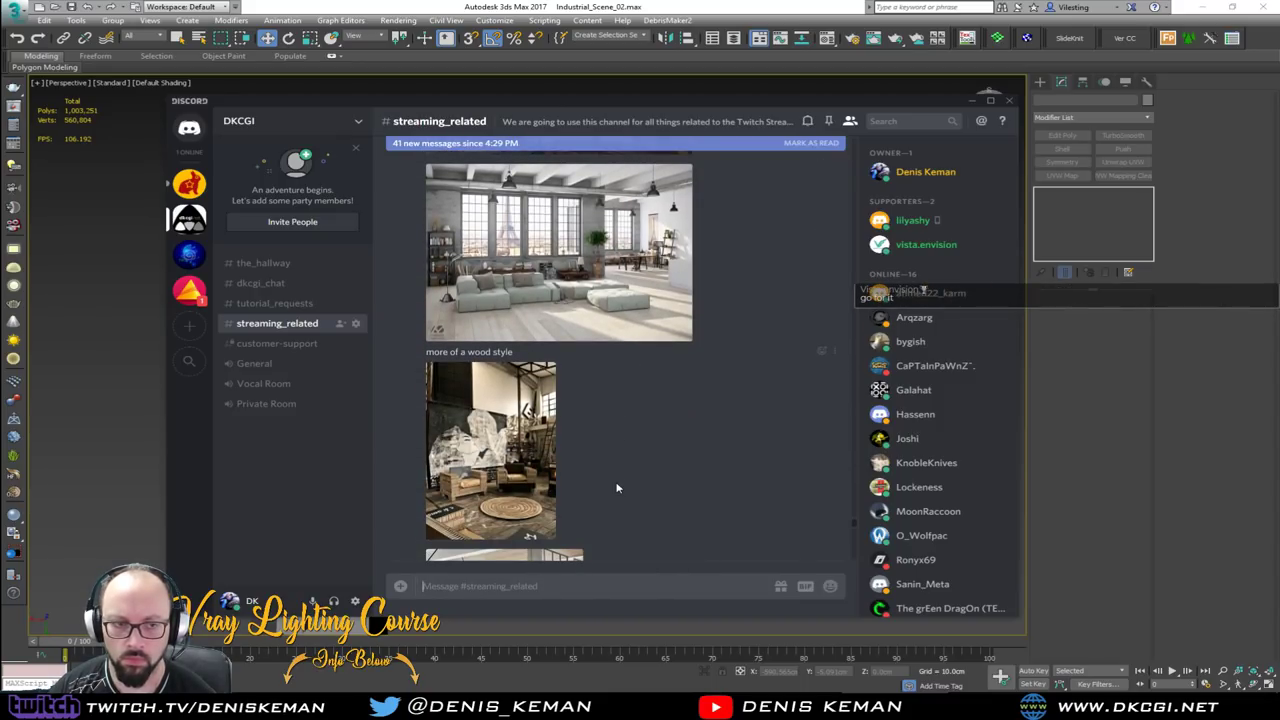
scroll(616, 487, "down", 3)
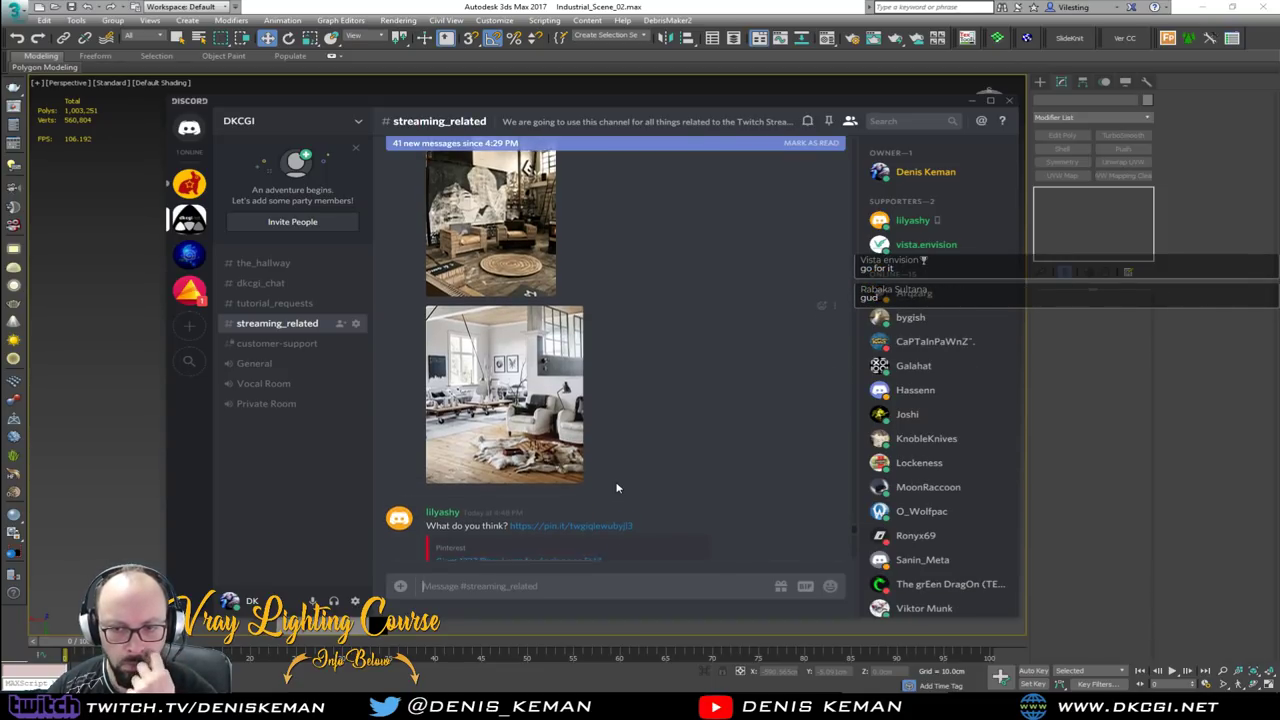
scroll(616, 487, "down", 4)
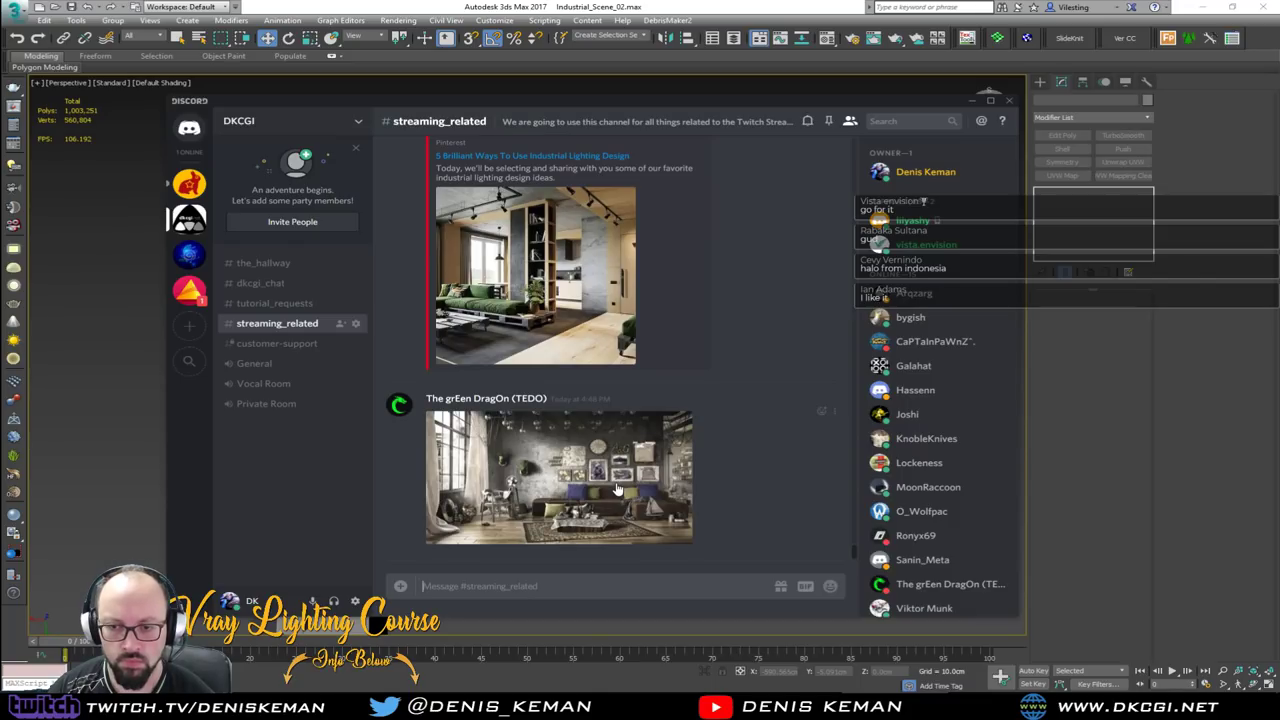
scroll(617, 489, "up", 3)
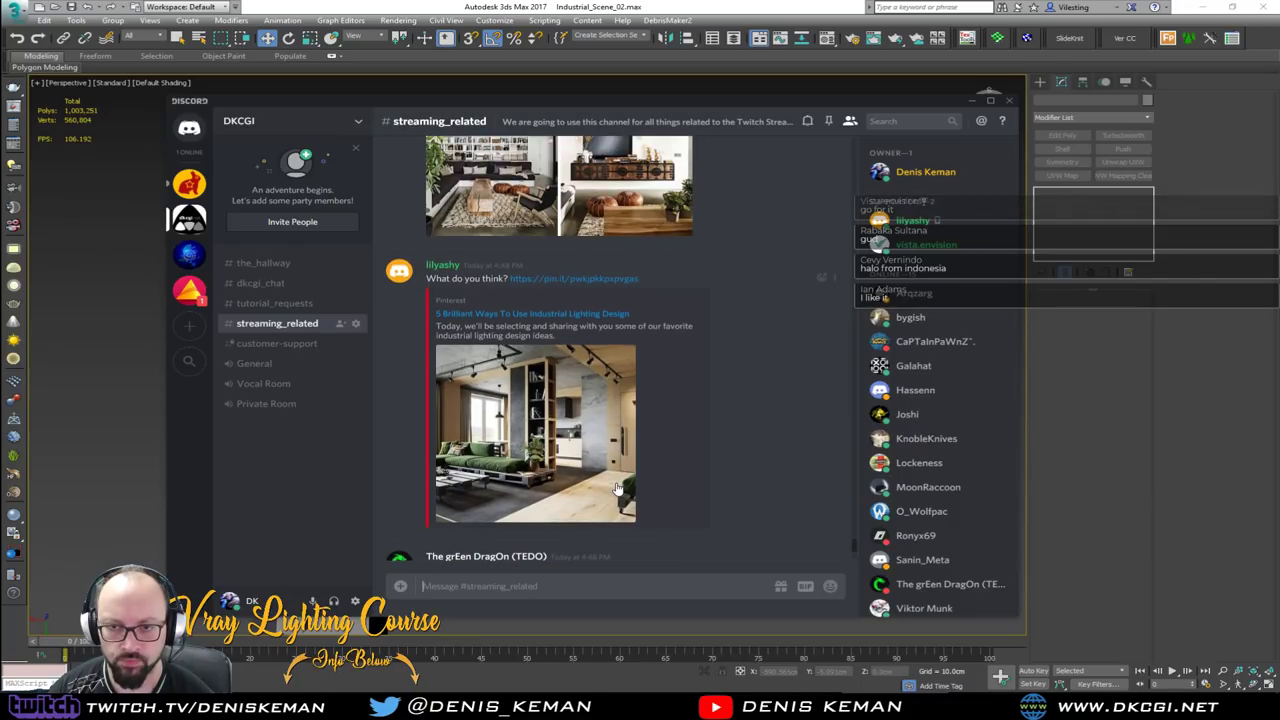
scroll(617, 489, "down", 2)
left_click(483, 370)
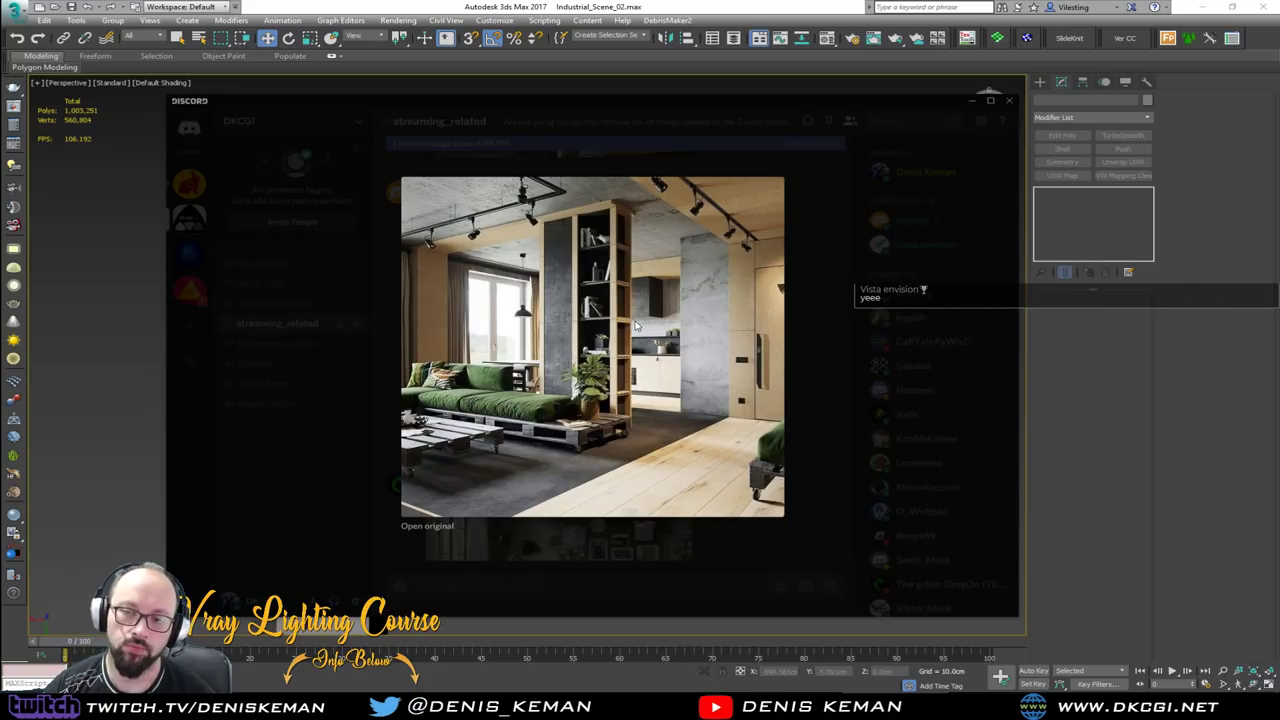
right_click(637, 308)
left_click(682, 335)
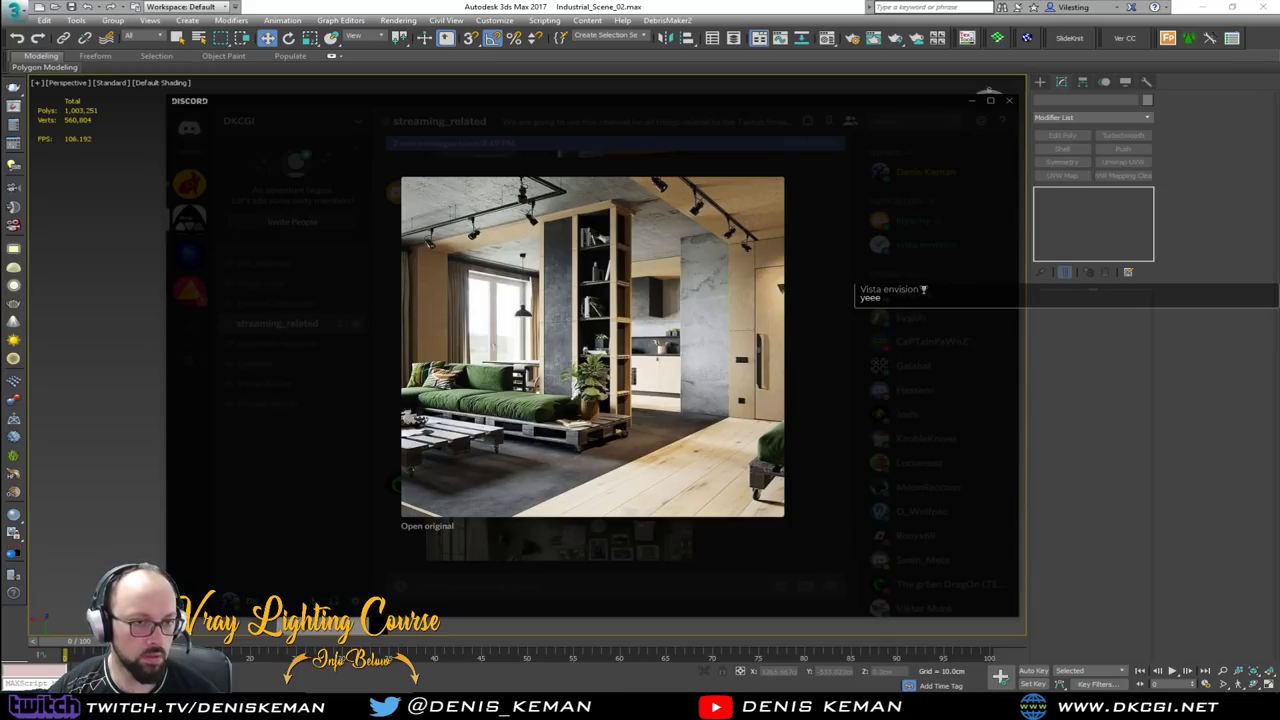
Switch to Windows Photo Viewer and compare the reference images Idea_20 and Idea_21
key("Right")
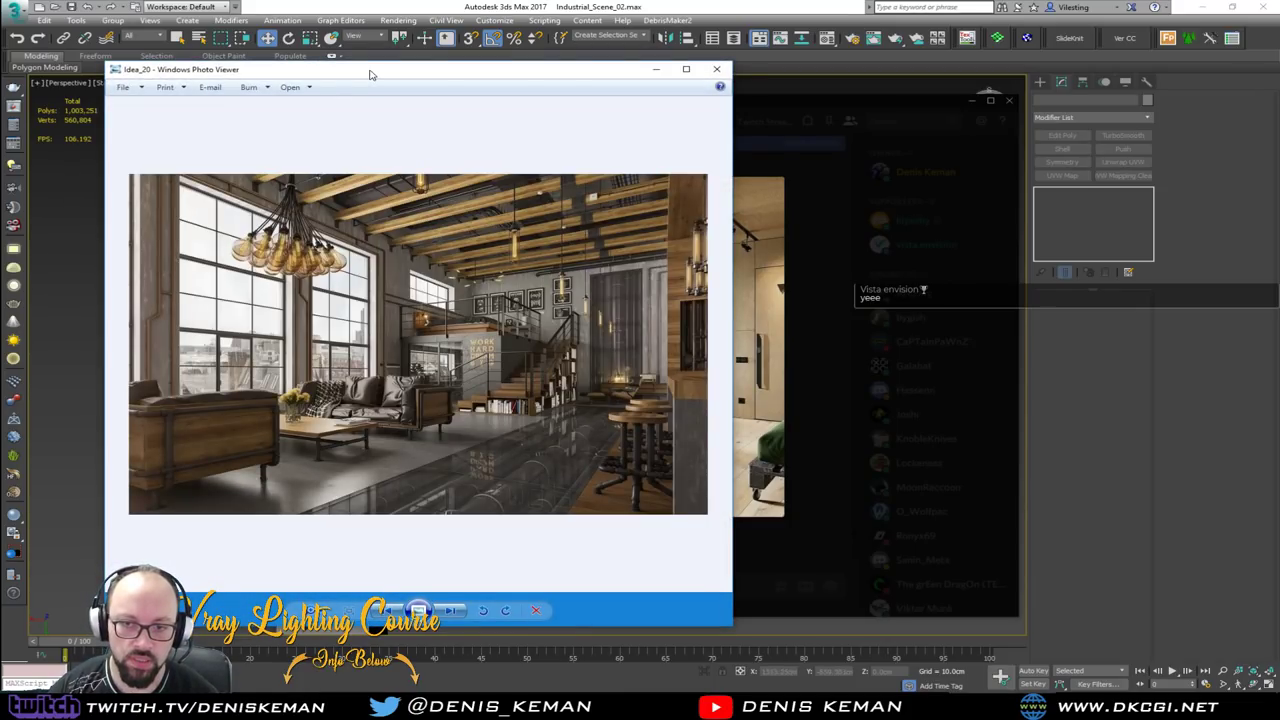
key("Right")
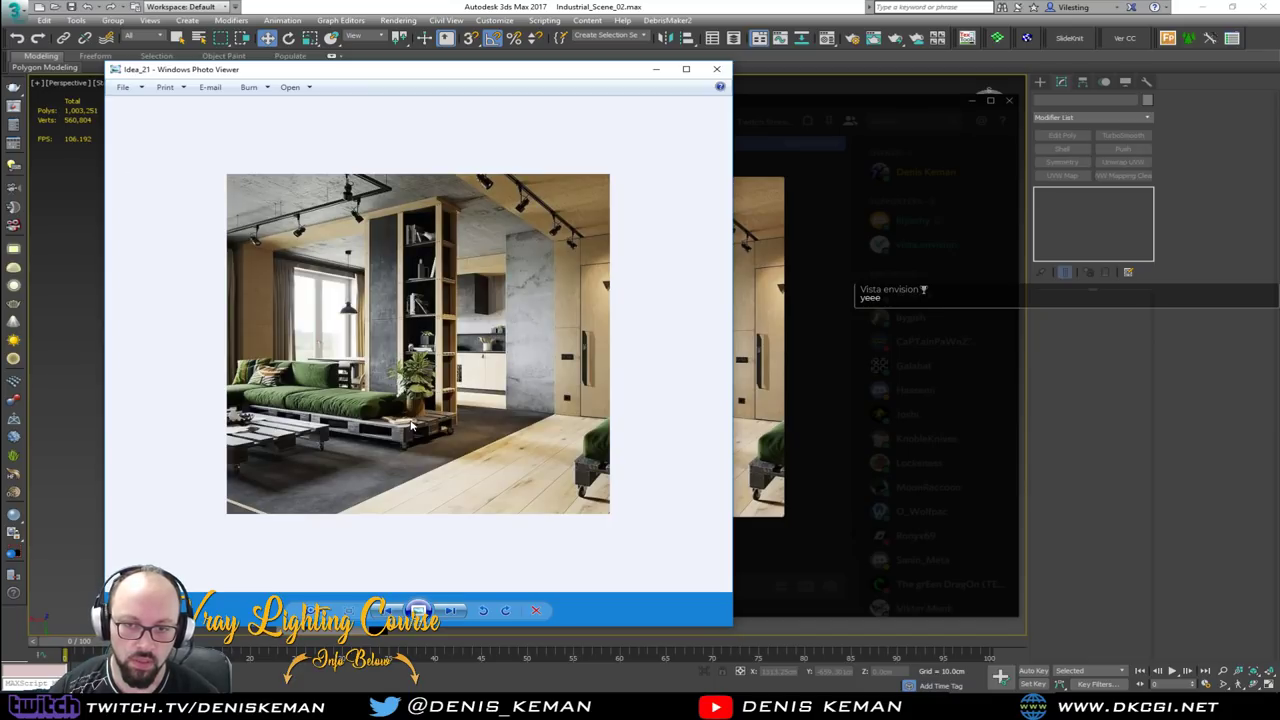
left_click_drag(417, 73, 734, 62)
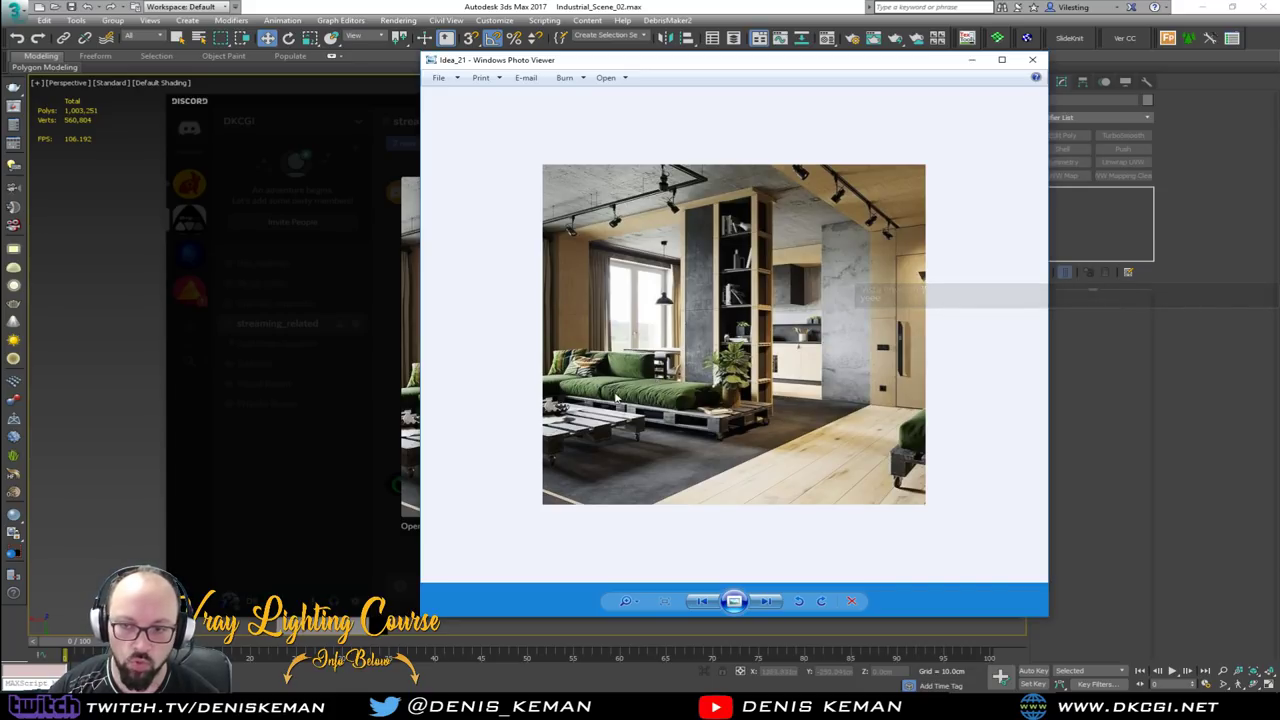
key("Left")
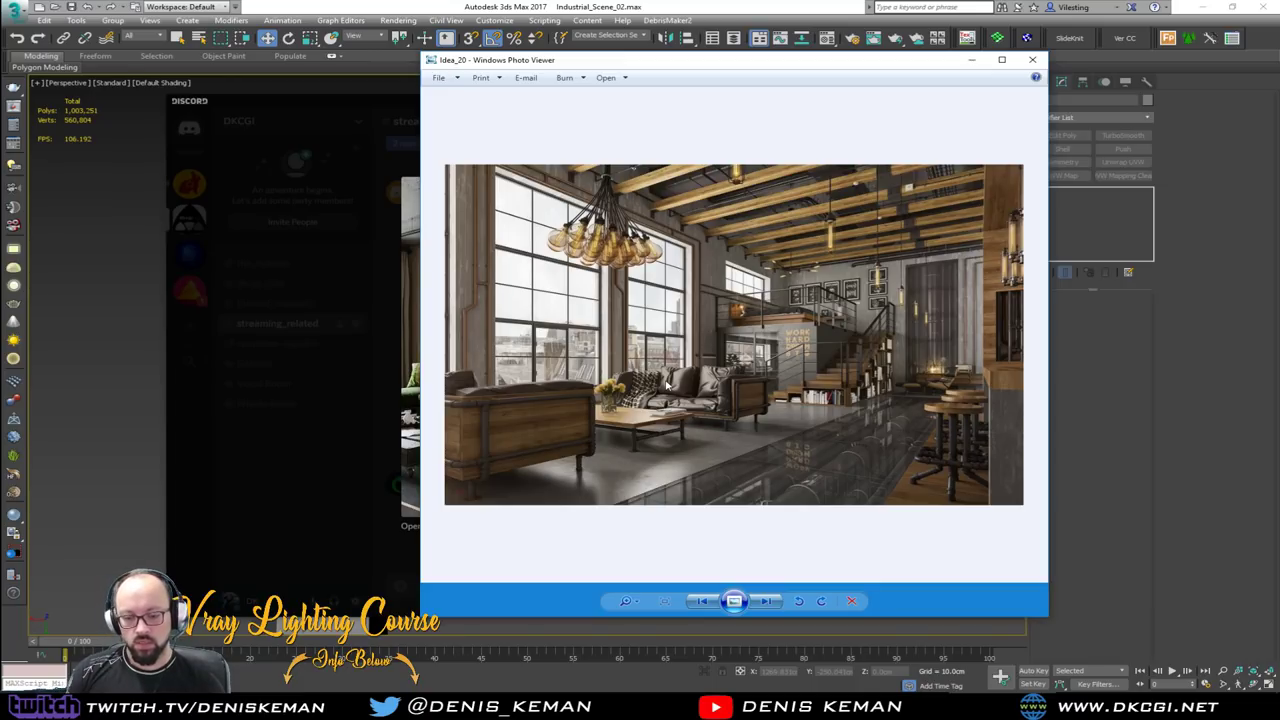
key("Right")
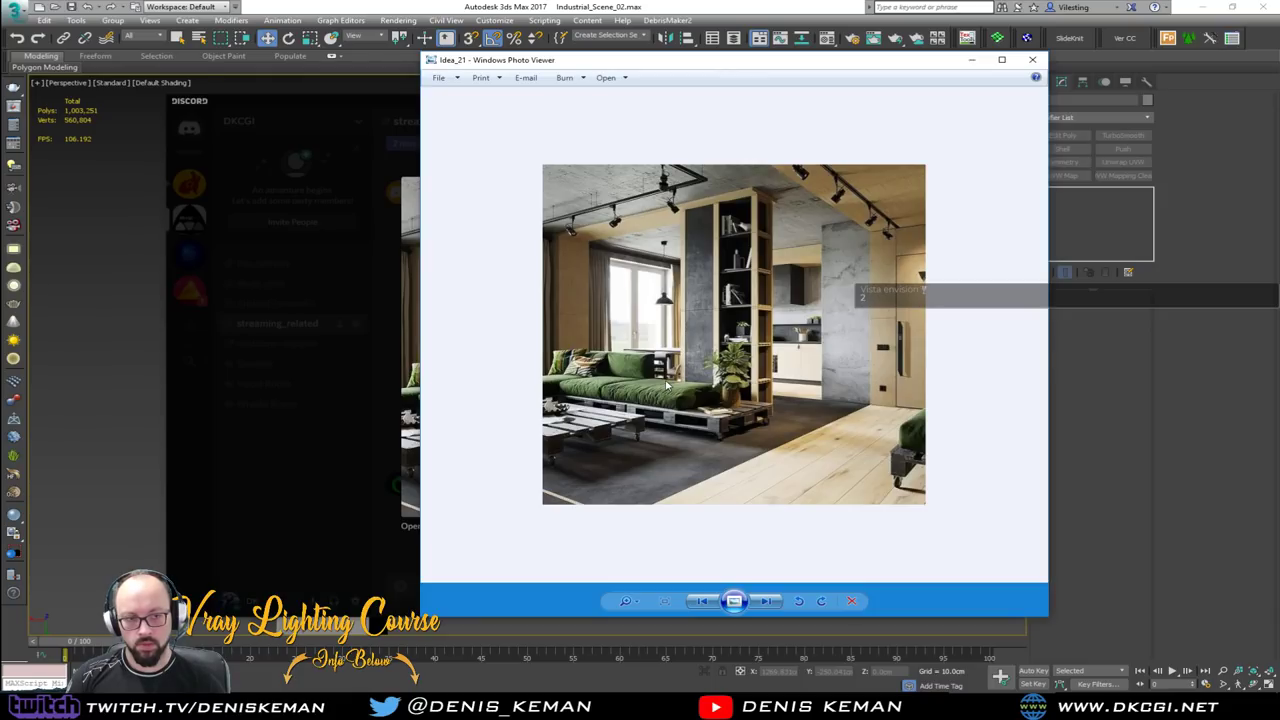
key("Left")
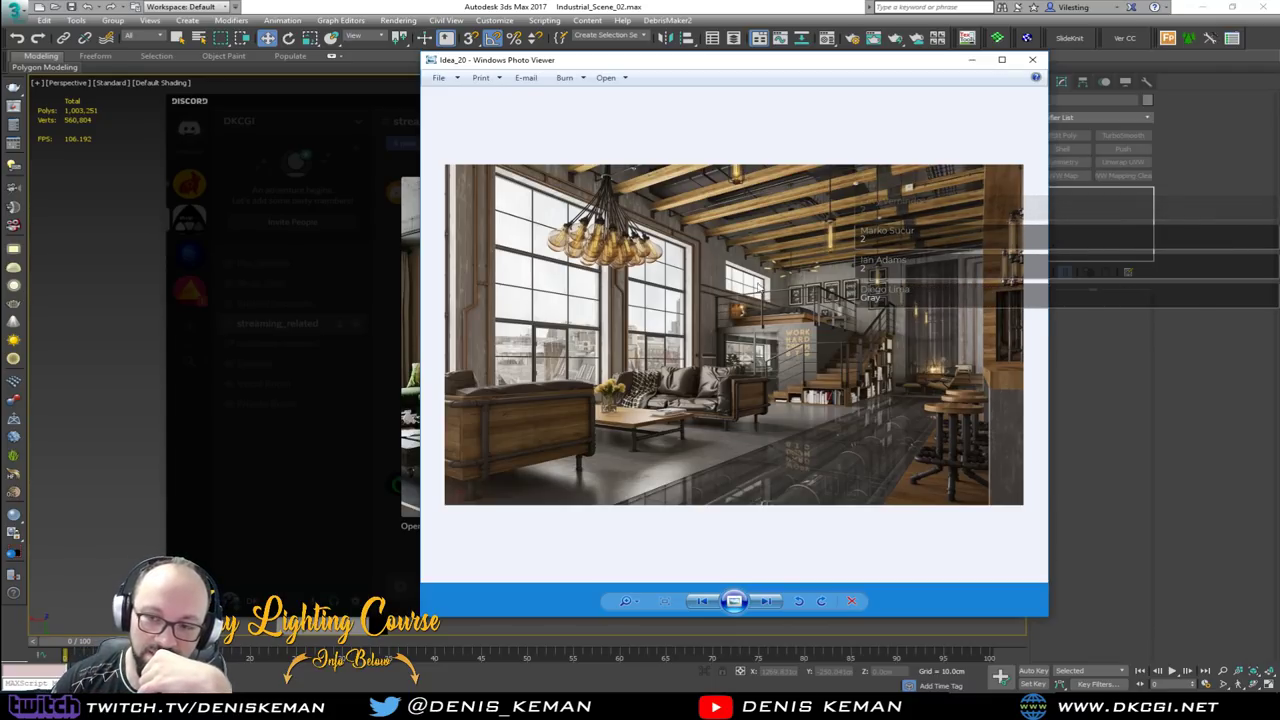
Examine Idea_20 up close, checking the leather sofas' wood-and-pipe frames and the pipe-legged coffee table
scroll(704, 398, "up", 3)
left_click_drag(723, 470, 748, 406)
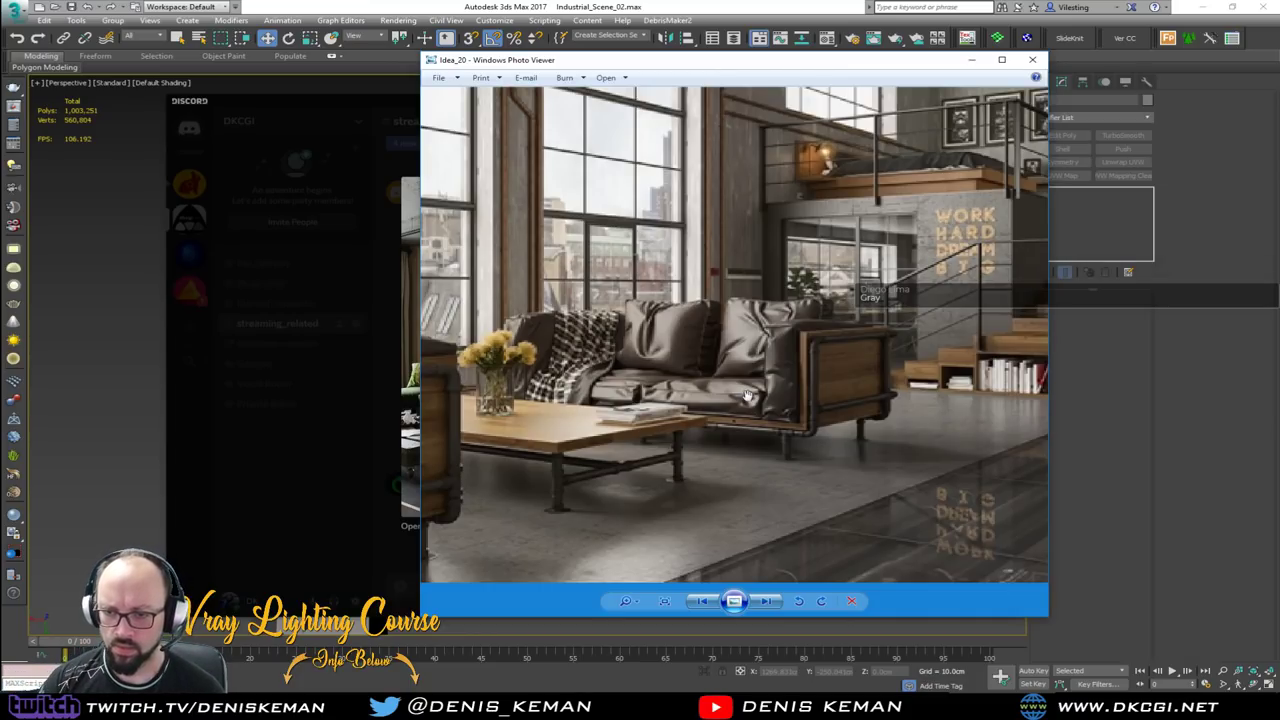
key("Right")
key("Right")
key("Right")
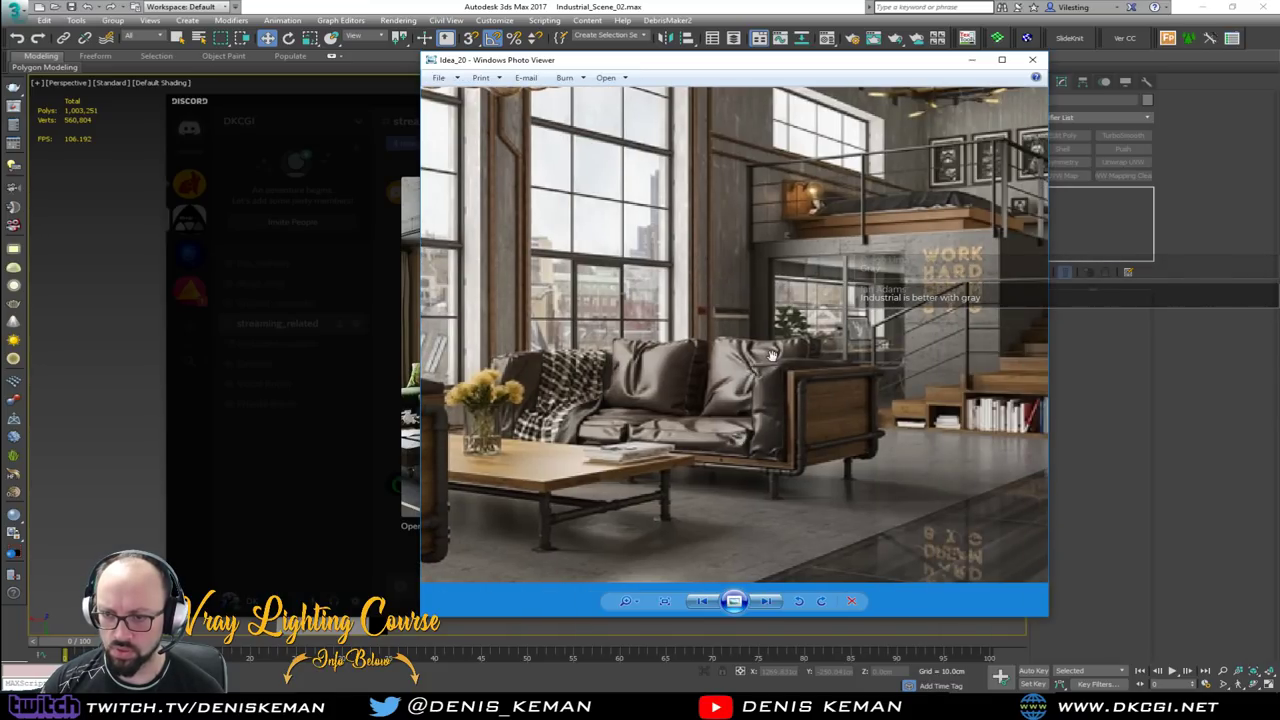
key("Right")
scroll(808, 461, "up", 2)
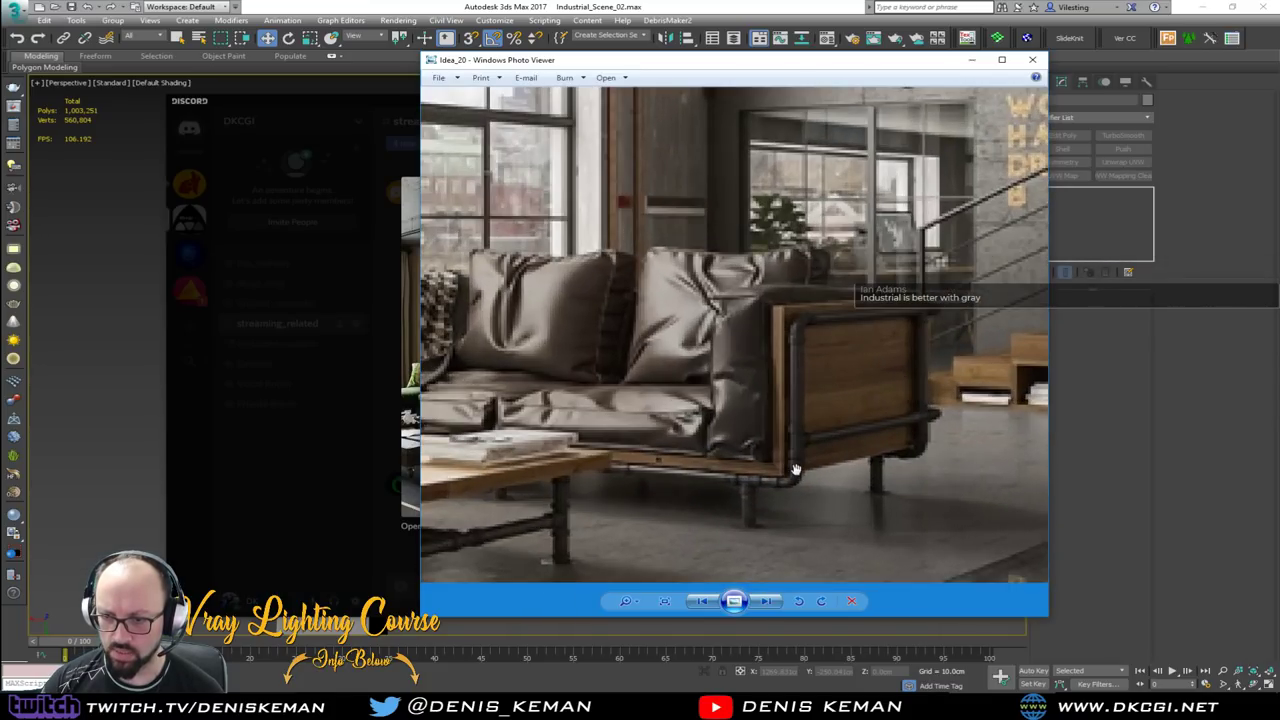
scroll(989, 344, "up", 3)
scroll(989, 344, "down", 2)
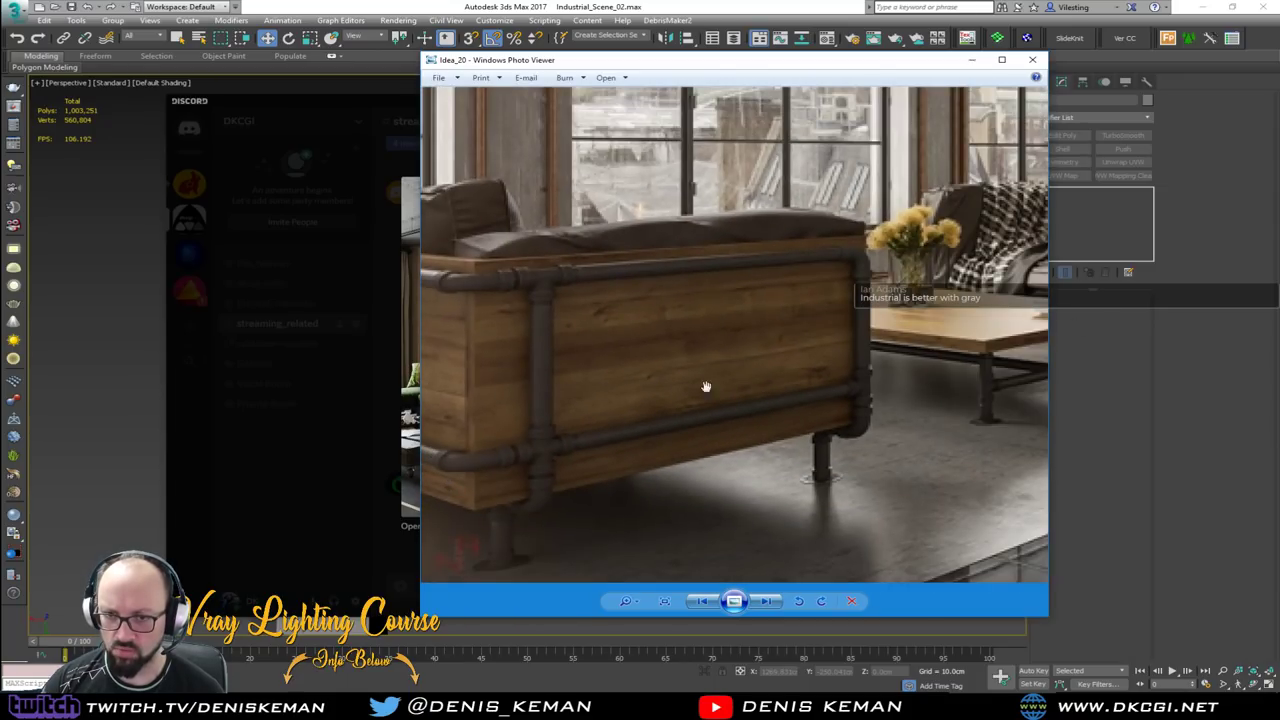
scroll(463, 429, "down", 1)
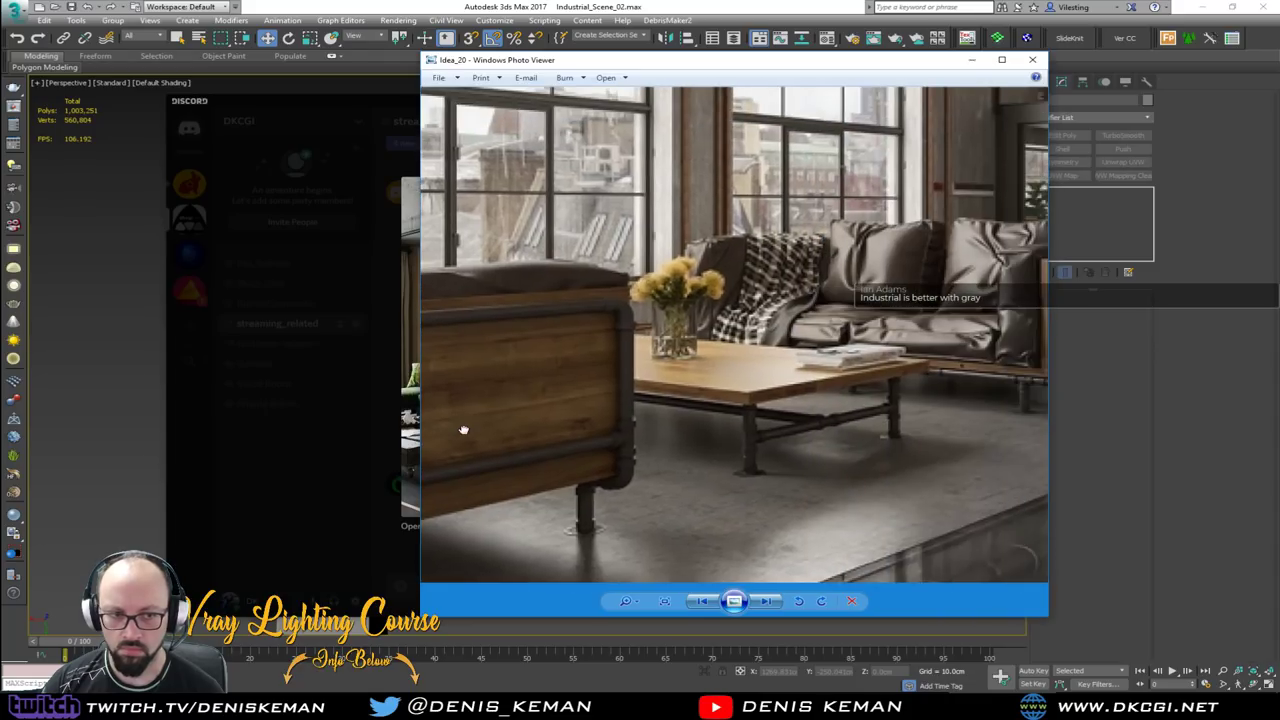
scroll(560, 437, "down", 1)
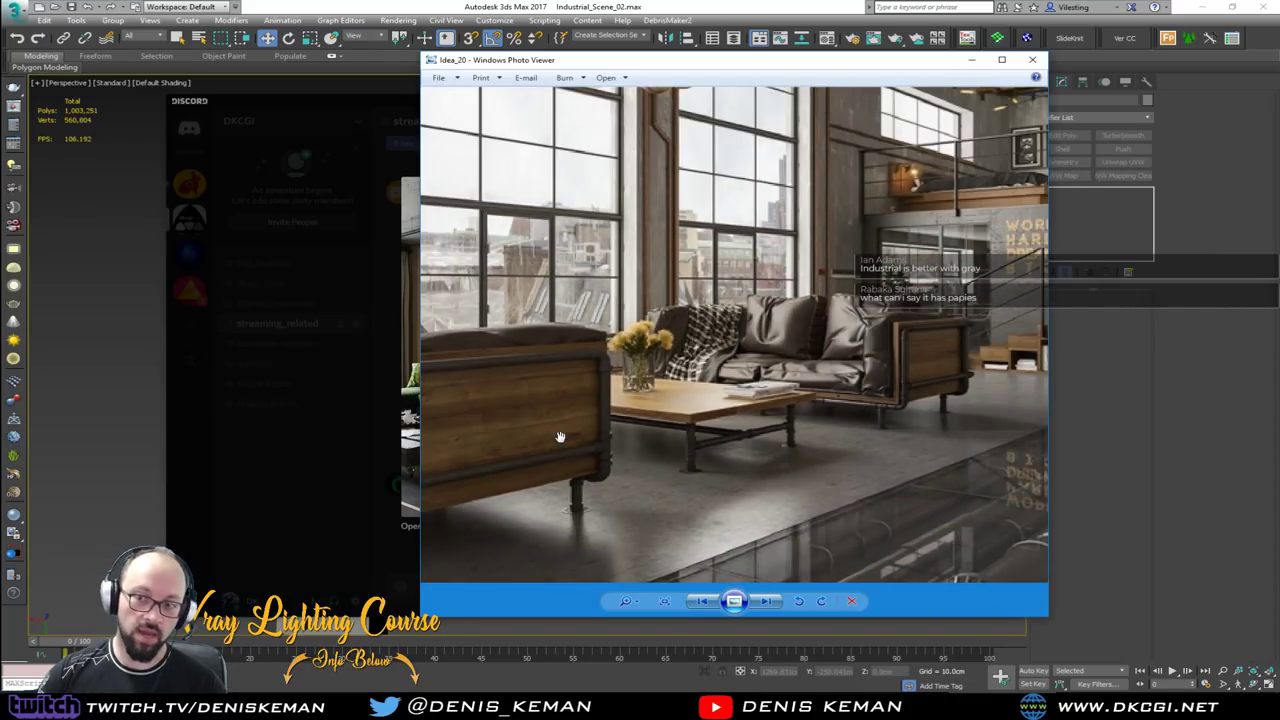
Move the Idea_20 photo out of the way, close the enlarged Discord image, check the latest posts and minimise Discord
left_click_drag(902, 70, 0, 160)
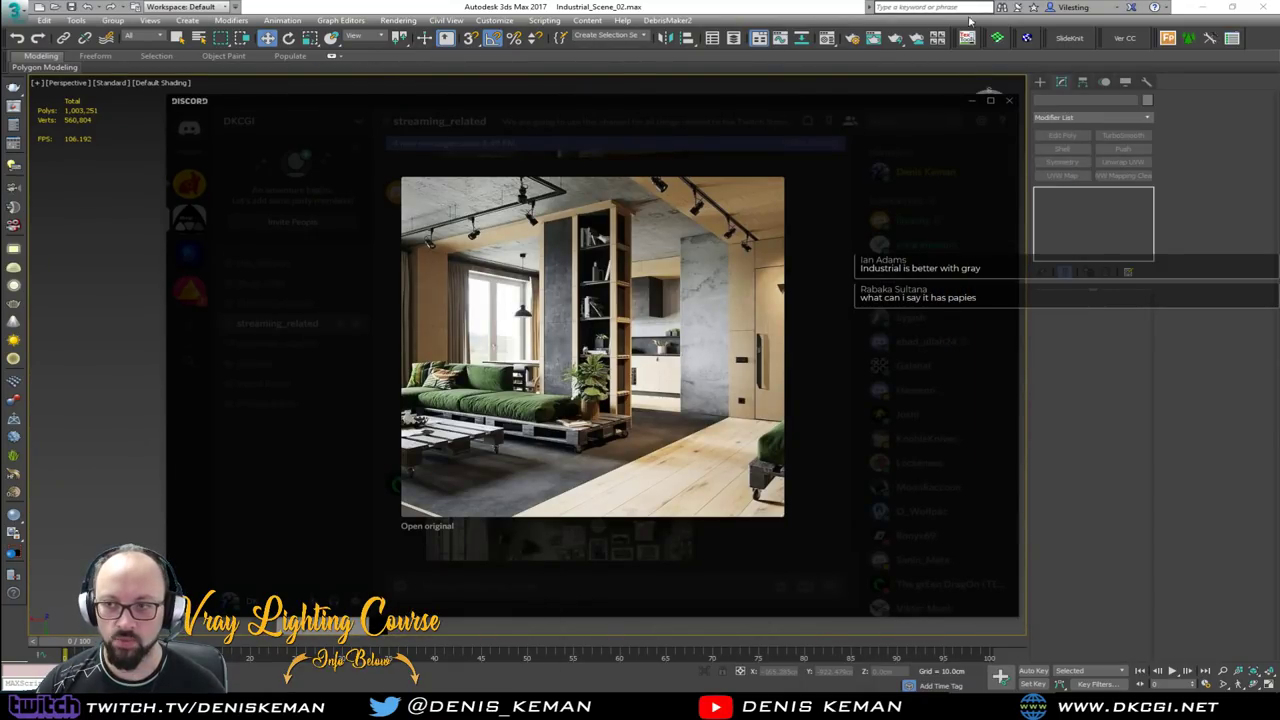
left_click(936, 186)
scroll(736, 250, "down", 1)
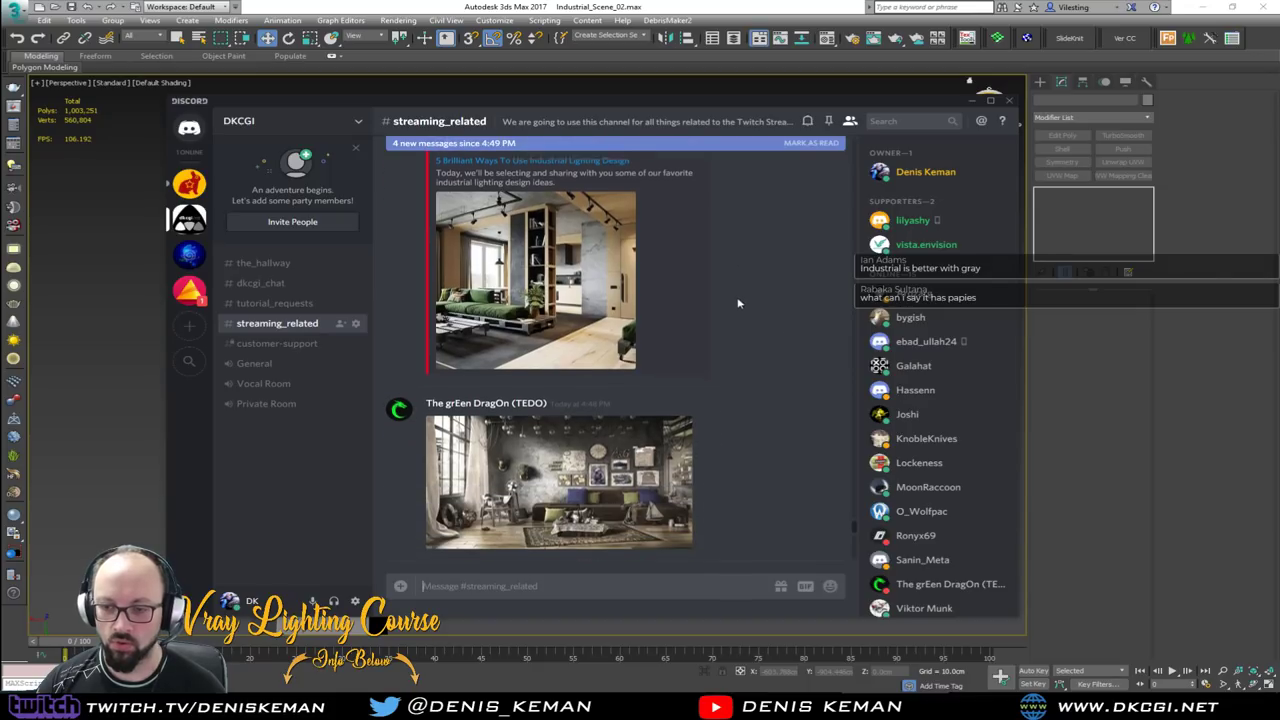
scroll(852, 549, "down", 3)
left_click_drag(852, 551, 848, 589)
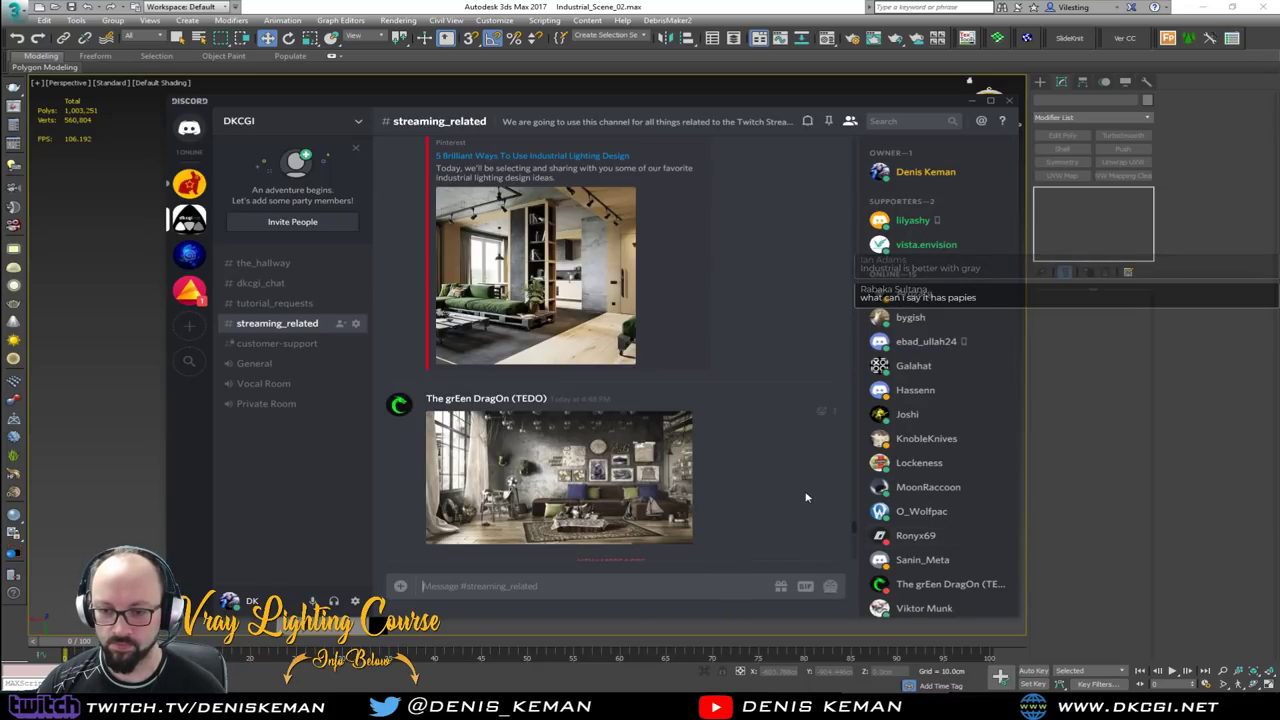
left_click_drag(853, 540, 855, 560)
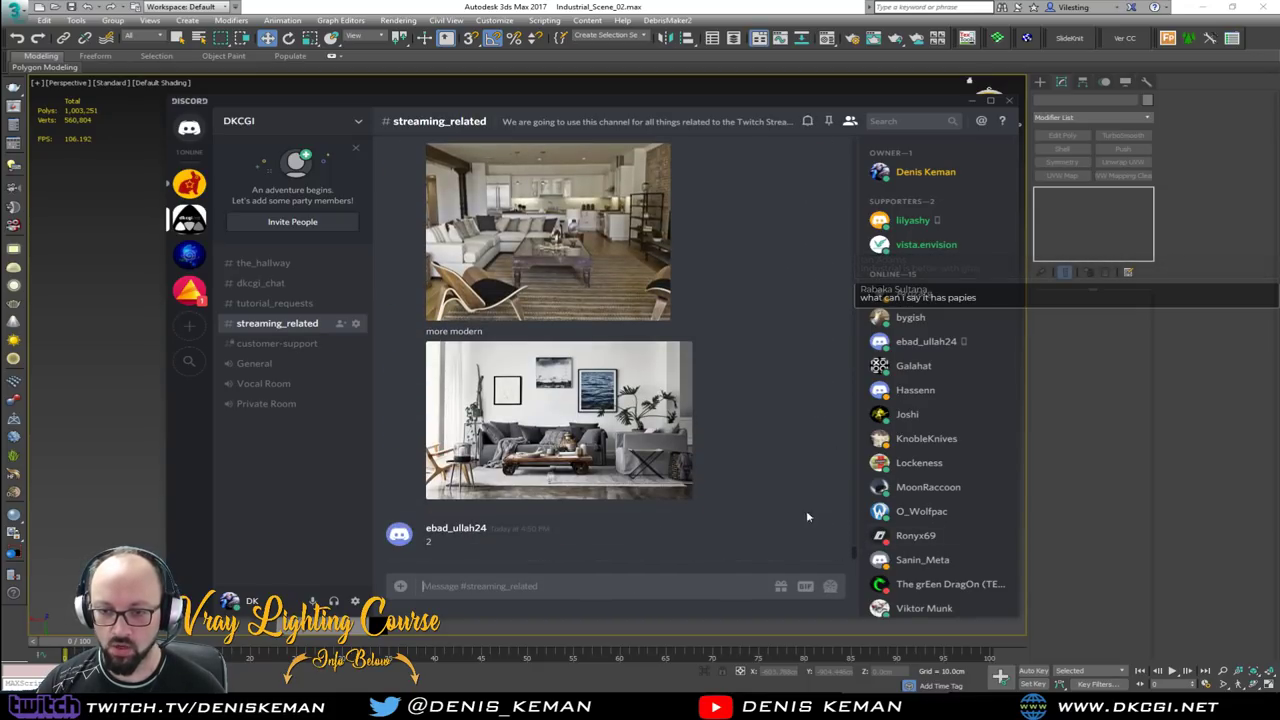
left_click(972, 101)
Return to the industrial loft scene and save it
scroll(626, 355, "up", 2)
middle_click_drag(626, 356, 685, 268, "alt")
left_click(17, 11)
left_click(38, 111)
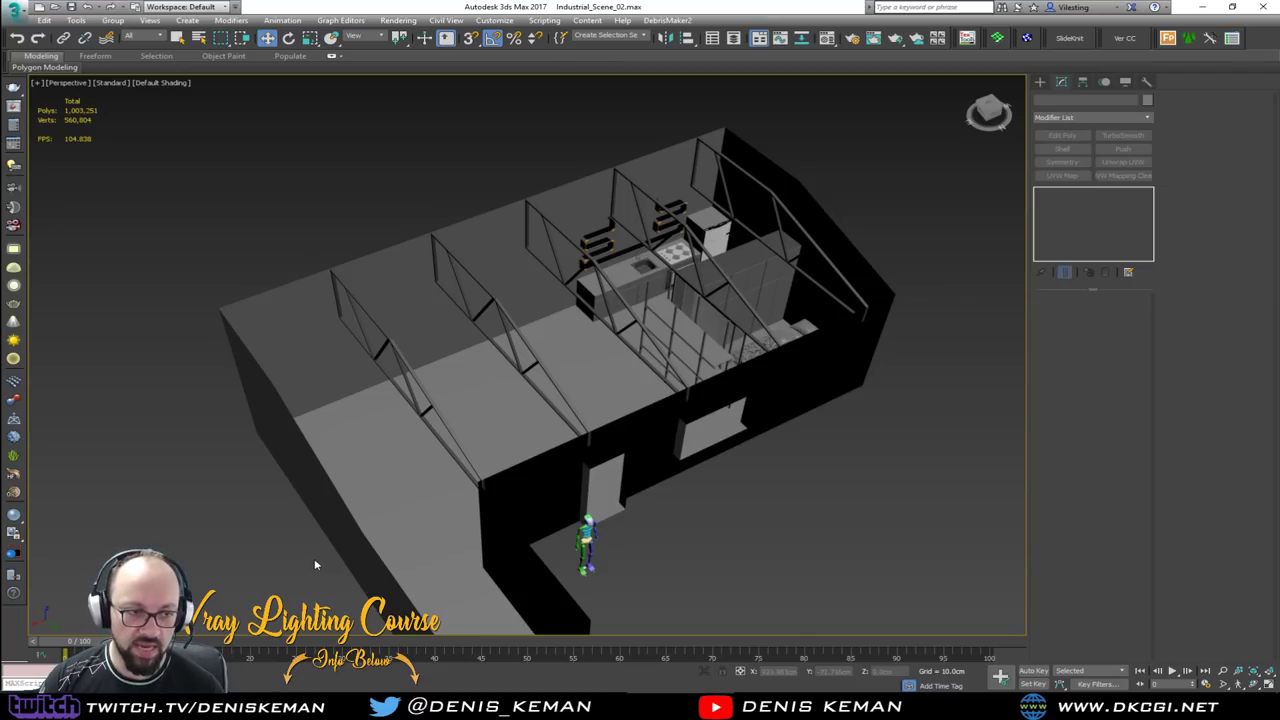
left_click(328, 704)
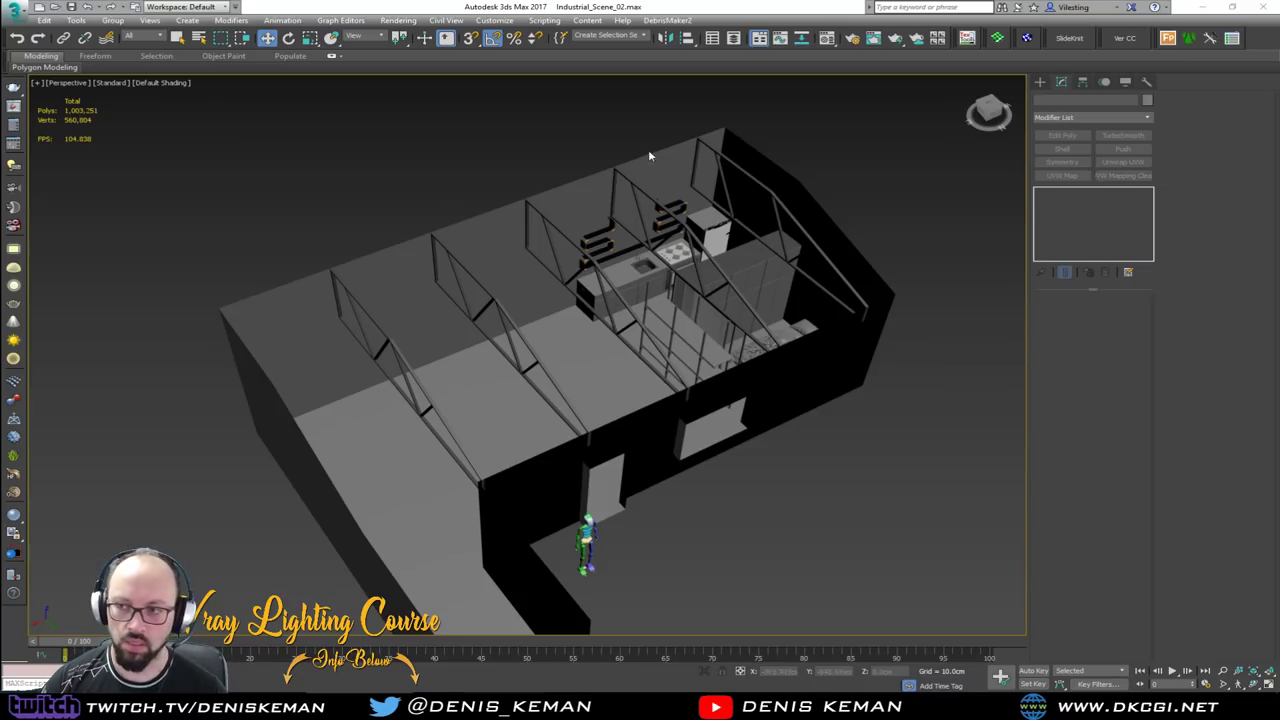
left_click(18, 10)
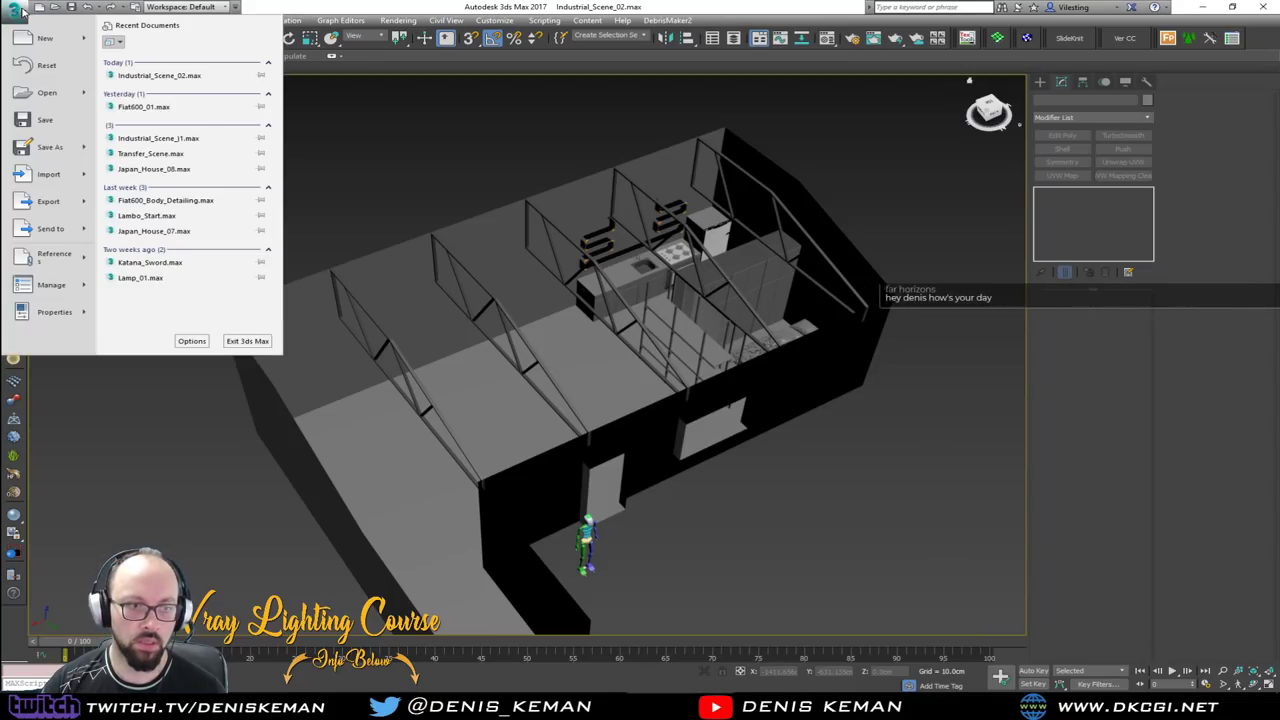
left_click(49, 73)
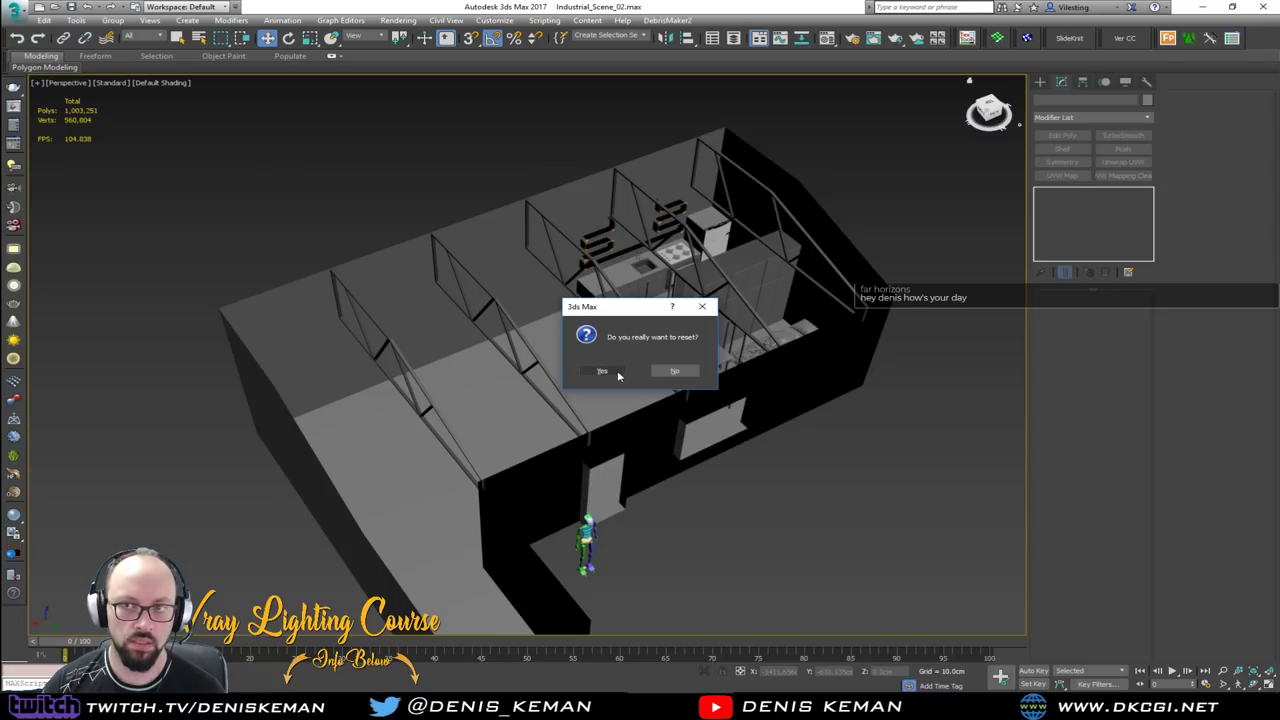
left_click(674, 371)
Save Industrial_Scene_02 and reset to an empty, untitled scene
left_click(18, 10)
left_click(43, 143)
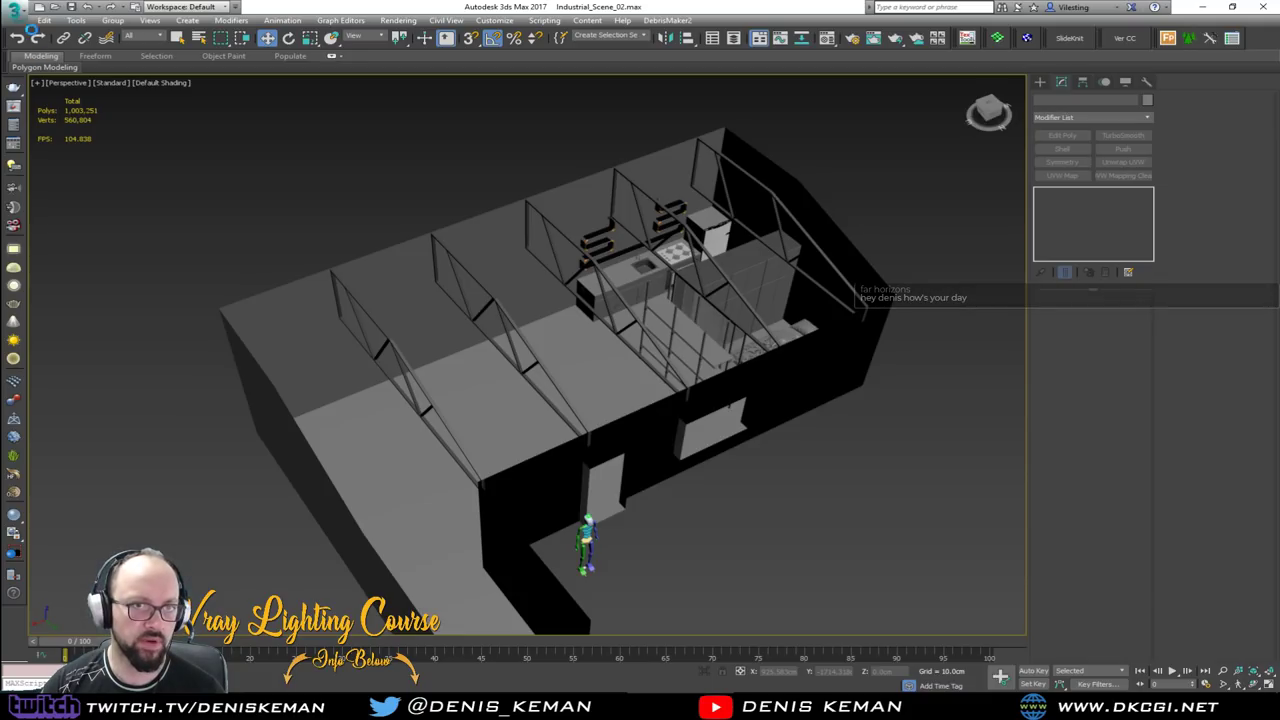
left_click(14, 10)
left_click(43, 89)
left_click(603, 371)
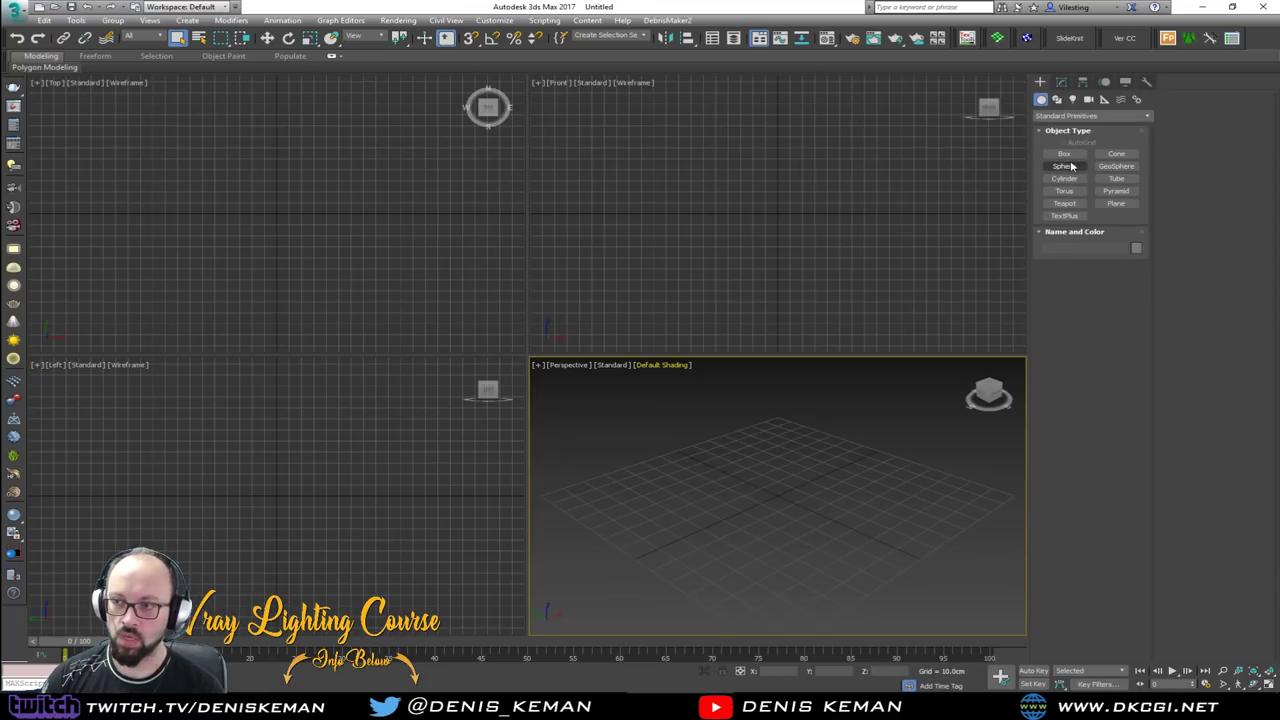
Draw a box in the Perspective view, about 81 cm long, 114 cm wide and 69 cm high
left_click(1064, 154)
left_click_drag(803, 434, 741, 578)
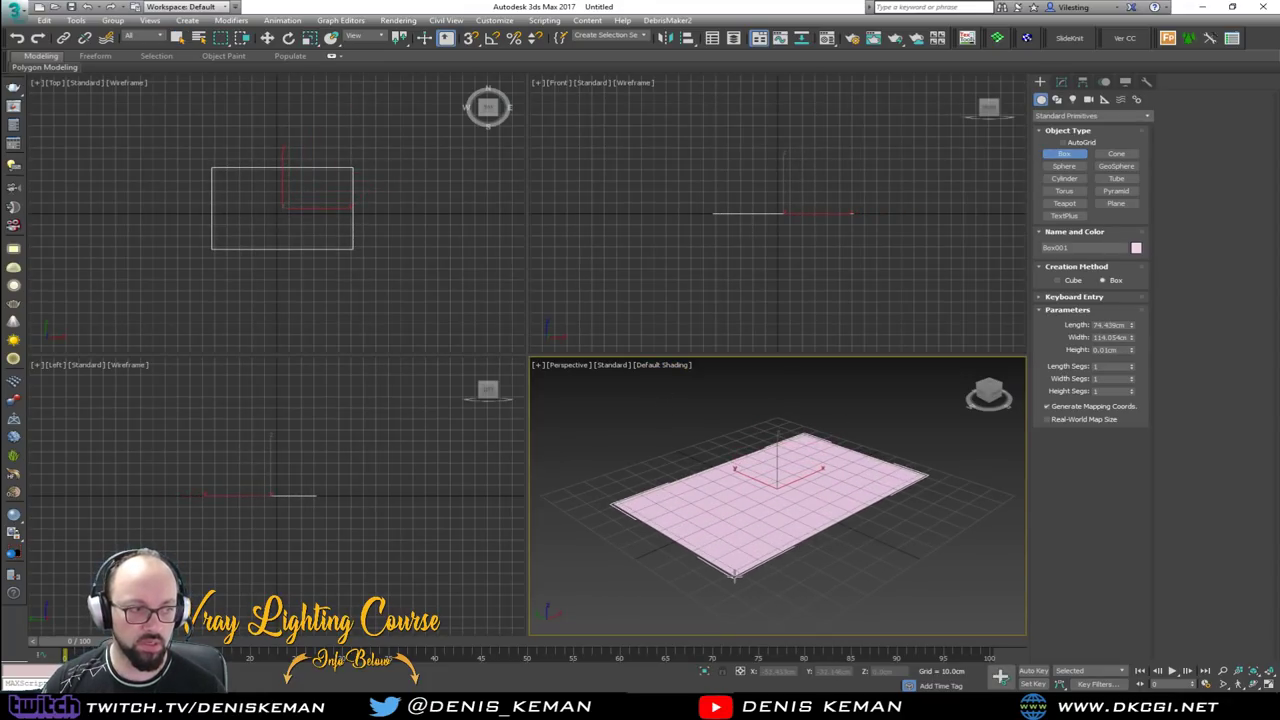
left_click(739, 458)
left_click_drag(1132, 327, 1137, 321)
Set the box's length to 200 cm, its width to 102 cm and its height to 96 cm
double_click(1105, 325)
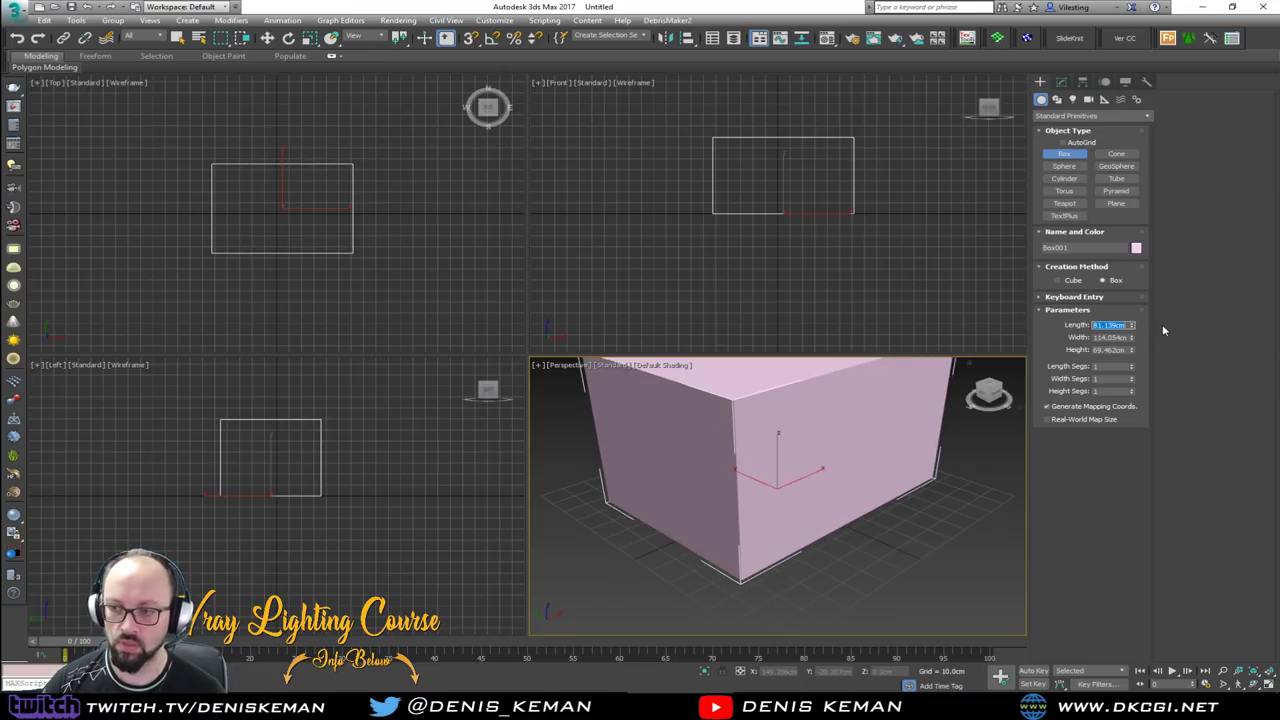
type("200")
key("Return")
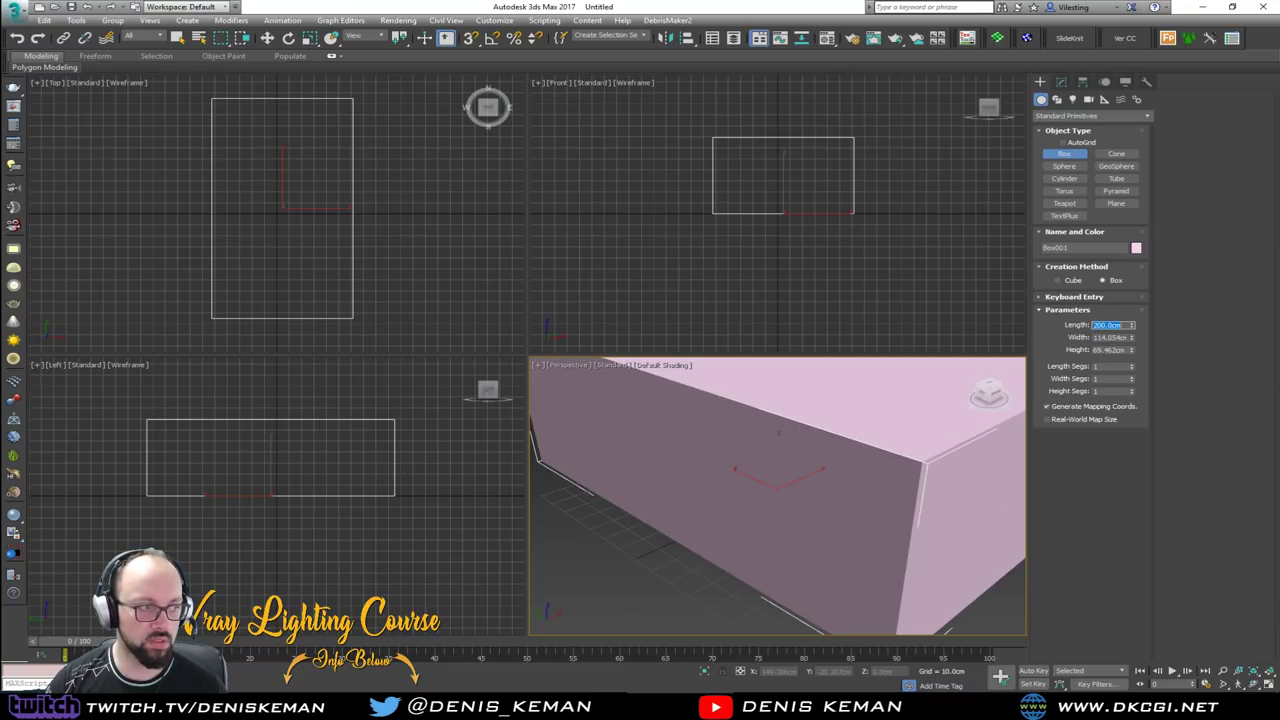
key("Tab")
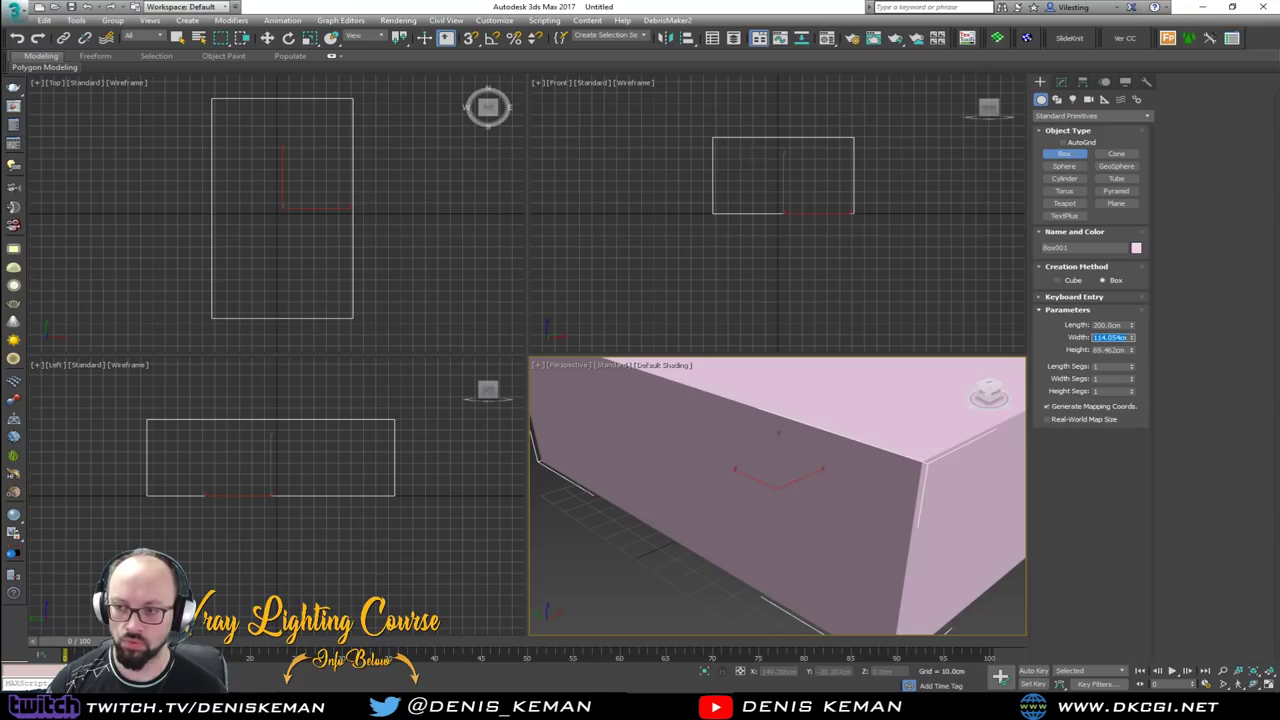
type("102")
key("Return")
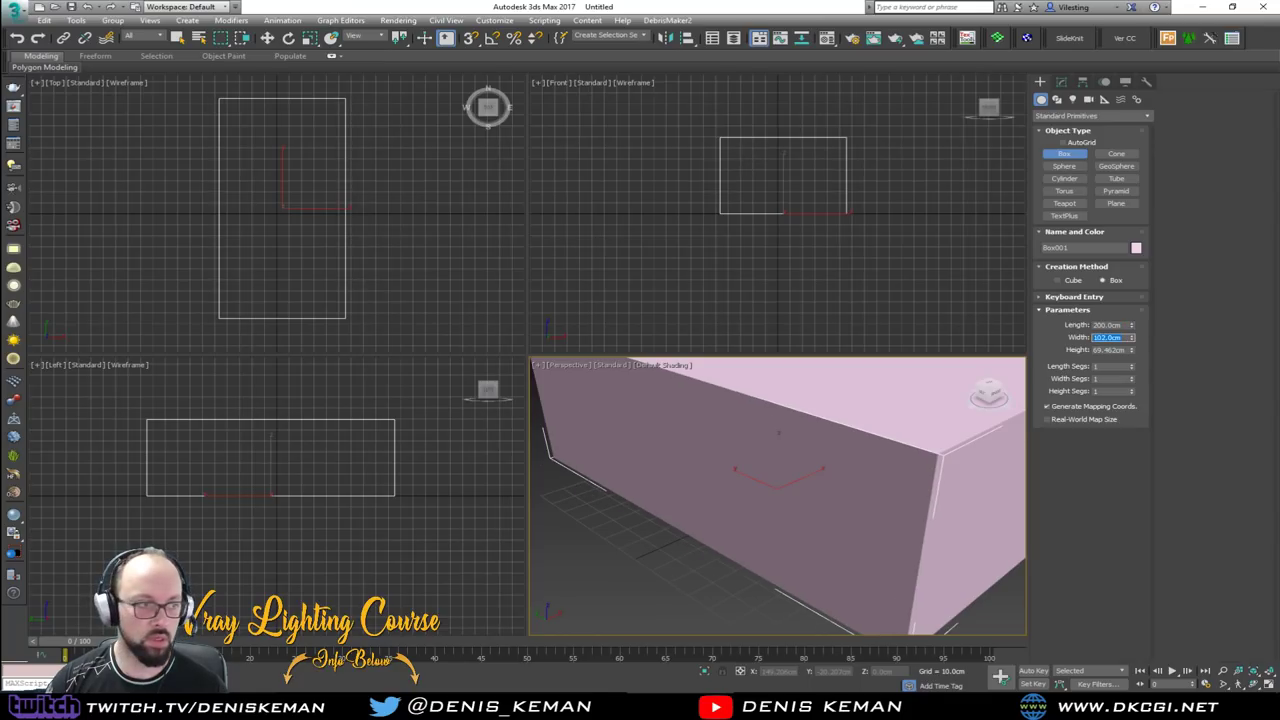
key("Tab")
type("96")
key("Return")
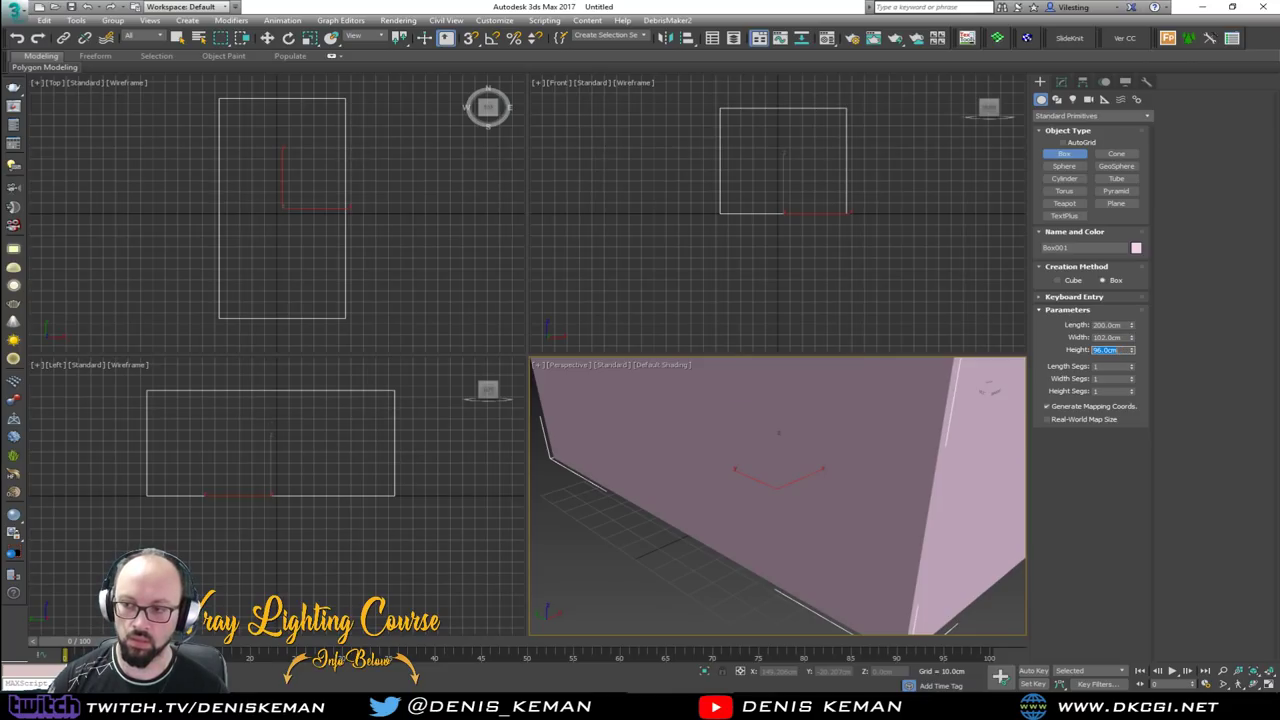
Make one independent copy of the box beside the original along the X axis
key("z")
middle_click_drag(833, 448, 864, 486, "alt")
mouse_move(697, 489)
middle_mouse_down("alt")
mouse_move(714, 477)
mouse_move(709, 486)
middle_mouse_up("alt")
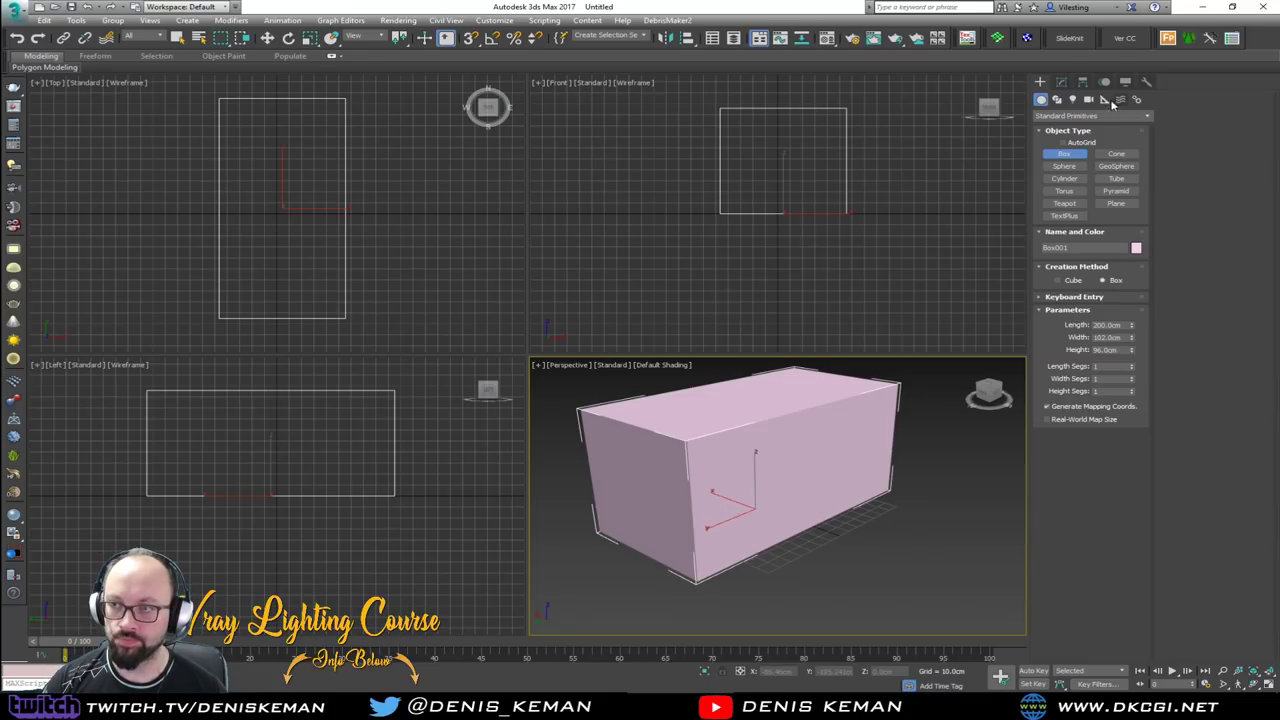
right_click(773, 489)
key("w")
left_click_drag(760, 488, 851, 521, "shift")
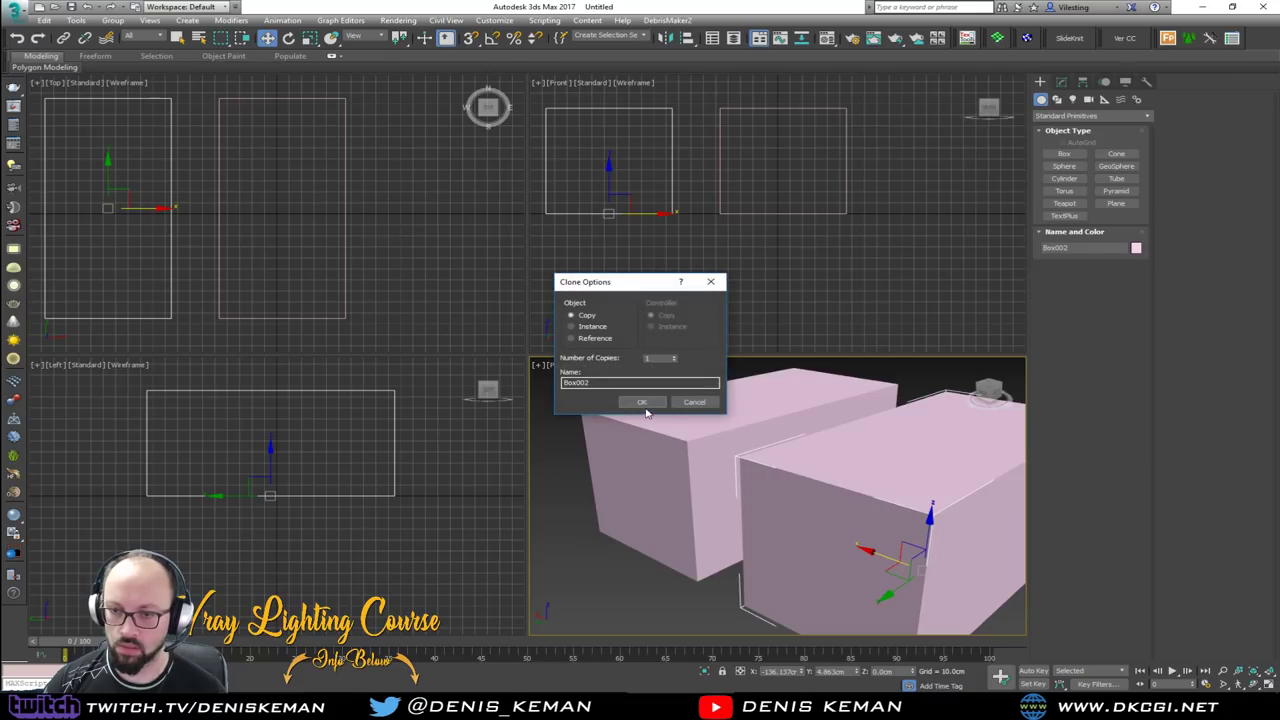
left_click(642, 401)
Set the copied box's height to 39 cm
left_click(1062, 83)
middle_click_drag(830, 518, 746, 468)
left_click(1124, 339)
type("39")
key("Return")
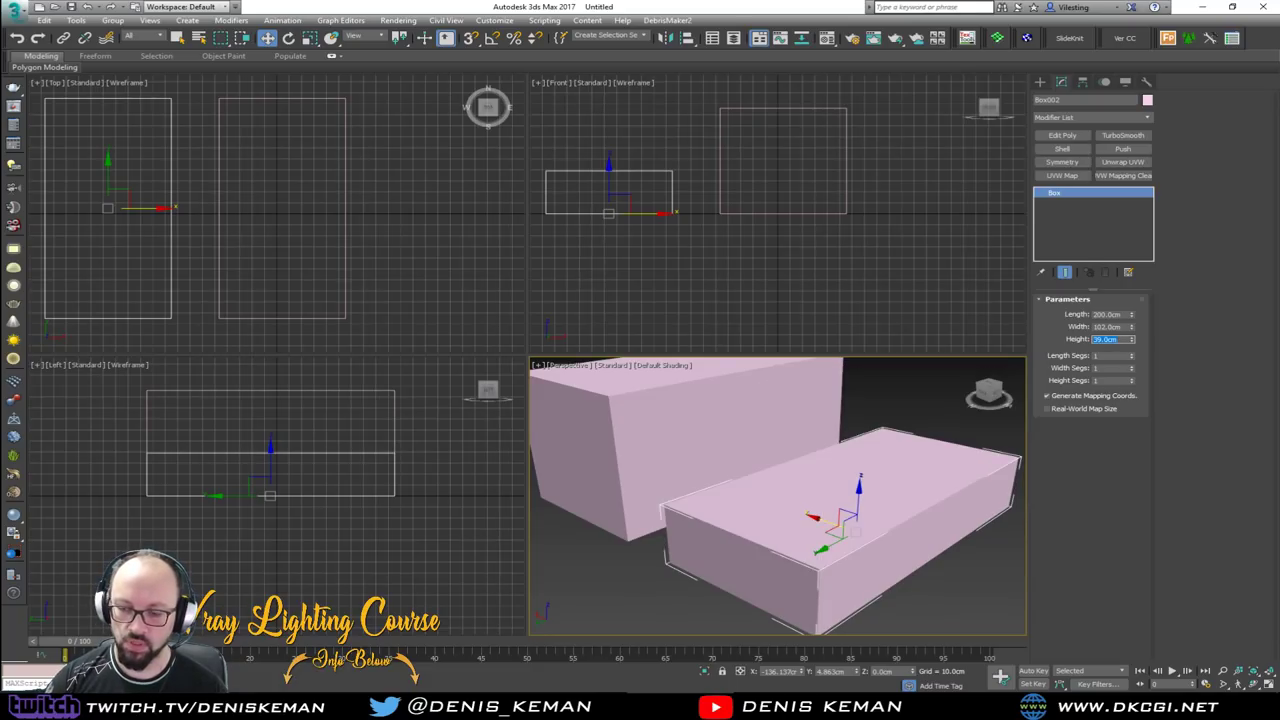
Set the copied box's width to 64 cm
scroll(645, 480, "down", 3)
scroll(726, 459, "down", 2)
middle_click_drag(726, 459, 722, 489, "alt")
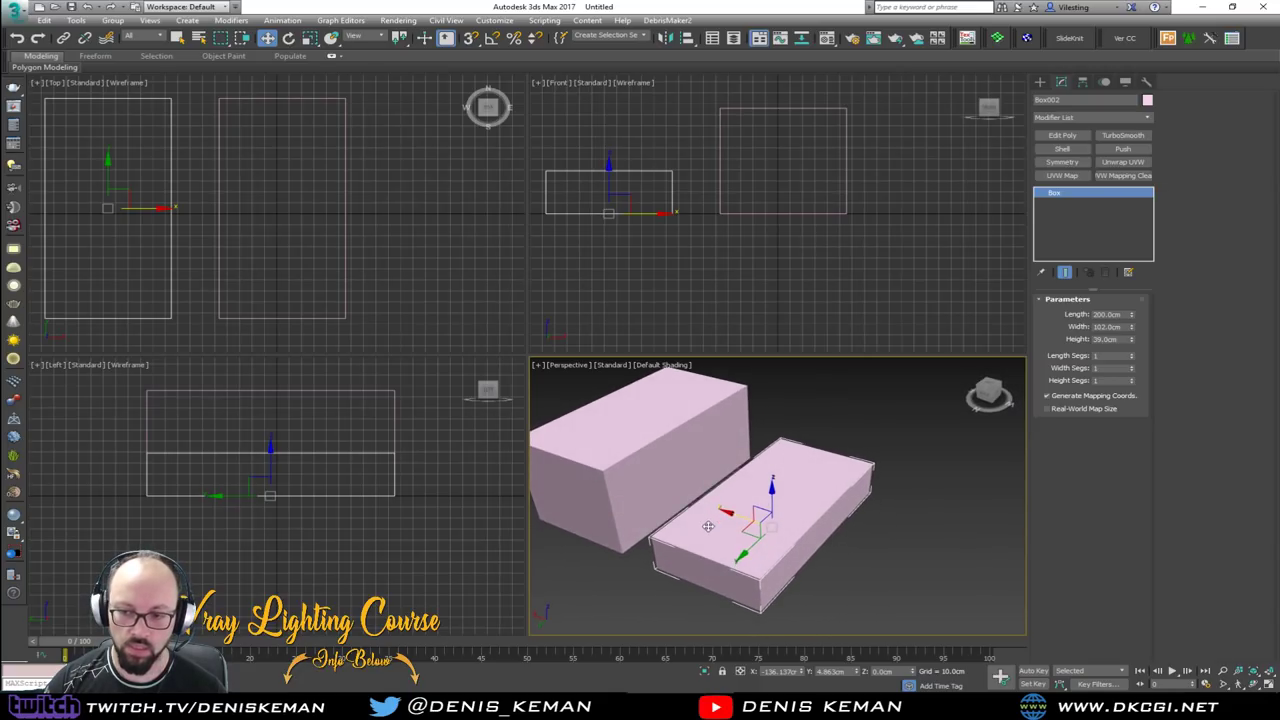
left_click_drag(1131, 332, 1132, 328)
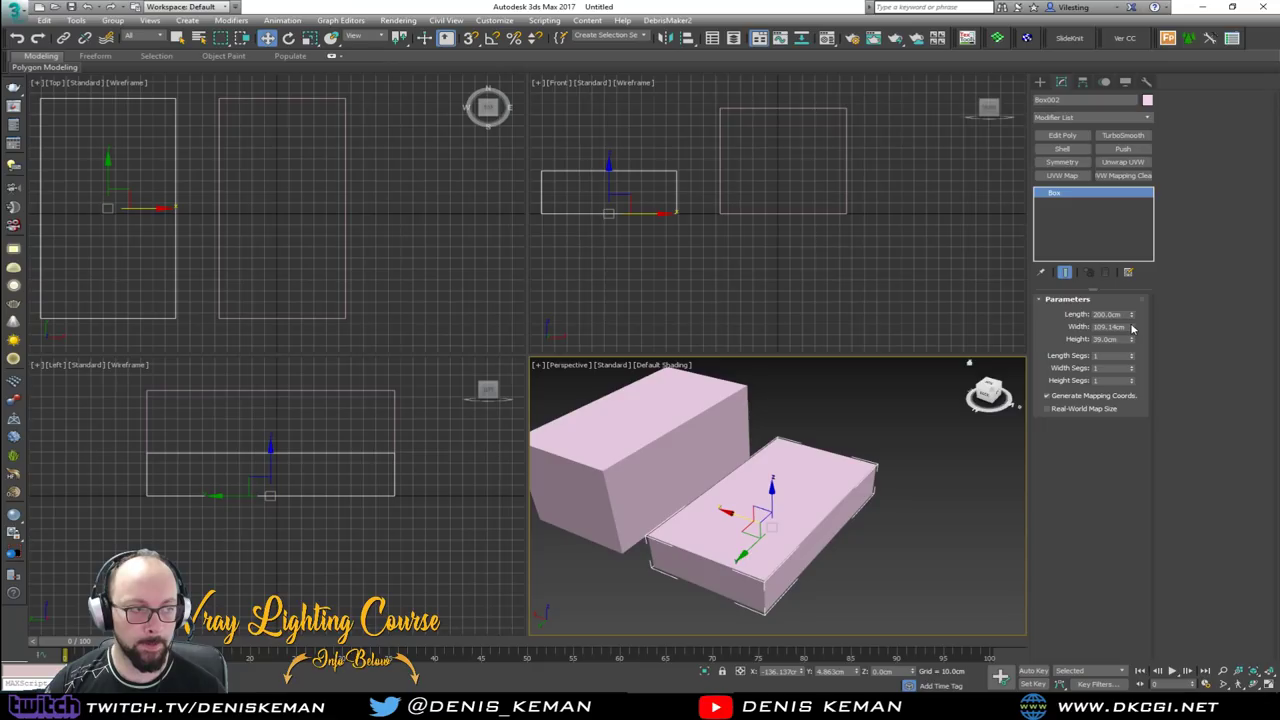
key("ctrl+z")
left_click_drag(1125, 327, 1077, 319)
type("64")
key("Return")
Enable snapping and move the smaller box so its bottom front corner meets the larger box's matching corner
middle_click_drag(761, 422, 808, 437)
key("alt+w")
middle_click_drag(632, 432, 646, 468, "alt")
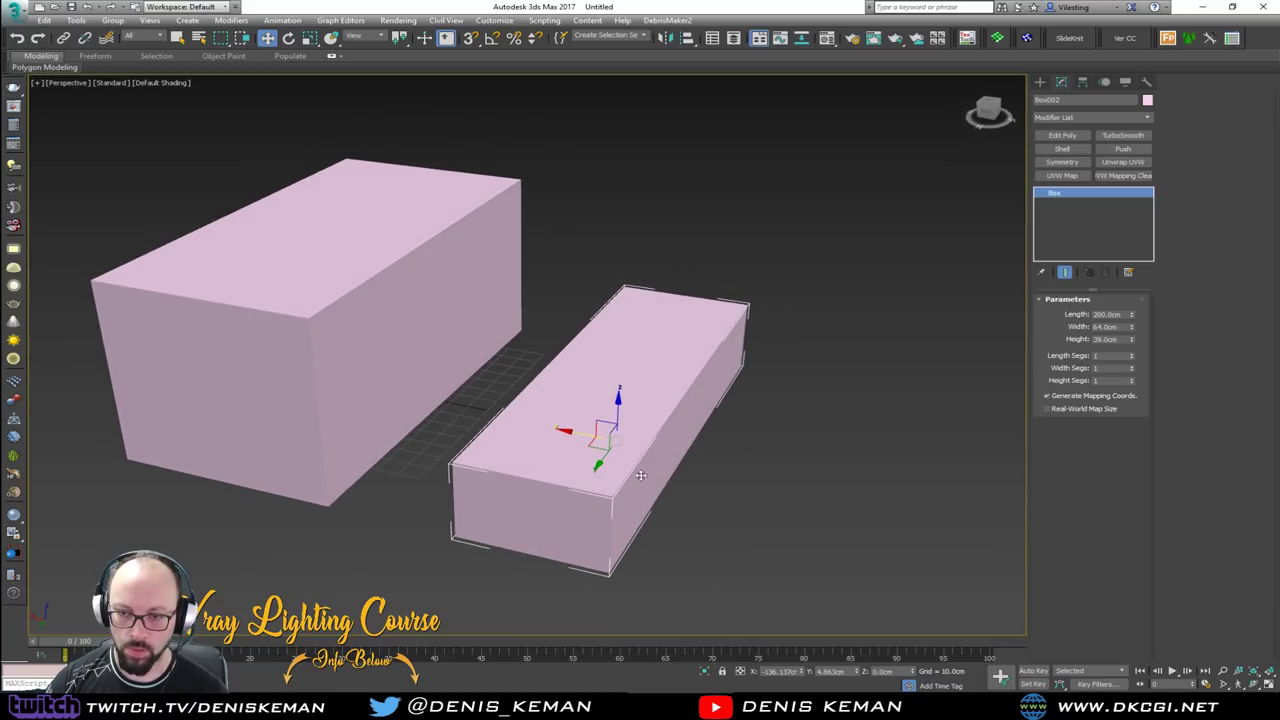
key("s")
left_click_drag(607, 570, 352, 502)
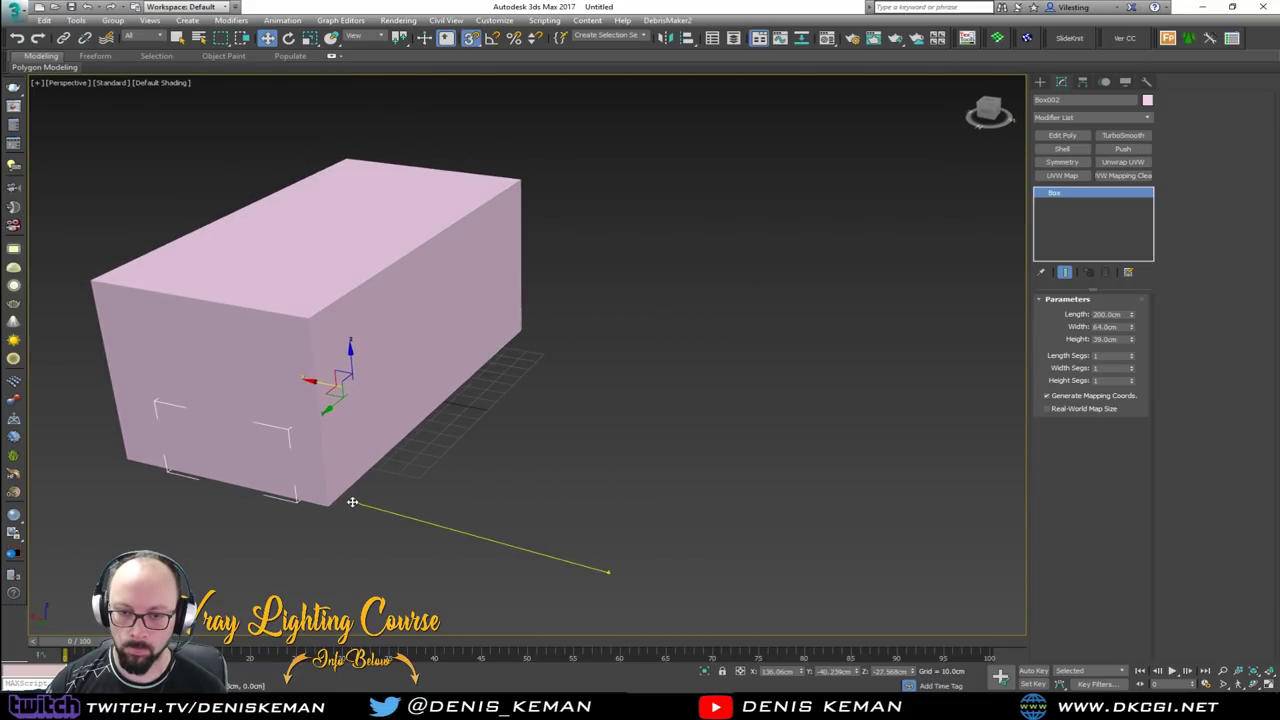
Select the larger box, display edged faces and add an Edit Poly modifier to it
left_click(340, 373)
key("F4")
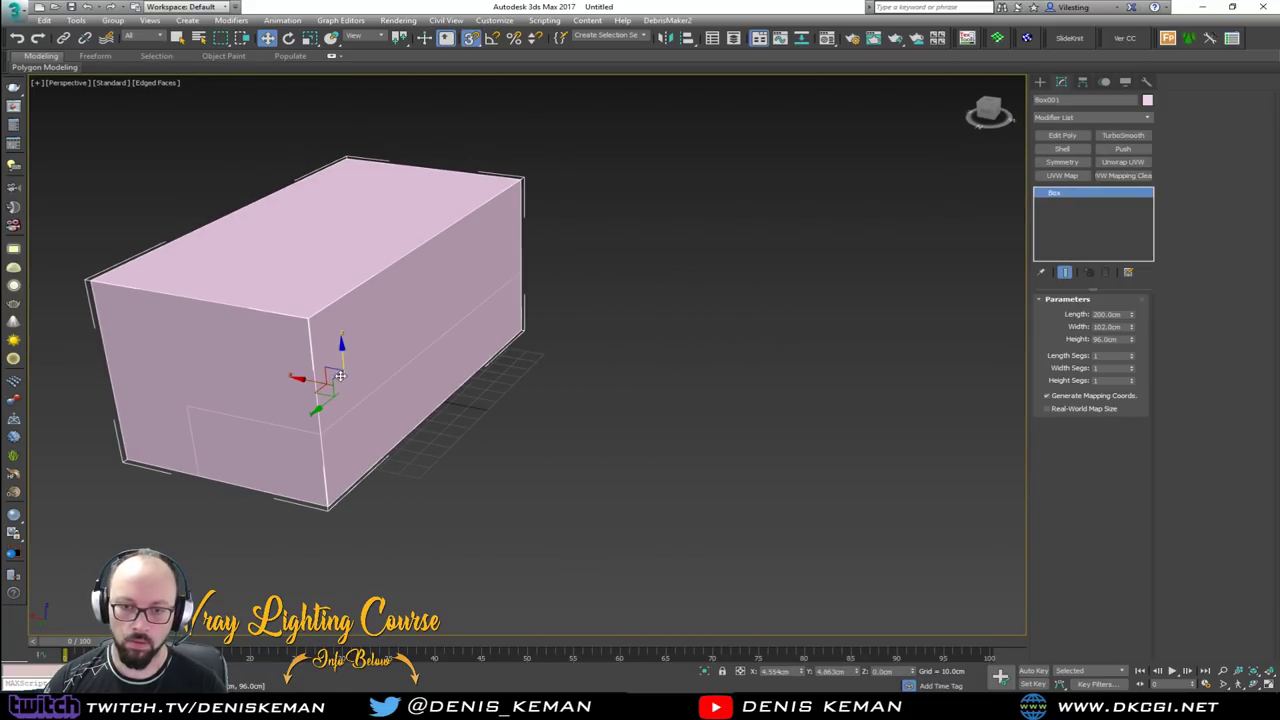
scroll(340, 373, "up", 5)
key("z")
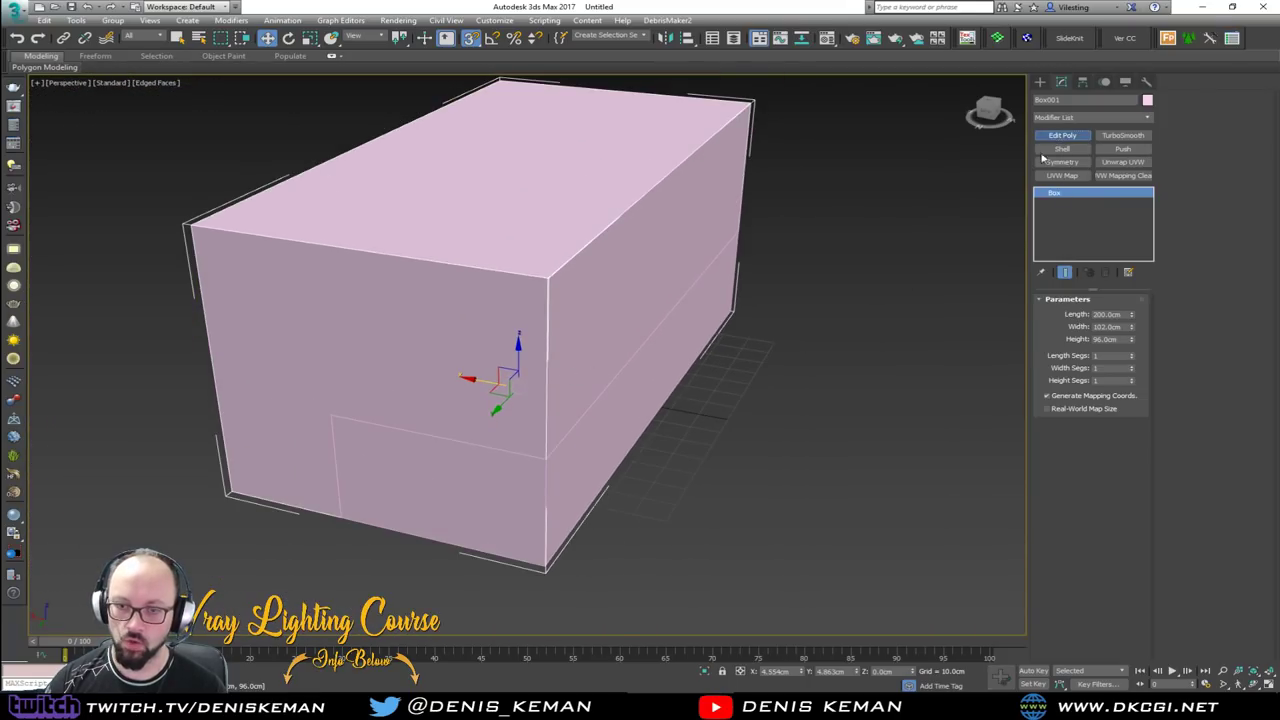
left_click(1058, 138)
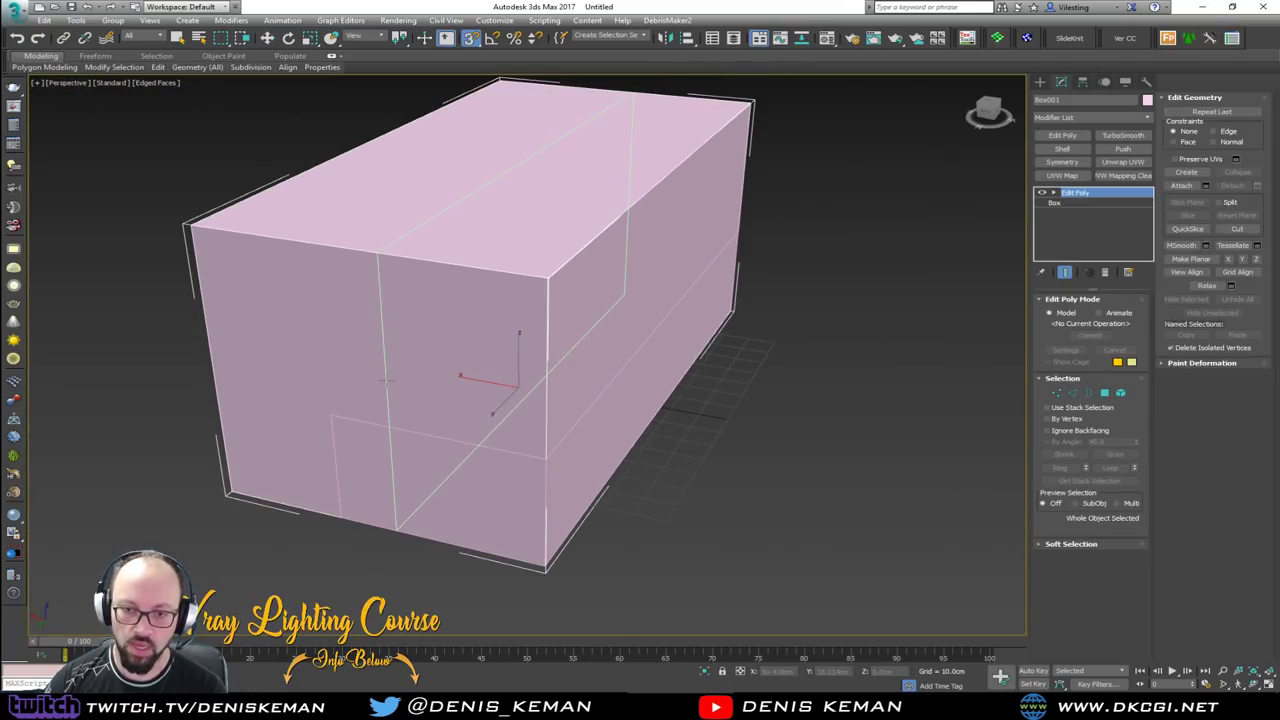
Insert a lengthwise edge loop around the larger box and snap it to the smaller box's rear edge
left_click(386, 380)
key("2")
left_click_drag(498, 273, 334, 415)
key("s")
key("s")
Insert a horizontal edge loop around the larger box and snap it to the smaller box's top, at 39 cm
left_click(516, 400)
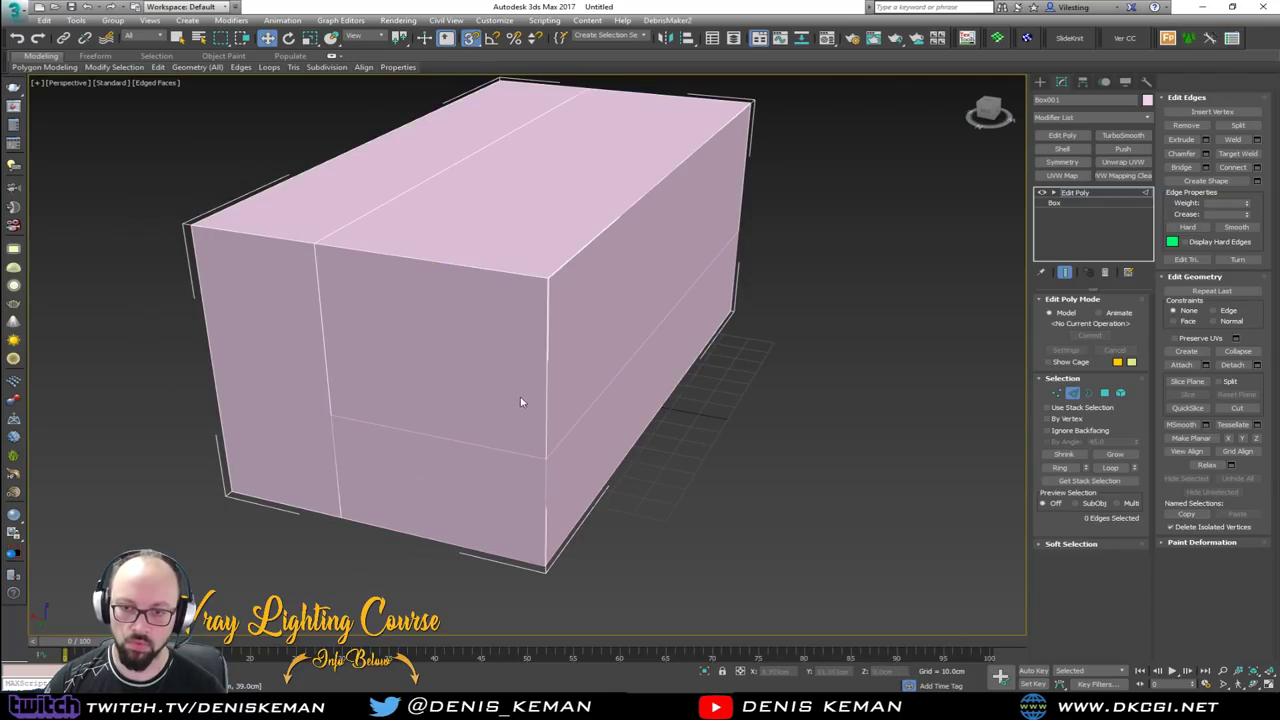
left_click(532, 395)
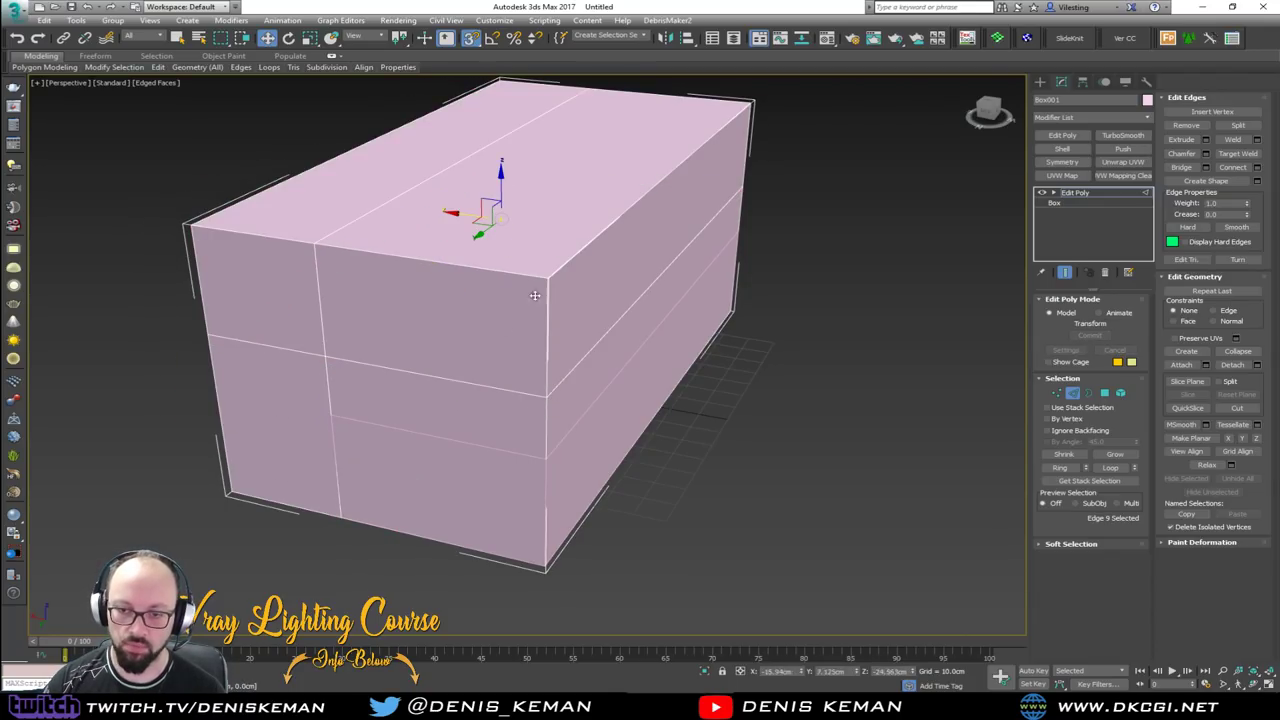
key("ctrl+y")
left_click_drag(502, 198, 548, 456)
right_click(548, 456)
key("ctrl+z")
left_click_drag(538, 366, 547, 458)
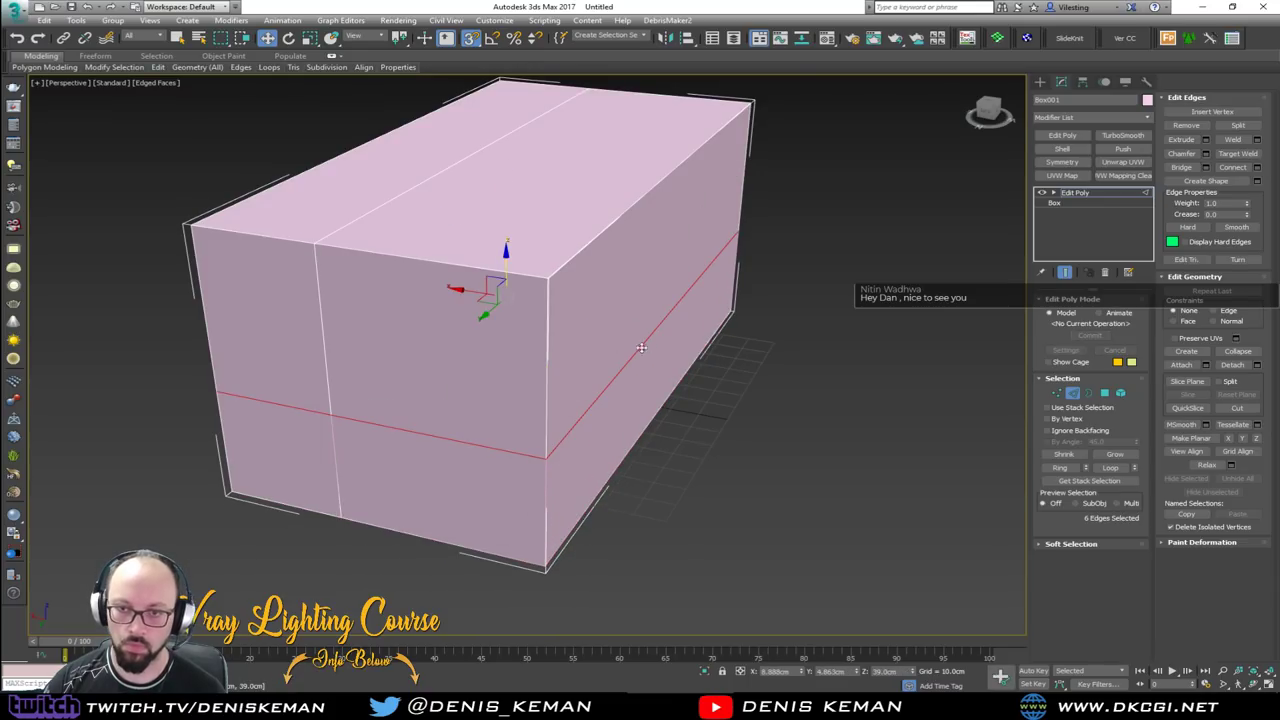
Leave edge editing, select the smaller box inside the larger one in wireframe display and delete it
scroll(652, 370, "down", 3)
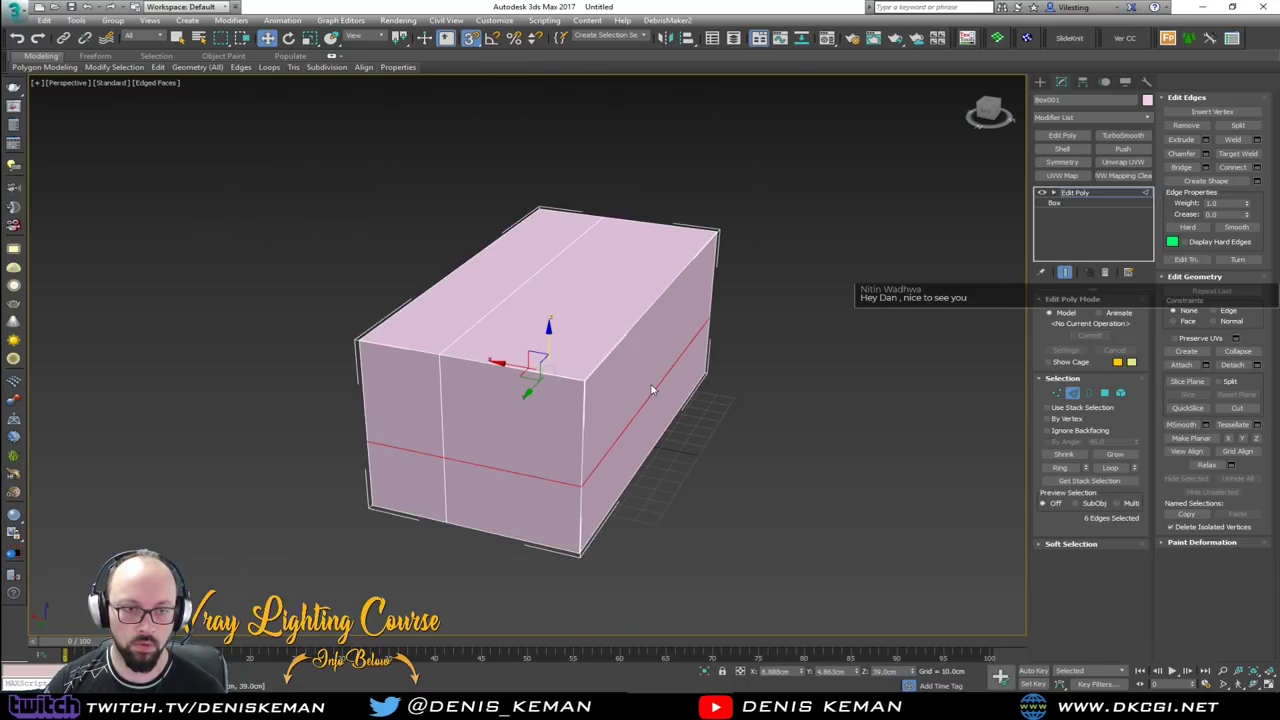
left_click(1075, 397)
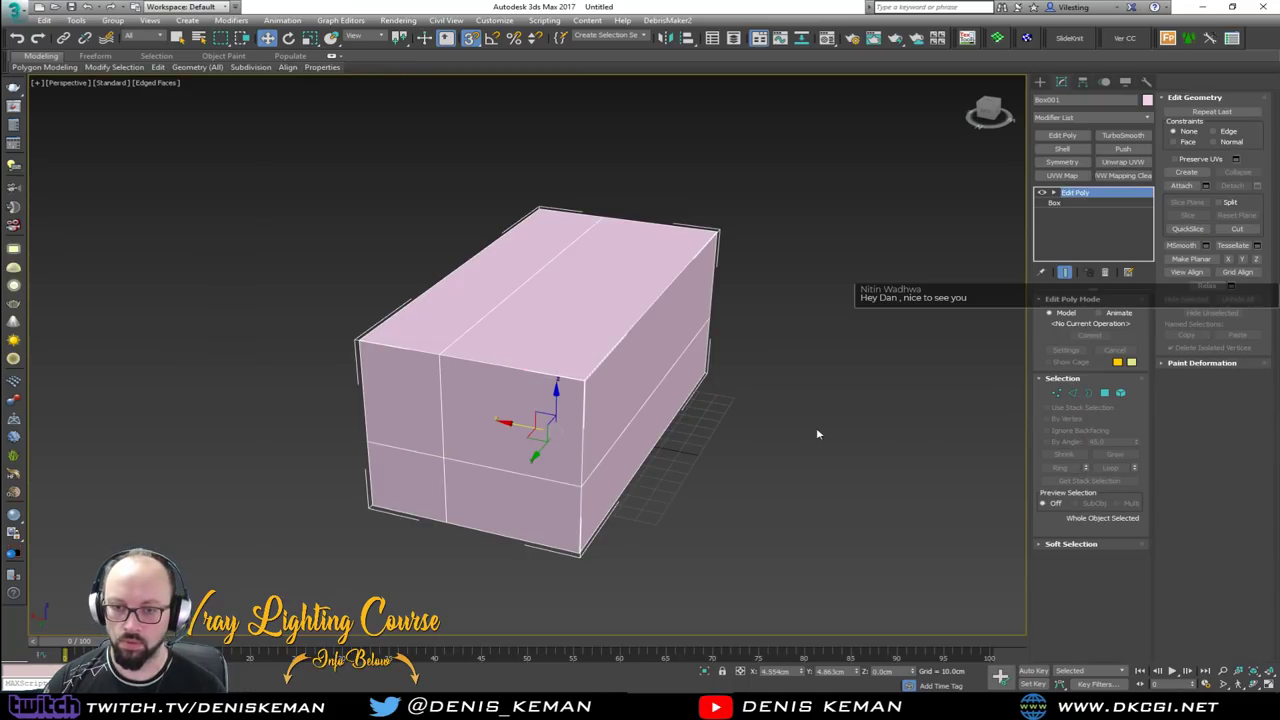
key("F3")
left_click(480, 430)
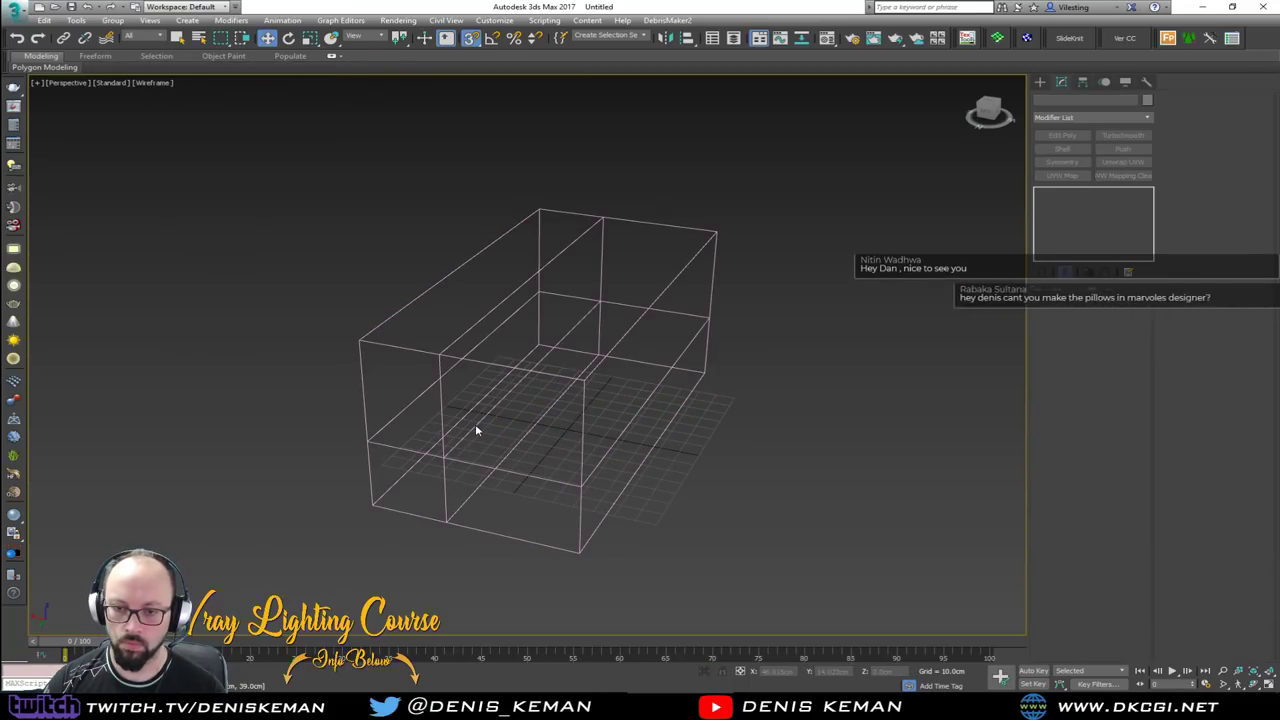
left_click(481, 425)
key("F3")
key("Delete")
Select the divided box, hide its selection brackets and set its X and Y position to 0 cm
left_click(637, 422)
scroll(680, 426, "up", 3)
middle_click_drag(680, 426, 614, 391, "alt")
key("j")
key("shift+z")
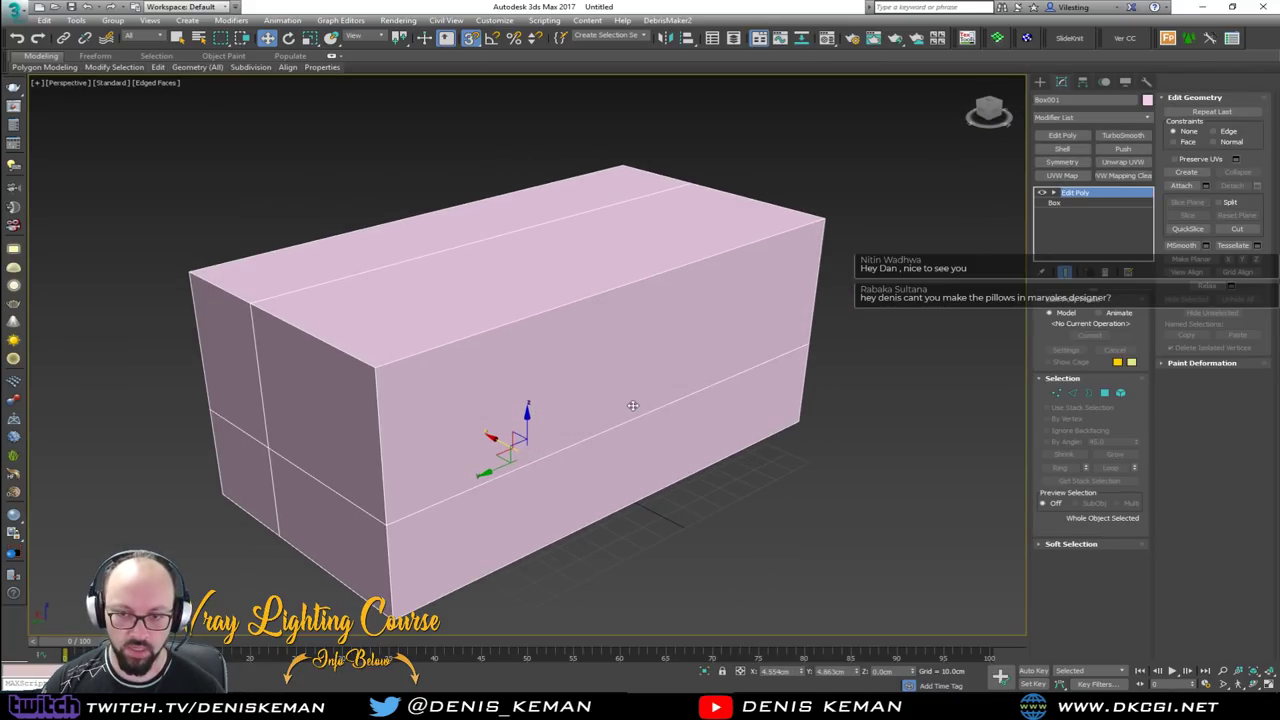
key("shift+z")
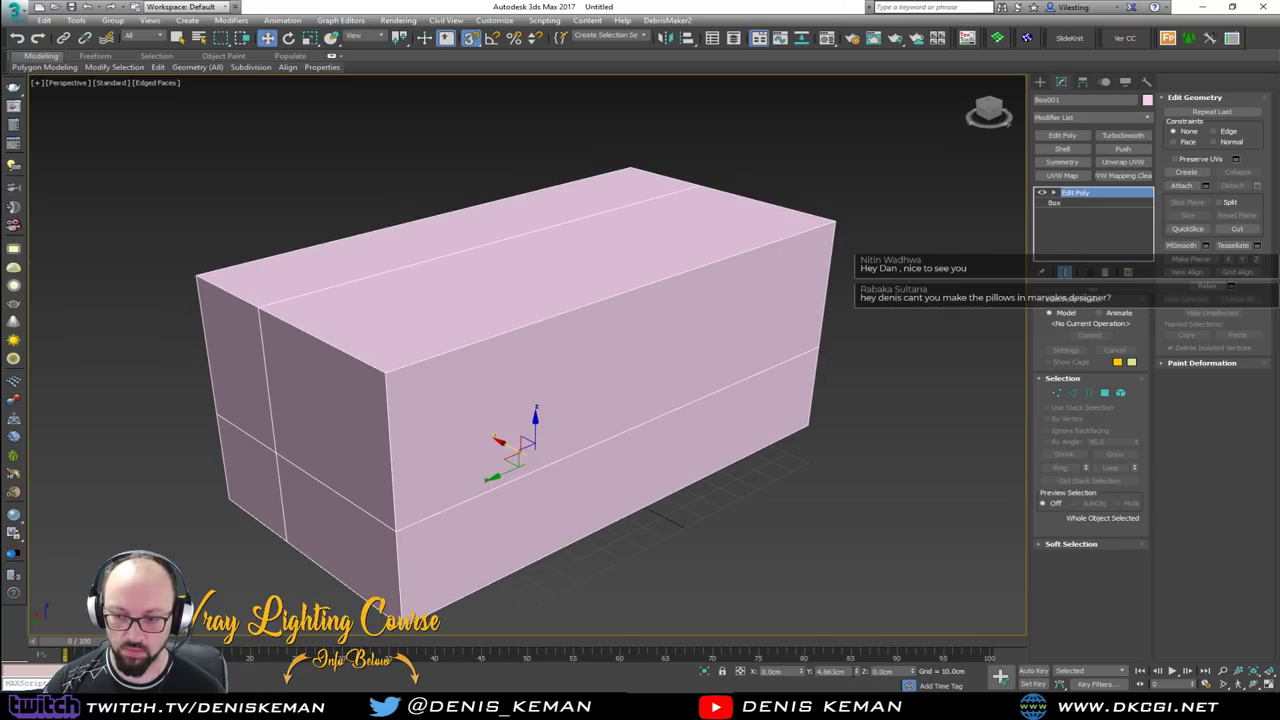
key("shift+z")
key("shift+z")
key("shift+z")
key("shift+z")
key("shift+z")
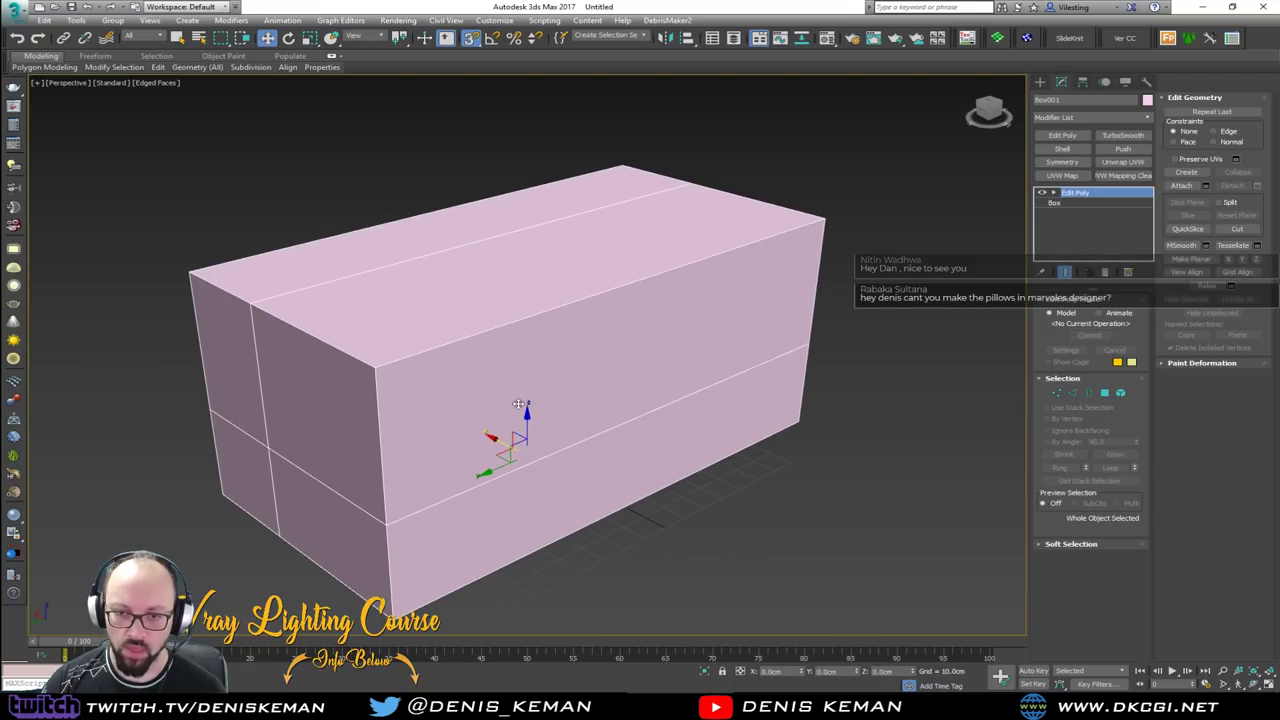
Select the upper front polygons of the divided box and examine the seat space from several angles
key("shift+z")
key("shift+z")
key("shift+z")
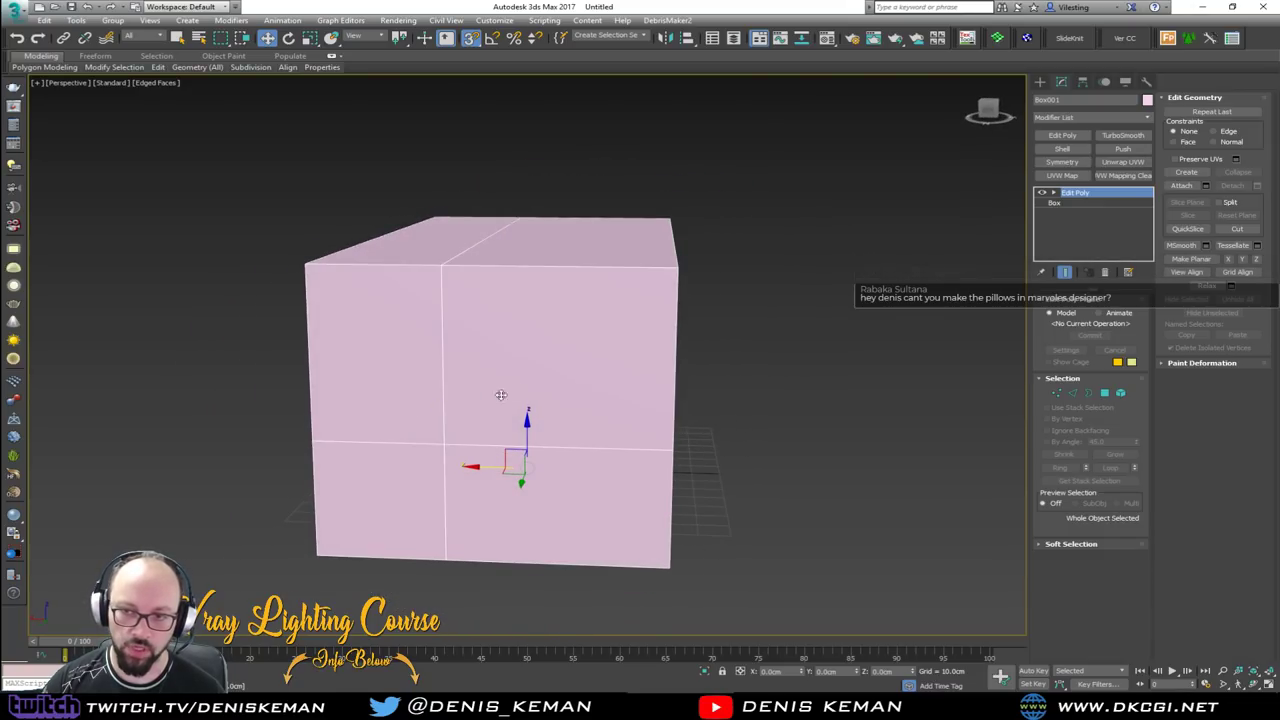
left_click(1104, 395)
left_click_drag(717, 206, 655, 289)
middle_click_drag(697, 288, 662, 300, "alt")
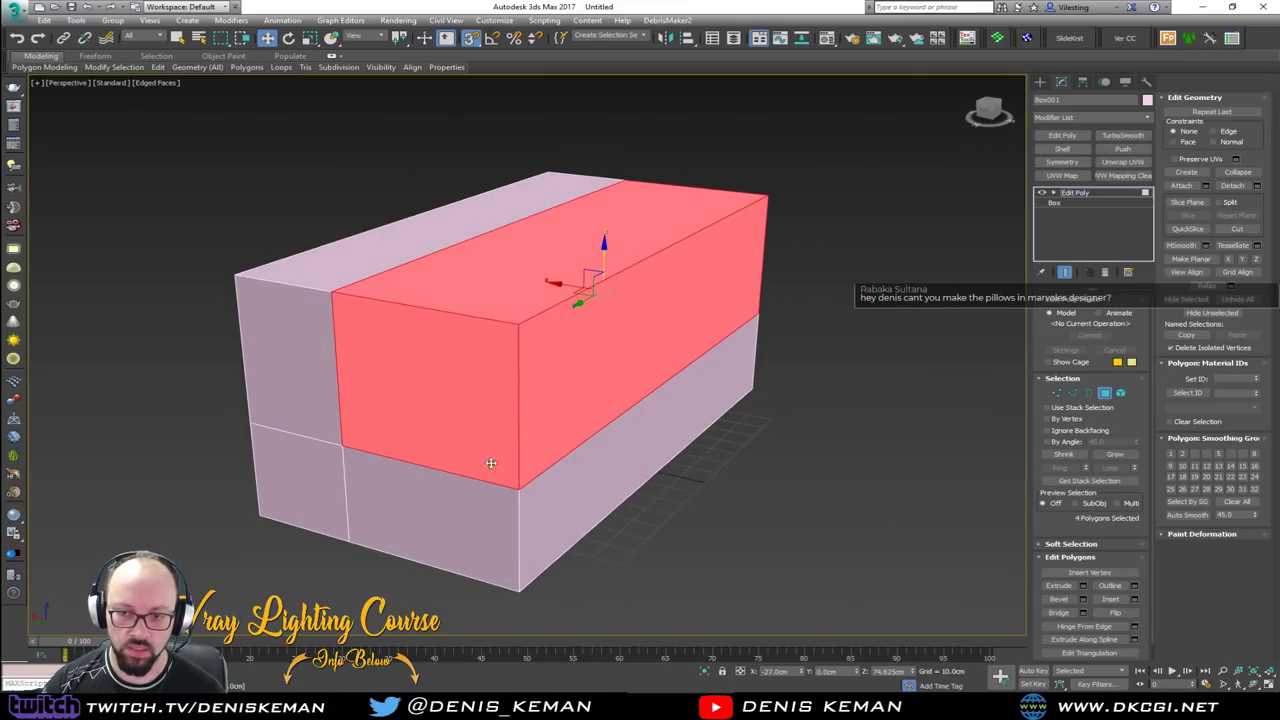
middle_click_drag(558, 390, 574, 385, "alt")
key("shift+z")
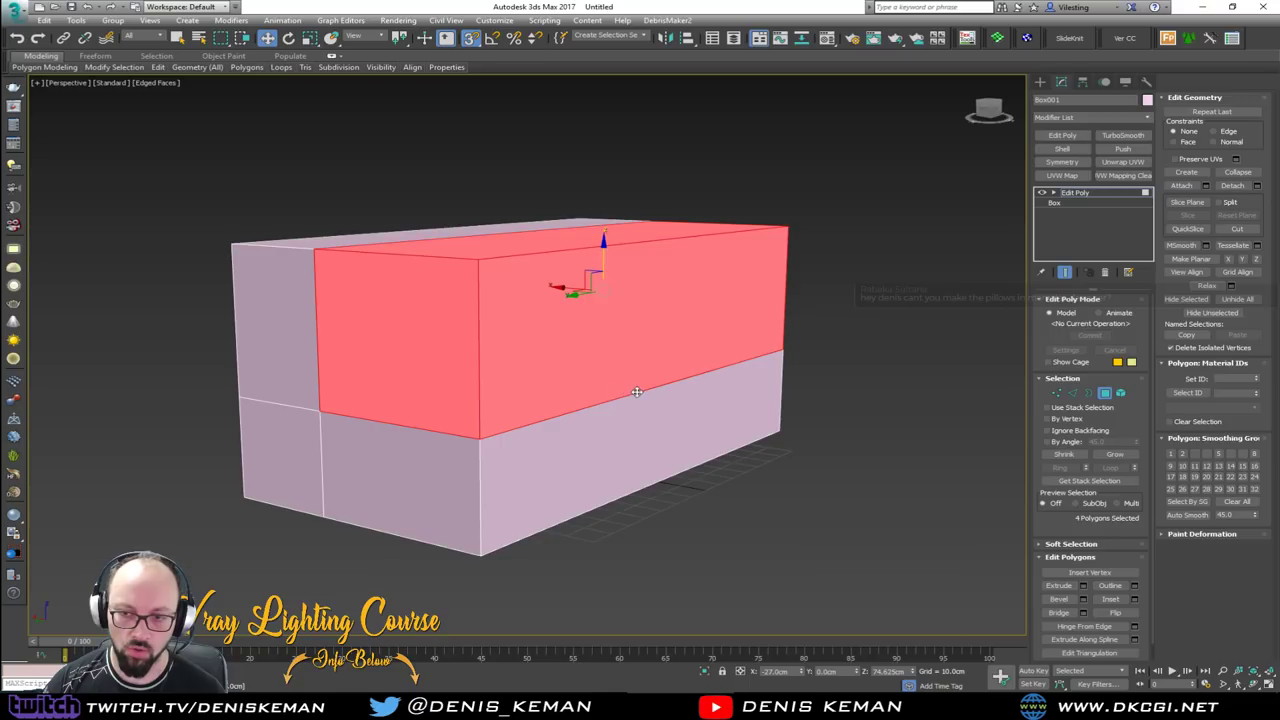
key("shift+z")
key("shift+z")
key("shift+z")
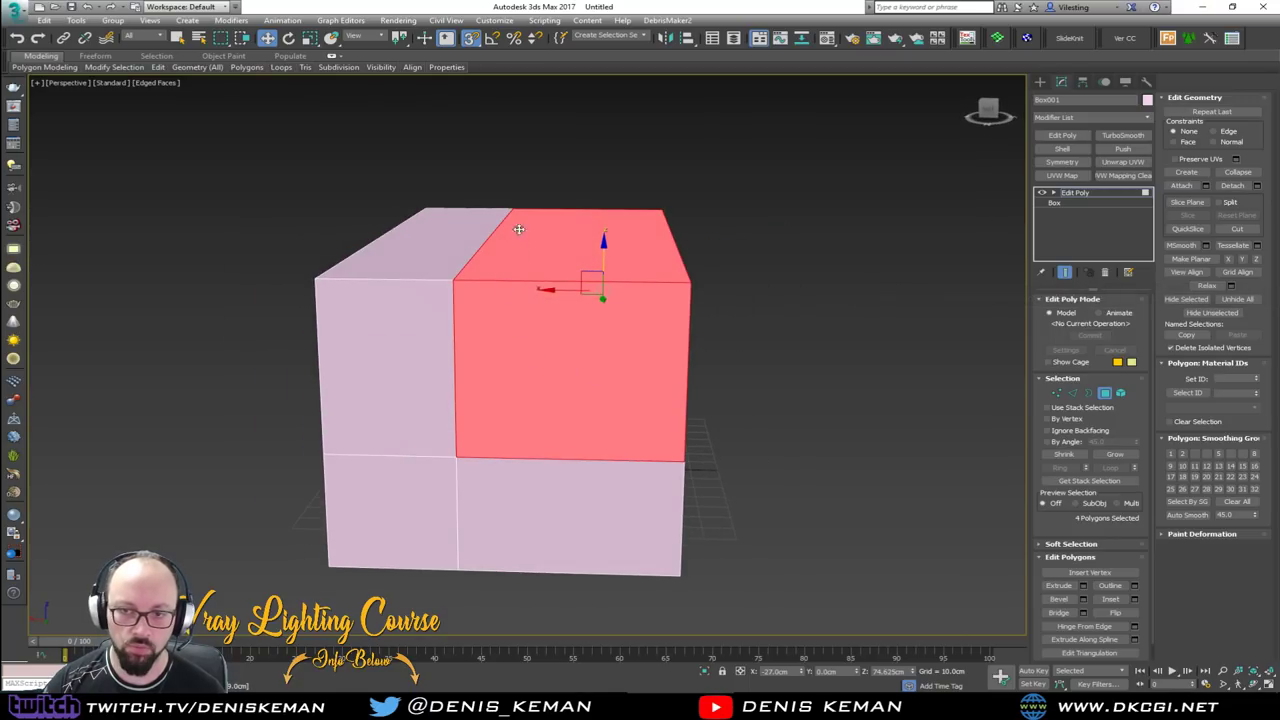
key("shift+z")
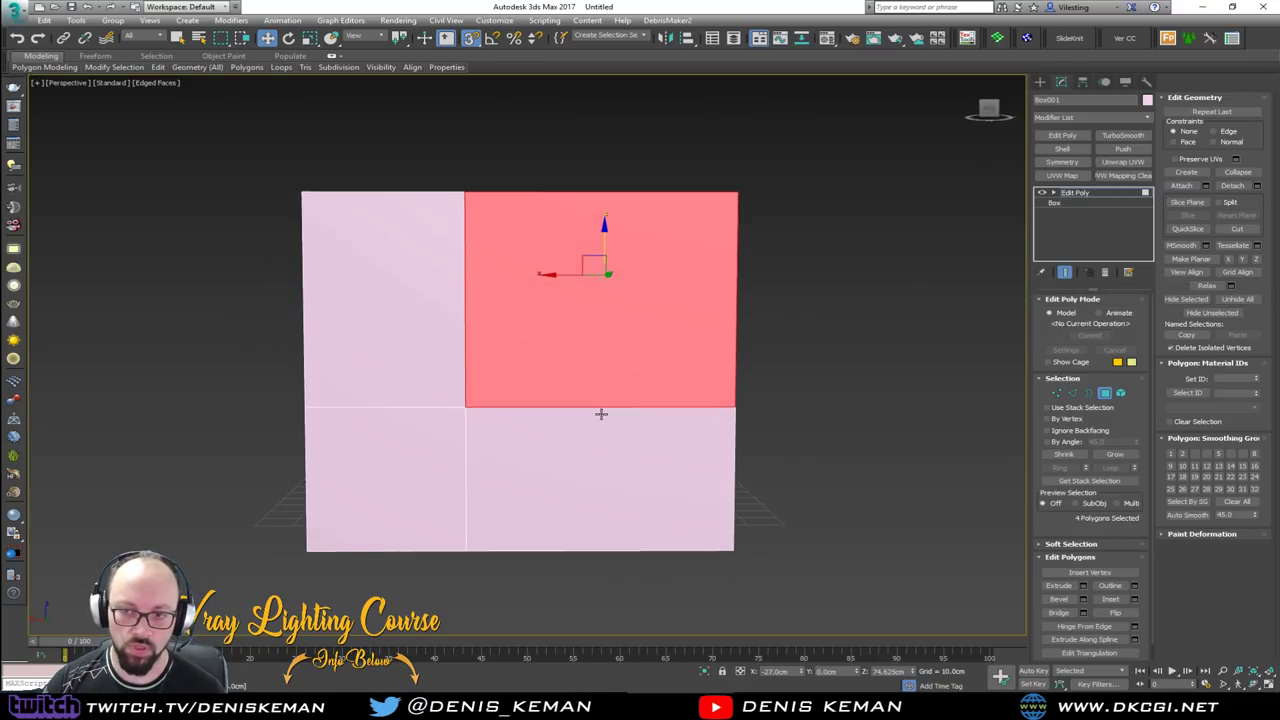
middle_click_drag(601, 413, 575, 409, "alt")
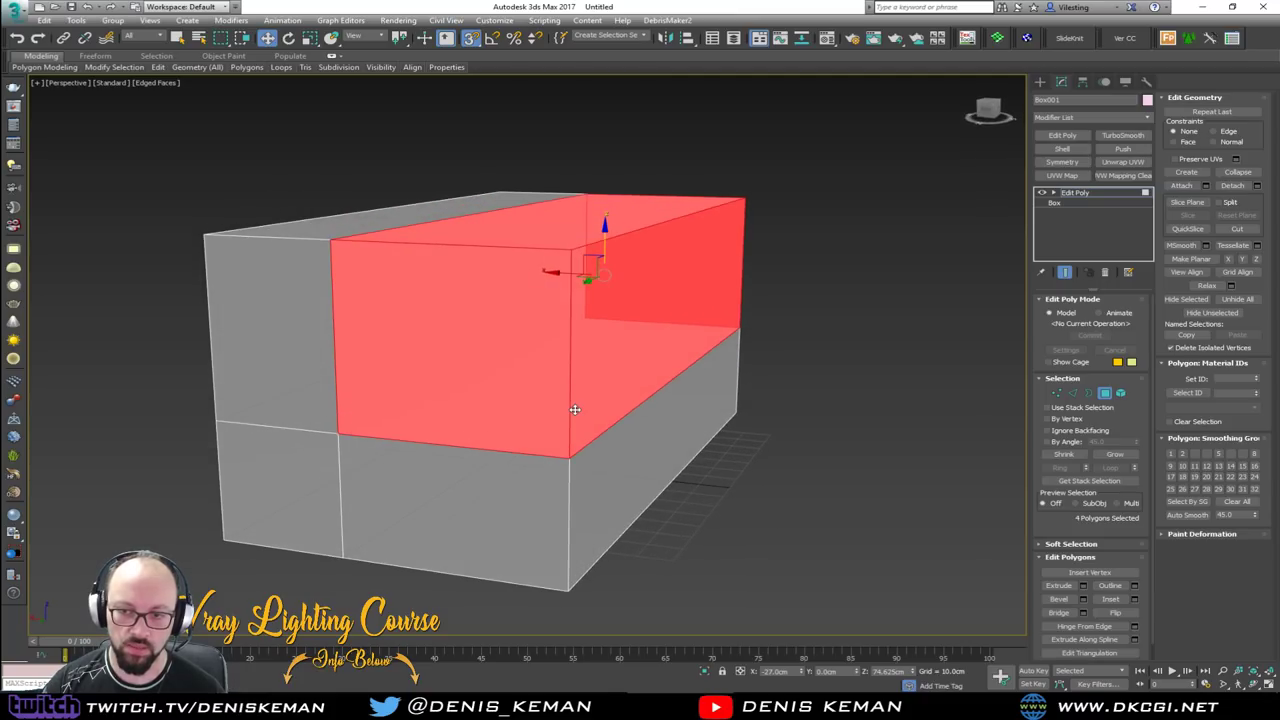
Leave polygon editing and inspect the whole divided box in see-through and shaded display
key("4")
middle_click_drag(590, 342, 552, 367, "alt")
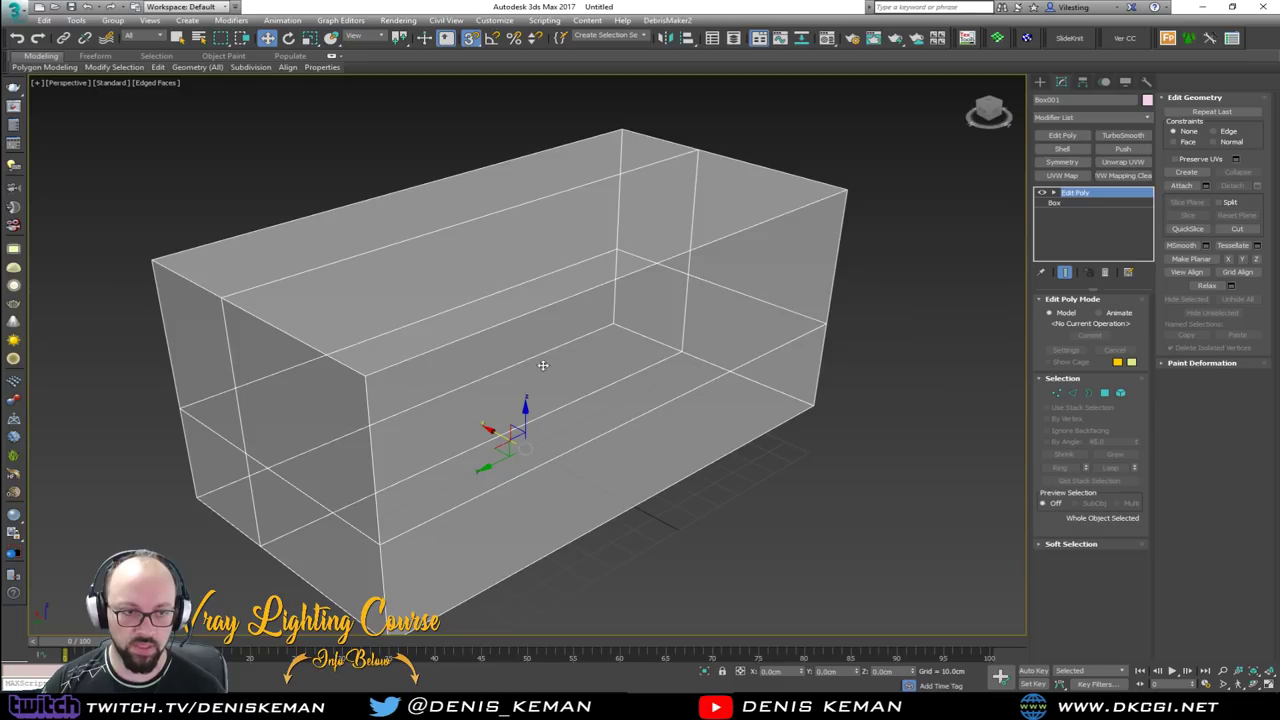
key("F3")
key("F3")
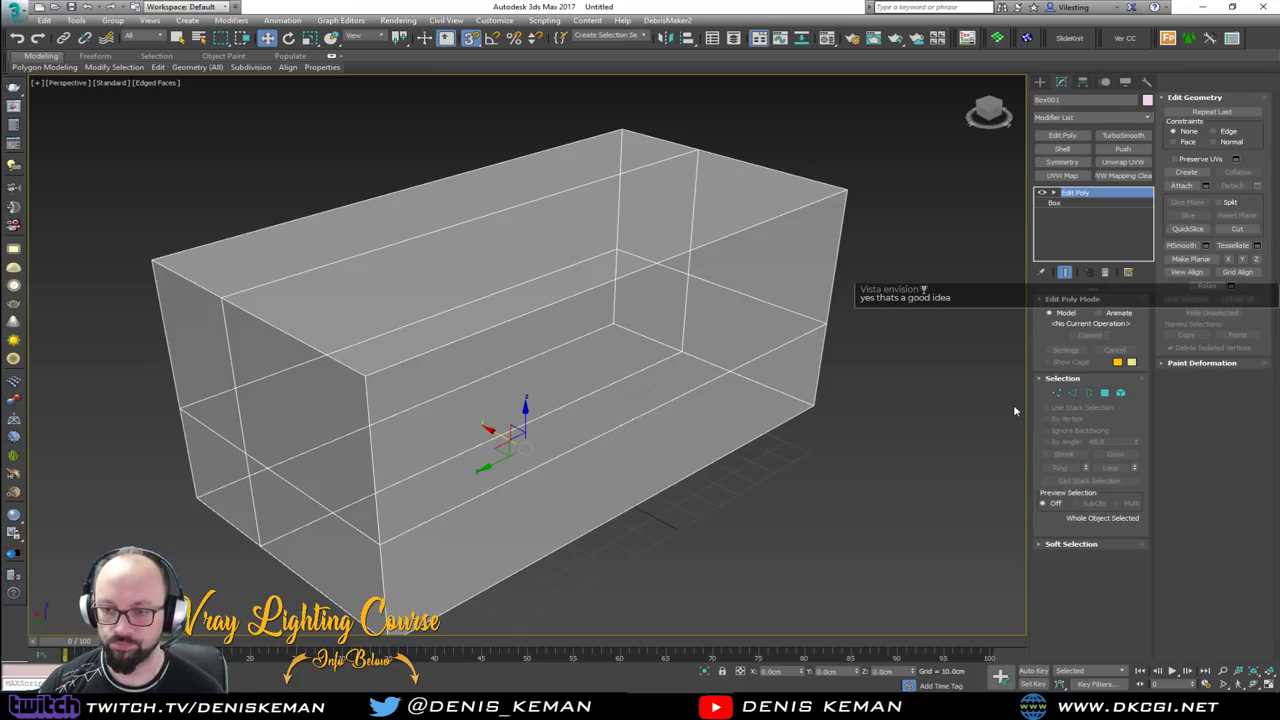
key("F3")
middle_click_drag(763, 419, 791, 399, "alt")
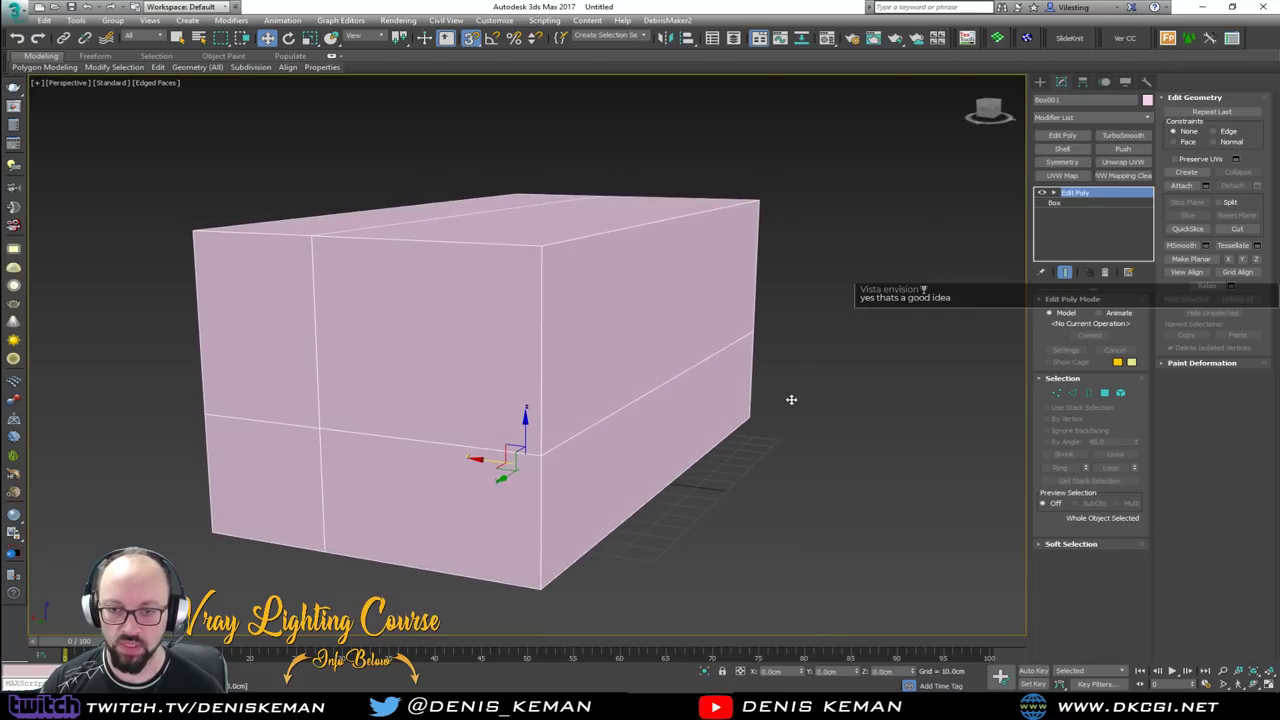
Deselect the box, examine the sofa frames in the Idea_20 reference photo in Windows Photo Viewer and move the photo off the viewport
left_click(797, 452)
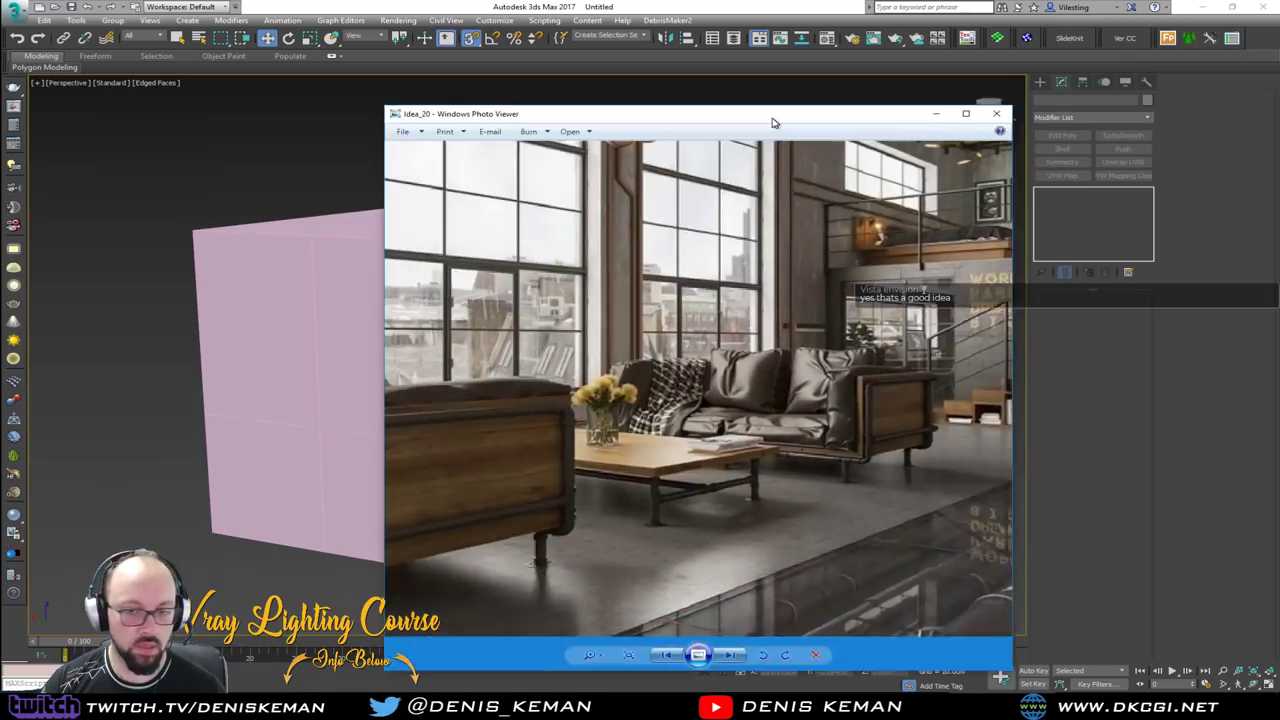
left_click_drag(772, 121, 954, 92)
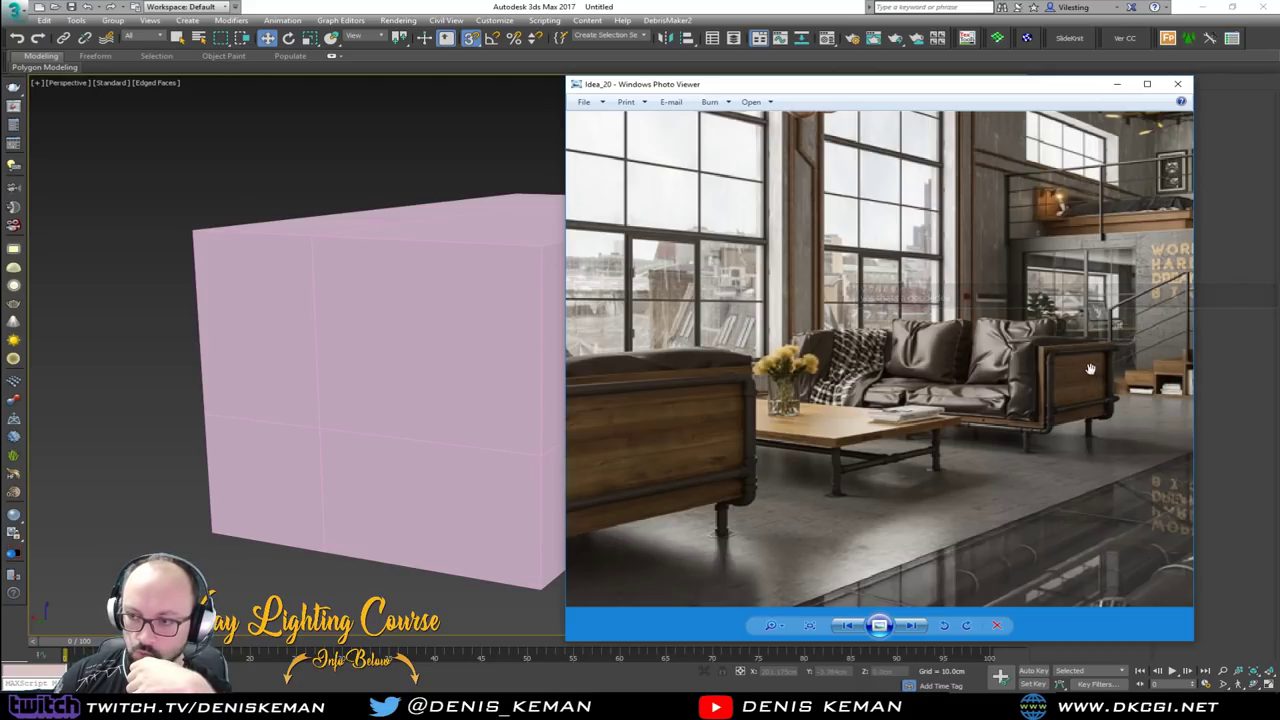
scroll(654, 440, "up", 2)
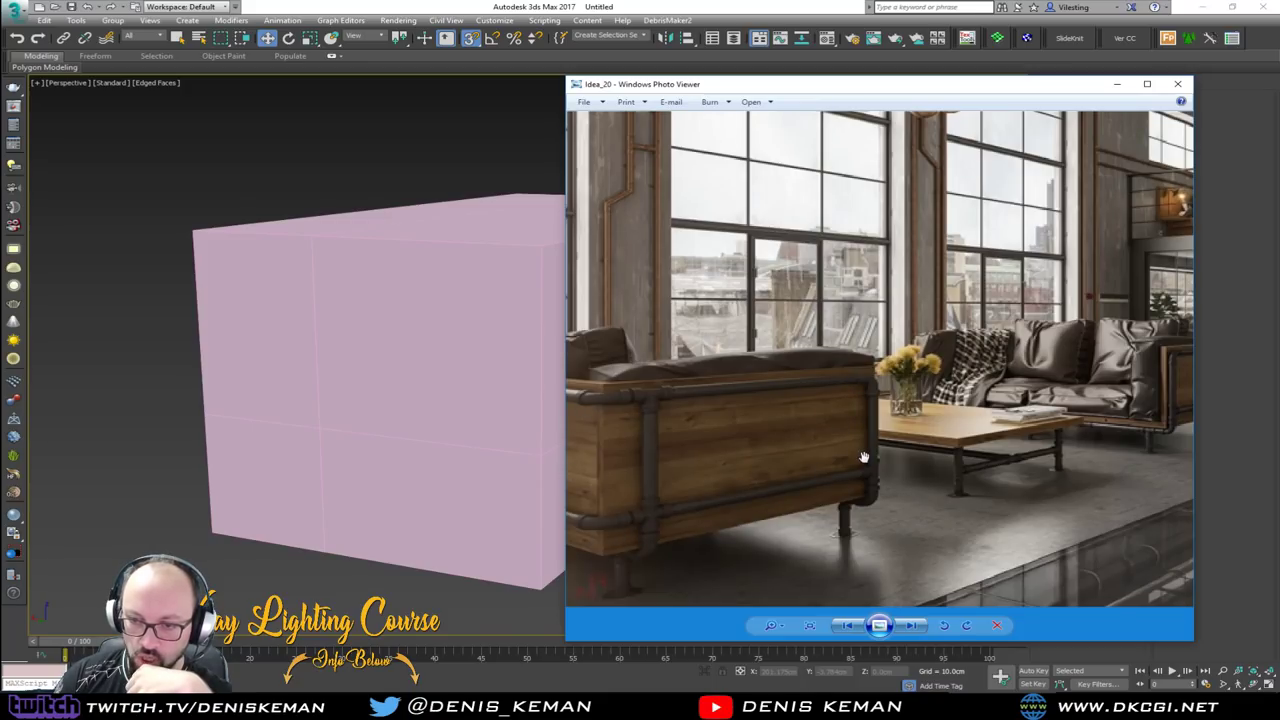
left_click_drag(746, 86, 1279, 200)
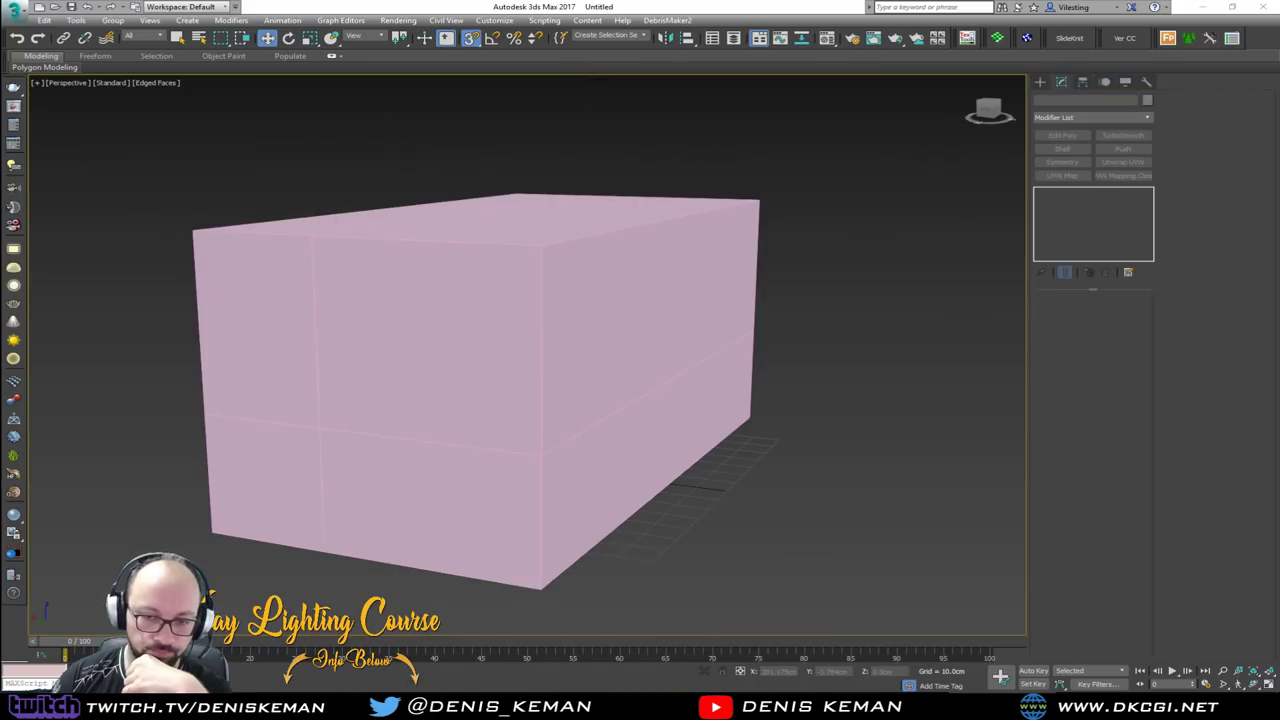
Select the divided box again and pick all four polygons of one of its ends
middle_click_drag(222, 328, 376, 386)
scroll(361, 375, "down", 3)
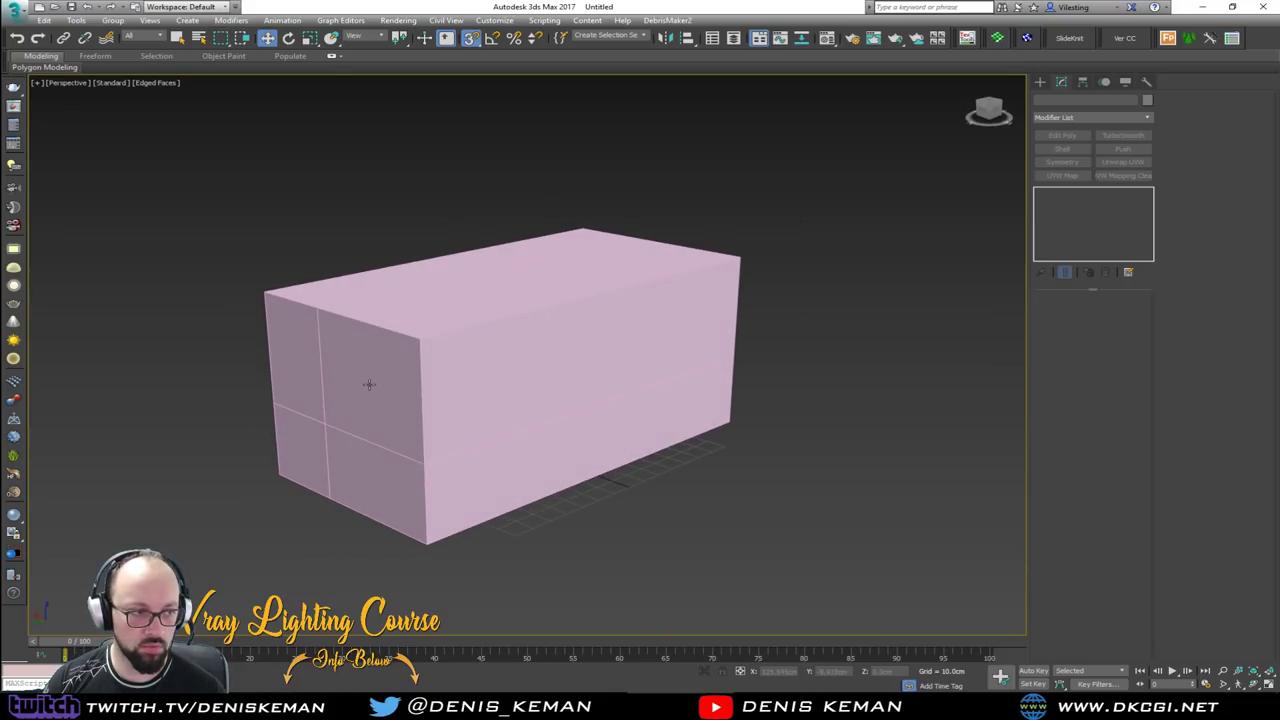
middle_click_drag(359, 386, 467, 385)
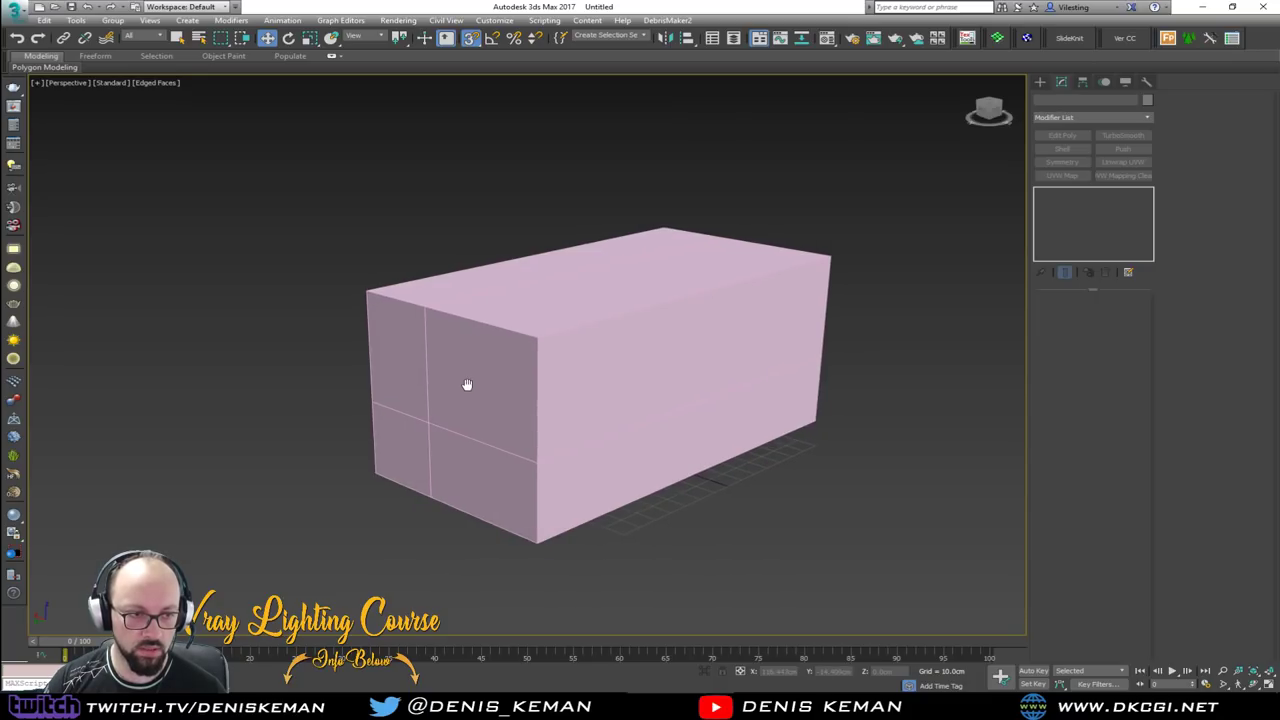
left_click(466, 385)
key("alt+e")
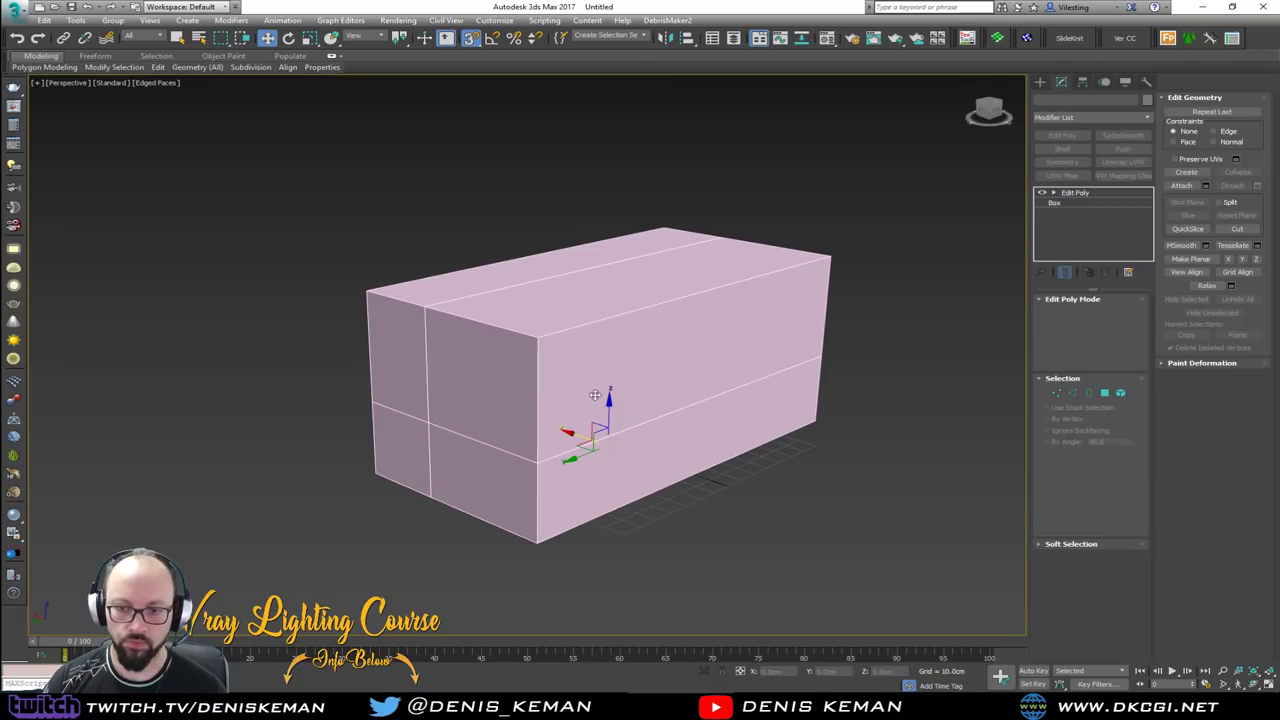
key("4")
left_click(460, 491)
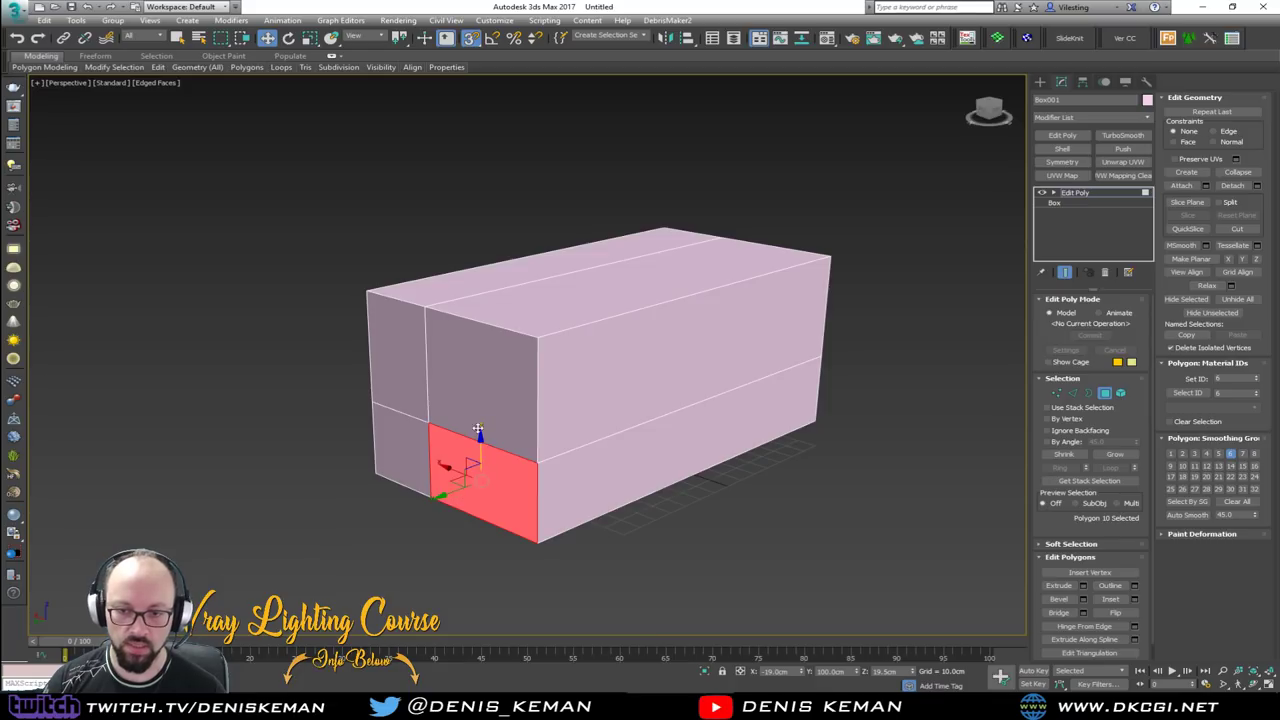
left_click(478, 428, "ctrl")
left_click(411, 398, "ctrl")
left_click(411, 441, "ctrl")
Add the opposite end, rear side and underside polygons to the selection and detach them all as a cloned object
middle_click_drag(469, 438, 391, 454, "alt")
left_click(391, 456, "ctrl")
left_click(355, 475, "ctrl")
left_click(600, 570, "ctrl")
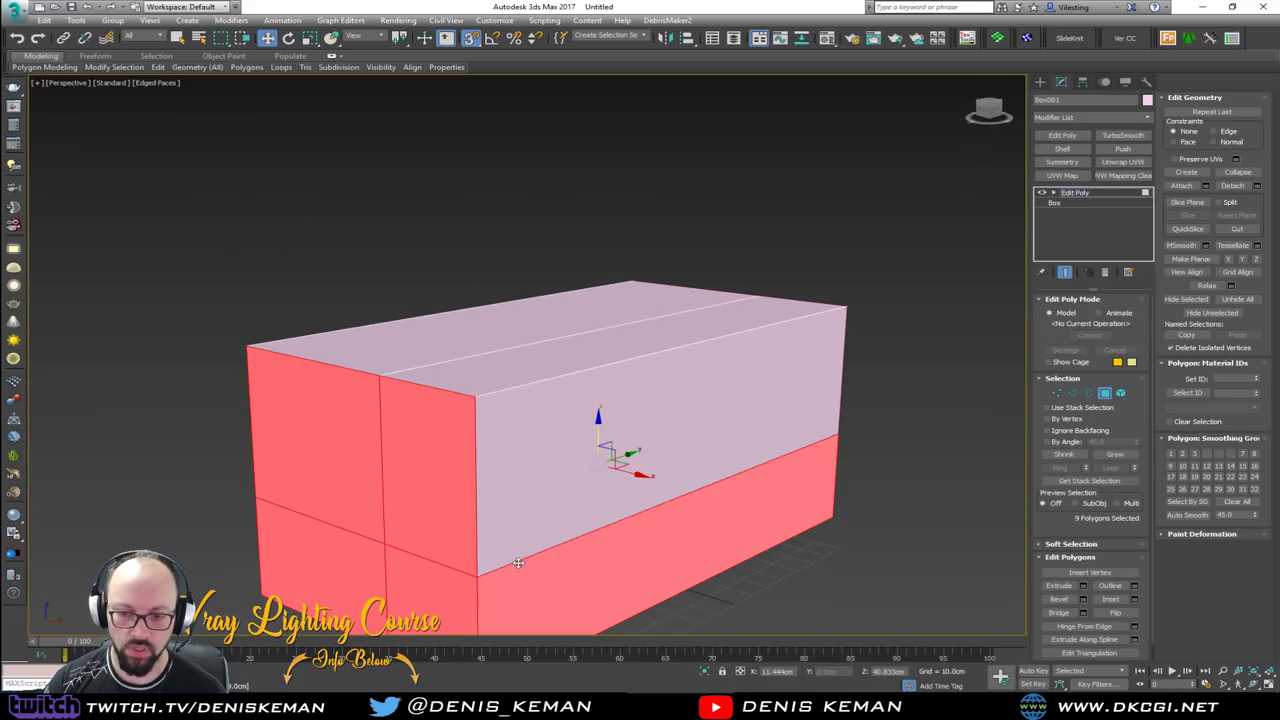
left_click(540, 514, "ctrl")
middle_click_drag(540, 514, 415, 463, "alt")
middle_click_drag(475, 501, 487, 450, "alt")
left_click(443, 502, "ctrl")
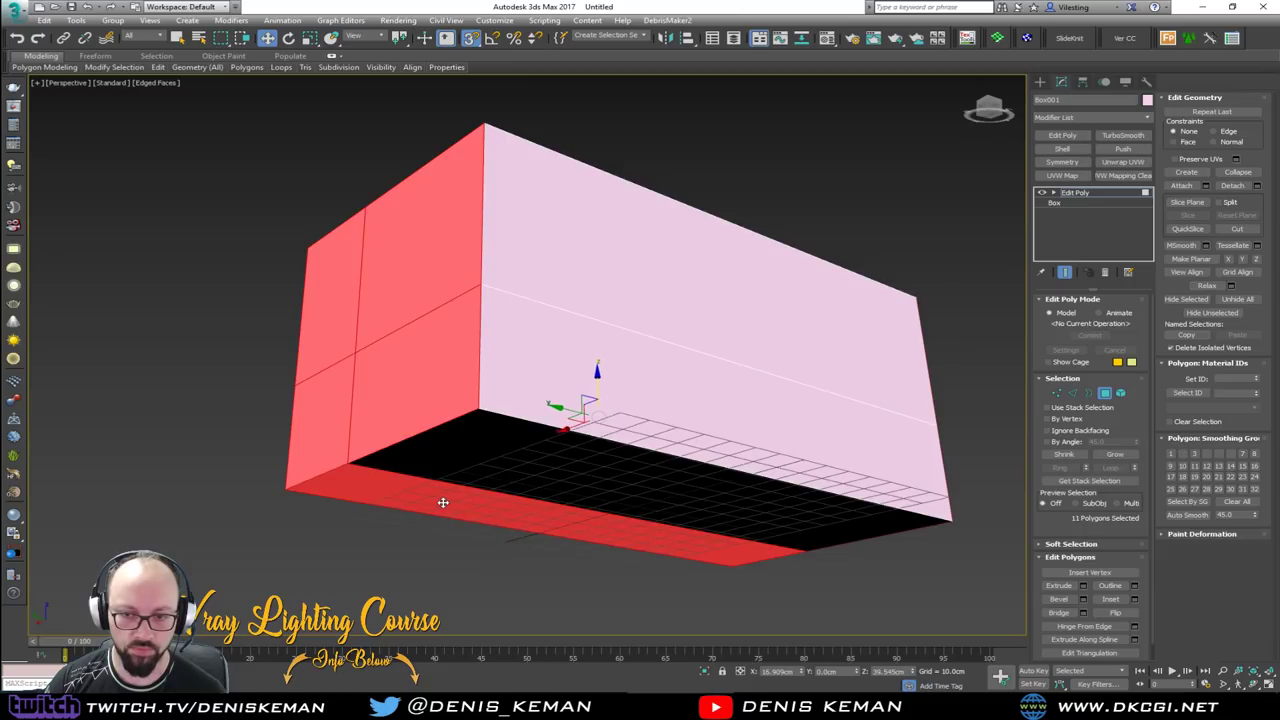
left_click(514, 474, "ctrl")
middle_click_drag(561, 436, 585, 483, "alt")
left_click(1256, 185)
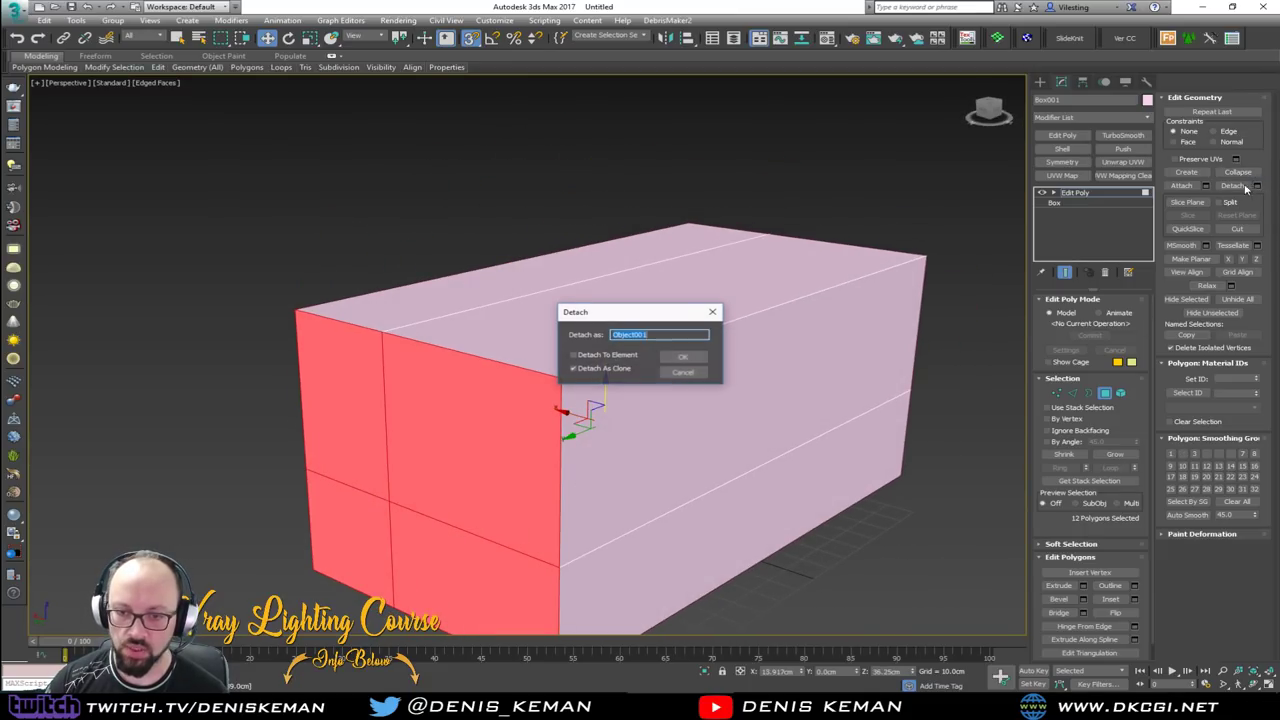
left_click(683, 357)
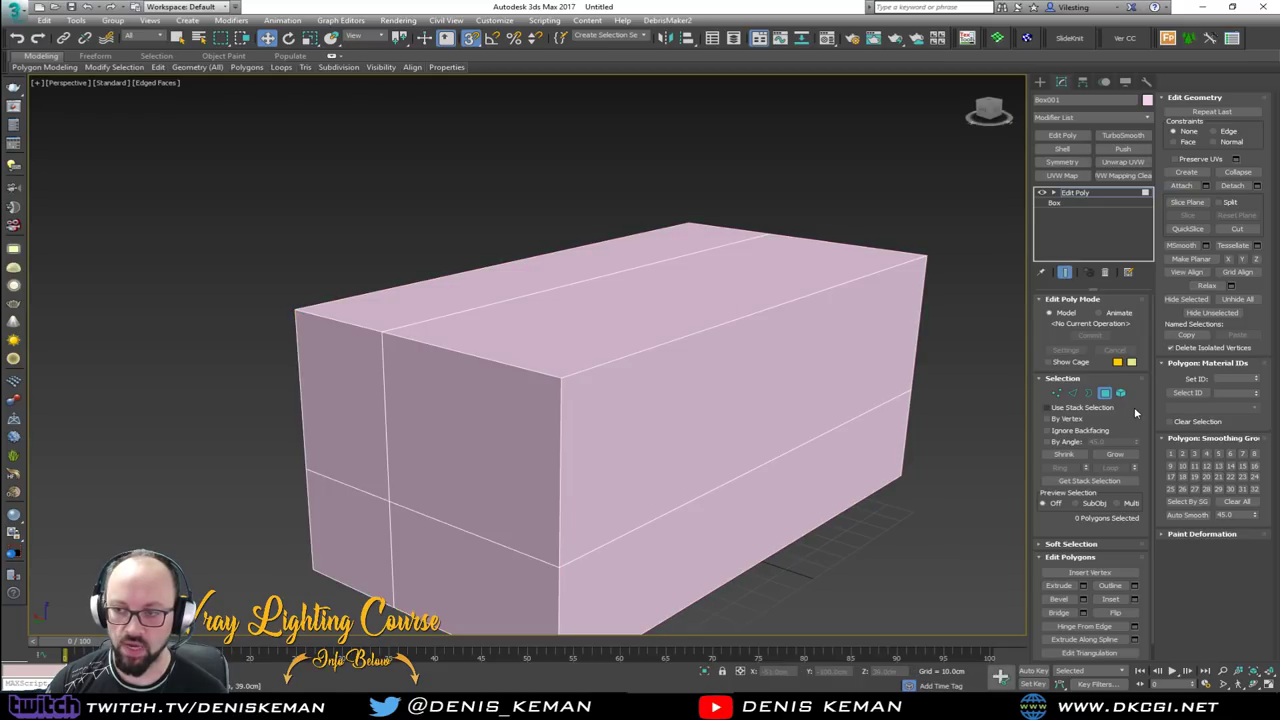
Leave polygon editing, make the original box see-through and check the detached shell, keeping the original box selected
left_click(1104, 393)
key("alt+x")
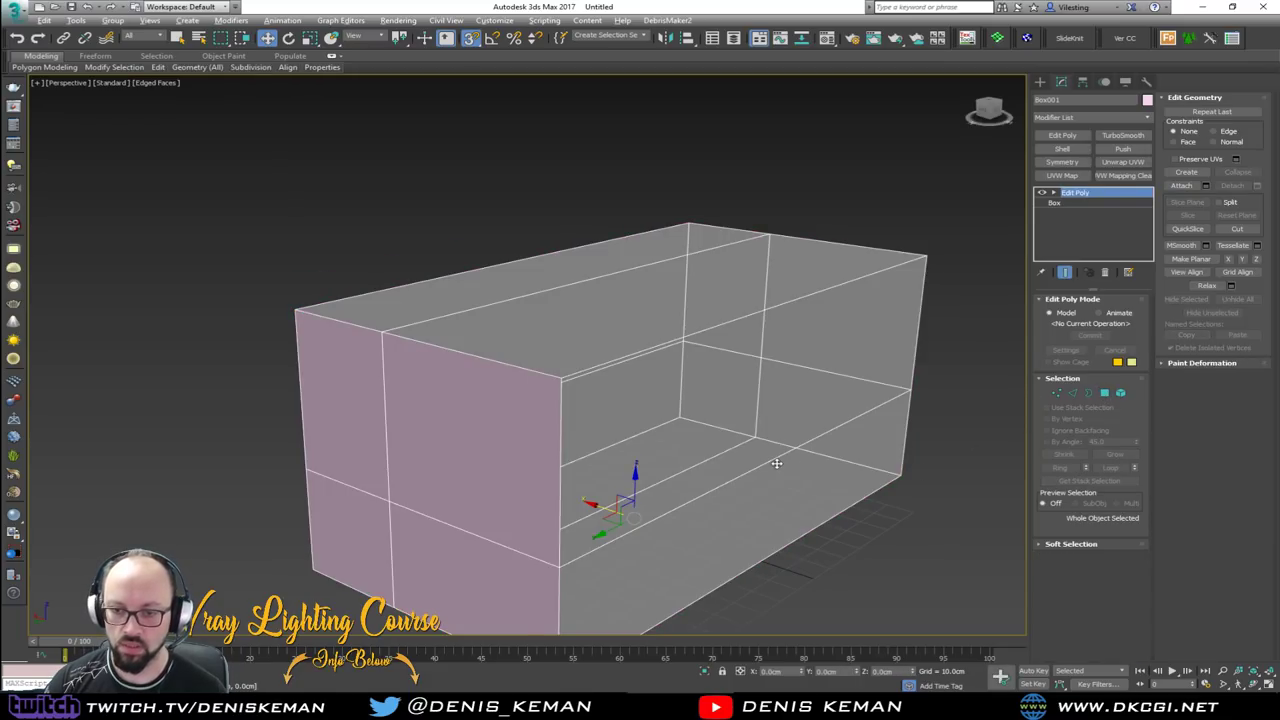
middle_click_drag(770, 513, 787, 408)
left_click(831, 500)
left_click(485, 497)
key("ctrl+z")
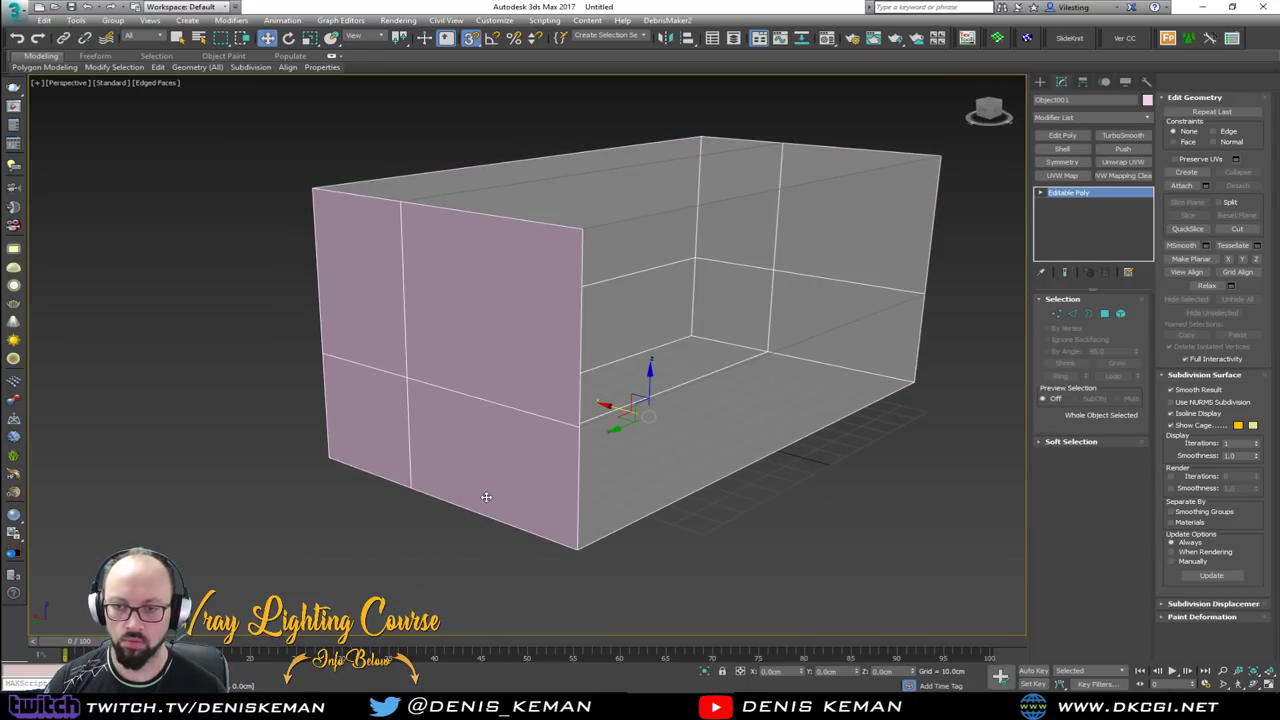
Select the original box's bottom vertices, try raising them freehand by about 20 cm and undo the move
scroll(526, 501, "down", 3)
middle_click_drag(521, 498, 552, 465, "alt")
key("1")
key("F3")
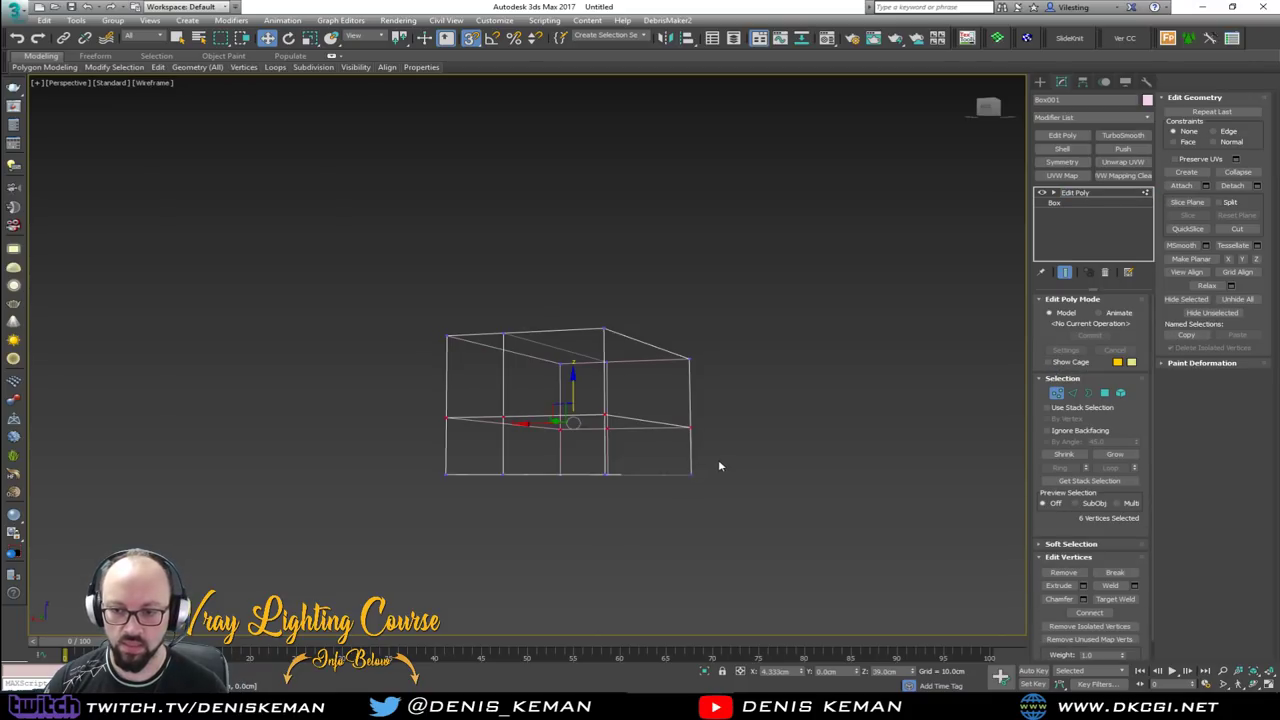
left_click_drag(618, 493, 393, 515)
key("F3")
middle_click_drag(560, 487, 552, 484, "alt")
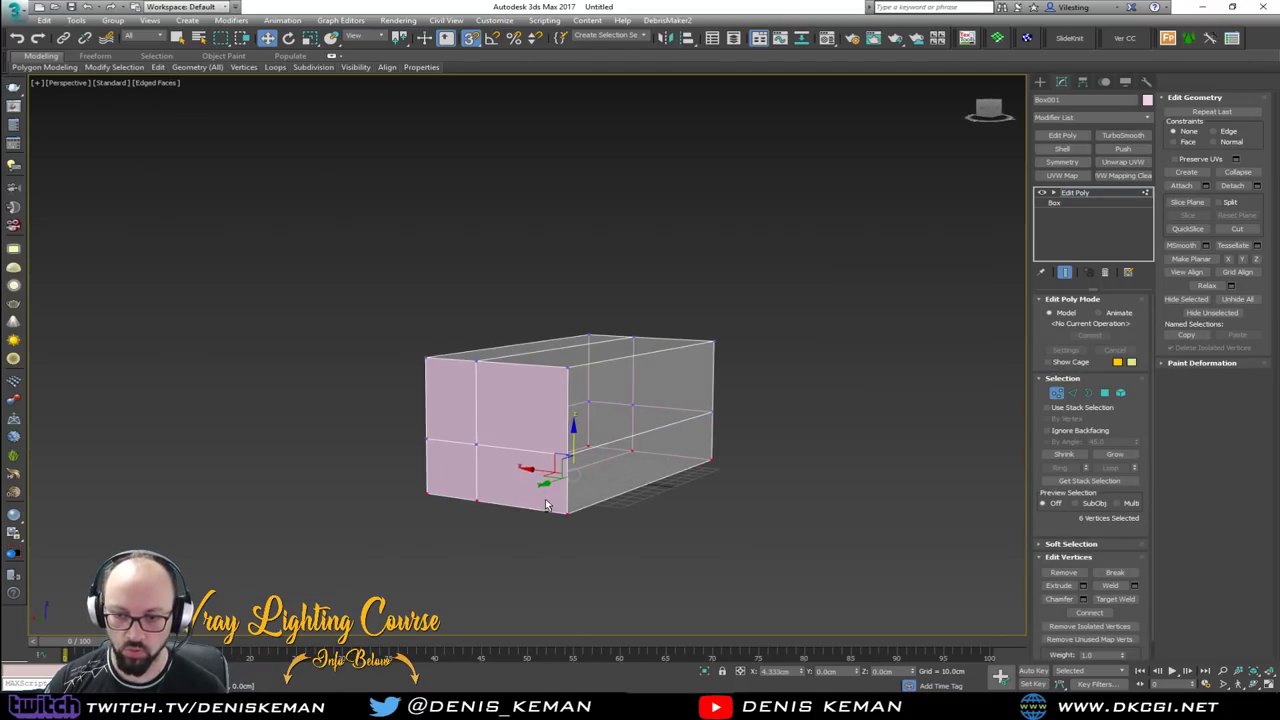
scroll(555, 482, "up", 3)
scroll(555, 482, "up", 2)
left_click_drag(566, 470, 616, 393)
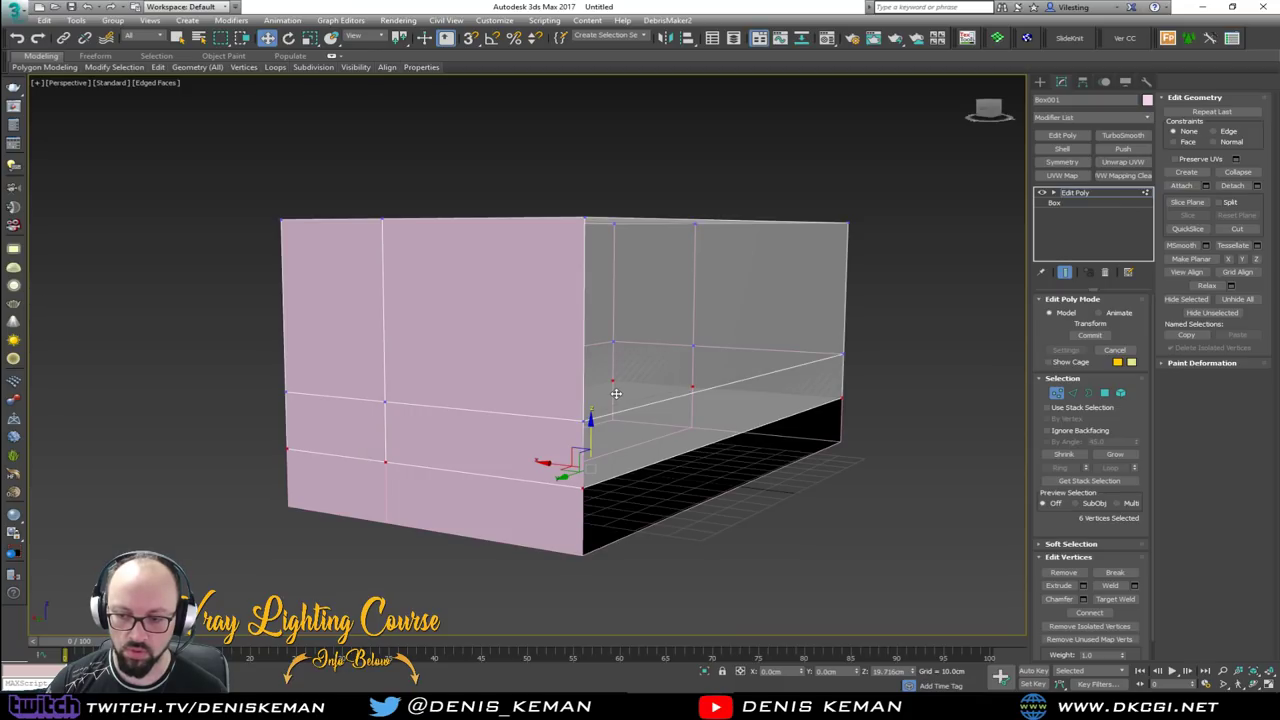
key("ctrl+z")
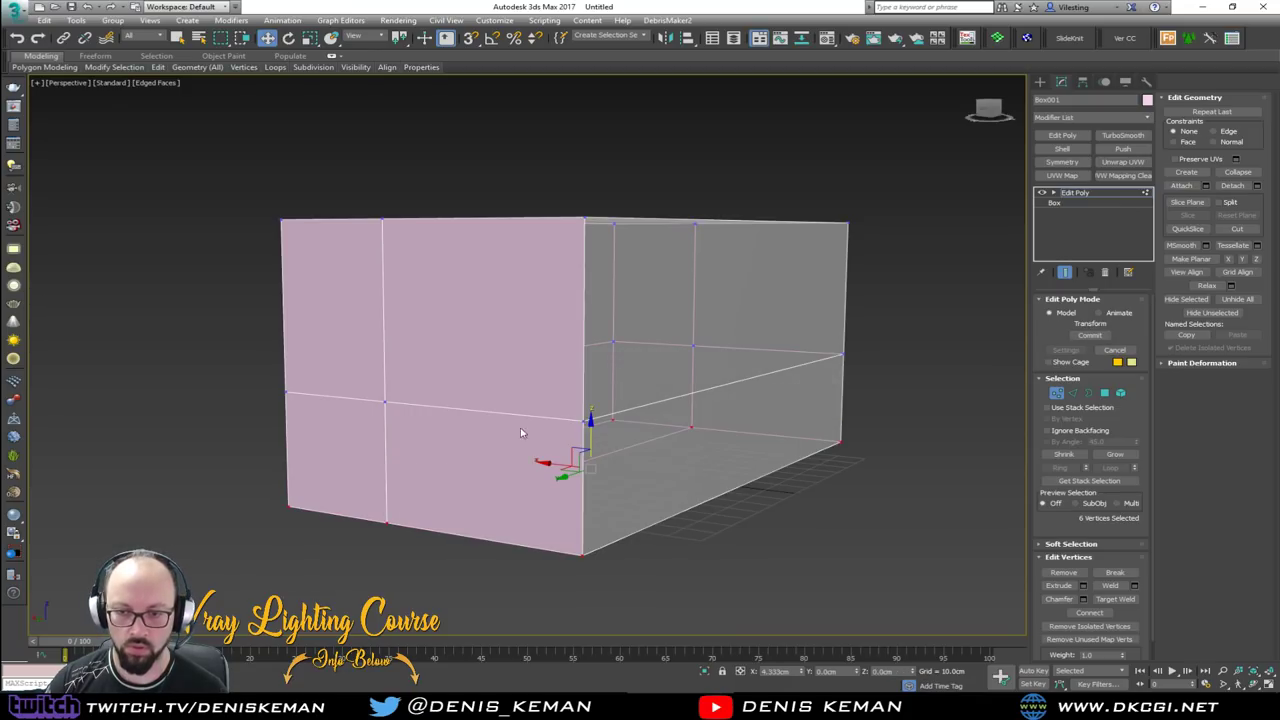
Raise the selected bottom vertices by a Z offset of exactly 20 cm
right_click(268, 38)
double_click(268, 194)
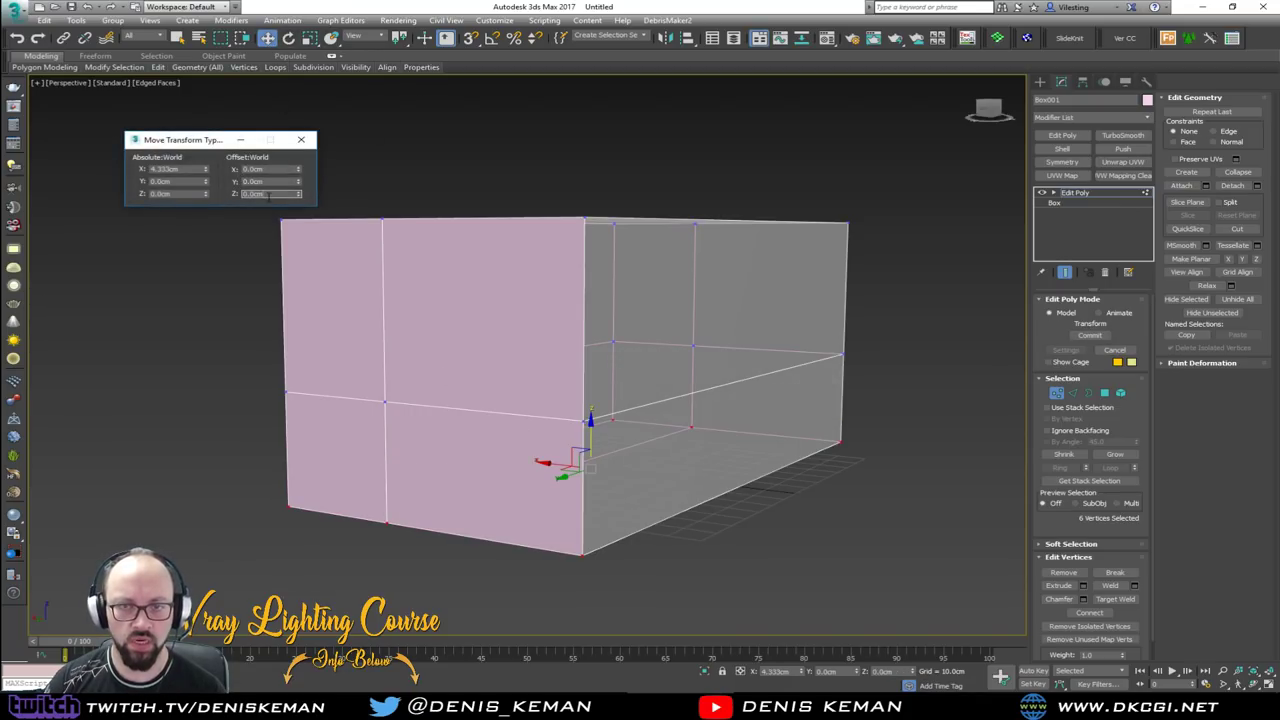
type("20")
key("Return")
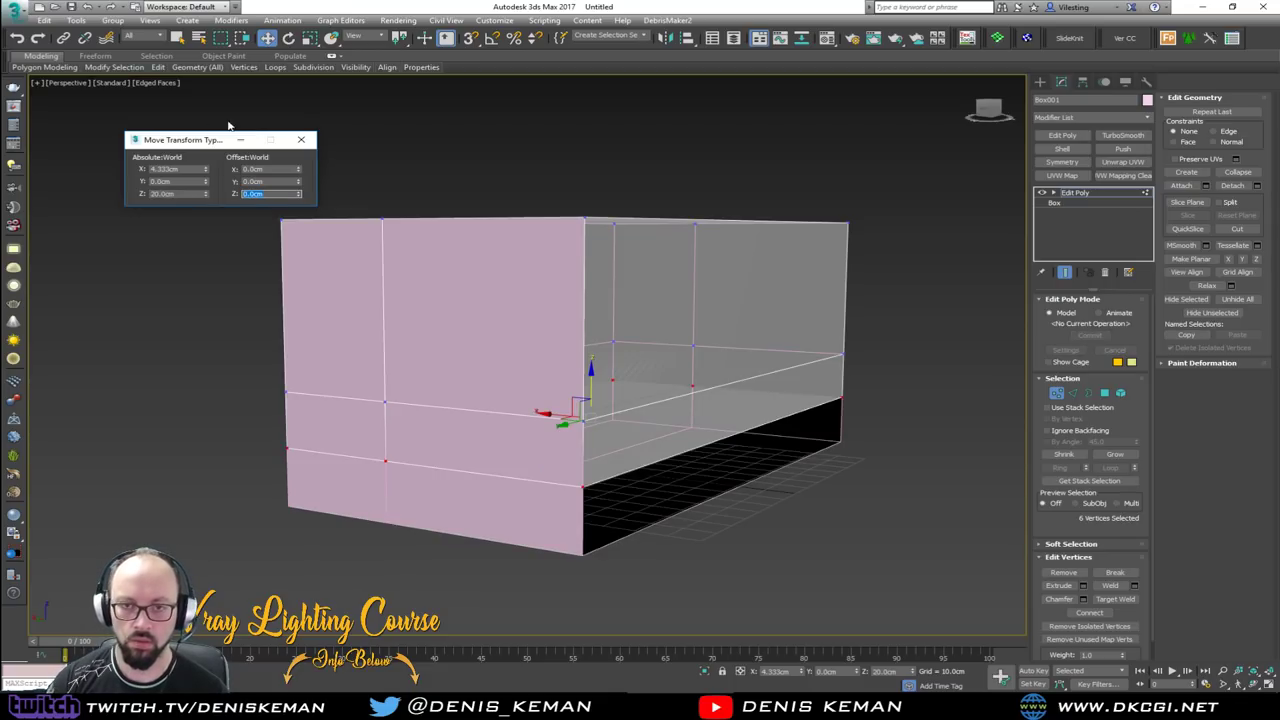
left_click(300, 139)
Select the inner box's top vertices and lower them by a Z offset of -10 cm
scroll(480, 334, "down", 2)
middle_click_drag(484, 374, 560, 340, "alt")
left_click_drag(636, 288, 190, 328)
middle_click_drag(343, 309, 339, 320, "alt")
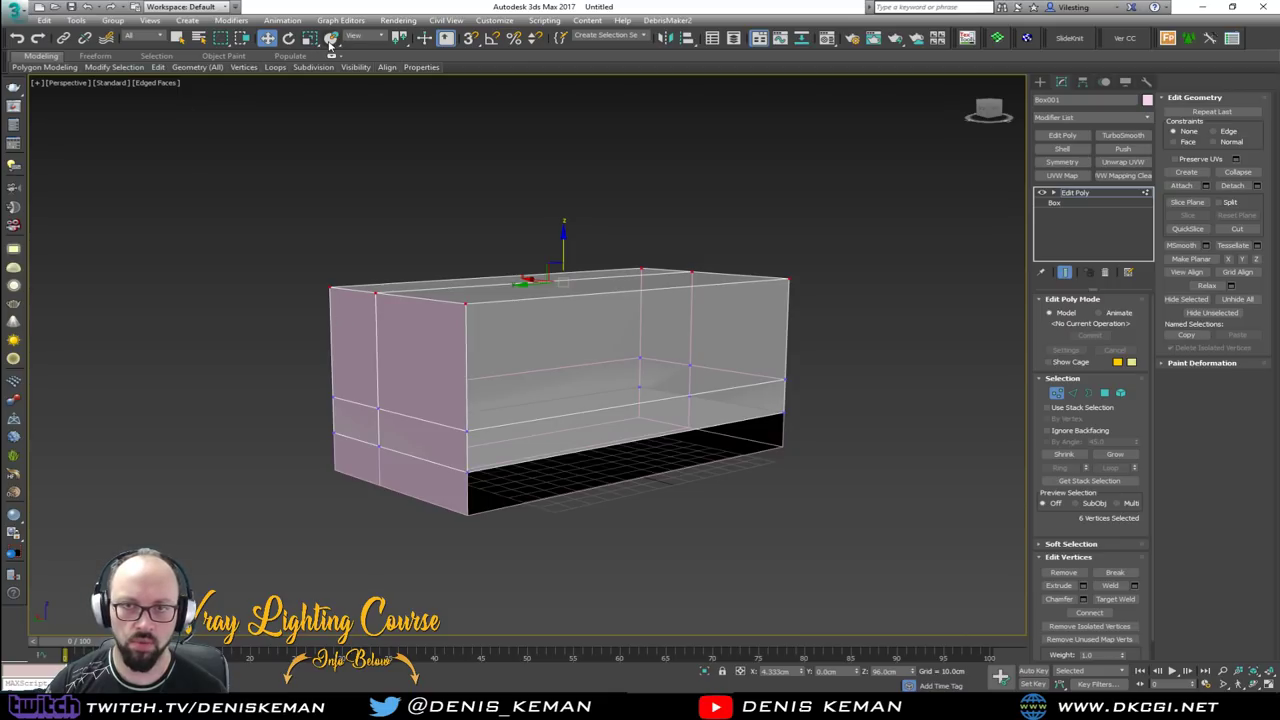
right_click(274, 42)
double_click(270, 194)
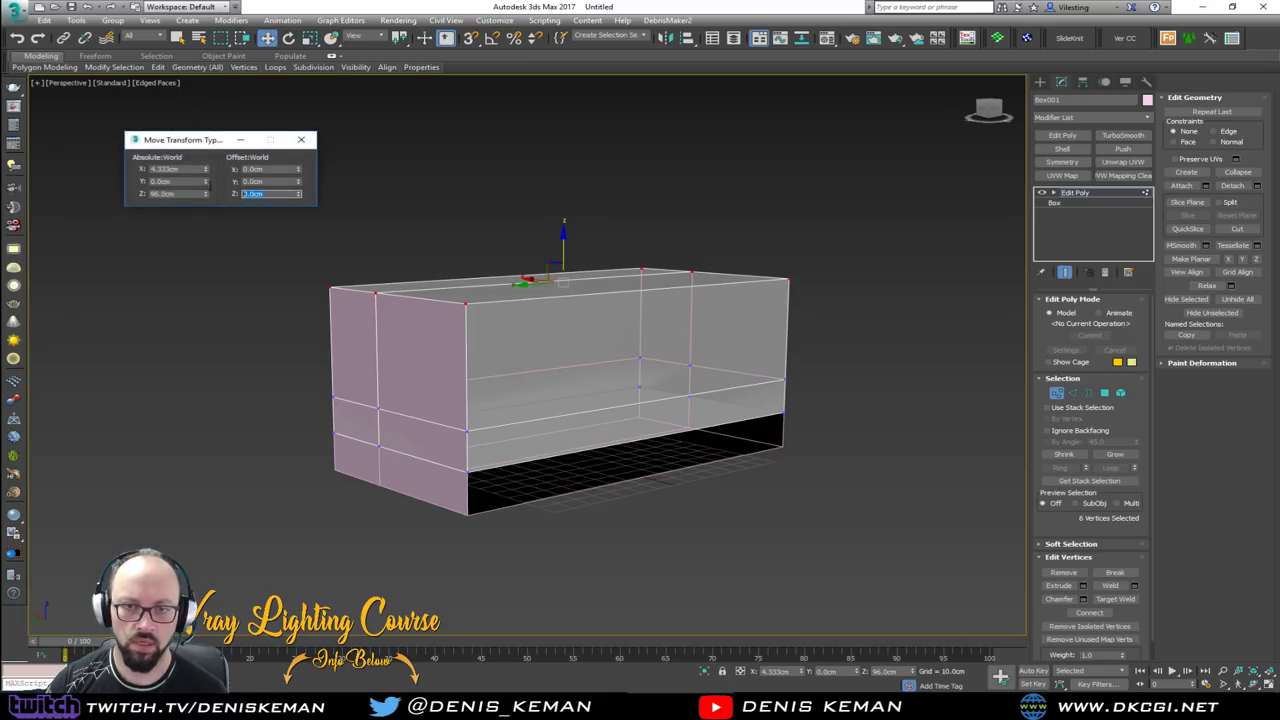
type("-15")
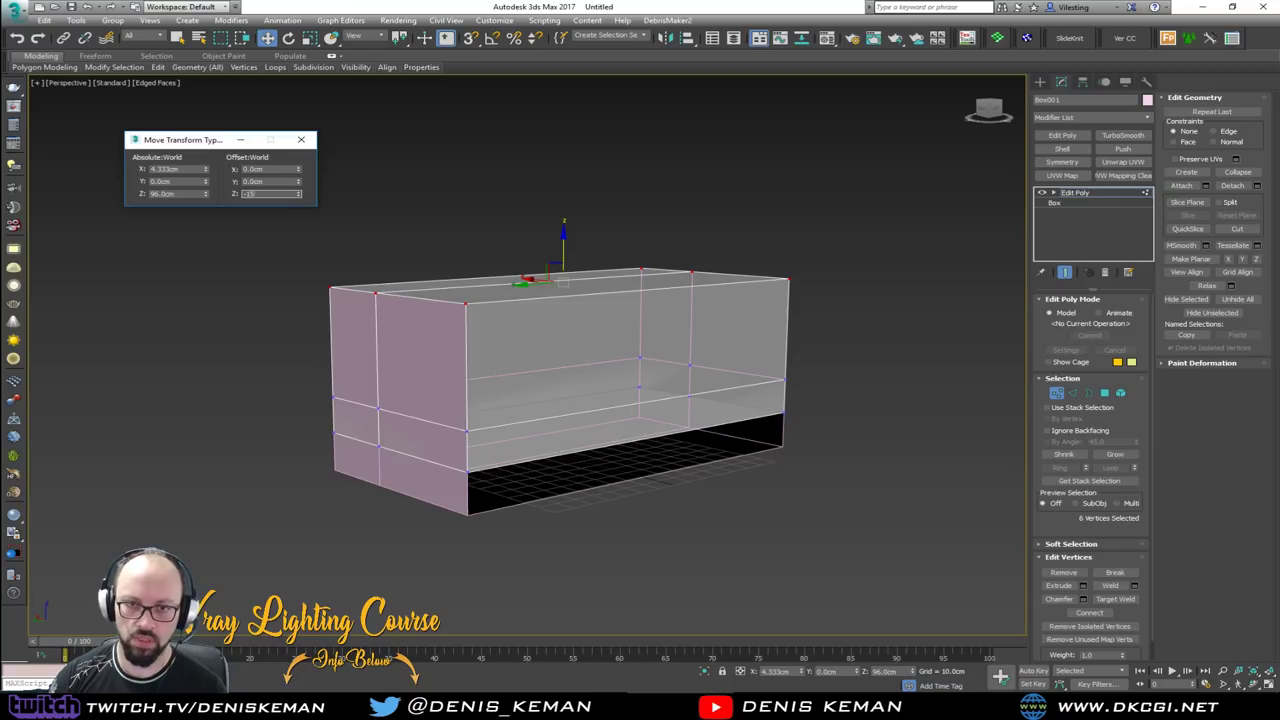
key("Return")
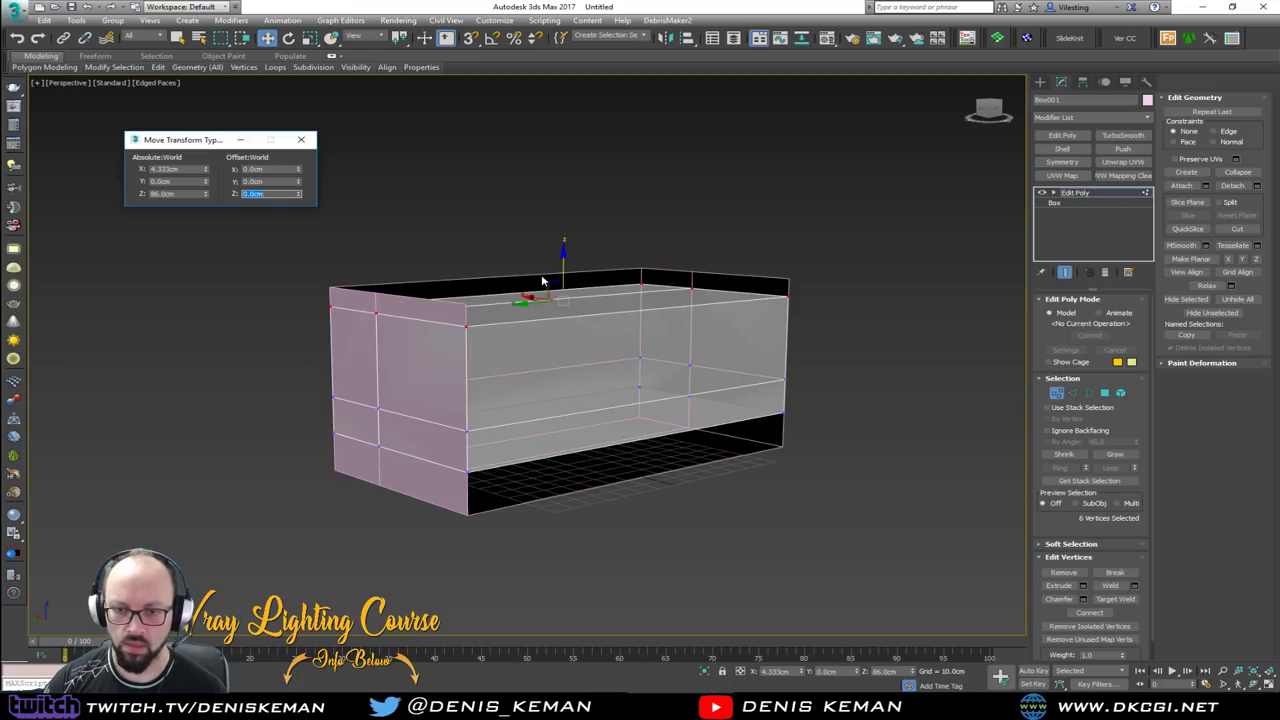
Select the inner box's end vertices on the positive Y side and move them inward by a Y offset of -10 cm
middle_click_drag(542, 279, 493, 291, "alt")
left_click_drag(488, 217, 263, 541)
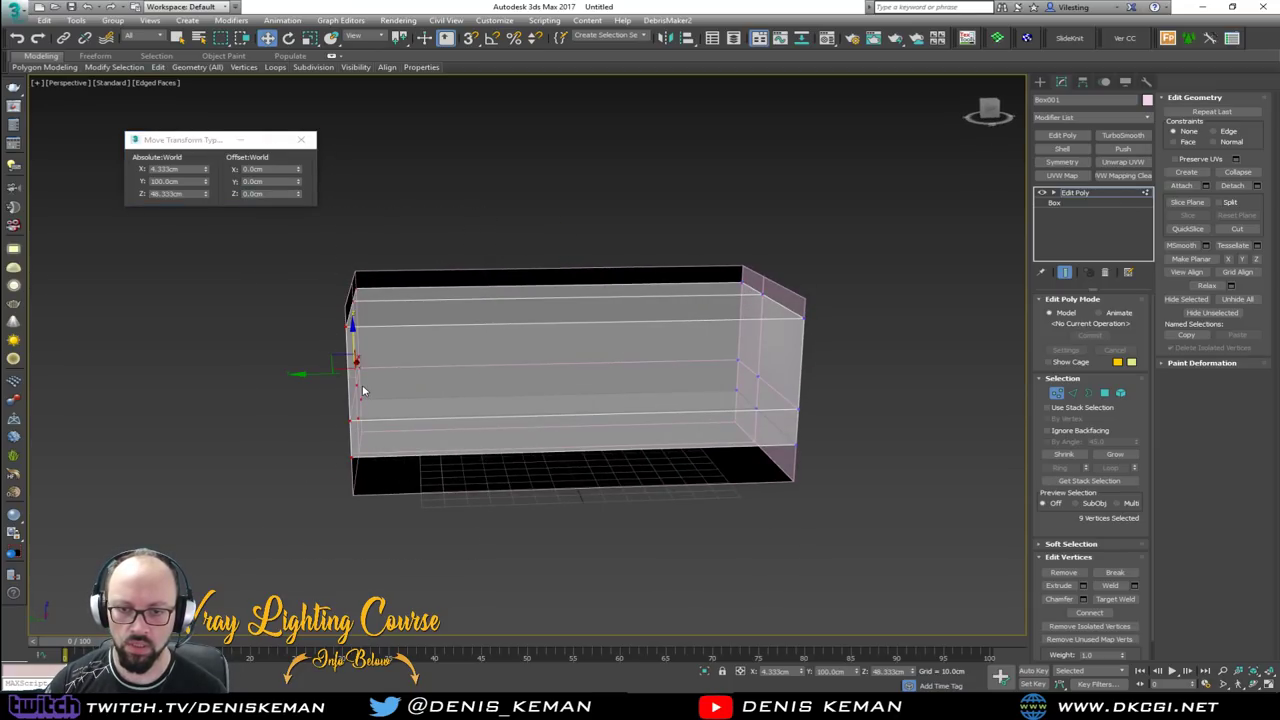
left_click(265, 181)
type("-10")
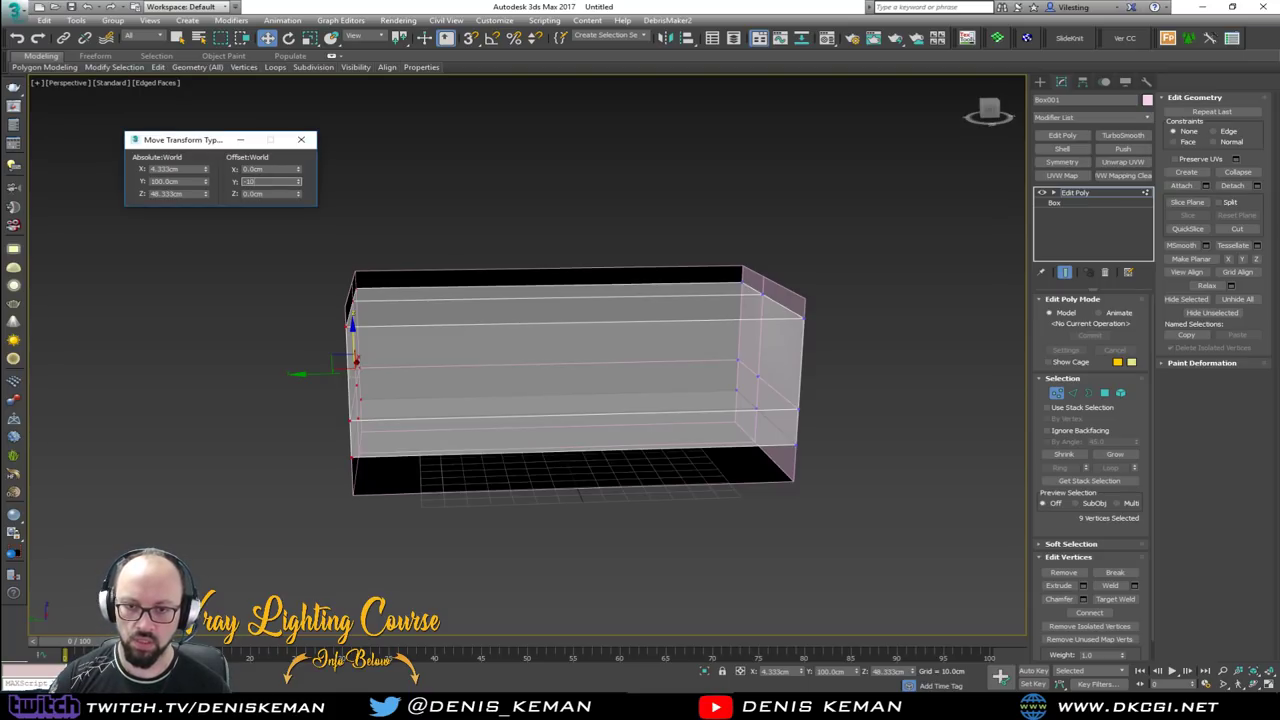
key("Return")
Select the inner box's opposite end vertices and move them inward by a Y offset of 10 cm
left_click_drag(923, 234, 634, 509)
left_click(290, 180)
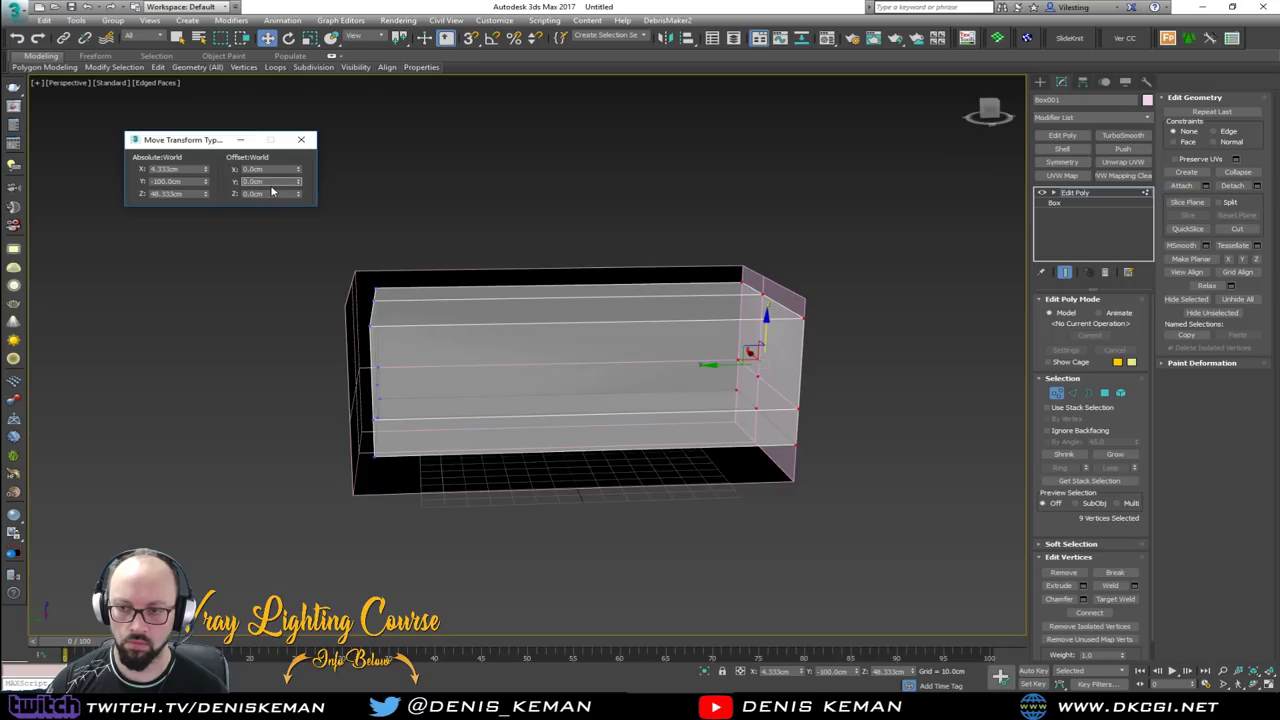
type("10")
key("Return")
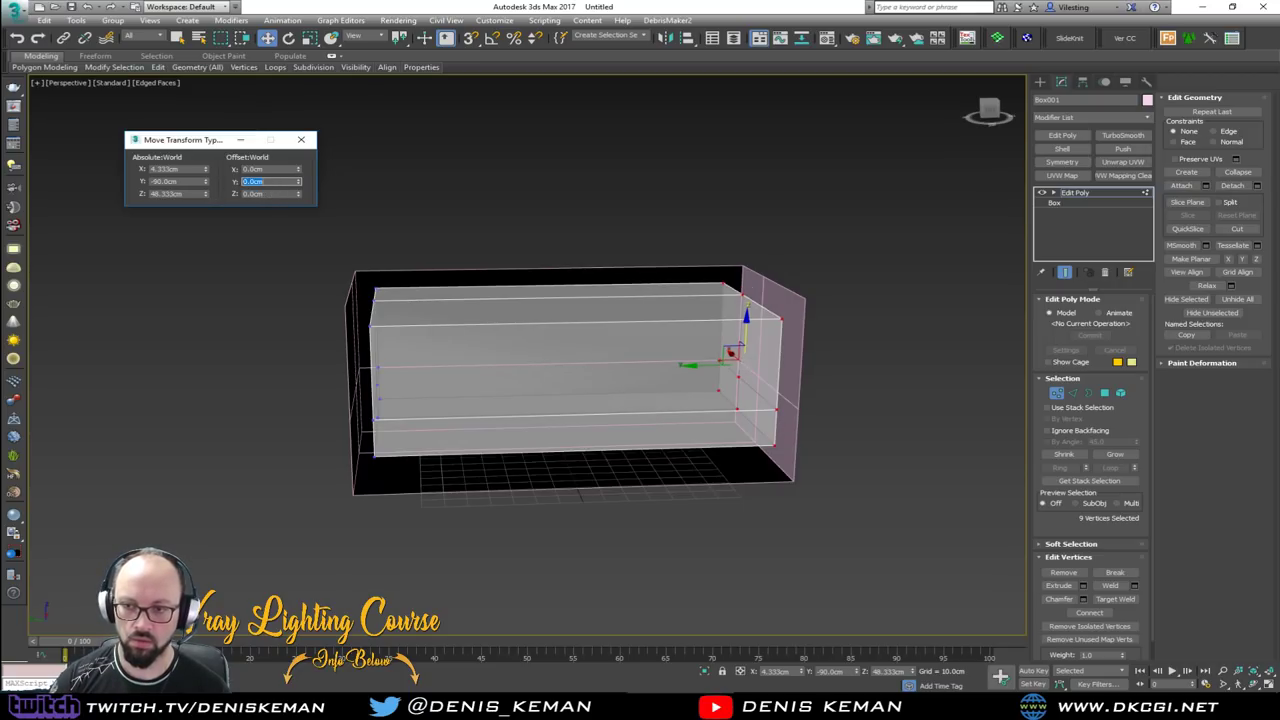
mouse_move(634, 380)
middle_mouse_down("alt")
mouse_move(575, 386)
mouse_move(637, 383)
middle_mouse_up("alt")
Undo the inward moves at both ends of the inner box, leave vertex editing and check the box against the shell
key("ctrl+z")
key("ctrl+z")
key("ctrl+z")
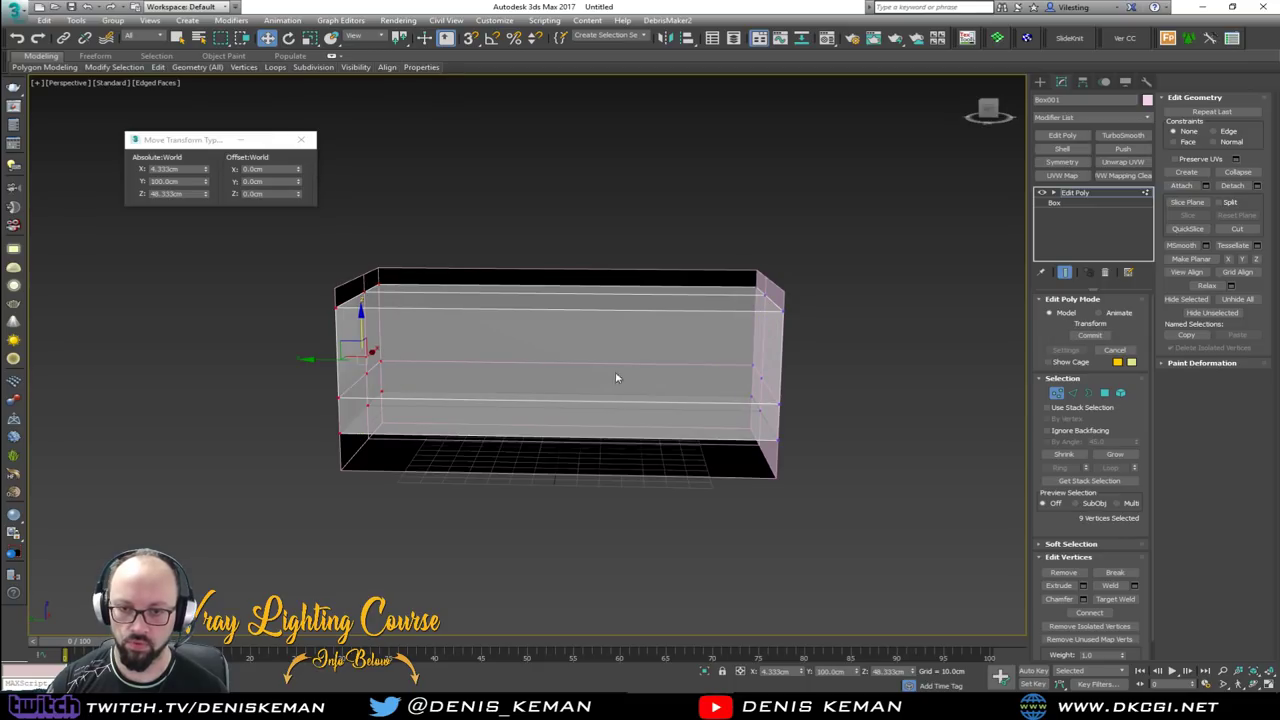
middle_click_drag(539, 345, 634, 360, "alt")
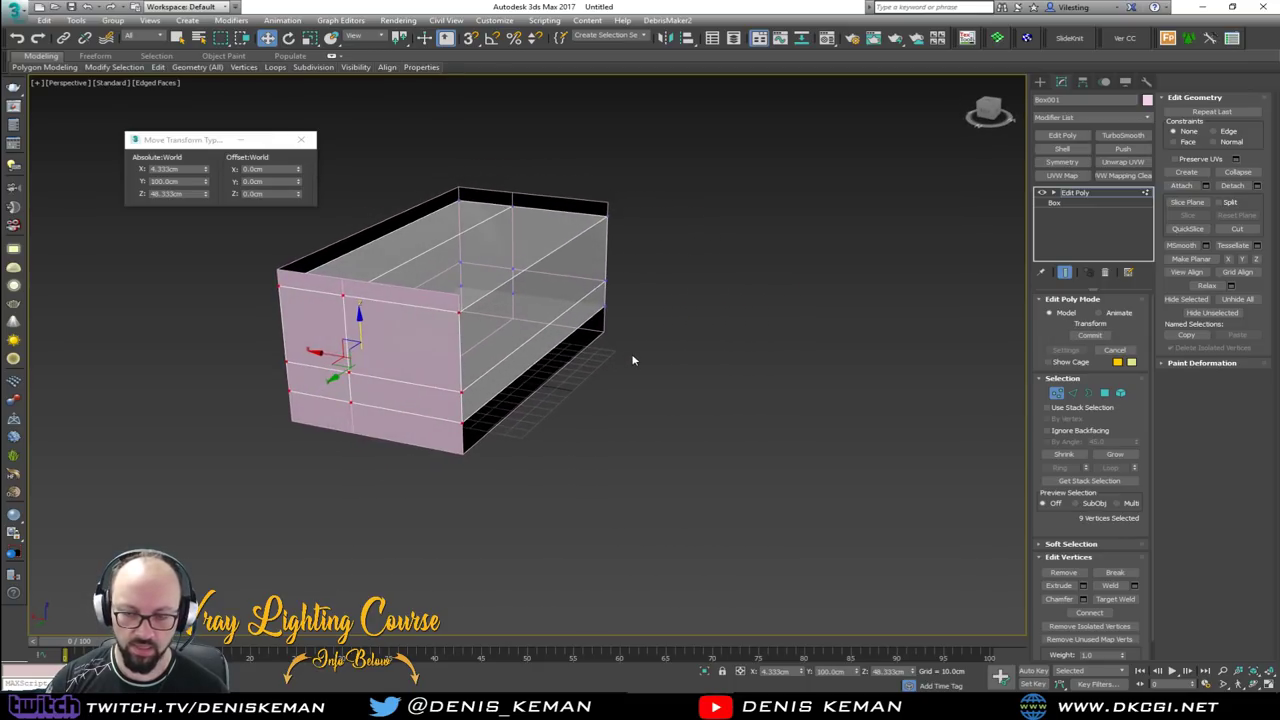
left_click(1057, 395)
scroll(506, 320, "up", 5)
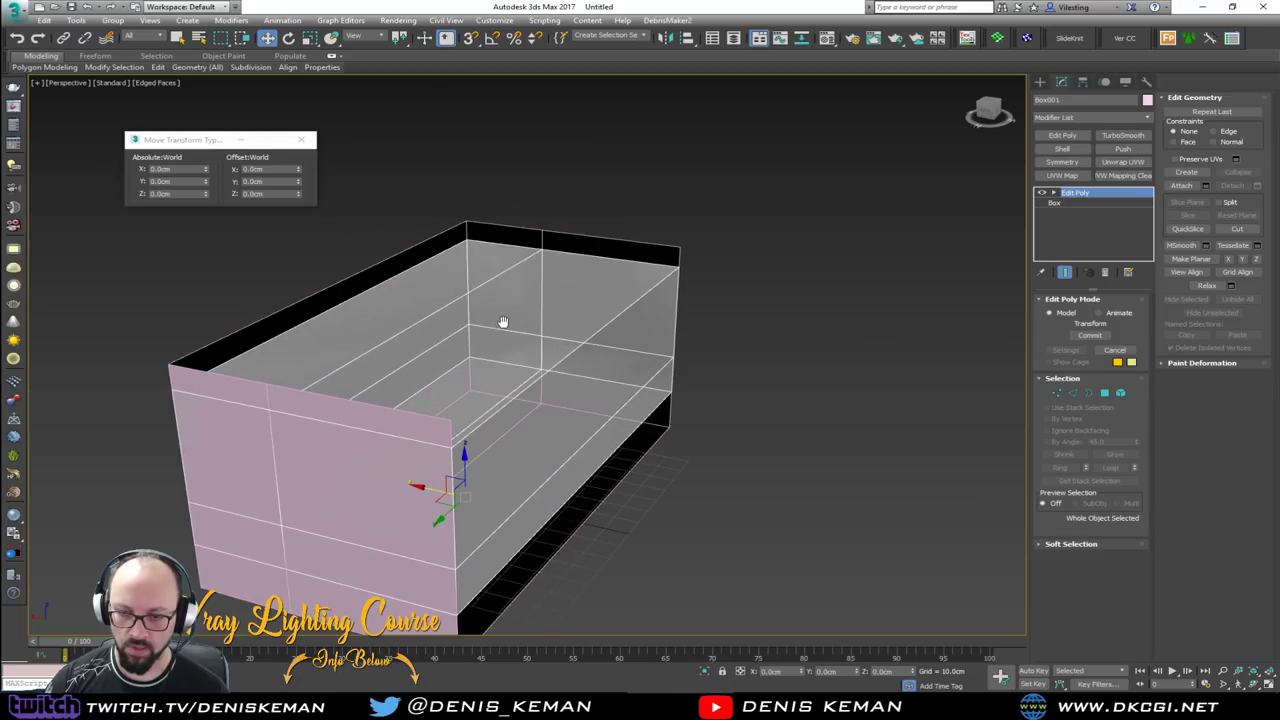
scroll(507, 343, "down", 2)
middle_click_drag(505, 360, 468, 345, "alt")
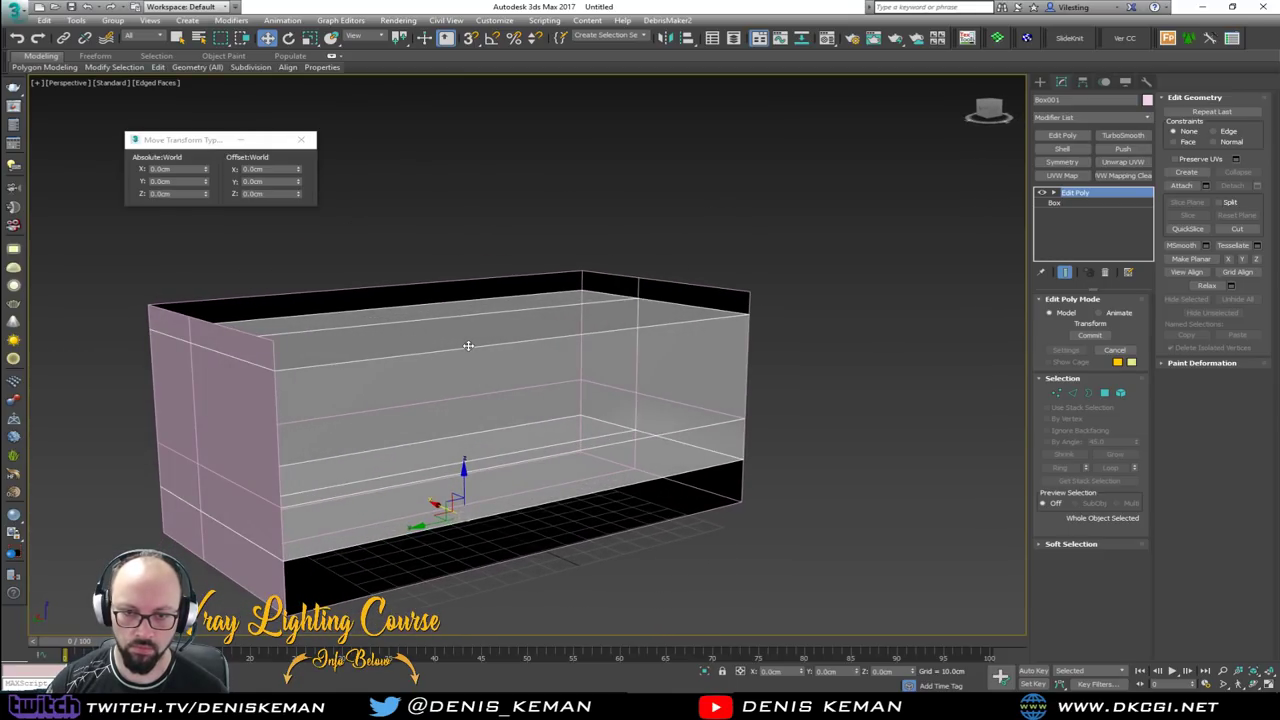
middle_click_drag(476, 433, 464, 418, "alt")
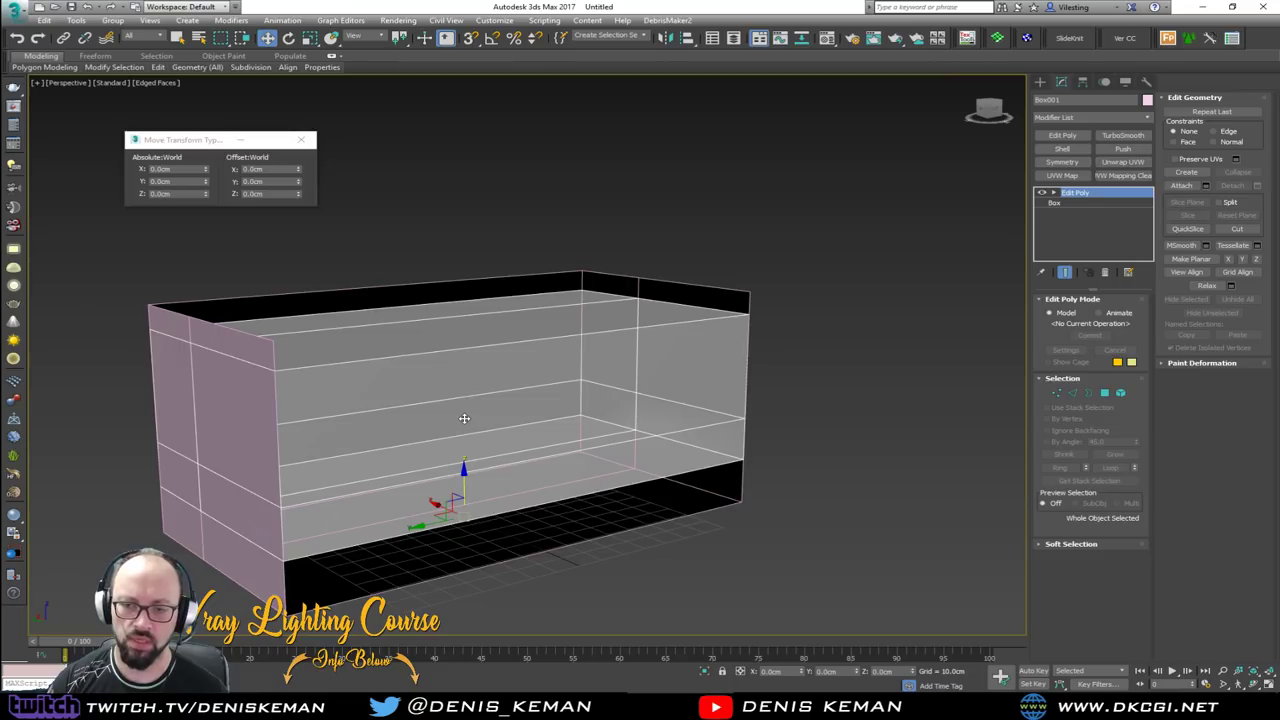
middle_click_drag(464, 418, 482, 440, "alt")
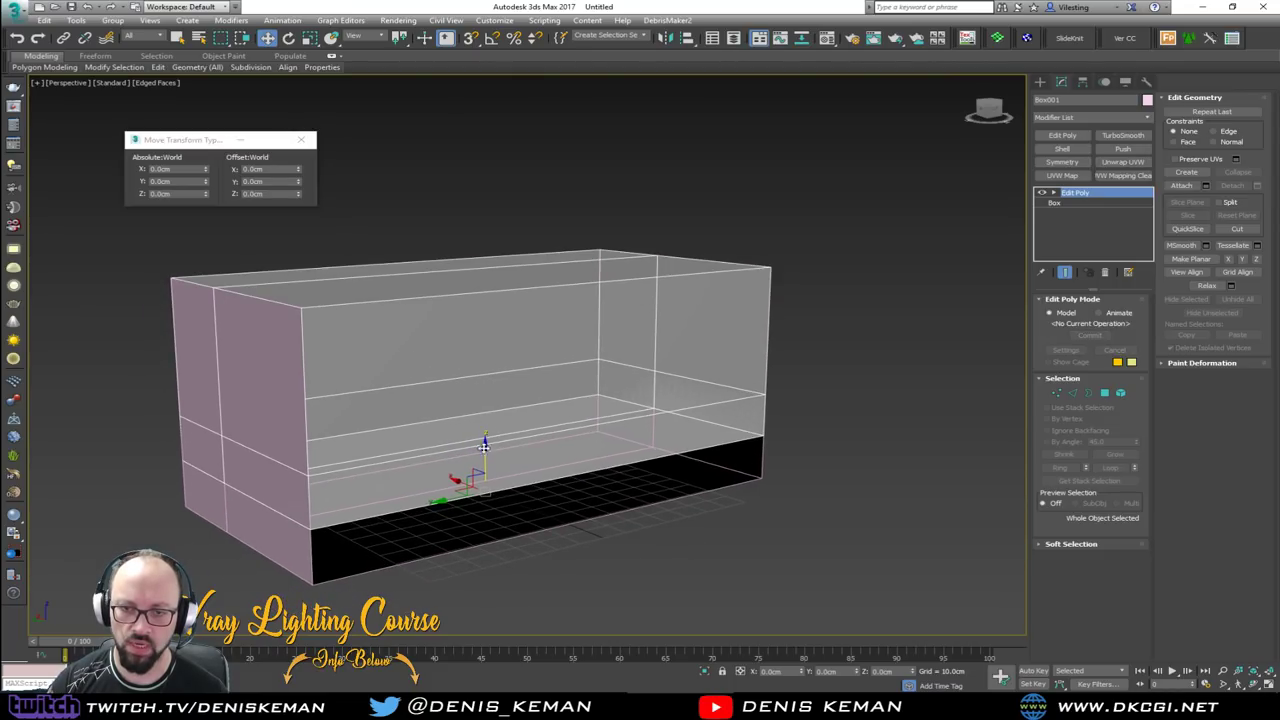
Undo the original box's earlier height offsets and switch the selection to the detached shell
key("ctrl+z")
key("ctrl+z")
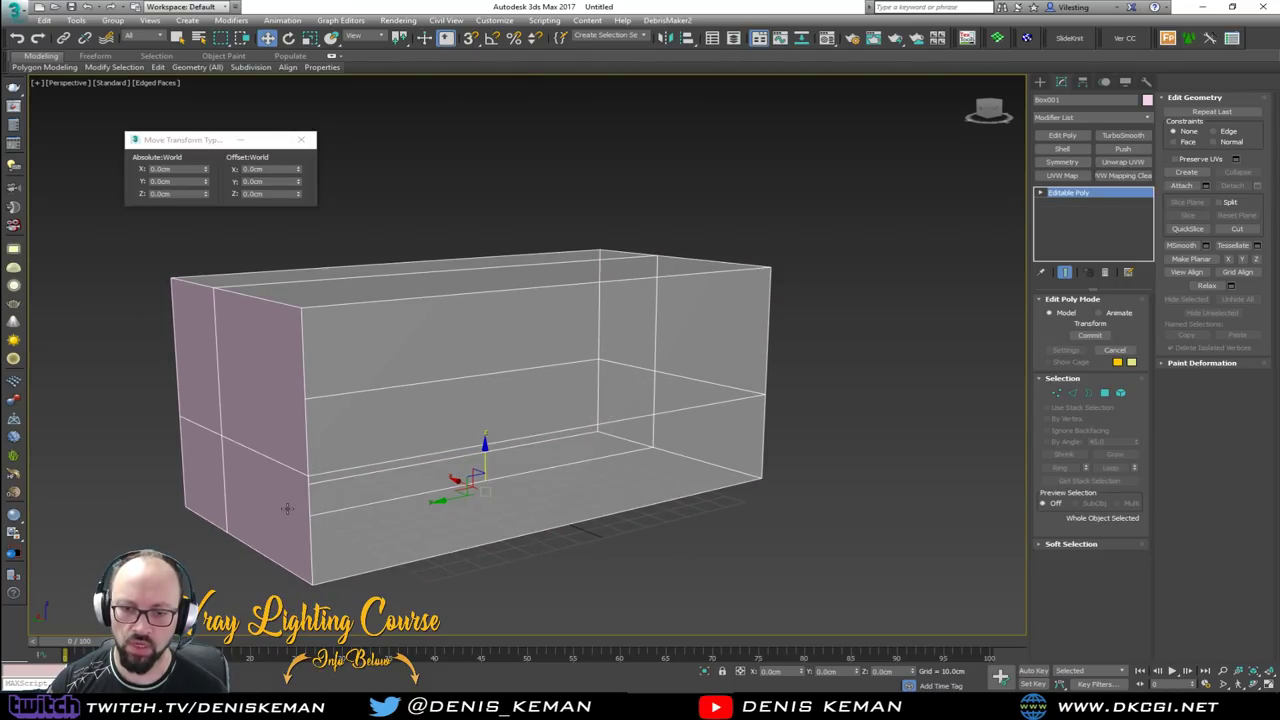
key("ctrl+z")
key("ctrl+y")
left_click_drag(486, 459, 487, 419)
key("ctrl+z")
middle_click_drag(491, 414, 506, 400, "alt")
Select the detached shell's bottom vertices and raise them a net 20 cm with Z offsets of -20 and 40 cm
key("2")
key("1")
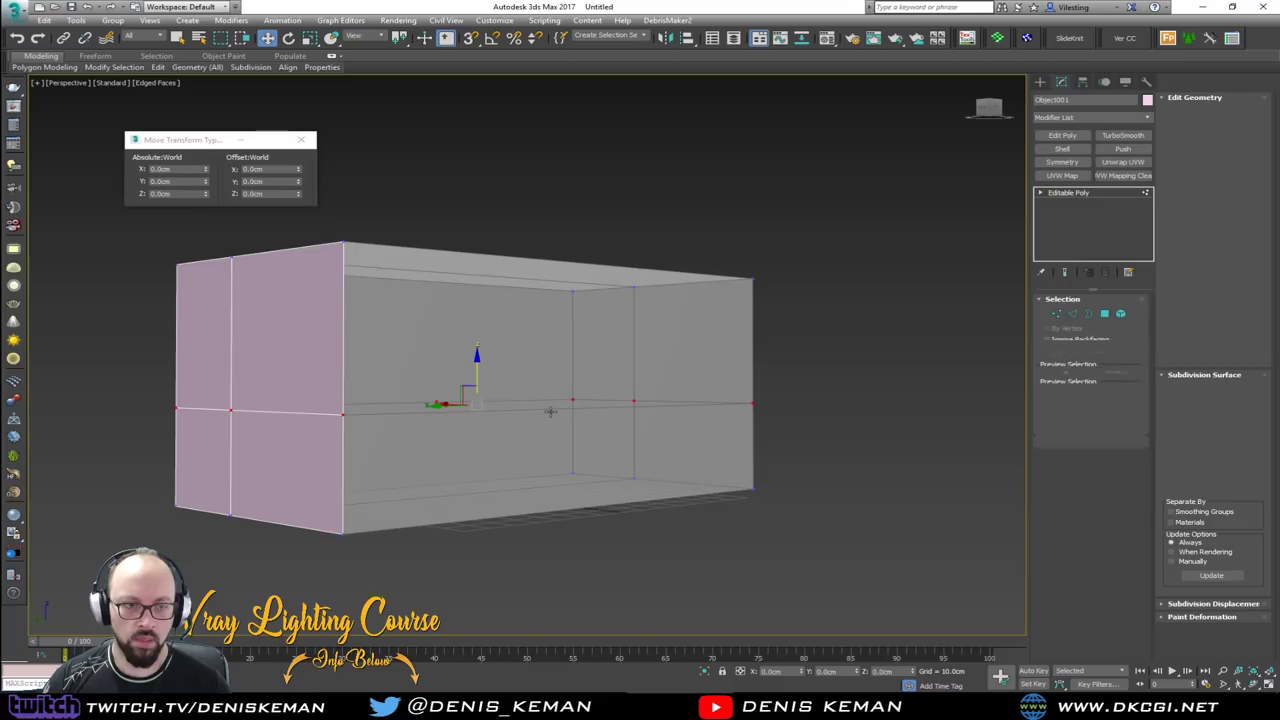
key("F3")
key("ctrl+z")
key("F3")
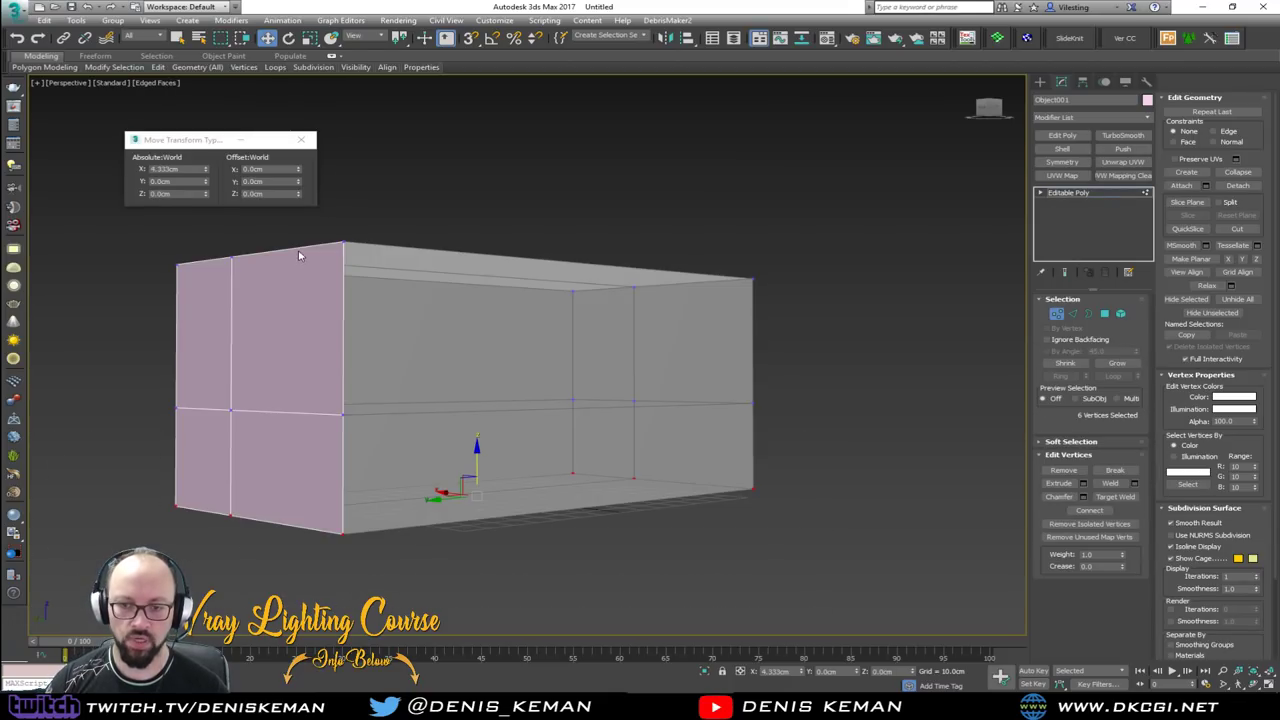
double_click(246, 194)
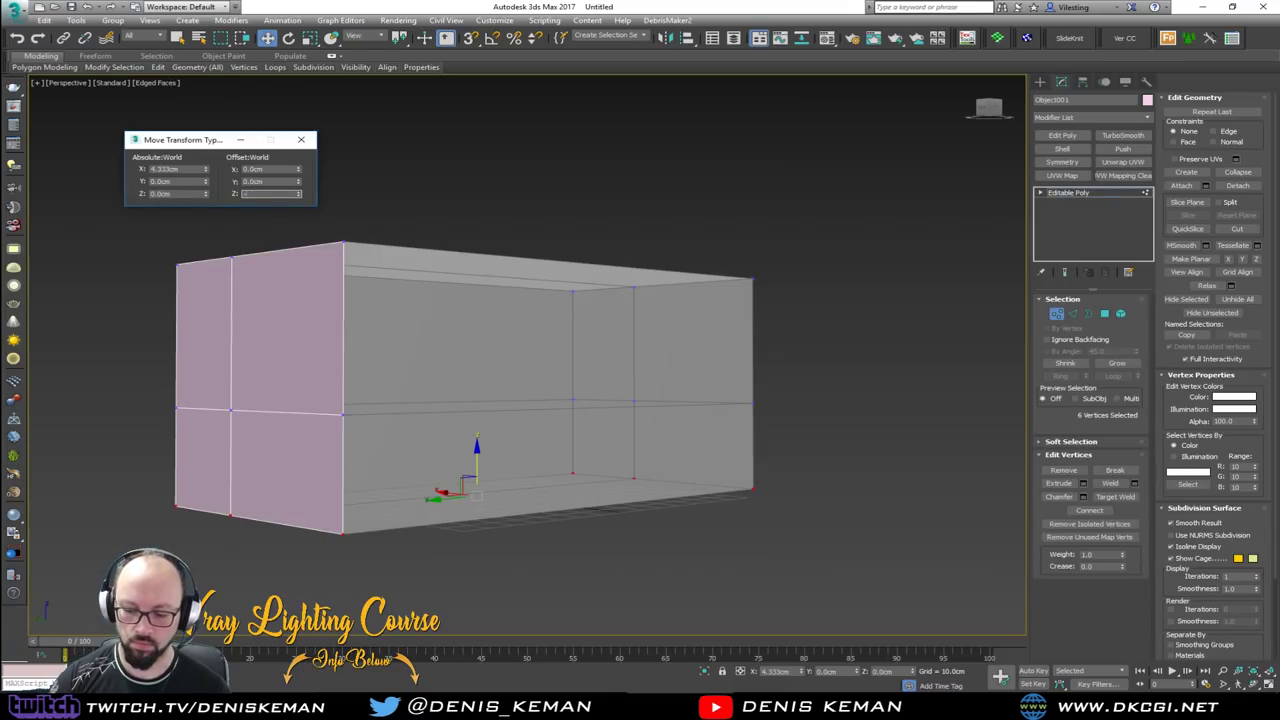
type("-20")
key("Return")
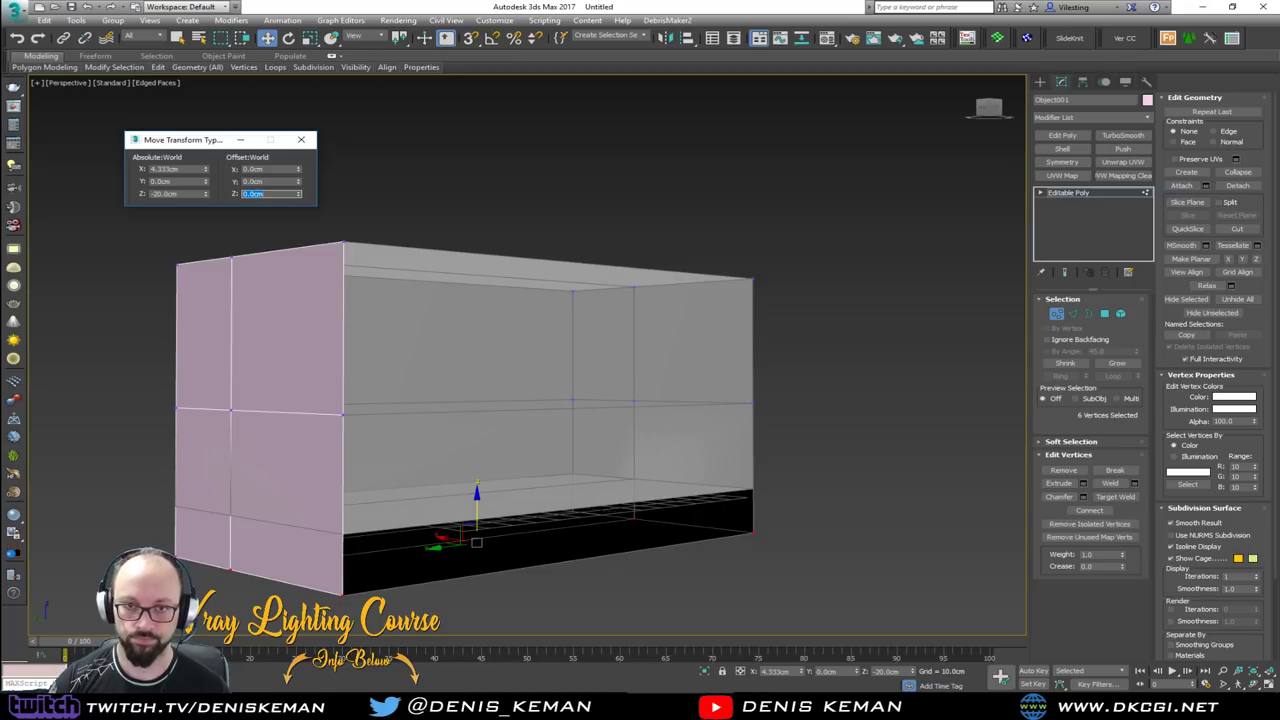
type("40")
key("Return")
Select the detached shell's top vertices, lower them by a Z offset of -10 cm and leave vertex editing
middle_click_drag(497, 429, 440, 425, "alt")
left_click_drag(47, 345, 47, 345)
middle_click_drag(314, 334, 371, 337, "alt")
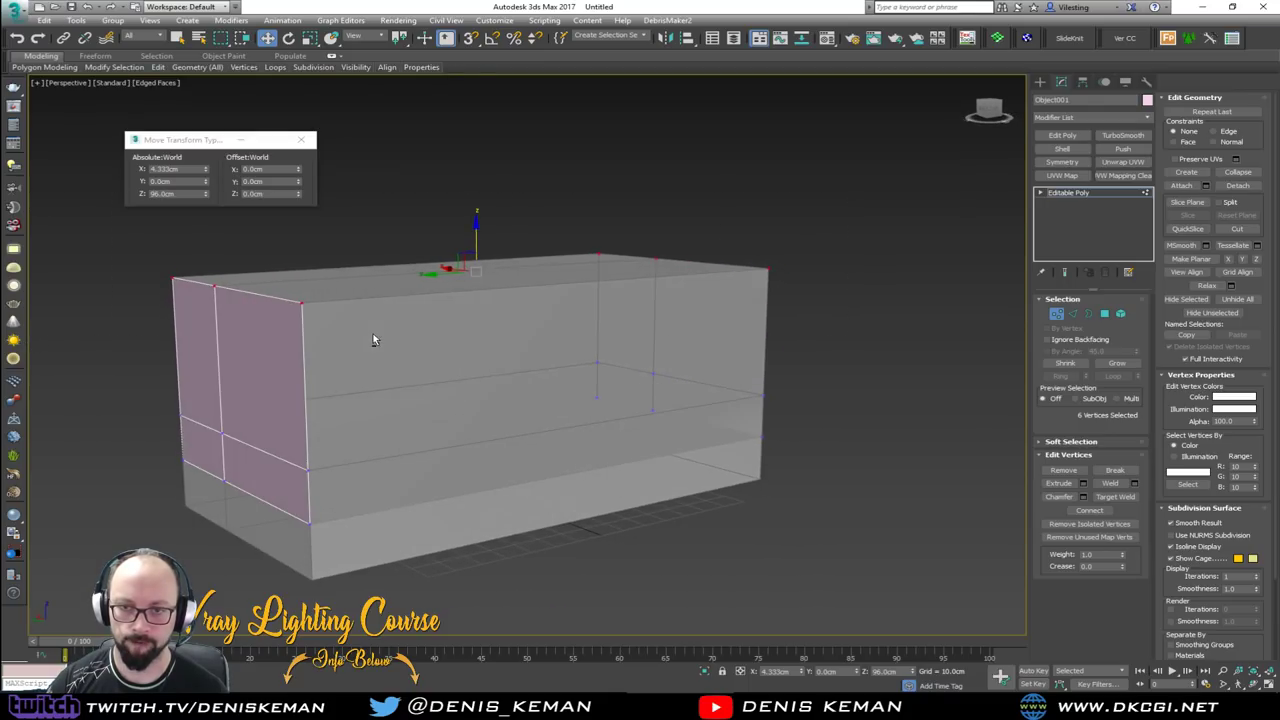
type("-10")
key("Return")
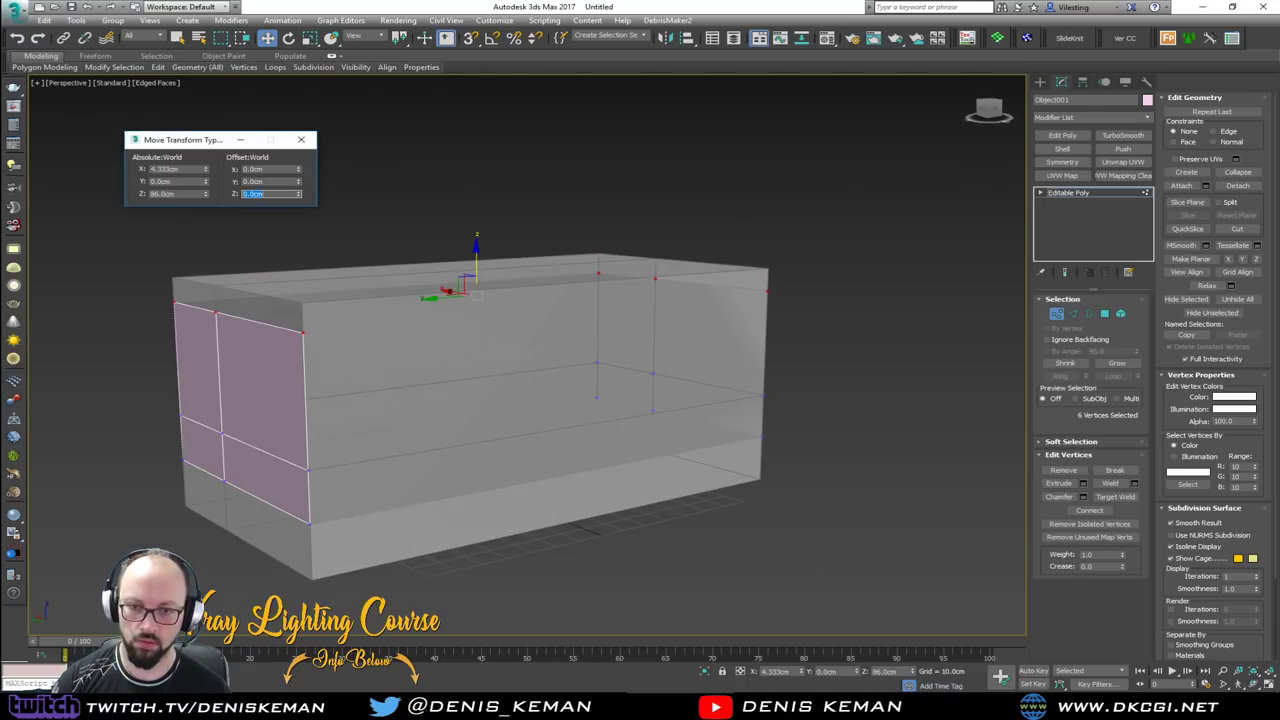
middle_click_drag(505, 375, 717, 318, "alt")
left_click(1057, 314)
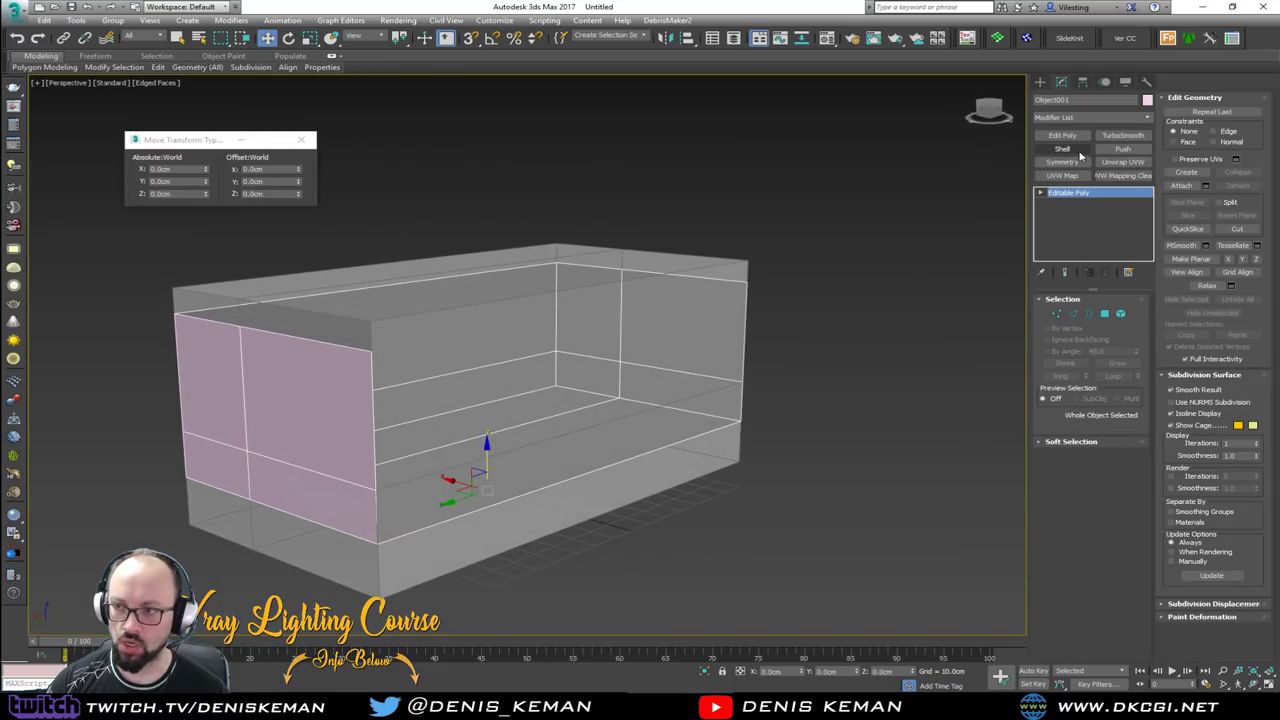
Select the detached shell's two interior edge loops, remove them and leave edge editing
key("2")
double_click(253, 451)
double_click(247, 436)
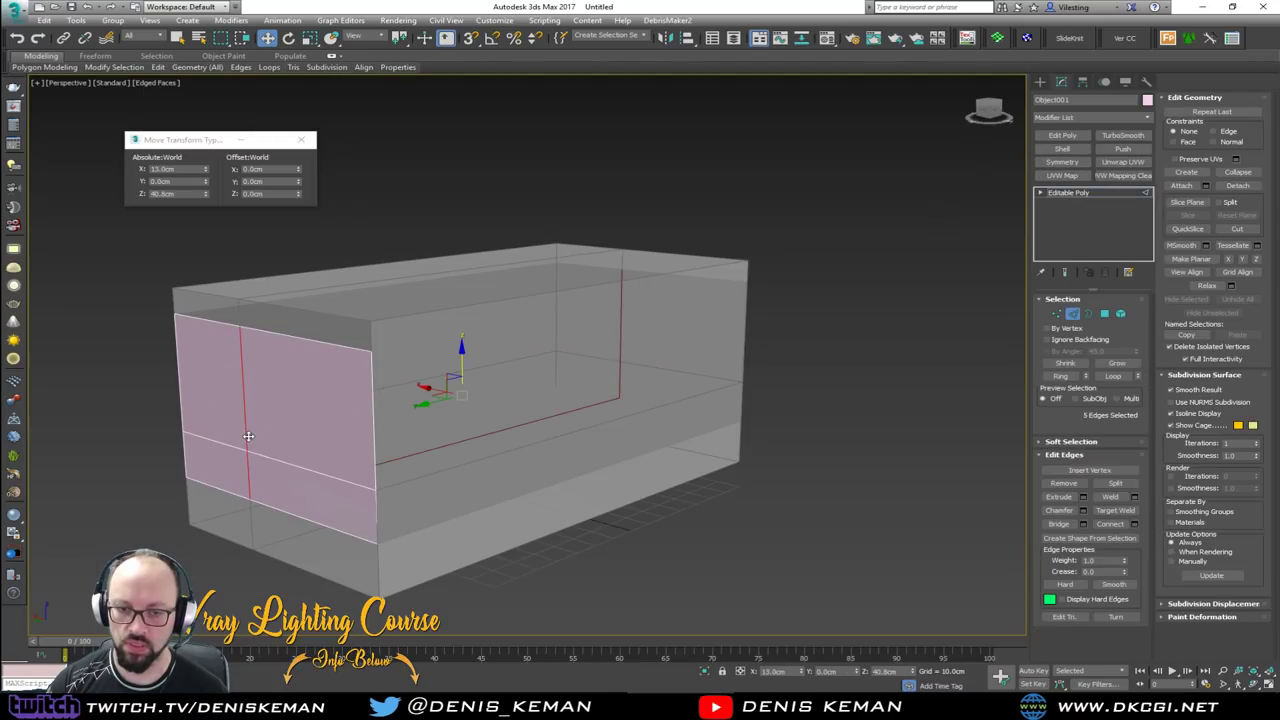
double_click(262, 458, "ctrl")
middle_click_drag(262, 458, 390, 417, "alt")
left_click(390, 414)
middle_click_drag(510, 422, 789, 400, "alt")
left_click(1073, 315)
middle_click_drag(960, 331, 537, 320, "alt")
Add a Shell modifier with an inner amount of 3 cm, an outer amount of 0 cm and Straighten Corners enabled
left_click(1062, 148)
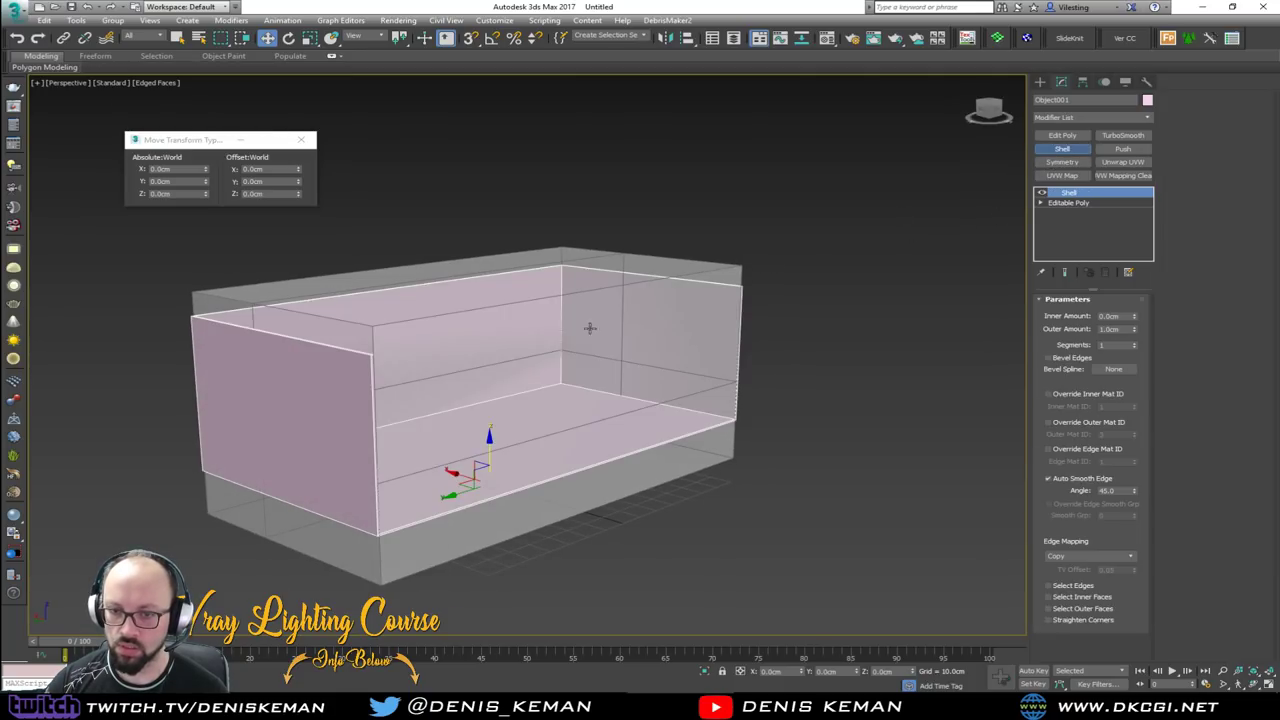
left_click_drag(1125, 316, 1060, 315)
type("3")
key("Return")
key("Tab")
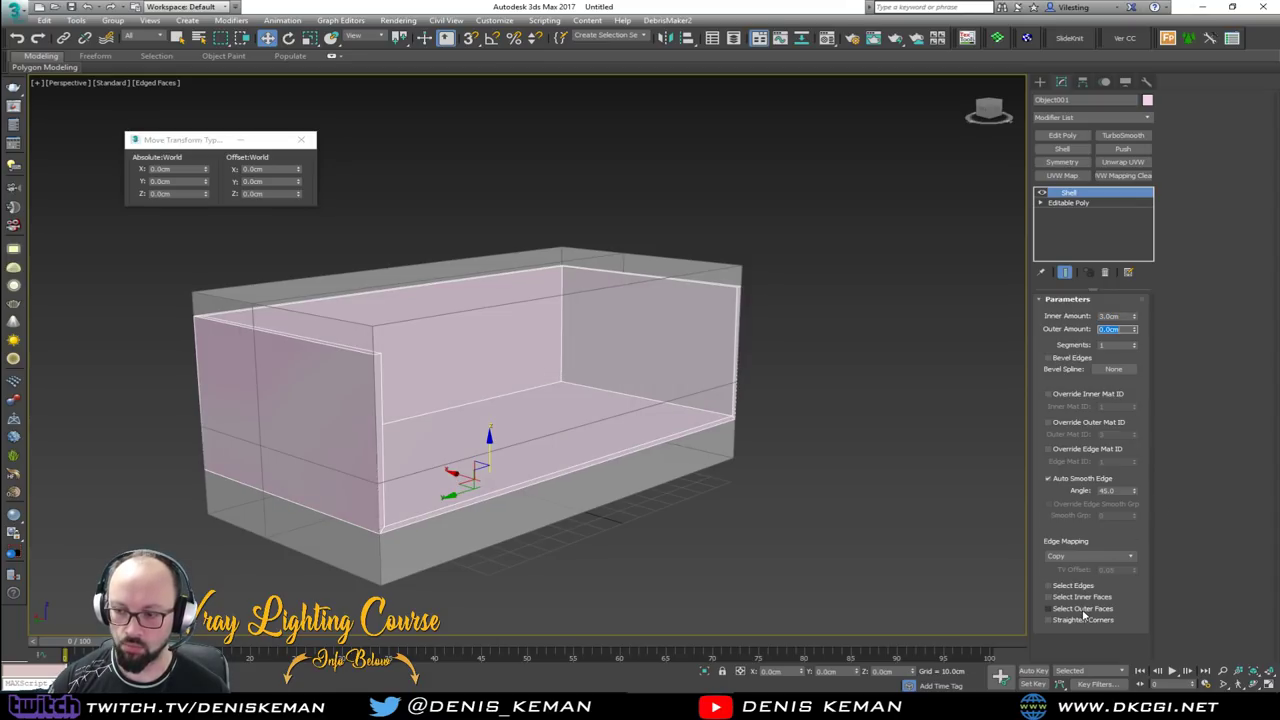
left_click(1086, 620)
middle_click_drag(508, 415, 457, 408, "alt")
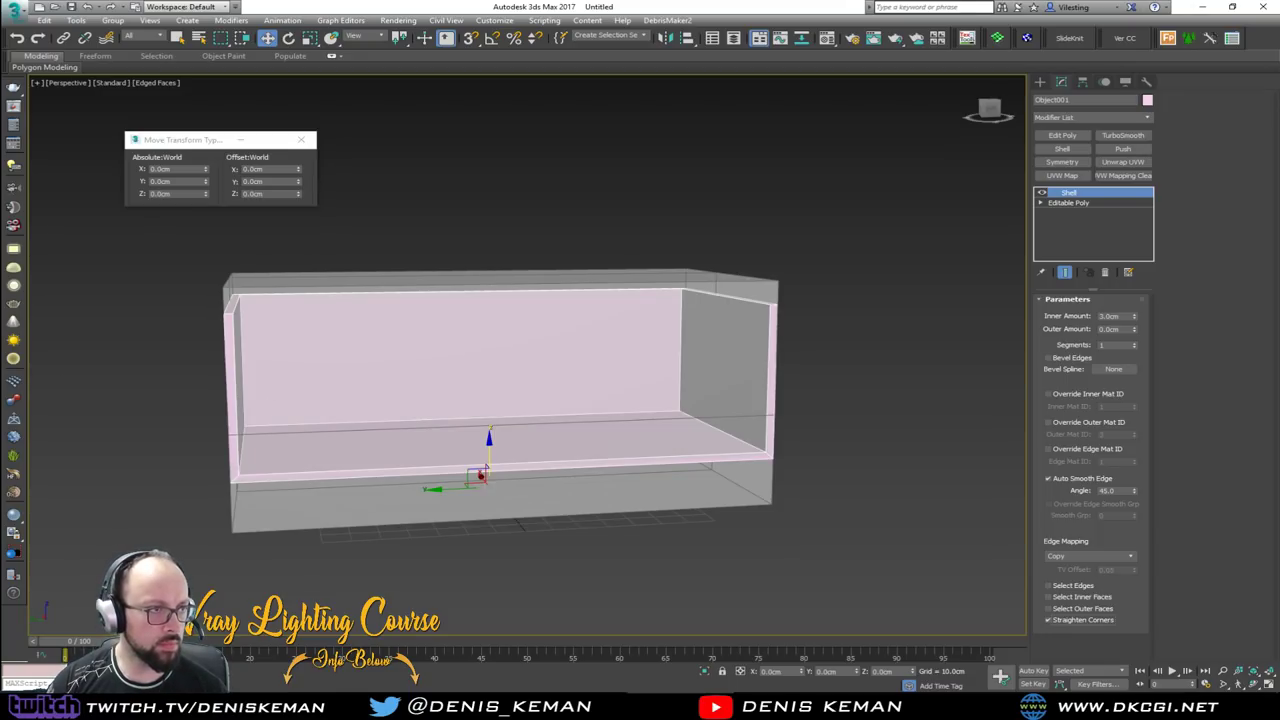
Switch to the Idea_20 reference photo in Windows Photo Viewer and examine the sofa's wooden body and pipe frame
key("alt+Tab")
left_click_drag(418, 79, 475, 78)
scroll(262, 395, "up", 5)
left_click_drag(262, 395, 646, 177)
left_click_drag(414, 444, 463, 309)
left_click_drag(452, 352, 463, 443)
scroll(467, 444, "down", 2)
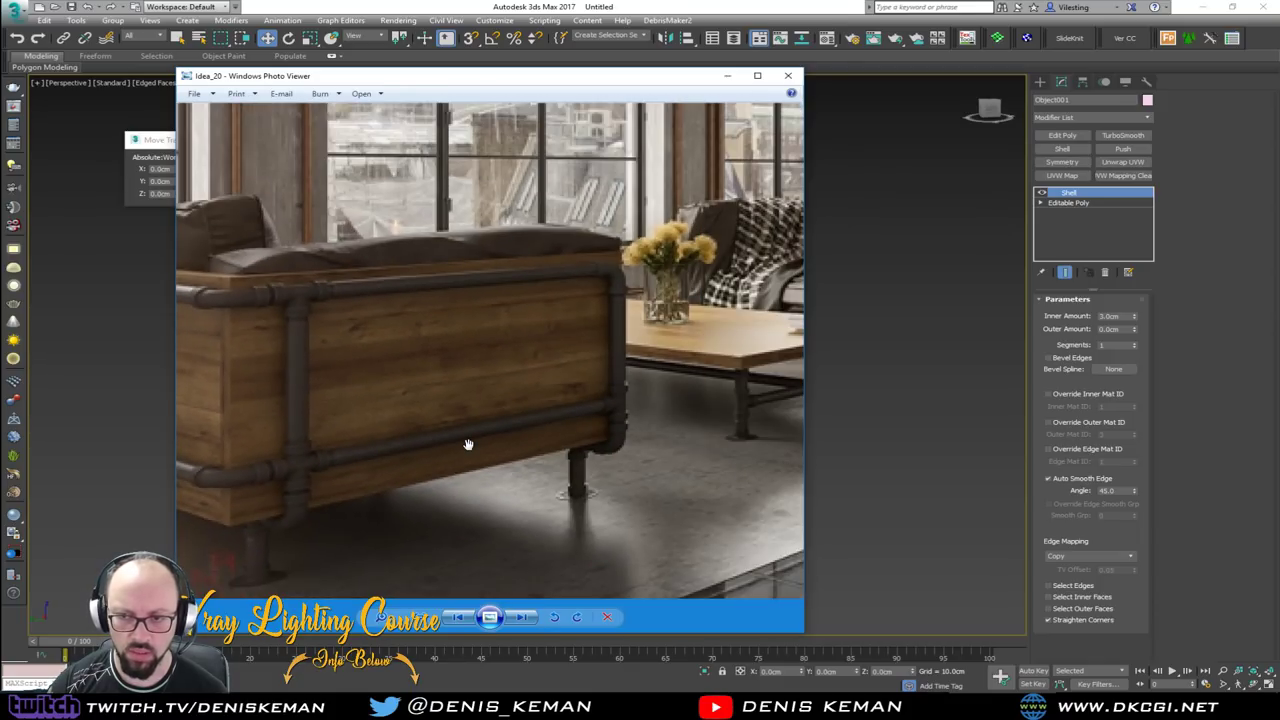
scroll(467, 444, "down", 1)
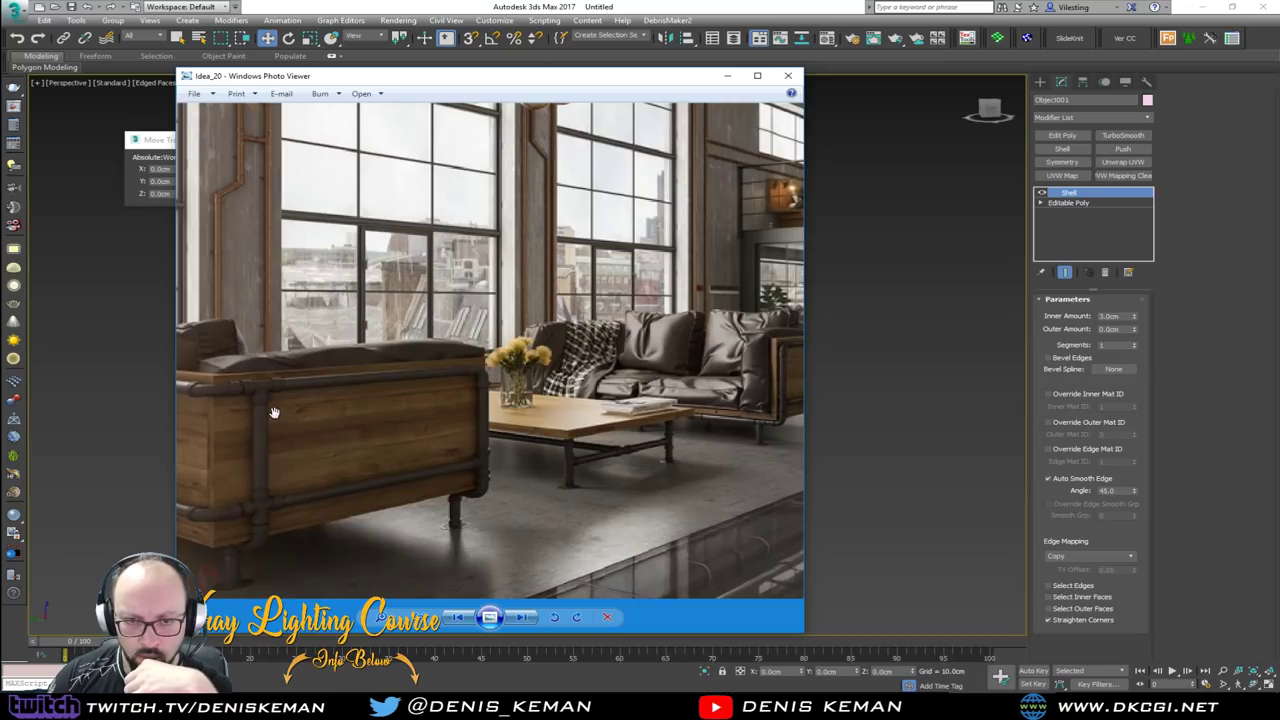
left_click_drag(509, 77, 0, 90)
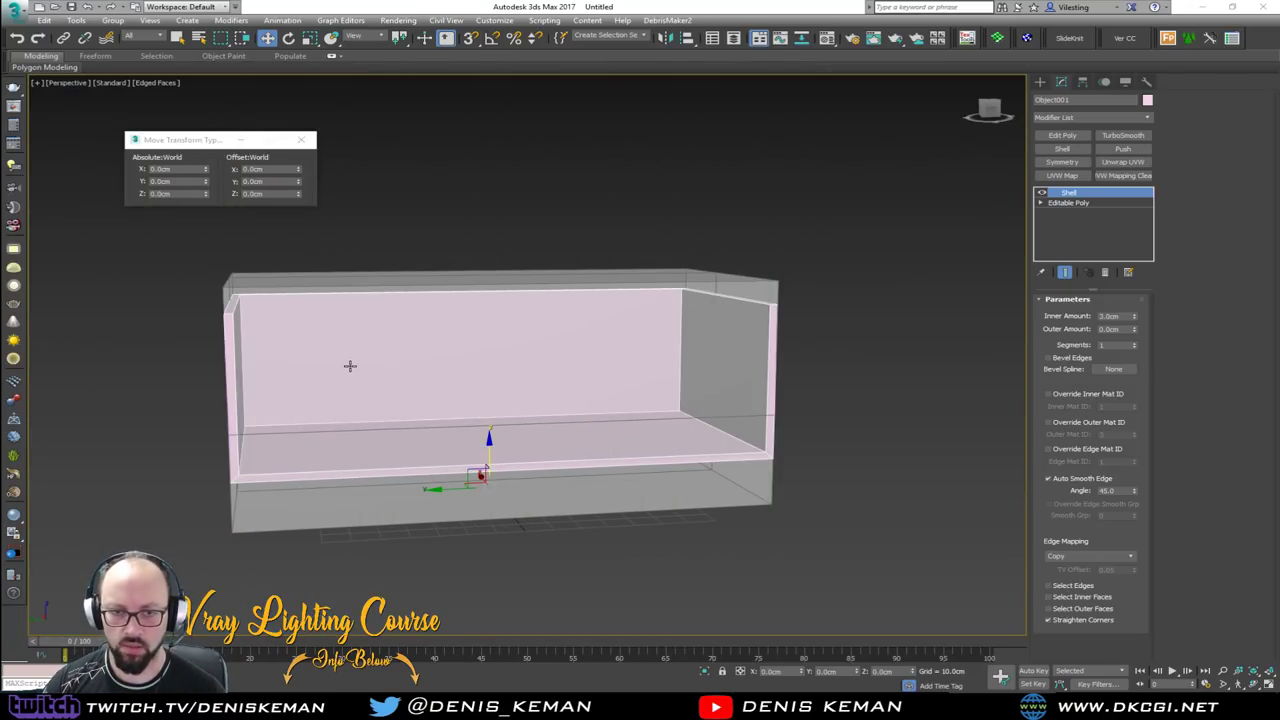
Close the move offset dialog and isolate the thickened sofa shell
left_click(301, 139)
middle_click_drag(329, 266, 417, 359, "alt")
middle_click_drag(324, 321, 407, 308, "alt")
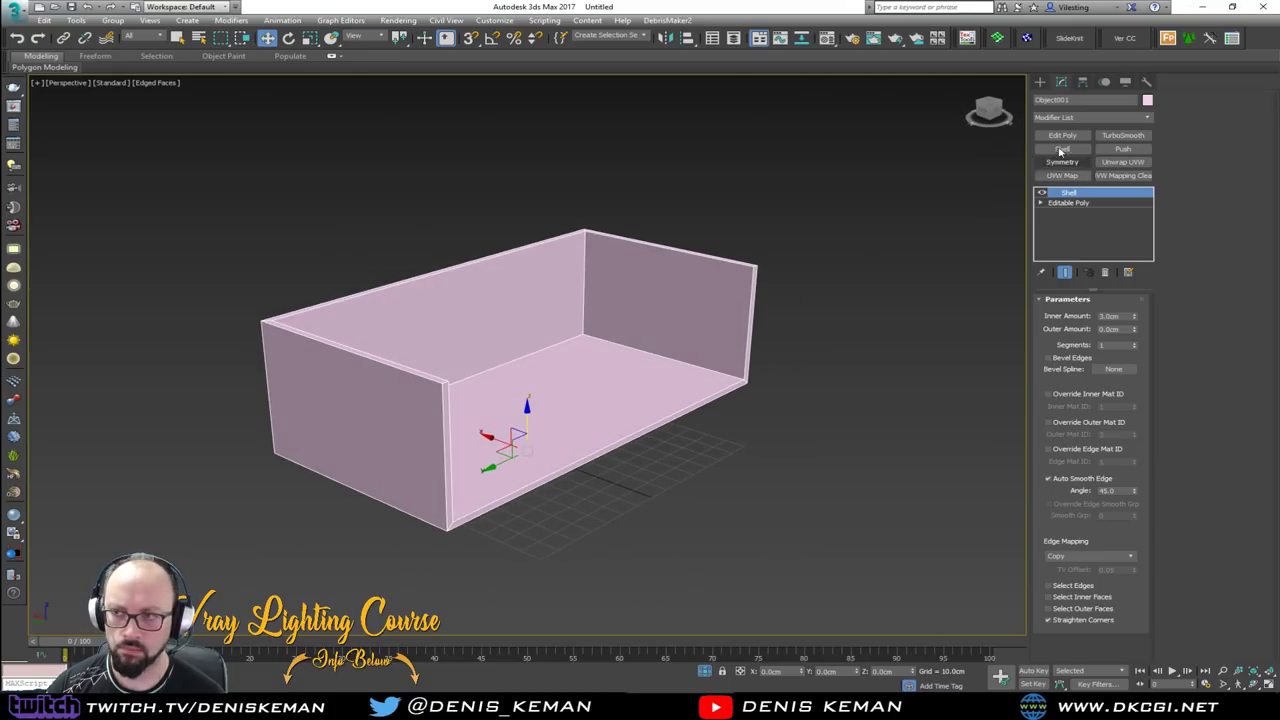
Add a Chamfer modifier to the sofa shell with an amount of 0.1 cm
left_click(1064, 113)
key("c")
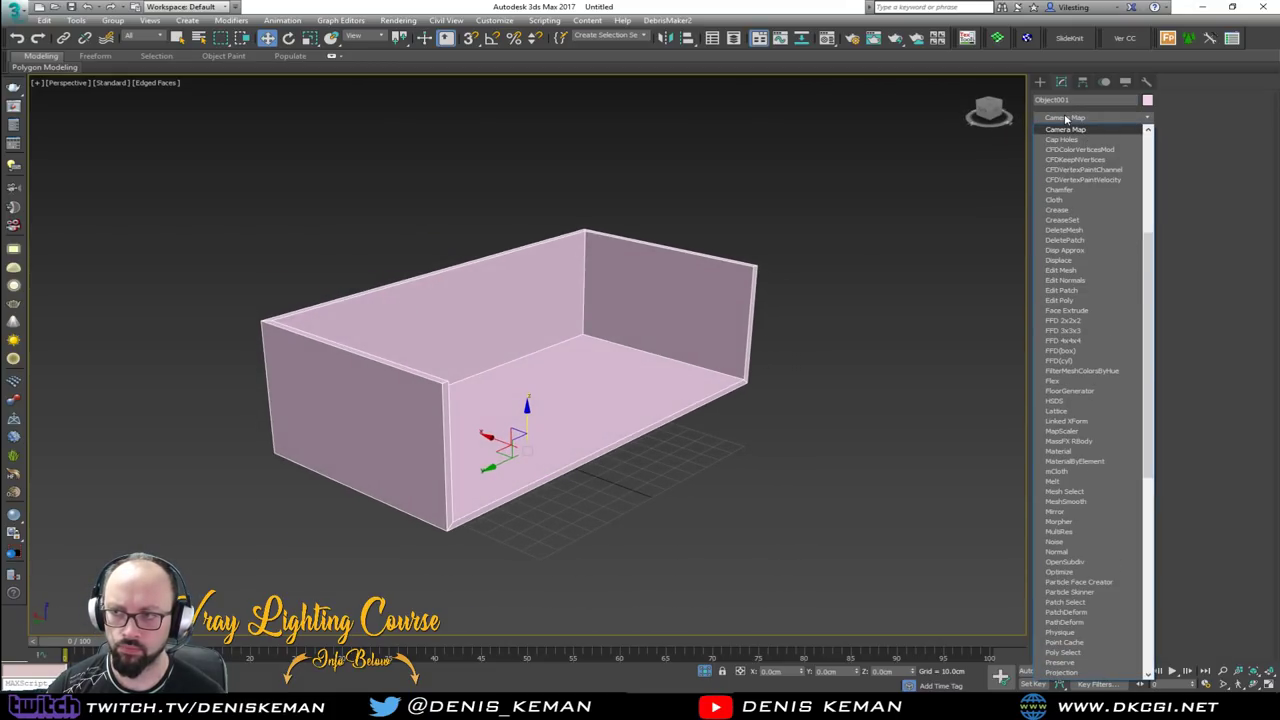
left_click(1062, 189)
double_click(1110, 349)
type("0.1")
key("Return")
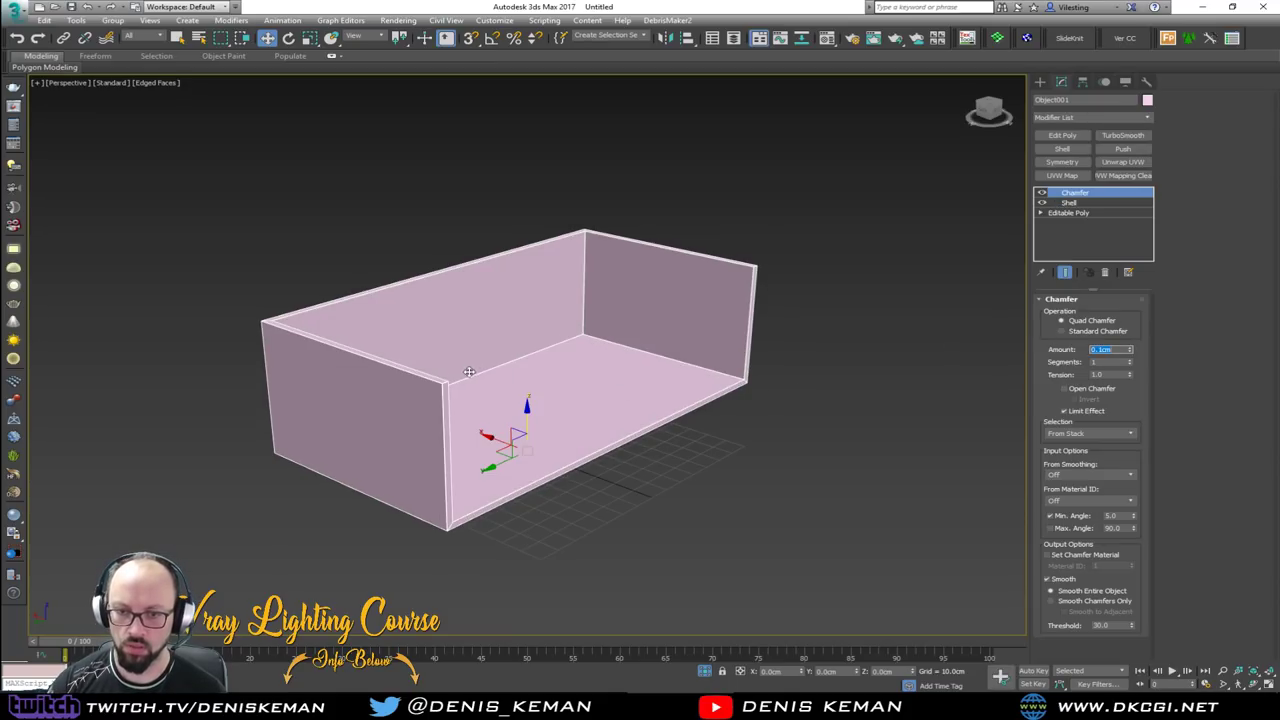
Hide the edge overlay to inspect the shell's corners and set the chamfer amount to 0.2 cm
scroll(471, 371, "up", 6)
key("F4")
mouse_move(438, 388)
middle_mouse_down()
mouse_move(446, 266)
mouse_move(480, 298)
middle_mouse_up()
scroll(446, 266, "down", 1)
scroll(491, 308, "down", 6)
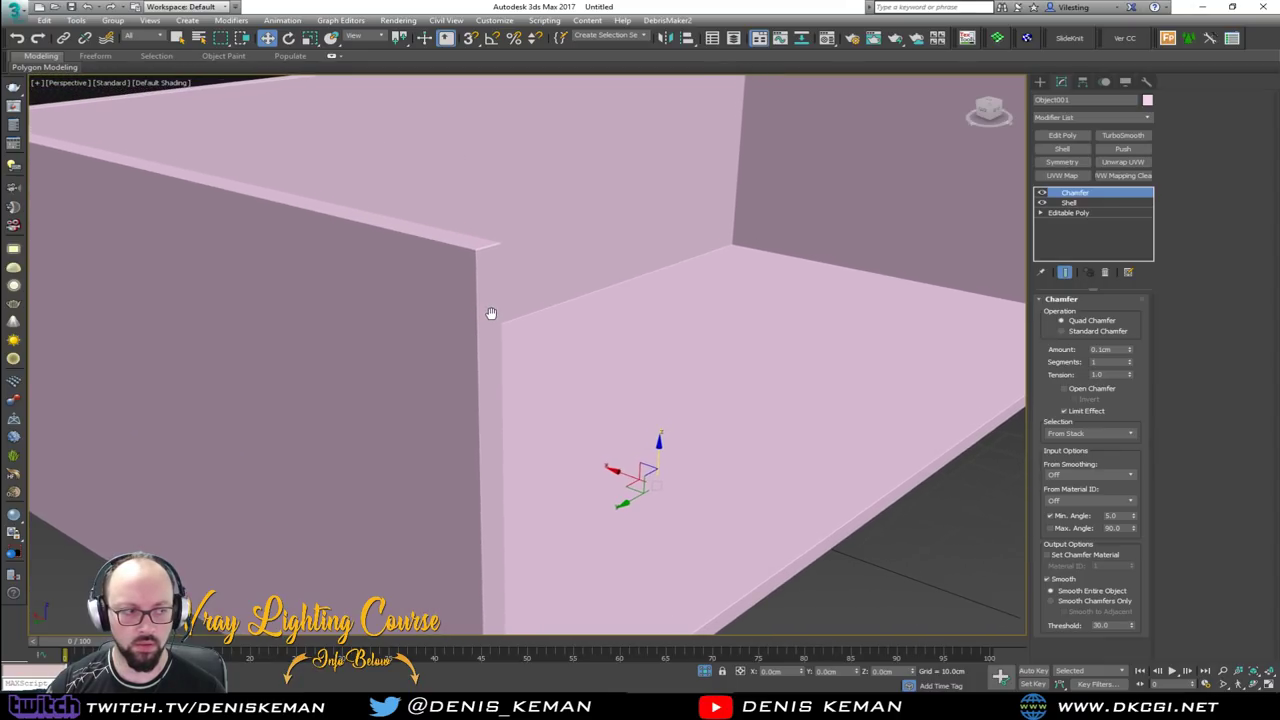
double_click(1110, 349)
type("0.2")
key("Return")
scroll(676, 234, "down", 5)
middle_click_drag(676, 234, 628, 277, "alt")
Save the scene as Industrial_Sofa_01.max
left_click(14, 15)
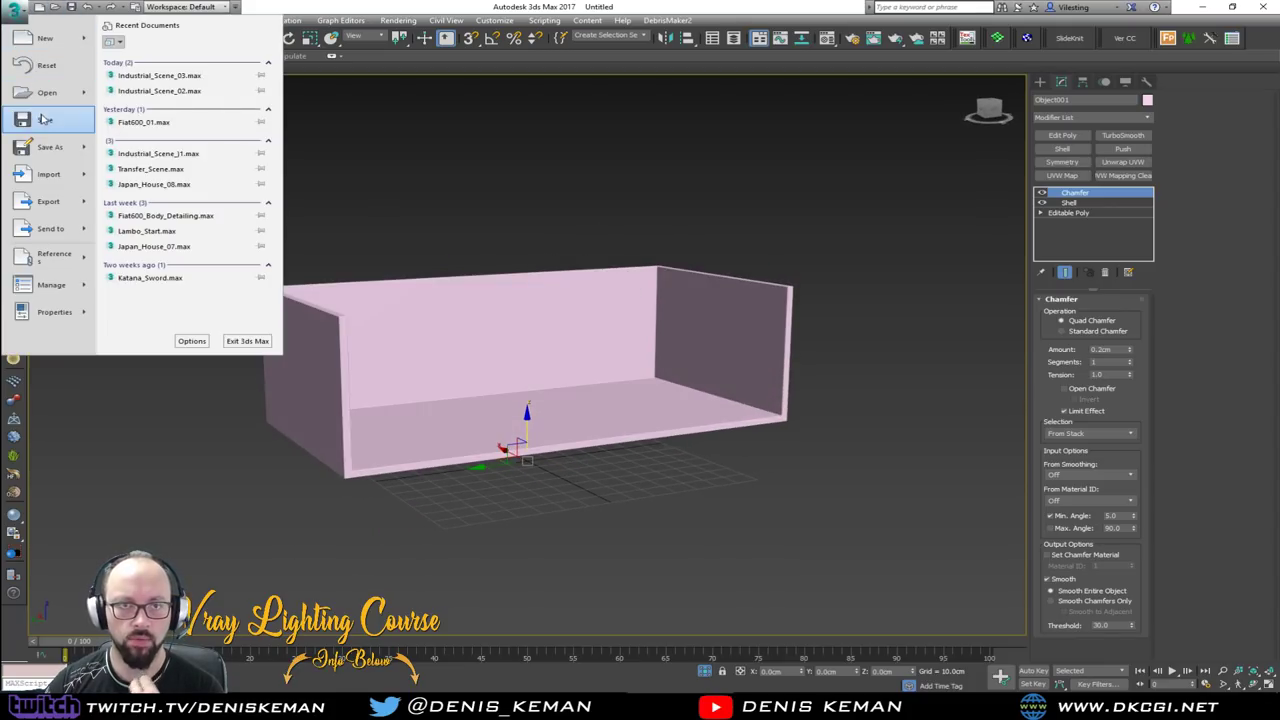
key("Escape")
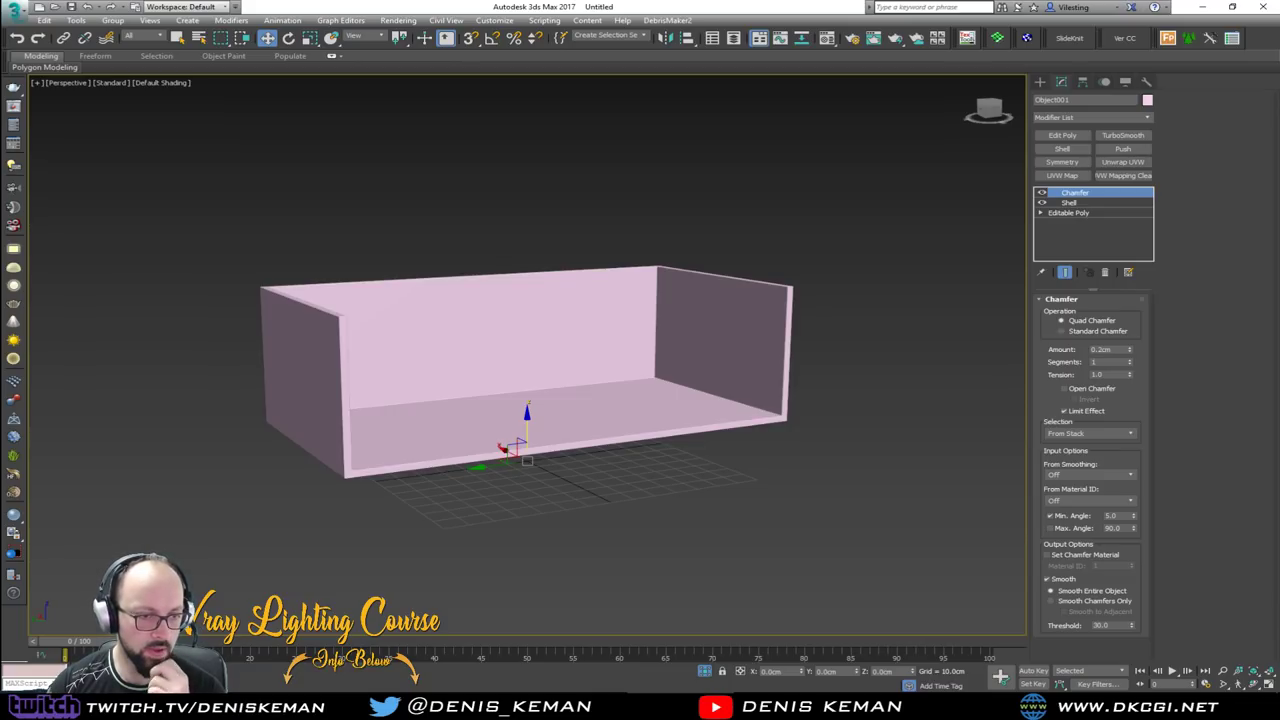
middle_click_drag(469, 395, 480, 457, "alt")
Bring back the reference photo, examine both sofas and their cushions, and move the photo away from the sofa shell
left_click_drag(0, 92, 483, 78)
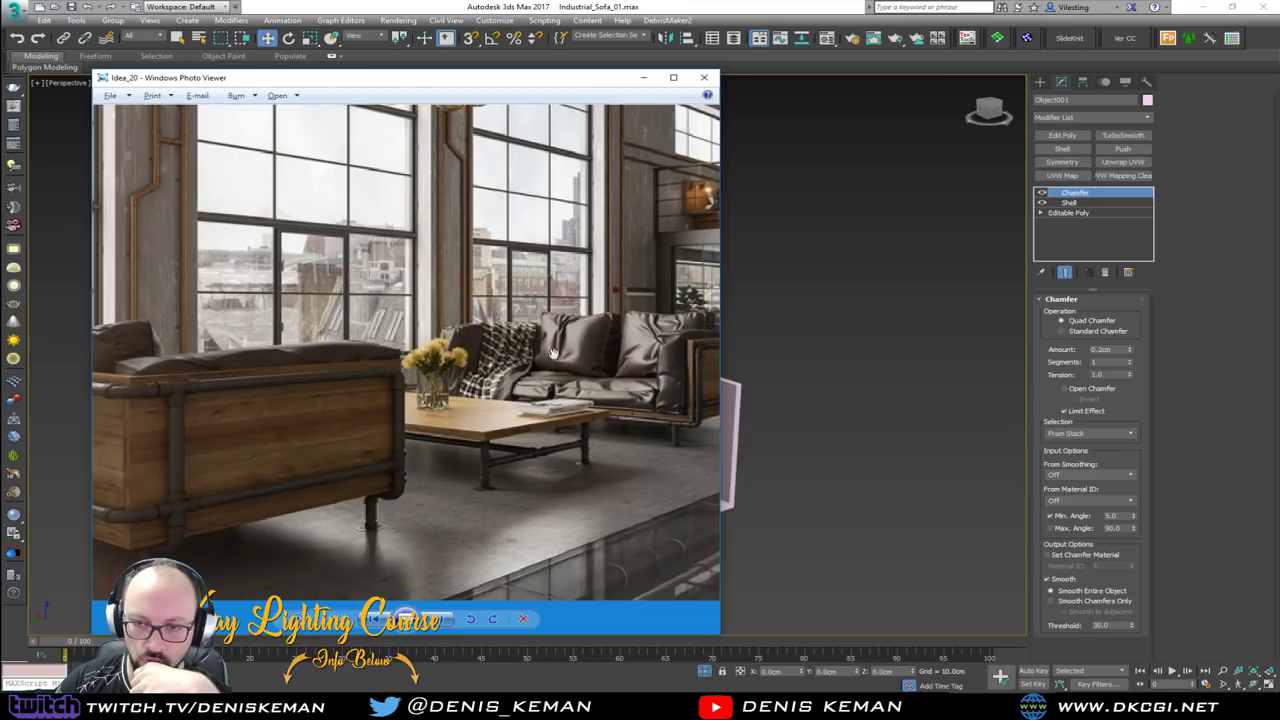
scroll(613, 350, "up", 1)
scroll(613, 350, "down", 1)
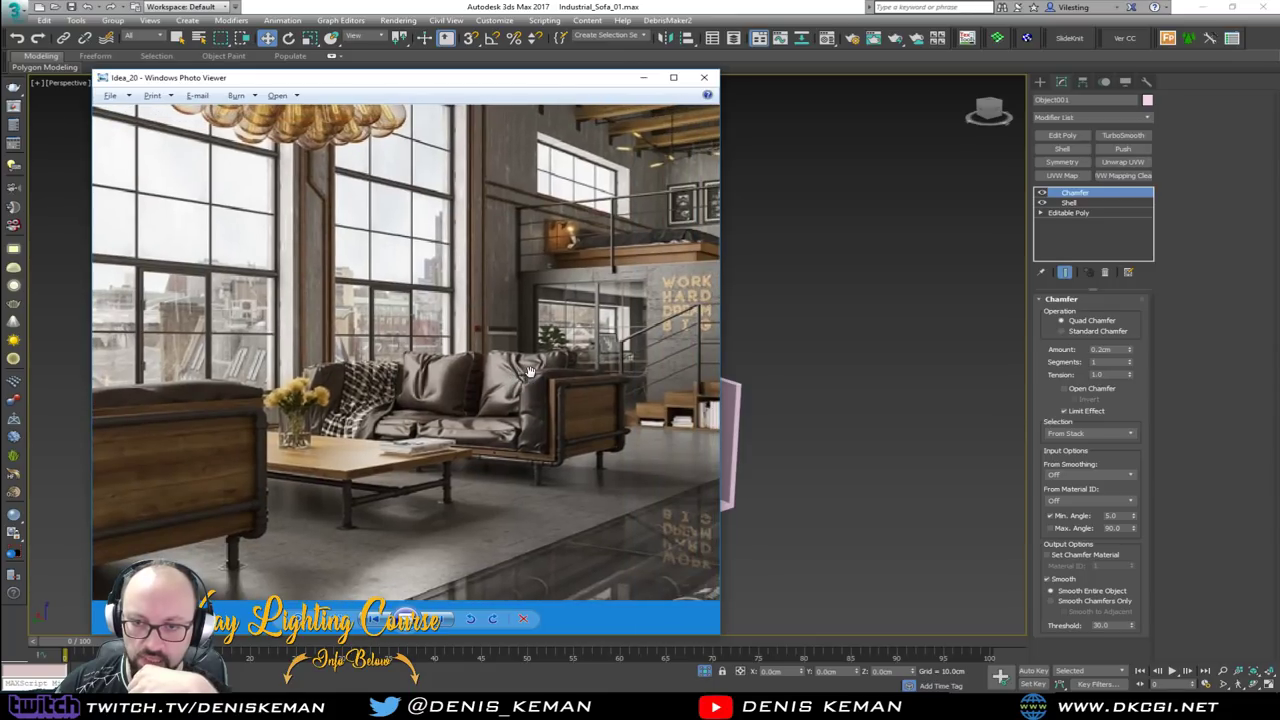
left_click_drag(524, 84, 0, 150)
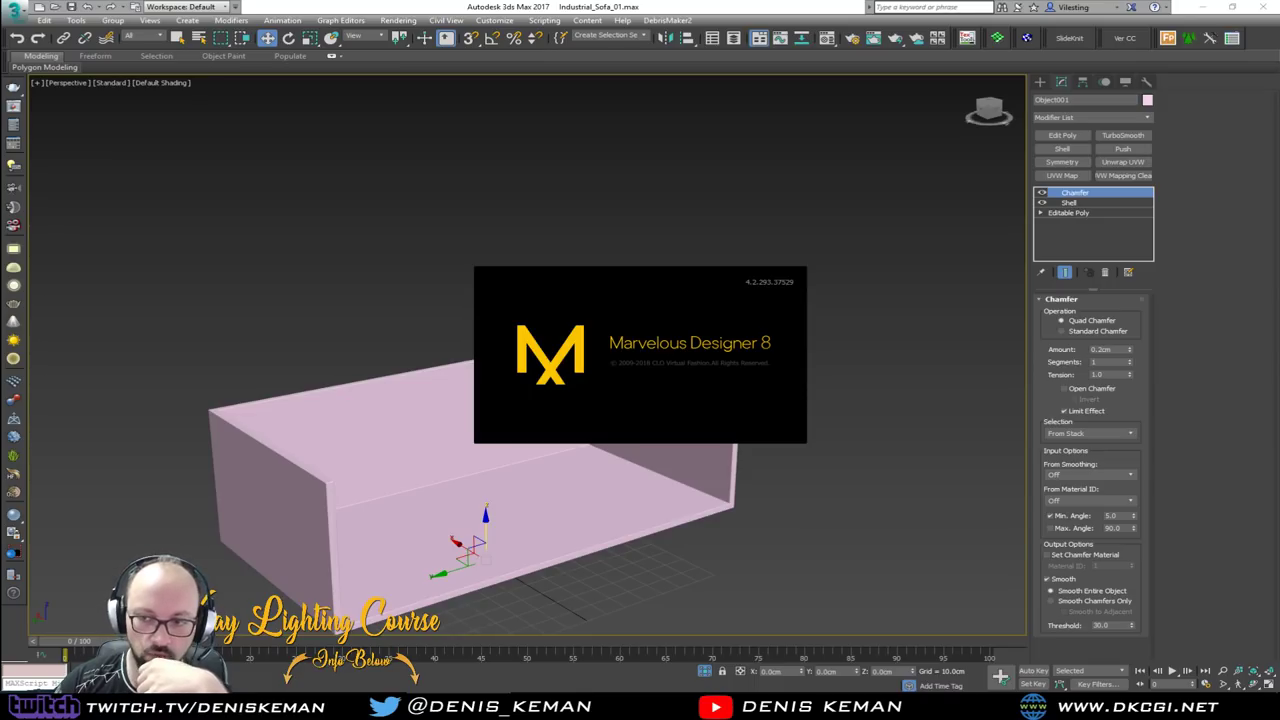
middle_click_drag(571, 484, 618, 427)
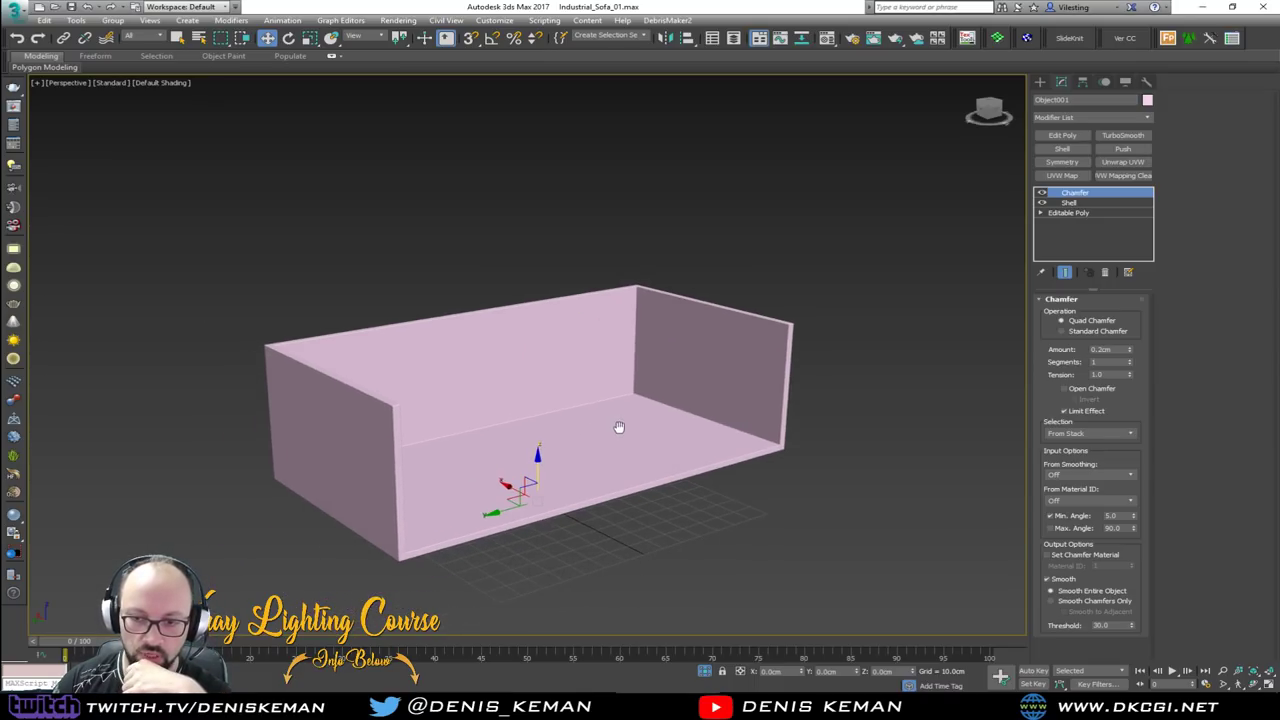
Export only the selected sofa shell as the OBJ file Bed_Frame_Avatar, using the ZBrush preset with quad faces
left_click(888, 486)
left_click(540, 437)
mouse_move(540, 437)
middle_mouse_down()
mouse_move(528, 388)
mouse_move(524, 420)
middle_mouse_up()
left_click(14, 12)
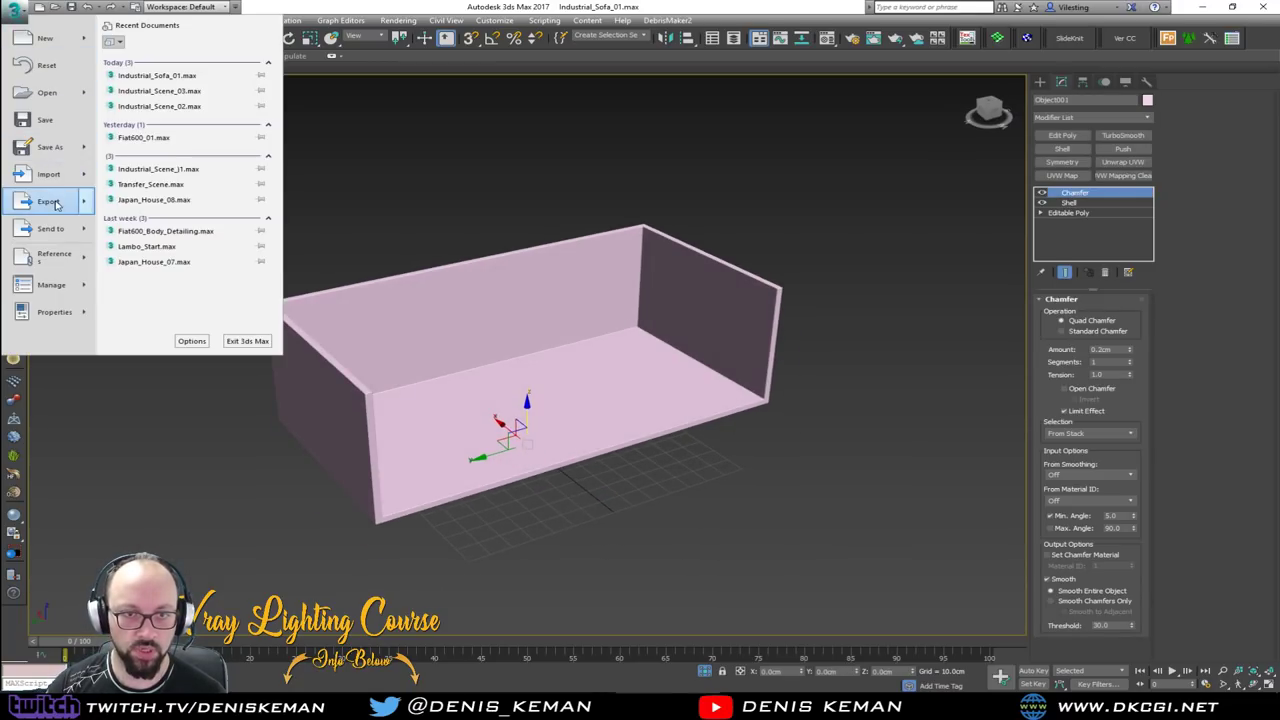
mouse_move(56, 204)
left_click(185, 100)
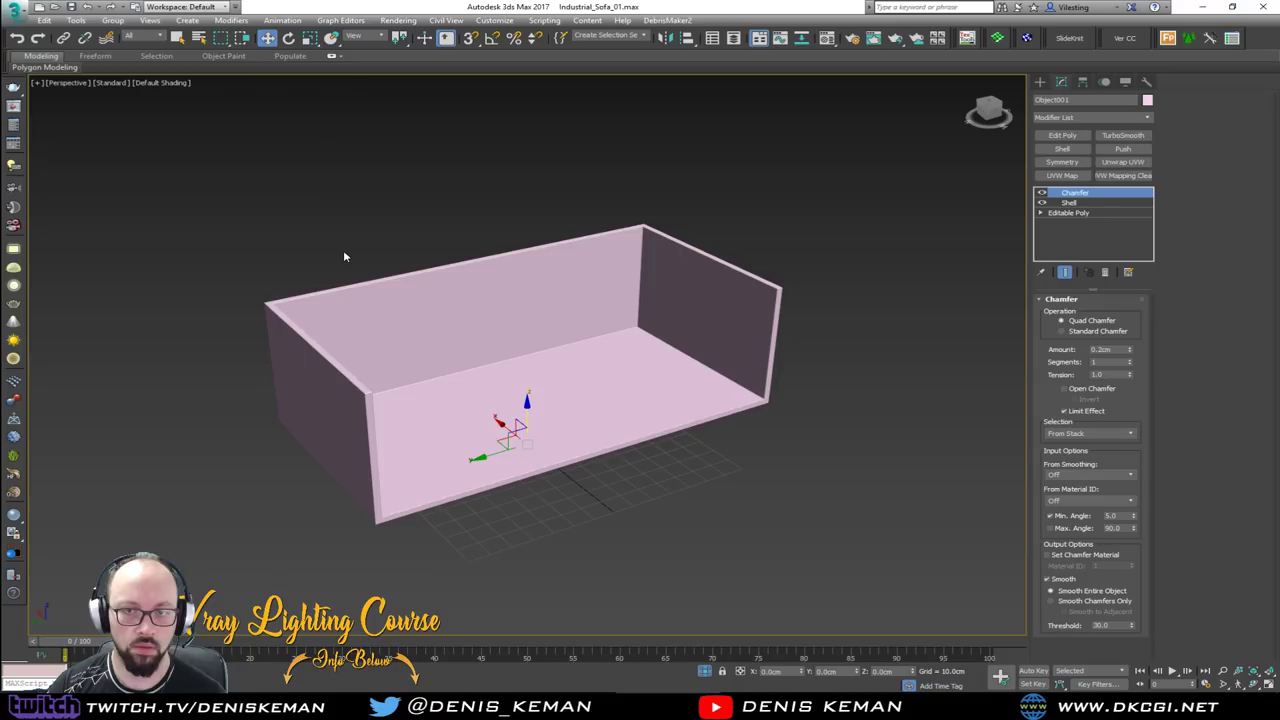
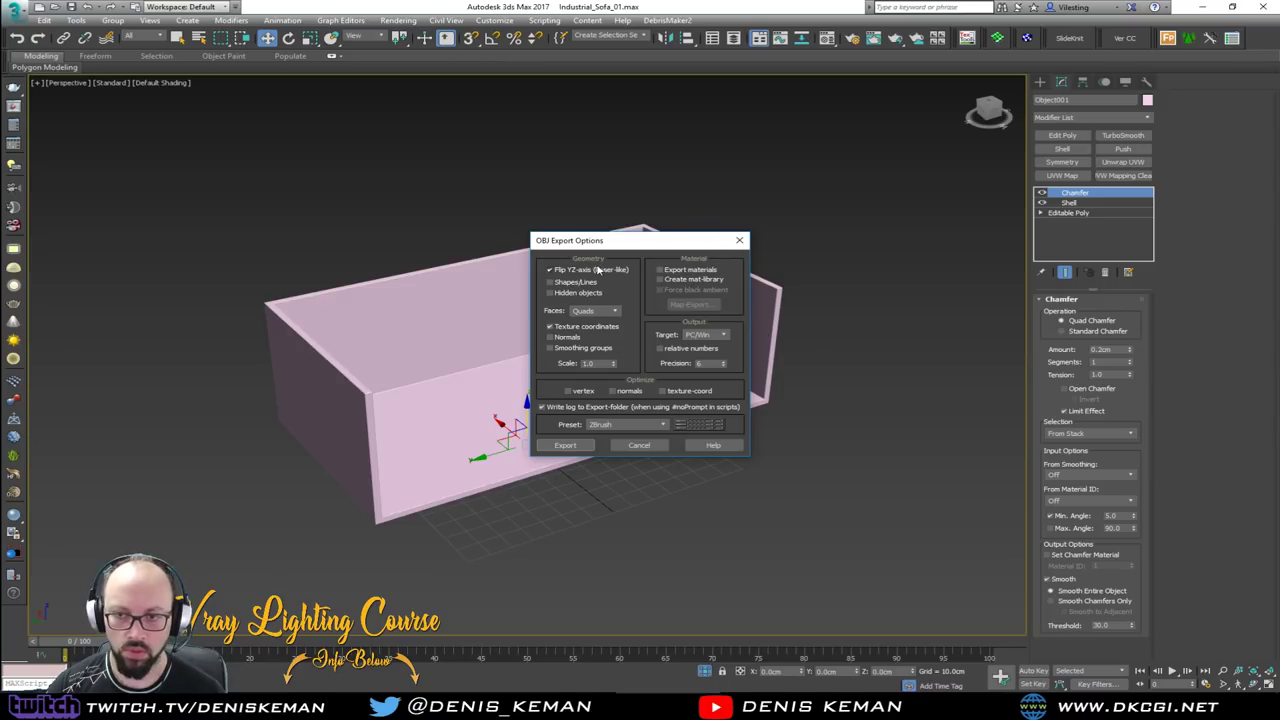
left_click(565, 444)
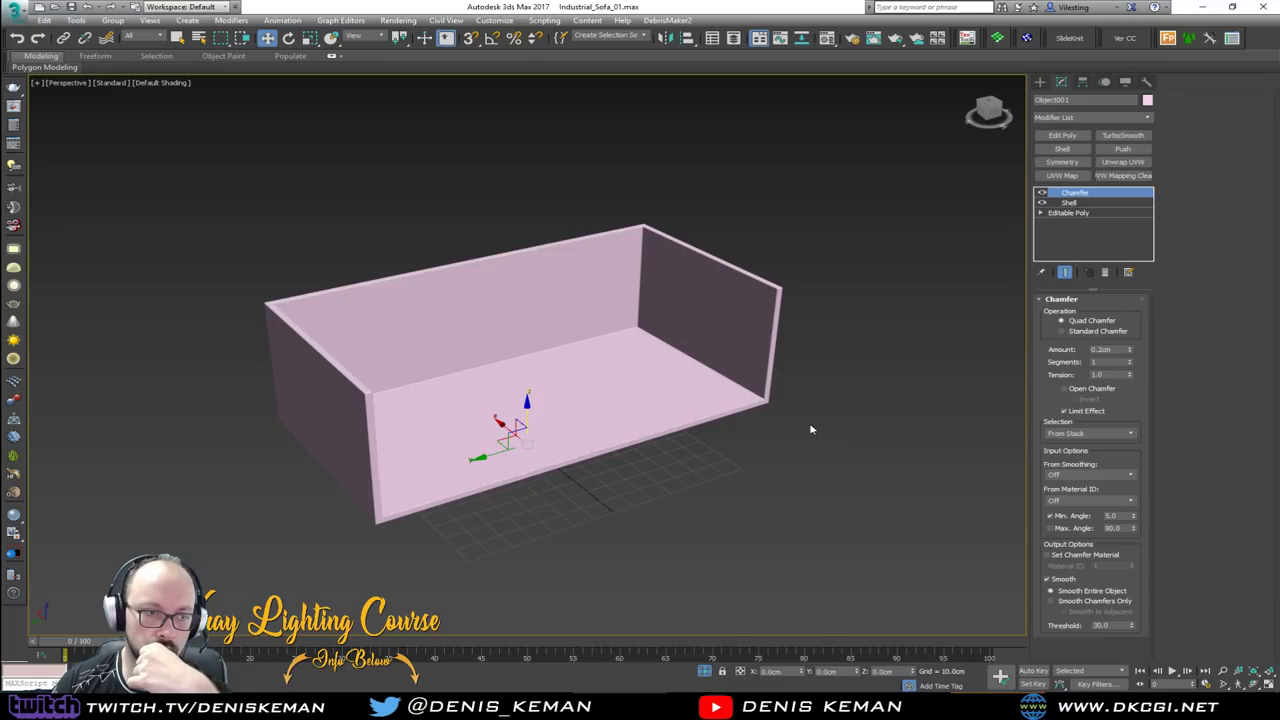
Switch to Marvelous Designer and import Bed_Frame_Avatar as an avatar in cm scale, with automatic arrangement points turned off
left_click(988, 705)
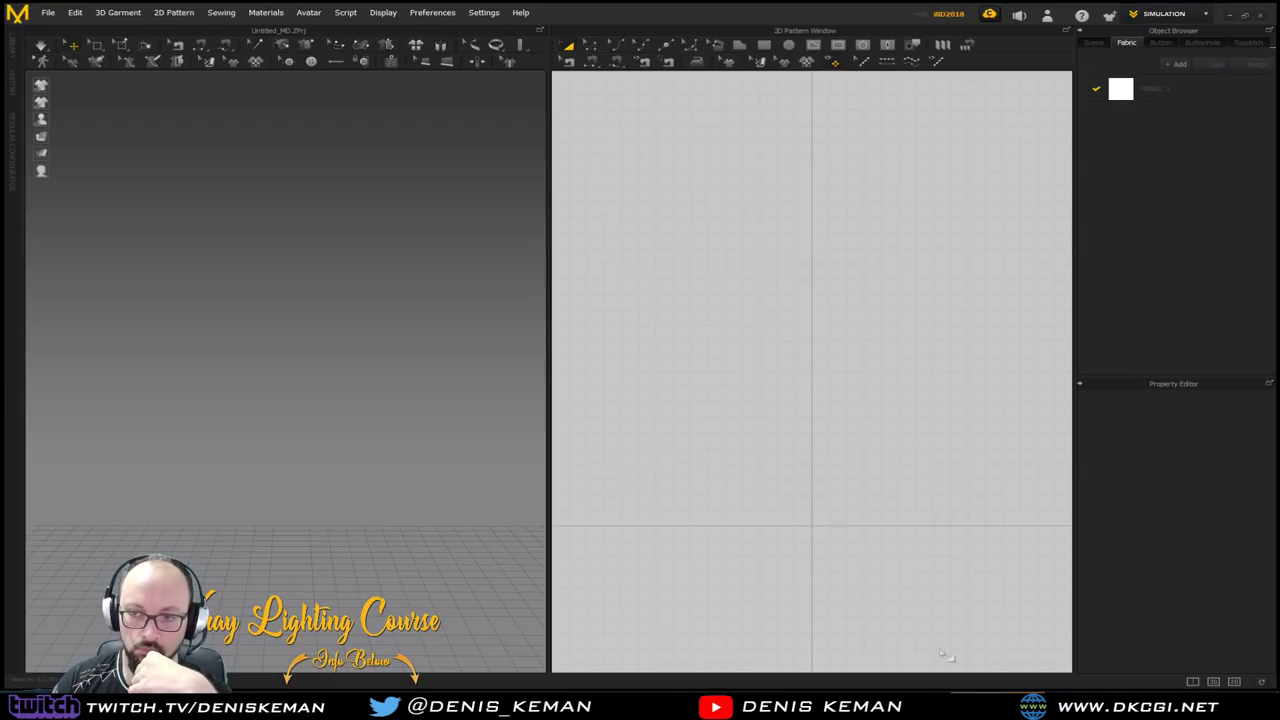
left_click(310, 13)
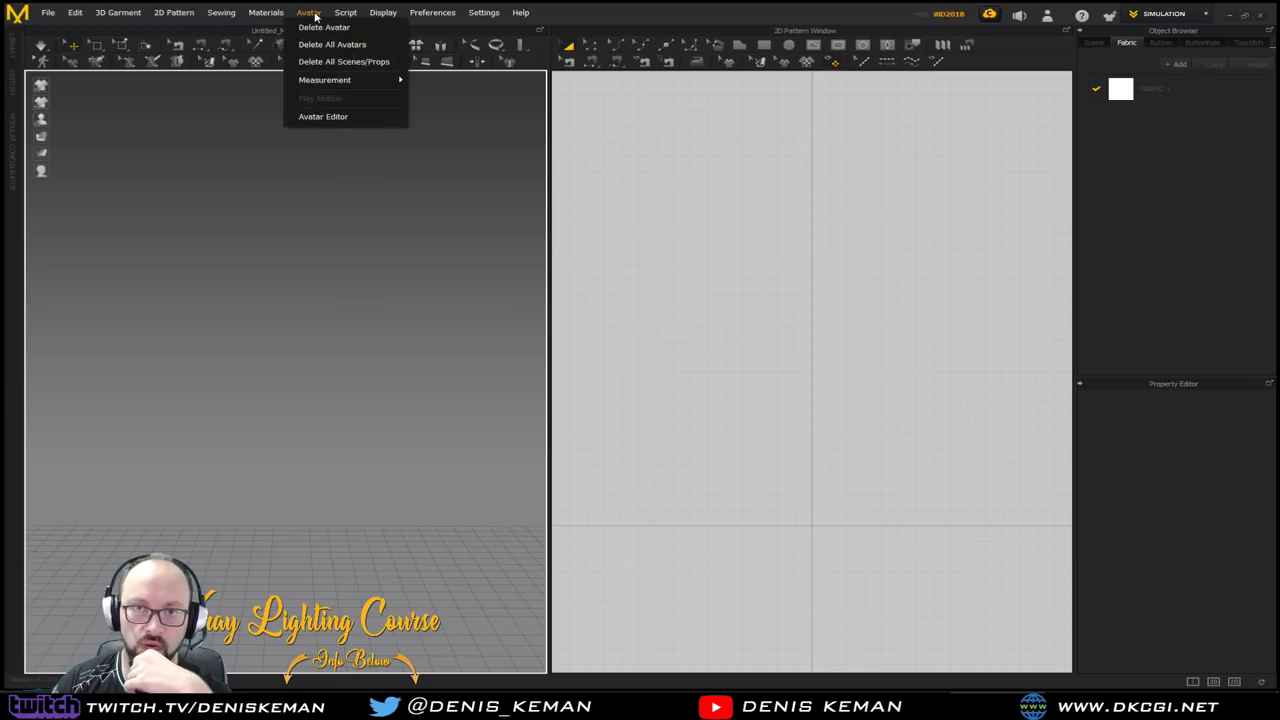
left_click(313, 13)
left_click(47, 12)
mouse_move(88, 133)
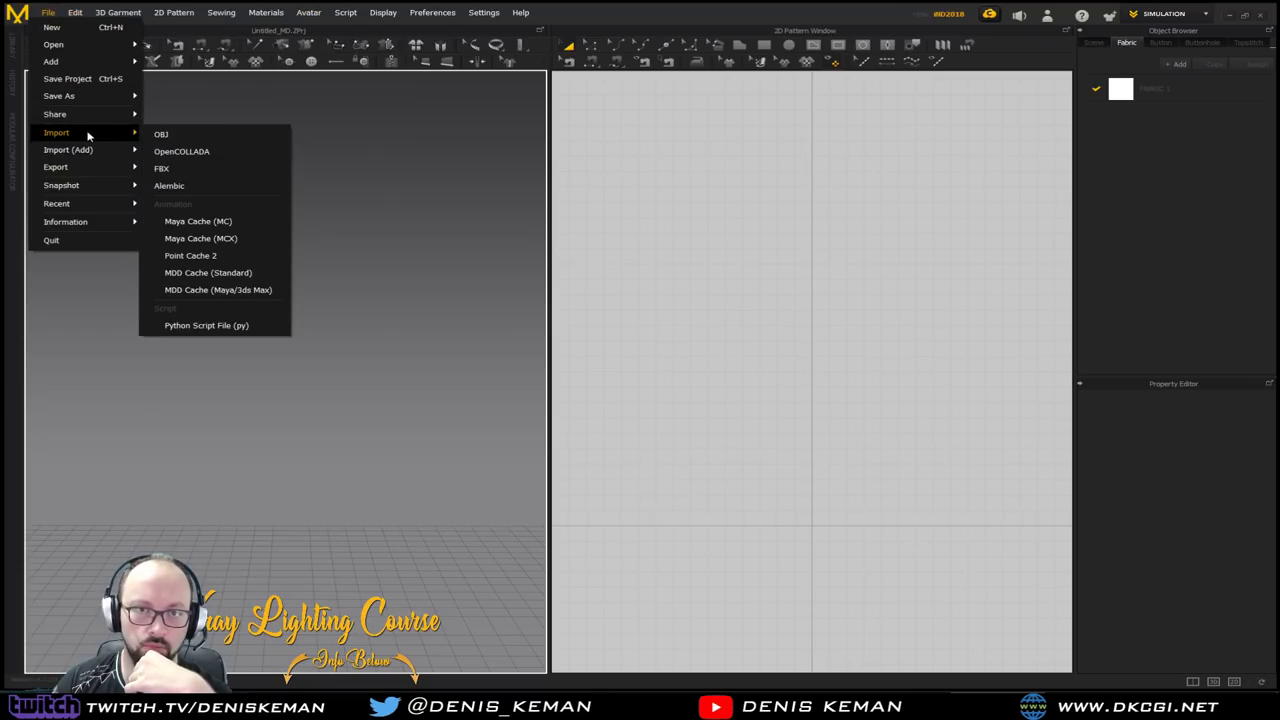
left_click(191, 134)
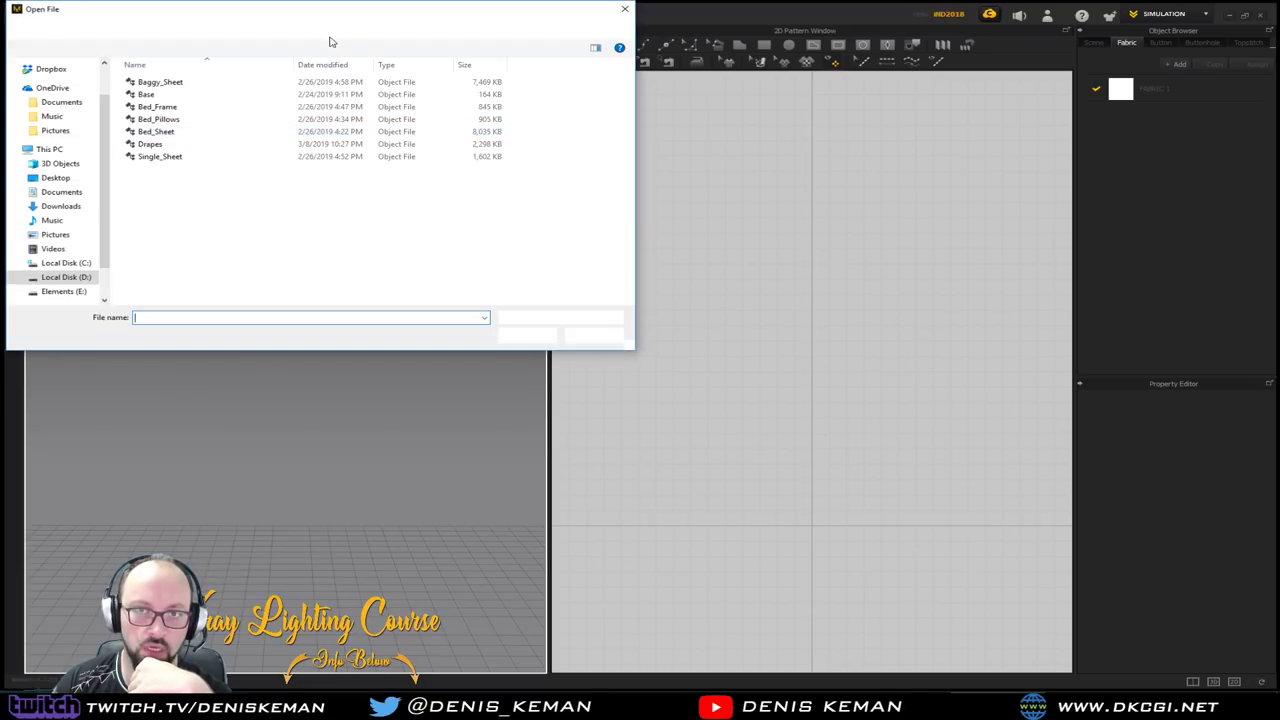
left_click_drag(331, 12, 0, 12)
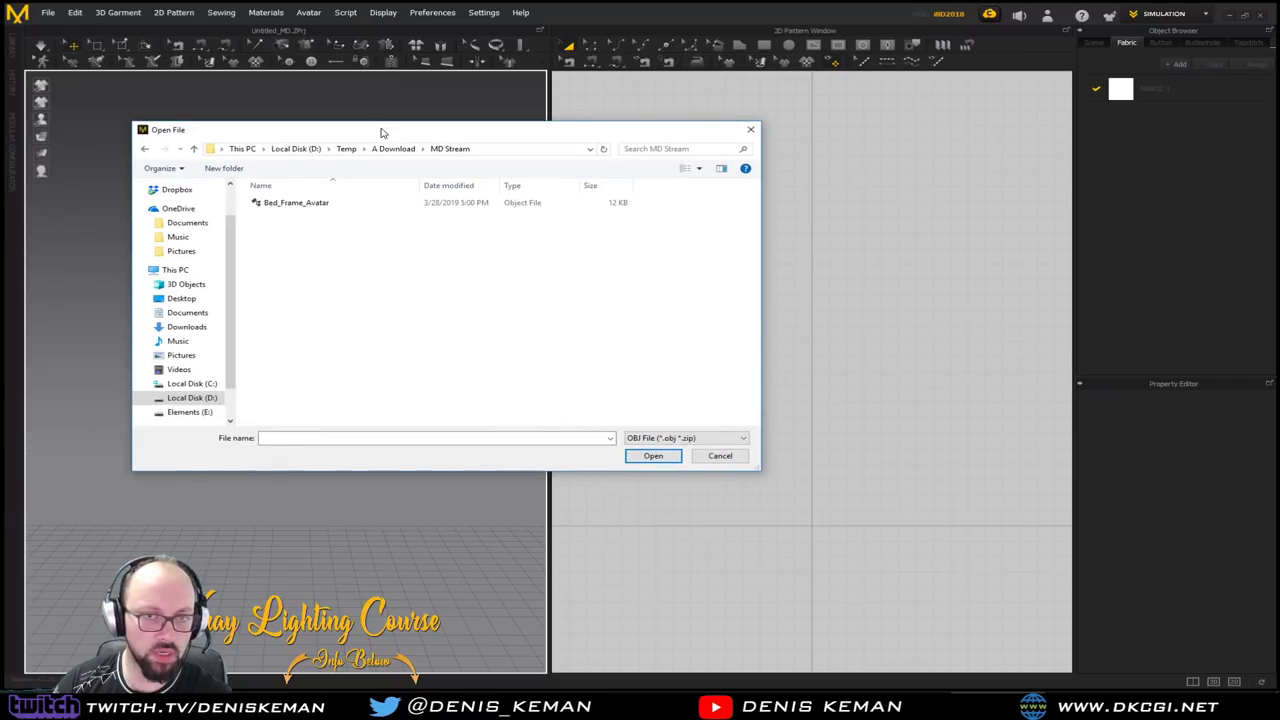
double_click(306, 203)
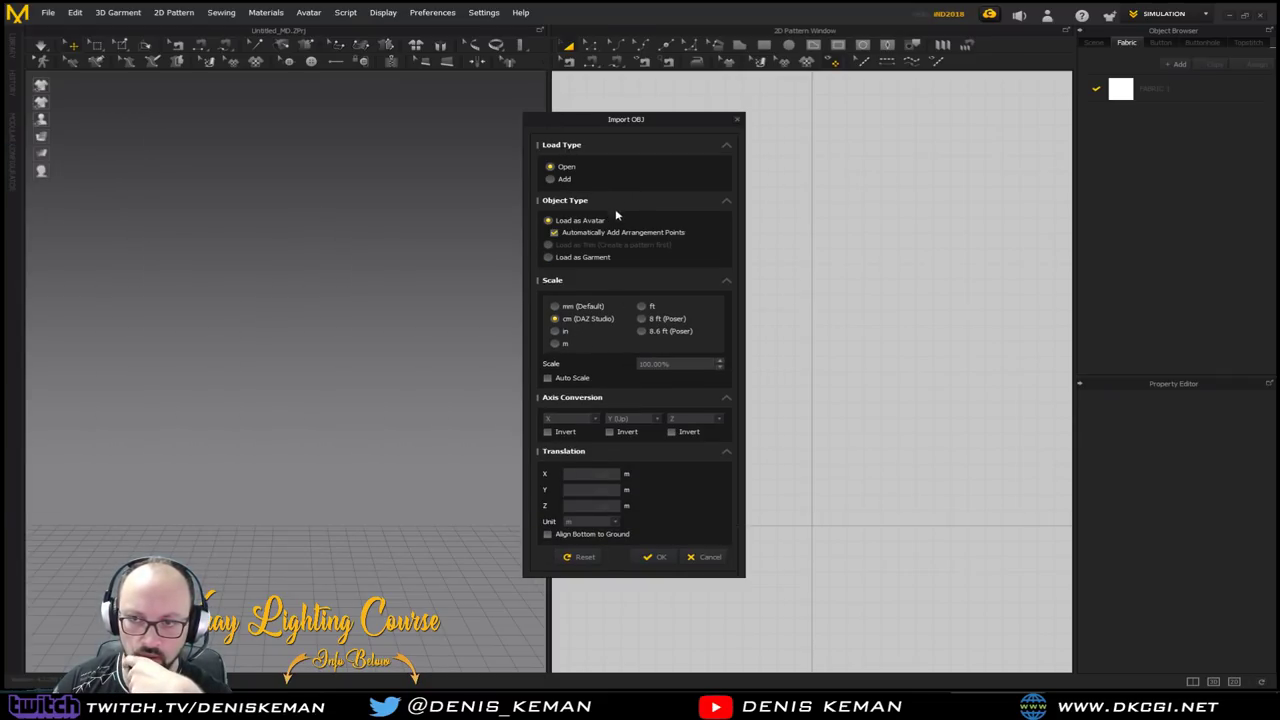
left_click(558, 235)
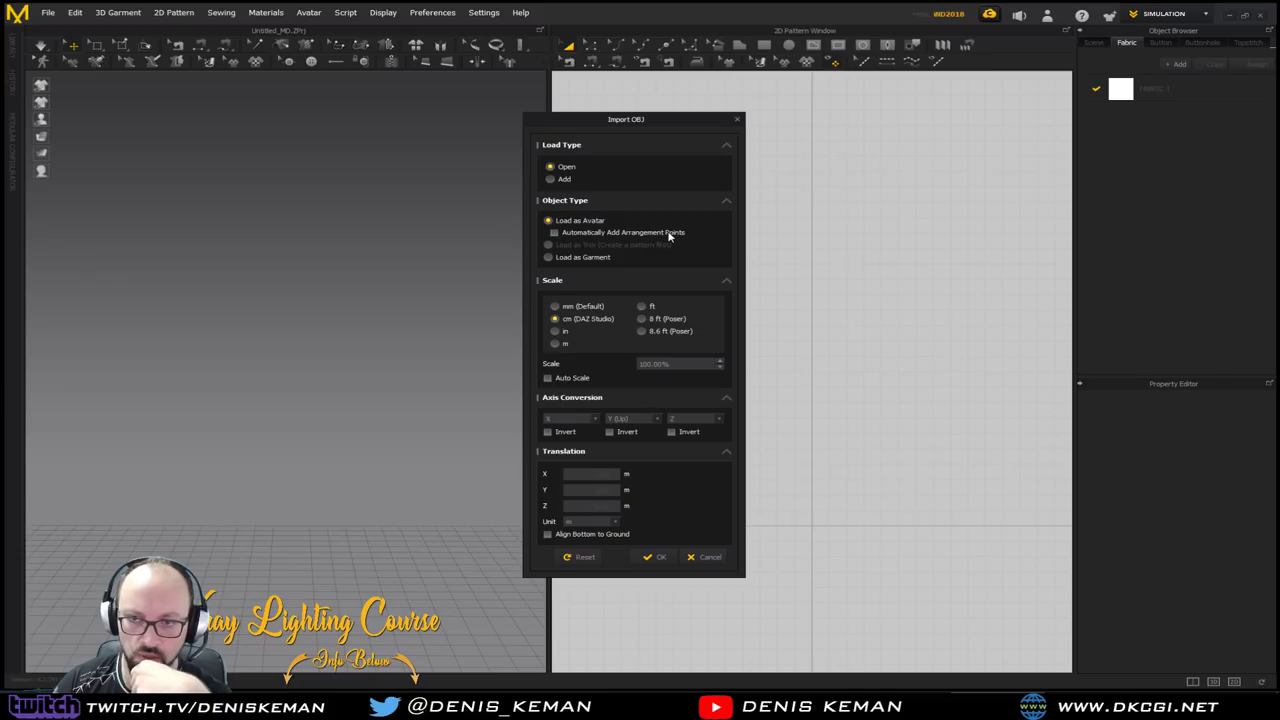
left_click(650, 557)
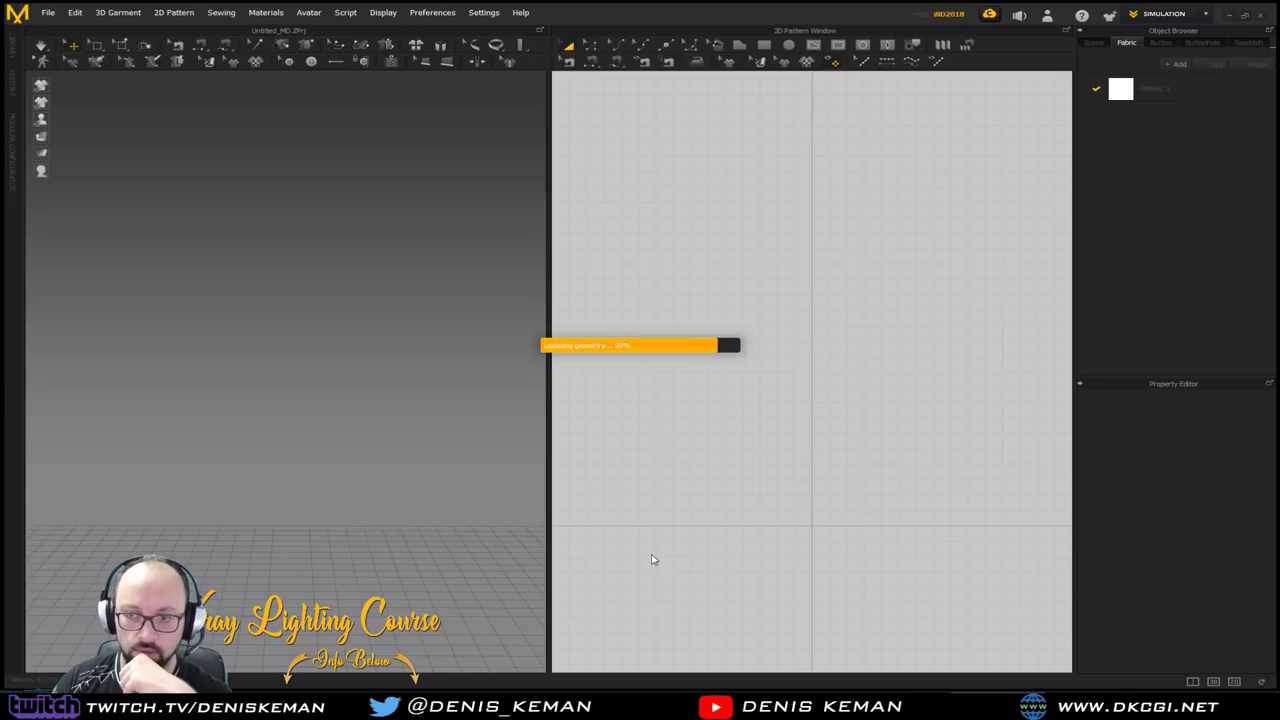
right_click_drag(432, 194, 346, 371)
right_click_drag(781, 234, 731, 257)
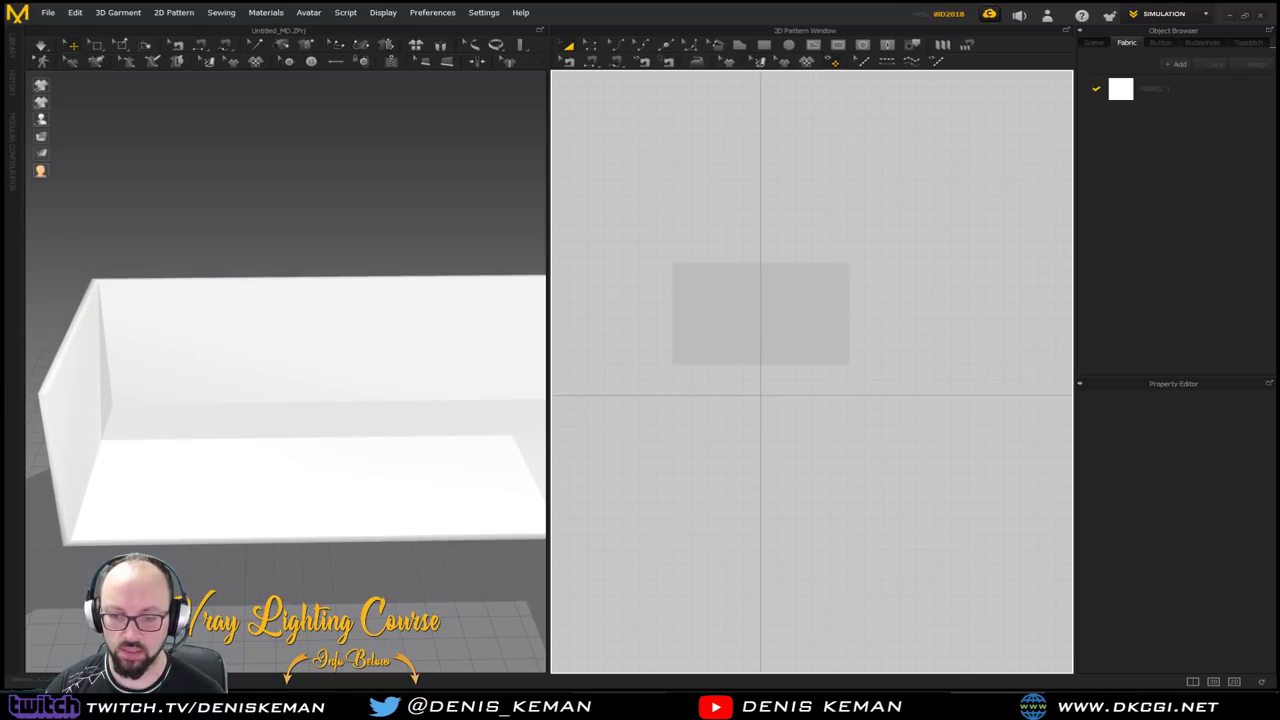
Switch back to 3ds Max and examine the sofa shell's wireframe in a maximized Left view with the grid hidden
left_click(613, 700)
key("alt+w")
right_click(306, 484)
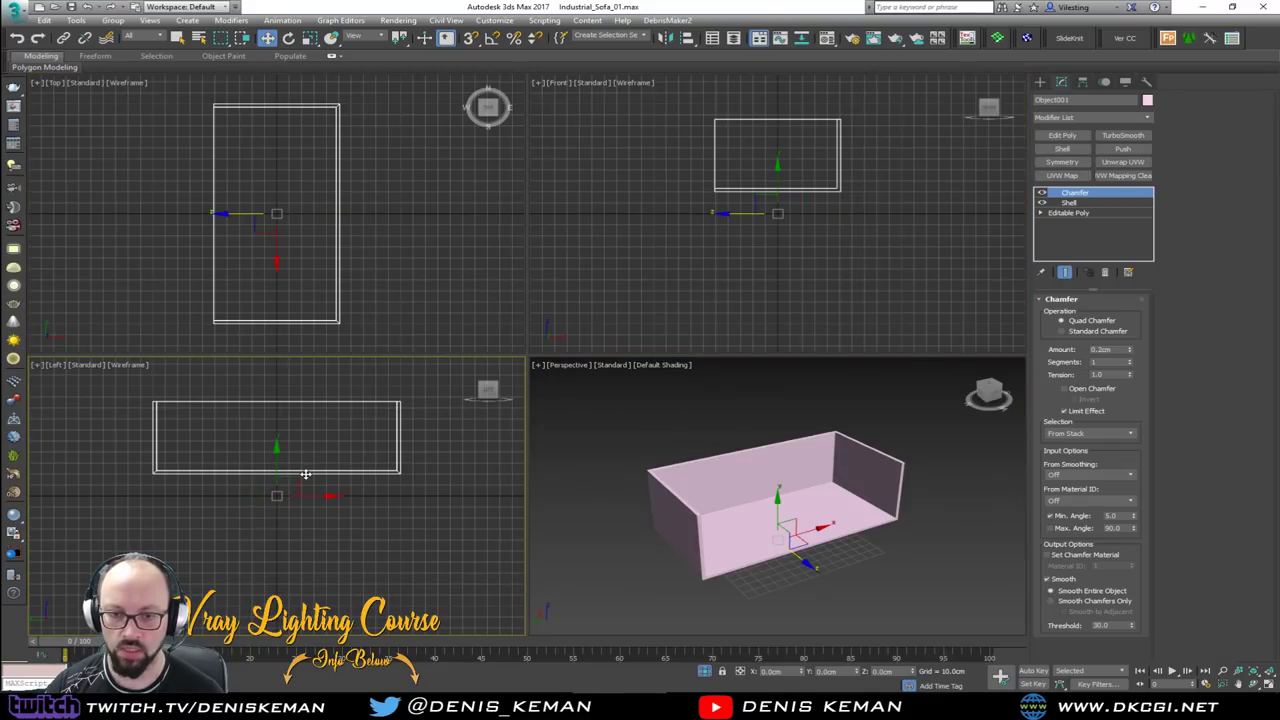
key("alt+w")
key("F3")
key("F3")
key("g")
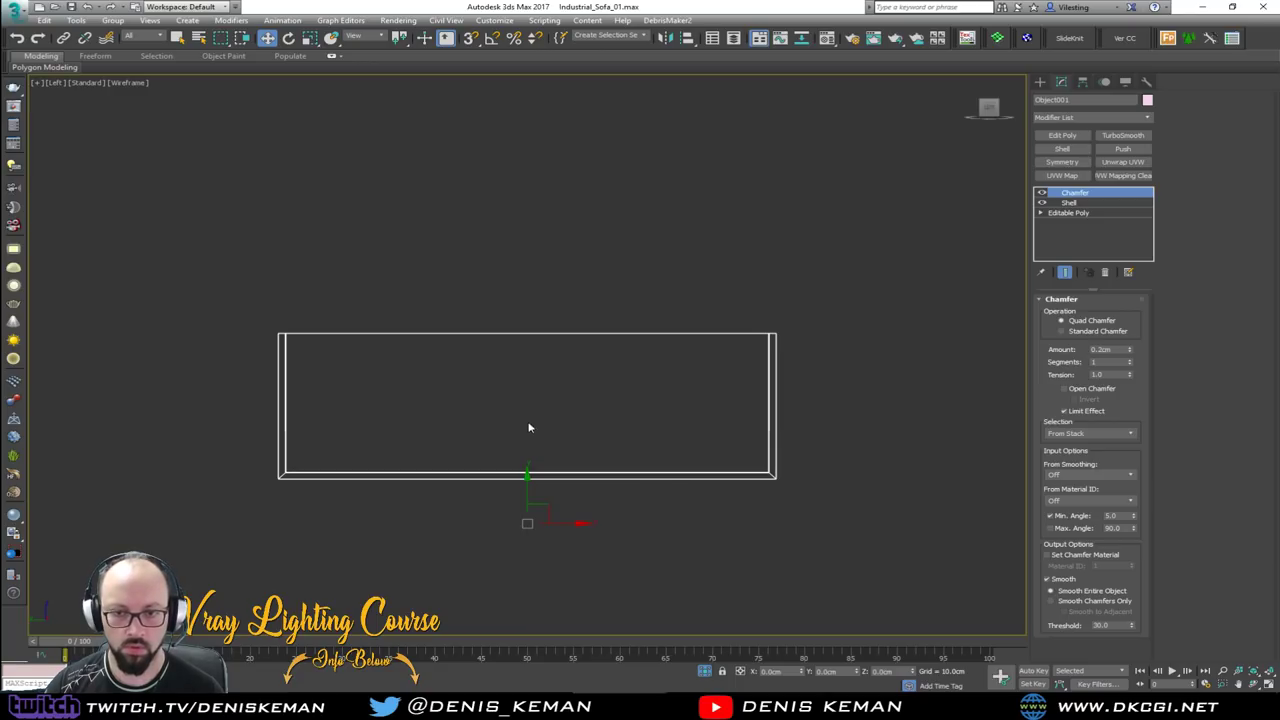
left_click_drag(200, 294, 889, 606)
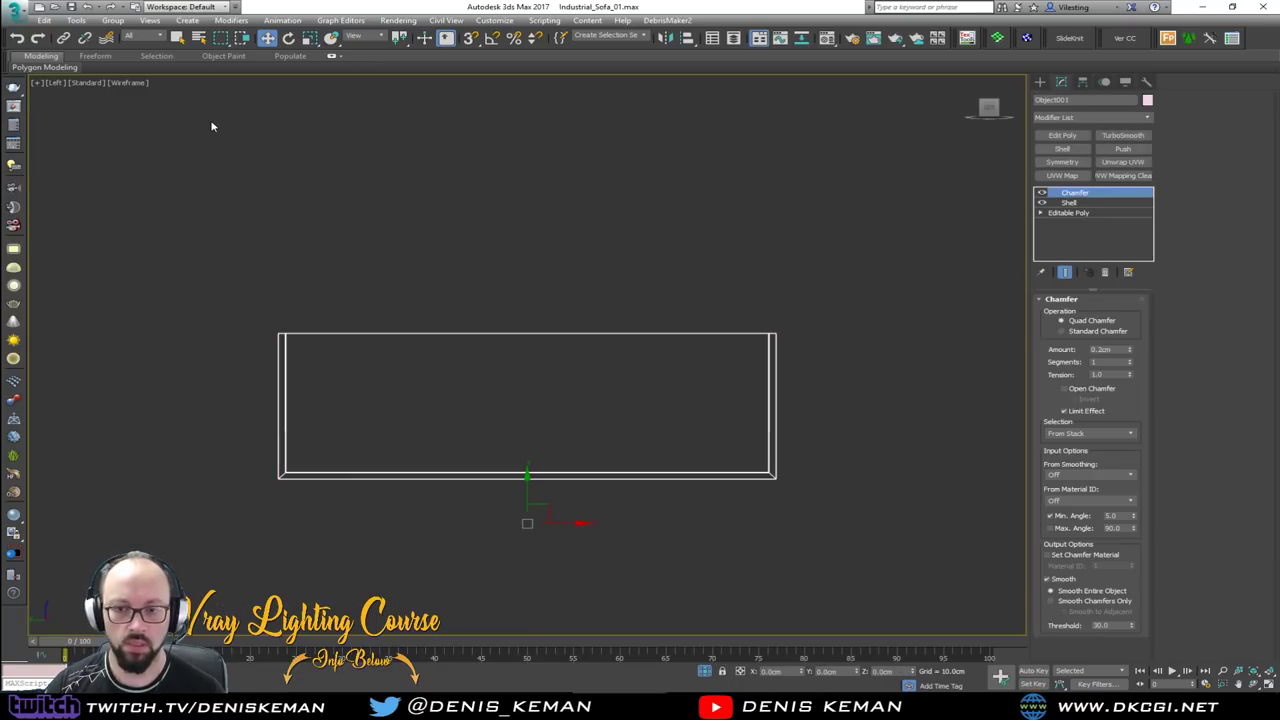
Export the selected sofa shell again over the Bed_Frame_Avatar OBJ file, keeping the ZBrush preset and quad faces
left_click(14, 8)
mouse_move(56, 201)
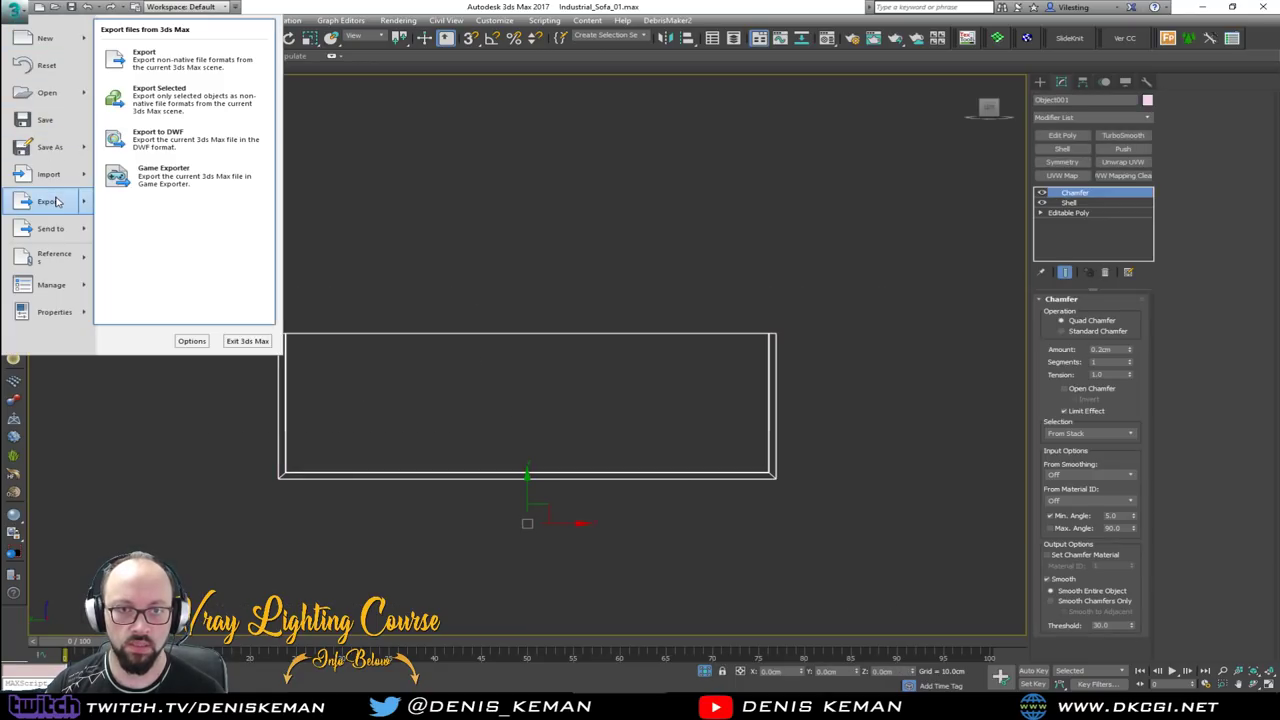
left_click(192, 102)
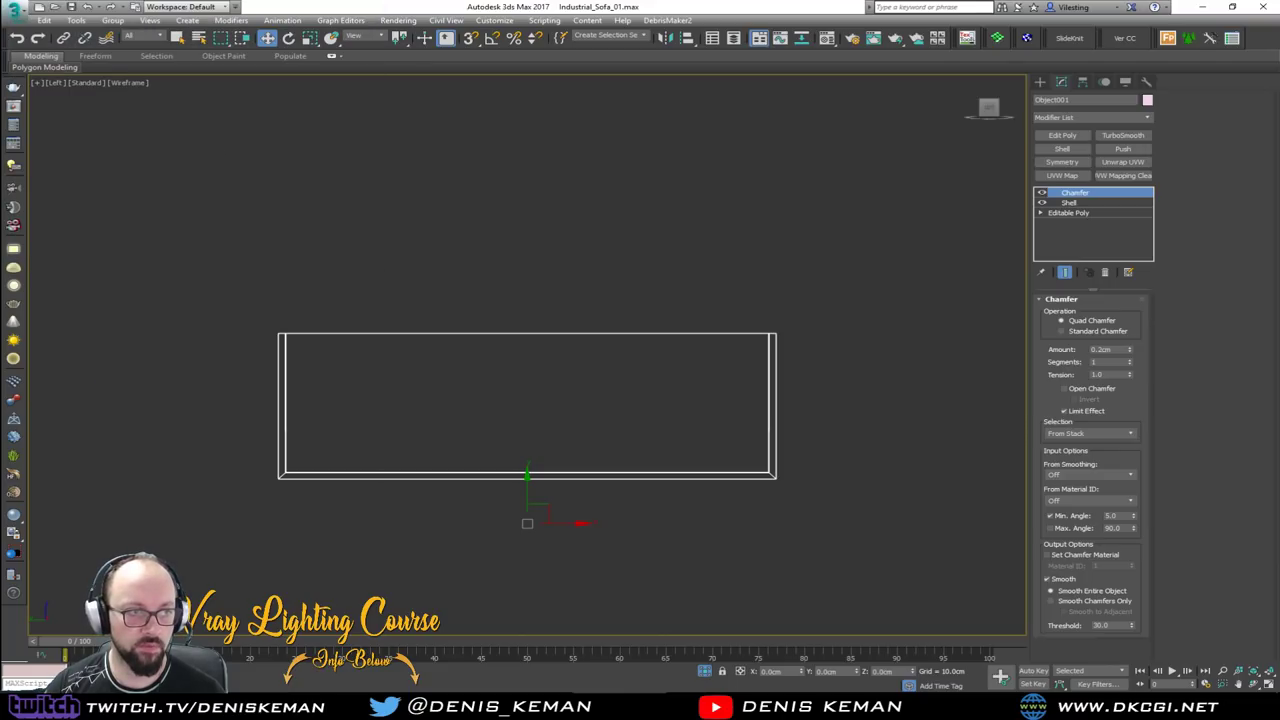
left_click(682, 396)
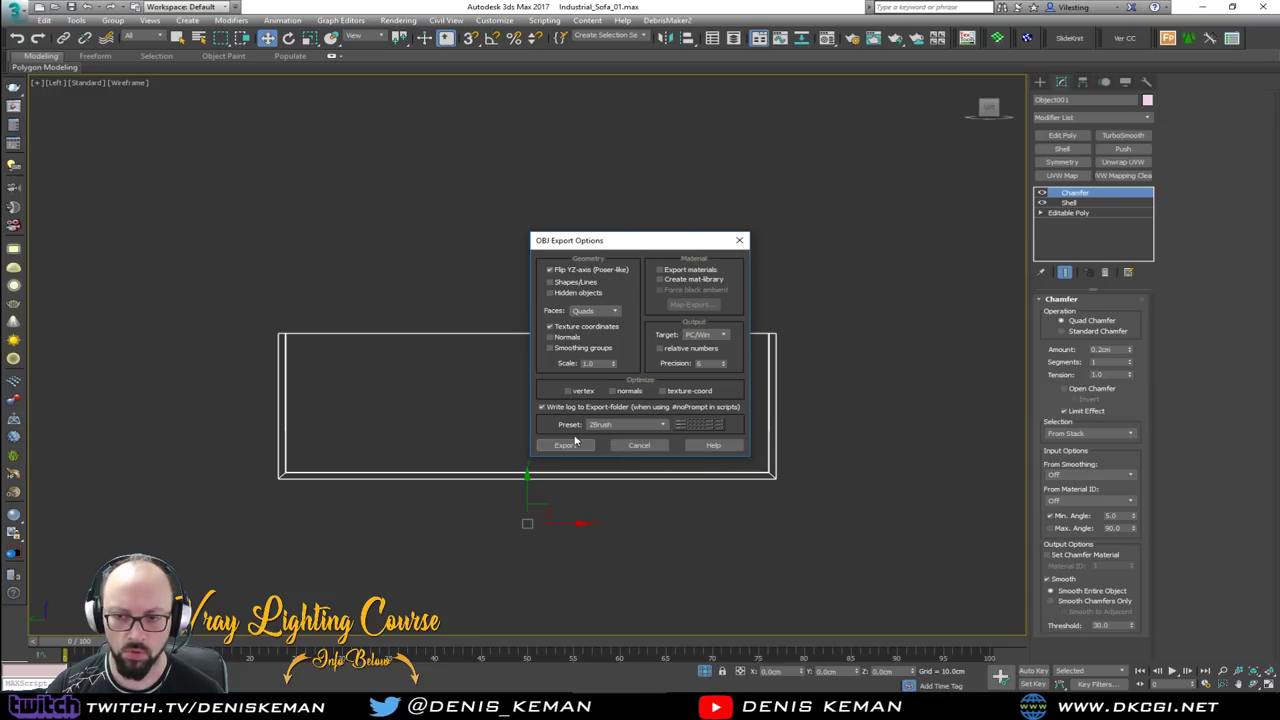
left_click(572, 446)
left_click(761, 447)
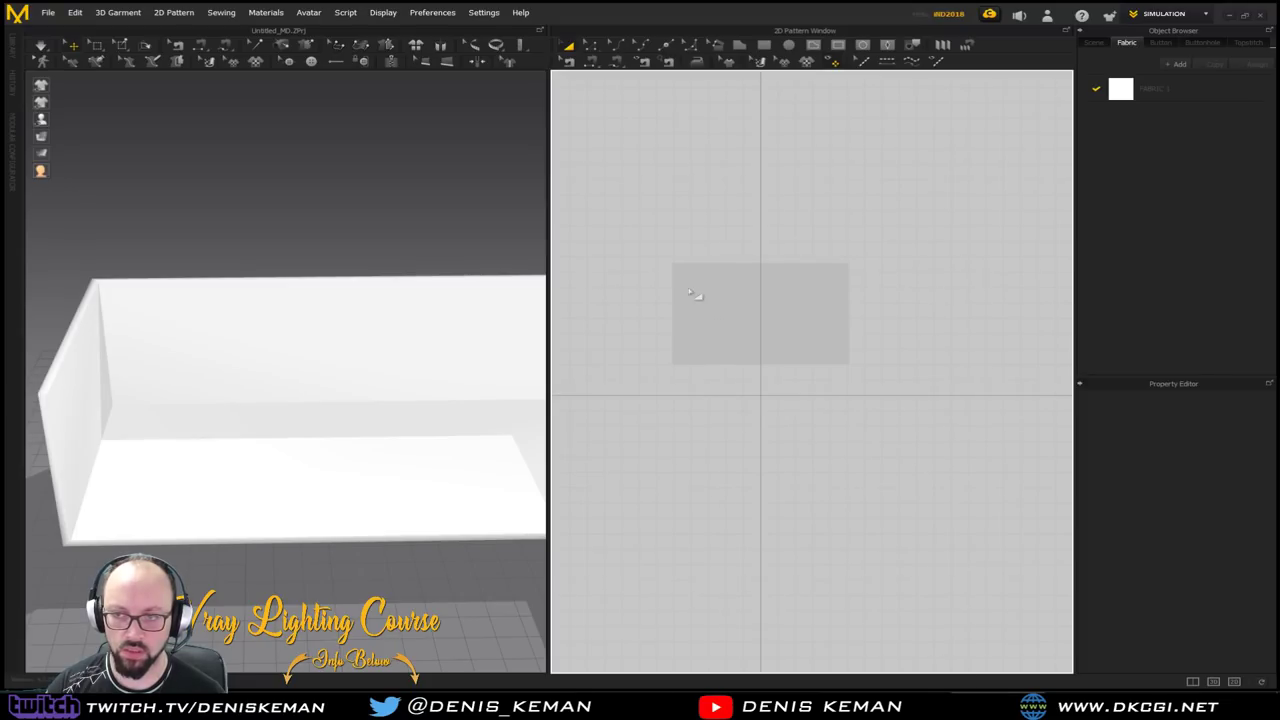
In Marvelous Designer, delete all avatars from the scene
left_click(305, 18)
left_click(308, 28)
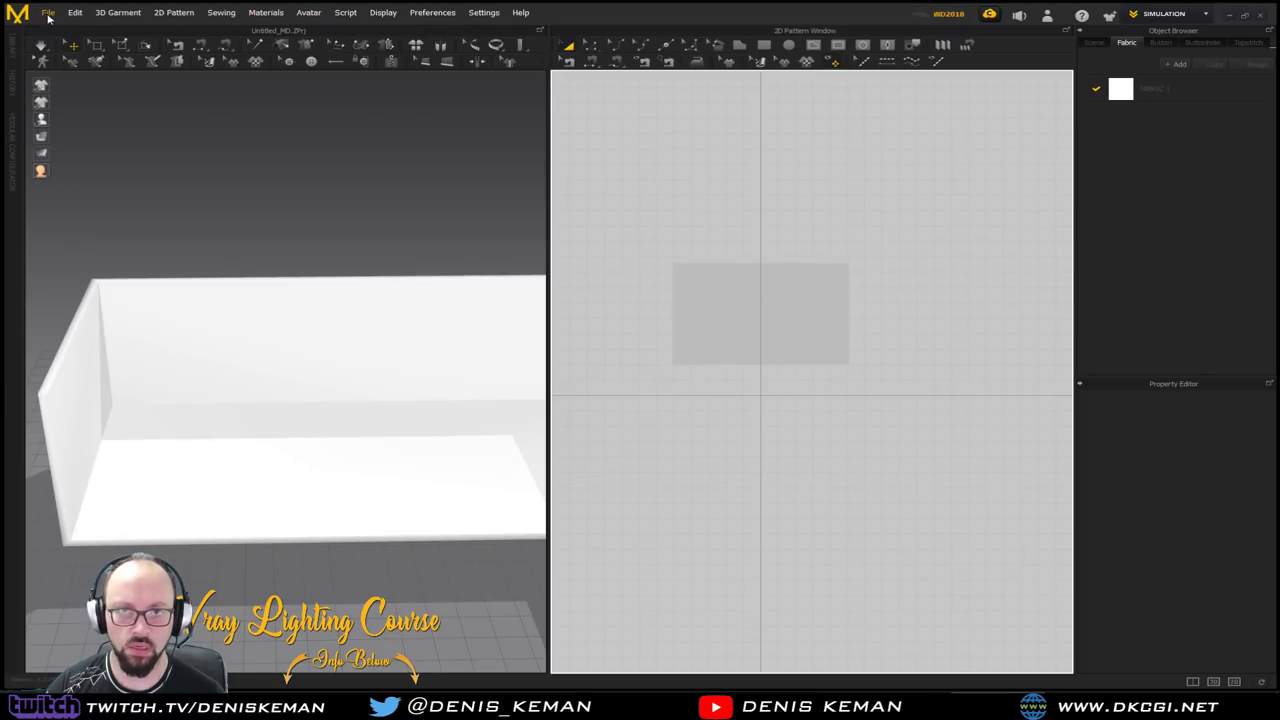
left_click(310, 14)
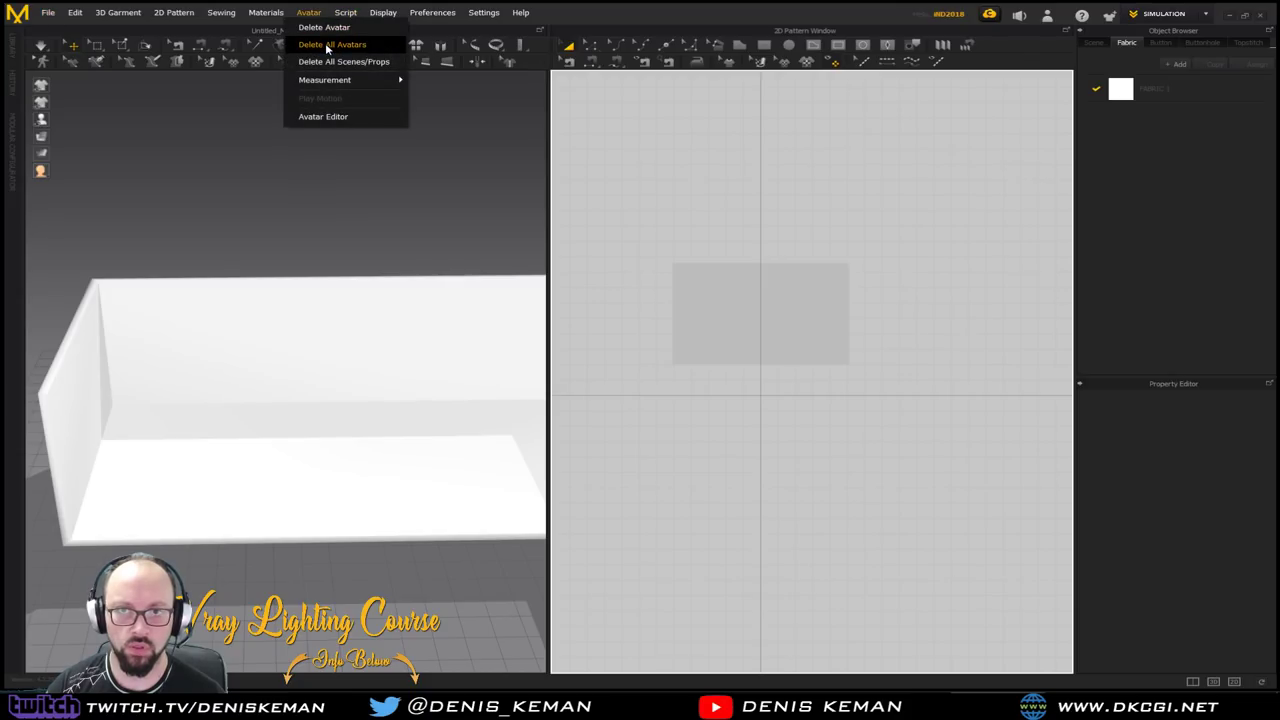
left_click(328, 45)
Import the re-exported Bed_Frame_Avatar OBJ as an avatar in cm scale without automatic arrangement points
left_click(48, 12)
mouse_move(86, 131)
left_click(177, 136)
double_click(293, 204)
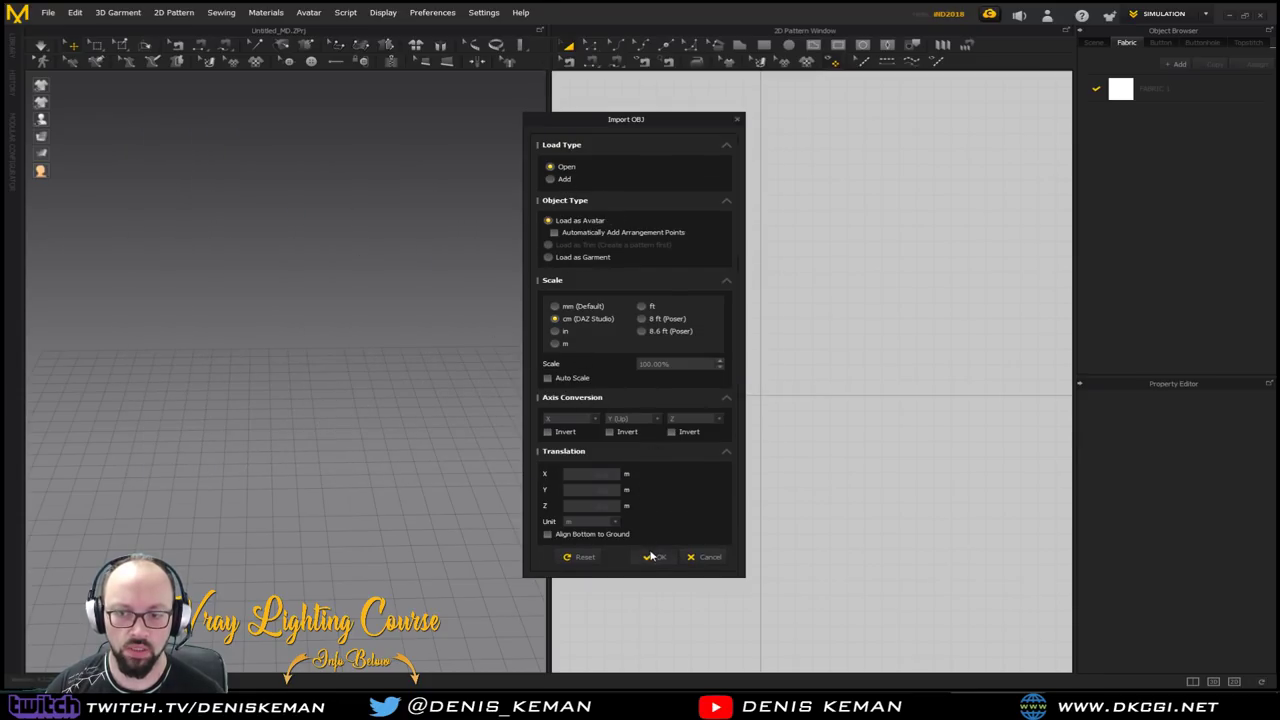
left_click(650, 556)
right_click_drag(471, 380, 638, 444)
middle_click_drag(333, 438, 413, 430)
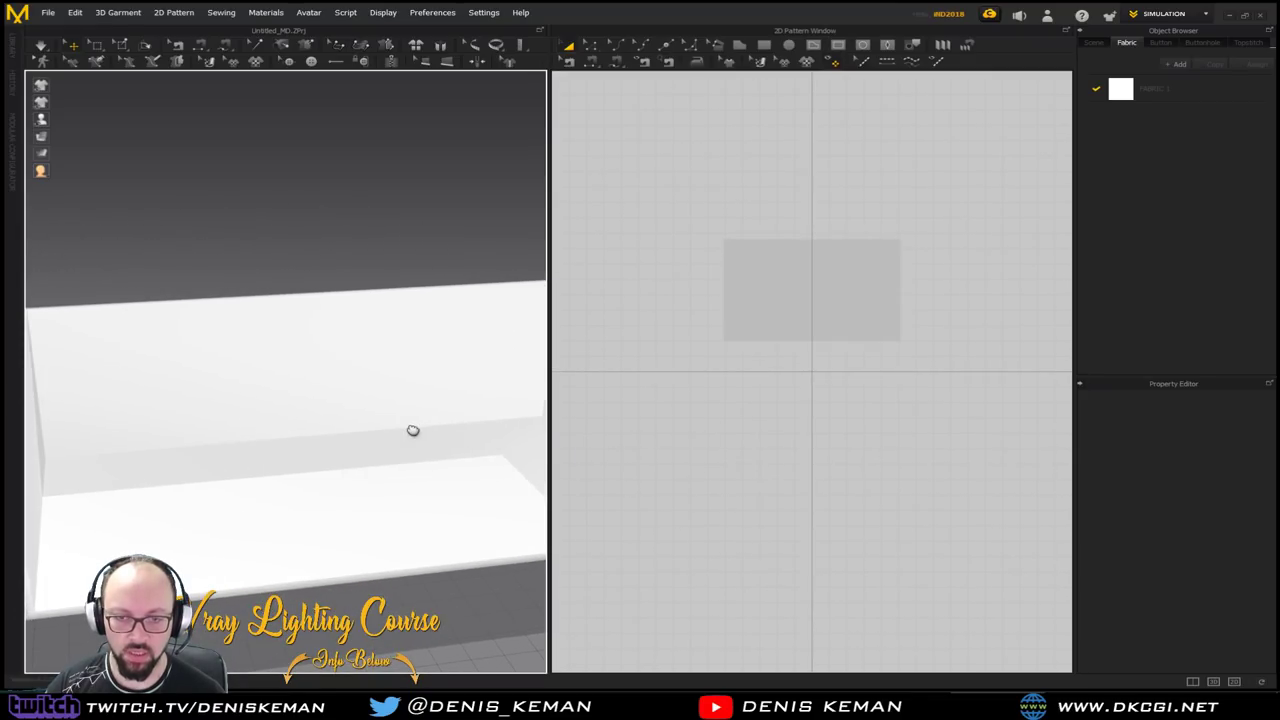
scroll(413, 430, "down", 3)
scroll(410, 432, "down", 5)
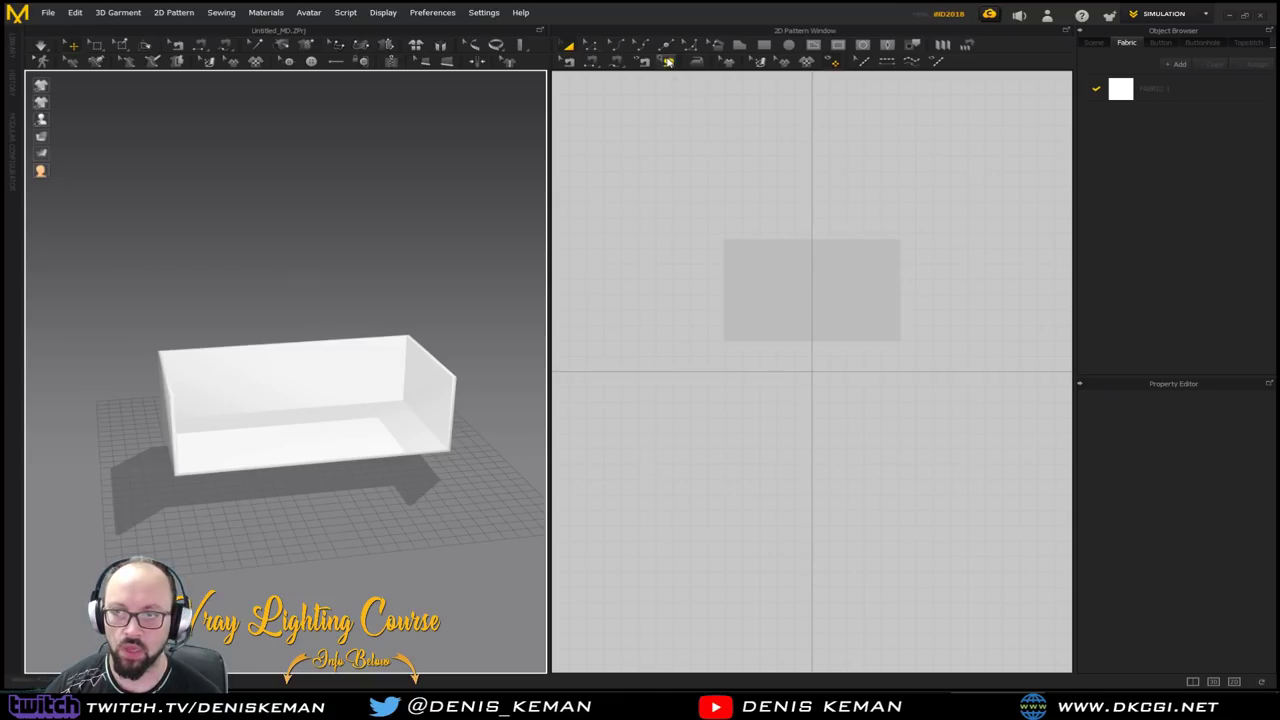
Draw a rectangular pattern about 71 cm high over the avatar silhouette and display it in 3D without the mesh
left_click(765, 46)
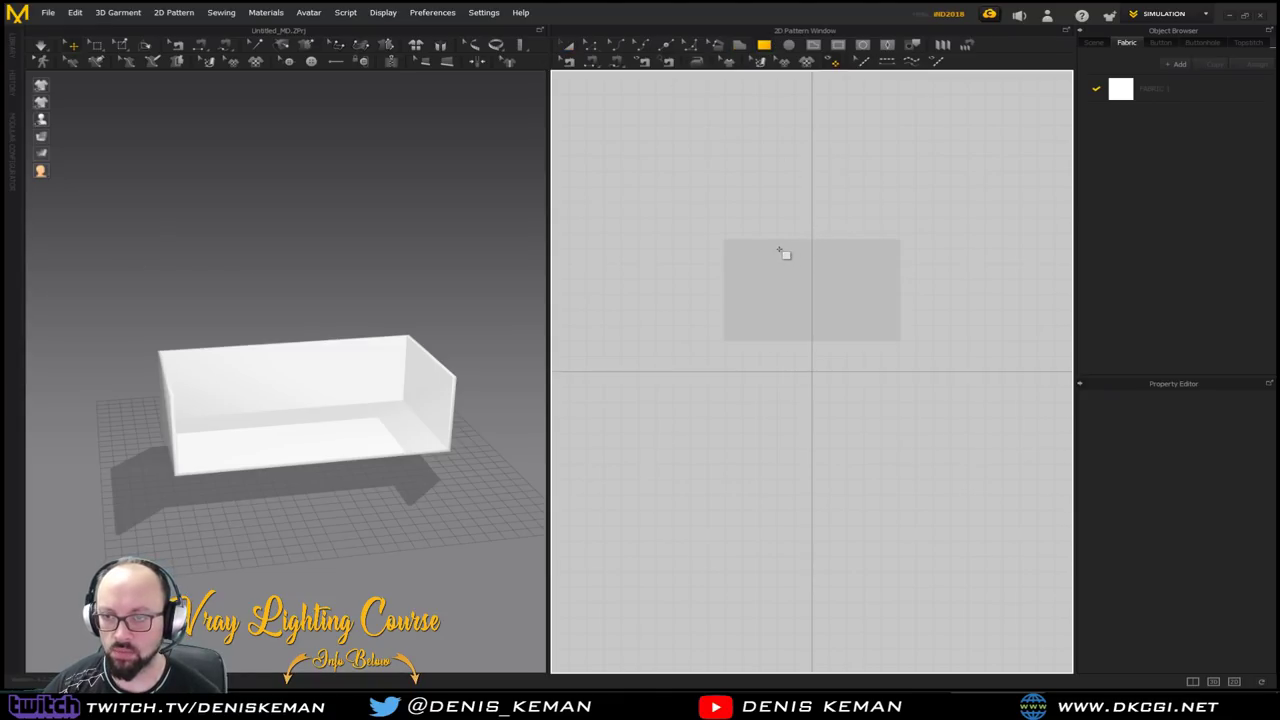
left_click_drag(743, 223, 893, 332)
right_click_drag(409, 306, 263, 392)
scroll(263, 392, "up", 6)
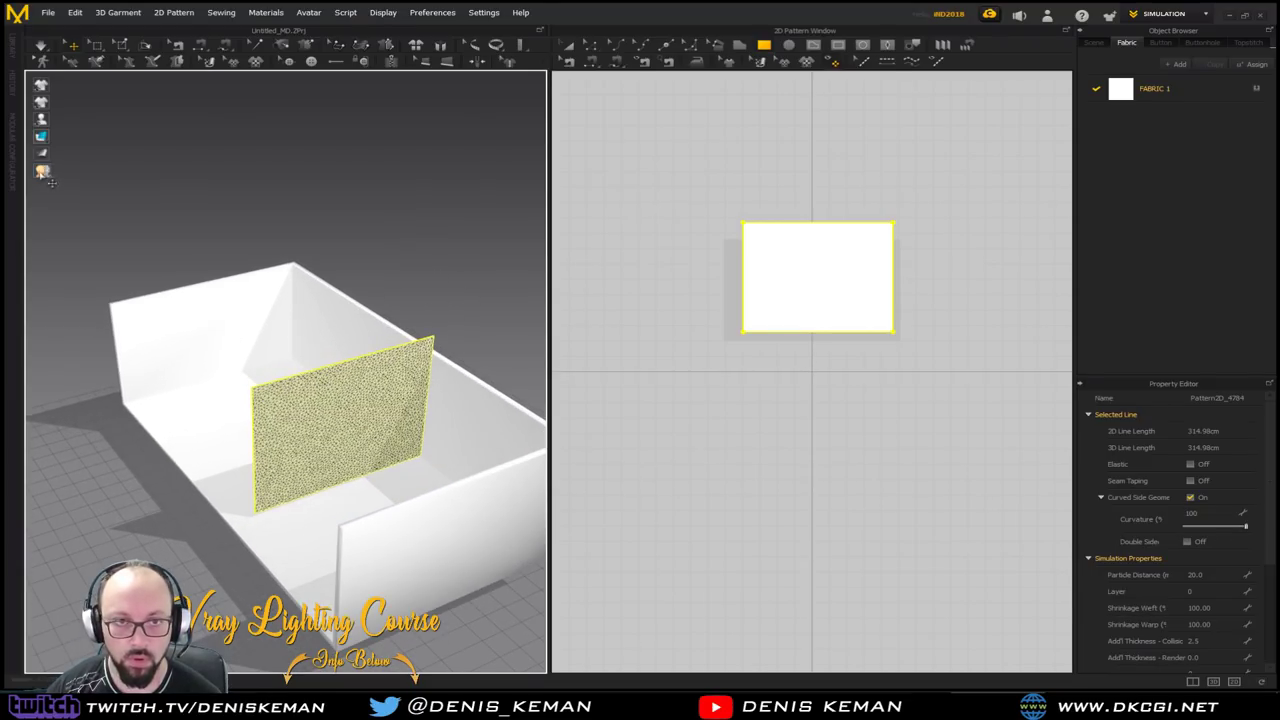
left_click(70, 141)
right_click_drag(300, 345, 350, 330)
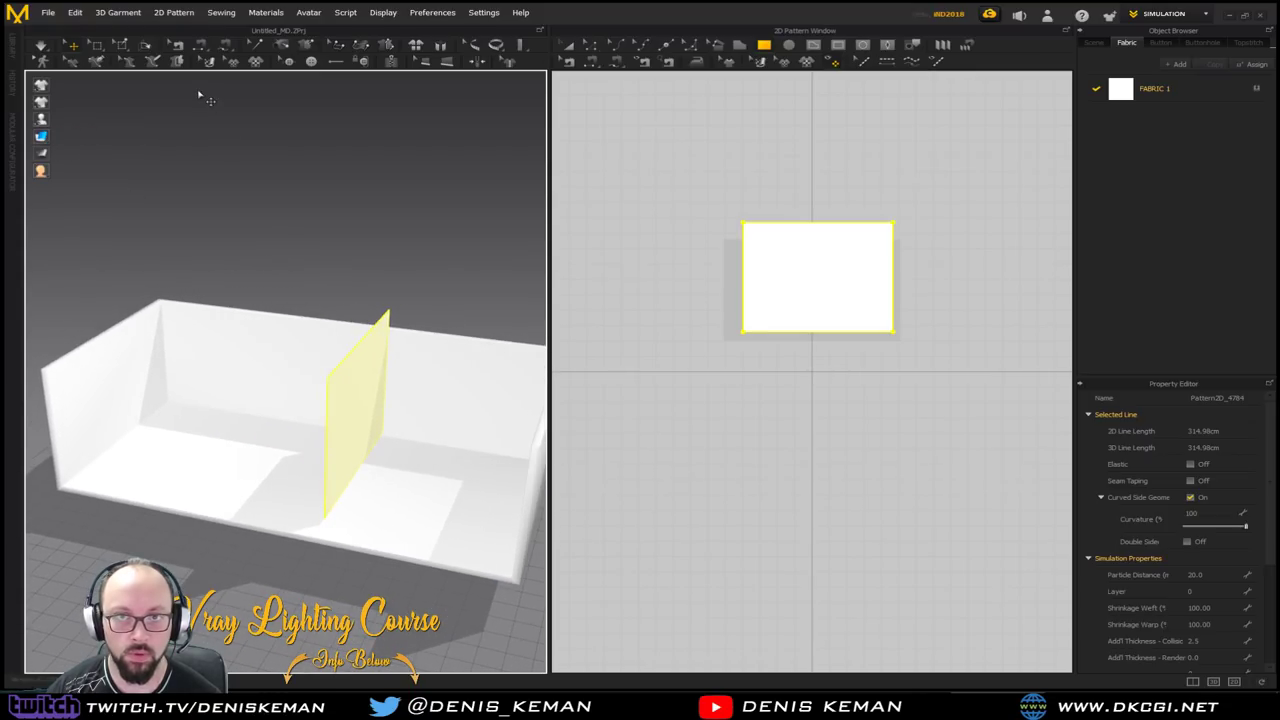
Move the rectangular pattern in the 3D view close to the sofa shell's left side panel
left_click(592, 46)
left_click_drag(353, 418, 196, 363)
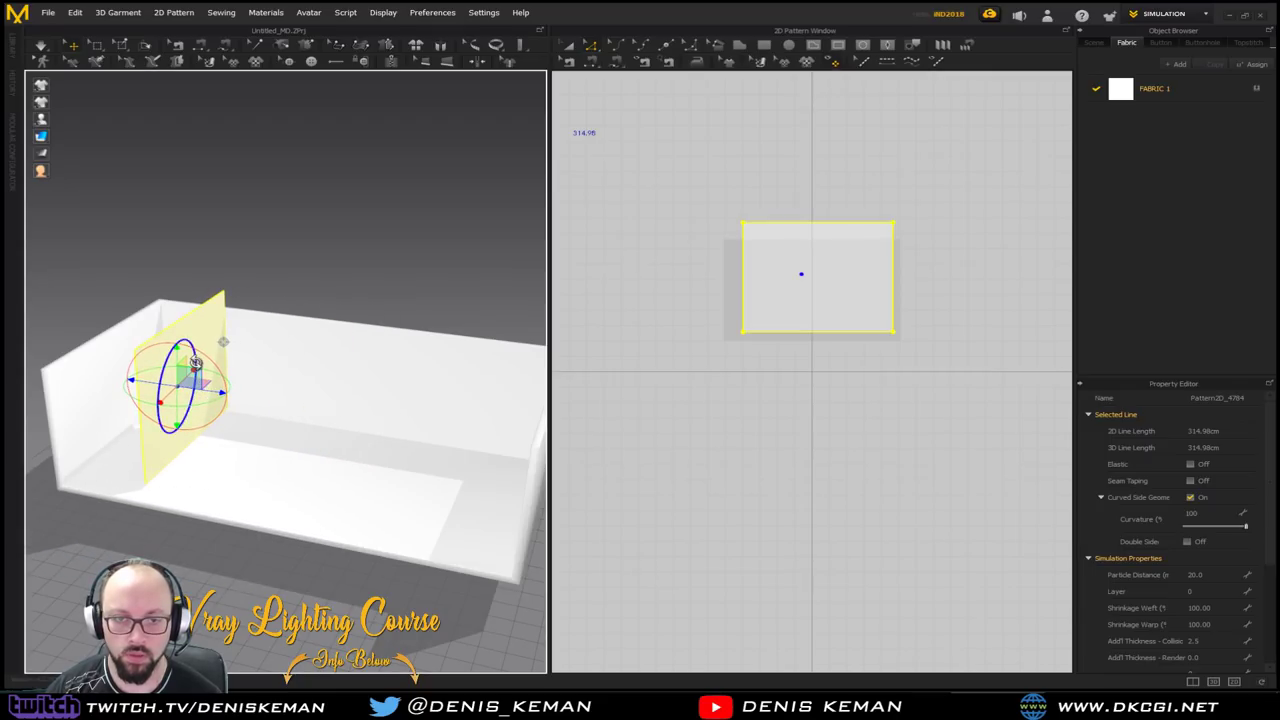
middle_click_drag(196, 363, 326, 369)
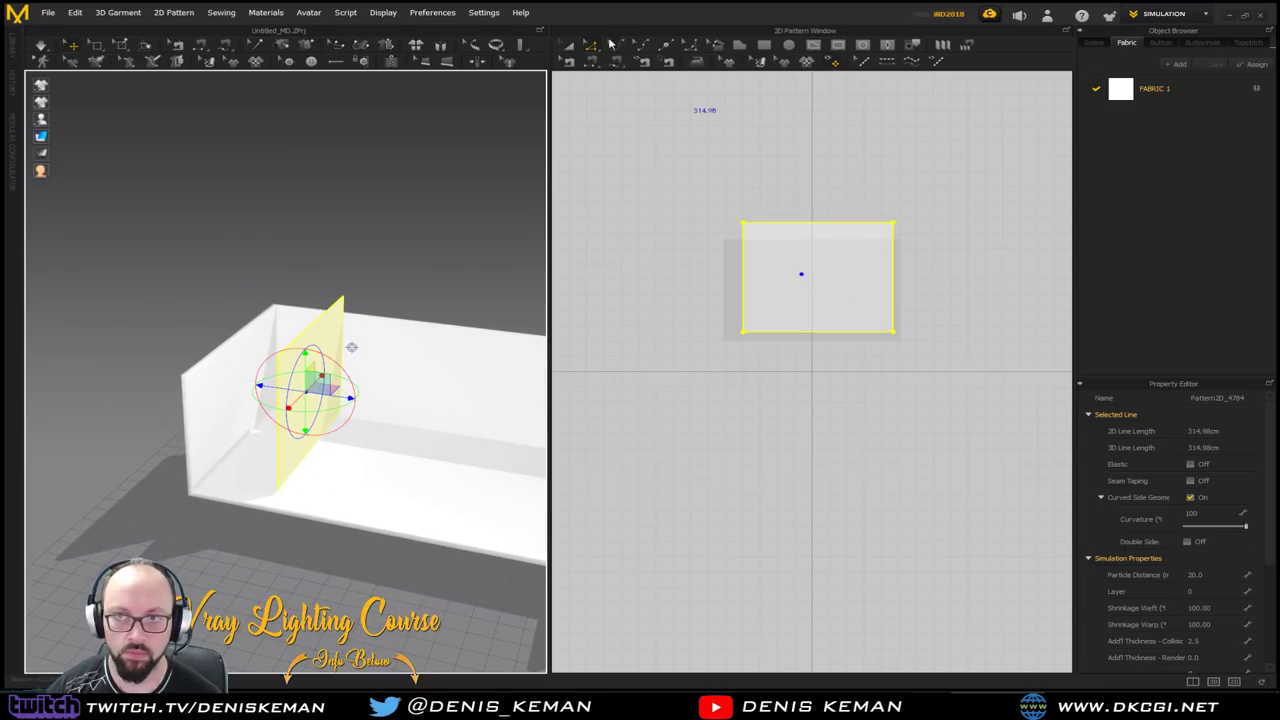
Duplicate the rectangular pattern above the original in the 2D layout and place the copy parallel to it in 3D
key("a")
left_click(847, 255)
left_click_drag(847, 255, 820, 127)
left_click(819, 127)
middle_click_drag(259, 243, 283, 334)
left_click_drag(387, 276, 138, 30)
left_click_drag(386, 283, 314, 154)
left_click_drag(341, 268, 293, 450)
right_click_drag(293, 450, 309, 426)
middle_click_drag(730, 288, 719, 399)
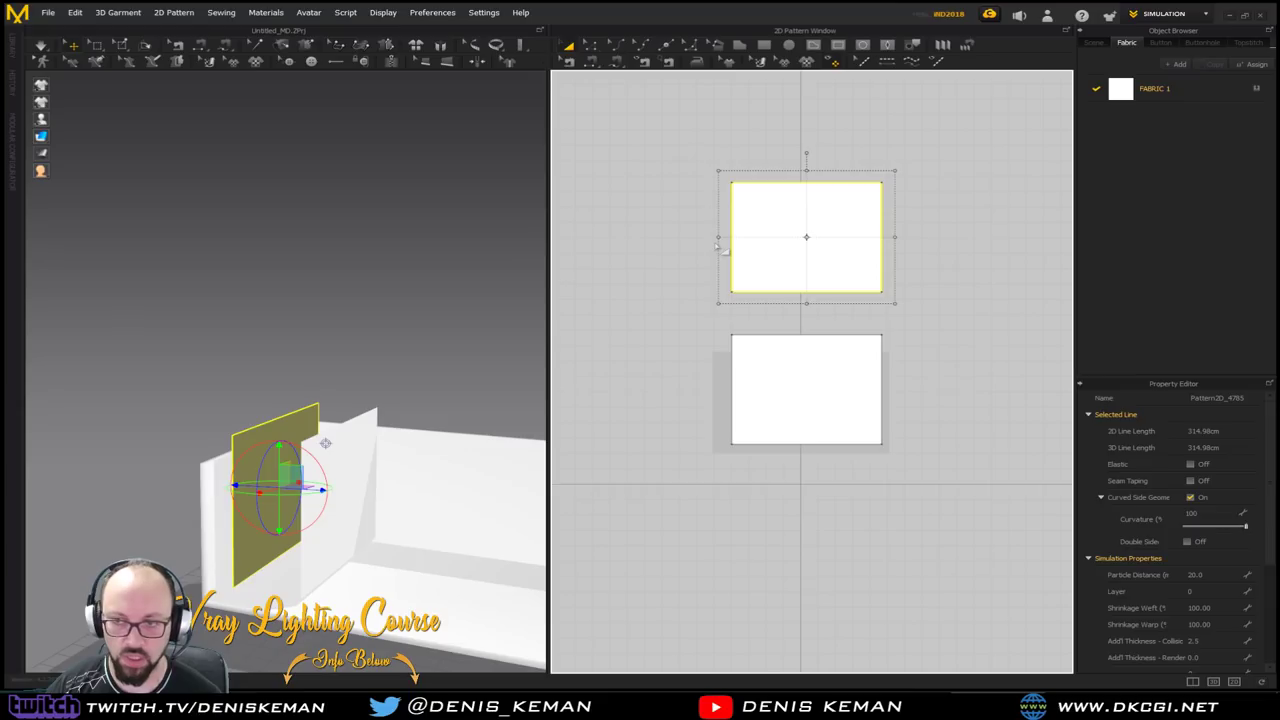
Paste a copy of the upper rectangular pattern to its left, level with it in the 2D layout
key("ctrl+c")
key("ctrl+v")
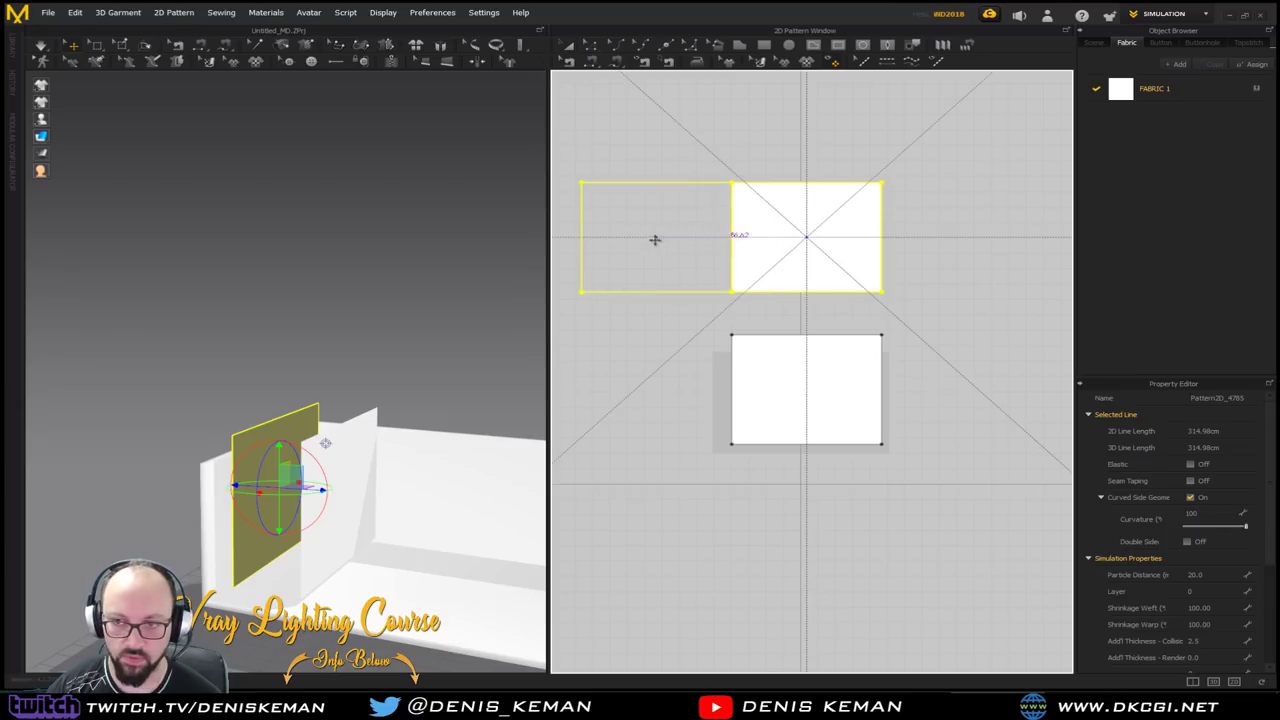
left_click(636, 240)
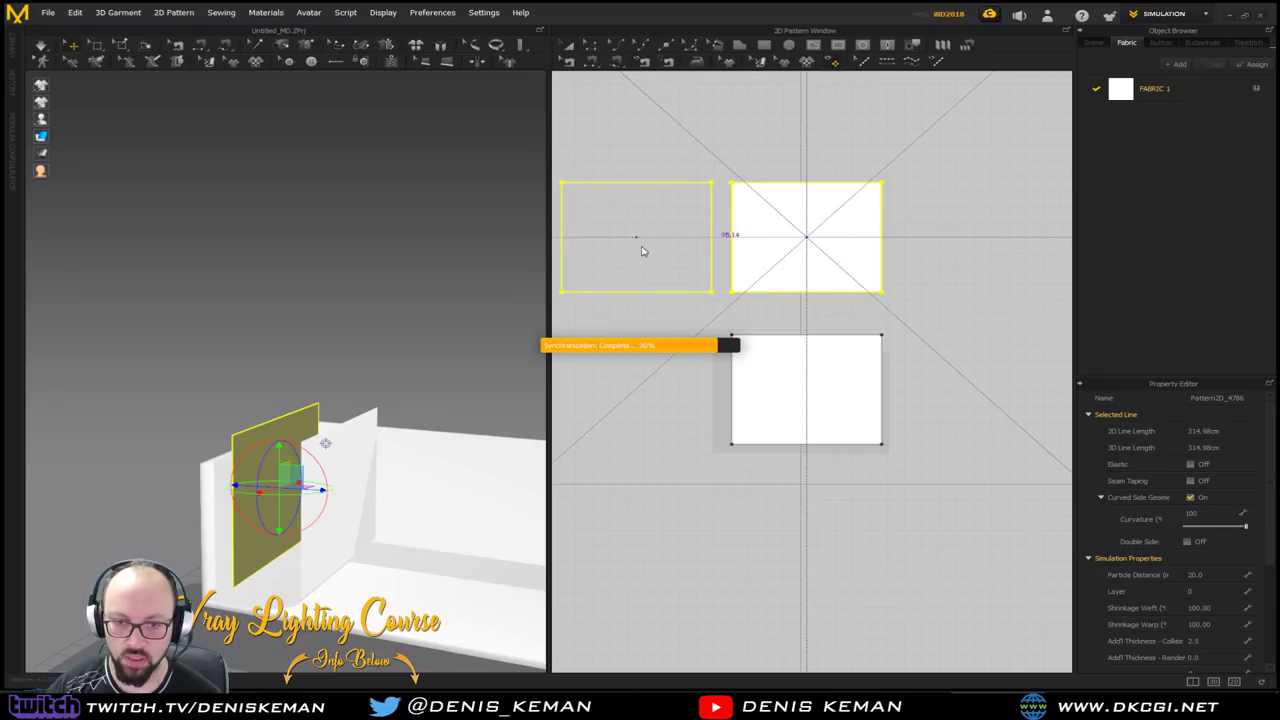
middle_click_drag(602, 244, 673, 264)
Narrow the new copy into a slim vertical strip by moving its outer edge toward the upper rectangle
left_click(592, 46)
left_click(621, 268)
left_click_drag(630, 262, 758, 272)
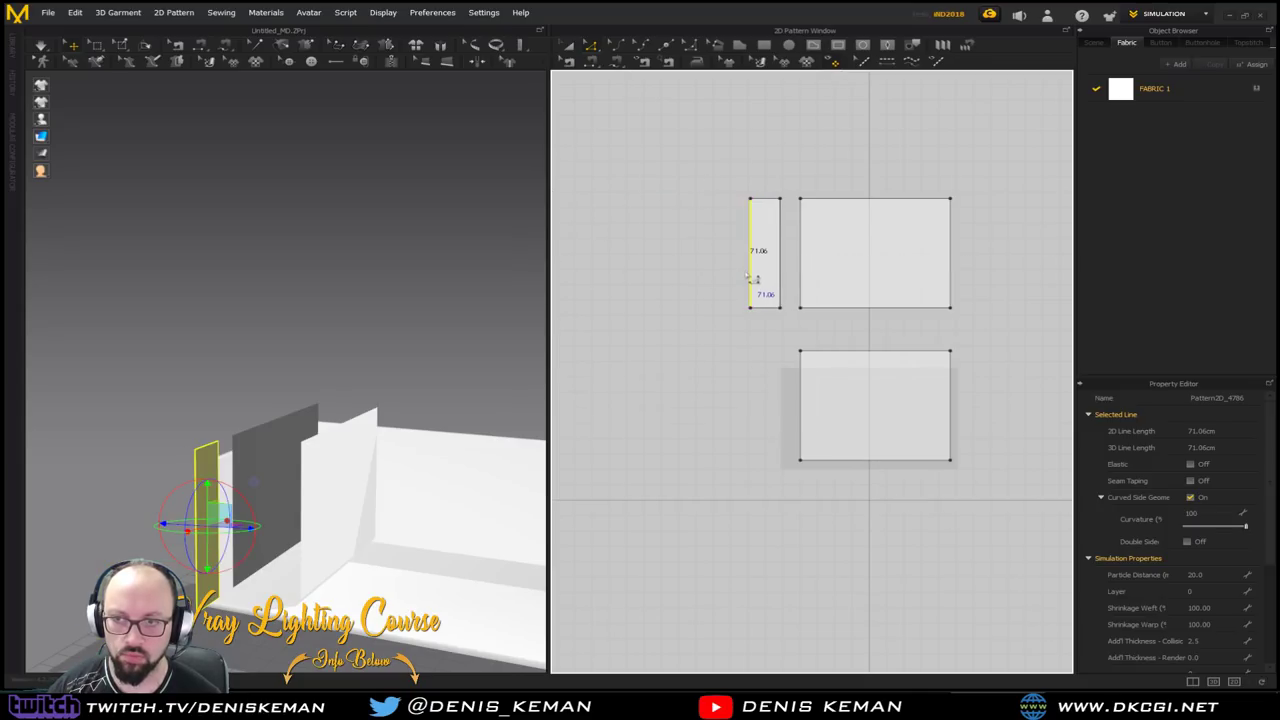
left_click(568, 46)
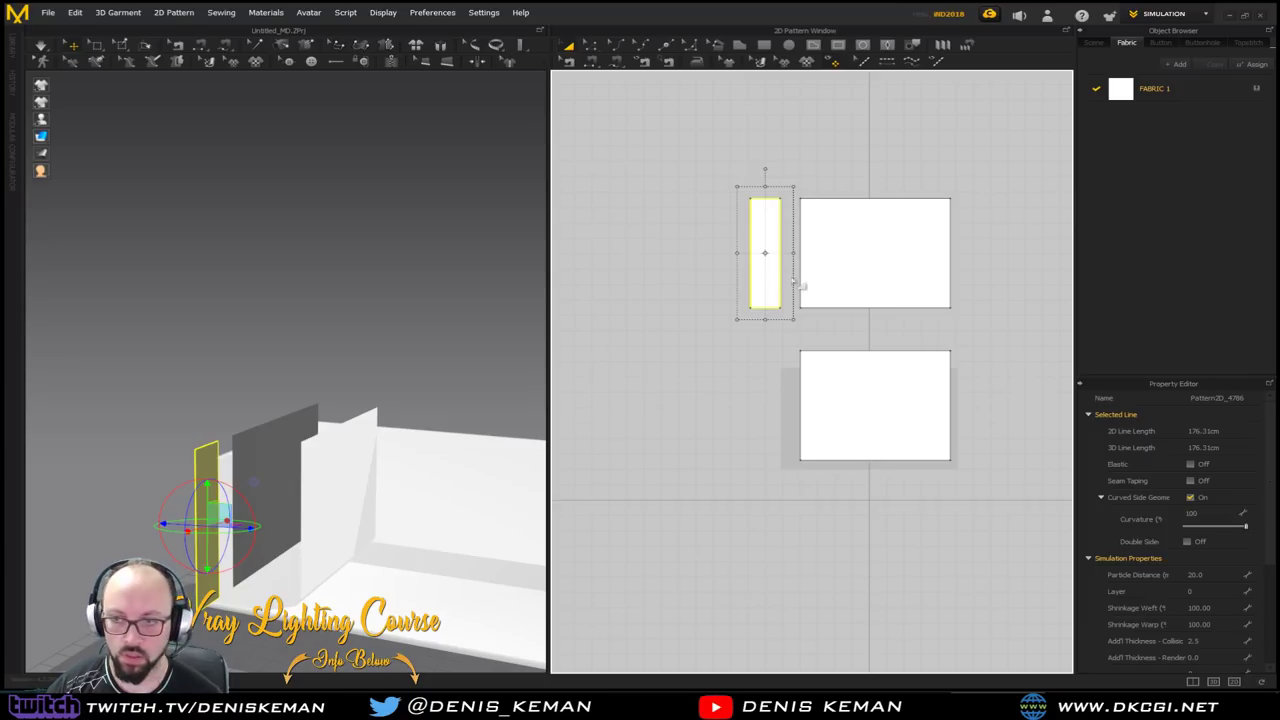
Paste a copy of the slim vertical strip on the opposite side of the upper rectangle, level with it
key("ctrl+v")
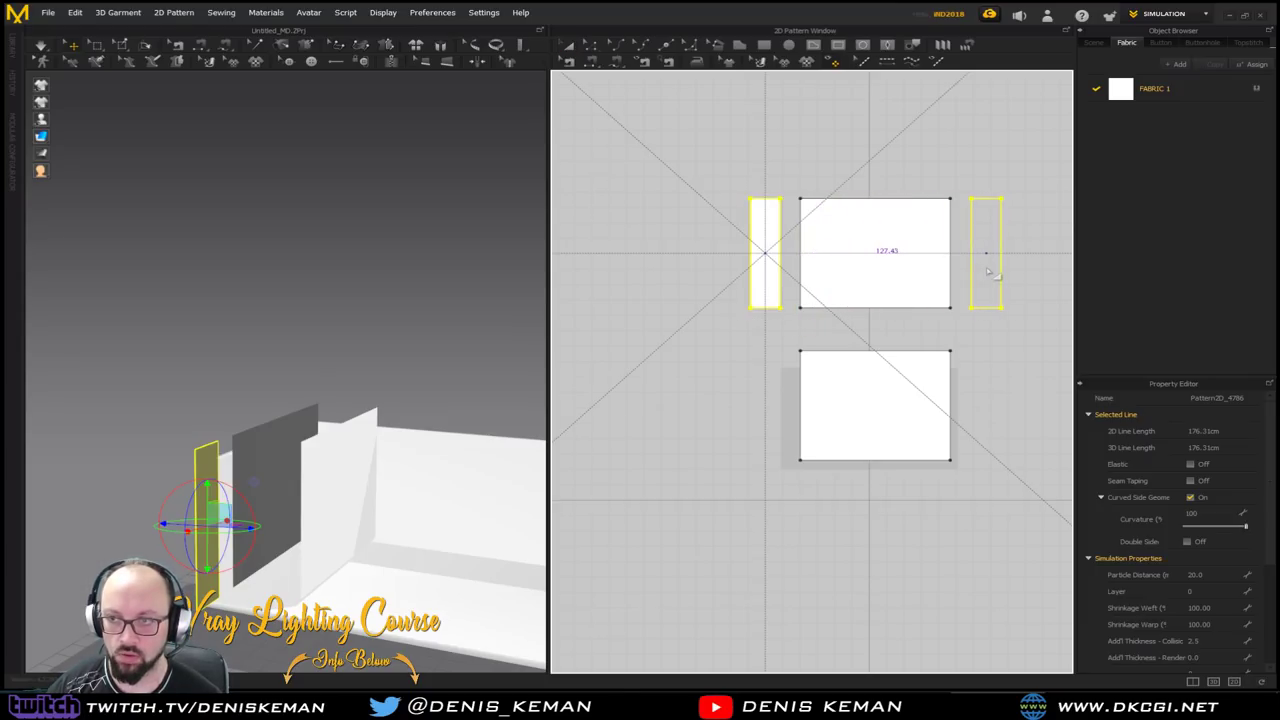
left_click(990, 272)
Select all four patterns in the 3D view and raise them together above the sofa shell
right_click_drag(461, 447, 224, 477)
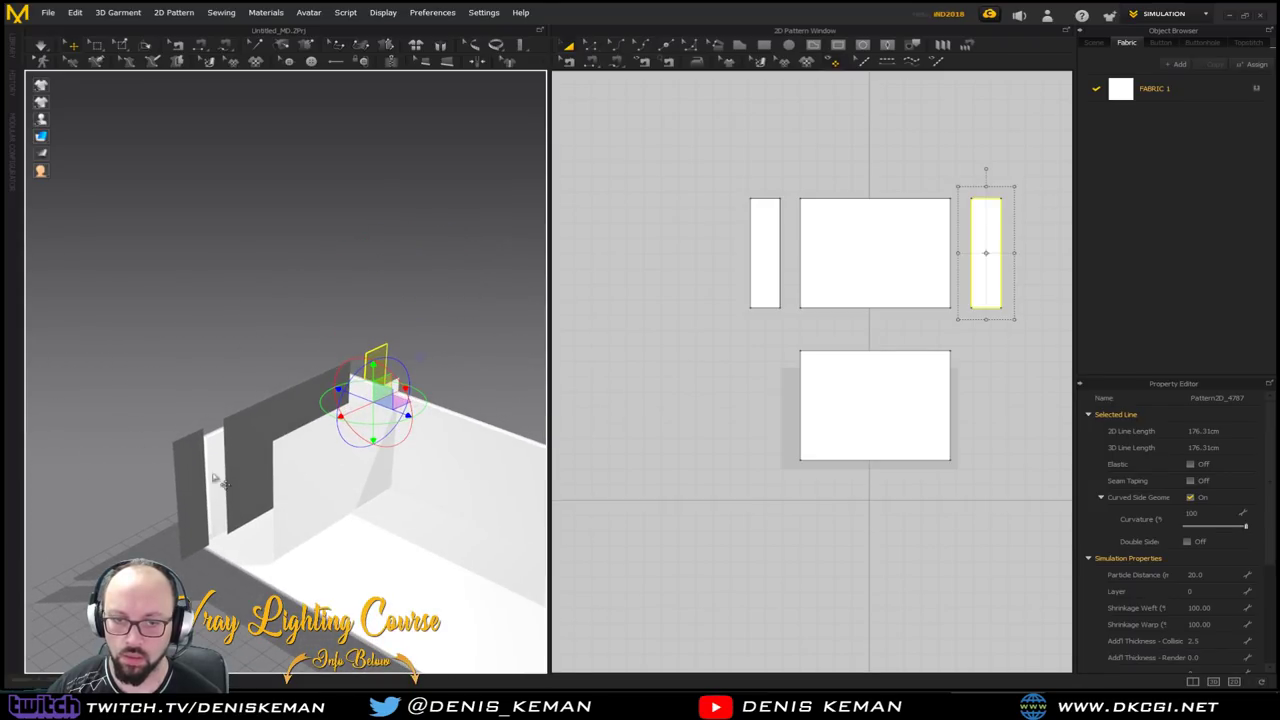
left_click(187, 480, "shift")
left_click(260, 455, "shift")
left_click(346, 463, "shift")
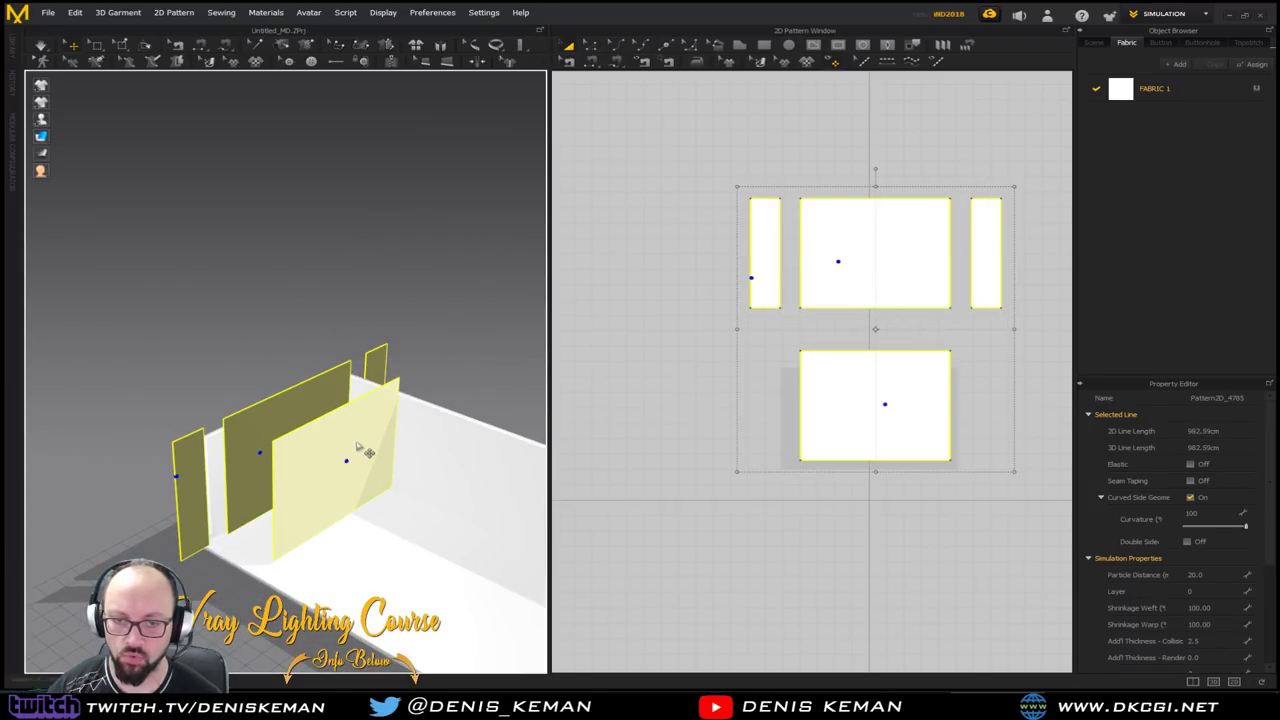
left_click(344, 440)
left_click_drag(344, 399, 350, 243)
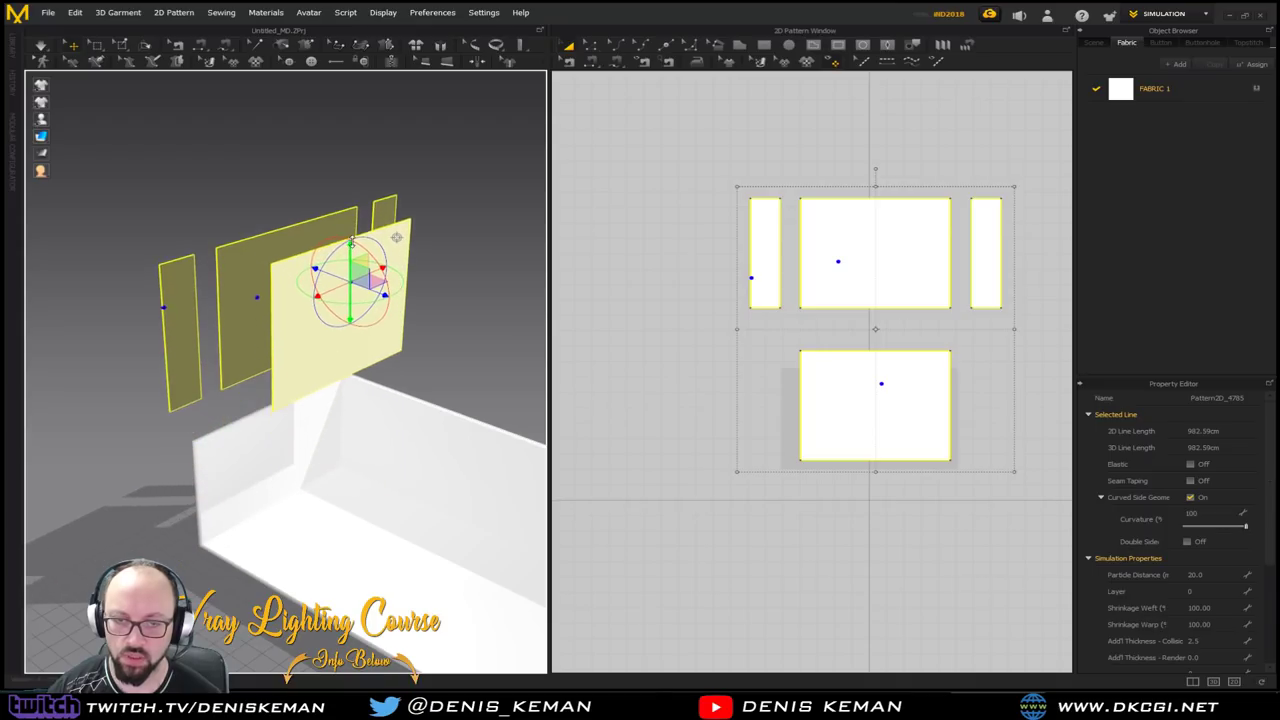
right_click_drag(397, 239, 398, 198)
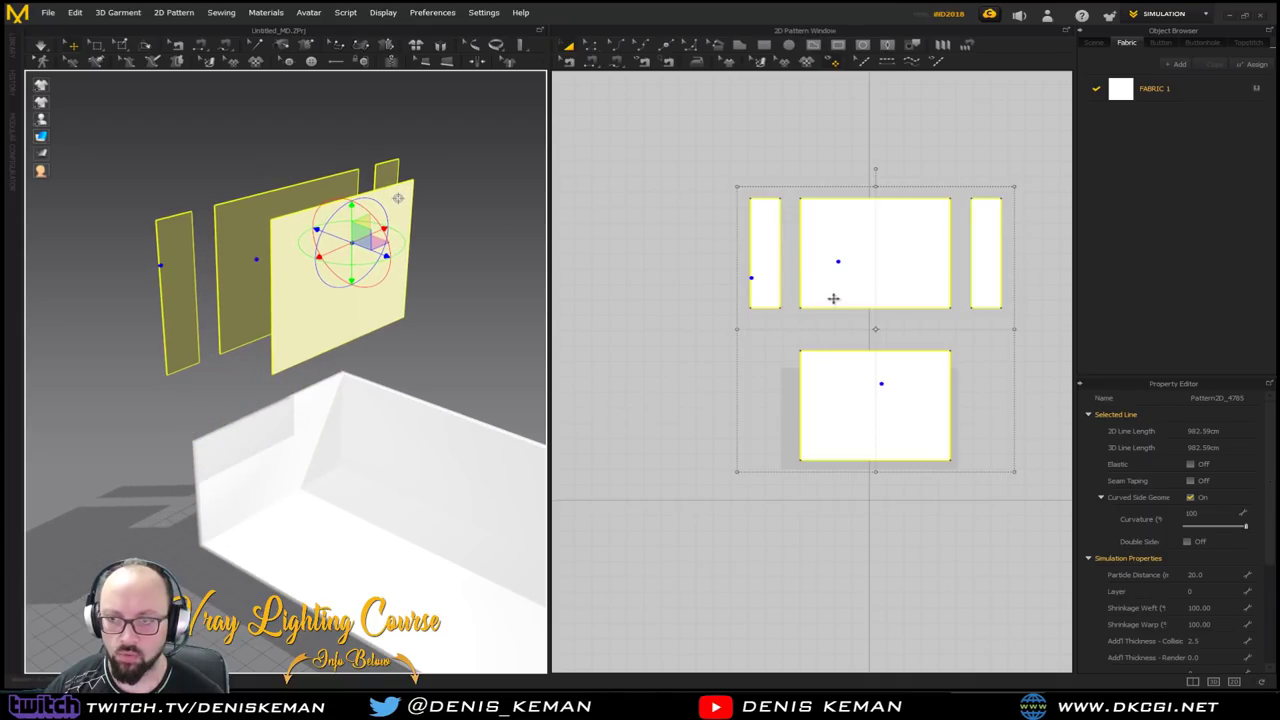
Duplicate the lower rectangle directly below itself in 2D and reduce the copy to a horizontal strip about 23 cm high
left_click(844, 436)
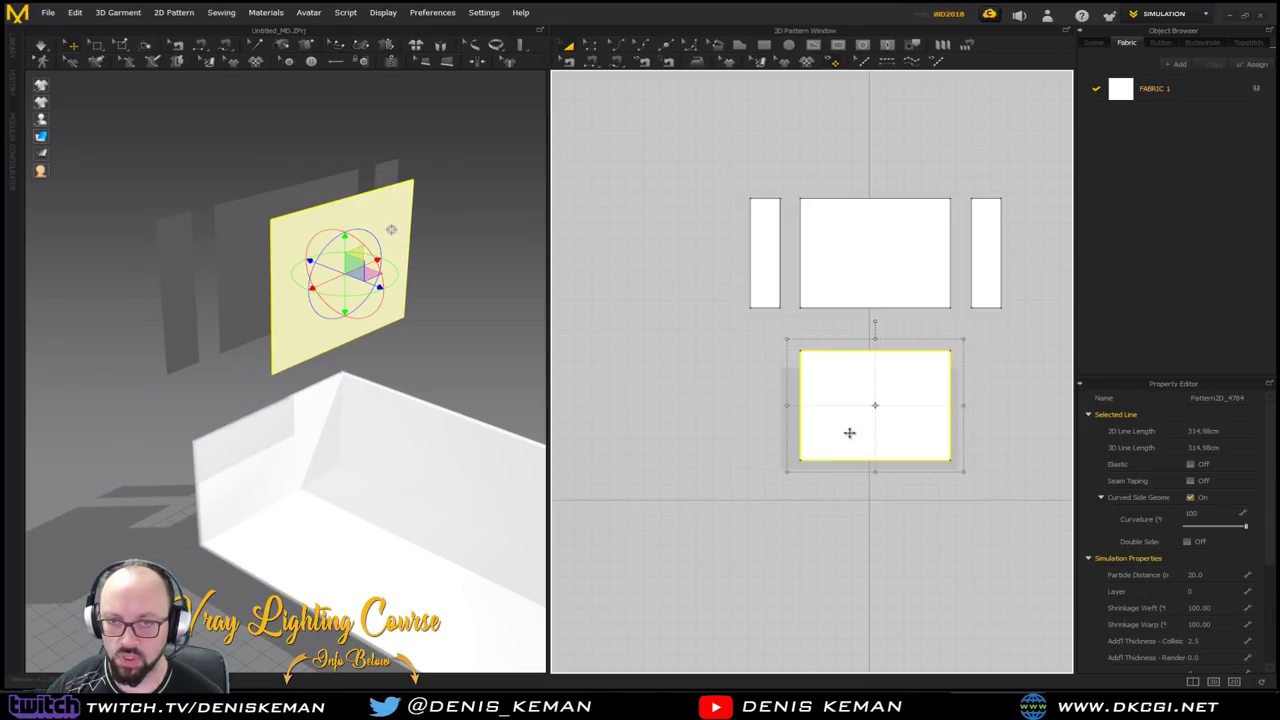
key("ctrl+v")
left_click(875, 538)
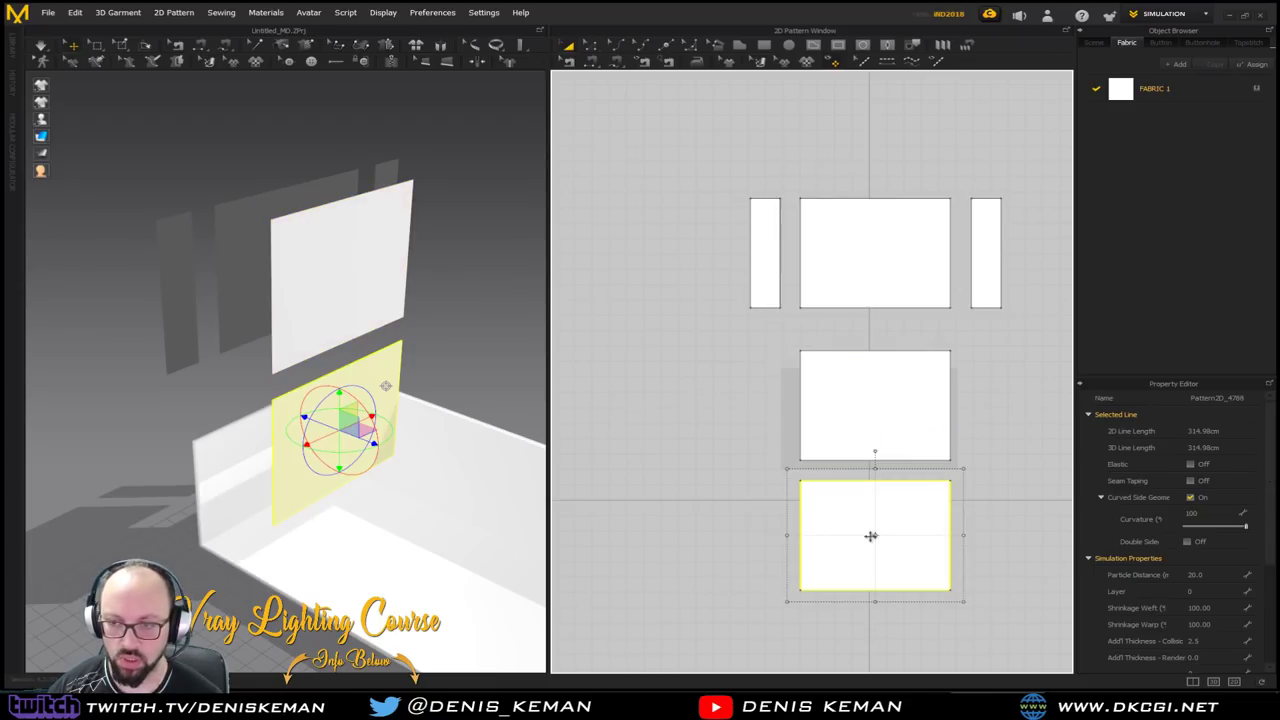
left_click(594, 47)
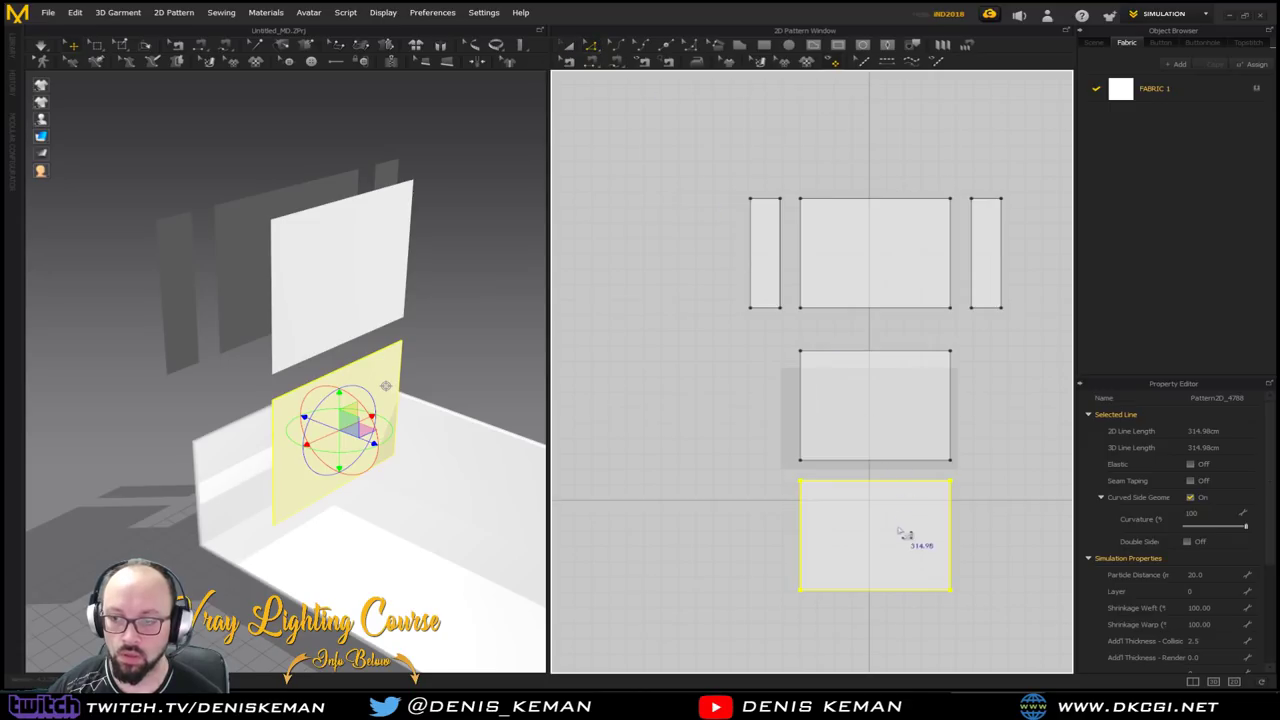
left_click(884, 590)
left_click_drag(893, 597, 903, 524)
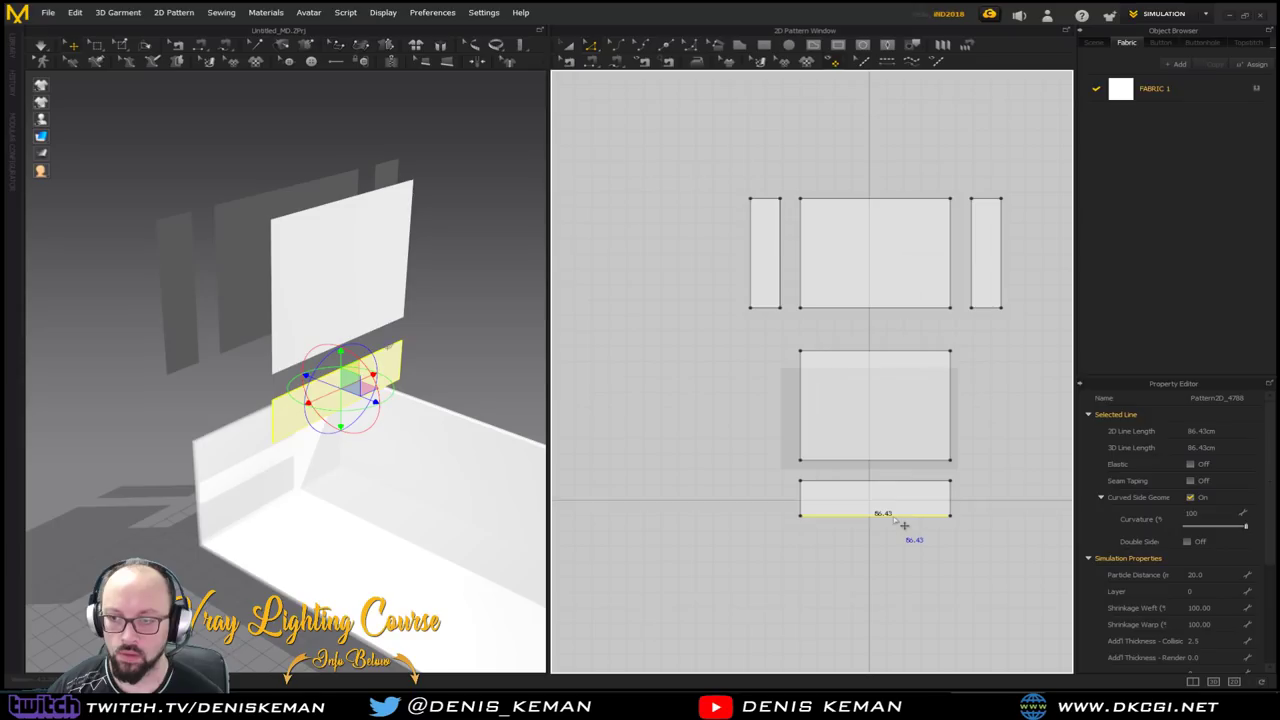
Check the slim side strip's width, and change the new horizontal strip's left edge length to 17 cm with the location at Start
left_click(766, 308)
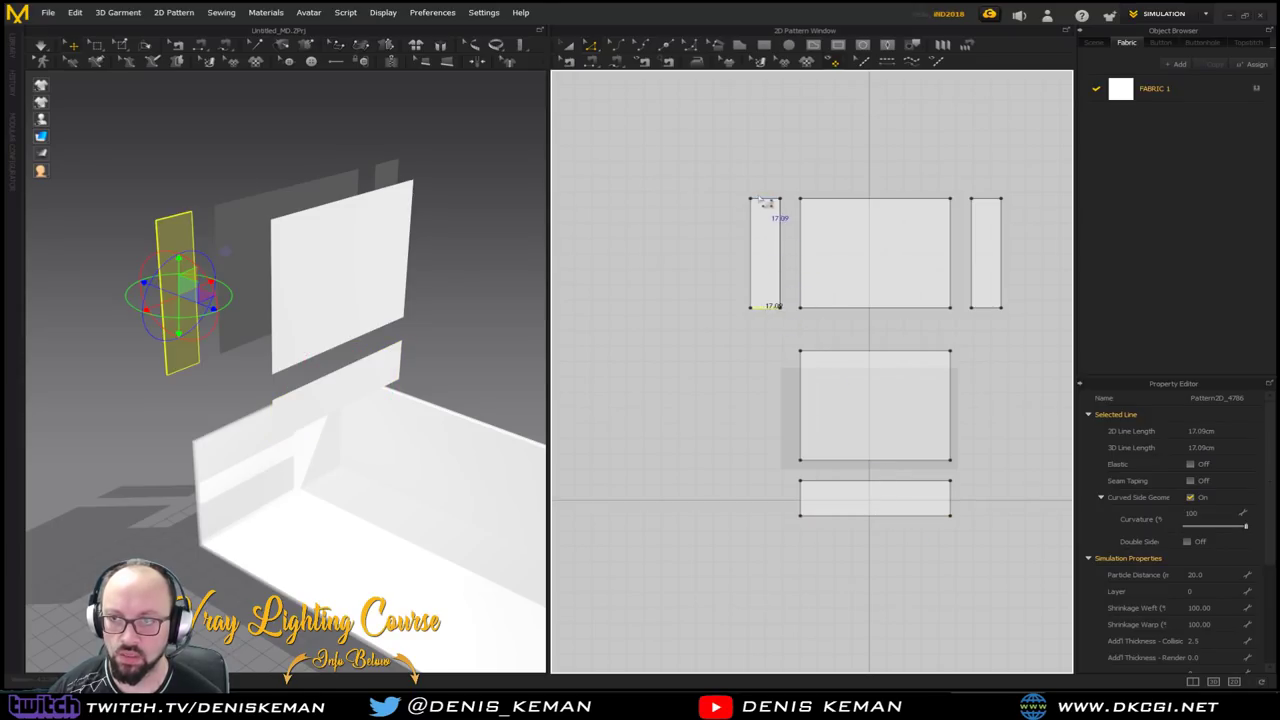
right_click(800, 492)
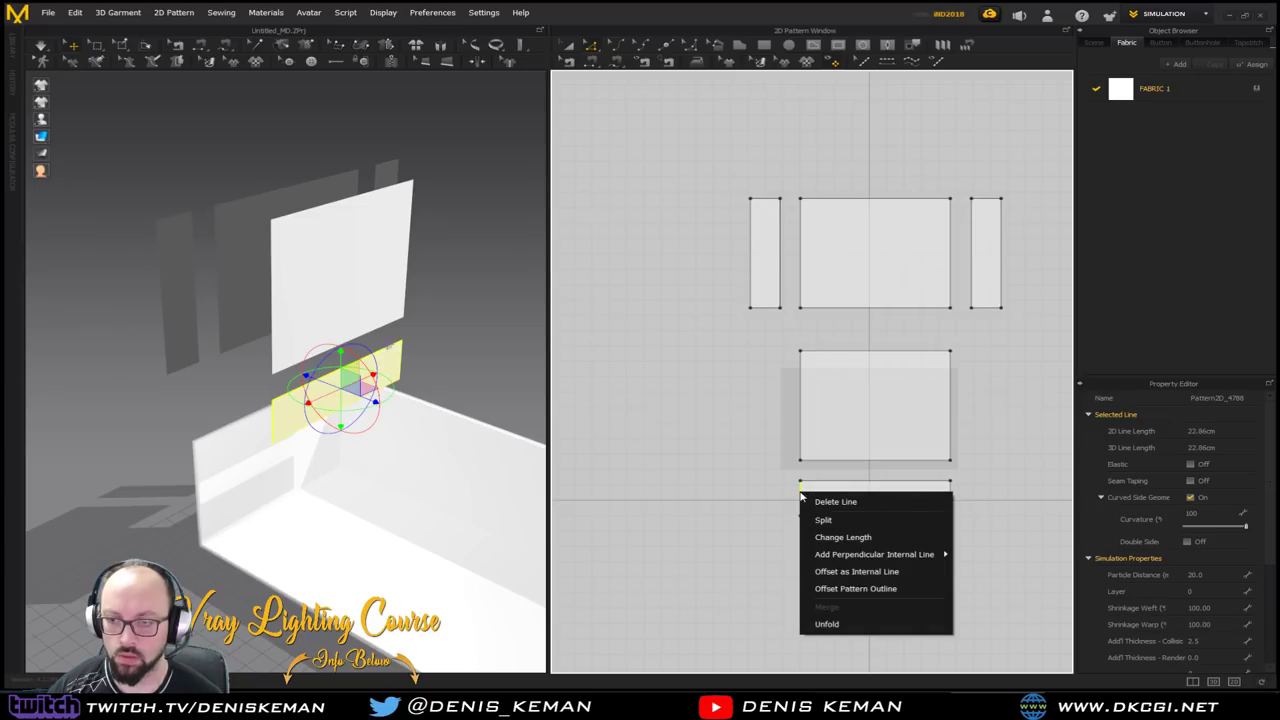
left_click(828, 537)
type("17")
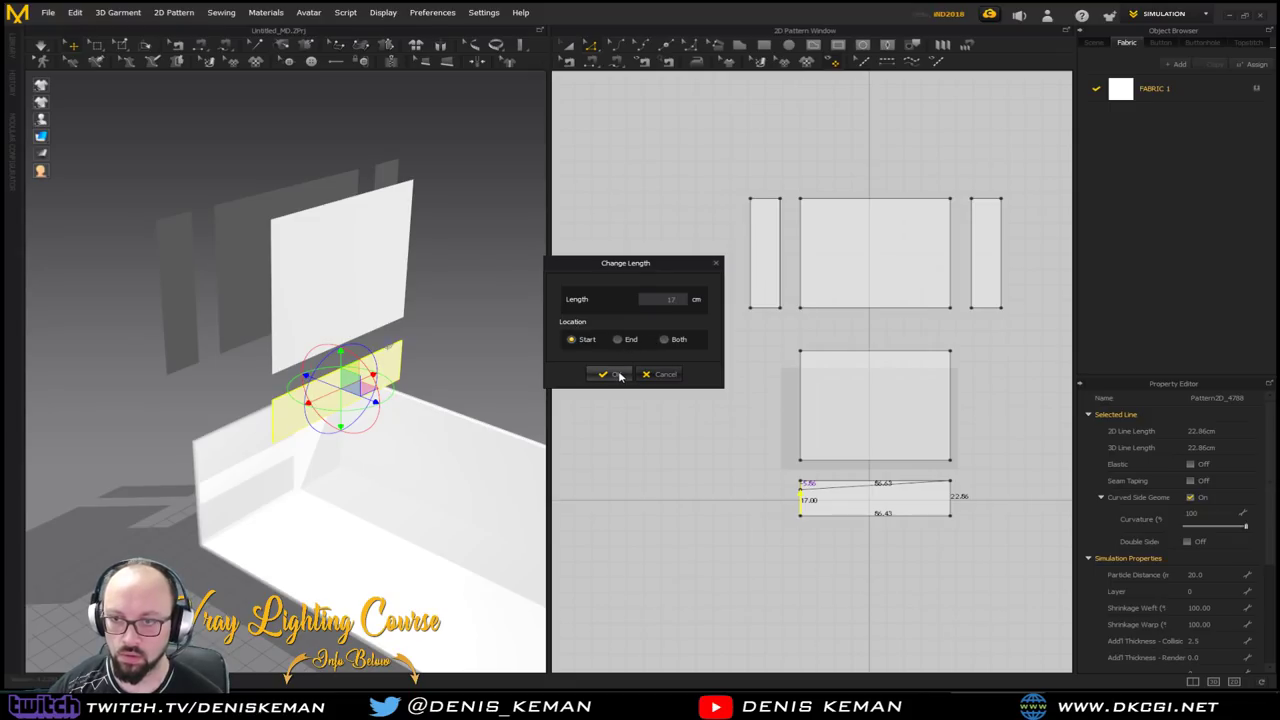
left_click(666, 340)
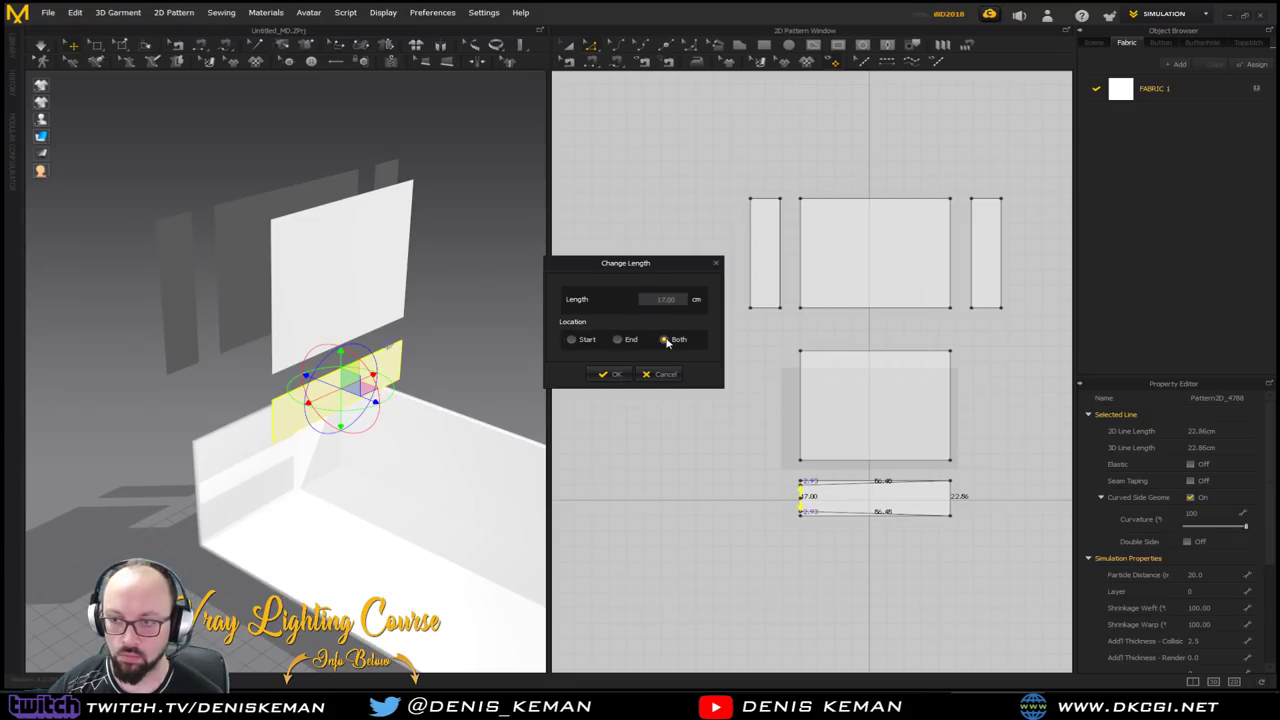
left_click(574, 340)
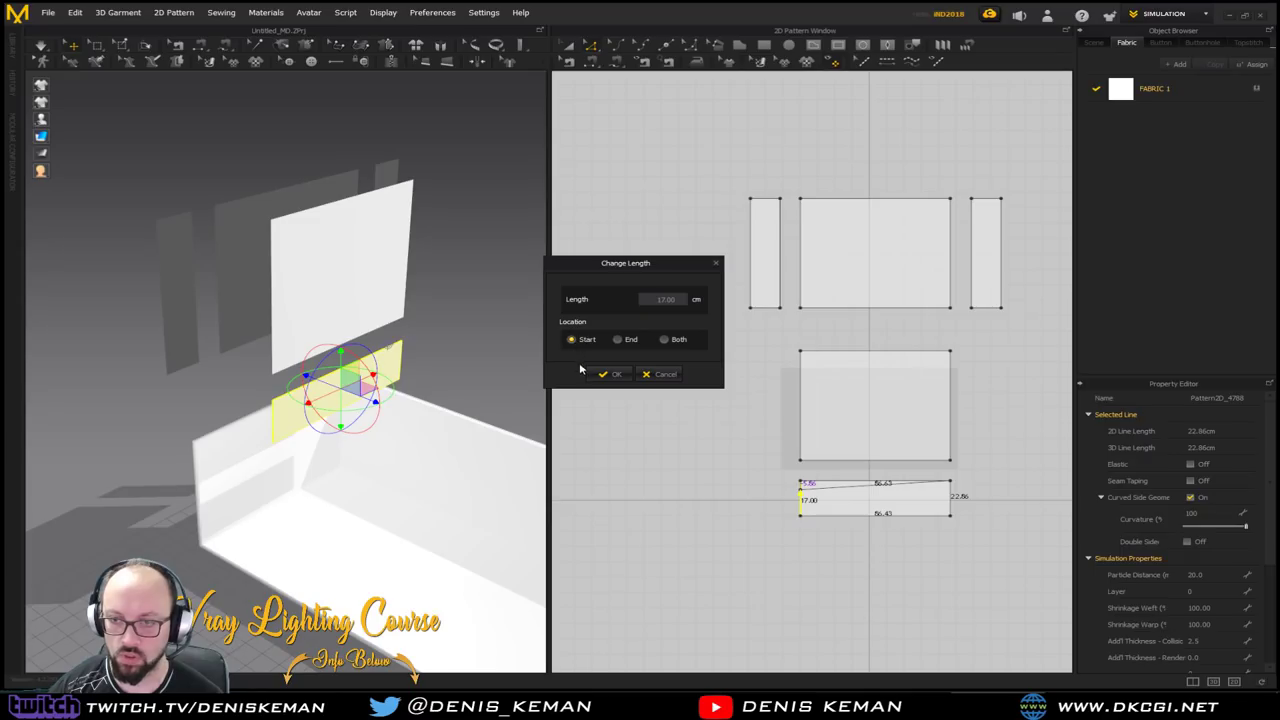
left_click(610, 374)
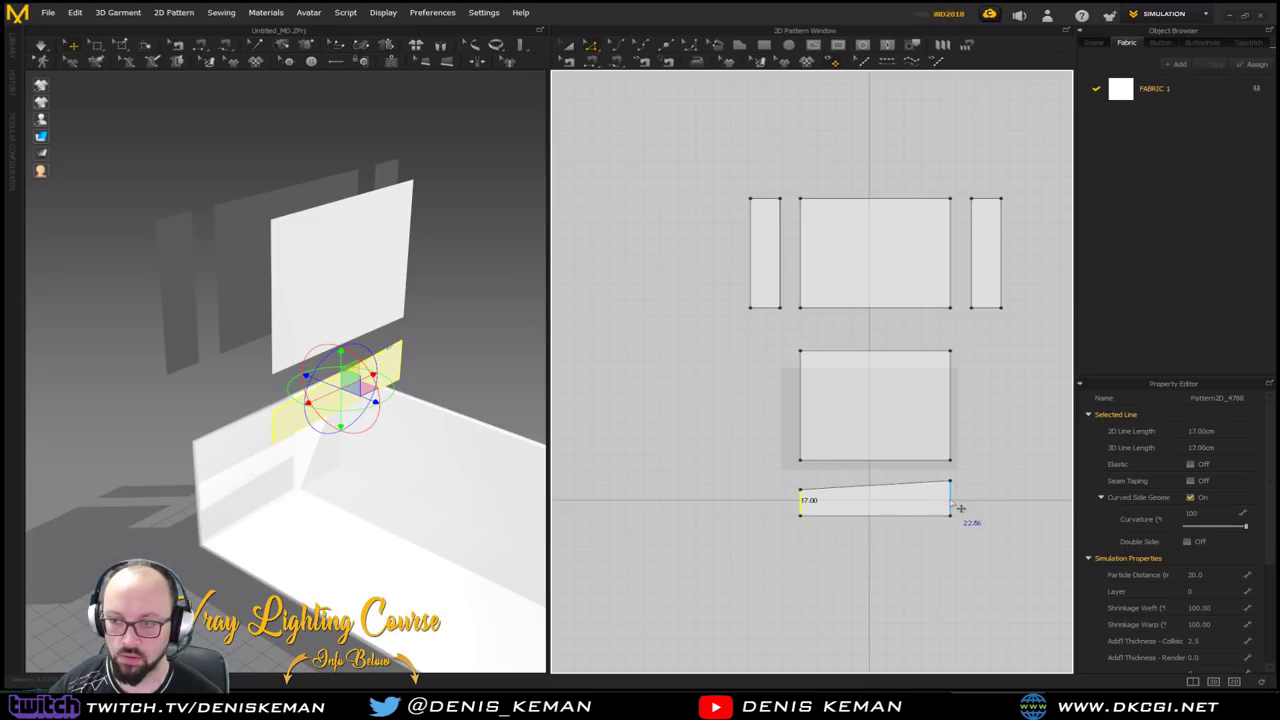
Set the horizontal strip's right edge to 17 cm, straighten its right corner points into a rectangle, and check it against the side strips' widths
right_click(958, 506)
left_click(997, 542)
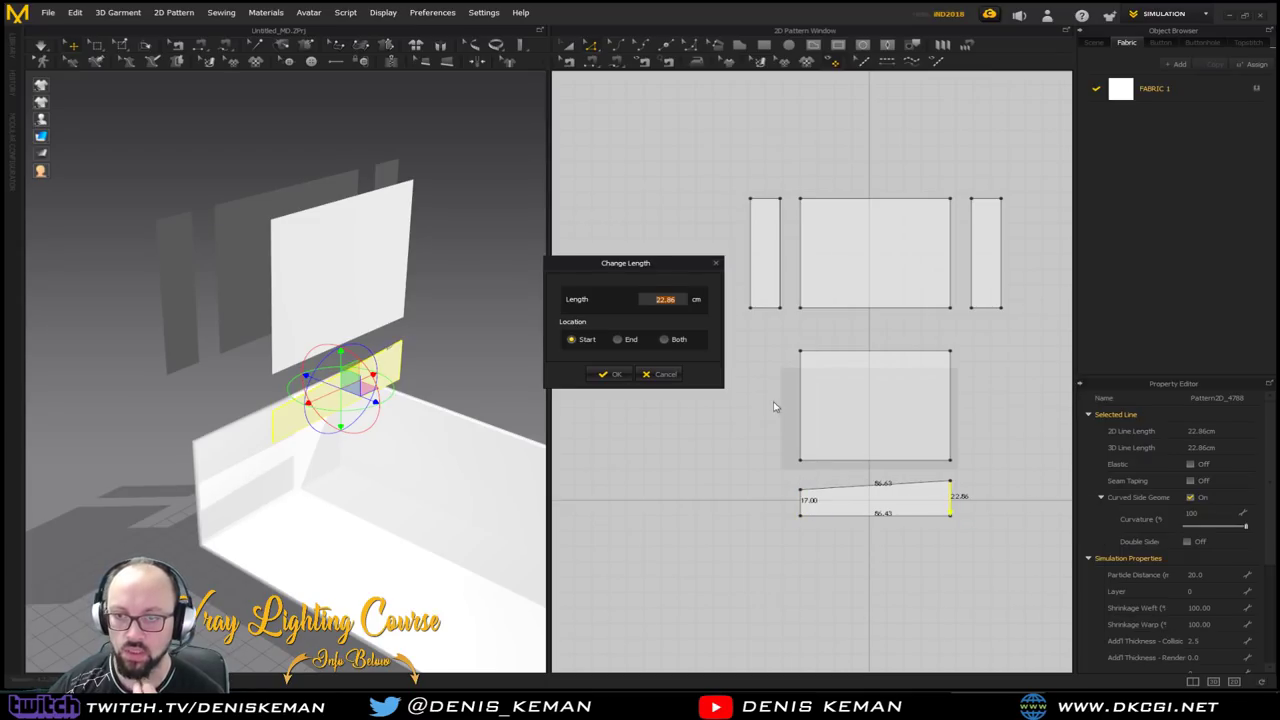
type("17")
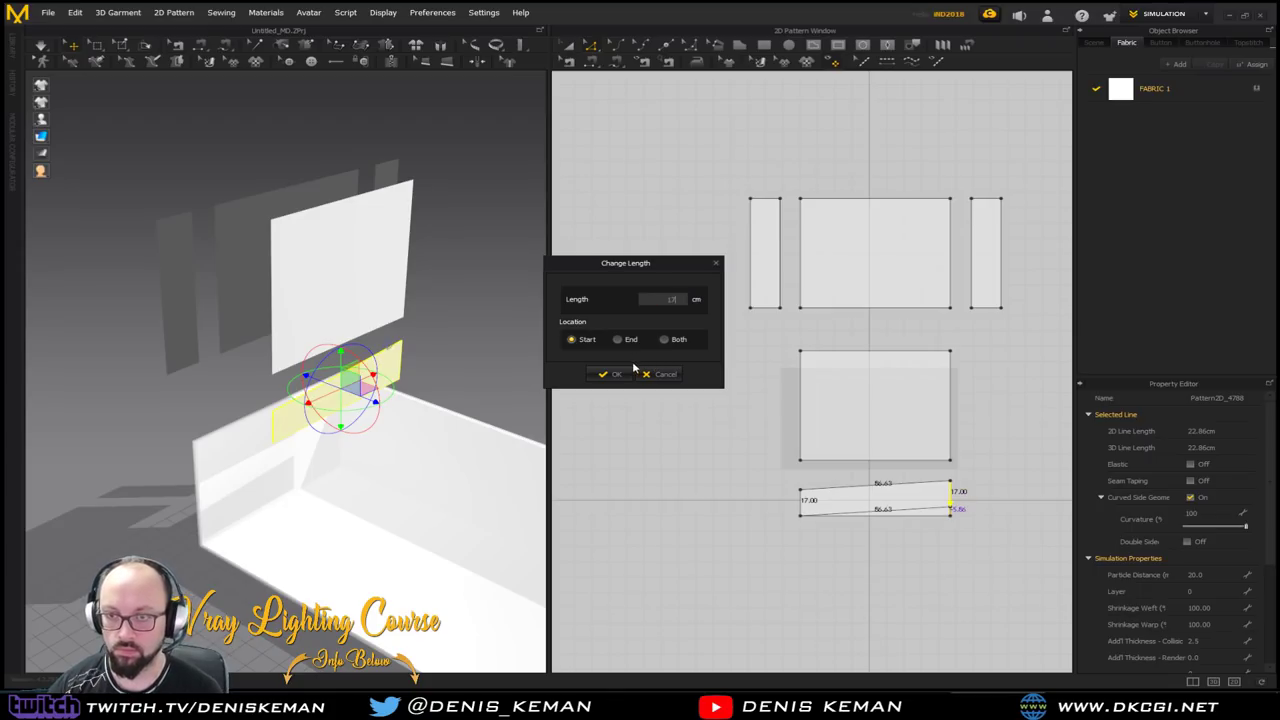
left_click(617, 375)
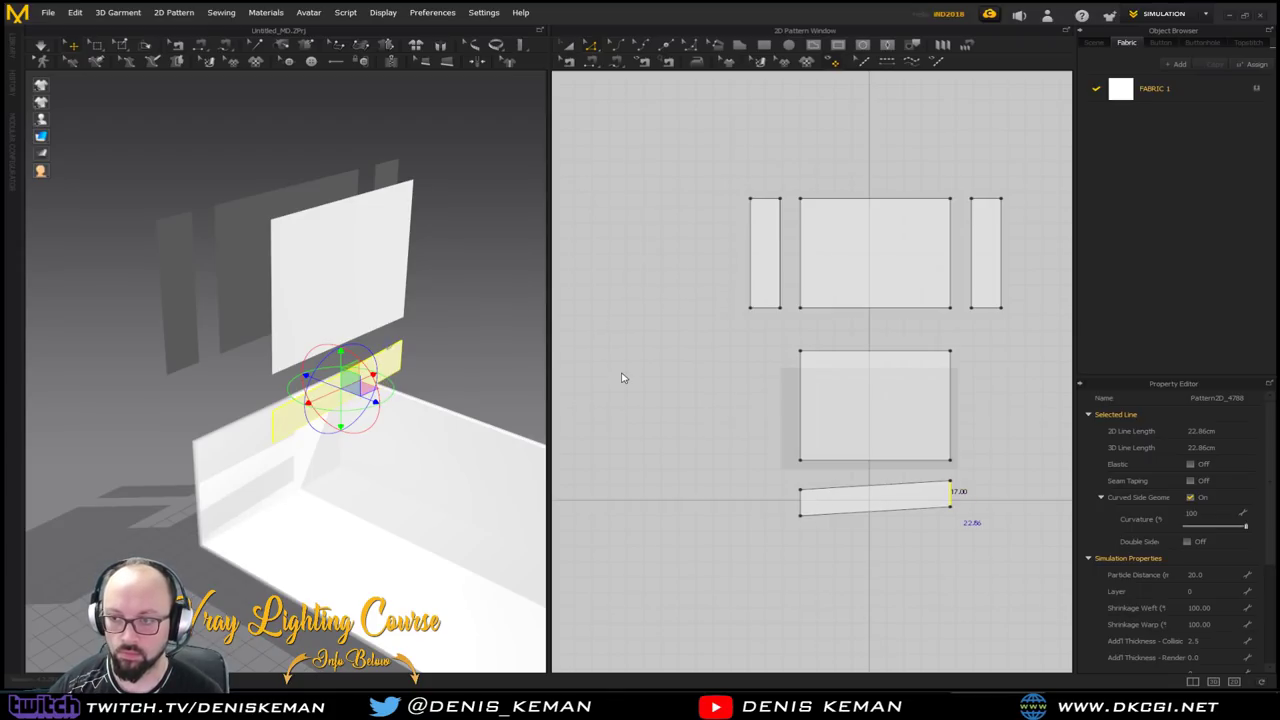
left_click(958, 516)
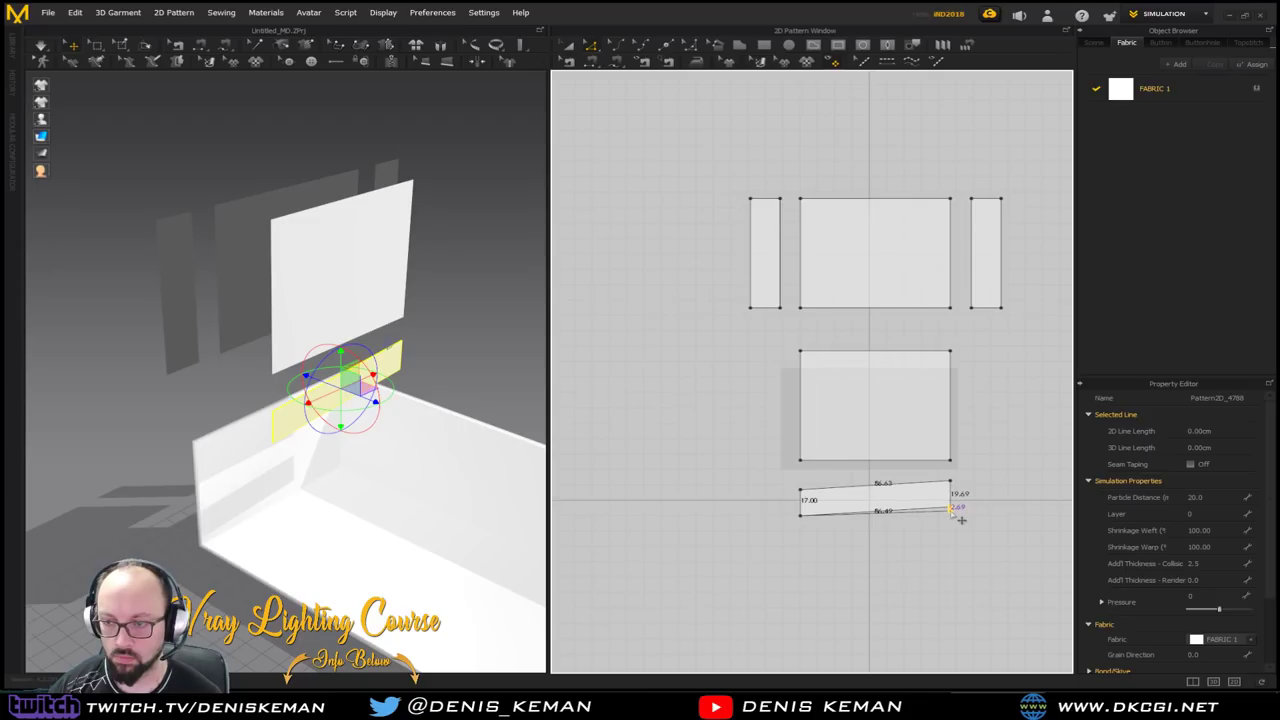
mouse_move(950, 516)
left_mouse_down()
mouse_move(951, 487)
mouse_move(958, 505)
left_mouse_up()
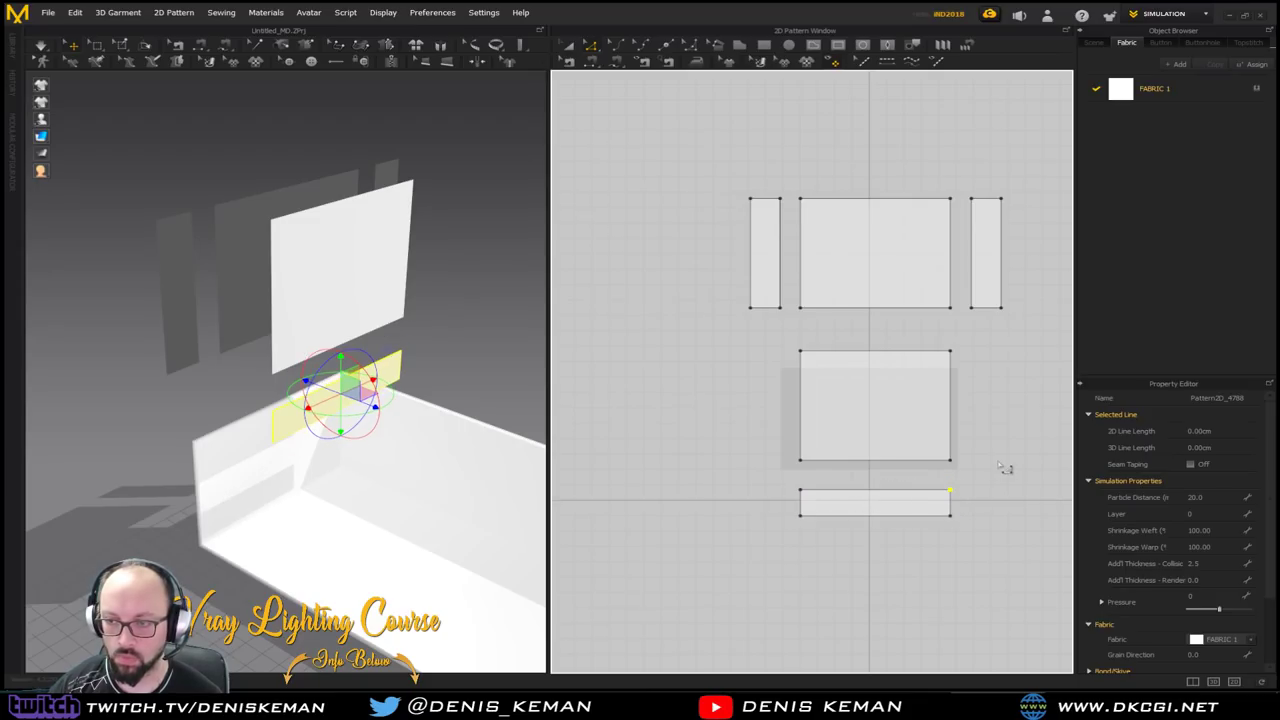
left_click(990, 308)
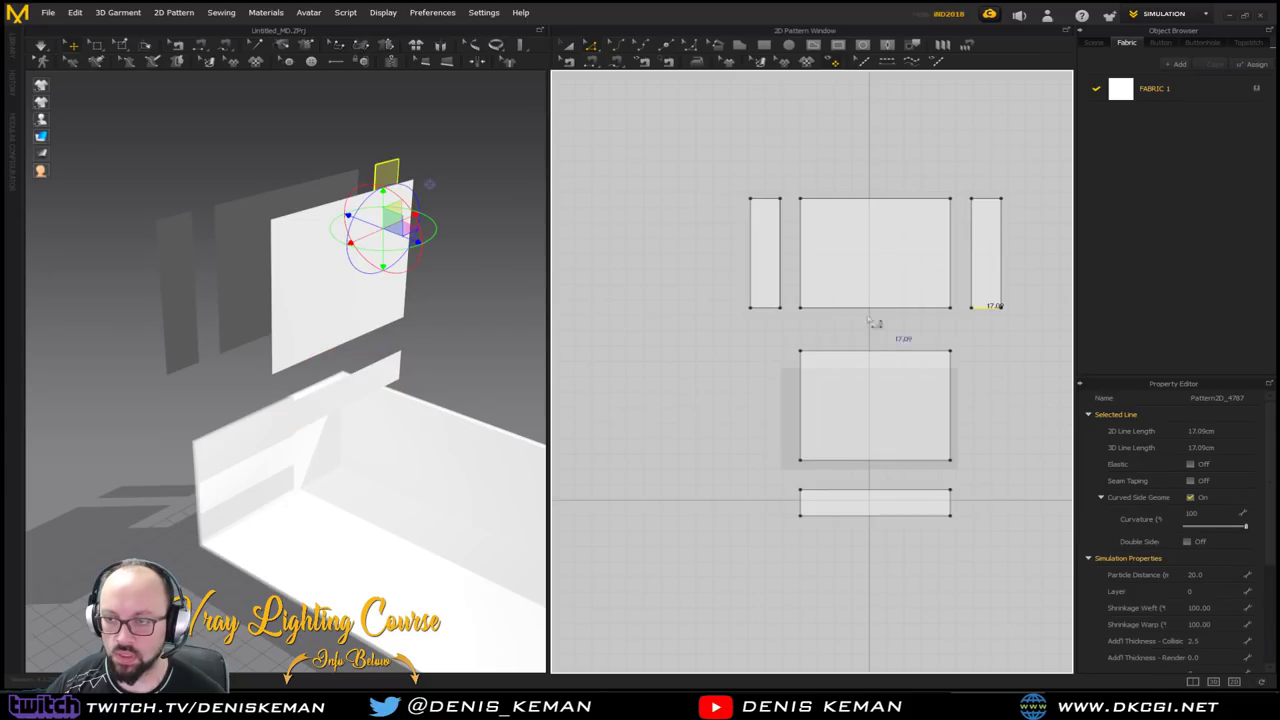
left_click(771, 307)
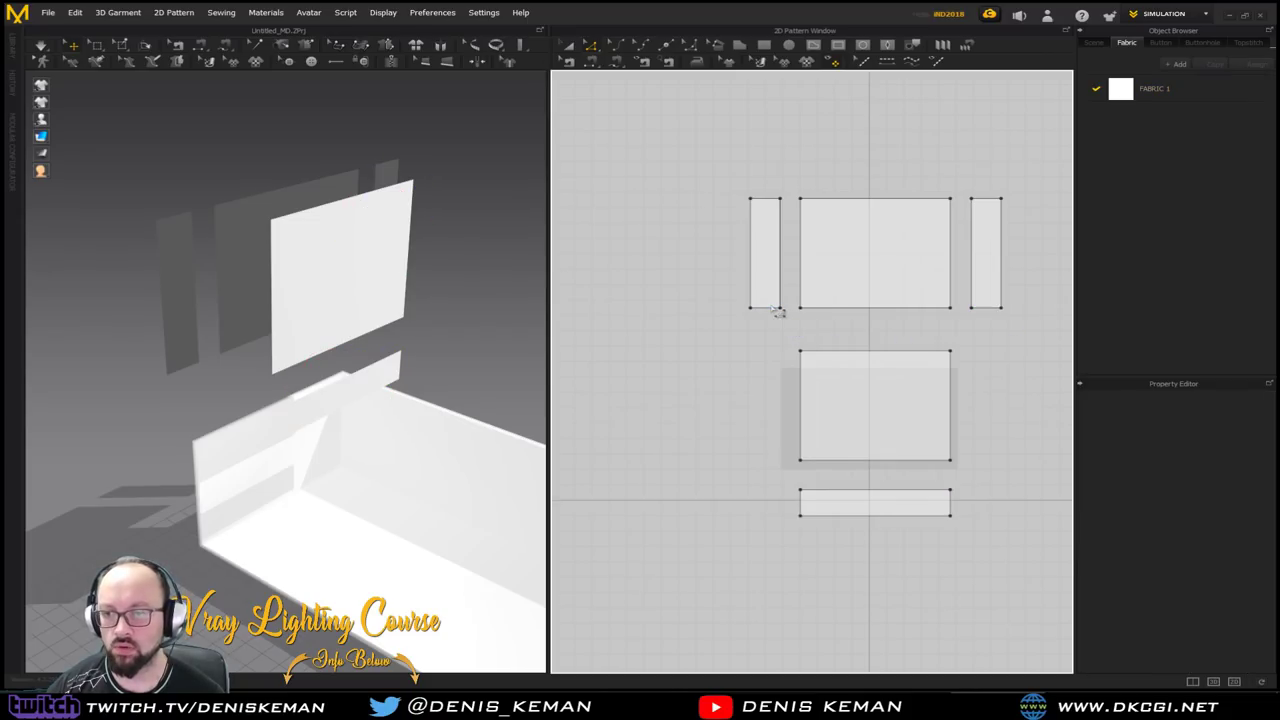
Paste a copy of the horizontal strip between the two large rectangles, vertically aligned with the original
left_click(568, 46)
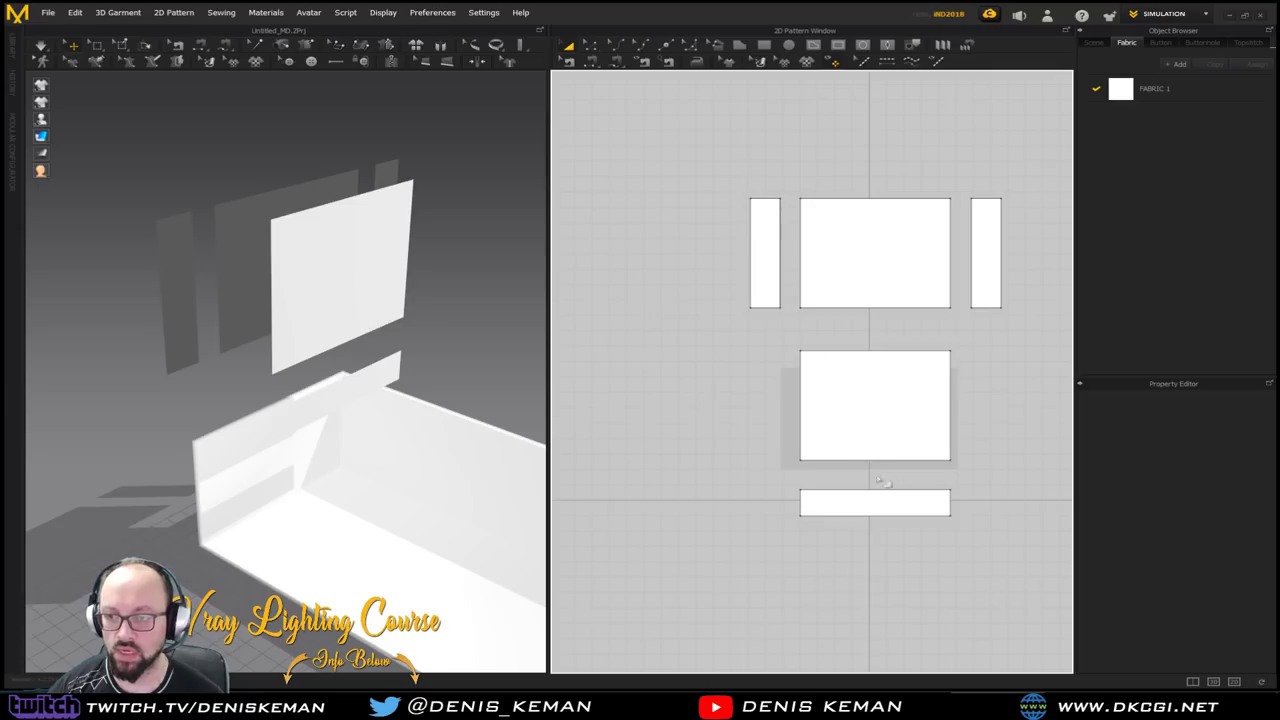
left_click(869, 500)
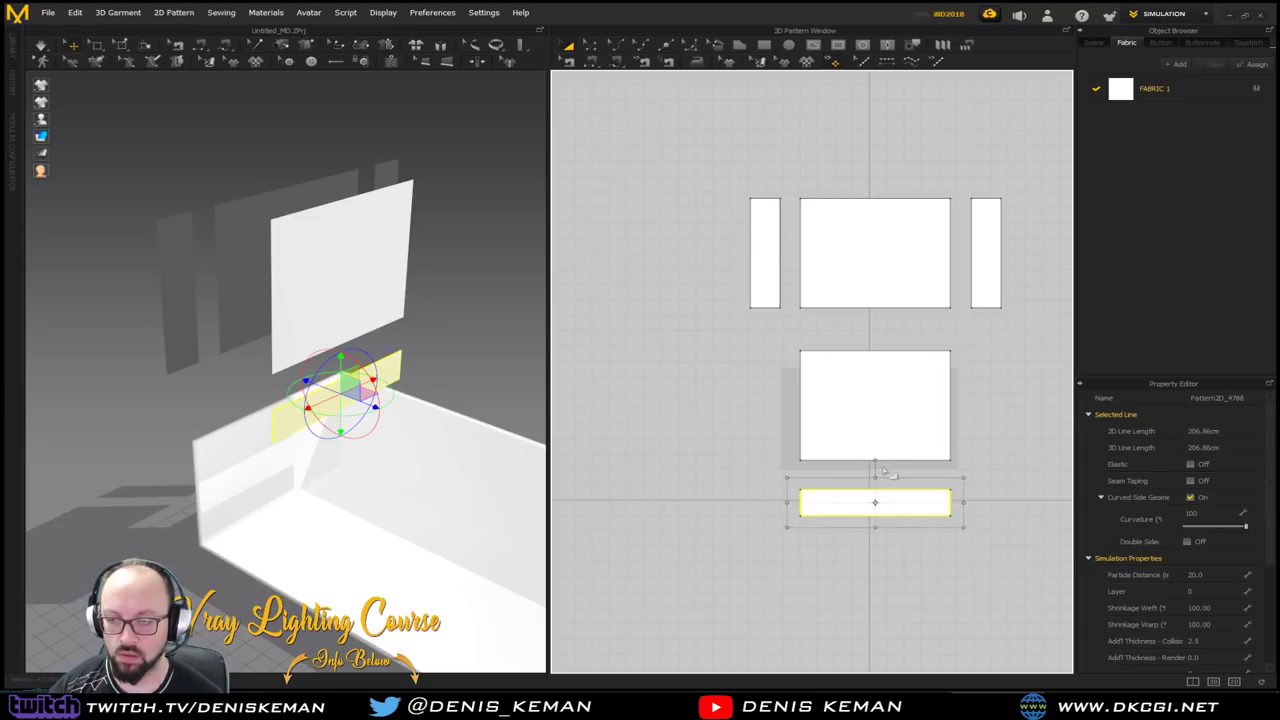
key("ctrl+v")
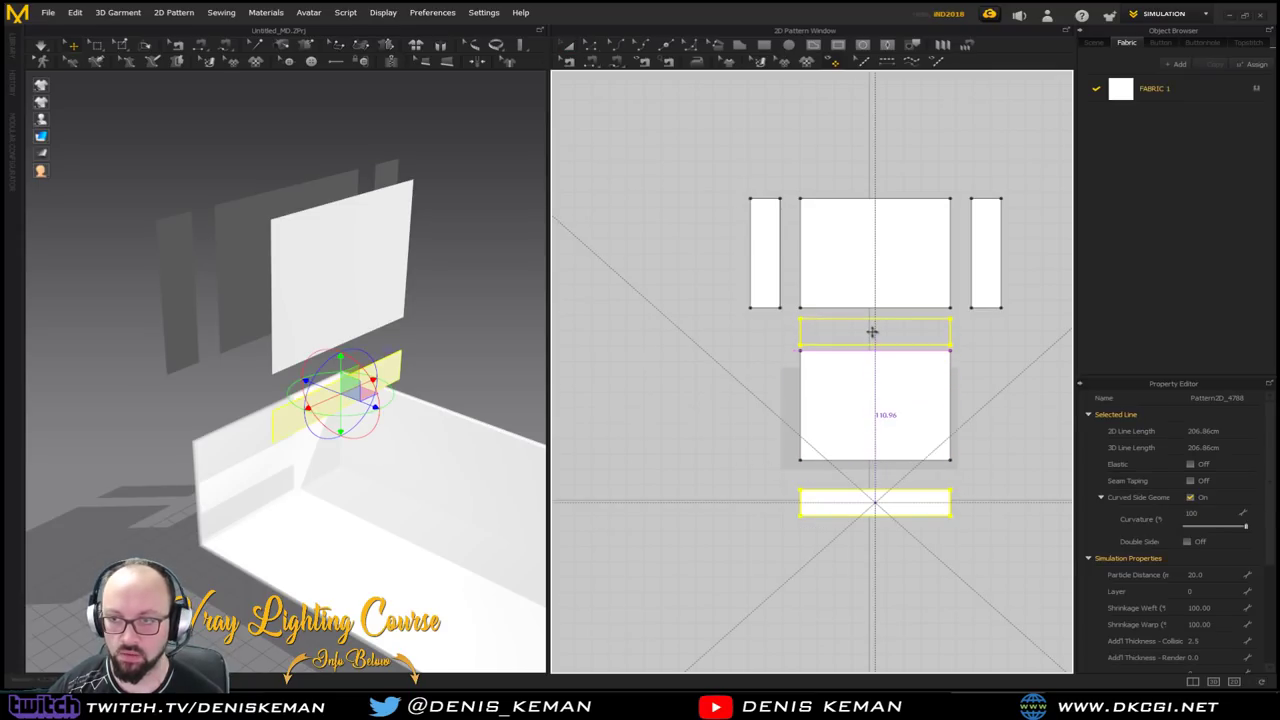
left_click(877, 336)
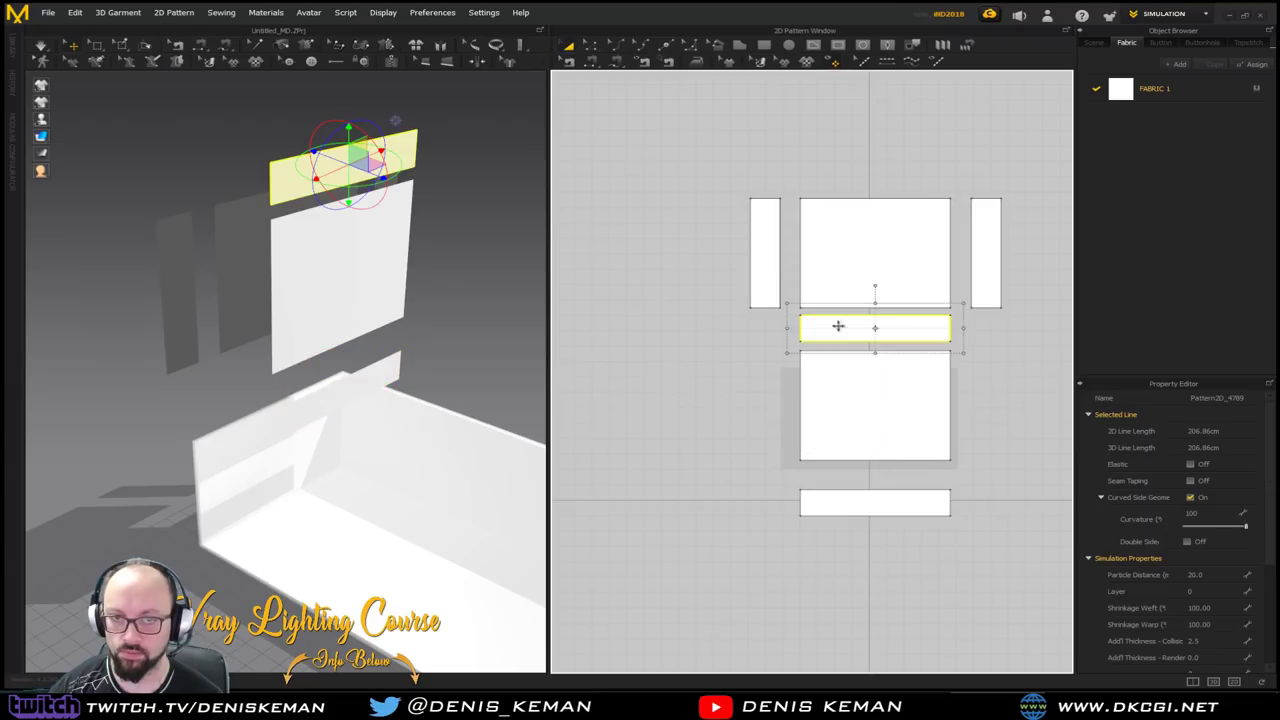
Rotate the copied horizontal strip in 3D so it lies flat above the large panels as the cushion's top side
middle_click_drag(393, 202, 401, 318)
scroll(401, 320, "down", 2)
scroll(396, 320, "down", 1)
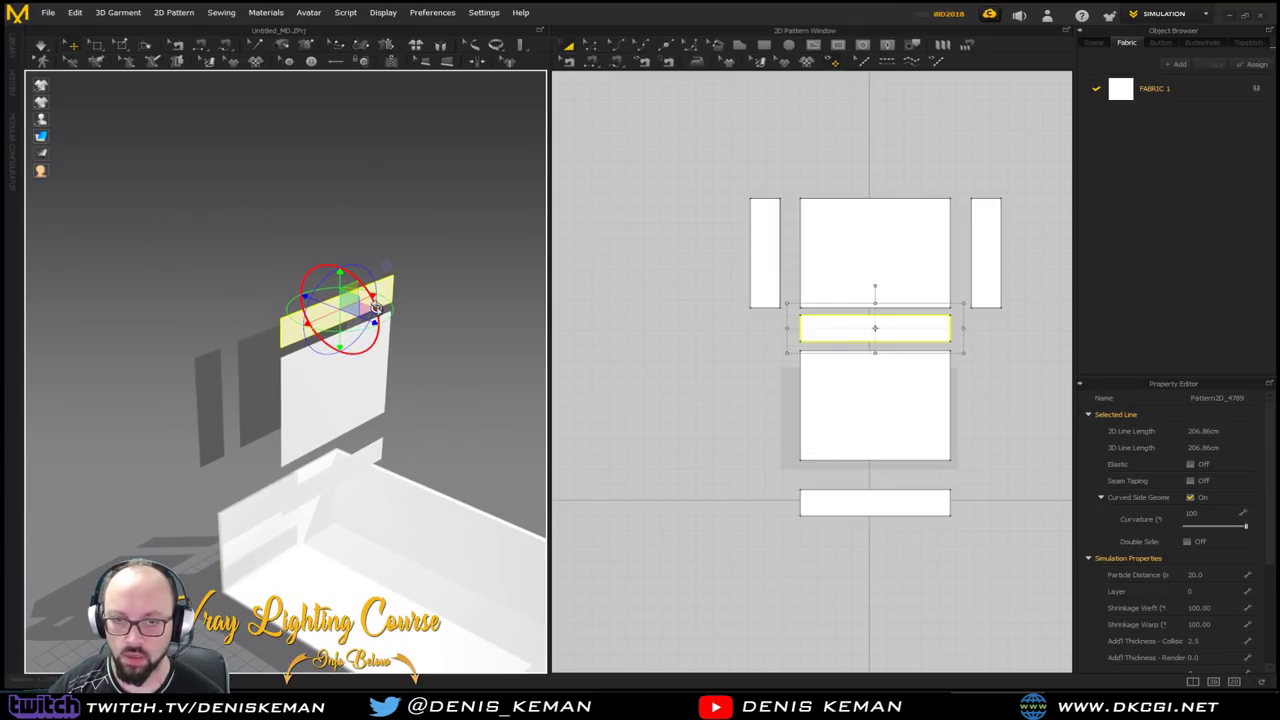
scroll(396, 320, "up", 1)
scroll(396, 321, "up", 3)
left_click_drag(387, 263, 349, 190)
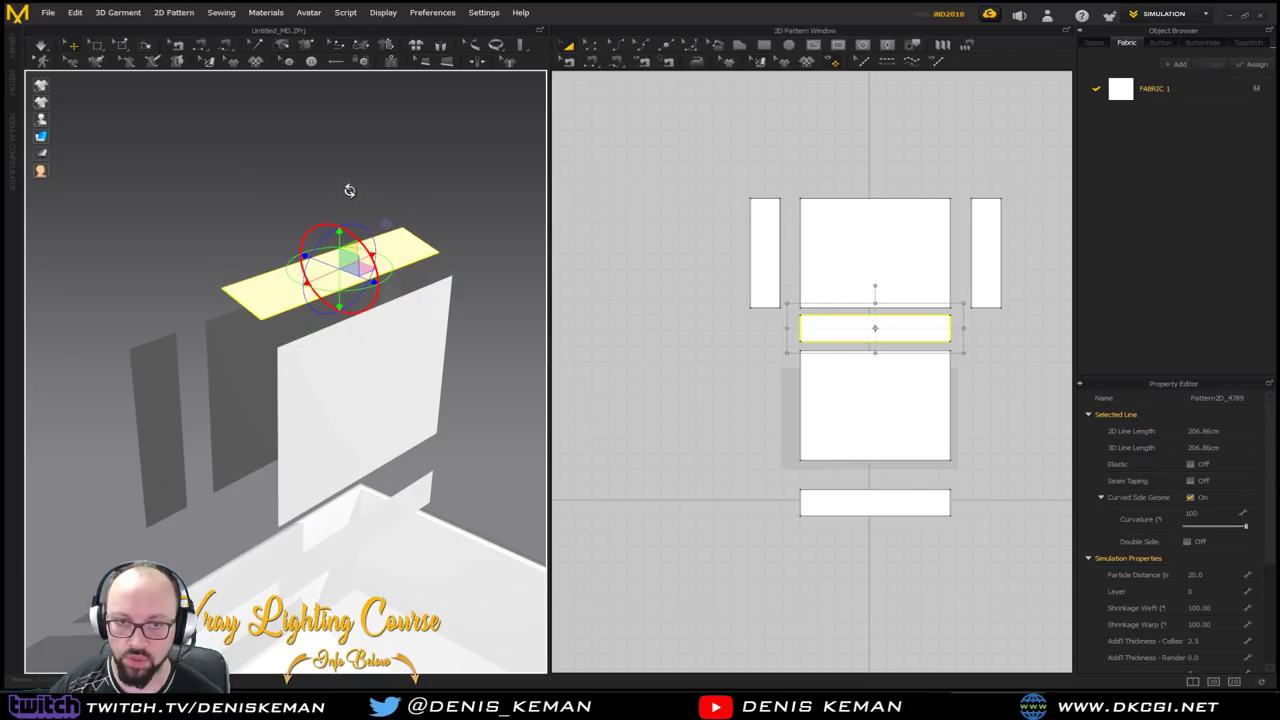
Rotate the lower horizontal strip in 3D so it lies flat beneath the large panels as the cushion's underside
left_click(376, 514)
left_click_drag(398, 506, 409, 555)
right_click_drag(409, 555, 400, 489)
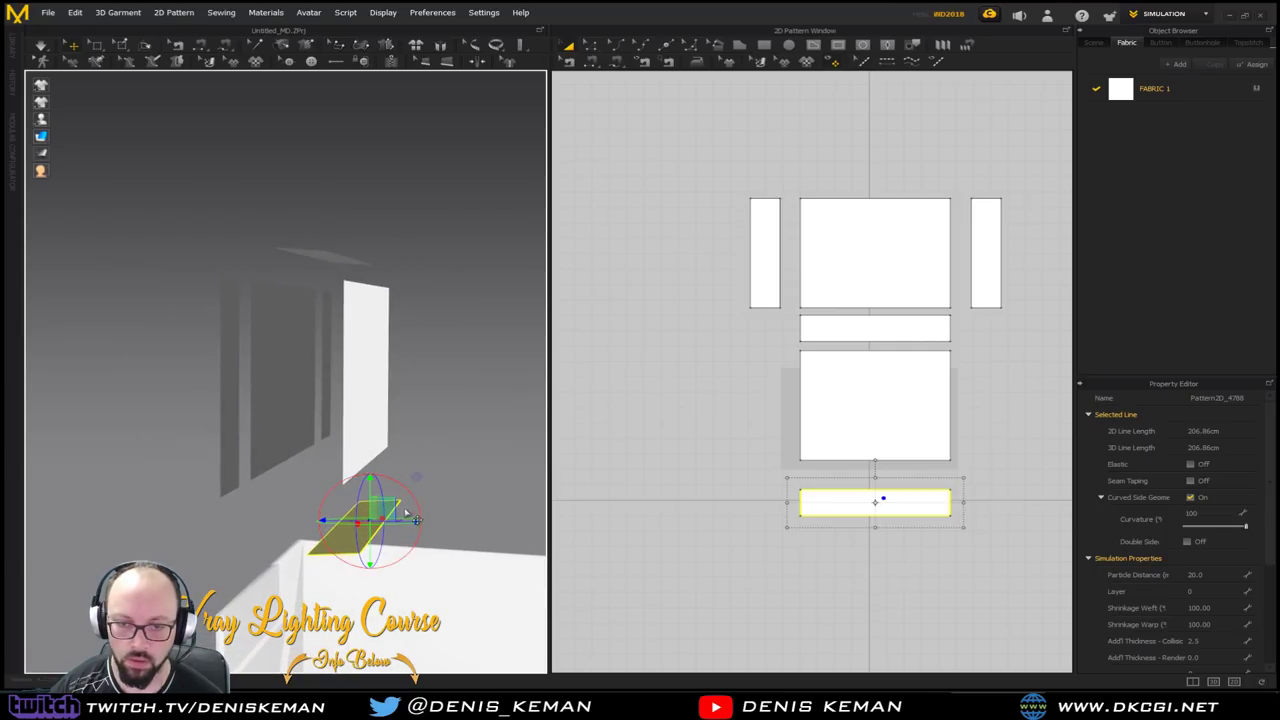
right_click_drag(449, 423, 176, 445)
Rotate the two slim vertical strips in 3D so they stand perpendicular to the large panels at the cushion's open sides
left_click(176, 445)
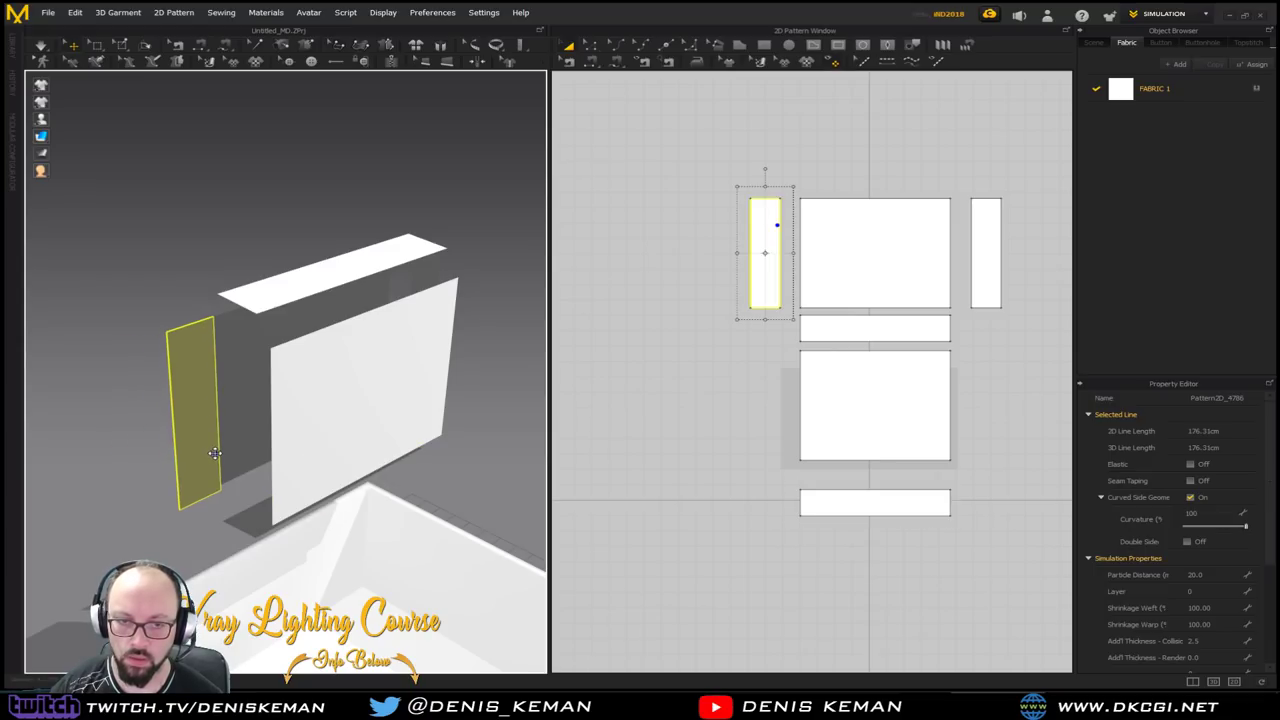
left_click_drag(180, 471, 186, 460)
left_click(160, 422)
left_click_drag(184, 420, 229, 428)
right_click_drag(482, 402, 420, 449)
left_click(422, 452)
left_click_drag(437, 486, 336, 486)
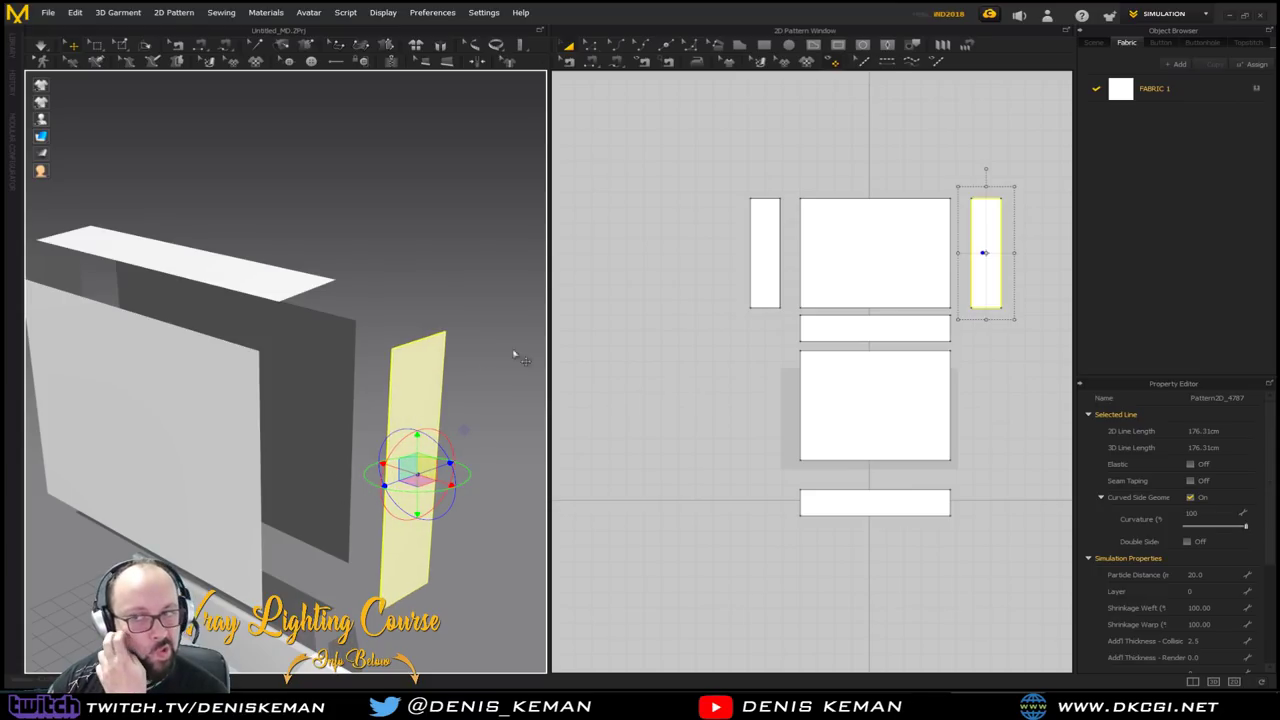
Sew the left vertical strip's inner edge to the adjacent side edge of the upper rectangle with Segment Sewing
left_click(591, 61)
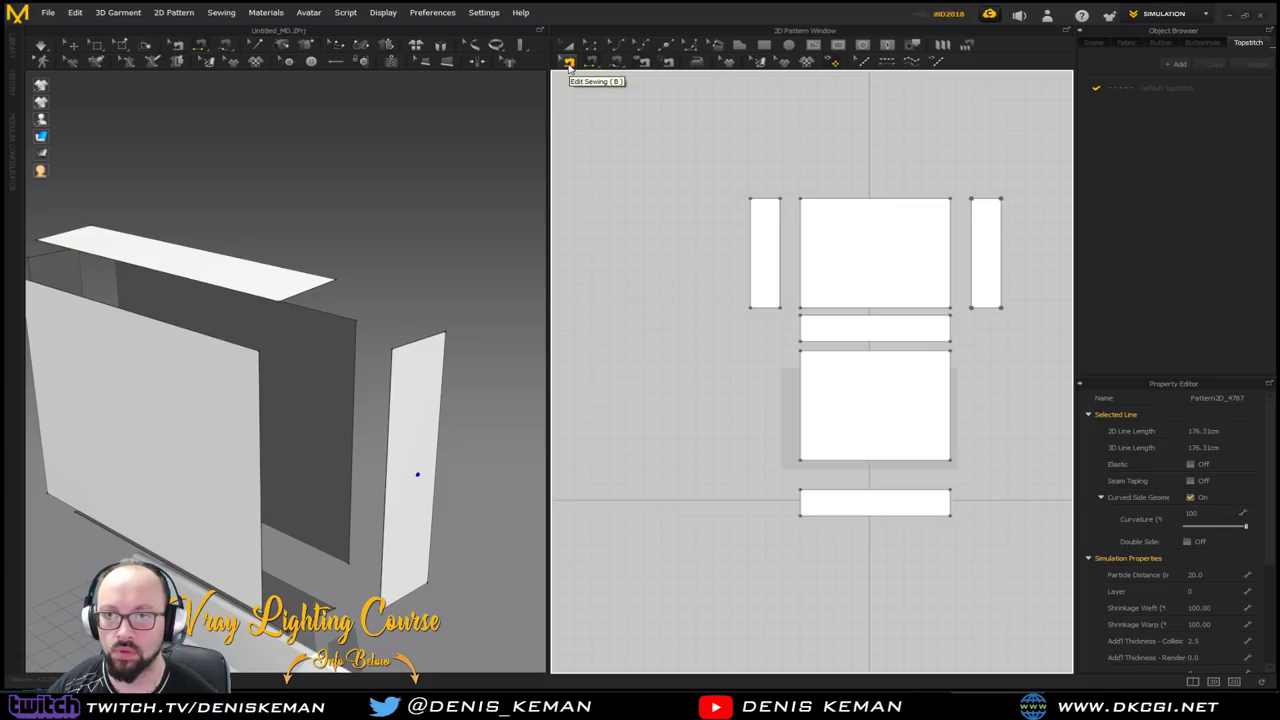
left_click(591, 61)
left_click(782, 229)
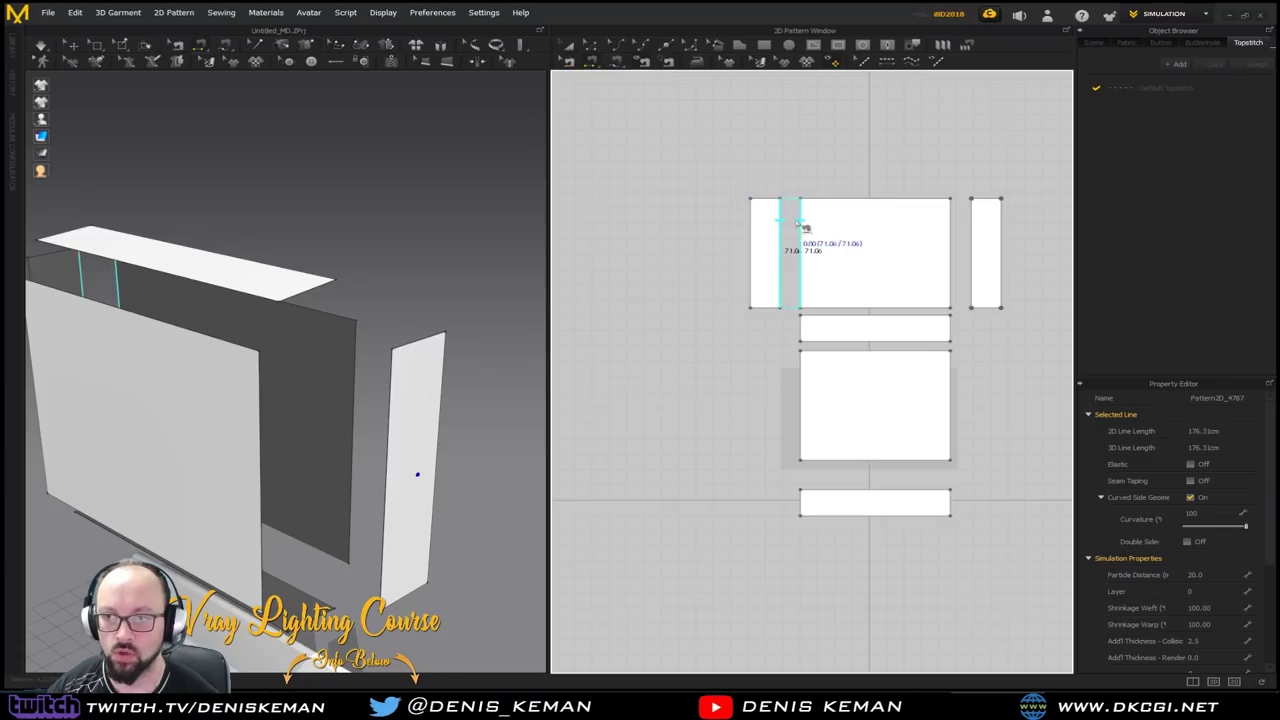
left_click(801, 229)
right_click_drag(212, 210, 347, 312)
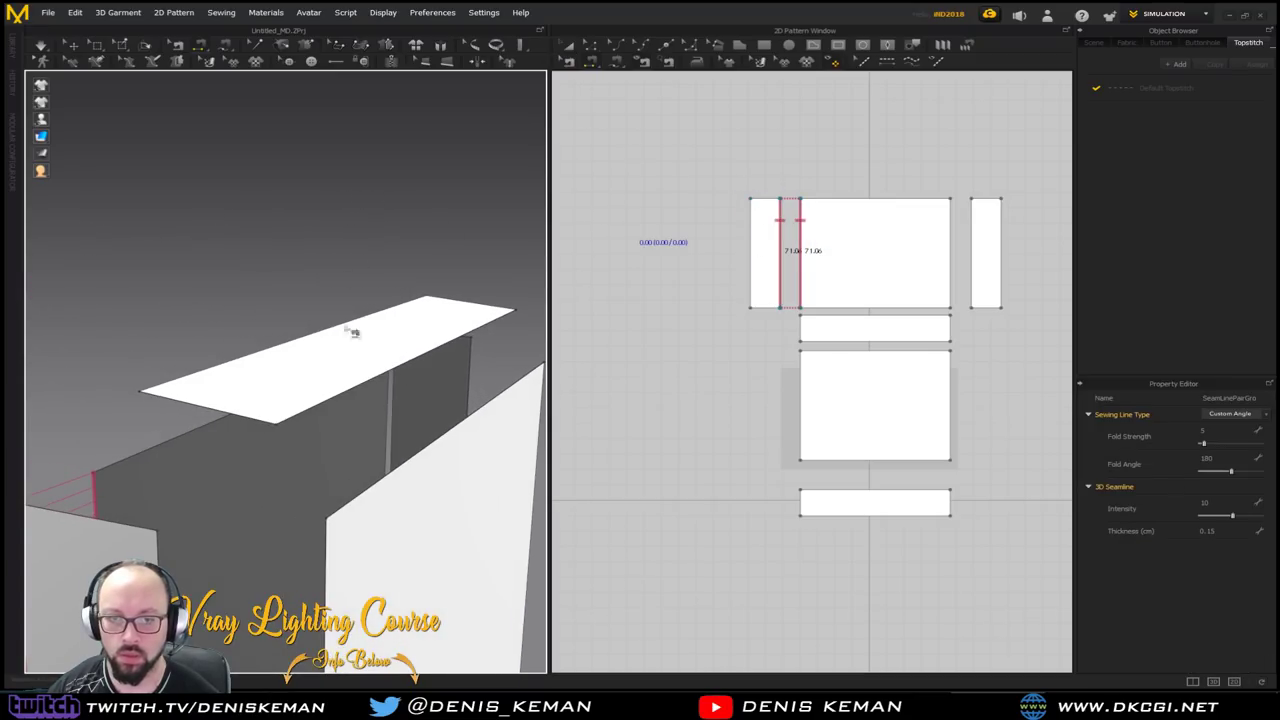
right_click_drag(327, 556, 307, 455)
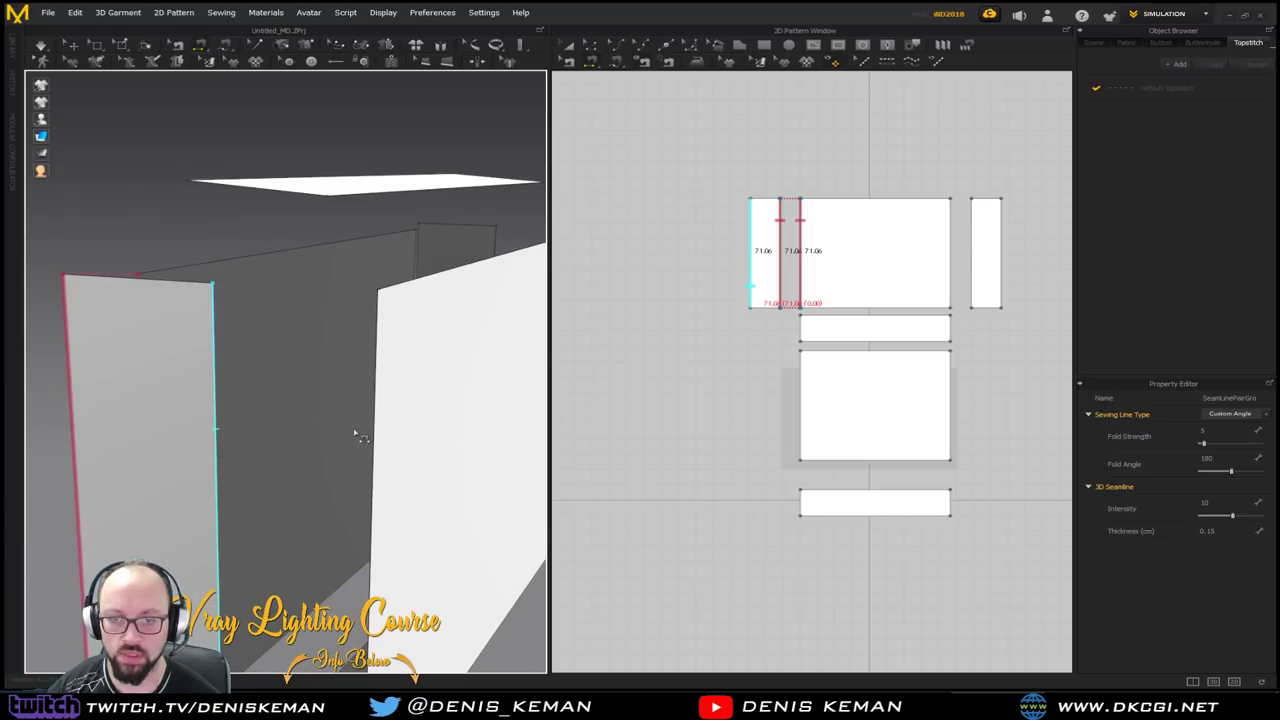
Sew the left vertical strip's outer edge to the lower rectangle's side and its lower end to the top strip's adjacent end
left_click(384, 432)
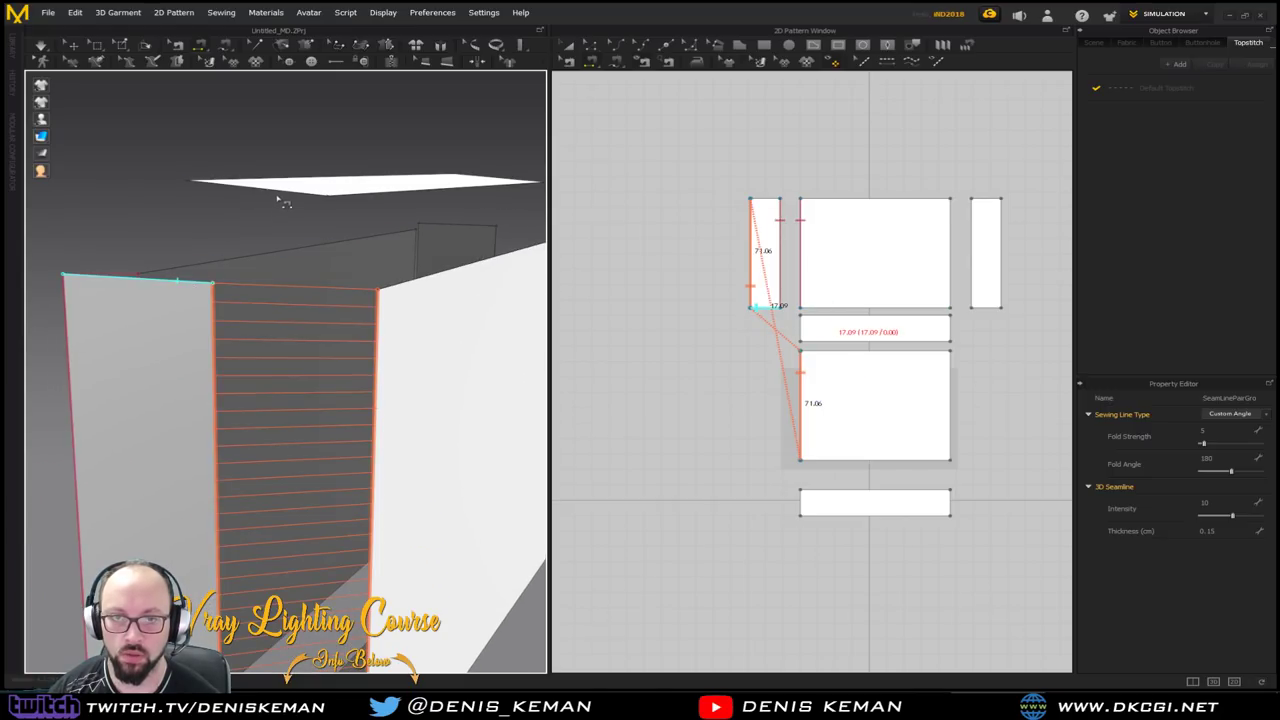
middle_click_drag(325, 261, 297, 282)
mouse_move(297, 282)
right_mouse_down()
mouse_move(337, 297)
mouse_move(309, 296)
right_mouse_up()
left_click(350, 292)
left_click(383, 223)
Sew the top strip's two long edges to the facing edges of the upper and lower rectangles
right_click_drag(283, 270, 418, 413)
left_click(418, 413)
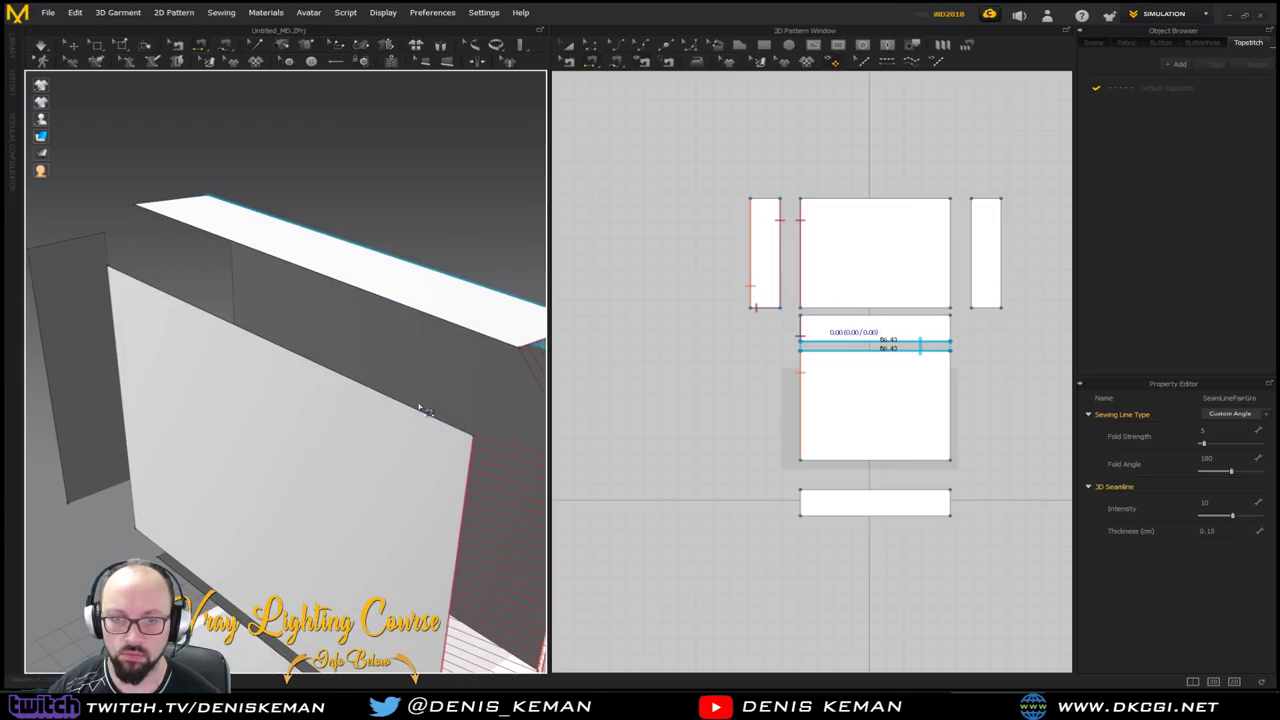
left_click(434, 318)
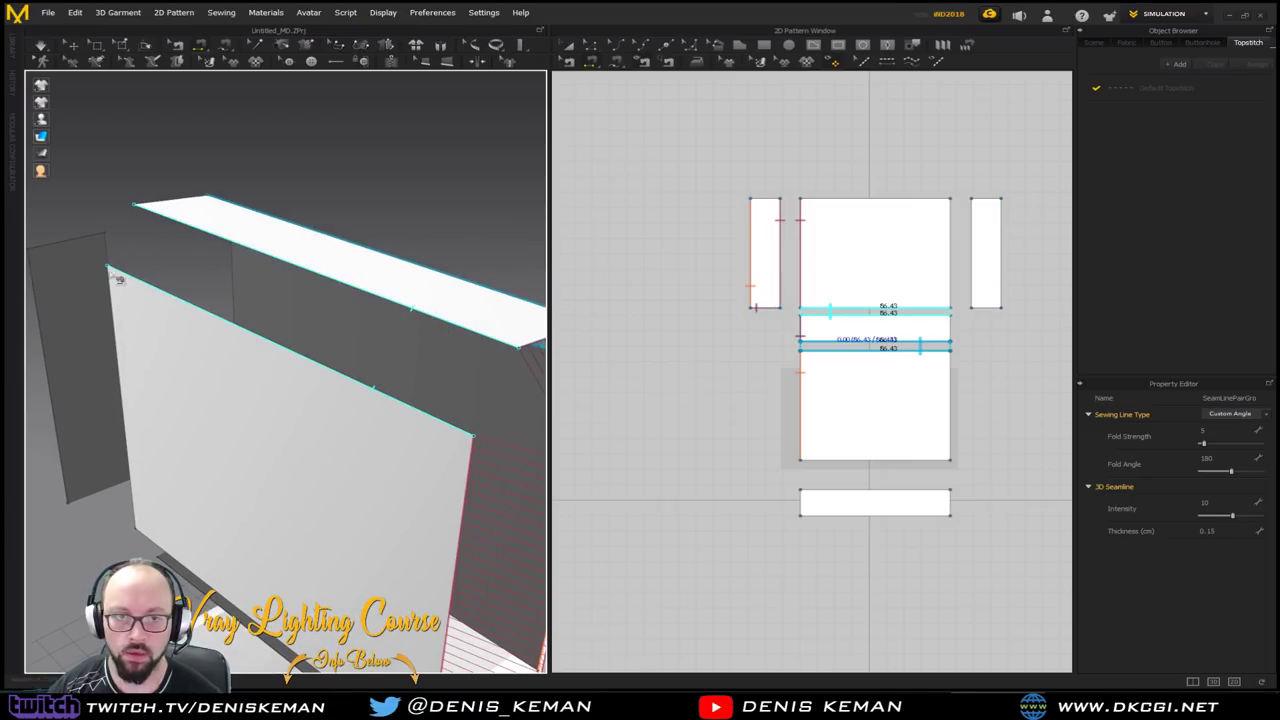
Sew the right vertical strip's two short ends to the adjacent ends of the top and bottom strips
left_click(61, 244)
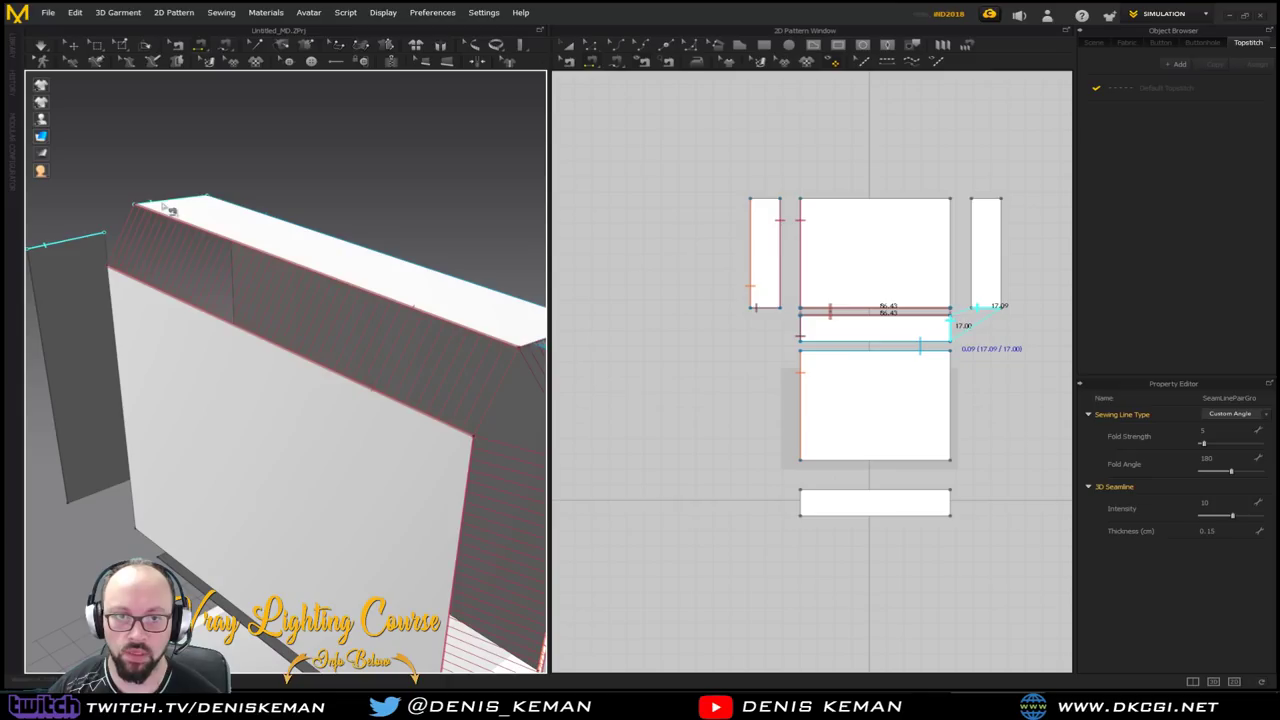
right_click_drag(171, 317, 329, 309)
left_click(138, 517)
left_click(104, 510)
Sew the right vertical strip's two long edges to the matching side edges of the upper and lower rectangles
left_click(99, 493)
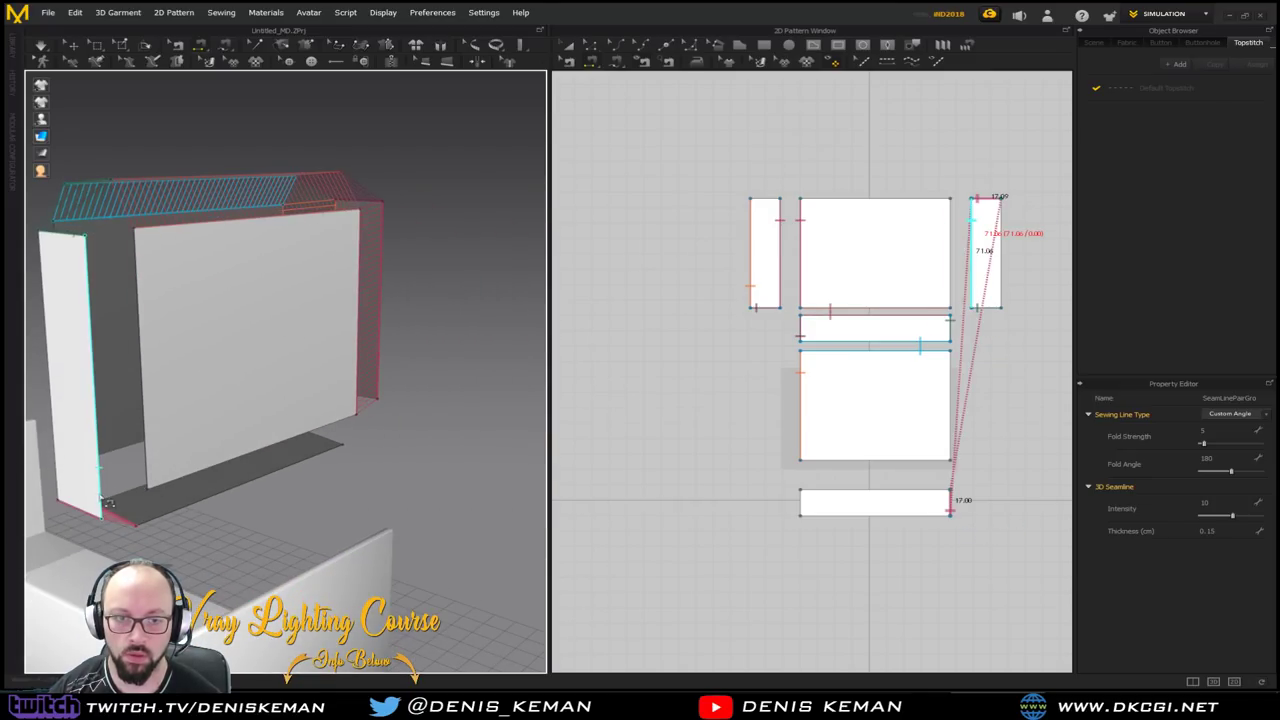
left_click(160, 413)
right_click_drag(154, 331, 72, 336)
left_click(72, 336)
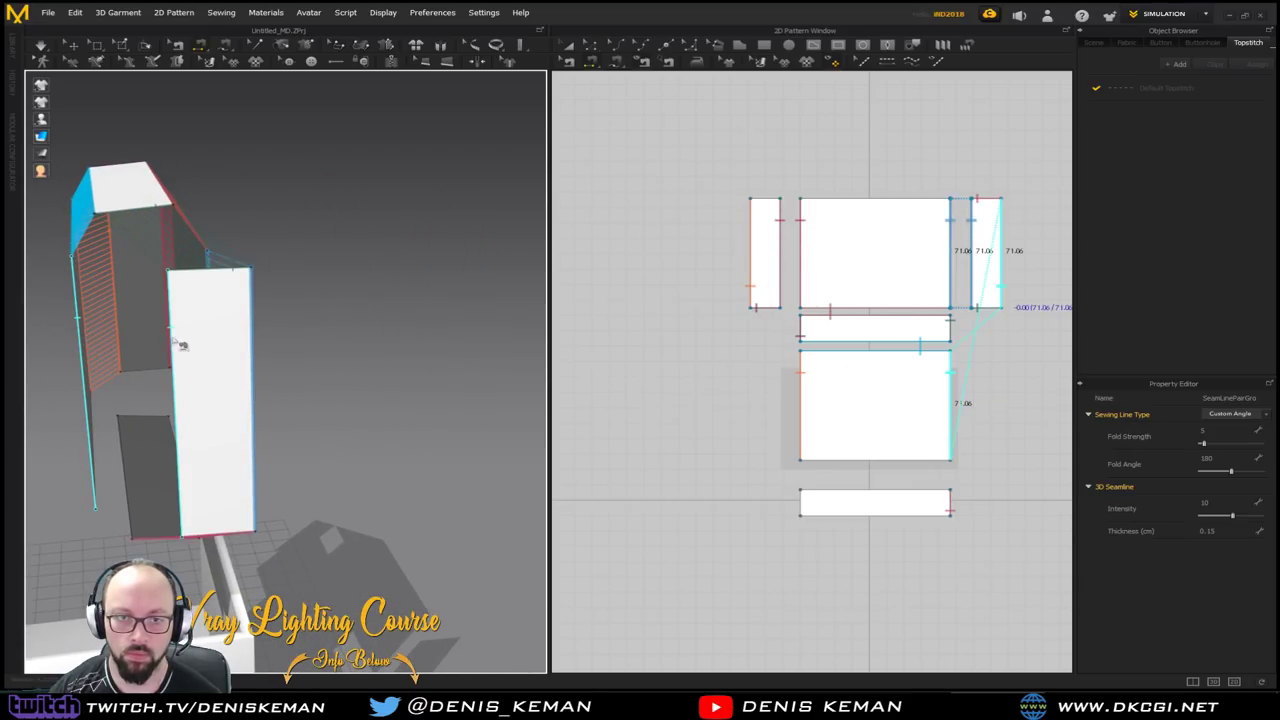
left_click(180, 340)
Sew the bottom strip's outer long edge to the upper rectangle and its open short end to the left vertical strip
right_click_drag(268, 414, 317, 380)
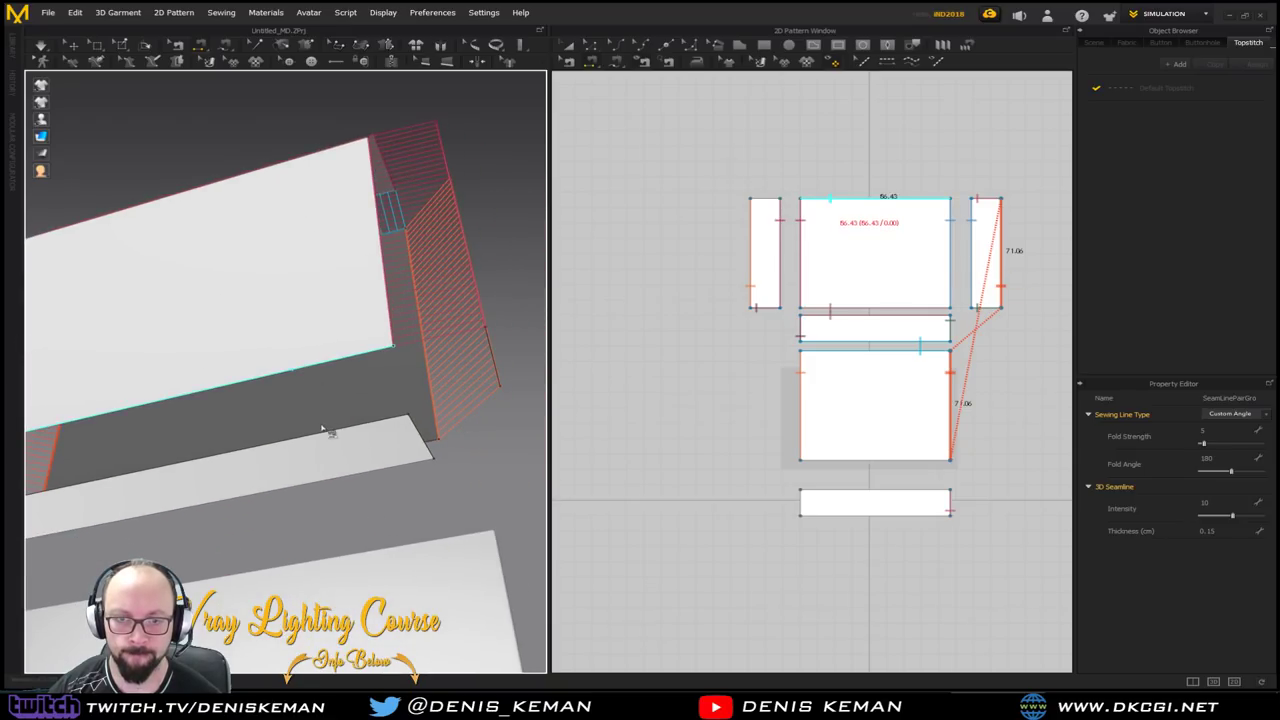
right_click_drag(474, 429, 268, 289)
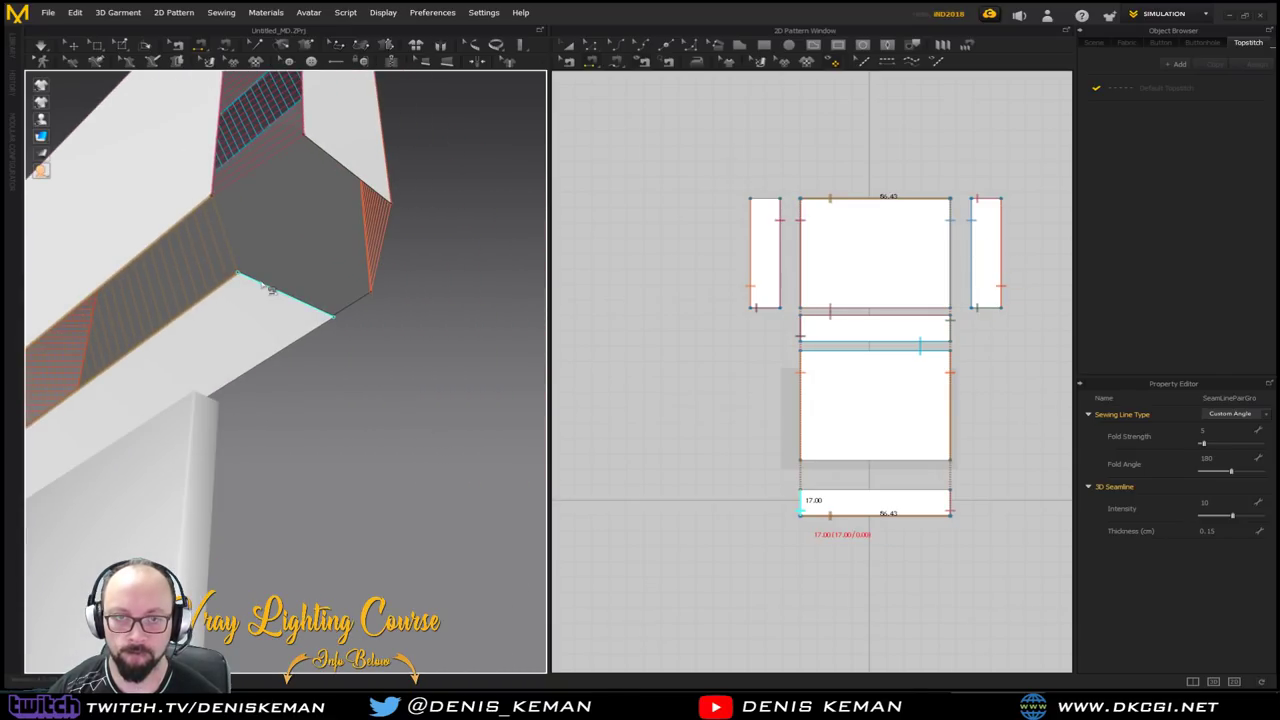
left_click(357, 171)
right_click_drag(400, 300, 480, 331)
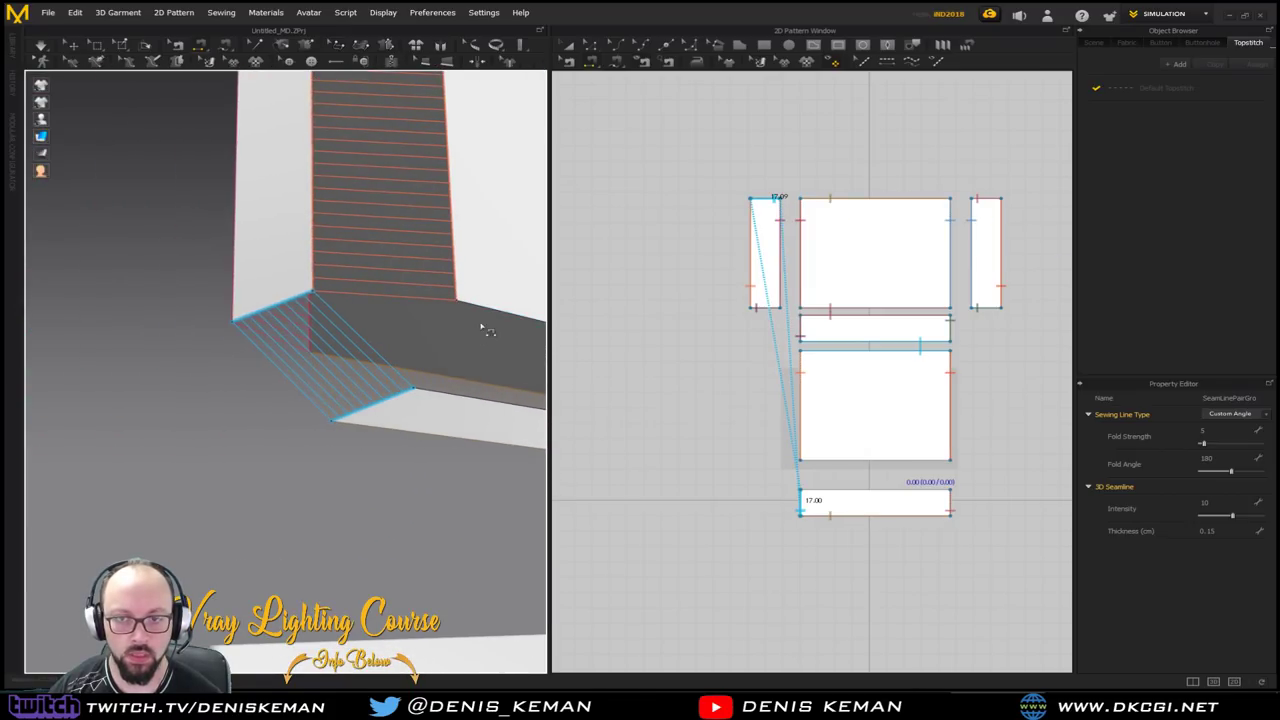
Sew the bottom strip's remaining long edge to the lower rectangle and simulate to close the boxed cushion
left_click(490, 318)
left_click(450, 403)
right_click_drag(457, 403, 258, 341)
key("space")
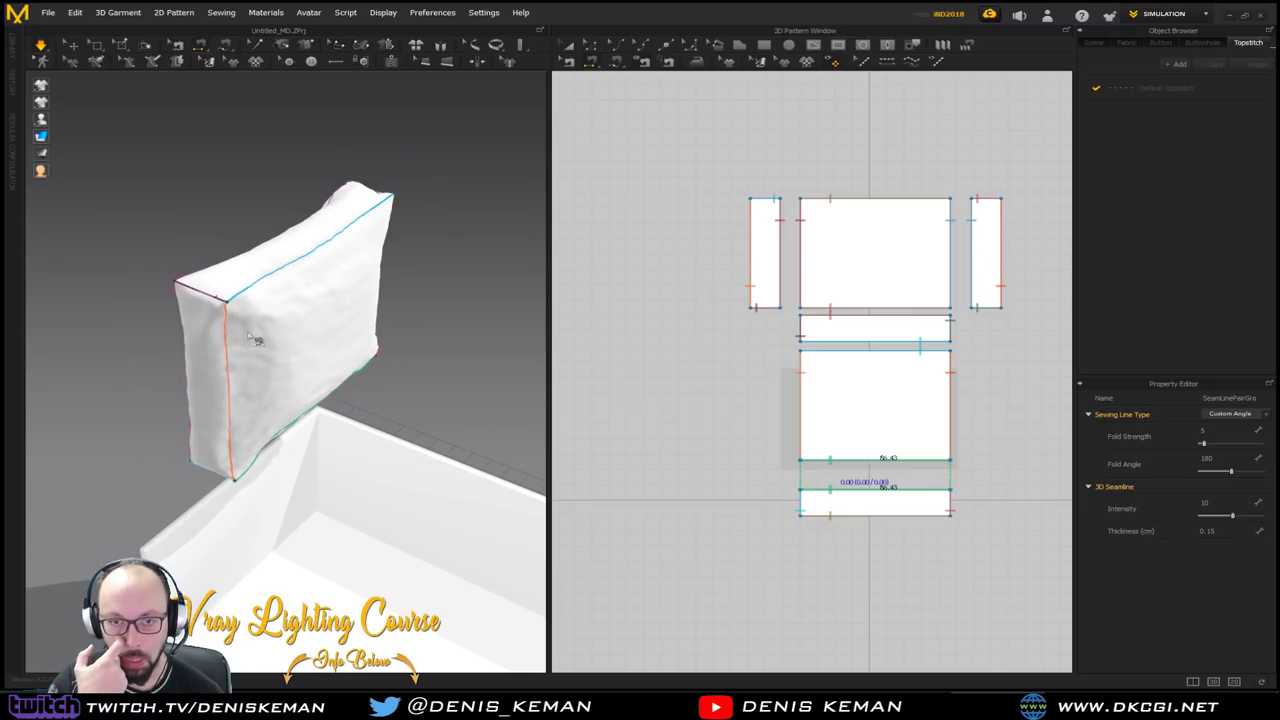
right_click_drag(309, 303, 319, 284)
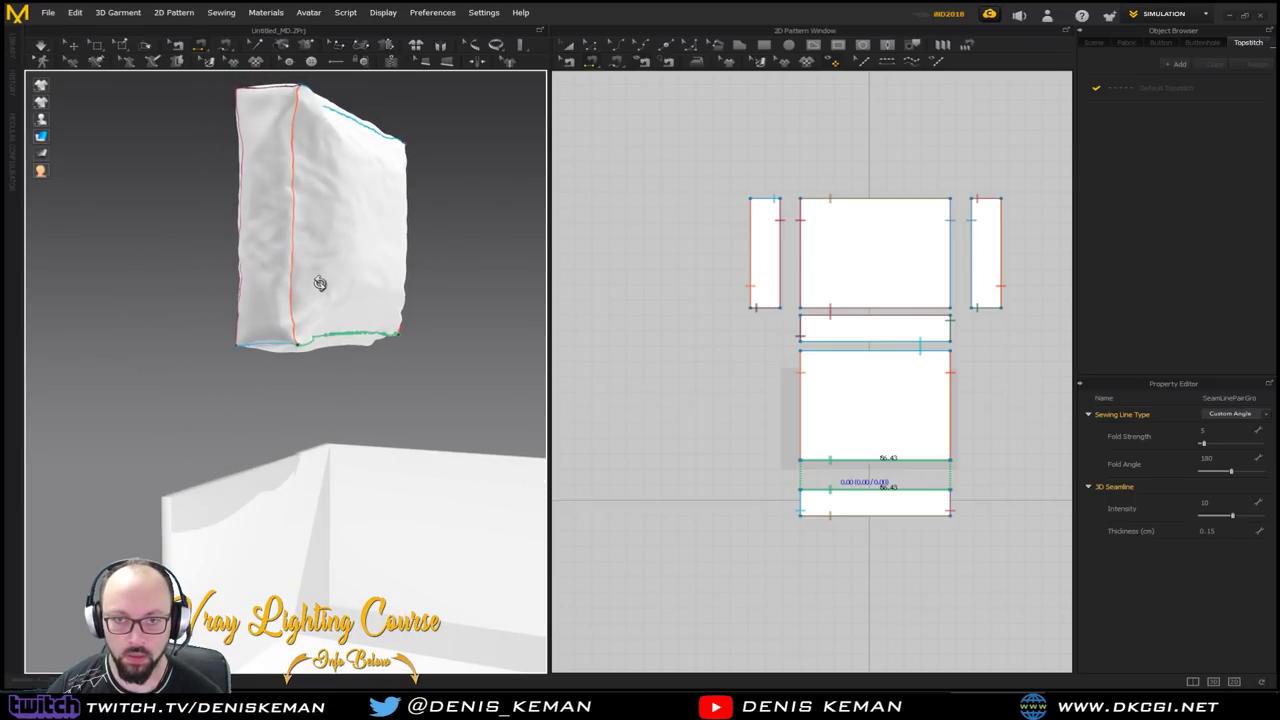
Select all six cushion patterns and move them together to clear space in the 2D layout
left_click(70, 46)
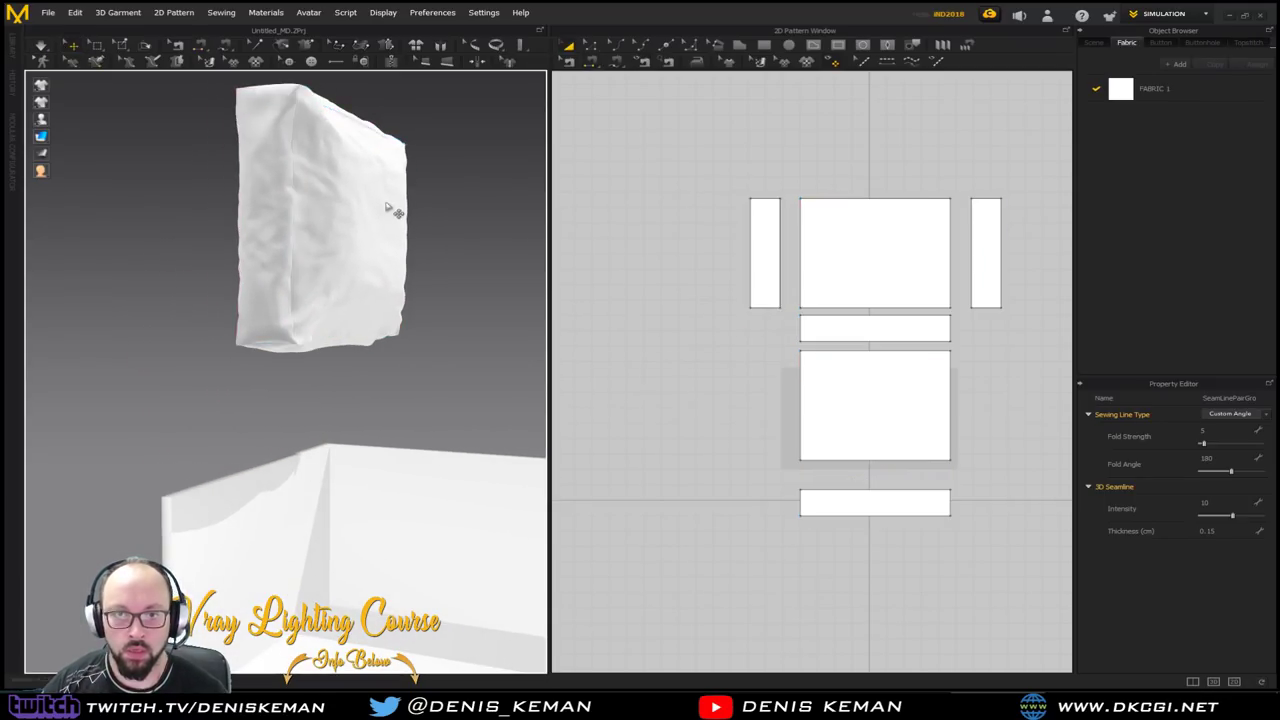
left_click_drag(682, 153, 1083, 555)
middle_click_drag(941, 441, 868, 467)
scroll(868, 467, "down", 3)
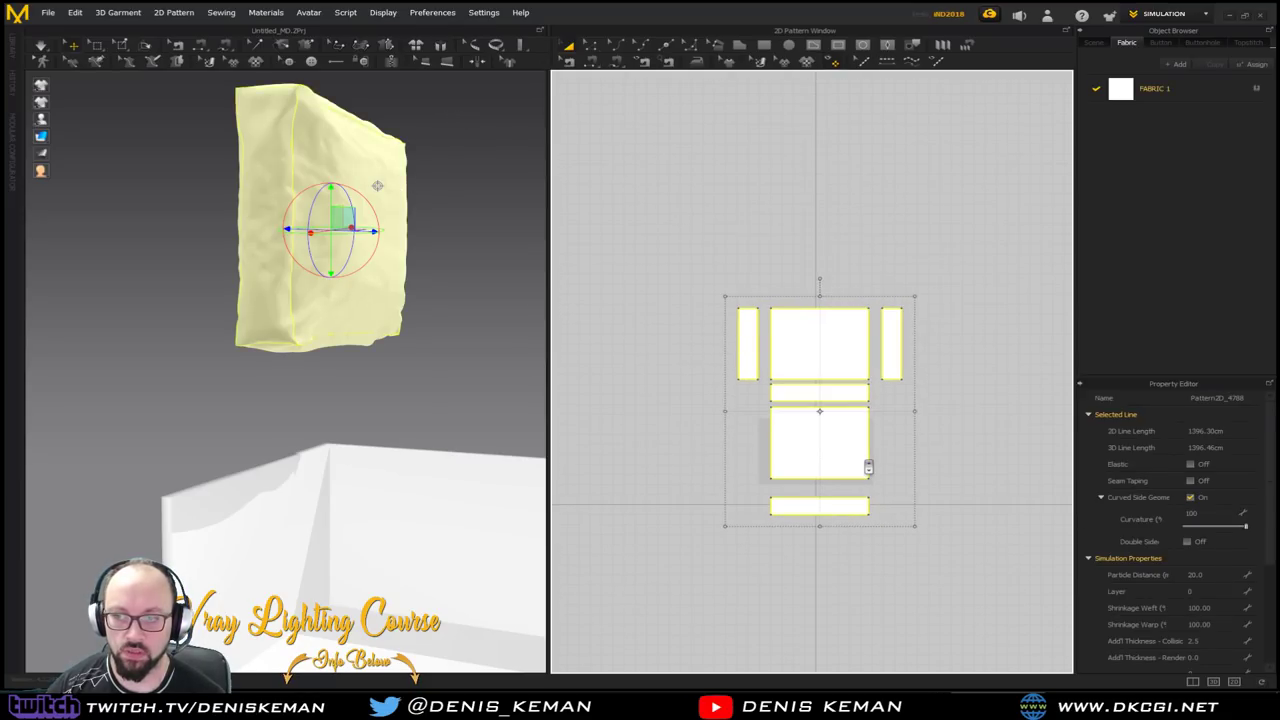
left_click_drag(843, 457, 712, 346)
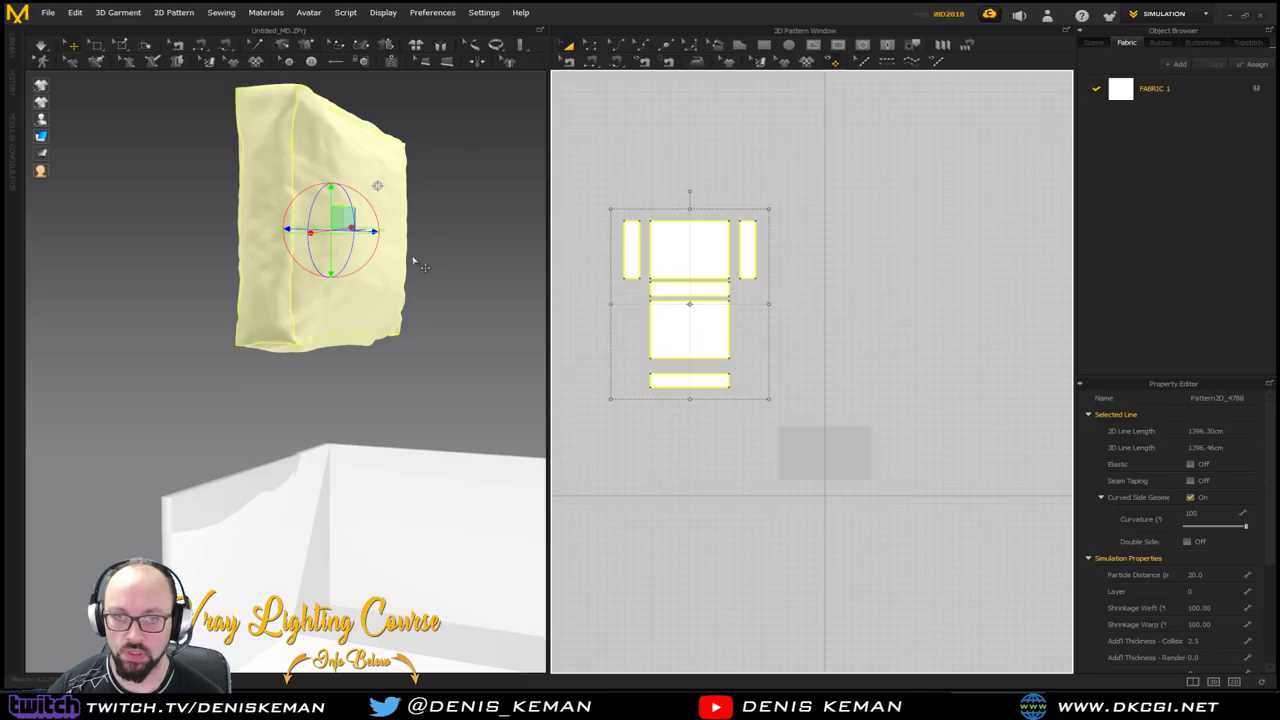
Move the closed cushion down in 3D into the corner of the sofa shell
left_click_drag(330, 217, 330, 513)
right_click_drag(330, 513, 378, 345)
left_click_drag(377, 347, 365, 373)
right_click_drag(365, 373, 345, 388)
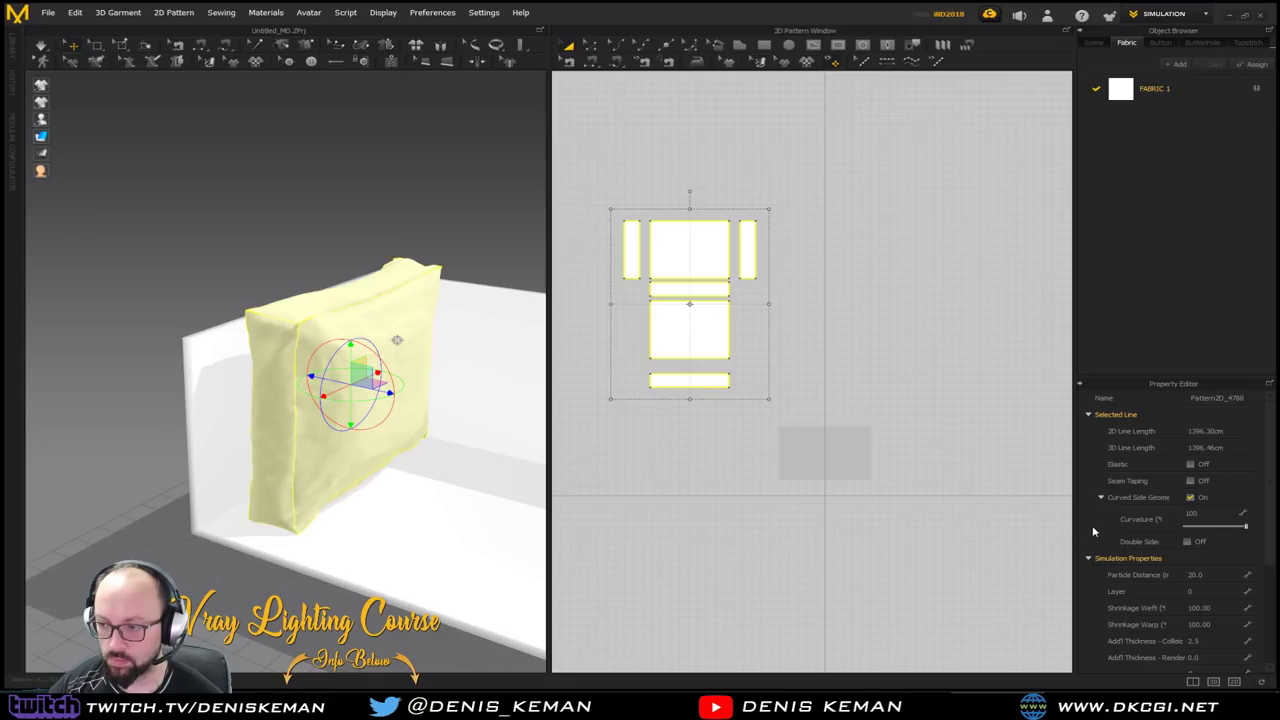
Simulate the cushion patterns with a pressure of 5 to inflate the cushion inside the shell
scroll(1100, 520, "down", 3)
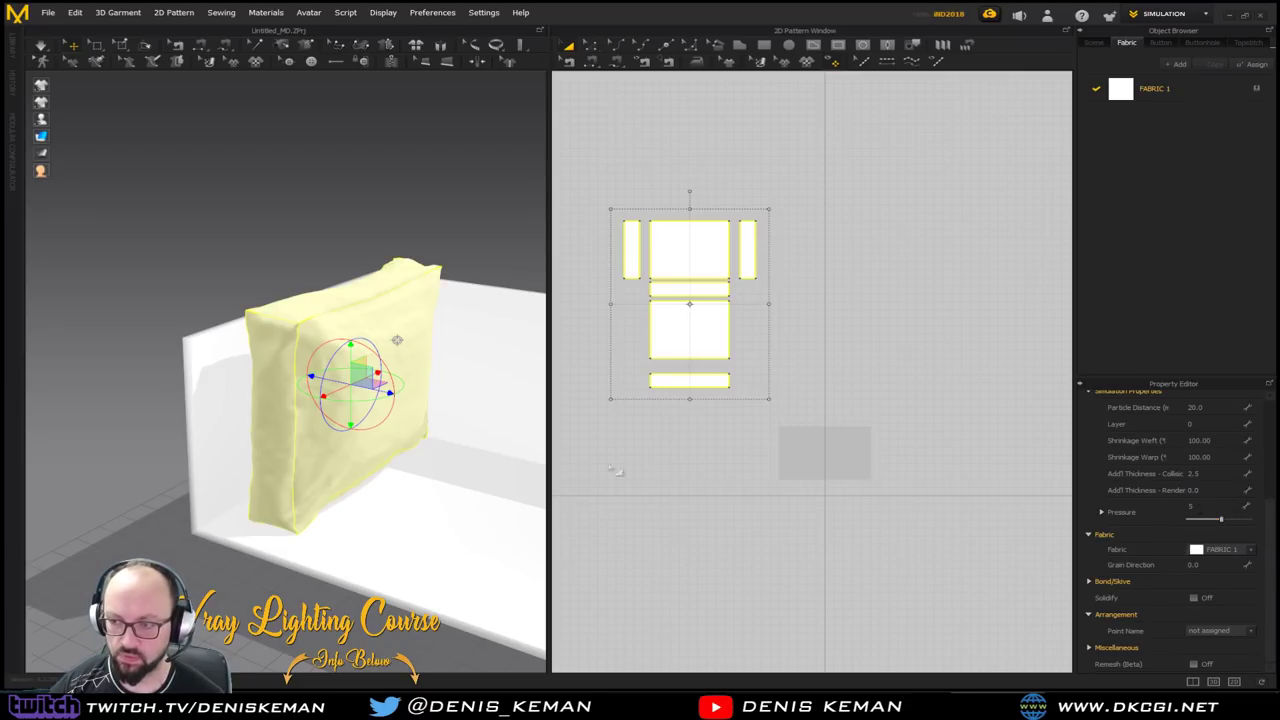
key("space")
key("space")
right_click_drag(454, 389, 489, 376)
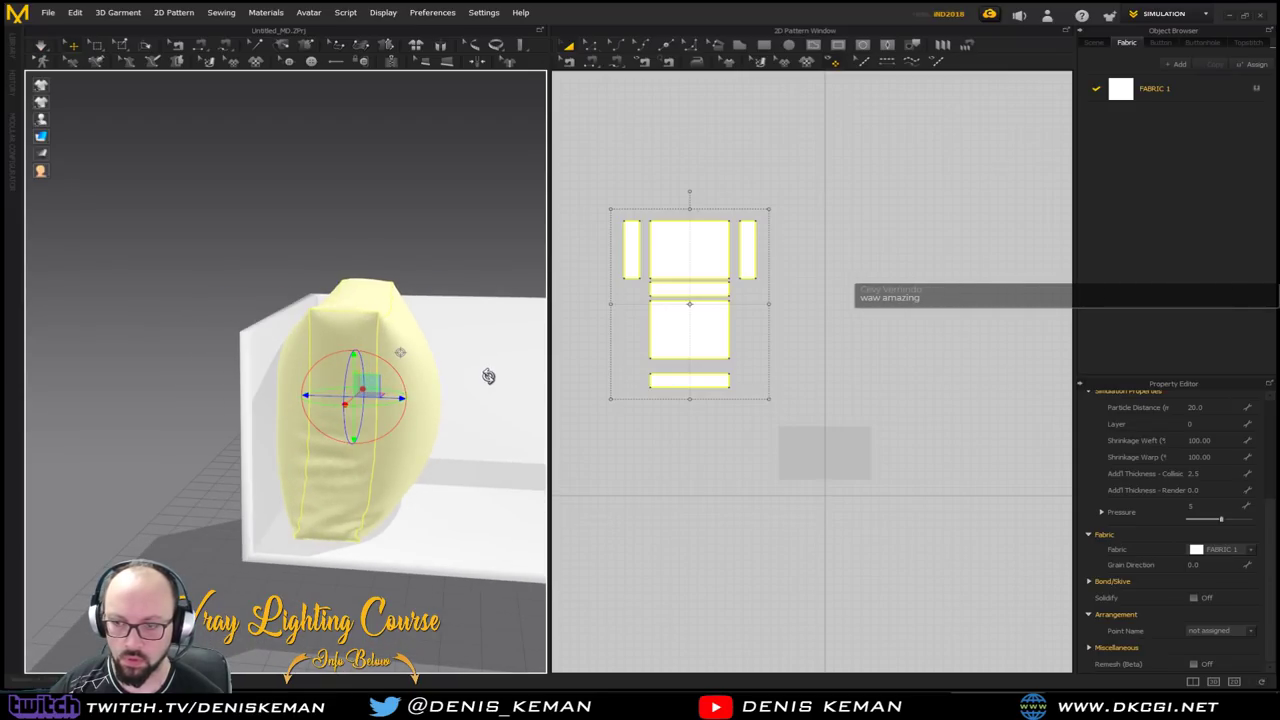
Set the pressure of all six cushion patterns to 2 and restart the simulation
left_click(1200, 507)
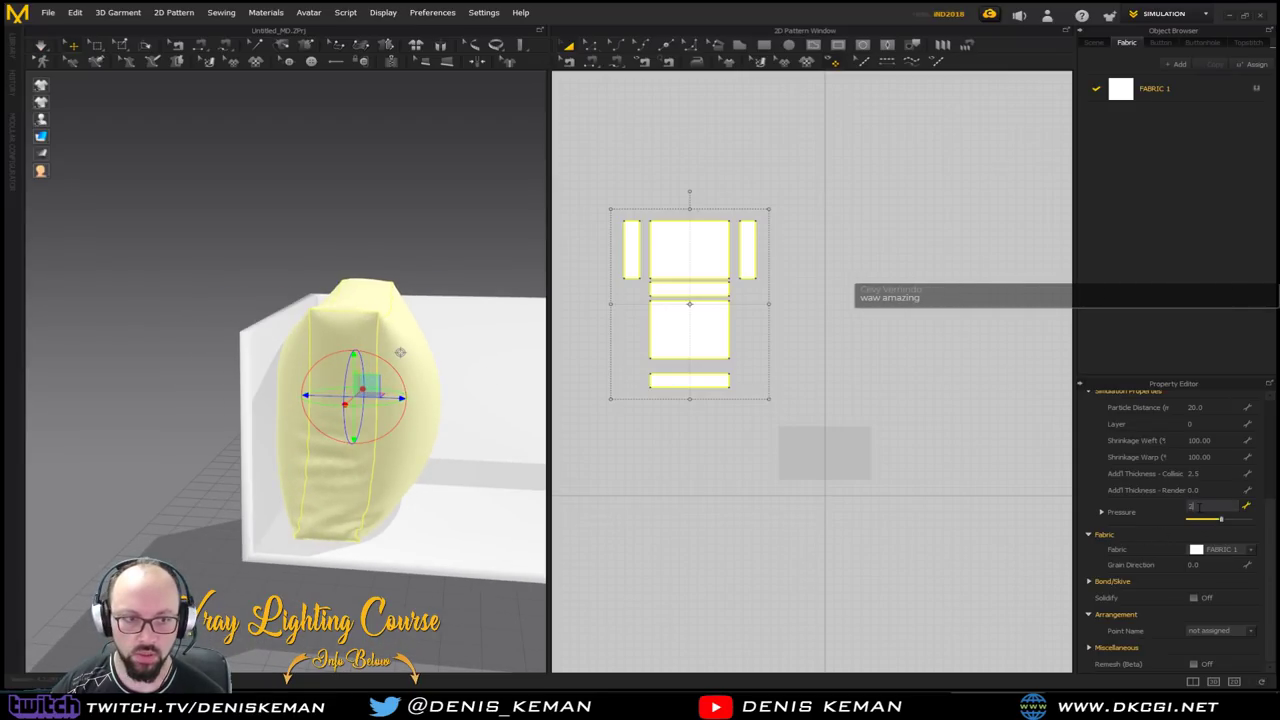
right_click_drag(399, 428, 372, 402)
key("space")
Pull the cushion's large front panel up toward the shell wall while simulating, and stop the simulation
left_click_drag(390, 347, 336, 286)
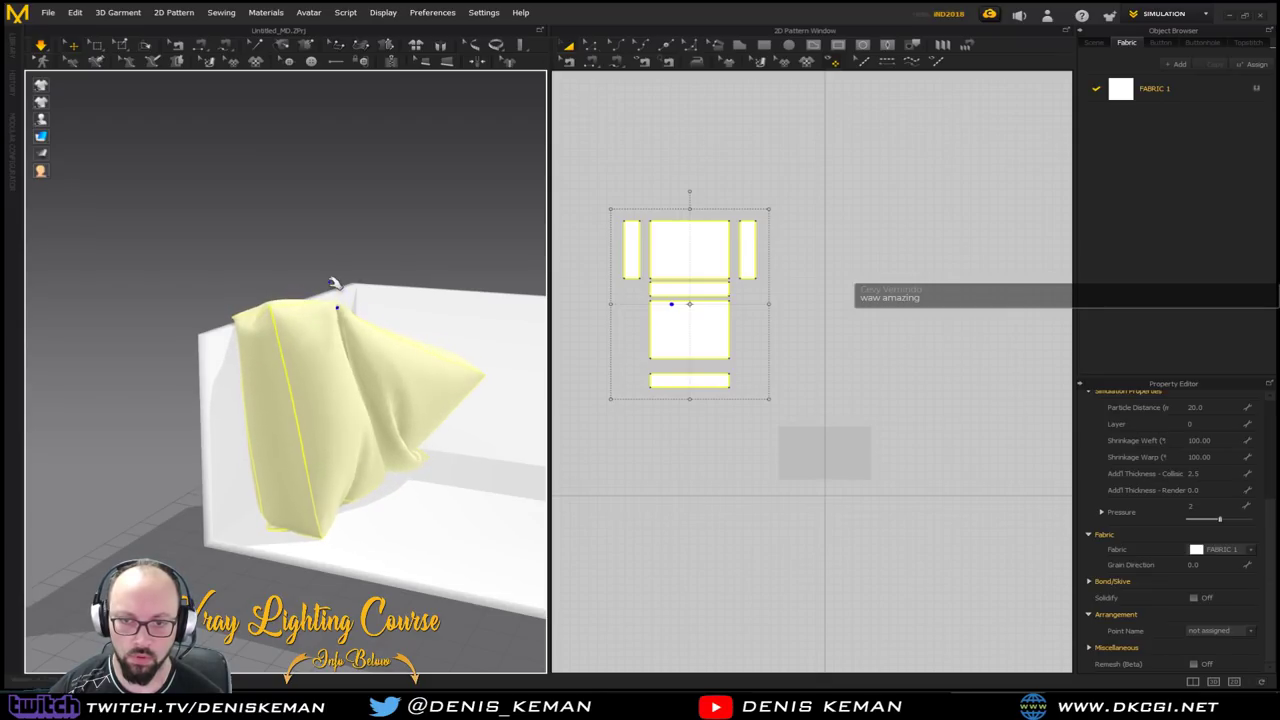
key("space")
right_click_drag(390, 313, 337, 336)
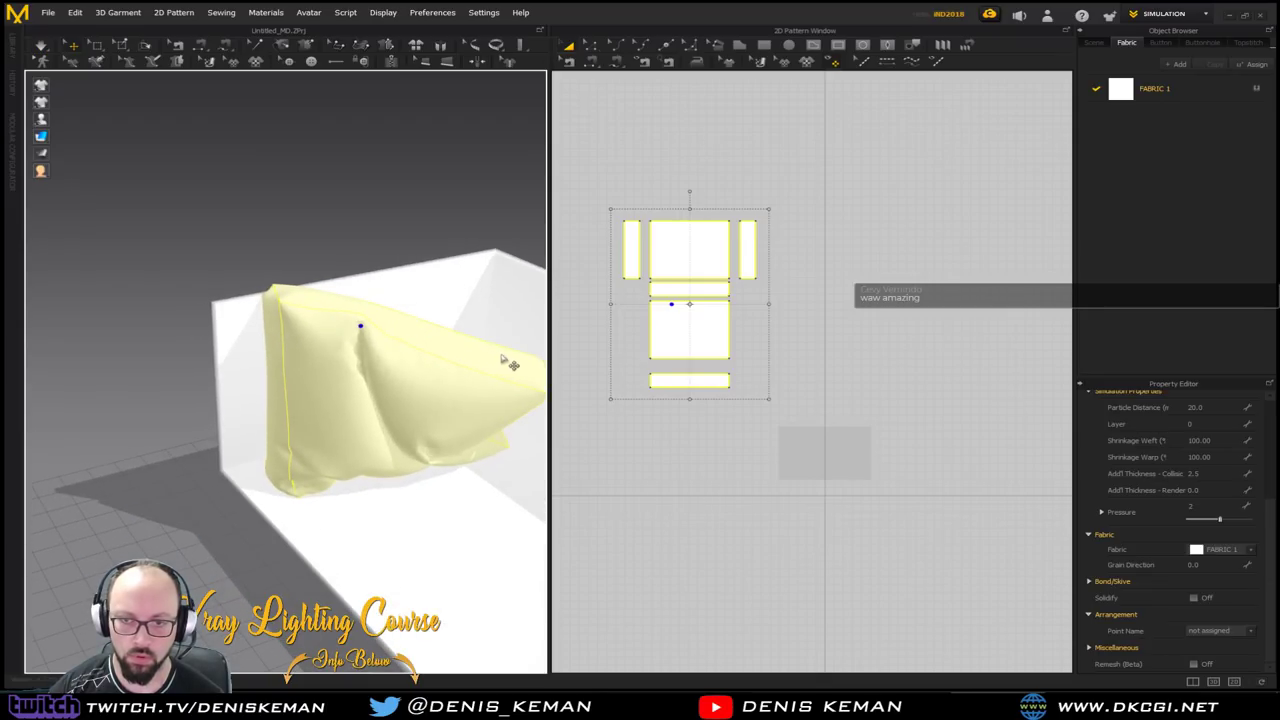
right_click_drag(451, 325, 467, 274)
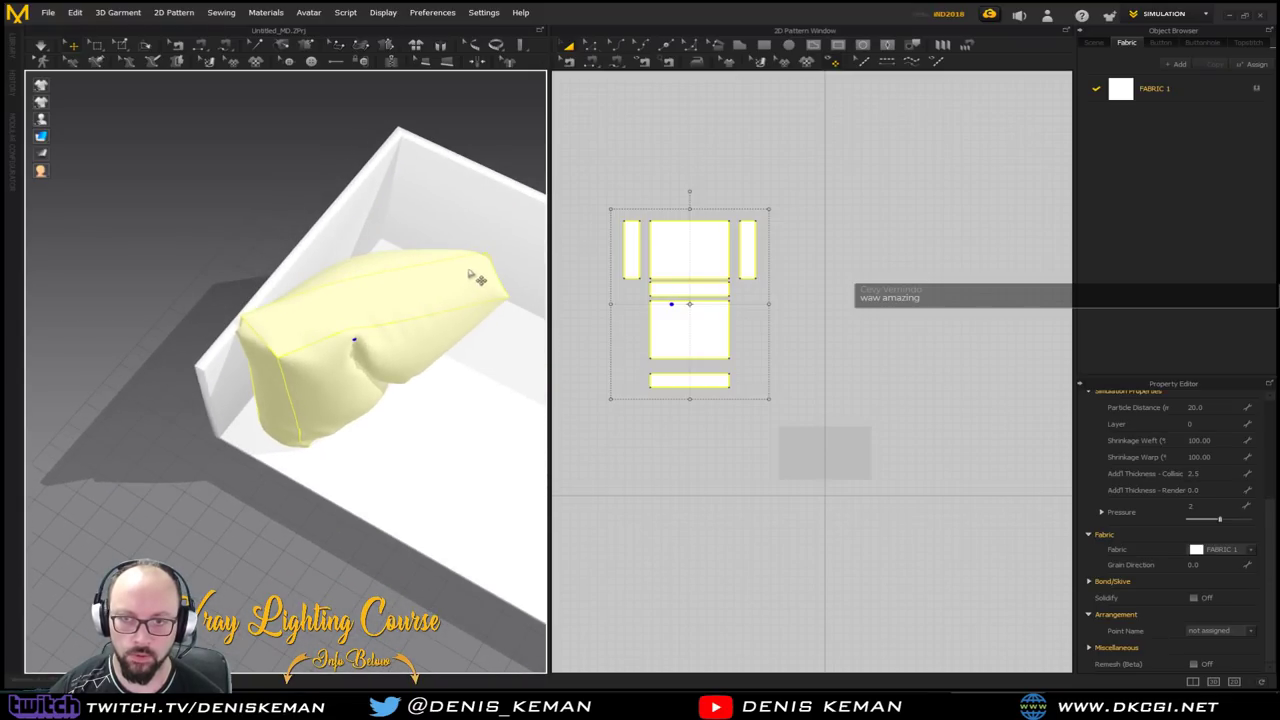
Pin both ends of the cushion's top strip and pull the strip upward during simulation to straighten the cushion
left_click(481, 266)
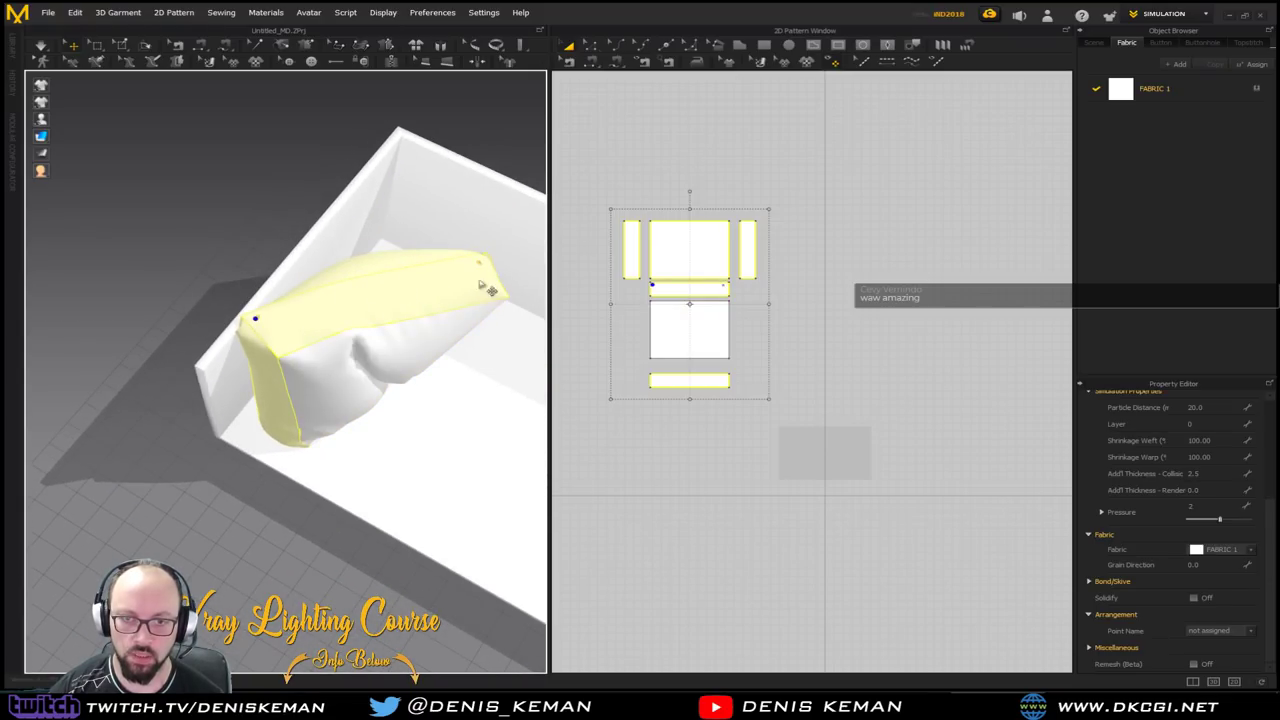
key("space")
left_click(483, 264)
mouse_move(494, 262)
right_mouse_down()
mouse_move(468, 236)
mouse_move(309, 211)
mouse_move(474, 234)
mouse_move(503, 251)
mouse_move(484, 264)
right_mouse_up()
left_click_drag(484, 264, 458, 208)
left_click(448, 209)
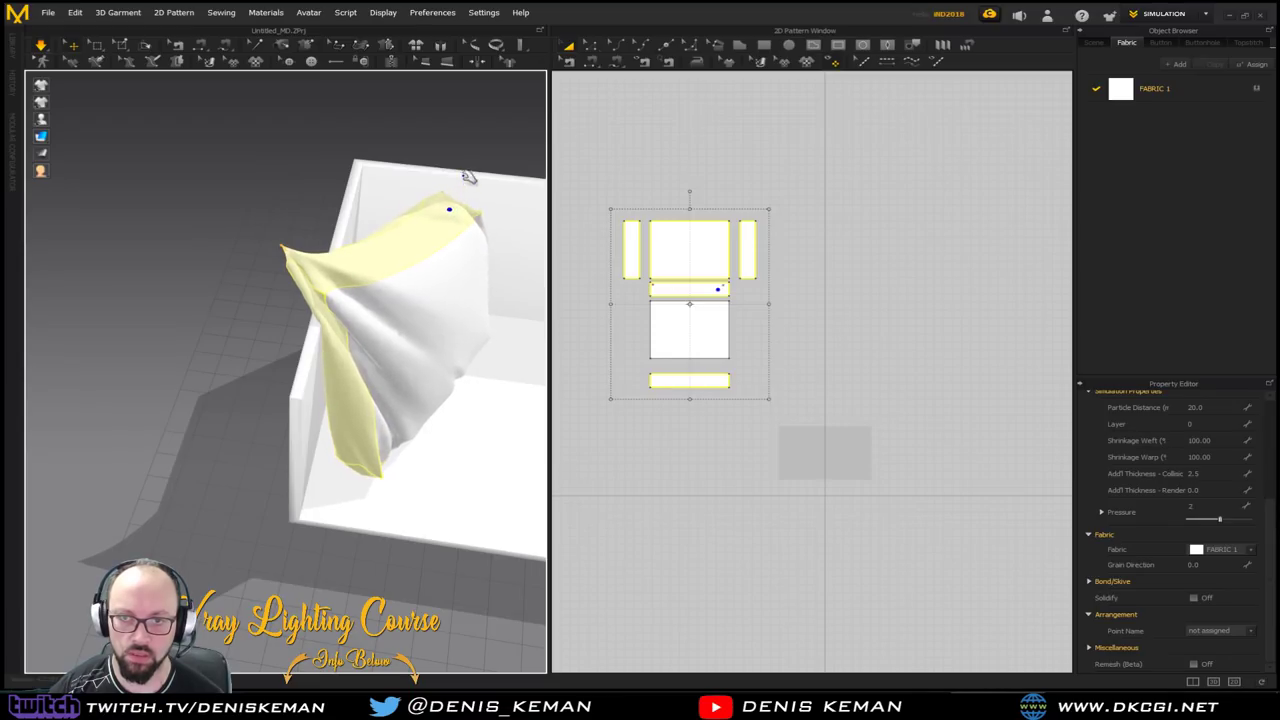
Pull the far end of the cushion's top strip upward during simulation, then stop simulating and remove the pins
left_click(325, 203)
right_click_drag(325, 203, 353, 300)
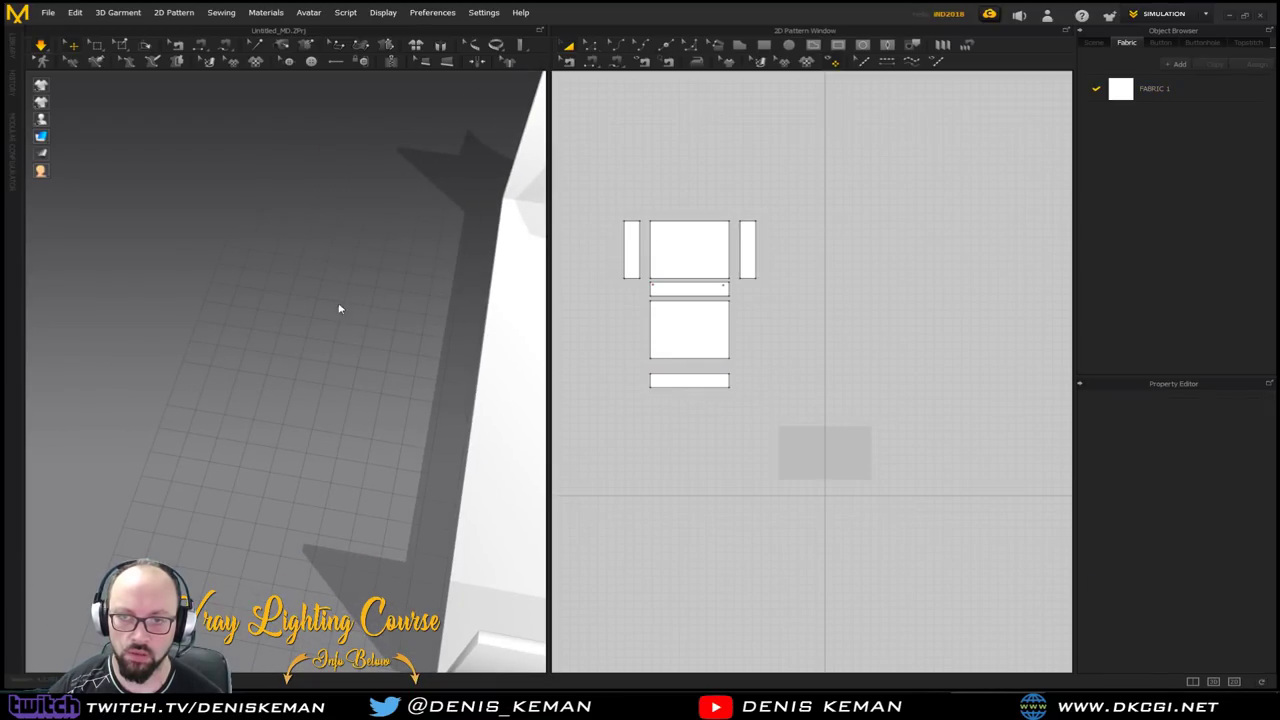
right_click_drag(425, 284, 419, 358)
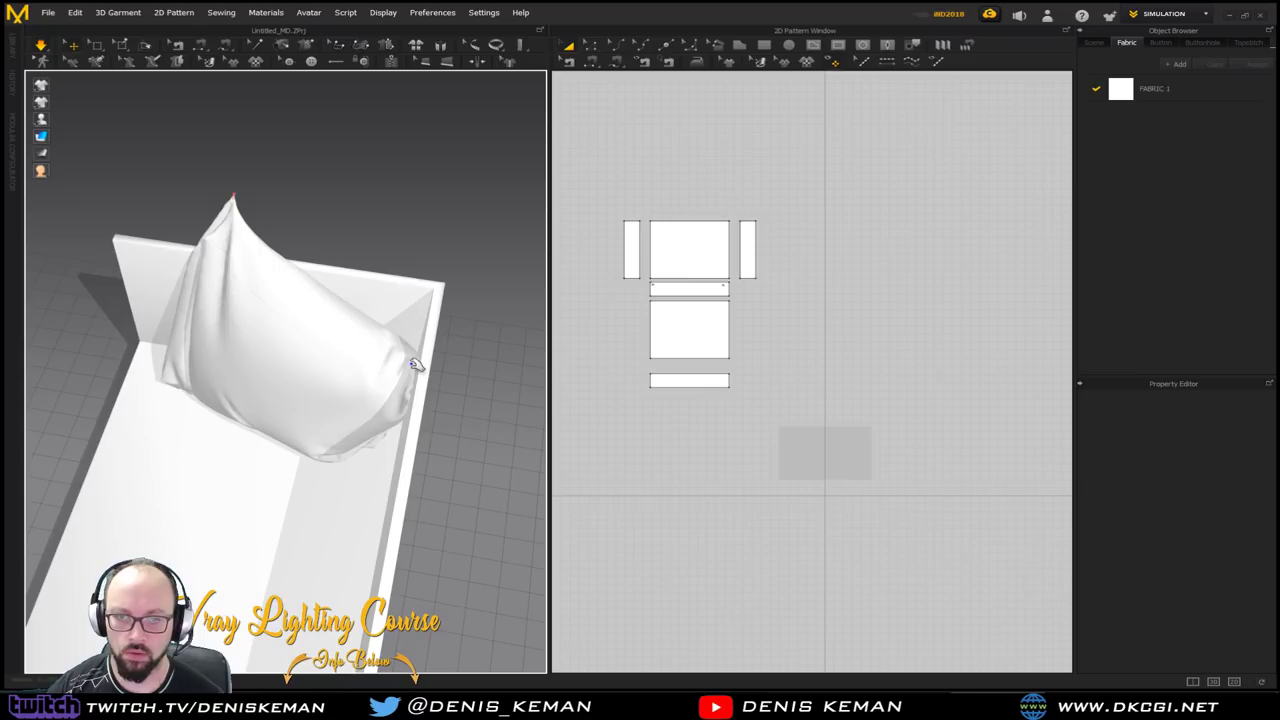
left_click(417, 350)
left_click_drag(417, 298, 479, 178)
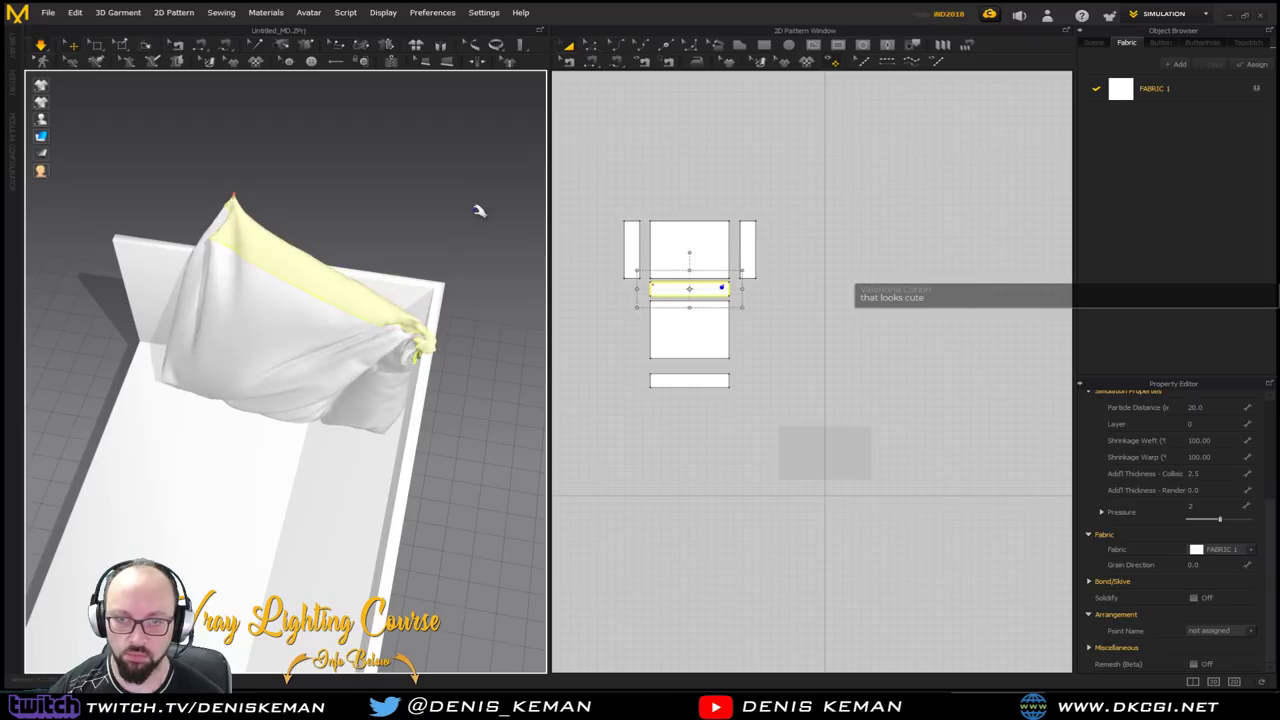
left_click(456, 258)
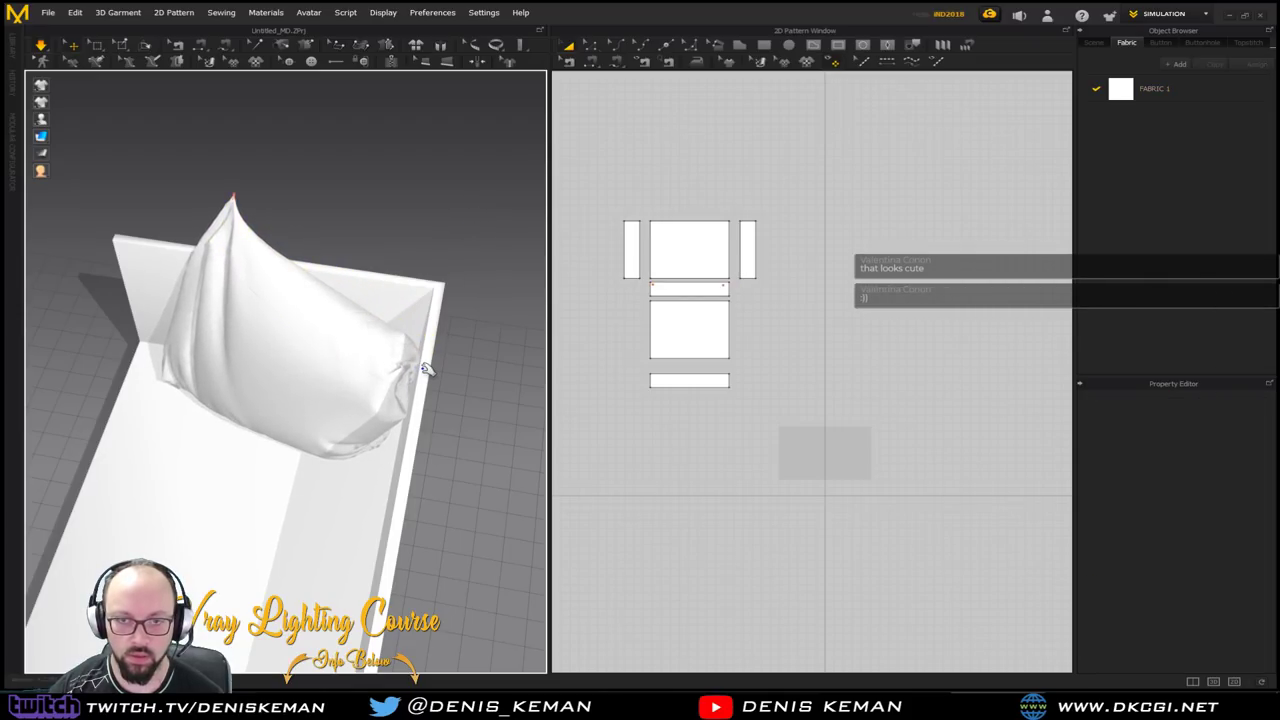
right_click_drag(424, 372, 352, 420)
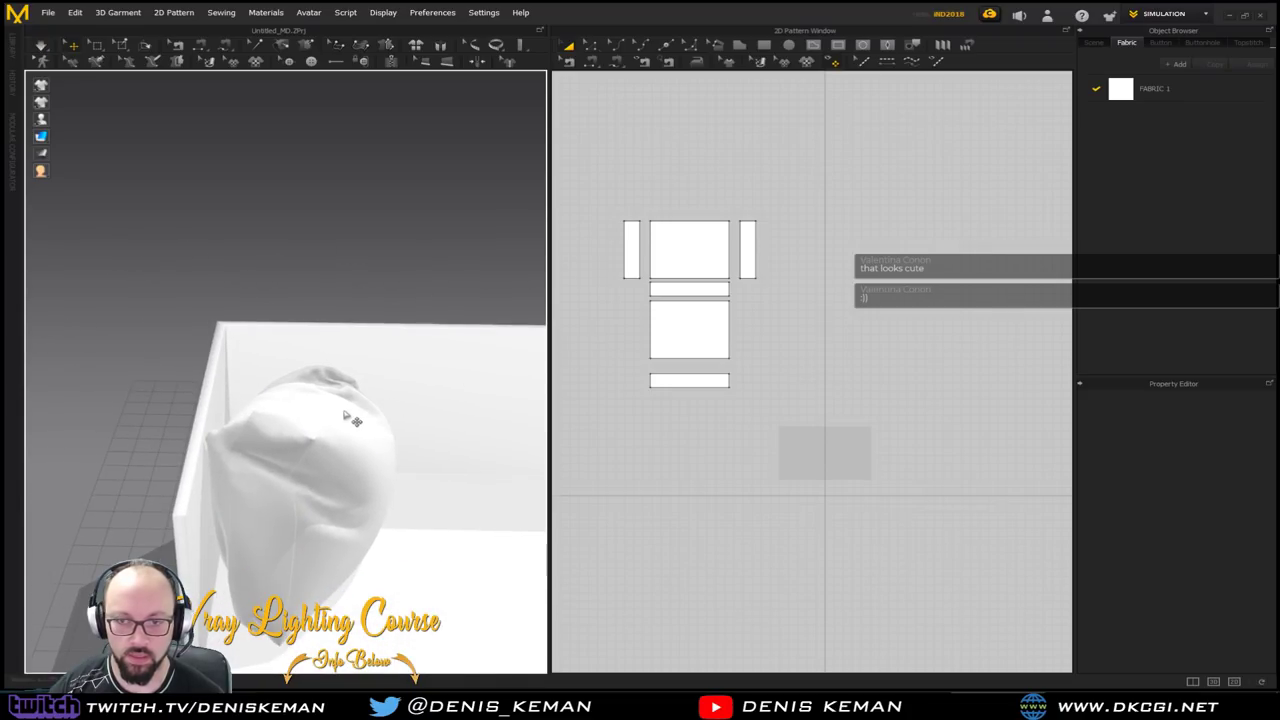
Set the pressure of the two large rectangles and the two horizontal strips to 5 and restart the simulation
left_click(680, 251)
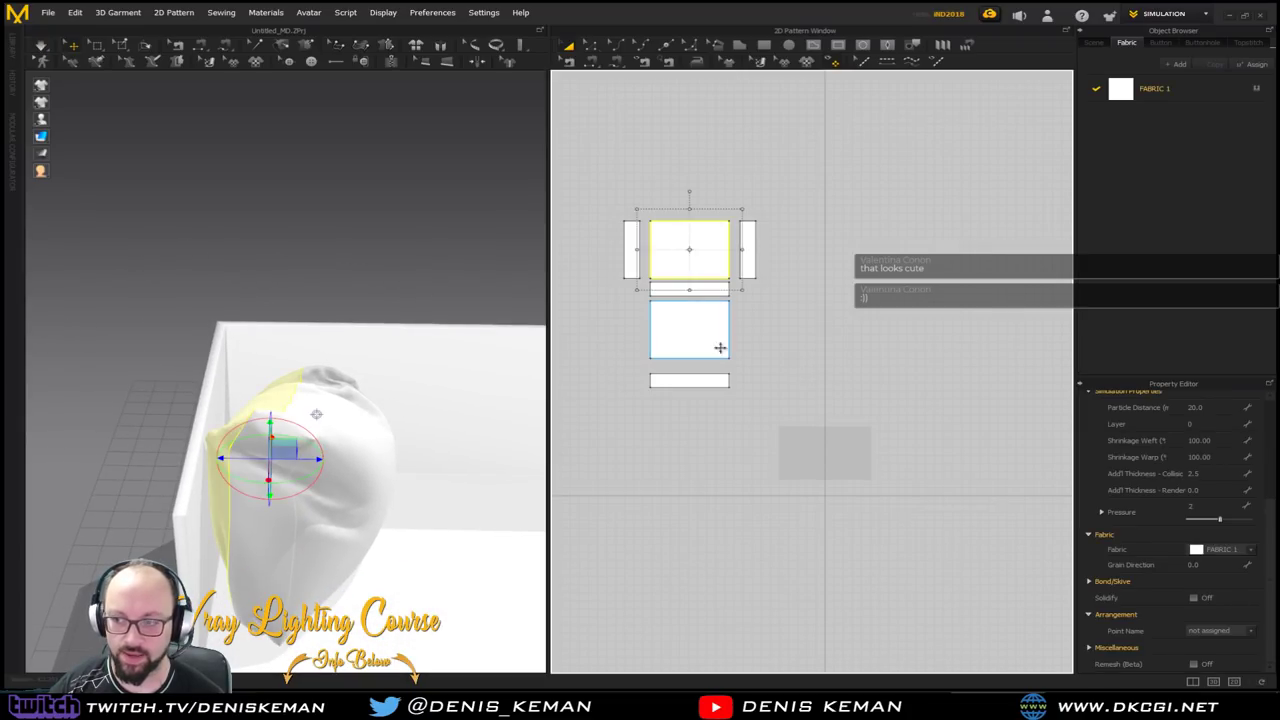
left_click(700, 193)
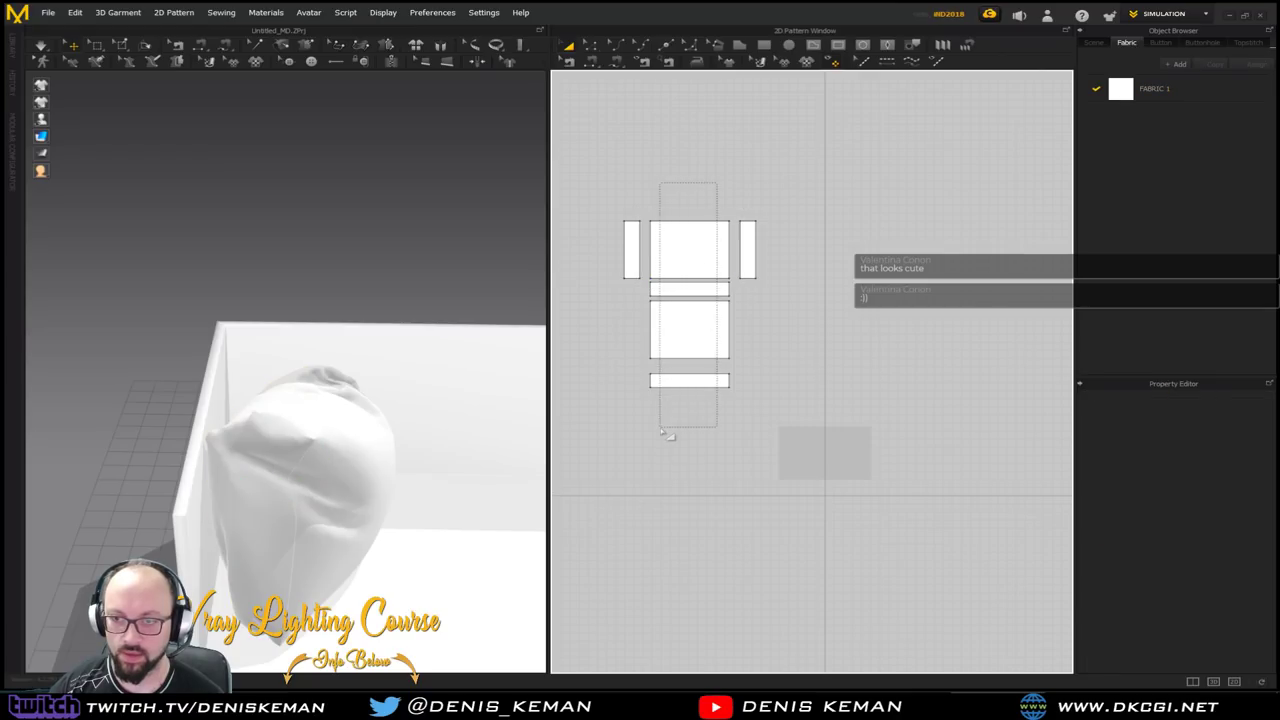
left_click_drag(649, 200, 736, 400)
left_click(1216, 517)
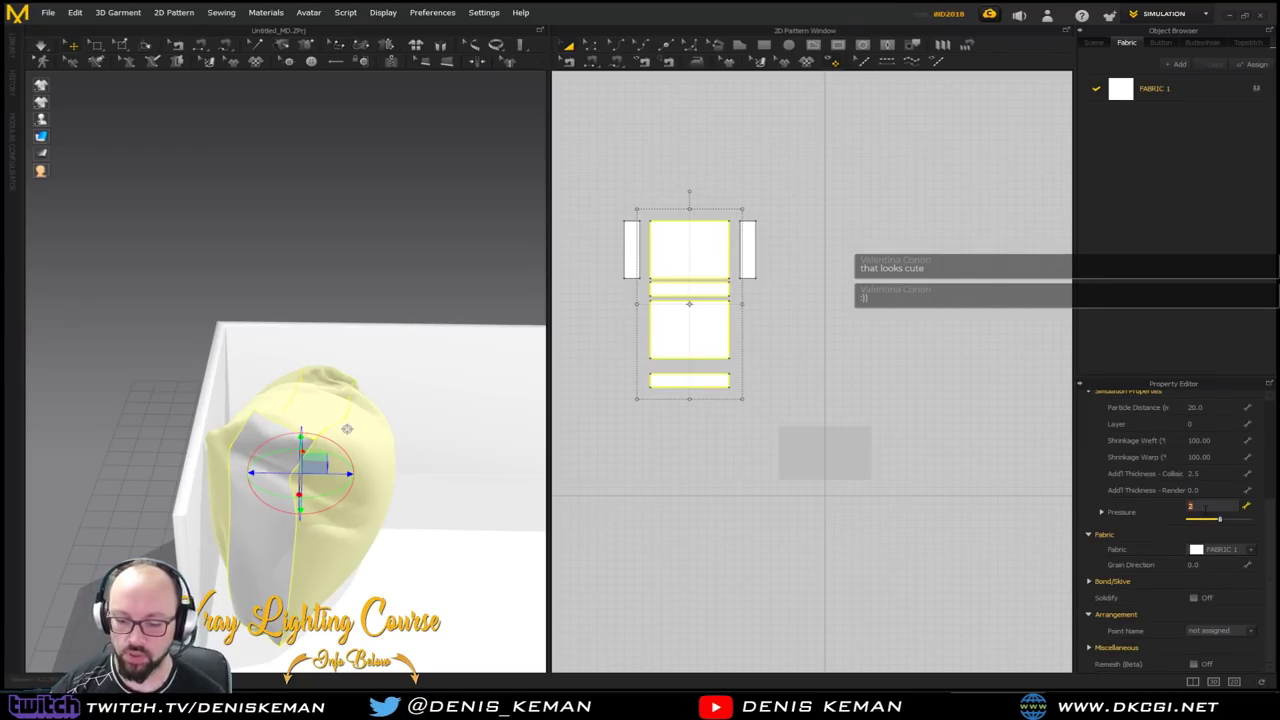
left_click(311, 362)
key("space")
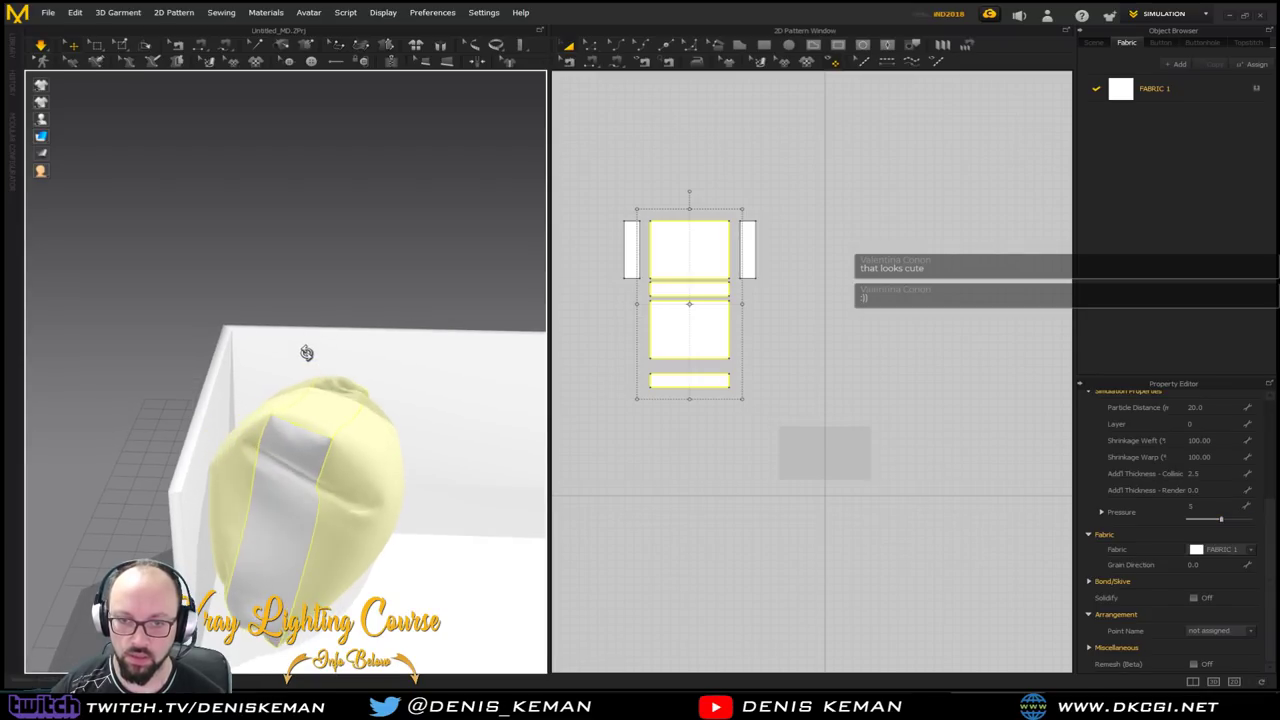
Pull the cushion's upper rectangle panel around during simulation to reposition the cushion inside the shell, and stop the simulation
left_click(431, 289)
right_click_drag(351, 443, 286, 380)
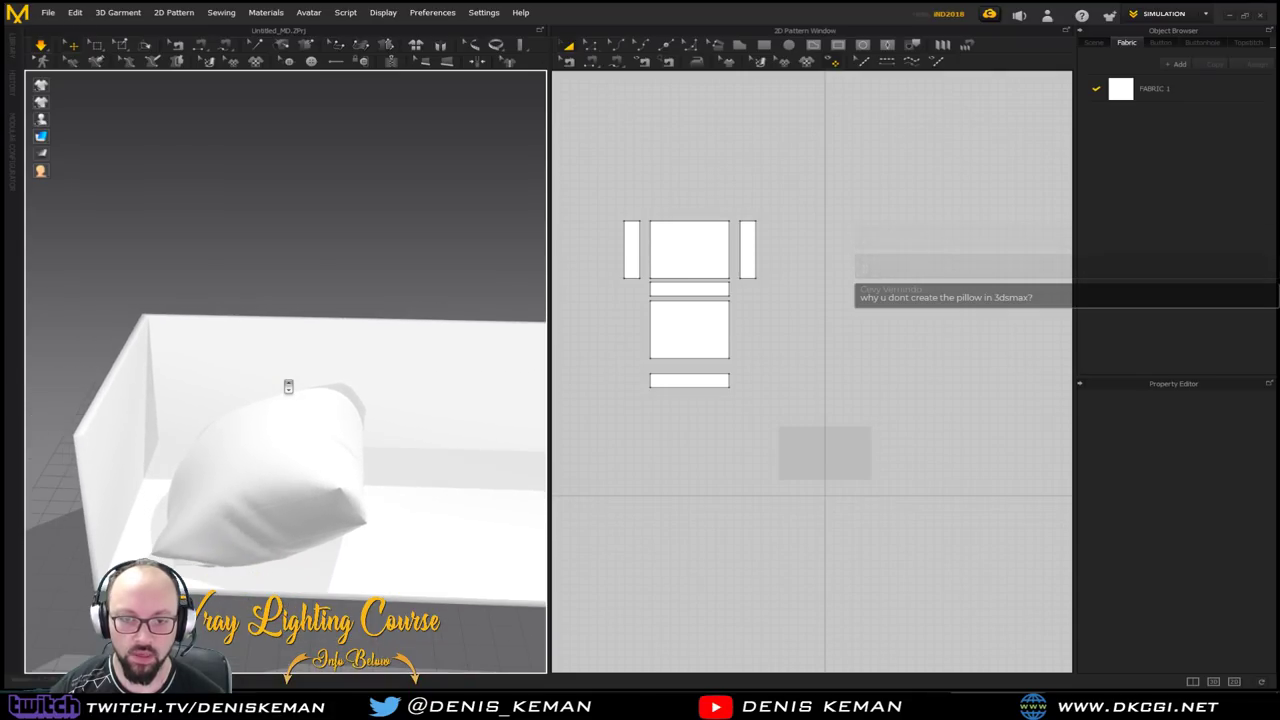
left_click(290, 412)
mouse_move(310, 406)
left_mouse_down()
mouse_move(394, 404)
mouse_move(286, 406)
mouse_move(300, 420)
mouse_move(266, 366)
mouse_move(292, 308)
mouse_move(271, 277)
left_mouse_up()
right_click_drag(244, 457, 332, 372)
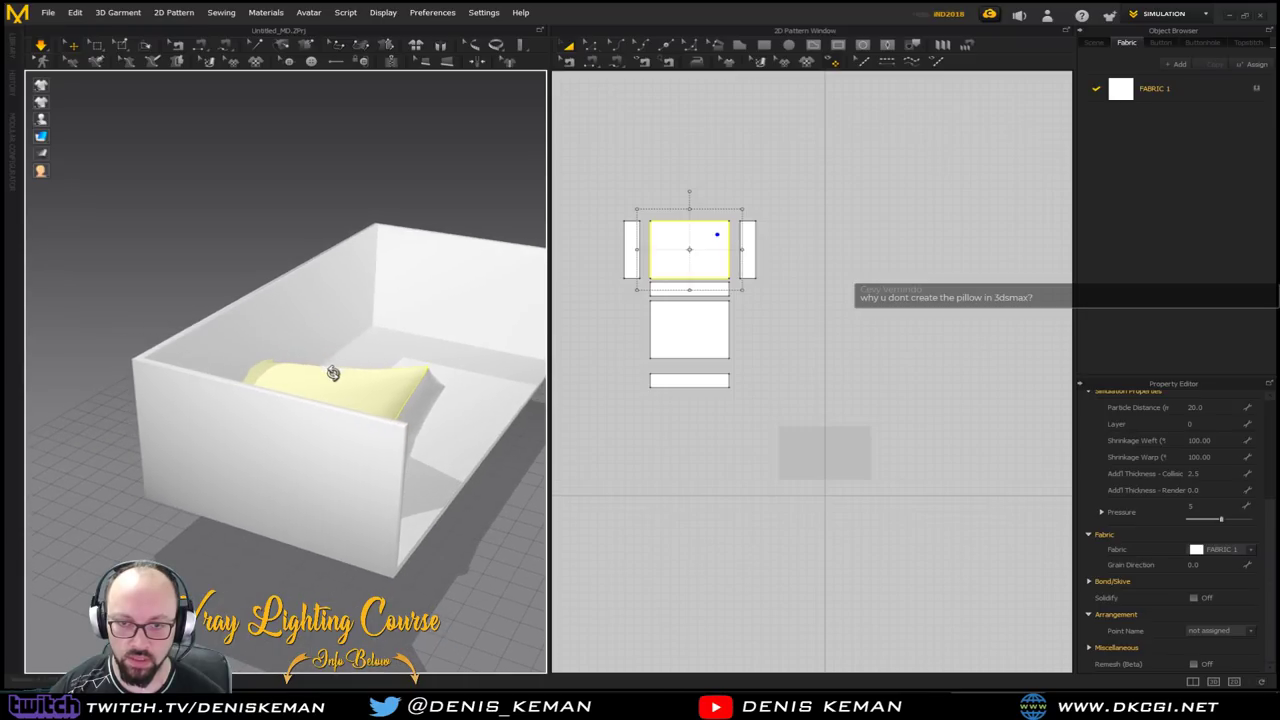
left_click_drag(392, 364, 491, 200)
right_click_drag(469, 284, 371, 360)
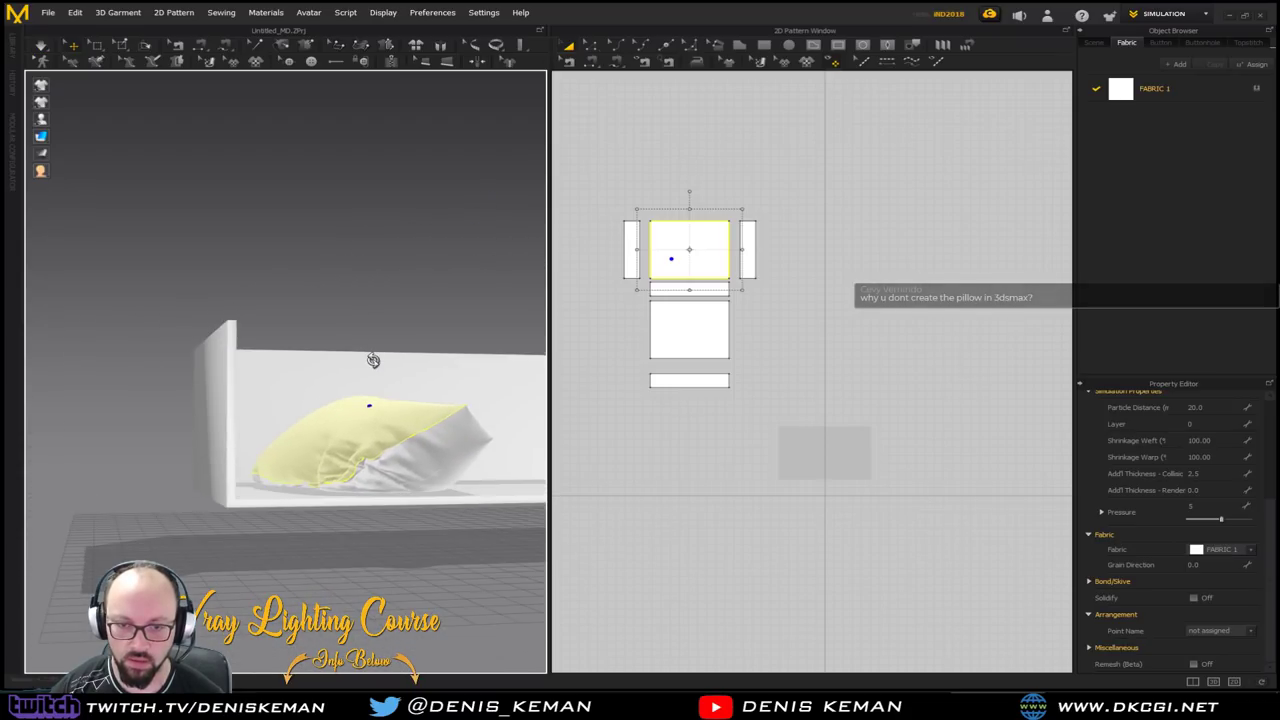
Undo the recent pressure changes and pulls back to the upright cushion beside the shell's end wall
left_click(395, 463, "shift")
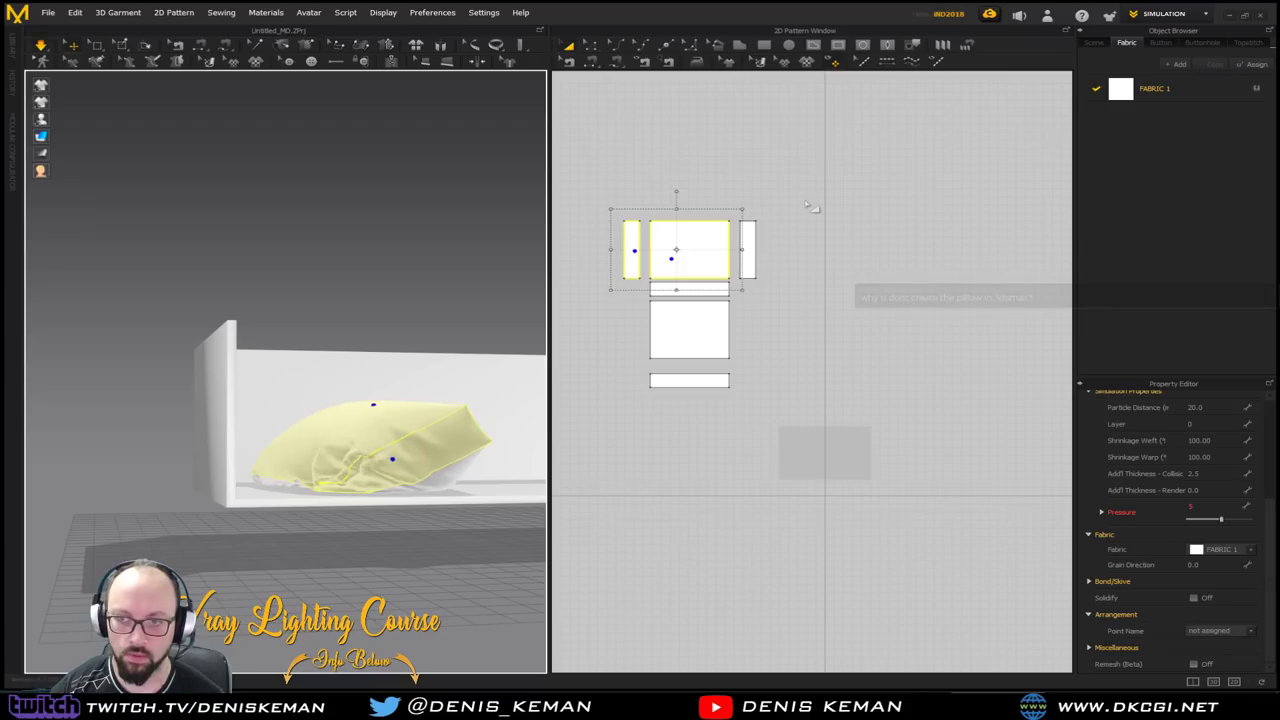
key("ctrl+z")
key("ctrl+z")
key("ctrl+z")
key("ctrl+z")
key("ctrl+z")
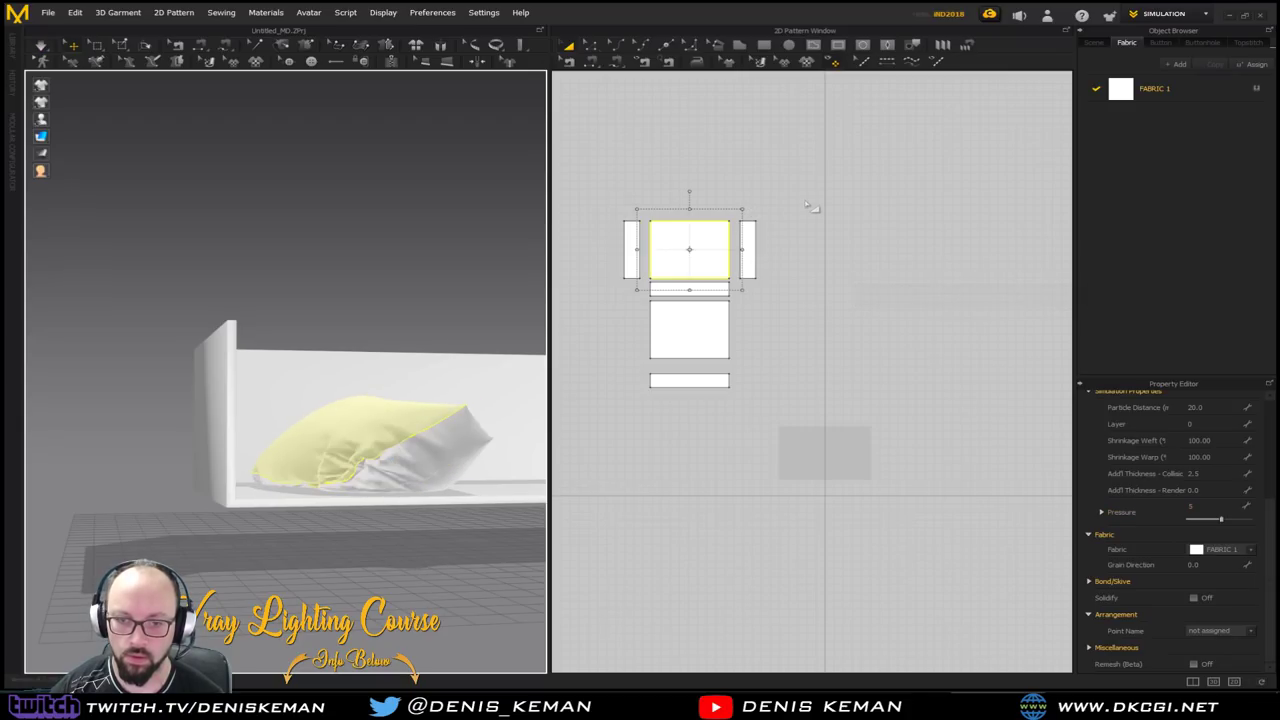
key("ctrl+z")
key("ctrl+z")
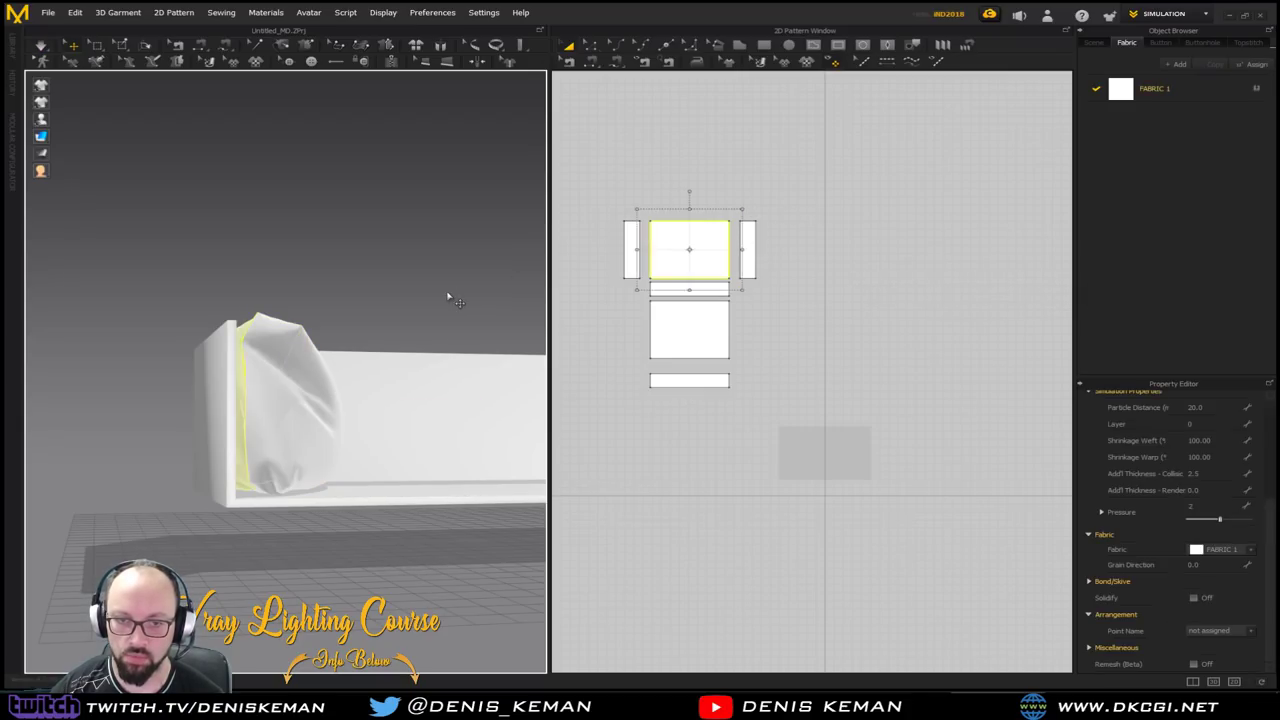
right_click_drag(433, 298, 363, 320)
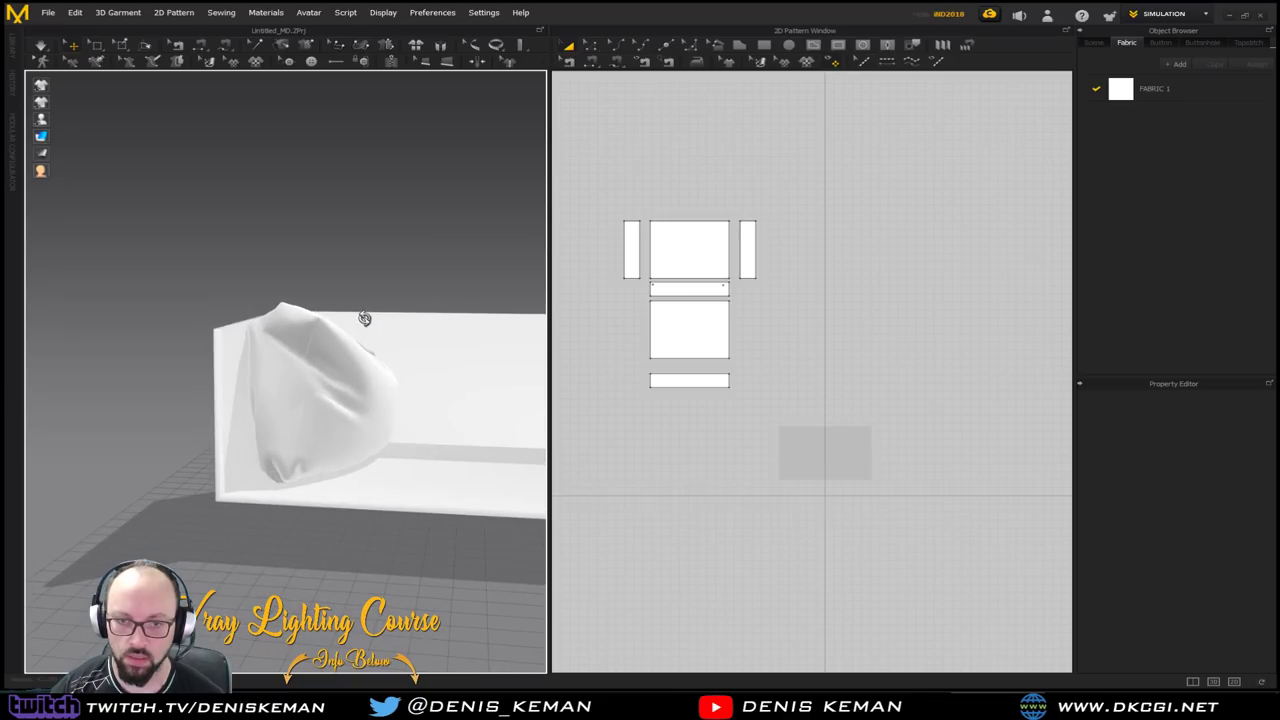
left_click(365, 318)
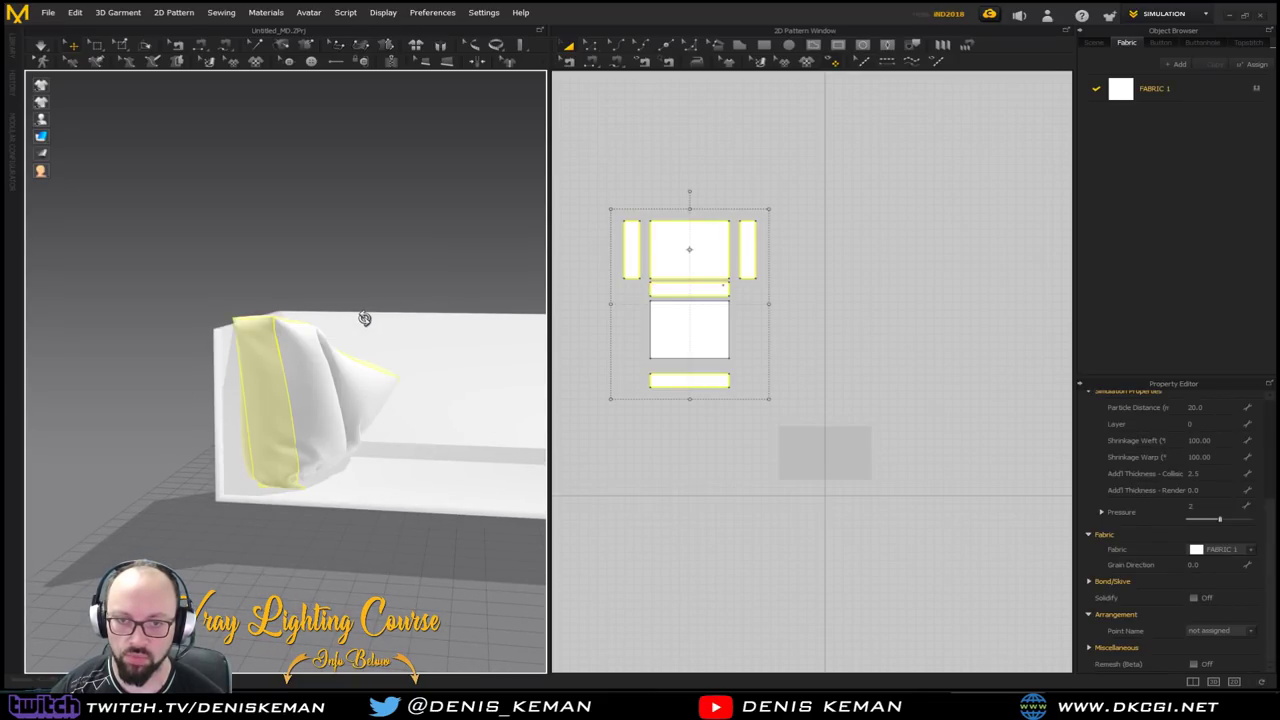
right_click_drag(365, 317, 342, 352)
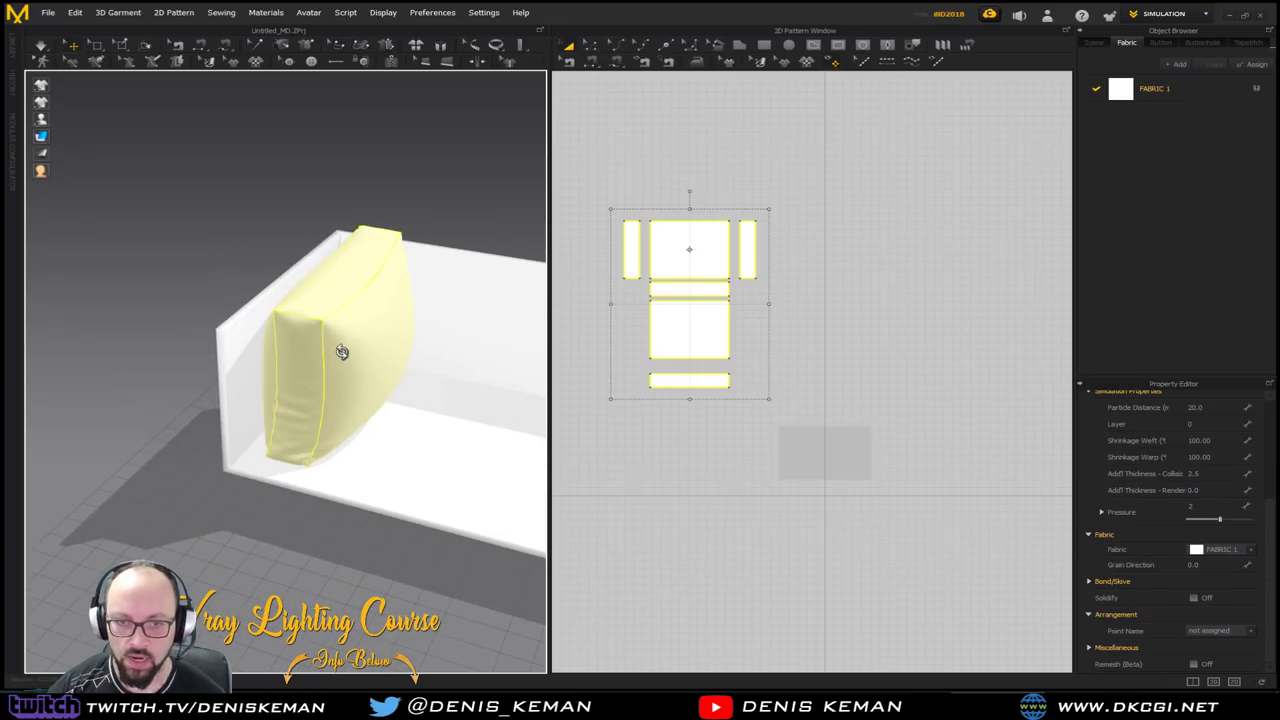
Strengthen all six cushion panels and simulate the cushion
right_click(342, 352)
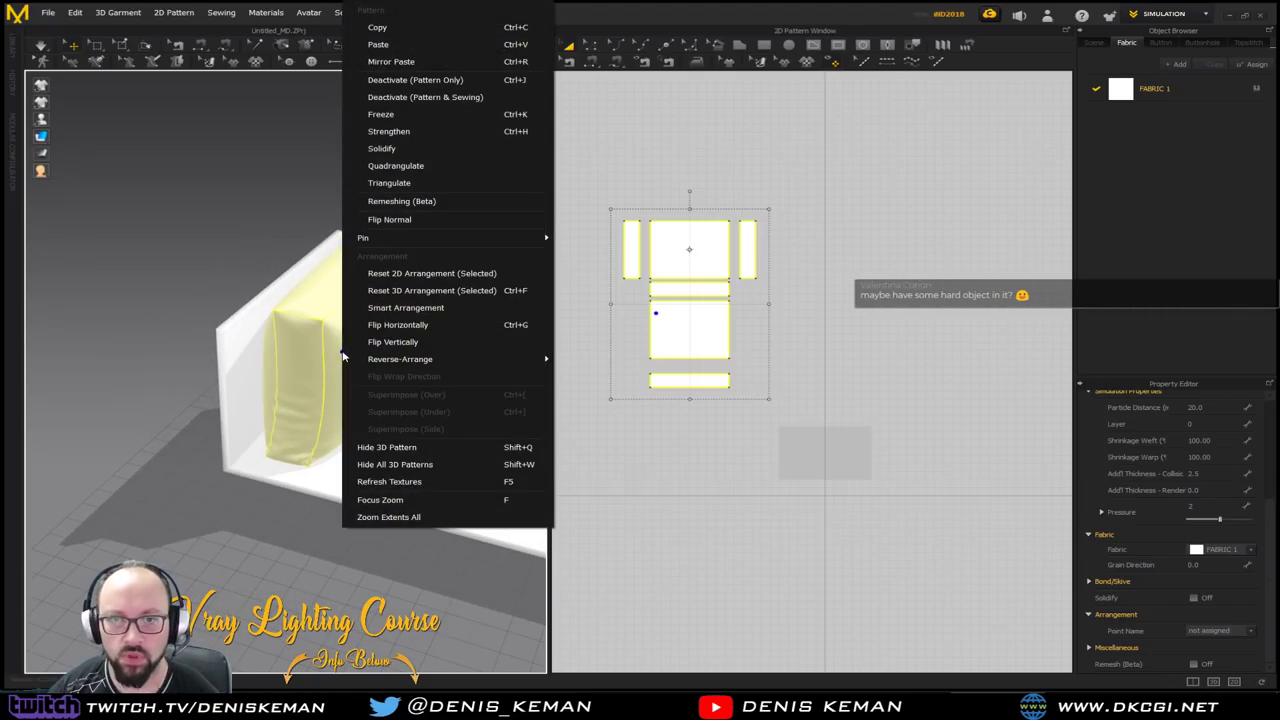
left_click(422, 134)
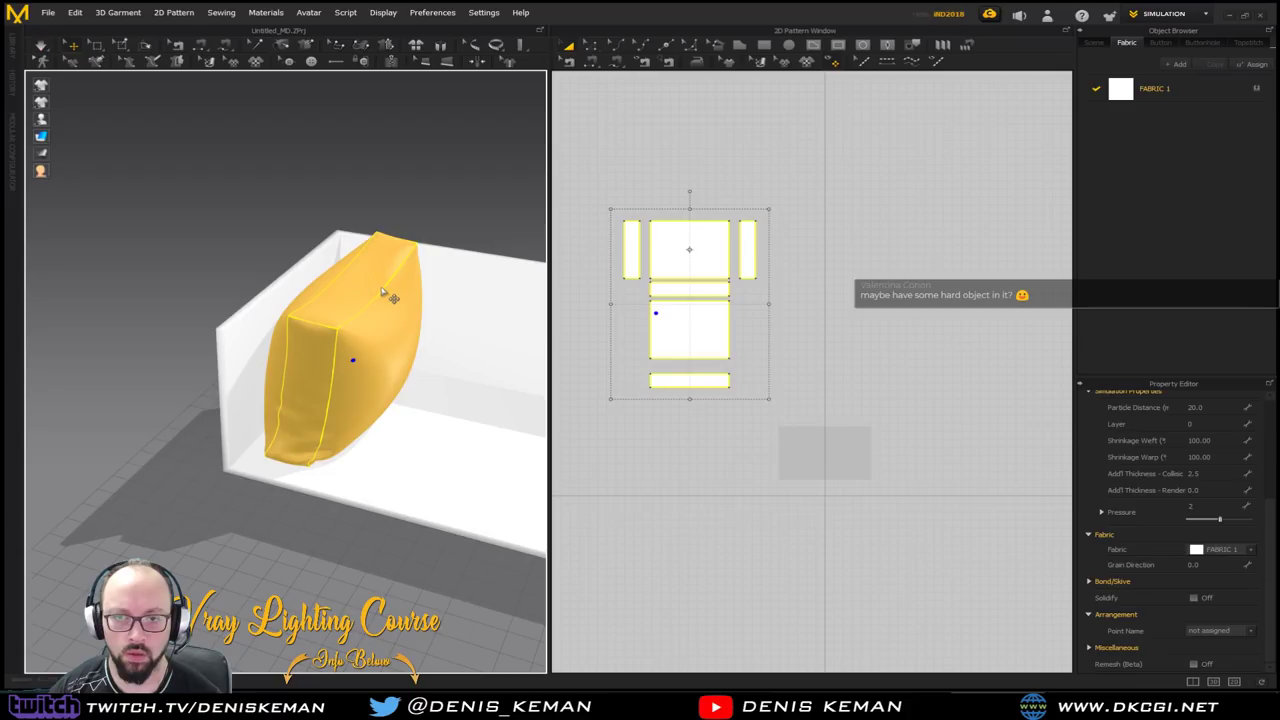
left_click(320, 287)
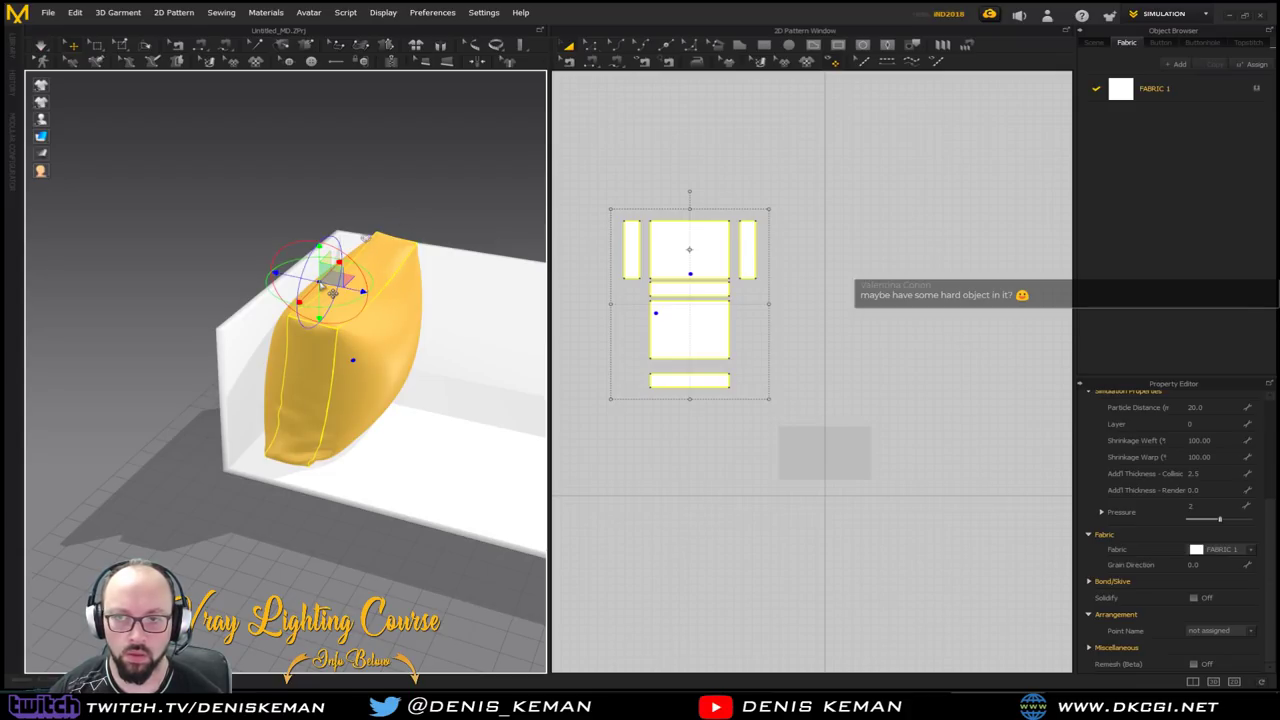
left_click(421, 154)
Freeze the upper rectangle panel facing the shell's end wall and simulate the rest of the cushion
left_click(319, 291)
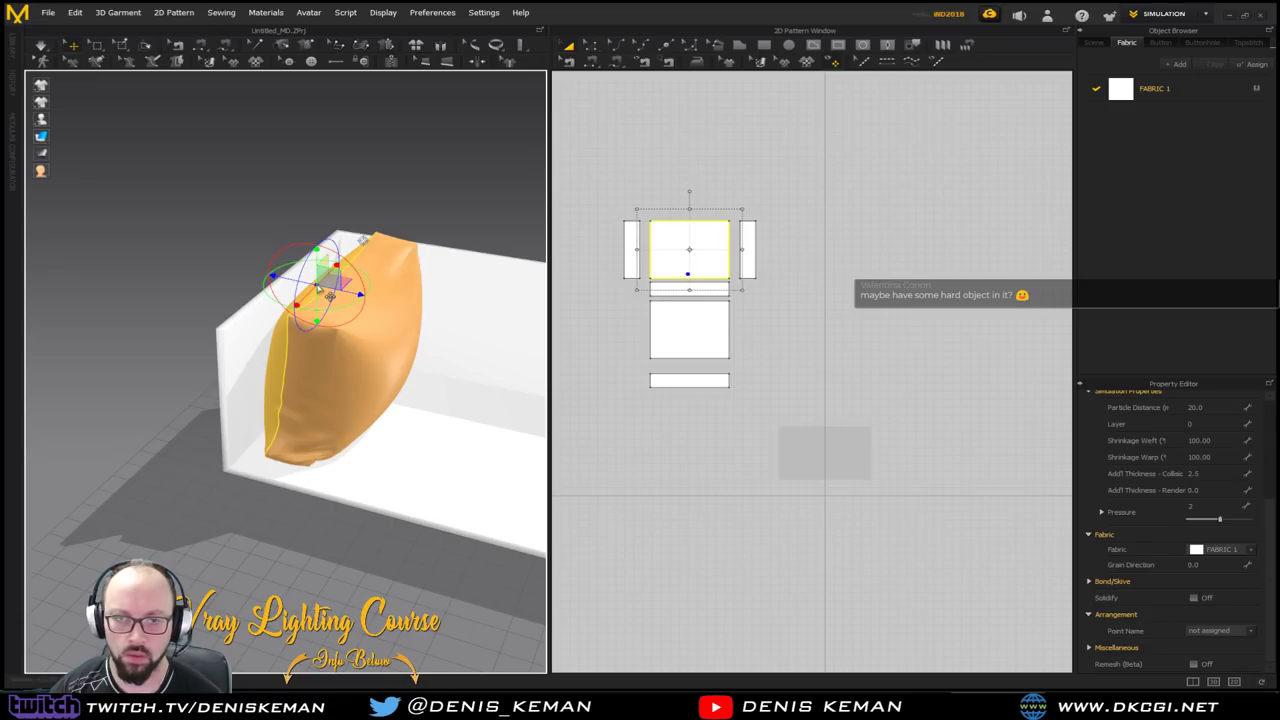
right_click(318, 290)
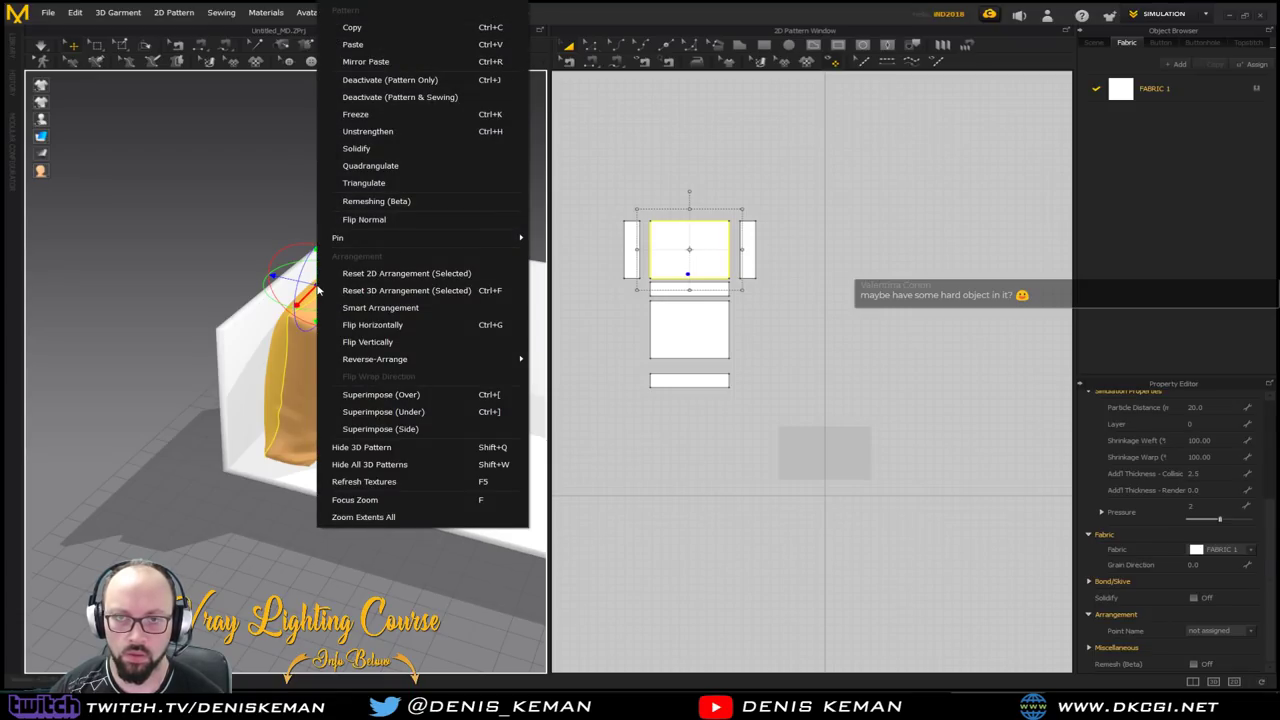
left_click(375, 116)
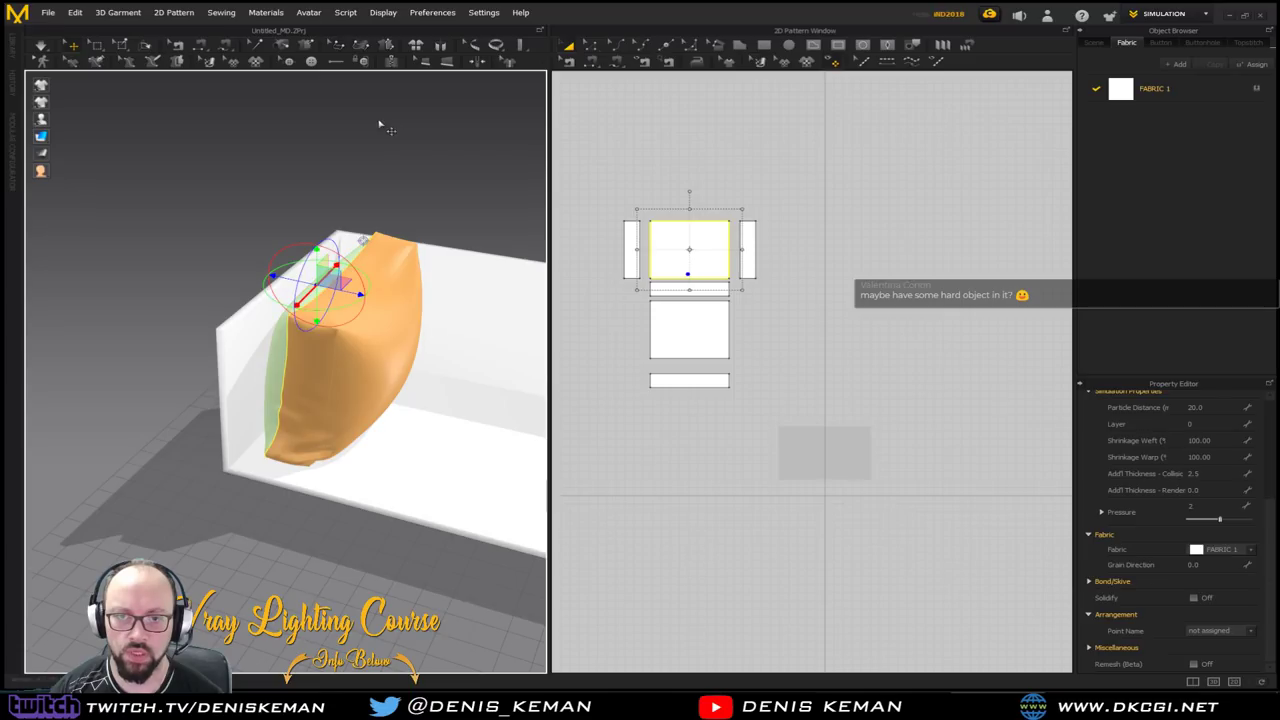
left_click(432, 126)
right_click_drag(394, 293, 415, 271)
left_click_drag(345, 314, 296, 268)
left_click(423, 224)
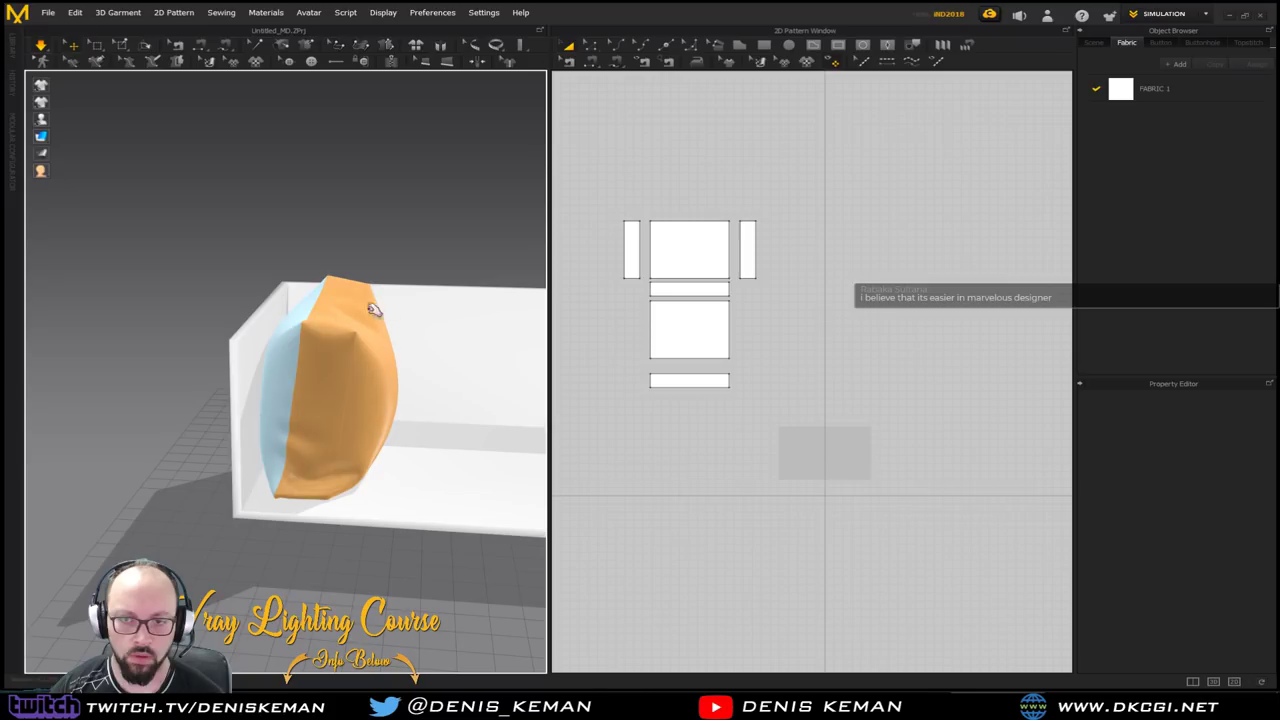
Examine the simulation and fabric properties of all cushion panels, and those of the lower rectangle panel on its own
right_click(822, 185)
left_click(714, 200)
left_click_drag(817, 183, 585, 447)
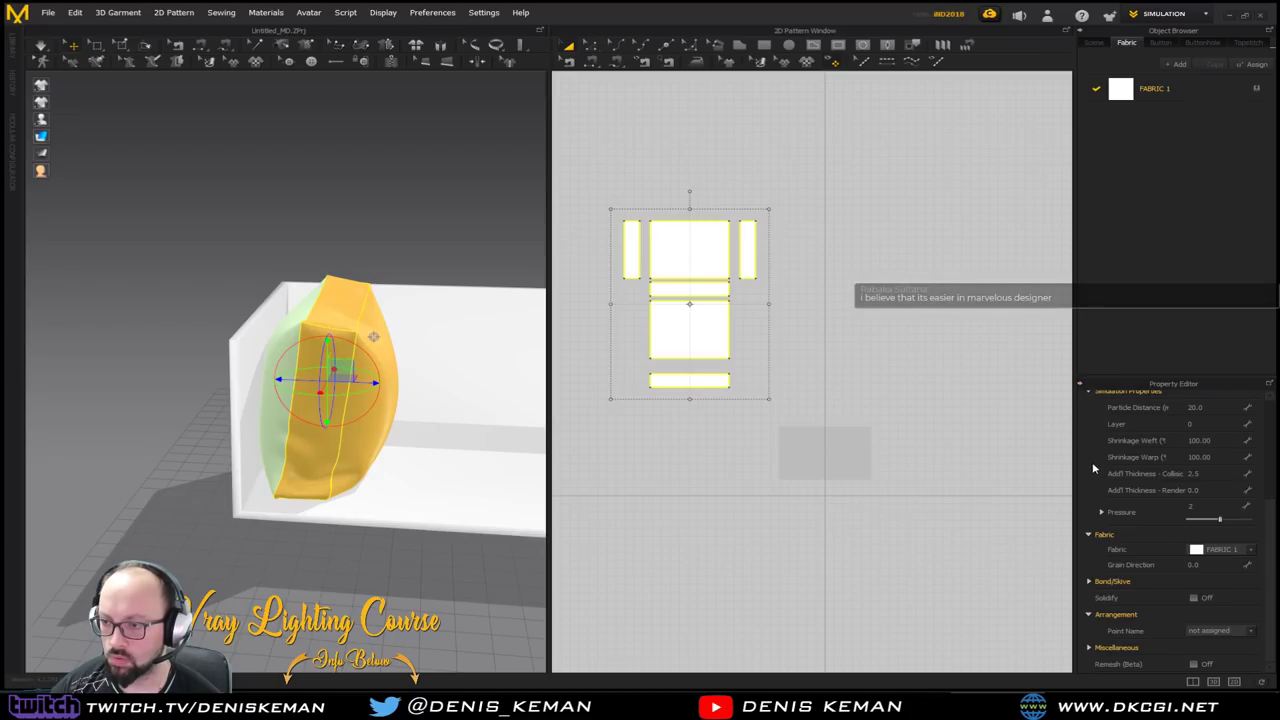
scroll(1093, 480, "up", 3)
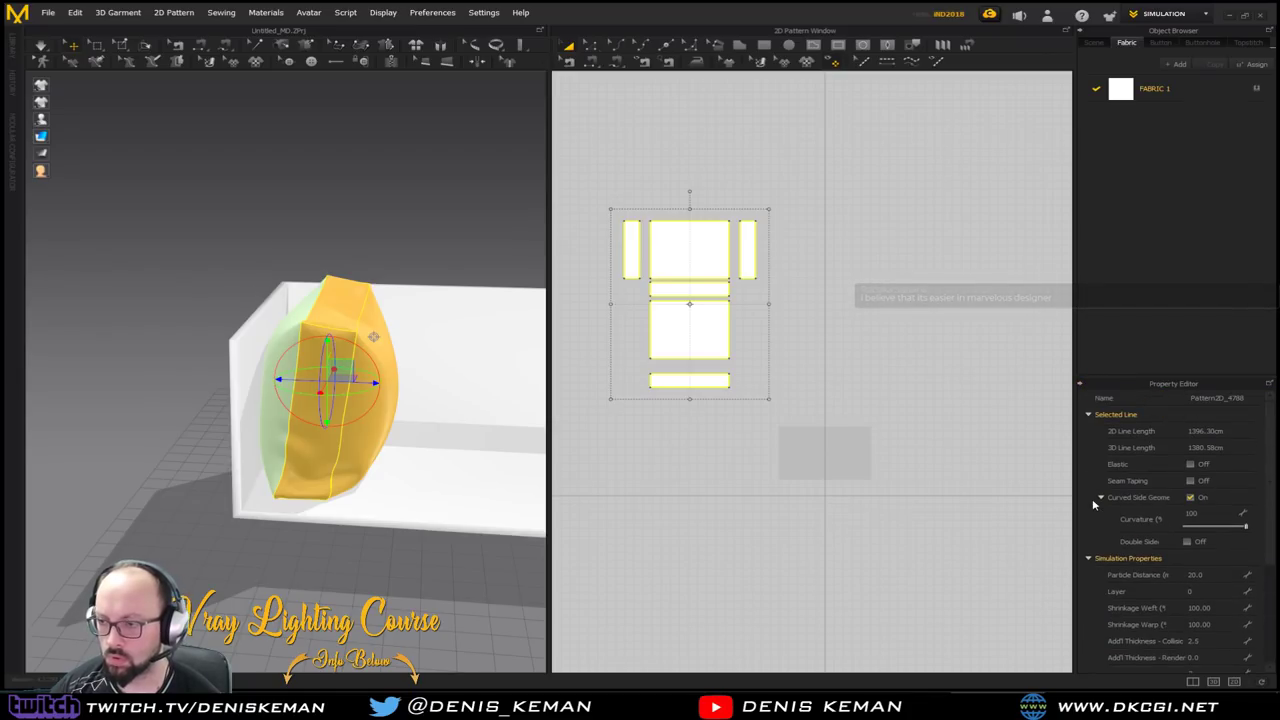
scroll(1093, 500, "down", 3)
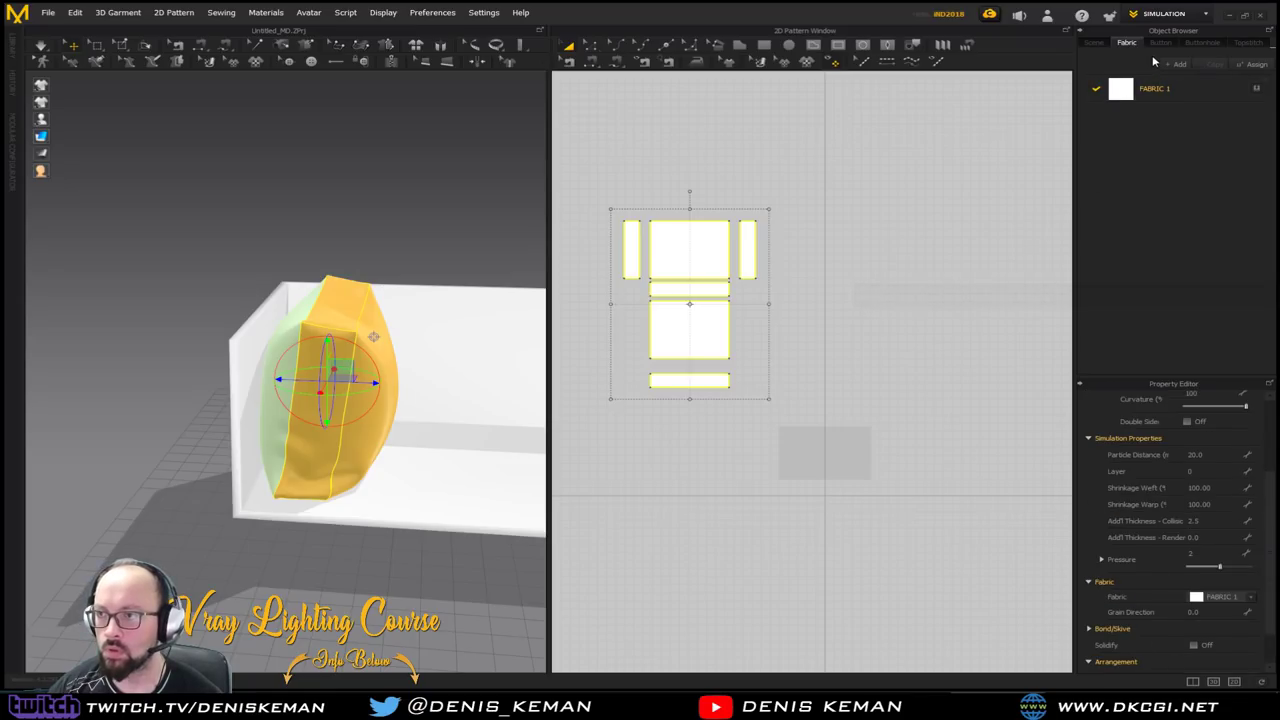
left_click(1096, 43)
left_click(1133, 43)
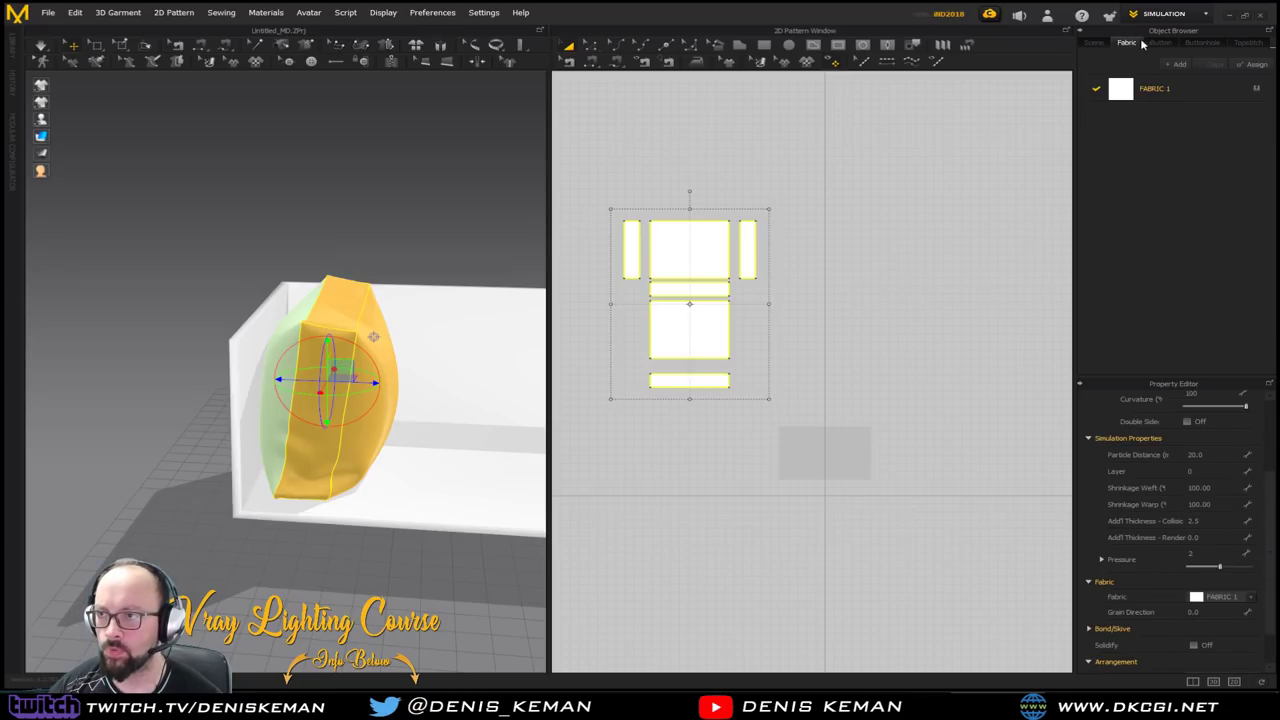
left_click(1200, 43)
left_click(1156, 43)
left_click(1131, 42)
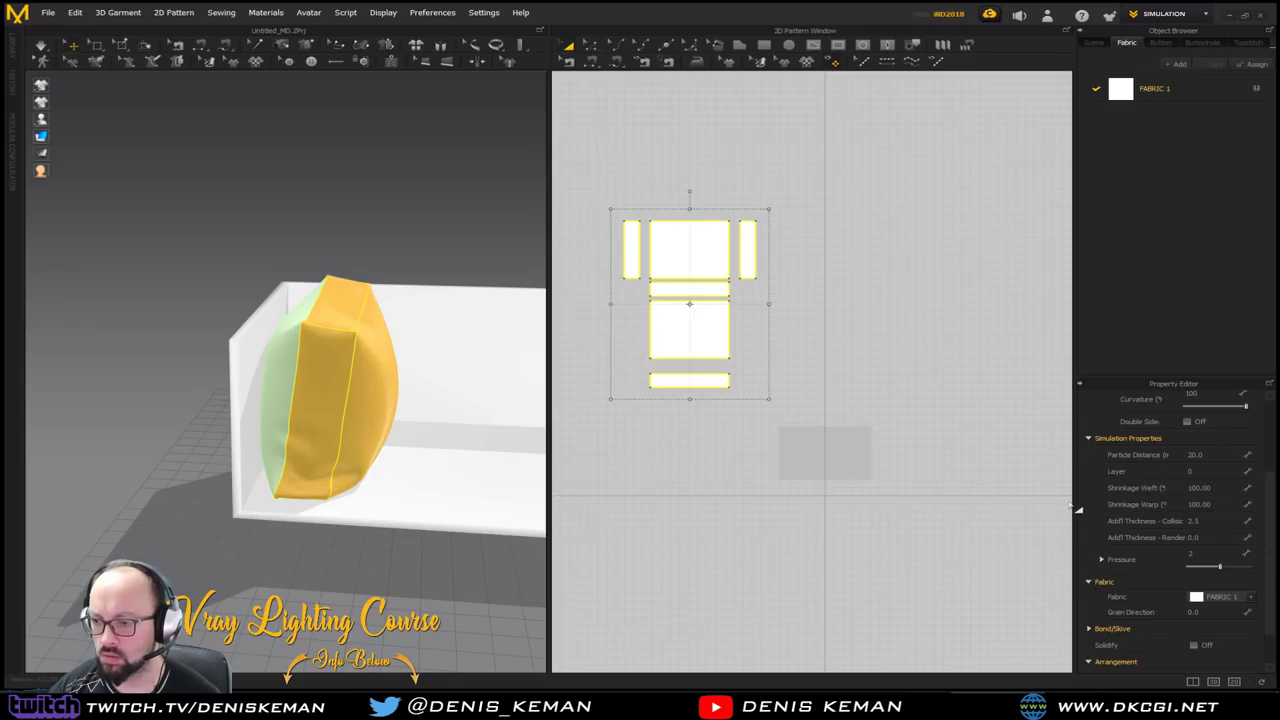
left_click(1090, 582)
left_click(1090, 582)
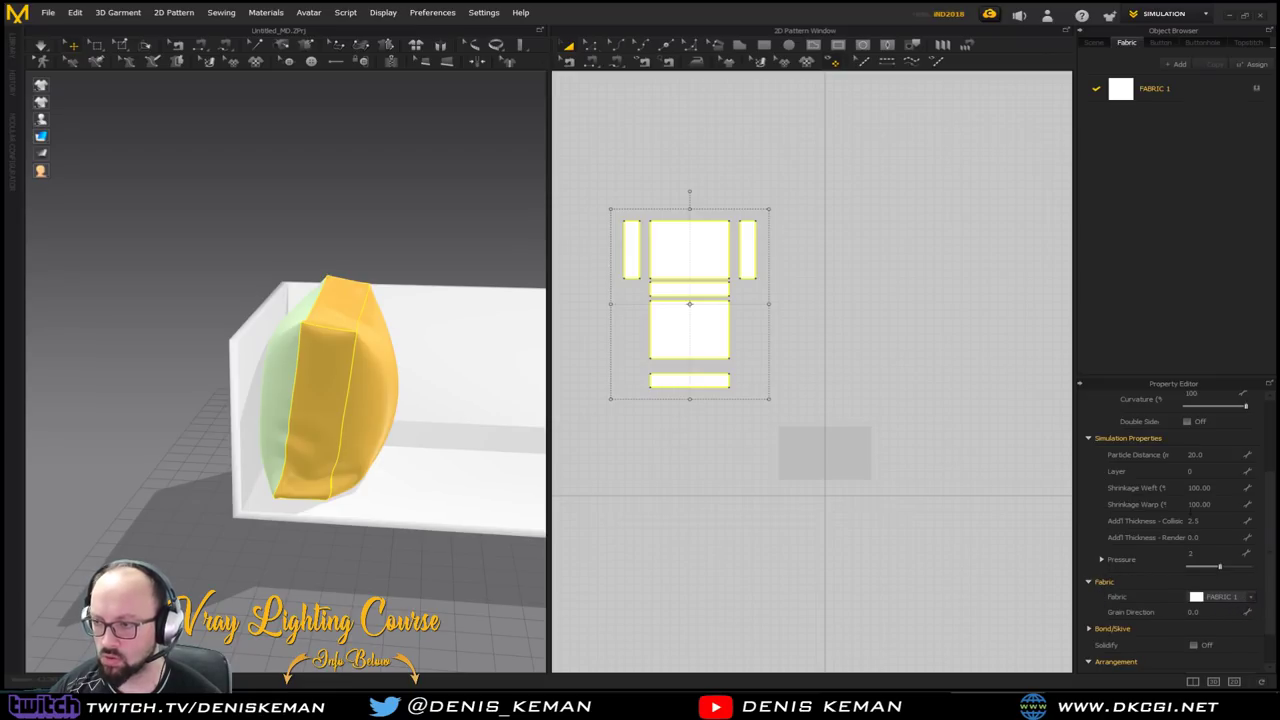
left_click_drag(1270, 500, 1271, 425)
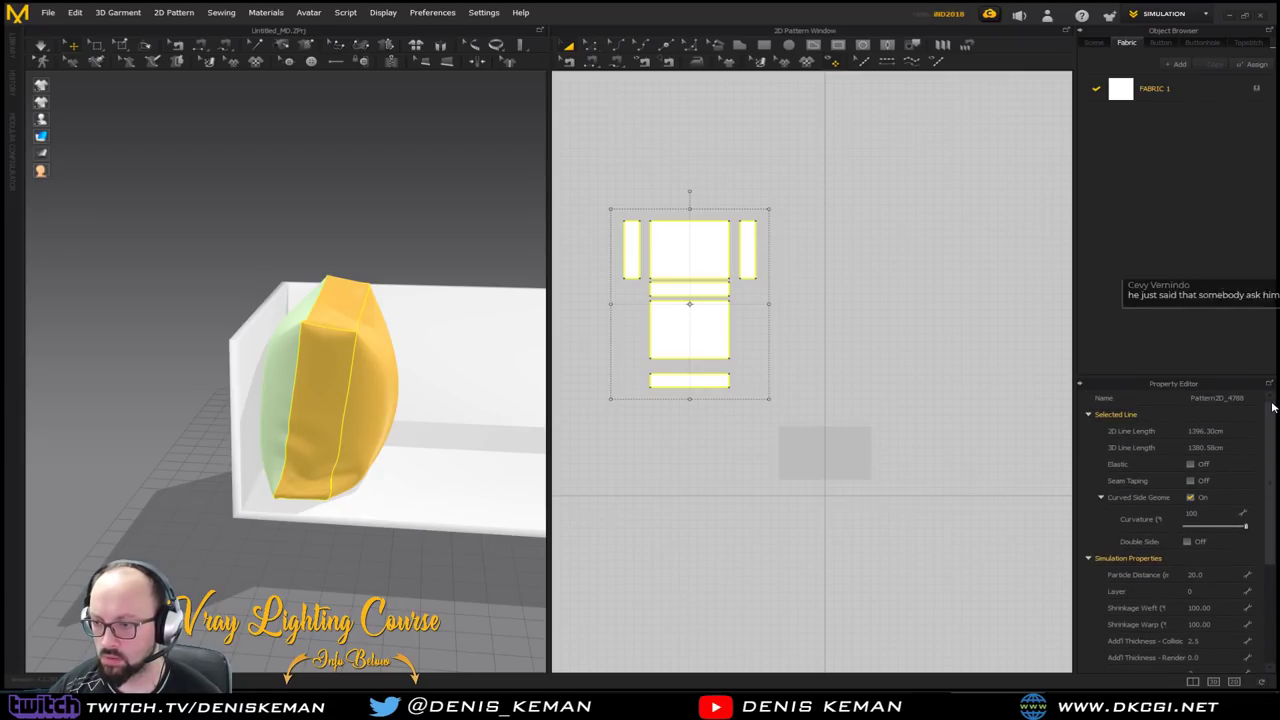
left_click(385, 408)
left_click(436, 198)
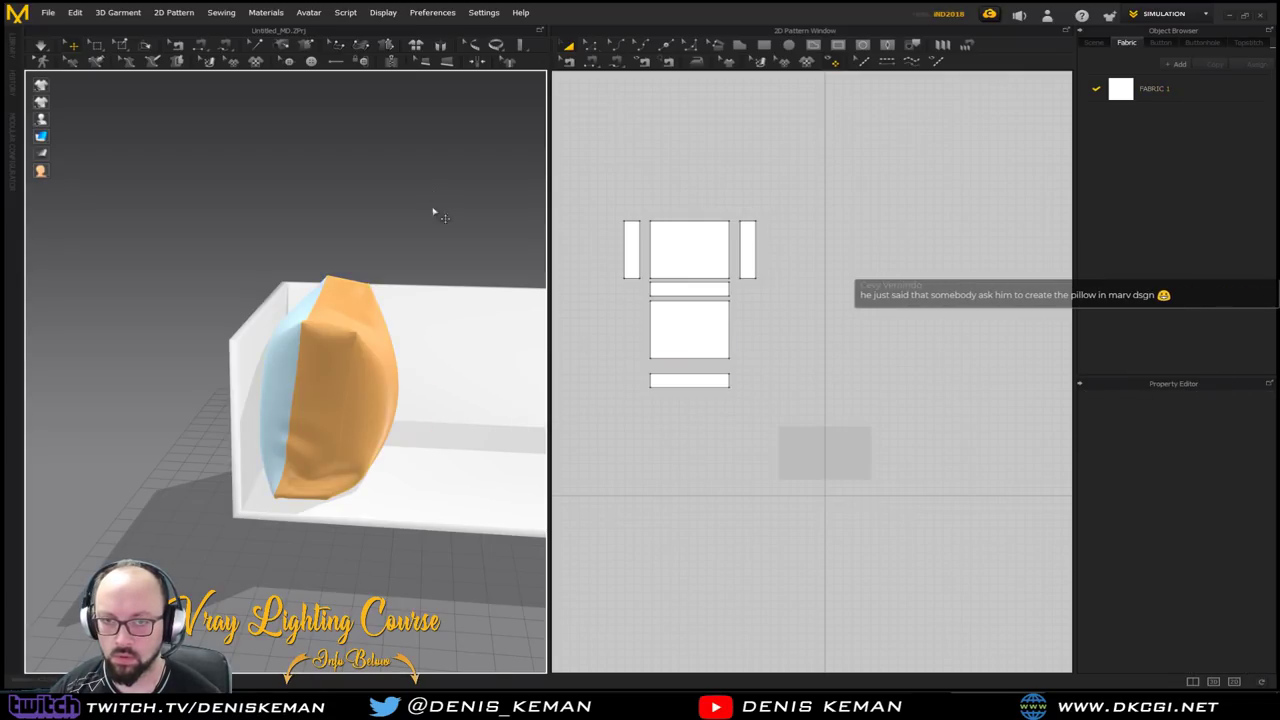
left_click(368, 352)
scroll(1244, 574, "down", 5)
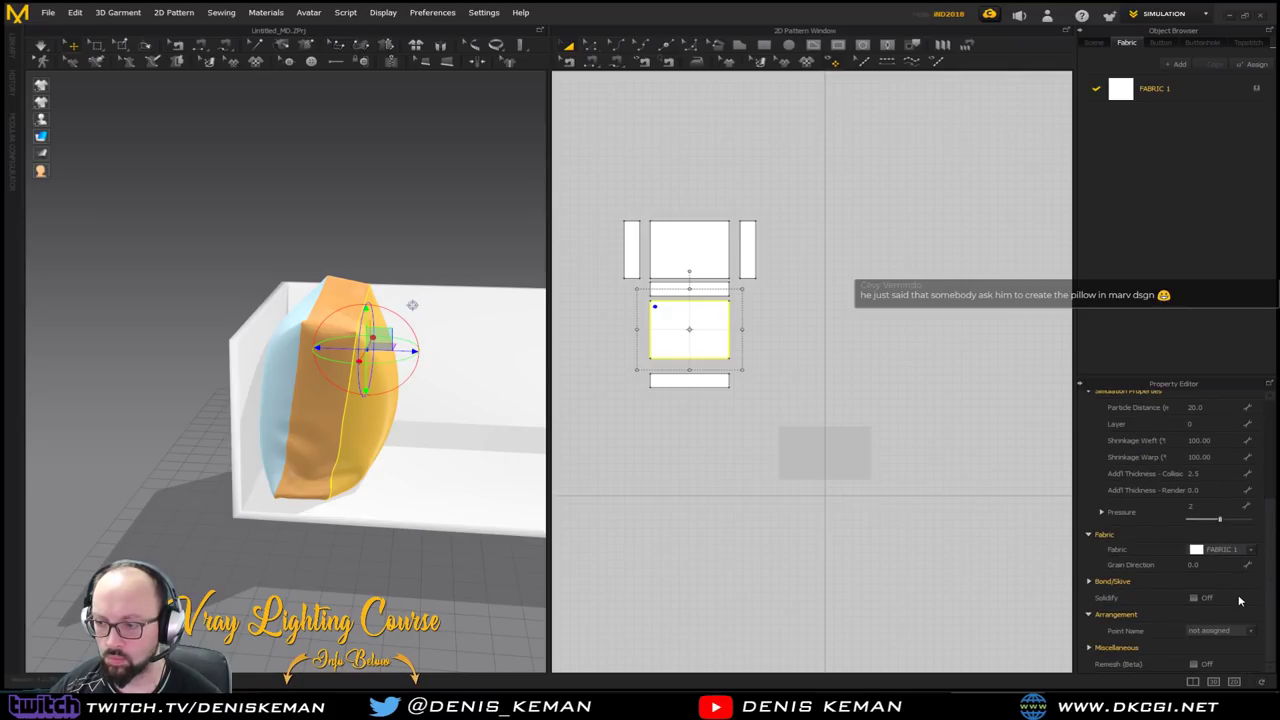
Unstrengthen and unfreeze the upper rectangle panel facing the shell's end wall, and simulate the cushion
right_click_drag(437, 508, 182, 427)
scroll(265, 471, "up", 4)
left_click(178, 426)
right_click(180, 425)
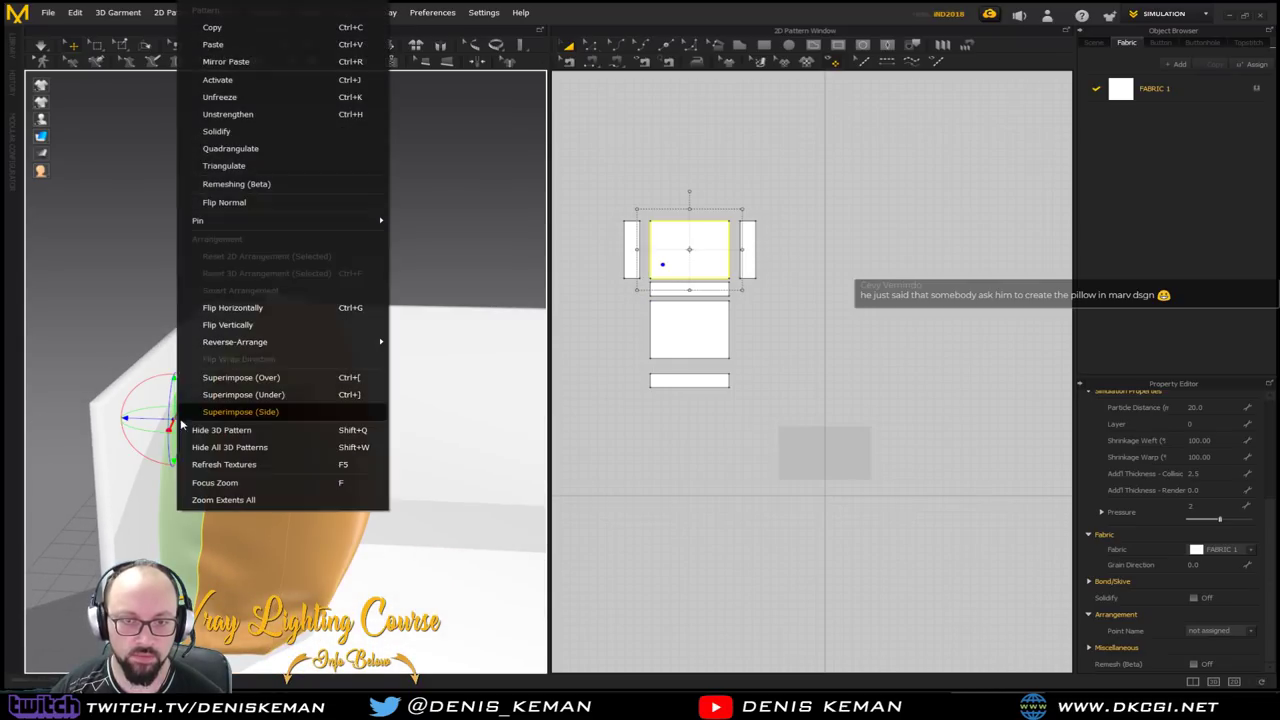
left_click(288, 122)
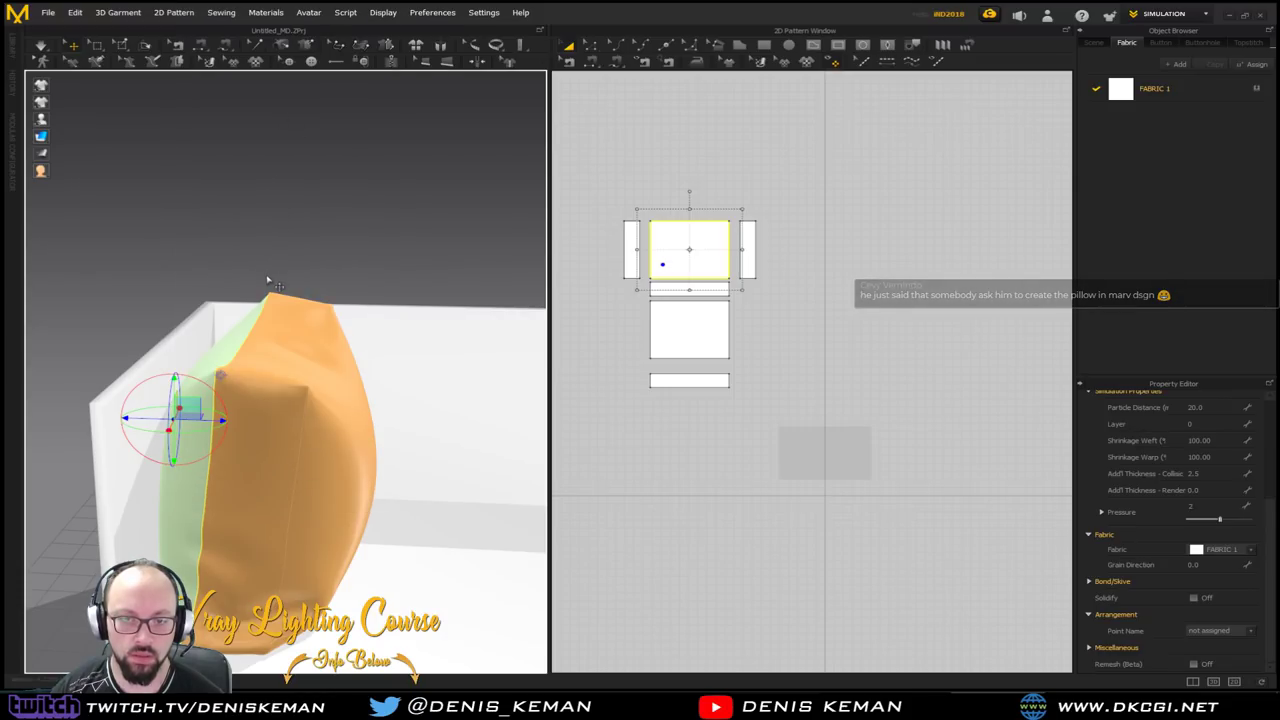
left_click(309, 191)
left_click(229, 341)
right_click(227, 352)
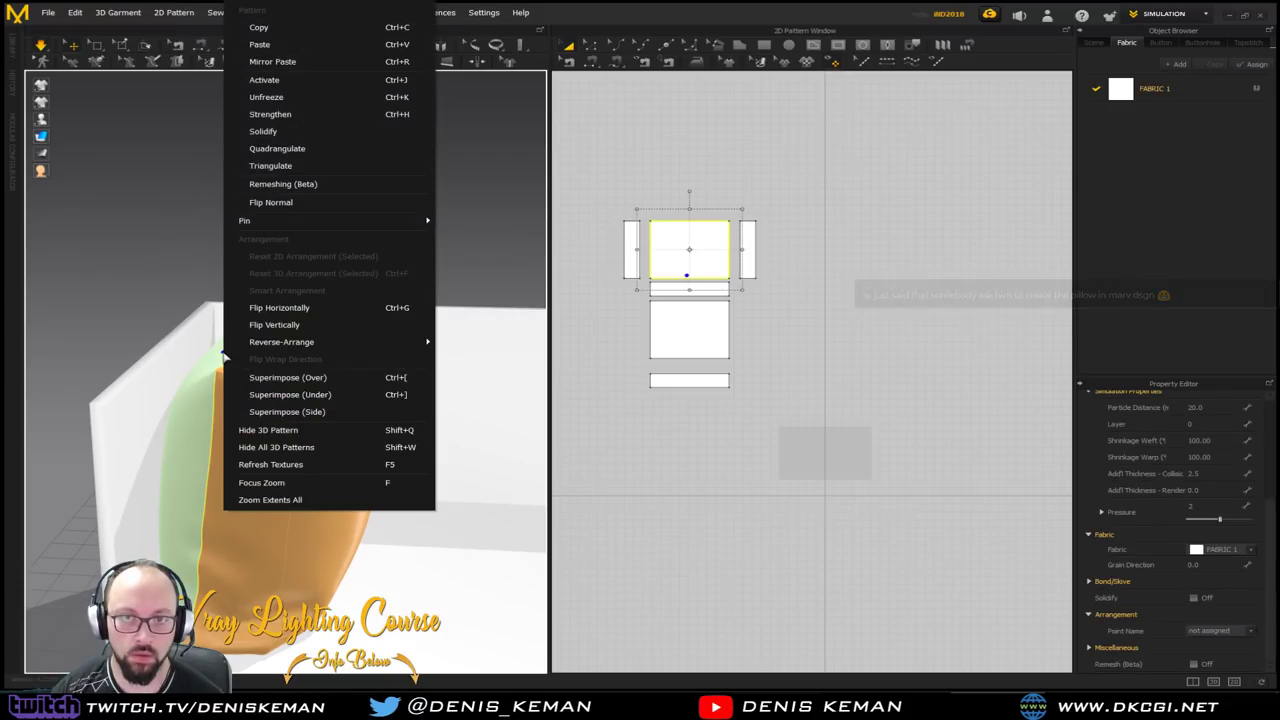
left_click(295, 100)
left_click(320, 149)
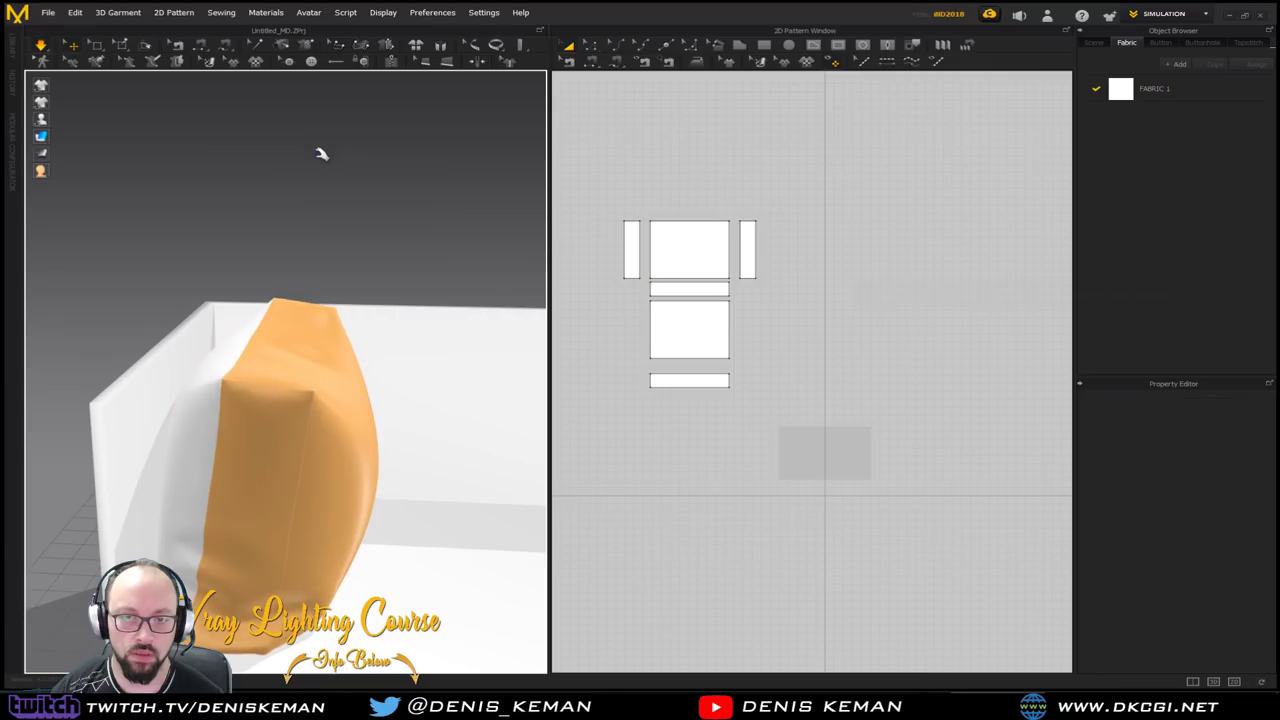
Set the pressure of the cushion's upper rectangle panel to 0
left_click(297, 325)
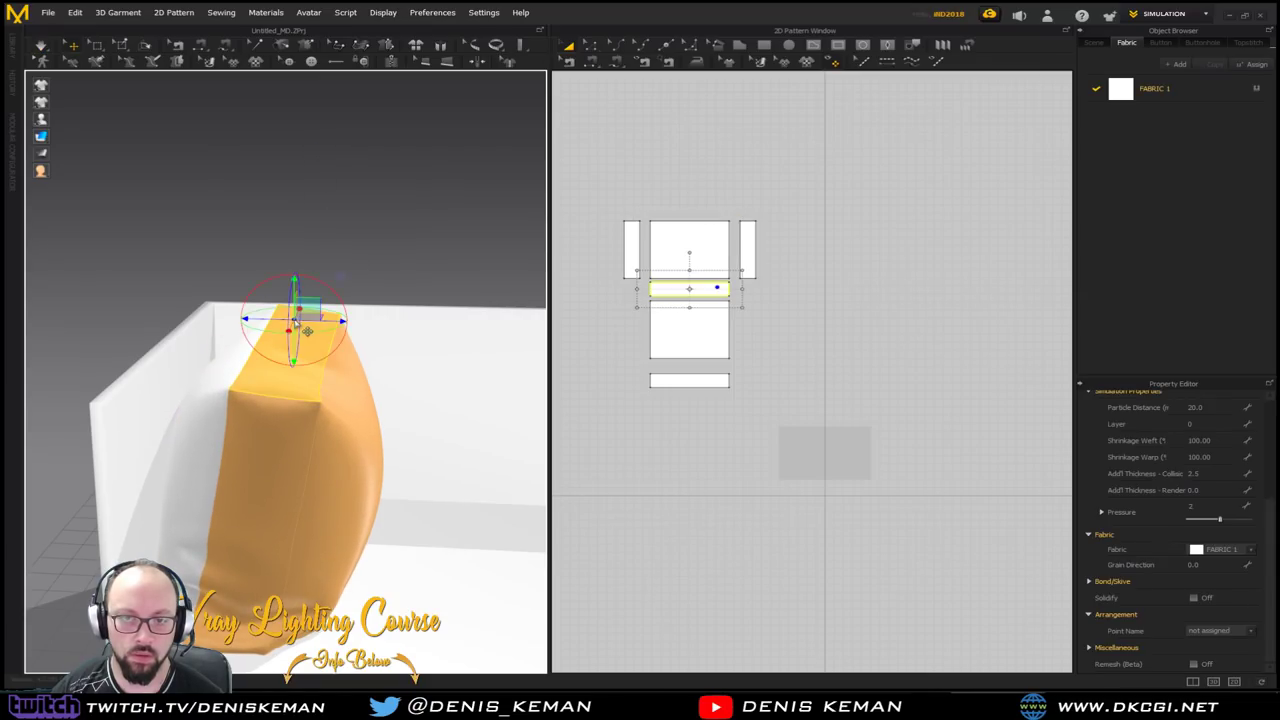
left_click(294, 211)
left_click(216, 411)
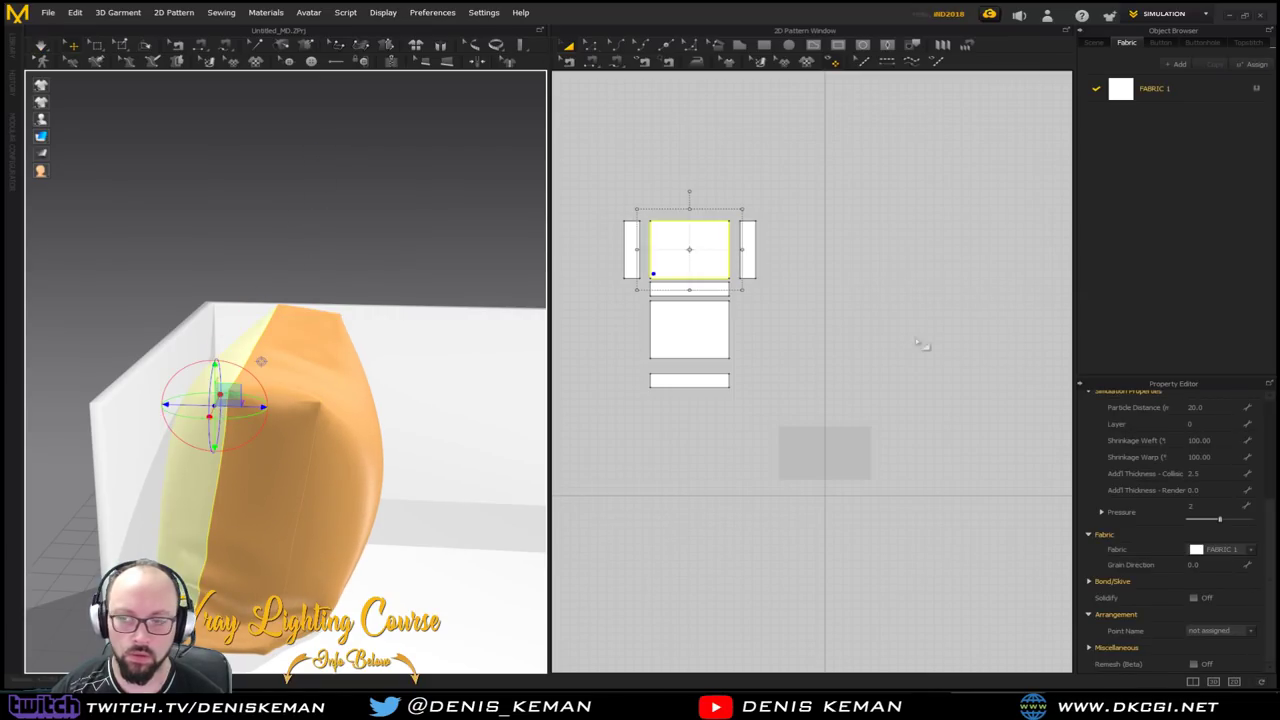
left_click(1234, 507)
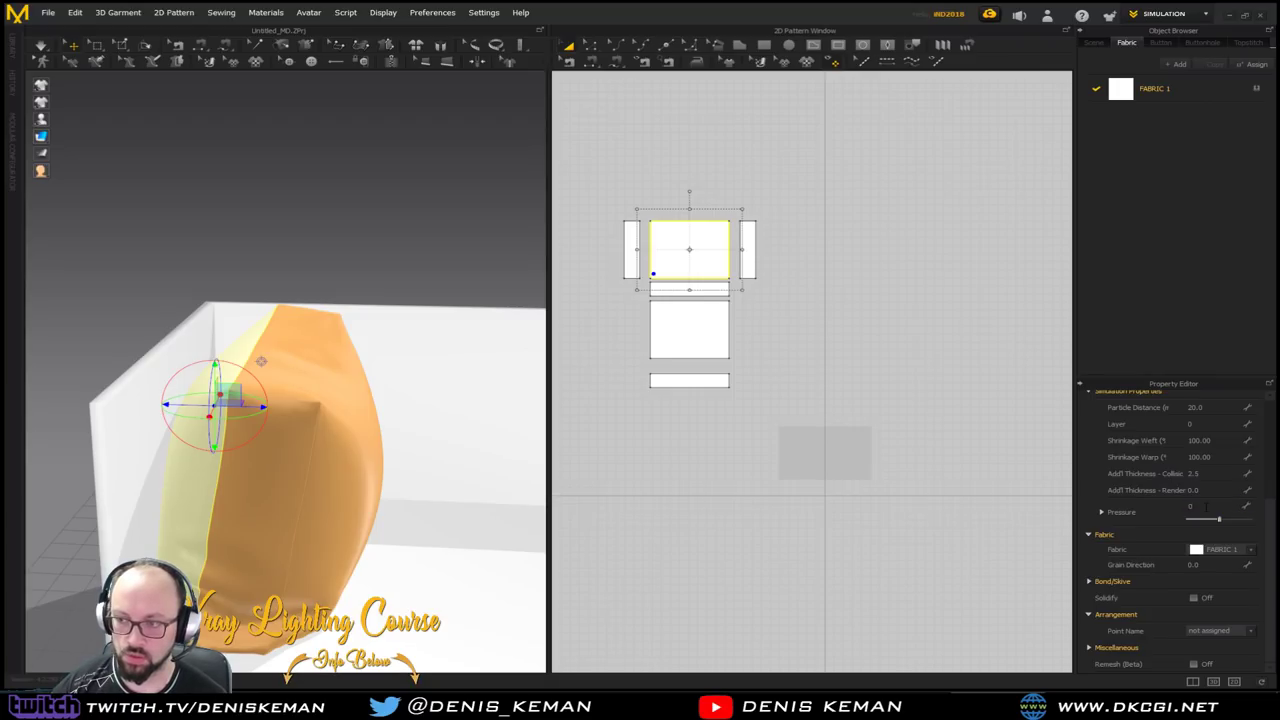
Freeze the cushion's top strip and run the simulation
left_click(285, 352)
right_click(285, 352)
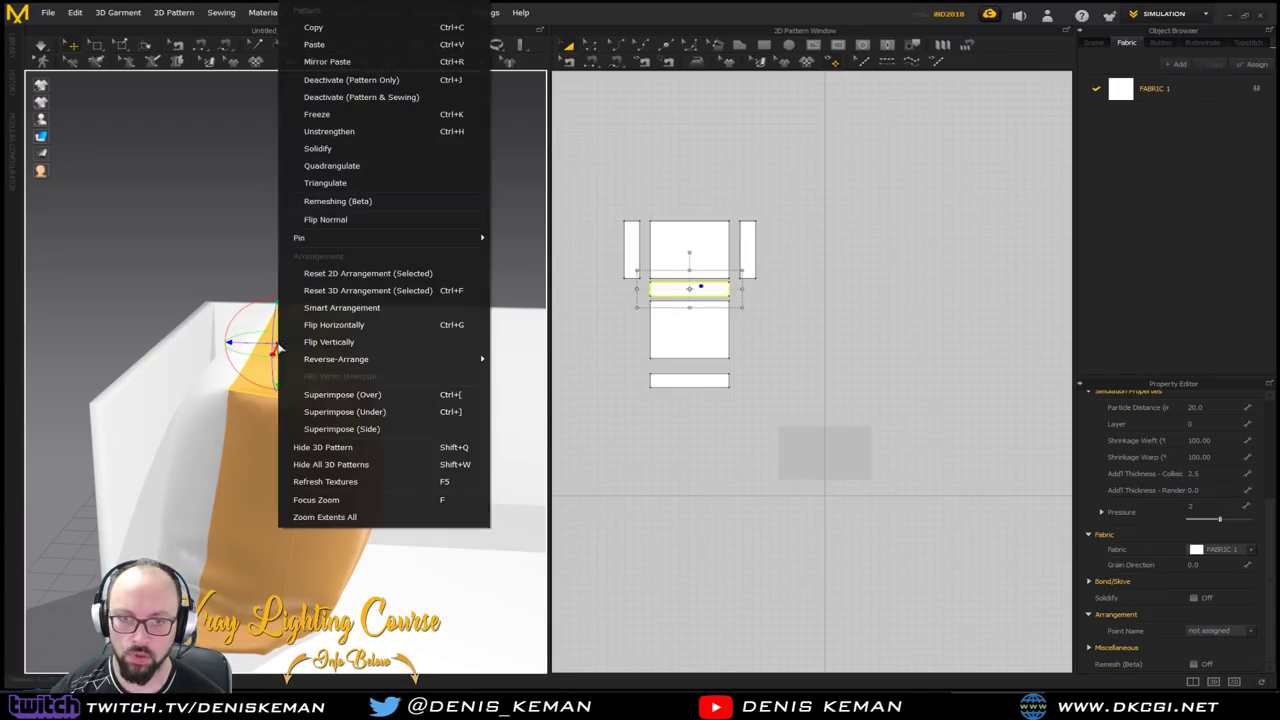
left_click(331, 118)
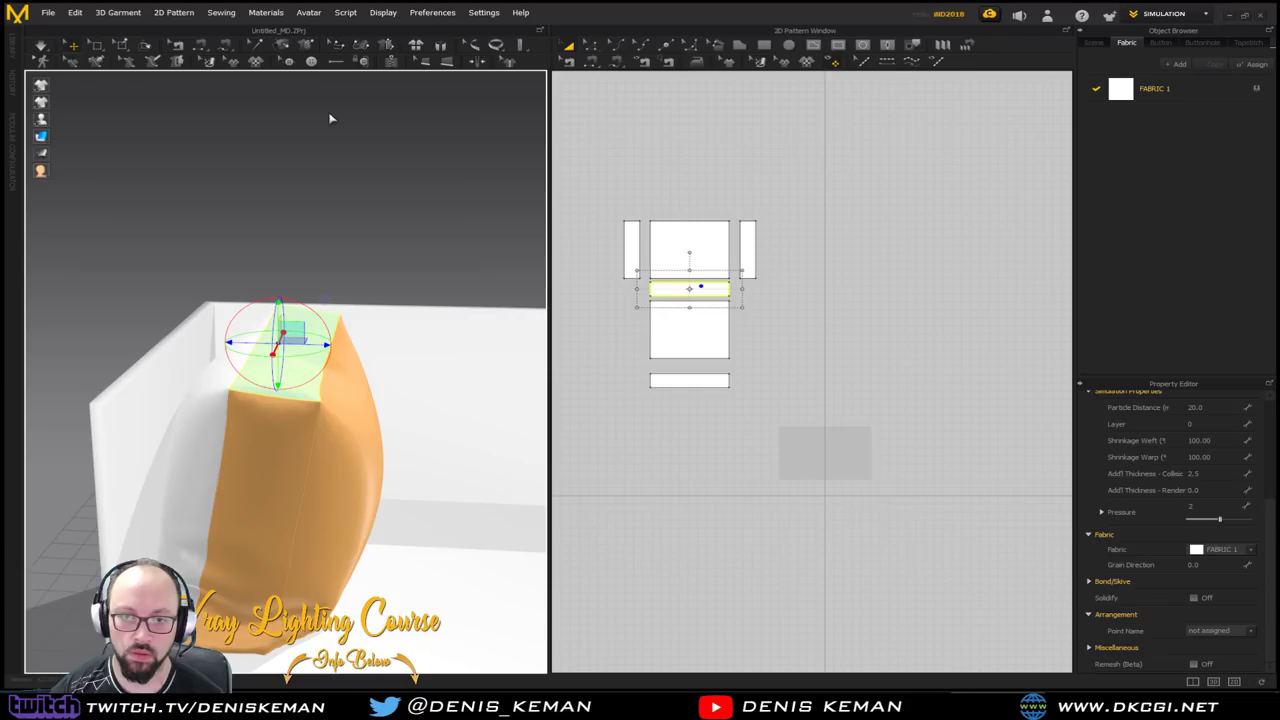
key("space")
left_click(332, 137)
Raise the frozen top strip above the cushion and simulate so the other panels stretch up to it
right_click_drag(336, 267, 347, 271)
left_click(290, 378)
right_click_drag(290, 378, 334, 328)
left_click_drag(288, 338, 288, 297)
key("space")
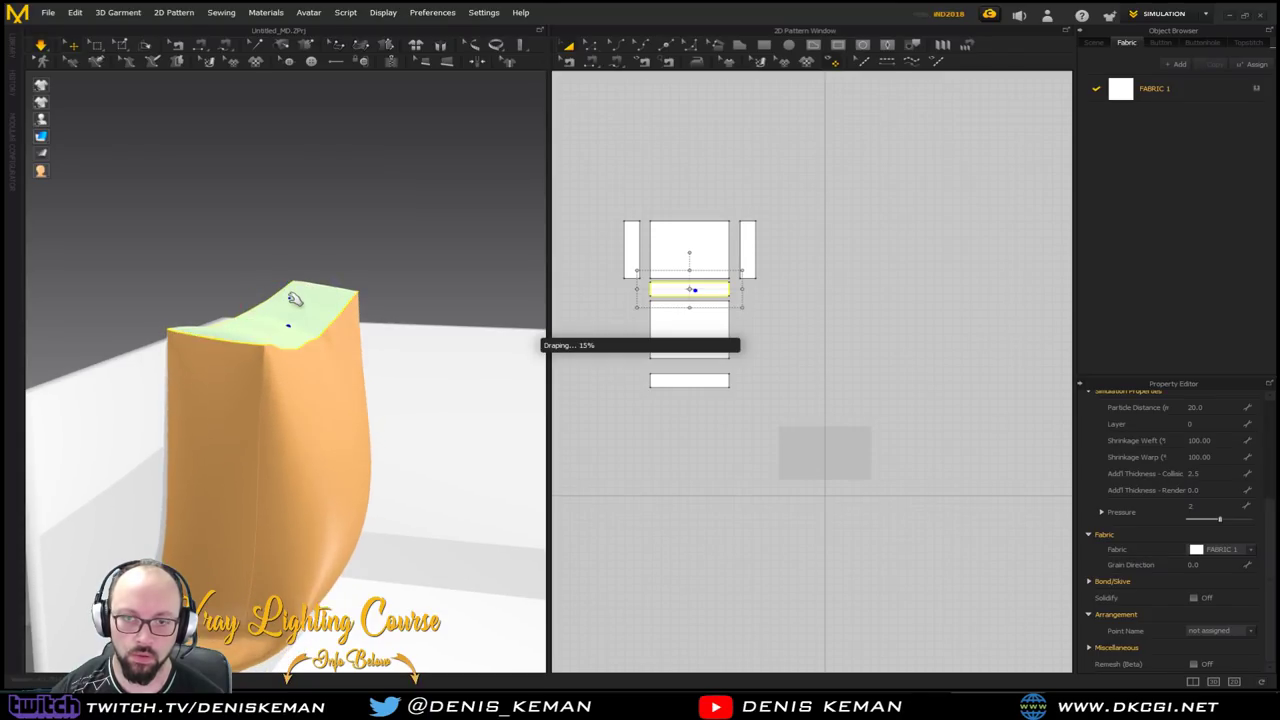
Move the frozen top strip sideways toward the shell's end wall
right_click_drag(293, 298, 286, 320)
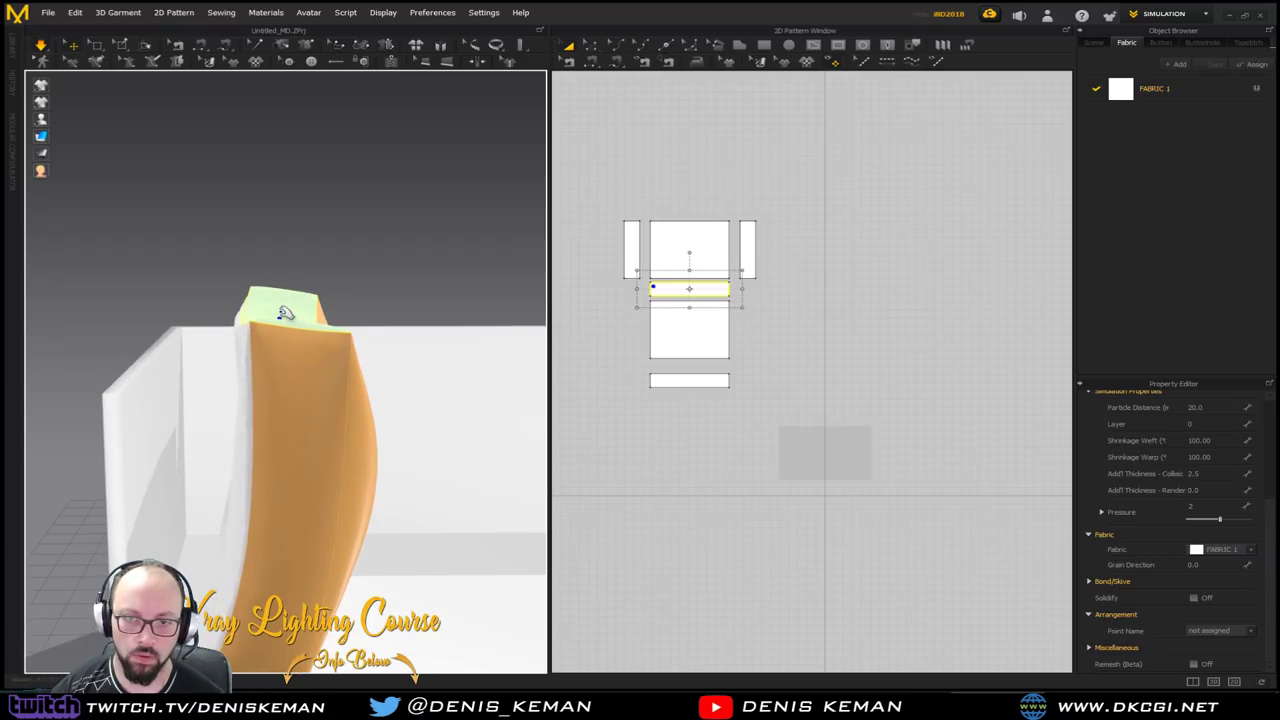
right_click_drag(285, 316, 291, 340)
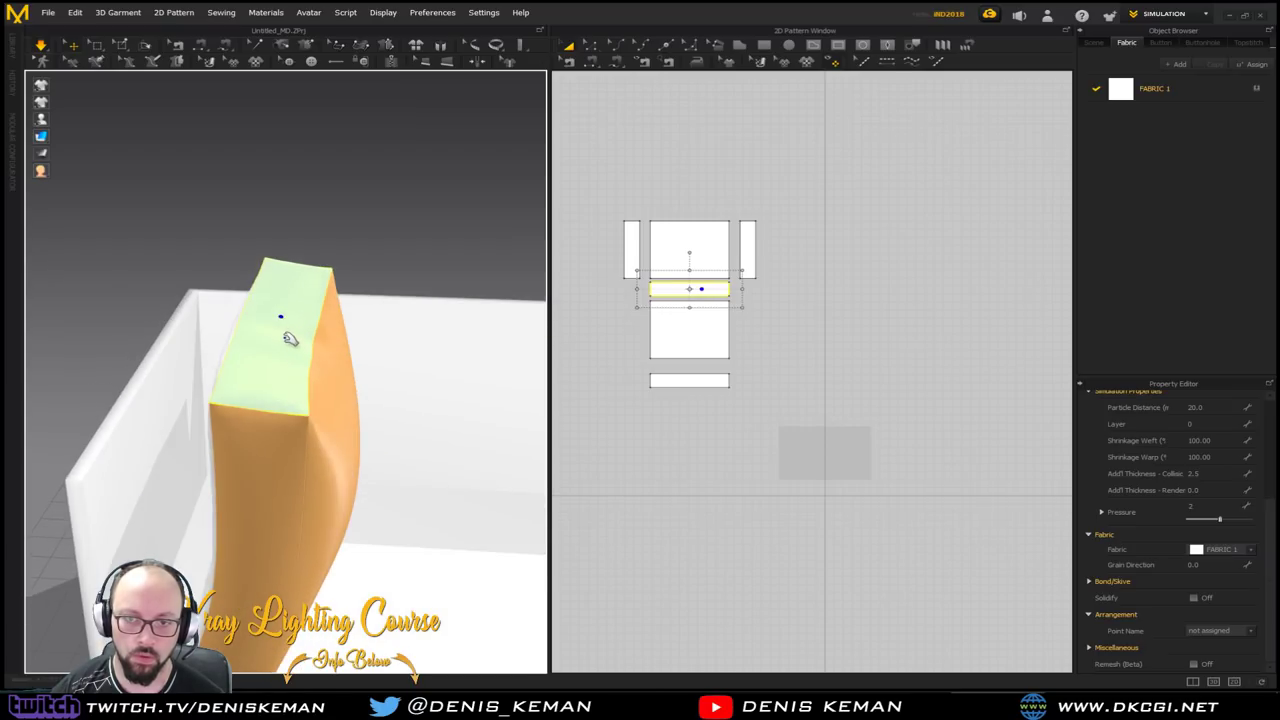
left_click_drag(310, 326, 246, 323)
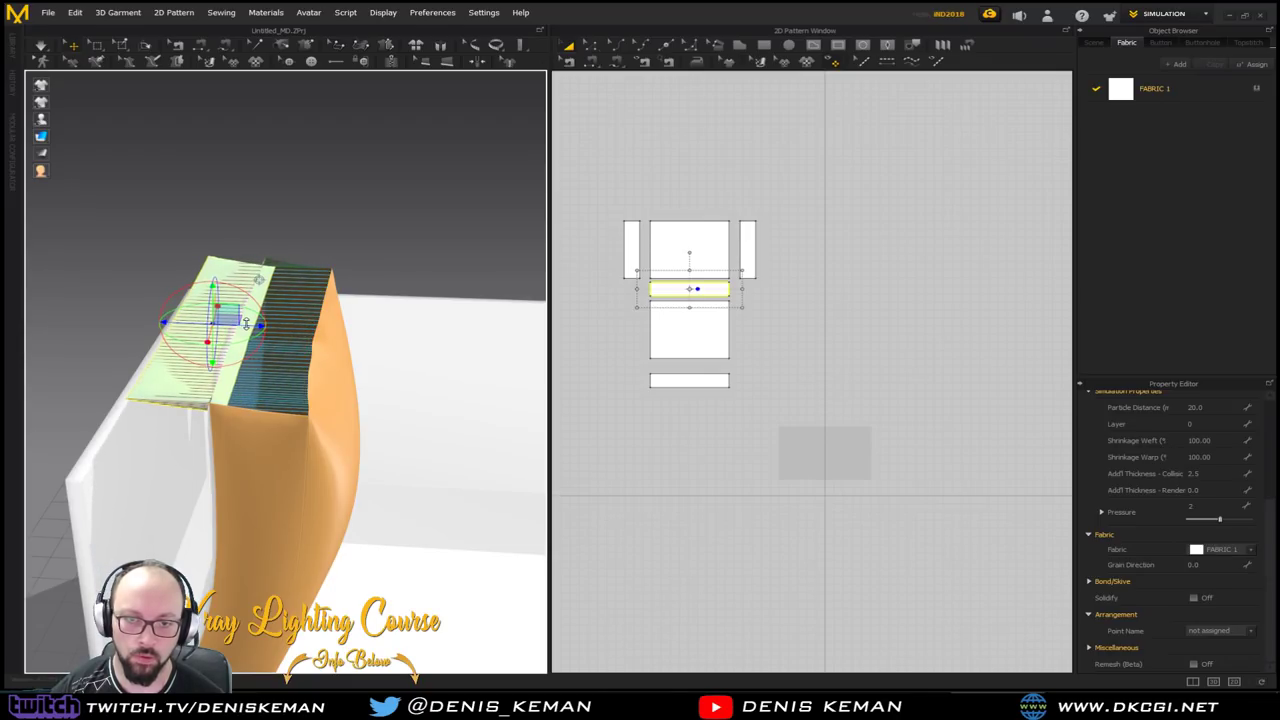
Simulate the cushion with the shifted frozen top strip, lift the strip higher, and simulate again
key("space")
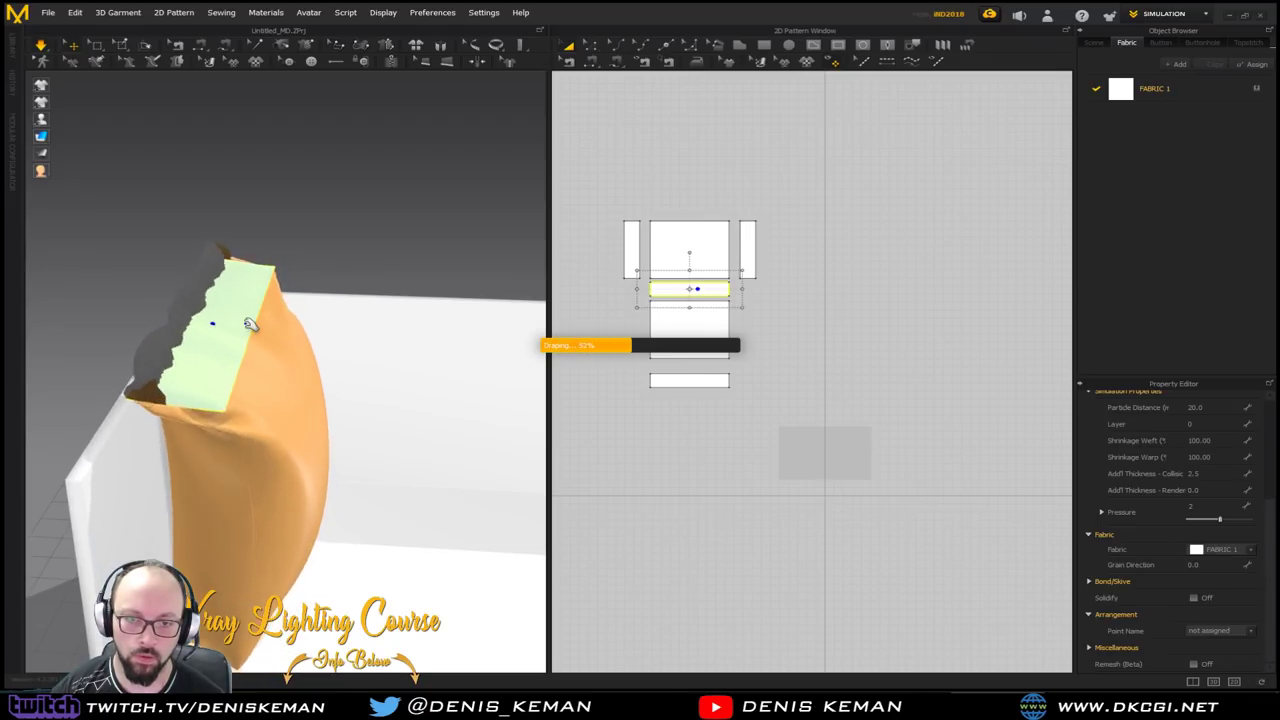
left_click_drag(213, 294, 220, 234)
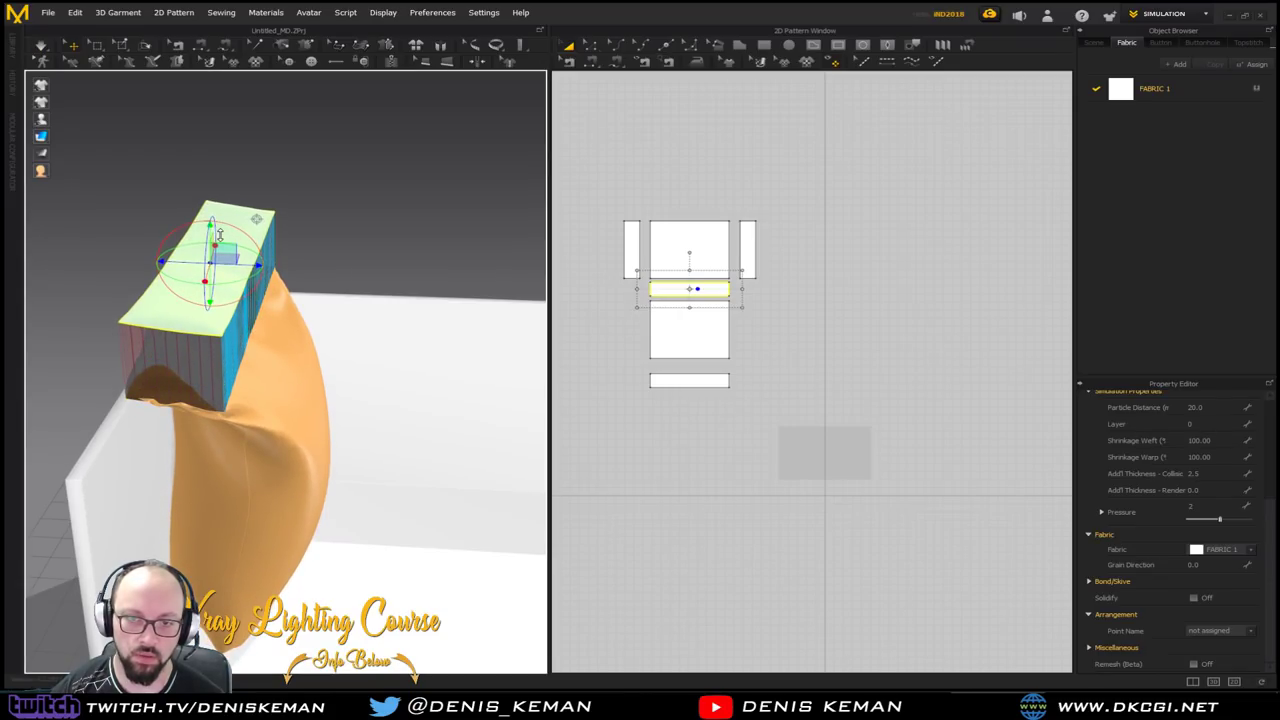
key("space")
Pull the cushion's crumpled bottom strip back into place and run the simulation to untangle it
right_click_drag(247, 275, 221, 426)
left_click(222, 574)
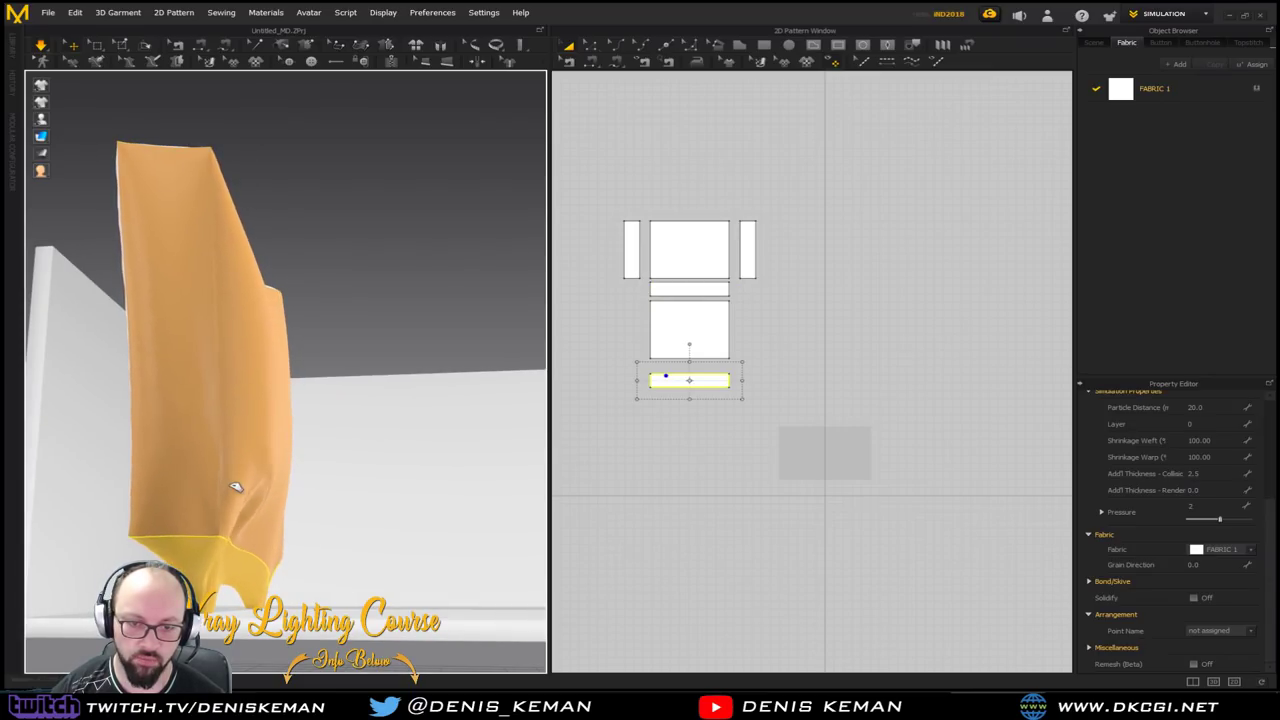
left_click(216, 545)
left_click(202, 594)
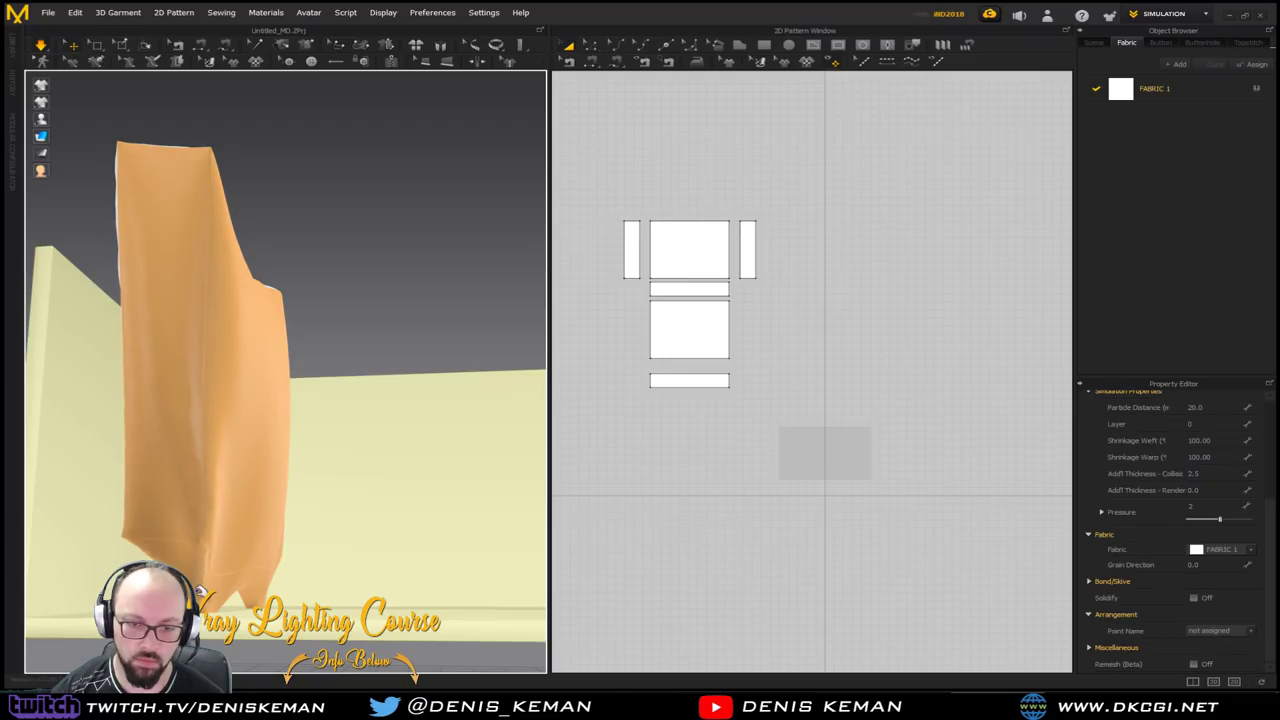
left_click_drag(200, 540, 214, 578)
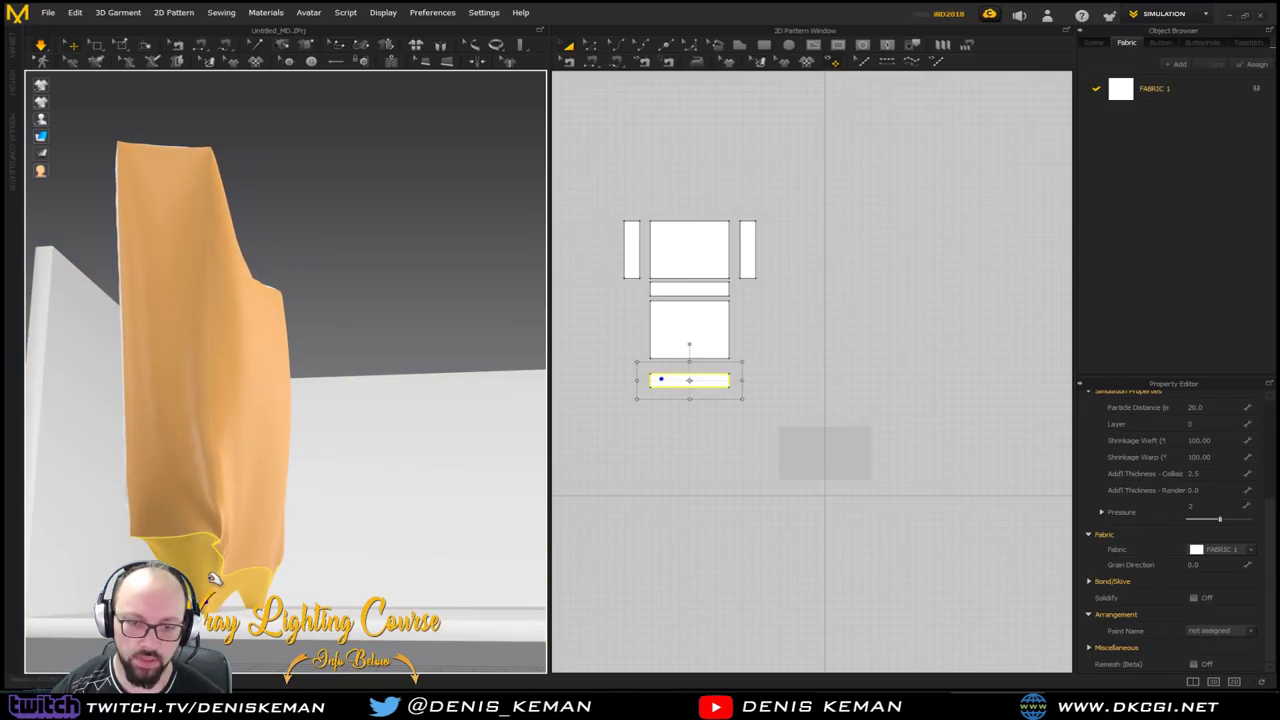
right_click(215, 580)
left_click(270, 191)
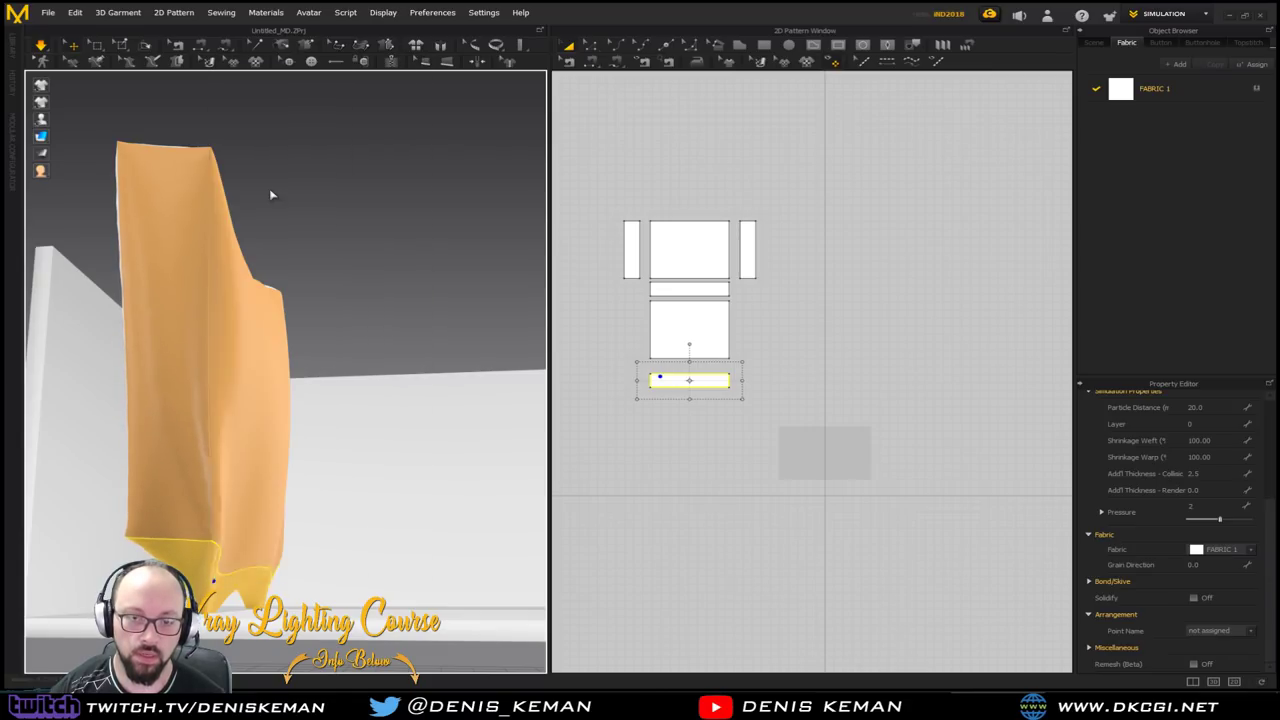
left_click_drag(222, 424, 210, 524)
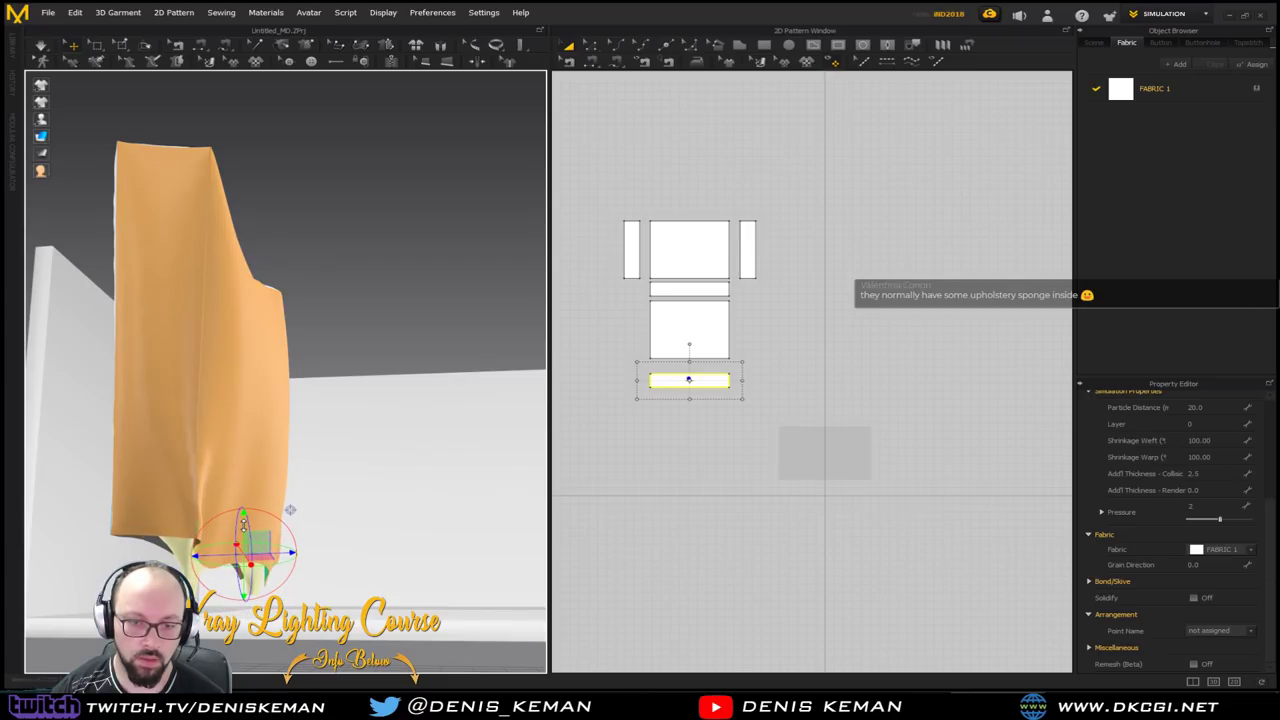
key("space")
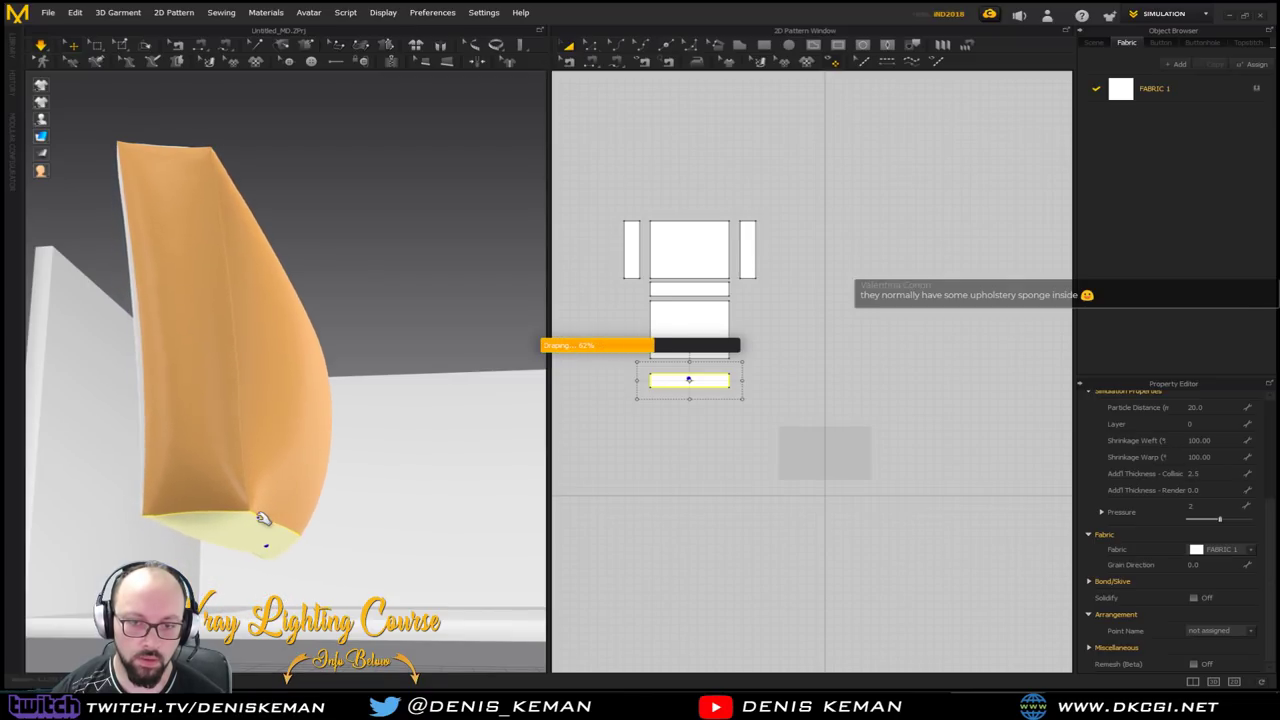
key("space")
Try to rotate and then lower the frozen top strip, undoing each attempt
right_click_drag(266, 520, 367, 170)
left_click(413, 130)
left_click(366, 167)
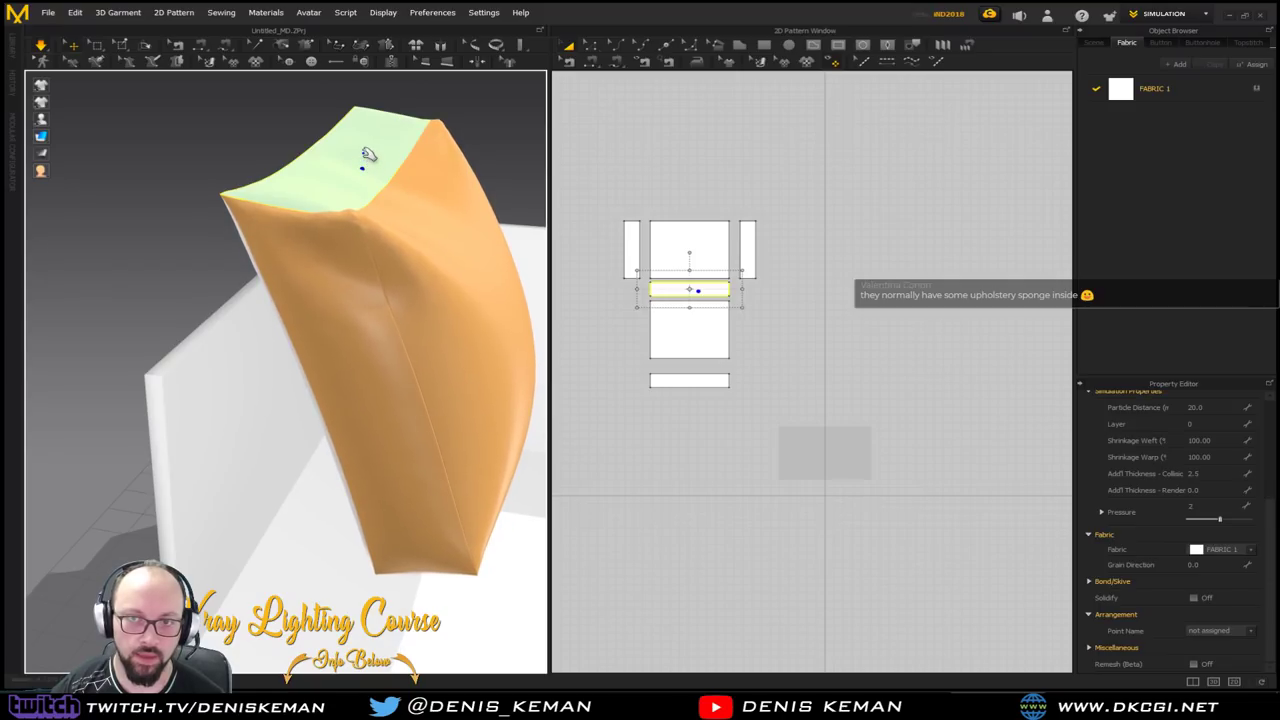
left_click(363, 151)
left_click_drag(363, 129, 366, 142)
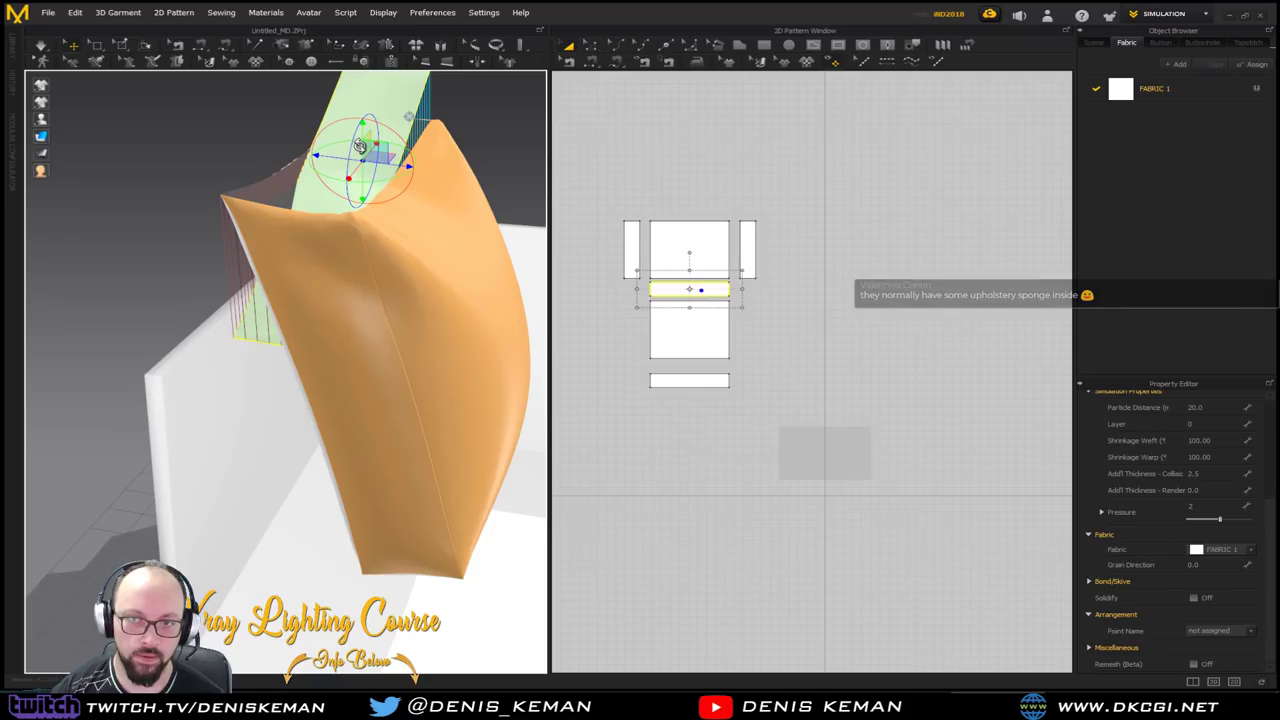
key("ctrl+z")
left_click(364, 153)
left_click_drag(365, 124, 365, 173)
right_click_drag(362, 186, 385, 202)
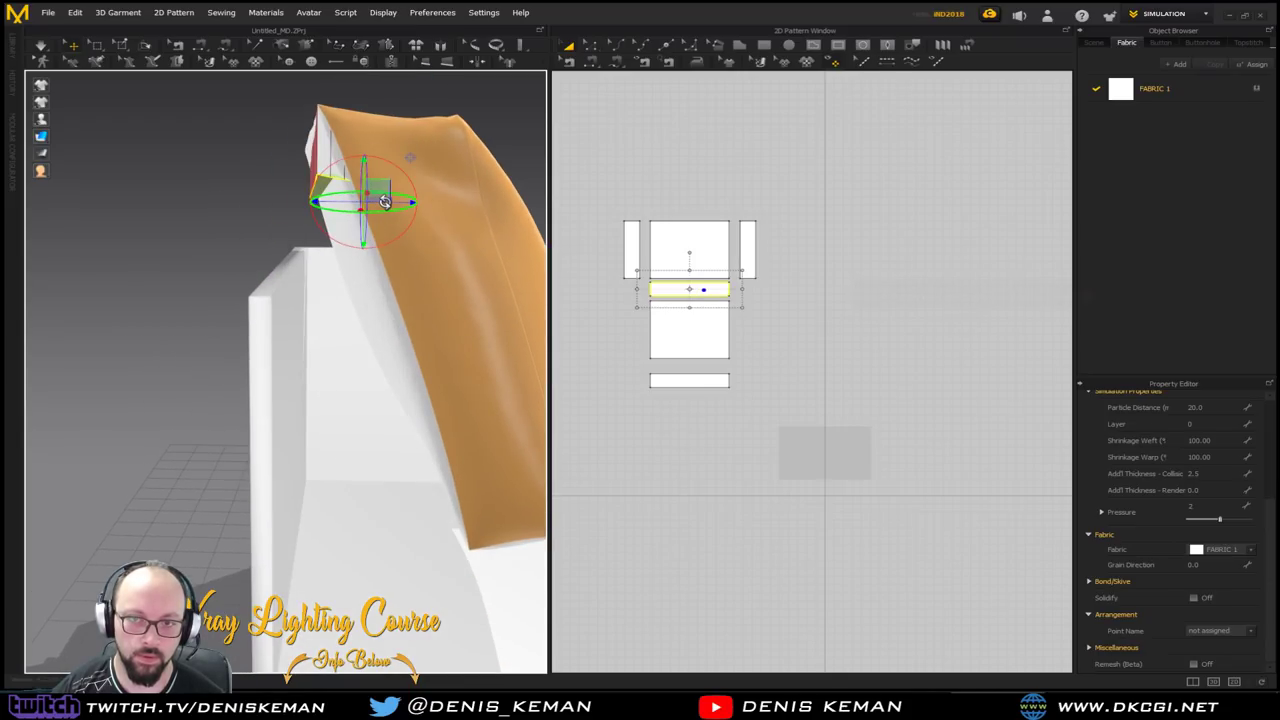
left_click(366, 278)
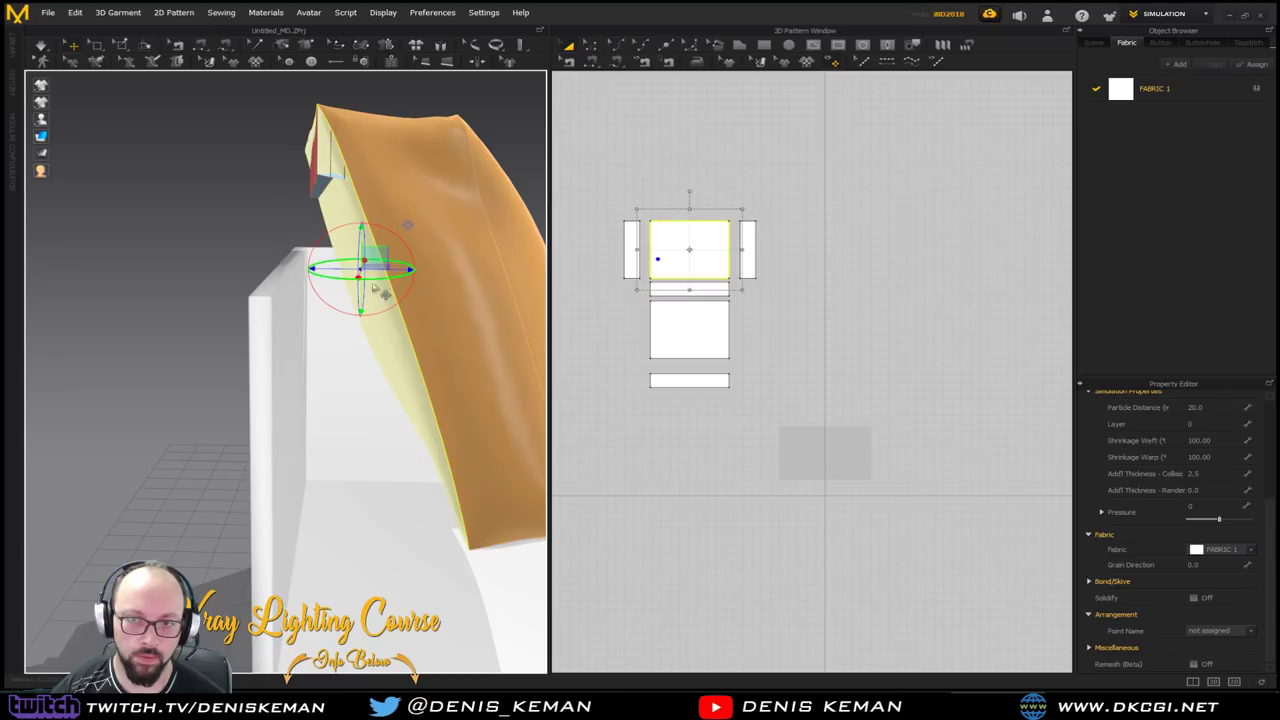
left_click(418, 313)
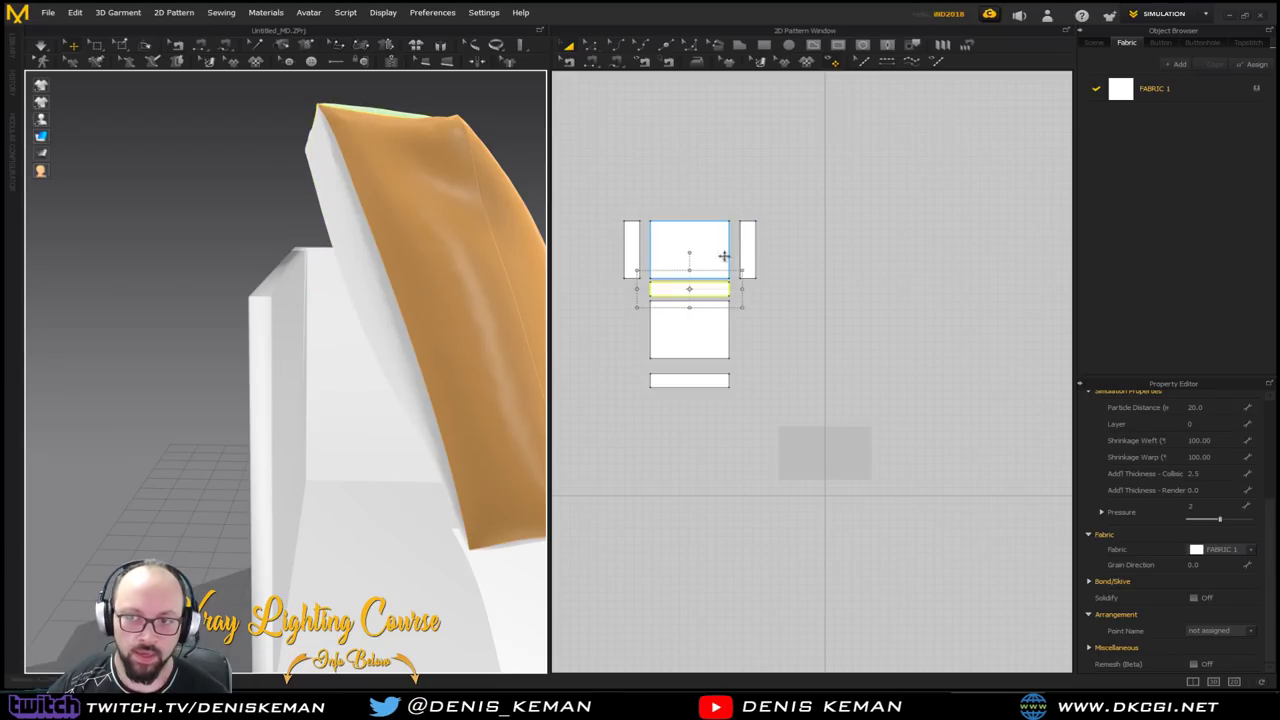
Run the simulation and set the pressure of the cushion's upper rectangle panel to 1
left_click_drag(806, 183, 577, 438)
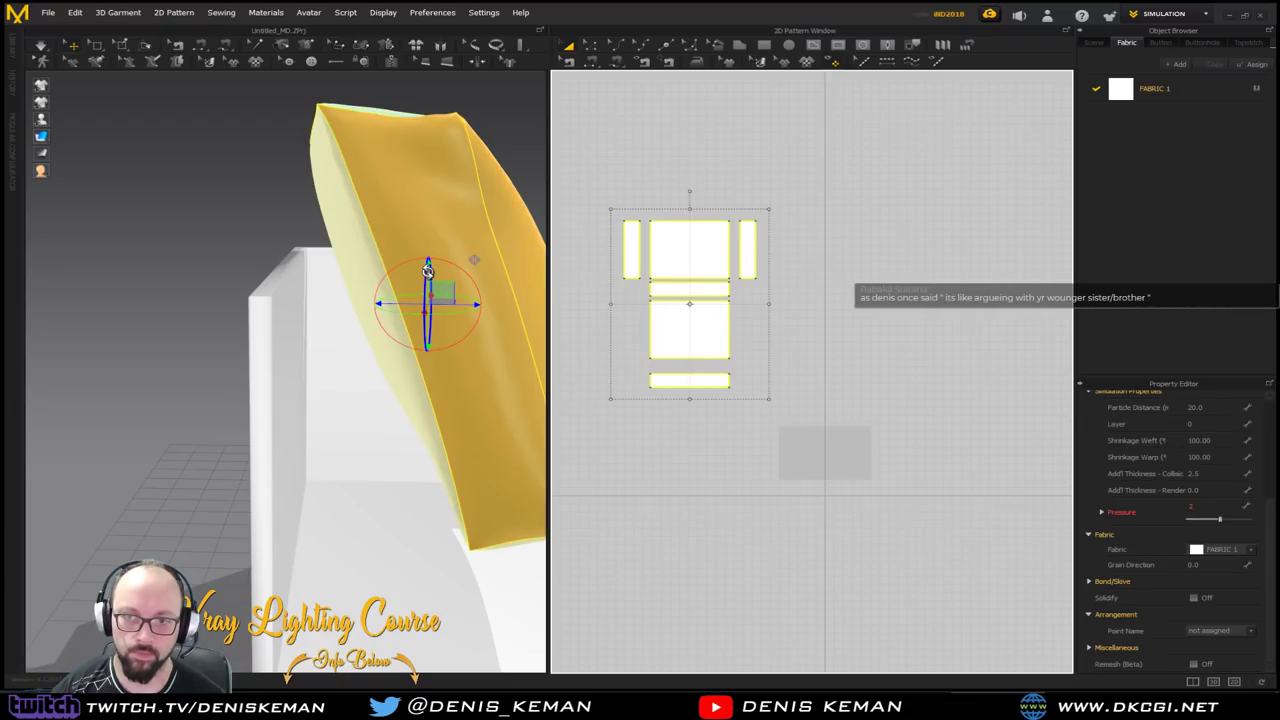
right_click_drag(428, 270, 363, 288)
key("space")
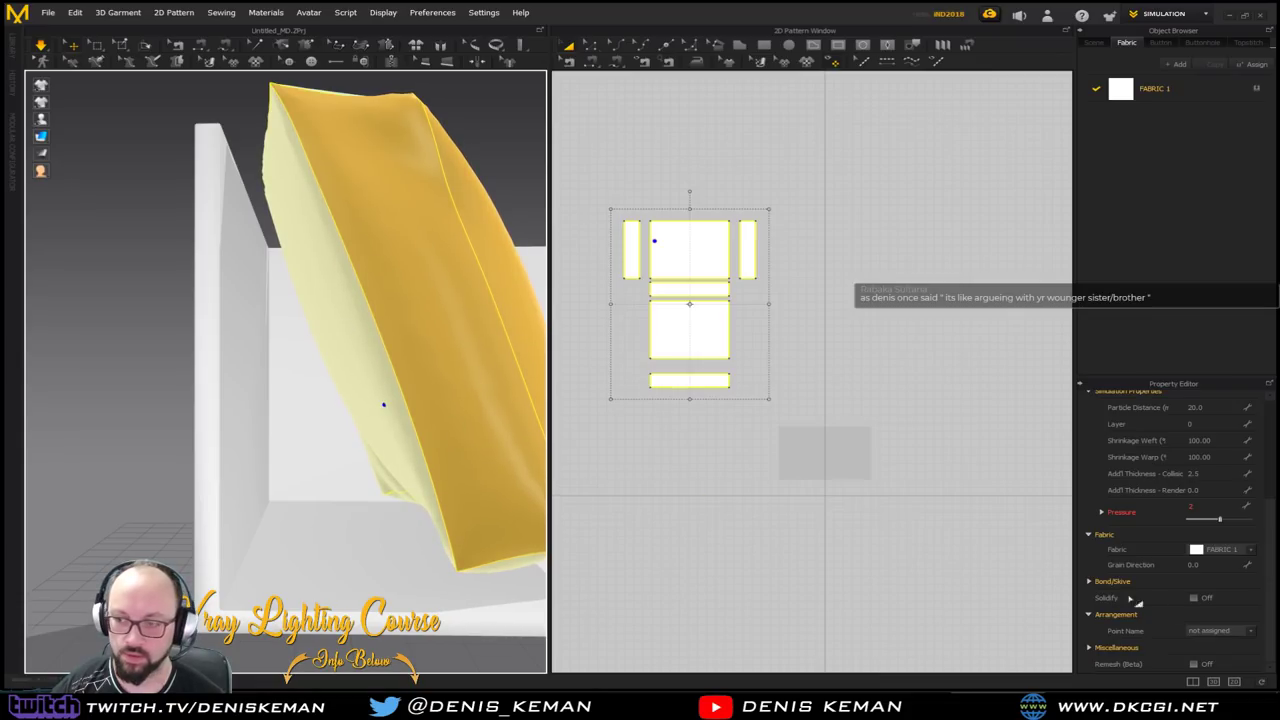
left_click(1199, 507)
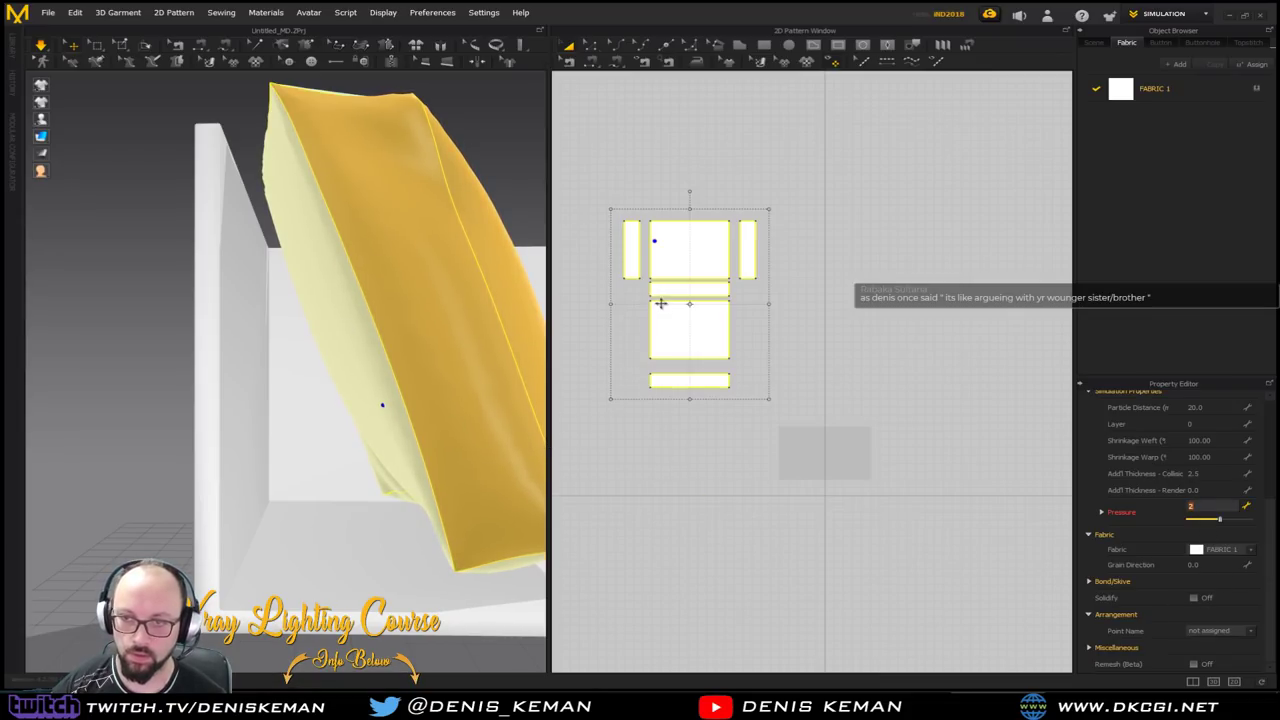
left_click(667, 289)
left_click(667, 238)
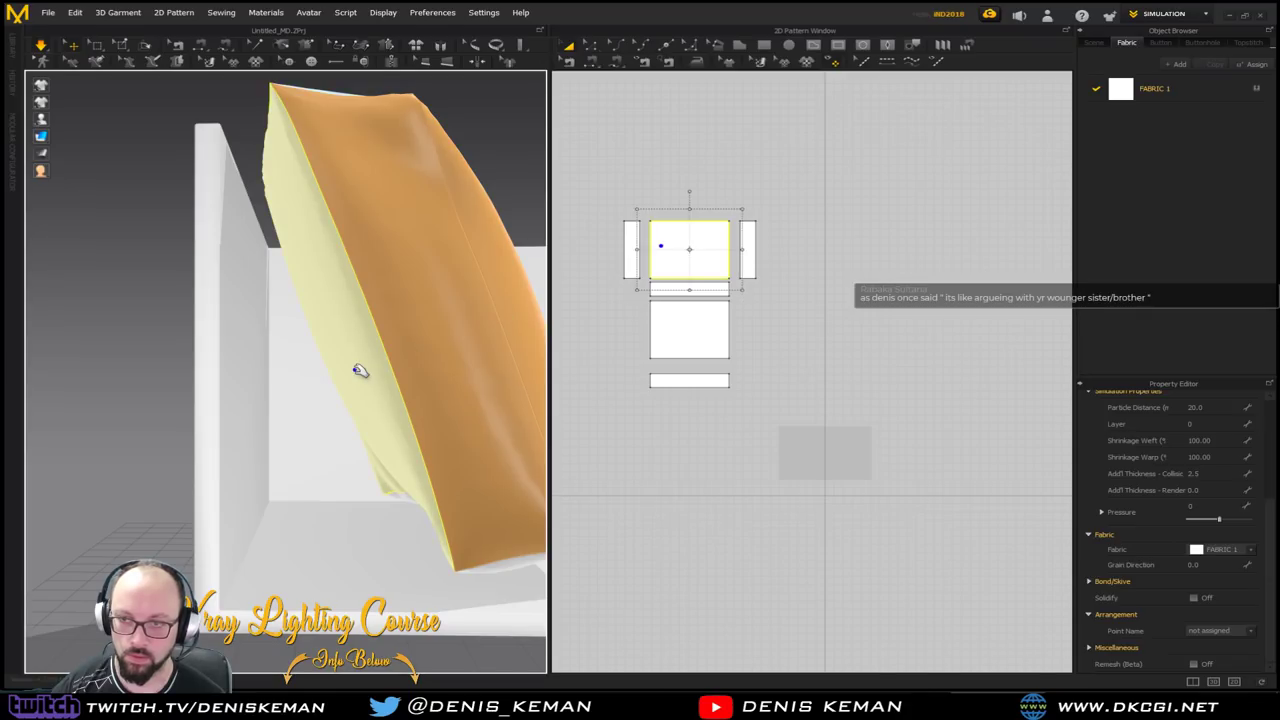
type("1")
key("Return")
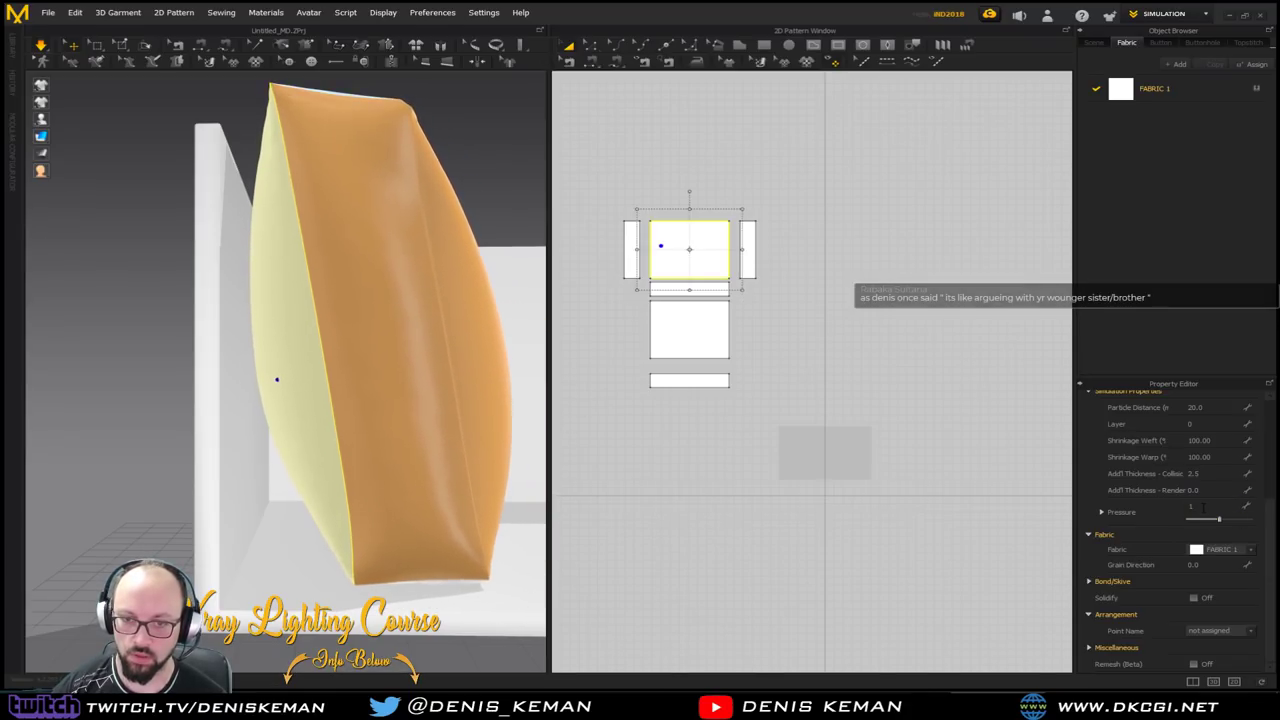
Unstrengthen the cushion's large front panel, the lower rectangle in the pattern layout
right_click_drag(436, 339, 375, 343)
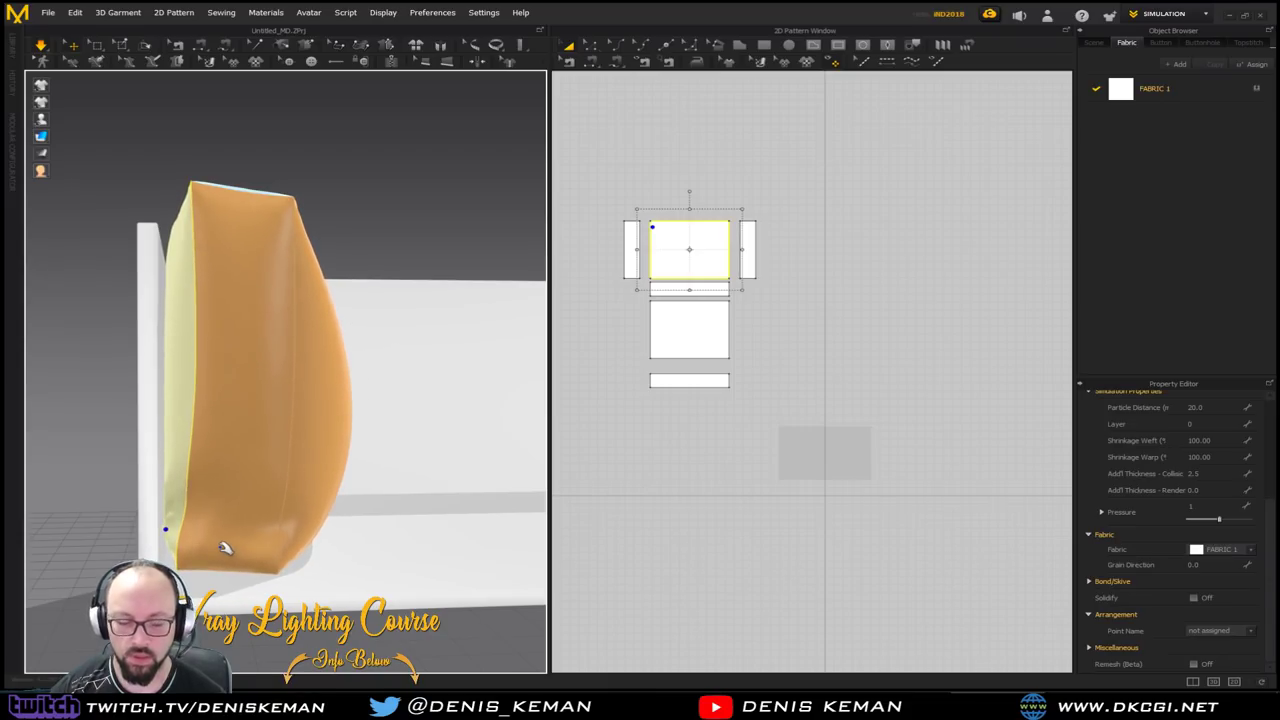
left_click(422, 203)
right_click_drag(422, 203, 456, 347)
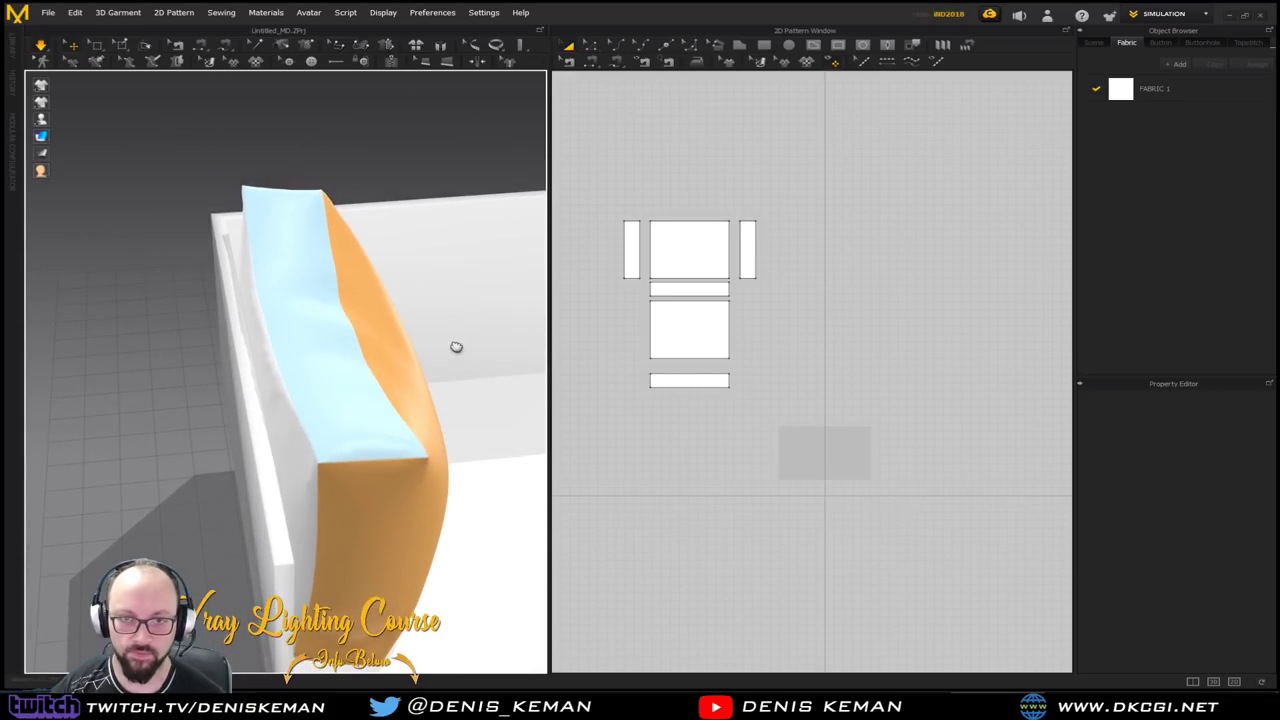
left_click(232, 240)
right_click_drag(296, 193, 371, 331)
right_click(368, 334)
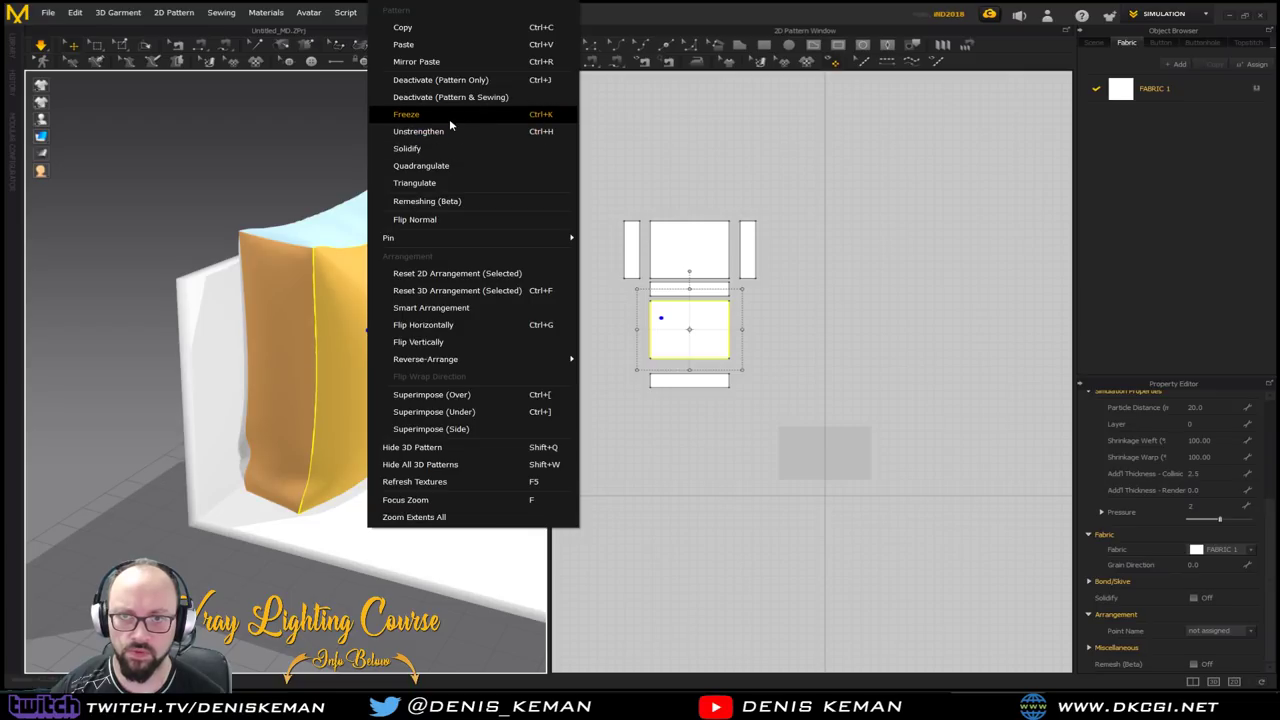
left_click(456, 134)
Set the Shrinkage Weft of the large front panel to 105
right_click_drag(449, 361, 479, 334)
left_click(479, 200)
middle_click_drag(484, 256, 272, 319)
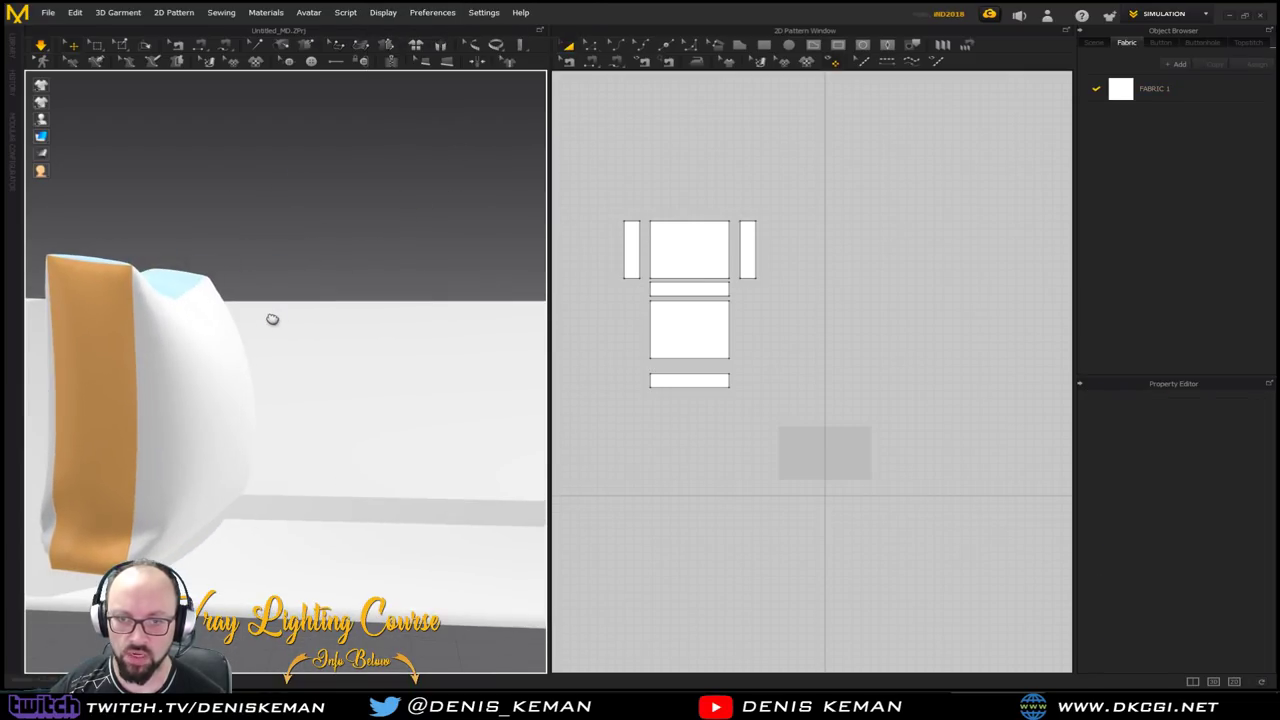
left_click(226, 404)
left_click(1210, 442)
type("105")
key("Return")
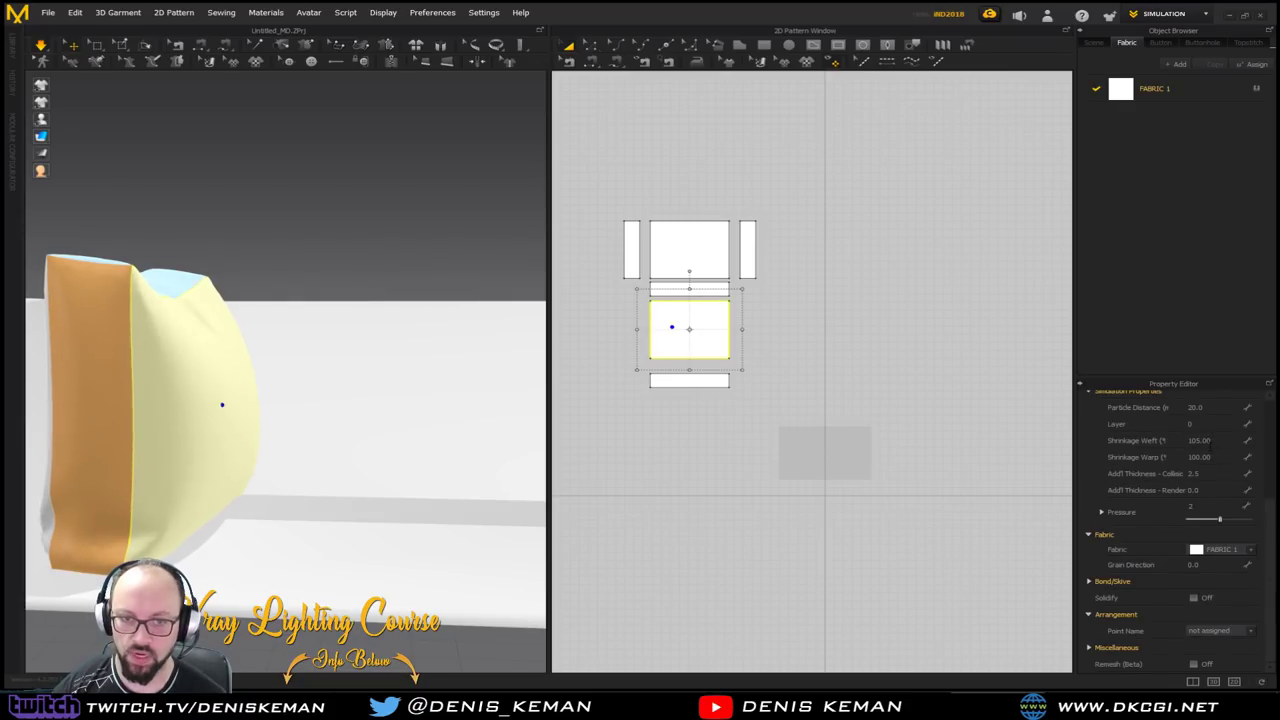
Unstrengthen the cushion's side strip at the open end of the shell
left_click(398, 231)
right_click_drag(398, 231, 296, 302)
middle_click_drag(274, 284, 394, 297)
left_click(257, 333)
right_click(252, 332)
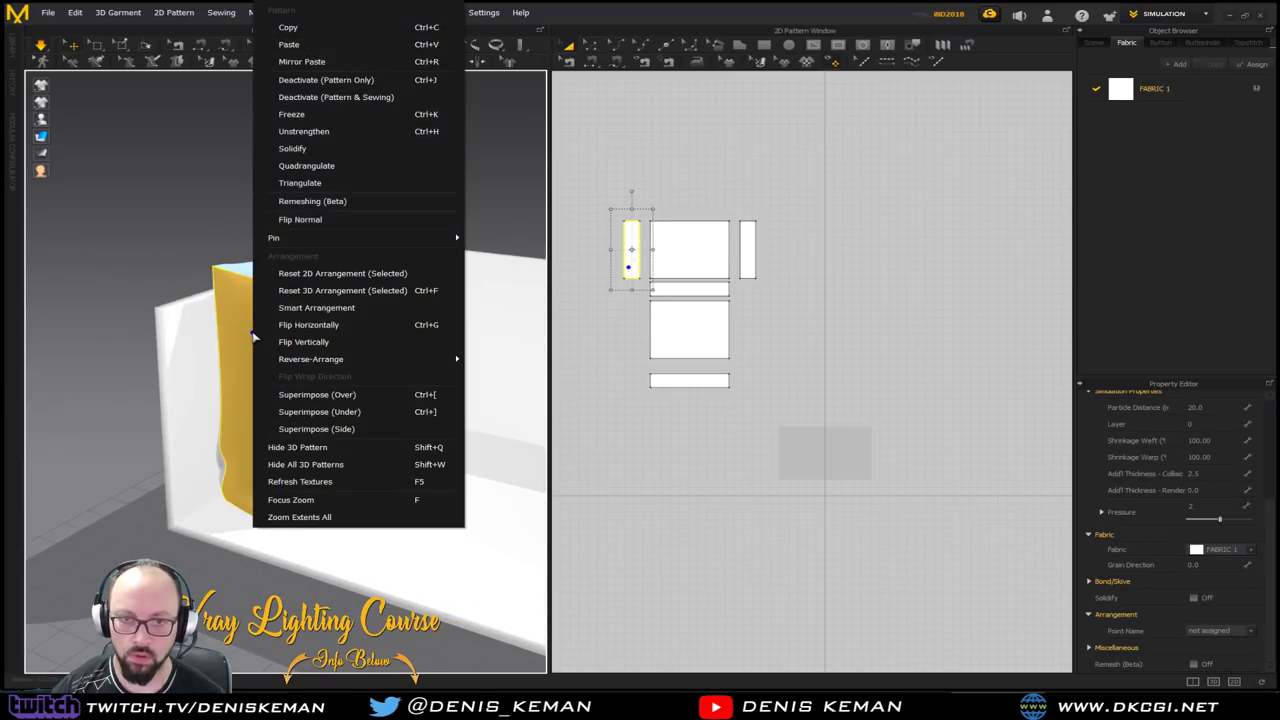
left_click(323, 133)
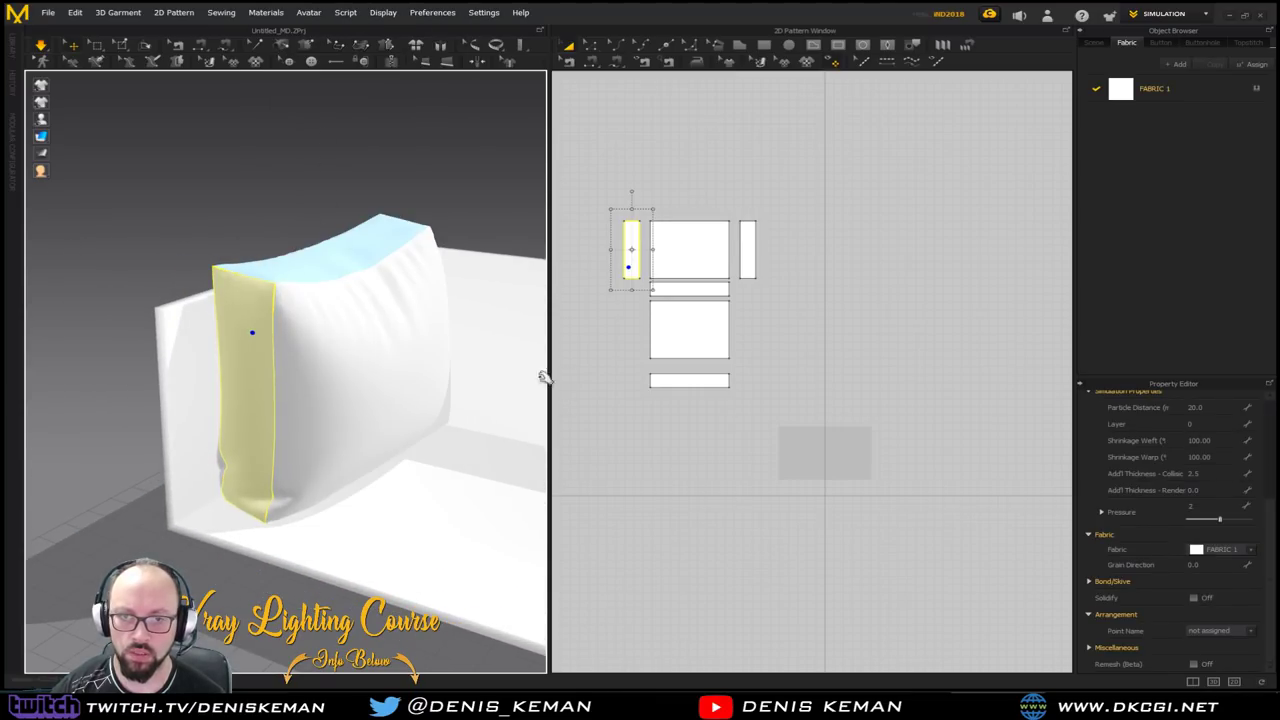
Set the side strip's Shrinkage Weft to 110 and its Shrinkage Warp to 105
left_click(1205, 440)
type("105")
key("Return")
left_click(1219, 440)
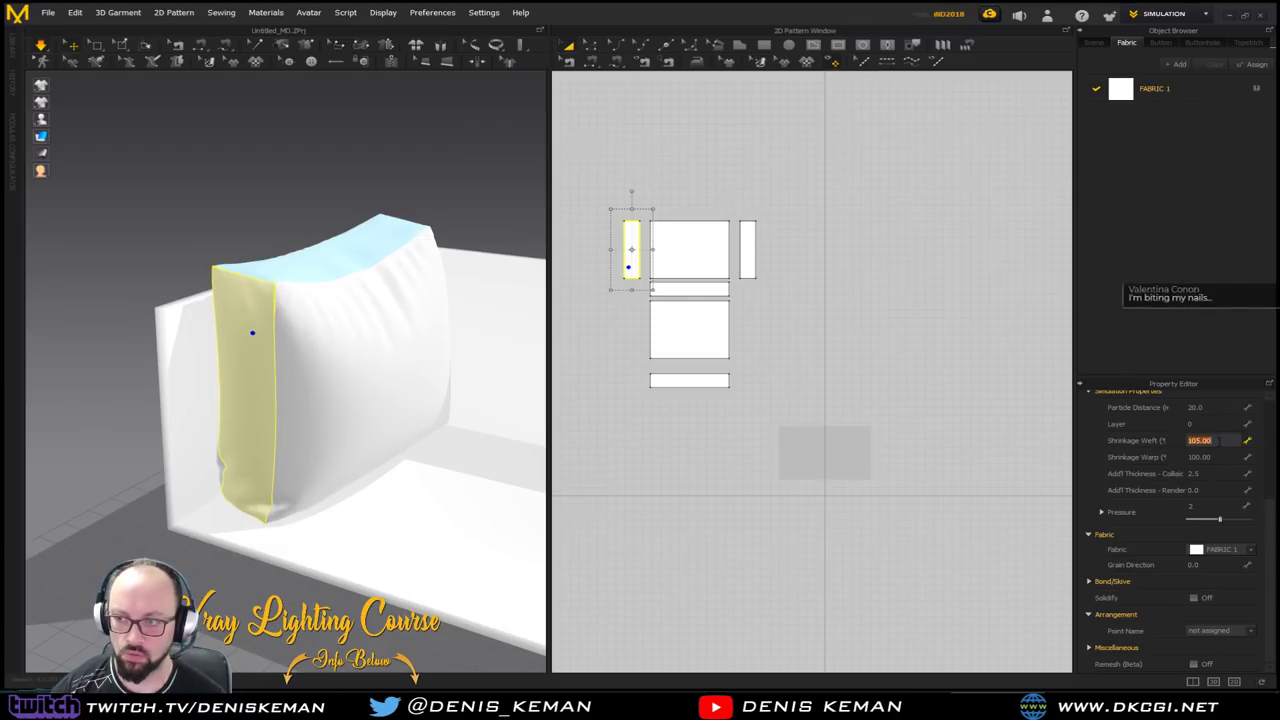
type("110")
key("Return")
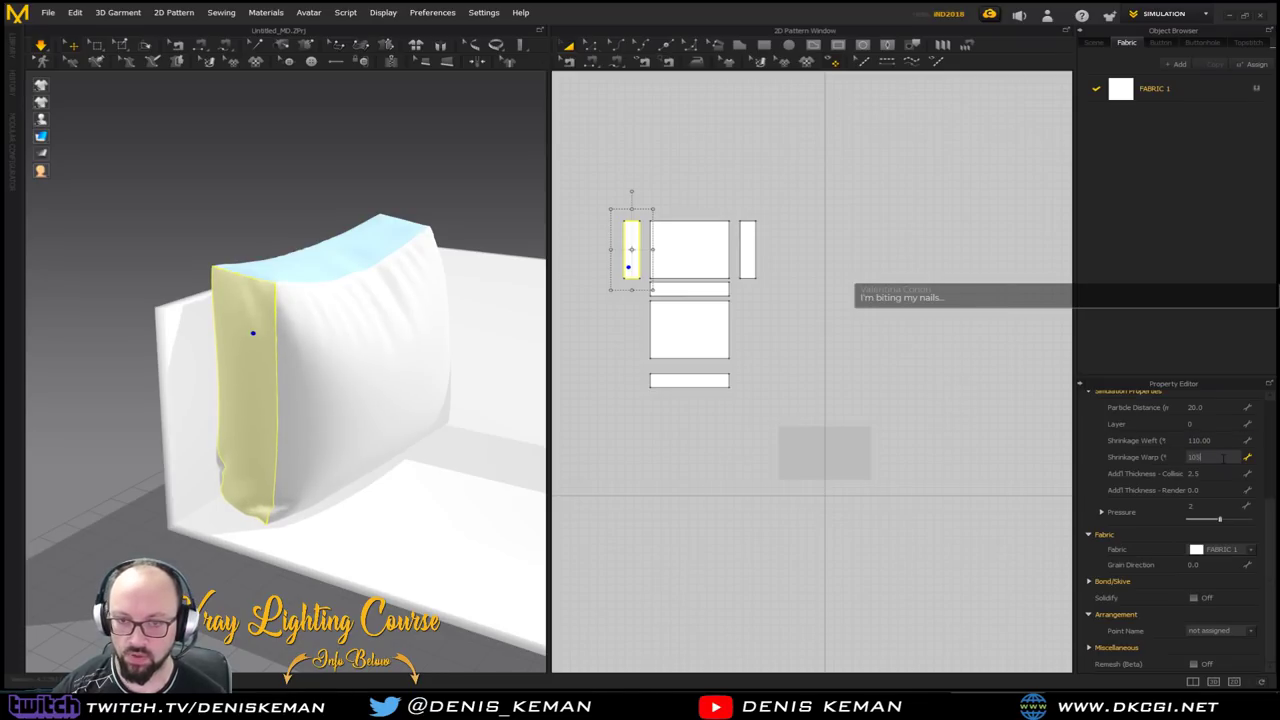
left_click(1222, 457)
type("105")
key("Return")
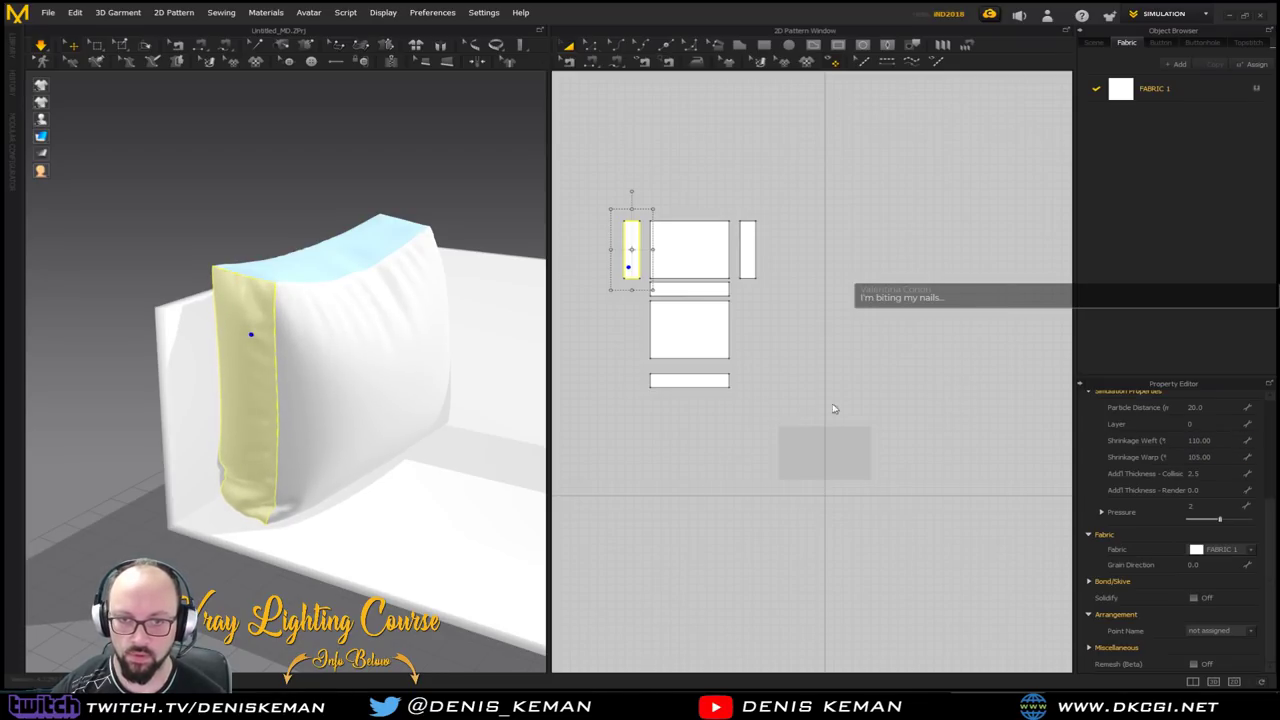
Unfreeze the cushion's top strip
left_click(445, 191)
right_click_drag(445, 191, 362, 267)
left_click(362, 267)
right_click(360, 267)
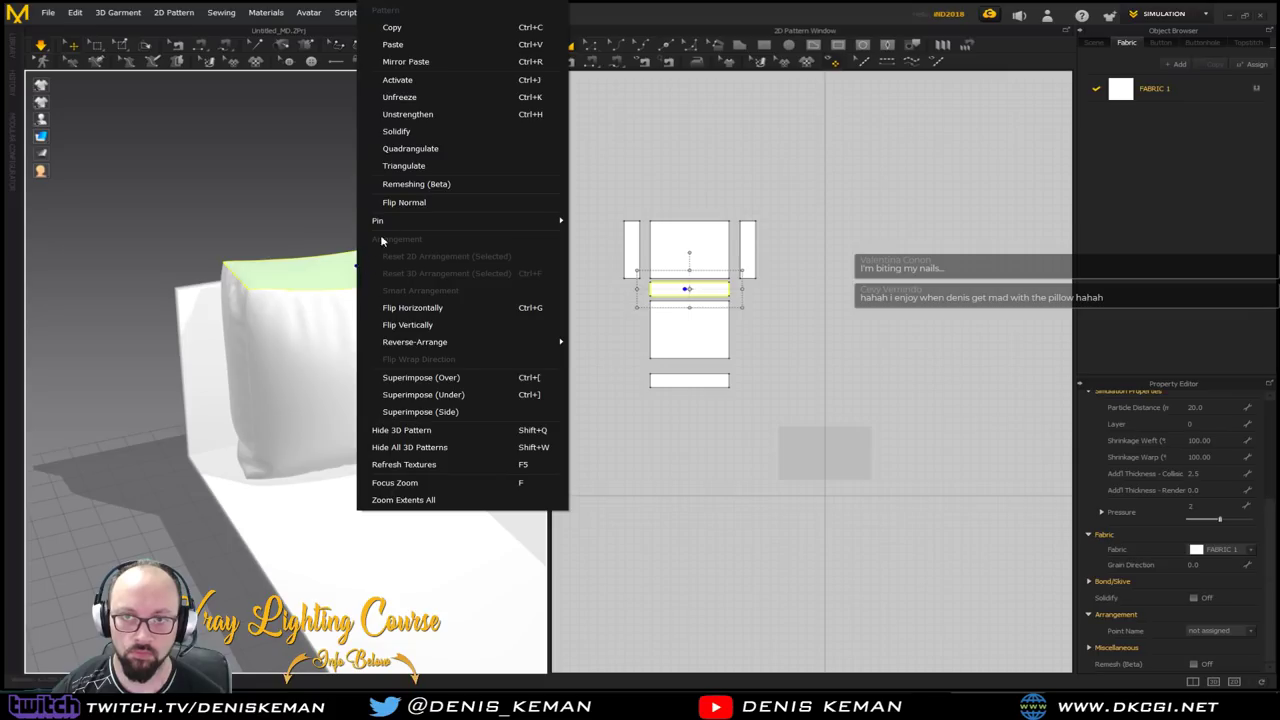
left_click(429, 108)
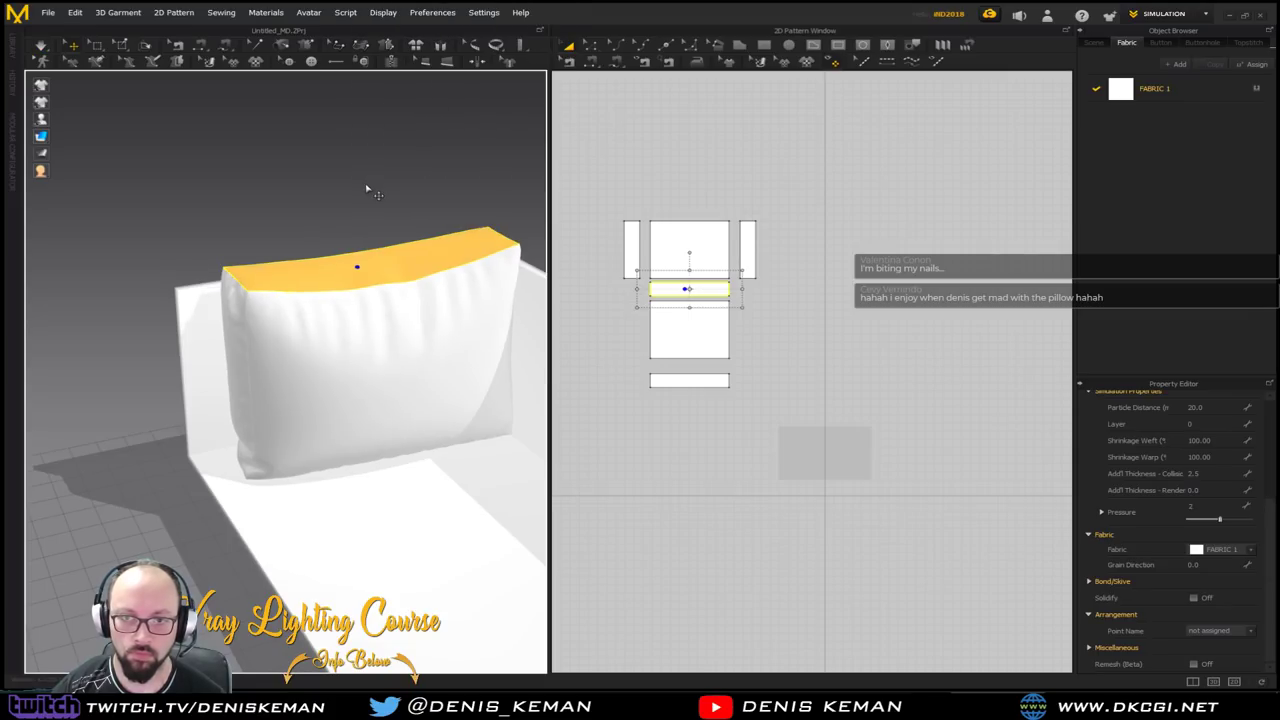
Set the top strip's Shrinkage Weft to 105
left_click(389, 282)
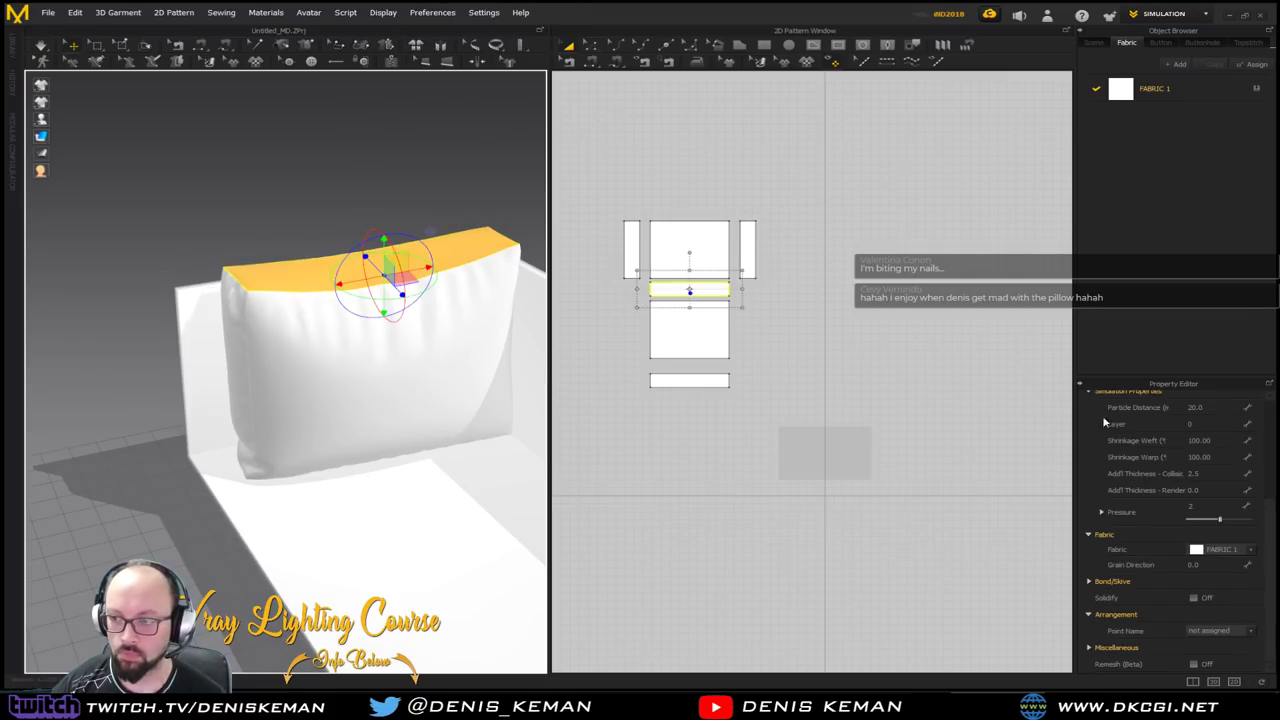
left_click(1215, 441)
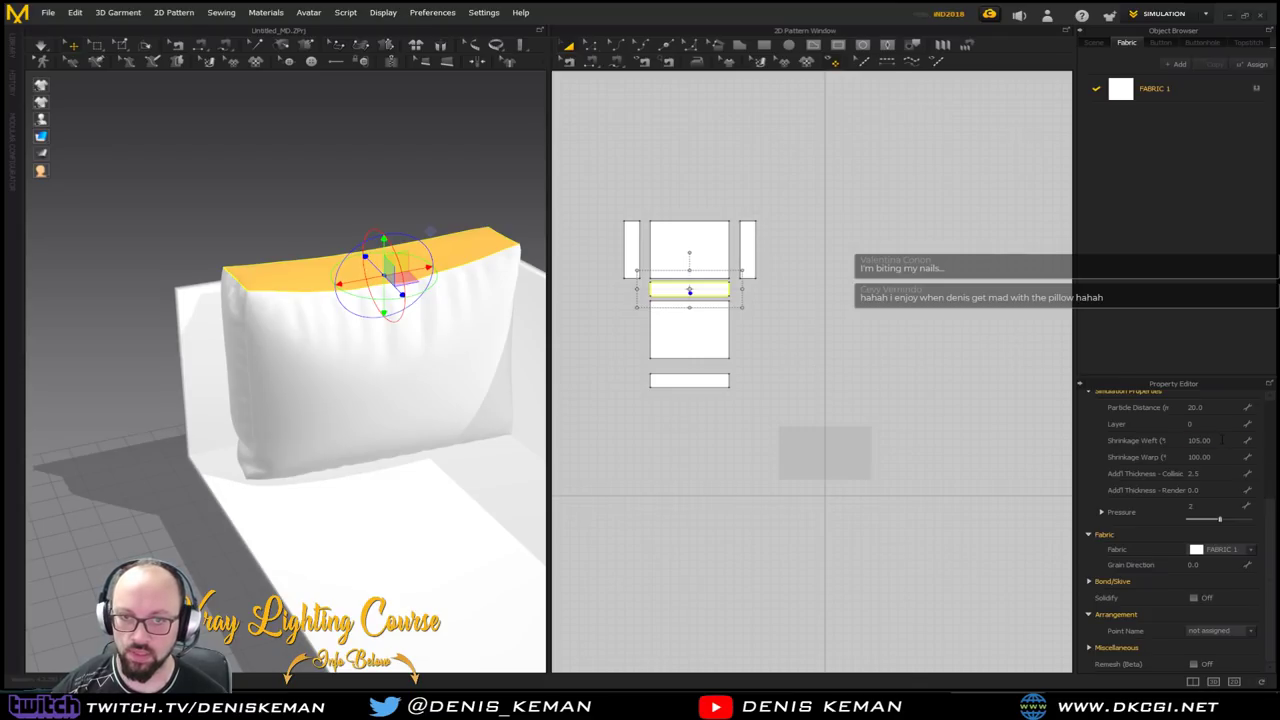
right_click_drag(490, 288, 500, 254)
Unstrengthen the top strip and run the simulation
right_click(411, 258)
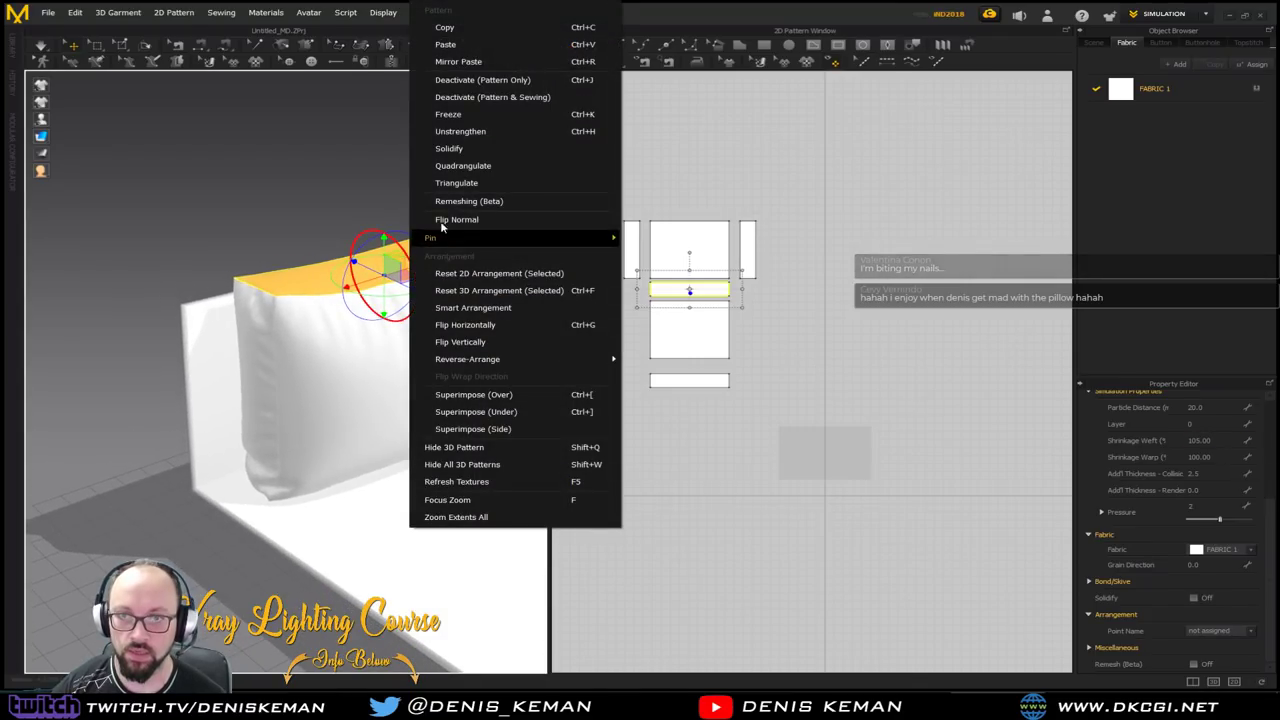
left_click(477, 132)
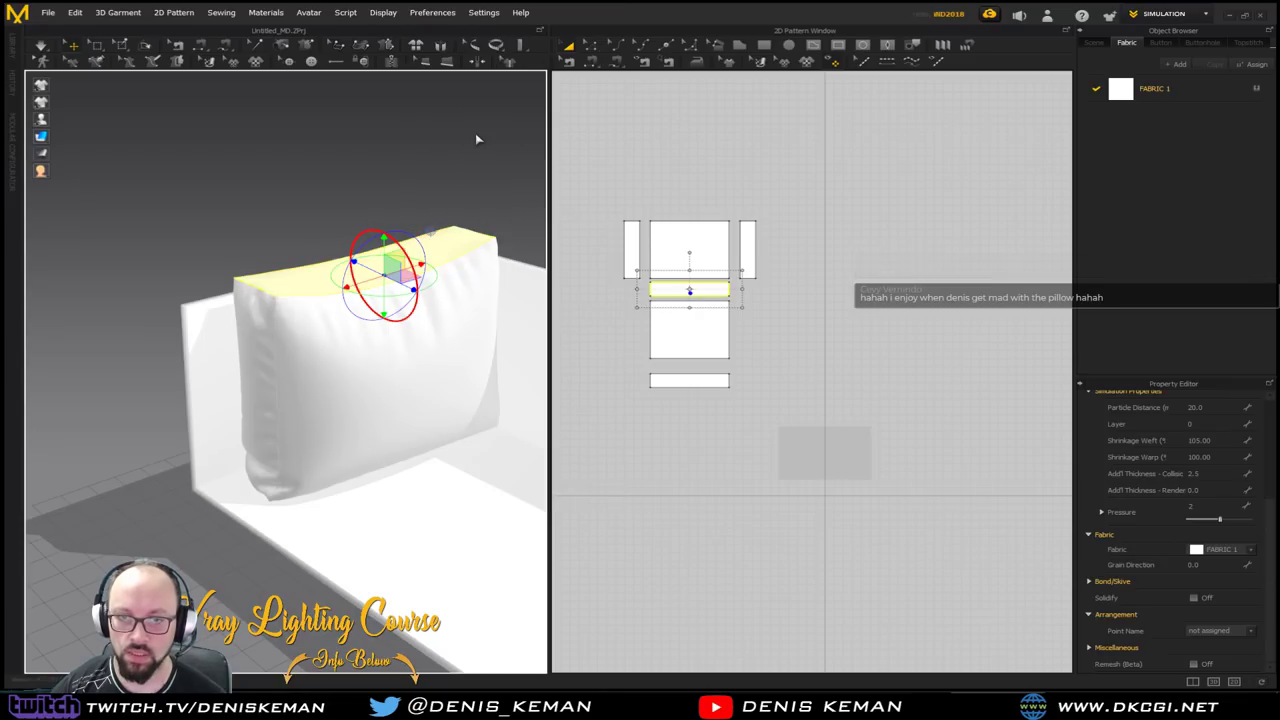
left_click(448, 168)
key("space")
Freeze the cushion's back panel and run the simulation
right_click_drag(446, 171, 496, 179)
right_click_drag(447, 289, 480, 306)
left_click(411, 351)
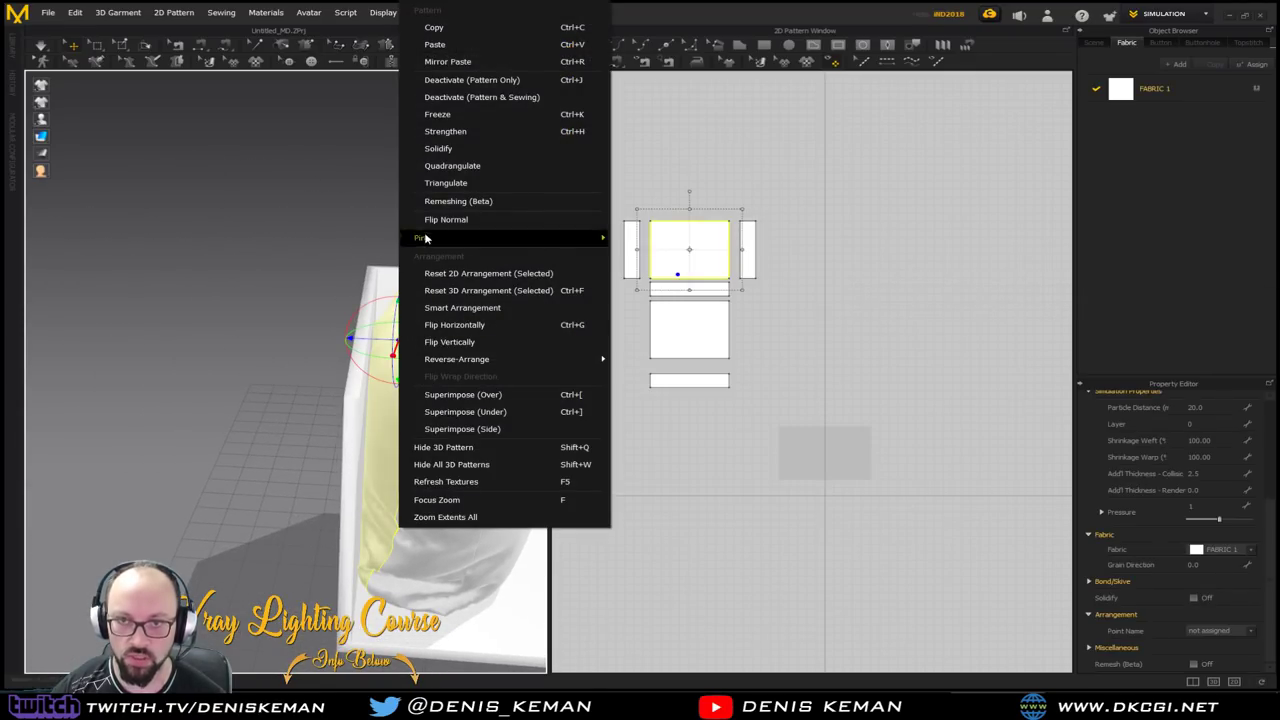
left_click(480, 115)
left_click(476, 217)
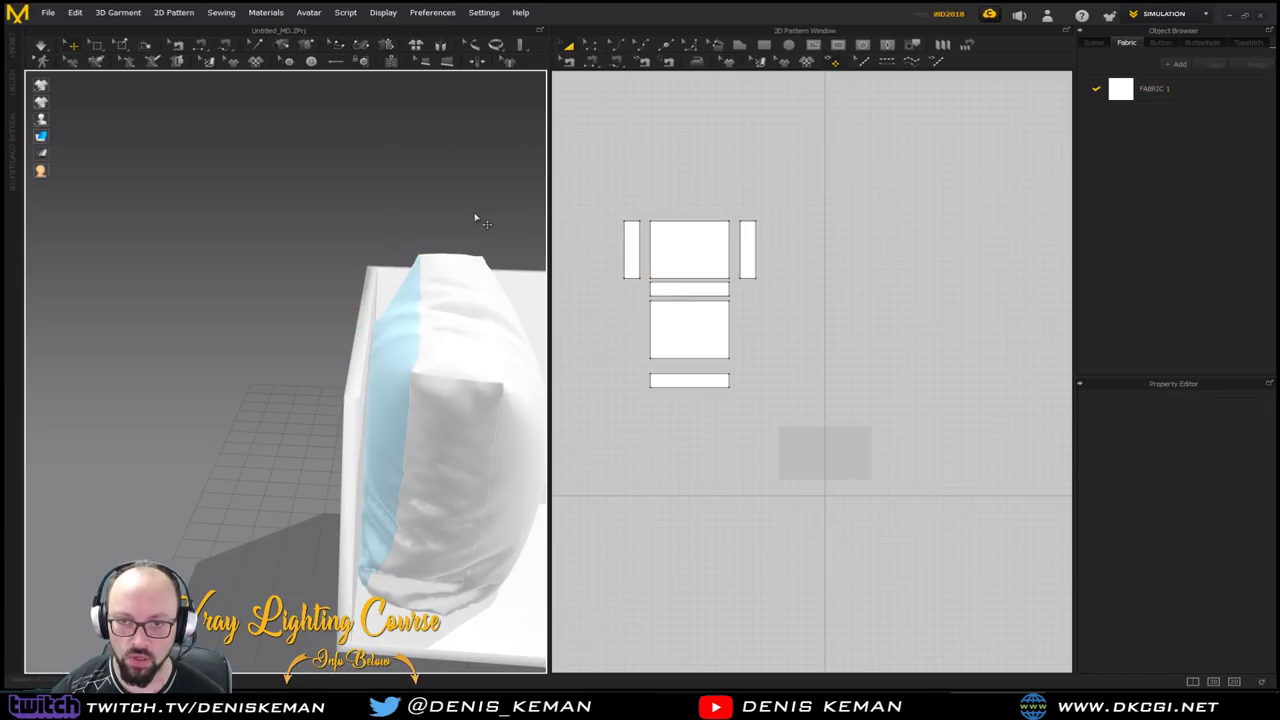
key("space")
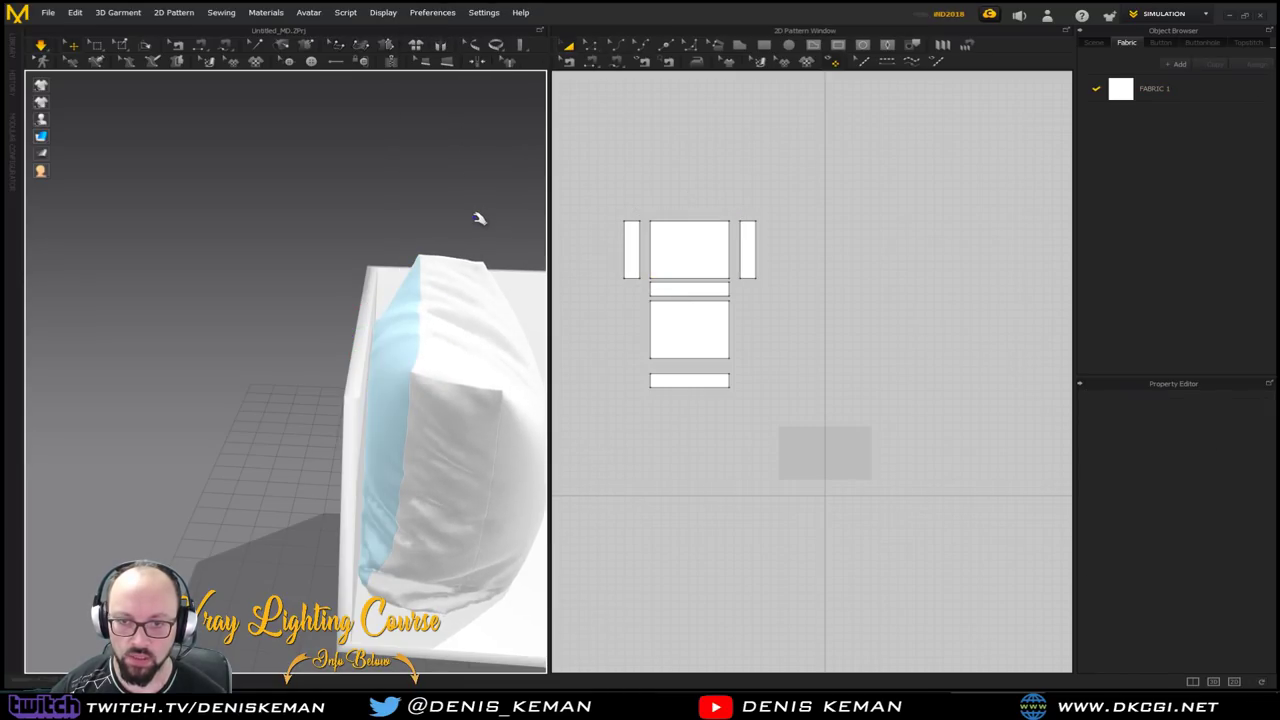
Unstrengthen the side strip that lies right of the back panel in the pattern layout and stop the simulation
right_click_drag(477, 226, 355, 395)
left_click(322, 352)
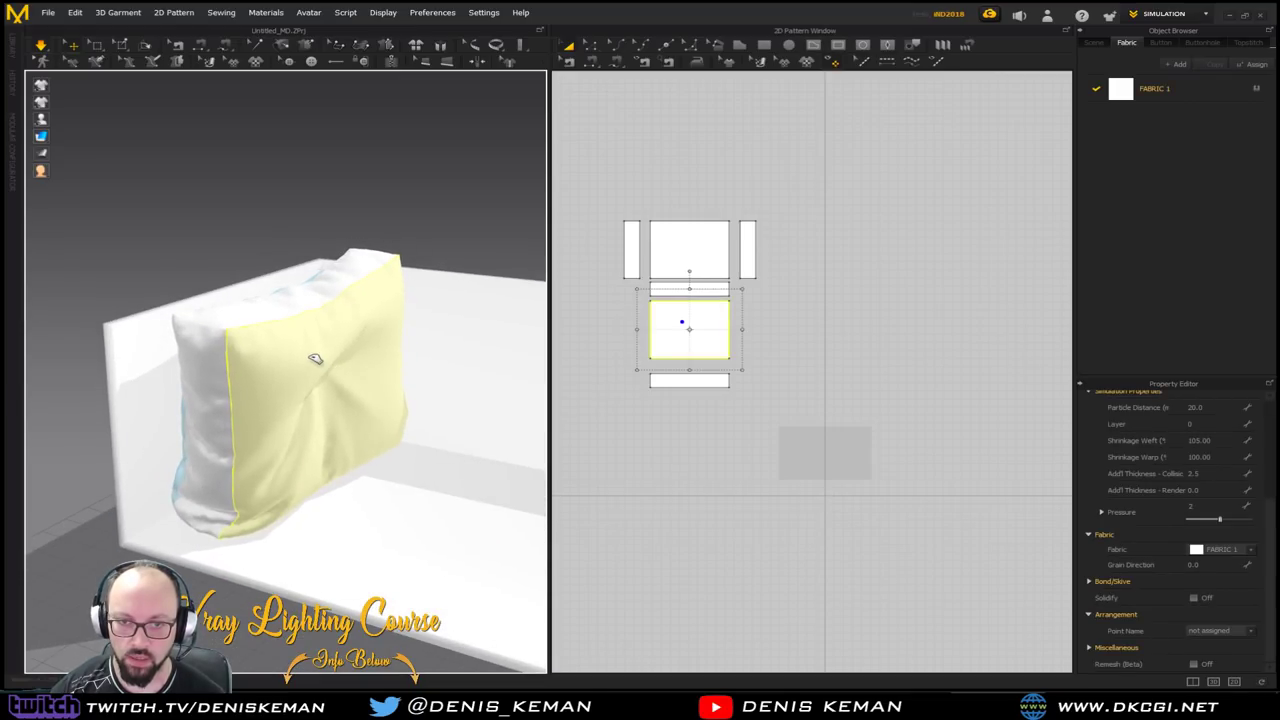
left_click(418, 233)
right_click_drag(465, 222, 356, 427)
left_click(355, 425)
right_click(357, 425)
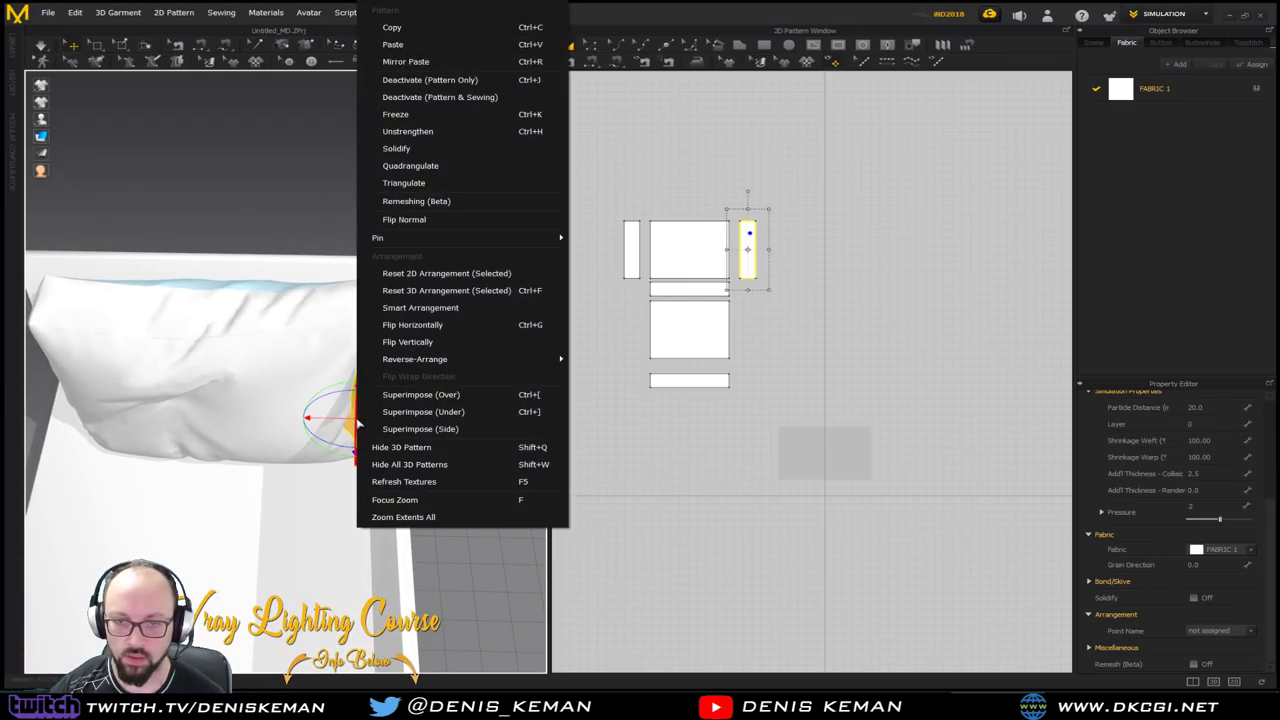
left_click(427, 137)
left_click(483, 308)
right_click_drag(484, 309, 654, 163)
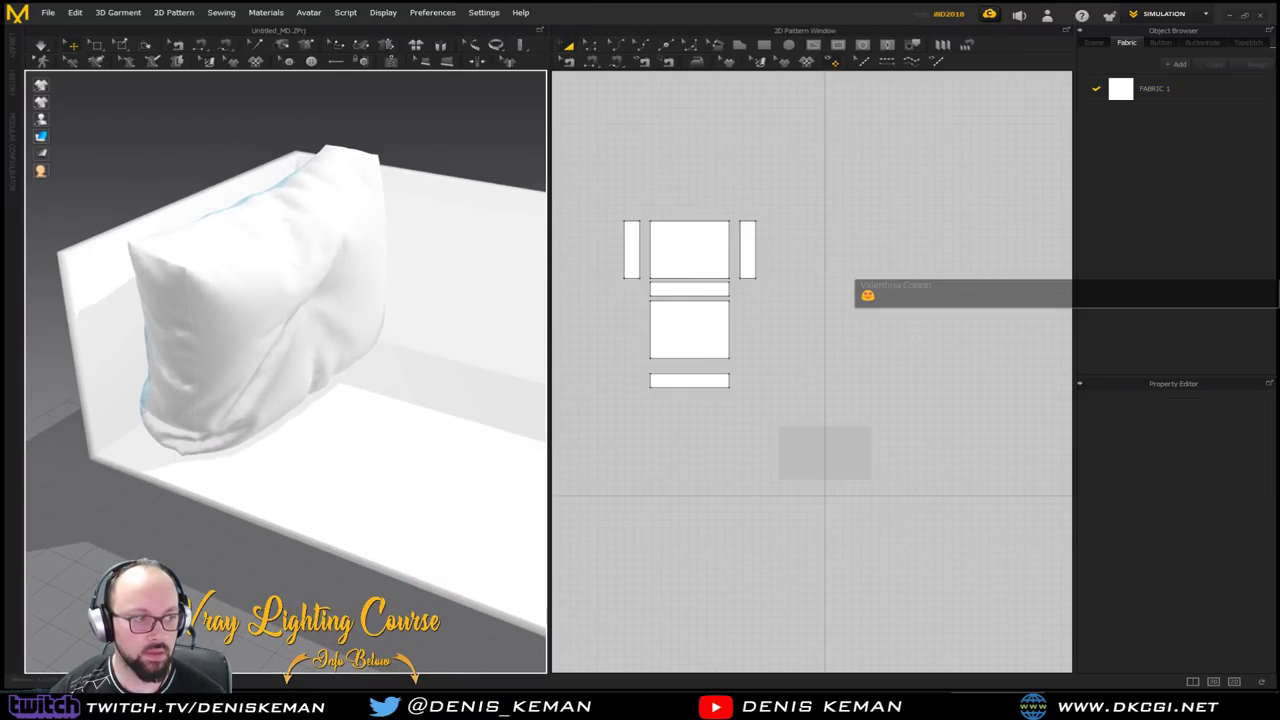
Compare the simulated cushion's shape and folds with the pillows in the sofa reference photo
left_click_drag(2, 80, 938, 87)
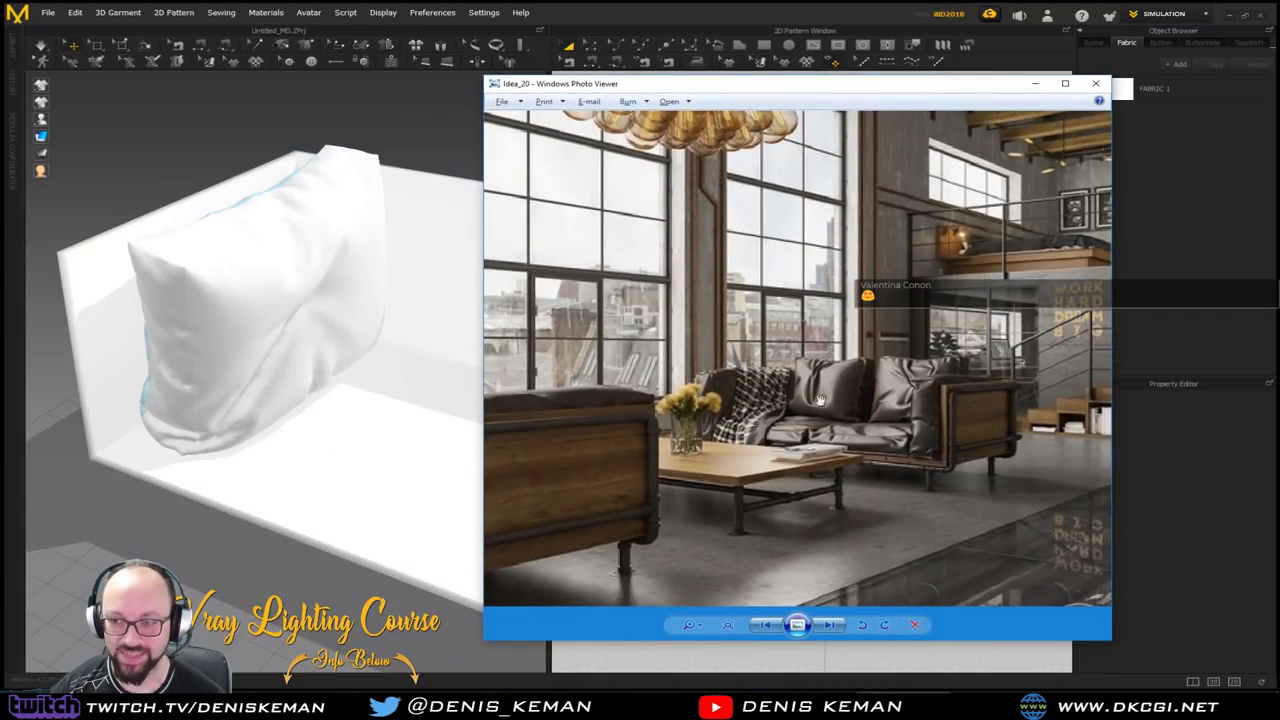
right_click_drag(358, 312, 204, 306)
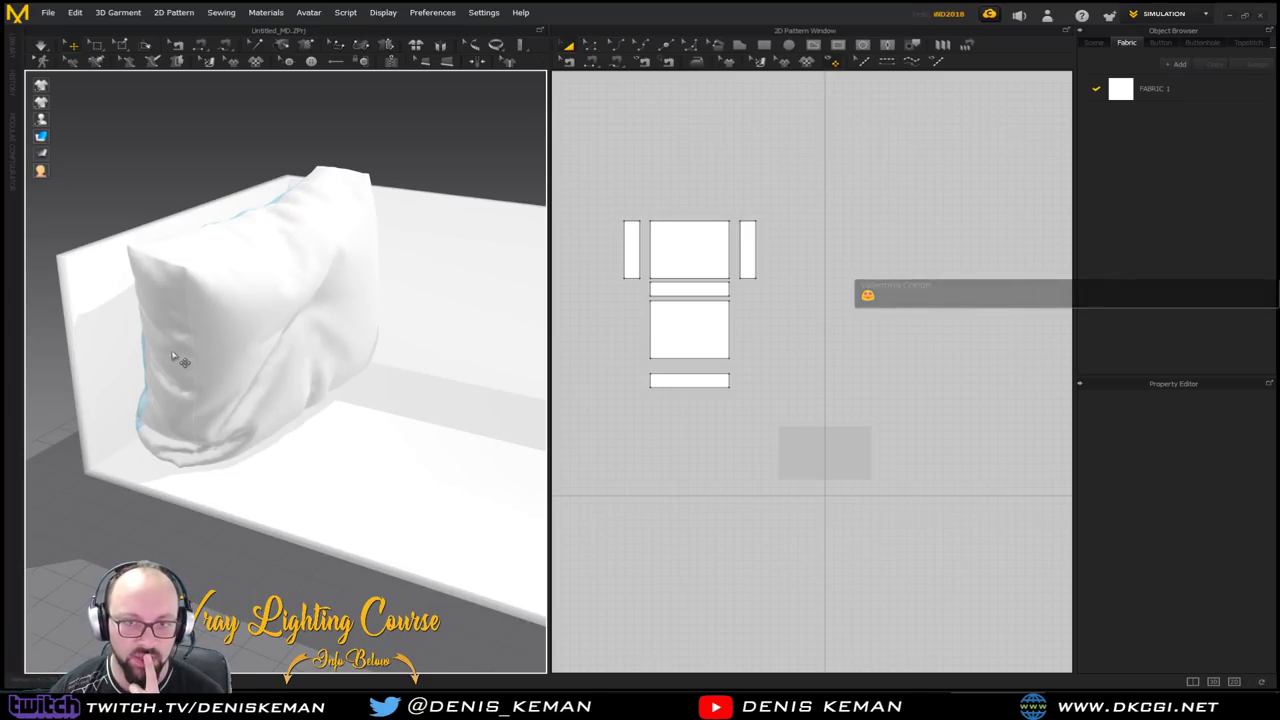
right_click_drag(203, 335, 337, 383)
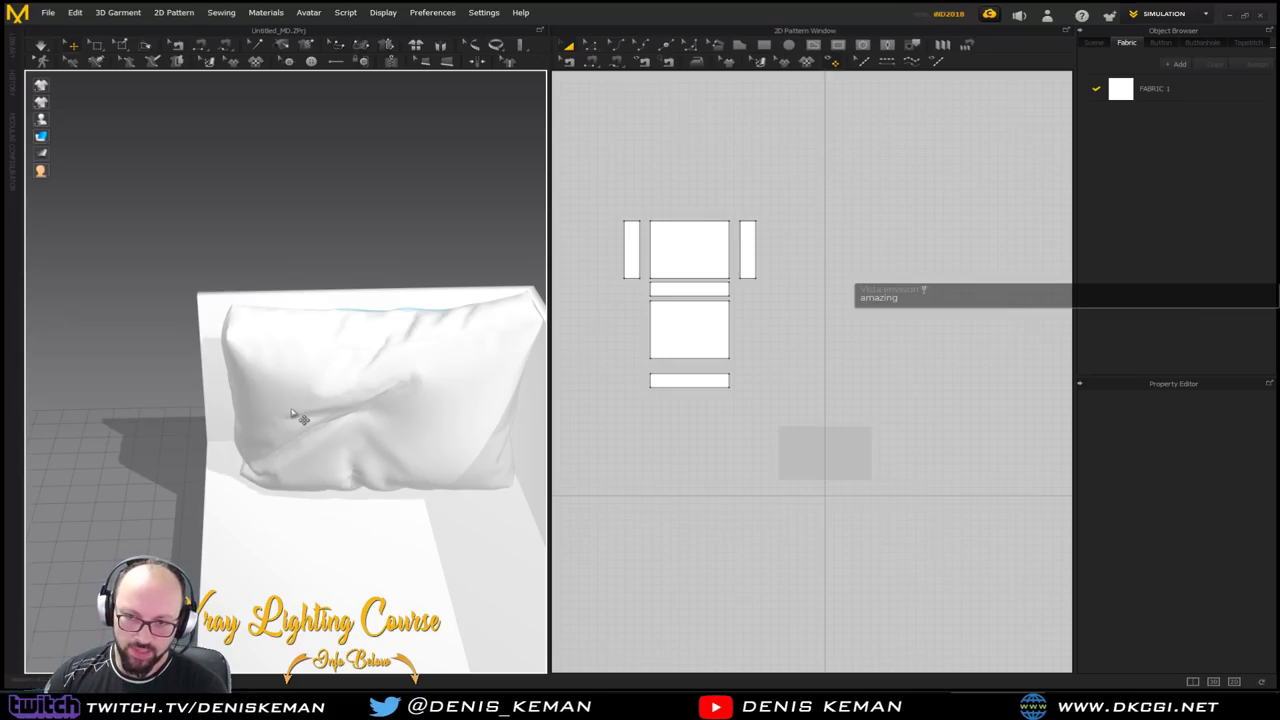
Move the left side strip outward in 3D to open the cushion's end, and inspect the back panel's edge
right_click_drag(292, 413, 427, 377)
left_click(339, 428)
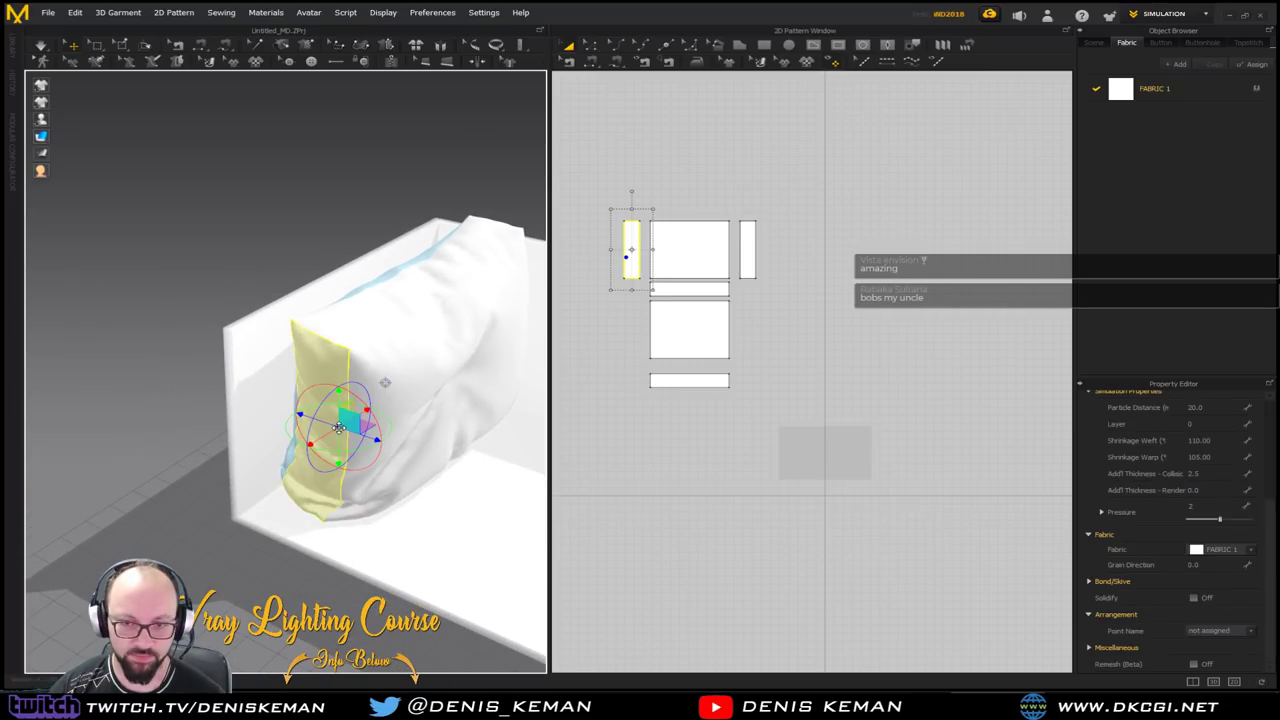
right_click_drag(364, 420, 324, 454)
left_click_drag(385, 382, 265, 452)
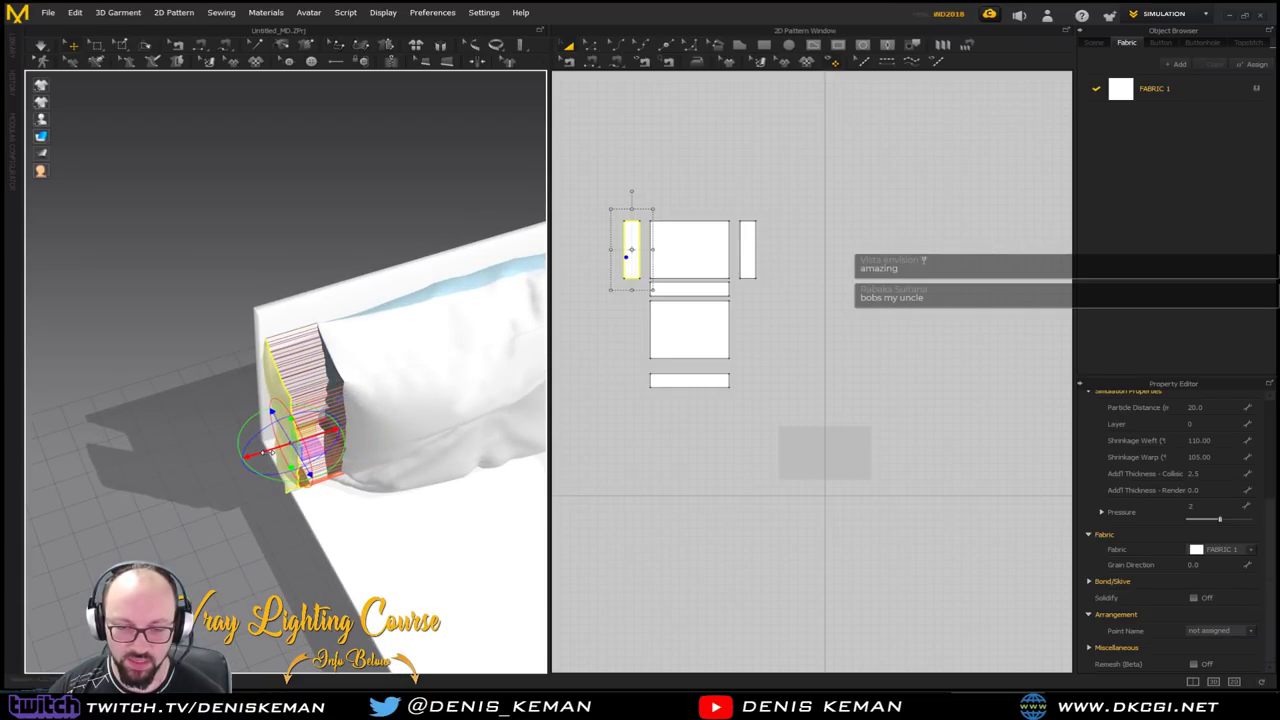
right_click_drag(296, 441, 464, 461)
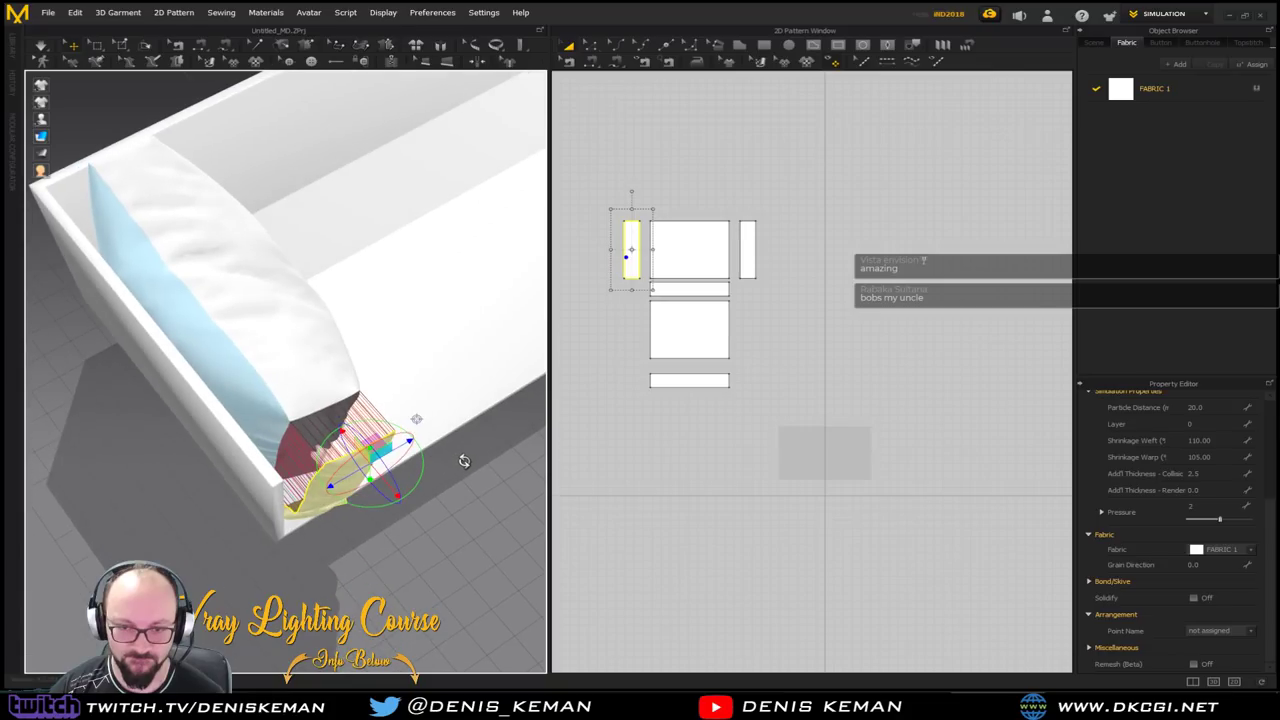
left_click(265, 432)
right_click_drag(336, 363, 423, 337)
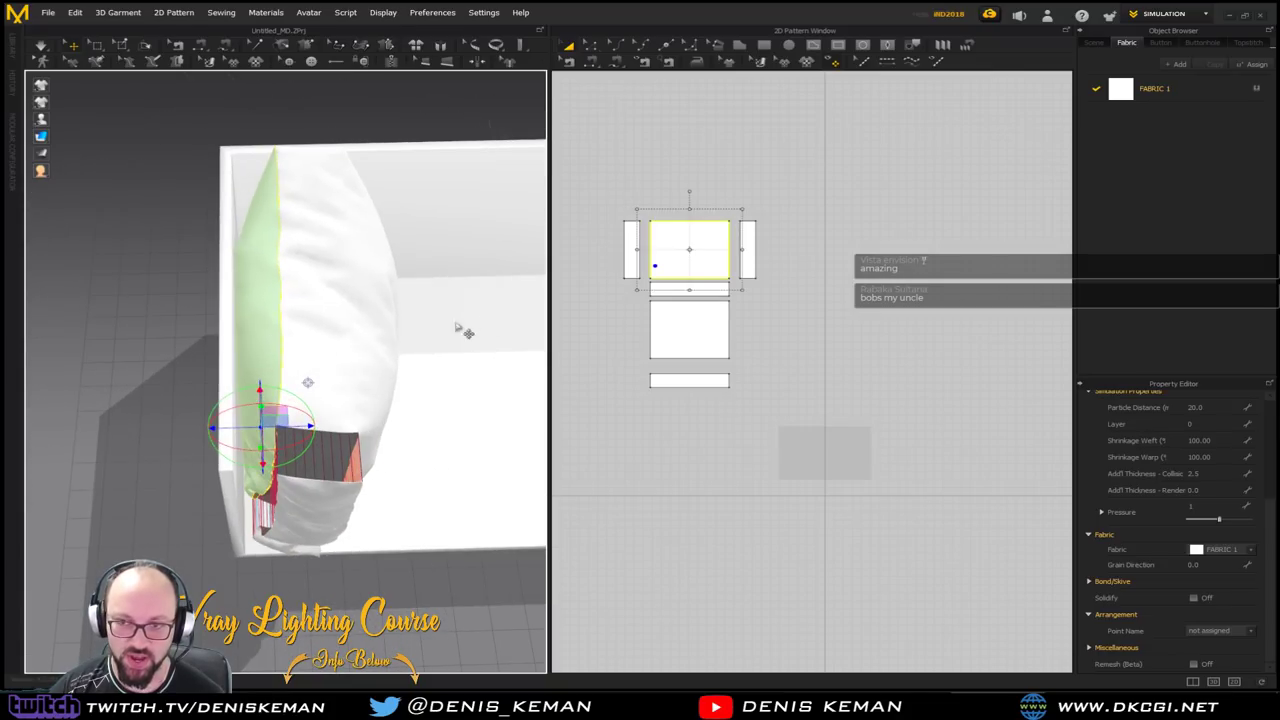
right_click_drag(262, 456, 276, 432)
left_click(267, 516)
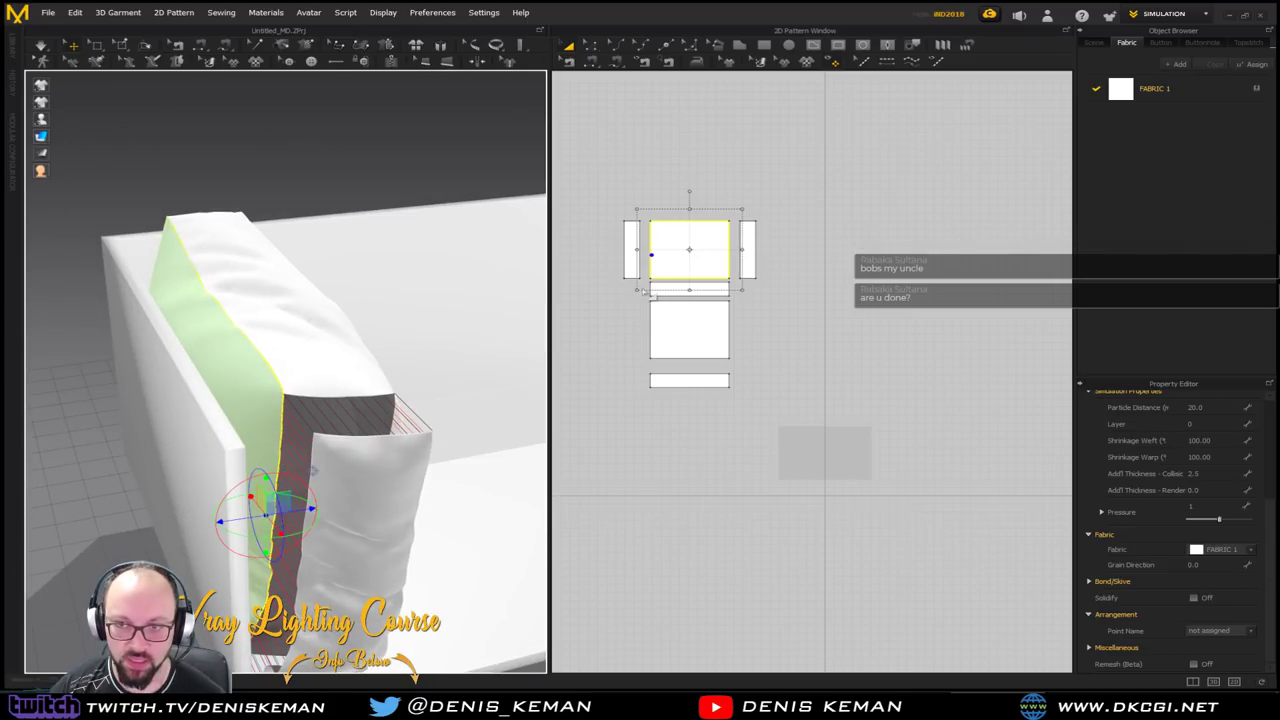
Move the left side strip's flat pattern farther away from the back panel to leave free space between them
scroll(628, 252, "down", 2)
scroll(630, 256, "up", 5)
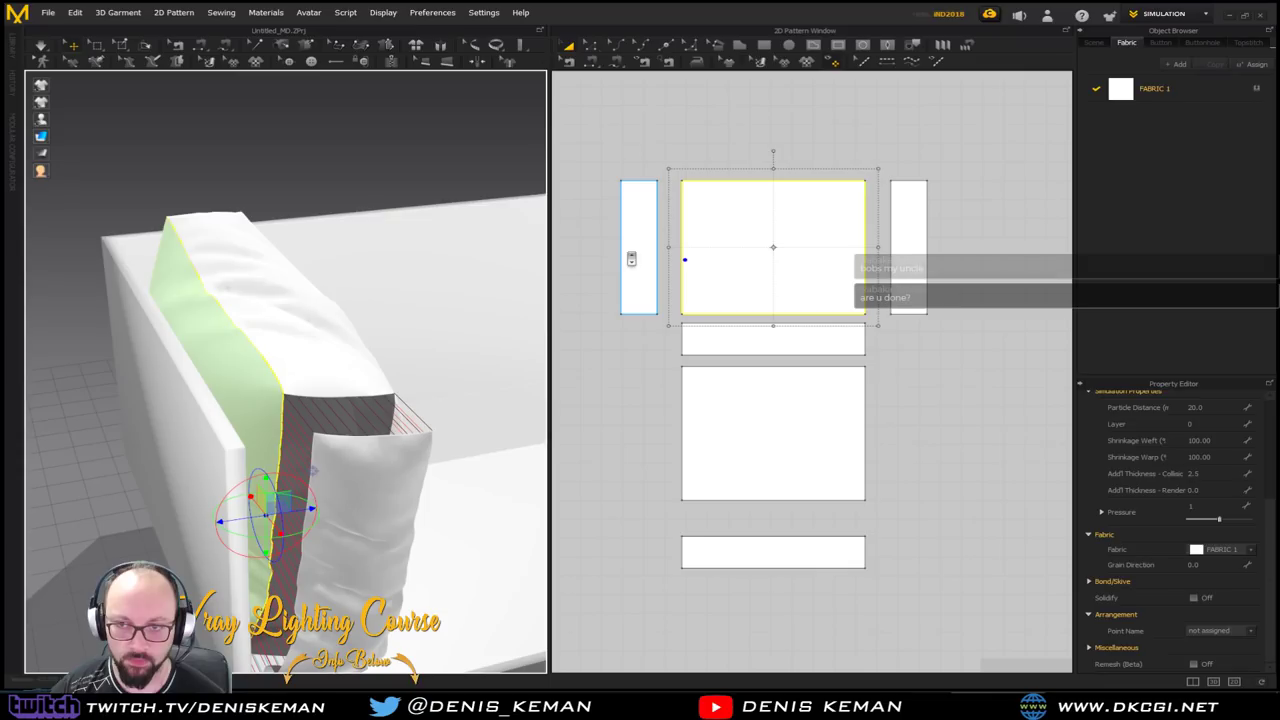
left_click(632, 268)
right_click(606, 307)
left_click(598, 272)
middle_click_drag(603, 279, 694, 299)
left_click(727, 296)
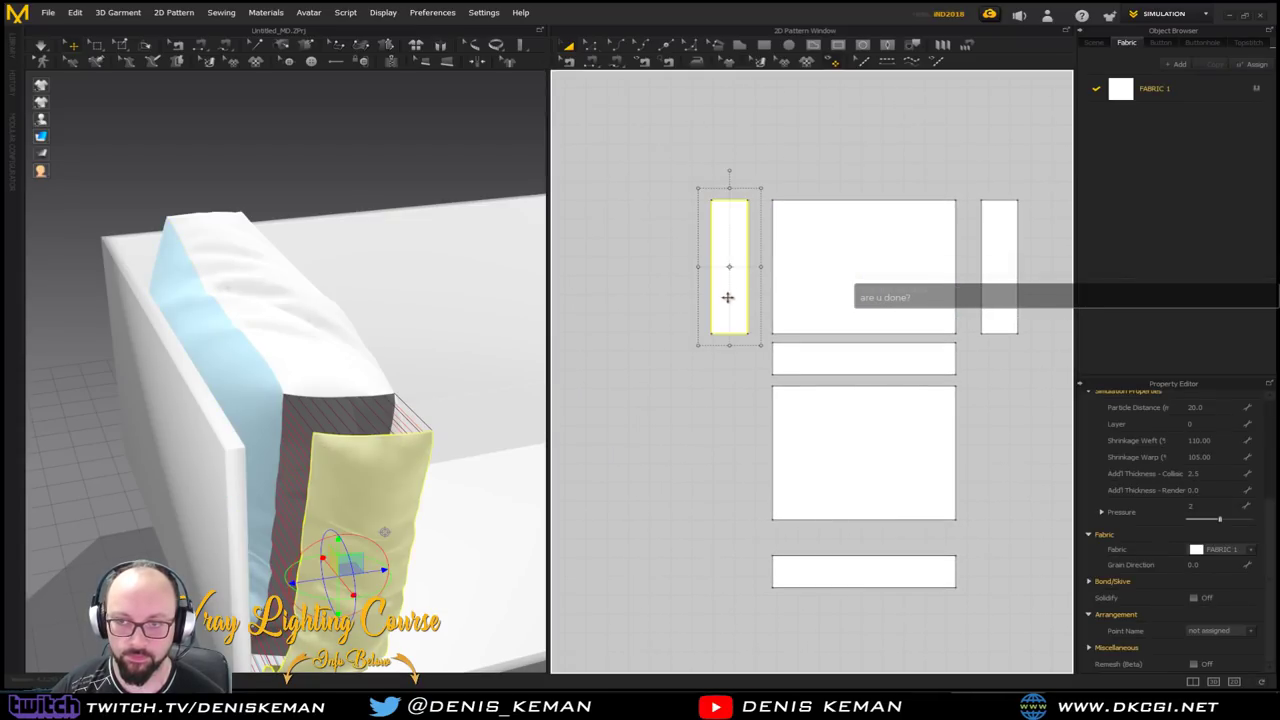
left_click_drag(678, 297, 610, 297)
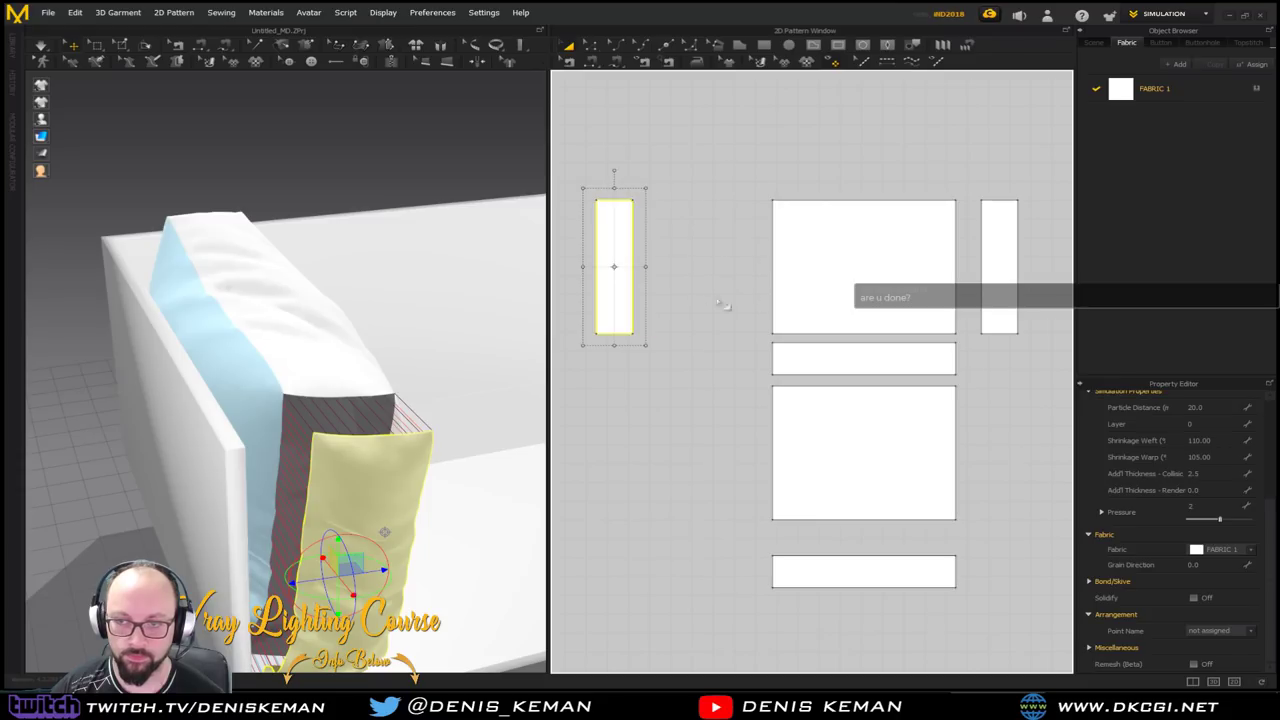
Extend the back panel's left edge outward in the flat pattern, towards the side strip
left_click(775, 287)
key("z")
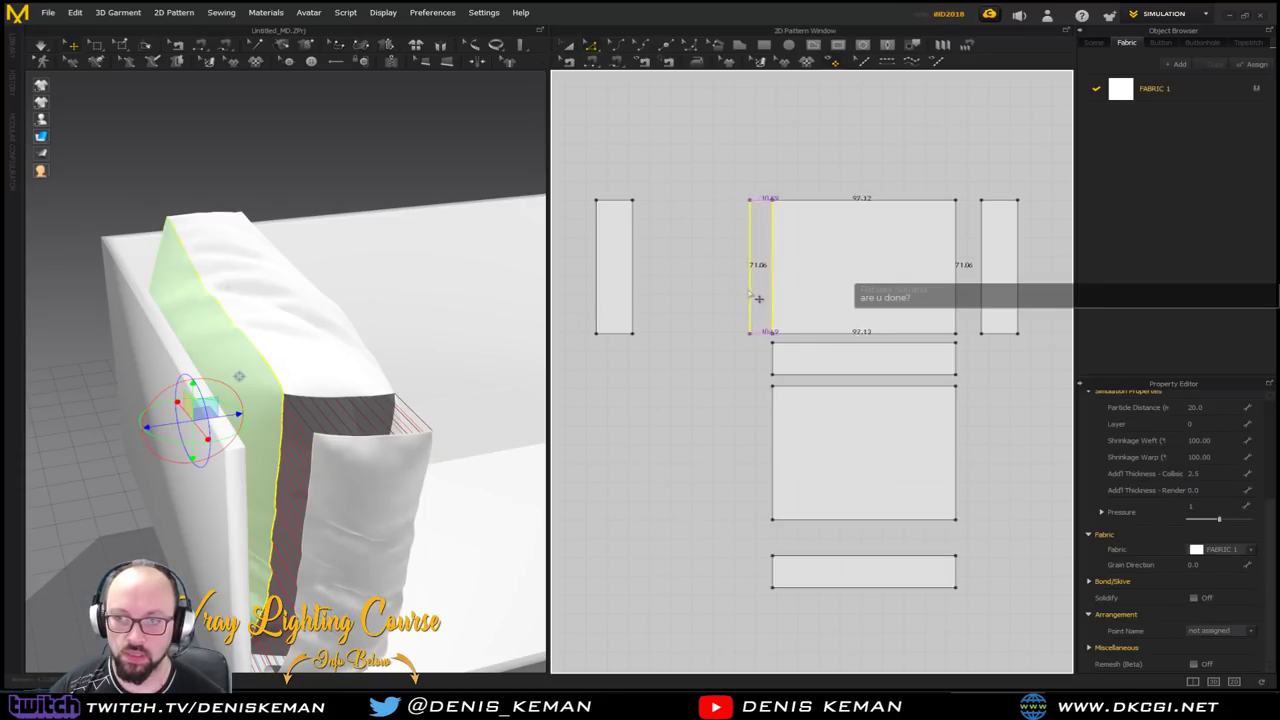
Extend the free side edge of the upper large pattern outward by about 20.44 and unfreeze that piece in 3D
left_click_drag(729, 293, 729, 293)
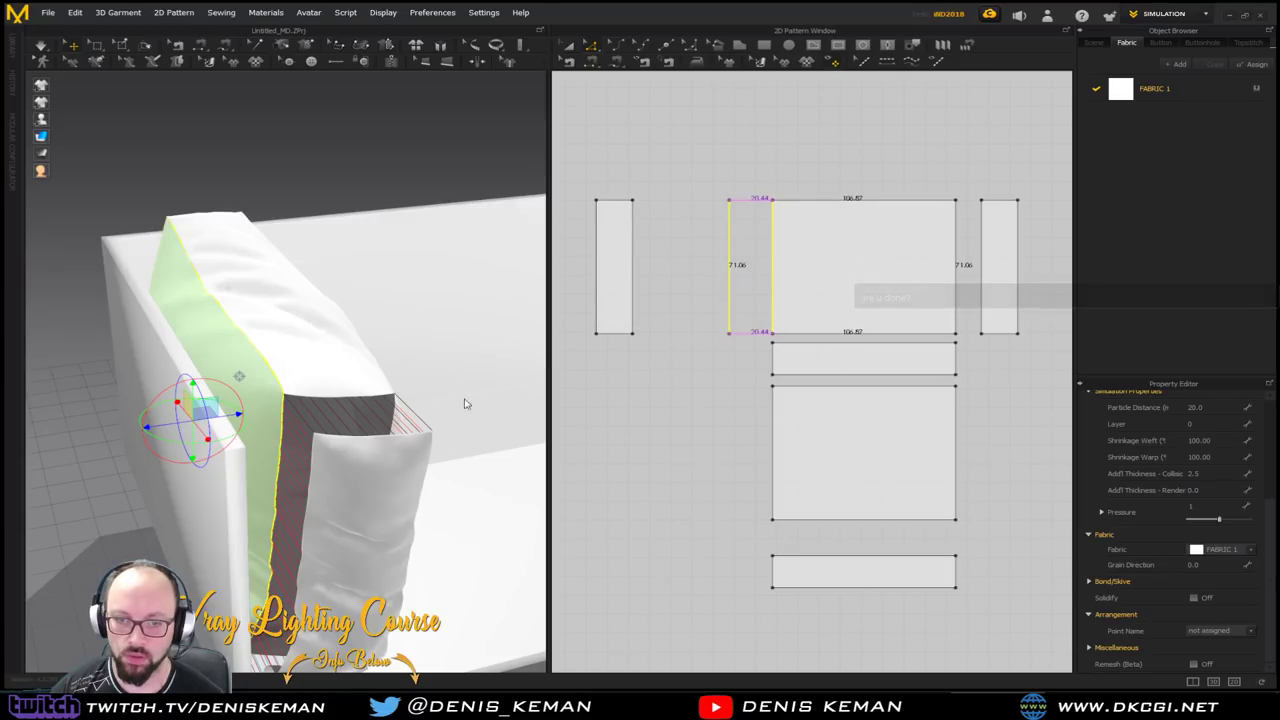
right_click_drag(480, 366, 450, 366)
right_click(248, 411)
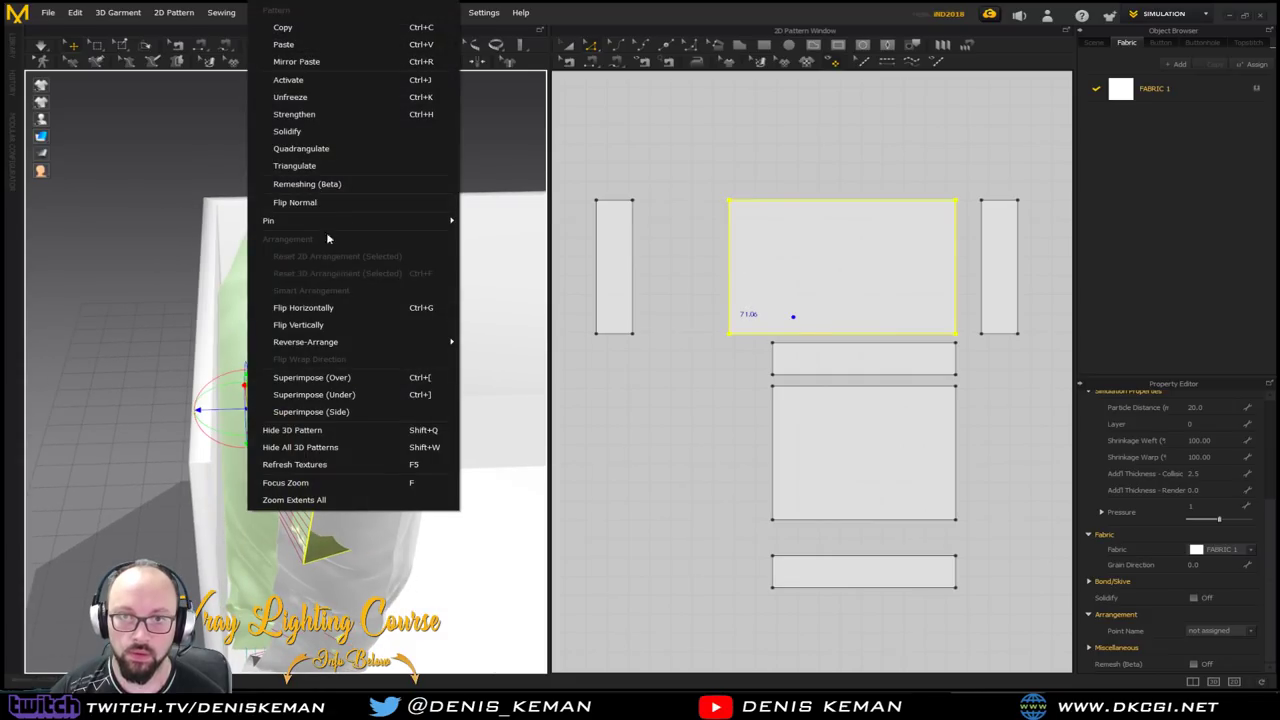
left_click(333, 102)
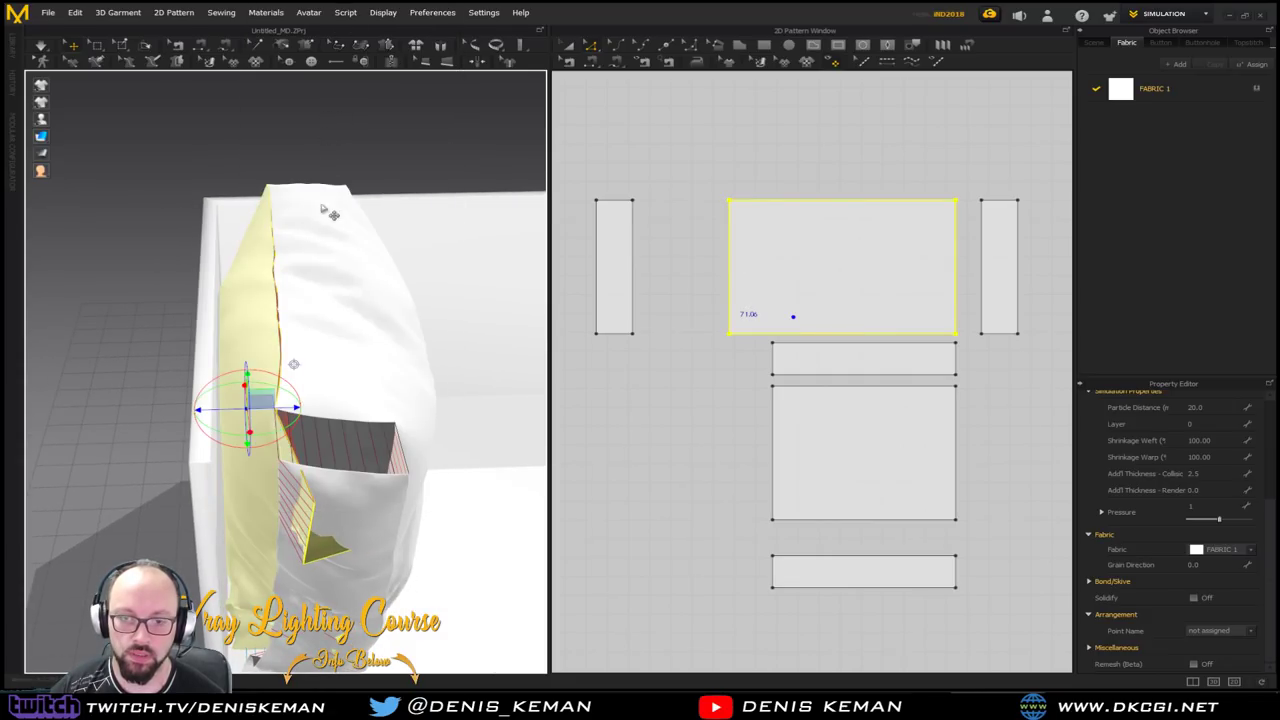
Widen the lower large pattern outward by about 20.44 so its side edge lines up with the upper pattern
right_click_drag(366, 517, 314, 460)
left_click(266, 513)
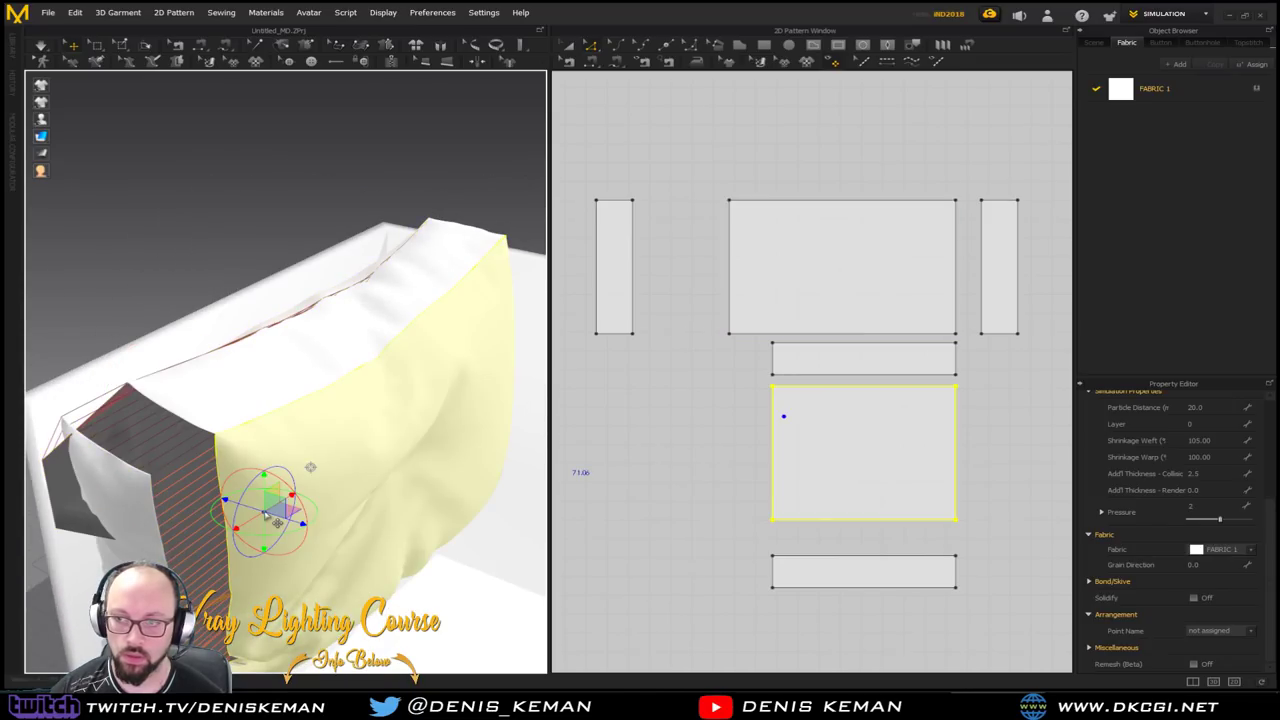
left_click(760, 437)
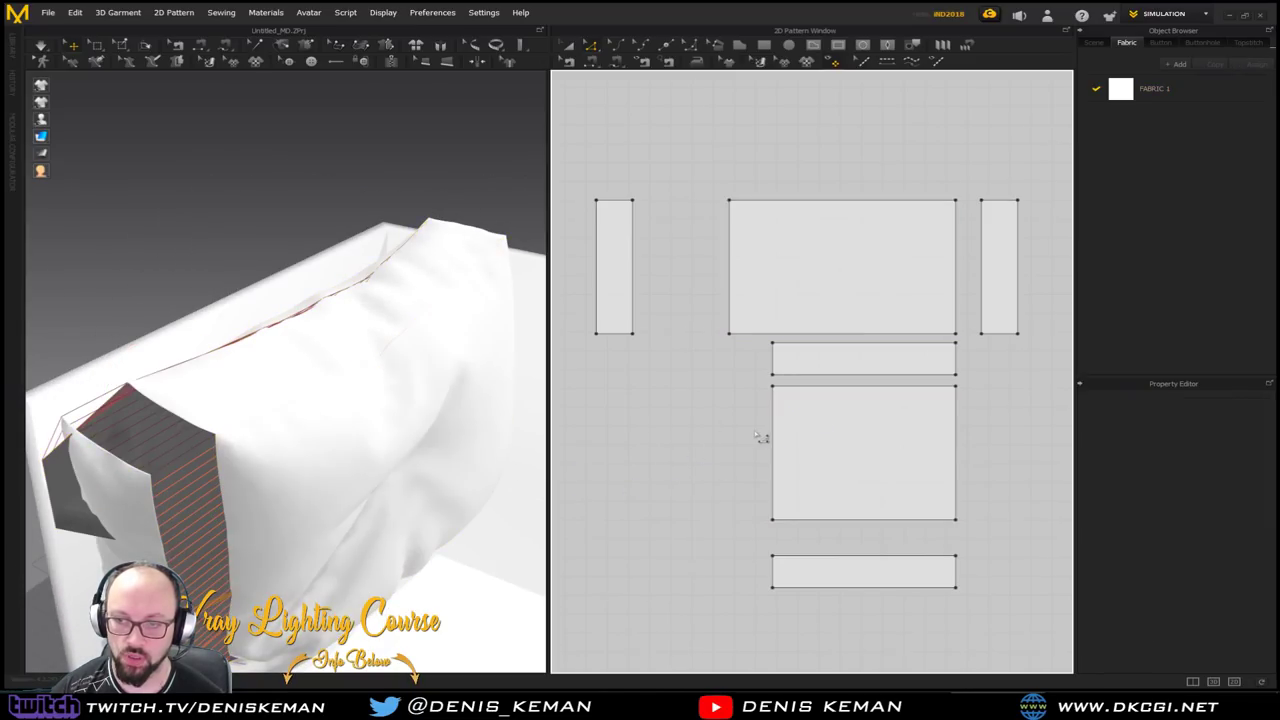
mouse_move(777, 437)
left_mouse_down()
mouse_move(740, 437)
mouse_move(777, 449)
mouse_move(754, 443)
left_mouse_up()
left_click(750, 437)
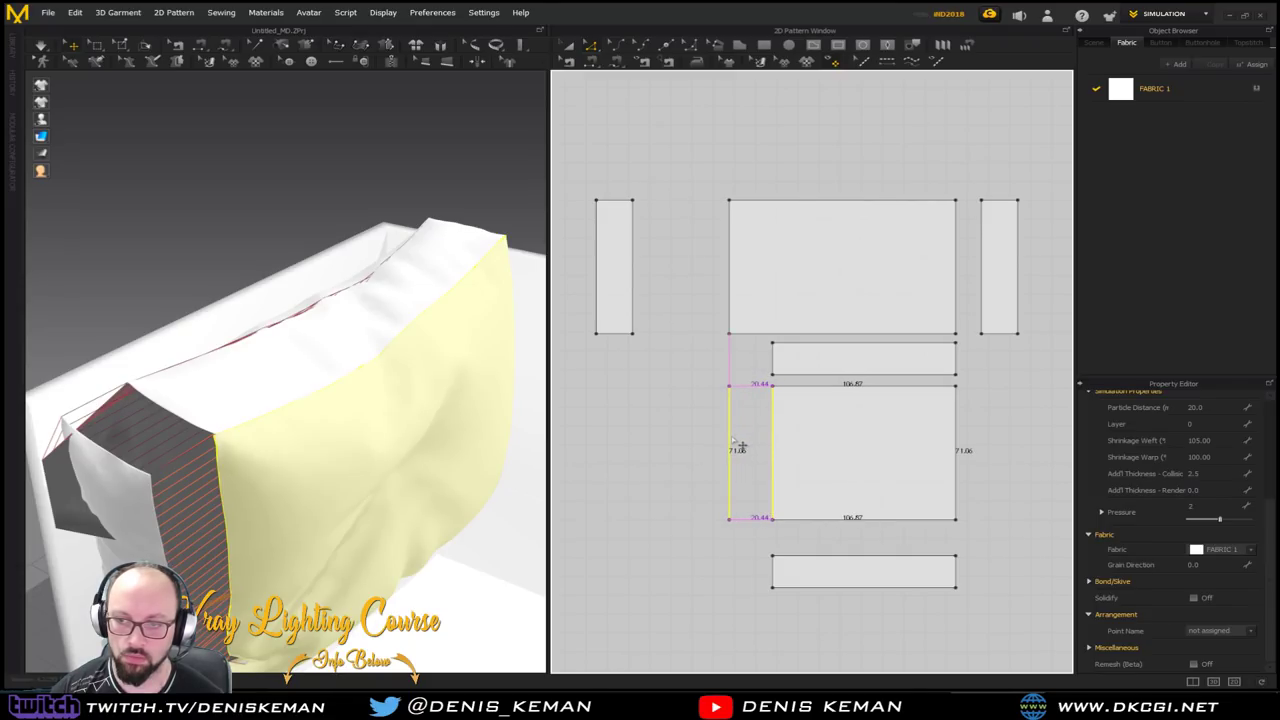
left_click_drag(741, 447, 740, 447)
Extend the side edges of both long narrow strips to line up with the widened large patterns
left_click(784, 364)
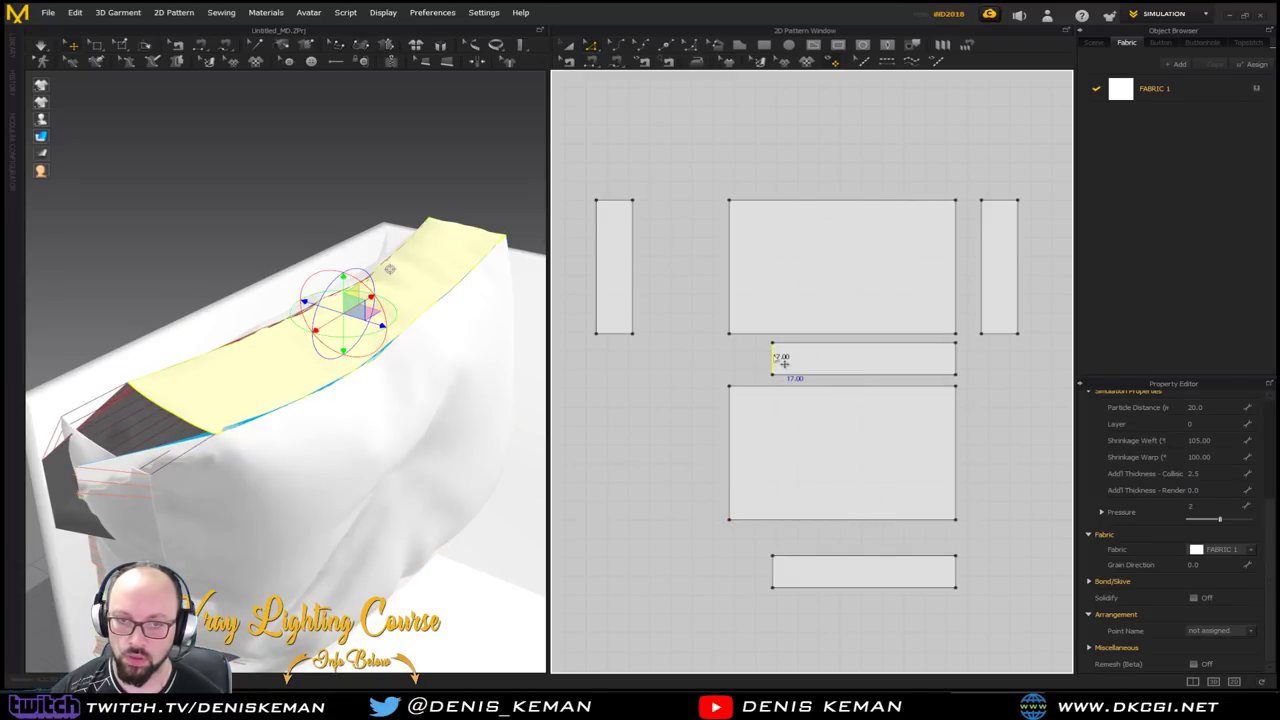
left_click_drag(778, 363, 741, 365)
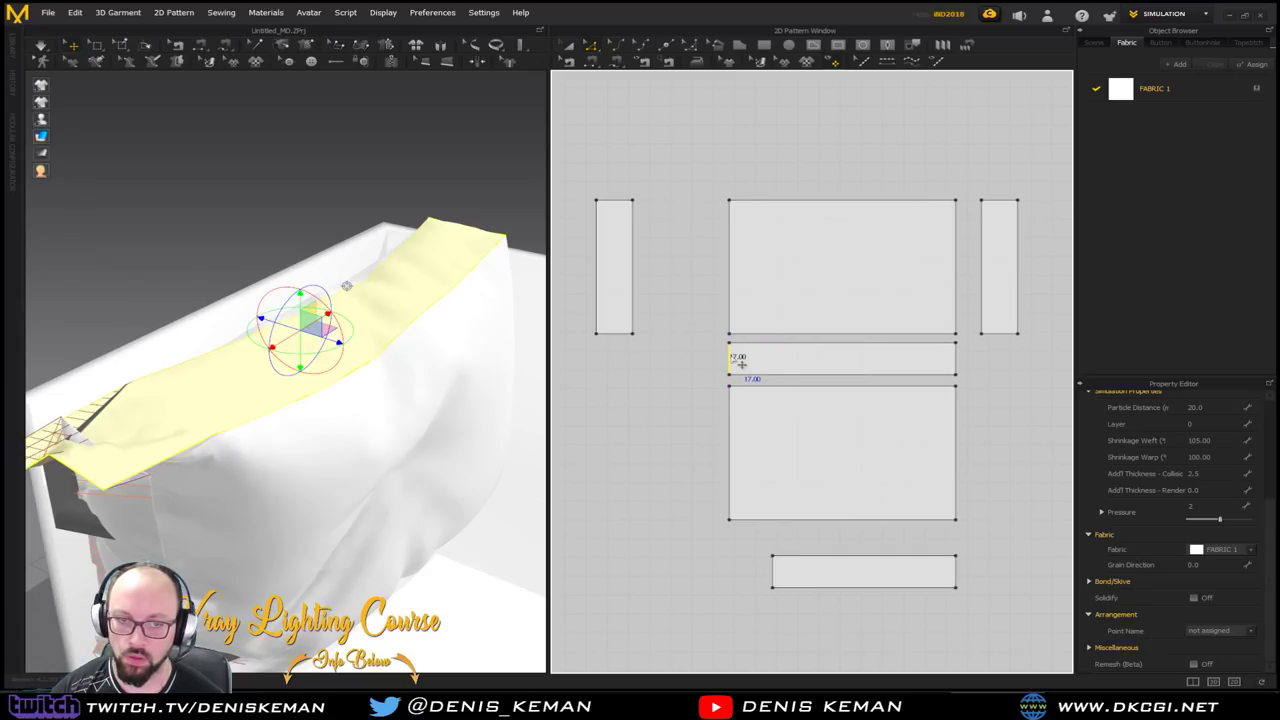
left_click(774, 573)
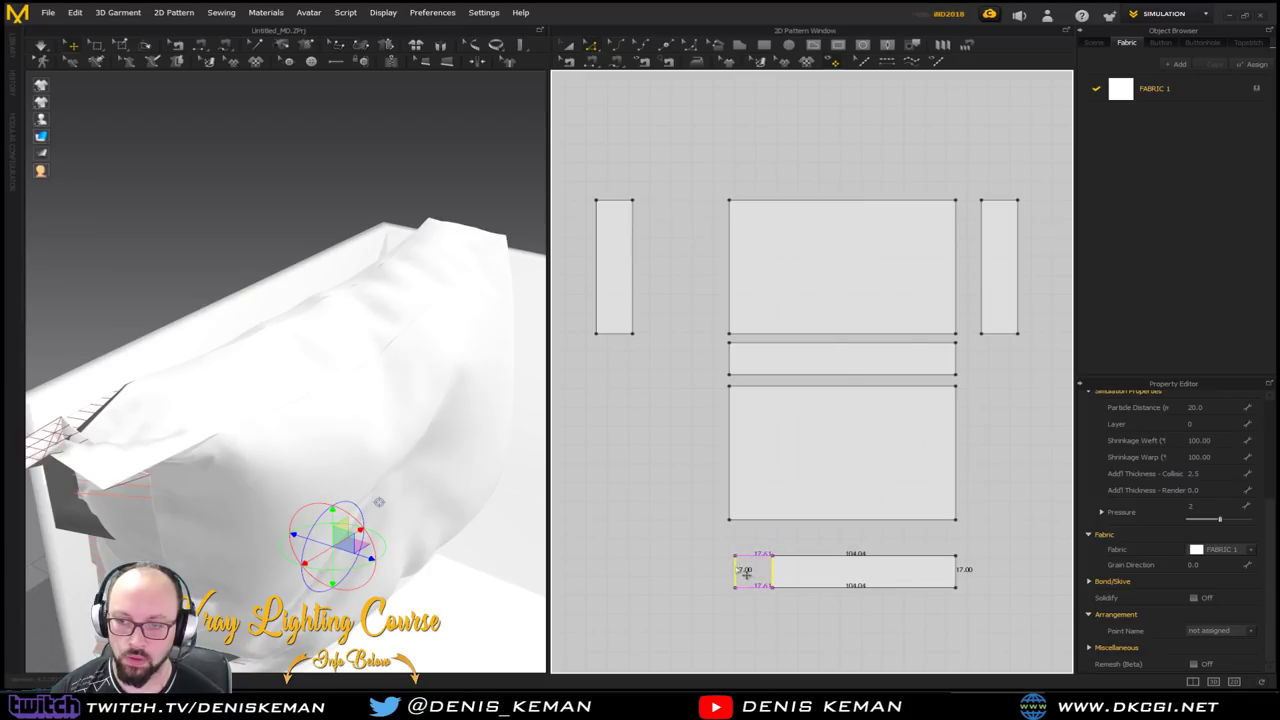
Simulate the widened cushion and pull its top strip upward to straighten the fabric
right_click_drag(314, 400, 405, 304)
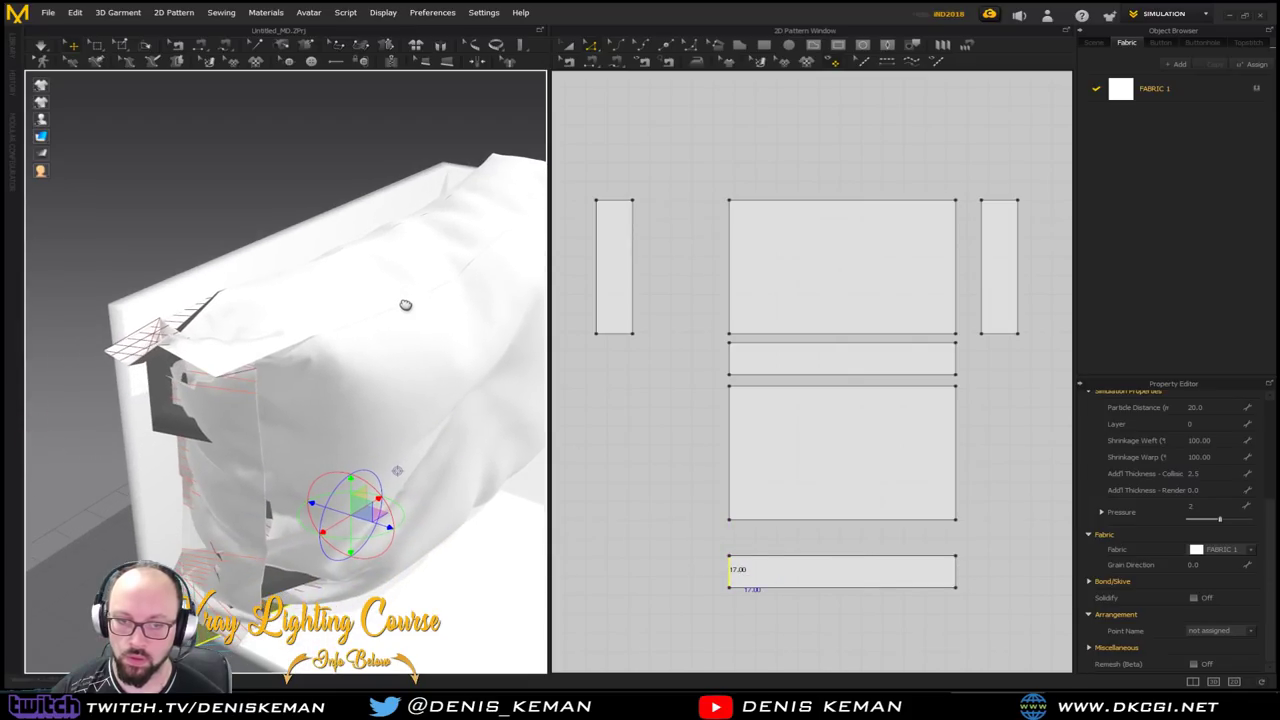
right_click_drag(336, 441, 391, 435)
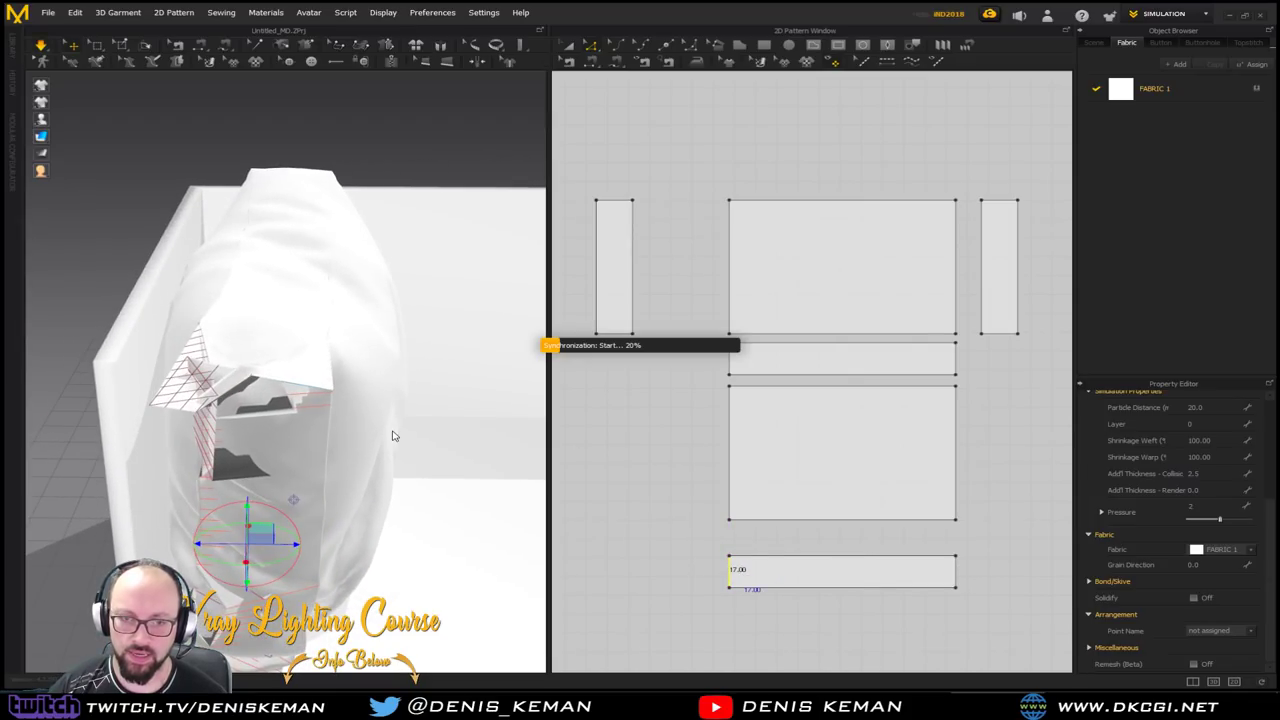
key("space")
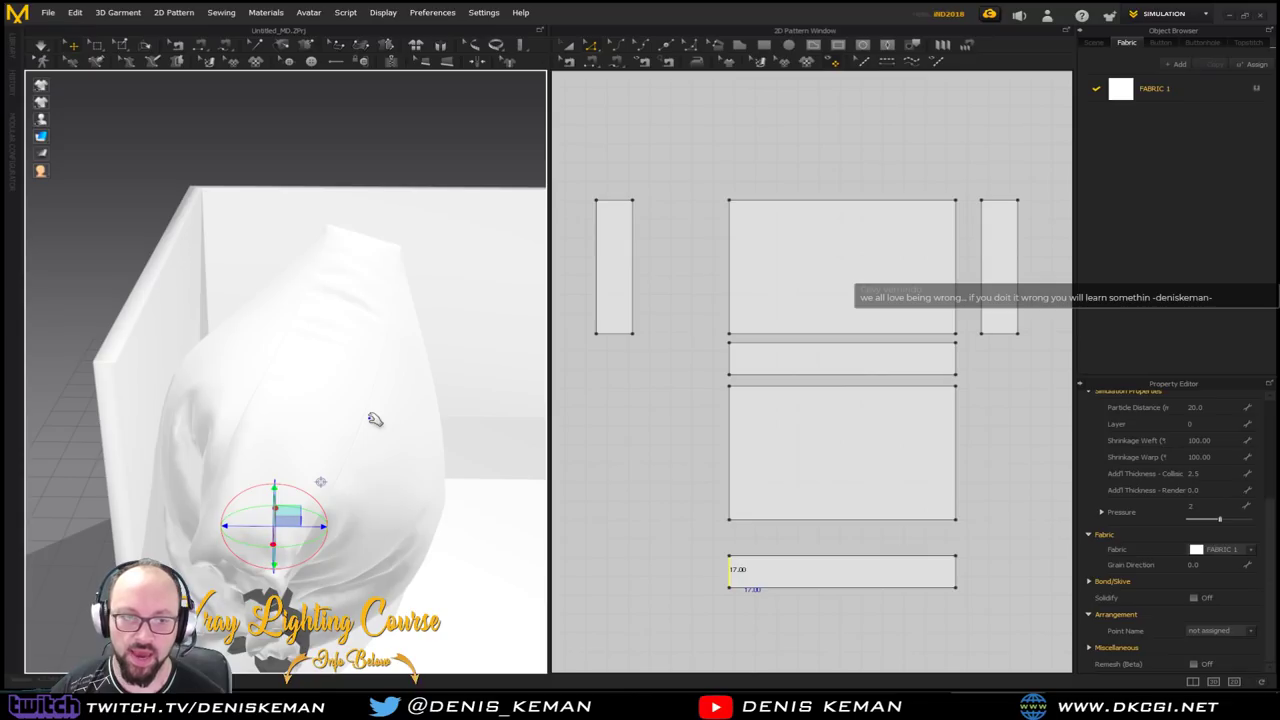
right_click_drag(380, 410, 247, 403)
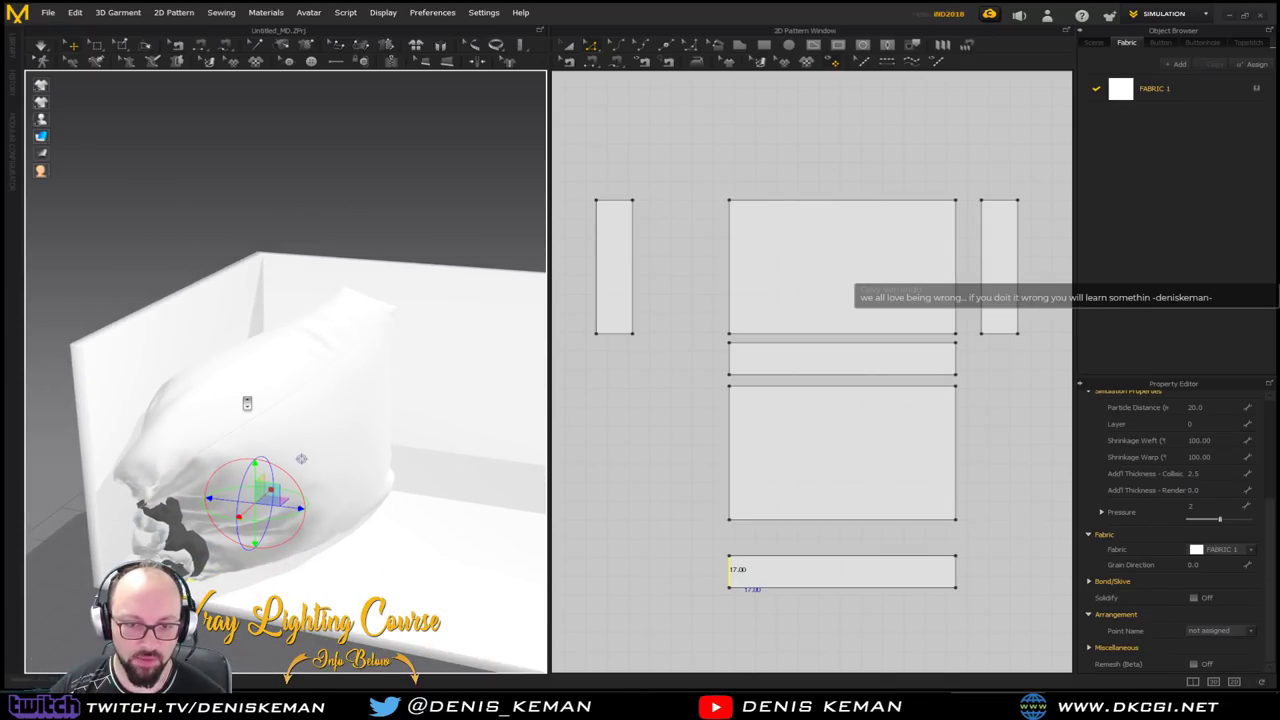
left_click_drag(255, 343, 285, 156)
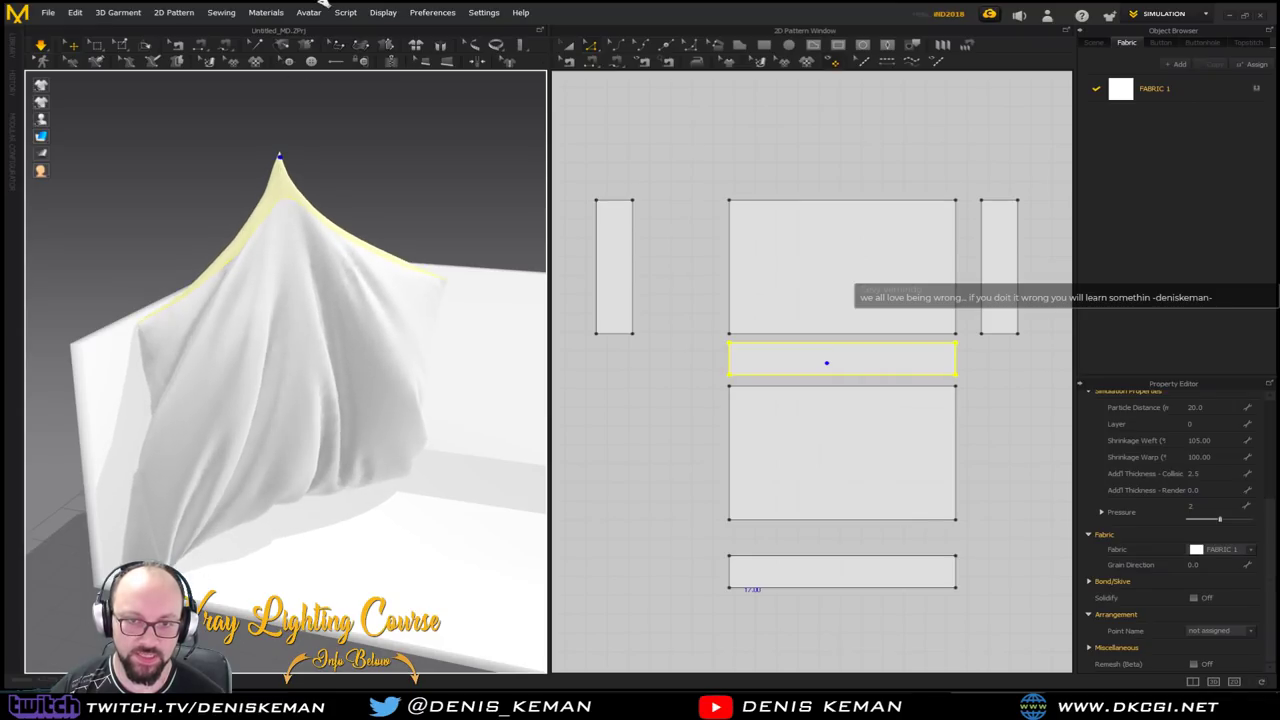
Pull the cushion's large front and back panels apart in 3D and simulate the shape again
left_click(363, 165)
right_click_drag(352, 303, 359, 345)
left_click(185, 437)
right_click_drag(171, 343, 298, 333)
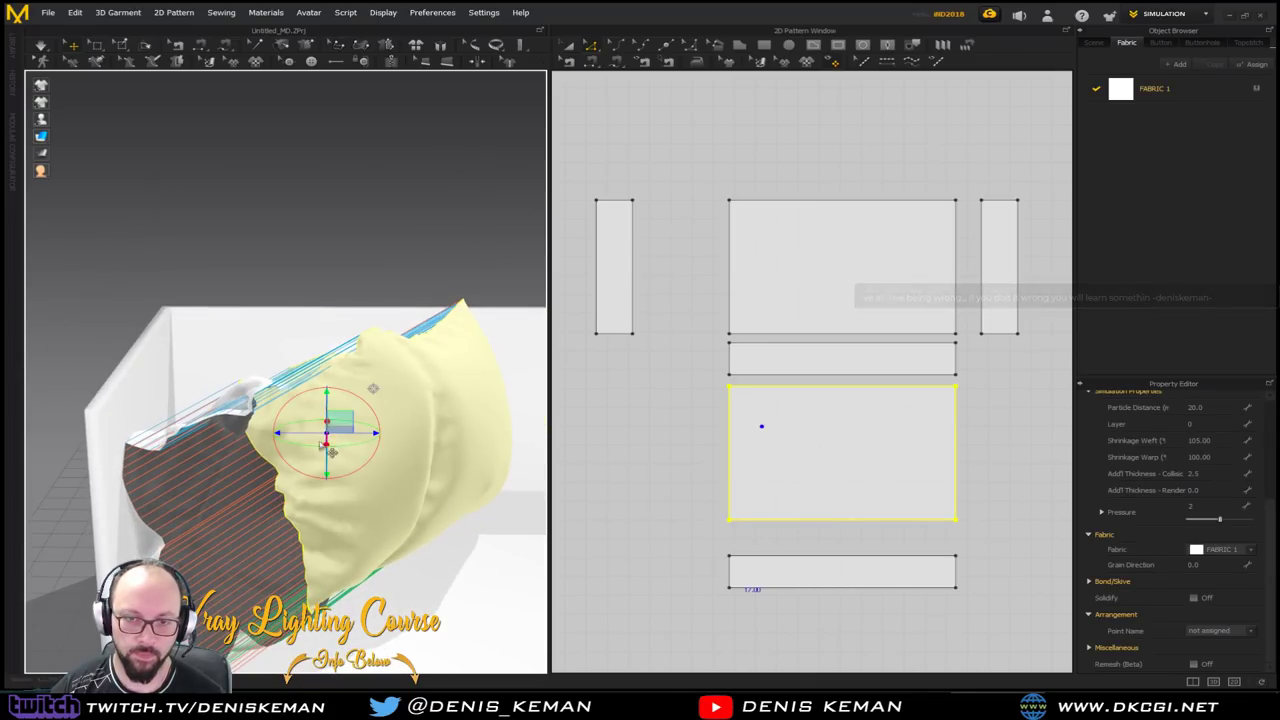
right_click_drag(263, 458, 180, 362)
left_click(179, 361)
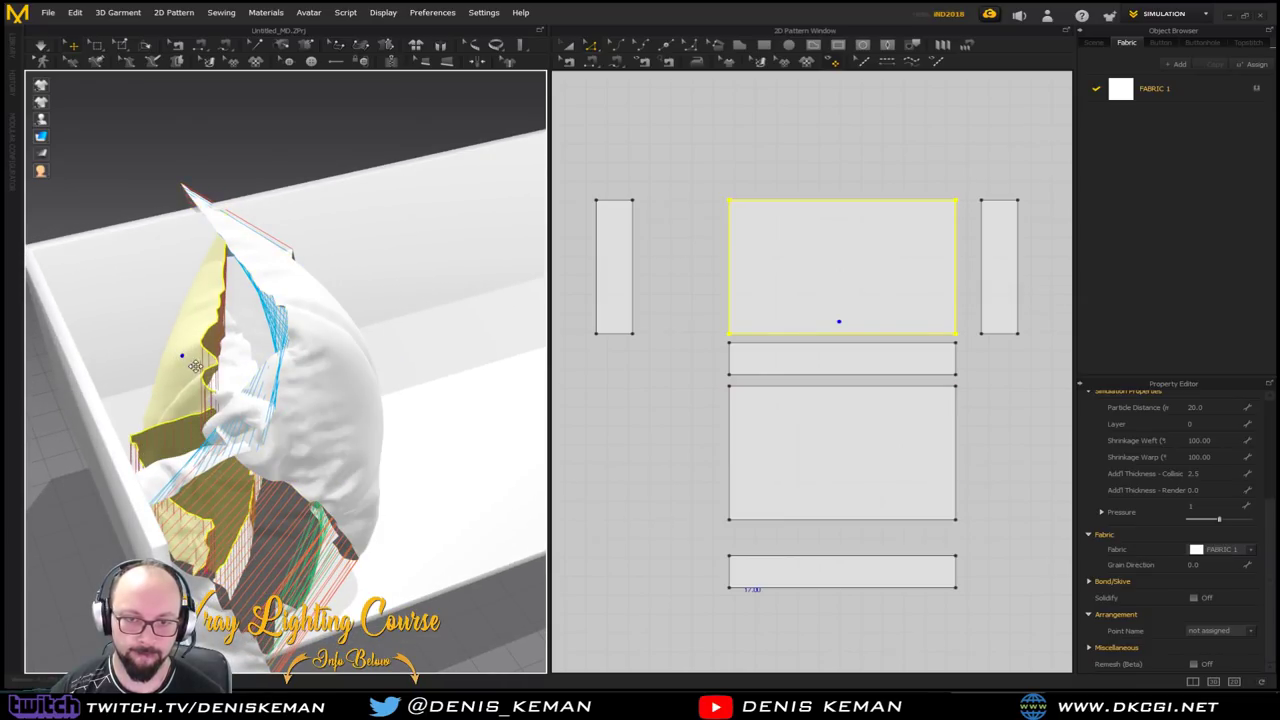
key("space")
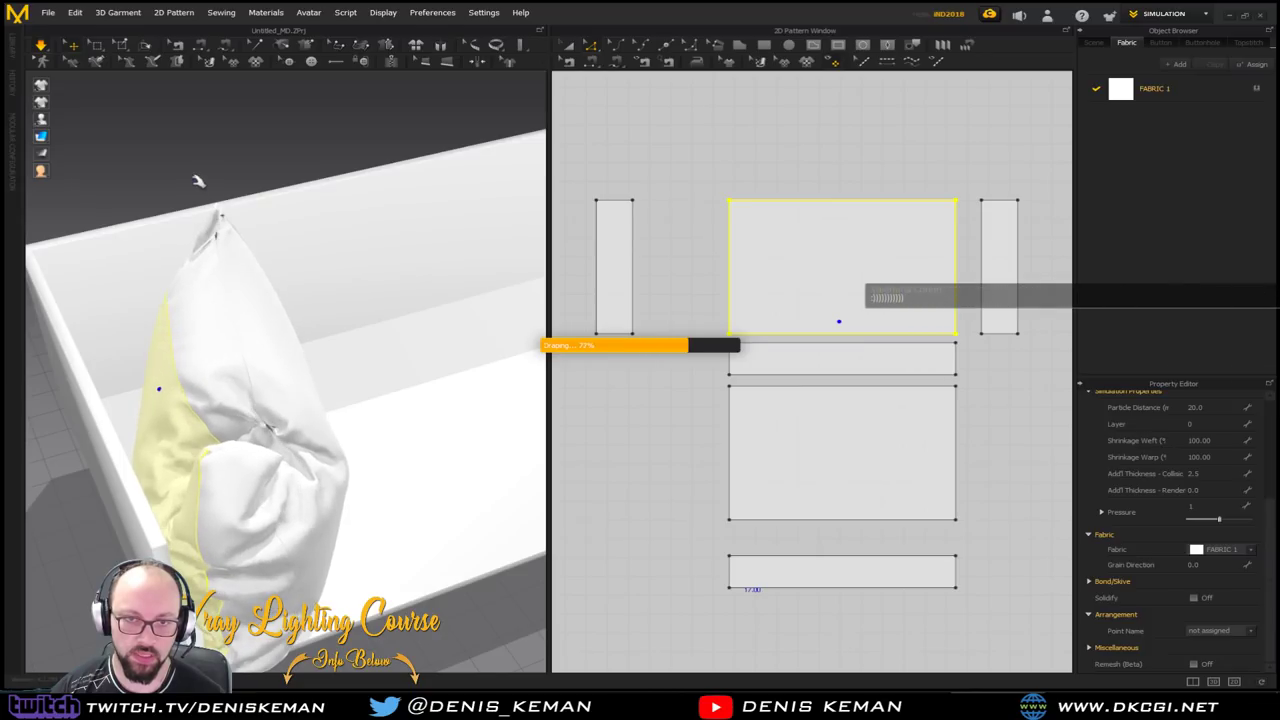
left_click(220, 195)
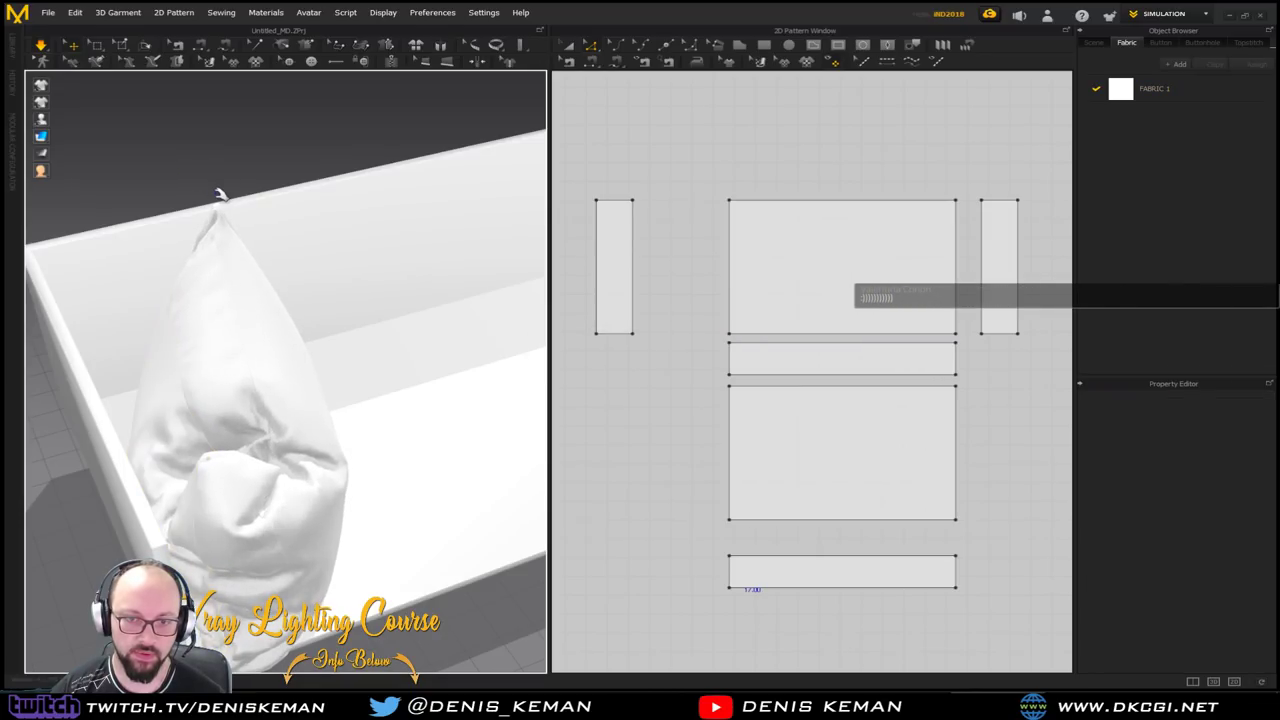
right_click_drag(223, 197, 95, 240)
Move the outlying side strip close to the large upper pattern in the 2D layout
scroll(778, 266, "down", 6)
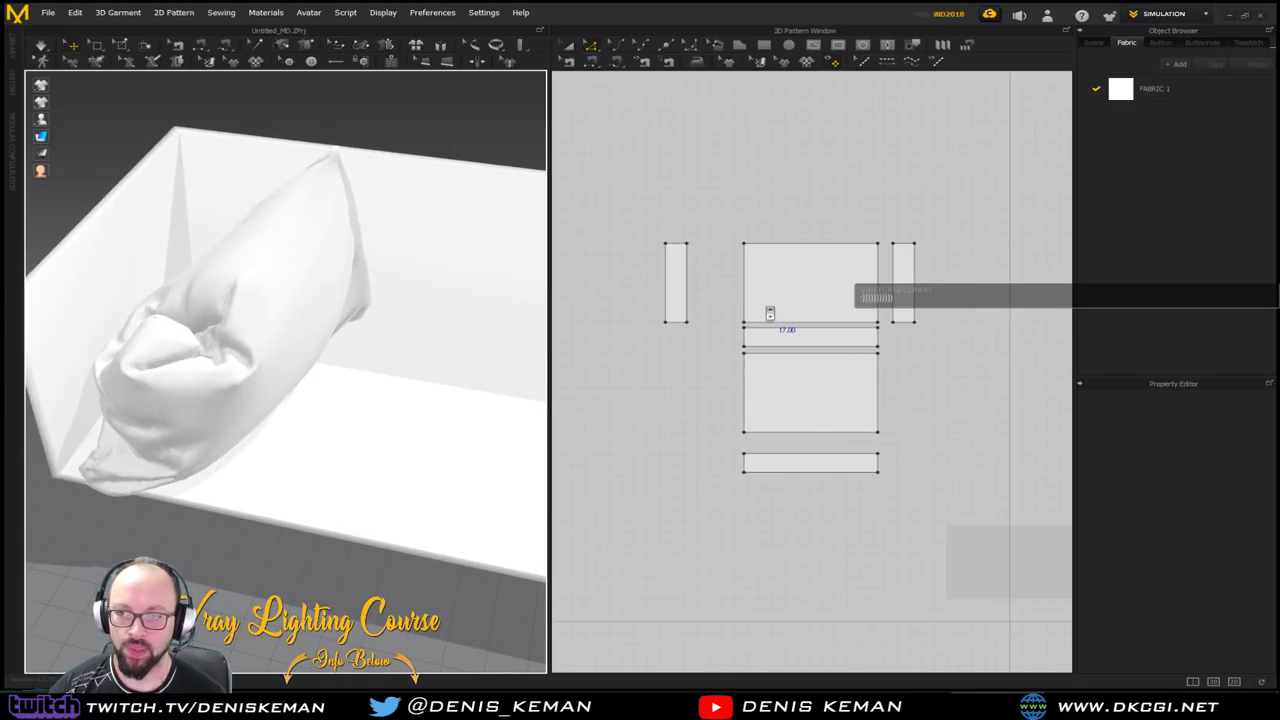
left_click(568, 45)
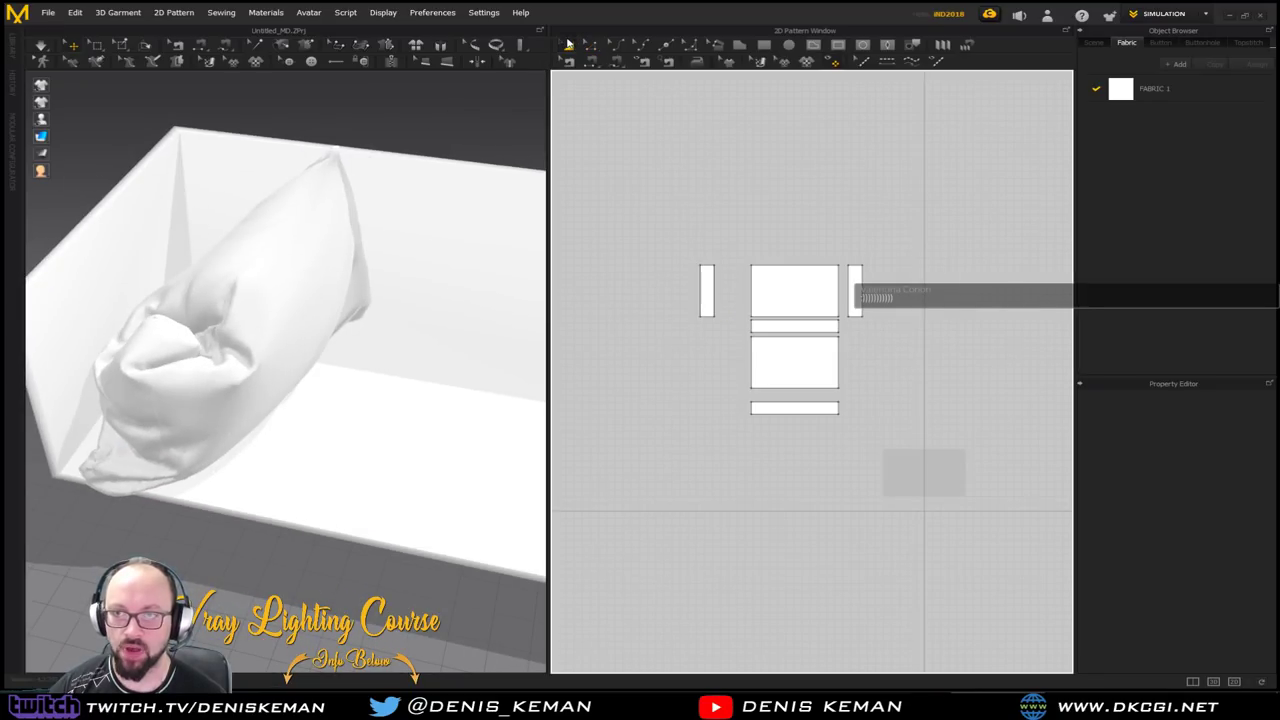
left_click(710, 285)
left_click_drag(731, 289, 734, 290)
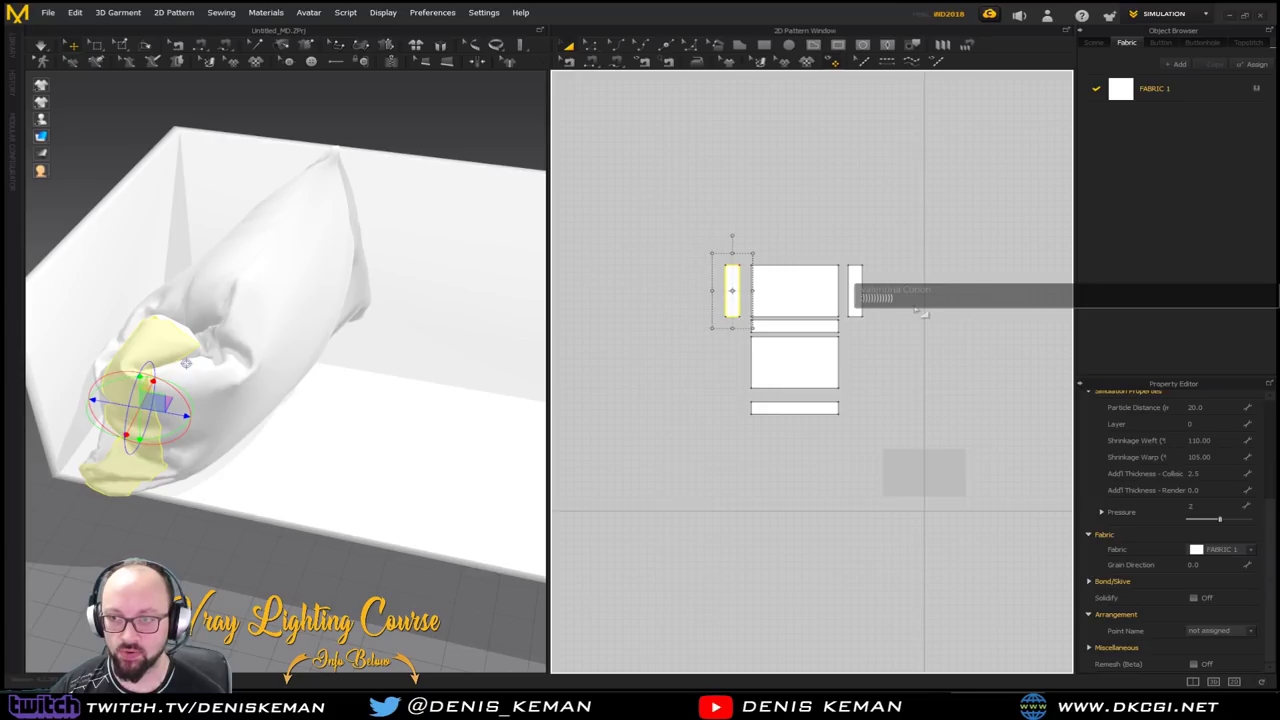
Select all six pattern pieces and reset their 3D arrangement
left_click_drag(911, 217, 688, 458)
right_click_drag(165, 274, 325, 225)
left_click(414, 48)
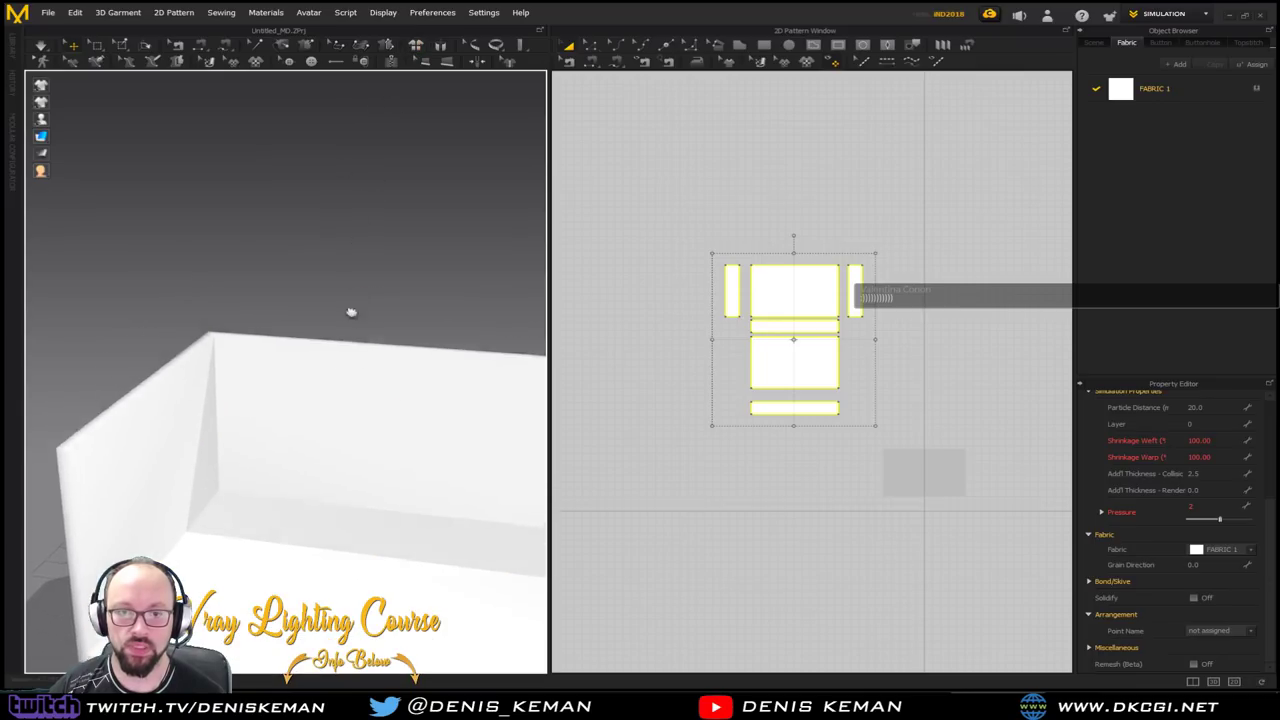
Run the simulation briefly on the flat pieces, then lower the near side strip beside the front panel
scroll(350, 366, "down", 2)
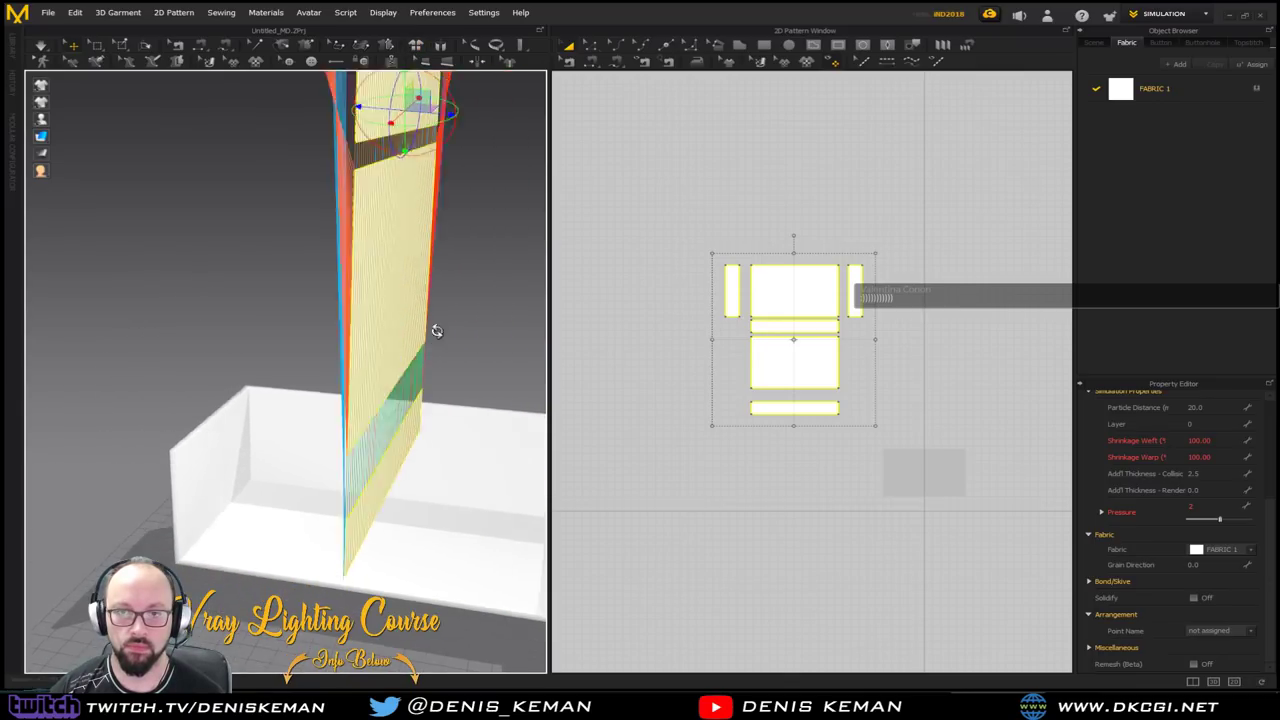
right_click_drag(440, 331, 401, 332)
middle_click_drag(196, 243, 337, 384)
scroll(337, 386, "down", 2)
right_click_drag(336, 387, 297, 260)
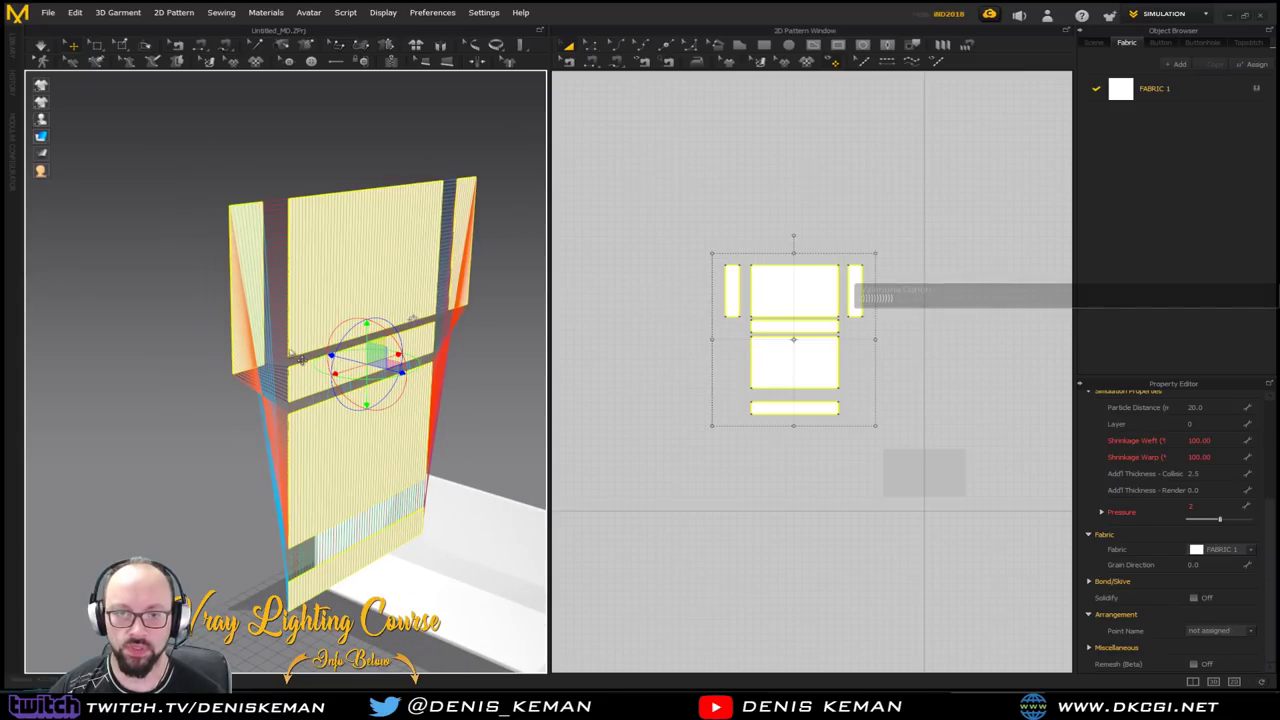
right_click_drag(264, 318, 258, 236)
middle_click_drag(255, 230, 470, 160)
right_click_drag(470, 160, 384, 250)
key("2")
scroll(423, 354, "up", 5)
middle_click_drag(423, 354, 397, 349)
scroll(391, 346, "down", 3)
right_click_drag(391, 346, 186, 201)
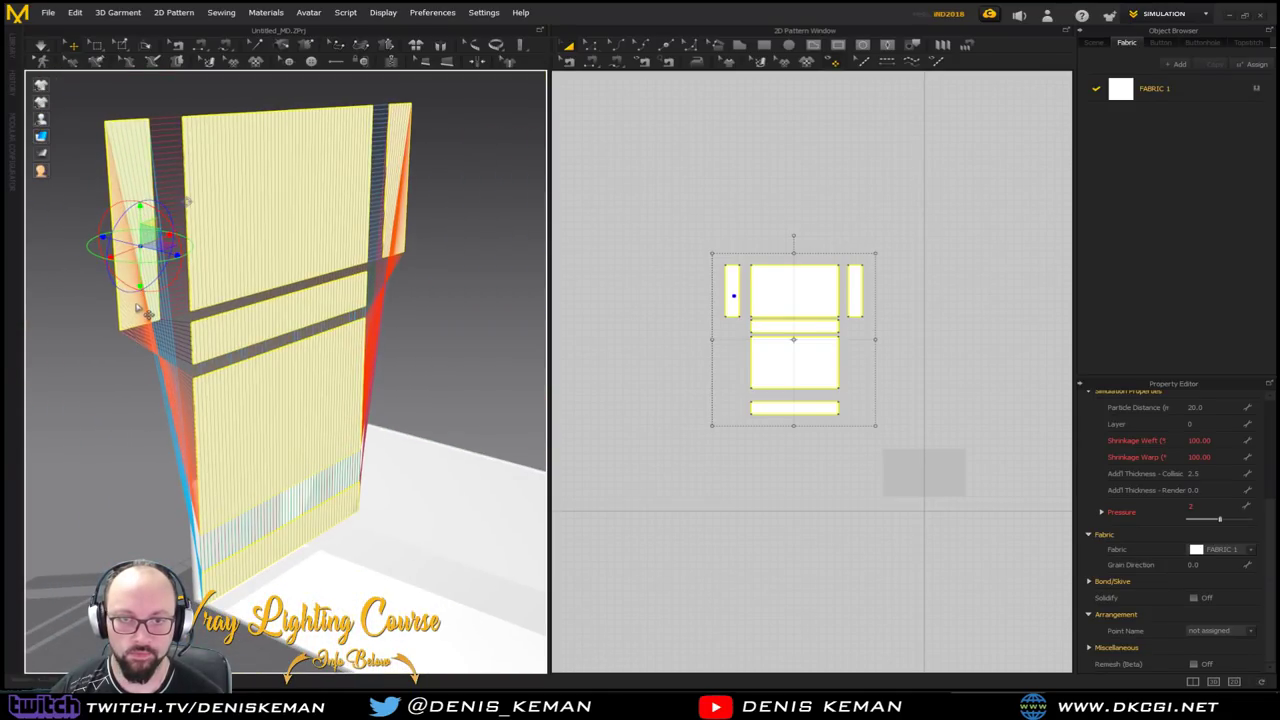
key("space")
left_click(157, 316)
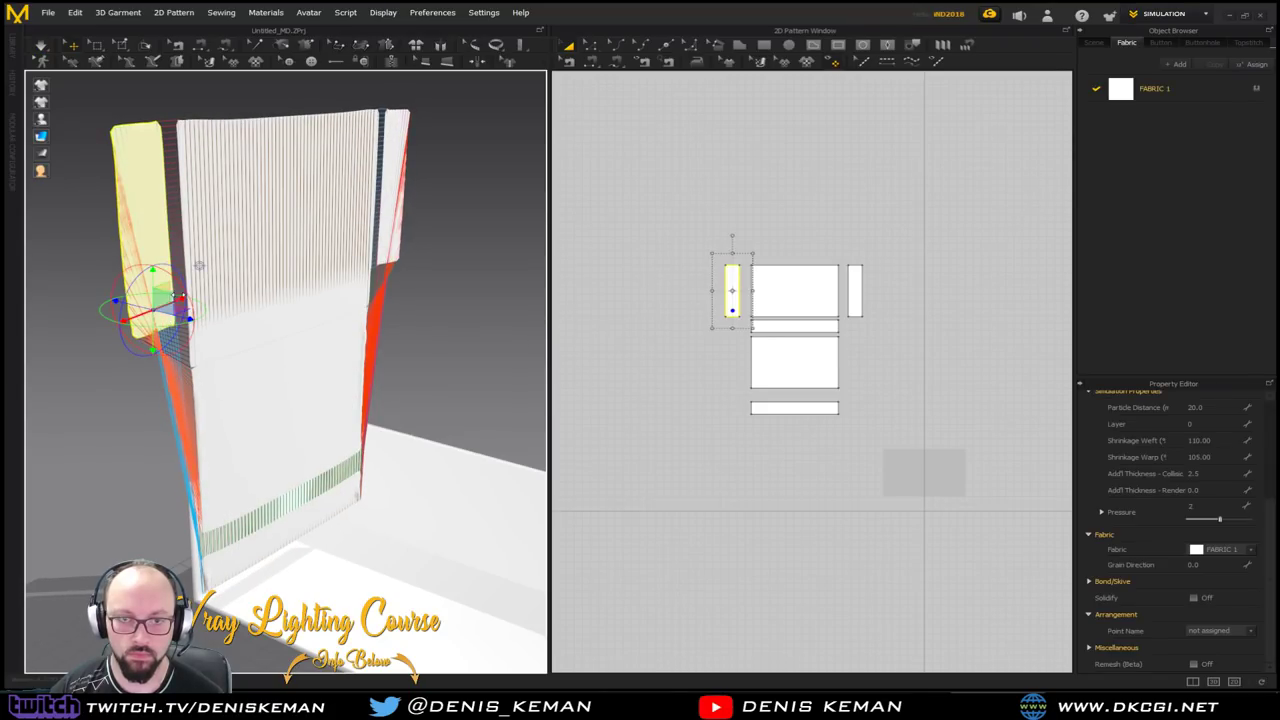
left_click_drag(168, 287, 160, 497)
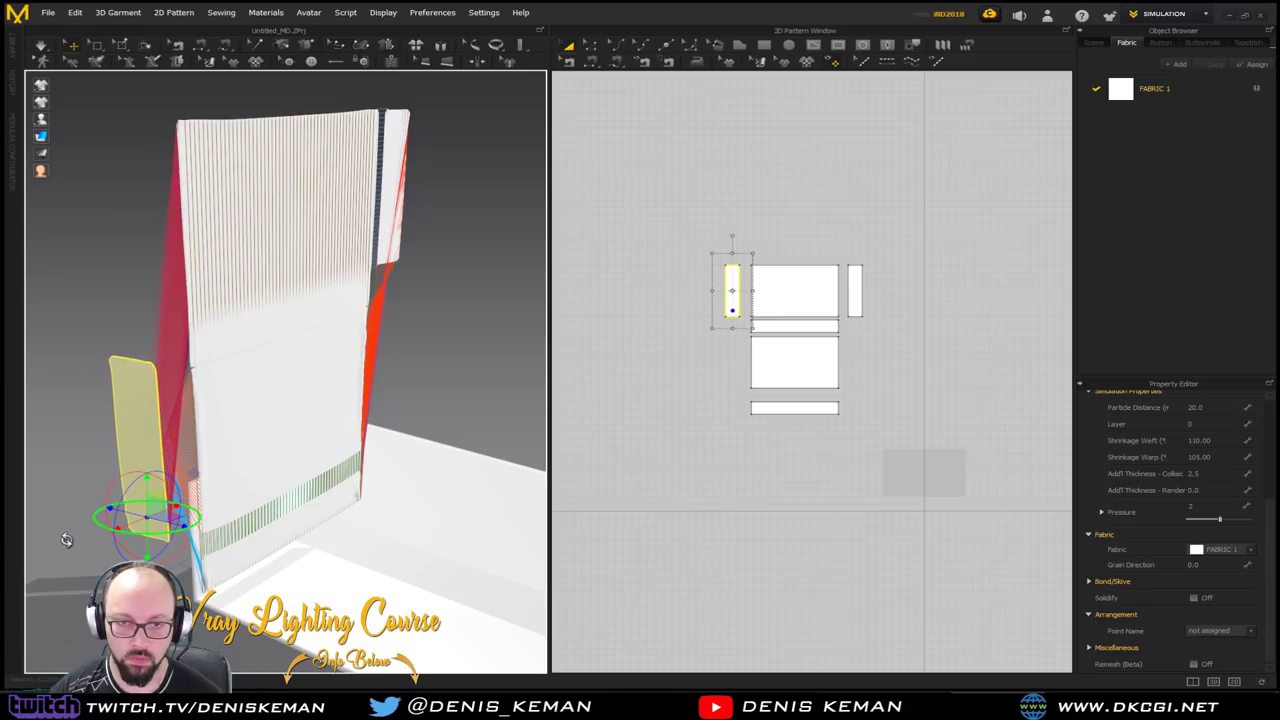
Lower and rotate the upper large panel so it stands behind the front panel as the cushion's back
left_click(262, 283)
left_click_drag(214, 262, 196, 331)
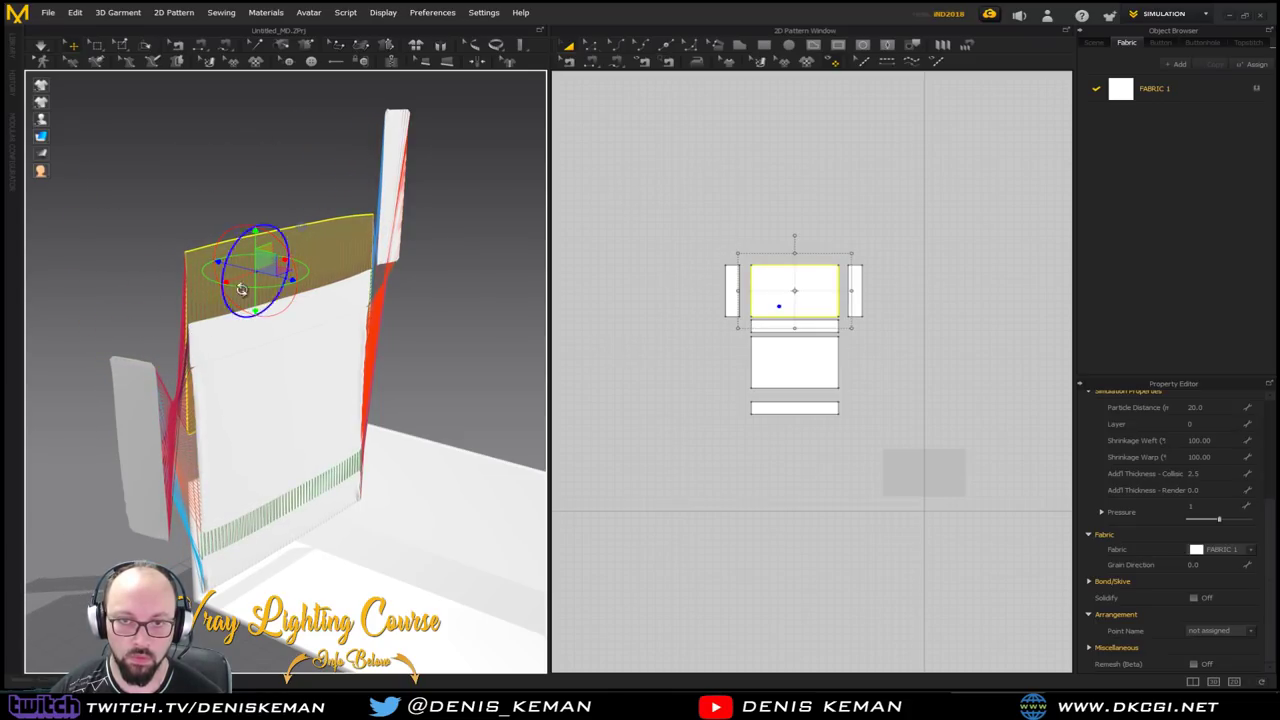
right_click_drag(271, 253, 308, 271)
Rotate the bottom strip to lie flat and position it under the gap between the front and back panels
left_click(272, 547)
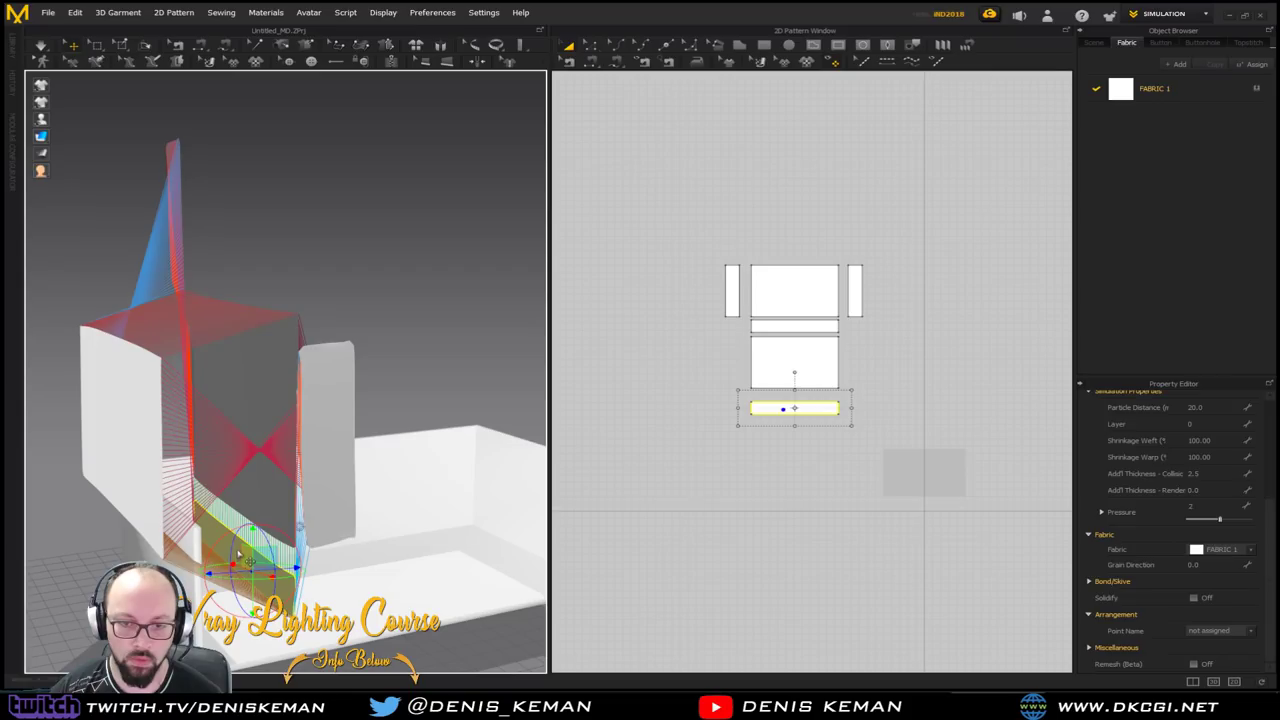
right_click_drag(232, 538, 223, 546)
right_click_drag(182, 528, 156, 550)
left_click_drag(290, 543, 299, 604)
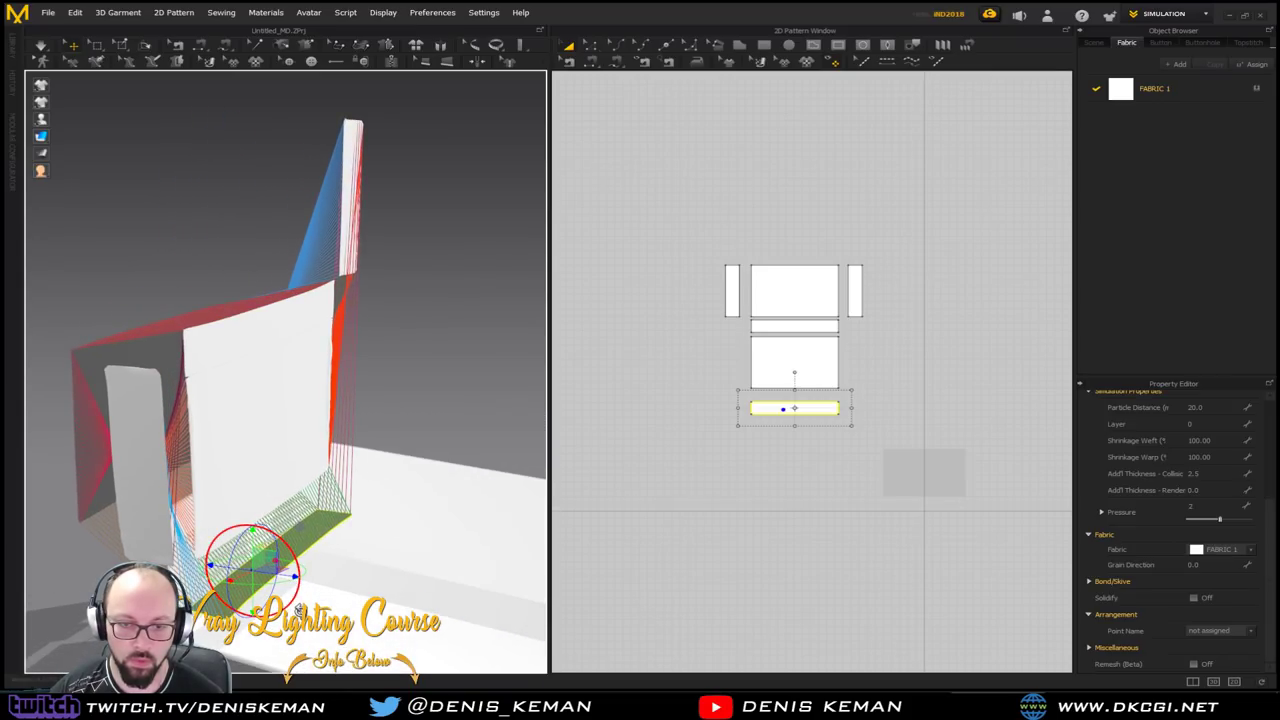
left_click_drag(273, 556, 222, 487)
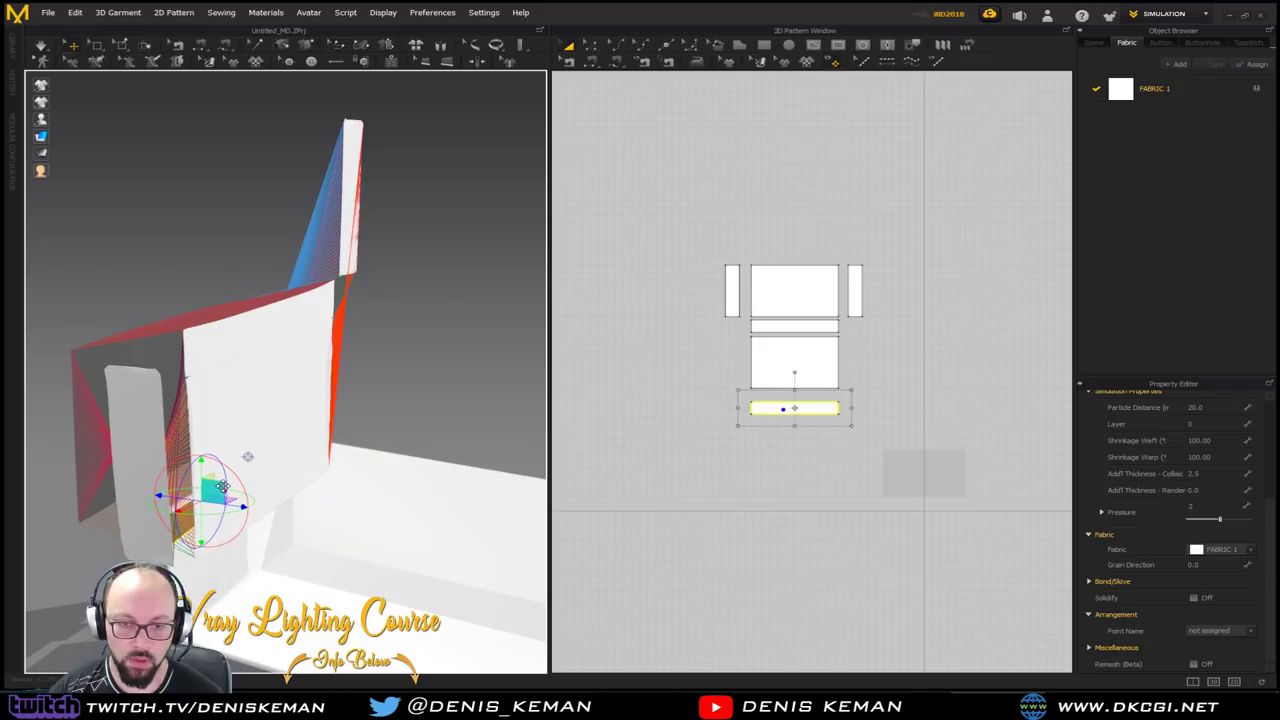
right_click_drag(234, 484, 350, 408)
left_click(351, 409)
left_click_drag(330, 370, 381, 478)
right_click_drag(381, 478, 352, 432)
left_click_drag(377, 427, 303, 375)
Place the narrow top strip flat above the gap between the front and back panels
right_click_drag(303, 375, 369, 286)
left_click(480, 279)
left_click_drag(508, 259, 461, 188)
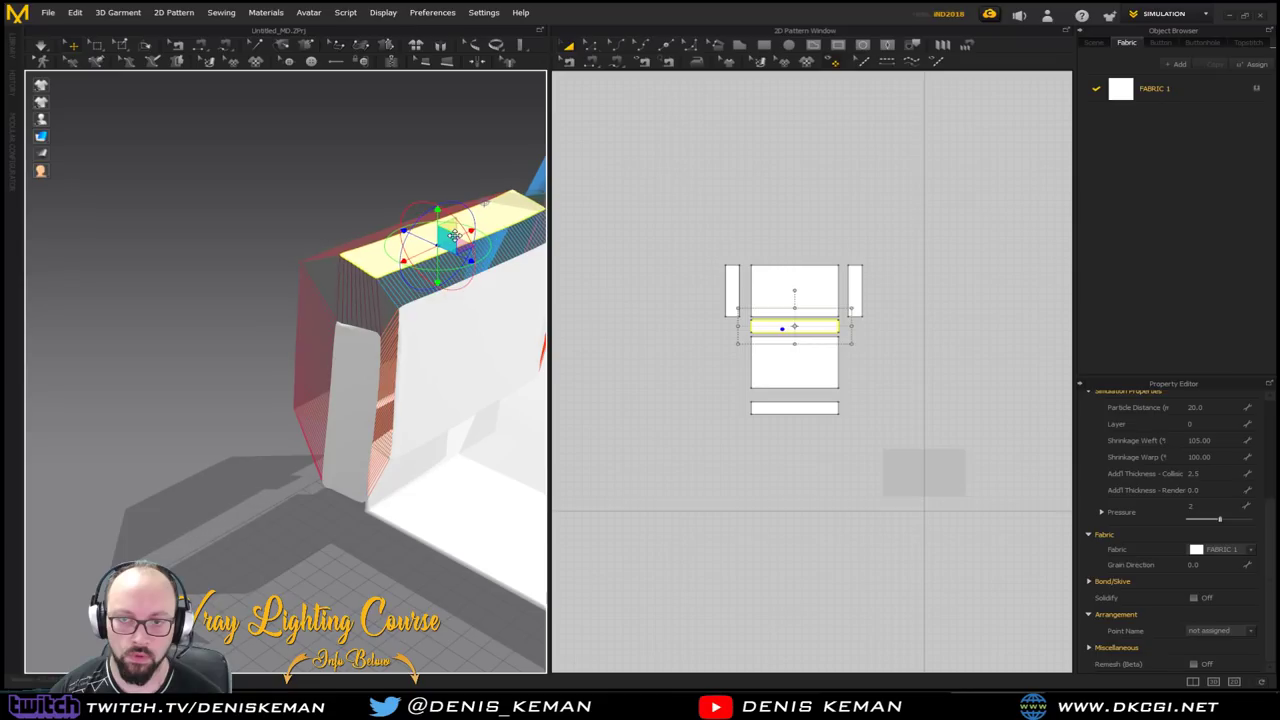
Rotate and lower the remaining side strip over the cushion's open end, and simulate the rearranged pieces
right_click_drag(480, 309, 251, 443)
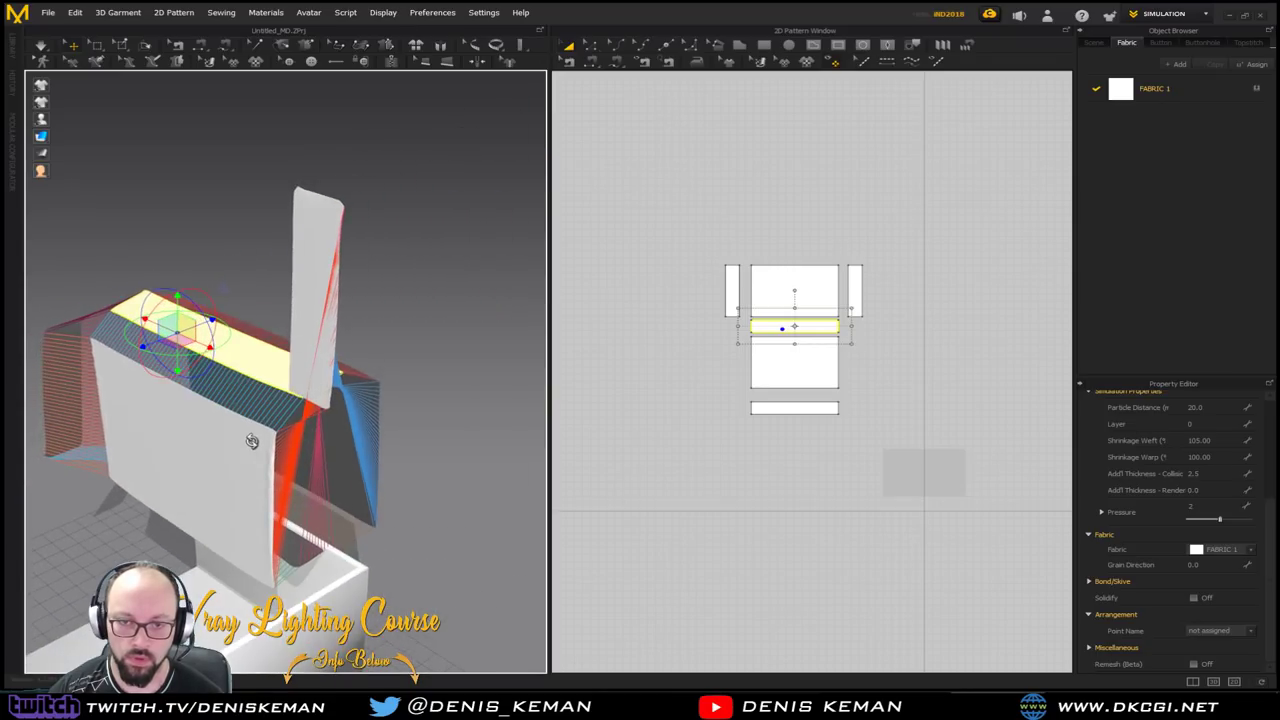
left_click(335, 362)
left_click_drag(306, 328, 377, 327)
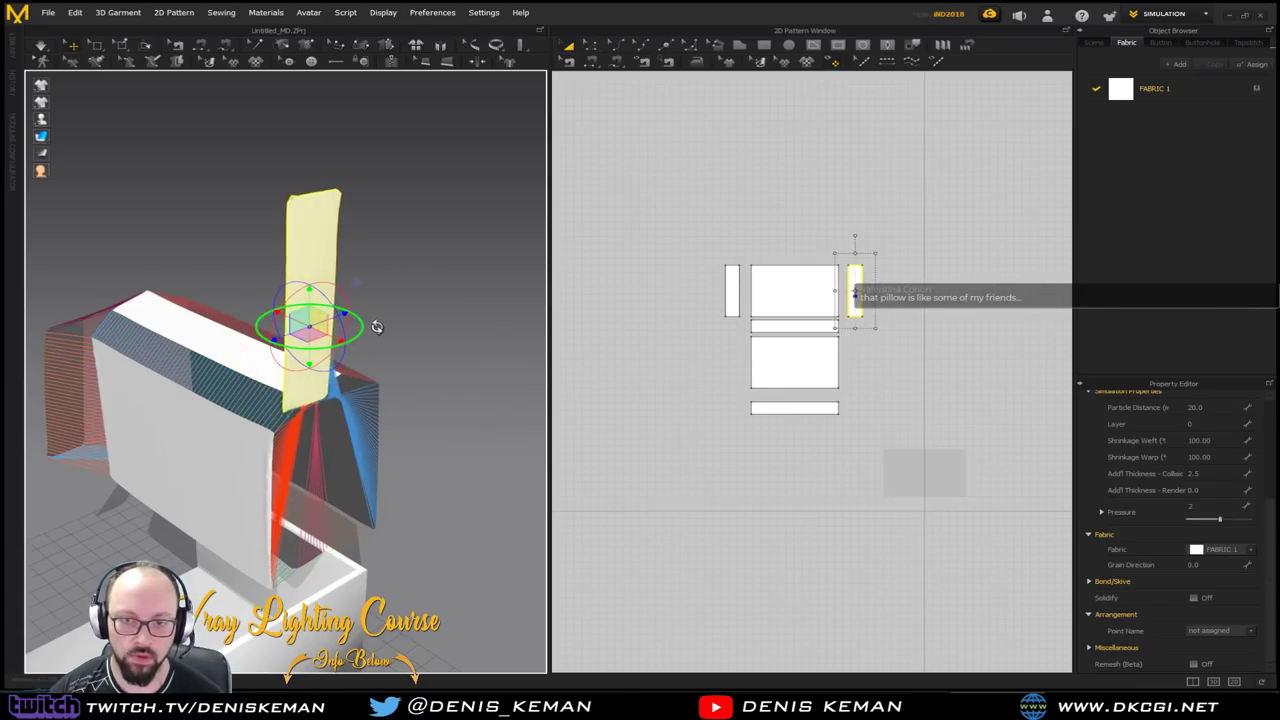
left_click_drag(300, 298, 372, 474)
right_click_drag(264, 405, 383, 255)
key("space")
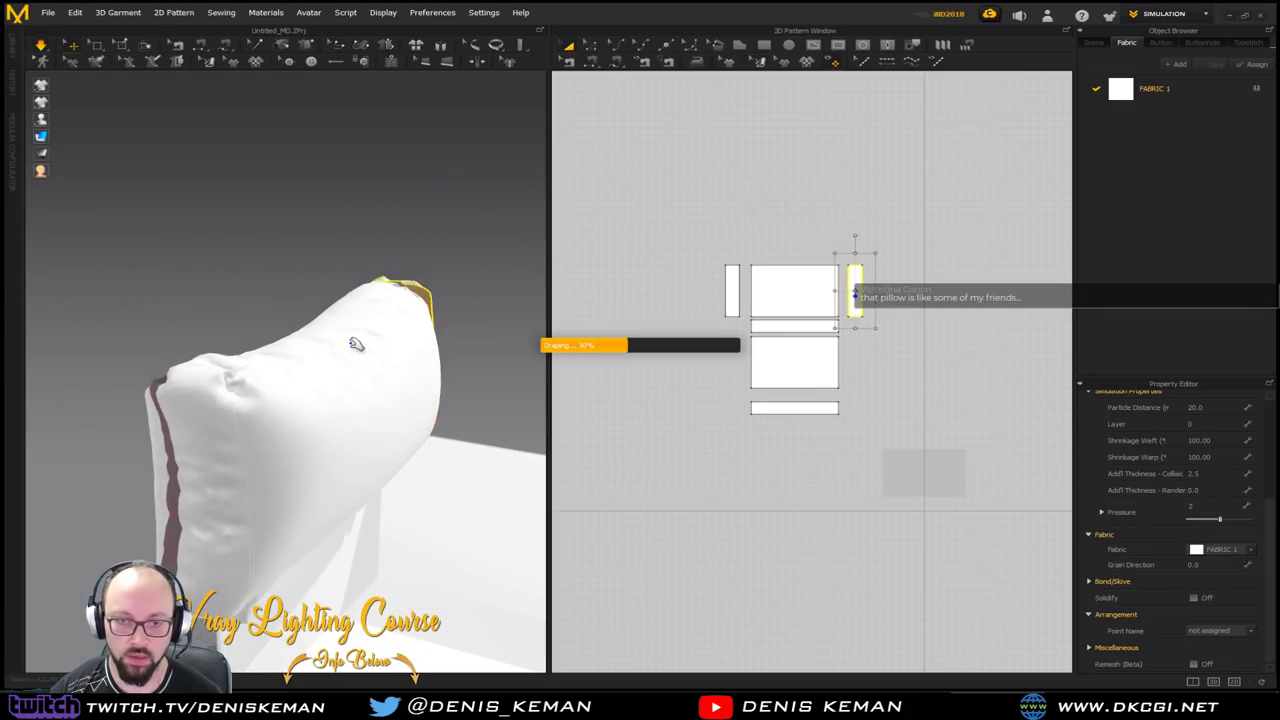
Stop the simulation, select all the cushion pieces and lower the cushion toward the sofa frame, toggling the simulation again
key("space")
mouse_move(294, 373)
right_mouse_down()
mouse_move(338, 355)
mouse_move(345, 373)
mouse_move(318, 370)
right_mouse_up()
left_click_drag(680, 237, 922, 450)
left_click_drag(405, 418, 491, 562)
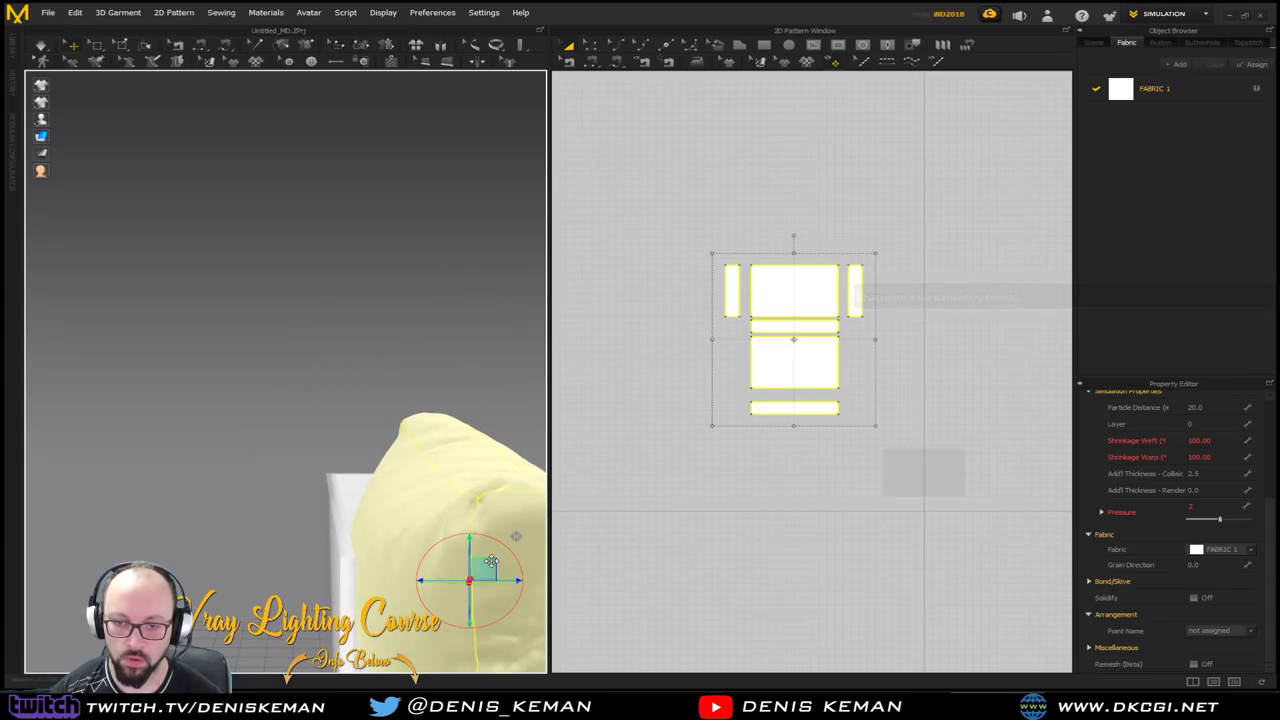
left_click(421, 502)
middle_click_drag(443, 455, 345, 328)
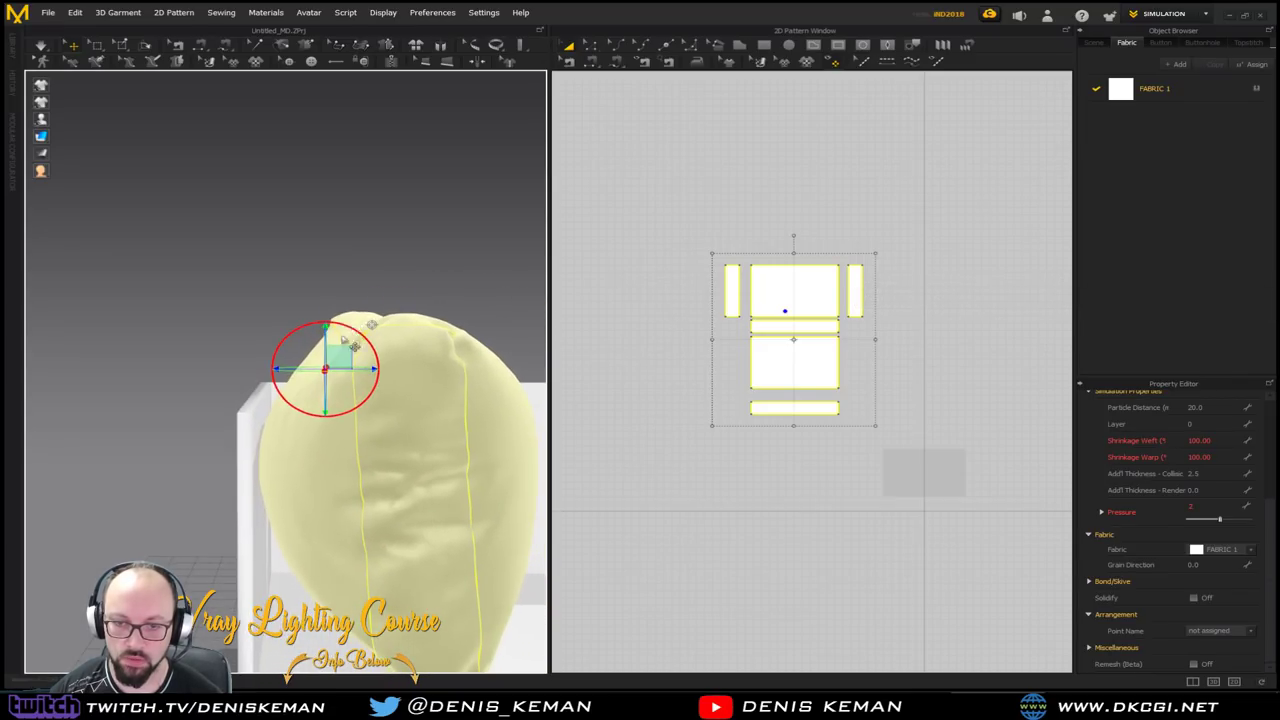
key("space")
Select only the cushion's back panel and open its Pressure value for editing
left_click(258, 311)
left_click(343, 457)
left_click(1208, 508)
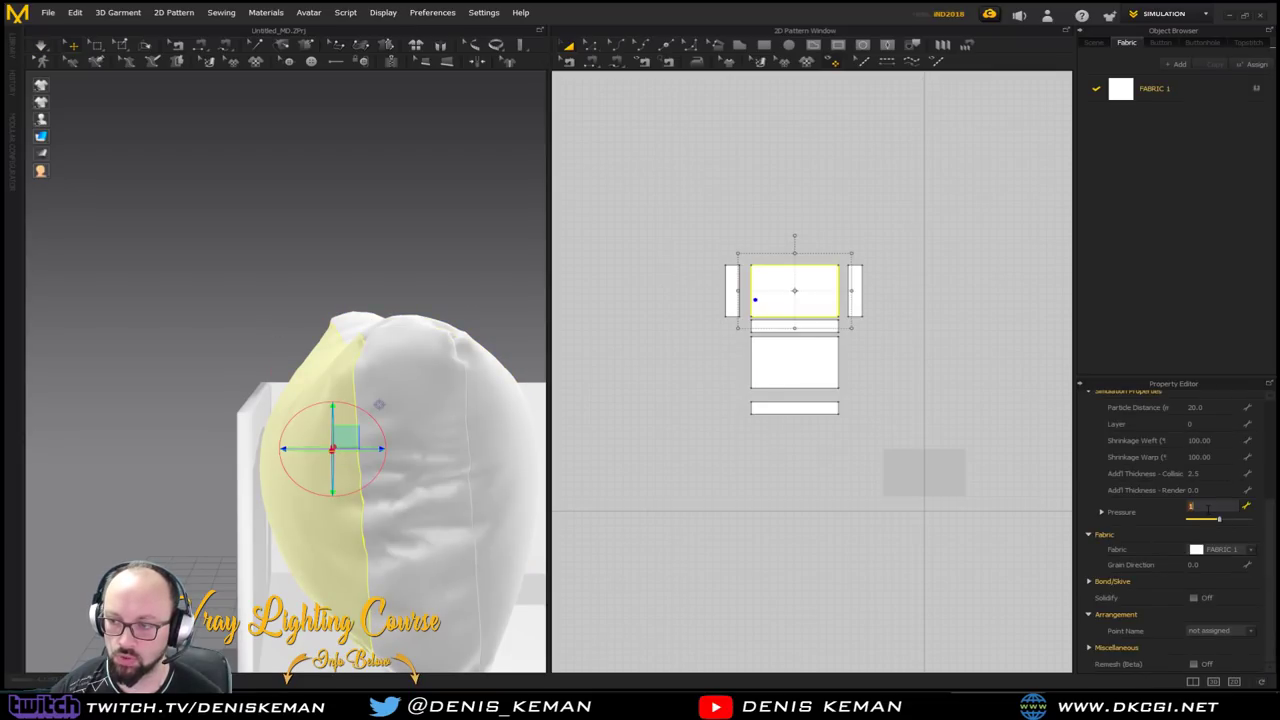
left_click(346, 197)
right_click_drag(346, 195, 346, 204)
Freeze the narrow top strip and simulate the remaining cushion pieces around it
left_click(385, 326)
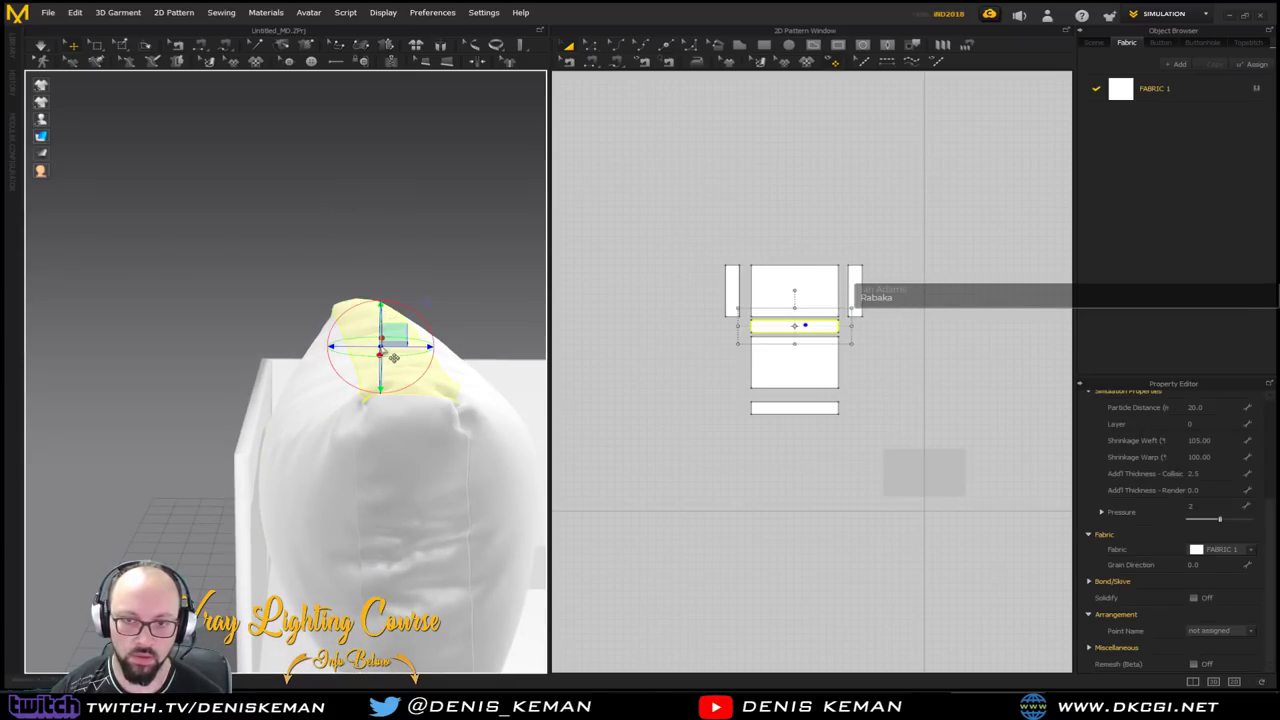
right_click(380, 346)
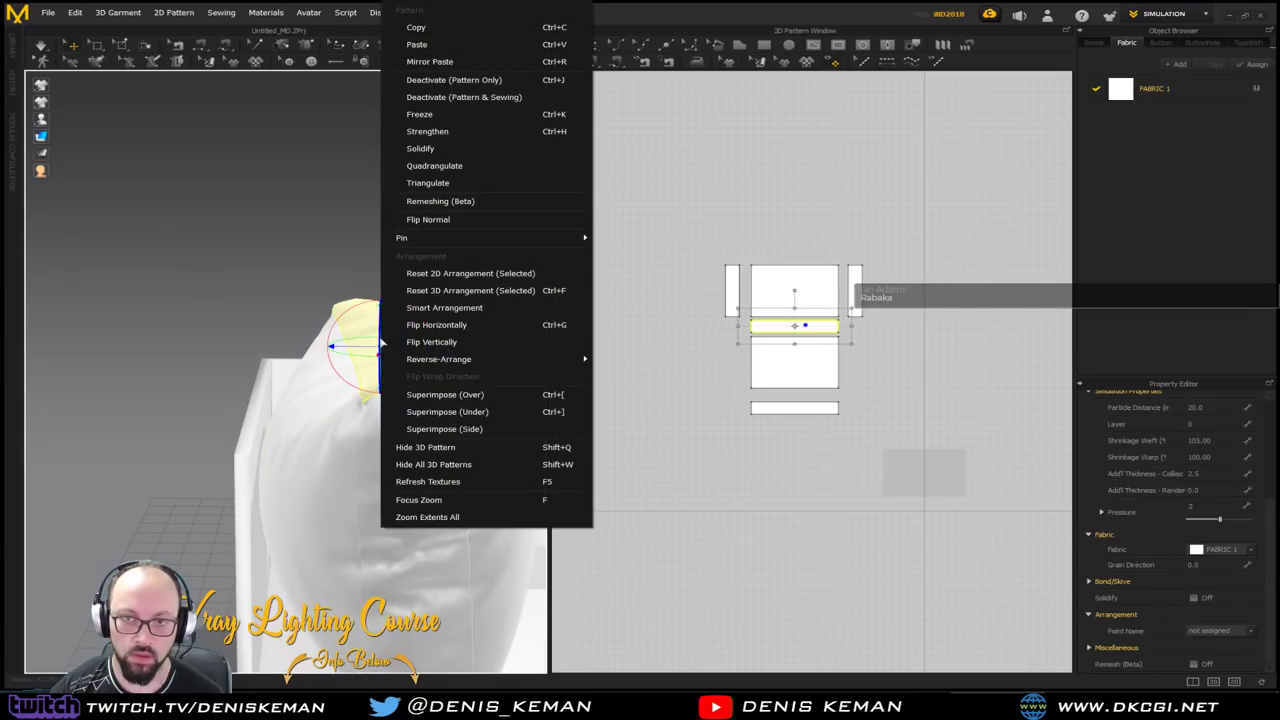
left_click(420, 115)
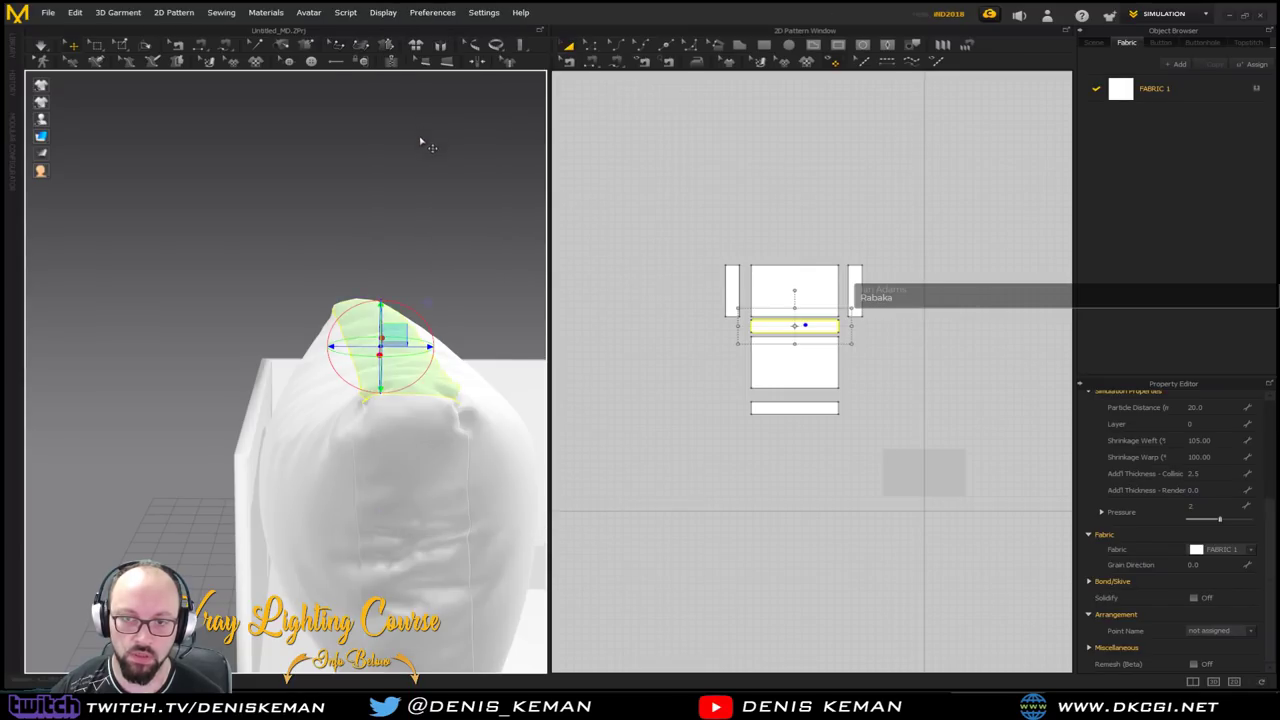
key("space")
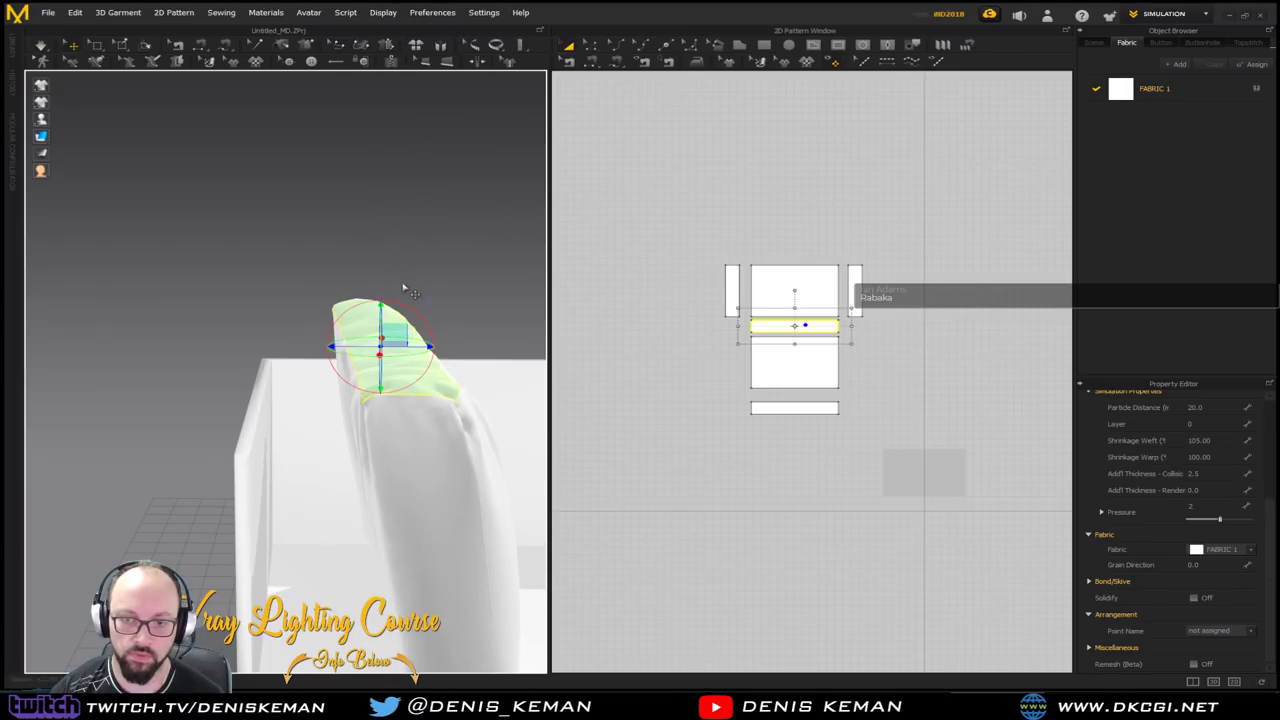
mouse_move(433, 249)
right_mouse_down()
mouse_move(346, 109)
mouse_move(374, 226)
mouse_move(380, 203)
mouse_move(411, 256)
right_mouse_up()
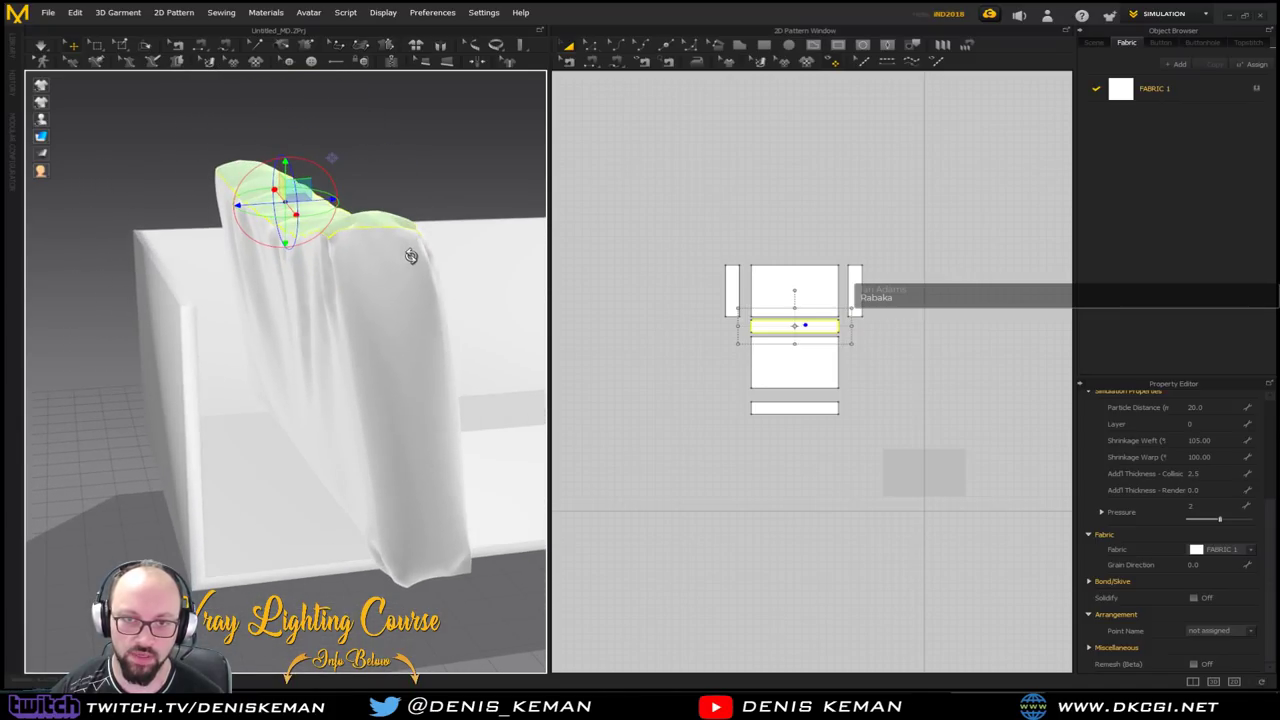
Unfreeze the cushion's narrow top strip
right_click(333, 228)
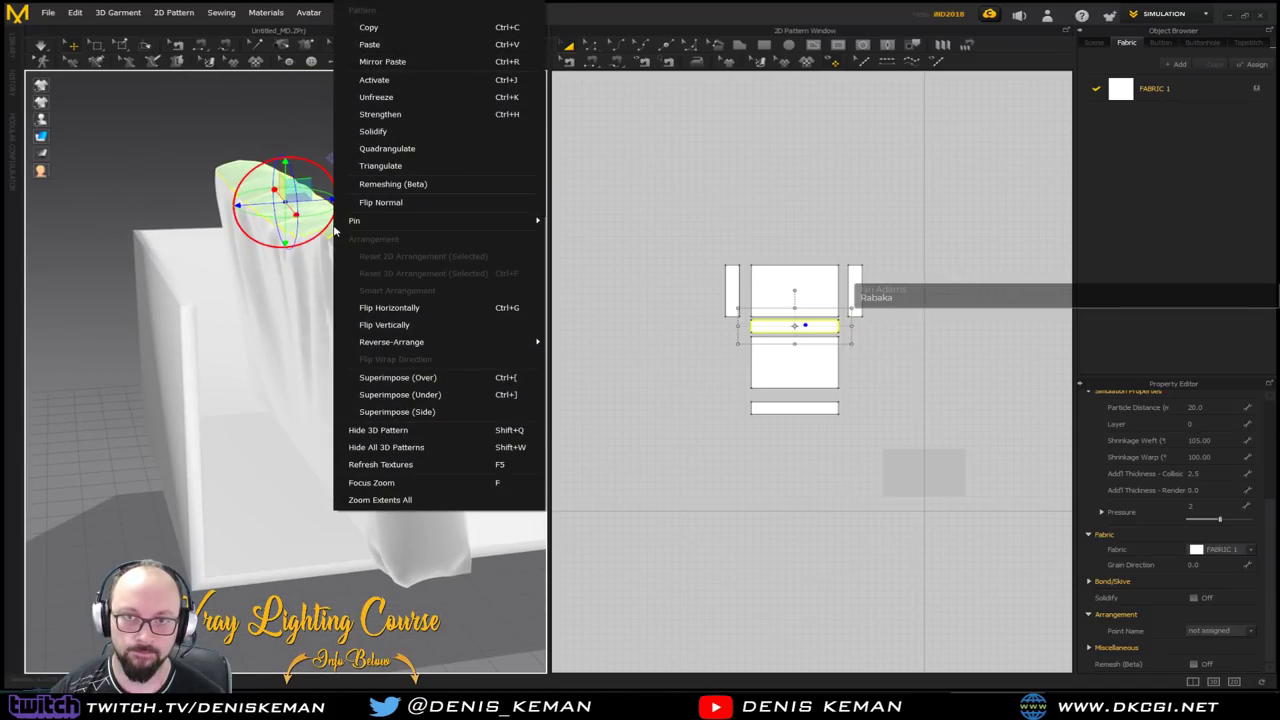
left_click(385, 103)
left_click(433, 187)
right_click_drag(443, 177, 423, 163)
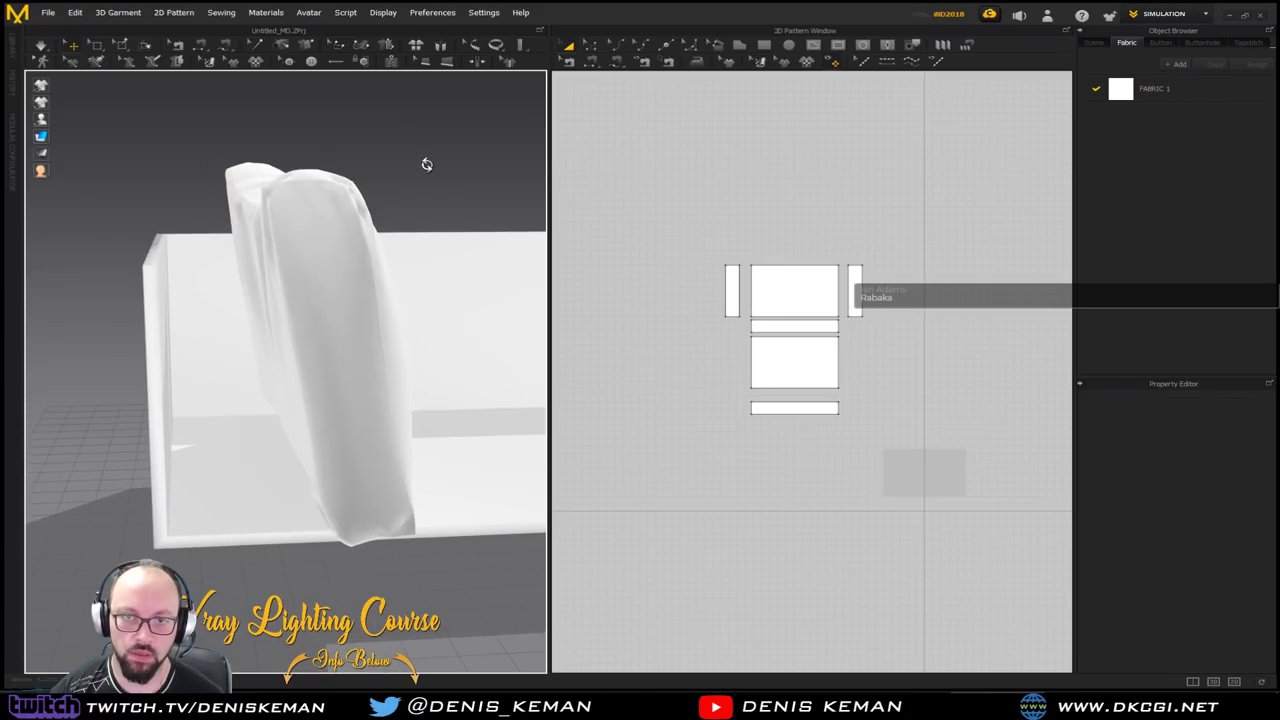
Set the back panel's Pressure to 1
left_click(284, 296)
left_click(281, 307)
left_click(1212, 507)
type("1")
key("Return")
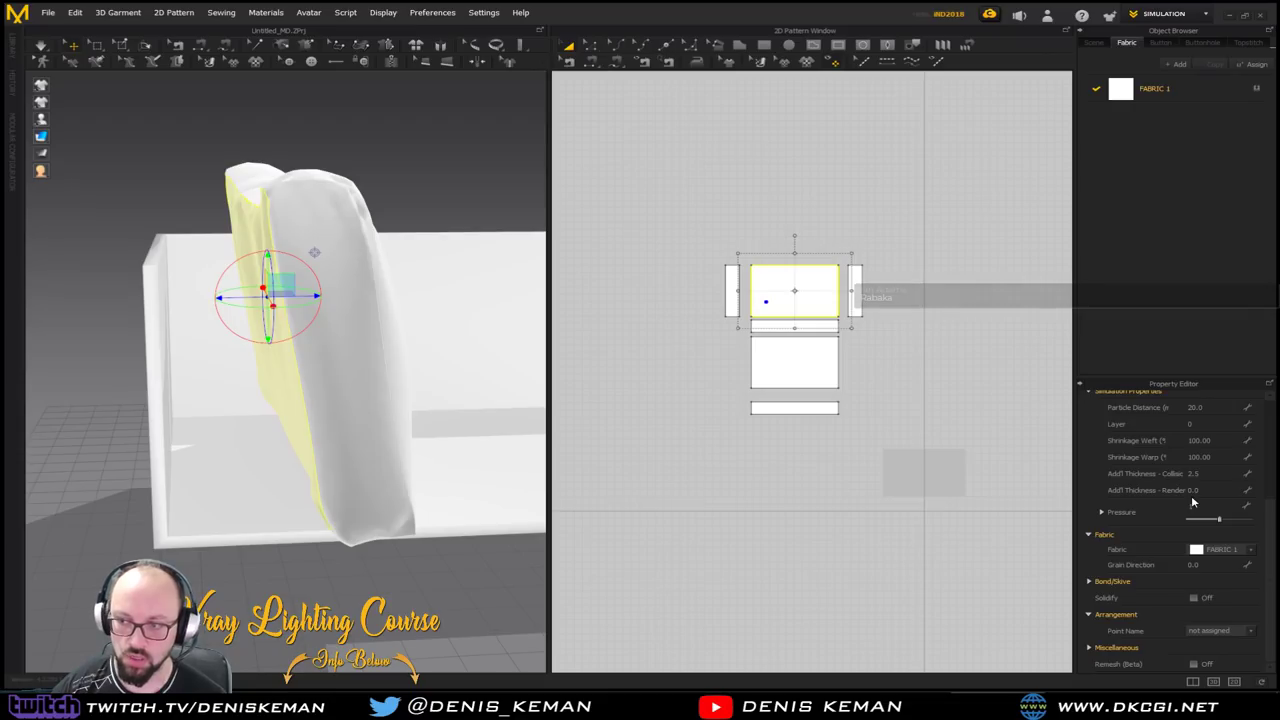
left_click(462, 160)
Select all the cushion pieces and move the cushion sideways toward the sofa's side arm
left_click(700, 244)
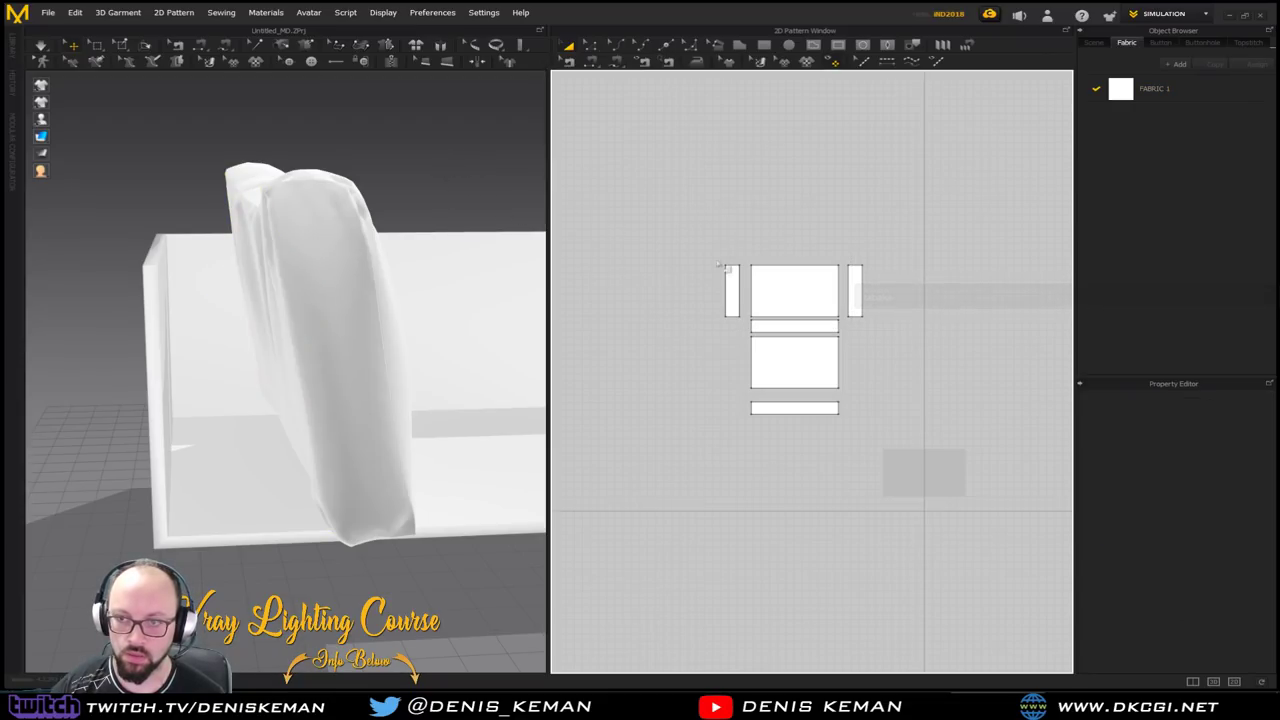
left_click_drag(935, 224, 875, 288)
left_click_drag(698, 440, 698, 442)
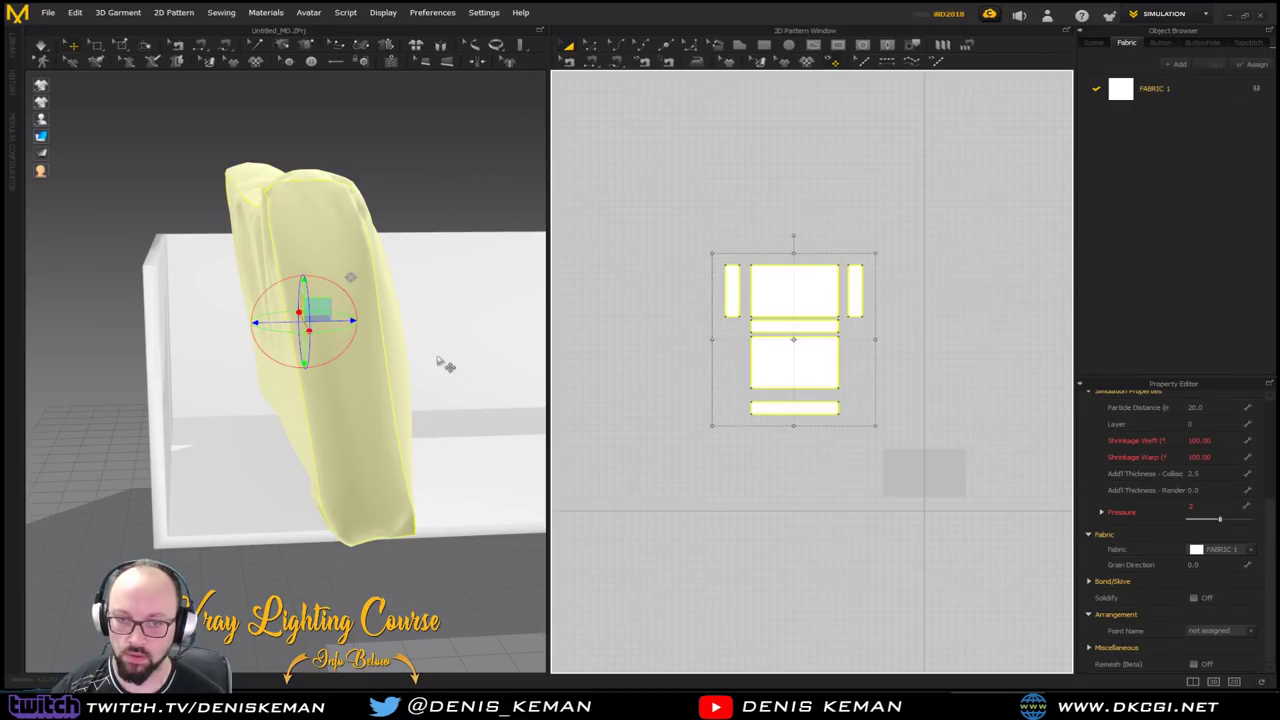
right_click_drag(380, 379, 372, 372)
left_click(333, 359)
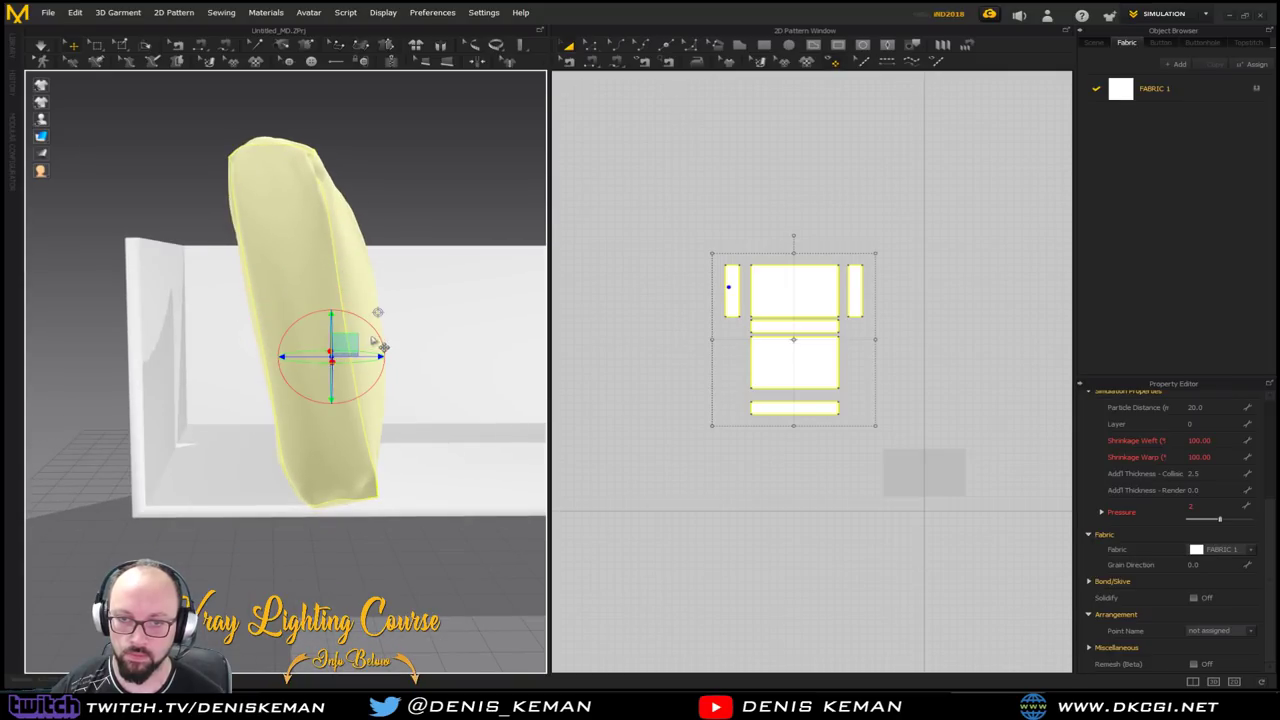
left_click_drag(374, 332, 237, 343)
Slide the whole cushion along the side arm toward the sofa's back and fine-tune its position against the arm
right_click_drag(314, 324, 374, 378)
middle_click_drag(235, 243, 545, 415)
right_click_drag(545, 418, 367, 420)
left_click(367, 420)
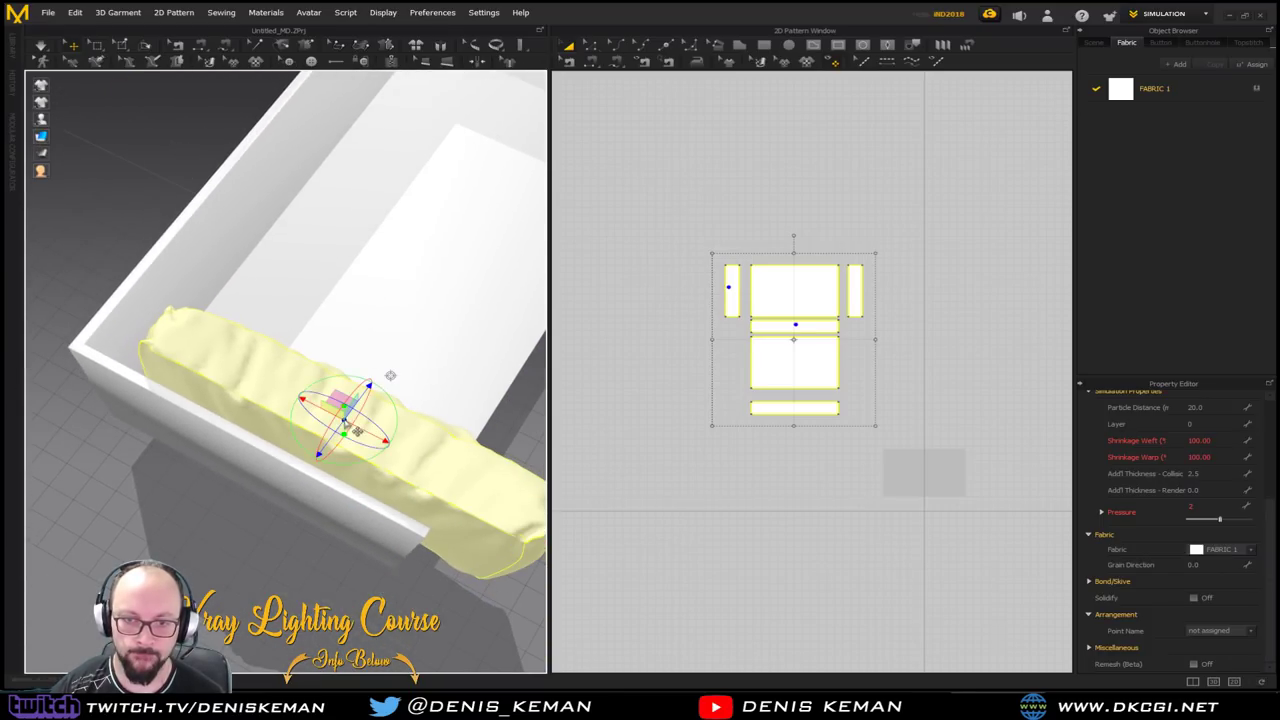
left_click_drag(390, 375, 330, 344)
right_click_drag(330, 344, 497, 296)
left_click_drag(426, 263, 419, 264)
mouse_move(419, 264)
right_mouse_down()
mouse_move(362, 224)
mouse_move(417, 283)
right_mouse_up()
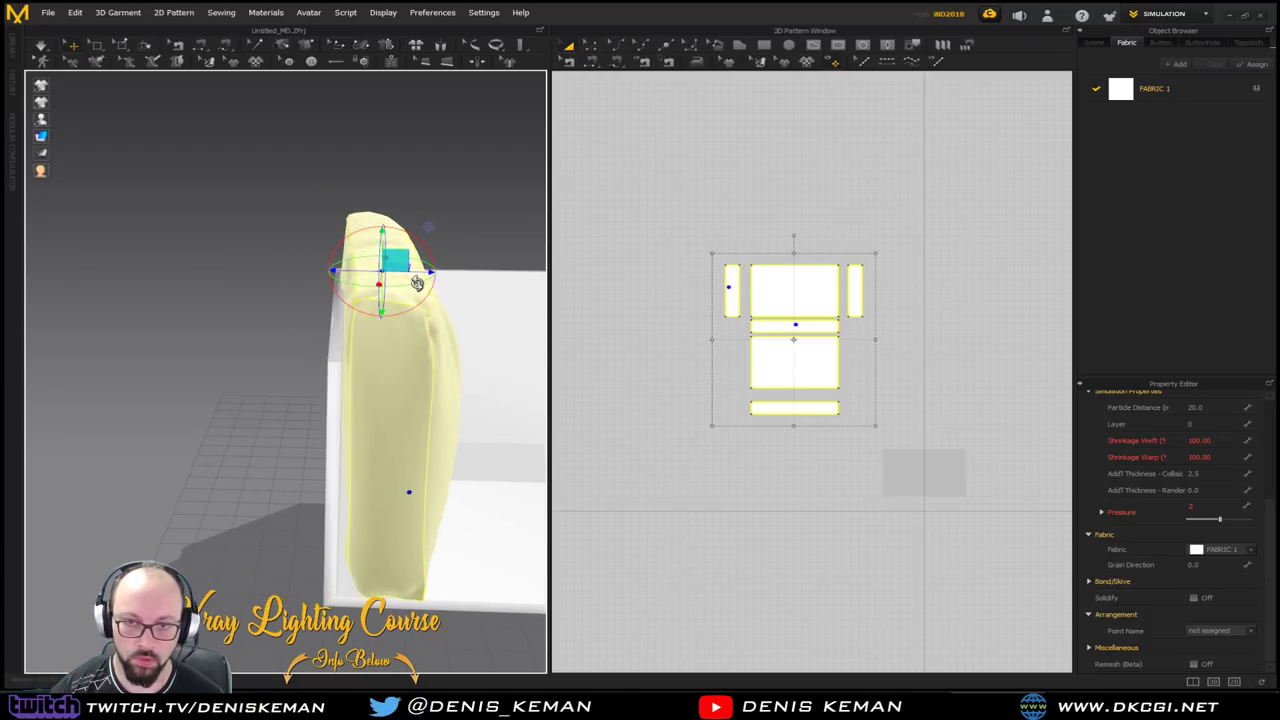
Select only the narrow top strip and freeze it again
left_click(459, 195)
left_click(376, 240)
right_click(384, 242)
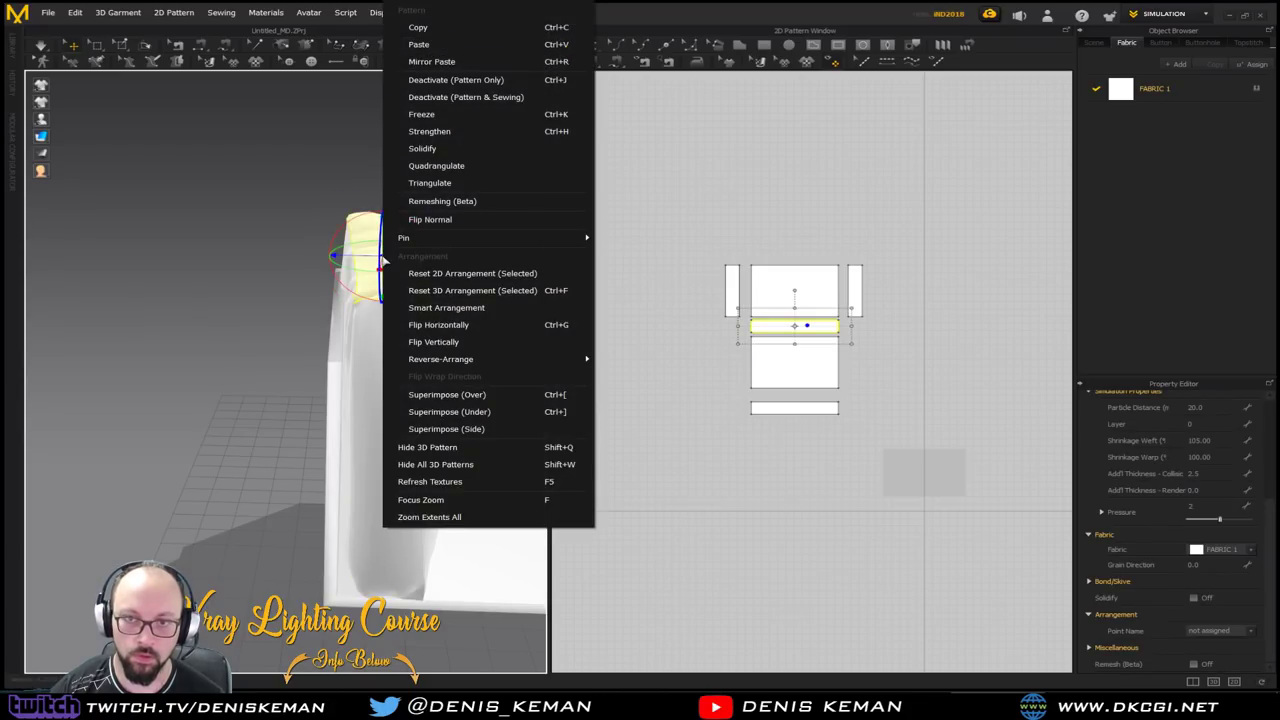
left_click(441, 124)
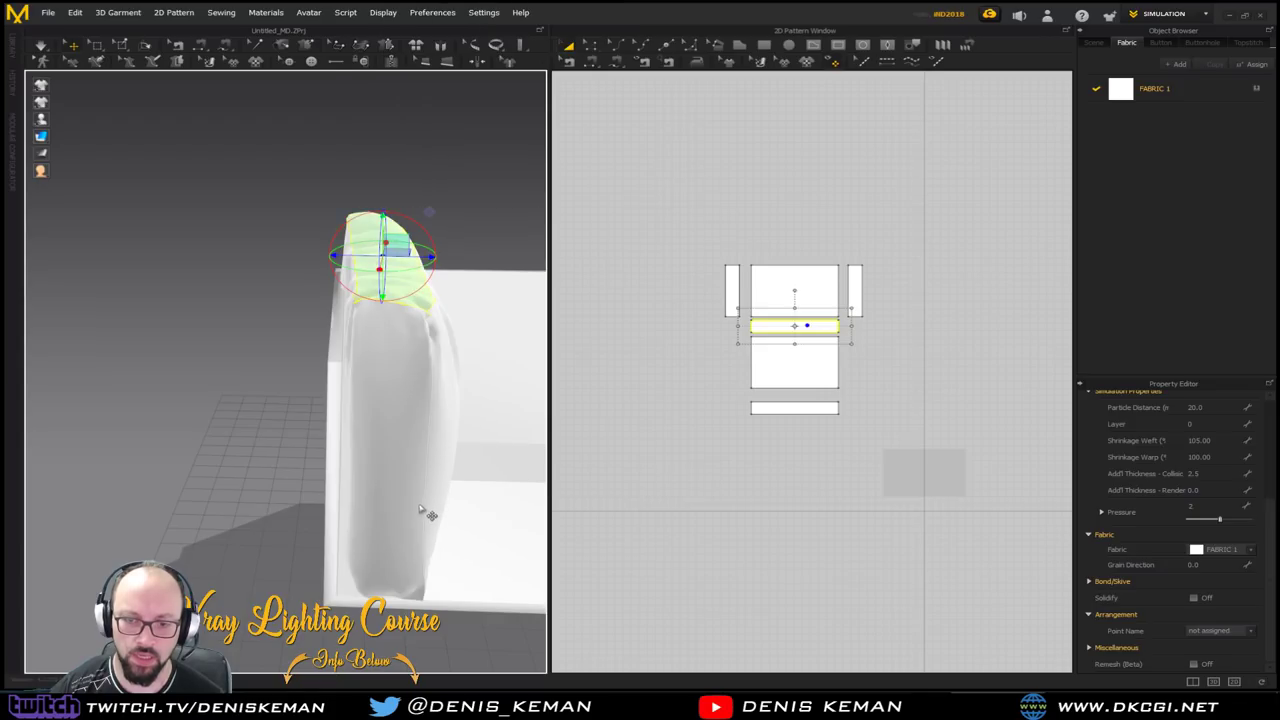
Pin the cushion's lower corner point, pull it toward the outer corner of the sofa frame, and run the simulation
middle_click_drag(419, 509, 411, 300)
scroll(354, 350, "down", 3)
scroll(354, 350, "up", 3)
middle_click_drag(353, 349, 390, 302)
left_click(415, 243)
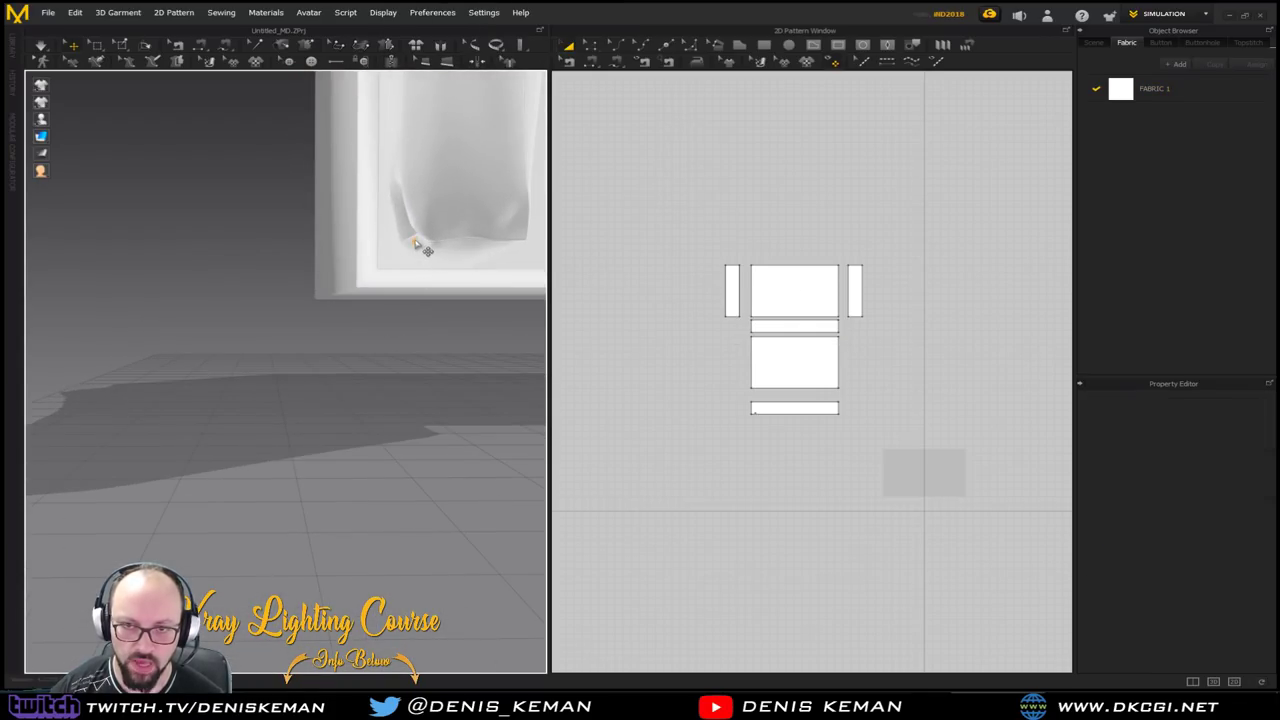
right_click_drag(466, 275, 424, 297)
left_click(416, 244)
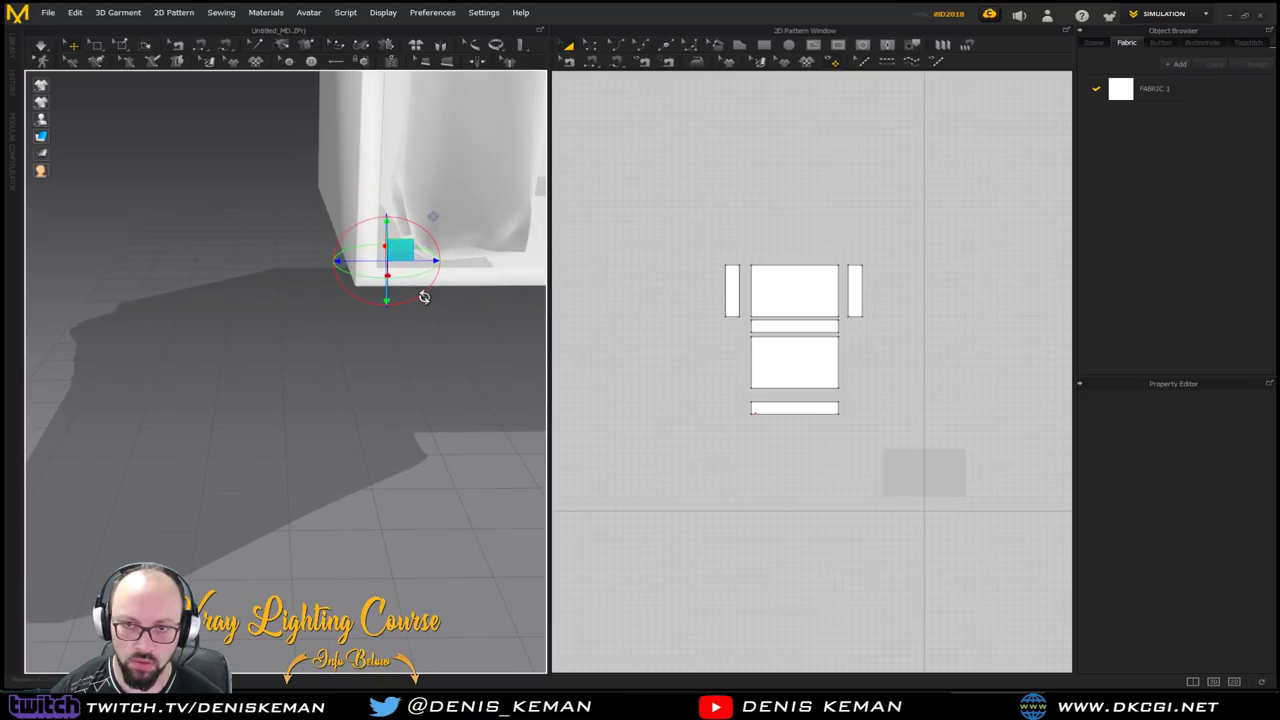
key("space")
key("space")
Set the front panel's Pressure to 1 and Shrinkage Warp to 105, and simulate the cushion
left_click(430, 332)
right_click_drag(451, 283, 430, 291)
middle_click_drag(430, 291, 304, 535)
right_click_drag(303, 537, 333, 351)
left_click(333, 351)
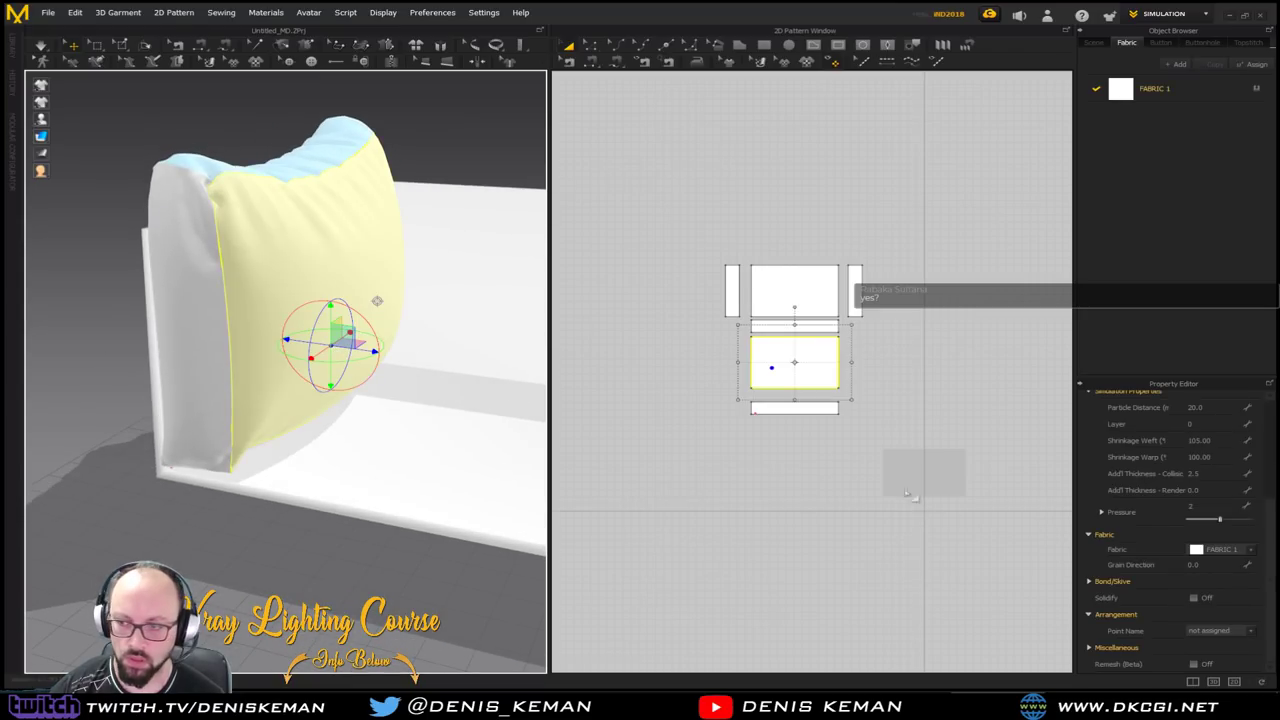
left_click(1211, 505)
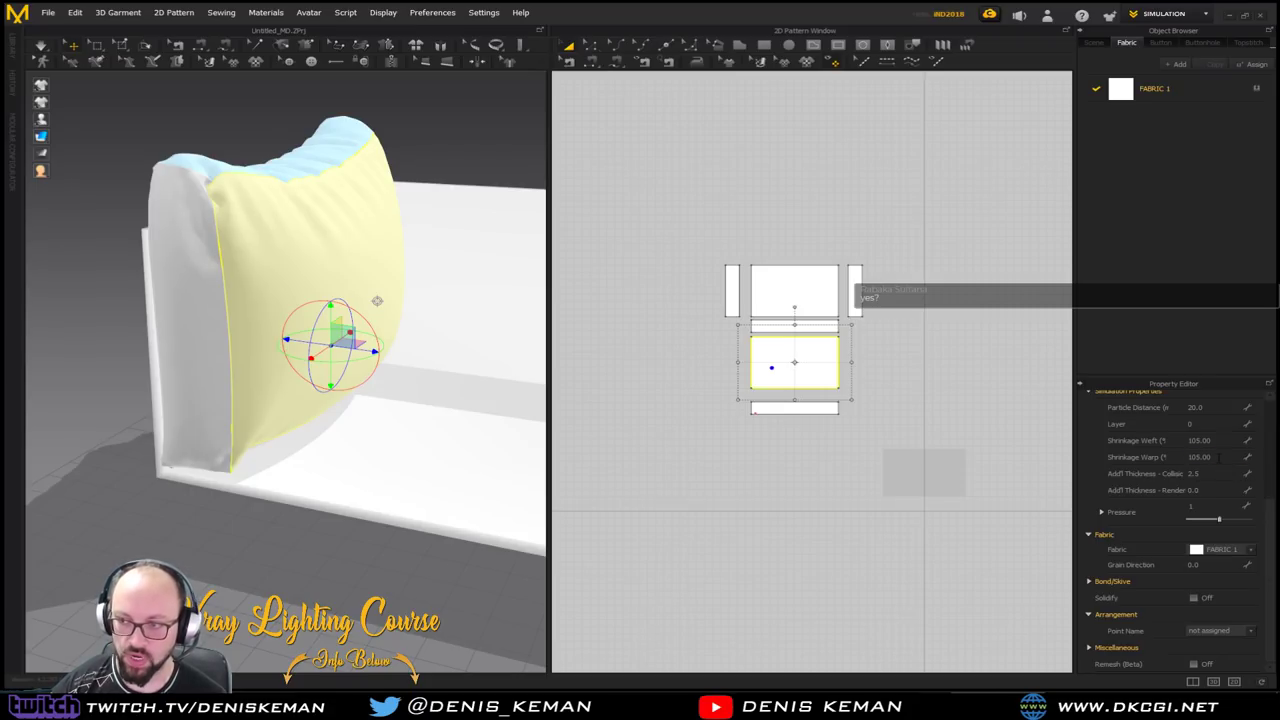
key("space")
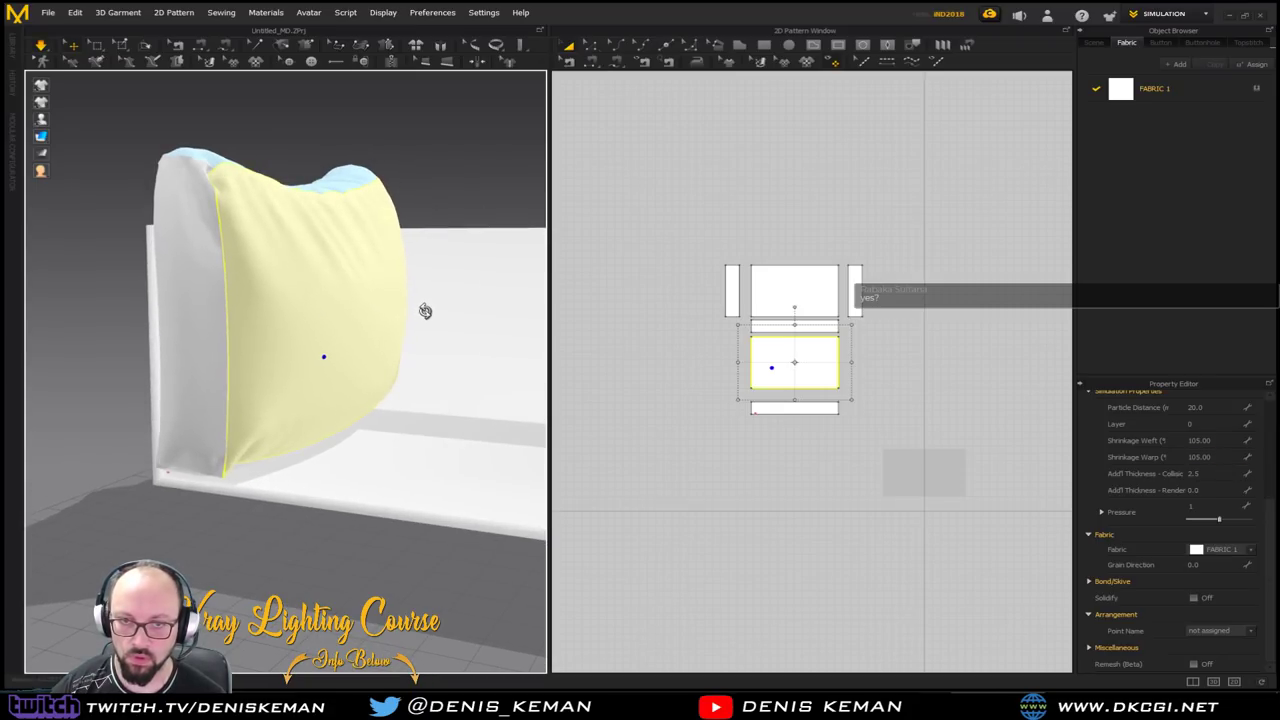
key("space")
Select the frozen strip along the cushion's top and unfreeze it
left_click(485, 191)
right_click_drag(485, 191, 403, 231)
middle_click_drag(403, 231, 209, 380)
right_click_drag(209, 380, 385, 327)
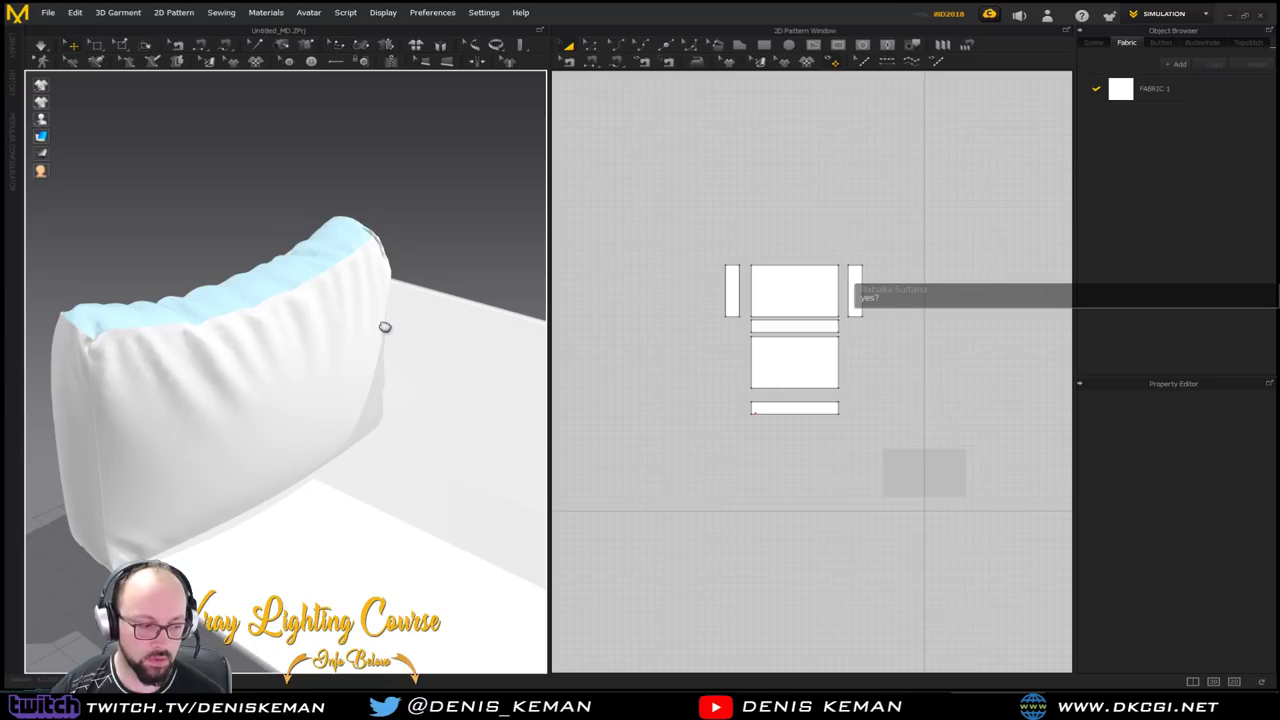
left_click(312, 279)
right_click(306, 276)
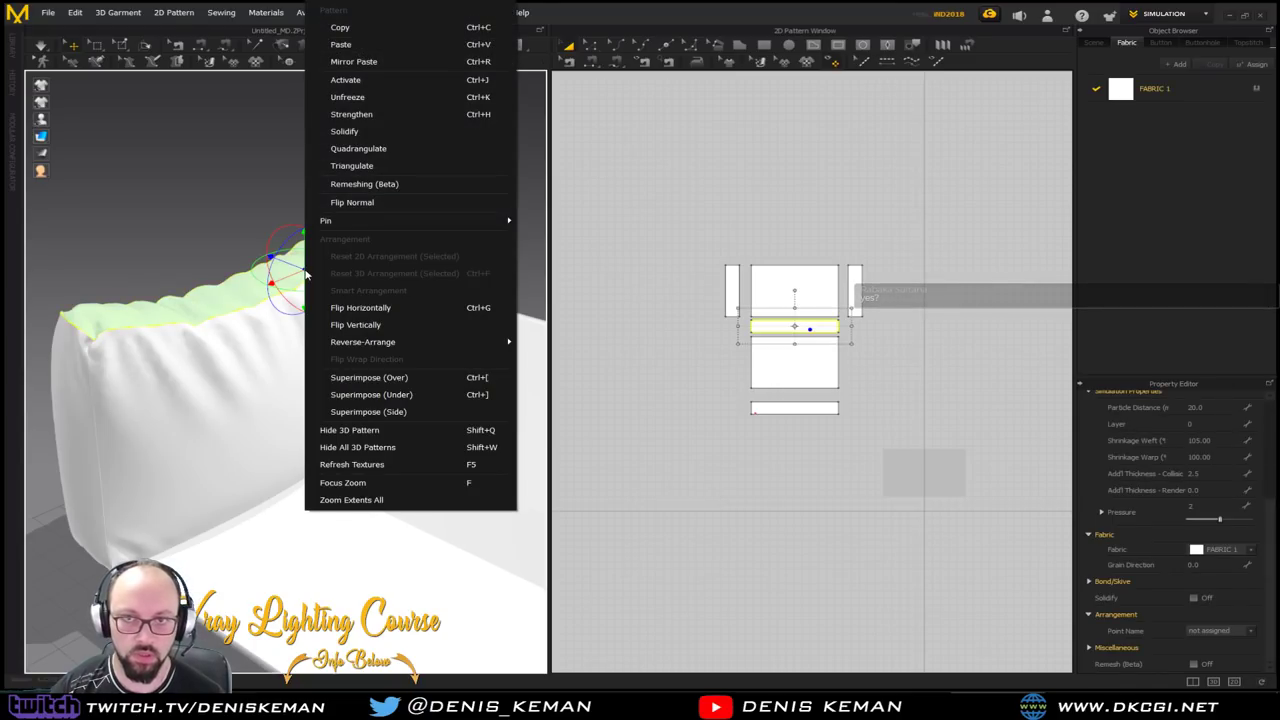
left_click(378, 103)
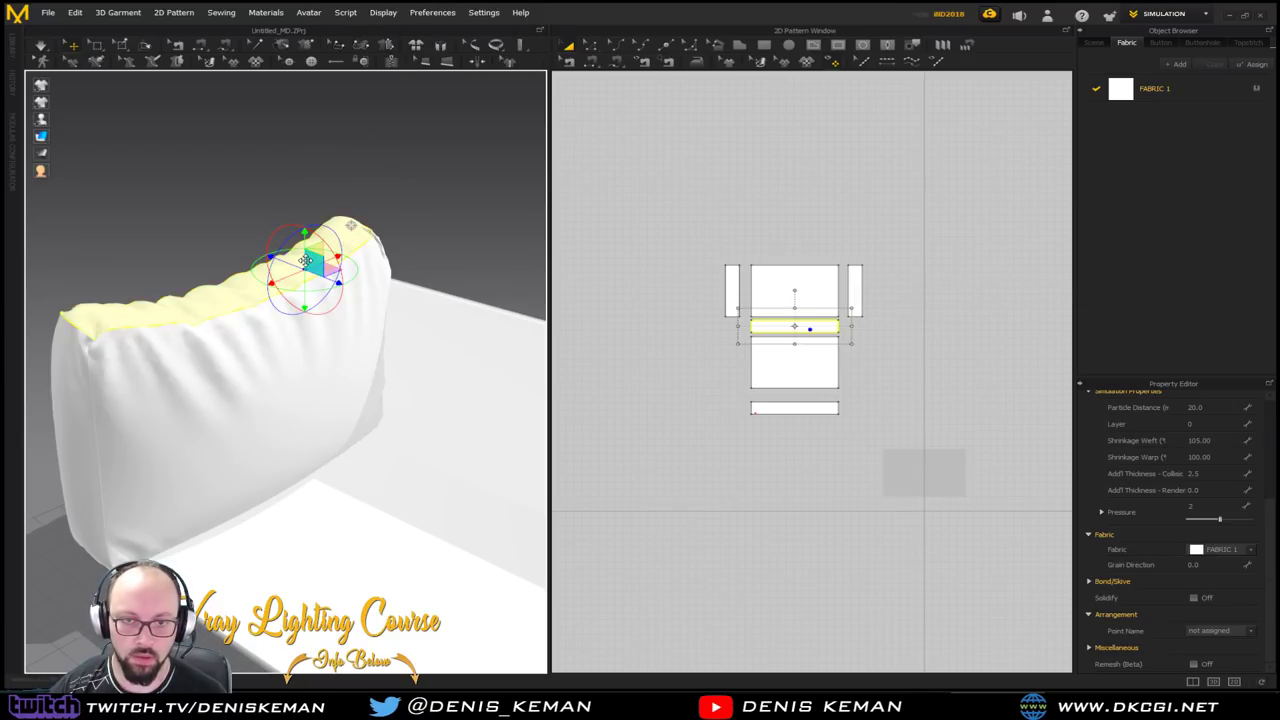
left_click(186, 244)
right_click_drag(186, 244, 283, 331)
left_click(186, 335)
right_click(183, 340)
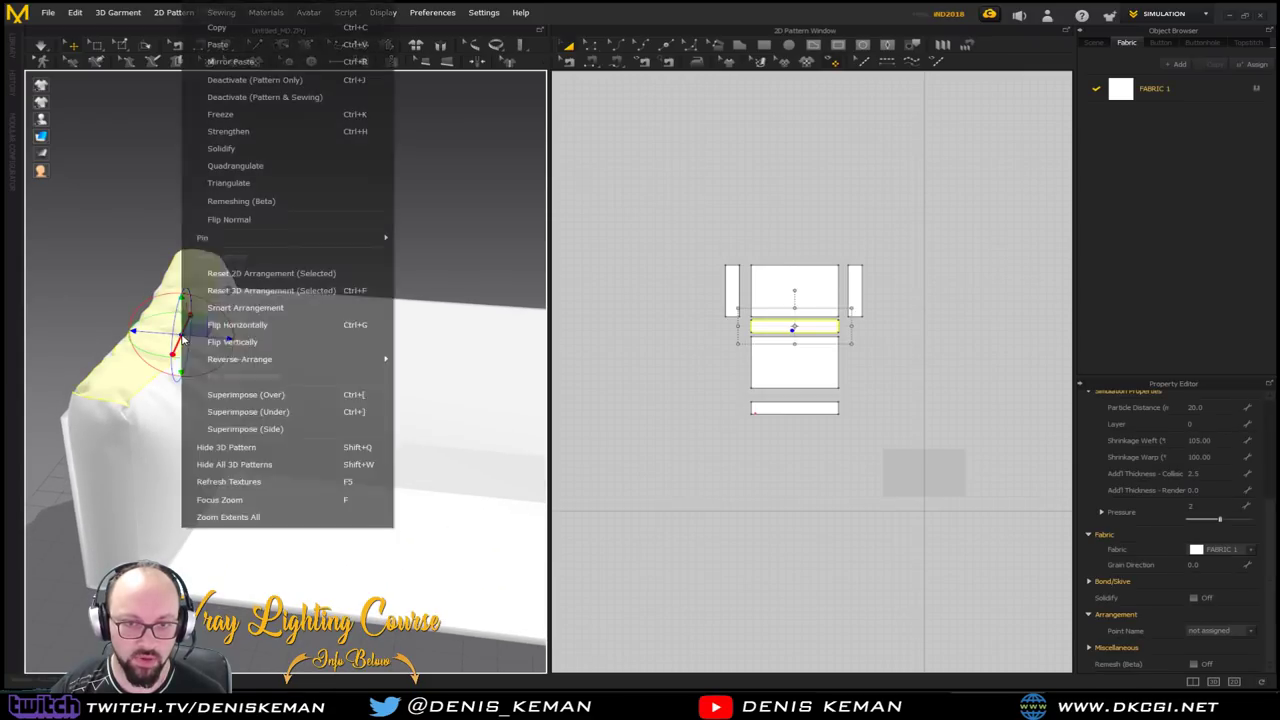
left_click(148, 358)
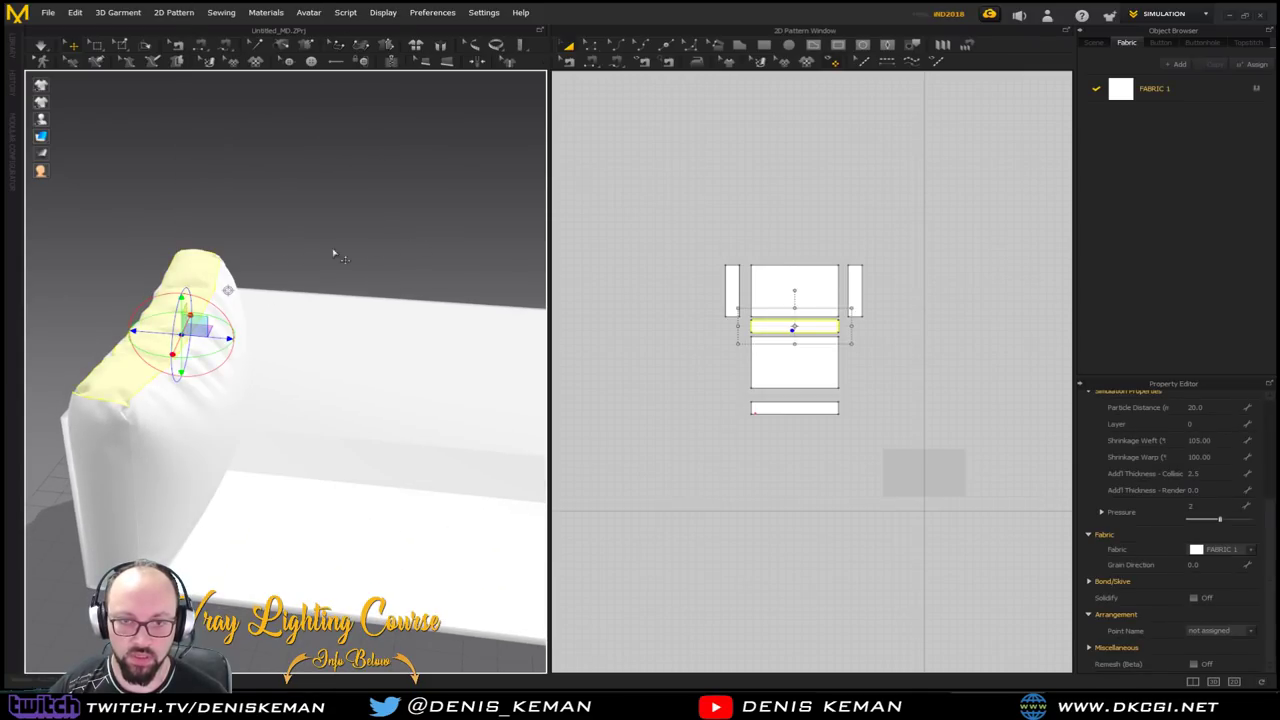
Select all the cushion pieces and freeze them
left_click(474, 220)
left_click_drag(687, 228, 940, 452)
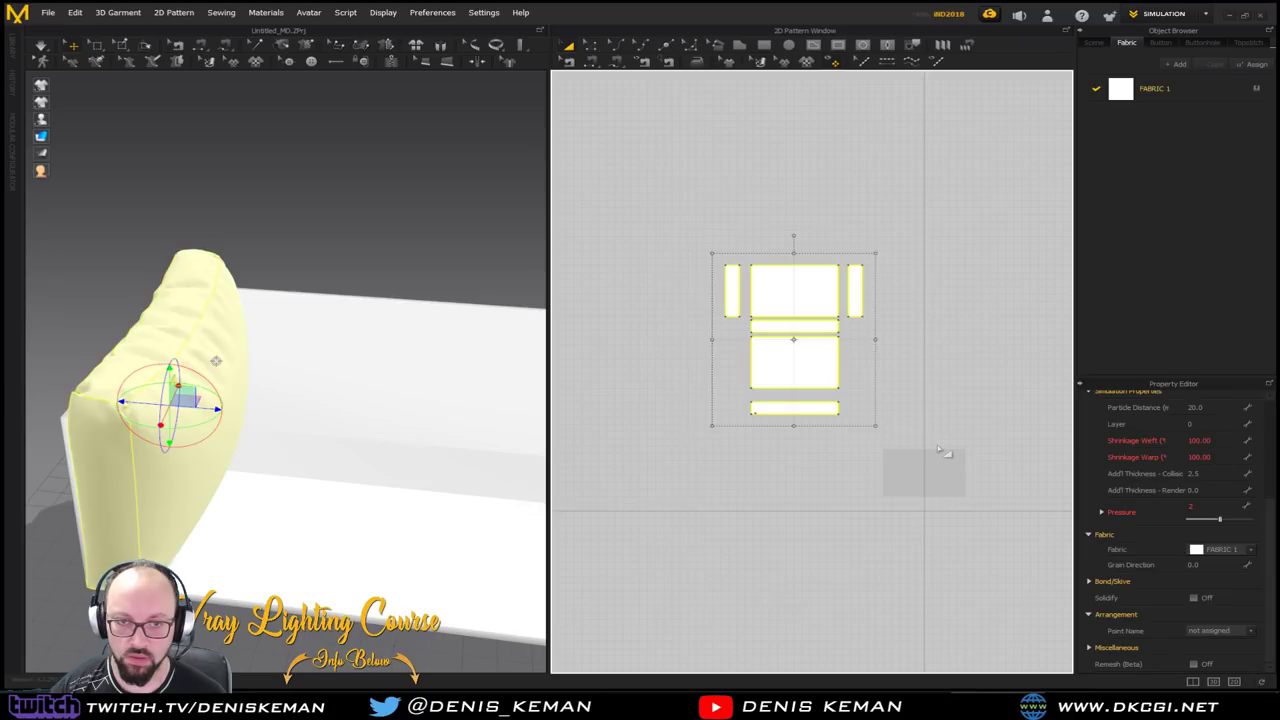
right_click(220, 350)
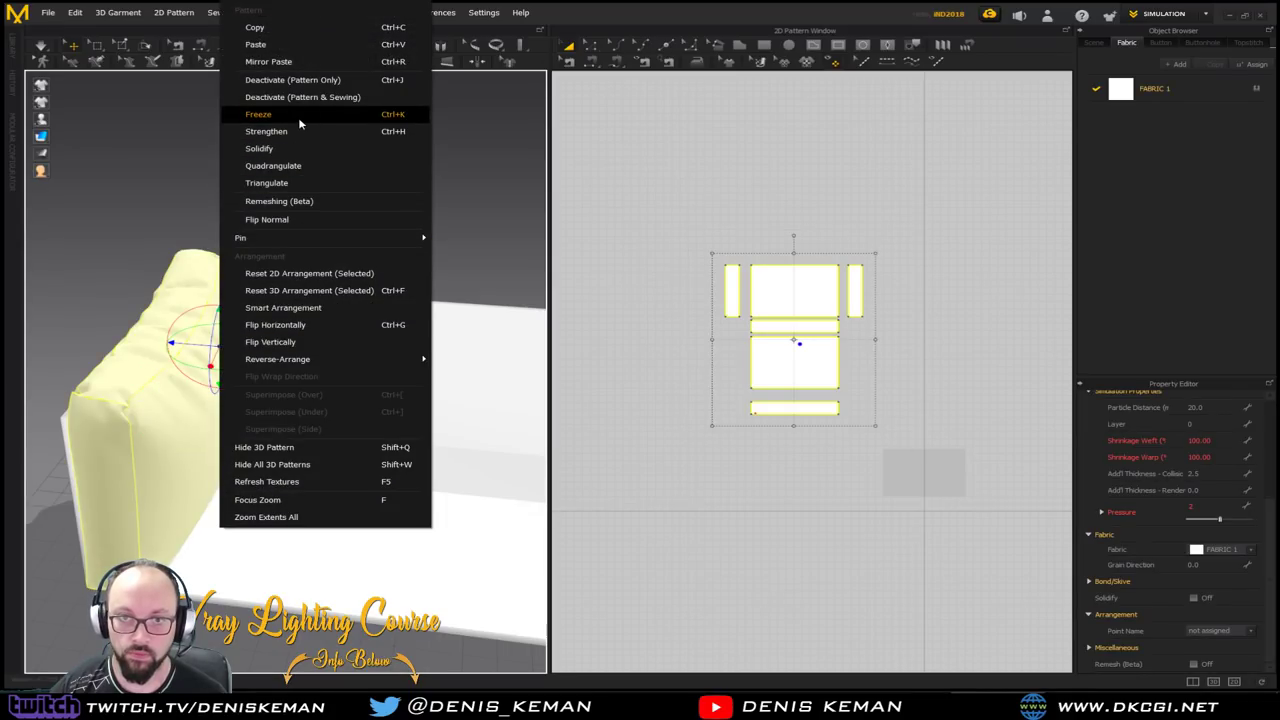
left_click(298, 117)
left_click(334, 268)
Unfreeze only the cushion's large front panel
left_click(205, 405)
right_click(210, 385)
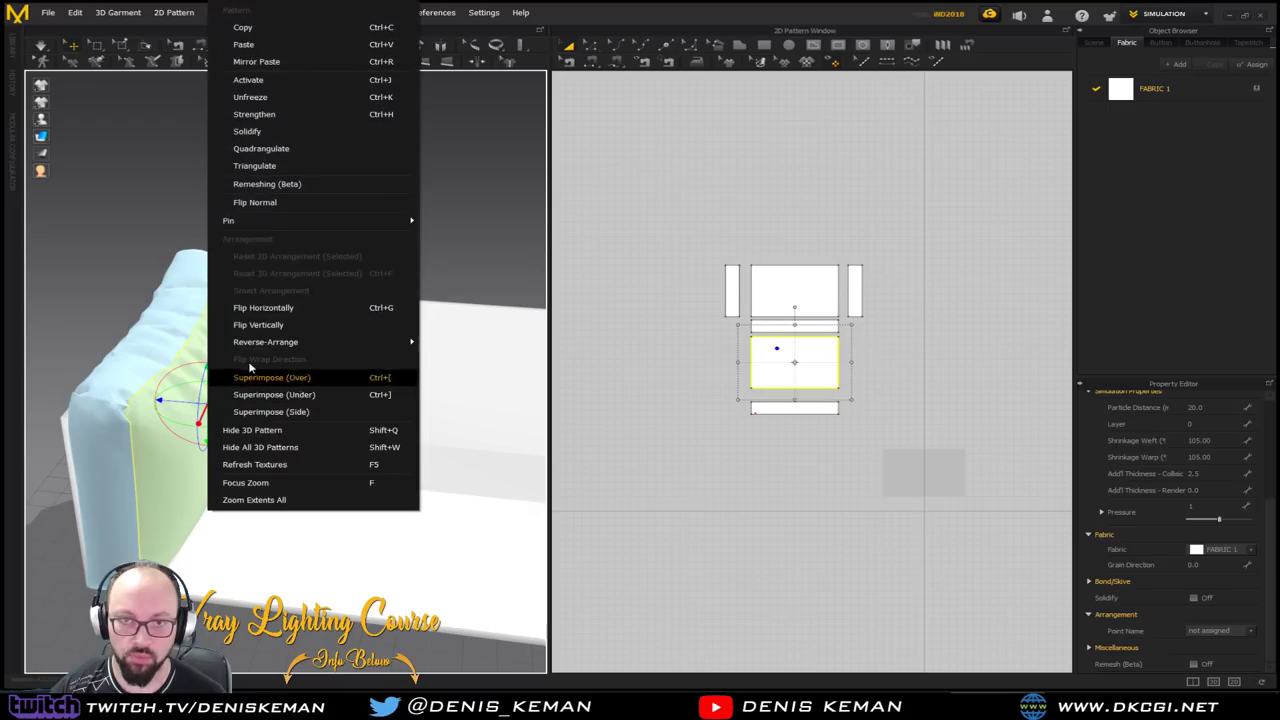
left_click(252, 97)
left_click(360, 243)
right_click_drag(335, 332, 250, 407)
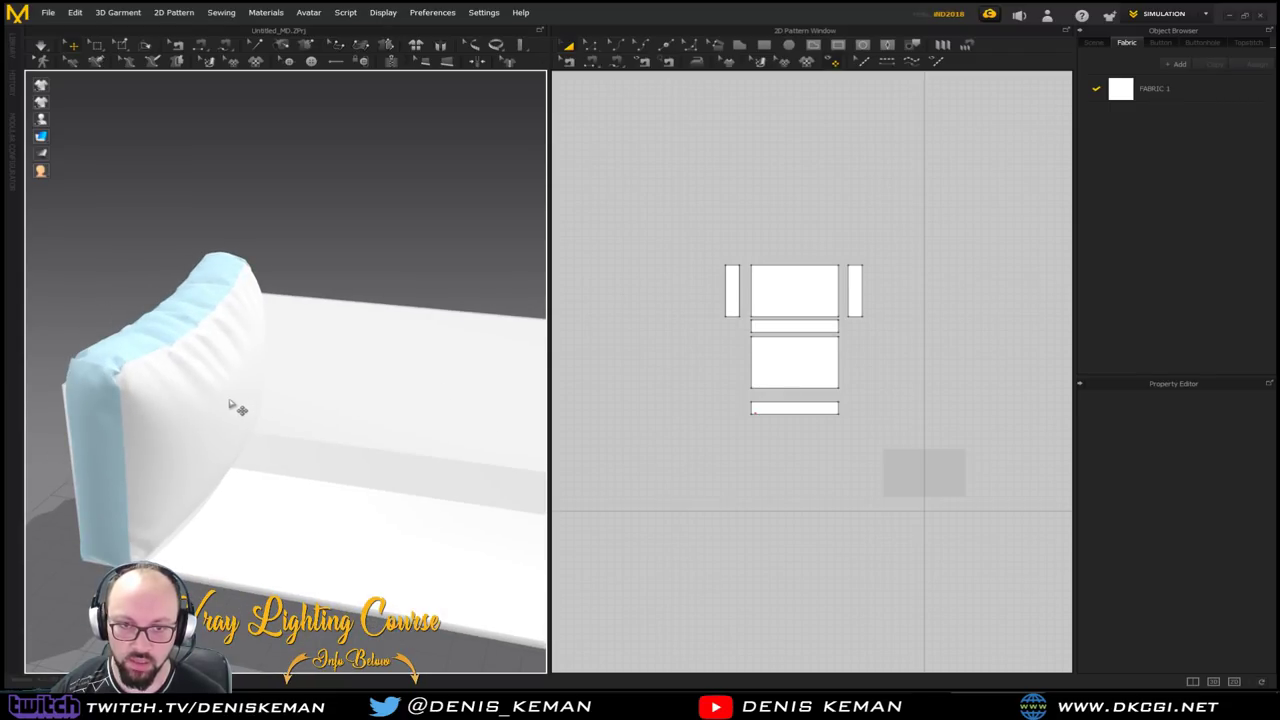
Simulate with only the front panel free and tug its fabric to reshape it
left_click(229, 401)
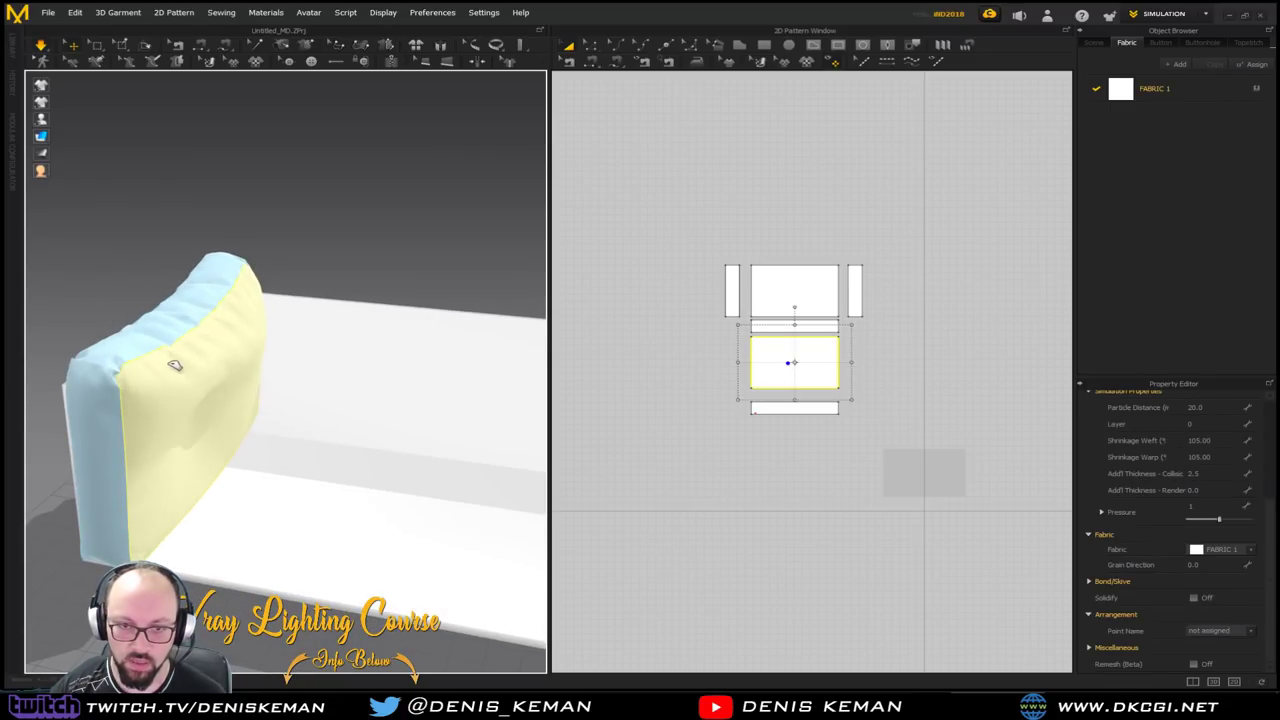
left_click(367, 265)
right_click_drag(367, 265, 396, 343)
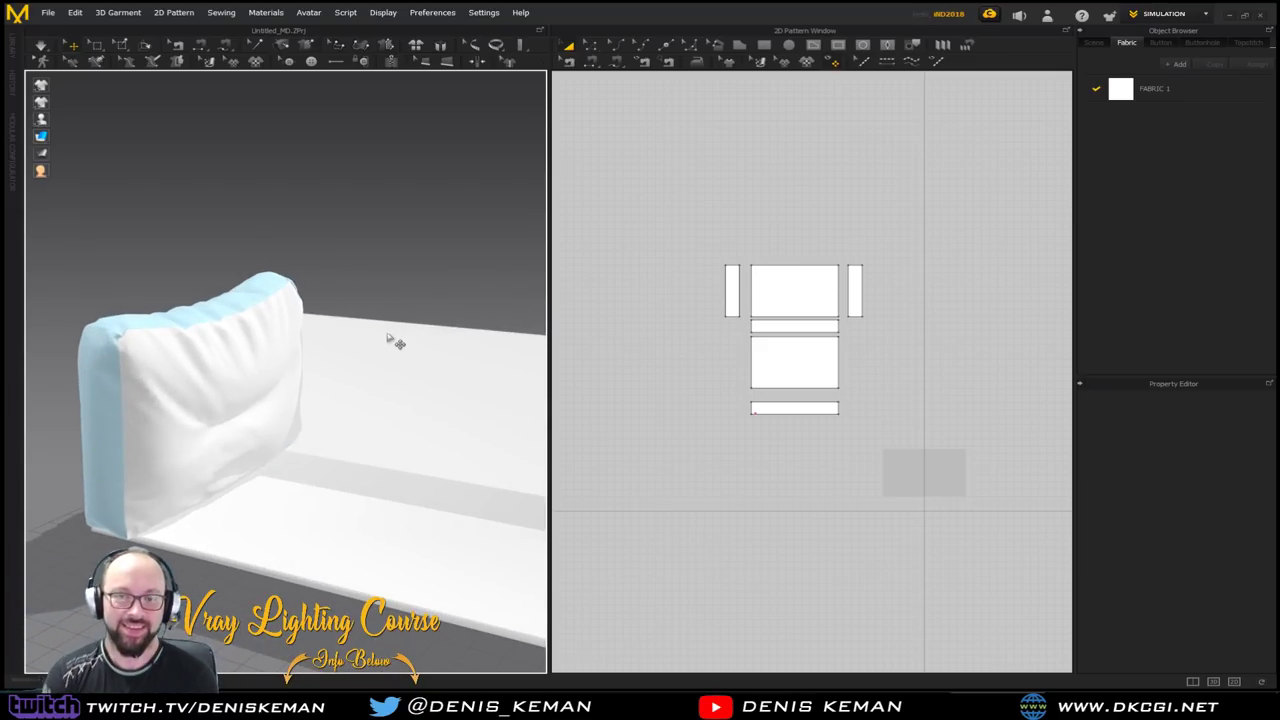
Freeze the cushion's large front panel
left_click(287, 372)
right_click_drag(287, 372, 337, 386)
right_click(237, 398)
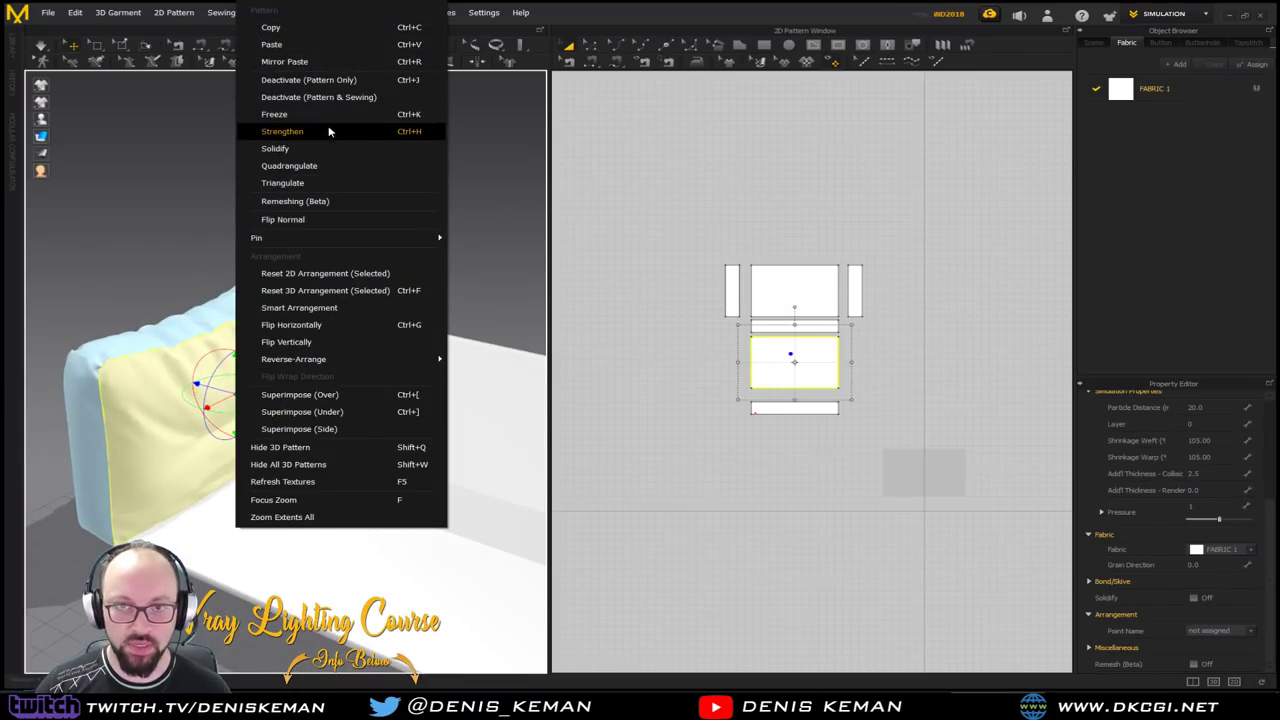
left_click(331, 125)
left_click(368, 298)
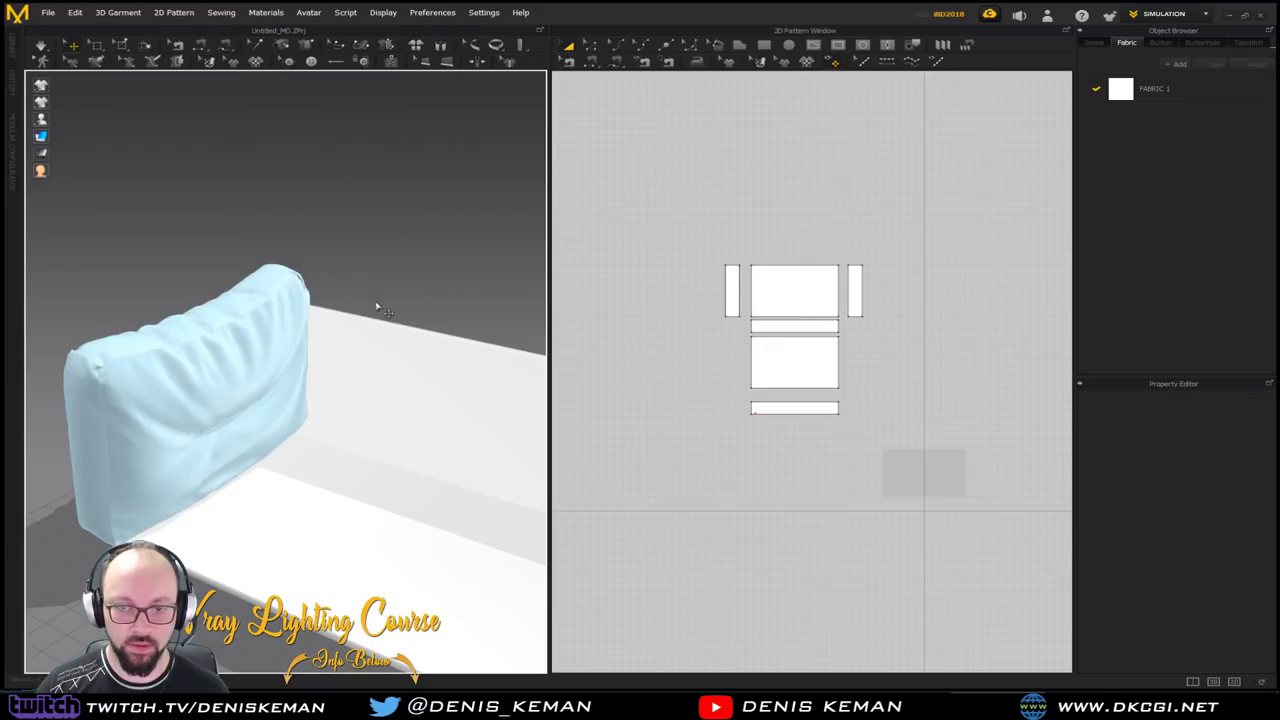
Copy all the cushion's pattern pieces and paste the duplicate set beside the originals, about 252 units to the right
left_click_drag(670, 220, 945, 469)
scroll(872, 388, "down", 2)
middle_click_drag(870, 386, 758, 373)
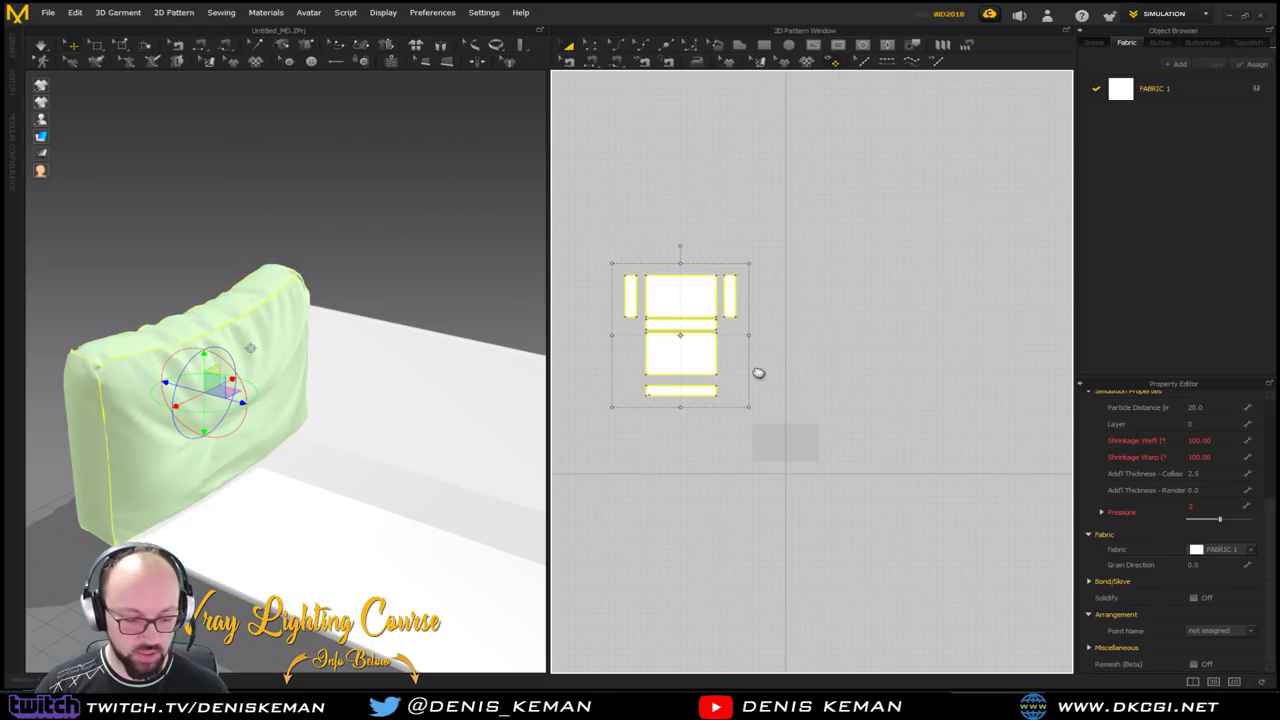
key("ctrl+c")
key("ctrl+v")
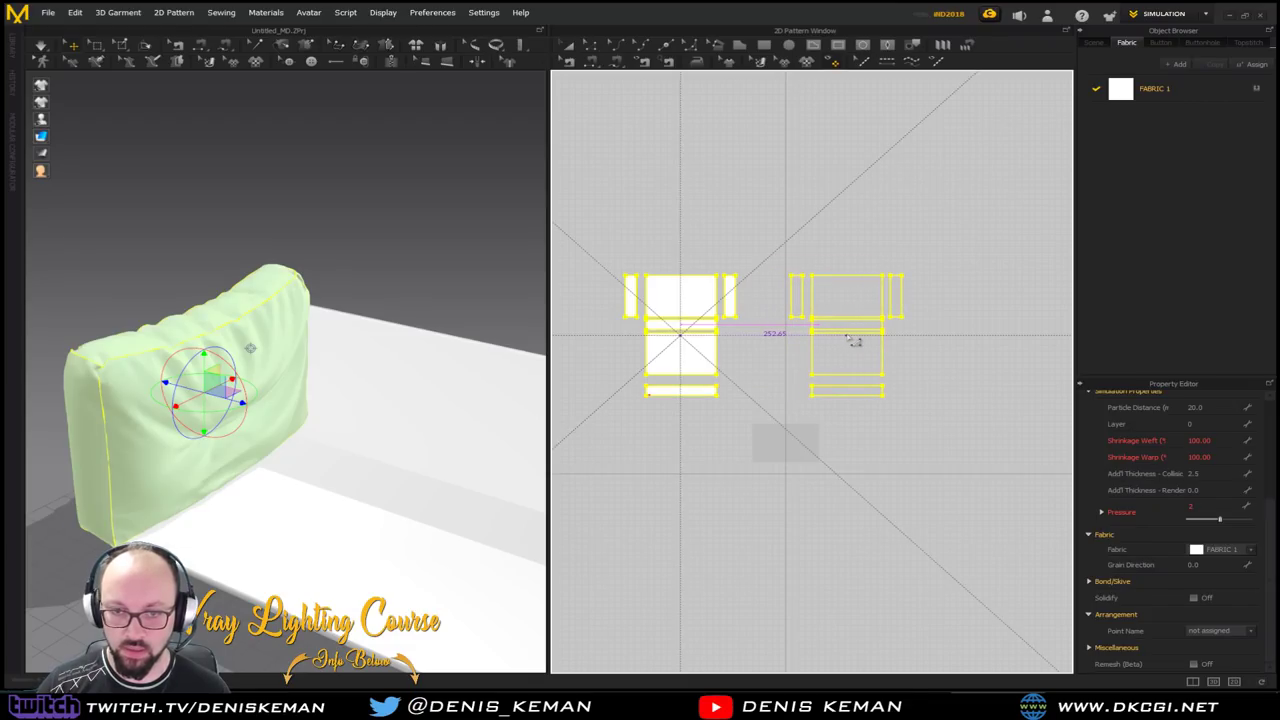
left_click(848, 341)
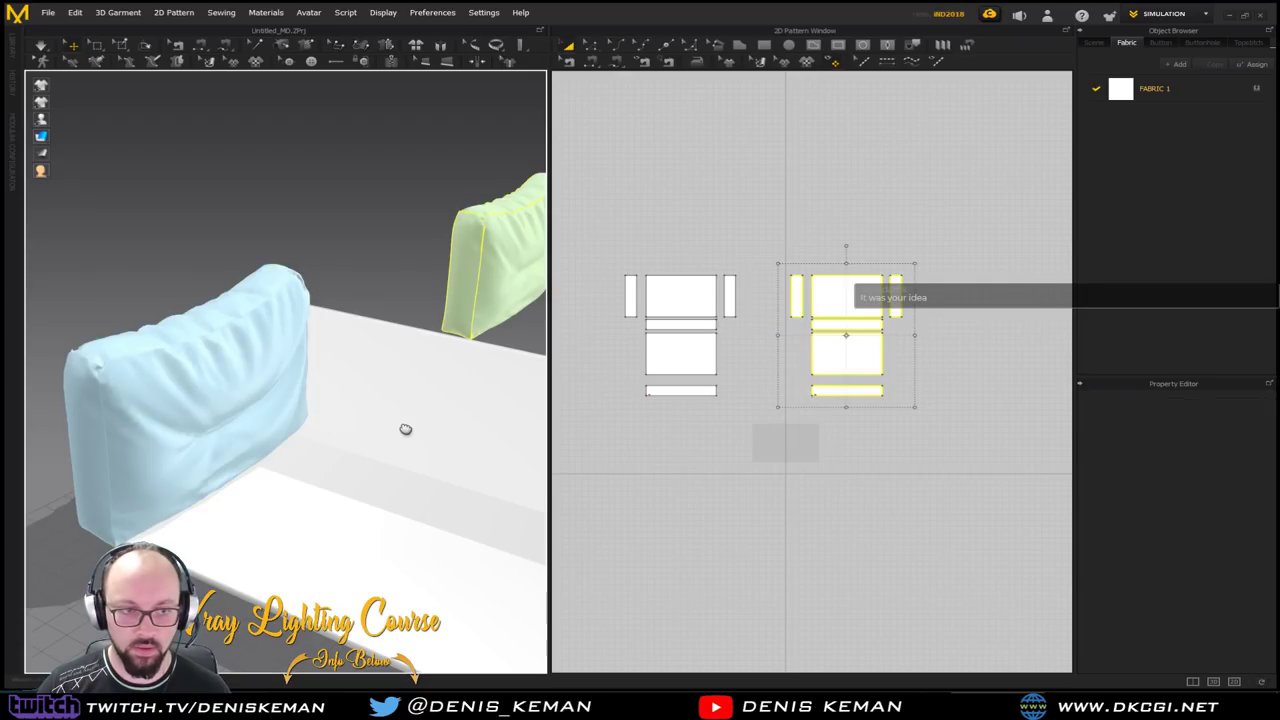
Move the duplicated cushion down to the sofa's opposite arm
right_click_drag(403, 428, 352, 413)
scroll(352, 413, "down", 2)
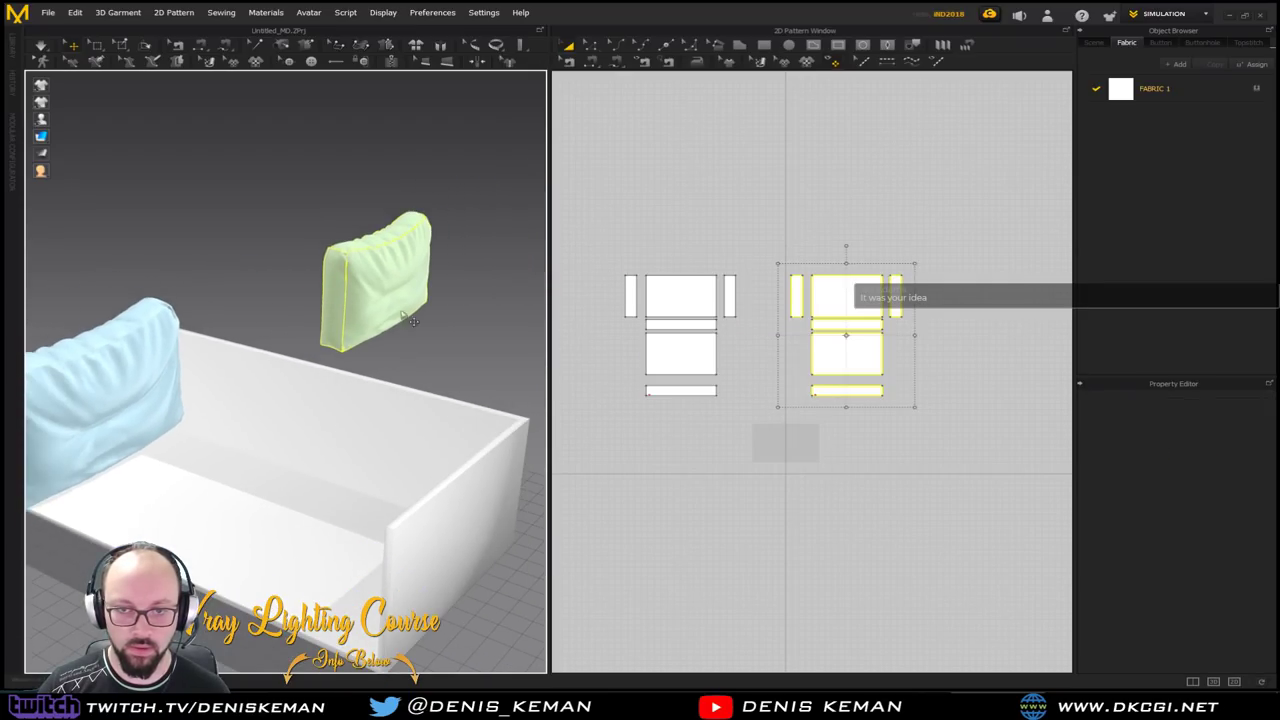
left_click(398, 285)
left_click_drag(430, 283, 512, 524)
right_click_drag(512, 524, 315, 150)
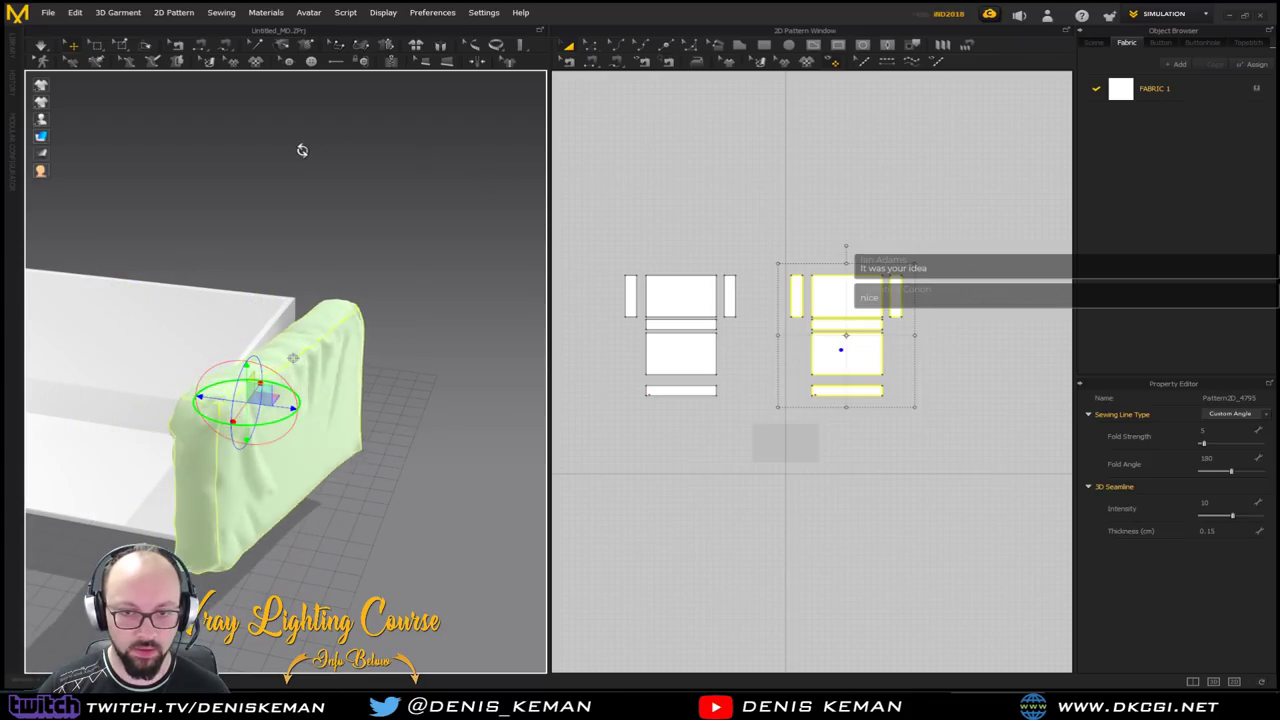
Turn the duplicated cushion around and position it against the inner face of the opposite arm
right_click_drag(286, 331, 342, 413)
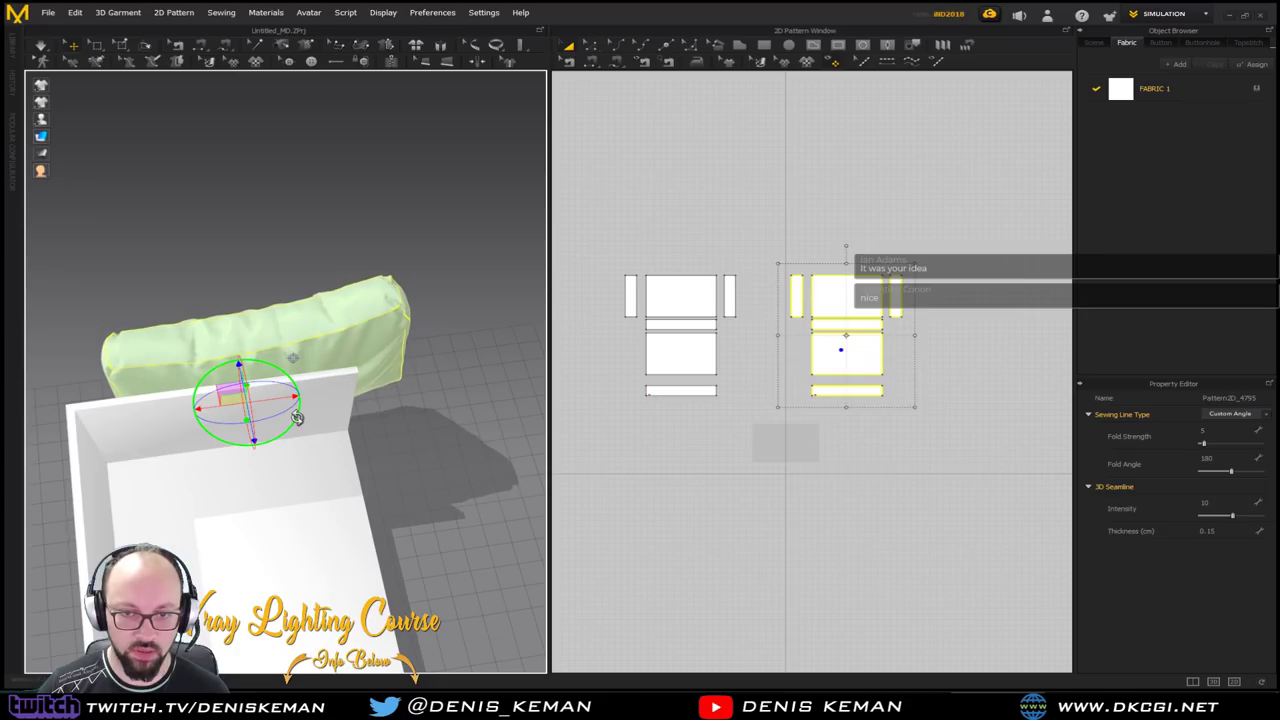
right_click_drag(216, 382, 218, 336)
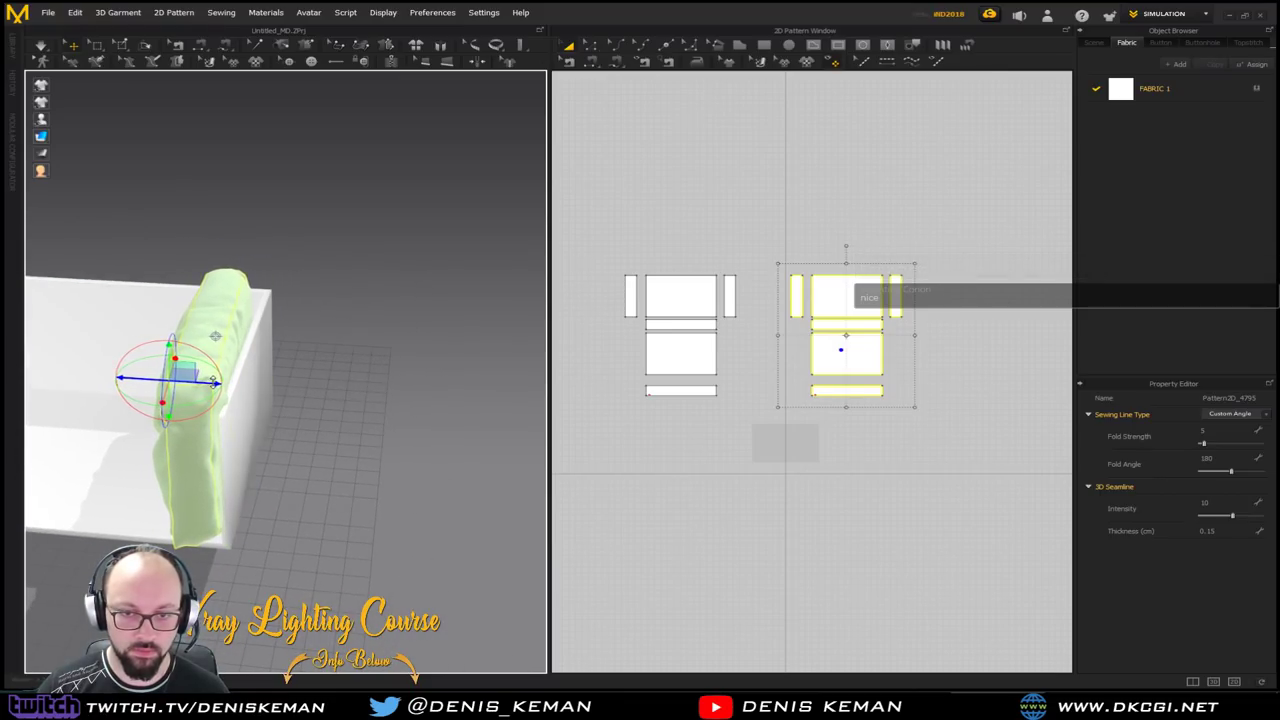
right_click_drag(236, 398, 479, 346)
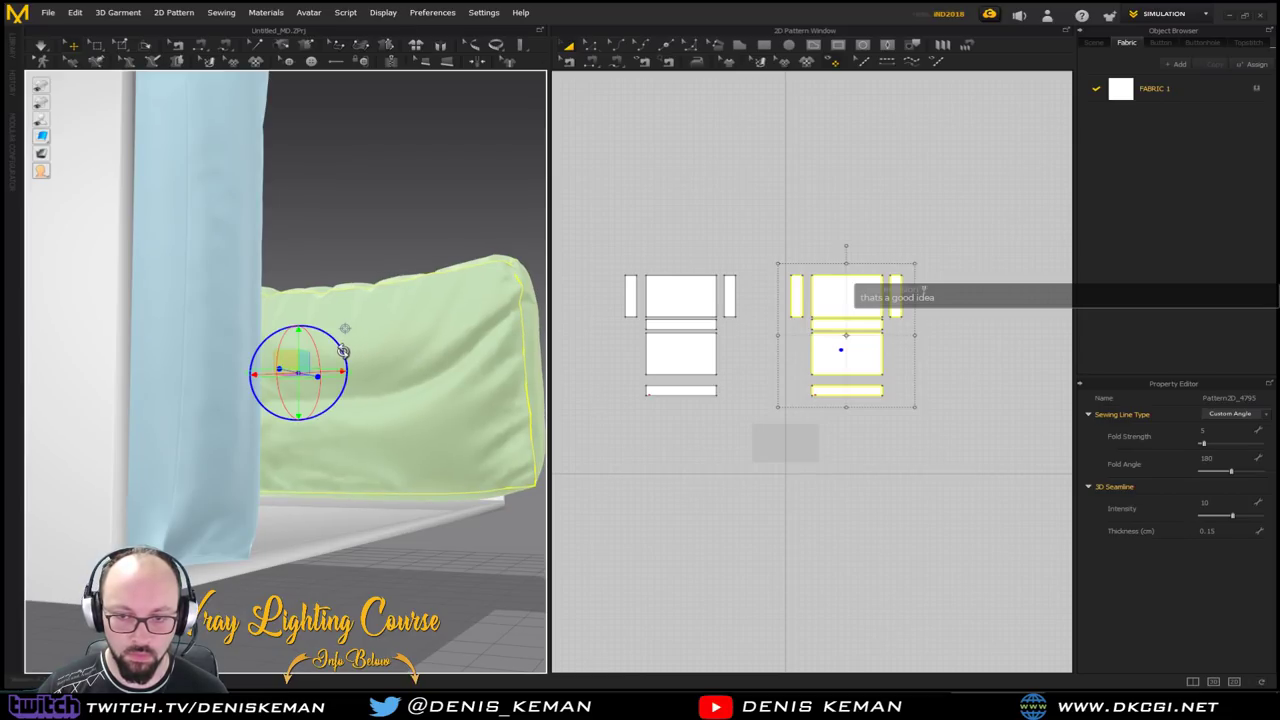
right_click_drag(358, 353, 246, 394)
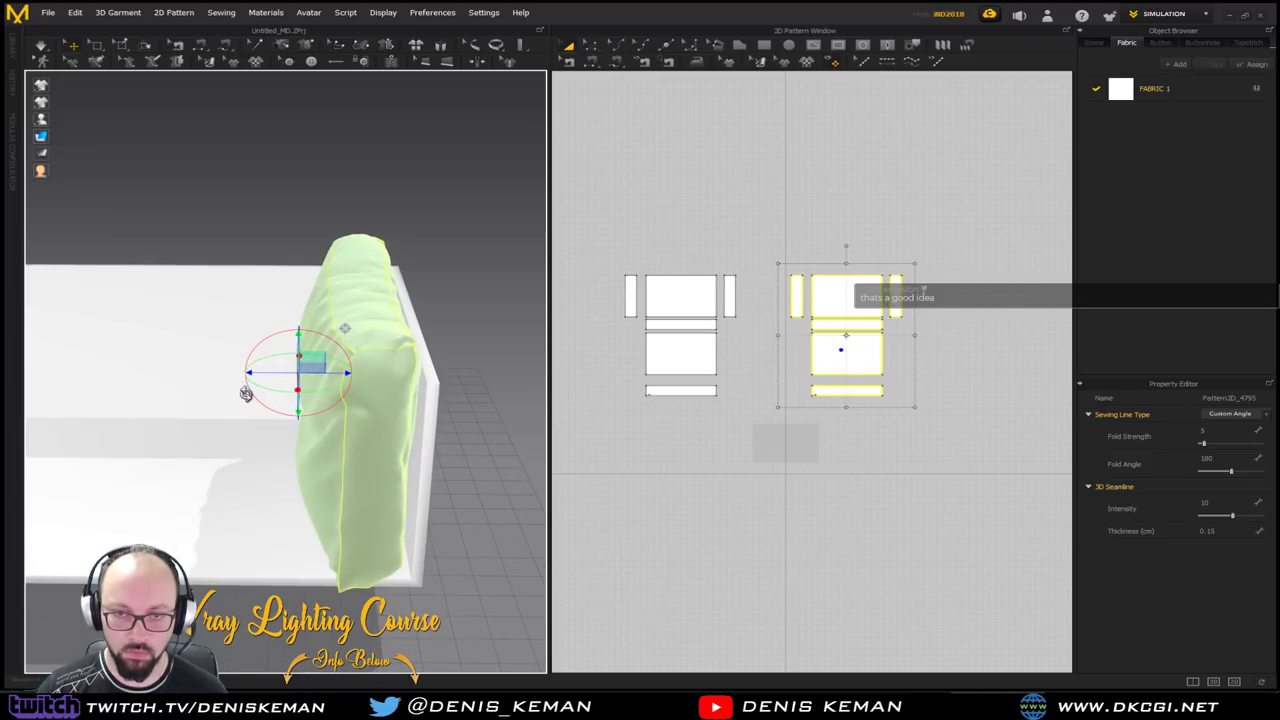
left_click(390, 447)
left_click(484, 281)
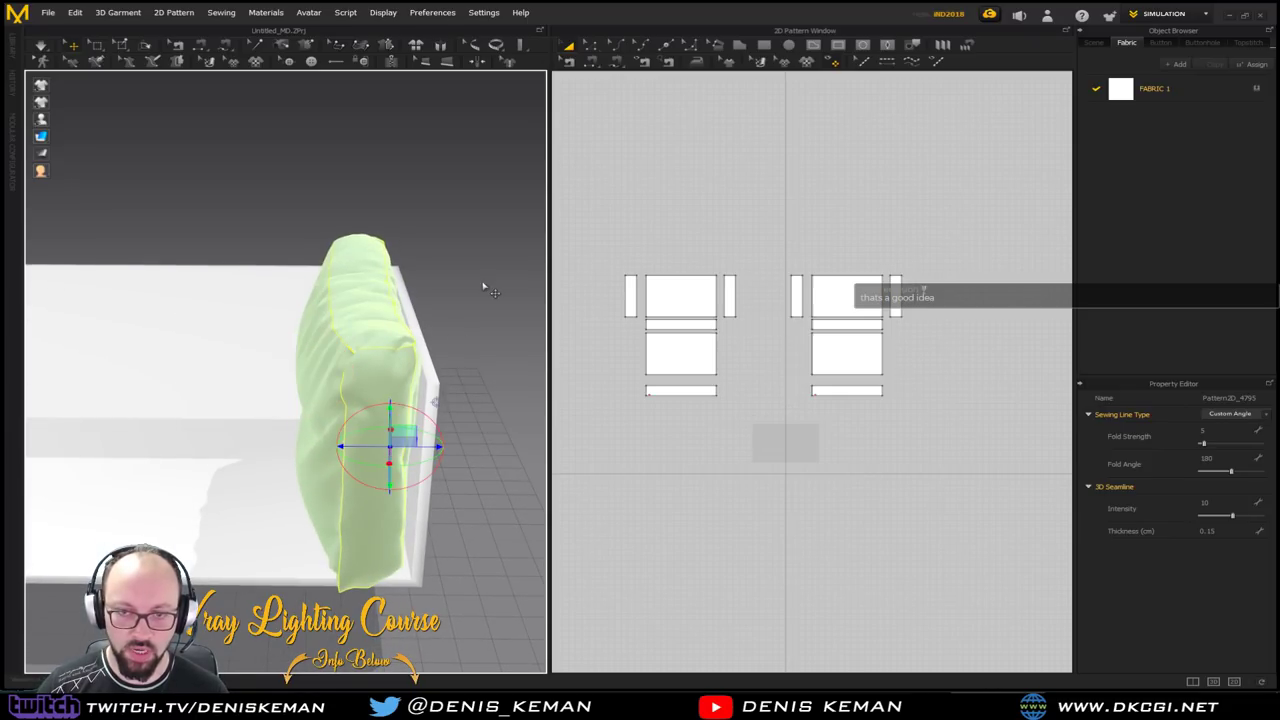
Unfreeze the duplicated cushion's large front panel and the adjoining narrow side panel
left_click(388, 376)
left_click(317, 402)
right_click(317, 402)
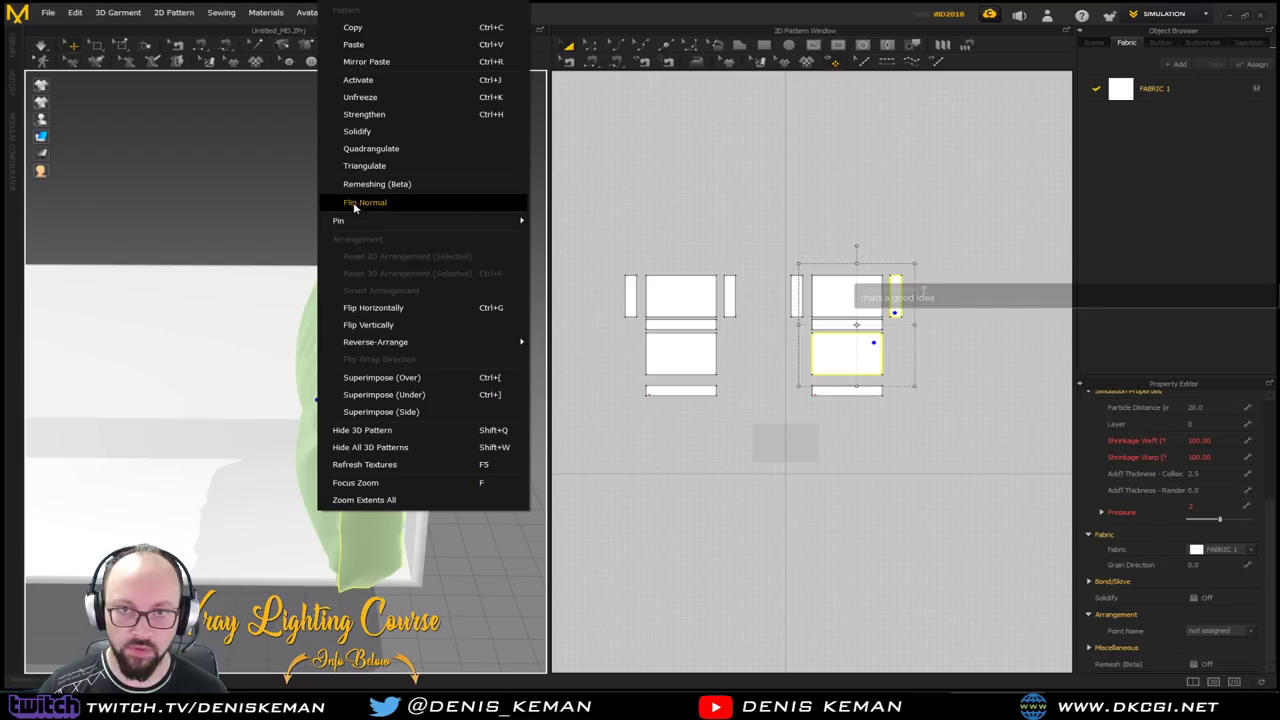
left_click(395, 101)
right_click_drag(376, 297, 392, 270)
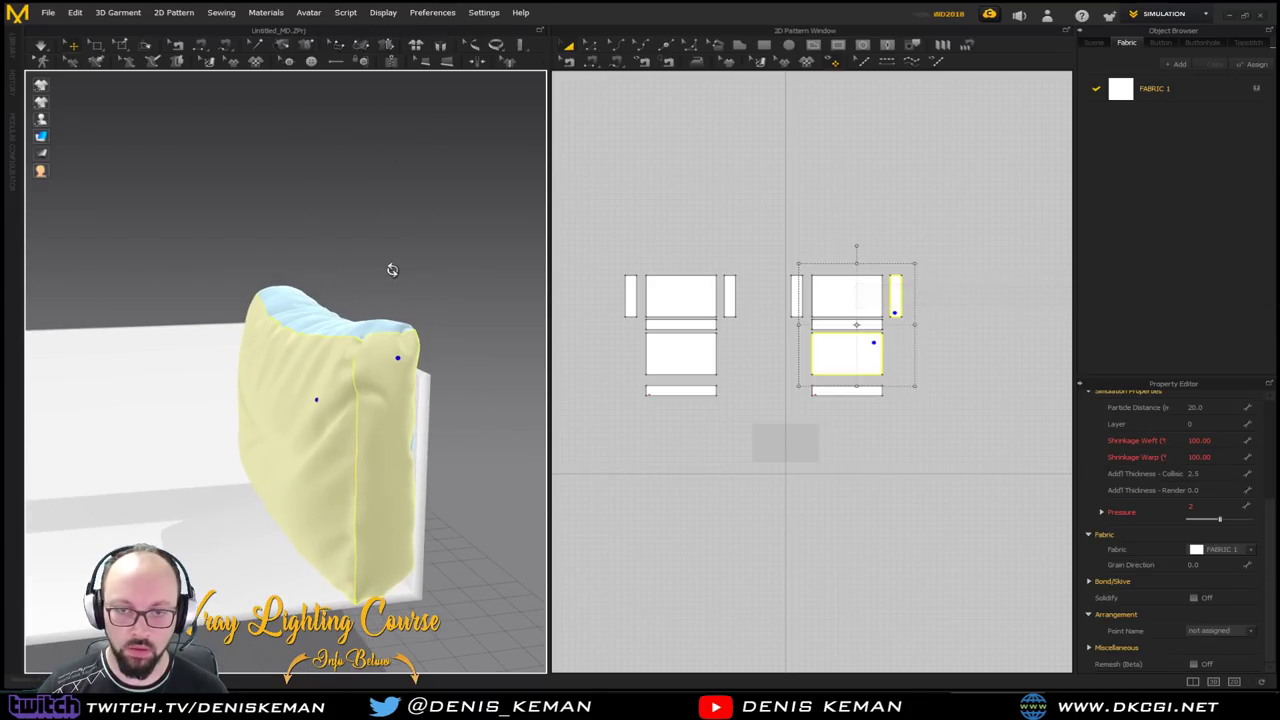
Simulate the duplicated cushion and tug its front and side panels to reshape the fabric
key("space")
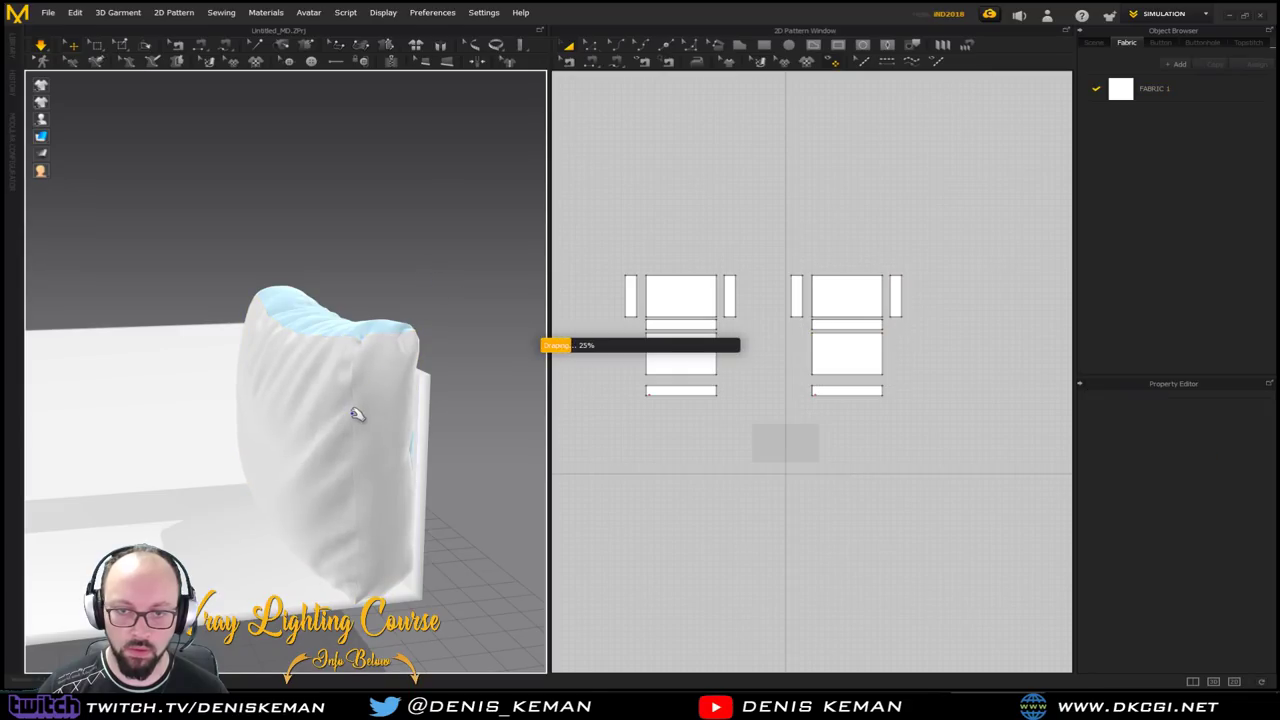
left_click(298, 452)
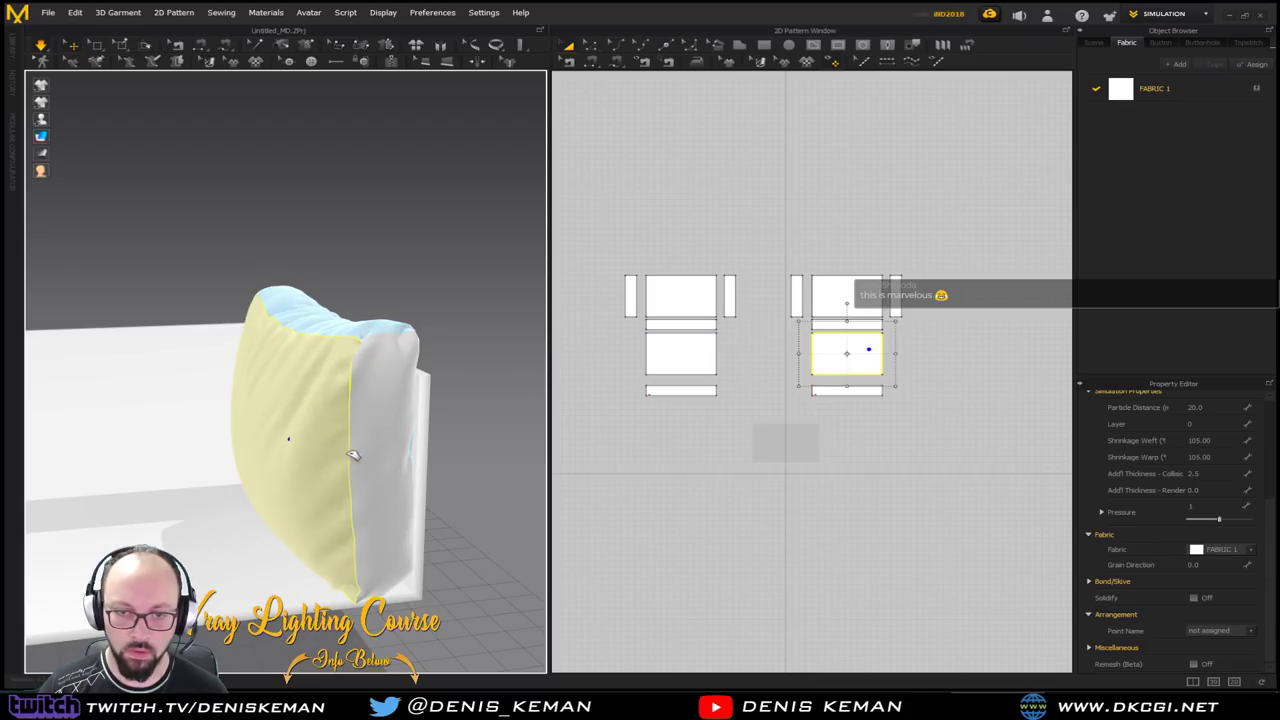
left_click_drag(347, 453, 380, 443)
left_click_drag(261, 446, 366, 429)
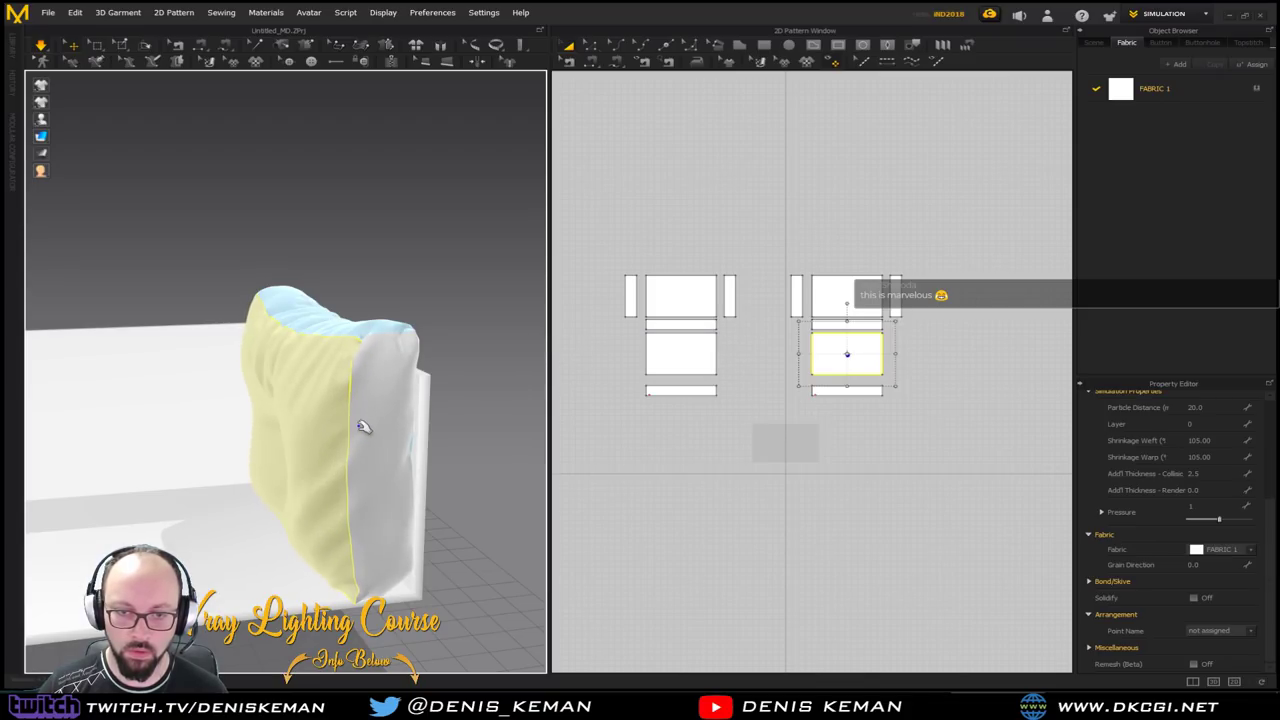
left_click(460, 331)
right_click_drag(460, 331, 472, 440)
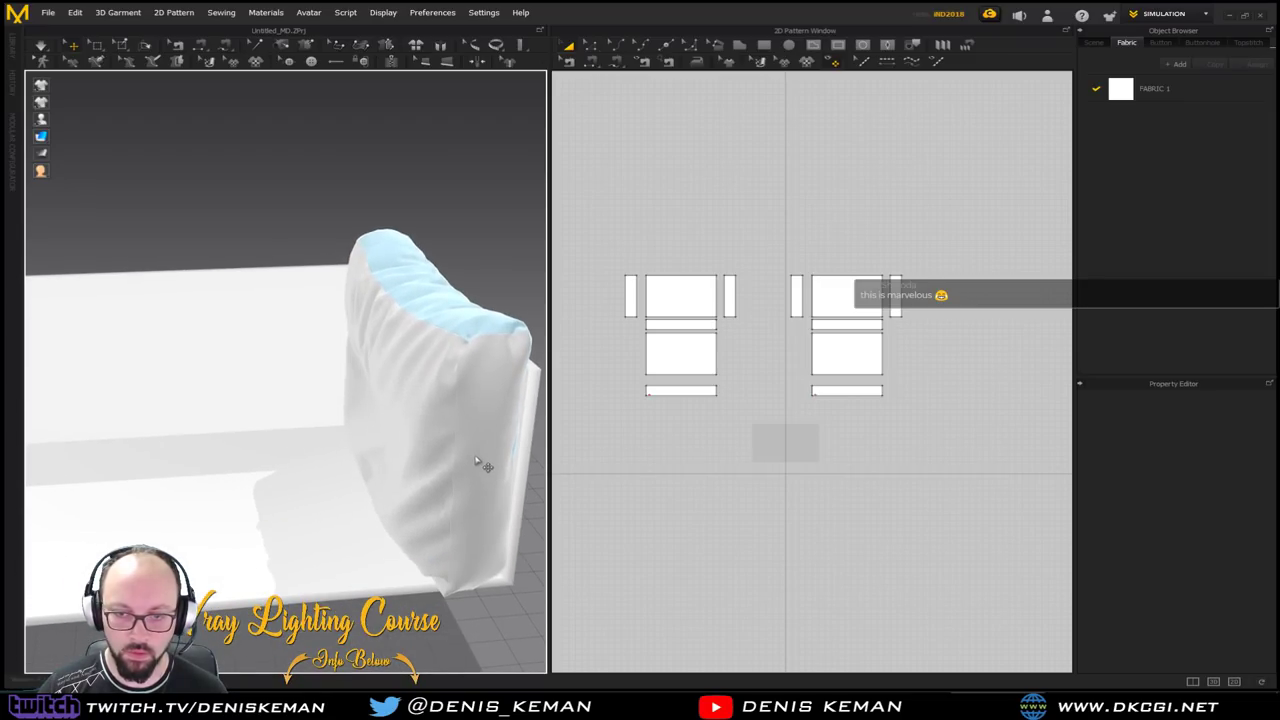
Set the warp shrinkage of the duplicated cushion's narrow side panel to 105
left_click(476, 462)
left_click(1200, 457)
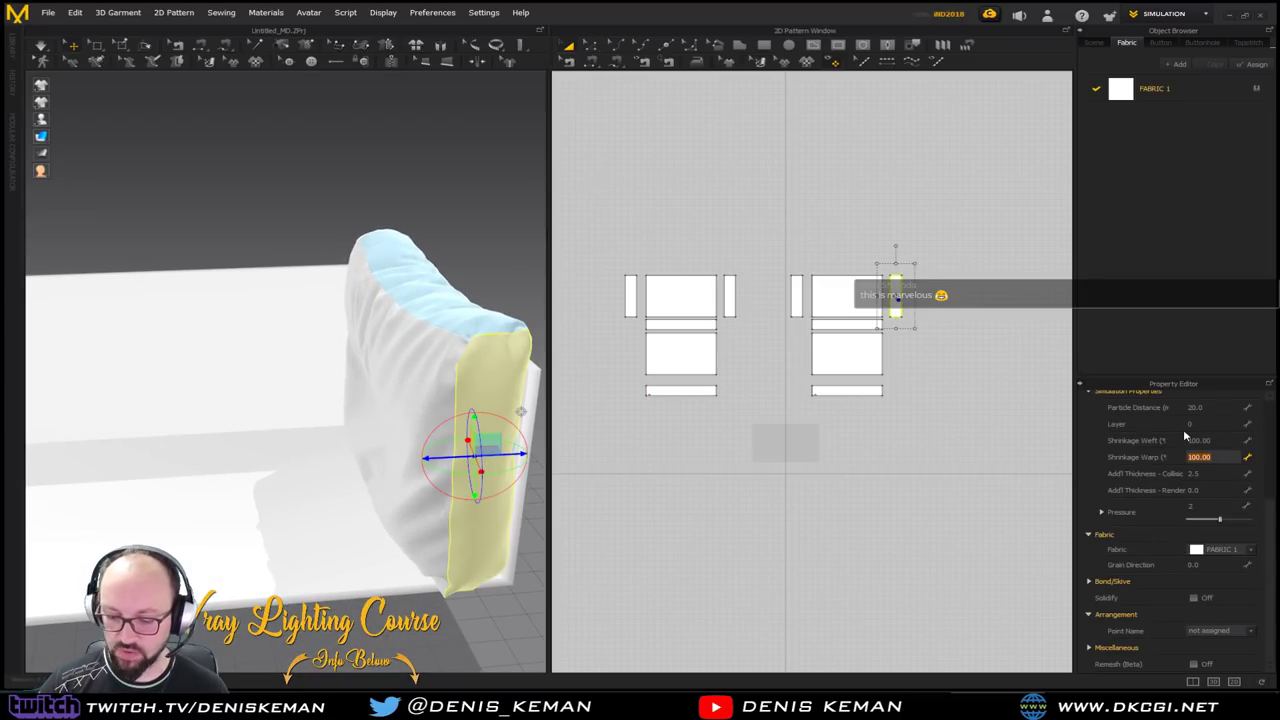
right_click_drag(335, 473, 306, 454)
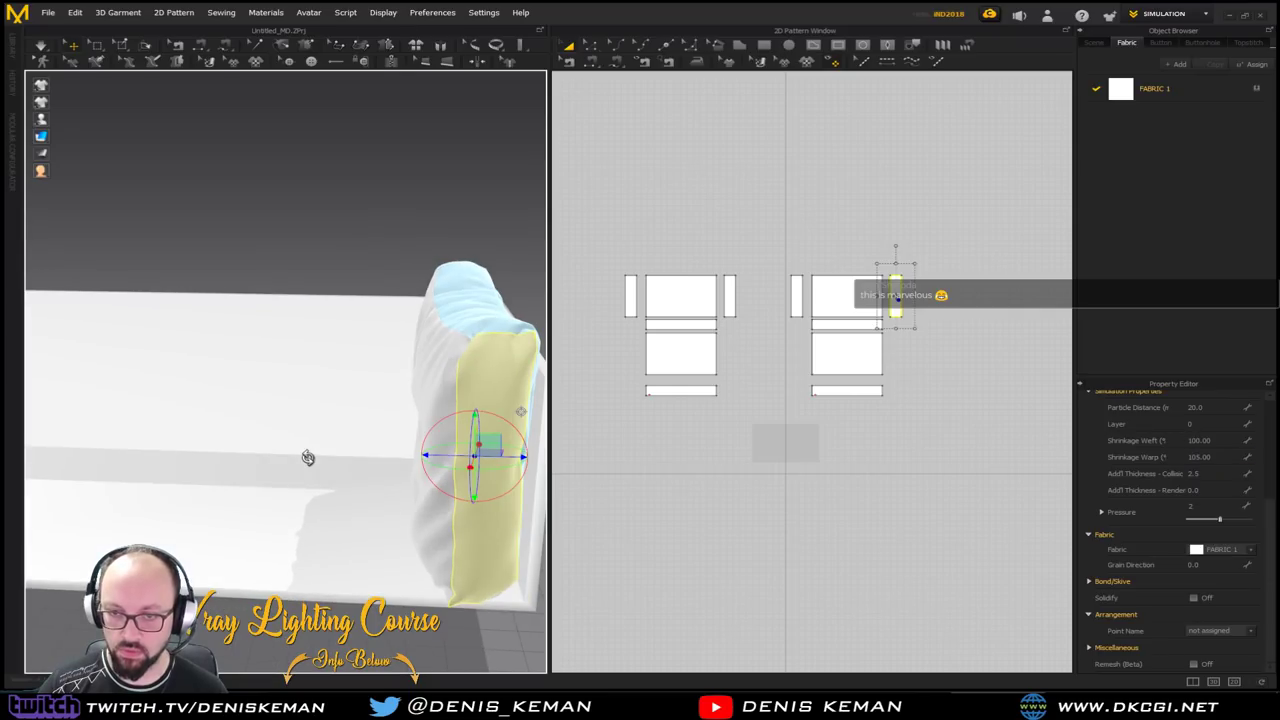
Simulate the duplicated cushion again and pull on its front panel to vary the folds
left_click(429, 420)
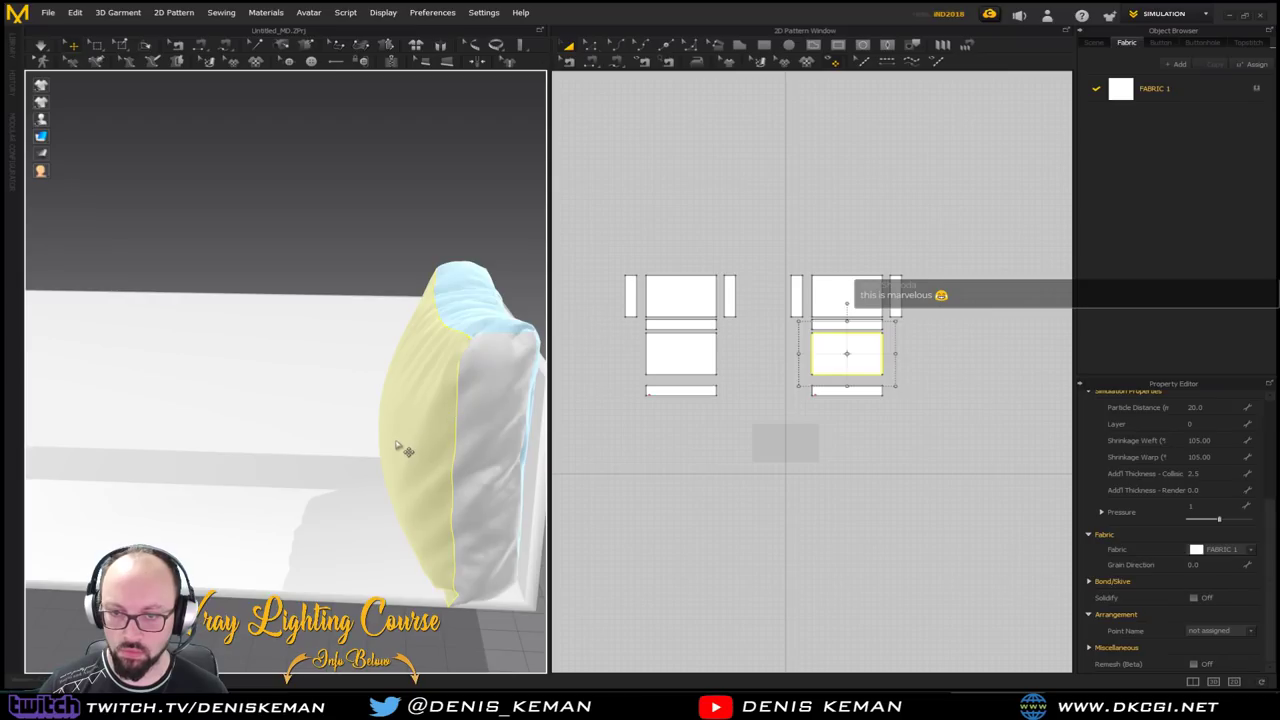
key("space")
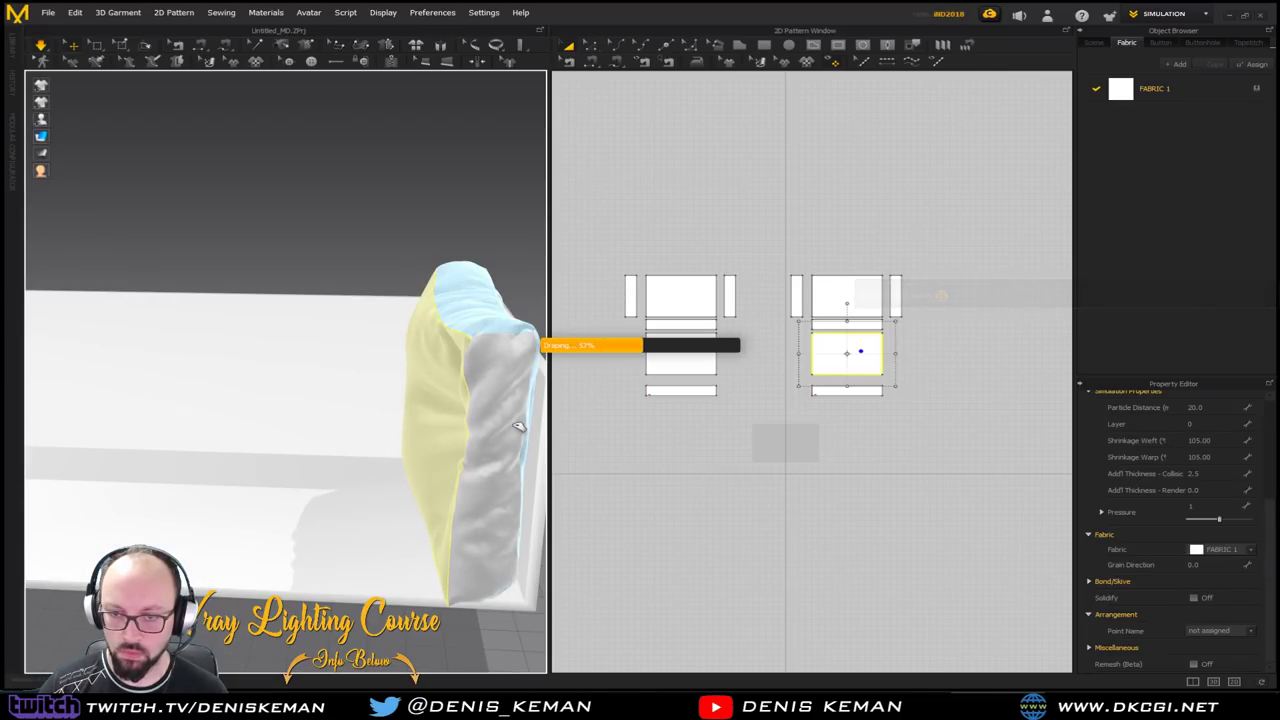
left_click(390, 230)
right_click_drag(388, 264, 450, 328)
left_click(289, 246)
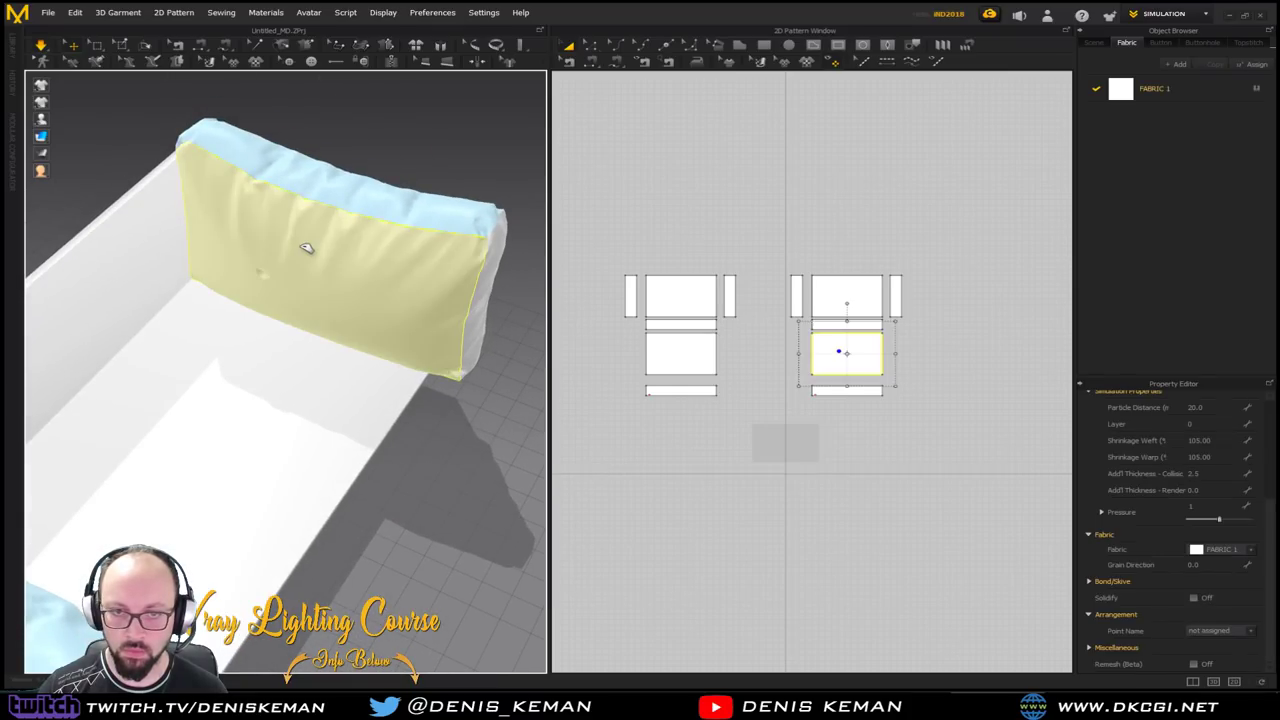
left_click_drag(369, 285, 405, 262)
key("space")
Freeze the duplicated cushion's front panel and narrow side panel
left_click(438, 133)
right_click_drag(401, 208, 330, 180)
left_click(507, 401)
left_click(528, 450, "shift")
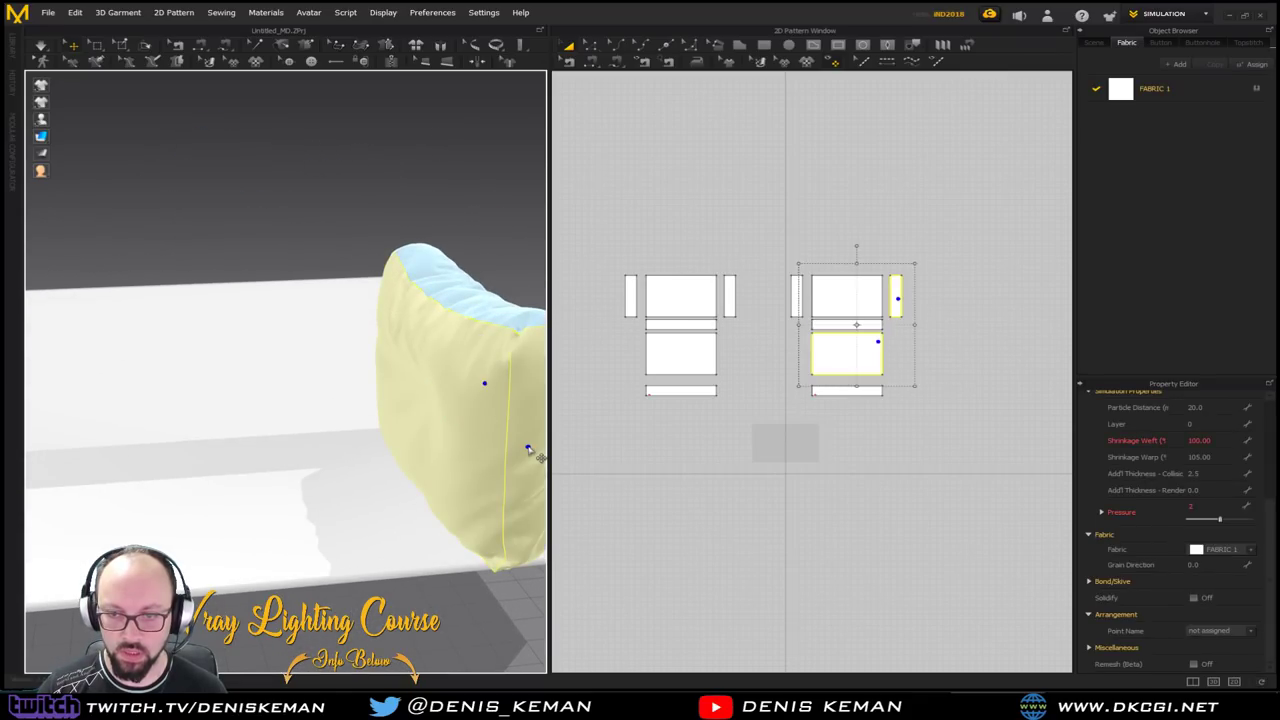
right_click(472, 427)
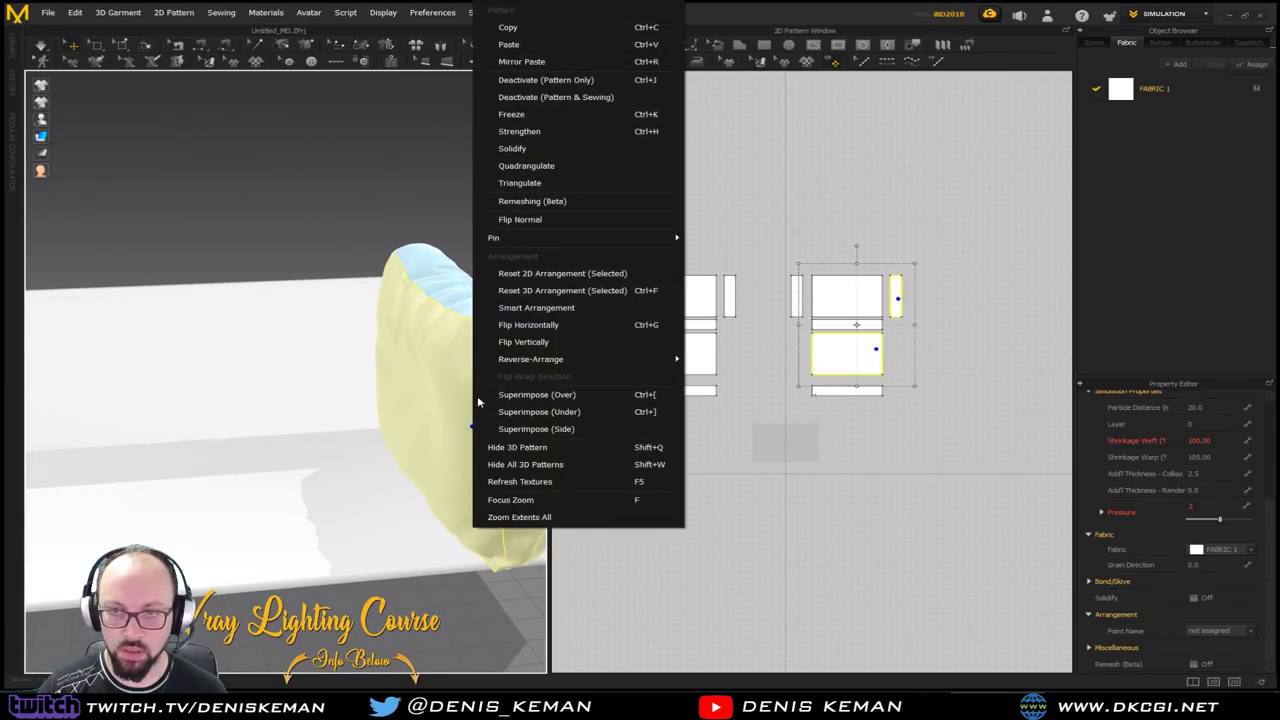
left_click(547, 119)
left_click(437, 220)
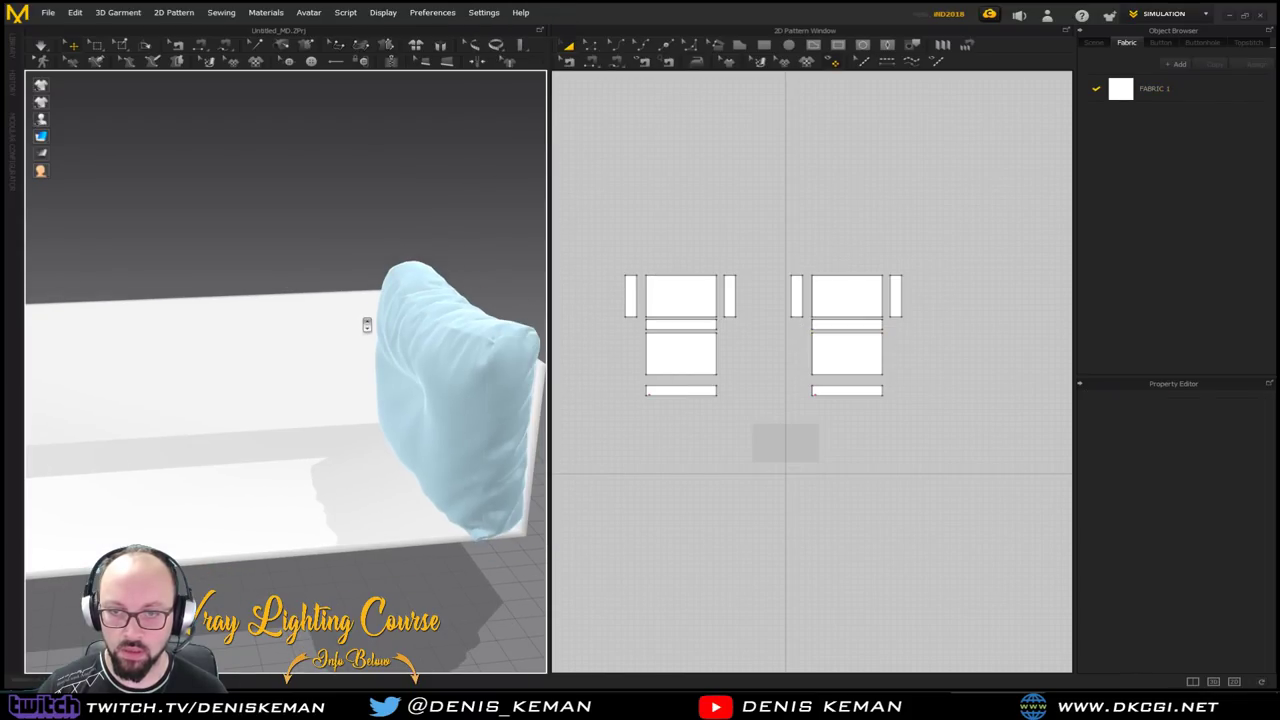
Select all the second cushion's pieces and paste a third set about 269 units above it in the pattern layout
scroll(365, 324, "down", 2)
right_click_drag(367, 325, 331, 396)
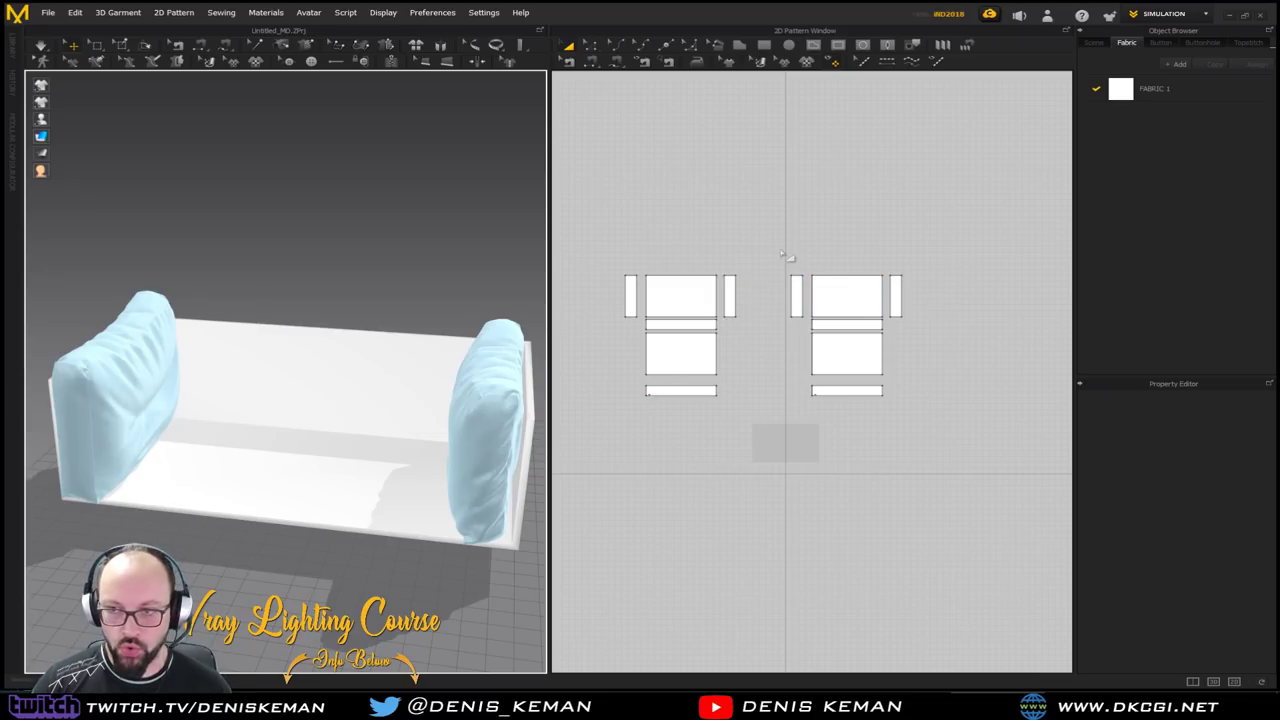
left_click_drag(766, 254, 797, 292)
left_click_drag(941, 411, 942, 412)
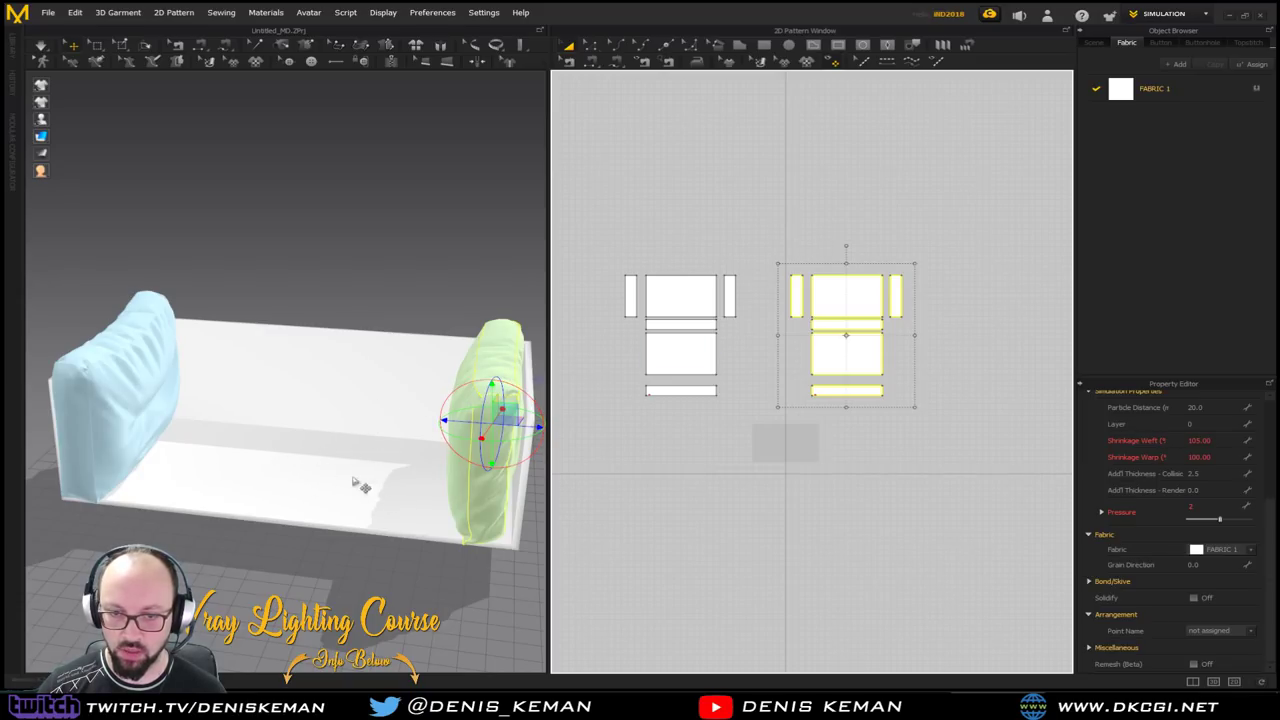
key("ctrl+v")
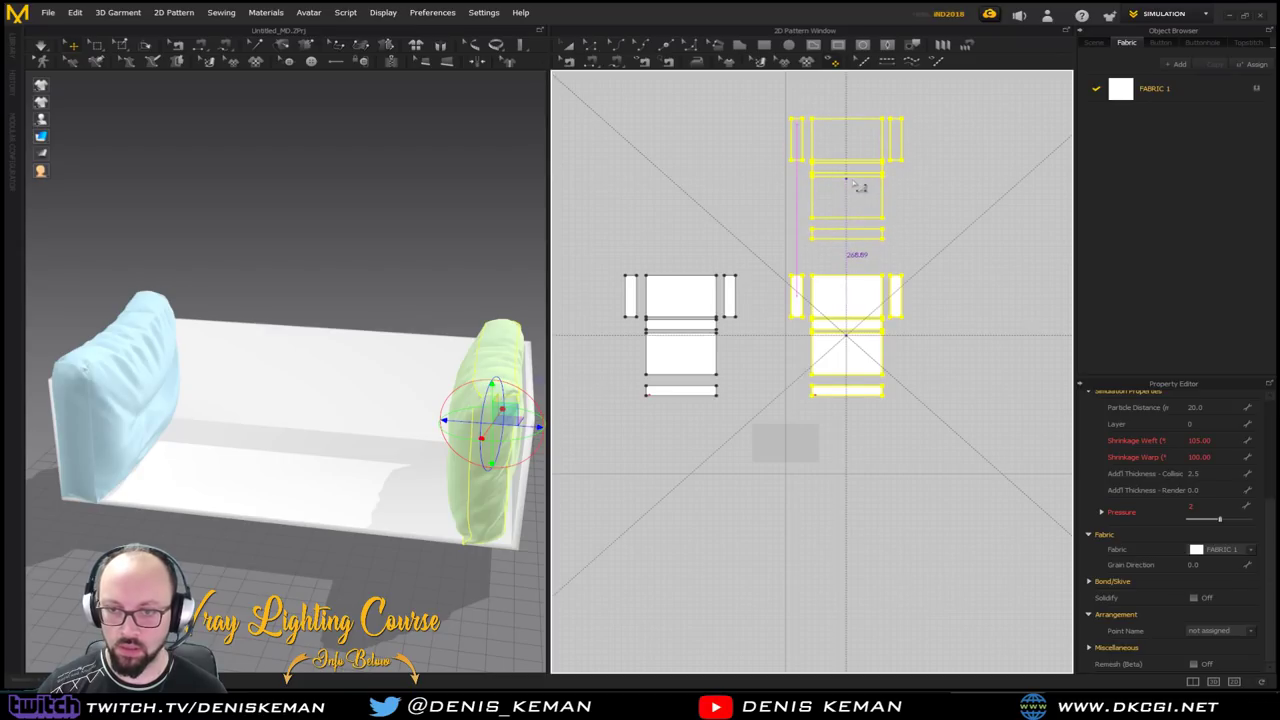
left_click(857, 185)
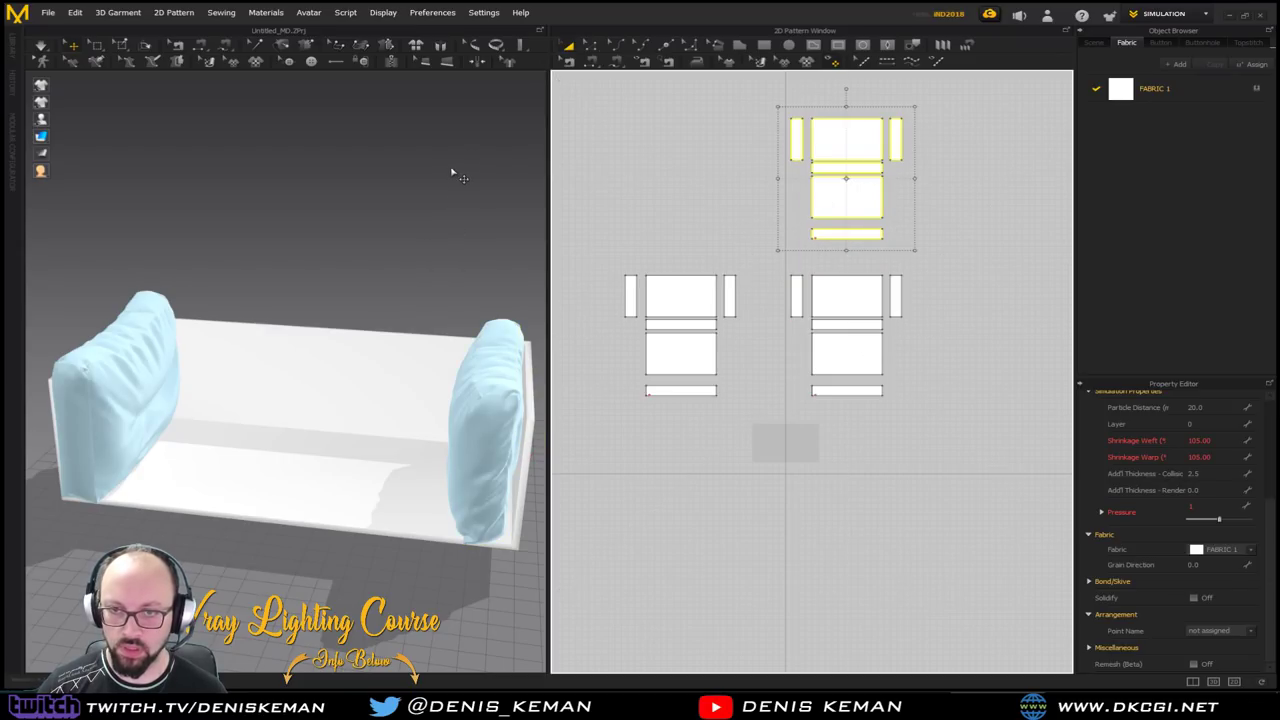
Lay the third cushion flat and lower it onto the sofa seat between the two arm cushions
middle_click_drag(464, 184, 337, 341)
scroll(337, 341, "down", 3)
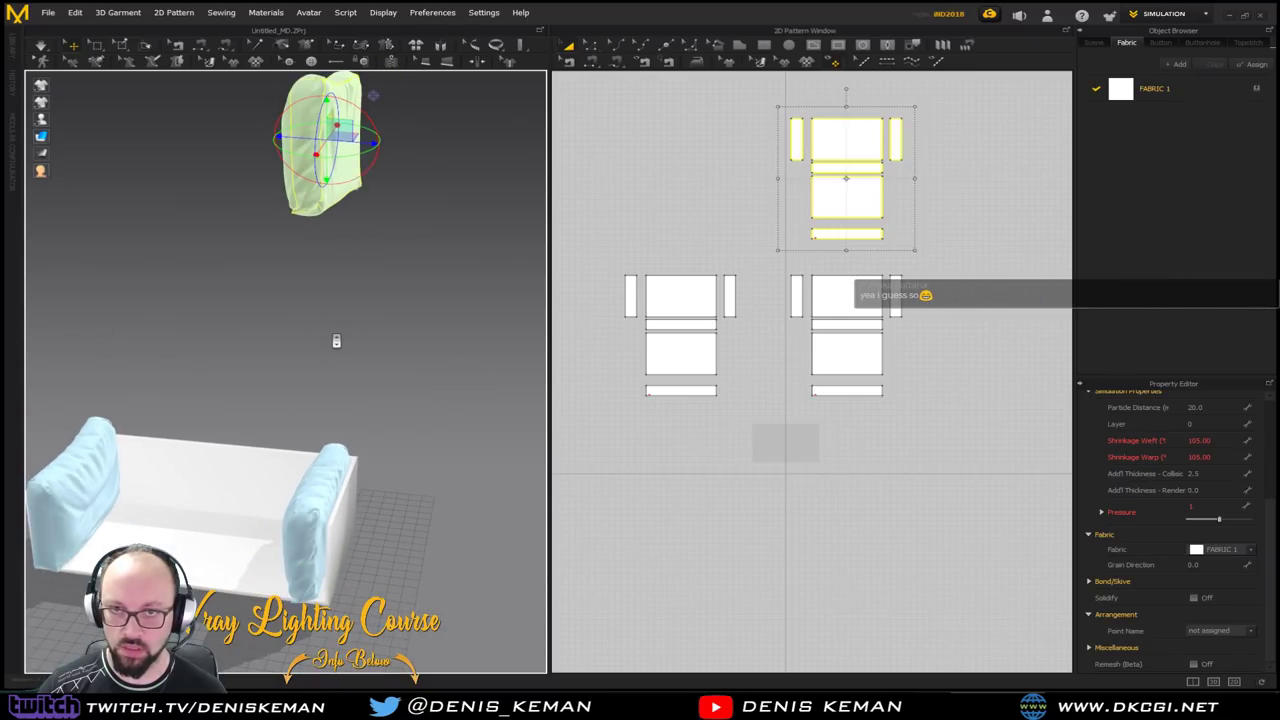
left_click_drag(369, 117, 474, 142)
left_click_drag(353, 125, 221, 500)
right_click_drag(268, 456, 345, 371)
key("f")
Turn the flat third cushion about its vertical axis to square it with the sofa and shift it on the seat
middle_click_drag(356, 382, 373, 362)
right_click_drag(373, 362, 118, 355)
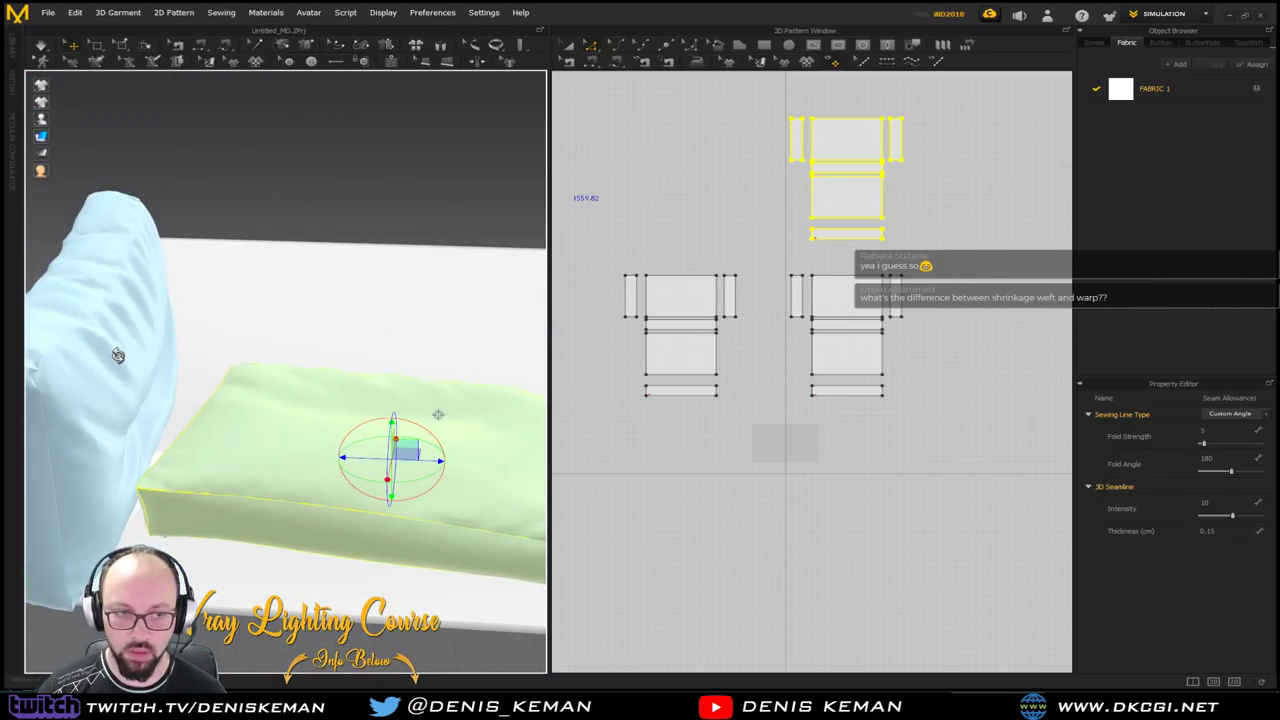
scroll(257, 398, "down", 3)
scroll(270, 390, "up", 1)
middle_click_drag(290, 384, 259, 376)
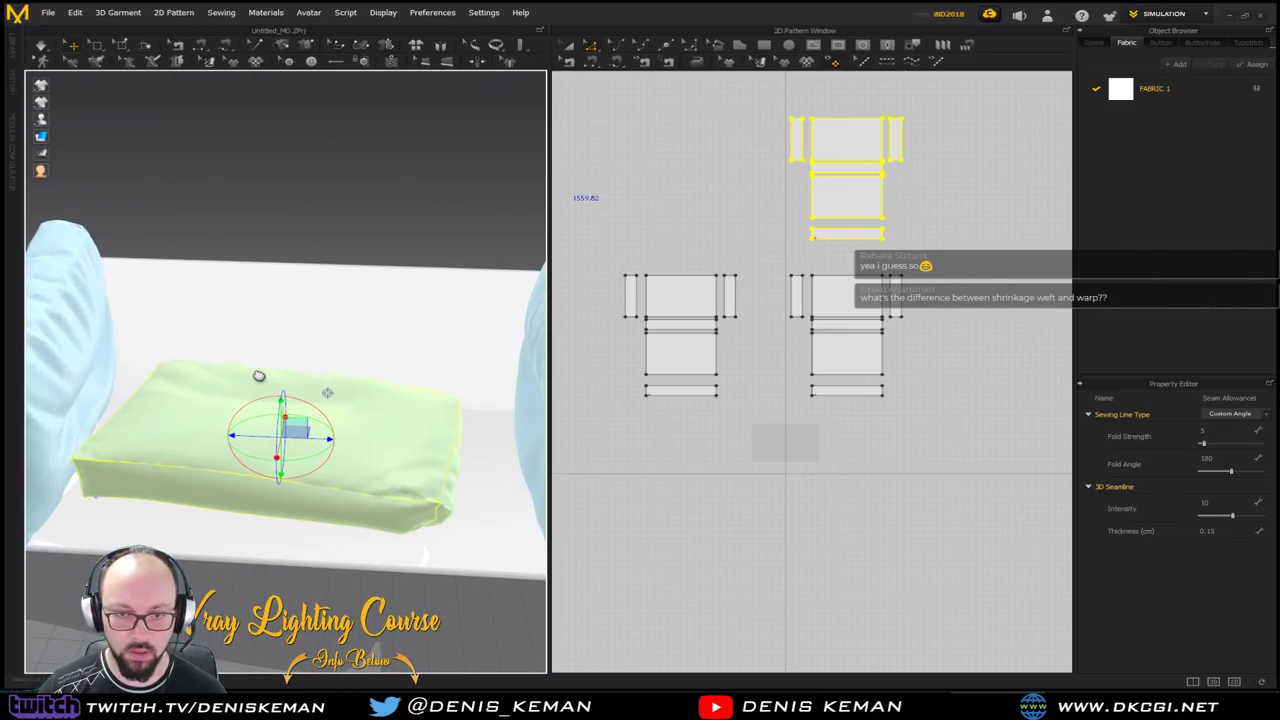
left_click_drag(303, 456, 207, 407)
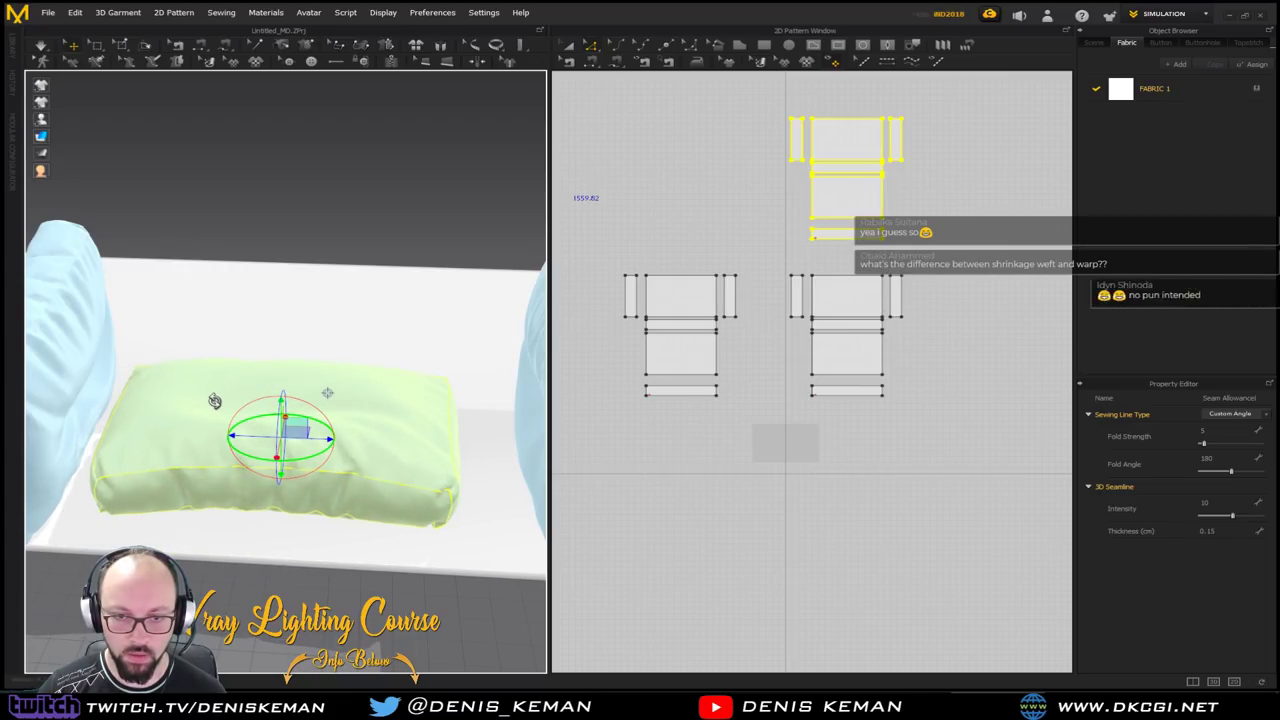
left_click_drag(311, 426, 275, 454)
right_click_drag(288, 454, 247, 357)
right_click_drag(446, 366, 285, 380)
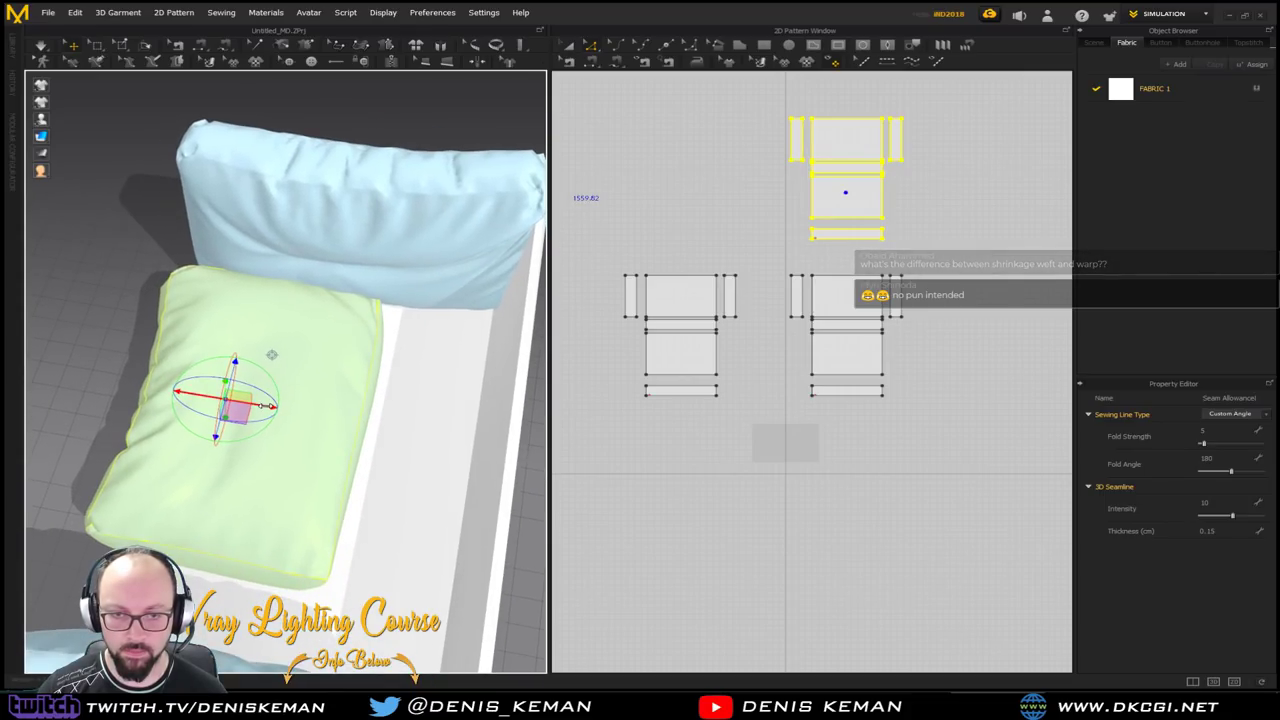
Tilt the third cushion upright and place it against the sofa's backrest between the two arm cushions
left_click_drag(271, 354, 301, 359)
right_click_drag(301, 359, 339, 415)
left_click_drag(284, 446, 320, 383)
left_click_drag(316, 482, 208, 389)
right_click_drag(208, 392, 283, 440)
left_click_drag(281, 467, 373, 413)
right_click_drag(474, 438, 422, 385)
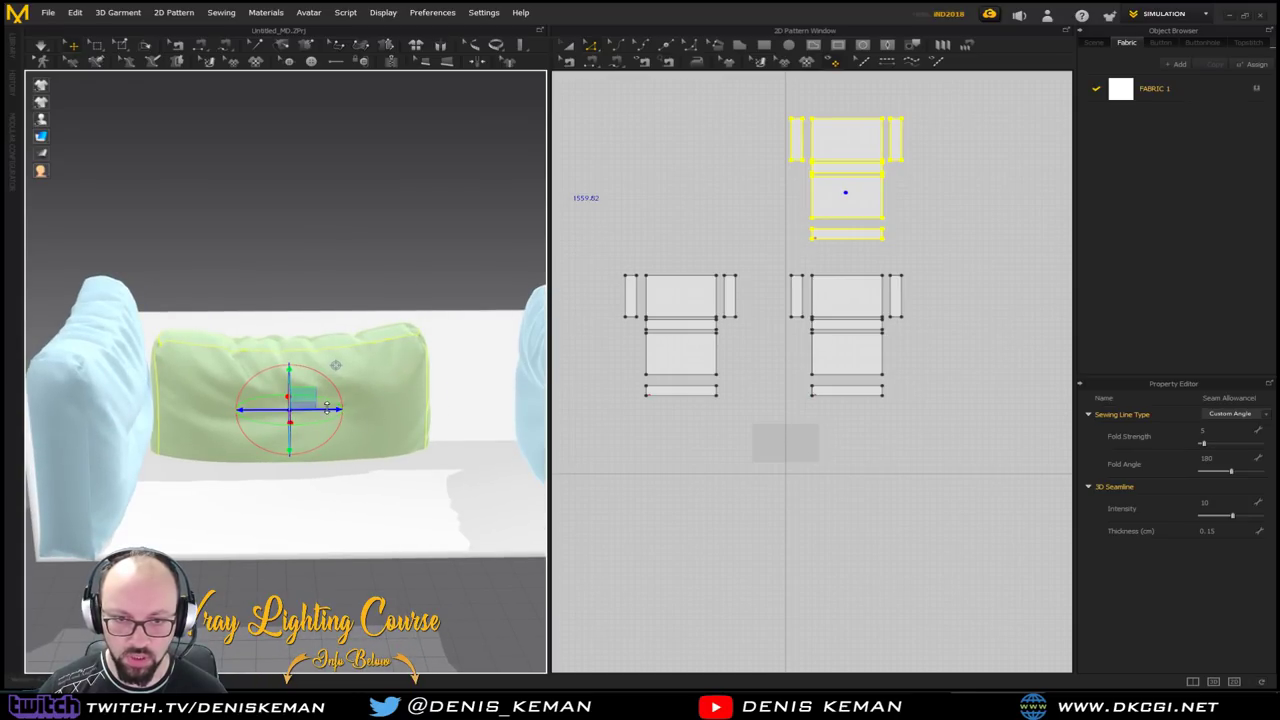
right_click_drag(300, 385, 296, 378)
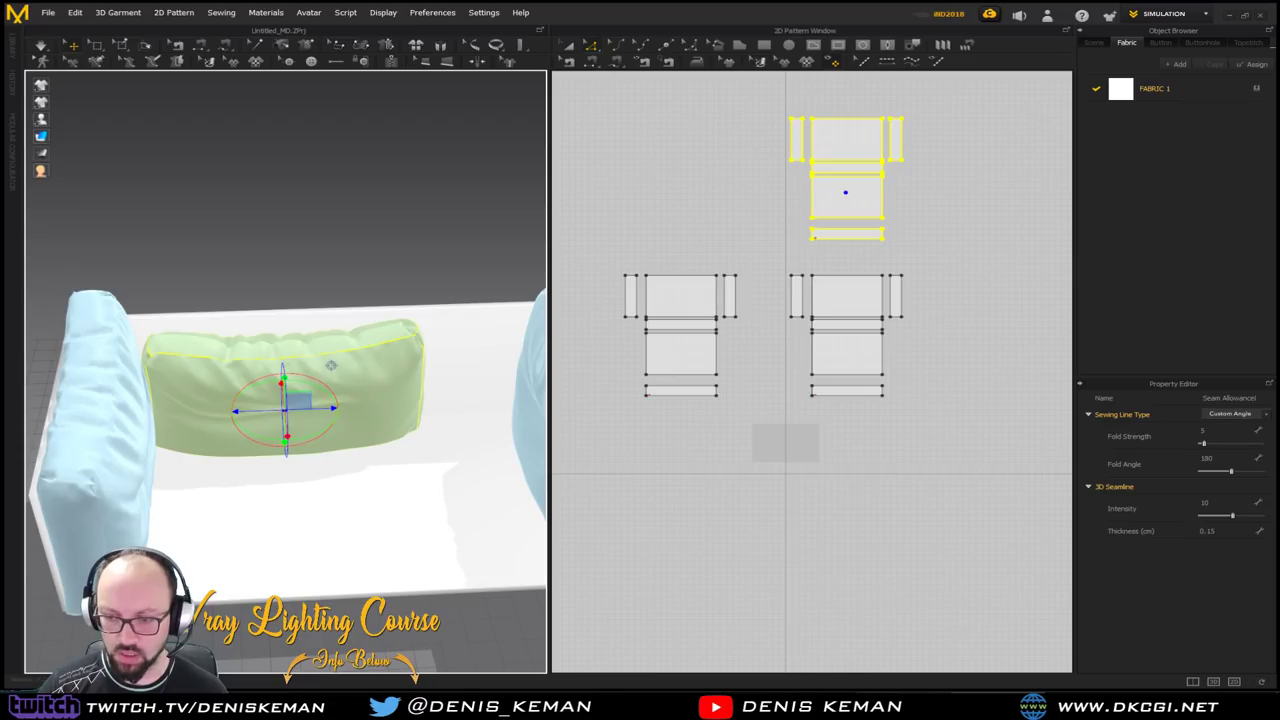
Check the sofa reference photo in Windows Photo Viewer and lay the third cushion flat on the seat again
key("alt+Tab")
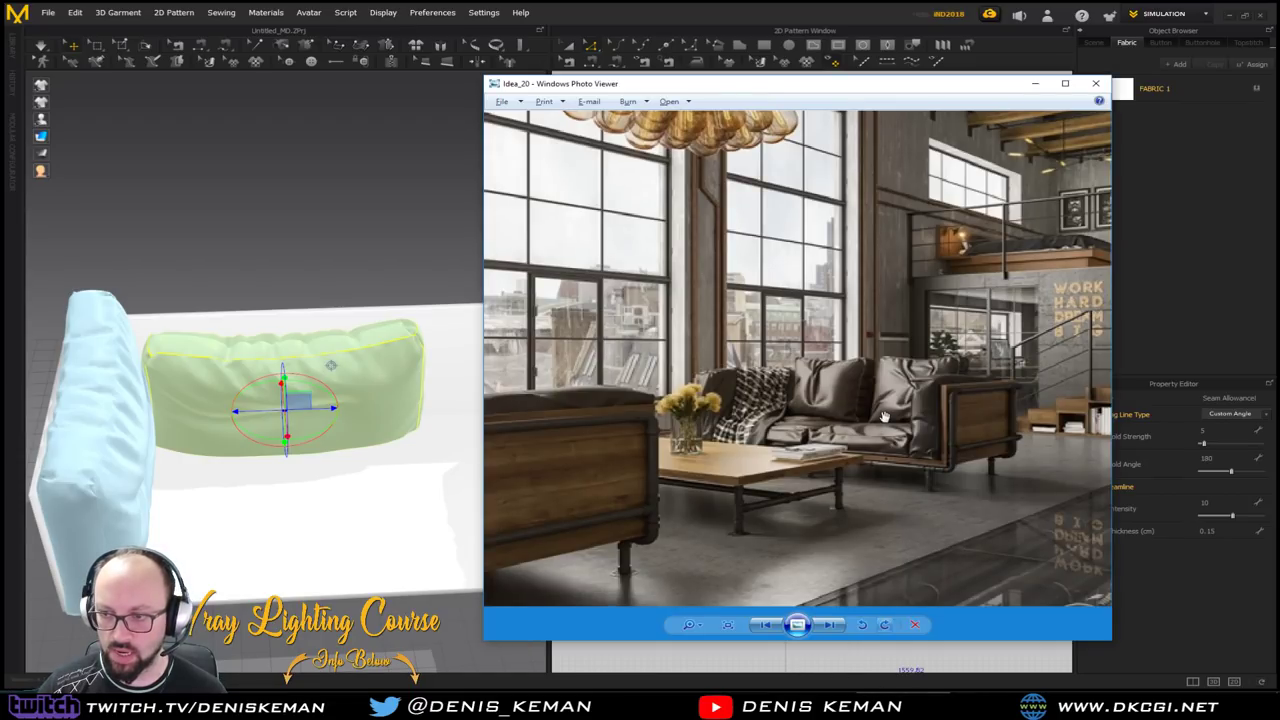
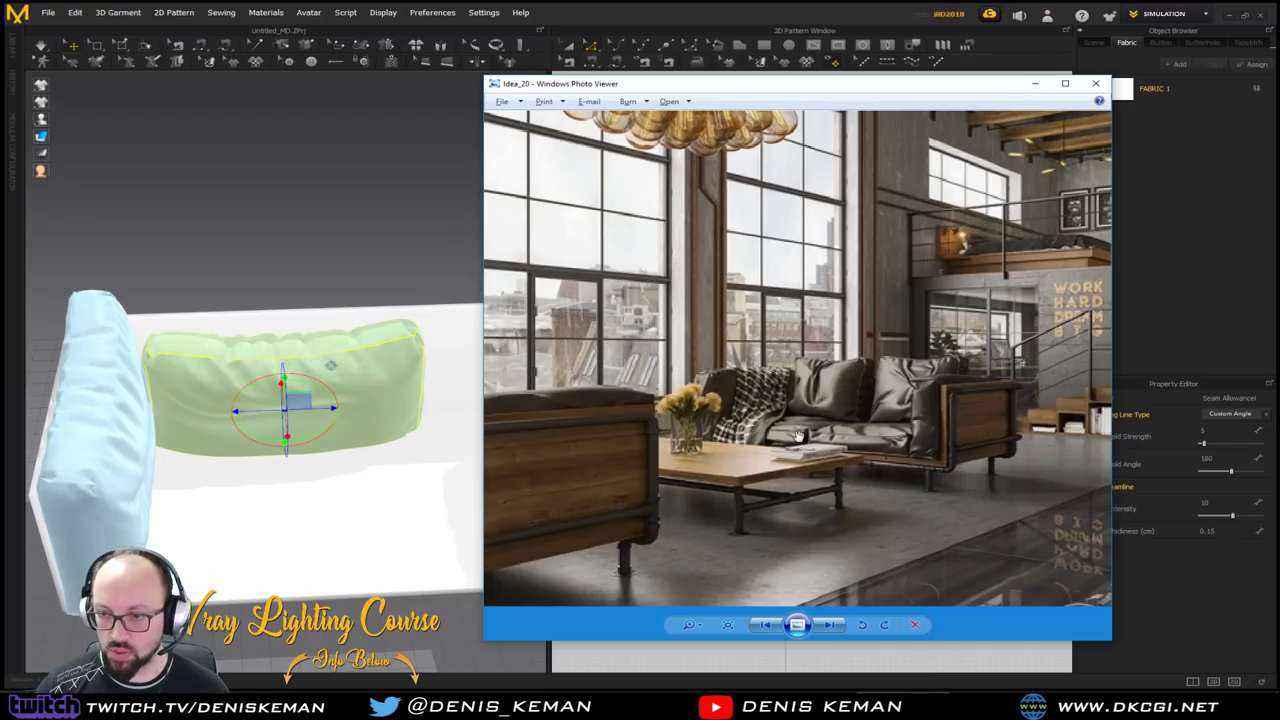
left_click(1035, 84)
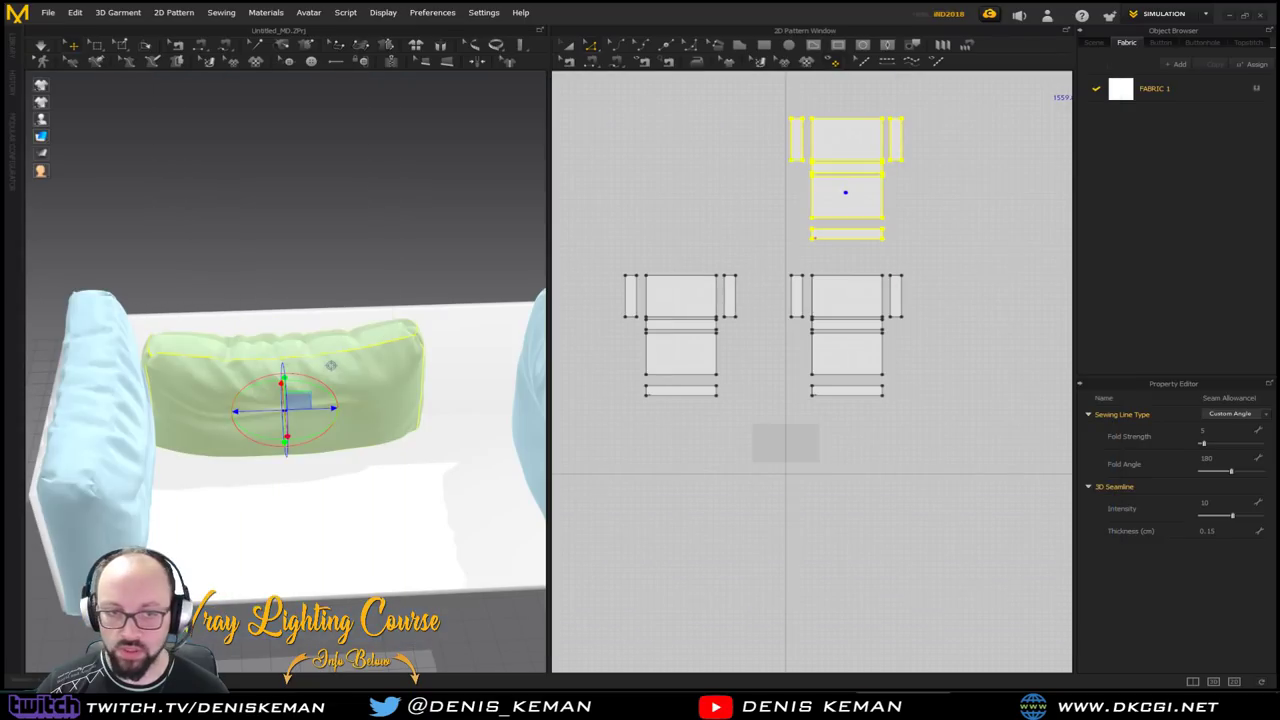
right_click_drag(300, 326, 317, 369)
left_click_drag(287, 379, 287, 312)
left_click_drag(309, 356, 296, 370)
right_click_drag(296, 370, 289, 330)
left_click_drag(306, 323, 193, 412)
right_click_drag(220, 387, 203, 413)
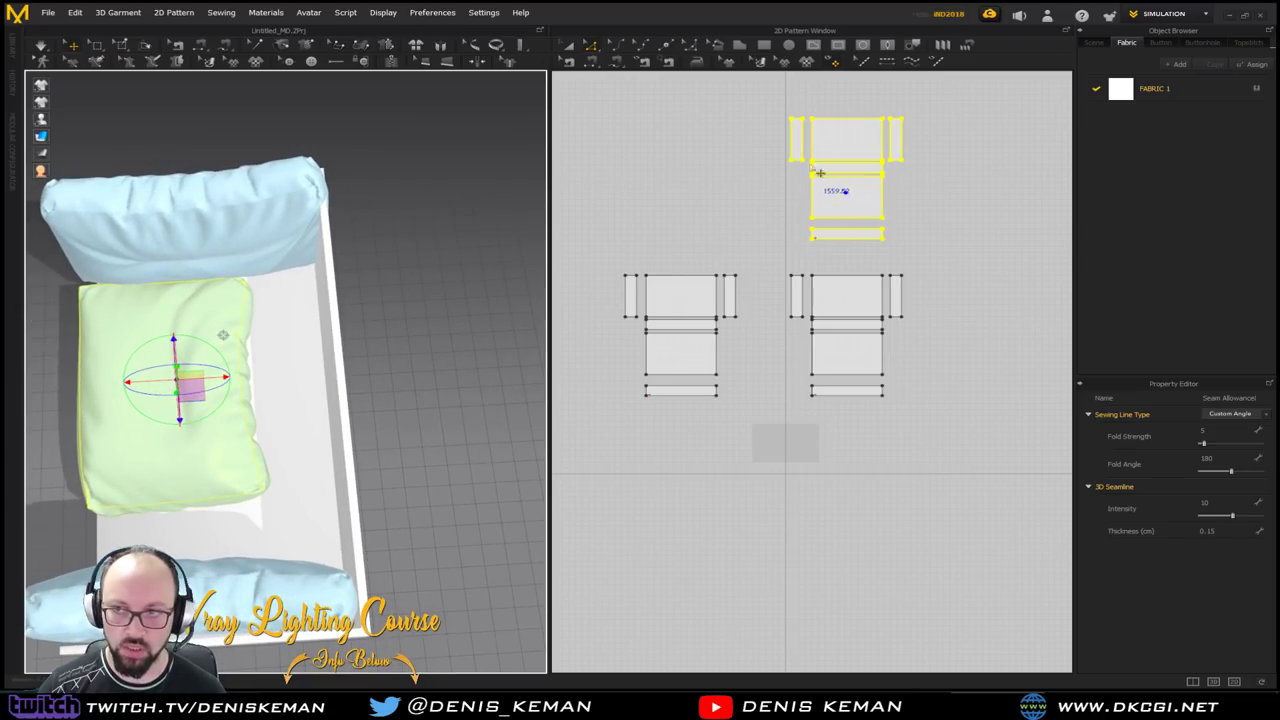
Move the third cushion's upper large panel and both side pieces up, leaving the narrow strip just below them in the pattern layout
scroll(789, 454, "down", 3)
scroll(798, 273, "up", 8)
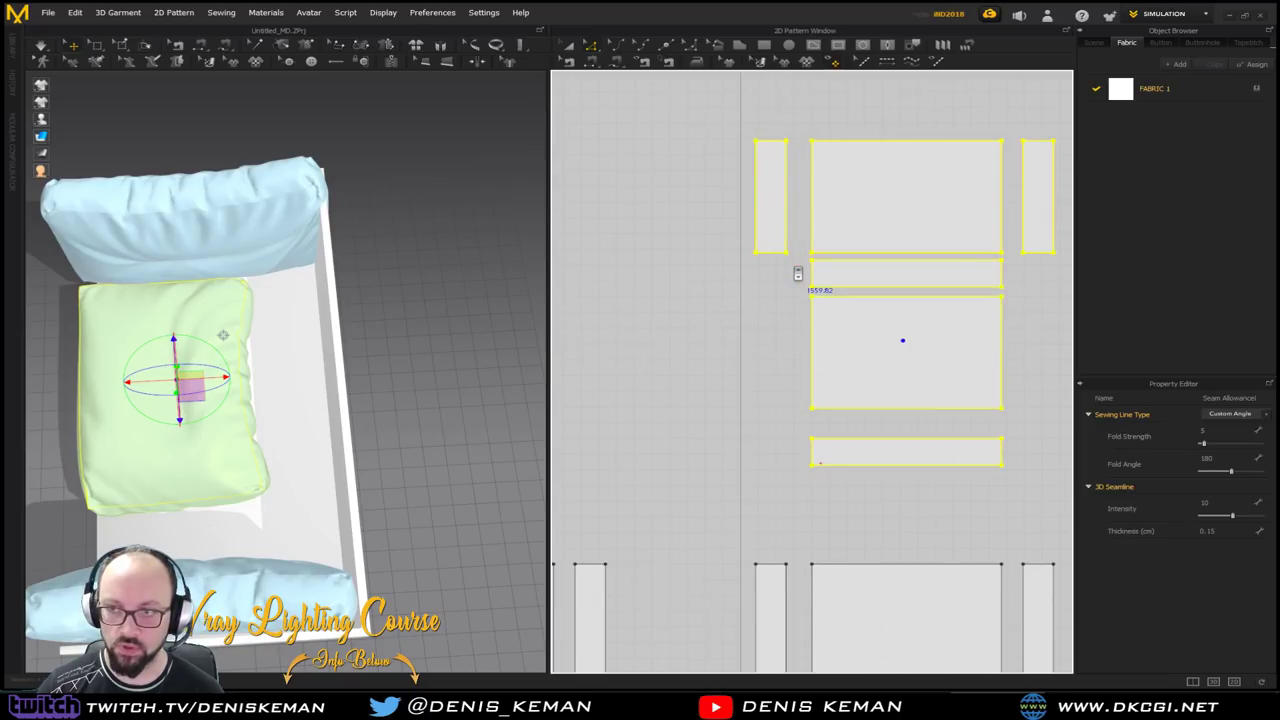
scroll(798, 273, "down", 4)
left_click_drag(669, 126, 958, 288)
right_click_drag(878, 208, 844, 254)
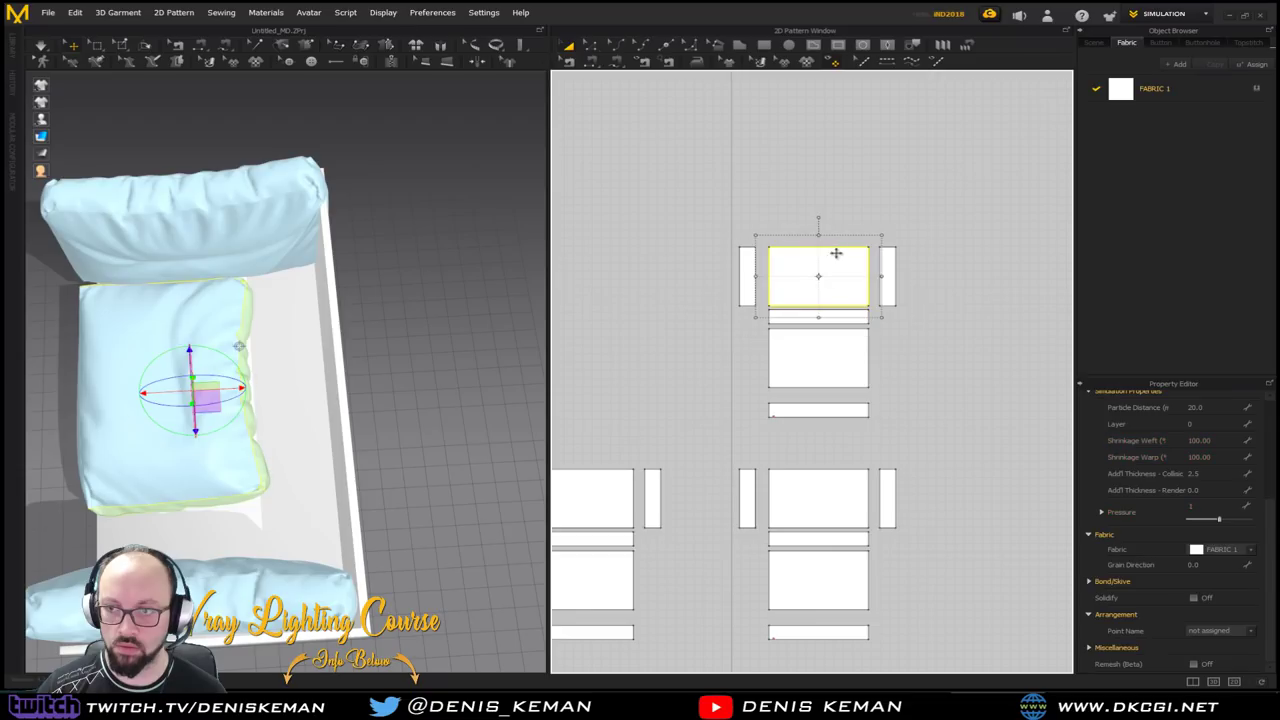
left_click(835, 253)
left_click_drag(872, 293, 948, 329)
left_click_drag(846, 277, 842, 214)
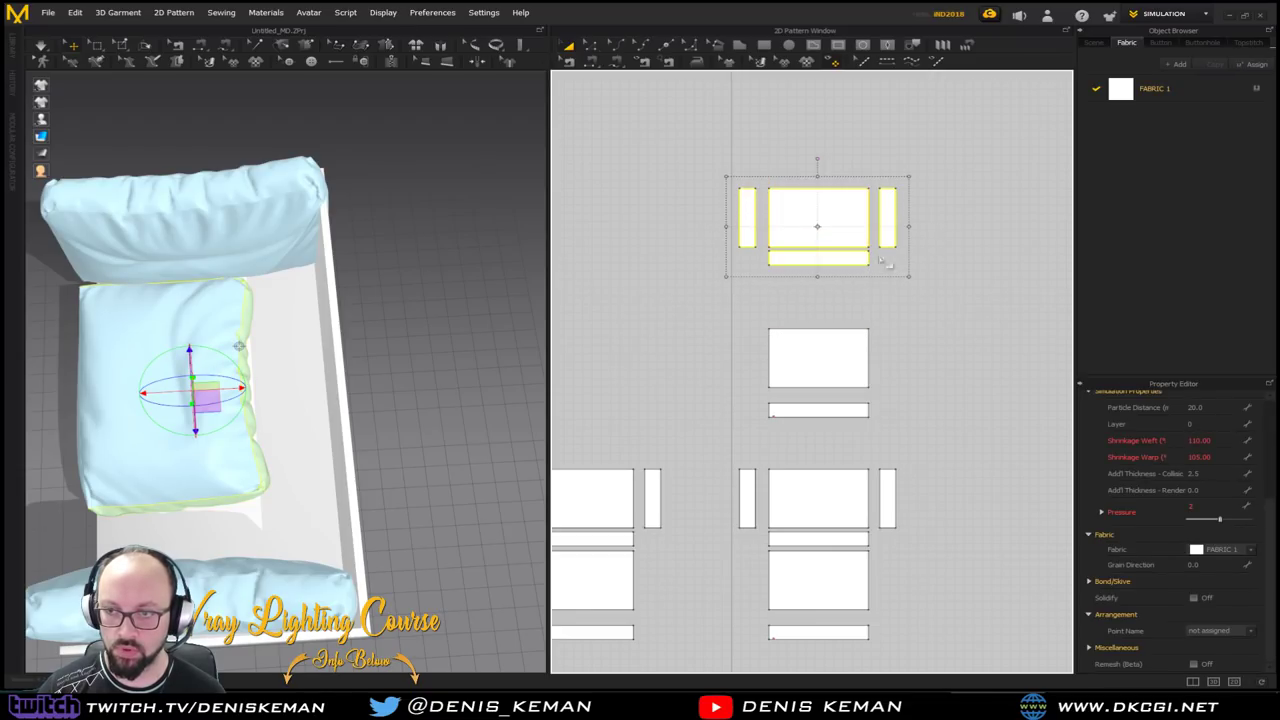
left_click(912, 281)
left_click_drag(841, 262, 841, 282)
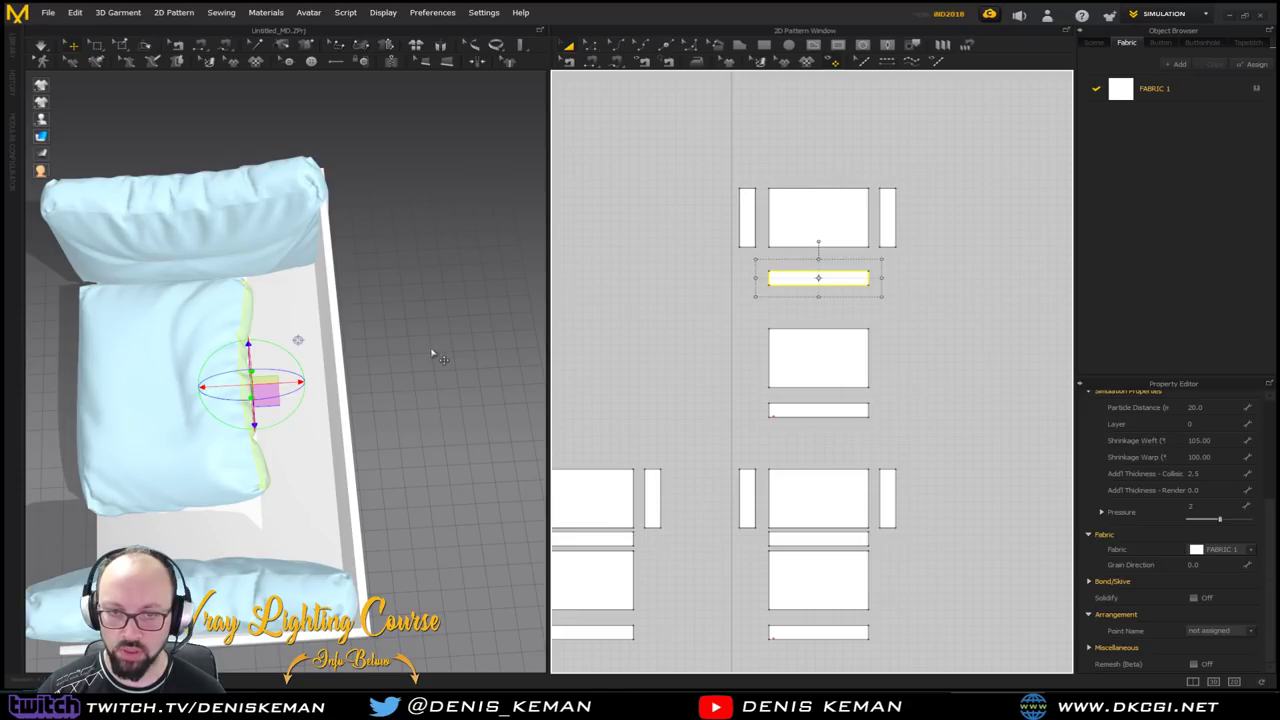
Identify the third cushion's top panel and move its pattern piece up close beneath the narrow strip
left_click(212, 345)
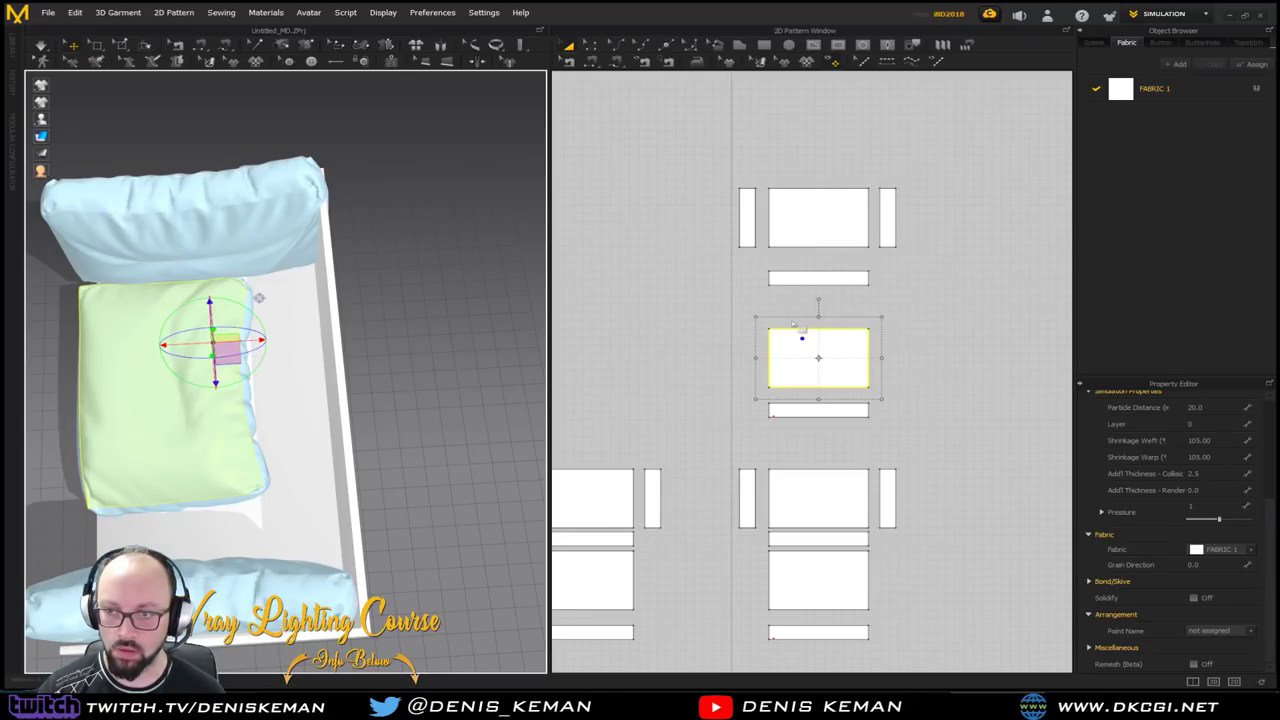
left_click(793, 325)
left_click(791, 328)
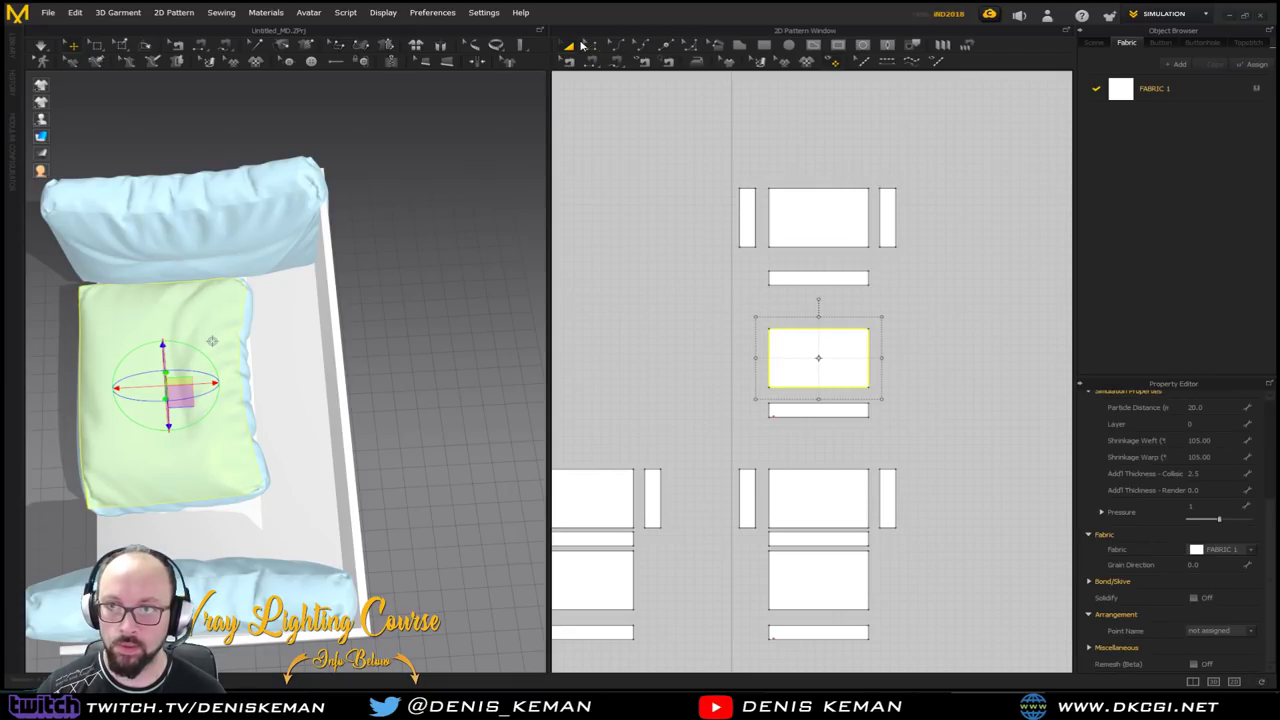
left_click(590, 46)
left_click_drag(793, 337, 793, 311)
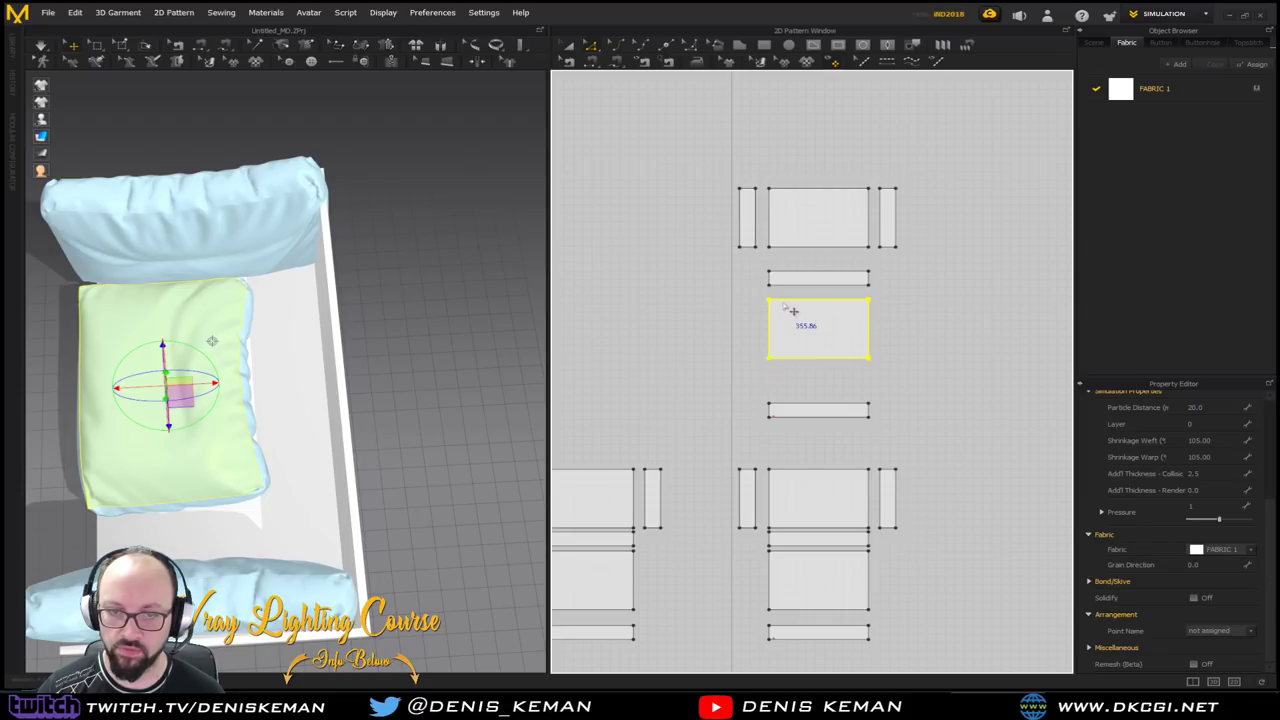
Lengthen the third cushion's top panel by extending its lower edge toward the bottom strip, and simulate the change
right_click_drag(345, 340, 440, 280)
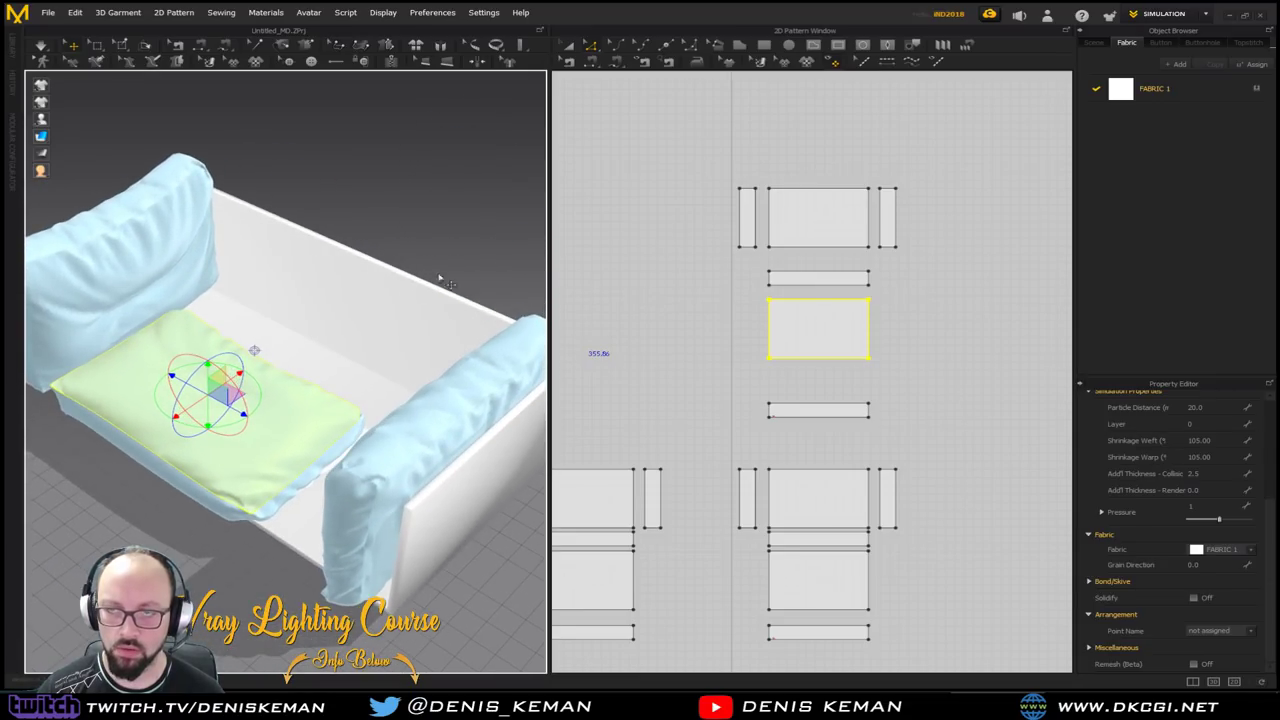
left_click(830, 374)
left_click_drag(830, 368, 834, 393)
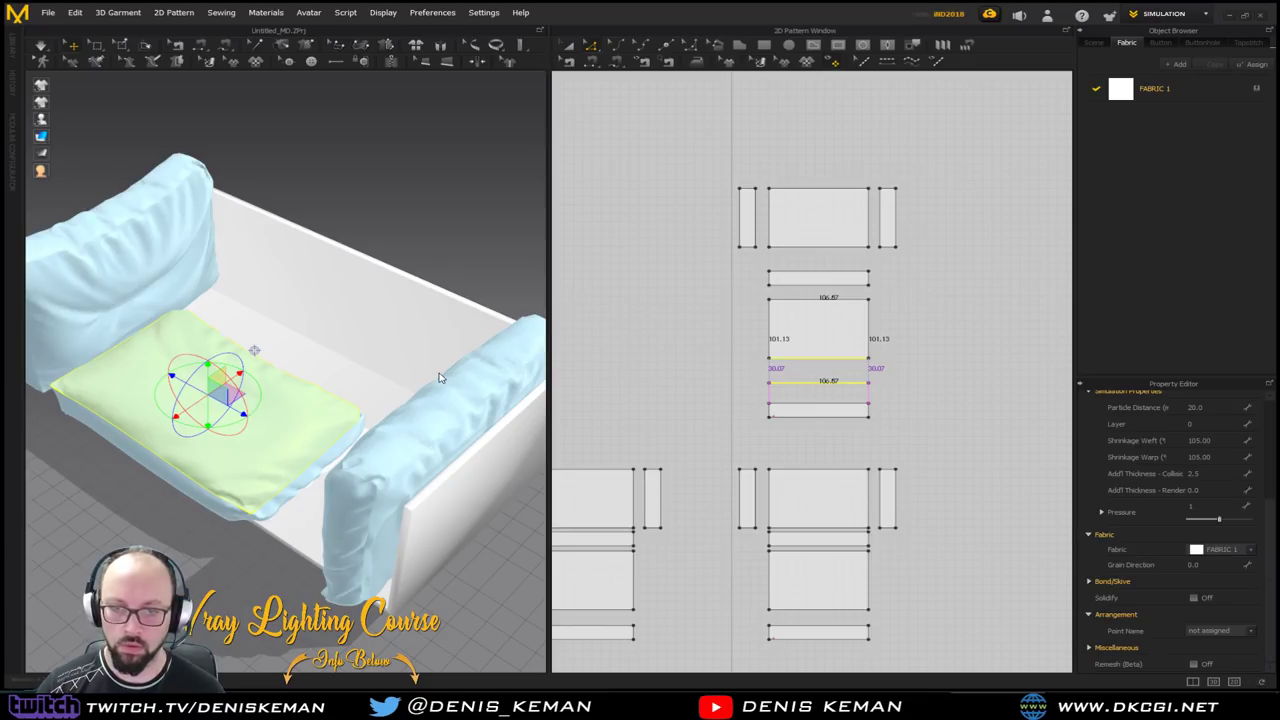
key("space")
mouse_move(348, 346)
right_mouse_down()
mouse_move(337, 349)
mouse_move(351, 317)
mouse_move(387, 295)
mouse_move(506, 297)
mouse_move(523, 317)
mouse_move(366, 338)
right_mouse_up()
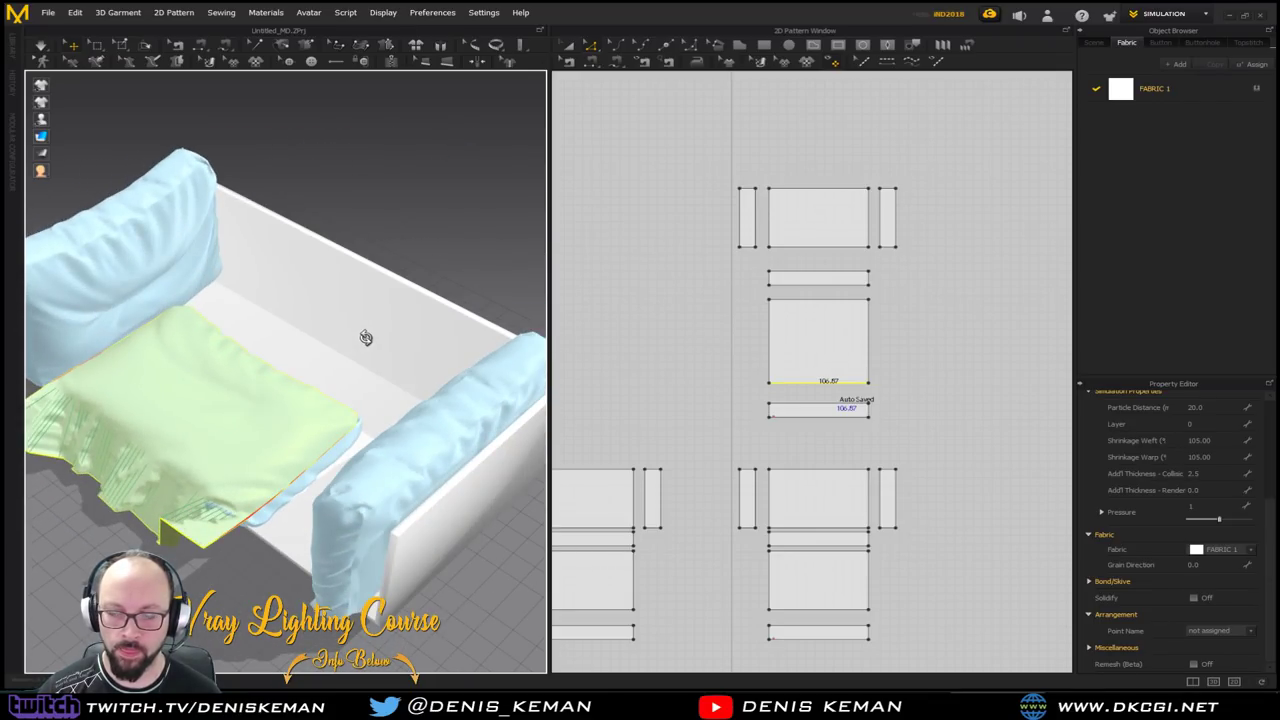
Select all the third cushion's pieces and raise the cushion above the sofa seat
left_click(600, 49)
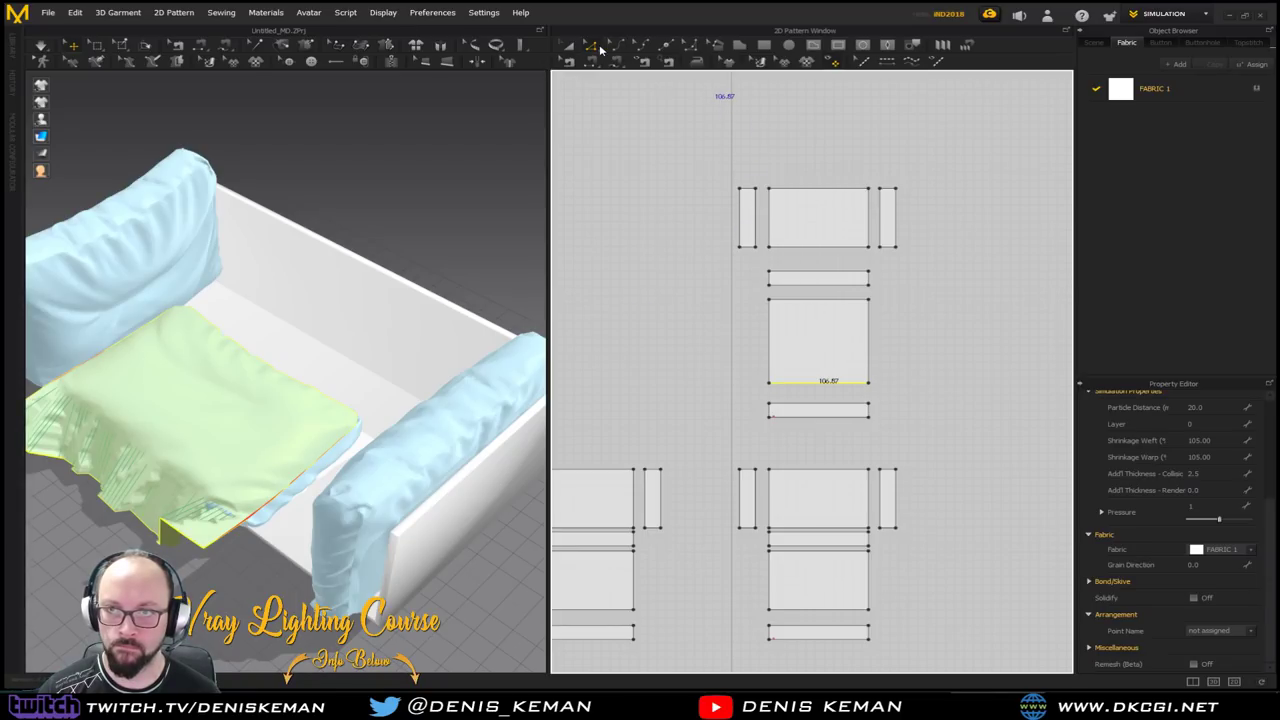
left_click(571, 50)
left_click(749, 203)
left_click_drag(686, 143, 1040, 430)
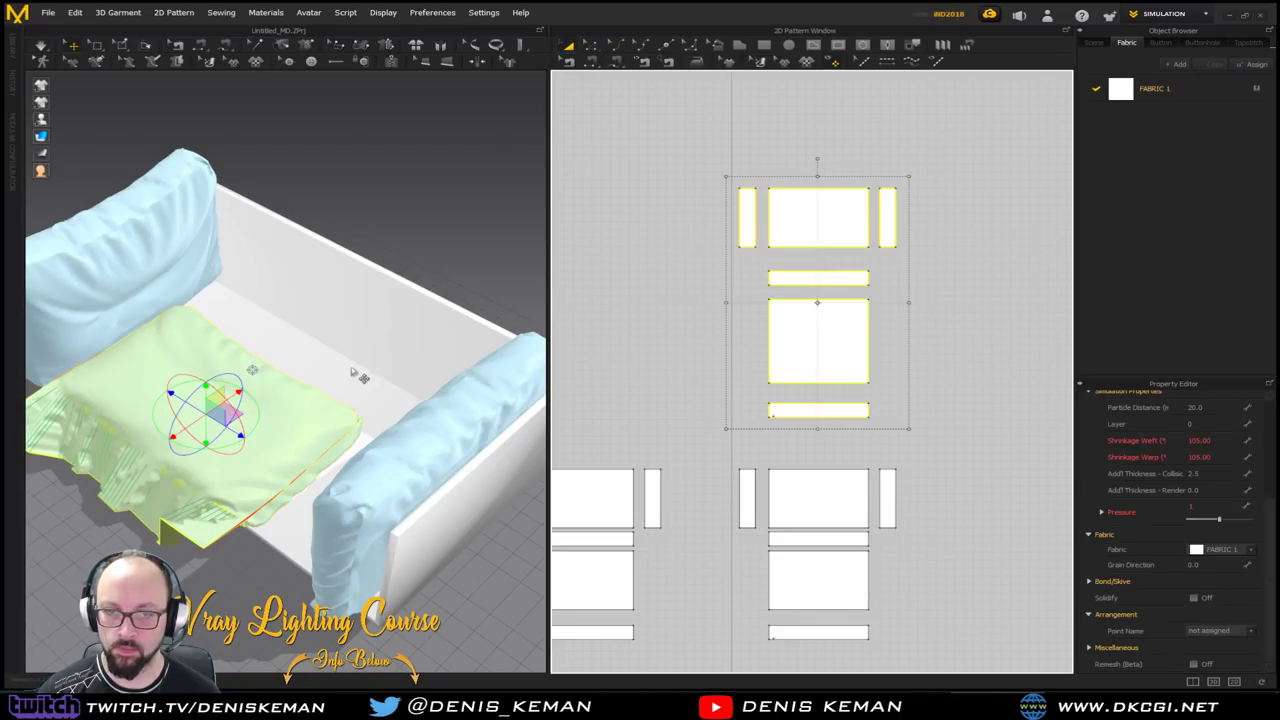
right_click(241, 397)
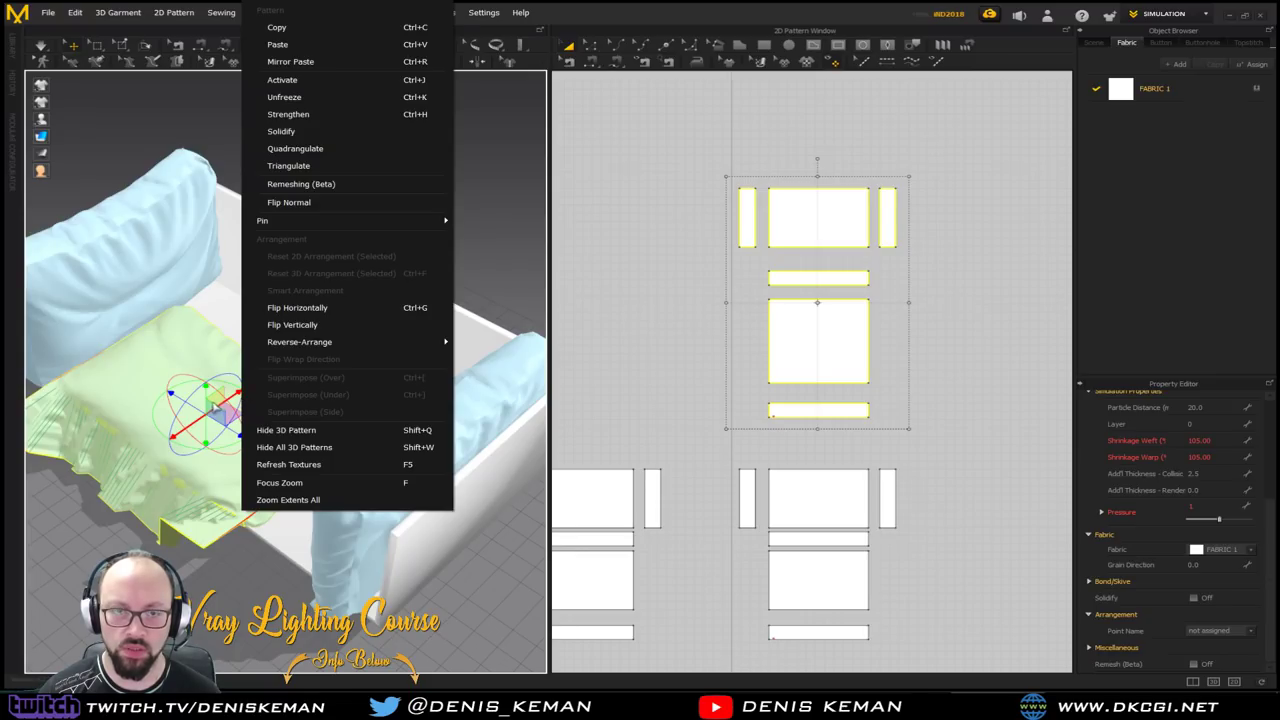
right_click(213, 406)
left_click(171, 341)
middle_click_drag(171, 341, 262, 424)
right_click_drag(298, 434, 277, 407)
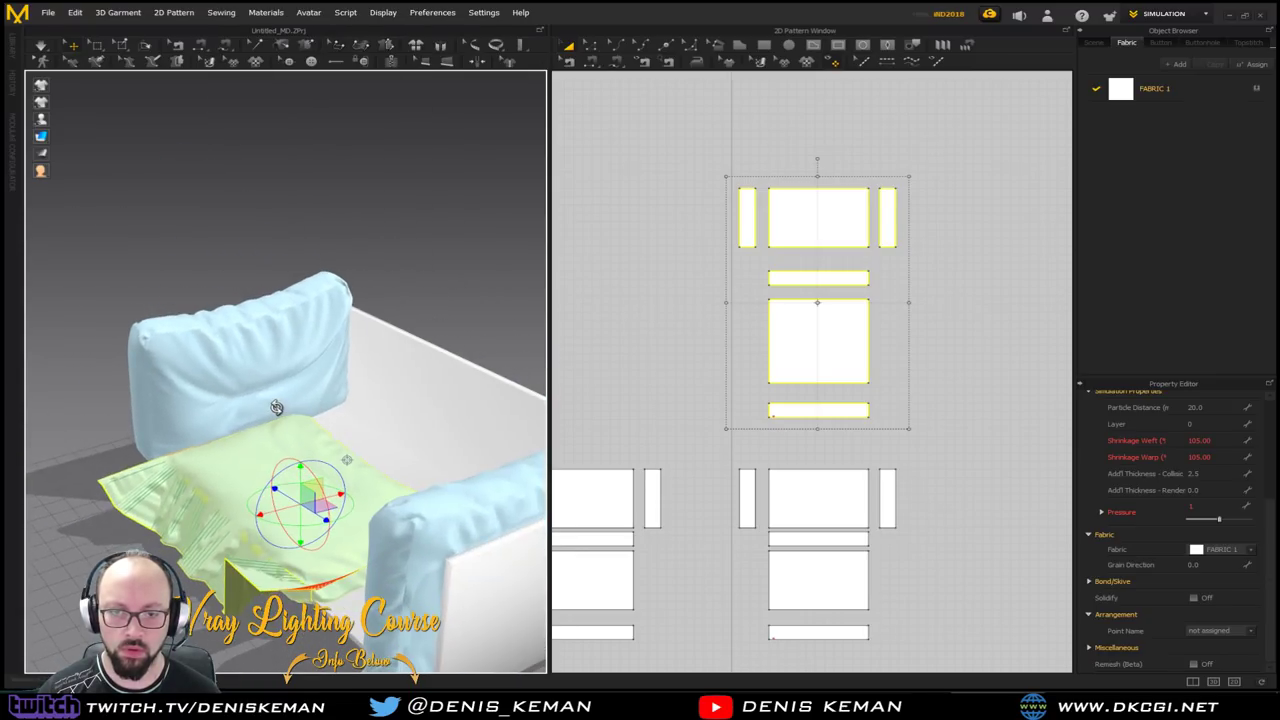
left_click_drag(301, 466, 301, 413)
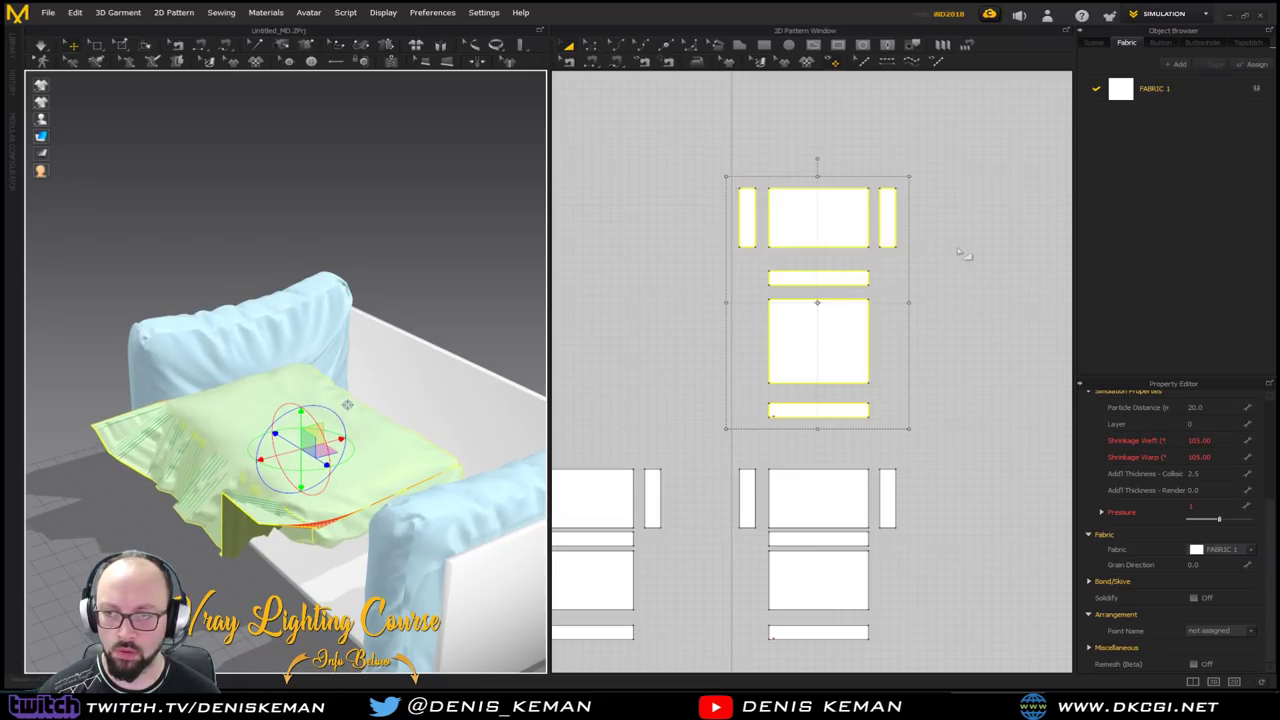
Move the third cushion's upper large panel and its two side pieces farther up to make room beneath them
left_click(960, 253)
left_click(806, 188)
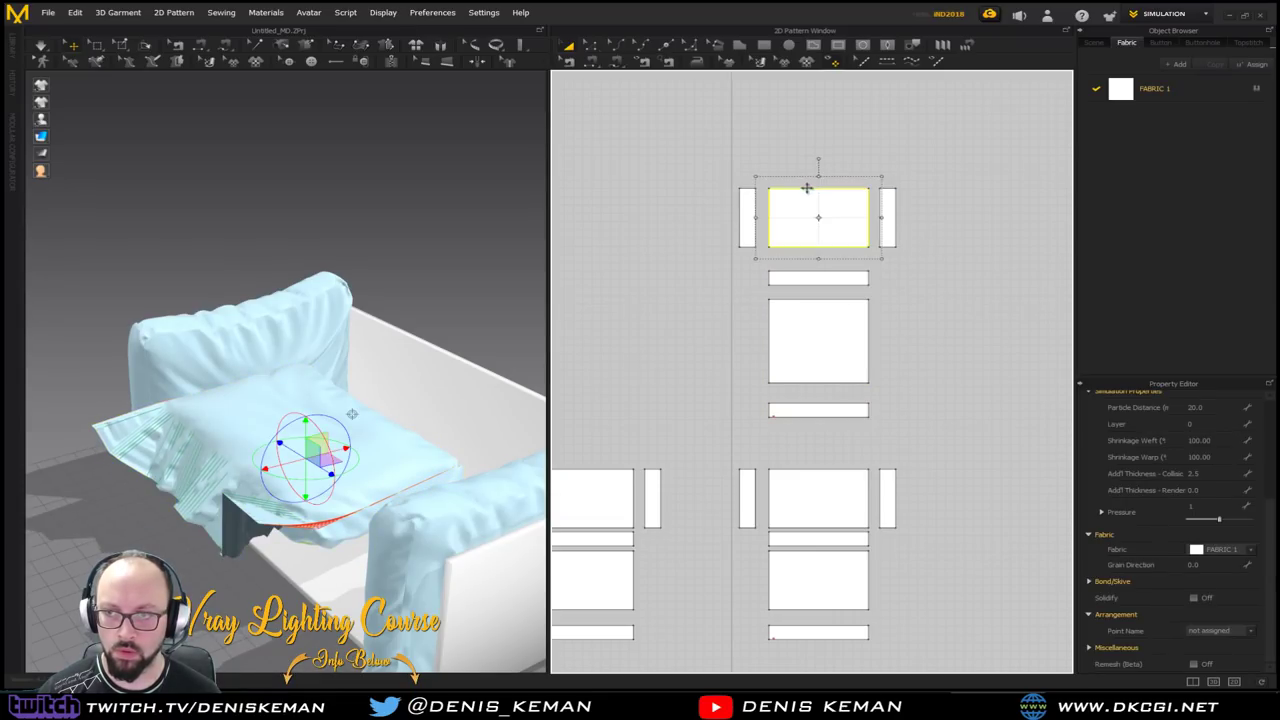
left_click(591, 46)
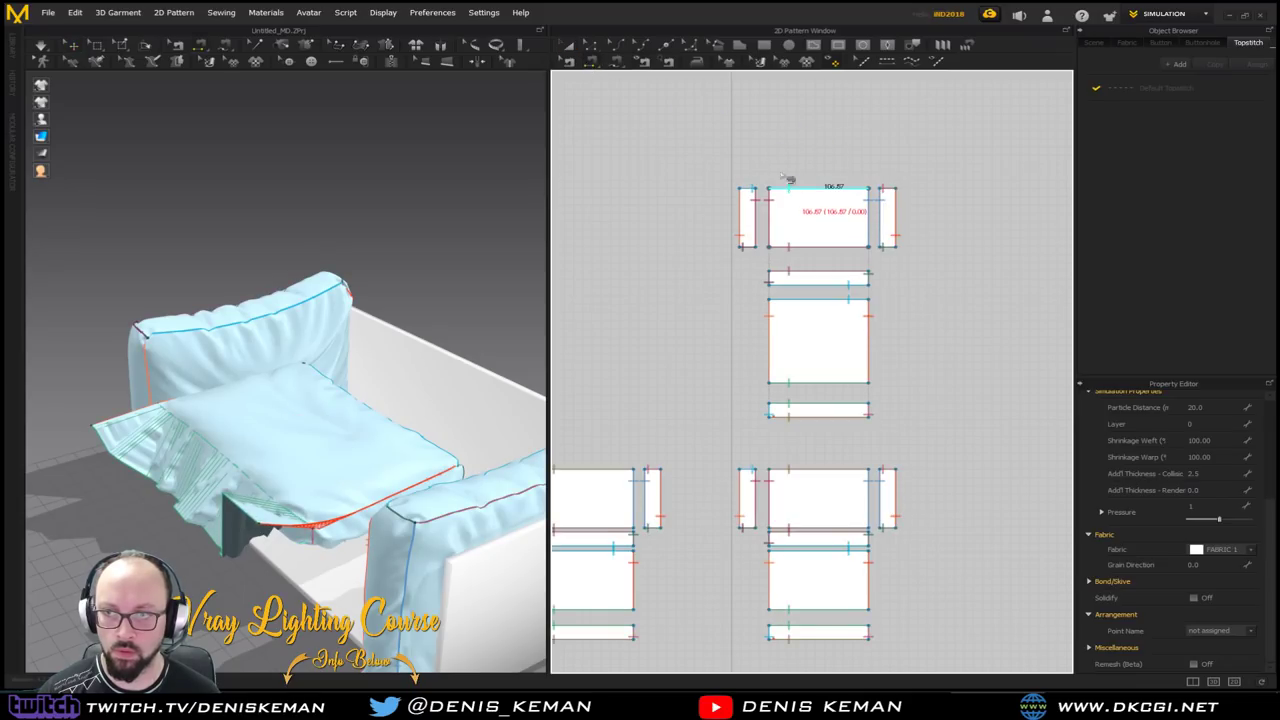
left_click(591, 46)
left_click_drag(801, 209, 799, 186)
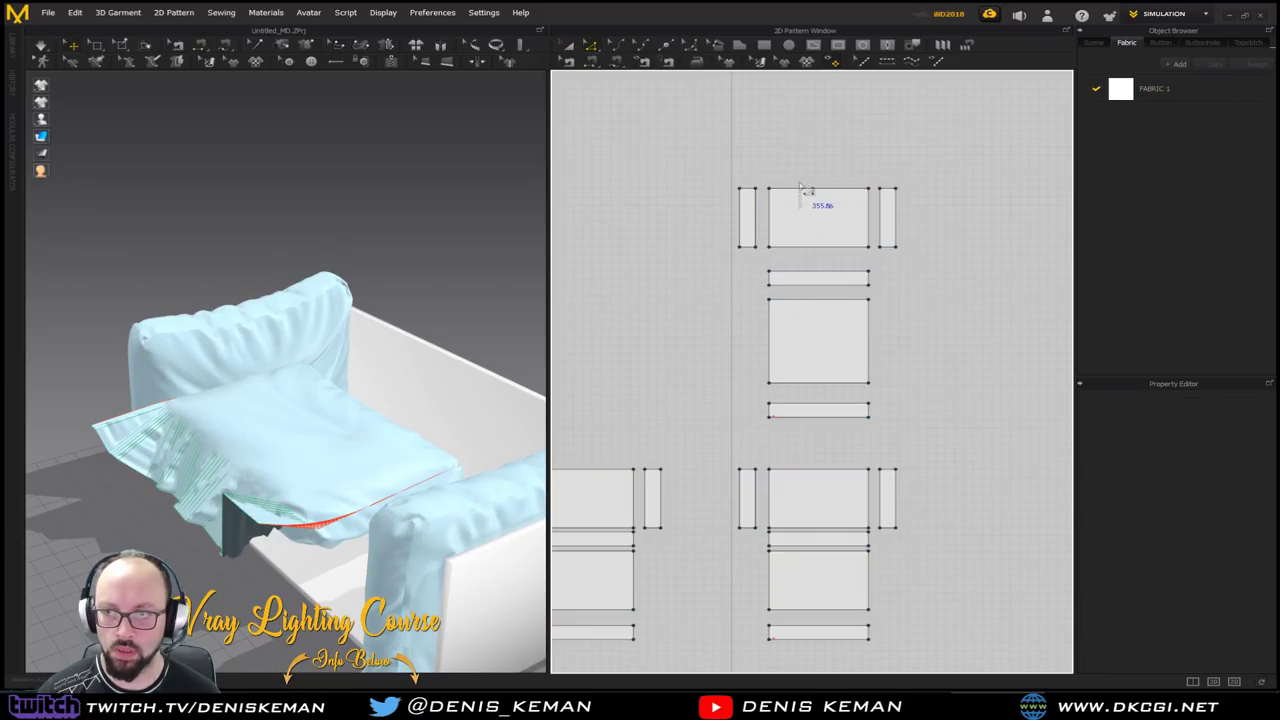
left_click(567, 46)
left_click_drag(700, 160, 978, 272)
left_click_drag(850, 228, 848, 165)
left_click(800, 100)
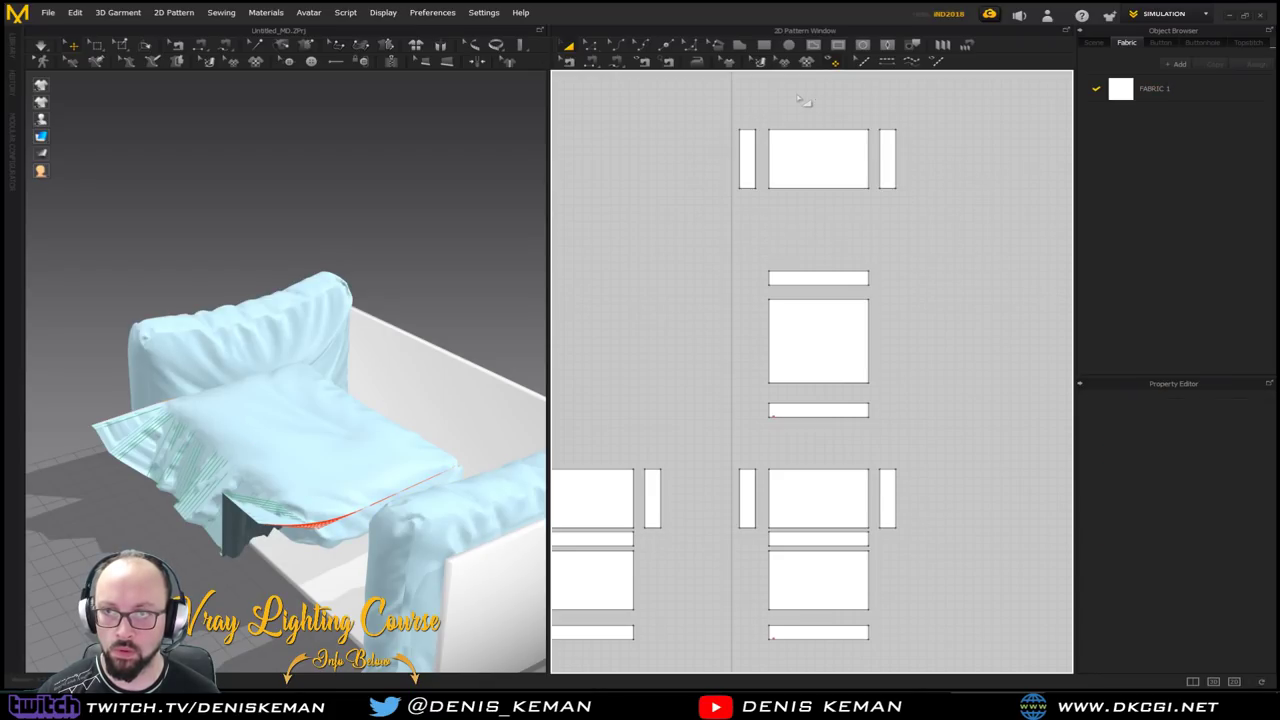
Extend the lower edge of the third cushion's upper large panel to match the lengthened top panel
left_click(590, 47)
left_click_drag(815, 197, 817, 222)
right_click_drag(344, 409, 372, 400)
left_click(253, 441)
right_click_drag(267, 414, 255, 385)
Extend the lower edges of both narrow side pieces level with the lengthened upper panel's lower edge
middle_click_drag(814, 330, 733, 382)
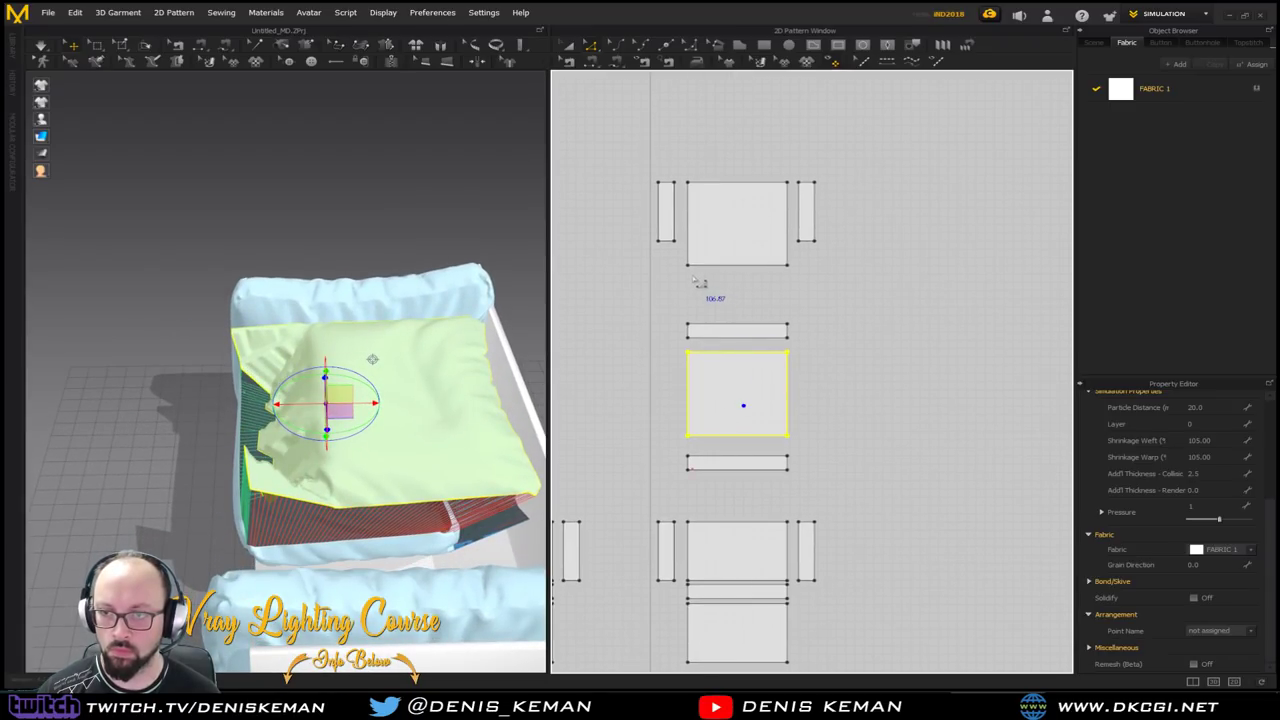
scroll(699, 283, "down", 2)
scroll(694, 277, "up", 5)
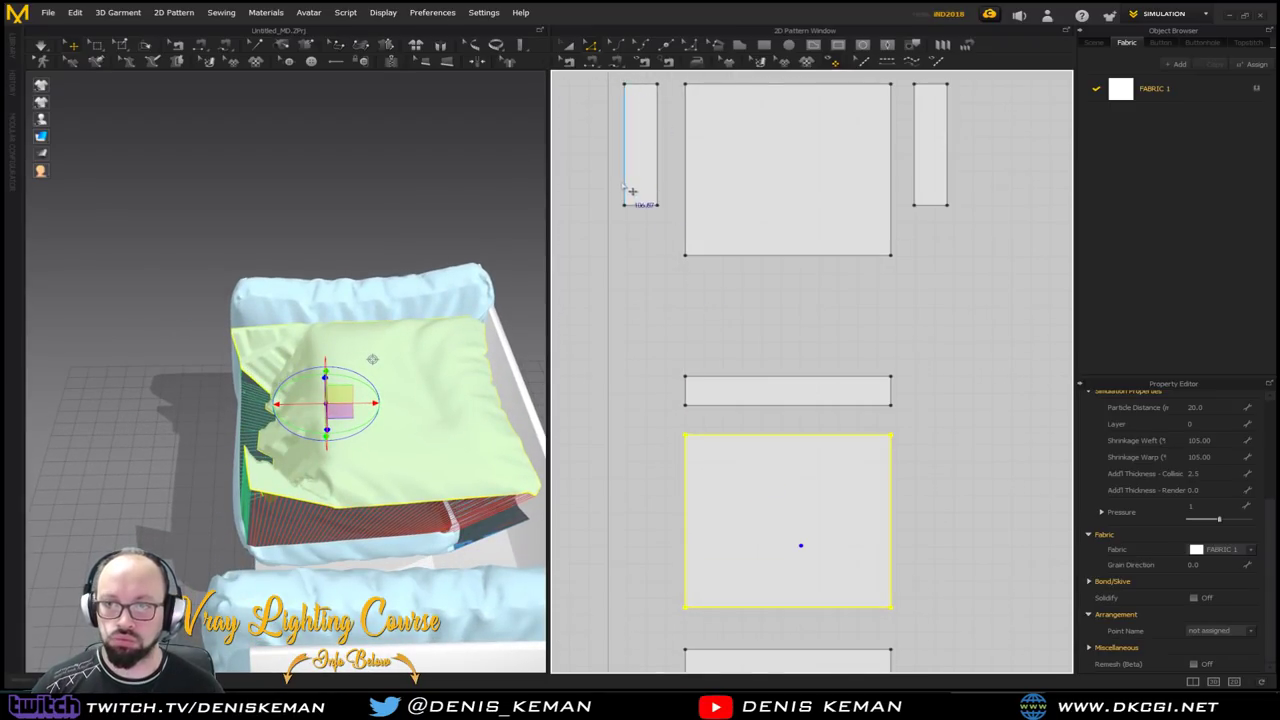
left_click_drag(633, 206, 647, 256)
left_click_drag(942, 207, 940, 255)
right_click_drag(428, 412, 522, 362)
Select all the third cushion's pieces, unfreeze them and simulate the enlarged seat cushion
scroll(740, 400, "down", 3)
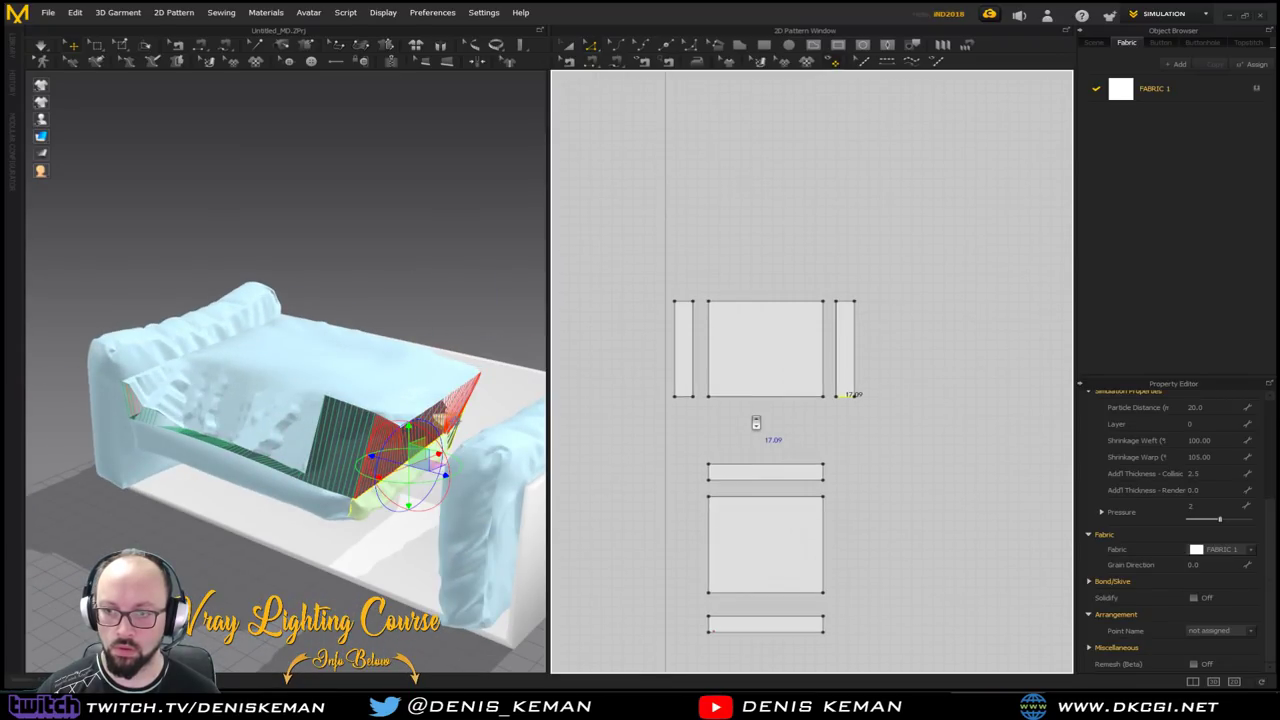
scroll(756, 423, "down", 2)
left_click_drag(655, 258, 922, 560)
right_click(560, 440)
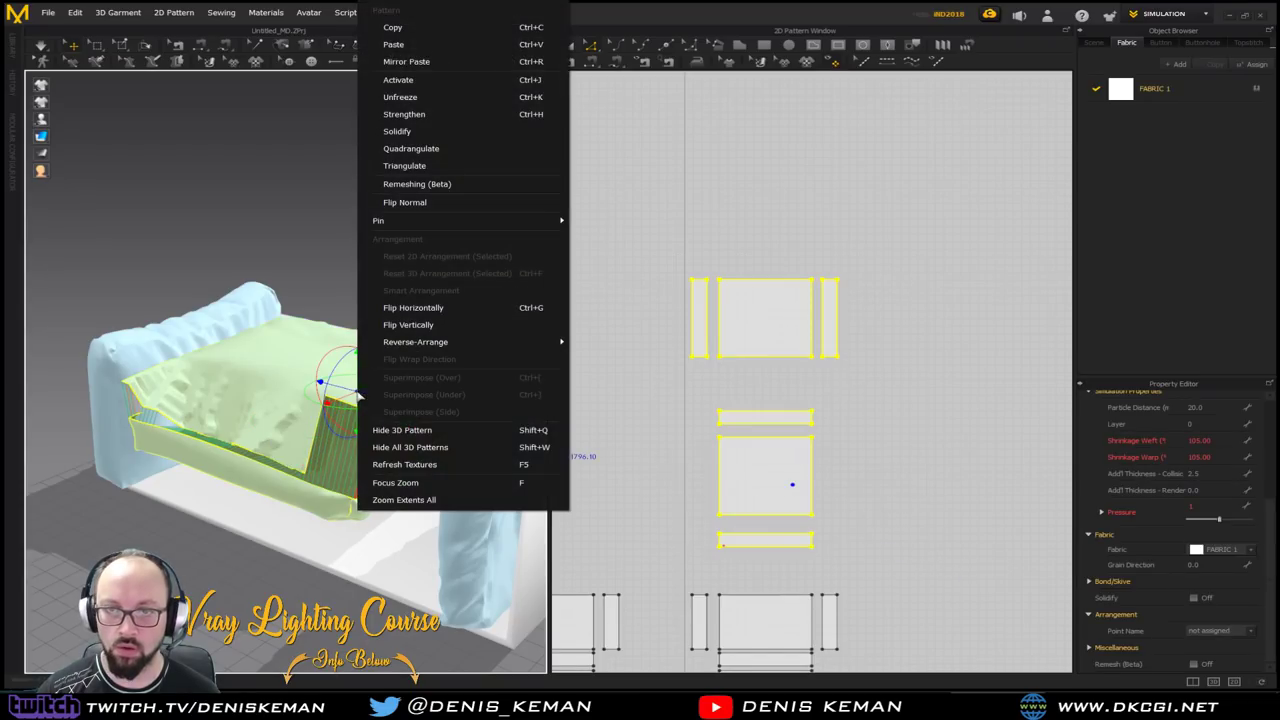
left_click(429, 97)
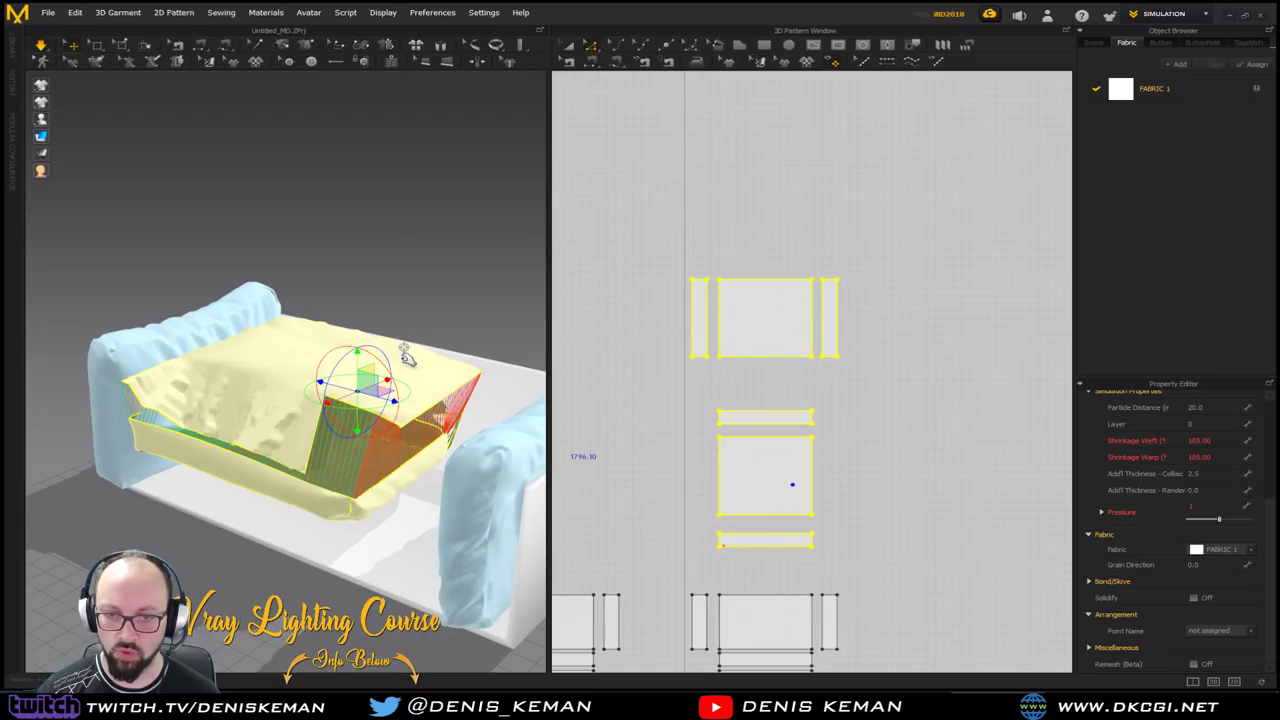
key("space")
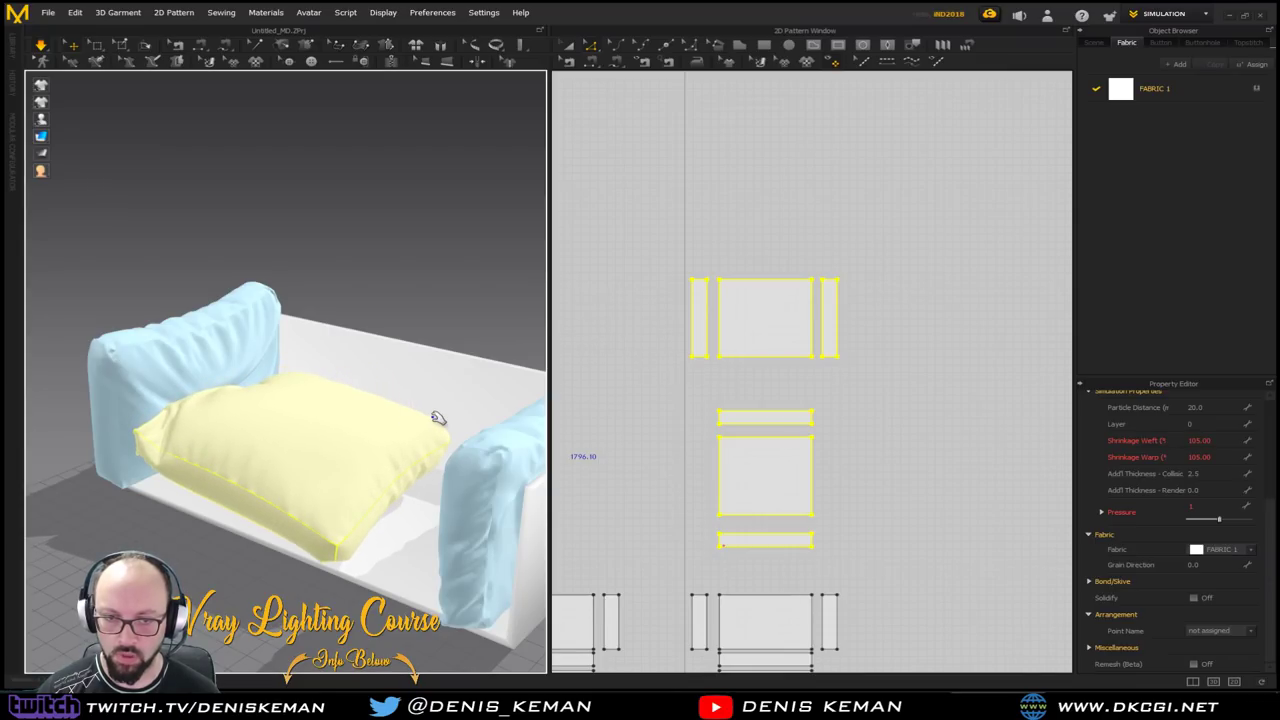
Raise the enlarged seat cushion slightly above the sofa base and simulate it briefly
right_click_drag(437, 417, 263, 445)
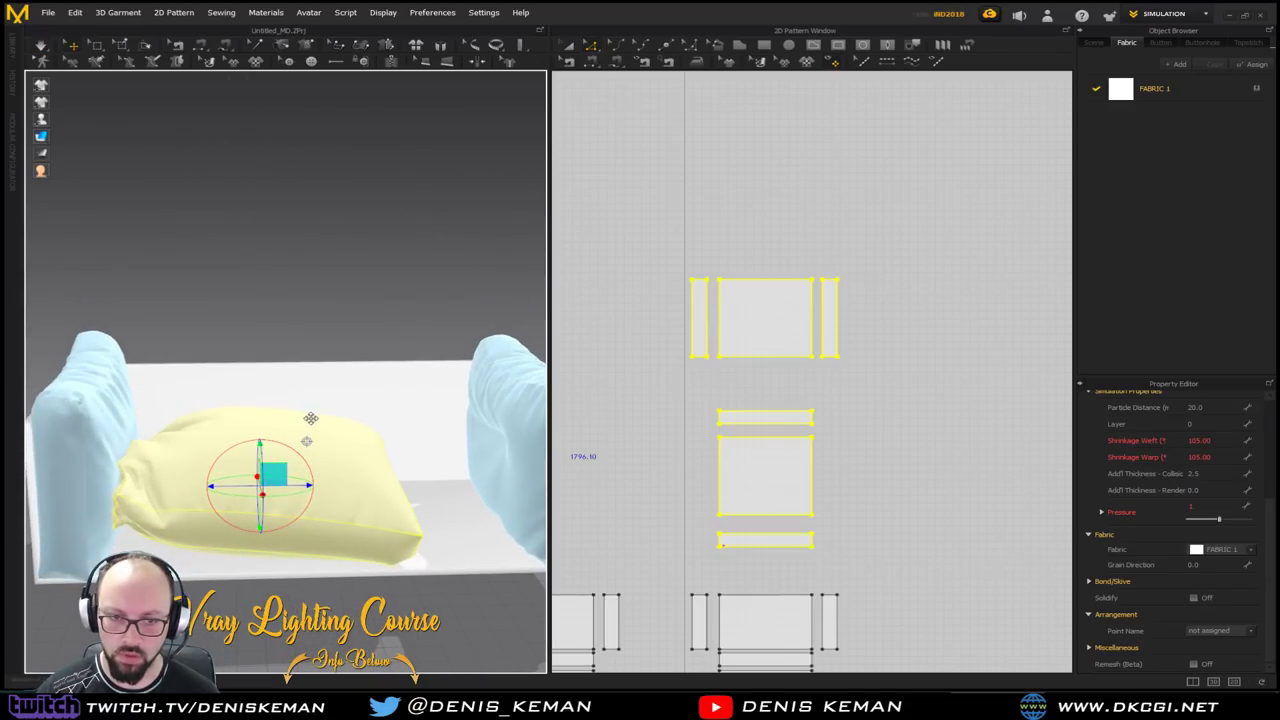
left_click_drag(319, 385, 318, 350)
right_click_drag(336, 354, 332, 420)
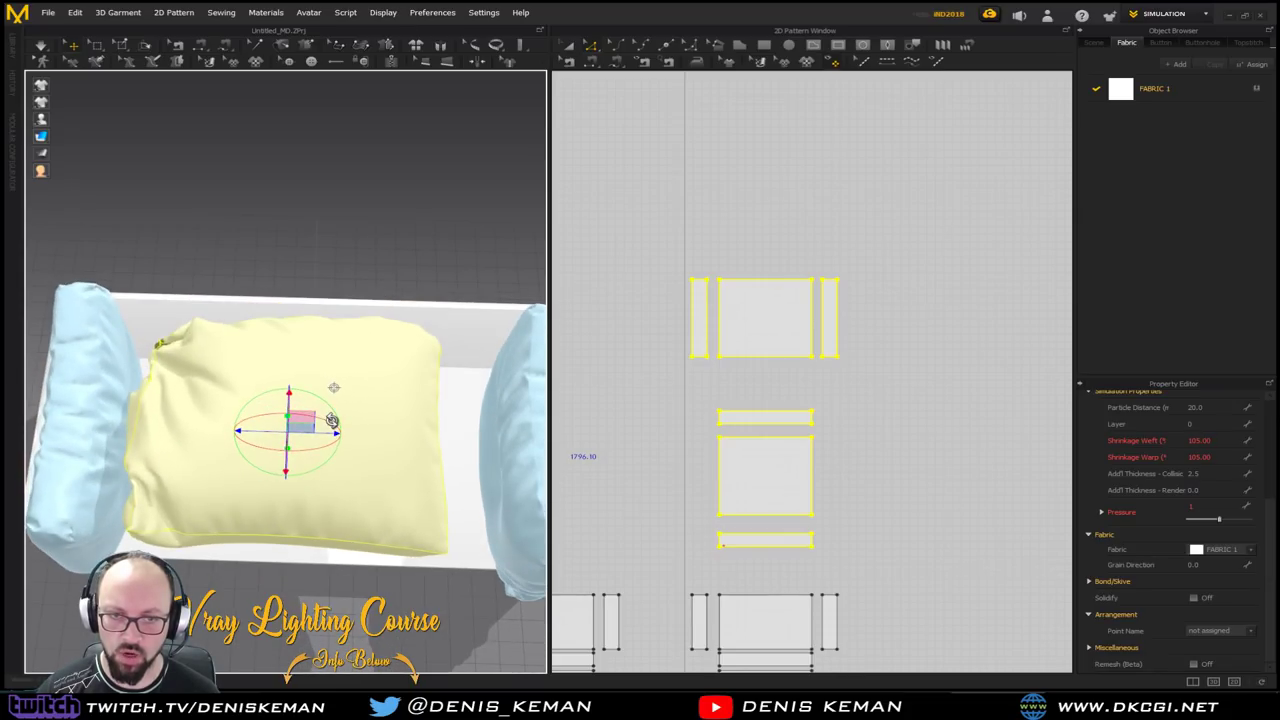
key("space")
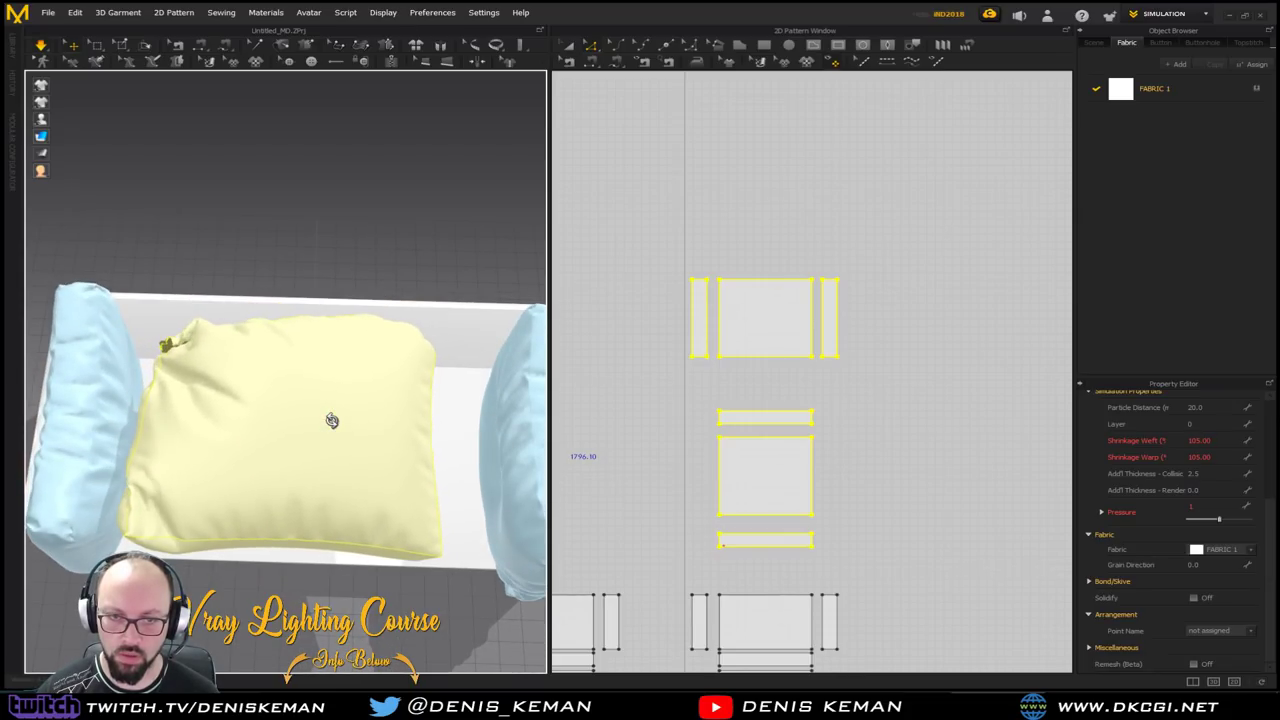
key("space")
Lift the seat cushion's top panel, move two adjoining narrow side pieces outward in 3D, and simulate to close the seams
right_click_drag(332, 420, 270, 345)
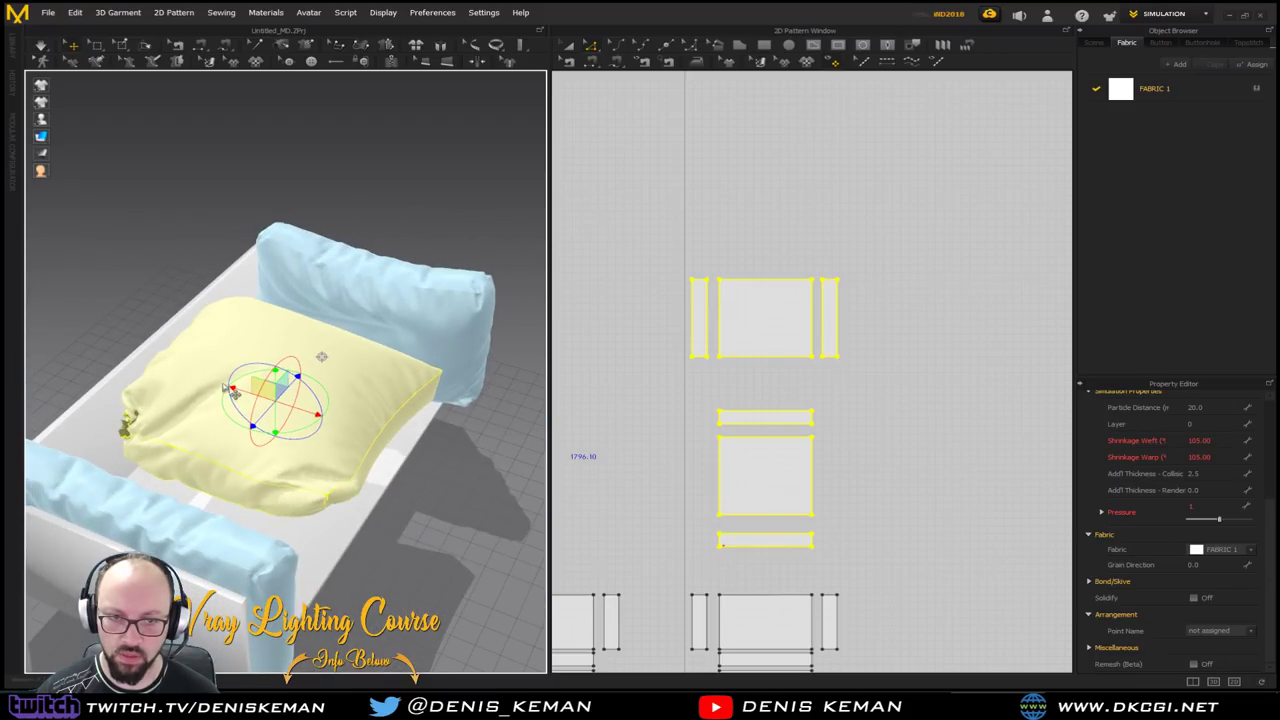
left_click(320, 216)
left_click(290, 363)
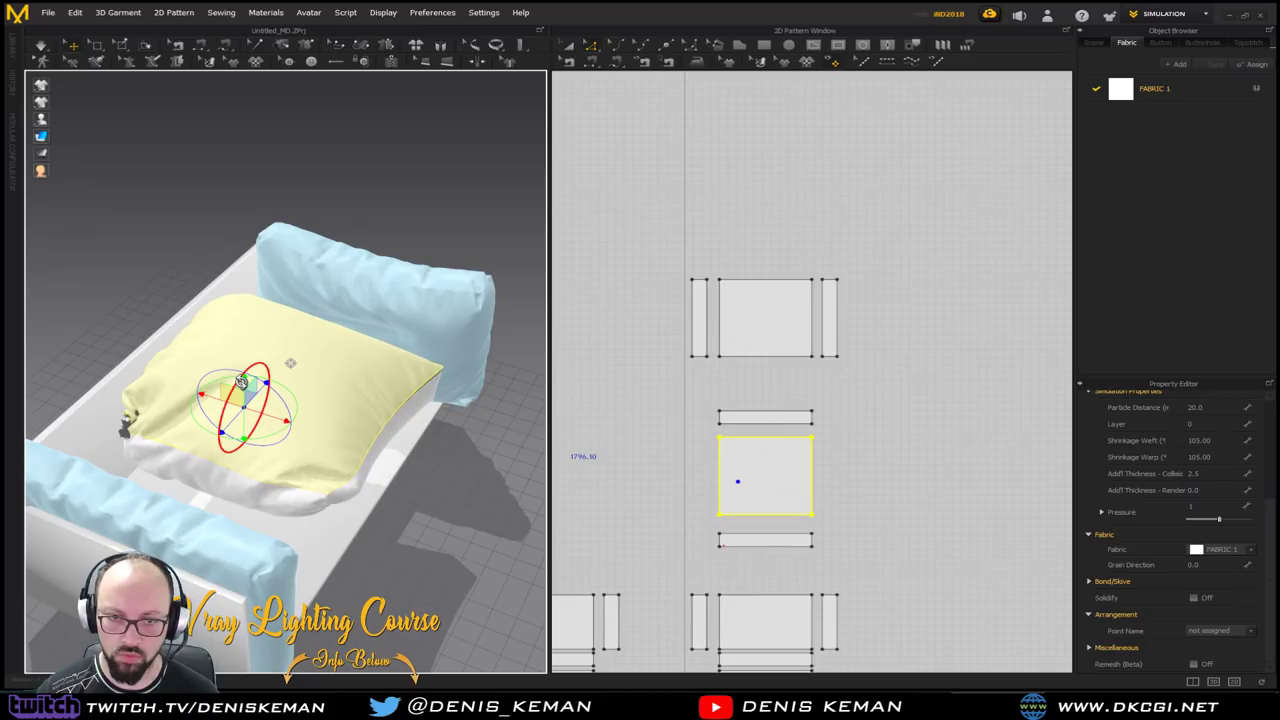
right_click_drag(245, 383, 100, 480)
left_click(98, 478)
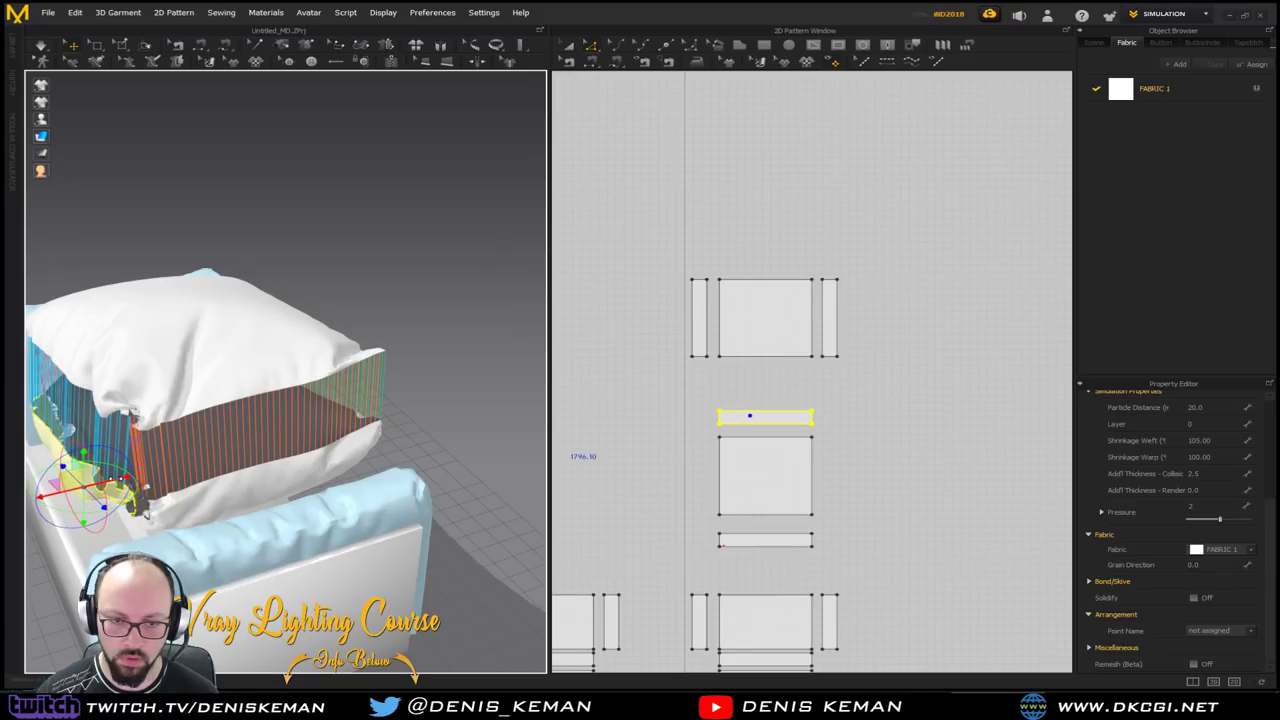
left_click(226, 512)
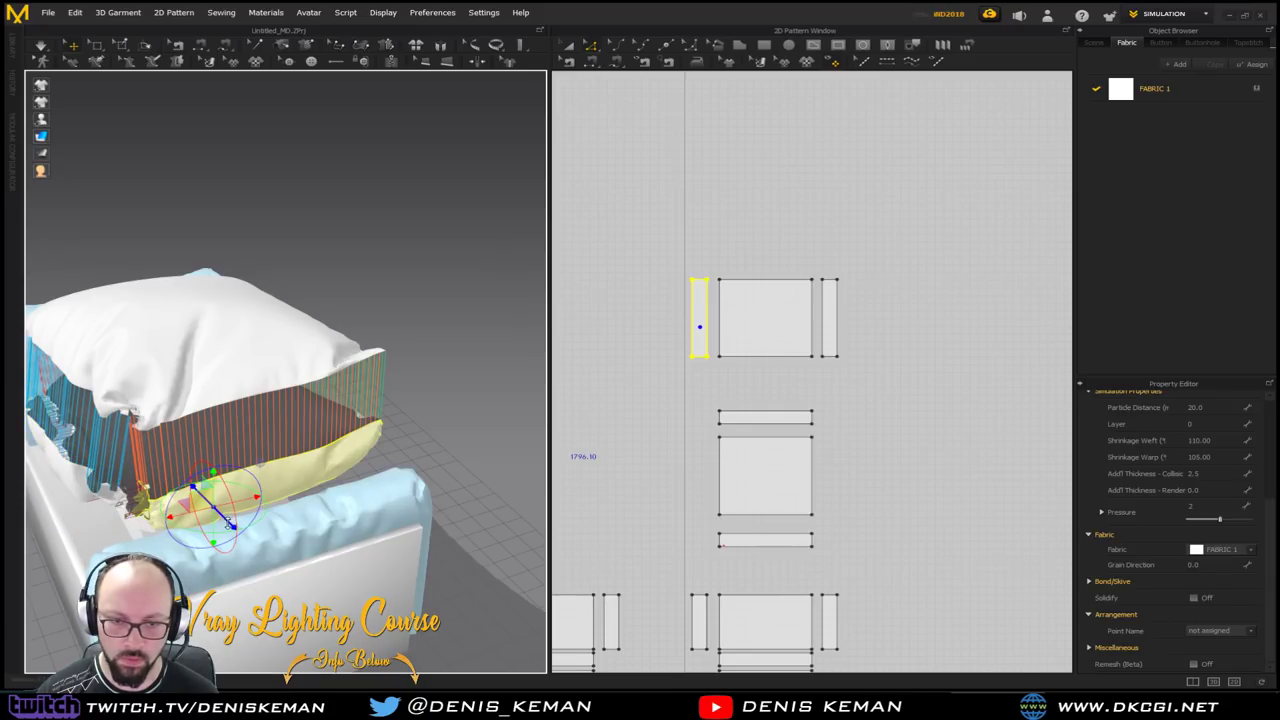
left_click_drag(231, 523, 243, 538)
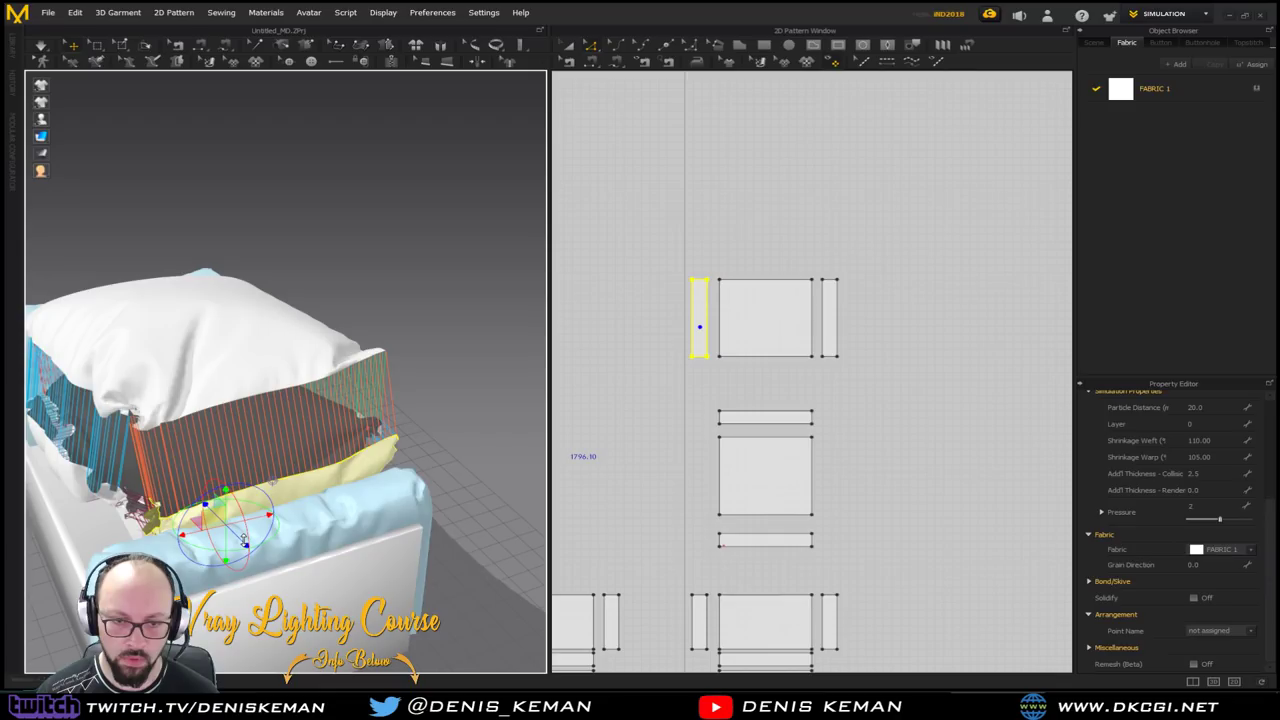
key("space")
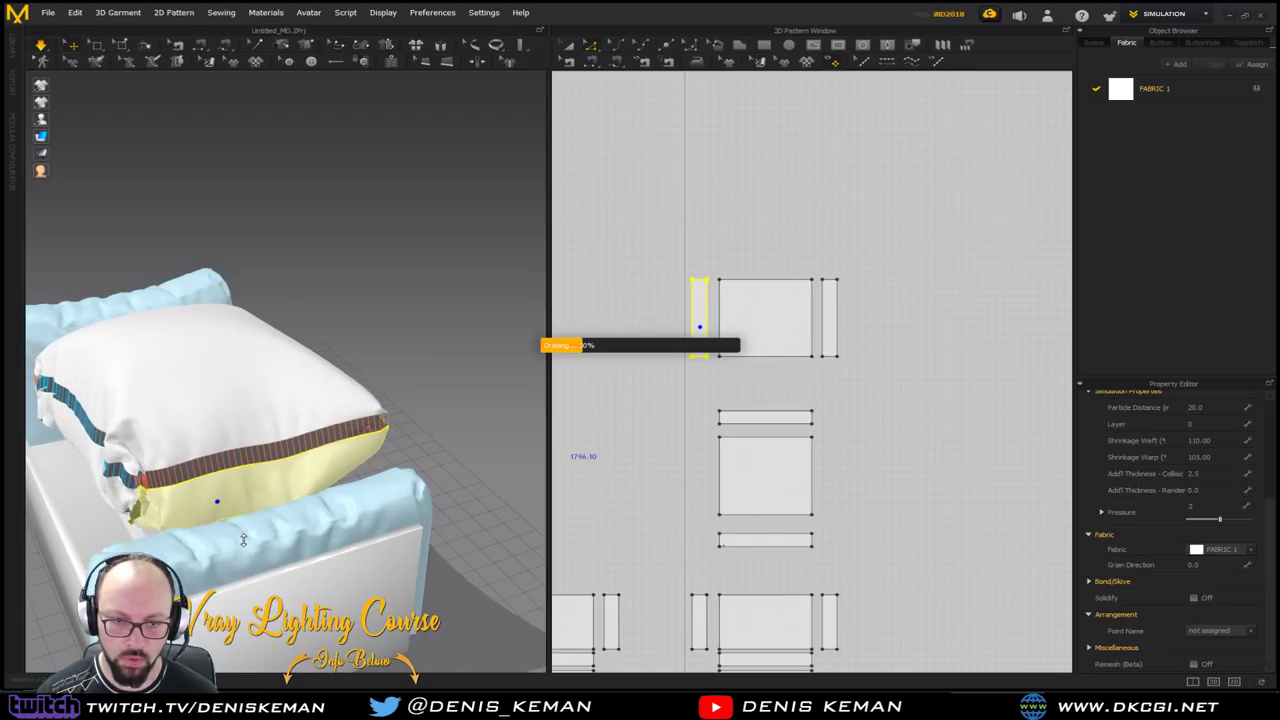
key("space")
Raise the top panel off the seat cushion again, shift the narrow piece at its snagged corner outward, and rerun the simulation
right_click_drag(170, 446, 23, 448)
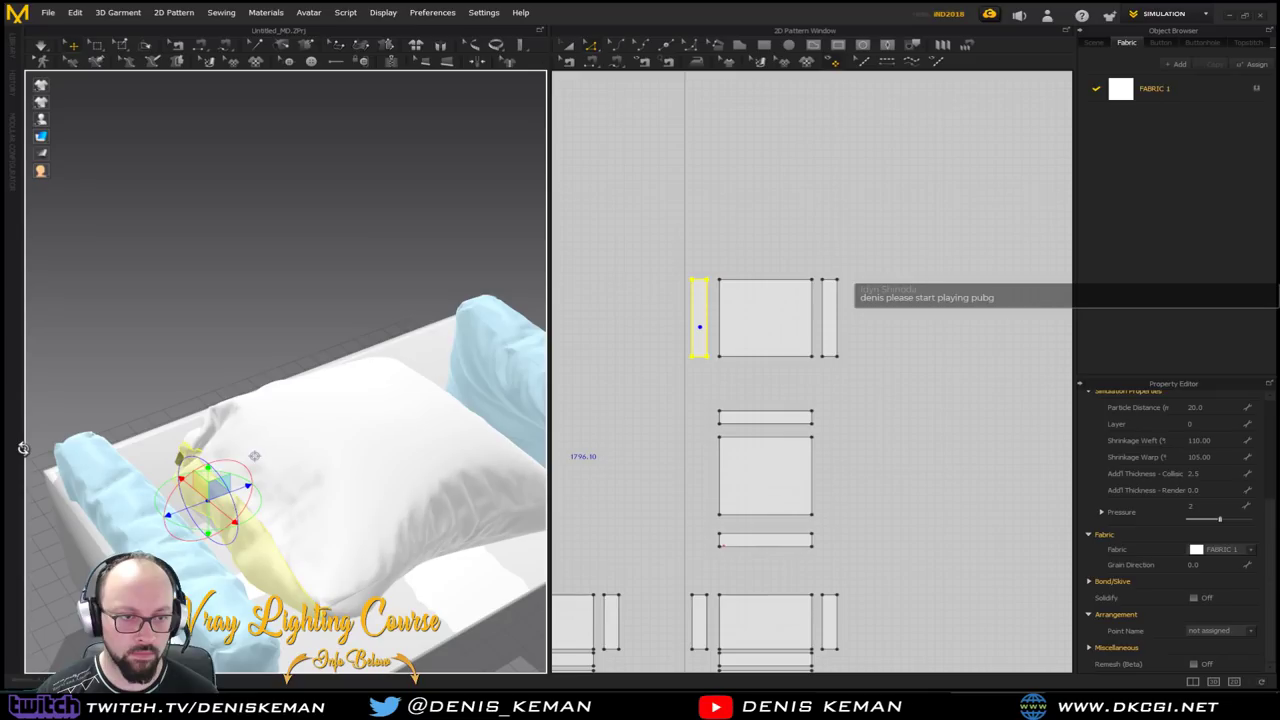
middle_click_drag(195, 456, 206, 436)
right_click_drag(206, 436, 333, 441)
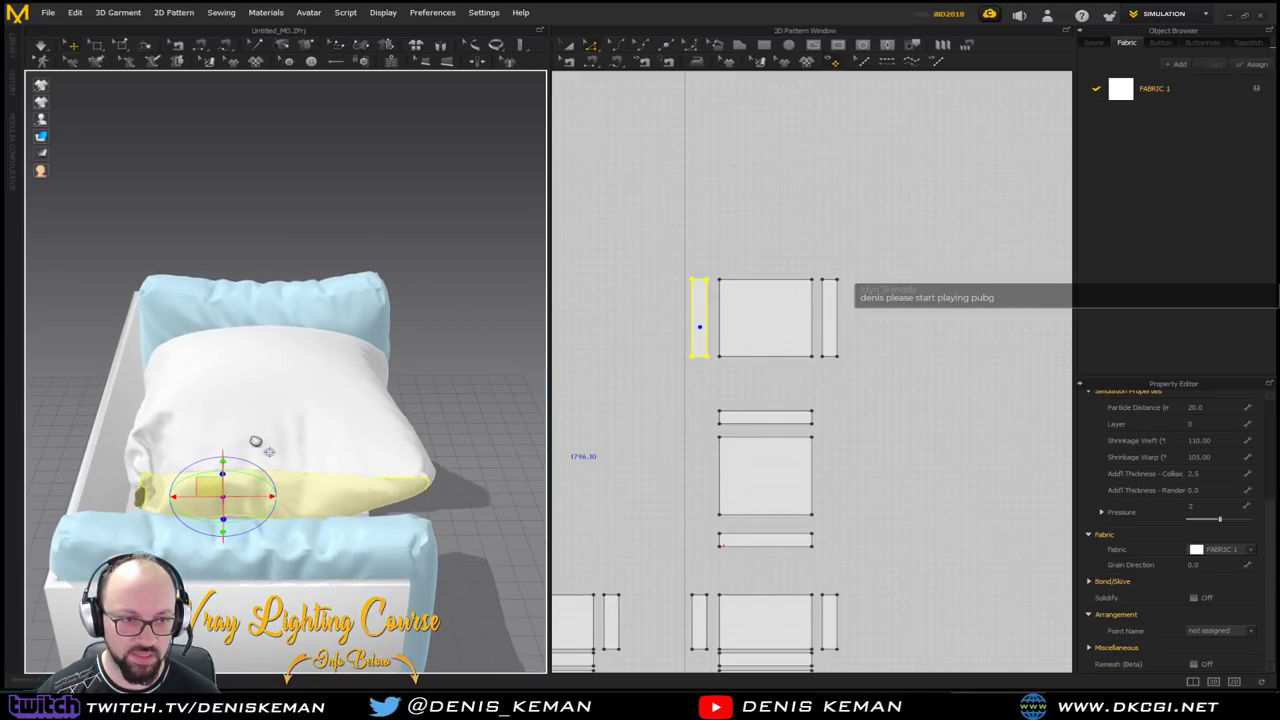
middle_click_drag(195, 443, 397, 428)
right_click_drag(395, 427, 446, 424)
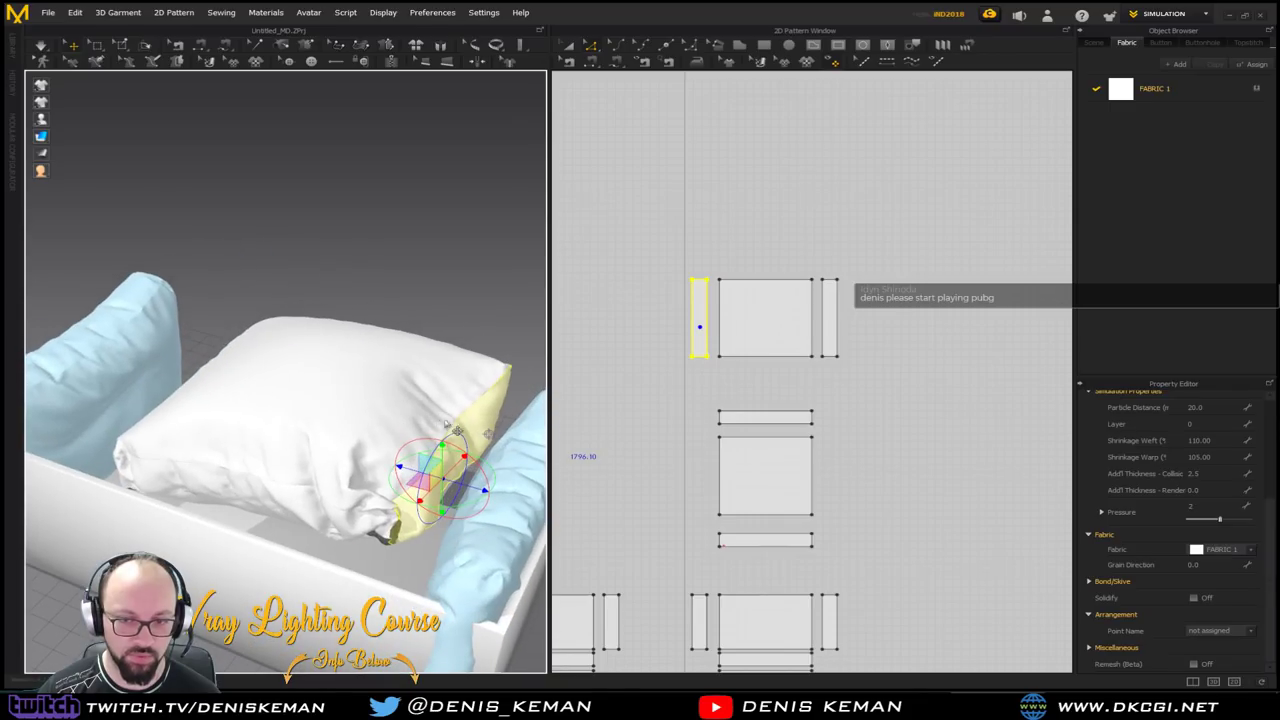
left_click(345, 433)
left_click_drag(343, 402, 349, 291)
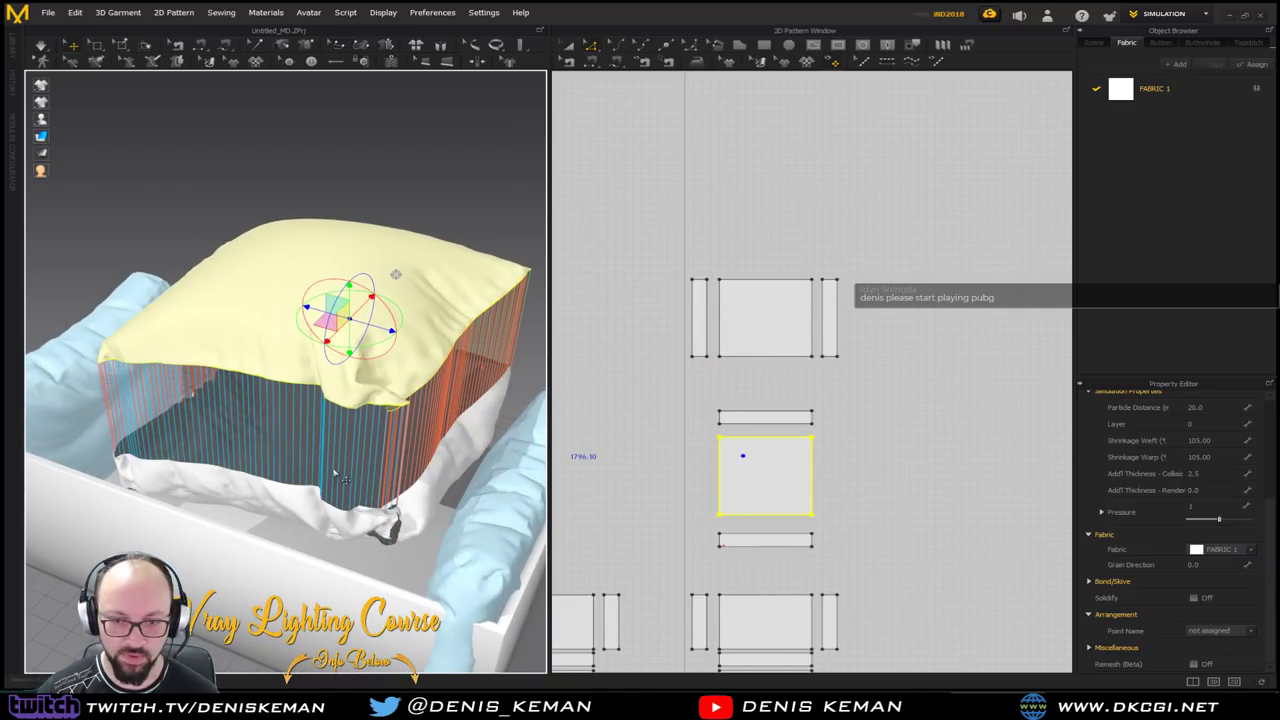
left_click(299, 509)
mouse_move(299, 509)
right_mouse_down()
mouse_move(255, 505)
mouse_move(275, 503)
right_mouse_up()
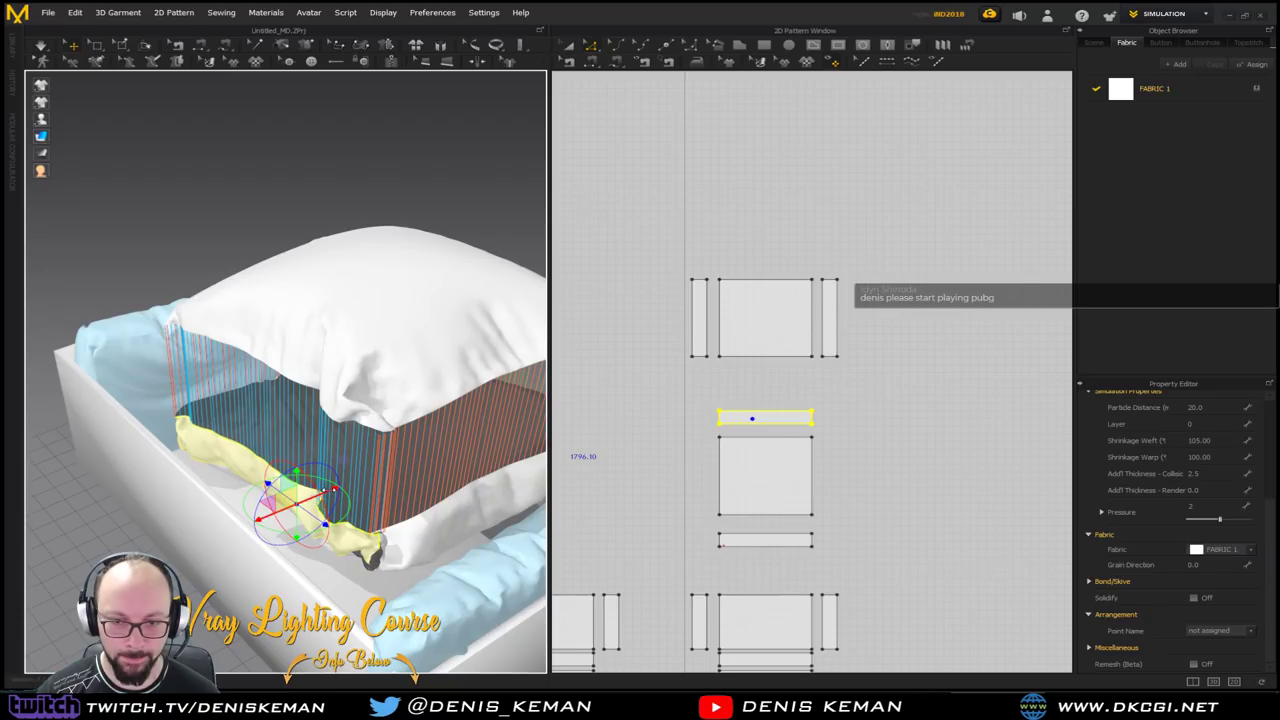
left_click_drag(329, 490, 312, 500)
left_click(458, 521)
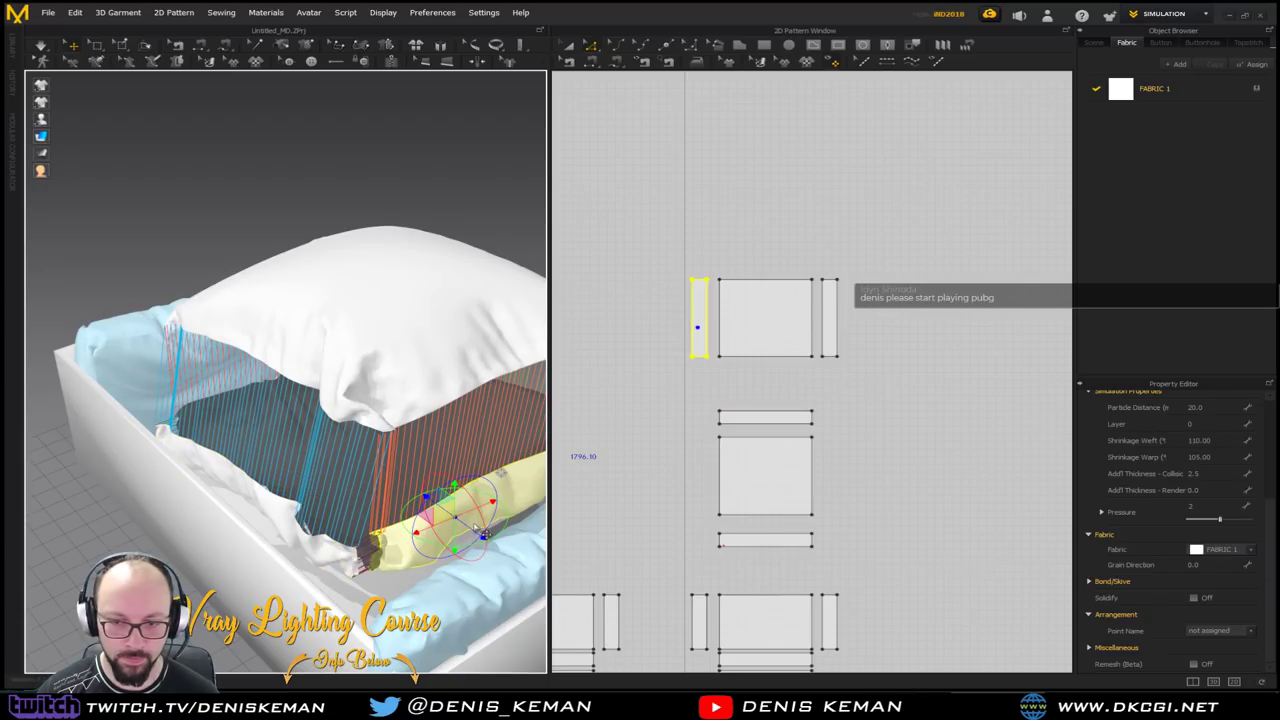
right_click_drag(433, 537, 443, 513)
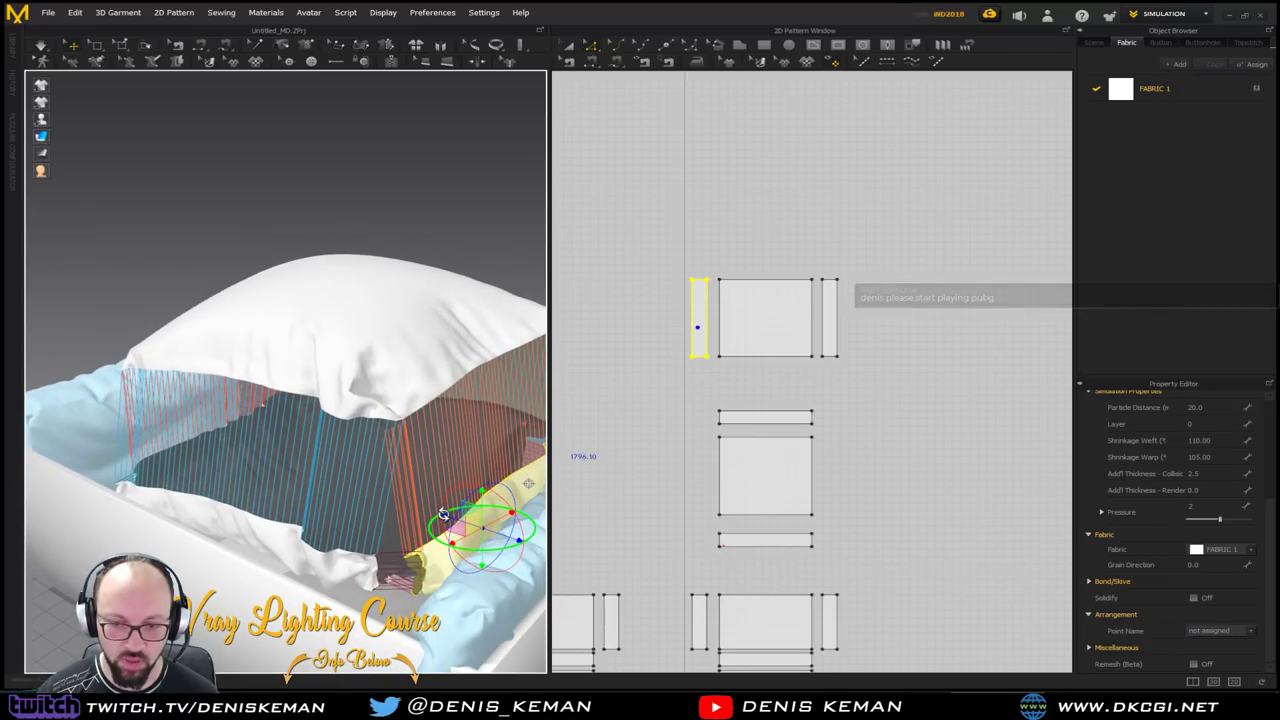
key("space")
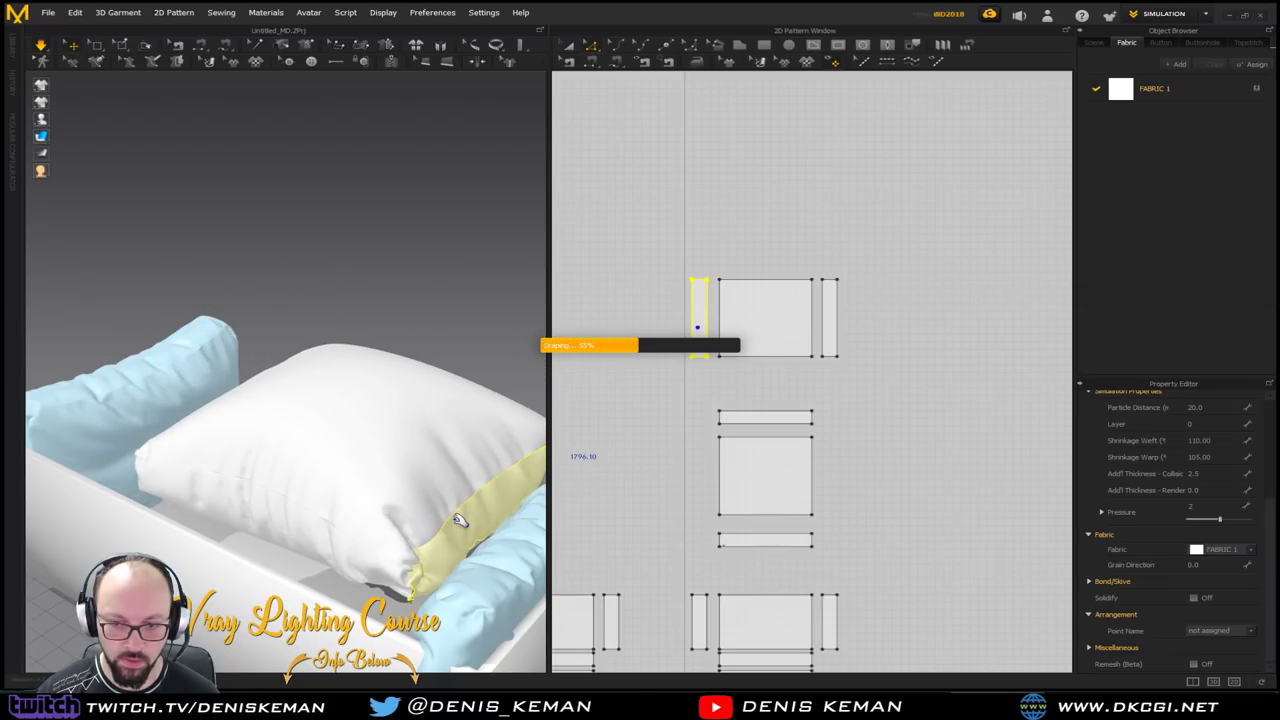
key("space")
Select all the seat cushion's pieces and lift the whole cushion well above the sofa
right_click_drag(461, 495, 130, 476)
middle_click_drag(446, 494, 104, 415)
scroll(318, 480, "down", 1)
right_click_drag(318, 481, 399, 494)
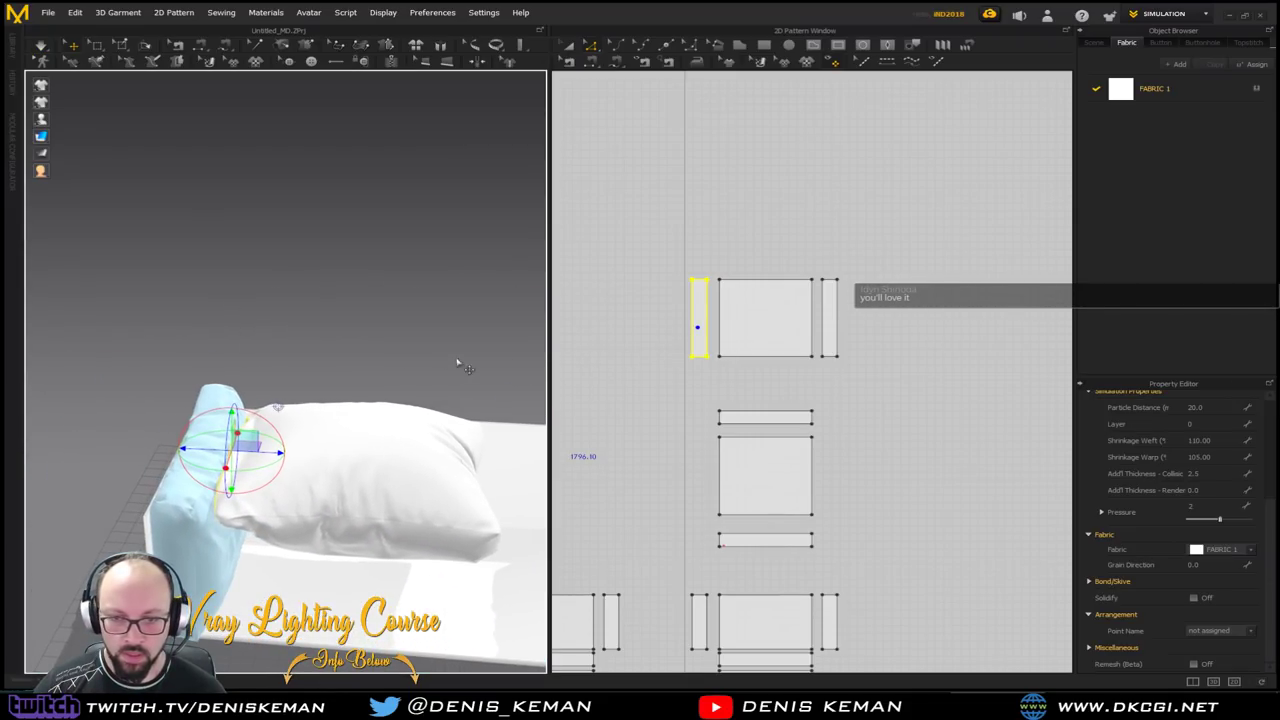
left_click_drag(912, 254, 650, 557)
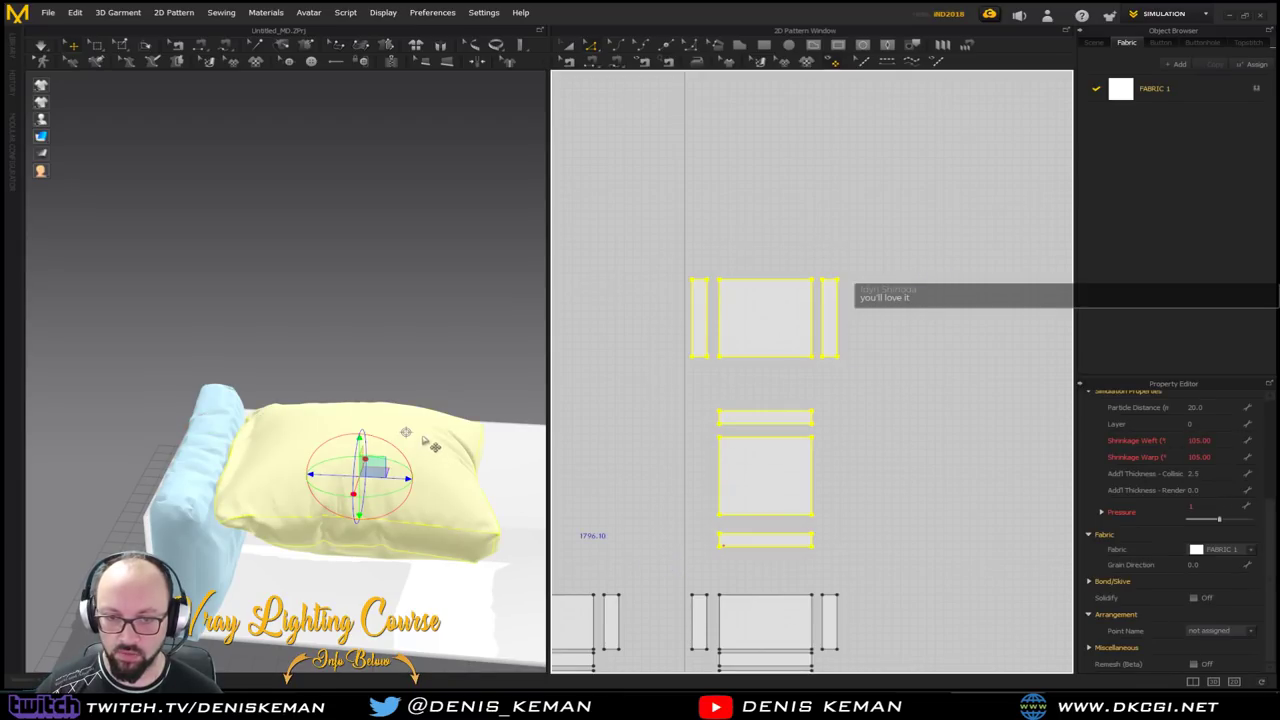
left_click_drag(400, 432, 440, 231)
right_click_drag(440, 231, 458, 260)
left_click(472, 287)
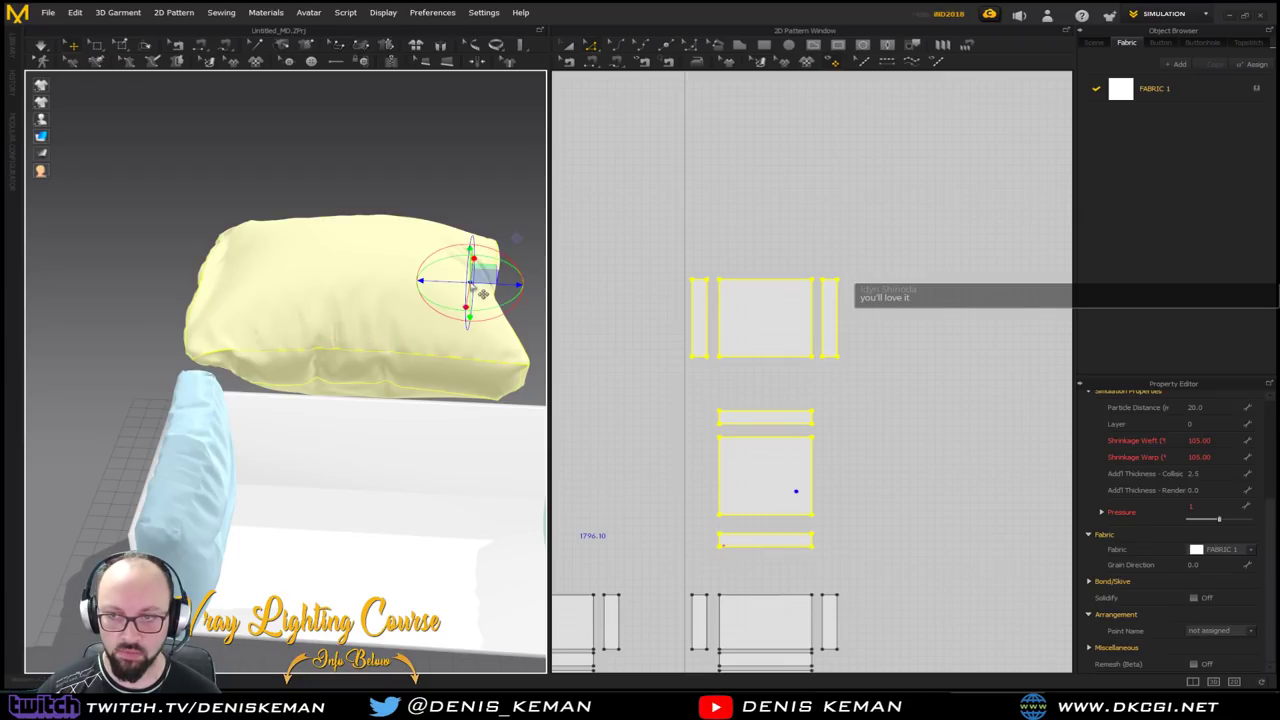
right_click_drag(410, 429, 374, 420)
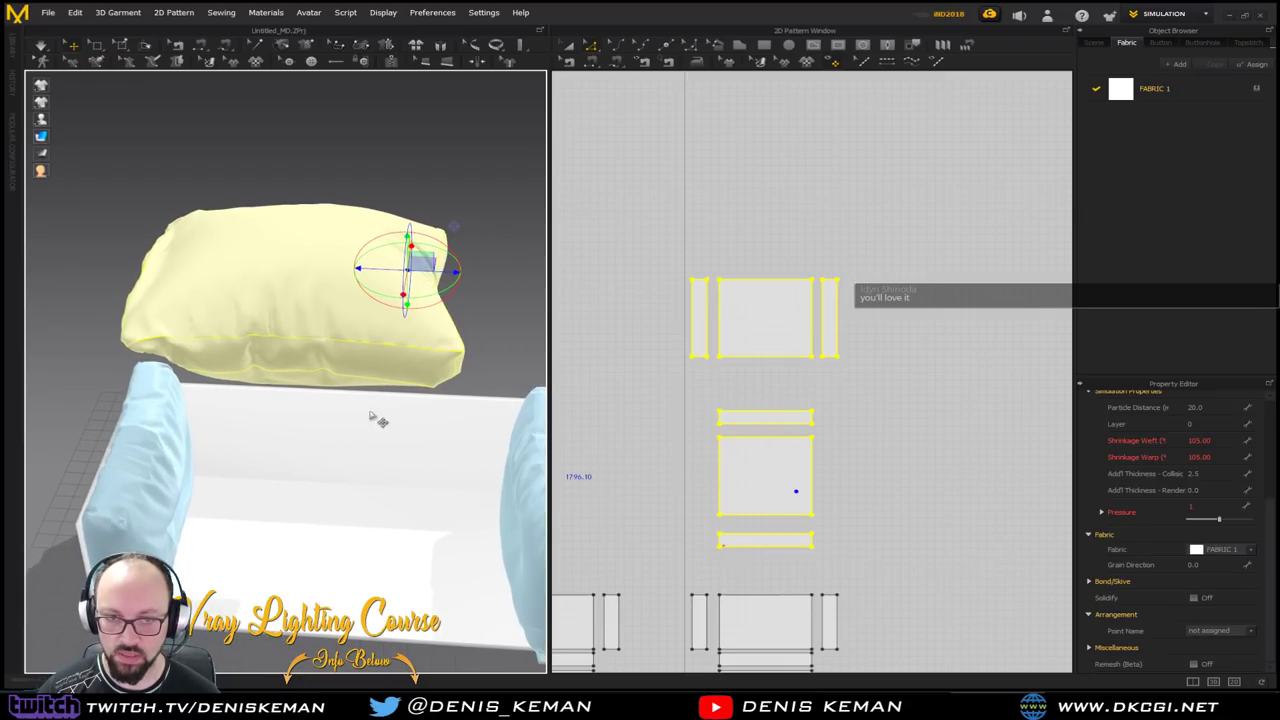
right_click_drag(412, 310, 383, 341)
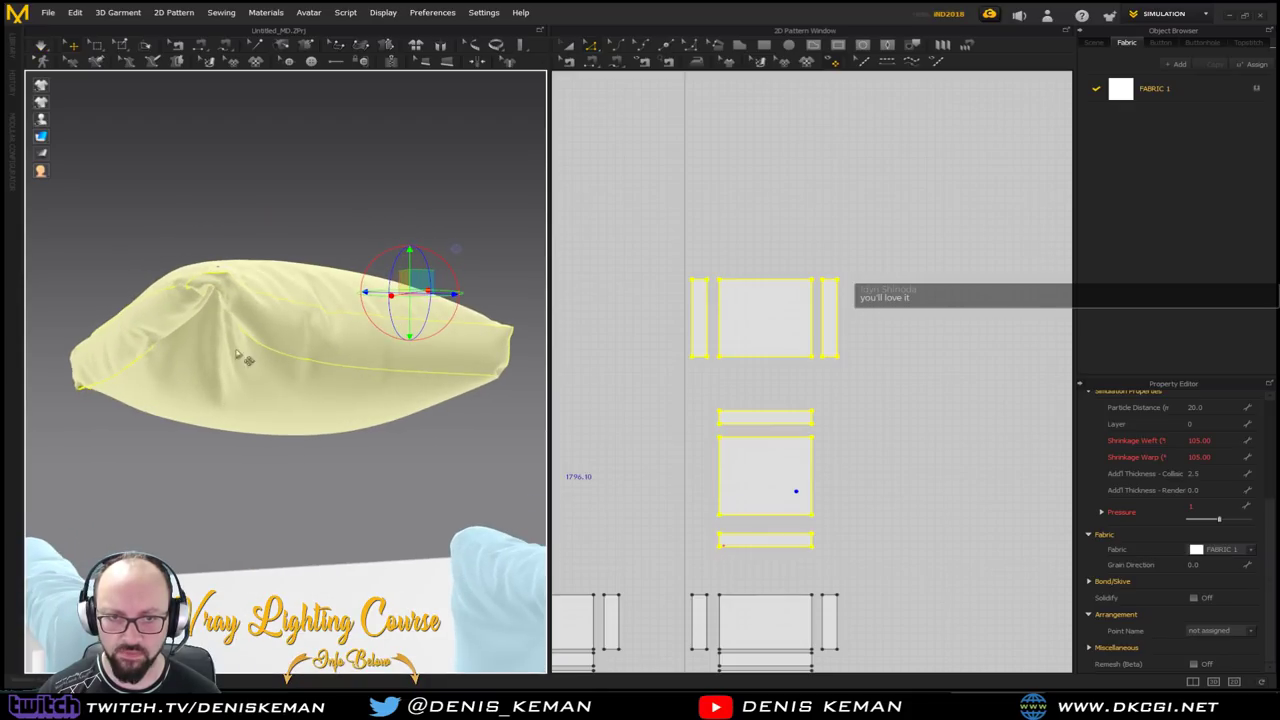
Shift the raised cushion sideways above the sofa and deselect its pieces
left_click(157, 319)
right_click_drag(163, 326, 202, 368)
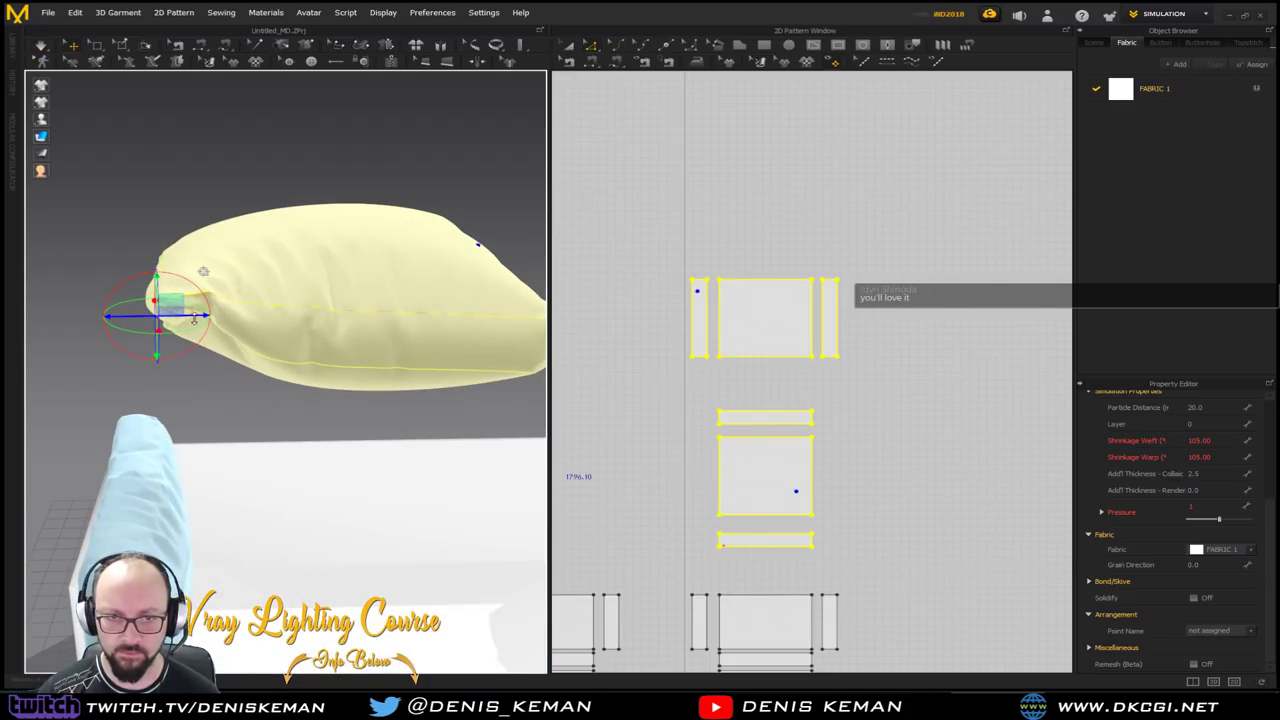
left_click_drag(147, 317, 93, 321)
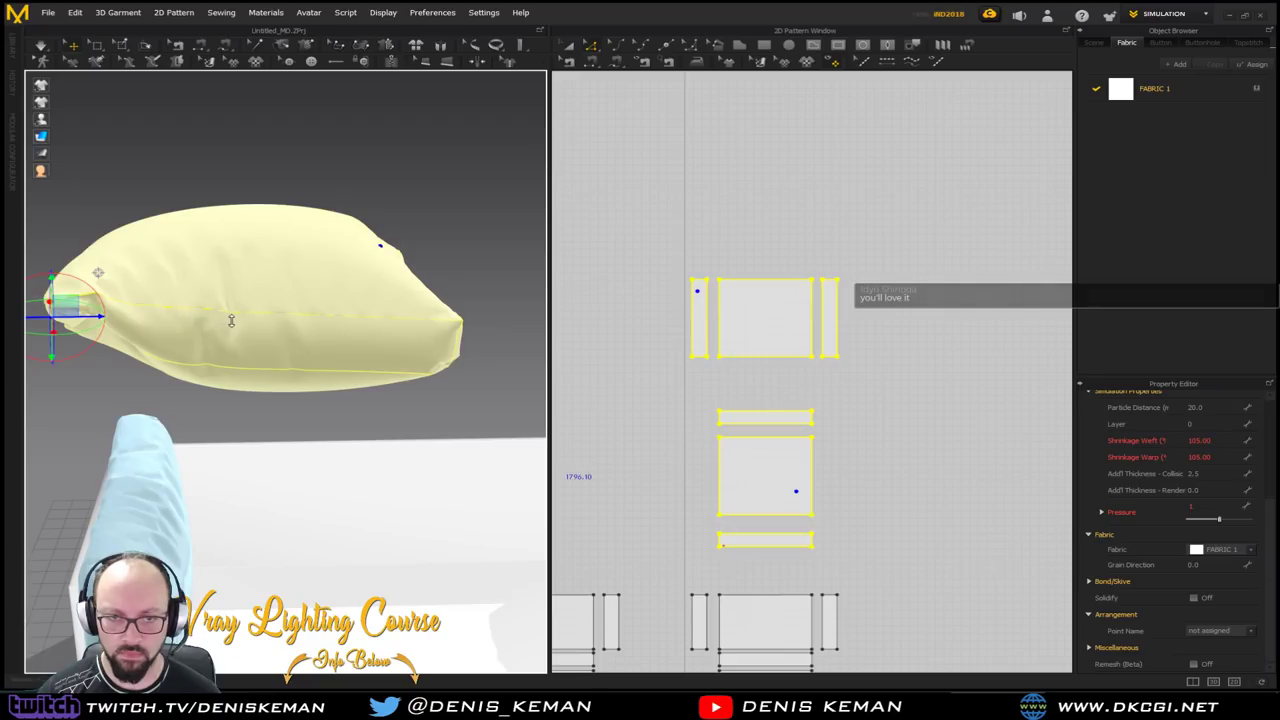
left_click(137, 289)
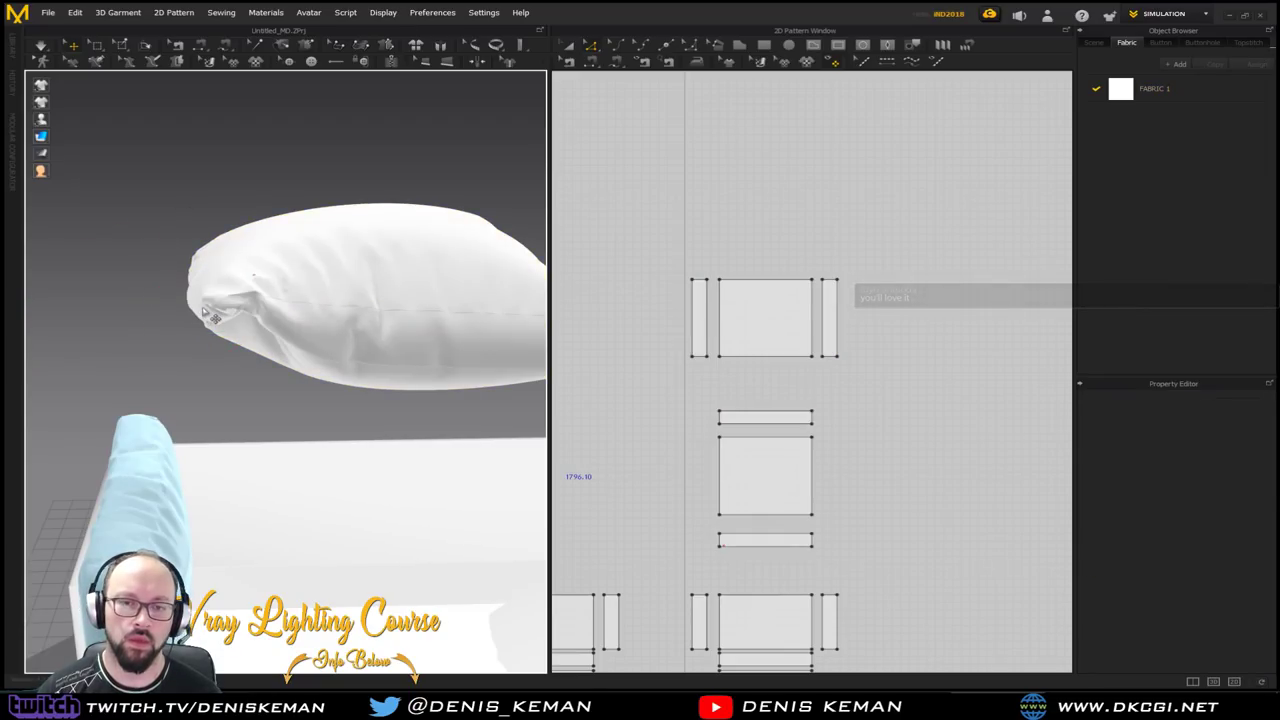
Spread the raised cushion apart by lowering its bottom panel, moving the end strip outward and raising the top panel
left_click(213, 318)
right_click_drag(248, 334, 278, 313)
left_click(272, 372)
left_click_drag(271, 335, 271, 437)
left_click(107, 333)
right_click_drag(107, 333, 229, 336)
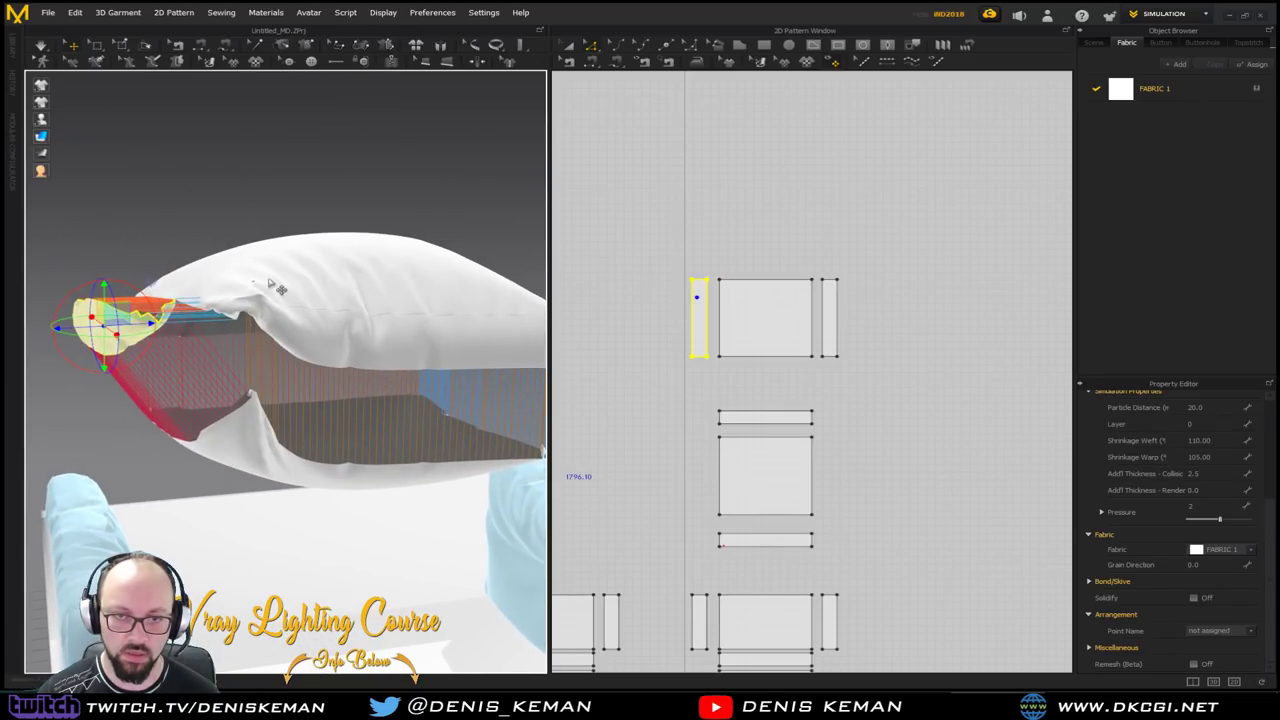
left_click(269, 282)
left_click_drag(265, 230, 267, 158)
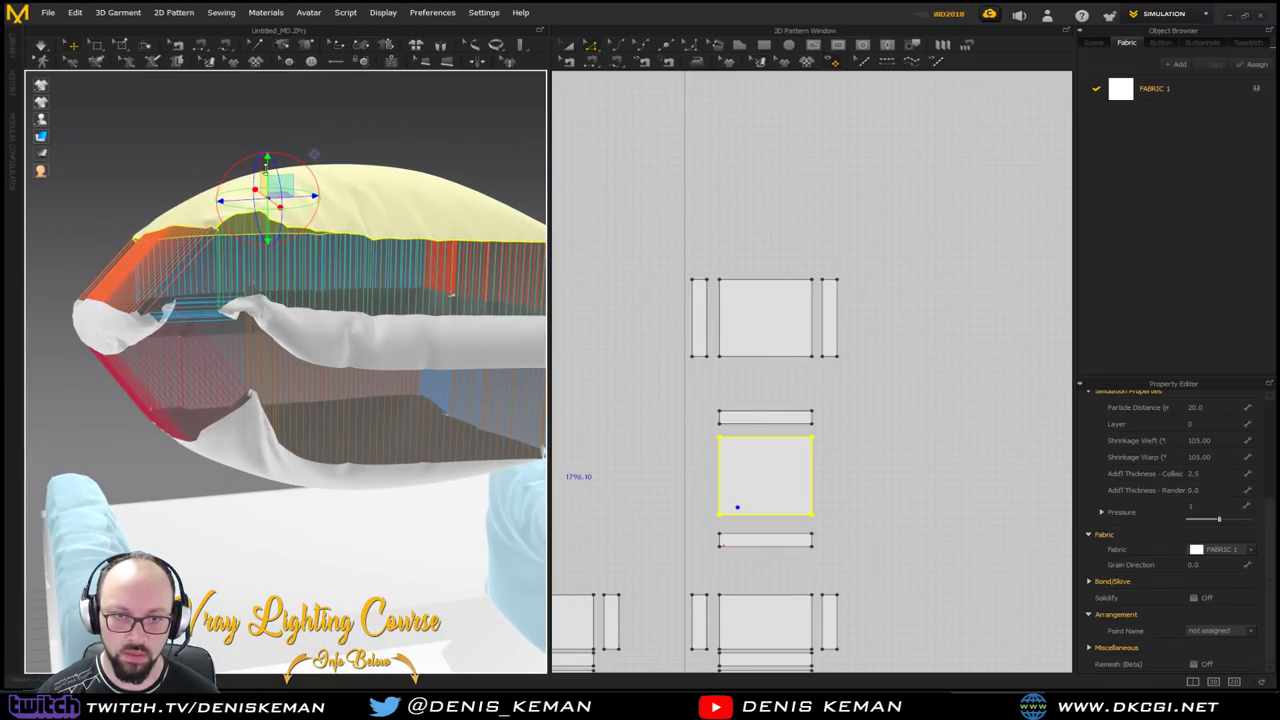
Pull the narrow strip next to the snagged corner outward from the cushion and simulate briefly
left_click(268, 318)
right_click_drag(268, 318, 310, 344)
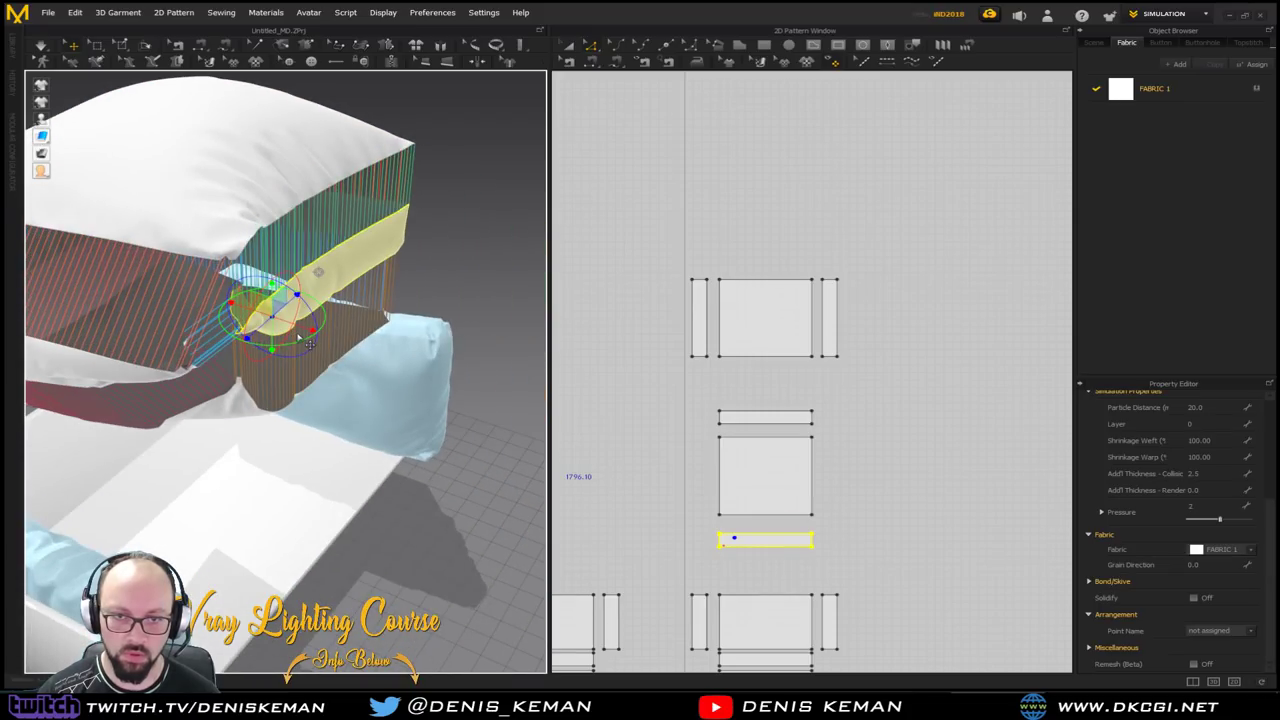
left_click_drag(302, 321, 424, 347)
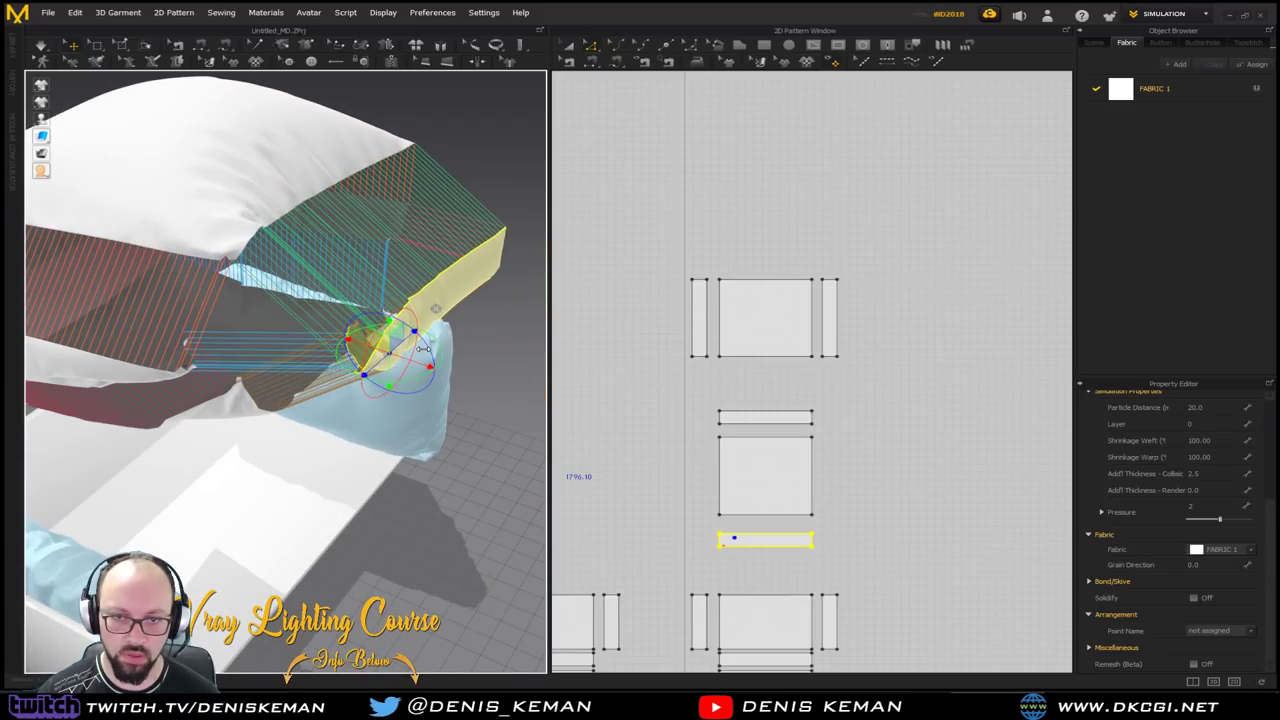
key("space")
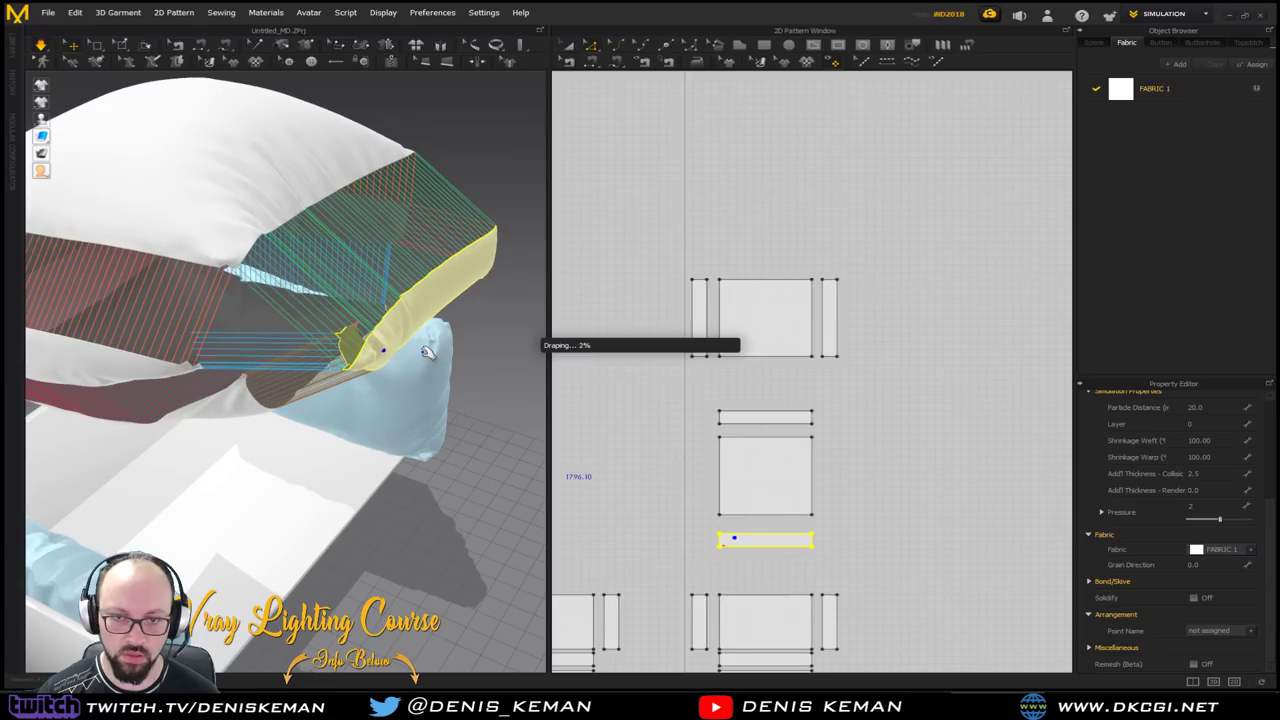
key("space")
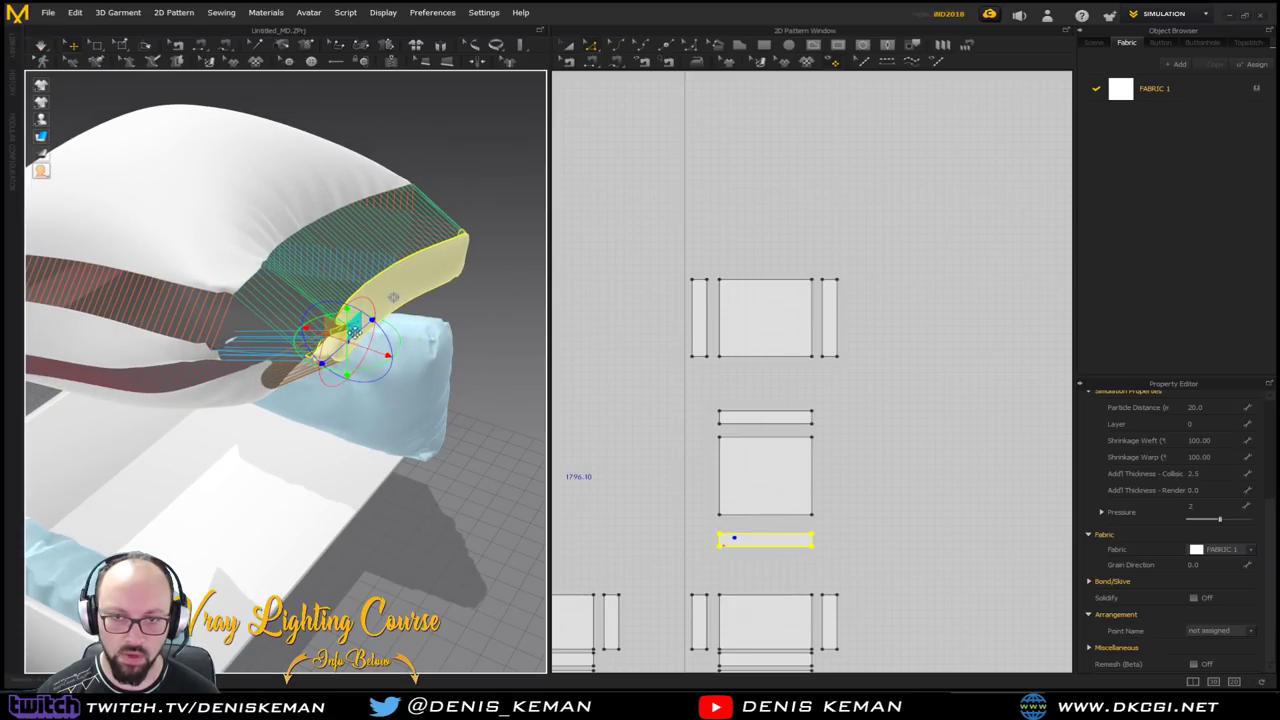
Delete the stray pin holding the cushion's snagged corner and simulate until the cushion settles on the sofa
right_click_drag(349, 323, 333, 295)
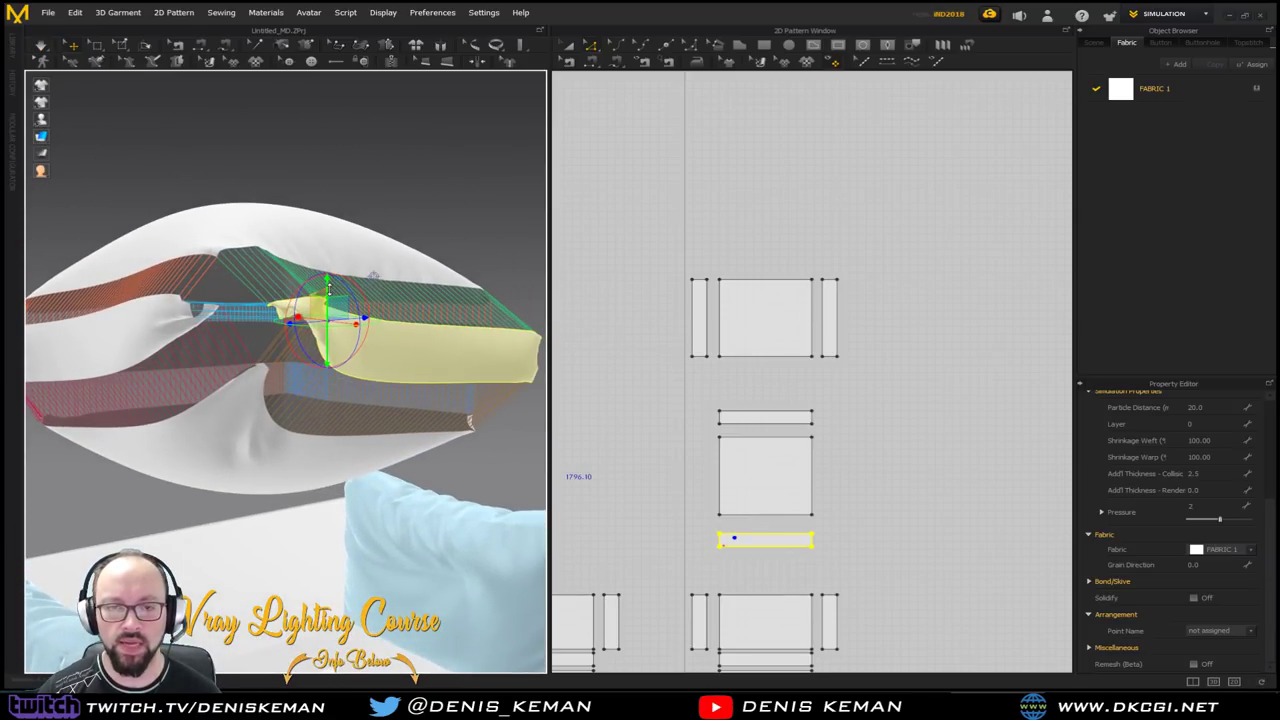
scroll(334, 297, "down", 2)
scroll(362, 290, "up", 5)
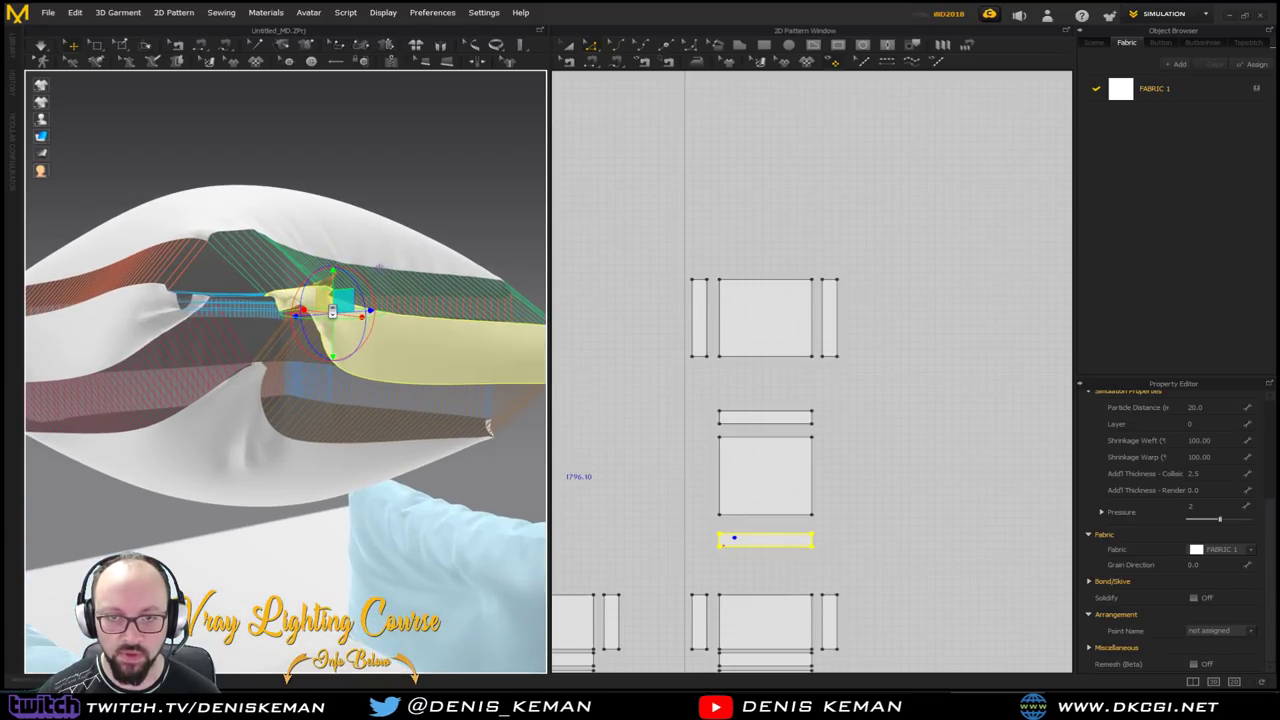
scroll(332, 312, "up", 3)
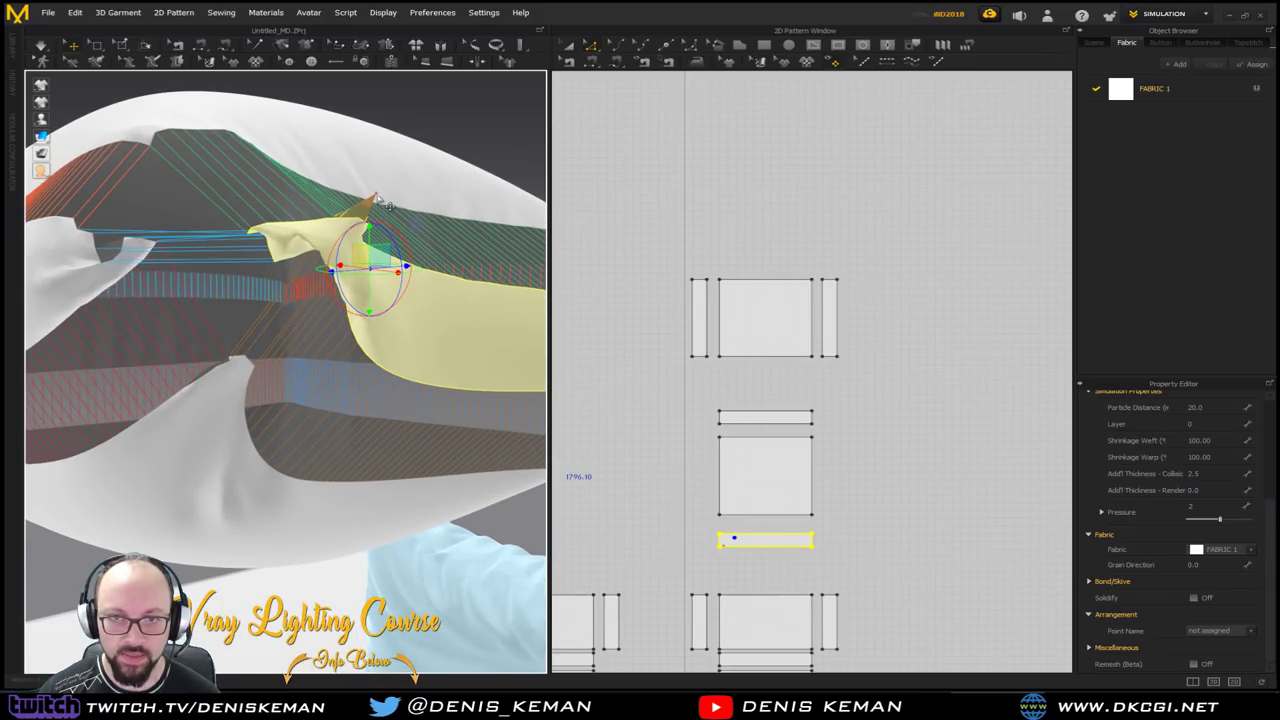
left_click(376, 197)
right_click(375, 195)
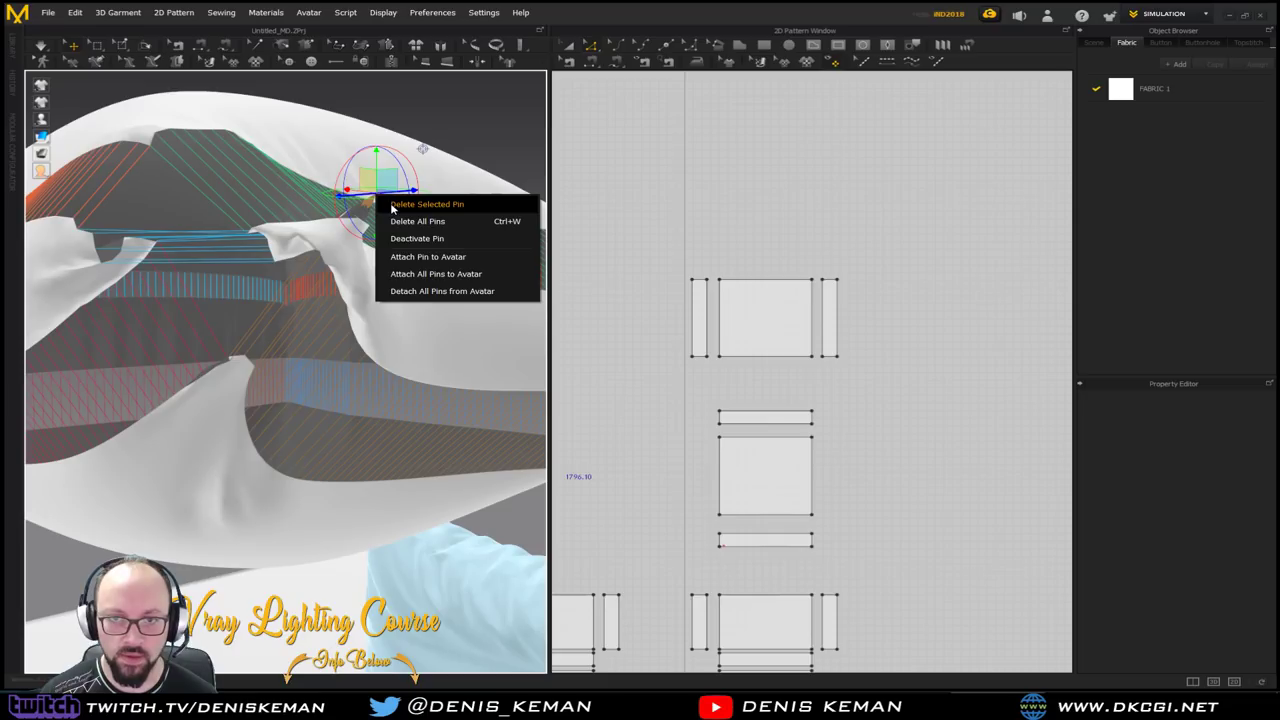
left_click(420, 204)
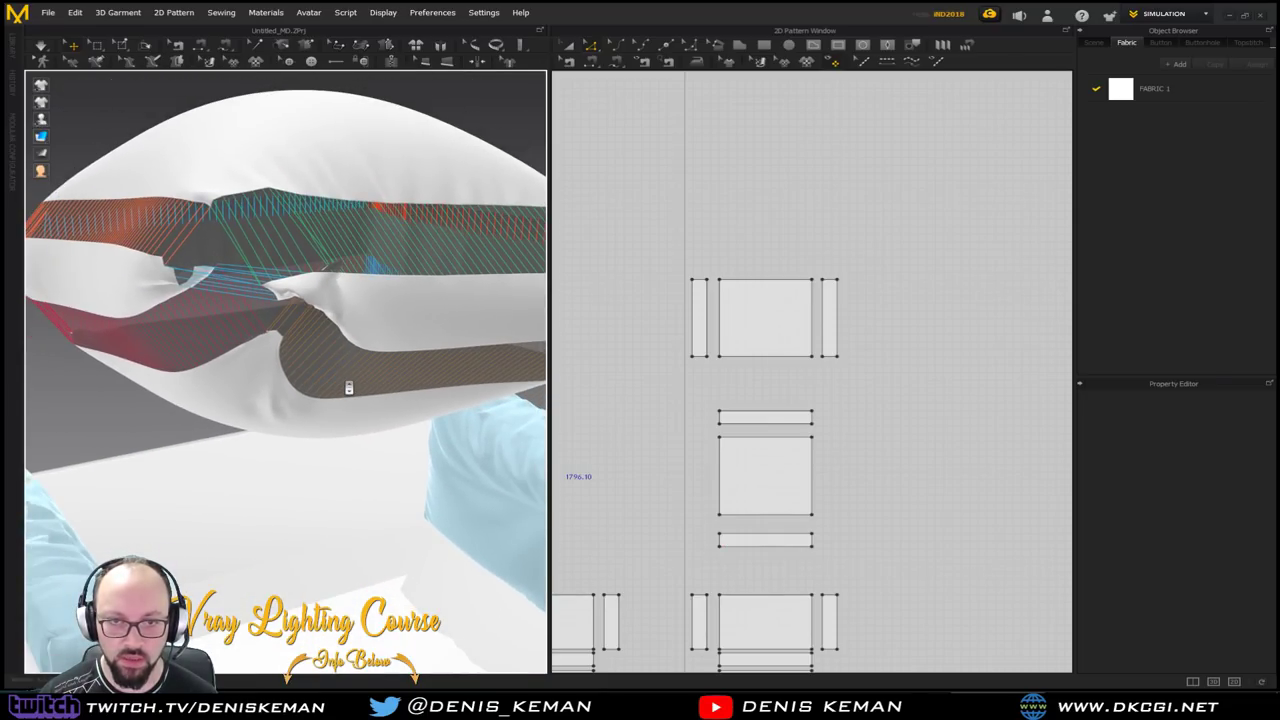
key("space")
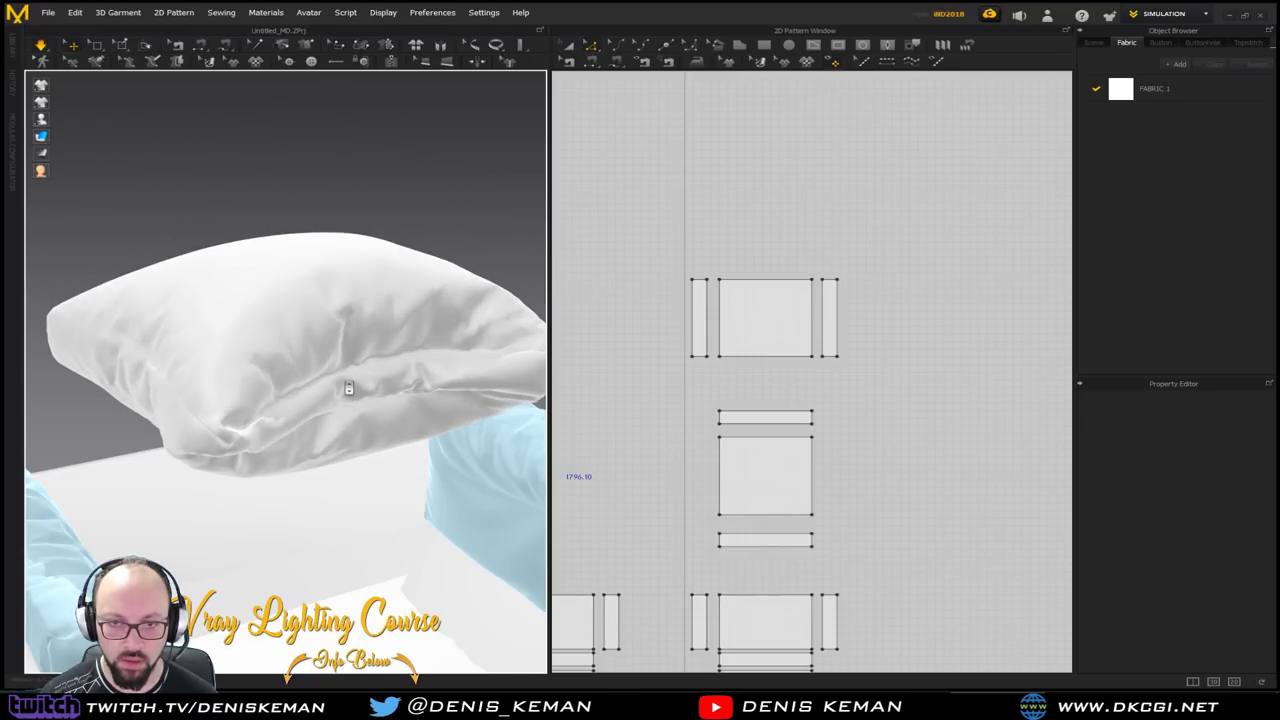
right_click_drag(355, 403, 448, 370)
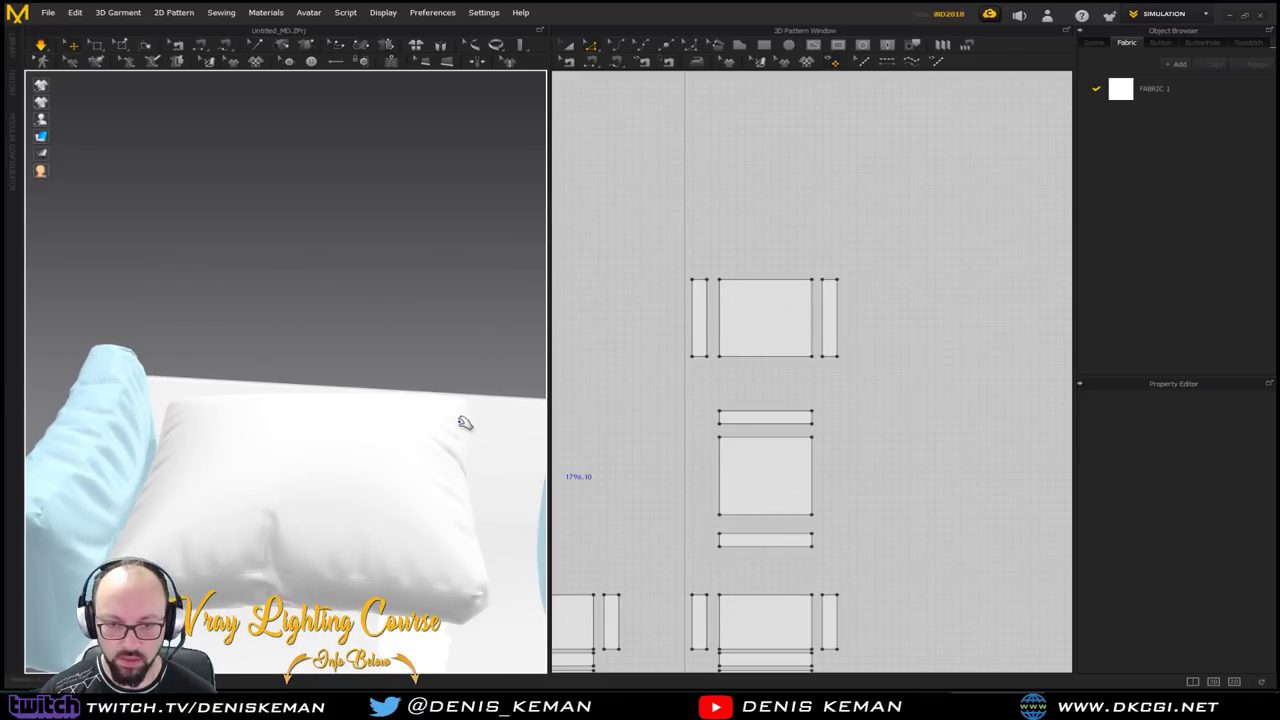
right_click_drag(466, 437, 420, 432)
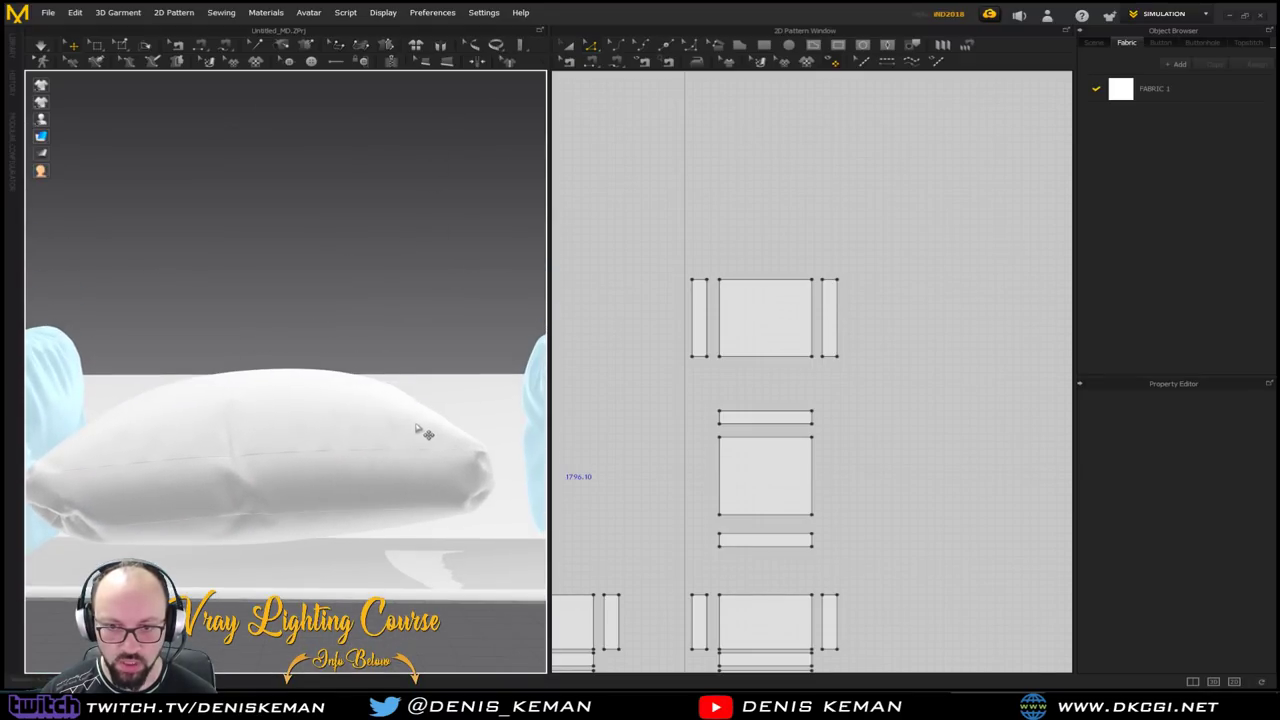
Narrow the cushion's top and bottom panels to about 79 wide by moving one side edge of each inward
left_click(447, 425)
right_click_drag(477, 380, 366, 394)
left_click(826, 468)
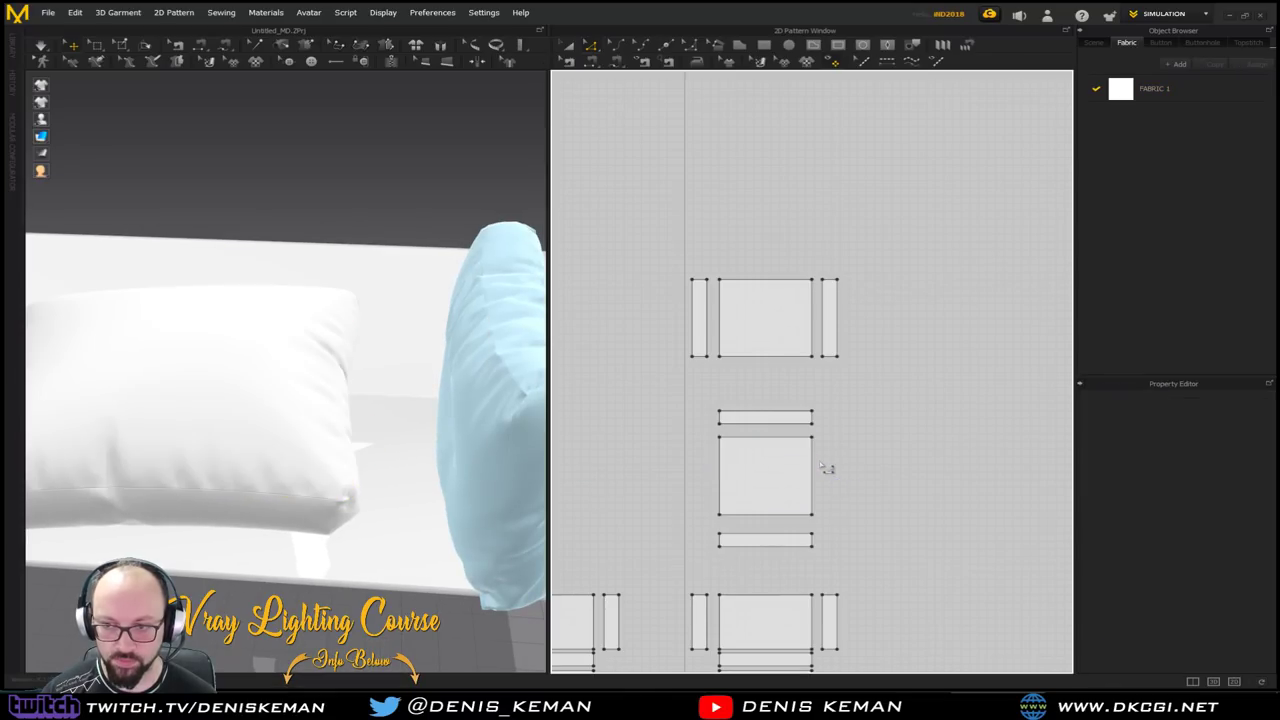
left_click(814, 476)
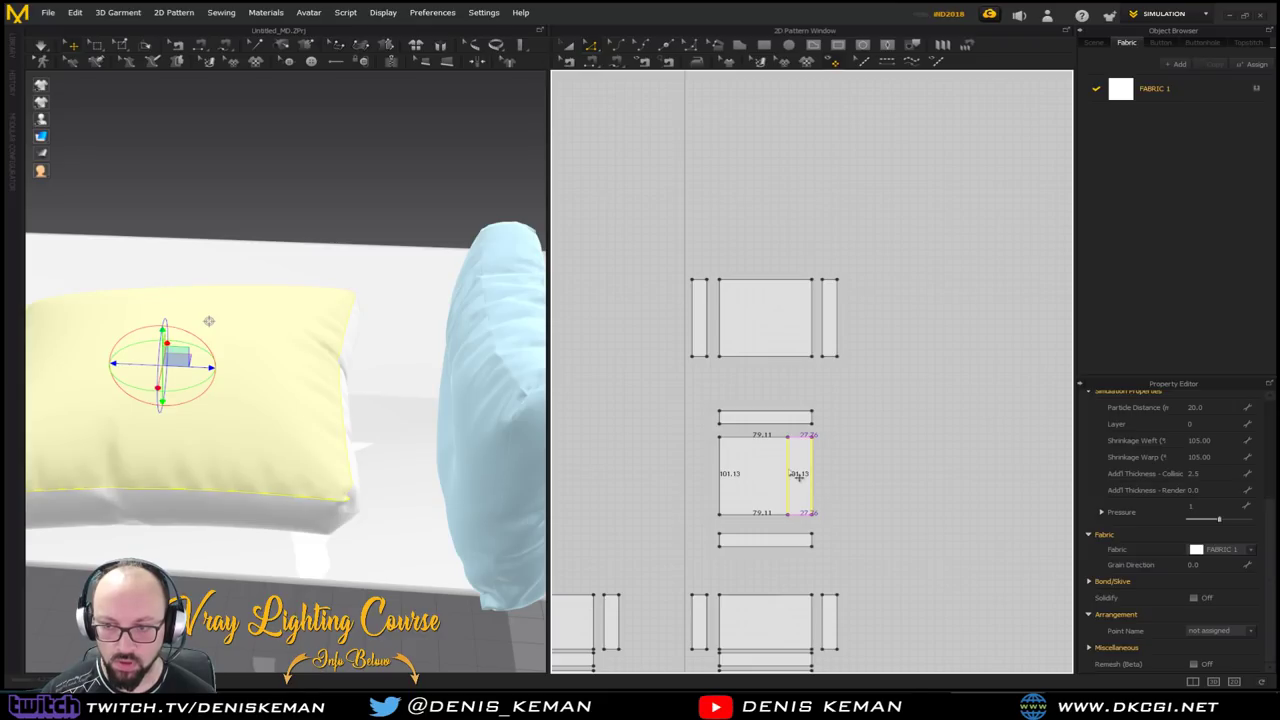
key("space")
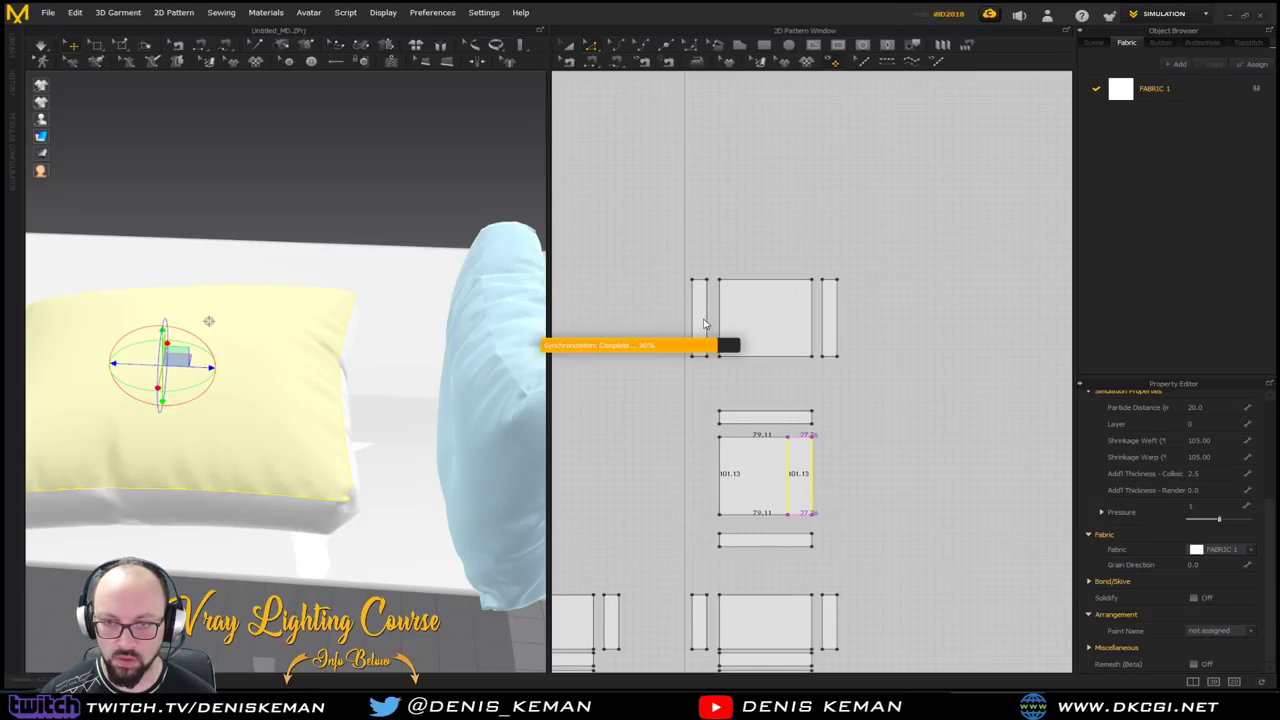
key("Delete")
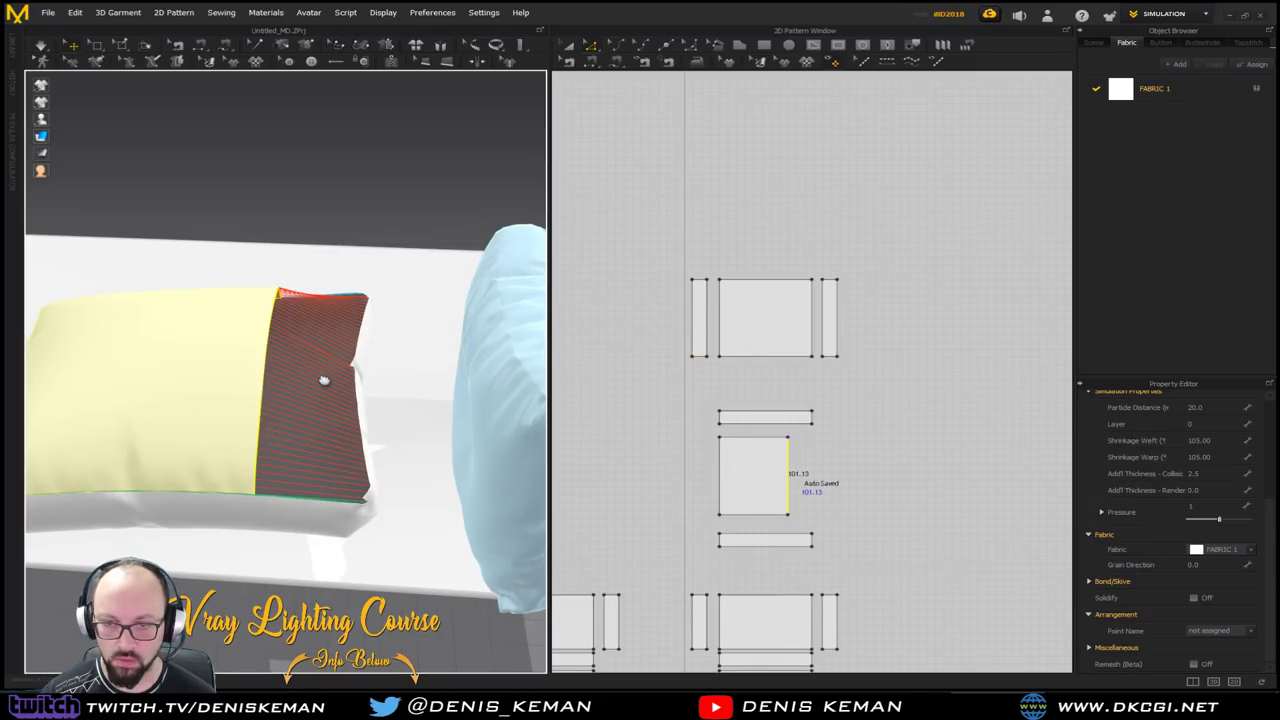
middle_click_drag(324, 380, 388, 376)
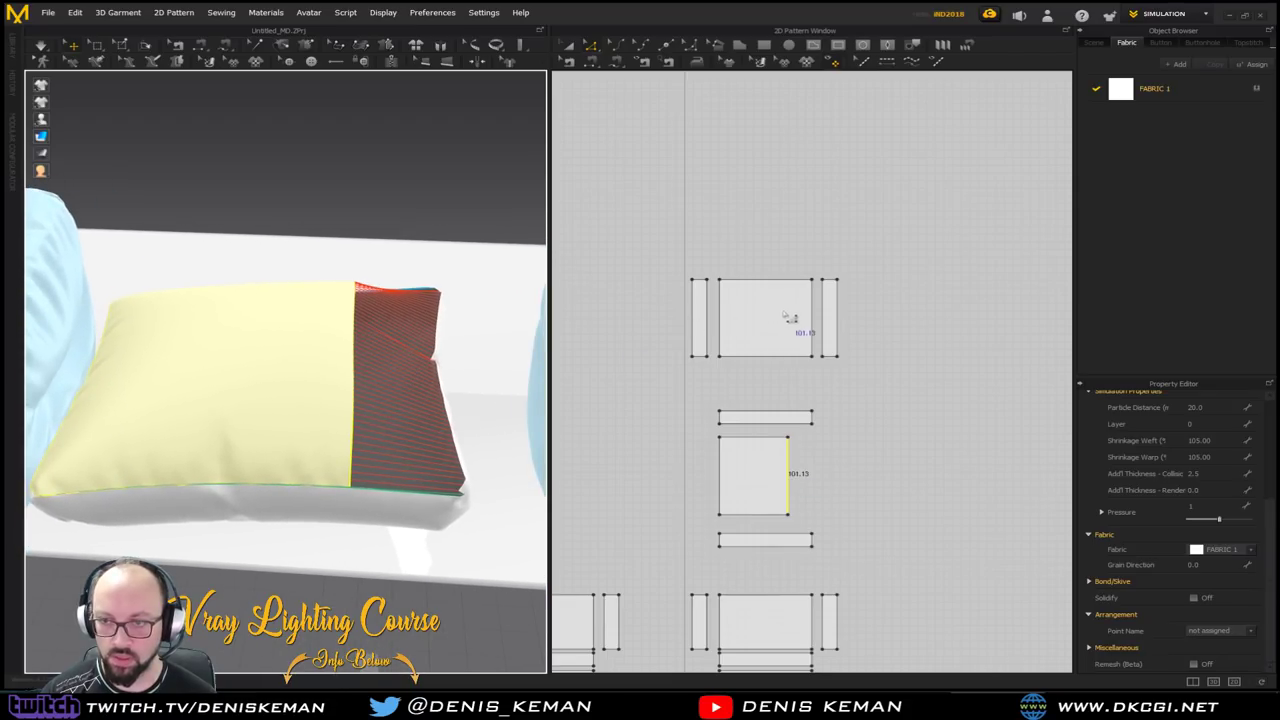
left_click_drag(812, 323, 786, 322)
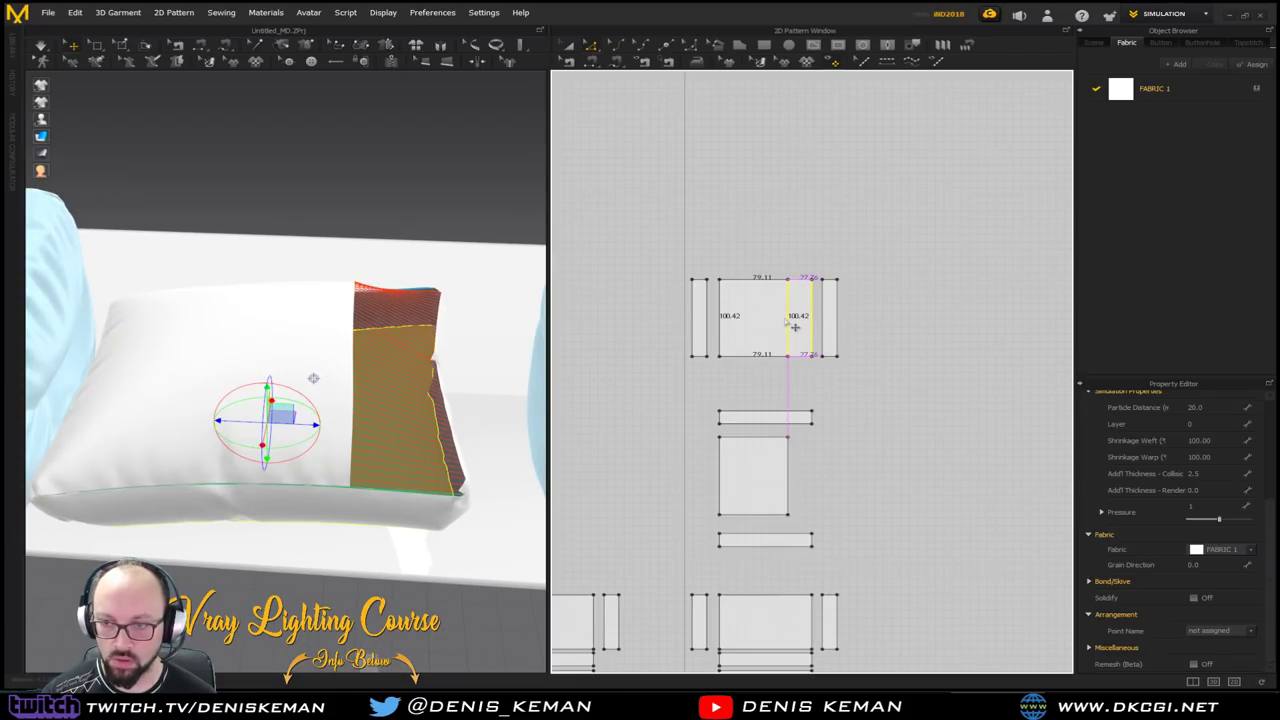
key("Delete")
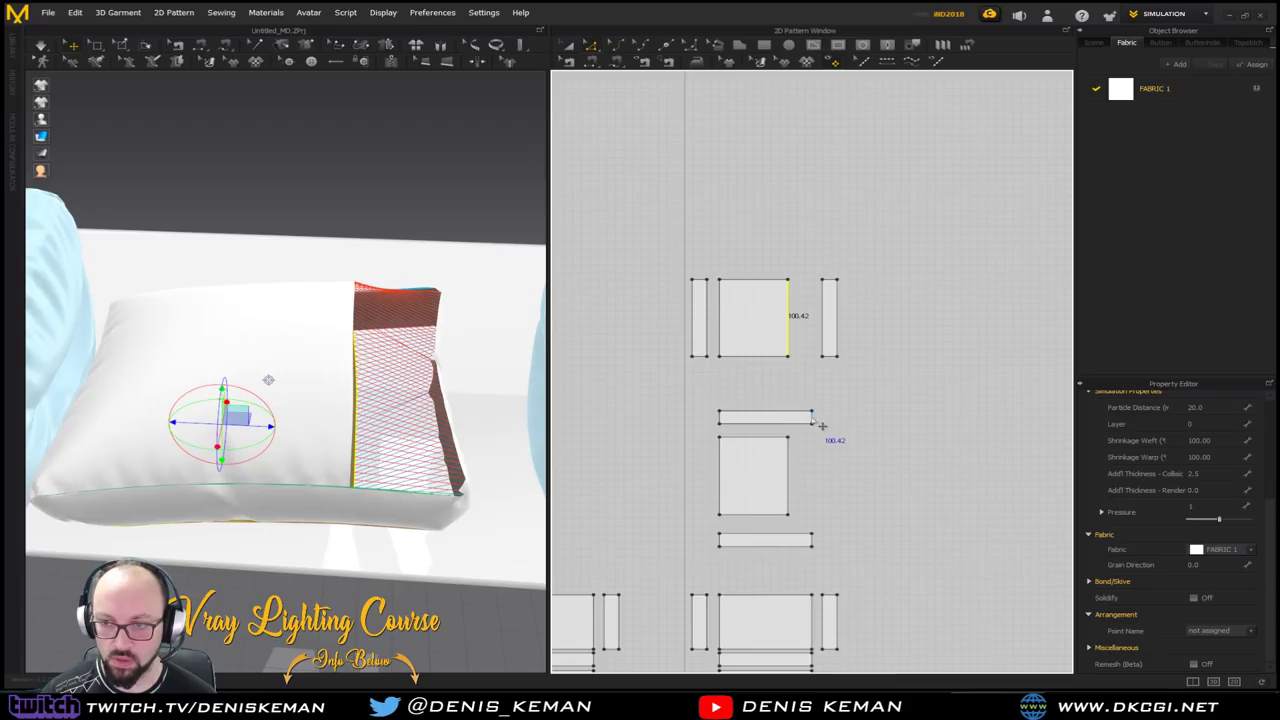
Shorten the two horizontal strips to match the narrowed panels' width and simulate the cushion
left_click(810, 420)
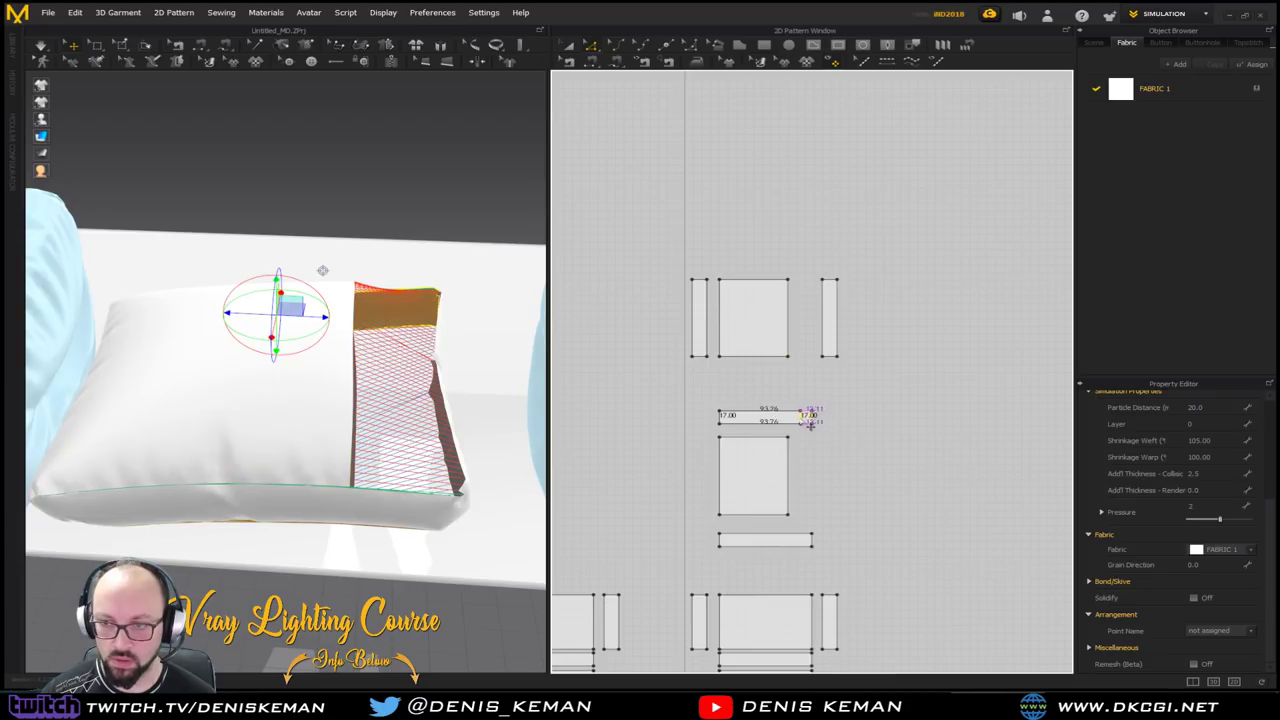
left_click(807, 542)
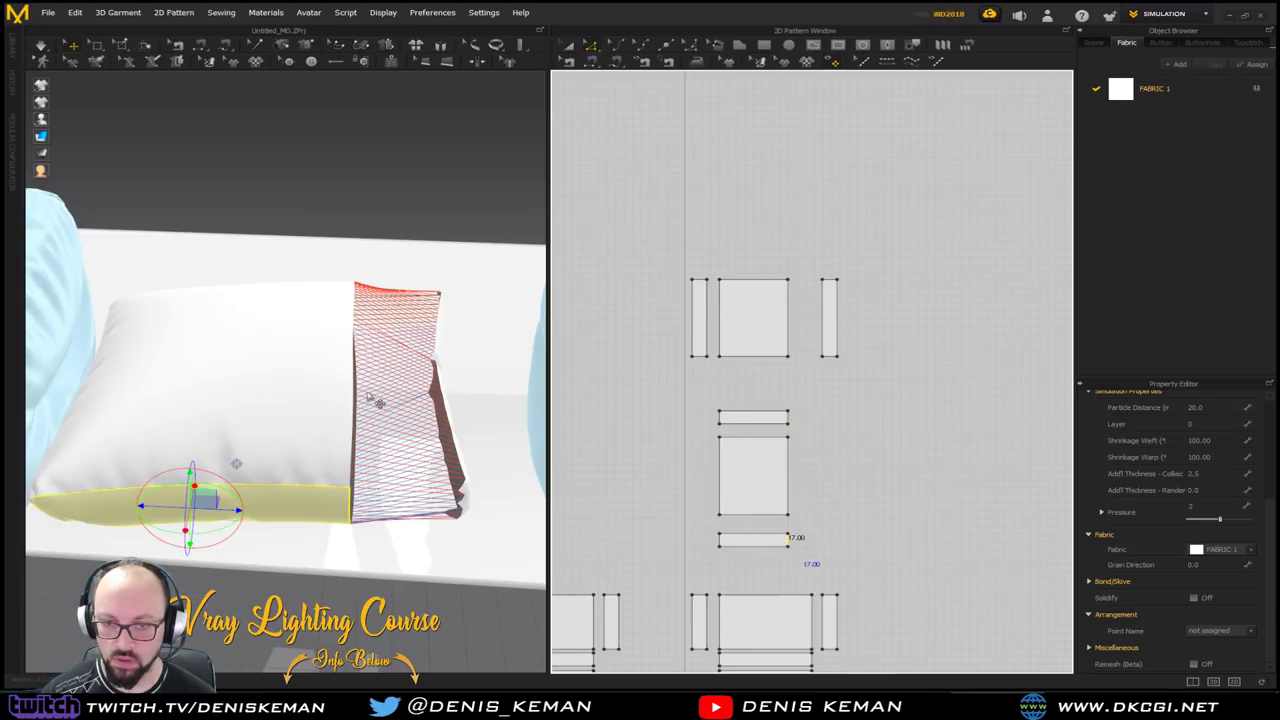
key("space")
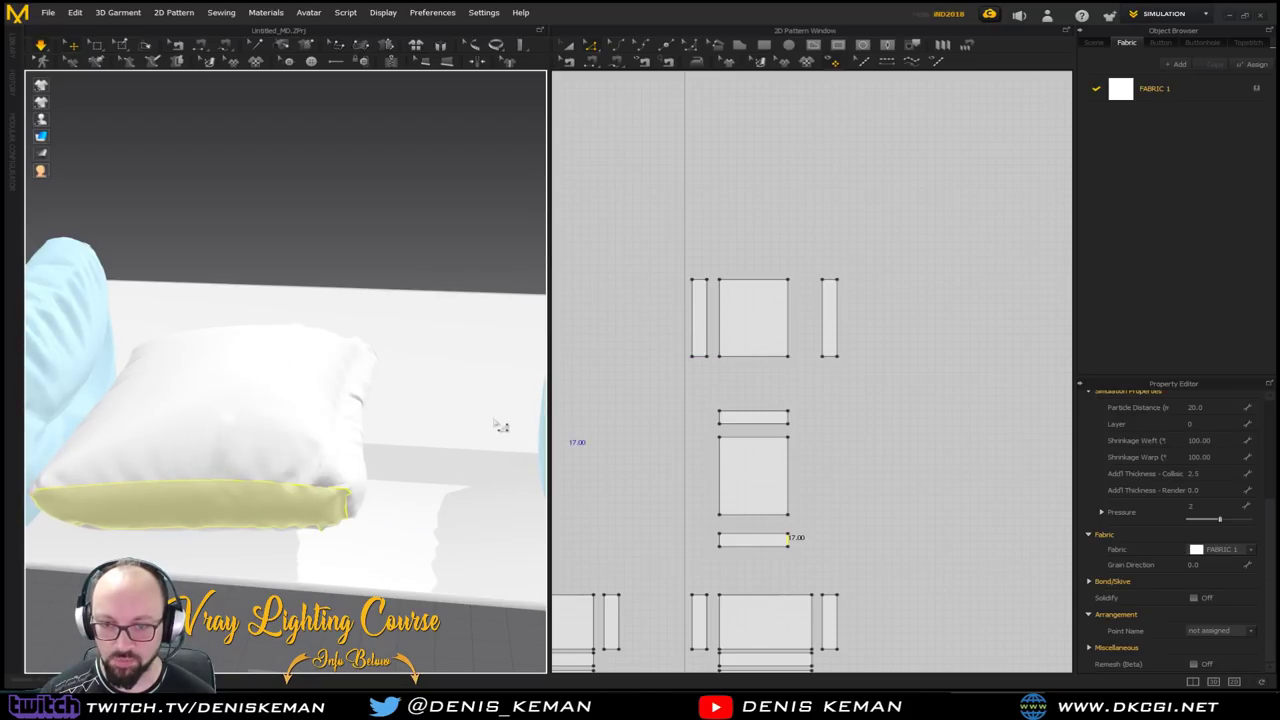
right_click_drag(305, 427, 400, 412)
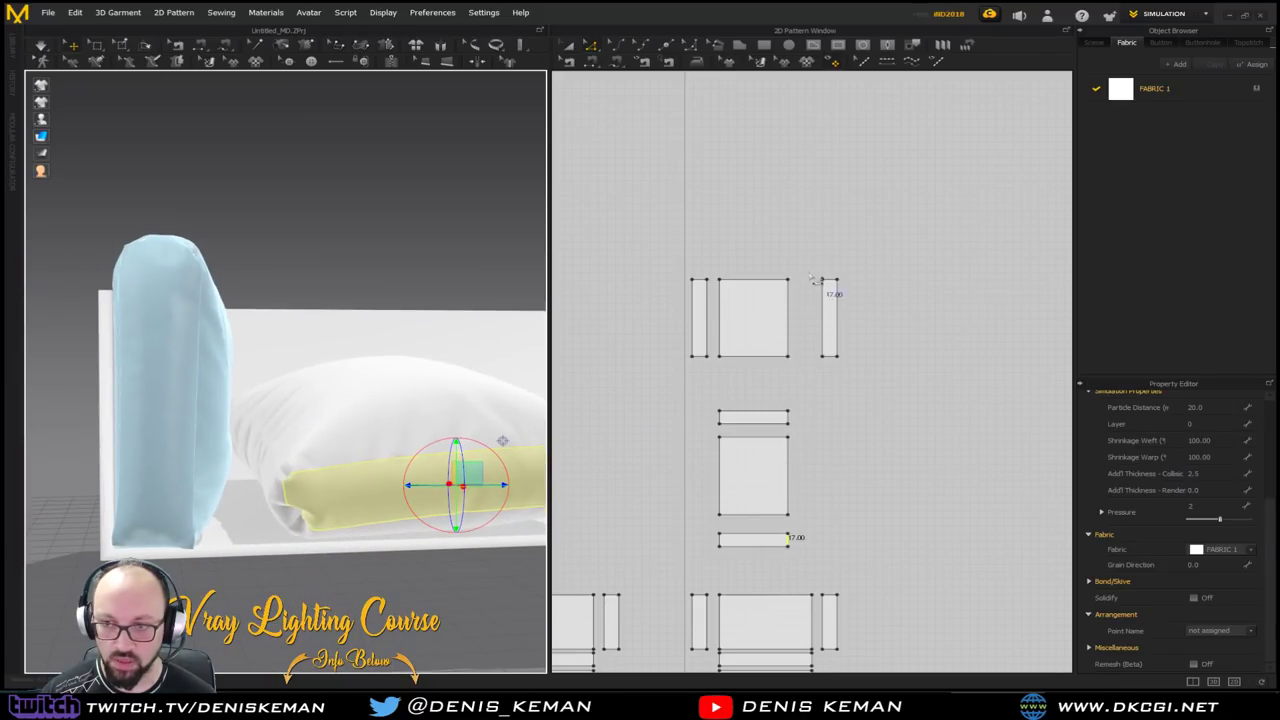
Regroup the narrowed cushion's six pattern pieces and move them together to a free area of the 2D layout
left_click_drag(670, 248, 853, 352)
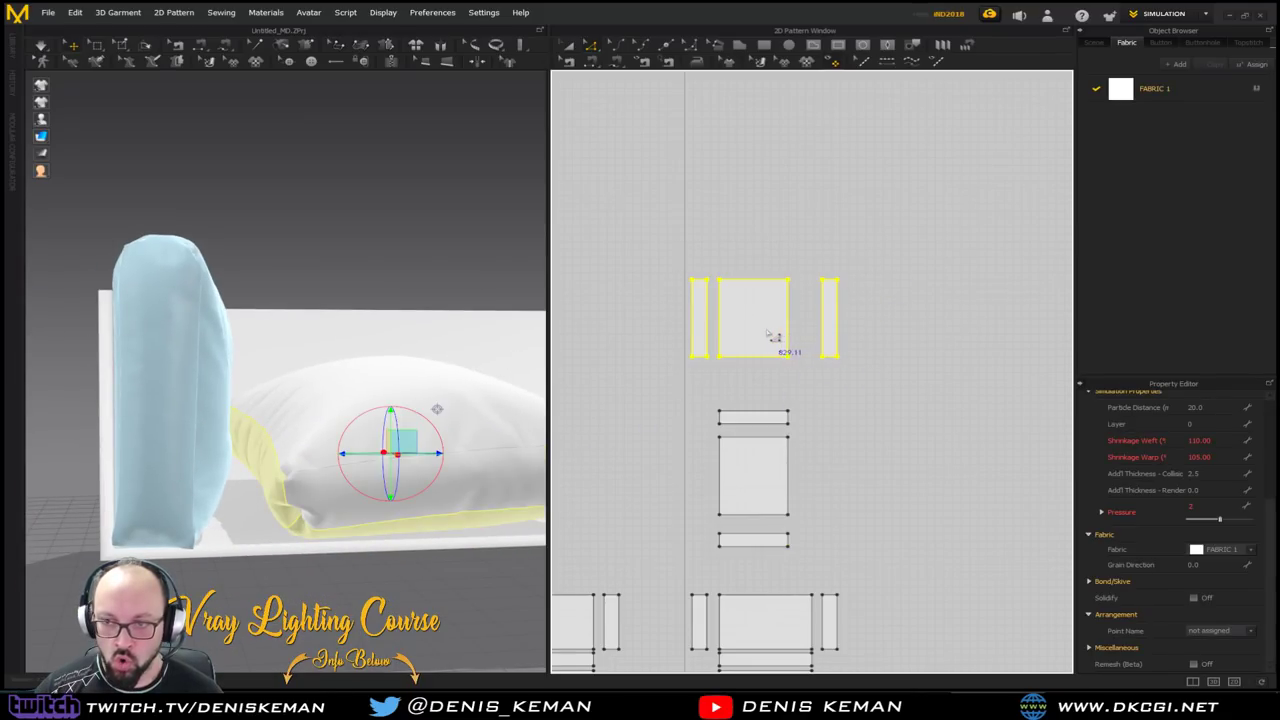
left_click(766, 358)
left_click_drag(908, 246, 810, 375)
left_click(567, 44)
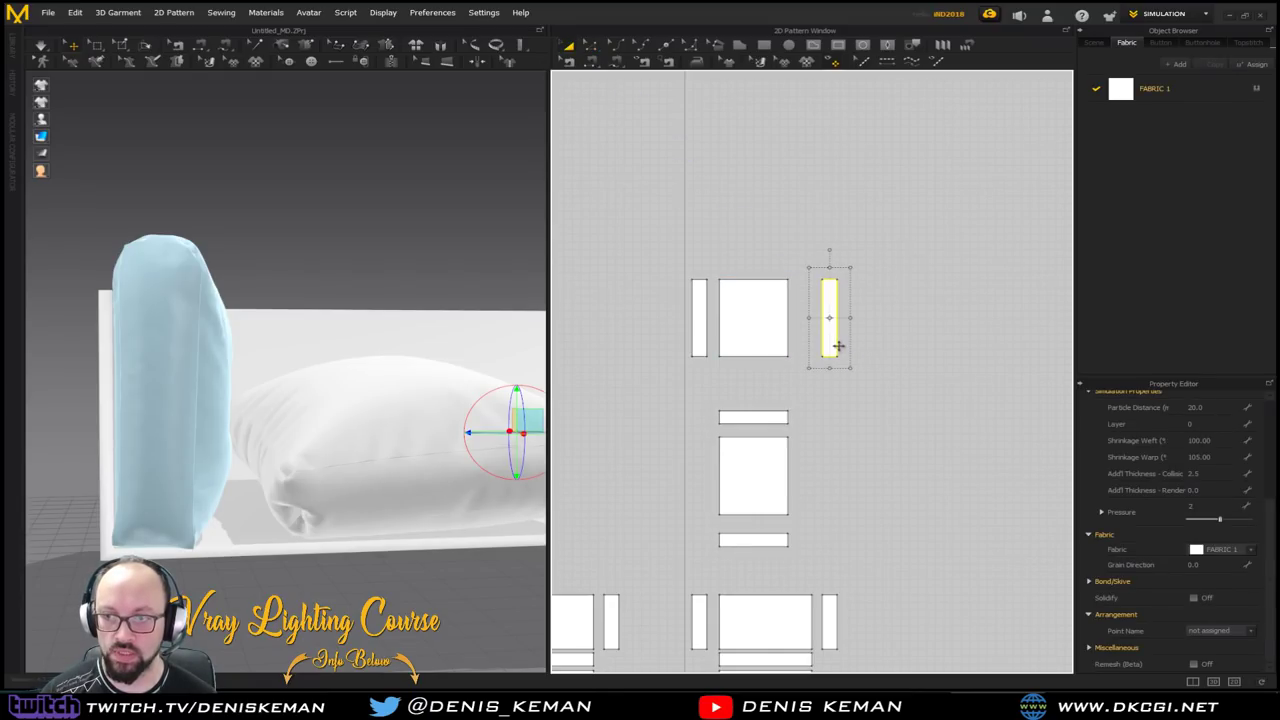
left_click_drag(886, 246, 746, 371)
left_click_drag(917, 269, 680, 533)
left_click_drag(735, 477, 618, 425)
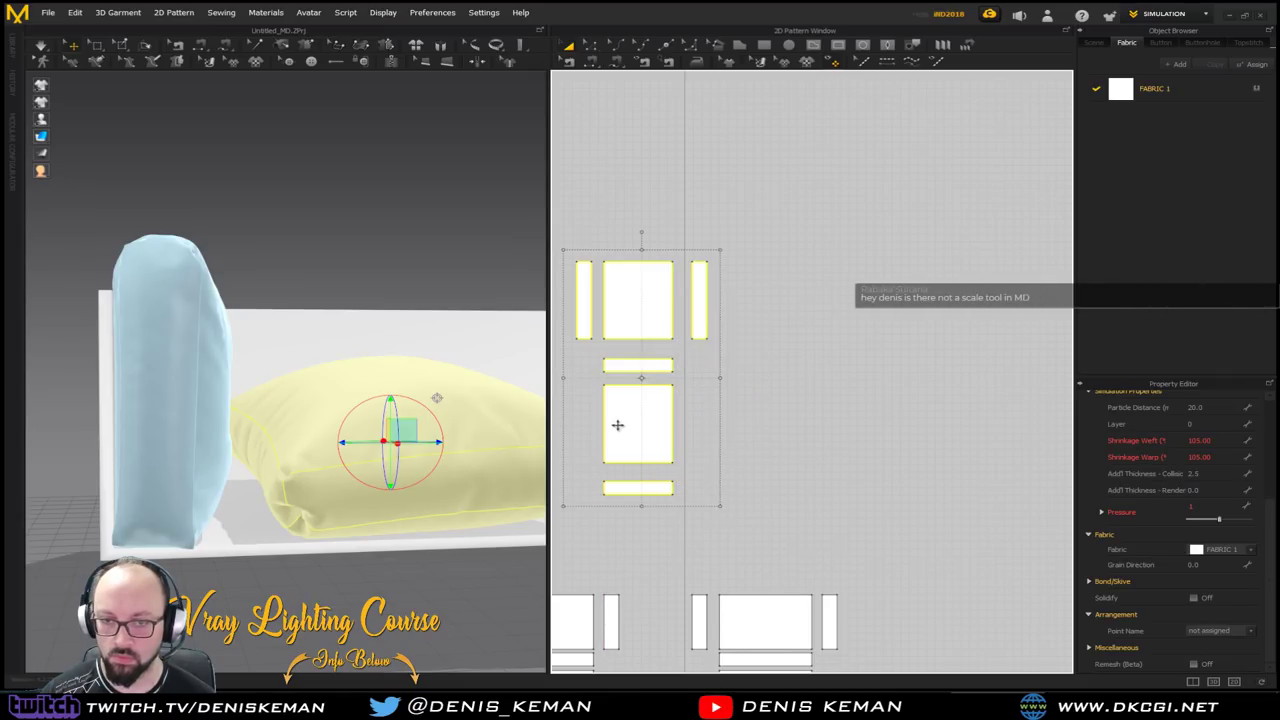
Shift the whole seat cushion sideways toward the nearby blue cushion and simulate it
middle_click_drag(382, 414, 340, 439)
right_click_drag(372, 419, 389, 418)
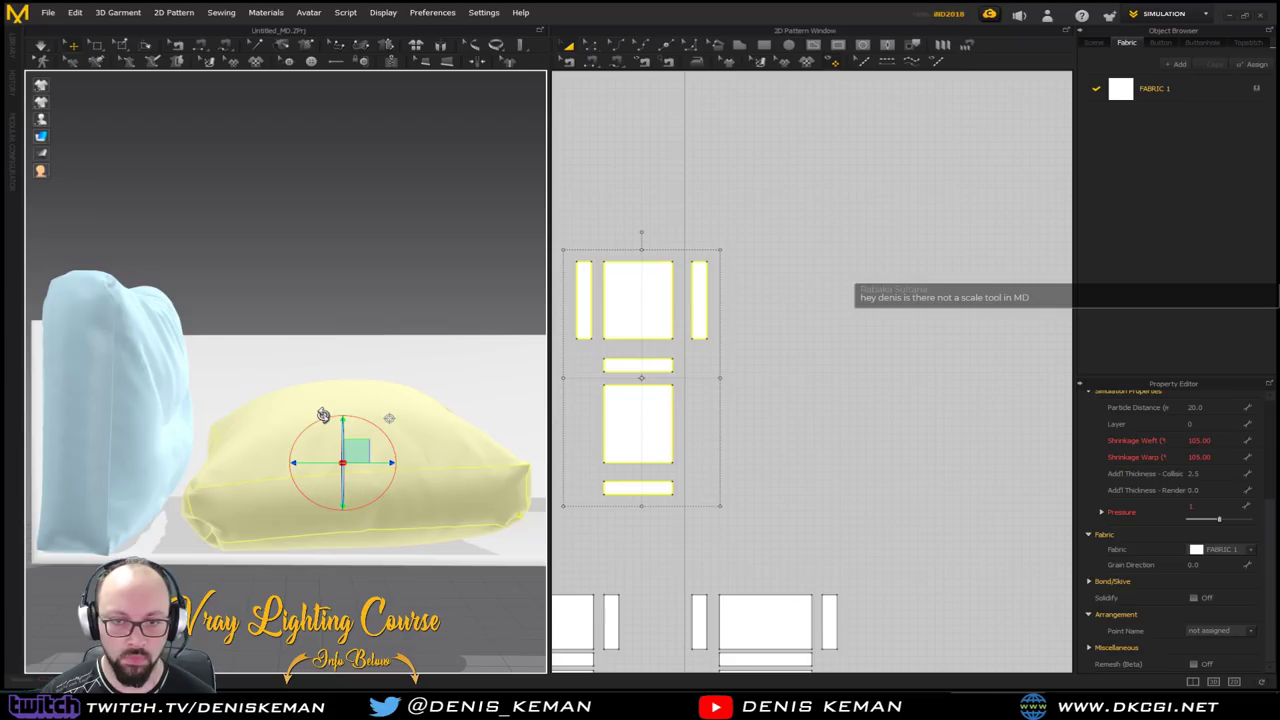
mouse_move(378, 431)
right_mouse_down()
mouse_move(375, 396)
mouse_move(376, 417)
right_mouse_up()
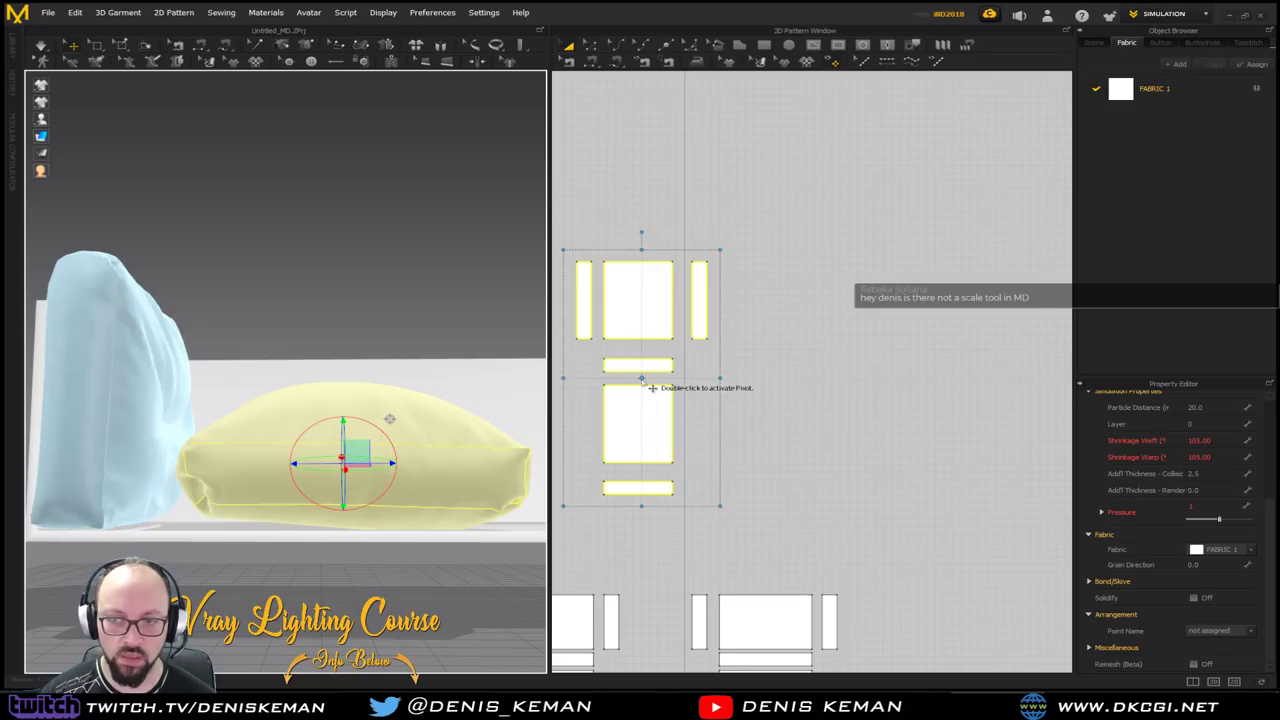
right_click_drag(338, 437, 408, 427)
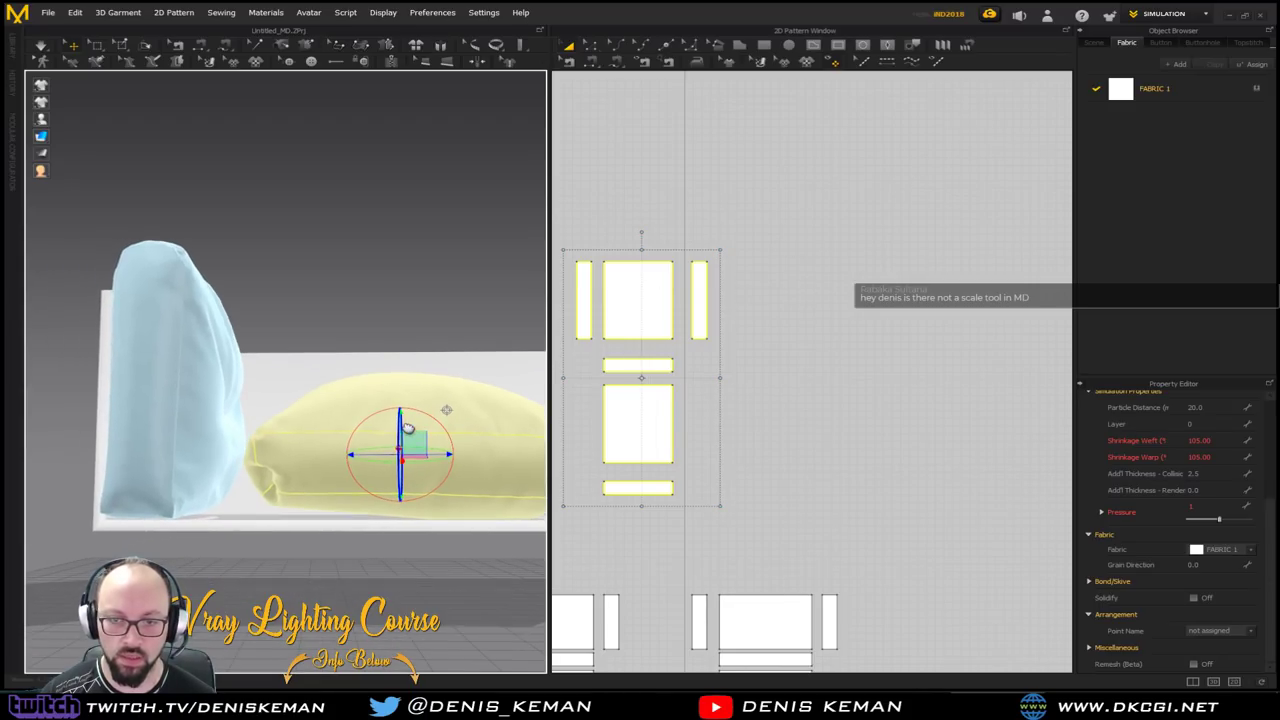
left_click_drag(446, 410, 429, 409)
right_click_drag(437, 404, 429, 463)
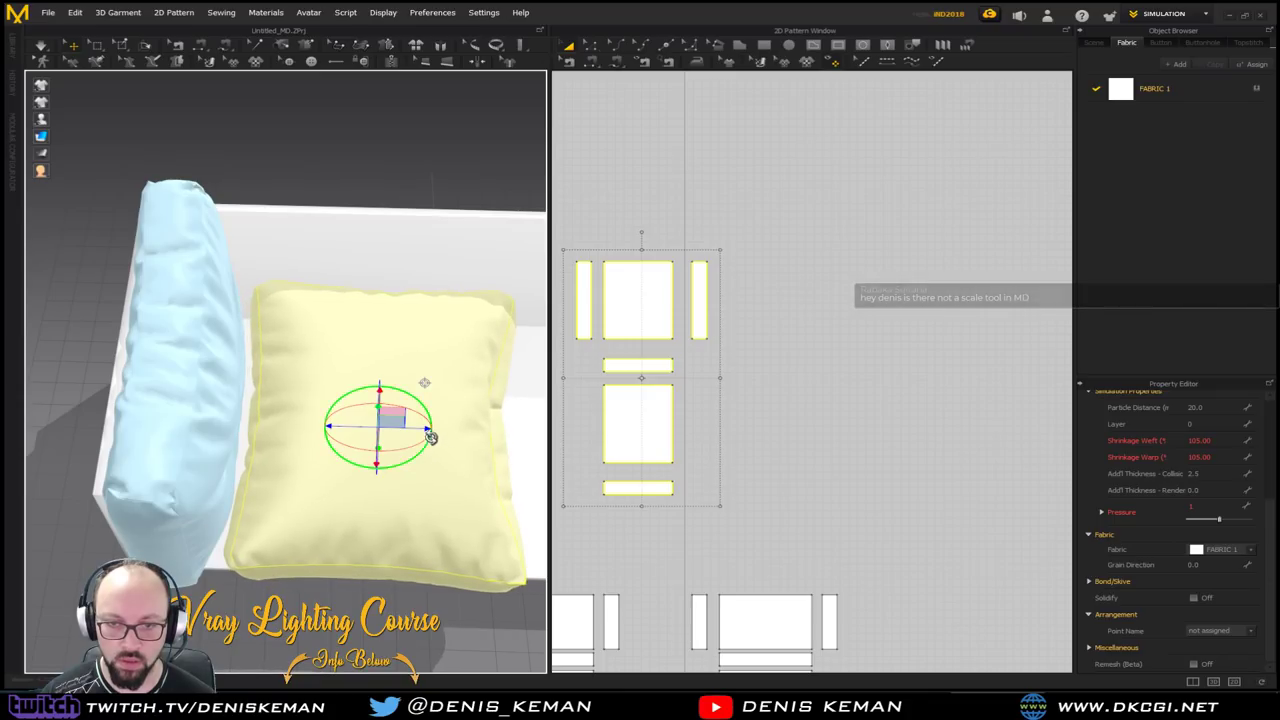
left_click_drag(424, 429, 417, 429)
right_click_drag(447, 442, 457, 377)
key("space")
key("space")
right_click_drag(432, 402, 423, 367)
key("space")
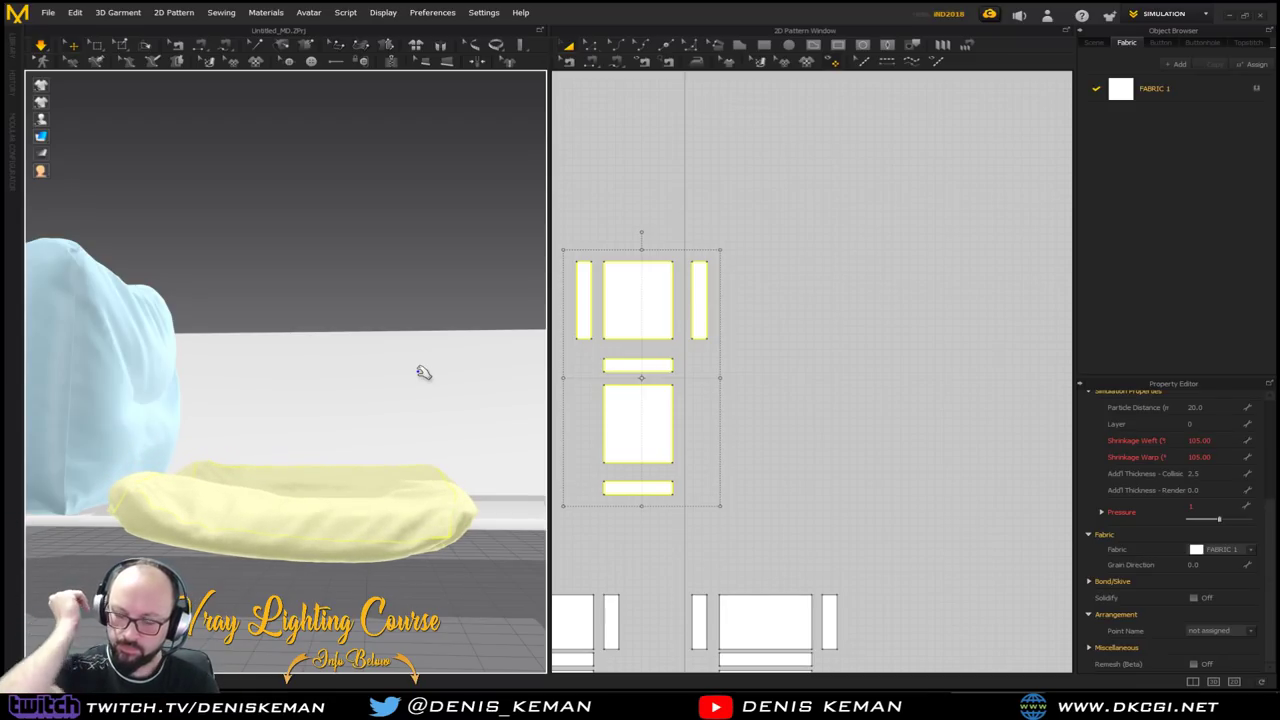
Set the pressure of all the seat cushion's pieces to 2 during simulation and deselect them
left_click(1203, 507)
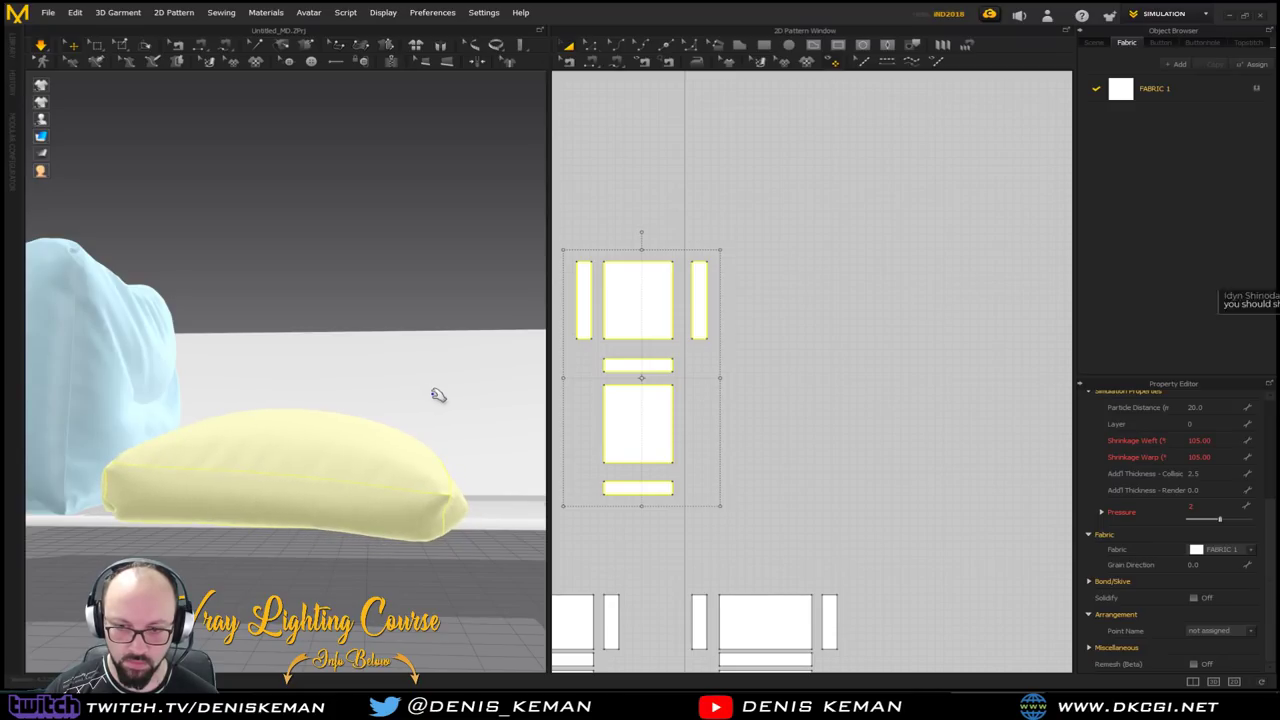
right_click_drag(449, 386, 435, 431)
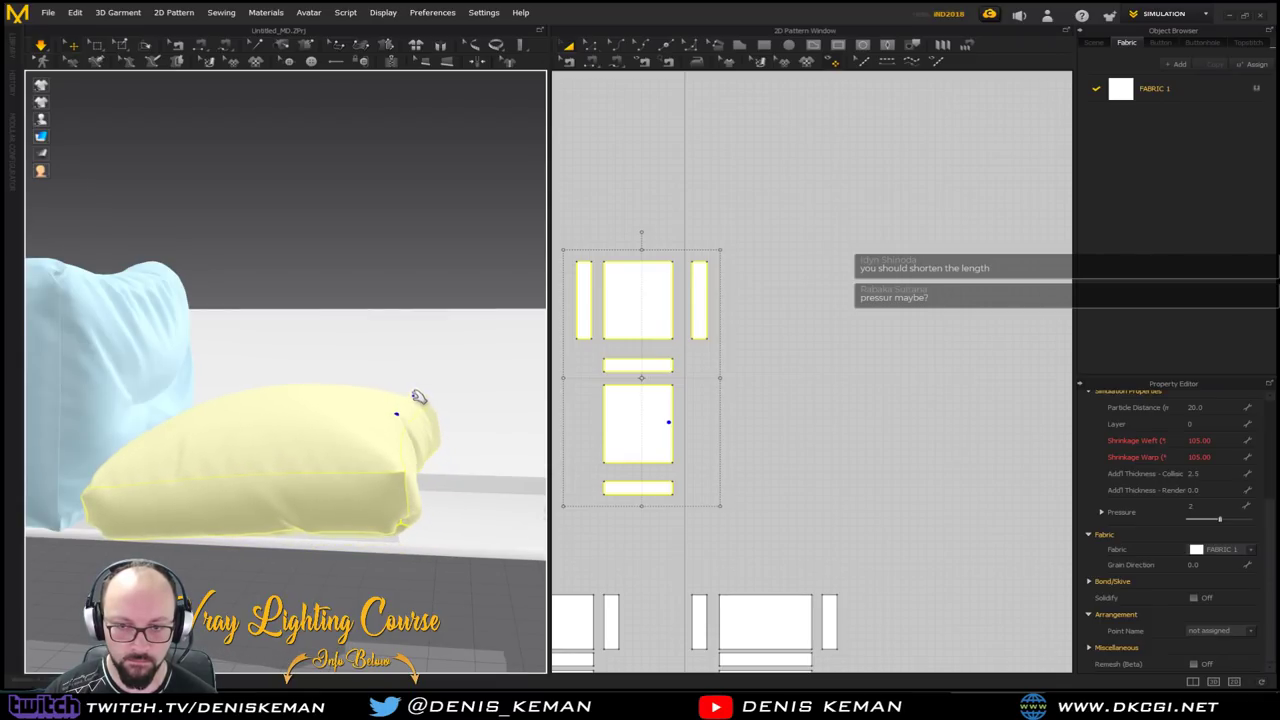
left_click(437, 250)
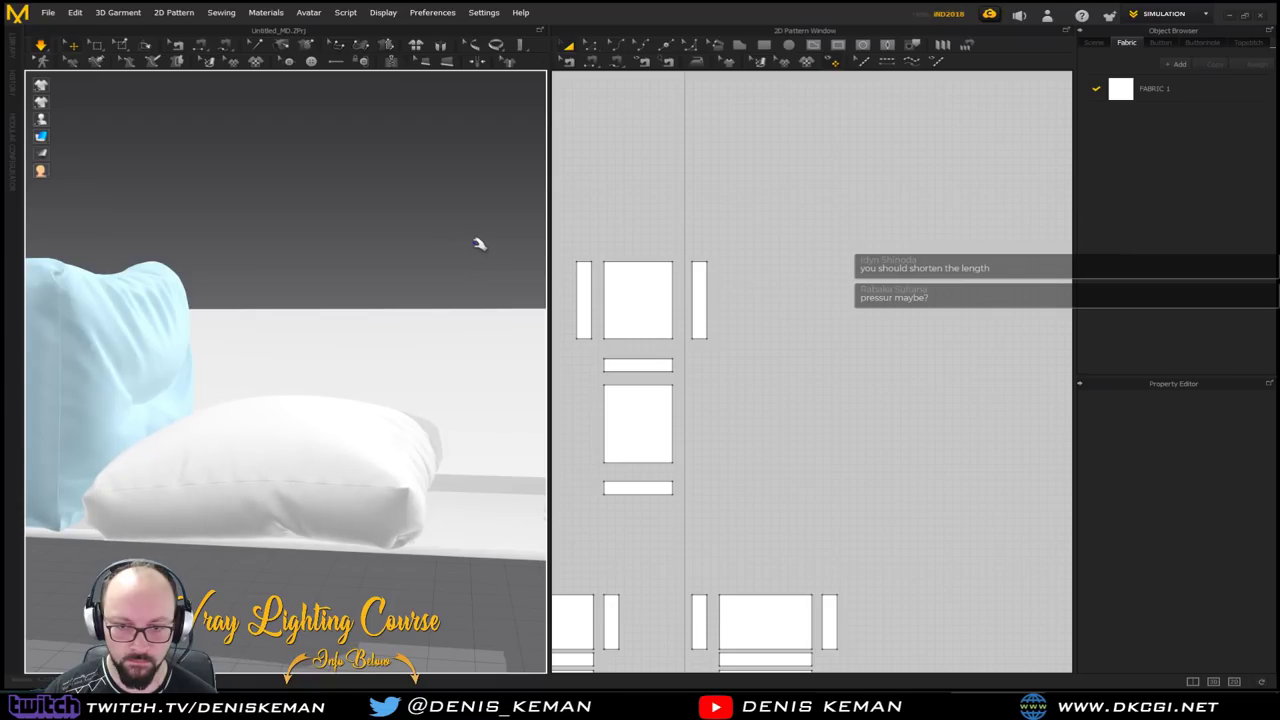
mouse_move(417, 280)
right_mouse_down()
mouse_move(380, 277)
mouse_move(334, 363)
mouse_move(429, 326)
mouse_move(480, 263)
mouse_move(520, 258)
mouse_move(511, 240)
mouse_move(430, 299)
right_mouse_up()
Select the seat cushion's two vertical side strips and its upper horizontal strip
left_click(420, 493)
right_click_drag(420, 493, 256, 451)
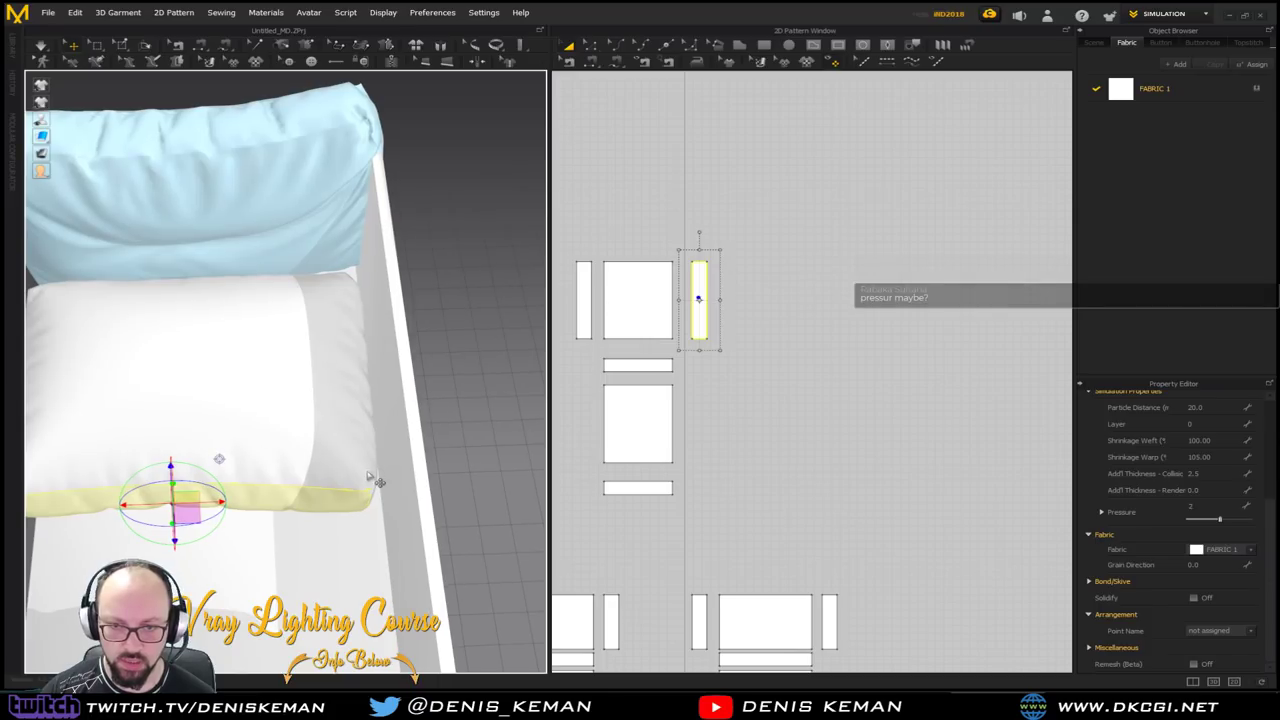
left_click(372, 469, "shift")
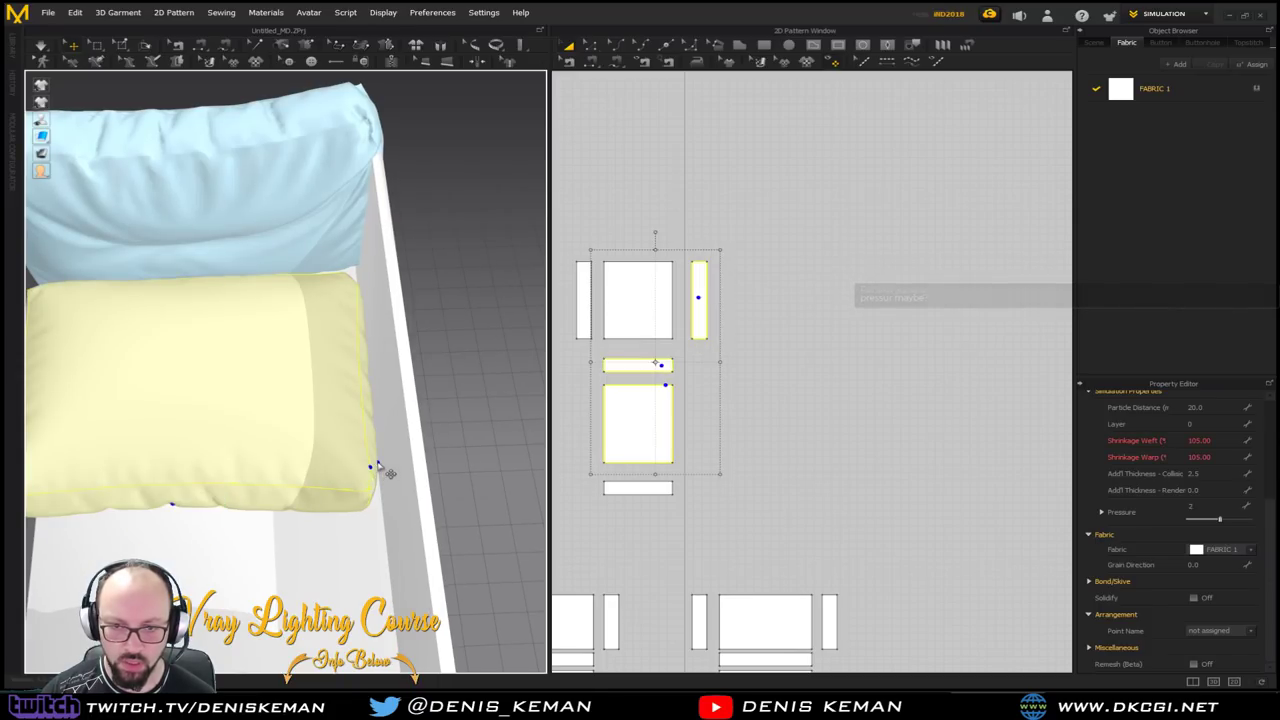
right_click_drag(338, 344, 405, 250)
left_click(394, 246, "ctrl")
left_click(381, 238, "shift")
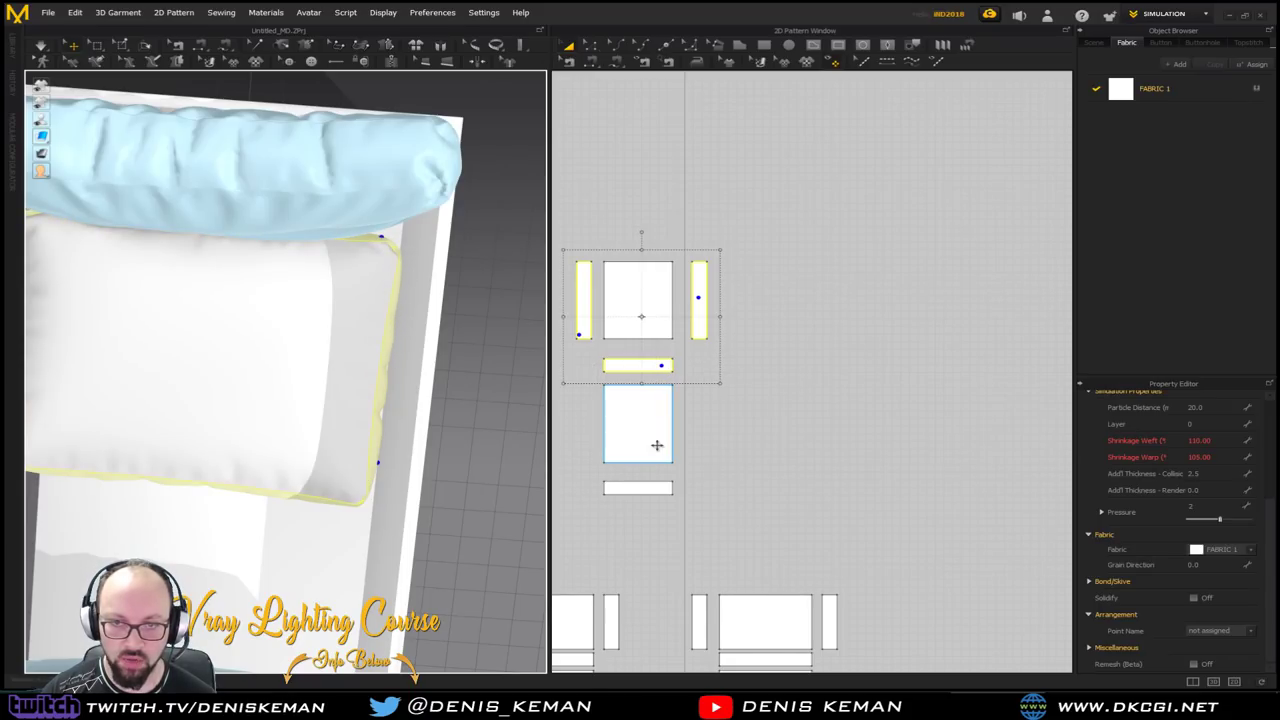
Freeze the seat cushion's upper square pattern piece together with its two side strips and upper horizontal strip, and deselect them
left_click(657, 445)
key("ctrl+z")
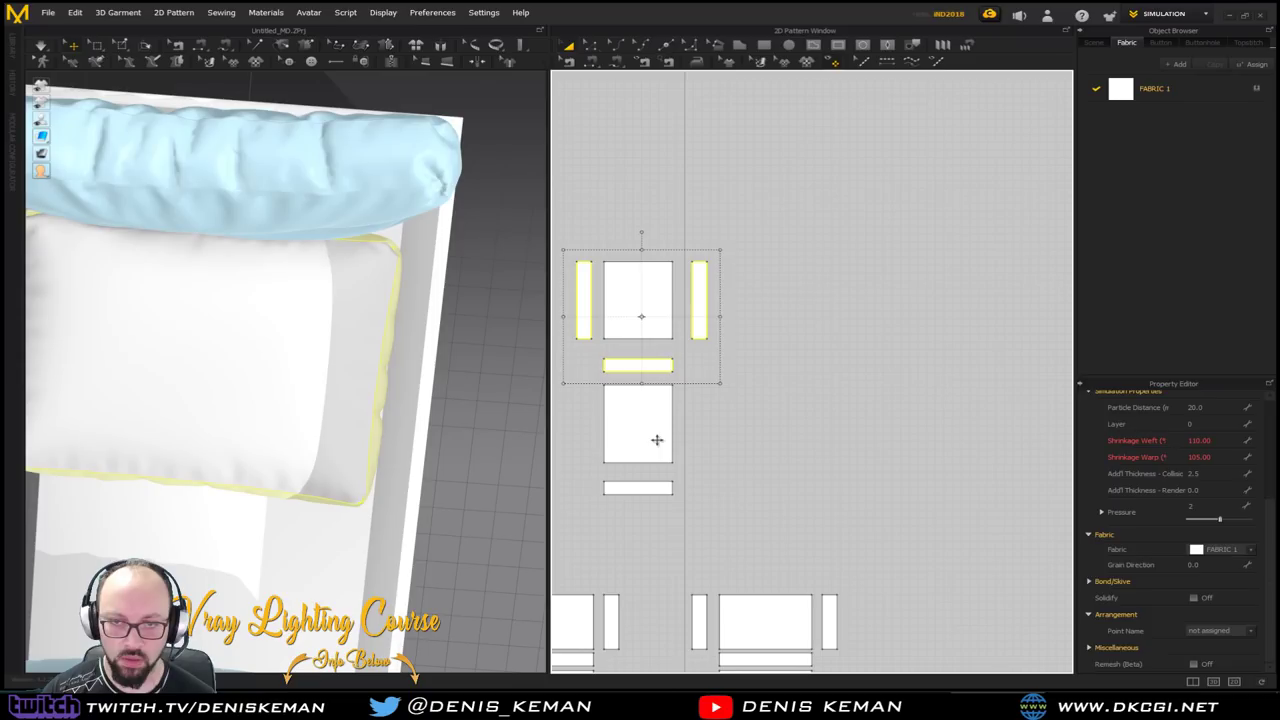
left_click(657, 444, "shift")
left_click(659, 419, "shift")
left_click(650, 329, "shift")
right_click_drag(406, 437, 323, 449)
right_click(318, 448)
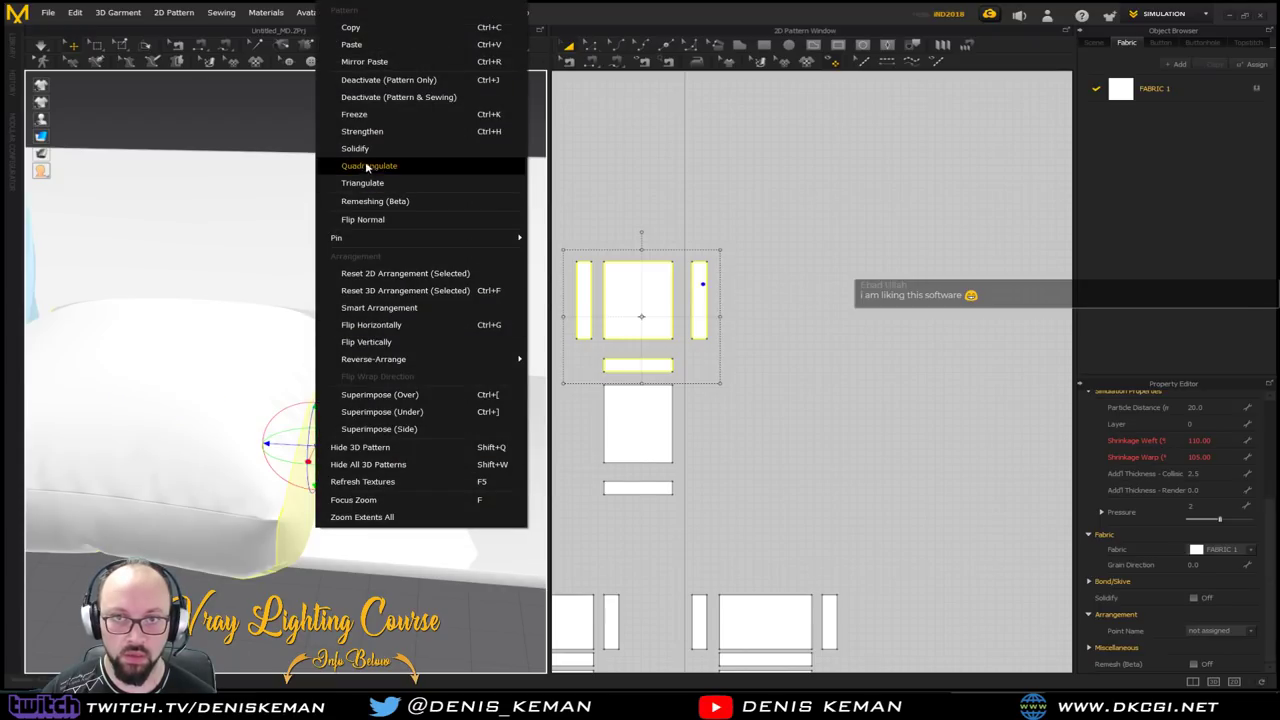
left_click(379, 119)
middle_click_drag(331, 259, 269, 353)
right_click_drag(269, 353, 488, 309)
left_click(335, 215)
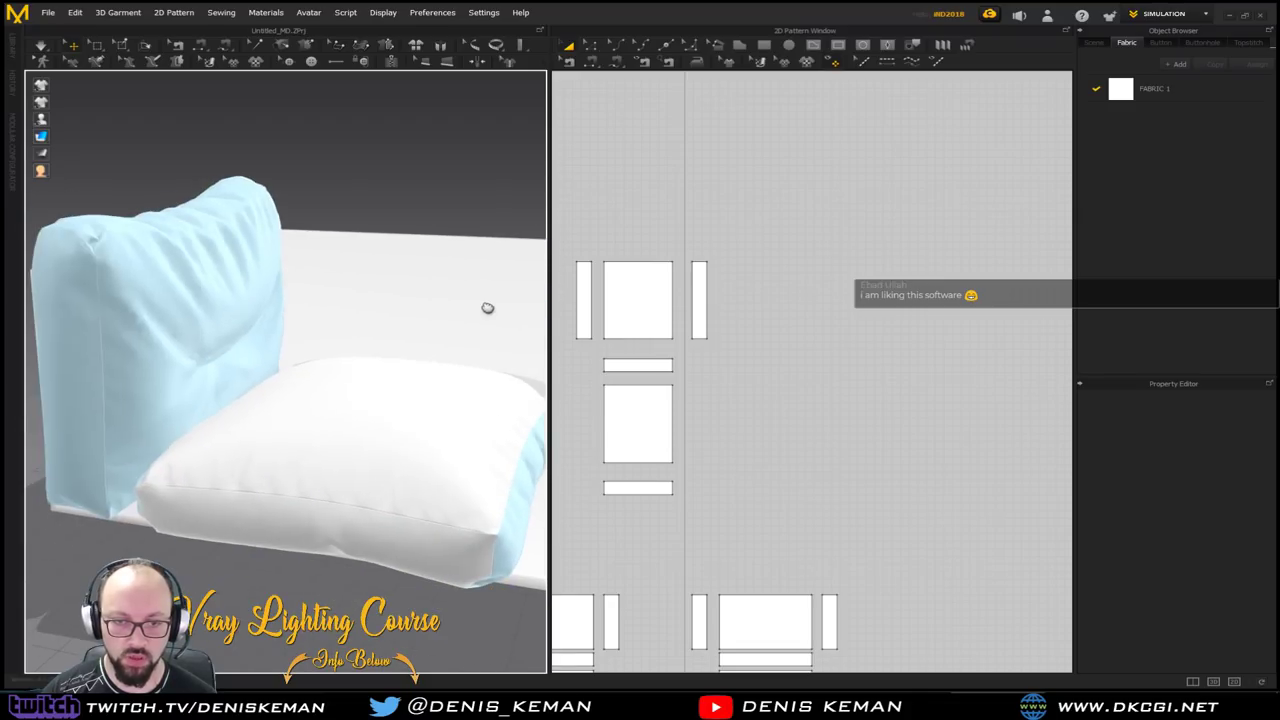
Simulate the unfrozen seat cushion pieces and set the top panel's warp shrinkage to 115
left_click(344, 529)
right_click_drag(391, 488, 356, 482)
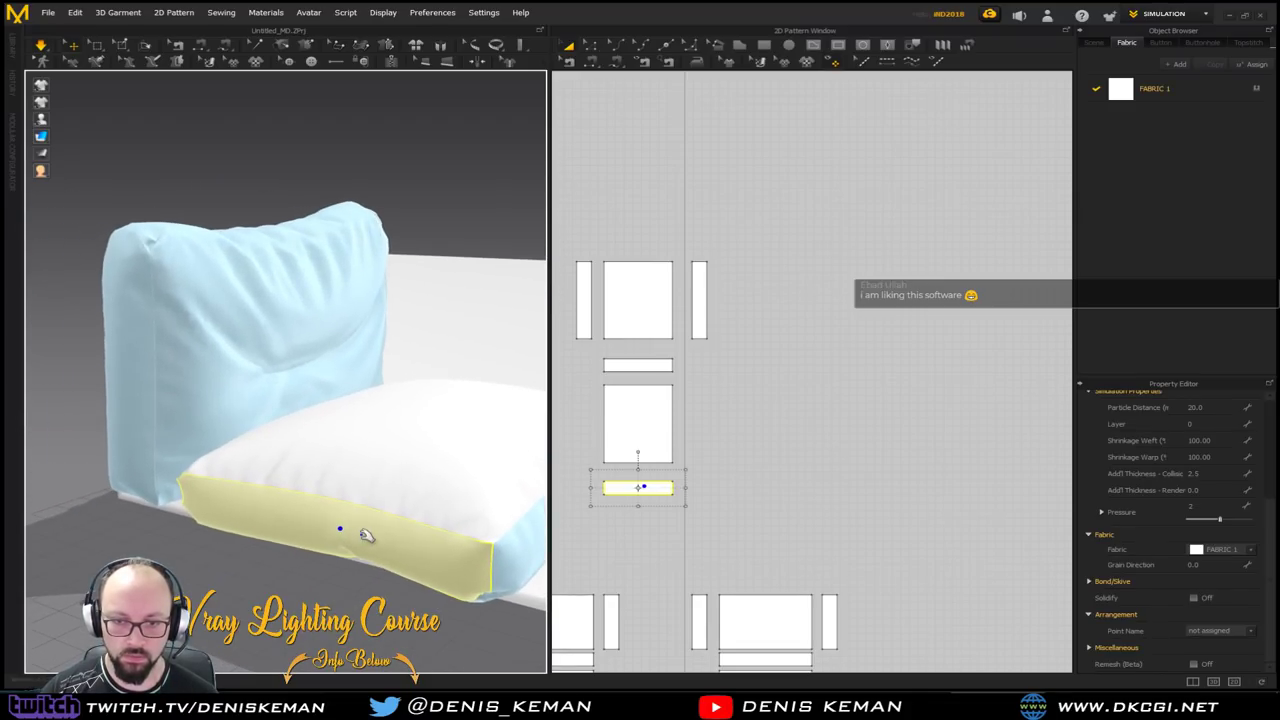
left_click(350, 548)
left_click(429, 434)
right_click_drag(429, 434, 363, 423)
left_click(1198, 457)
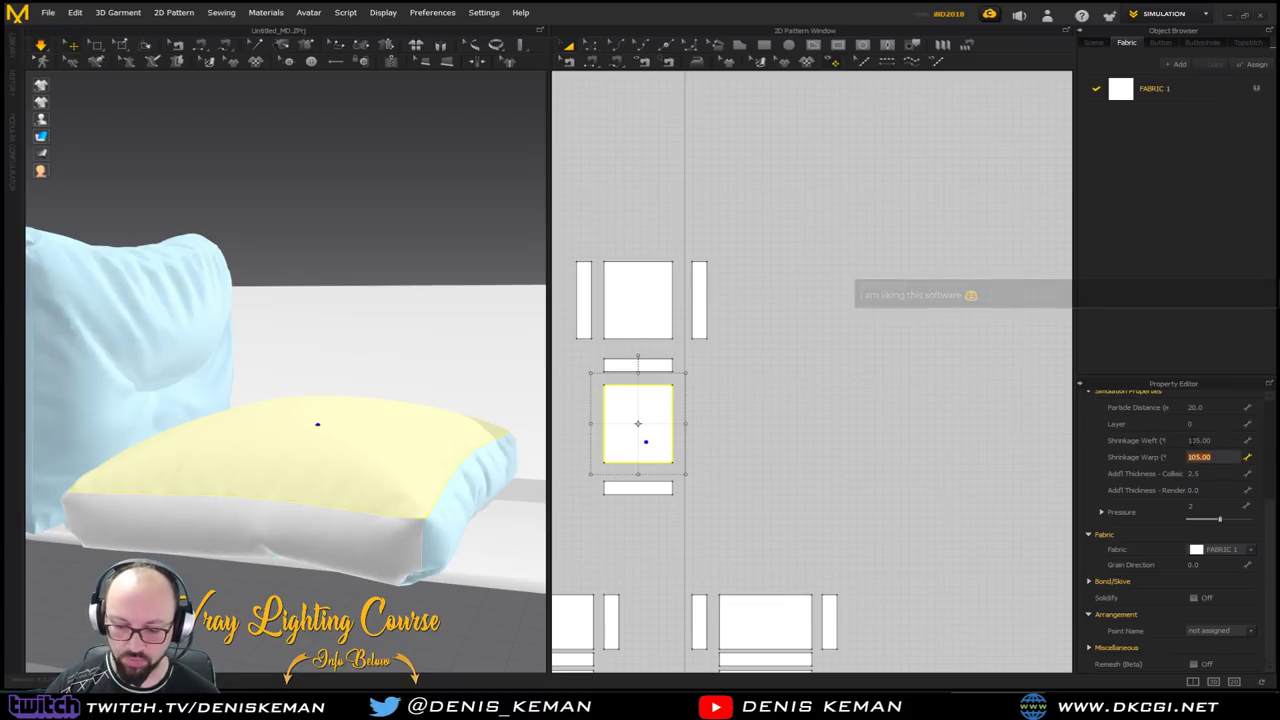
key("Return")
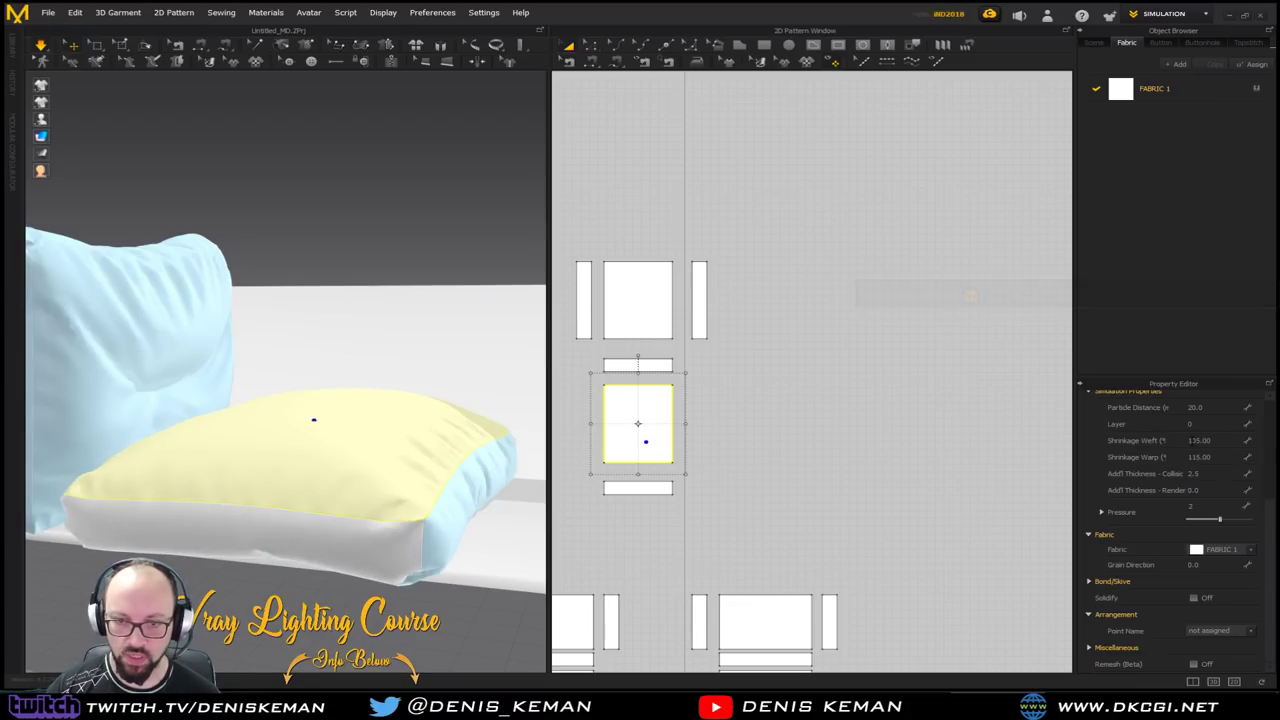
Push the seat cushion's top panel downward during simulation and set its pressure to 1
left_click_drag(319, 420, 320, 541)
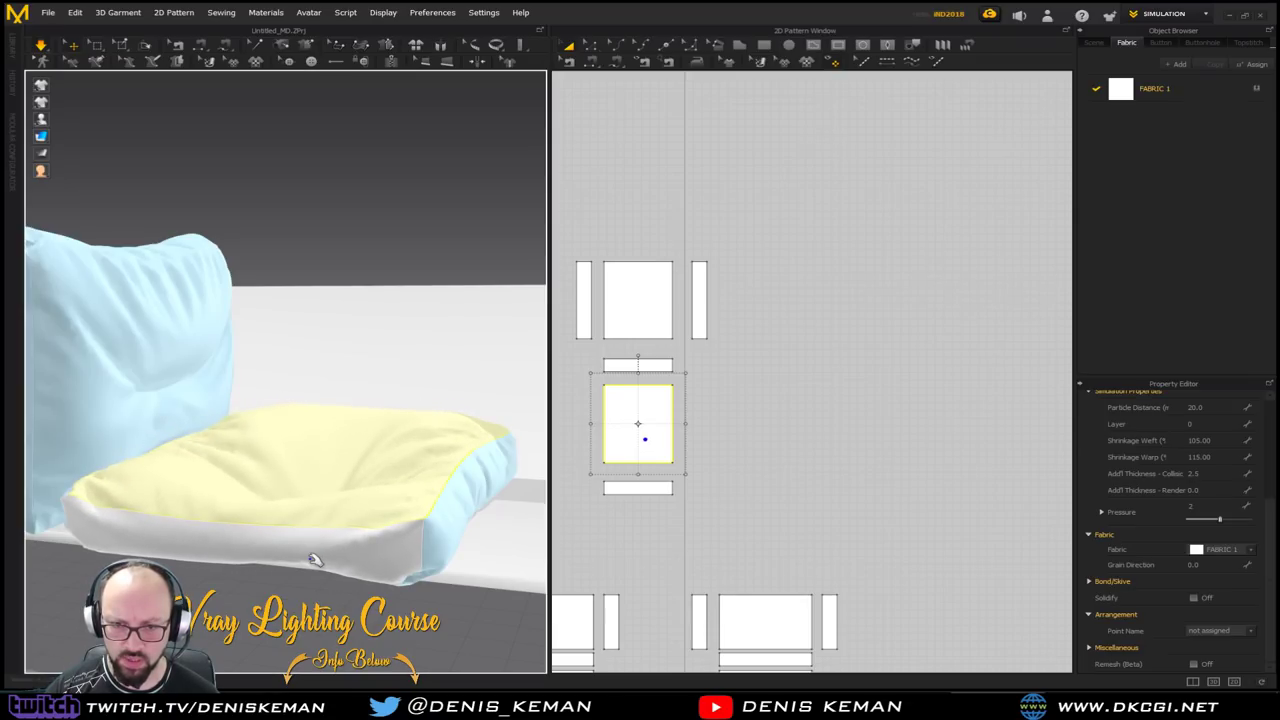
left_click(403, 204)
left_click(360, 446)
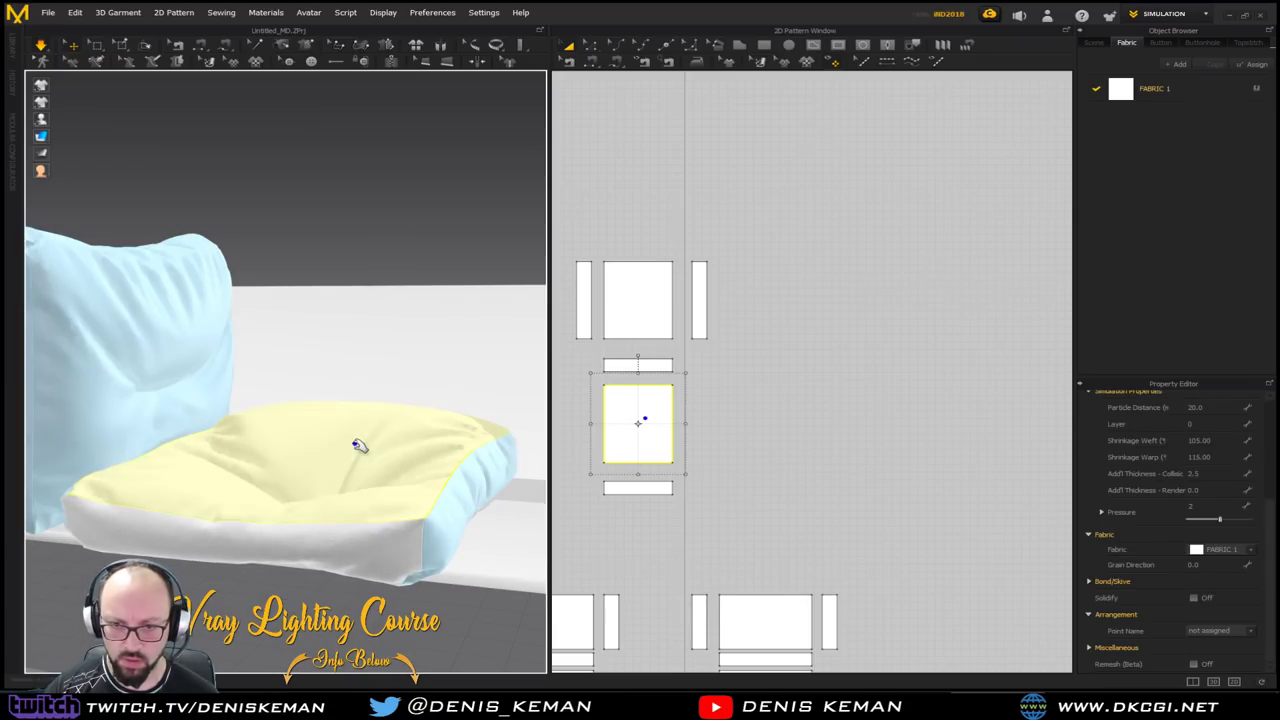
left_click(1210, 505)
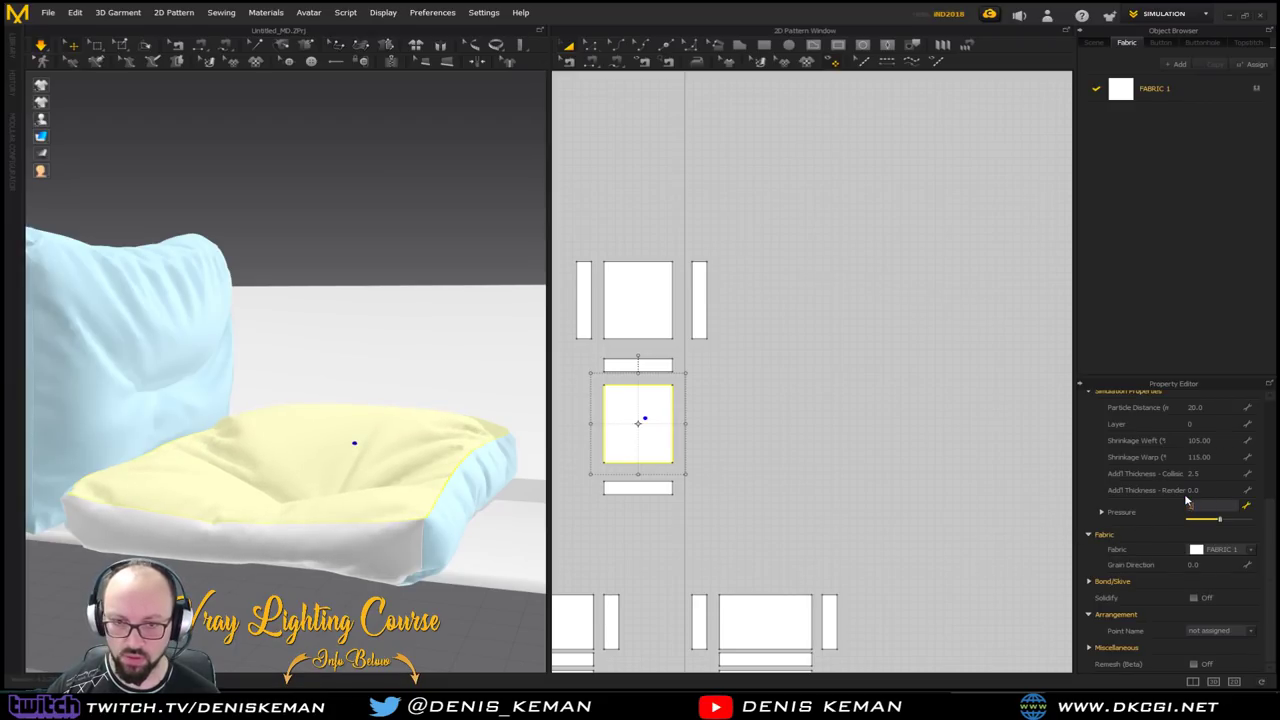
Pull the sunken middle of the seat cushion's top panel upward repeatedly during simulation
mouse_move(335, 515)
right_mouse_down()
mouse_move(313, 522)
mouse_move(320, 495)
right_mouse_up()
left_click_drag(325, 413, 333, 252)
left_click_drag(339, 92, 340, 92)
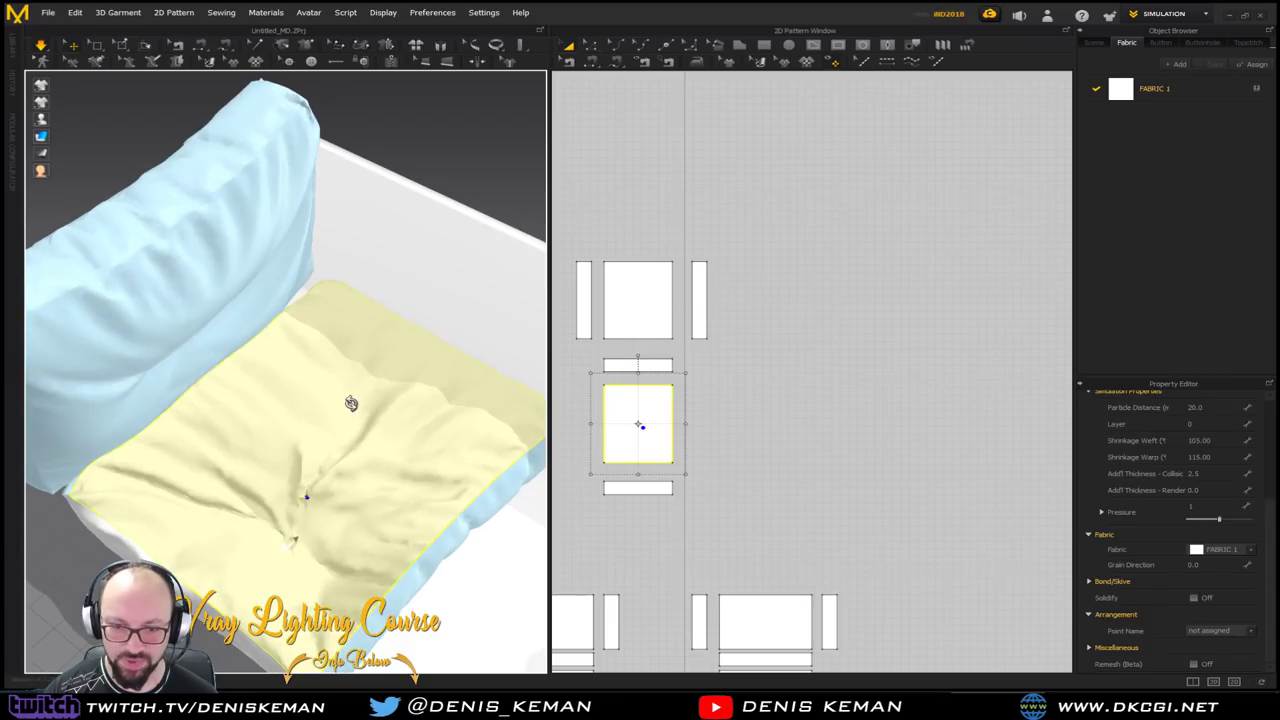
right_click_drag(334, 500, 431, 489)
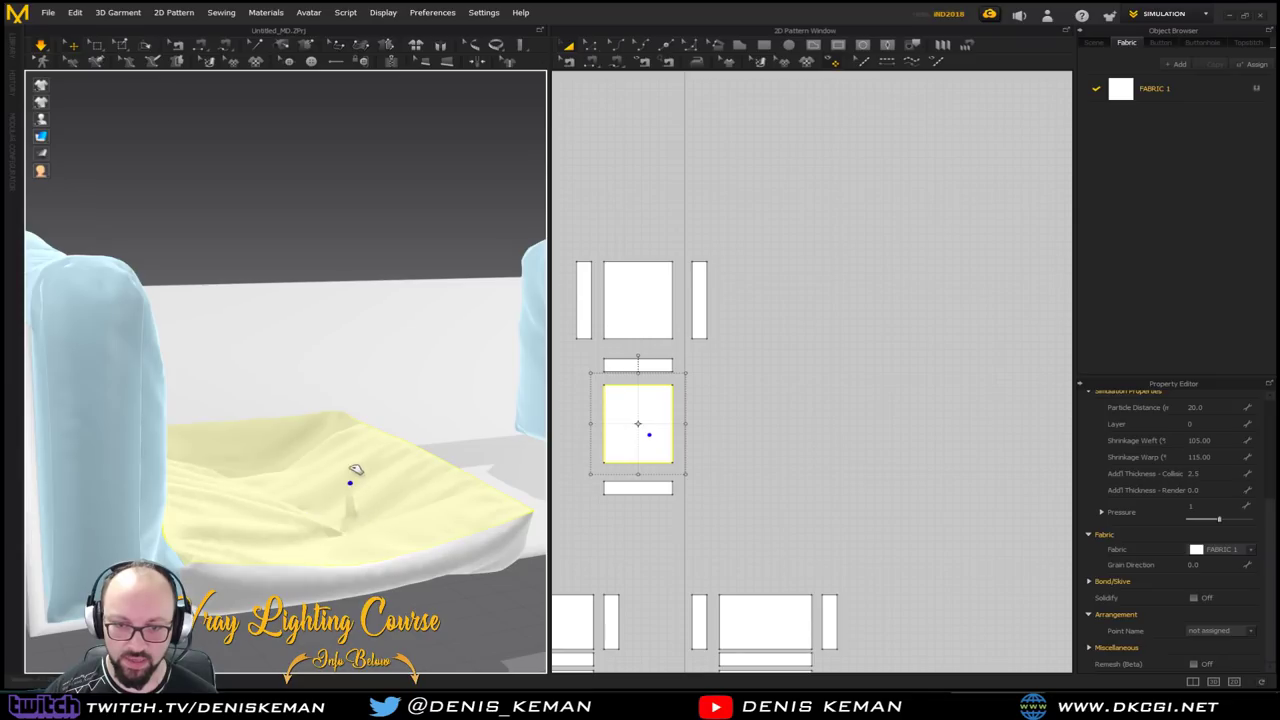
left_click_drag(356, 471, 351, 386)
left_click_drag(361, 271, 429, 80)
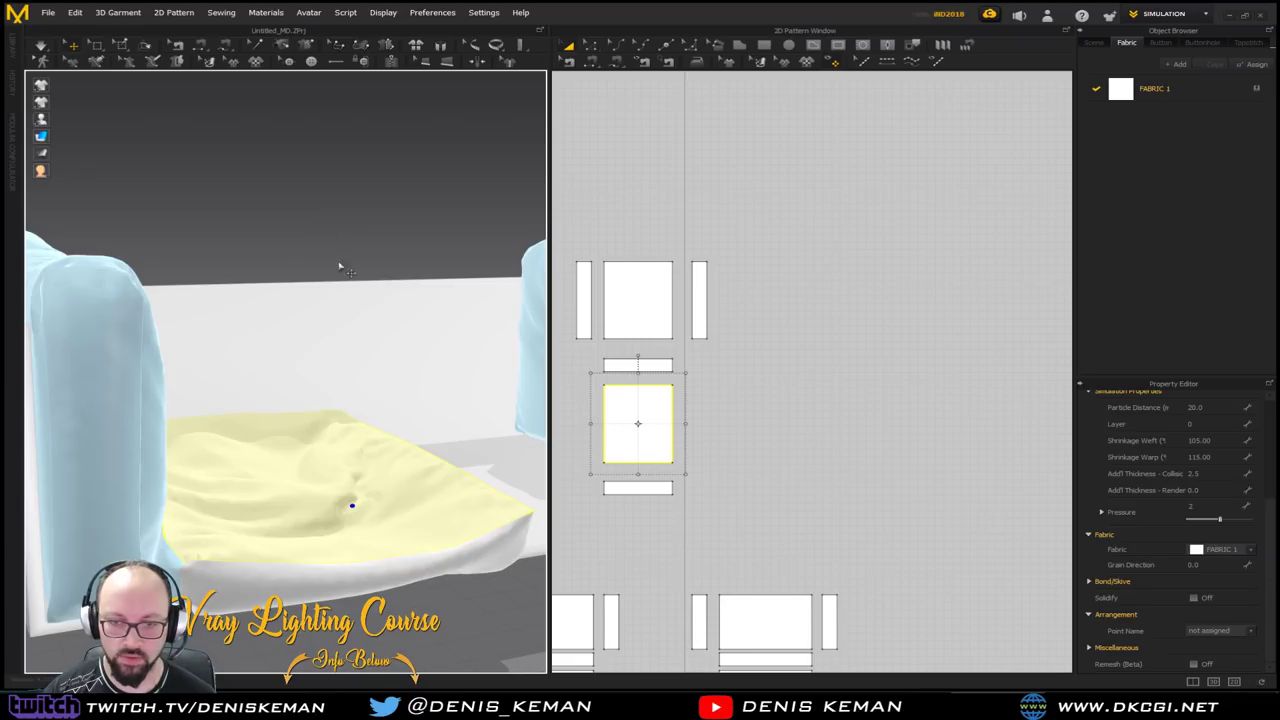
Undo the recent pulling and warp shrinkage changes on the seat cushion's top panel
right_click_drag(334, 258, 286, 331)
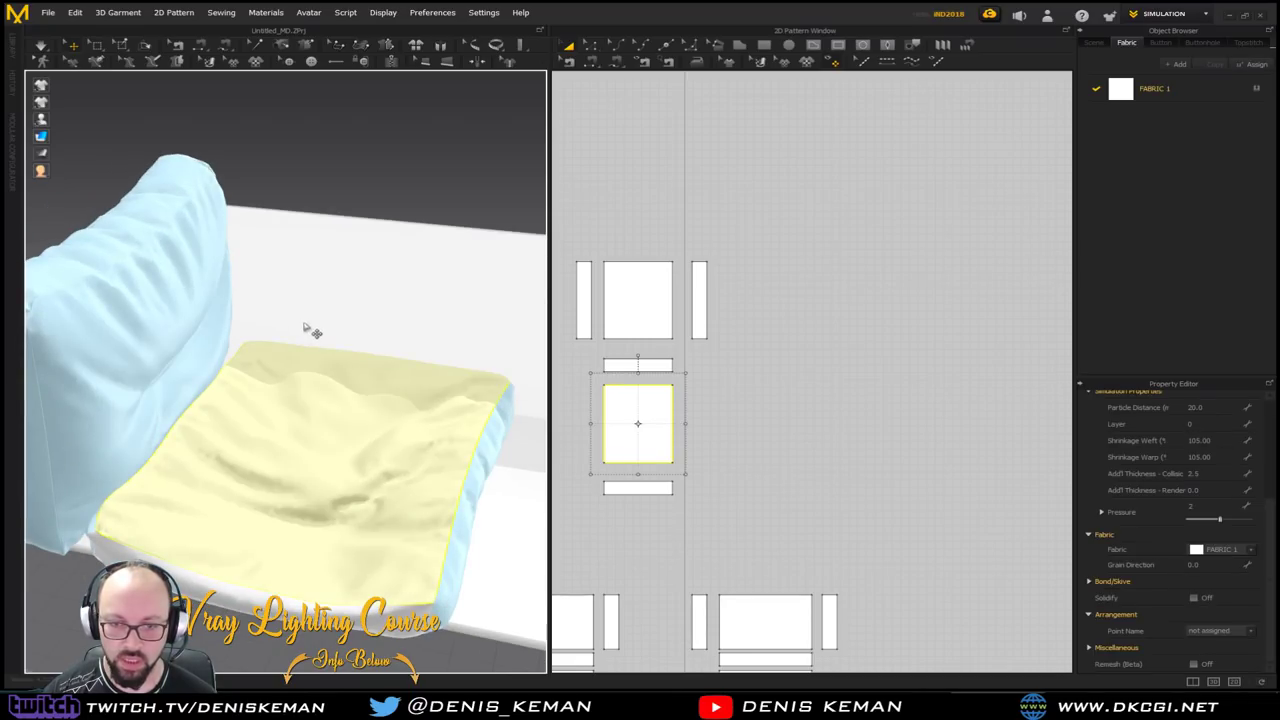
left_click(313, 347)
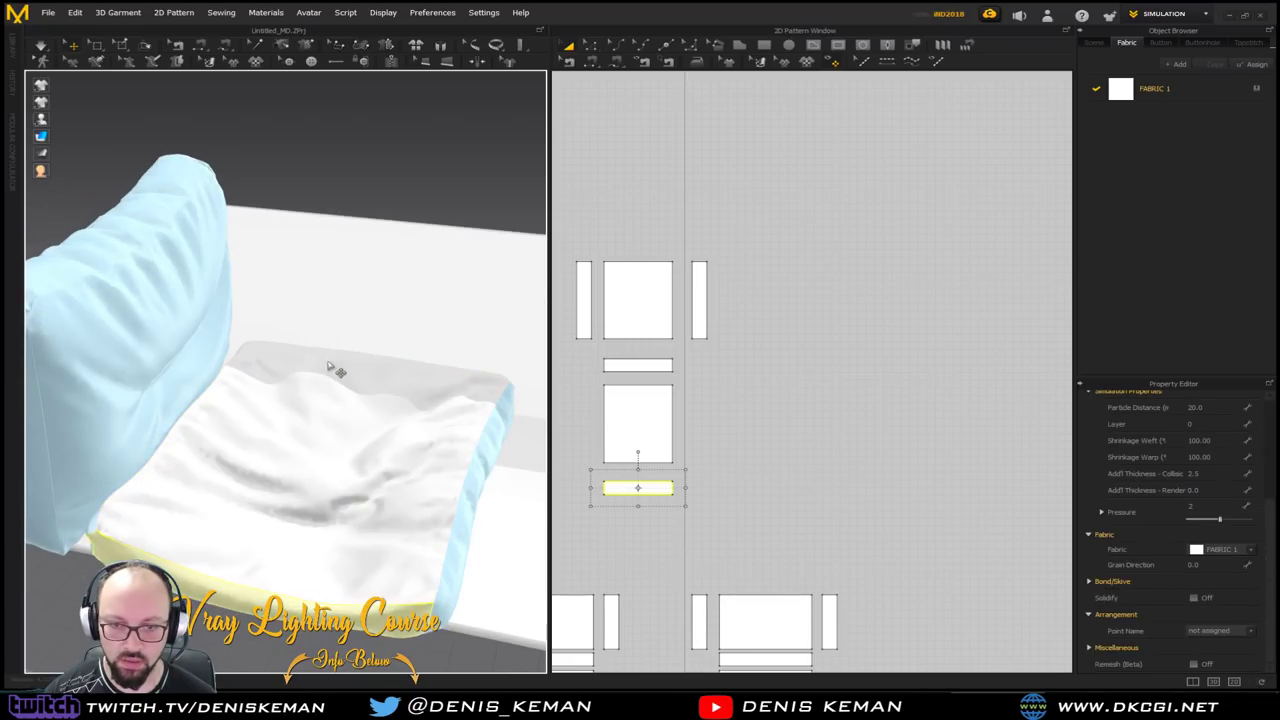
key("ctrl+z")
key("ctrl+z")
Select the seat cushion's top panel, set its pressure to 1 and simulate it
right_click_drag(343, 372, 343, 443)
left_click(325, 458)
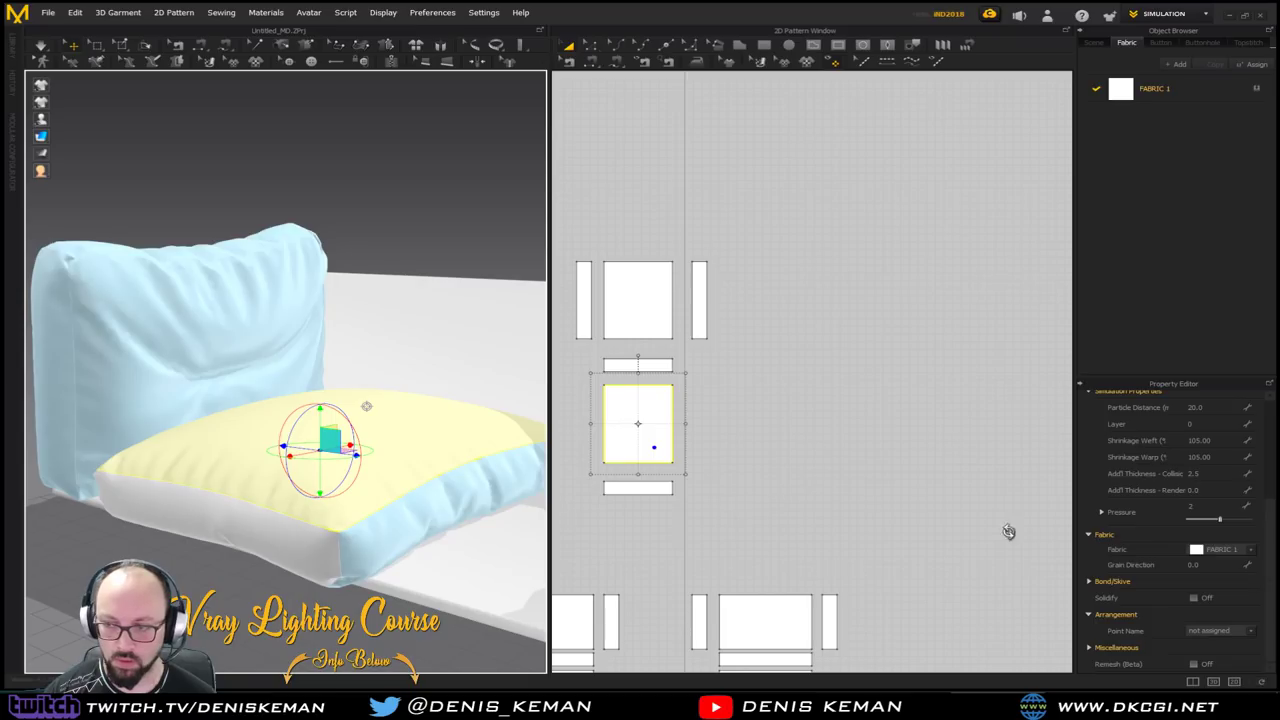
double_click(1205, 507)
type("1")
key("Return")
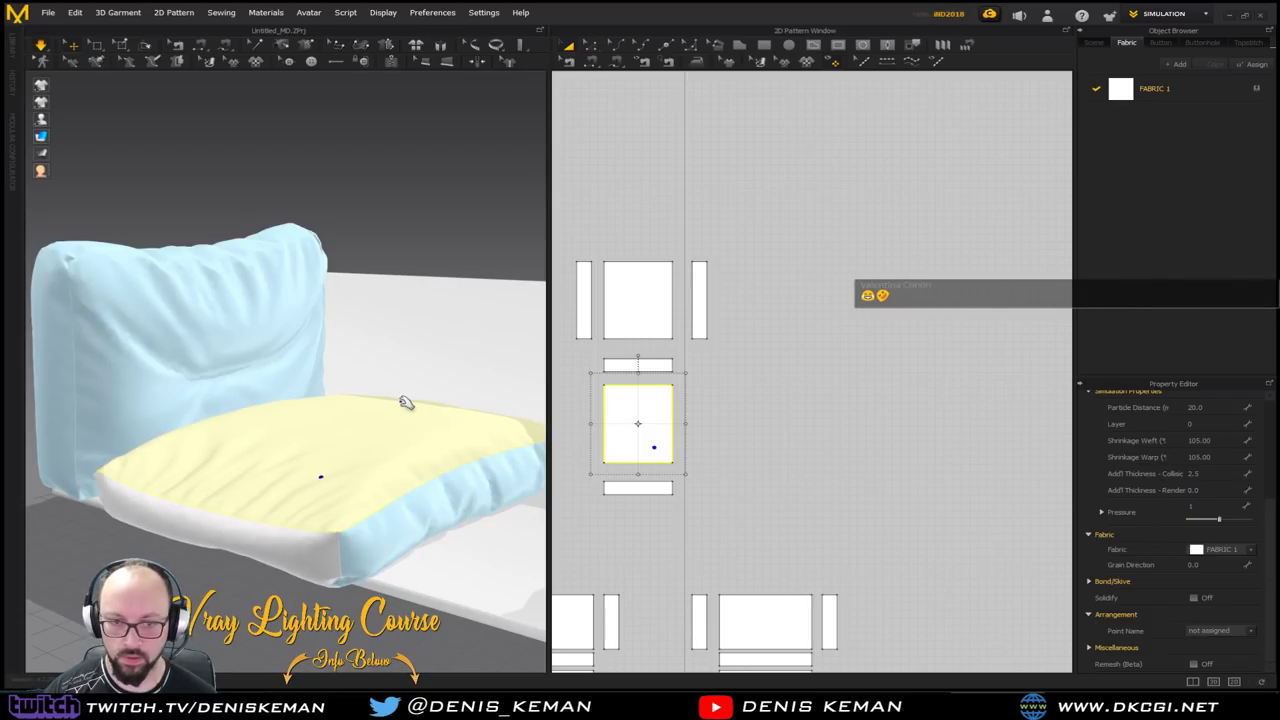
left_click(388, 408)
Set the top panel's pressure to 3 and simulate the seat cushion
double_click(1205, 508)
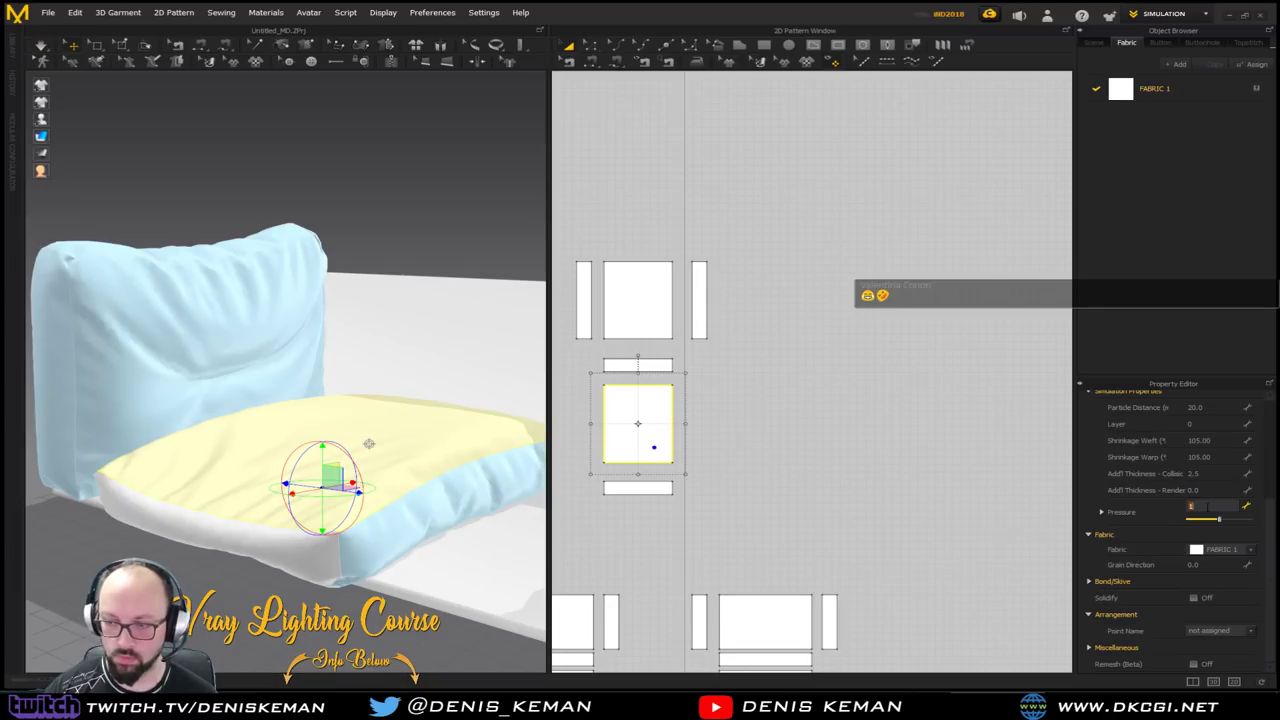
type("3")
key("Return")
right_click_drag(425, 387, 420, 389)
key("space")
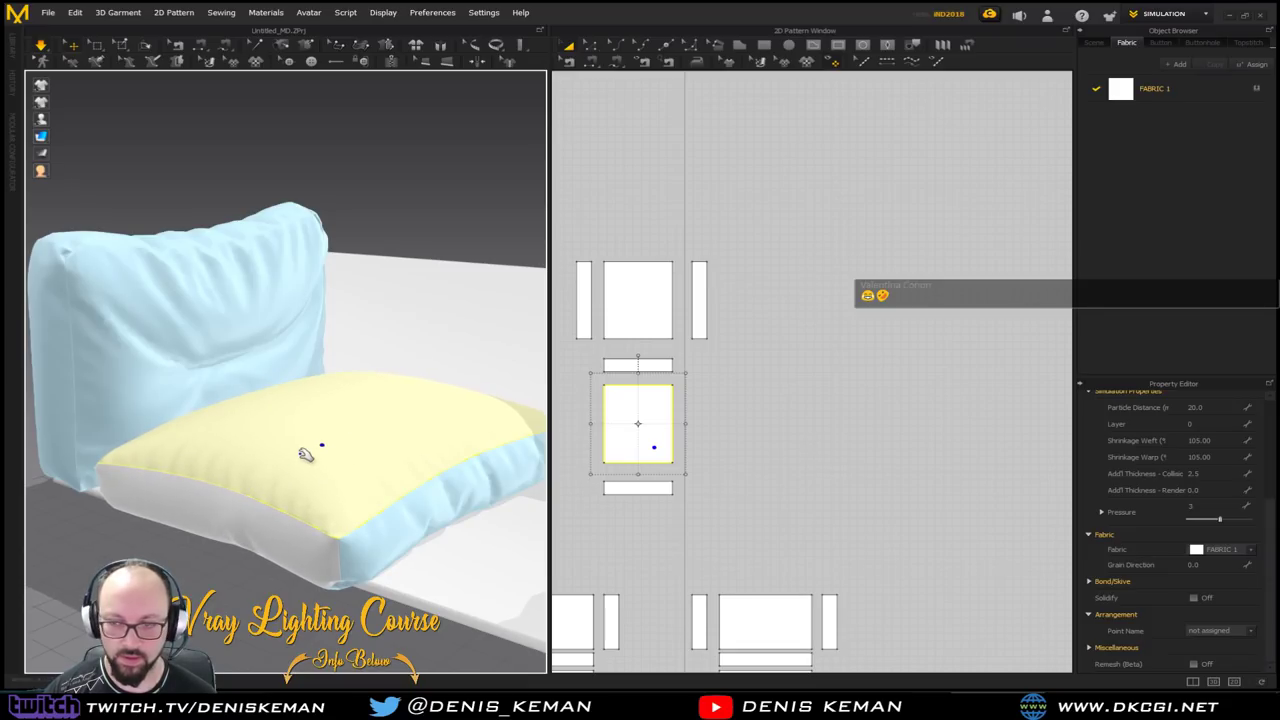
Set the top panel's weft shrinkage to 110 and its pressure to 2 during simulation
left_click(1199, 440)
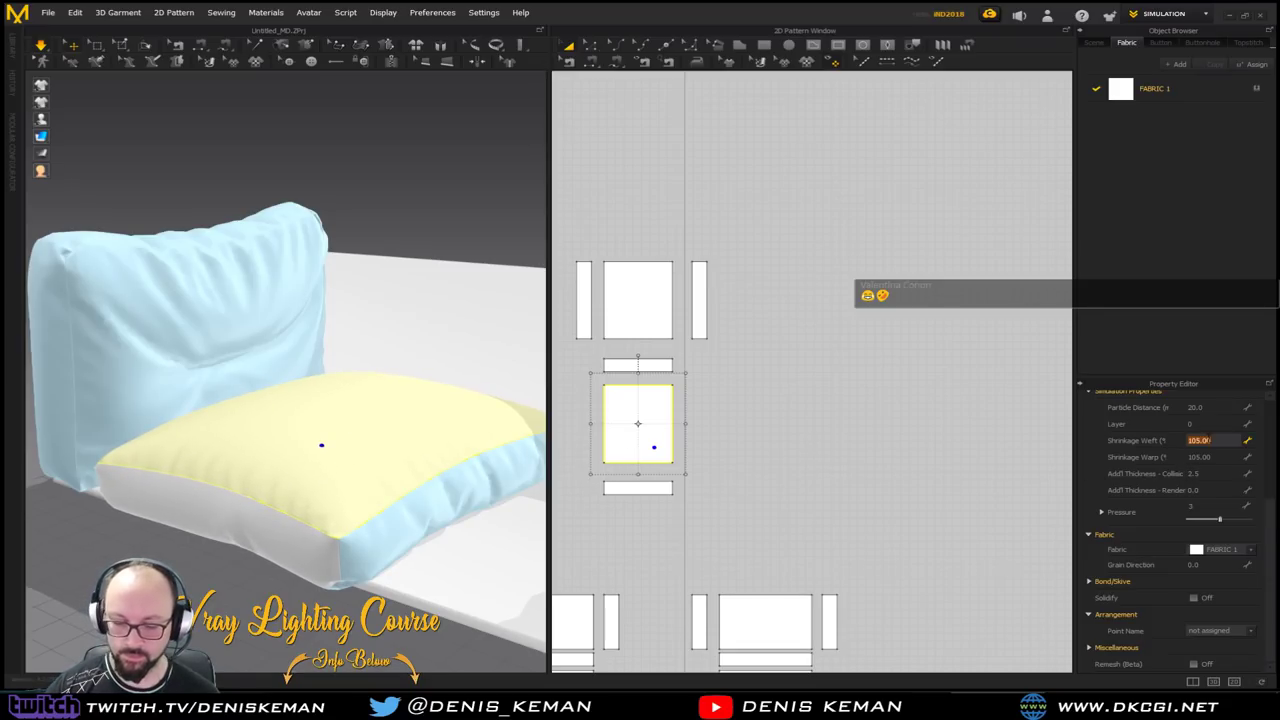
type("110")
key("Return")
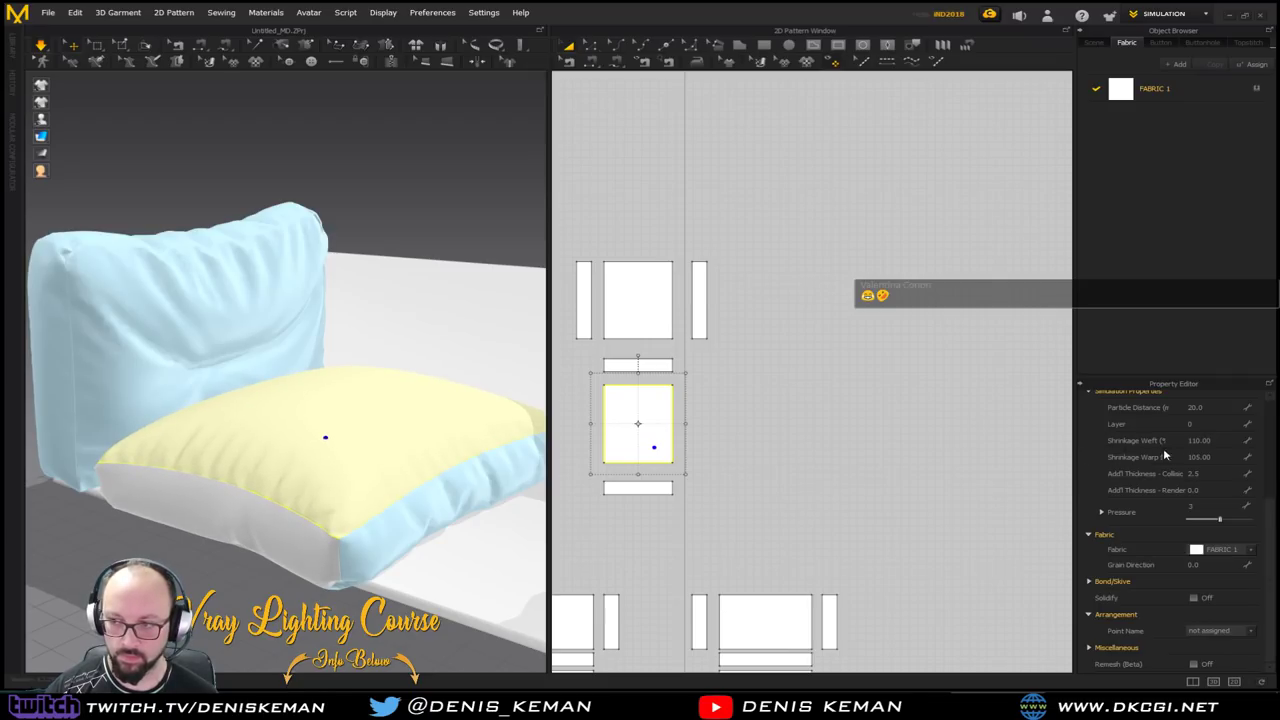
left_click(1213, 507)
type("2")
key("Return")
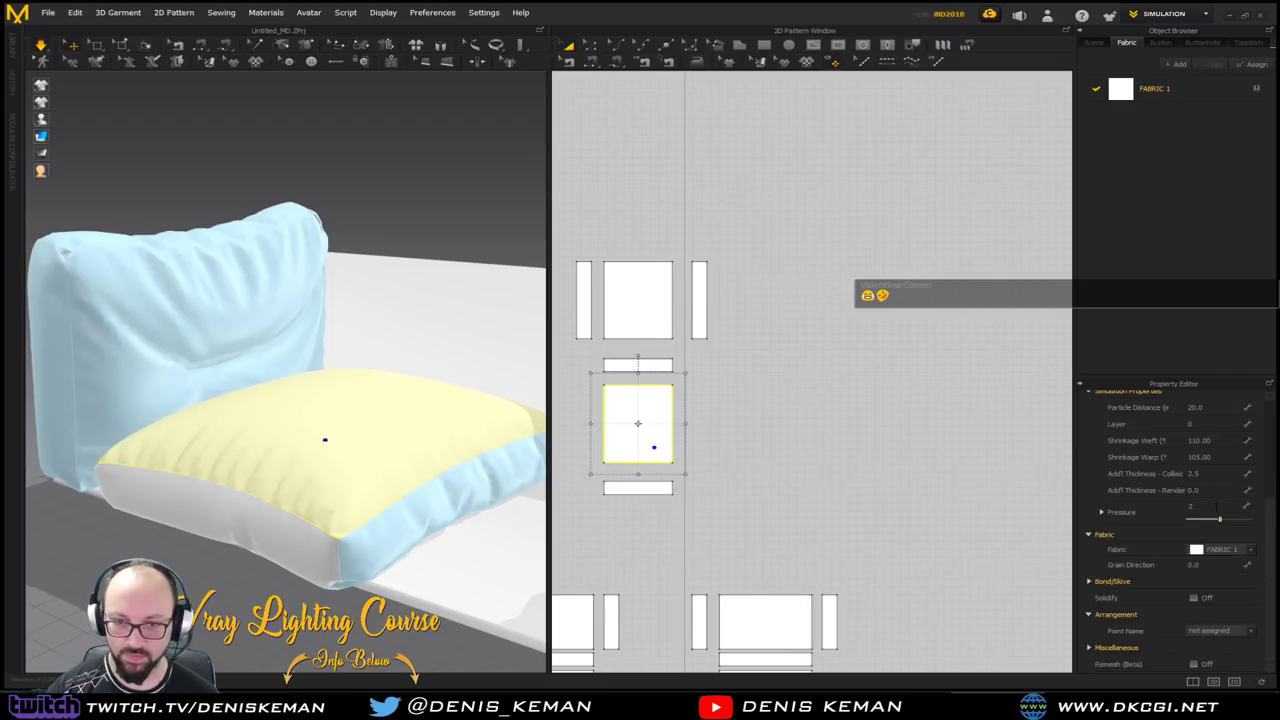
right_click_drag(395, 409, 374, 379)
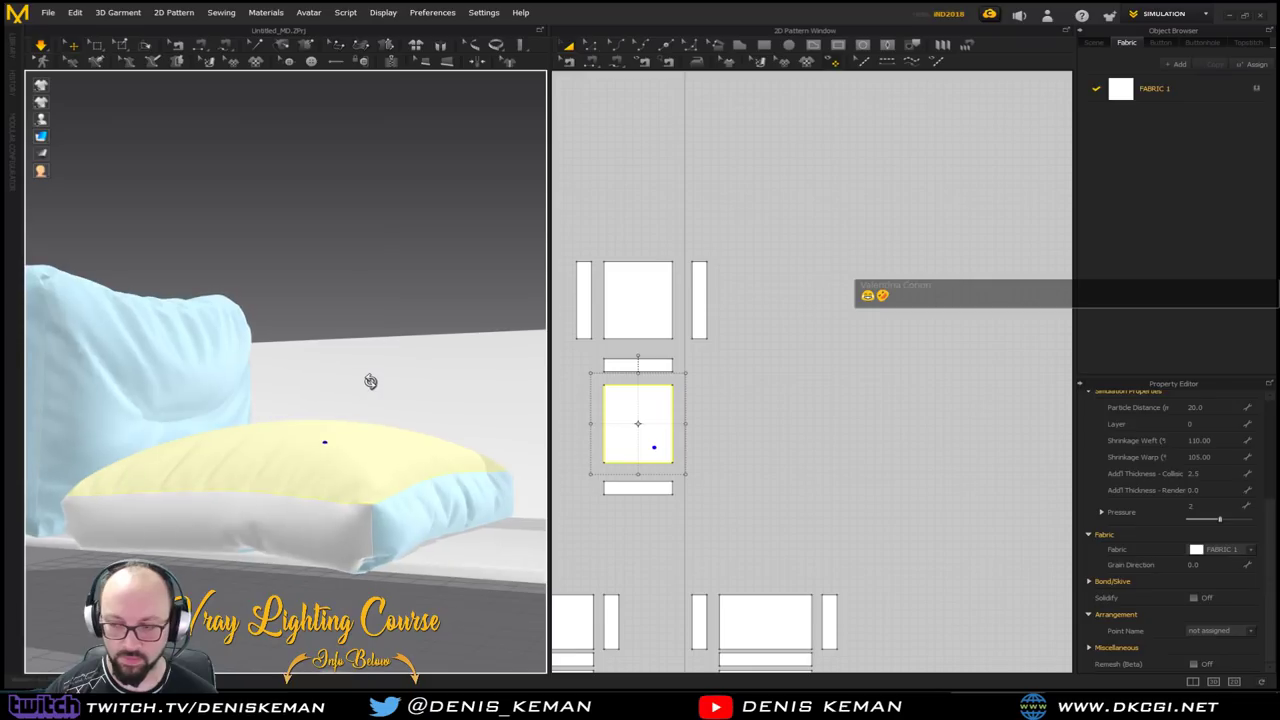
Test a much stronger pressure on the seat cushion's top panel and set it back to 2
left_click(1210, 507)
type("10")
key("Return")
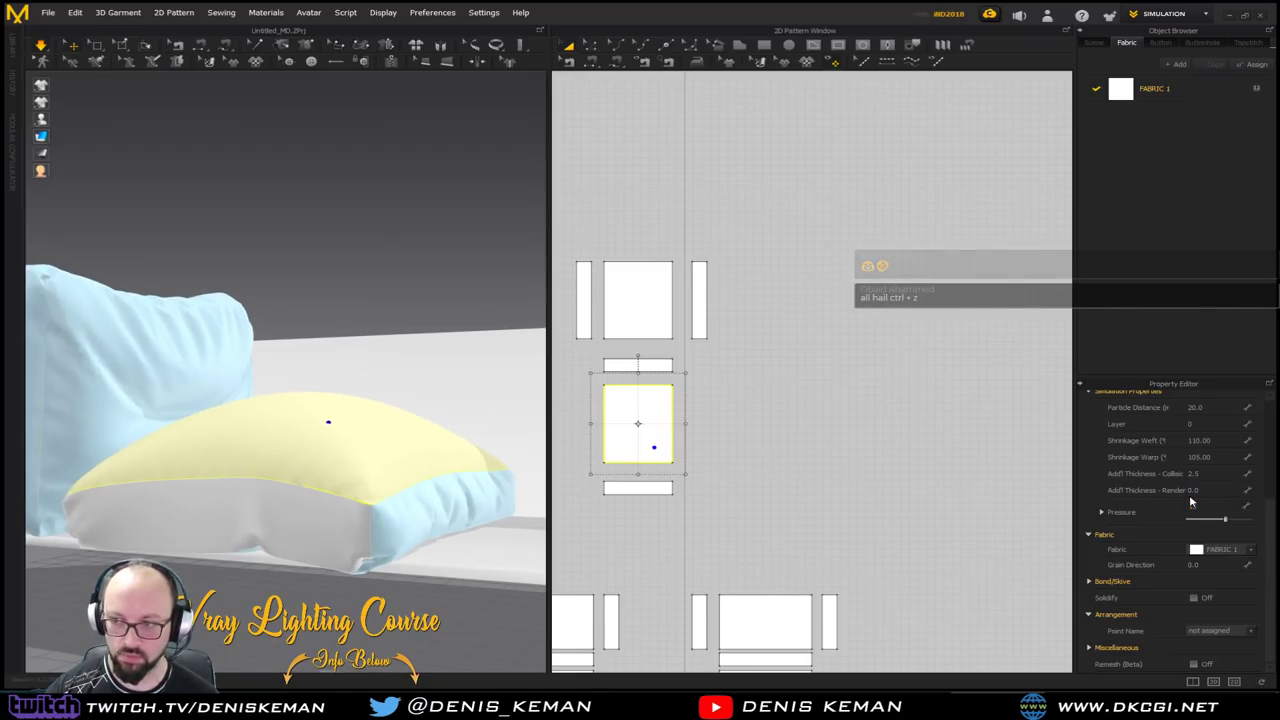
left_click(1208, 505)
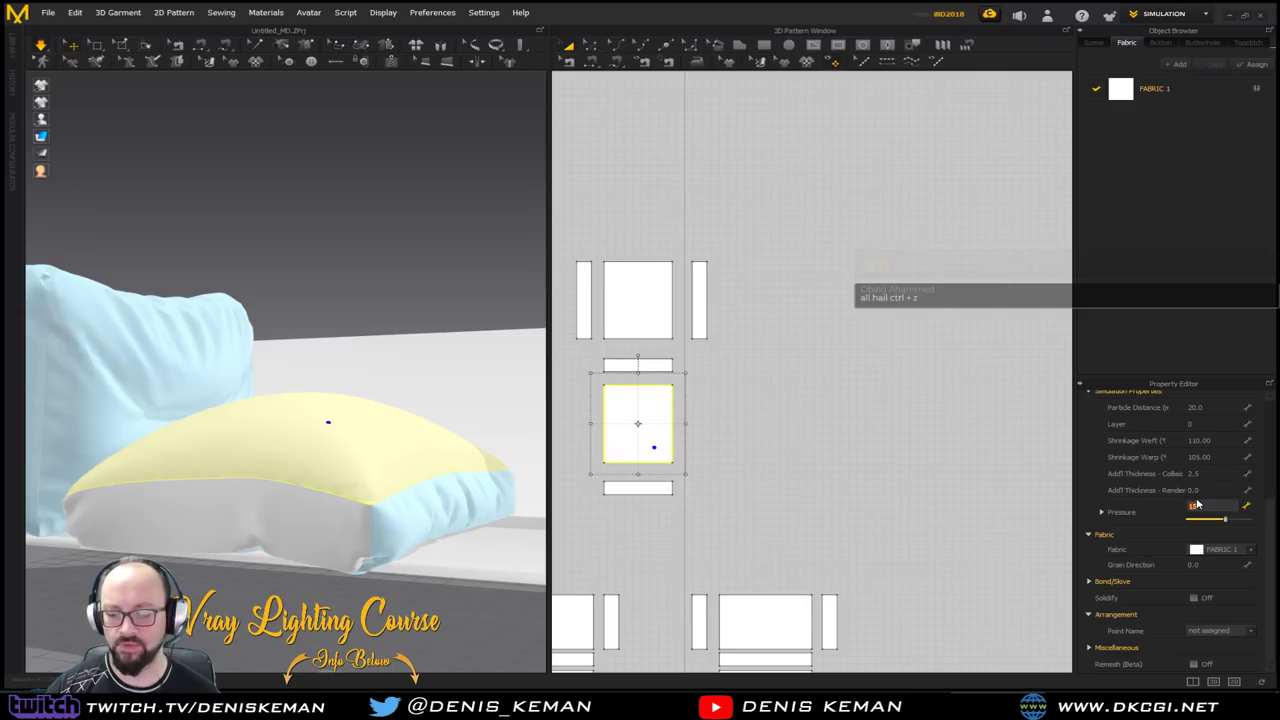
type("2")
key("Return")
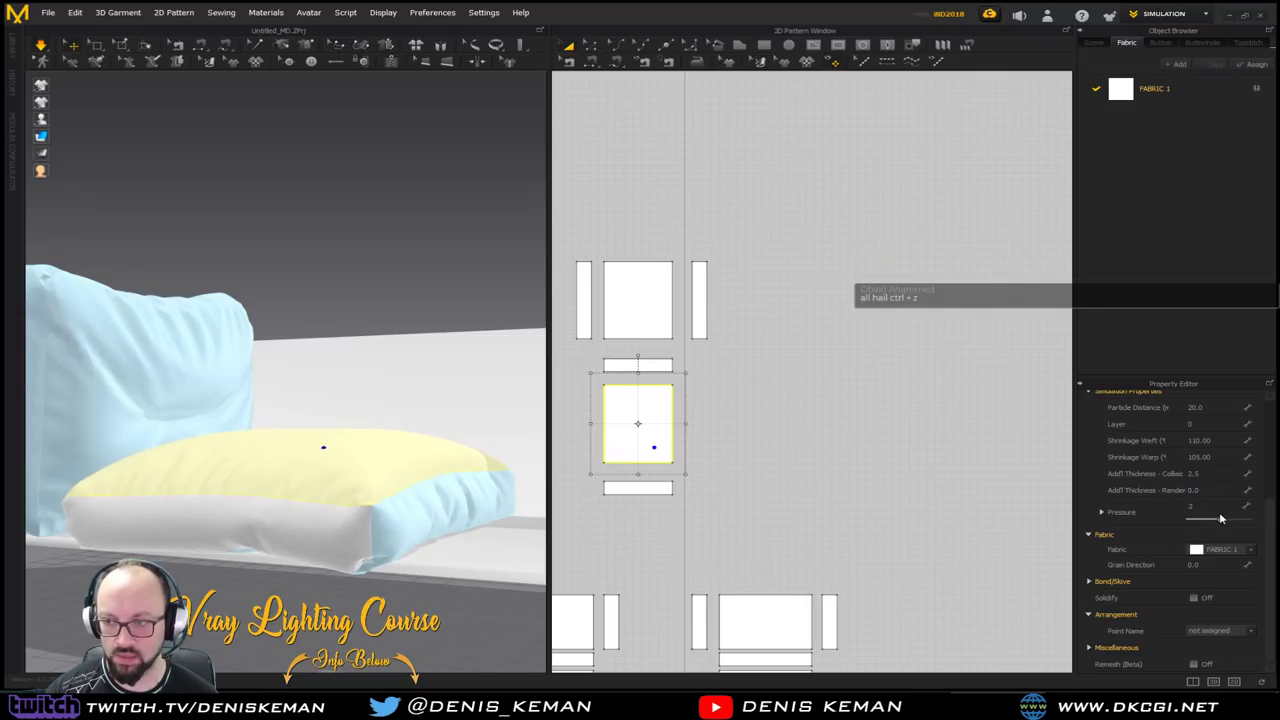
Deflate the seat cushion's top panel with a negative pressure and return the pressure to 2
mouse_move(1219, 522)
left_mouse_down()
mouse_move(1231, 525)
mouse_move(1216, 525)
left_mouse_up()
double_click(1201, 505)
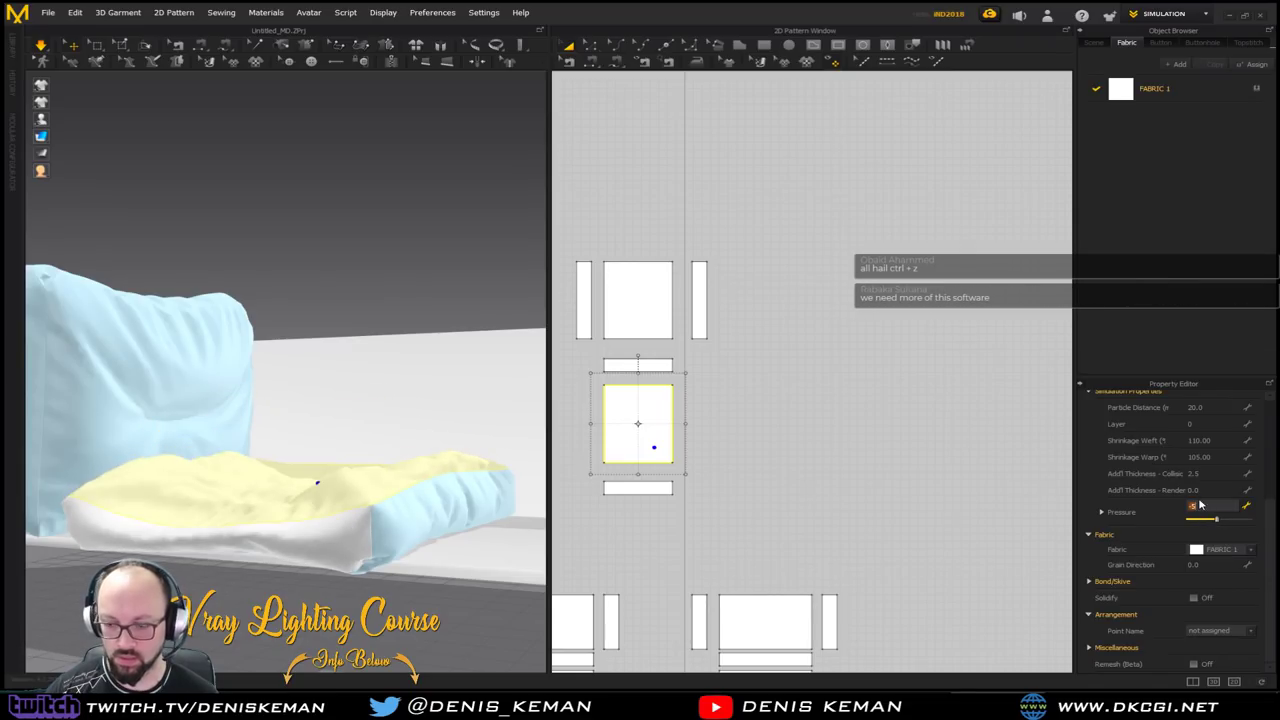
type("2")
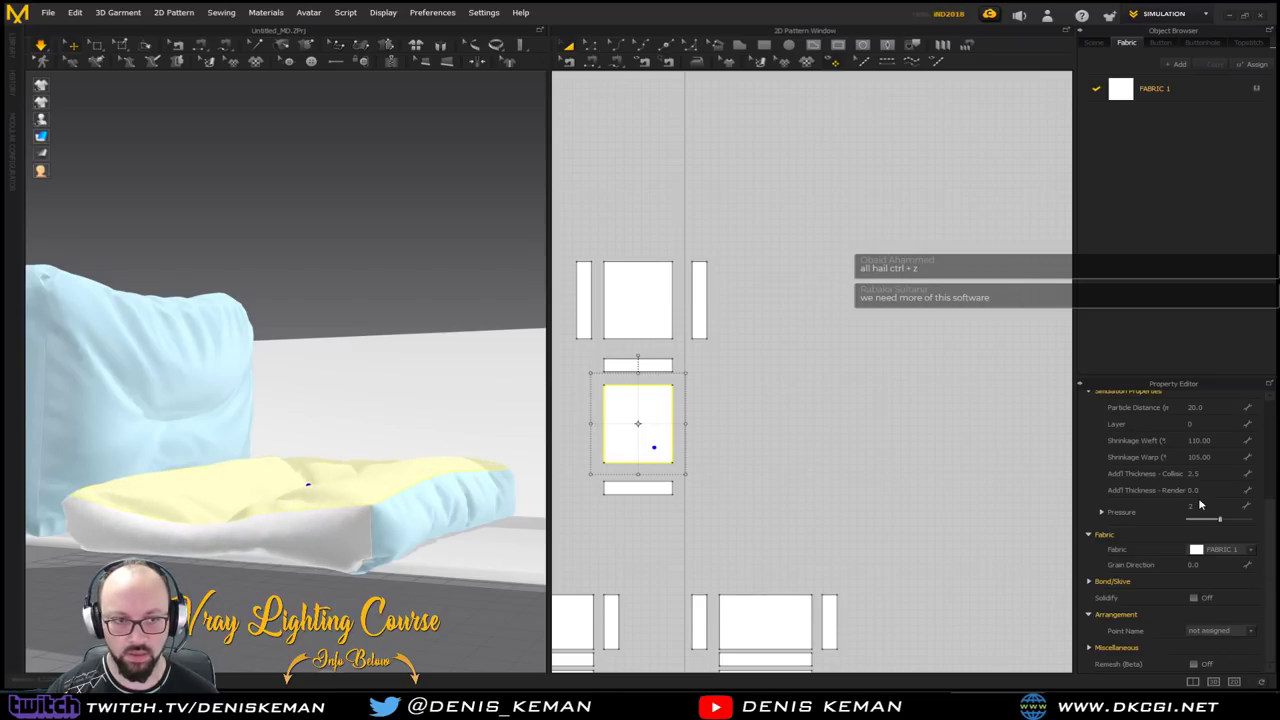
right_click_drag(404, 346, 404, 354)
Lower the top panel's pressure to 1 and let the seat cushion settle in simulation
left_click(1199, 507)
type("1")
key("Return")
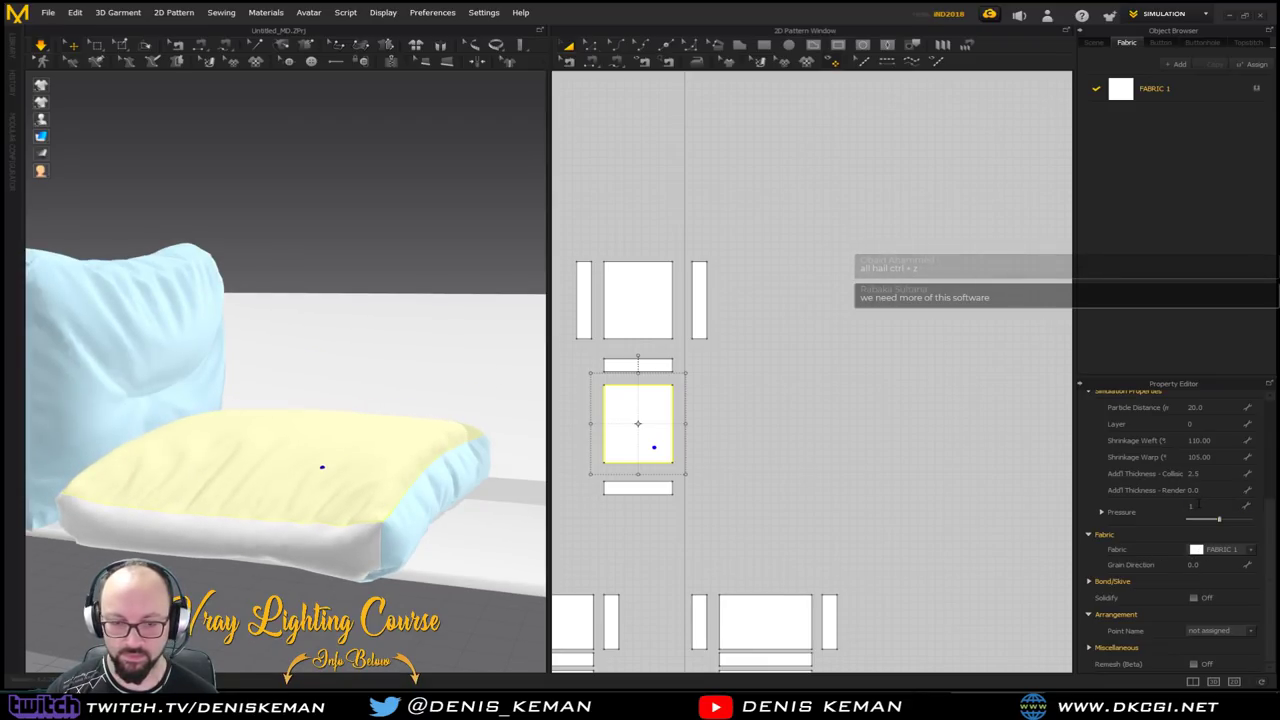
right_click_drag(397, 508, 361, 497)
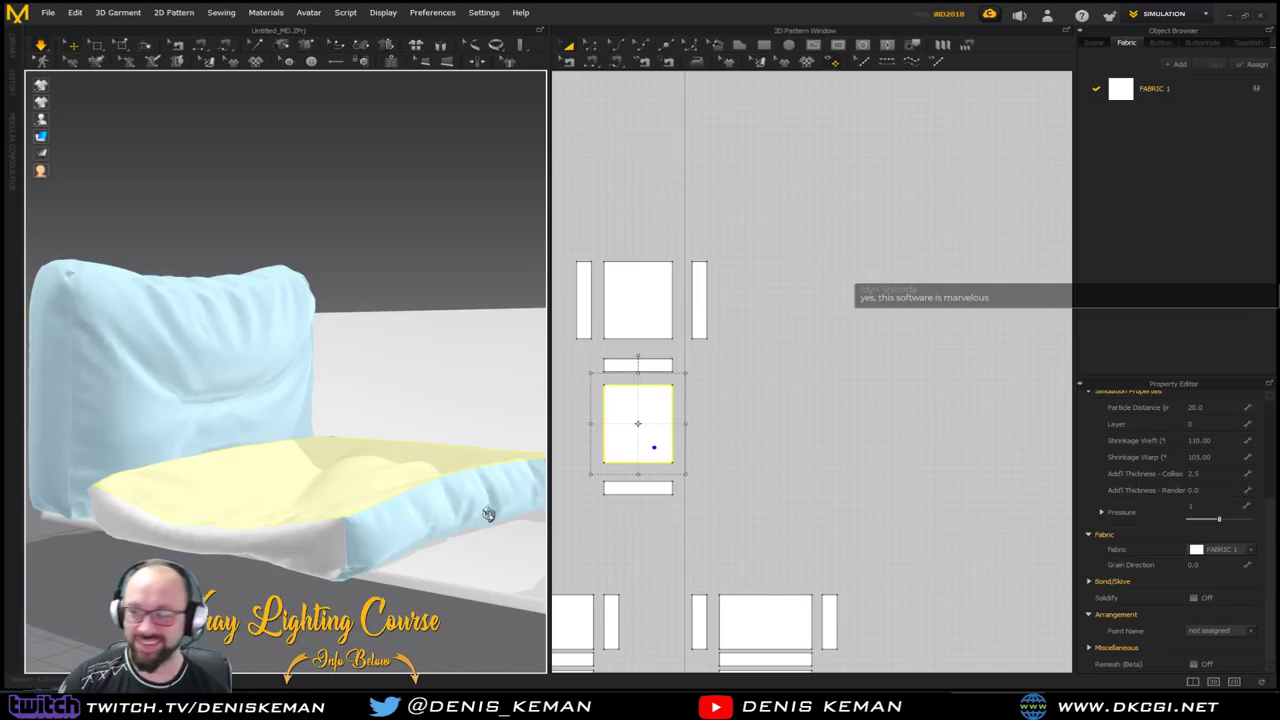
Set the top panel's pressure to 2 to reinflate the seat cushion, and deselect the panel
left_click(1194, 508)
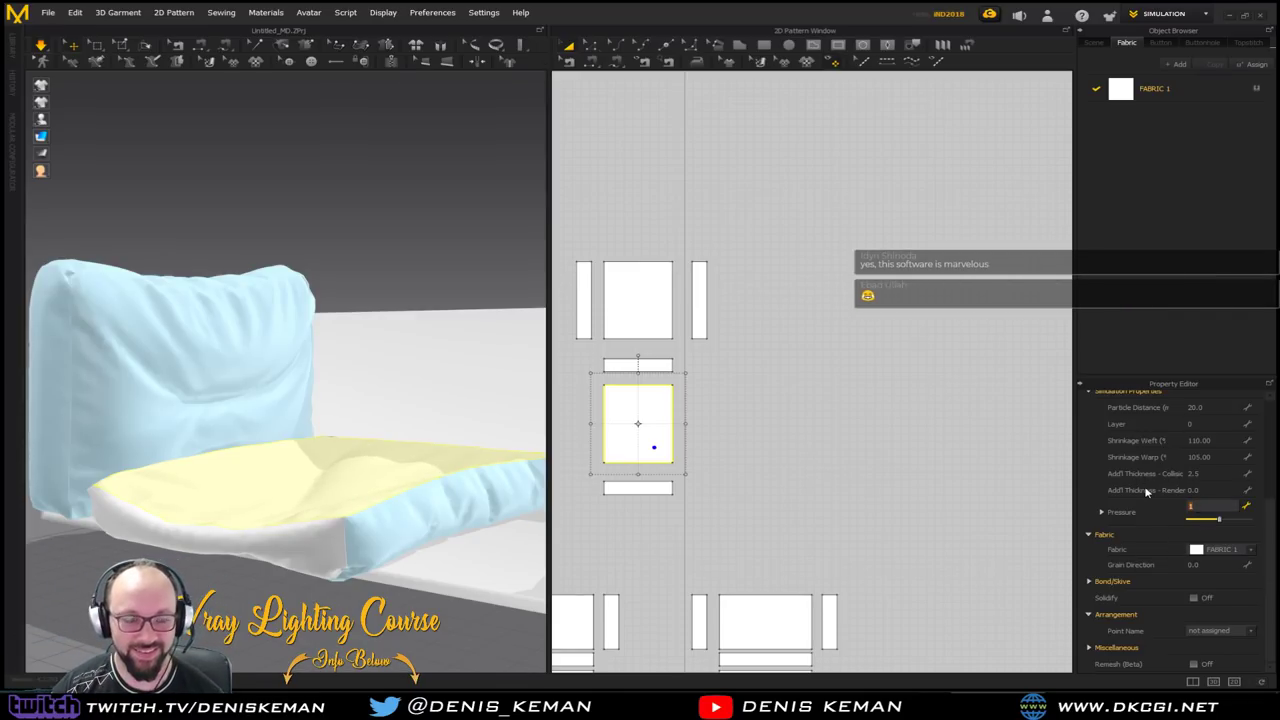
type("2")
key("Return")
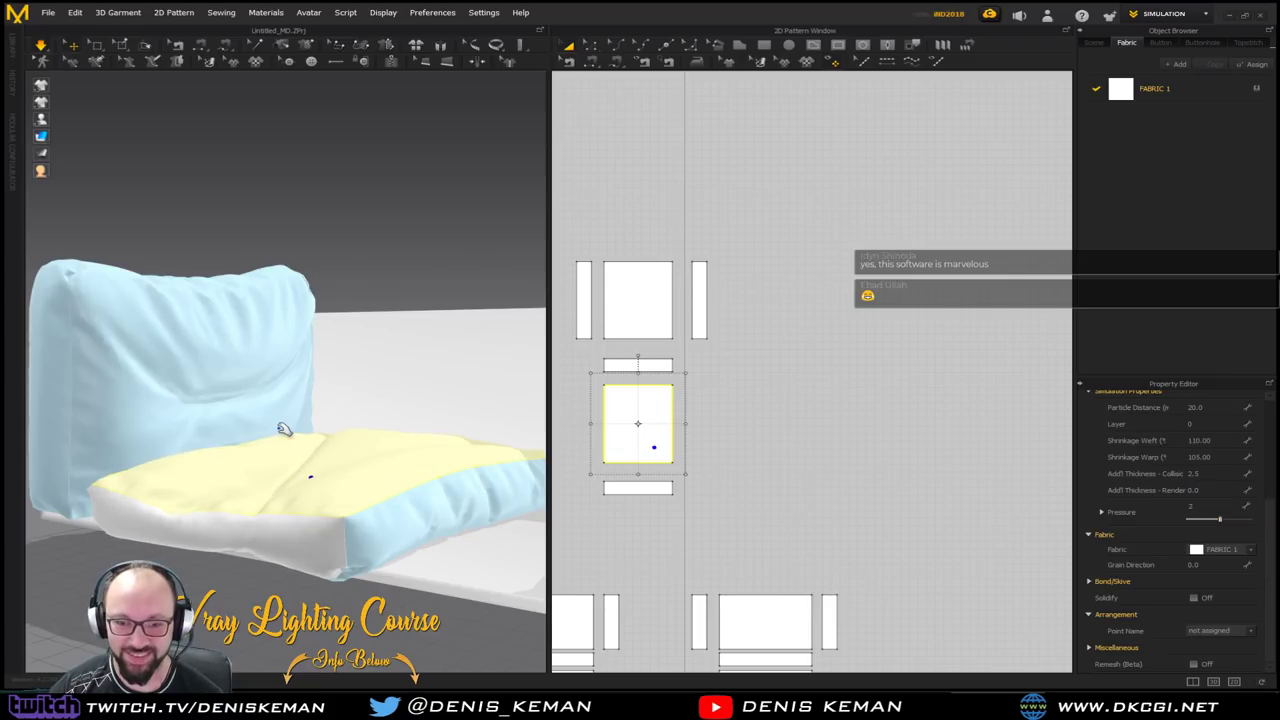
left_click(423, 286)
mouse_move(423, 286)
right_mouse_down()
mouse_move(354, 314)
mouse_move(398, 288)
right_mouse_up()
Set the seat cushion's front strip to 110 warp shrinkage and 105 weft shrinkage during simulation
left_click(236, 487)
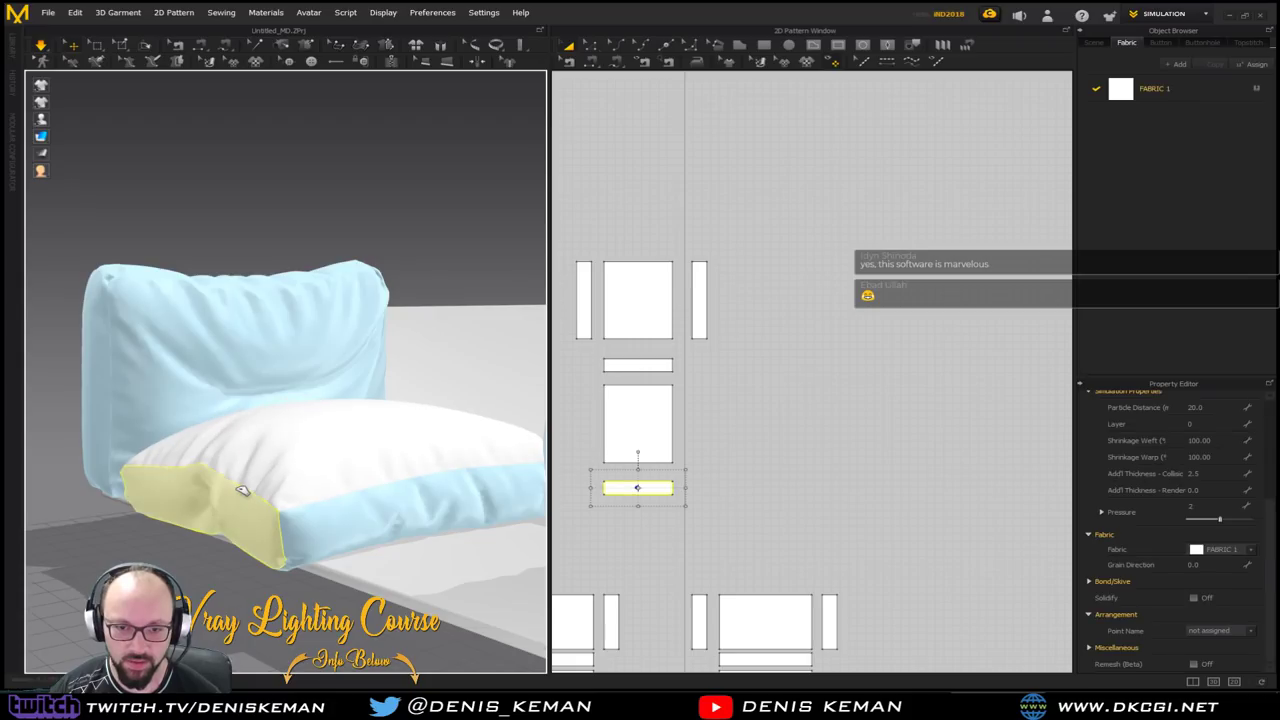
right_click_drag(229, 513, 375, 496)
left_click(1212, 456)
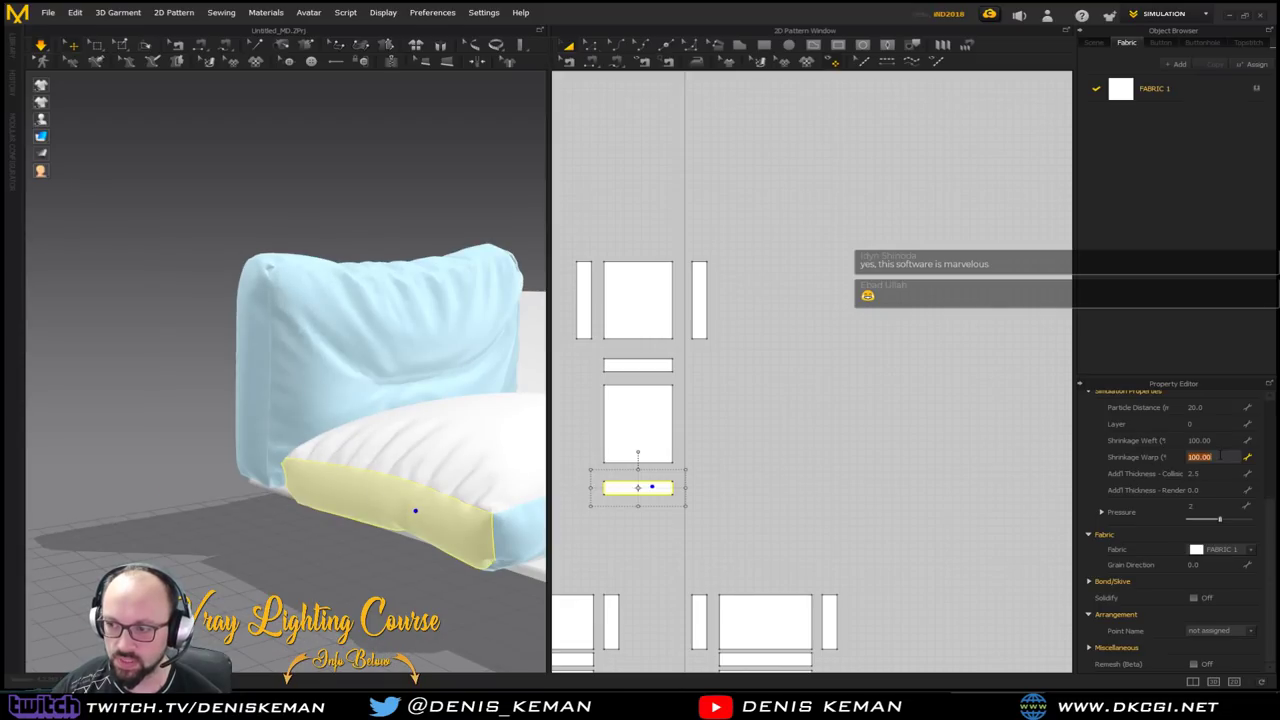
type("110")
key("Return")
left_click(1209, 440)
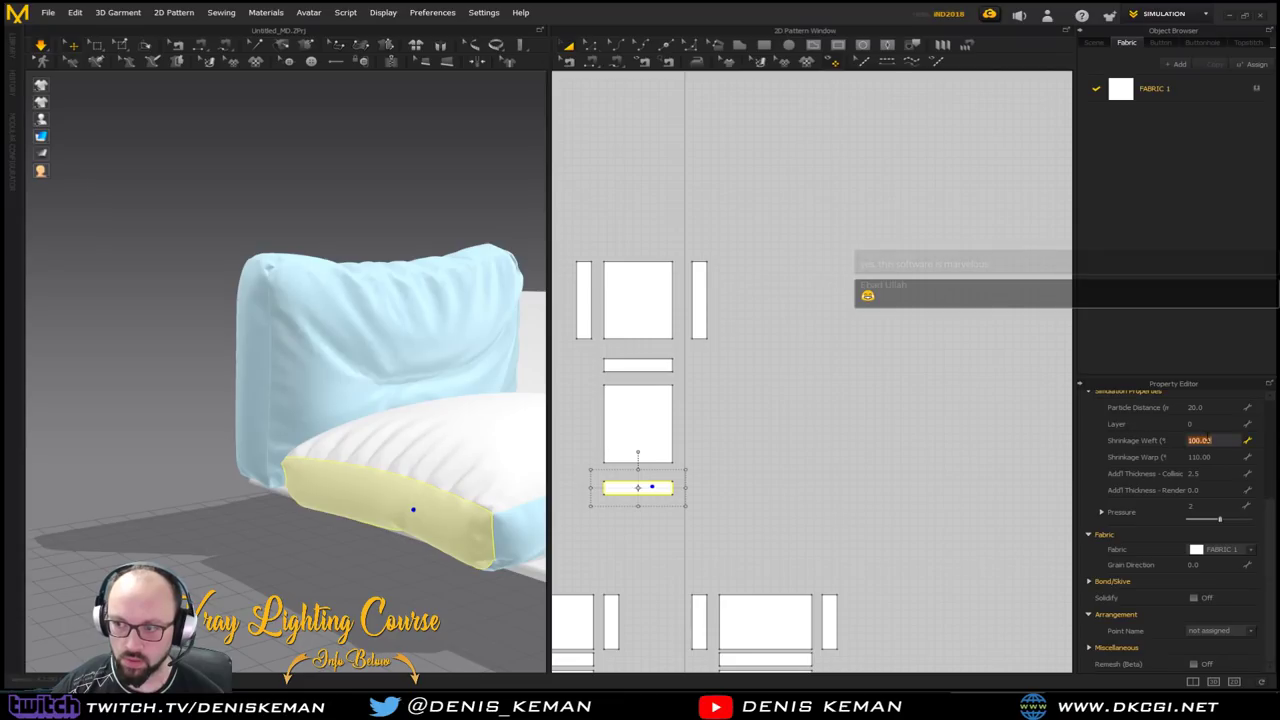
type("15")
key("BackSpace")
type("05")
key("Return")
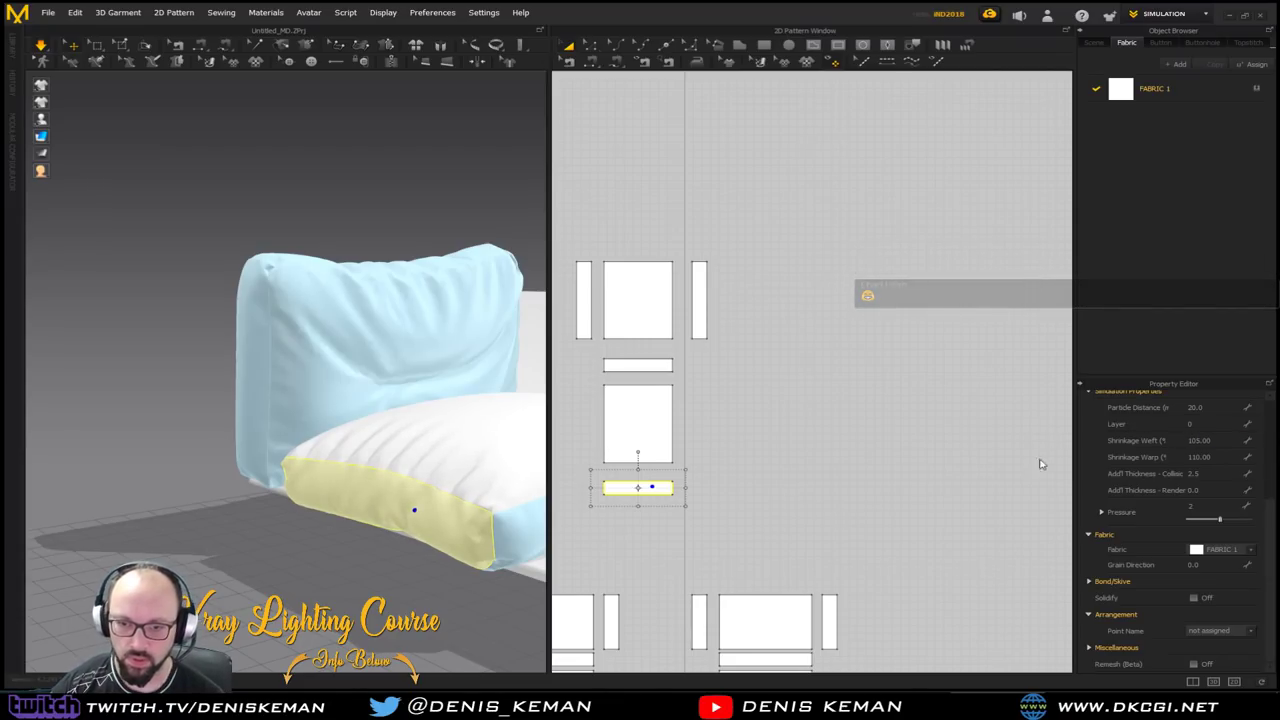
Freeze the seat cushion's front strip and clear the selection
right_click_drag(423, 451, 429, 517)
left_click(435, 514)
right_click(430, 524)
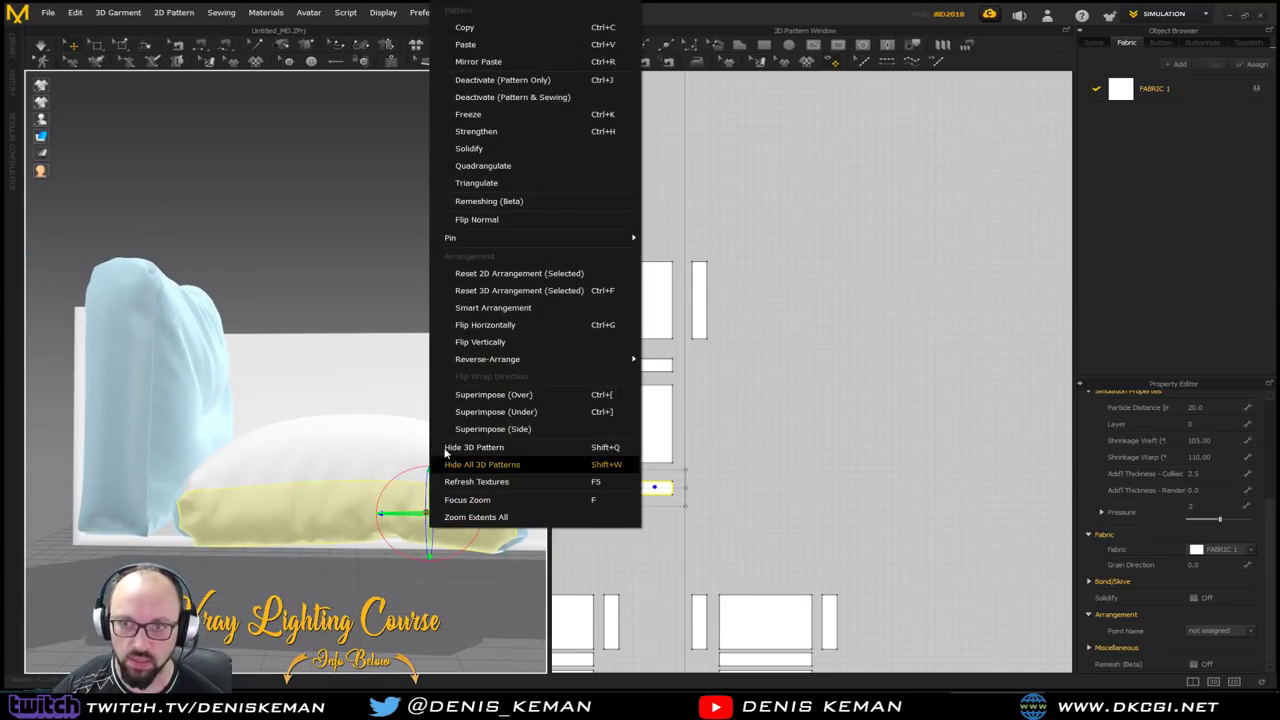
left_click(503, 120)
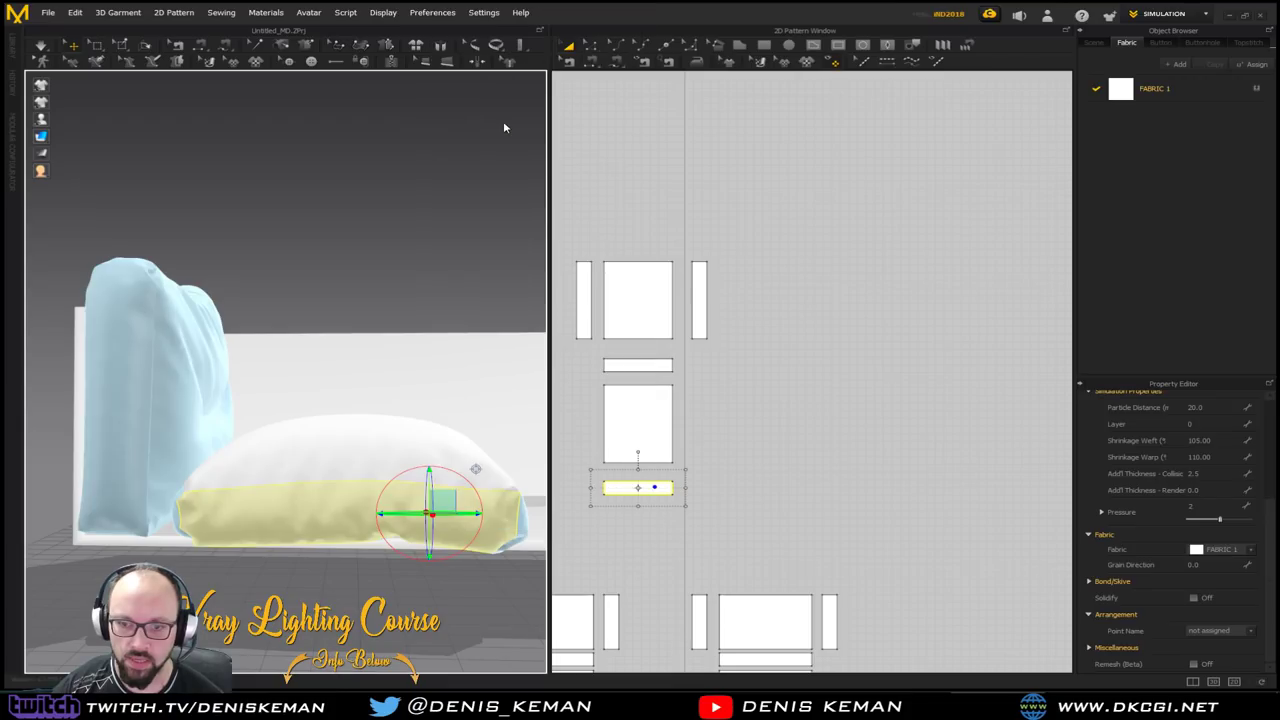
left_click(371, 454)
right_click_drag(419, 397, 354, 428)
middle_click_drag(383, 423, 236, 470)
right_click_drag(236, 470, 270, 437)
left_click(490, 267)
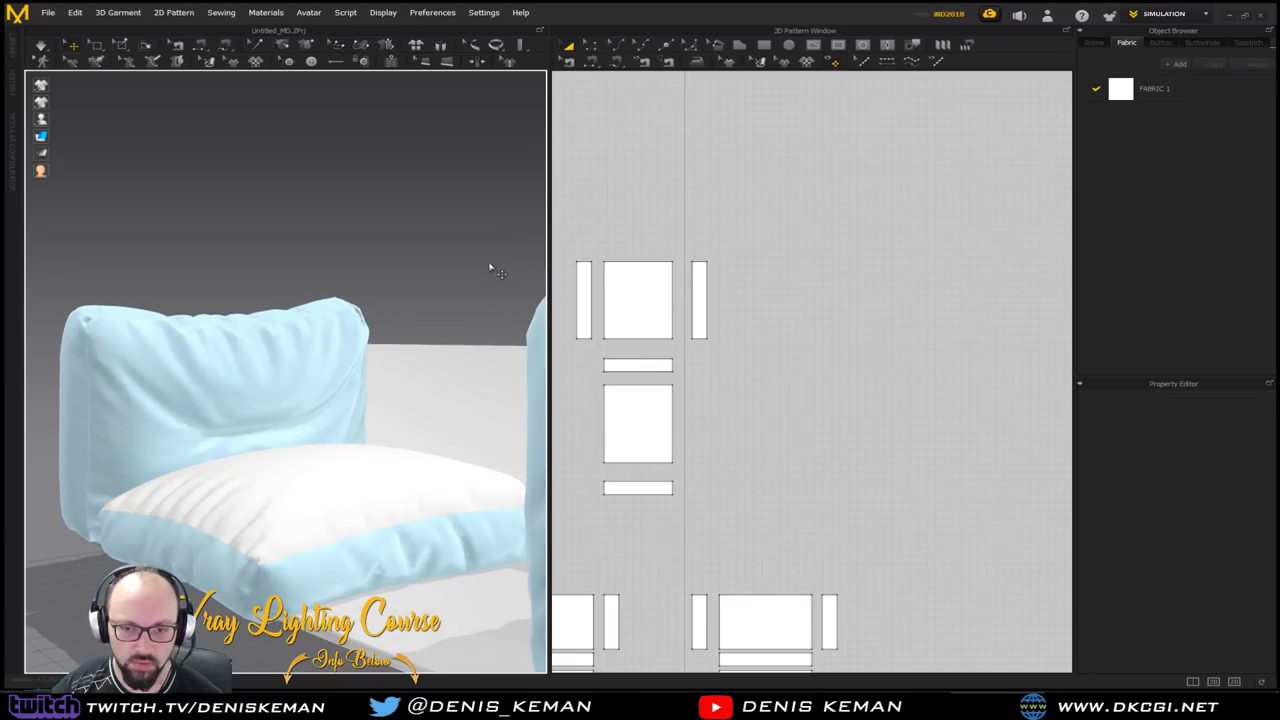
Pull on the seat cushion's top panel in simulation to adjust its shape, and deselect it
left_click(331, 461)
left_click_drag(324, 497, 406, 350)
key("space")
left_click(433, 268)
right_click_drag(433, 268, 423, 363)
Set the particle distance of the seat cushion's top panel to 10
left_click(338, 456)
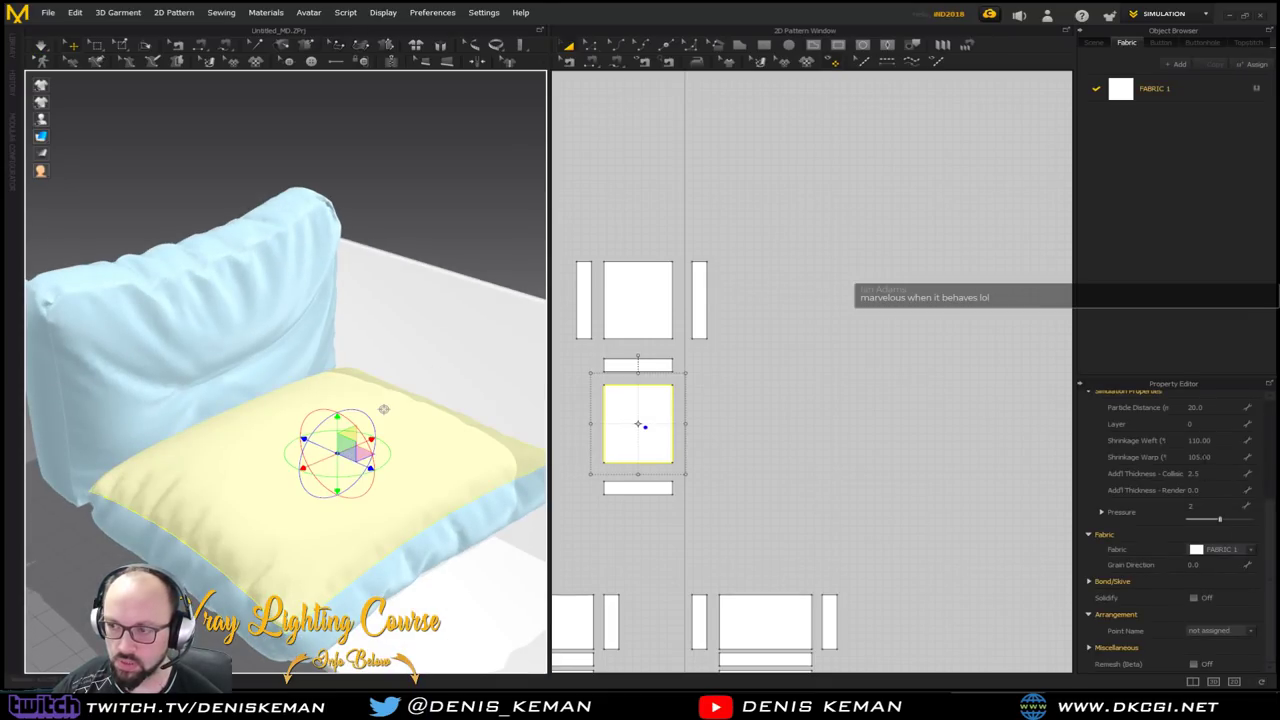
left_click(1210, 408)
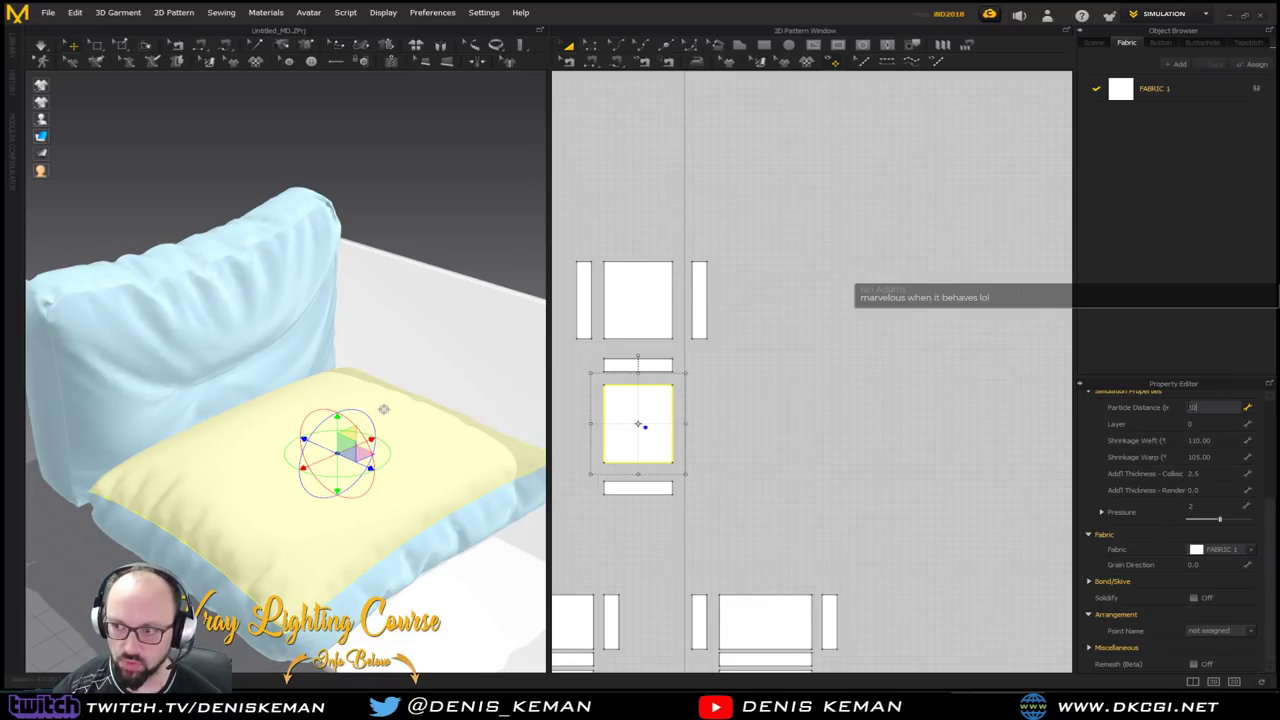
key("Return")
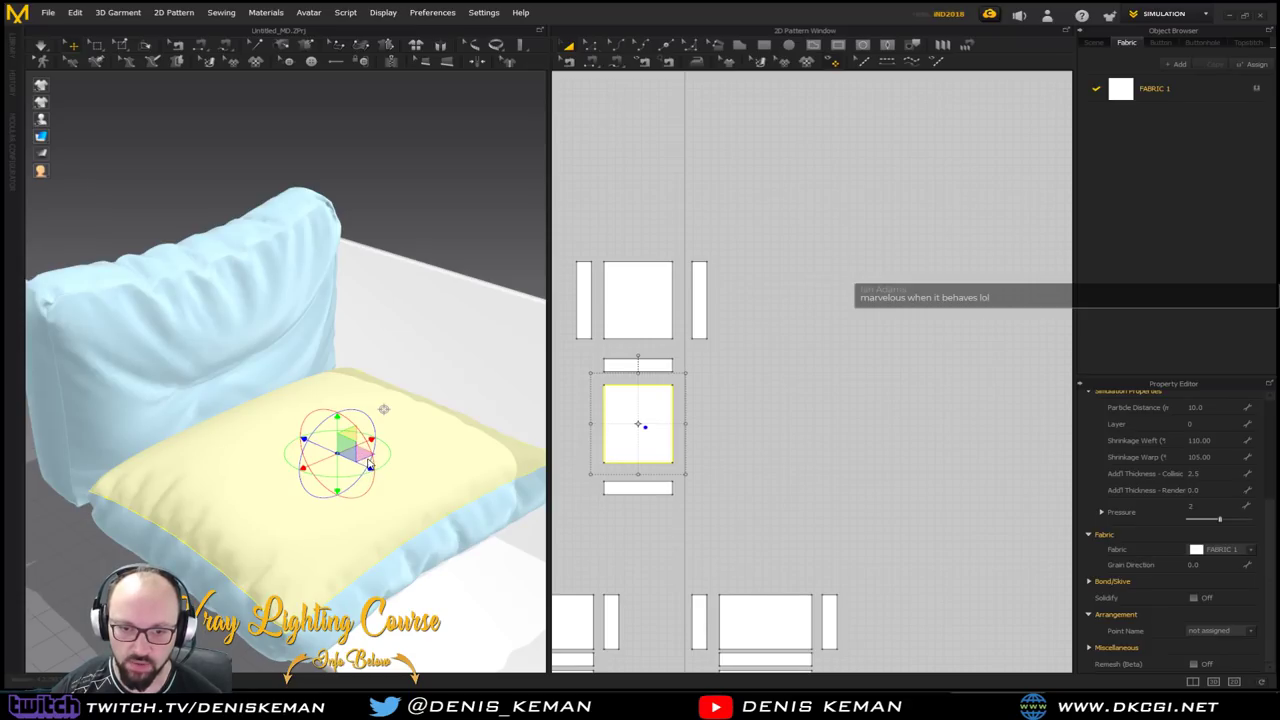
right_click_drag(369, 463, 372, 451)
Simulate the refined top panel and tug its middle sideways to form folds across the seat cushion
key("space")
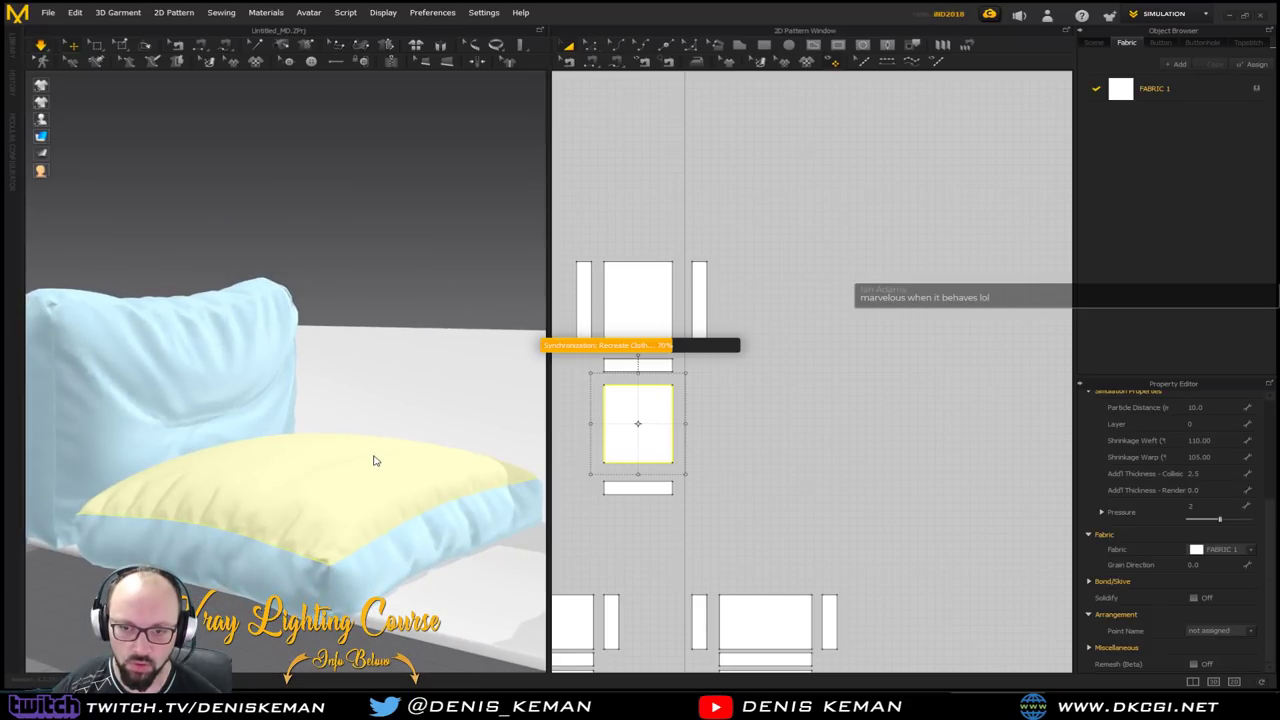
left_click(304, 466)
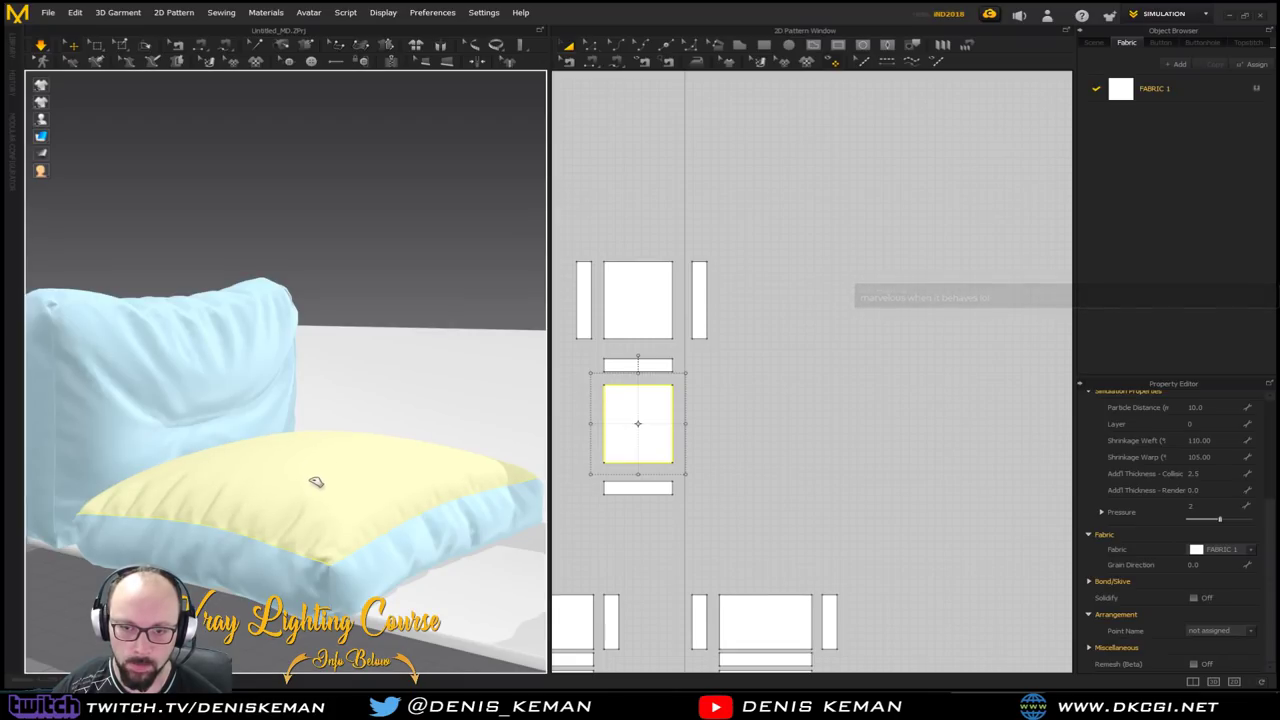
left_click_drag(328, 474, 360, 471)
left_click(437, 277)
key("space")
right_click_drag(400, 303, 305, 418)
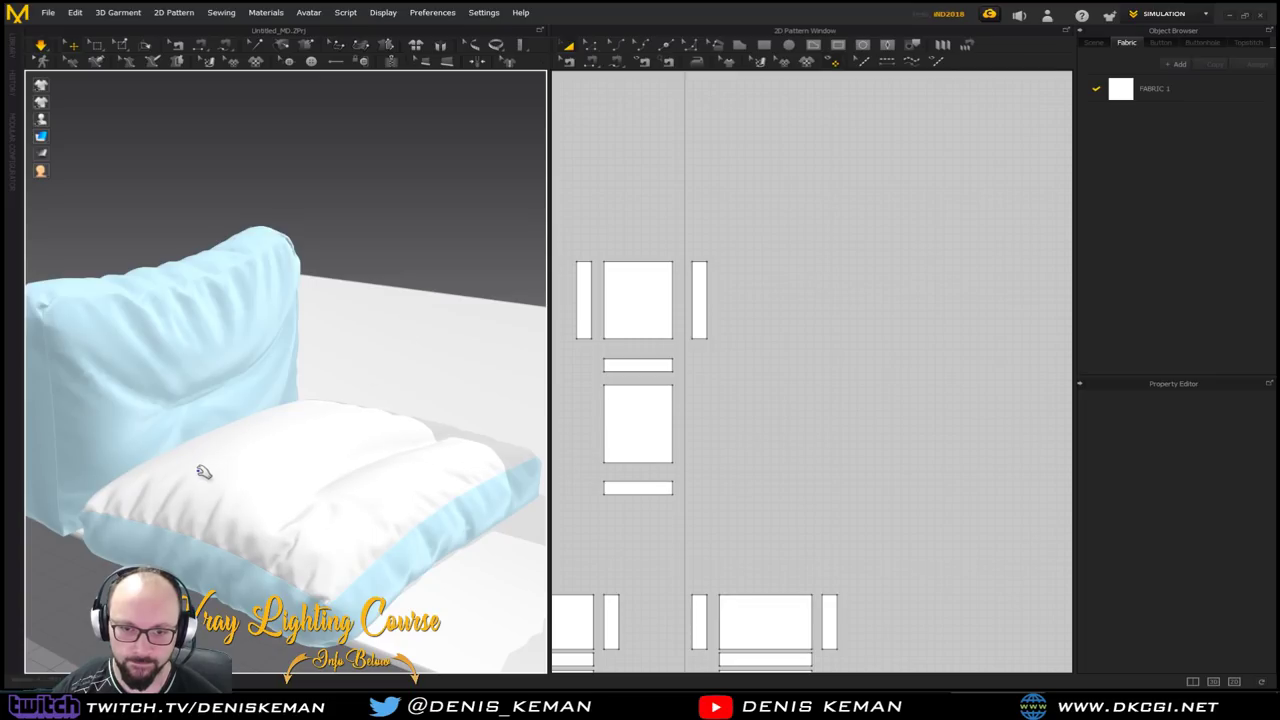
Keep tugging the top panel at several spots to press a wrinkled dent across the middle of the seat cushion
left_click(232, 458)
left_click_drag(402, 435, 491, 243)
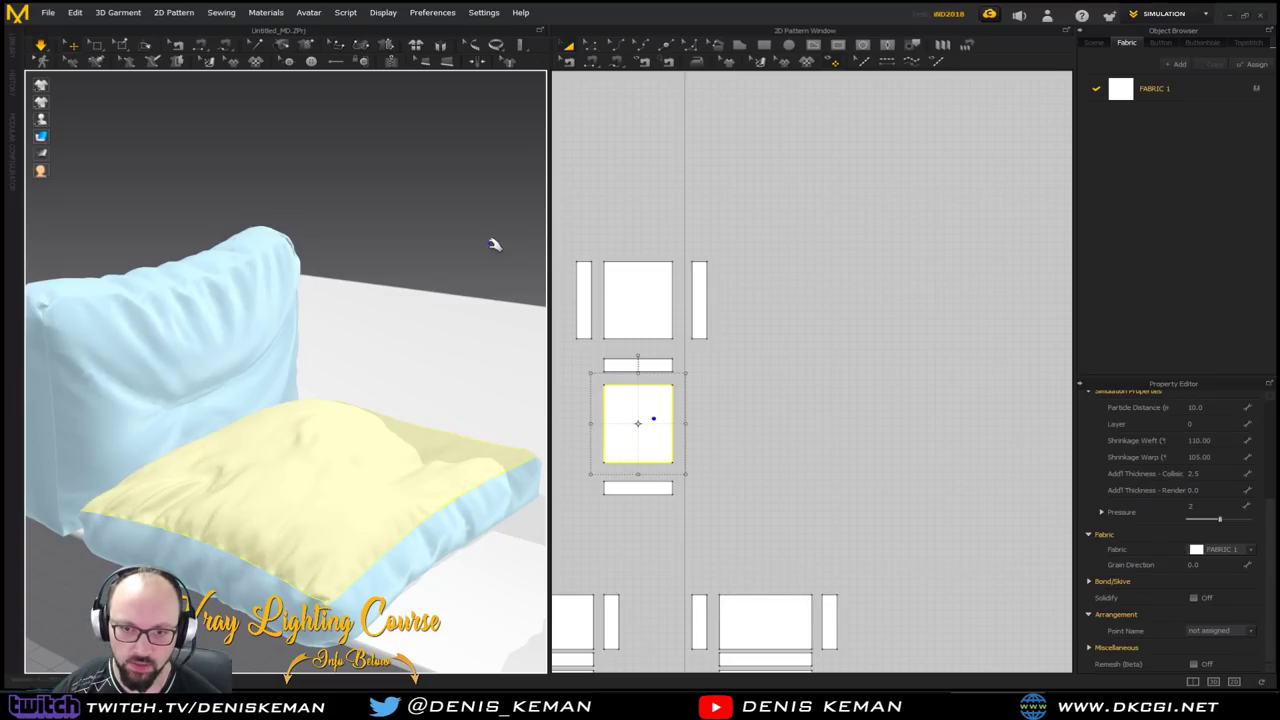
left_click(494, 246)
right_click_drag(427, 287, 398, 486)
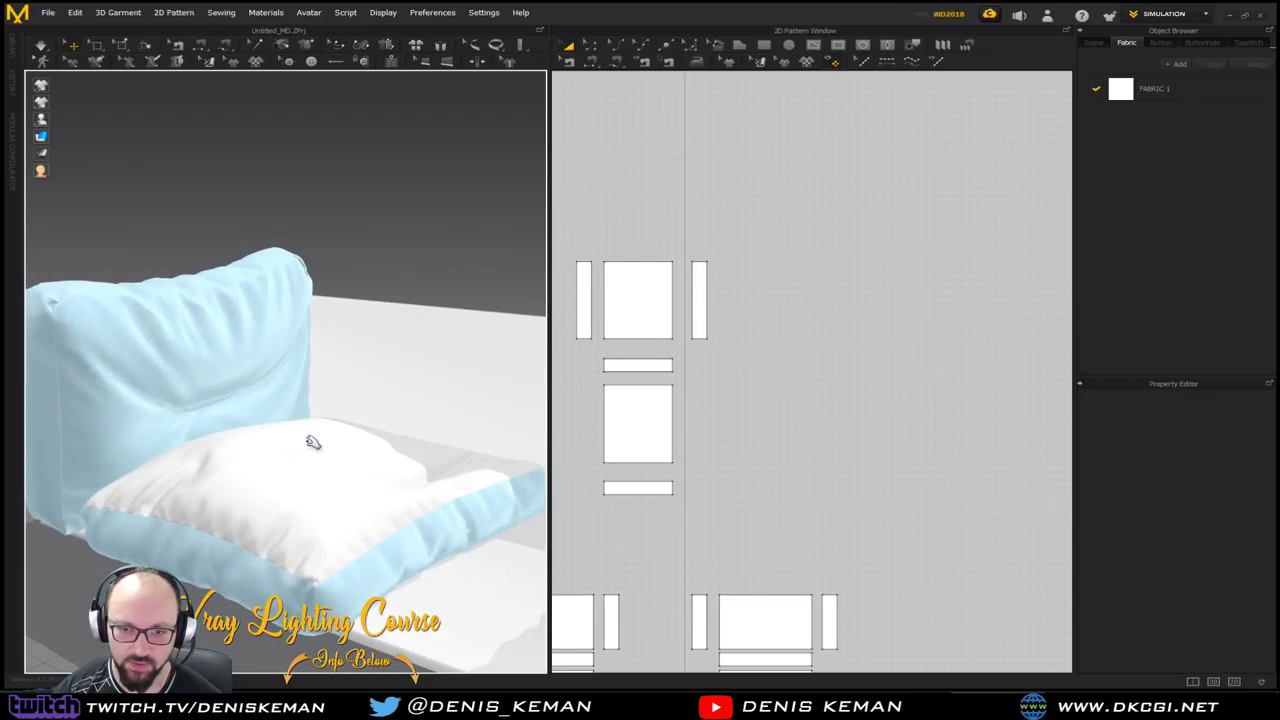
left_click_drag(309, 457, 352, 430)
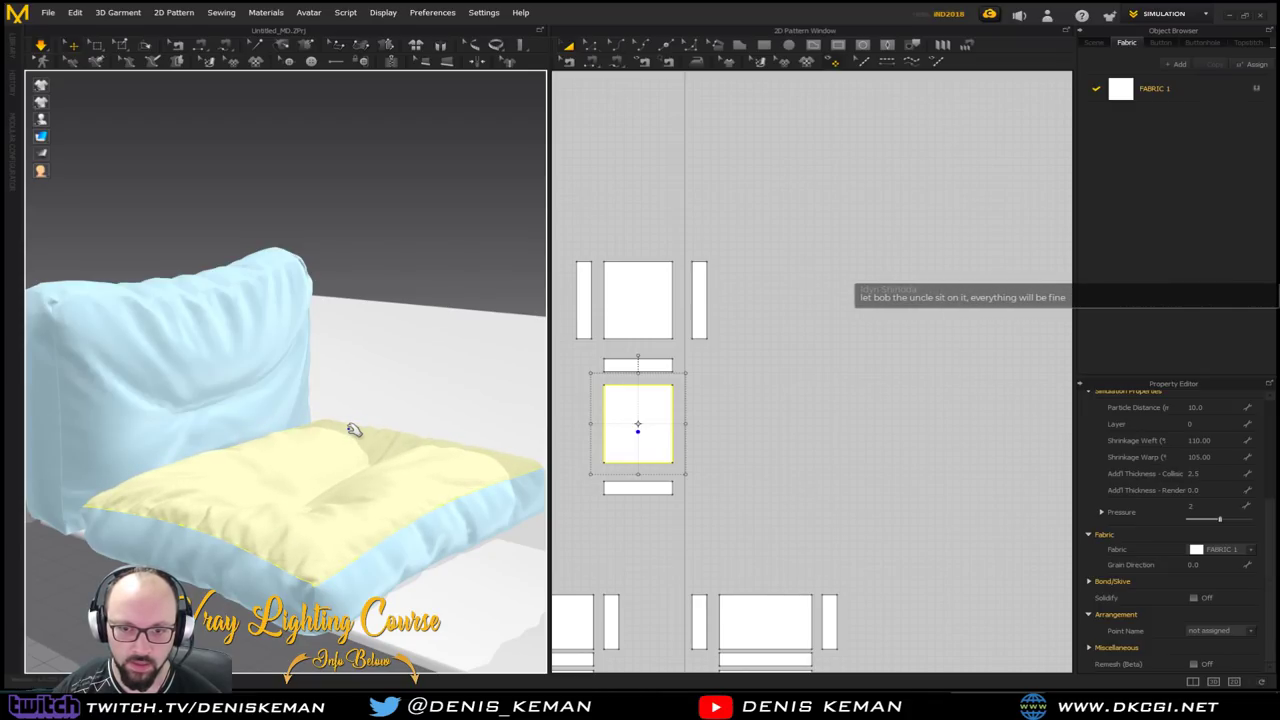
left_click(442, 240)
right_click_drag(443, 237, 376, 433)
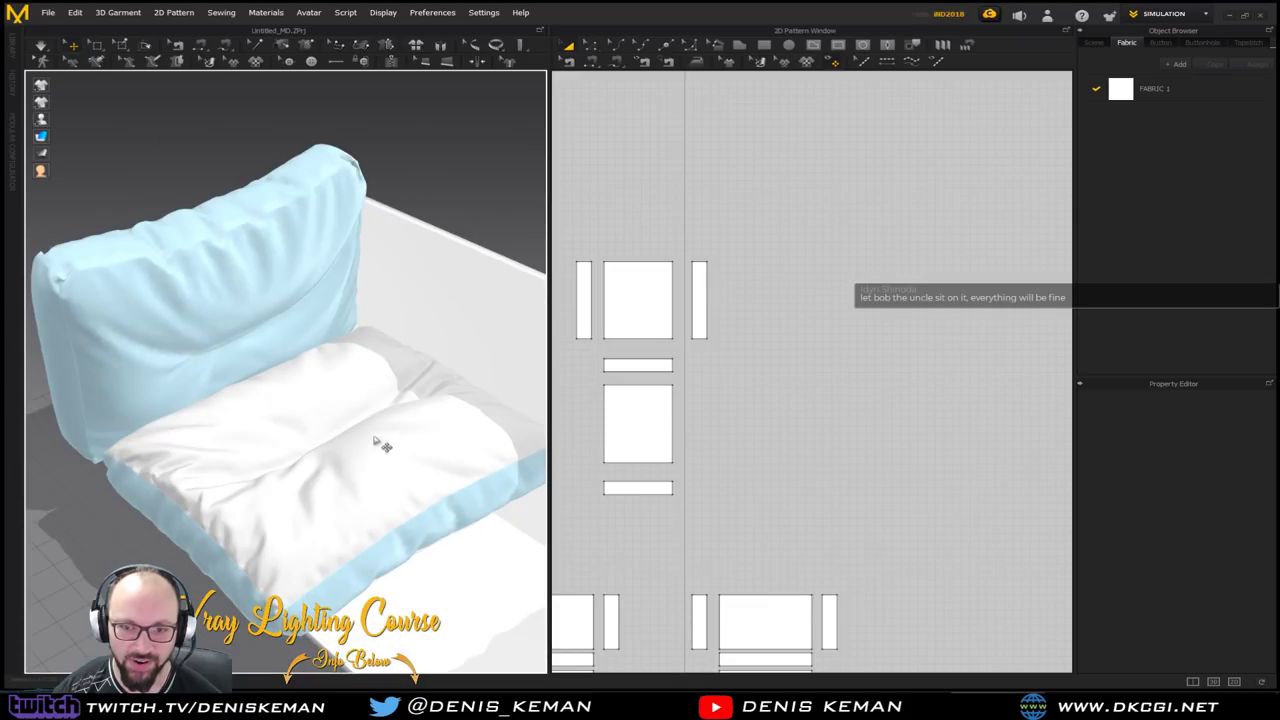
Freeze the seat cushion's wrinkled top panel
left_click(378, 436)
right_click(420, 404)
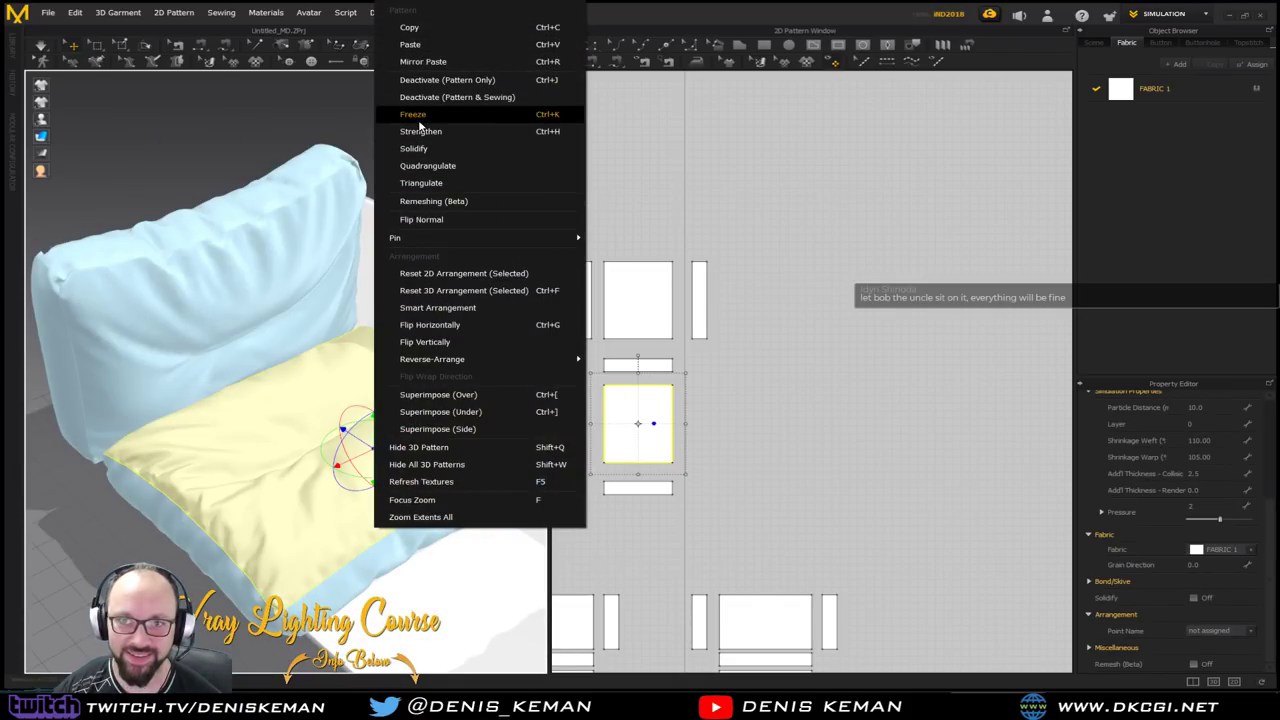
left_click(470, 120)
right_click_drag(503, 190, 378, 316)
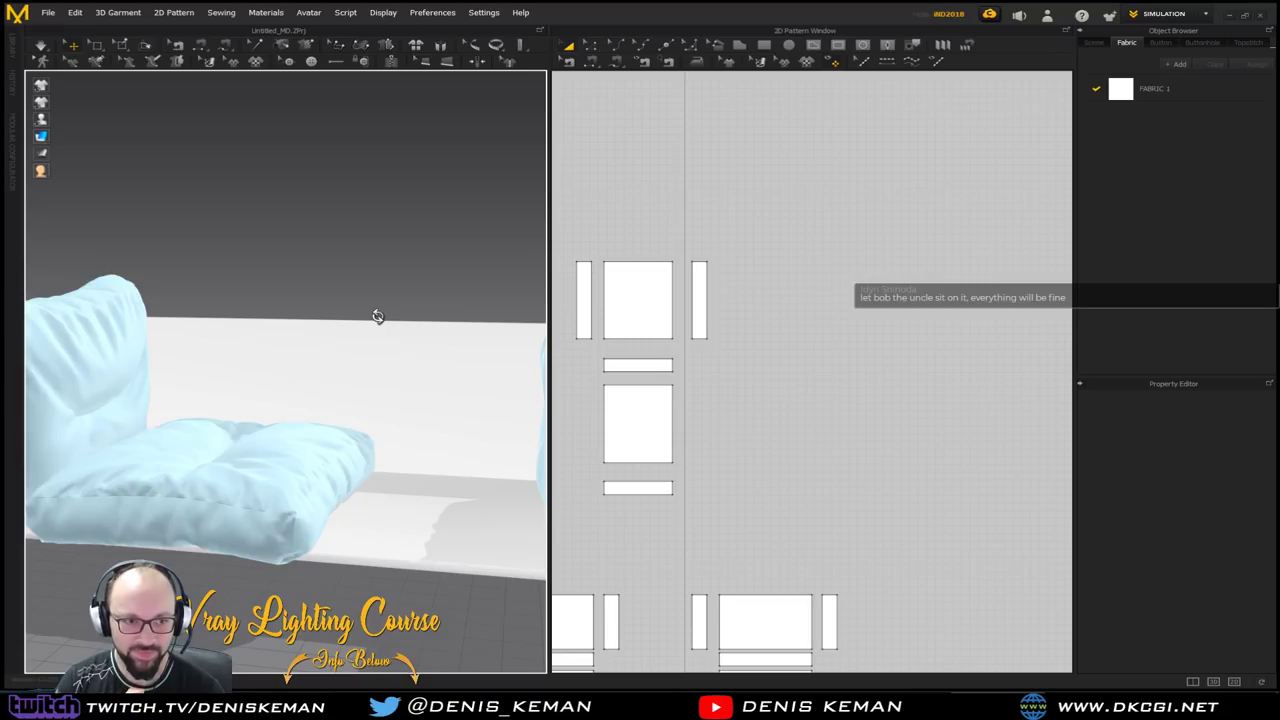
Duplicate all six seat cushion patterns and place the copies beside the originals in the 2D pattern layout
left_click_drag(858, 196, 674, 476)
key("ctrl+c")
key("ctrl+v")
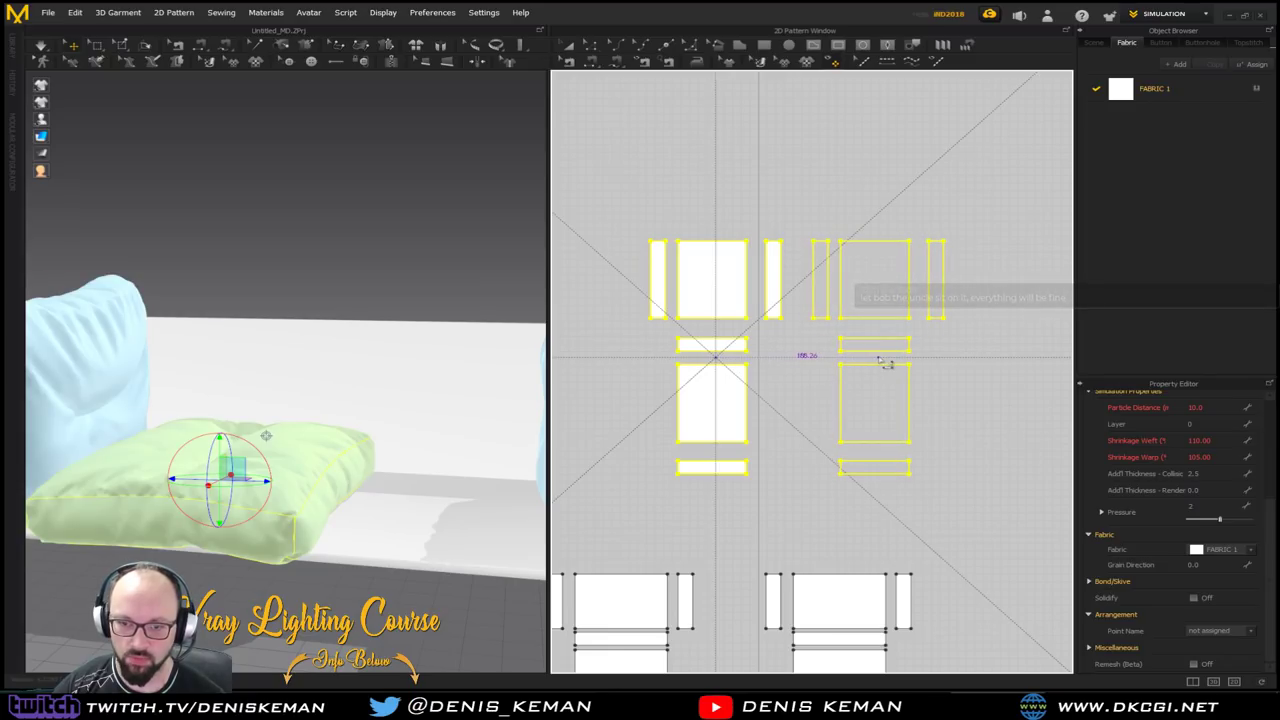
left_click(826, 382)
Move the duplicated seat cushion onto the empty half of the sofa, next to the first seat cushion
right_click_drag(432, 432, 341, 383)
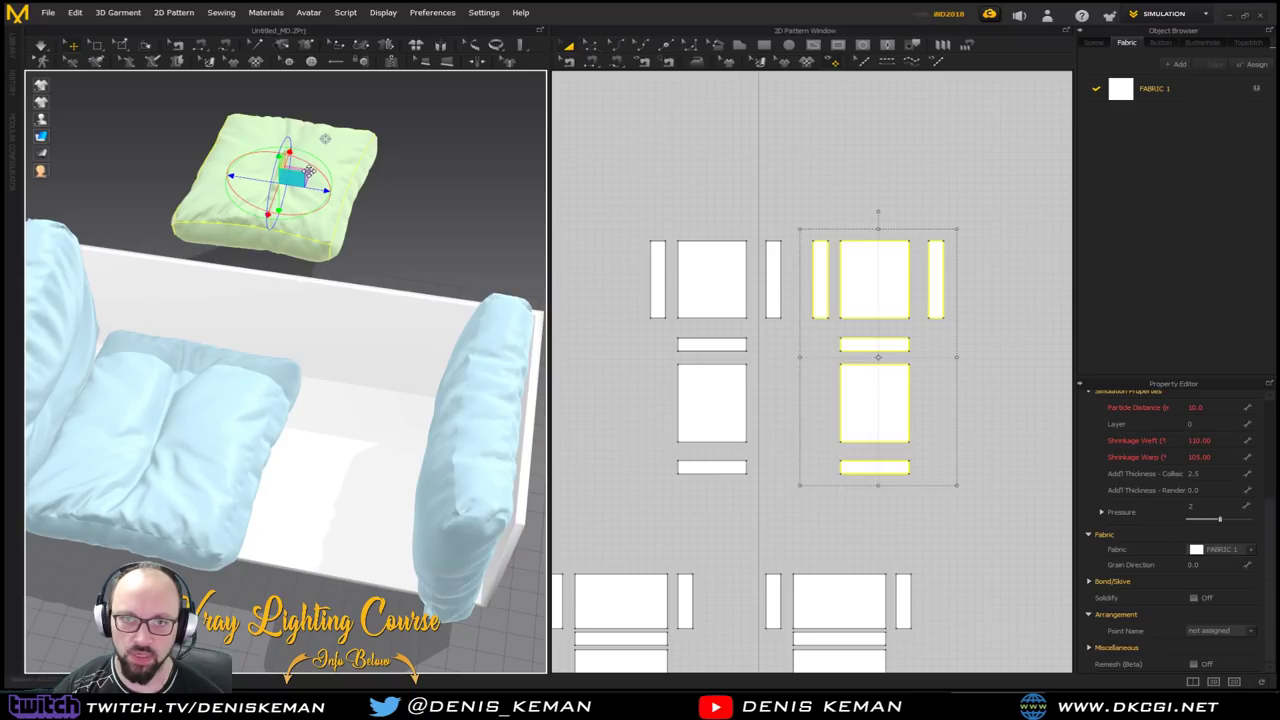
left_click_drag(296, 178, 409, 456)
left_click_drag(413, 458, 418, 458)
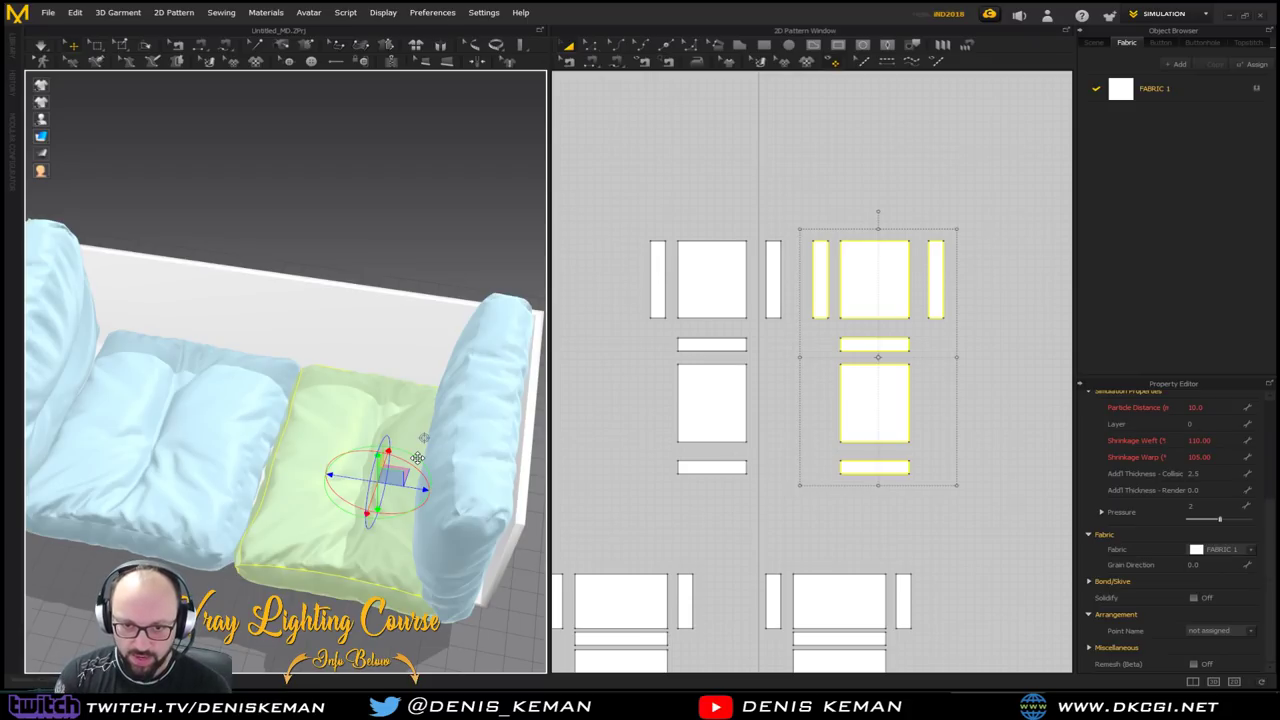
right_click_drag(417, 457, 341, 384)
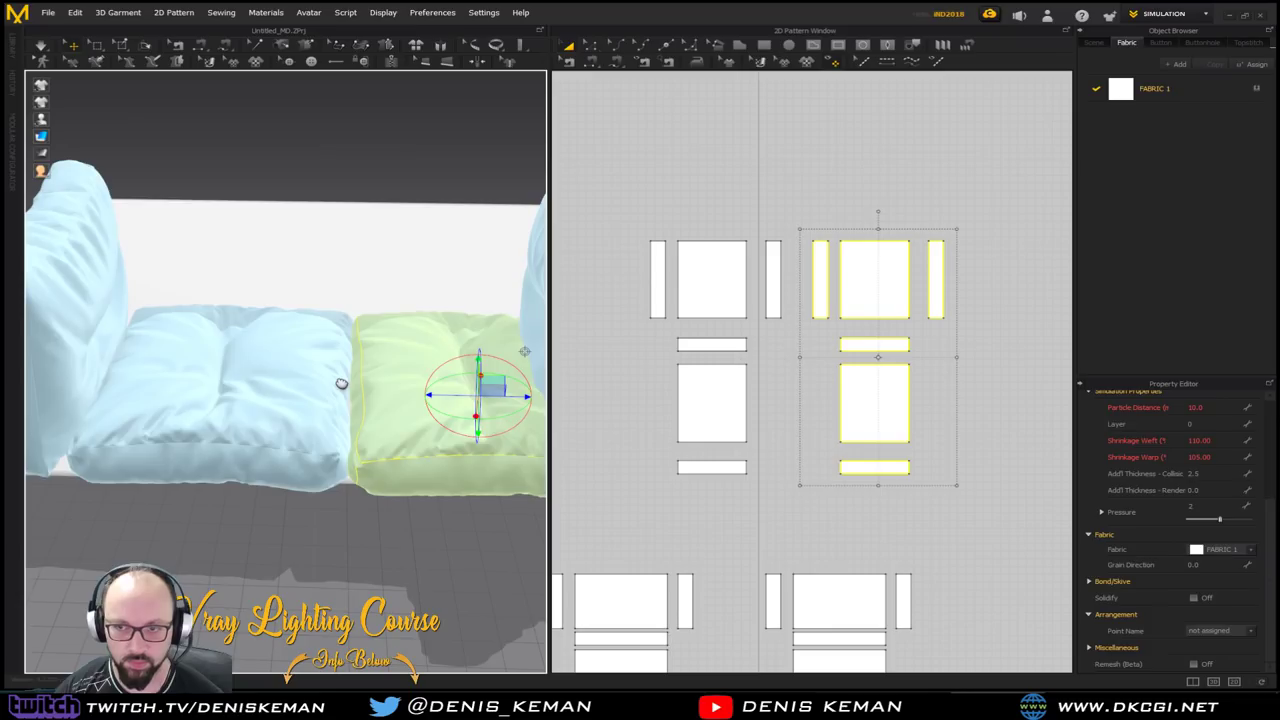
Select the 2D patterns of both seat cushions and scale them down slightly together
left_click_drag(620, 212, 1000, 500)
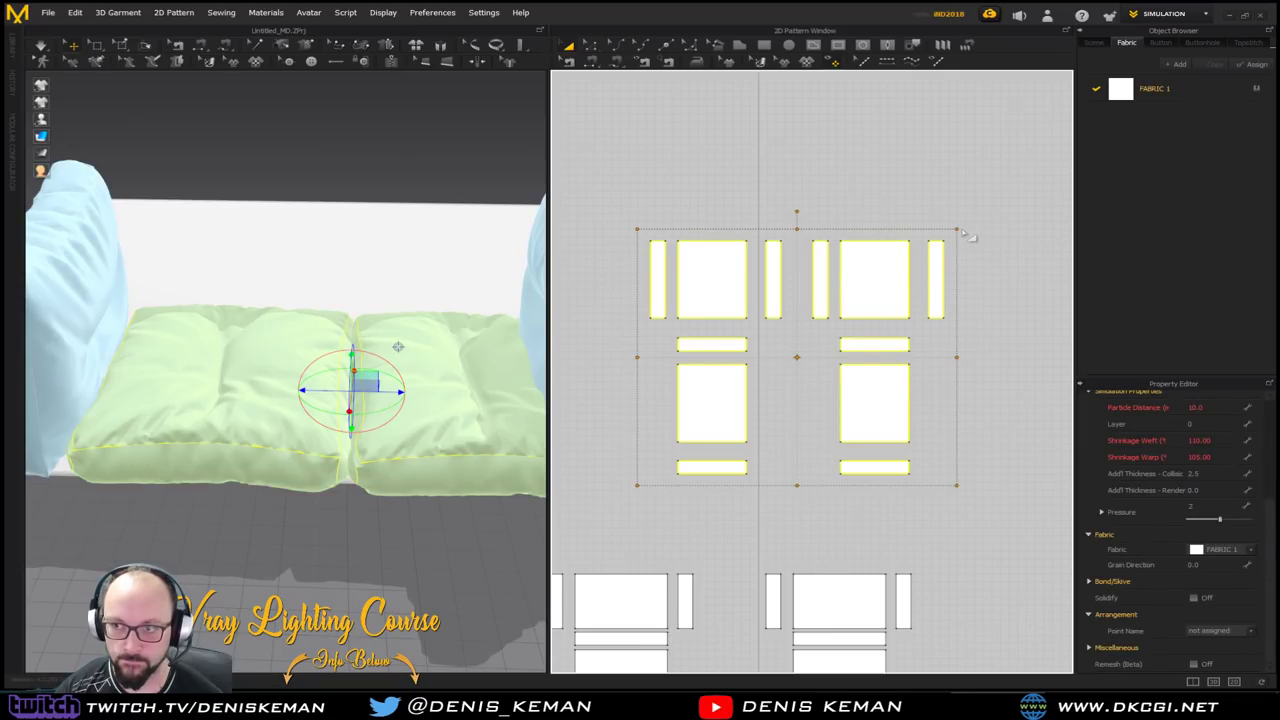
left_click_drag(956, 228, 929, 245)
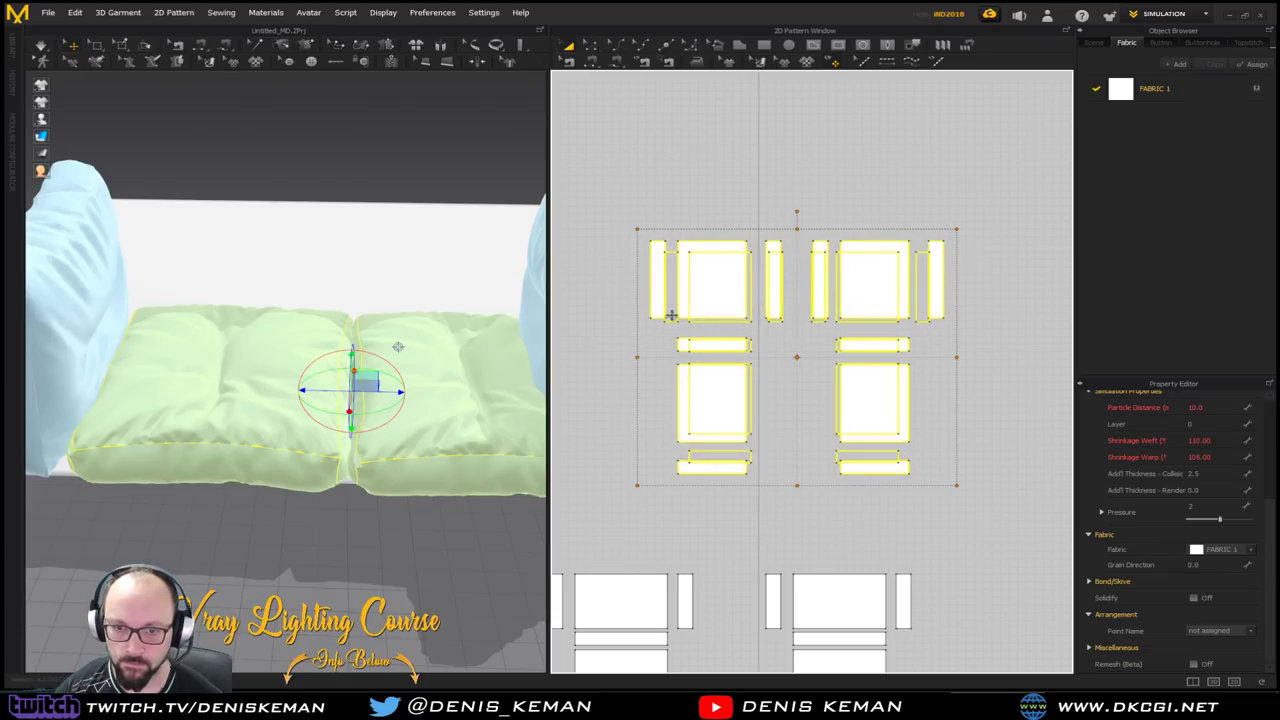
right_click_drag(457, 357, 381, 365)
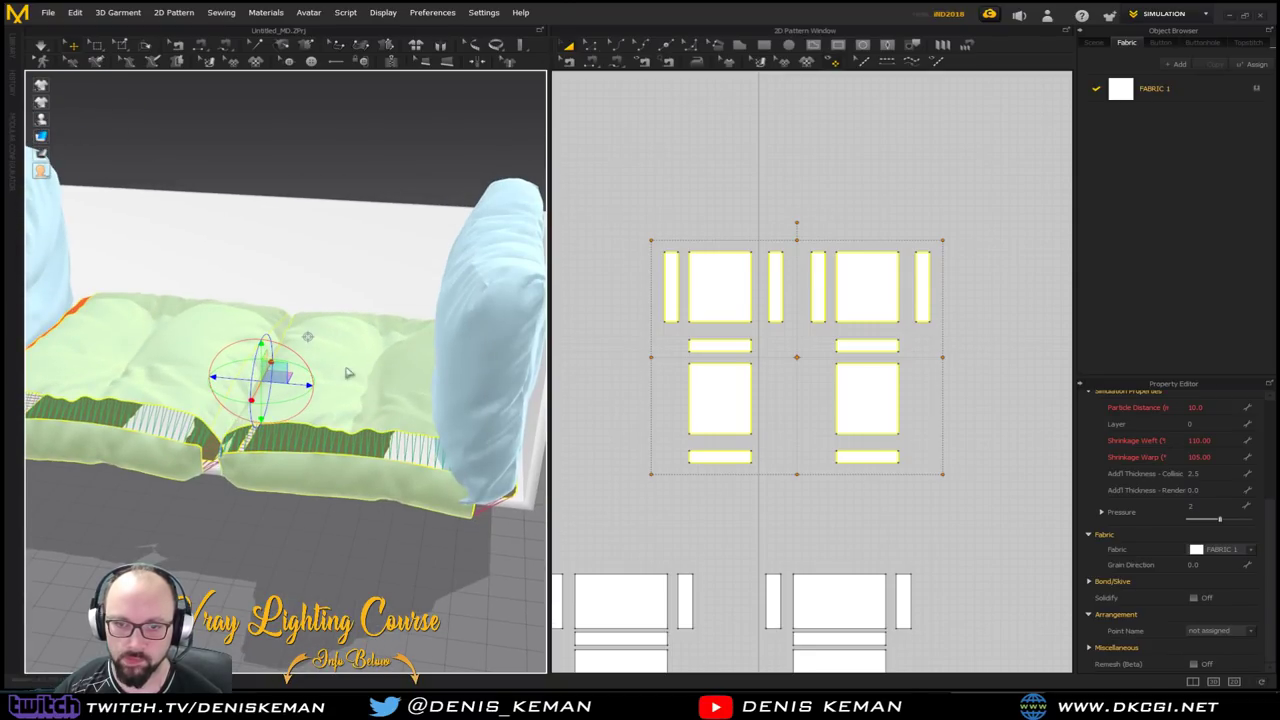
Unfreeze both seat cushions and raise them above the sofa
right_click(345, 368)
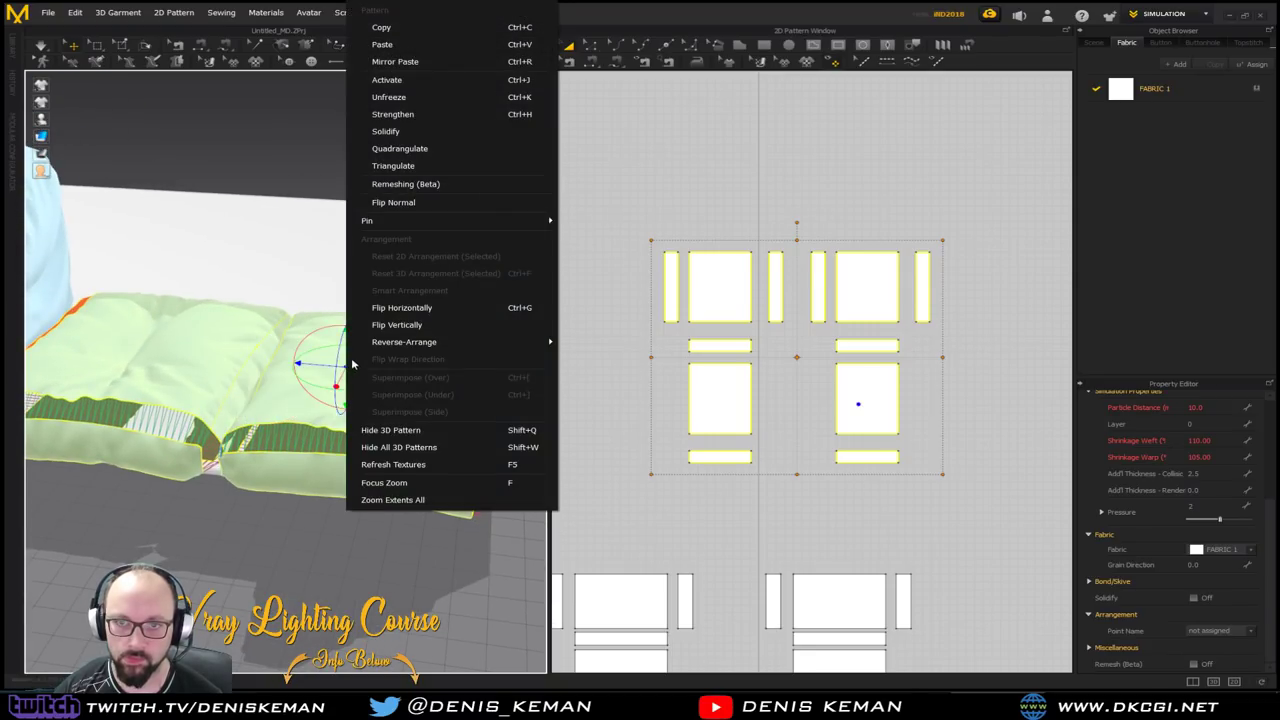
left_click(389, 97)
right_click_drag(413, 350, 363, 338)
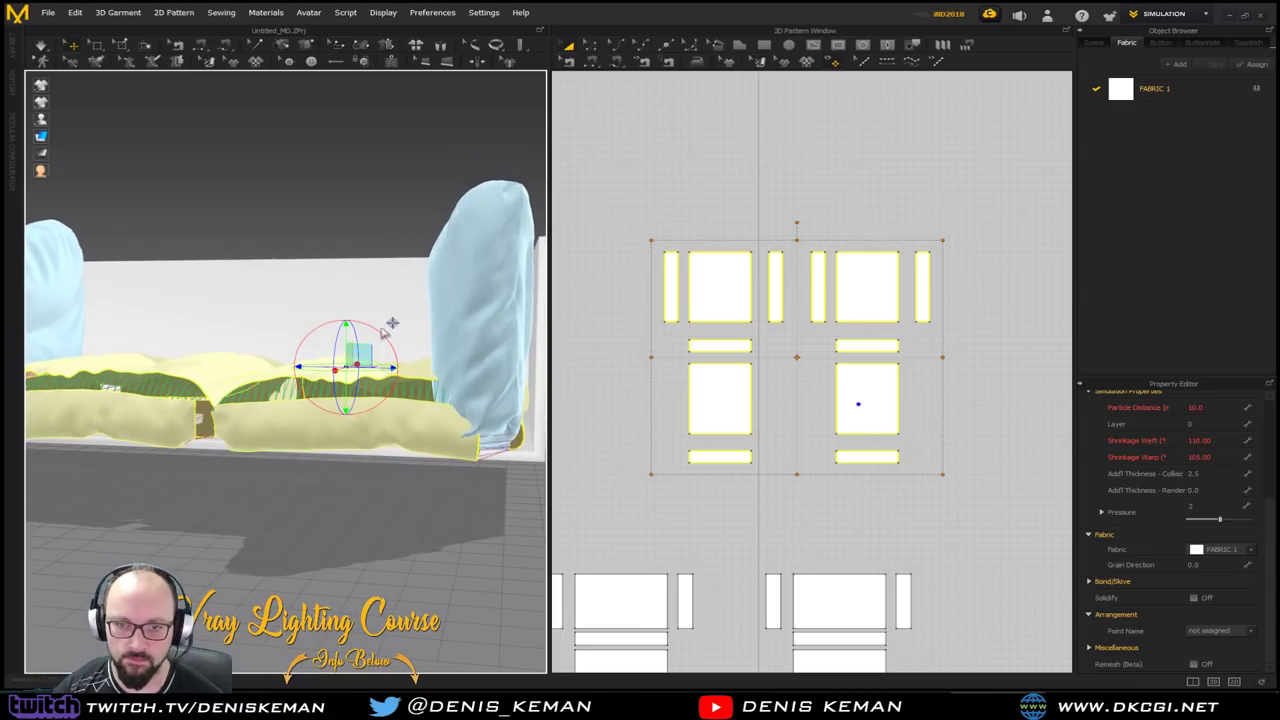
left_click_drag(362, 338, 358, 86)
Simulate both raised seat cushions so their seams close and they inflate above the sofa, and stop the simulation
key("space")
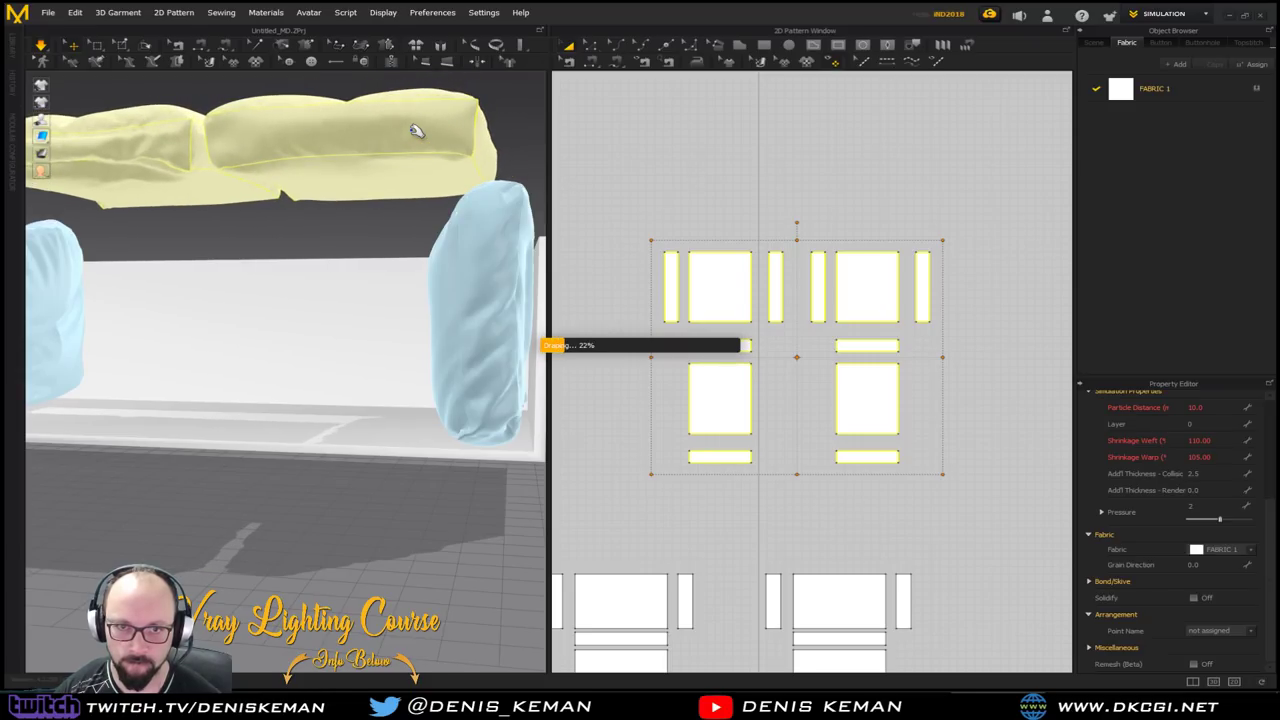
right_click_drag(417, 131, 407, 148)
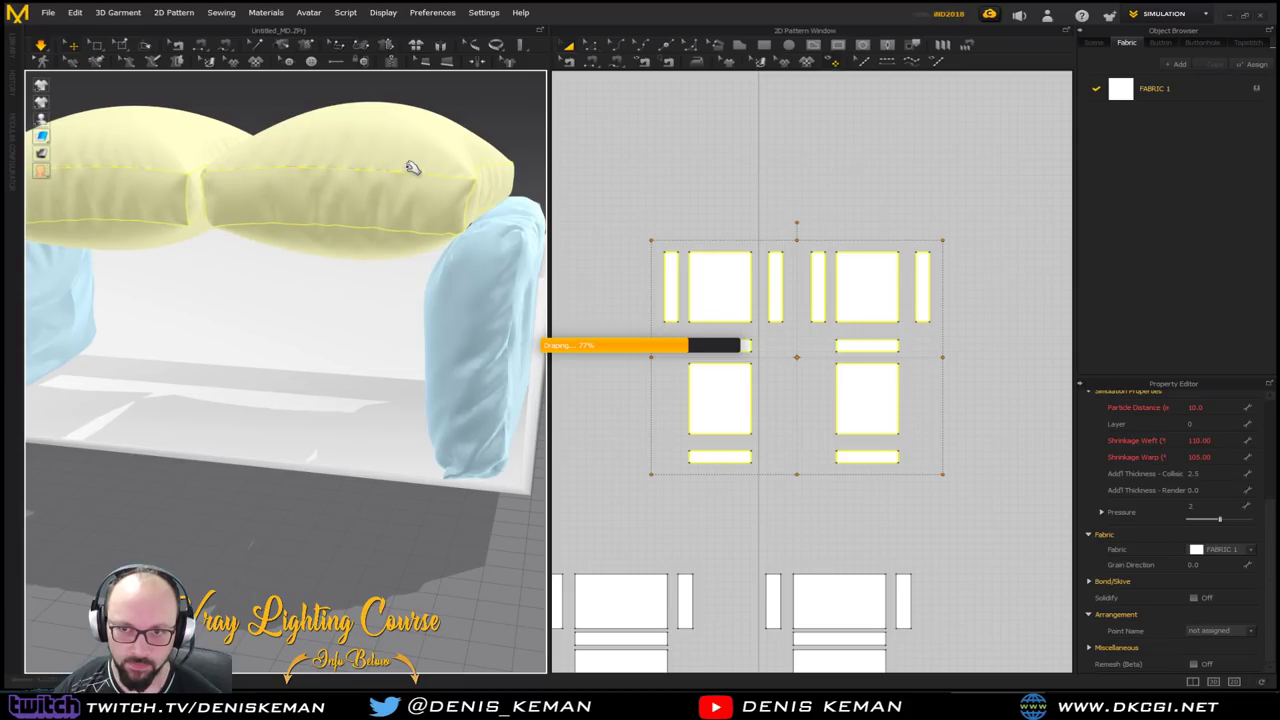
right_click_drag(386, 200, 379, 253)
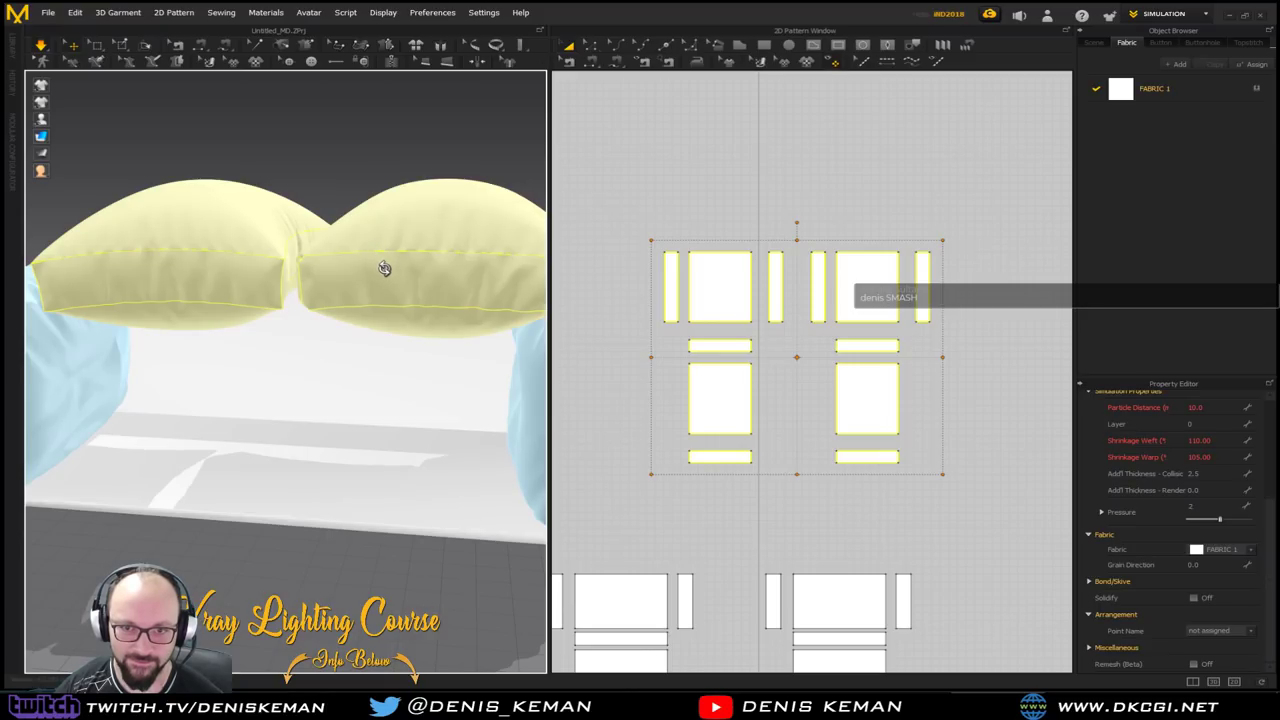
right_click_drag(413, 259, 398, 262)
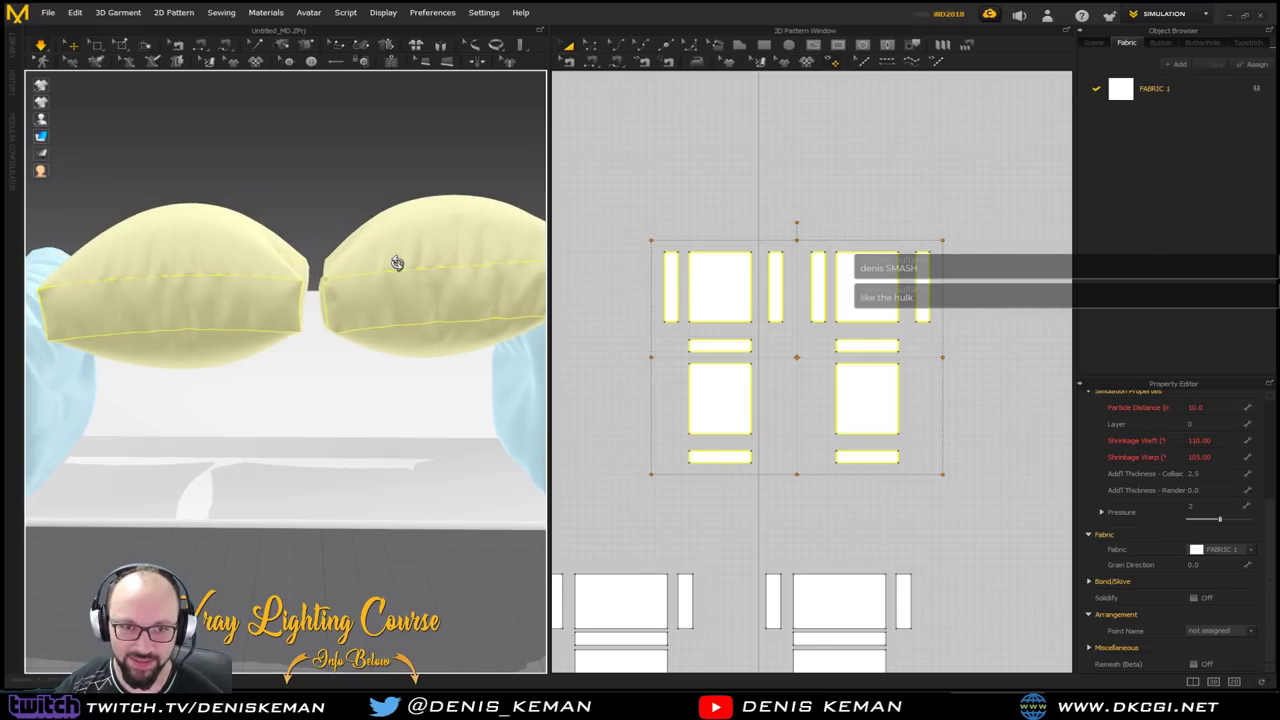
left_click(400, 263)
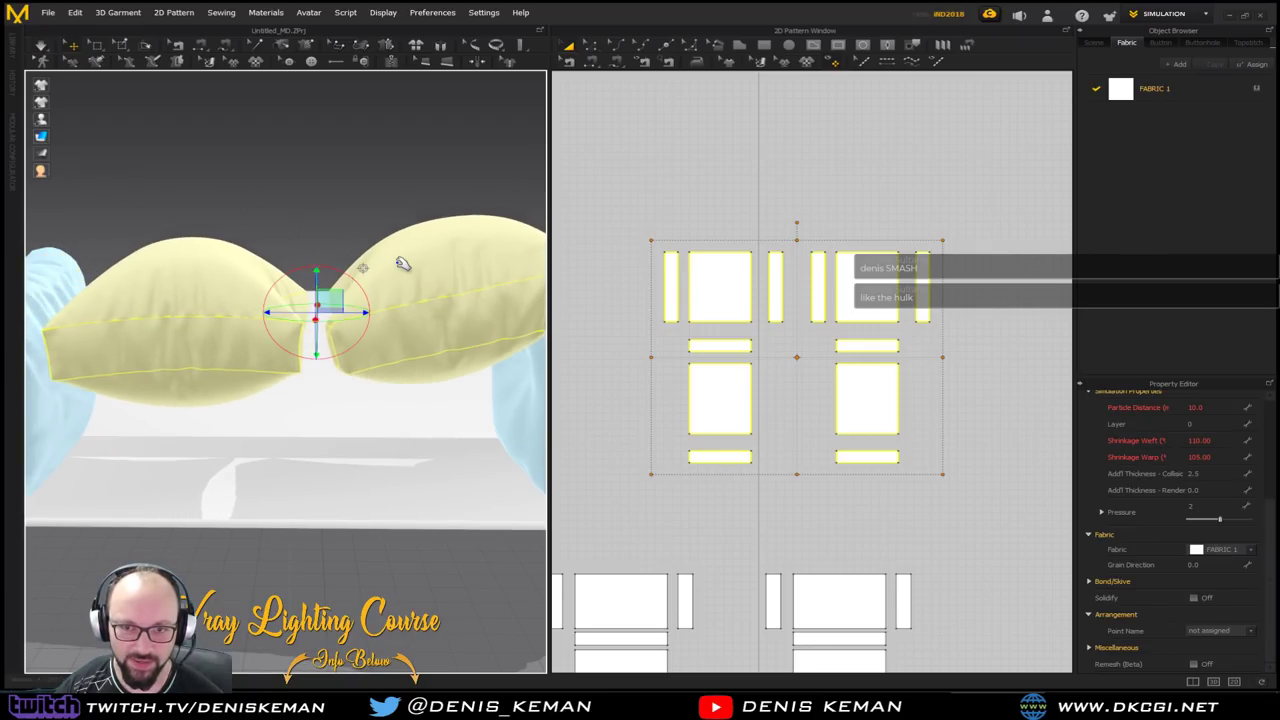
right_click_drag(408, 291, 380, 315)
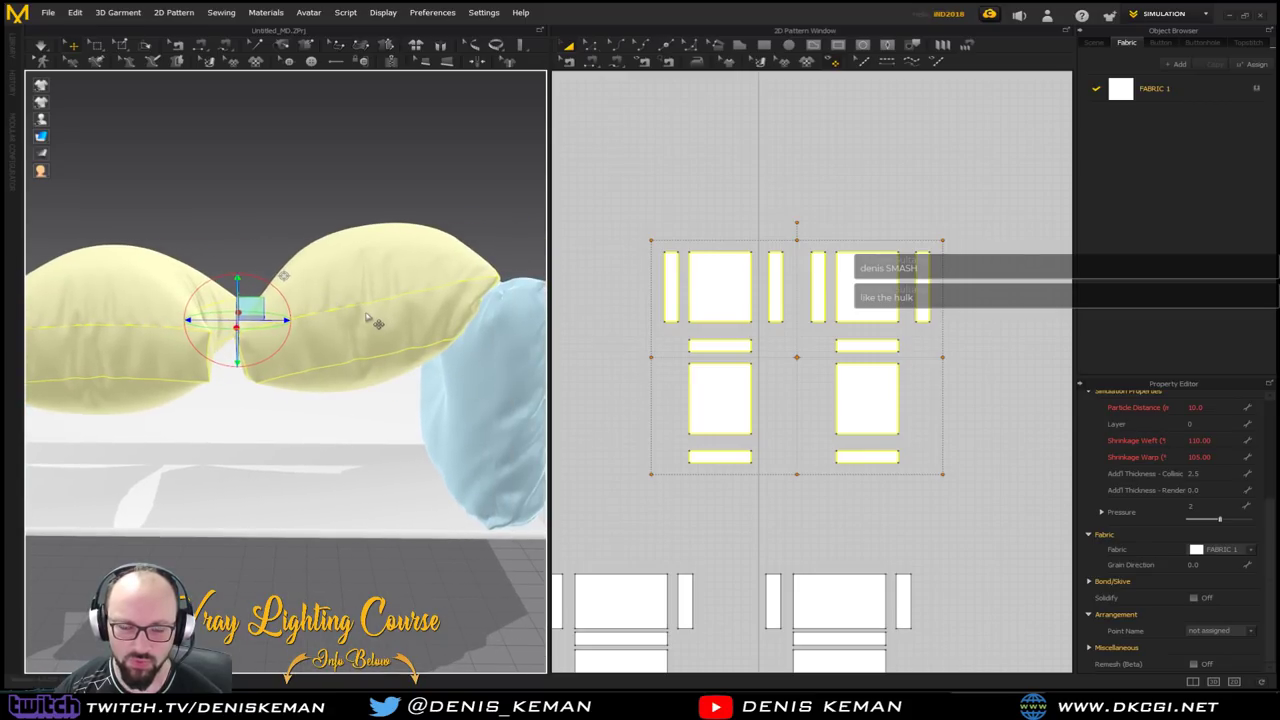
Lower the duplicated cushion toward its seat position and simulate both cushions dropping onto the sofa base
left_click_drag(1022, 192, 810, 502)
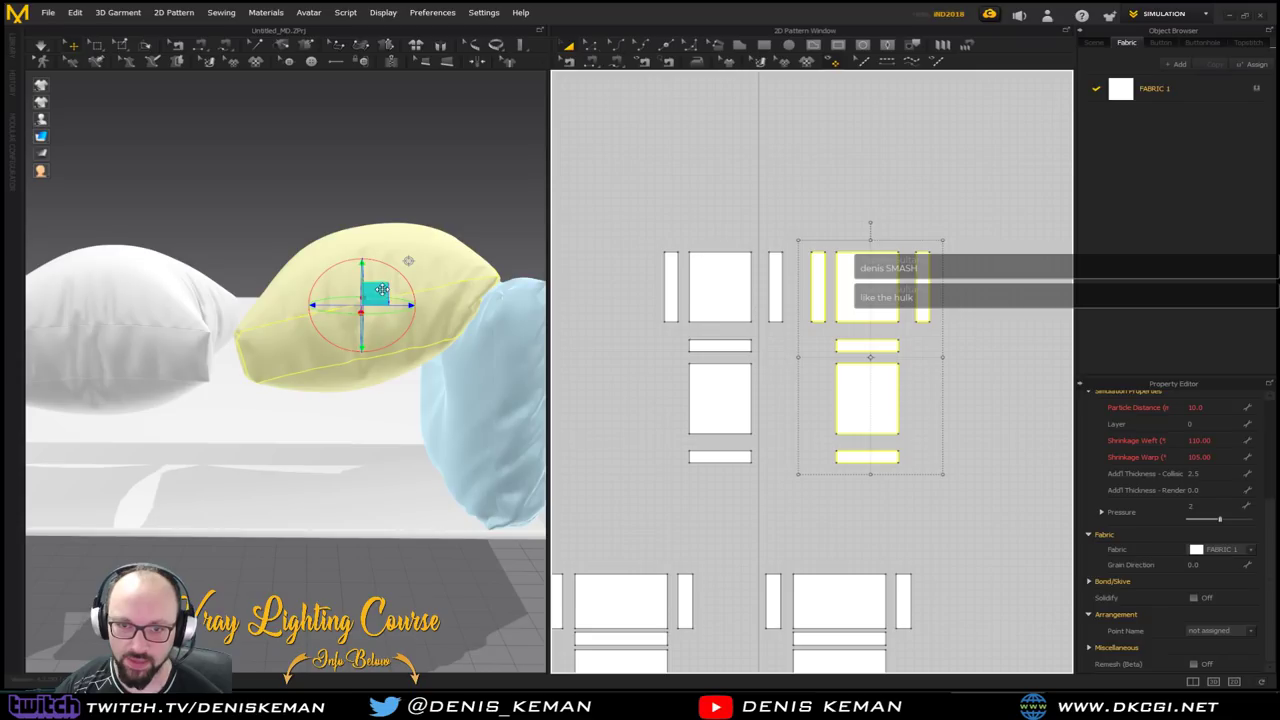
left_click_drag(368, 314, 366, 352)
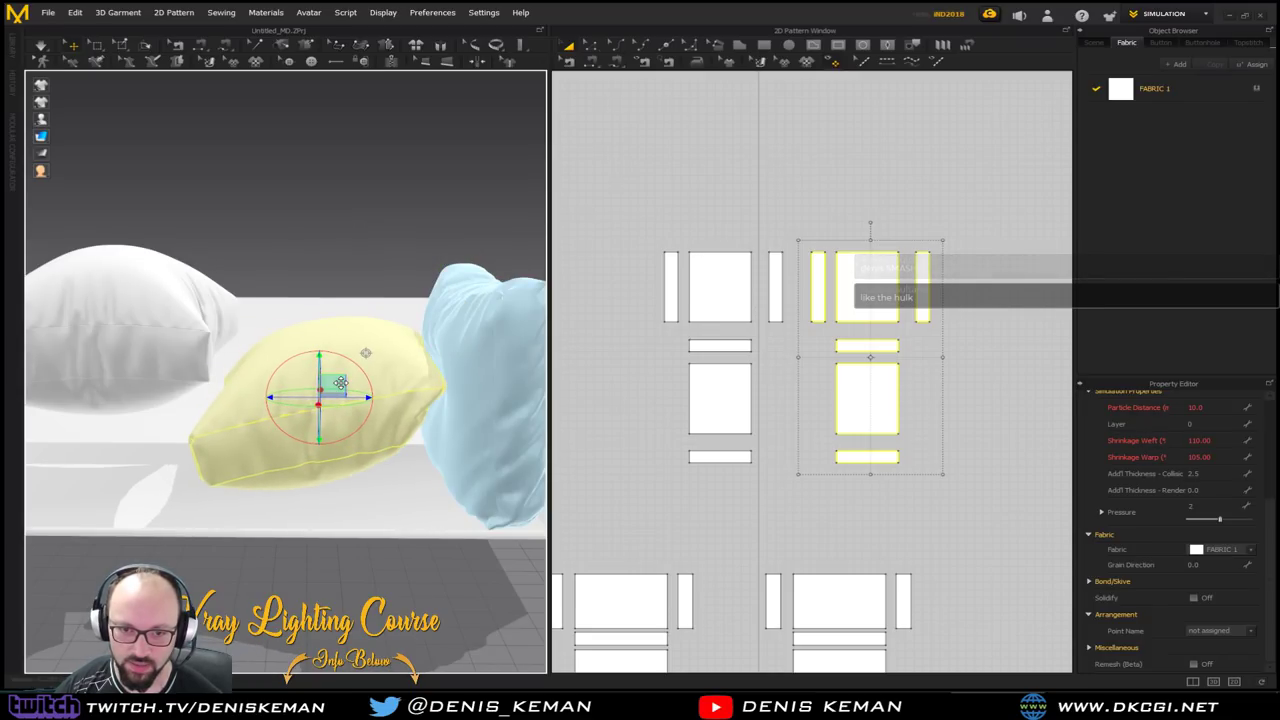
key("space")
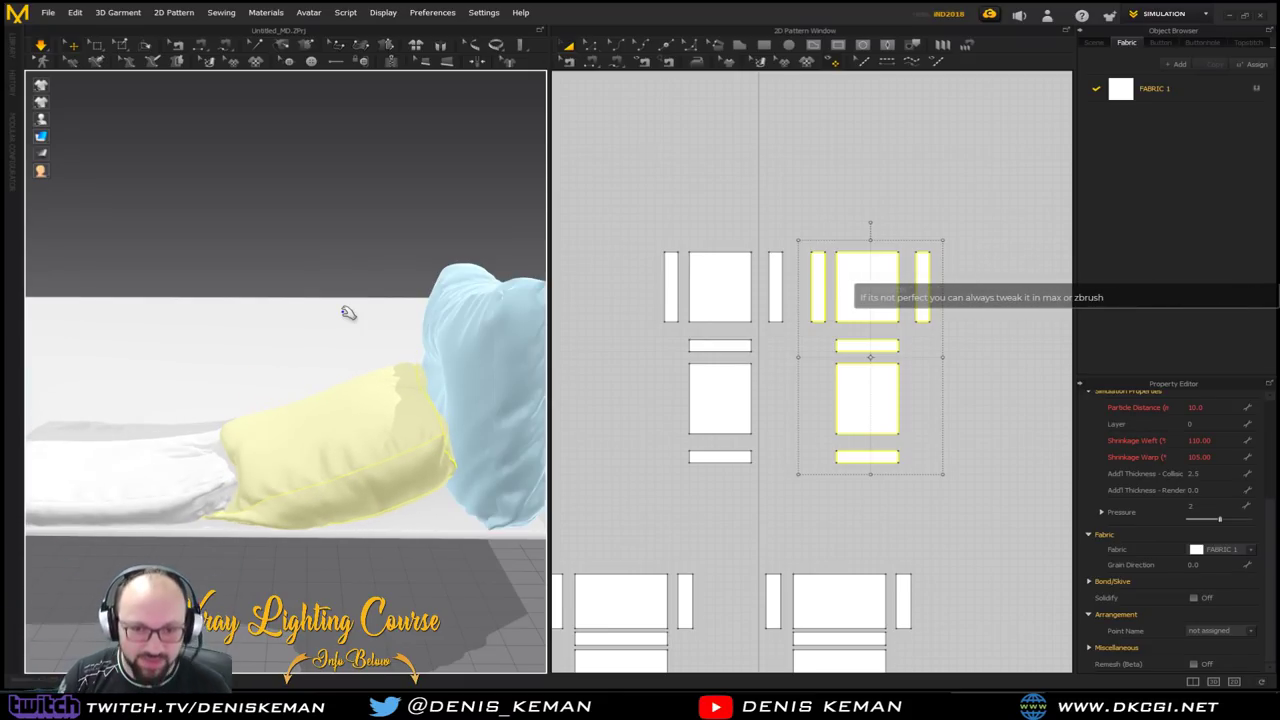
key("space")
right_click_drag(243, 332, 370, 336)
key("space")
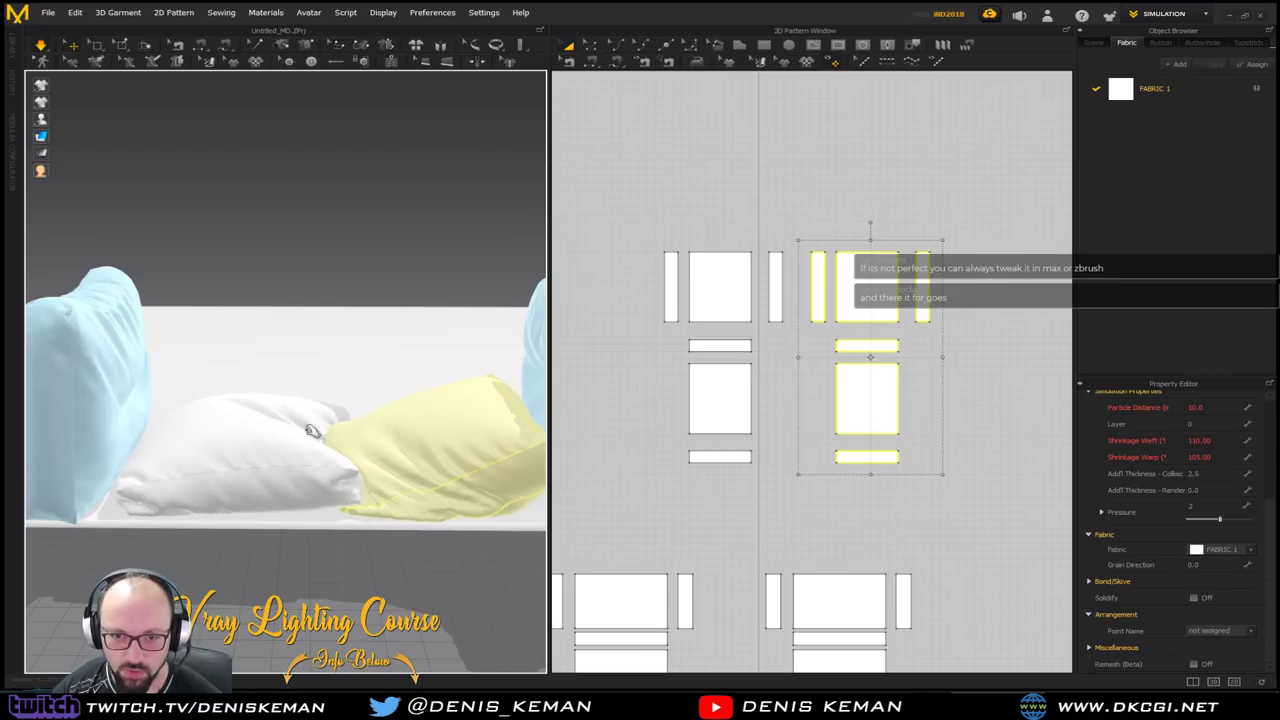
middle_click_drag(310, 375, 277, 361)
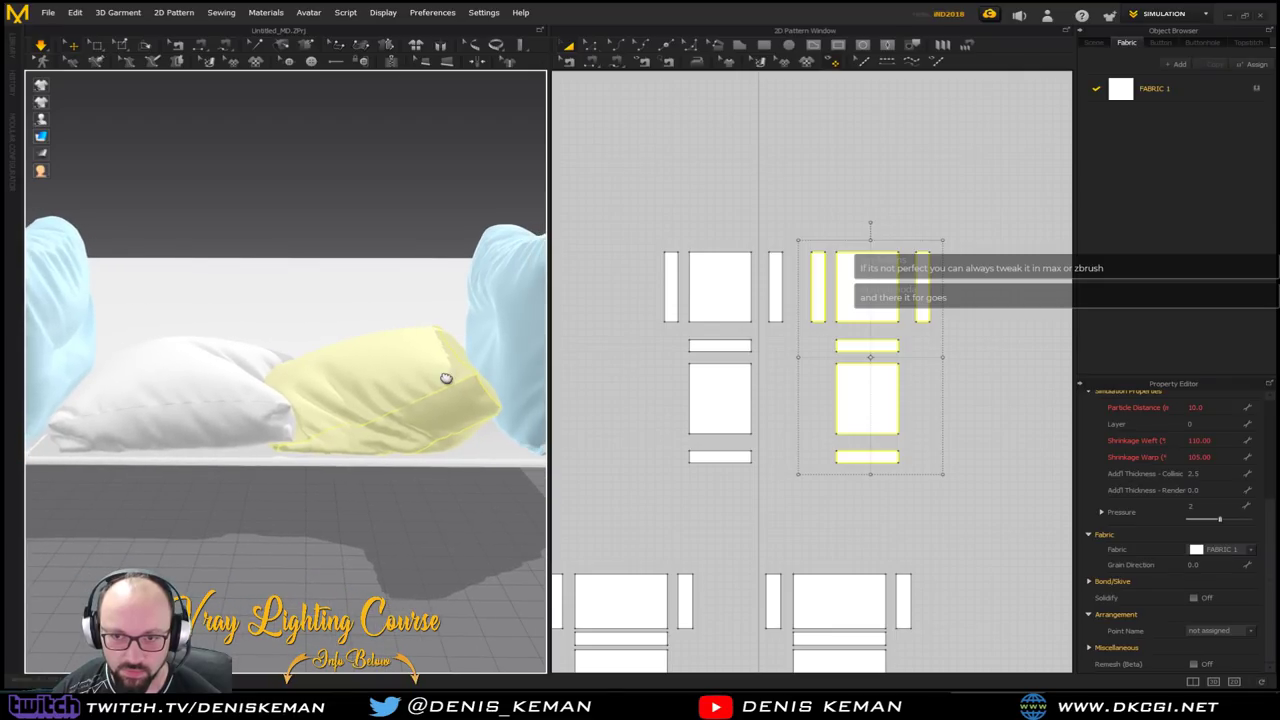
Tug the duplicated seat cushion toward its armrest cushion and pull up its inner edge while the simulation runs
left_click_drag(475, 363, 513, 381)
left_click_drag(337, 356, 418, 344)
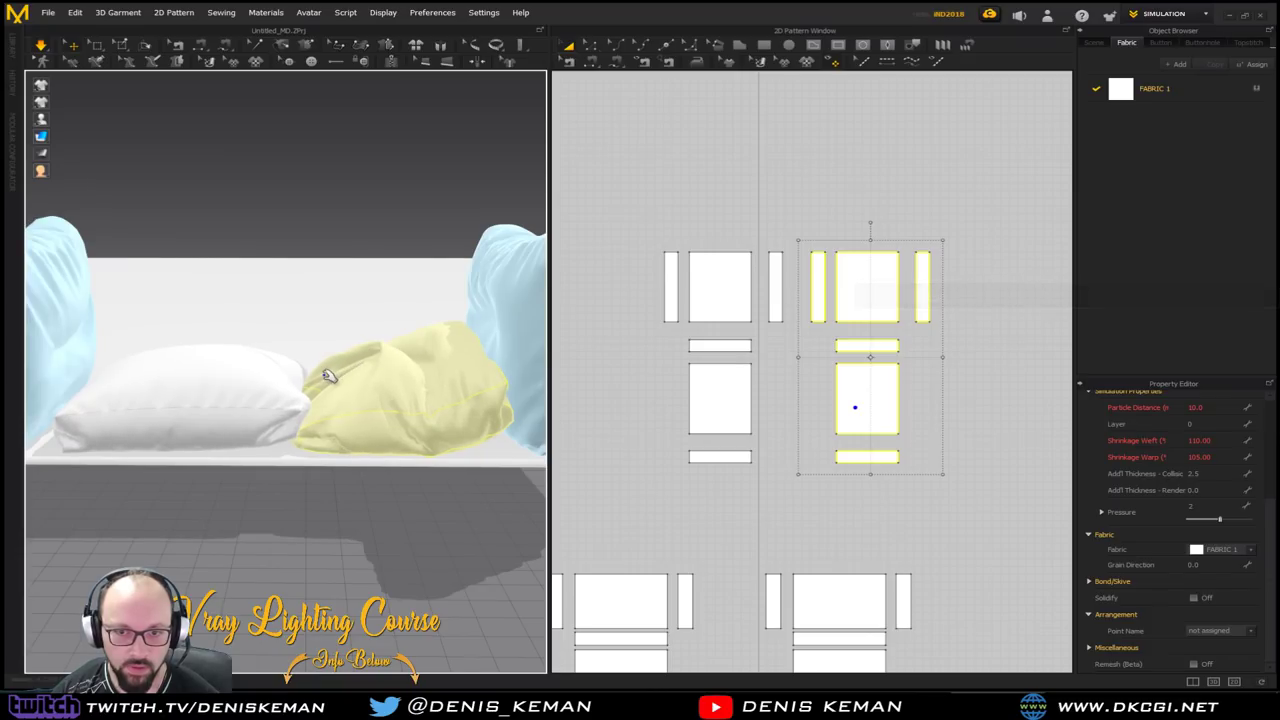
left_click_drag(331, 346, 329, 326)
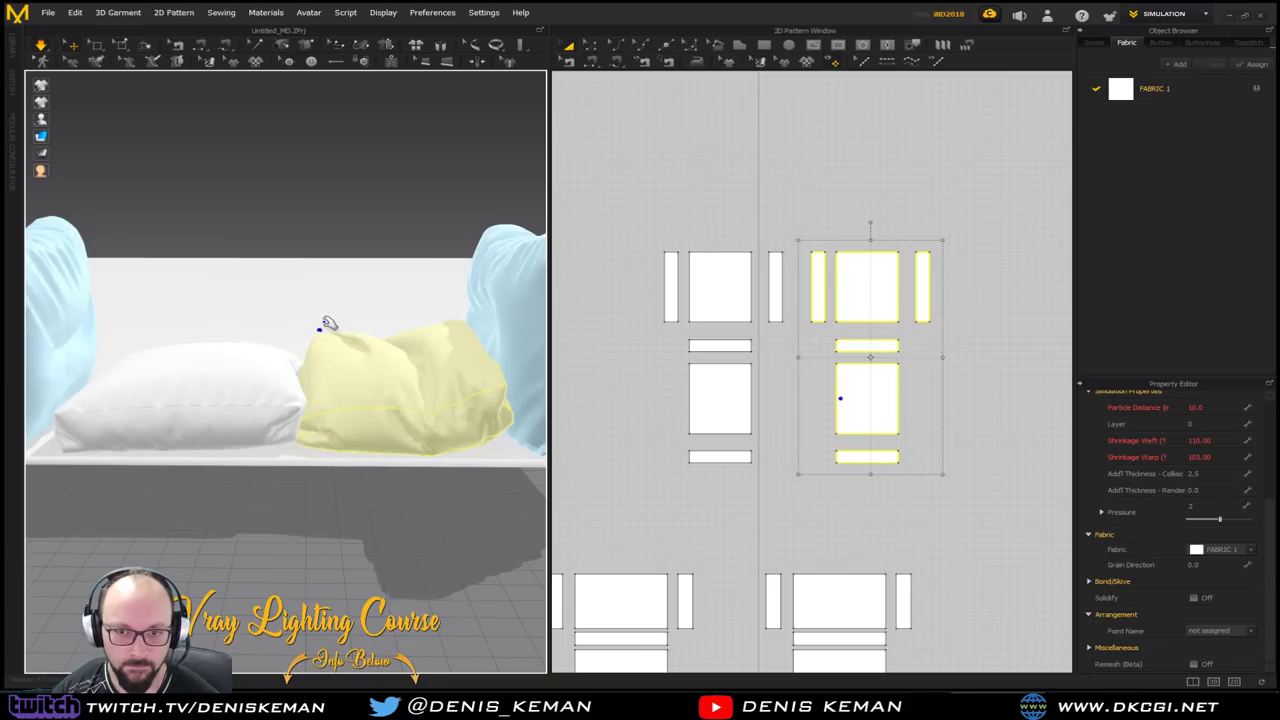
left_click(249, 223)
Tug at the duplicated cushion's bottom, side and top panels in simulation to untangle it from the neighbouring cushions
middle_click_drag(485, 342, 438, 392)
right_click_drag(438, 392, 434, 449)
right_click_drag(331, 354, 313, 272)
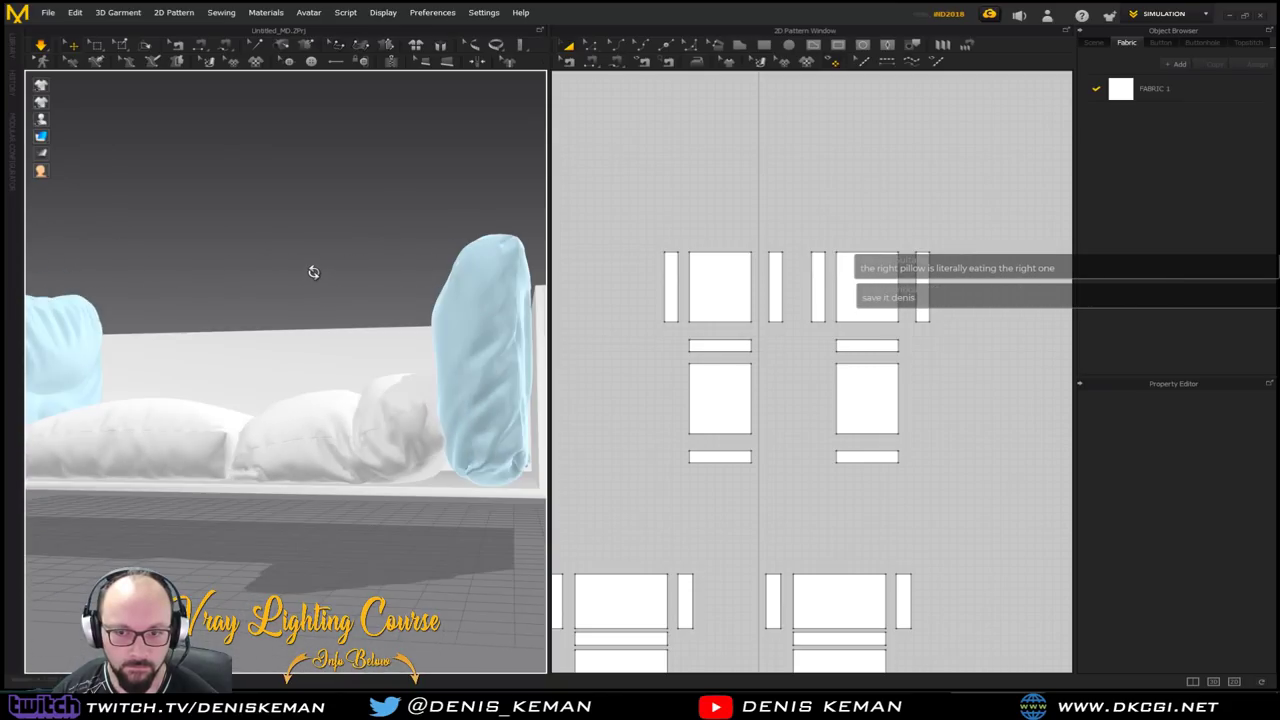
left_click(443, 463)
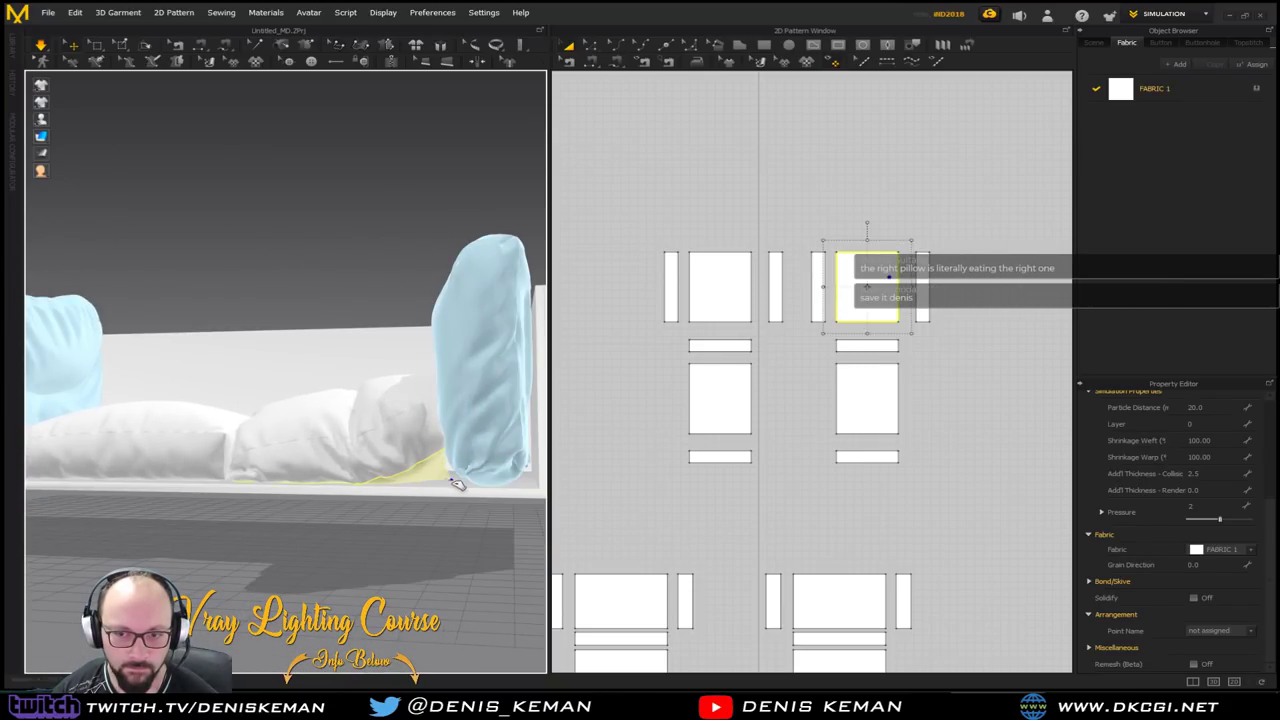
left_click(450, 412)
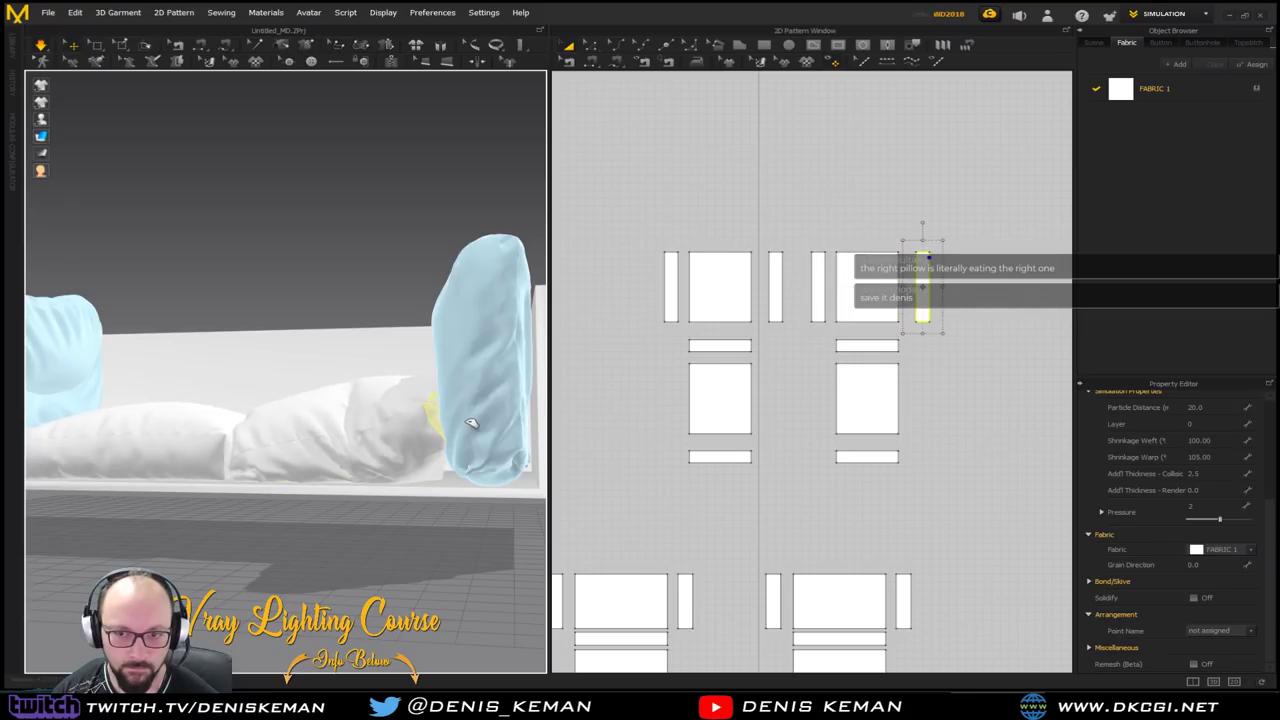
right_click_drag(403, 374, 343, 274)
left_click(386, 198)
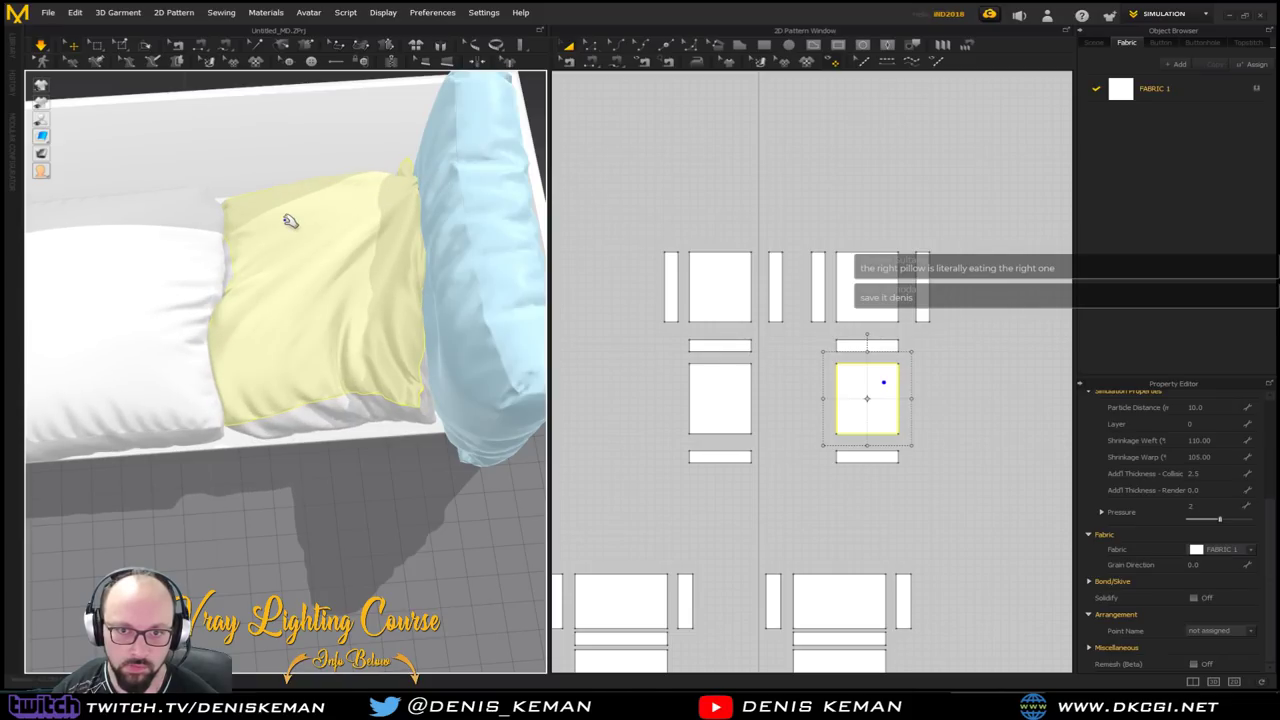
left_click_drag(254, 249, 222, 250)
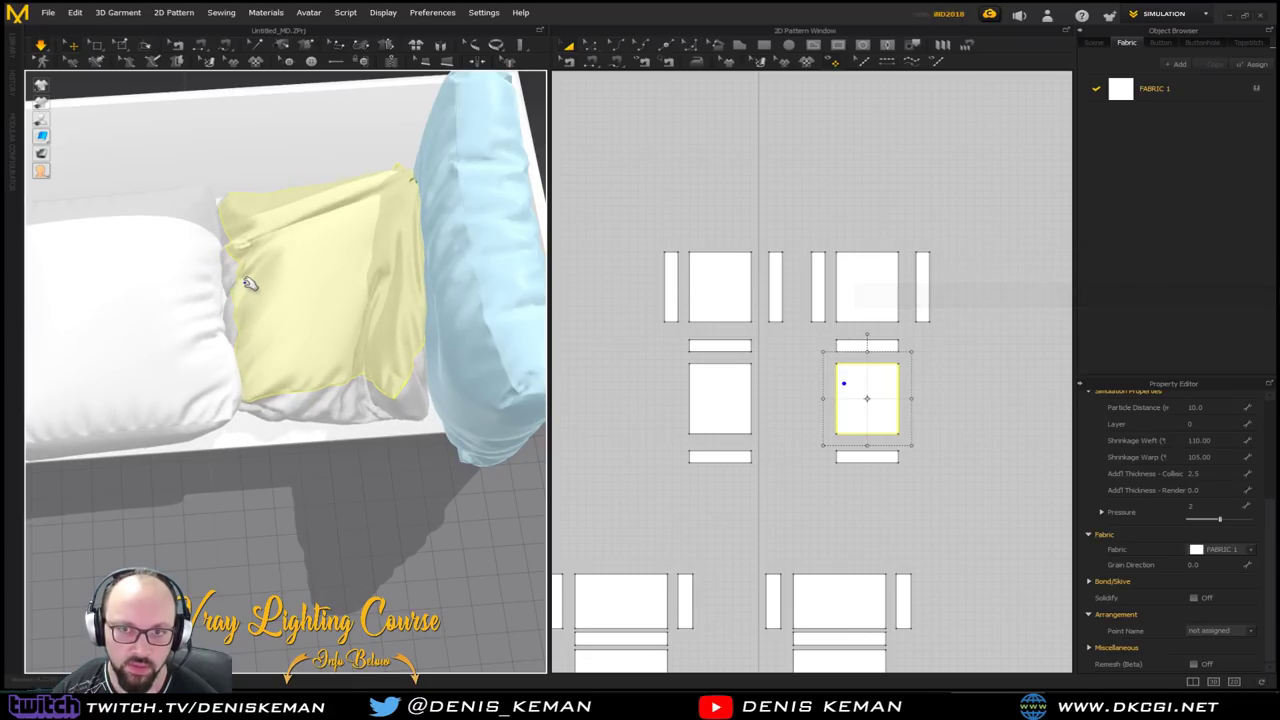
Raise the duplicated cushion's top panel clear of its other panels and simulate it back onto the cushion
key("space")
middle_click_drag(331, 286, 370, 350)
right_click_drag(370, 350, 360, 283)
left_click(382, 320)
mouse_move(403, 302)
left_mouse_down()
mouse_move(372, 288)
mouse_move(369, 265)
left_mouse_up()
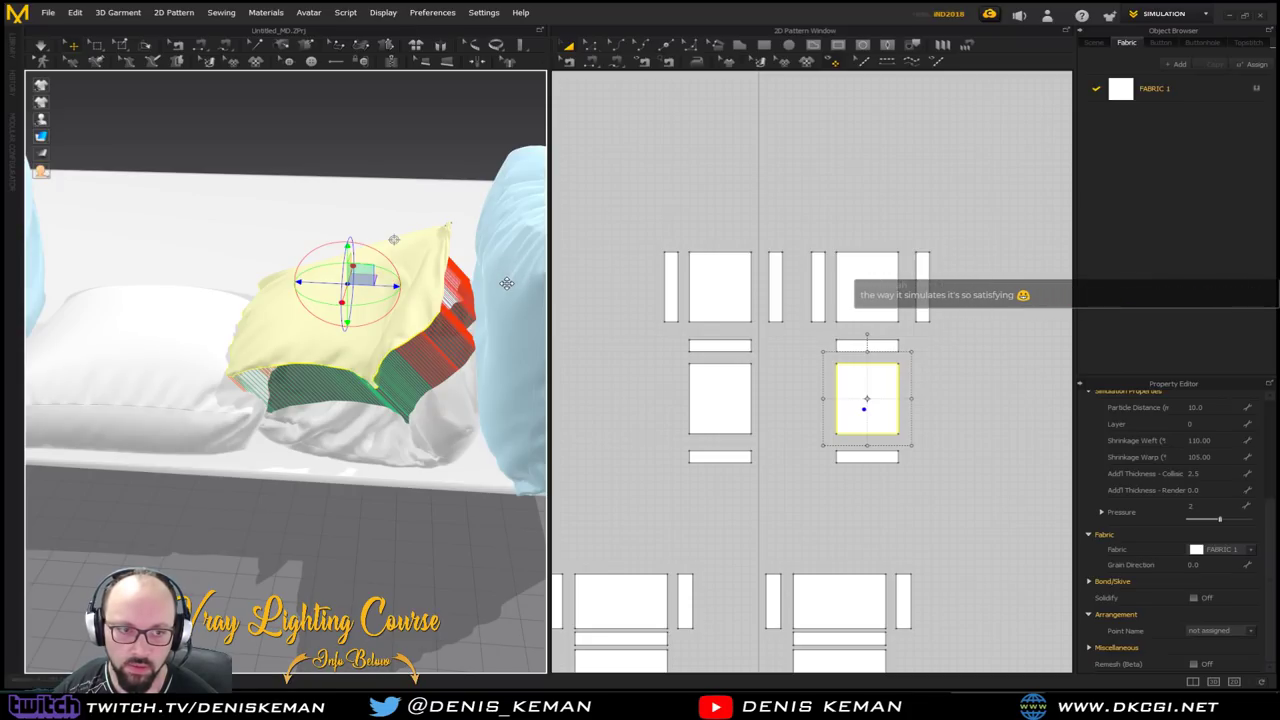
key("space")
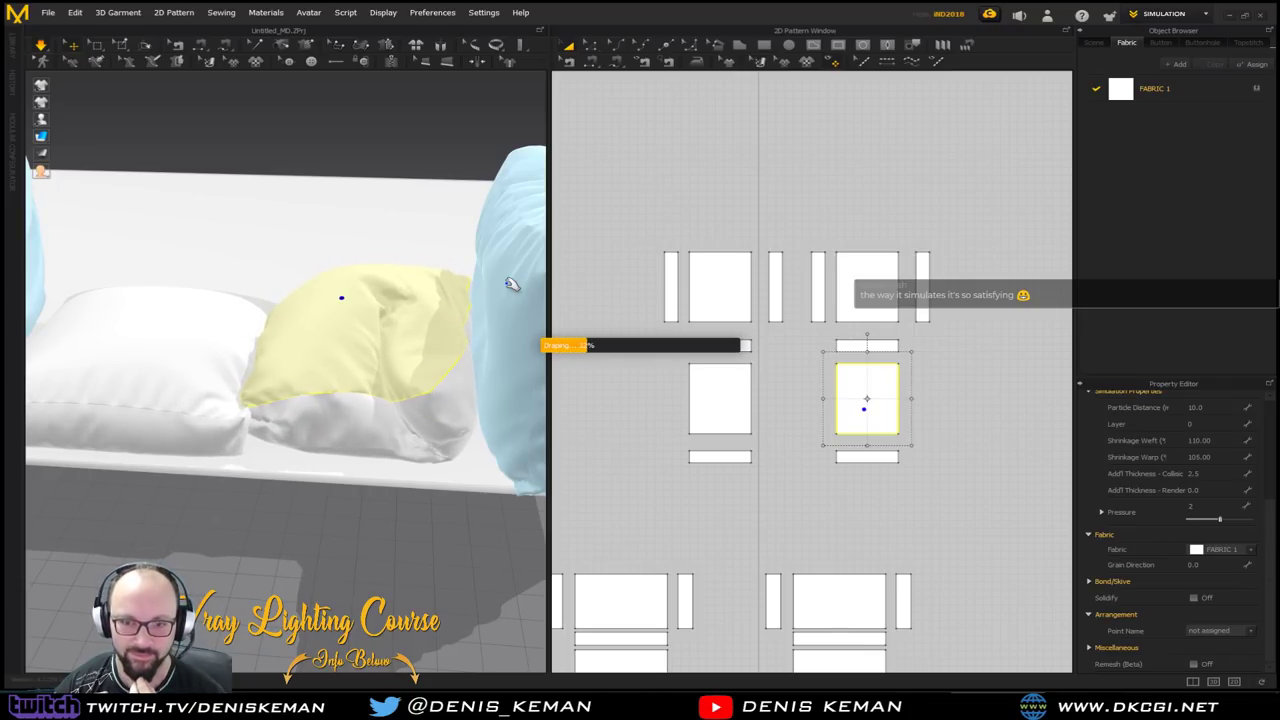
mouse_move(511, 284)
right_mouse_down()
mouse_move(561, 338)
mouse_move(506, 271)
right_mouse_up()
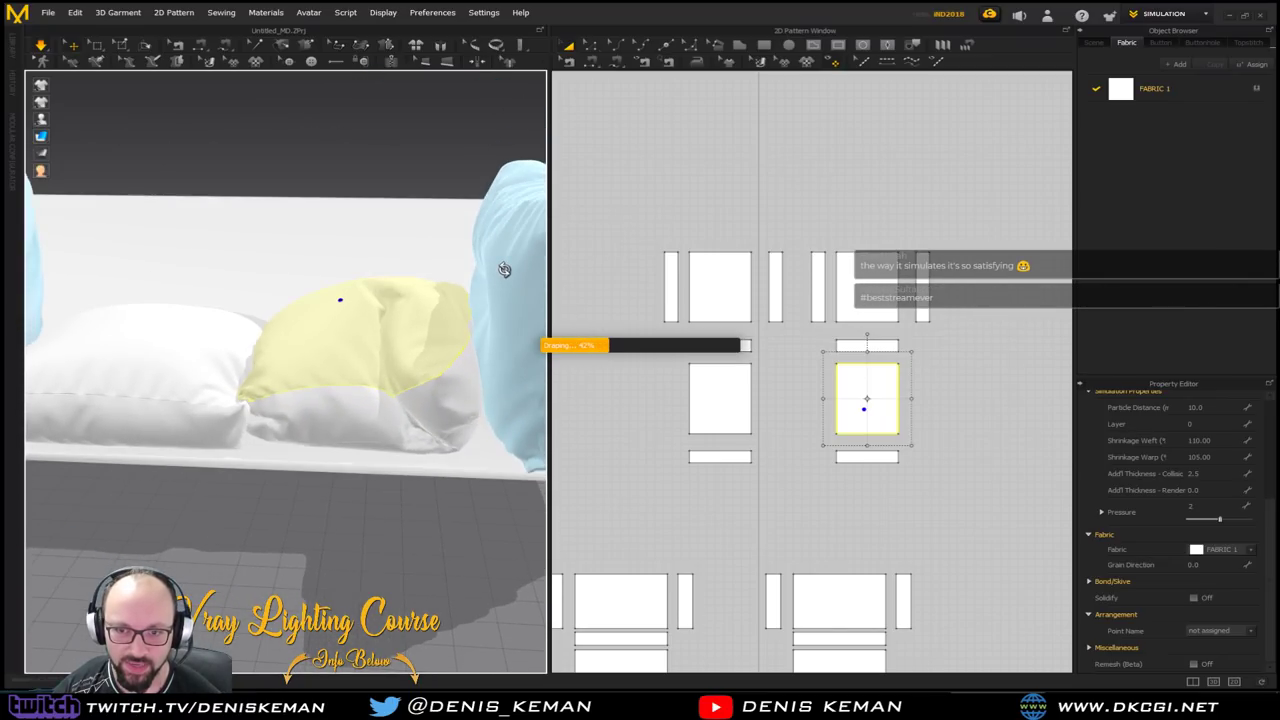
left_click(440, 150)
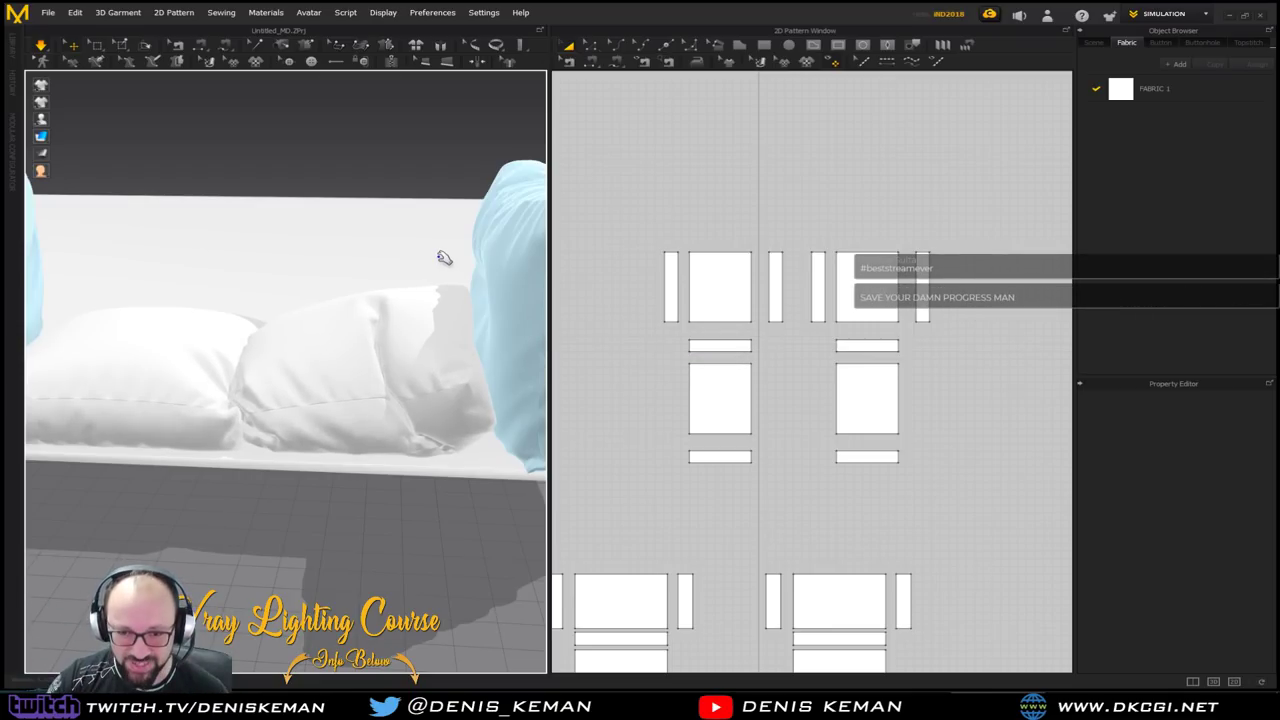
Tug at the outer corner and middle of the duplicated cushion's top panel in simulation, and stop the simulation
mouse_move(356, 280)
right_mouse_down()
mouse_move(400, 306)
mouse_move(431, 346)
mouse_move(425, 364)
mouse_move(380, 271)
mouse_move(368, 272)
right_mouse_up()
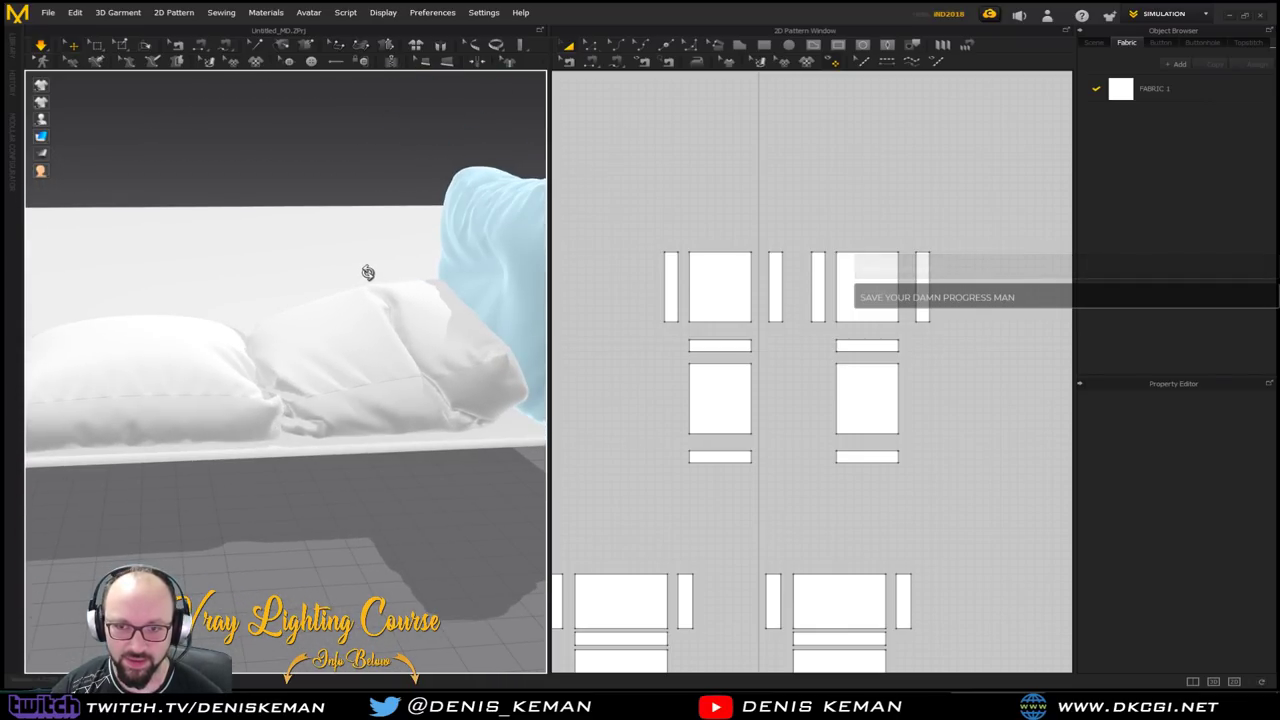
left_click(491, 360)
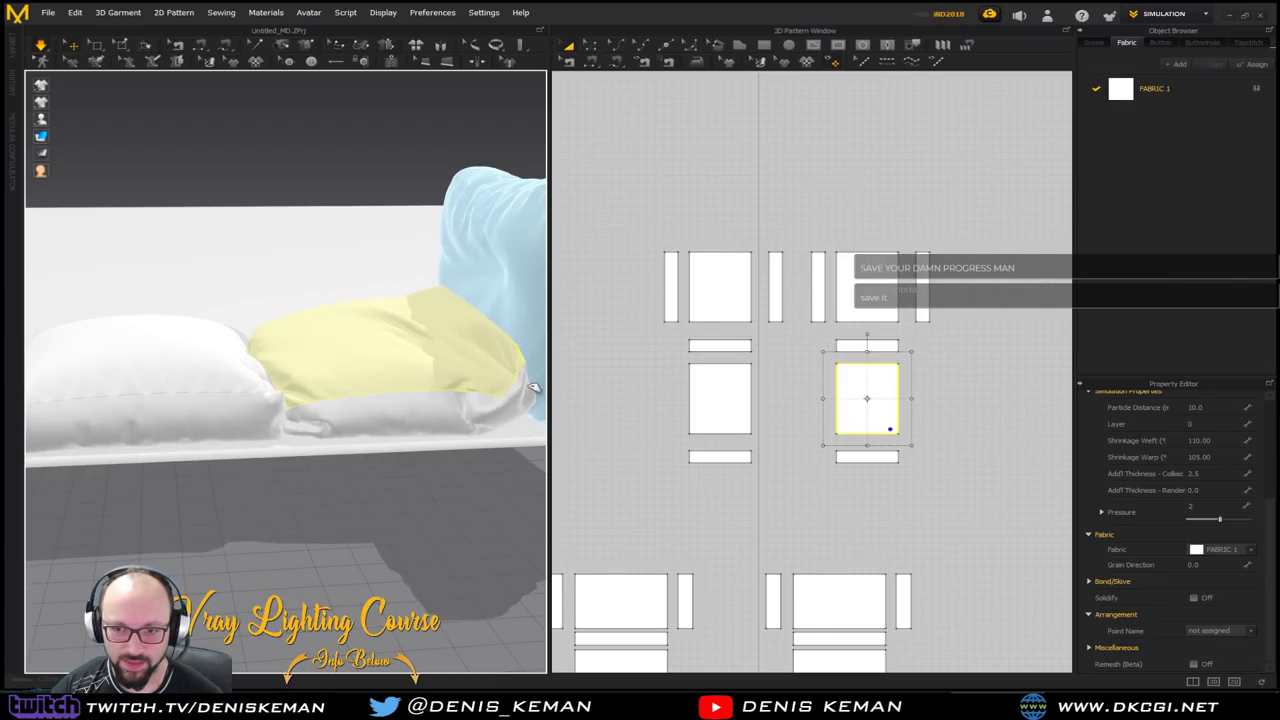
left_click(400, 346)
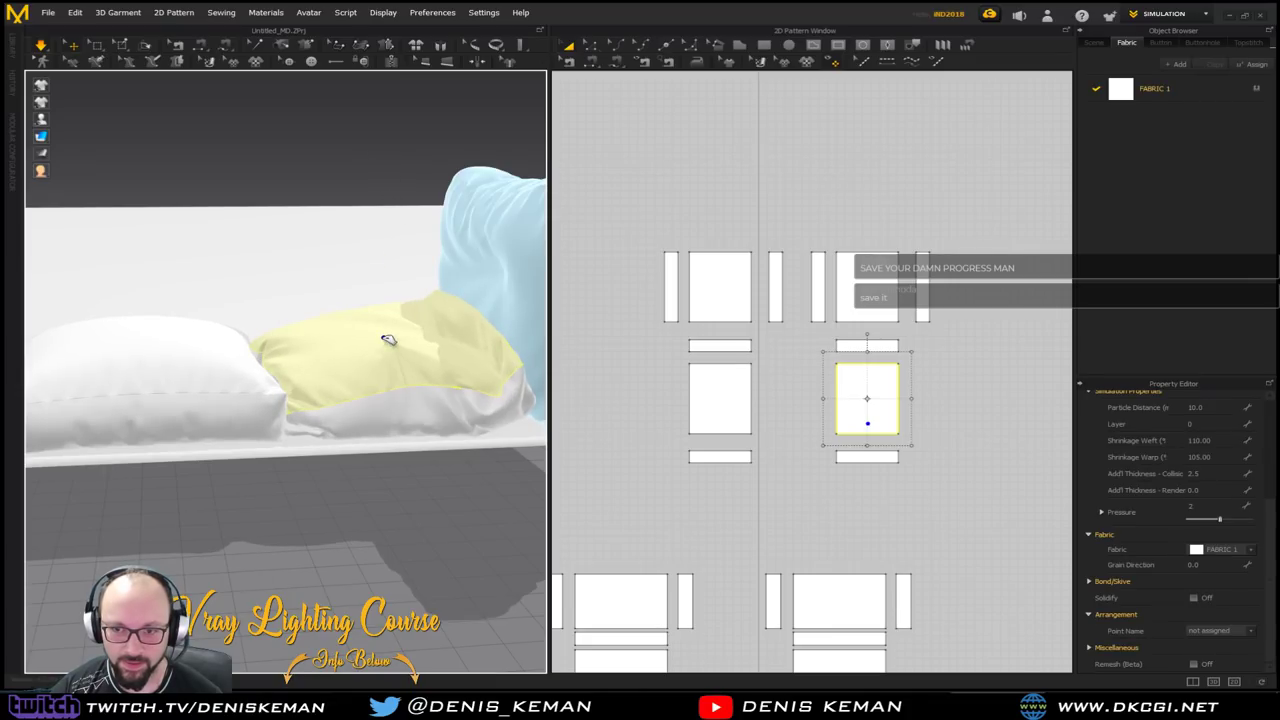
right_click_drag(471, 334, 394, 289)
left_click(397, 291)
left_click(394, 210)
Select all patterns of the original seat cushion, nudge it slightly toward its armrest cushion, and simulate it briefly
left_click_drag(641, 203, 788, 483)
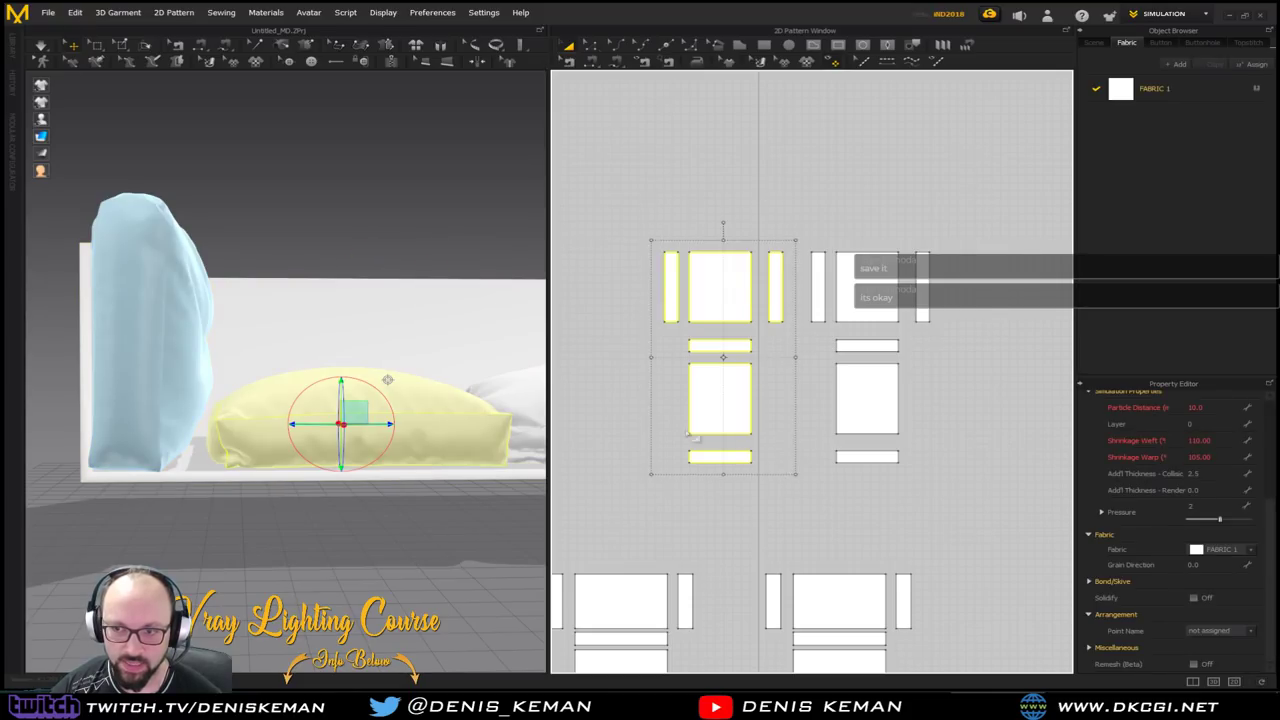
left_click_drag(377, 427, 374, 429)
key("ctrl+z")
right_click_drag(387, 298, 381, 324)
left_click(350, 427)
left_click_drag(372, 425, 364, 428)
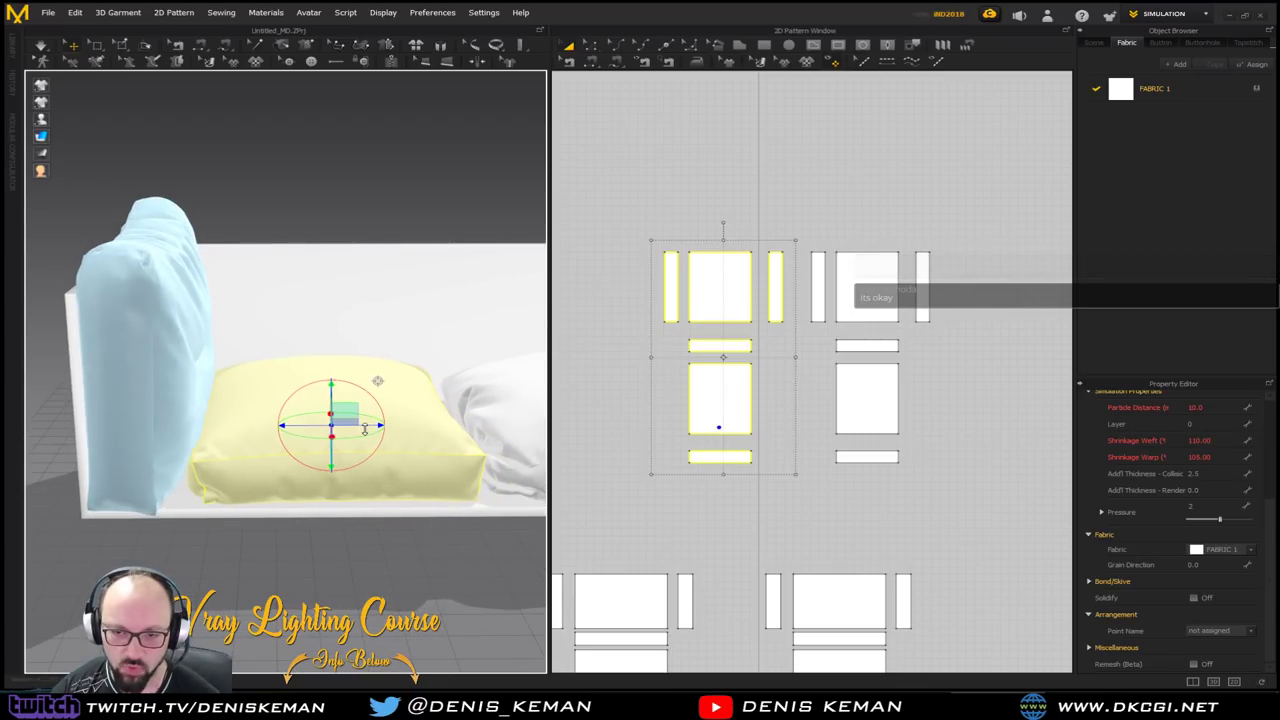
key("q")
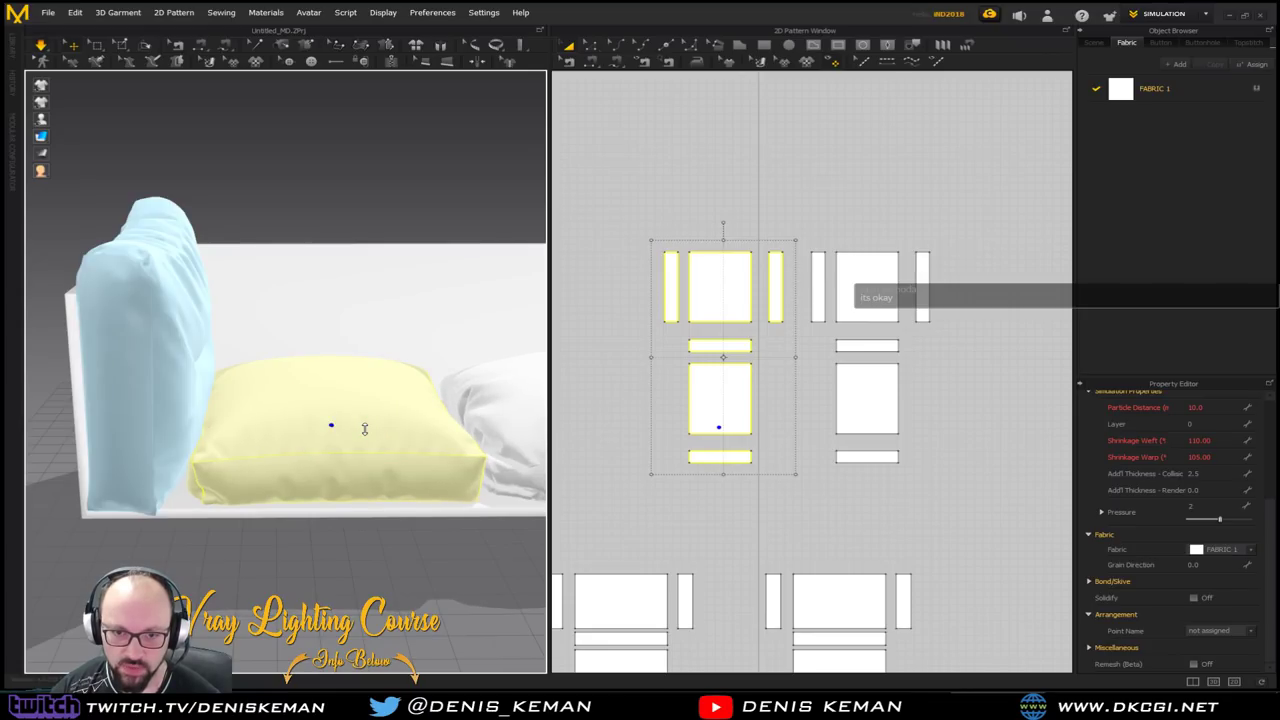
left_click(365, 428)
right_click_drag(365, 428, 356, 384)
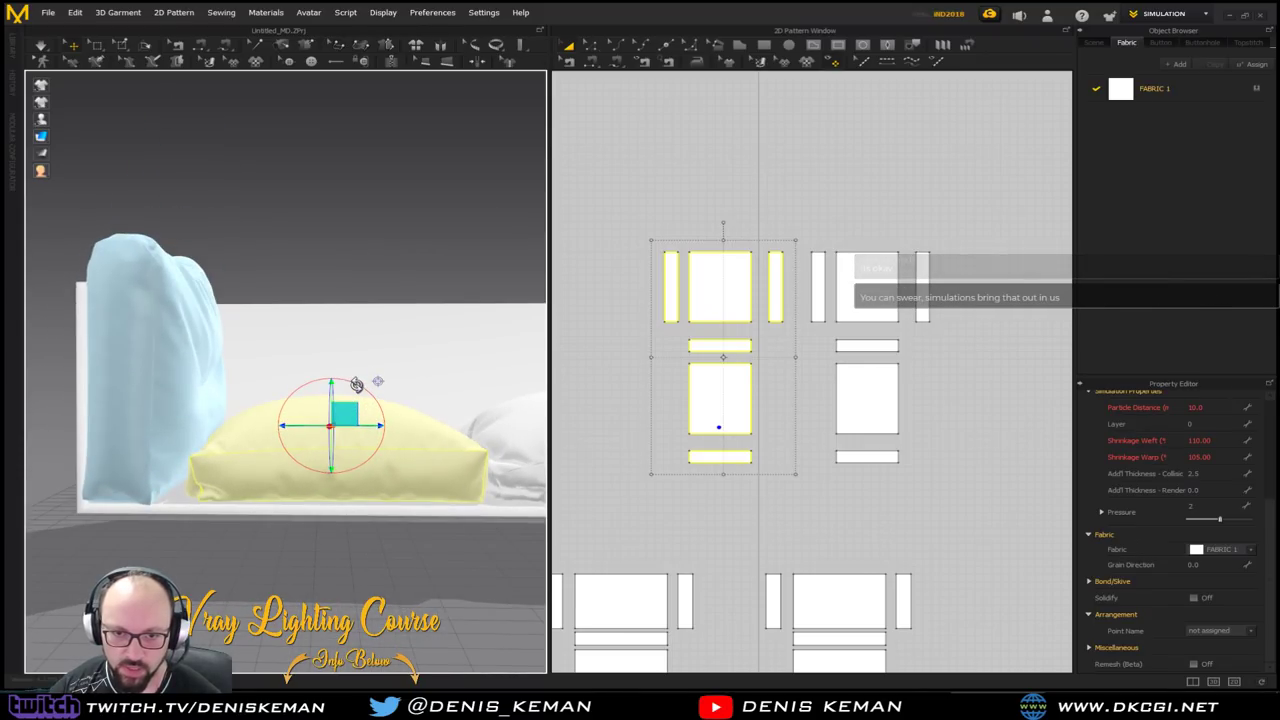
Freeze the original seat cushion's narrow side panel next to the armrest cushion
left_click(193, 487)
left_click(200, 488)
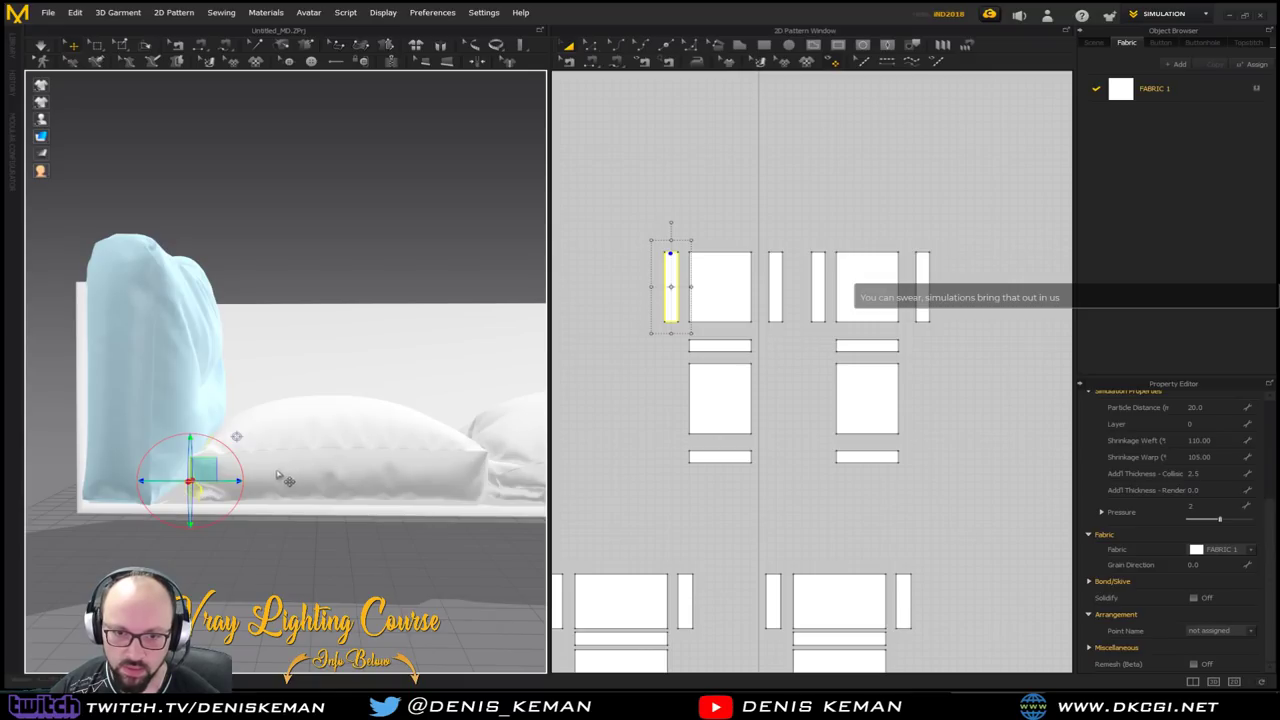
right_click(196, 492)
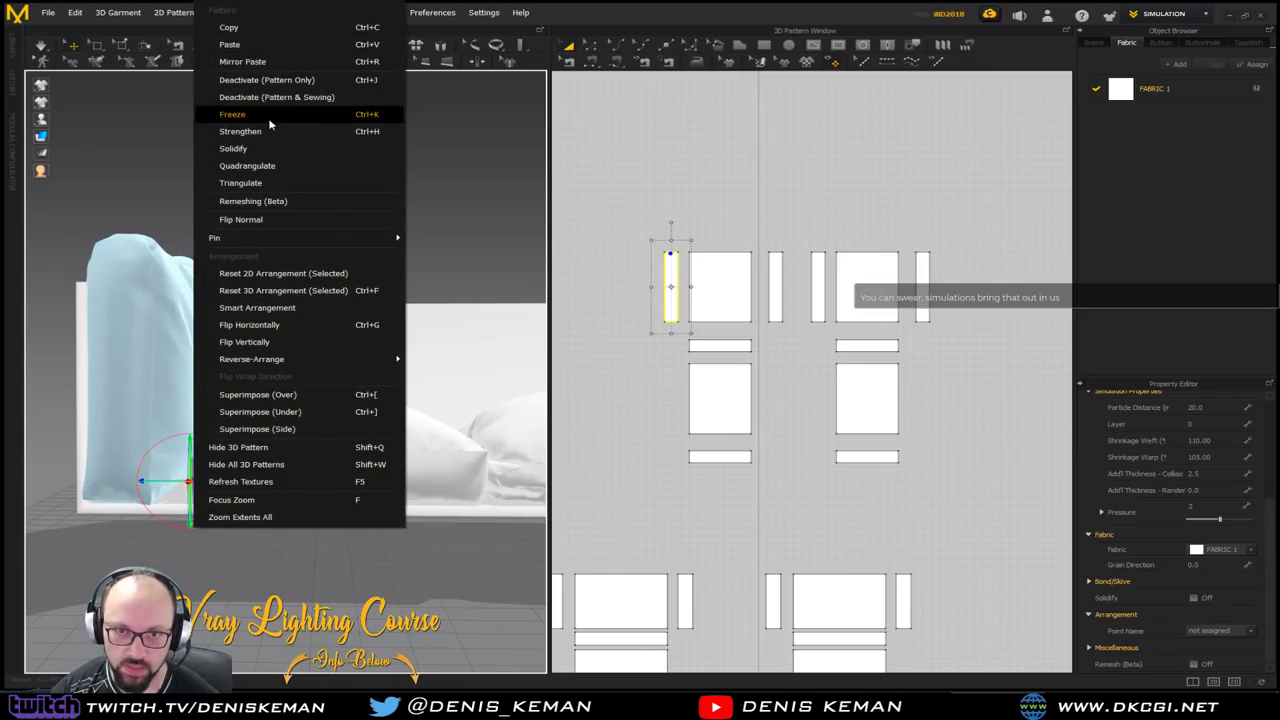
left_click(232, 114)
left_click(371, 157)
Freeze the narrow rear panel of the original seat cushion, facing the sofa back
right_click_drag(371, 157, 397, 358)
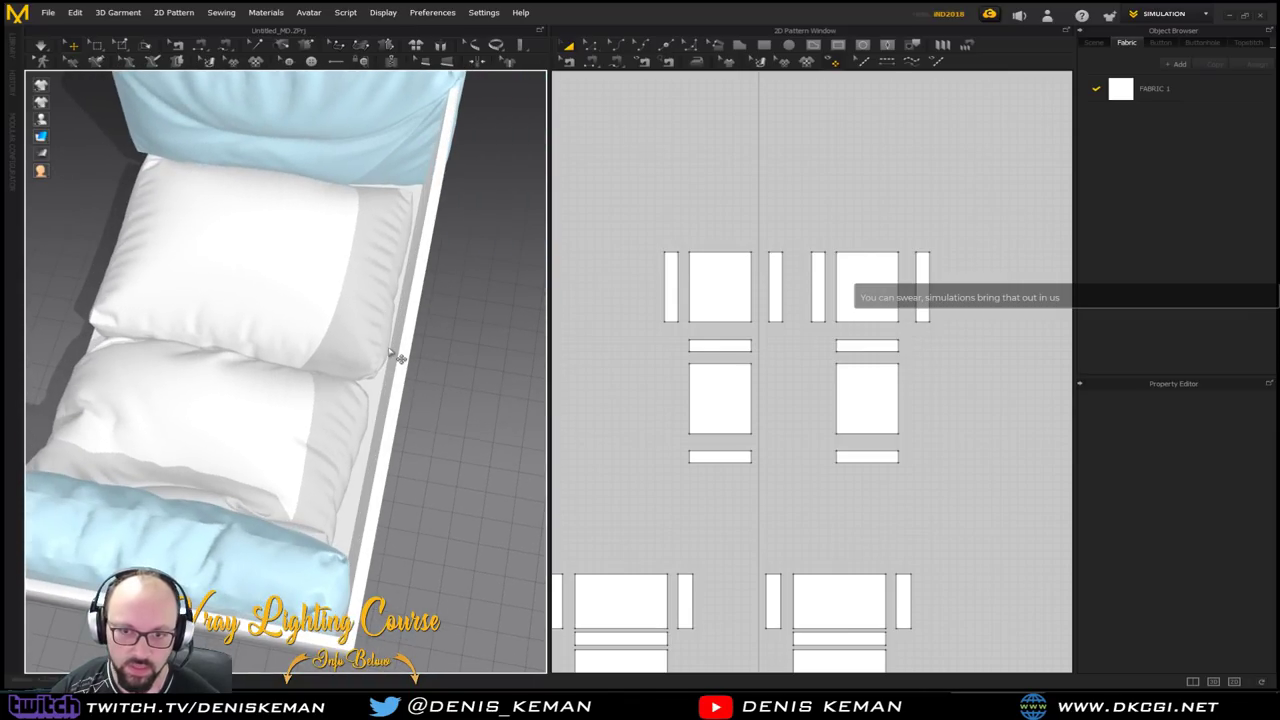
left_click(393, 356)
left_click(420, 333)
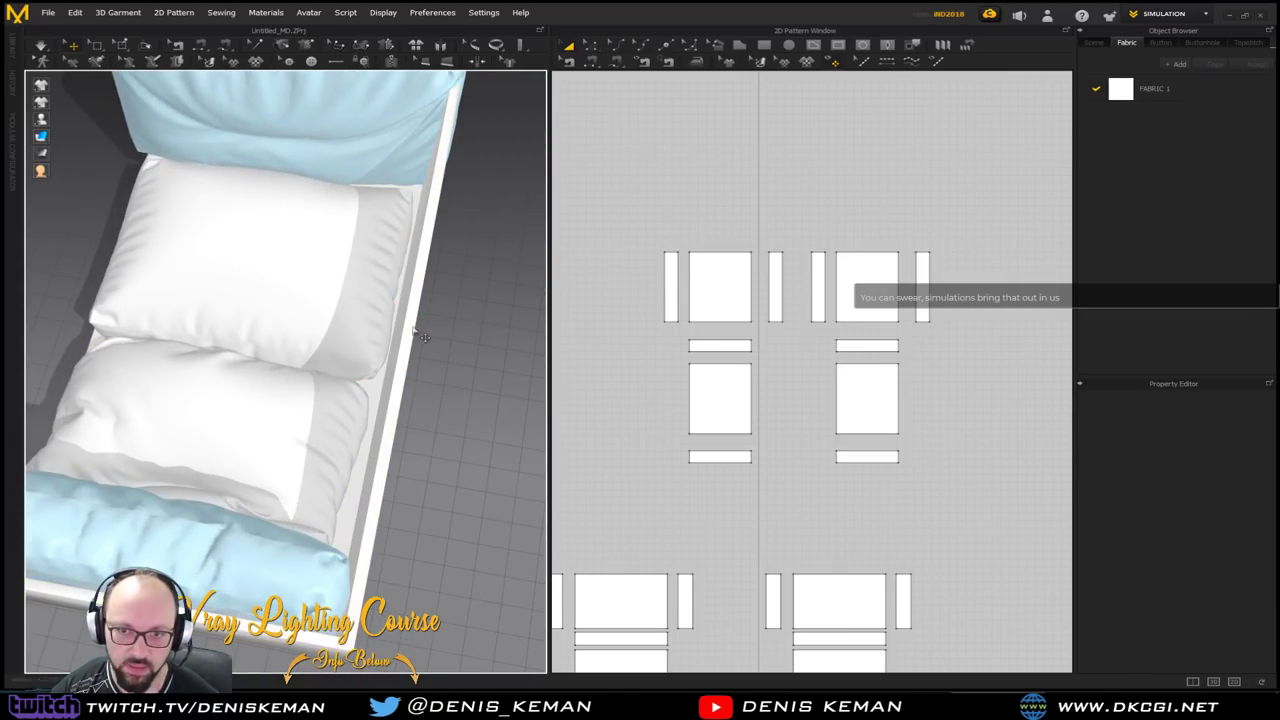
left_click(391, 350)
mouse_move(475, 248)
right_mouse_down()
mouse_move(451, 226)
mouse_move(483, 246)
right_mouse_up()
left_click(483, 246)
left_click(423, 238)
left_click(424, 238)
right_click(424, 238)
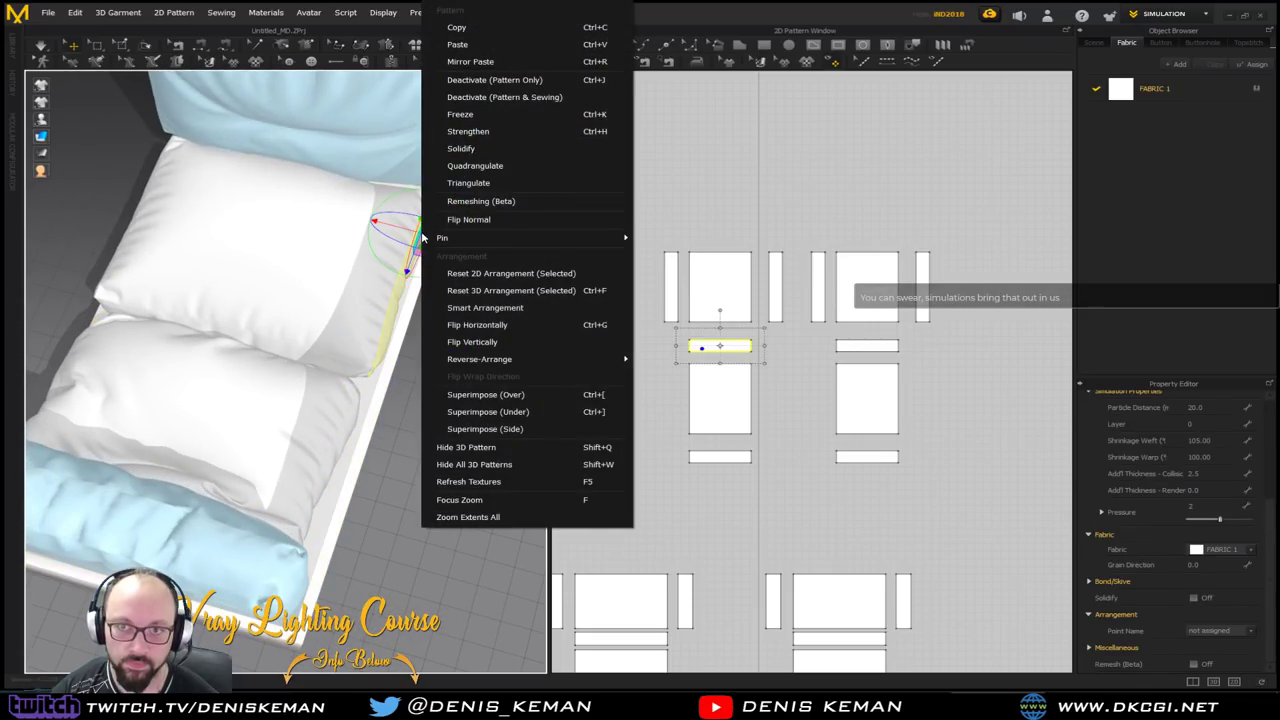
left_click(480, 117)
right_click_drag(305, 270, 287, 292)
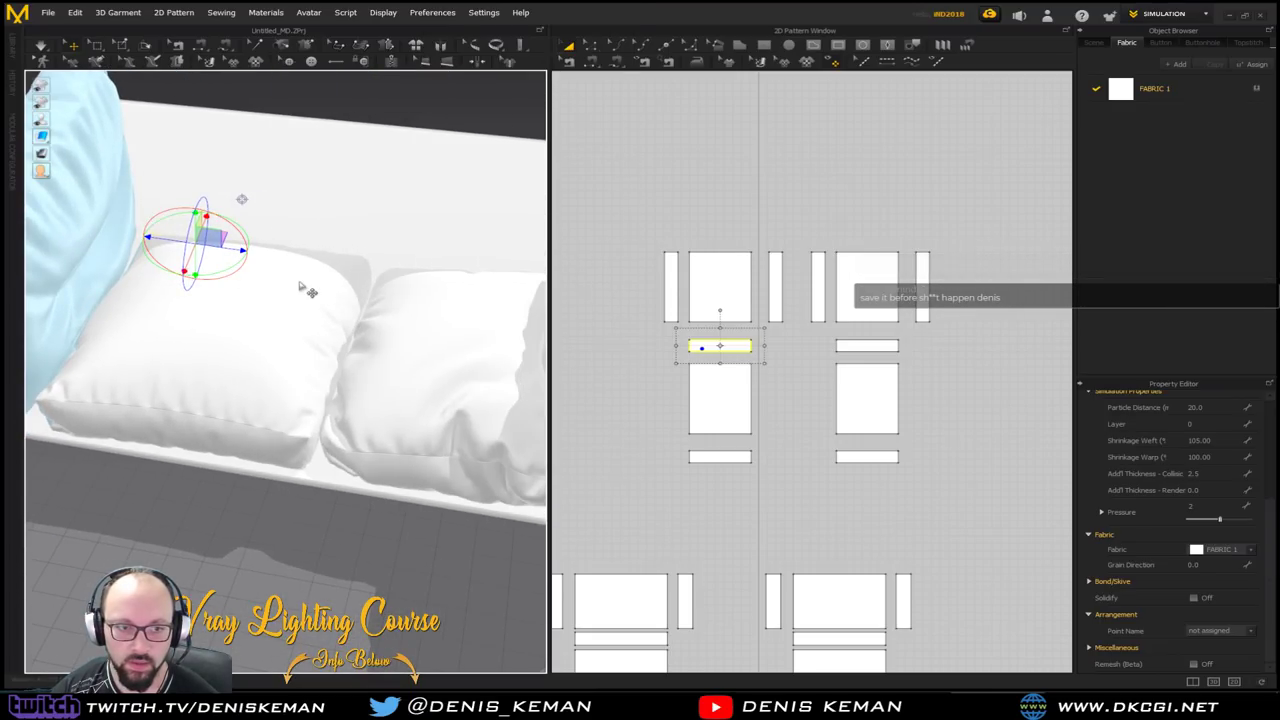
Save the project under the new name Before_Shit_Happens
left_click(52, 17)
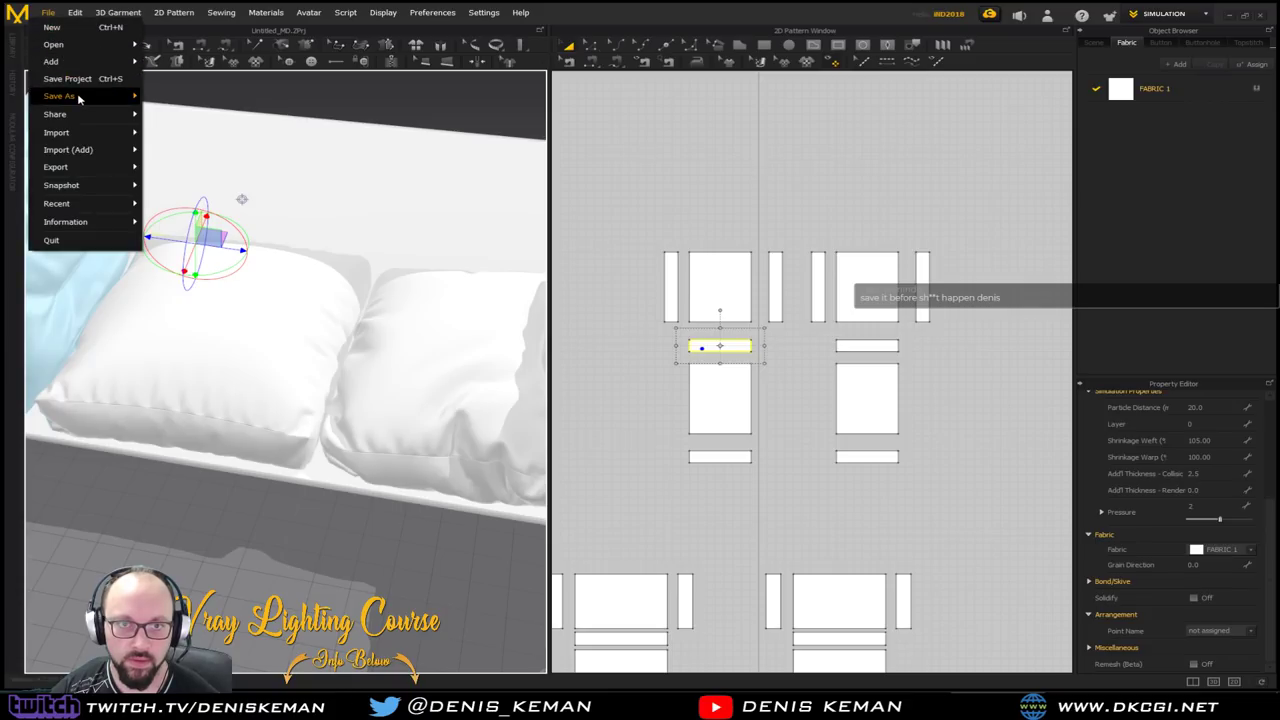
mouse_move(77, 95)
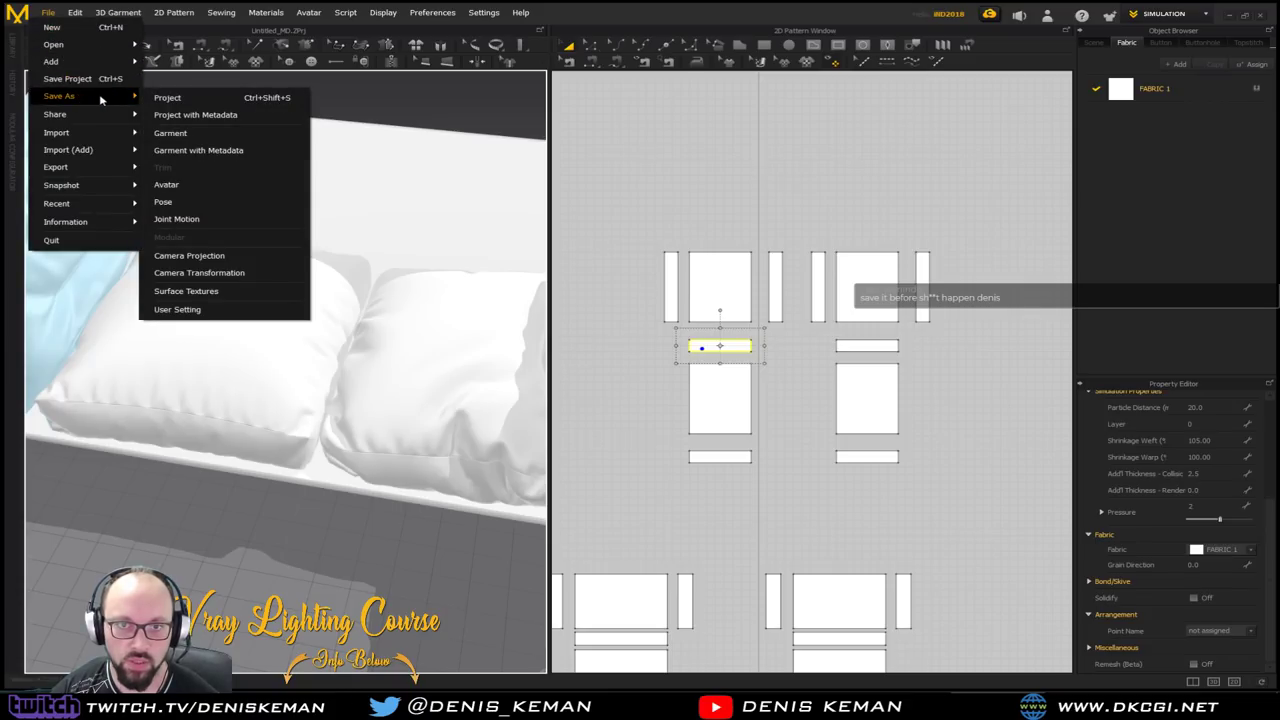
left_click(167, 98)
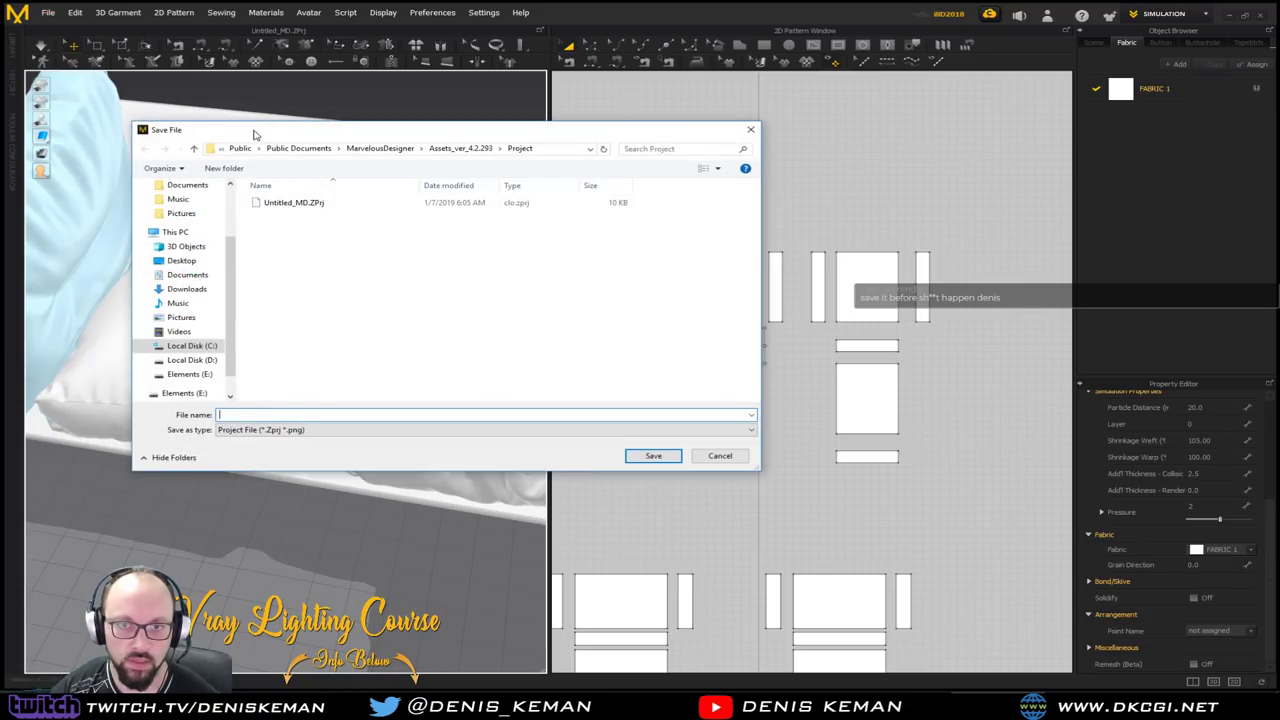
left_click_drag(278, 134, 0, 180)
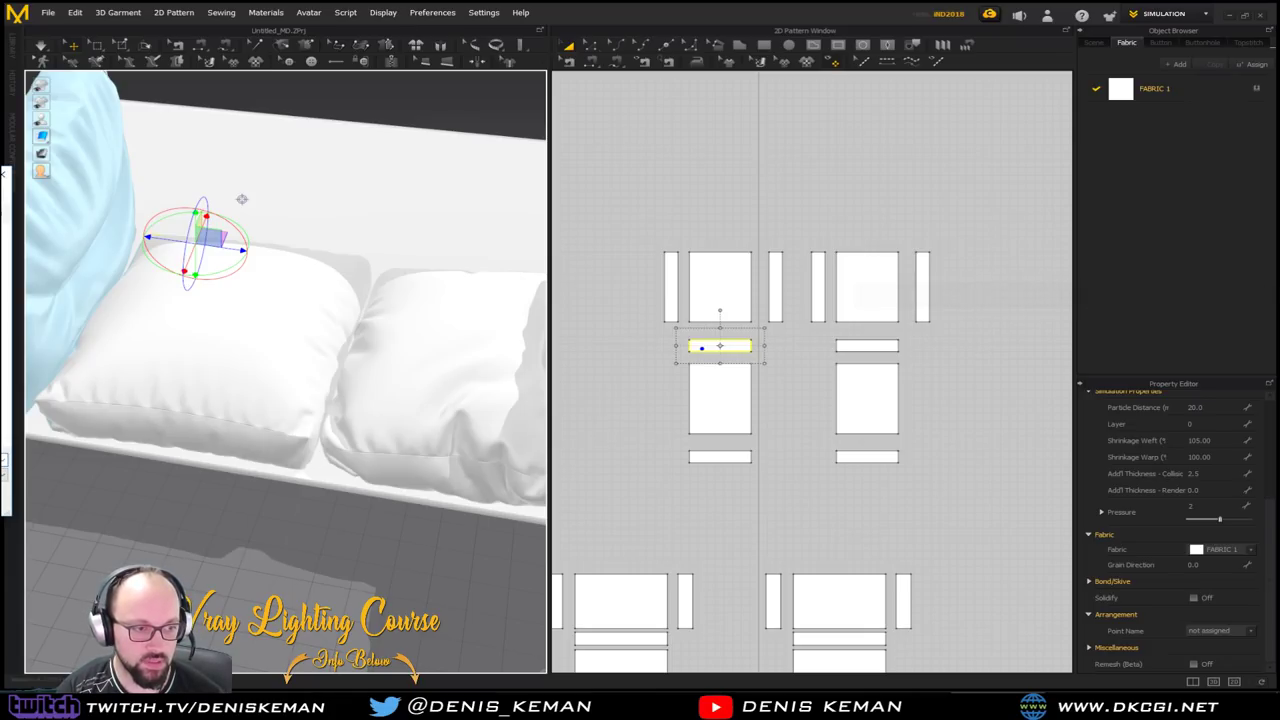
key("Return")
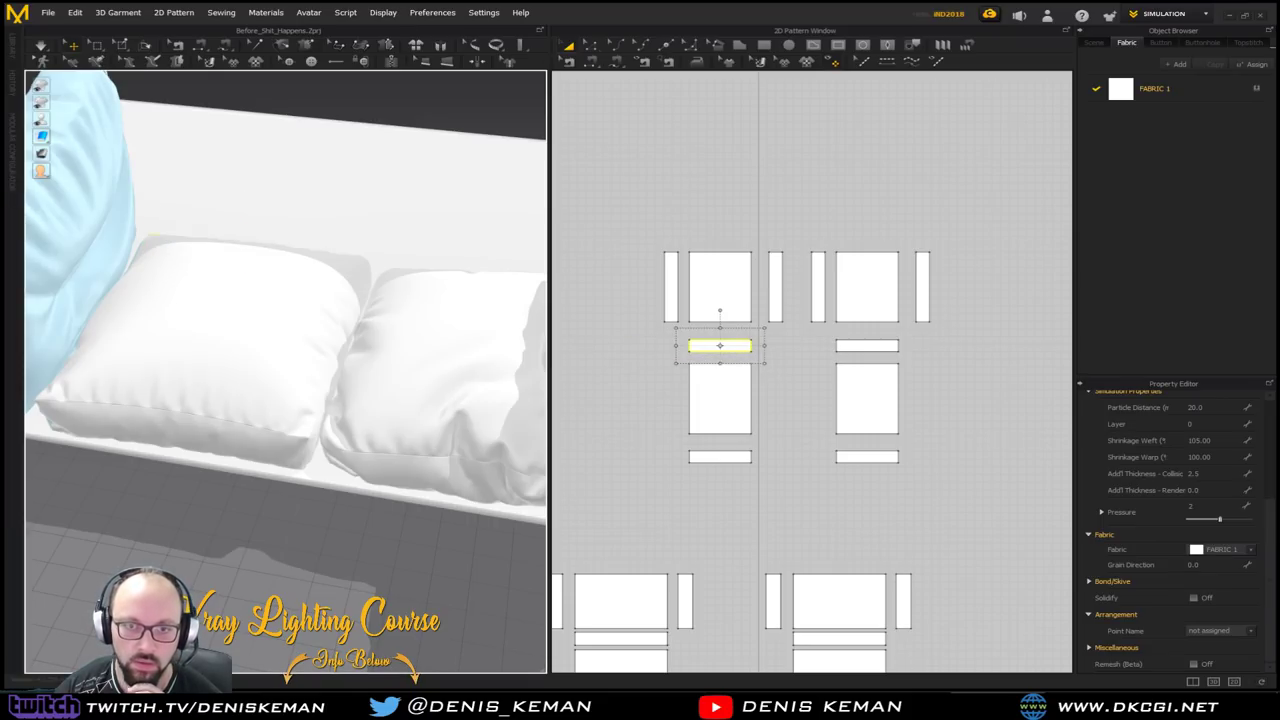
Save the cushions as a garment file named Stuff_Thing.zpac
left_click(47, 12)
mouse_move(94, 100)
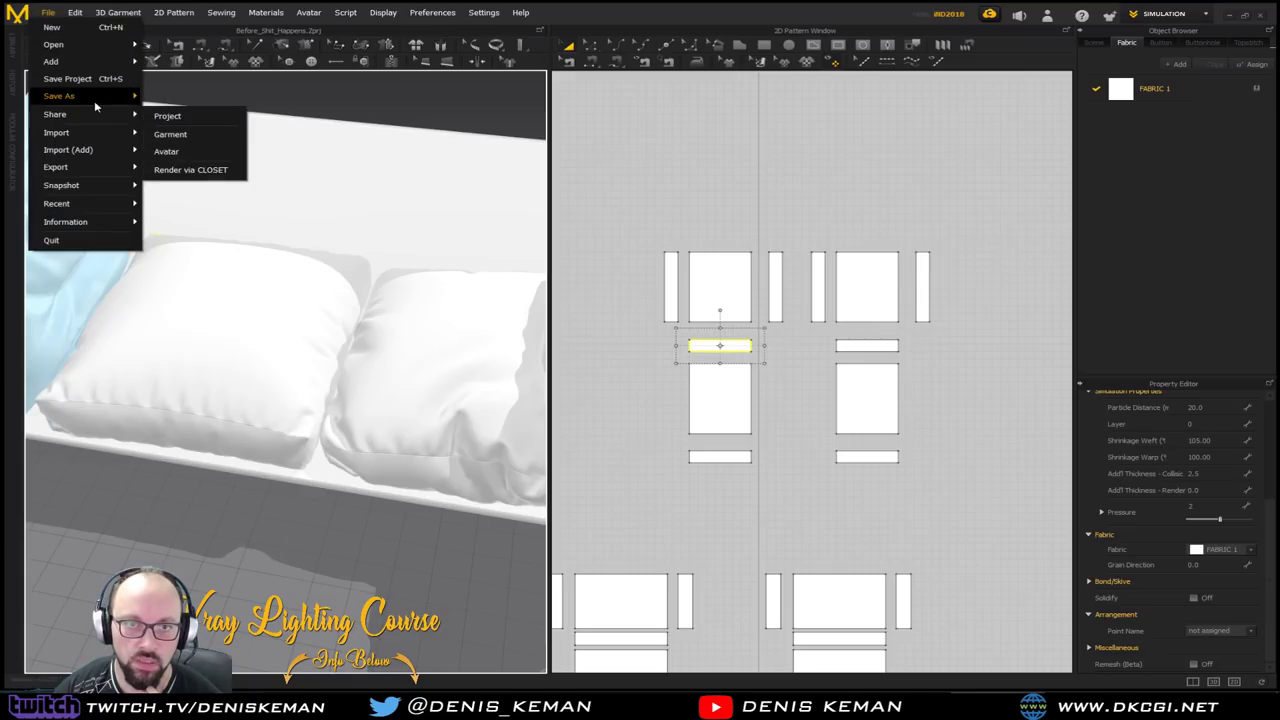
left_click(183, 131)
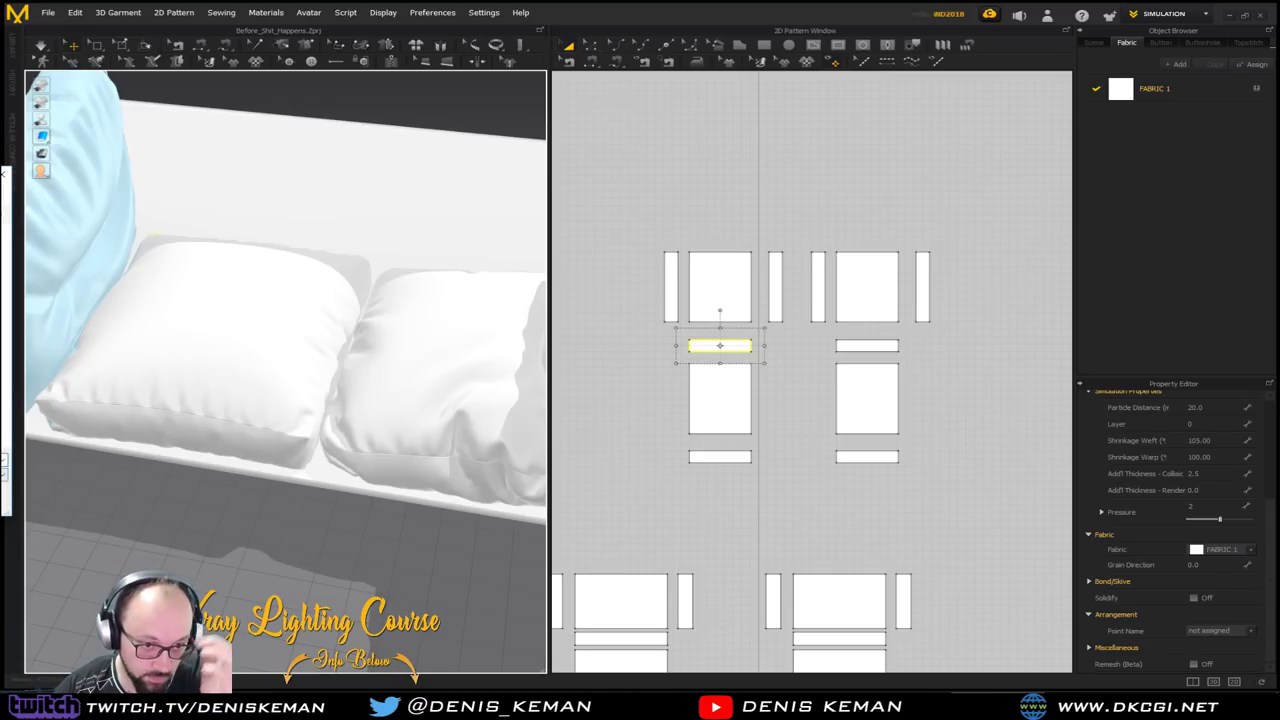
key("ctrl+s")
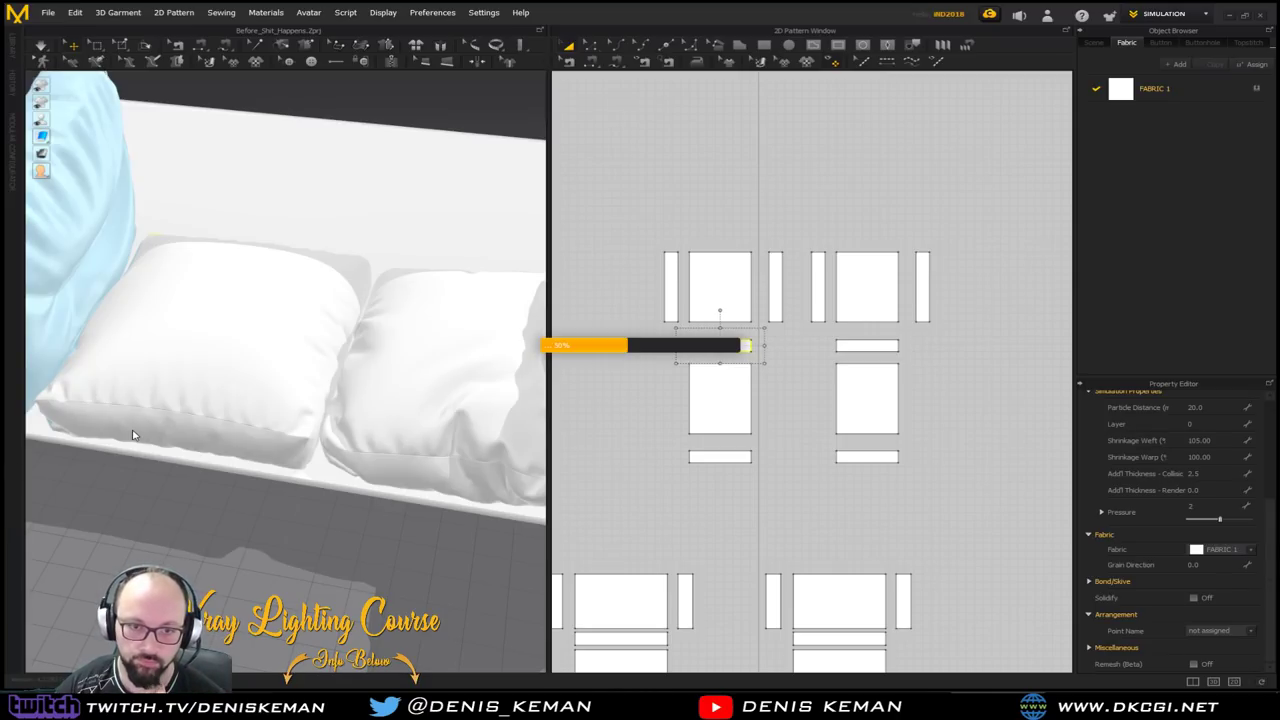
Run the simulation and tug the front panel of the seat cushion beside the armrest cushion at its lower corner nearest the armrest
right_click_drag(271, 340, 309, 348)
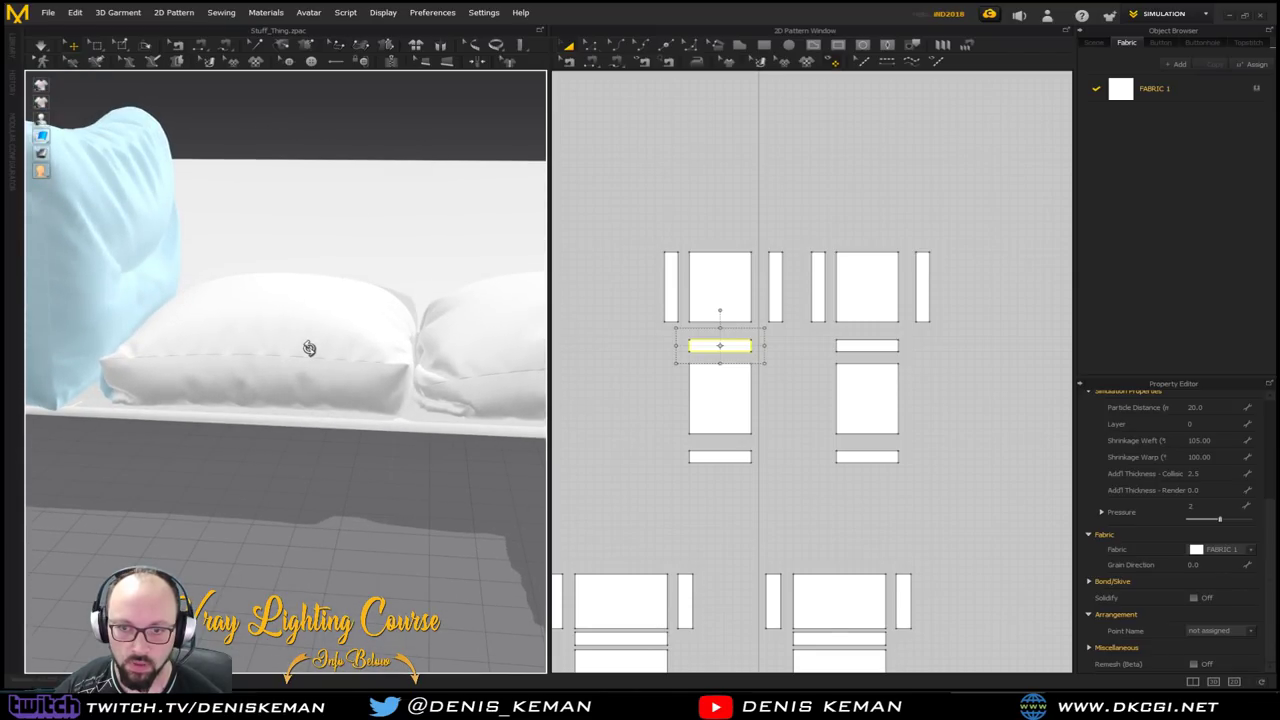
key("space")
left_click(345, 315)
right_click_drag(345, 315, 401, 415)
left_click(430, 469)
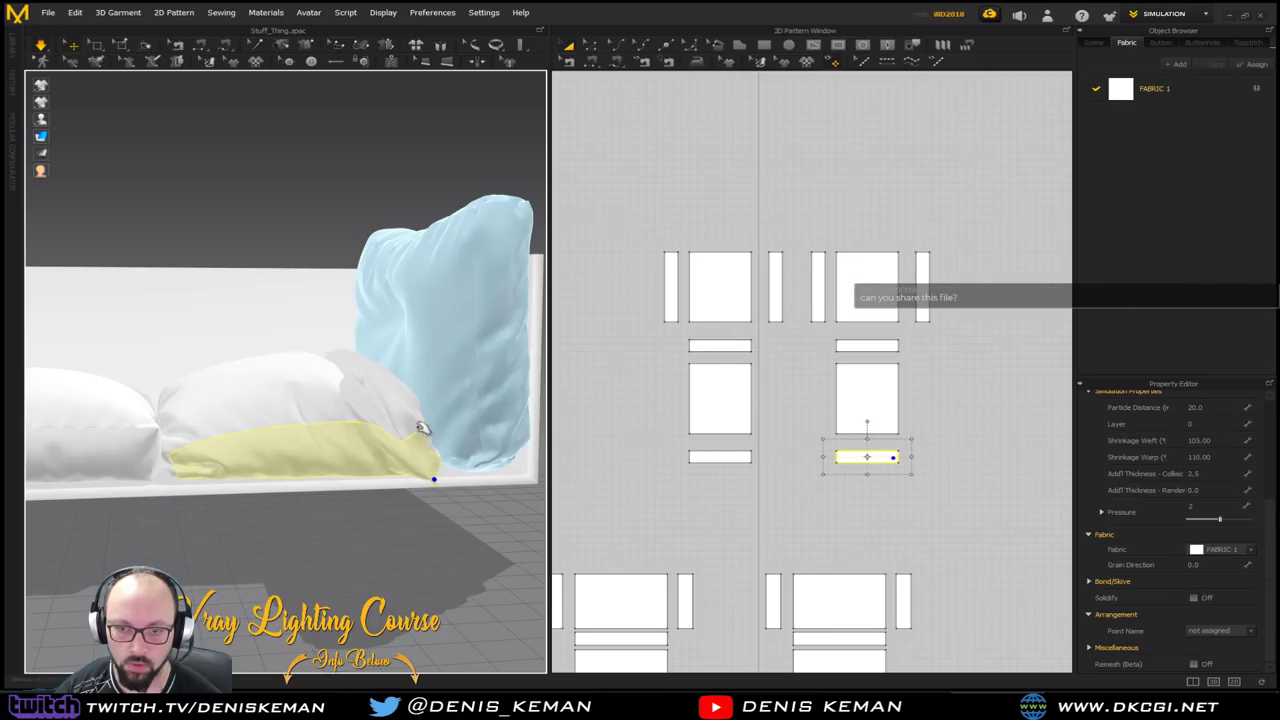
Pull the same seat cushion's top panel at its rear area, and lift its corner beside the neighbouring seat cushion
left_click(326, 369)
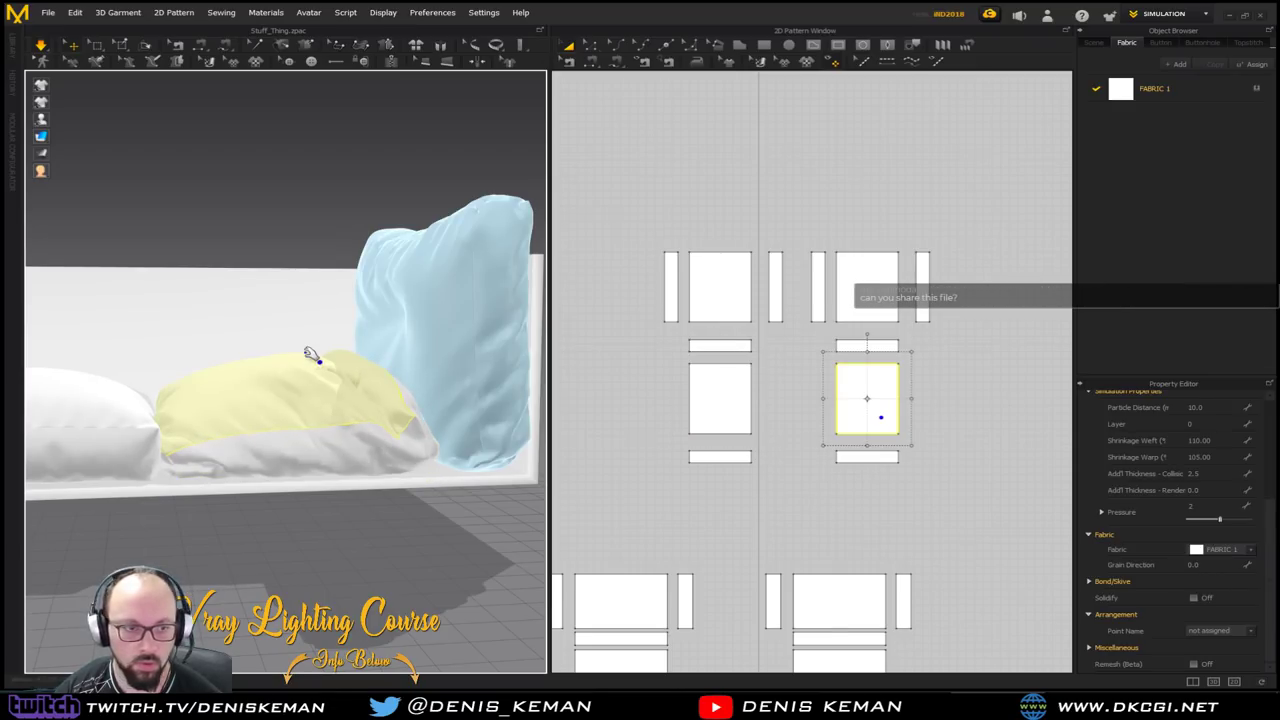
right_click_drag(183, 340, 182, 353)
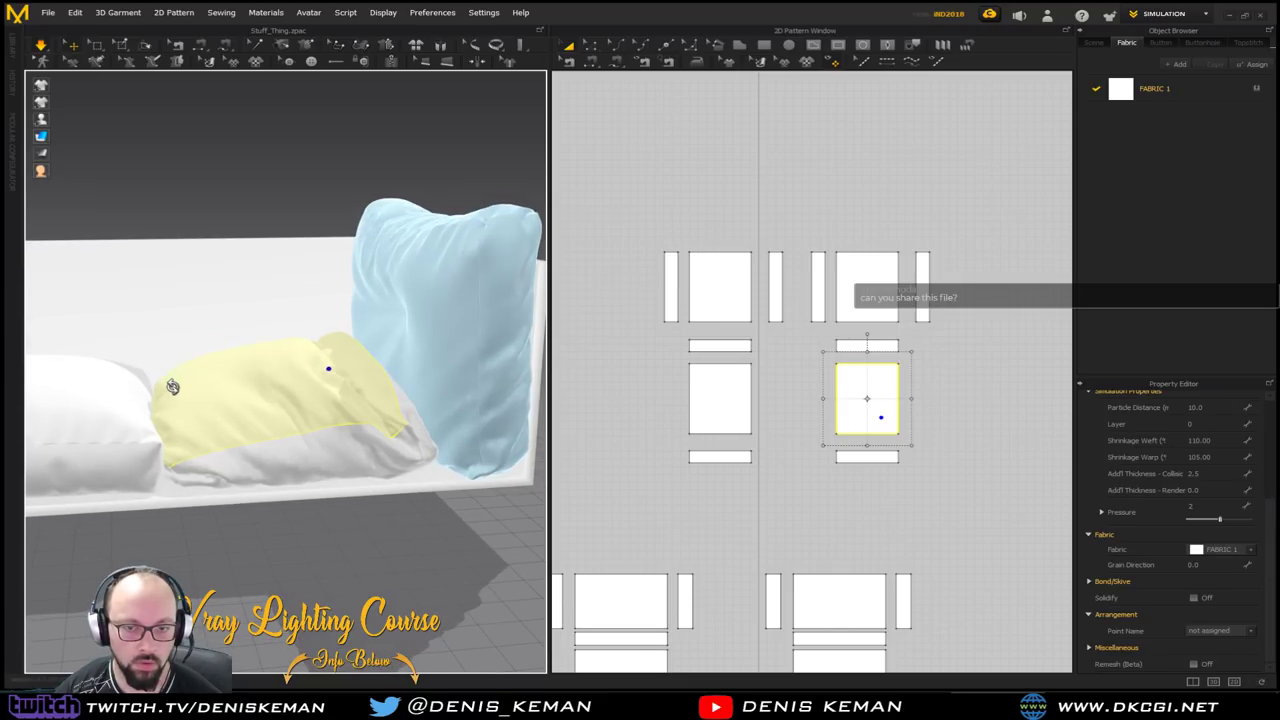
left_click(172, 390)
left_click_drag(176, 391, 172, 351)
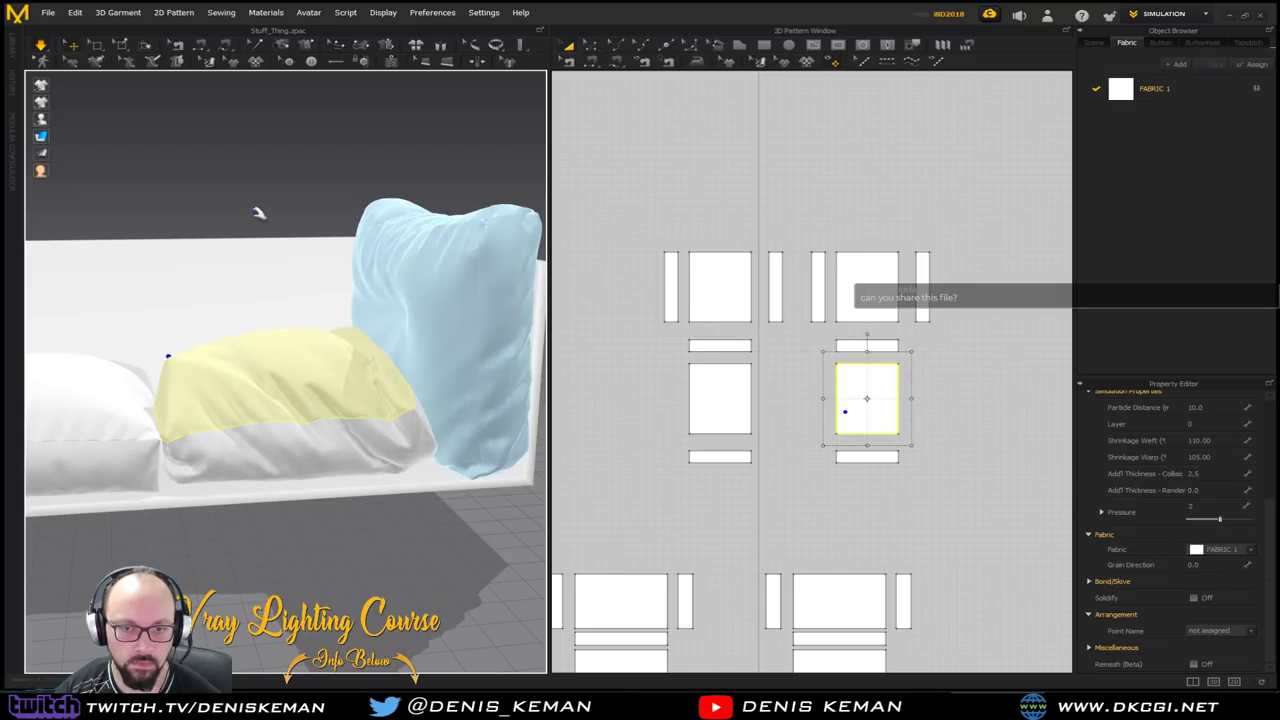
left_click(263, 177)
Tug the seat cushion's top panel down, up and across its crease to work out the fold near the armrest cushion
right_click_drag(263, 177, 303, 321)
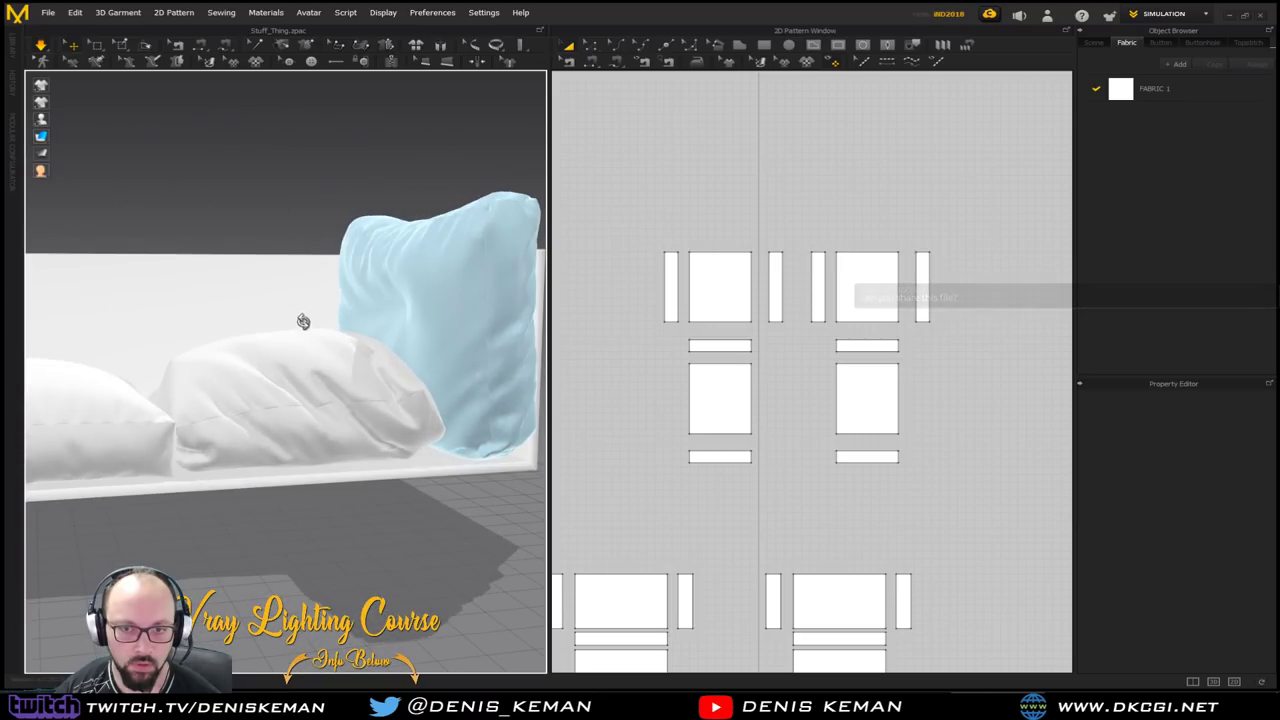
left_click(329, 372)
left_click_drag(337, 405, 341, 422)
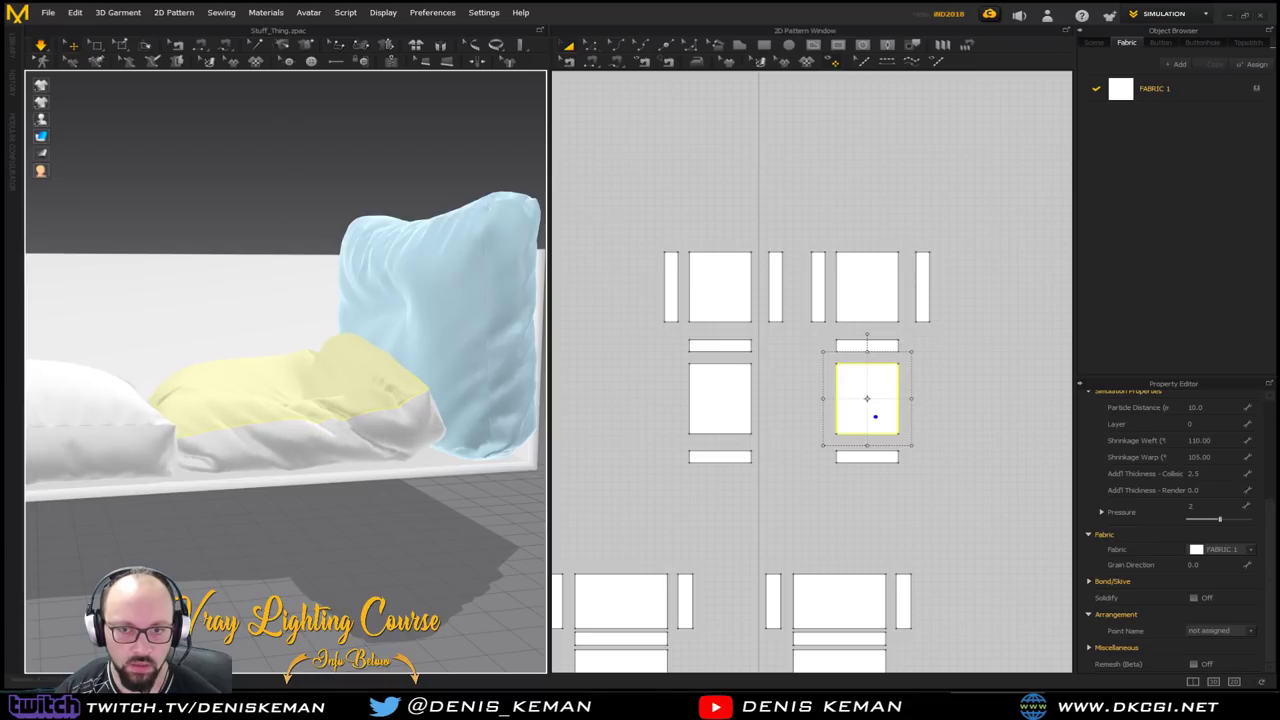
left_click(290, 196)
left_click_drag(322, 366, 323, 337)
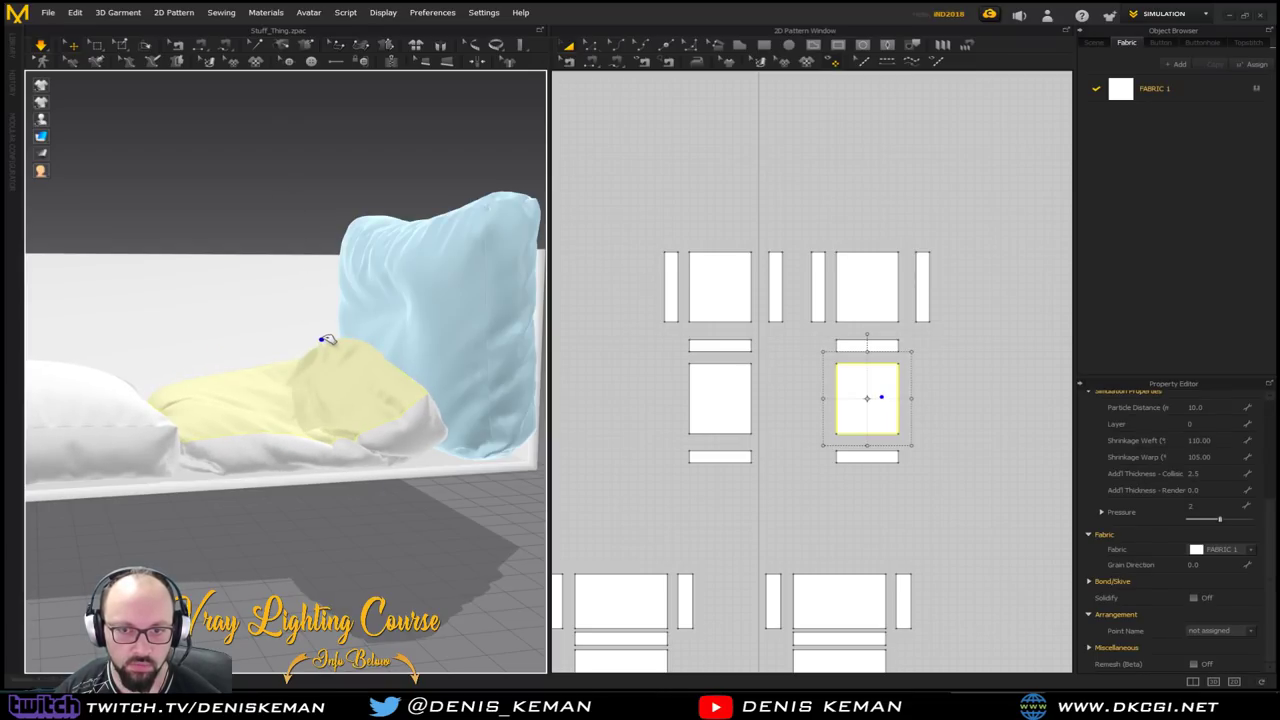
left_click(270, 404)
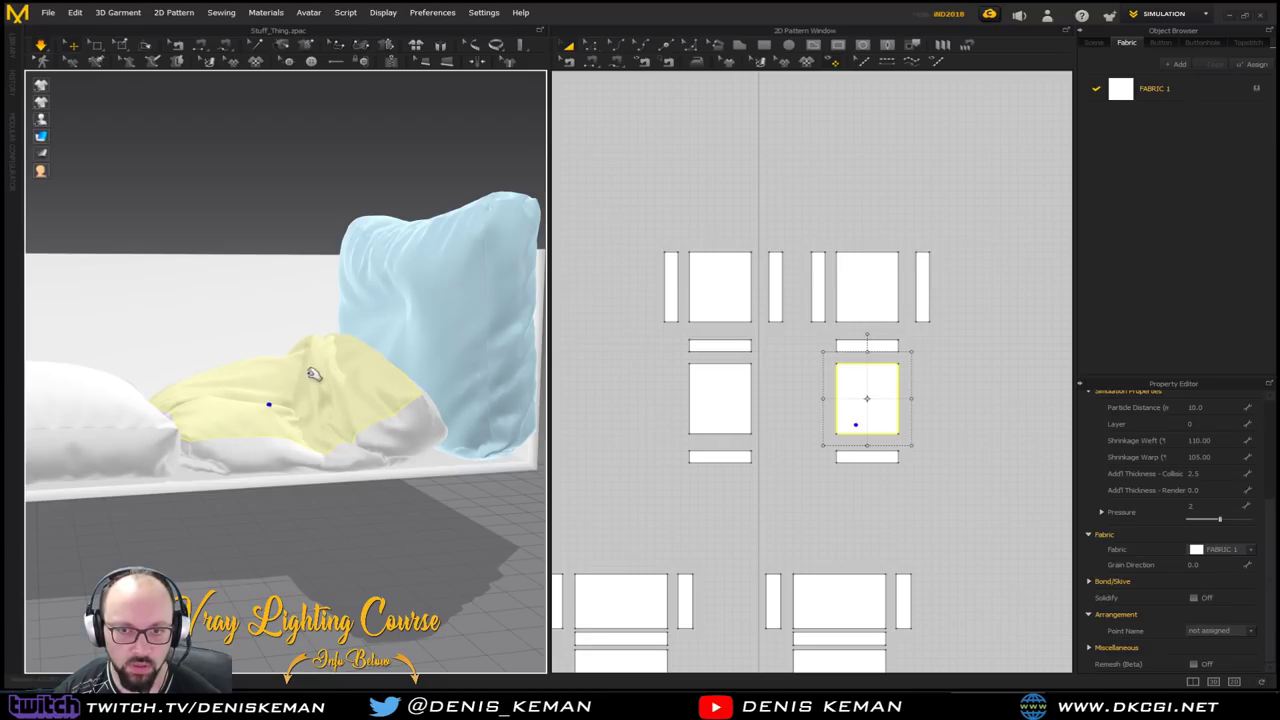
left_click(329, 416)
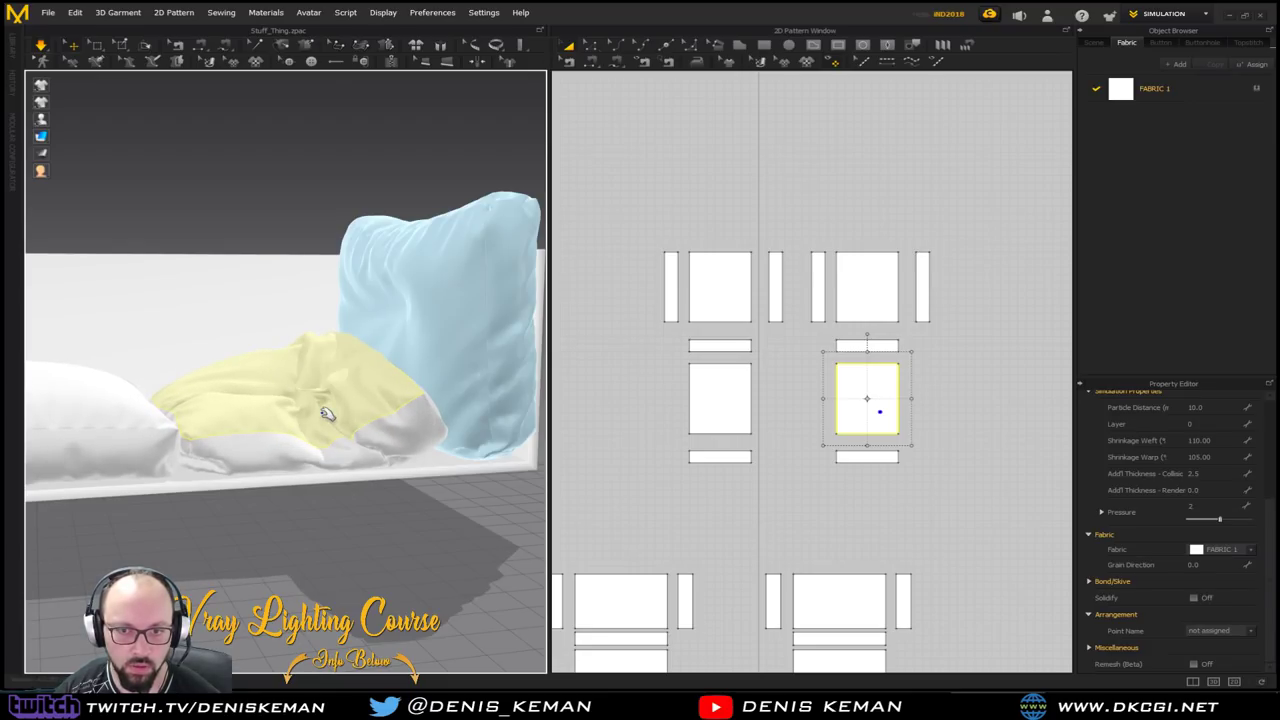
left_click(306, 219)
right_click_drag(307, 243, 263, 254)
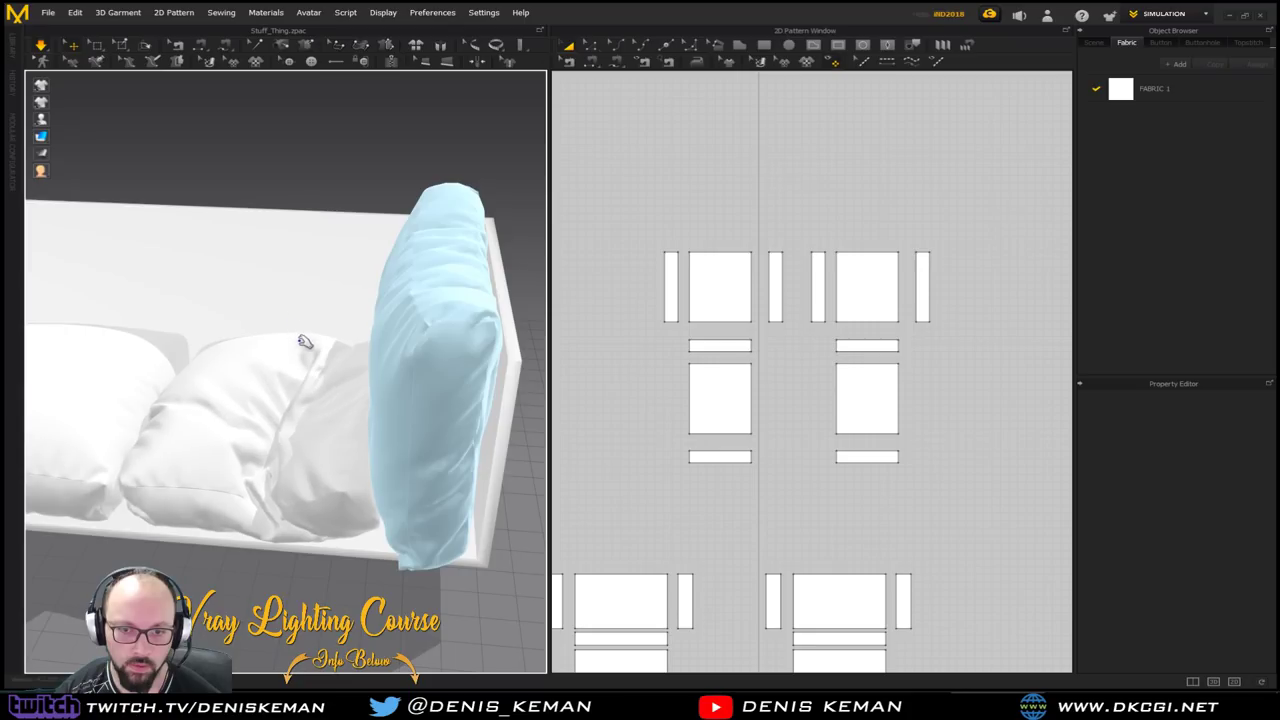
Try freezing the folded cushion's top panel and tugging its front panel out from the overlap in simulation
right_click_drag(323, 371, 325, 416)
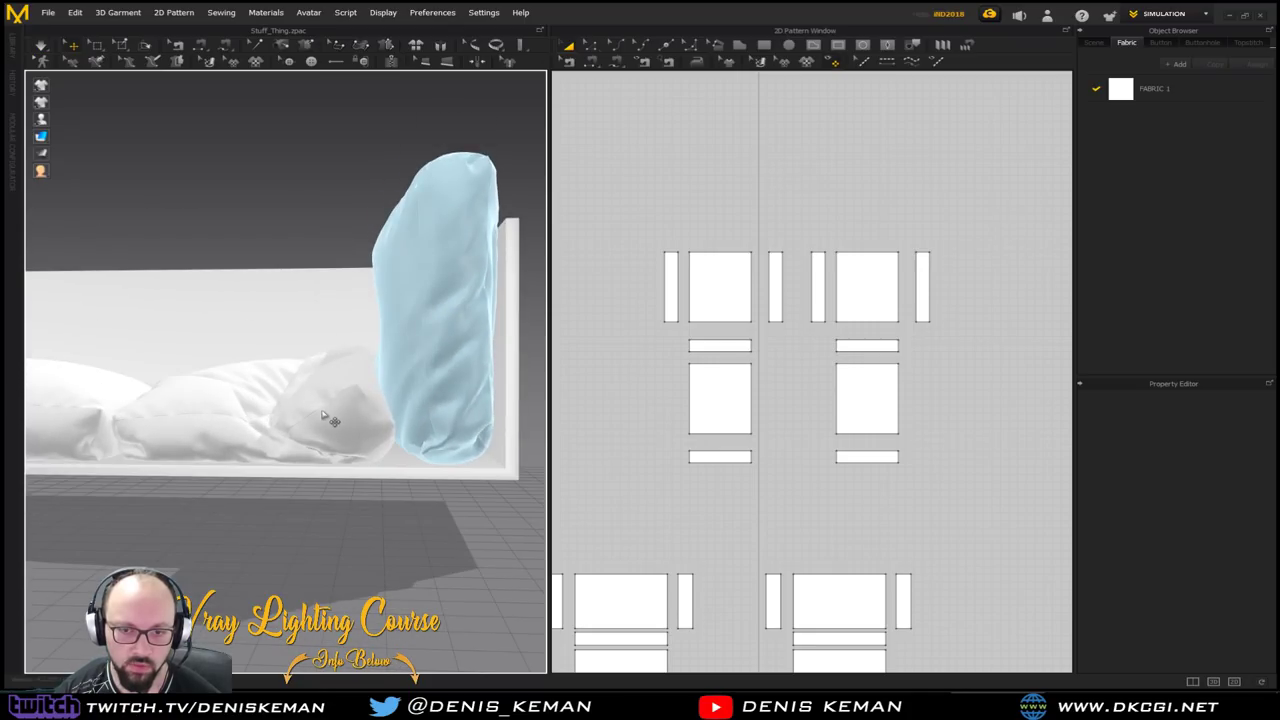
left_click(315, 405)
right_click(311, 380)
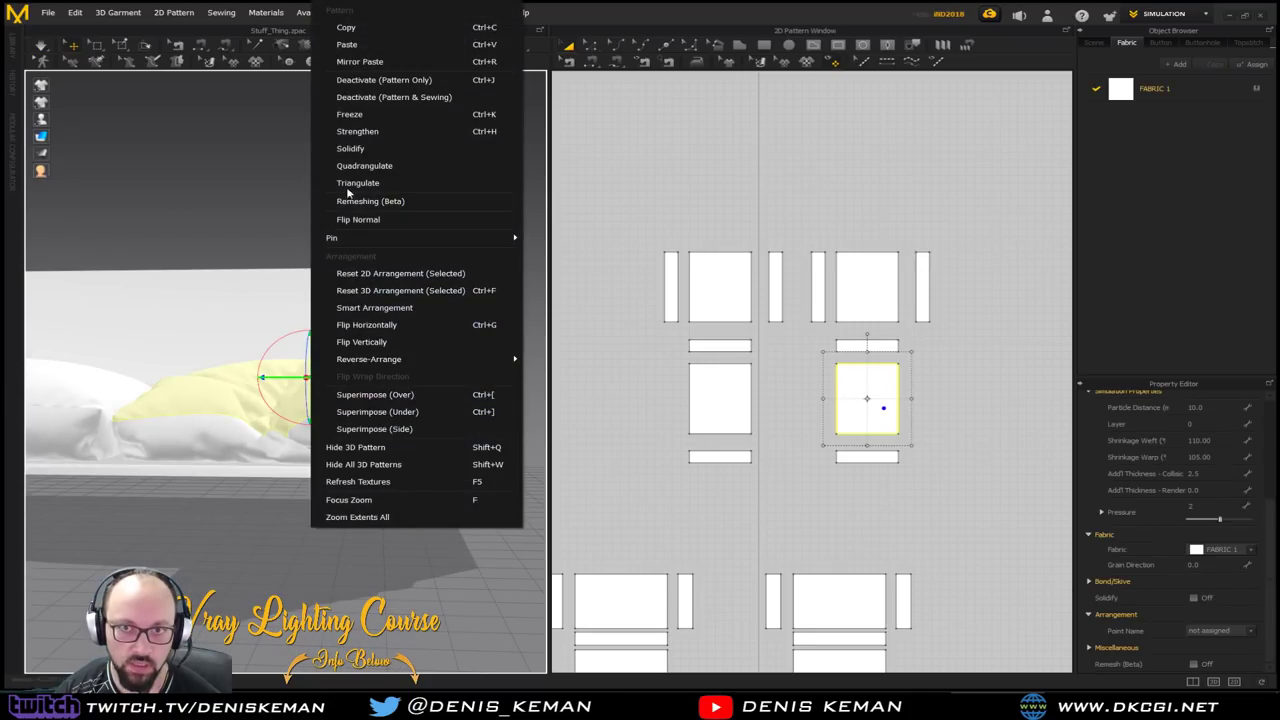
left_click(369, 122)
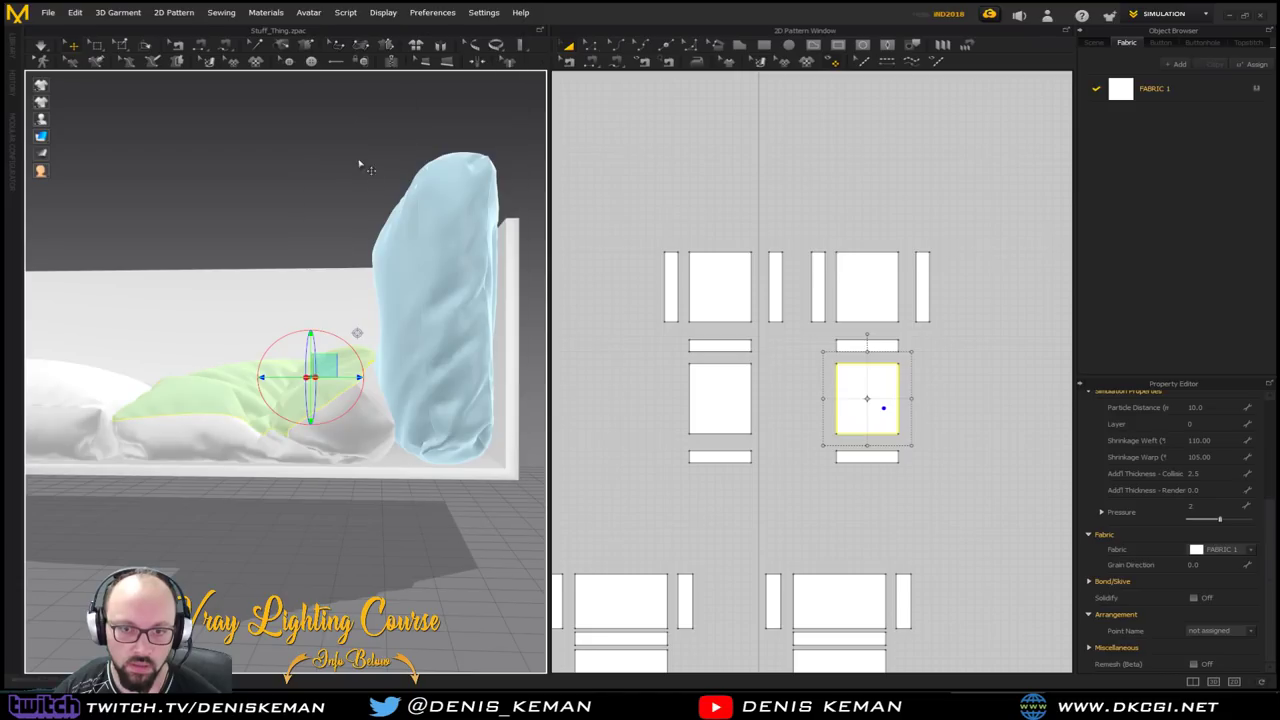
left_click(344, 411)
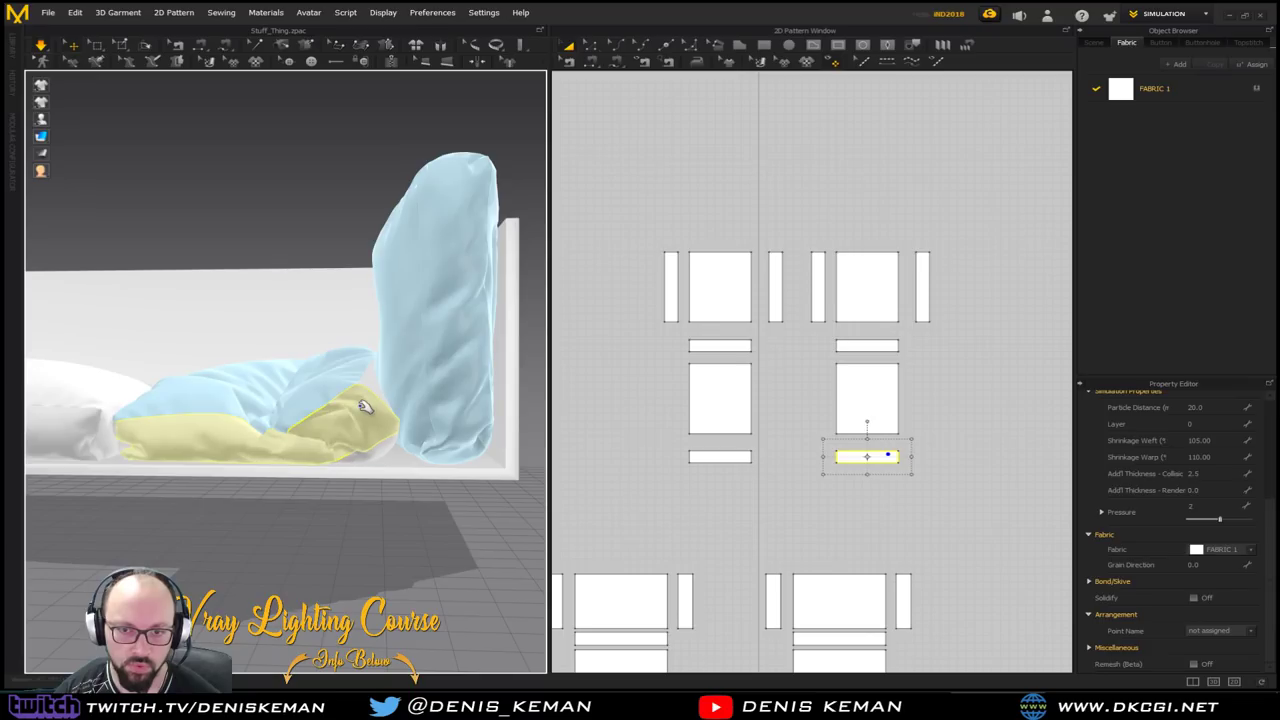
Unfreeze the top panel of the seat cushion beside the armrest cushion
left_click(335, 400)
right_click(320, 393)
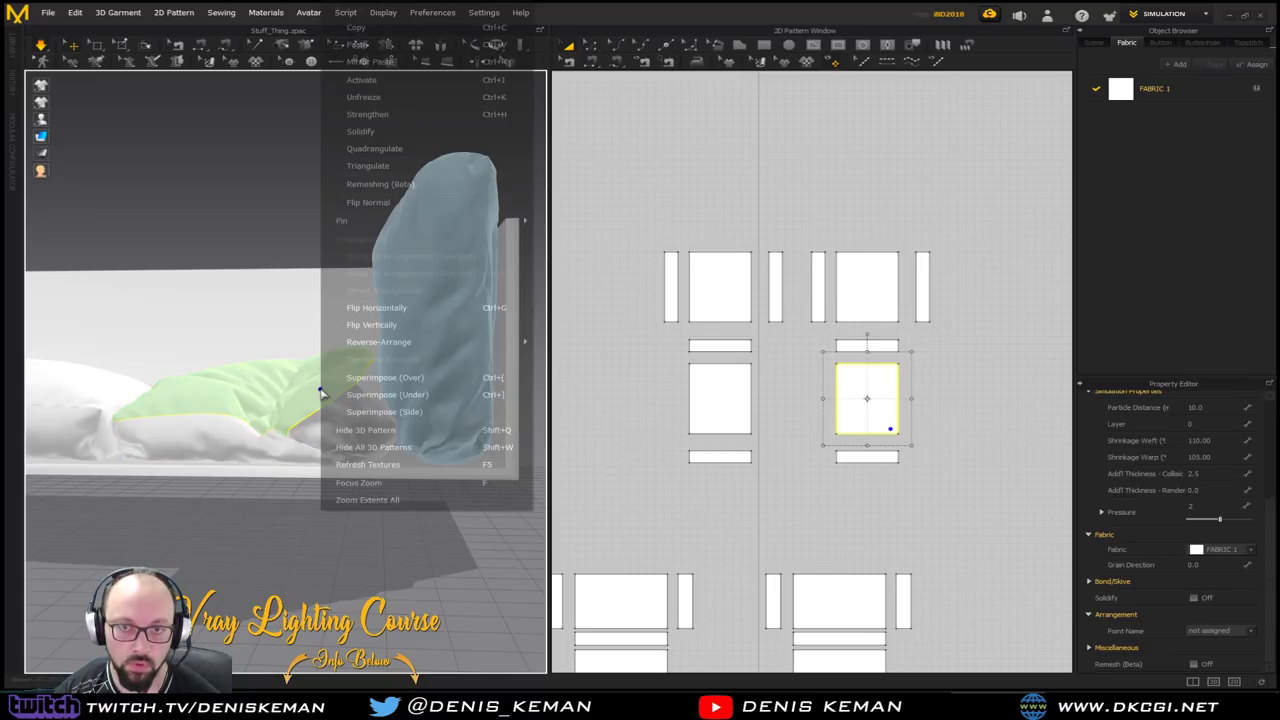
left_click(390, 100)
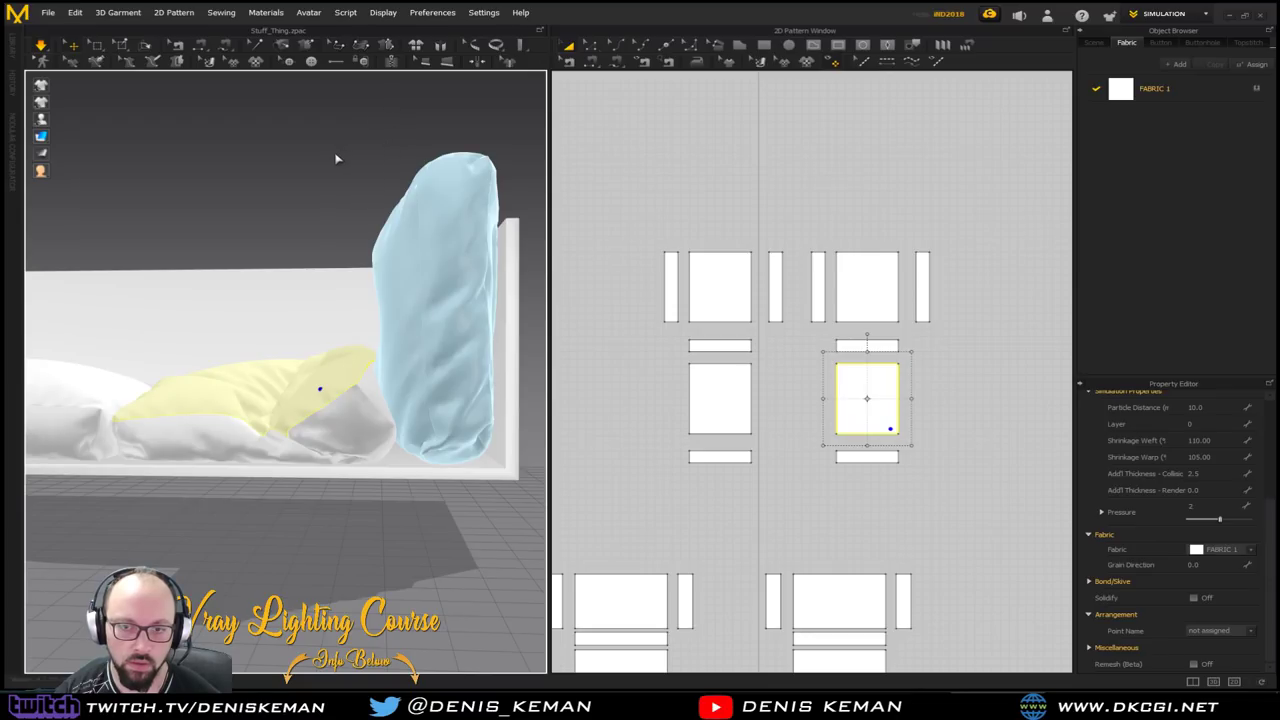
Pull the front panel's armrest-side corner, lift the top panel's overlapping flap, and raise the front panel's opposite upper corner
left_click(394, 440)
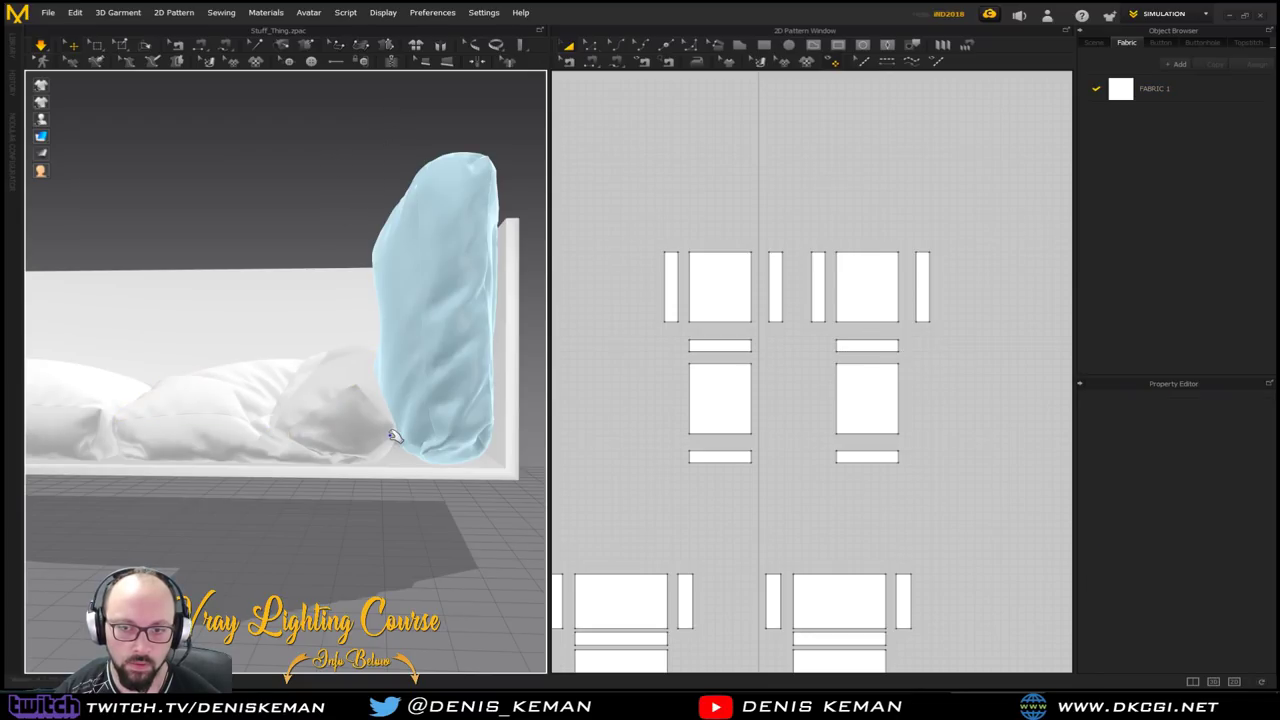
left_click(395, 436)
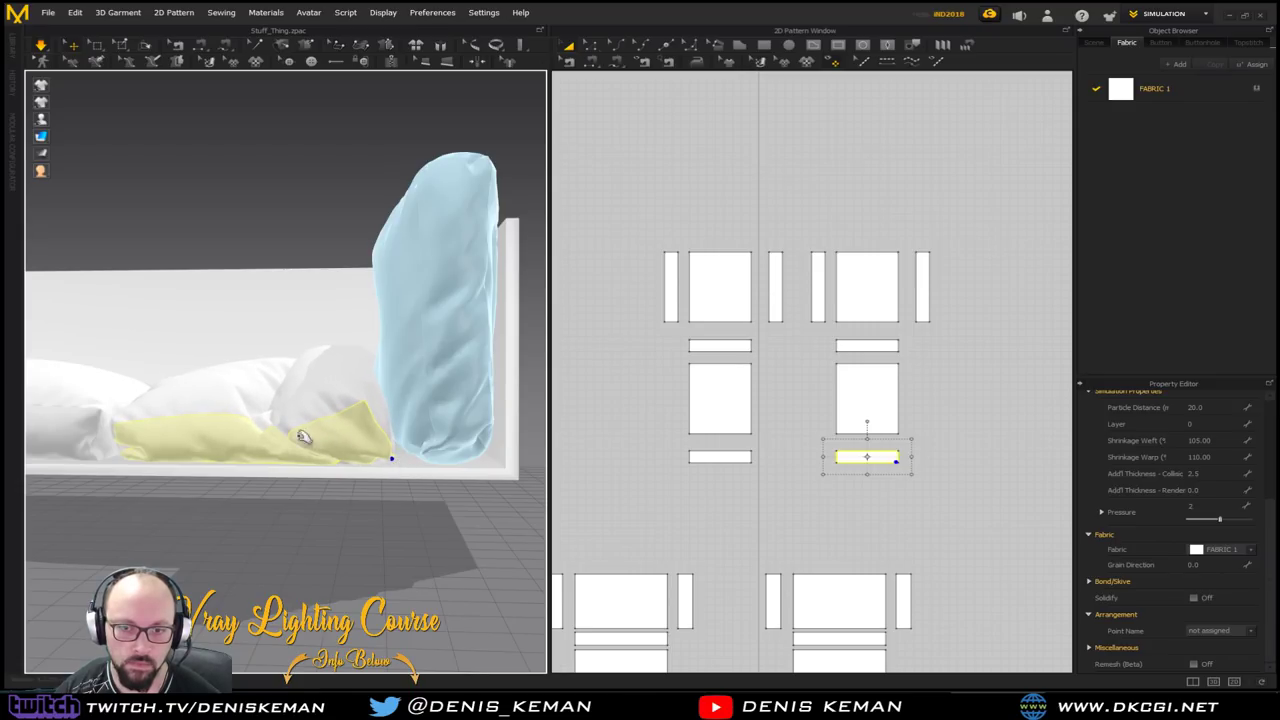
left_click_drag(311, 390, 337, 346)
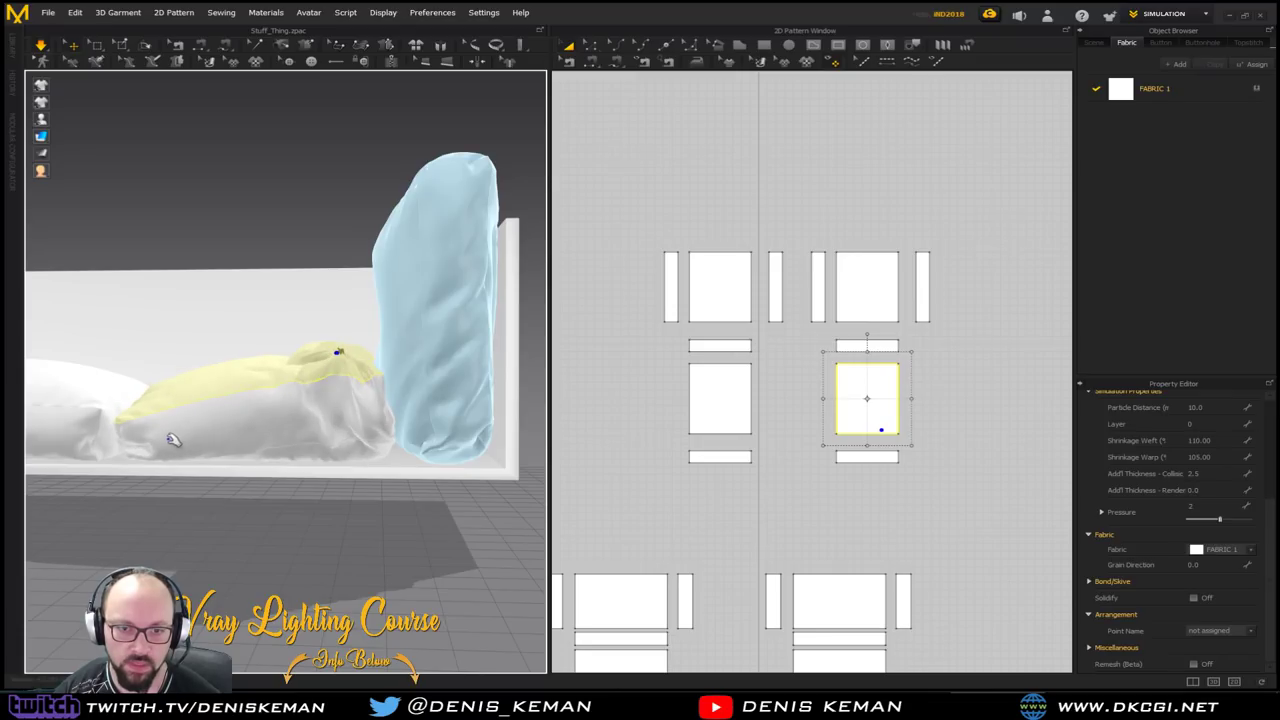
left_click_drag(140, 400, 151, 369)
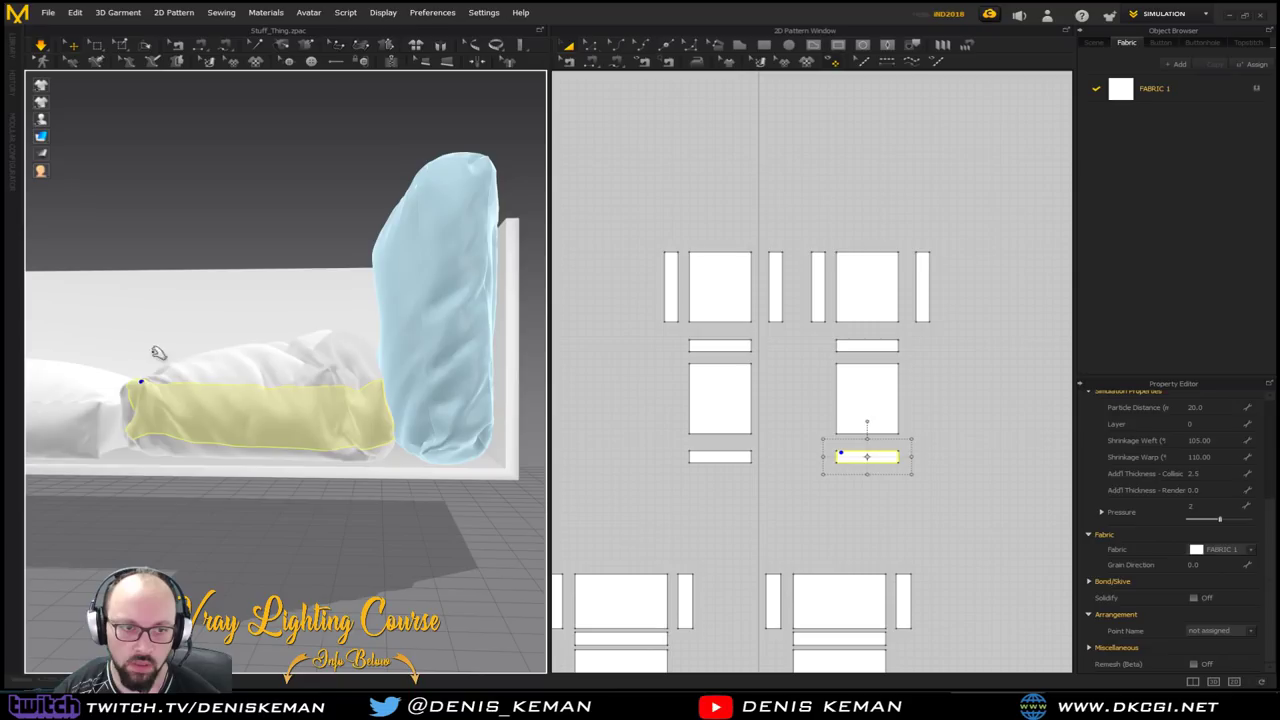
left_click(221, 220)
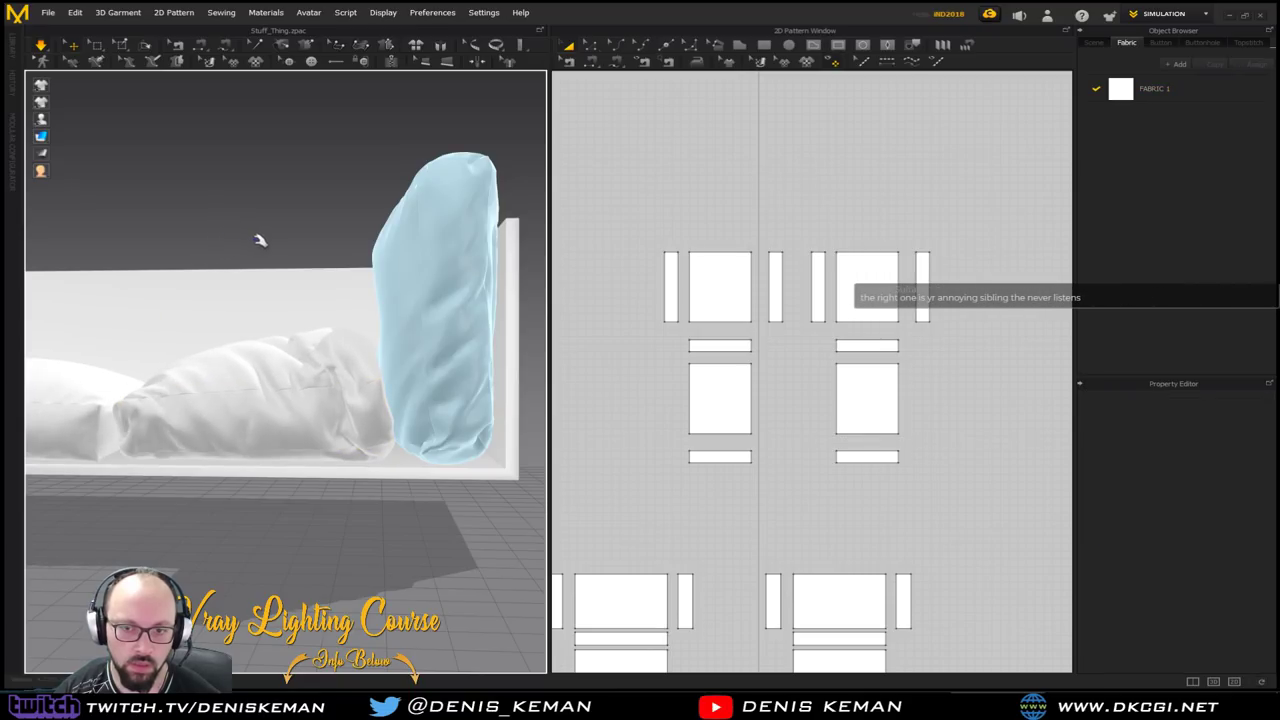
Freeze the narrow front panel of the seat cushion beside the armrest cushion
right_click_drag(286, 234, 310, 278)
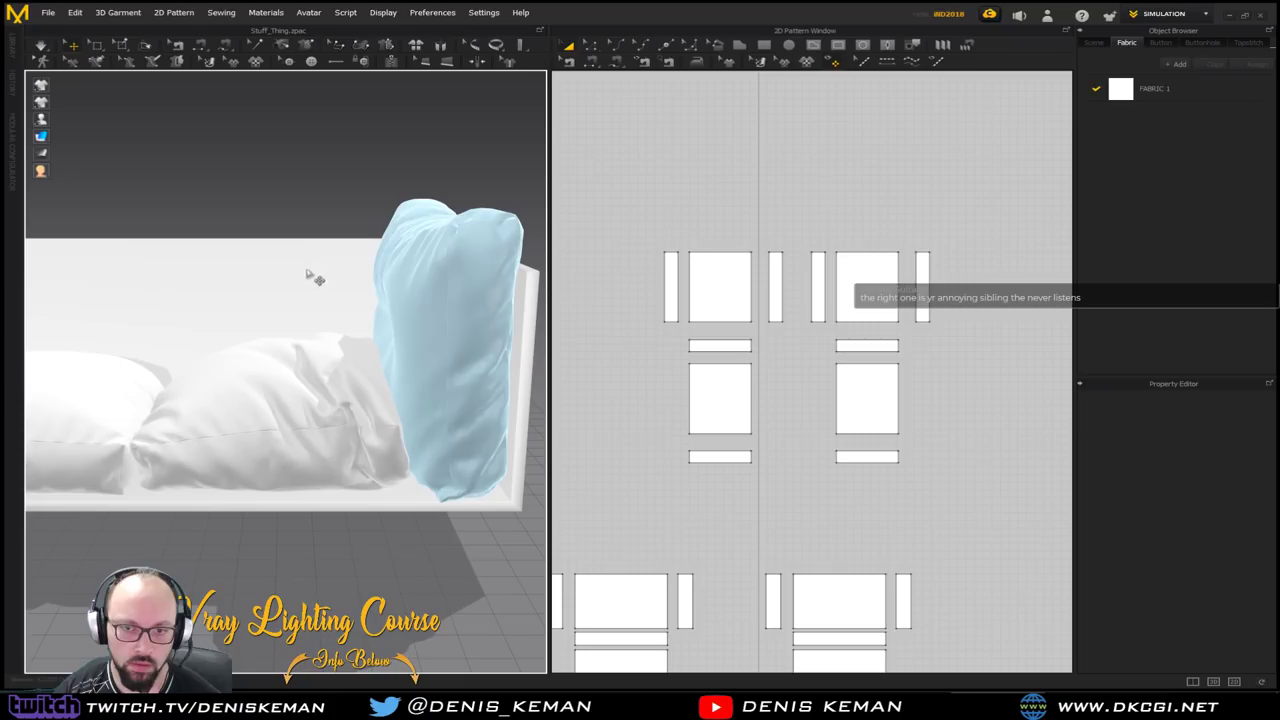
left_click(300, 458)
right_click(298, 458)
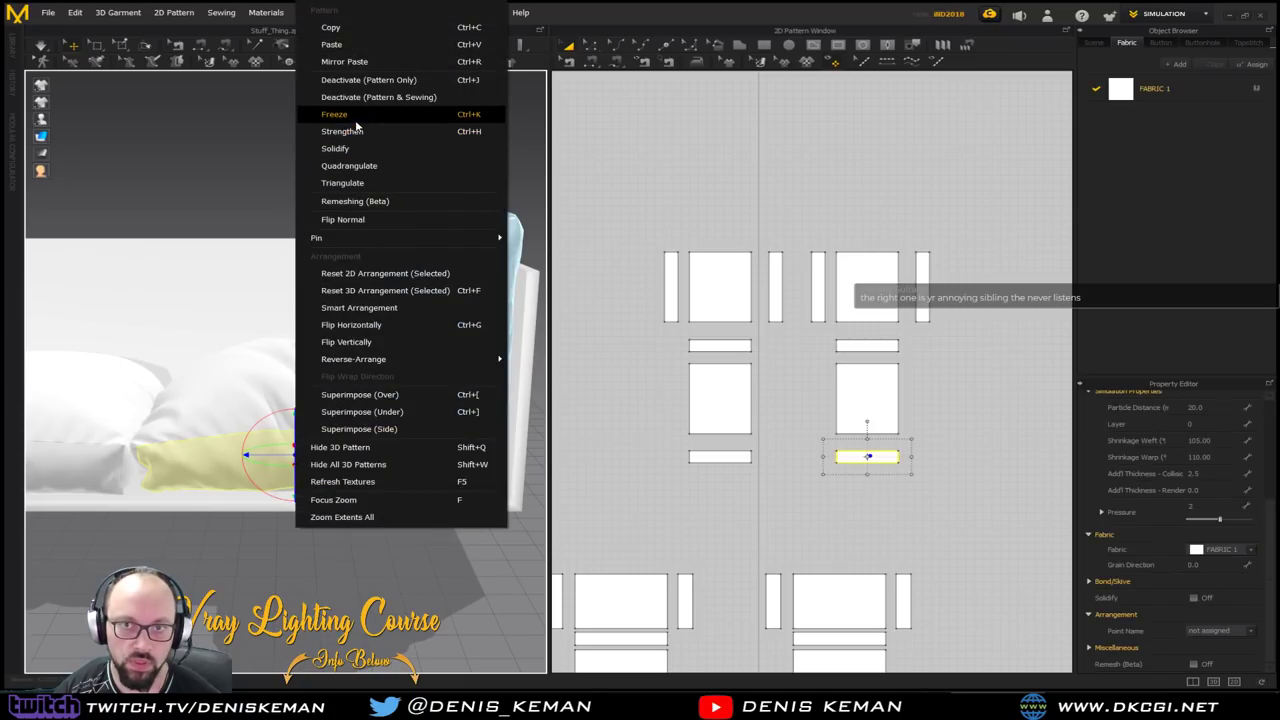
left_click(352, 130)
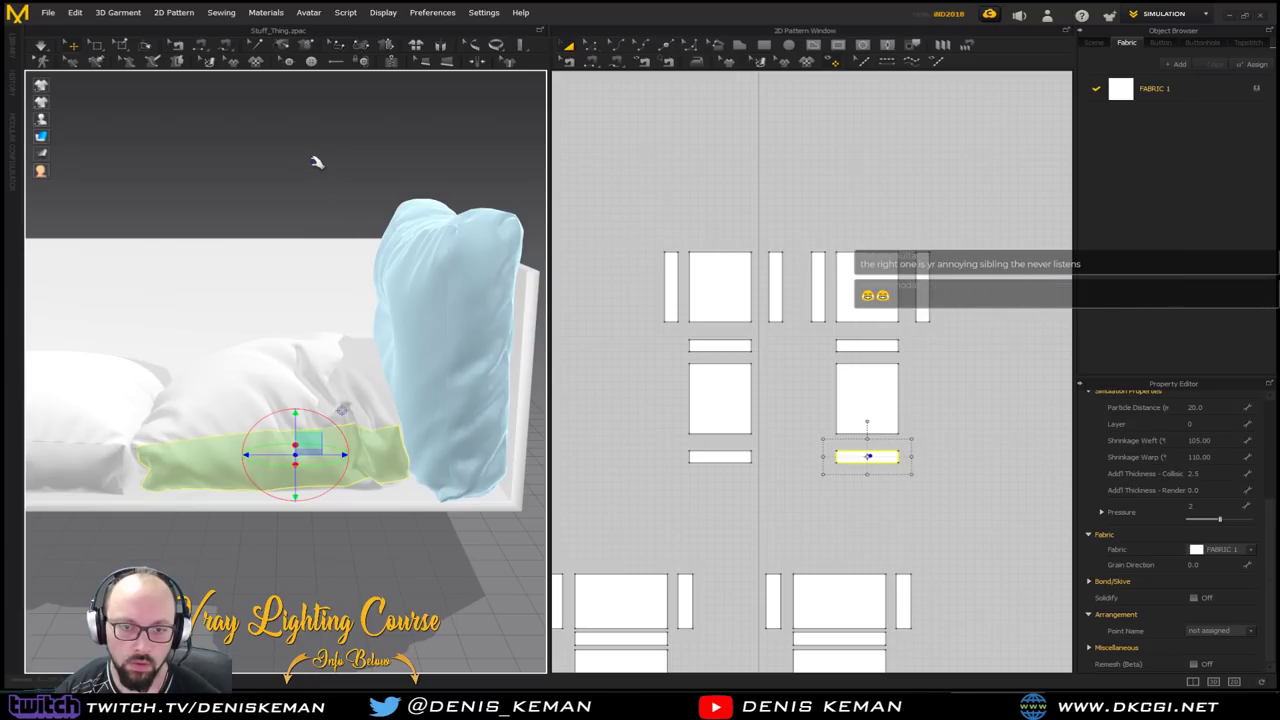
Freeze the front panel and the inner side panel of the left seat cushion
key("space")
right_click_drag(185, 227, 400, 330)
left_click(335, 465)
right_click_drag(340, 455, 356, 413)
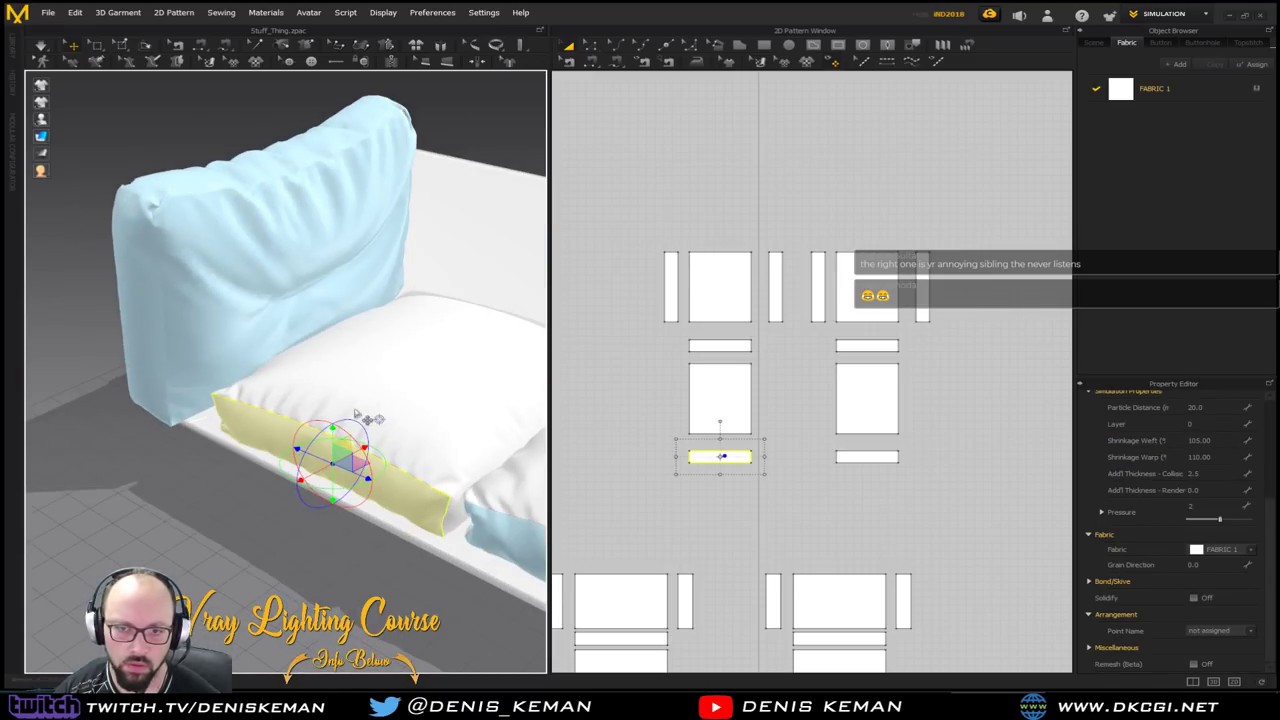
right_click(324, 486)
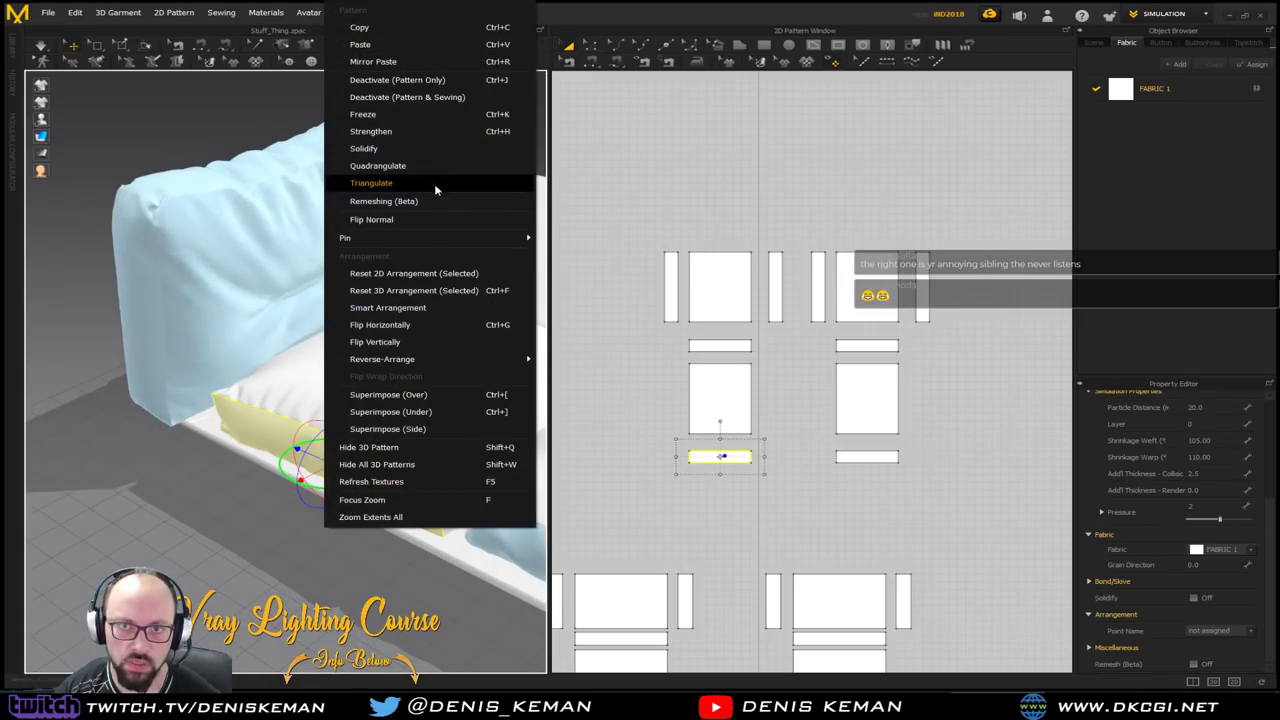
left_click(430, 114)
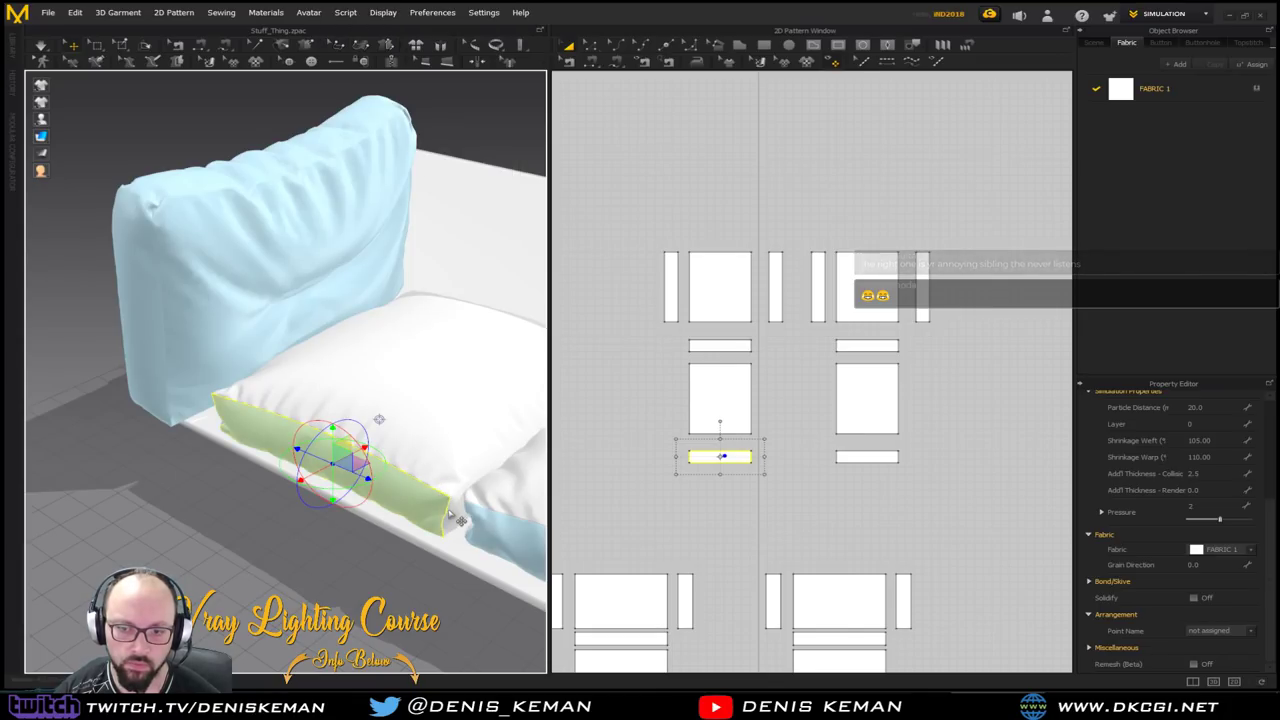
left_click(449, 514)
right_click(446, 528)
left_click(517, 116)
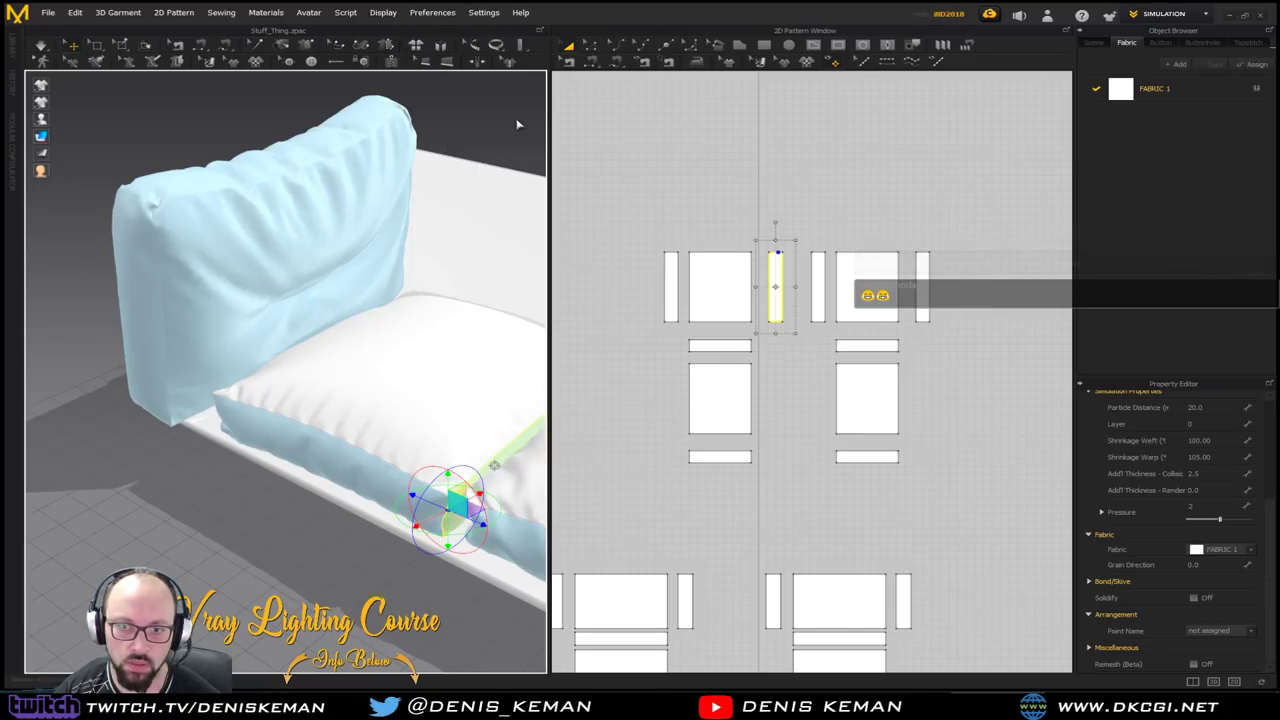
Run the simulation and pull the left seat cushion's top panel toward the backrest to form soft wrinkles
left_click(424, 387)
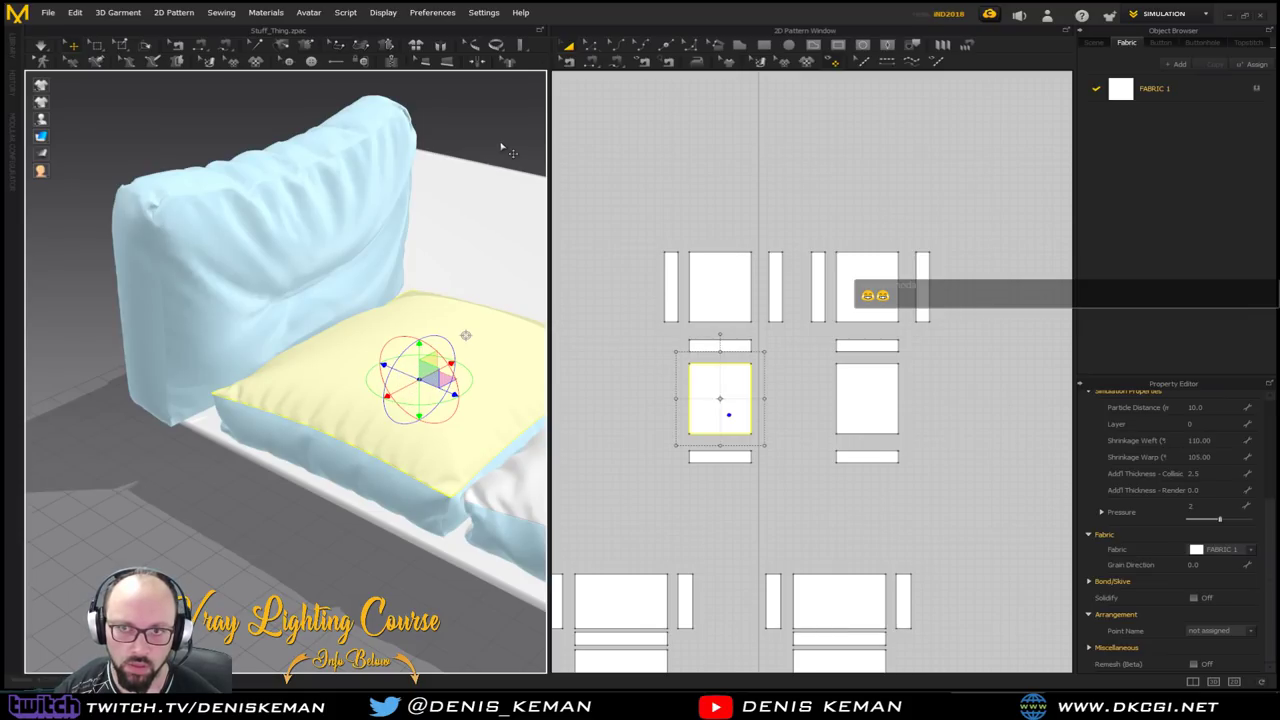
key("q")
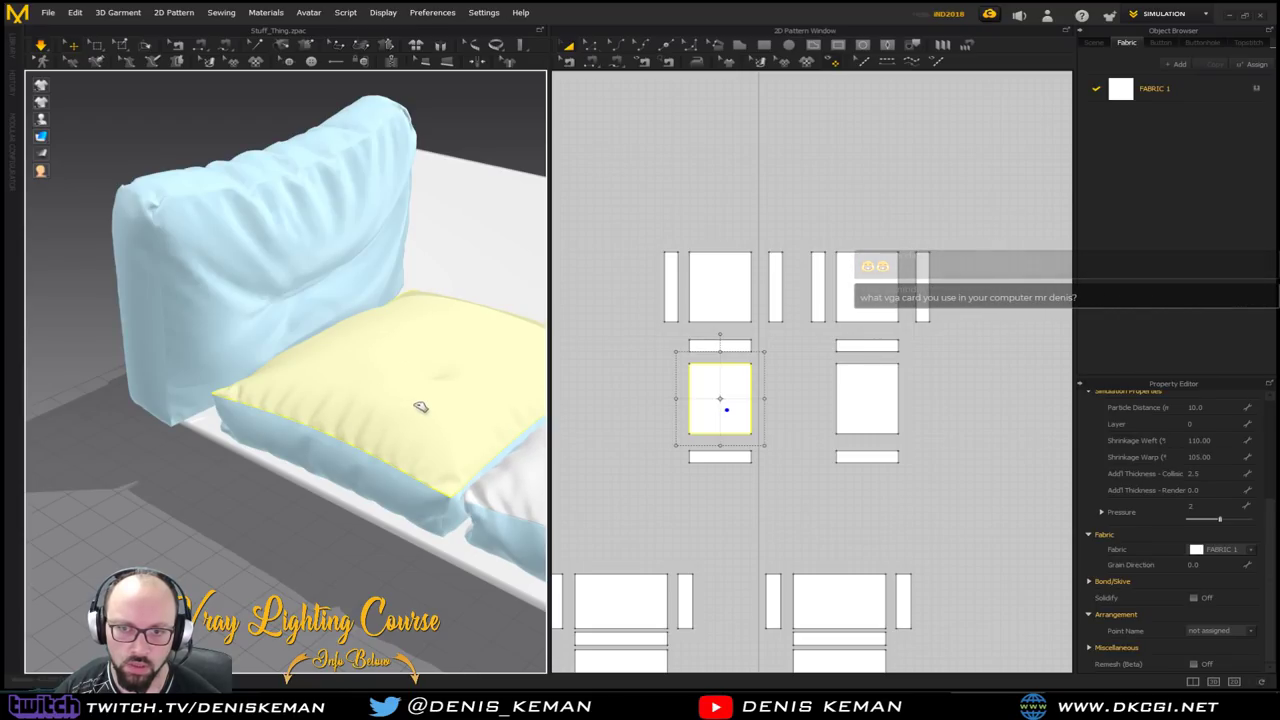
left_click_drag(368, 388, 464, 314)
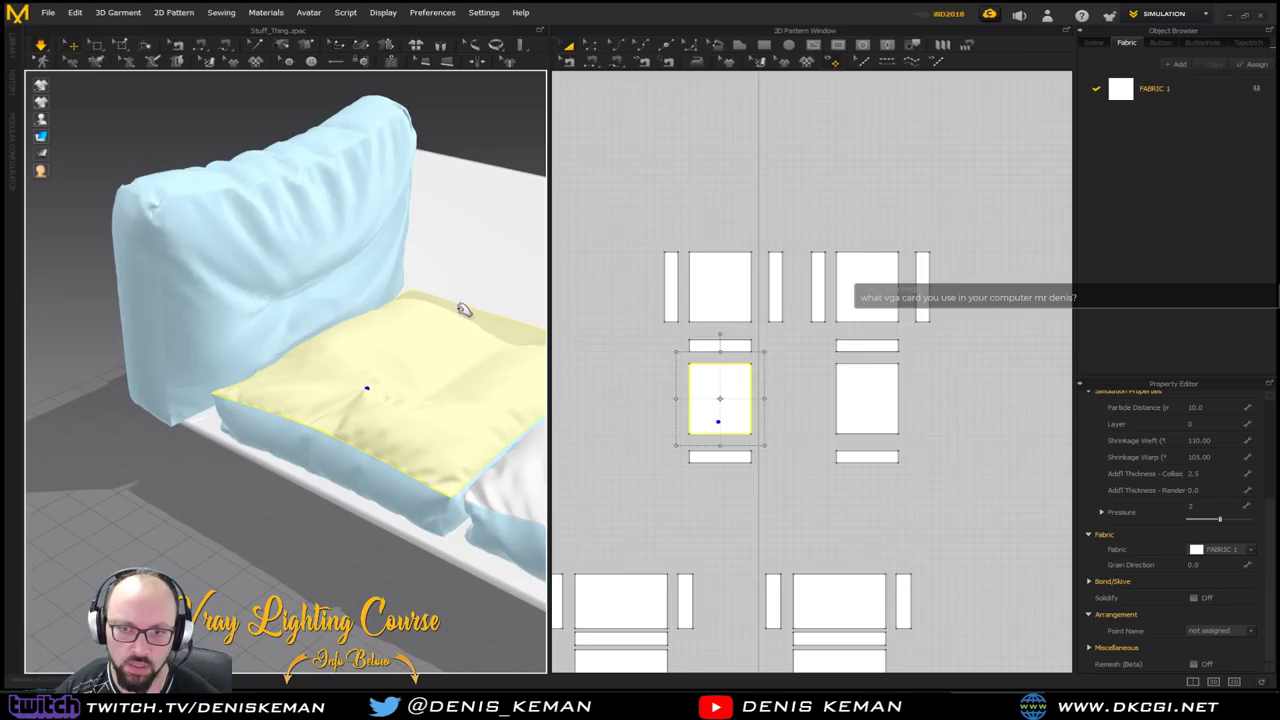
left_click(517, 160)
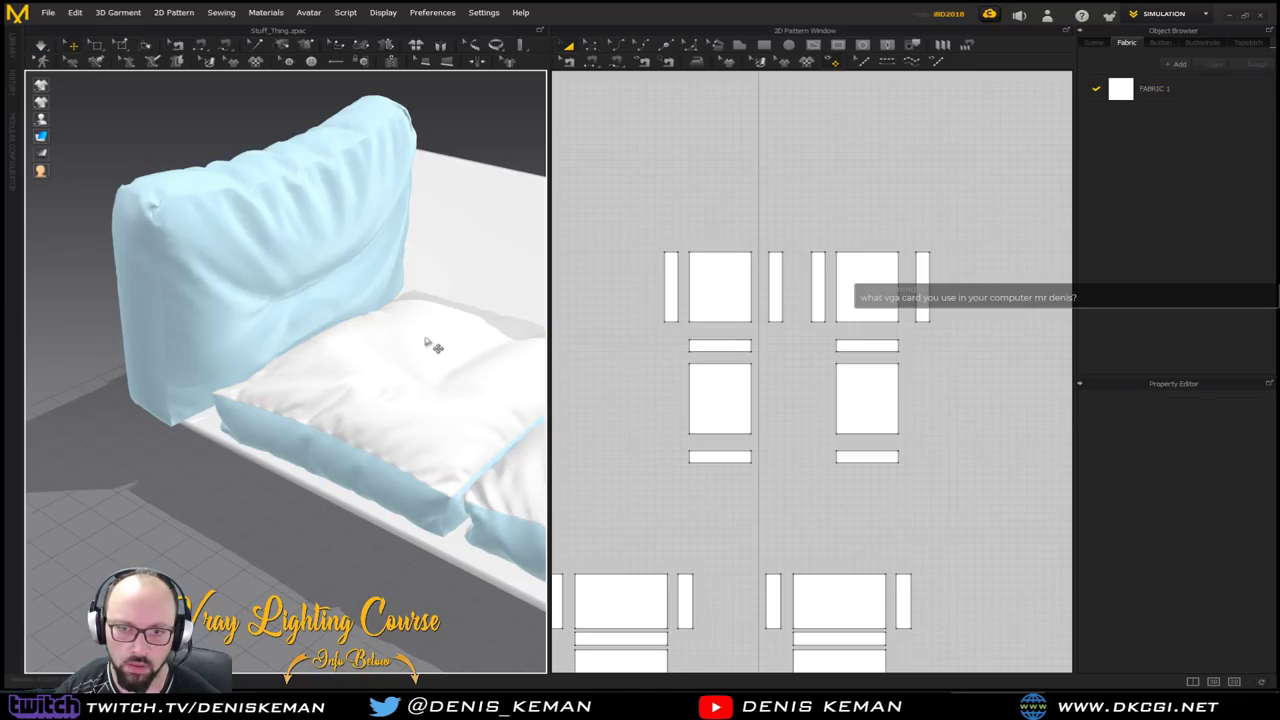
Freeze the top panel of the left seat cushion
middle_click_drag(404, 343, 260, 331)
mouse_move(260, 331)
right_mouse_down()
mouse_move(283, 277)
mouse_move(274, 328)
right_mouse_up()
left_click(261, 373)
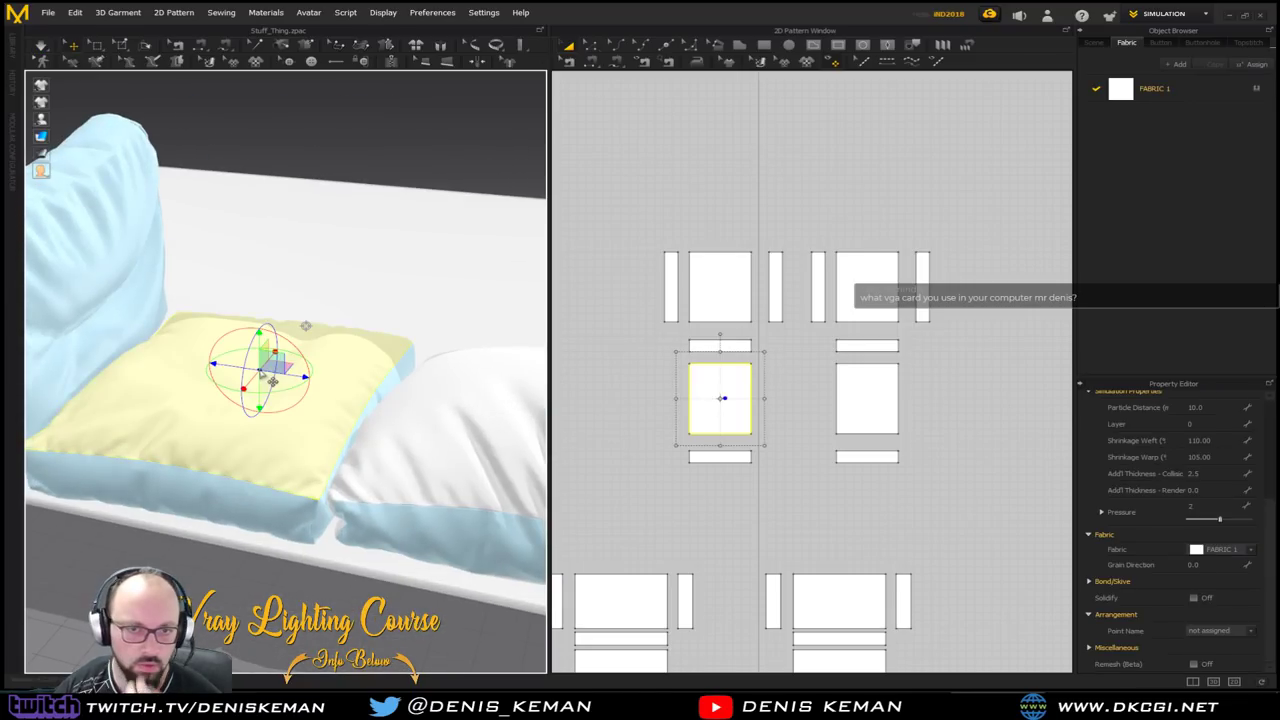
right_click(259, 371)
left_click(325, 118)
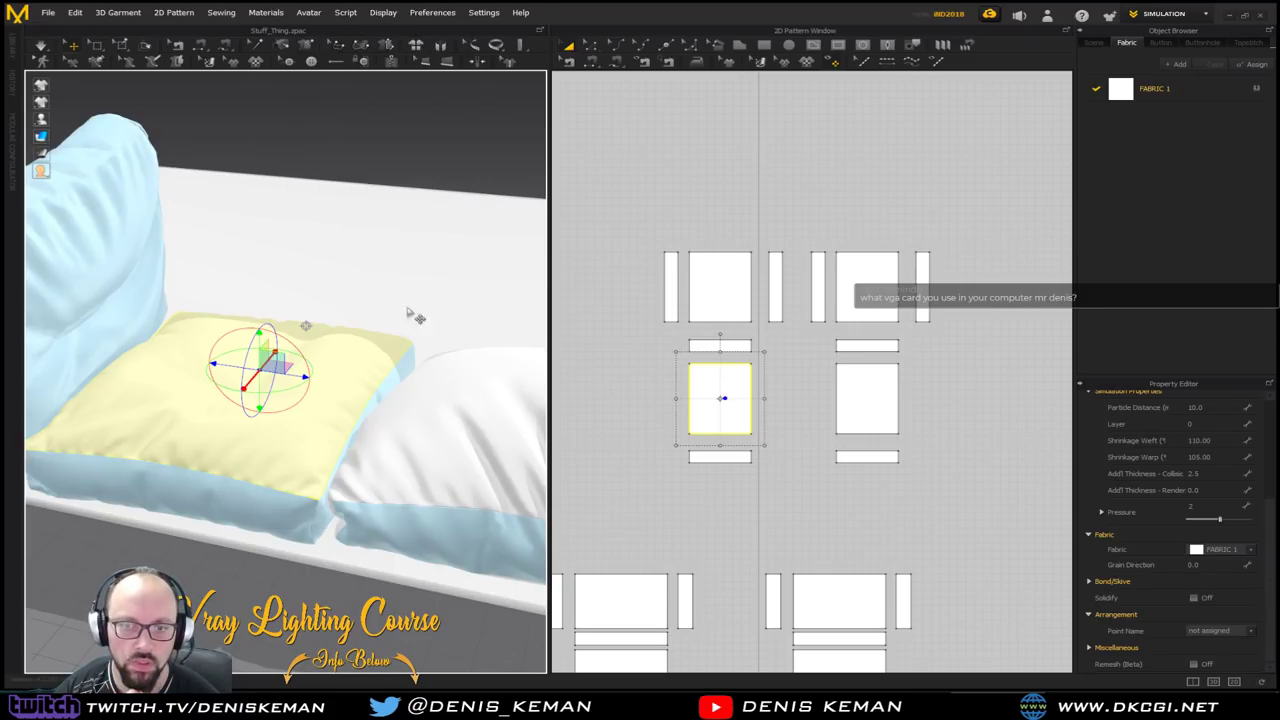
Simulate and pull the right seat cushion's rear top corner toward the armrest cushion
middle_click_drag(425, 353, 256, 322)
right_click_drag(256, 321, 336, 404)
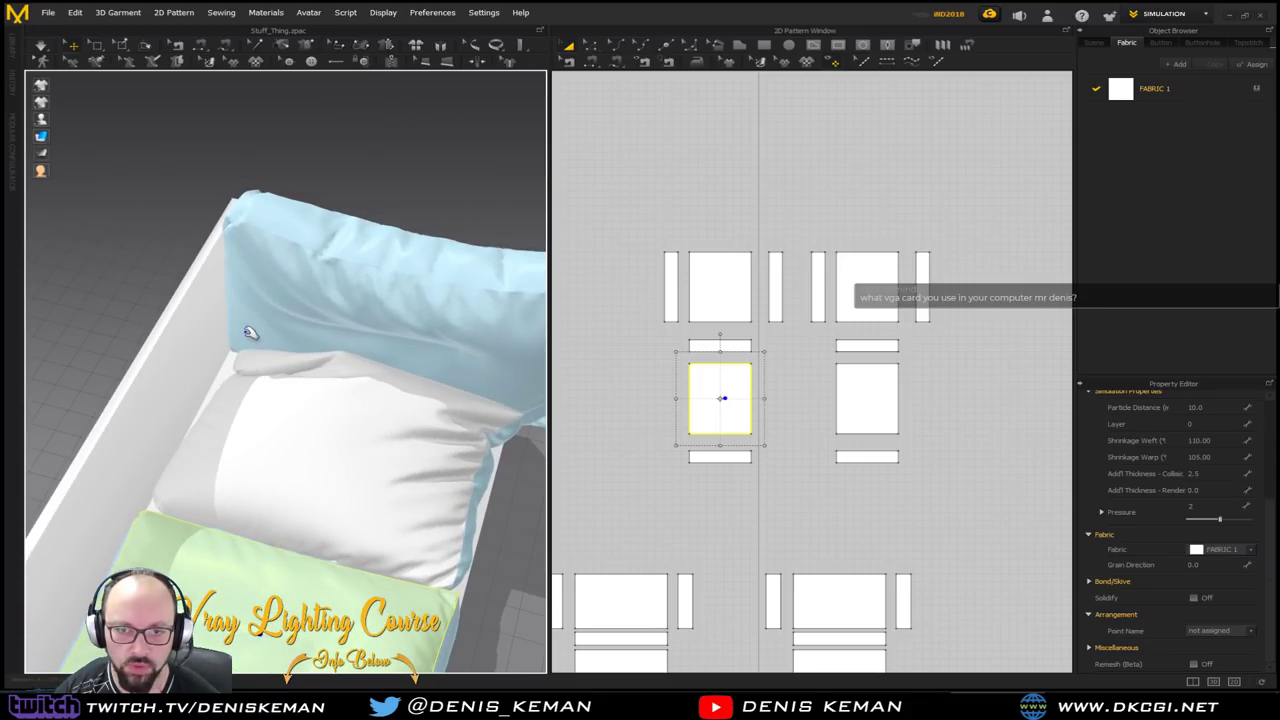
key("space")
mouse_move(247, 355)
left_mouse_down()
mouse_move(251, 334)
mouse_move(246, 365)
left_mouse_up()
left_click_drag(245, 314, 241, 296)
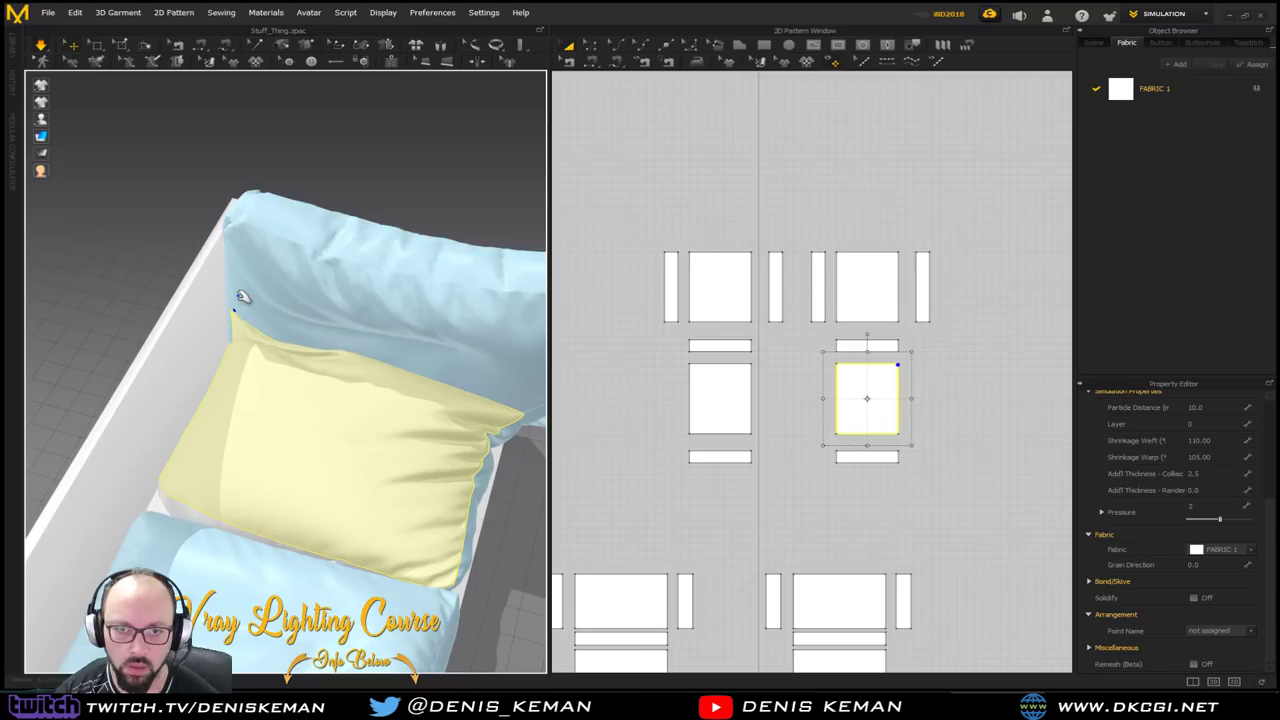
left_click(375, 166)
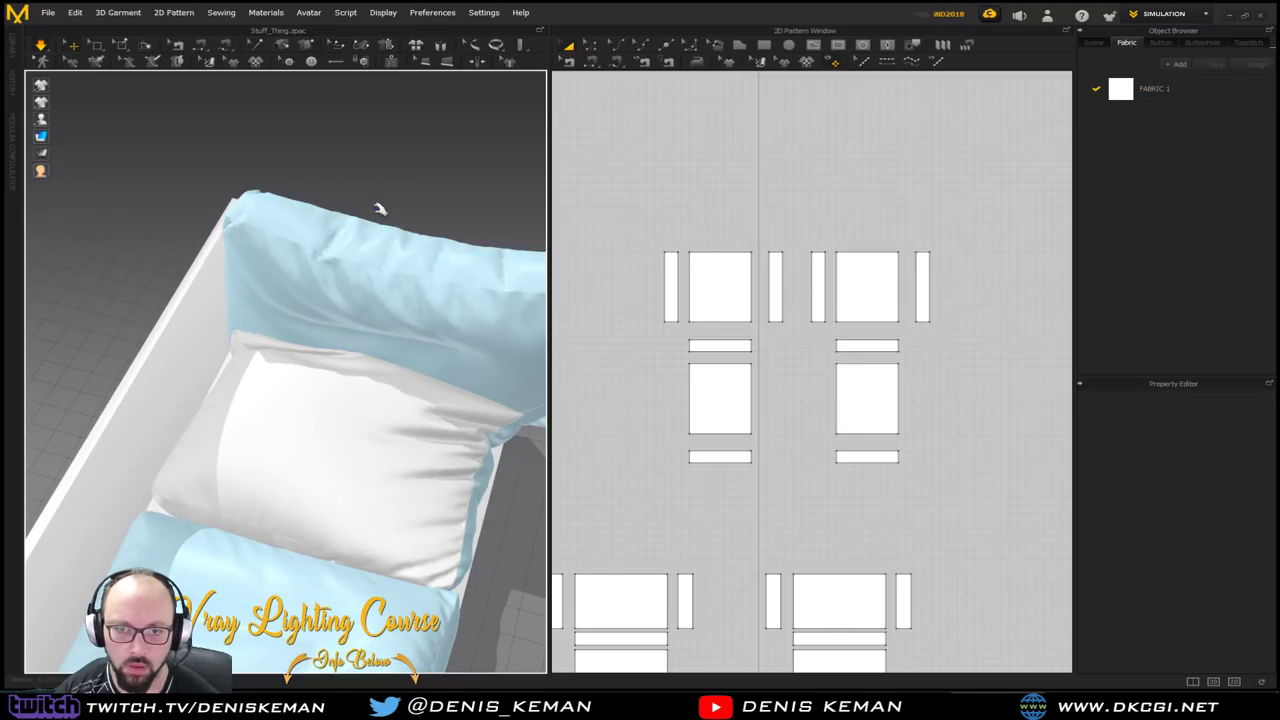
Push and pull the right seat cushion's top panel near the armrest into deep folds during simulation
key("space")
right_click_drag(351, 259, 309, 263)
middle_click_drag(333, 333, 243, 281)
left_click(382, 500)
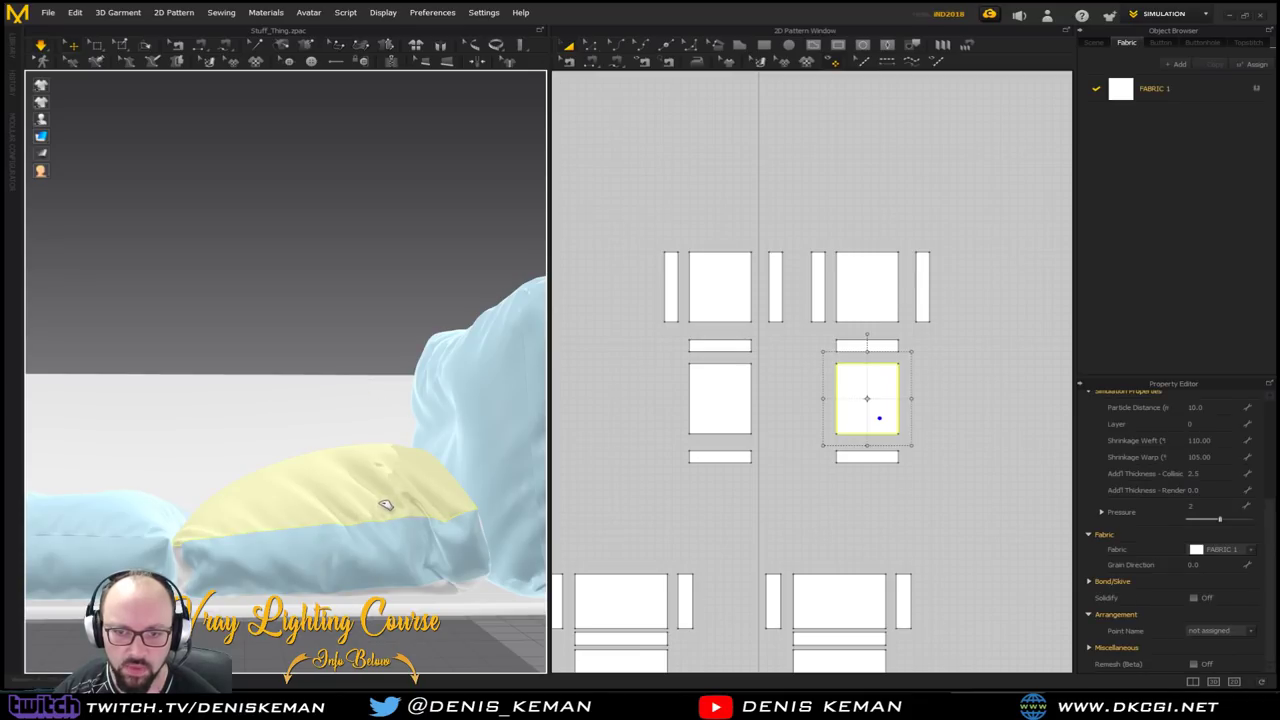
left_click_drag(390, 538, 386, 478)
left_click_drag(413, 520, 353, 483)
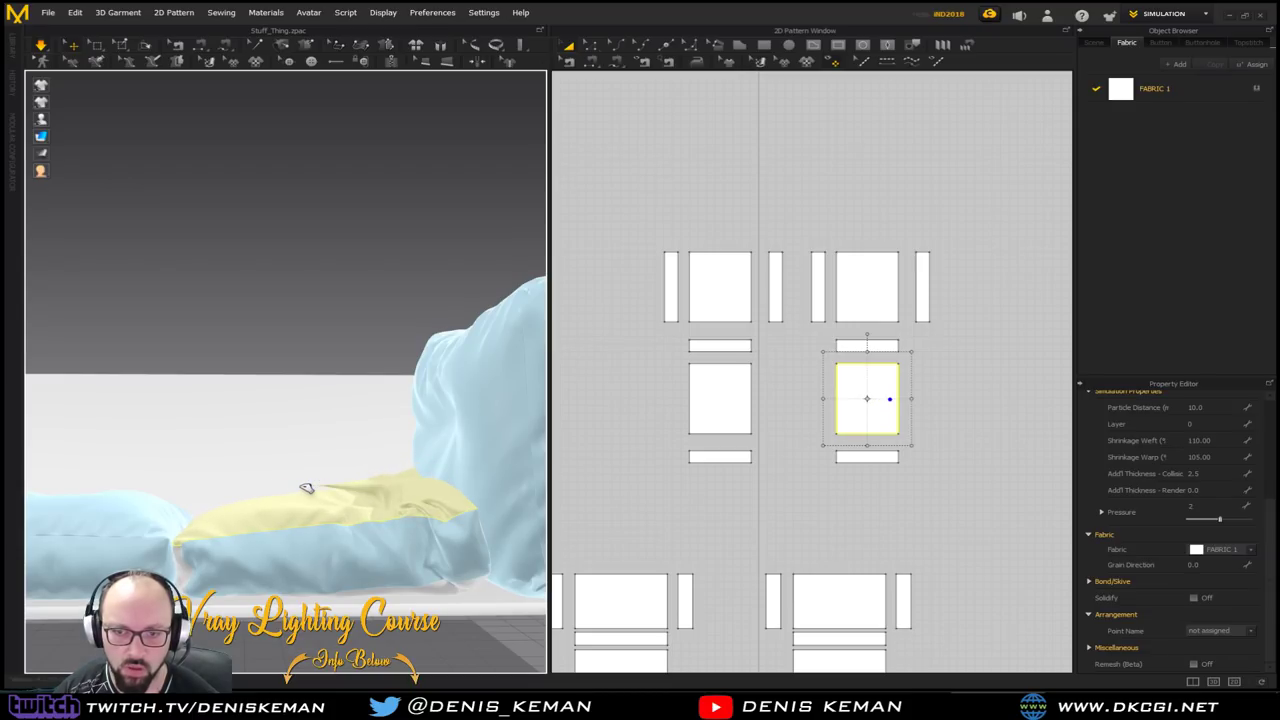
left_click(393, 282)
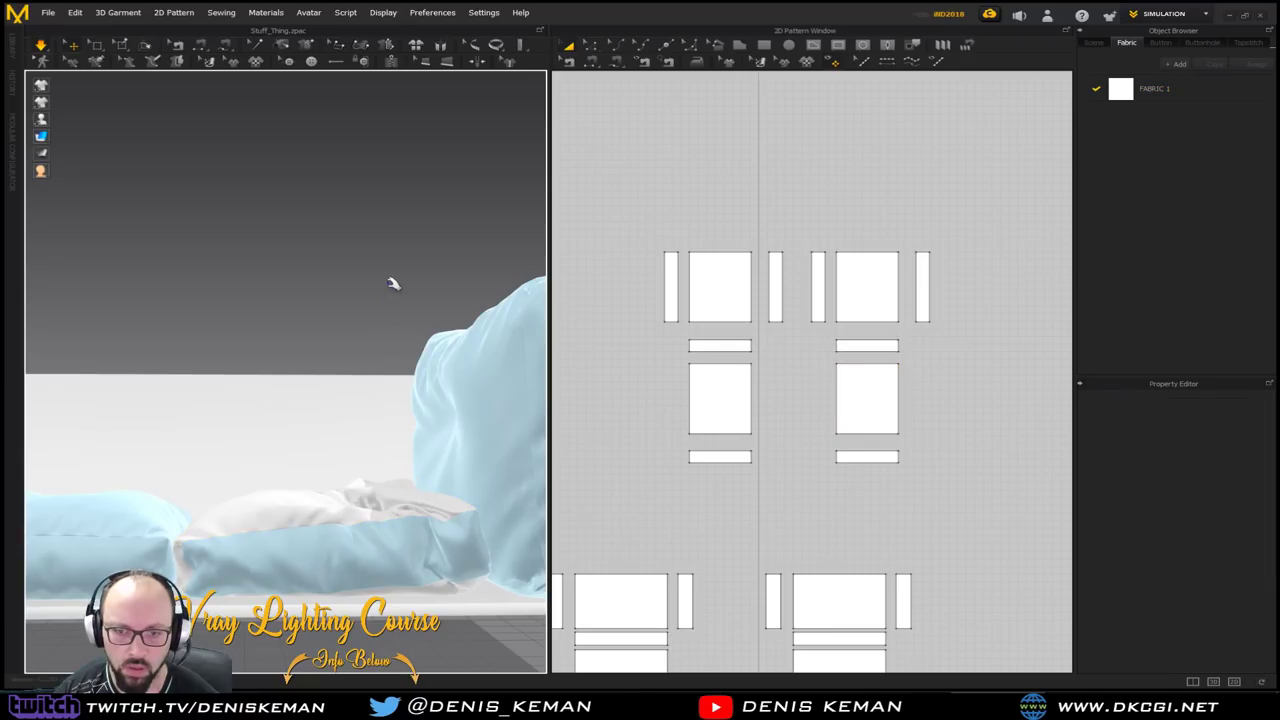
Pull the right seat cushion's top panel across its middle and from front to back to create sweeping wrinkles
right_click_drag(393, 284, 434, 346)
left_click_drag(248, 490, 318, 497)
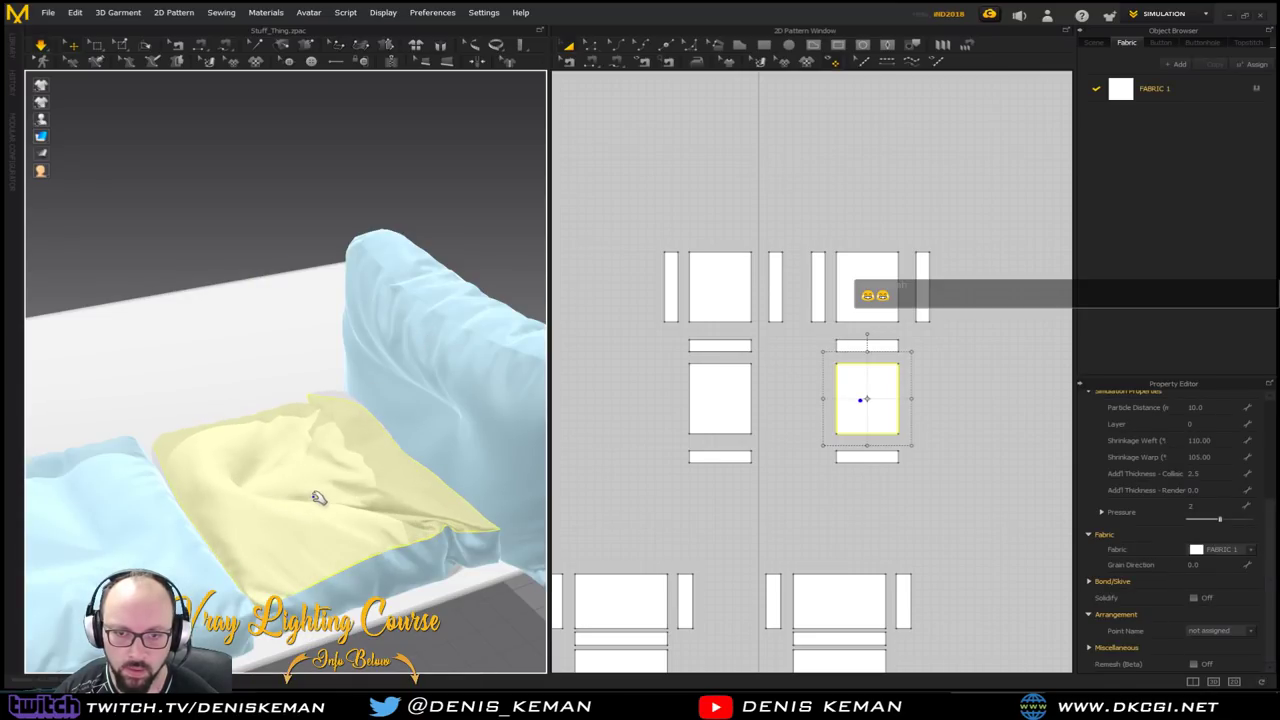
mouse_move(273, 549)
left_mouse_down()
mouse_move(252, 554)
mouse_move(237, 491)
mouse_move(268, 361)
left_mouse_up()
left_click(274, 242)
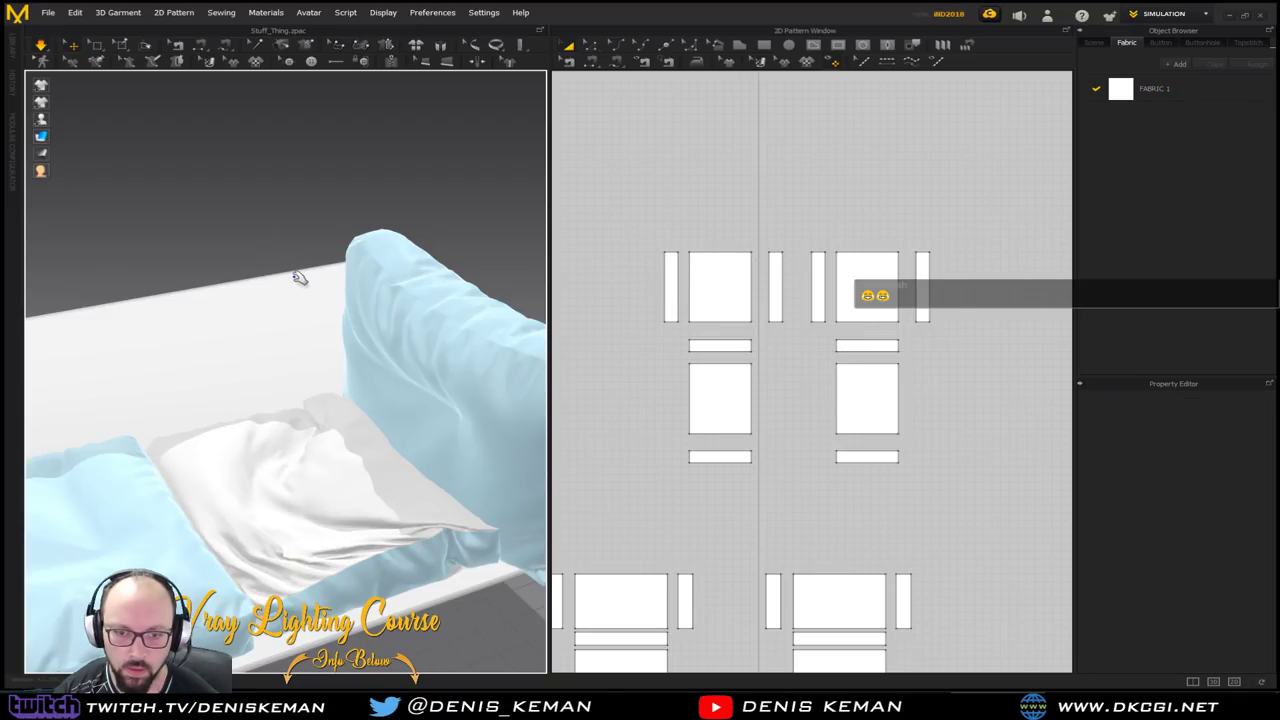
Stop the simulation and freeze the top panel of the right seat cushion
right_click_drag(300, 309, 256, 302)
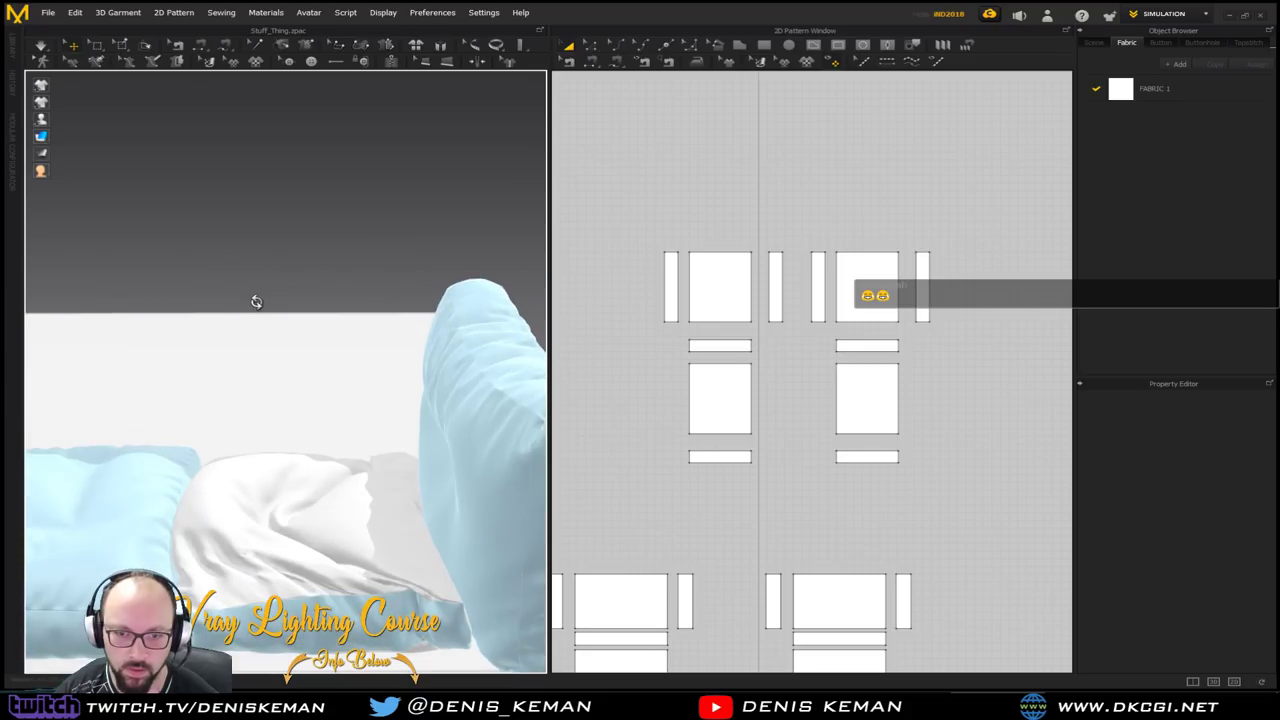
right_click_drag(269, 386, 228, 461)
left_click(328, 503)
right_click(325, 505)
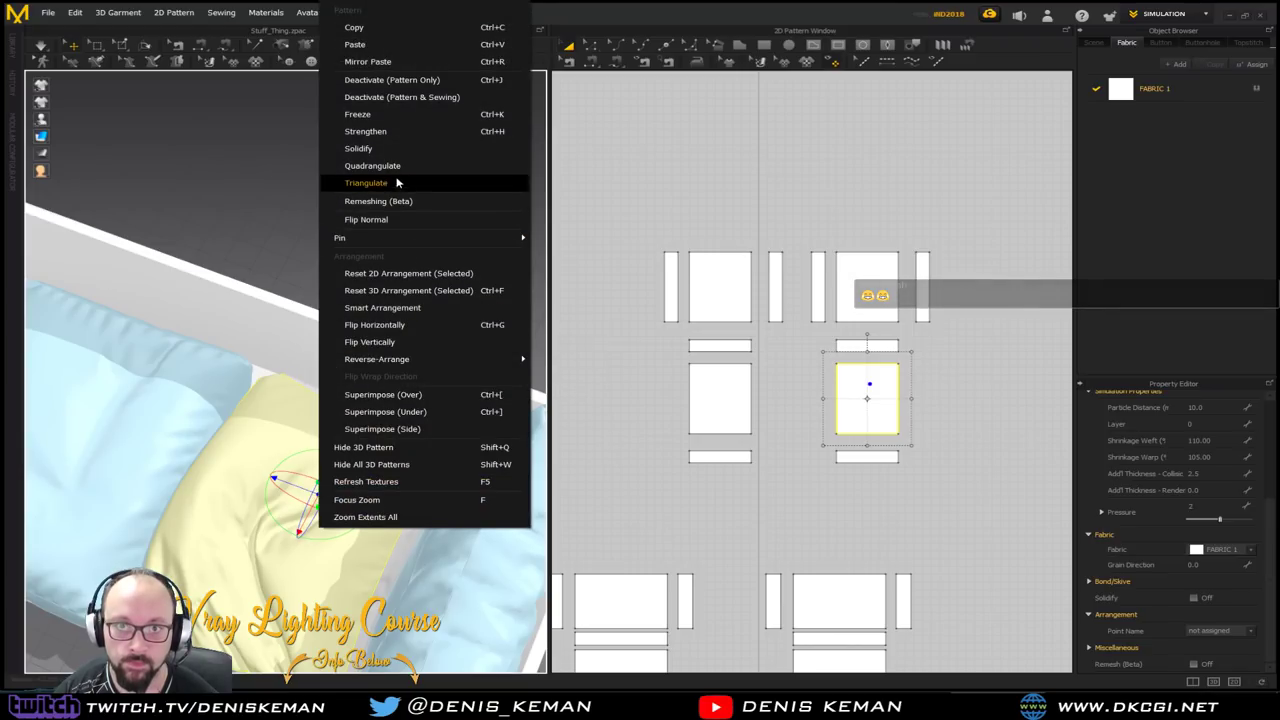
left_click(394, 120)
Freeze the right seat cushion's back, armrest-side and inner side panels
left_click(418, 449)
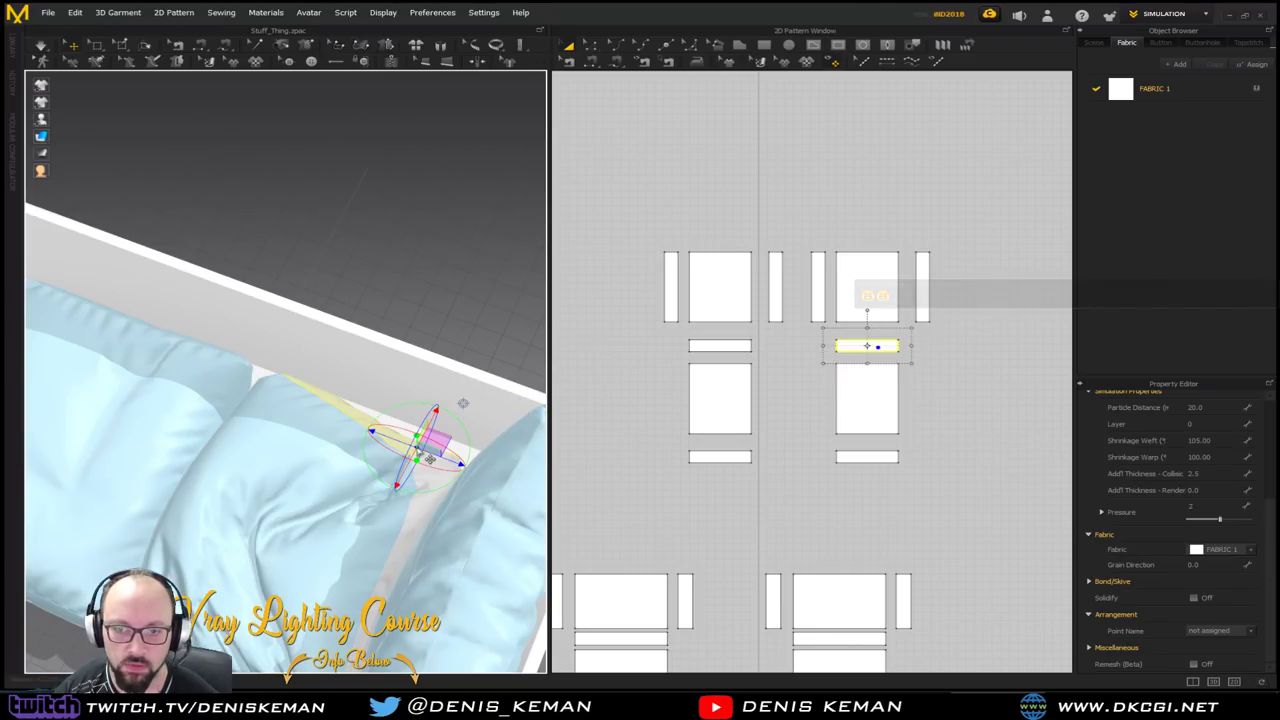
right_click(428, 457)
left_click(470, 129)
left_click(431, 504)
right_click(431, 505)
left_click(493, 121)
right_click_drag(493, 121, 382, 320)
left_click(308, 560)
right_click(308, 560)
left_click(363, 182)
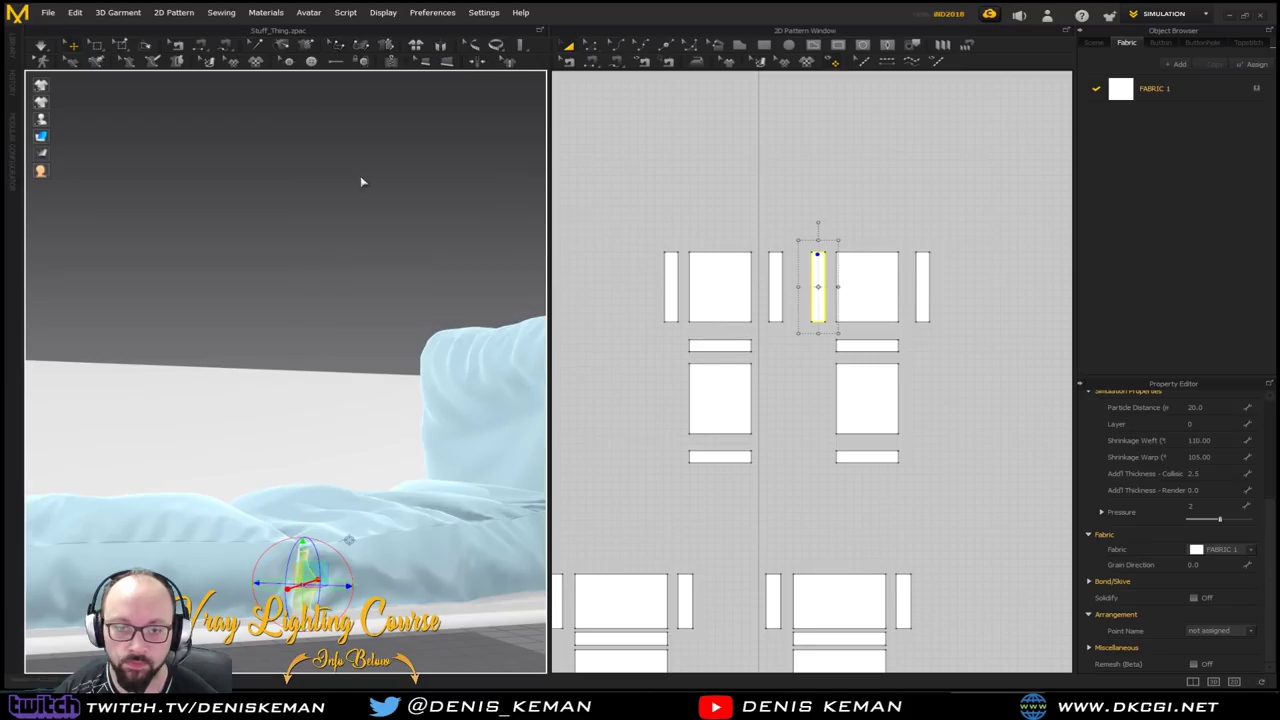
left_click(337, 280)
right_click_drag(337, 280, 324, 434)
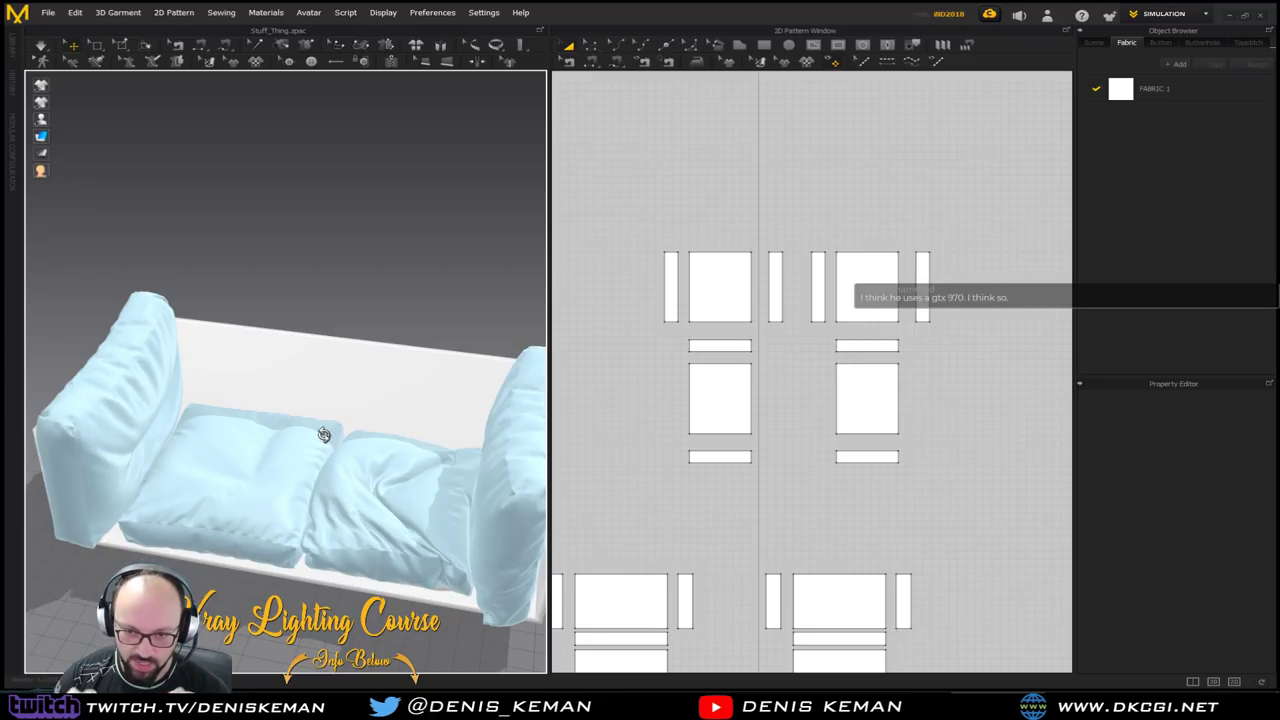
Unfreeze the right seat cushion's top panel and let it settle in the simulation
left_click(430, 522)
right_click(430, 522)
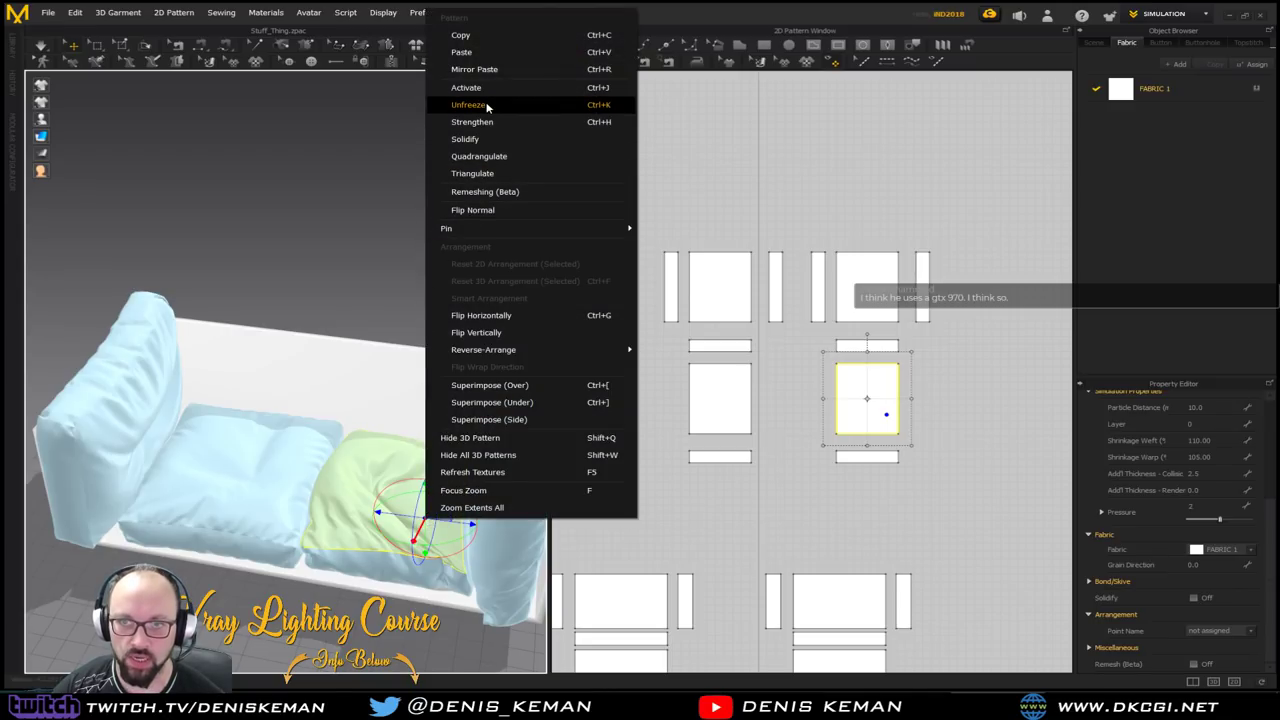
left_click(487, 106)
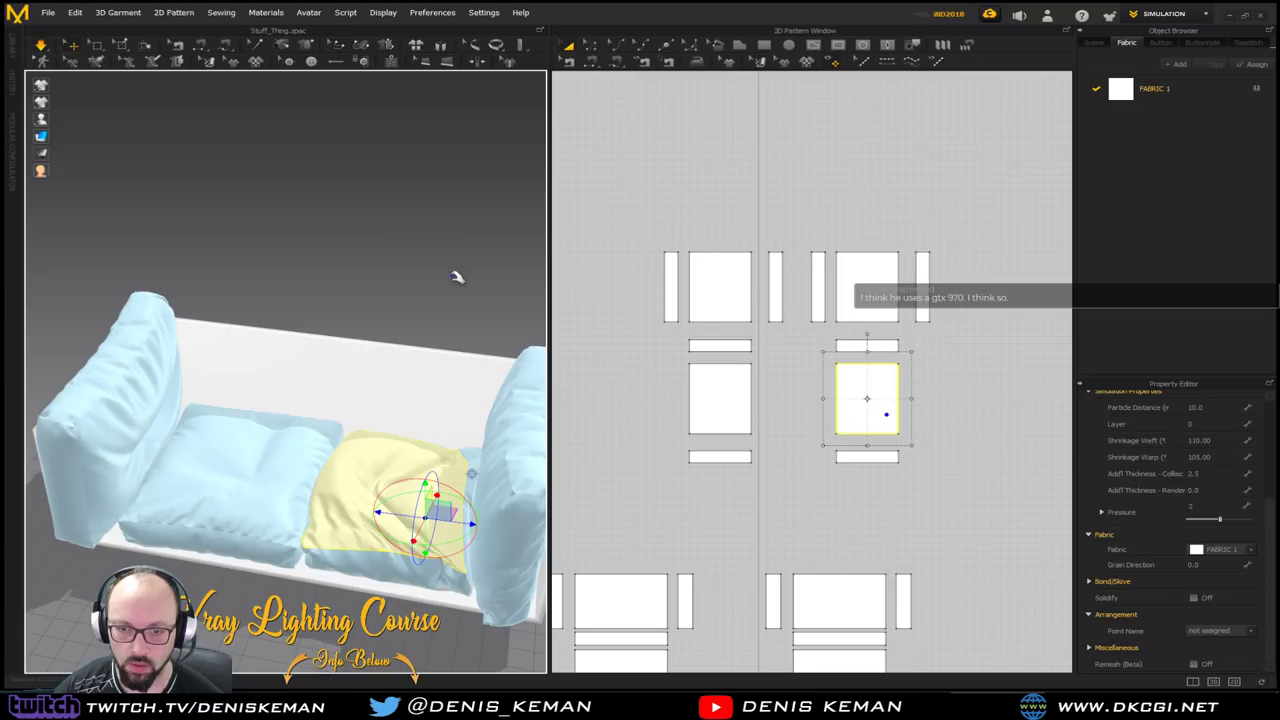
key("space")
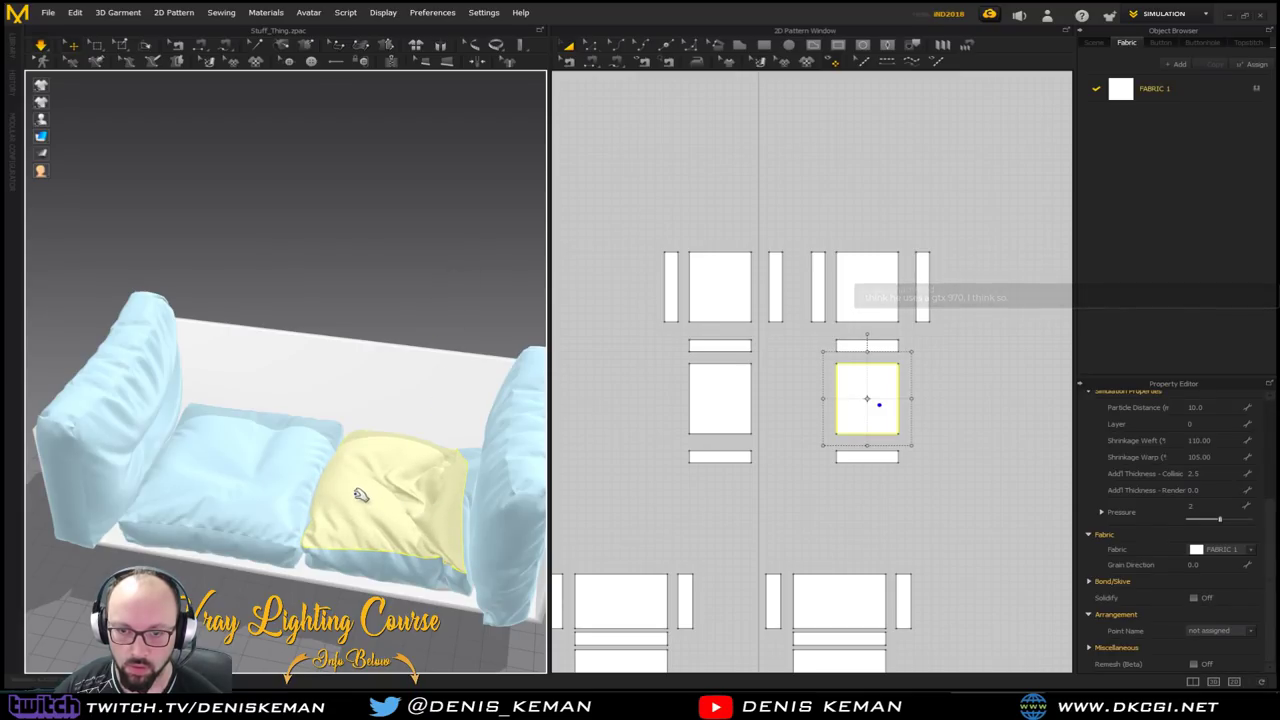
left_click(400, 273)
Simulate and pull the right seat cushion's top panel from the armrest side and front edge toward the back
mouse_move(400, 273)
right_mouse_down()
mouse_move(420, 300)
mouse_move(428, 249)
mouse_move(420, 283)
right_mouse_up()
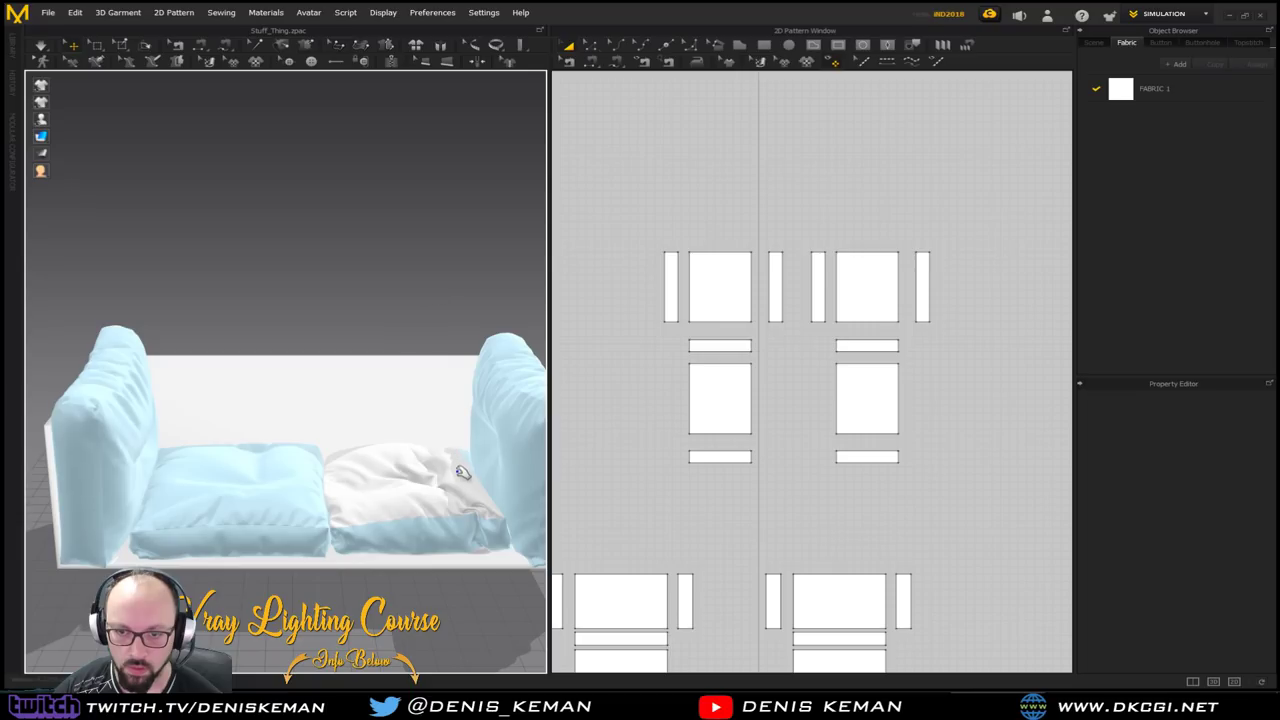
left_click(477, 483)
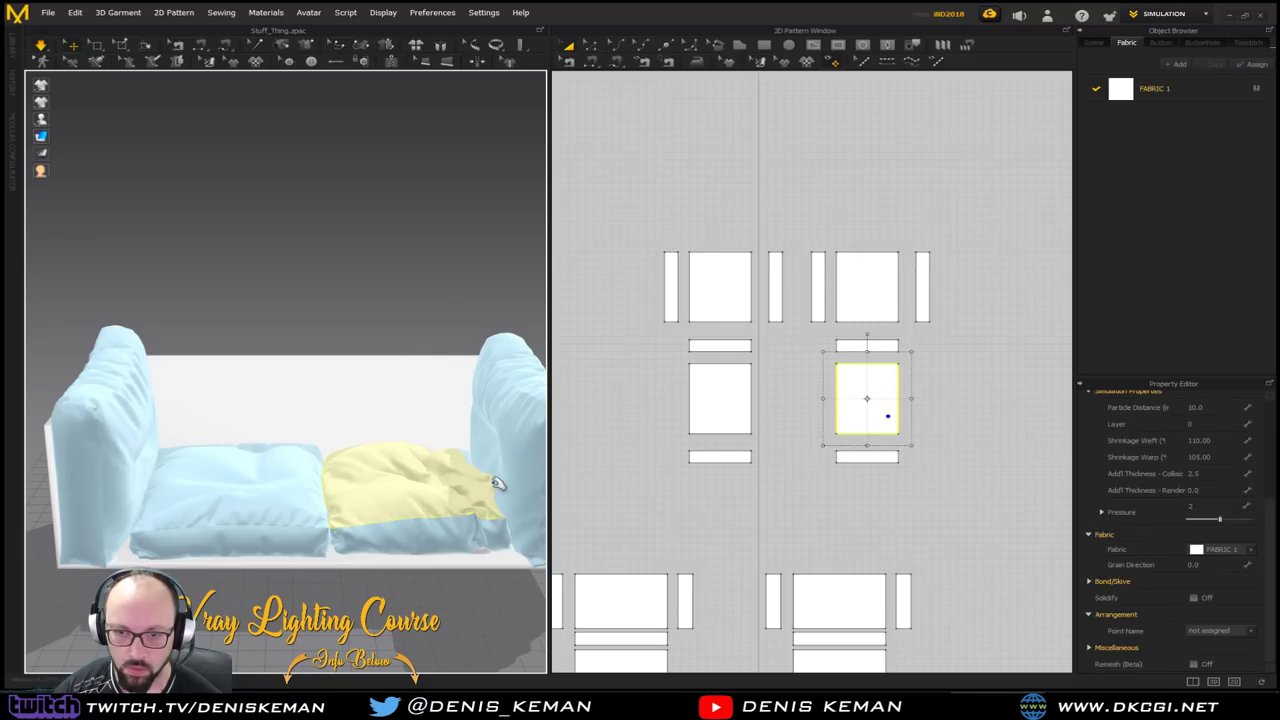
left_click(437, 290)
left_click(366, 498)
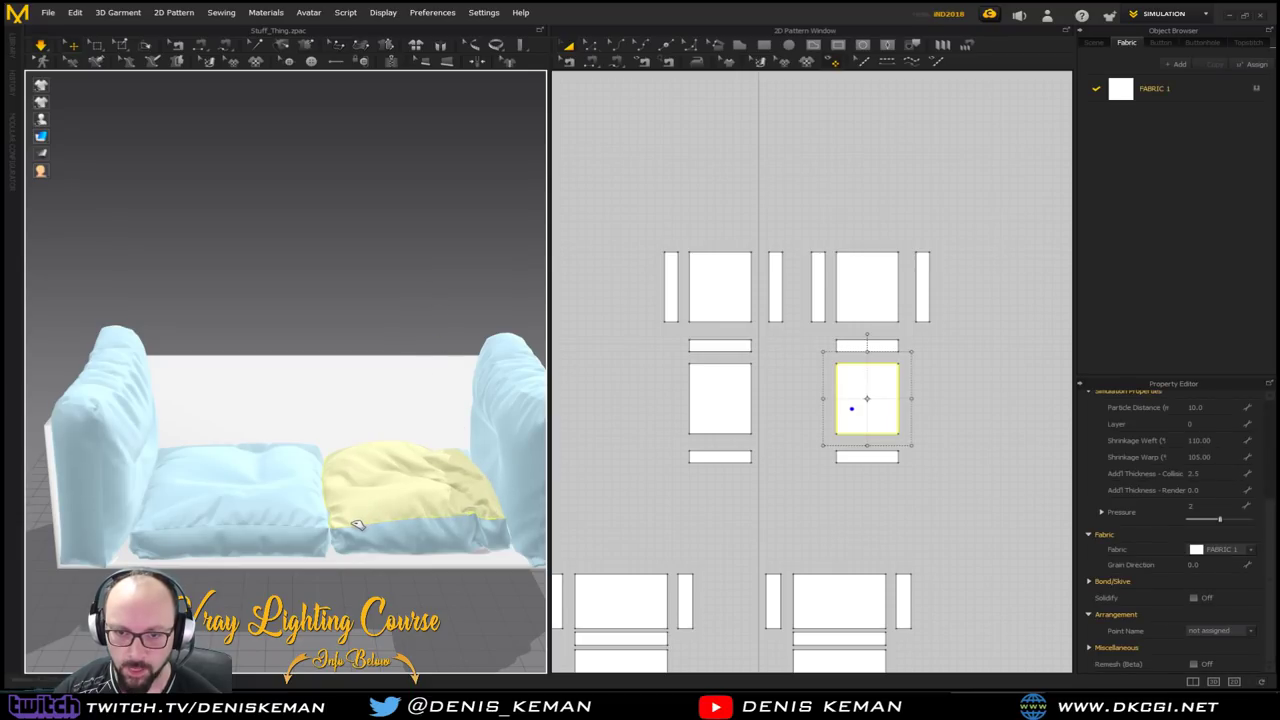
left_click_drag(366, 502, 417, 458)
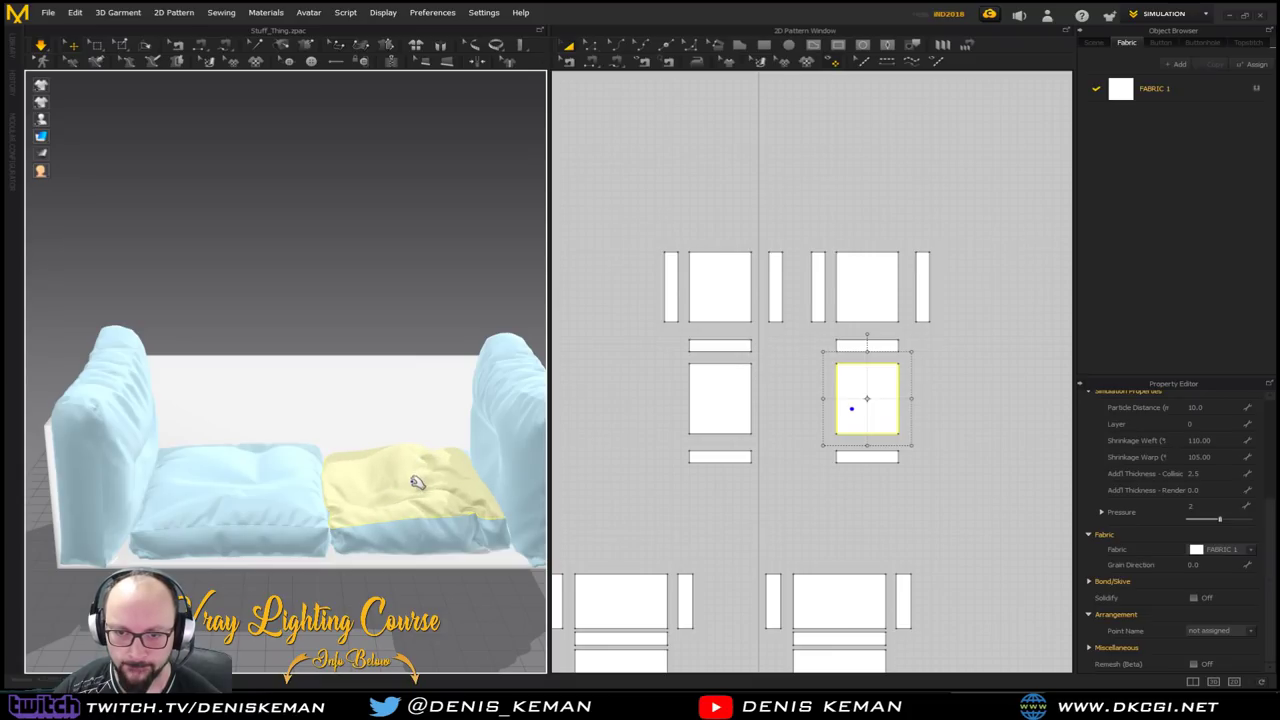
left_click(452, 302)
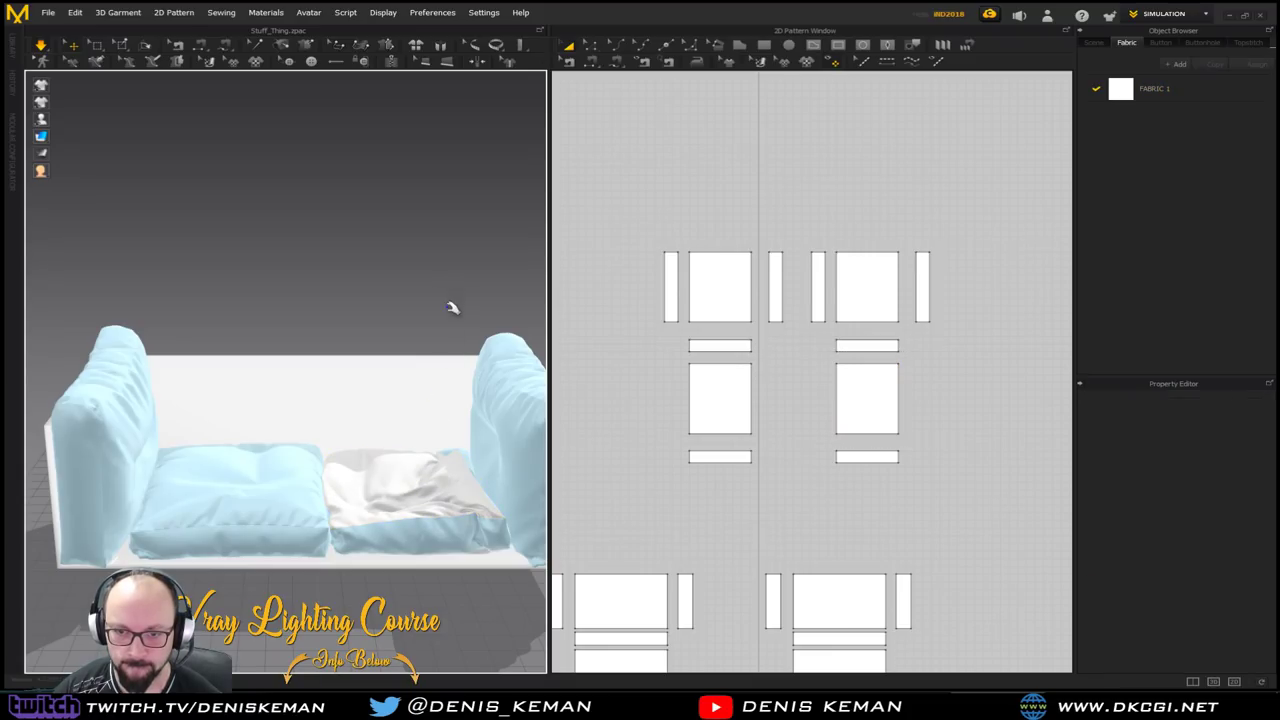
Nudge the middle of the right seat cushion's top panel during simulation to refine its wrinkles
right_click_drag(428, 360, 445, 365)
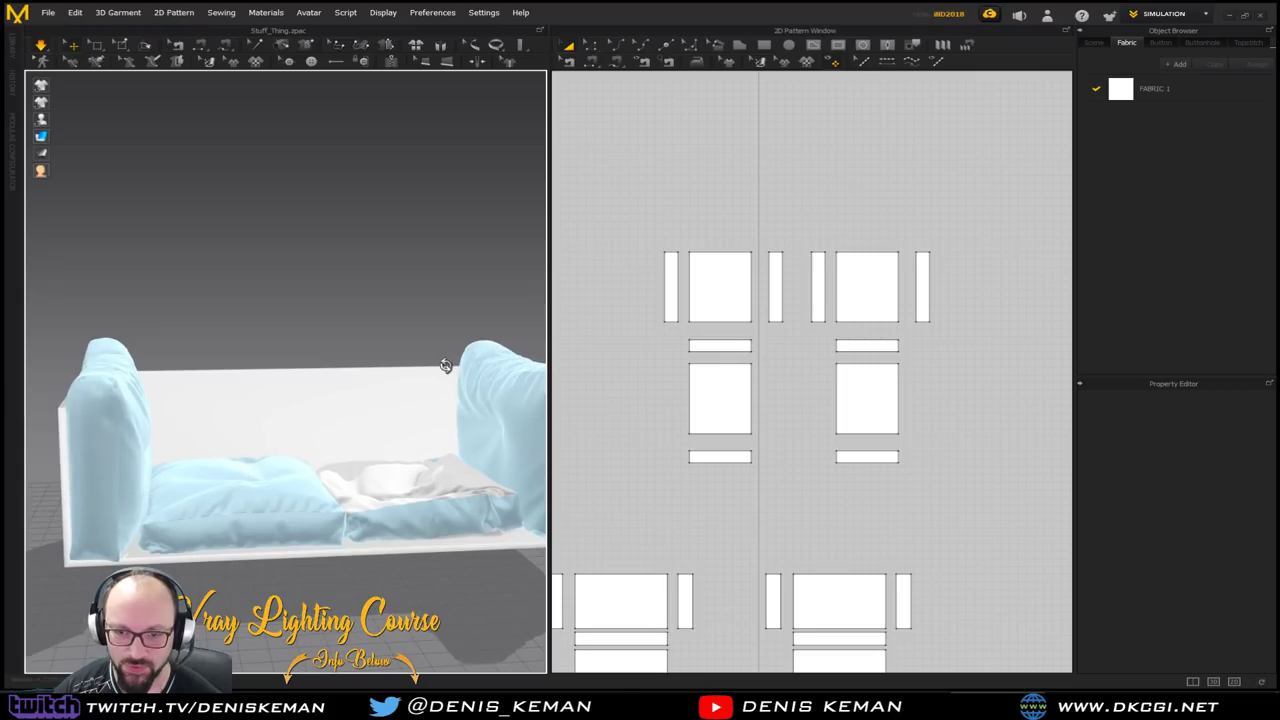
scroll(420, 482, "down", 2)
scroll(391, 458, "up", 2)
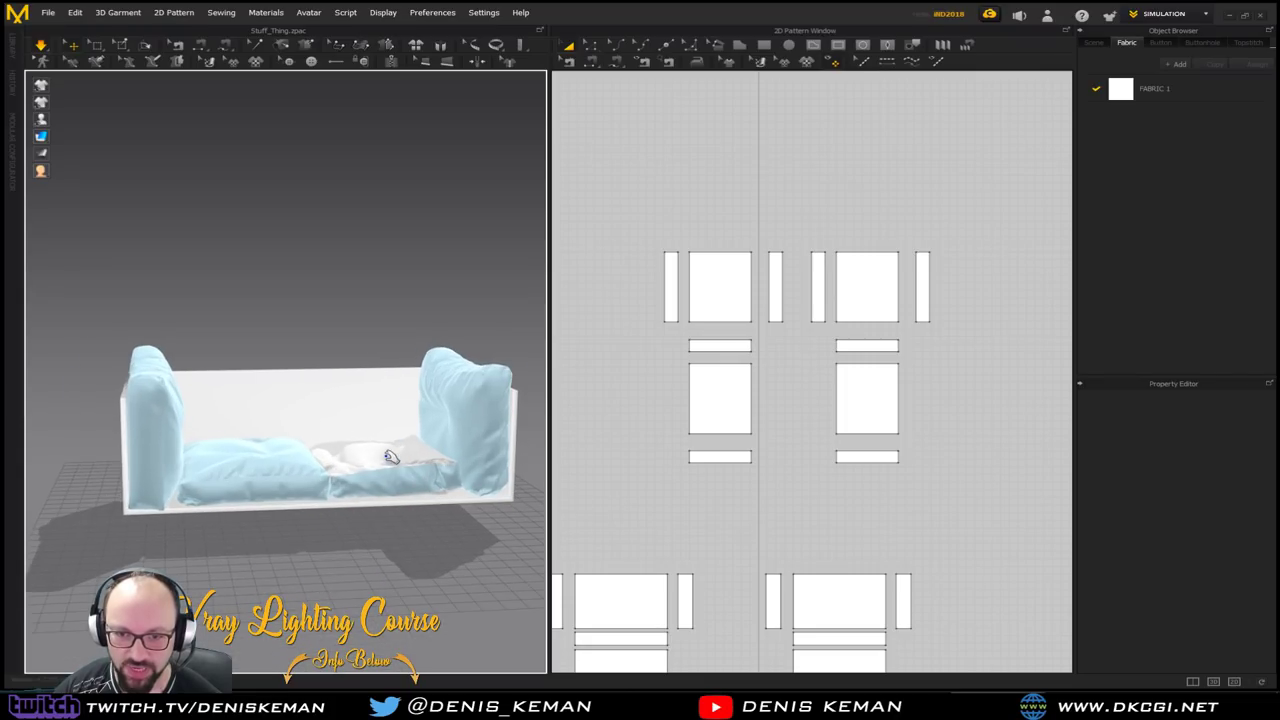
left_click(390, 492)
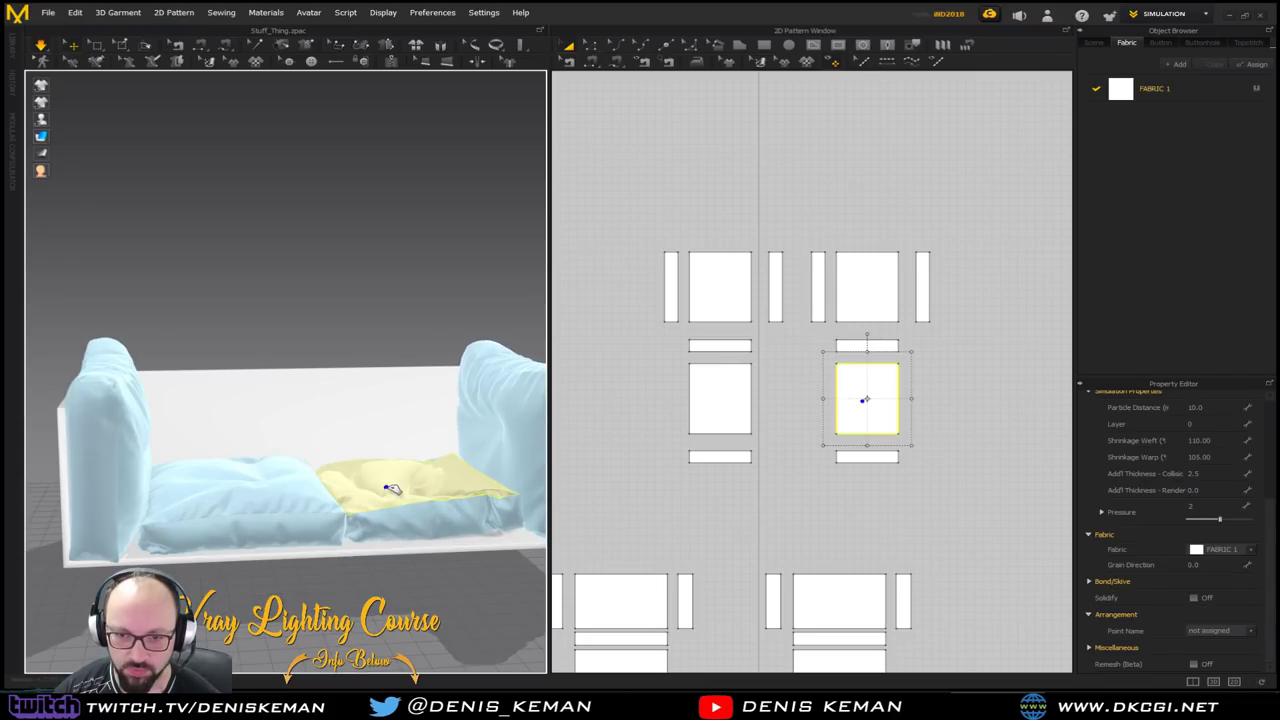
left_click(412, 318)
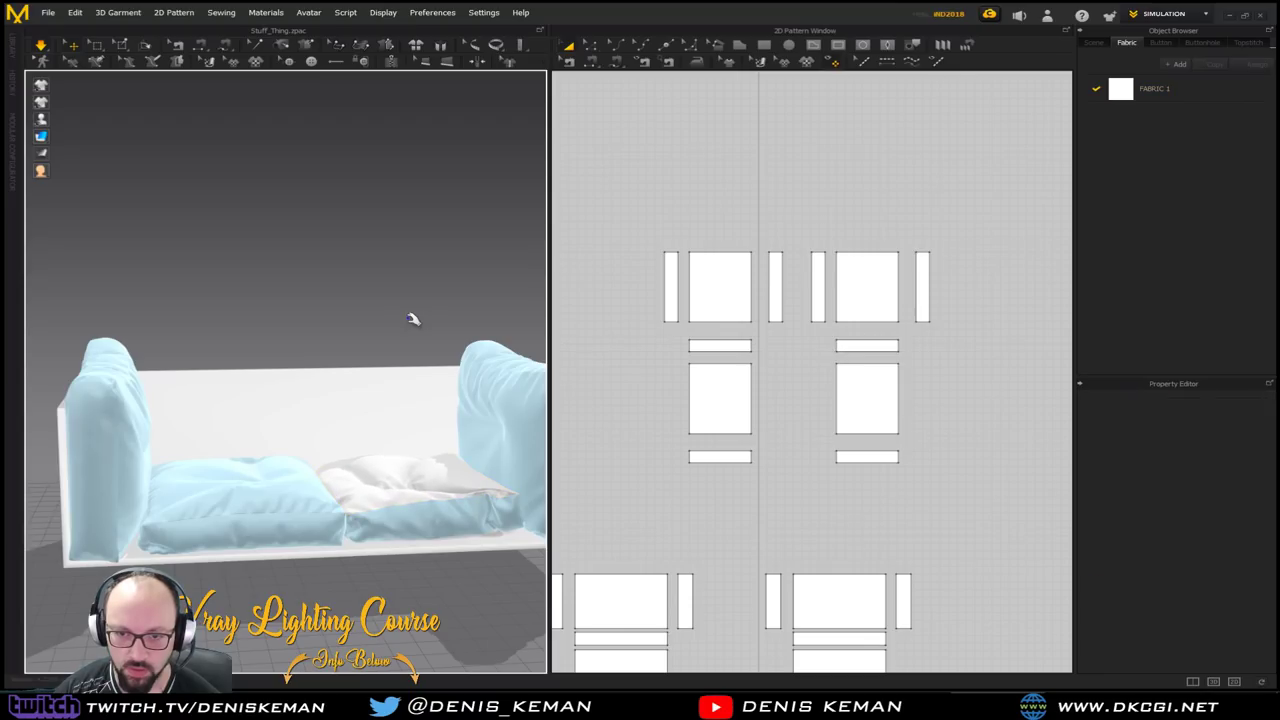
Freeze the right seat cushion's top panel to keep its sculpted wrinkles
right_click_drag(423, 312, 385, 350)
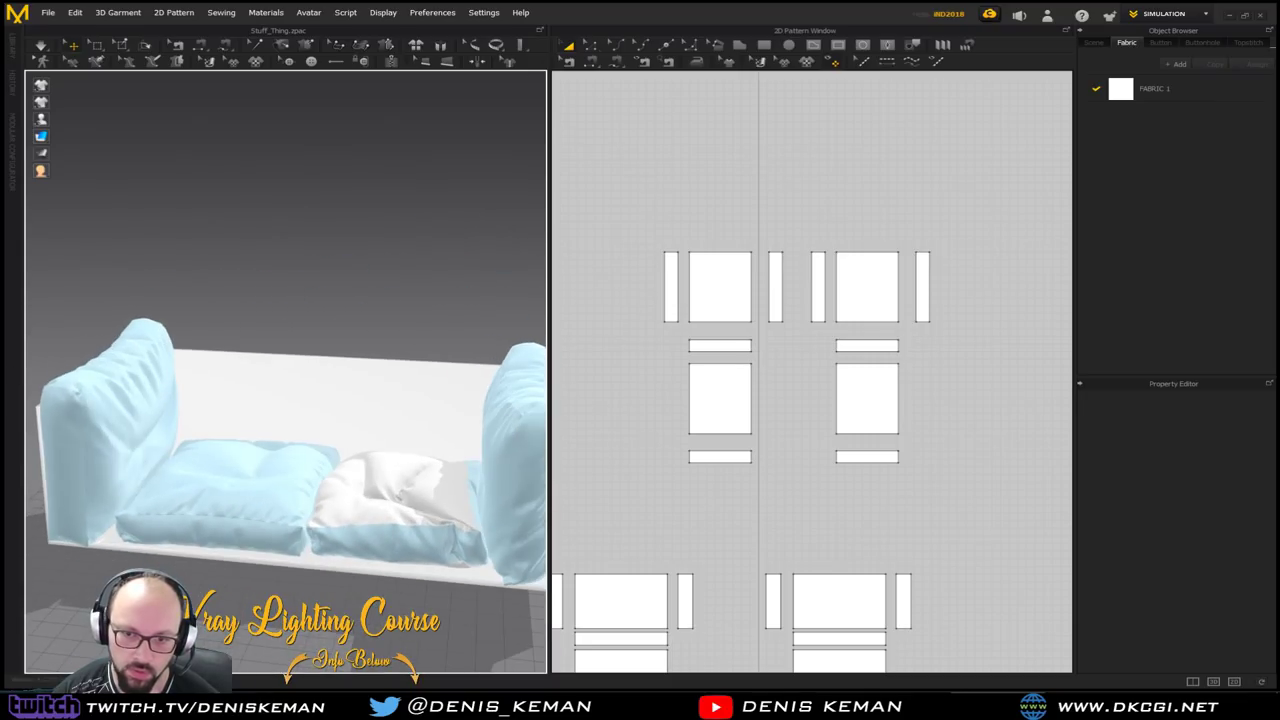
left_click(393, 485)
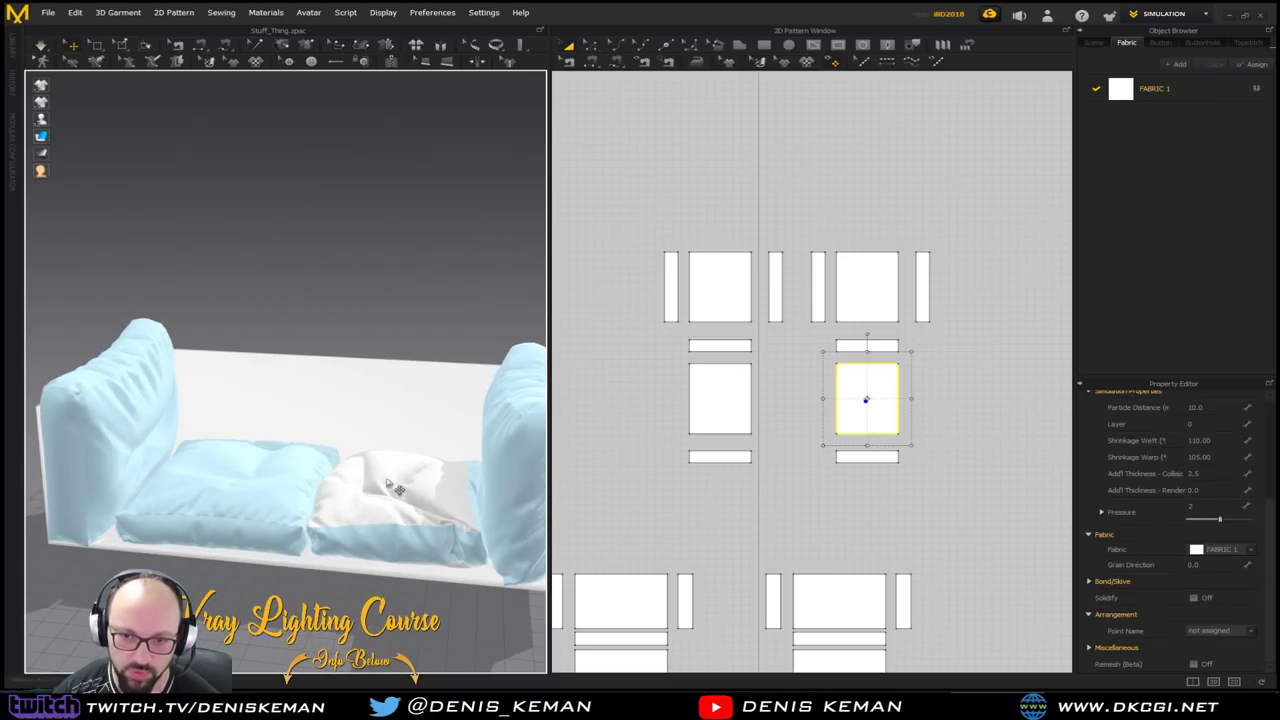
right_click(390, 482)
left_click(466, 115)
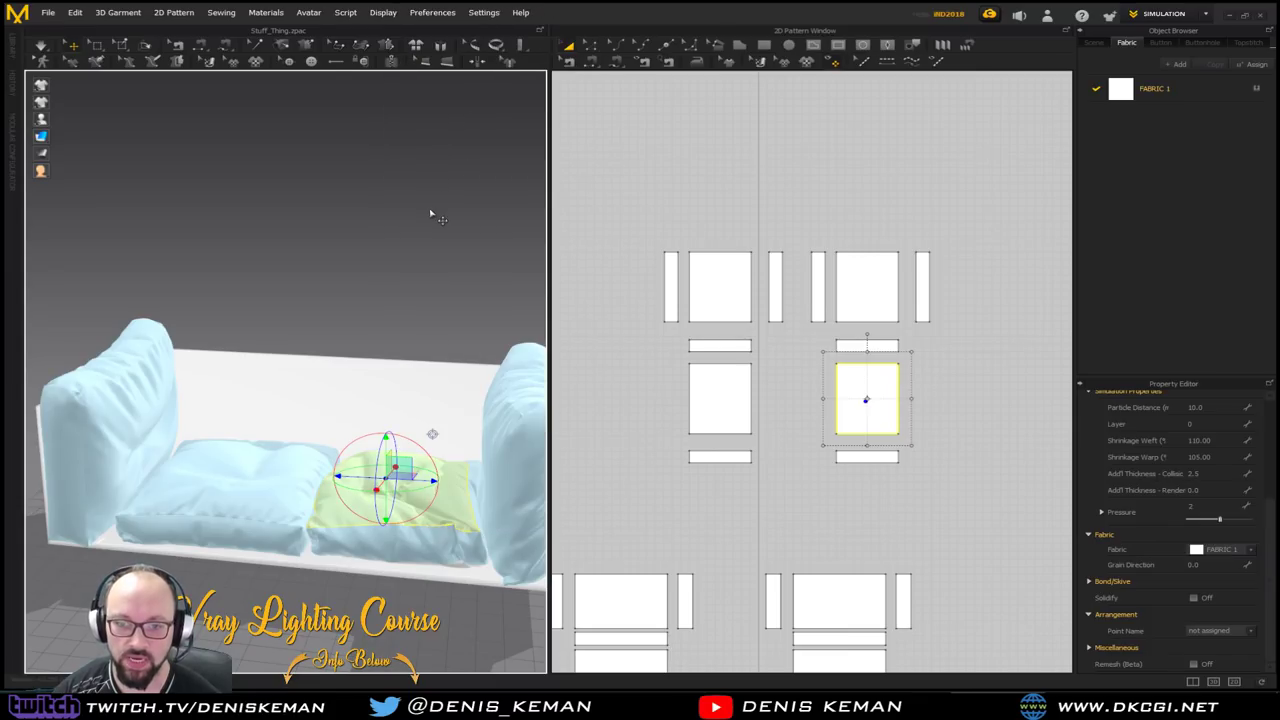
left_click(431, 215)
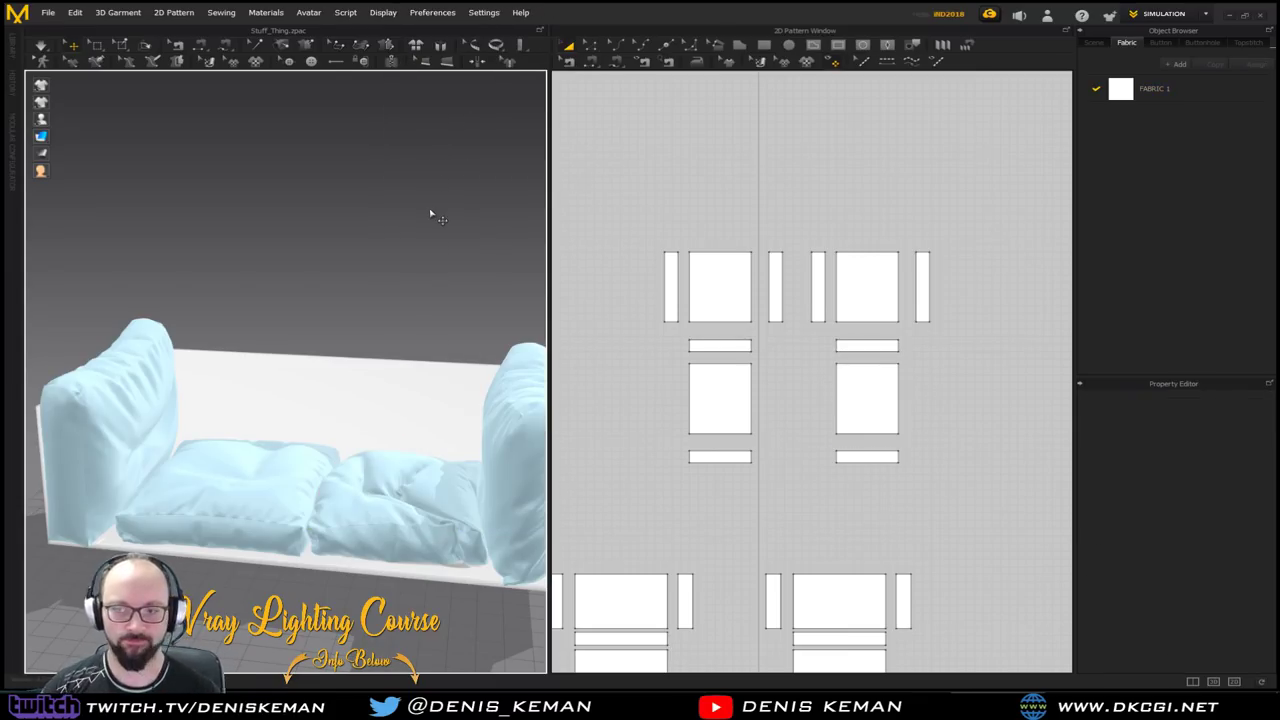
Duplicate the left seat cushion's six pattern pieces and place the copies directly above the originals in the 2D pattern layout
right_click_drag(335, 413, 472, 434)
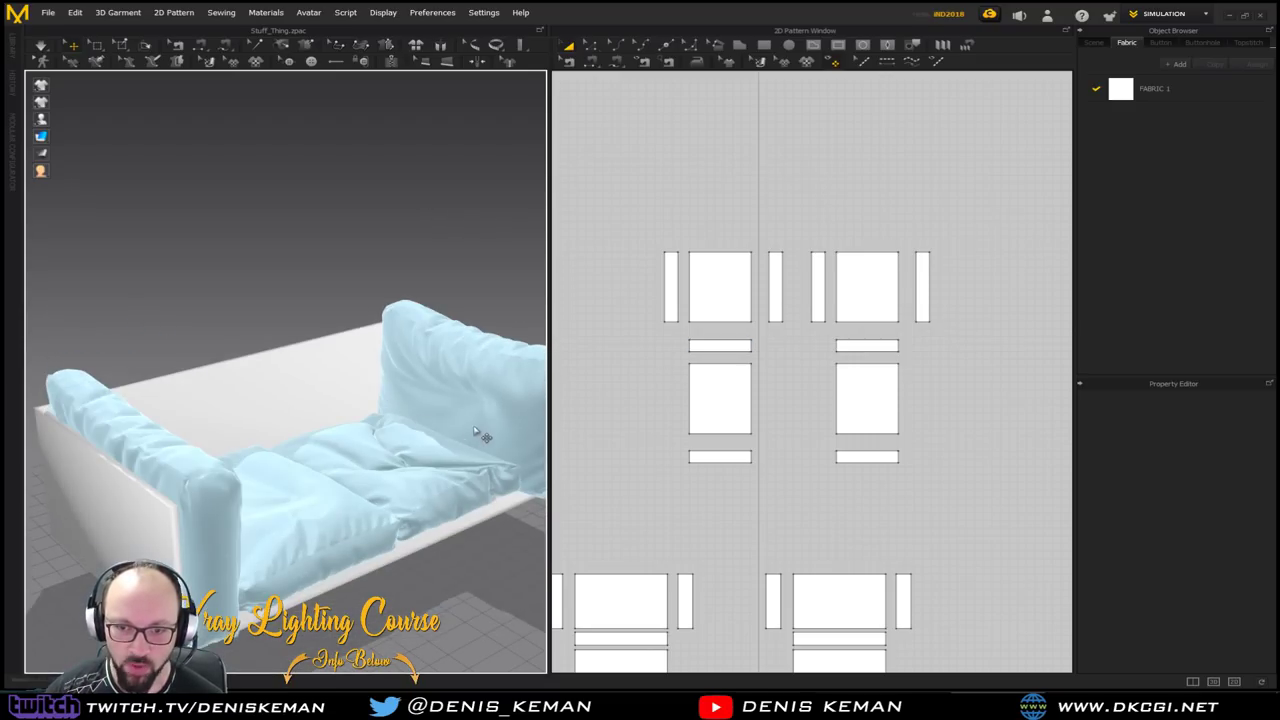
right_click_drag(378, 456, 245, 358)
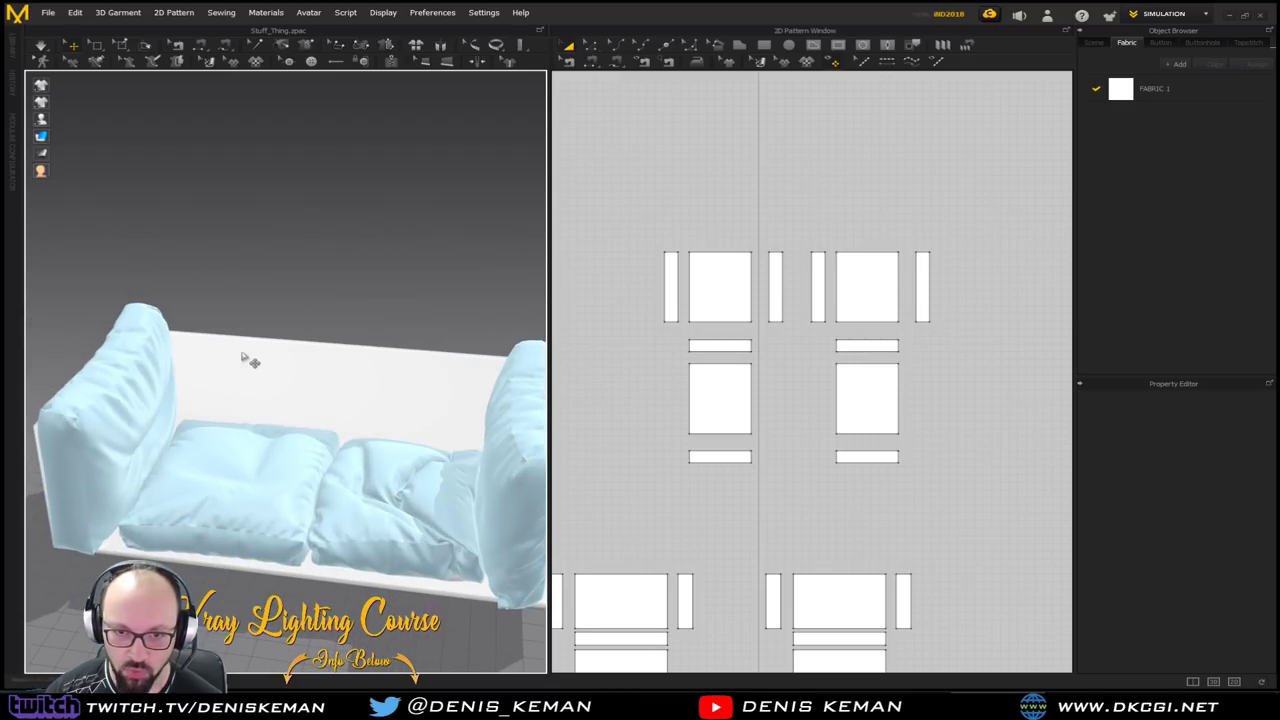
right_click_drag(335, 365, 339, 354)
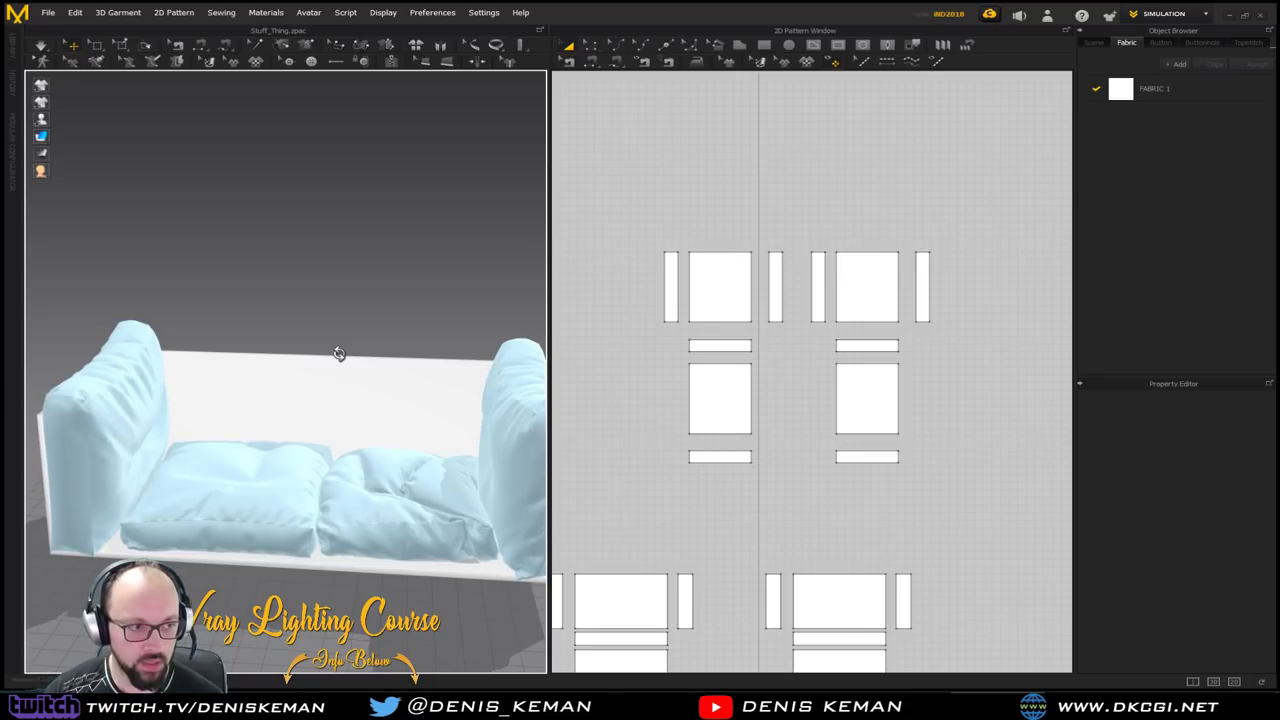
left_click(258, 487)
left_click_drag(806, 236, 651, 490)
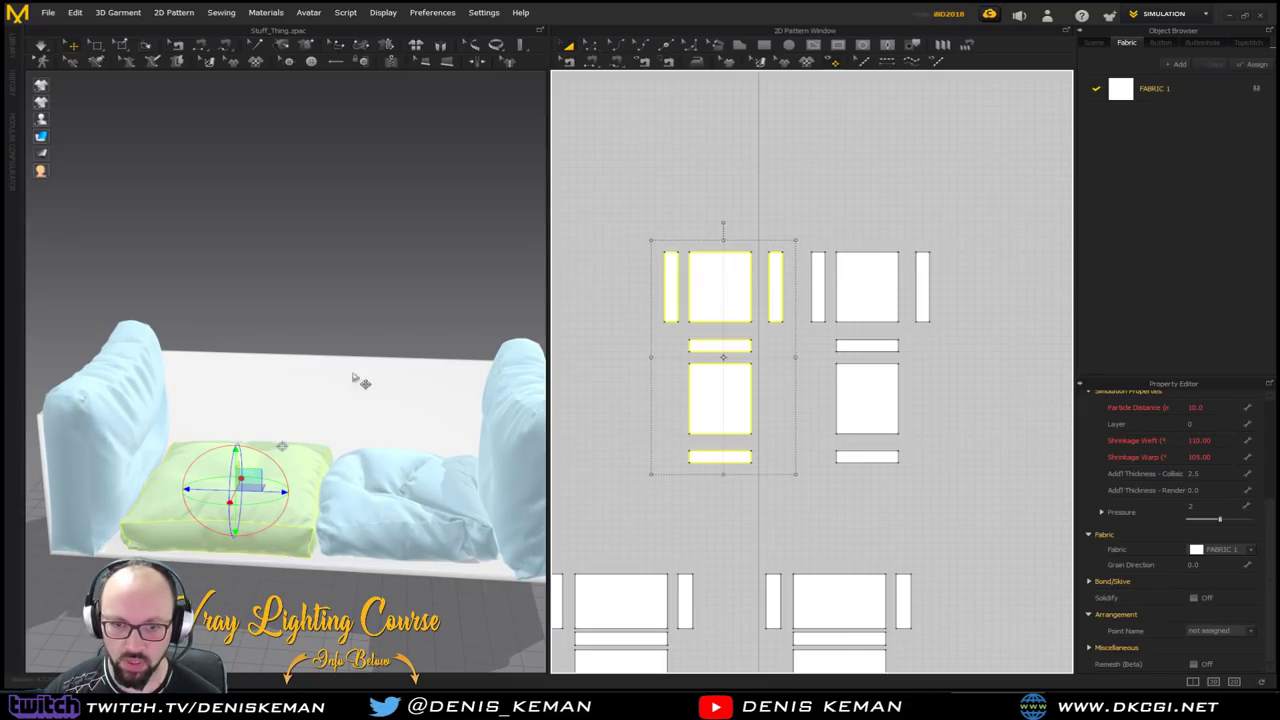
right_click_drag(323, 300, 278, 313)
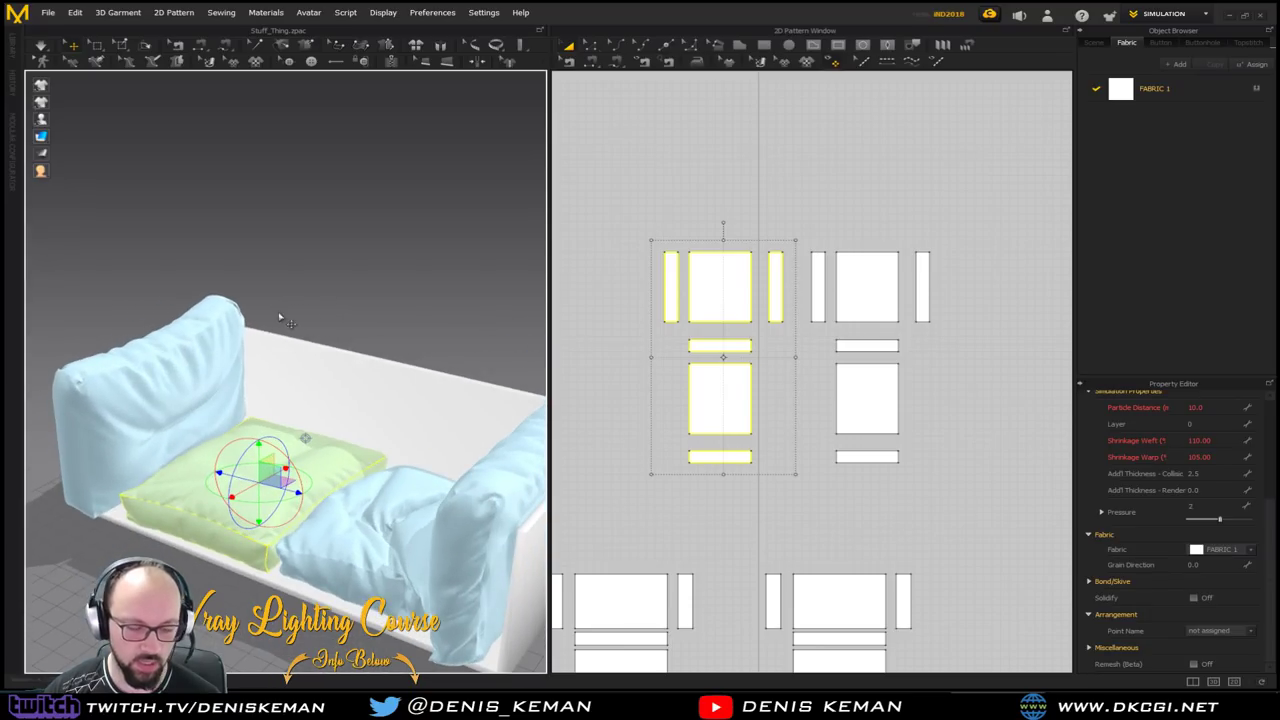
middle_click_drag(652, 286, 660, 512)
key("ctrl+c")
key("ctrl+v")
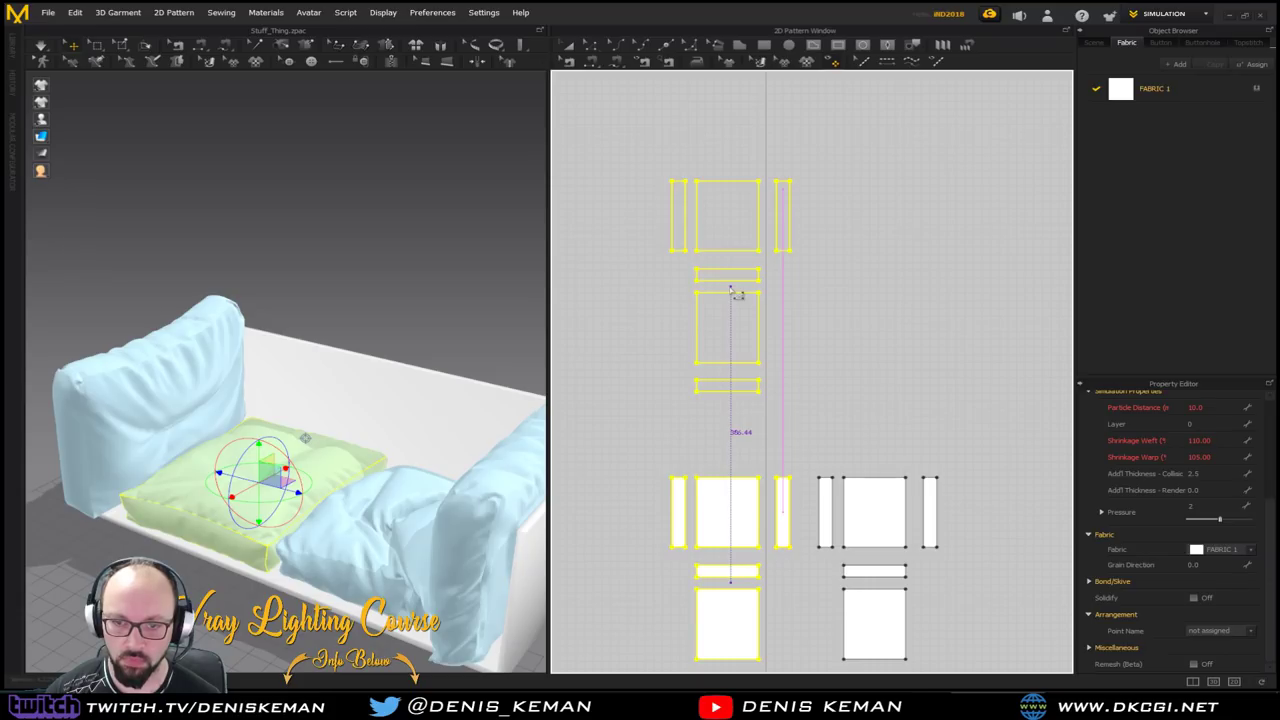
key("space")
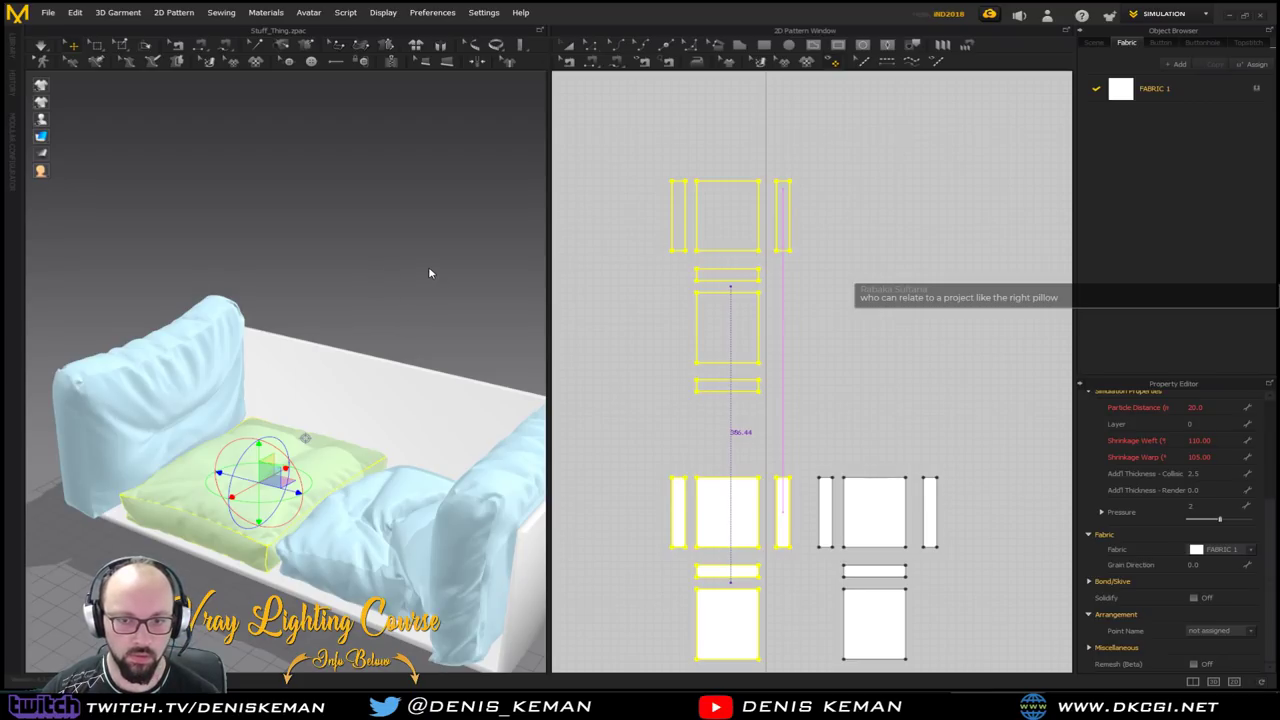
Lower the duplicated cushion to the sofa and stand it upright on the left seat cushion
middle_click_drag(407, 331, 412, 333)
scroll(377, 398, "down", 6)
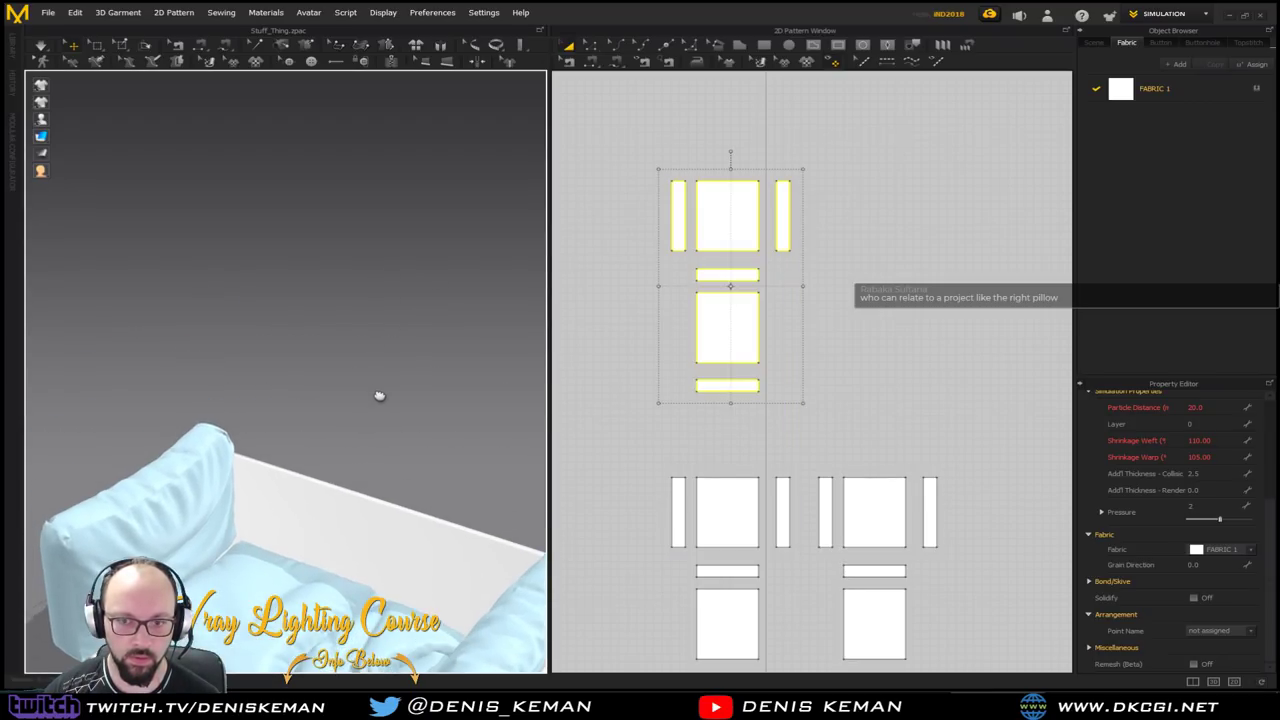
scroll(377, 398, "down", 1)
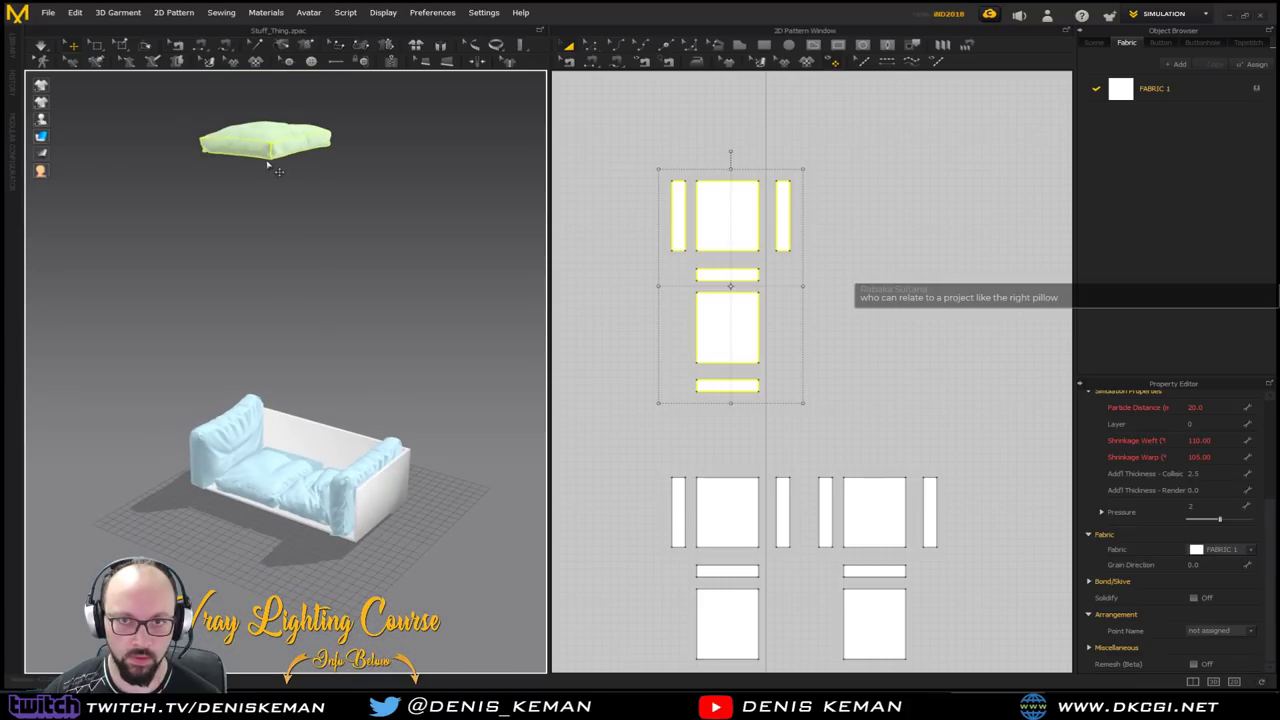
left_click(262, 118)
left_click_drag(255, 112, 270, 470)
right_click_drag(298, 398, 286, 480)
scroll(314, 396, "up", 3)
middle_click_drag(286, 480, 308, 360)
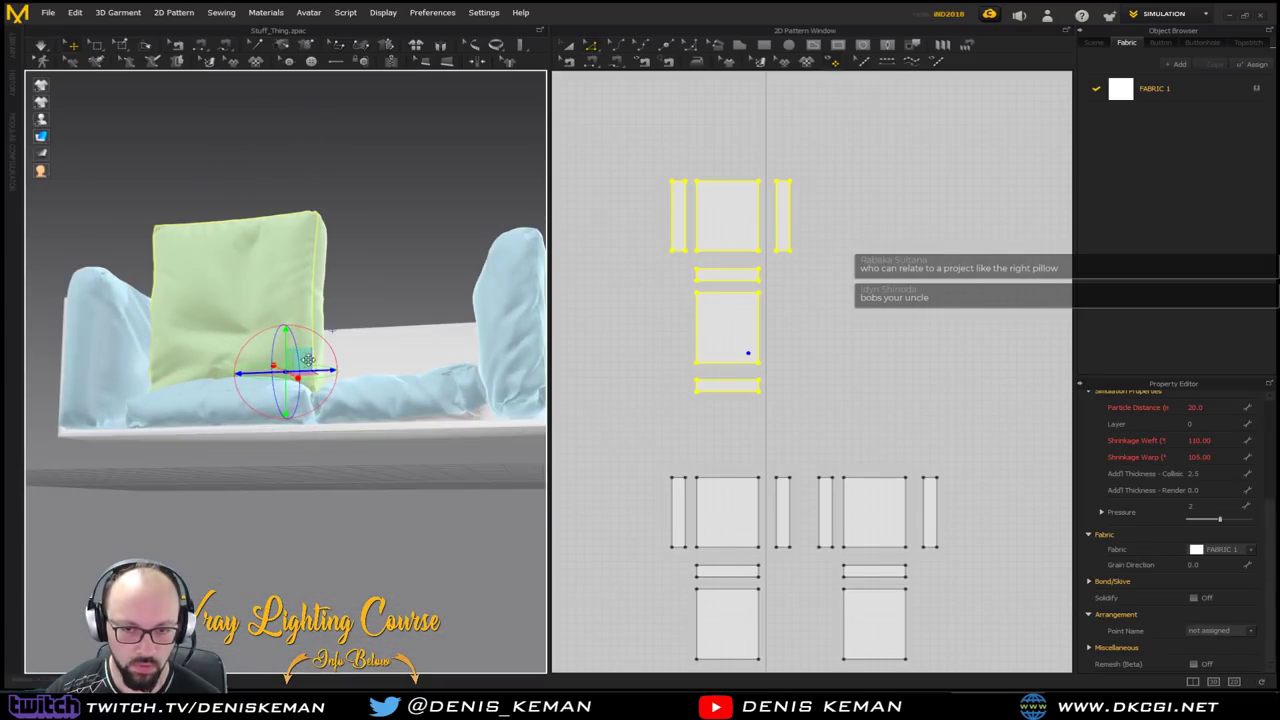
Move the upright cushion across the seat until it stands near the sofa's backrest
right_click_drag(308, 360, 185, 390)
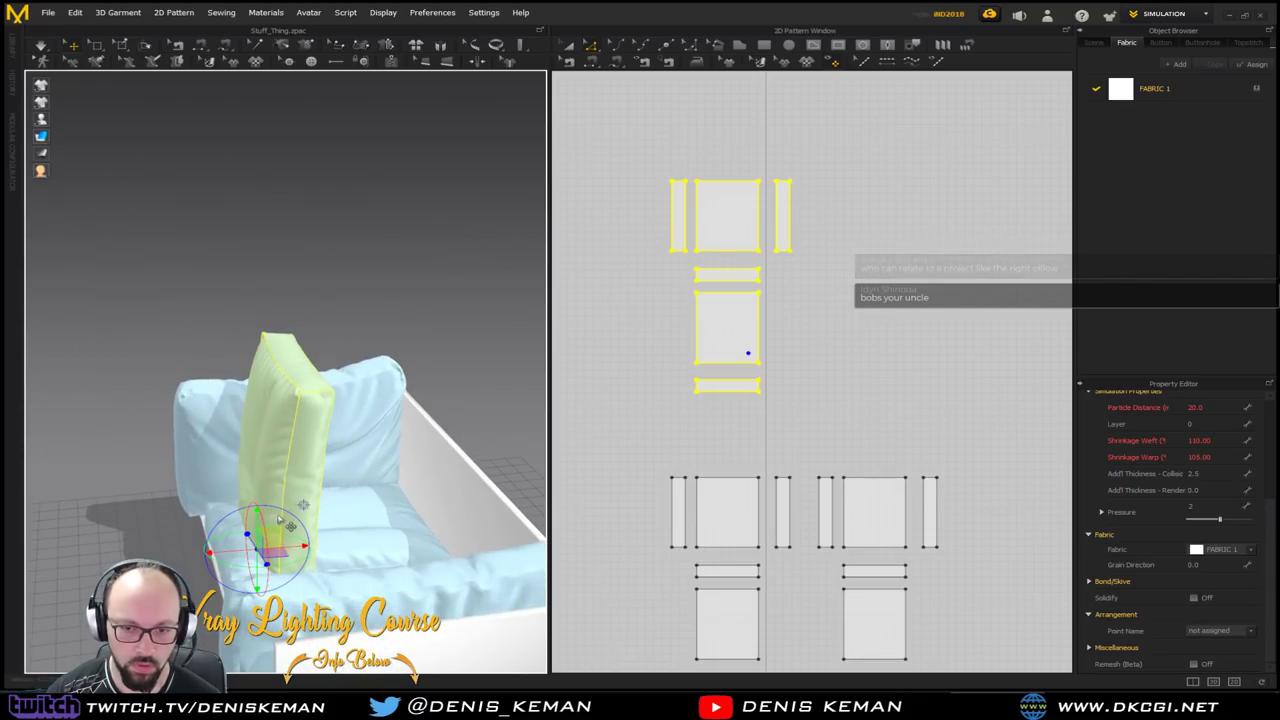
left_click_drag(278, 523, 417, 494)
right_click_drag(395, 482, 510, 441)
middle_click_drag(293, 364, 406, 401)
scroll(350, 426, "down", 4)
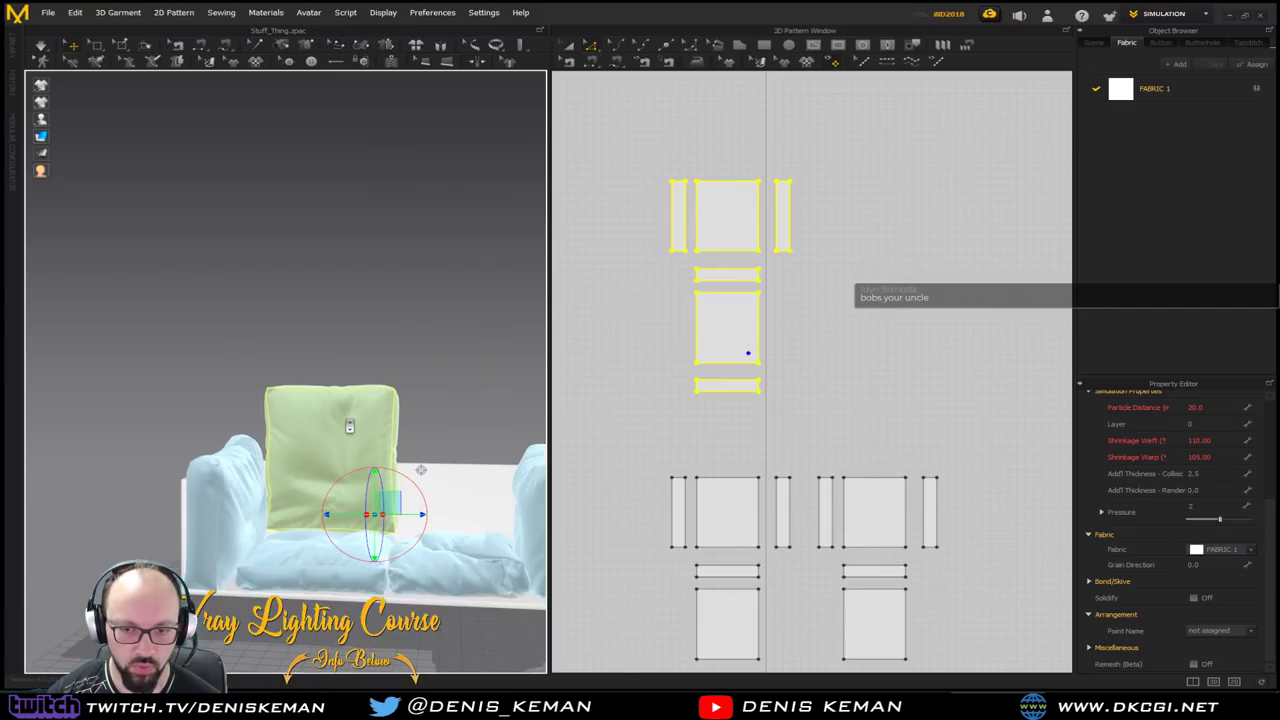
scroll(350, 426, "up", 4)
scroll(349, 426, "up", 2)
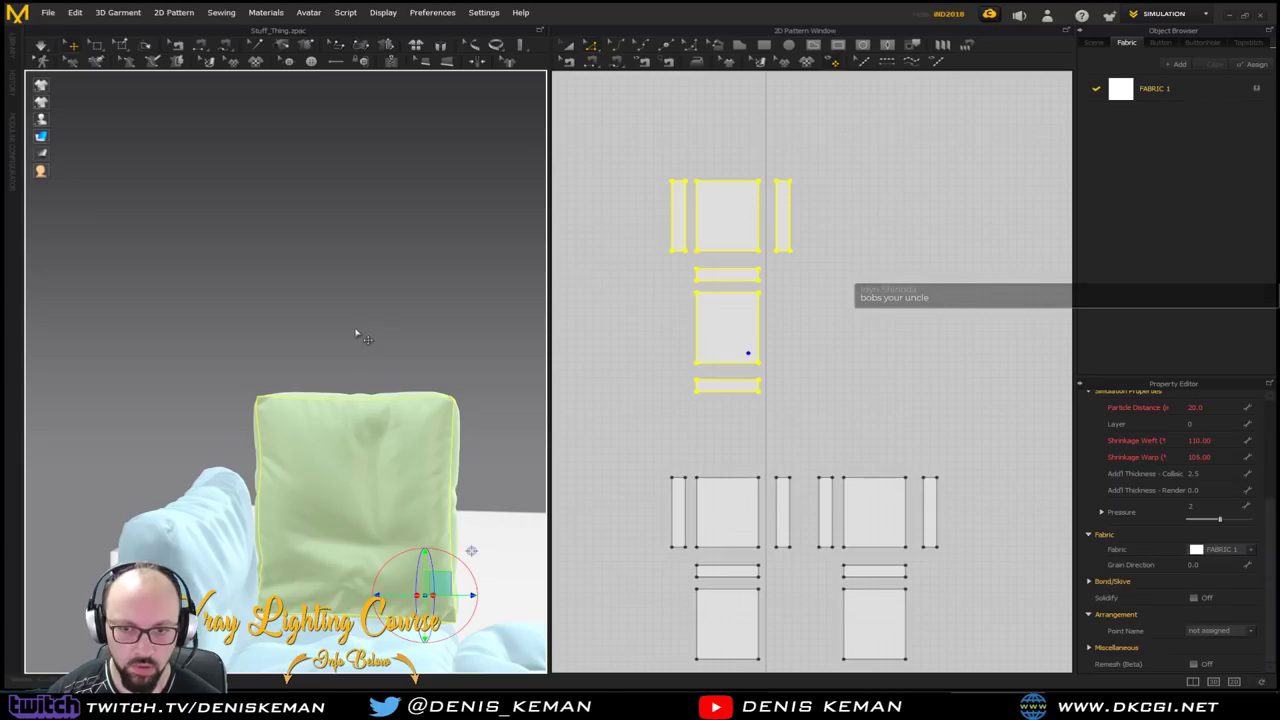
Shorten the upright cushion's front and back panels by moving their upper seam edges inward in the 2D pattern
left_click(355, 334)
left_click(345, 418)
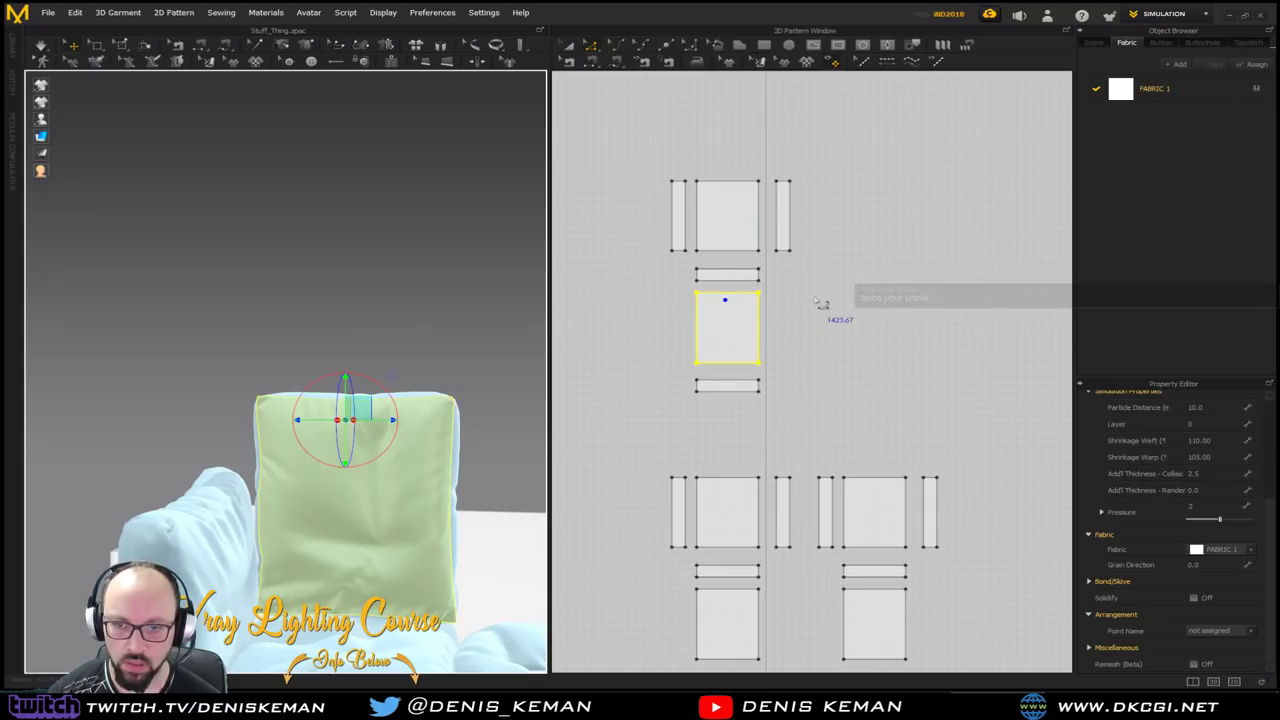
left_click(818, 302)
left_click(728, 299)
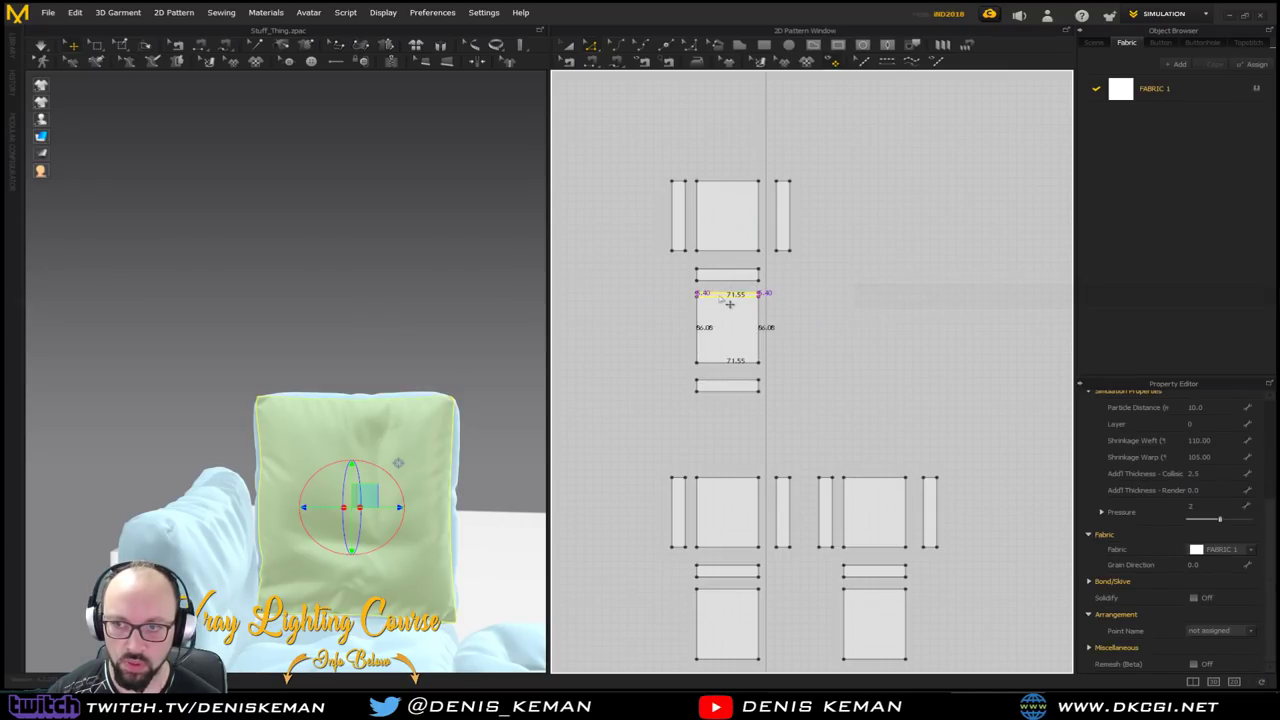
left_click_drag(731, 315, 731, 319)
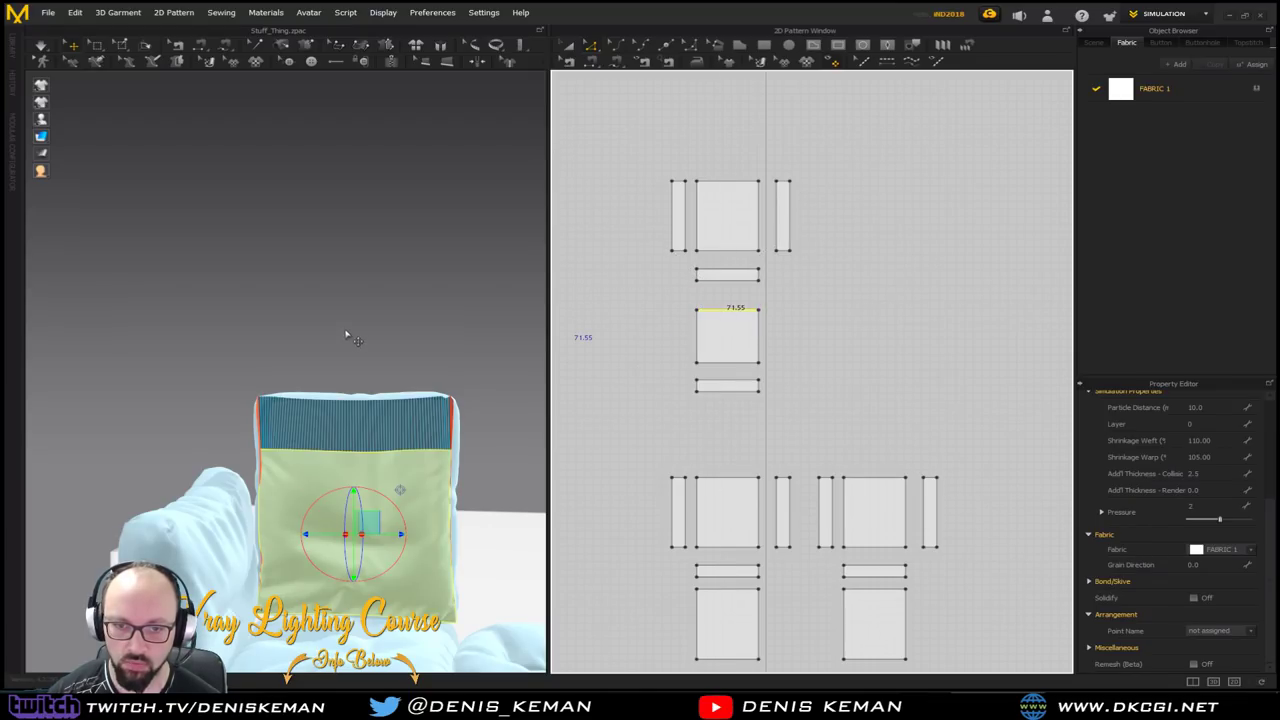
left_click_drag(733, 258, 736, 240)
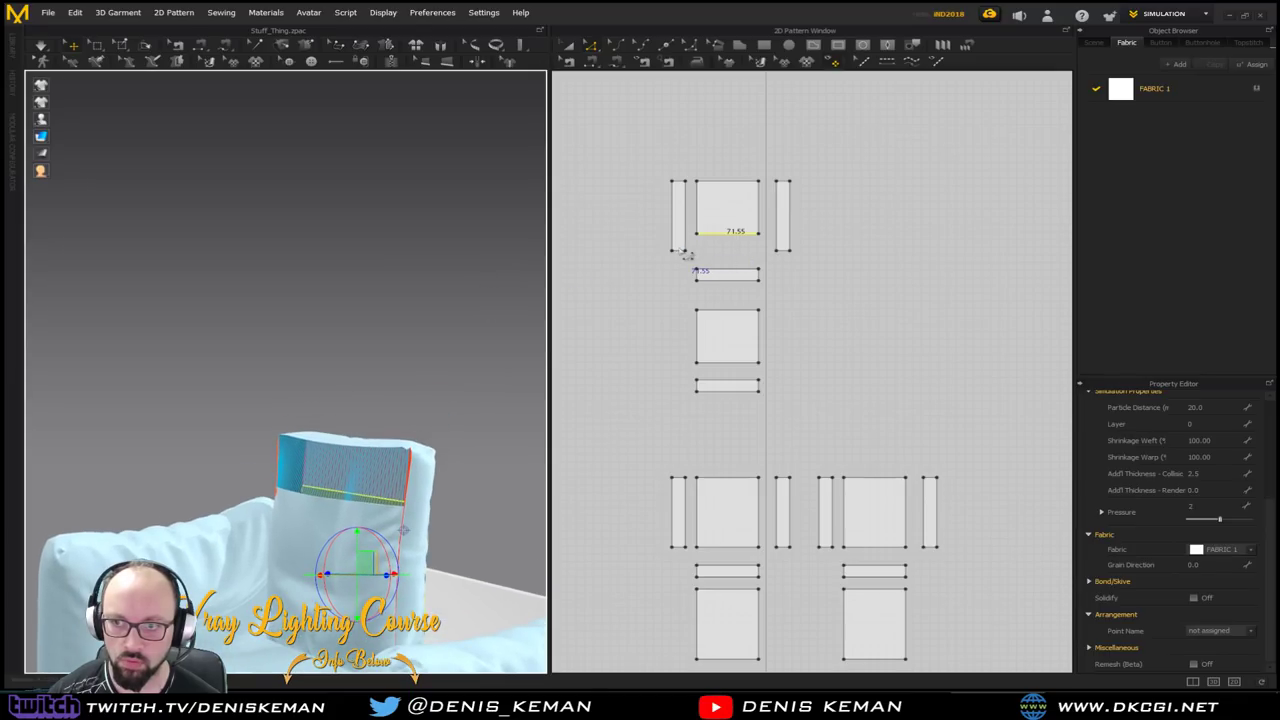
Shorten the upright cushion's two side panels to match the height of its back panel
left_click(678, 246)
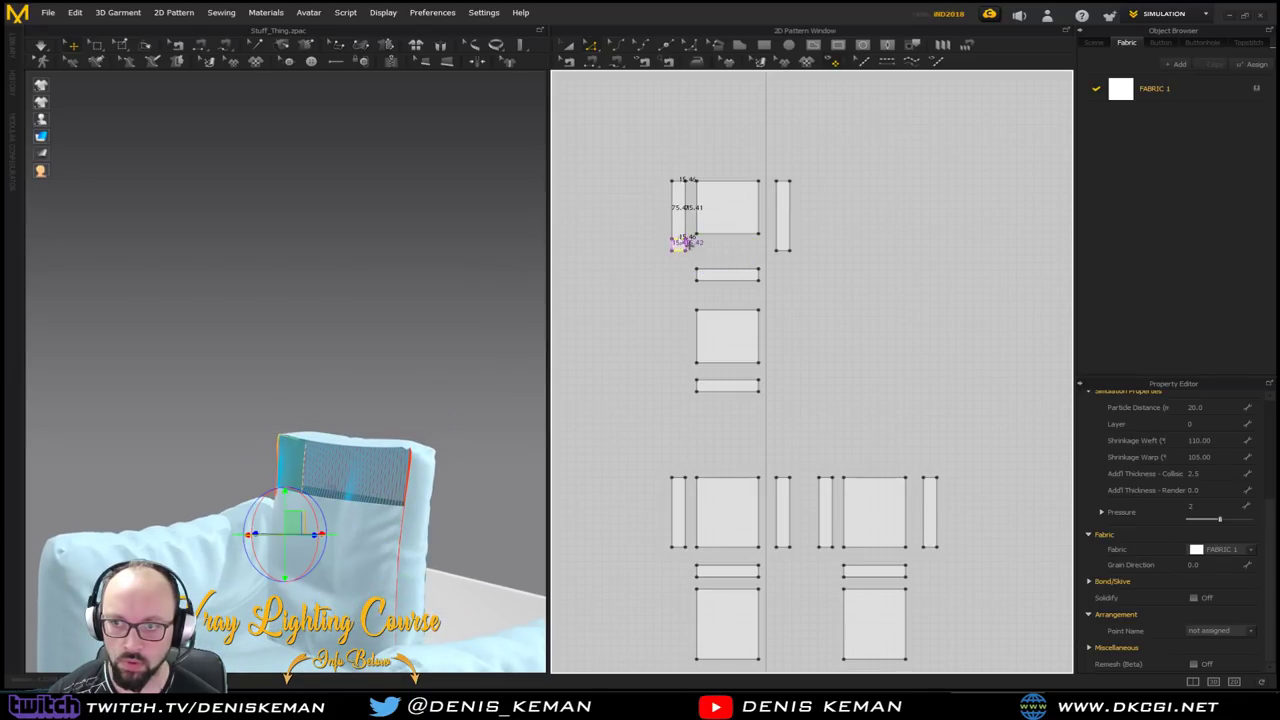
left_click(786, 247)
left_click_drag(794, 242, 791, 239)
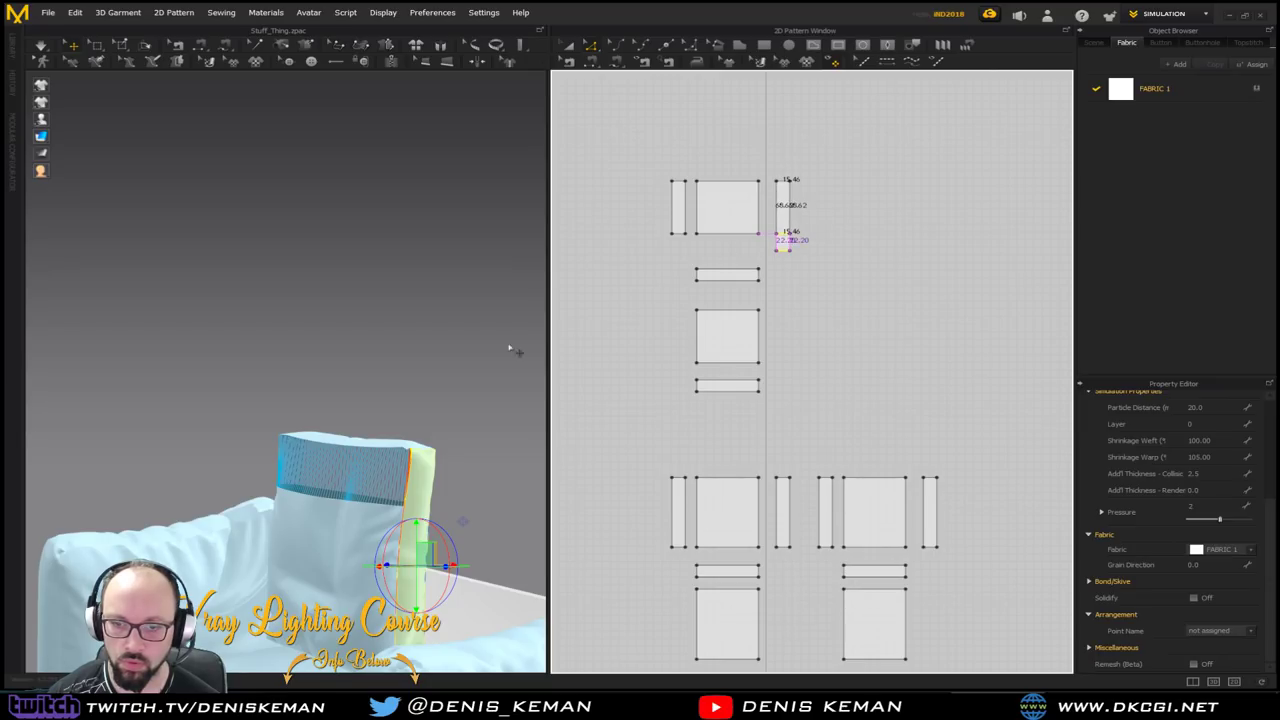
Freeze the upright cushion's back panel
right_click_drag(486, 363, 312, 431)
left_click(338, 540)
right_click_drag(342, 495, 350, 452)
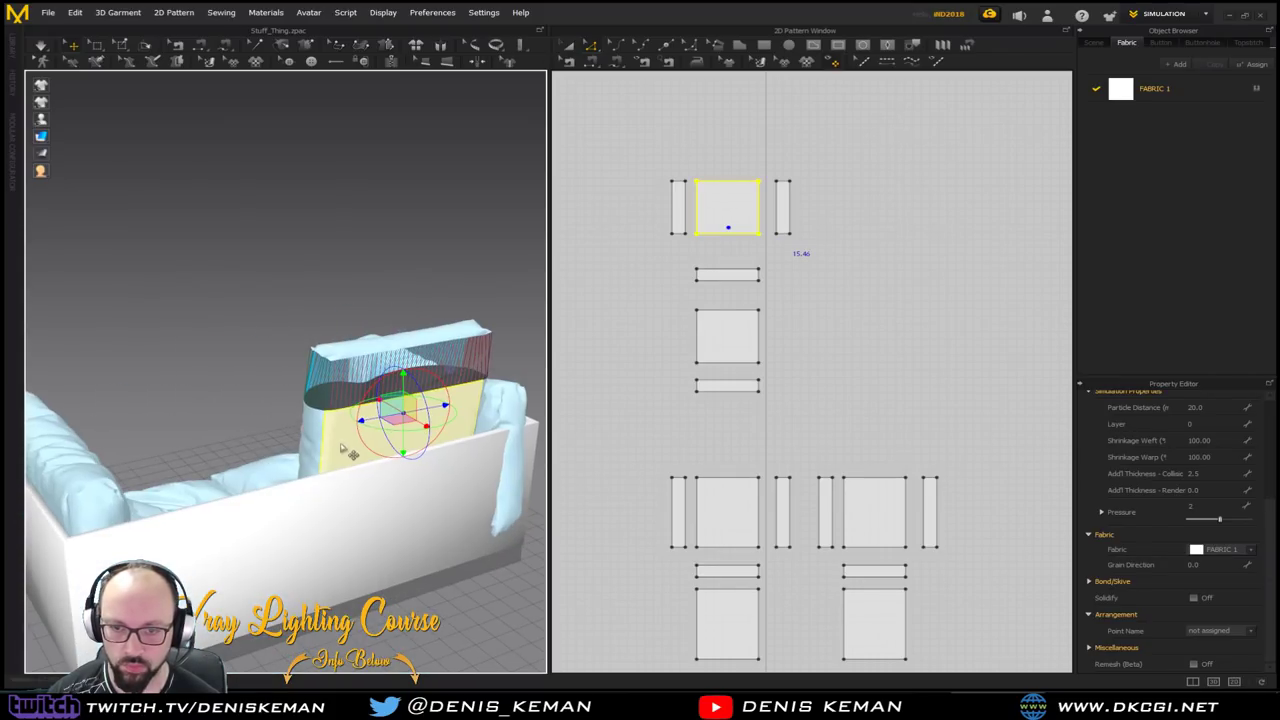
right_click(347, 442)
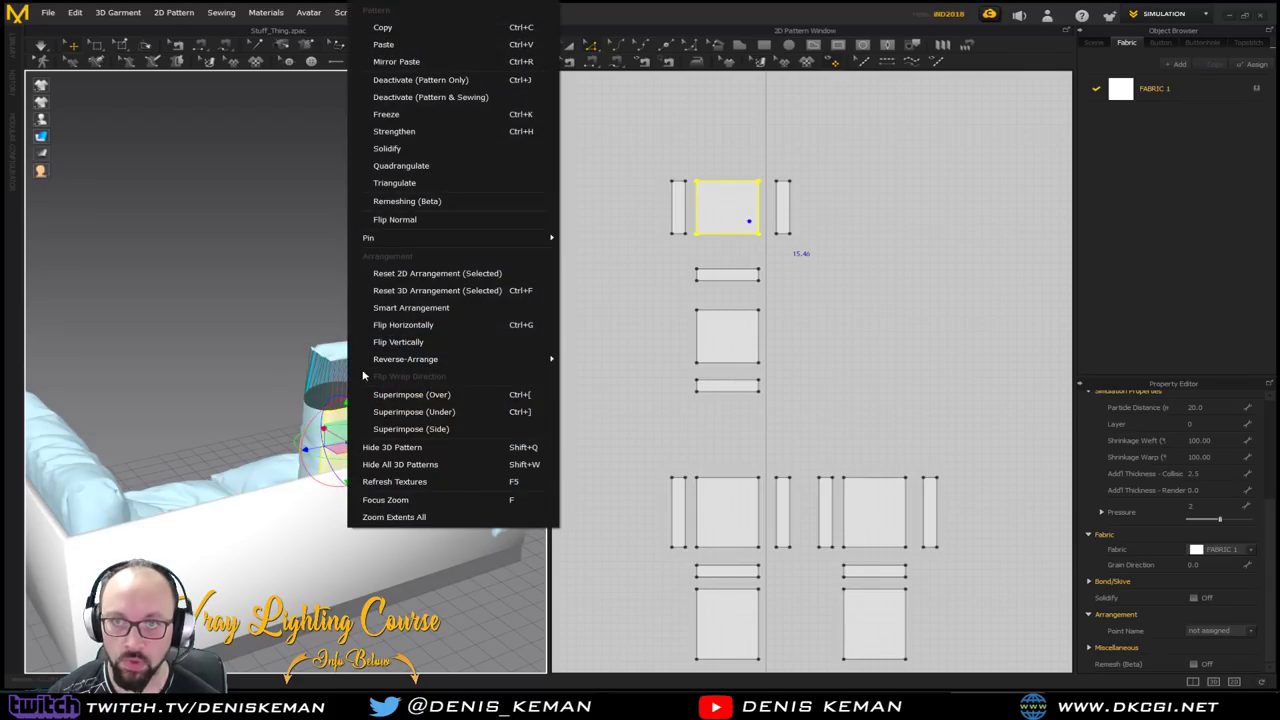
left_click(405, 118)
Unfreeze the upright cushion's top strip and simulate it down onto the shortened panels
left_click(390, 340)
right_click(388, 342)
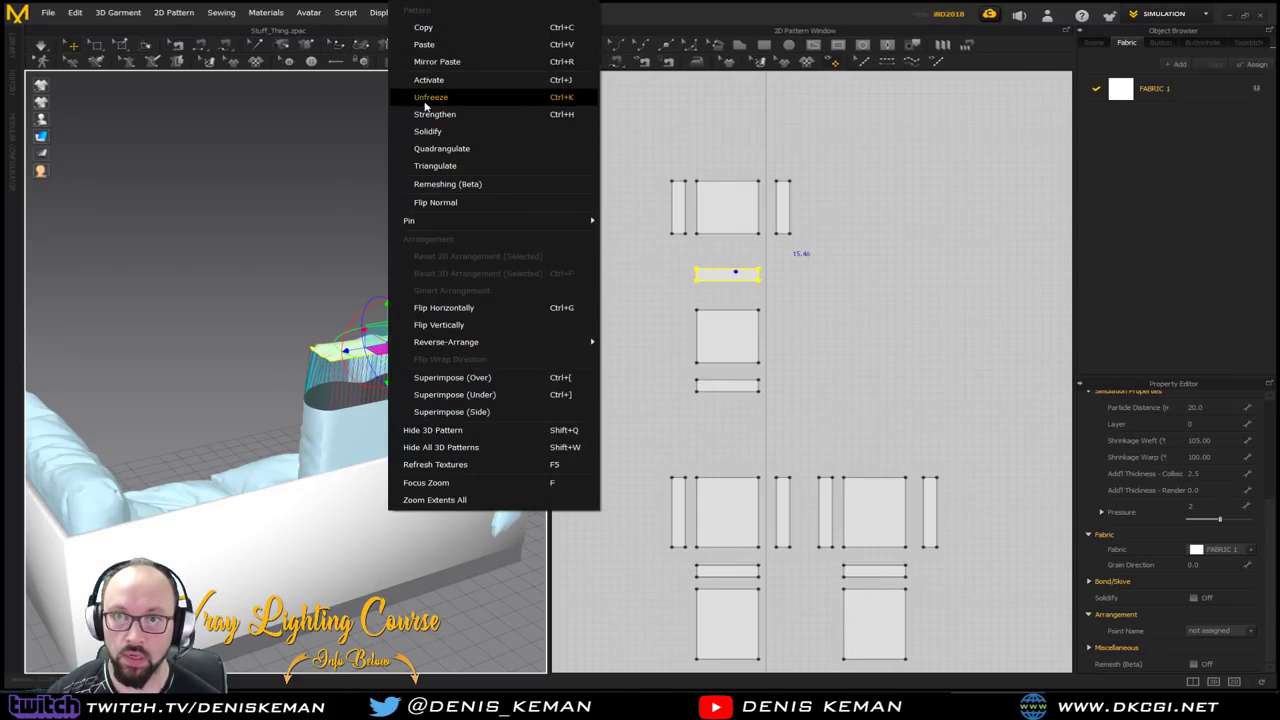
left_click(430, 92)
right_click_drag(443, 114, 543, 288)
key("space")
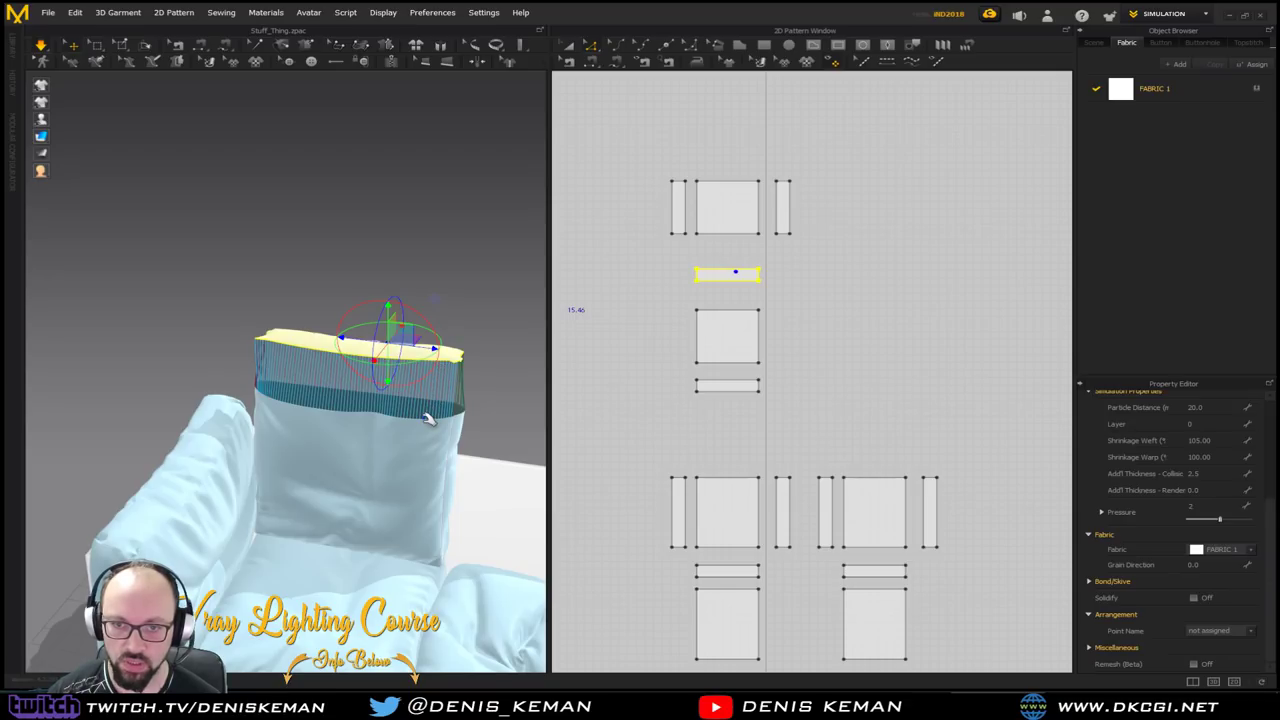
key("space")
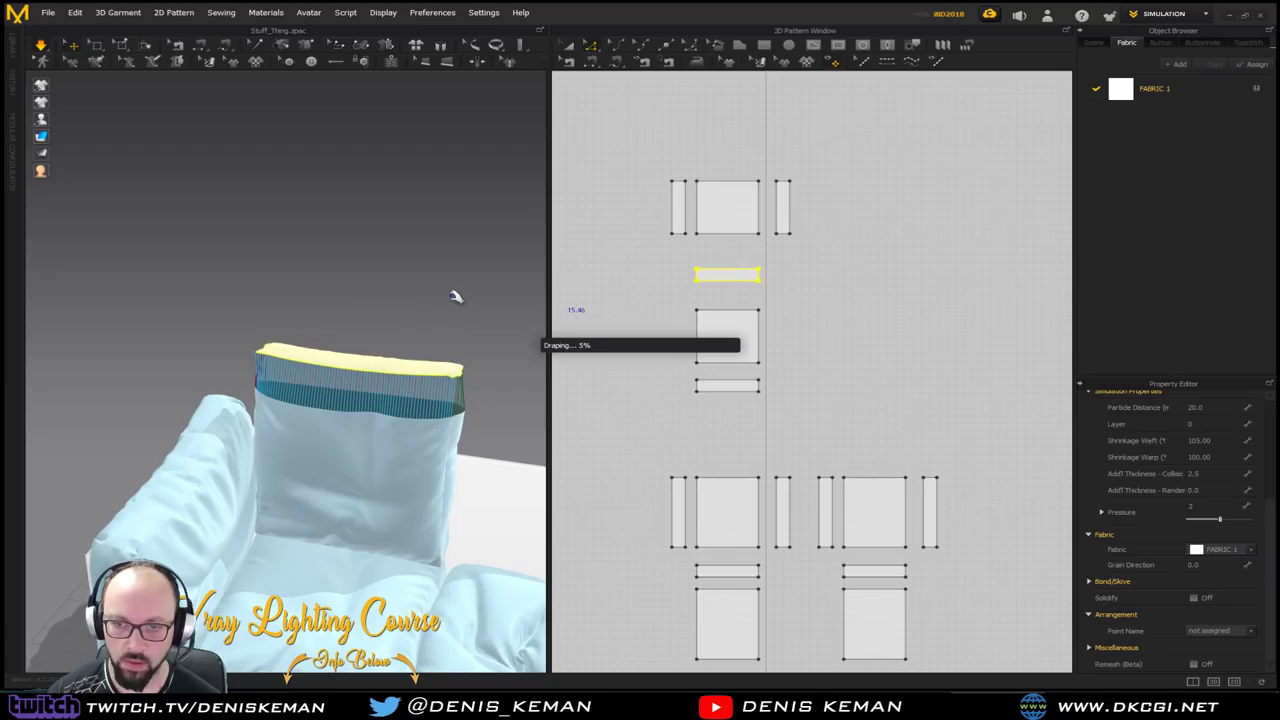
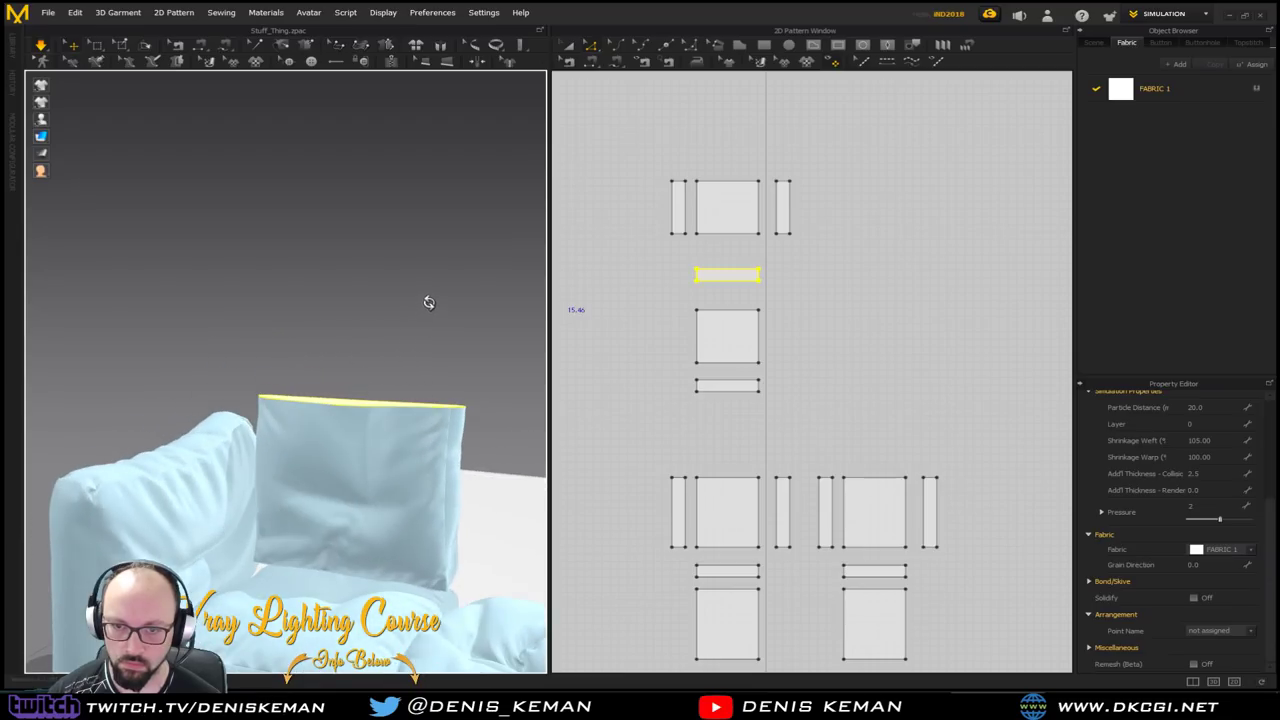
left_click(437, 355)
right_click_drag(443, 369, 426, 392)
scroll(431, 398, "down", 3)
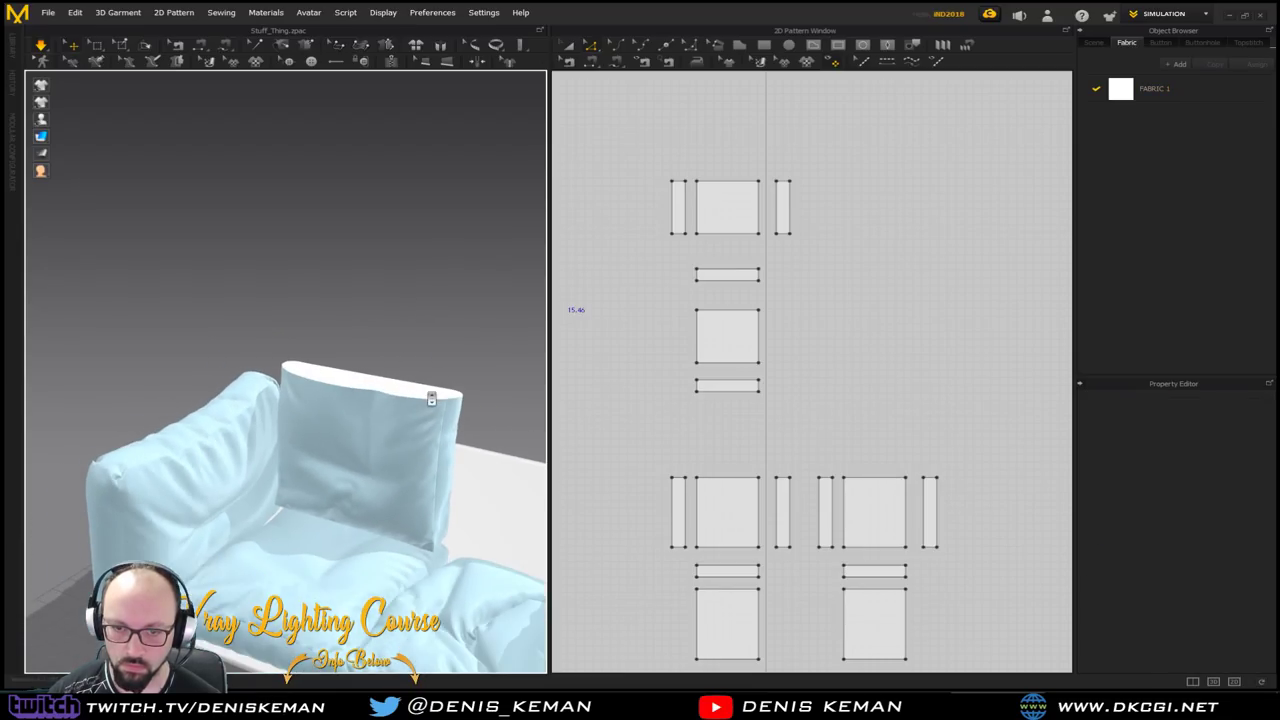
scroll(431, 398, "up", 5)
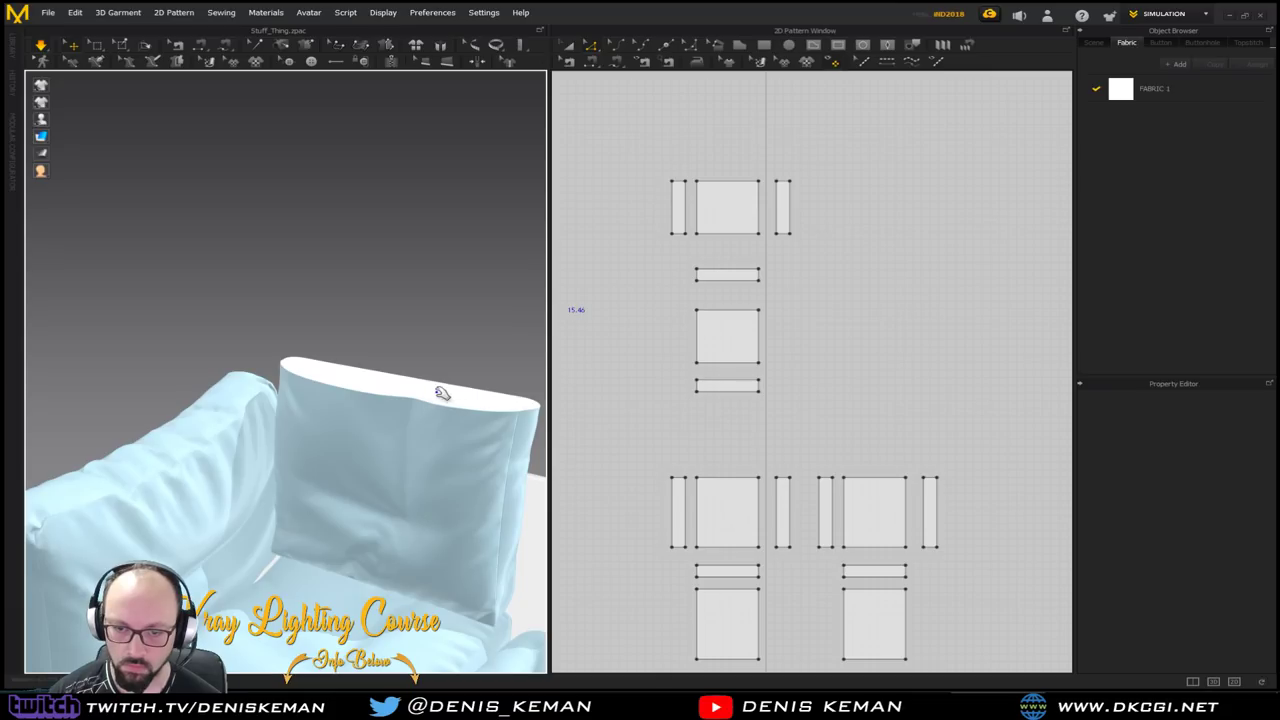
right_click_drag(443, 393, 306, 354)
left_click(296, 348)
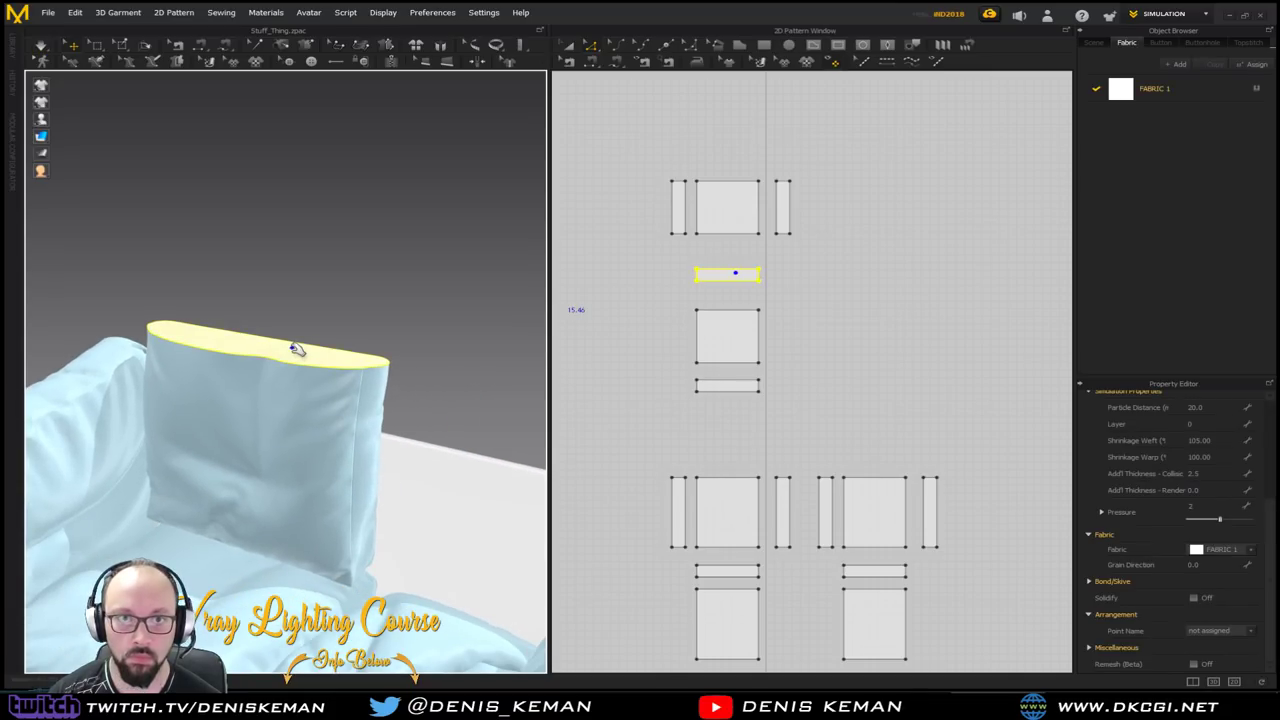
Unfreeze the upright cushion's front, back and both side panels and simulate to inflate it
left_click(322, 381)
right_click_drag(400, 323, 285, 324)
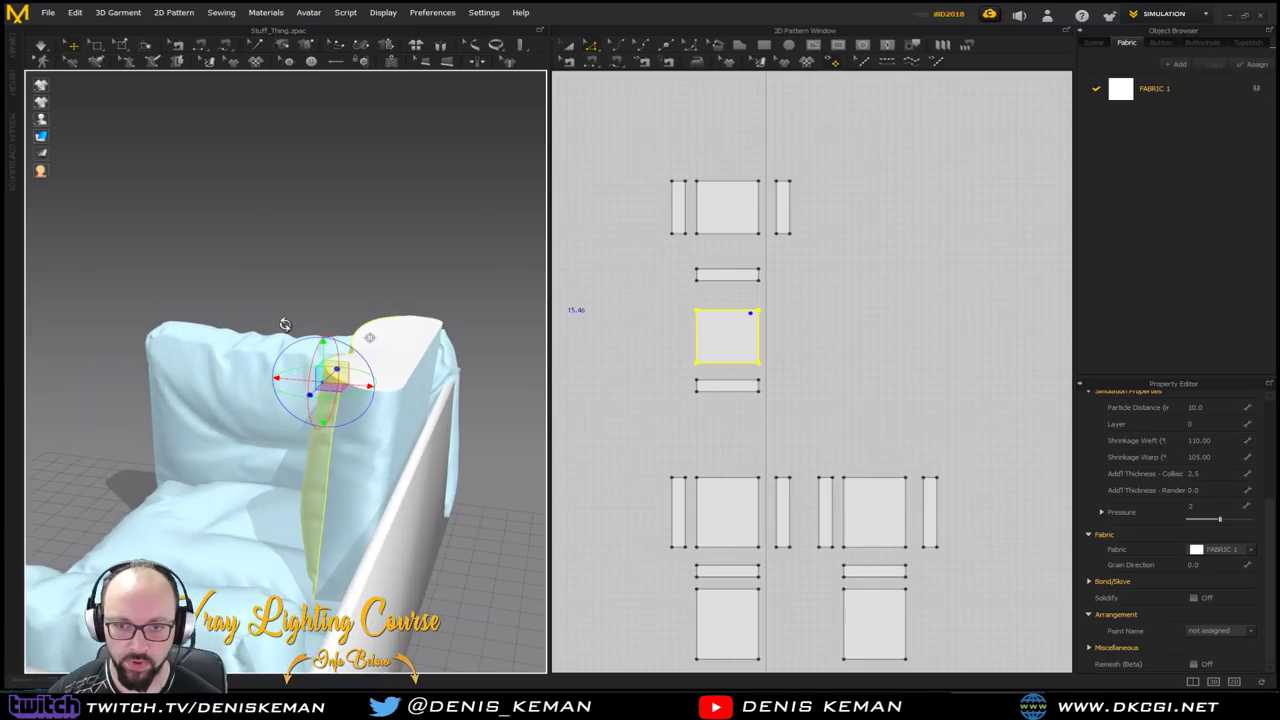
left_click(390, 423)
left_click(408, 409, "shift")
right_click_drag(408, 409, 117, 315)
left_click(285, 528, "shift")
right_click(306, 512)
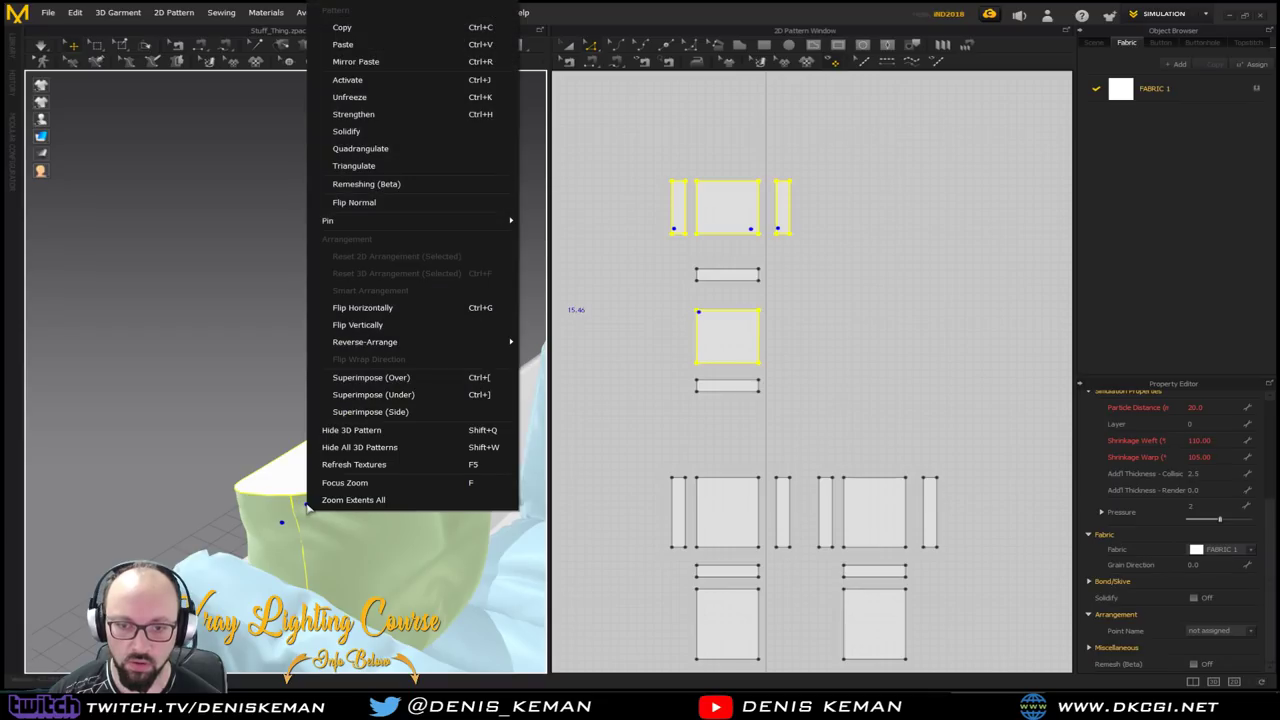
left_click(362, 115)
right_click_drag(440, 363, 268, 322)
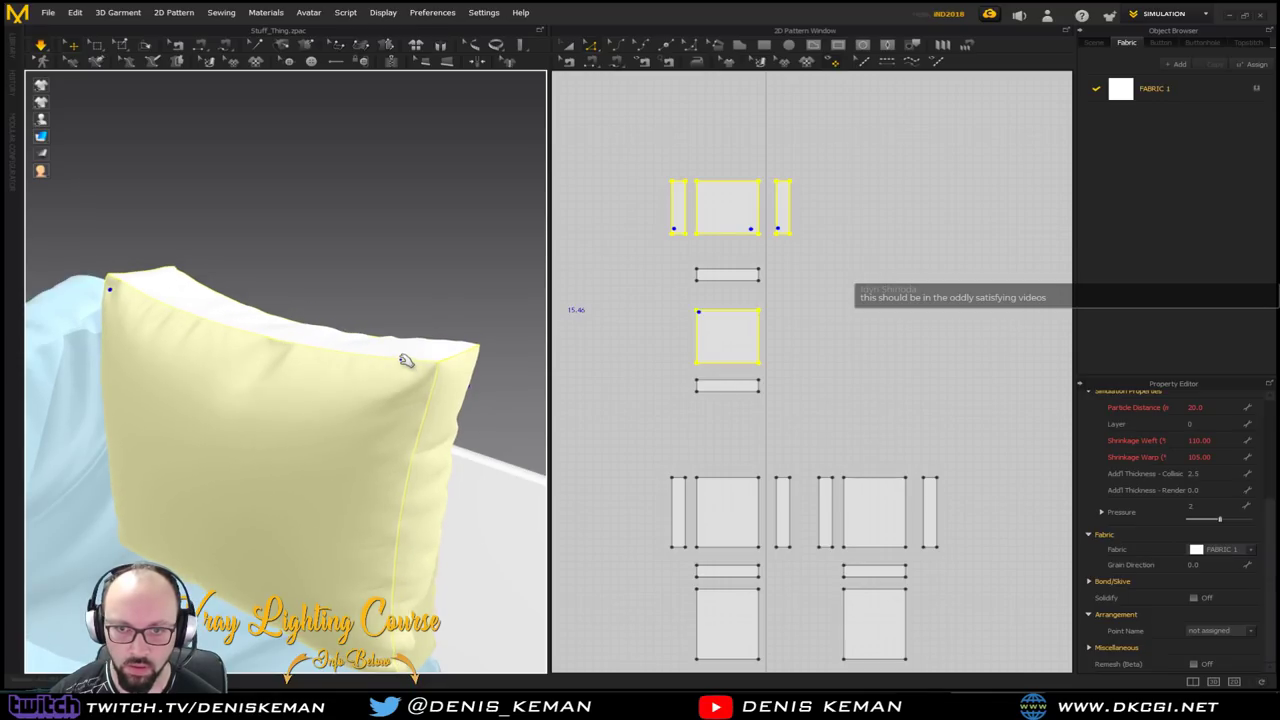
Freeze the upright cushion's top strip and back panel
right_click_drag(412, 378, 456, 381)
right_click_drag(177, 303, 349, 337)
left_click(352, 342)
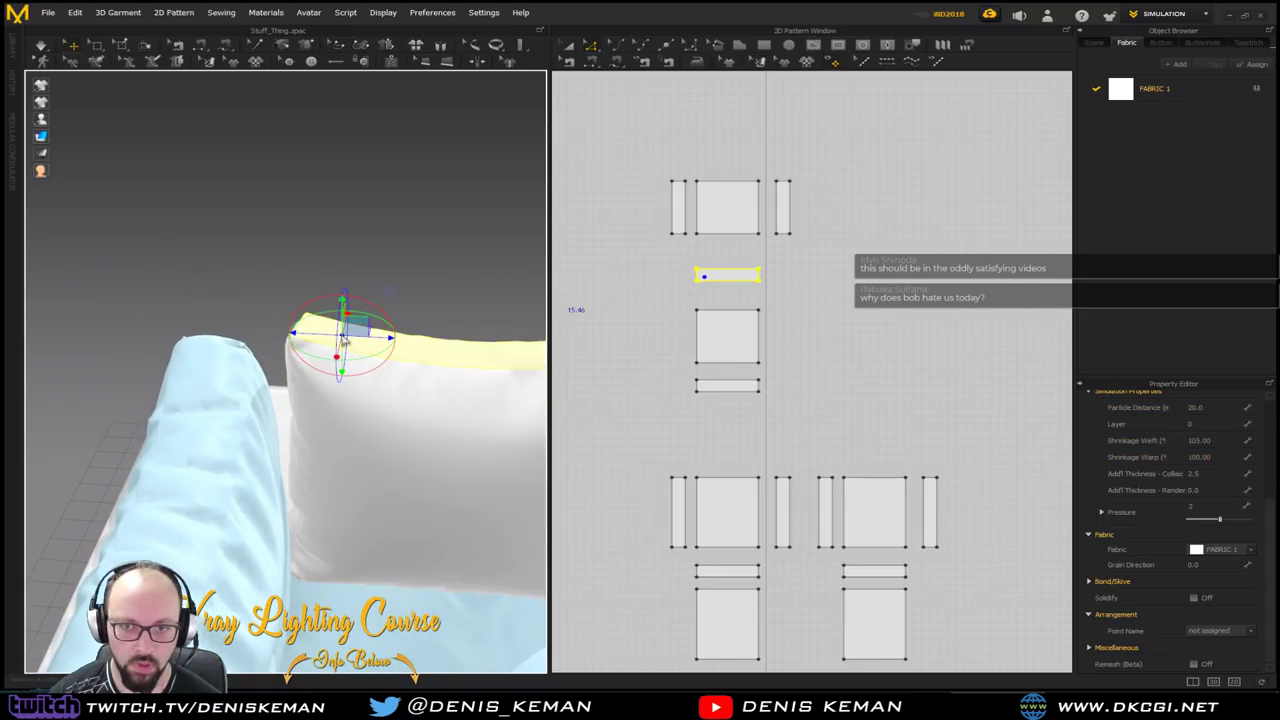
right_click(343, 341)
left_click(386, 122)
right_click_drag(421, 339, 298, 351)
right_click_drag(287, 478, 220, 472)
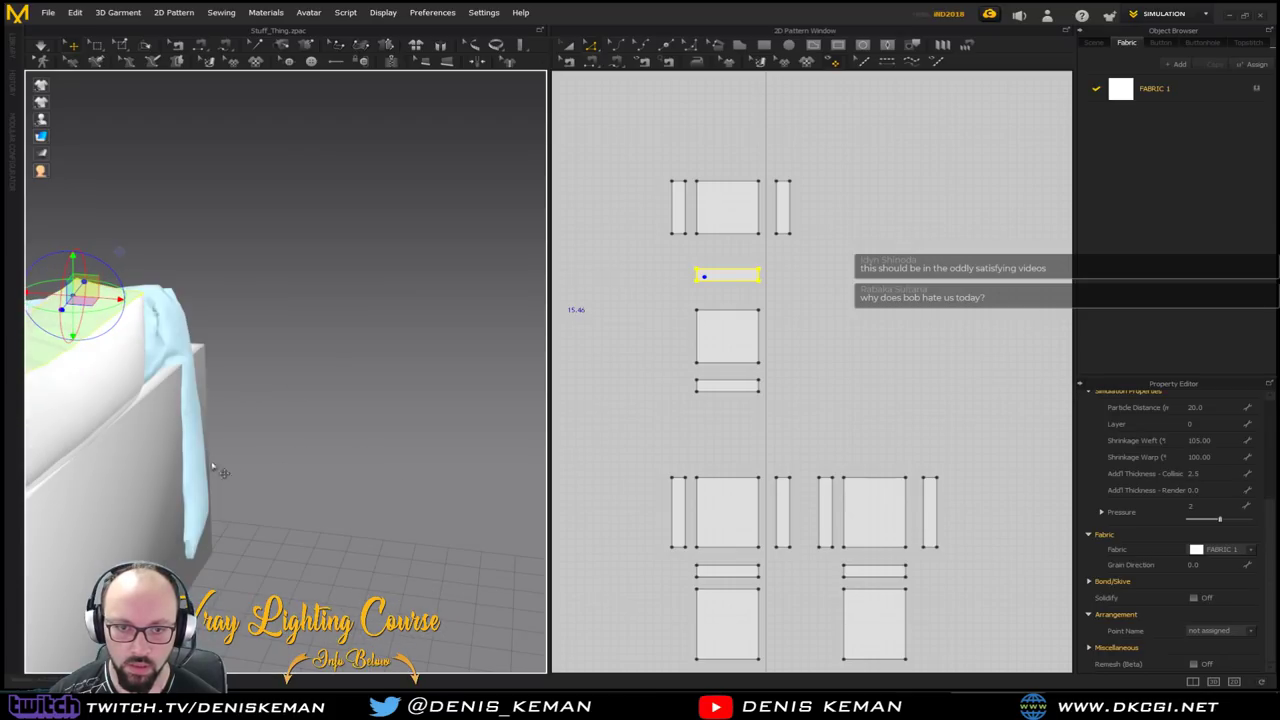
left_click(100, 406)
right_click(100, 404)
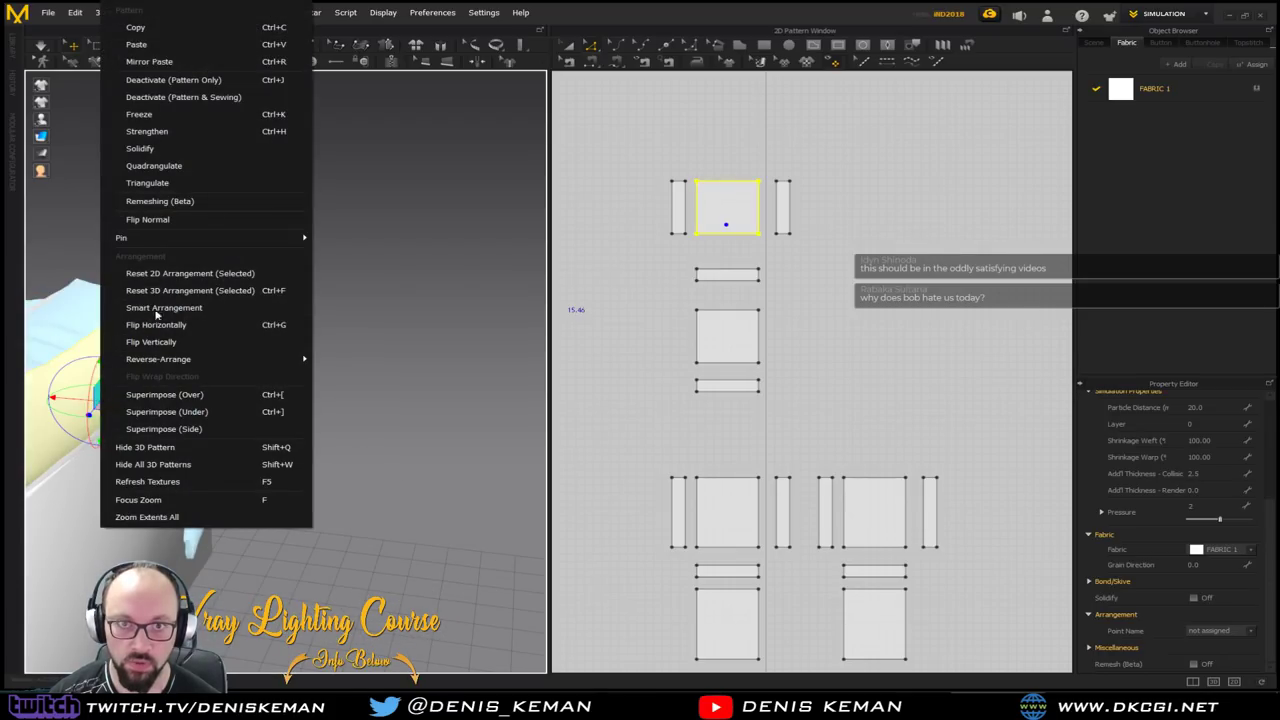
left_click(159, 119)
Simulate the upright cushion with its top strip and back panel frozen
middle_click_drag(206, 366, 466, 331)
right_click_drag(245, 368, 410, 323)
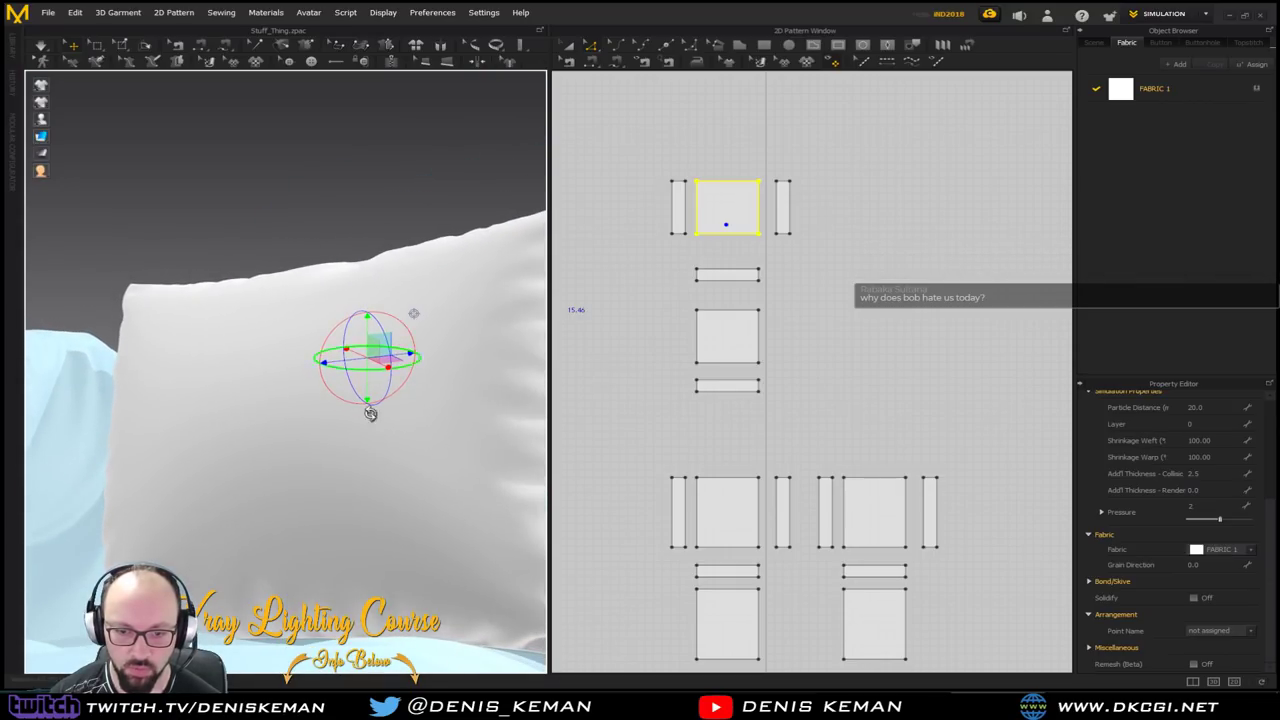
middle_click_drag(437, 490, 382, 463)
right_click_drag(381, 463, 328, 453)
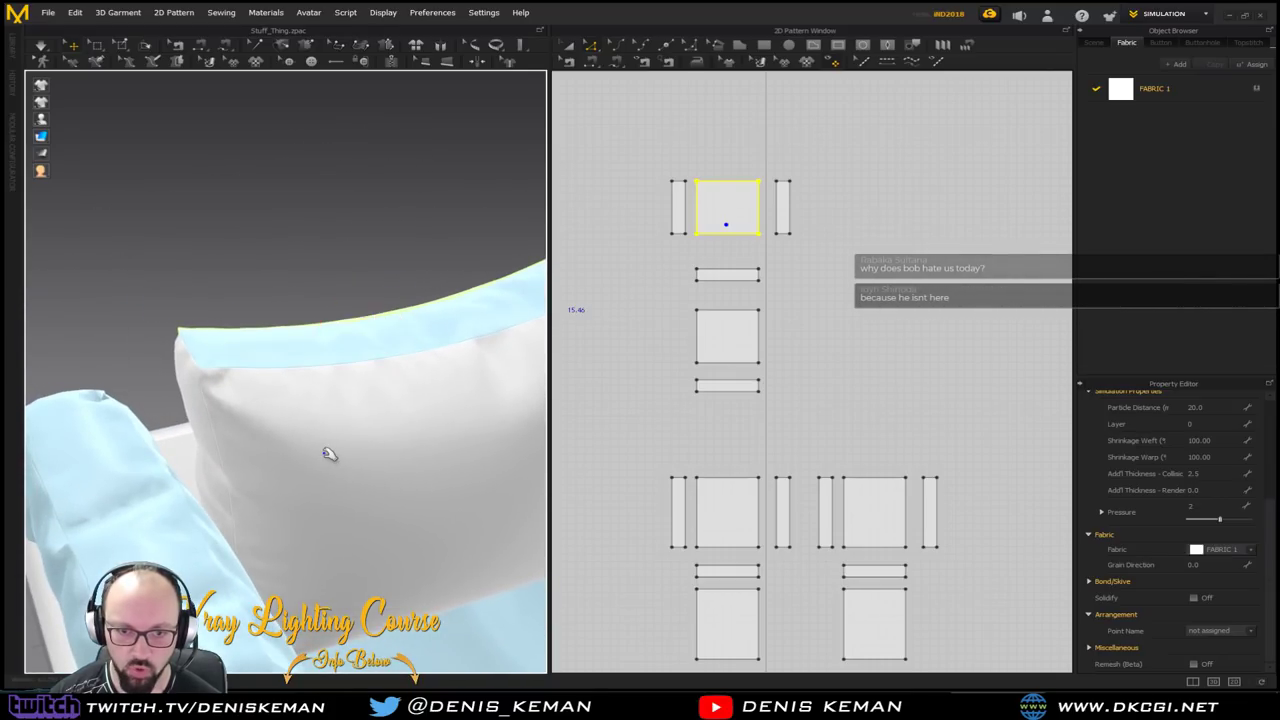
left_click(185, 384)
left_click(234, 351)
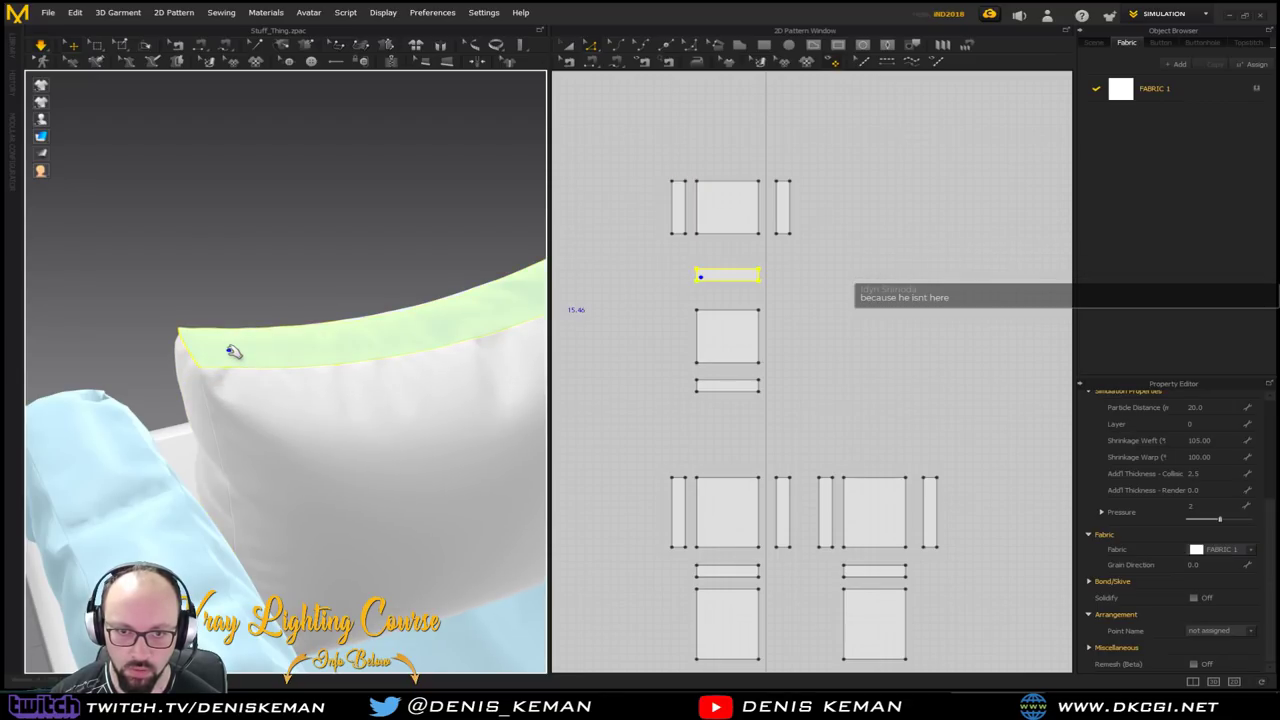
right_click_drag(343, 354, 280, 354)
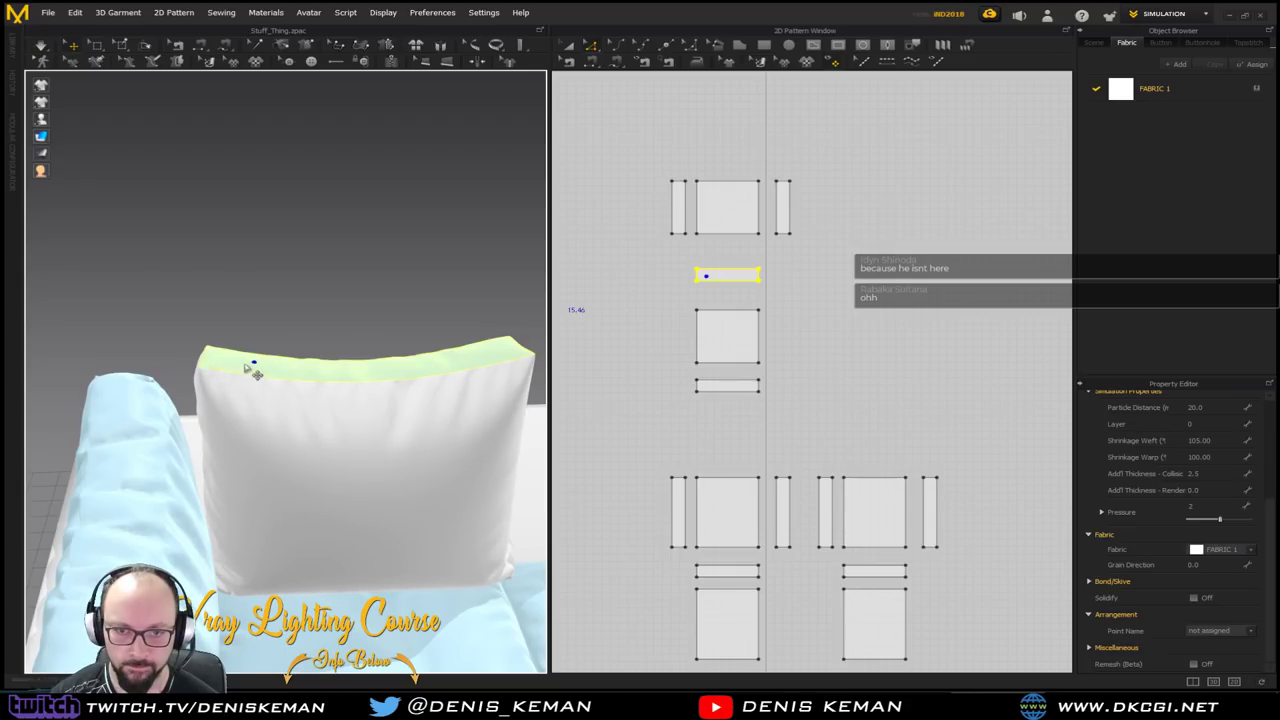
Shift the frozen top strip slightly sideways toward the nearby armrest and simulate the cushion so it follows
left_click(232, 364)
left_click_drag(250, 343, 237, 342)
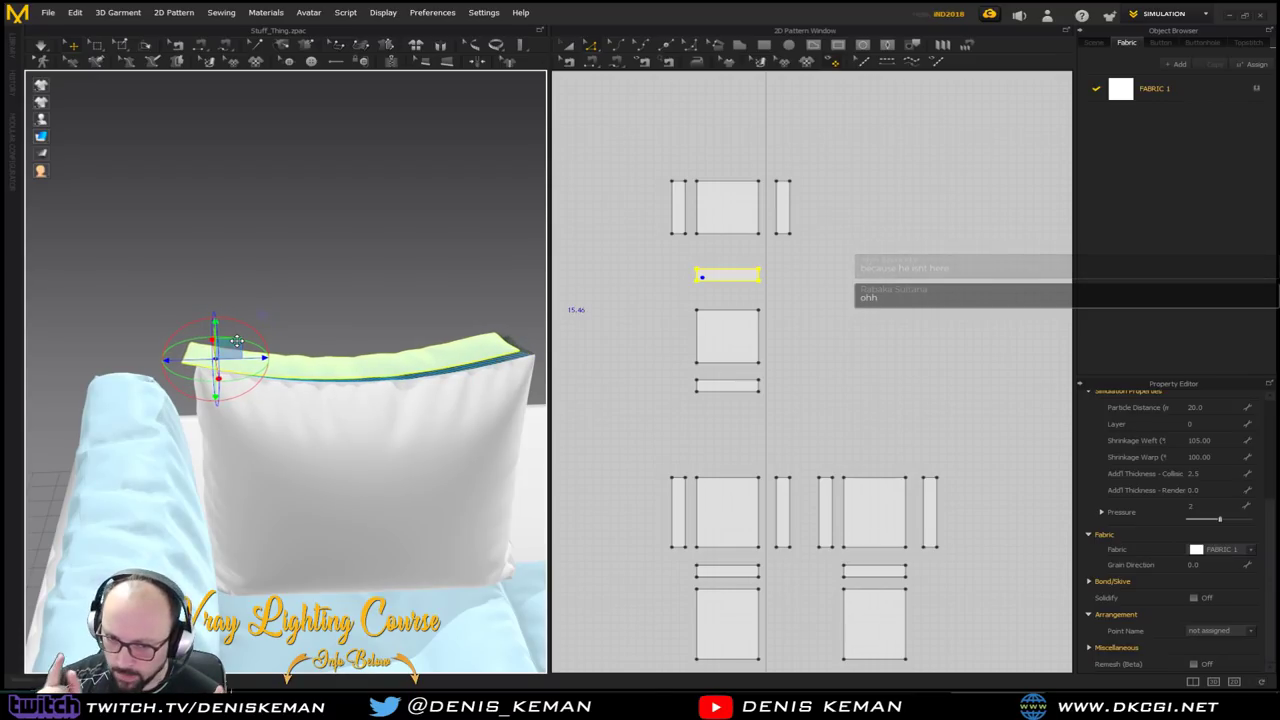
key("space")
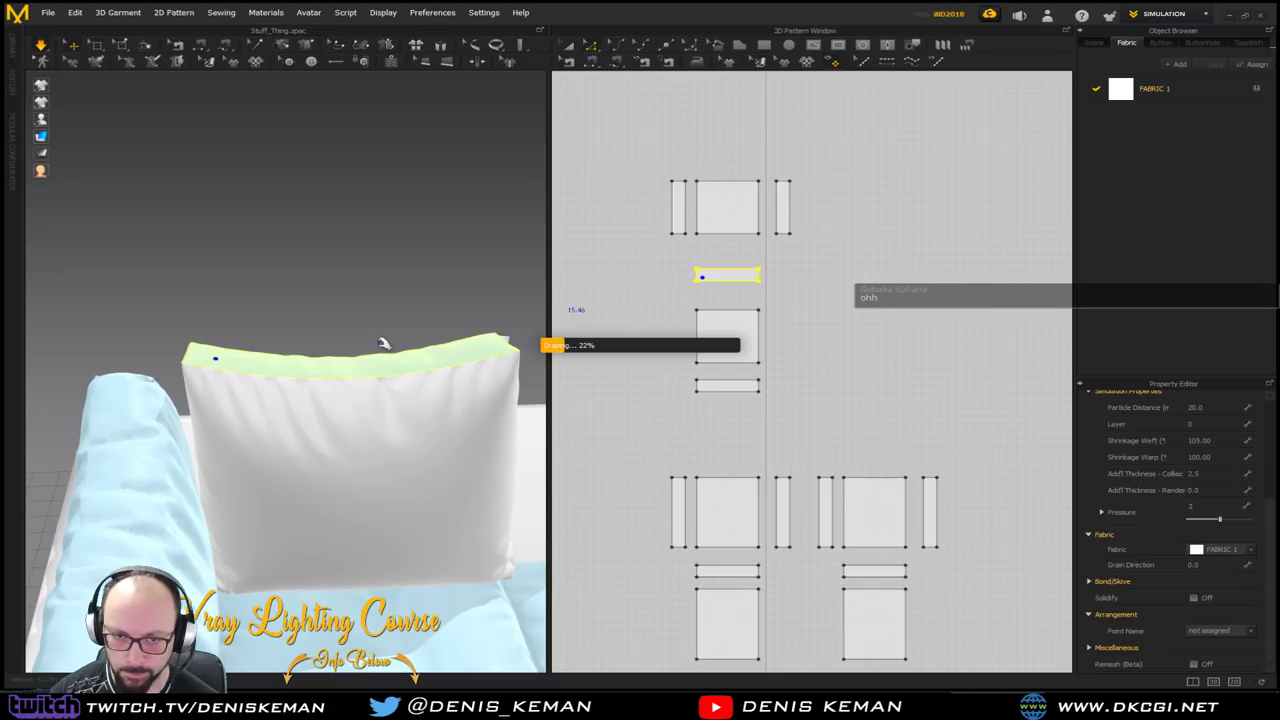
key("space")
Unfreeze the upright cushion's back panel and simulate the cushion against the sofa back
right_click_drag(354, 349, 190, 388)
left_click(213, 528)
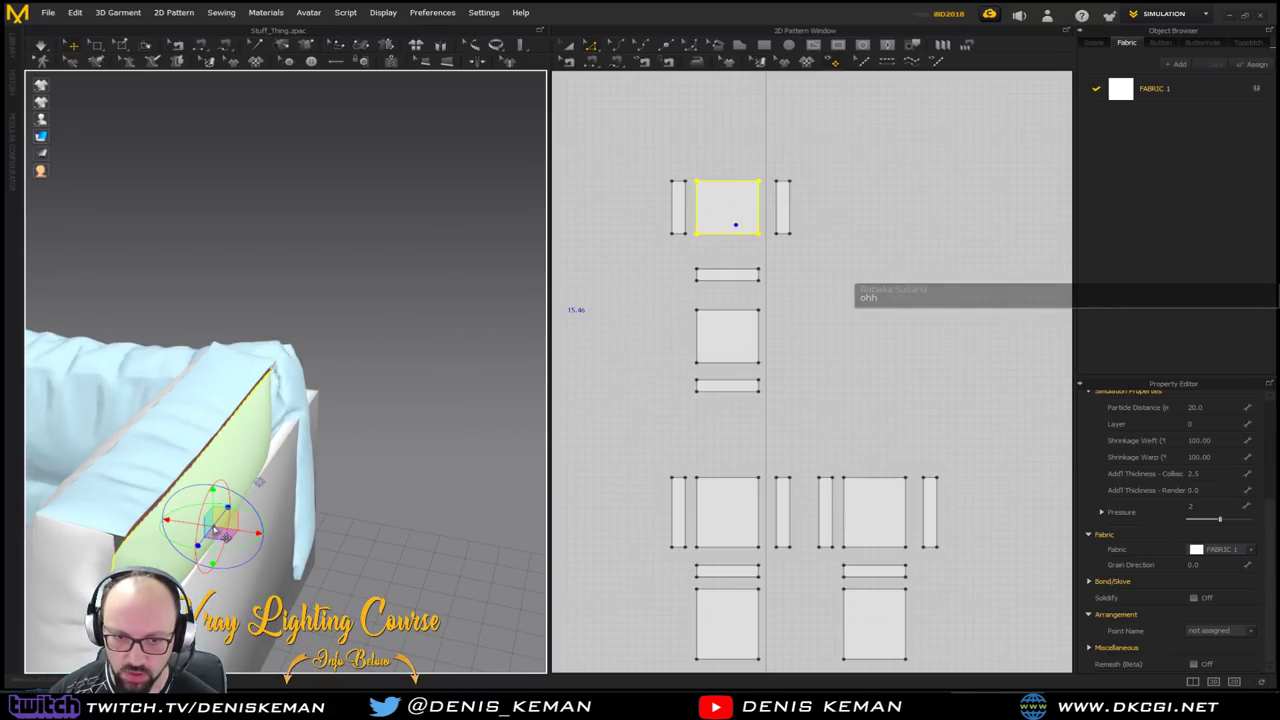
right_click(222, 533)
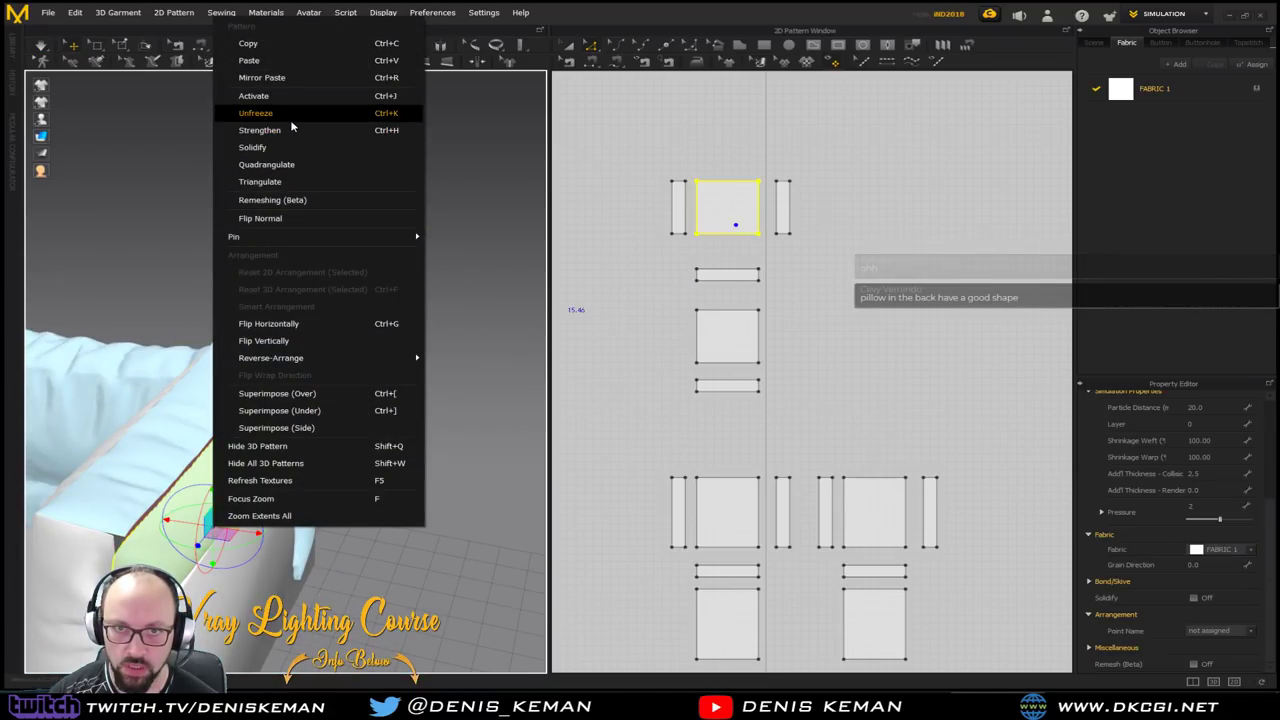
left_click(291, 122)
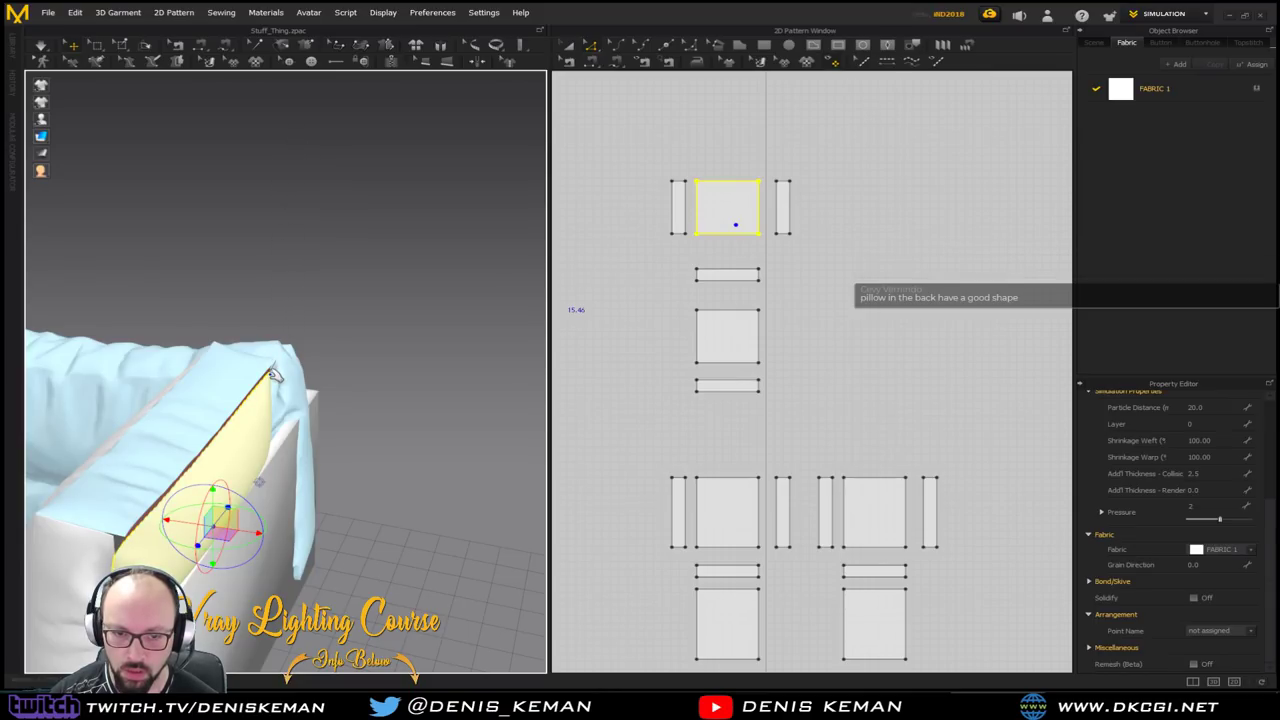
key("q")
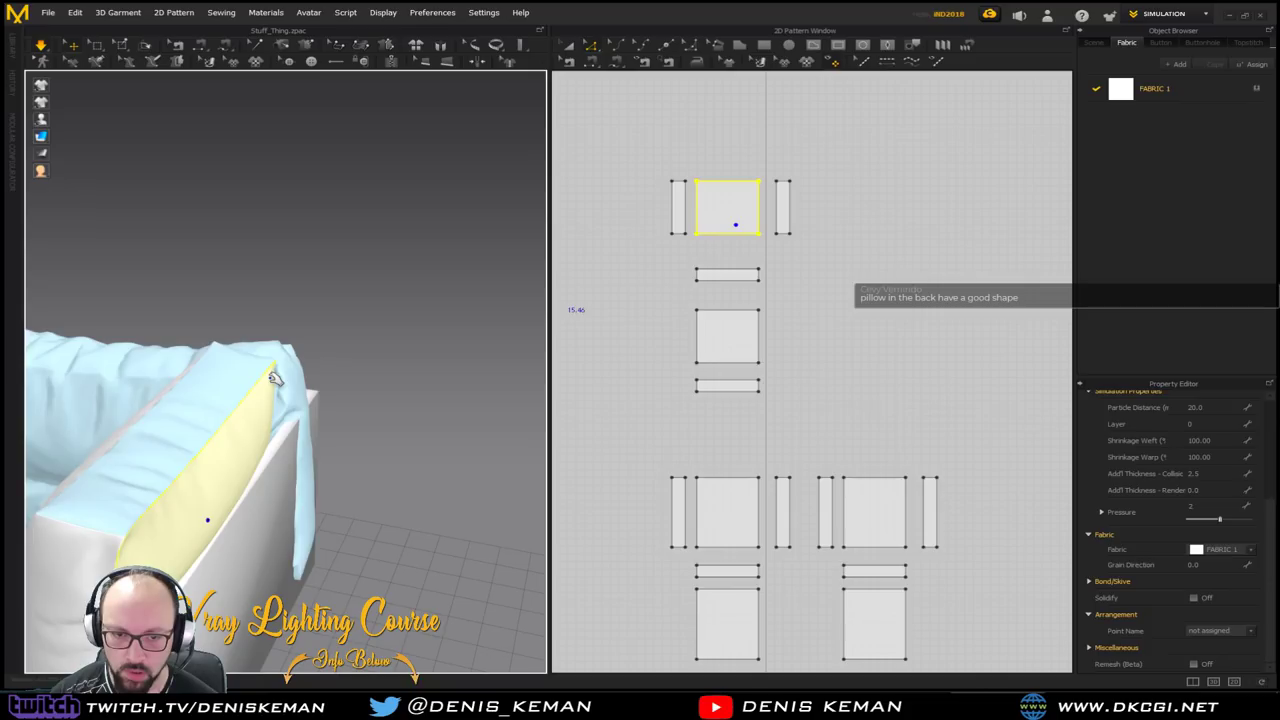
key("space")
right_click_drag(236, 429, 397, 423)
middle_click_drag(397, 423, 470, 300)
right_click_drag(470, 300, 259, 317)
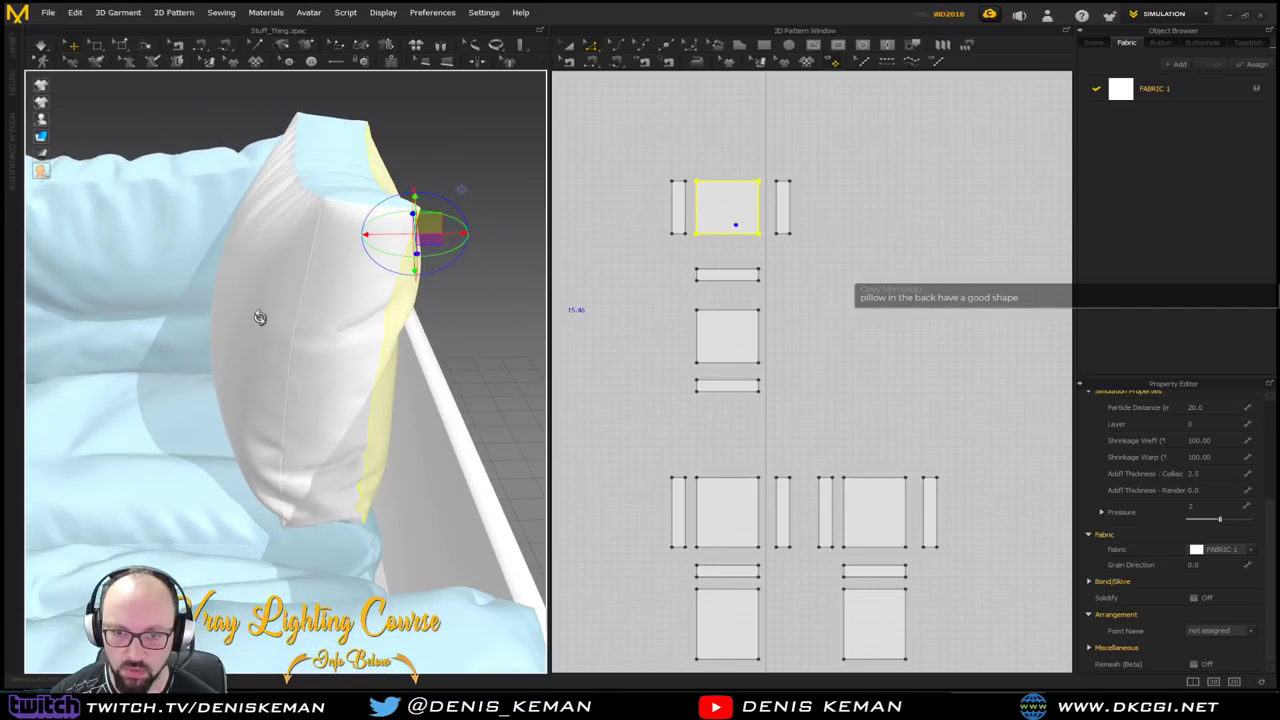
key("q")
left_click(492, 284)
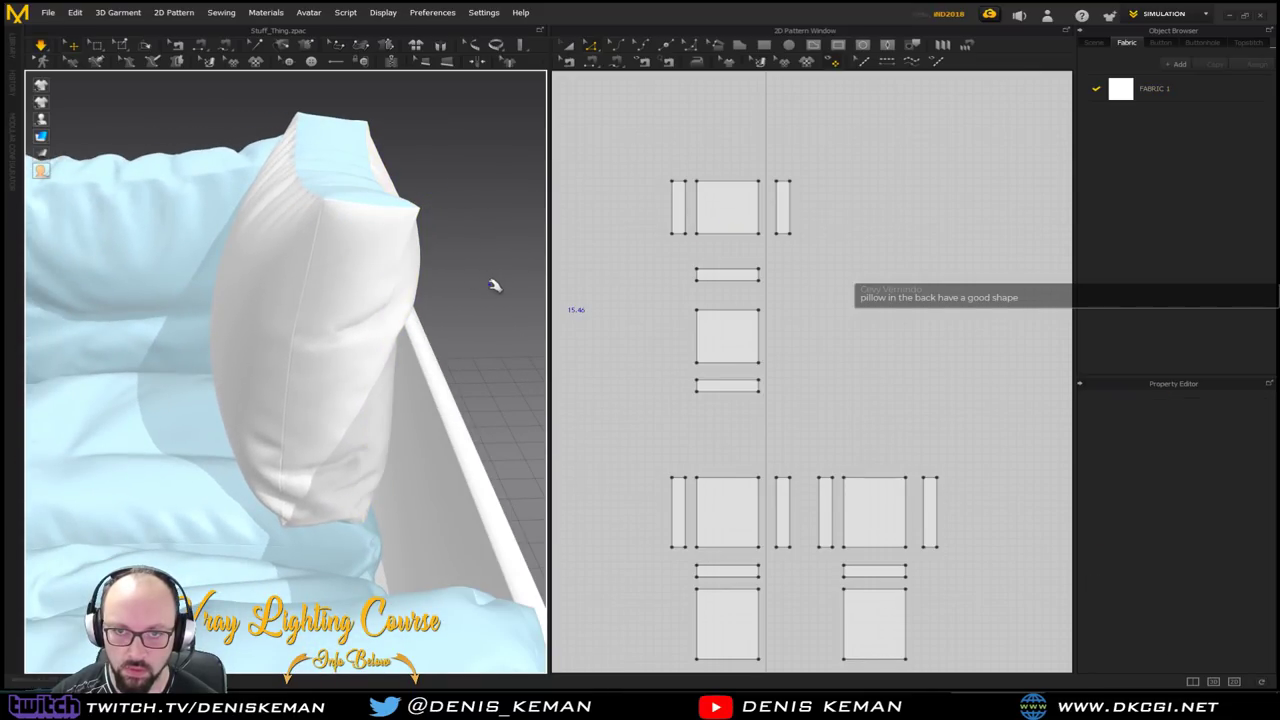
Duplicate all six patterns of the upright cushion and place the copies beside the originals, level with them
right_click_drag(340, 200, 394, 406)
left_click_drag(844, 152, 629, 412)
mouse_move(438, 368)
right_mouse_down()
mouse_move(426, 362)
mouse_move(435, 355)
right_mouse_up()
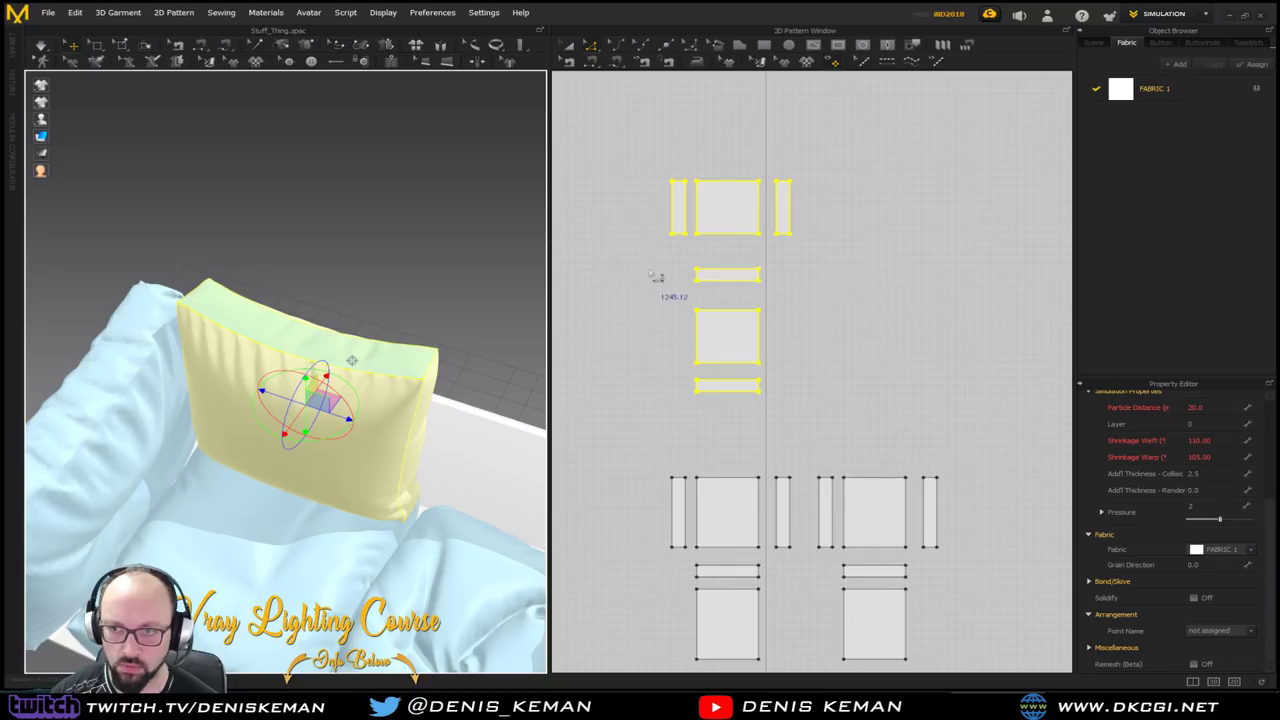
left_click(572, 47)
left_click_drag(633, 135, 853, 407)
middle_click_drag(843, 323, 727, 334)
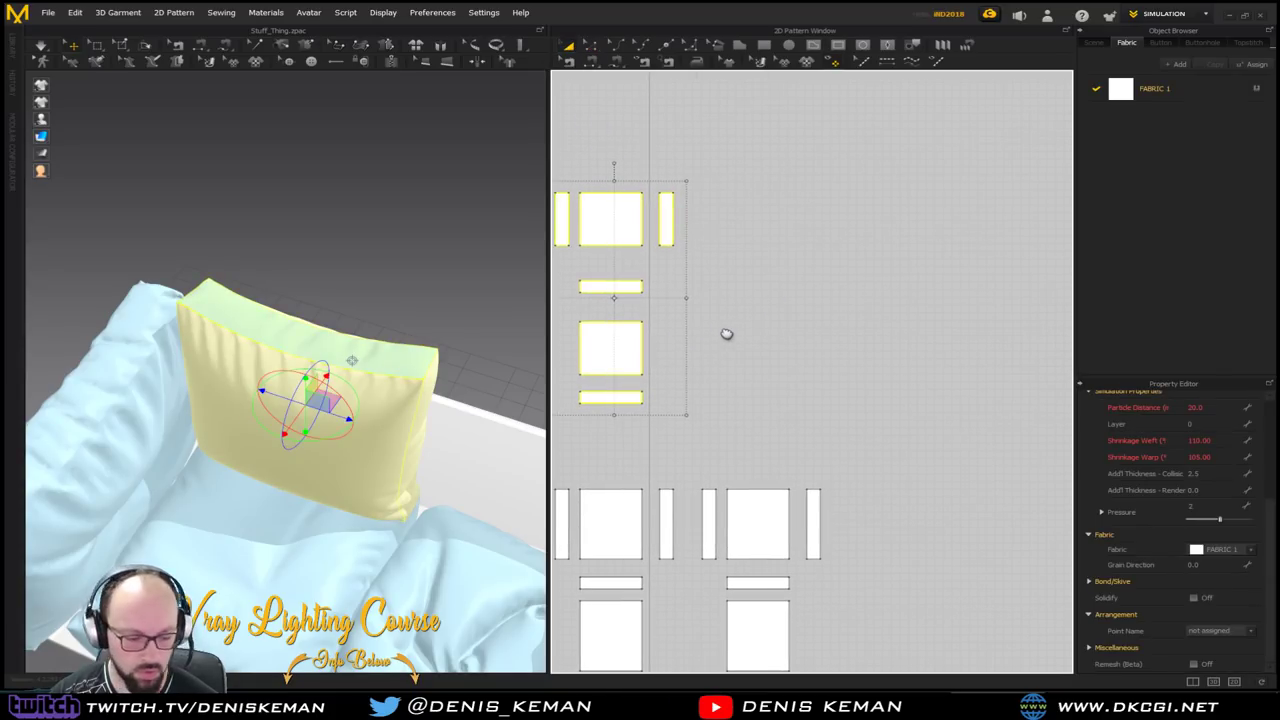
key("ctrl+v")
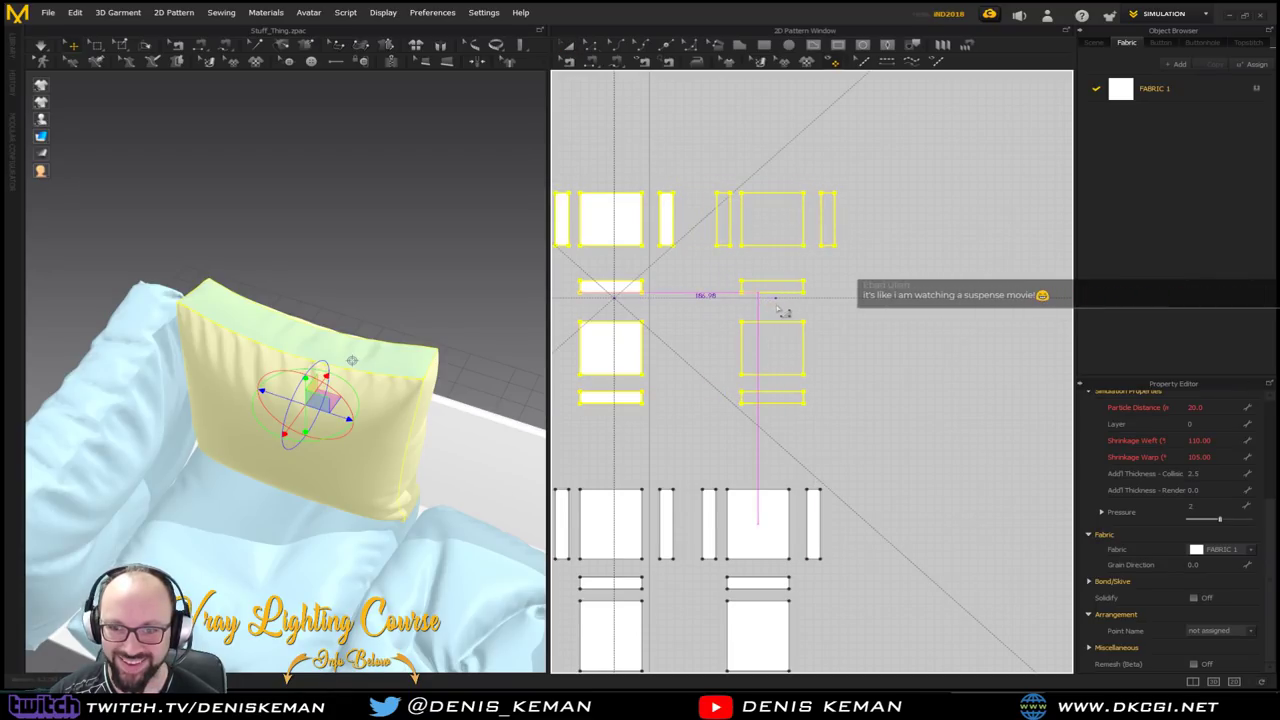
left_click(779, 310)
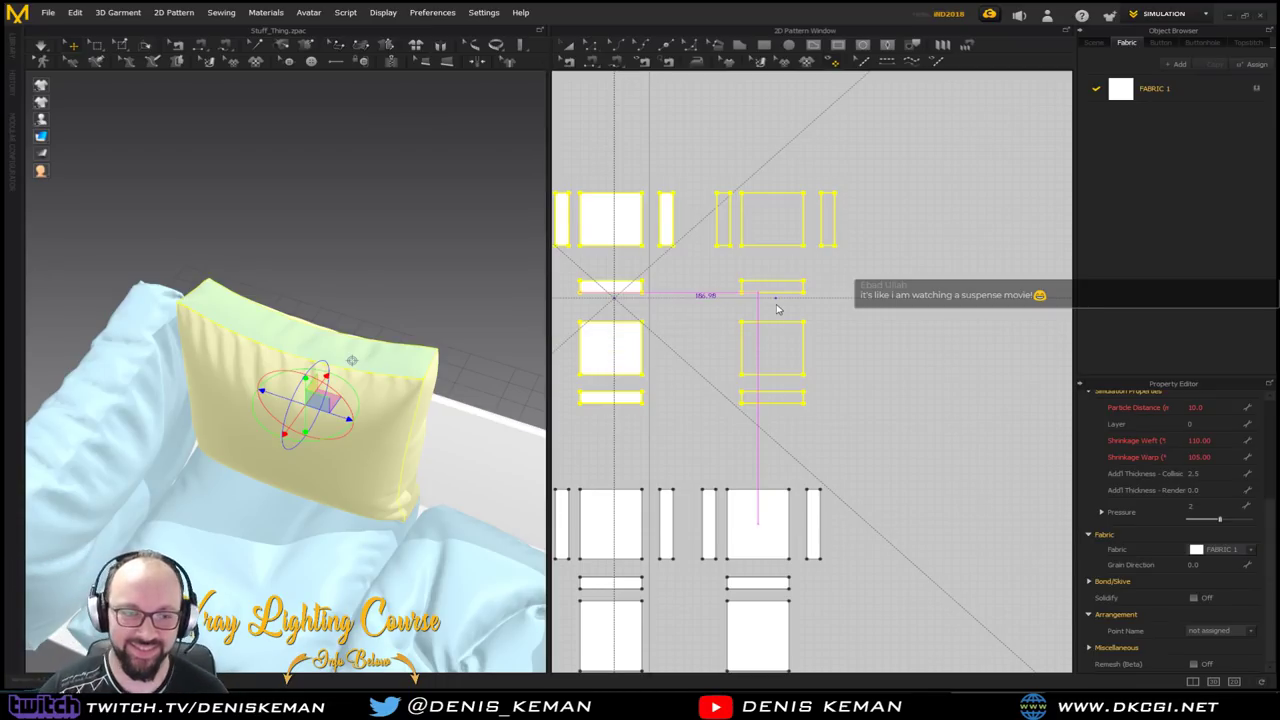
Move the duplicate back cushion beside the first one, on the sofa's other half next to the opposite armrest
middle_click_drag(371, 296, 243, 396)
right_click_drag(380, 395, 295, 312)
middle_click_drag(295, 312, 224, 332)
left_click(463, 310)
left_click_drag(473, 311, 204, 551)
right_click_drag(204, 551, 421, 477)
right_click_drag(415, 553, 375, 346)
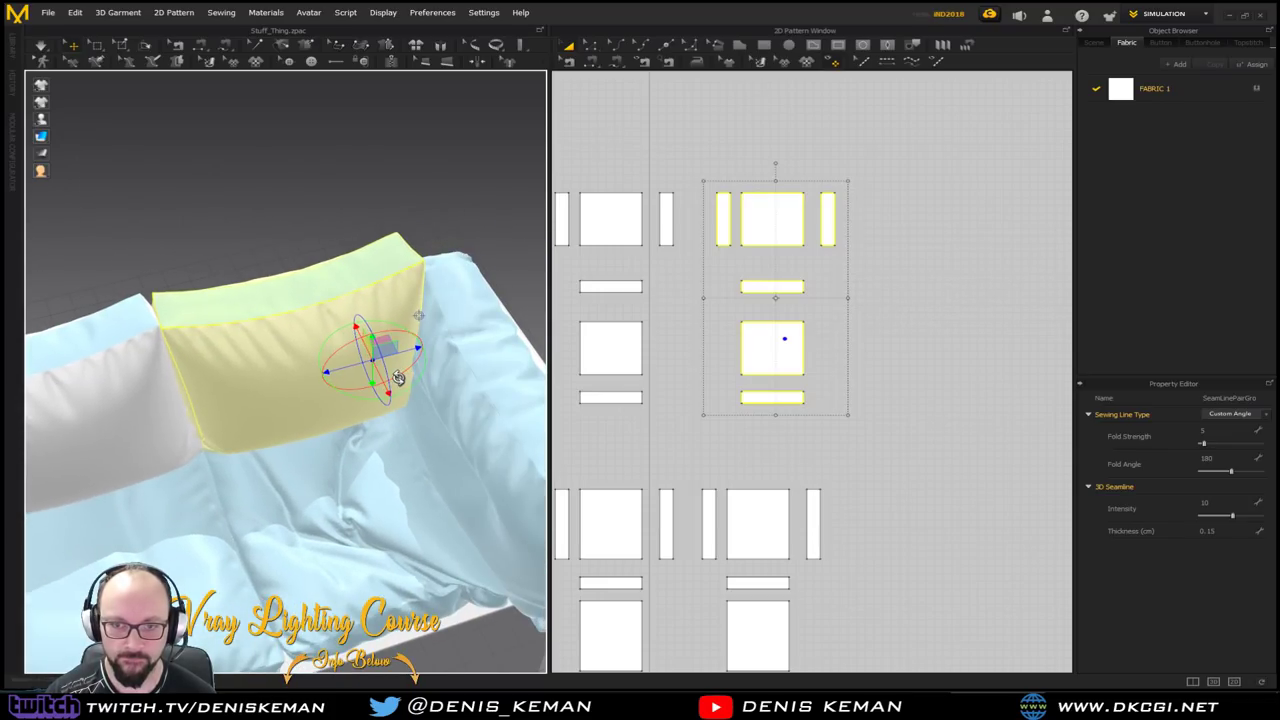
left_click_drag(402, 391, 400, 398)
right_click_drag(399, 397, 220, 350)
Select the original back cushion's six patterns and adjust the cushion's position and angle beside its armrest
right_click_drag(622, 234, 686, 218)
left_click_drag(574, 166, 752, 443)
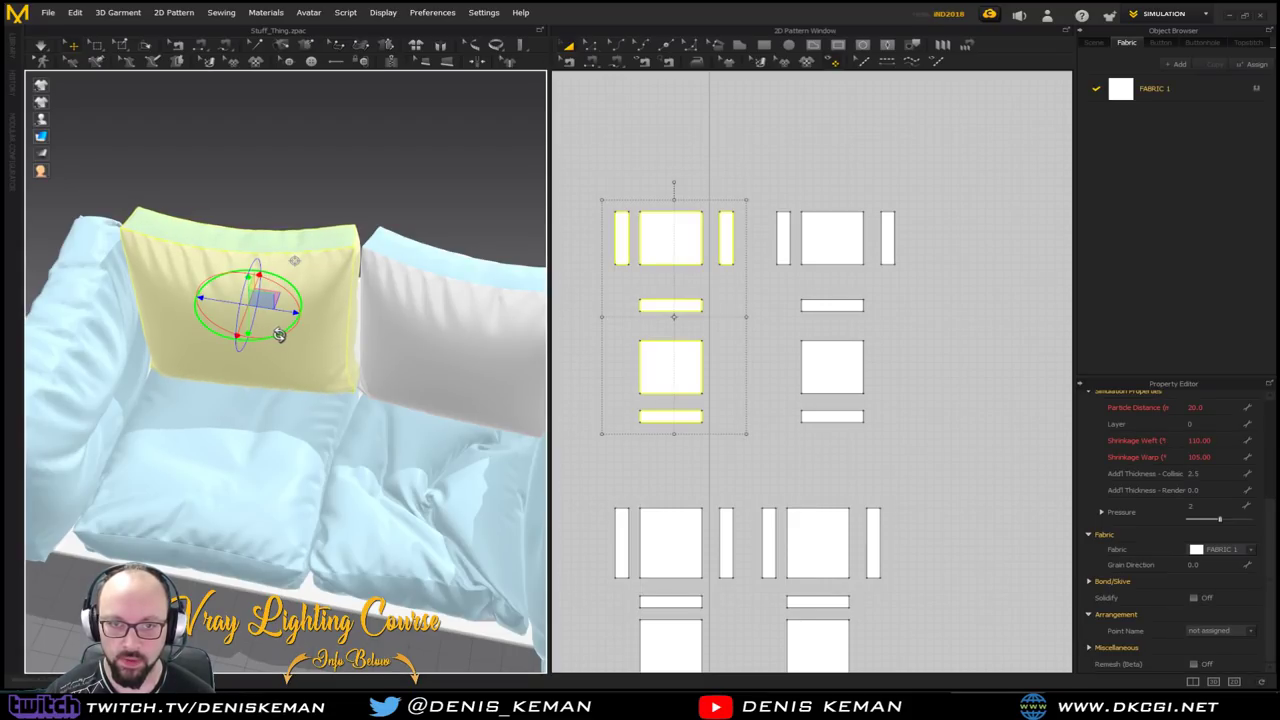
scroll(347, 350, "up", 2)
scroll(347, 350, "down", 1)
middle_click_drag(328, 323, 368, 349)
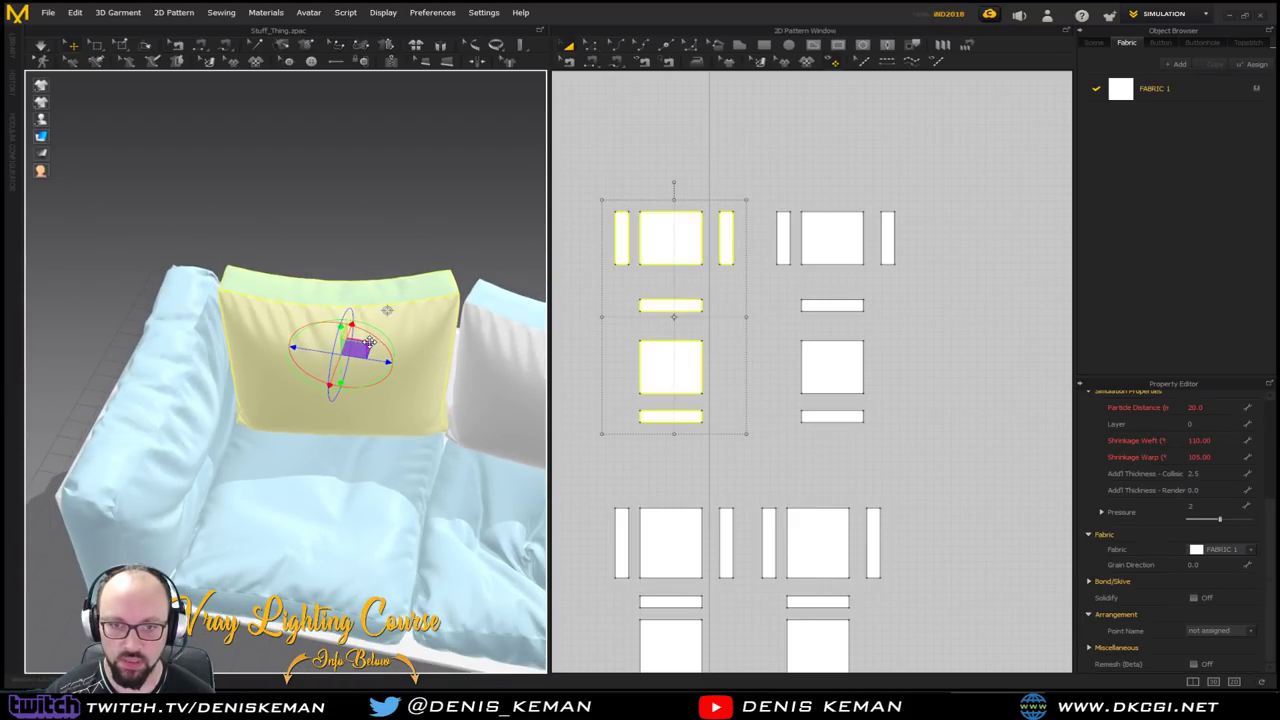
right_click_drag(362, 312, 387, 362)
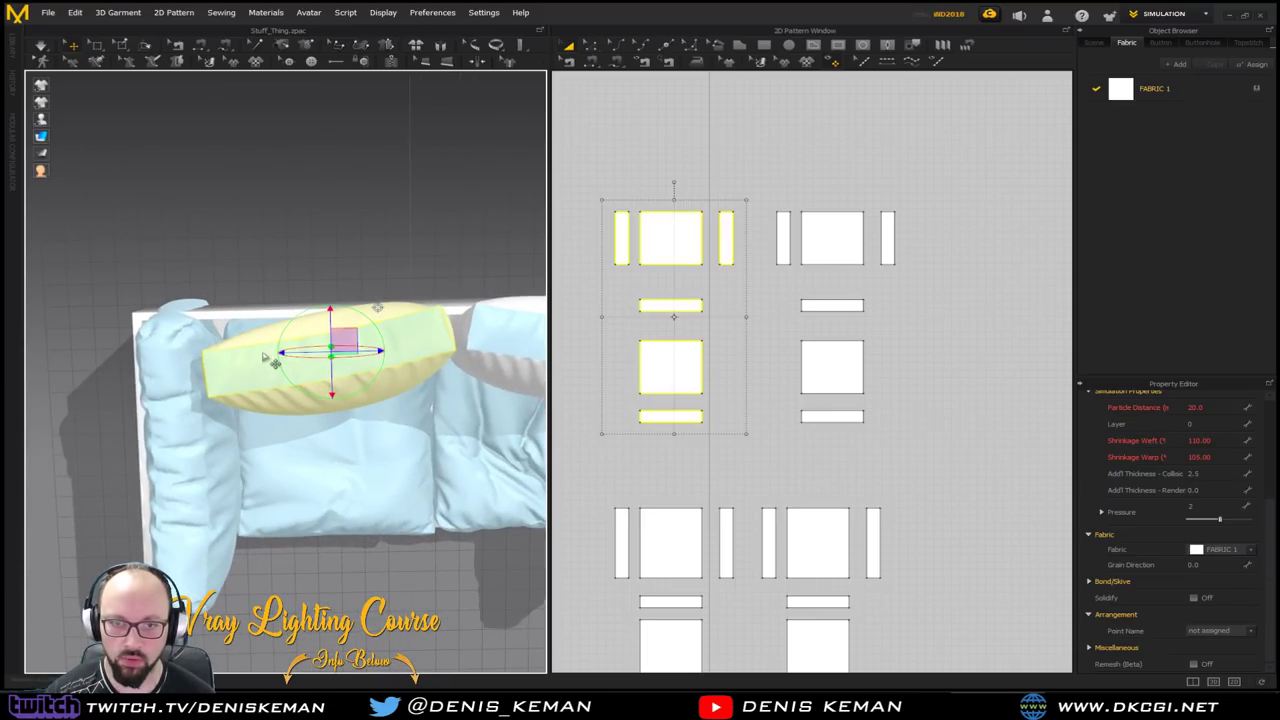
right_click_drag(357, 310, 408, 337)
Select the duplicate back cushion's six patterns and adjust its placement against the sofa back
left_click_drag(948, 166, 764, 452)
right_click_drag(325, 352, 285, 297)
right_click_drag(529, 354, 285, 399)
left_click(476, 514)
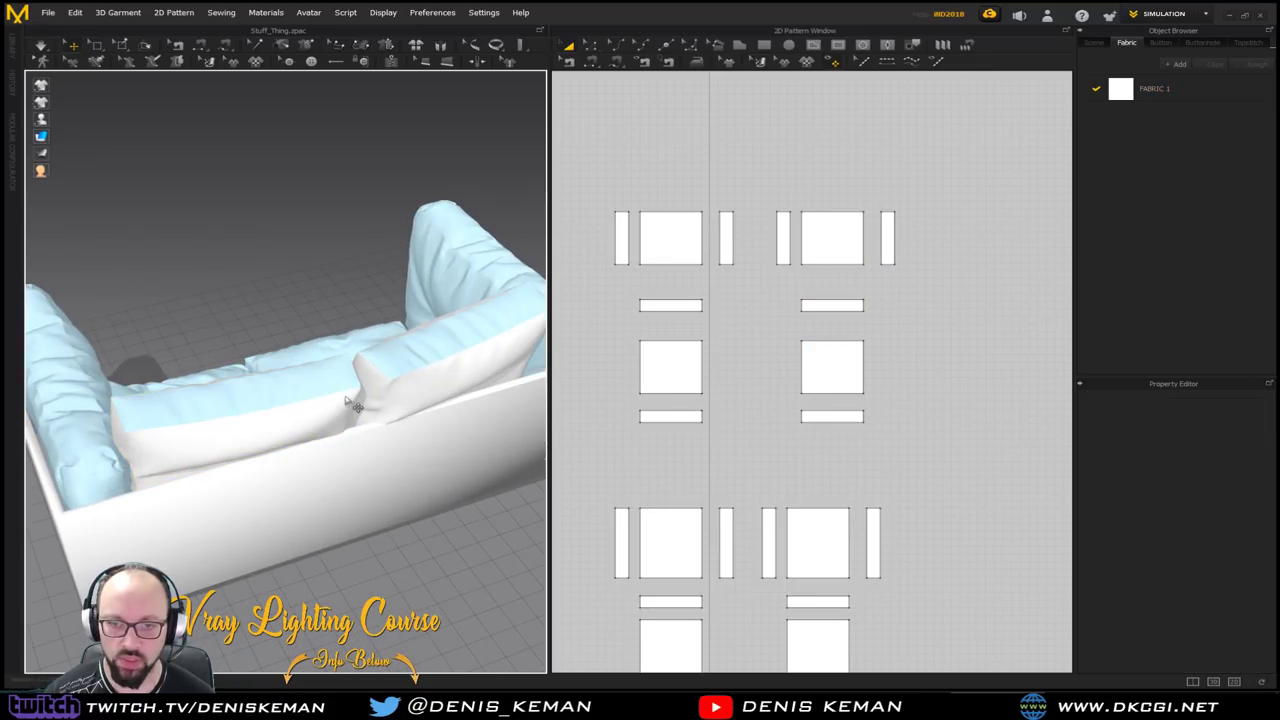
Unfreeze the duplicate back cushion's top strip and simulate the cushion
left_click(328, 389)
right_click(320, 381)
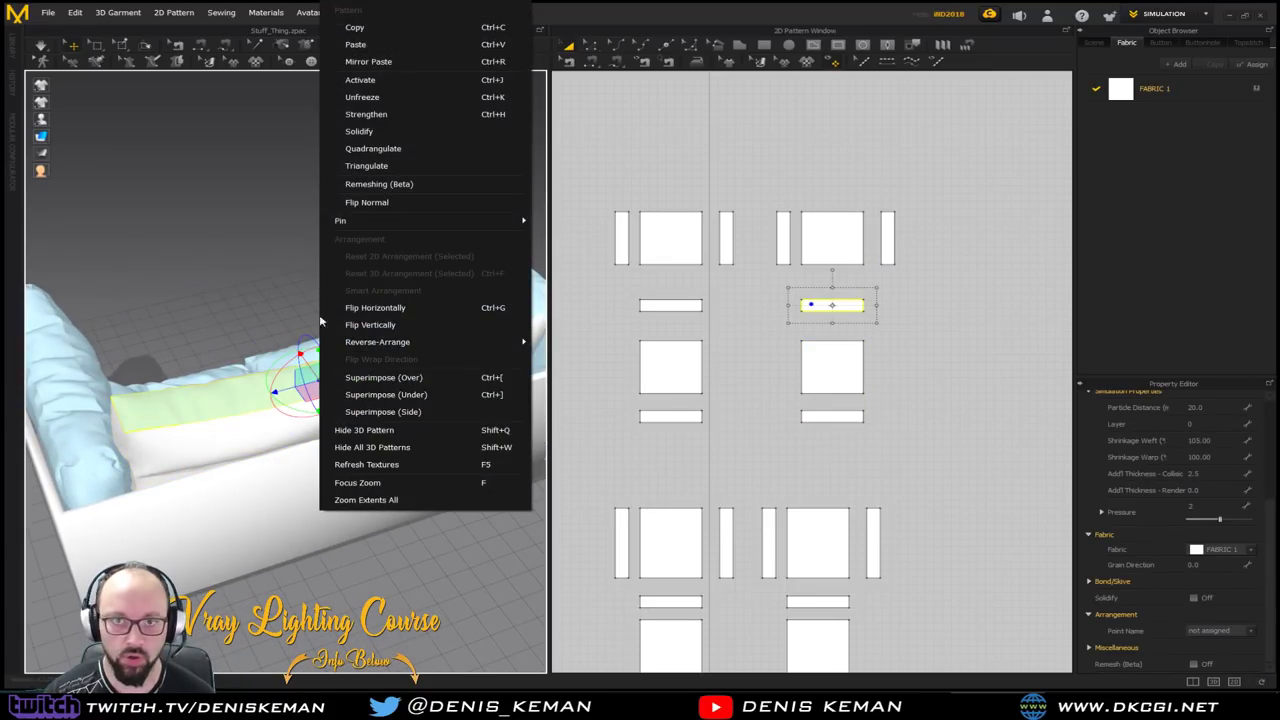
left_click(383, 99)
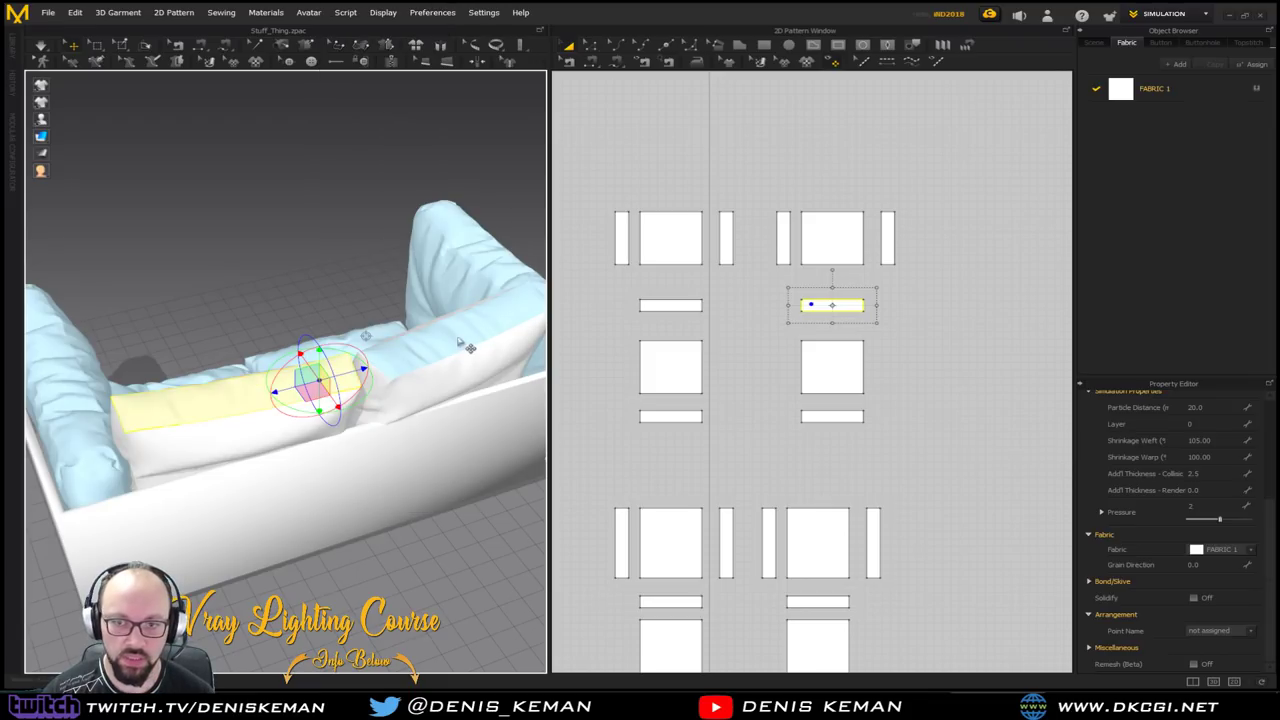
right_click_drag(449, 358, 117, 357)
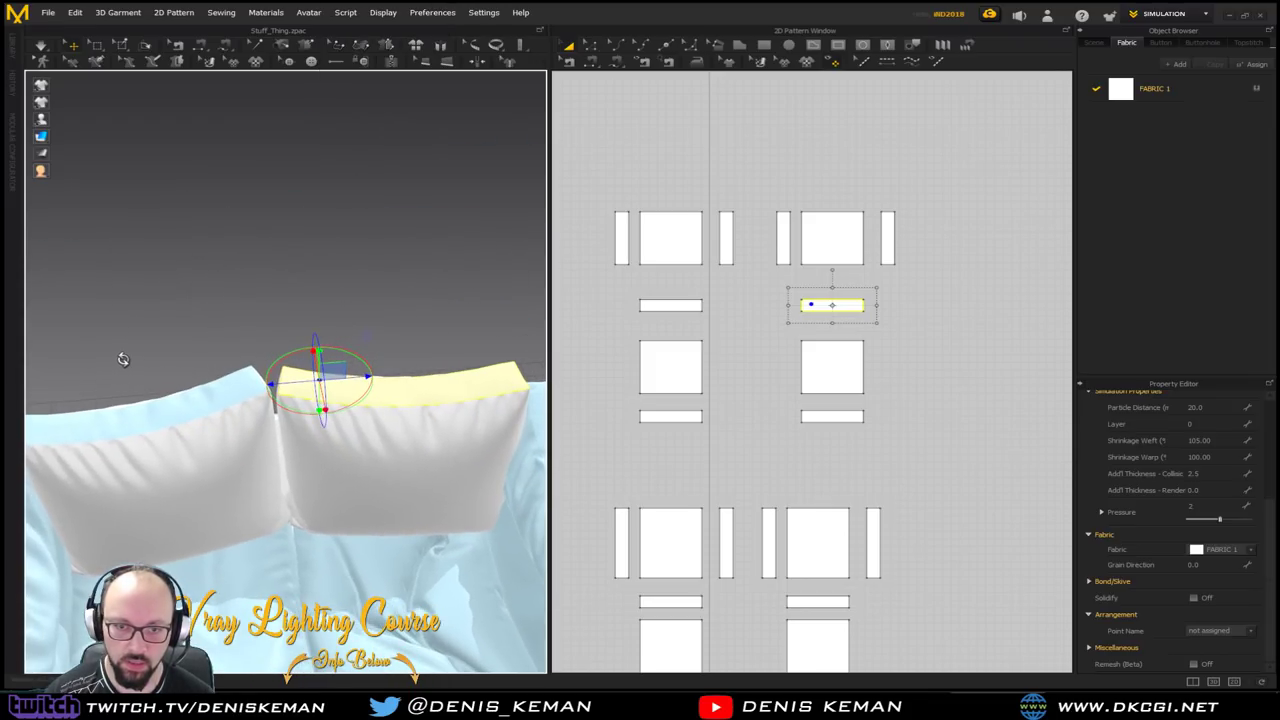
right_click_drag(226, 375, 341, 367)
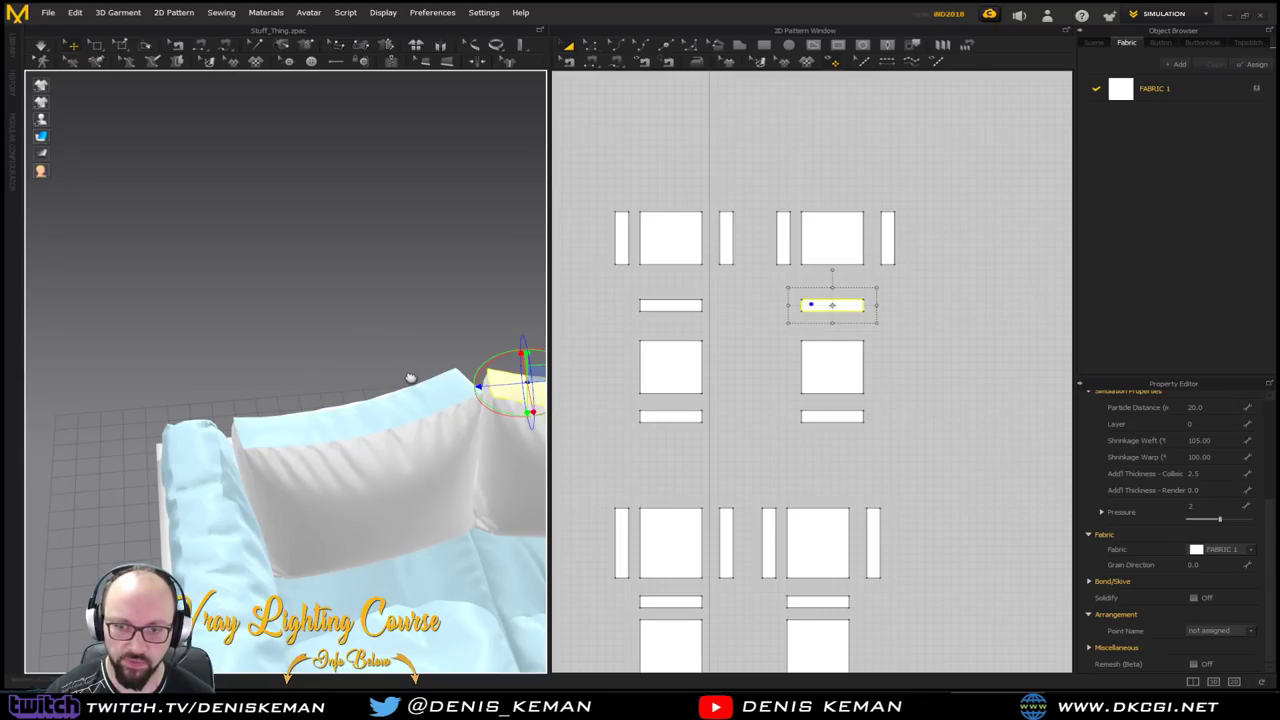
key("space")
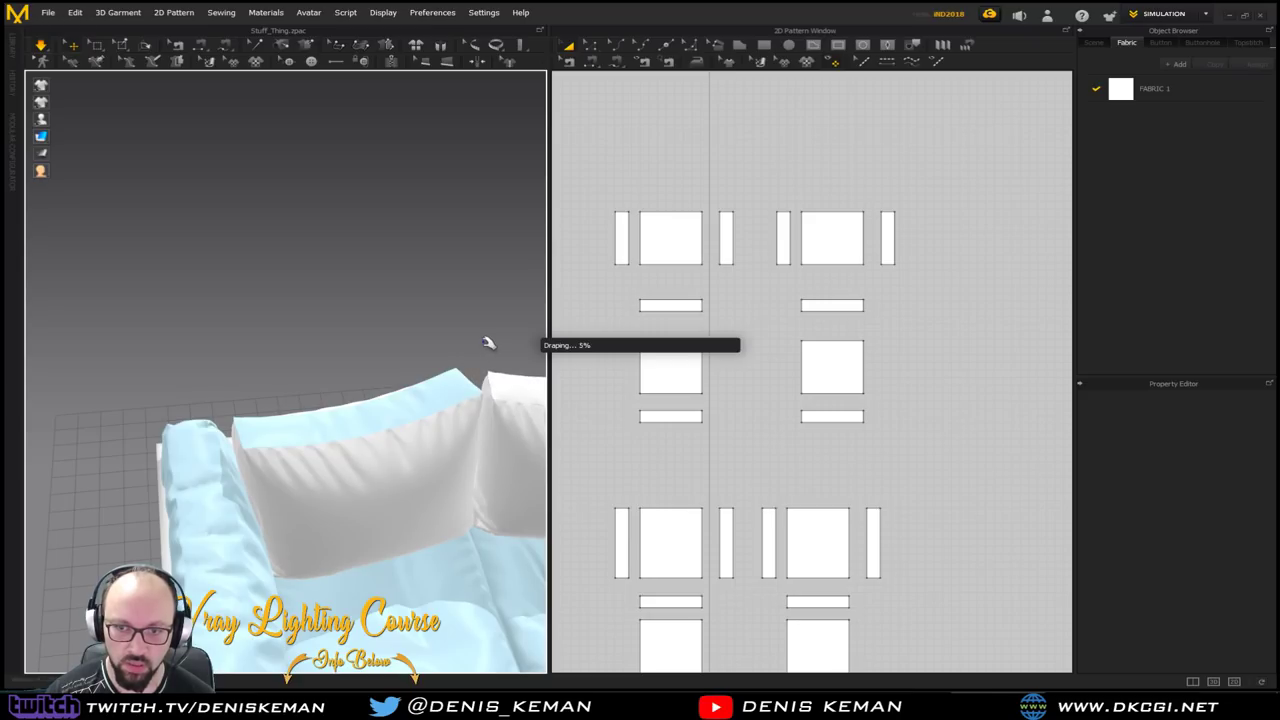
Unfreeze the original back cushion's top strip and simulate both back cushions together
right_click_drag(486, 357, 345, 410)
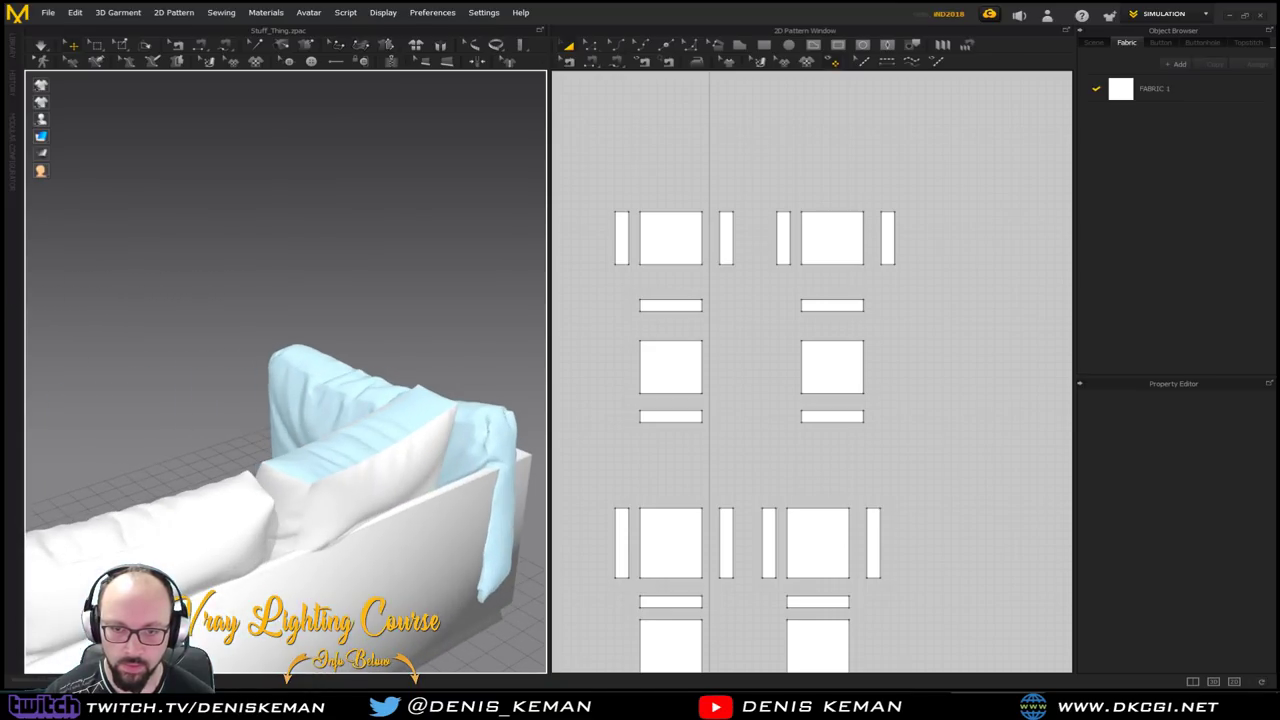
left_click(343, 440)
right_click(343, 440)
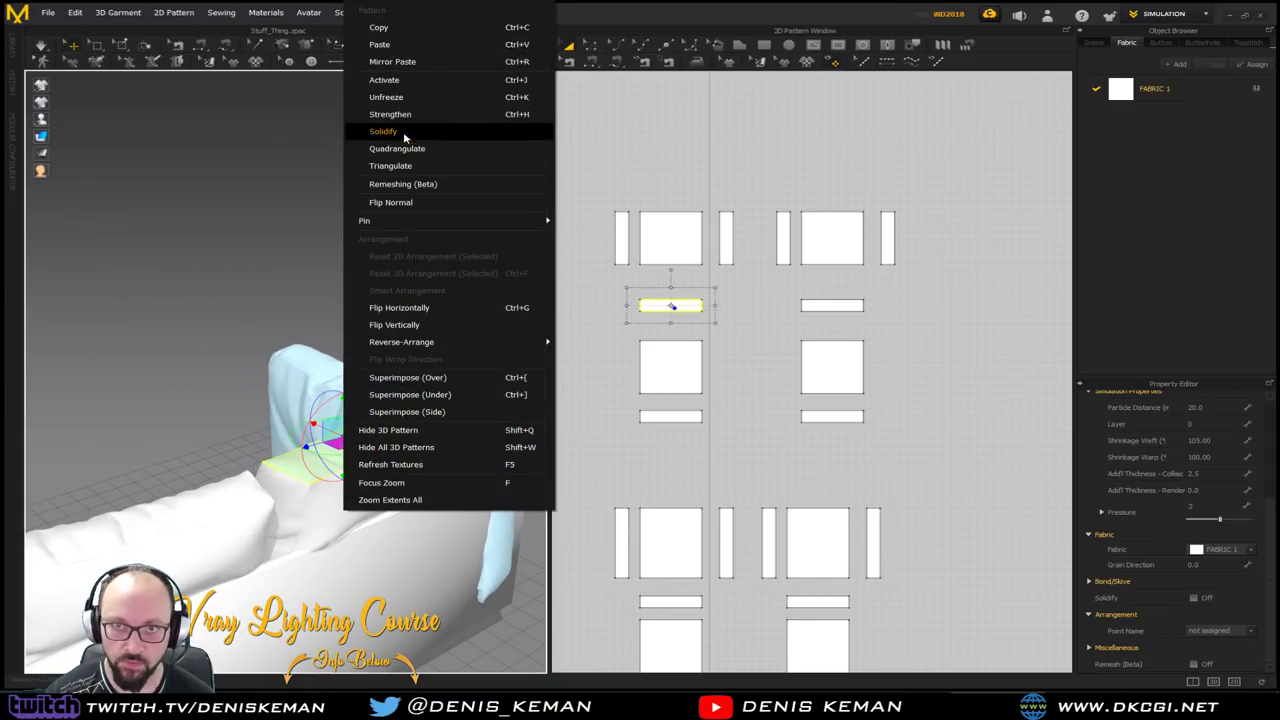
left_click(410, 97)
right_click_drag(382, 452, 577, 451)
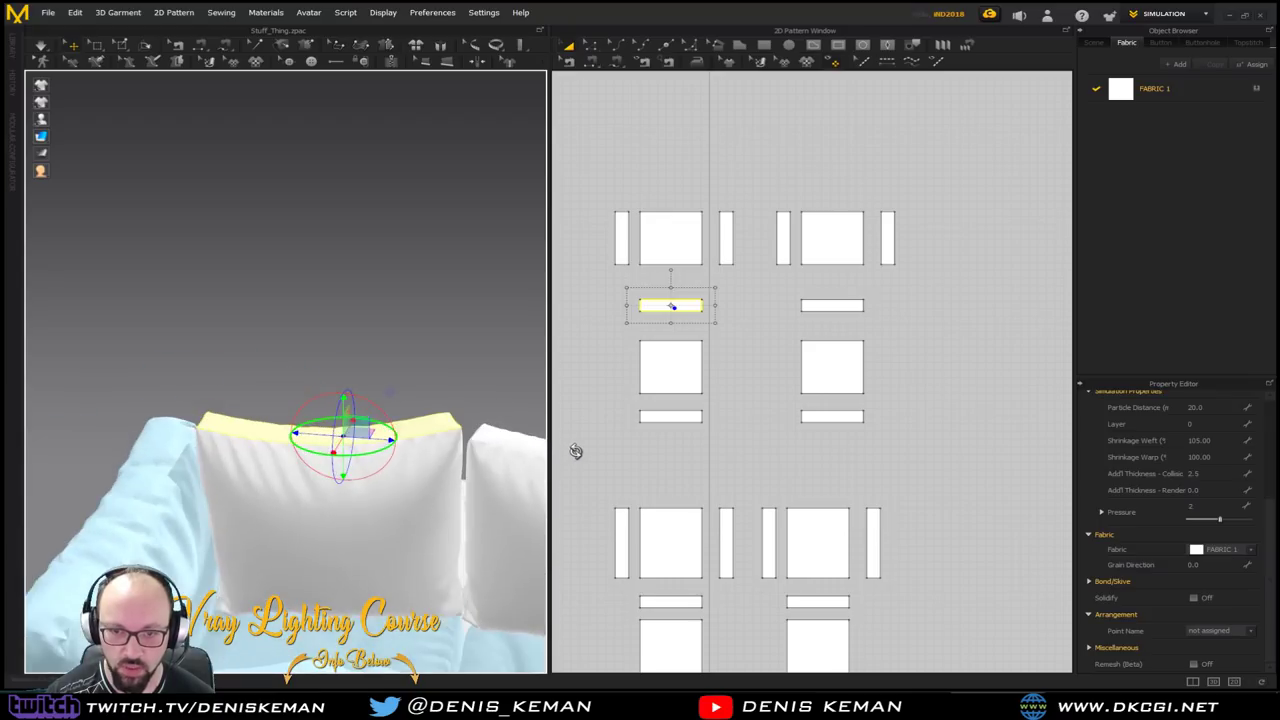
middle_click_drag(382, 397, 262, 279)
left_click(365, 252)
middle_click_drag(424, 317, 319, 316)
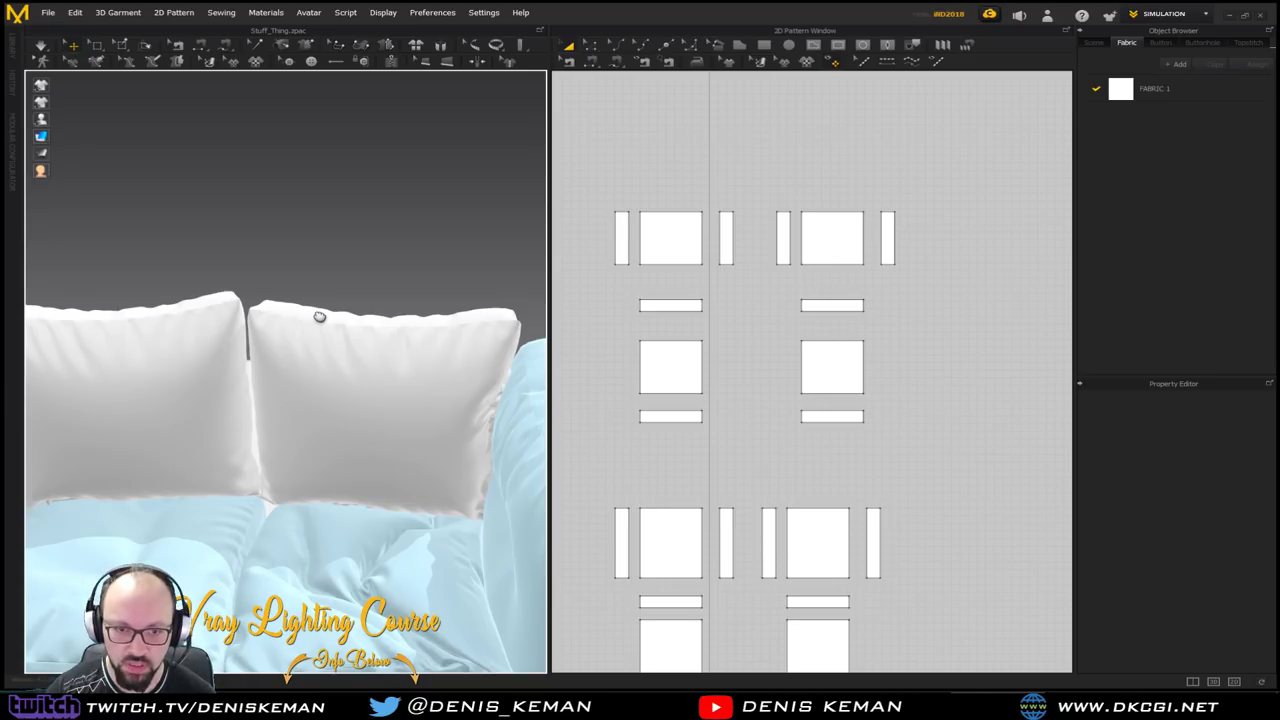
key("space")
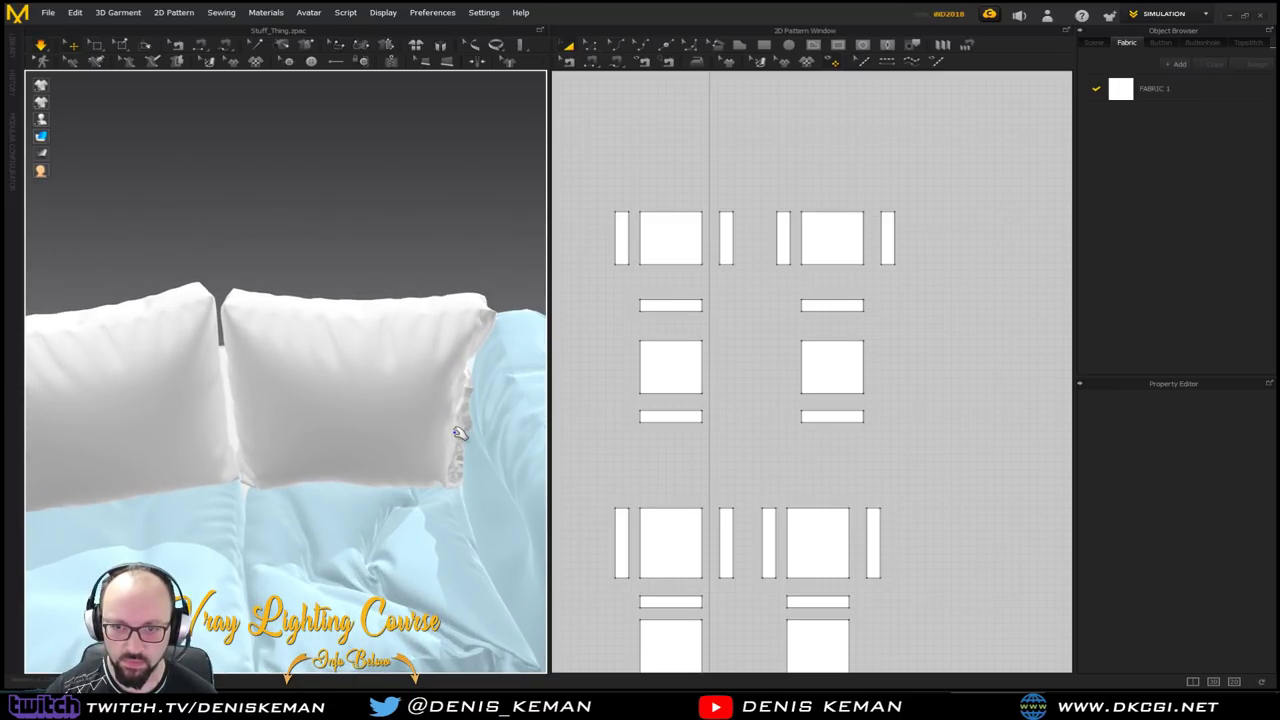
middle_click_drag(224, 344, 265, 338)
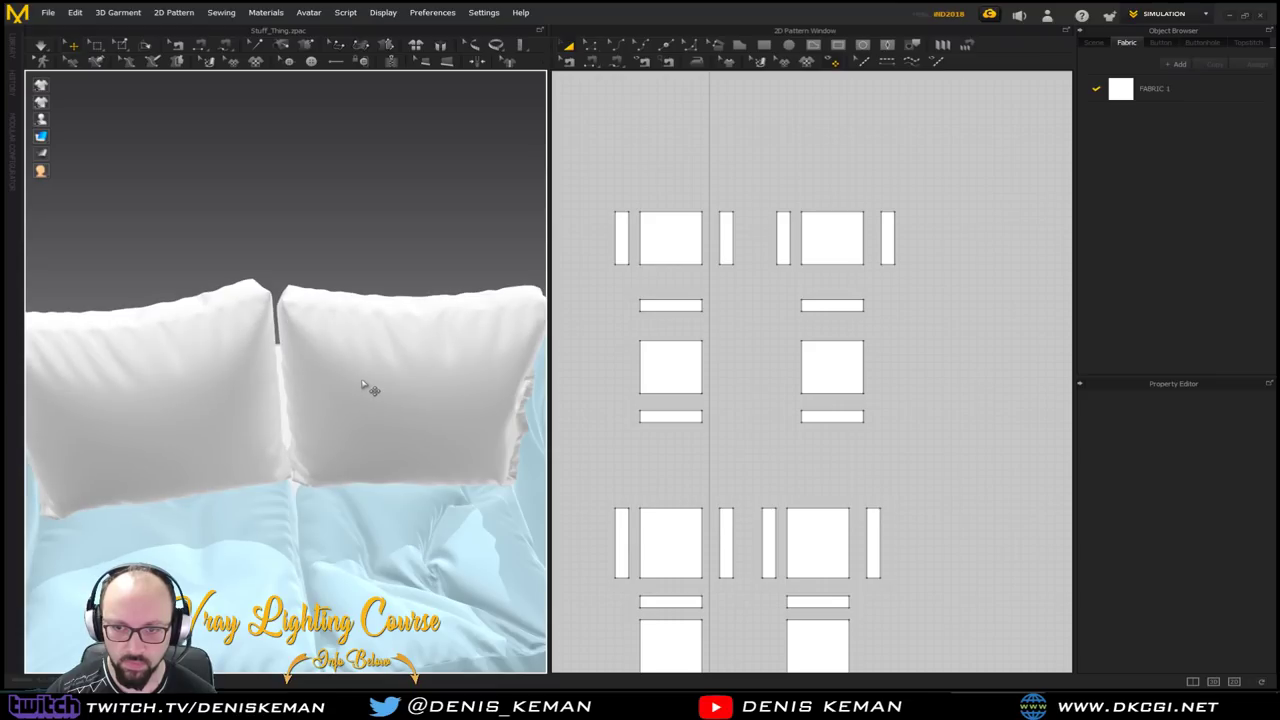
Undo the last joint simulation and unfreeze, and raise the duplicate back cushion's six patterns clear above the sofa
key("ctrl+z")
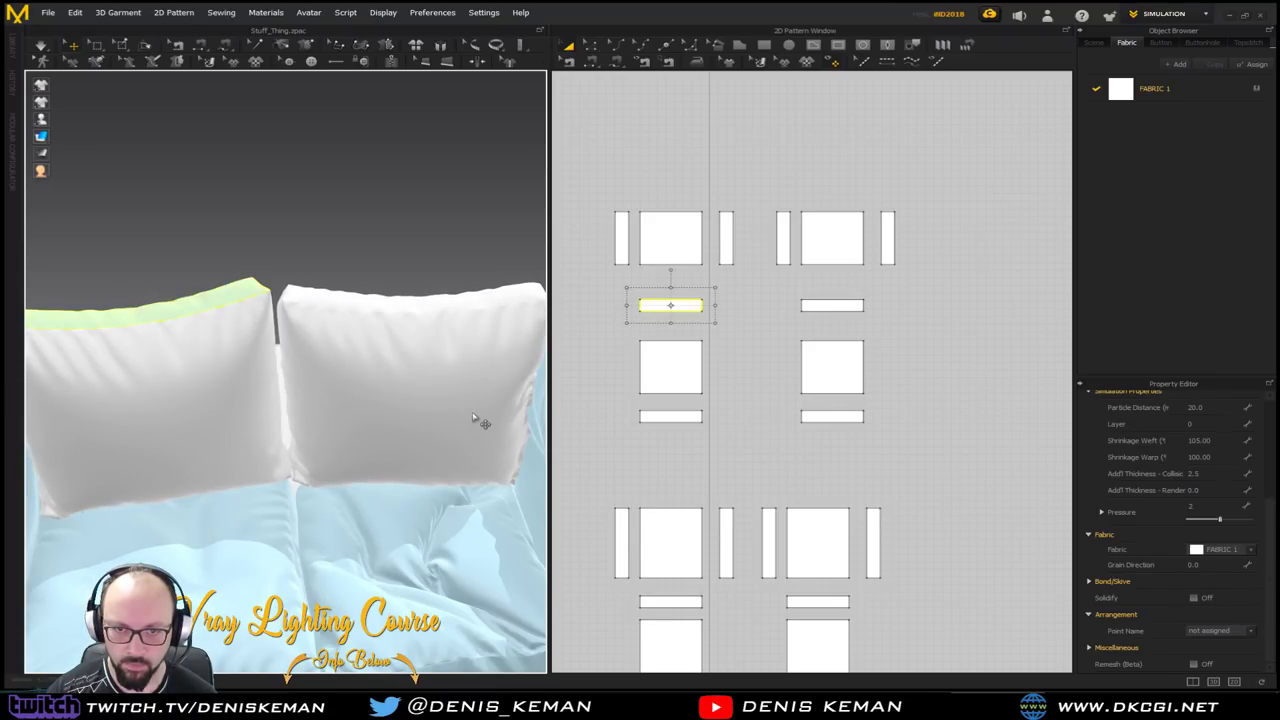
right_click_drag(256, 385, 291, 418)
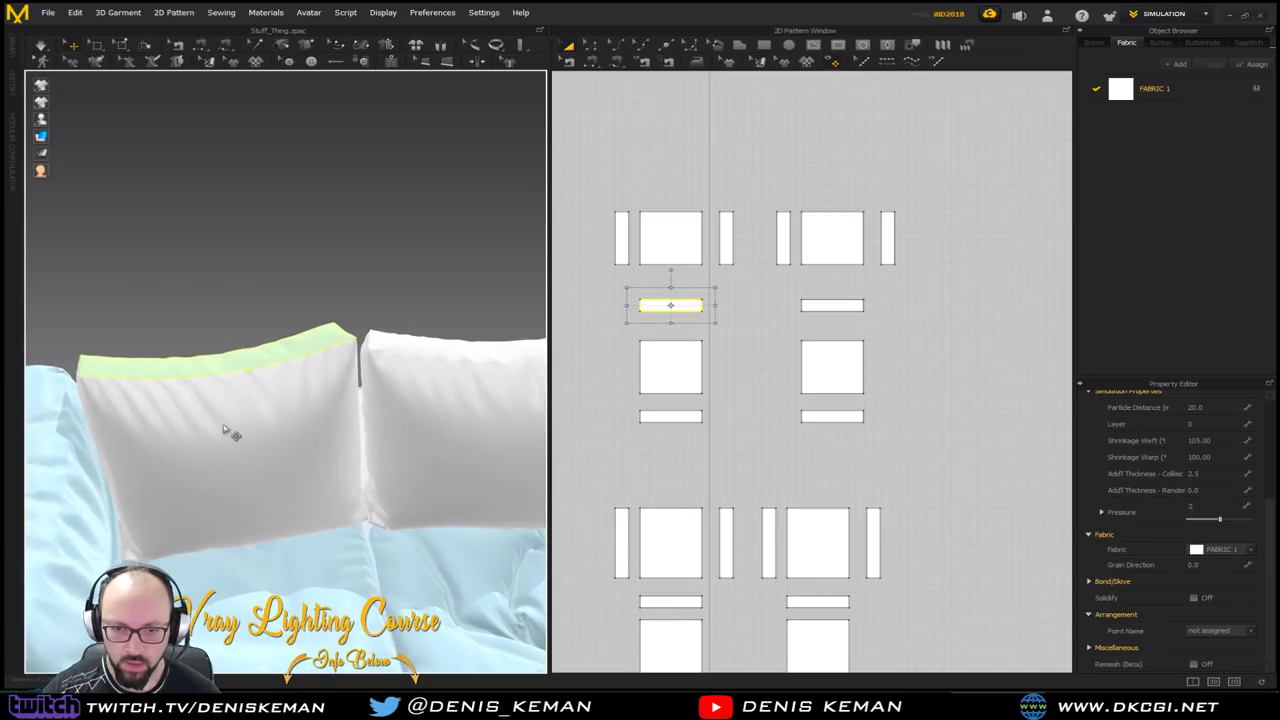
right_click_drag(392, 394, 317, 429)
left_click(317, 425)
left_click_drag(932, 148, 760, 452)
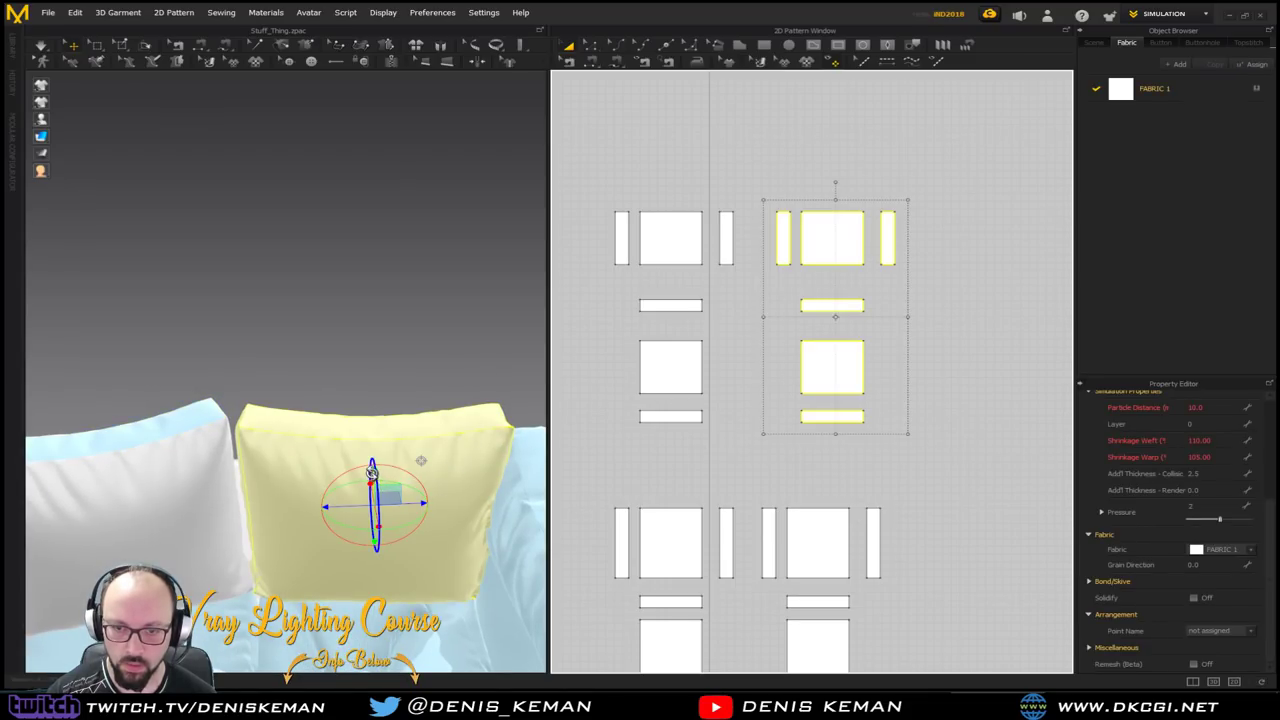
right_click_drag(373, 474, 400, 451)
left_click_drag(375, 468, 381, 262)
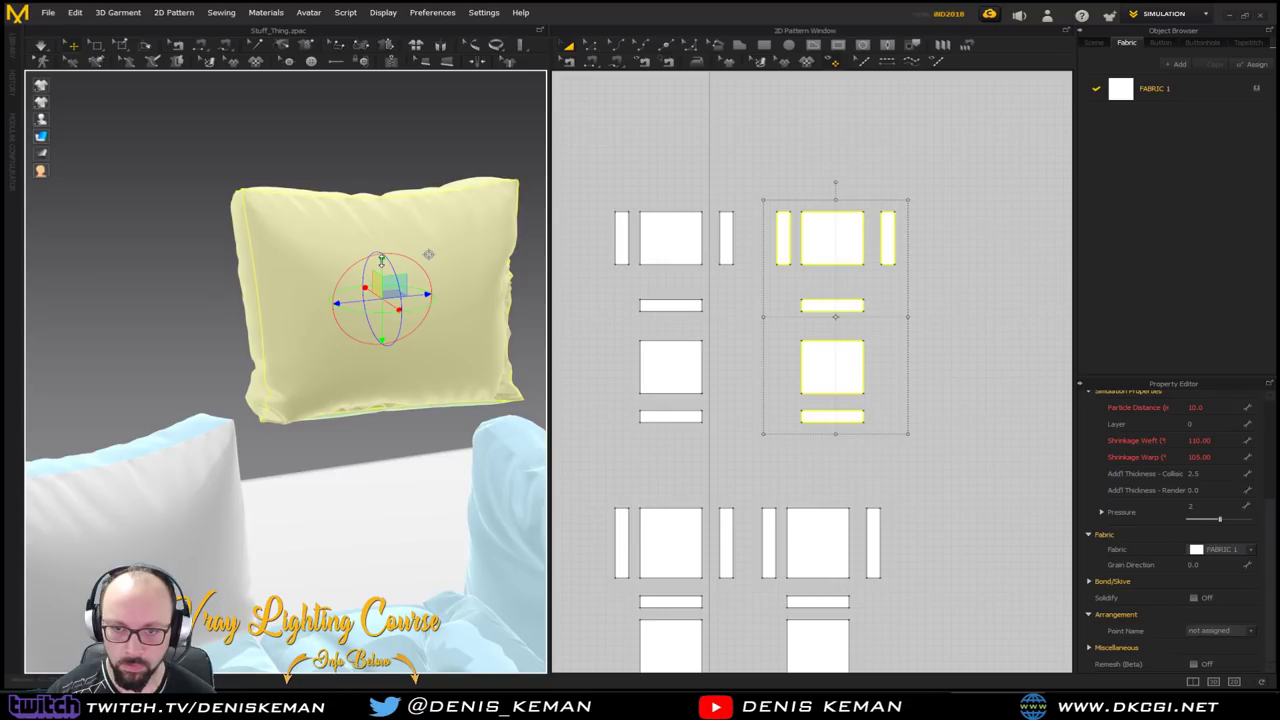
Unfreeze the bottom strip of the raised duplicate back cushion
right_click_drag(411, 366, 409, 350)
left_click(363, 478)
left_click(356, 440)
right_click(349, 437)
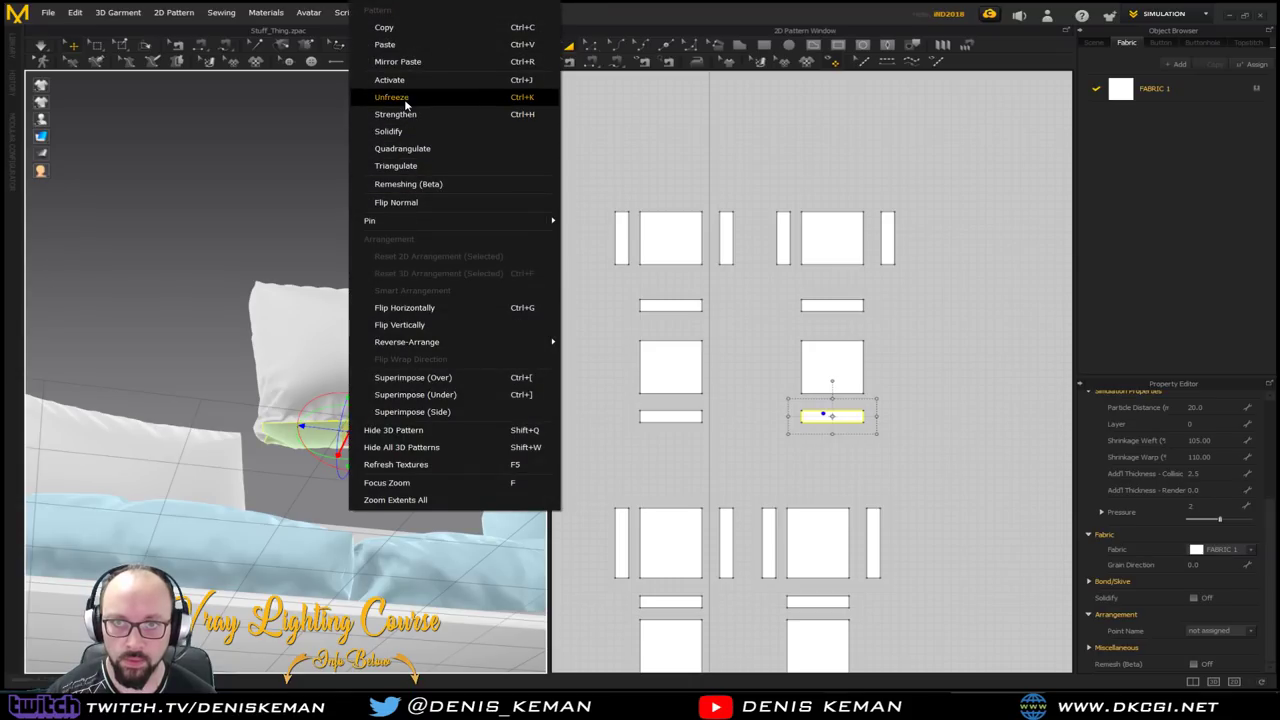
left_click(404, 97)
Select the duplicate back cushion's six patterns and simulate the cushion briefly while it is above the sofa
right_click_drag(443, 261, 436, 333)
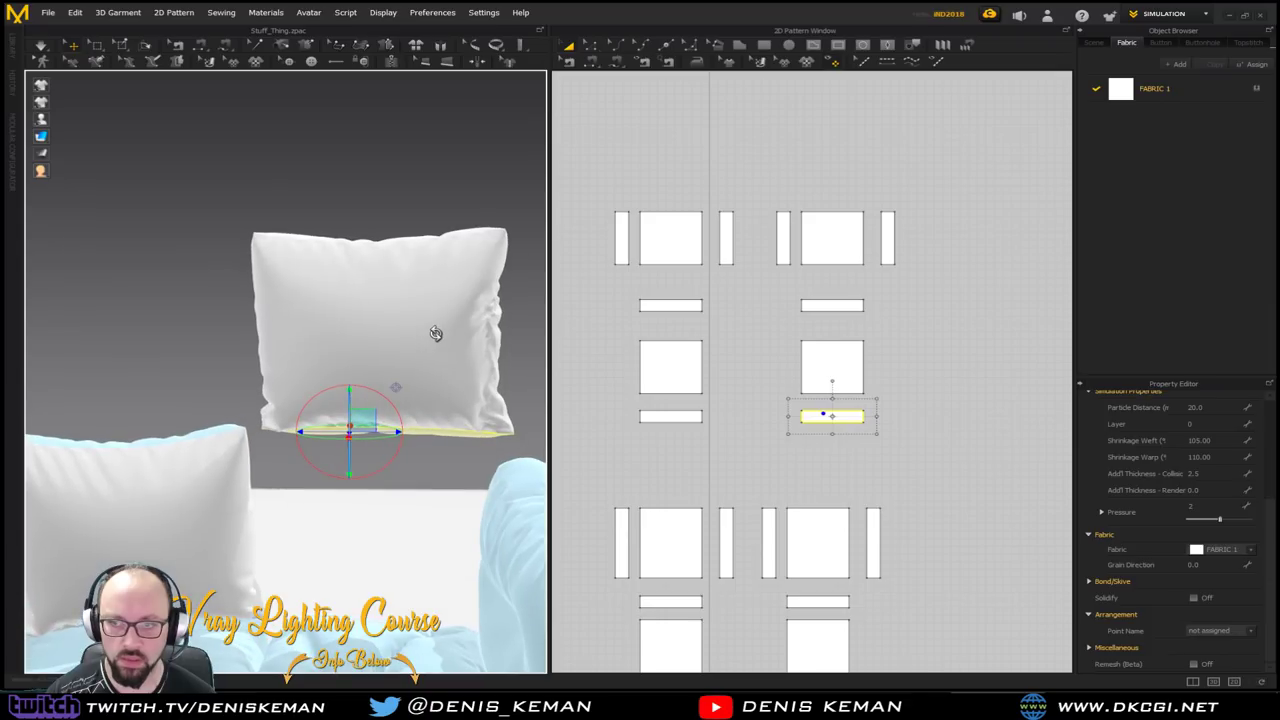
left_click_drag(999, 172, 758, 458)
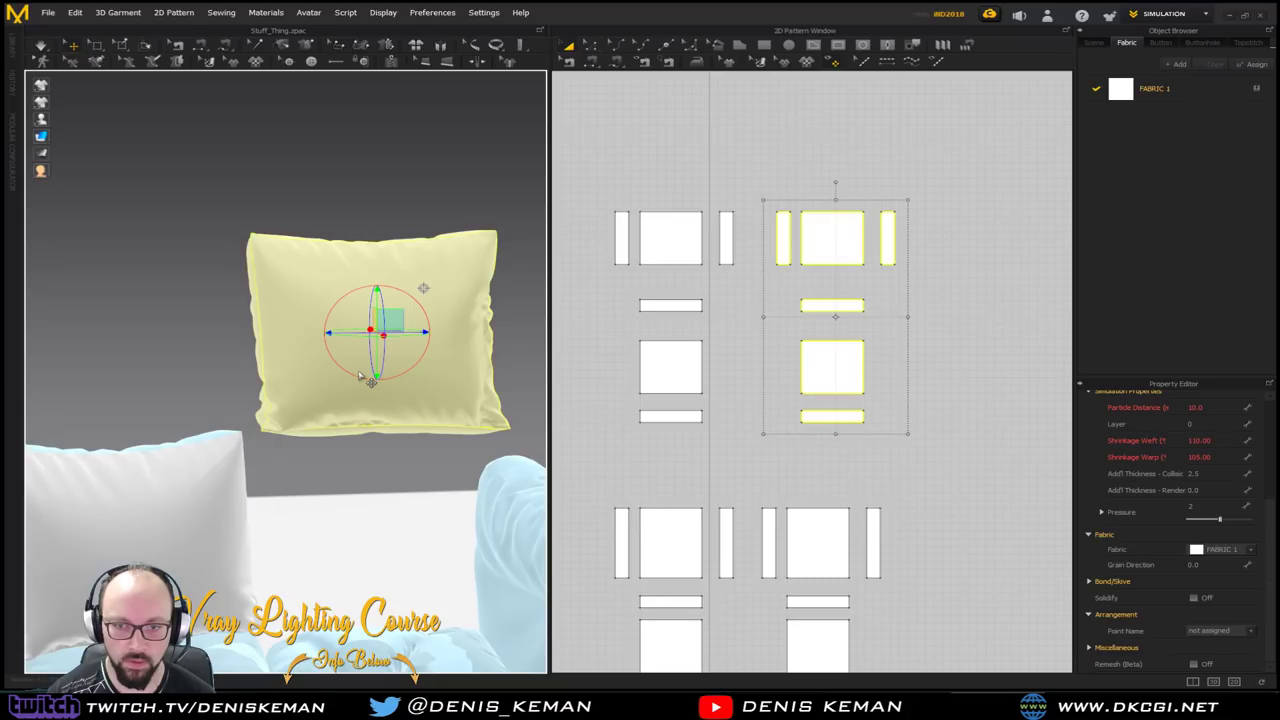
key("space")
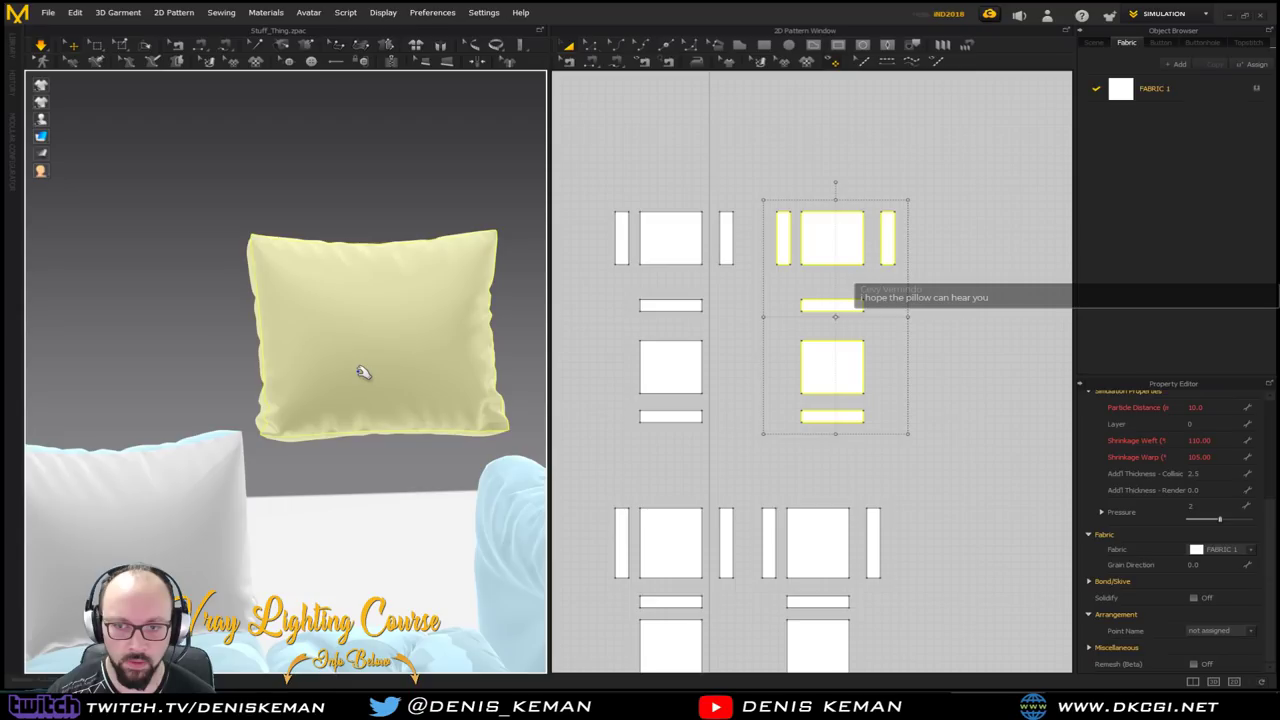
key("space")
Lower the duplicate back cushion against the sofa back, beside the original back cushion and just above the seat
right_click_drag(363, 371, 342, 438)
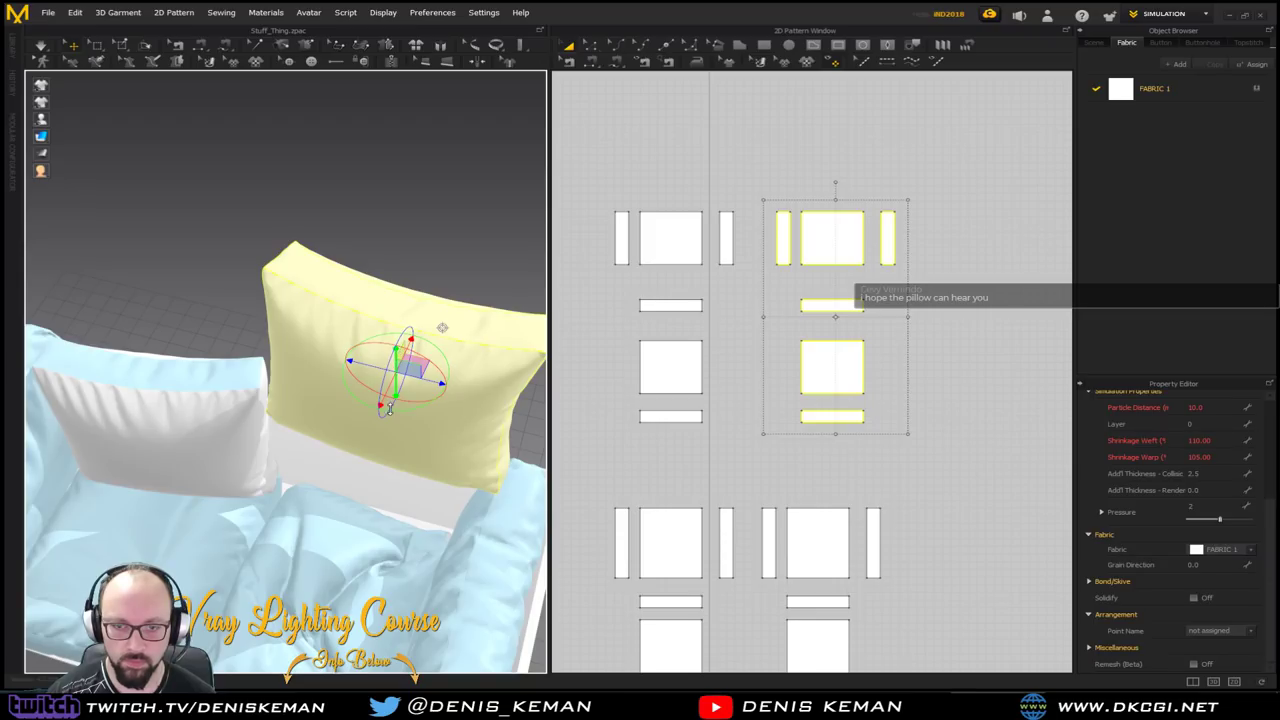
right_click_drag(388, 440, 477, 343)
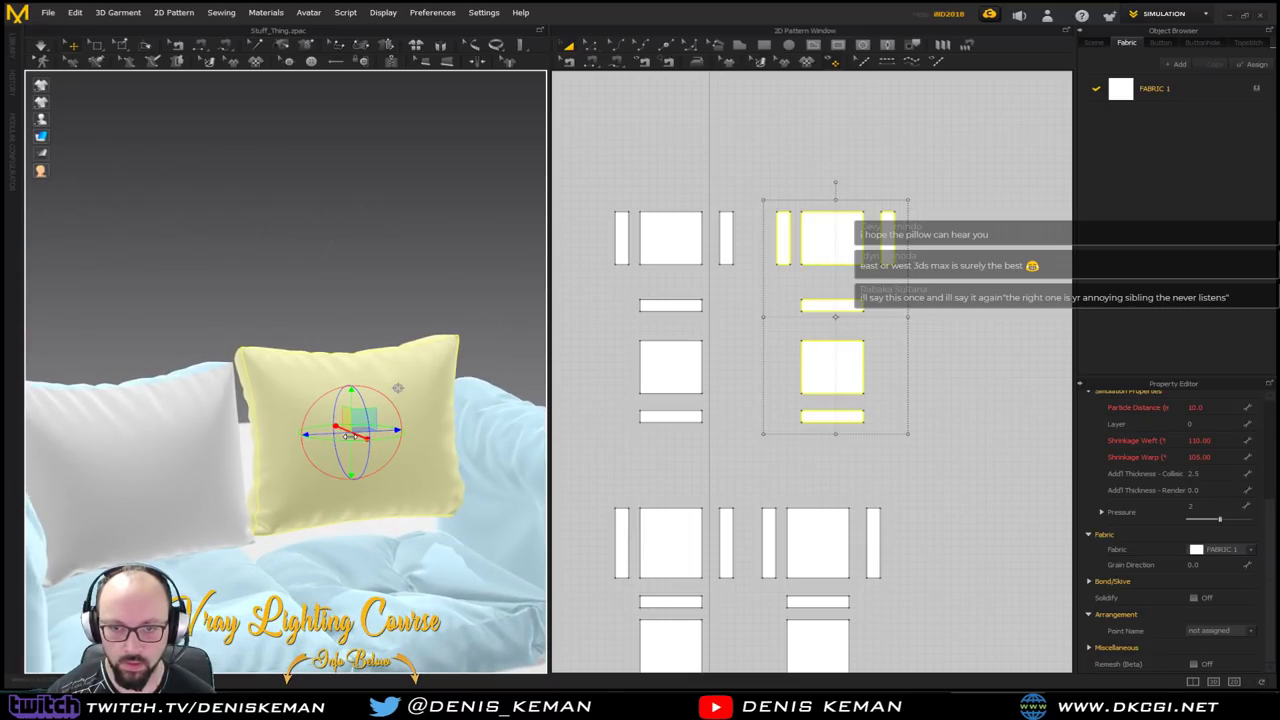
right_click_drag(349, 441, 304, 413)
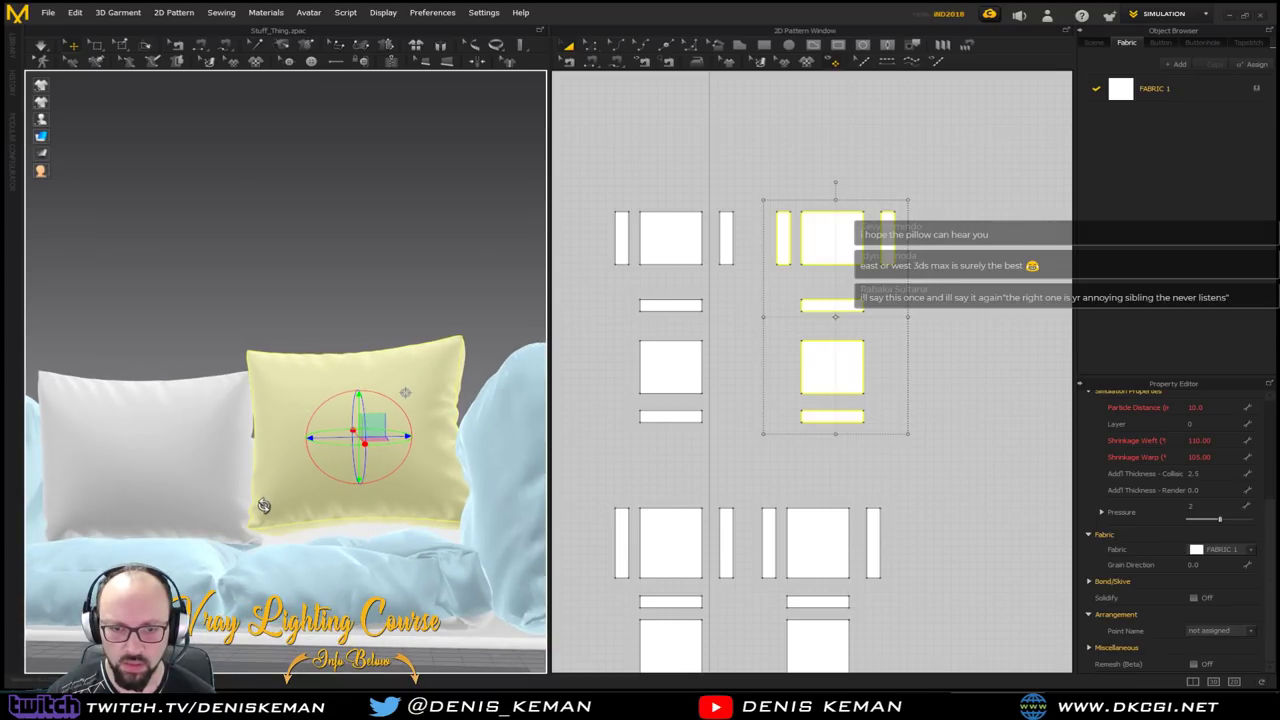
right_click_drag(267, 506, 253, 541)
Inspect the lower corner where the two back cushions meet each other and the seat cushions
left_click(255, 543)
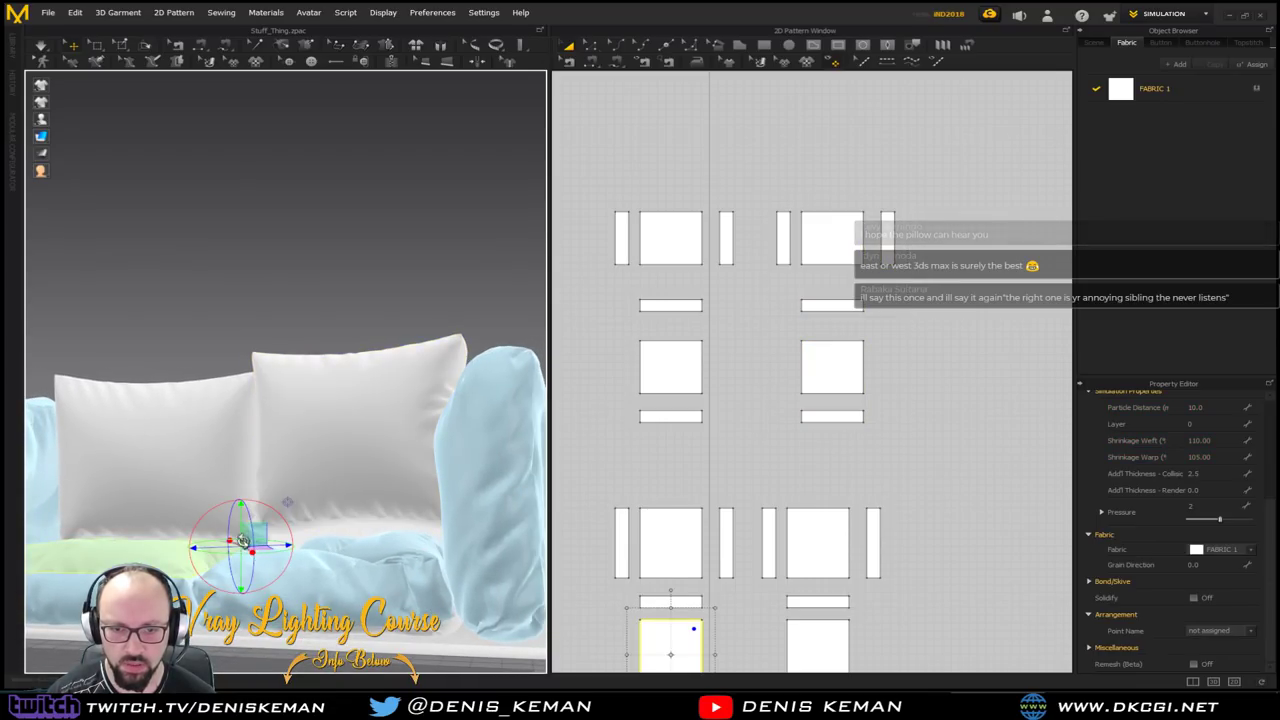
scroll(254, 540, "down", 4)
scroll(254, 540, "up", 6)
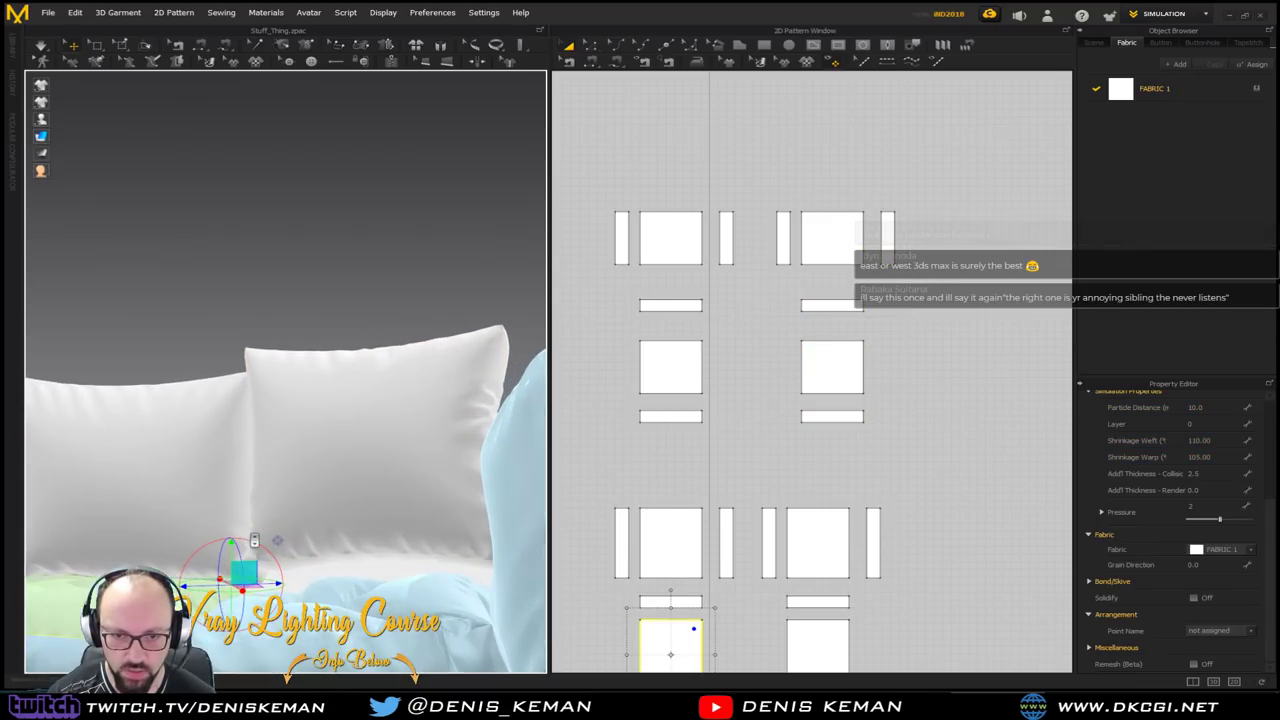
right_click_drag(256, 538, 296, 575)
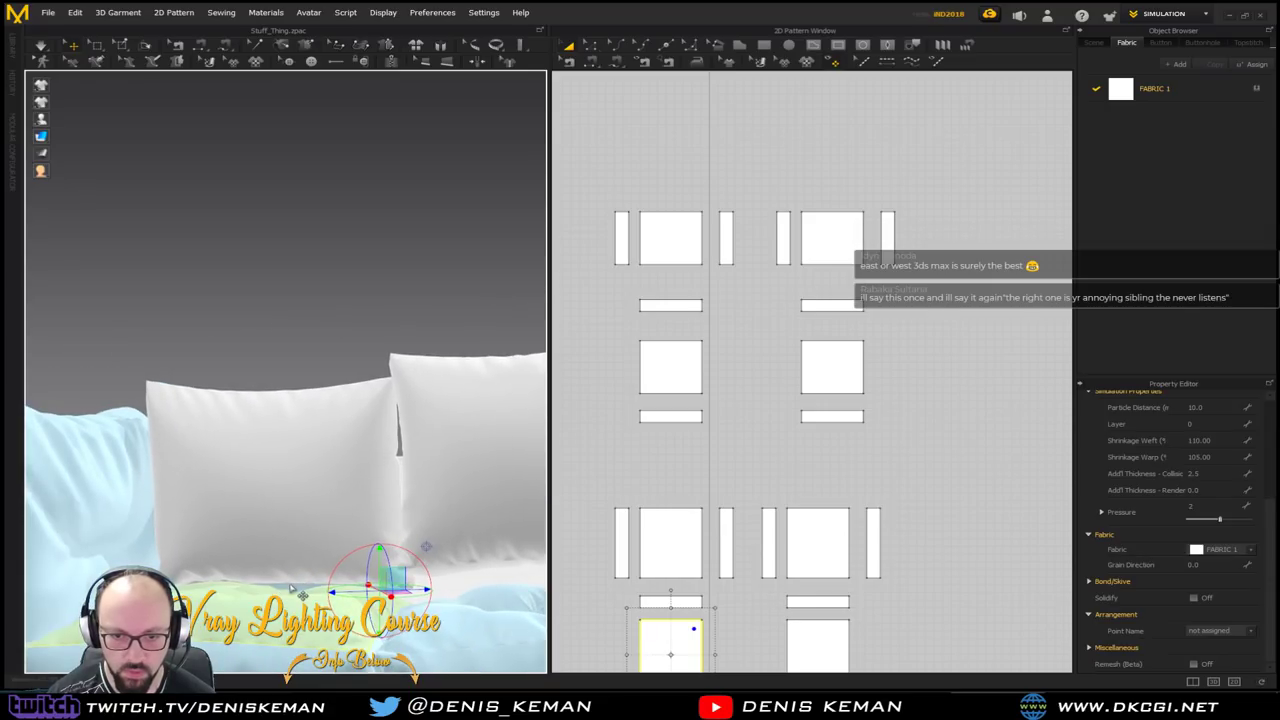
left_click(290, 586)
left_click(396, 596)
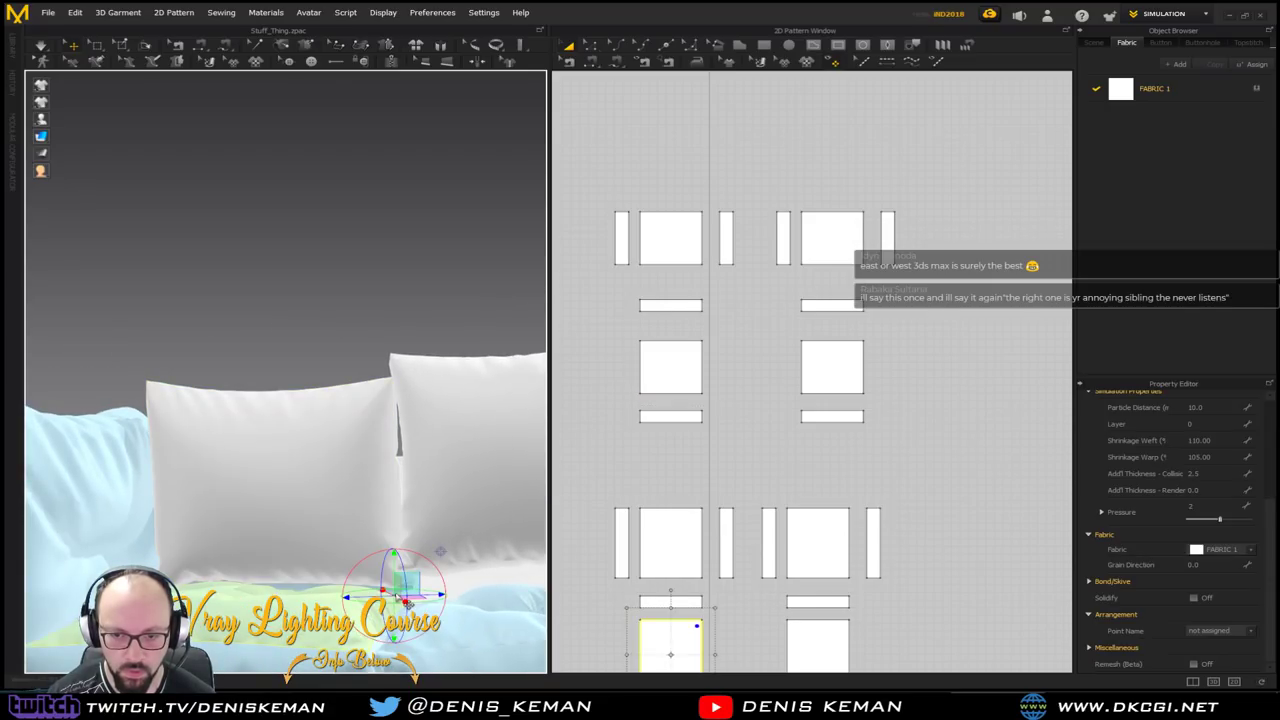
left_click(348, 520)
right_click_drag(372, 524, 430, 598)
left_click(414, 594)
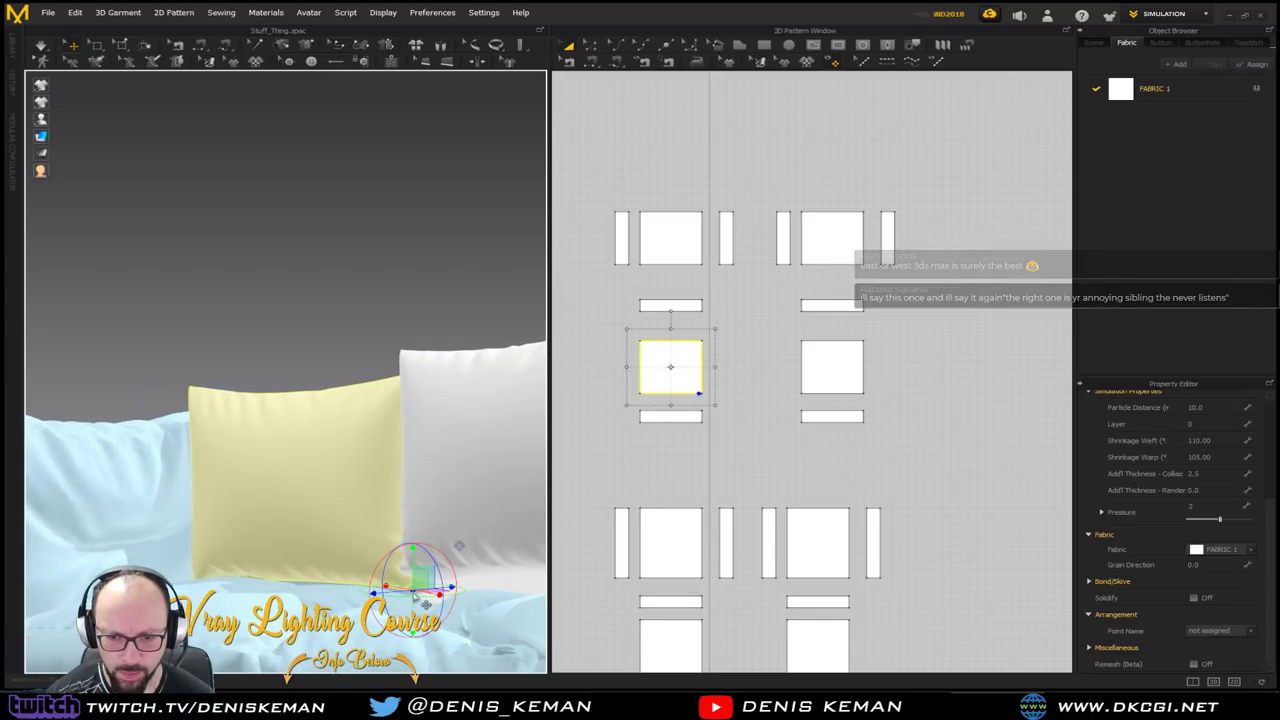
scroll(416, 600, "down", 2)
scroll(416, 600, "up", 3)
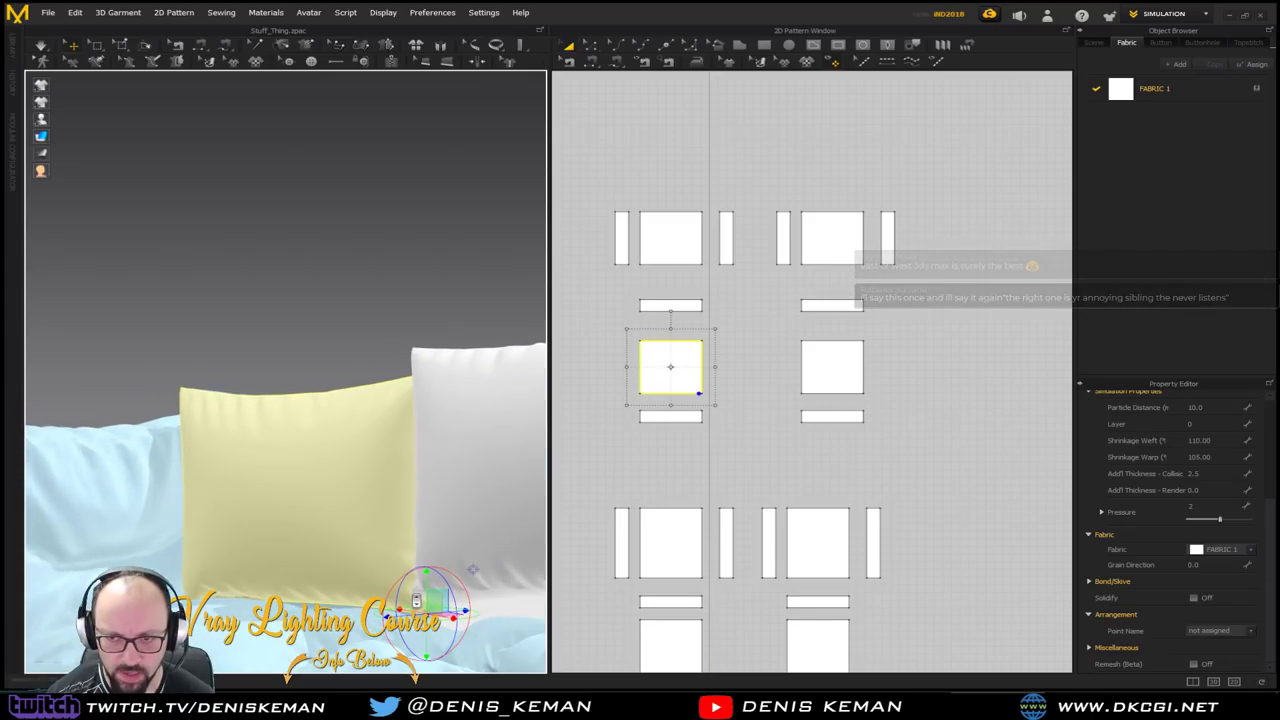
left_click(673, 417)
right_click(431, 614)
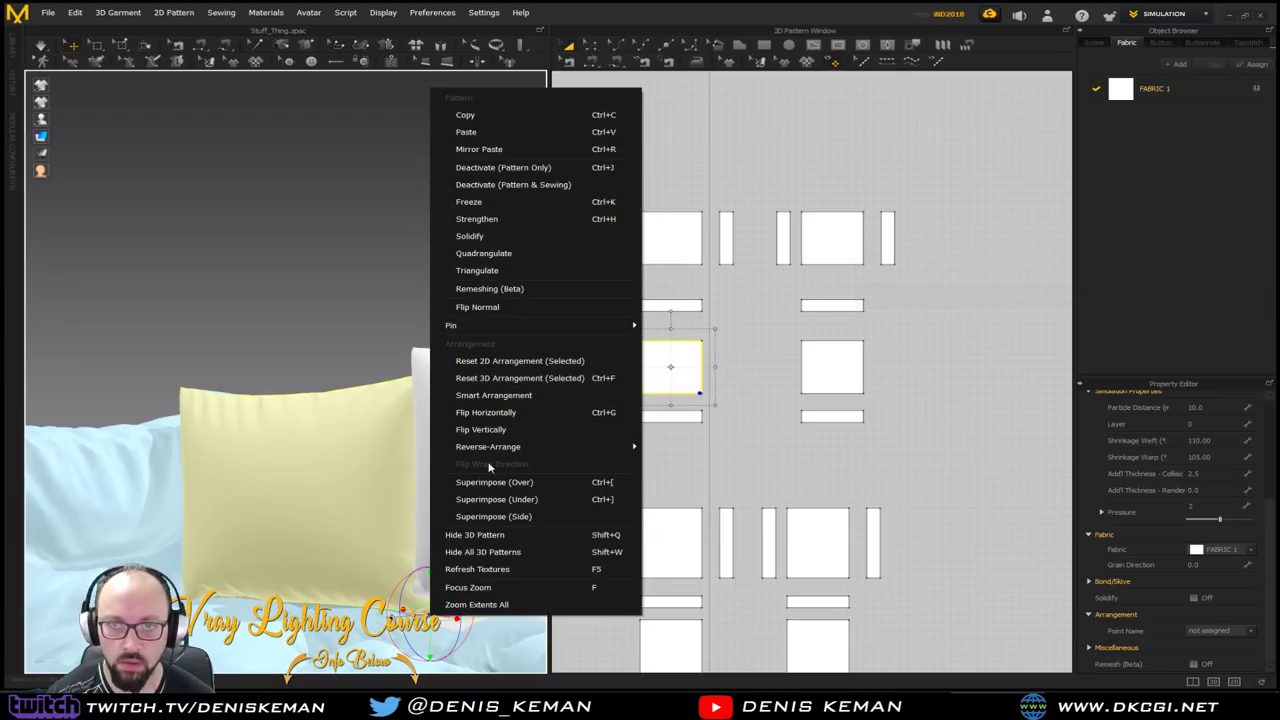
left_click(498, 218)
Unfreeze the original back cushion's bottom strip
right_click_drag(432, 424, 478, 495)
left_click(331, 334)
right_click_drag(331, 334, 309, 312)
middle_click_drag(374, 388, 190, 95)
scroll(393, 399, "down", 2)
scroll(393, 399, "up", 10)
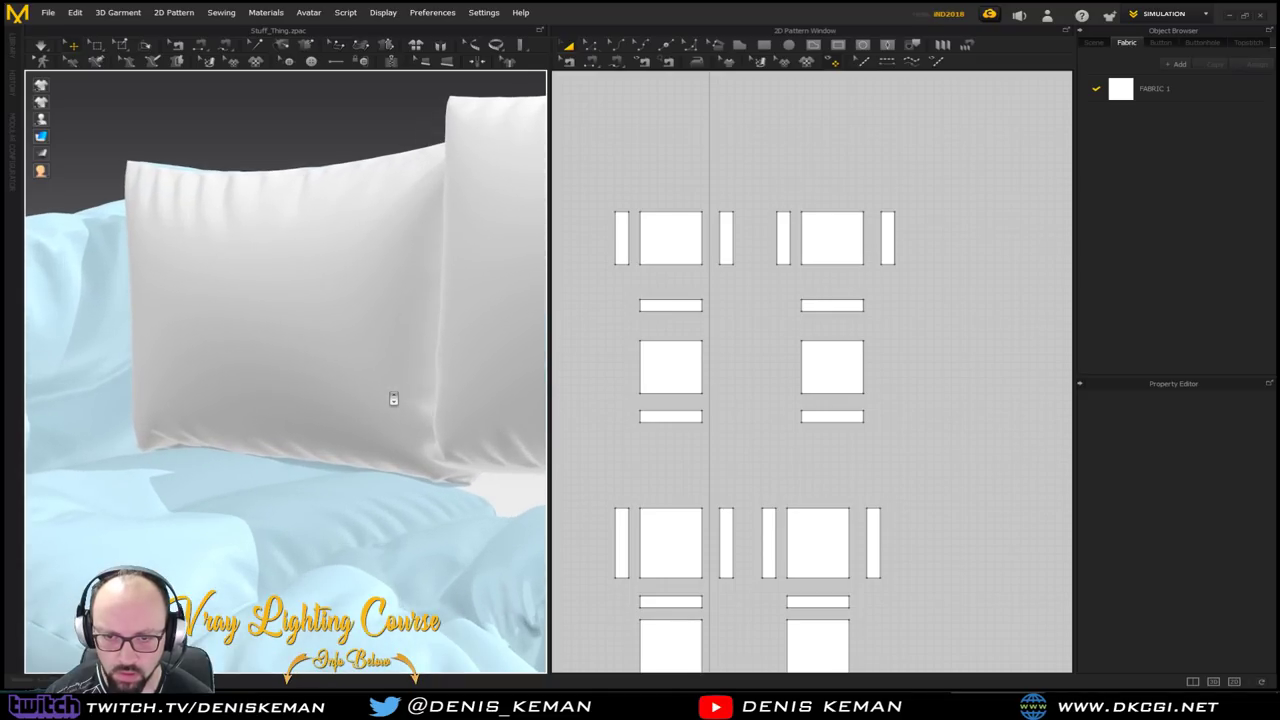
middle_click_drag(410, 473, 225, 276)
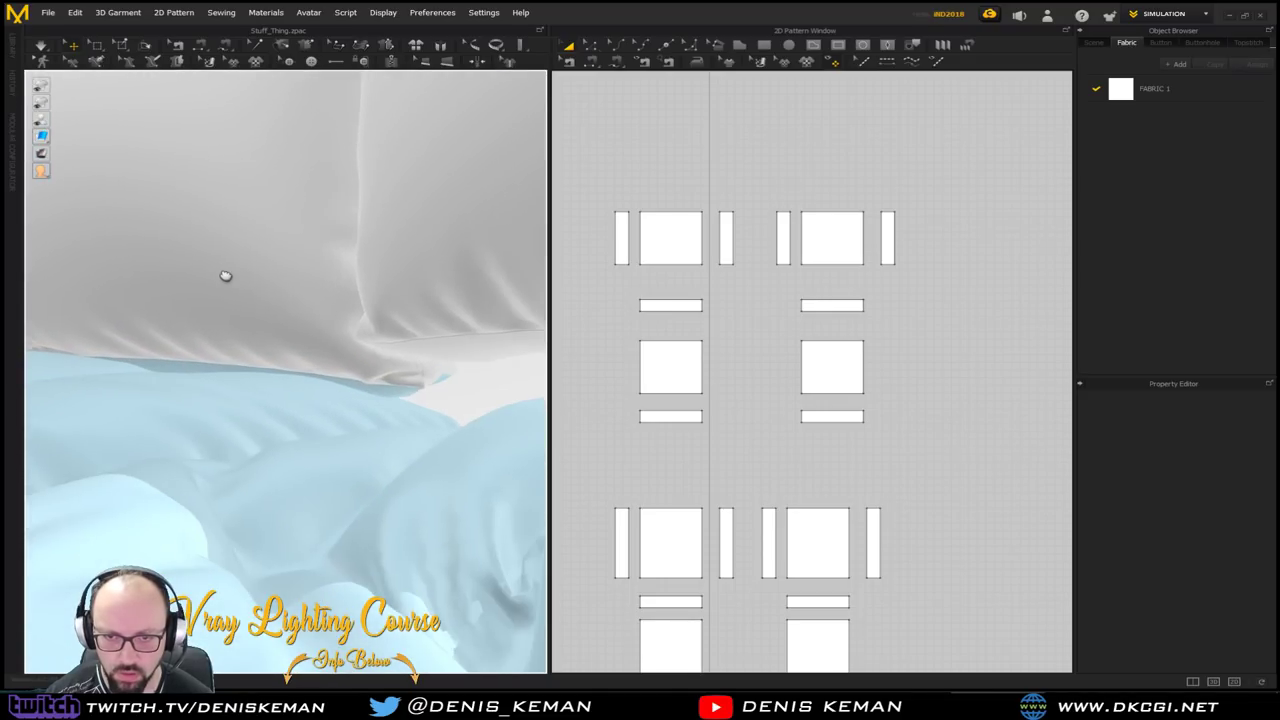
left_click(404, 393)
right_click(400, 393)
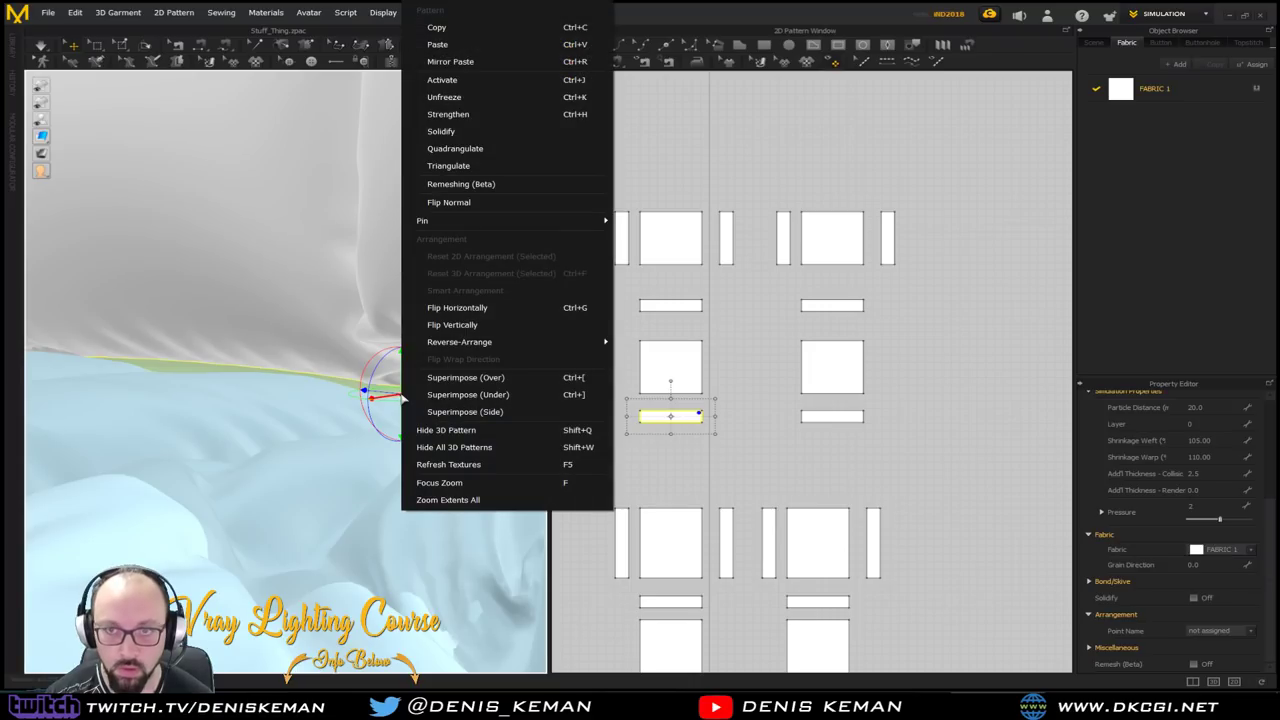
left_click(479, 102)
right_click_drag(431, 402, 466, 427)
scroll(469, 434, "down", 8)
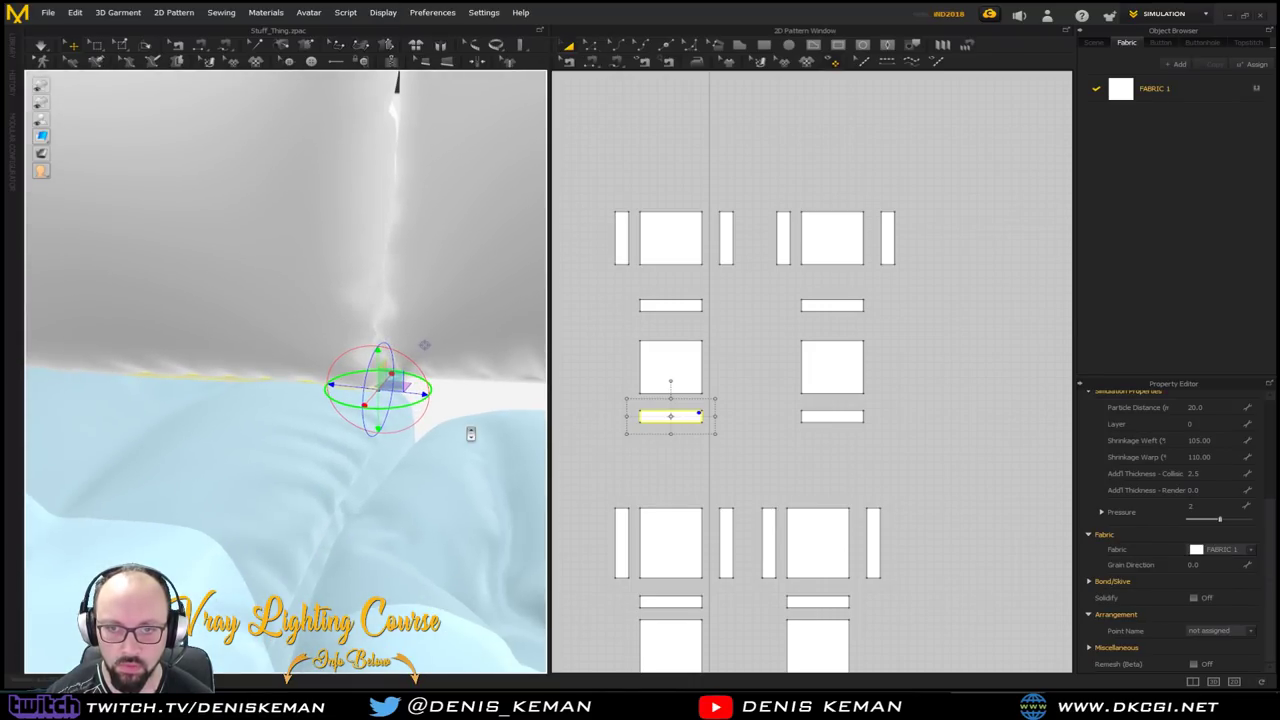
scroll(471, 434, "down", 2)
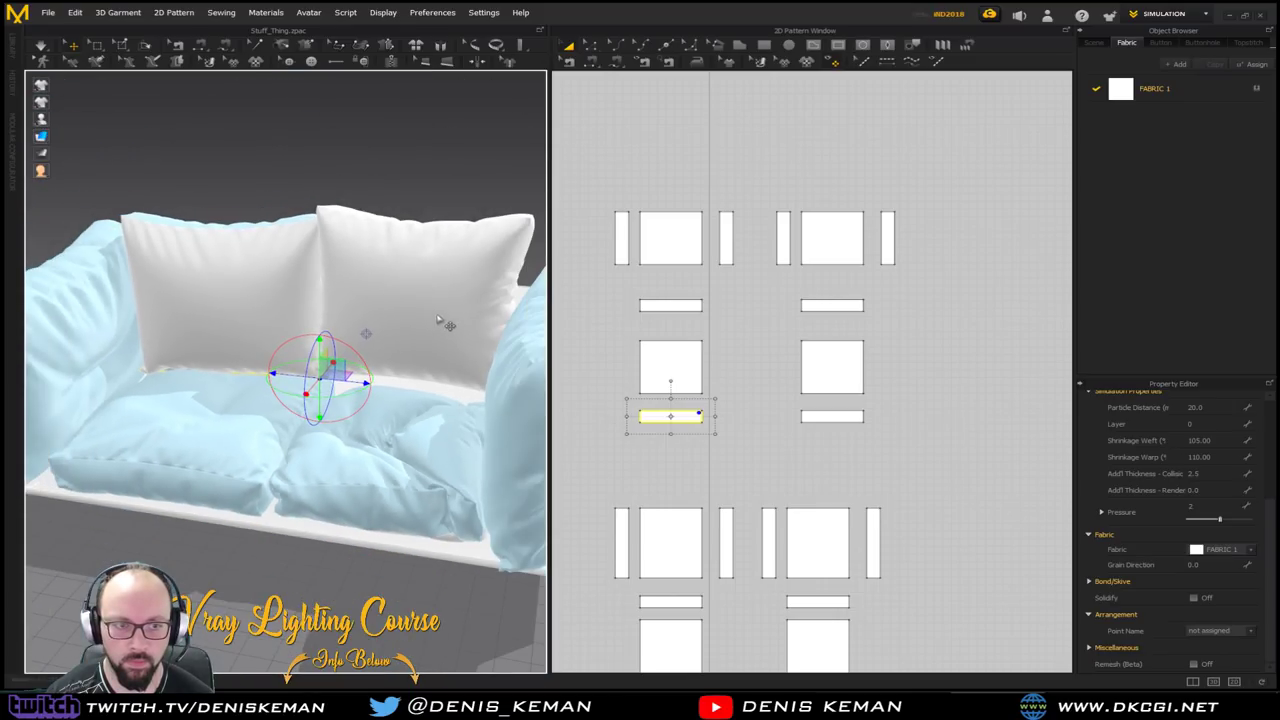
Select the duplicate back cushion's six patterns and reposition the cushion clear of the original one
middle_click_drag(446, 323, 349, 406)
right_click_drag(334, 378, 382, 364)
left_click_drag(930, 200, 760, 448)
right_click_drag(358, 387, 344, 417)
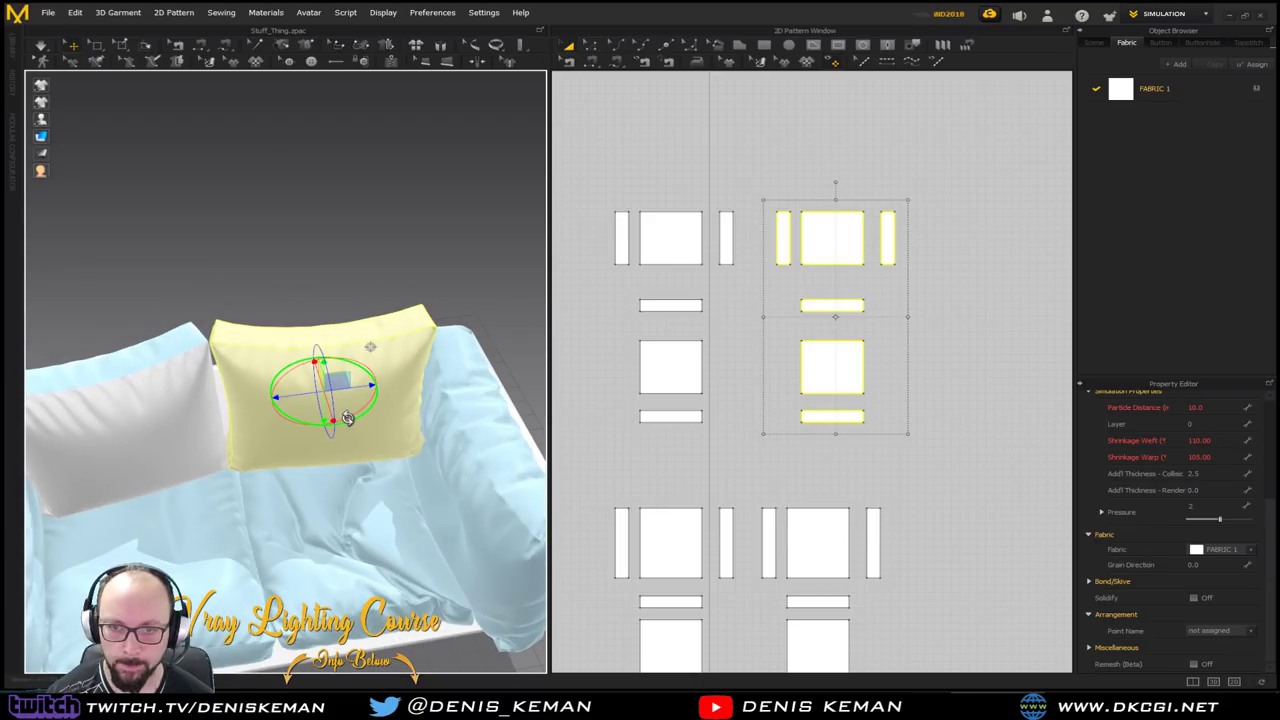
right_click_drag(340, 421, 321, 361)
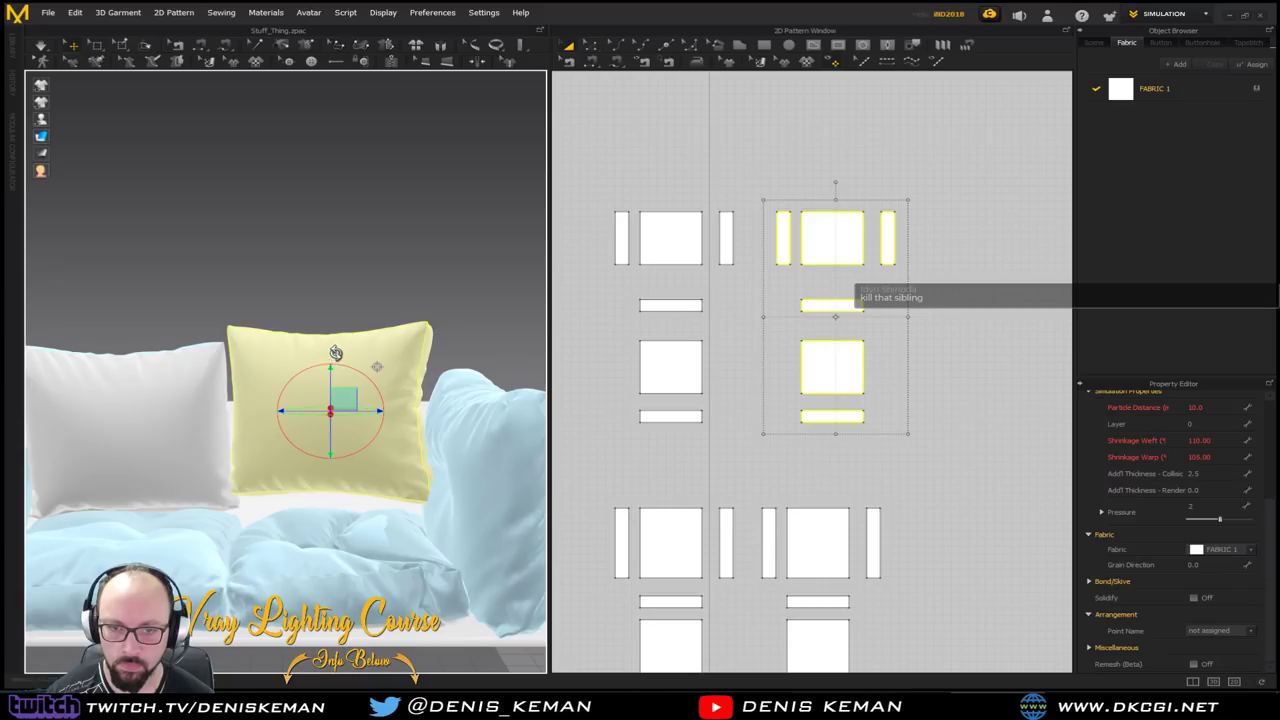
Deselect the patterns and simulate the back cushions, checking the duplicate's shape from the front and above
left_click(433, 271)
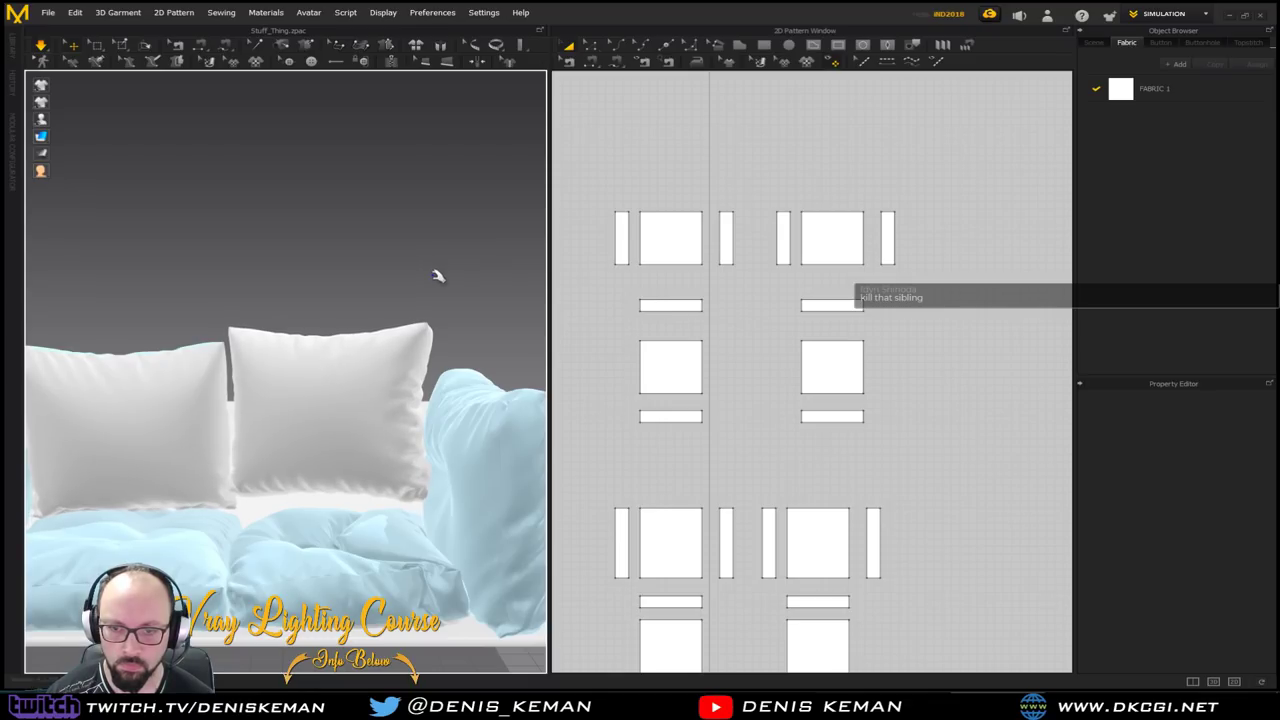
right_click_drag(431, 306, 487, 445)
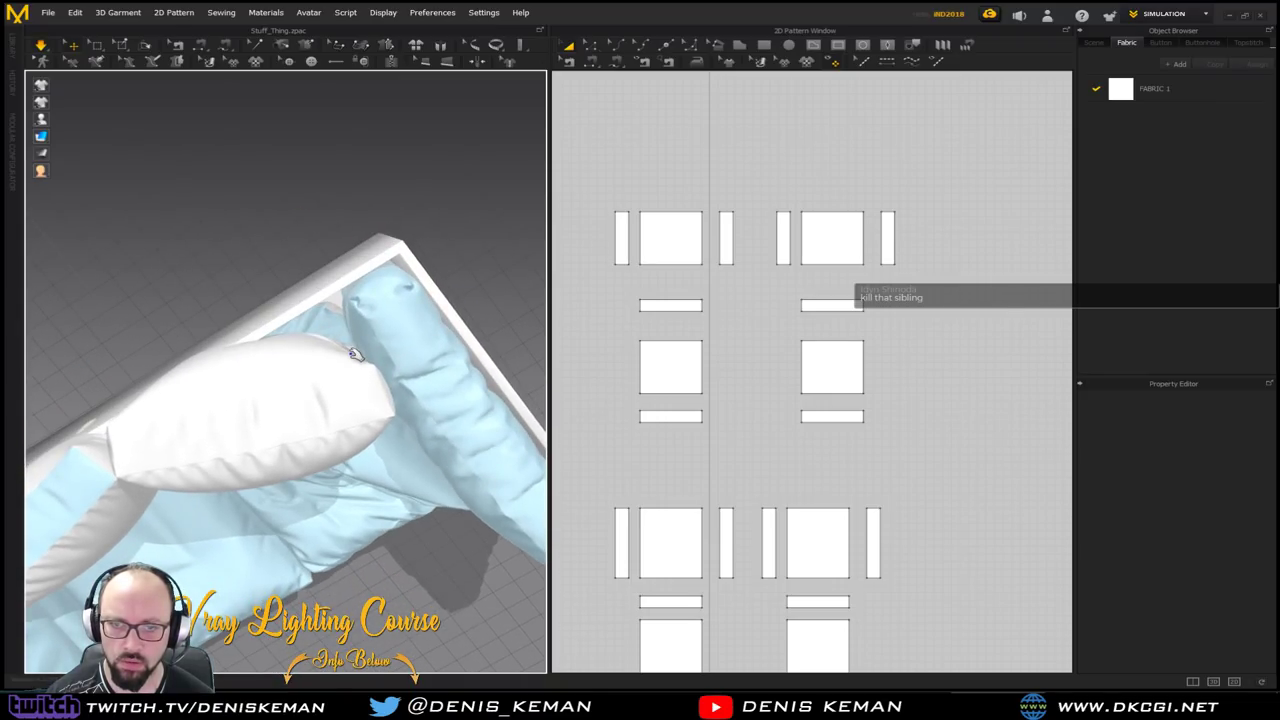
right_click_drag(346, 295, 339, 238)
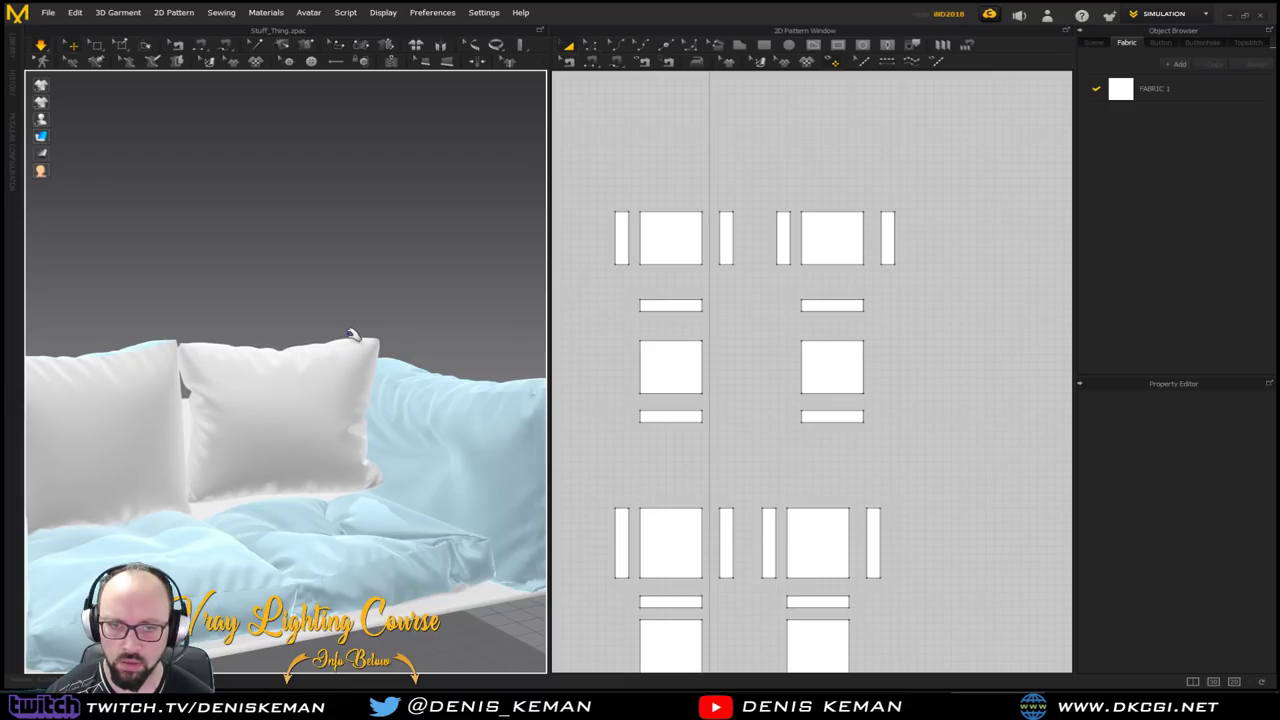
right_click_drag(350, 330, 316, 500)
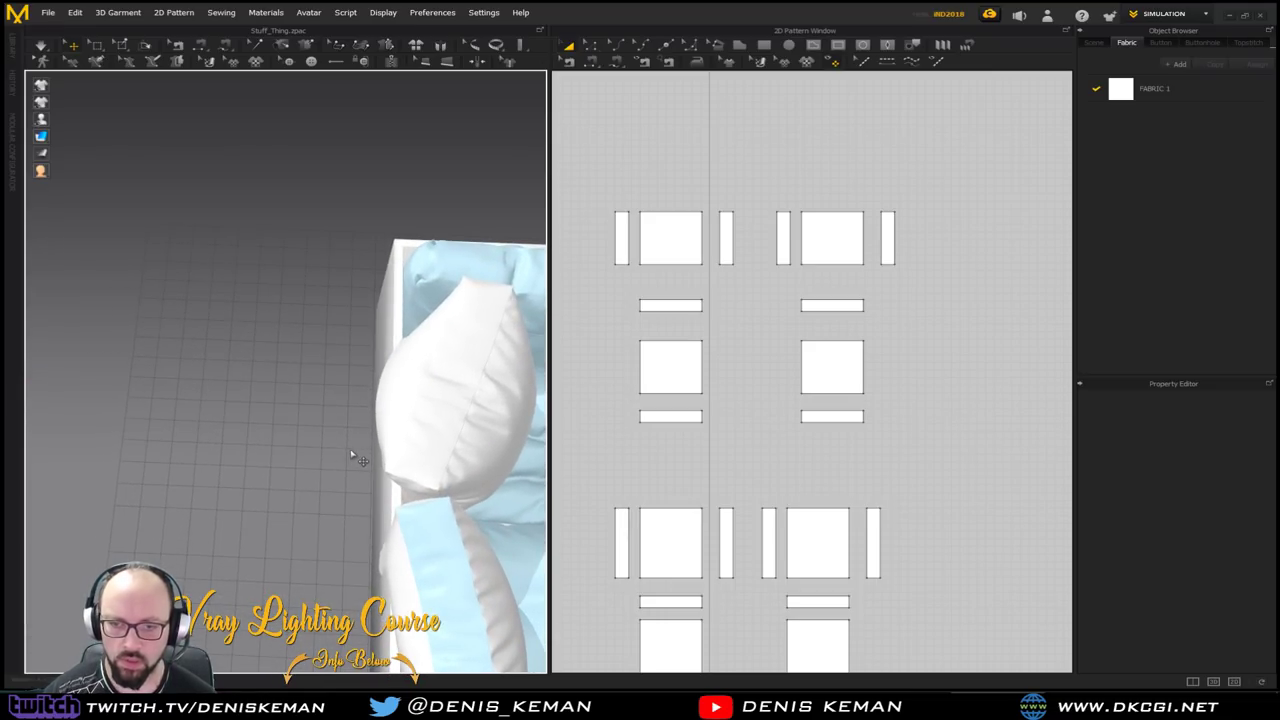
right_click_drag(351, 455, 436, 390)
Select the whole duplicate back cushion and shift it along its depth axis away from the sofa's back wall
left_click(436, 390)
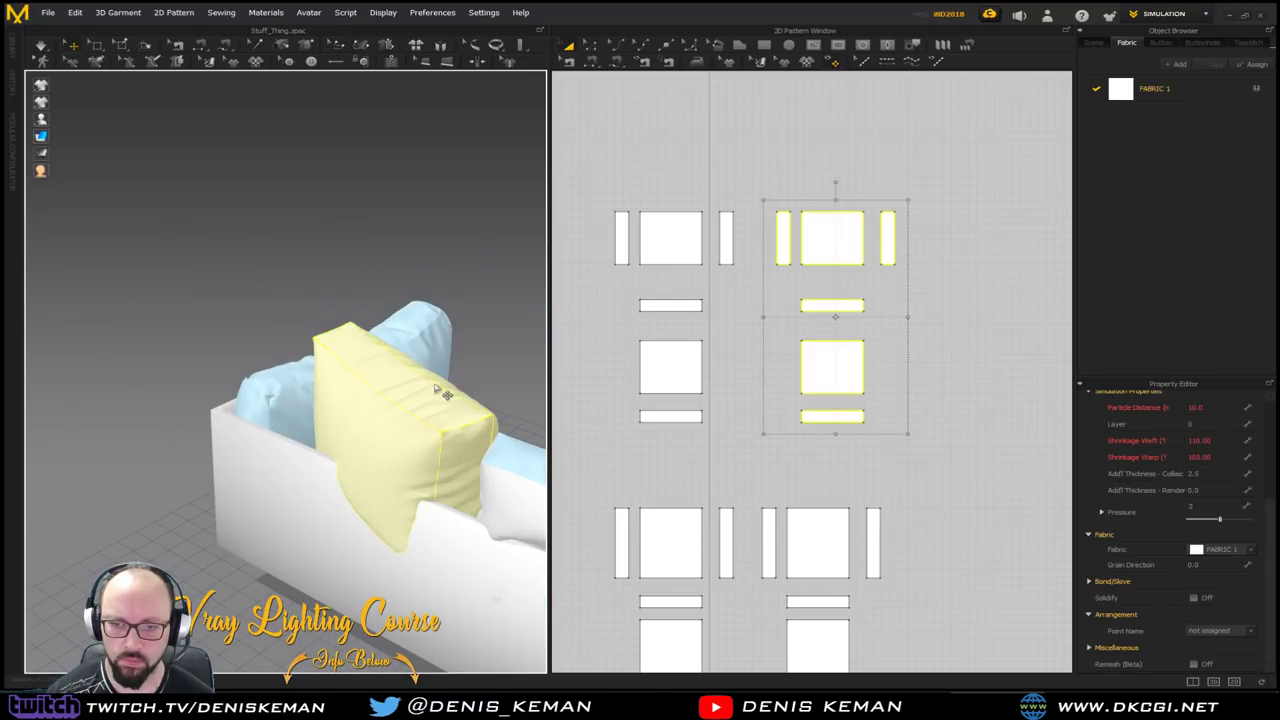
left_click(410, 438)
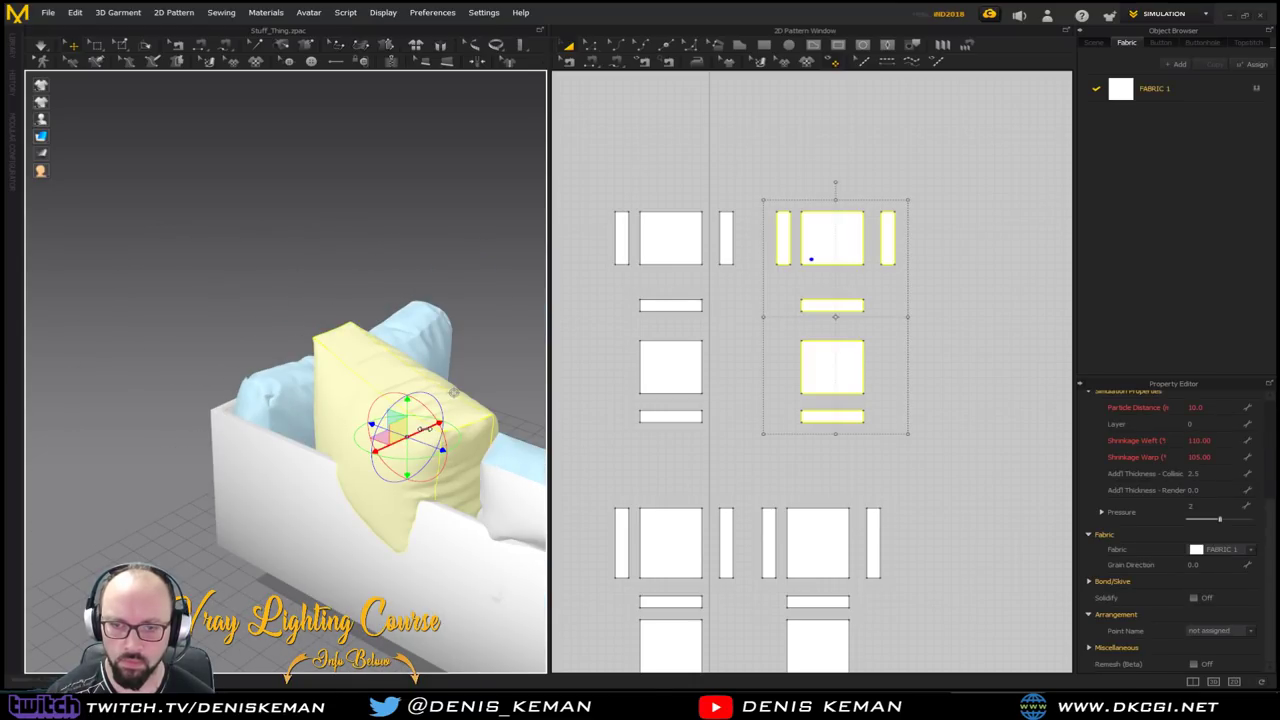
left_click_drag(454, 392, 466, 384)
right_click_drag(437, 421, 215, 414)
middle_click_drag(353, 434, 178, 294)
right_click_drag(177, 294, 189, 294)
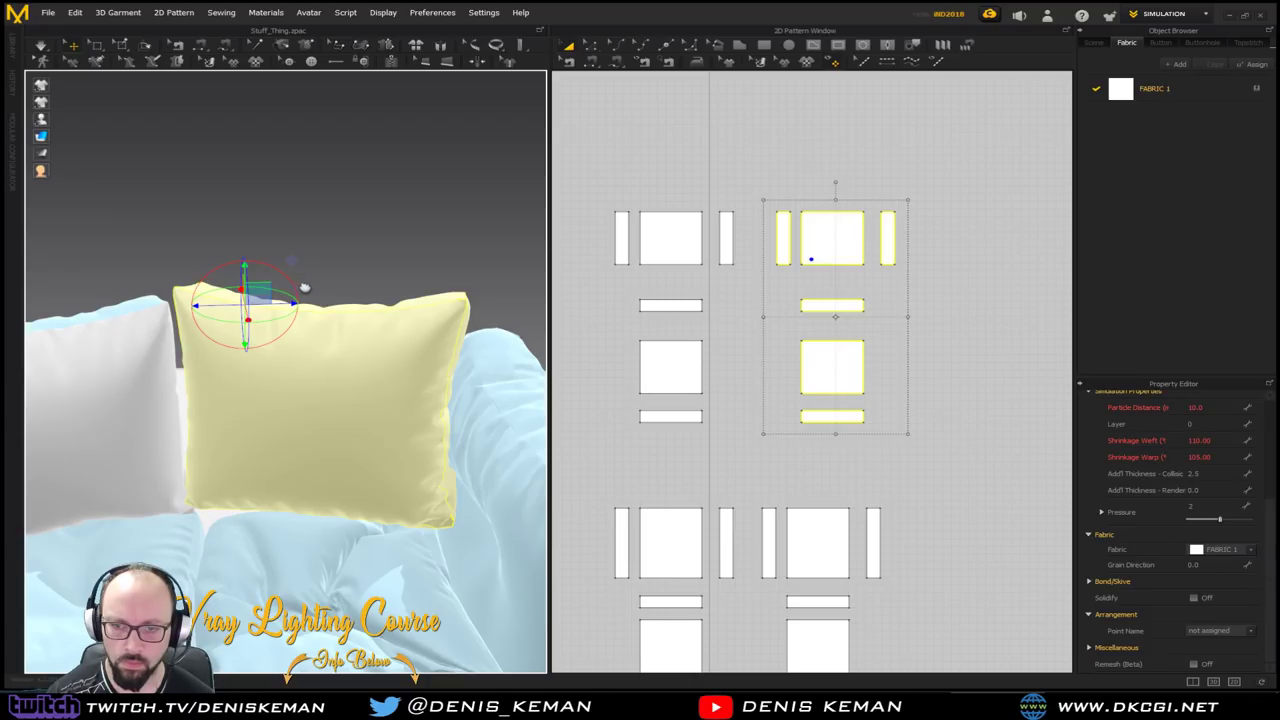
Simulate the repositioned duplicate back cushion and check how it sits from the front and above
key("space")
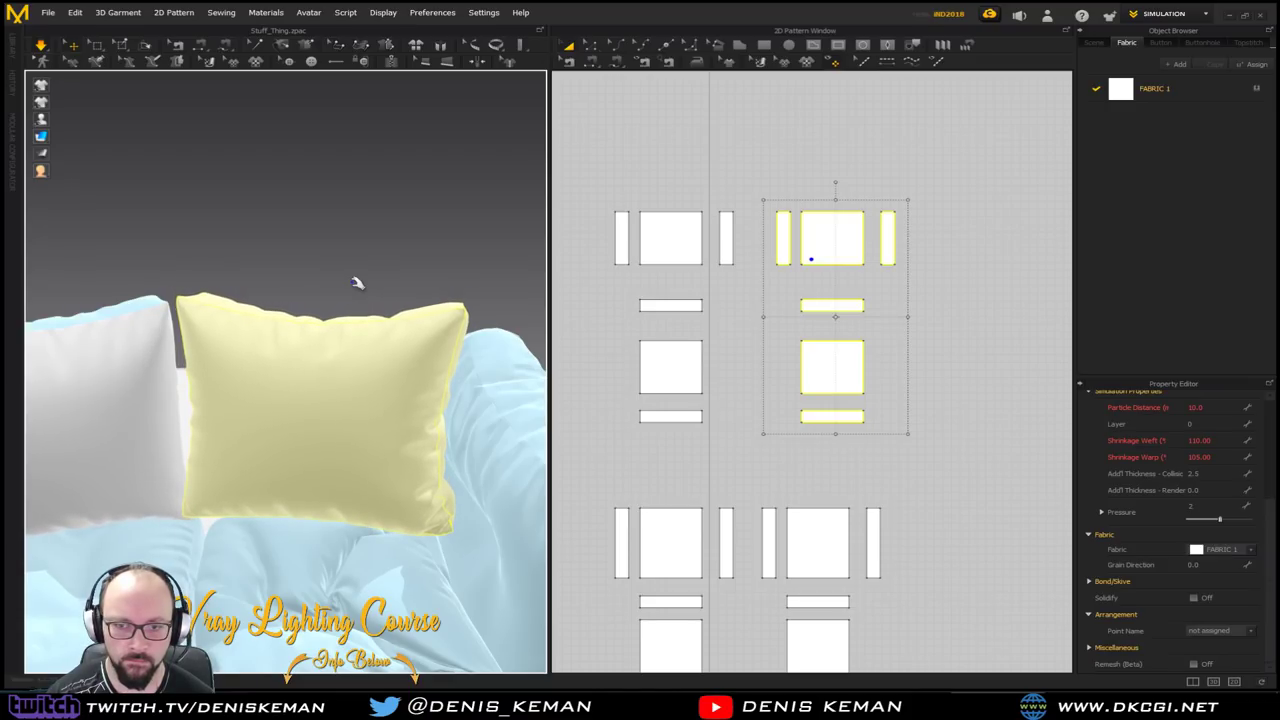
key("space")
right_click_drag(303, 366, 396, 420)
middle_click_drag(396, 420, 392, 428)
scroll(392, 428, "down", 5)
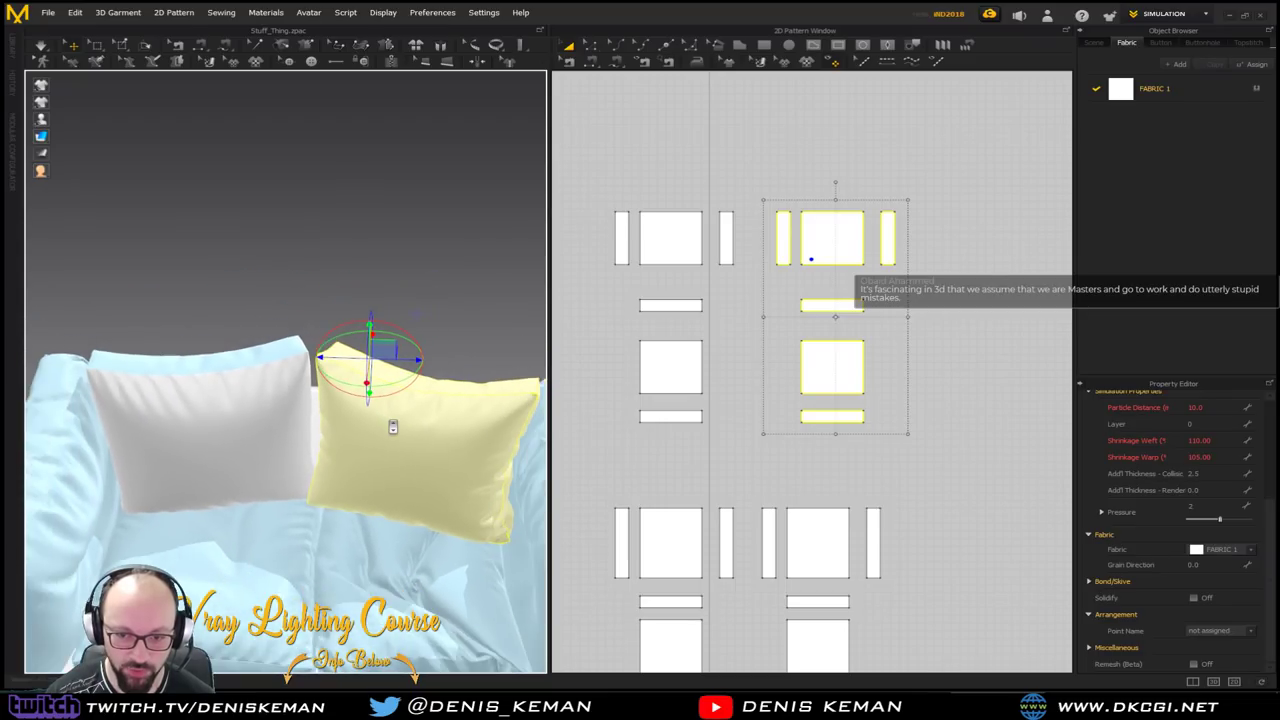
right_click_drag(392, 428, 389, 466)
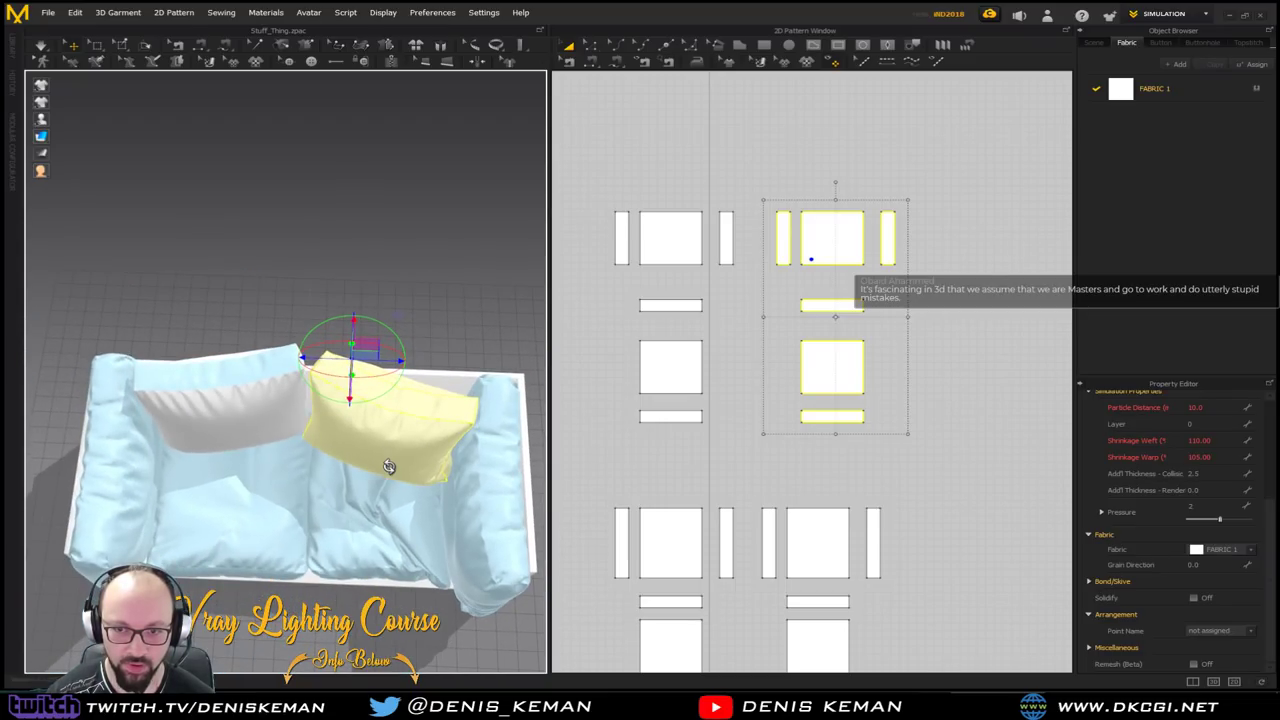
Run a short simulation of the duplicate back cushion and check its position from above
key("space")
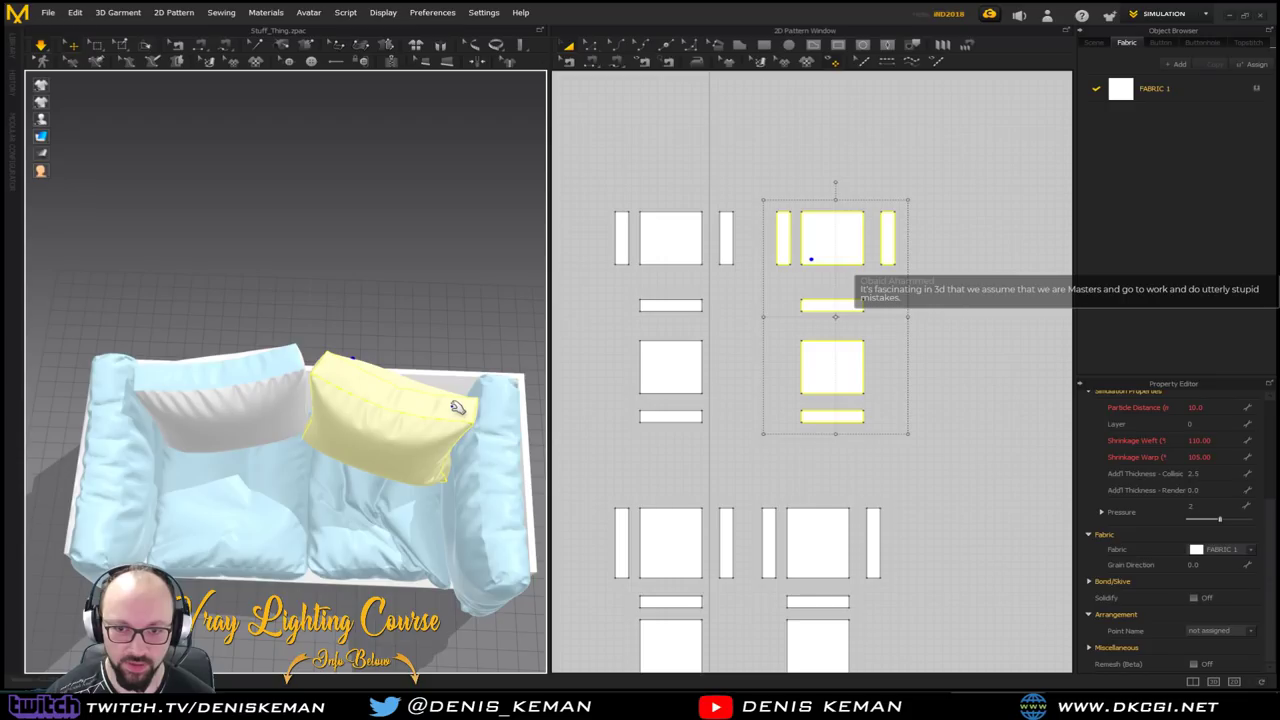
key("space")
right_click_drag(442, 373, 411, 419)
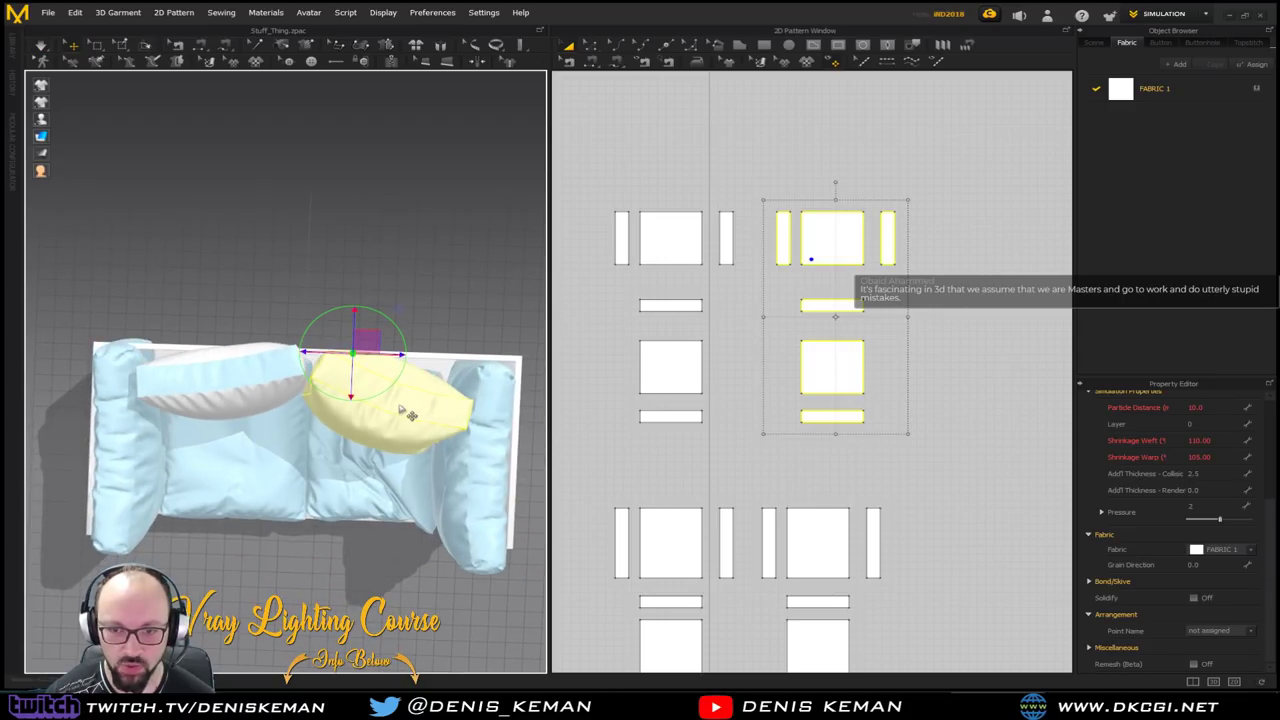
Nudge the whole duplicate back cushion slightly in the horizontal plane, keeping its six patterns selected
left_click(393, 397)
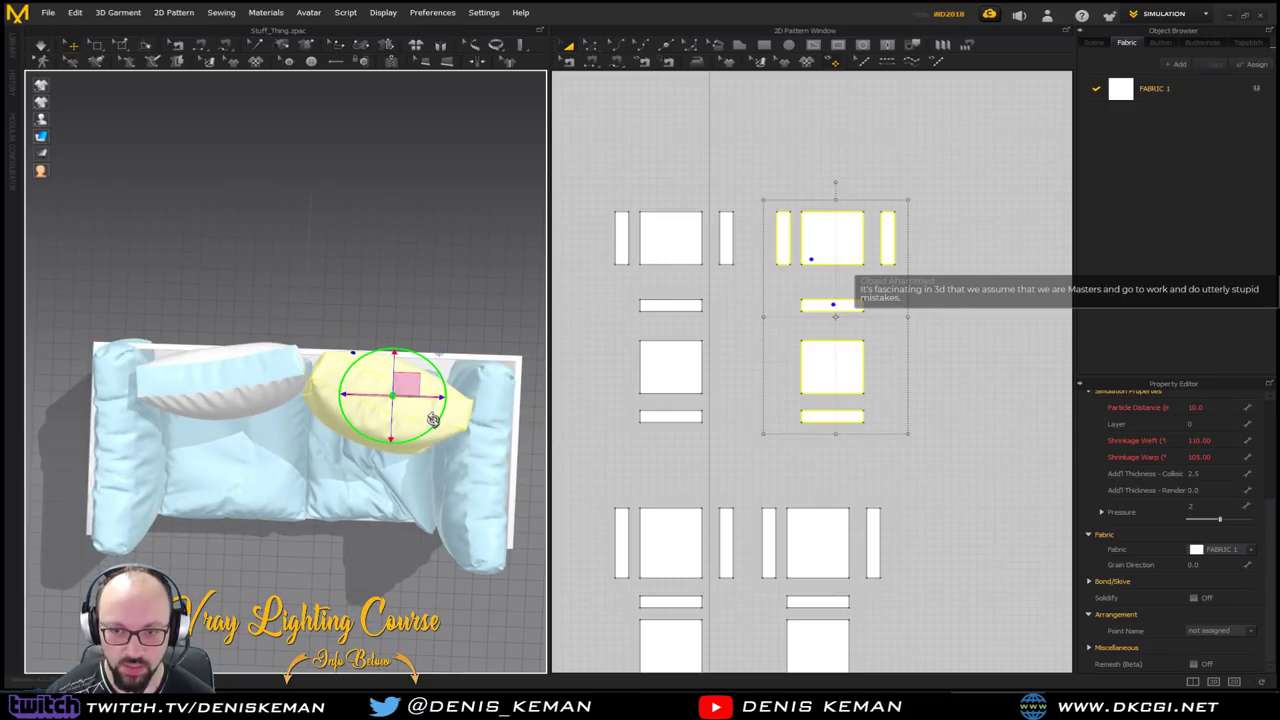
right_click_drag(430, 418, 429, 356)
middle_click_drag(429, 356, 320, 367)
scroll(320, 367, "up", 1)
scroll(320, 367, "up", 2)
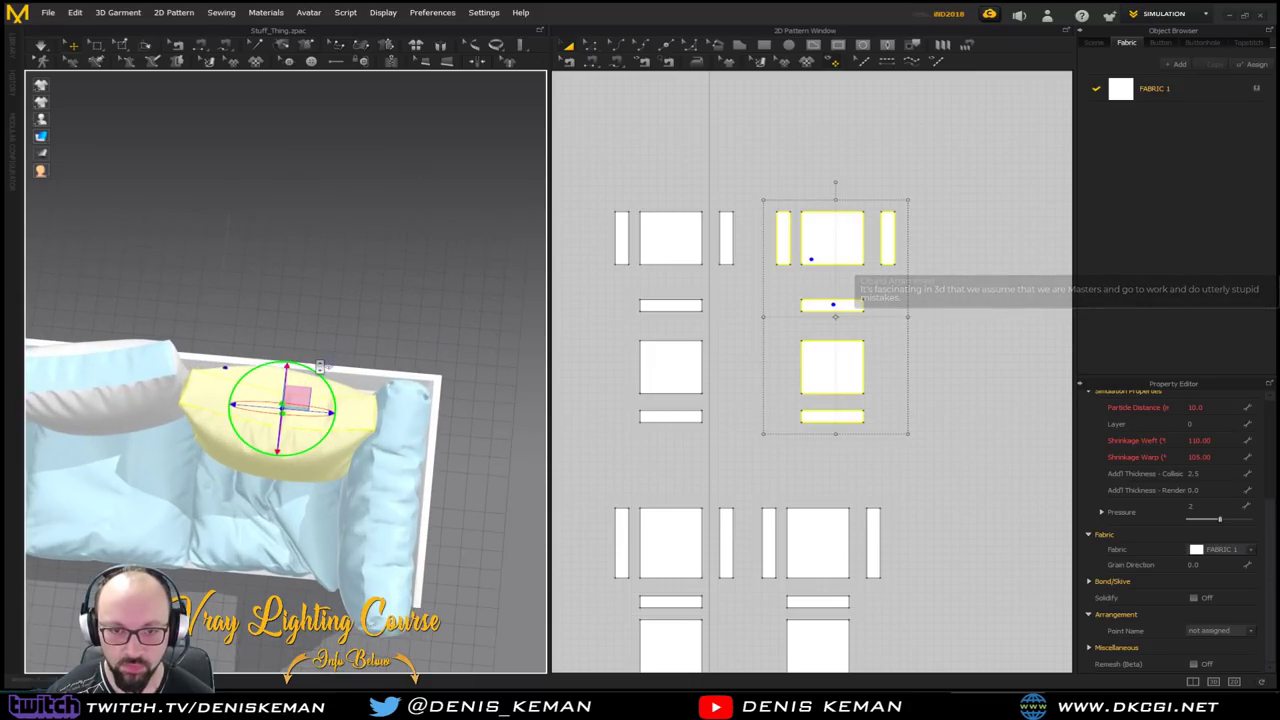
left_click_drag(304, 393, 302, 390)
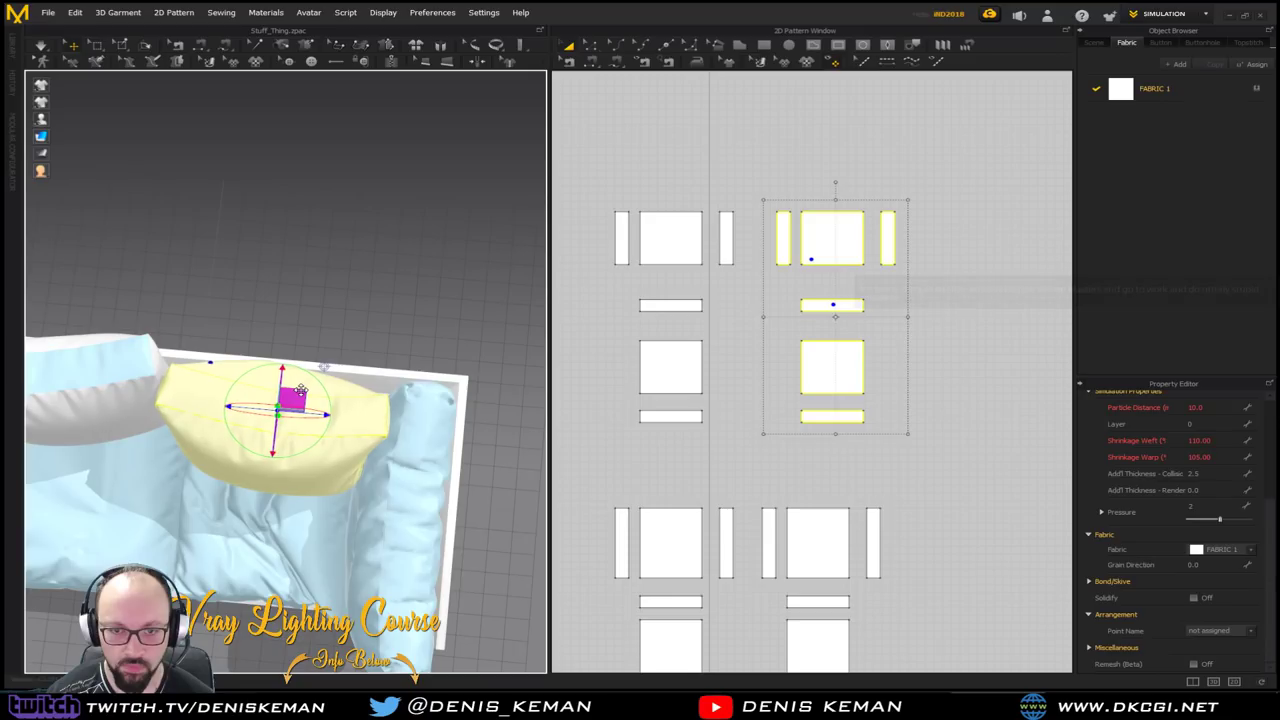
Simulate the nudged duplicate back cushion briefly from the front view, and deselect its patterns
right_click_drag(302, 390, 317, 273)
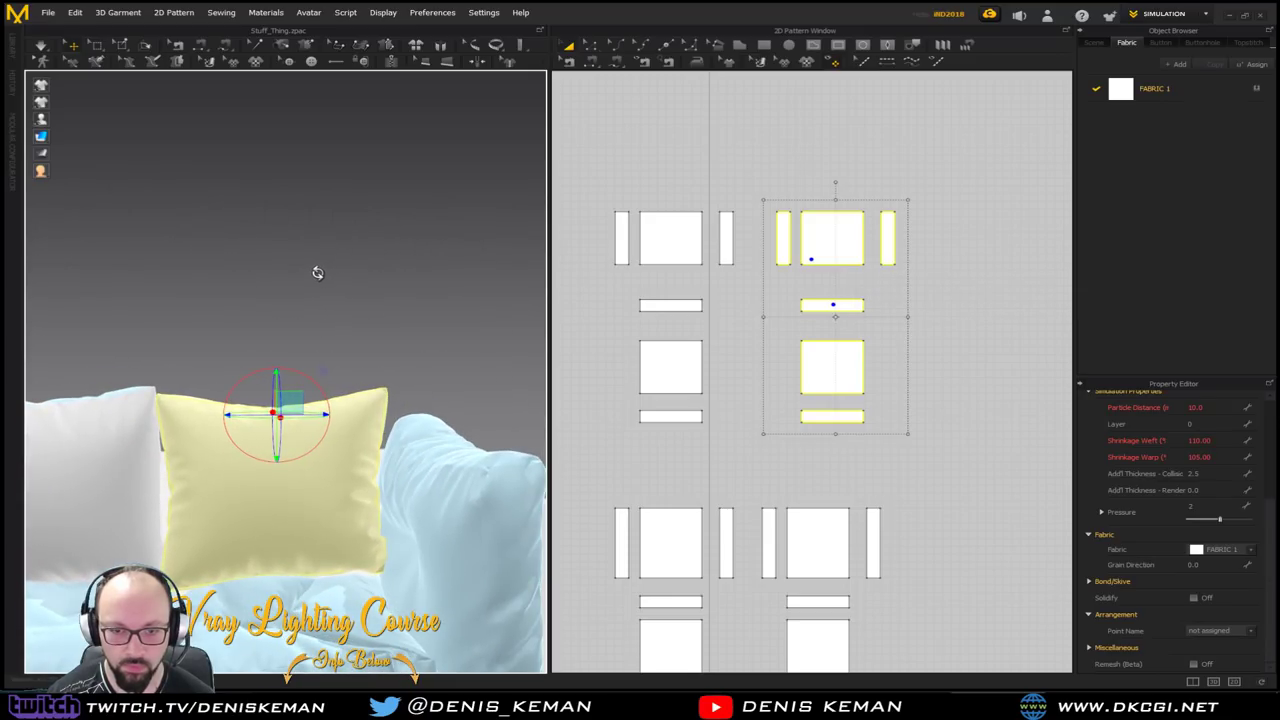
key("space")
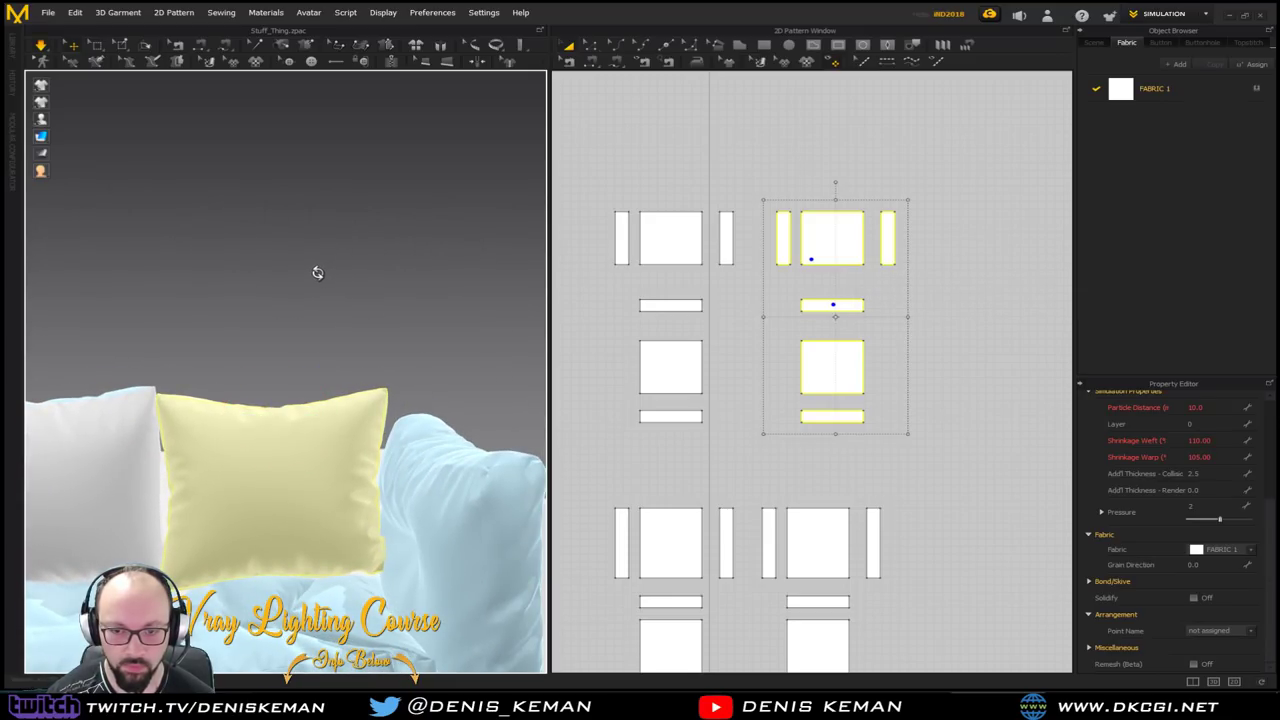
key("space")
left_click(325, 295)
Freeze the rear panel and one side strip of each back cushion
right_click_drag(325, 295, 178, 378)
left_click(254, 573)
left_click(258, 575)
right_click_drag(258, 575, 200, 447)
left_click(155, 453, "shift")
left_click(447, 343, "shift")
right_click(355, 364)
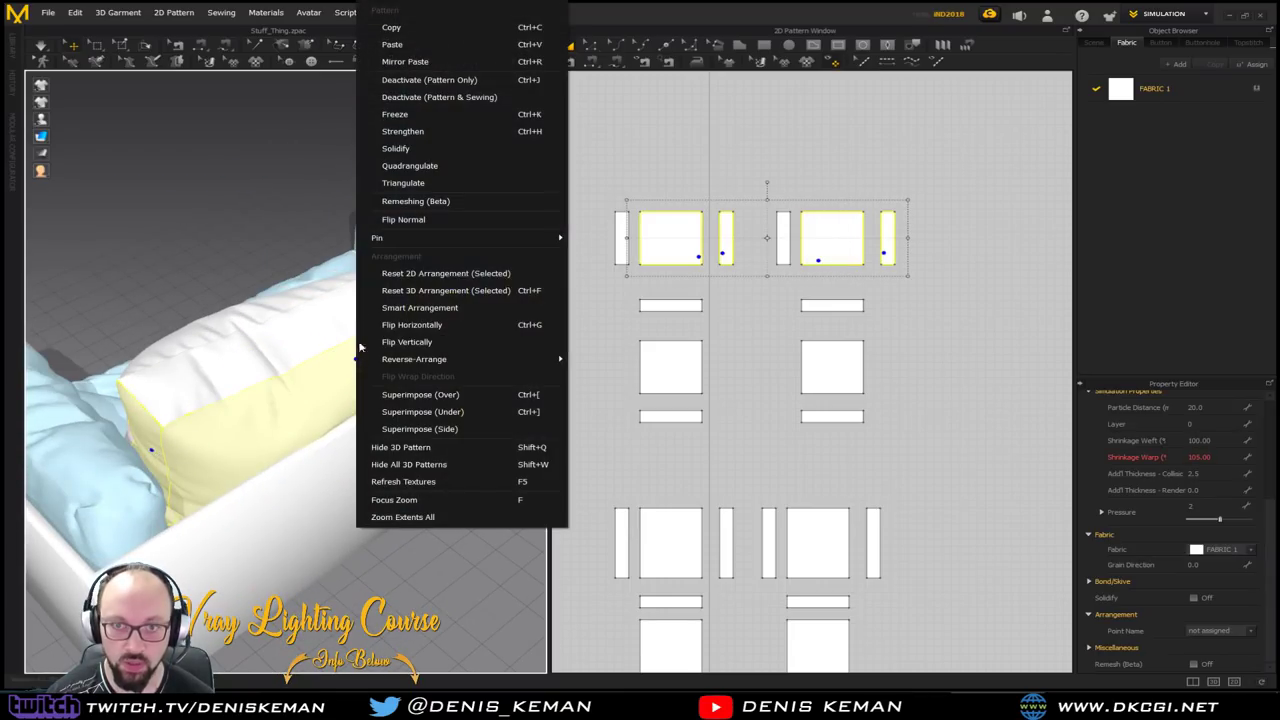
left_click(400, 114)
Start the simulation and pull the front panels of both back cushions sideways and down to form wrinkles
right_click_drag(380, 310, 240, 323)
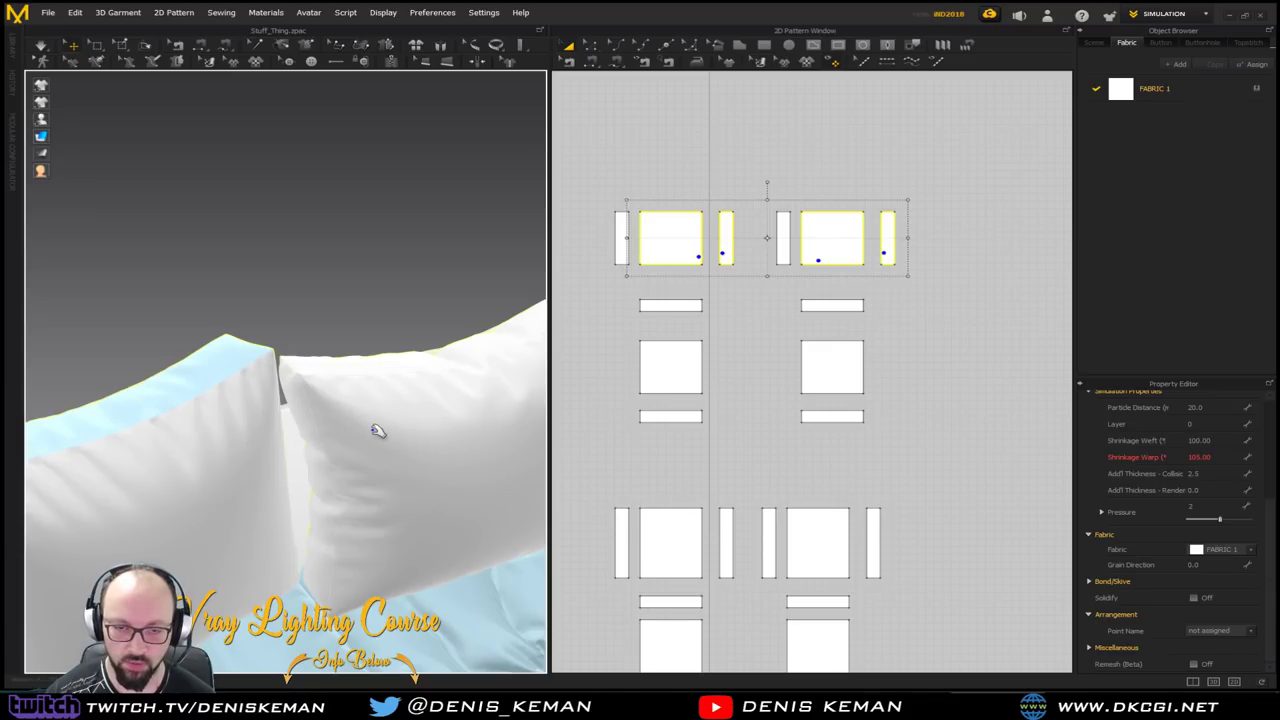
key("space")
left_click(404, 437)
right_click_drag(404, 437, 383, 479)
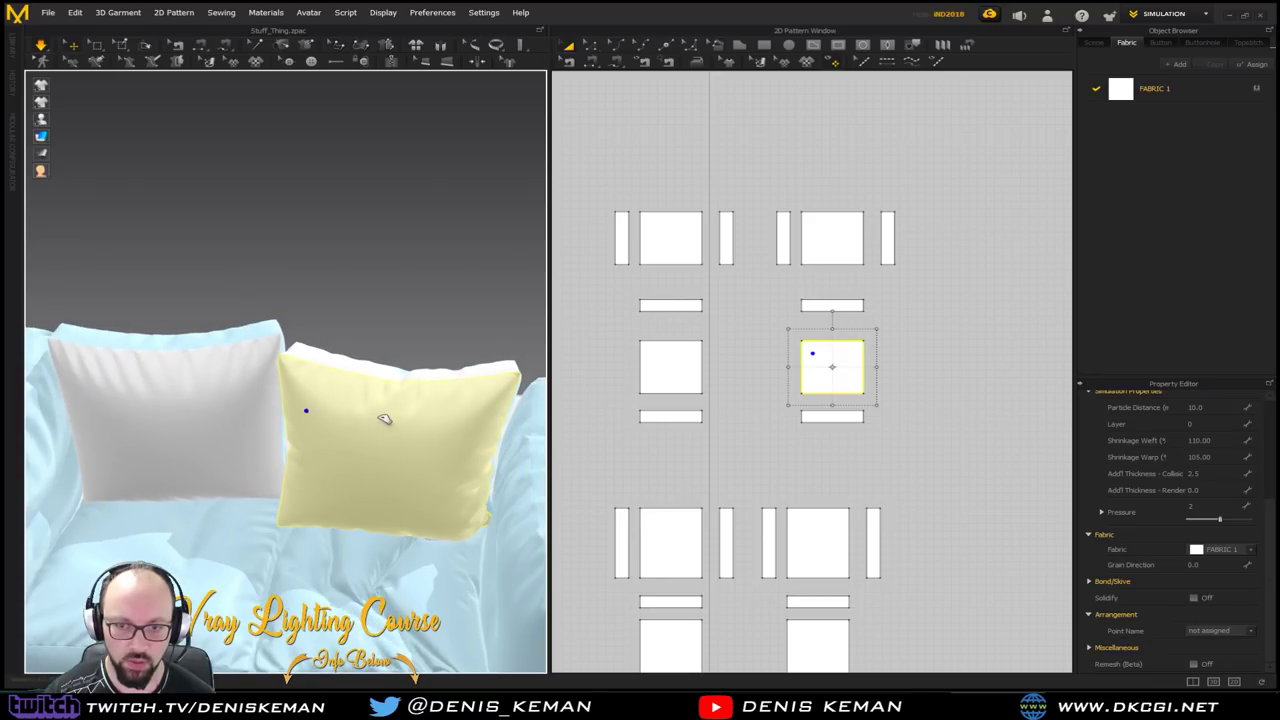
left_click_drag(384, 405, 427, 441)
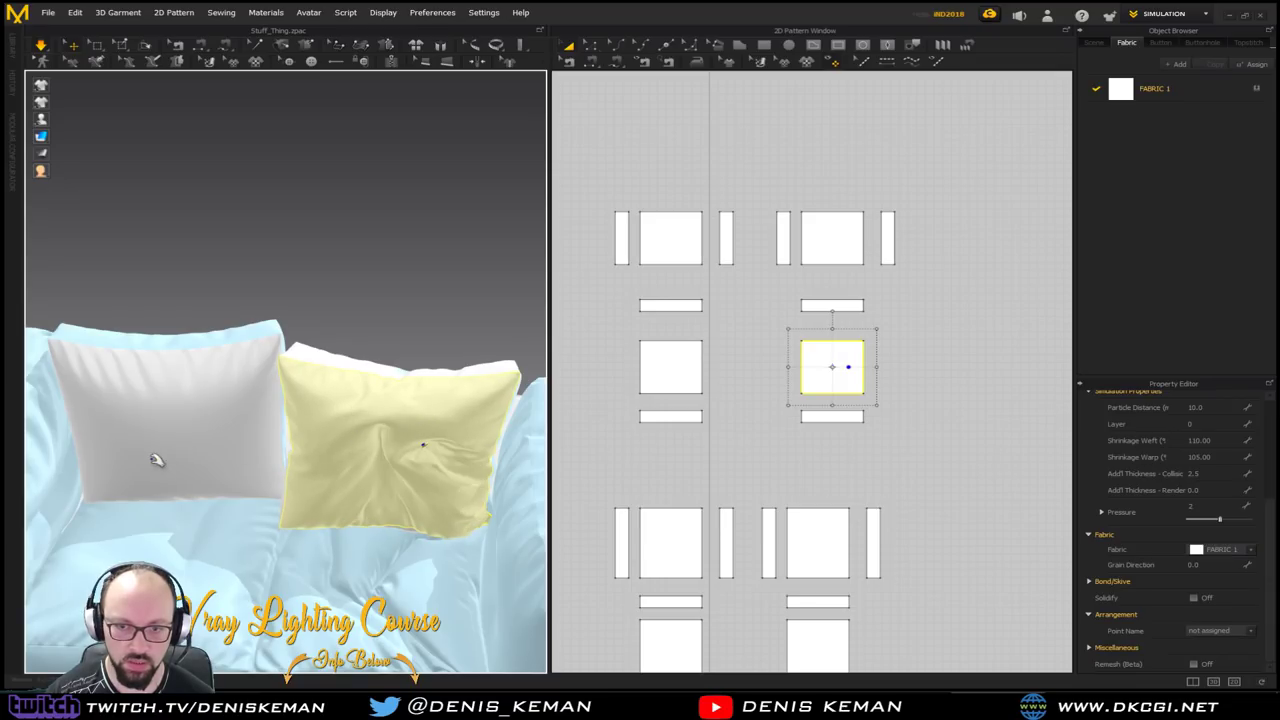
left_click(185, 405)
left_click_drag(187, 403, 252, 432)
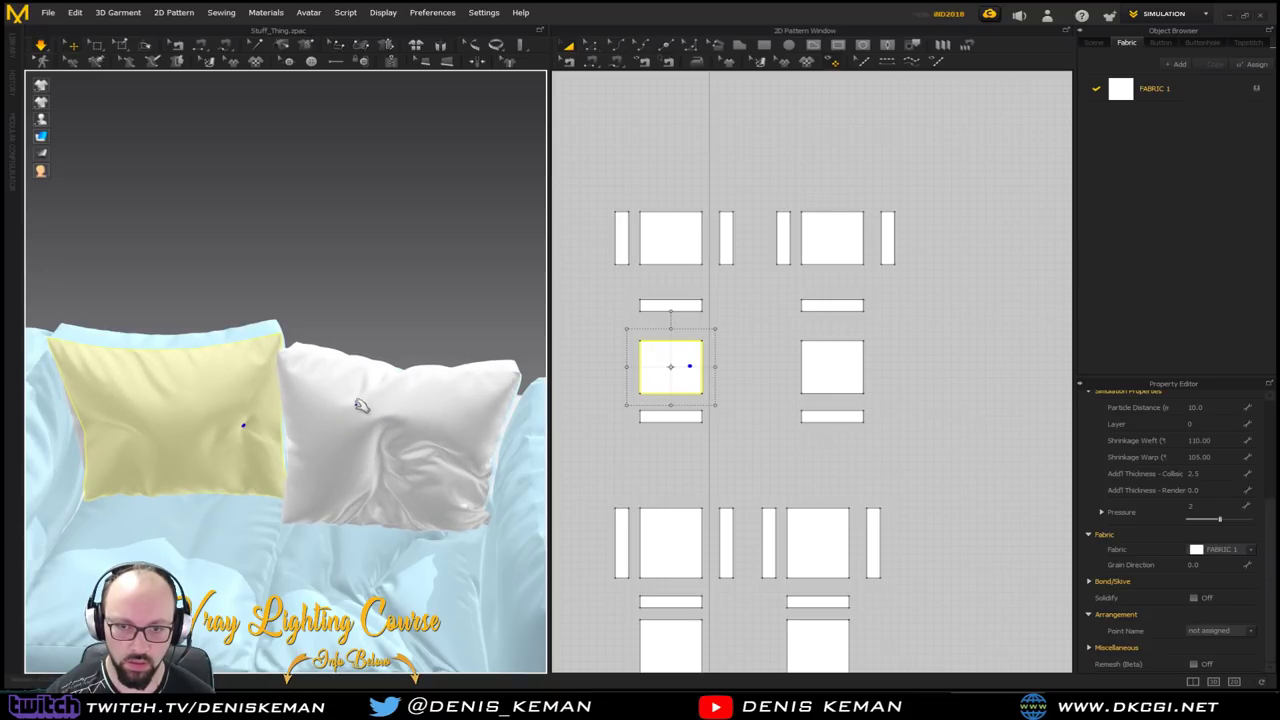
left_click(416, 296)
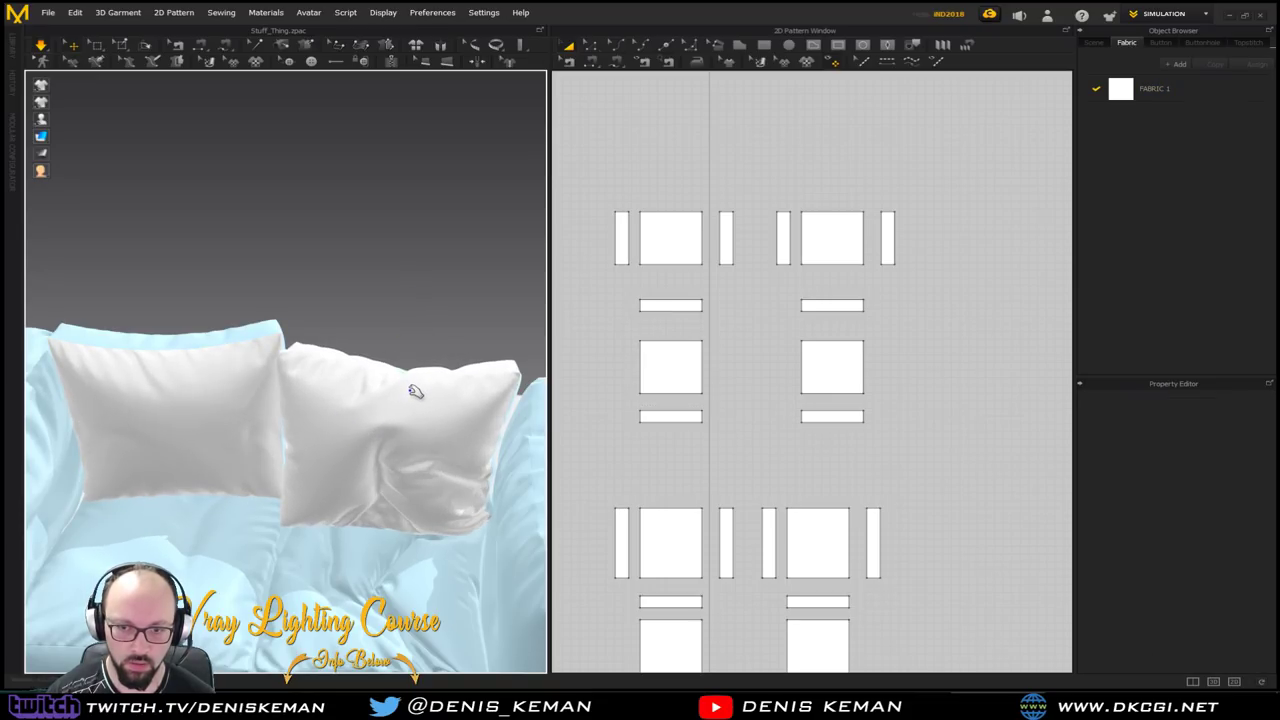
Pull several spots on the duplicate back cushion's front panel to add more wrinkles, and stop the simulation
right_click_drag(414, 414, 344, 425)
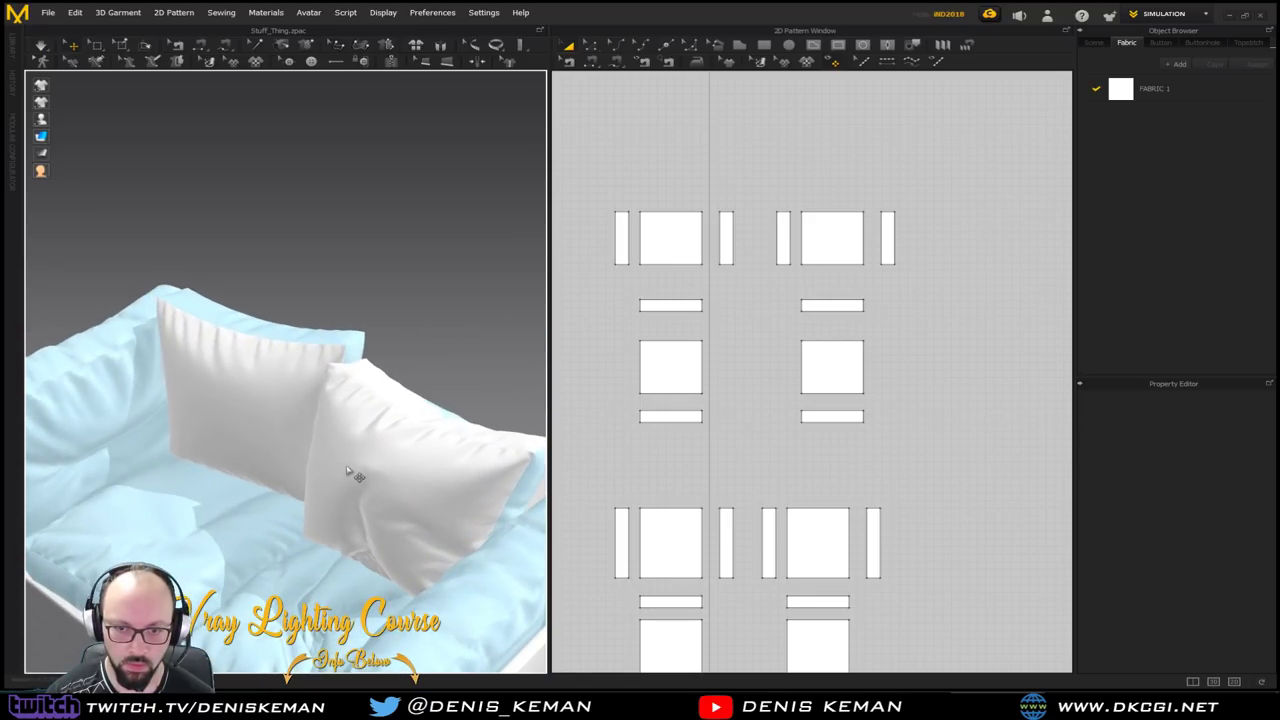
left_click(376, 466)
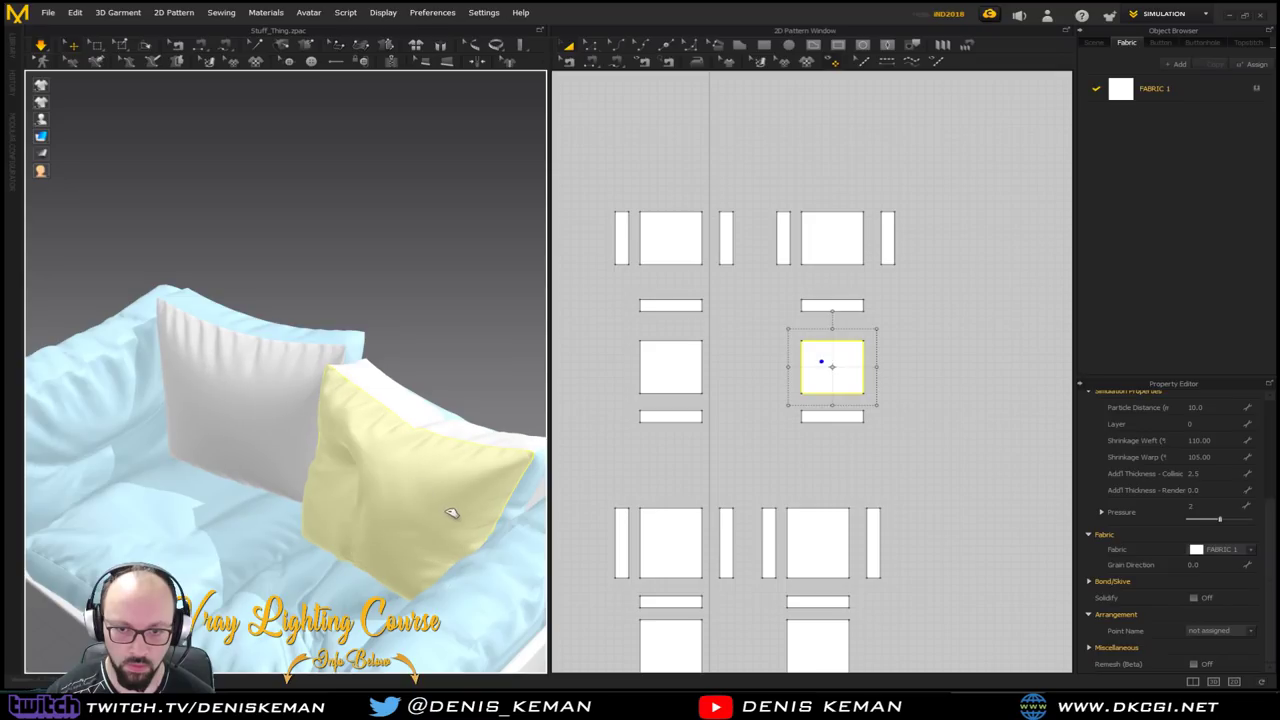
mouse_move(423, 471)
left_mouse_down()
mouse_move(424, 494)
mouse_move(425, 455)
left_mouse_up()
left_click(457, 350)
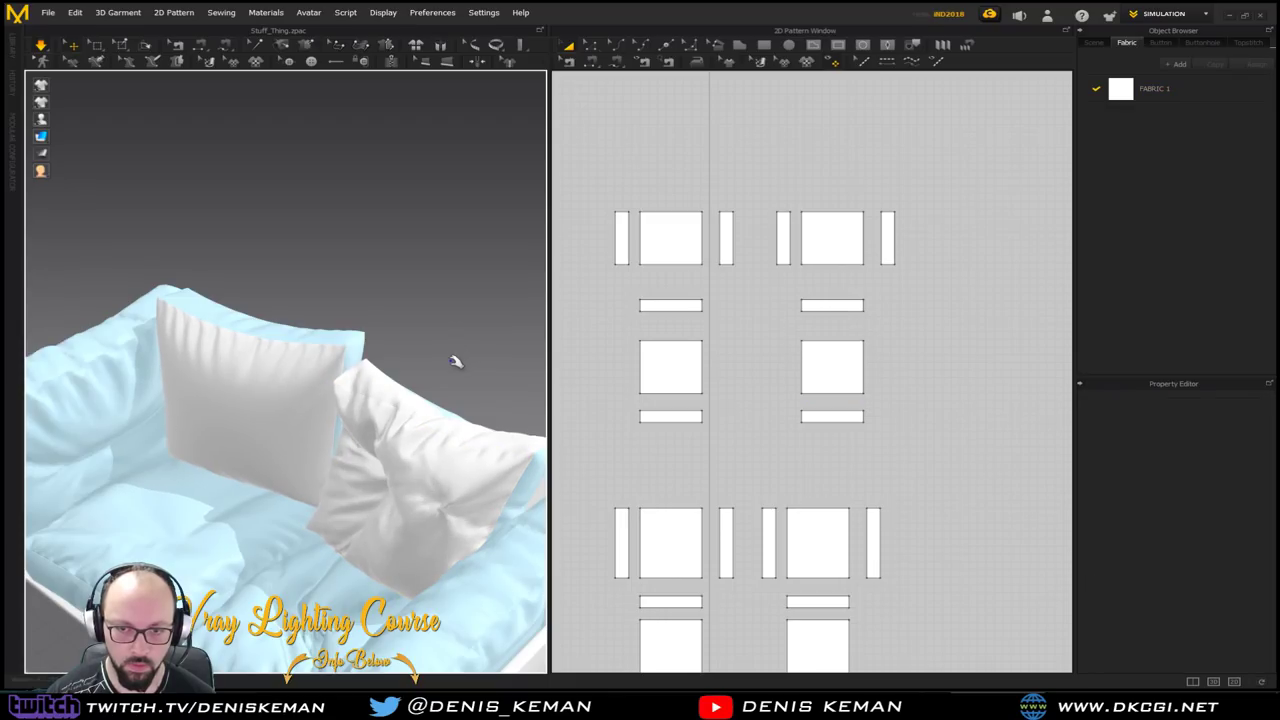
left_click(421, 493)
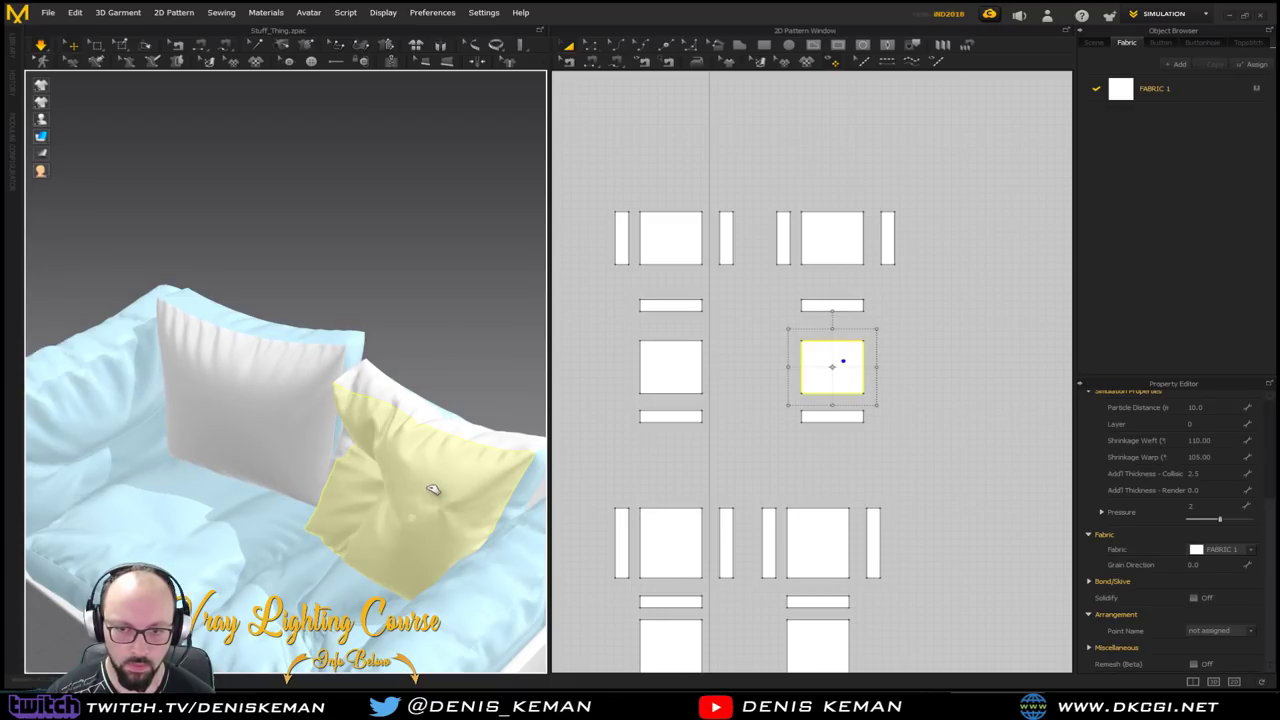
left_click(475, 337)
left_click_drag(413, 441, 428, 424)
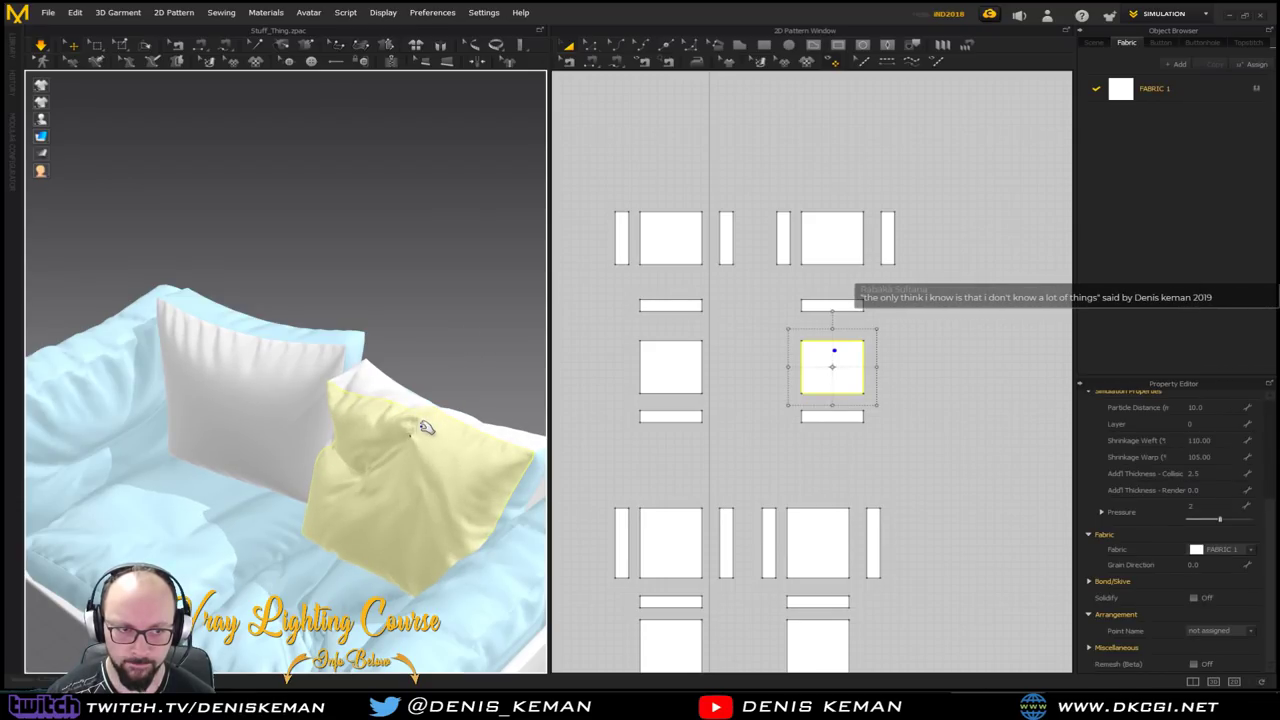
key("space")
left_click(495, 347)
Freeze the wrinkled front panel of the duplicate back cushion
mouse_move(434, 394)
right_mouse_down()
mouse_move(501, 334)
mouse_move(534, 346)
mouse_move(569, 389)
mouse_move(420, 405)
right_mouse_up()
left_click(360, 410)
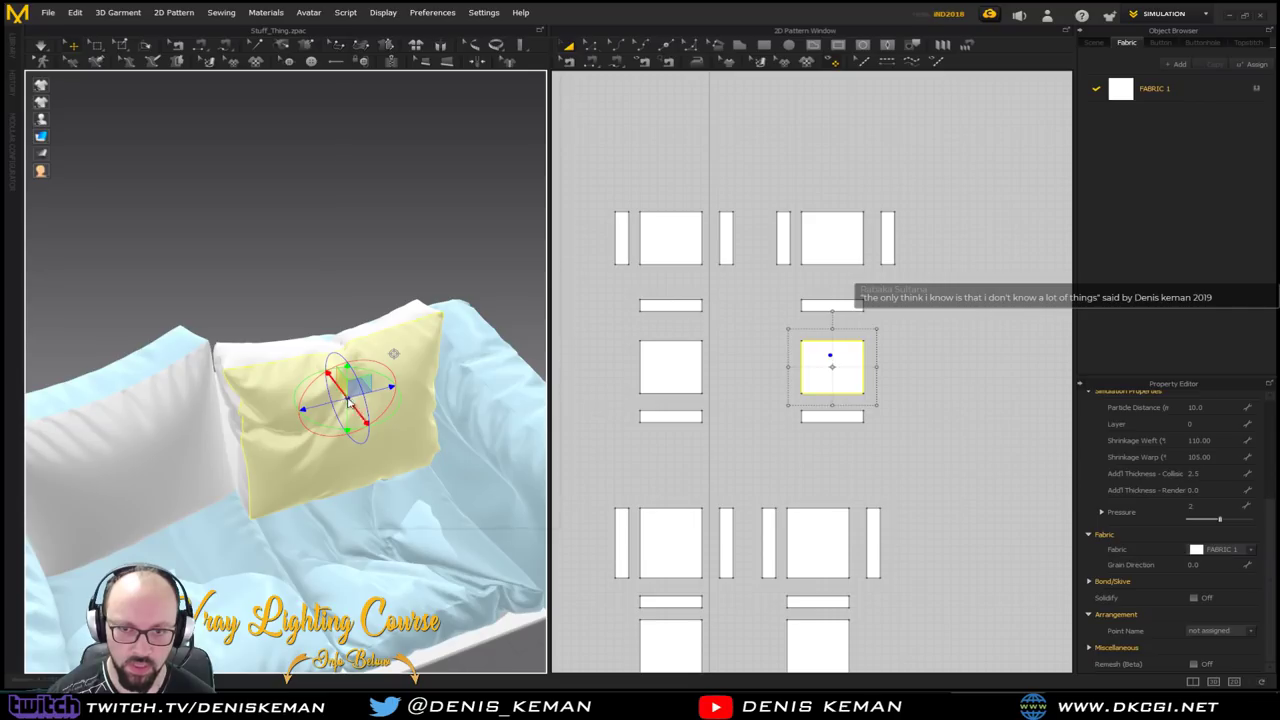
right_click(348, 398)
left_click(400, 114)
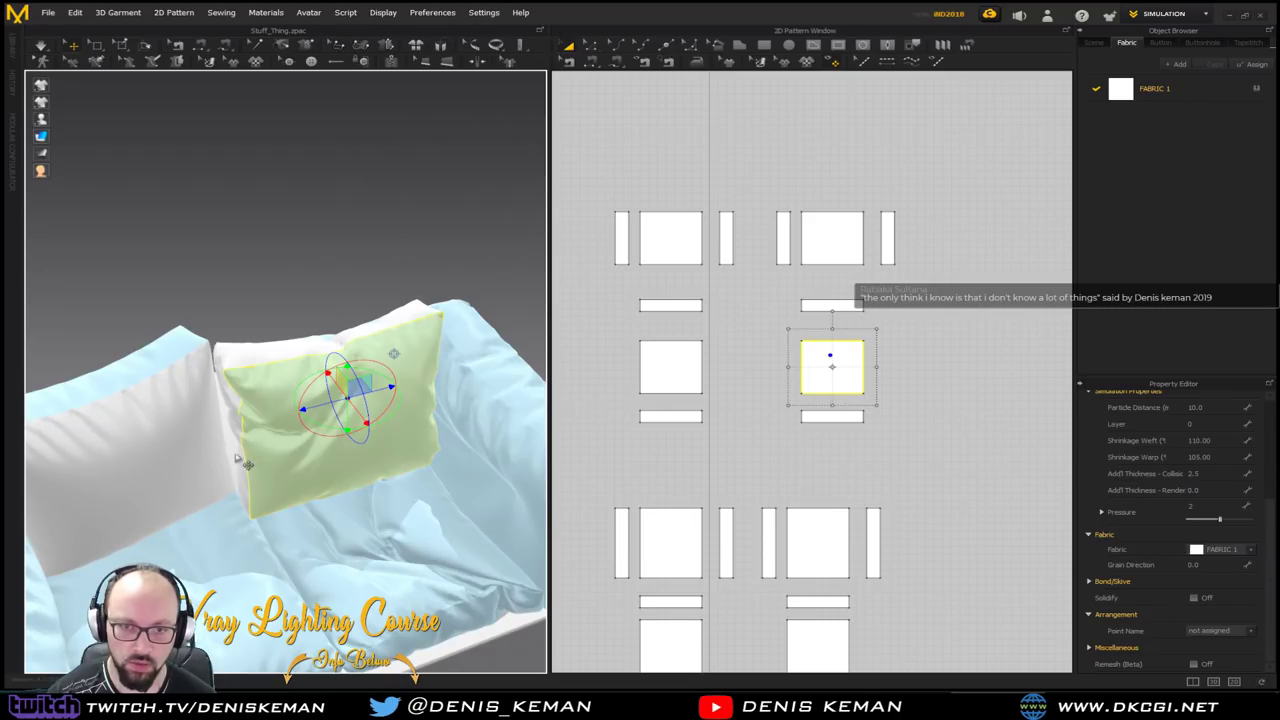
Freeze the duplicate back cushion's top strip and the side strip facing the original cushion
left_click(238, 415)
right_click(237, 416)
left_click(236, 323)
left_click(255, 350)
right_click_drag(254, 357, 315, 370)
left_click(274, 430, "shift")
right_click(280, 352)
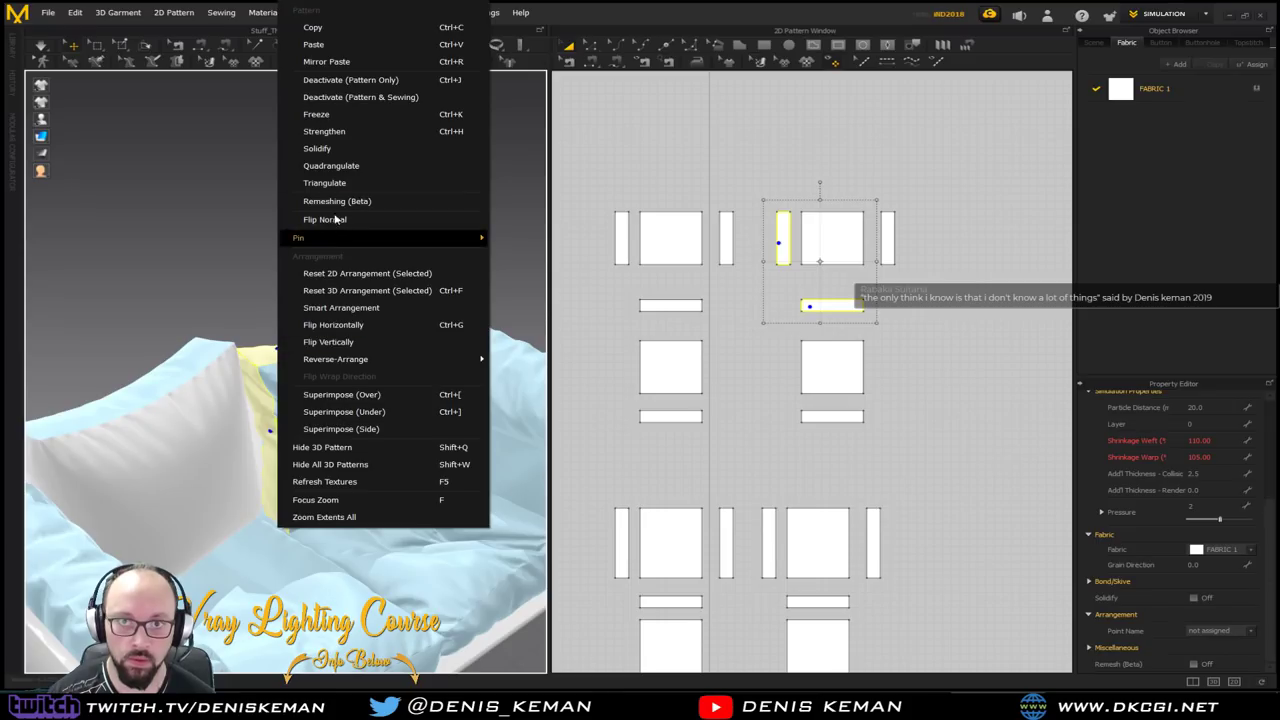
left_click(338, 112)
left_click(268, 265)
Simulate and pull the center of the original back cushion's front panel upward to wrinkle its lower half
right_click_drag(309, 311, 132, 364)
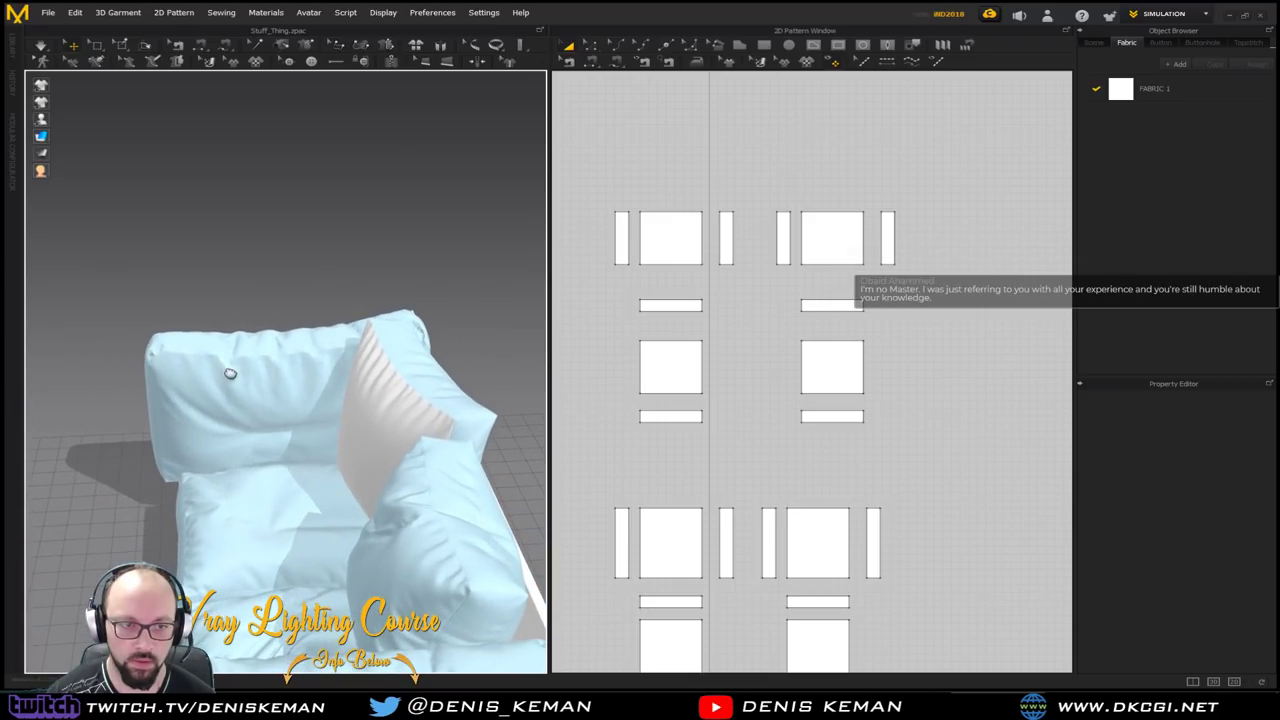
middle_click_drag(230, 373, 82, 358)
right_click_drag(248, 375, 494, 369)
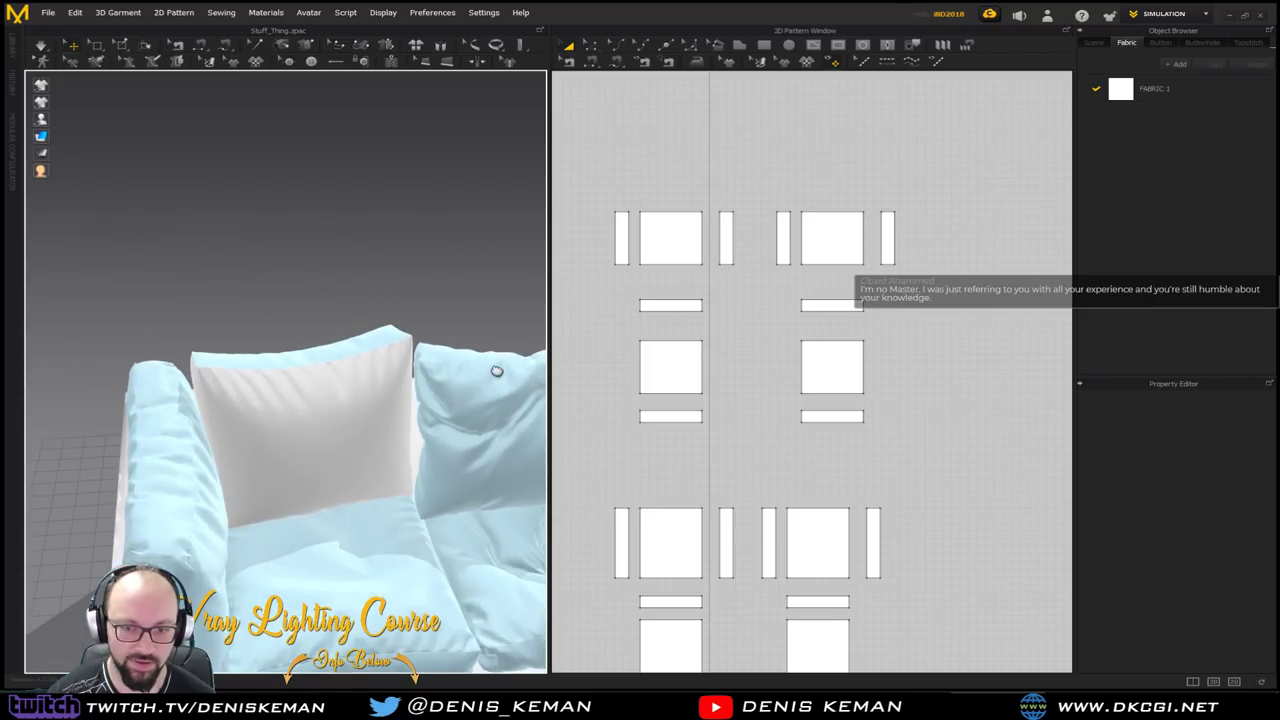
left_click(343, 433)
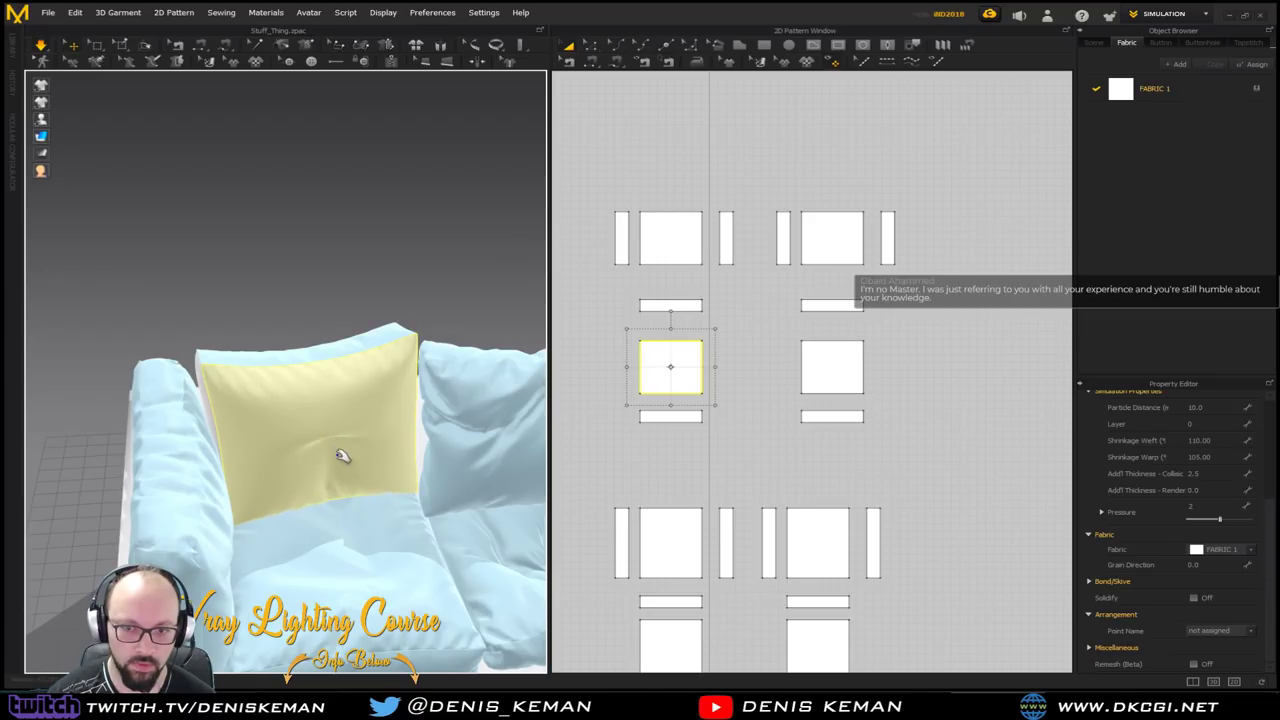
left_click_drag(315, 435, 296, 380)
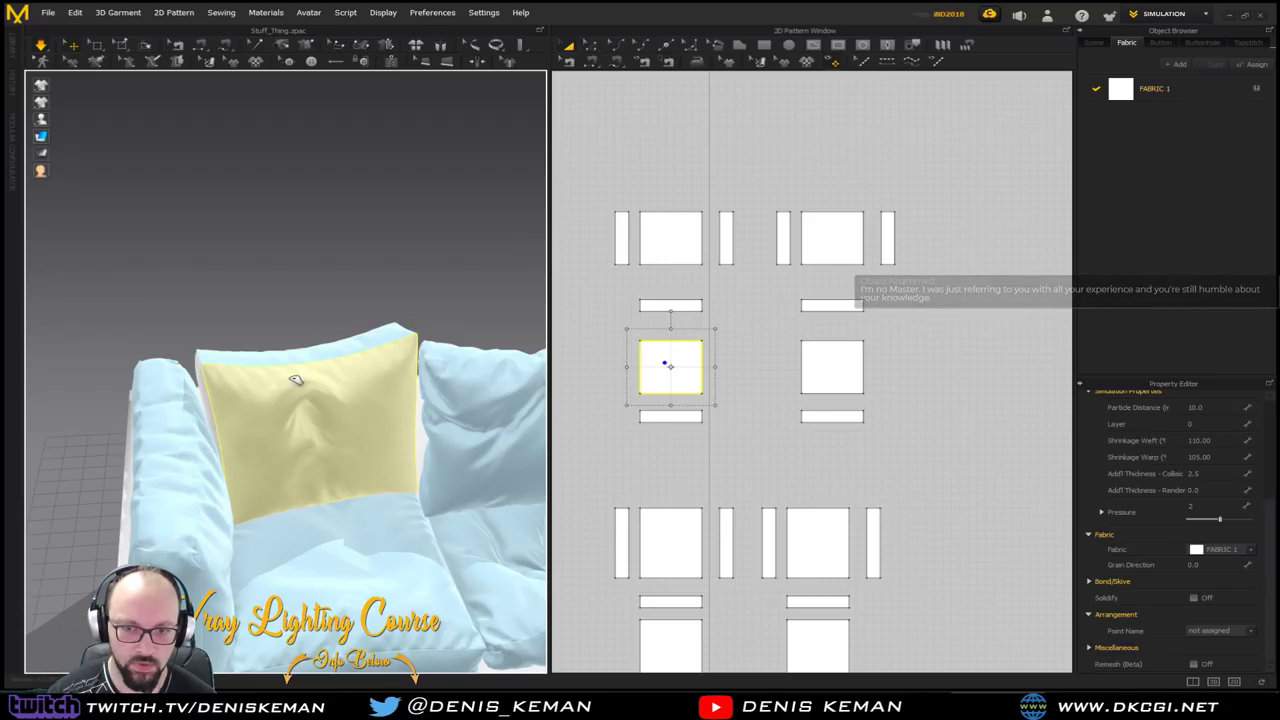
left_click(314, 284)
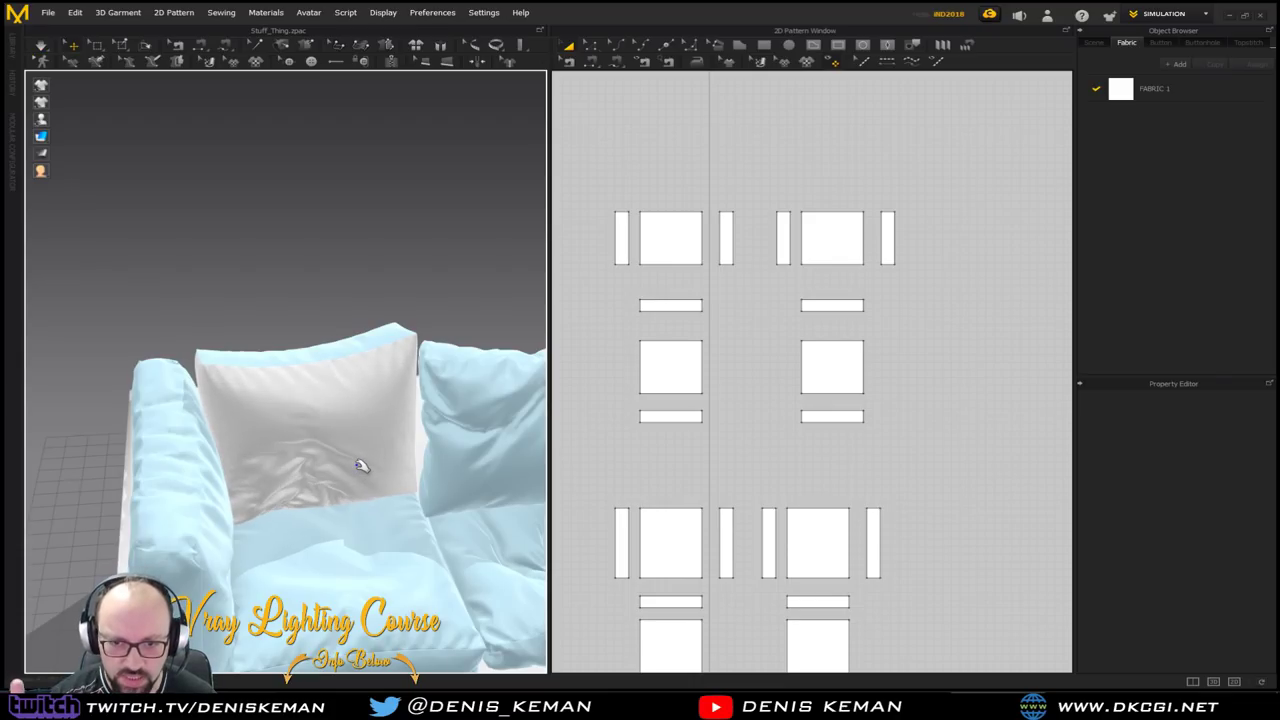
Pull the upper part of the original back cushion's front panel under simulation to reshape its folds
right_click_drag(355, 465, 294, 464)
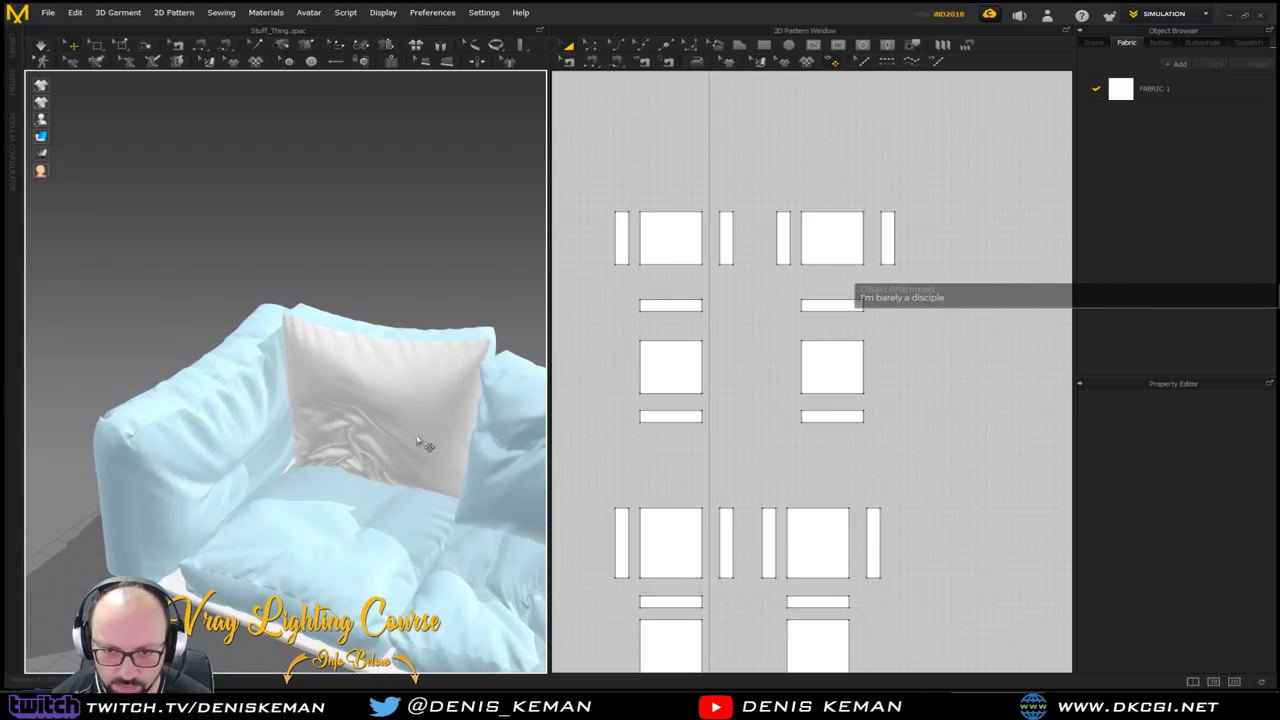
left_click(441, 378)
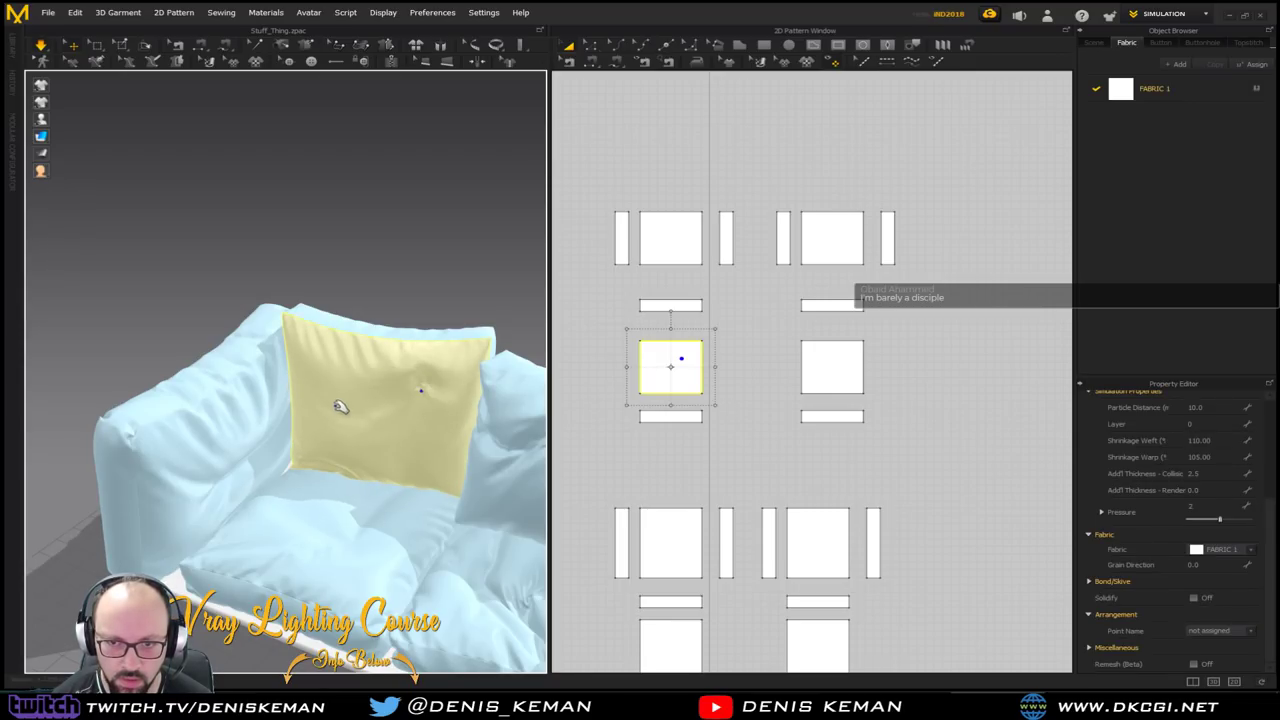
left_click(401, 265)
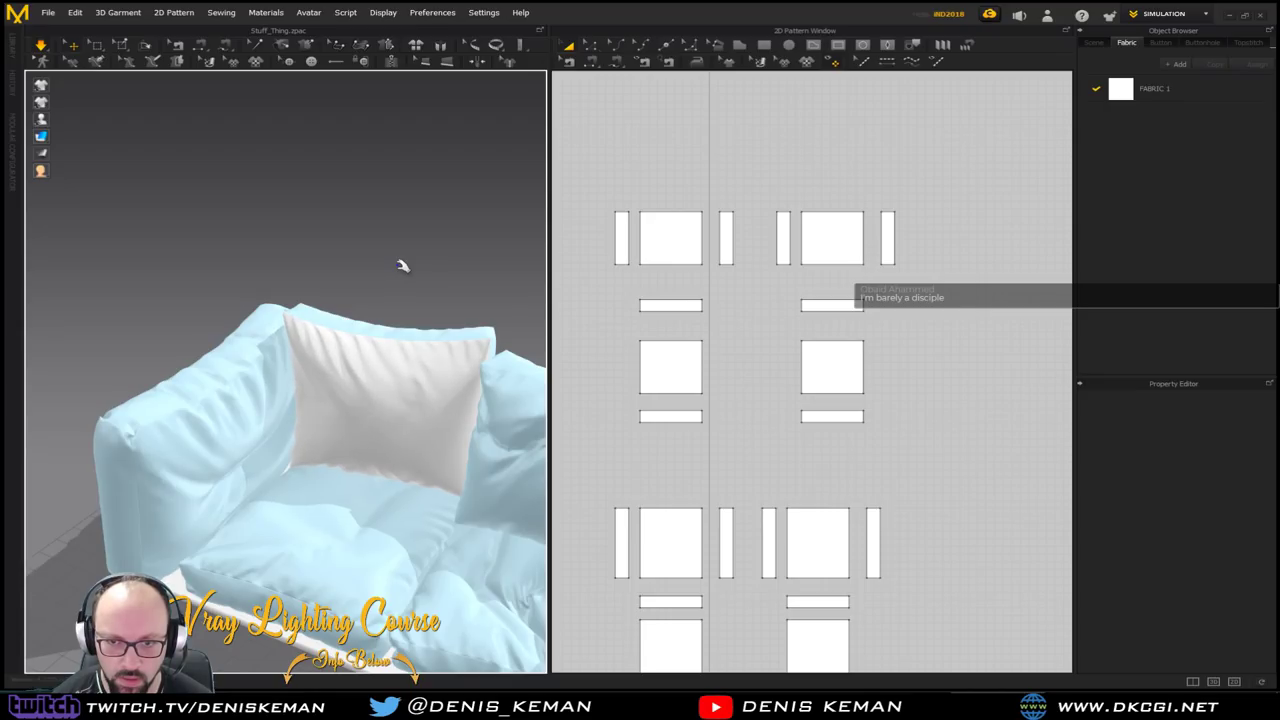
right_click_drag(407, 306, 444, 276)
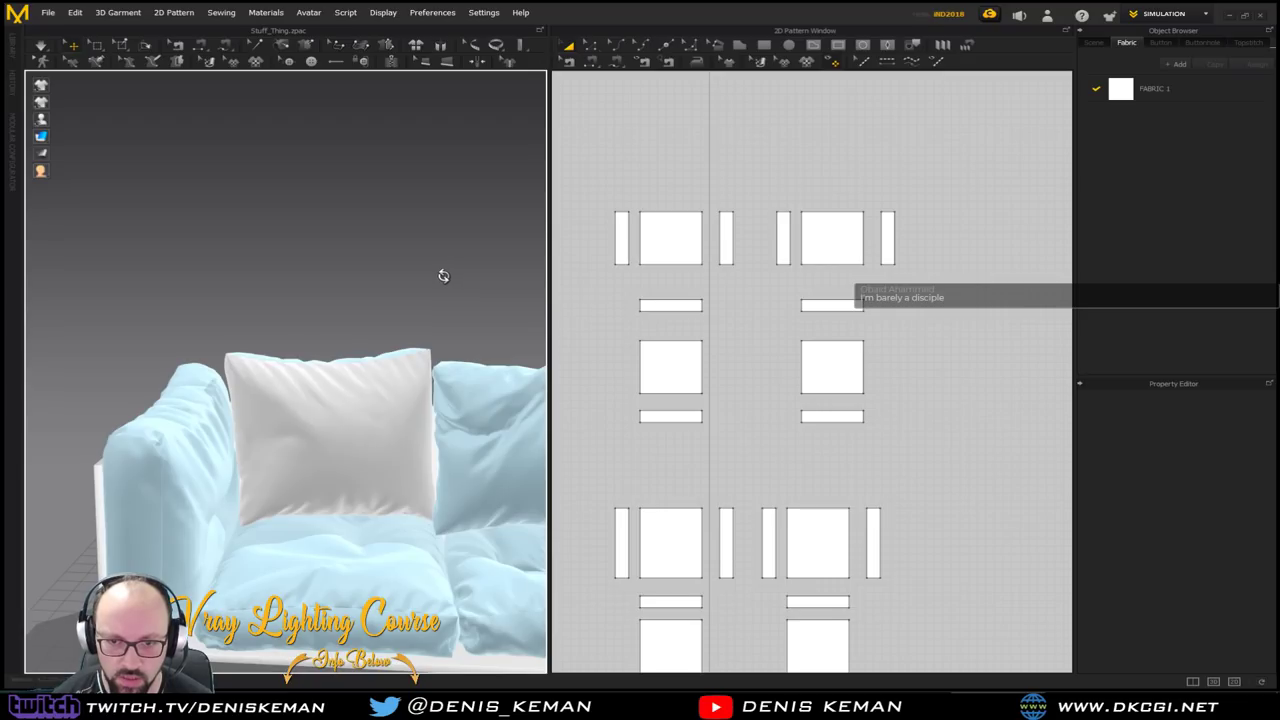
Pull the original back cushion's front panel at its center and toward the duplicate cushion, checking the folds from above
left_click(383, 455)
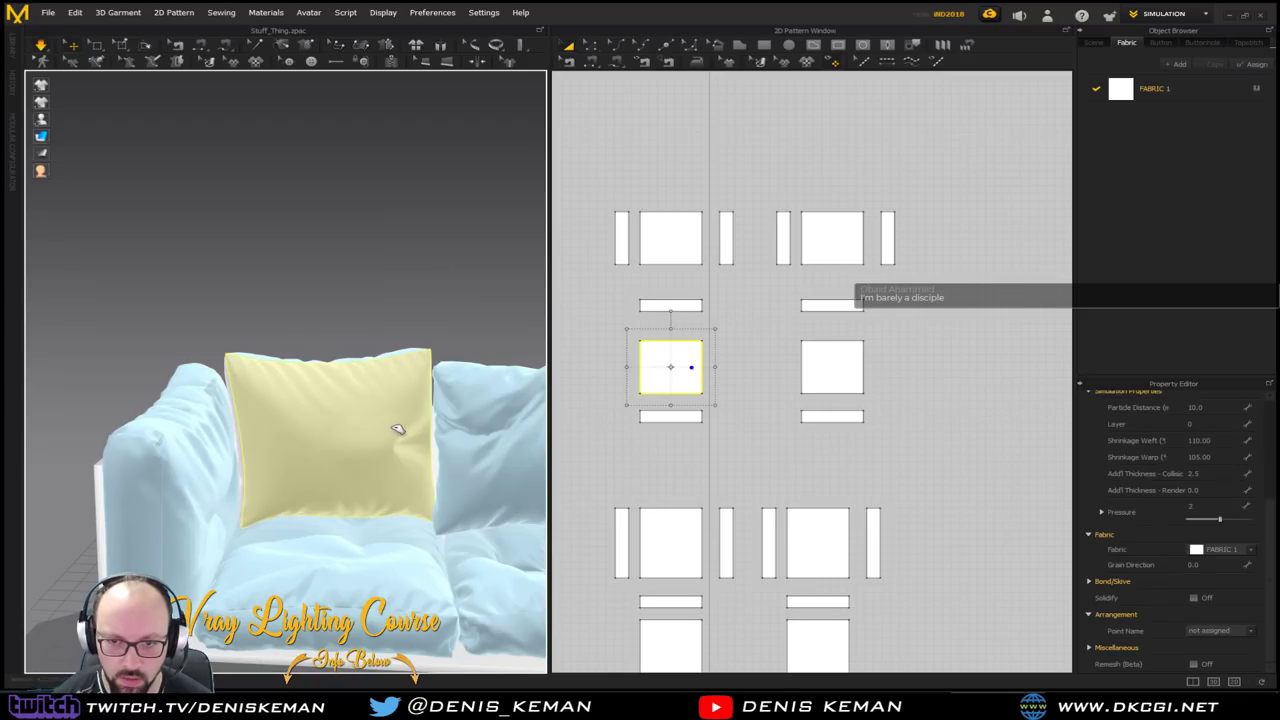
left_click_drag(353, 447, 365, 437)
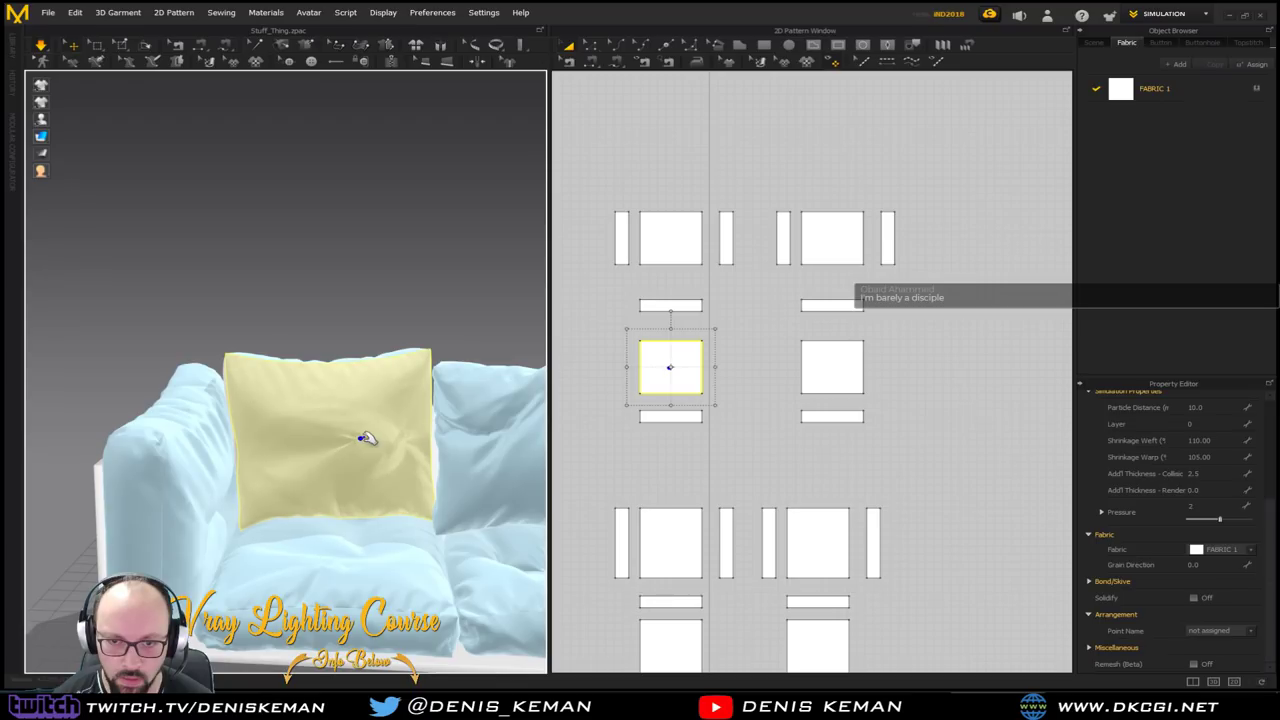
left_click(383, 296)
right_click_drag(370, 318, 390, 500)
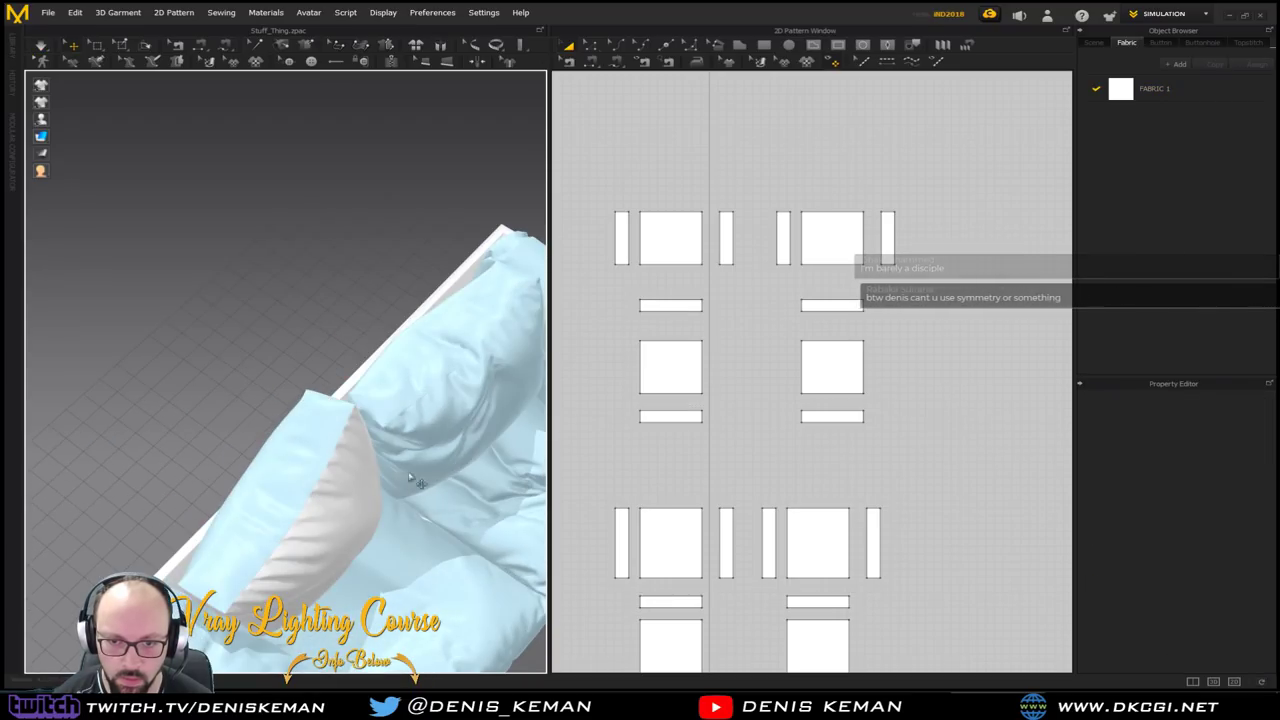
left_click(326, 501)
left_click_drag(320, 498, 228, 343)
Freeze the original back cushion's front panel and select its top strip
right_click_drag(330, 345, 309, 394)
left_click(336, 420)
right_click(366, 400)
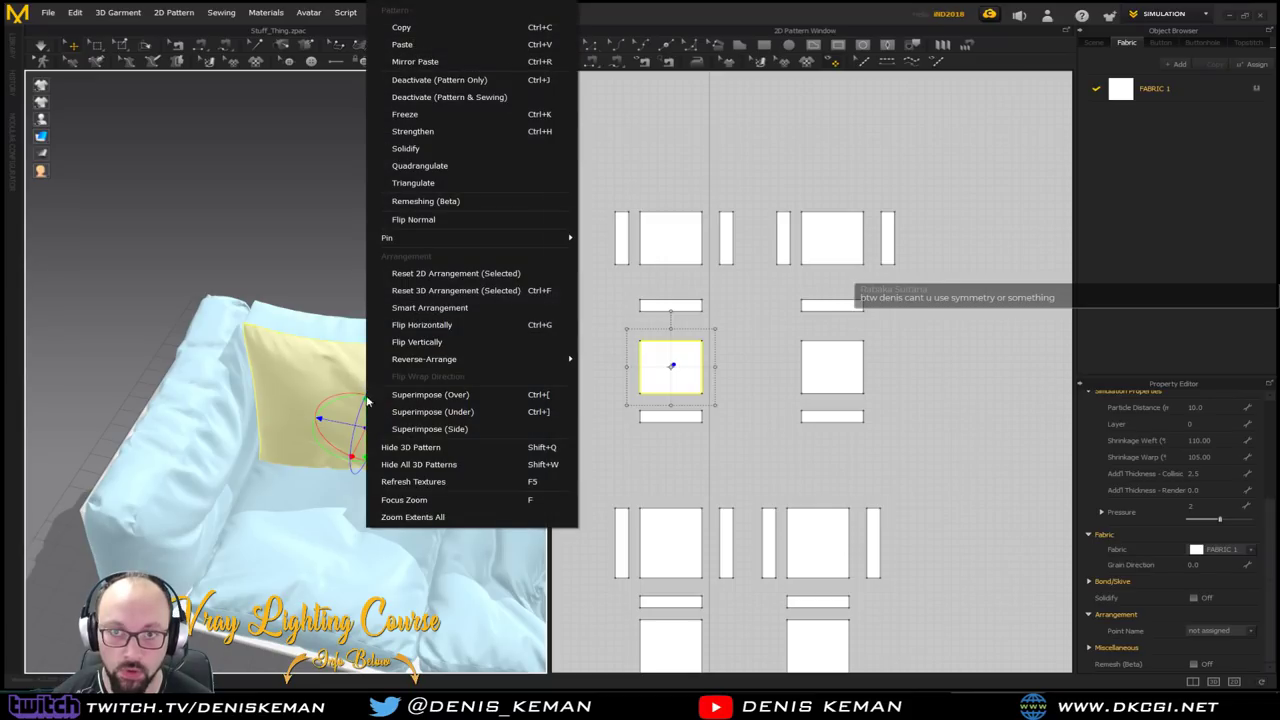
left_click(428, 118)
left_click(391, 332)
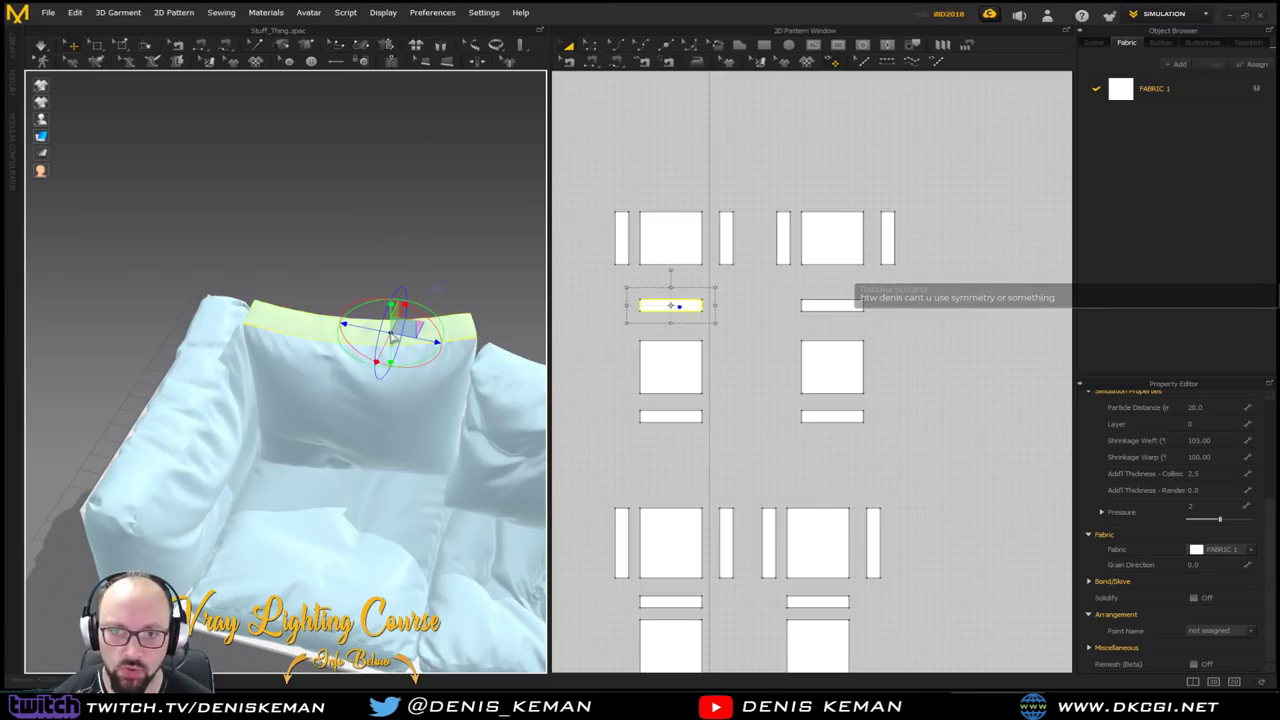
Unfreeze the top strip of the original back cushion and run the cloth simulation on it
right_click(390, 328)
left_click(439, 99)
right_click_drag(388, 222, 449, 249)
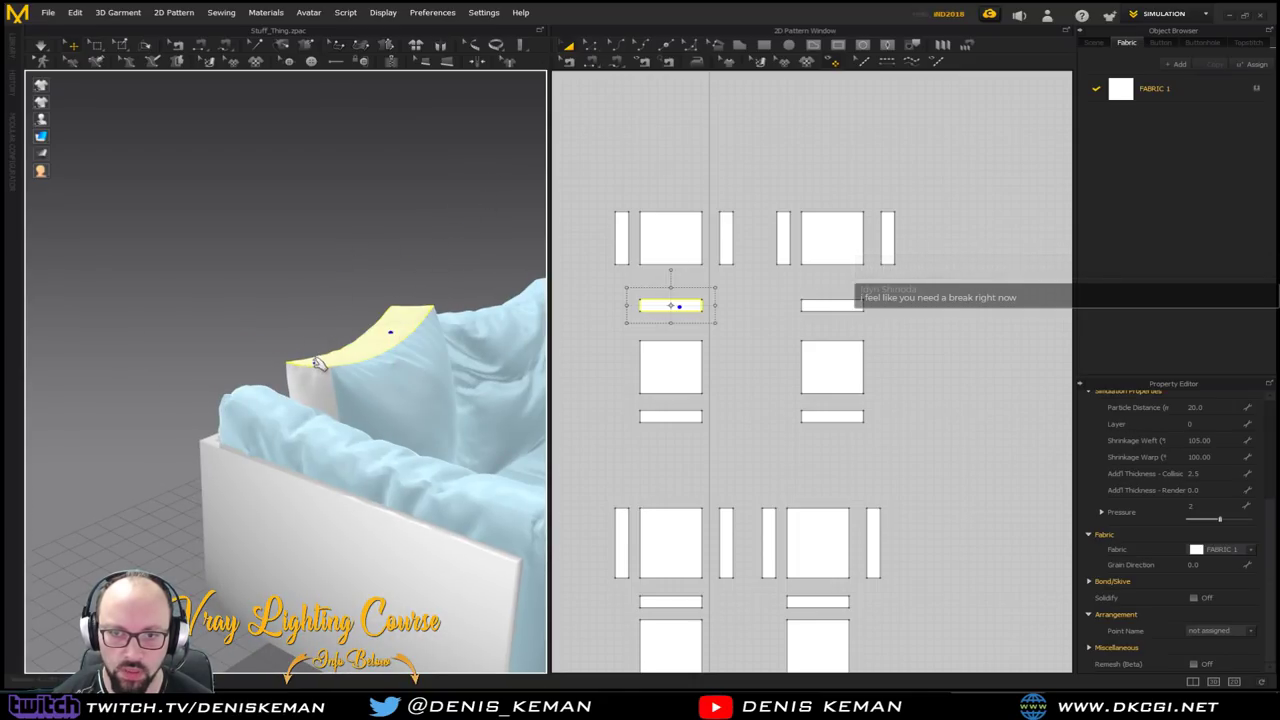
left_click(361, 306)
right_click_drag(361, 306, 354, 317)
key("space")
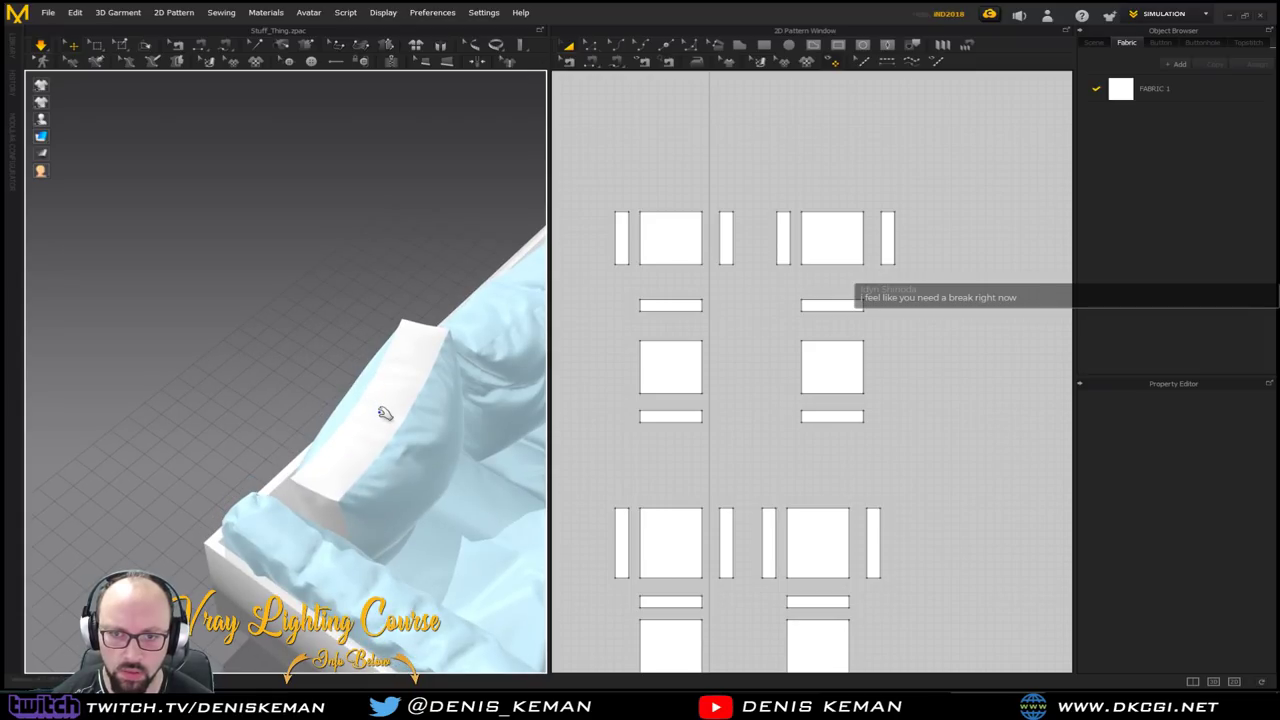
Set the top strip's Shrinkage Warp to 110 and let the simulation wrinkle it before stopping
left_click(378, 409)
left_click(1221, 457)
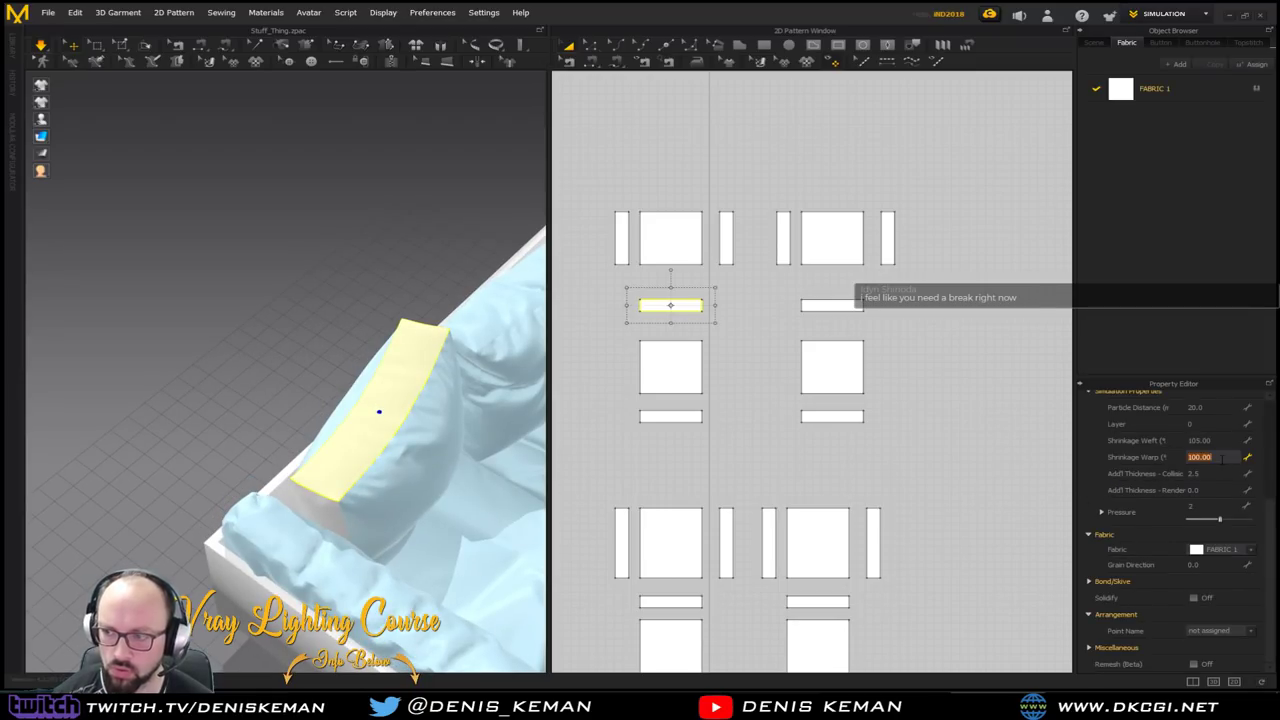
key("Return")
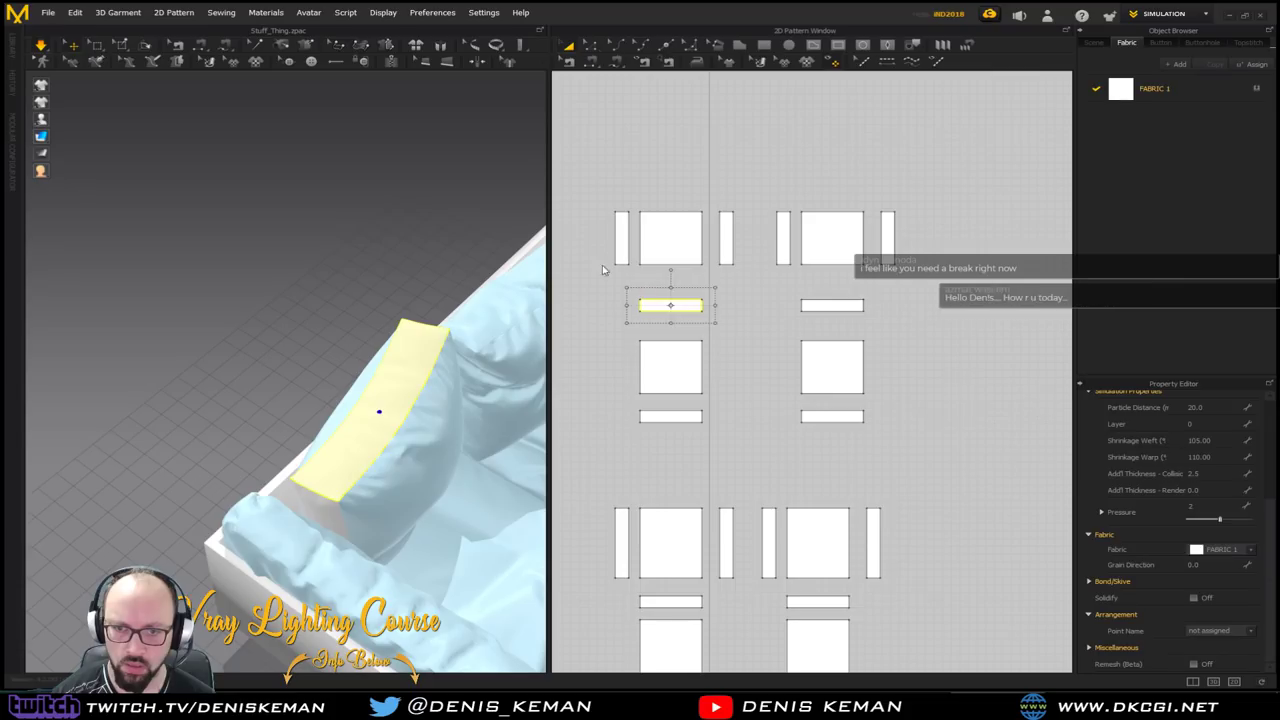
left_click(440, 242)
right_click_drag(457, 274, 162, 282)
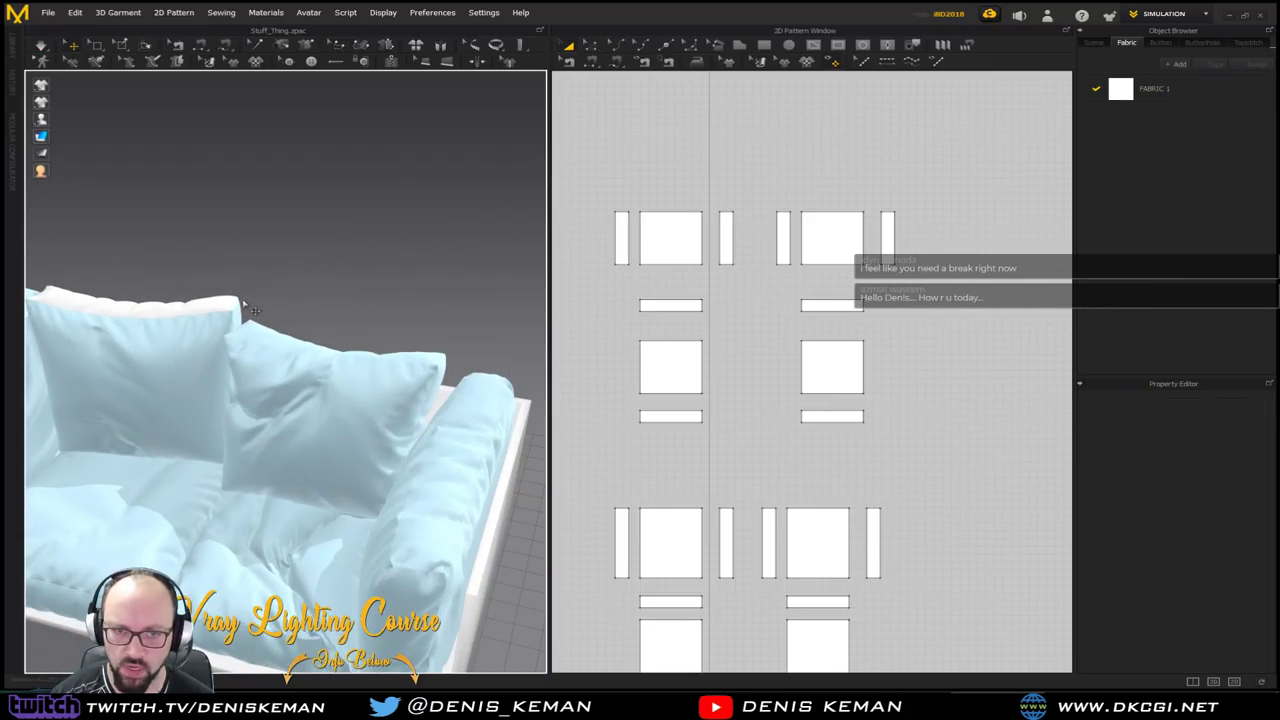
Freeze the wrinkled top strip of the original back cushion
left_click(200, 310)
right_click(196, 310)
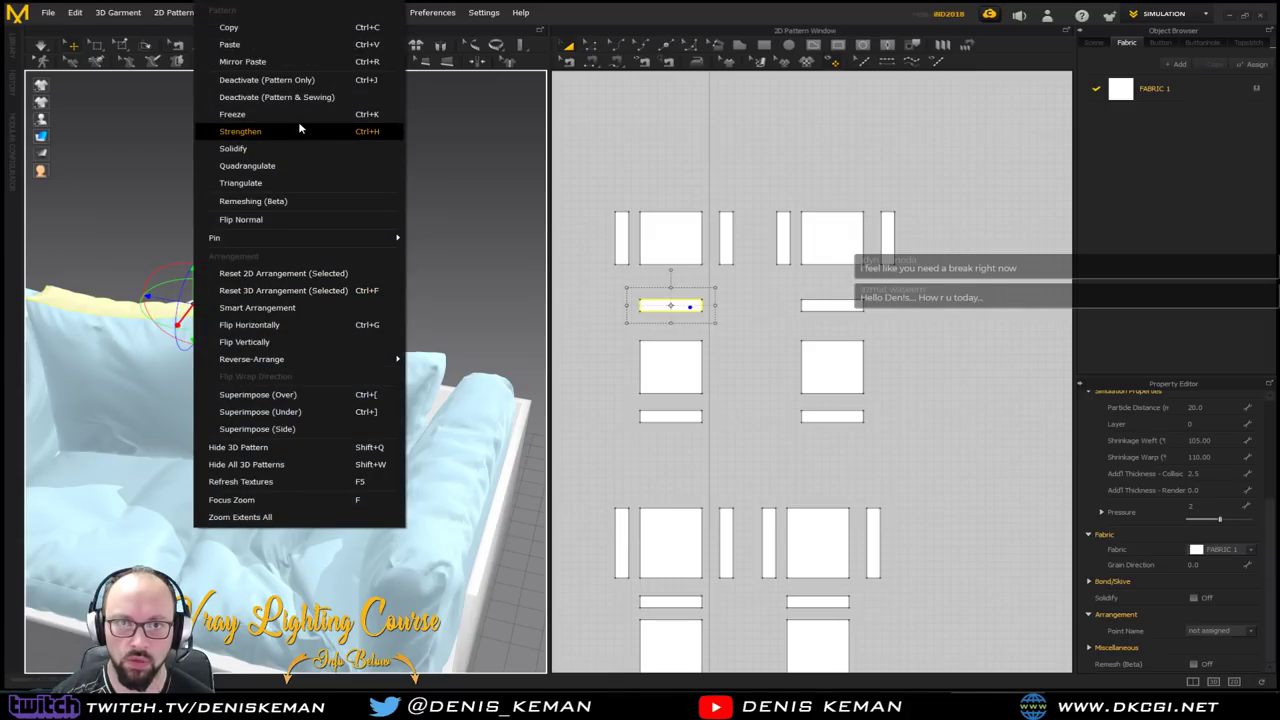
left_click(298, 131)
left_click(414, 280)
right_click_drag(414, 280, 240, 217)
Save the project under the name Before_Shit_Happens.Zprj
left_click(49, 14)
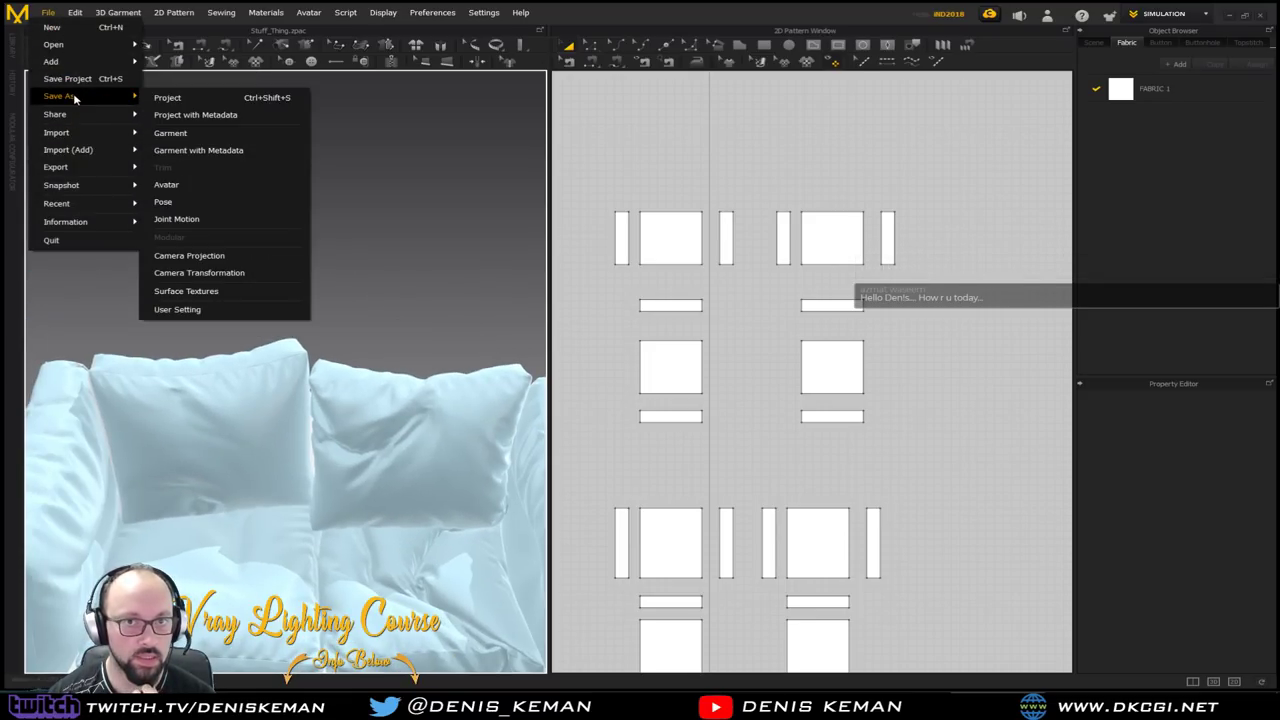
left_click(182, 98)
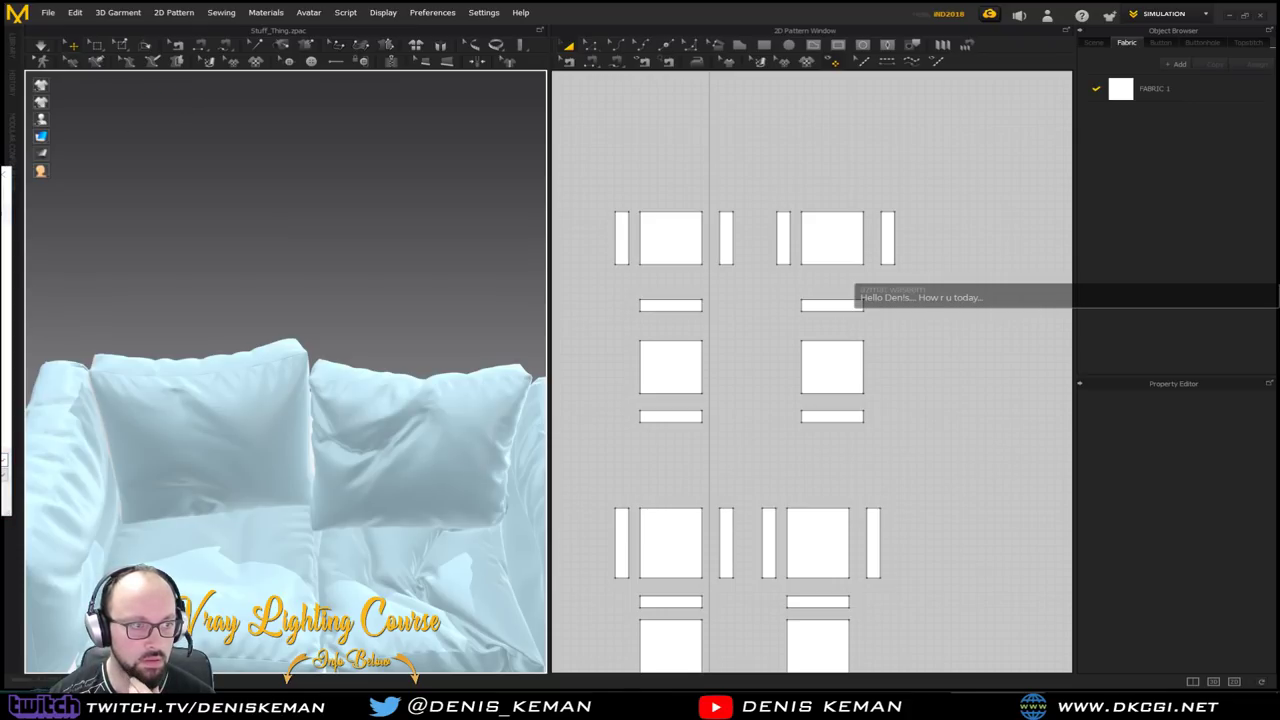
key("Return")
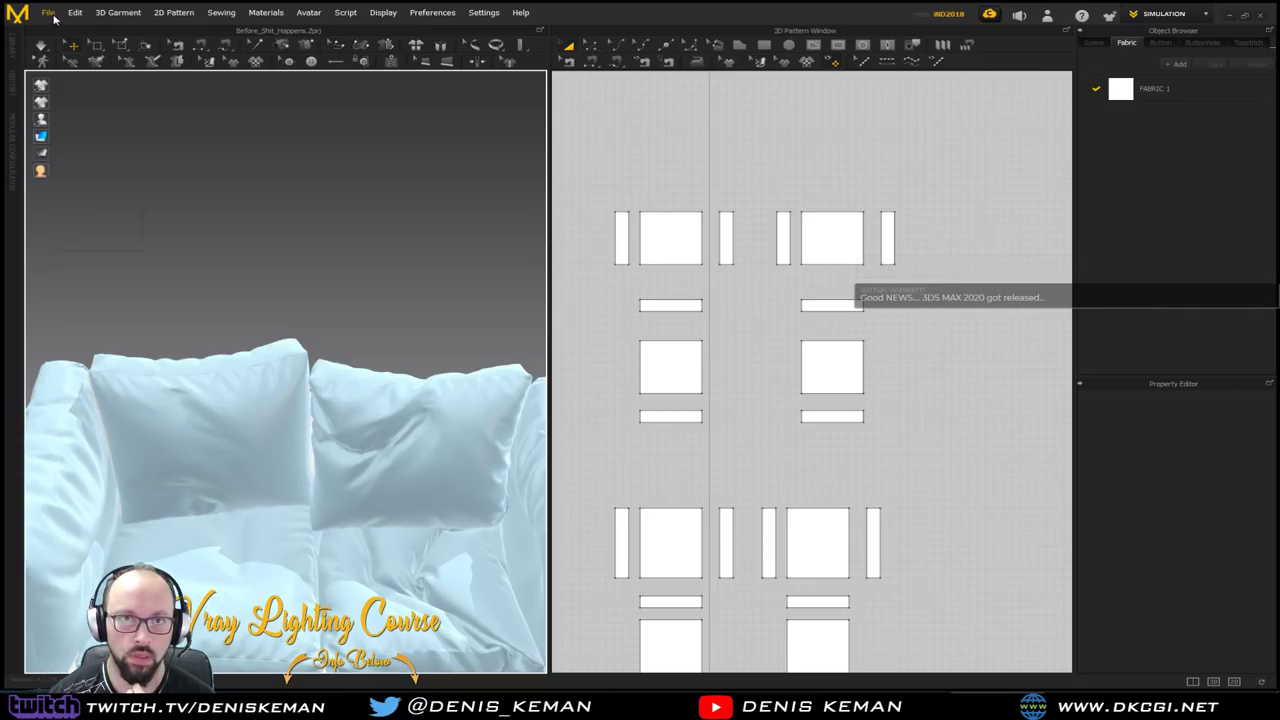
Save the cushion patterns as a garment file named Stuff_Thing.zpac
left_click(47, 15)
mouse_move(85, 97)
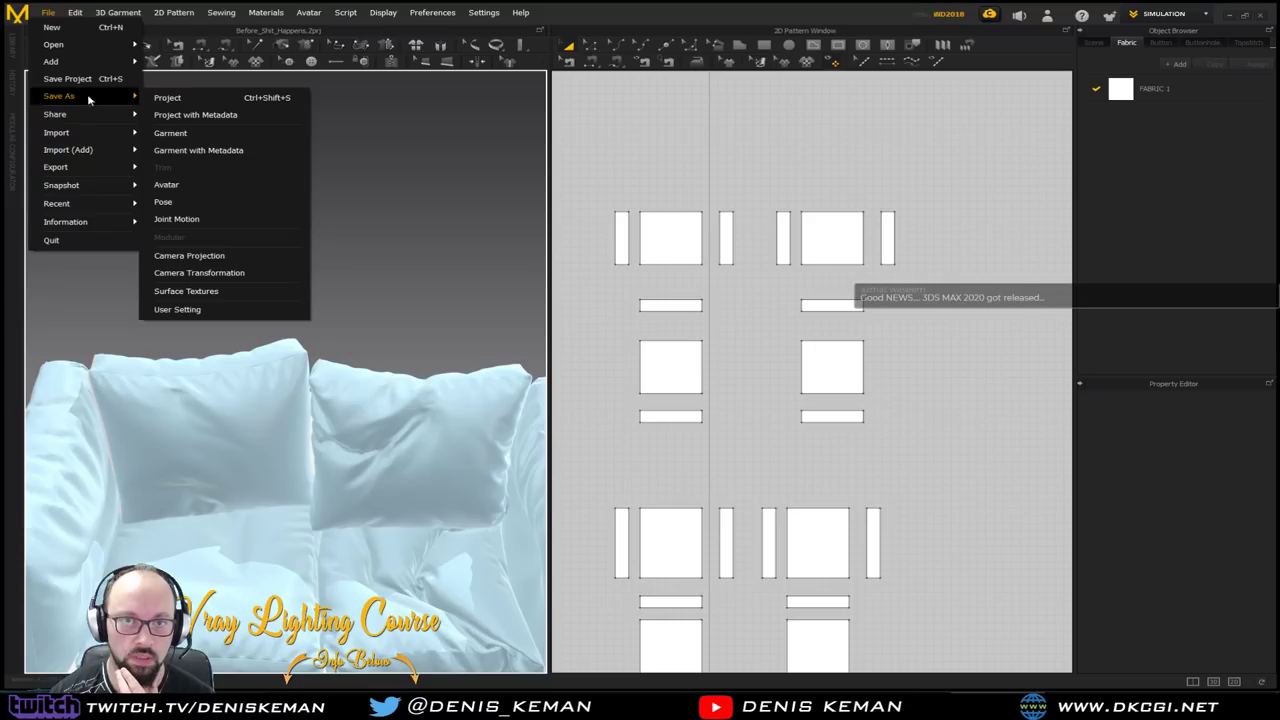
left_click(171, 132)
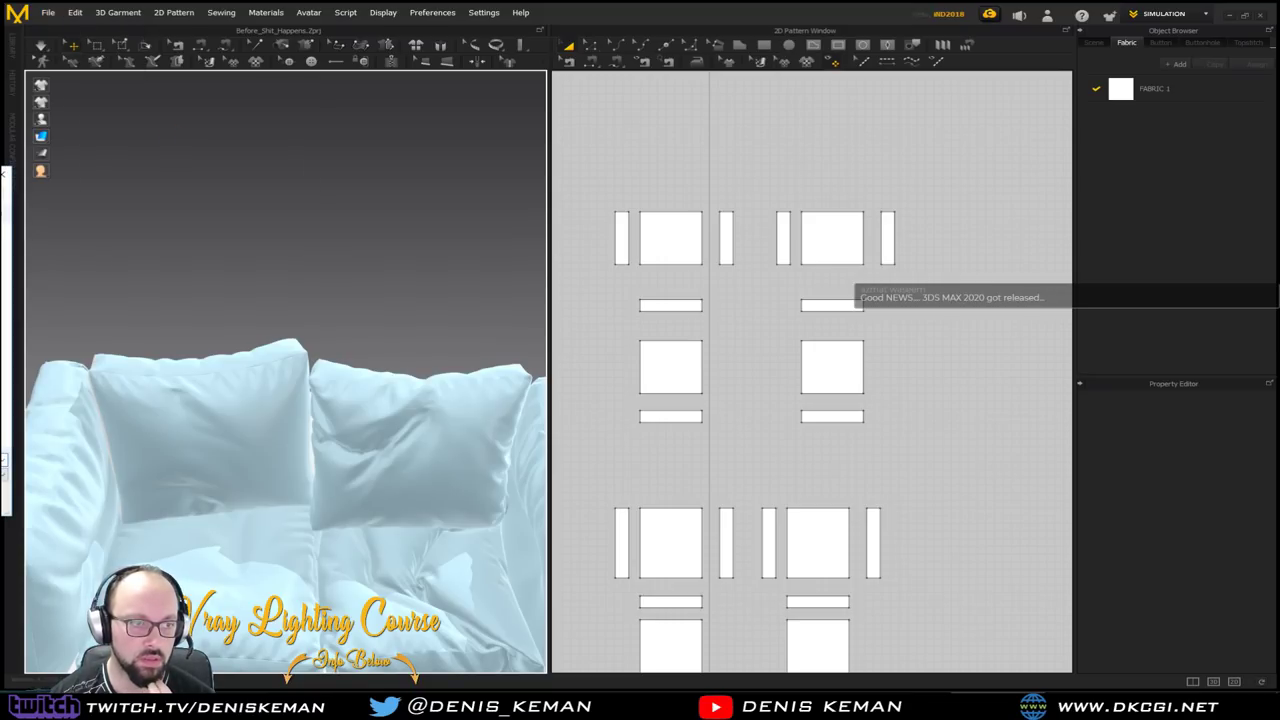
key("Return")
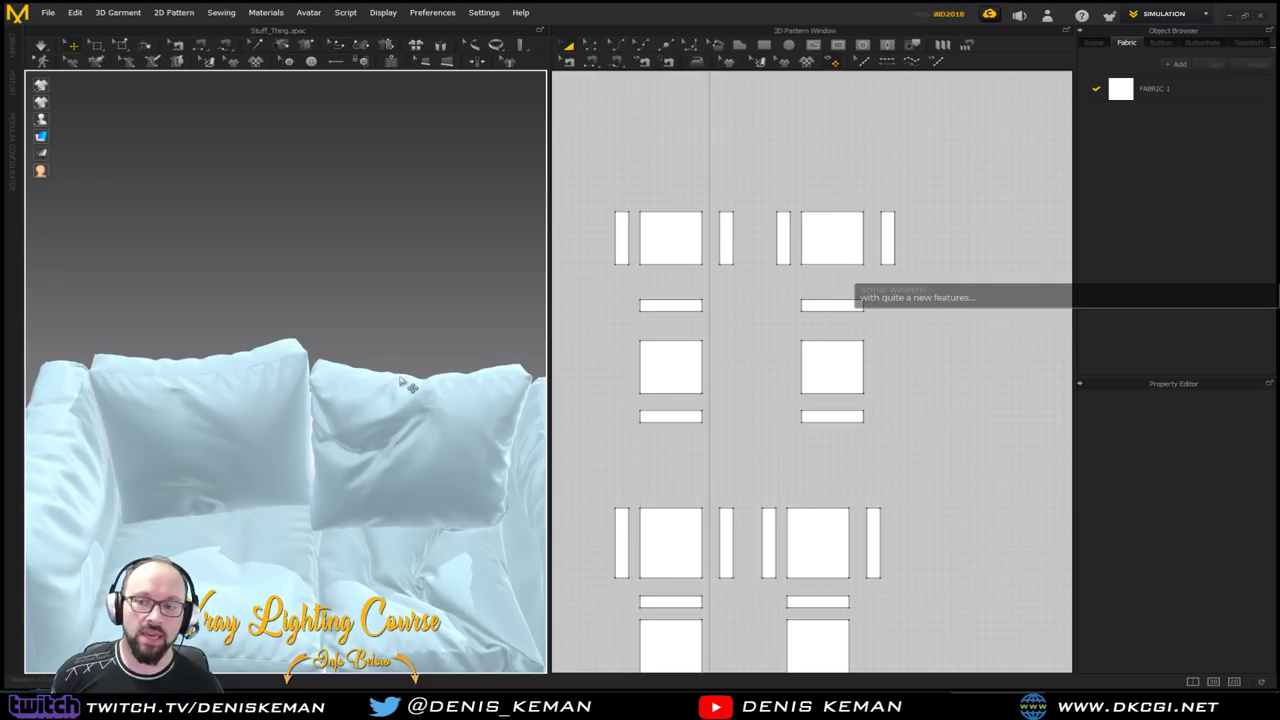
Unfreeze the top panel of the seat cushion in front of the duplicate back cushion
mouse_move(400, 329)
right_mouse_down()
mouse_move(389, 340)
mouse_move(409, 377)
mouse_move(433, 320)
mouse_move(403, 260)
mouse_move(366, 283)
mouse_move(368, 299)
mouse_move(417, 349)
mouse_move(449, 289)
mouse_move(409, 320)
right_mouse_up()
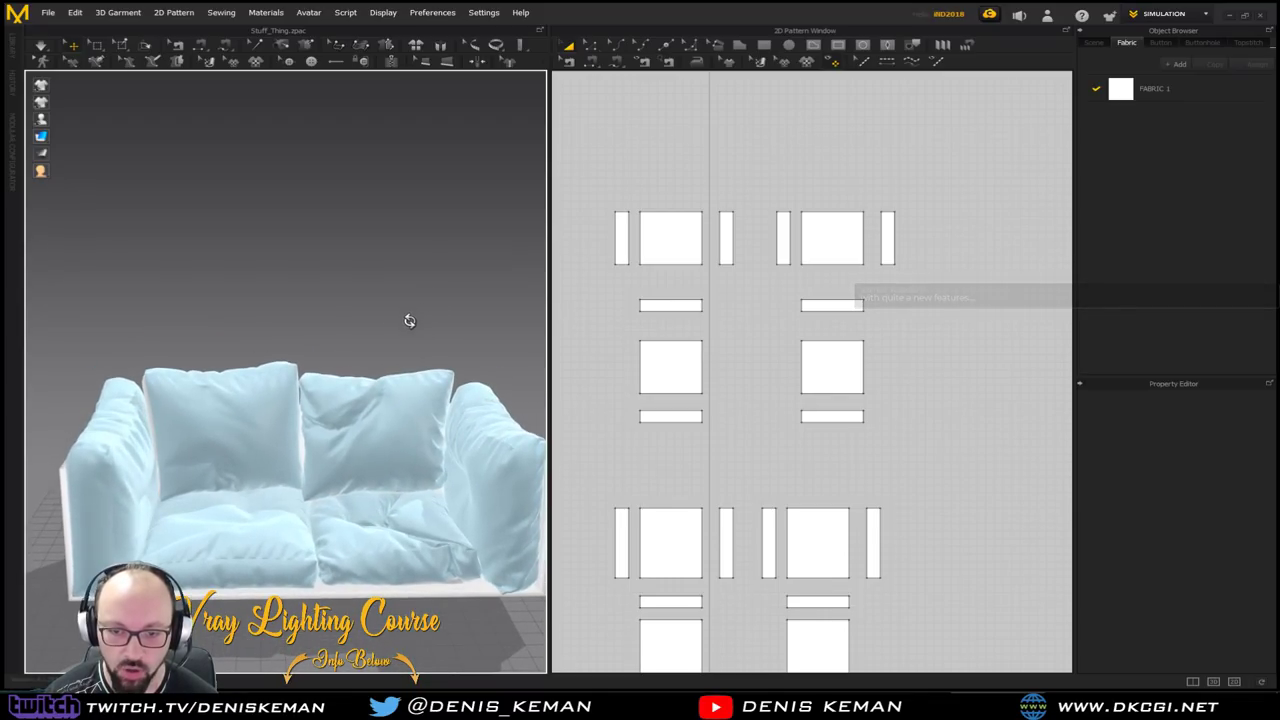
left_click(419, 518)
scroll(415, 517, "up", 3)
middle_click_drag(370, 437, 306, 329)
right_click_drag(306, 329, 352, 343)
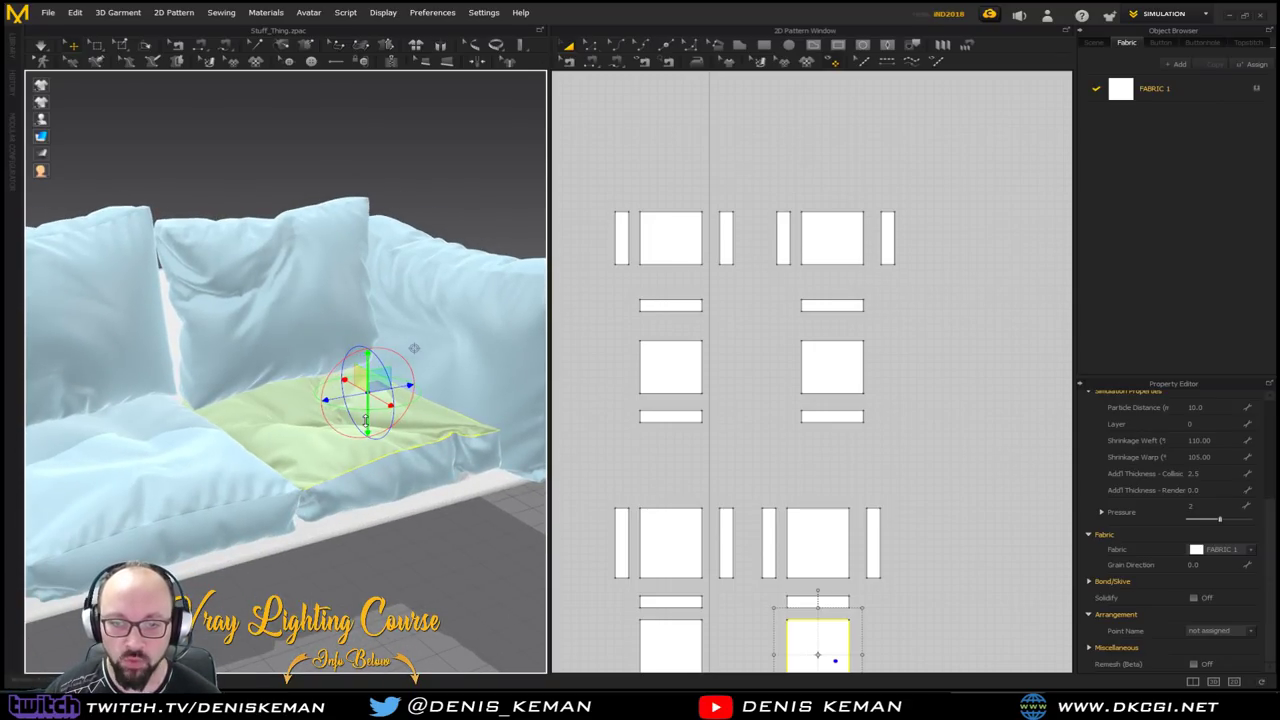
right_click(366, 422)
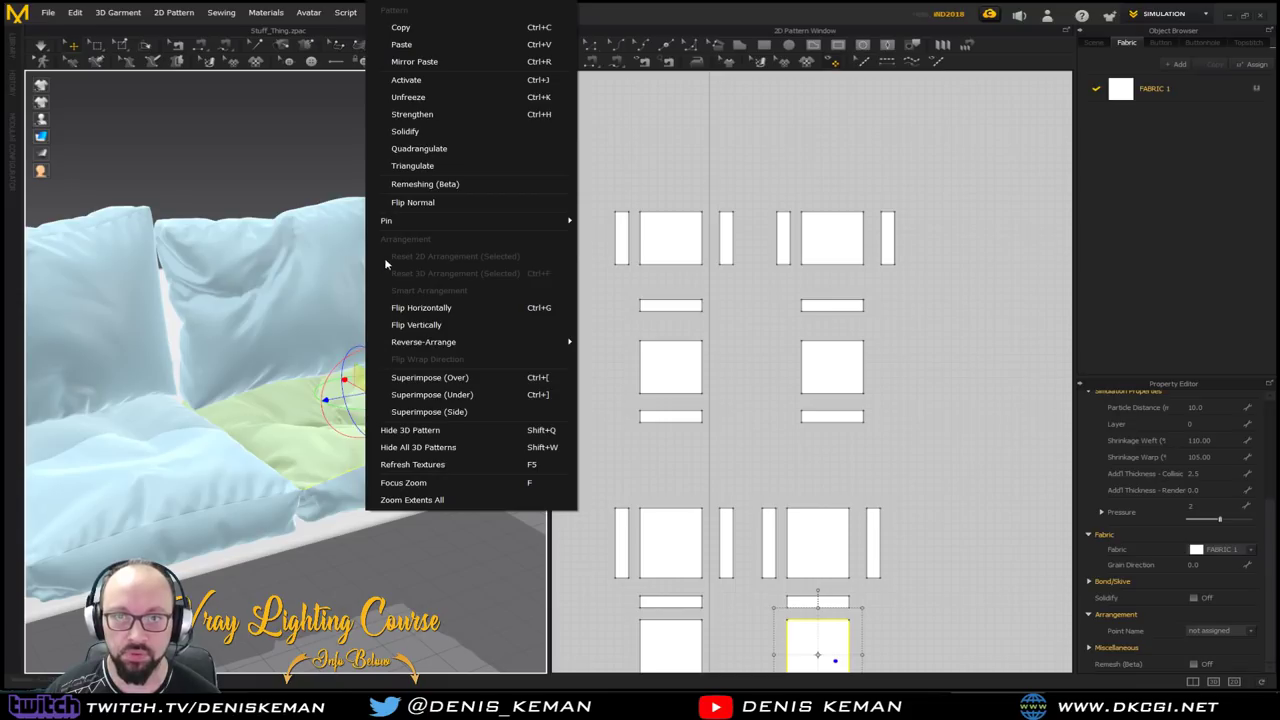
left_click(410, 114)
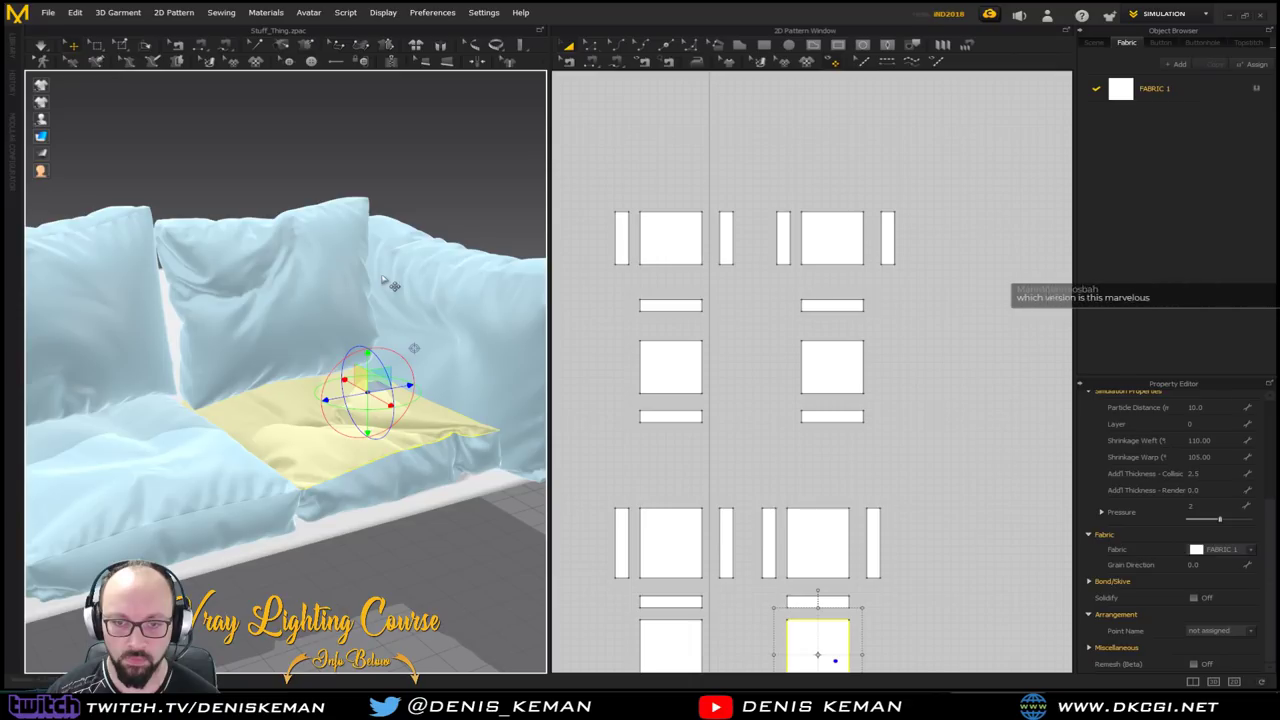
Simulate the unfrozen seat panel in short runs and check its folds from above
key("q")
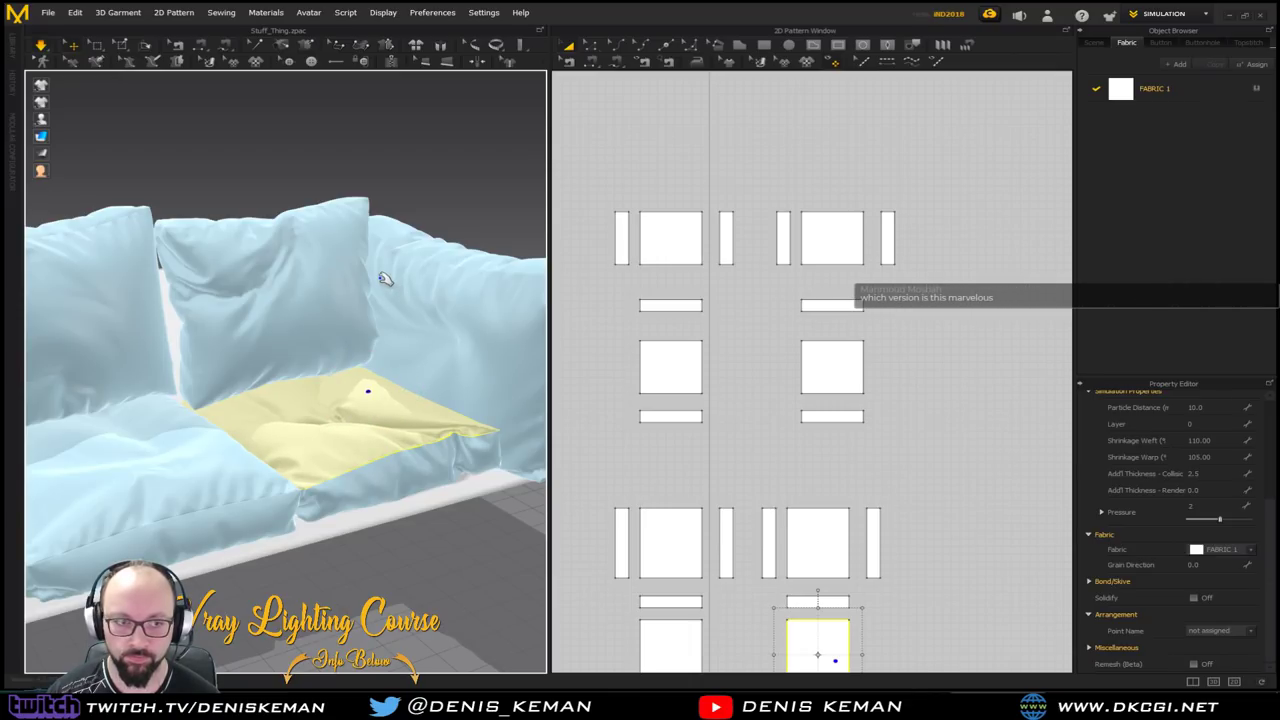
left_click(360, 390)
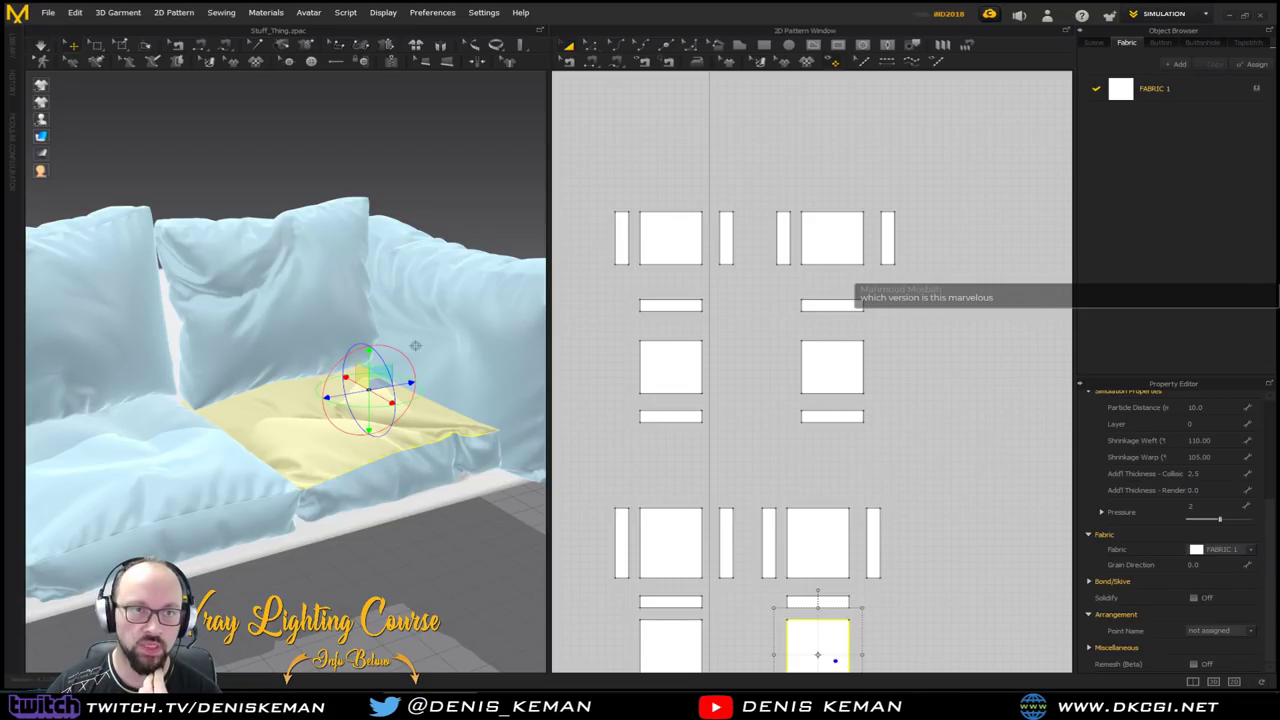
mouse_move(266, 339)
right_mouse_down()
mouse_move(262, 438)
mouse_move(280, 357)
right_mouse_up()
key("space")
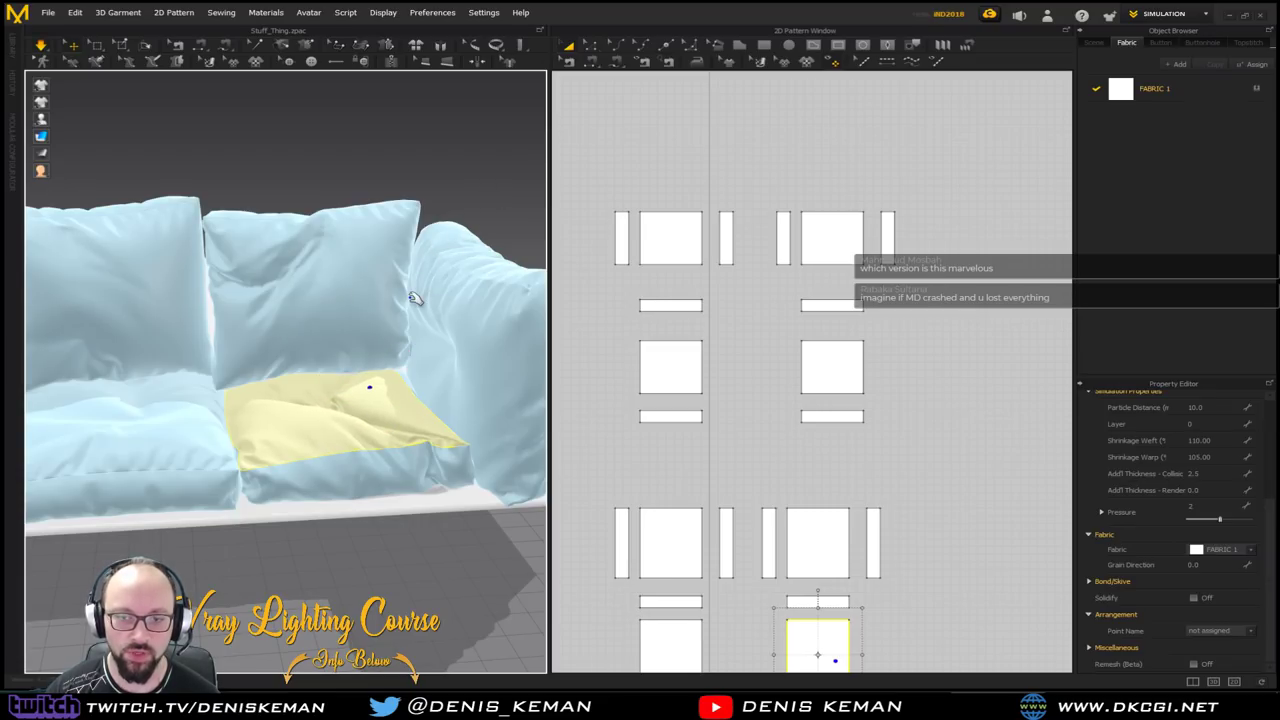
key("space")
left_click(451, 206)
right_click_drag(366, 311, 346, 361)
Export all selected cushion patterns to OBJ as a single, unwelded, thin object with unified UV coordinates in centimetres
scroll(707, 334, "down", 8)
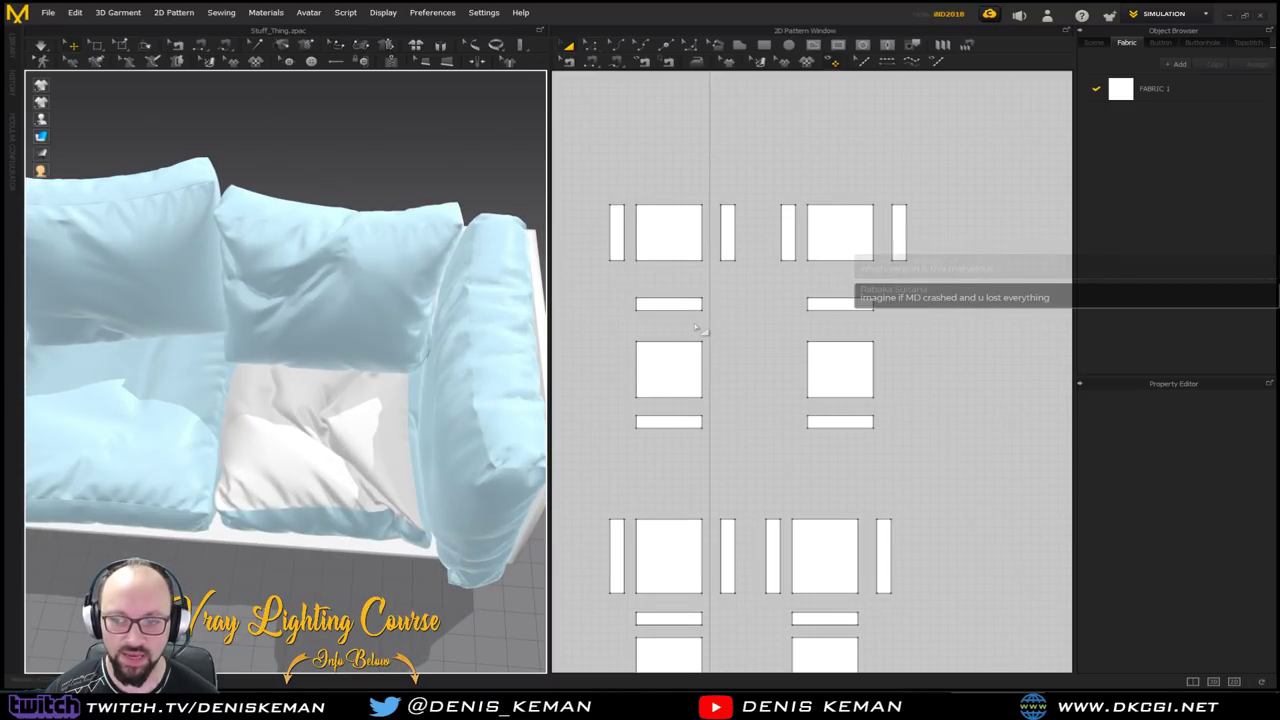
right_click_drag(698, 330, 778, 282)
left_click_drag(918, 168, 609, 545)
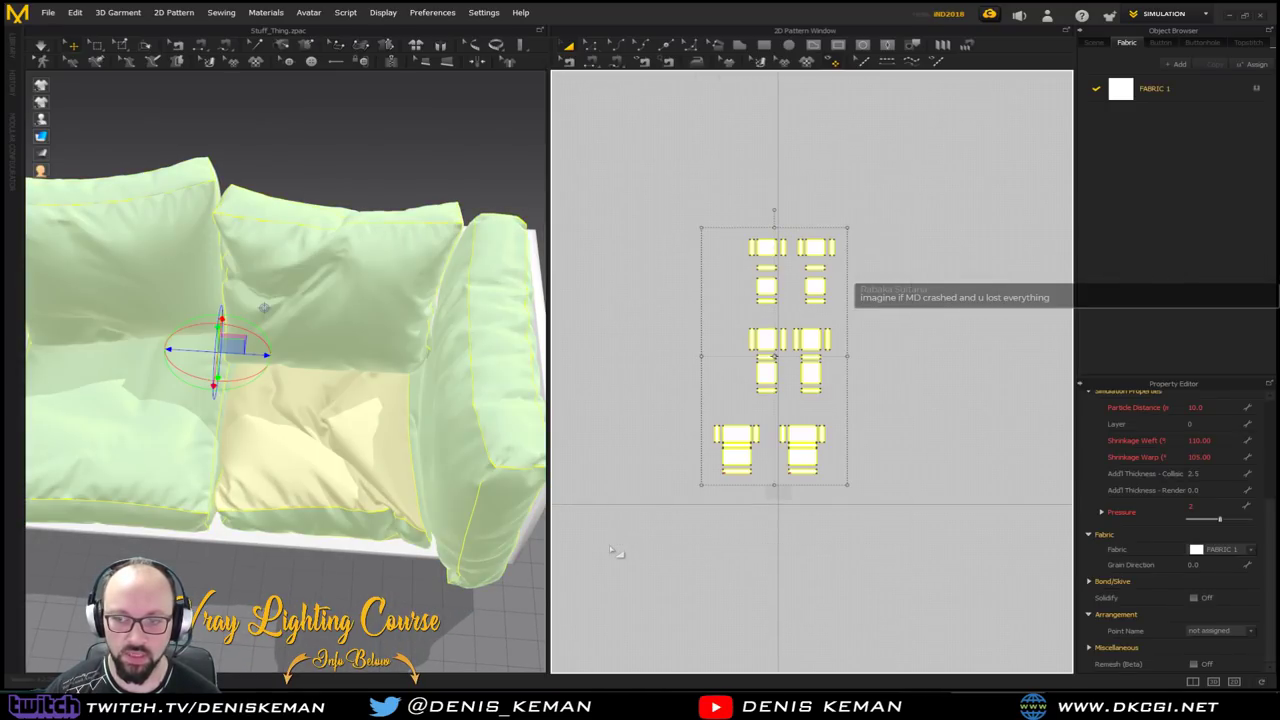
left_click(47, 12)
mouse_move(88, 166)
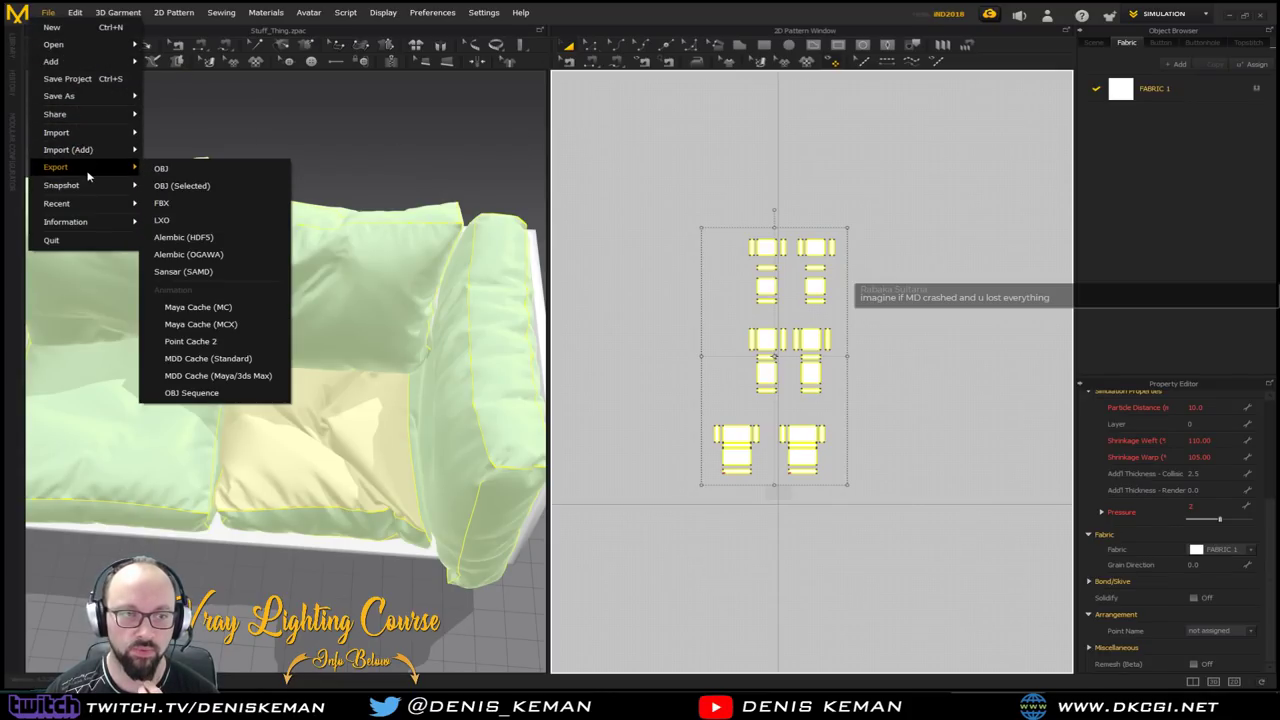
left_click(189, 186)
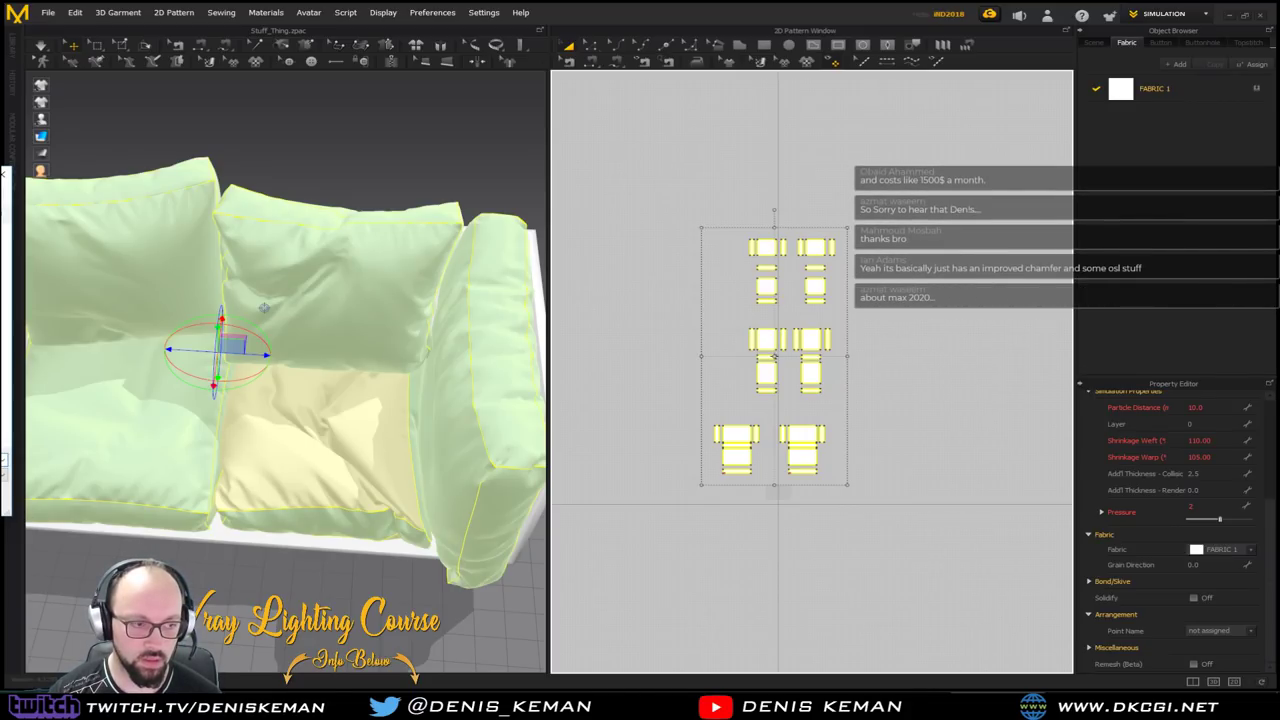
key("ctrl+e")
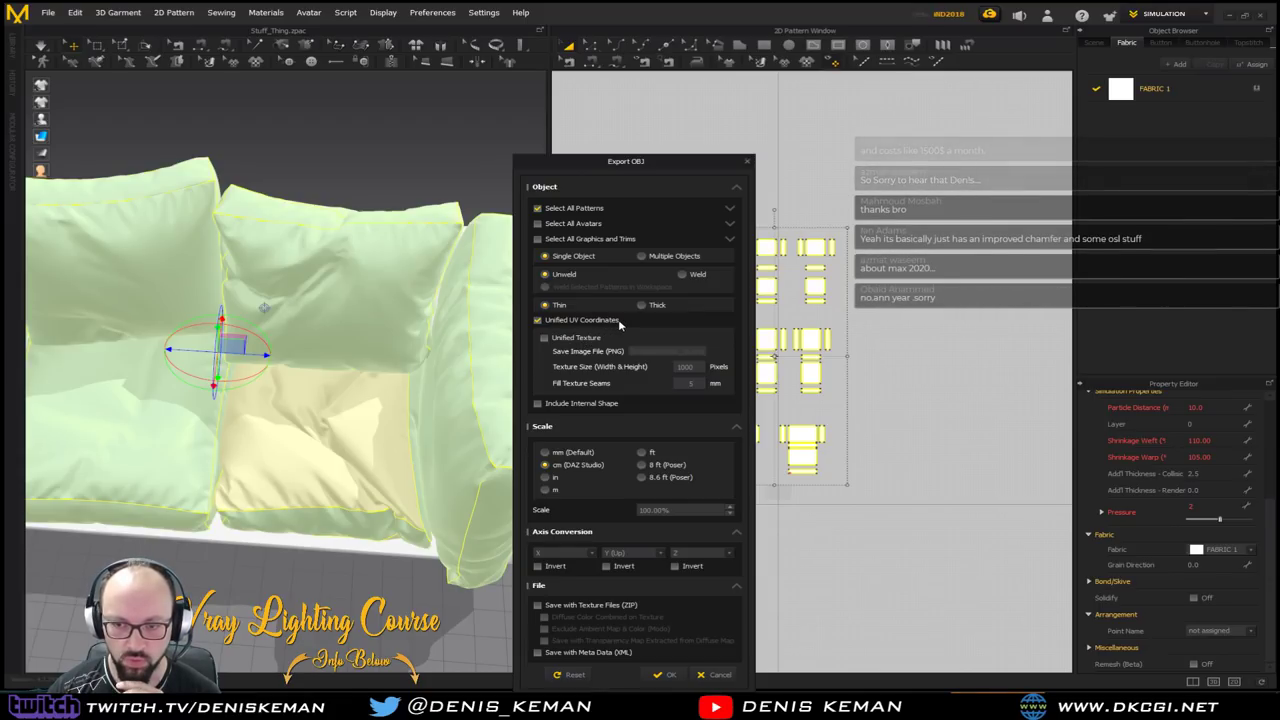
left_click(667, 674)
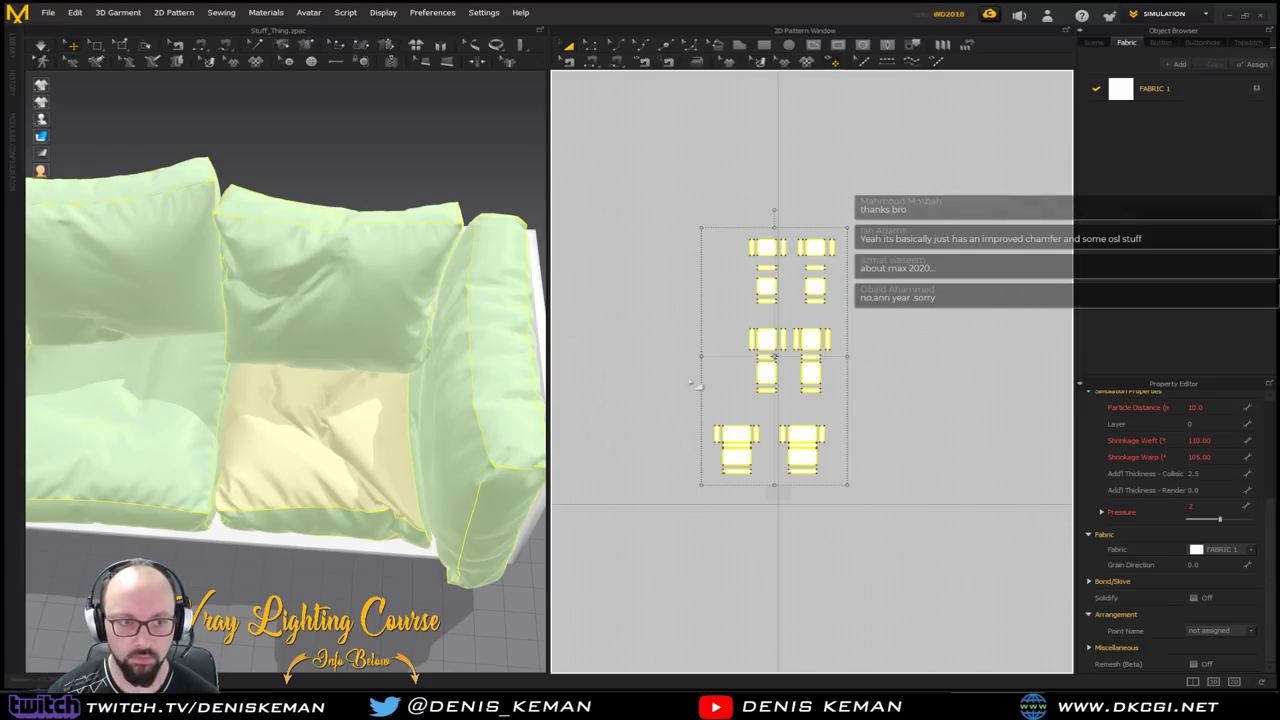
Select all cushion patterns and unfreeze them
middle_click_drag(706, 363, 634, 409)
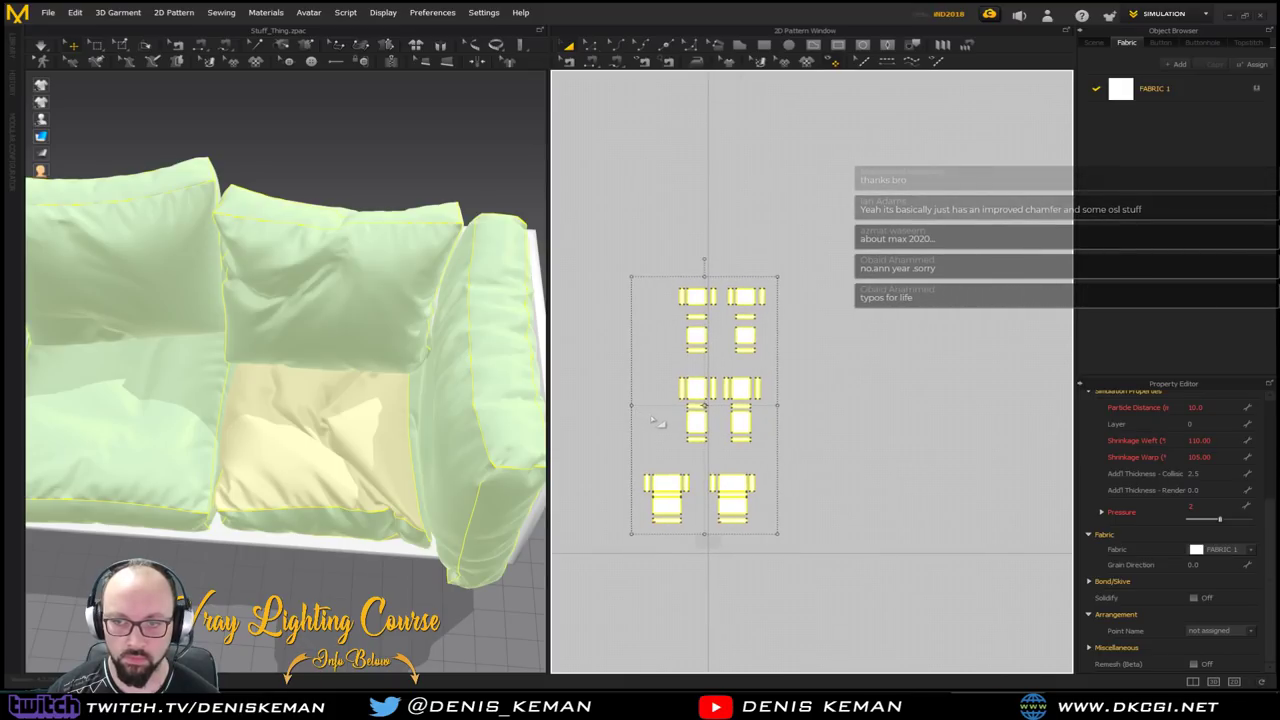
scroll(406, 407, "down", 5)
scroll(406, 407, "down", 1)
right_click_drag(400, 415, 368, 350)
middle_click_drag(368, 350, 390, 480)
left_click(410, 390)
left_click_drag(797, 243, 607, 547)
right_click(301, 493)
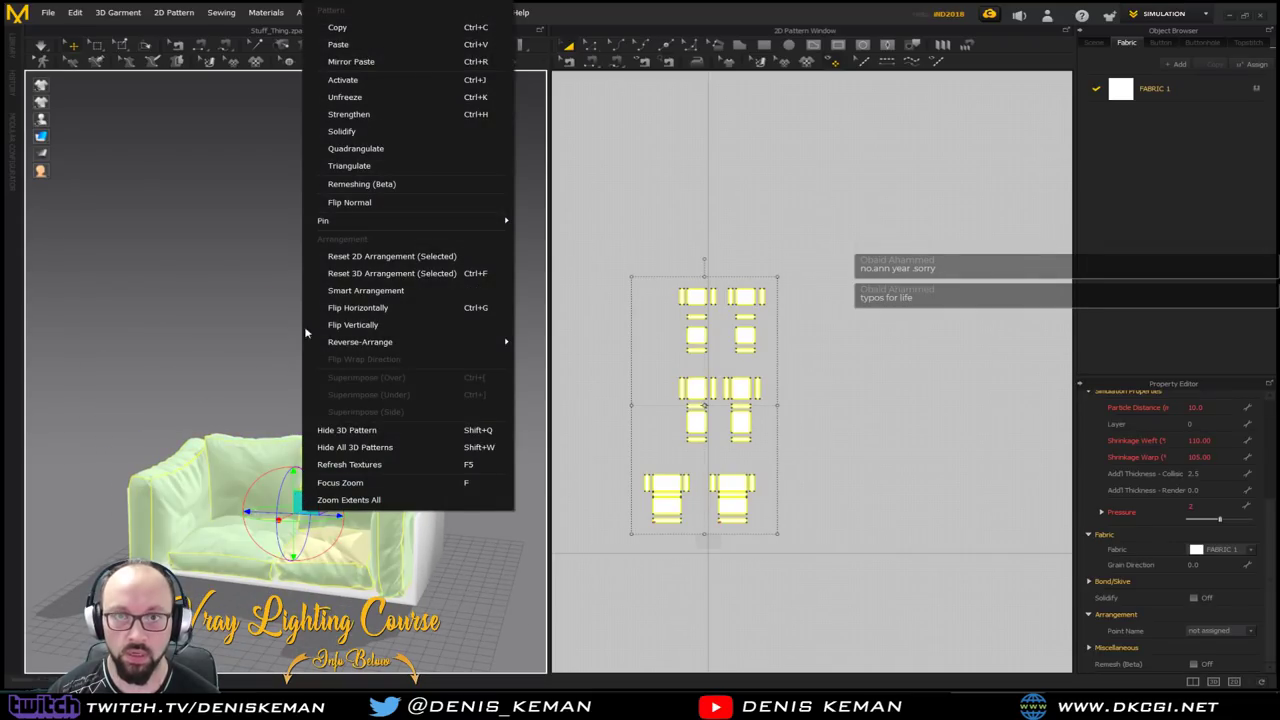
left_click(370, 96)
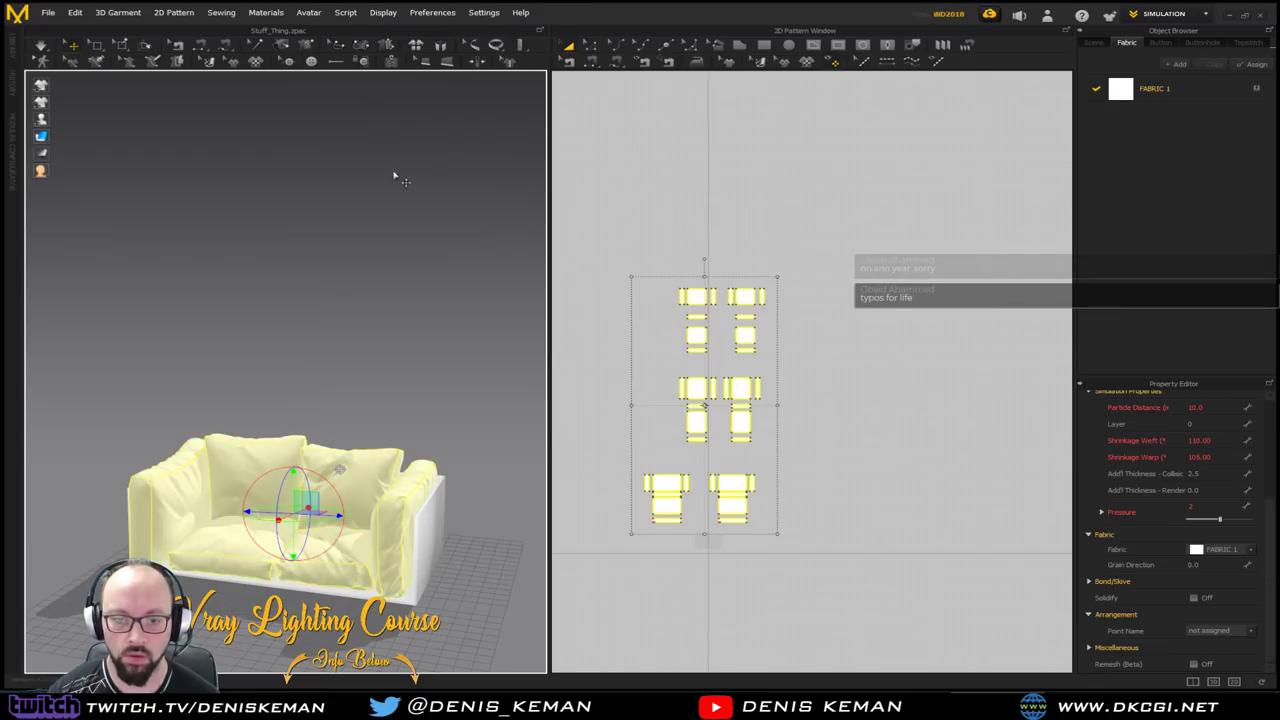
Simulate all unfrozen cushions together and inspect the settled sofa from different sides
left_click(396, 364)
right_click_drag(386, 371, 437, 357)
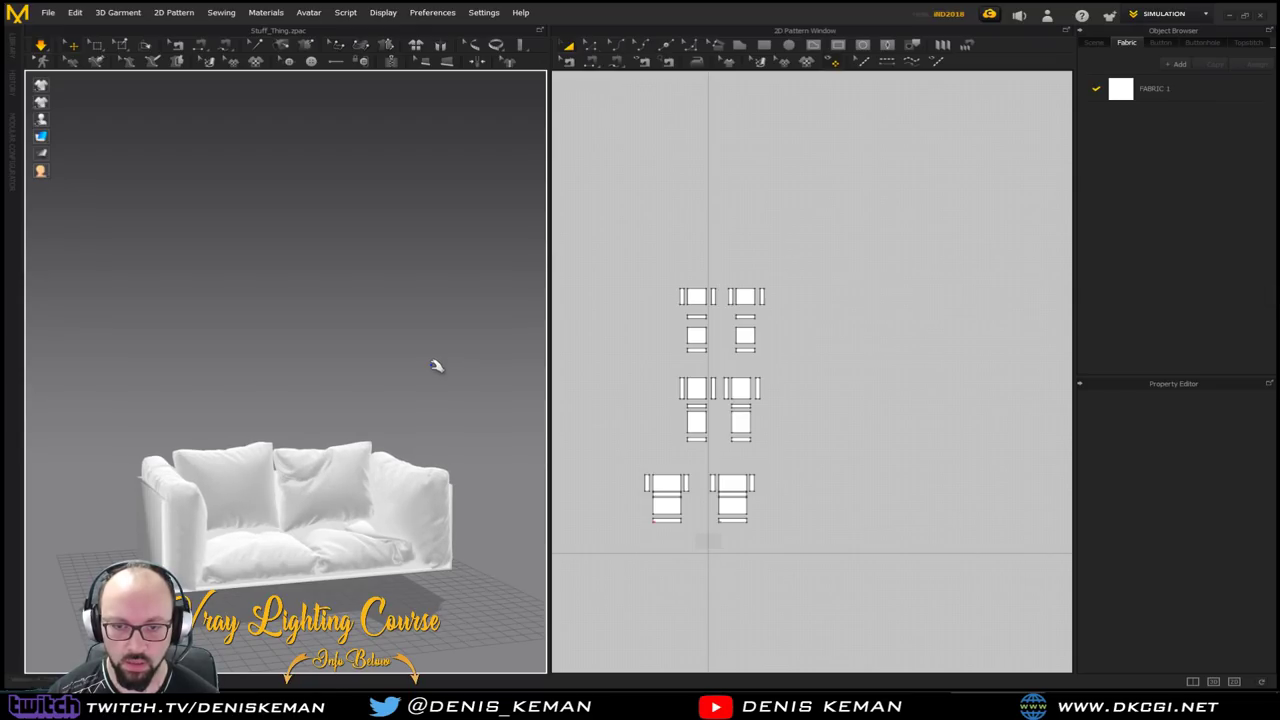
right_click_drag(394, 414, 369, 389)
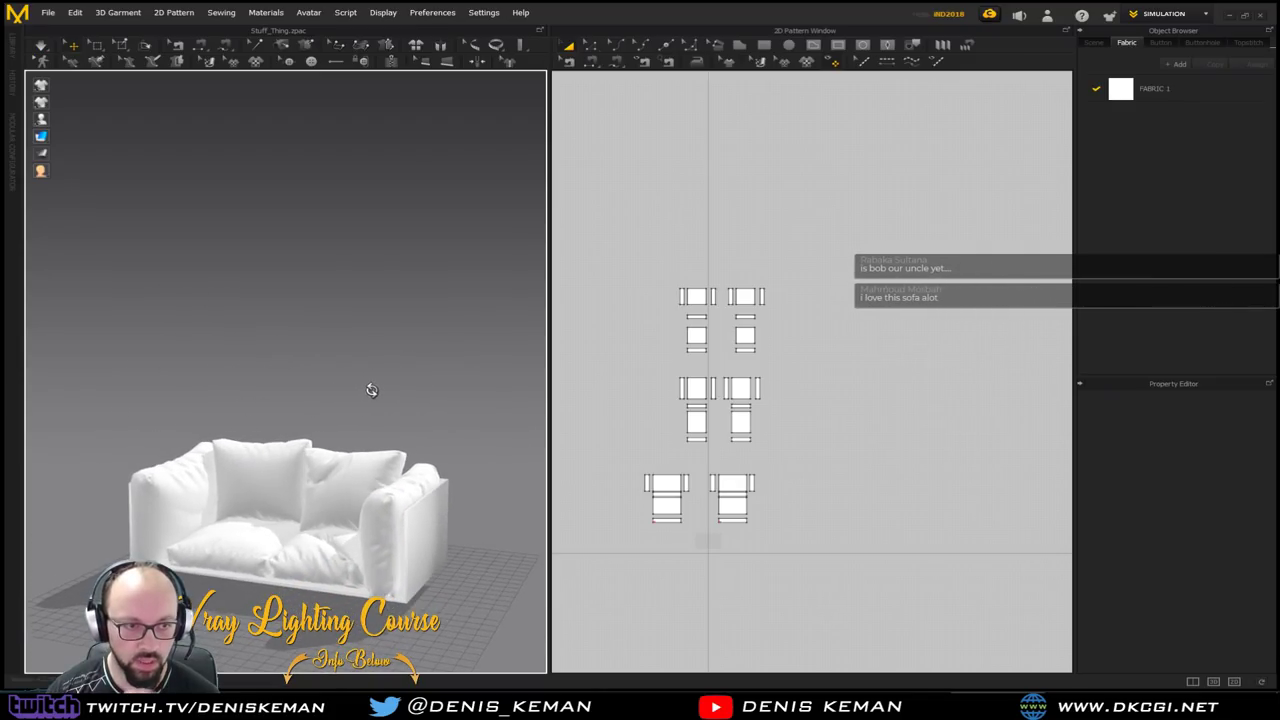
middle_click_drag(358, 462, 350, 401)
scroll(350, 401, "down", 1)
scroll(350, 401, "up", 5)
scroll(350, 401, "down", 2)
scroll(350, 401, "down", 3)
Select all cushion patterns and reset their 3D arrangement to the flat 2D layout
left_click_drag(572, 247, 860, 582)
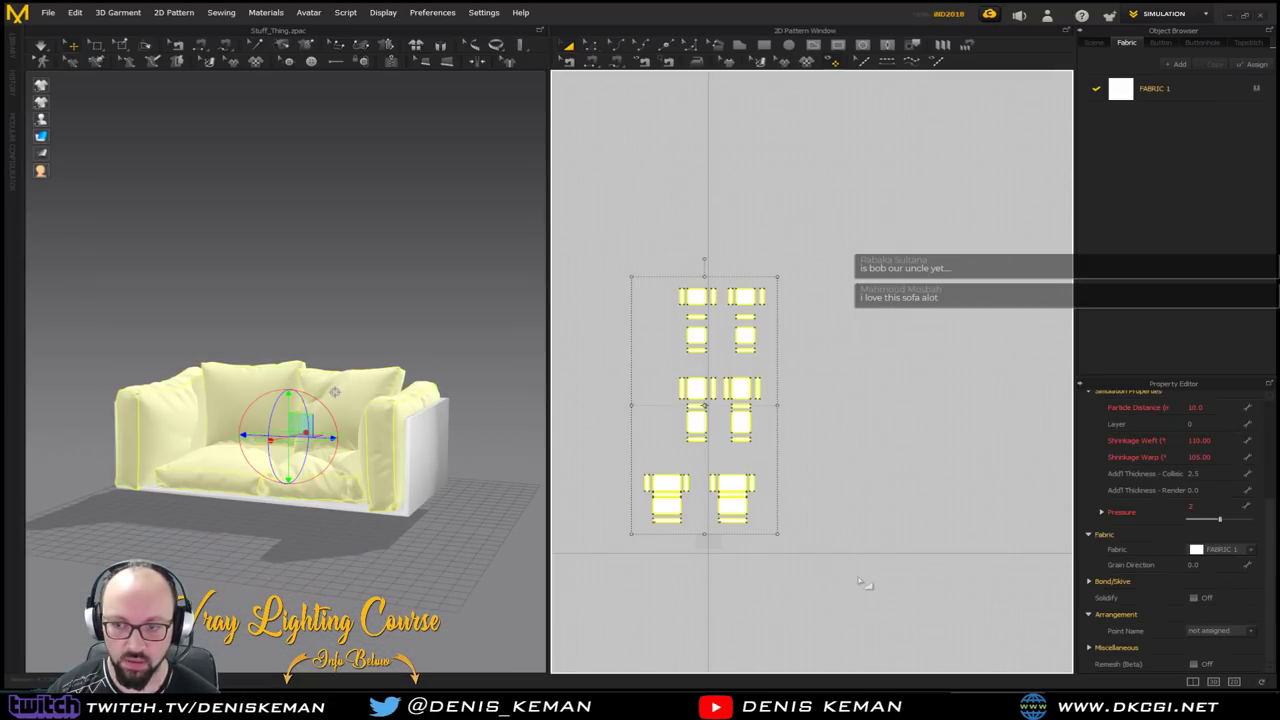
left_click(48, 13)
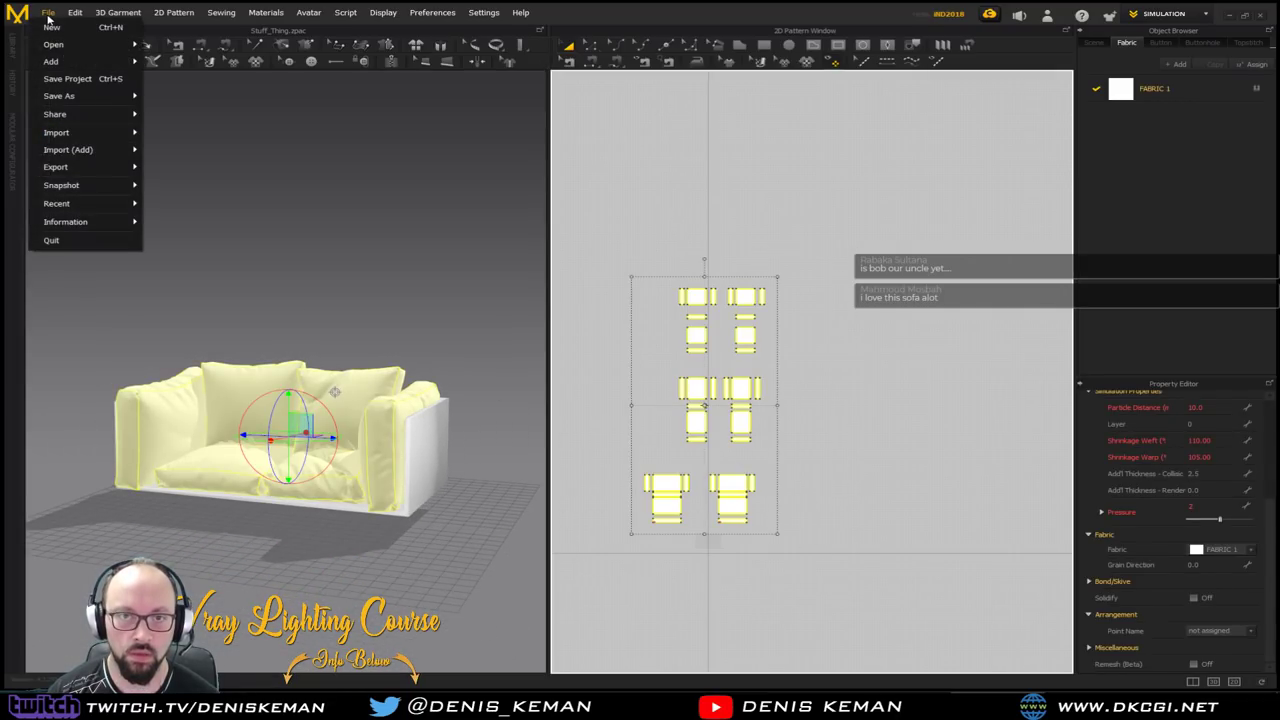
mouse_move(89, 120)
mouse_move(95, 169)
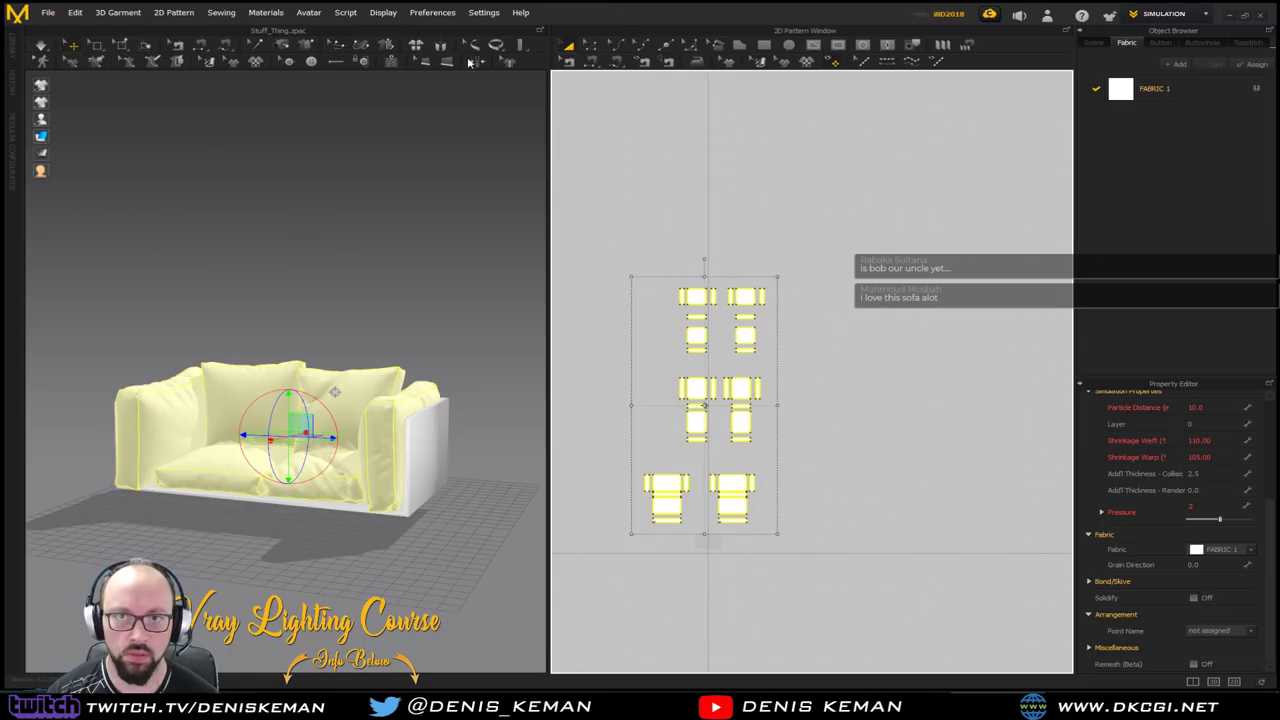
left_click(416, 45)
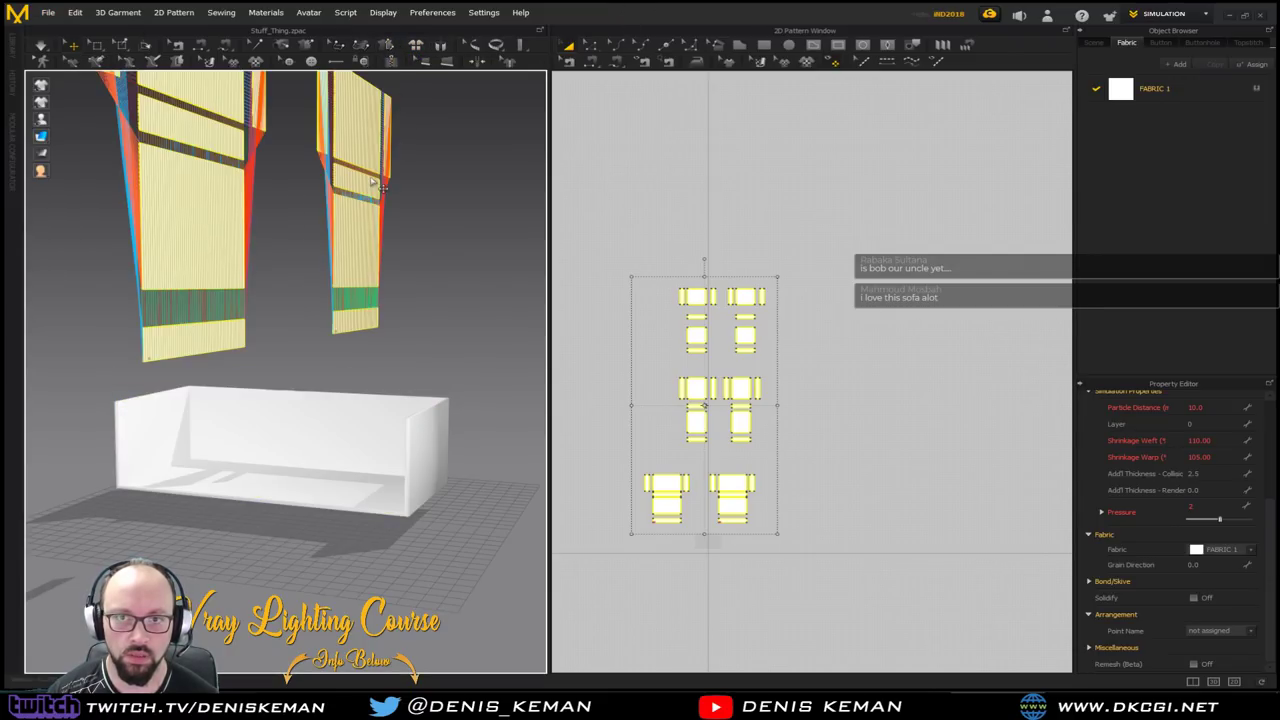
Export all flat patterns to OBJ as a single, unwelded, thin object with unified UV coordinates in centimetres
left_click(47, 12)
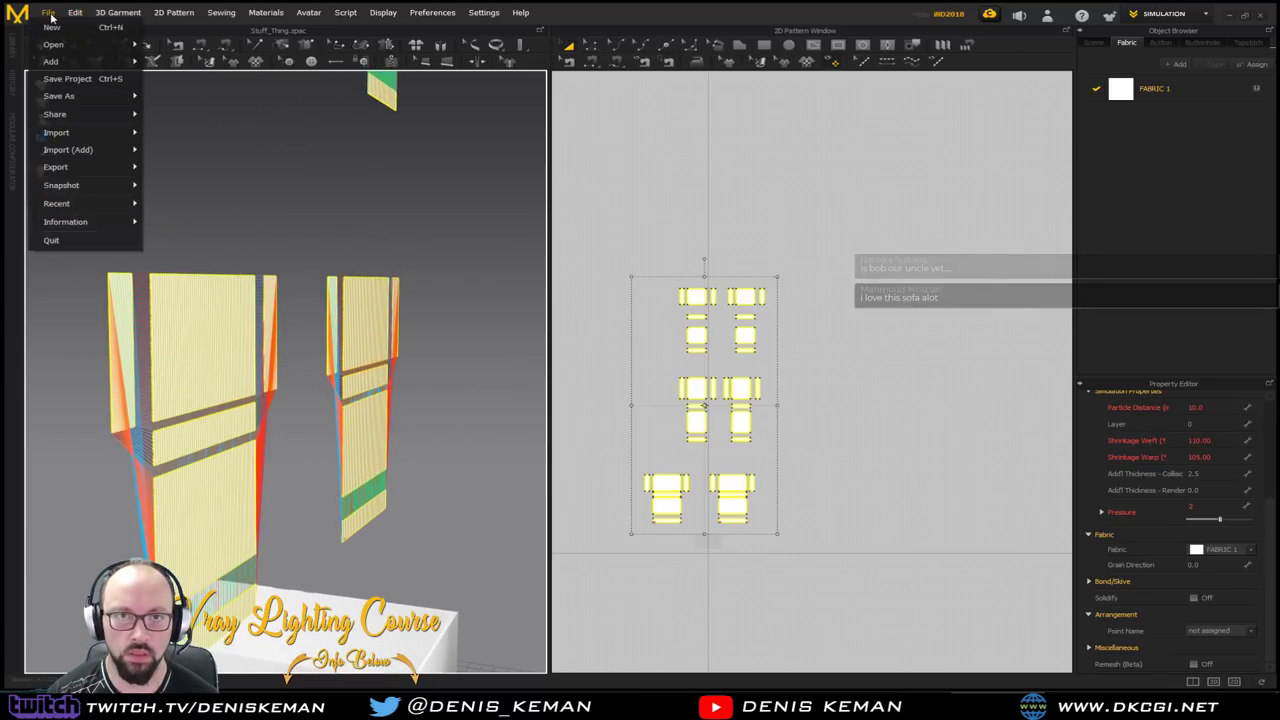
mouse_move(89, 167)
left_click(192, 183)
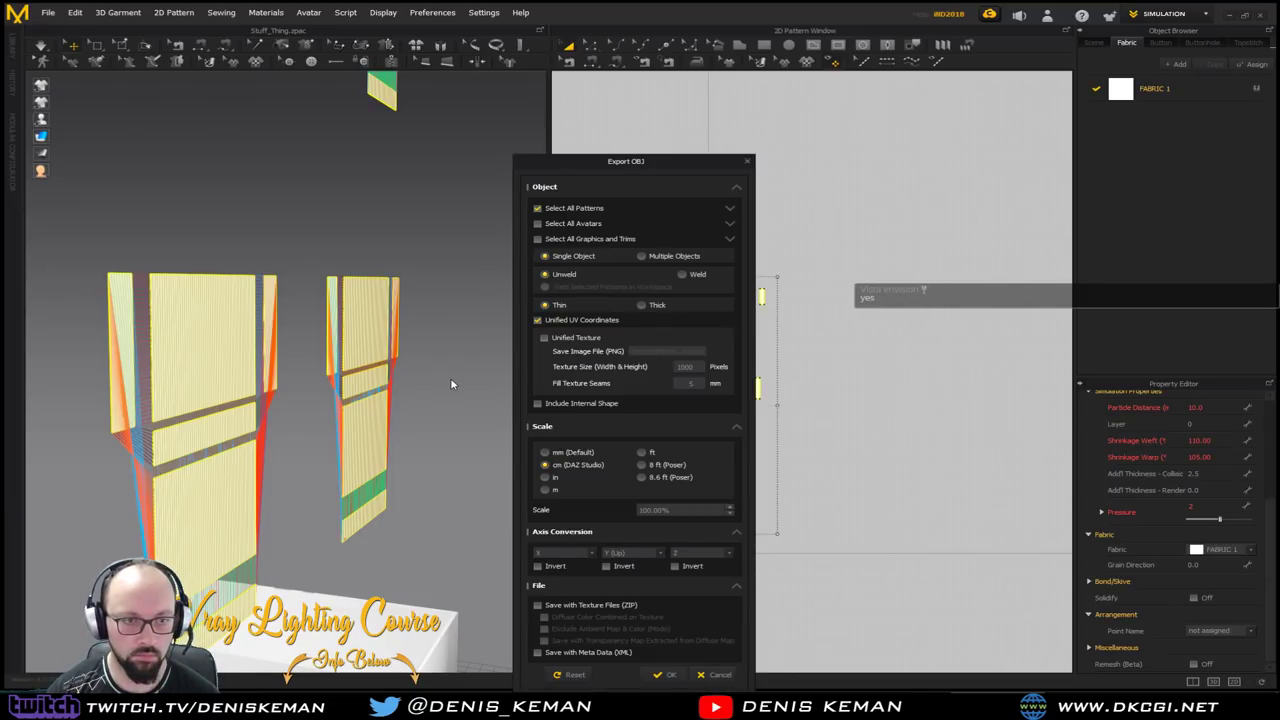
left_click(658, 675)
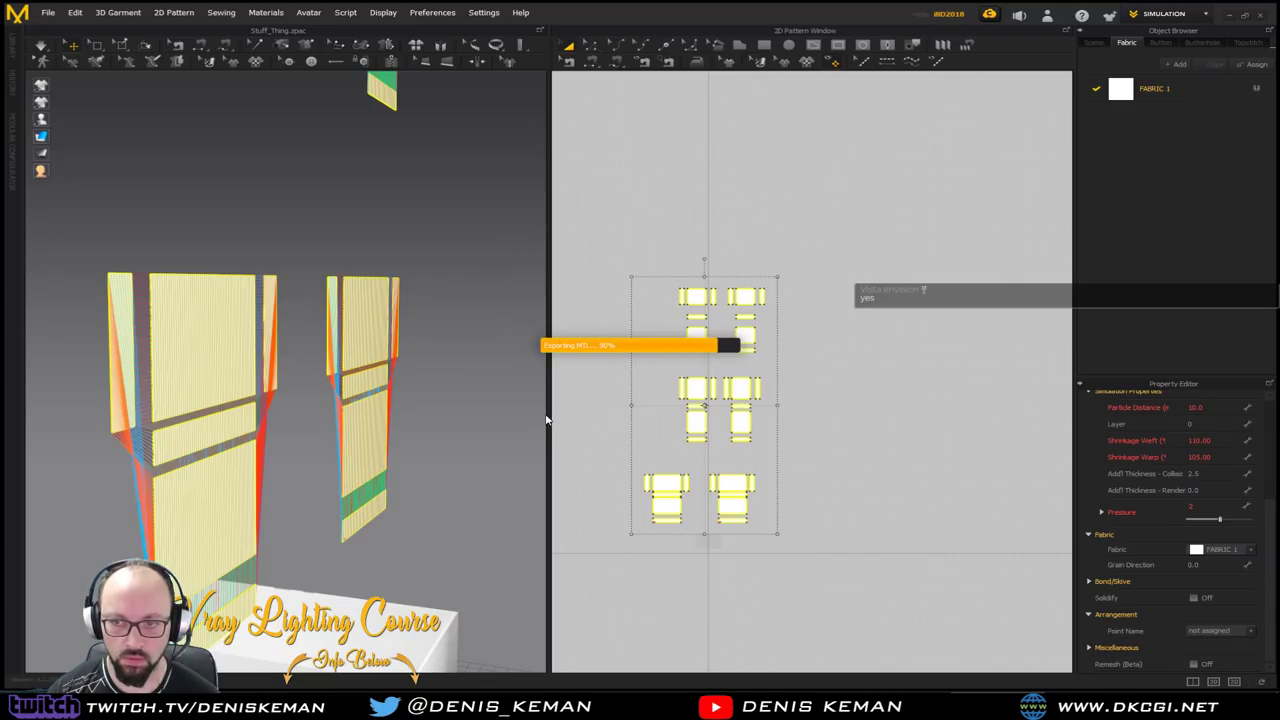
Undo the flat arrangement of the cushions and save the project
middle_click_drag(447, 449, 444, 341)
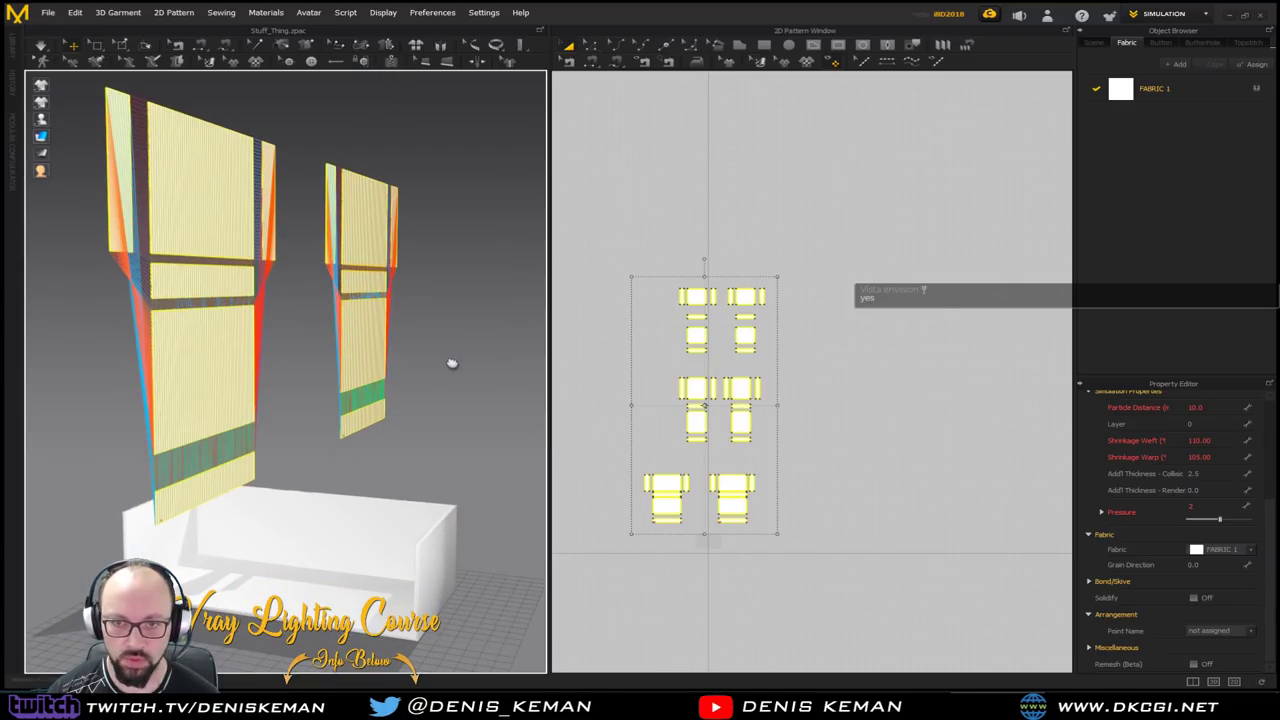
key("ctrl+z")
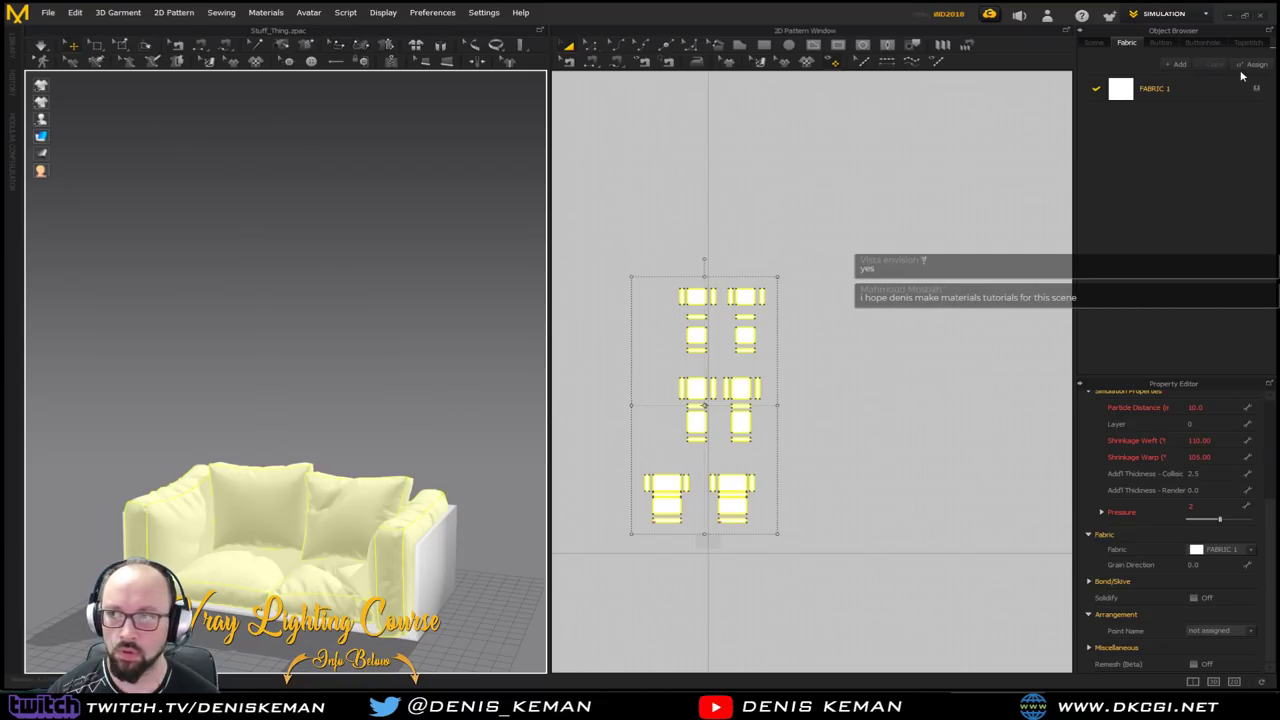
left_click(48, 12)
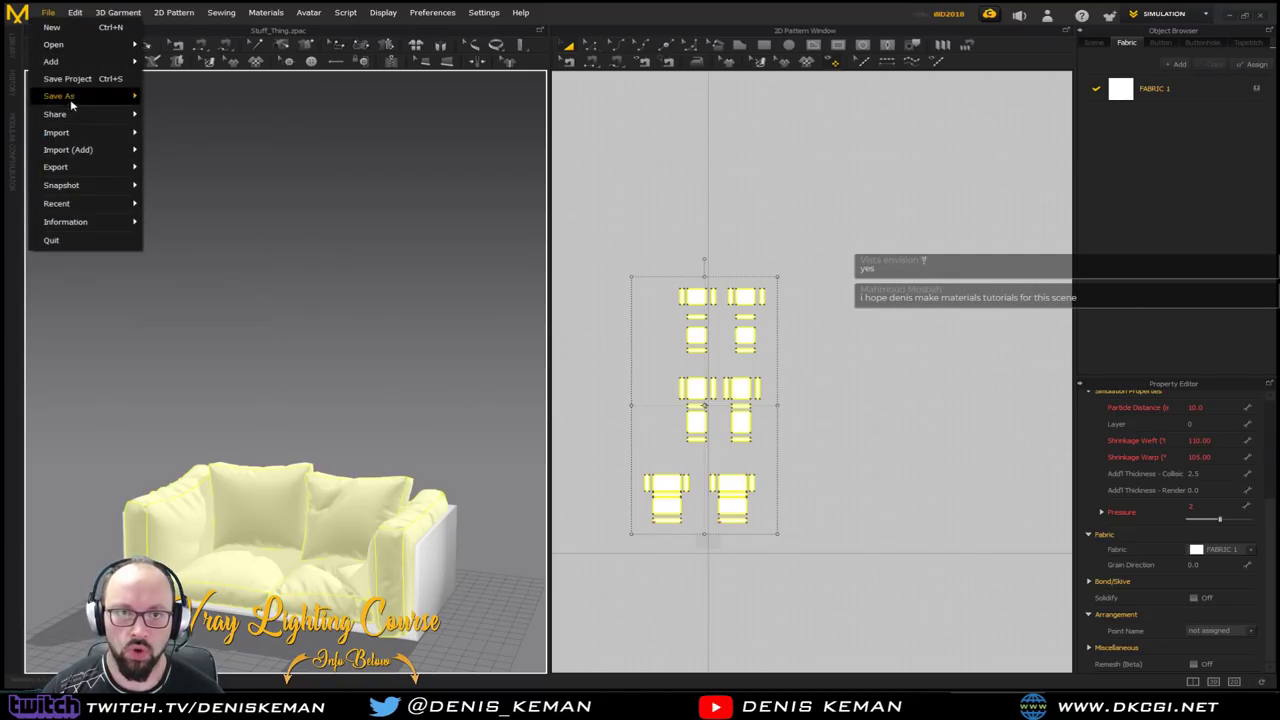
mouse_move(83, 98)
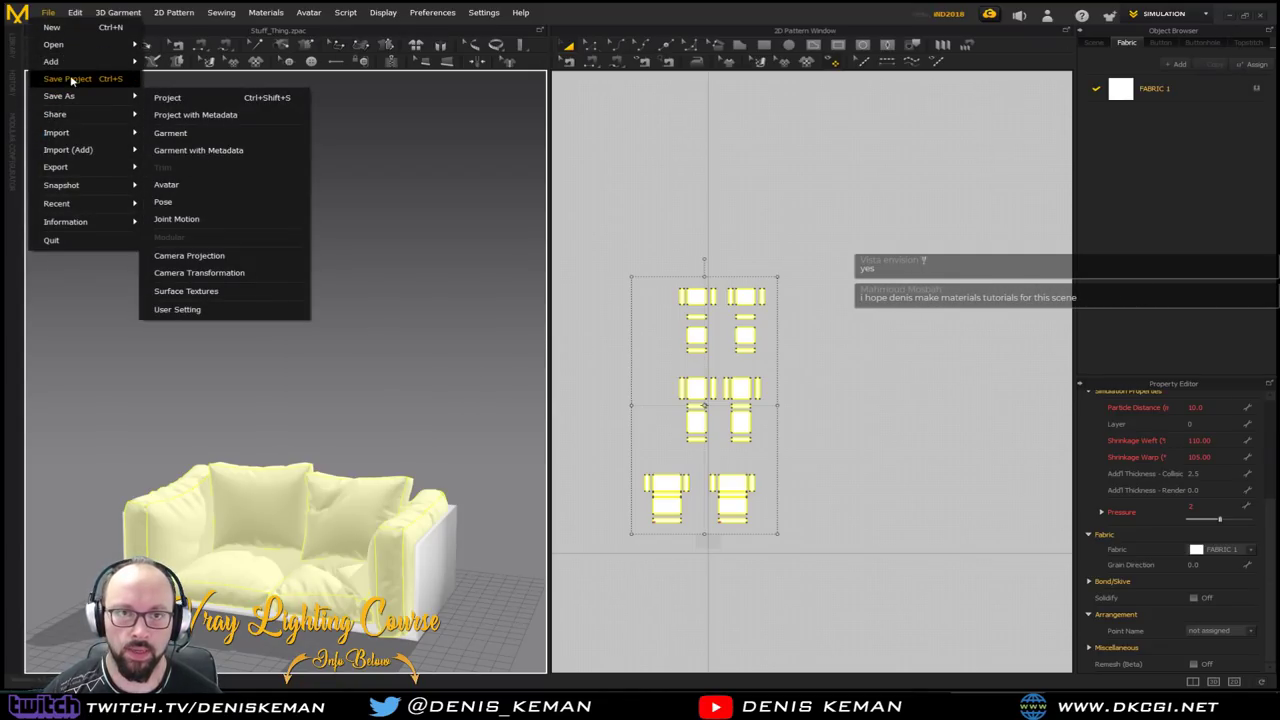
left_click(193, 110)
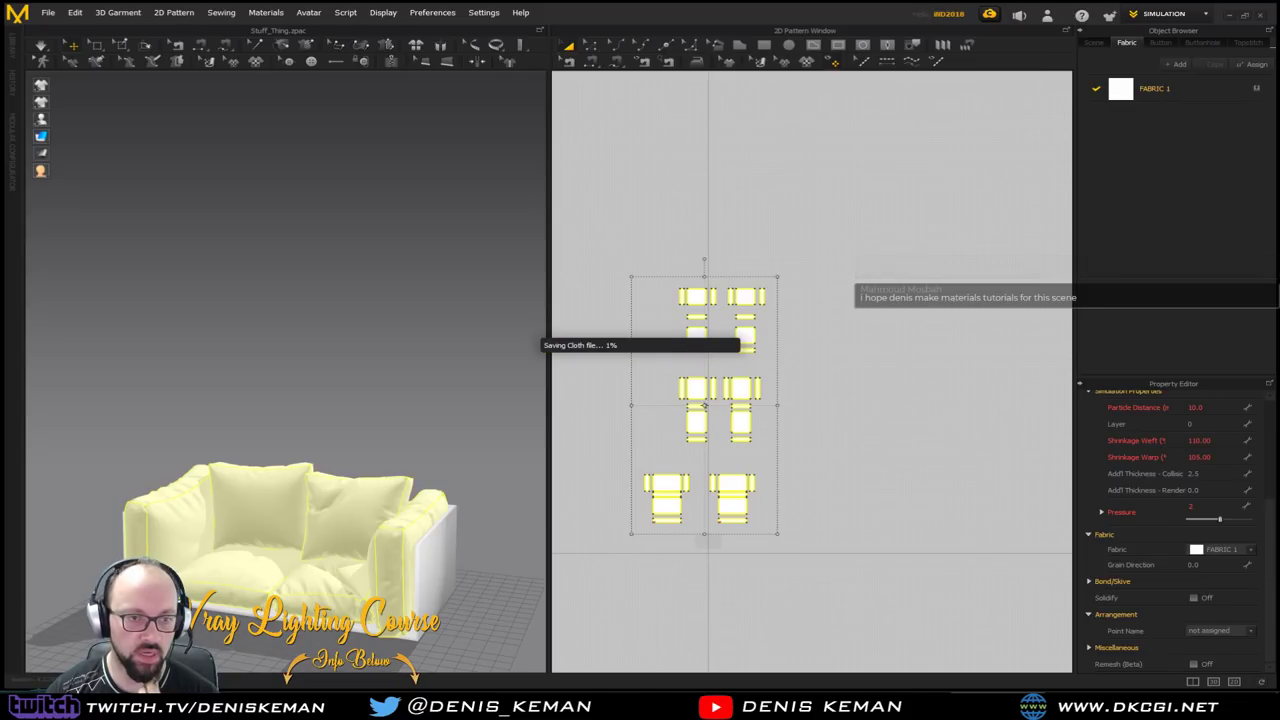
Switch to 3ds Max, deselect the sofa frame and show it in a maximized perspective view
left_click(430, 392)
right_click_drag(389, 344, 428, 376)
left_click(1229, 16)
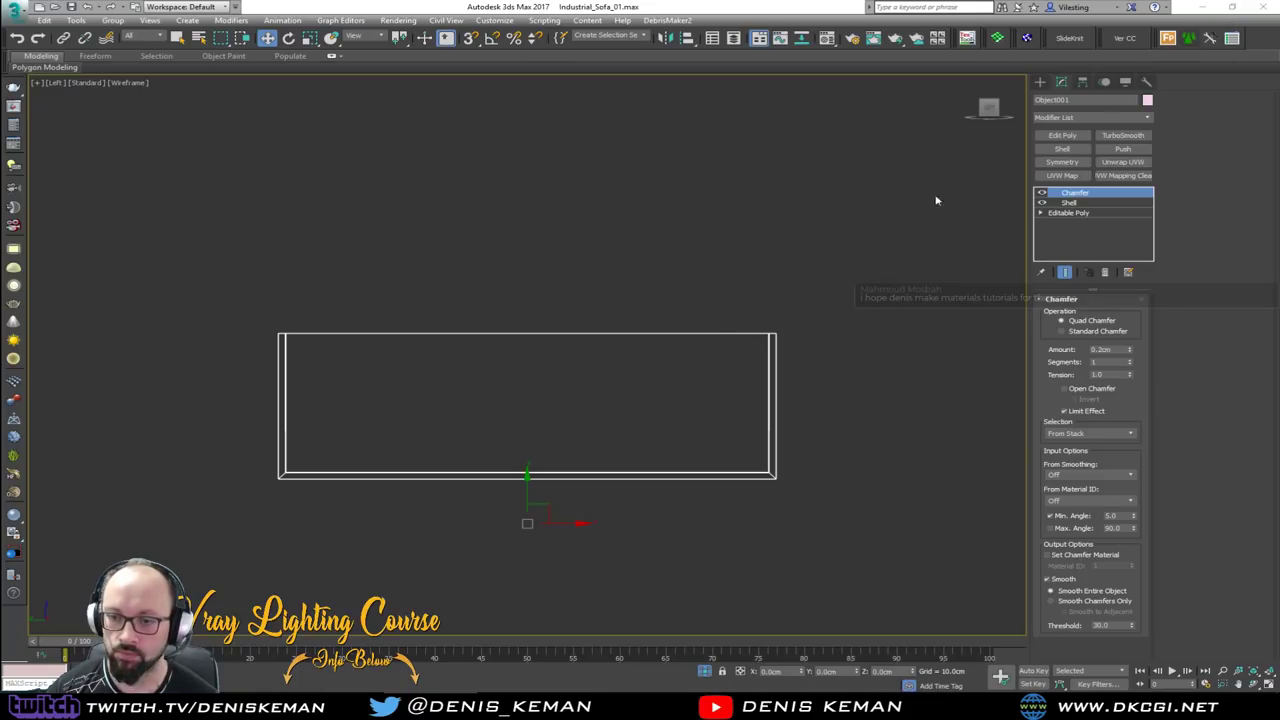
left_click(783, 298)
key("alt+w")
middle_click_drag(782, 463, 414, 346)
key("alt+w")
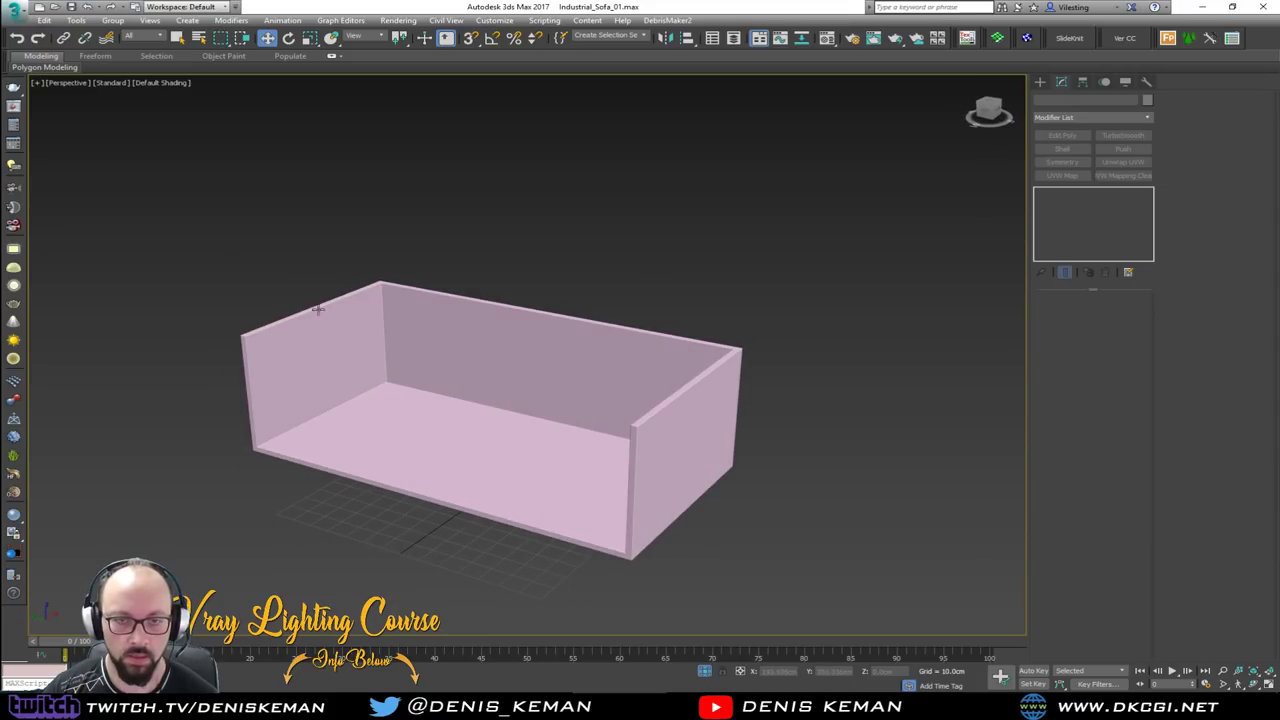
Import the simulated cushions' OBJ as Editable Poly with texture coordinates, smoothing groups and normals from file at object scale 1.0
left_click(18, 14)
key("Escape")
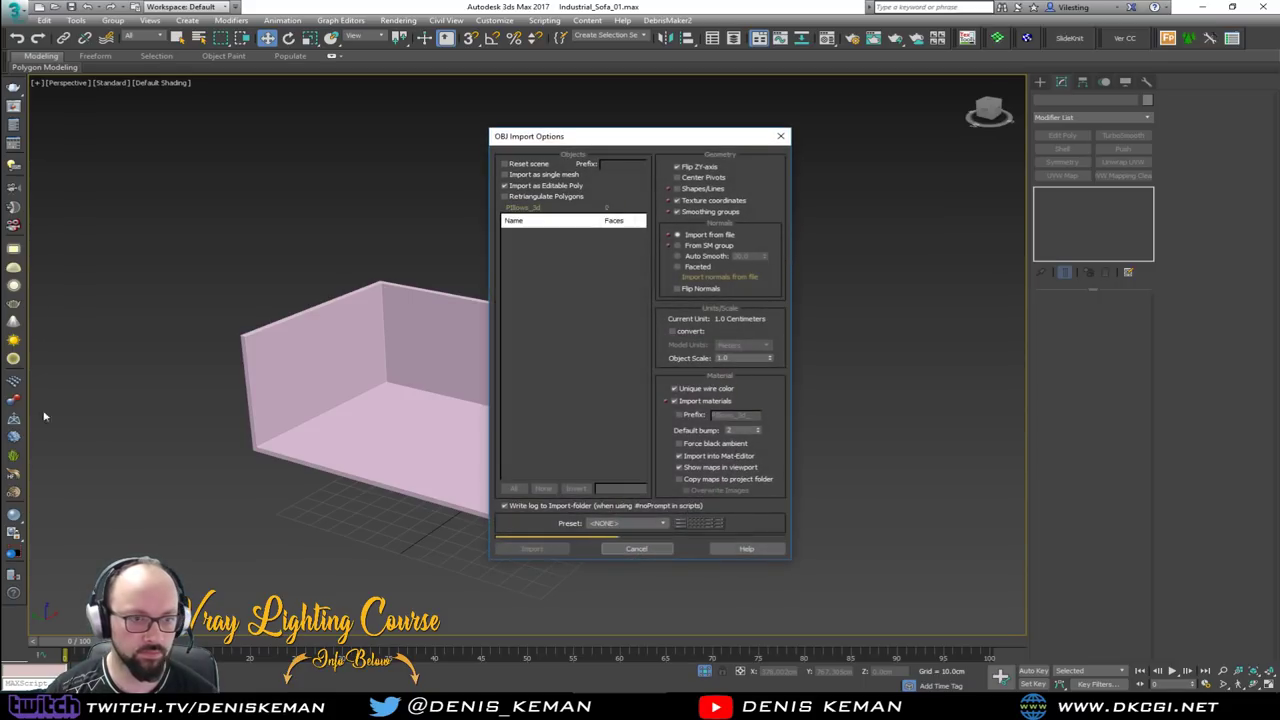
left_click(532, 549)
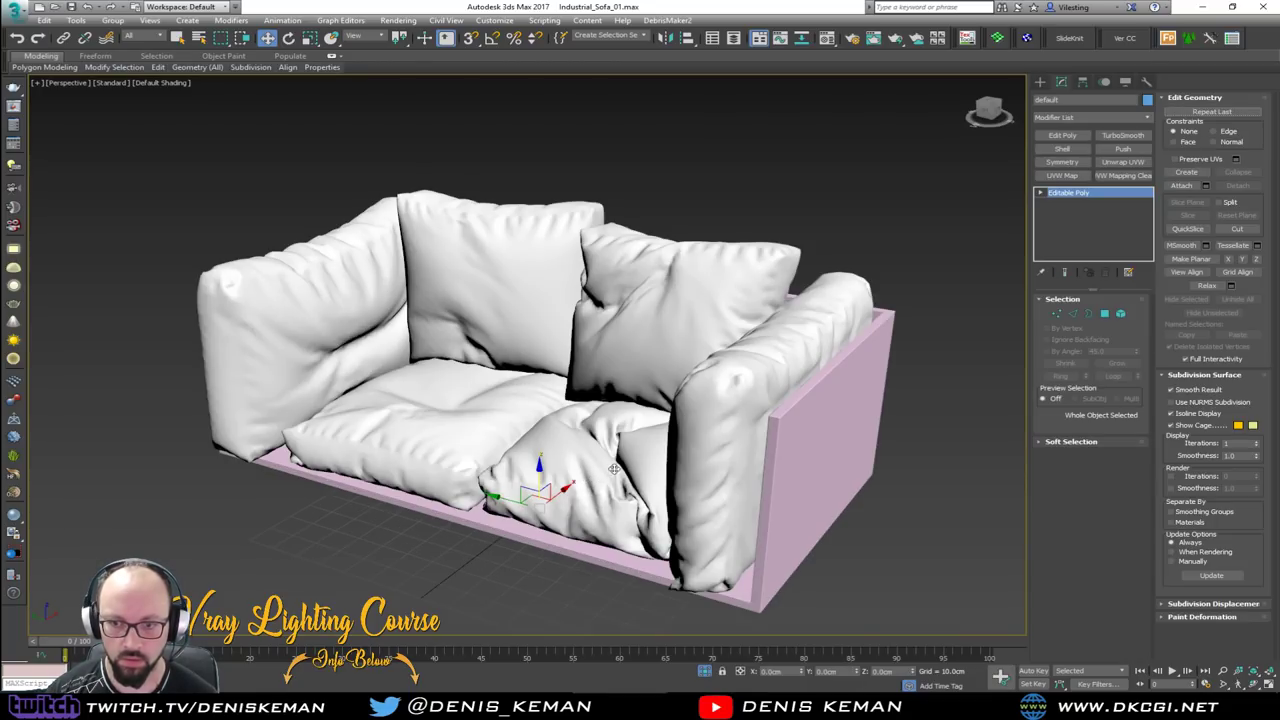
Show the imported cushion mesh's edges and open vertex soft selection where cushions poke through the frame's rear panel
middle_click_drag(645, 469, 615, 392, "alt")
scroll(597, 407, "up", 5)
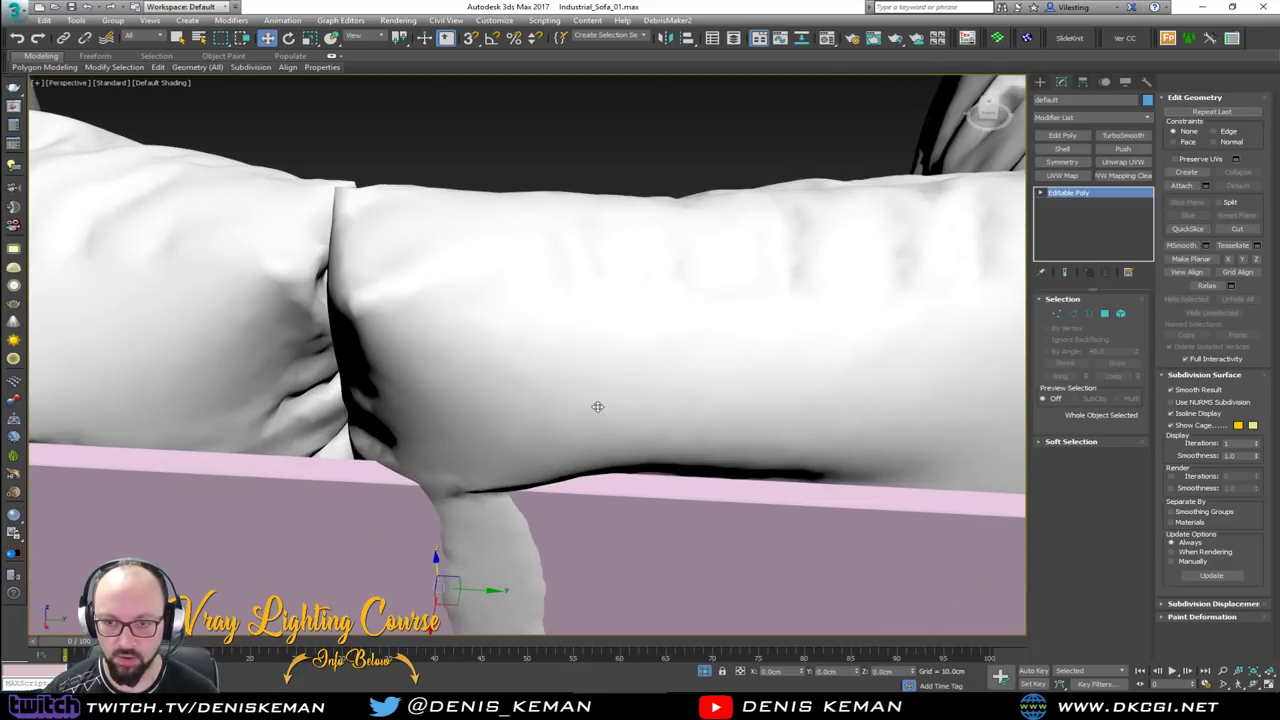
key("F4")
scroll(597, 407, "down", 5)
middle_click_drag(597, 407, 998, 345, "alt")
key("1")
scroll(572, 411, "up", 4)
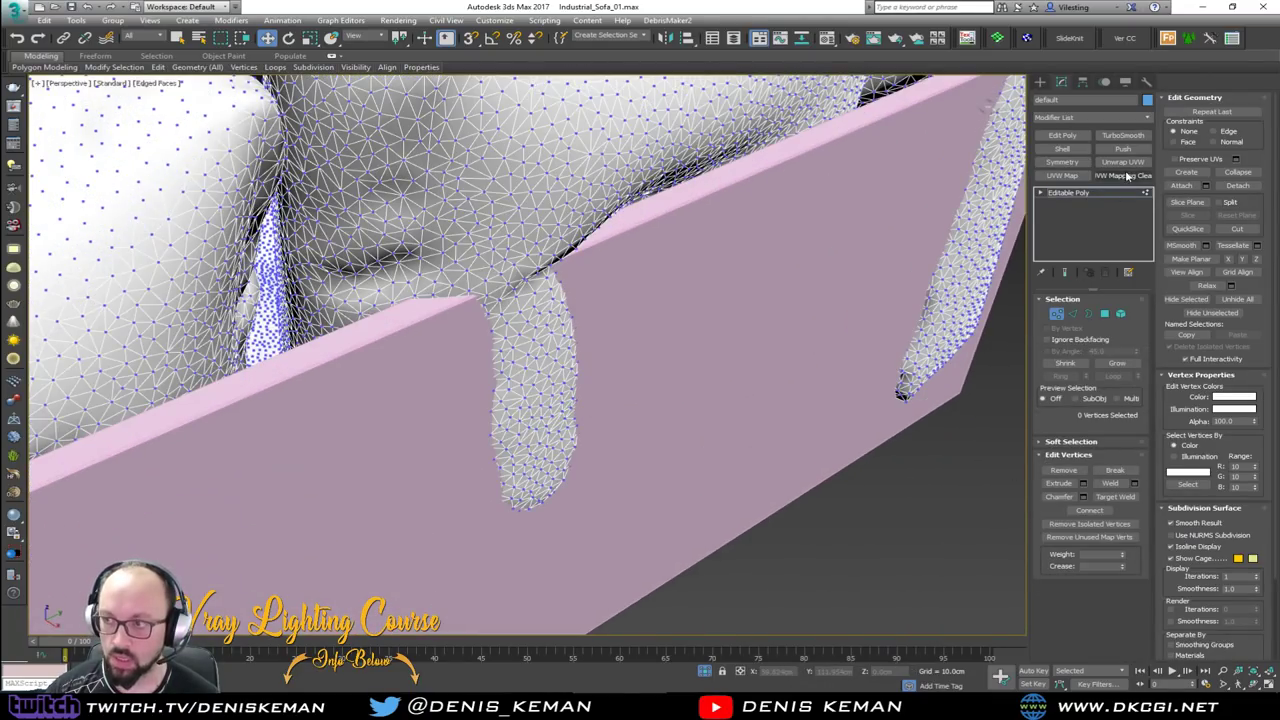
left_click(1067, 442)
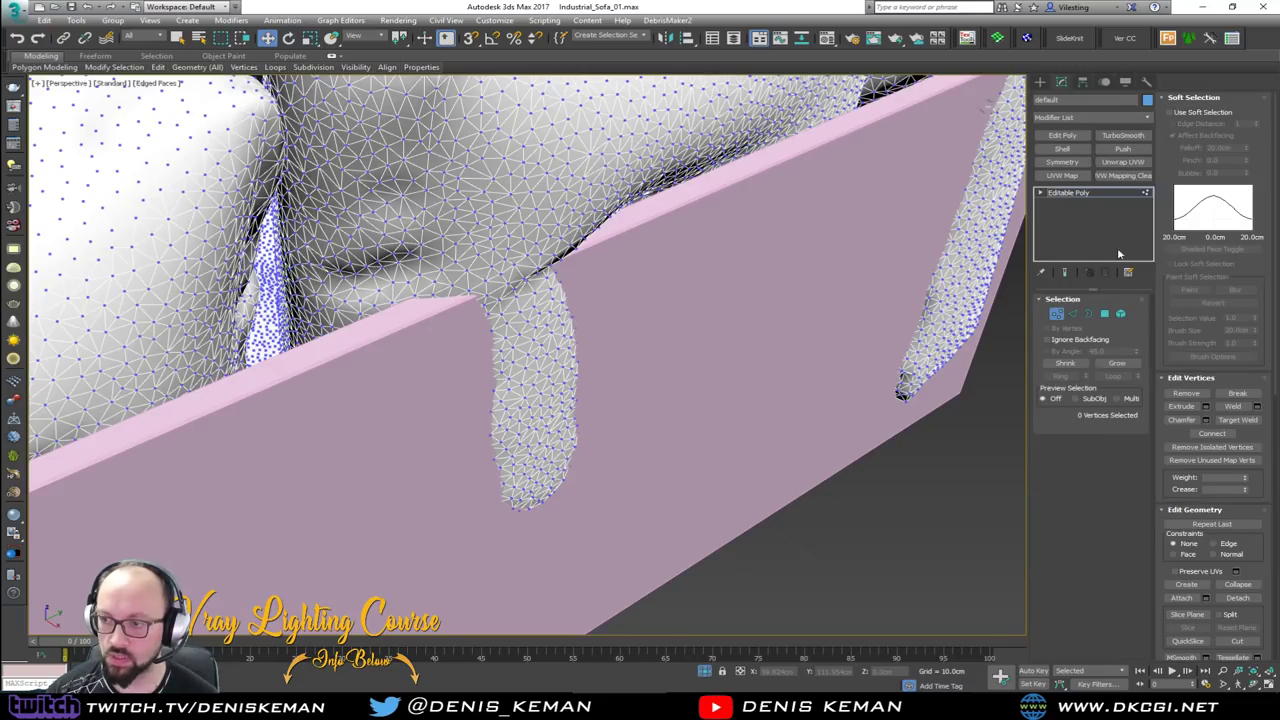
Soft-select the cushion bulge piercing the rear panel with a 26 cm falloff and pull it inside the frame
left_click(537, 388)
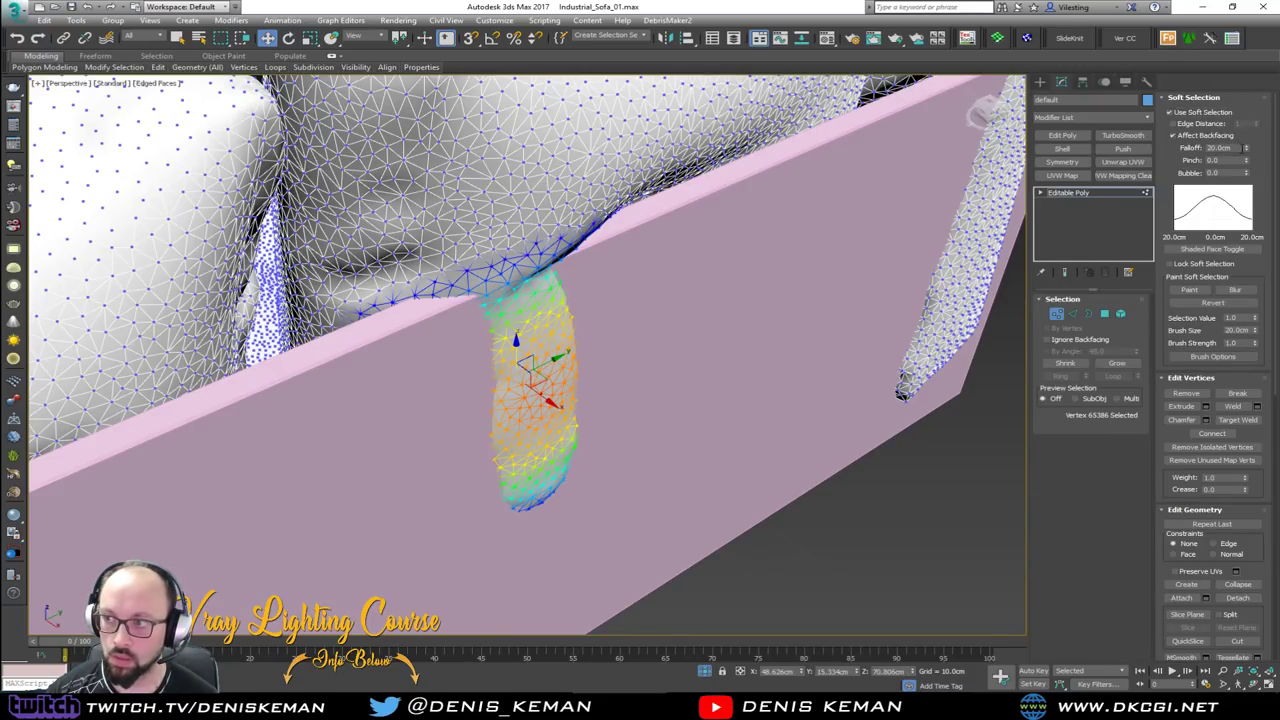
left_click_drag(1245, 148, 1245, 104)
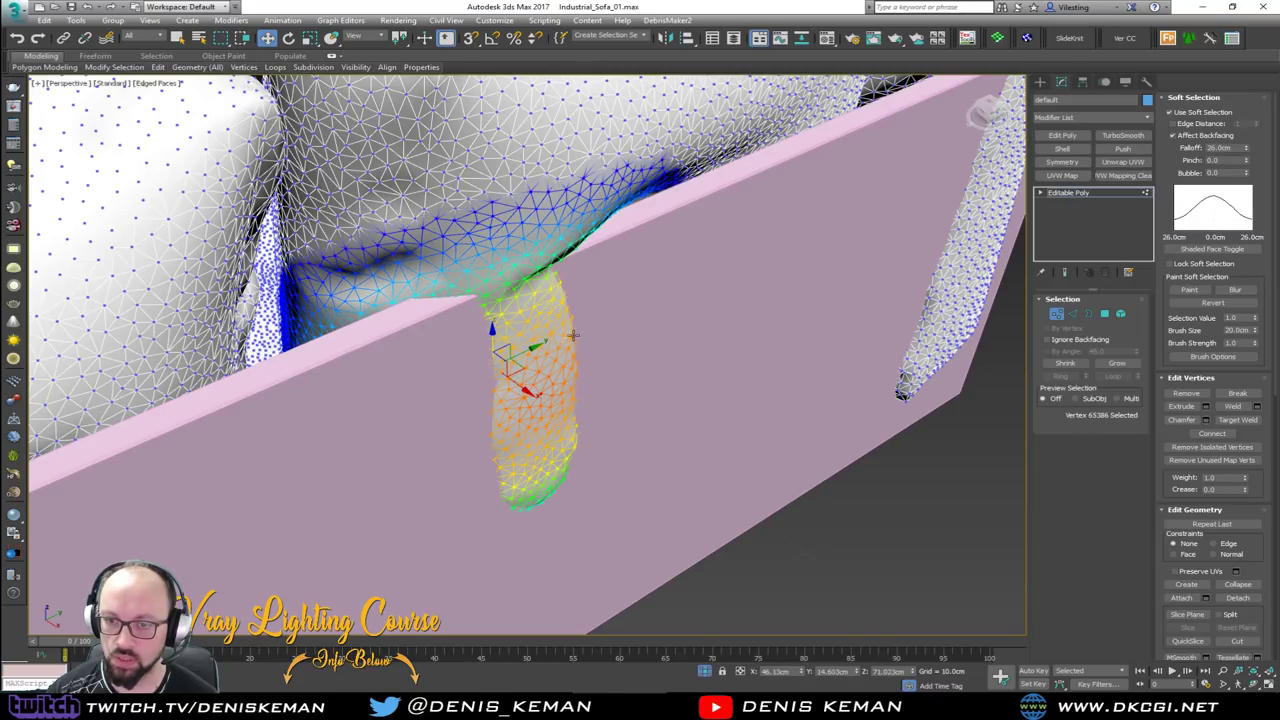
left_click_drag(517, 390, 460, 337)
middle_click_drag(460, 337, 407, 454, "alt")
left_click(684, 351)
middle_click_drag(684, 351, 636, 448)
Move the cushion vertices protruding near the rear panel's corner back inside the frame and leave vertex editing
left_click(629, 560)
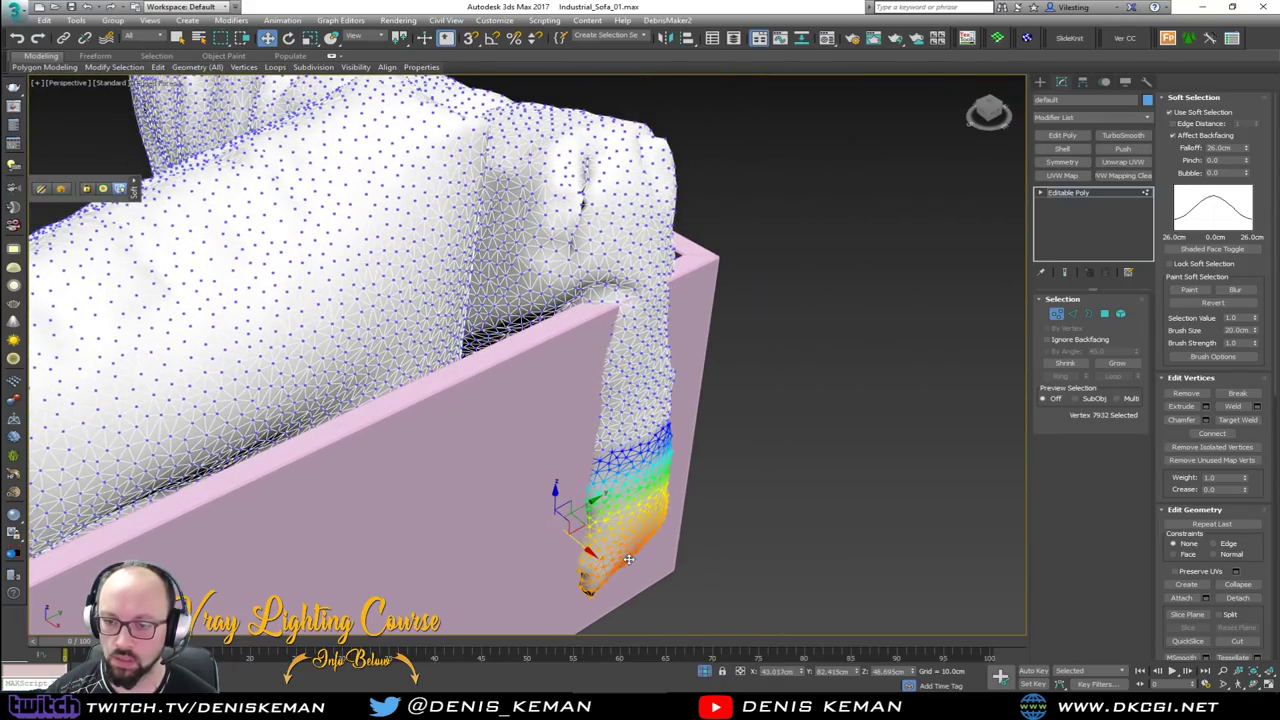
left_click_drag(592, 555, 586, 491)
left_click(643, 389)
left_click_drag(607, 381, 580, 367)
left_click(578, 458)
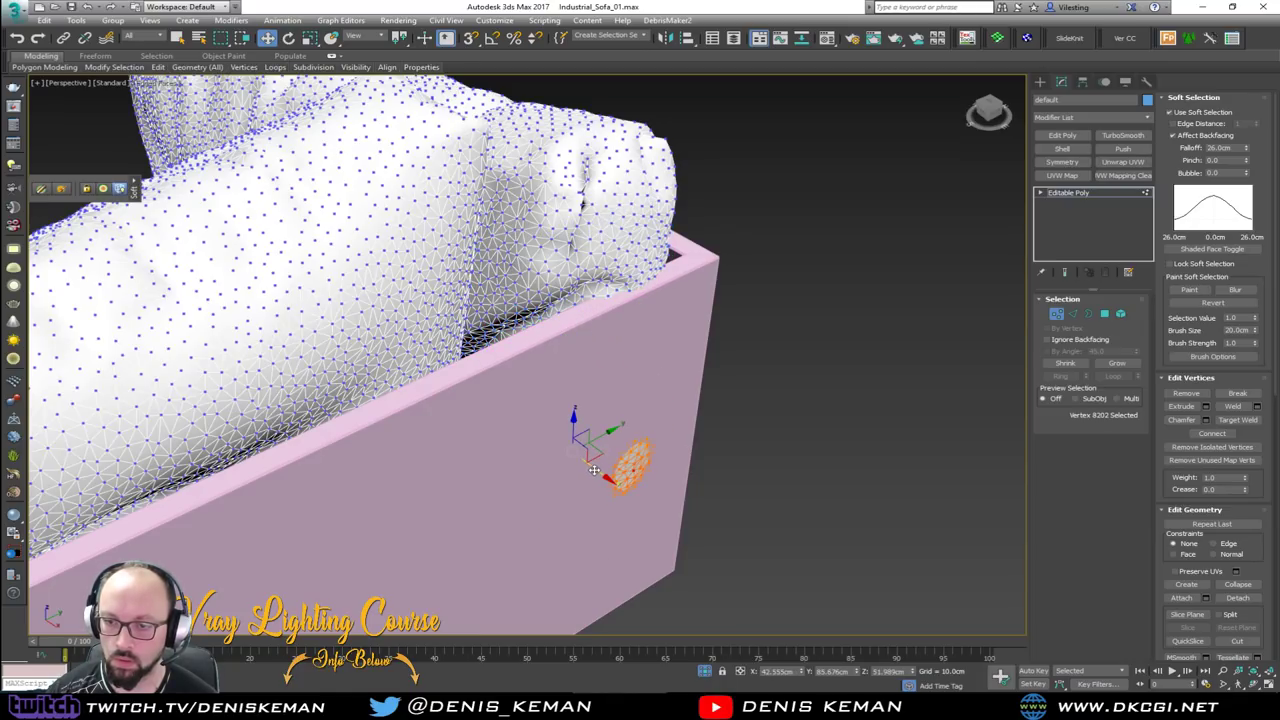
left_click_drag(579, 461, 577, 460)
left_click(635, 304)
left_click_drag(595, 303, 585, 295)
middle_click_drag(601, 332, 689, 348)
scroll(689, 350, "down", 5)
middle_click_drag(626, 380, 385, 329)
middle_click_drag(500, 390, 619, 427, "alt")
key("1")
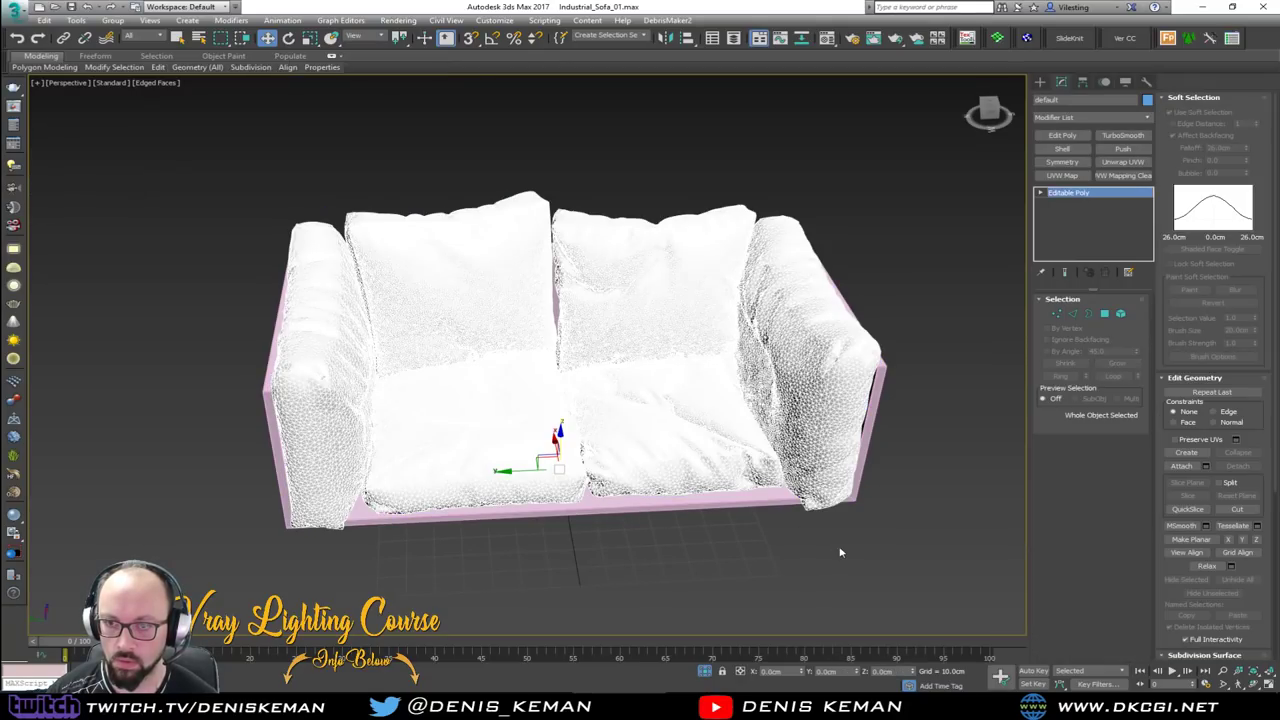
Deselect the cushions, hide the mesh edges and check the whole sofa from the front
left_click(843, 551)
scroll(607, 383, "up", 5)
mouse_move(650, 355)
middle_mouse_down()
mouse_move(608, 386)
mouse_move(614, 449)
mouse_move(600, 425)
mouse_move(557, 406)
mouse_move(471, 431)
mouse_move(619, 459)
mouse_move(590, 411)
middle_mouse_up()
key("F4")
scroll(614, 449, "down", 5)
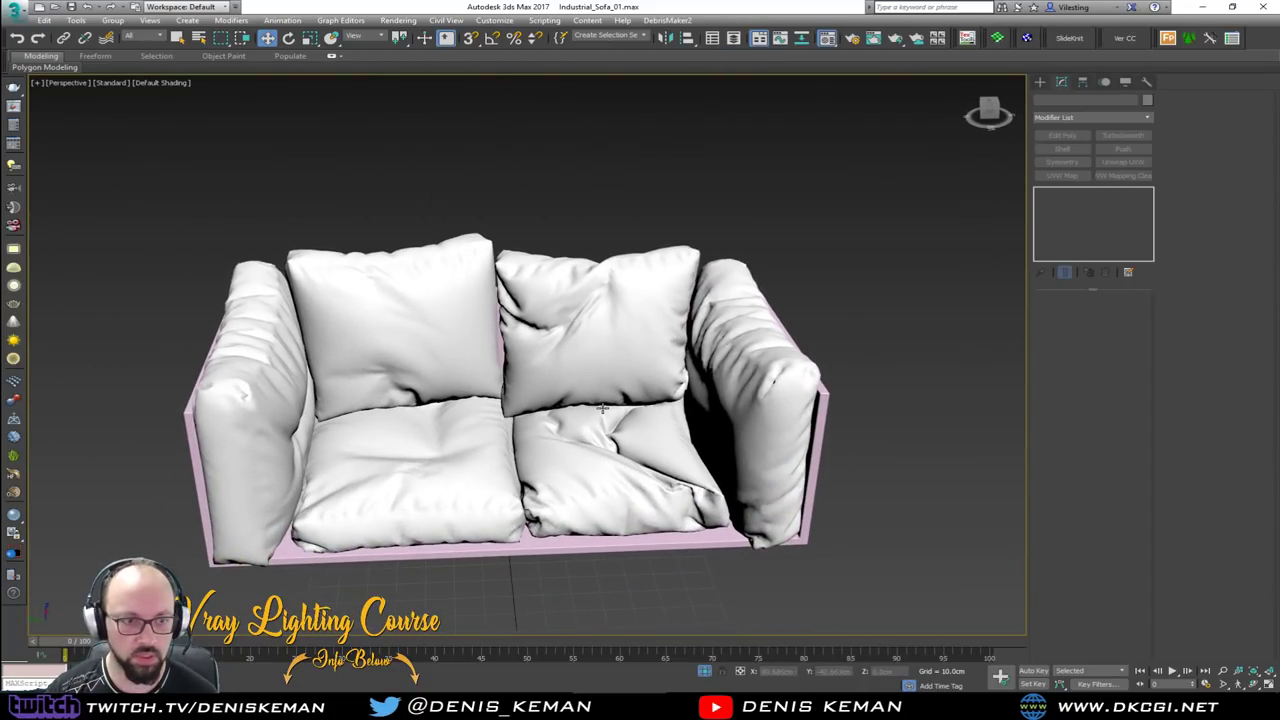
Give Material #2 the 1024x1024.jpg checker bitmap as its diffuse map and enable its display in the viewport
key("m")
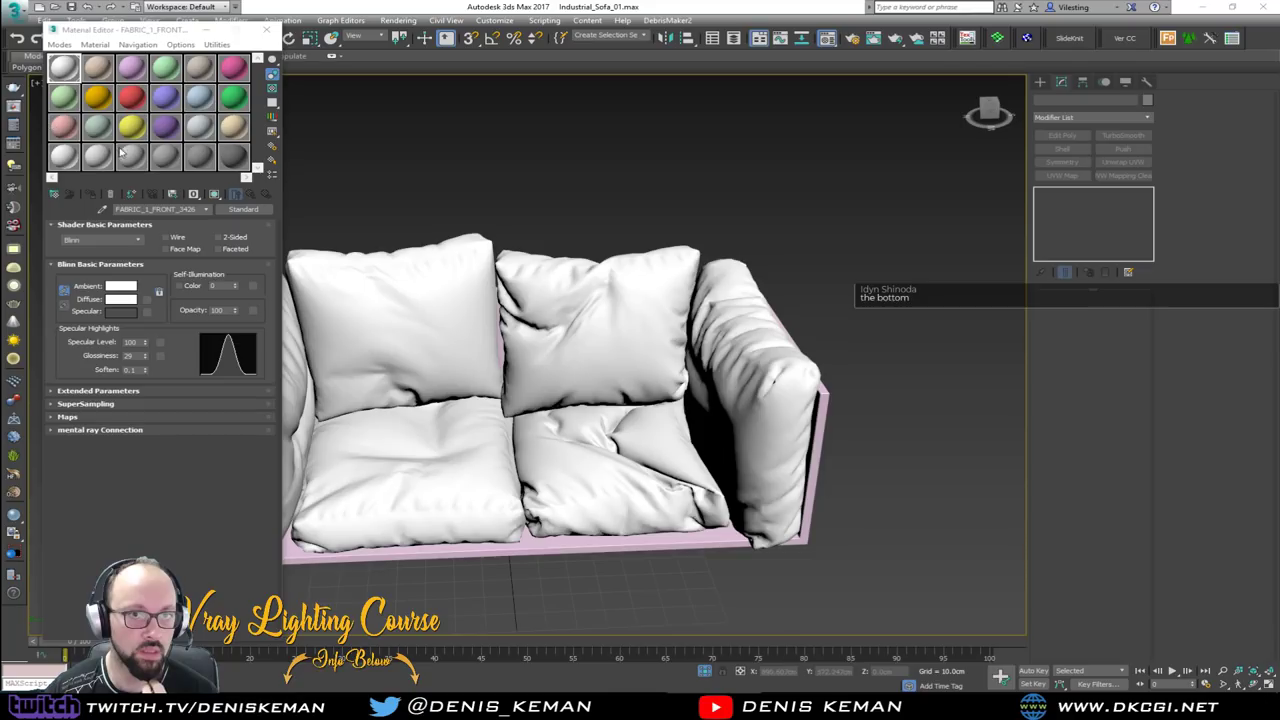
left_click(97, 70)
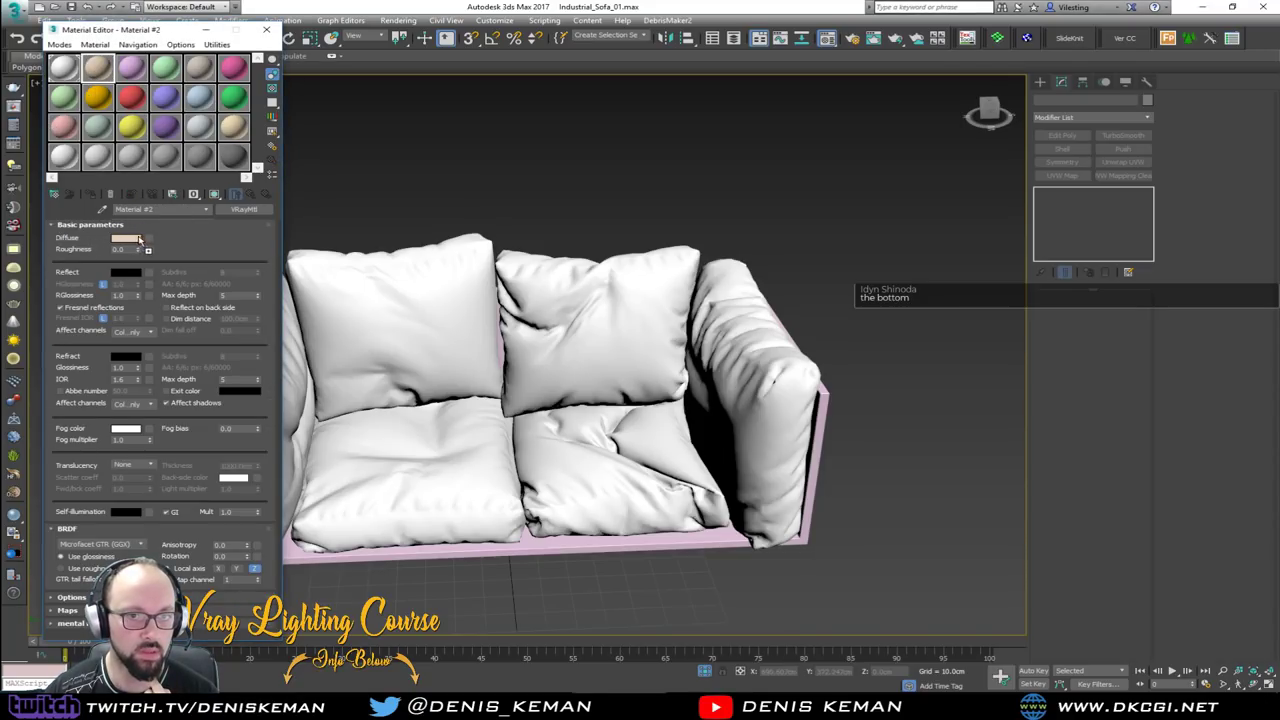
left_click(215, 195)
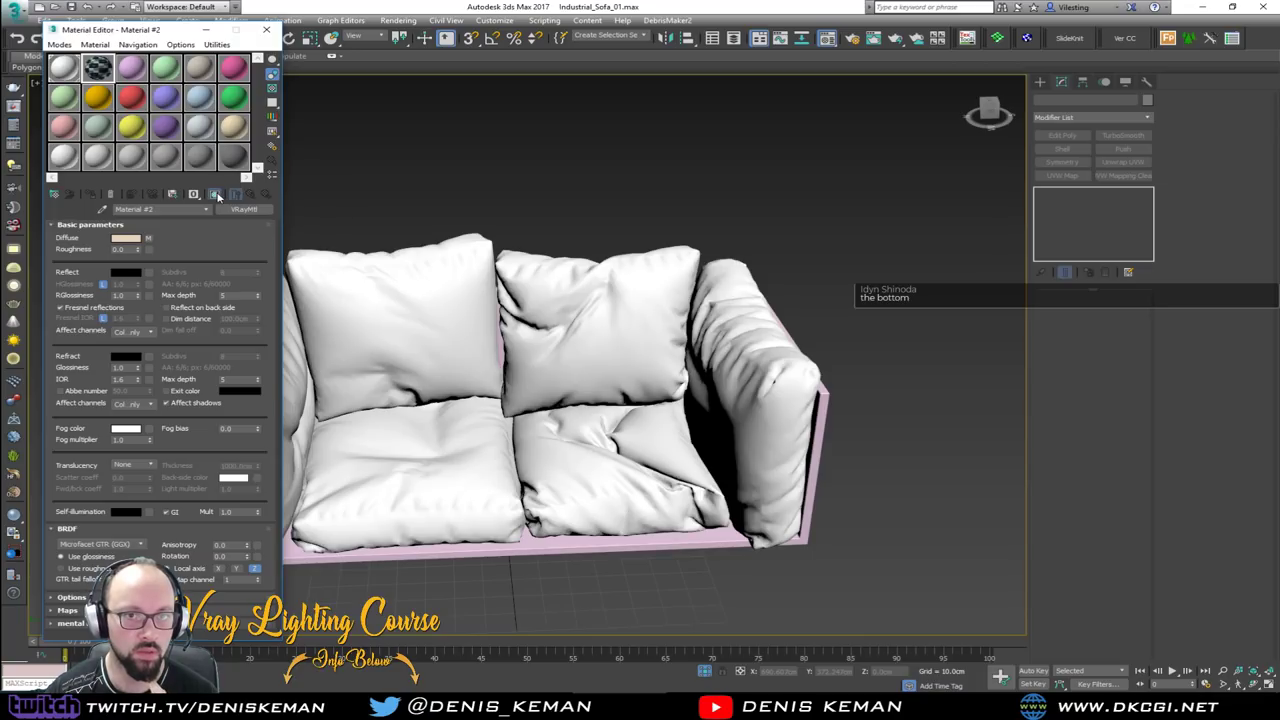
Select the whole sofa, assign the checker material Material #2 to it and view the cushions' texture mapping
left_click_drag(868, 205, 273, 626)
middle_click_drag(413, 532, 540, 510)
left_click(539, 509)
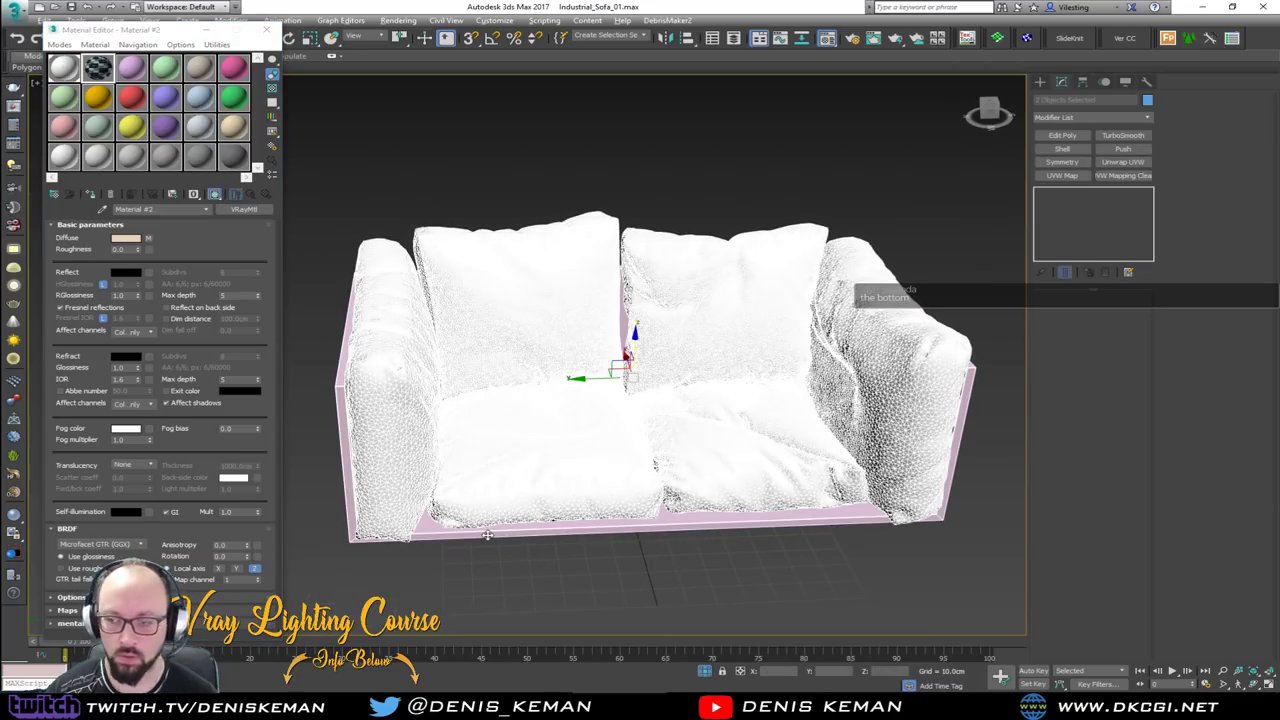
left_click(89, 196)
left_click(690, 172)
middle_click_drag(701, 363, 679, 366, "alt")
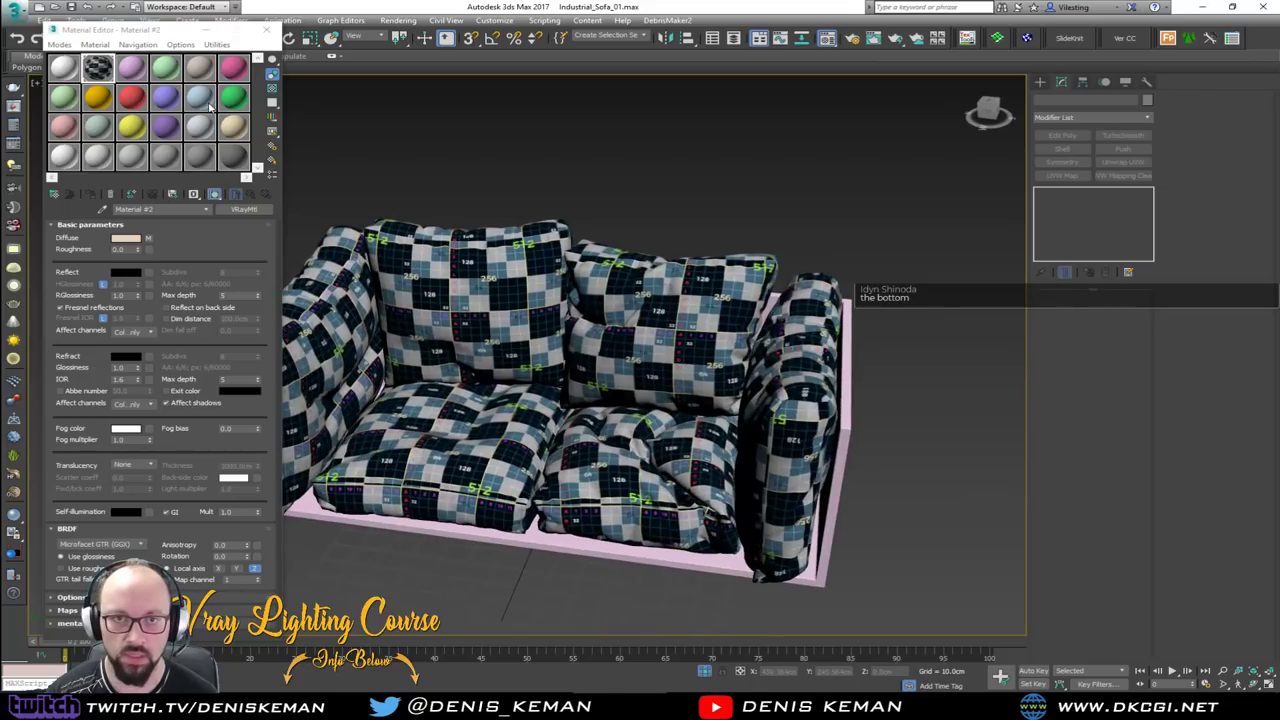
Set the checker bitmap's U and V tiling to 5 and examine the pattern across the cushion folds
left_click(148, 238)
type("5")
key("Tab")
type("5")
key("Return")
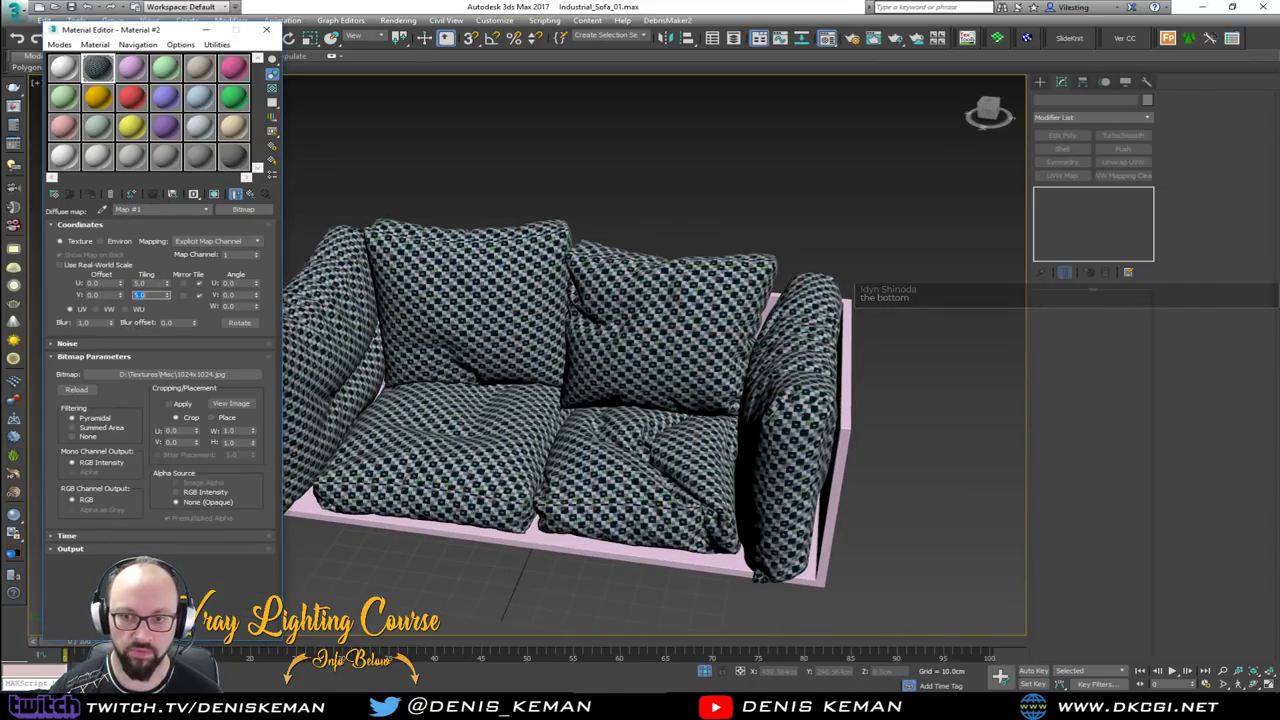
left_click(266, 29)
scroll(640, 302, "up", 6)
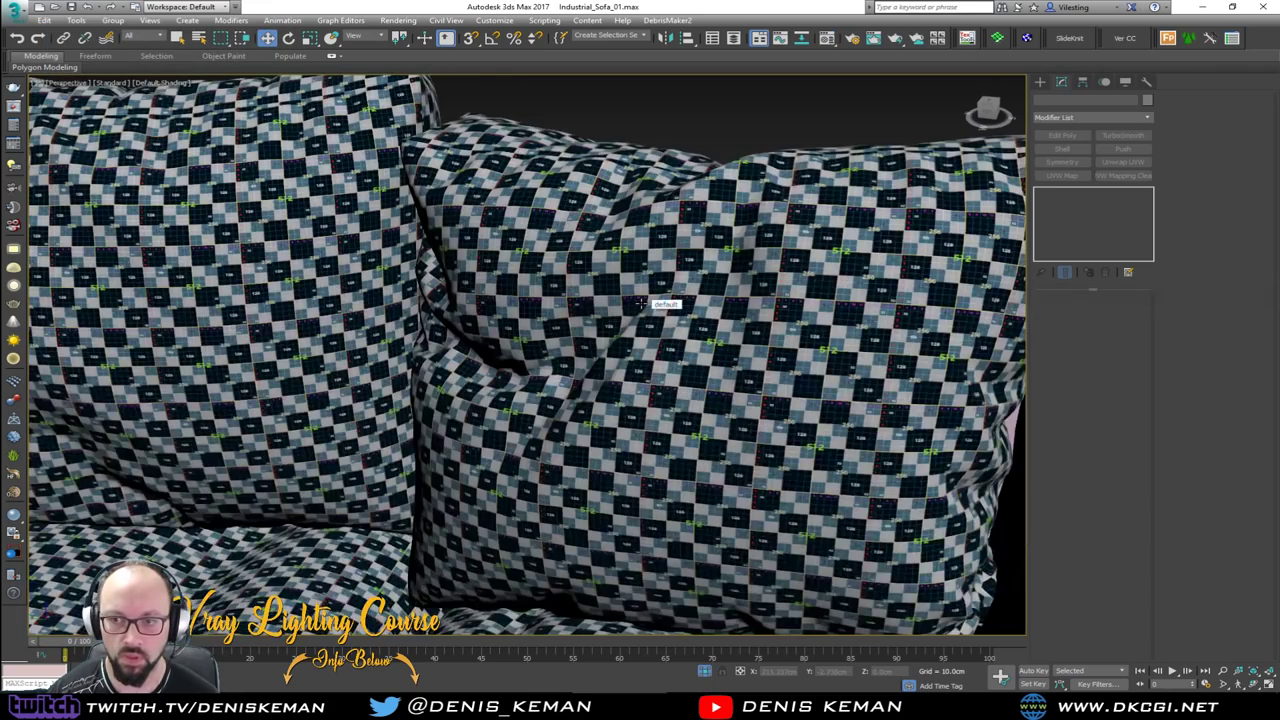
scroll(640, 303, "down", 7)
middle_click_drag(627, 313, 770, 188, "alt")
Select the sofa objects, clear their material with a MAXScript command setting it to undefined, and view the result
left_click_drag(244, 560, 68, 630)
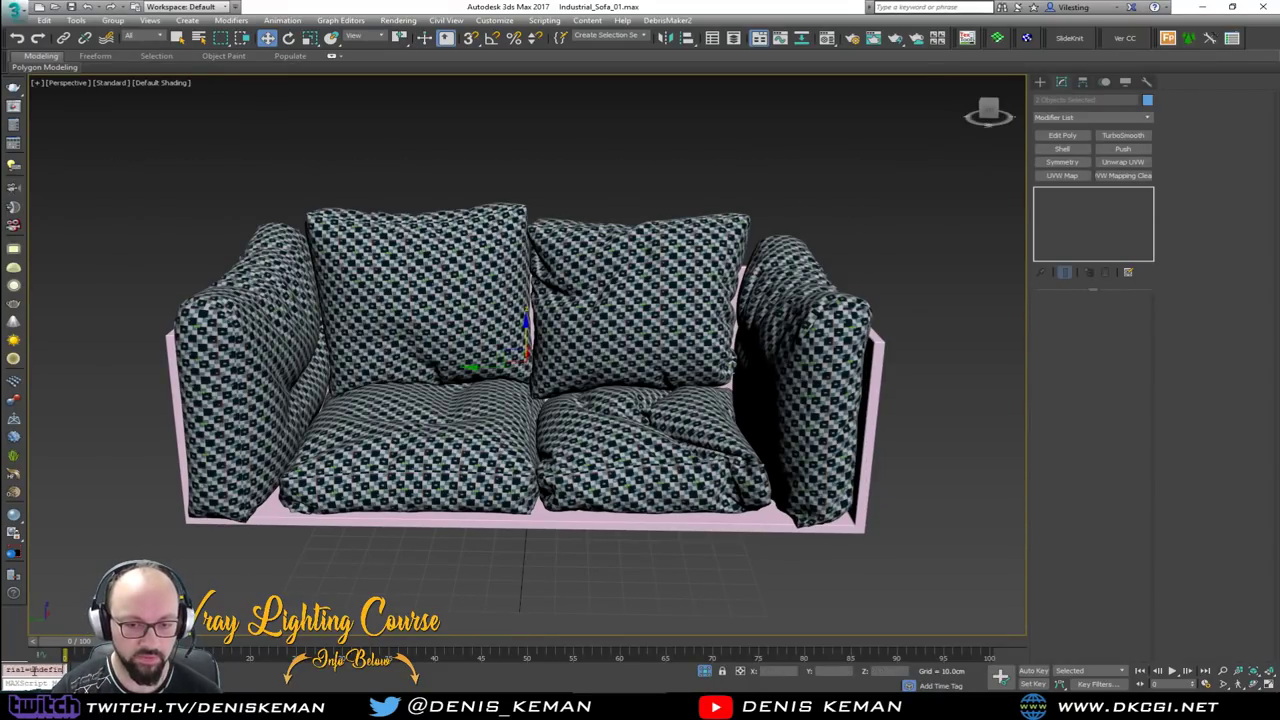
key("Return")
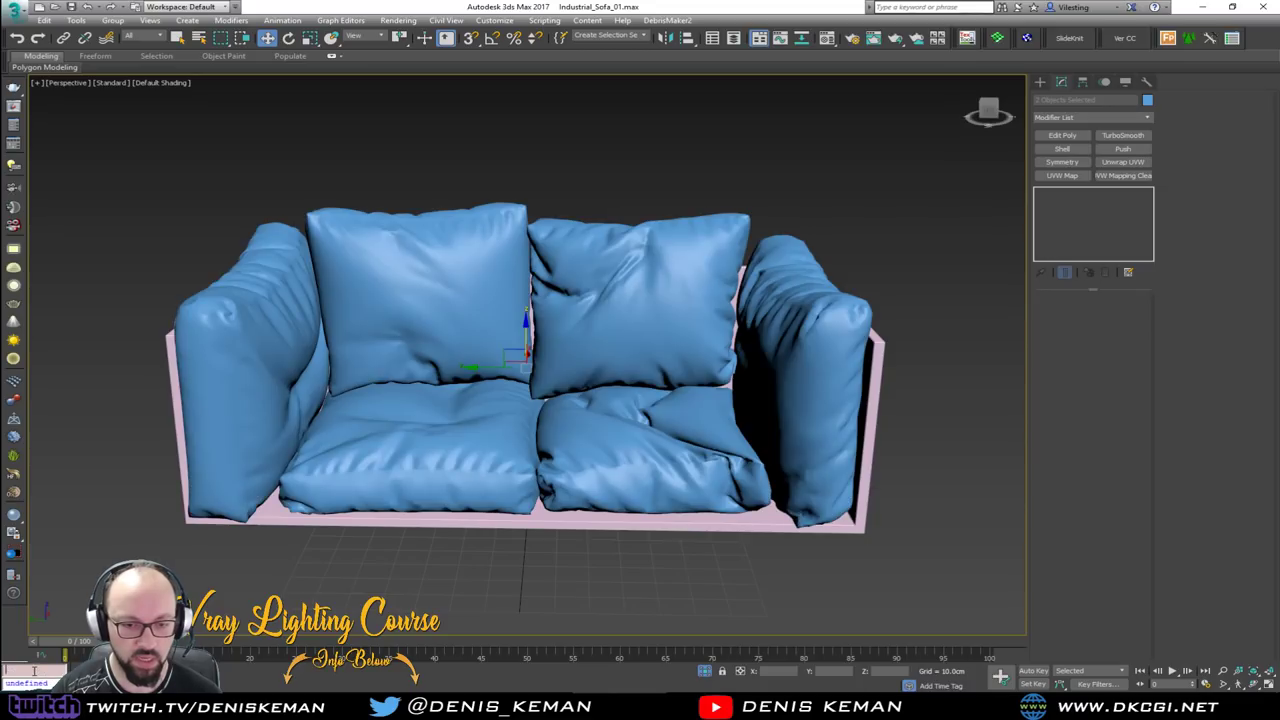
left_click(633, 557)
middle_click_drag(617, 462, 651, 462, "alt")
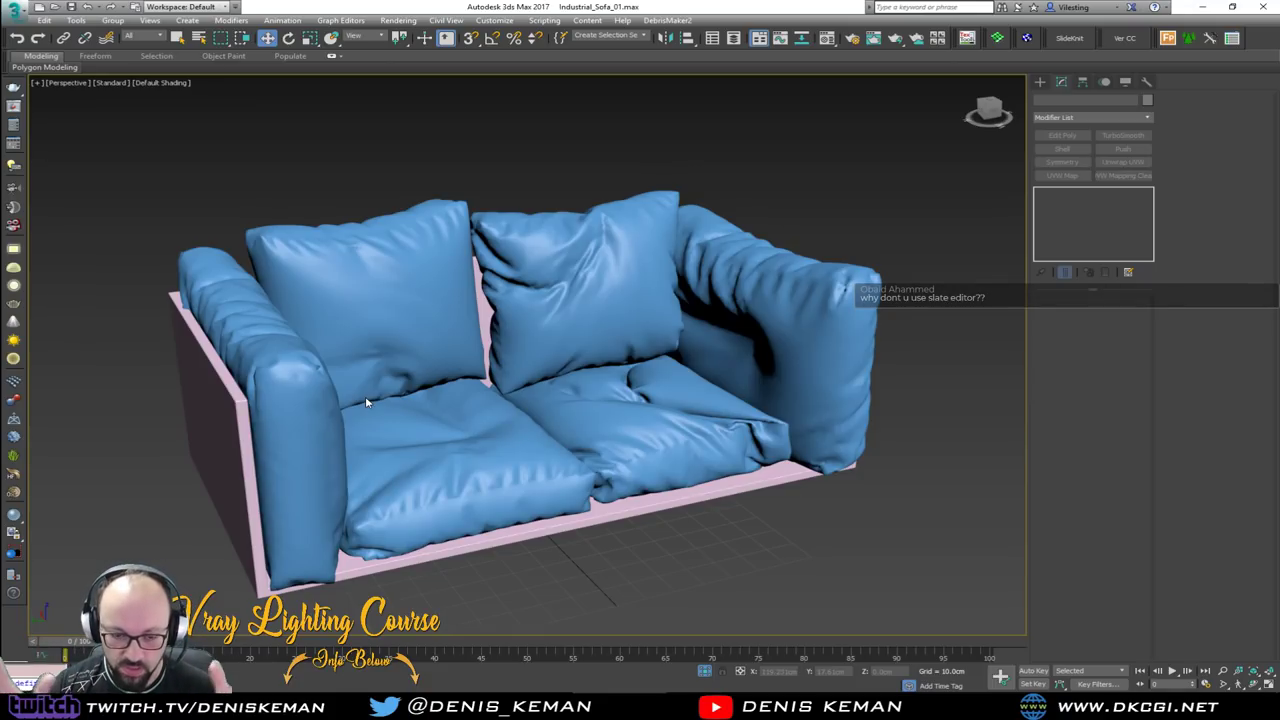
middle_click_drag(457, 390, 474, 447)
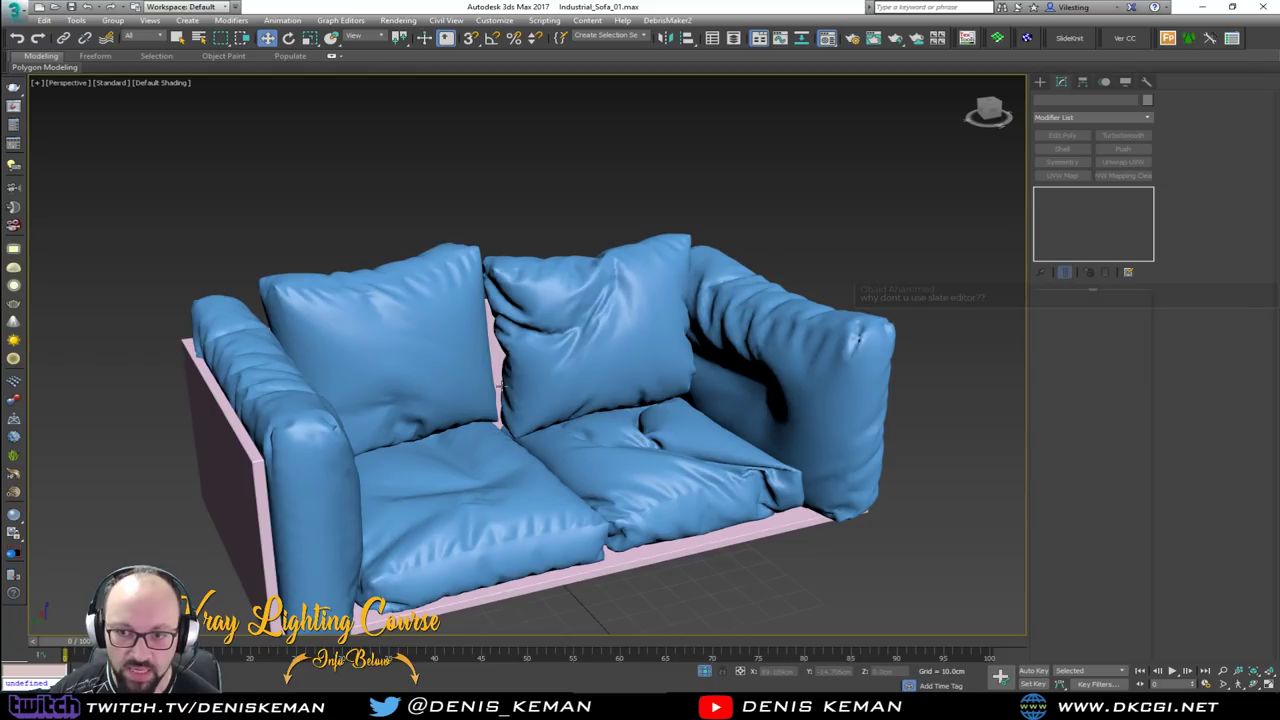
key("m")
middle_click_drag(542, 348, 323, 298, "alt")
left_click_drag(82, 37, 96, 42)
left_click(281, 37)
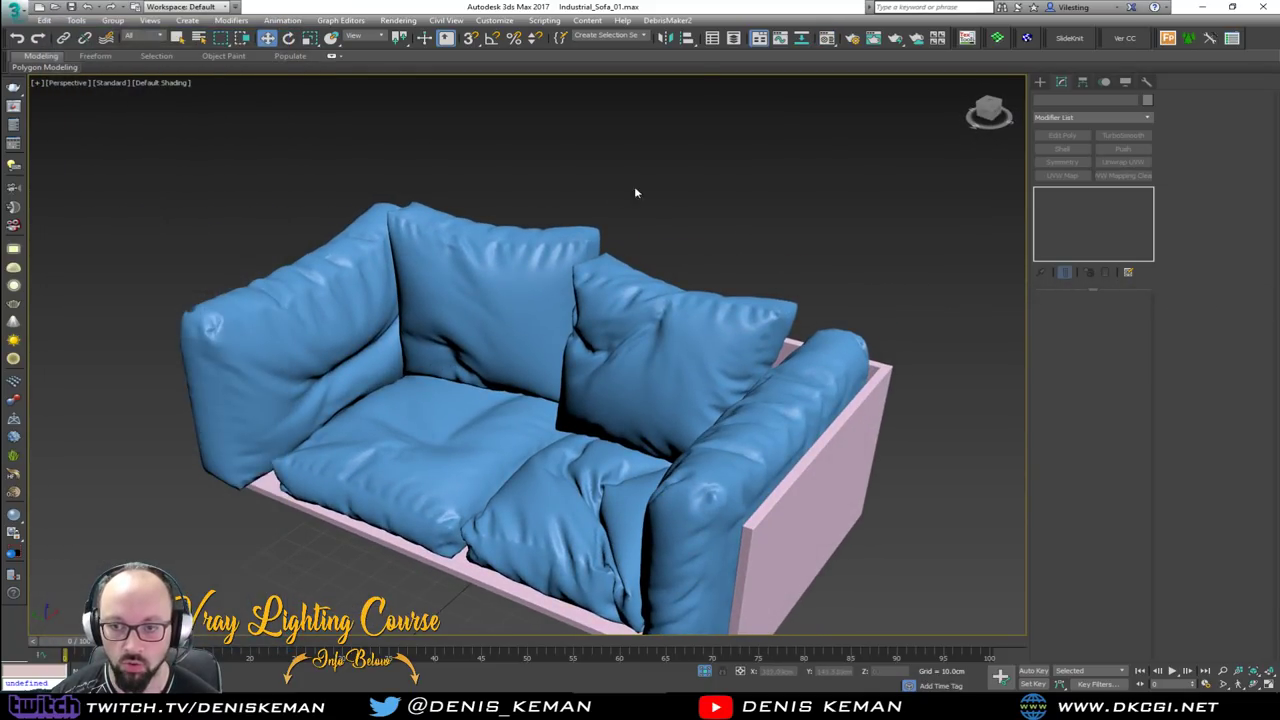
middle_click_drag(598, 293, 555, 303, "alt")
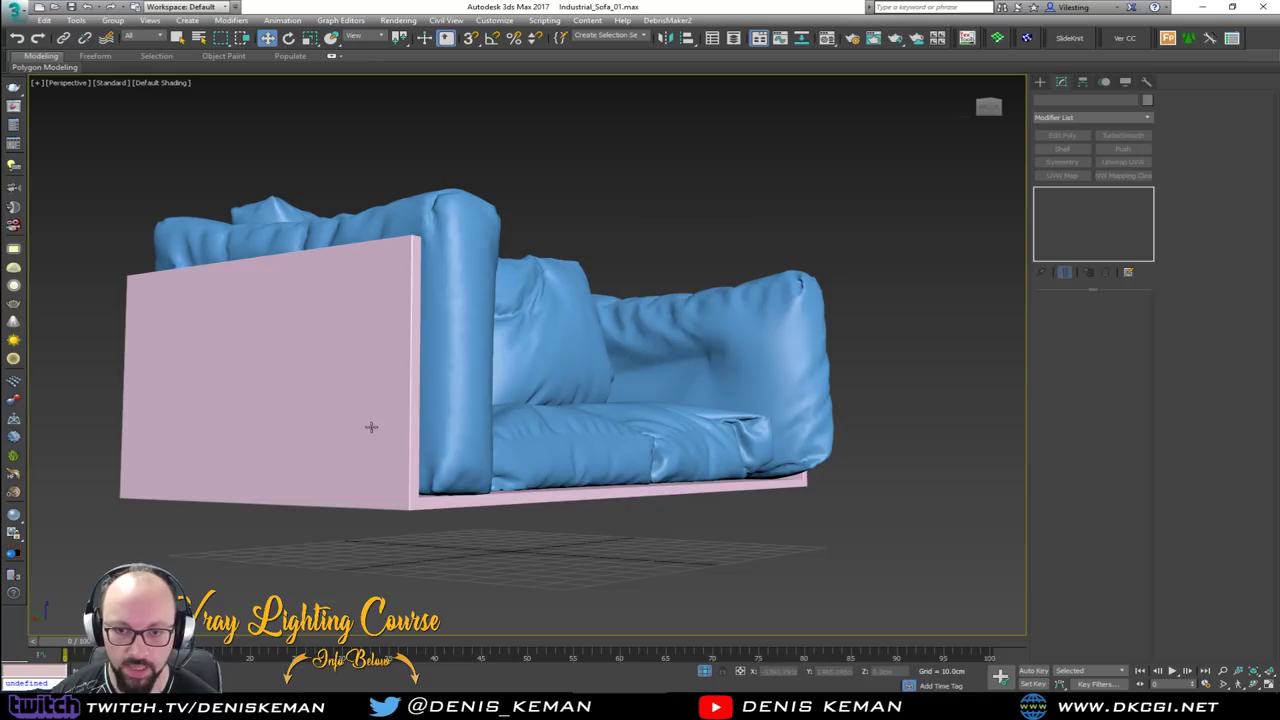
Display edged faces on the sofa model and save the scene Industrial_Sofa_01.max
left_click(365, 429)
key("F4")
middle_click_drag(389, 414, 547, 160, "alt")
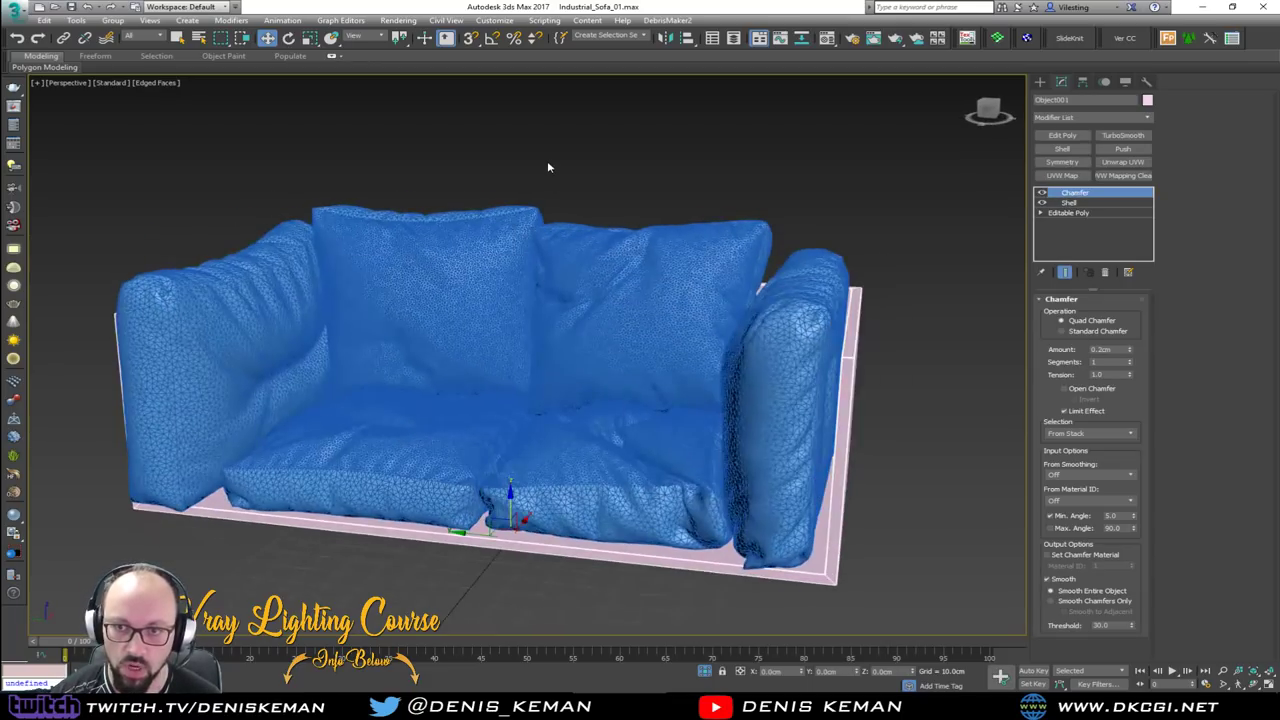
left_click(547, 160)
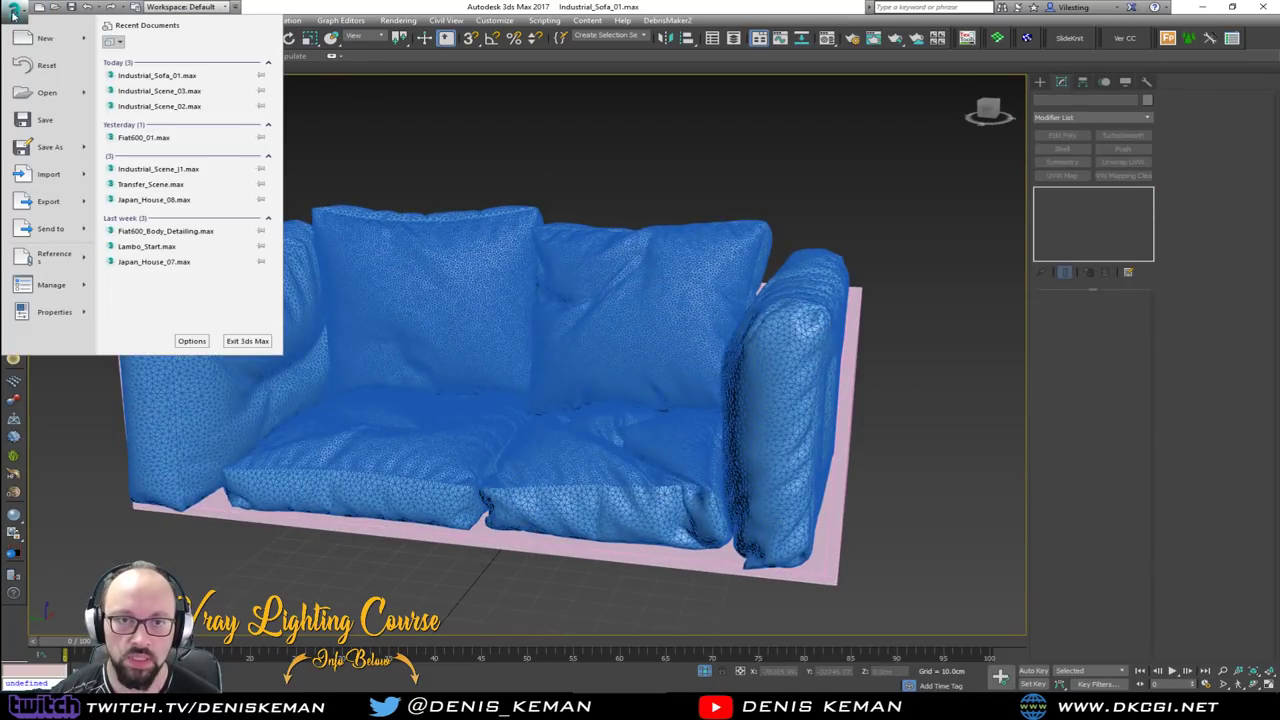
left_click(30, 120)
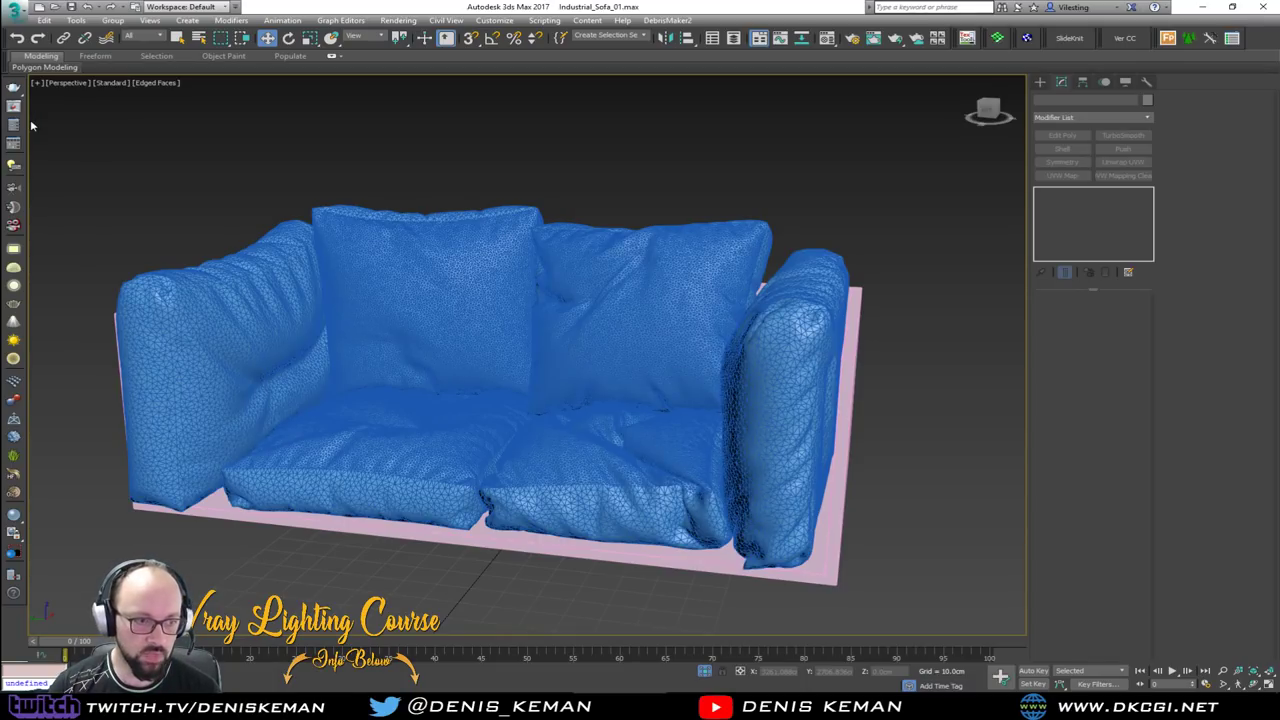
Look at the reference photo Idea_20, and switch to Marvelous Designer to view the simulated cushions and their pattern pieces
left_click_drag(0, 125, 815, 91)
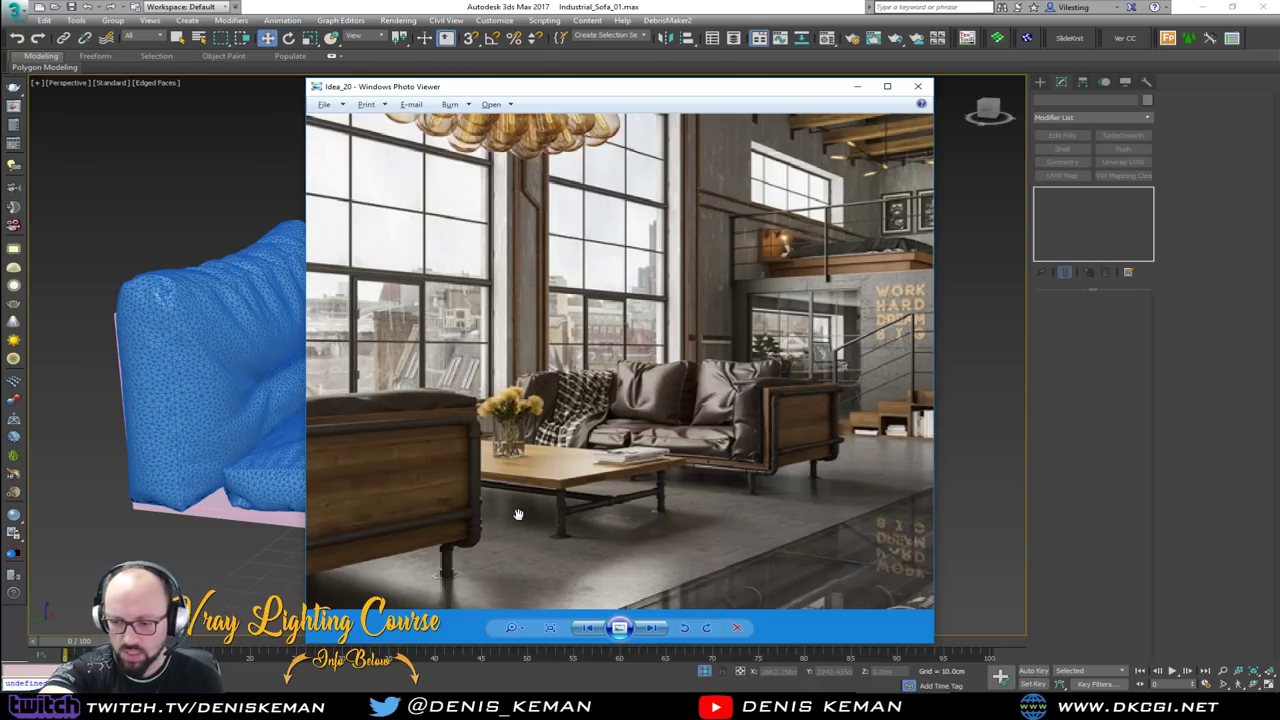
left_click(857, 87)
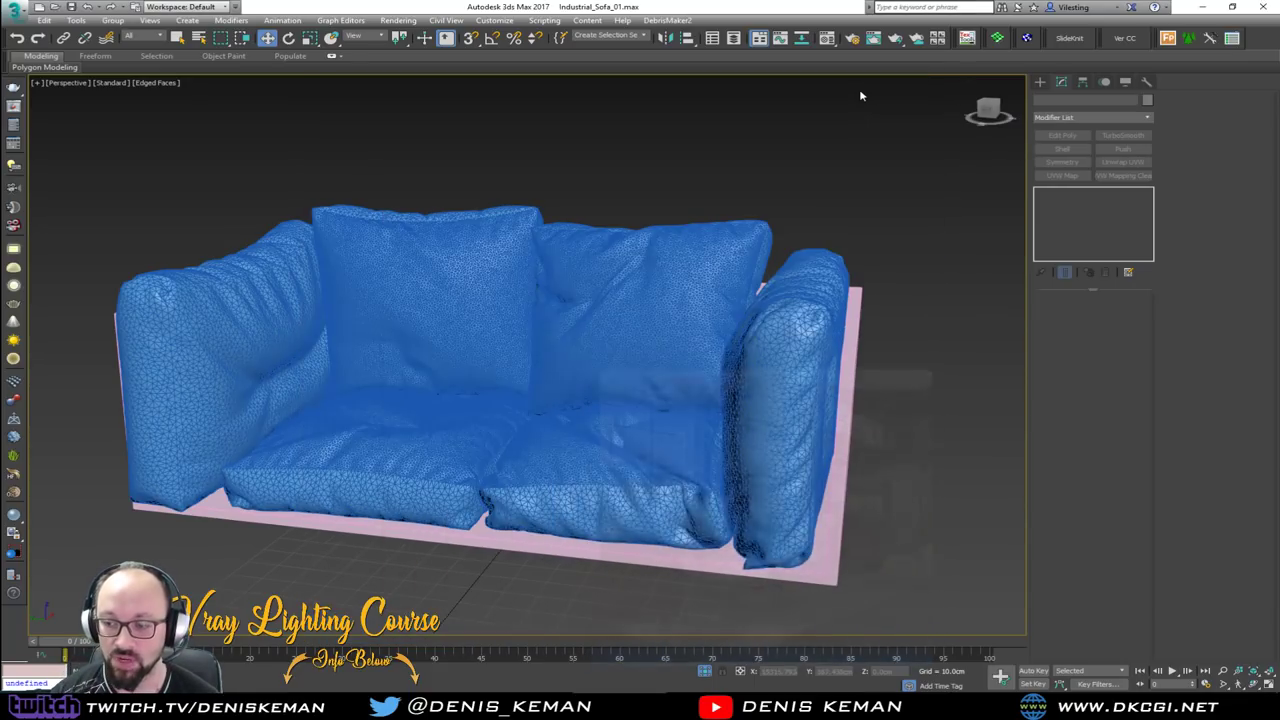
left_click(987, 699)
middle_click_drag(232, 488, 293, 317)
scroll(348, 383, "up", 3)
right_click_drag(358, 381, 340, 425)
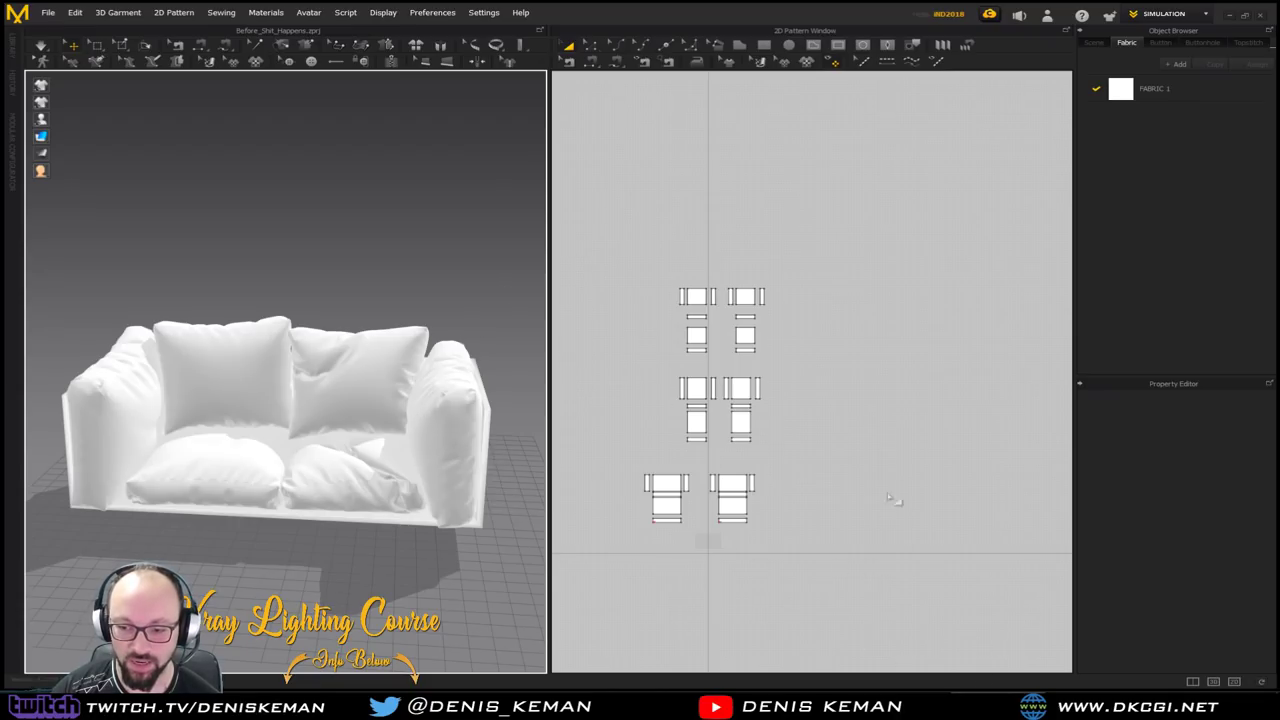
Switch back to 3ds Max, hide the edged faces and examine the shaded cushions from several angles and distances
key("alt+Tab")
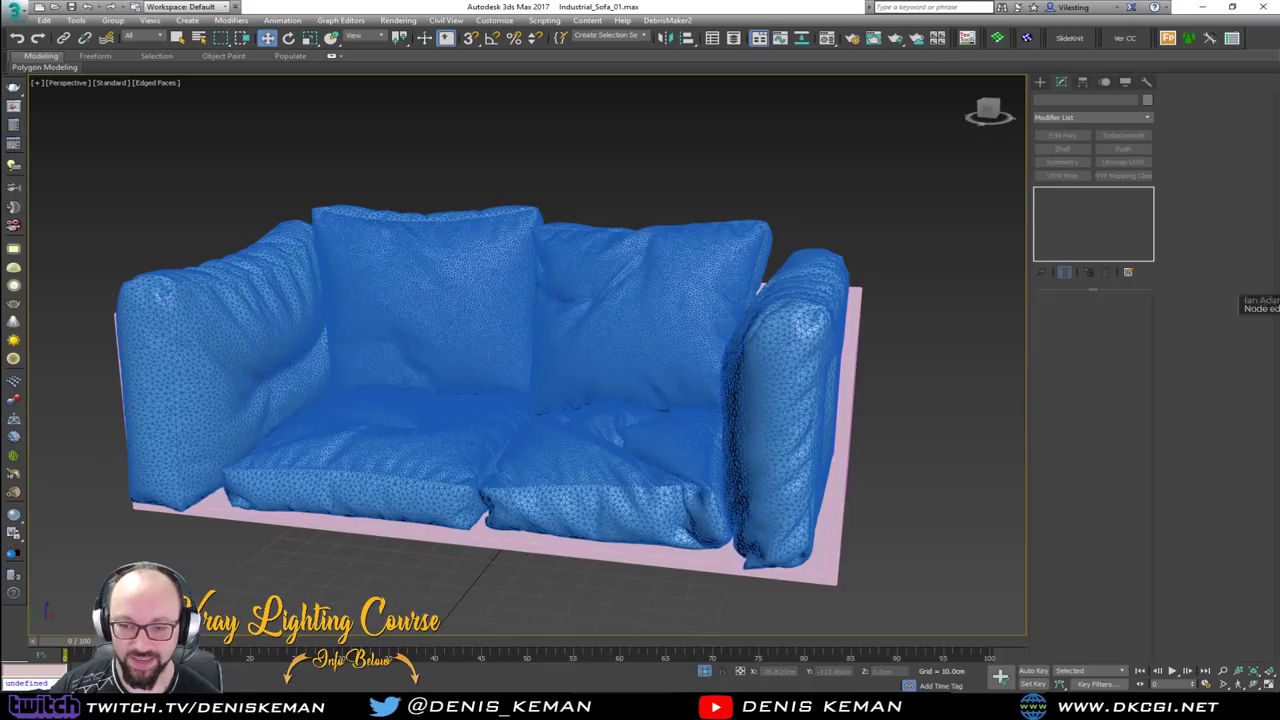
middle_click_drag(470, 433, 468, 407)
key("F3")
key("F3")
key("F4")
middle_click_drag(551, 423, 536, 446, "alt")
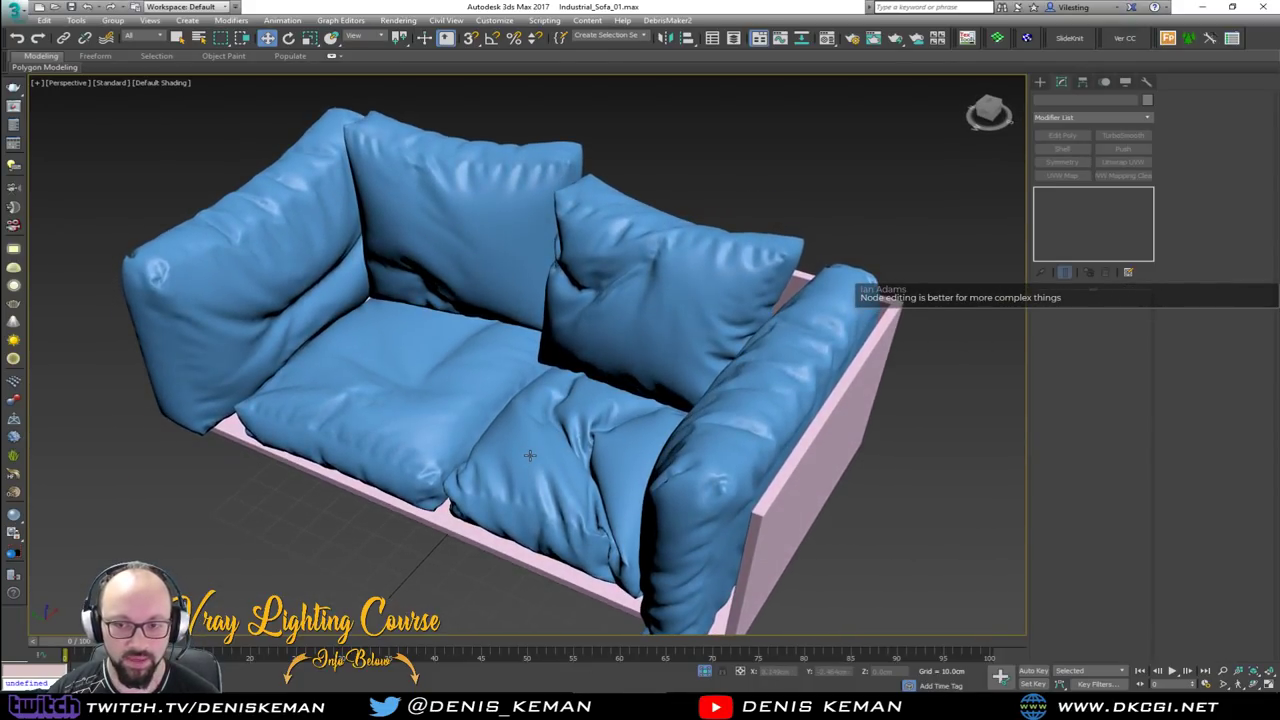
scroll(530, 455, "down", 4)
middle_click_drag(640, 296, 603, 330, "alt")
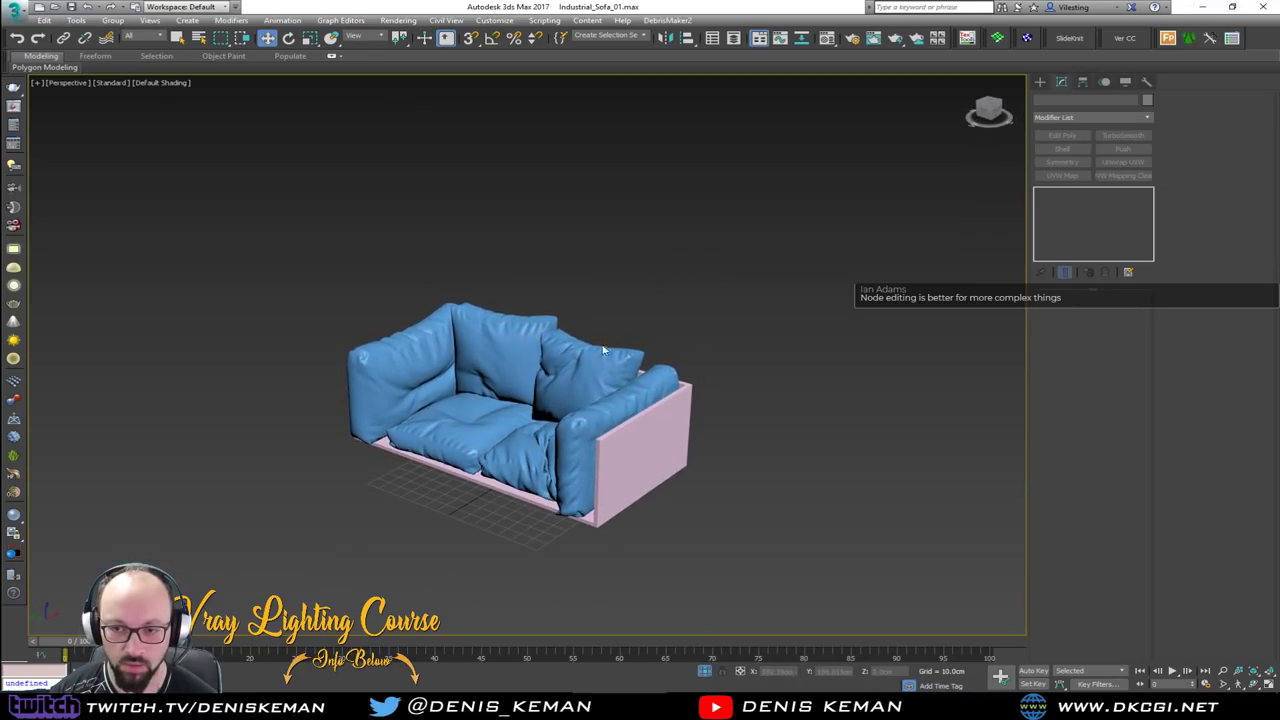
scroll(595, 370, "up", 8)
scroll(600, 378, "down", 8)
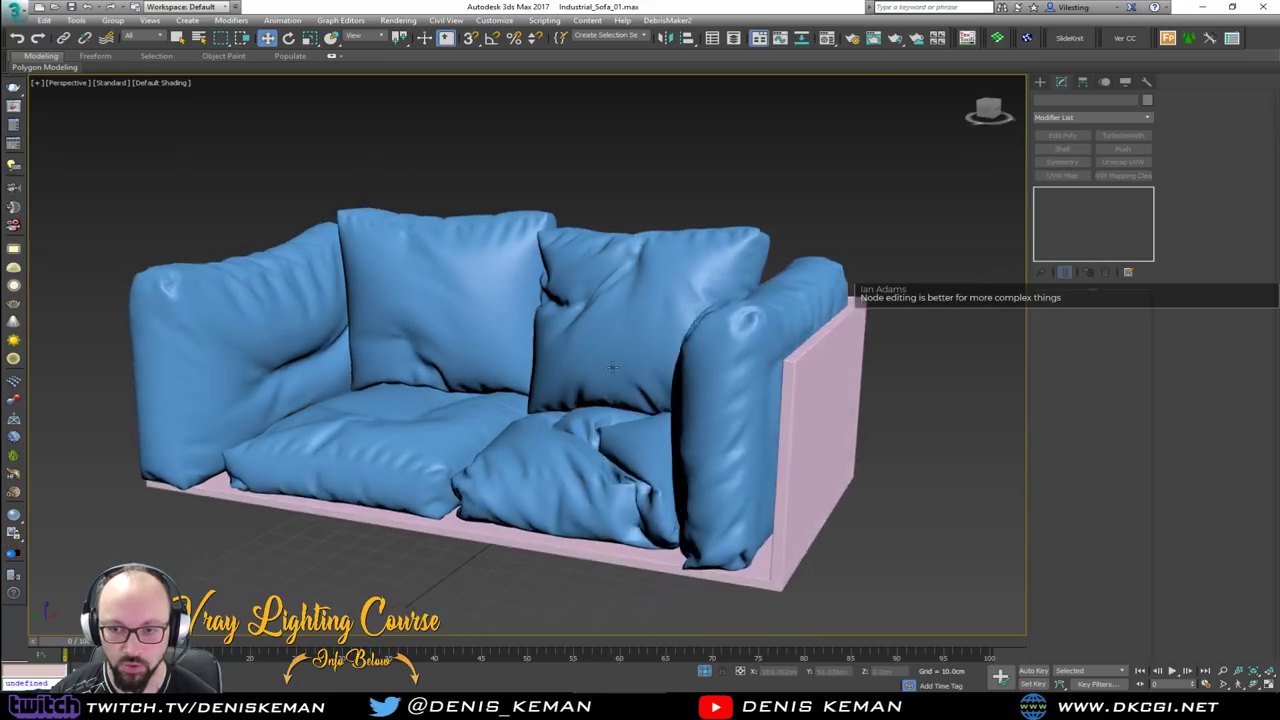
middle_click_drag(620, 375, 684, 402, "alt")
Soft-select a vertex on the inner side of the right-hand back cushion, limiting the soft selection to an edge distance of 22
left_click(555, 308)
scroll(539, 311, "up", 5)
scroll(540, 312, "up", 3)
key("F4")
scroll(540, 311, "down", 3)
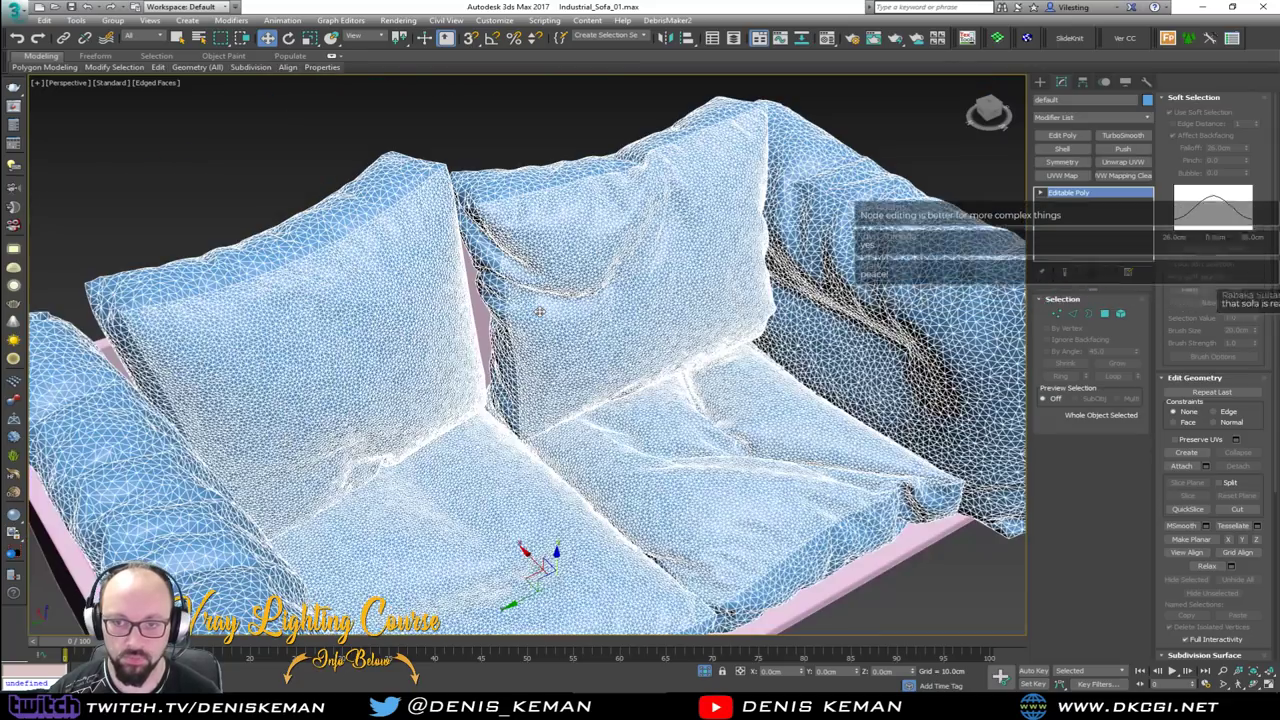
key("1")
left_click(496, 309)
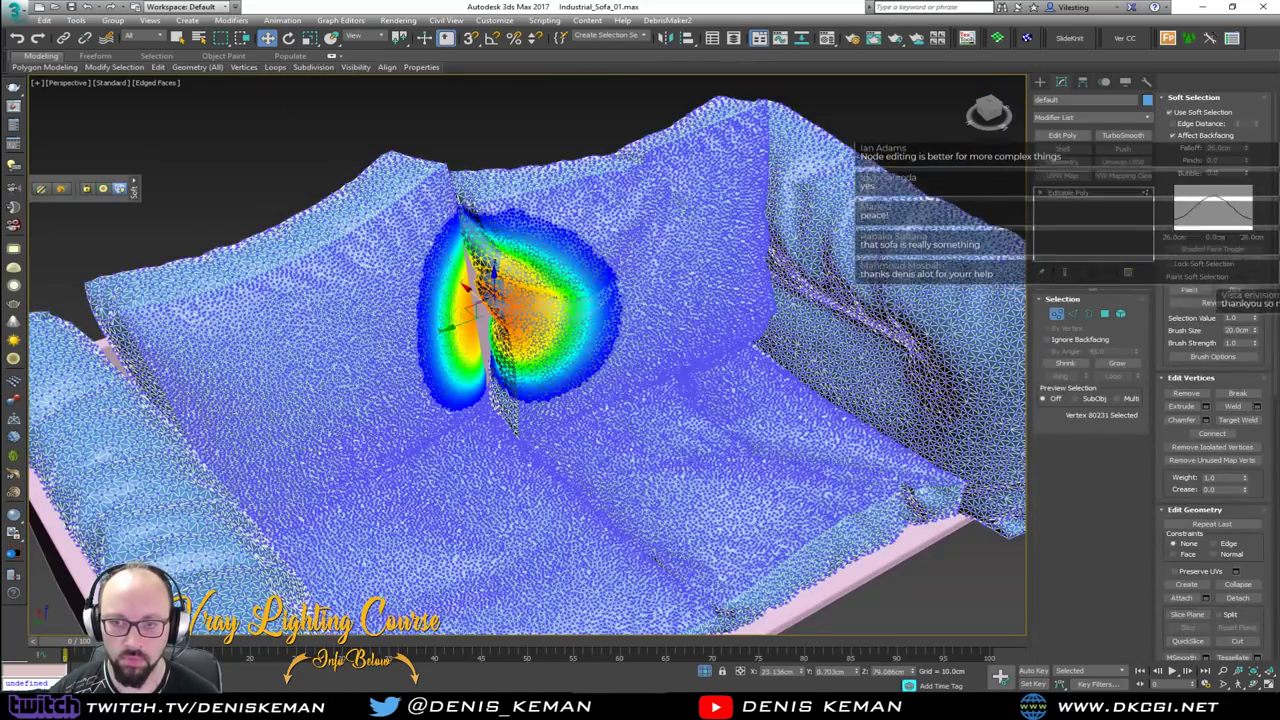
left_click(1201, 125)
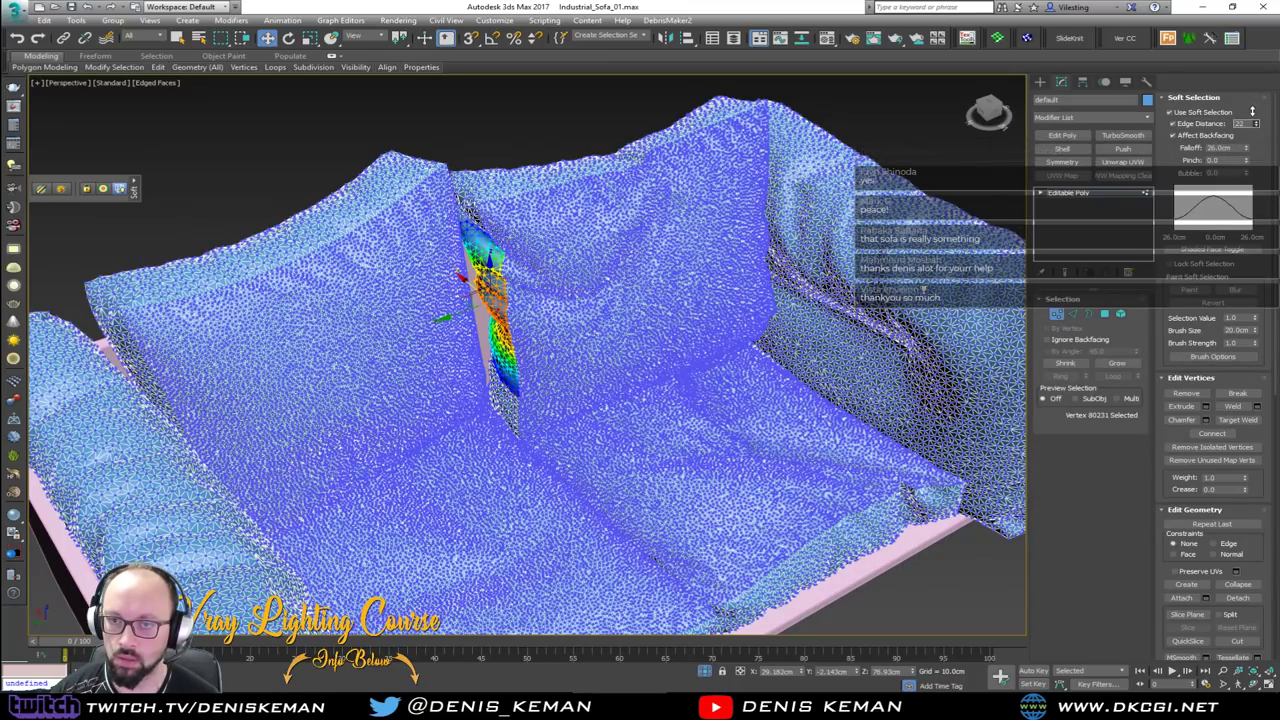
Add more vertices around the cushion's inner side to the soft selection and move them slightly at the gap between the back cushions
scroll(614, 286, "up", 6)
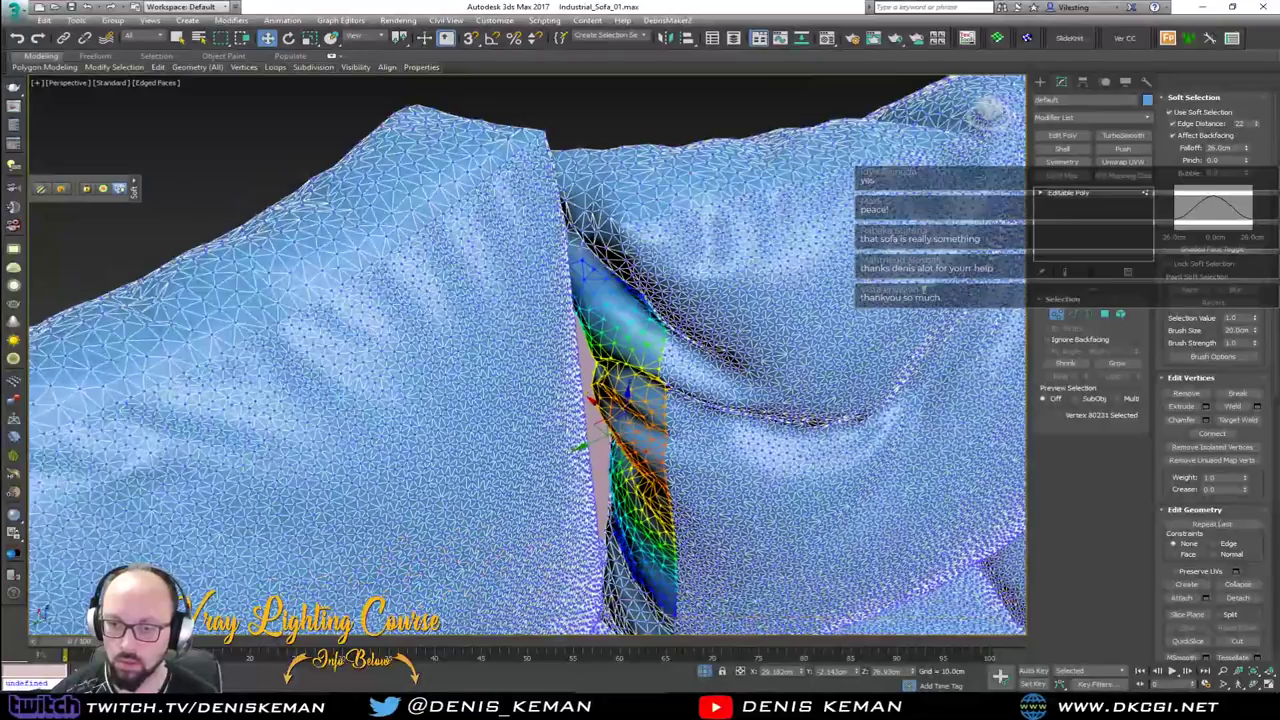
middle_click_drag(630, 350, 666, 400, "alt")
left_click(738, 379, "ctrl")
left_click(625, 250, "ctrl")
middle_click_drag(625, 250, 650, 385, "alt")
key("F3")
left_click(569, 441, "alt")
mouse_move(569, 441)
middle_mouse_down("alt")
mouse_move(510, 415)
mouse_move(495, 345)
middle_mouse_up("alt")
key("F3")
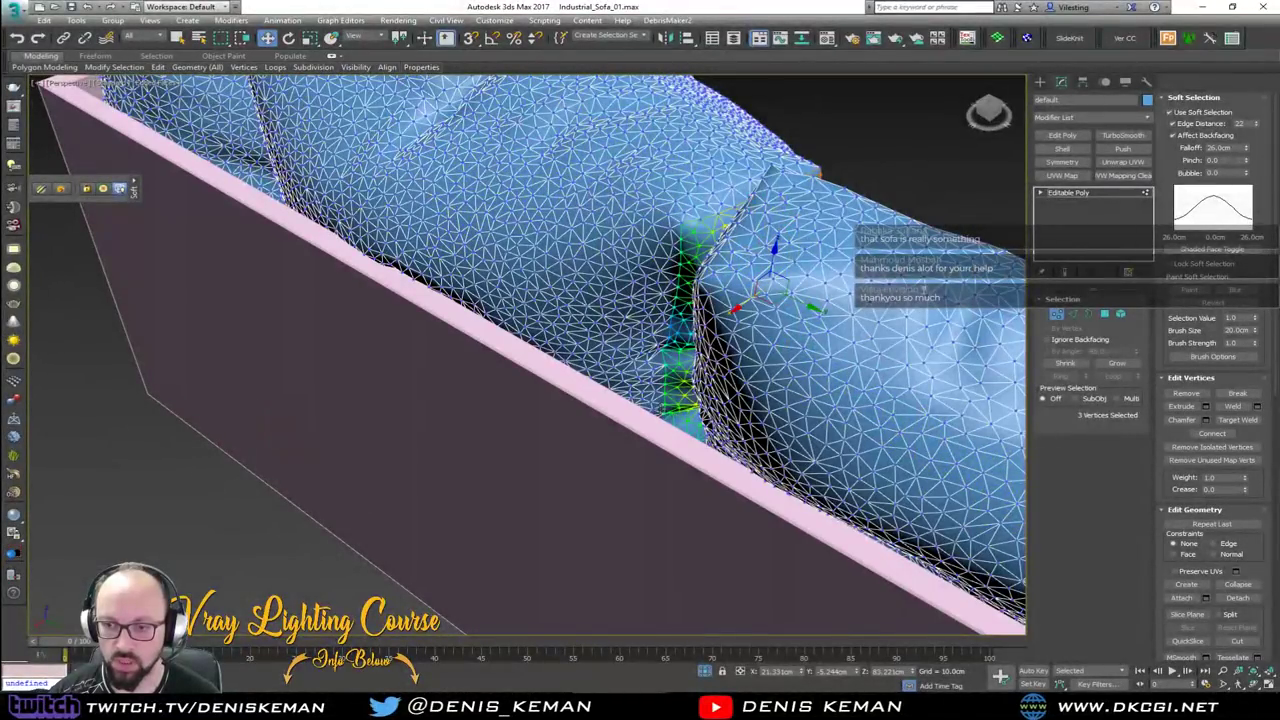
left_click(660, 403, "ctrl")
mouse_move(687, 340)
middle_mouse_down("alt")
mouse_move(669, 297)
mouse_move(694, 318)
middle_mouse_up("alt")
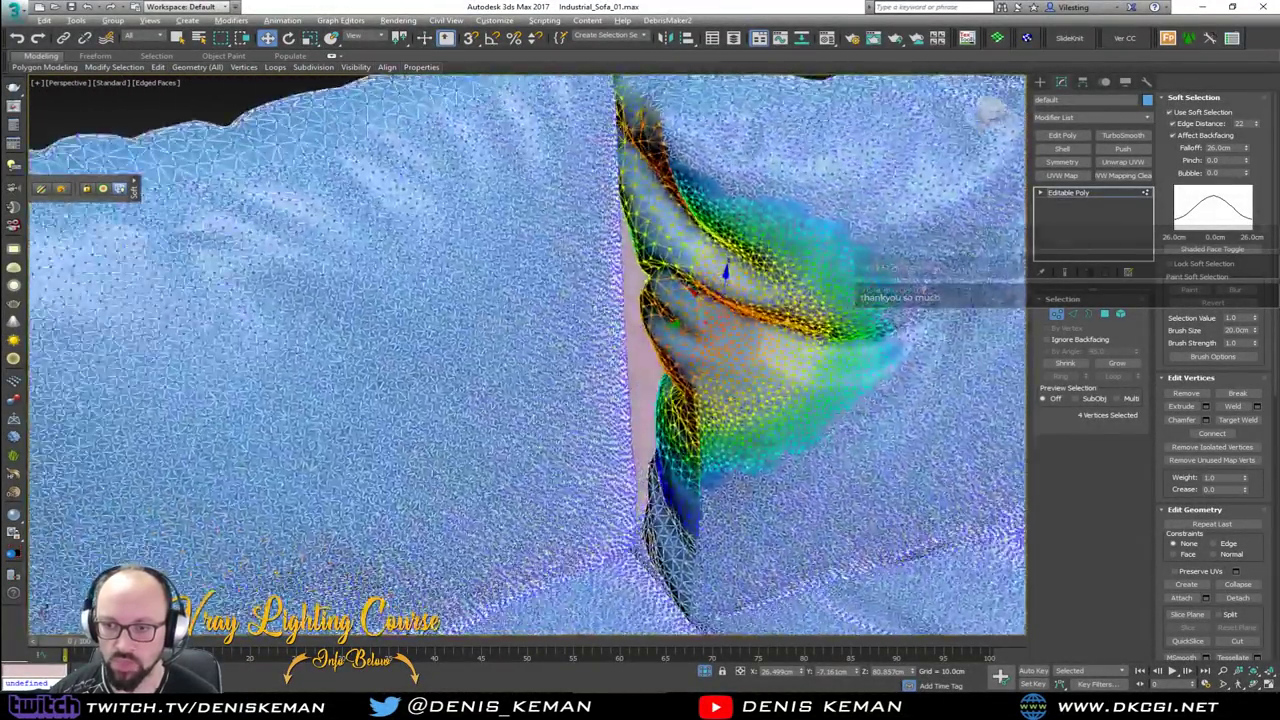
left_click_drag(693, 321, 685, 327)
left_click(1058, 315)
scroll(652, 205, "down", 3)
middle_click_drag(650, 185, 650, 222, "alt")
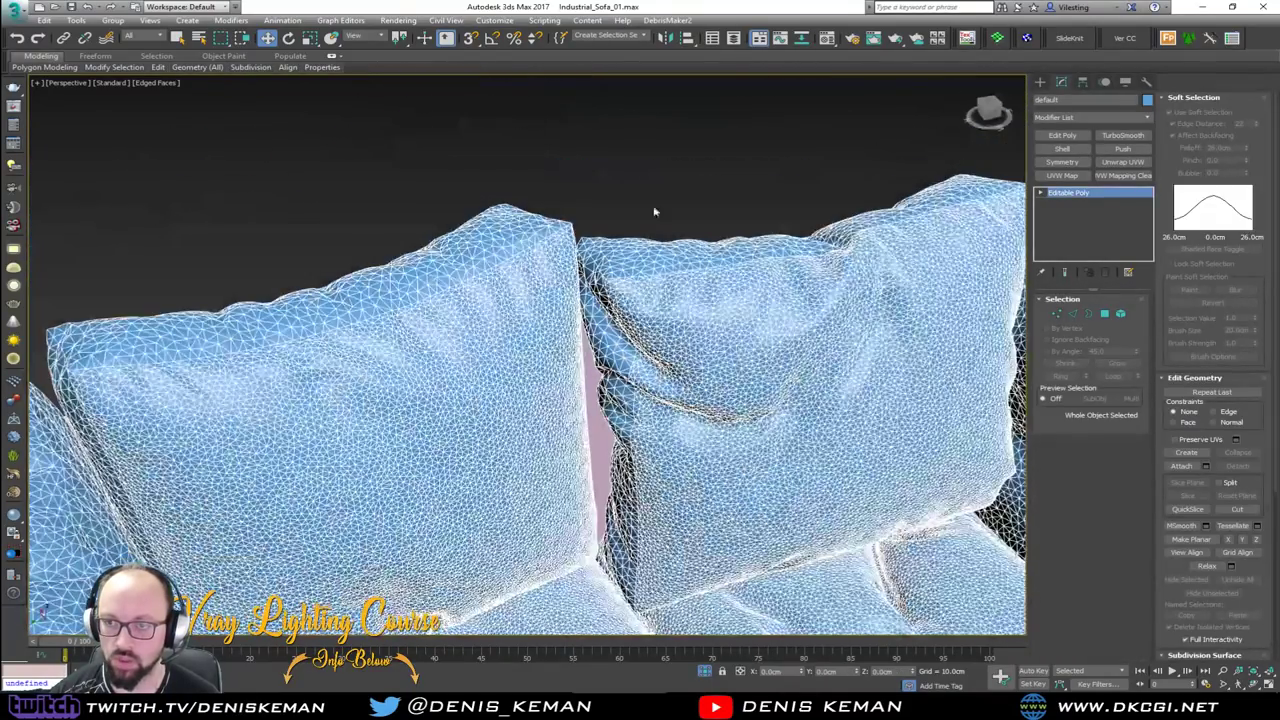
Deselect the cushions, hide the edged faces and examine the reshaped back cushion and the whole sofa
left_click(711, 211)
middle_click_drag(755, 304, 568, 265)
key("F4")
scroll(650, 271, "down", 3)
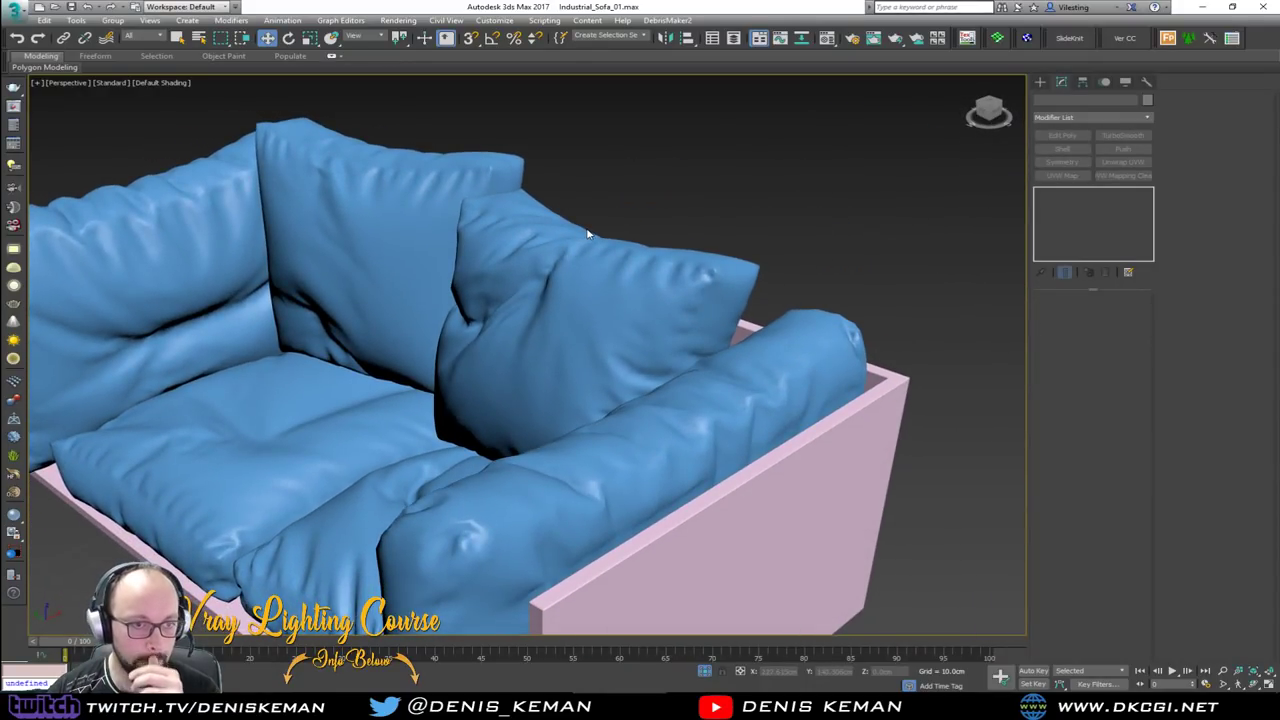
scroll(563, 291, "down", 3)
middle_click_drag(628, 265, 626, 320, "alt")
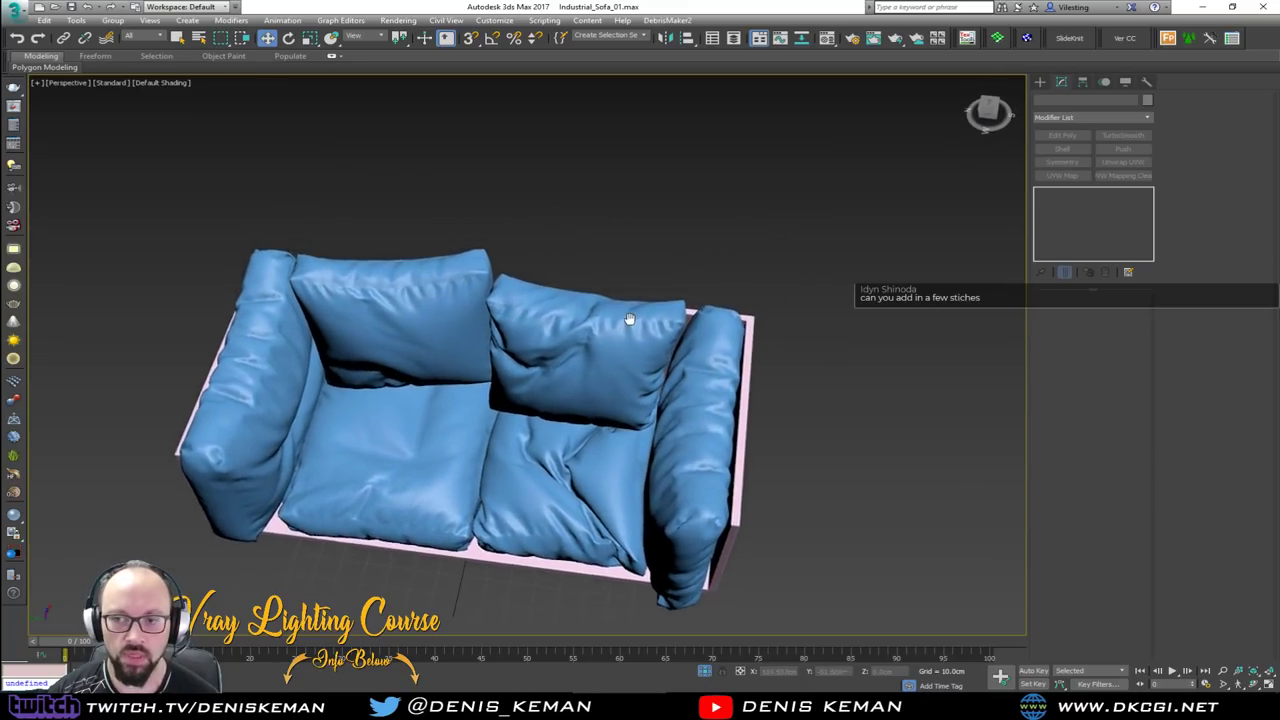
scroll(630, 320, "up", 5)
scroll(594, 294, "up", 5)
Select the open border around the front panel of the right-hand back cushion and turn off soft selection
left_click(586, 320)
key("z")
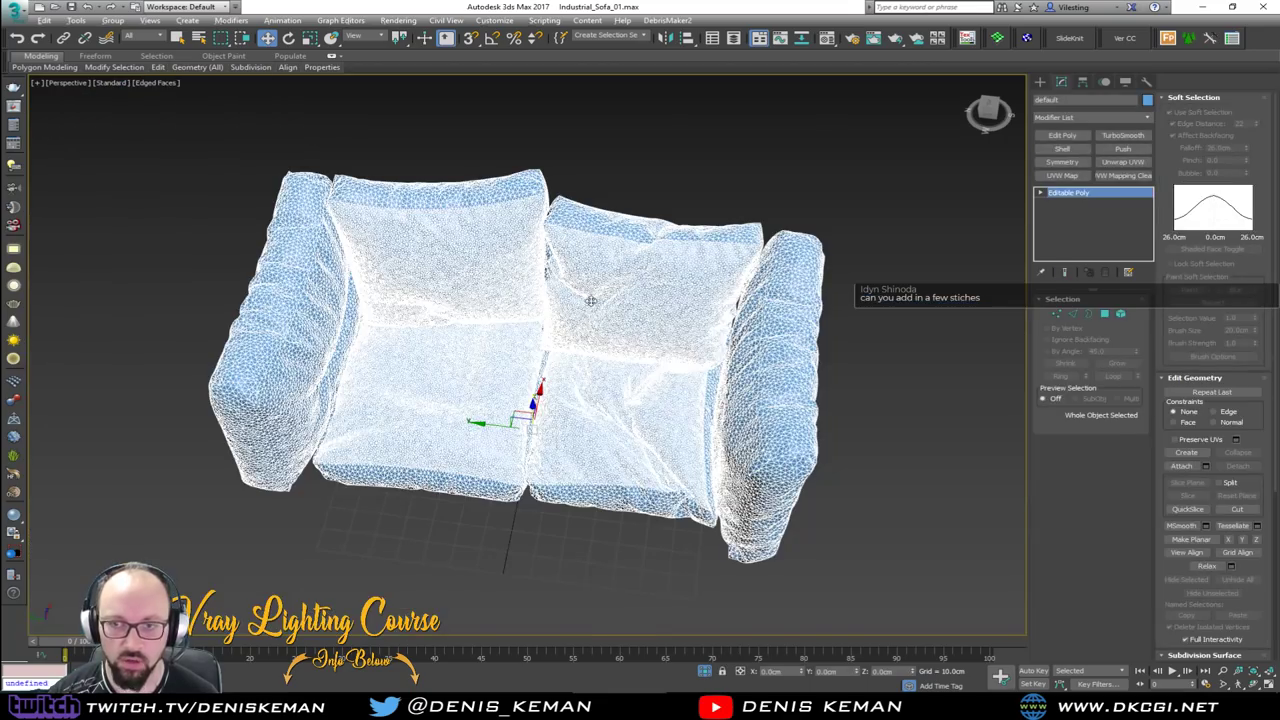
middle_click_drag(585, 322, 591, 277, "alt")
key("3")
left_click(505, 226)
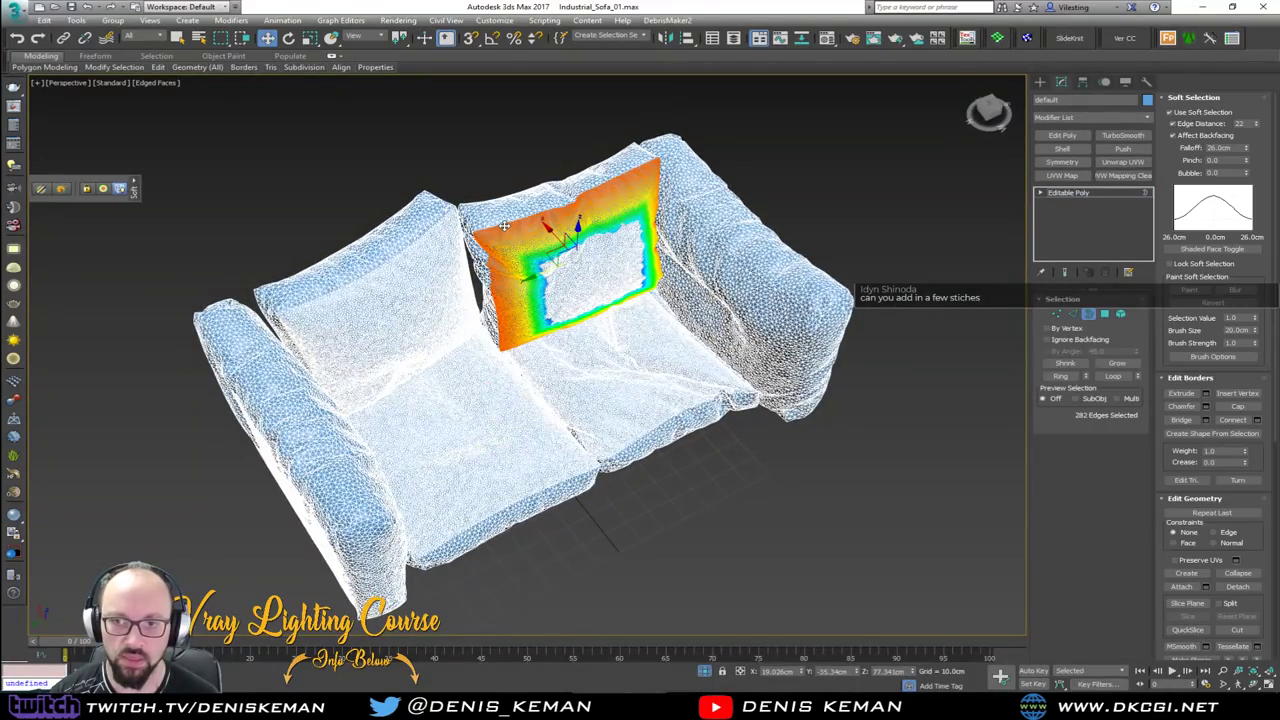
left_click(1090, 315)
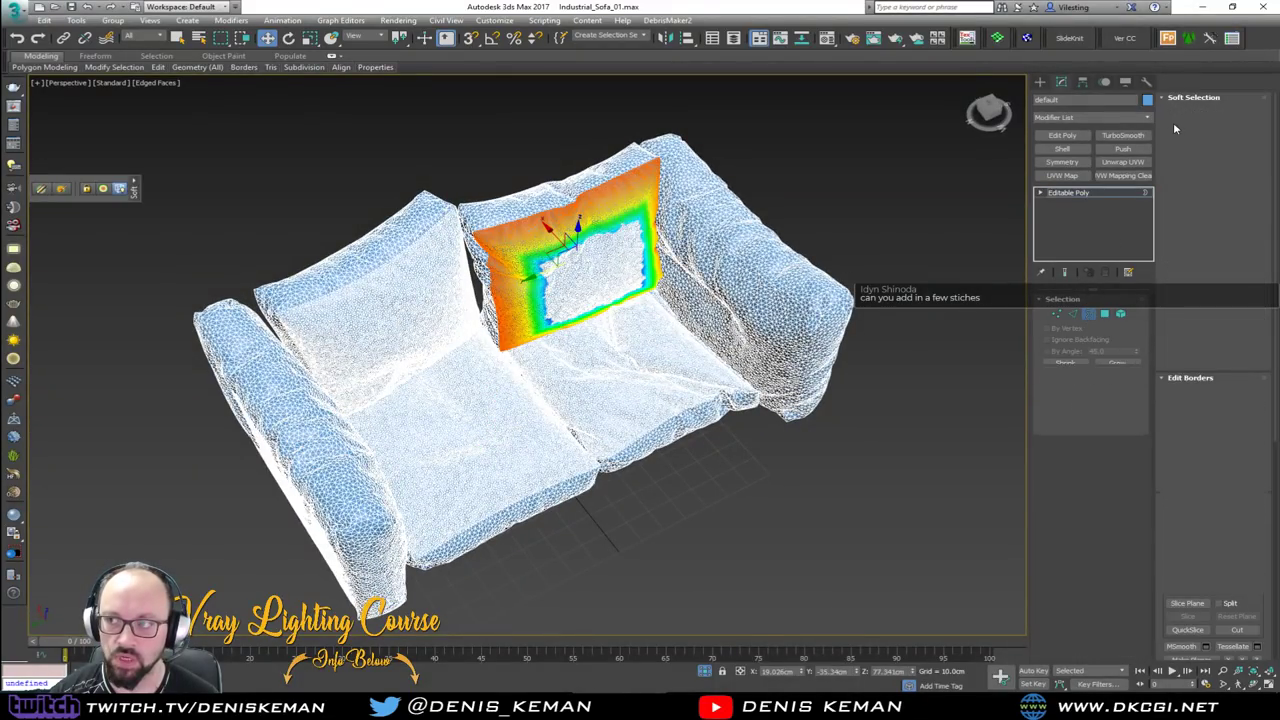
left_click(1186, 104)
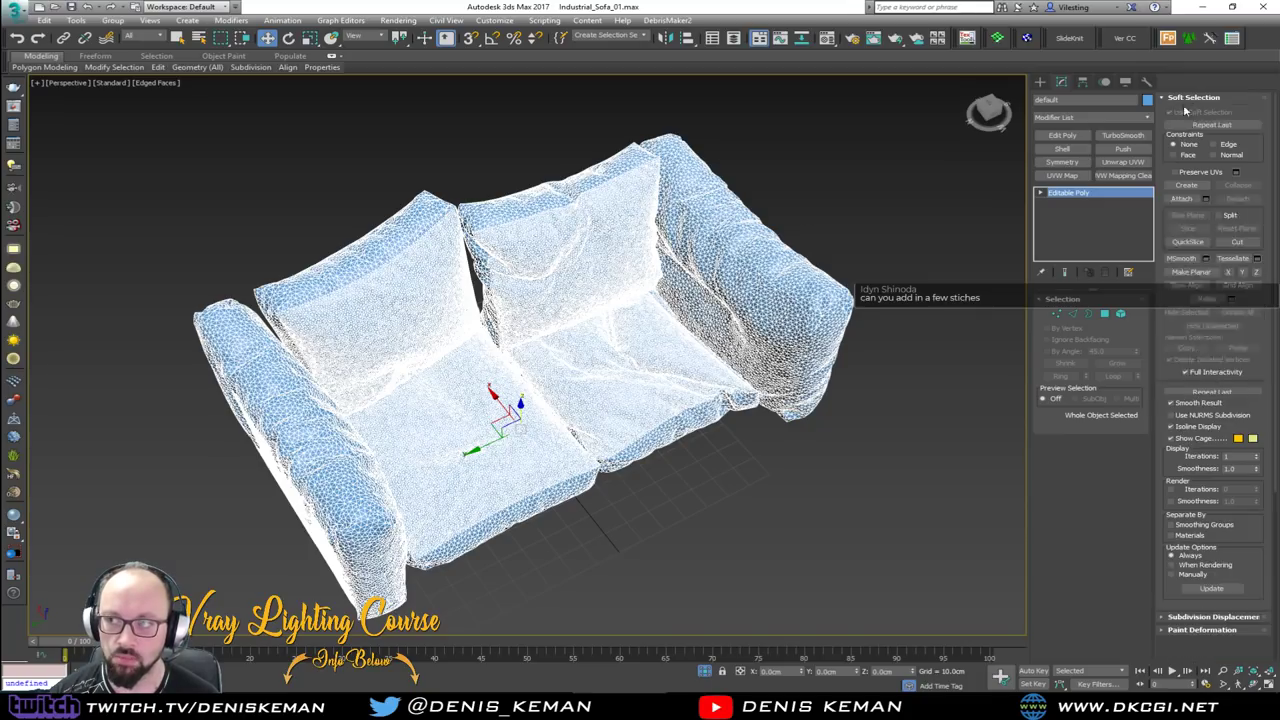
left_click(1048, 441)
left_click(1089, 314)
left_click(1187, 114)
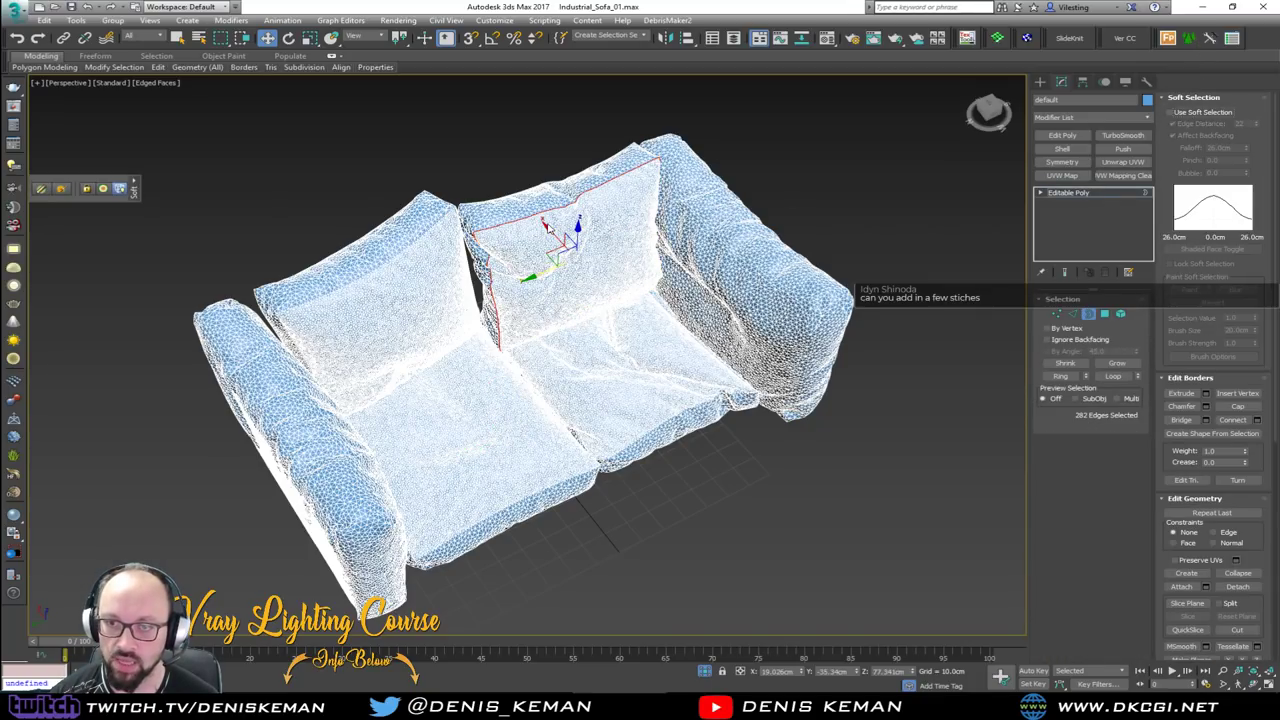
Select the front, side and back elements that make up the right-hand back cushion, and save the scene
scroll(489, 223, "up", 6)
scroll(489, 223, "down", 2)
middle_click_drag(655, 228, 560, 240)
scroll(561, 308, "down", 3)
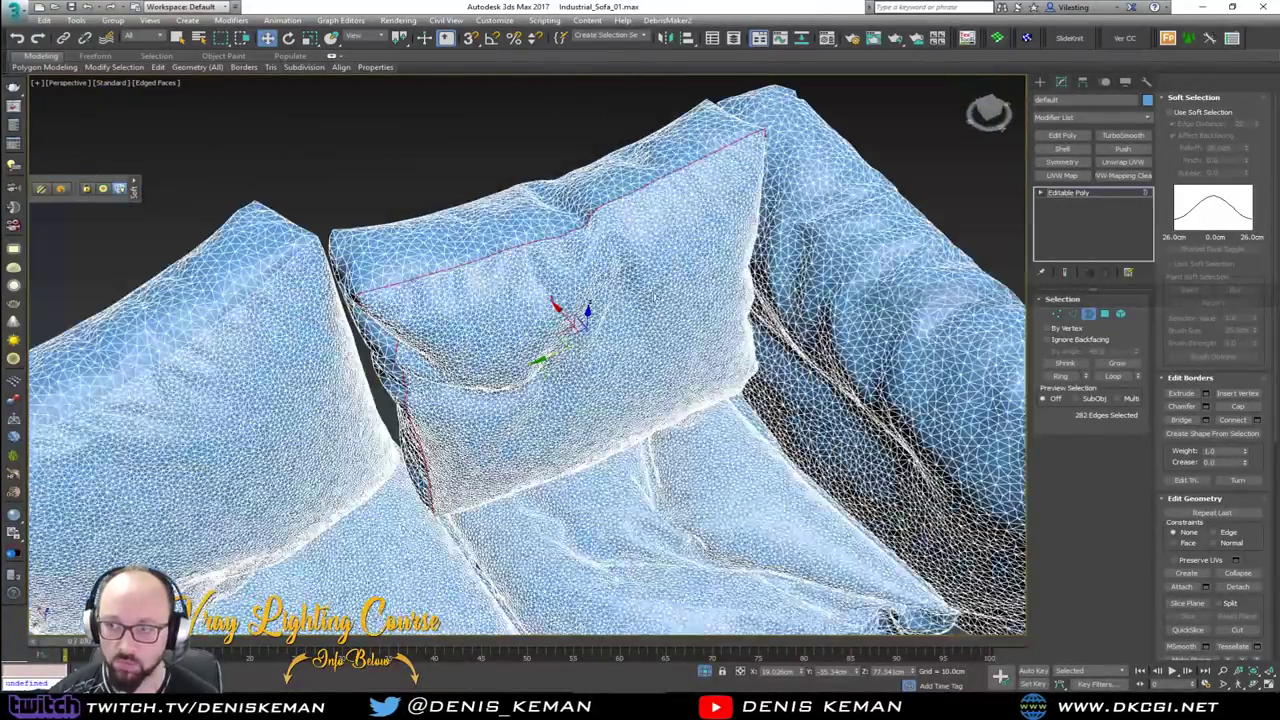
key("5")
left_click(552, 255)
left_click(368, 332, "ctrl")
middle_click_drag(478, 263, 220, 300, "alt")
left_click(455, 381, "ctrl")
middle_click_drag(455, 381, 475, 510, "alt")
left_click(535, 536, "ctrl")
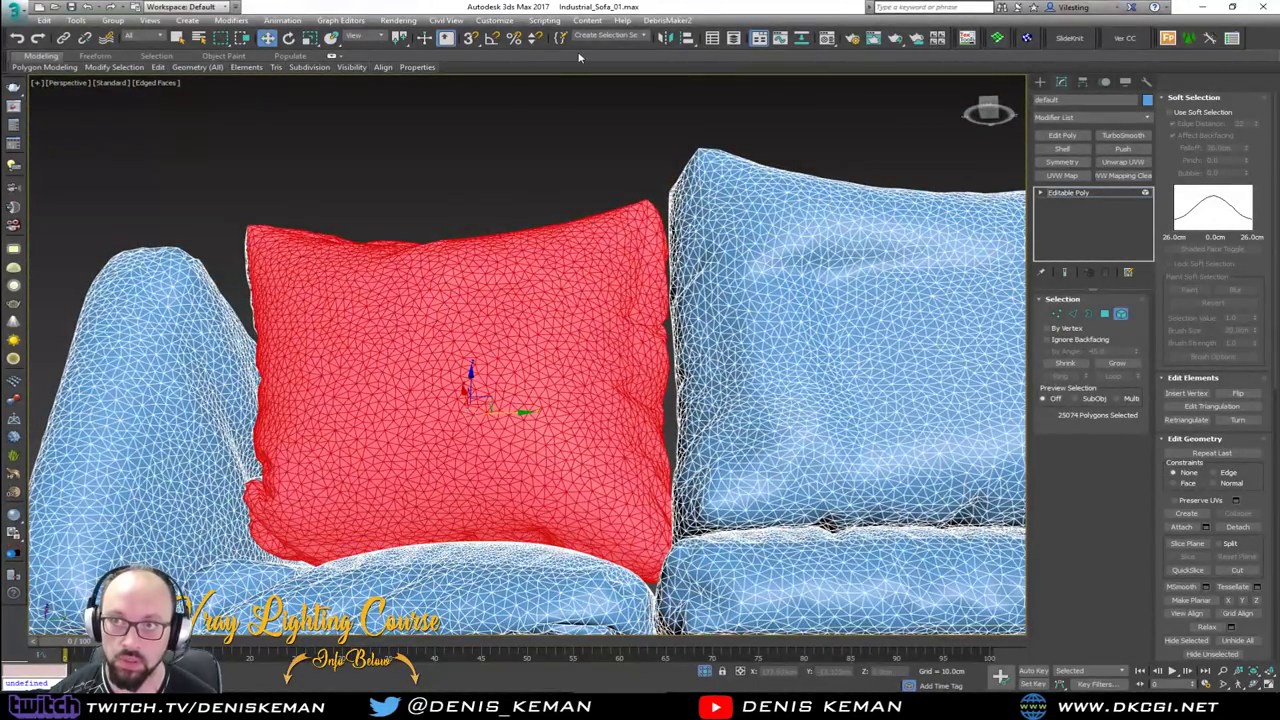
left_click(20, 9)
left_click(48, 120)
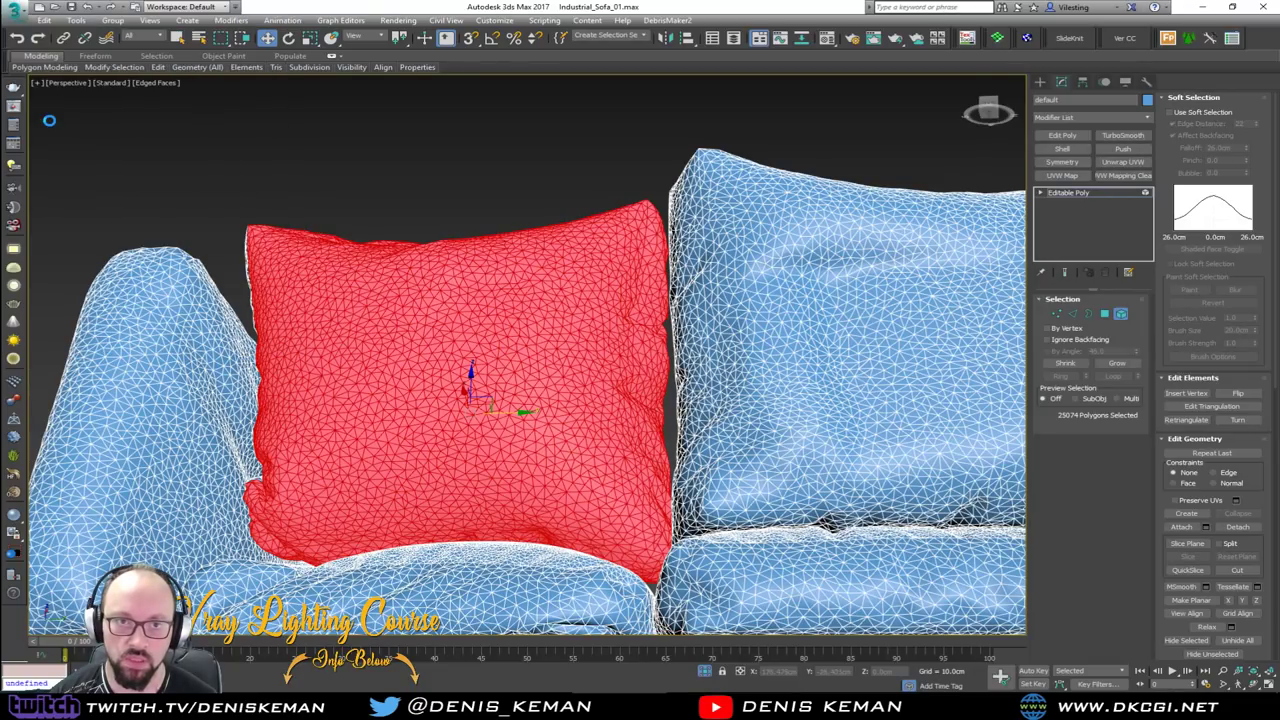
Detach the selected back cushion elements from the cushion mesh as a separate object
middle_click_drag(248, 244, 425, 298, "alt")
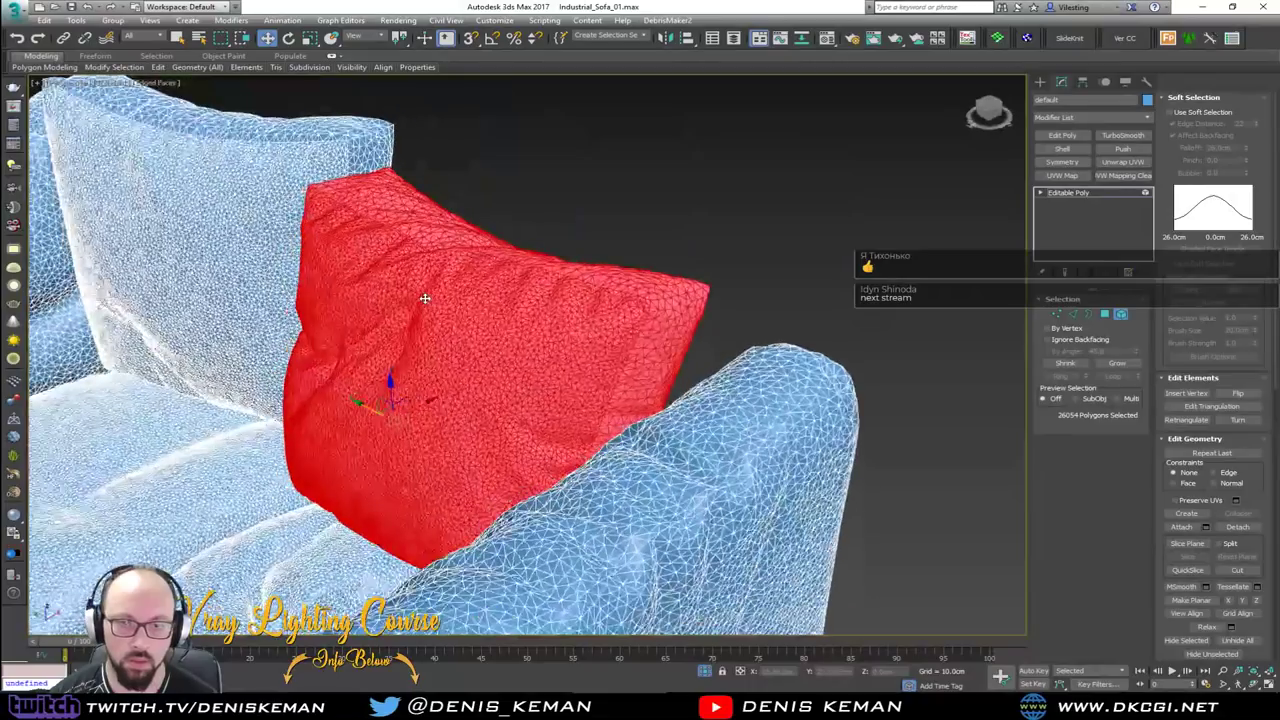
left_click(1193, 98)
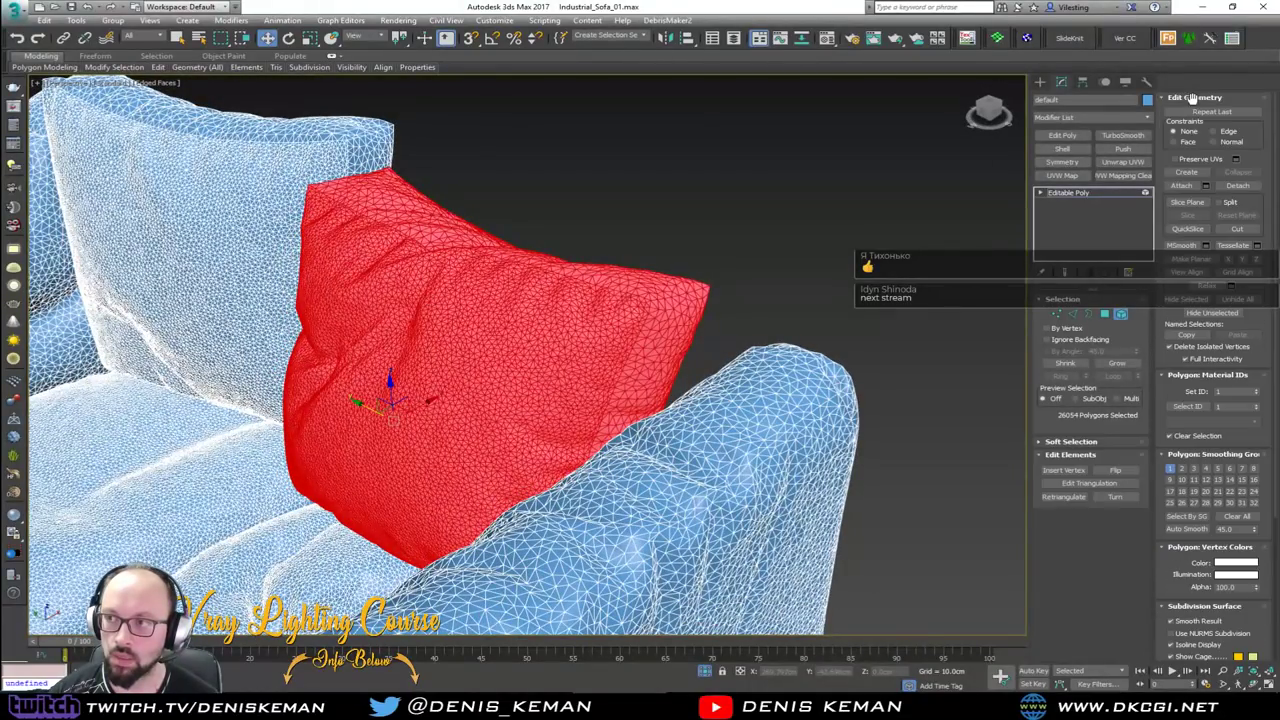
left_click(1256, 187)
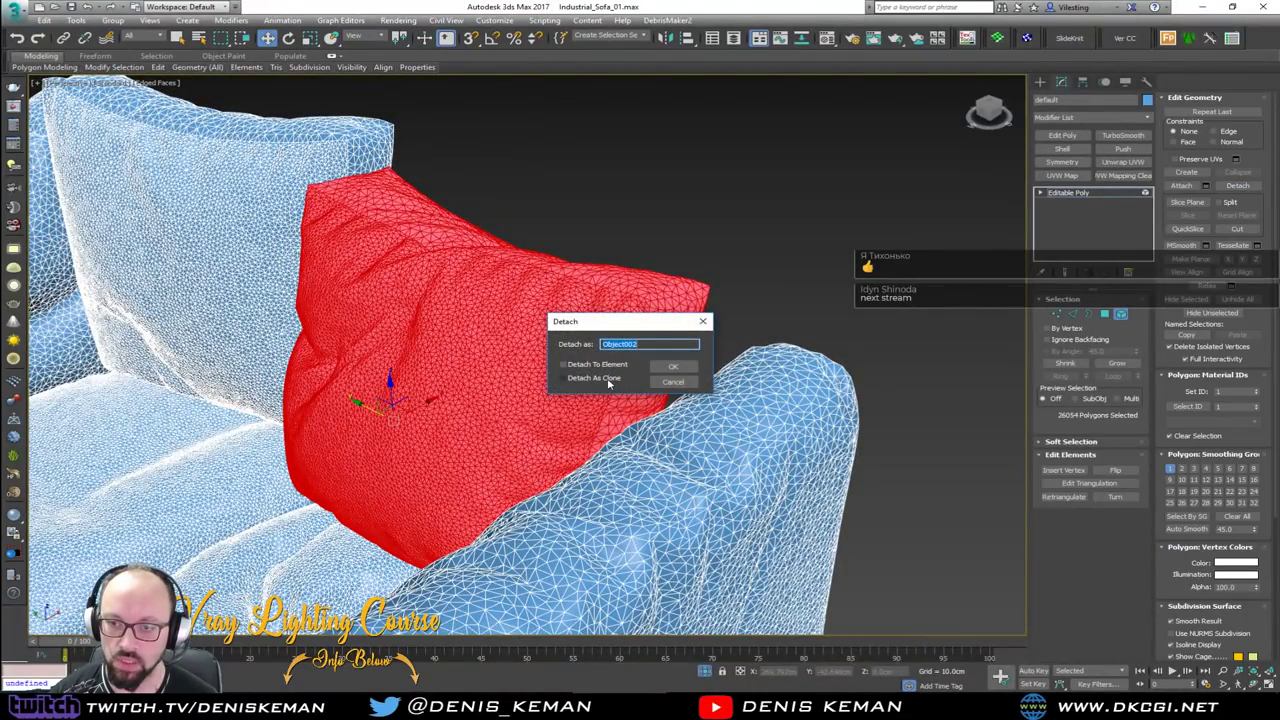
left_click(673, 366)
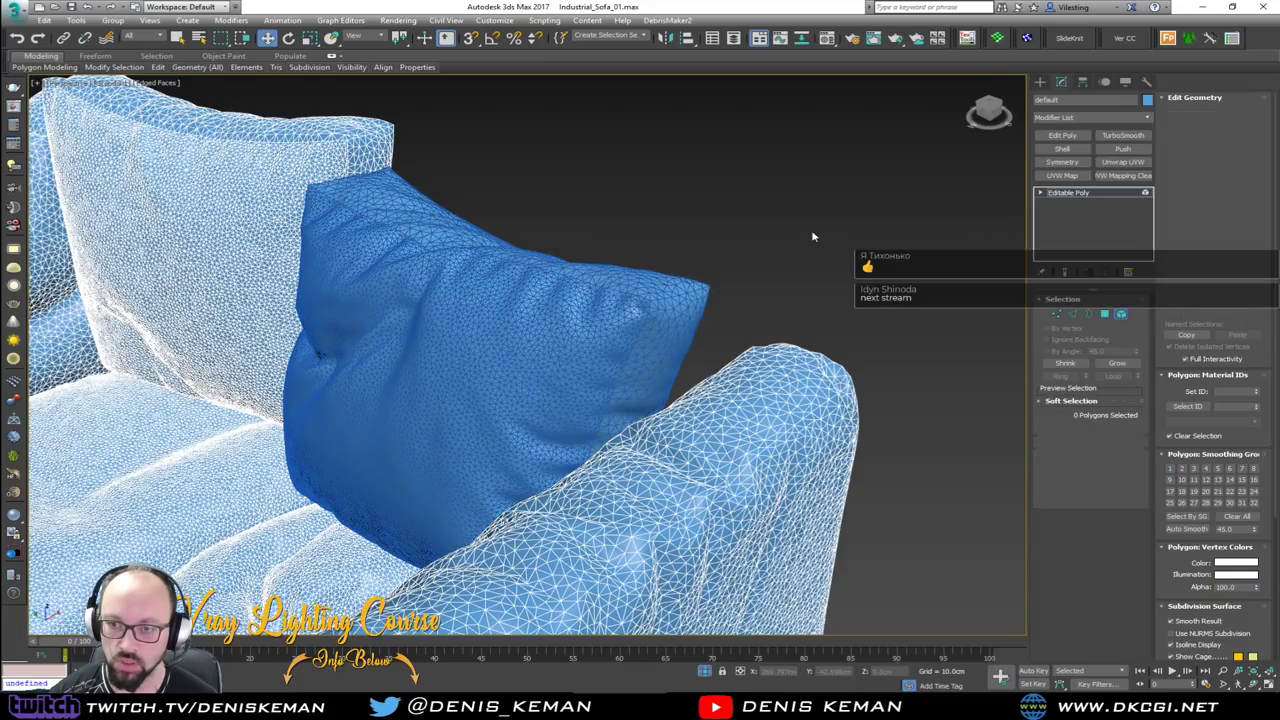
Leave element editing, select the detached back cushion and isolate it in the viewport
key("5")
left_click(601, 330)
key("alt+q")
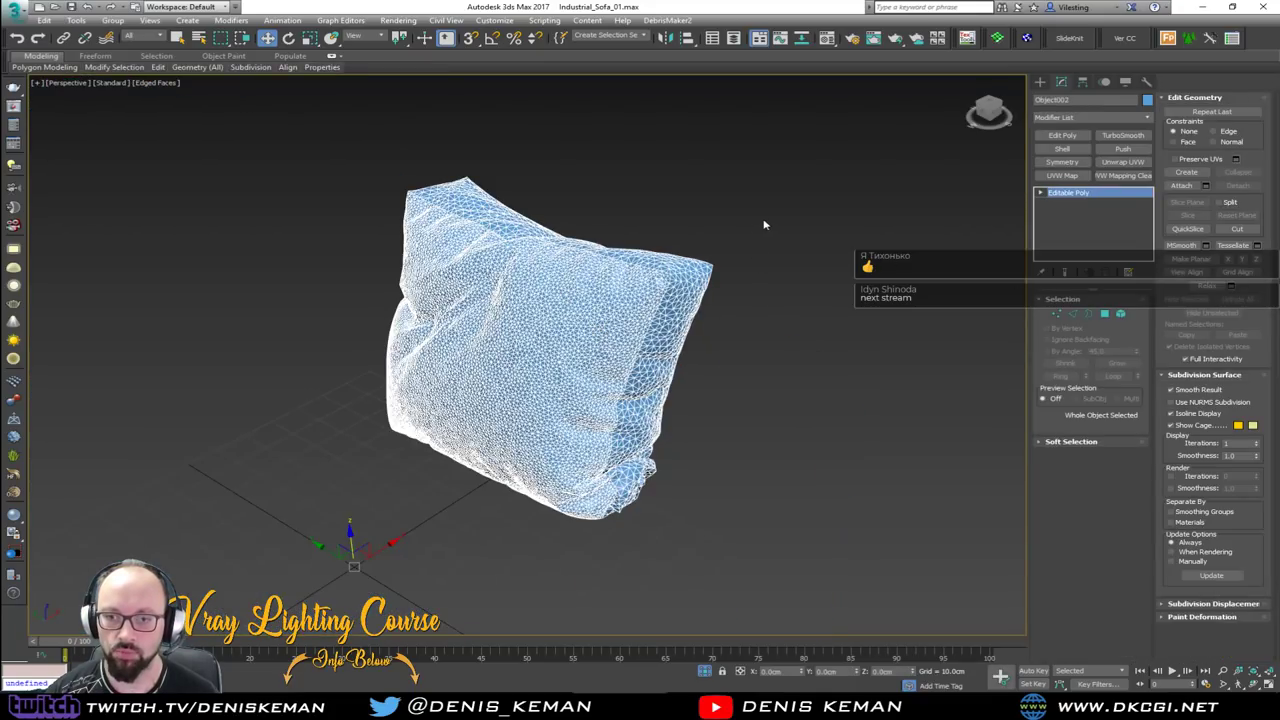
Switch the detached back cushion to edge editing and examine the selected edges along the front panel's seam
left_click(765, 225)
scroll(622, 296, "down", 2)
scroll(620, 294, "up", 4)
key("F4")
middle_click_drag(619, 288, 680, 305)
scroll(590, 332, "up", 4)
left_click(590, 331)
key("2")
scroll(469, 275, "down", 4)
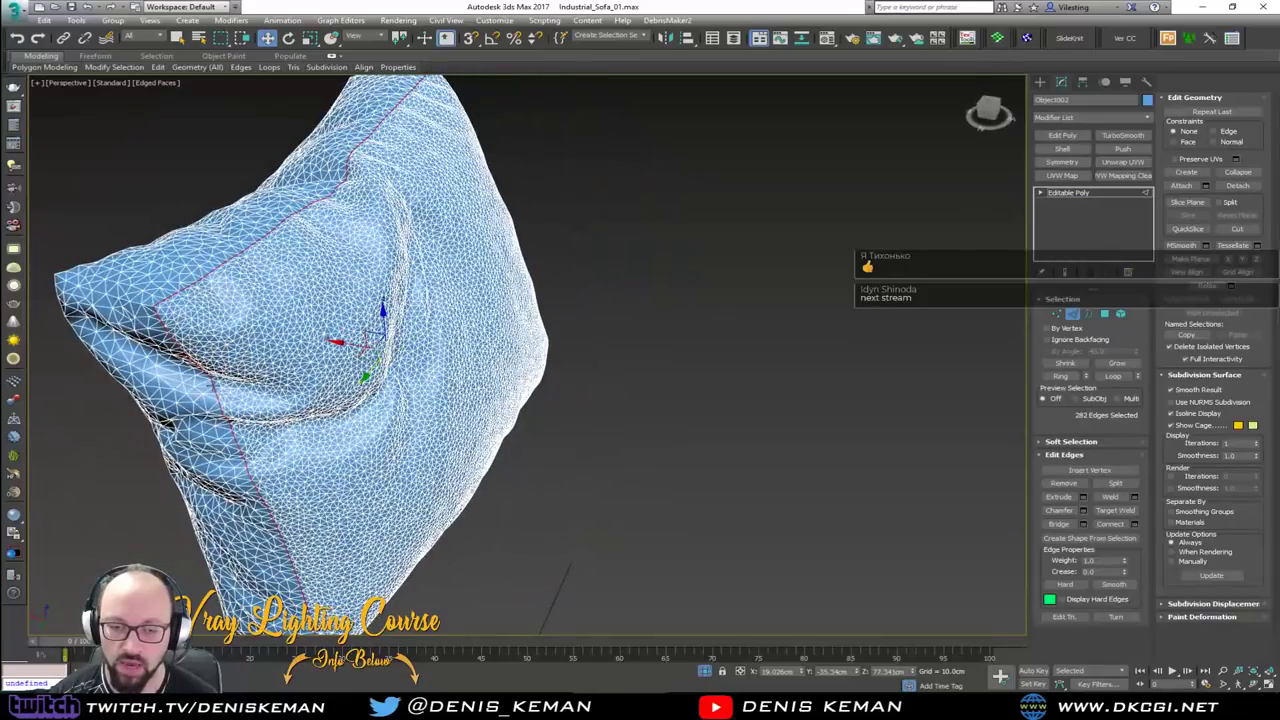
middle_click_drag(340, 320, 330, 303, "alt")
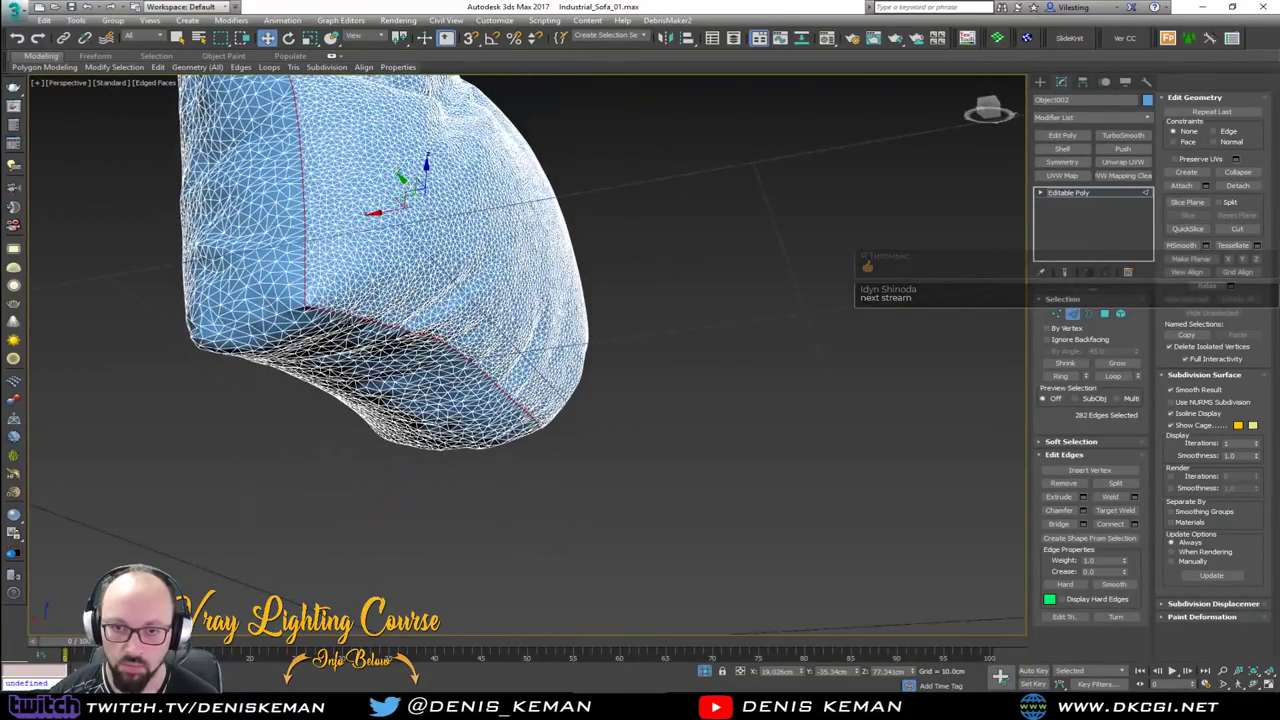
middle_click_drag(299, 225, 386, 274, "alt")
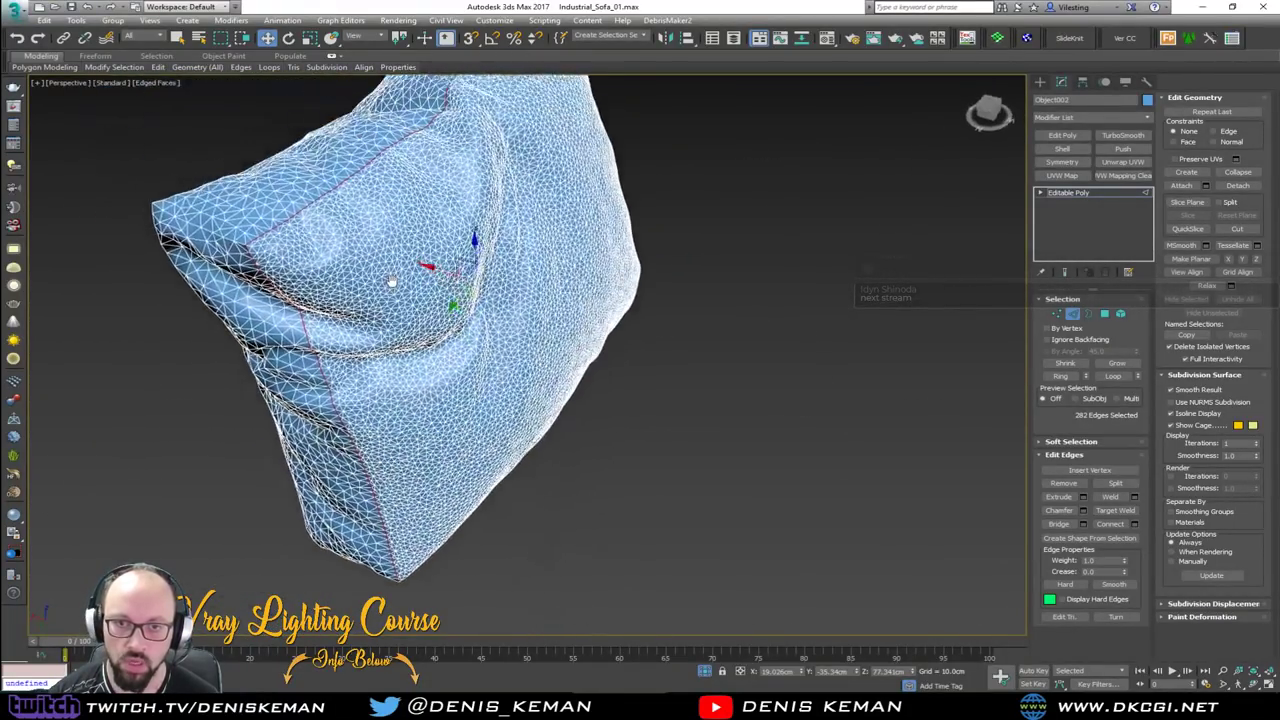
scroll(281, 235, "up", 4)
middle_click_drag(281, 235, 530, 303)
key("F4")
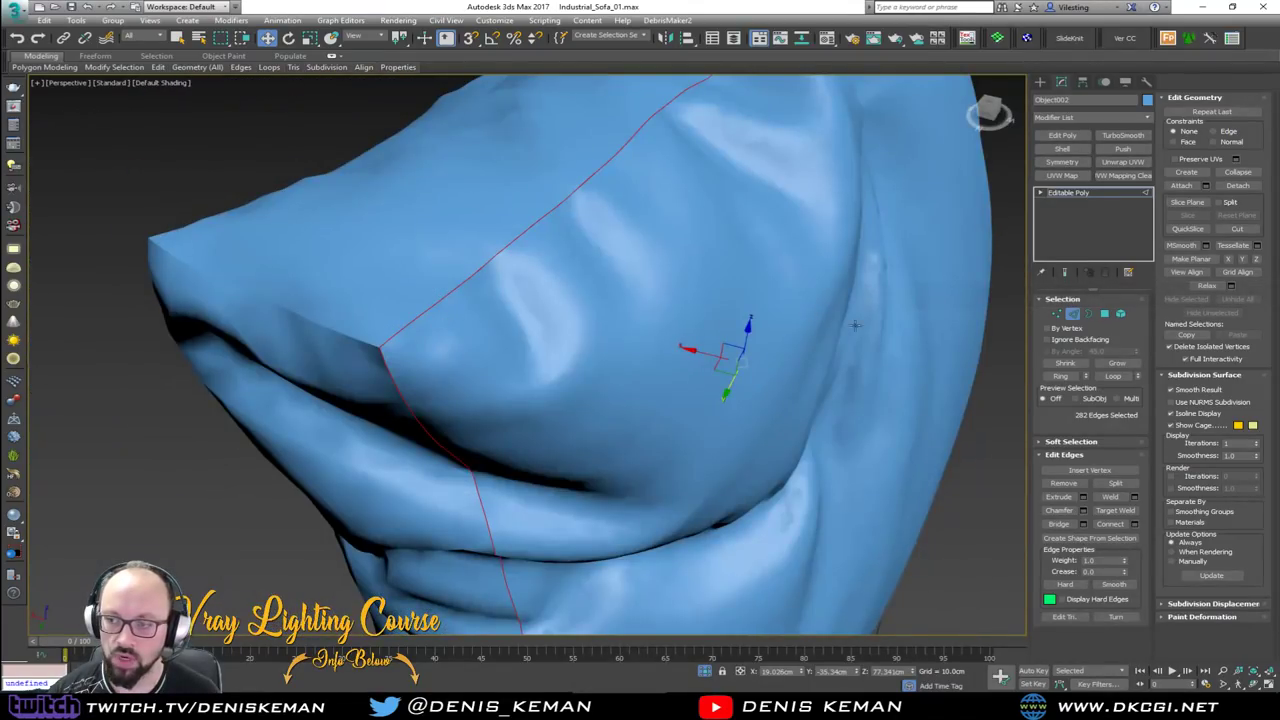
key("F4")
Create a linear shape named Shape001 from the front panel's selected border on the back cushion
left_click(1086, 315)
left_click_drag(438, 314, 440, 318, "ctrl")
scroll(438, 314, "down", 2)
middle_click_drag(438, 314, 476, 306, "alt")
left_click_drag(260, 213, 314, 282, "ctrl")
left_click(314, 281, "alt")
middle_click_drag(314, 281, 485, 270, "alt")
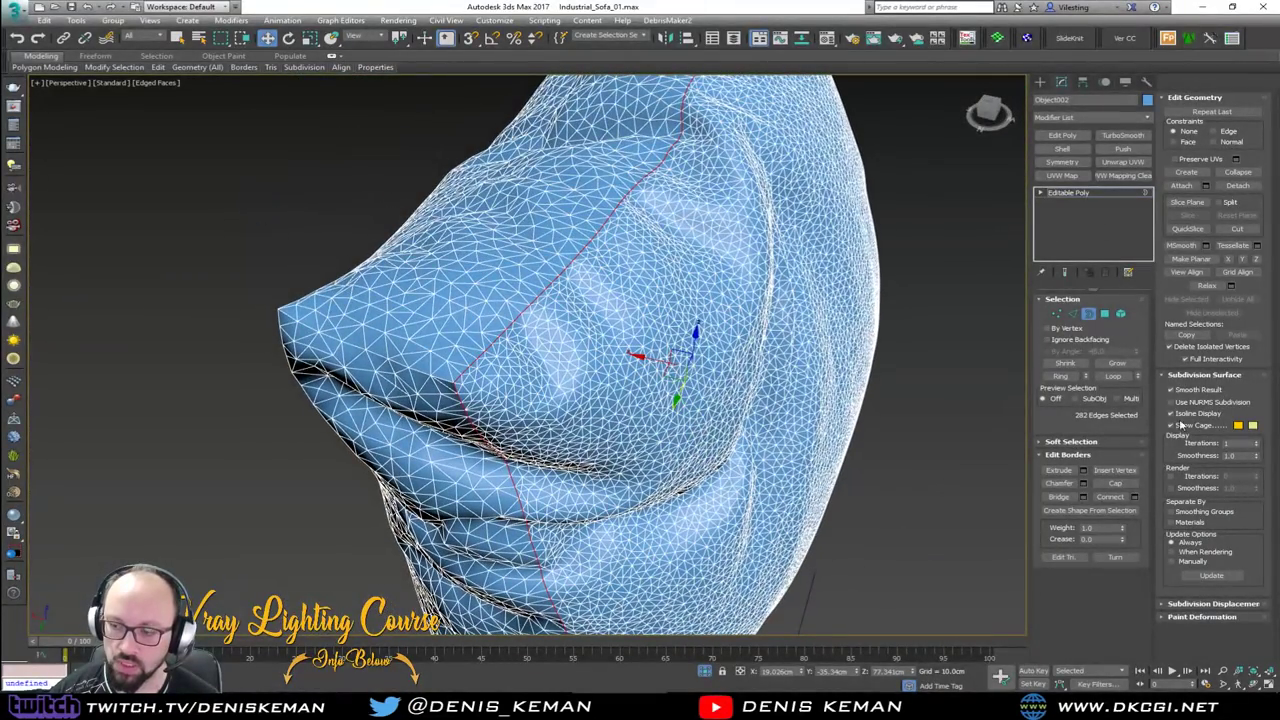
left_click(1140, 512)
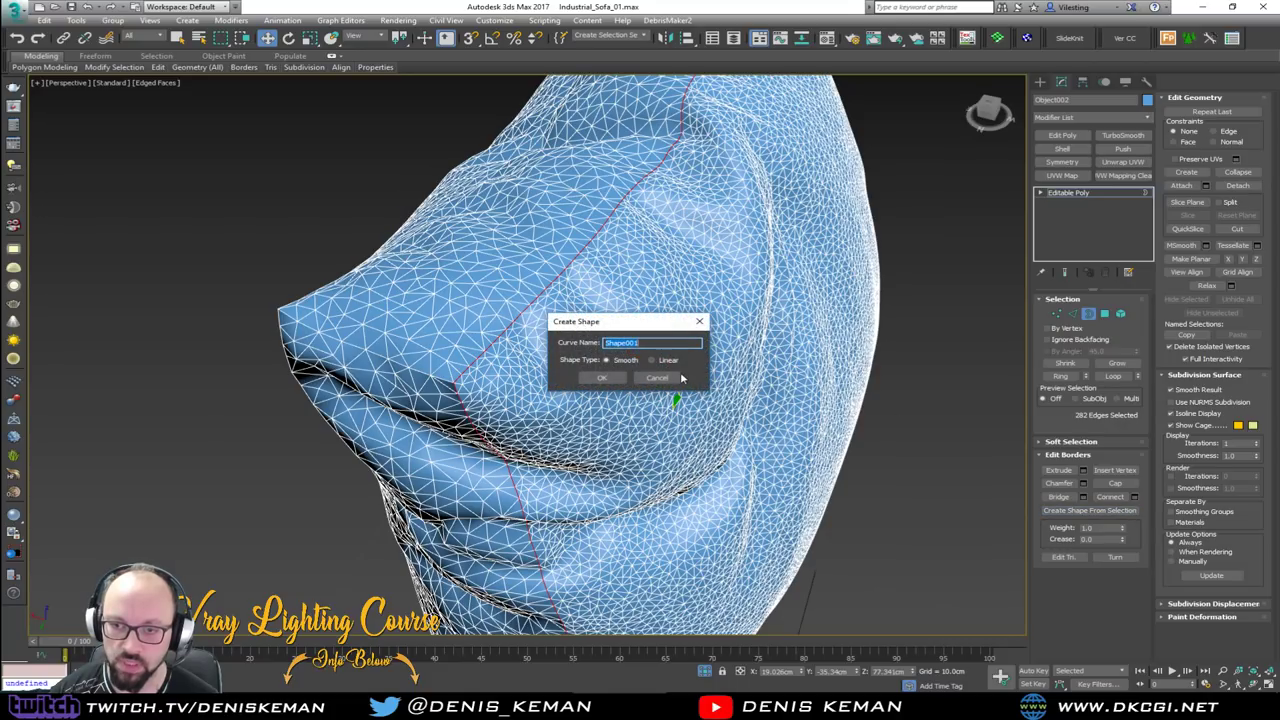
left_click(615, 378)
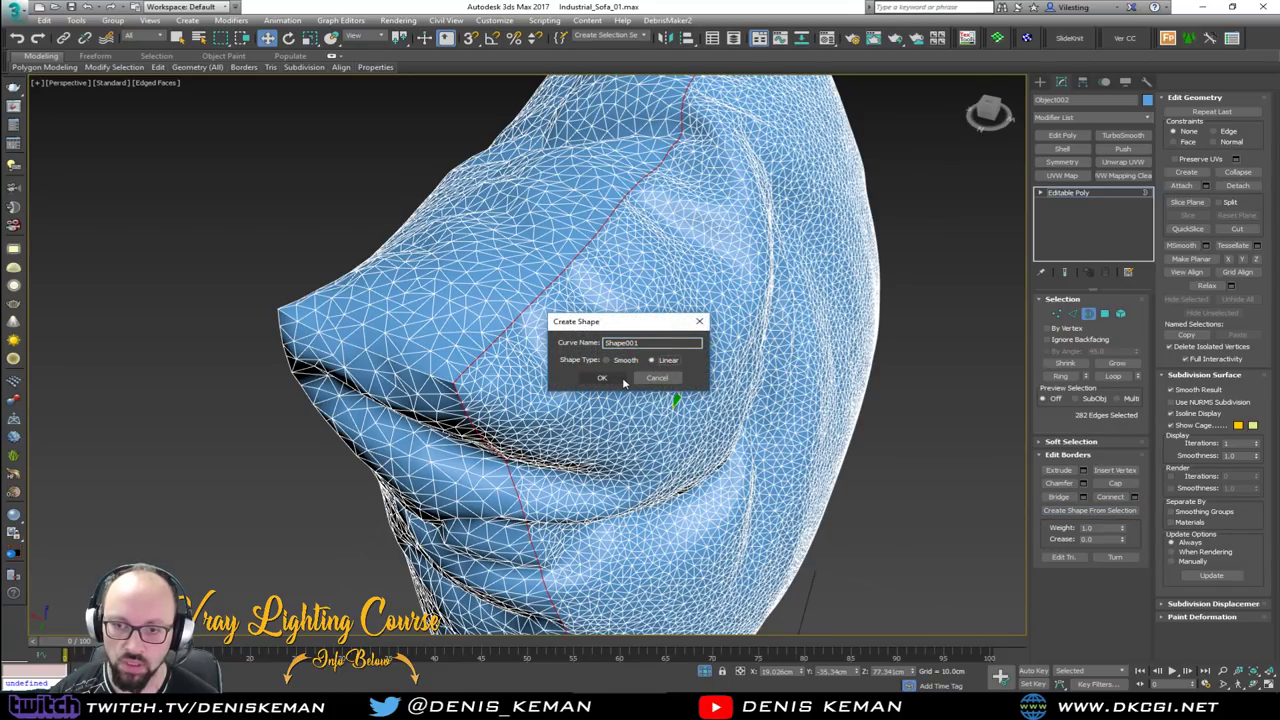
Leave border editing, select the extracted seam spline and examine its vertex spacing along the cushion edge
left_click(1089, 313)
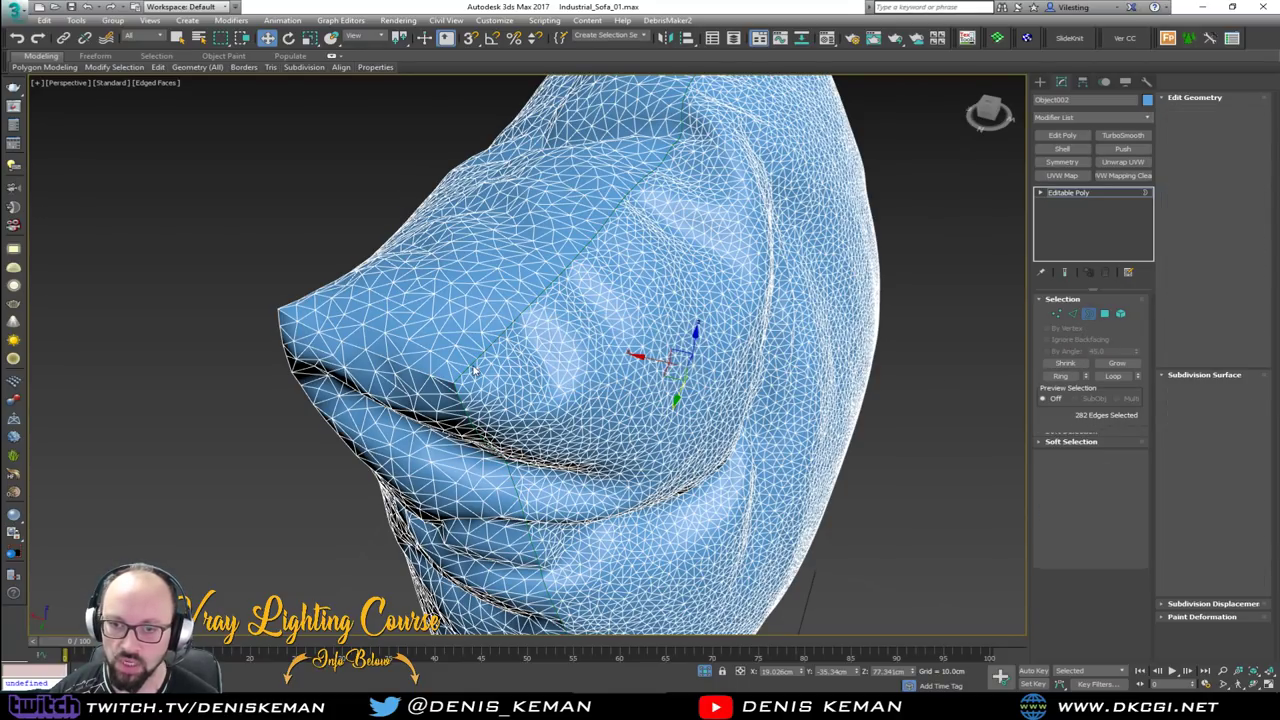
scroll(473, 366, "up", 3)
left_click(467, 367)
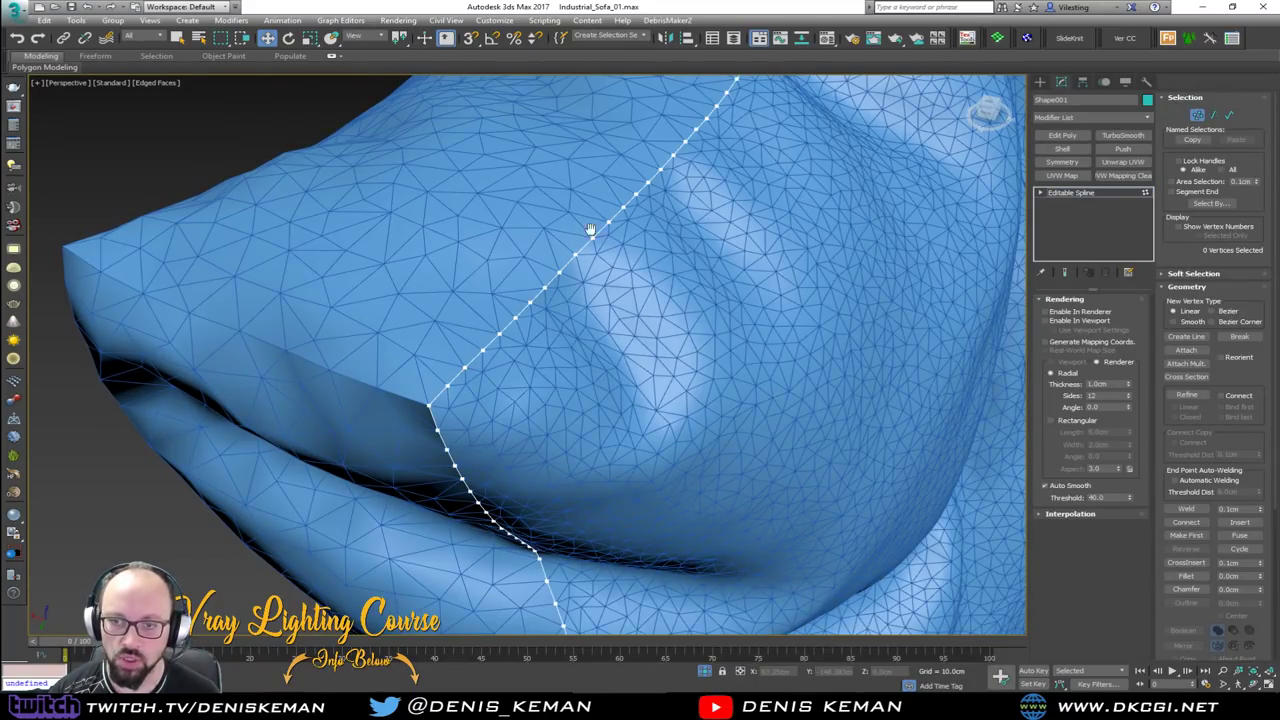
middle_click_drag(596, 225, 503, 347, "alt")
middle_click_drag(583, 337, 564, 265, "alt")
middle_click_drag(545, 431, 568, 240)
middle_click_drag(508, 467, 526, 289)
middle_click_drag(944, 487, 474, 320, "alt")
scroll(476, 326, "up", 2)
Apply a Normalize Spline modifier to the whole seam spline
left_click(1090, 192)
left_click(1078, 117)
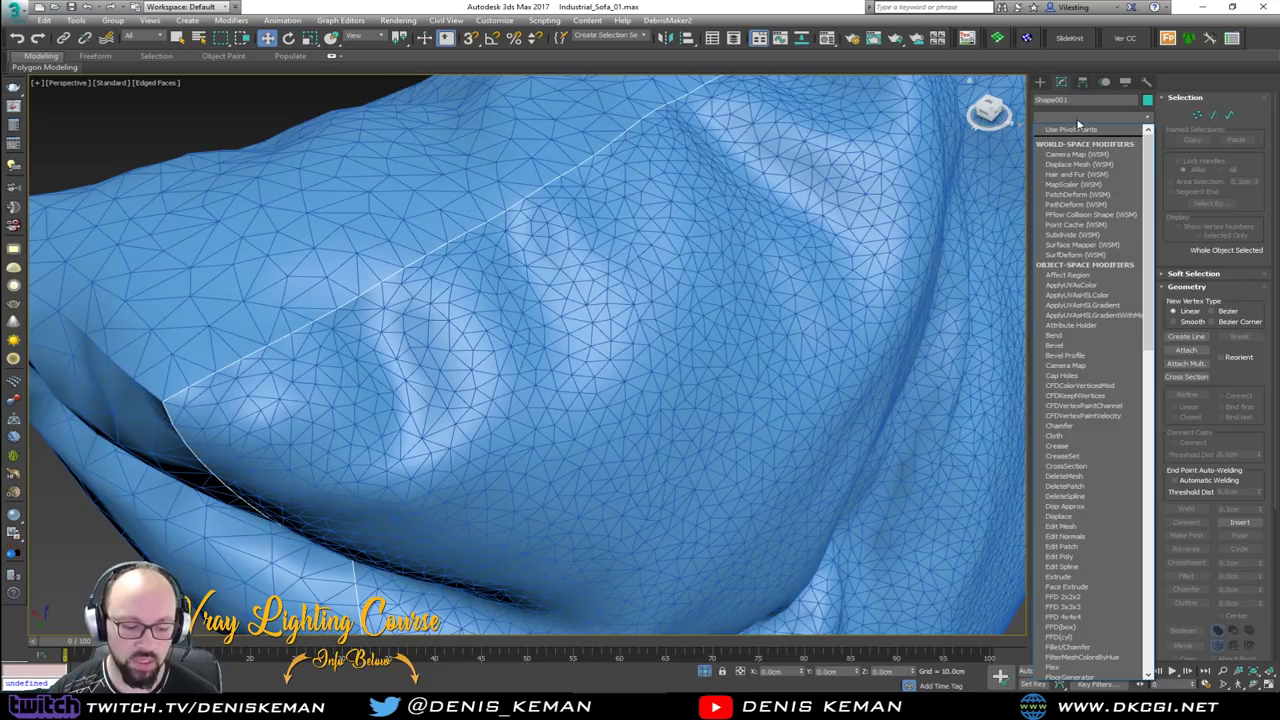
key("s")
key("s")
key("s")
key("s")
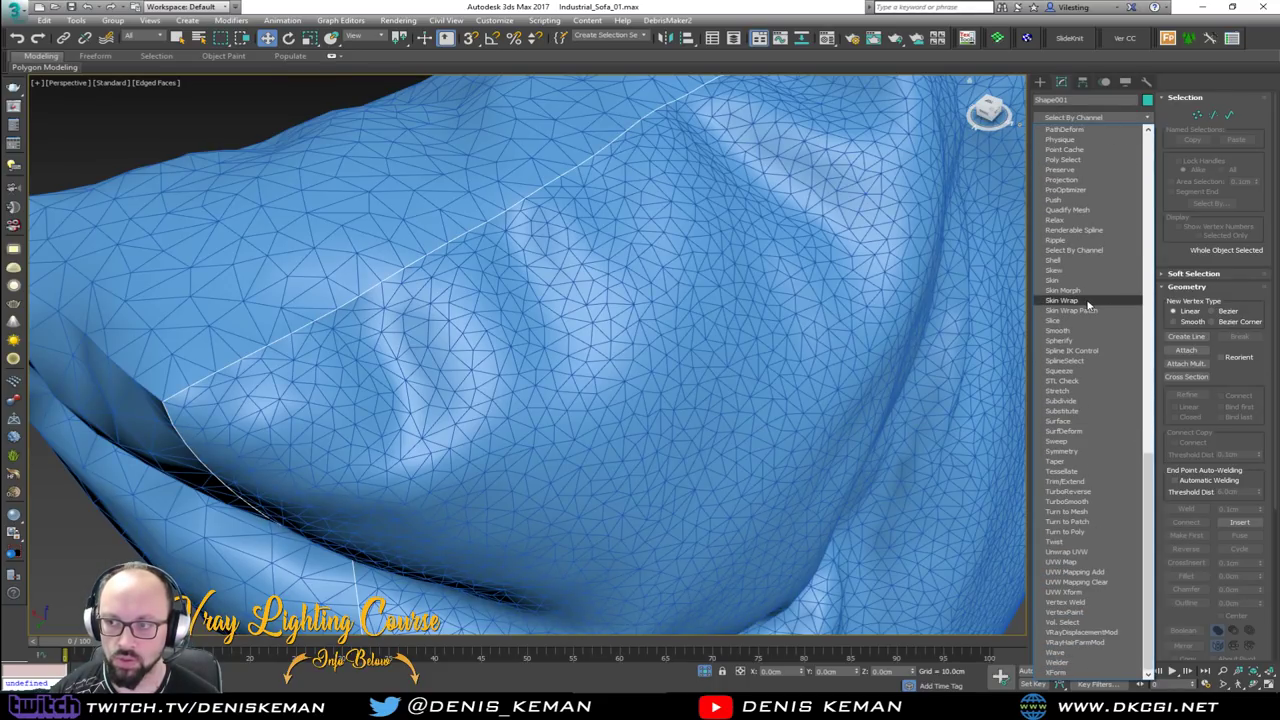
key("n")
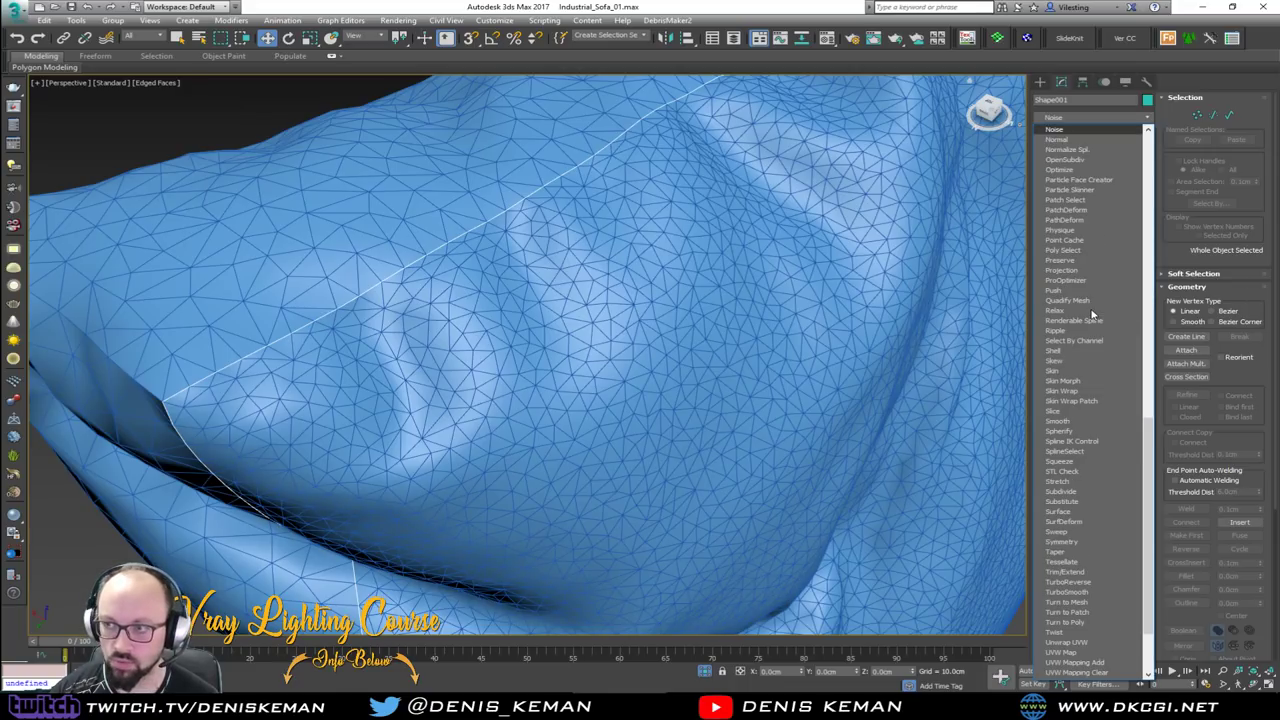
left_click(1091, 148)
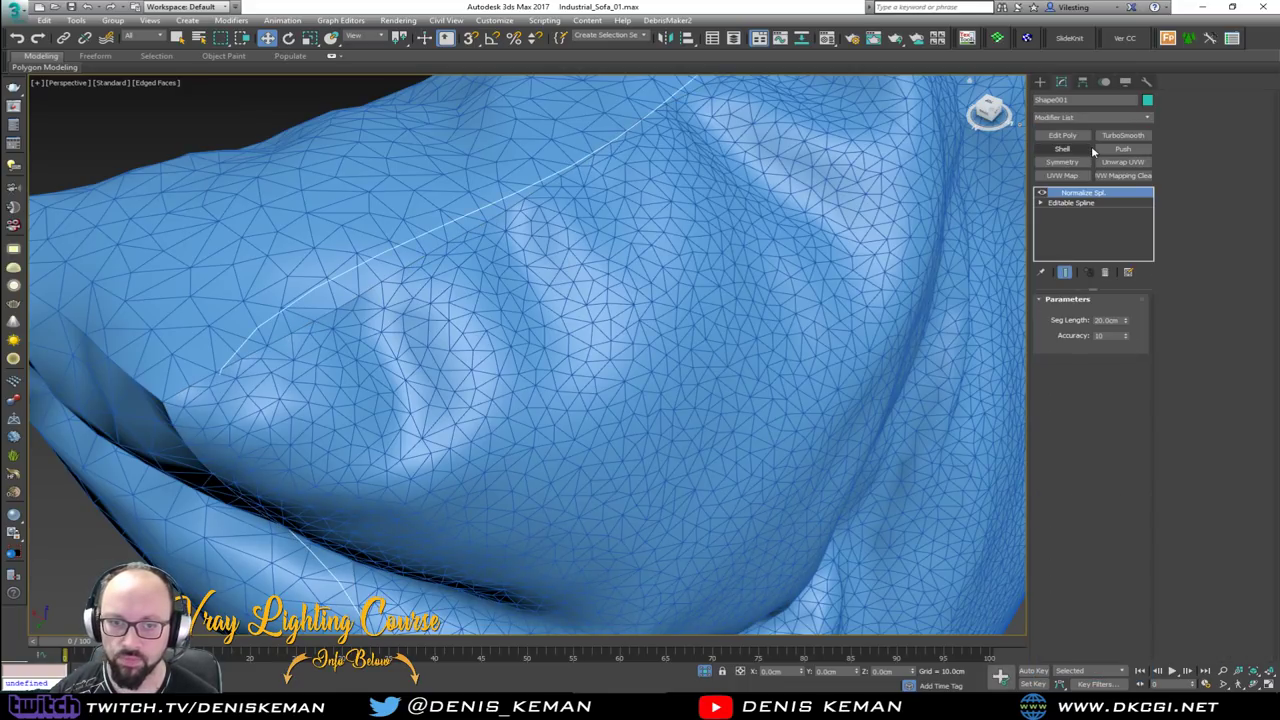
Set the Normalize Spline segment length to 1.0 cm so the spline follows the cushion seam closely
middle_click_drag(719, 300, 754, 286)
key("F4")
key("F4")
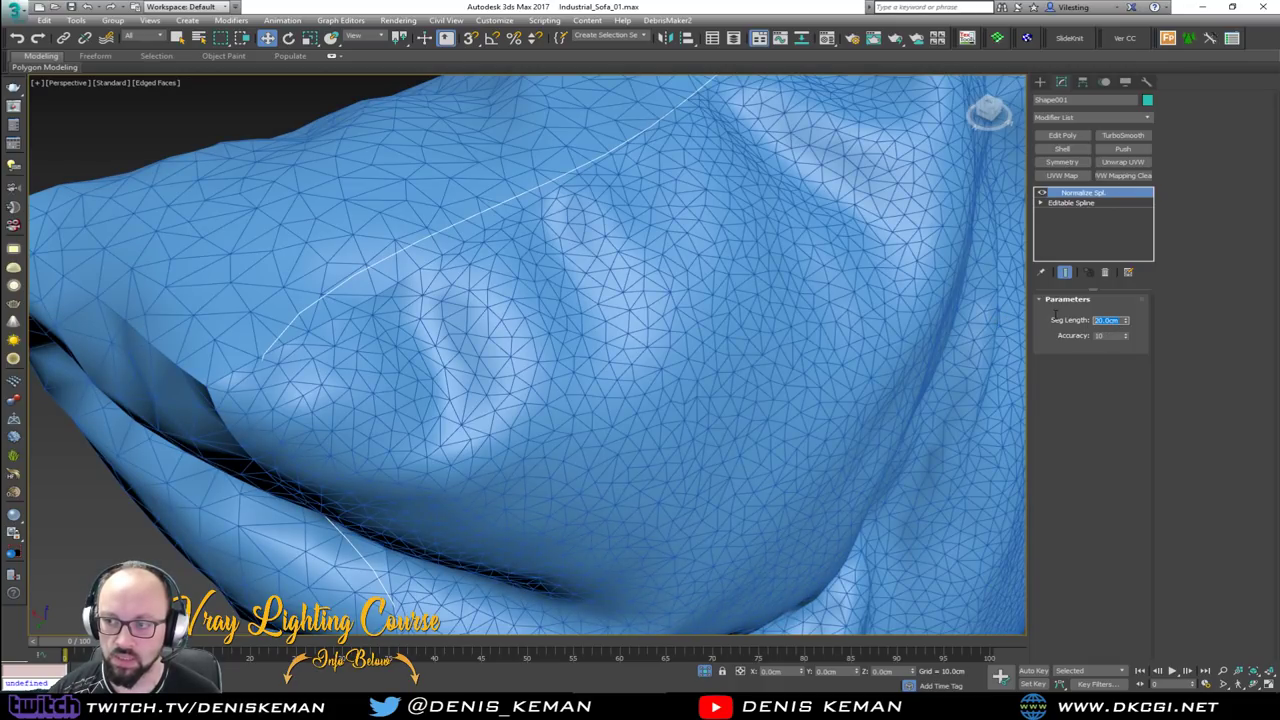
key("Return")
middle_click_drag(797, 325, 398, 327, "alt")
middle_click_drag(542, 269, 527, 318)
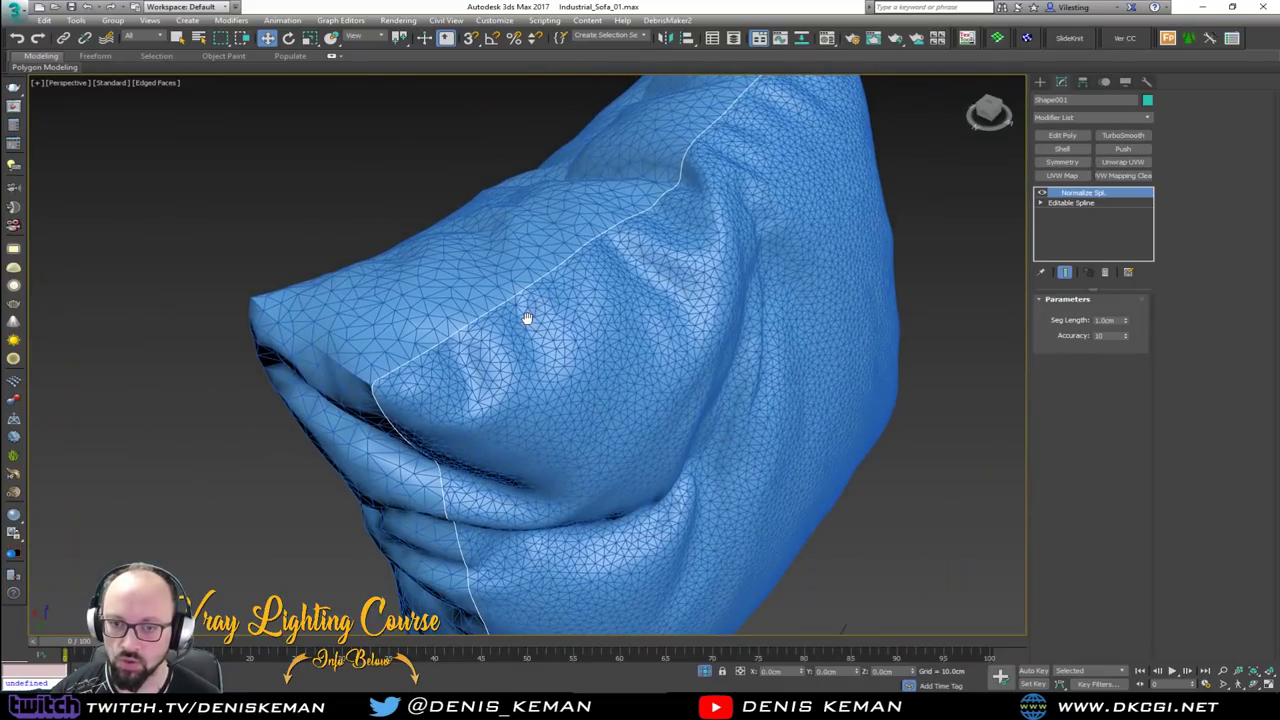
scroll(371, 387, "up", 5)
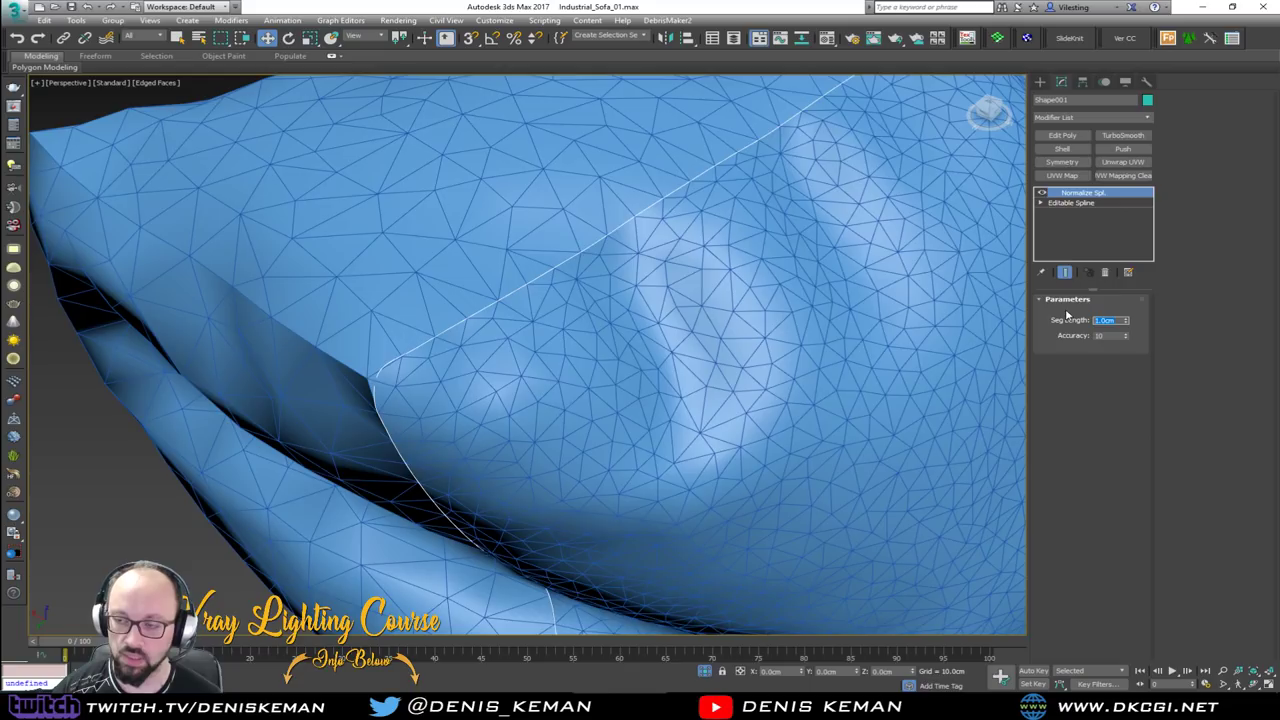
type("1")
key("Return")
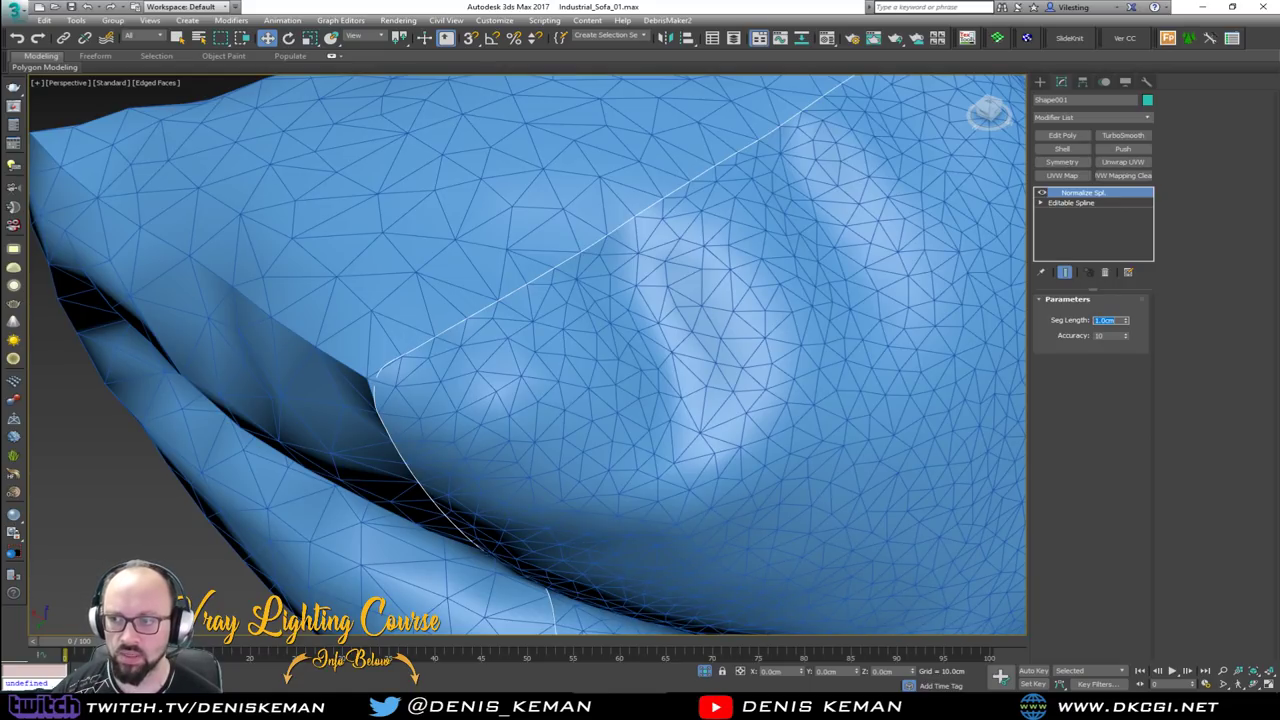
Convert the normalized seam spline to an editable spline and check its vertex distribution along the seam
scroll(880, 191, "up", 3)
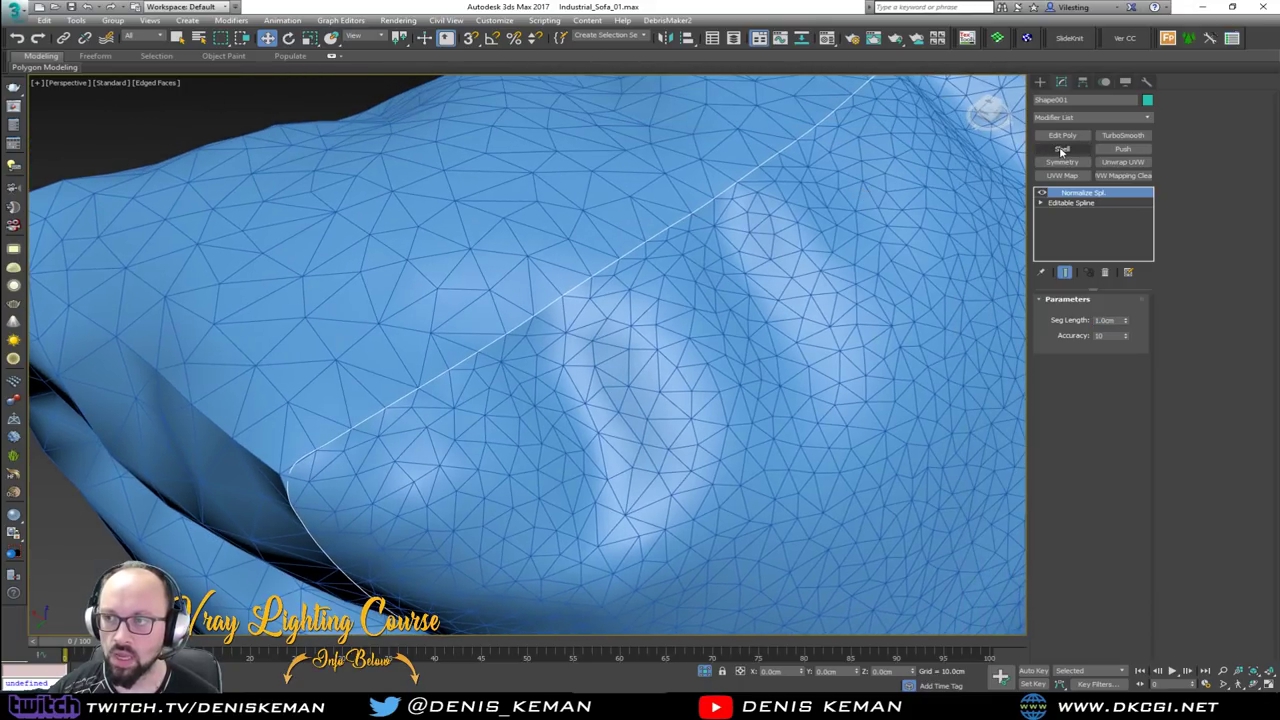
right_click(648, 308)
mouse_move(716, 430)
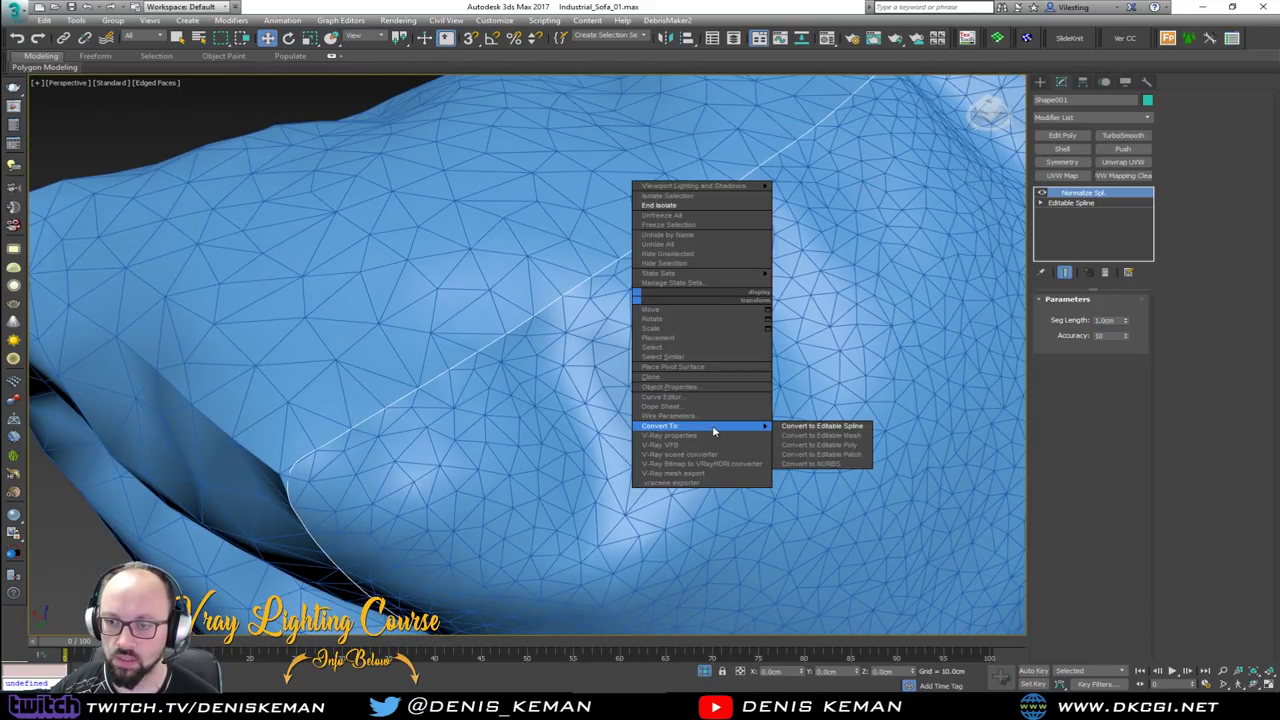
left_click(797, 430)
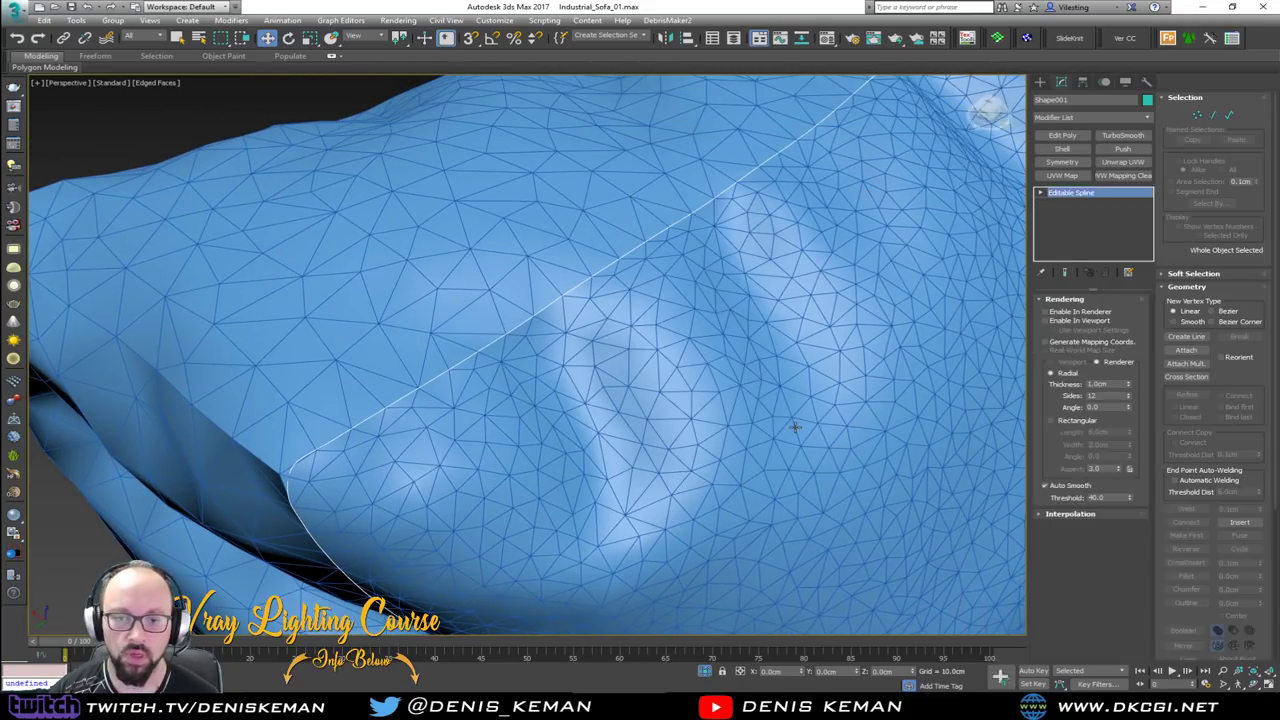
middle_click_drag(477, 382, 471, 370)
scroll(471, 370, "down", 3)
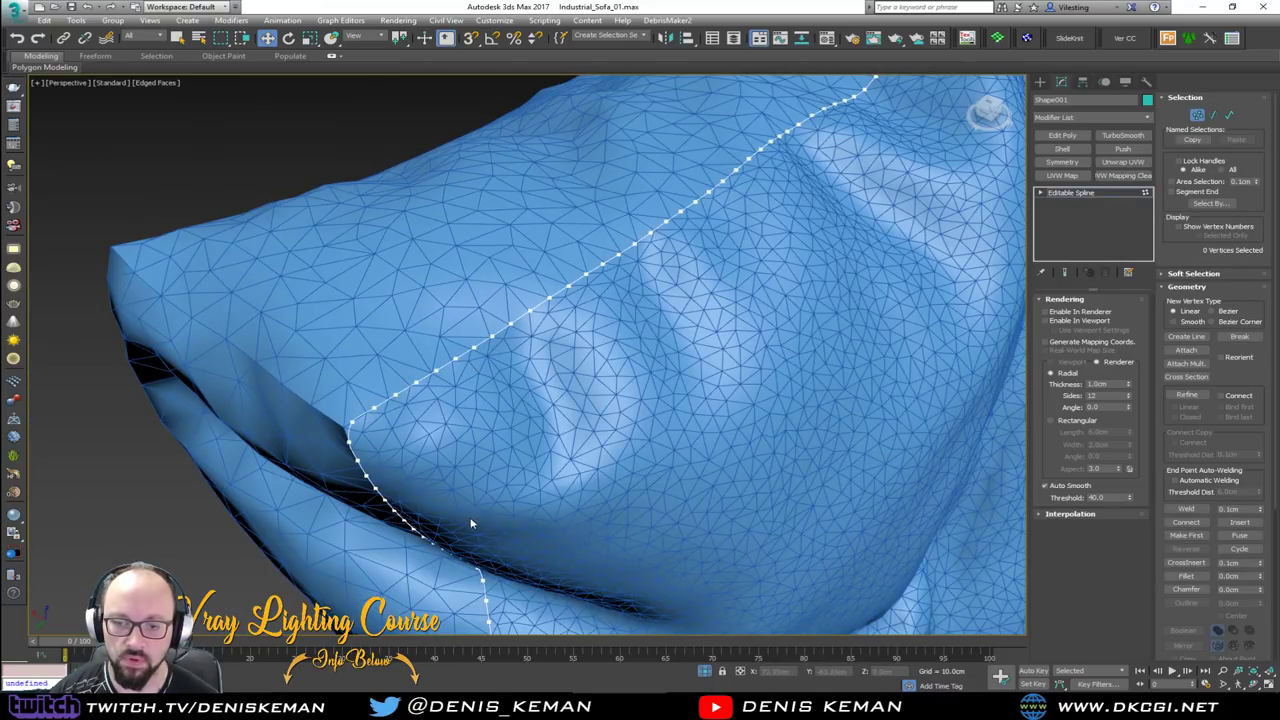
middle_click_drag(471, 523, 493, 222)
scroll(578, 501, "down", 3)
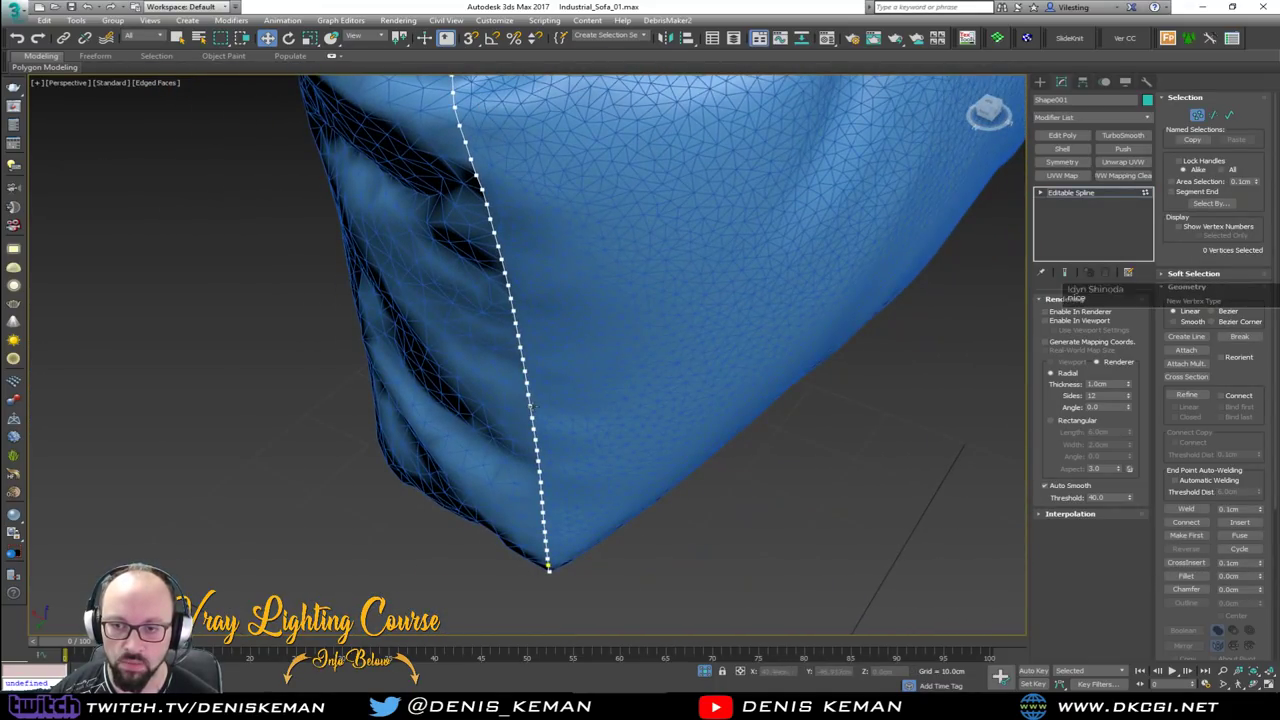
scroll(480, 271, "up", 5)
middle_click_drag(463, 140, 374, 286, "alt")
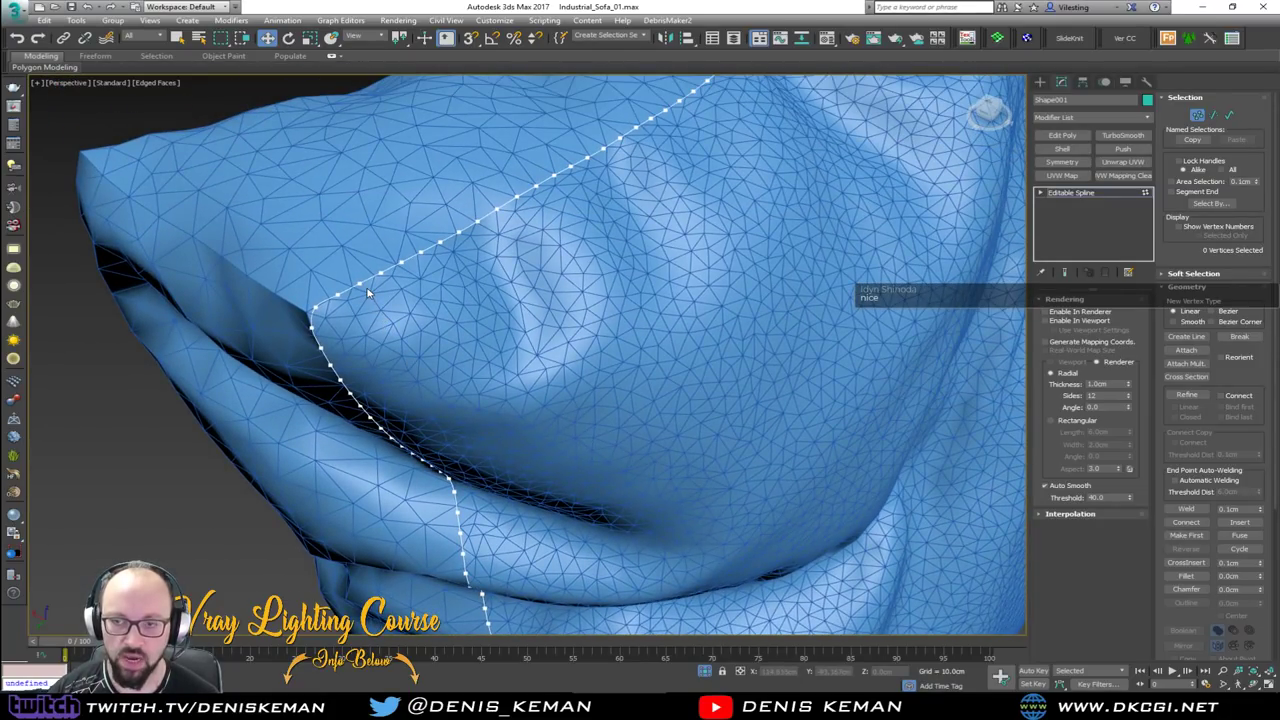
Make the seam spline renderable in both the renderer and the viewport, with a radial thickness of 0.3 cm
left_click(1066, 313)
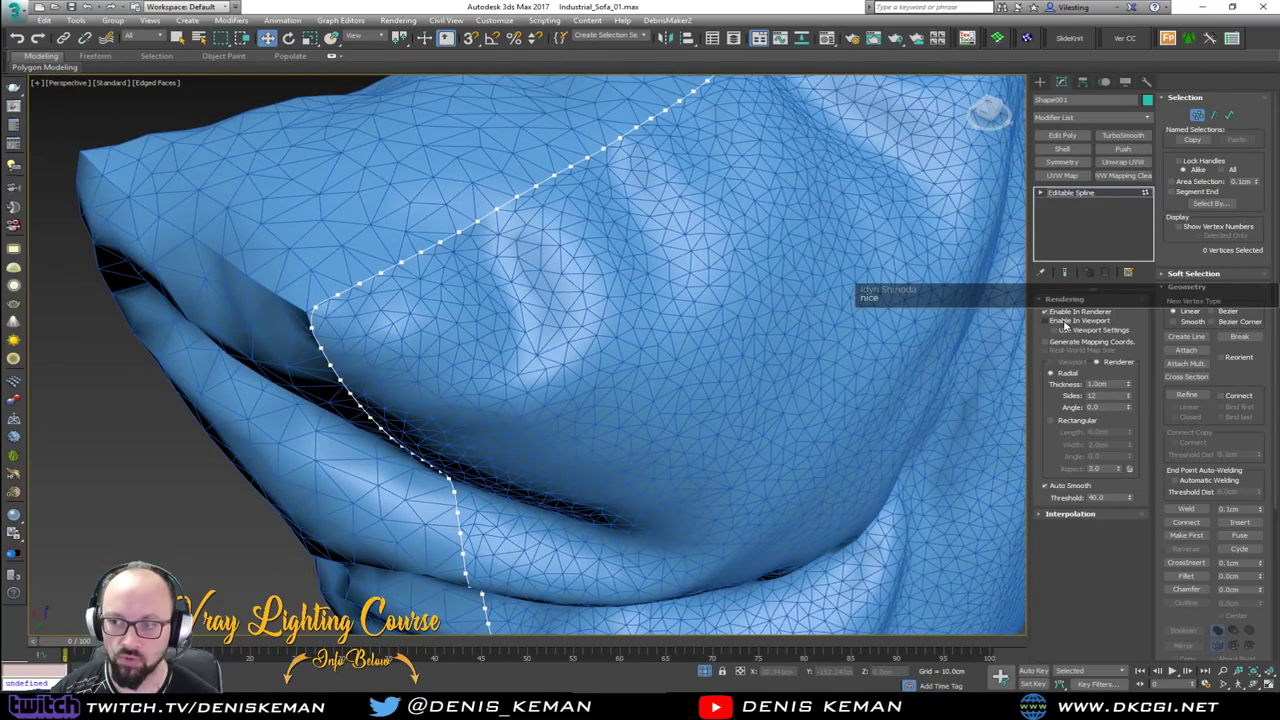
left_click(1066, 322)
scroll(343, 338, "up", 4)
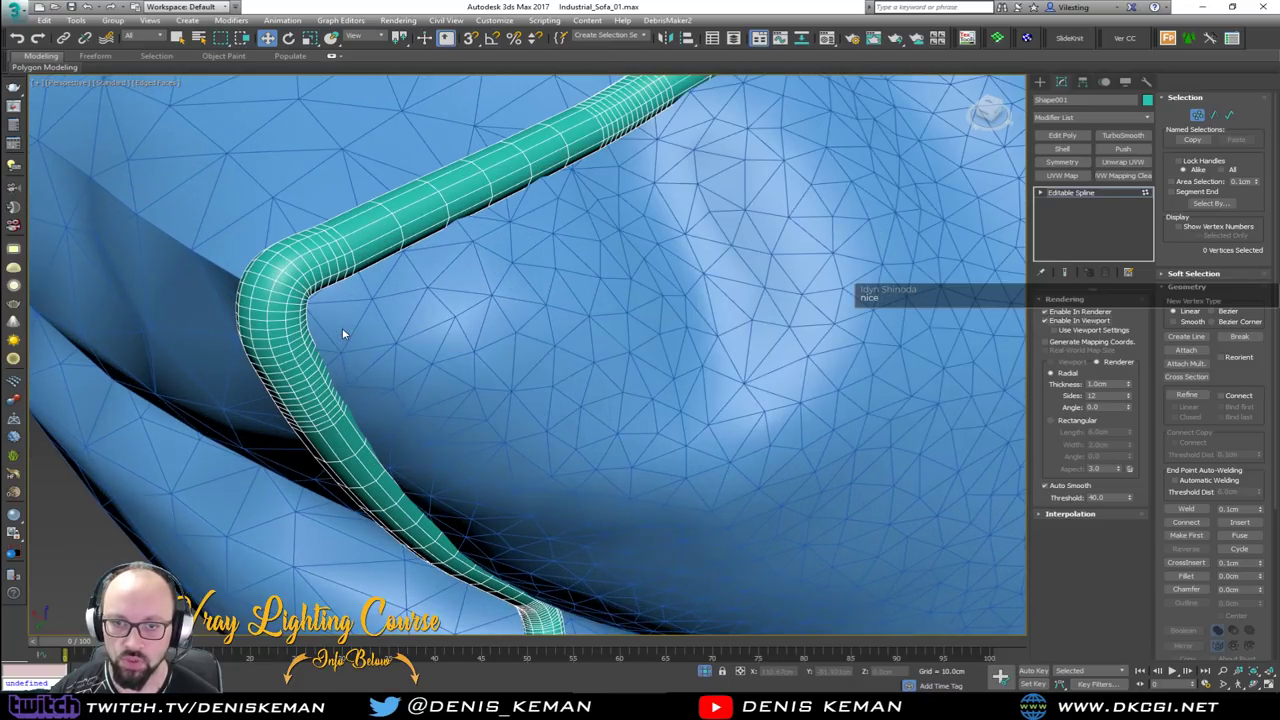
key("F3")
middle_click_drag(337, 310, 700, 397, "alt")
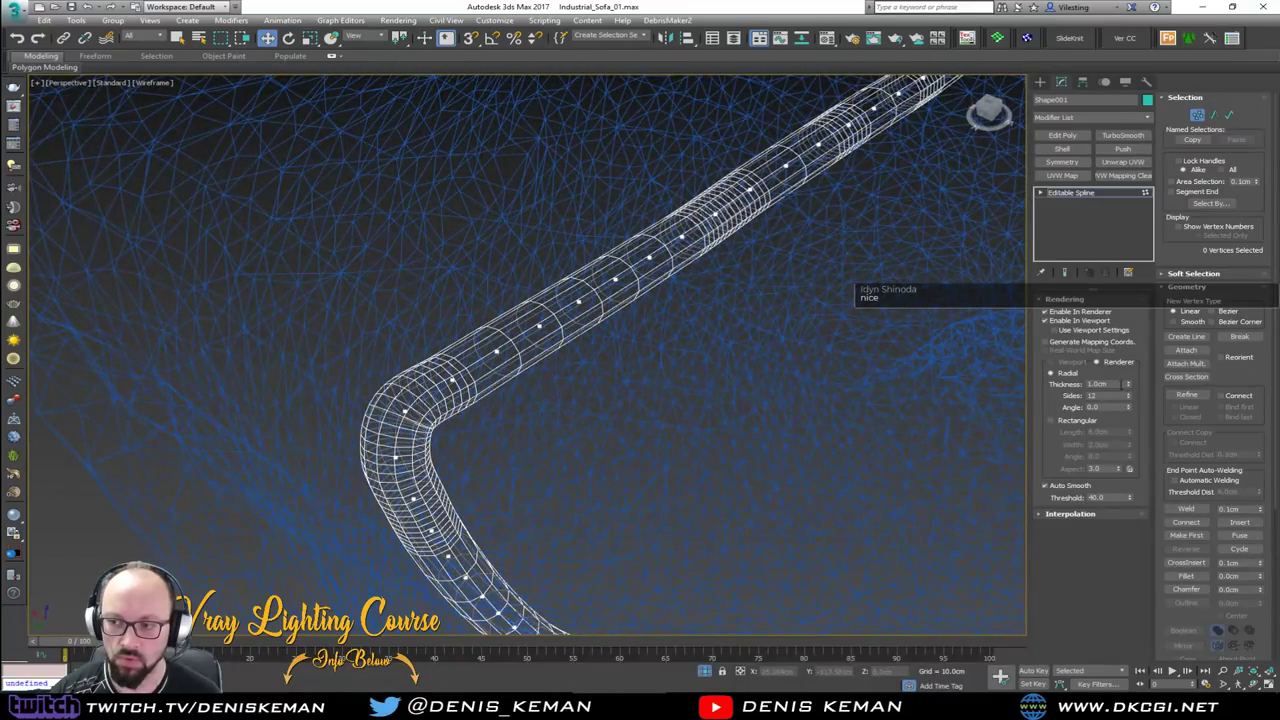
double_click(1100, 384)
type("0.3")
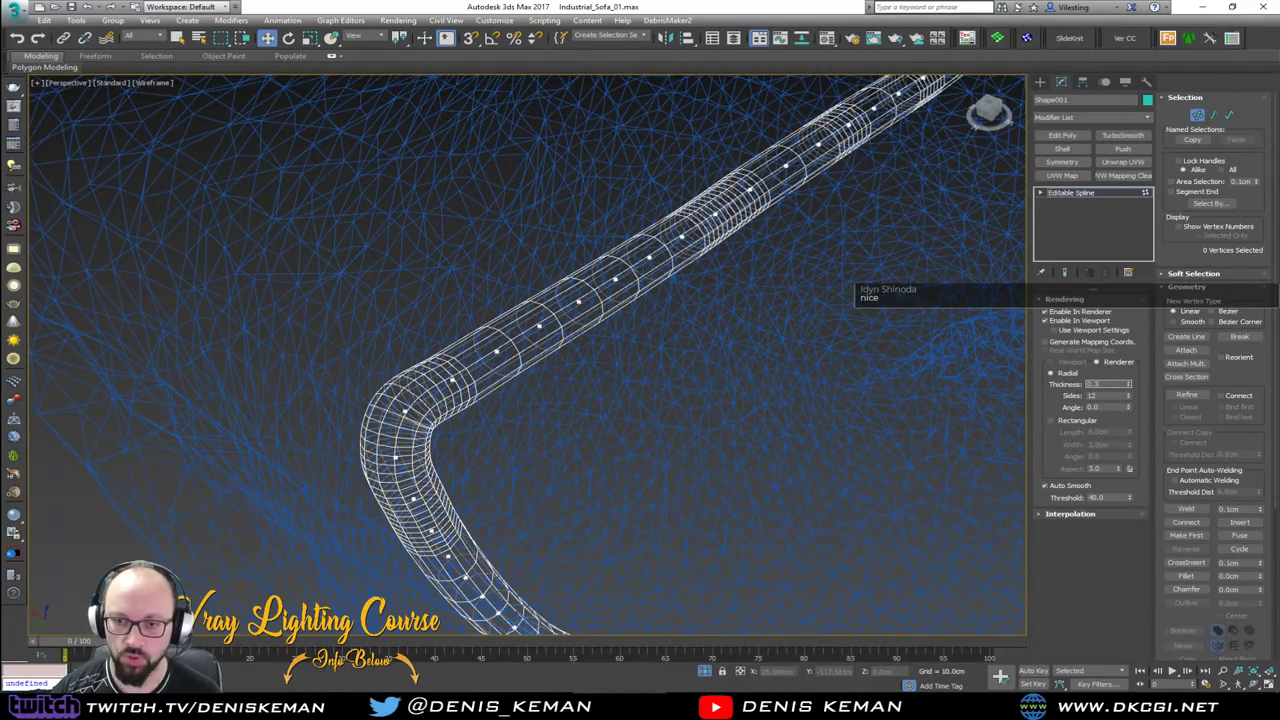
key("Return")
middle_click_drag(513, 348, 498, 360)
key("F3")
key("1")
key("F3")
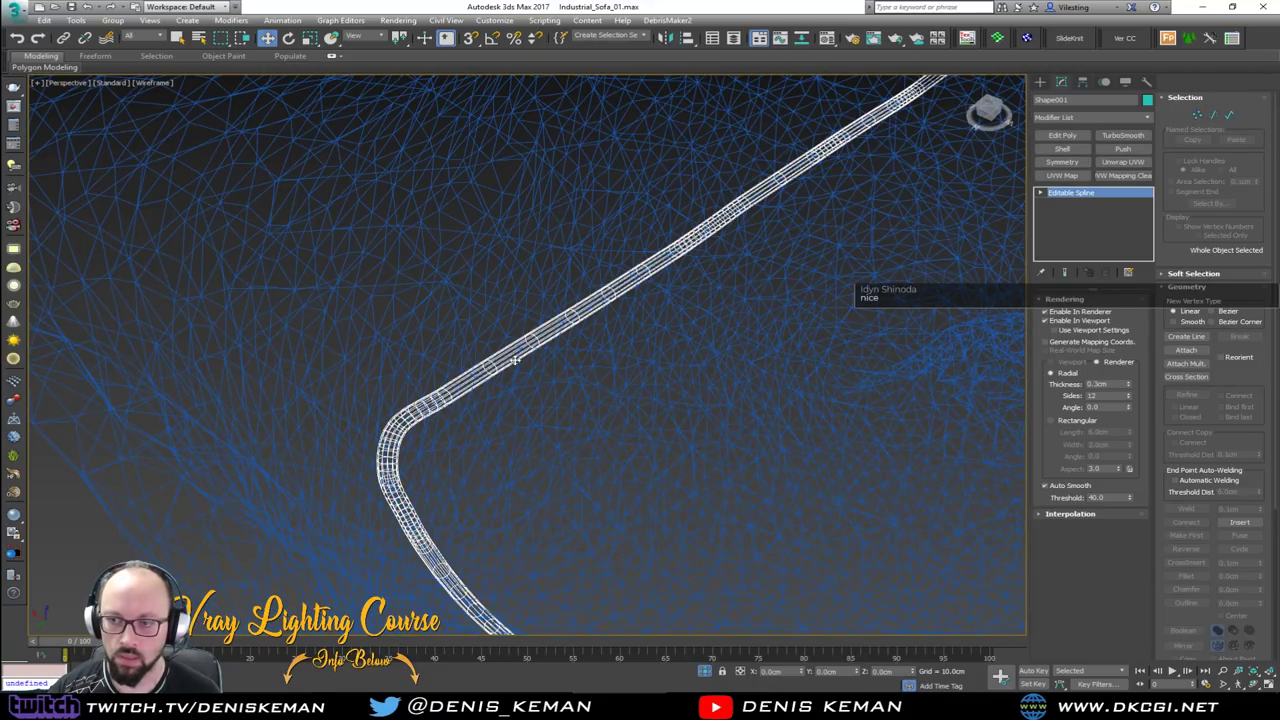
Select all vertices of the seam spline, break it at every vertex and check the separated segments near the cushion corner
key("1")
left_click(398, 428)
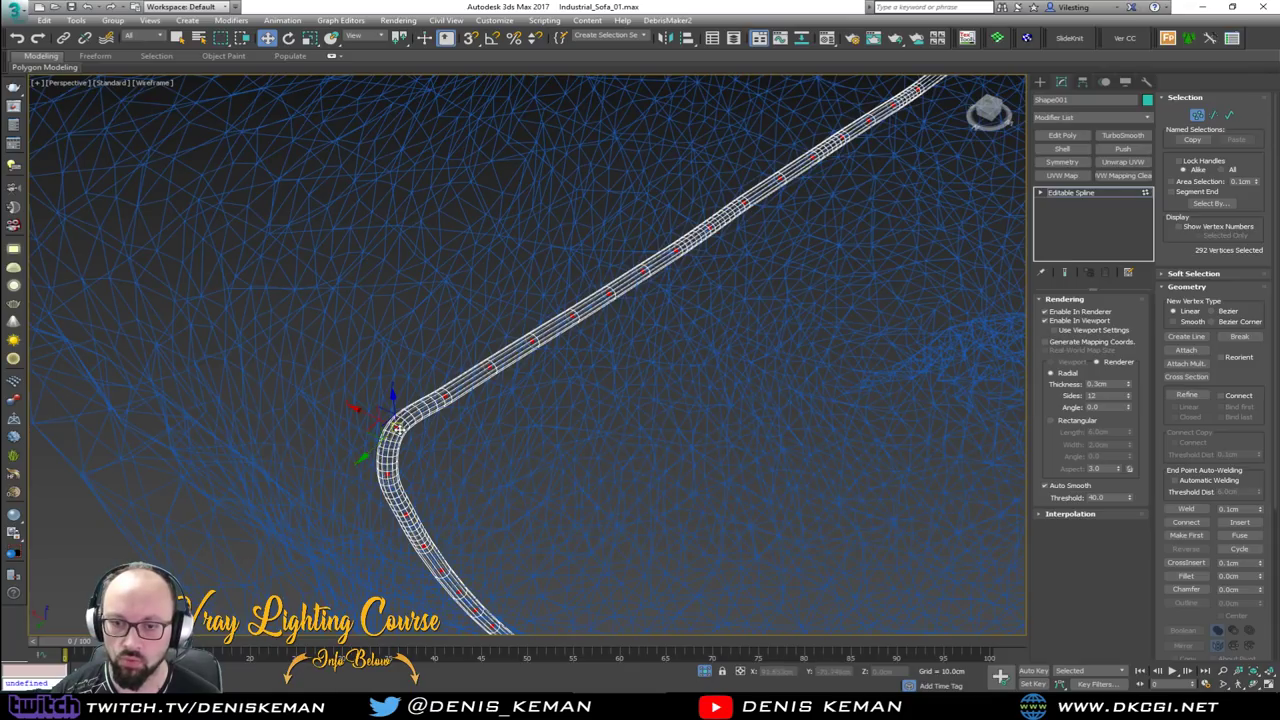
right_click(393, 428)
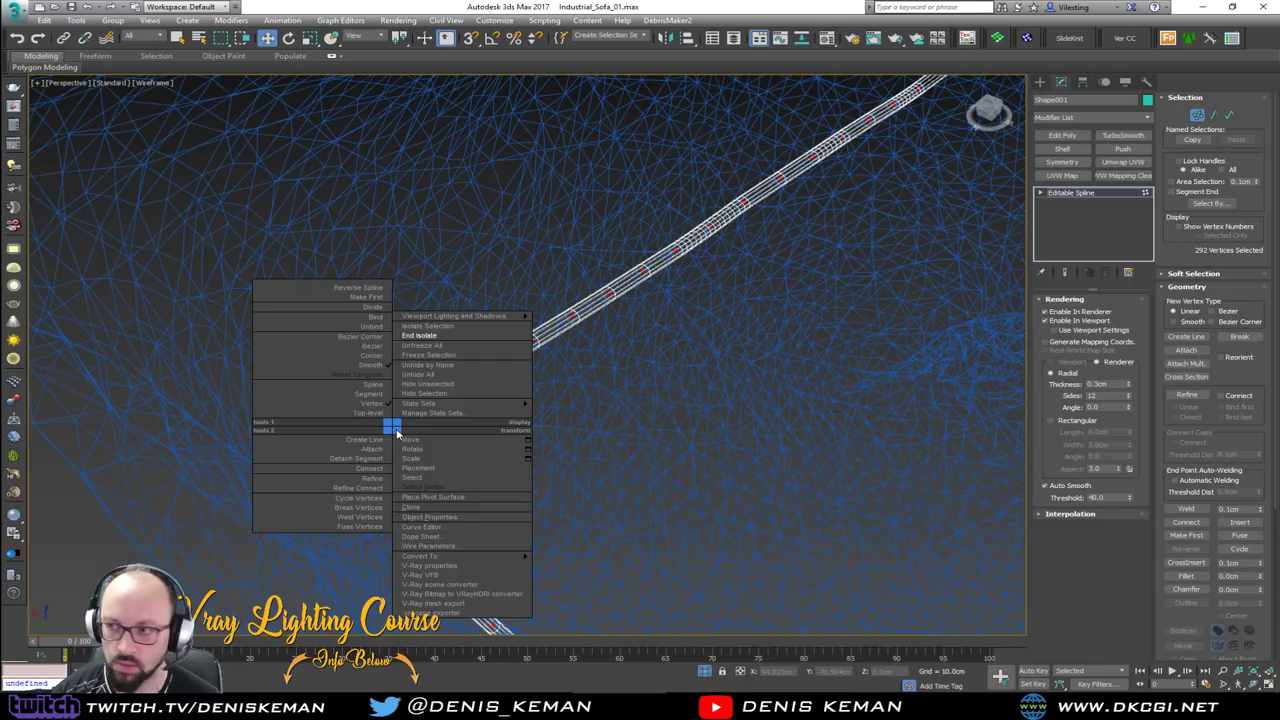
right_click(397, 432)
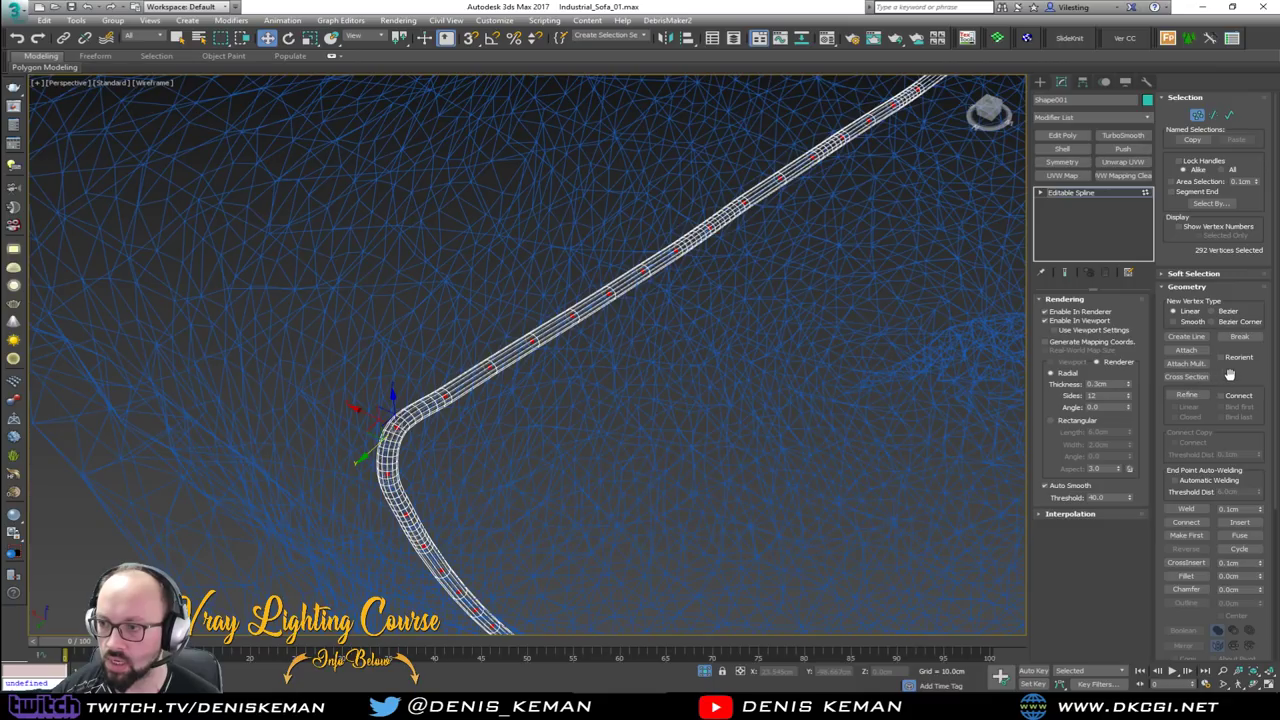
scroll(1230, 372, "down", 1)
left_click(1240, 325)
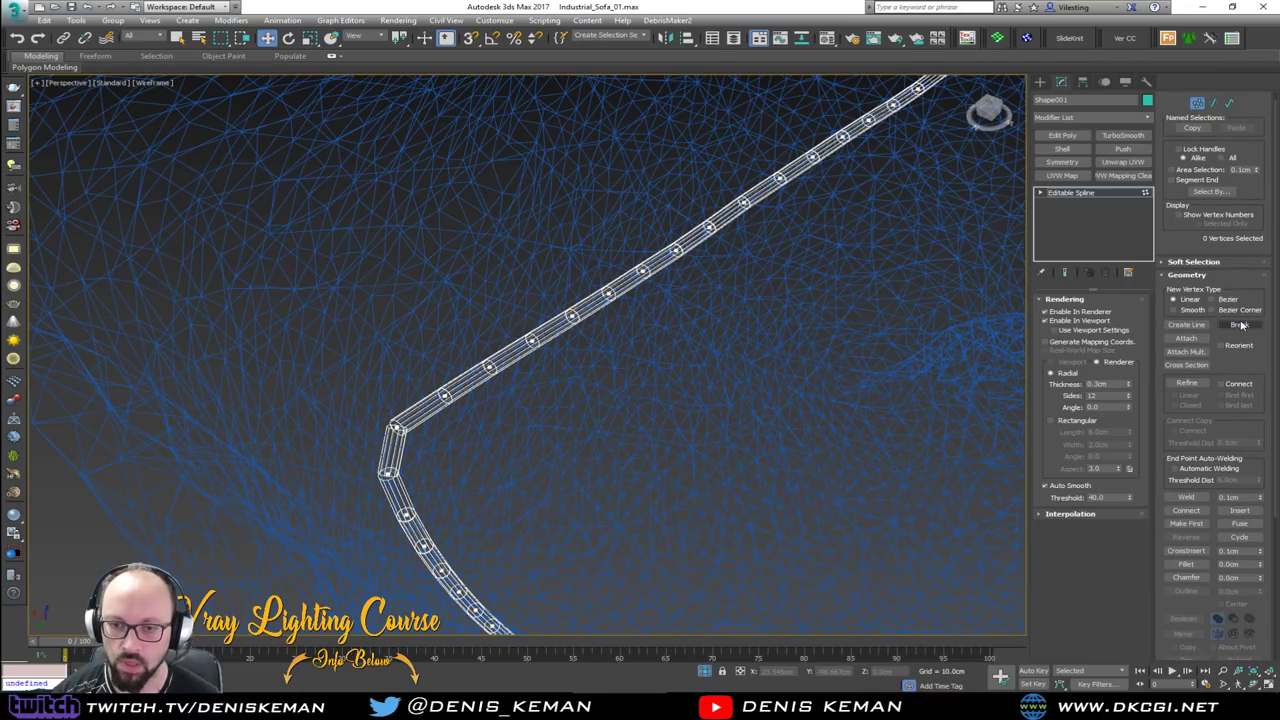
left_click(630, 360)
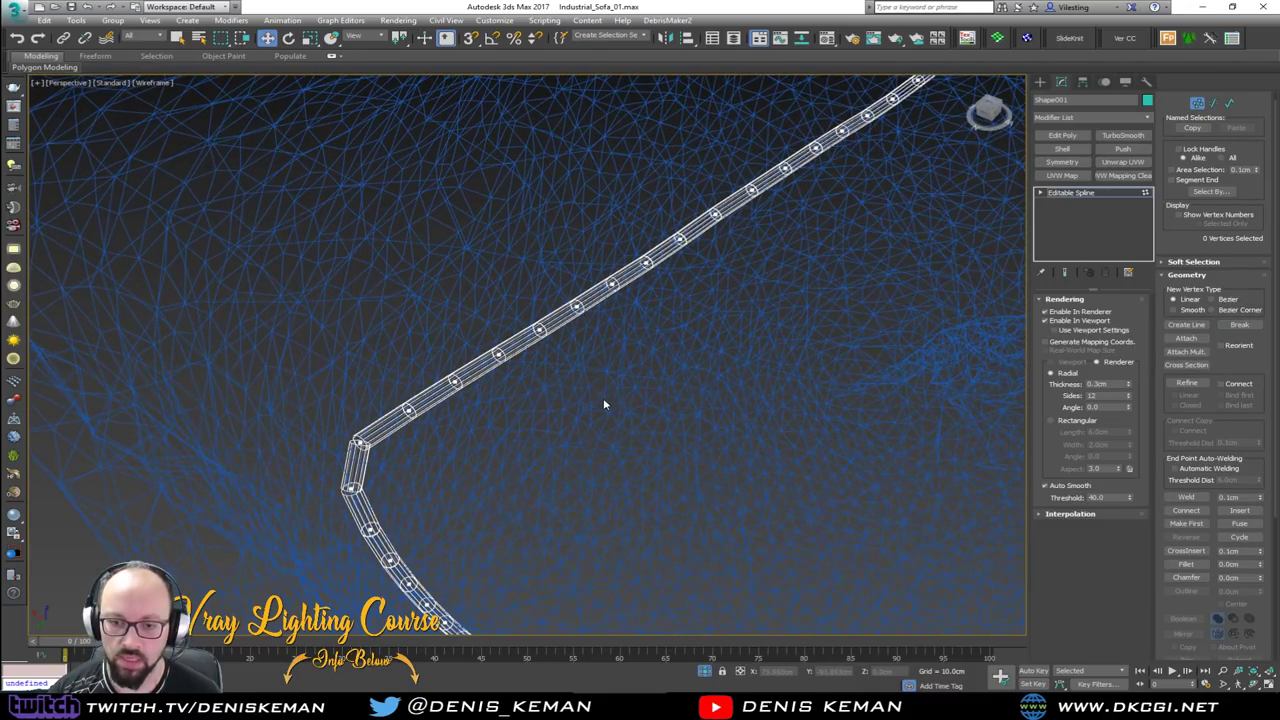
scroll(603, 403, "down", 2)
key("F3")
scroll(460, 428, "up", 5)
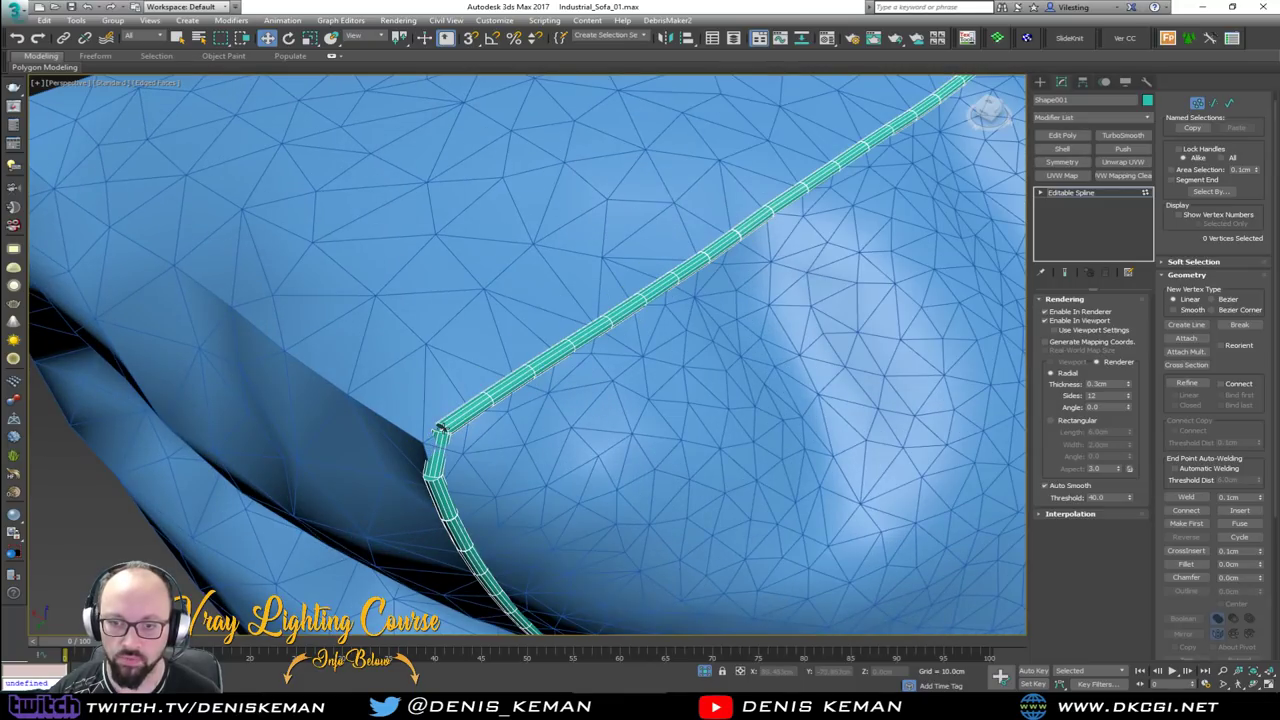
scroll(440, 425, "down", 4)
key("F3")
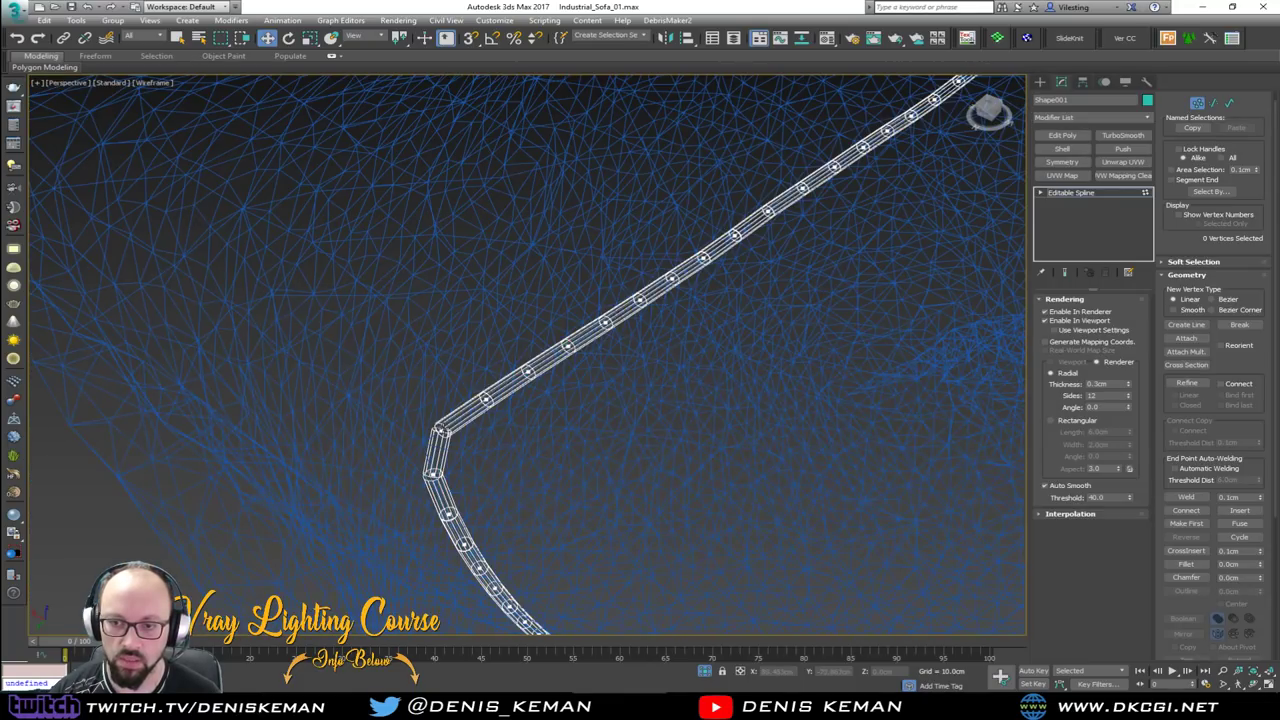
Select all separated splines of the seam and scale each one down slightly about its own centre to leave gaps between stitches
key("3")
key("ctrl+a")
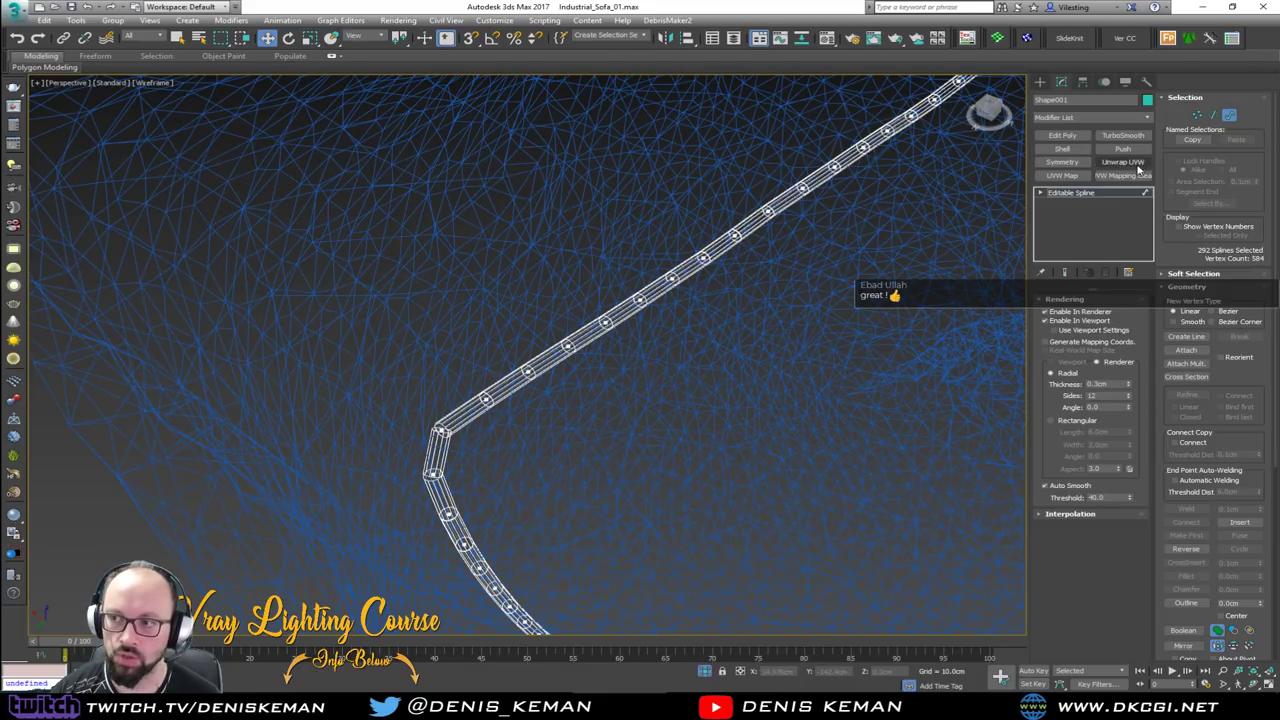
left_click_drag(434, 350, 543, 438)
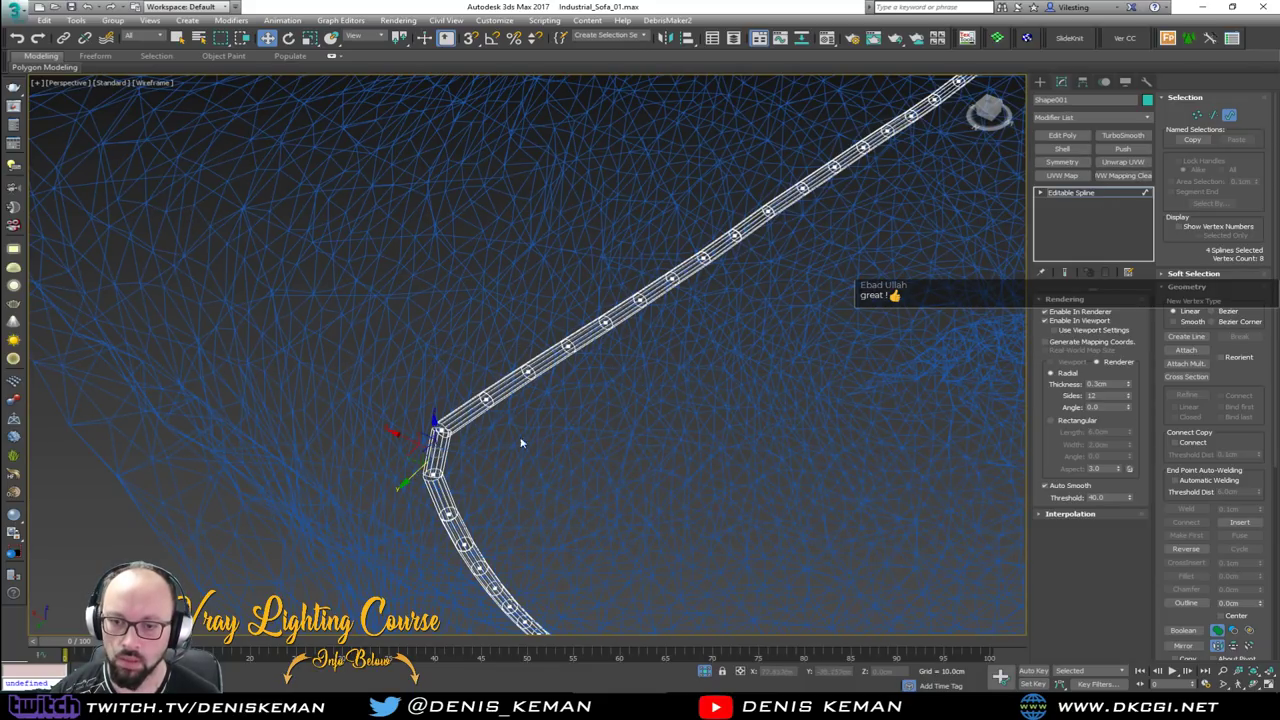
scroll(460, 458, "up", 2)
key("F3")
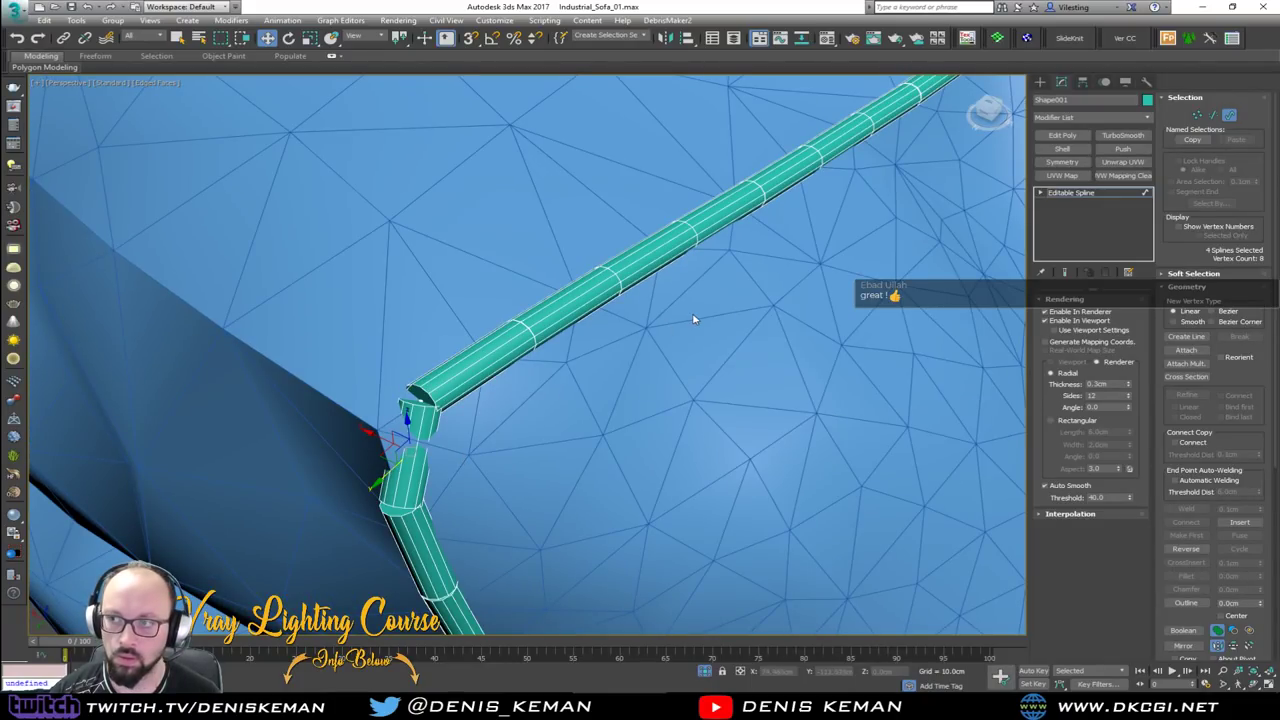
key("ctrl+a")
key("r")
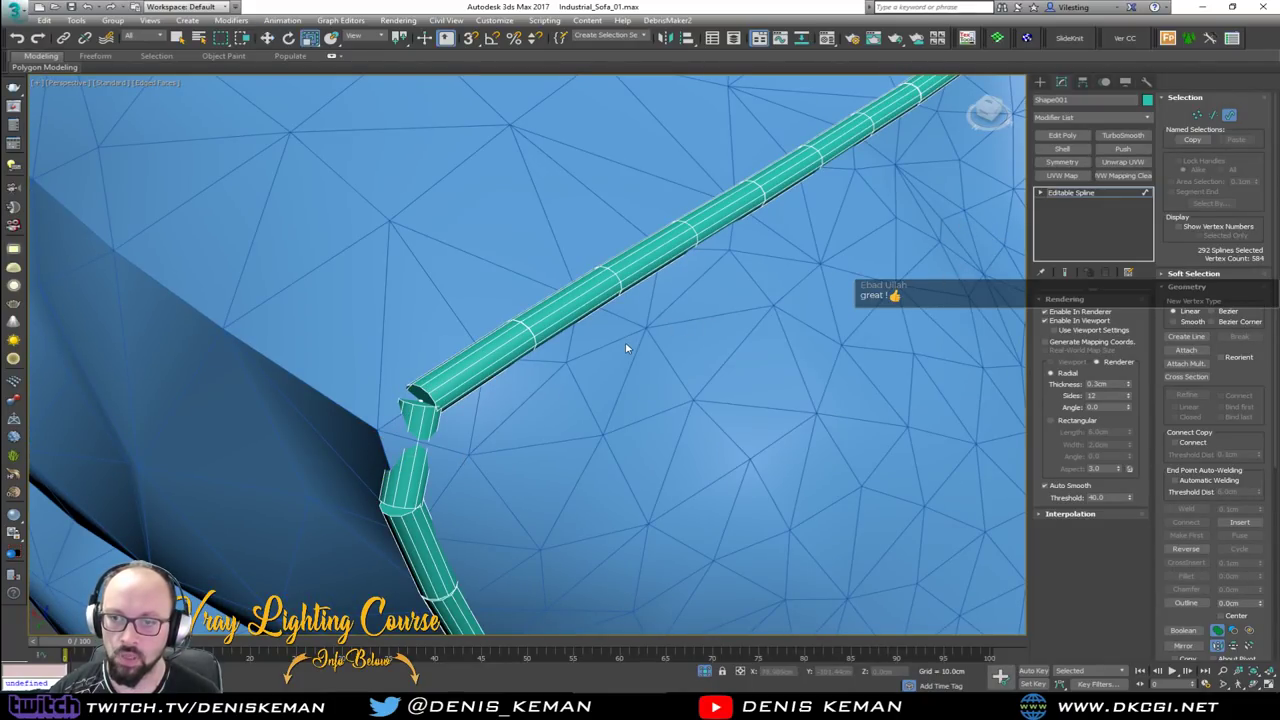
scroll(627, 347, "down", 2)
scroll(627, 348, "down", 5)
scroll(668, 340, "down", 3)
middle_click_drag(668, 340, 543, 190)
scroll(543, 190, "up", 2)
middle_click_drag(597, 517, 529, 323)
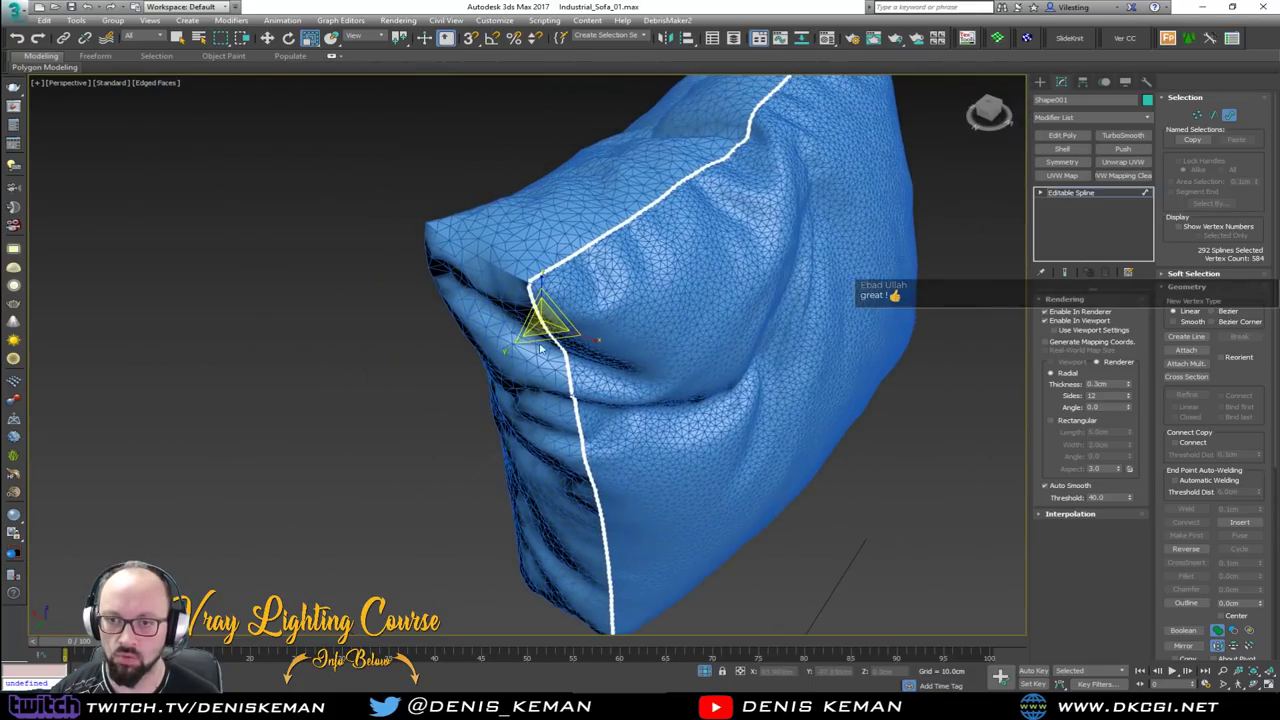
scroll(535, 322, "up", 3)
left_click_drag(551, 316, 550, 346)
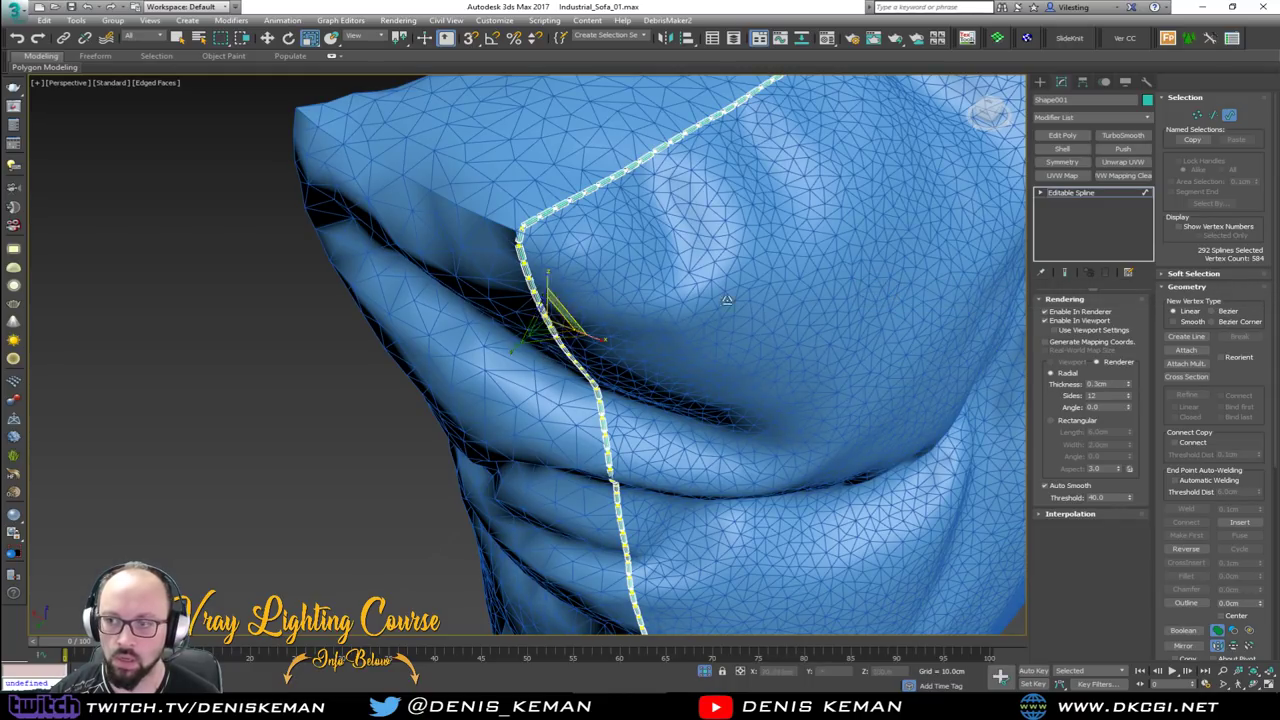
Leave spline editing, add a TurboSmooth modifier to the seam stitches and check their rounded shape along the cushion without edges
left_click(1230, 116)
left_click(1123, 135)
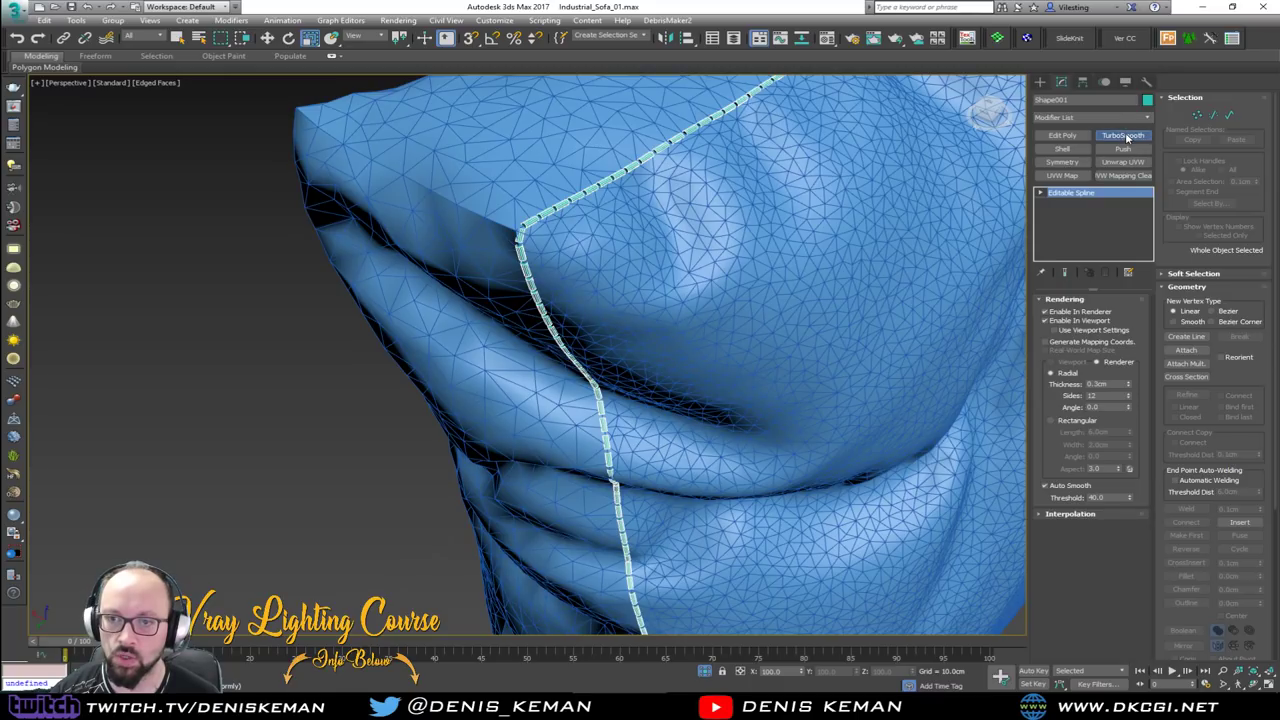
scroll(628, 217, "up", 2)
key("F4")
left_click(196, 444)
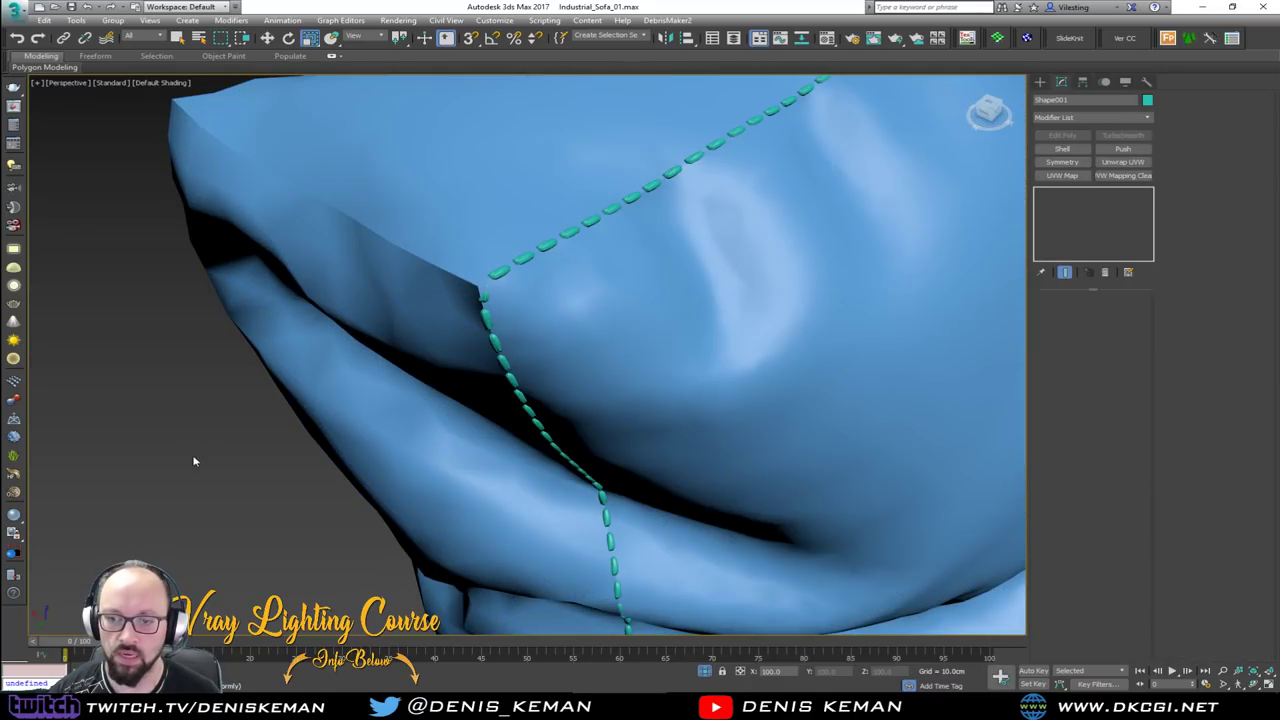
scroll(519, 268, "up", 2)
scroll(526, 374, "down", 6)
middle_click_drag(543, 380, 397, 380, "alt")
scroll(397, 380, "up", 6)
scroll(483, 351, "down", 3)
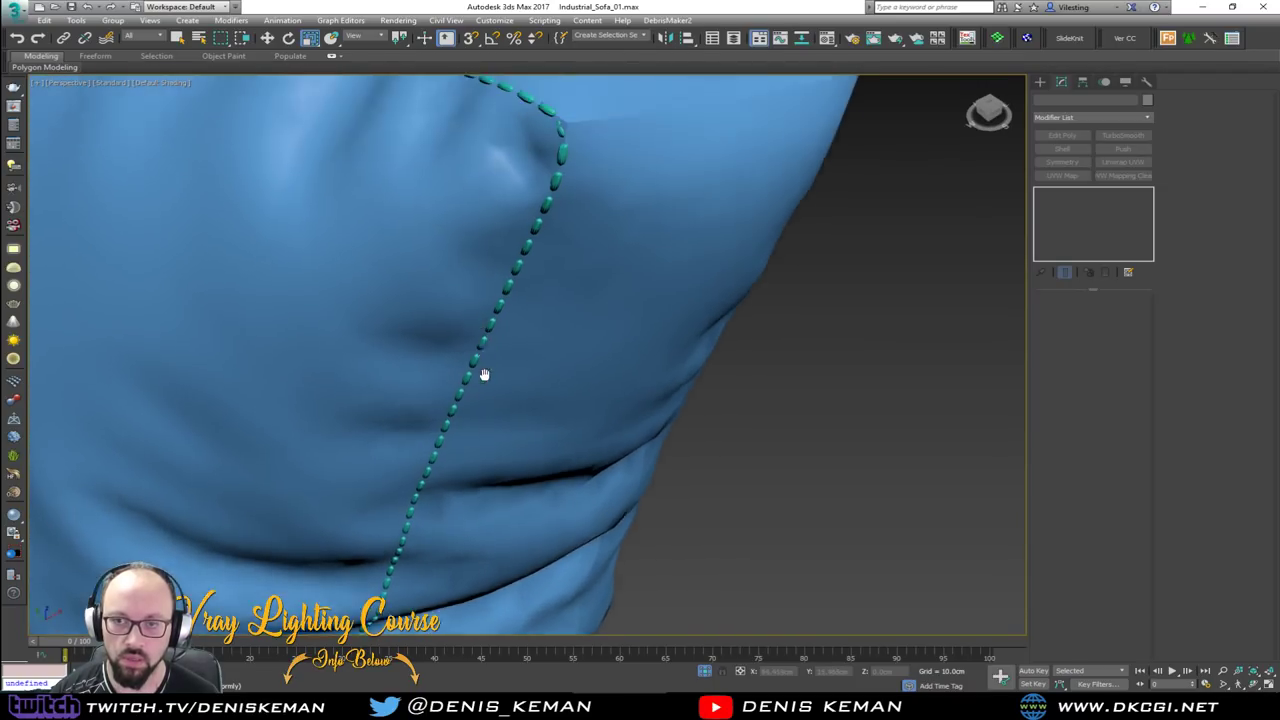
Set the stitches' TurboSmooth iterations to 2 and check the smoothing around the cushion corner
scroll(537, 410, "up", 2)
left_click(537, 410)
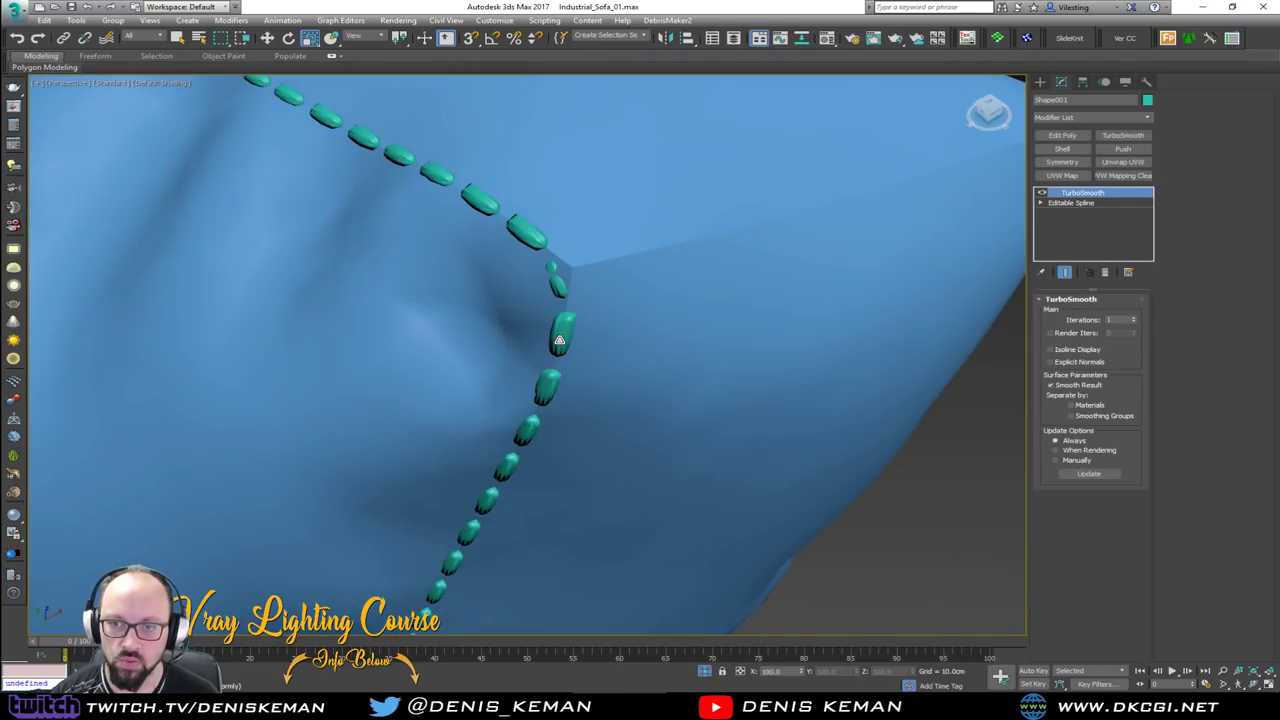
key("F4")
key("F4")
left_click(943, 503)
scroll(556, 302, "up", 3)
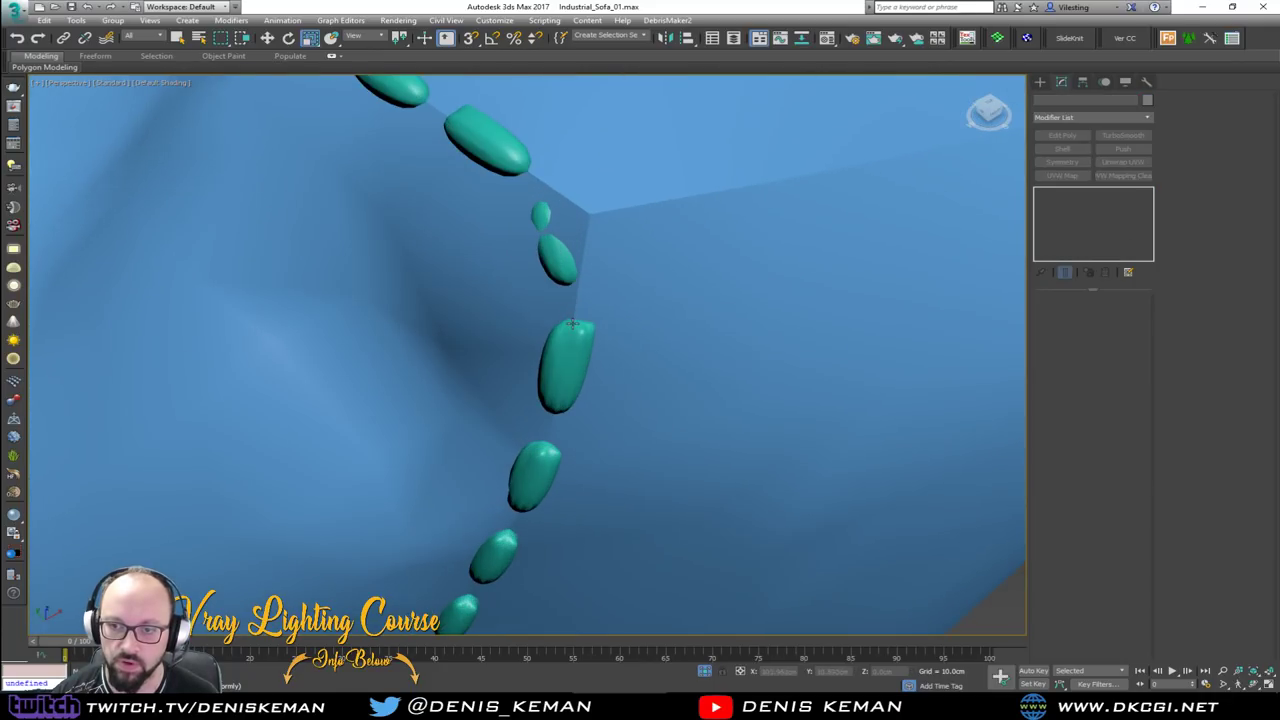
scroll(570, 322, "down", 5)
scroll(573, 323, "down", 5)
middle_click_drag(573, 323, 637, 301, "alt")
scroll(570, 321, "up", 5)
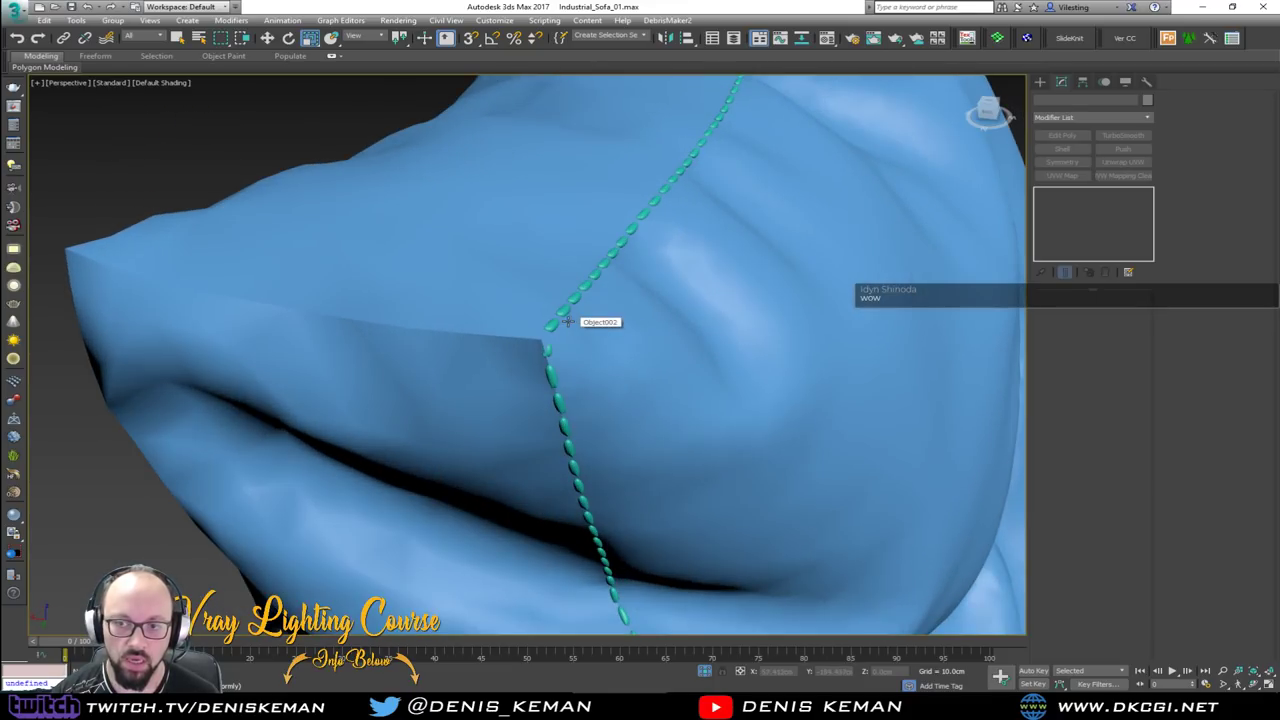
Delete the smoothed stitch object from the cushion and show the cushion shaded without edges
left_click(552, 327)
key("F4")
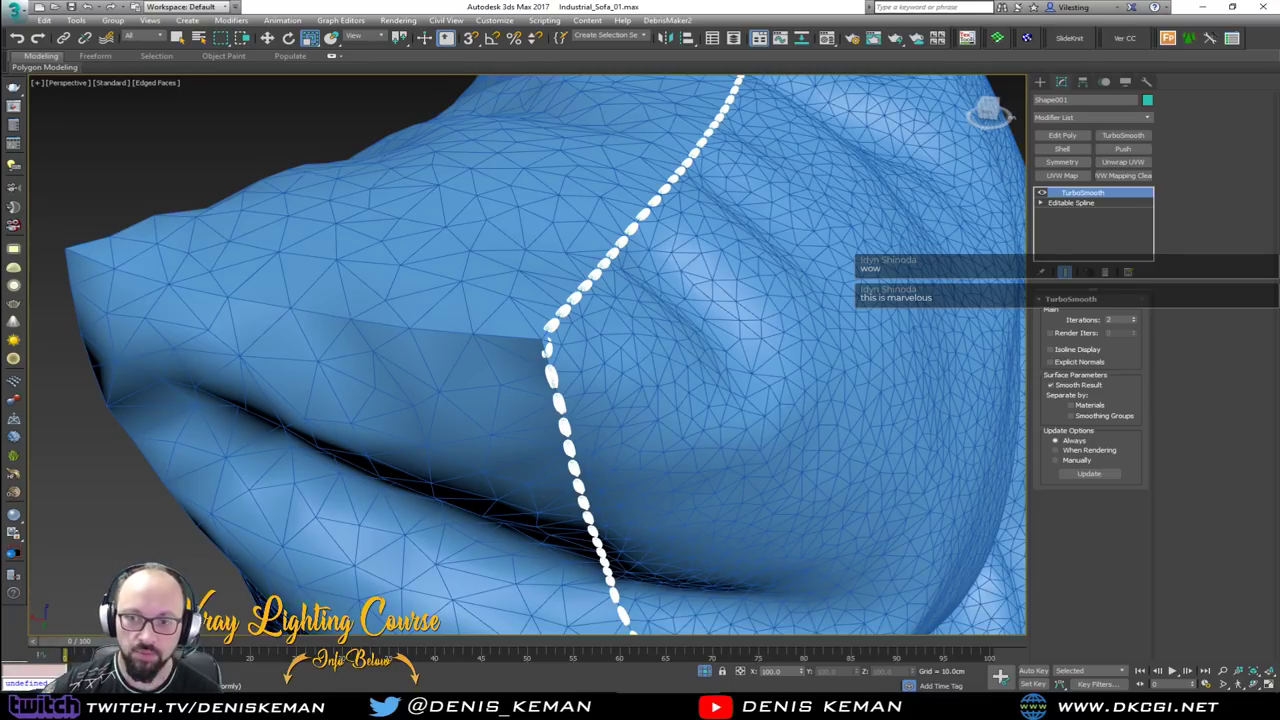
middle_click_drag(796, 236, 524, 345)
scroll(592, 354, "down", 3)
key("Delete")
scroll(524, 345, "down", 4)
key("F4")
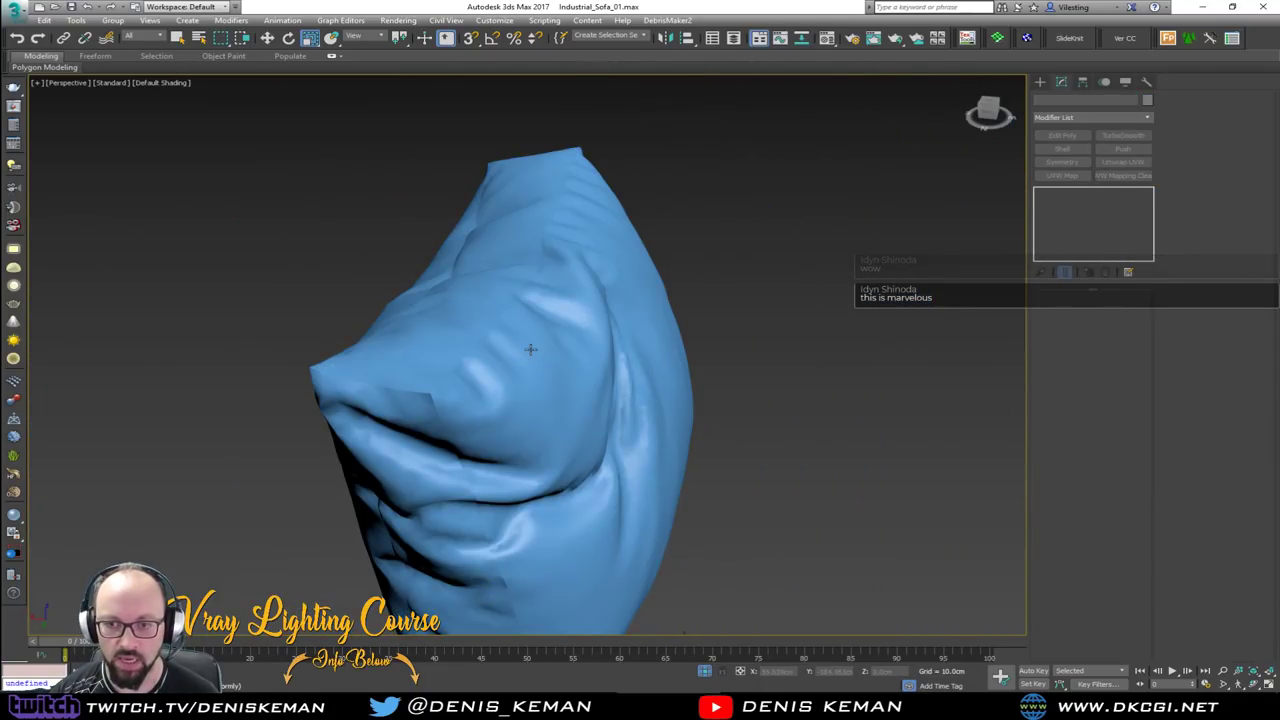
End the cushion's isolation to bring back the whole sofa in an angled view
right_click(586, 233)
left_click(630, 150)
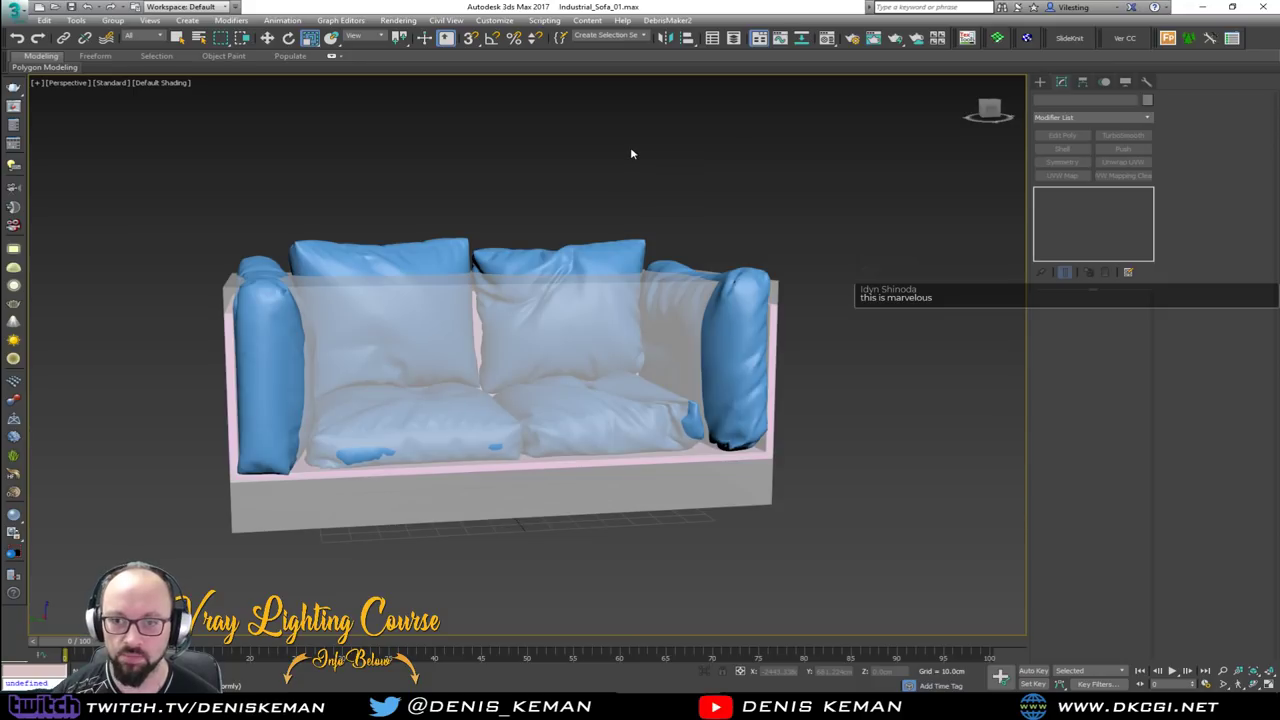
middle_click_drag(636, 204, 723, 231, "alt")
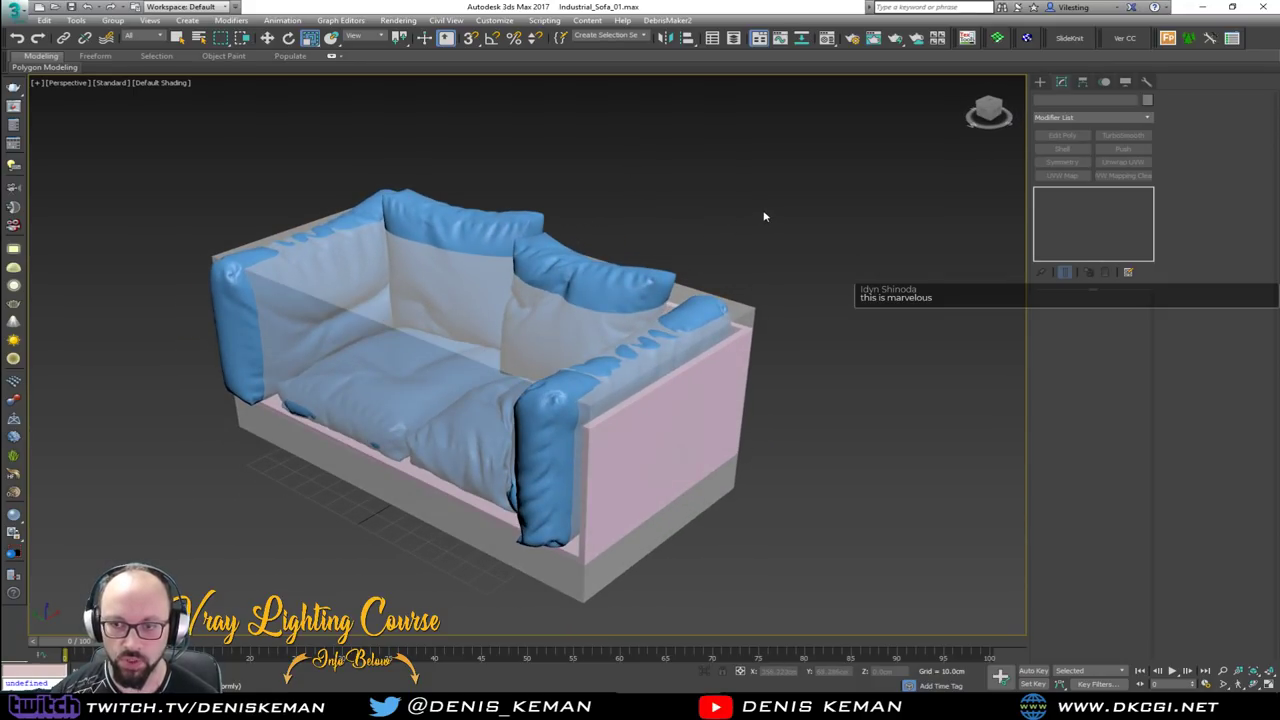